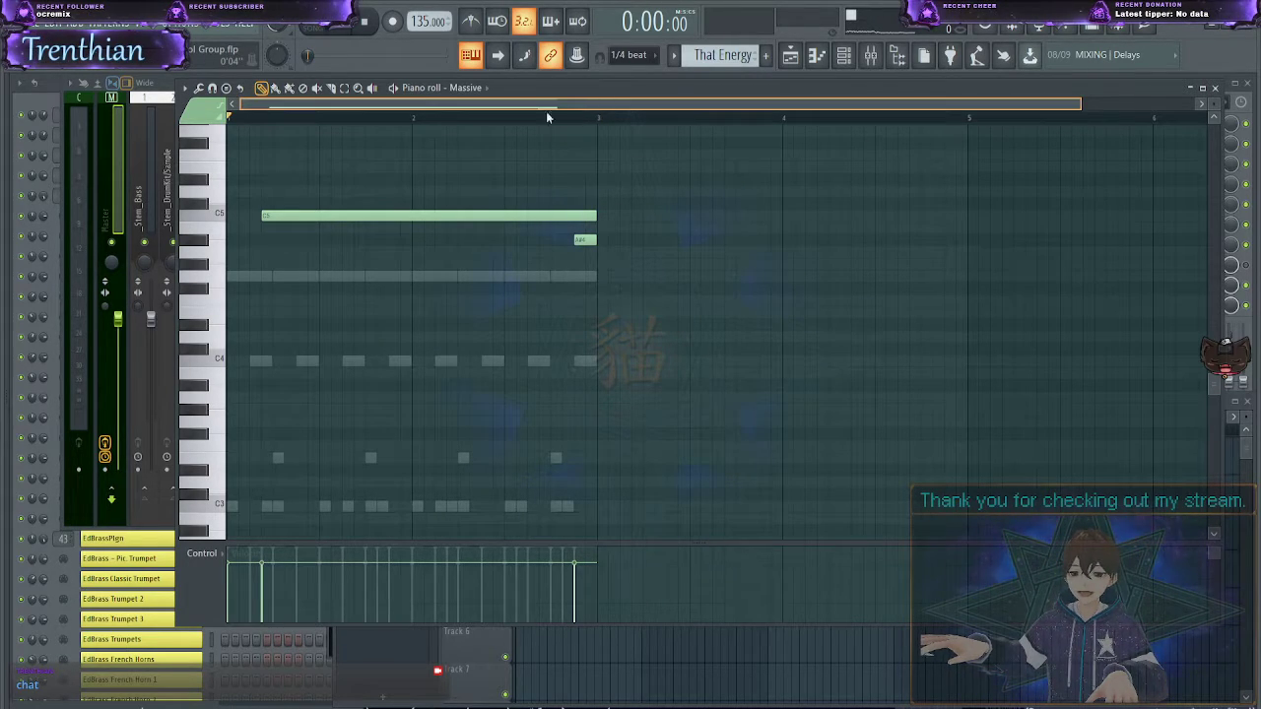
- Look through the full channel list in the channel rack, down to the EdChroma instruments and back up
left_click(18, 104)
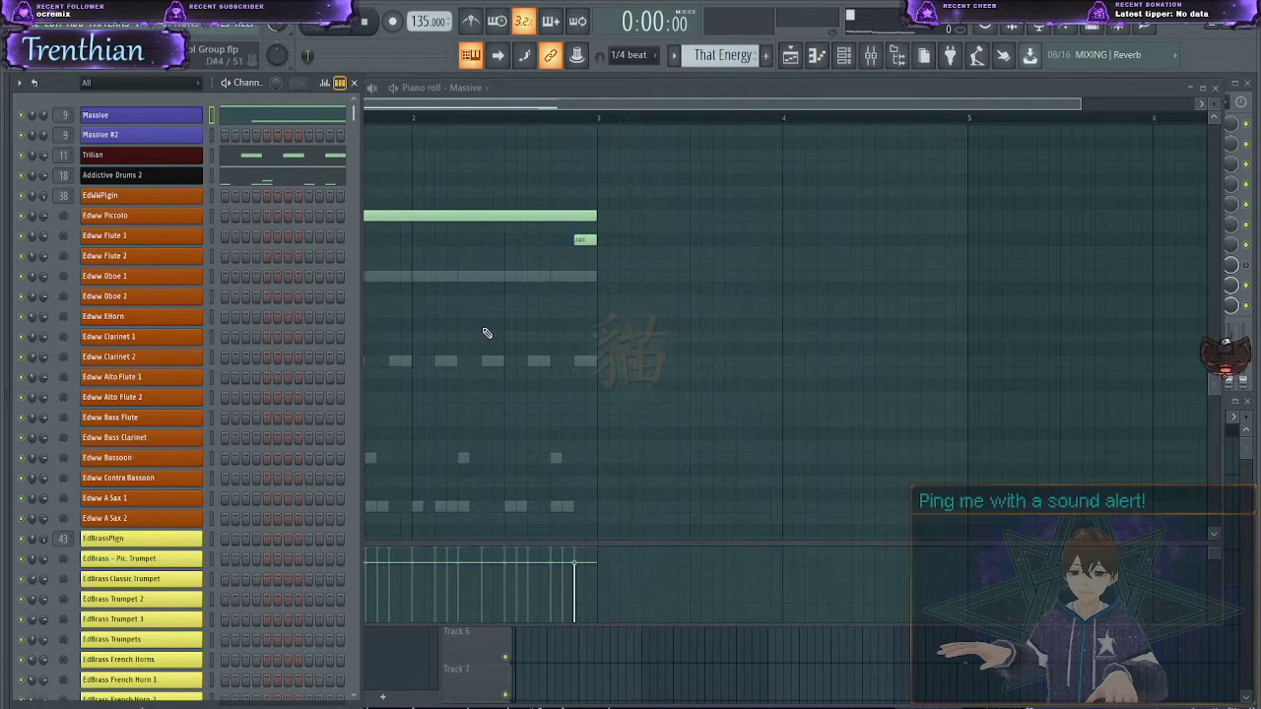
scroll(484, 332, "down", 3)
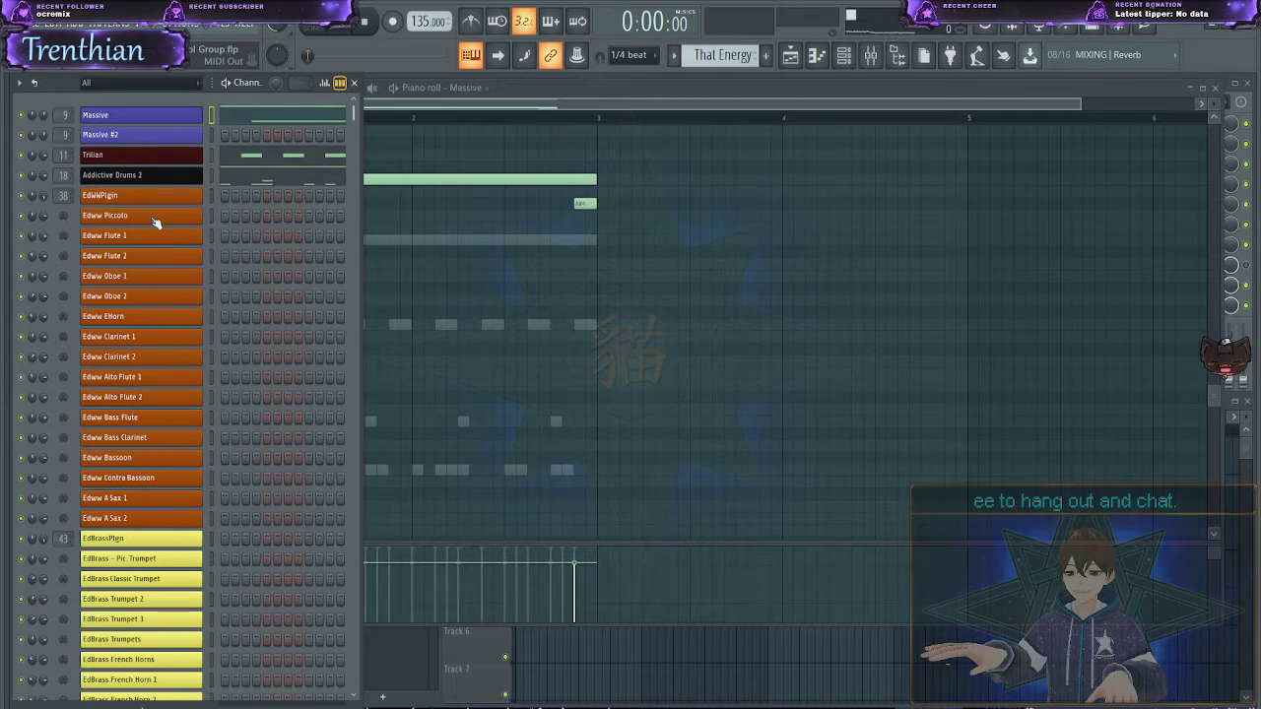
scroll(157, 227, "down", 10)
scroll(160, 261, "down", 6)
scroll(167, 335, "up", 2)
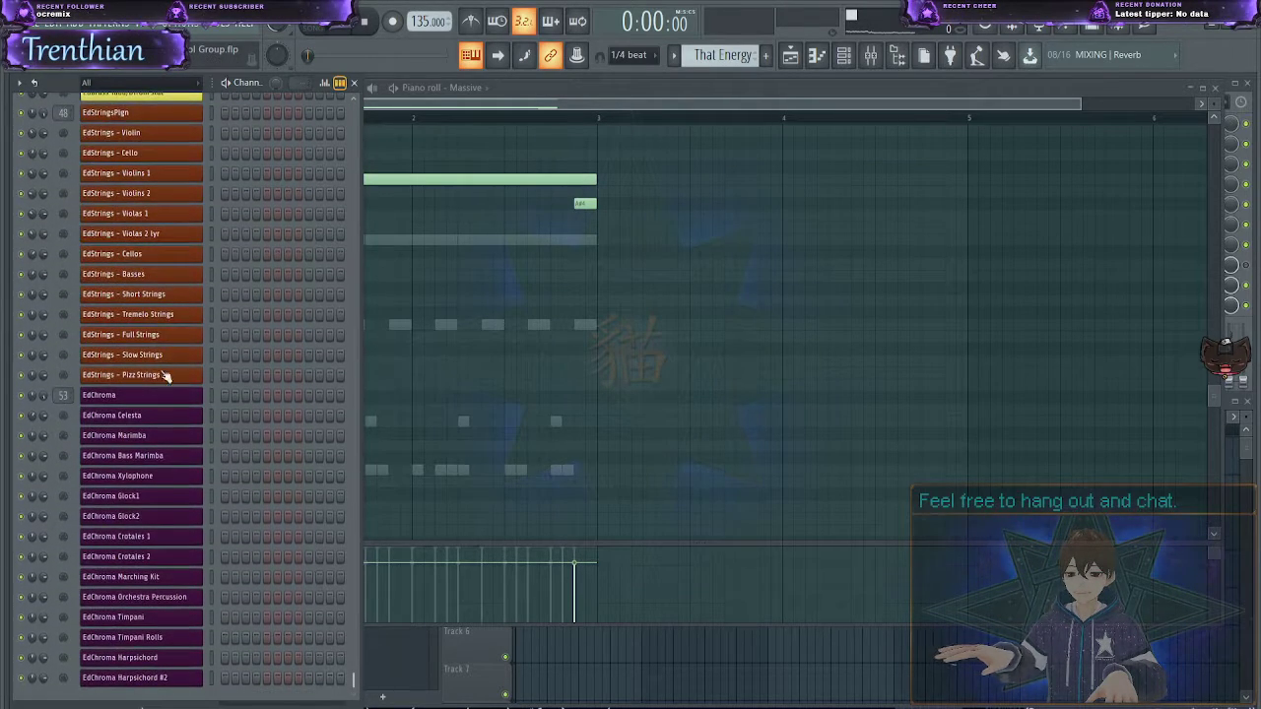
scroll(175, 582, "up", 5)
scroll(175, 588, "up", 8)
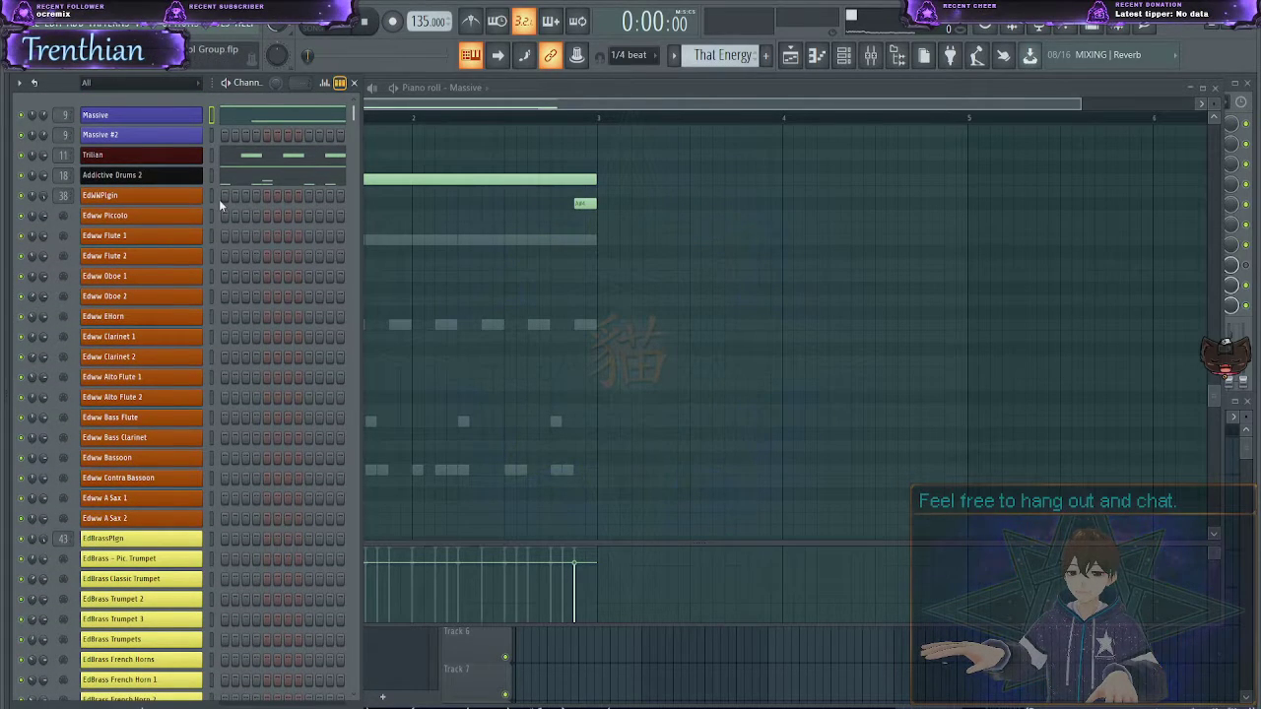
- Select the run of orchestral channels from EdWWPlgin down through the EdBrass instruments and review the rest of the channel list
left_click_drag(210, 195, 210, 694)
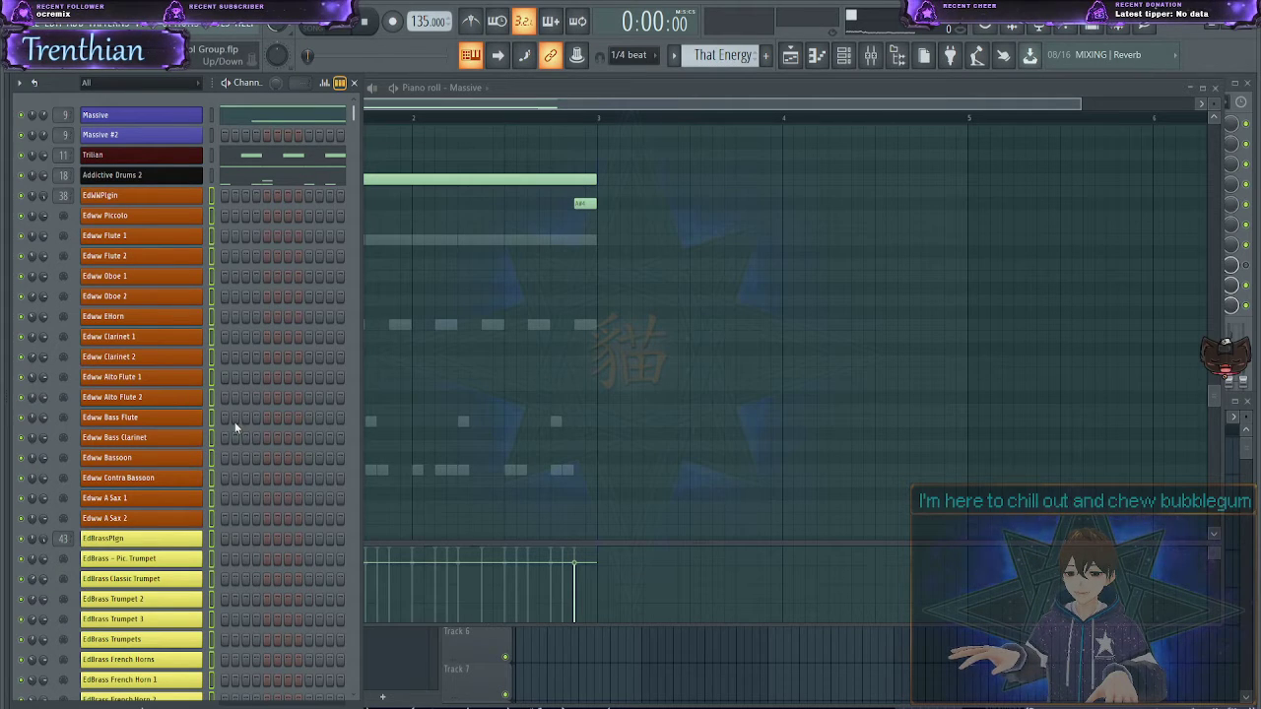
left_click(593, 390)
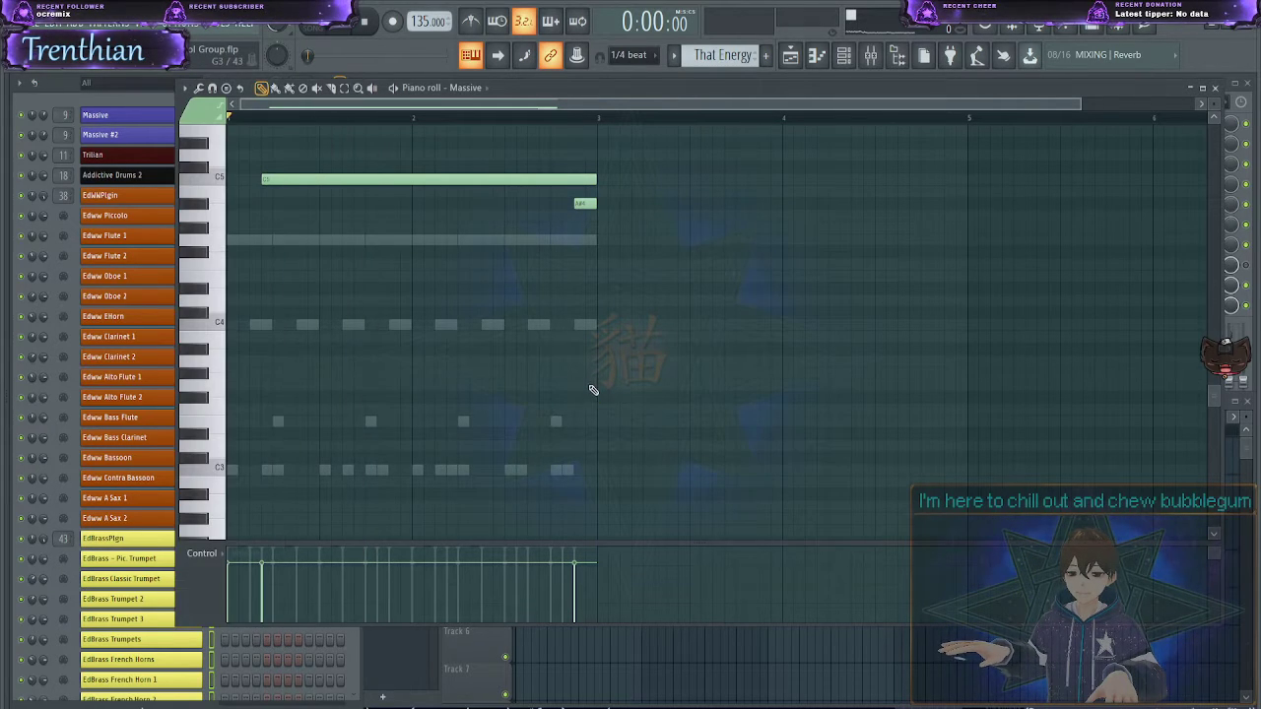
left_click(63, 78)
scroll(190, 279, "down", 2)
scroll(190, 279, "down", 15)
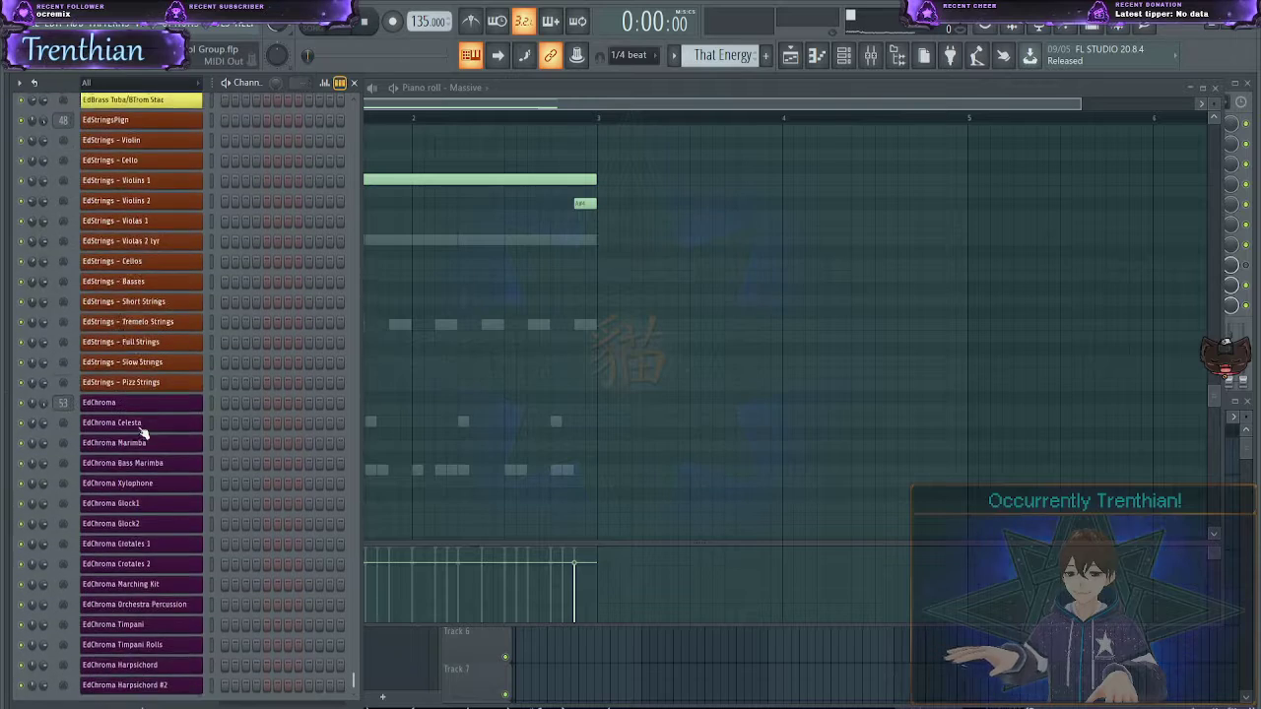
scroll(135, 477, "up", 16)
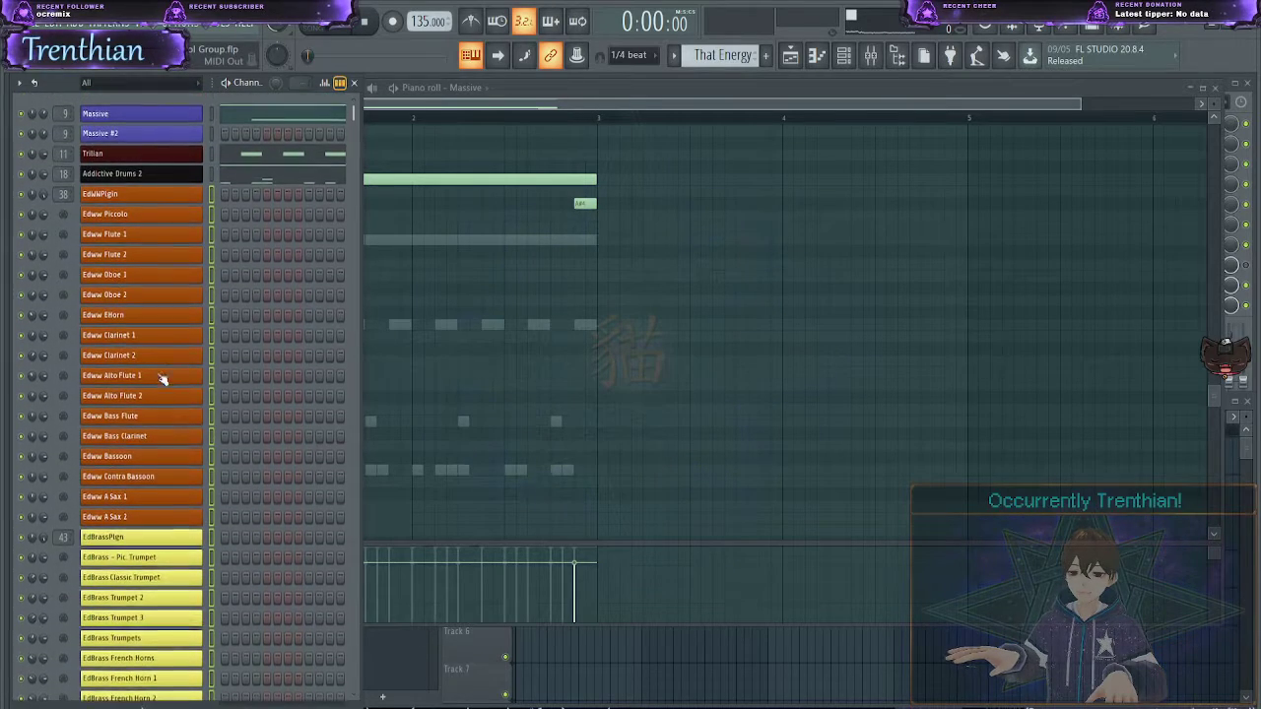
scroll(749, 339, "down", 5)
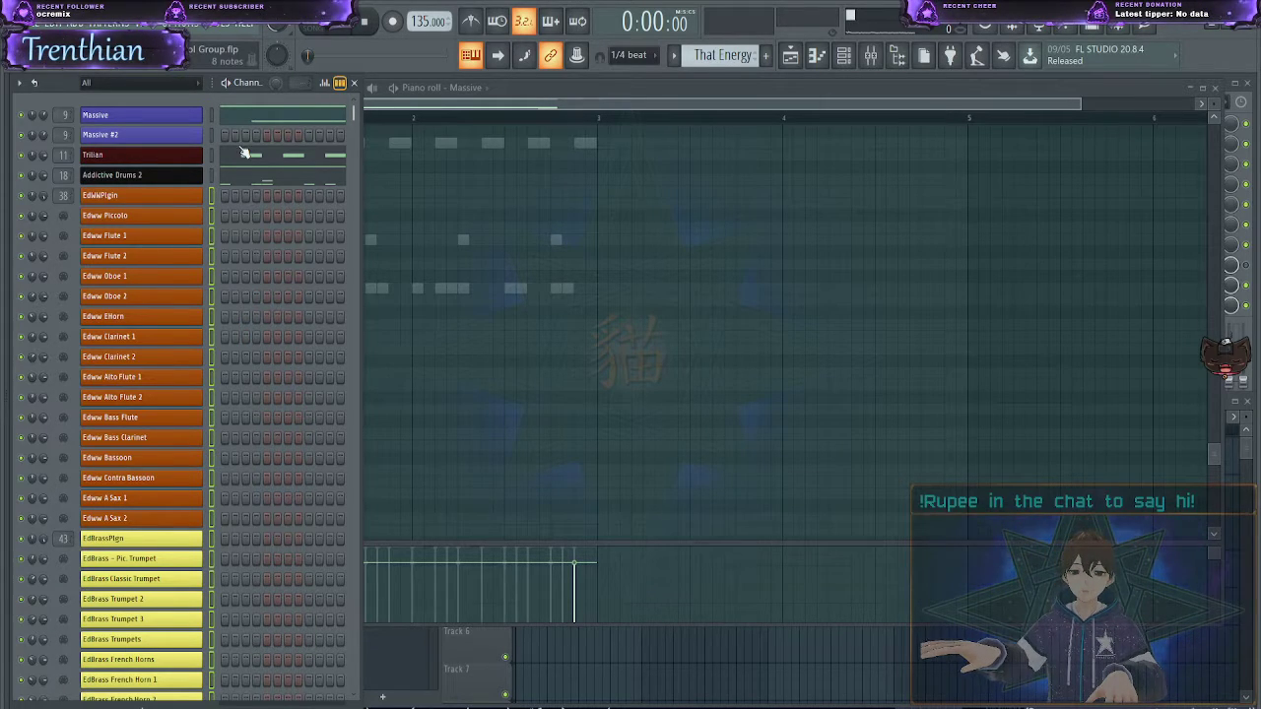
- Select only the Addictive Drums 2 channel and bring the piano roll to the front
left_click(152, 176)
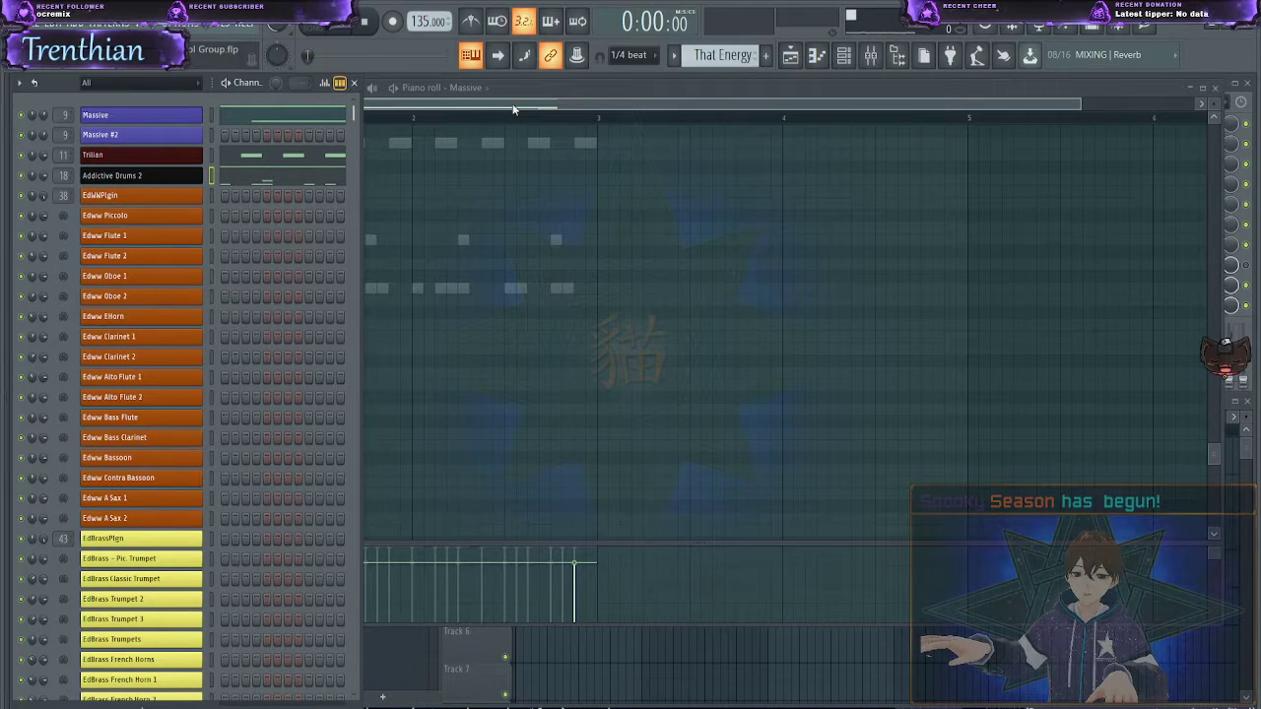
left_click(453, 465)
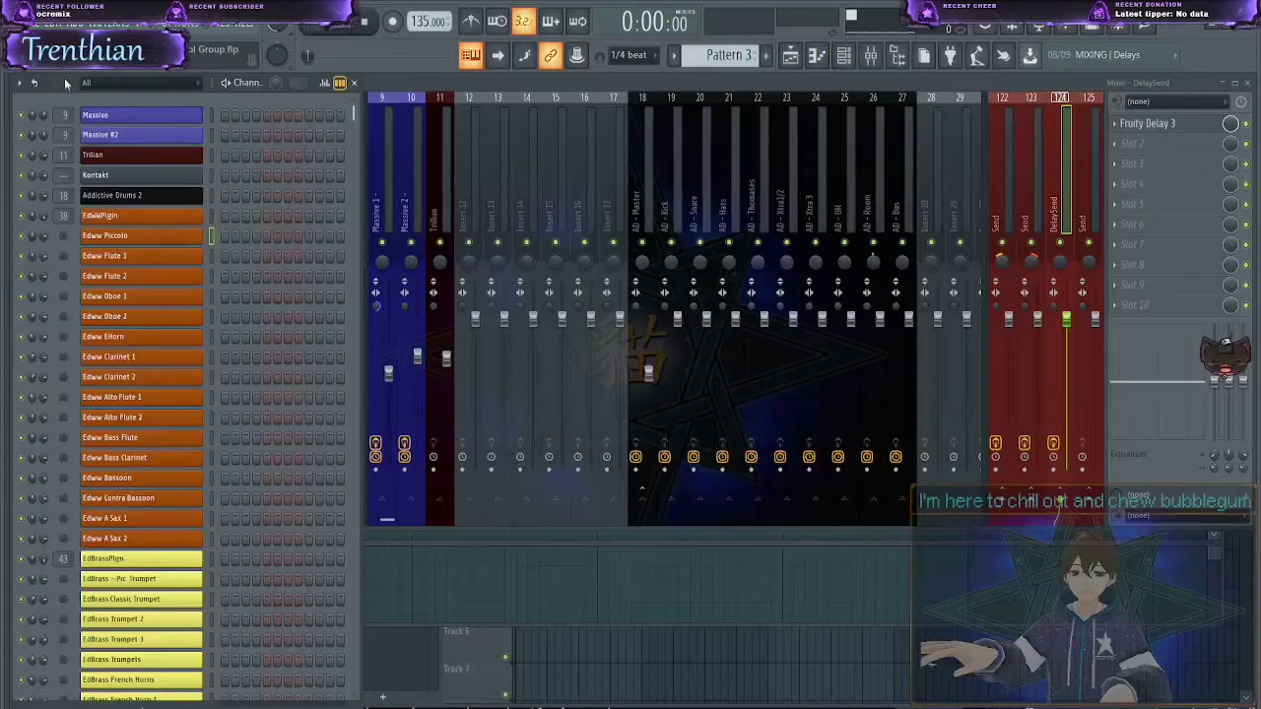
- Bring the mixer forward and step through the project's patterns, ending on That Energy
left_click(504, 79)
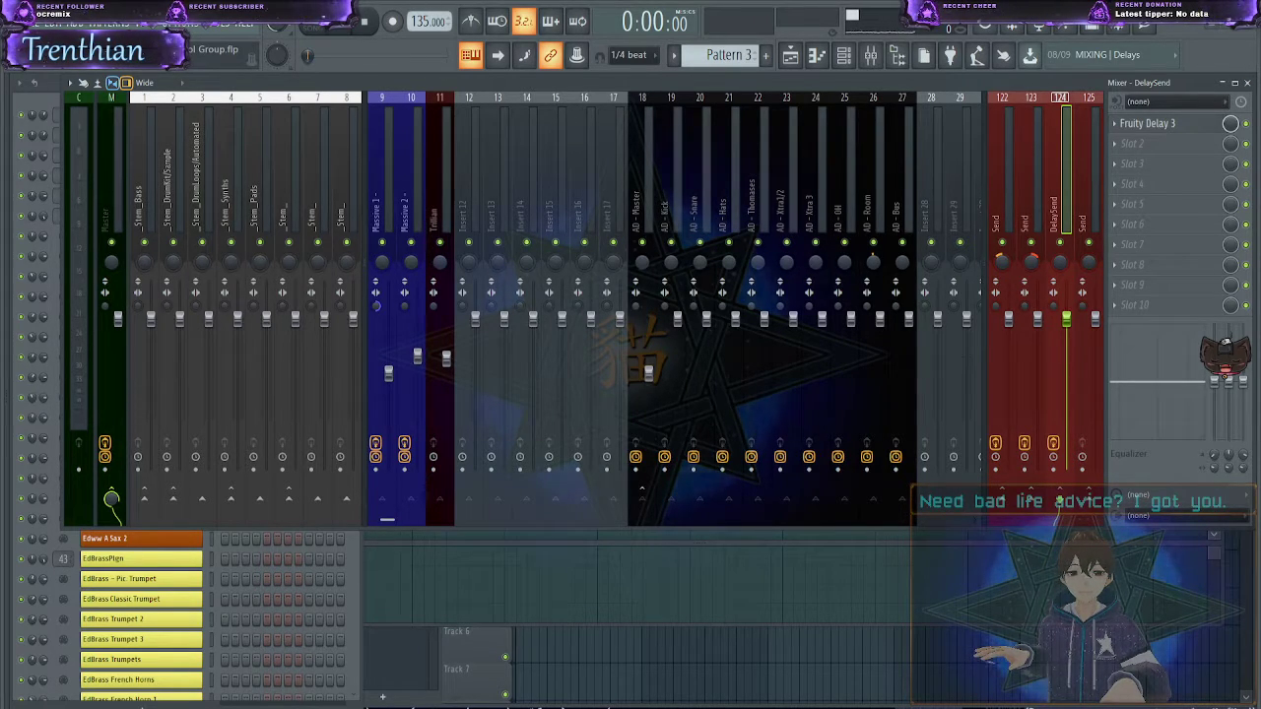
scroll(739, 53, "up", 1)
scroll(740, 53, "up", 2)
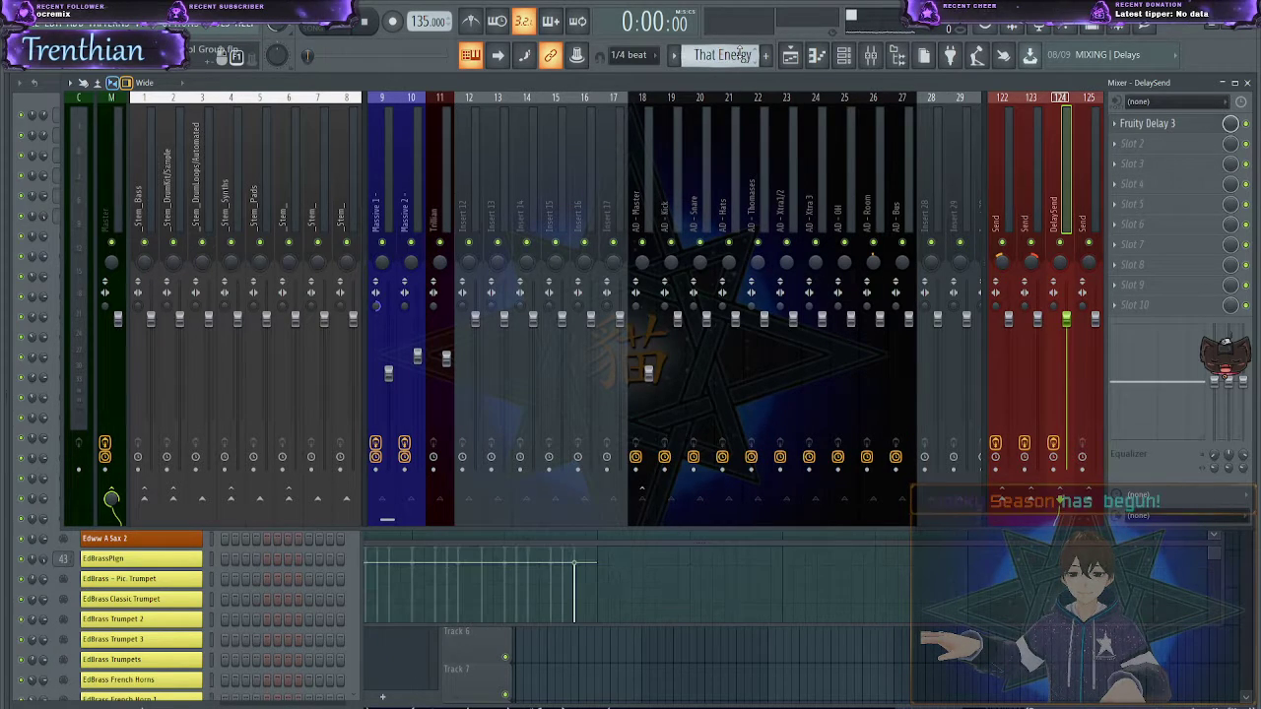
scroll(739, 54, "down", 1)
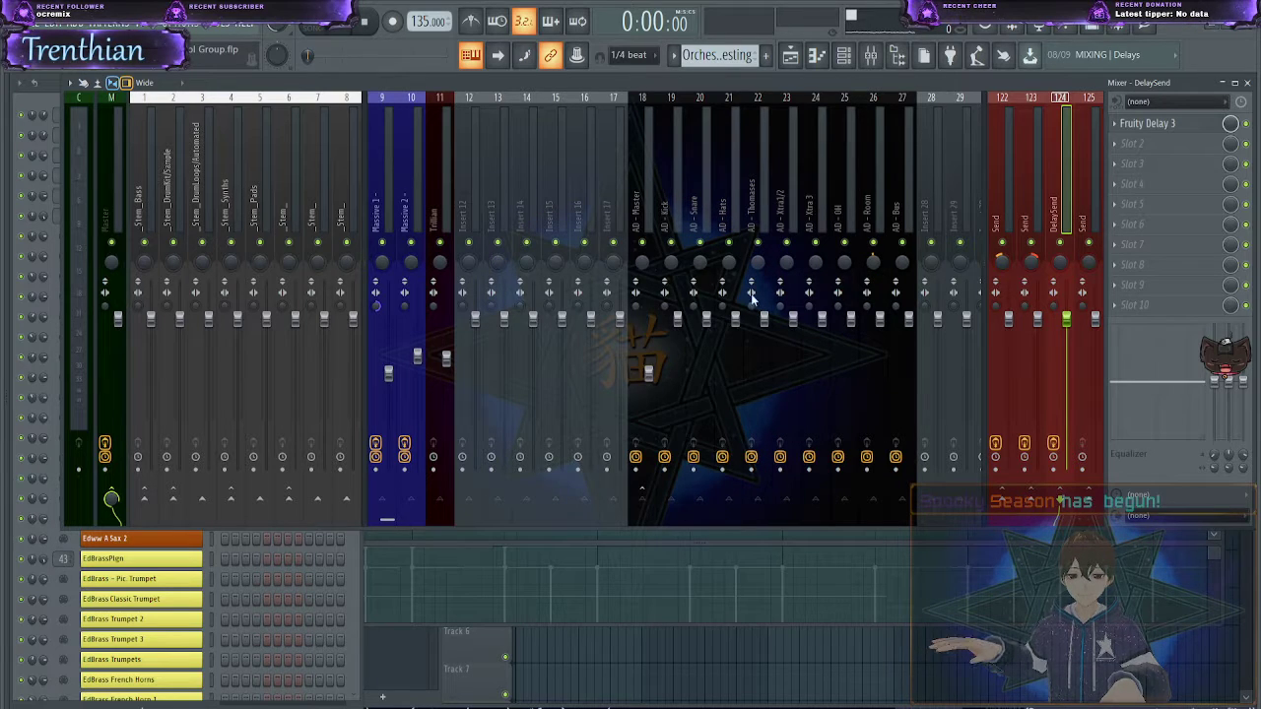
scroll(744, 57, "up", 2)
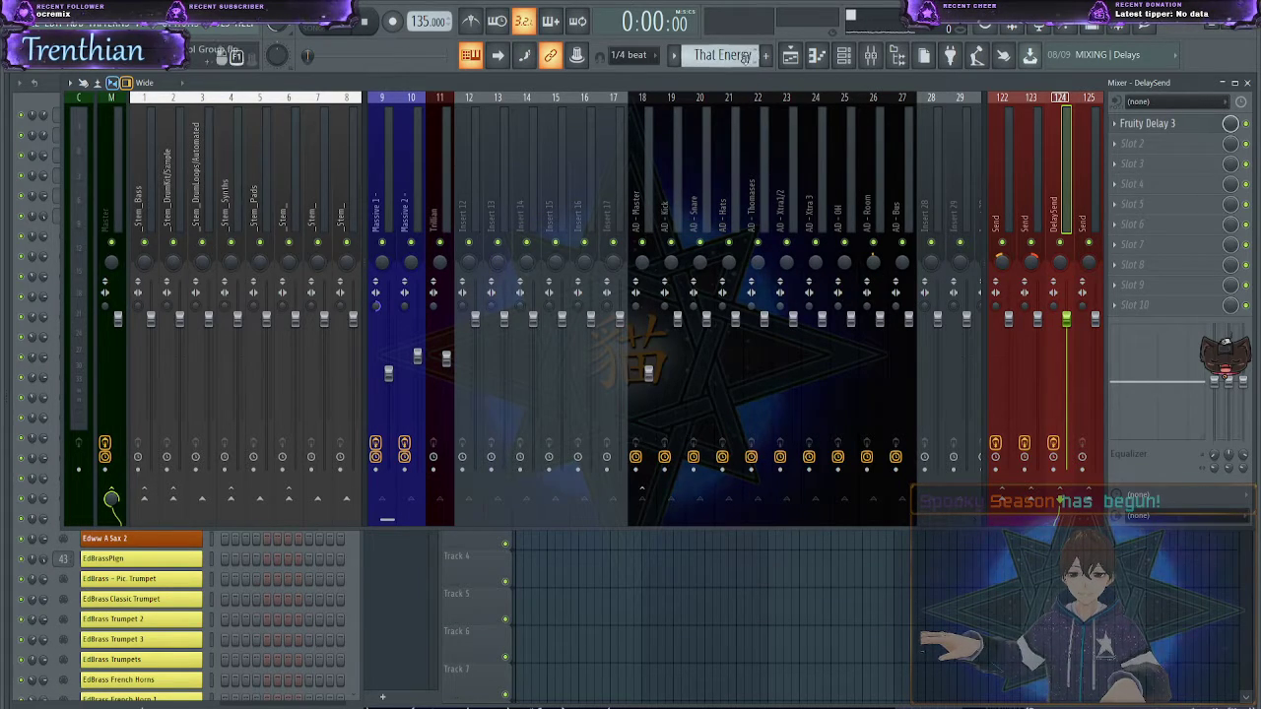
scroll(744, 56, "down", 1)
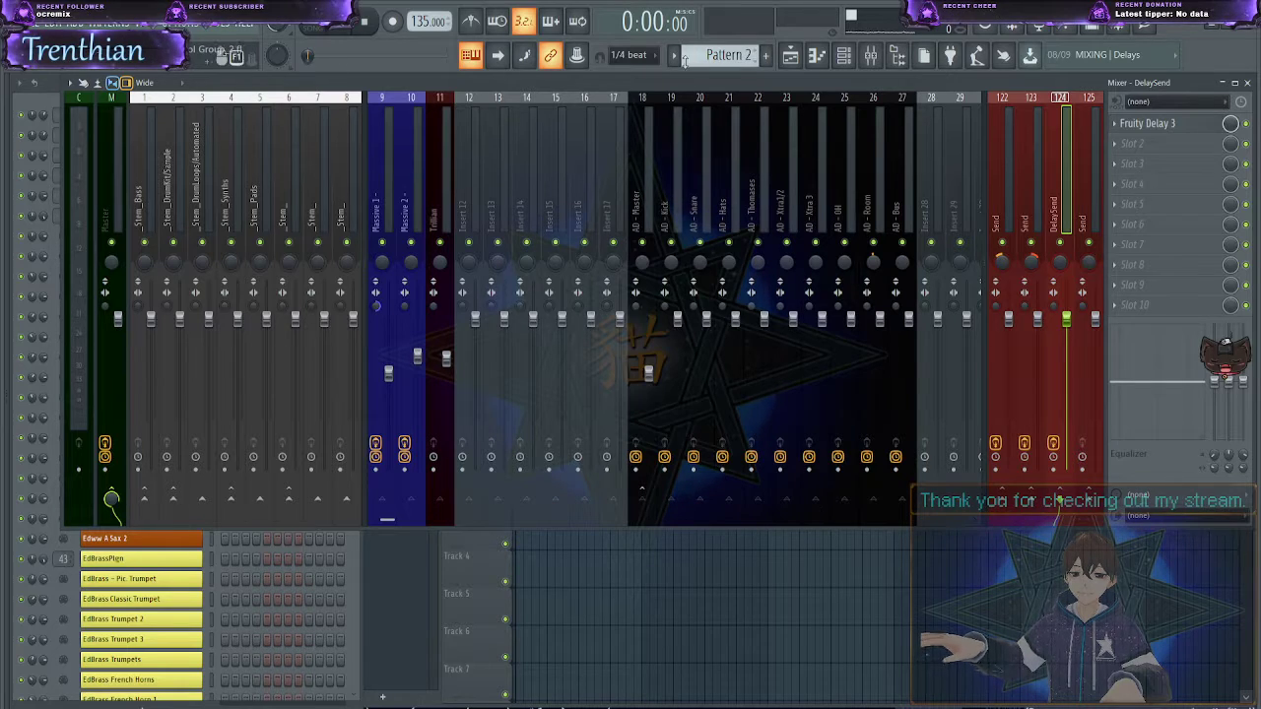
left_click_drag(721, 51, 709, 73)
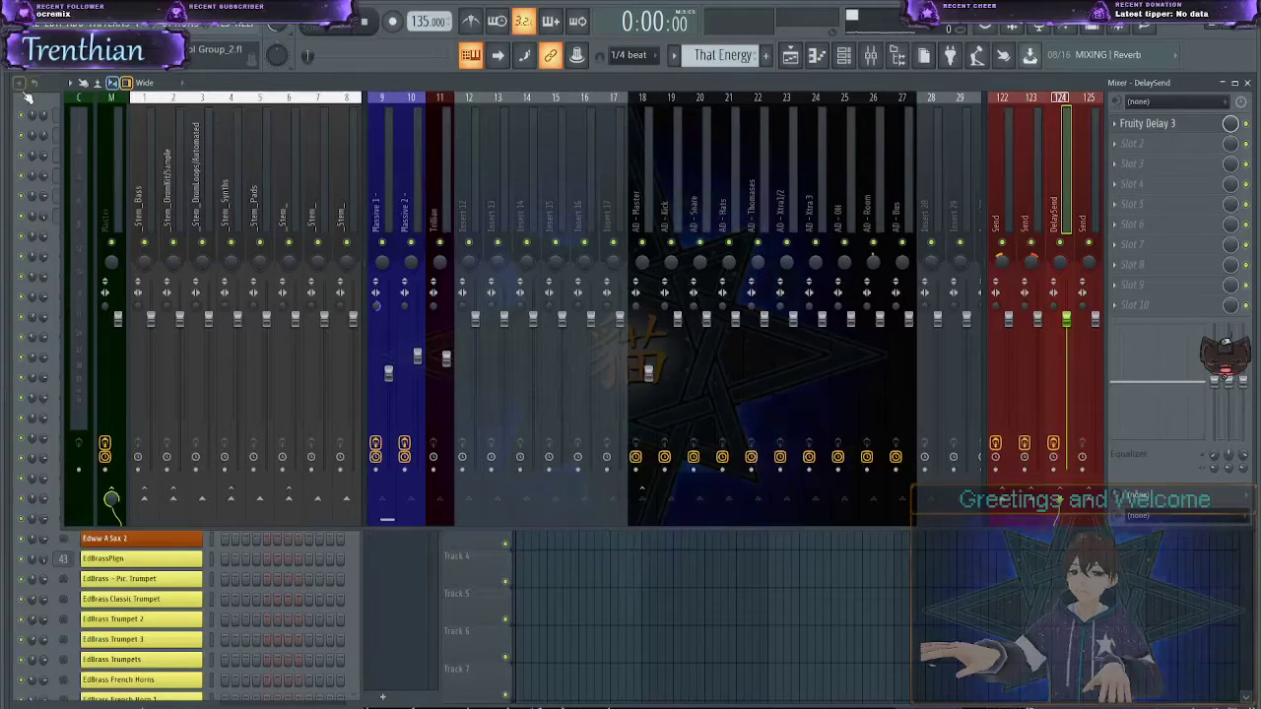
- Open the Massive #2 synth from the channel rack
key("F6")
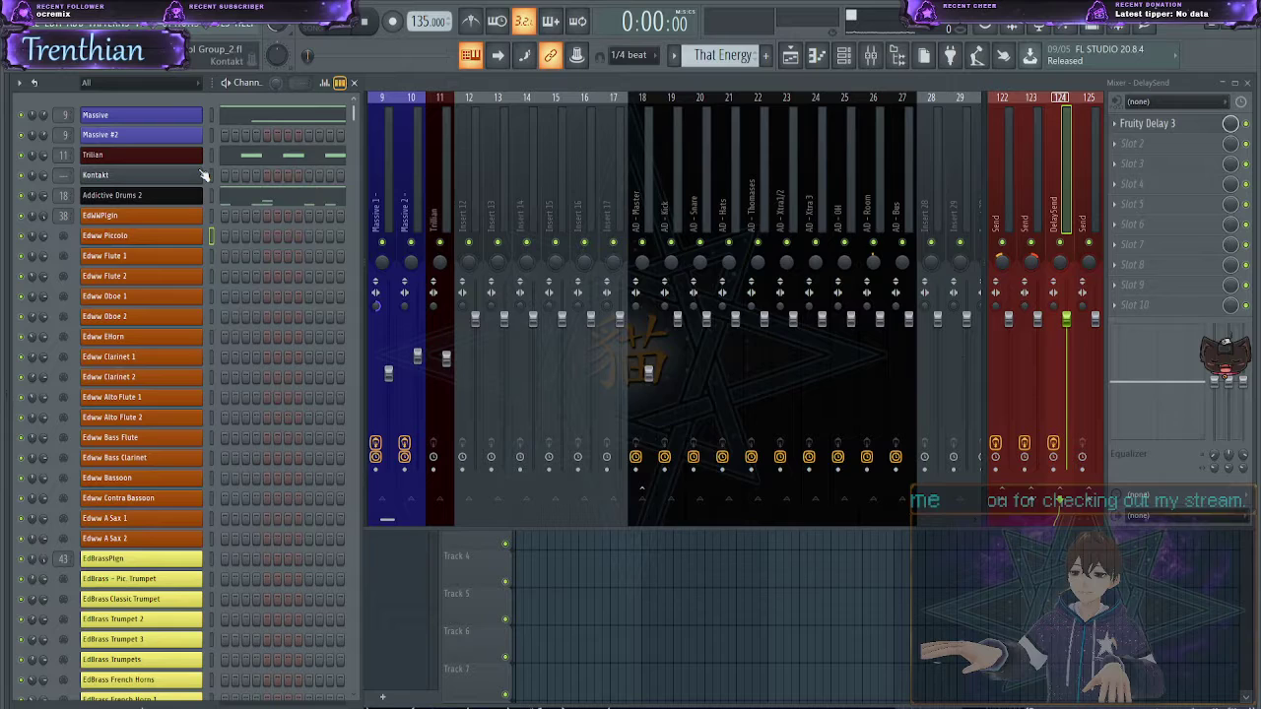
left_click(138, 134)
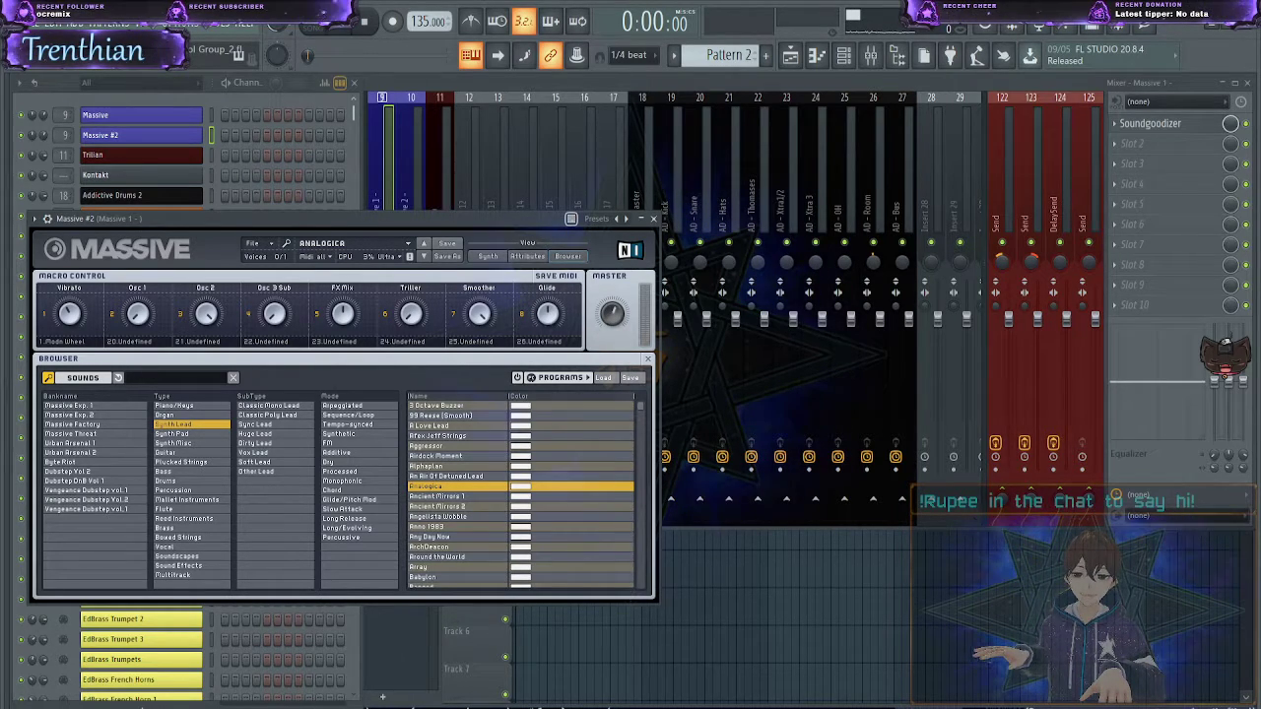
- Place the 09 - Professor E. Gadd's Lab audio clip at the start of Track 1 in the playlist
left_click(803, 659)
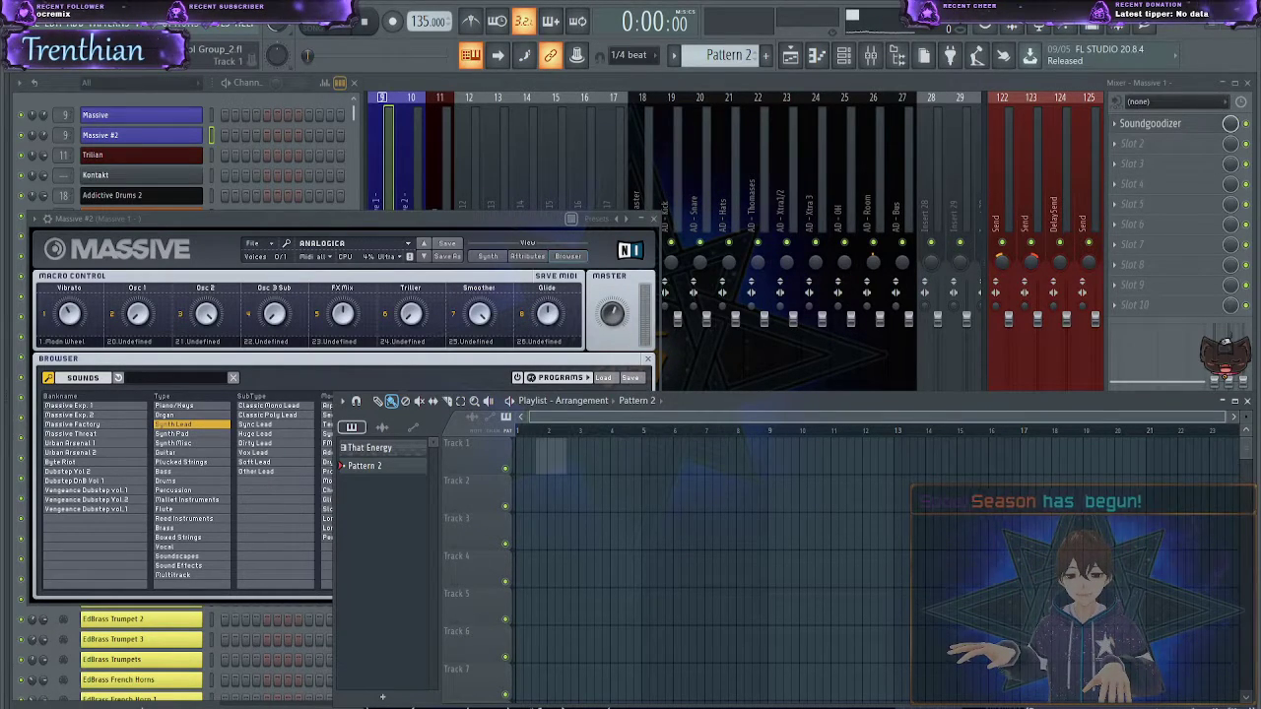
left_click_drag(536, 458, 565, 445)
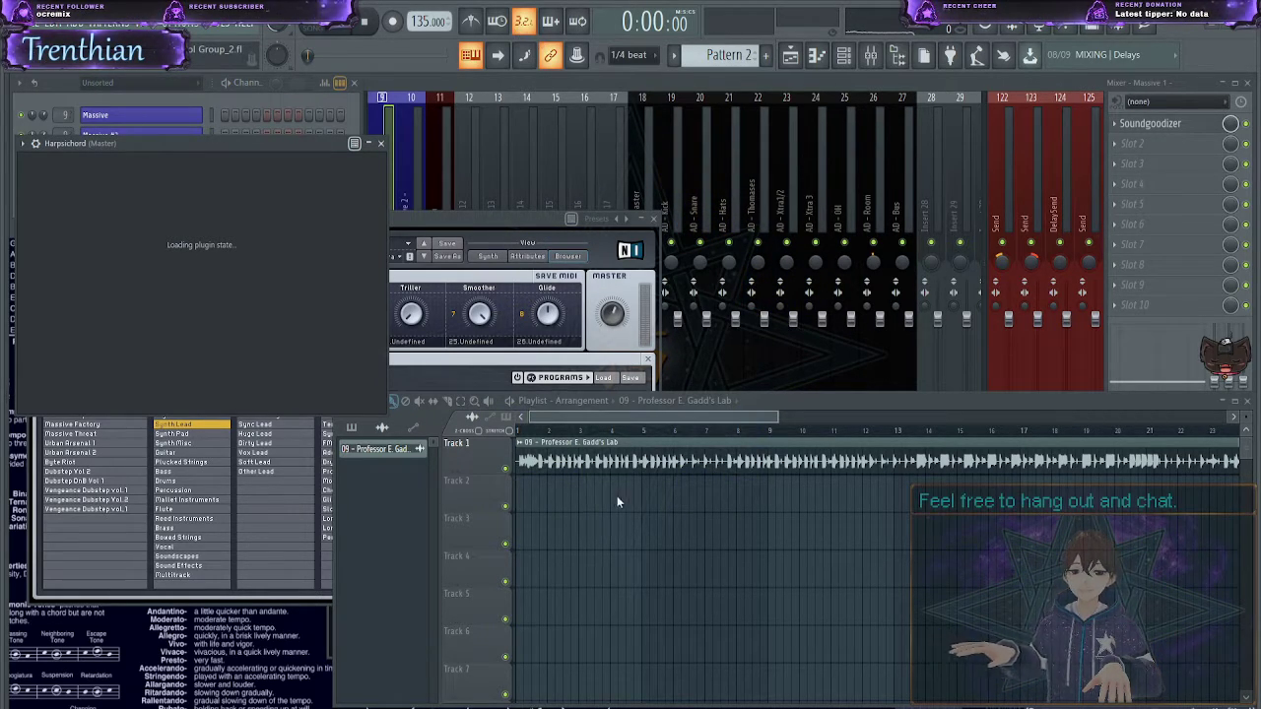
- Close the Harpsichord plugin window and delete the Harpsichord channel from the channel rack
left_click(382, 144)
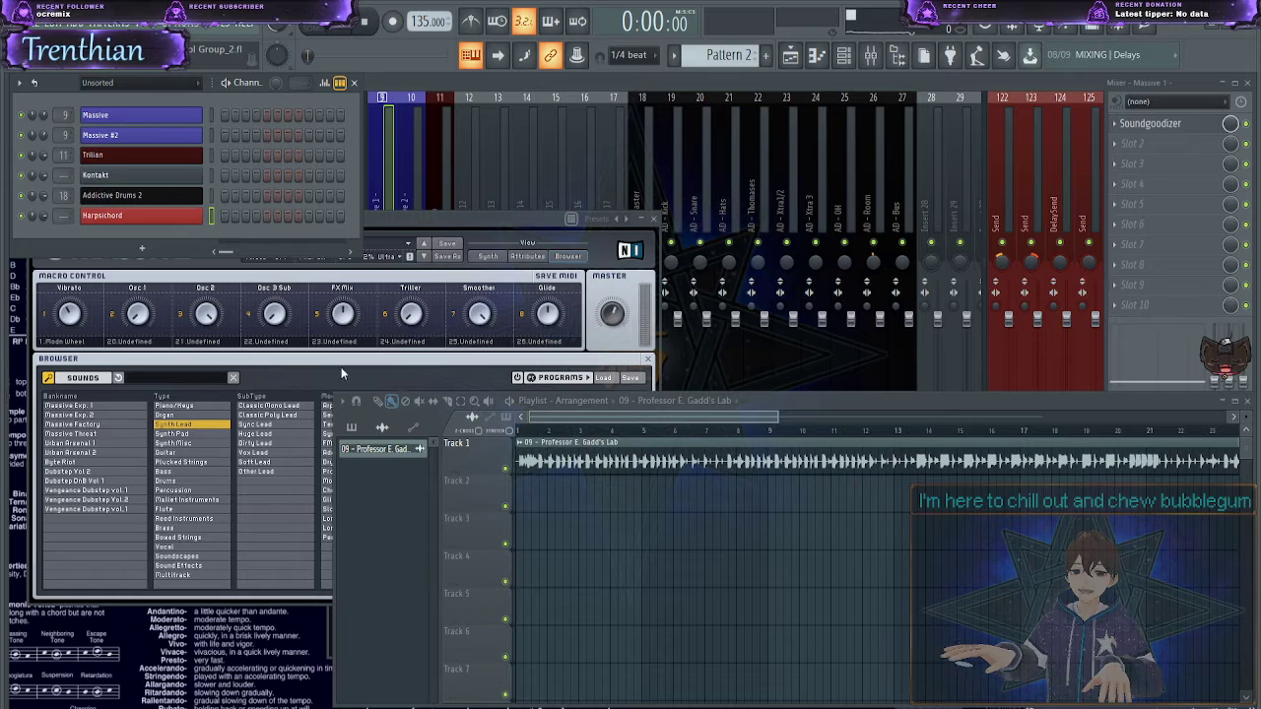
key("alt+Delete")
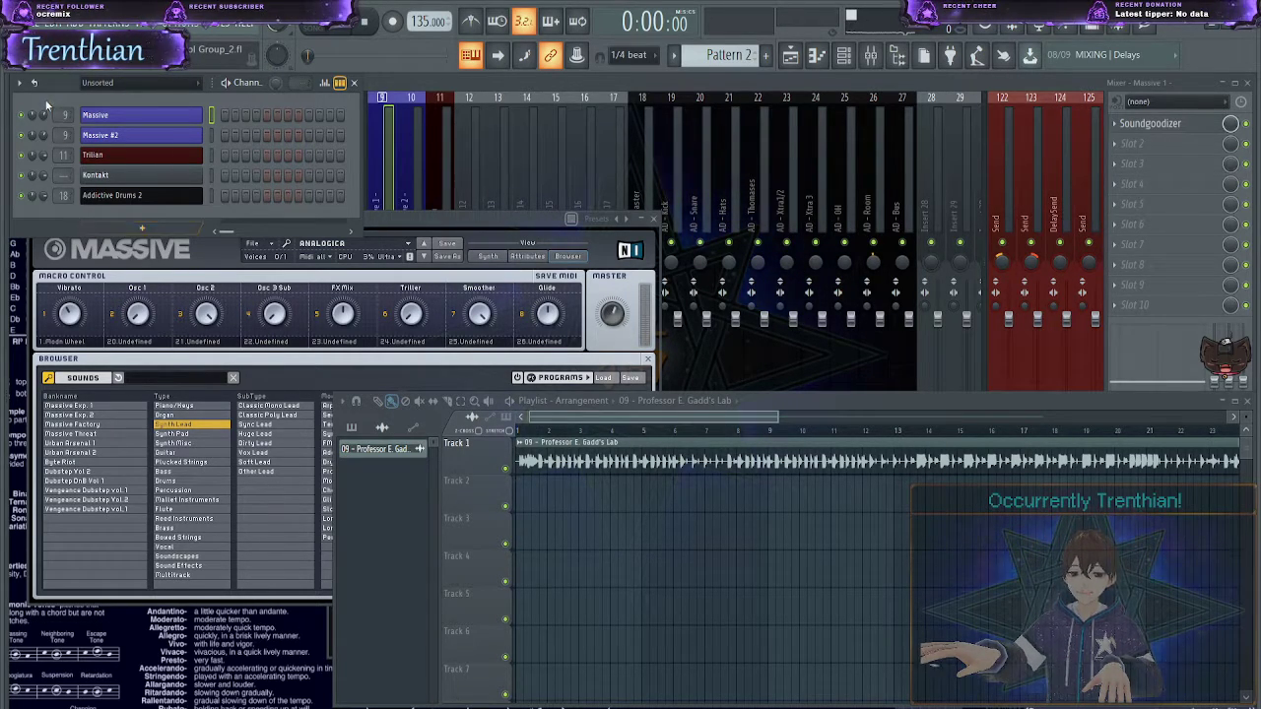
- Show the Edirol channel group and open the EdChroma Harpsichord piano roll at bar 1 in the low octaves
left_click(117, 85)
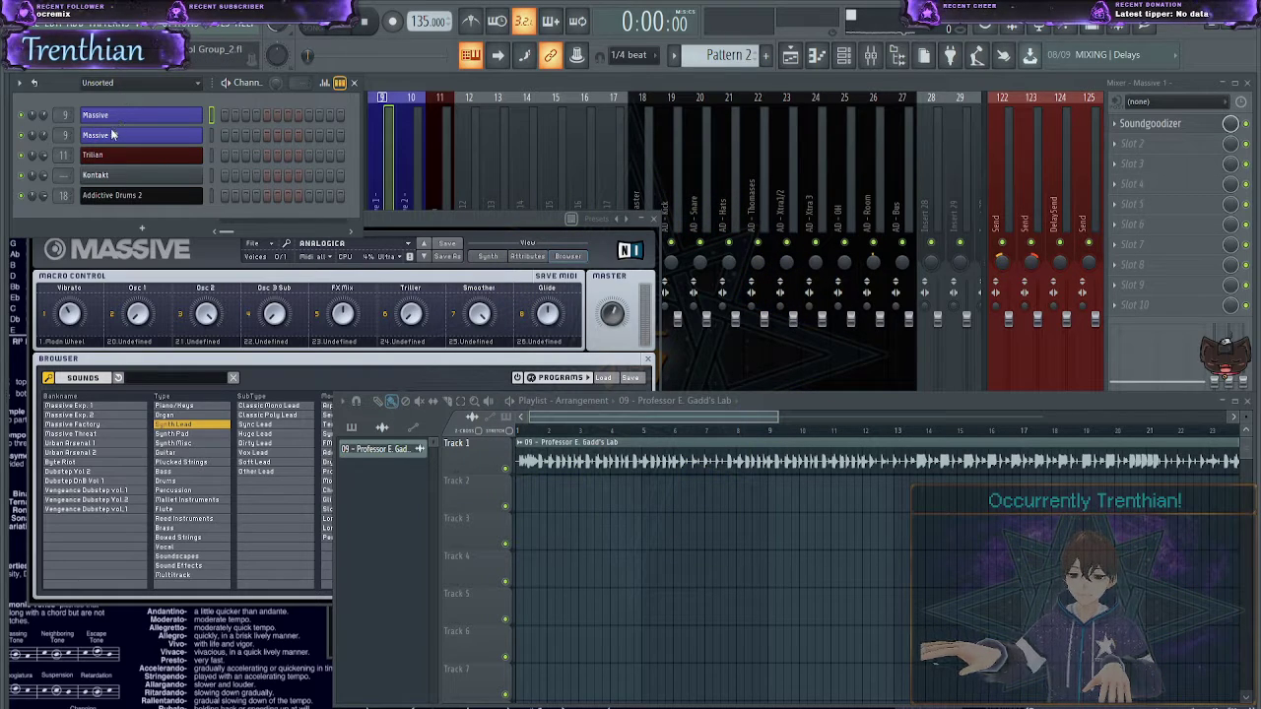
left_click(153, 196)
scroll(154, 197, "down", 15)
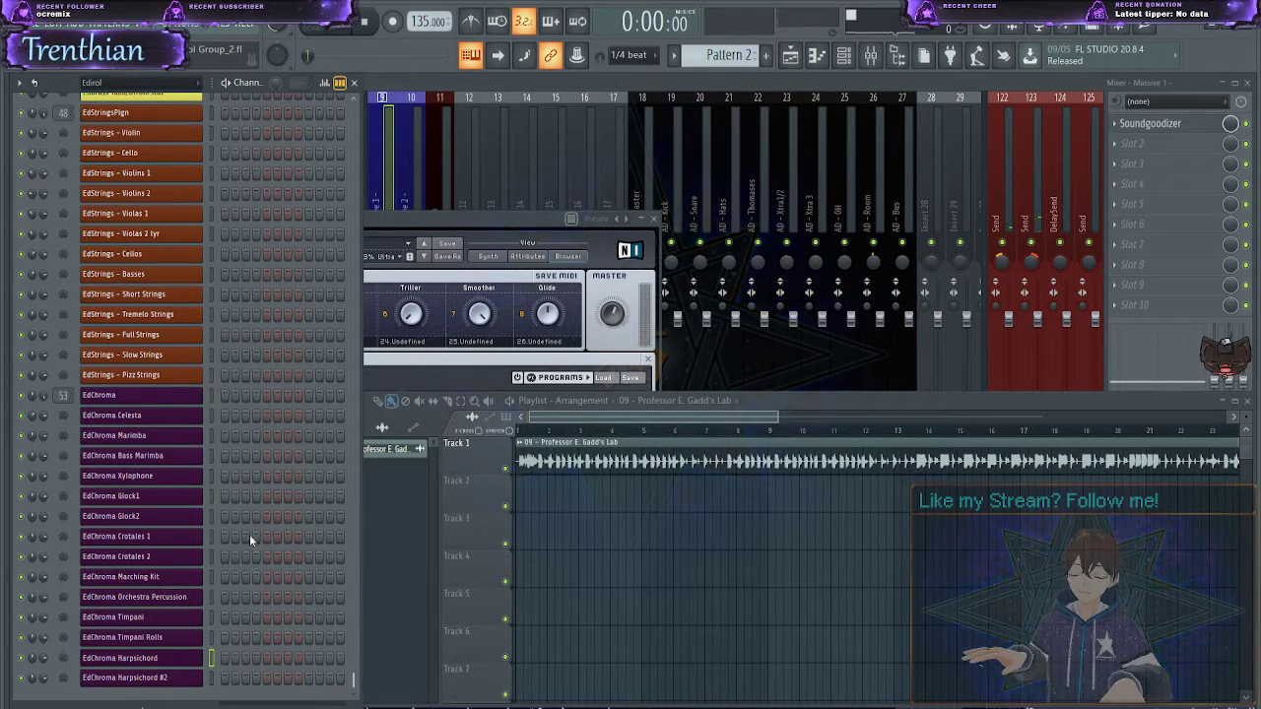
key("F7")
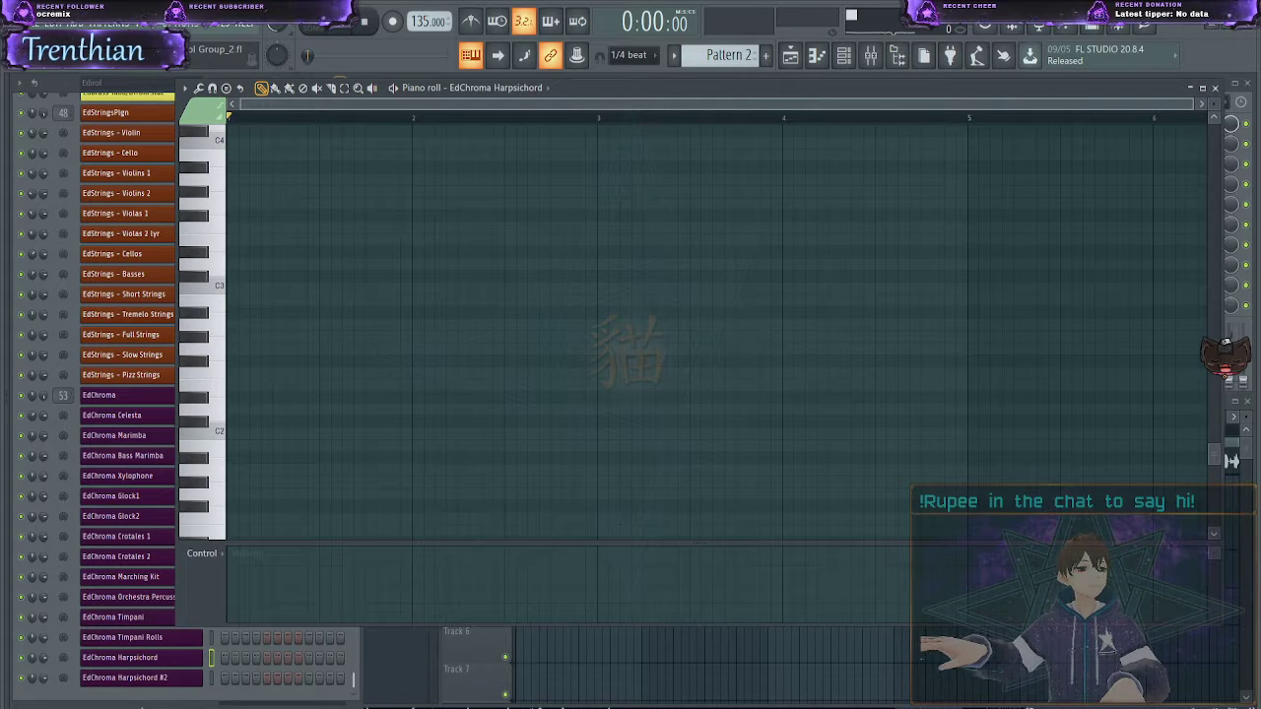
scroll(567, 367, "up", 3)
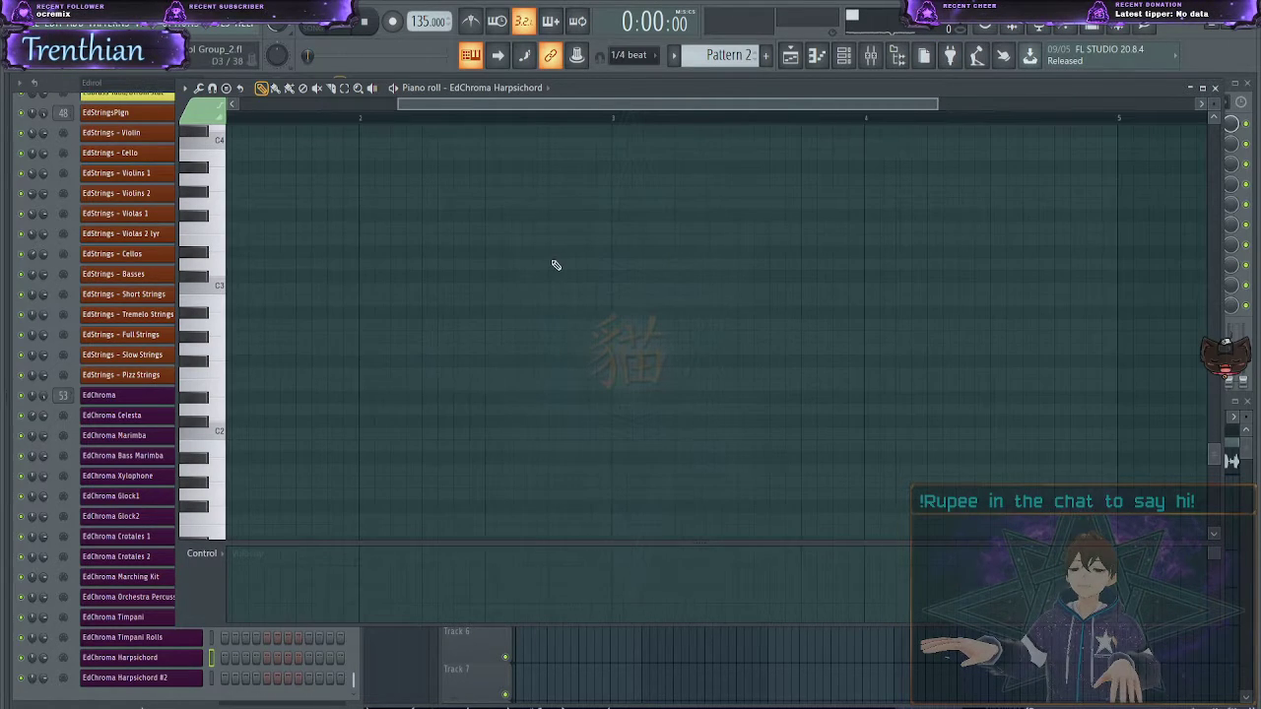
left_click_drag(401, 99, 315, 98)
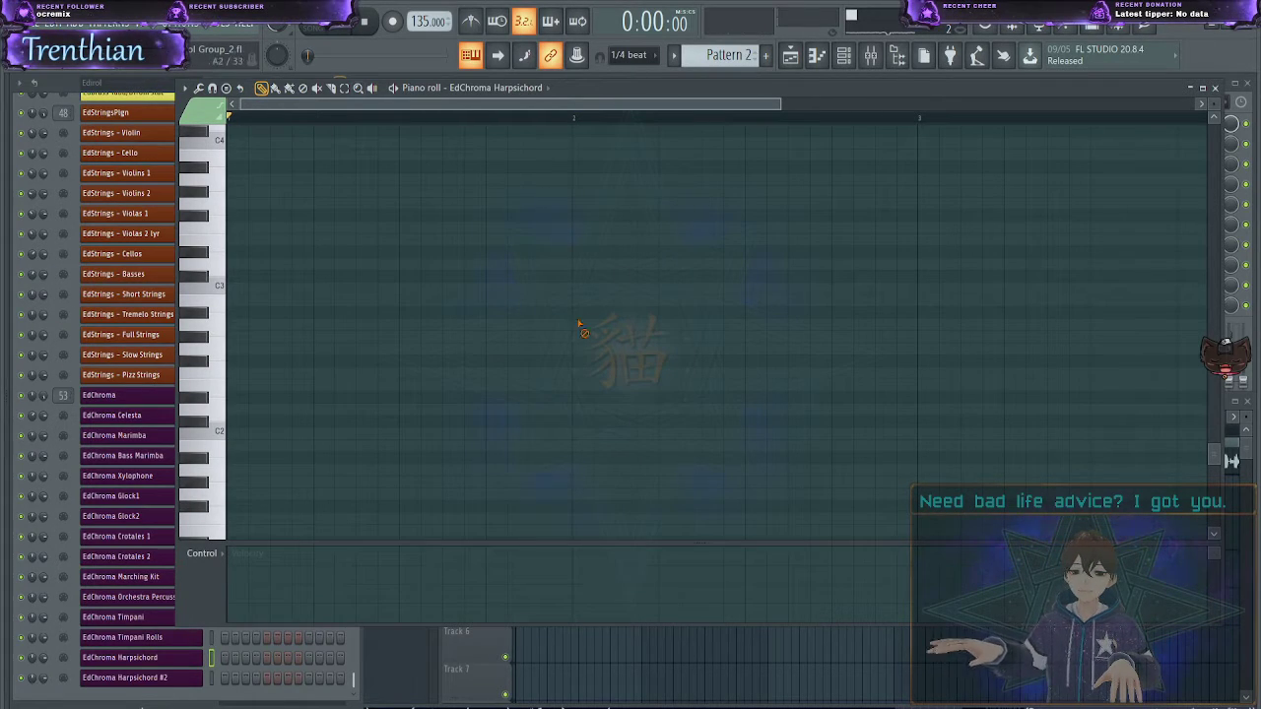
scroll(457, 429, "down", 5)
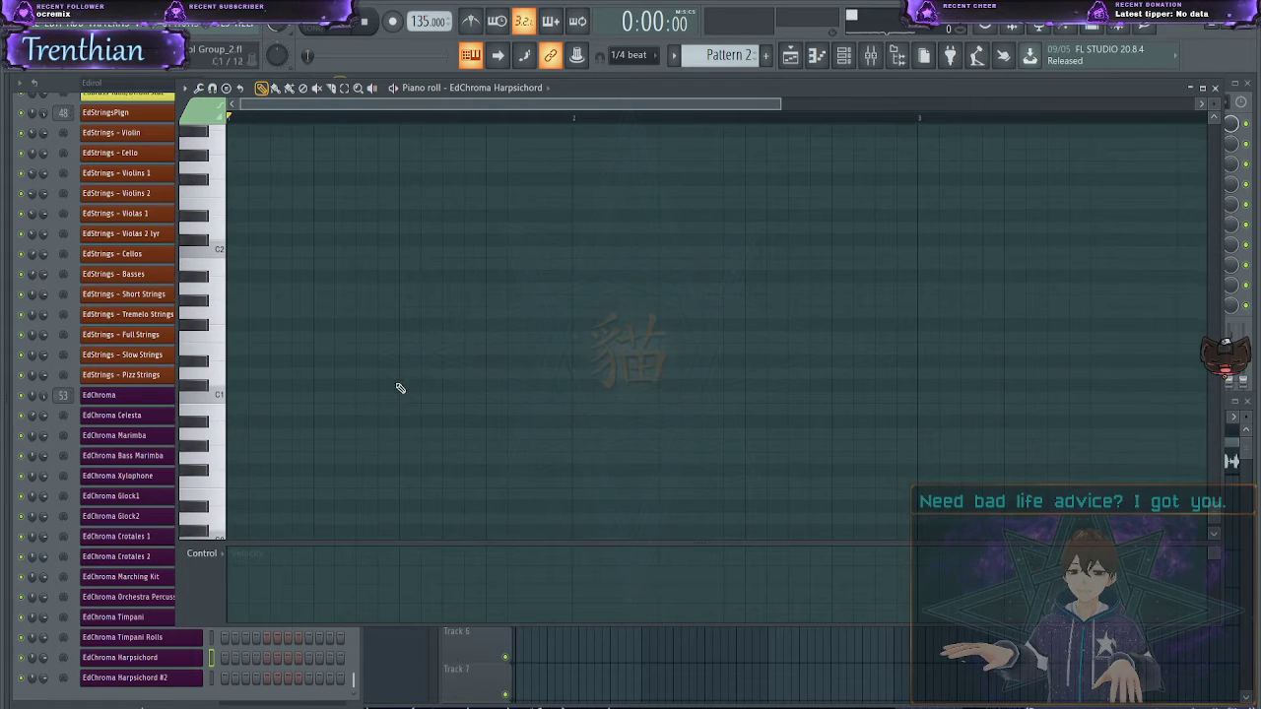
- Audition the Professor E. Gadd's Lab clip in the playlist and slip its audio earlier so the steady beat starts at bar 1
key("F5")
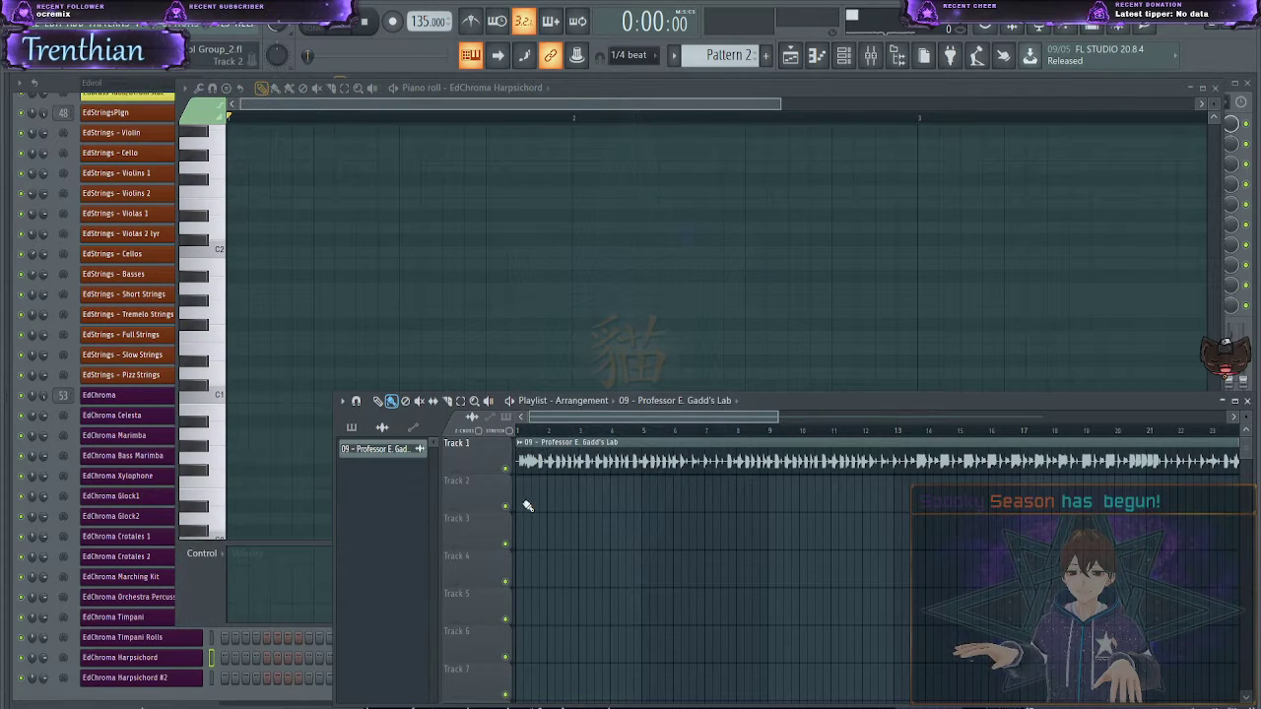
scroll(528, 505, "up", 8)
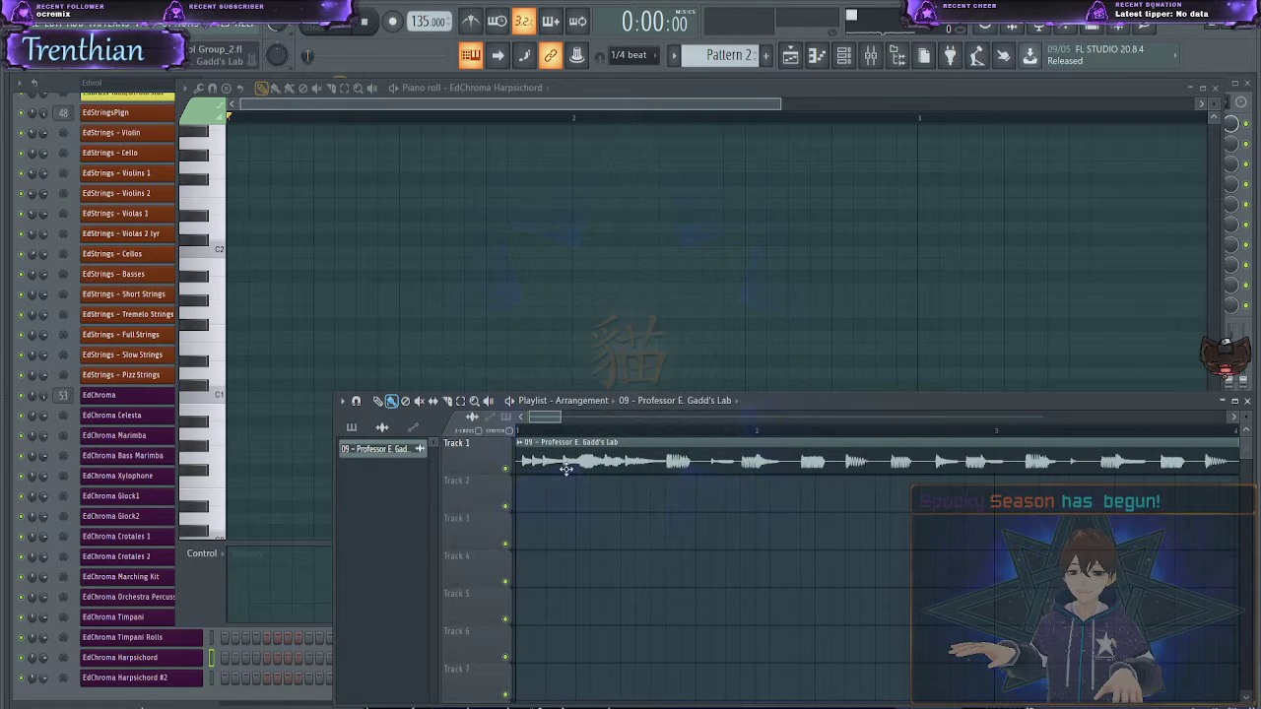
key("space")
left_click(352, 427)
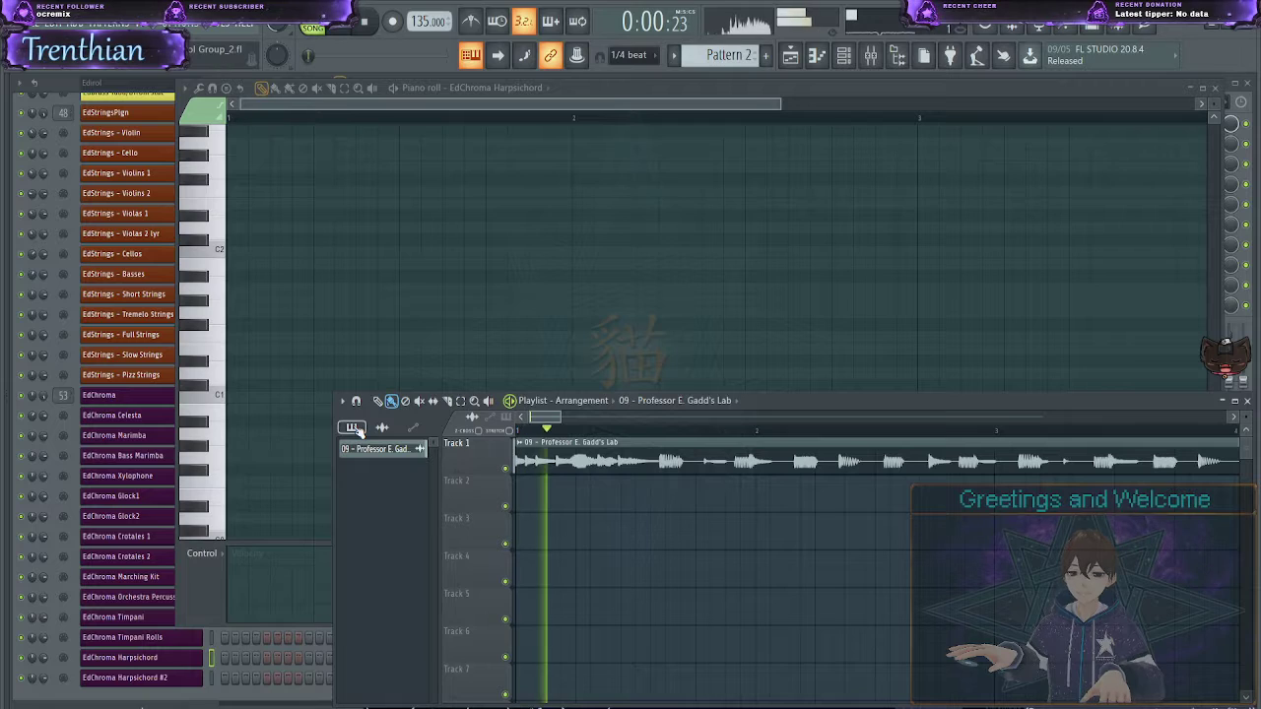
key("space")
left_click_drag(673, 457, 632, 447)
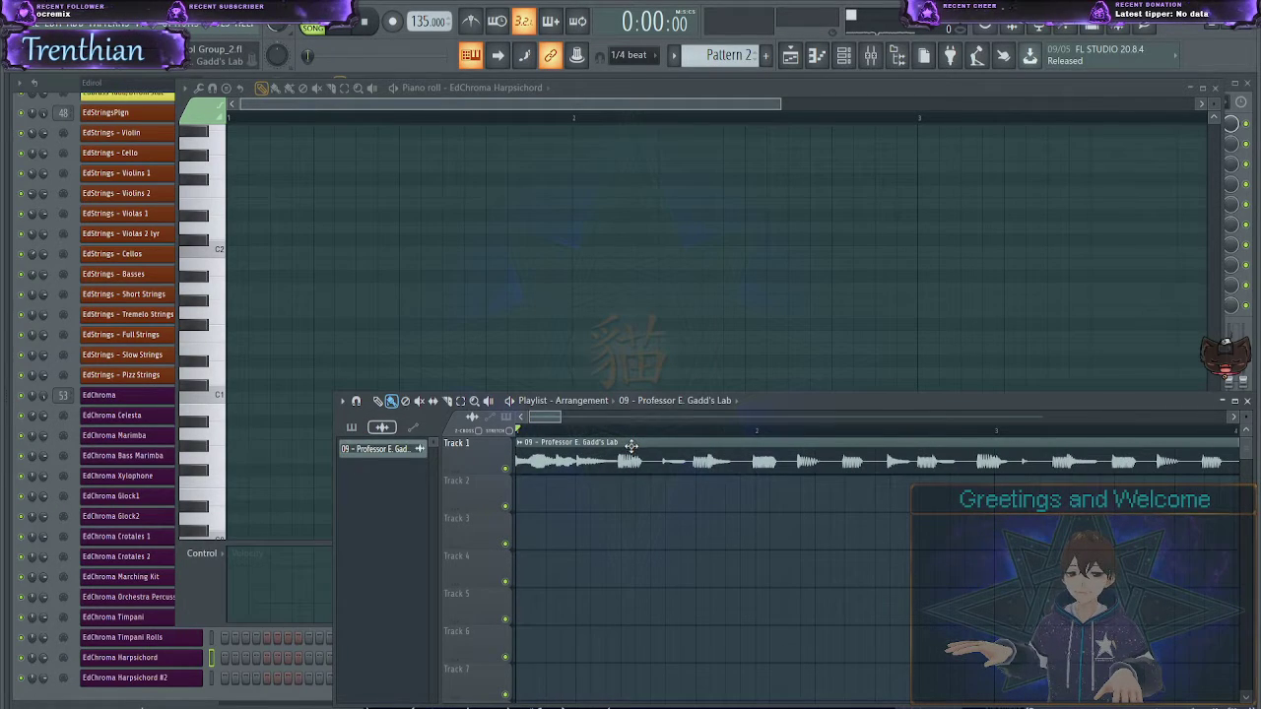
key("space")
key("space")
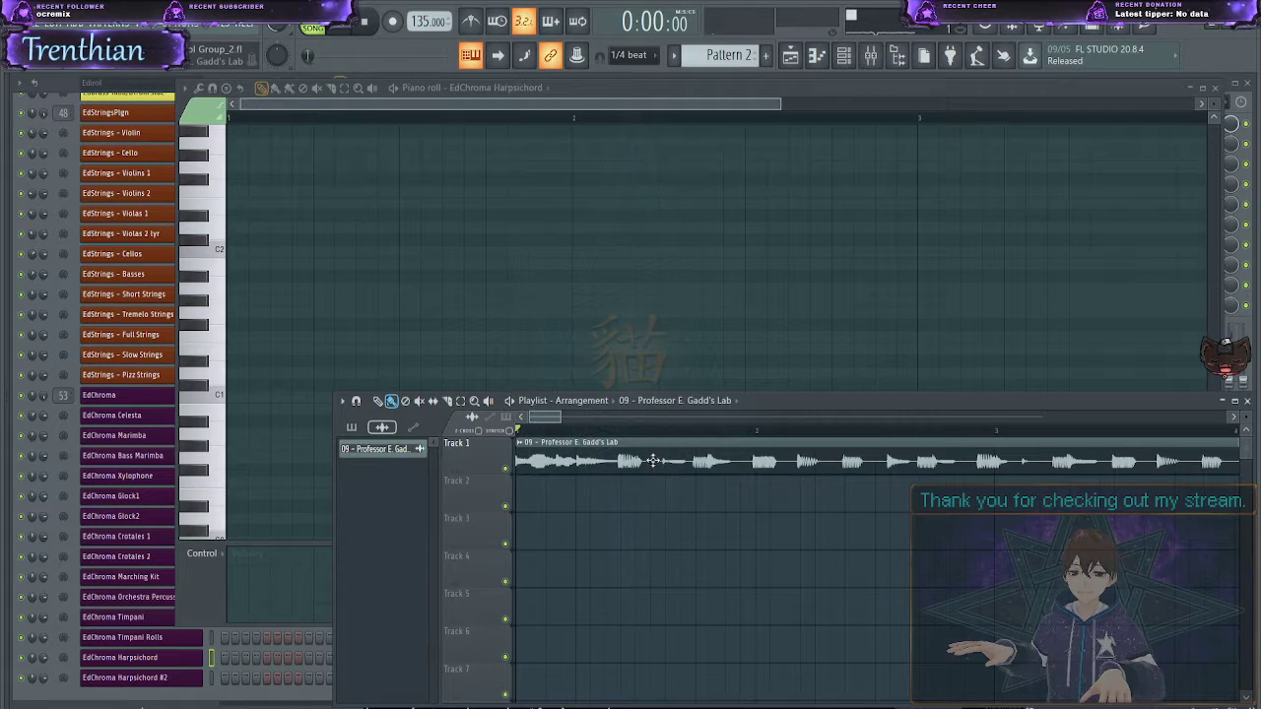
scroll(651, 459, "down", 10)
scroll(651, 459, "down", 8)
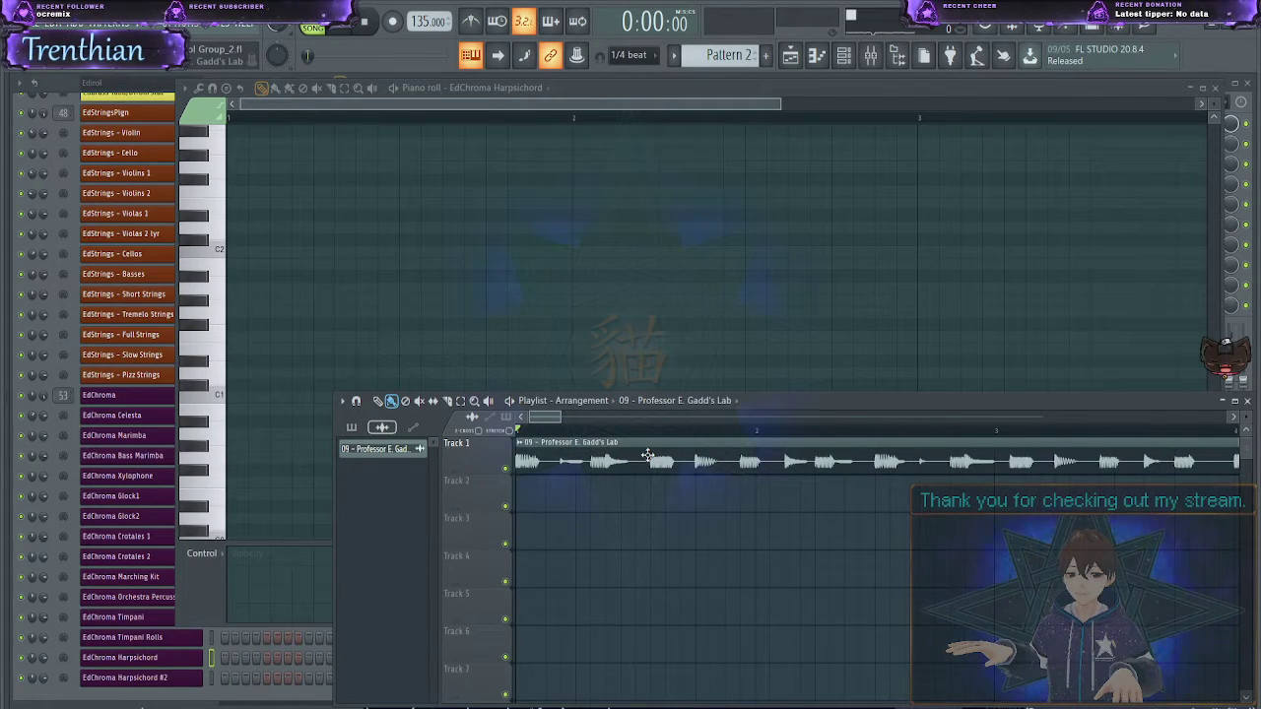
- Audition the Professor E. Gadd's Lab clip from bar 1 and maximize the playlist window
key("space")
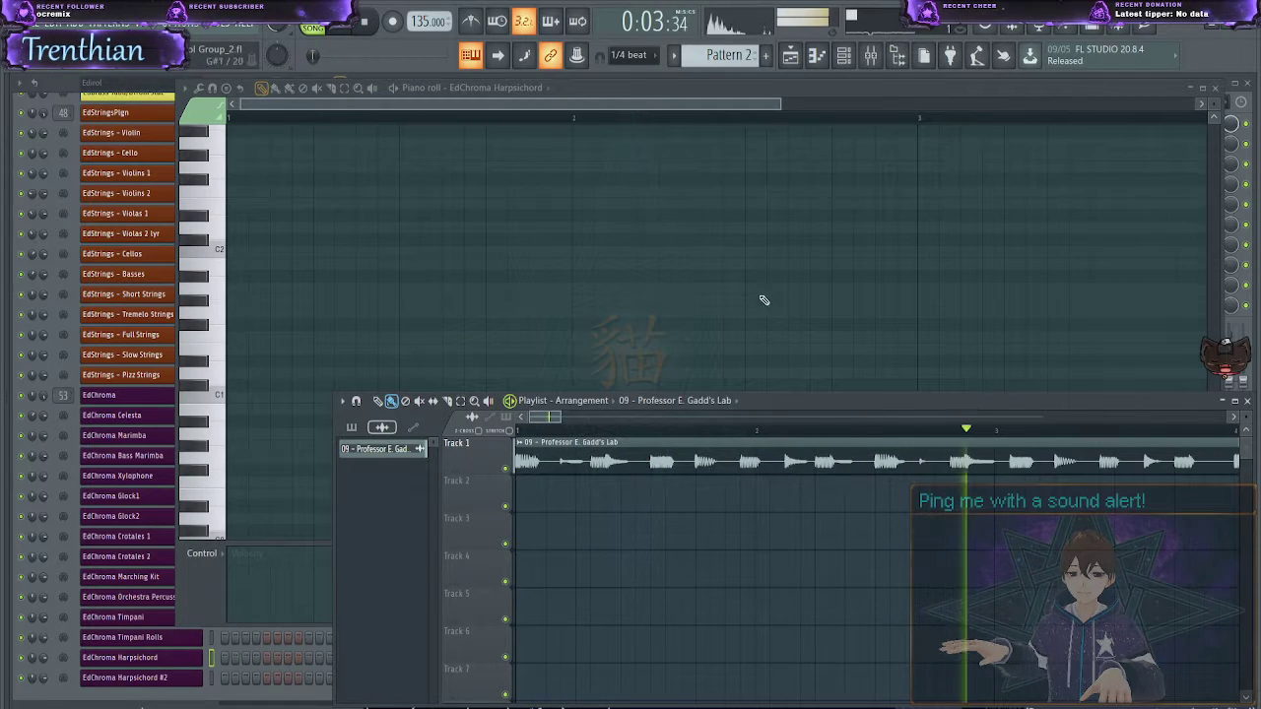
key("space")
scroll(551, 544, "up", 6)
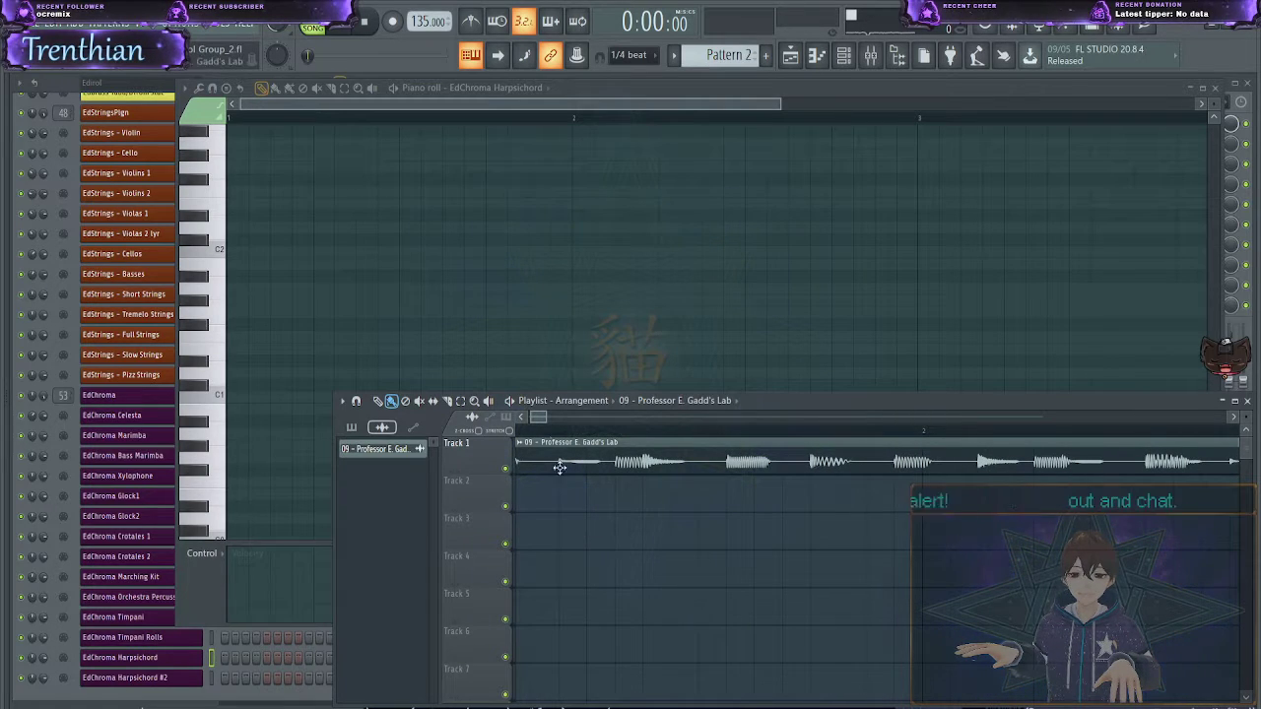
left_click_drag(546, 417, 544, 416)
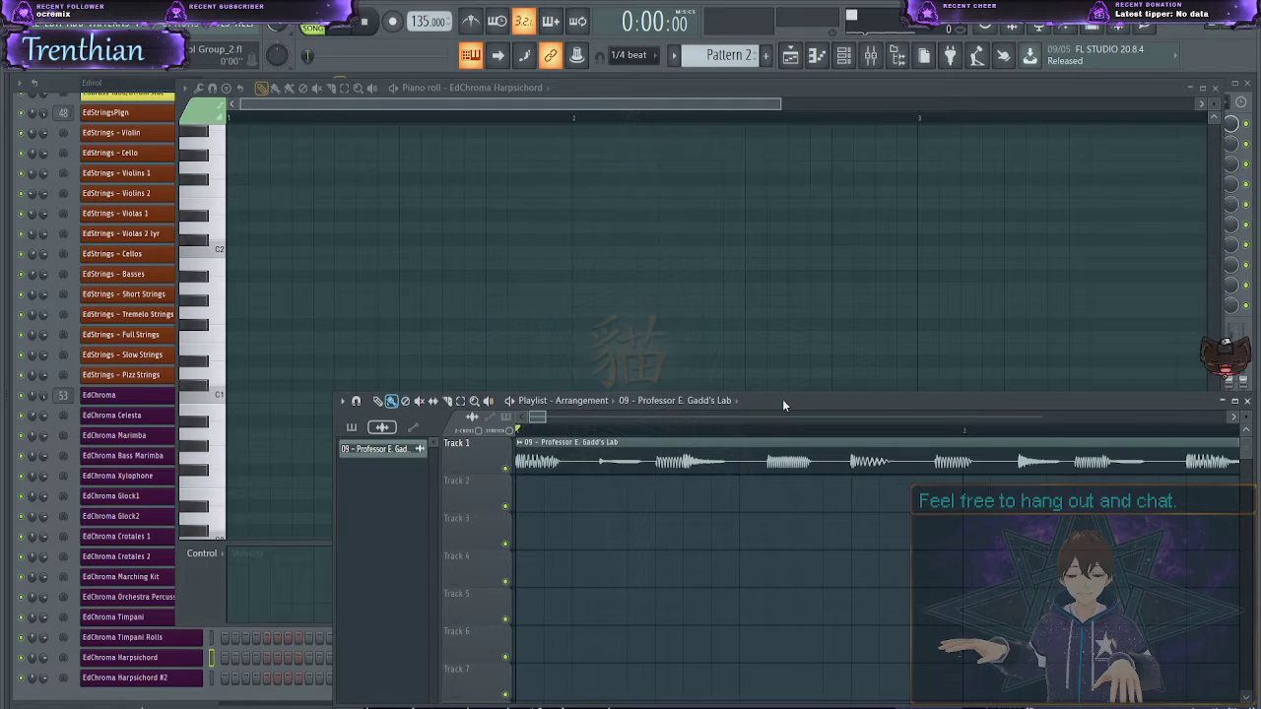
left_click_drag(782, 399, 587, 258)
double_click(933, 267)
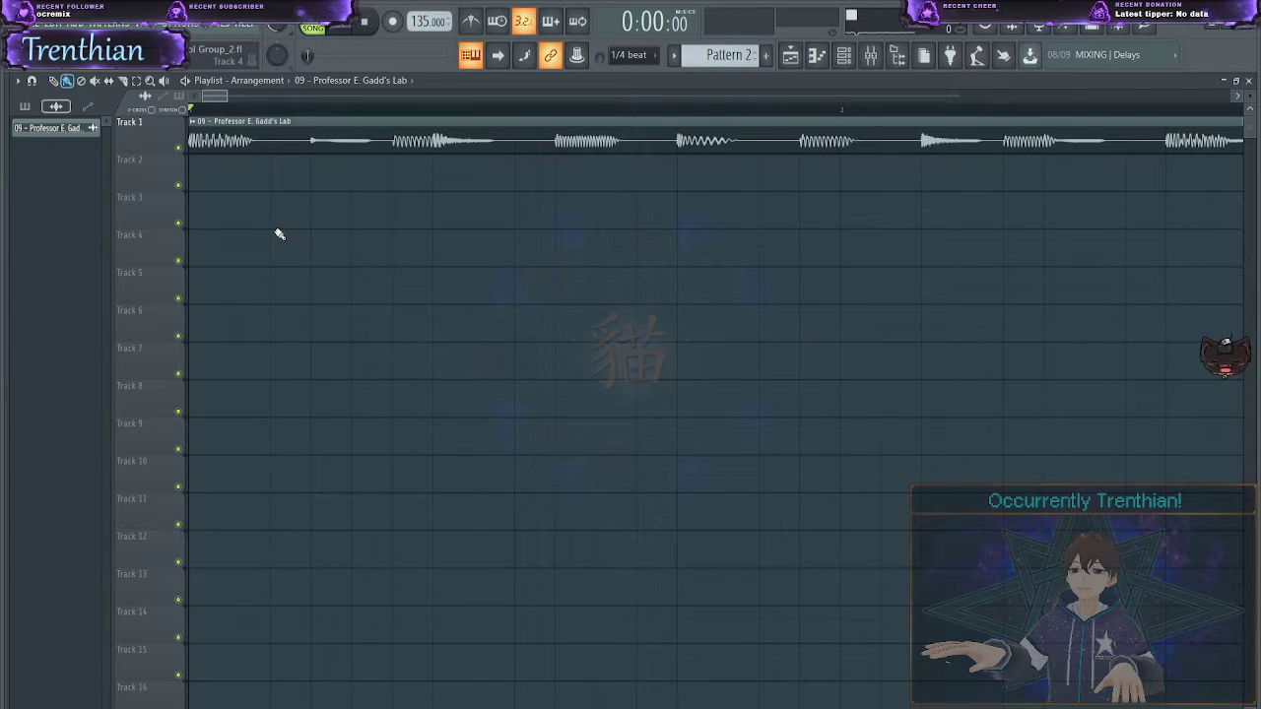
- Try a project tempo of 109 BPM and play the reference clip against the grid
key("space")
key("space")
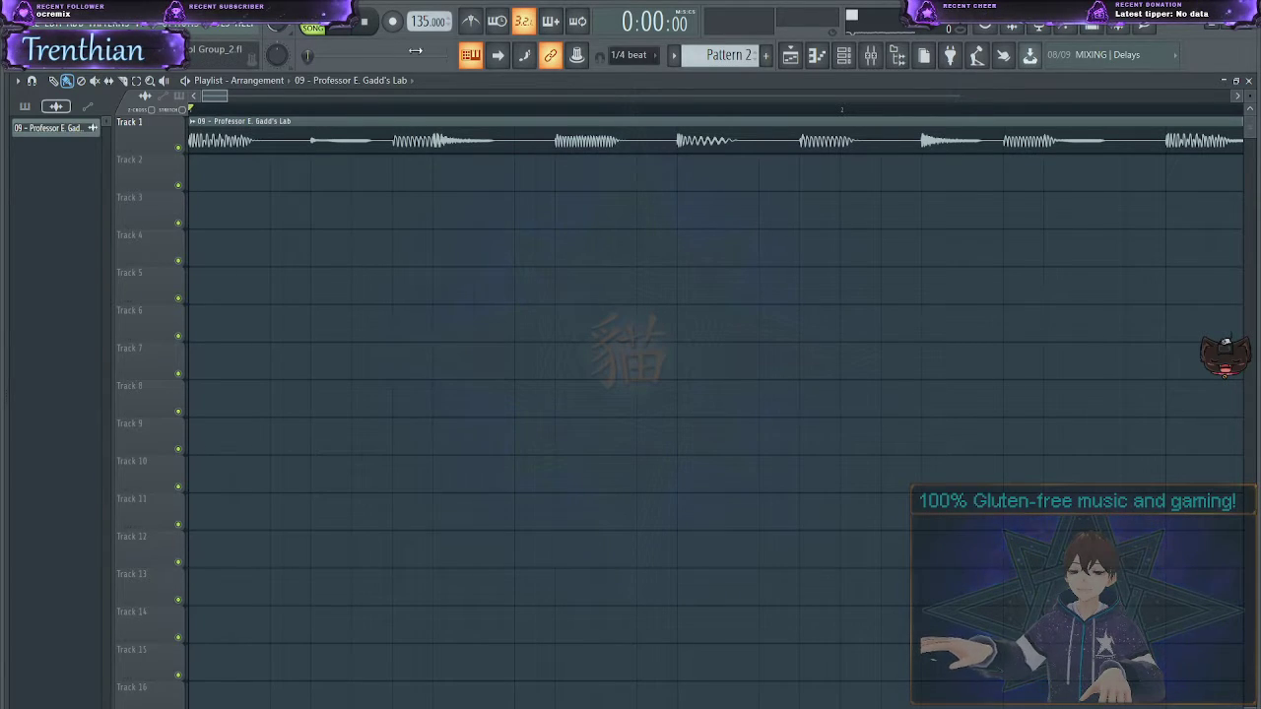
left_click_drag(421, 20, 421, 45)
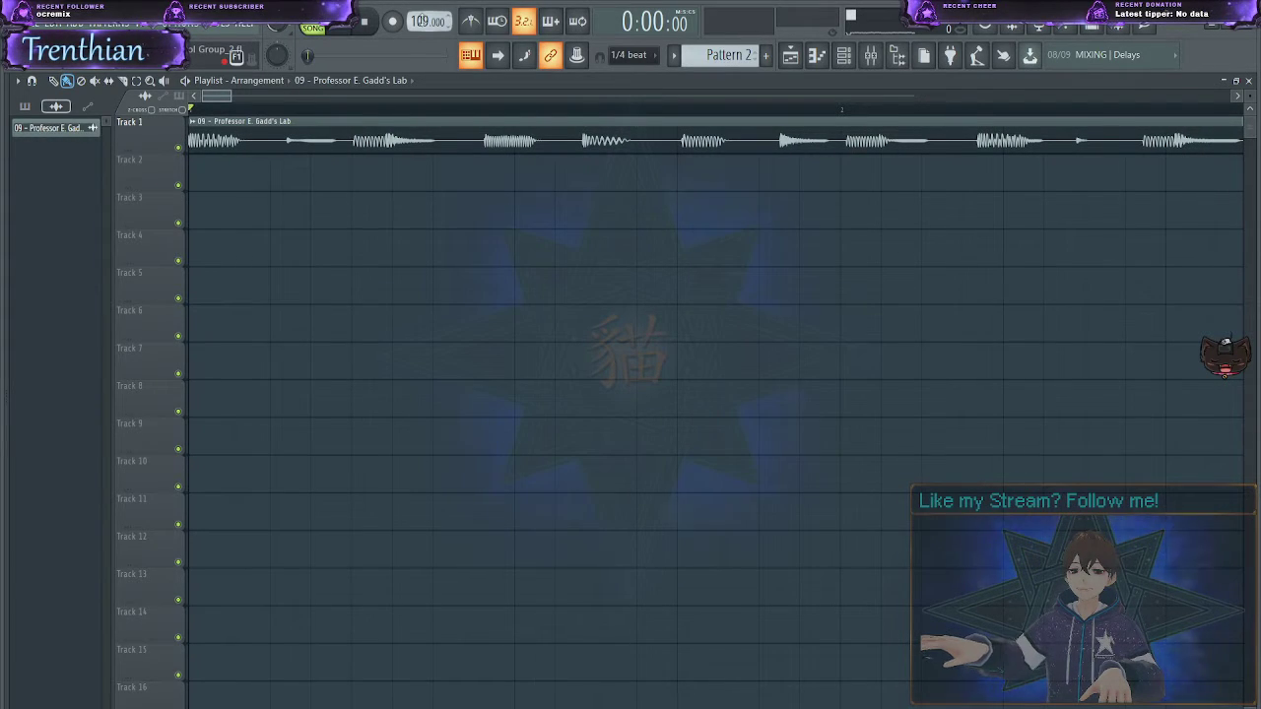
key("space")
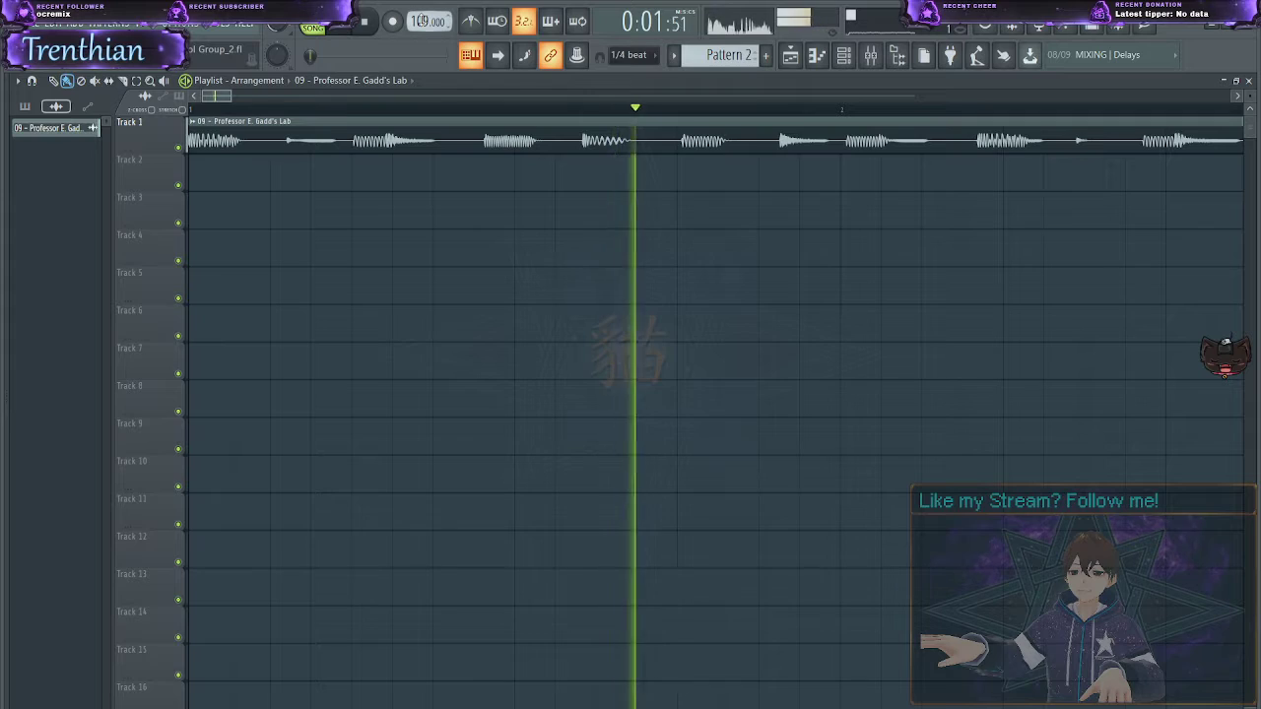
key("space")
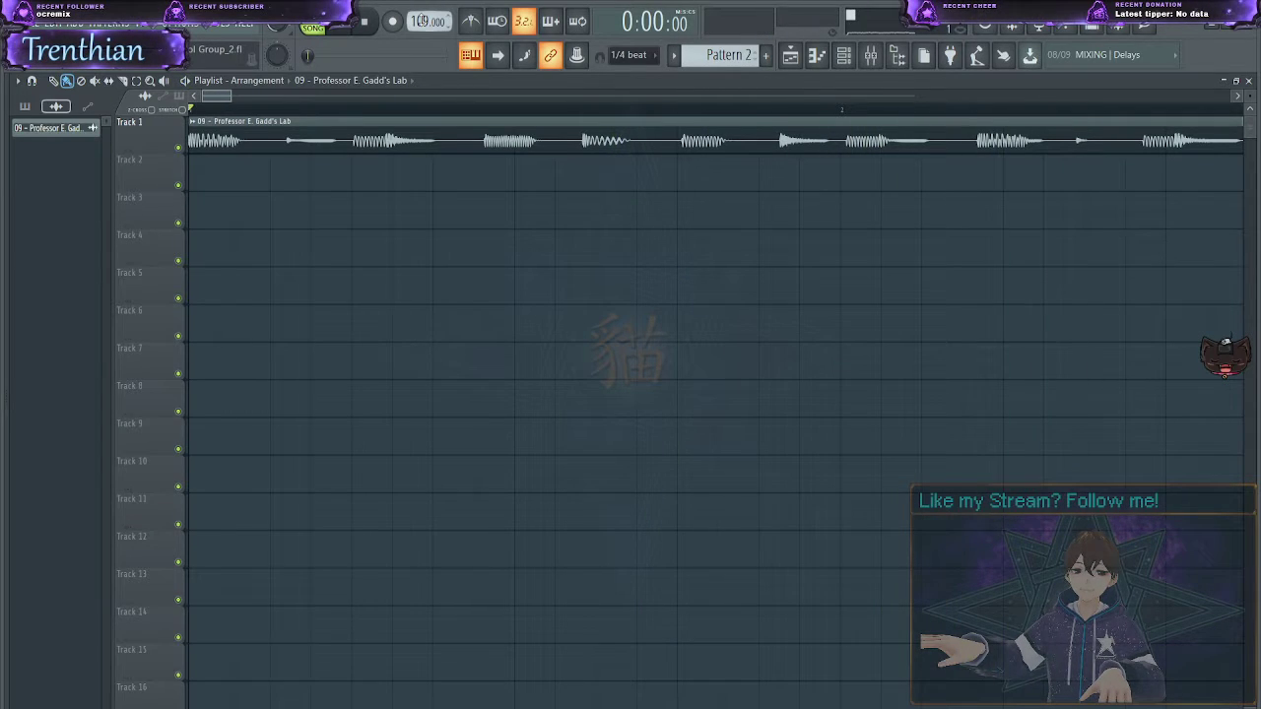
key("space")
key("space")
key("space")
key("space")
- Set the project tempo to 180 BPM and play the reference clip to check its beats against the bar lines
left_click_drag(419, 17, 420, 0)
key("space")
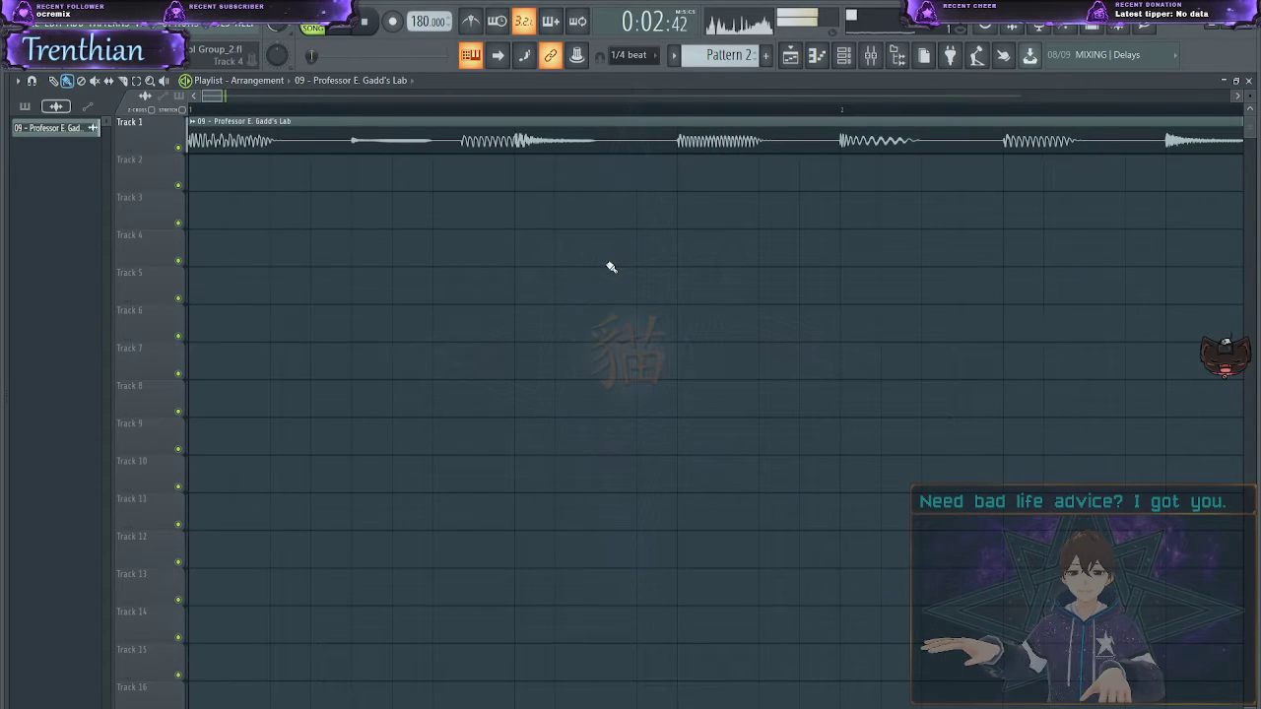
scroll(611, 266, "down", 1)
scroll(611, 266, "down", 4)
key("space")
key("space")
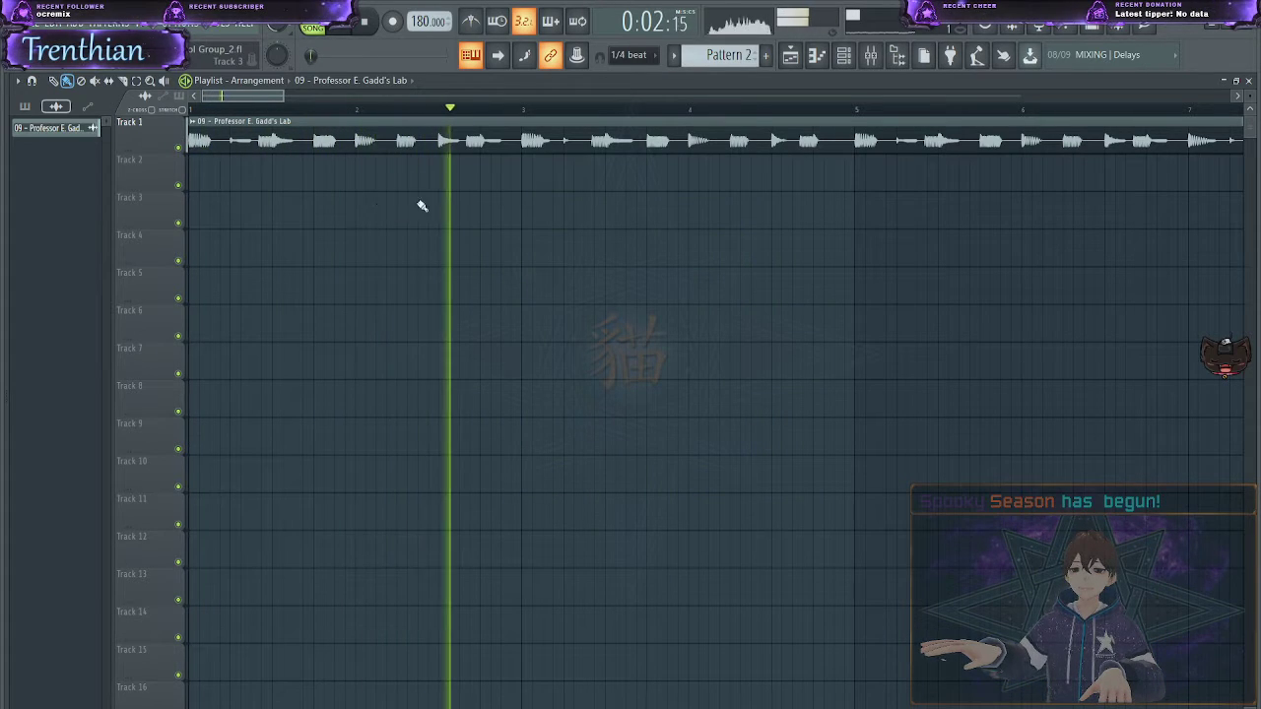
- Restore the playlist to its smaller window, bring the EdChroma Harpsichord piano roll to the front, and briefly audition the reference
double_click(541, 86)
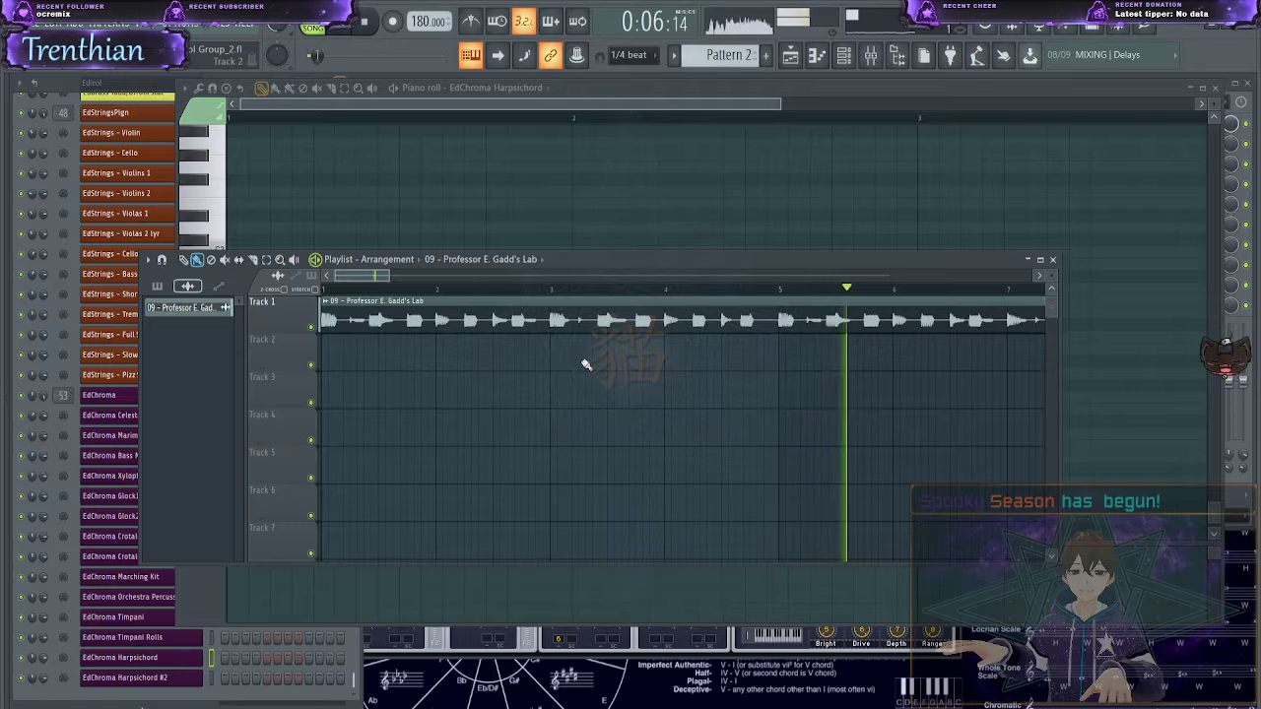
key("space")
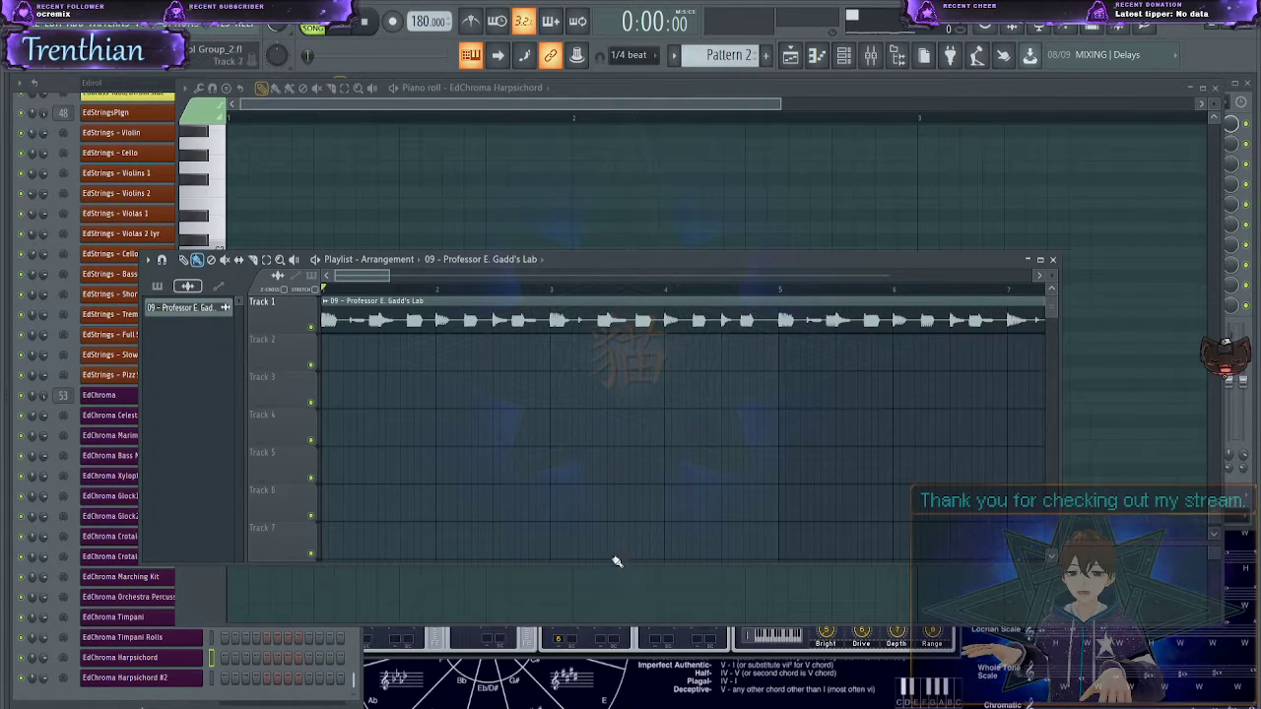
scroll(583, 496, "up", 3)
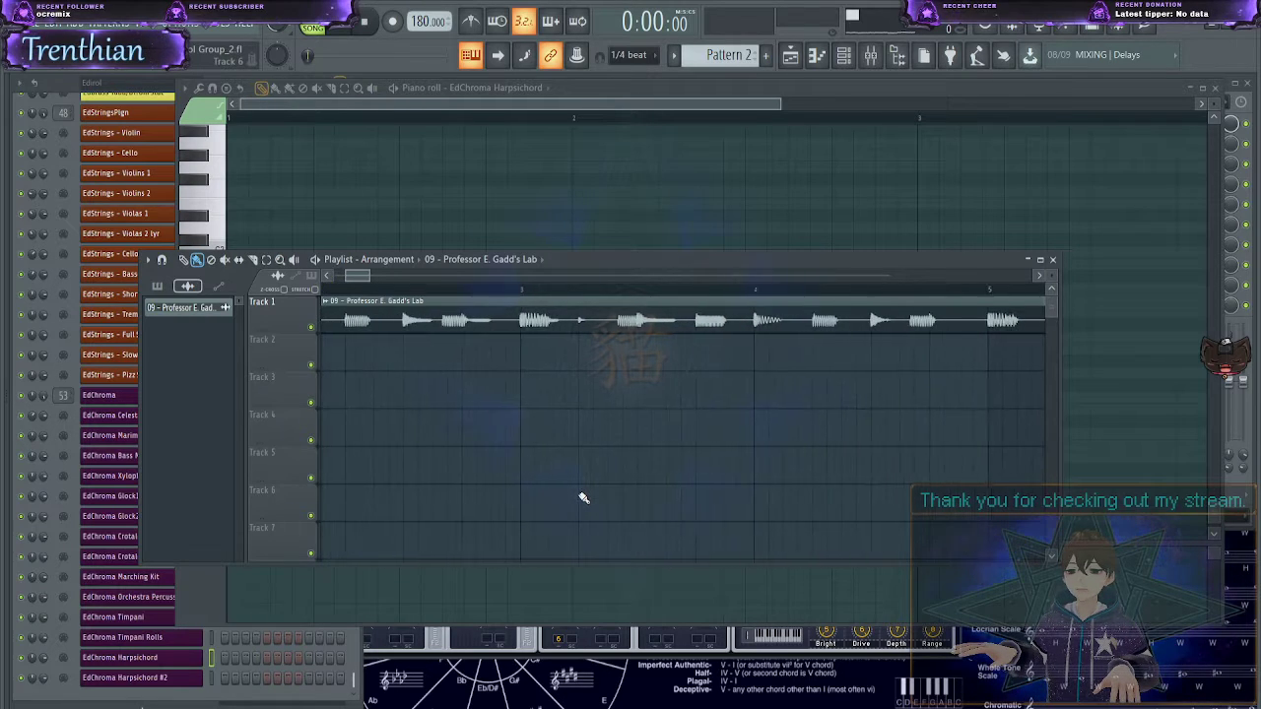
left_click_drag(354, 277, 310, 274)
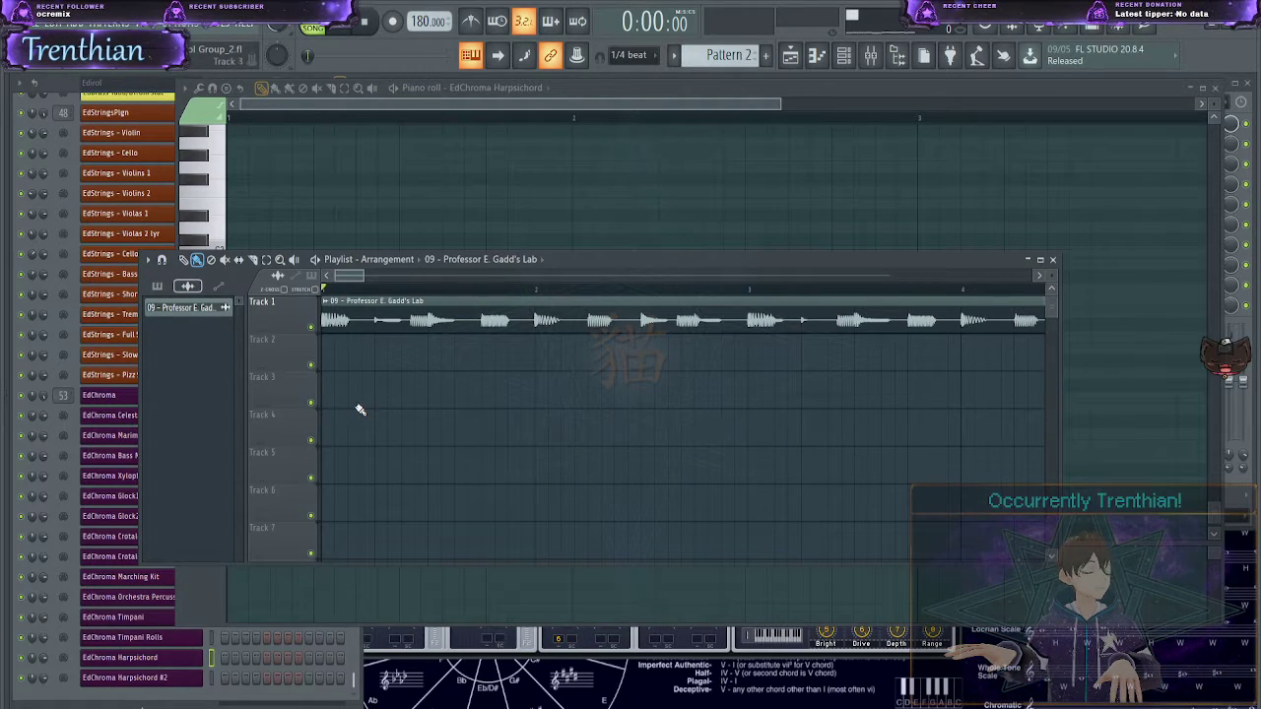
left_click(313, 149)
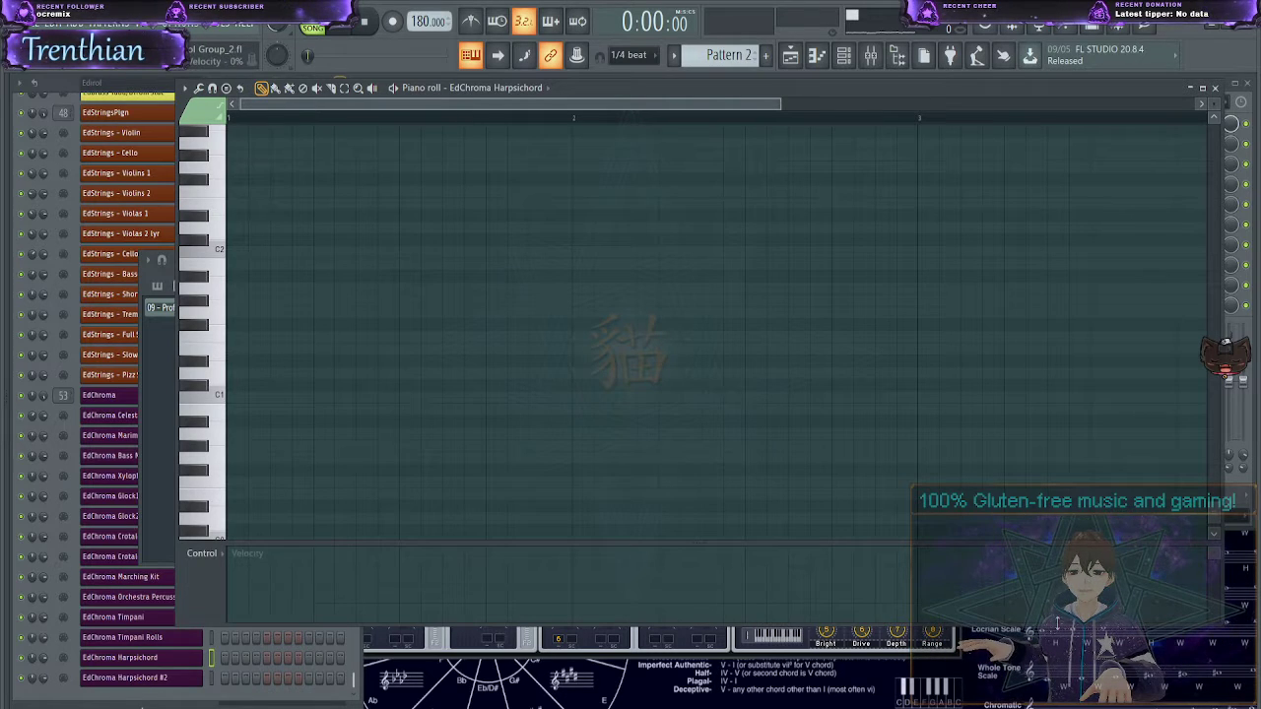
key("space")
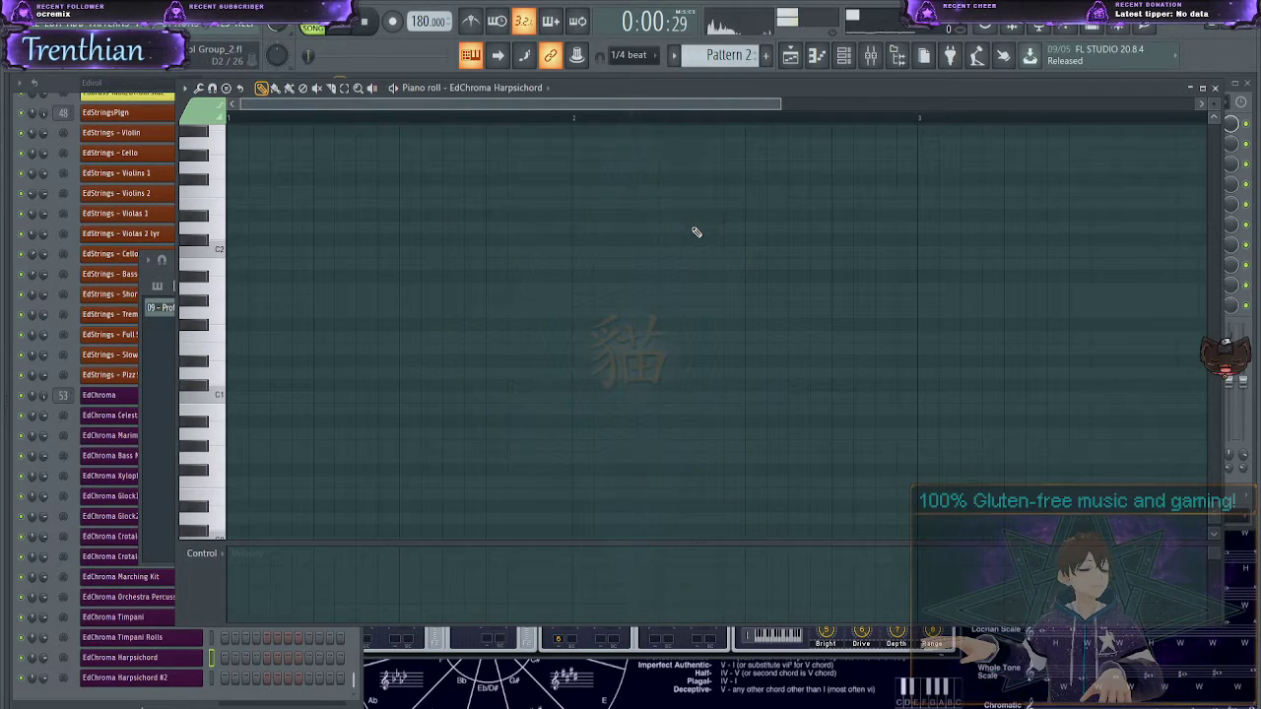
key("space")
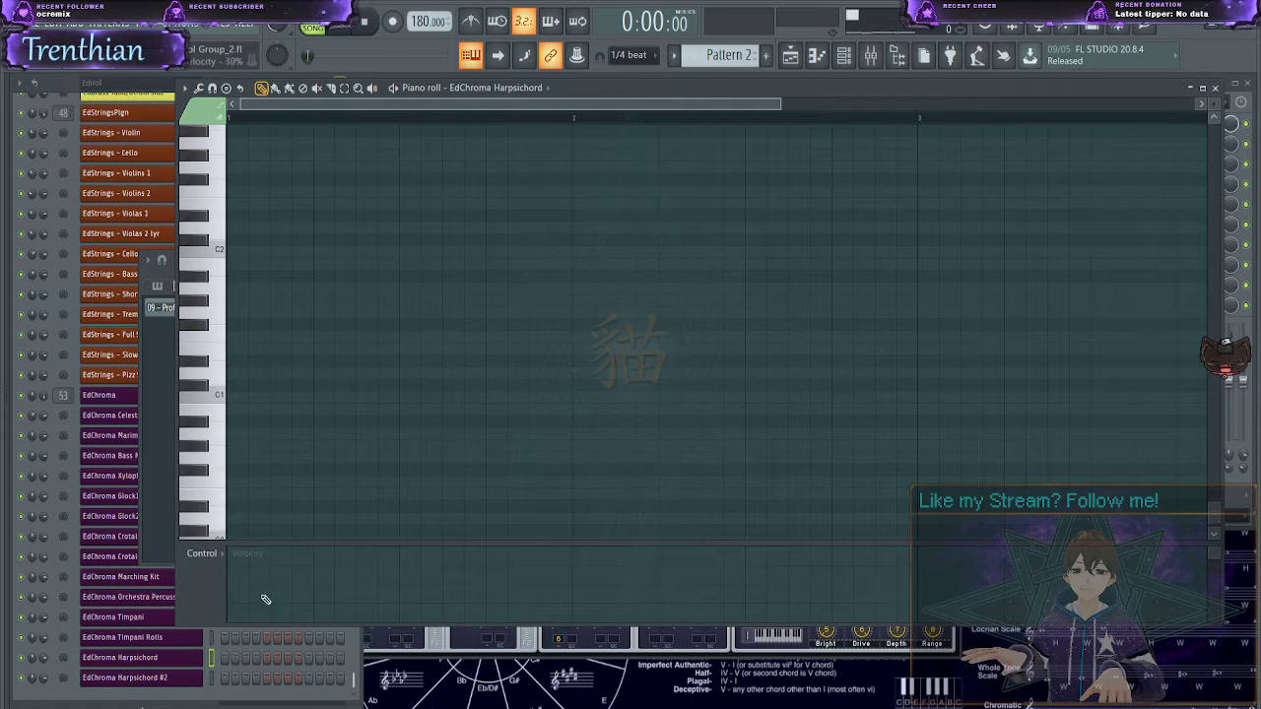
- Show all channels in the channel rack and lower the piano roll window to uncover the mixer behind it
left_click(294, 671)
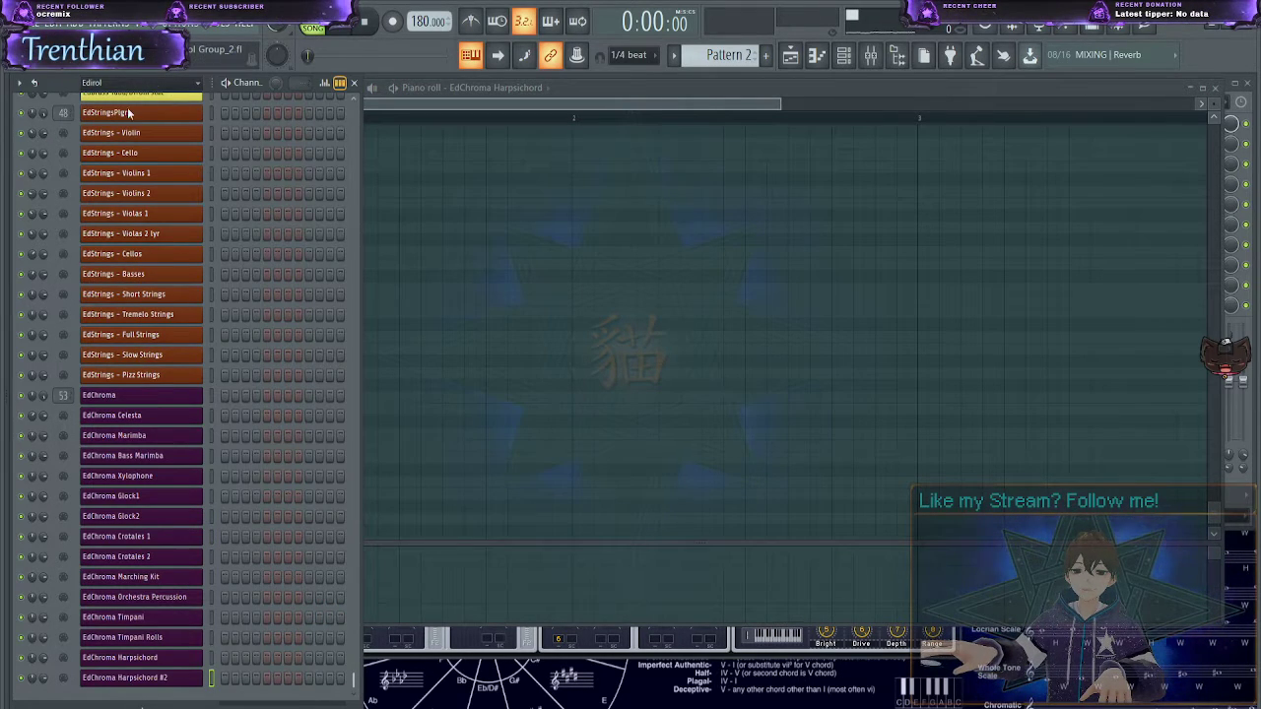
scroll(117, 107, "up", 5)
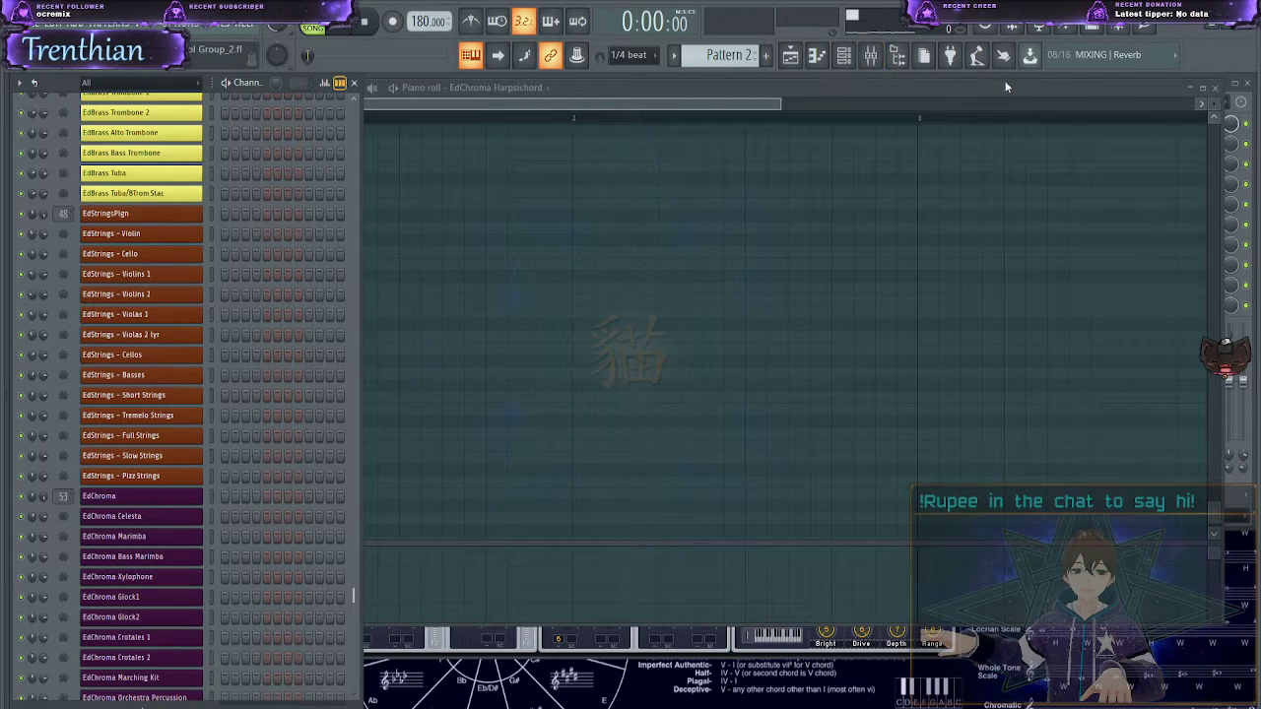
left_click_drag(818, 99, 698, 110)
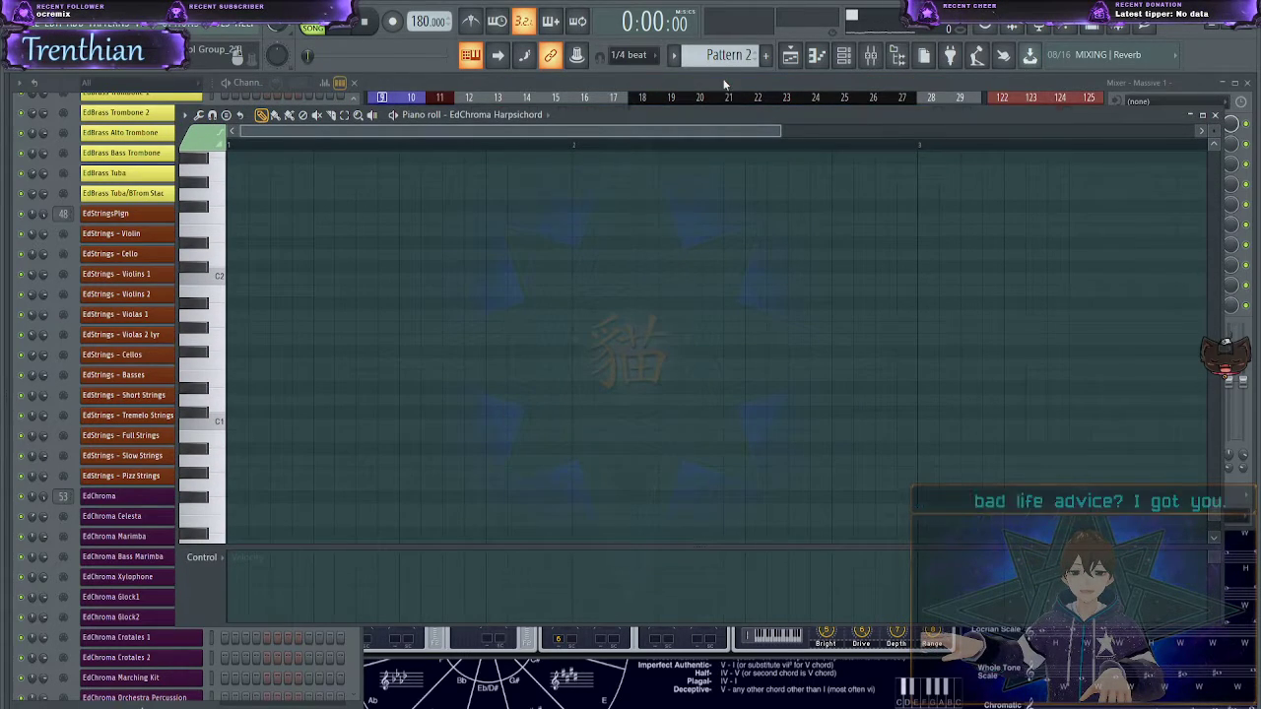
left_click(724, 83)
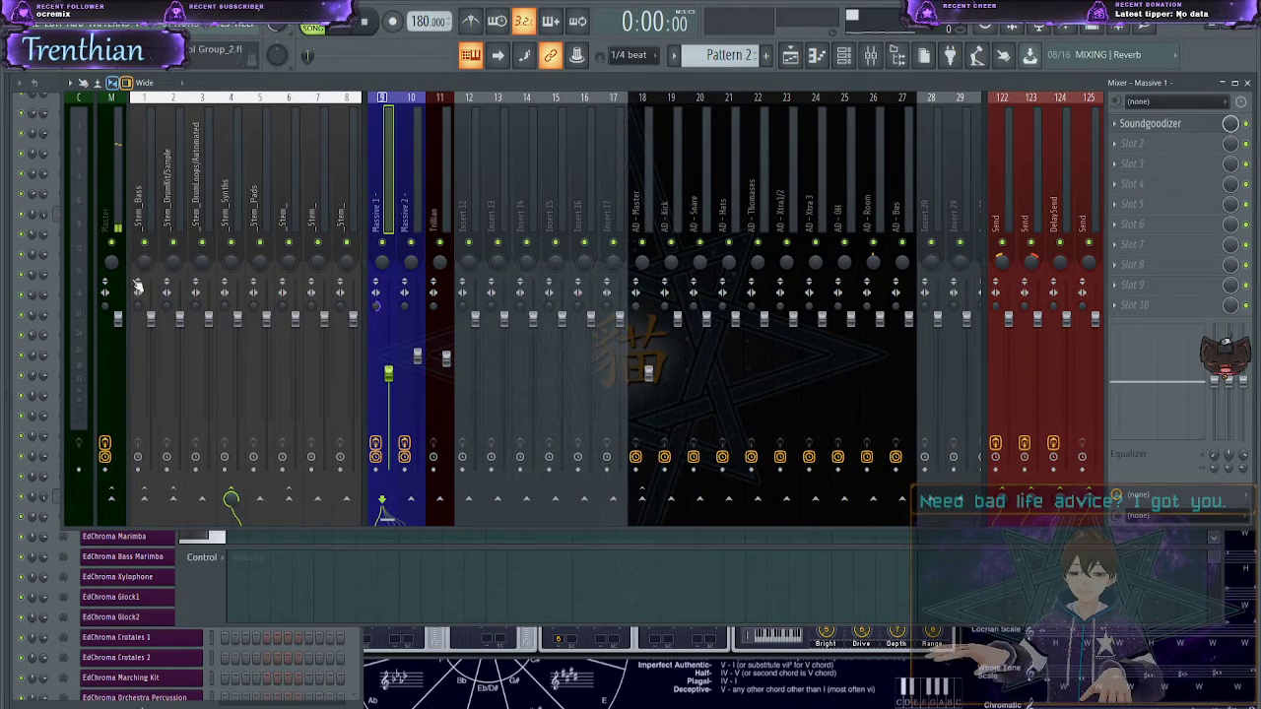
left_click(192, 641)
- Route the 09 - Professor E. Gadd's Lab channel to mixer insert 14 and name that insert REF Audio Sources
scroll(206, 651, "down", 5)
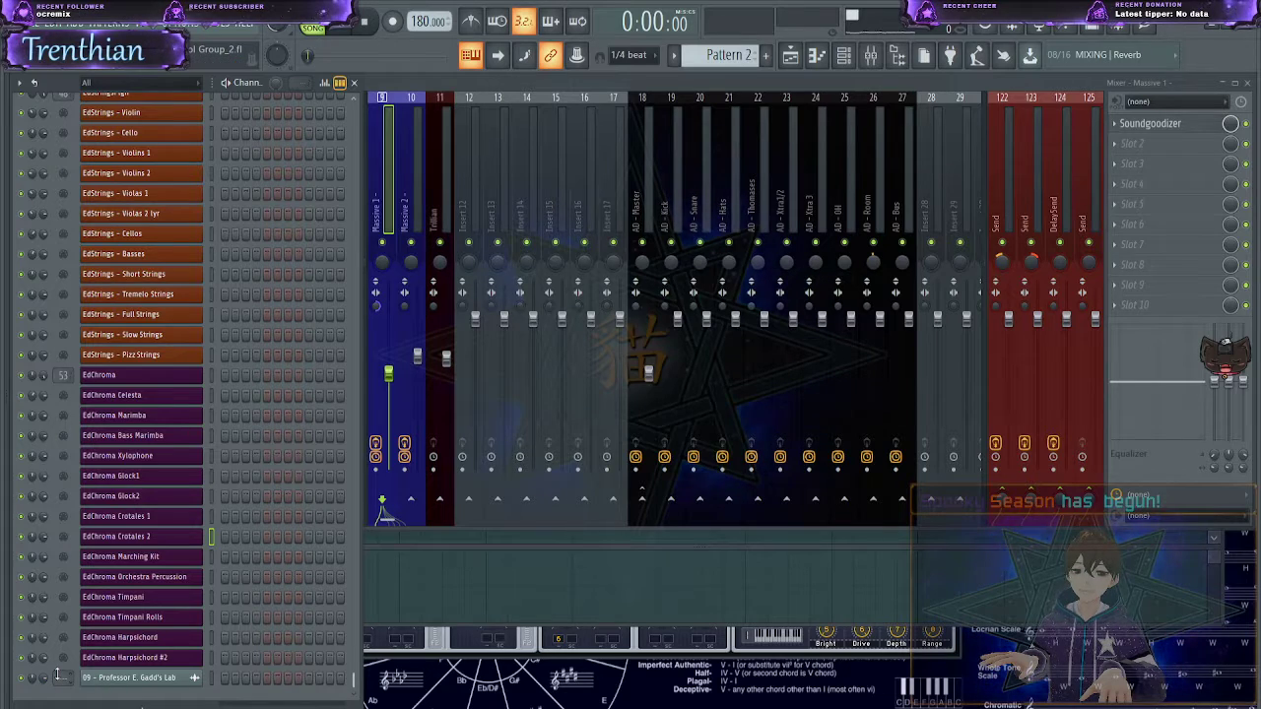
scroll(59, 678, "up", 5)
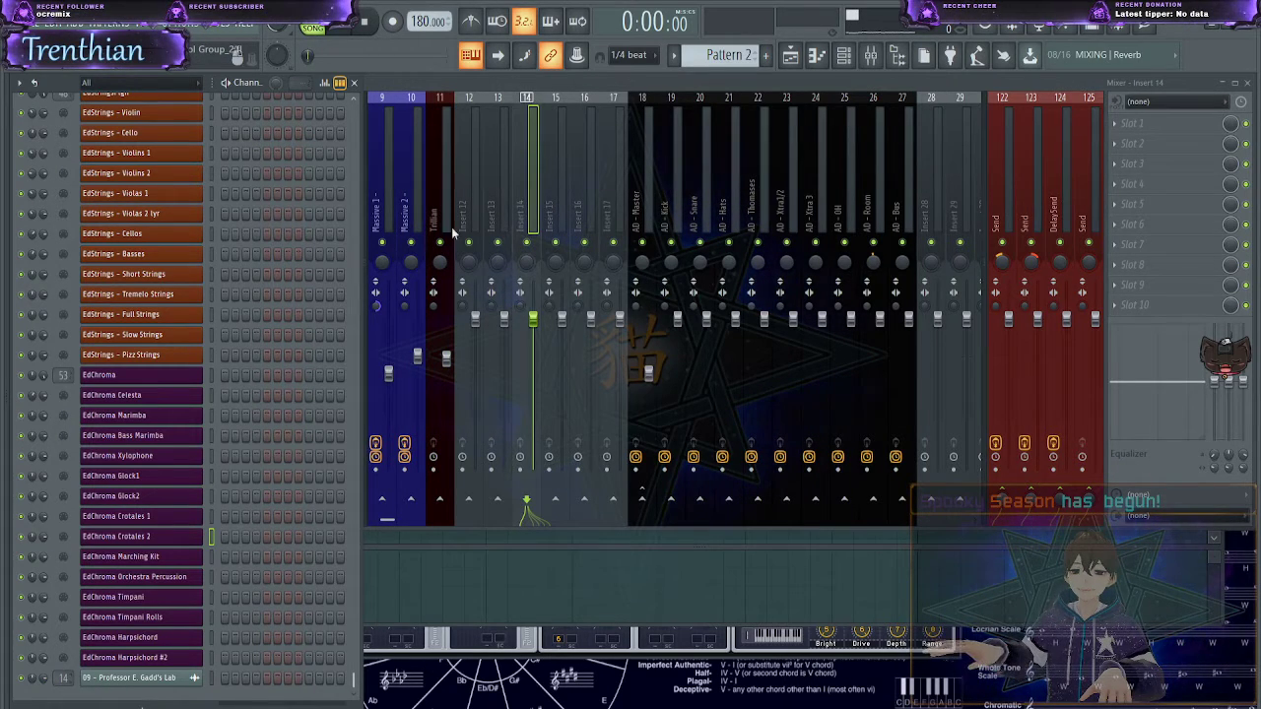
left_click(538, 210)
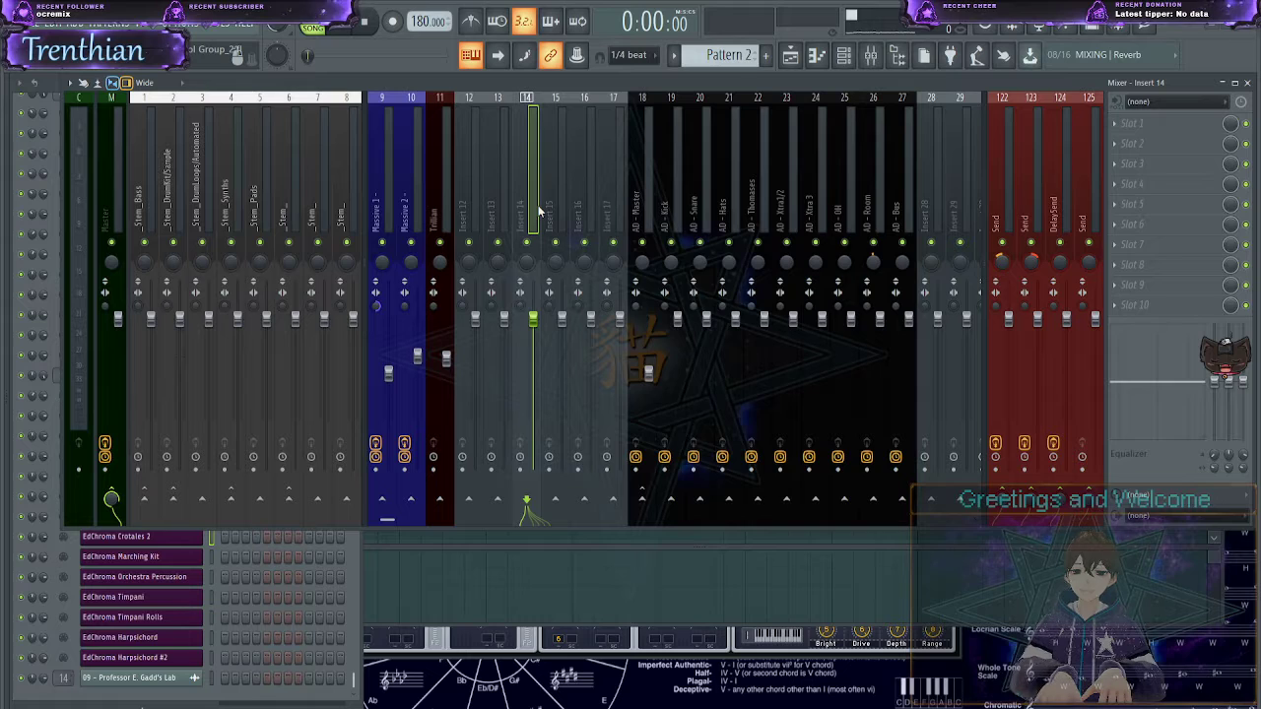
key("Return")
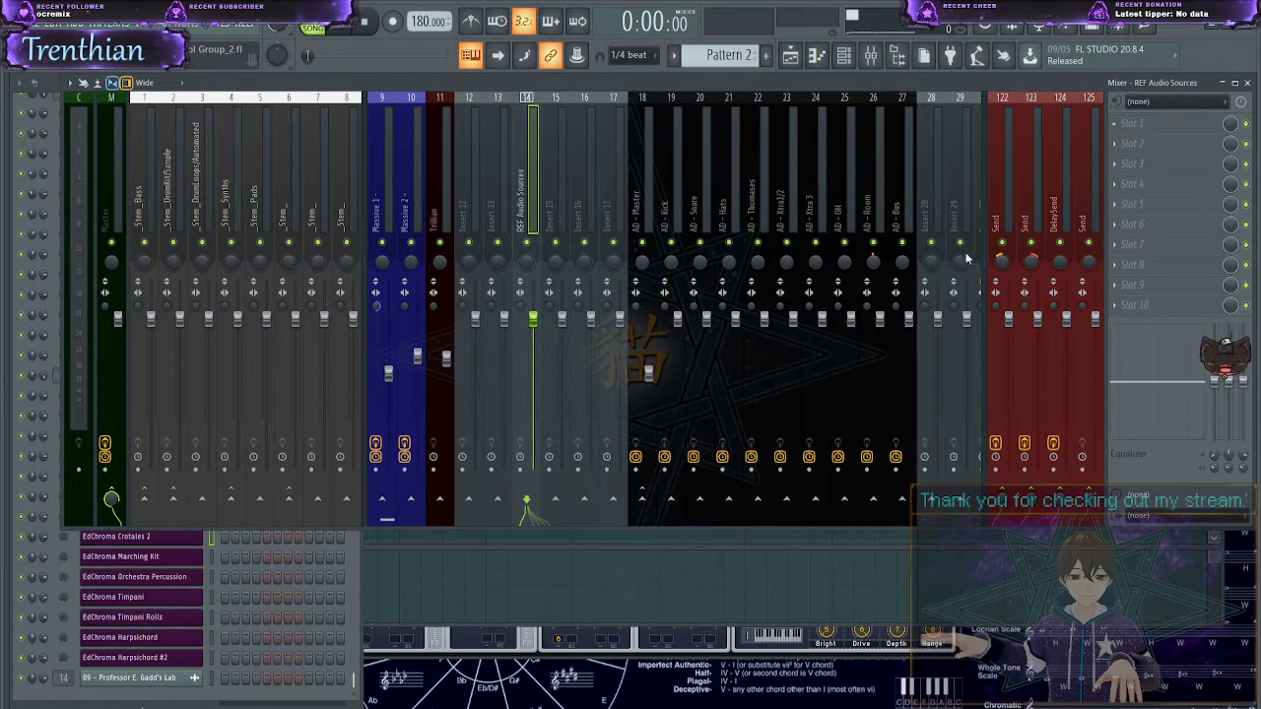
- Add a Fruity Compressor to the REF Audio Sources insert and set its gain to about -5.2 dB during playback
left_click(770, 384)
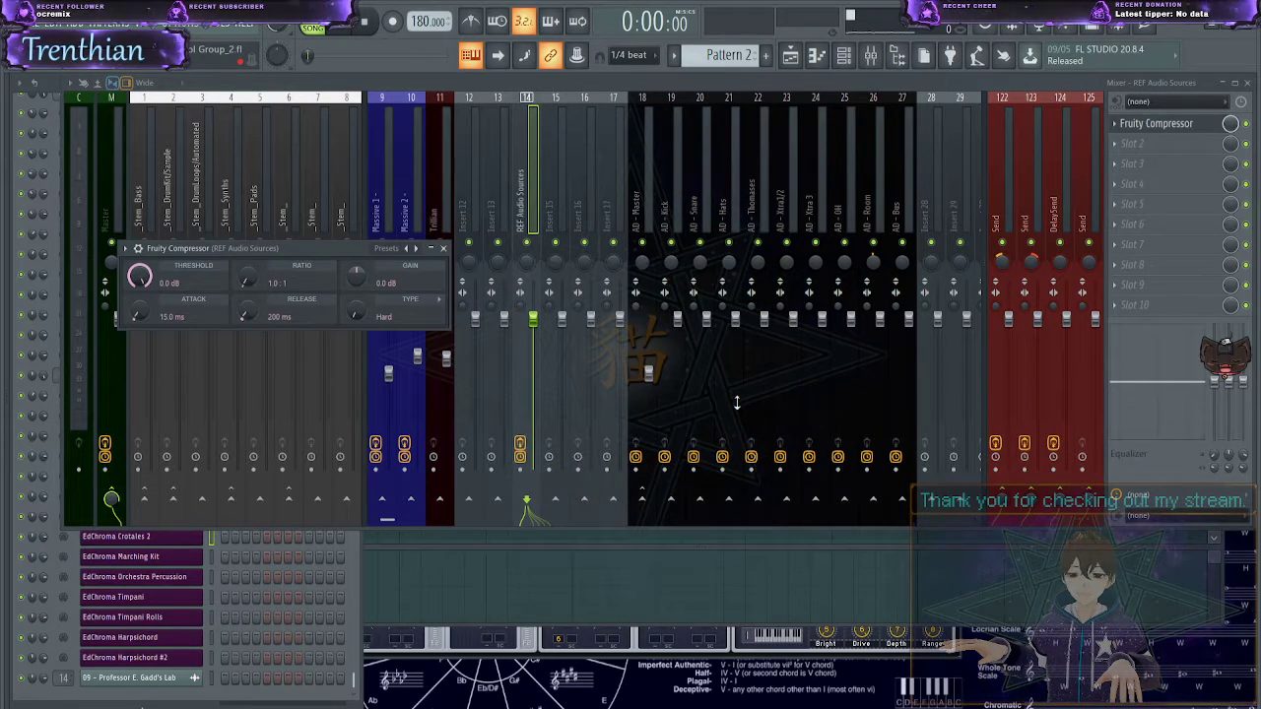
key("space")
mouse_move(360, 279)
left_mouse_down()
mouse_move(359, 301)
mouse_move(363, 284)
left_mouse_up()
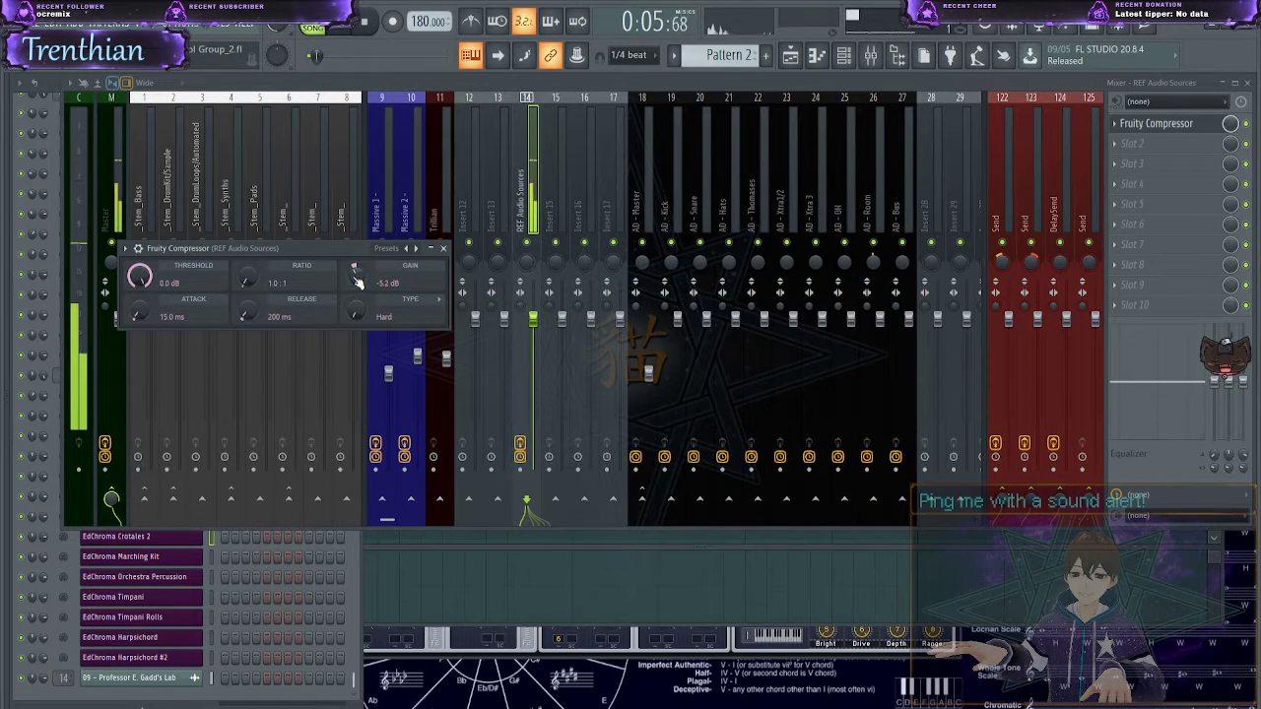
left_click(444, 248)
- Enlarge the EdChroma Harpsichord piano roll's control area and rename Pattern 2 as the Egadd transcription while the reference plays
left_click(548, 547)
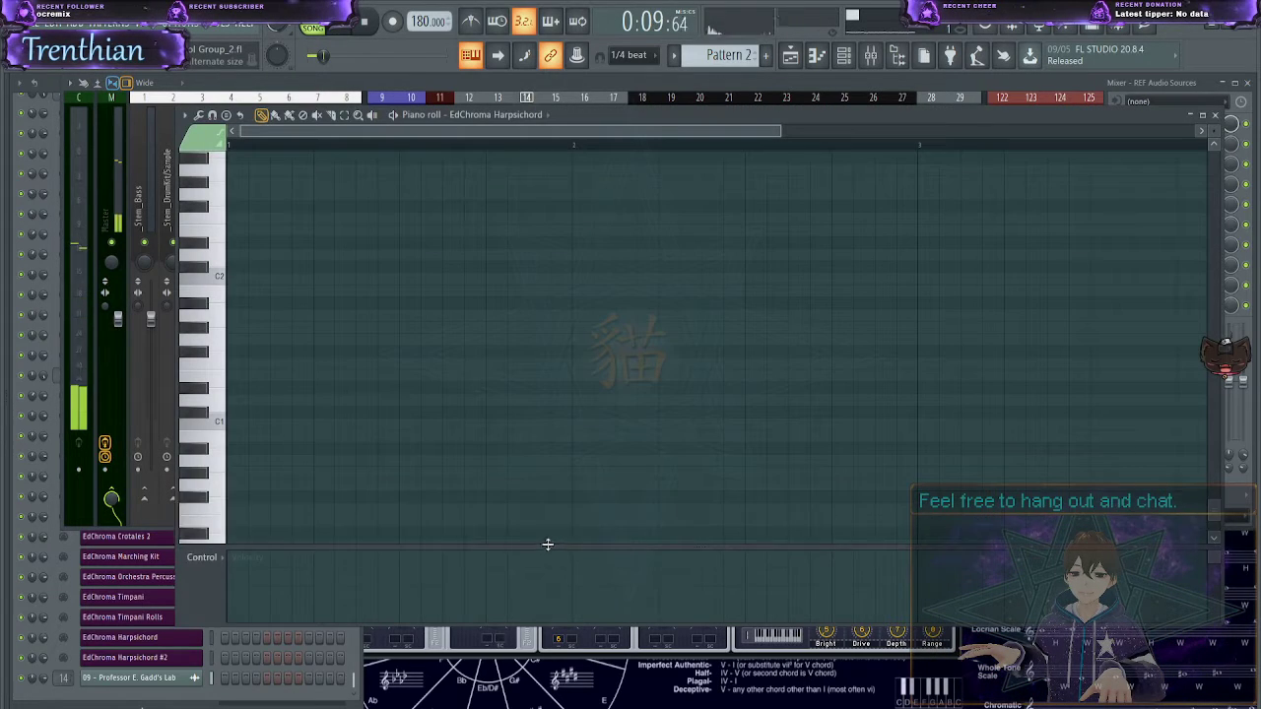
scroll(529, 353, "down", 1)
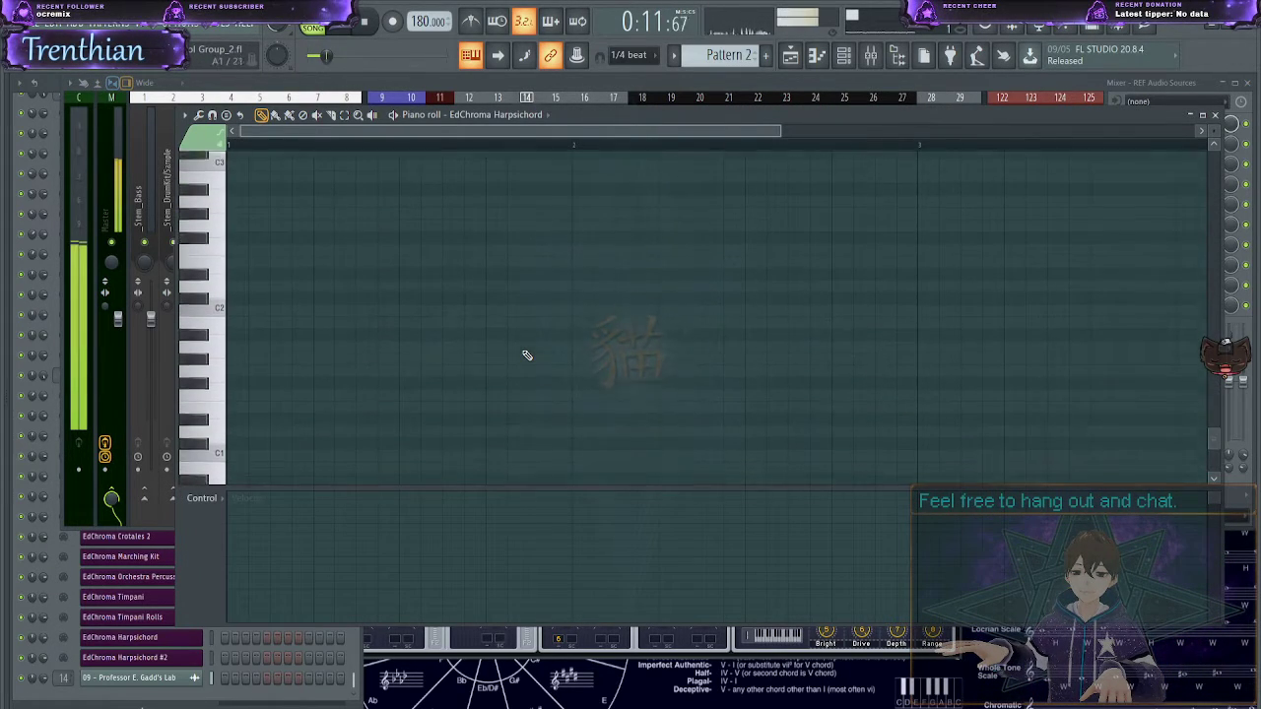
scroll(527, 355, "up", 1)
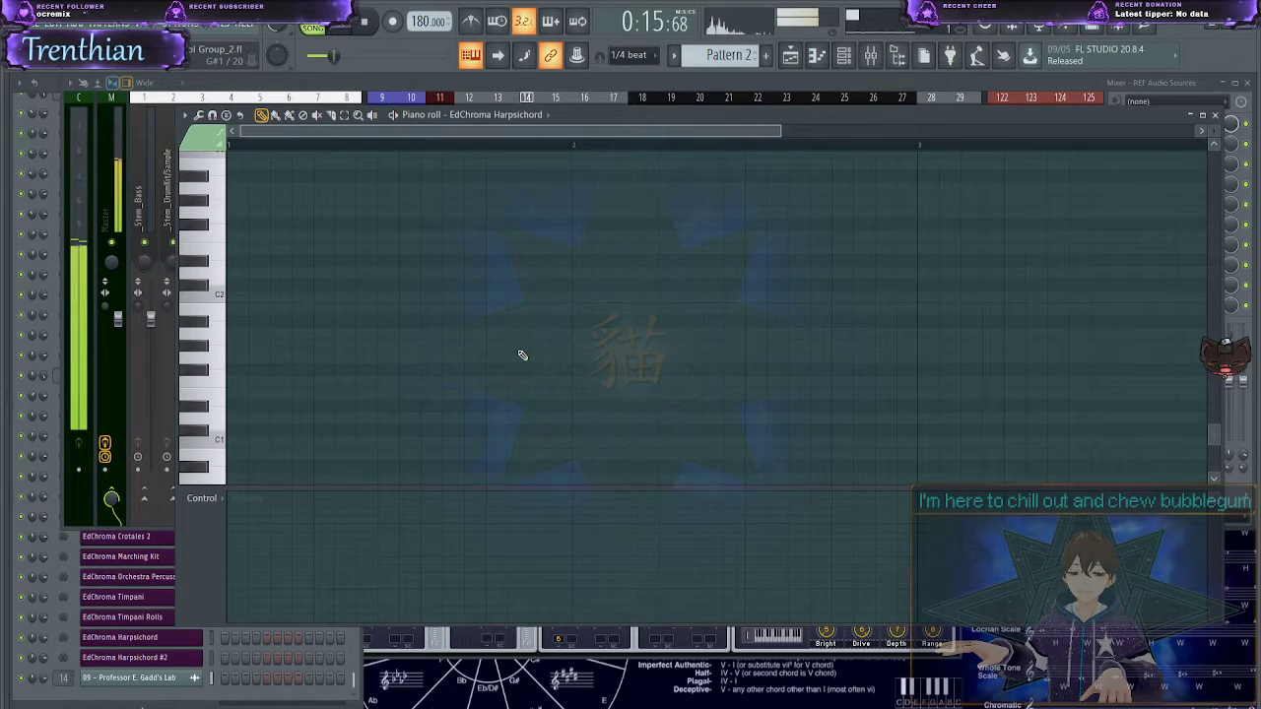
scroll(522, 355, "down", 2)
scroll(428, 380, "up", 2)
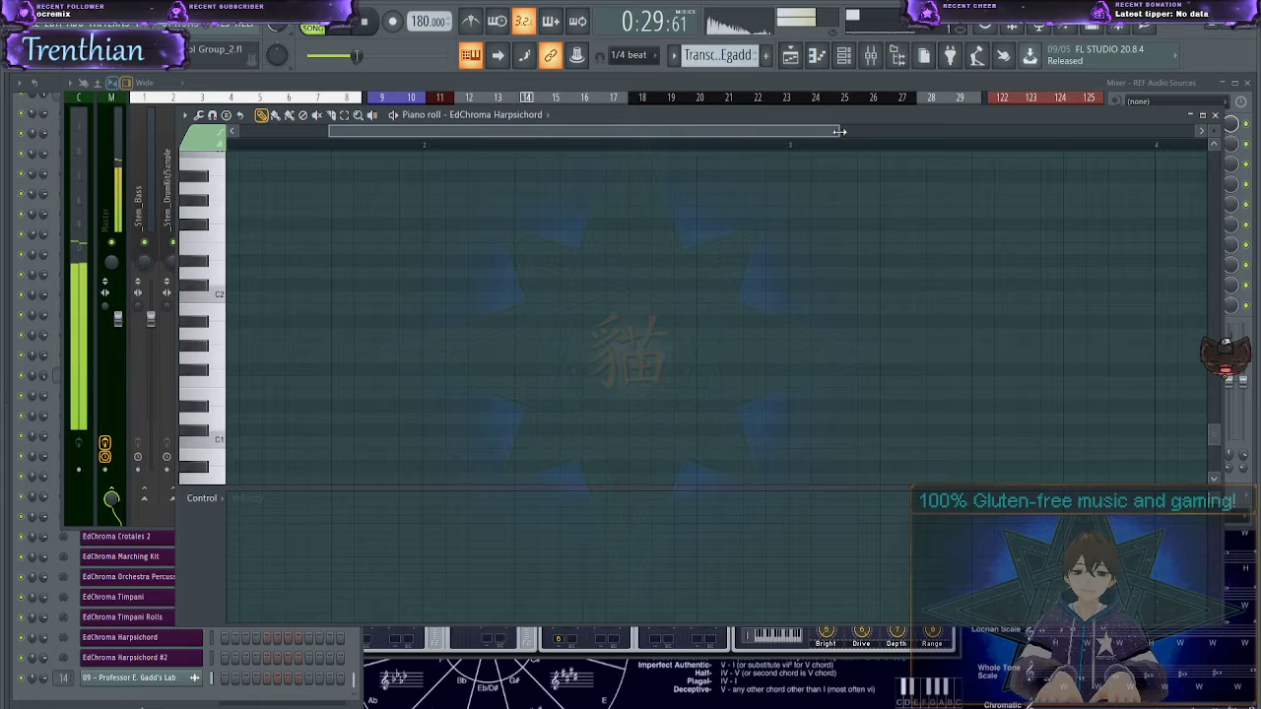
key("space")
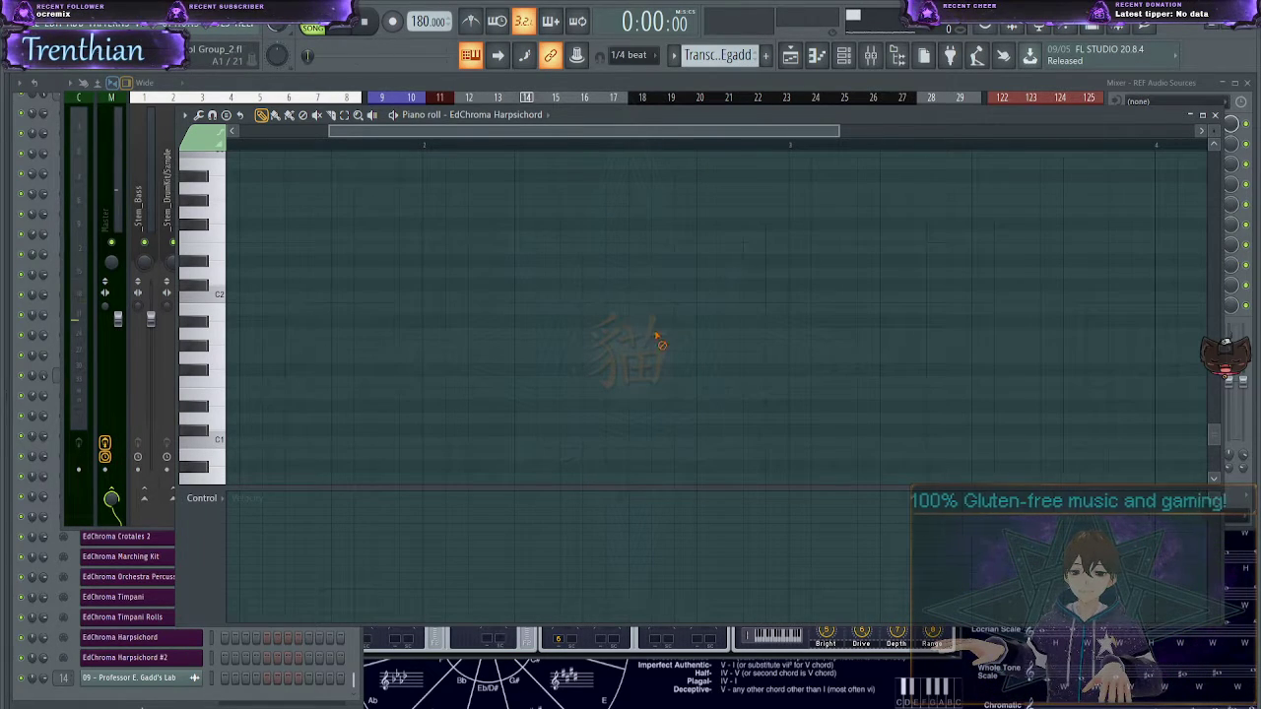
- Return the piano roll view to bar 1 in the low octaves and bring the channel rack in front of the mixer
scroll(473, 297, "down", 3)
scroll(472, 296, "up", 4)
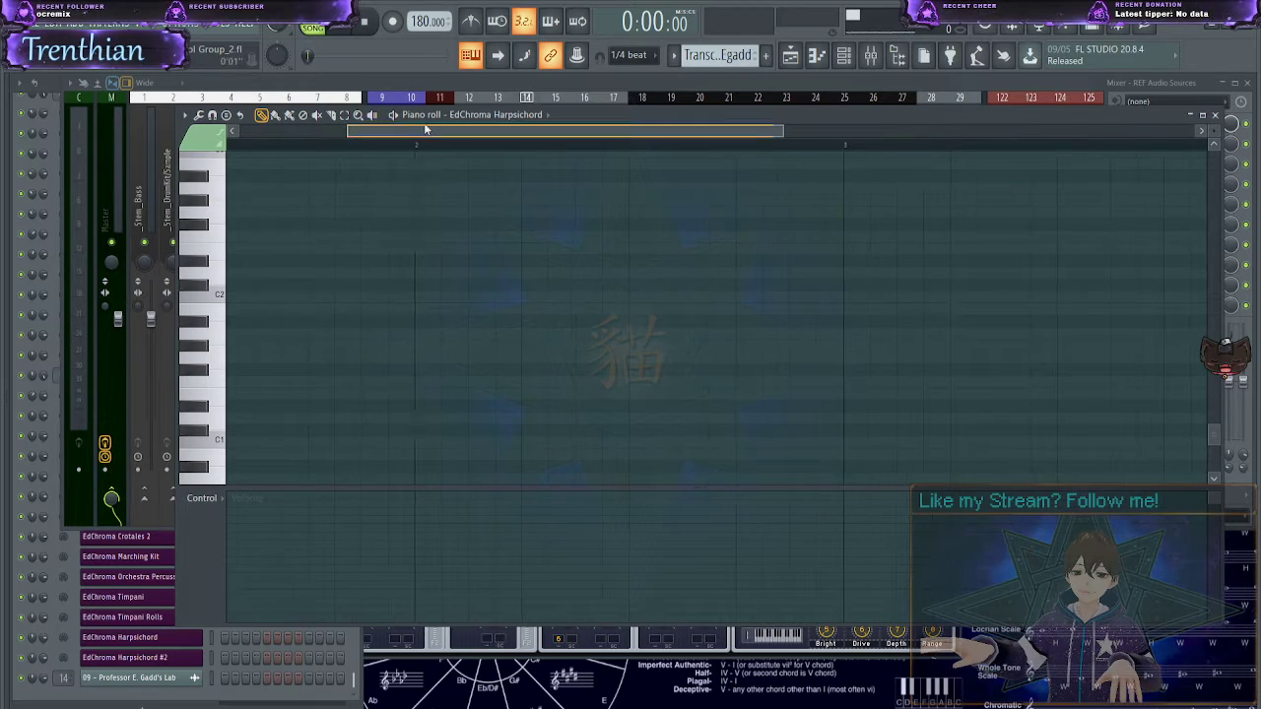
left_click_drag(424, 129, 316, 129)
scroll(393, 318, "down", 3)
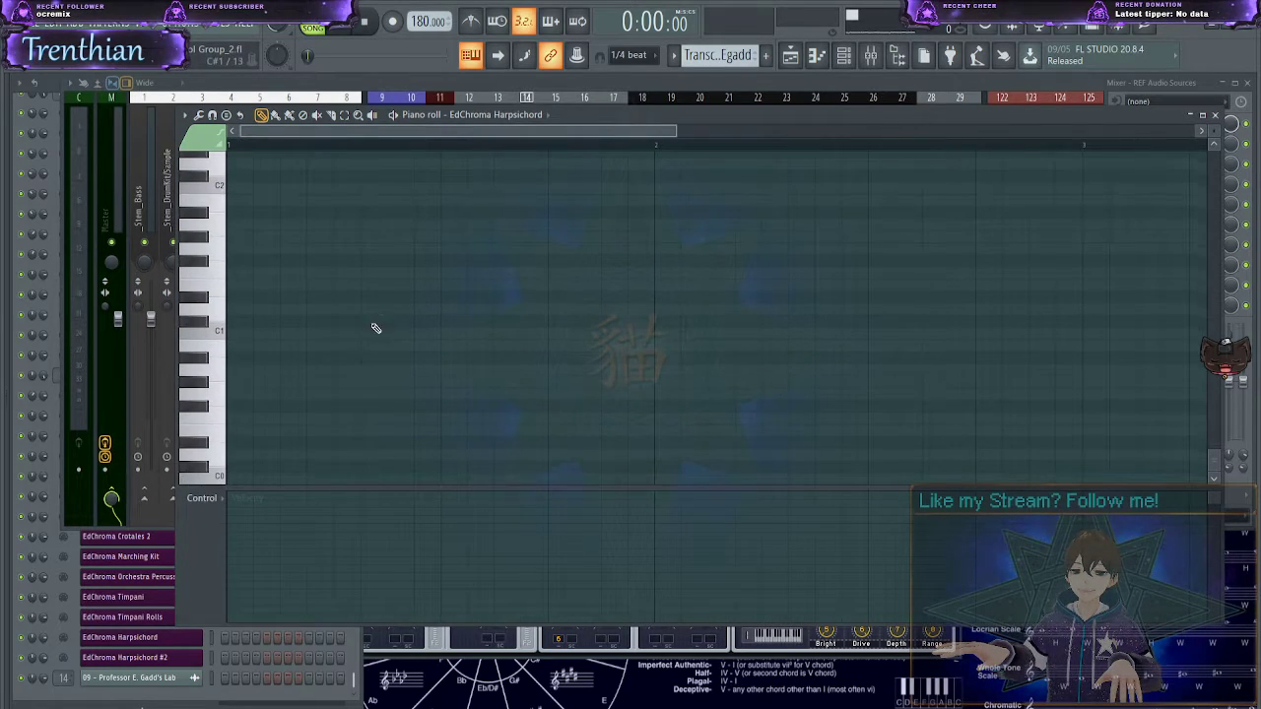
left_click(356, 682)
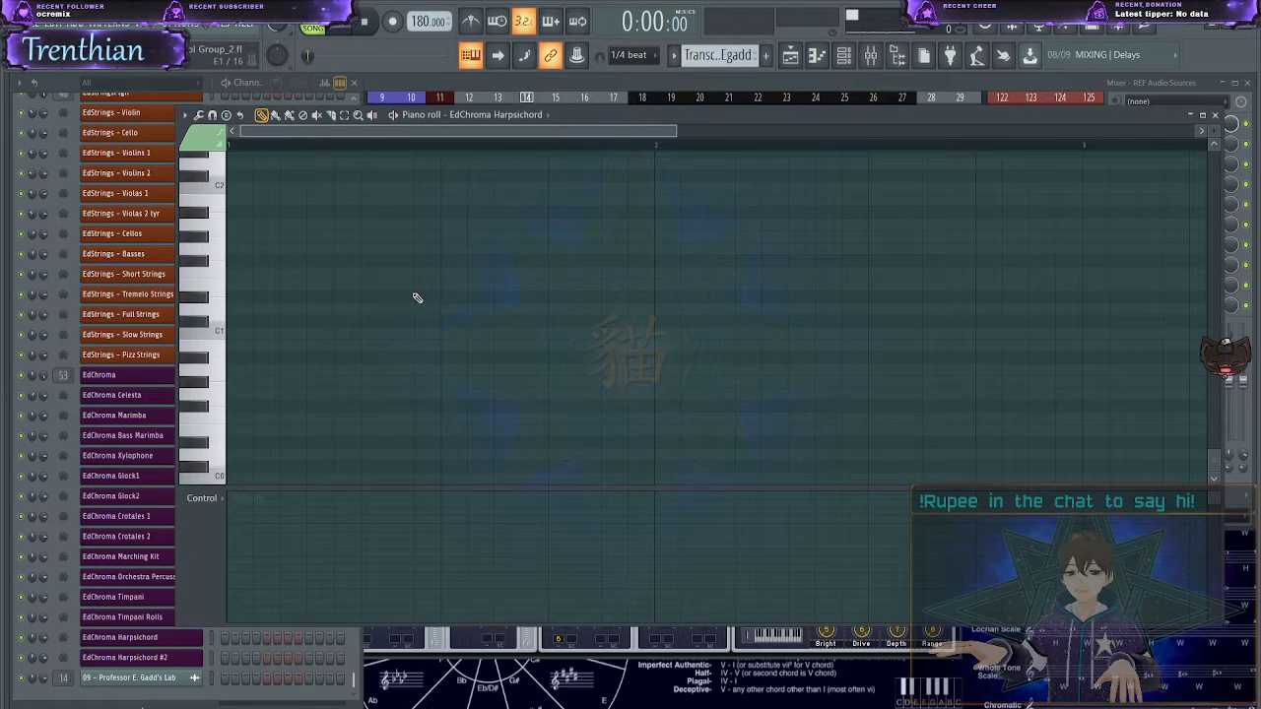
- Resize the EdChroma Harpsichord piano roll to uncover the channel names and show about four bars
left_click_drag(178, 114, 202, 96)
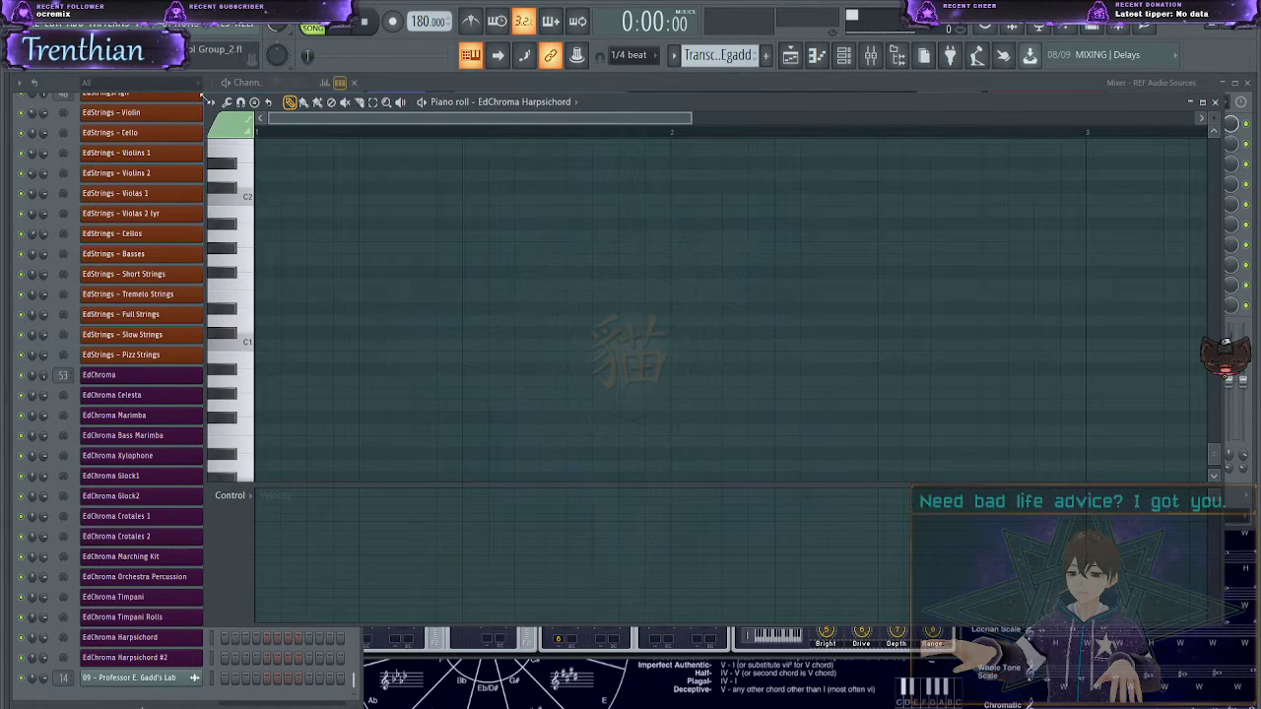
scroll(463, 292, "up", 1)
scroll(459, 290, "down", 2, "ctrl")
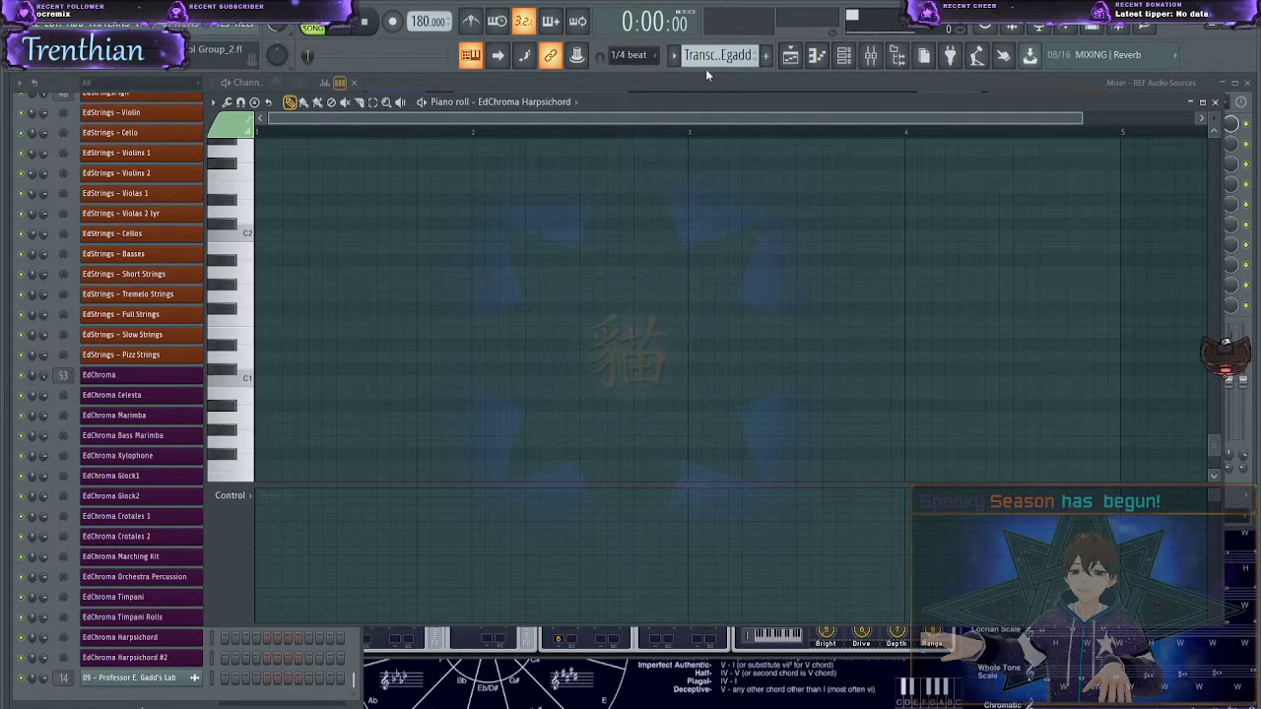
- Place the Transcription Egadd pattern at the start of playlist Track 2 and return to the Harpsichord piano roll
left_click(790, 55)
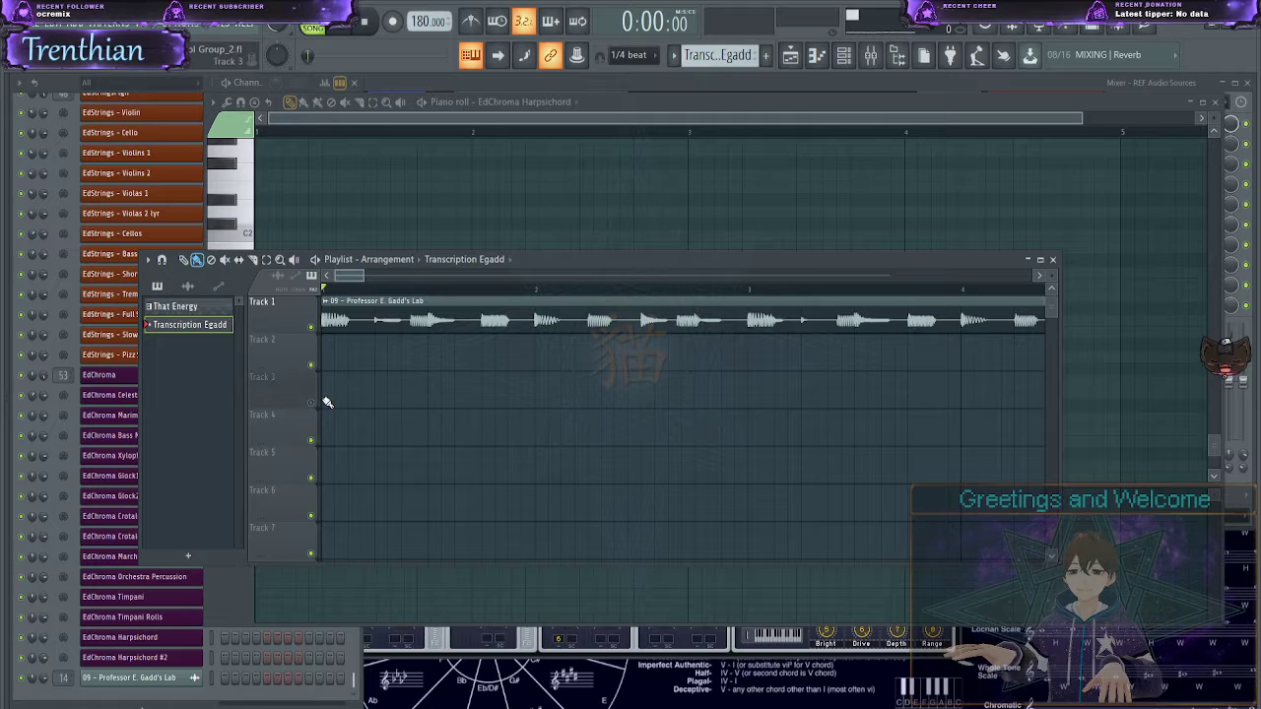
left_click(375, 361)
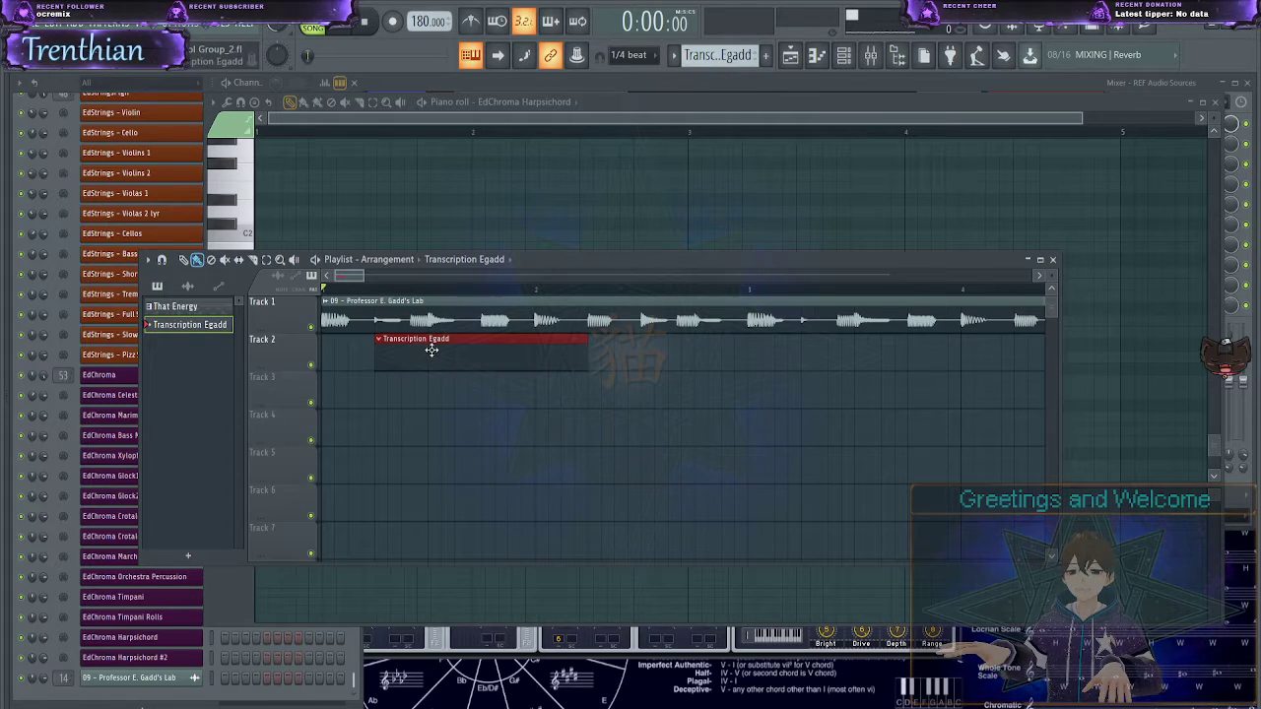
left_click_drag(432, 350, 307, 343)
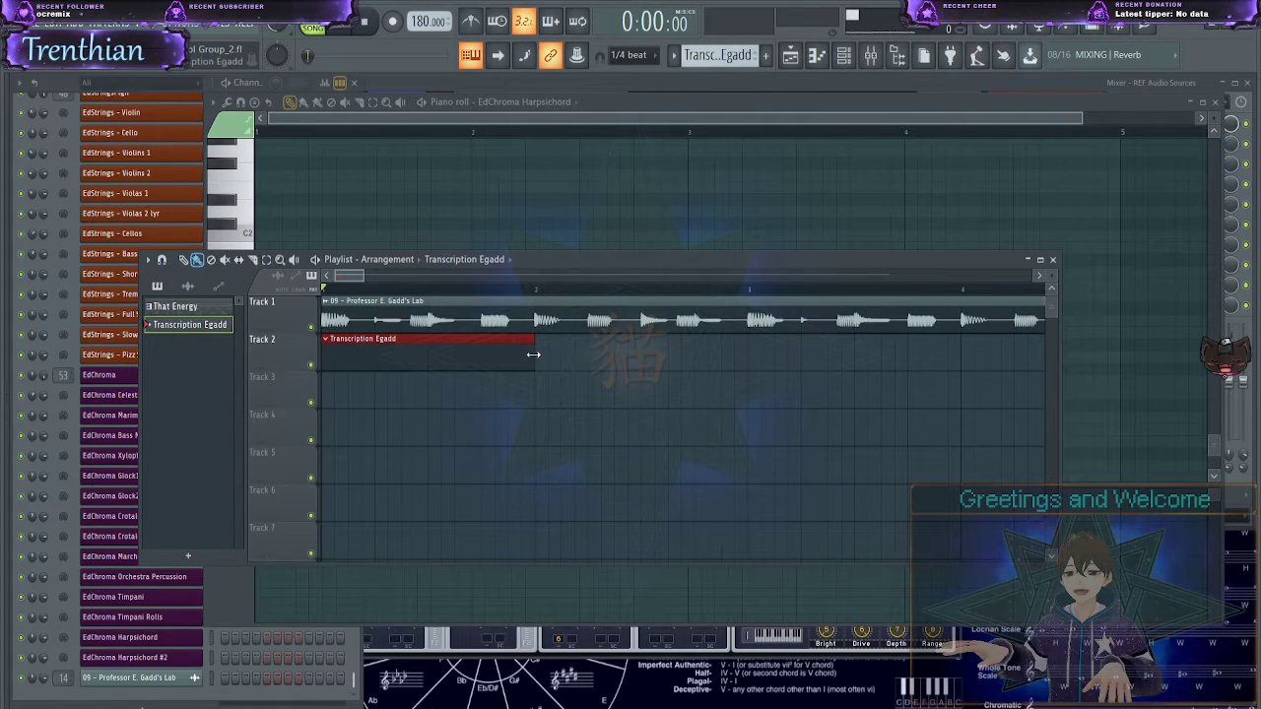
left_click(539, 225)
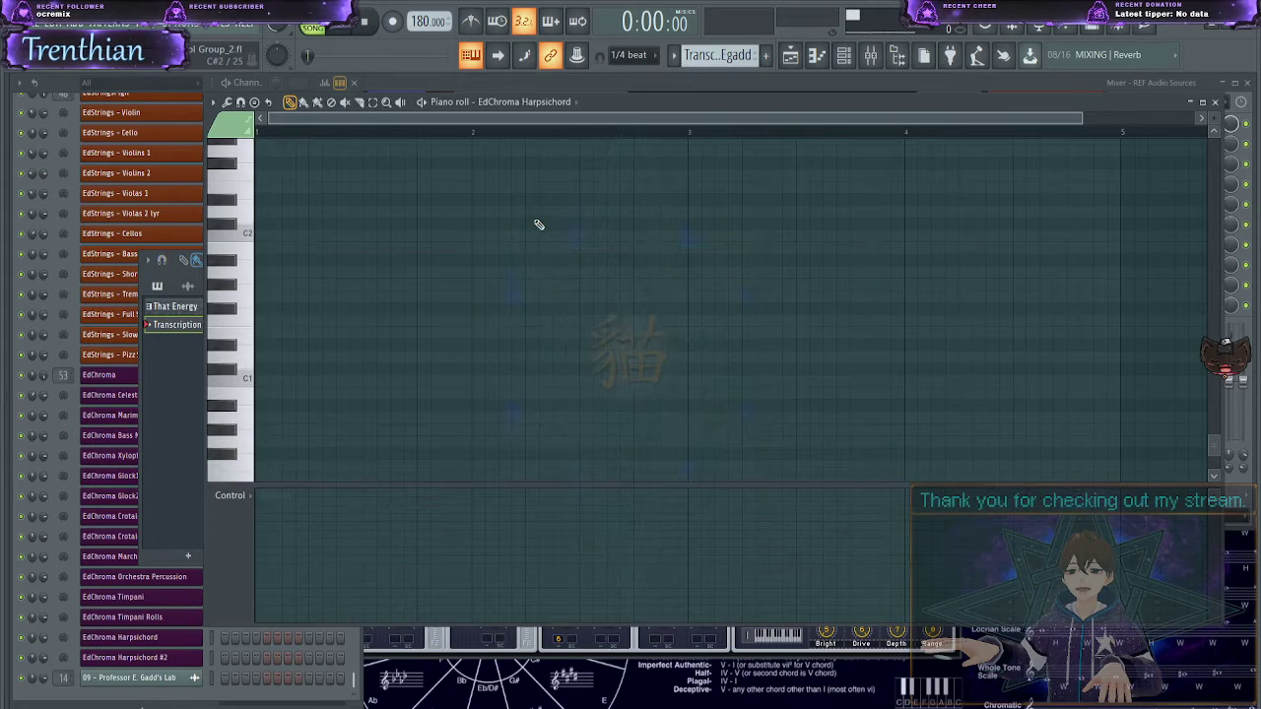
- Listen to the opening and enter A#3 at the start of bar 1 and F3 midway between beats 2 and 3
key("space")
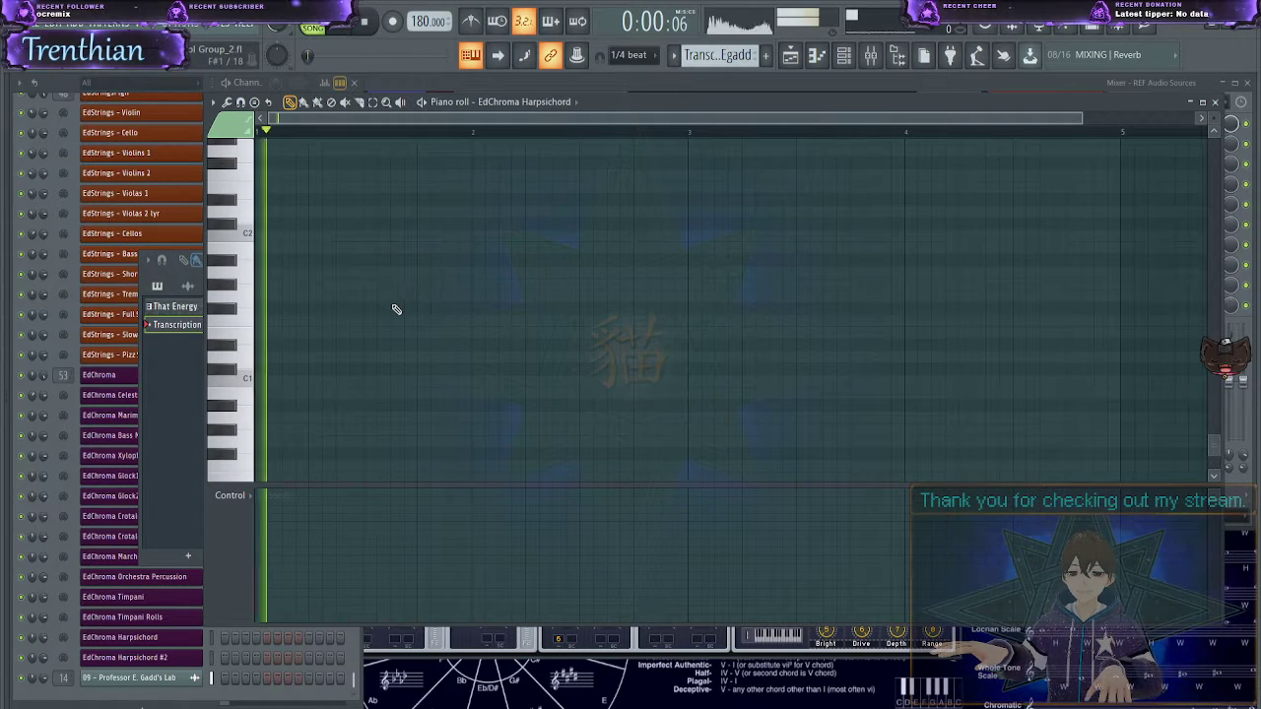
key("space")
left_click(308, 346)
left_click_drag(309, 351, 227, 285)
key("space")
key("space")
left_click(302, 352)
left_click_drag(305, 341, 355, 341)
- Replay the opening, add a C#4 note and shift it to beat 4 of bar 1
key("space")
key("space")
key("space")
key("space")
key("space")
key("space")
left_click(364, 245)
key("space")
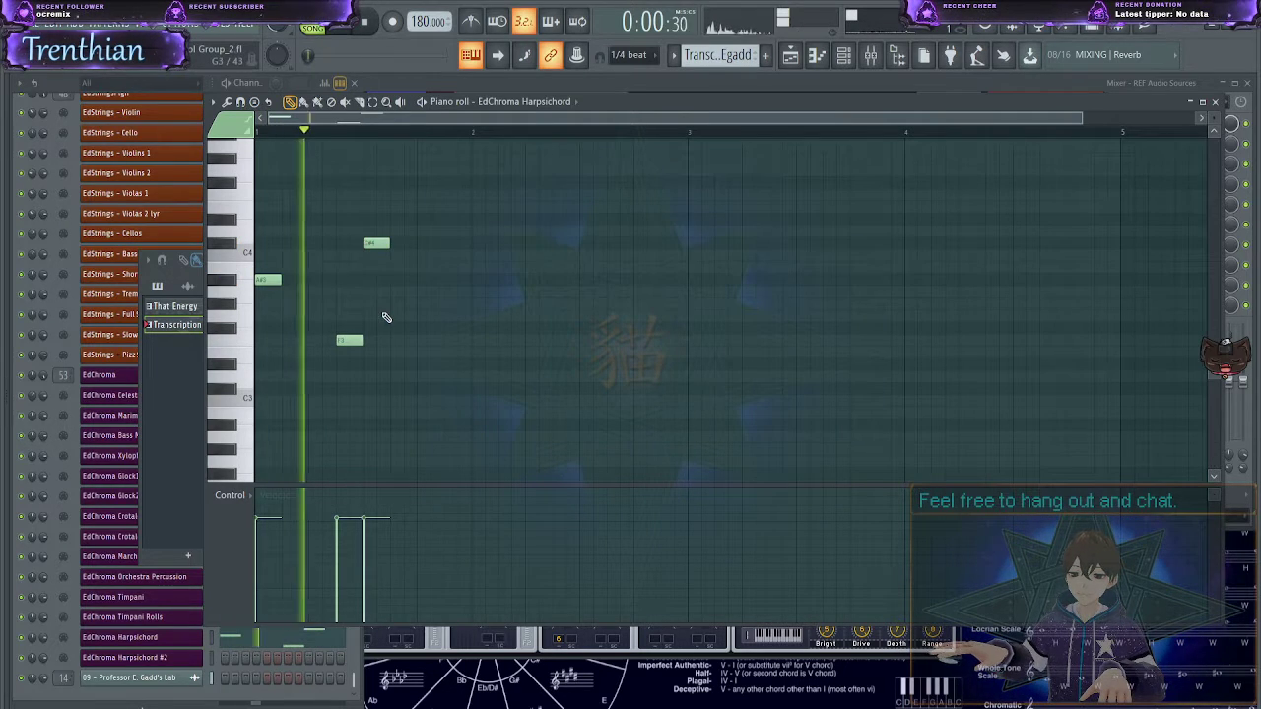
key("space")
left_click_drag(364, 245, 427, 246)
key("space")
key("space")
- Add F3 on beat 2 of bar 2 and lower the beat 4 note of bar 1 to C4, checking against the reference
left_click(501, 340)
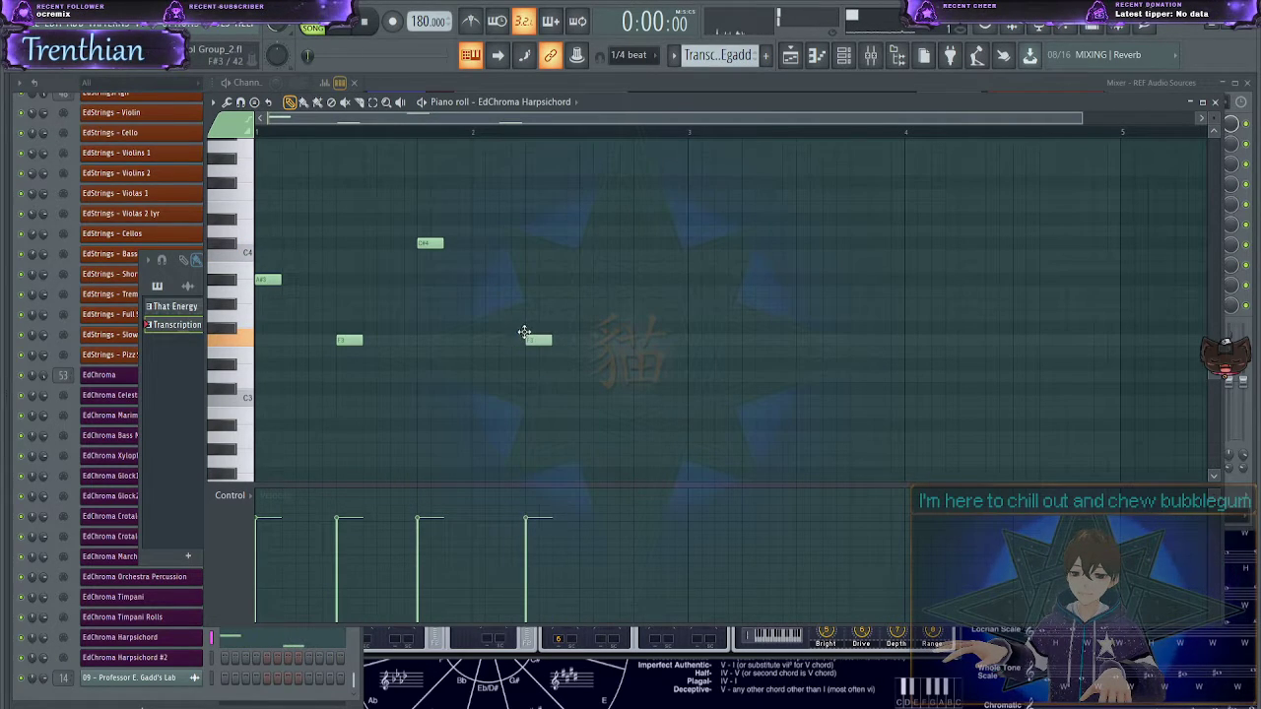
key("space")
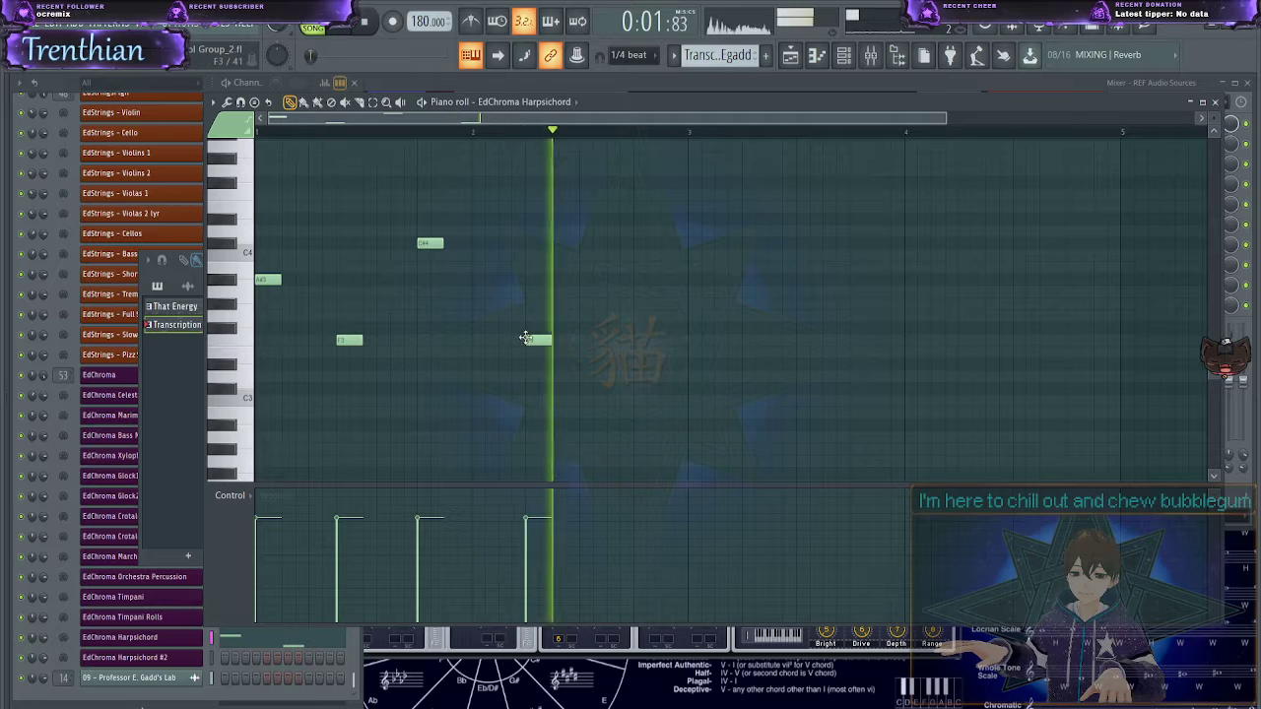
key("space")
key("space")
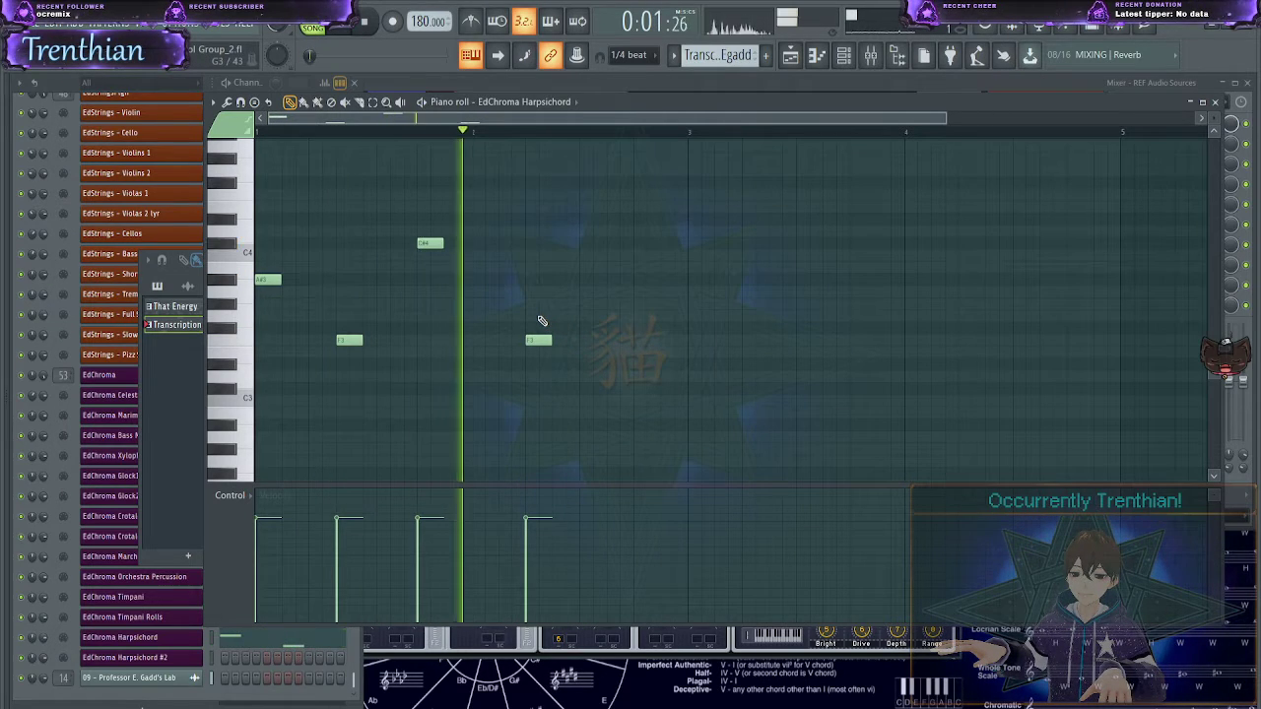
key("space")
left_click(433, 247)
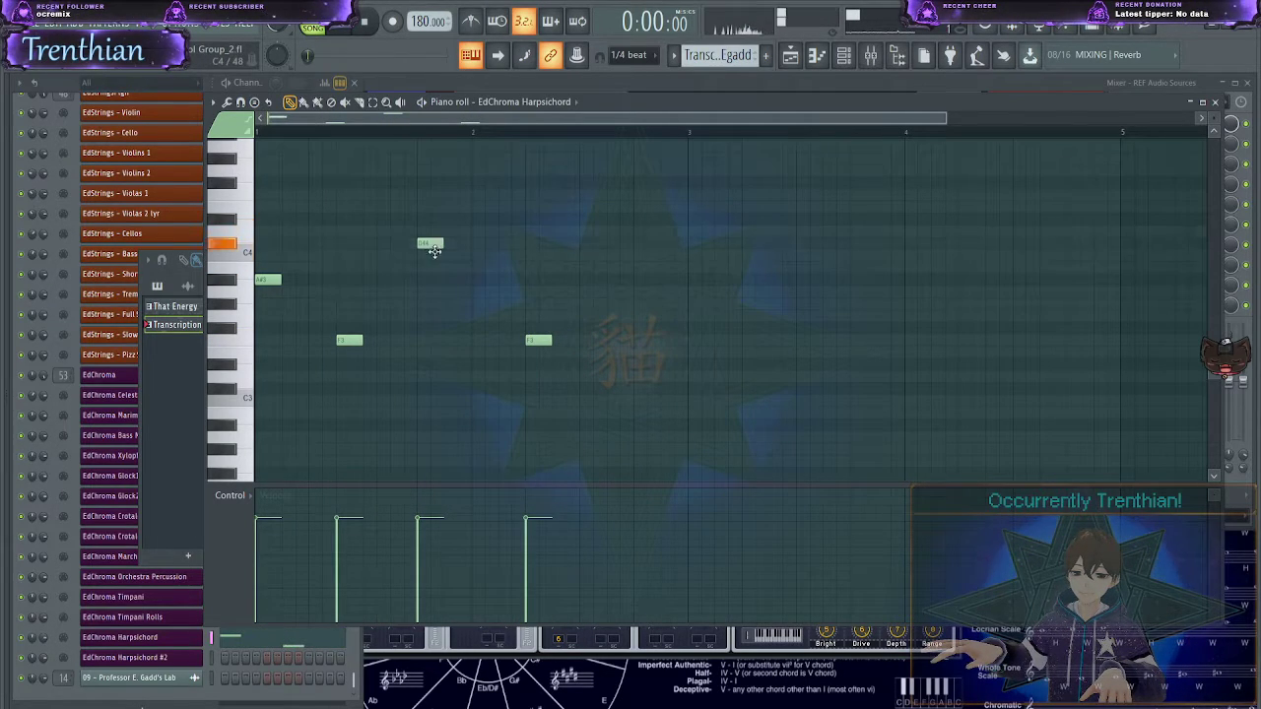
left_click_drag(434, 250, 437, 257)
key("space")
key("space")
key("space")
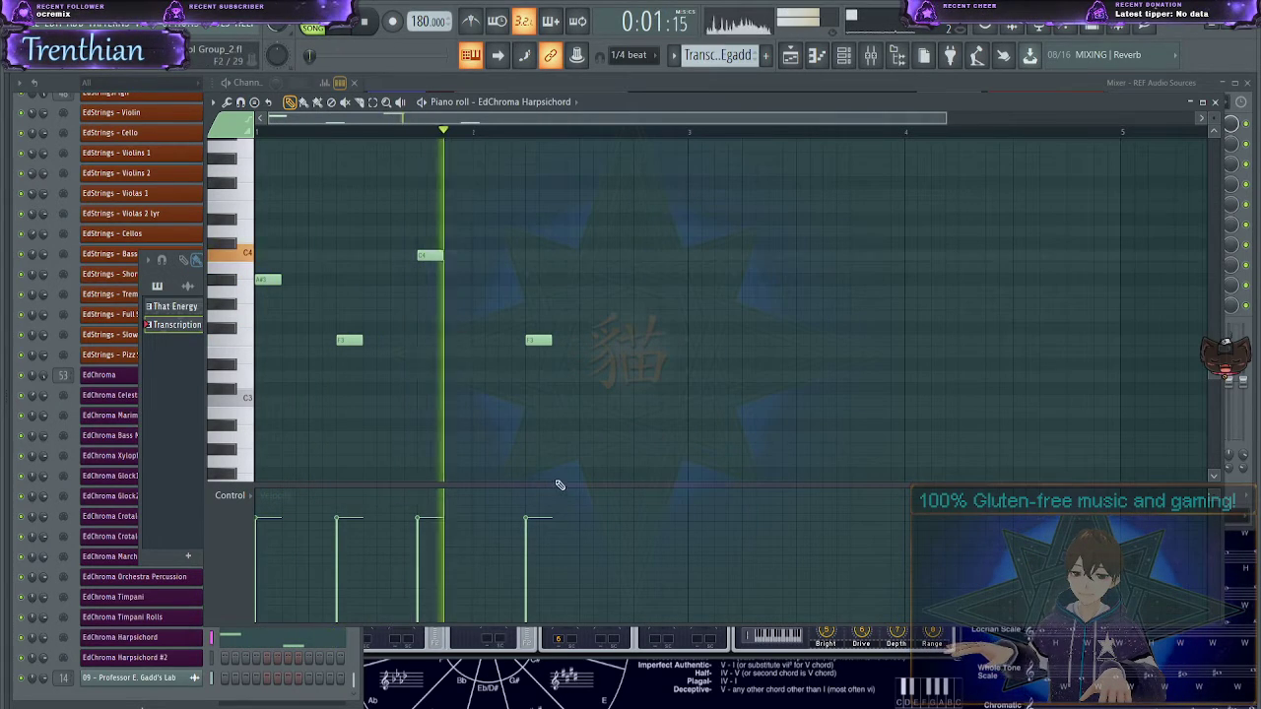
key("space")
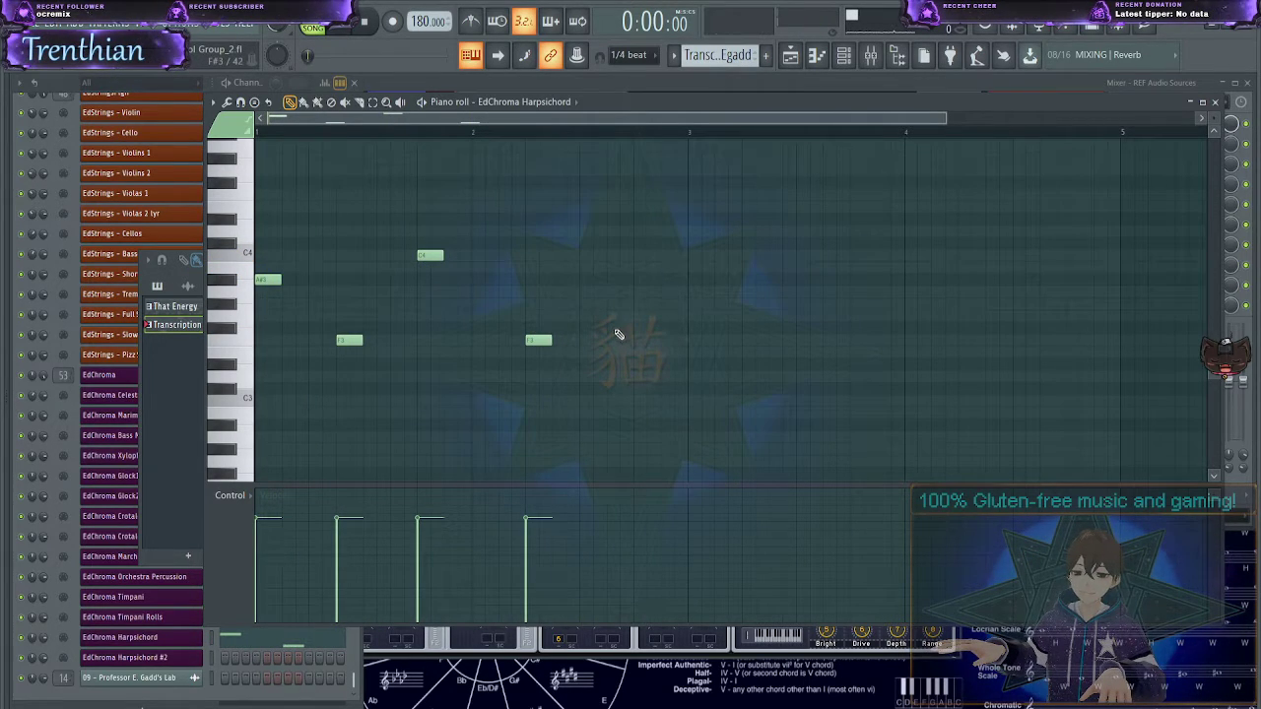
- Enter F5 notes on beats 2, 3 and 4 of bar 1 and on beat 1 of bar 2
scroll(284, 270, "up", 3)
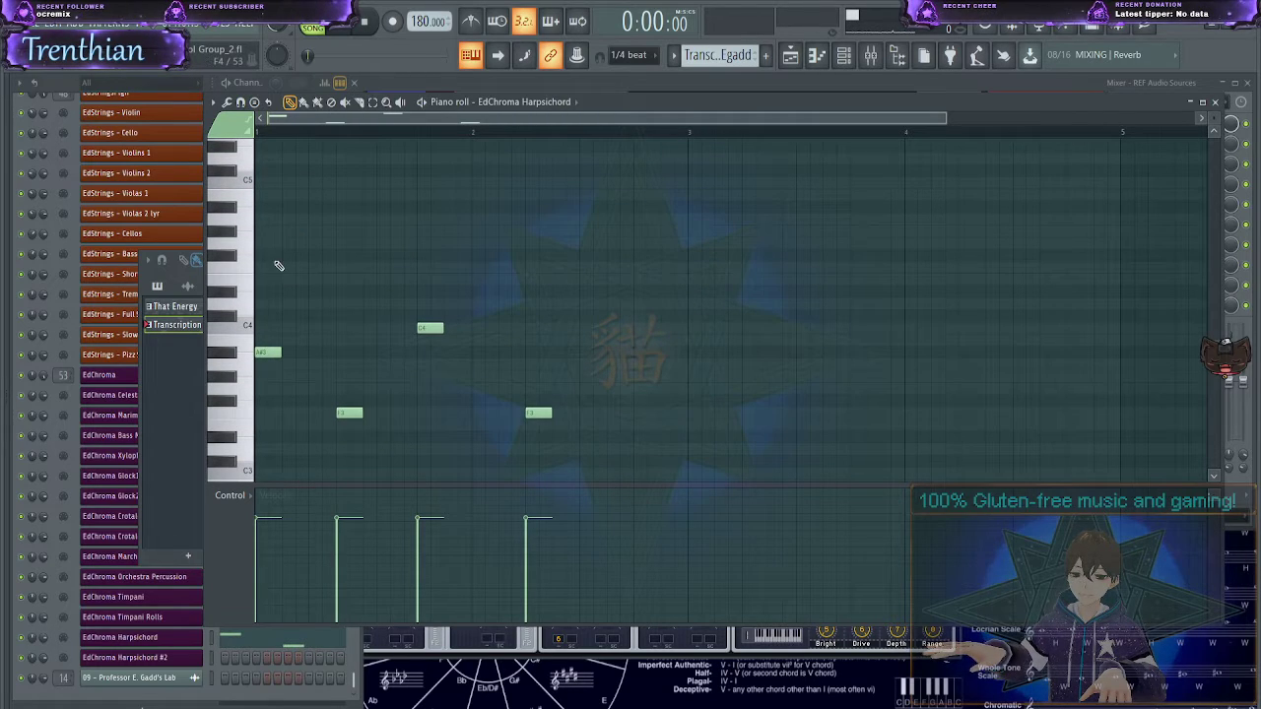
left_click(270, 268)
left_click_drag(250, 268, 376, 301)
key("space")
key("space")
key("space")
left_click(475, 302)
key("space")
- Continue the upper line with C#5 and F5 on beats 3 and 4 of bar 2, and E5 and C5 on beats 1 and 3 of bar 3
left_click_drag(581, 323, 588, 358)
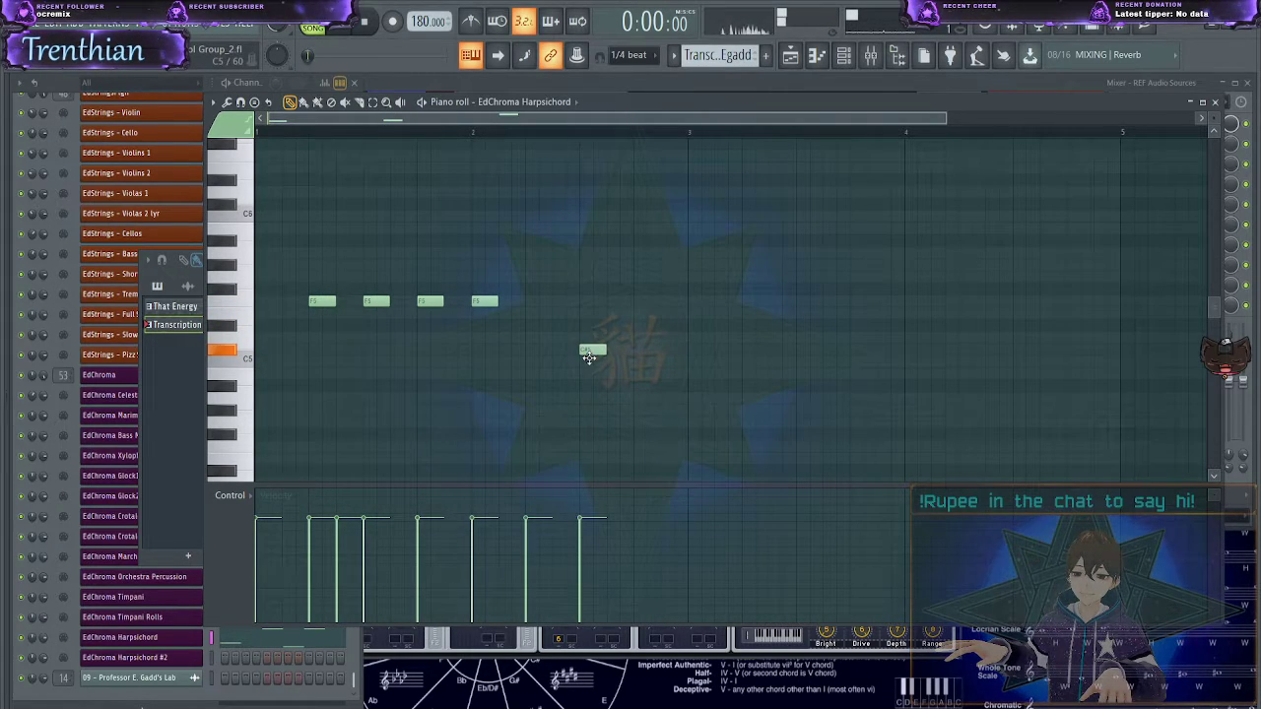
left_click(640, 303)
left_click(686, 316)
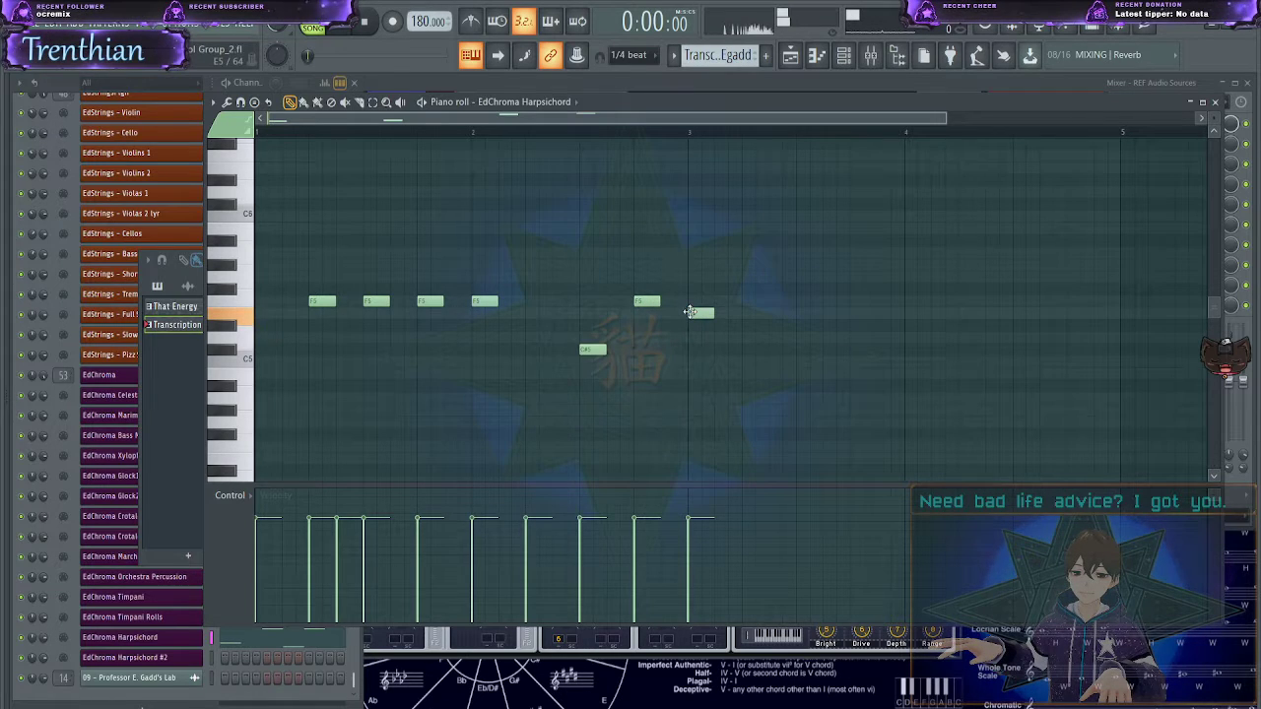
left_click_drag(747, 349, 811, 362)
- Play back the opening bars and add a lower-line note below C4 on beat 4 of bar 2
key("space")
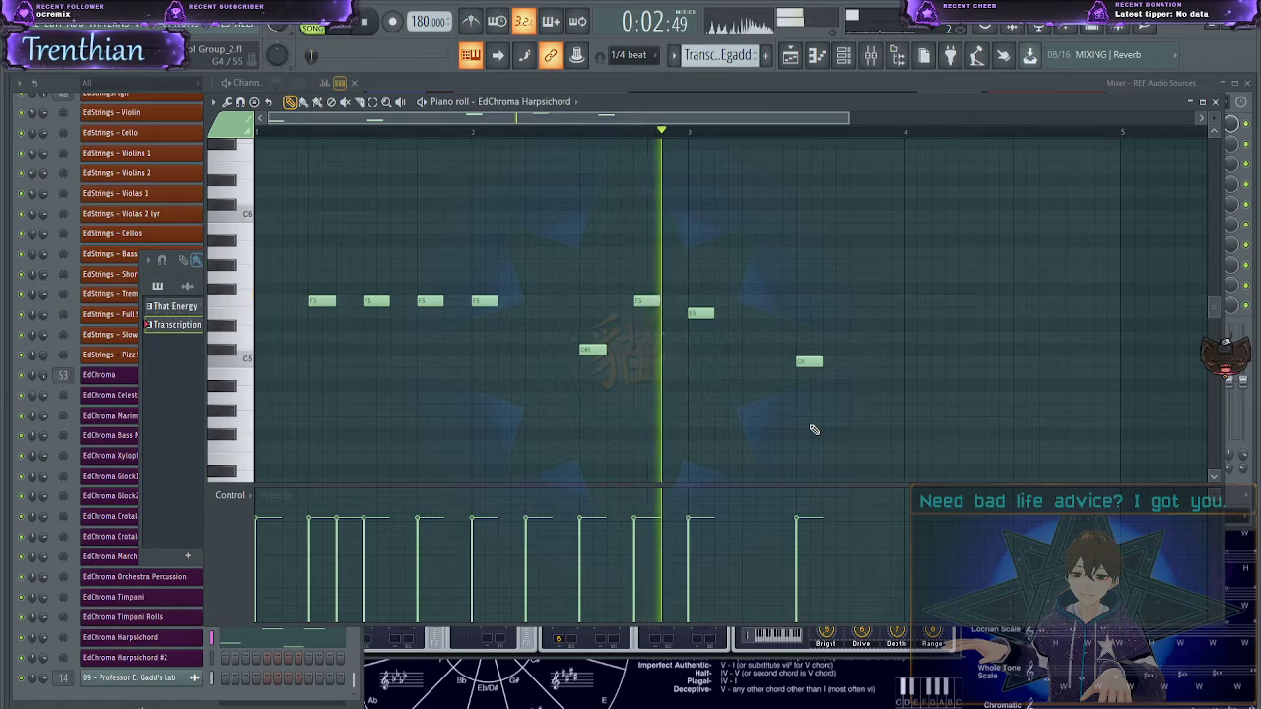
scroll(877, 456, "down", 5)
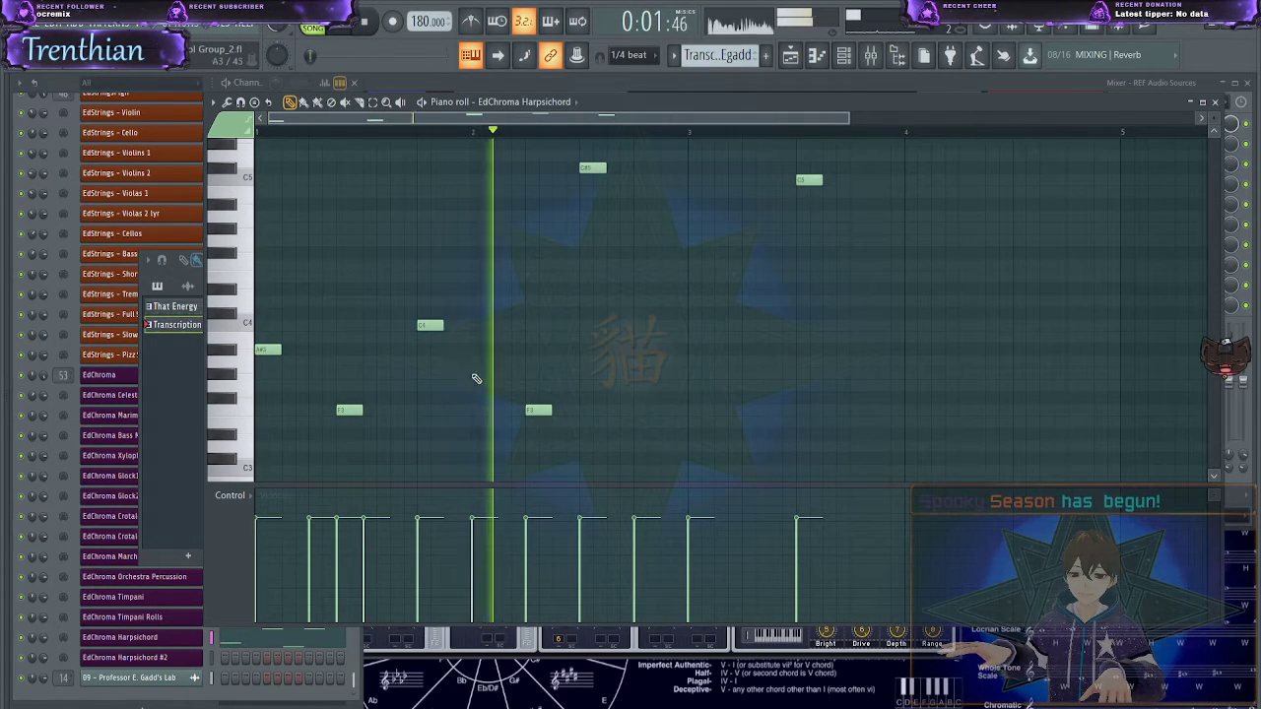
key("space")
left_click_drag(636, 360, 636, 375)
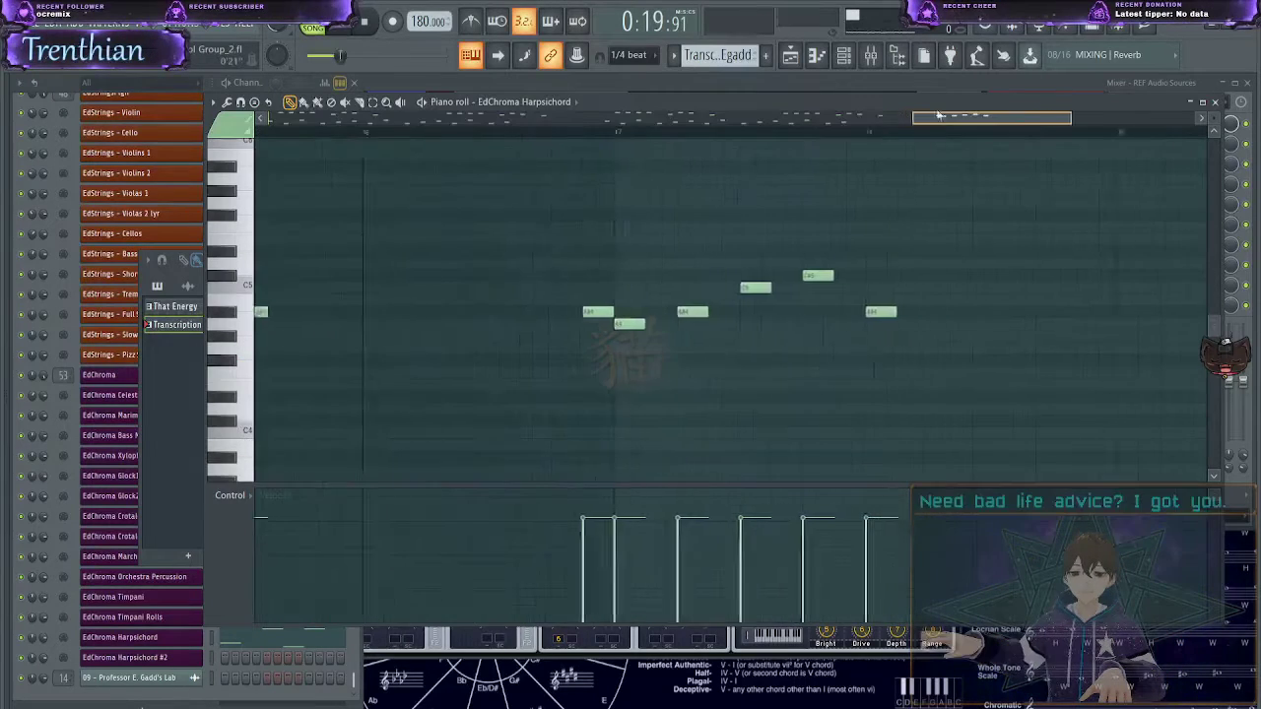
- Listen from bar 17 and enter C#5 on beat 4 of bar 18 and C5 at the start of bar 19
left_click_drag(938, 115, 955, 115)
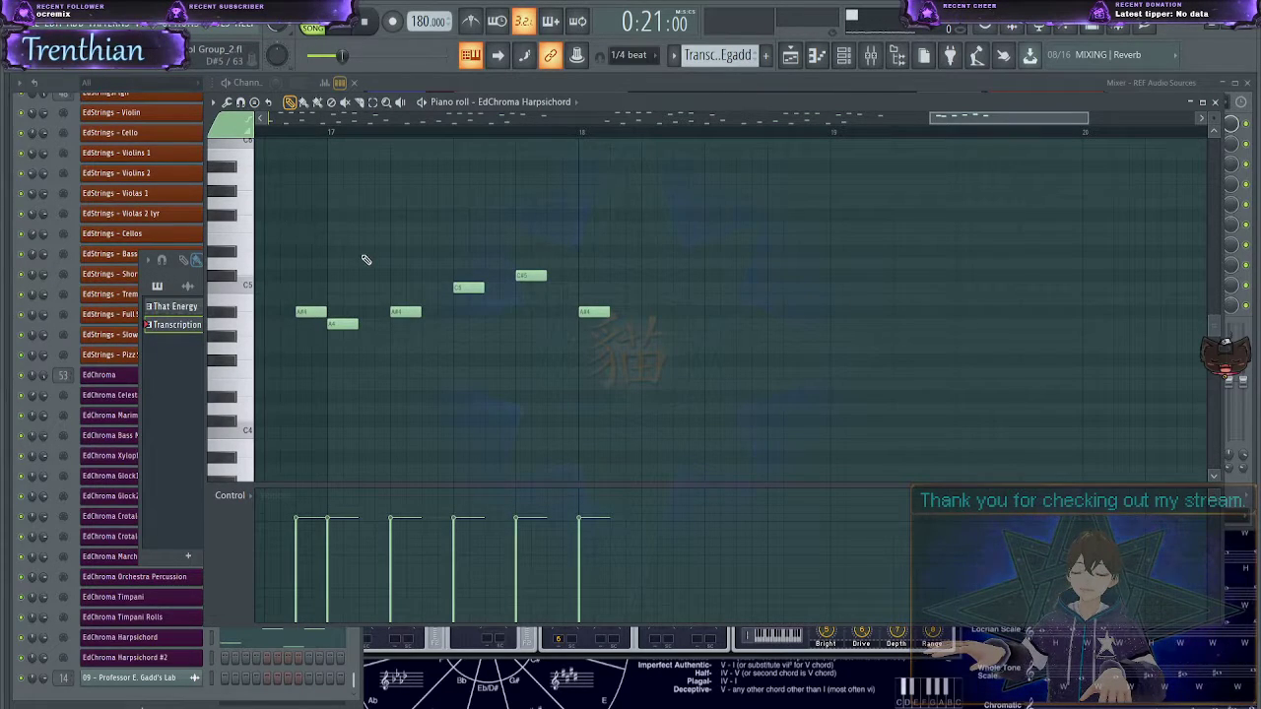
scroll(318, 259, "up", 2, "ctrl")
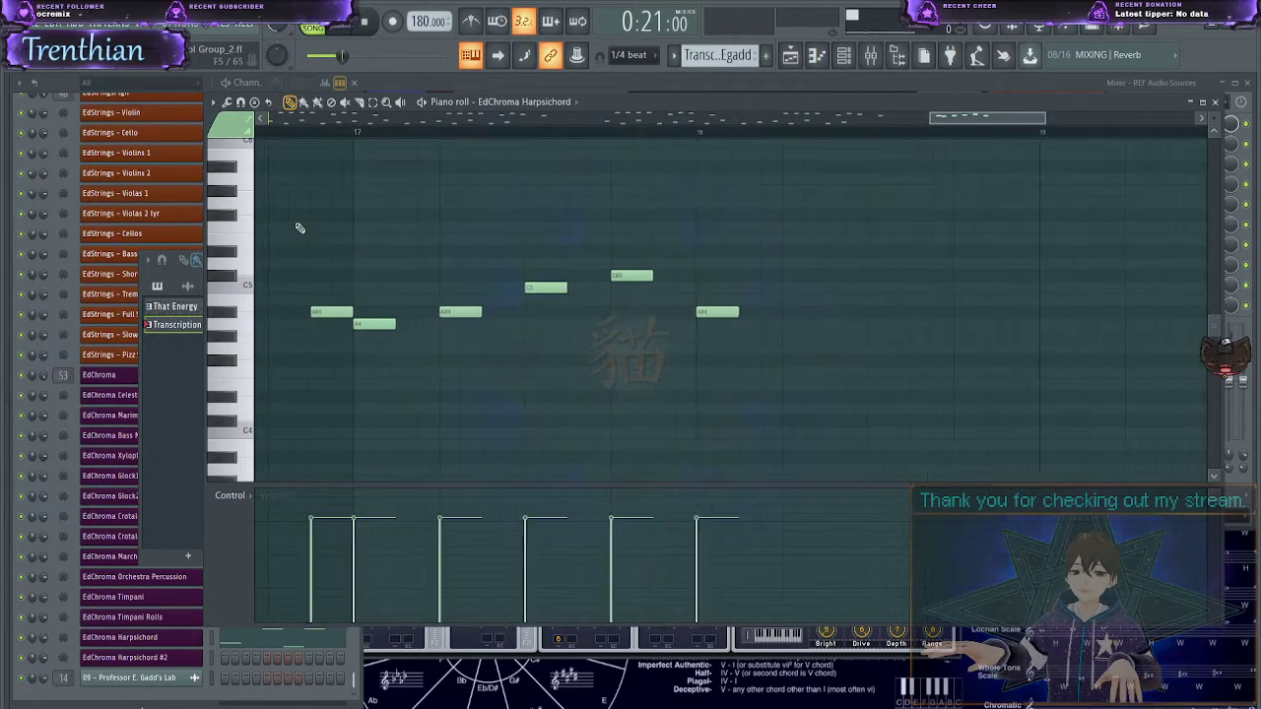
key("space")
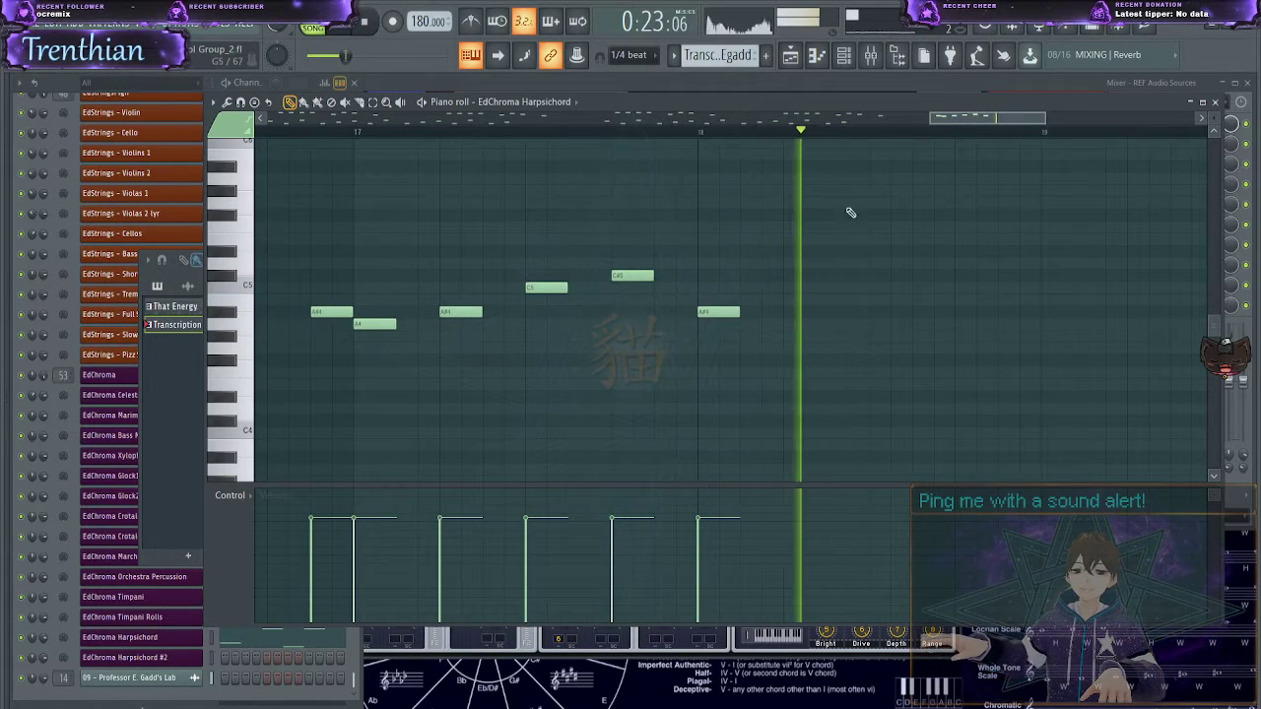
key("space")
left_click(769, 286)
left_click_drag(774, 287, 712, 275)
left_click(808, 288)
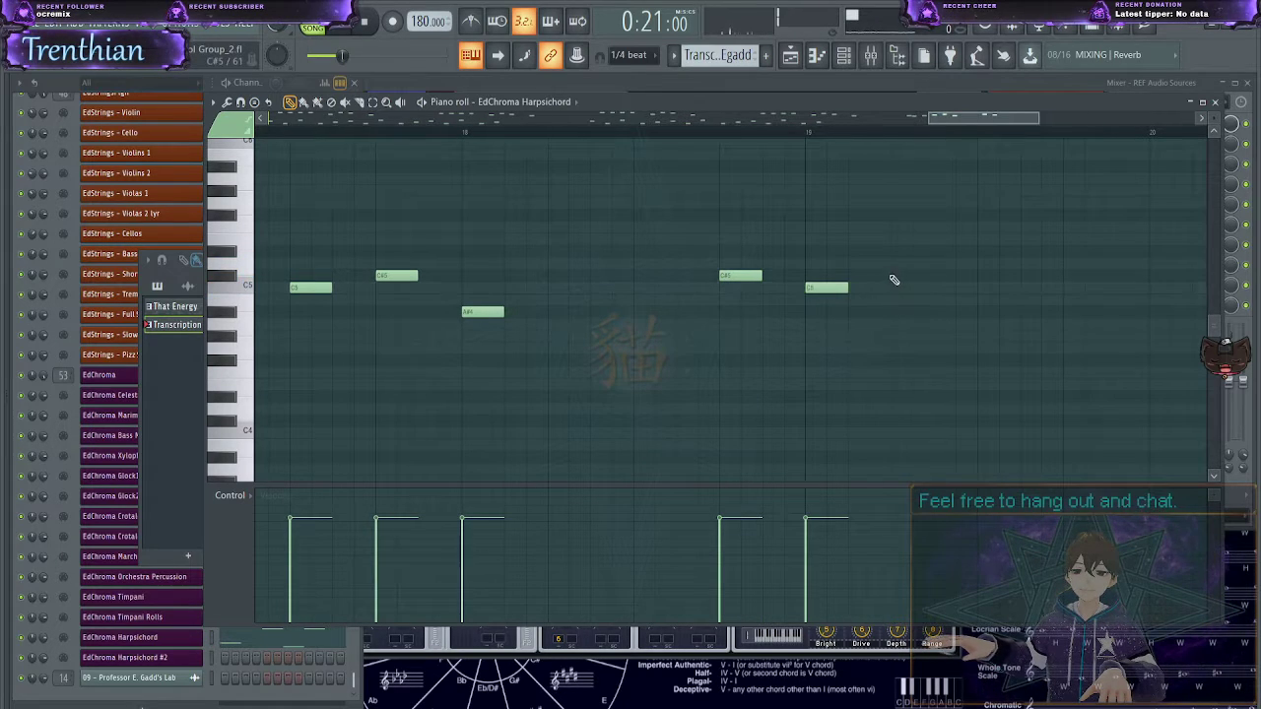
- Enter C#5, D#5 and F5 on beats 2 to 4 of bar 19, and C#5 at the start of bar 20
left_click(895, 275)
left_click(973, 262)
left_click_drag(975, 262, 980, 250)
left_click_drag(1070, 233, 1067, 228)
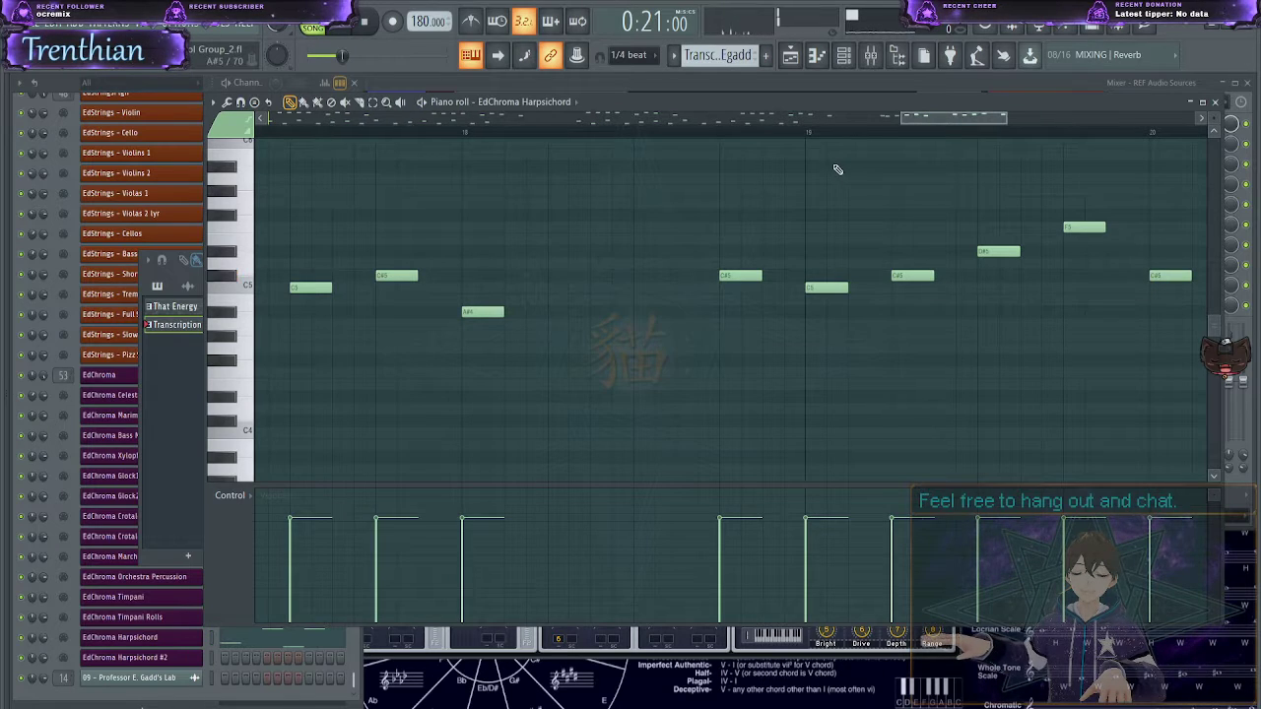
- Play the passage through bar 20 and enter F5 on its fourth beat
key("space")
left_click_drag(915, 118, 989, 118)
key("space")
left_click(763, 227)
mouse_move(763, 226)
left_mouse_down()
mouse_move(792, 227)
mouse_move(751, 226)
left_mouse_up()
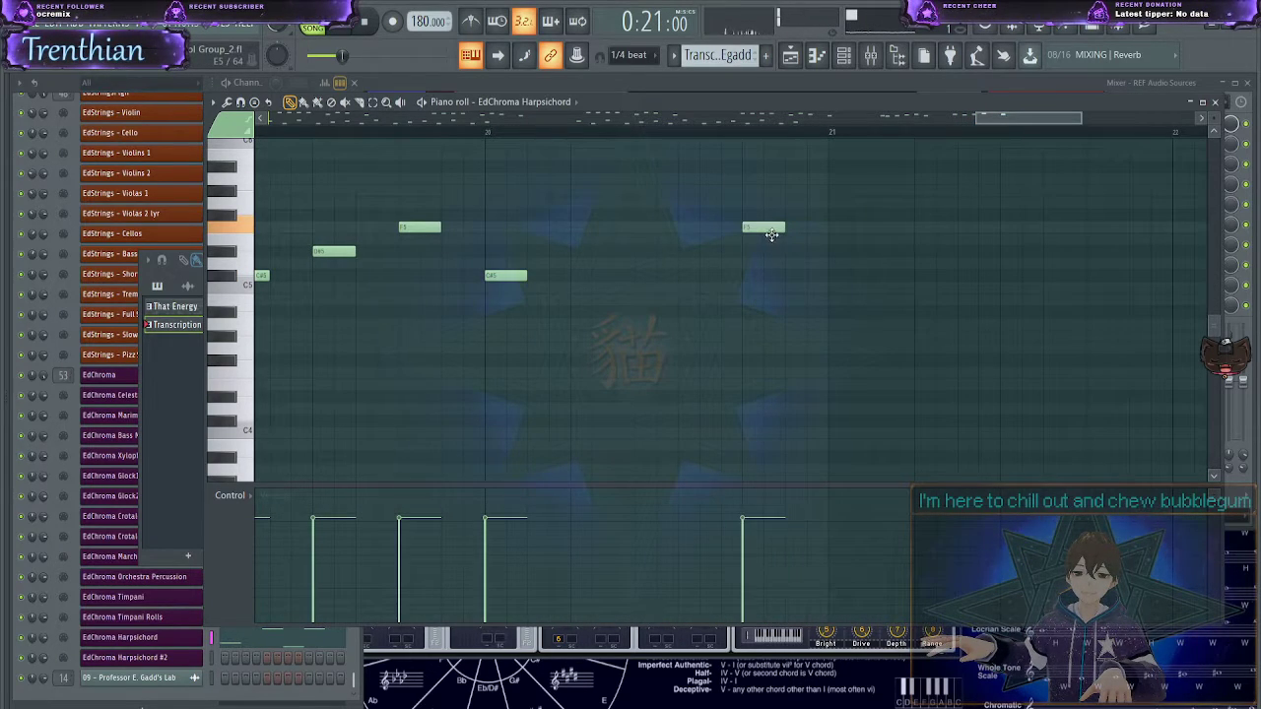
- Fill bar 21 with E5, F5, G5 and G#5 on its four beats
left_click_drag(977, 120, 1010, 116)
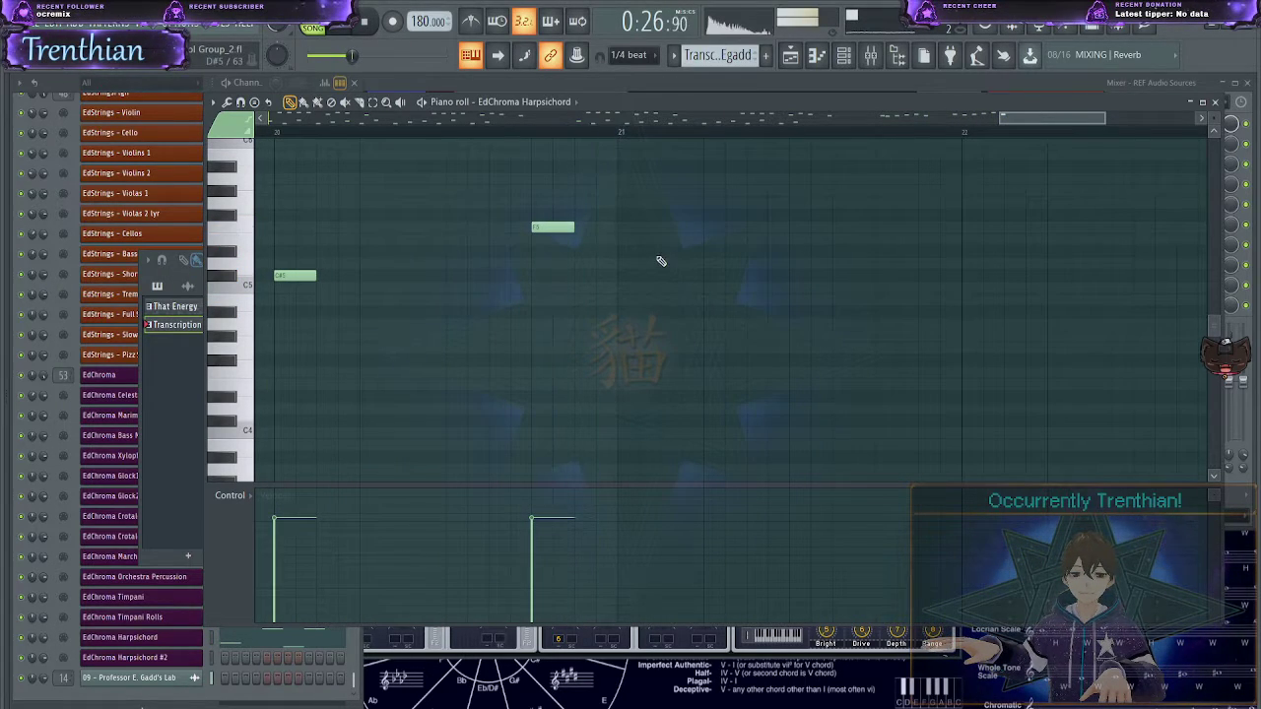
left_click(631, 240)
left_click(708, 228)
left_click(798, 203)
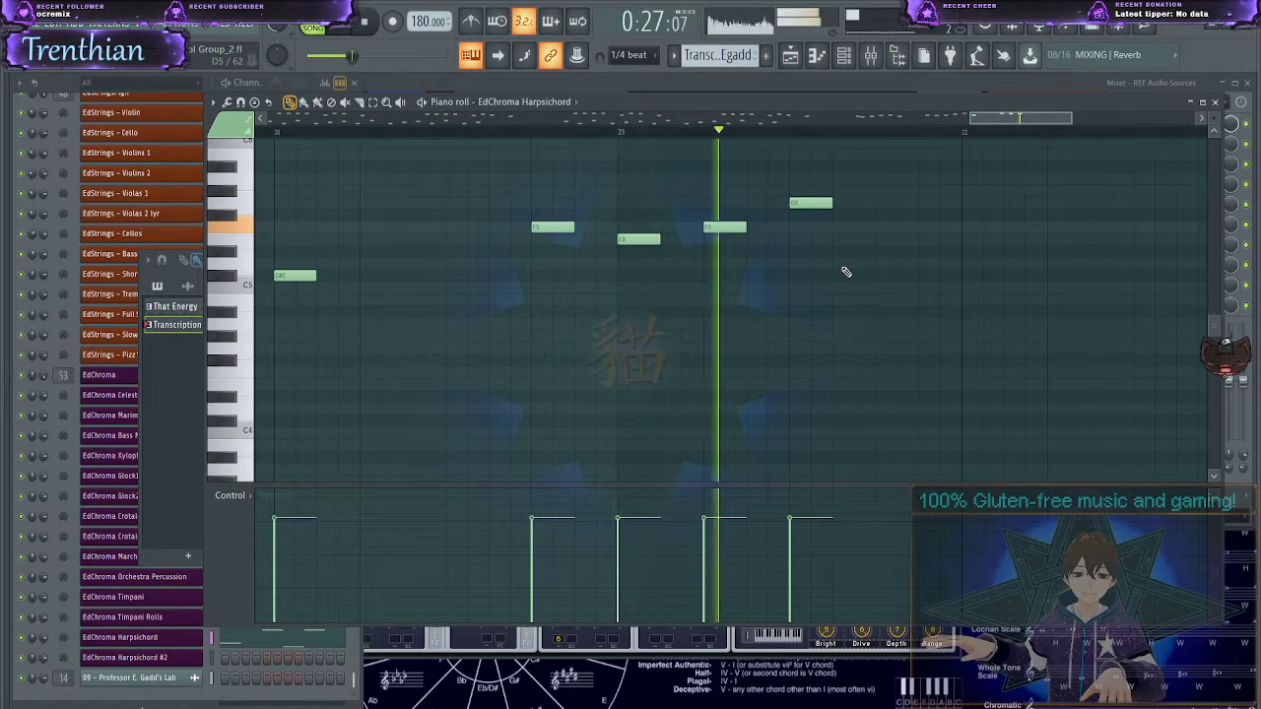
left_click(869, 190)
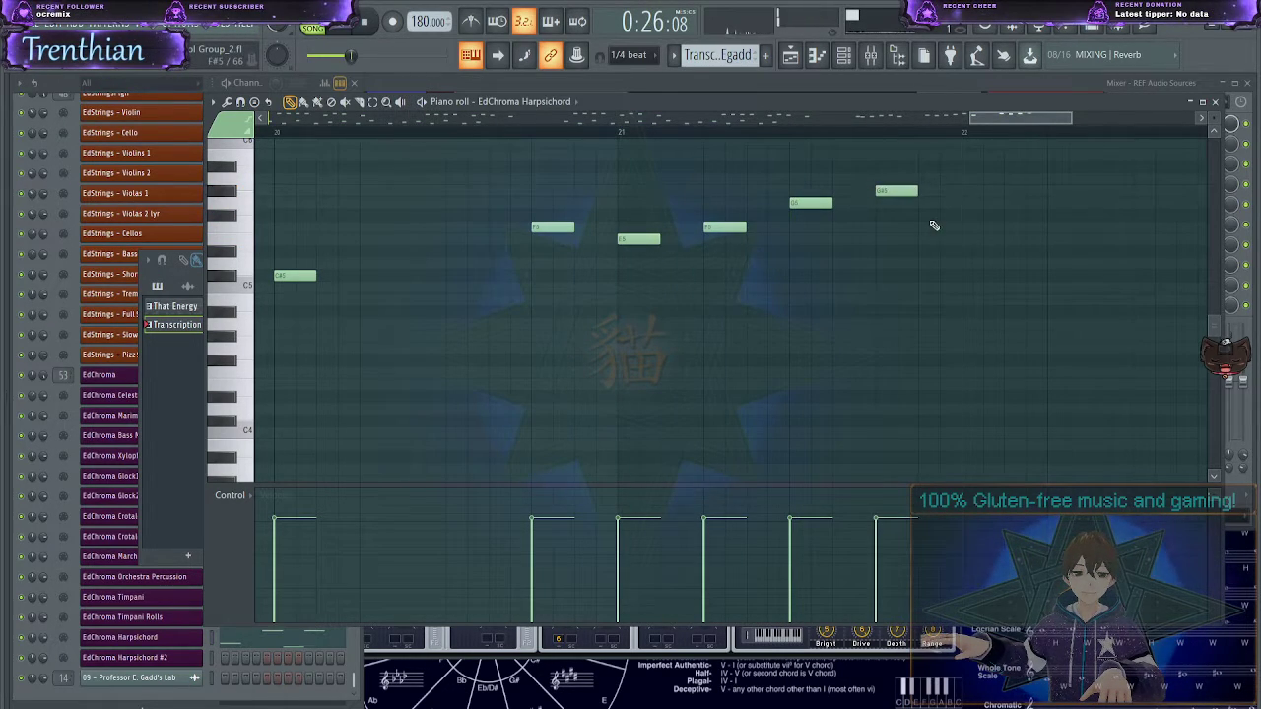
- Enter C5 and F5 on beats 3 and 4 of bar 22 and E5 at the start of bar 23
left_click_drag(990, 114, 1043, 117)
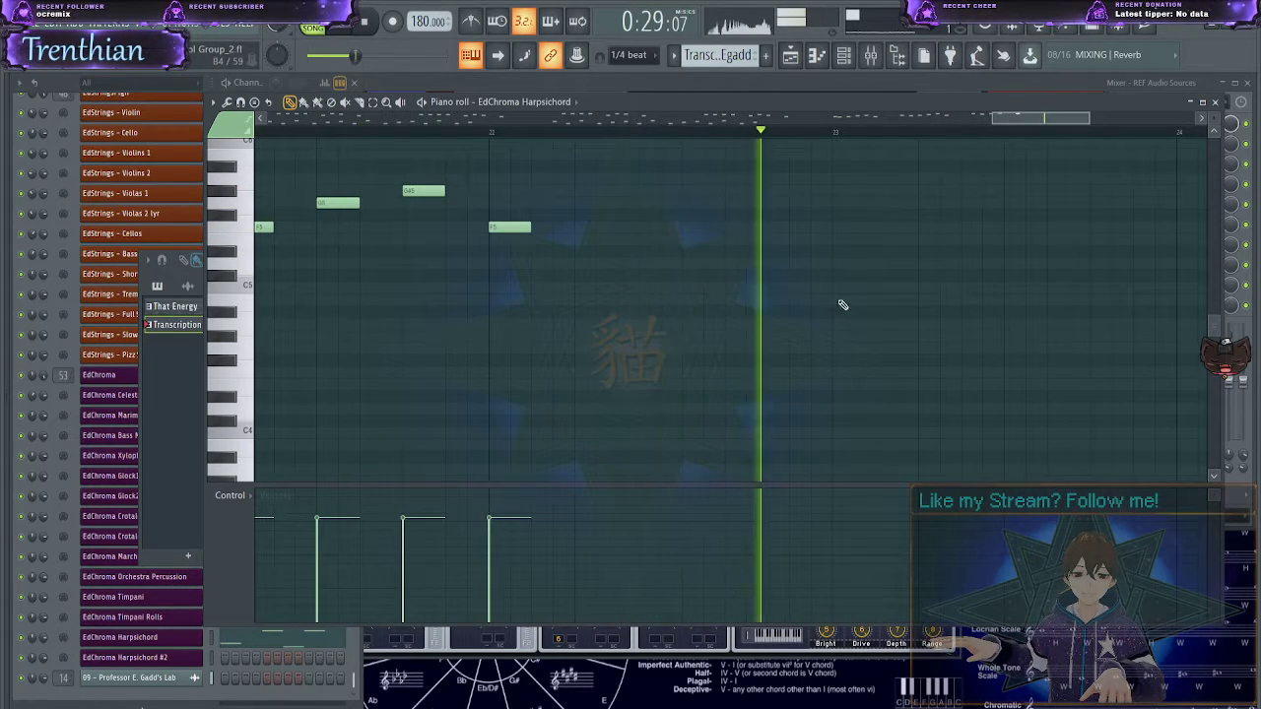
left_click_drag(679, 247, 677, 288)
left_click_drag(766, 227, 754, 228)
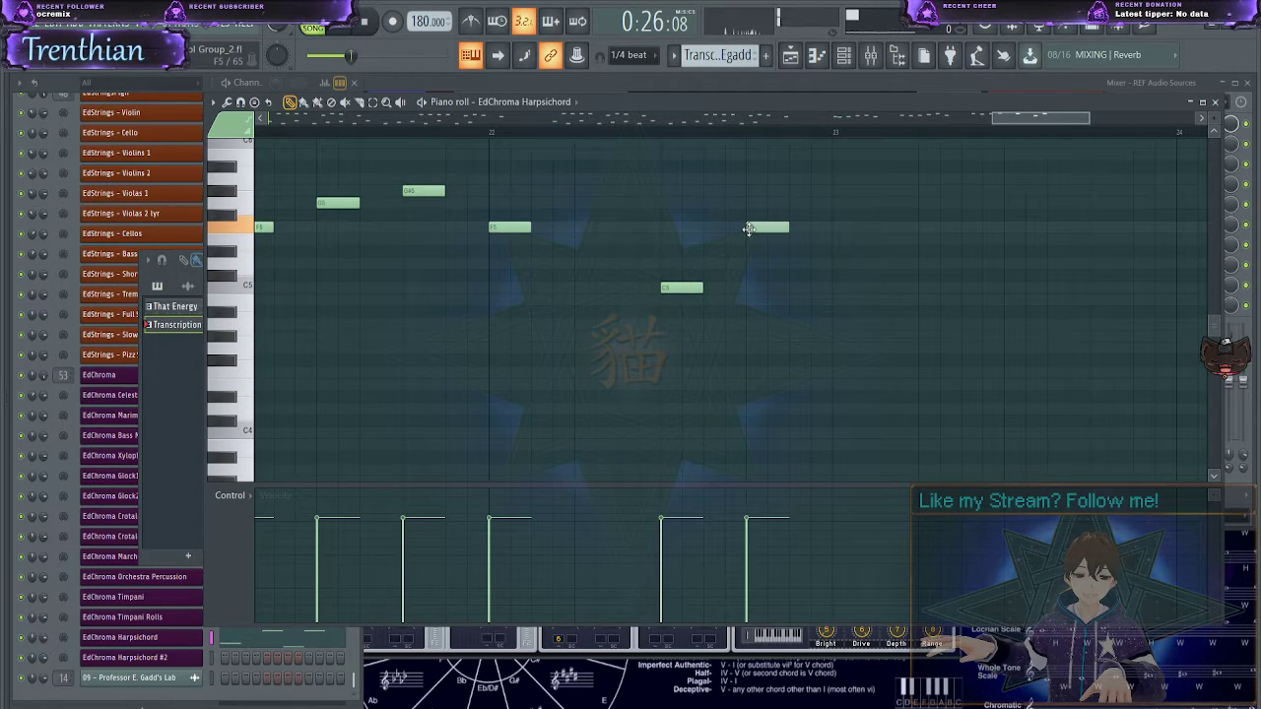
left_click(838, 240)
- Check bars 22 and 23 against the reference and add C5 midway between beats 2 and 3 of bar 23
key("space")
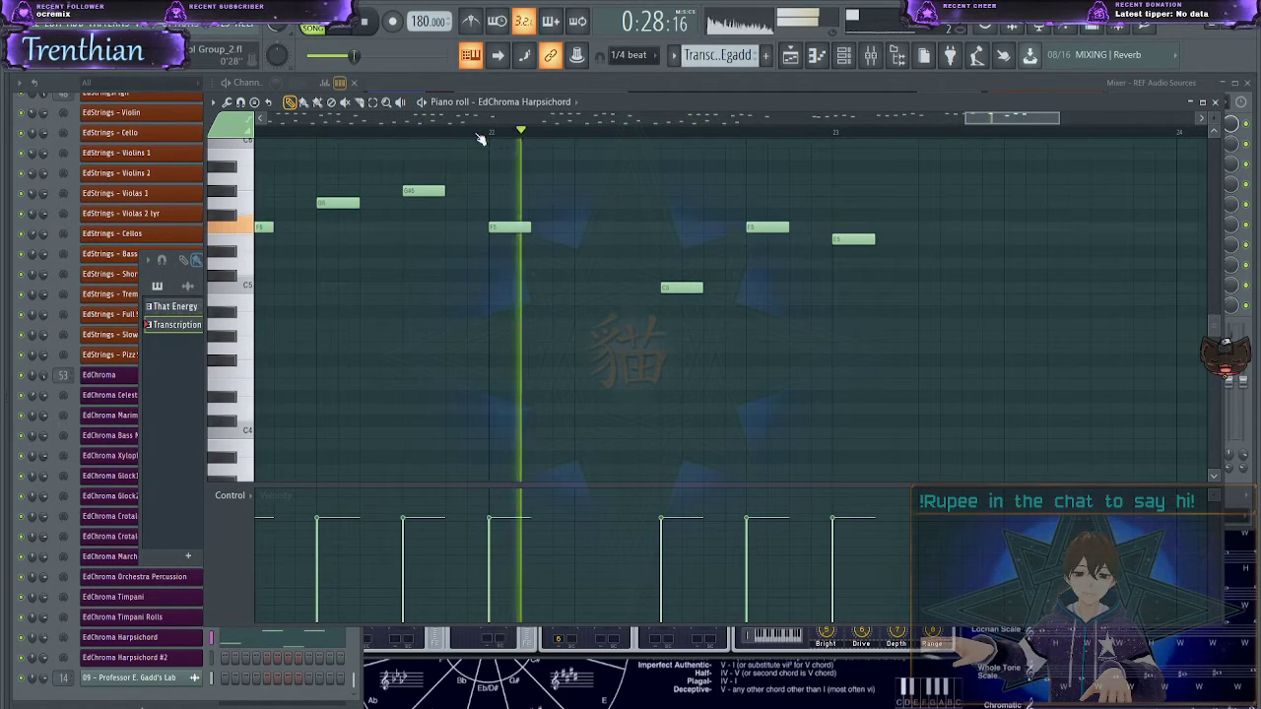
key("space")
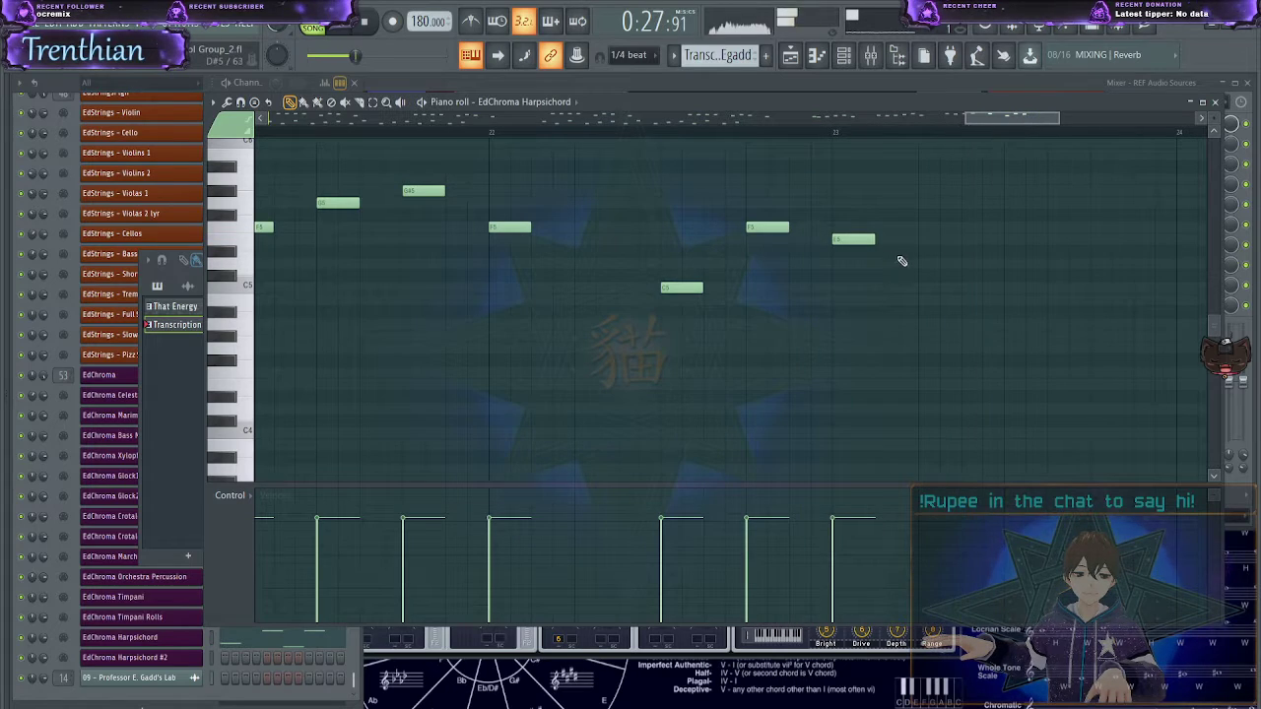
left_click_drag(964, 275, 956, 288)
key("space")
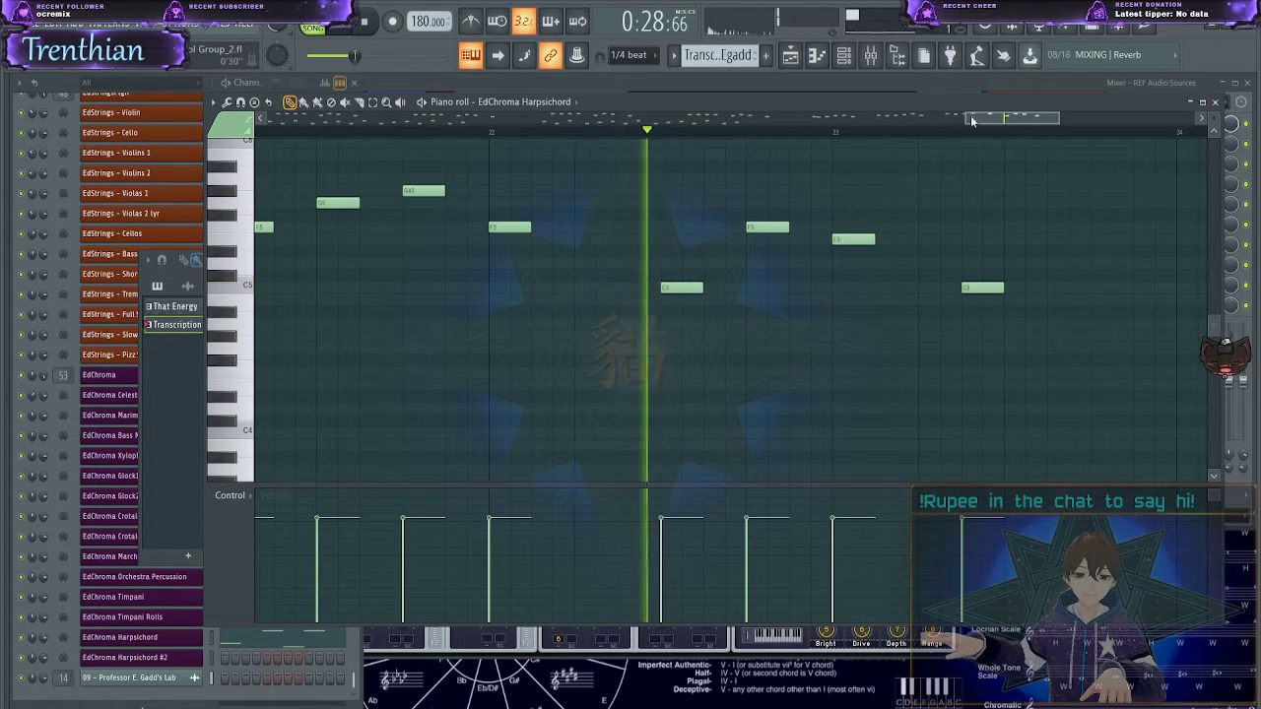
left_click_drag(990, 119, 1046, 129)
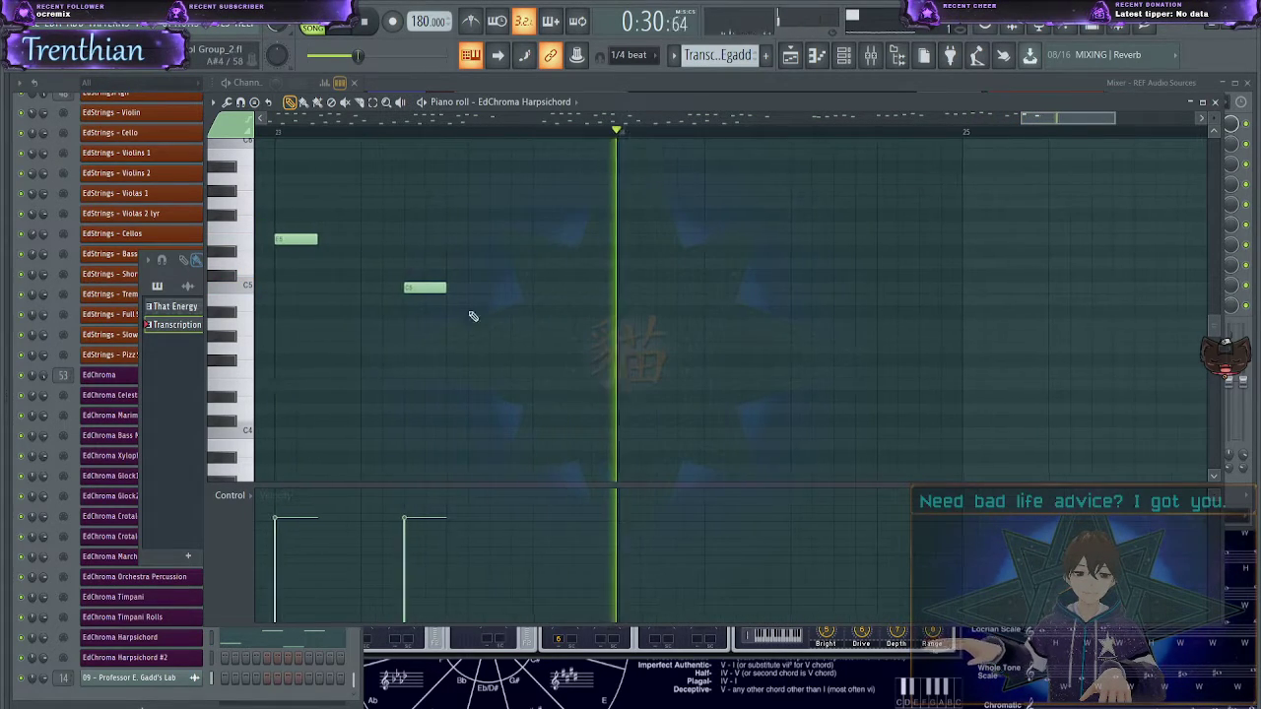
- Move the C5 in bar 23 to beat 3, add F5 at the start of bar 24, and play the passage
left_click_drag(422, 287, 464, 287)
key("space")
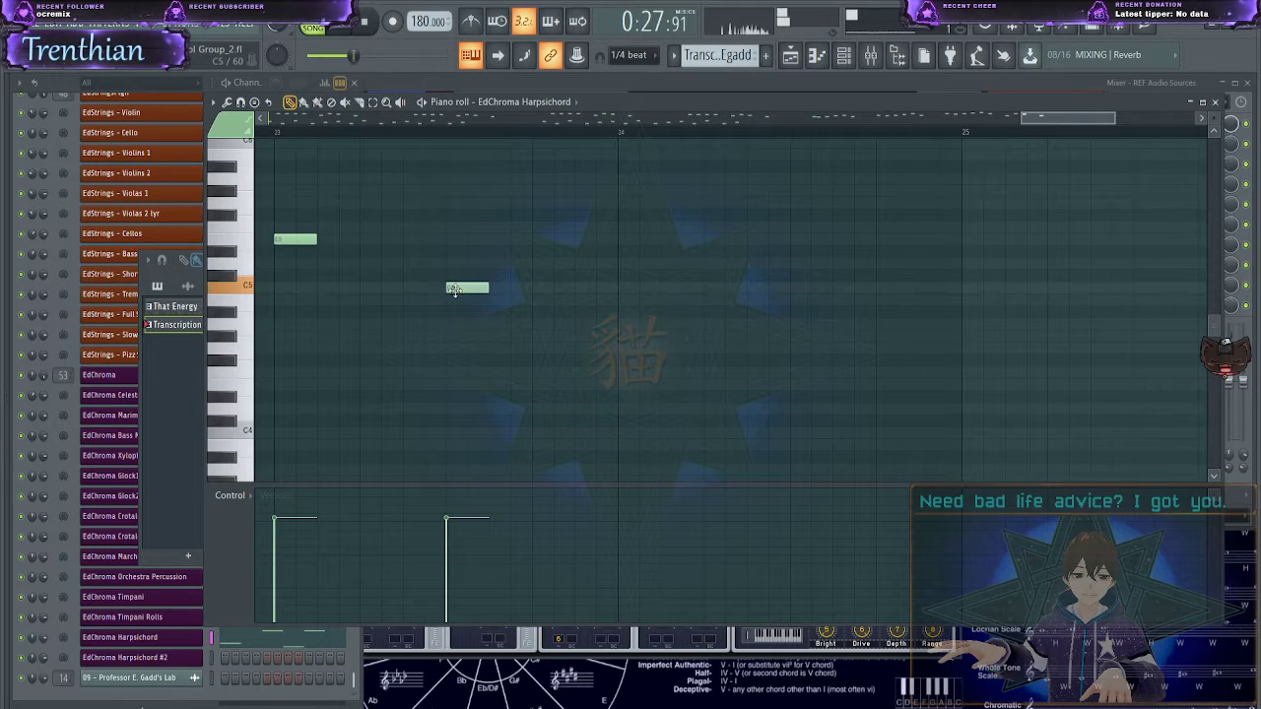
left_click(615, 229)
key("space")
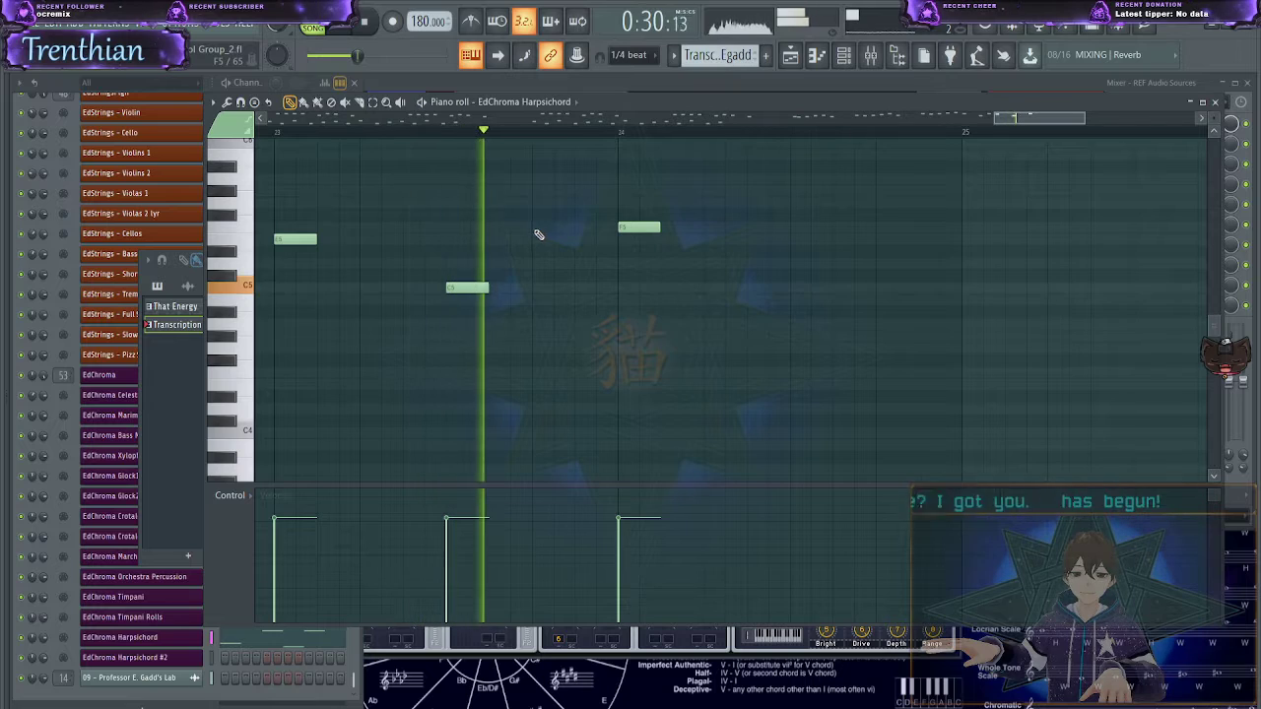
- Try F5 in place of E5 at the start of bar 23 against the reference and return the note to E5
key("space")
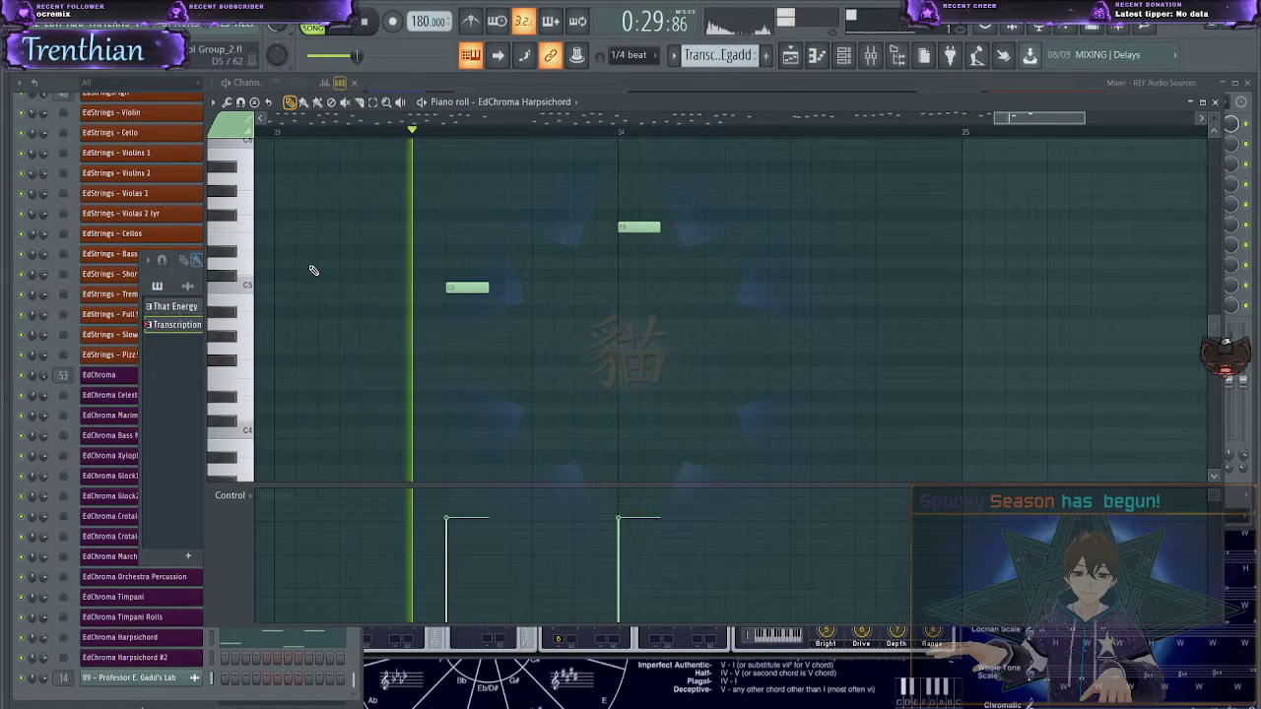
key("space")
left_click(279, 227)
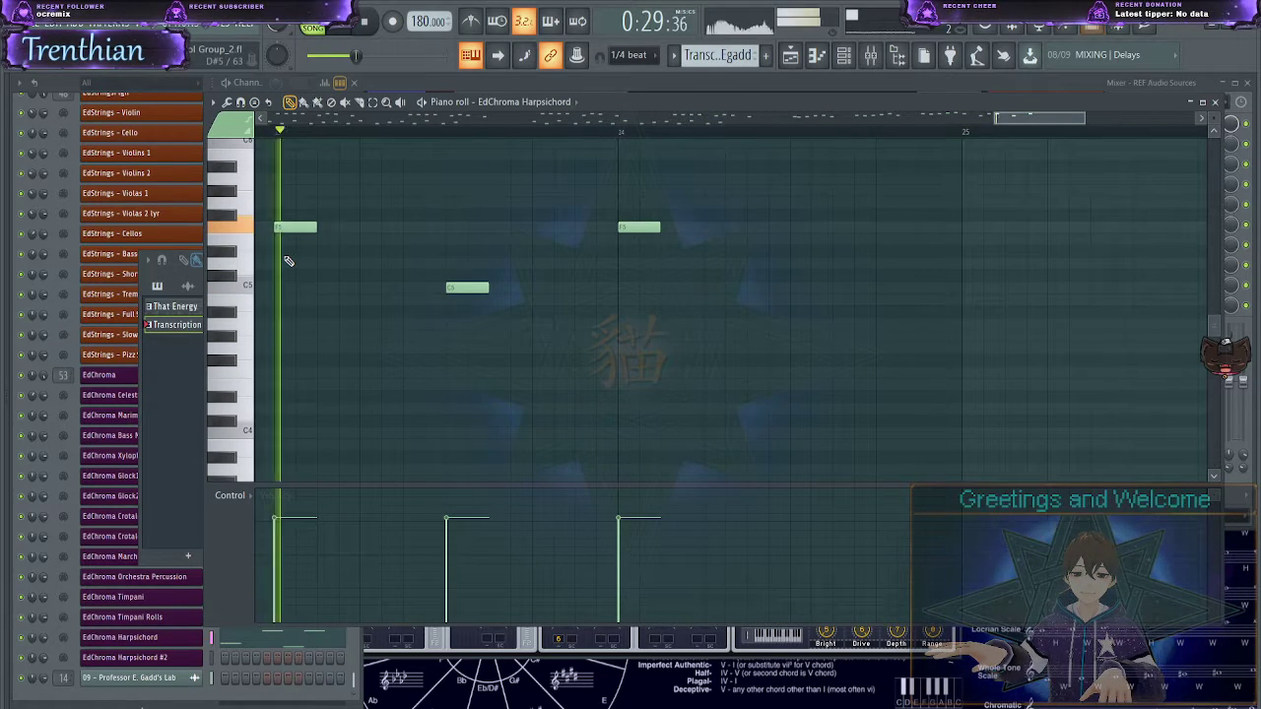
key("space")
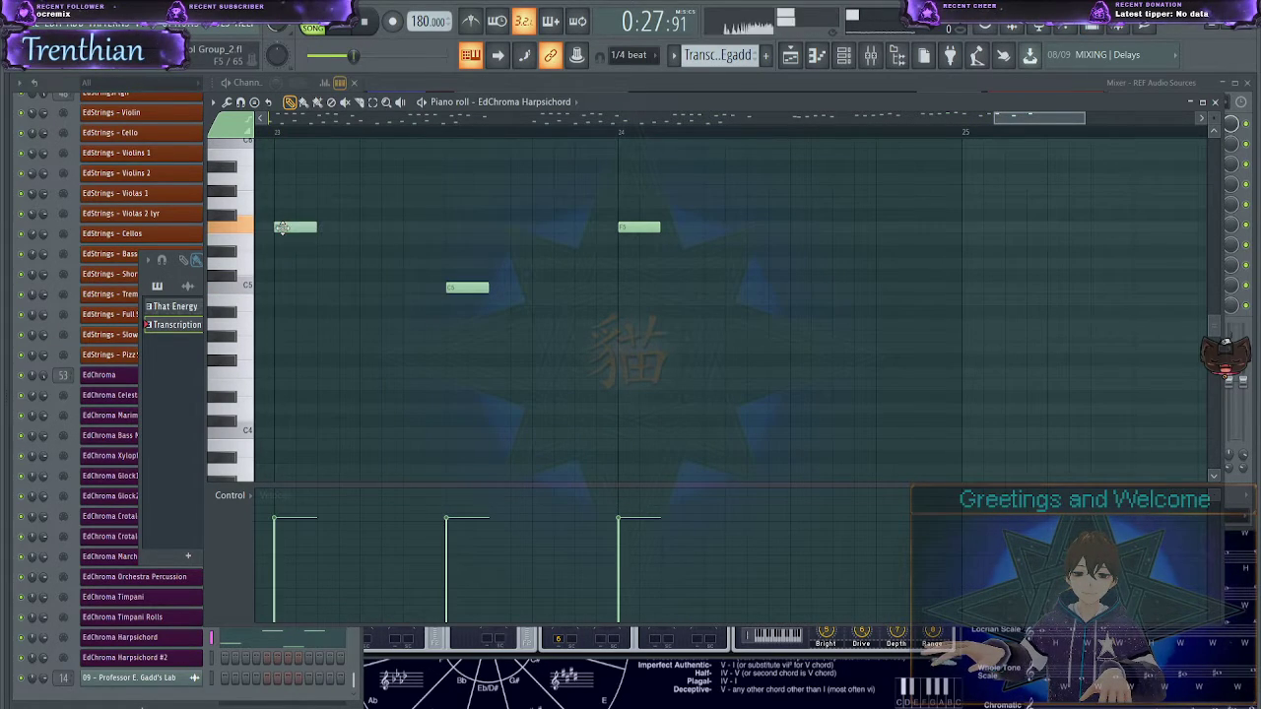
left_click_drag(280, 239, 283, 254)
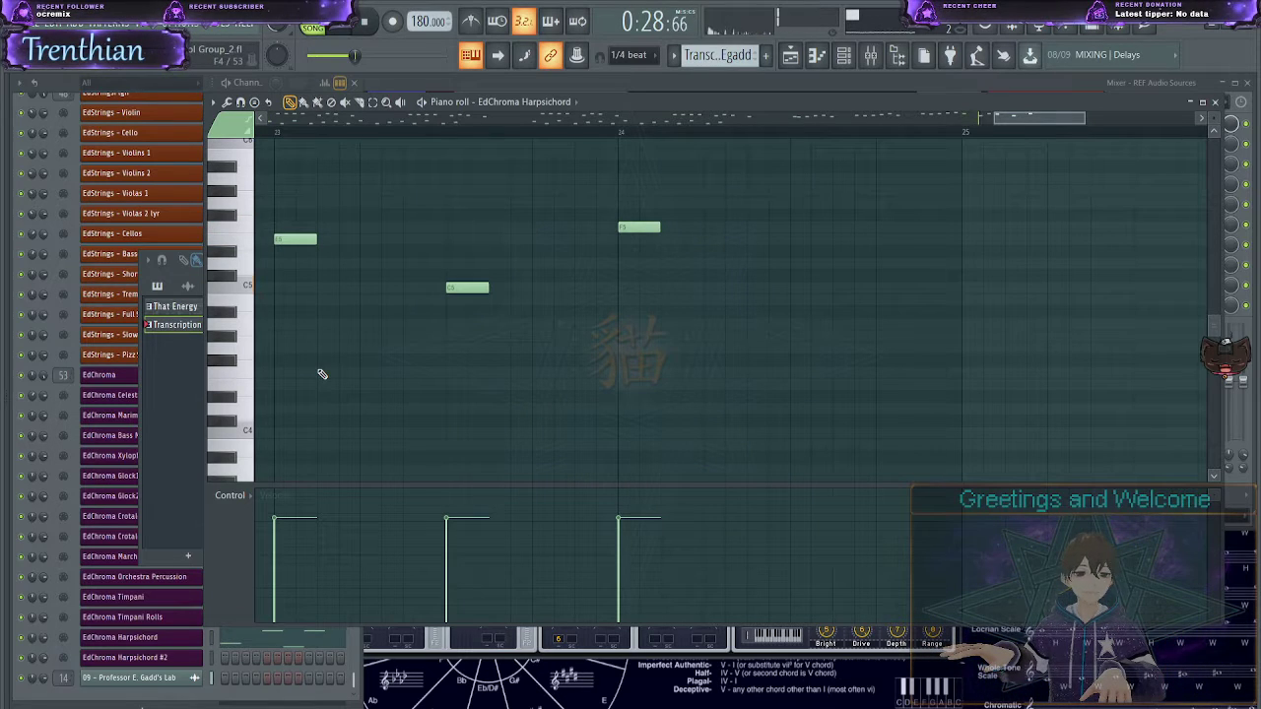
key("space")
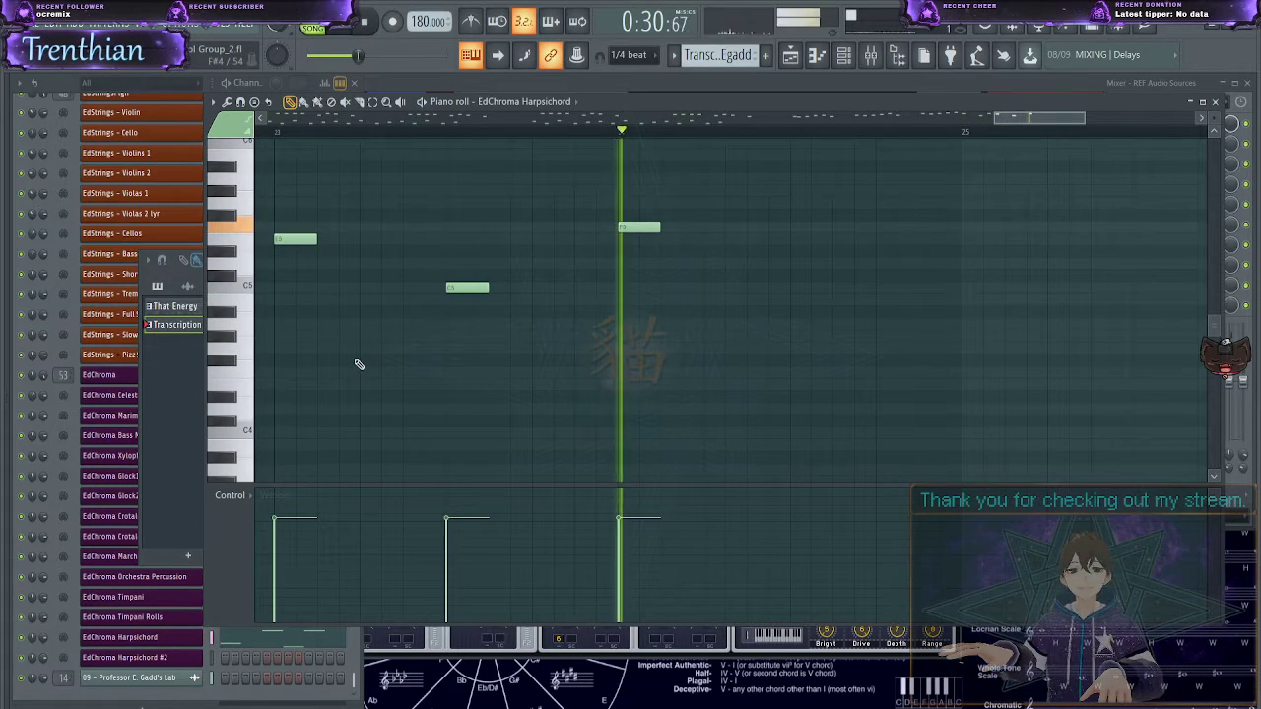
- Enter E5 on beat 4 of bar 24 and F5 at the start of bar 25 while checking the reference
scroll(361, 365, "down", 5)
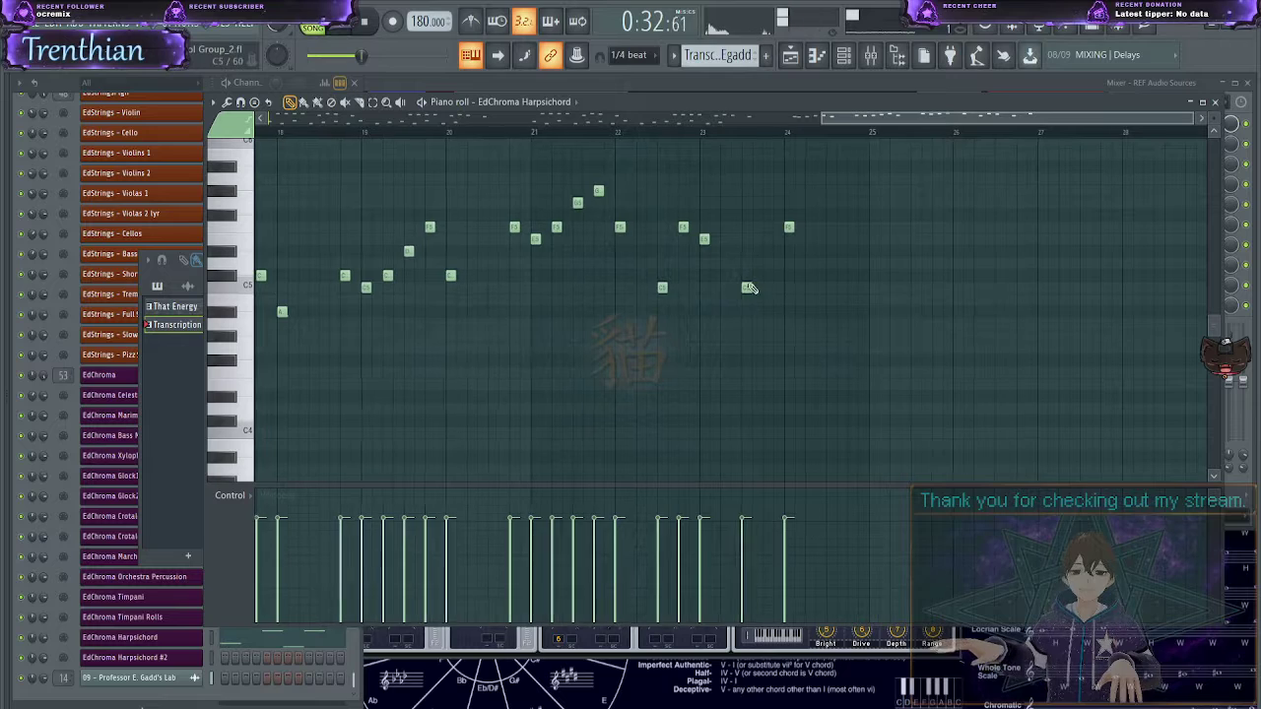
key("space")
left_click_drag(847, 239, 845, 248)
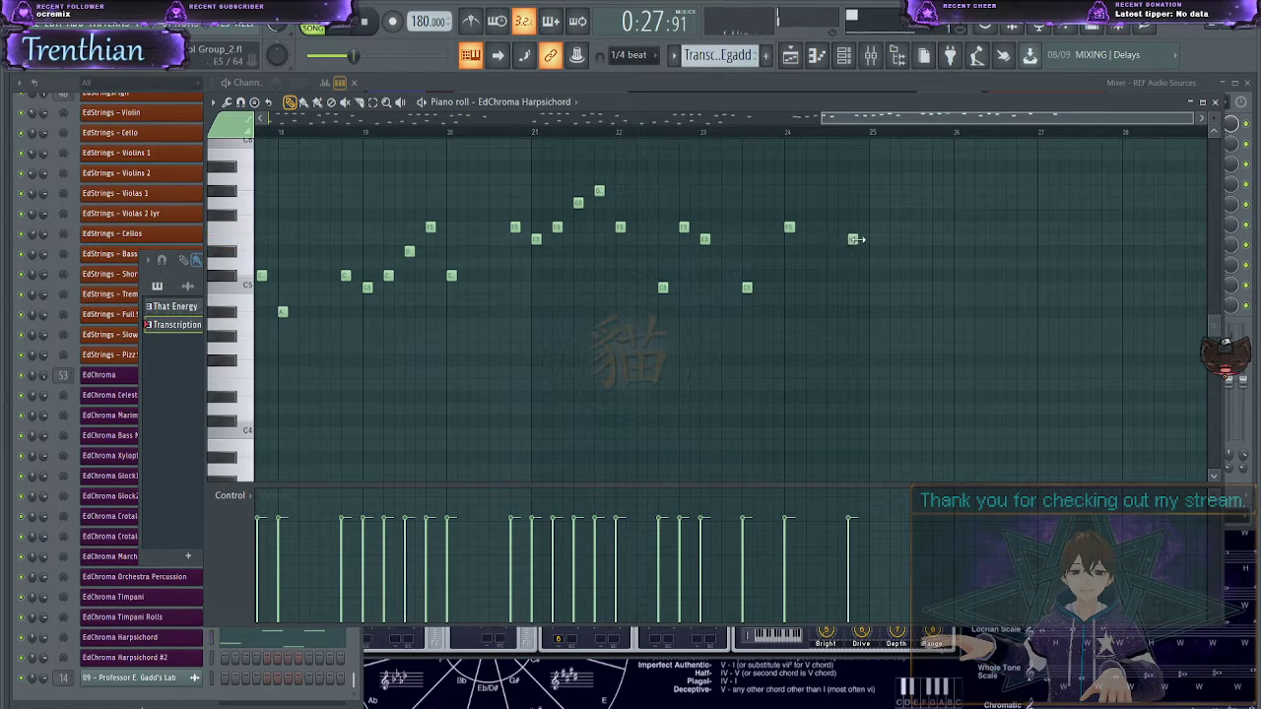
key("space")
left_click_drag(915, 121, 969, 132)
scroll(858, 267, "up", 3)
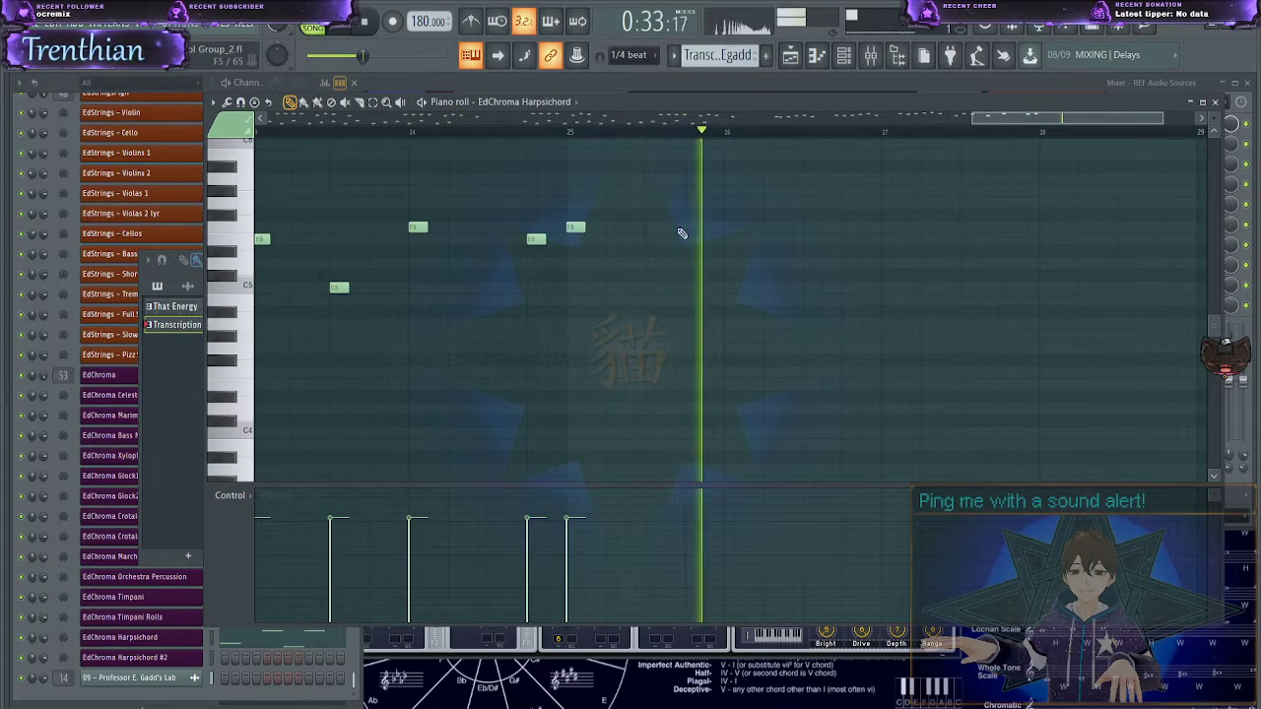
- Fill bar 26 with alternating F5 and E5, adding E5 on beat 4 of bar 25 and F5 at the start of bar 27
left_click(806, 228)
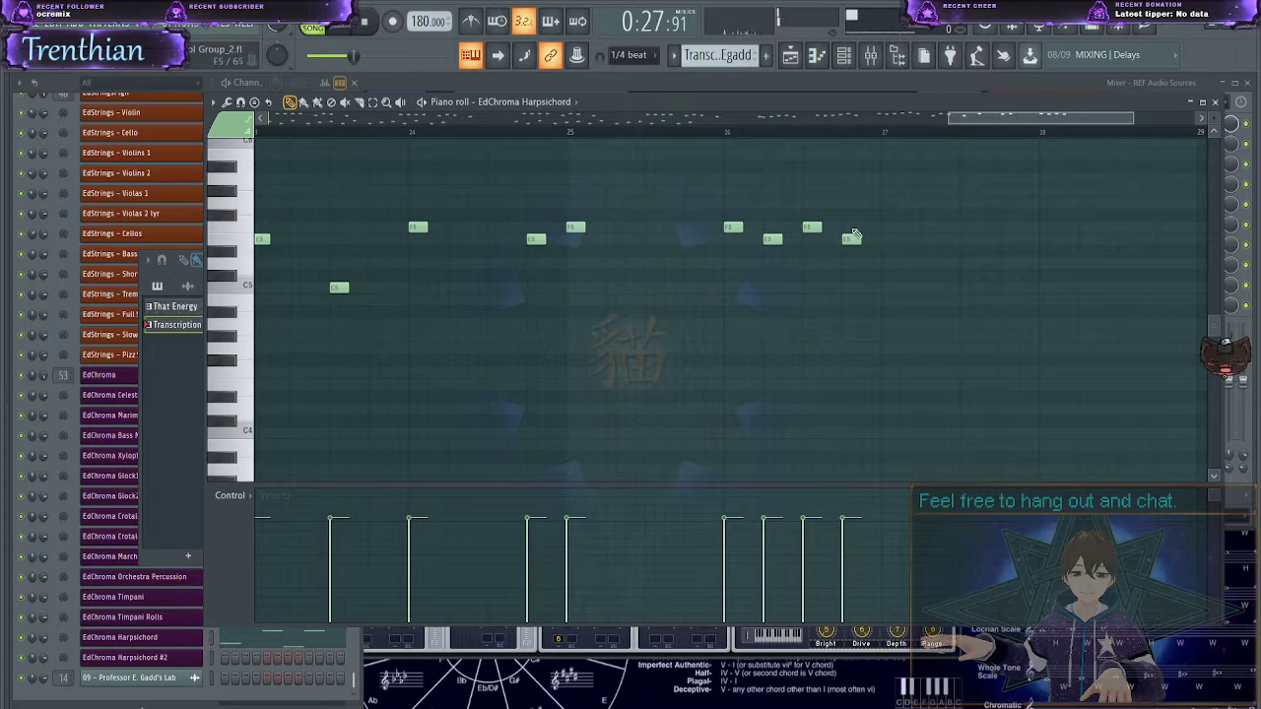
left_click_drag(877, 229, 872, 242)
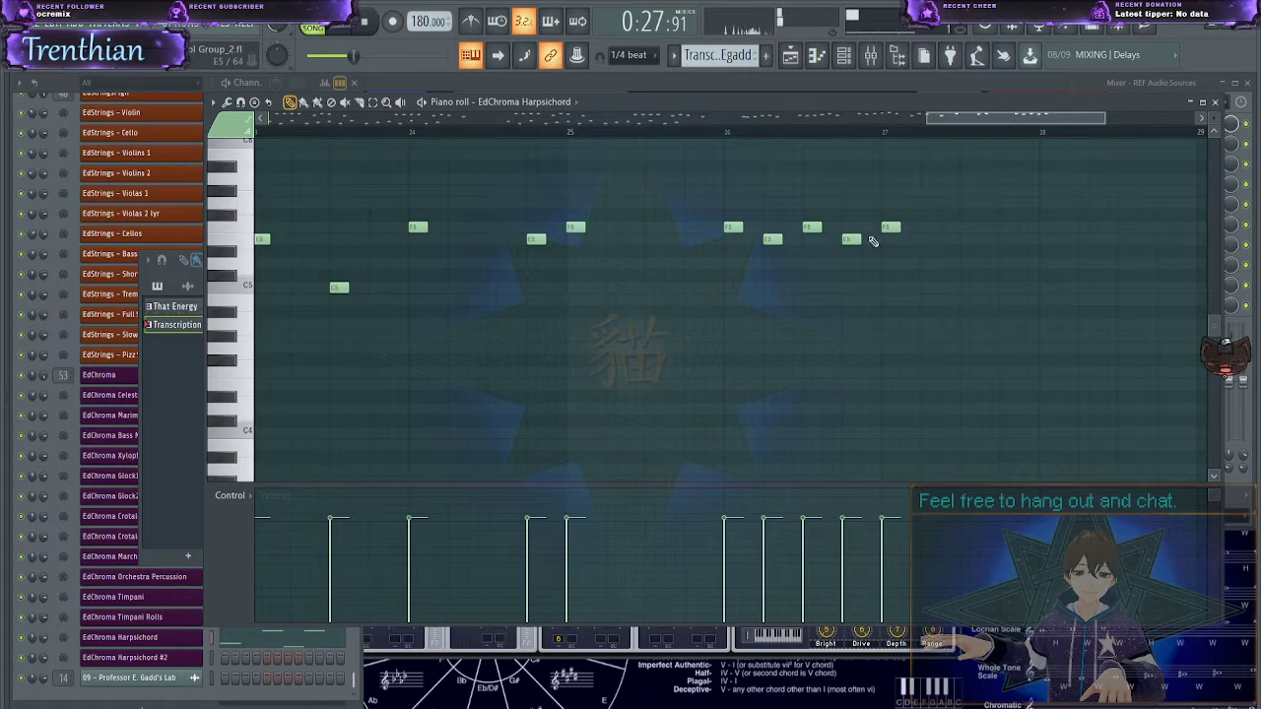
left_click(703, 240)
key("space")
left_click_drag(704, 239, 694, 239)
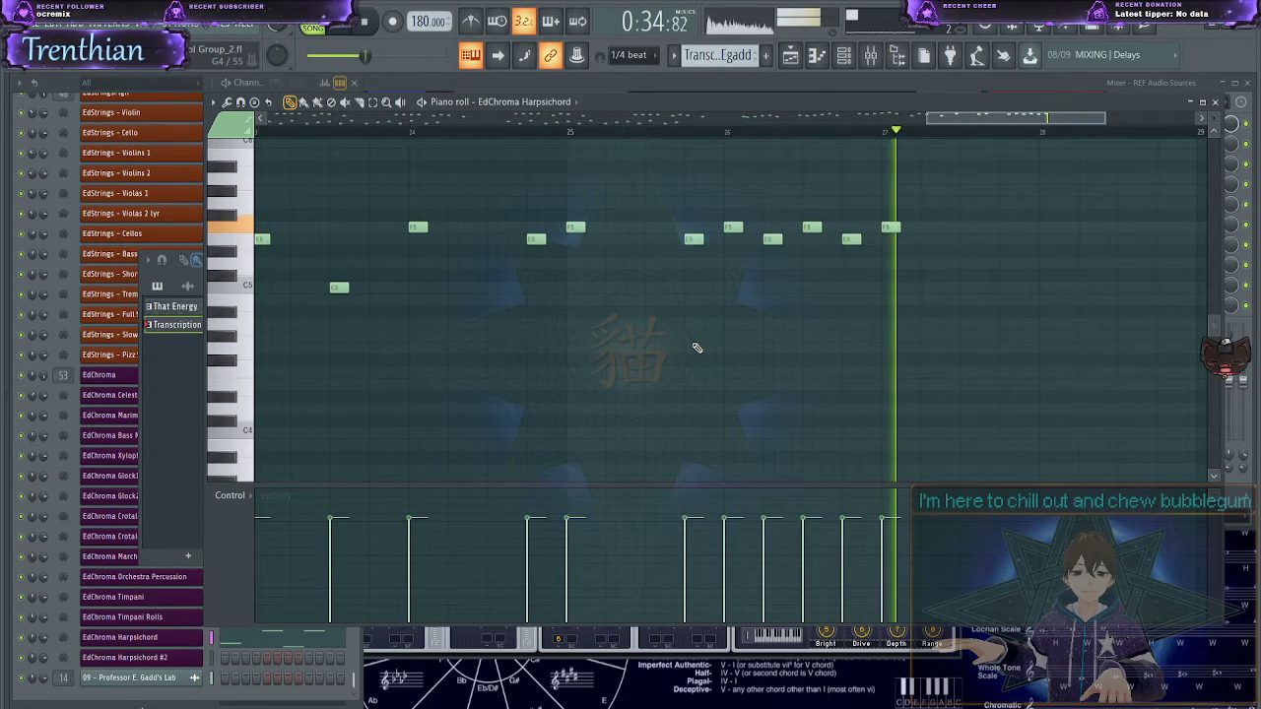
key("space")
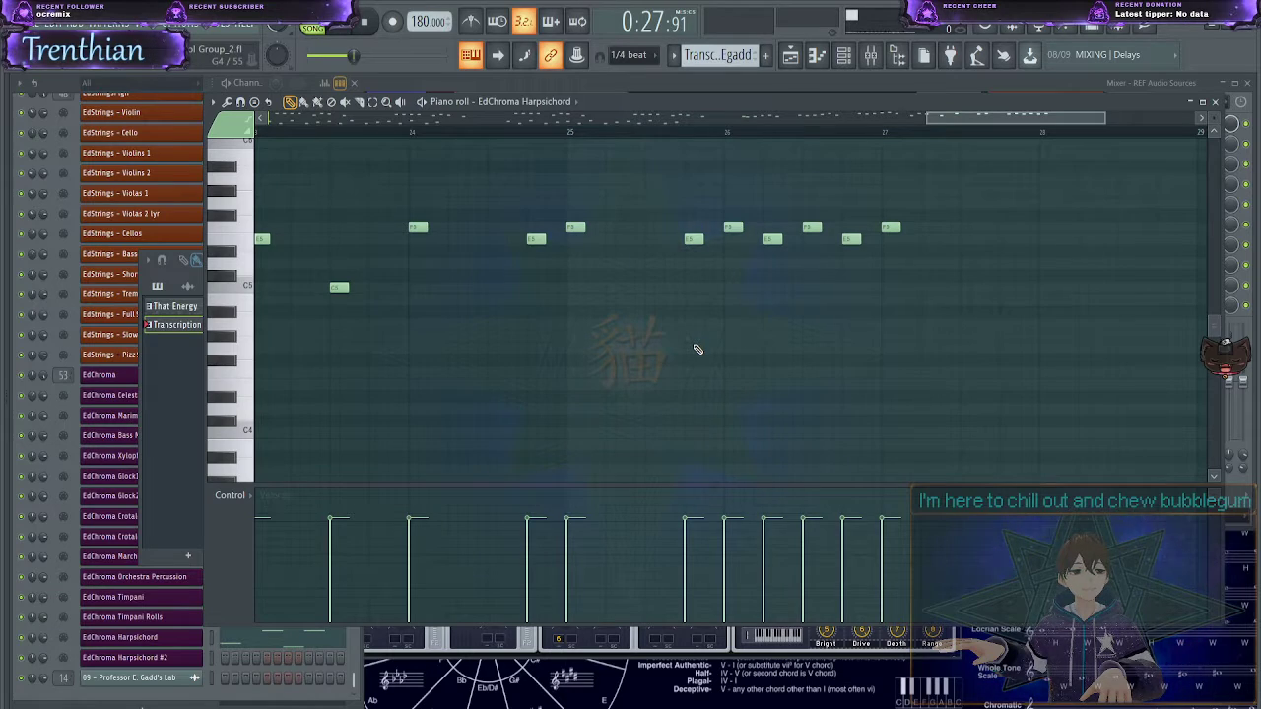
- Add F4 on beat 4 of bar 25 and return playback to the passage before bar 17
scroll(698, 349, "down", 5)
left_click_drag(674, 354, 680, 257)
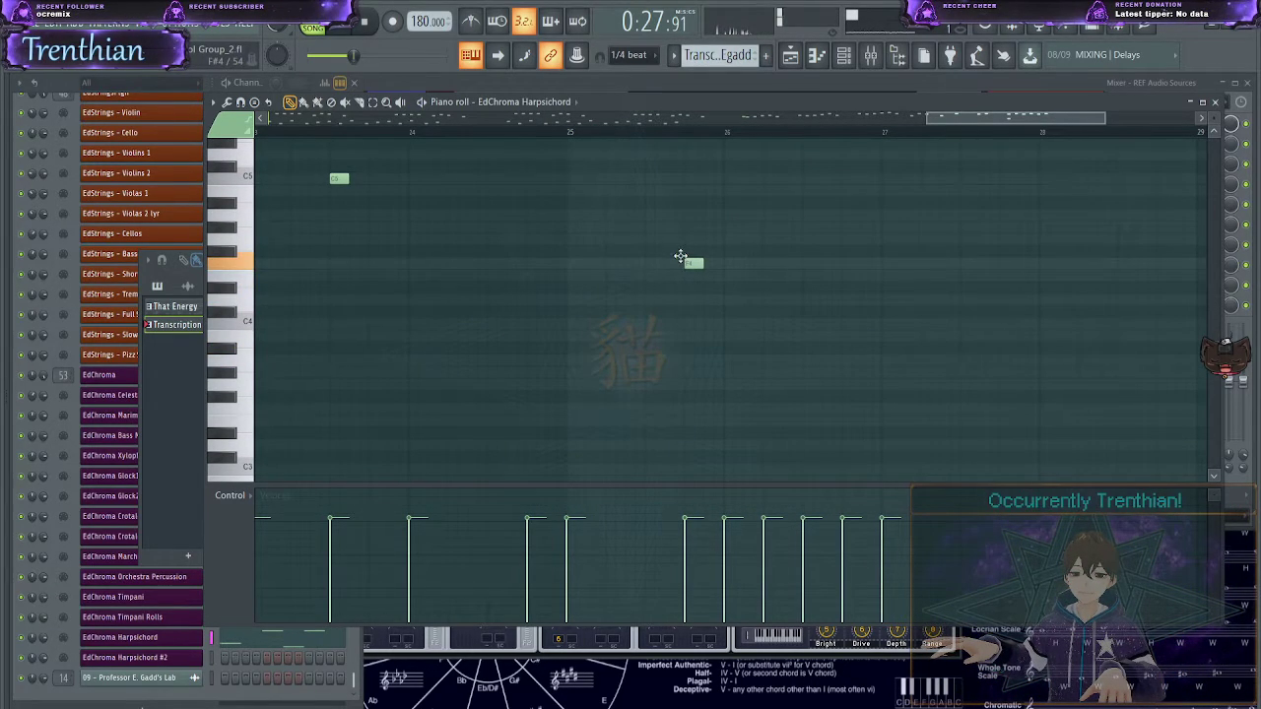
left_click_drag(957, 119, 729, 117)
left_click(460, 137)
scroll(607, 345, "up", 1)
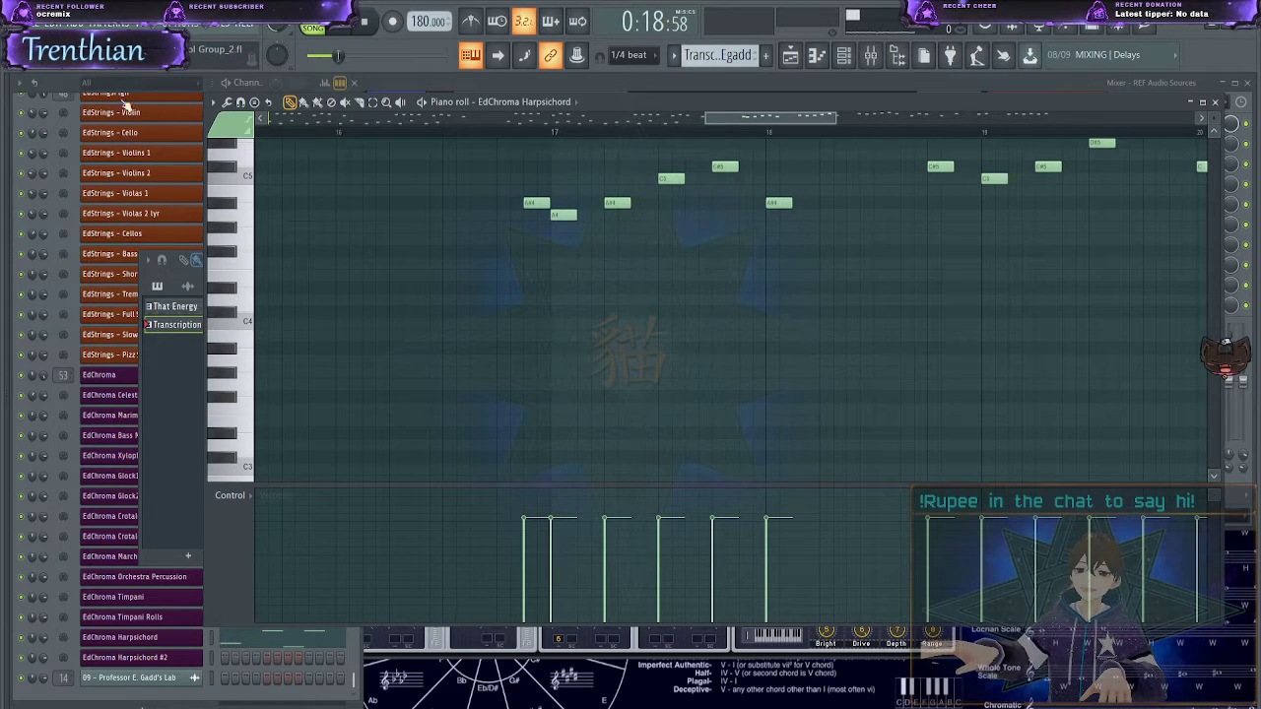
left_click(66, 91)
scroll(175, 325, "up", 15)
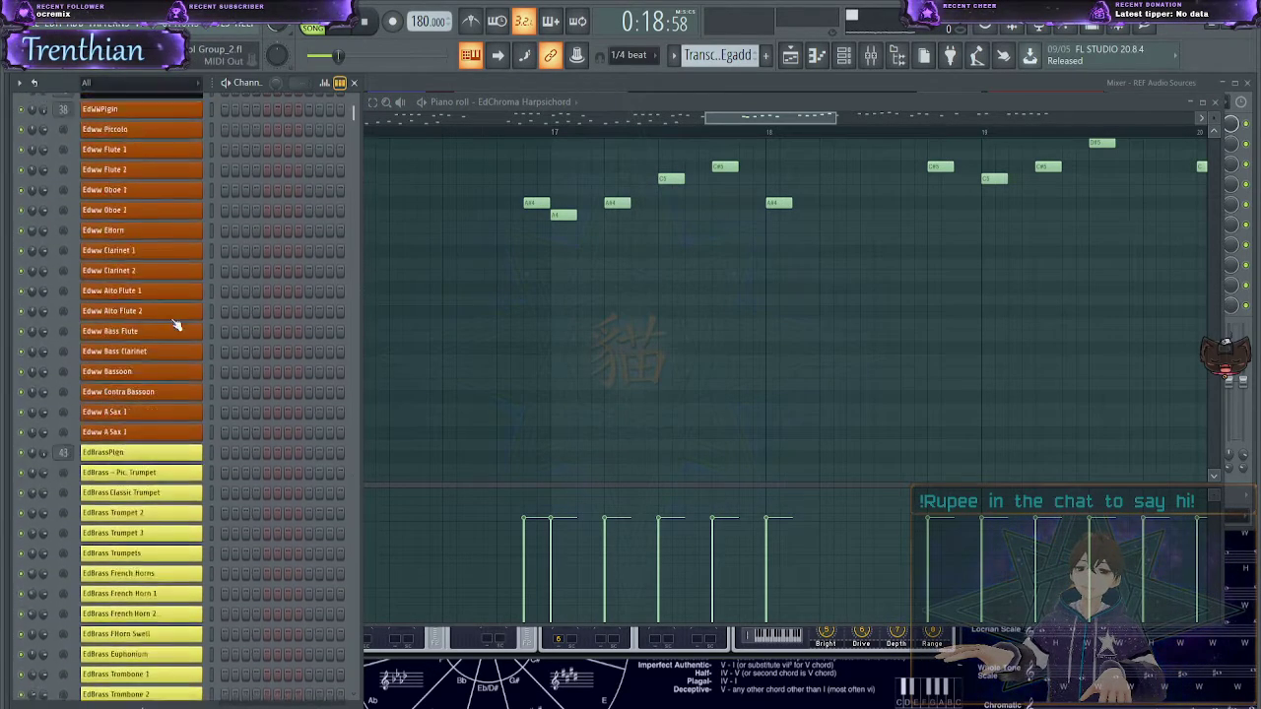
scroll(175, 326, "down", 15)
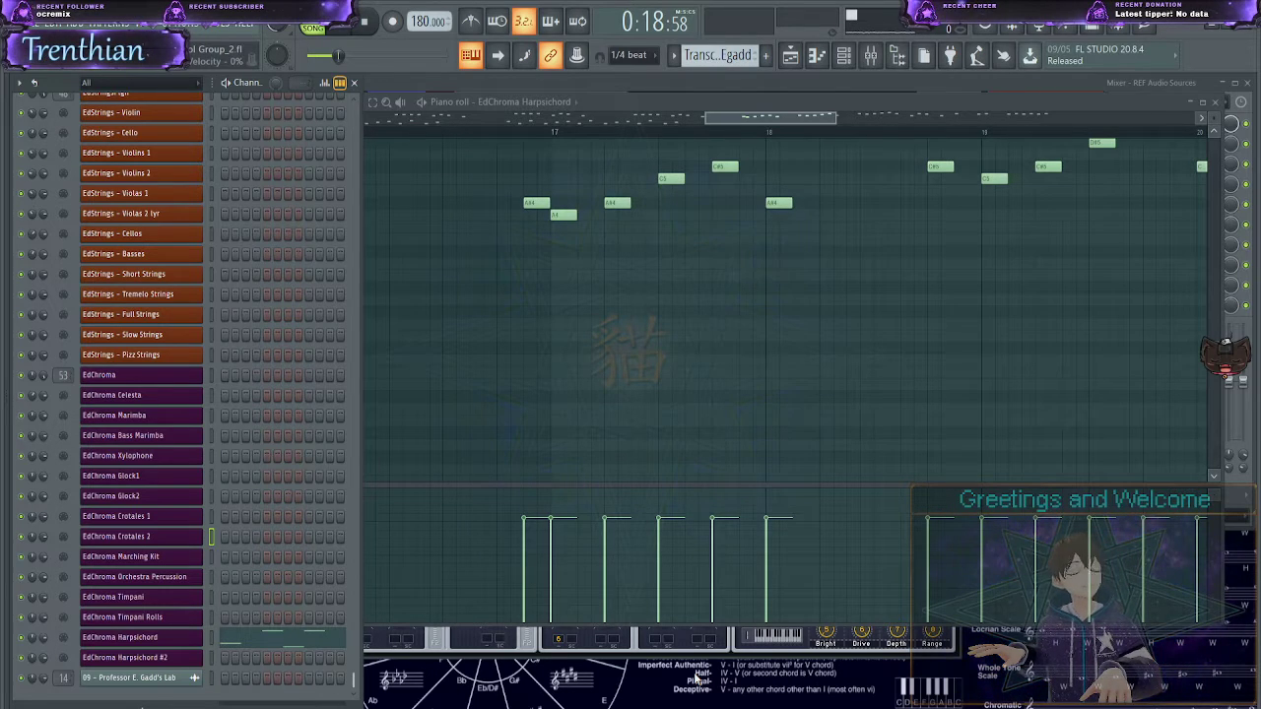
right_click(704, 310)
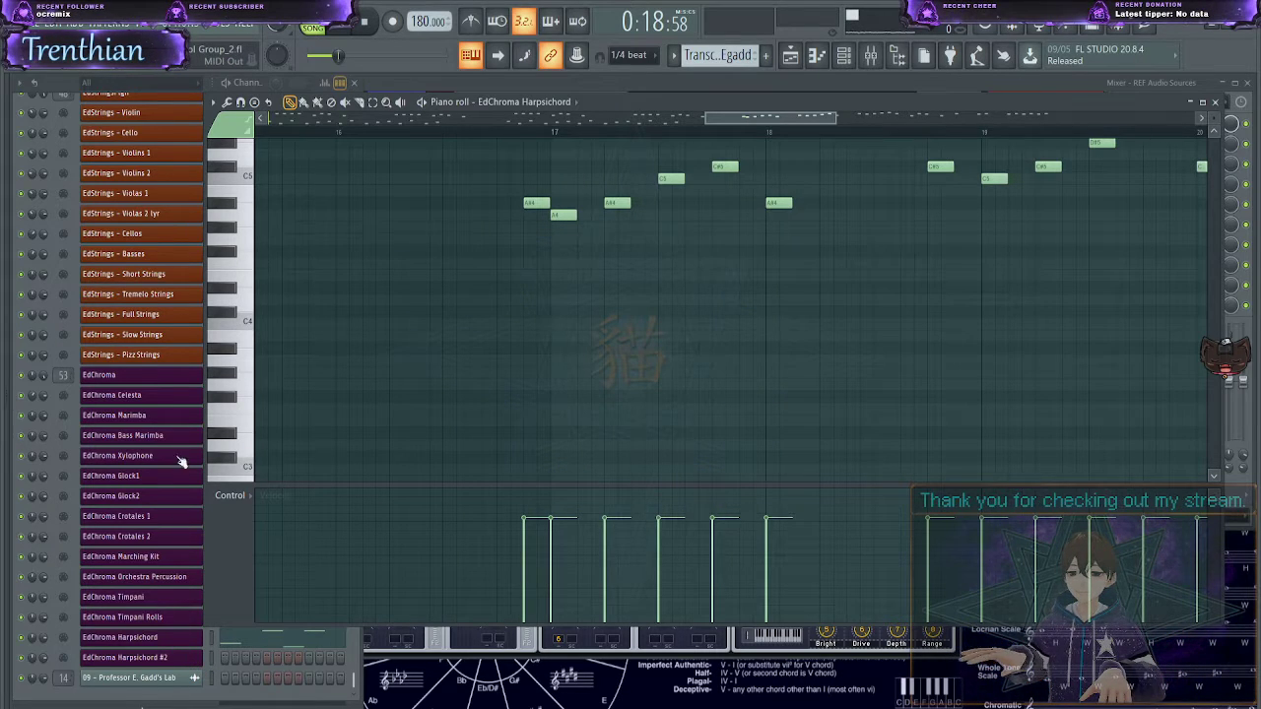
- Insert a 3x Osc channel above Massive in the channel rack
left_click(170, 374)
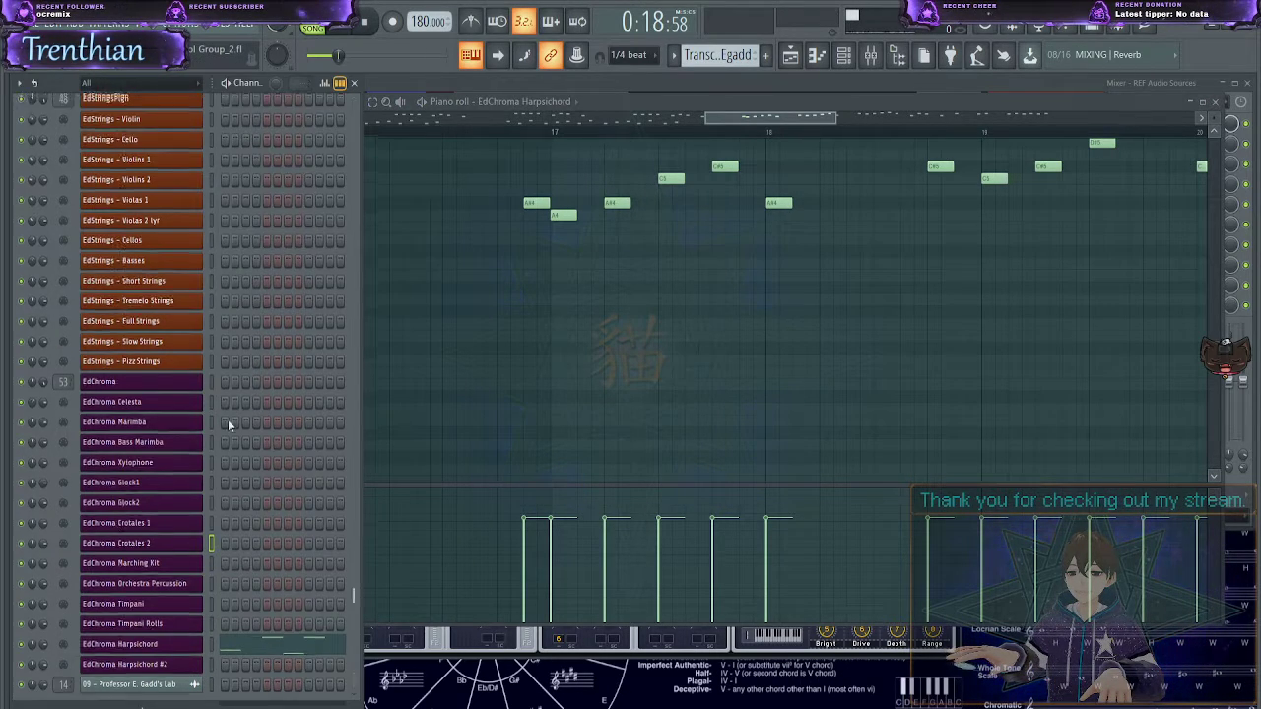
scroll(227, 426, "up", 10)
scroll(228, 425, "up", 1)
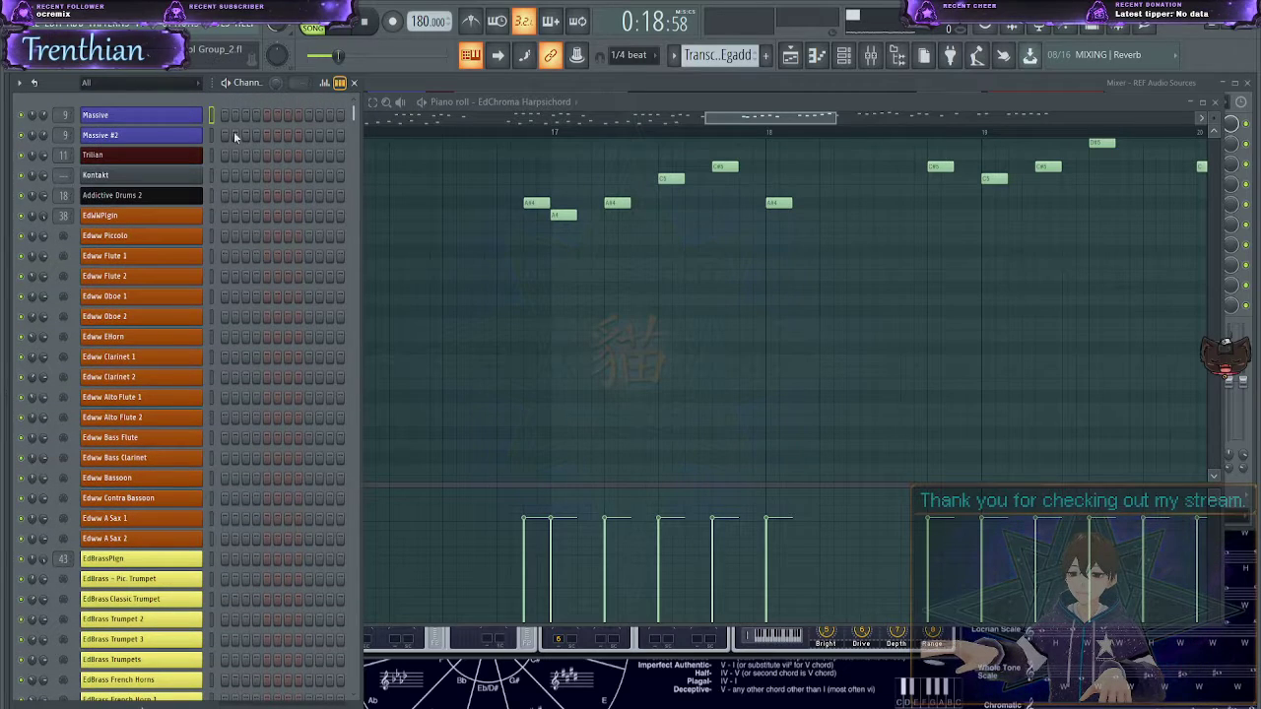
left_click(268, 117)
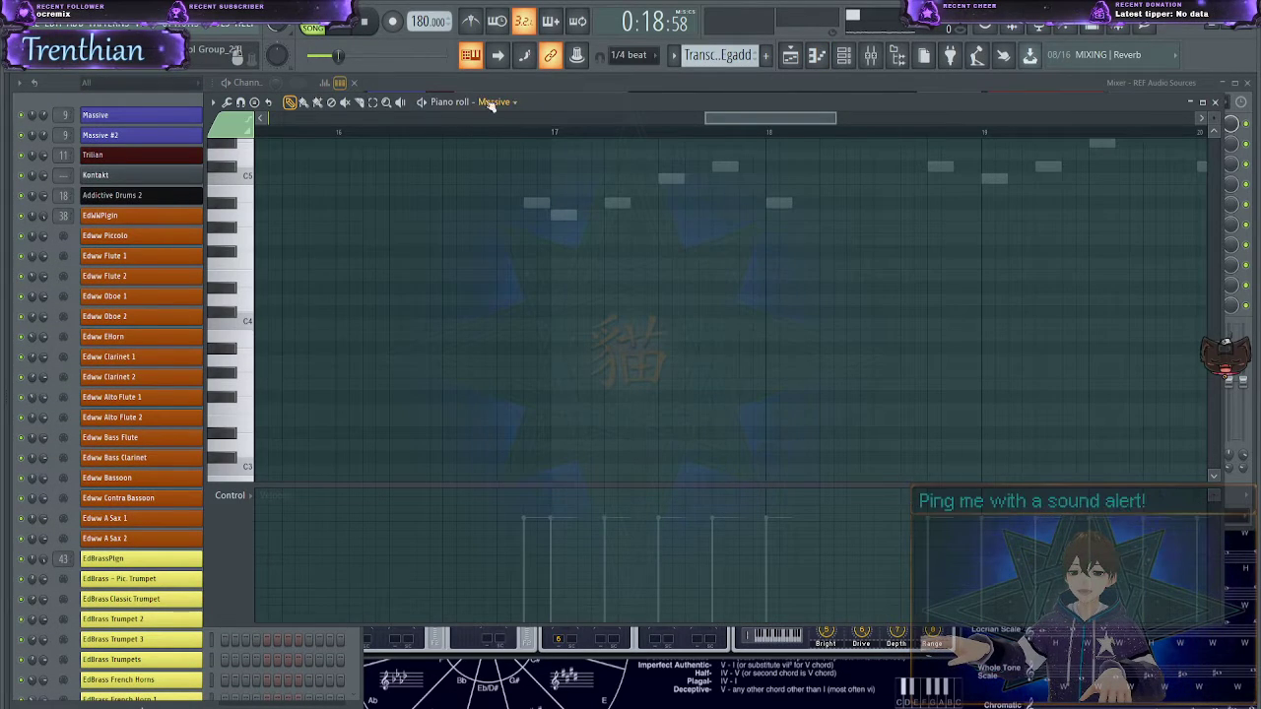
left_click(132, 101)
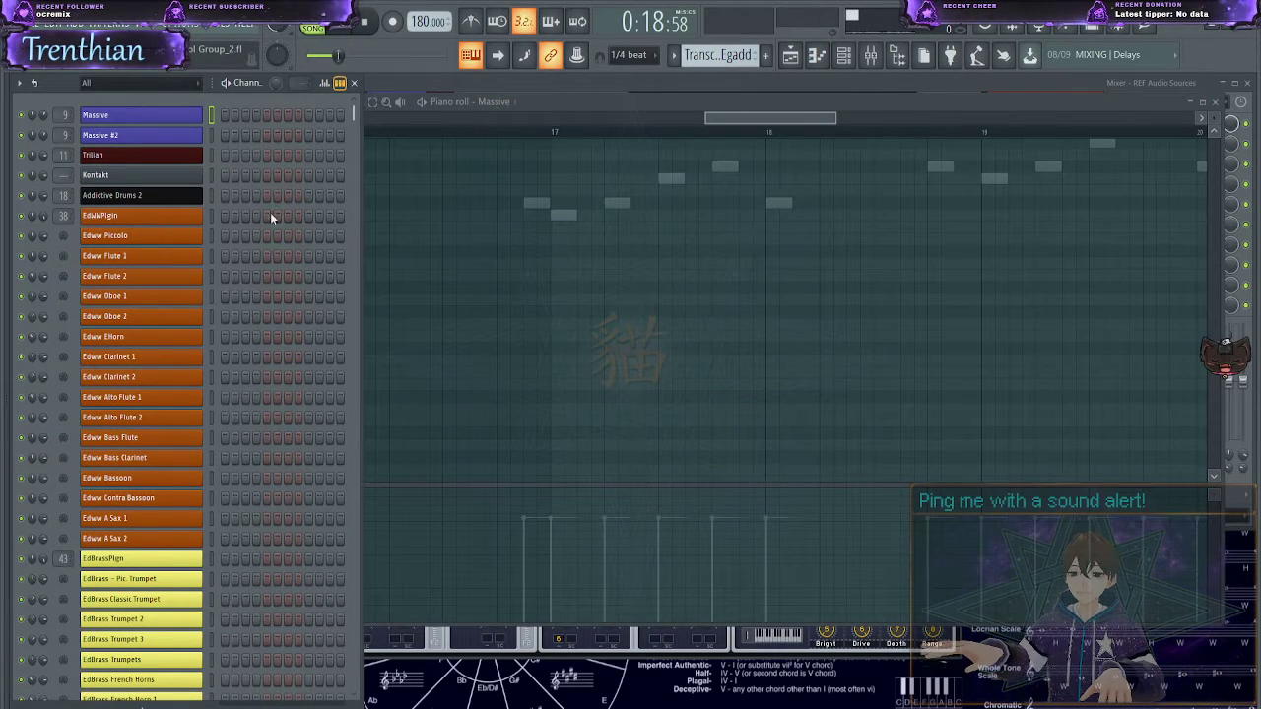
left_click(436, 91)
left_click_drag(136, 161, 278, 200)
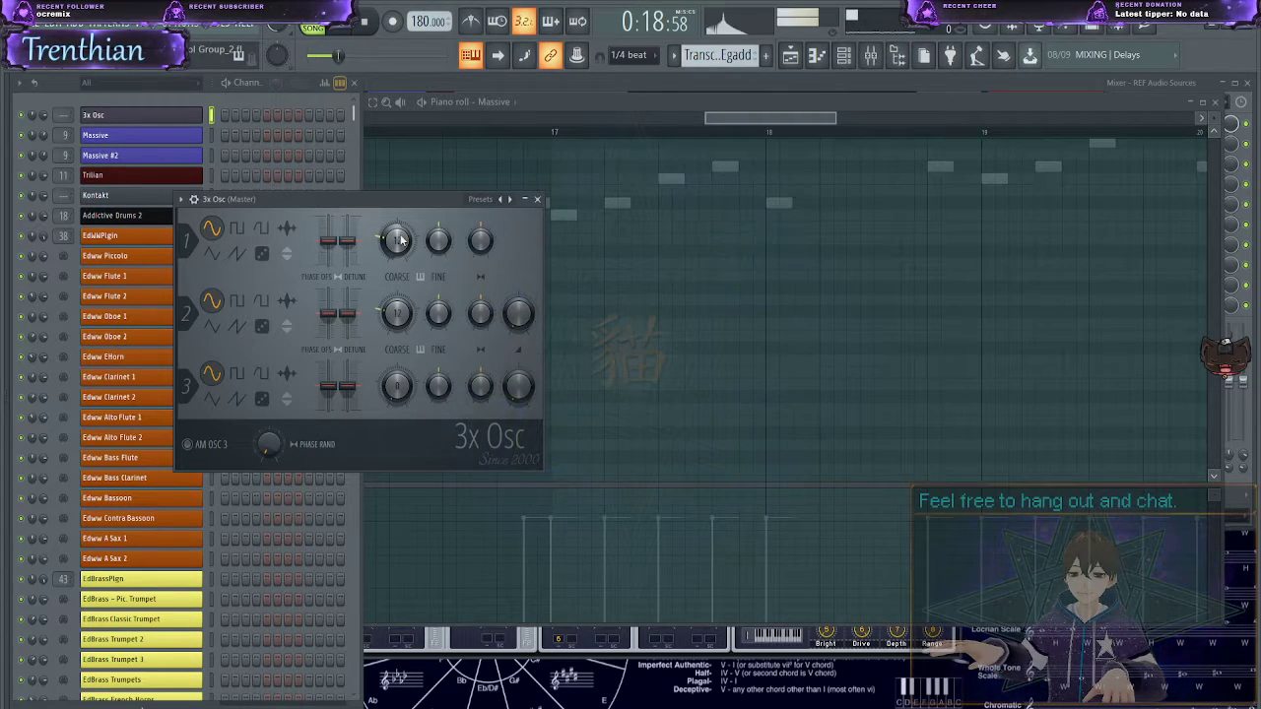
- Set oscillator 1 of the 3x Osc to a triangle wave and close its window
left_click(246, 230)
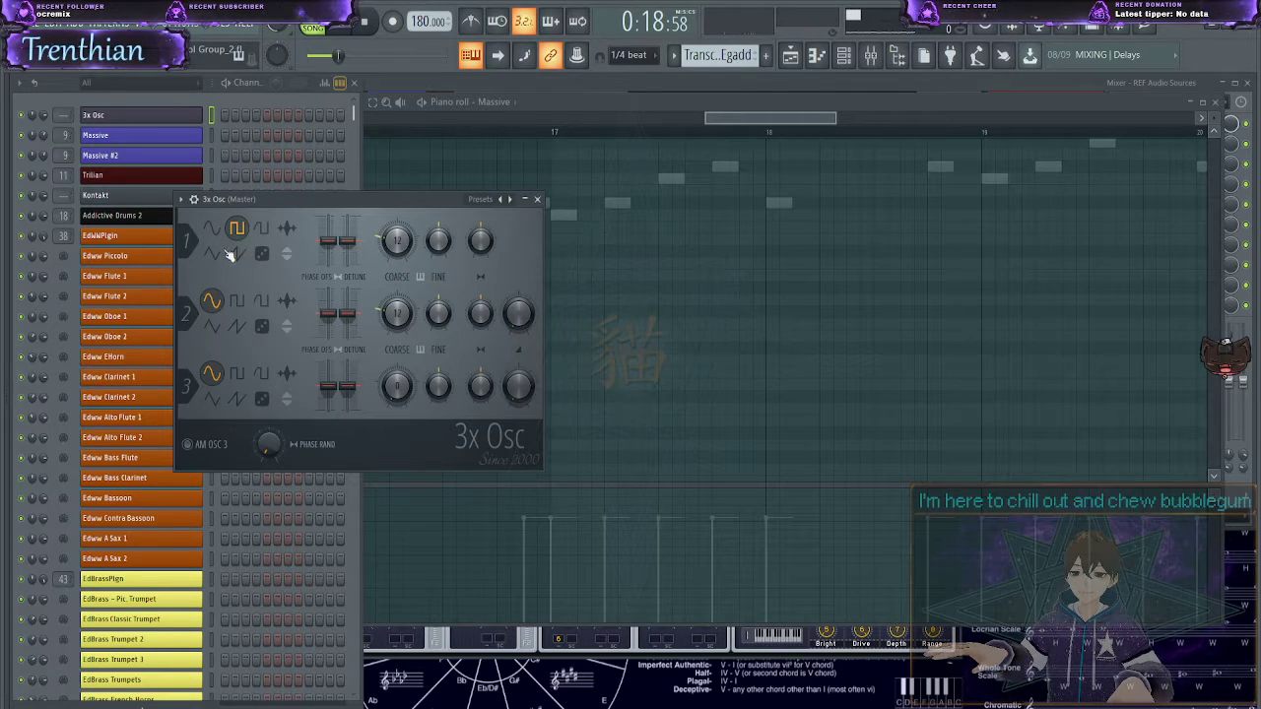
left_click(214, 255)
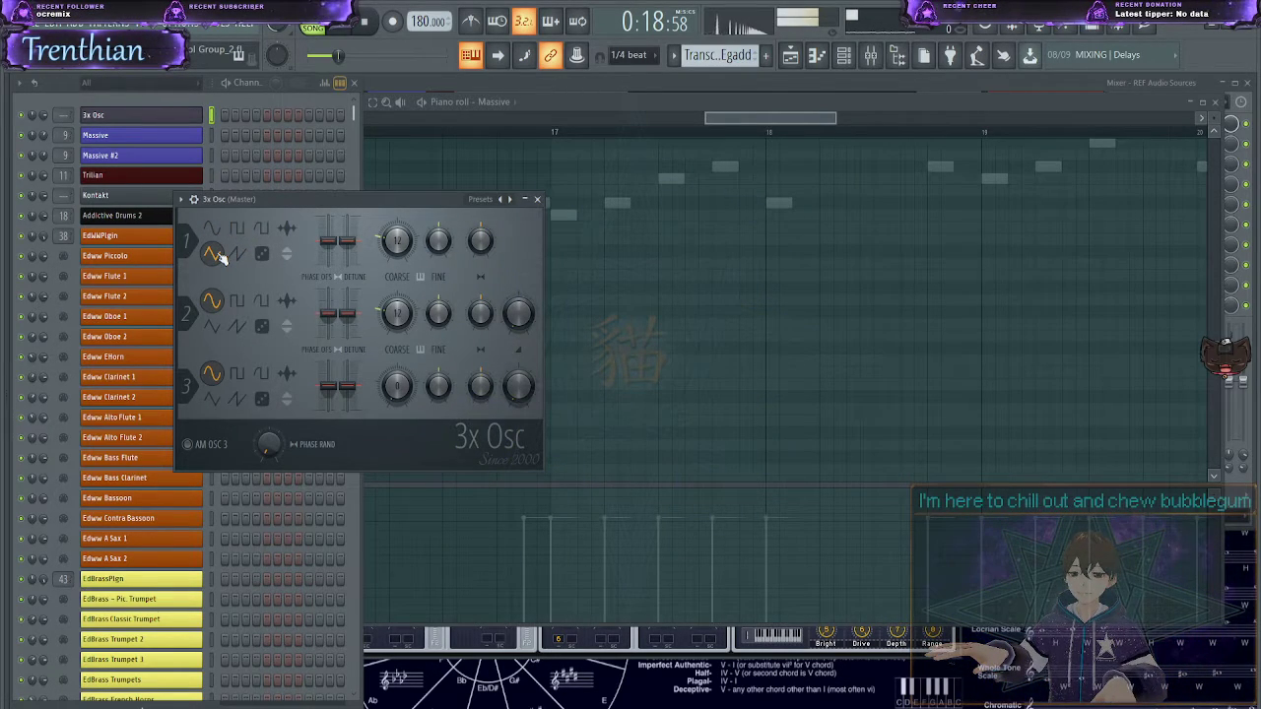
left_click(539, 200)
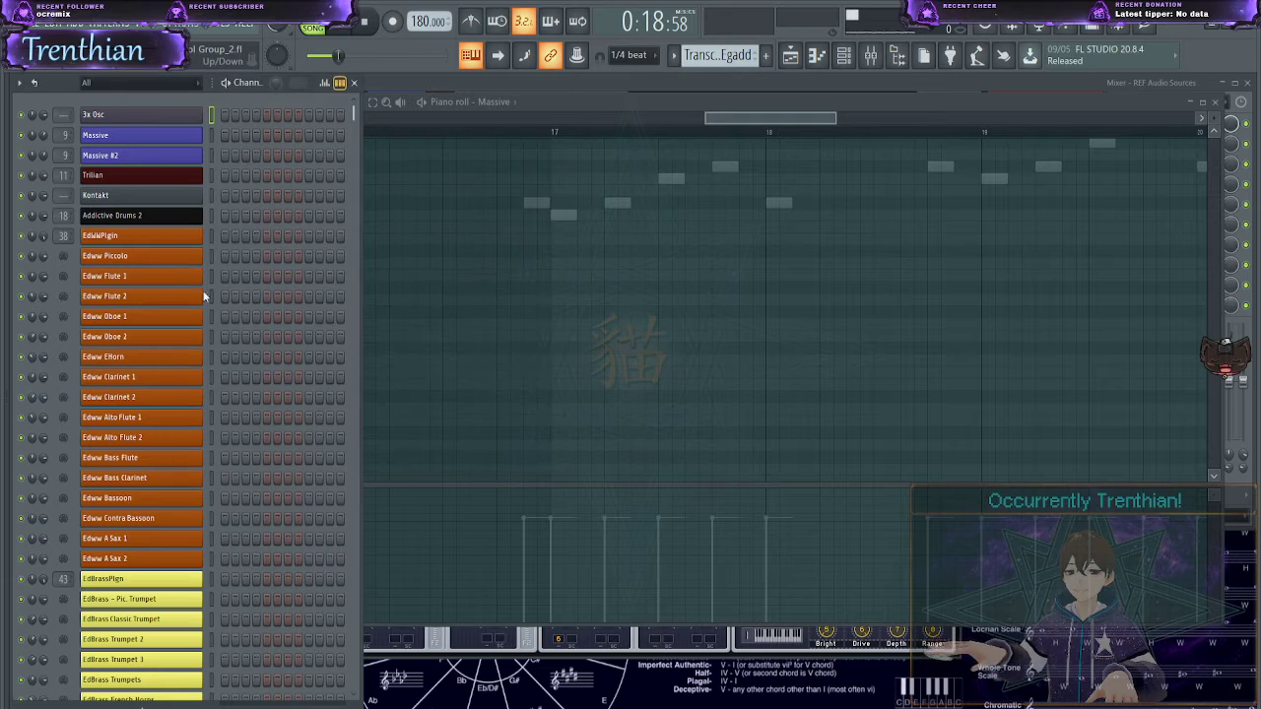
- Open the 3x Osc piano roll and play the reference through the passage around bar 16
left_click(537, 293)
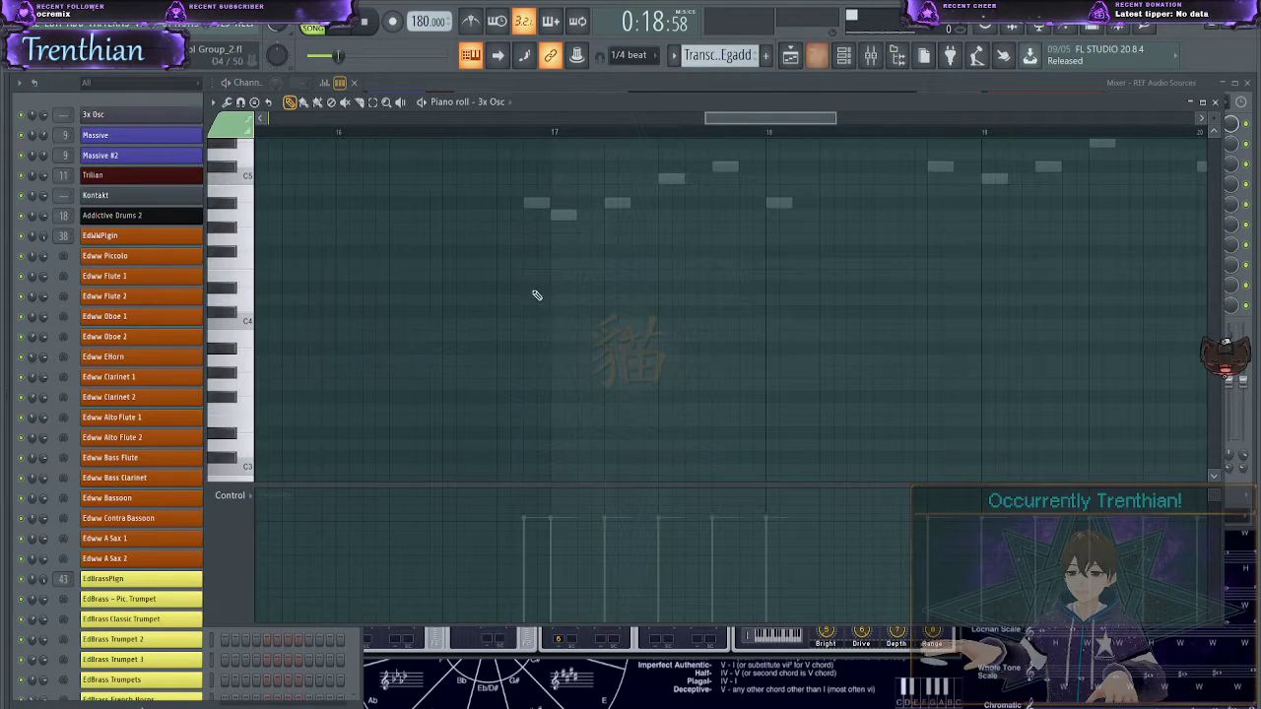
left_click_drag(757, 121, 635, 137)
key("space")
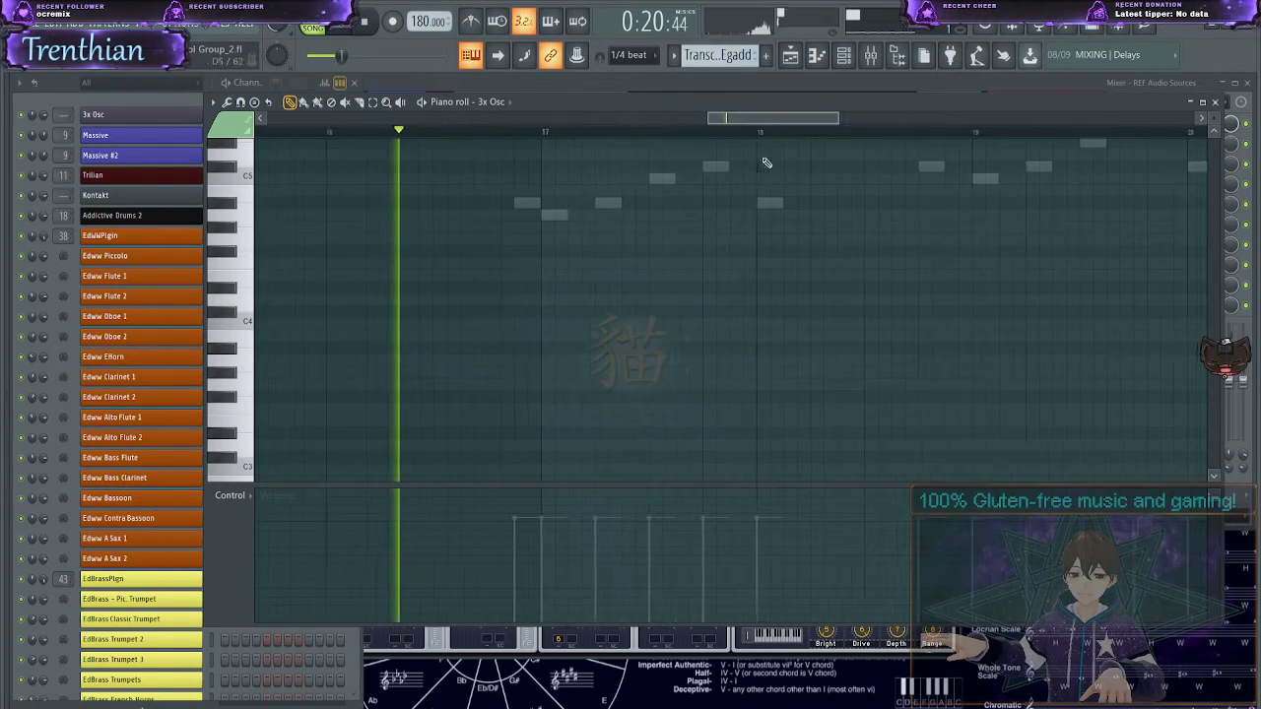
scroll(599, 426, "down", 3)
key("space")
- Try an A2 note at the start of bar 17 and undo it
scroll(603, 426, "down", 2)
mouse_move(569, 253)
left_mouse_down()
mouse_move(538, 315)
mouse_move(529, 278)
left_mouse_up()
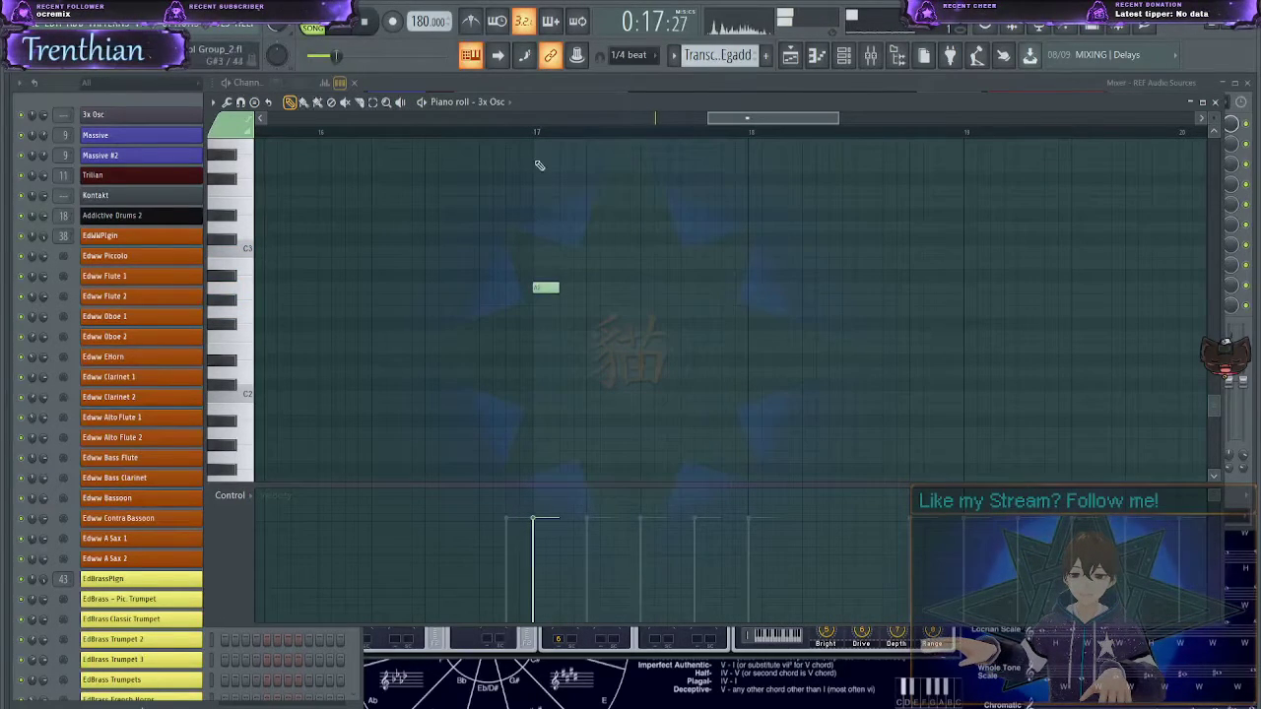
left_click(498, 132)
key("ctrl+z")
- Place an F3 about 1.75 beats long at the start of bar 20 and play it against the reference
scroll(414, 217, "up", 3)
key("space")
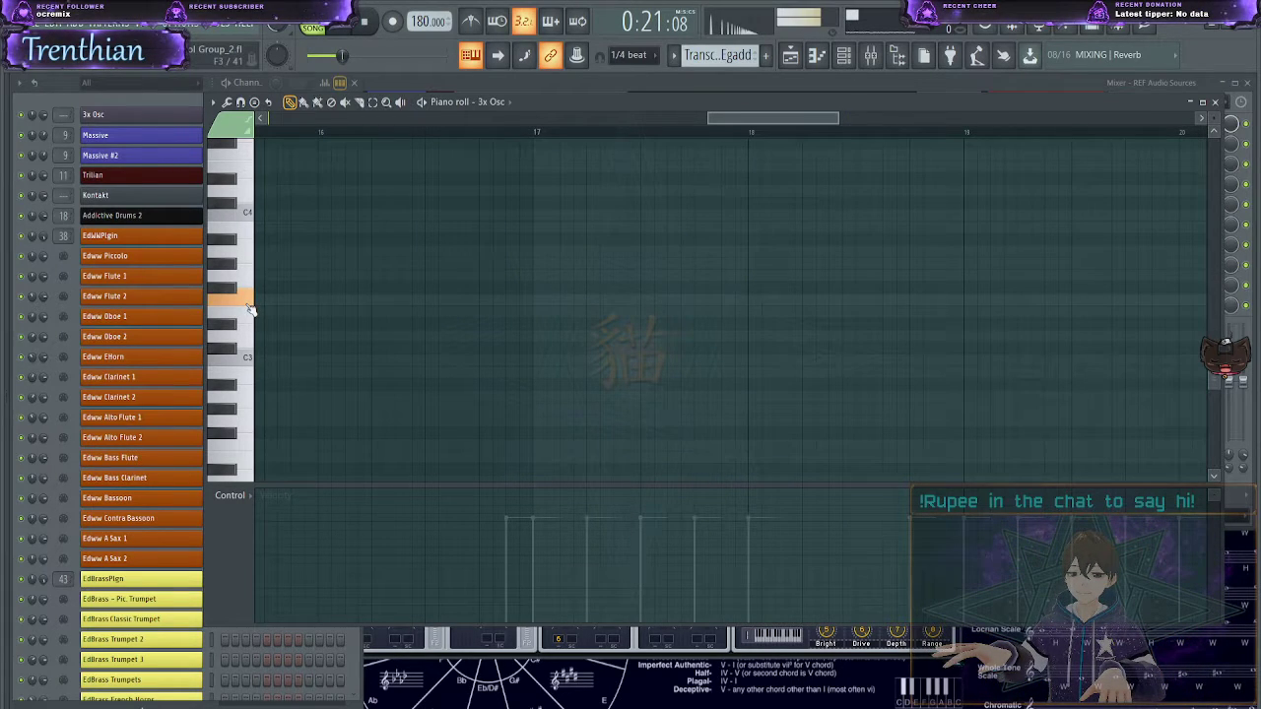
left_click_drag(803, 118, 889, 135)
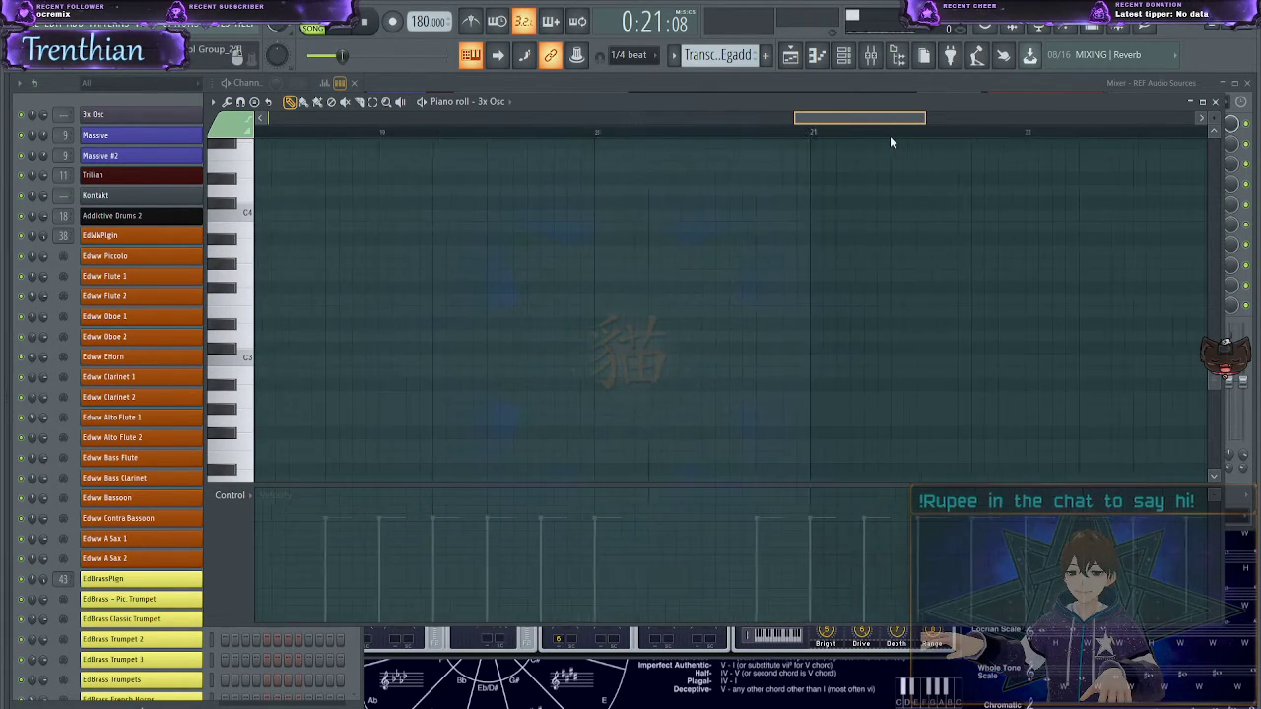
left_click(341, 290)
left_click_drag(340, 290, 335, 304)
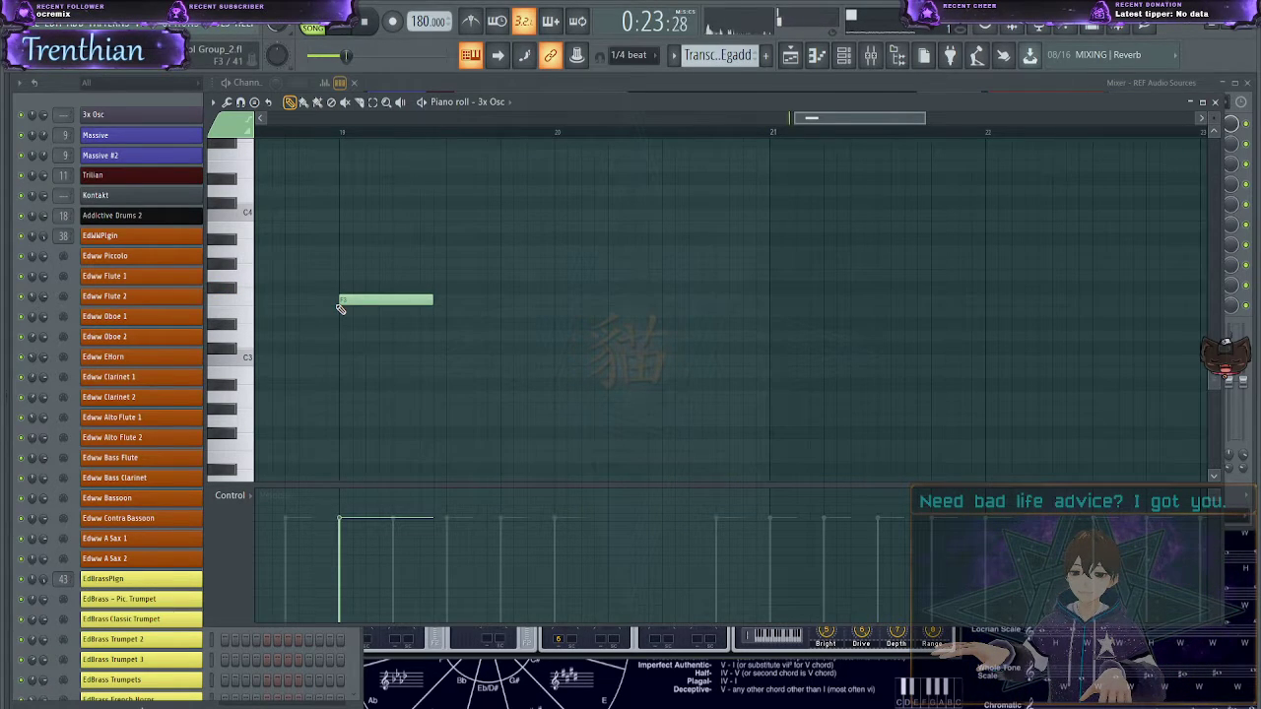
left_click_drag(340, 308, 560, 300)
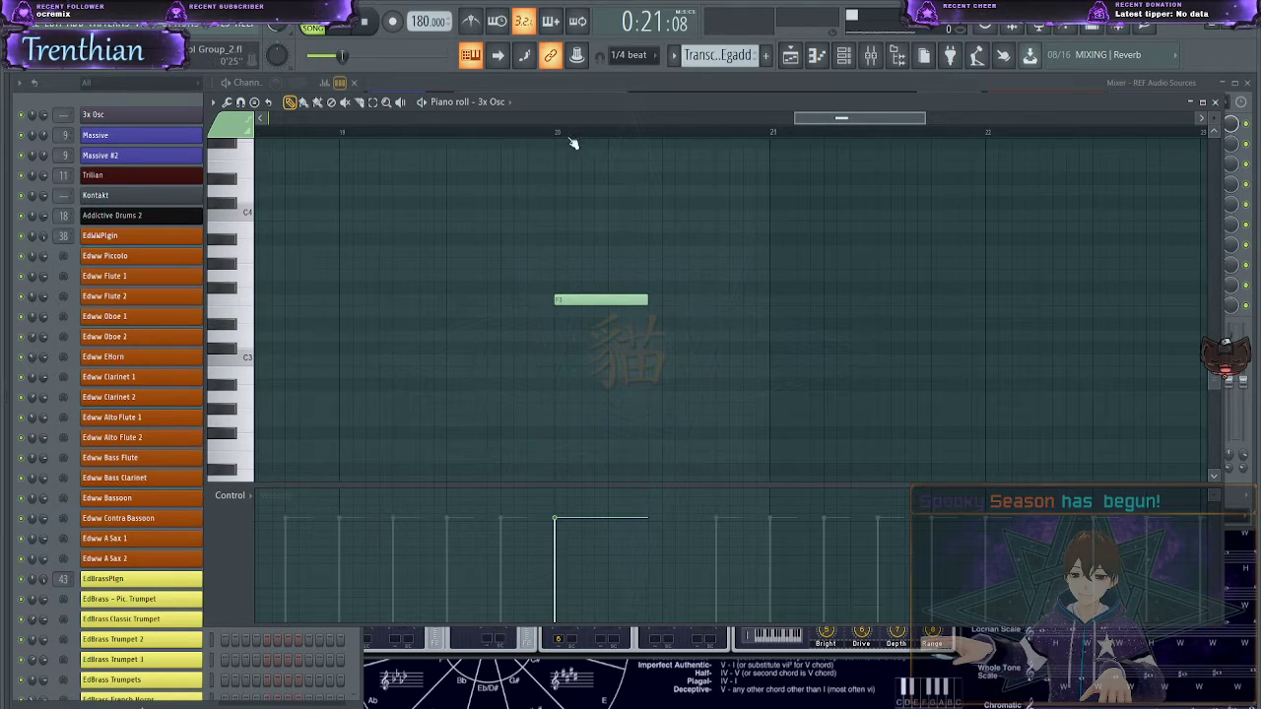
key("space")
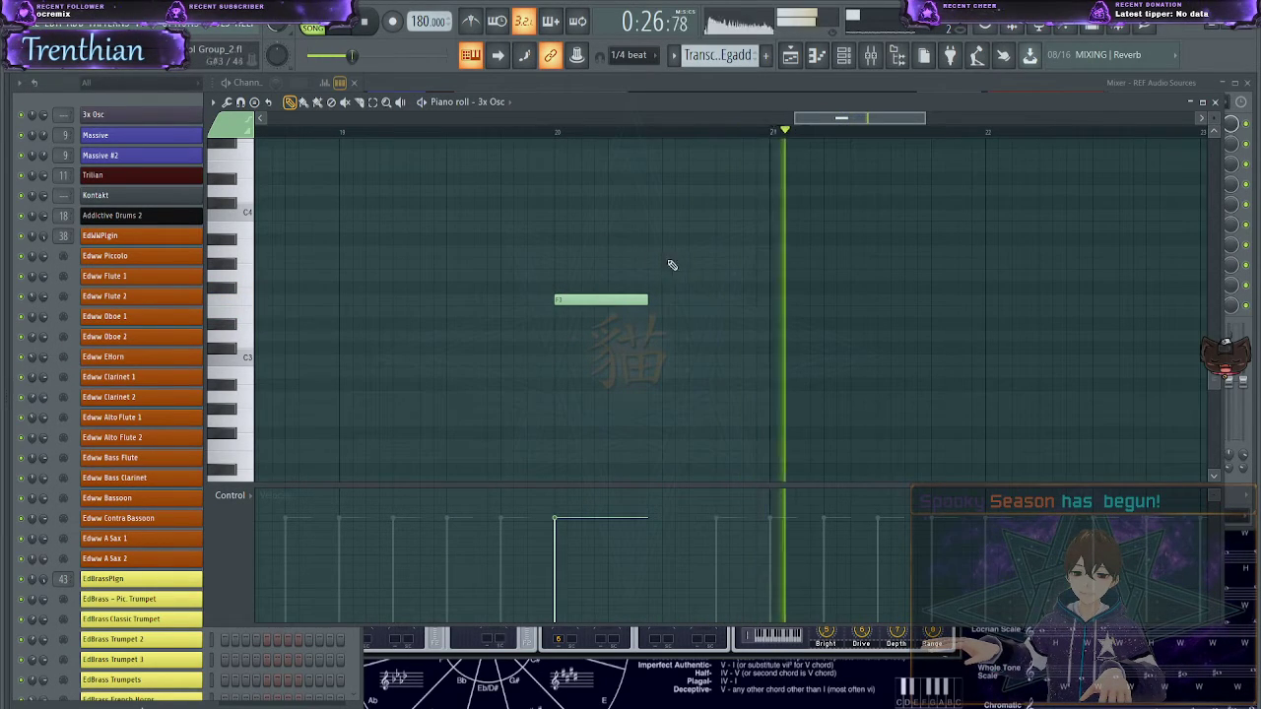
- Place a note about 1.75 beats long at the start of bar 21, settle its pitch on G3 and play it against the reference
key("space")
left_click(782, 265)
key("space")
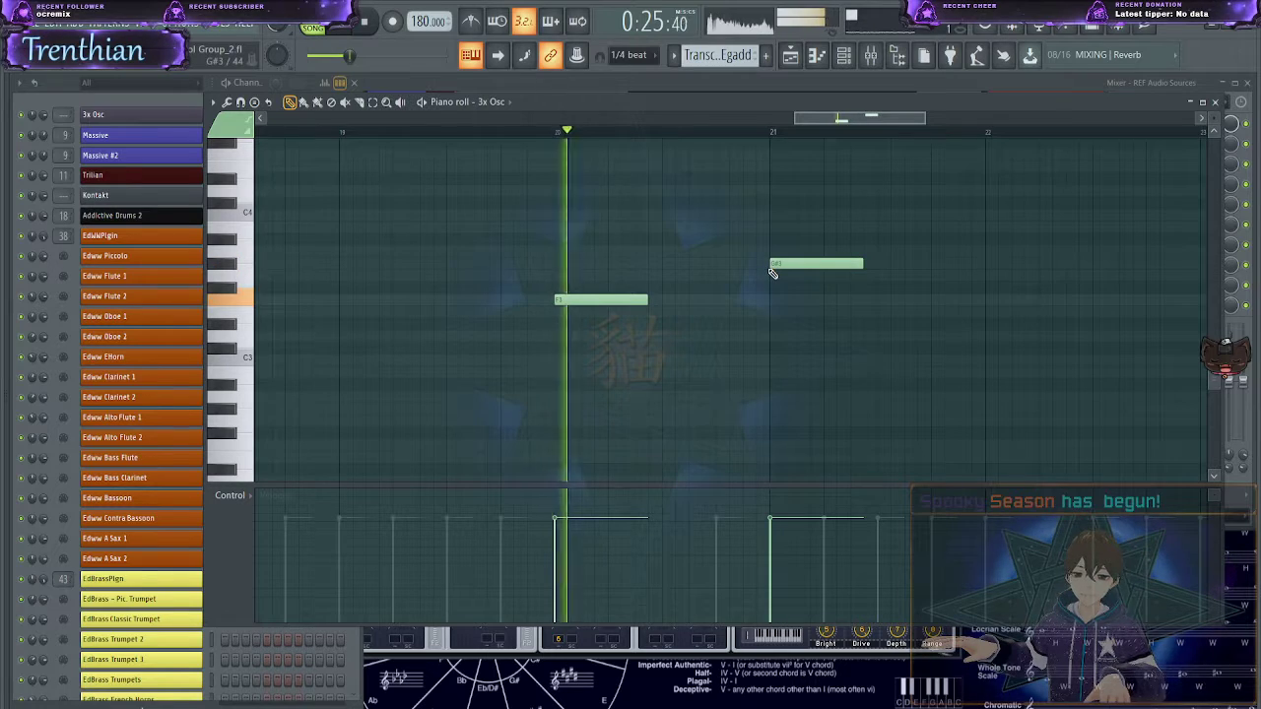
key("space")
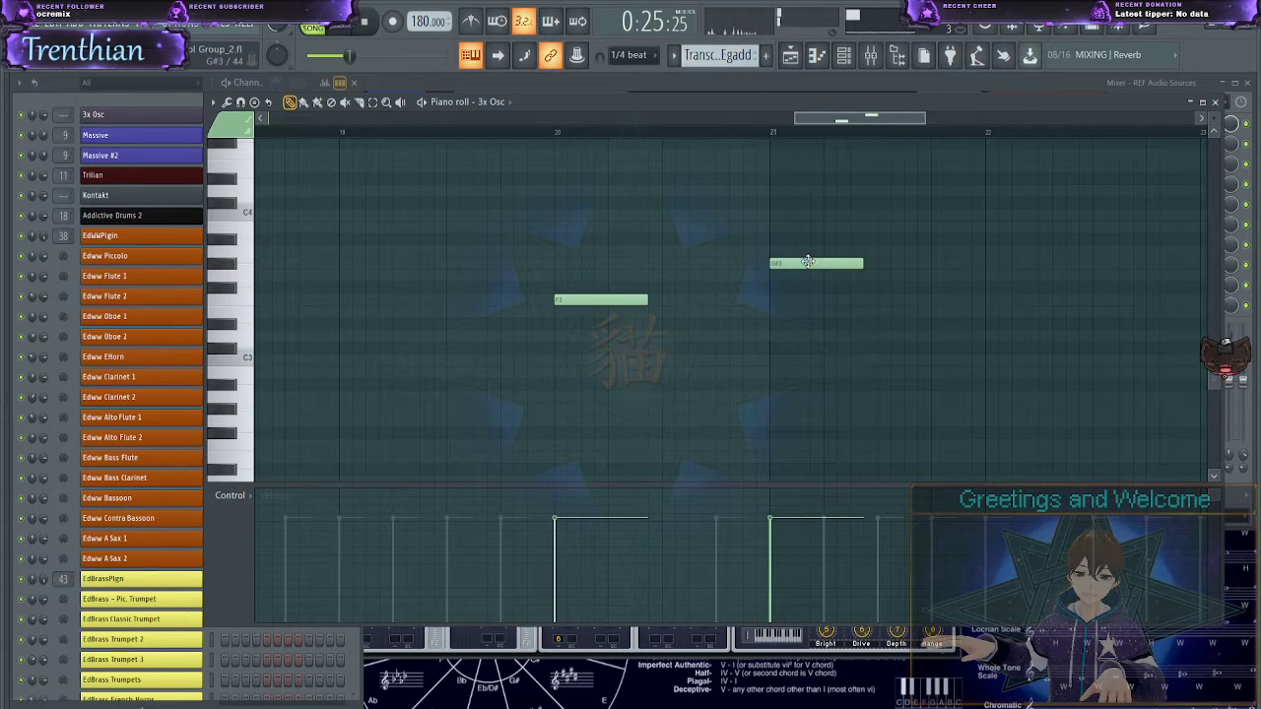
left_click_drag(808, 267, 808, 279)
key("space")
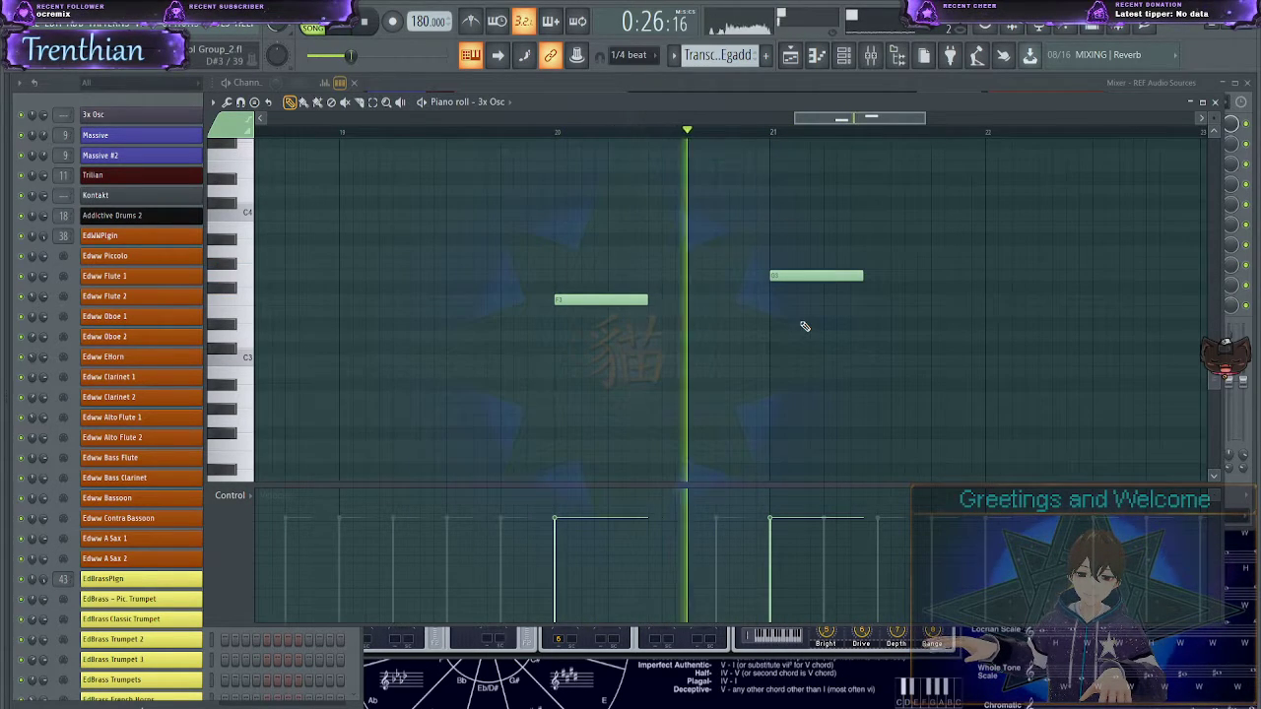
- Place a G#3 about 1.75 beats long at the start of bar 22 and play it against the reference
key("space")
key("space")
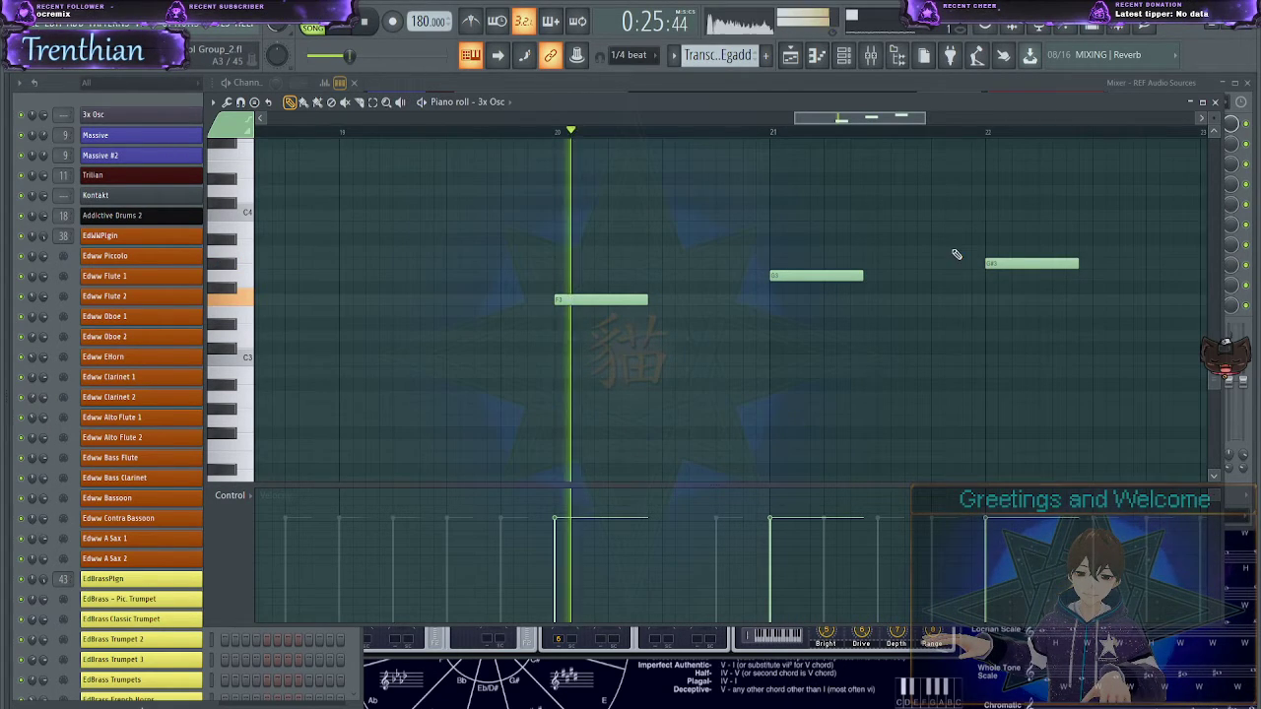
left_click_drag(876, 118, 945, 111)
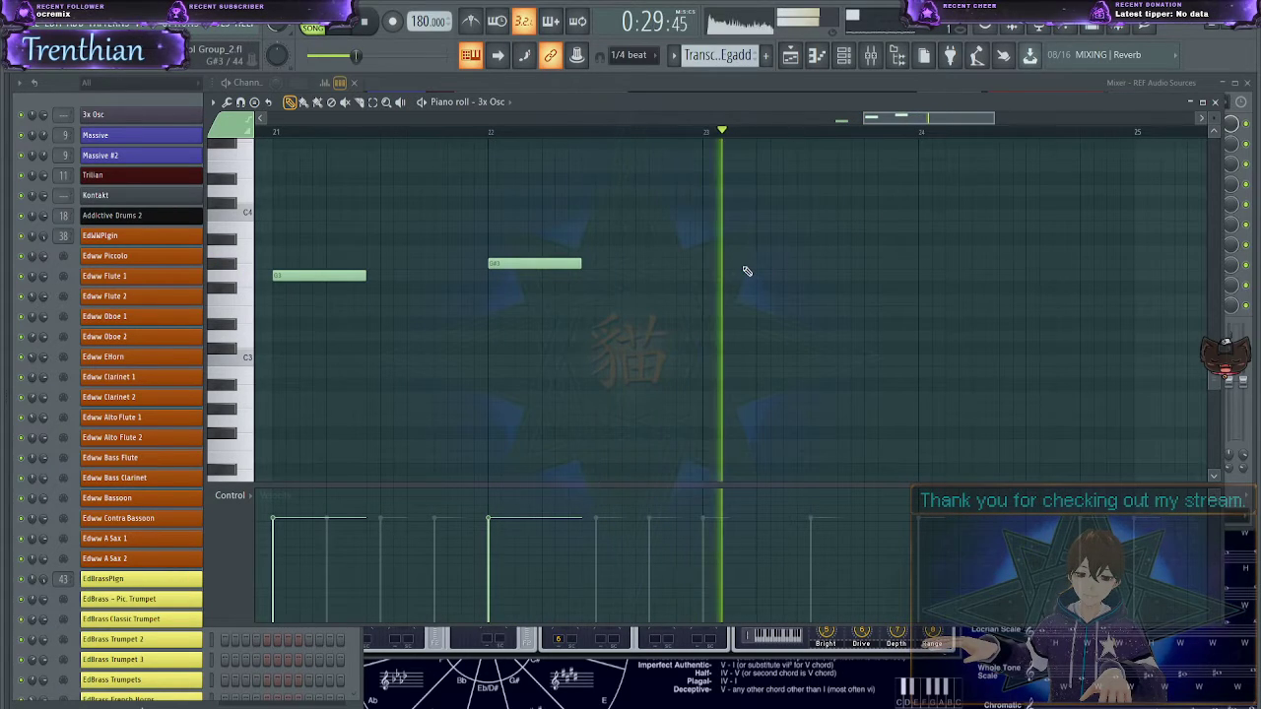
- Place a note about 1.75 beats long at the start of bar 23, try B3 and settle on A#3 while comparing with the reference
key("space")
left_click_drag(712, 244, 709, 226)
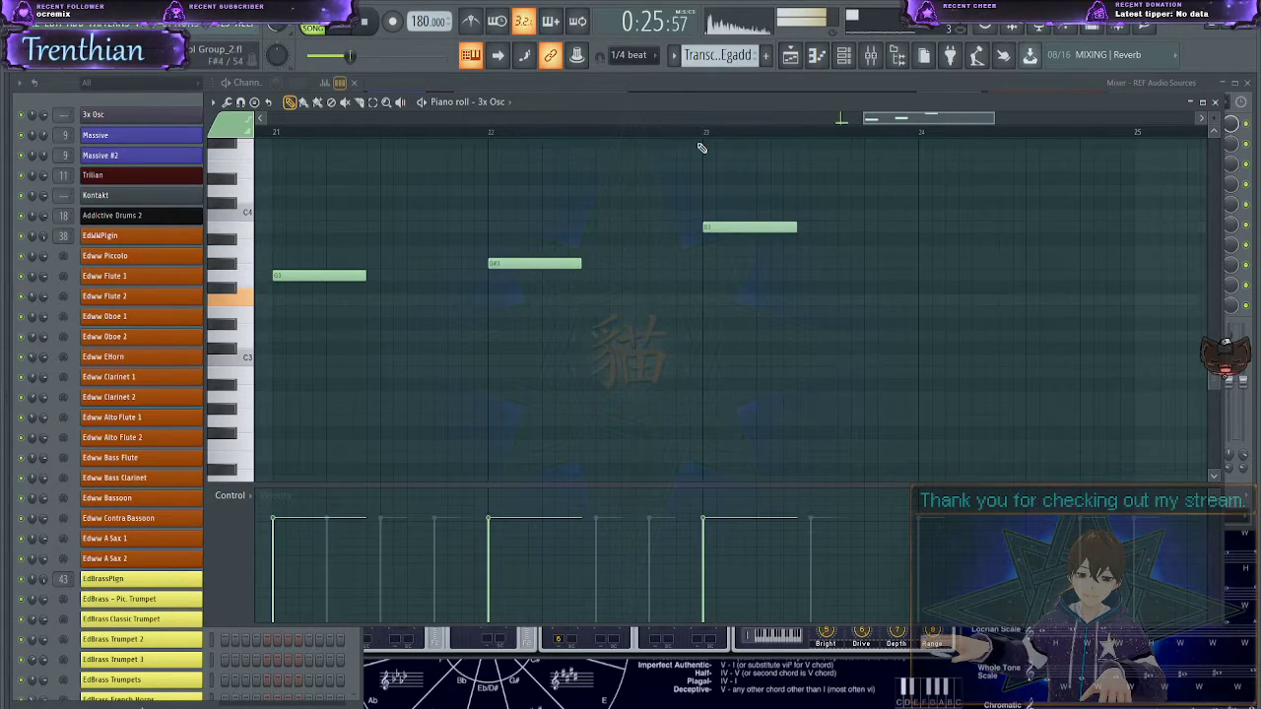
right_click(713, 231)
left_click_drag(715, 236, 714, 236)
key("space")
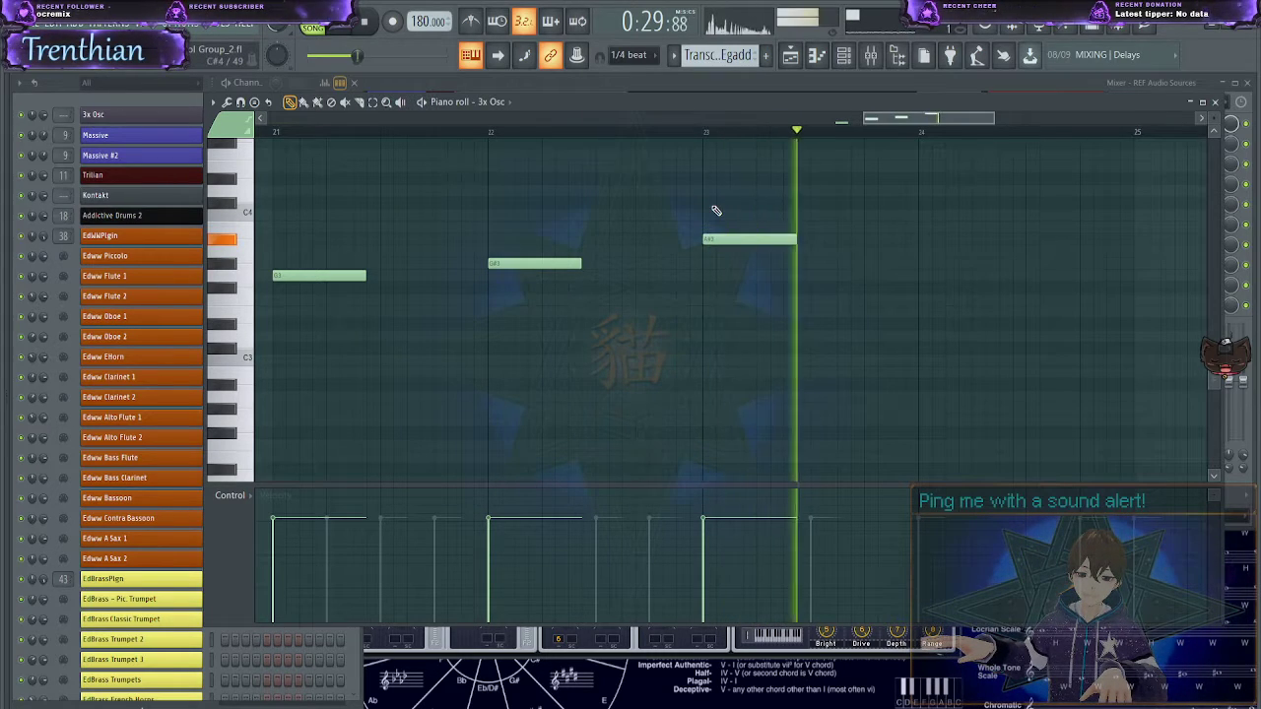
- Try a C4 at the start of bar 24 and replace it with an A3 about 1.75 beats long, checking against the reference
key("space")
left_click(920, 214)
key("space")
key("space")
left_click(921, 250)
right_click(931, 216)
key("space")
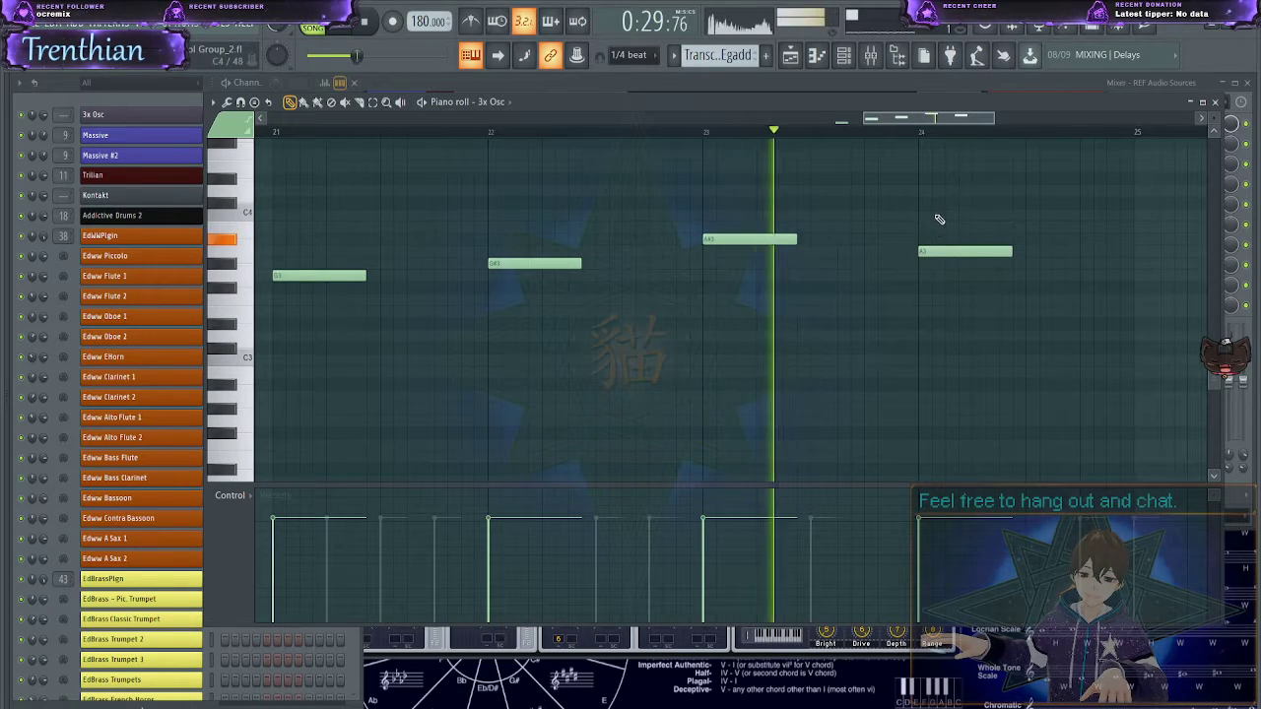
key("space")
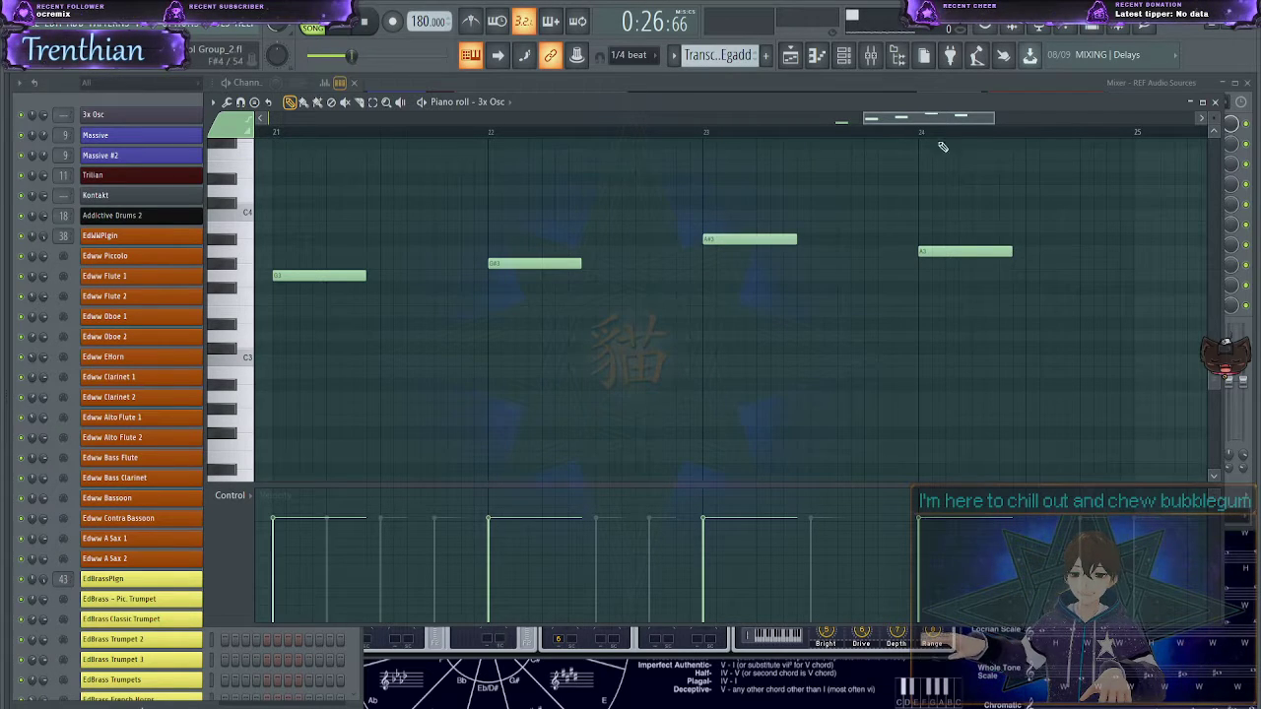
- Play the entered lower part through bar 24 against the reference
left_click_drag(944, 117, 909, 117)
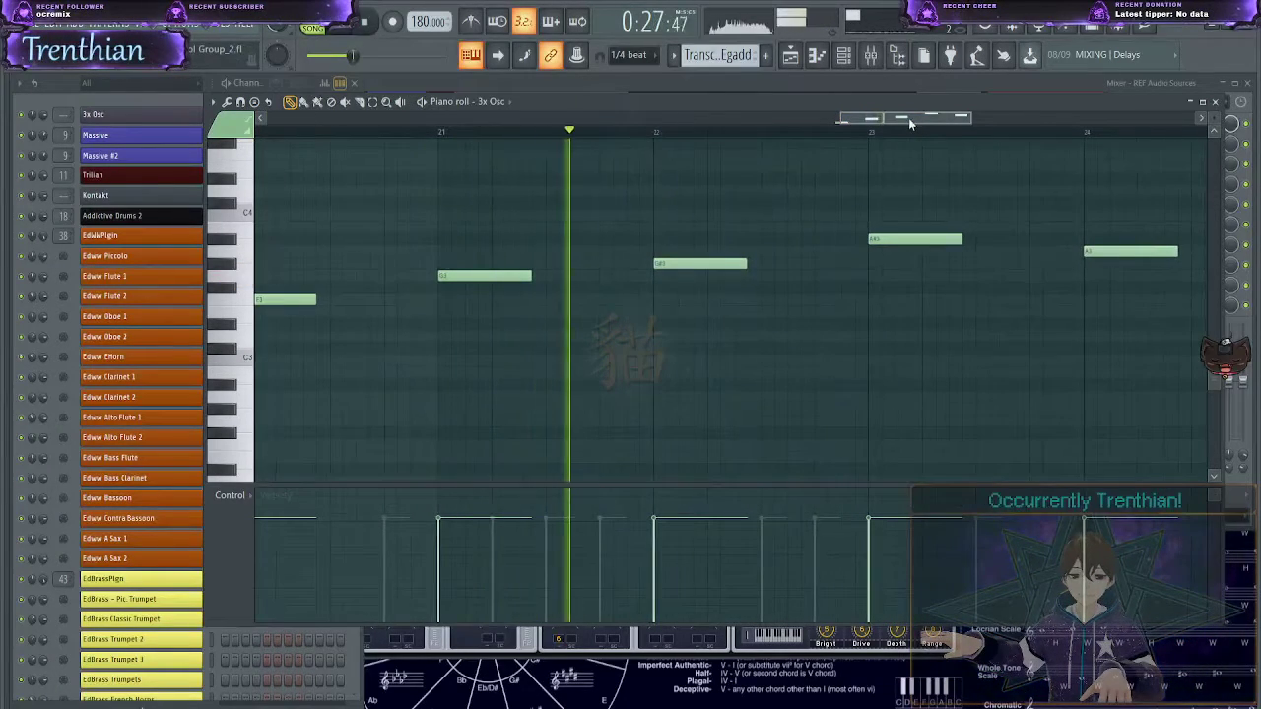
mouse_move(908, 118)
left_mouse_down()
mouse_move(973, 116)
mouse_move(937, 120)
left_mouse_up()
key("space")
key("space")
key("space")
- Place a note about 1.75 beats long at the start of bar 25, try A#3 against the reference and settle on A3
left_click(640, 130)
key("space")
left_click_drag(692, 230, 678, 247)
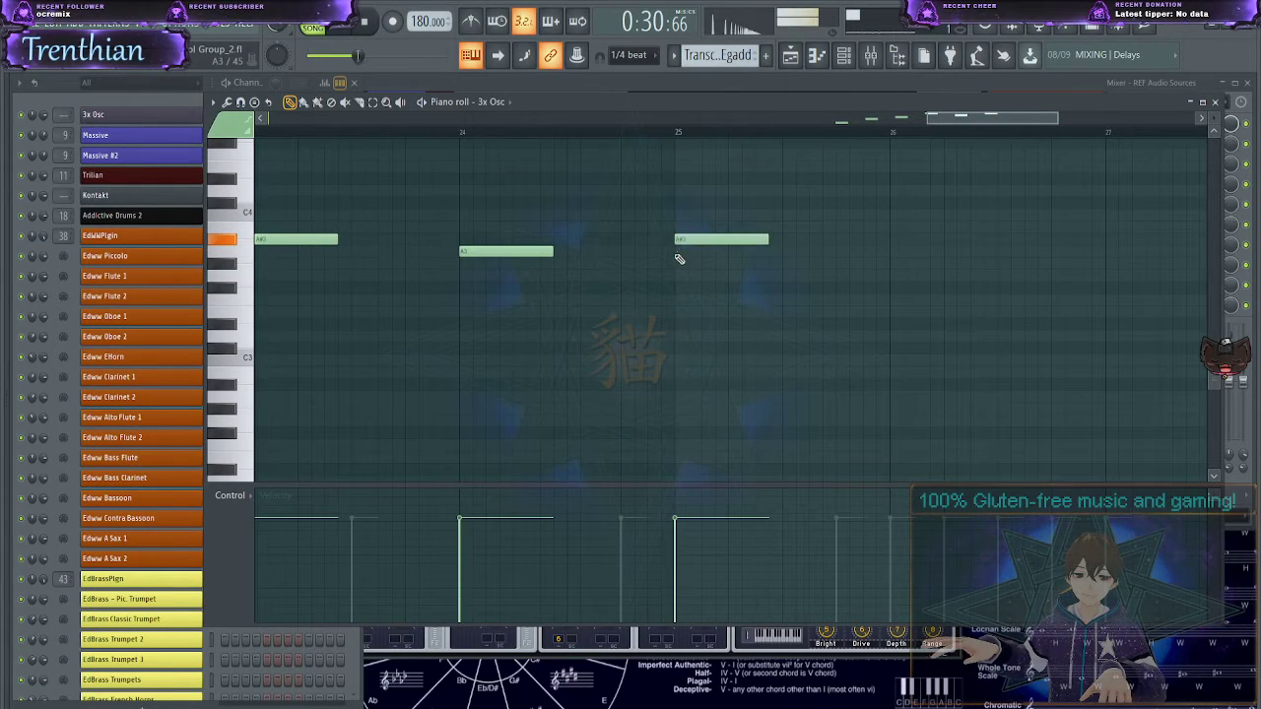
key("space")
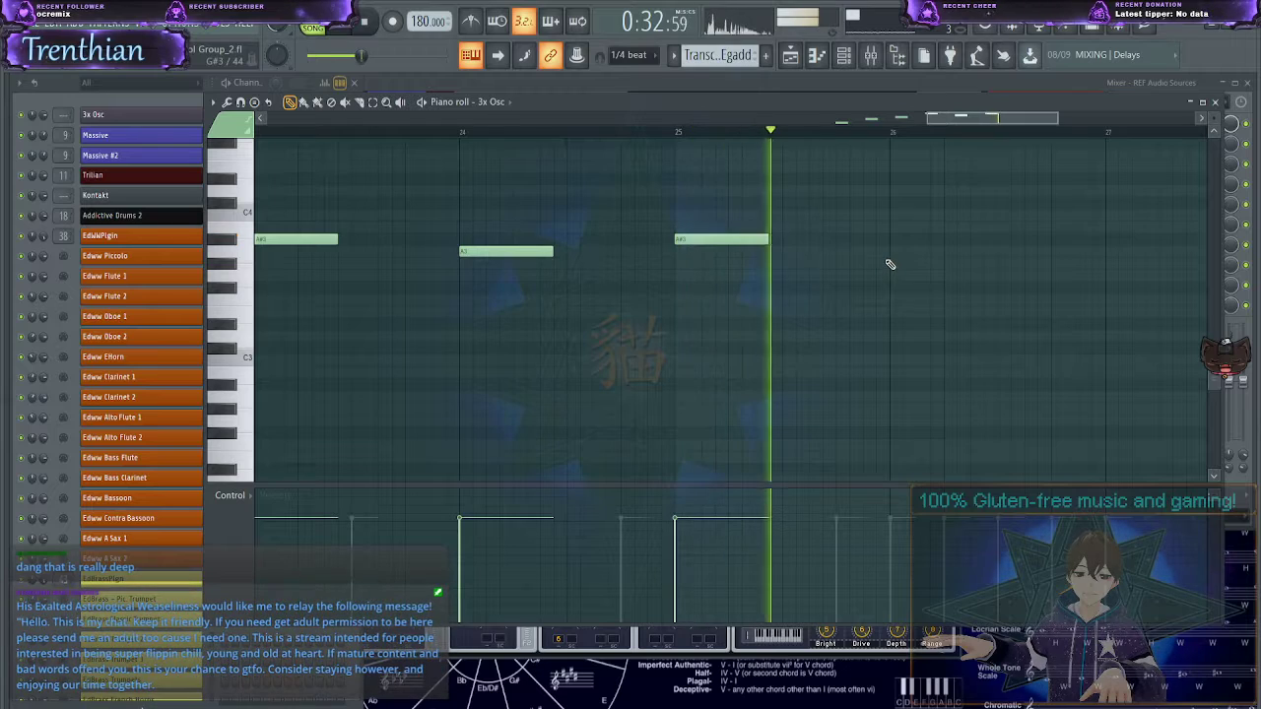
key("space")
left_click_drag(741, 240, 759, 254)
- Enter half-beat notes F3, E3, F3, E3 on the four beats of bar 26 and F3 at the start of bar 27, matching the melody's rhythm
key("space")
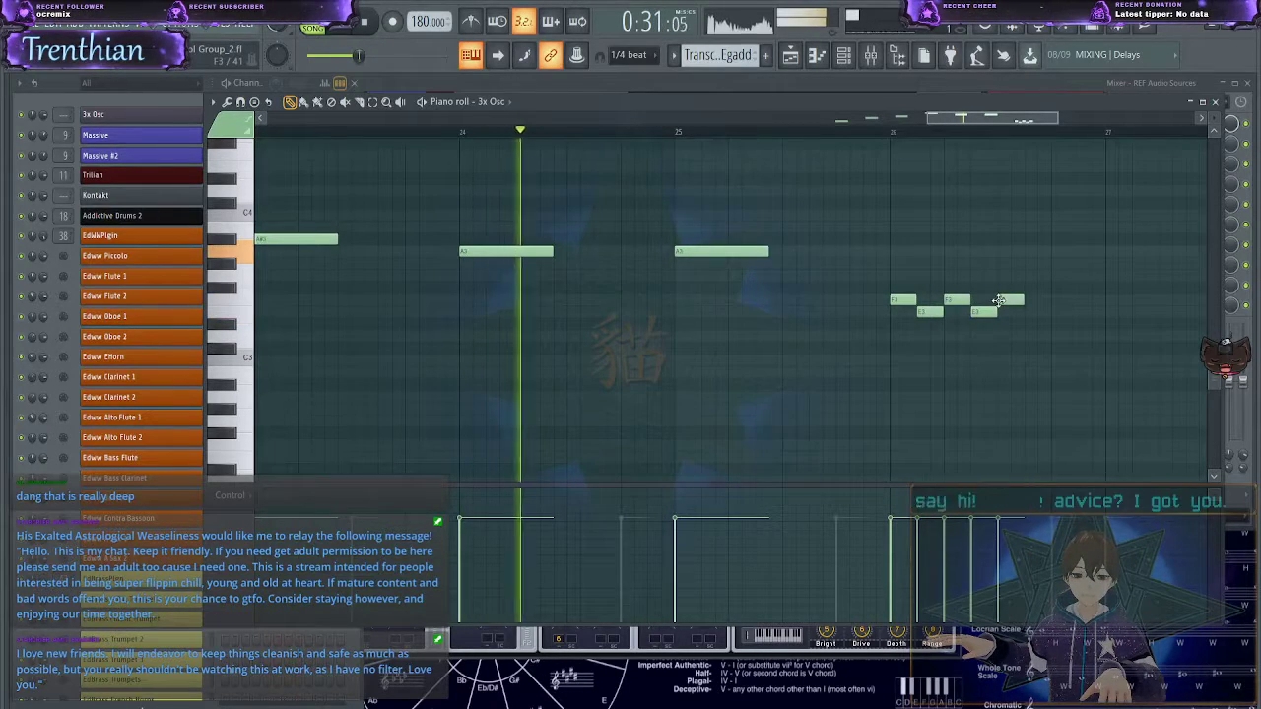
scroll(993, 285, "up", 5)
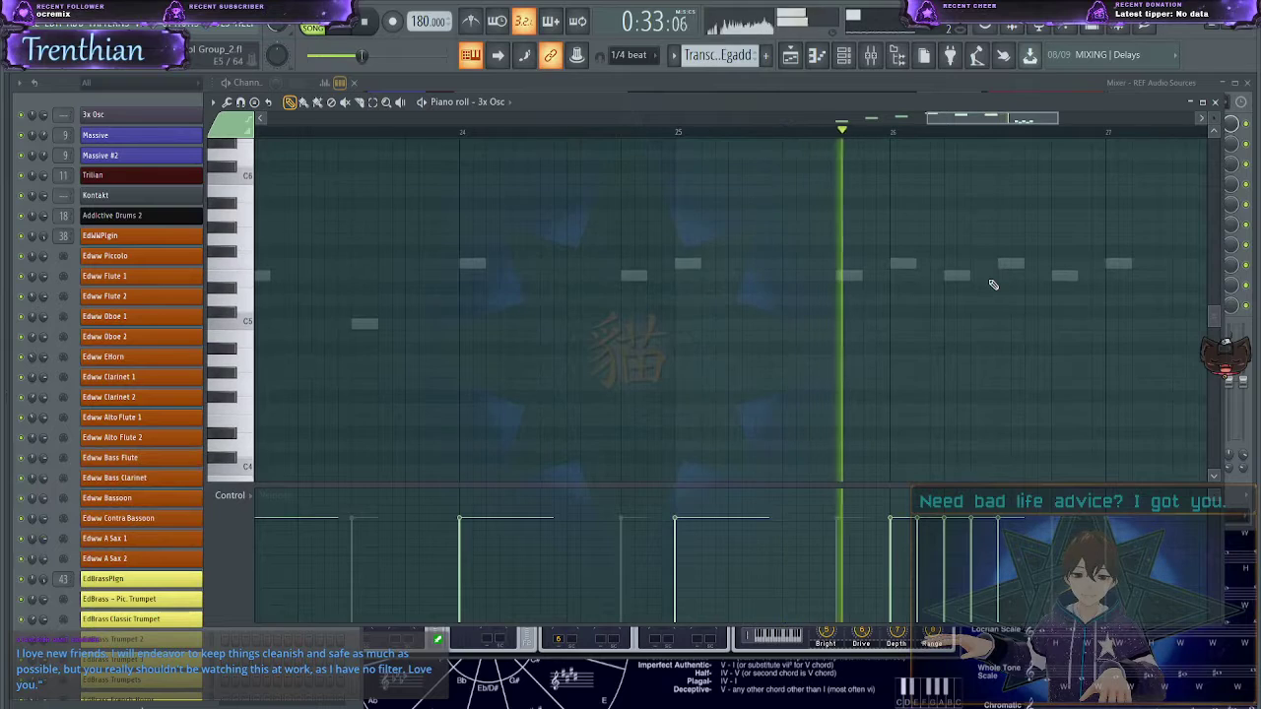
scroll(993, 285, "down", 4)
key("space")
left_click_drag(933, 348, 1011, 337)
left_click(999, 338)
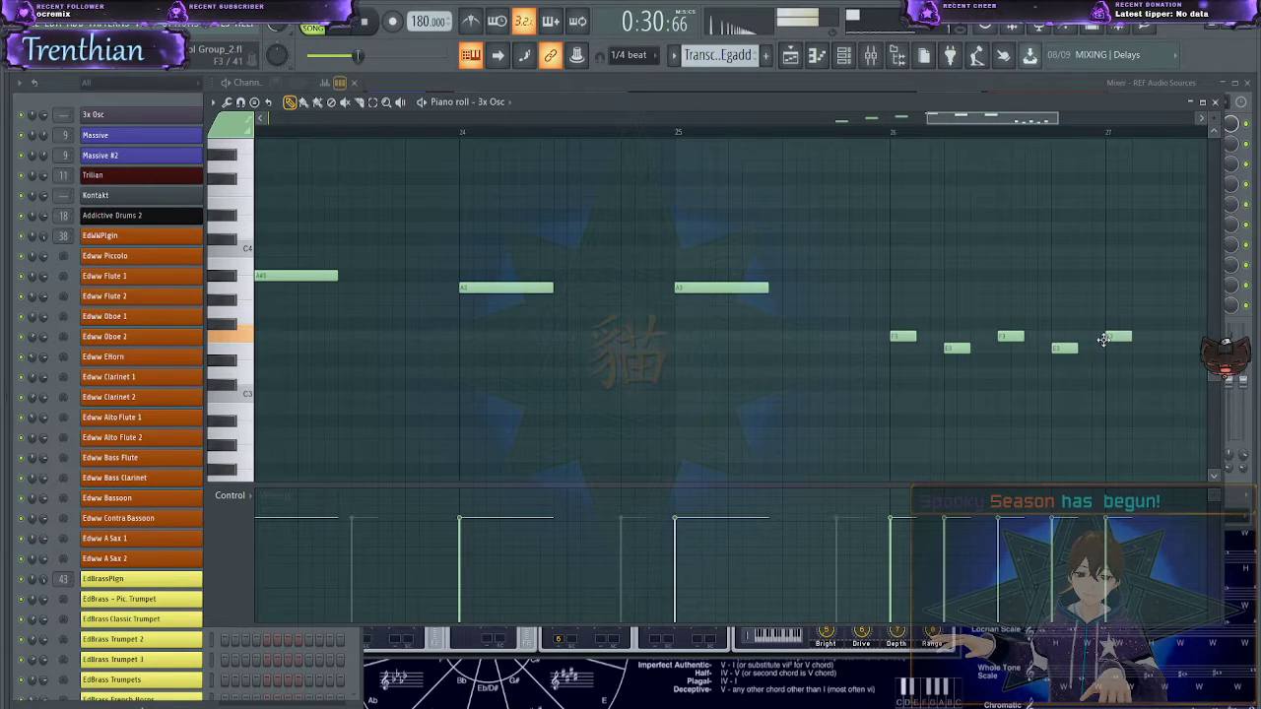
scroll(1088, 347, "up", 5)
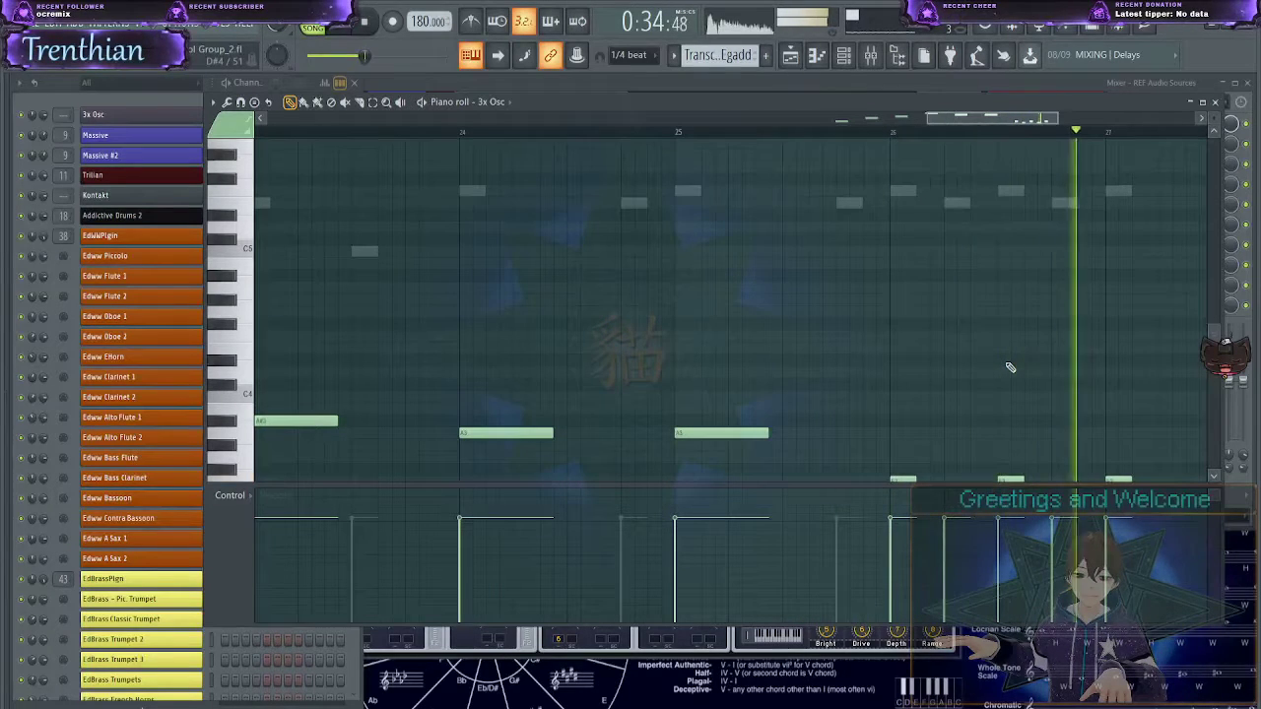
scroll(1009, 367, "down", 6)
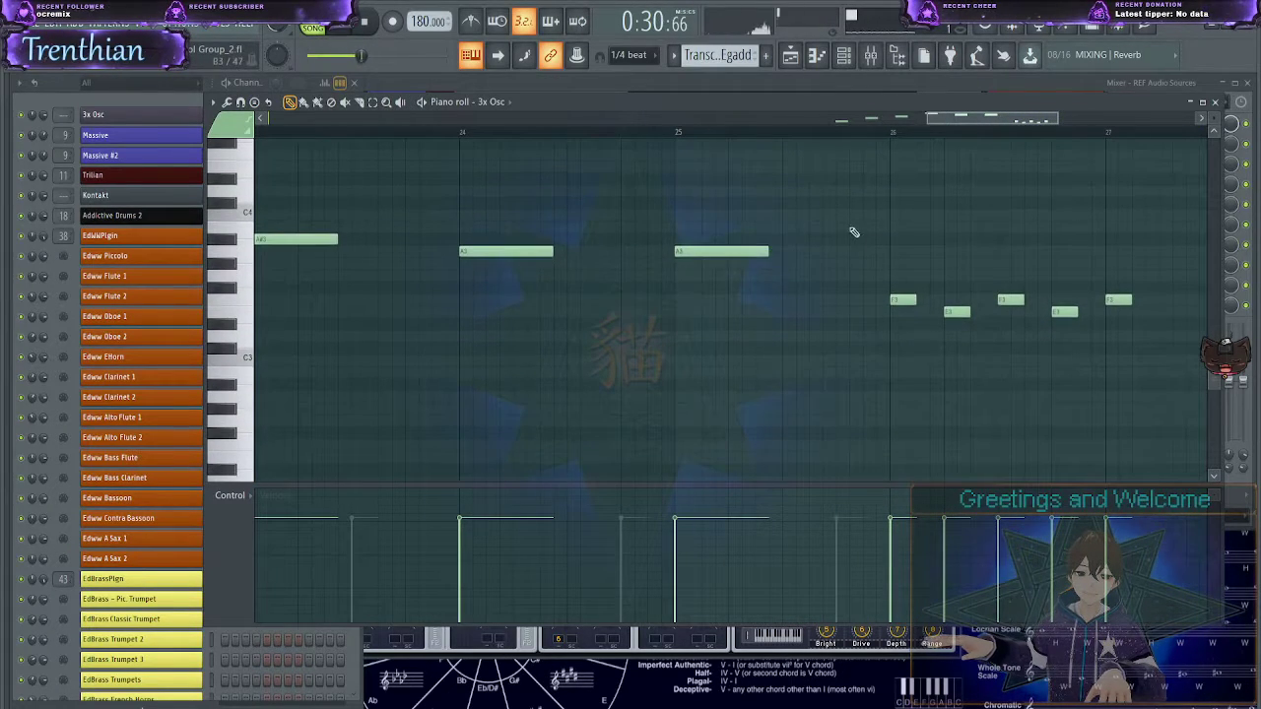
- Set the gain of the Fruity Compressor on the REF Audio Sources track to 3.0 dB and return to the 3x Osc piano roll
left_click_drag(946, 121, 786, 155)
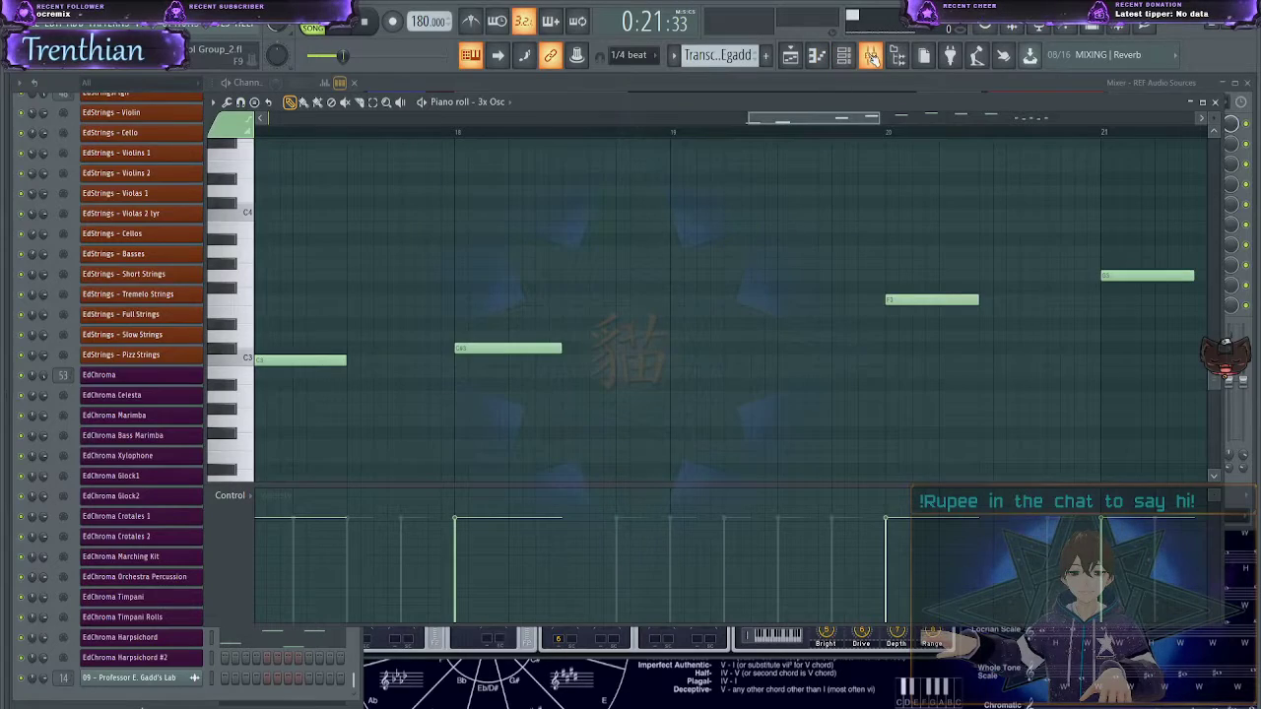
left_click(871, 55)
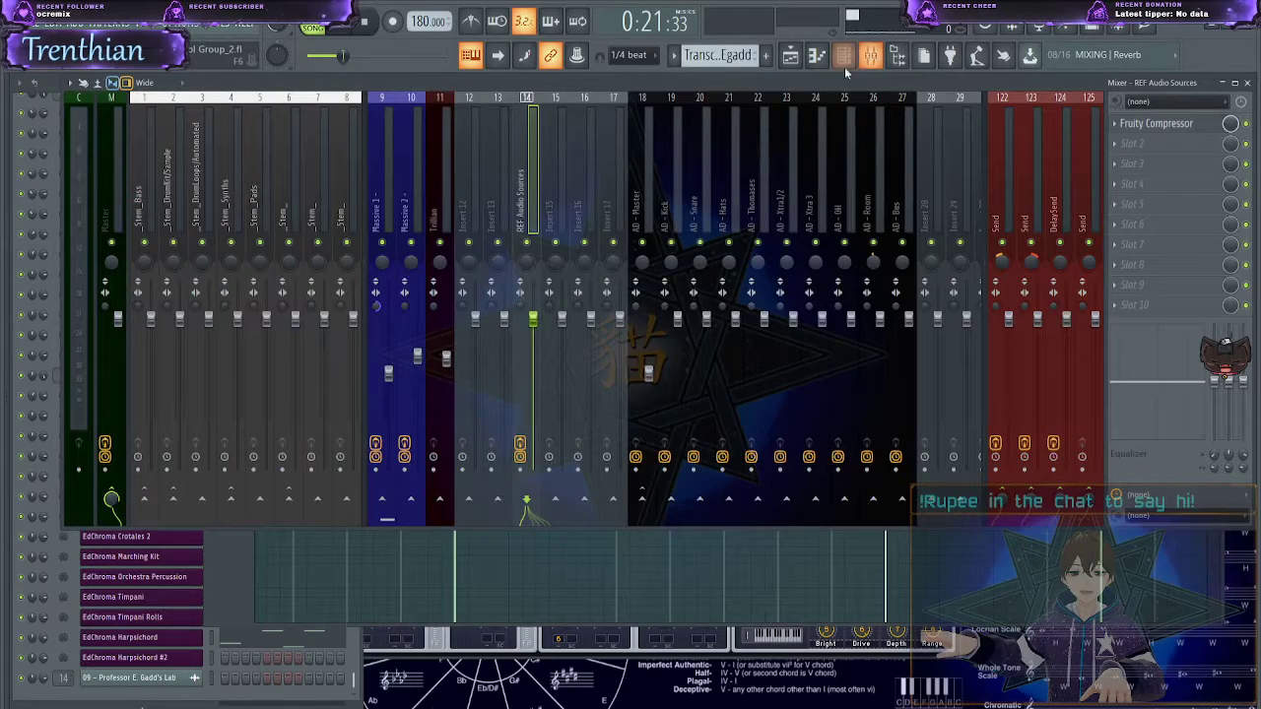
left_click(1158, 129)
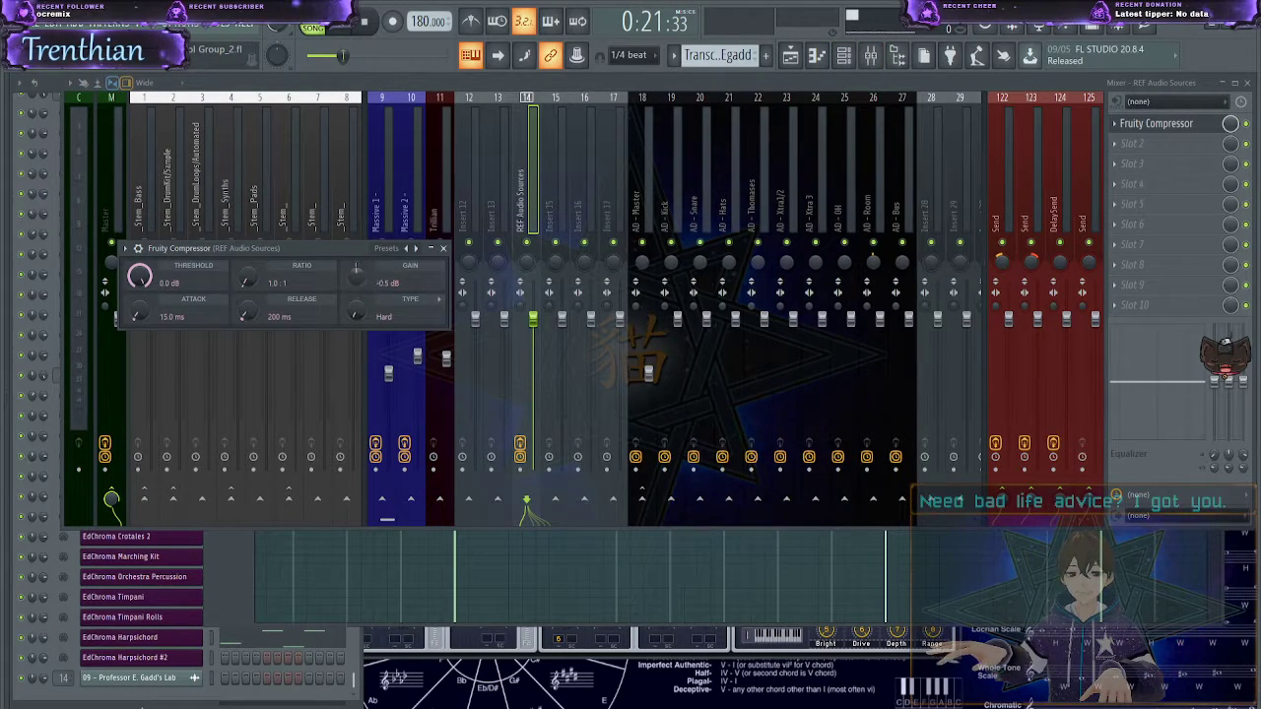
key("space")
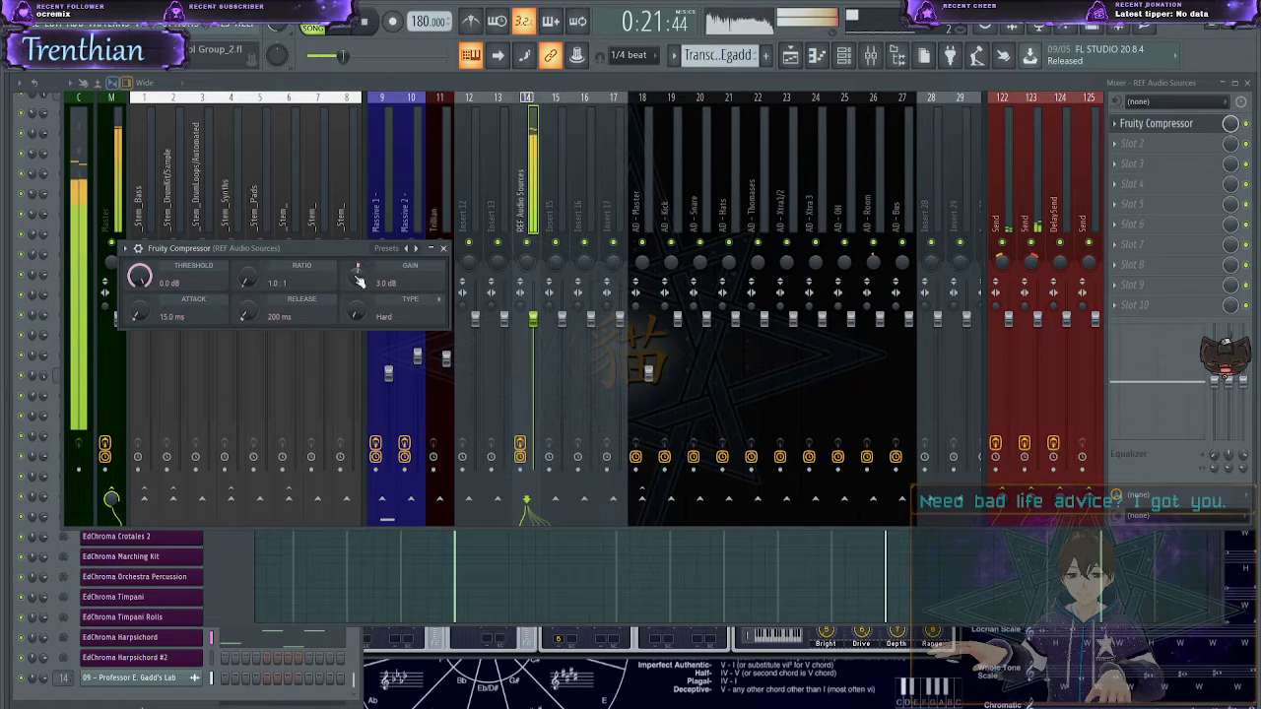
key("F7")
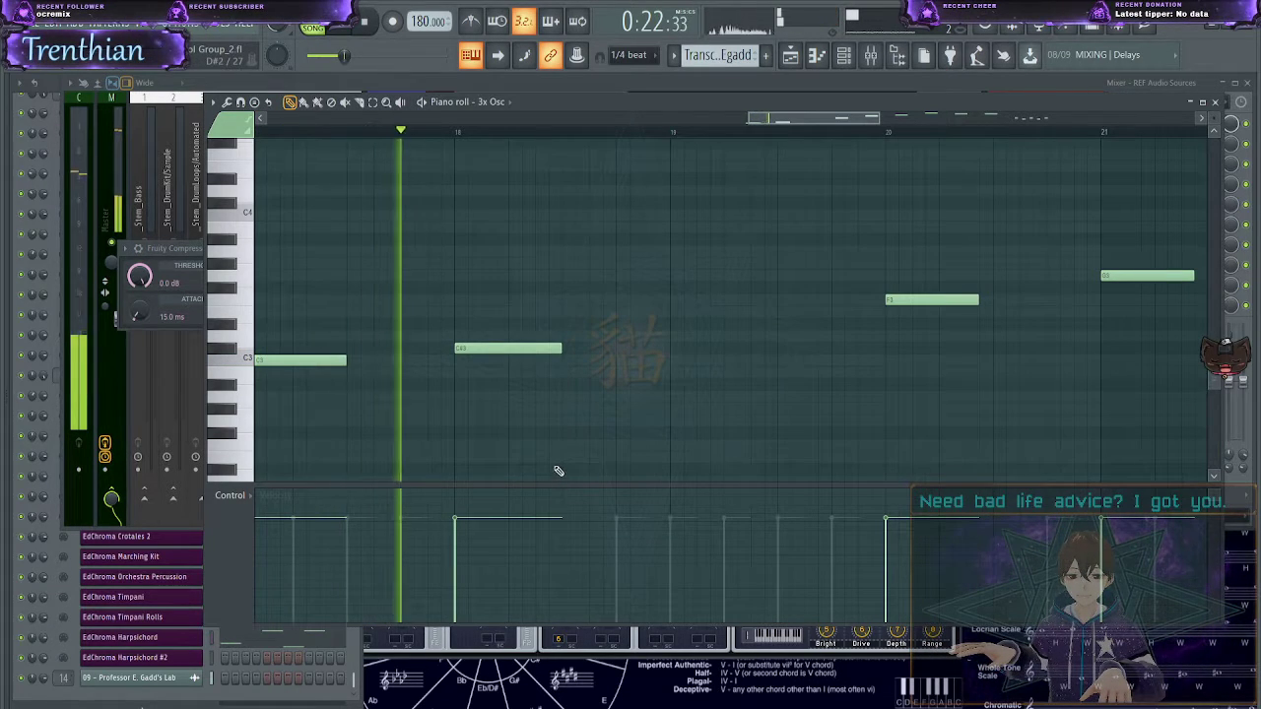
- Replace the C#3 at the start of bar 18 with a two-beat C3 and check it against the reference
key("space")
right_click(530, 348)
key("space")
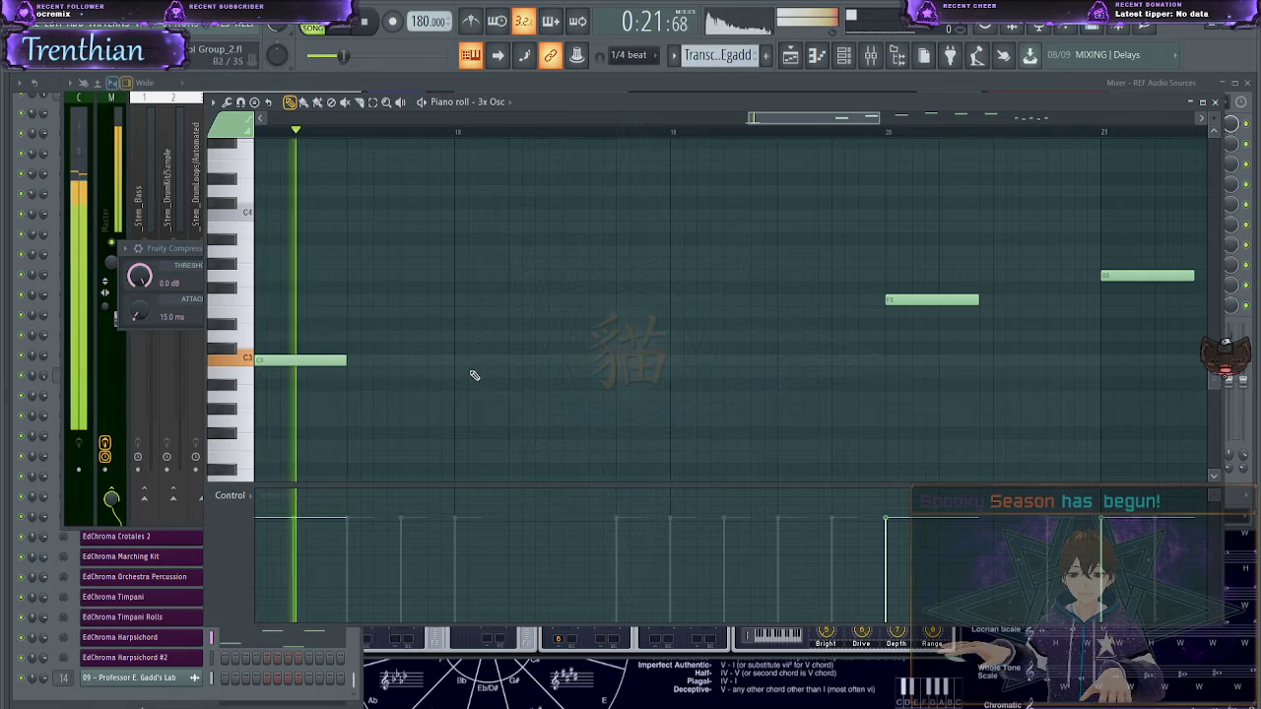
key("space")
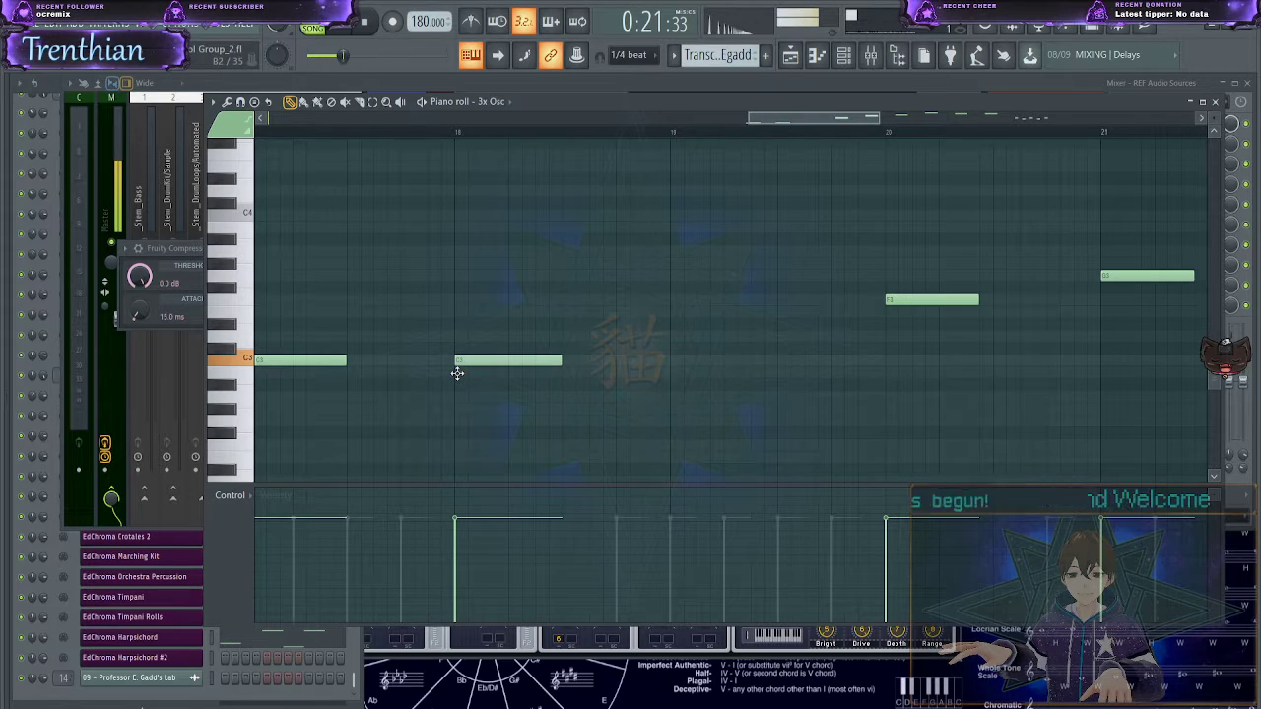
- Place a two-beat note at the start of bar 19, settle its pitch on D3 and play it against the reference
key("space")
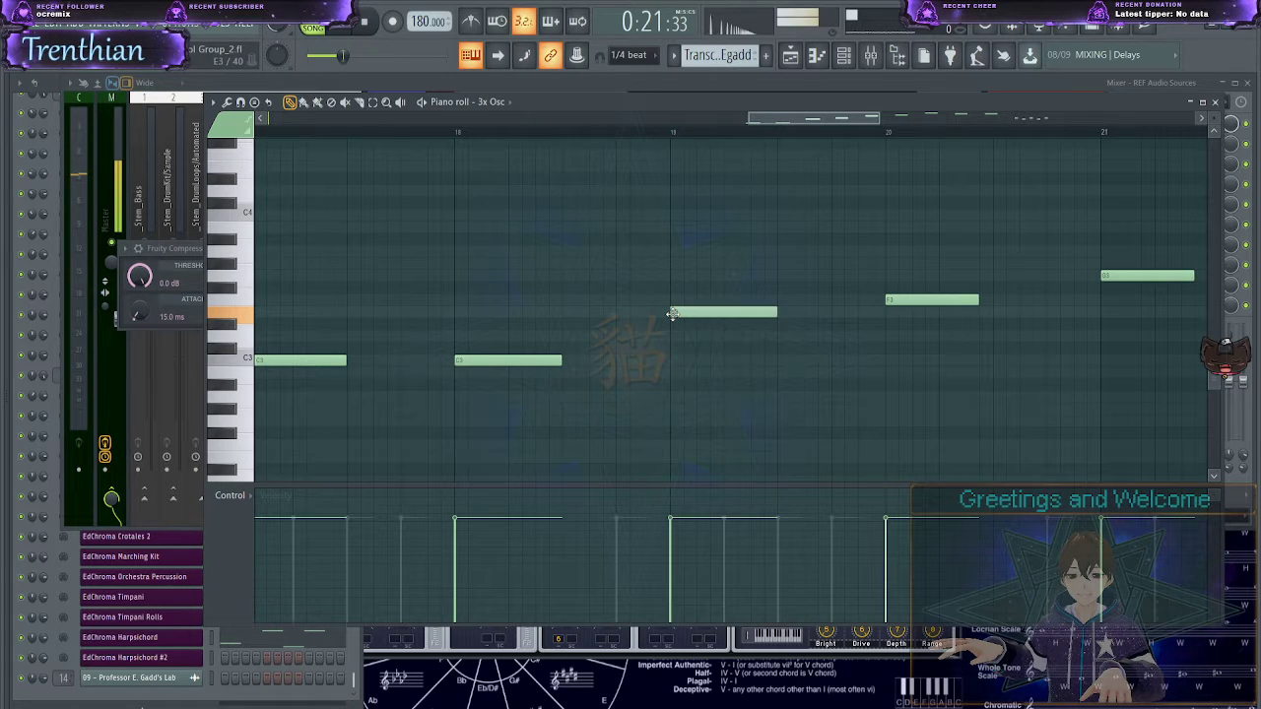
left_click_drag(668, 336, 667, 340)
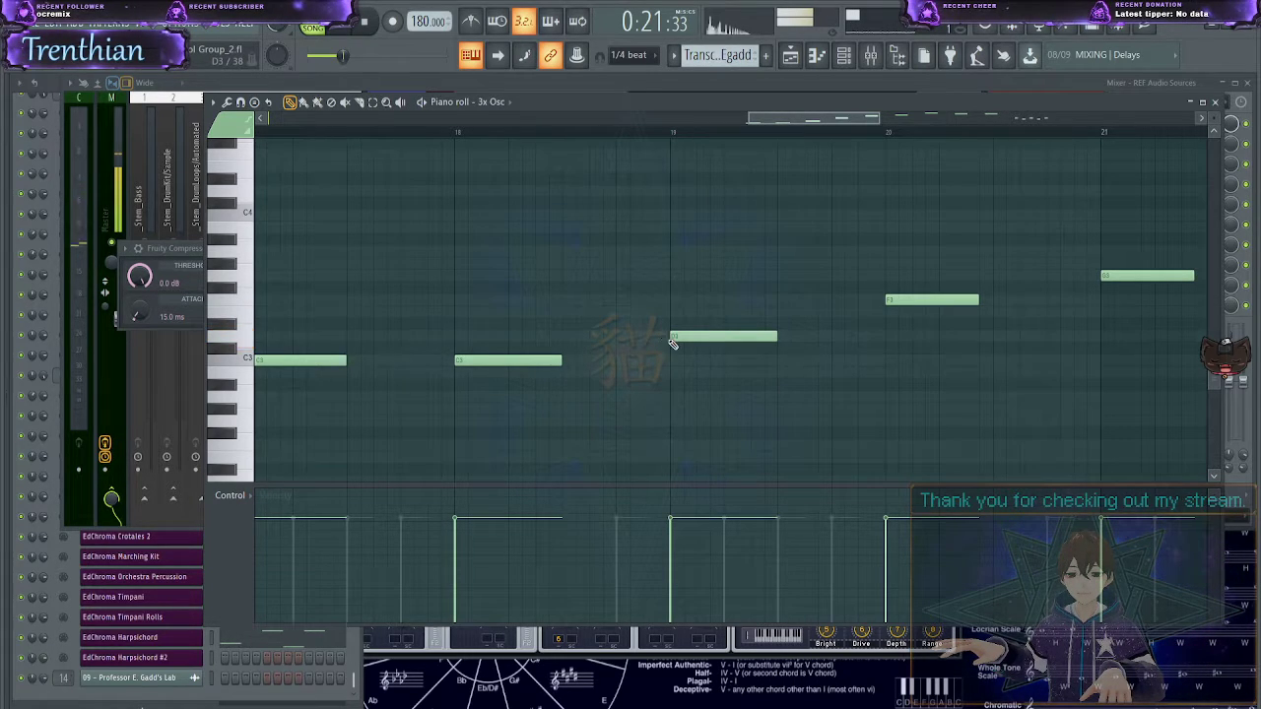
key("space")
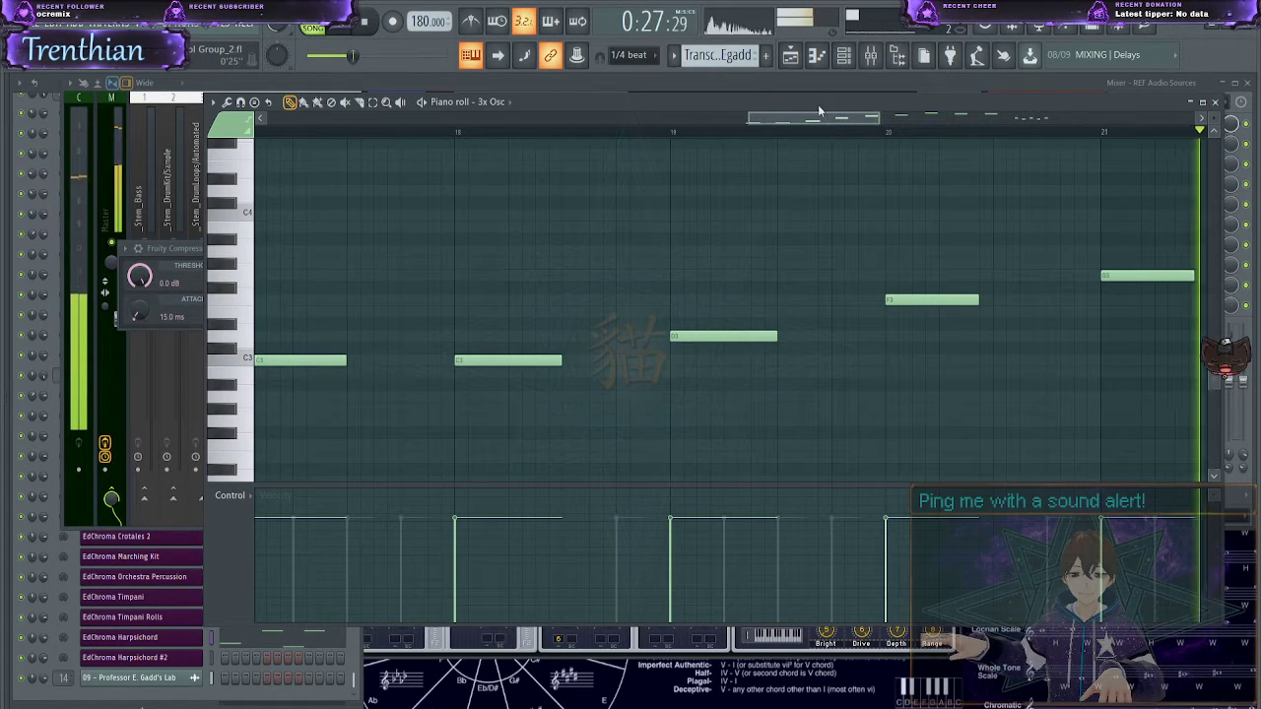
- Try two-beat F3 notes at the starts of bars 24 and 25 instead of the A3 notes and play them against the reference
left_click_drag(806, 118, 1019, 133)
key("space")
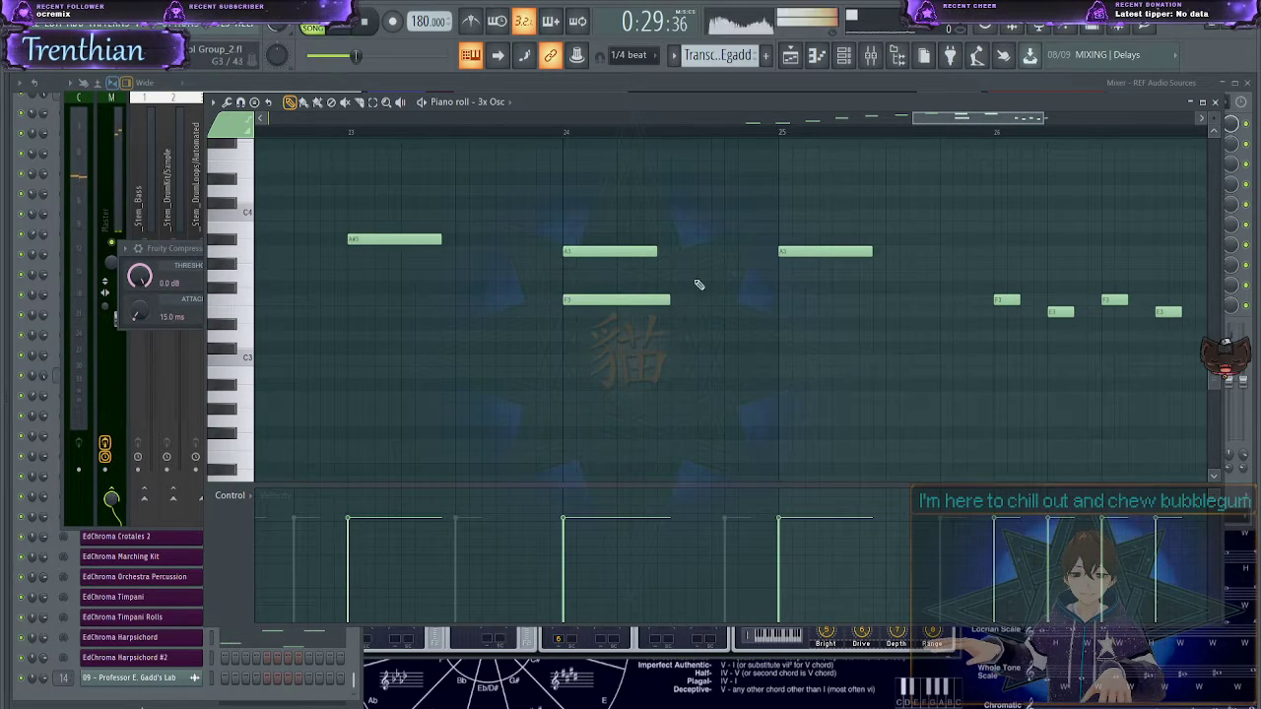
key("space")
left_click(783, 300)
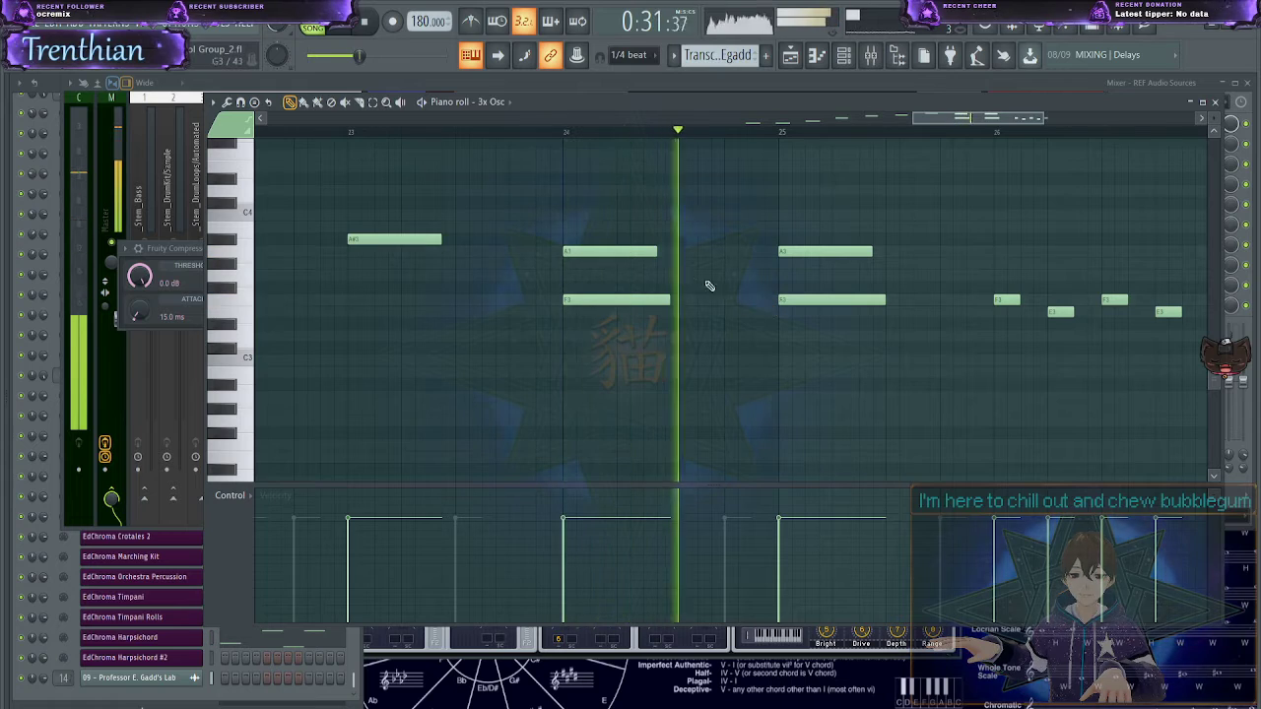
right_click(641, 252)
right_click(847, 252)
key("space")
key("space")
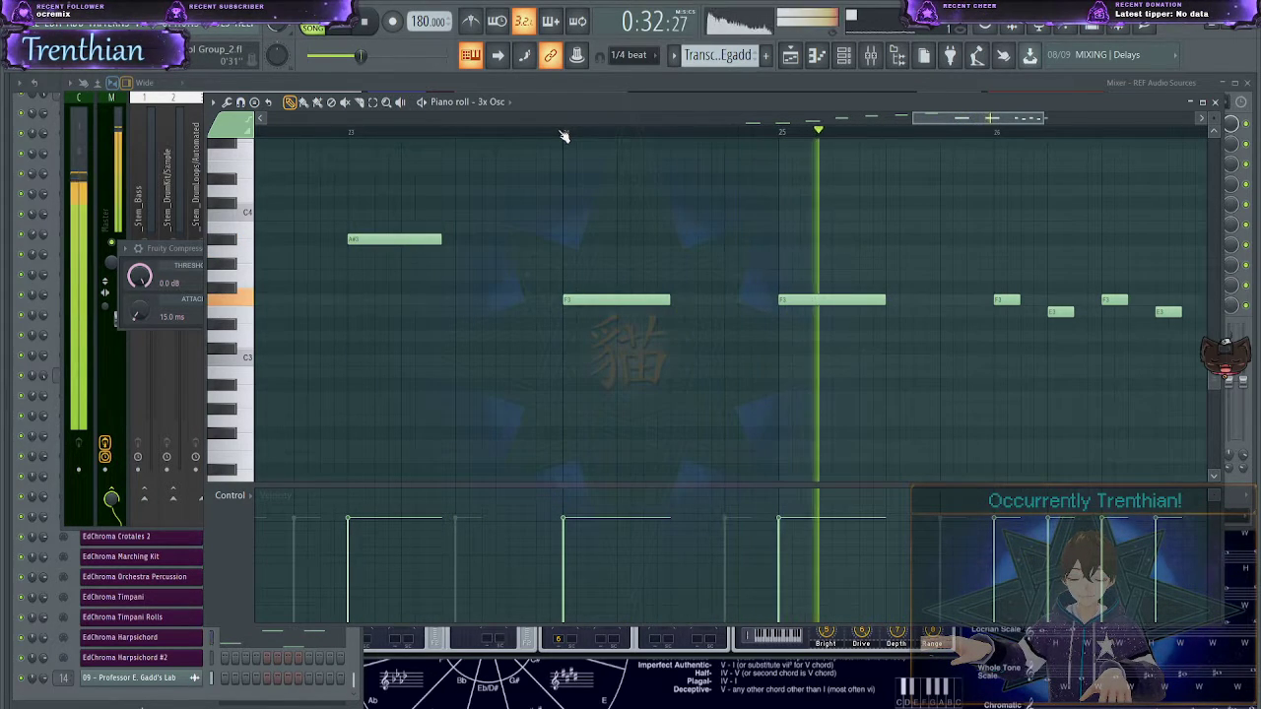
key("space")
key("space")
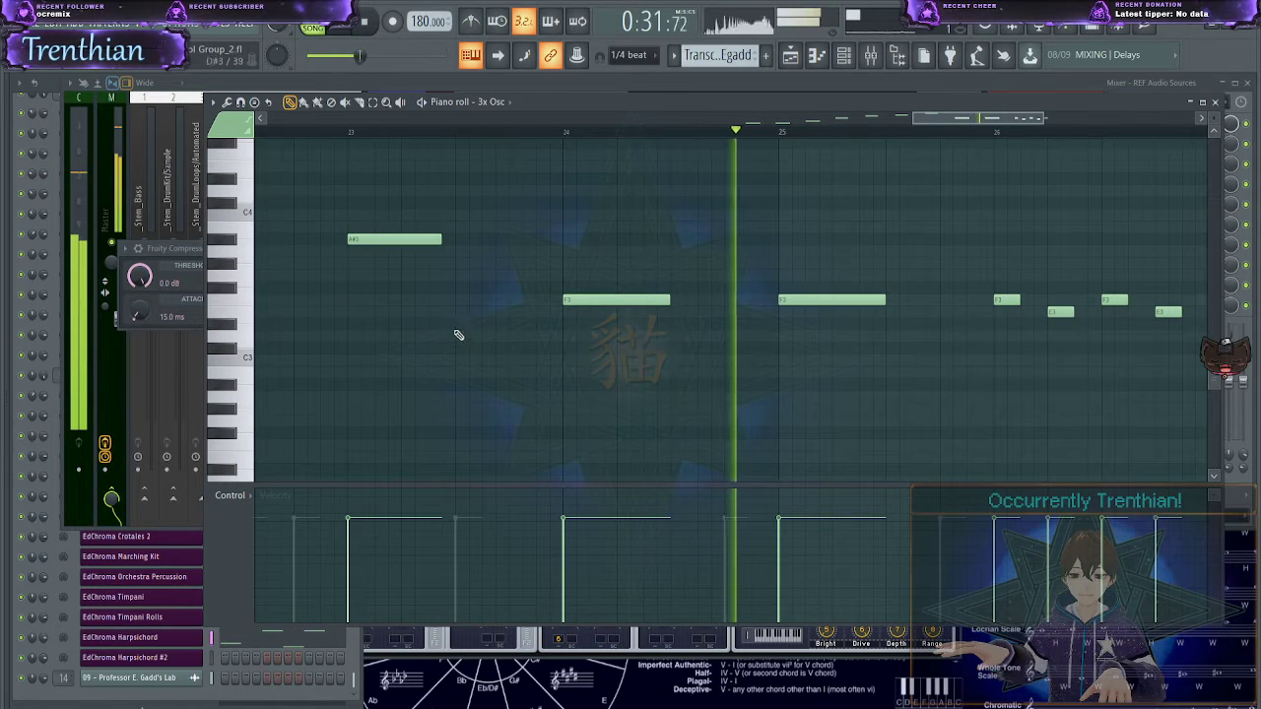
- Replace the notes at the starts of bars 24 and 25 with two-beat A3 notes and play them against the reference
key("space")
right_click(837, 299)
key("space")
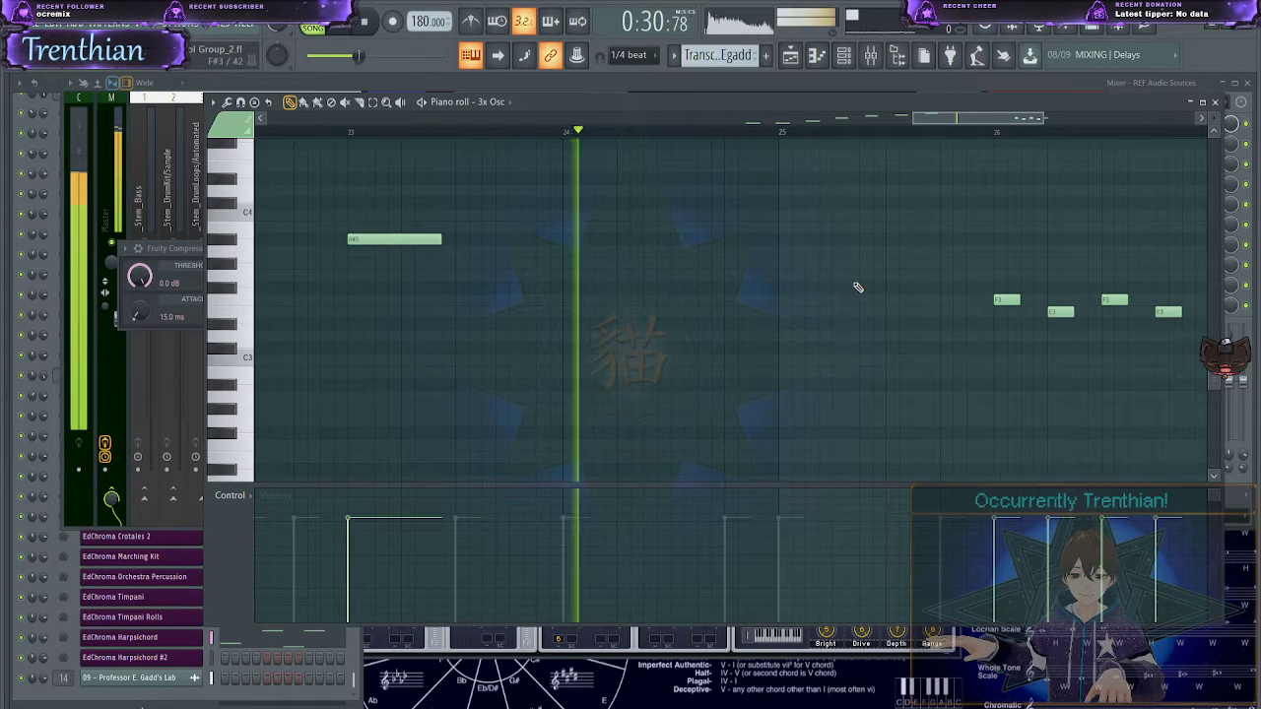
key("space")
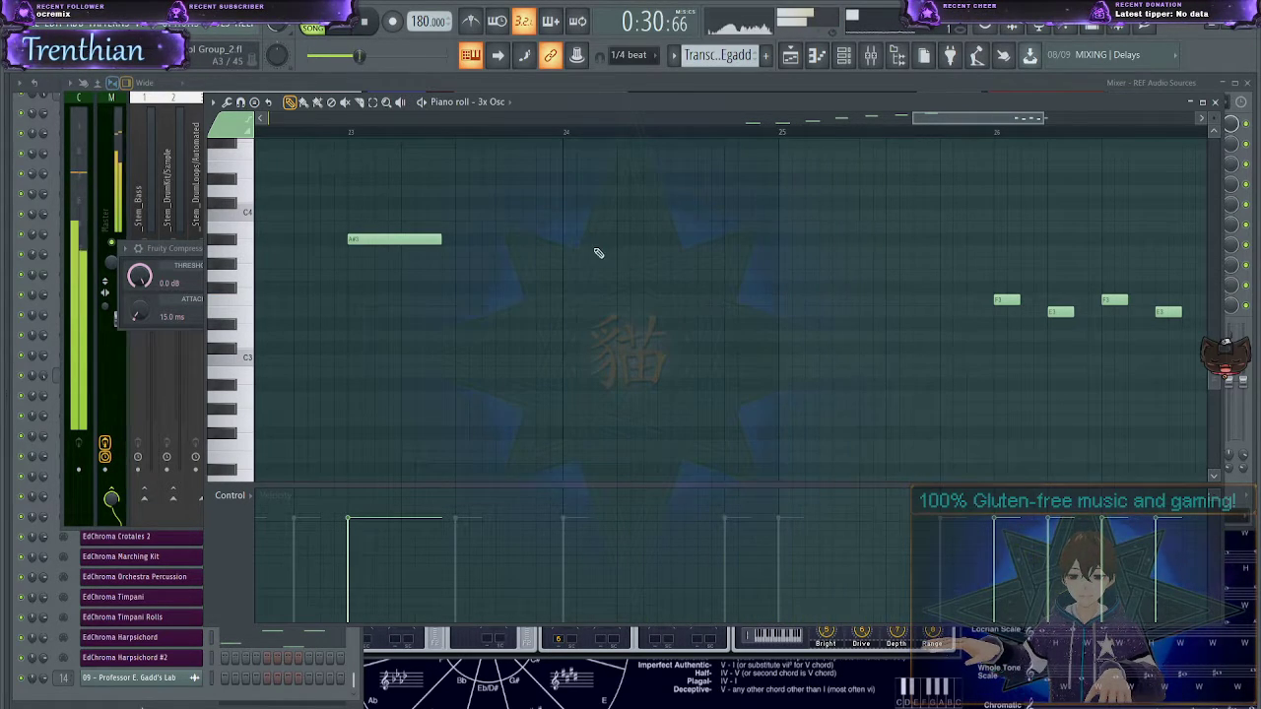
key("space")
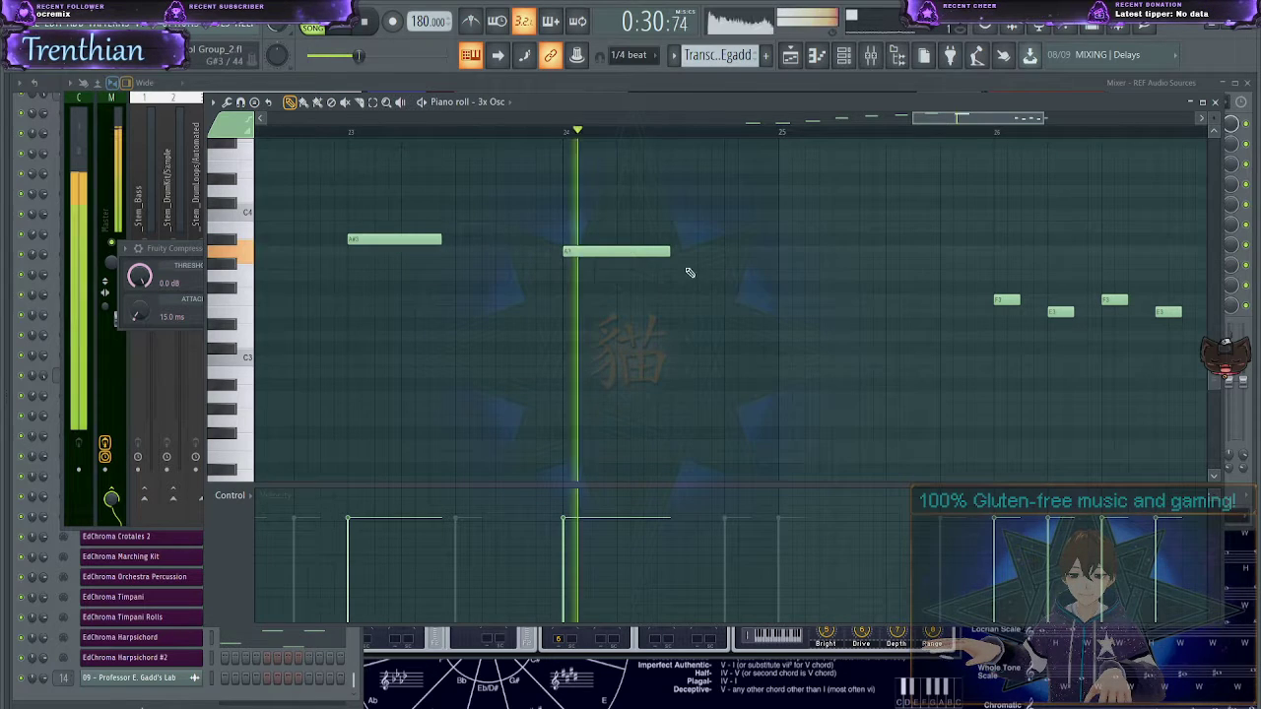
left_click(779, 253)
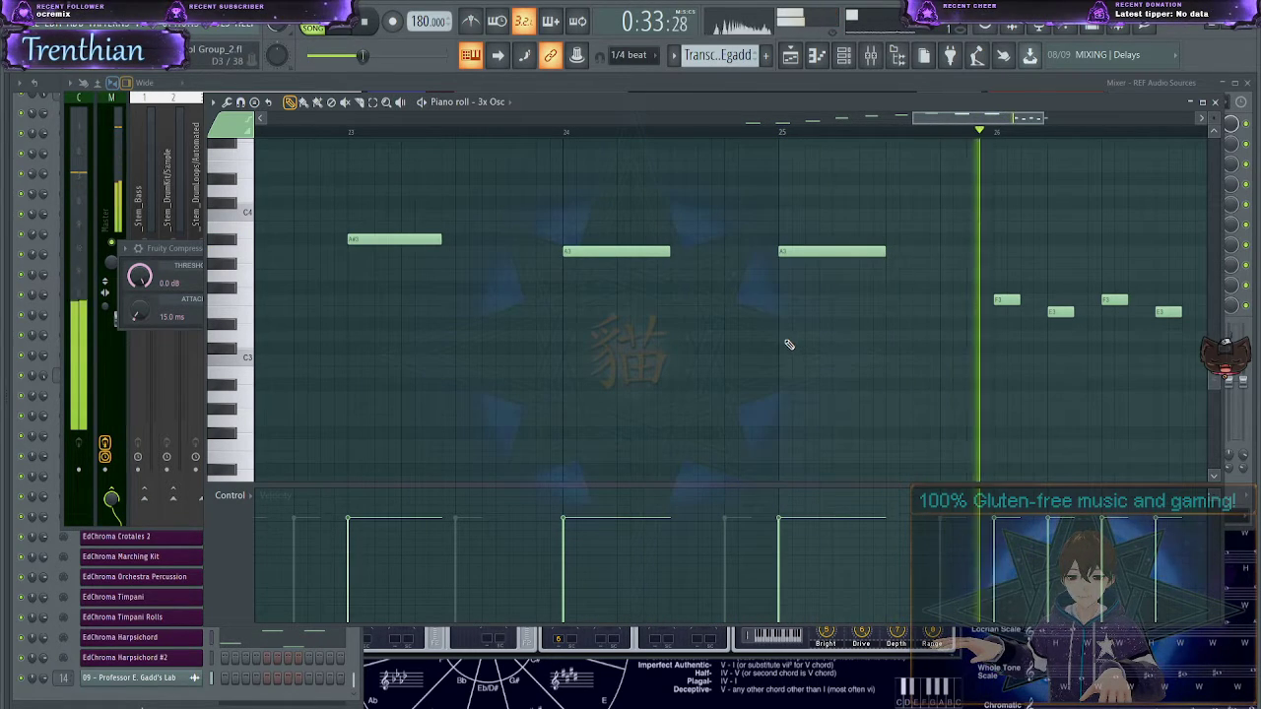
- Extend the A#3 note at the start of bar 23 to two beats and play it against the reference
left_click_drag(963, 119, 936, 119)
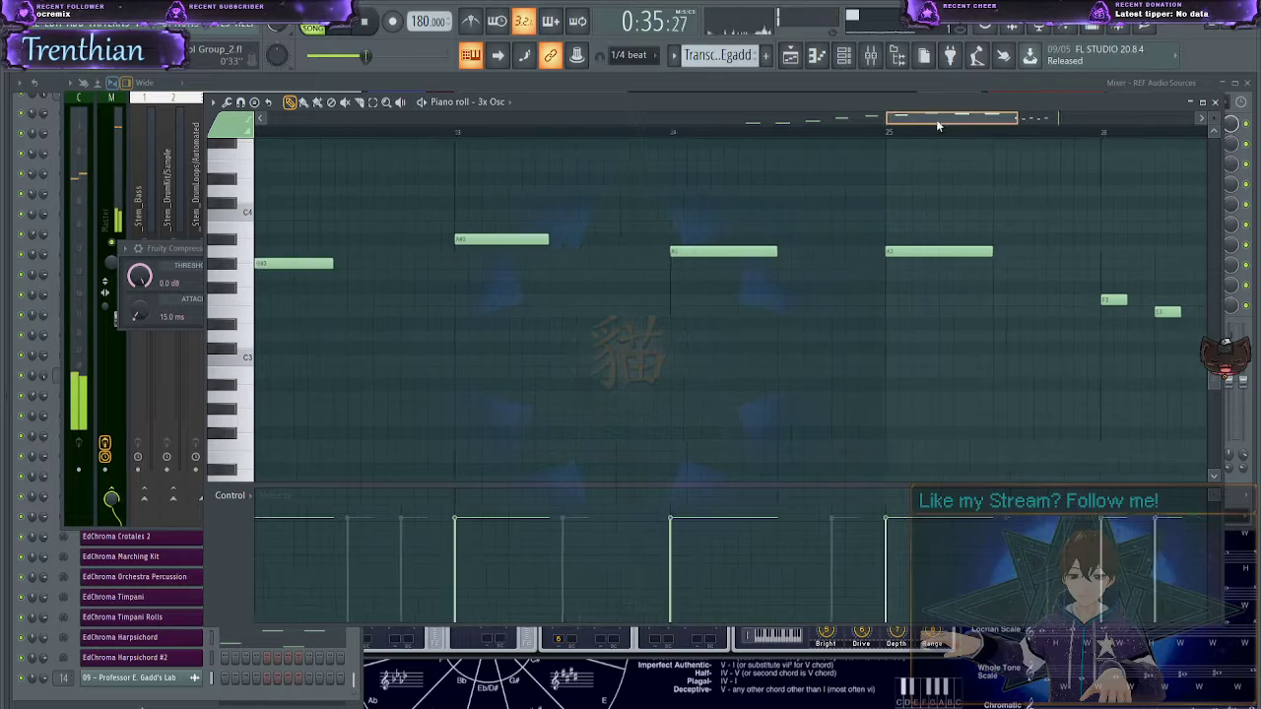
key("space")
right_click(586, 239)
key("space")
key("space")
key("space")
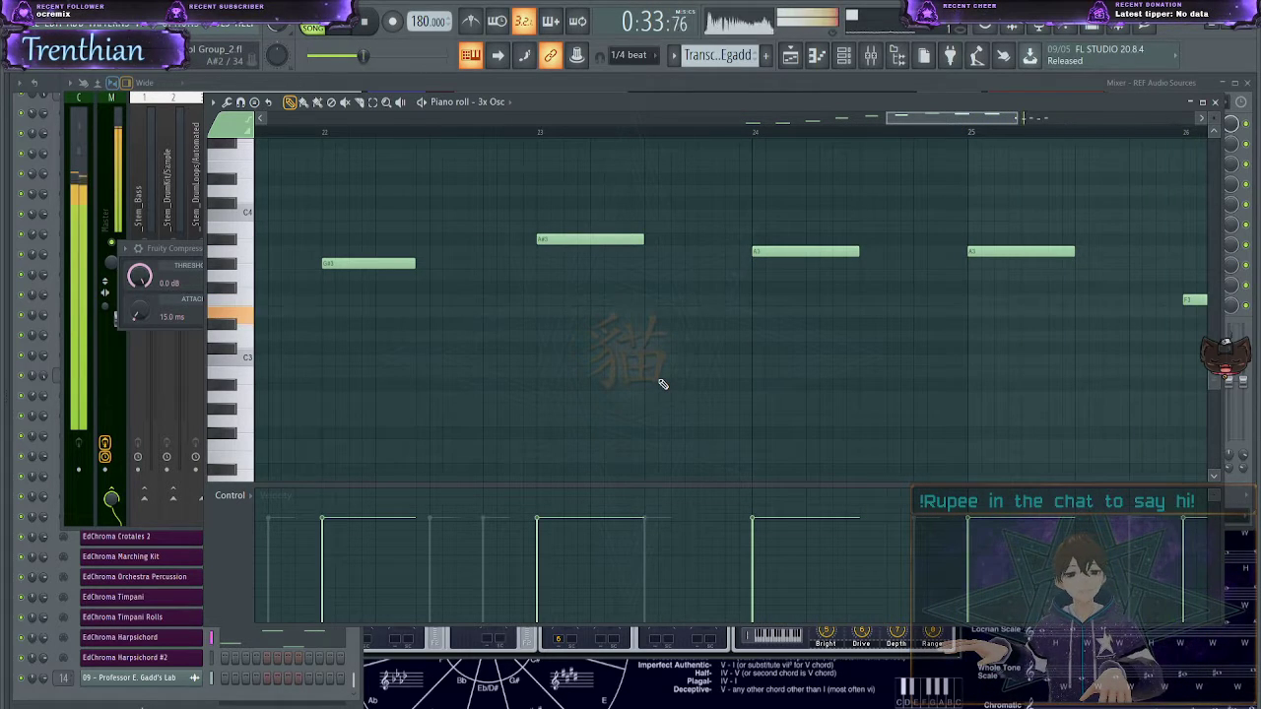
scroll(662, 384, "down", 3)
key("space")
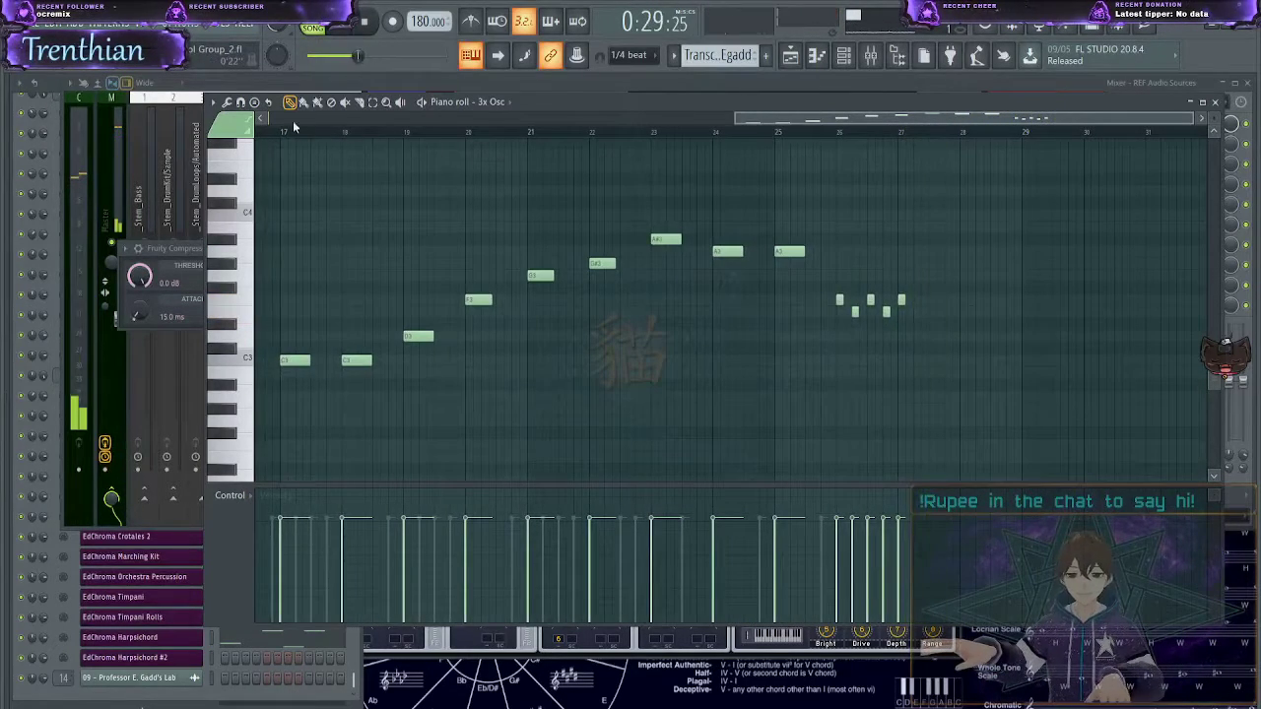
- Replace the notes at the starts of bars 17 to 19 with two-beat A2, C3 and E3 notes and play them against the reference
key("space")
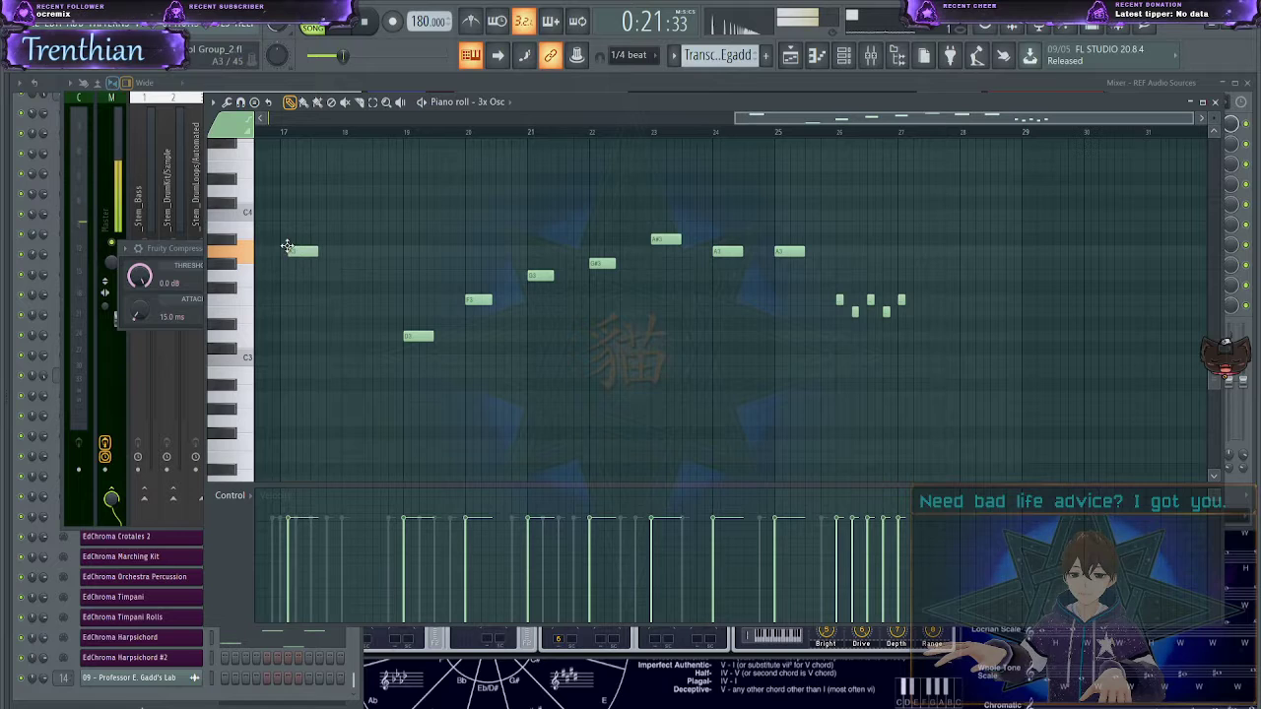
key("space")
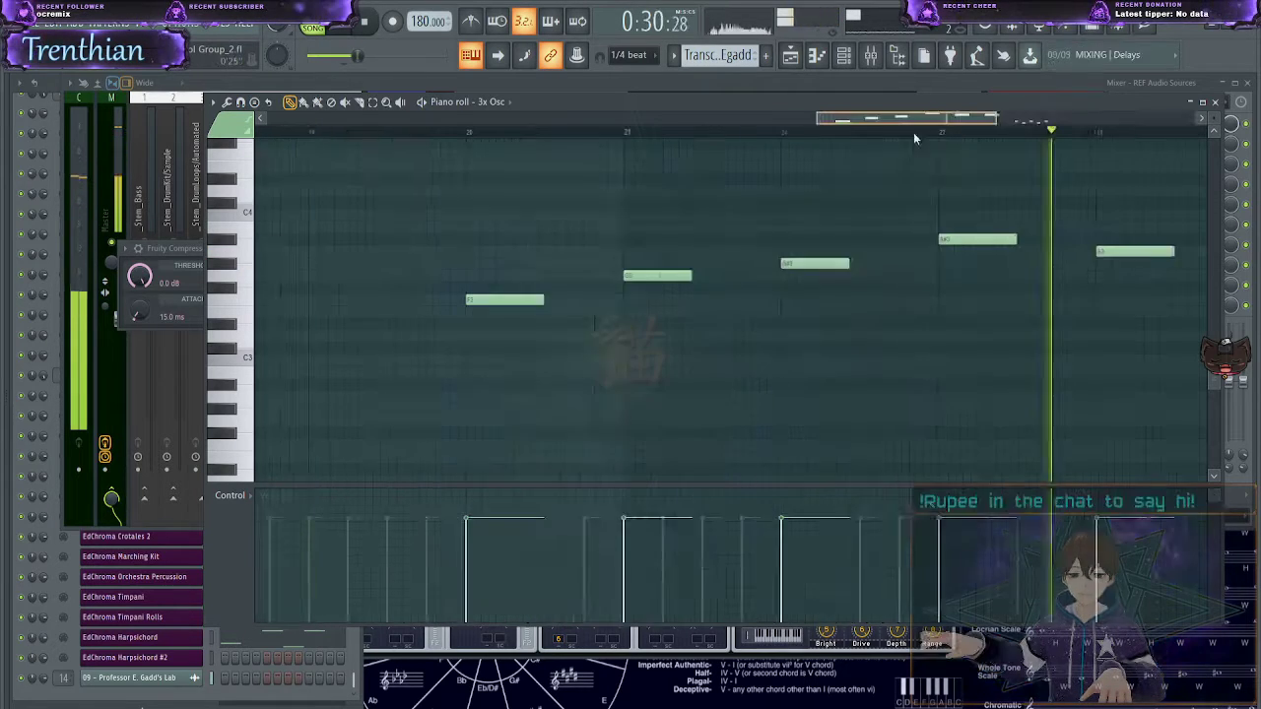
left_click_drag(914, 132, 848, 117)
key("space")
scroll(721, 389, "up", 5)
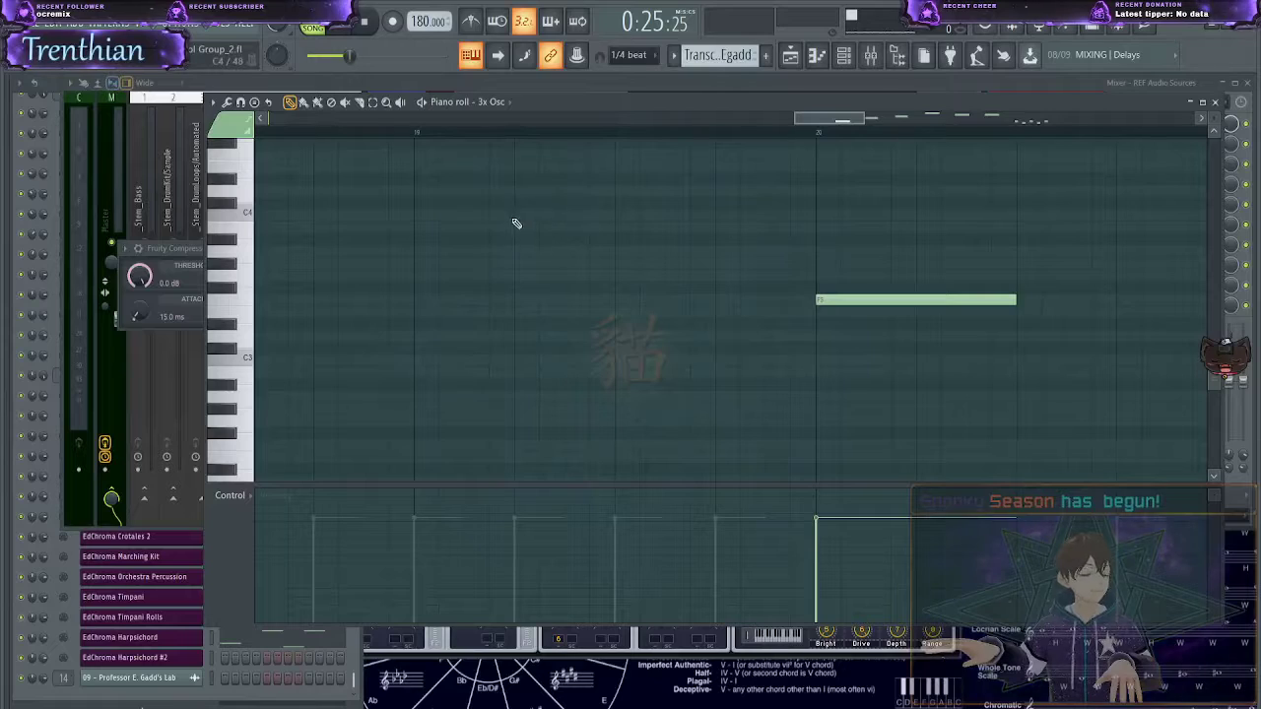
key("space")
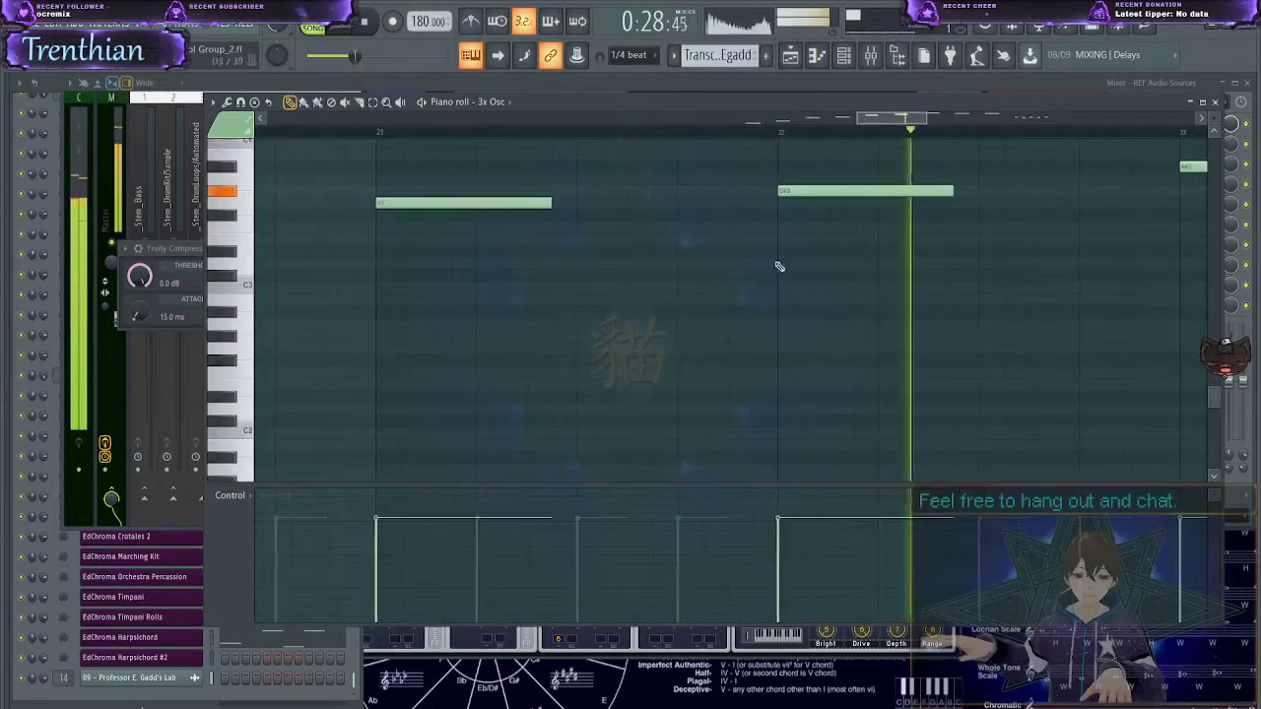
scroll(732, 265, "down", 8)
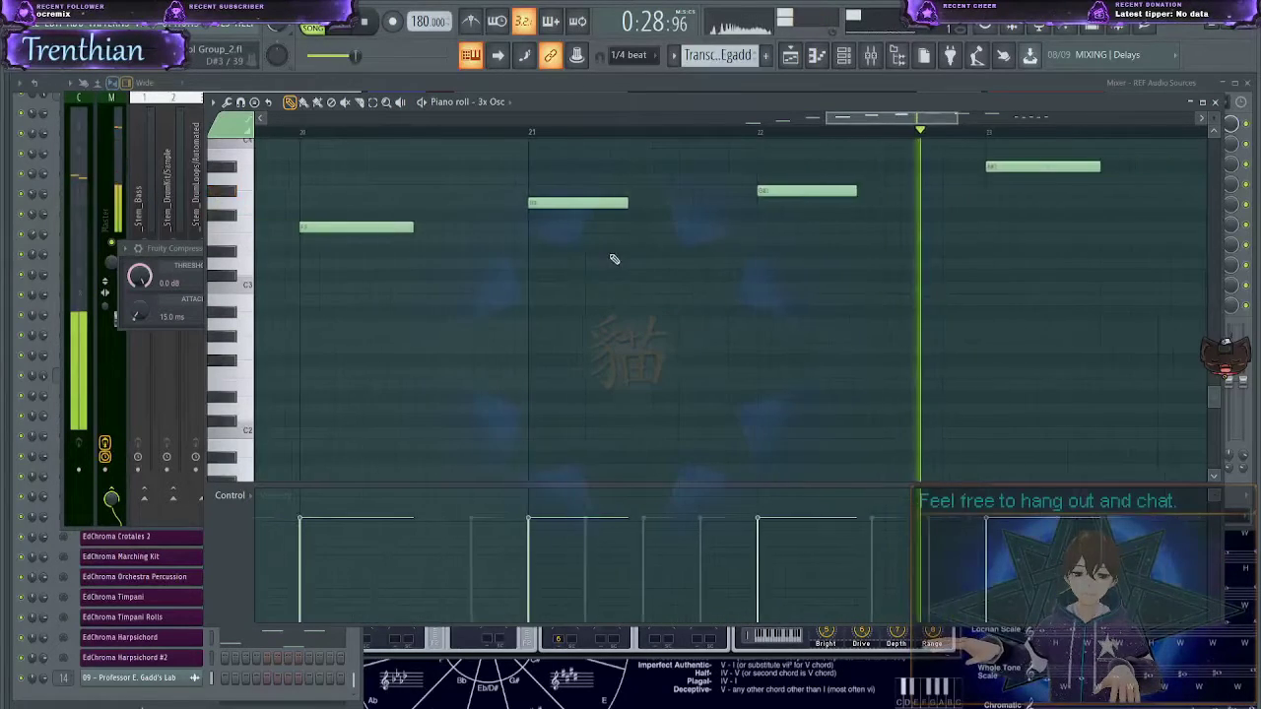
scroll(540, 278, "down", 3)
scroll(543, 282, "up", 2)
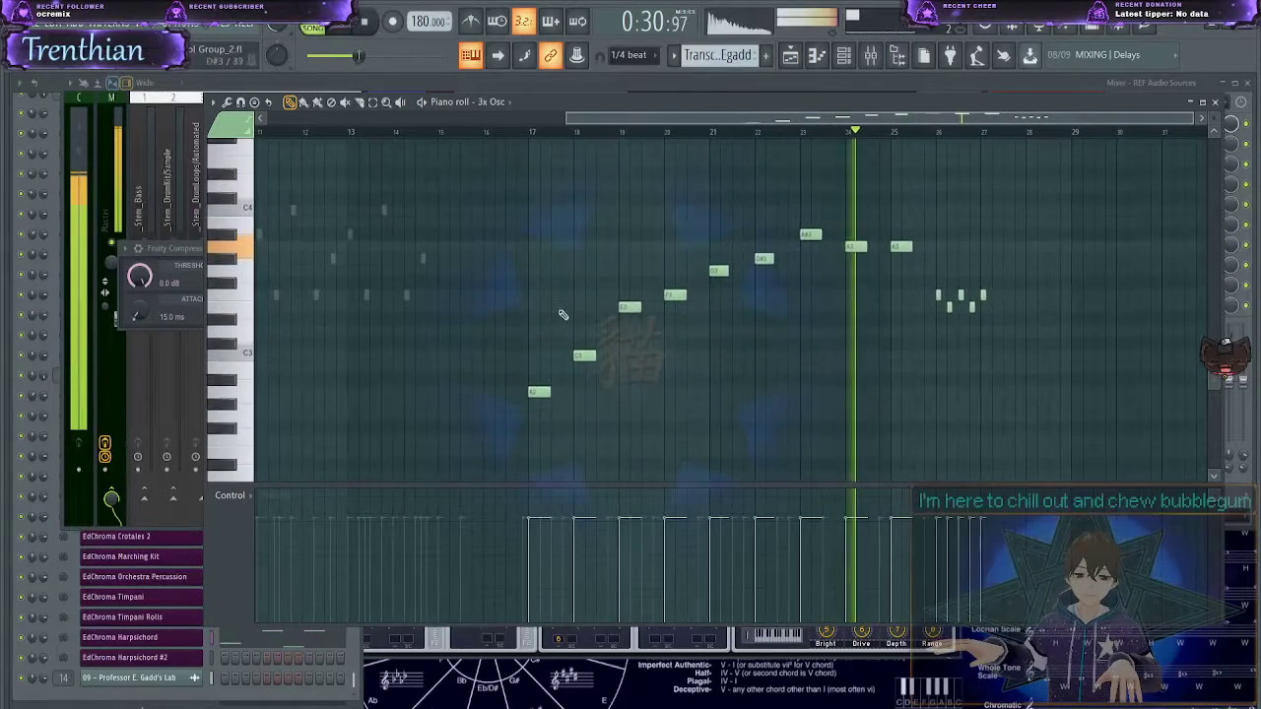
- Raise the notes in bars 17 to 20 by two octaves and play them against the reference
key("space")
left_click_drag(712, 448, 507, 264)
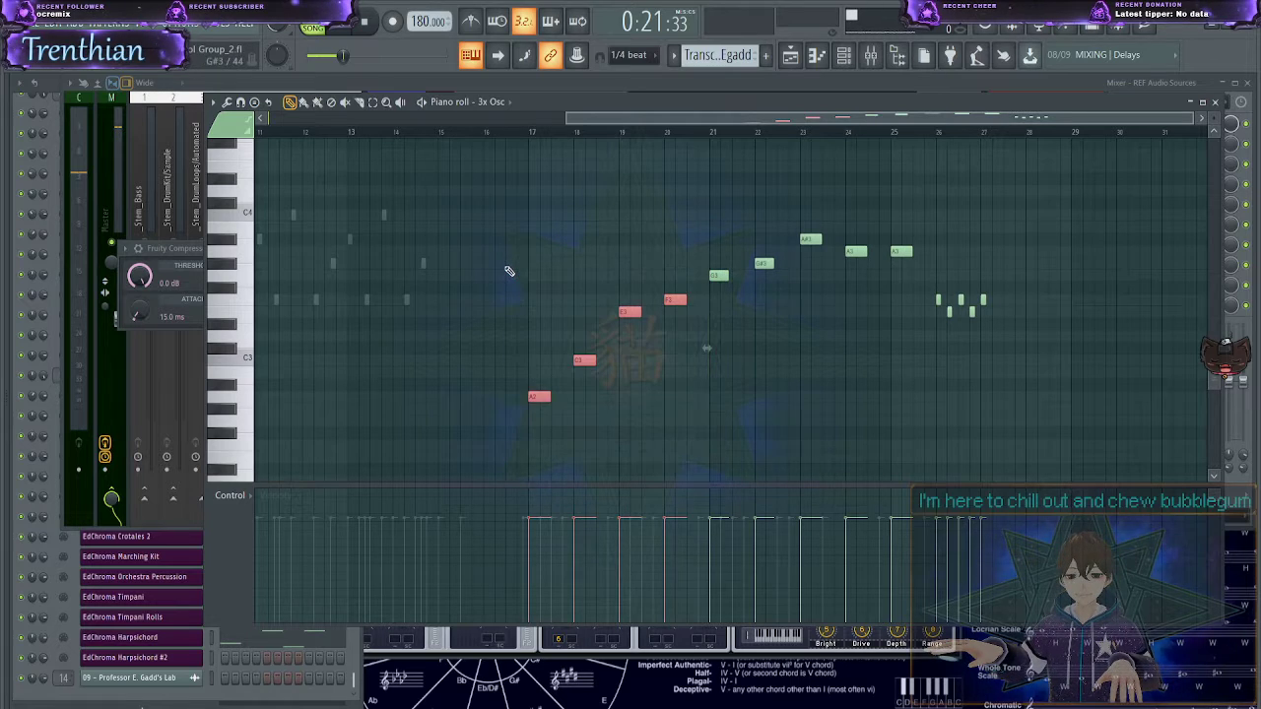
key("ctrl+Up")
key("space")
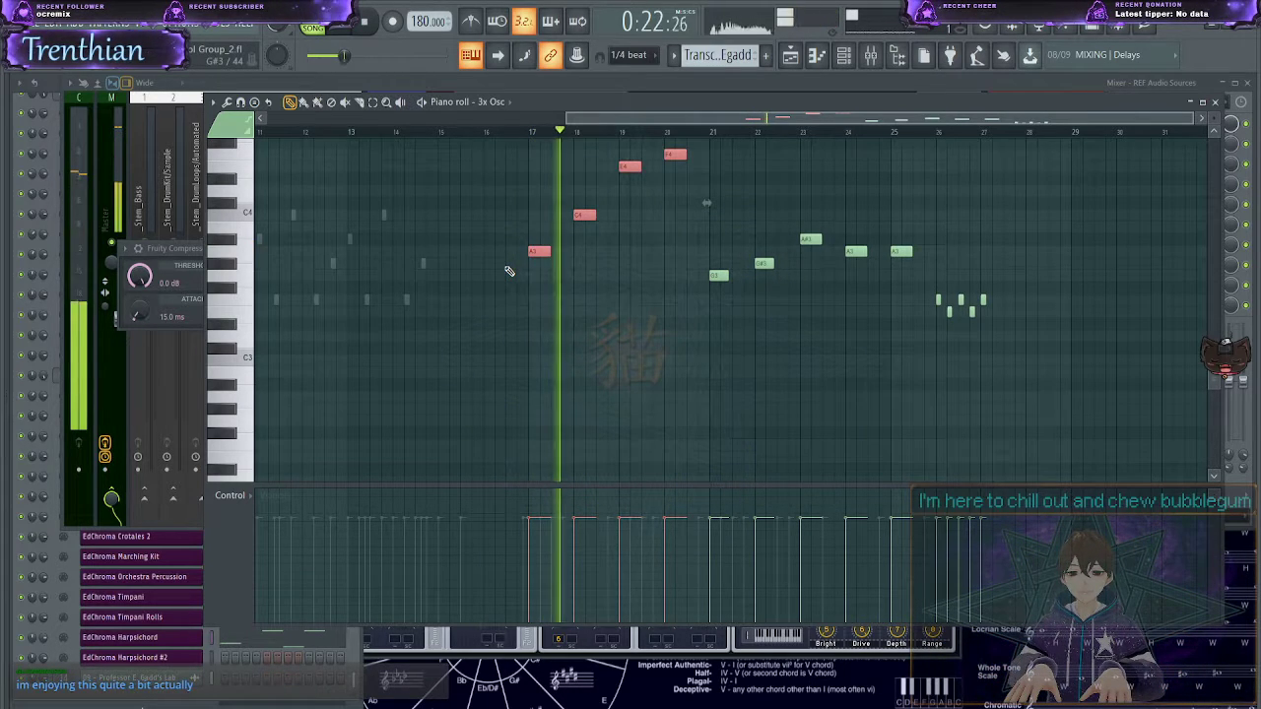
key("ctrl+Up")
key("space")
key("space")
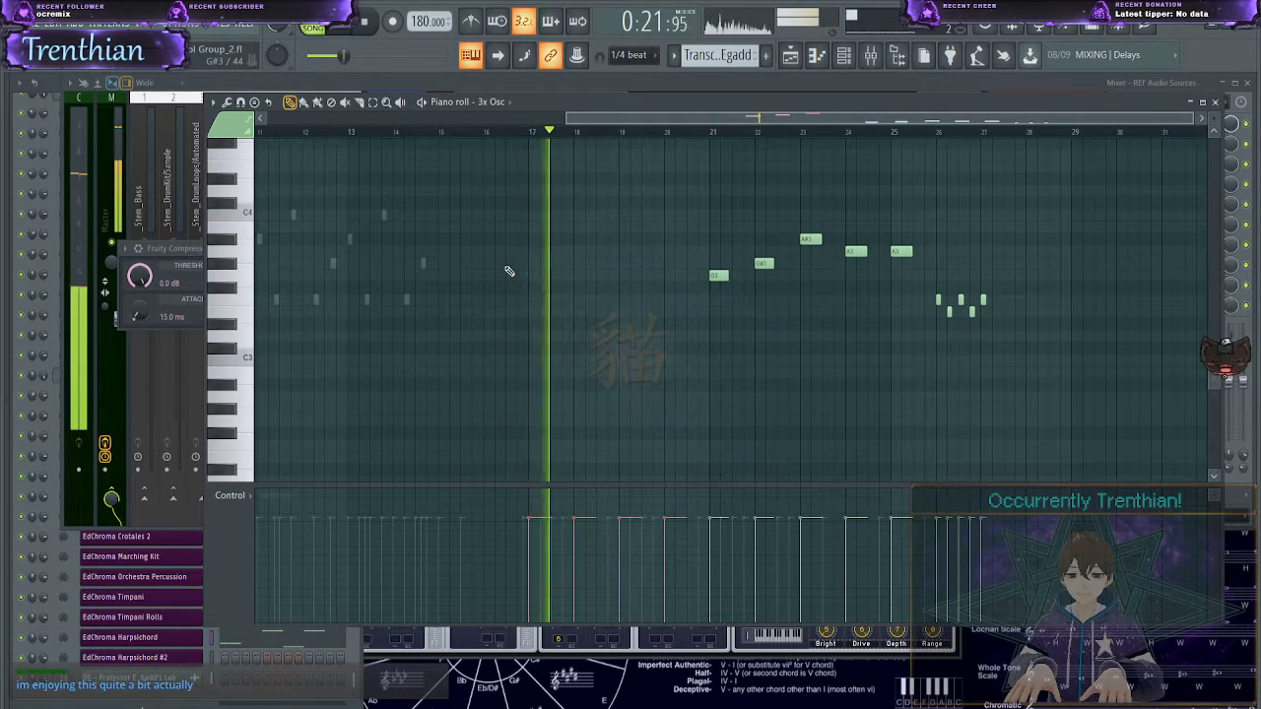
scroll(510, 271, "up", 4)
key("space")
scroll(559, 305, "up", 1)
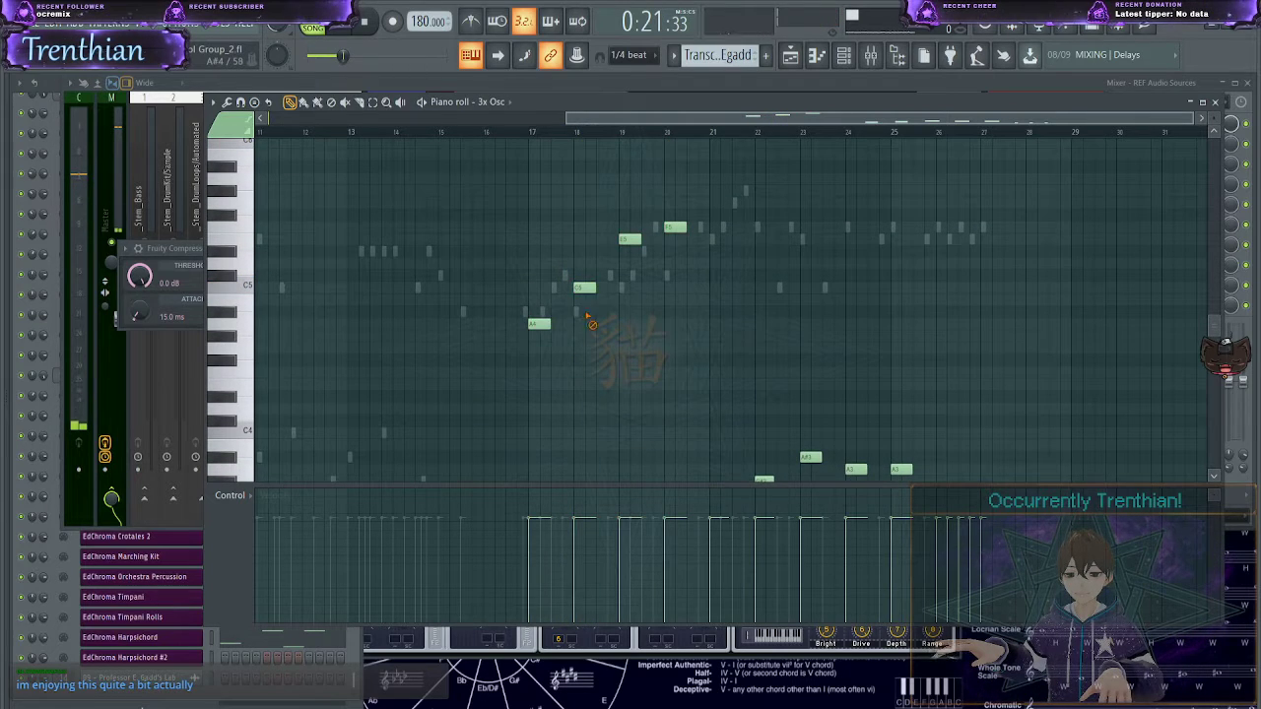
- Settle the low phrase on A2, A#2, C3 and C#3 in bars 17 to 20, keep F3 above bar 20's note, and play it
left_click_drag(592, 288, 585, 326)
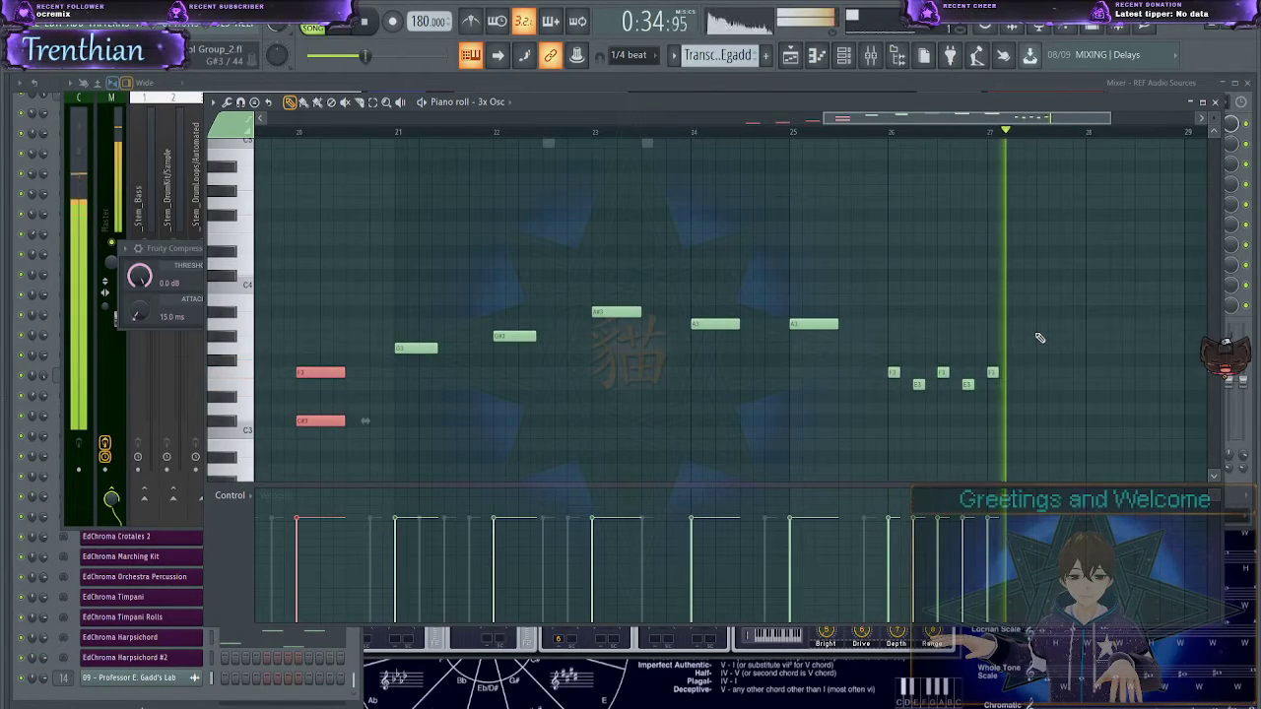
key("space")
scroll(837, 281, "down", 3)
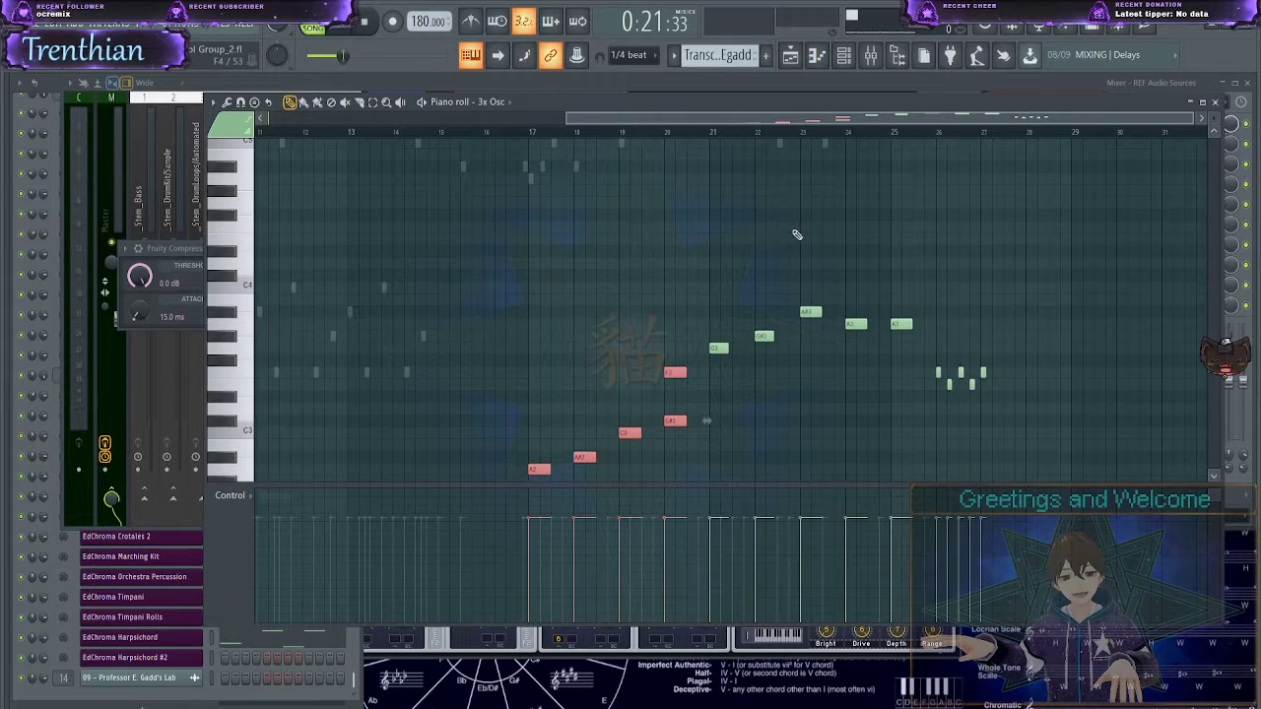
scroll(887, 295, "down", 5)
scroll(999, 361, "up", 2)
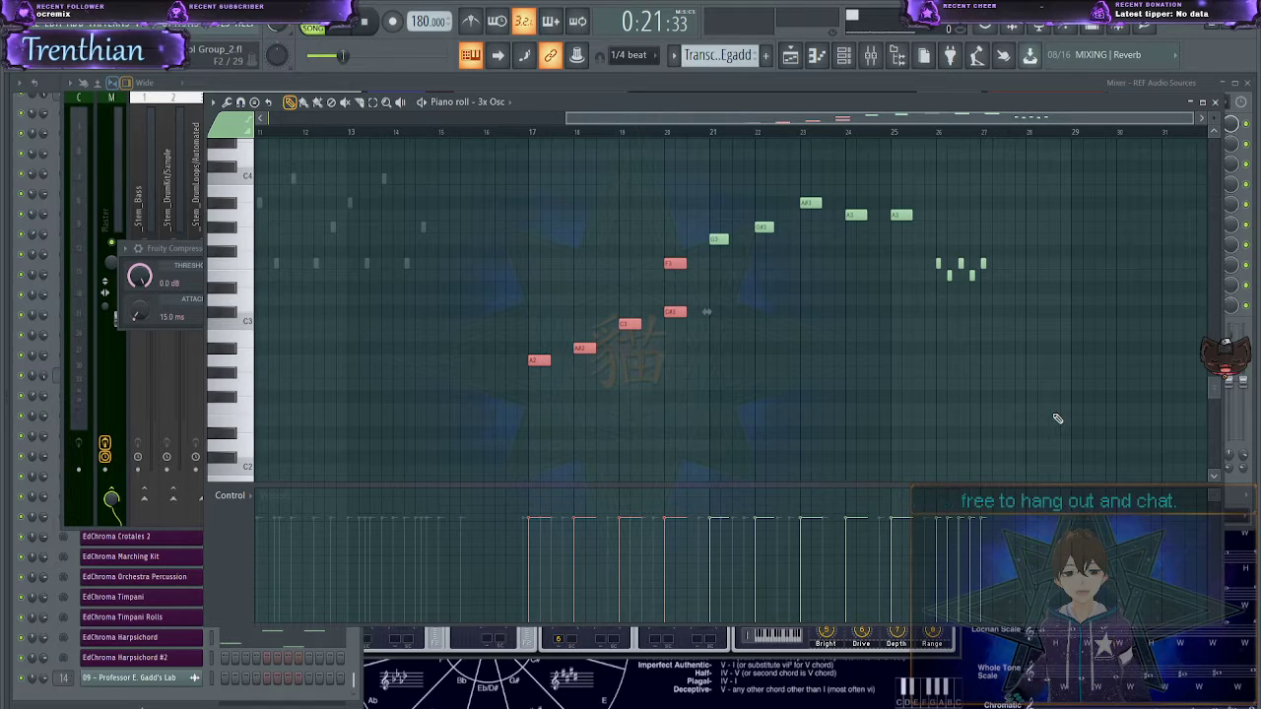
- Return to the start of the pattern and open the Addictive Drums 2 channel in the piano roll
left_click_drag(634, 119, 43, 128)
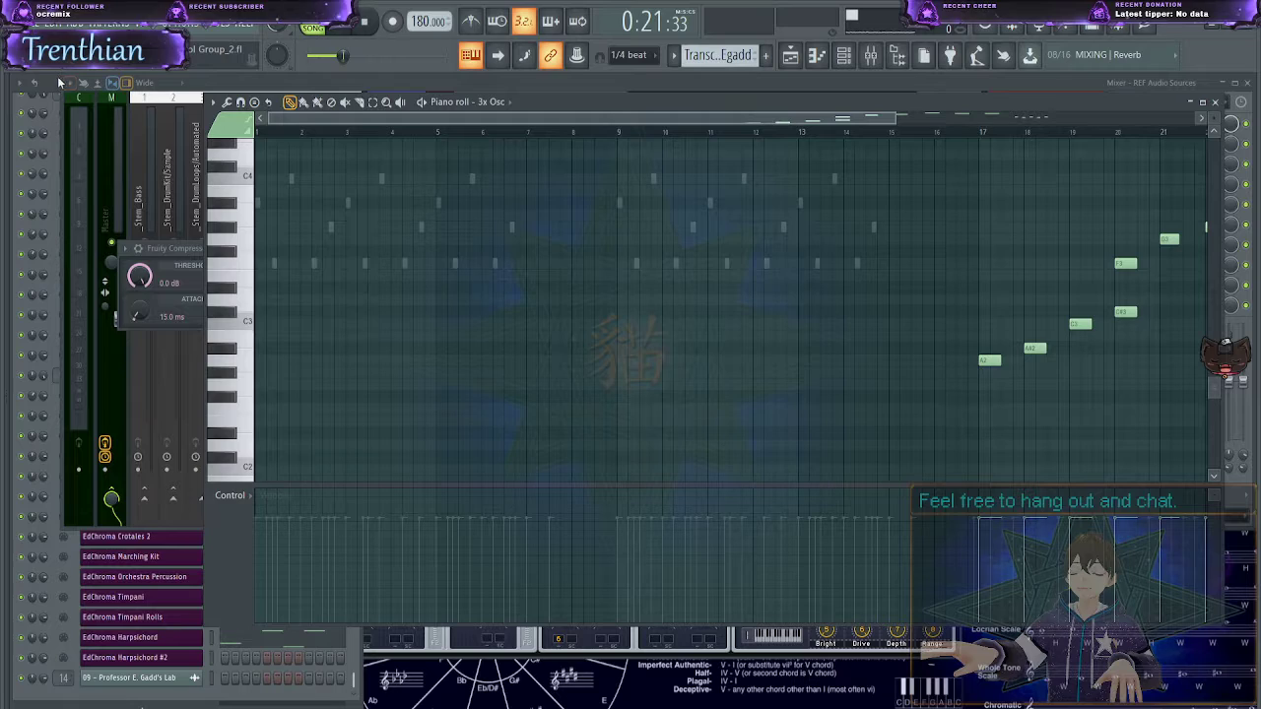
left_click(57, 80)
scroll(110, 222, "up", 3)
scroll(110, 222, "up", 12)
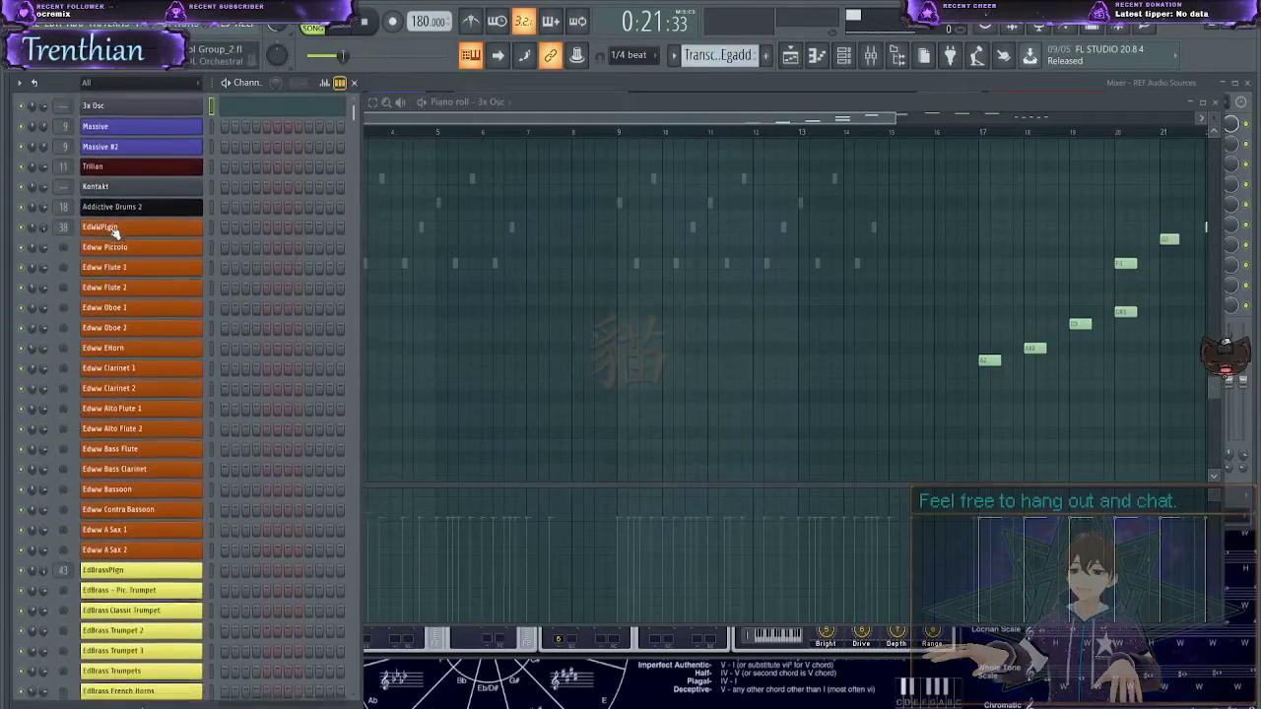
left_click(248, 218)
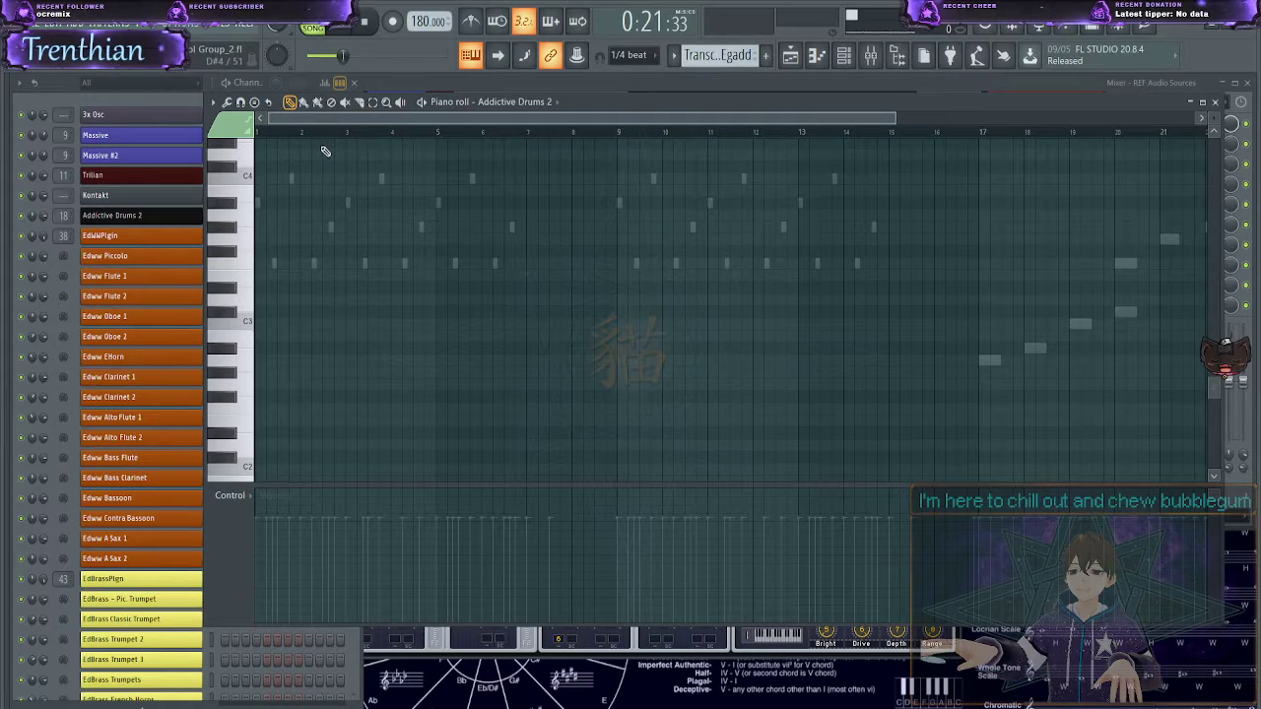
- Listen to the opening of the reference and place a two-beat C3 drum note at the start of bar 1
key("space")
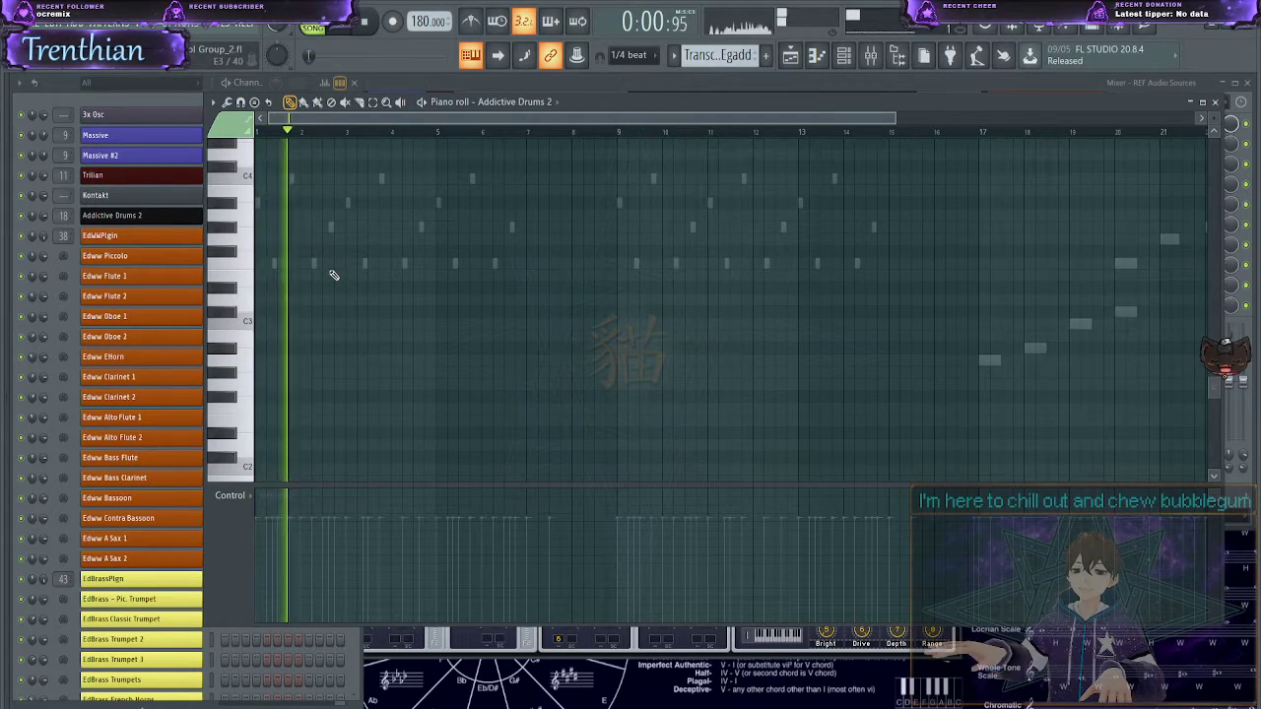
scroll(332, 276, "down", 3)
key("space")
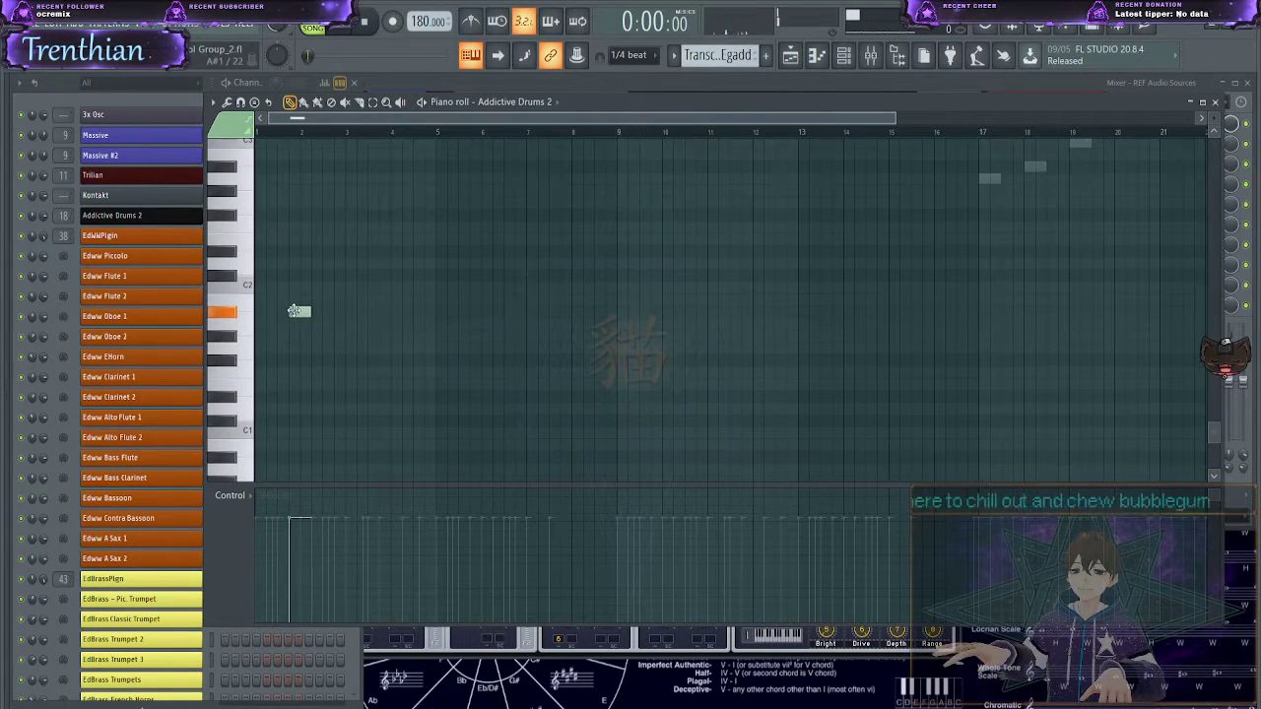
left_click_drag(242, 145, 326, 304)
scroll(324, 315, "up", 3)
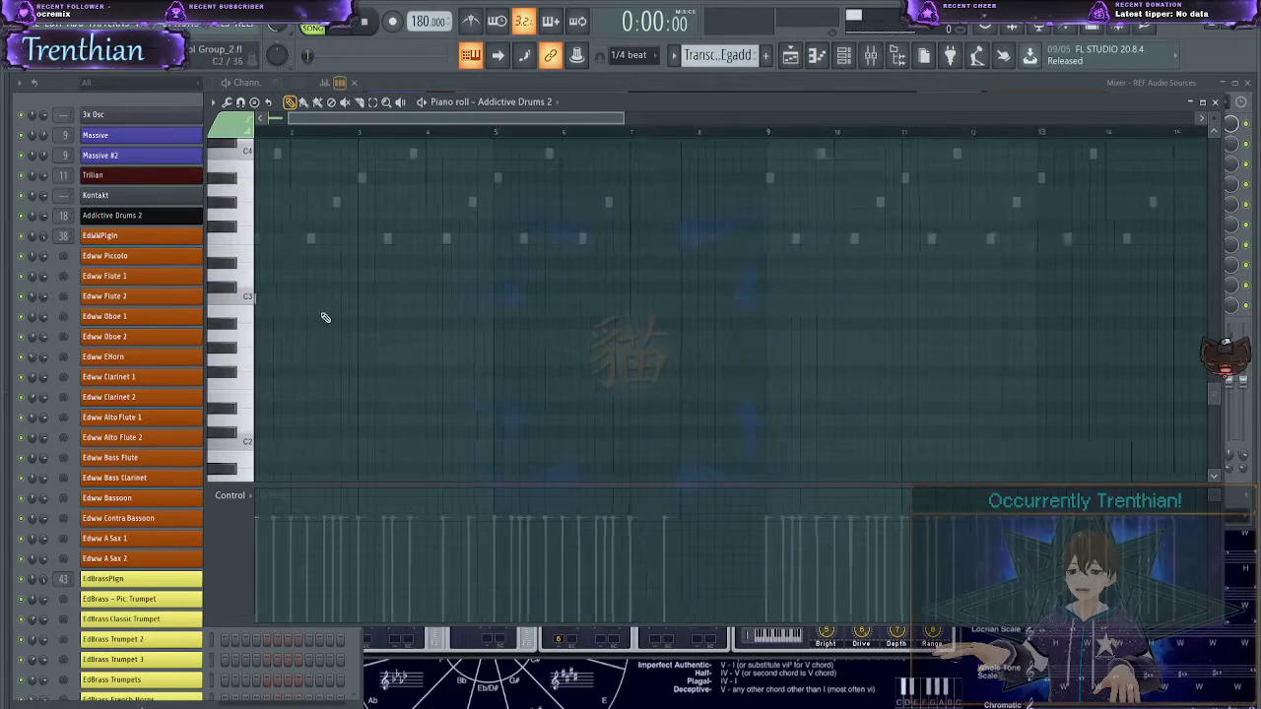
left_click_drag(410, 116, 73, 112)
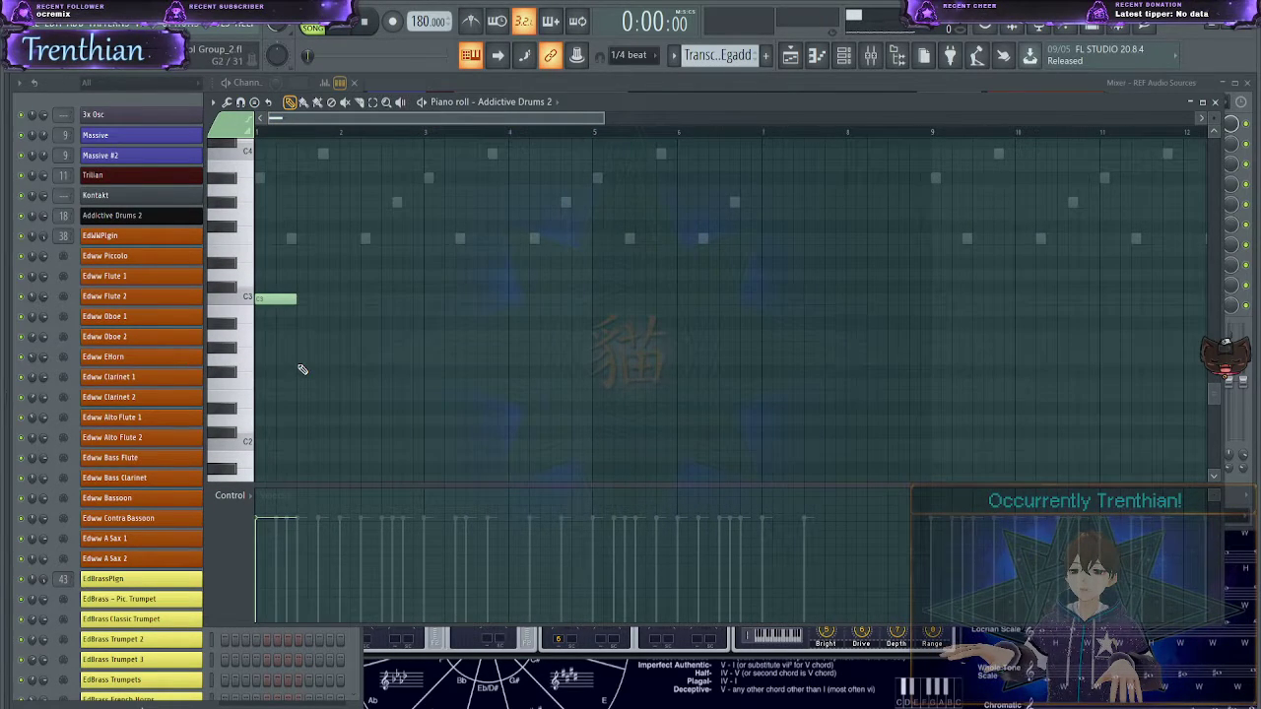
- Play the opening and add a two-beat D#3 drum note on the third beat of bar 1
scroll(327, 392, "up", 5)
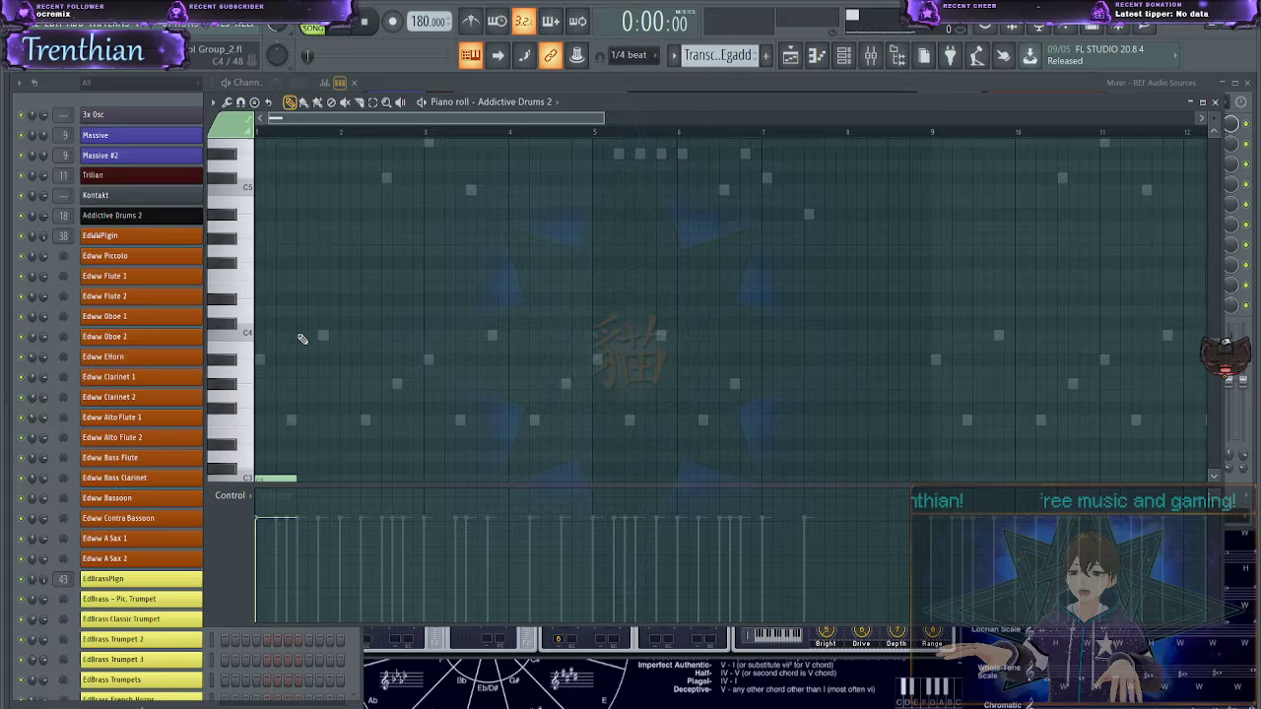
scroll(312, 425, "down", 2)
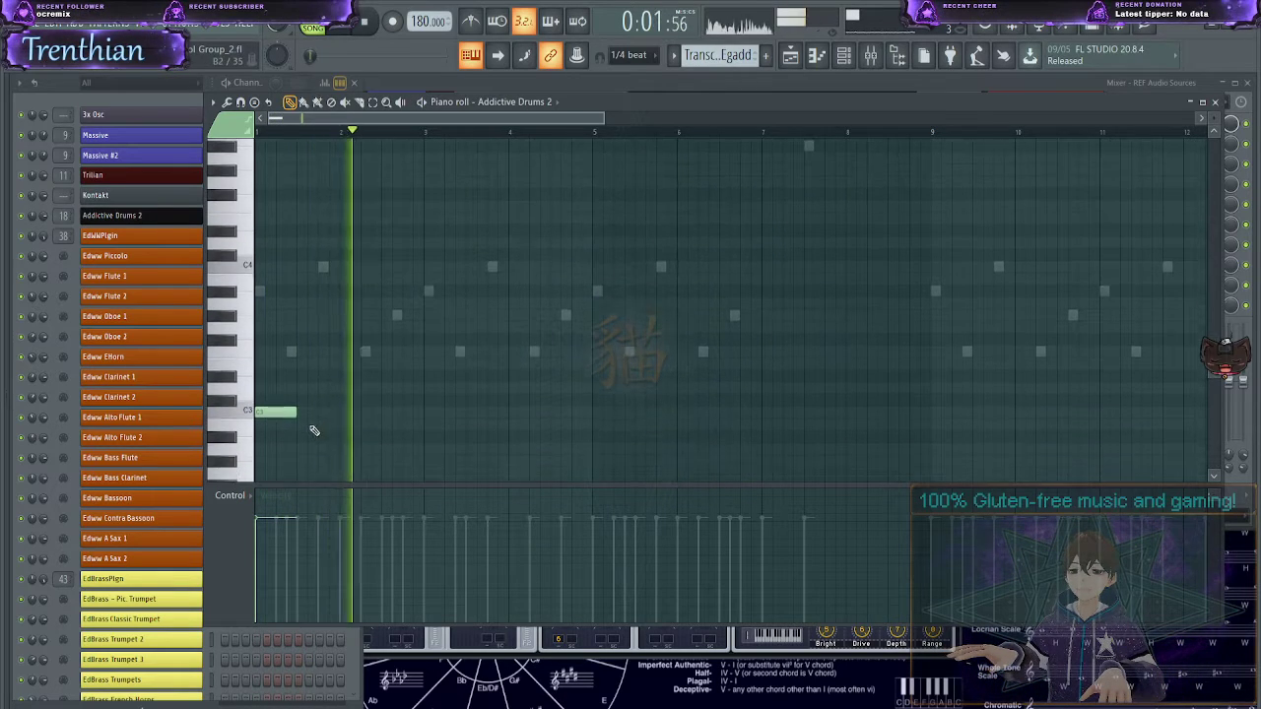
key("space")
left_click(301, 406)
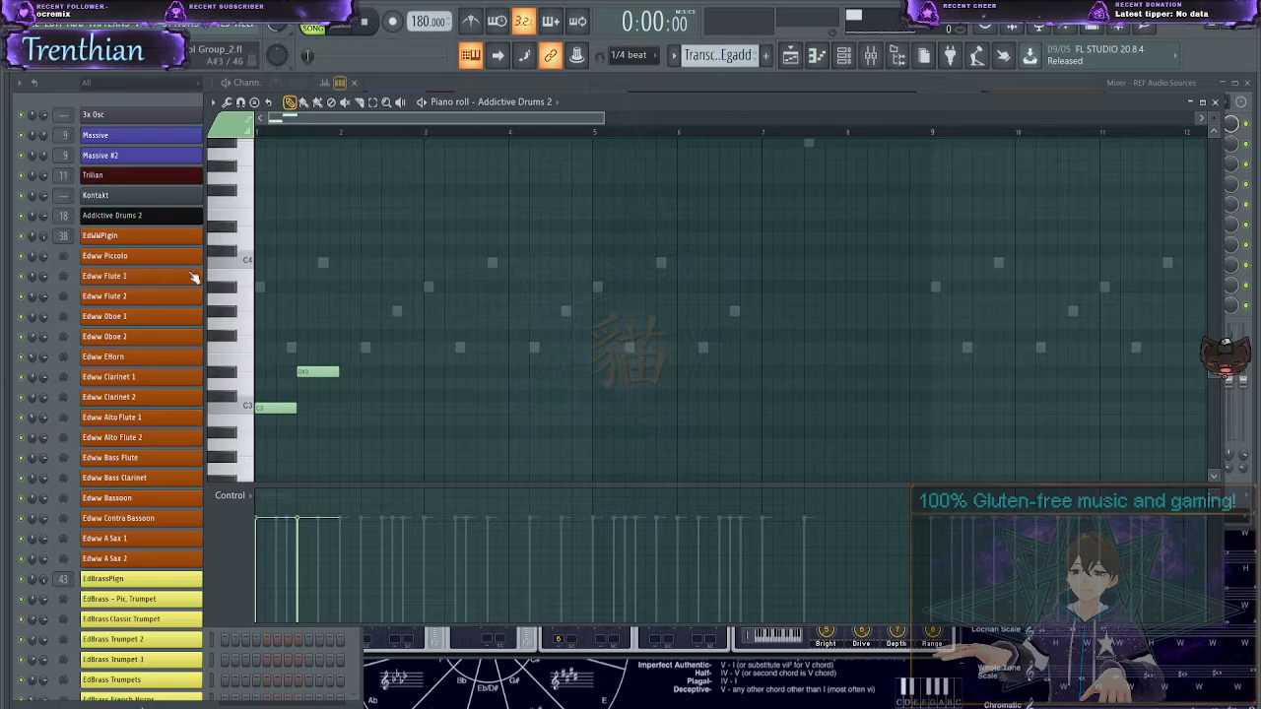
- Load the user preset Tighter Trigger Hysteria in Addictive Drums 2, audition it and close the plugin
left_click(128, 217)
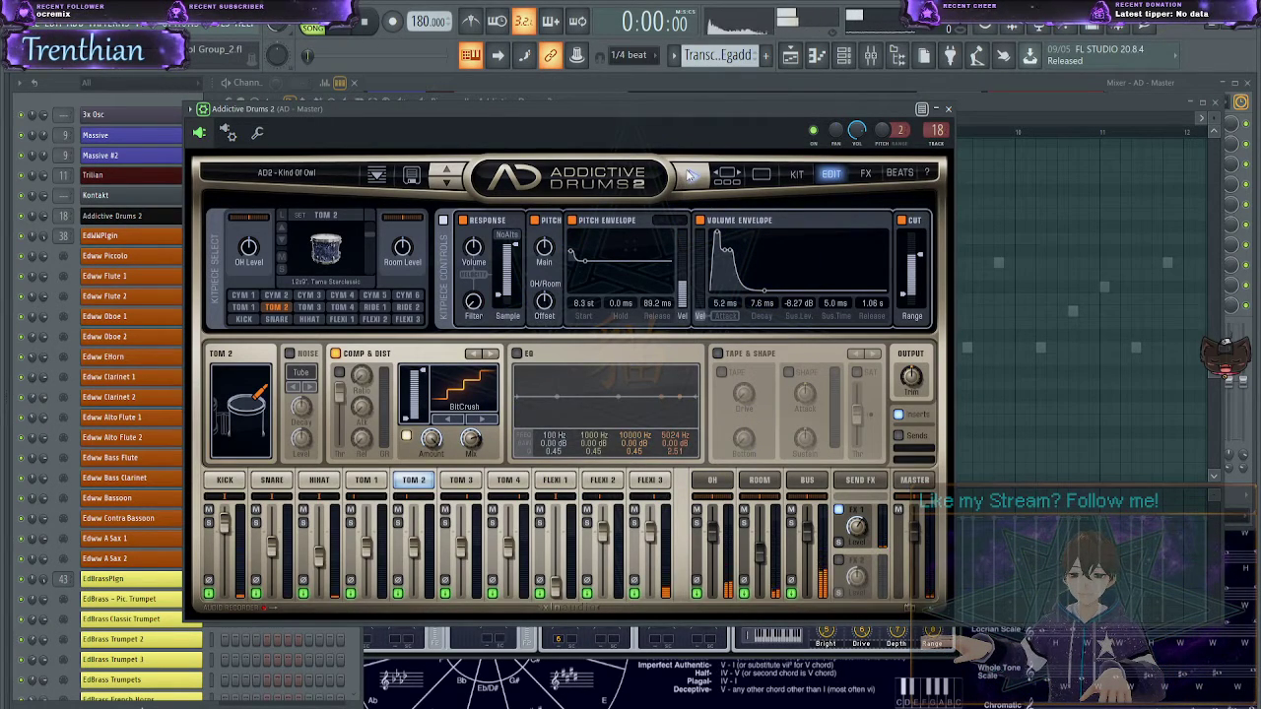
left_click(305, 175)
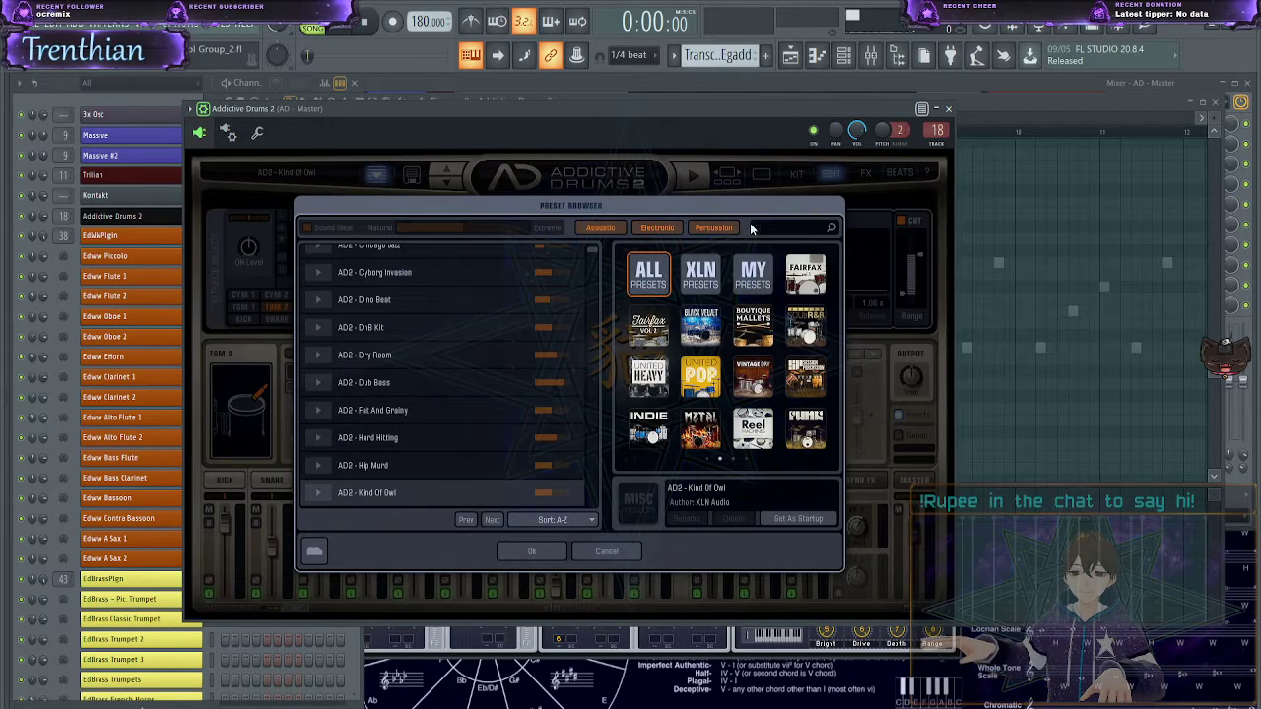
left_click(755, 281)
scroll(366, 412, "down", 2)
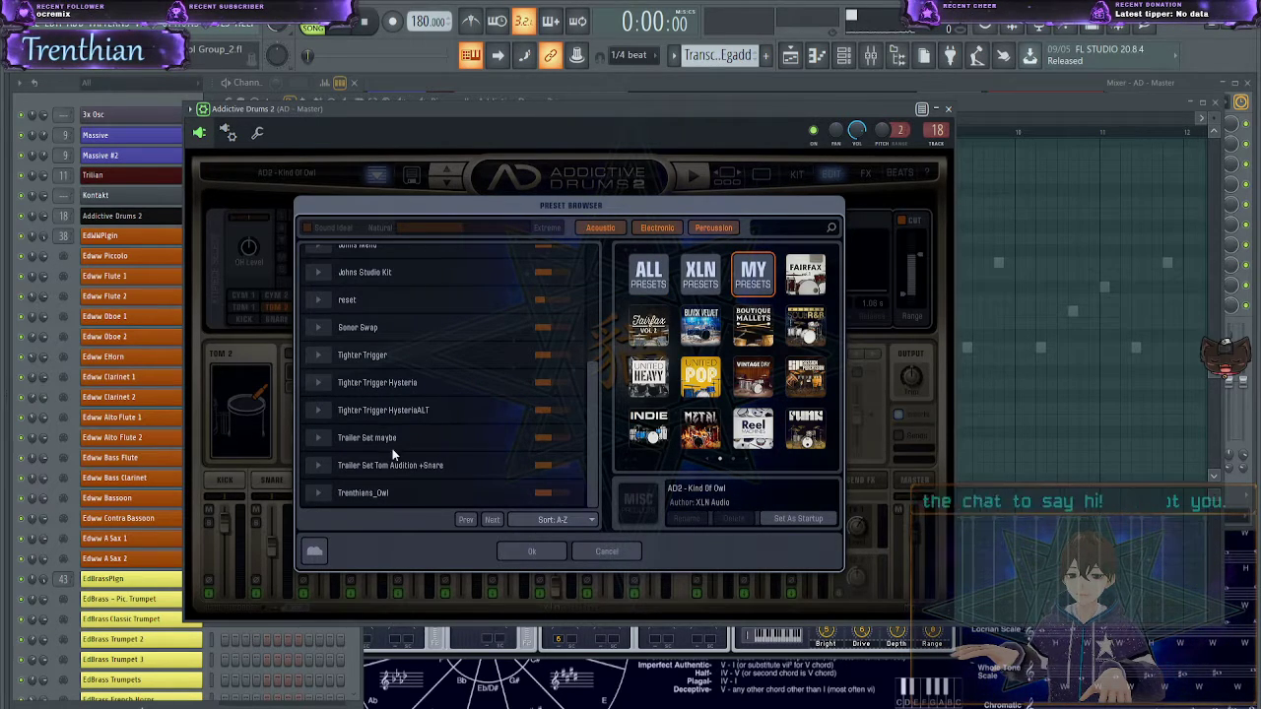
left_click(372, 381)
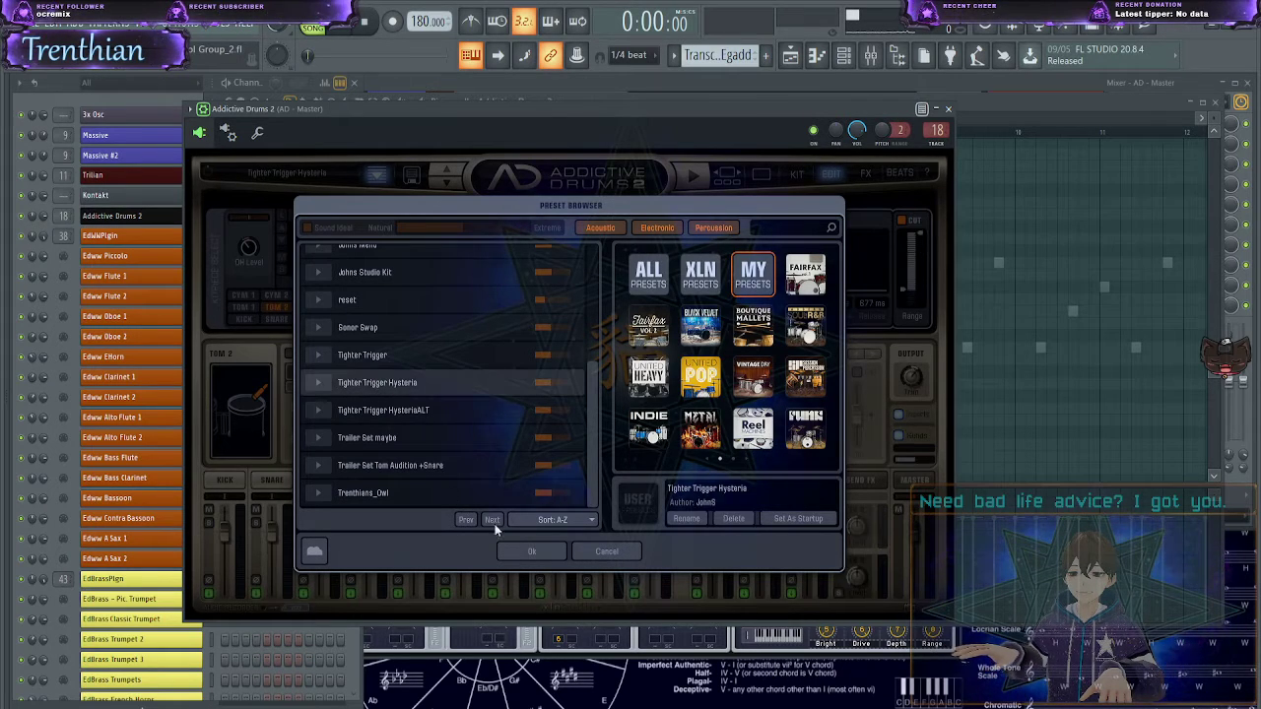
left_click(522, 552)
left_click(692, 177)
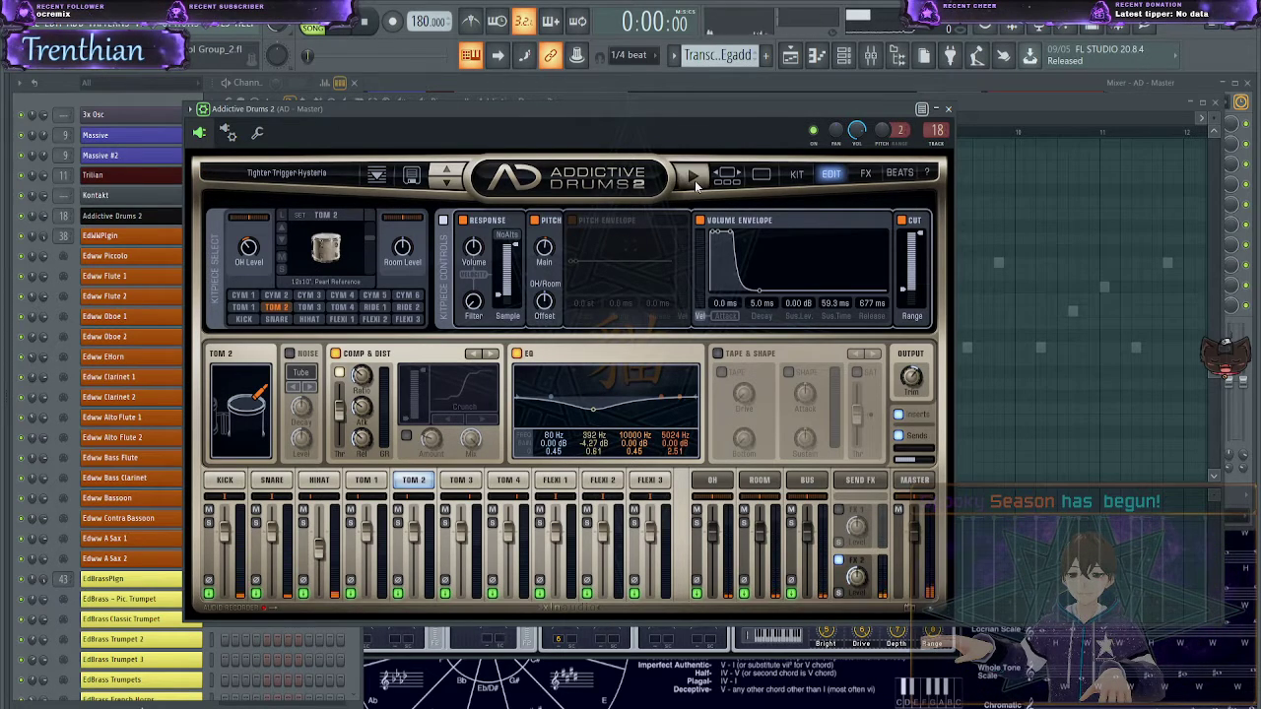
left_click(948, 109)
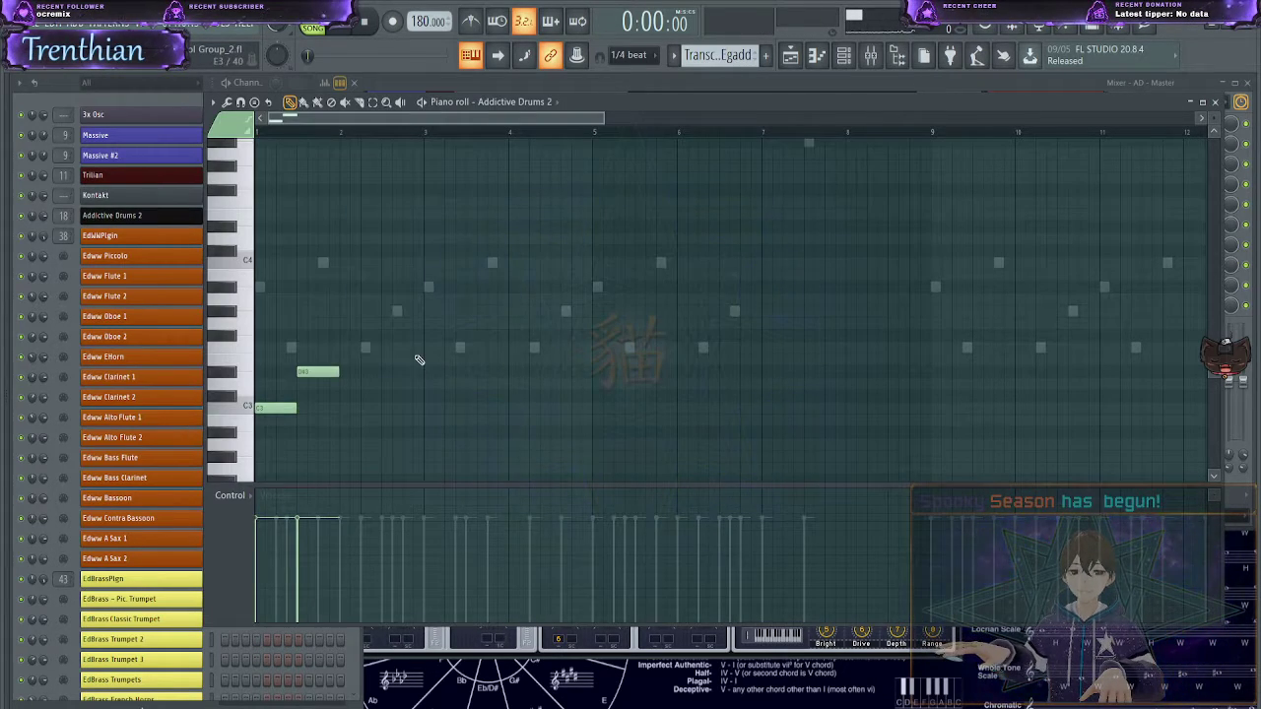
- Play the opening and add two-beat C3 and D#3 drum notes on beats one and three of bar 2
key("space")
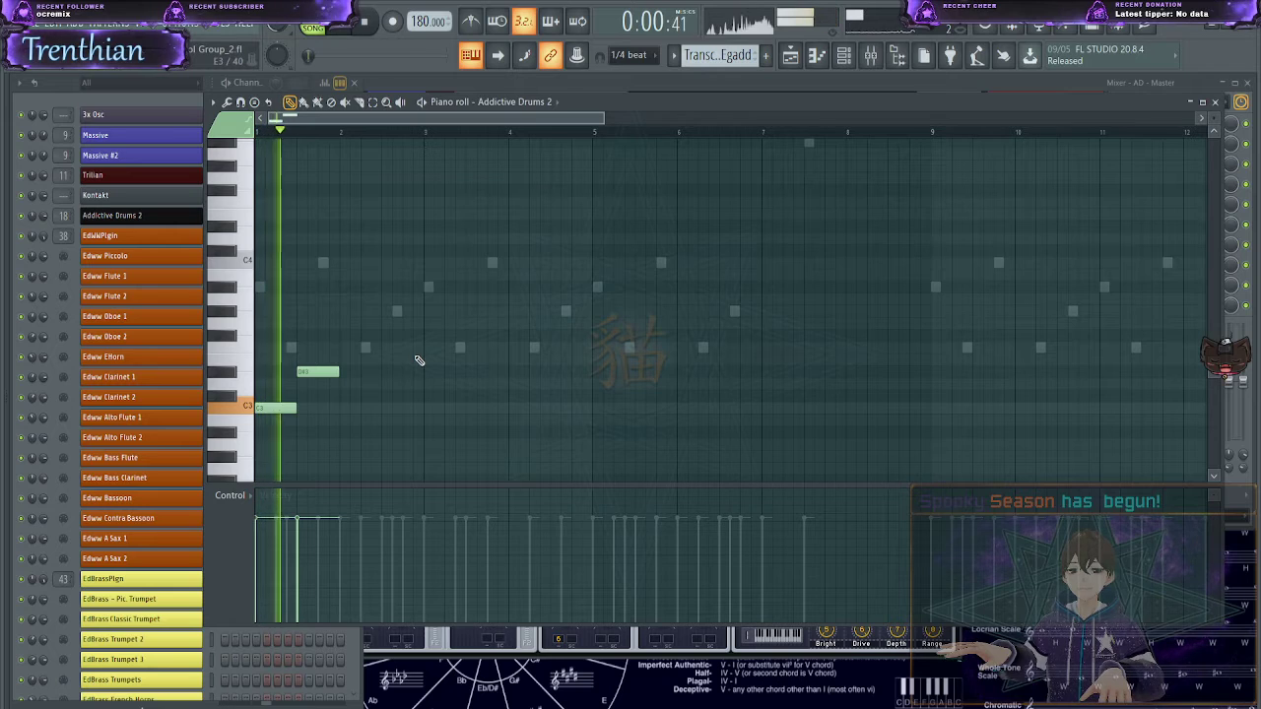
left_click(347, 409)
key("space")
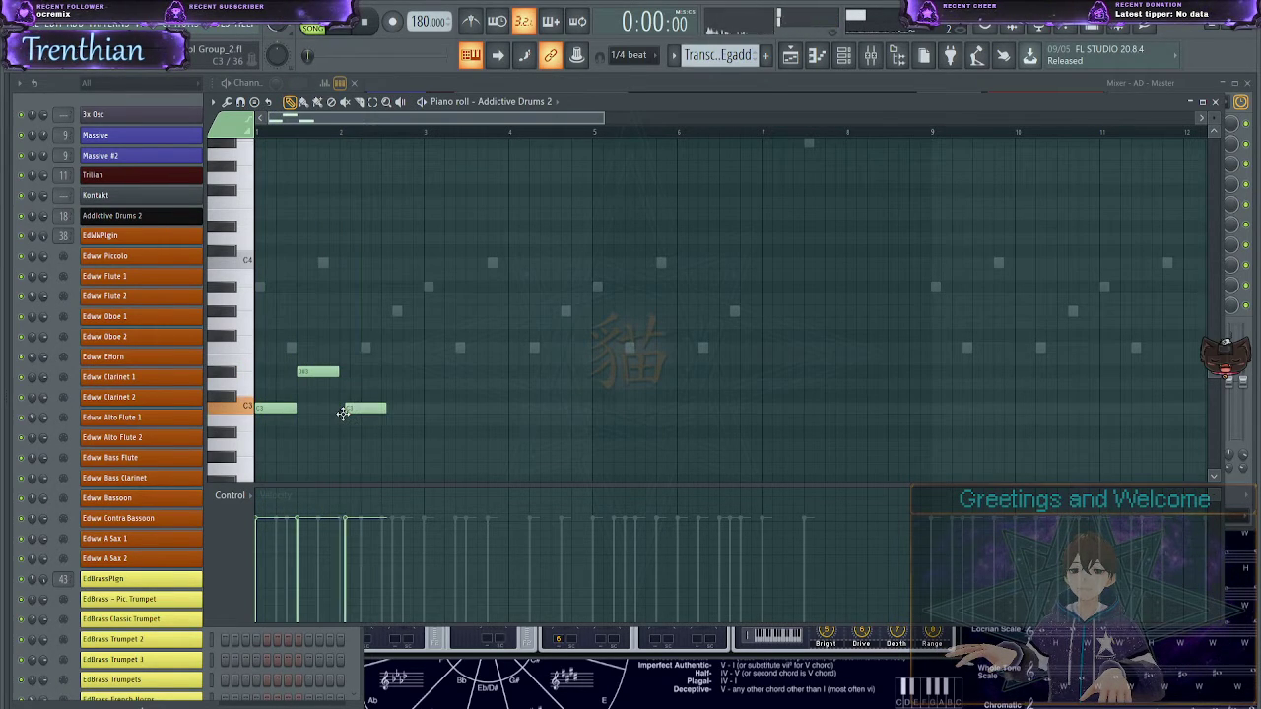
key("space")
left_click(382, 372)
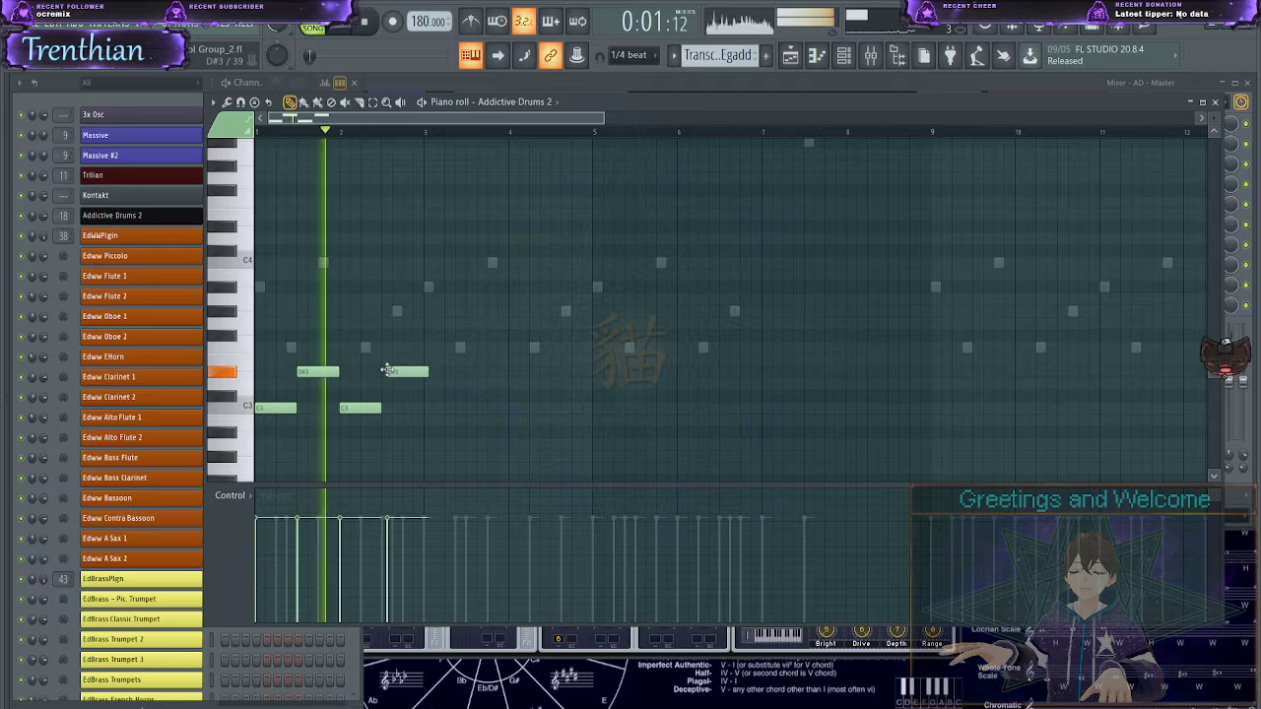
- Continue the alternating two-beat C3 and D#3 drum notes through bars 3 and 4
left_click(424, 409)
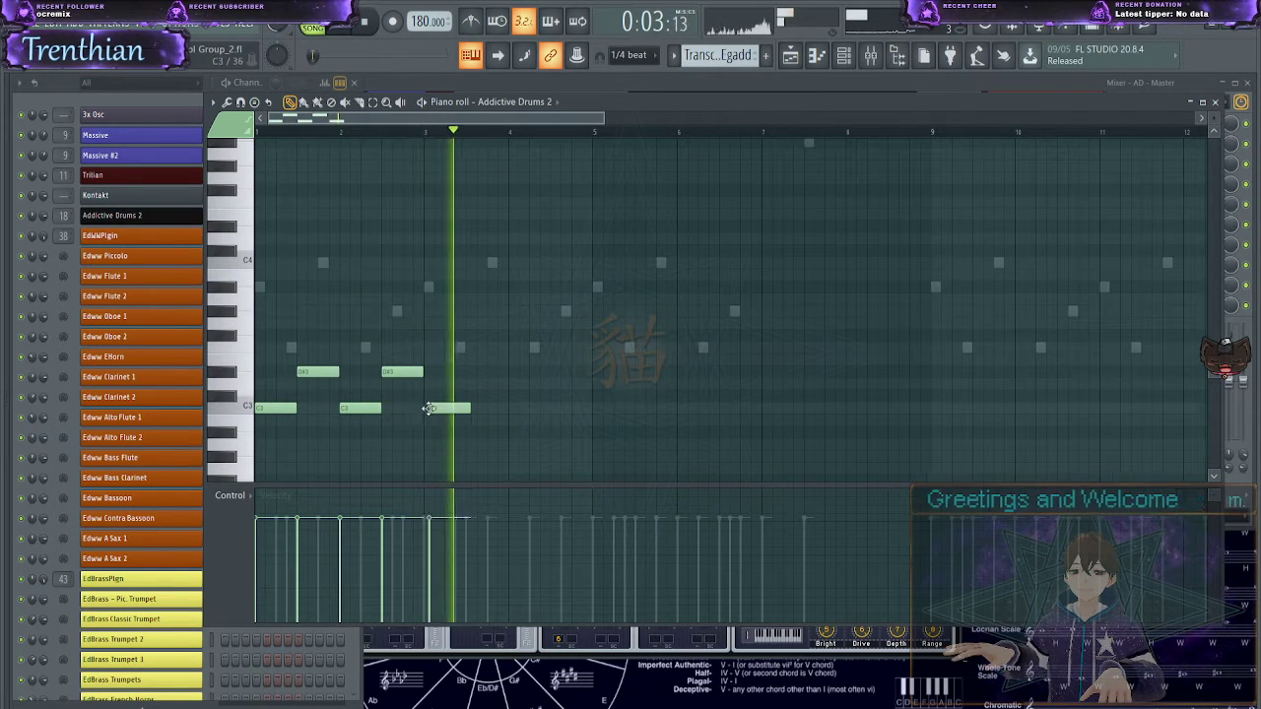
left_click(469, 372)
left_click(515, 408)
left_click_drag(520, 407, 514, 413)
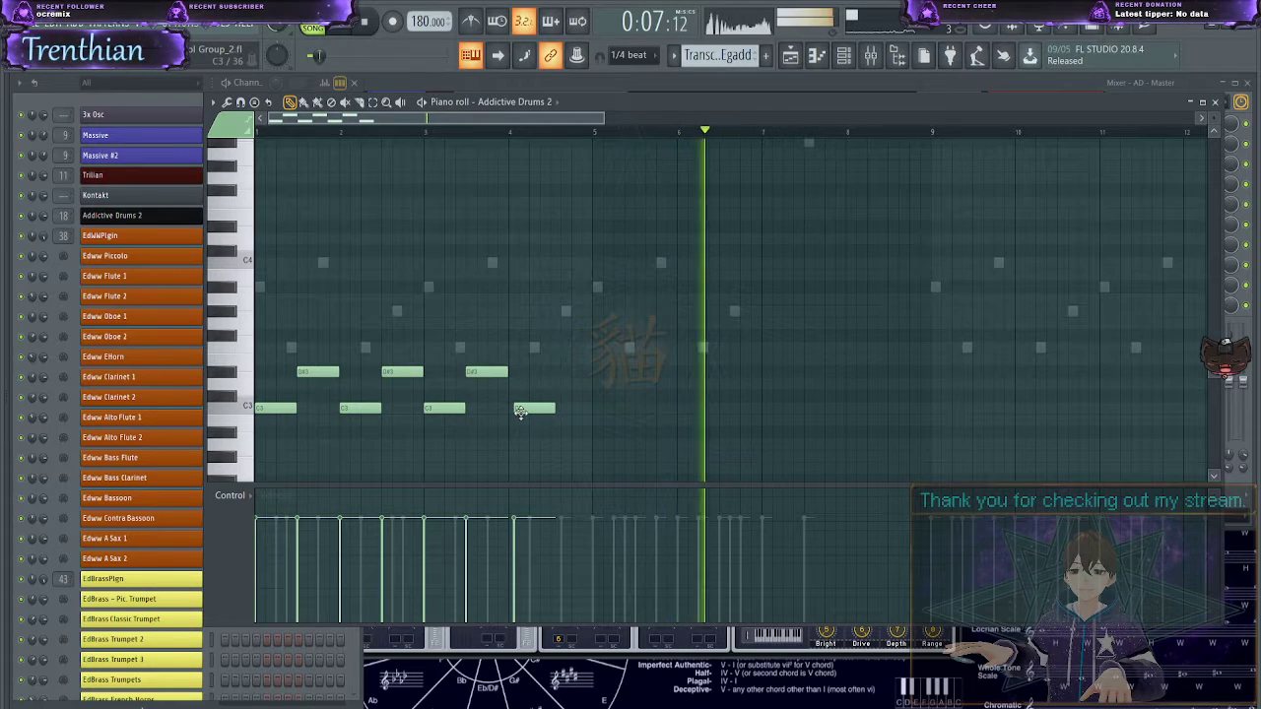
left_click(558, 372)
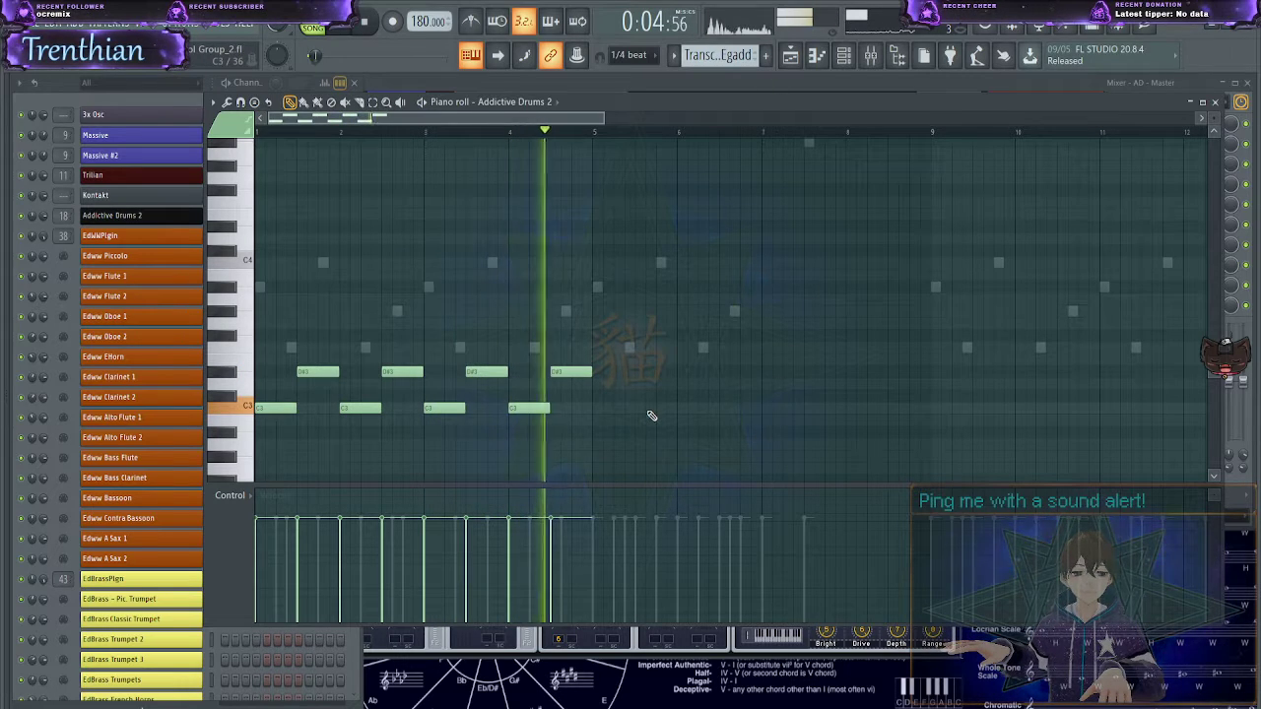
- Duplicate the four-bar C3 and D#3 drum pattern into bars 5 to 8 and deselect the copy
left_click_drag(636, 449, 181, 285)
left_click_drag(341, 406, 605, 406)
key("space")
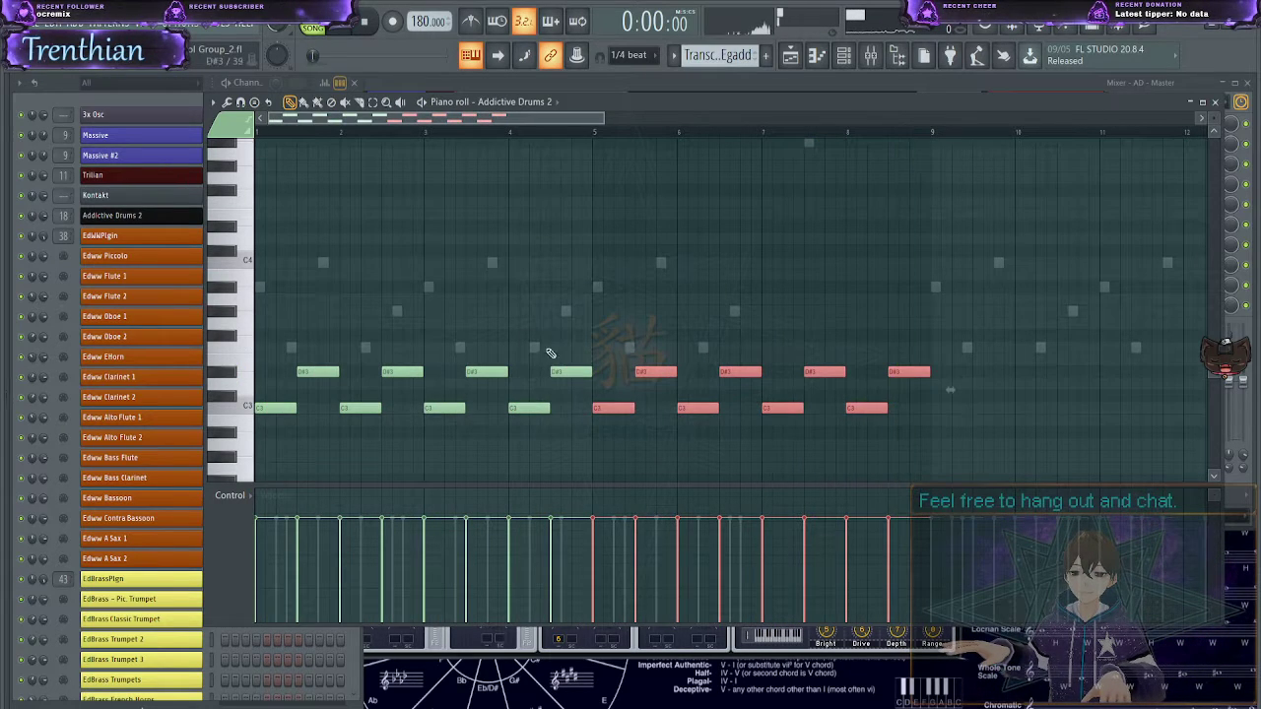
left_click(548, 355)
- Audition cymbal sounds, add four two-beat C#4 notes across bars 1 and 2 with the first accented, and play them back
left_click_drag(234, 192, 234, 258)
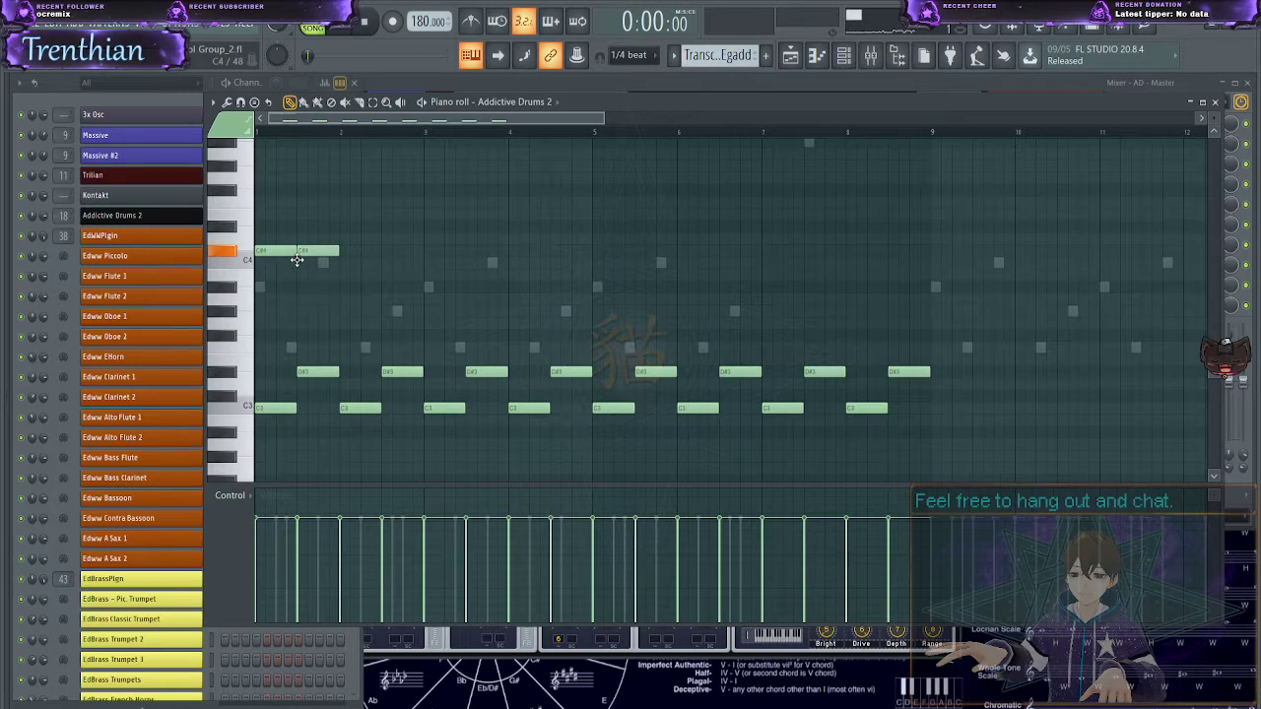
left_click_drag(411, 291, 258, 209)
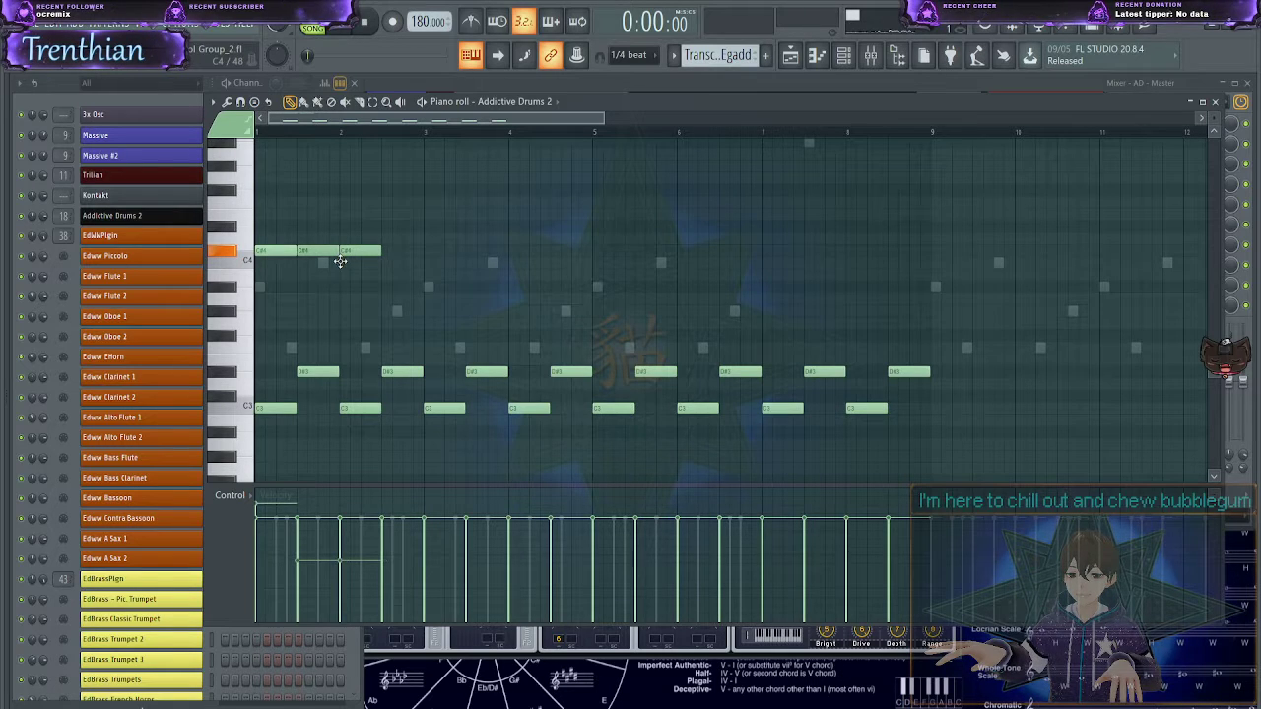
left_click(382, 252)
key("space")
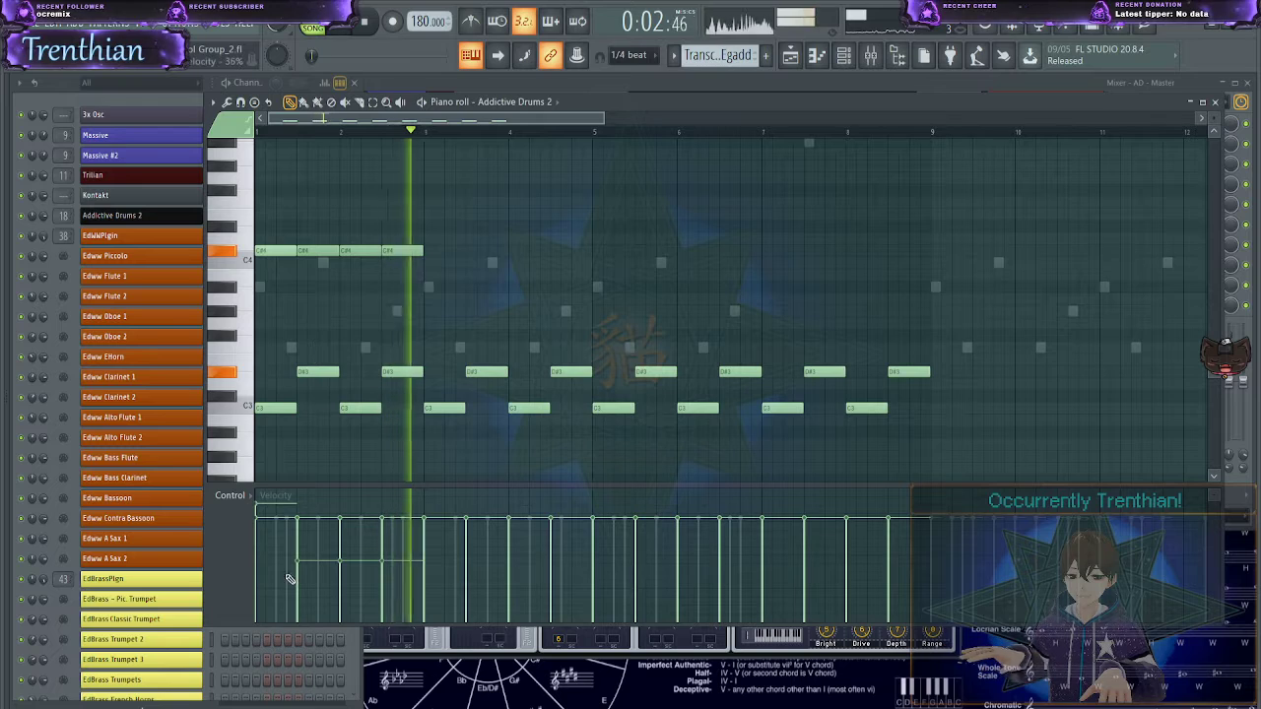
- Raise the velocity of all C3 and D#3 drum notes to maximum and play the pattern
left_click_drag(280, 185, 921, 459)
key("space")
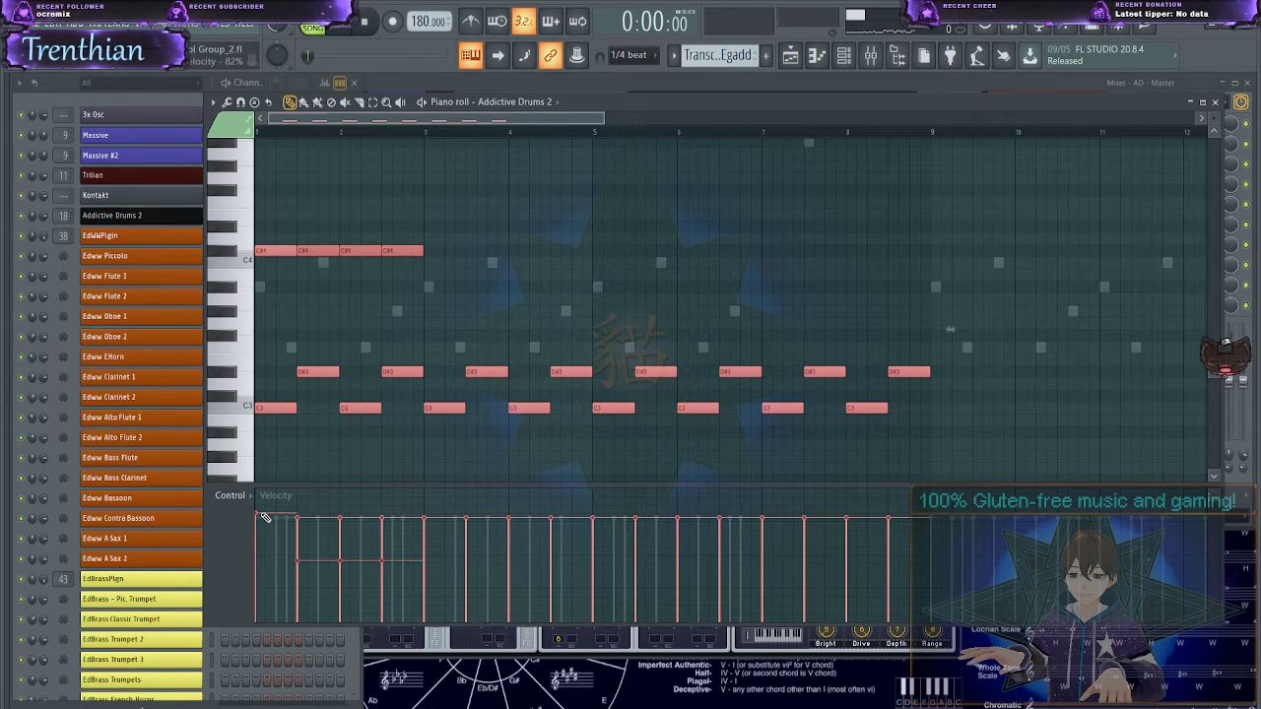
left_click(336, 460, "ctrl")
left_click_drag(327, 384, 1005, 445)
key("space")
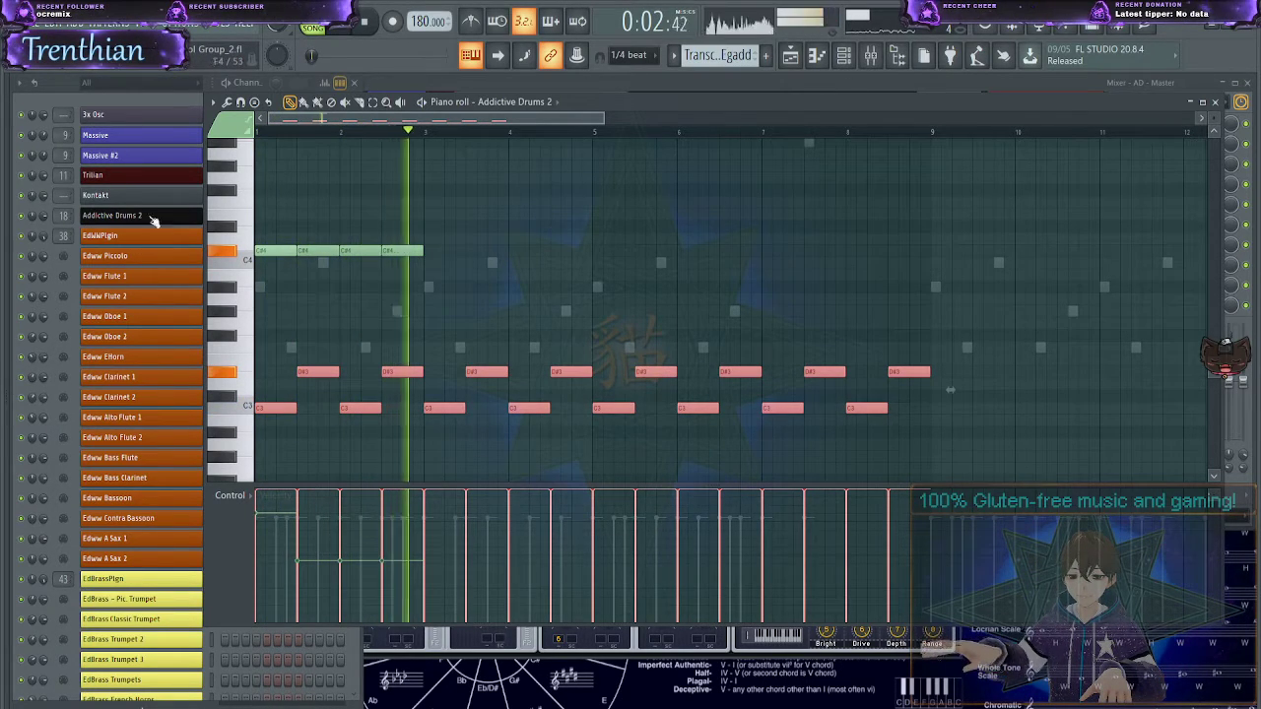
- Duplicate the four C#4 notes from bars 1 and 2 into bars 3 and 4
left_click_drag(481, 270, 148, 229)
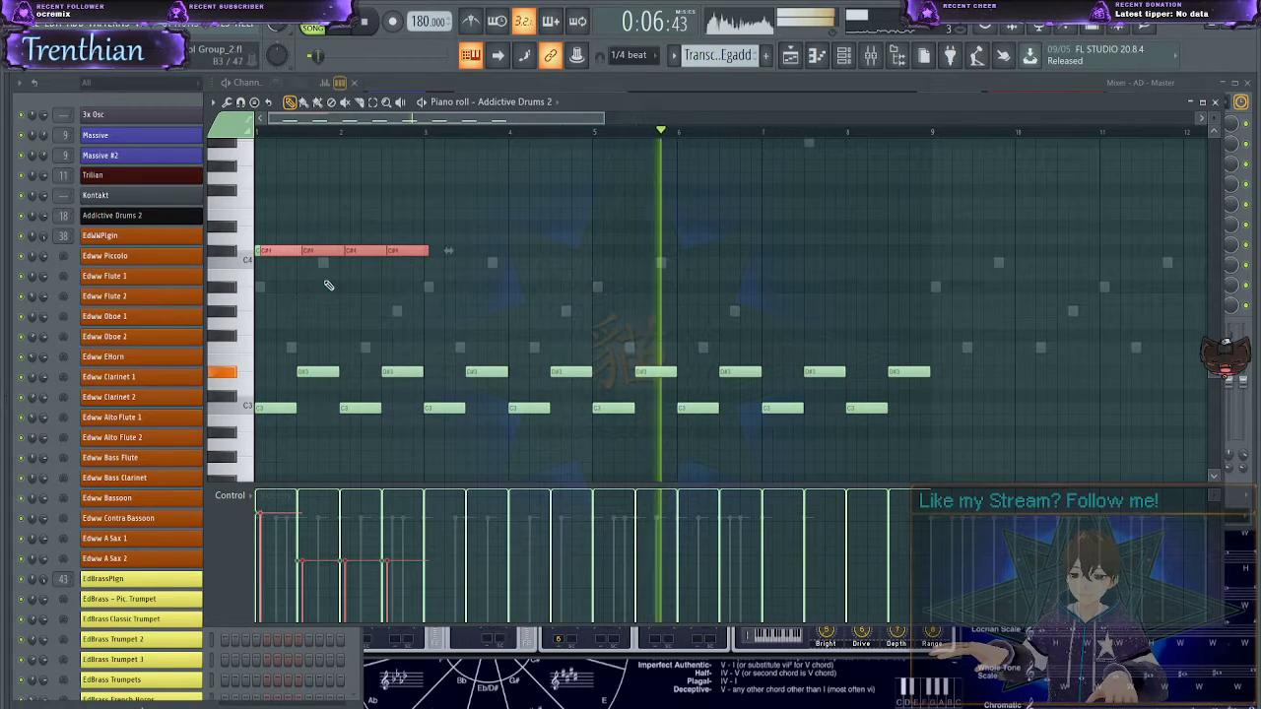
key("ctrl+b")
left_click_drag(529, 254, 516, 257)
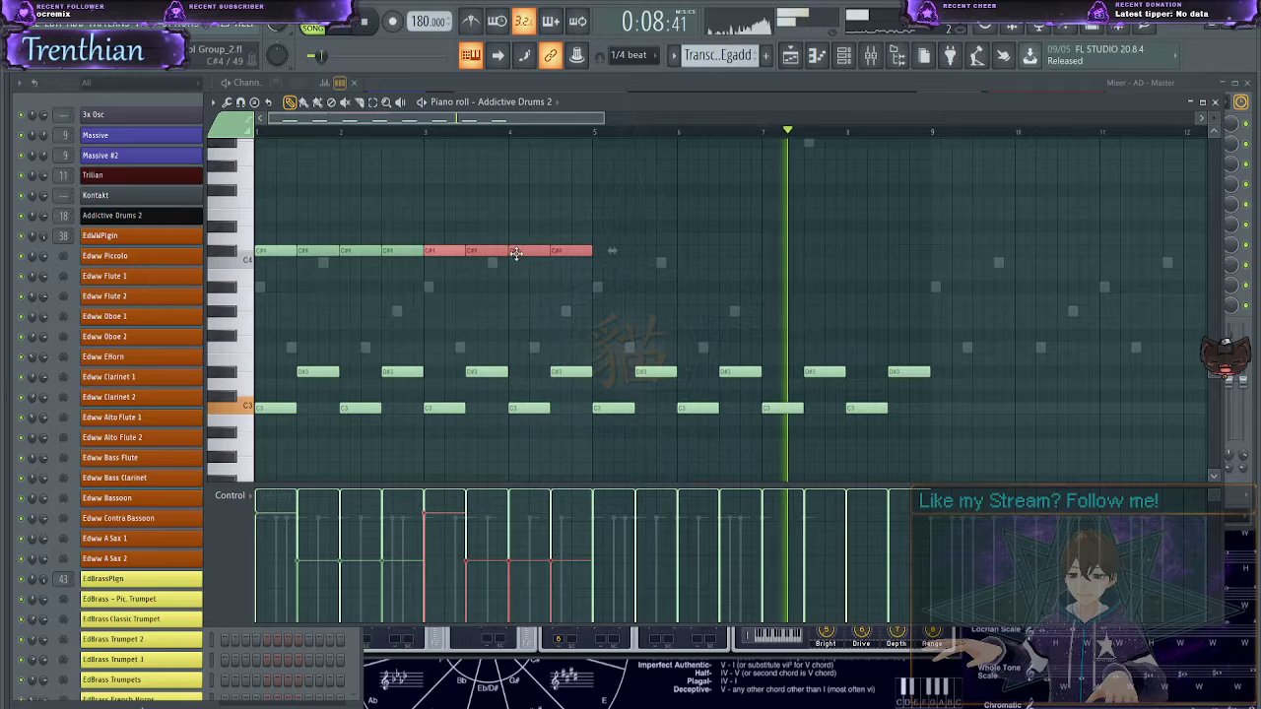
- Vary the velocities of individual C#4 notes across bars 1 to 4
left_click_drag(664, 266, 39, 187)
key("space")
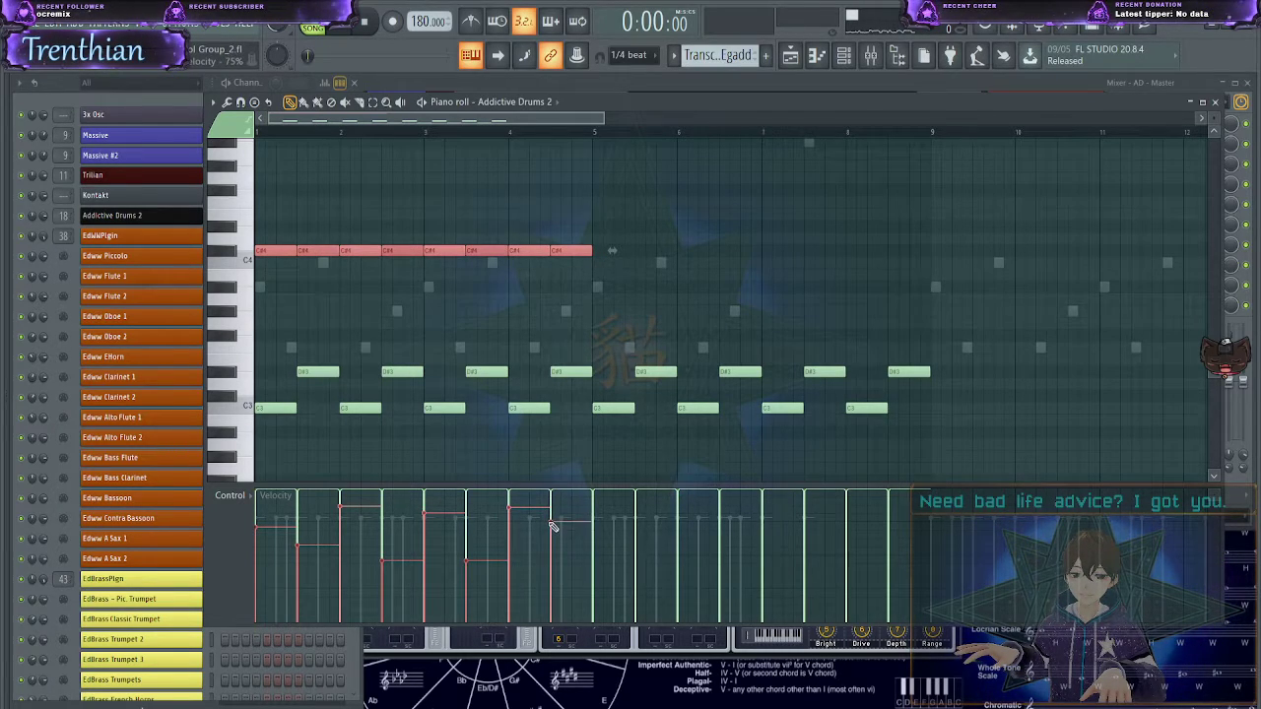
left_click(638, 278, "ctrl")
- Duplicate the C#4 notes from bars 1 to 4 into bars 5 to 8 and deselect them
left_click_drag(574, 244, 4, 146)
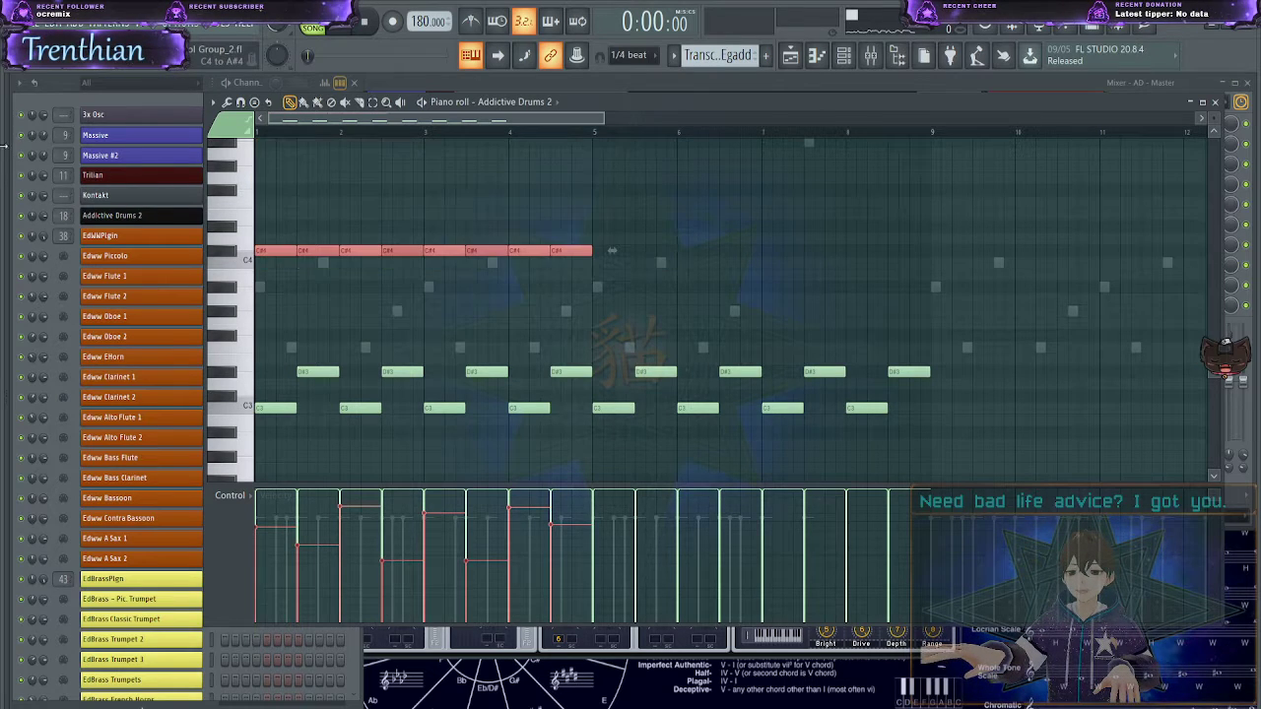
key("shift+Right")
left_click_drag(268, 254, 604, 250)
left_click(527, 210)
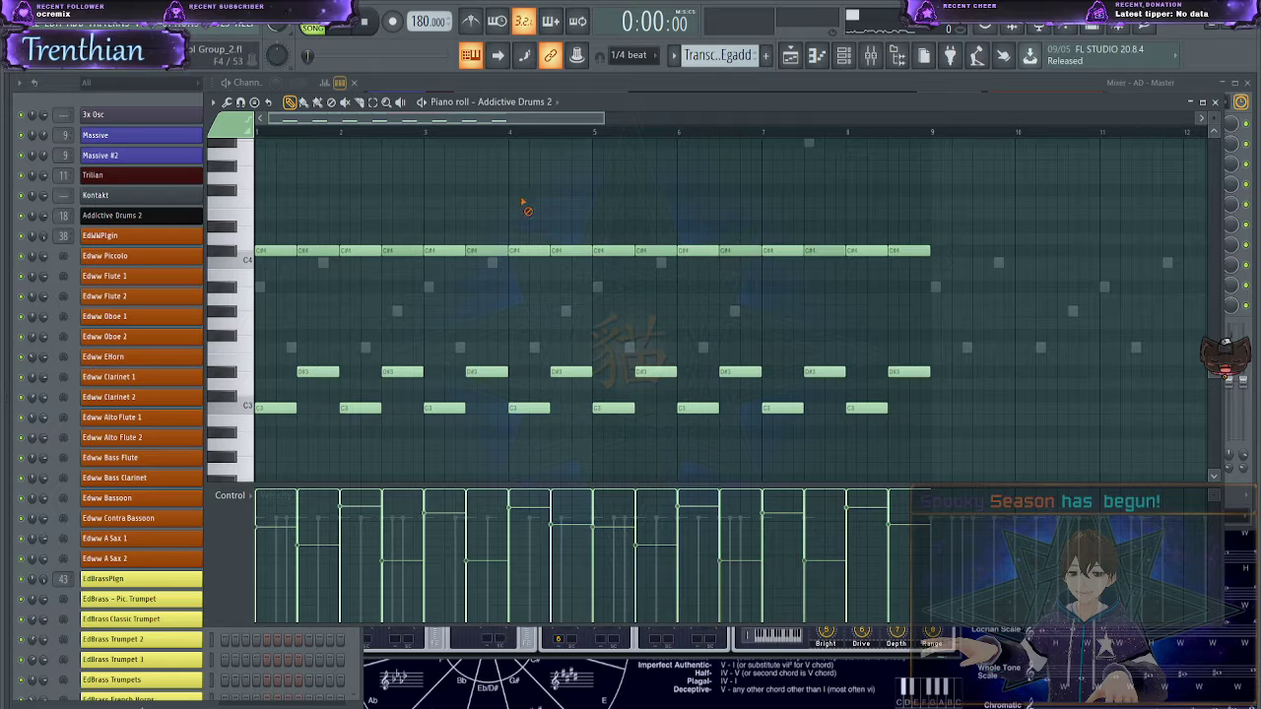
- Replay the opening several times and raise the velocity of every C#4 note in bars 1 to 8 to nearly maximum
key("space")
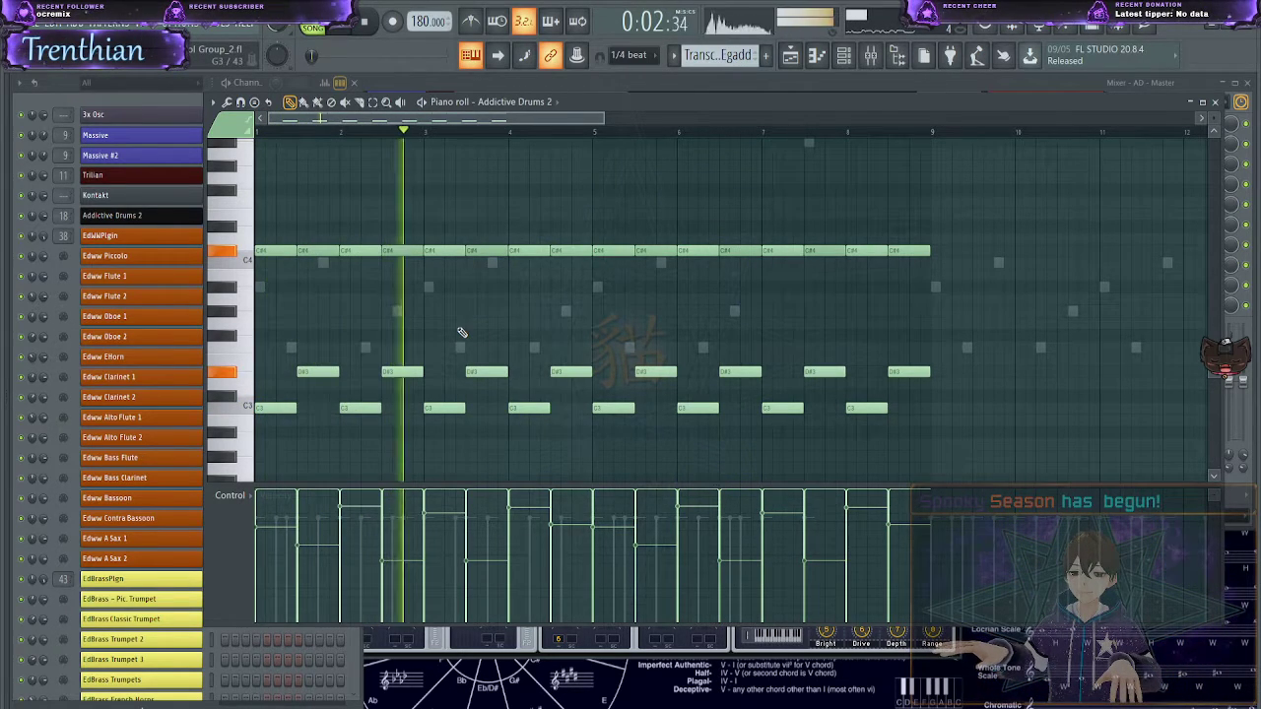
key("space")
key("space")
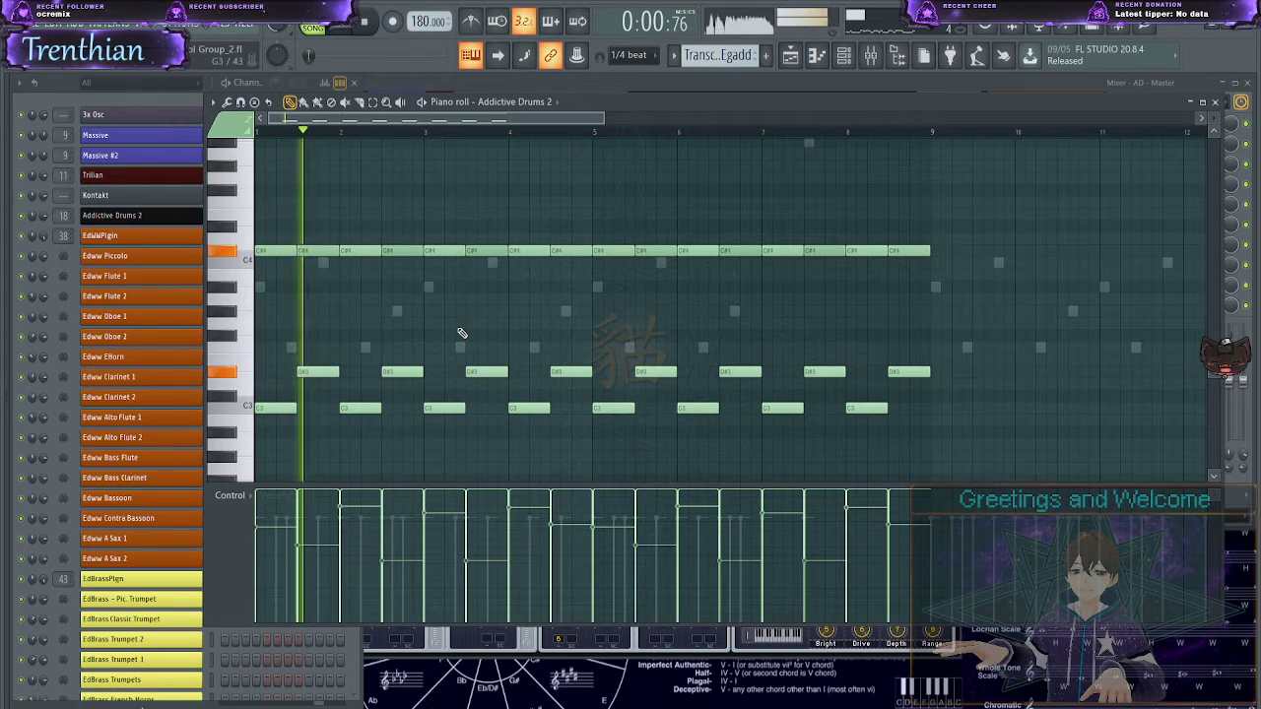
key("space")
key("space")
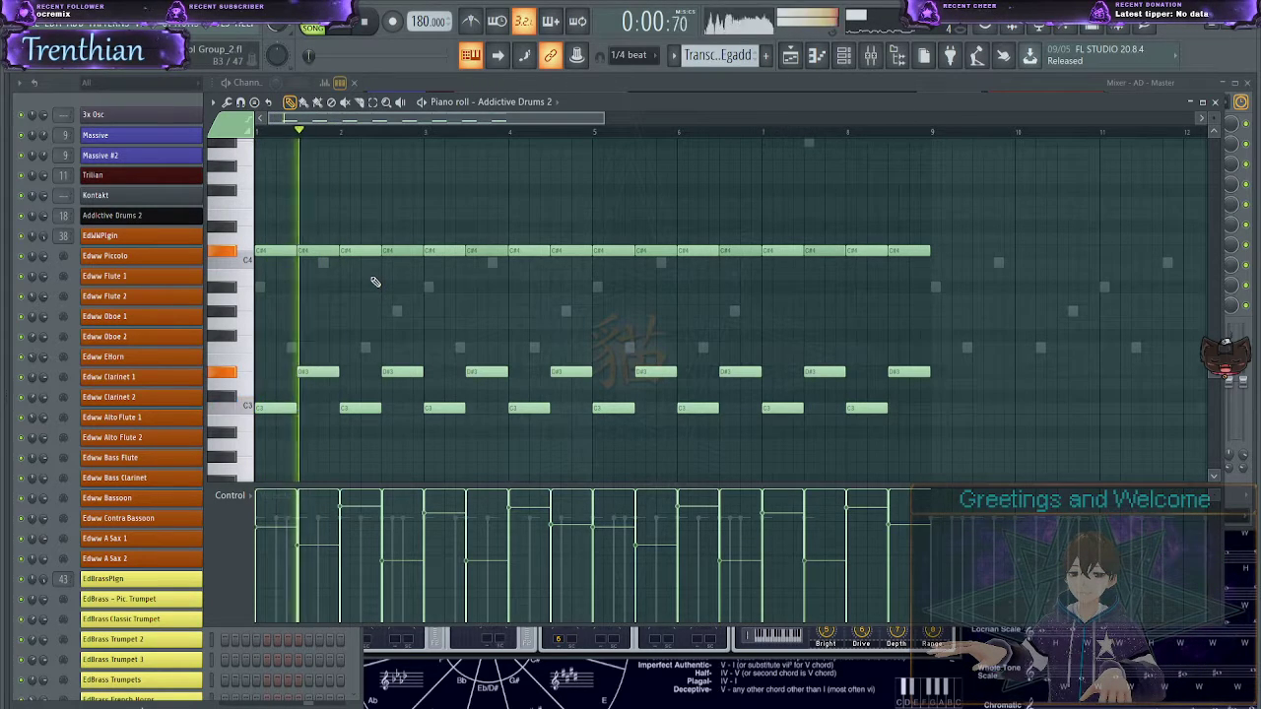
key("space")
left_click_drag(257, 219, 801, 292)
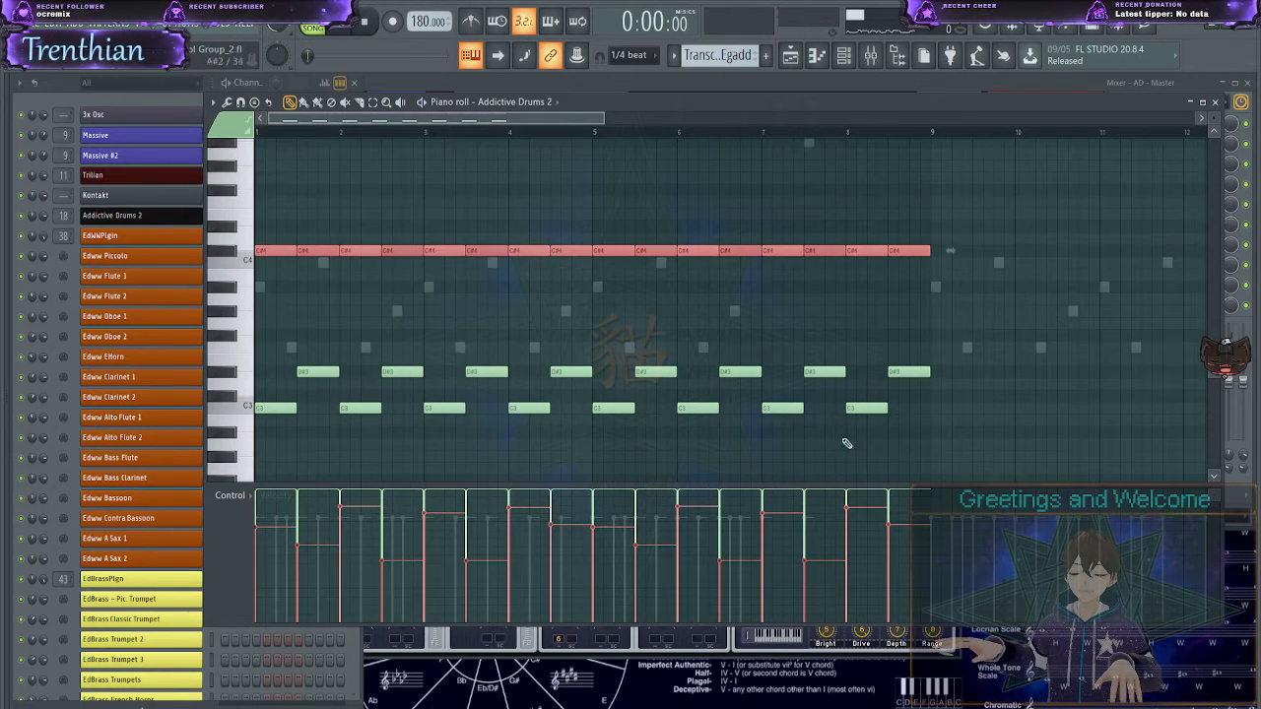
left_click_drag(904, 497, 4, 443)
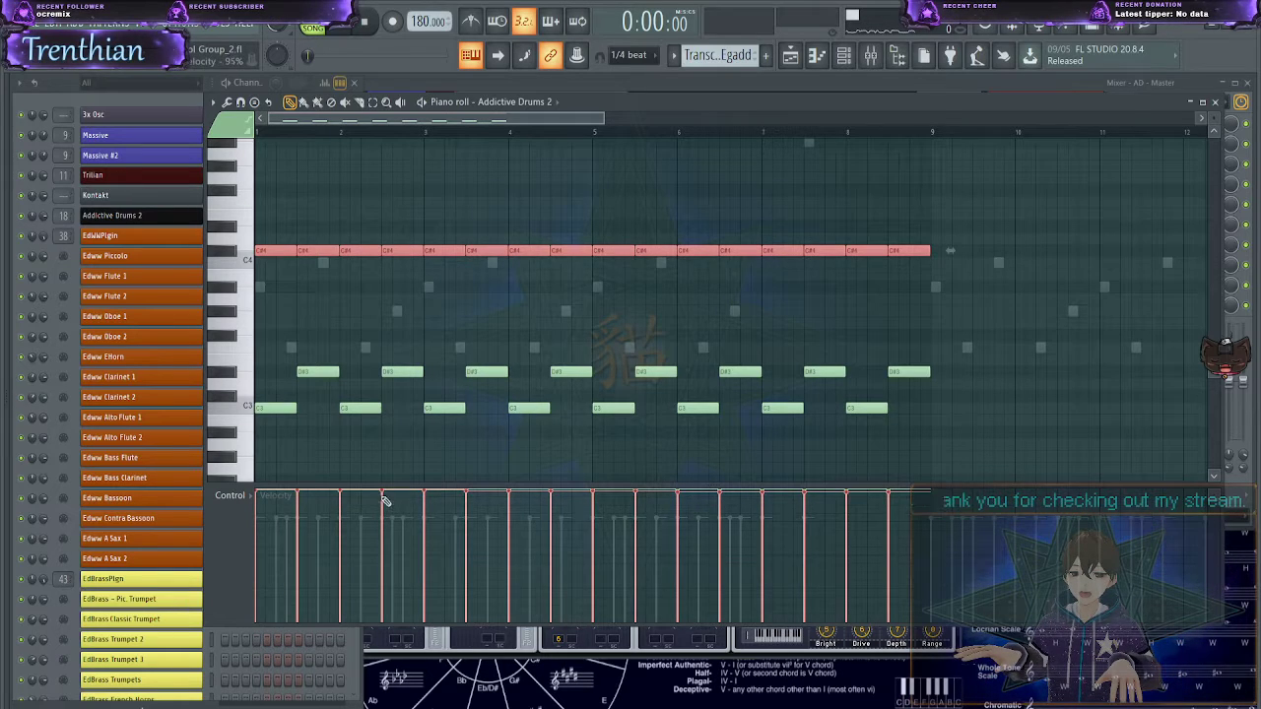
- Add four two-beat B3 notes on beats two and four of bars 1 and 2, with softer, varied velocities
left_click(310, 282)
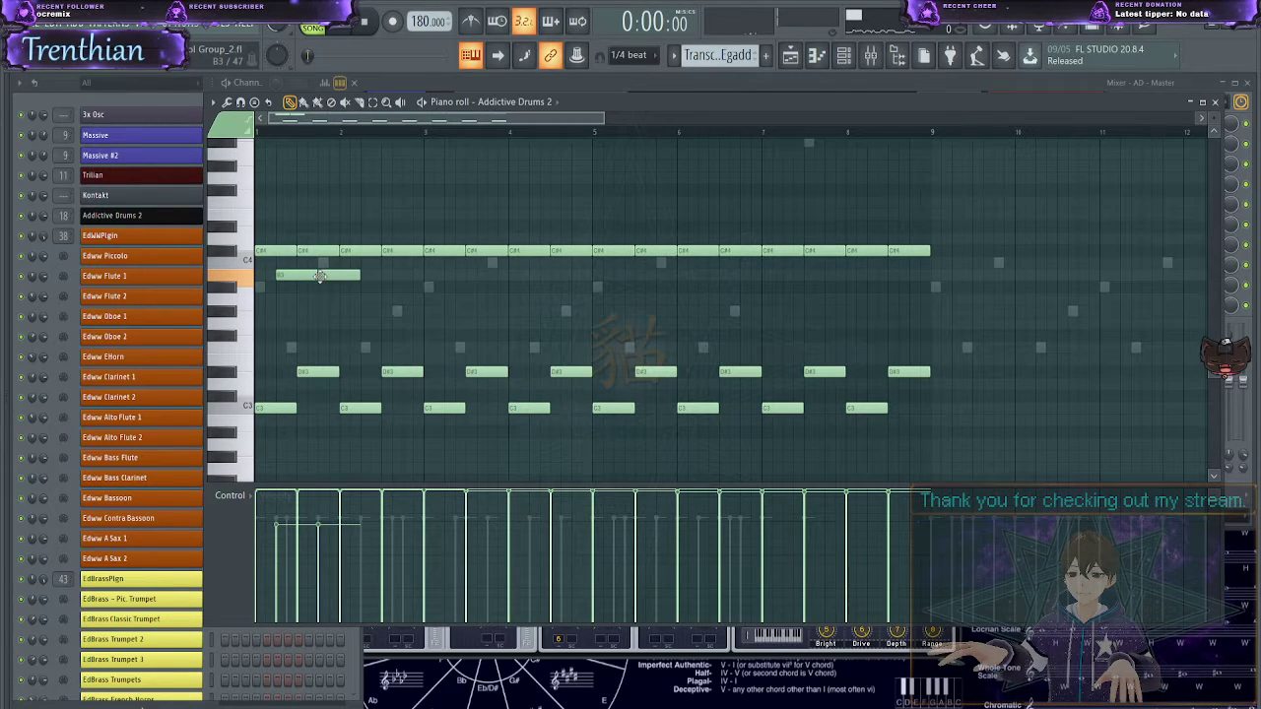
left_click(359, 276)
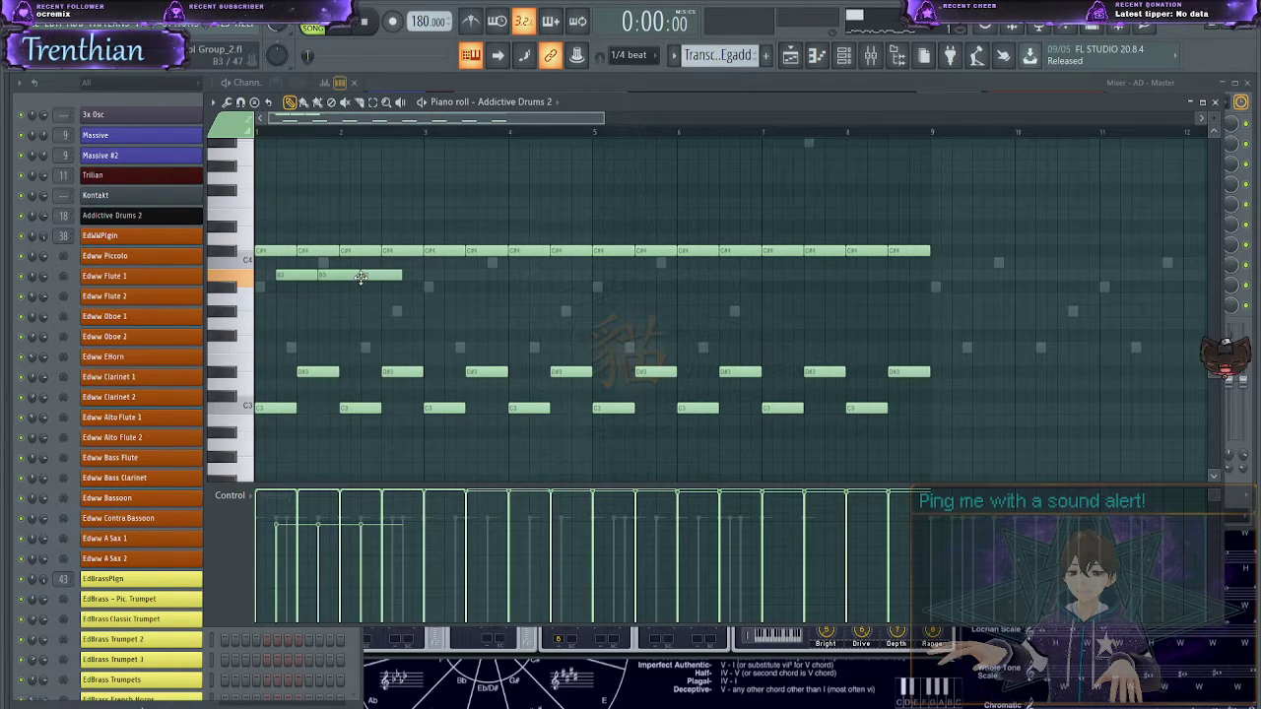
left_click_drag(522, 303, 273, 272)
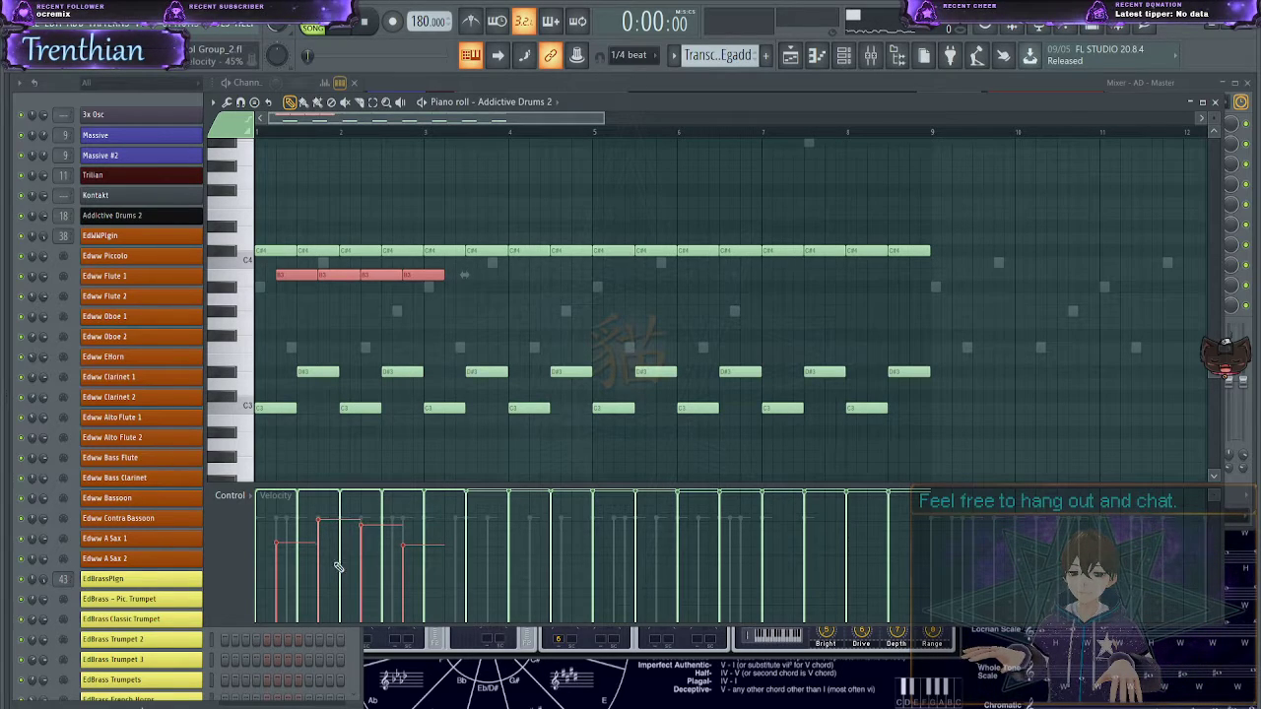
- Shorten the C#4 and B3 notes to about half a beat and duplicate the B3 notes through bar 8
left_click_drag(275, 228, 830, 250)
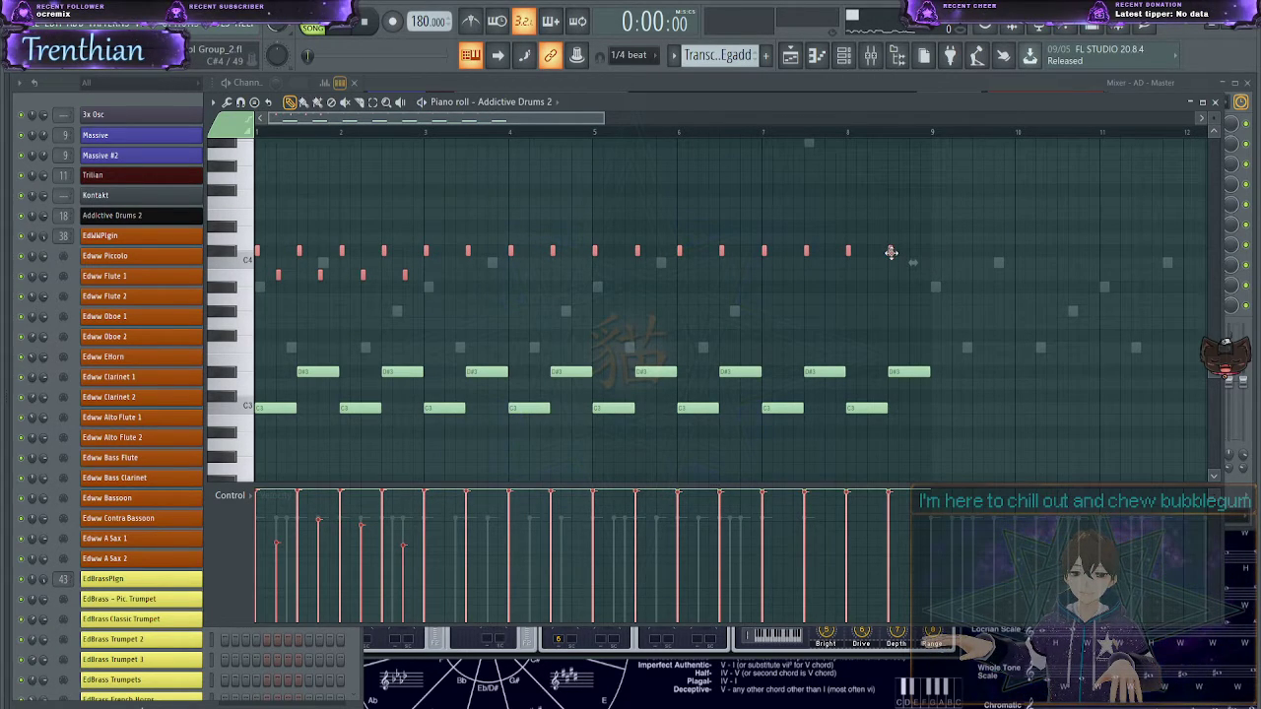
left_click_drag(823, 308, 204, 274)
left_click_drag(282, 275, 451, 271)
left_click_drag(696, 303, 159, 262)
left_click_drag(283, 277, 617, 270)
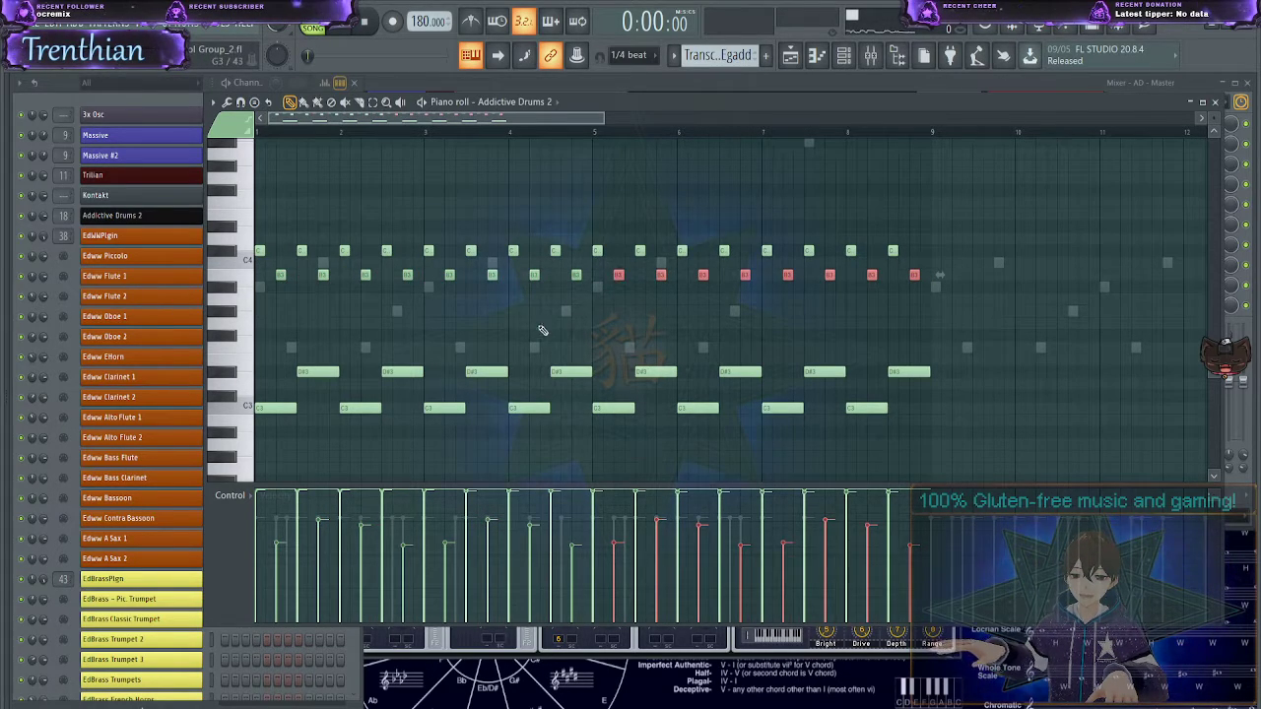
left_click(421, 339, "ctrl")
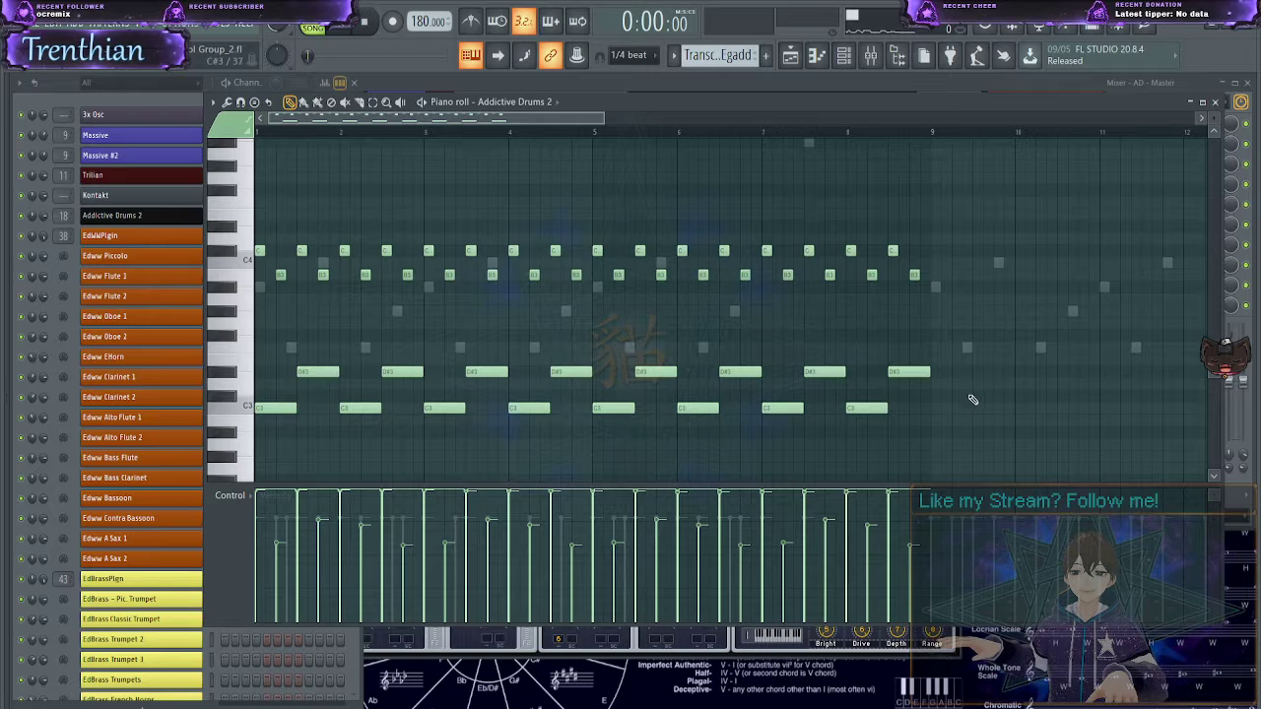
- Play the pattern and transpose all B3 notes up two semitones to C#4
scroll(283, 147, "up", 2)
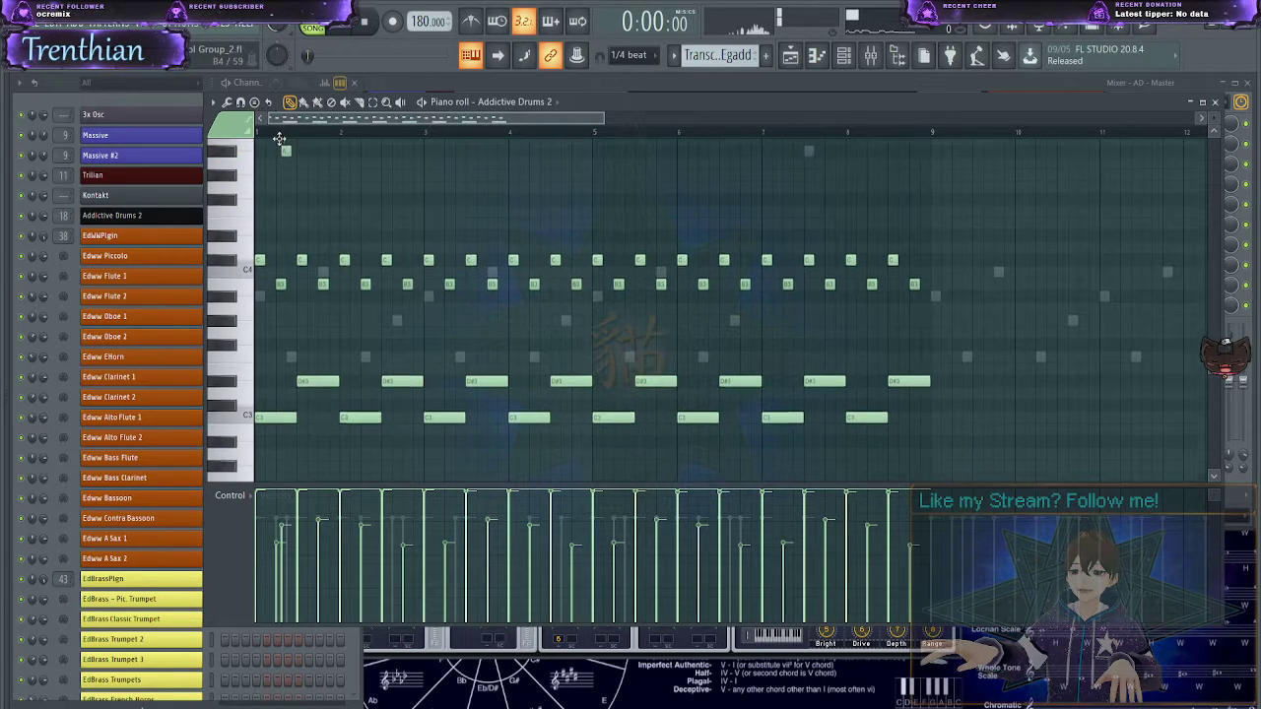
key("space")
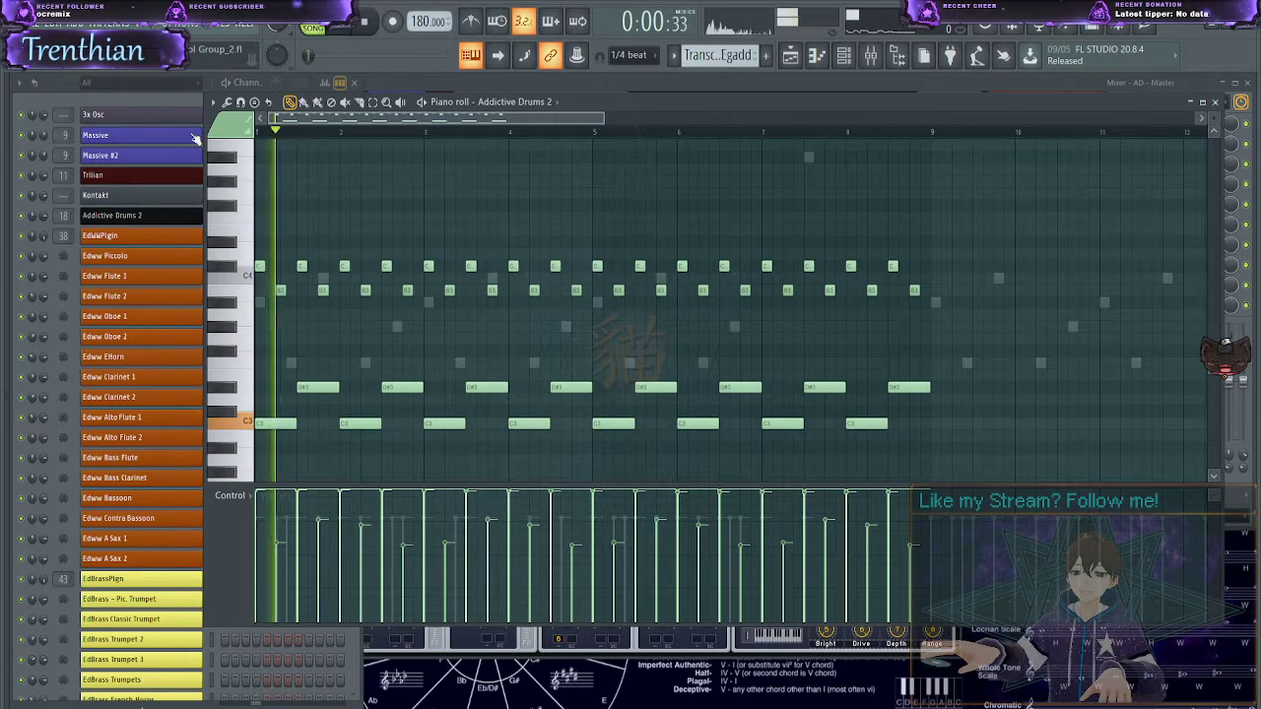
left_click_drag(963, 315, 247, 266)
key("shift+Up")
key("shift+Up")
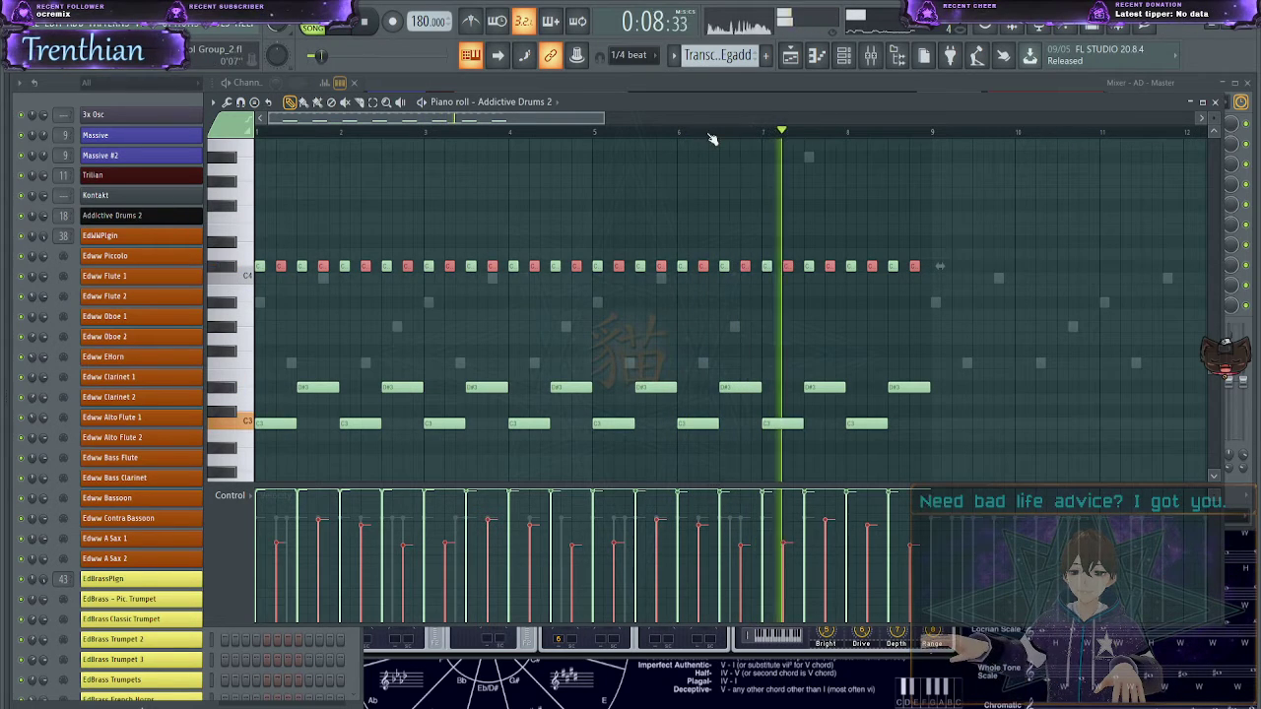
- Select the whole eight-bar drum pattern and duplicate it twice to fill bars 9 to 24
scroll(943, 241, "down", 1)
left_click_drag(1005, 417, 241, 158)
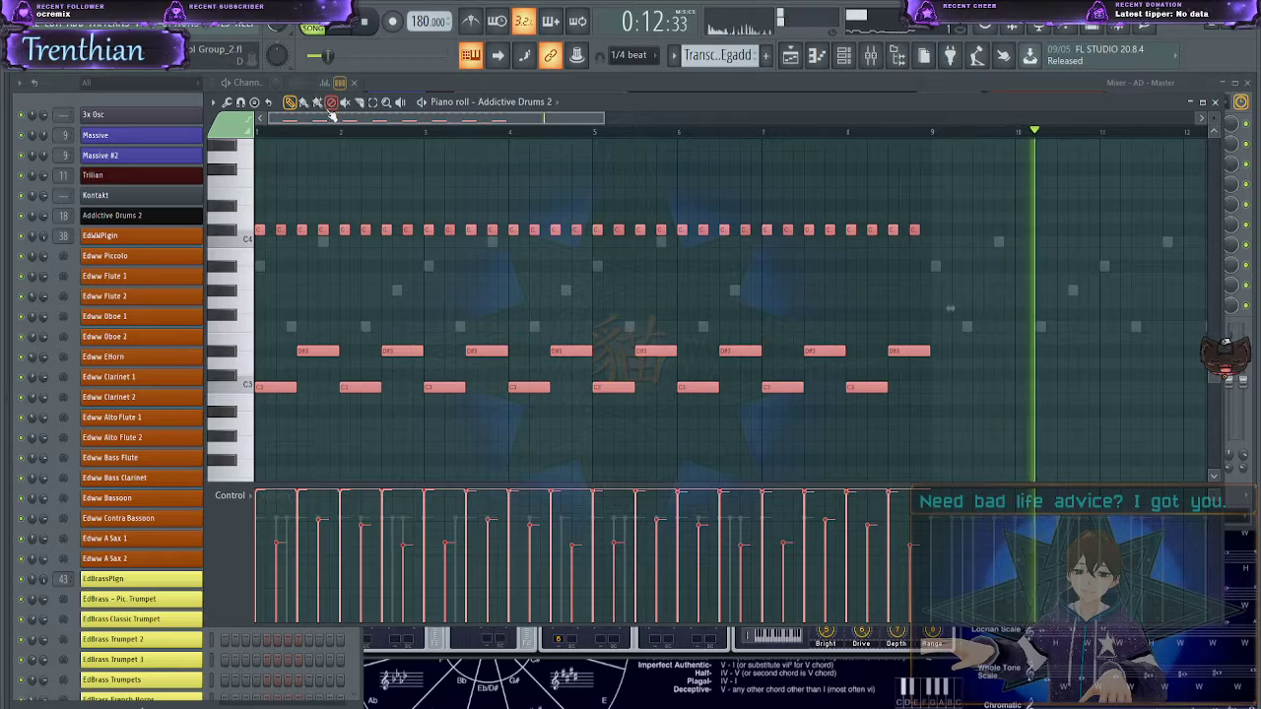
left_click_drag(326, 121, 765, 177)
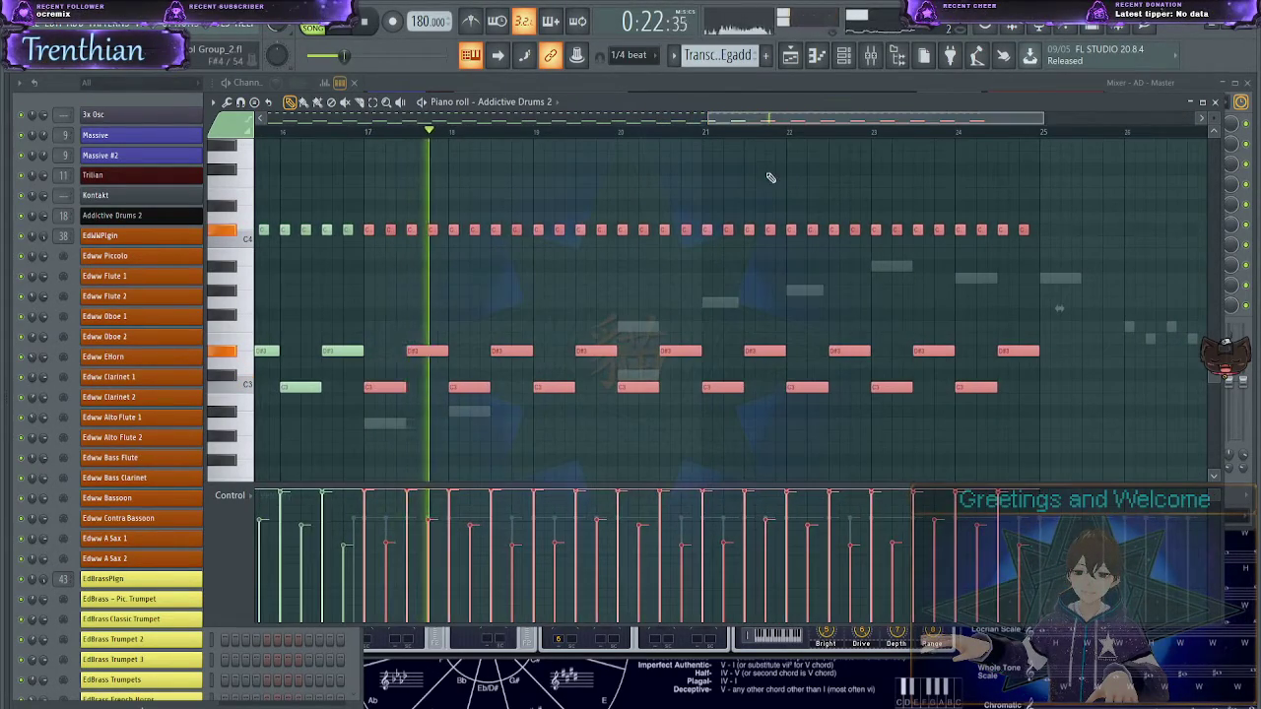
- Delete the drum notes copied into bars 17 to 24, stop playback and paste the pattern there again
left_click_drag(1049, 429, 368, 197)
key("Delete")
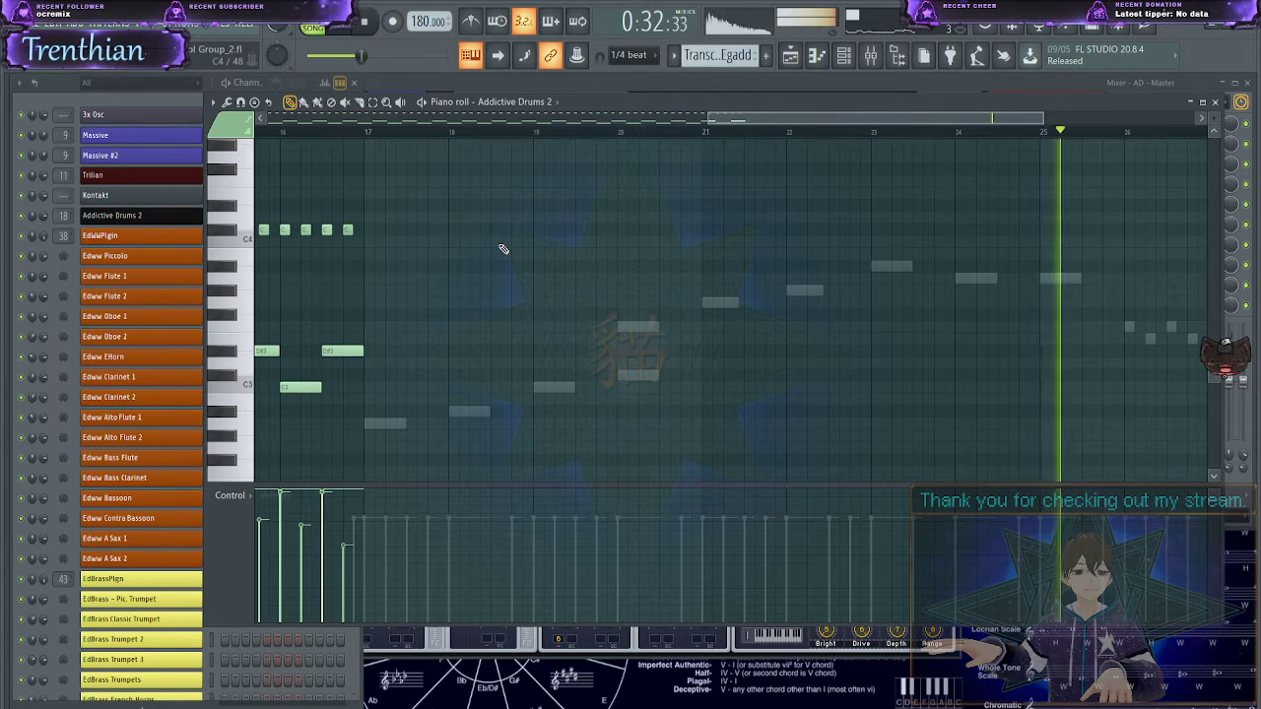
left_click_drag(724, 117, 755, 115)
key("space")
key("ctrl+v")
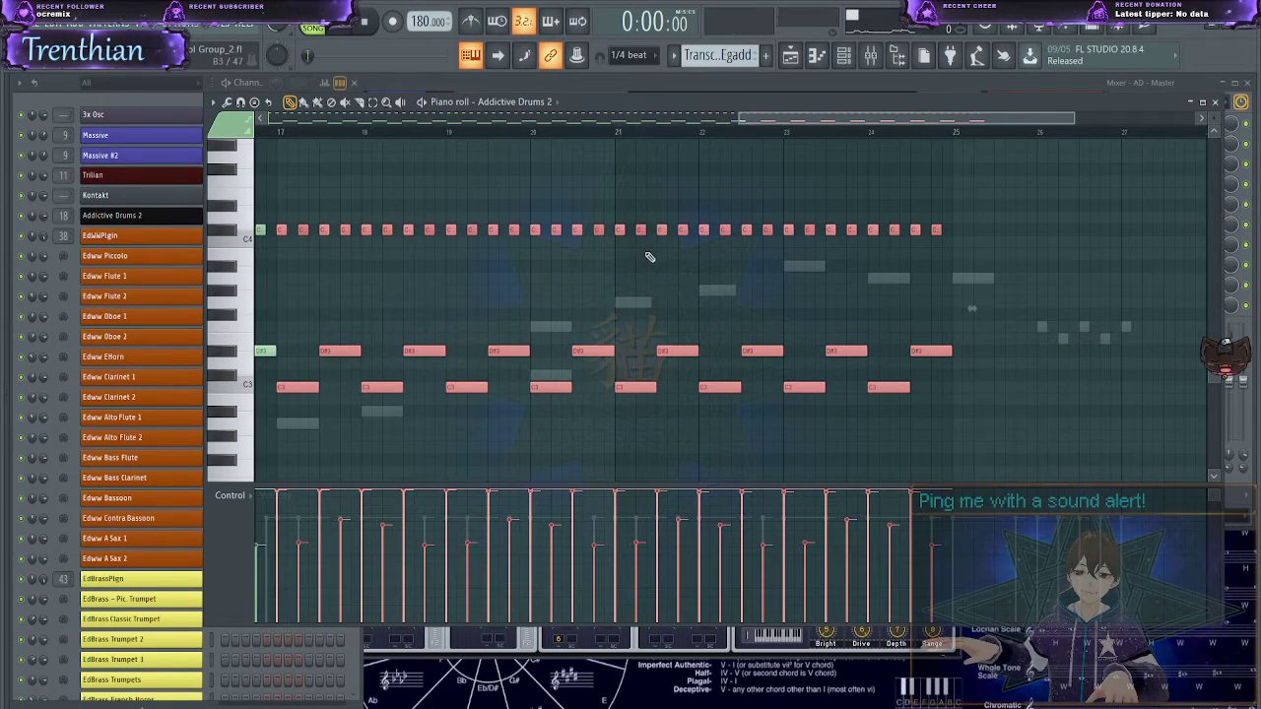
- Duplicate the selected drum pattern into bars 25 to 32 and shorten all C3 and D#3 notes to about a quarter beat
left_click_drag(956, 117, 825, 125)
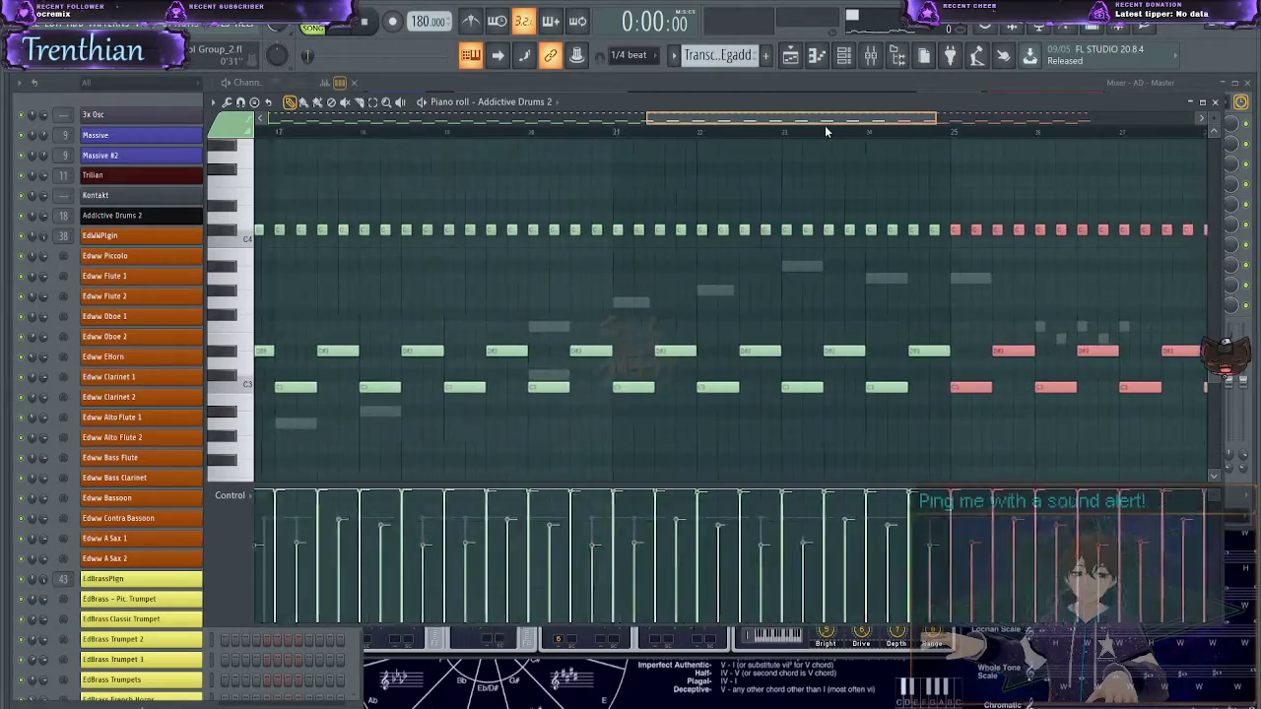
scroll(690, 188, "down", 6)
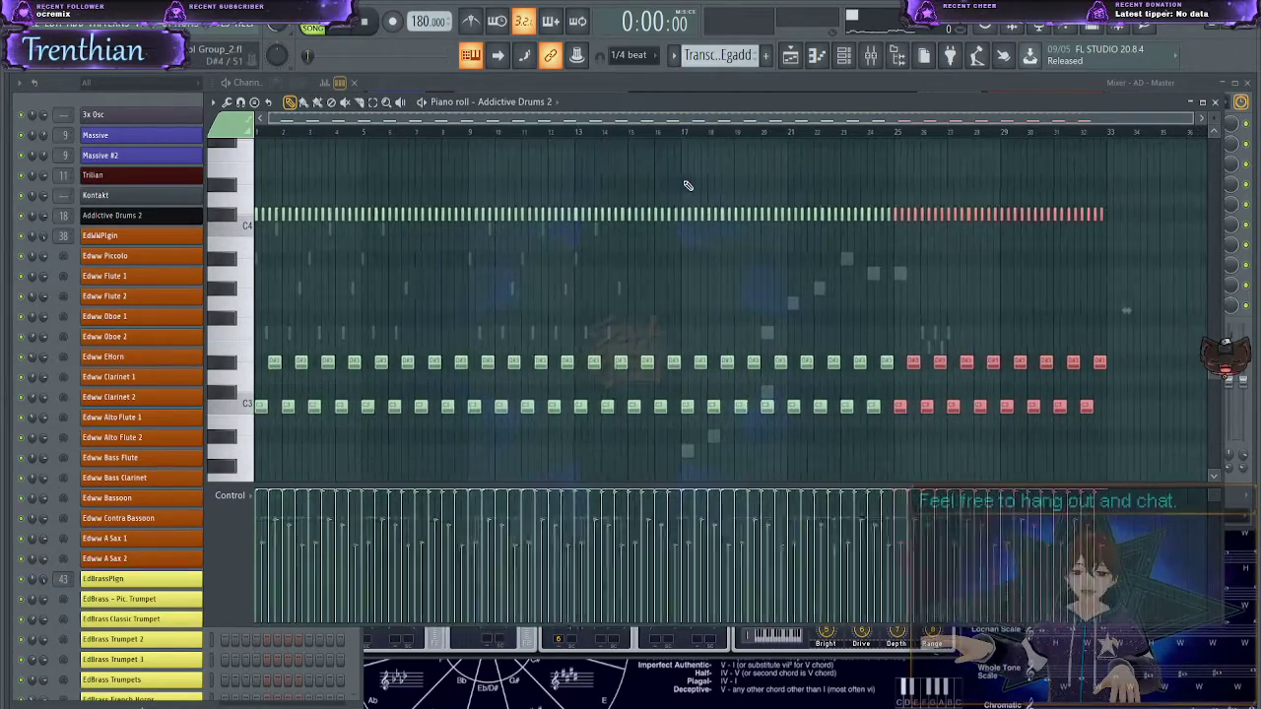
left_click_drag(1148, 453, 259, 329)
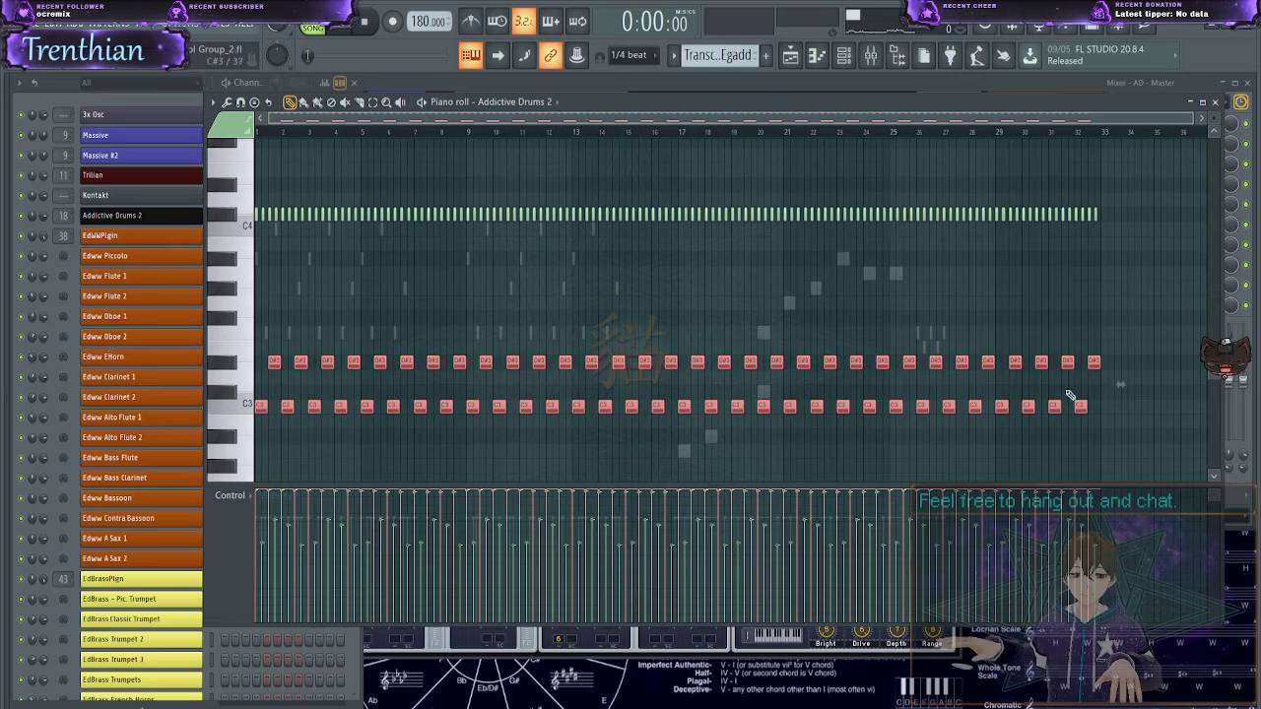
scroll(698, 392, "up", 3)
scroll(764, 368, "up", 1)
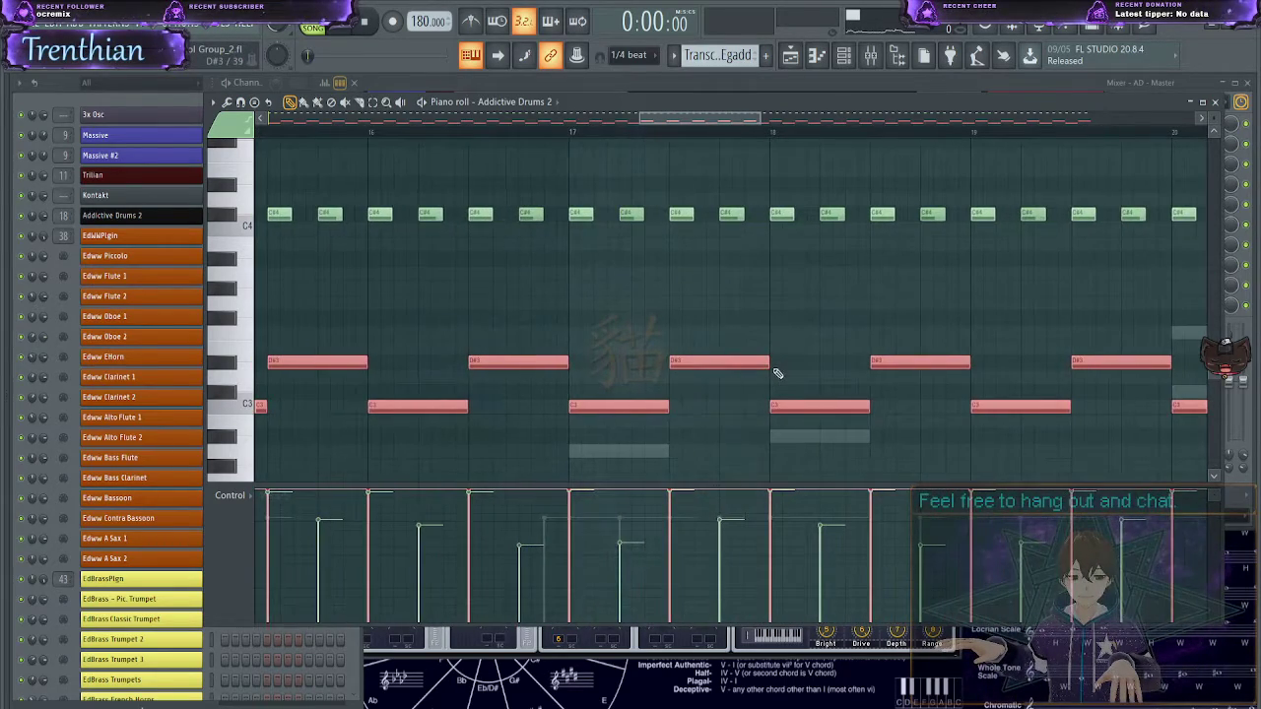
left_click_drag(764, 367, 678, 363)
left_click(650, 324)
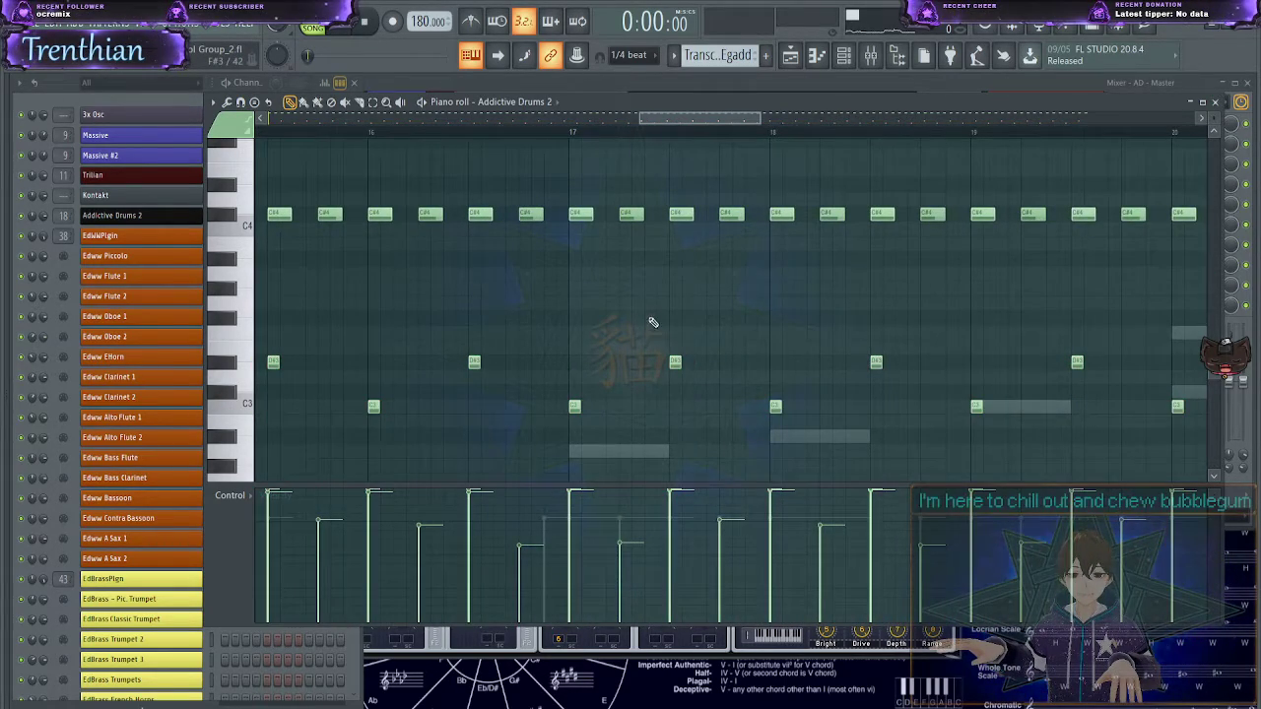
- Mute the 09 - Professor E. Gadd's Lab reference channel and play the pattern from the start without it
scroll(586, 330, "down", 2)
scroll(586, 330, "down", 5)
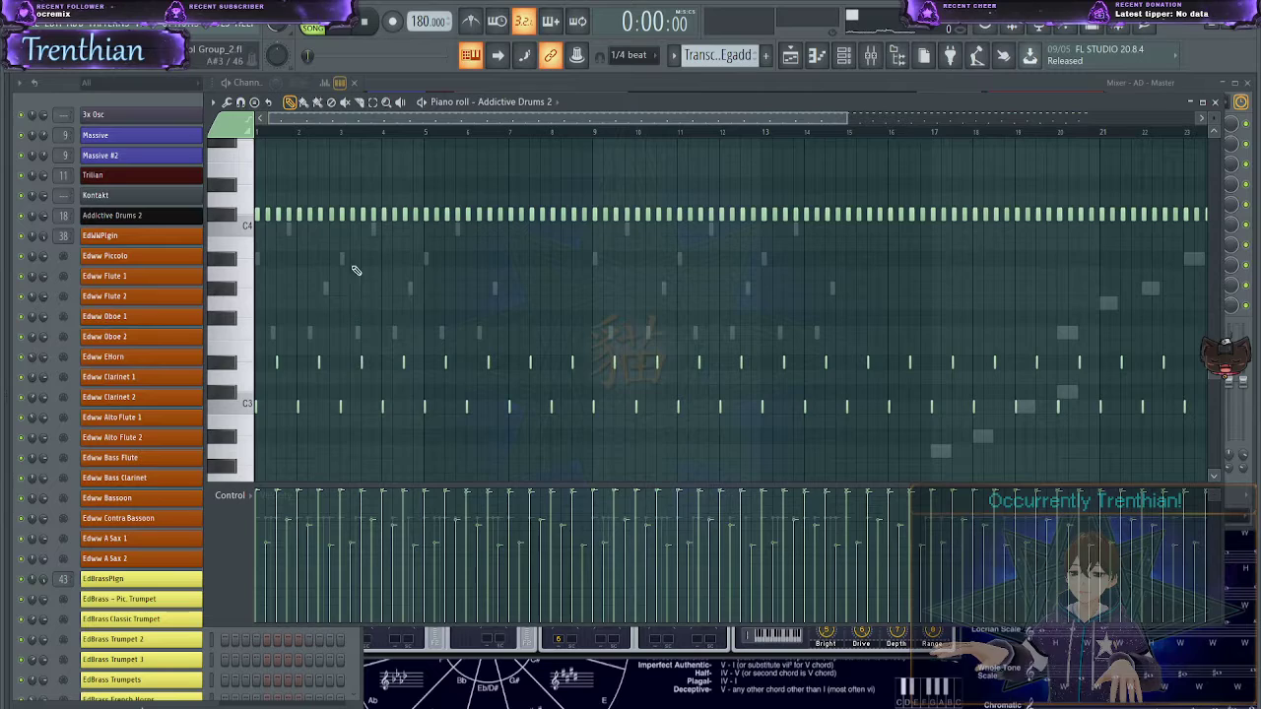
scroll(351, 262, "up", 3)
key("space")
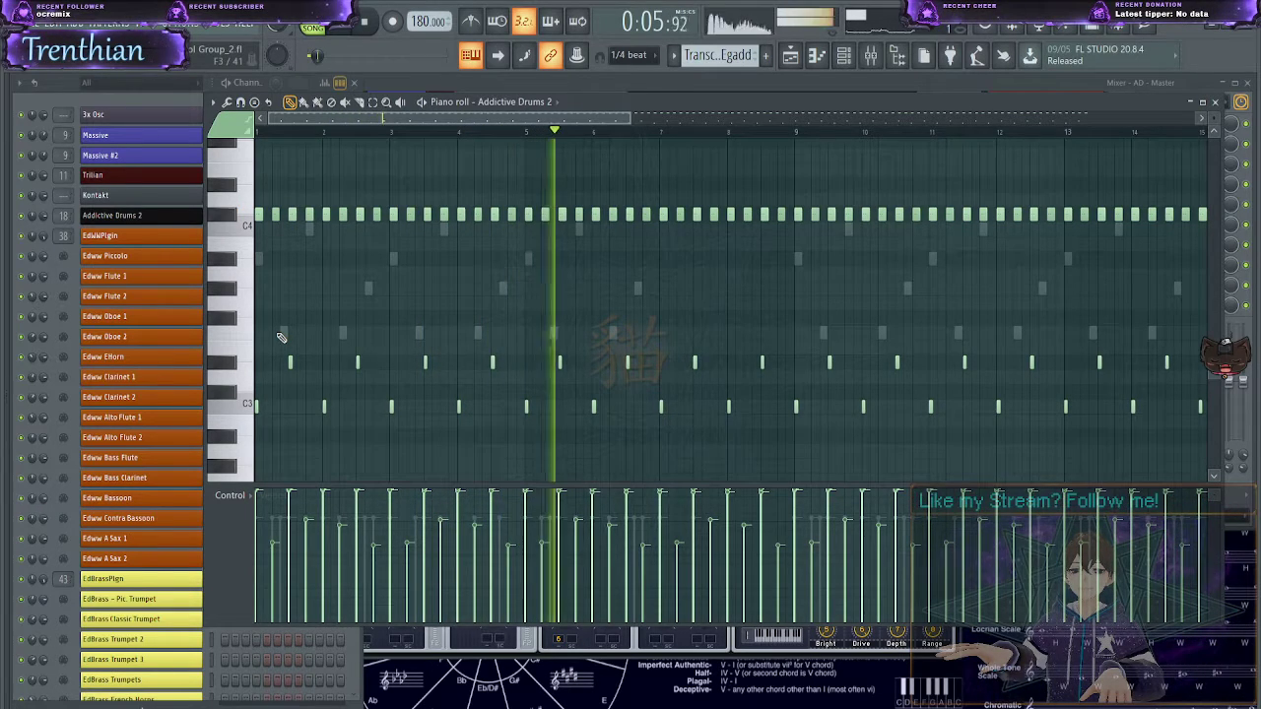
scroll(128, 215, "down", 15)
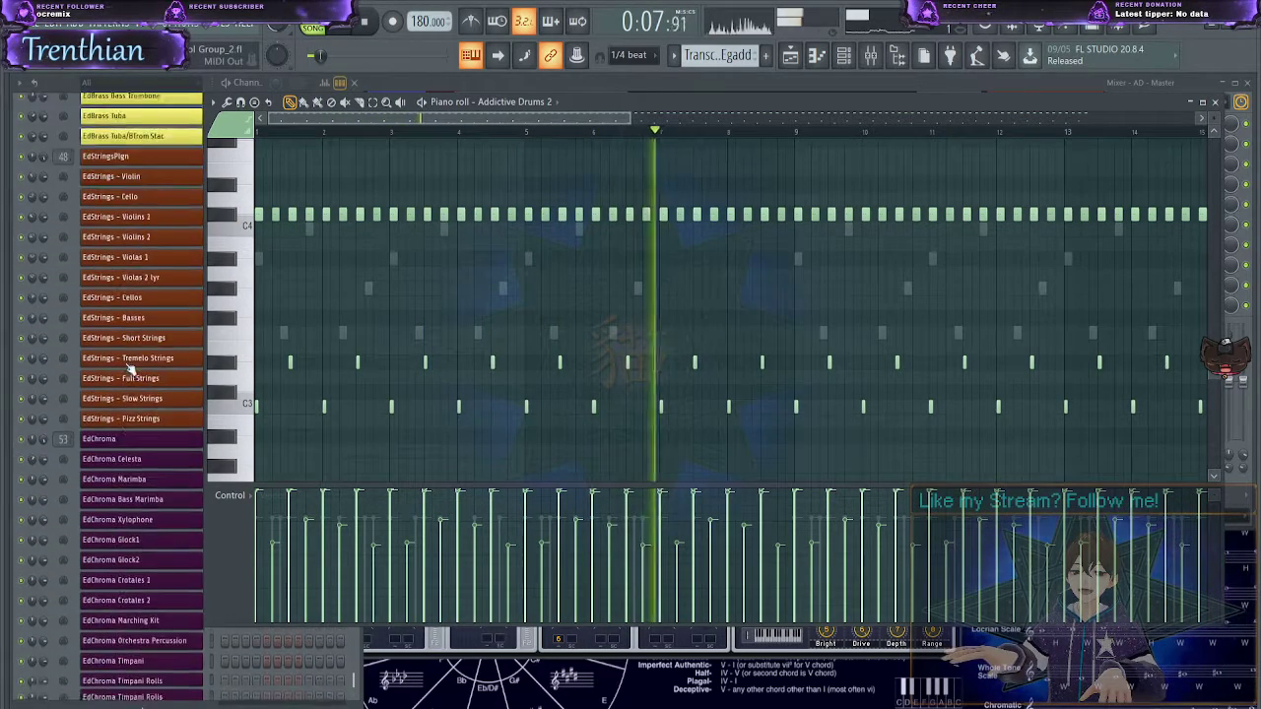
left_click(22, 680)
key("space")
key("space")
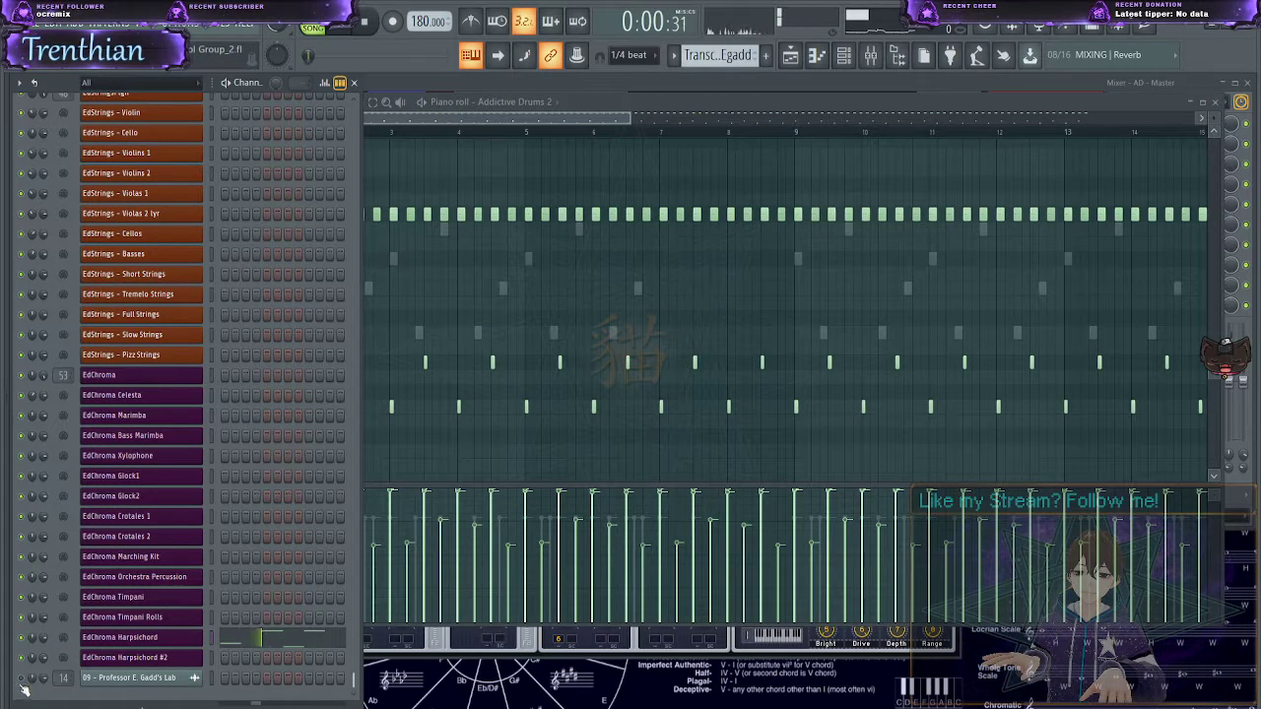
left_click(482, 326)
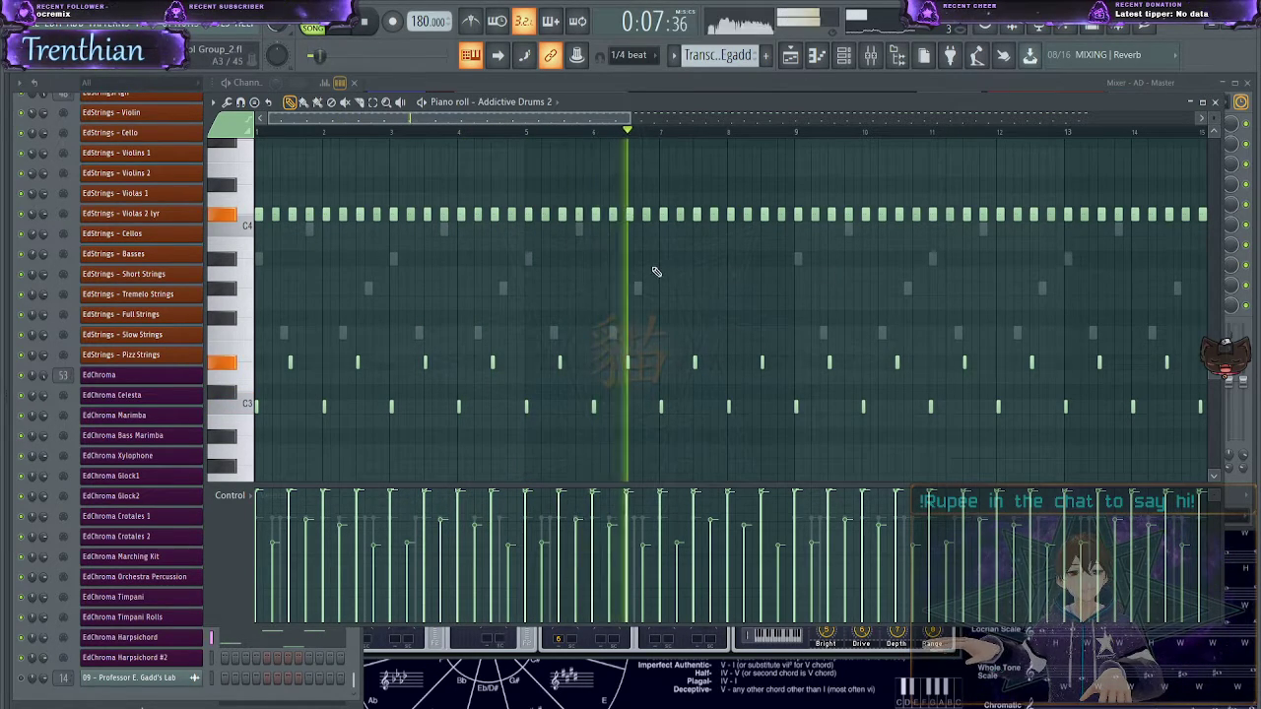
- Raise the AD - Master mixer fader while the pattern plays, and return to the drum piano roll with playback stopped
left_click(870, 56)
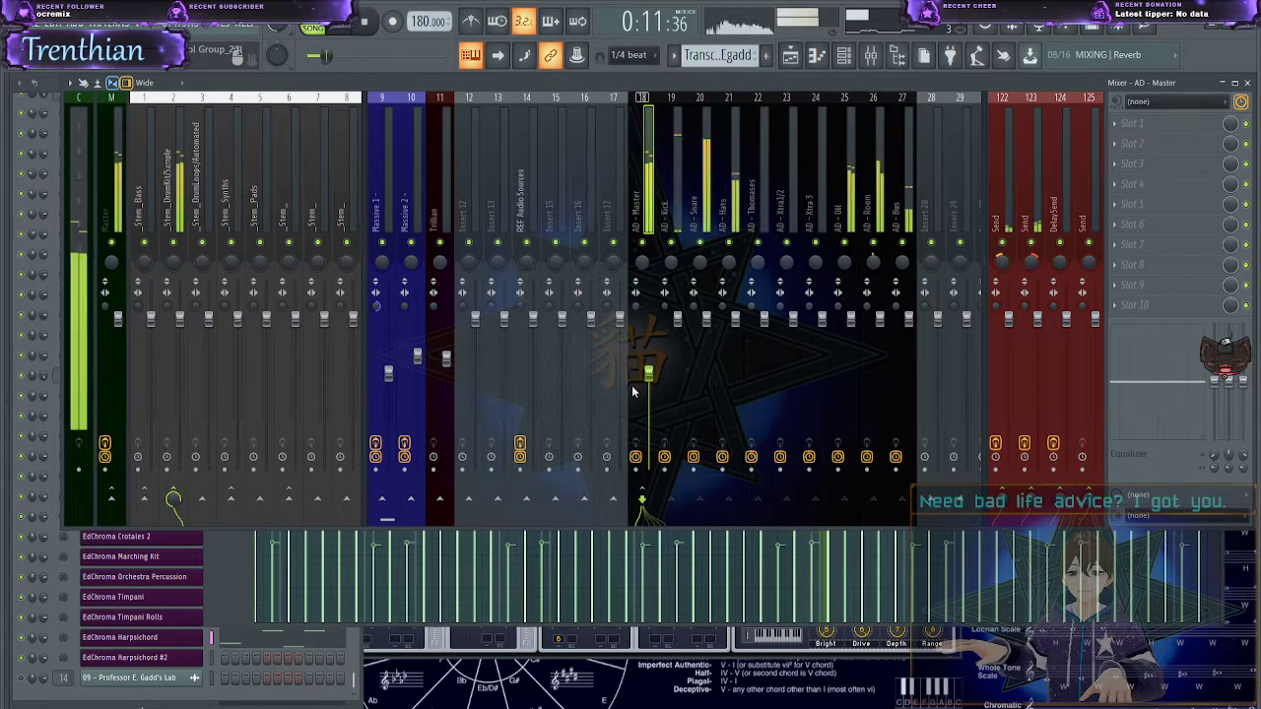
left_click_drag(650, 367, 648, 359)
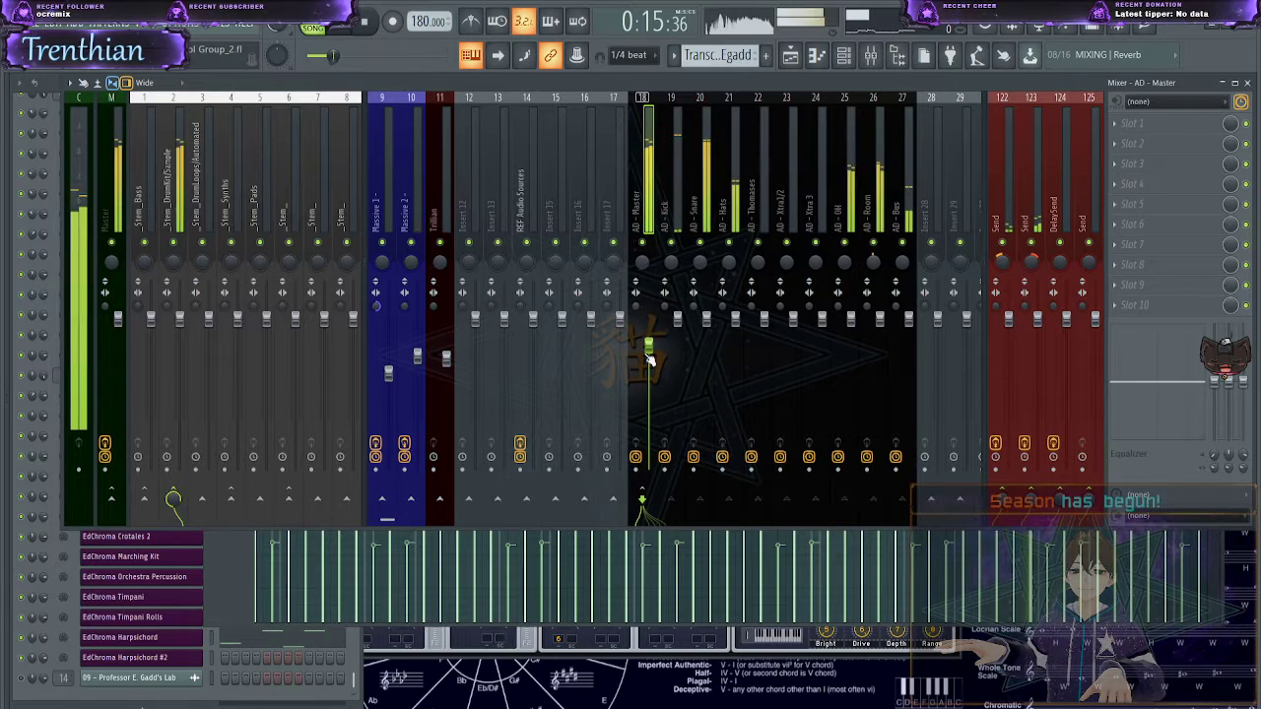
scroll(650, 359, "up", 3)
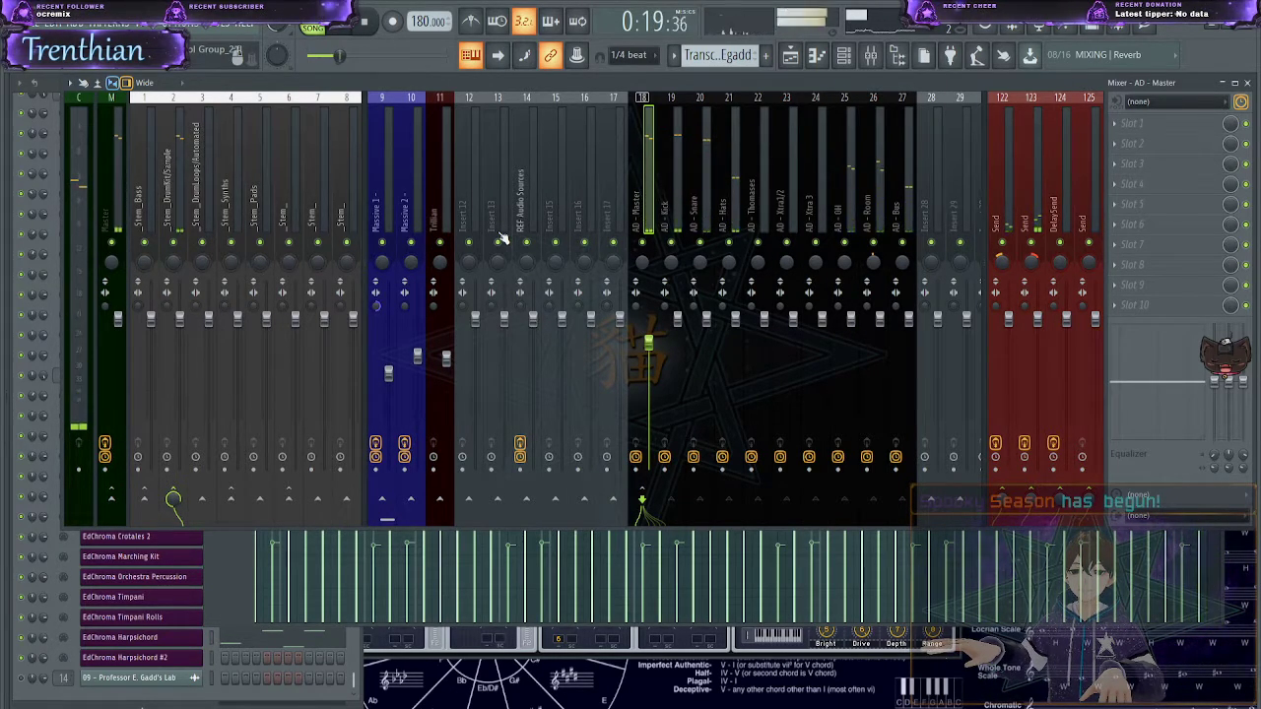
left_click(262, 554)
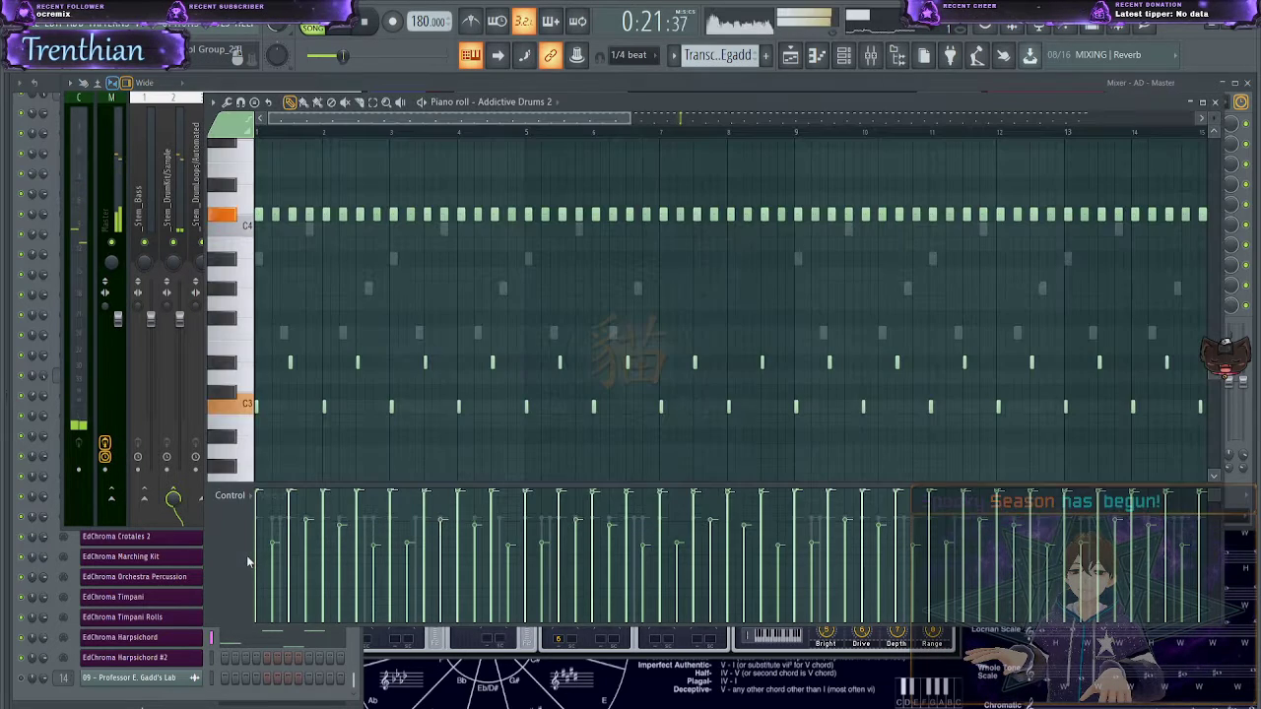
key("space")
- Audition the Addictive Drums 2 sounds around C3 to A#3 on the piano roll keyboard
scroll(361, 332, "up", 2)
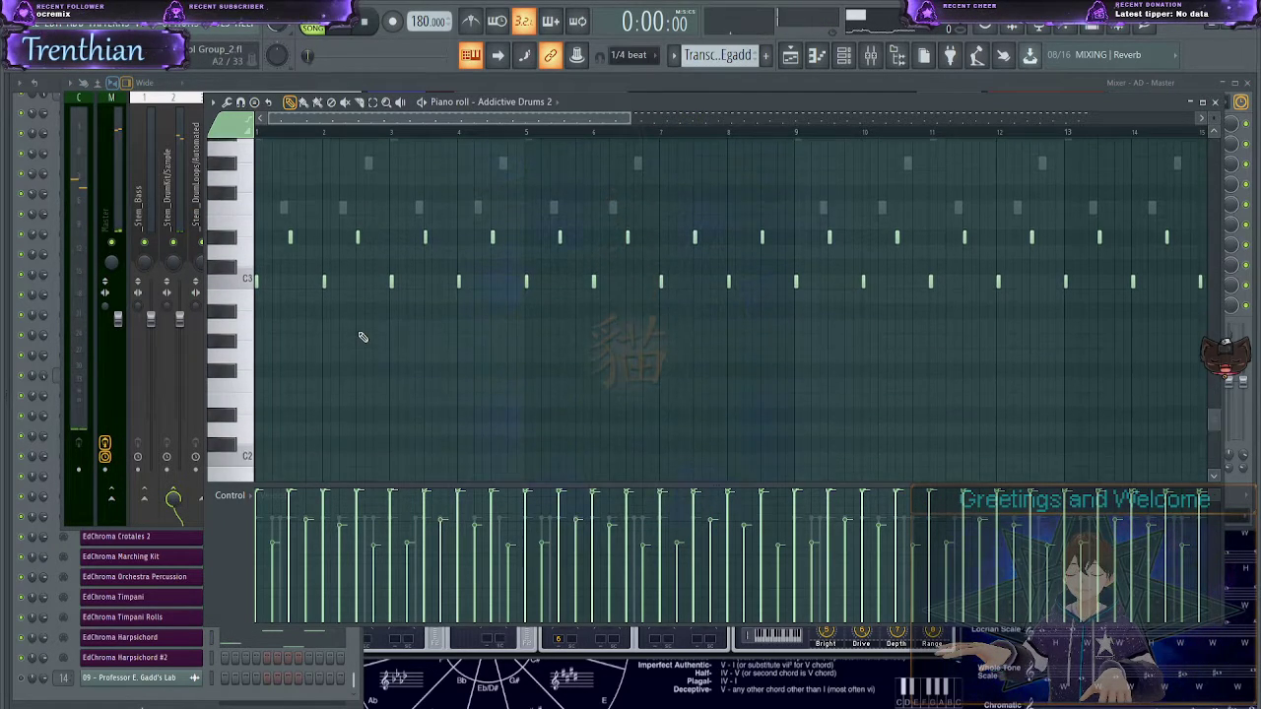
left_click(247, 444)
left_click(251, 430)
left_click(243, 412)
left_click(238, 396)
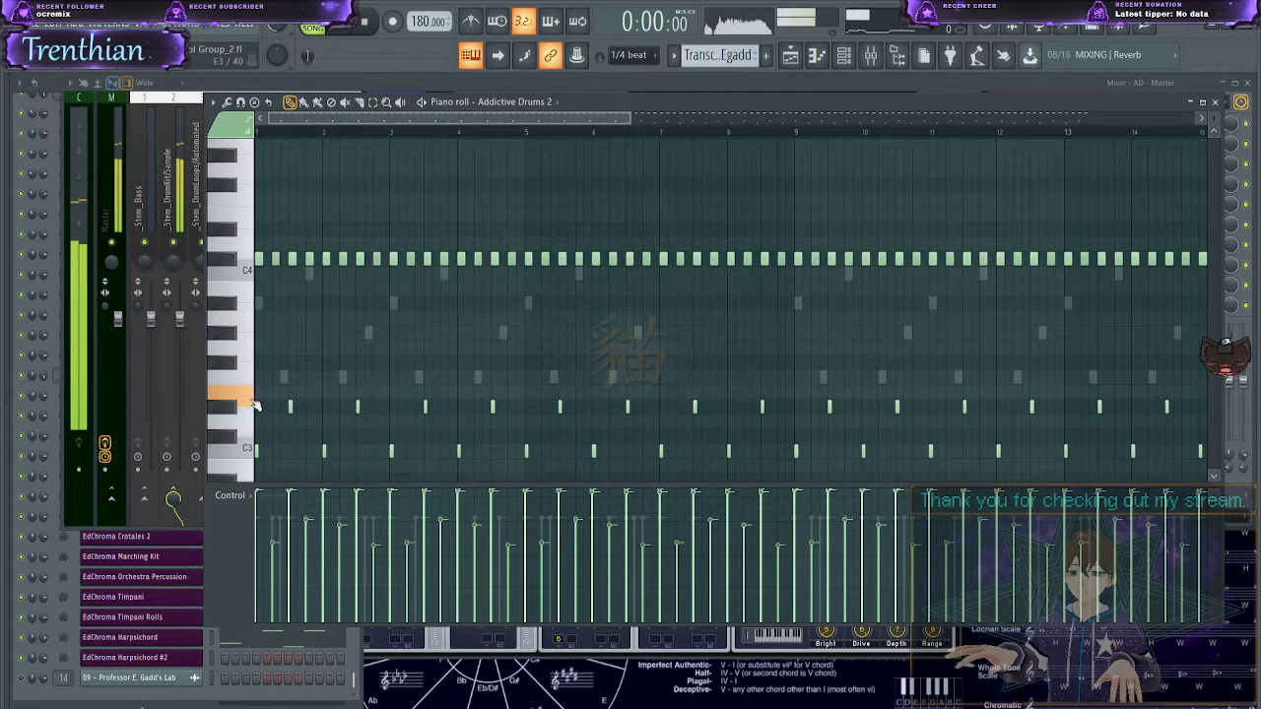
left_click(228, 367)
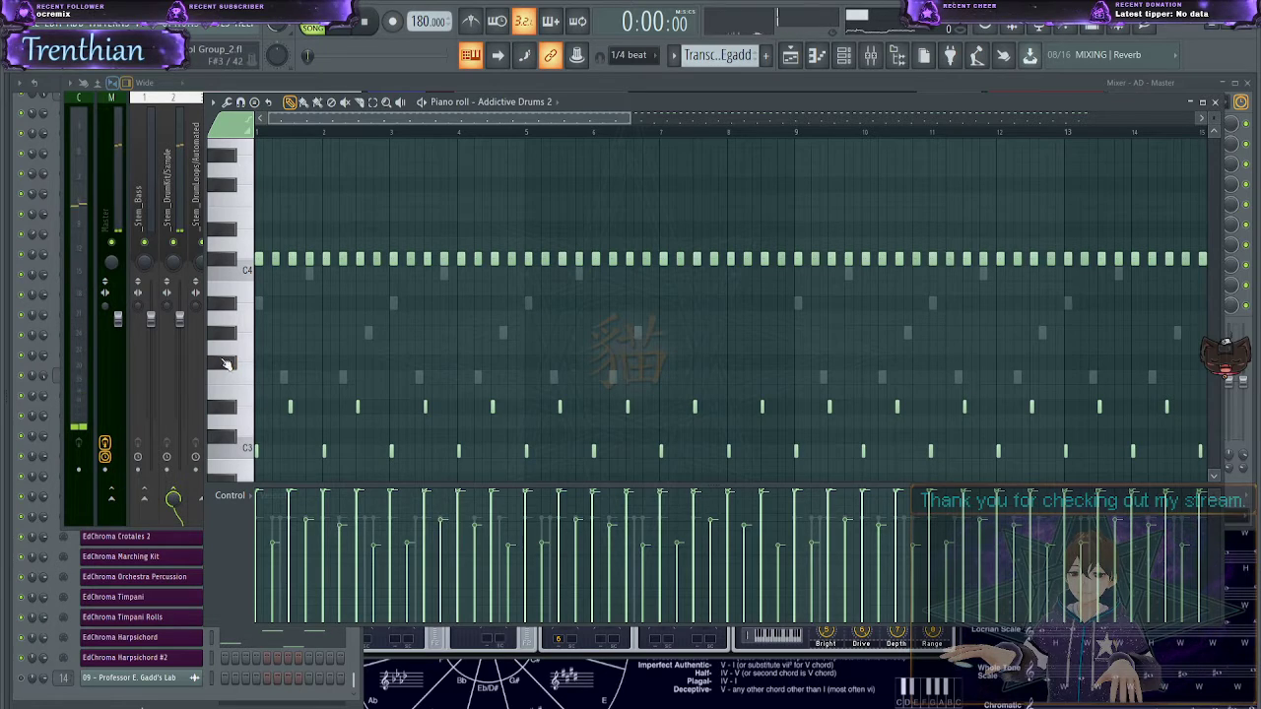
left_click(242, 355)
left_click(239, 342)
left_click(236, 337)
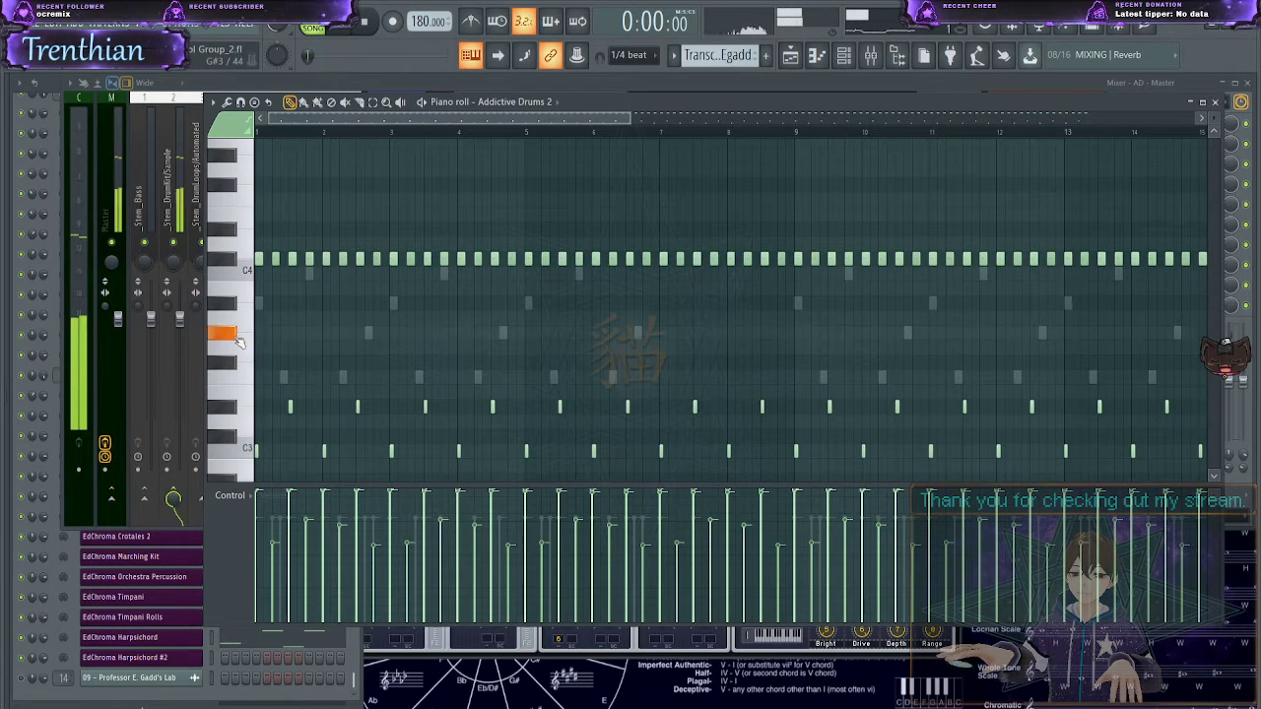
left_click(235, 338)
left_click(245, 328)
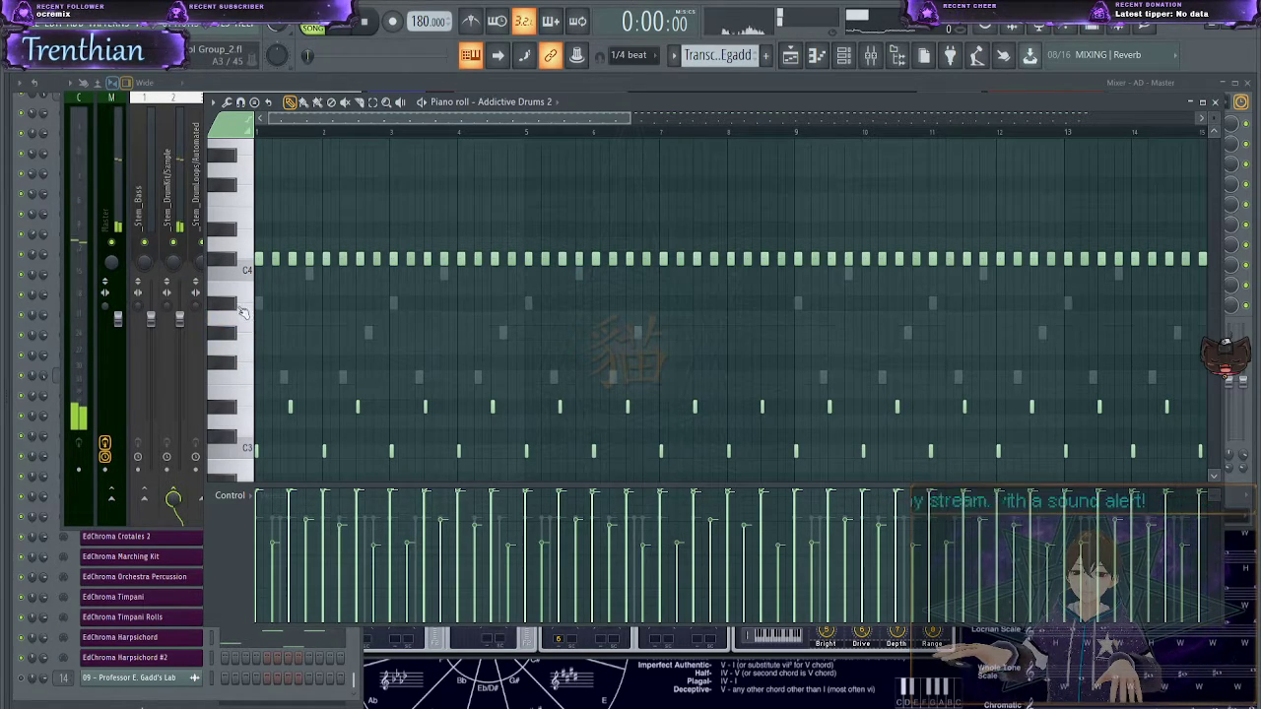
left_click(241, 307)
left_click(253, 379)
left_click(252, 380)
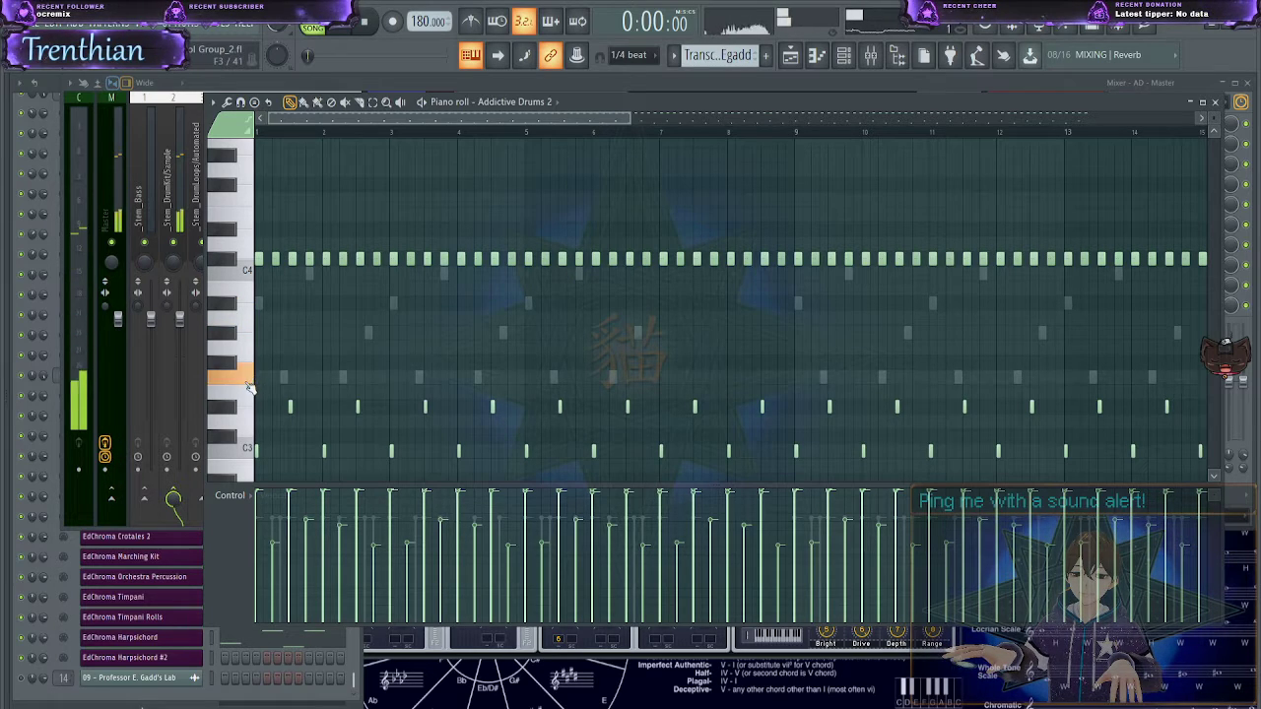
left_click(252, 395)
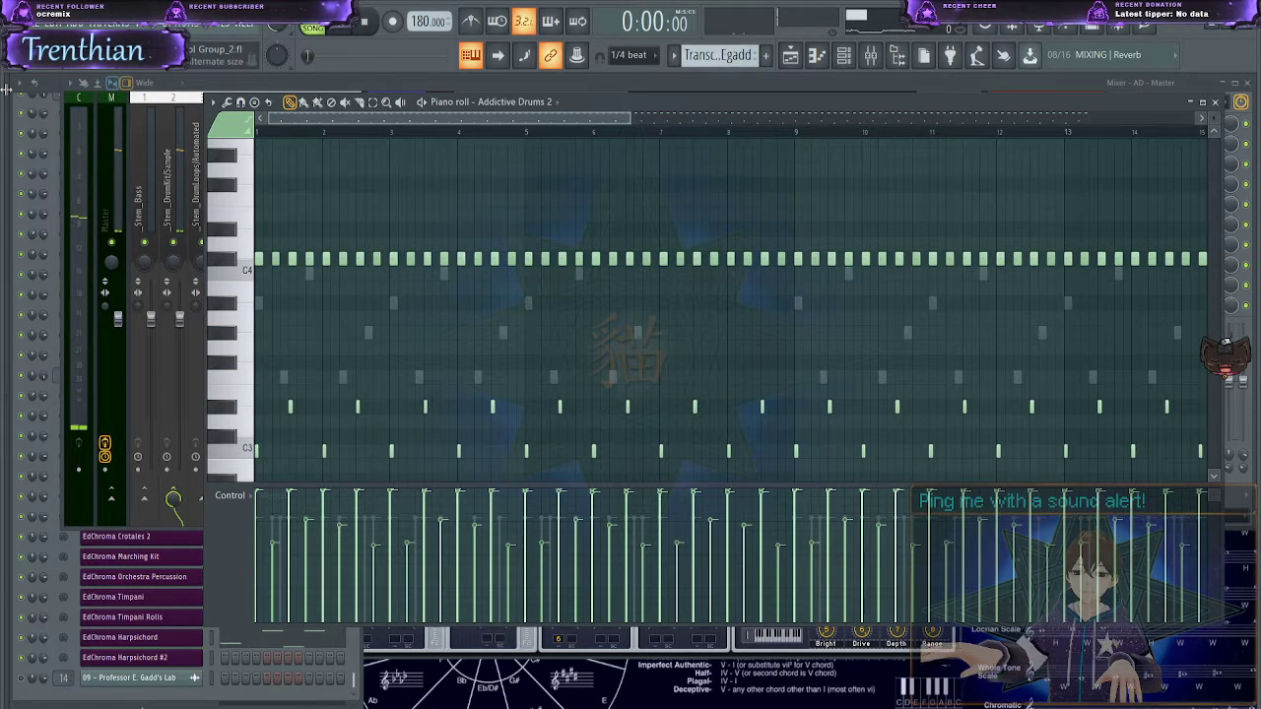
- Open the Addictive Drums 2 editor, audition the snare and swap it for the 14x5.5 DW snare
left_click(200, 663)
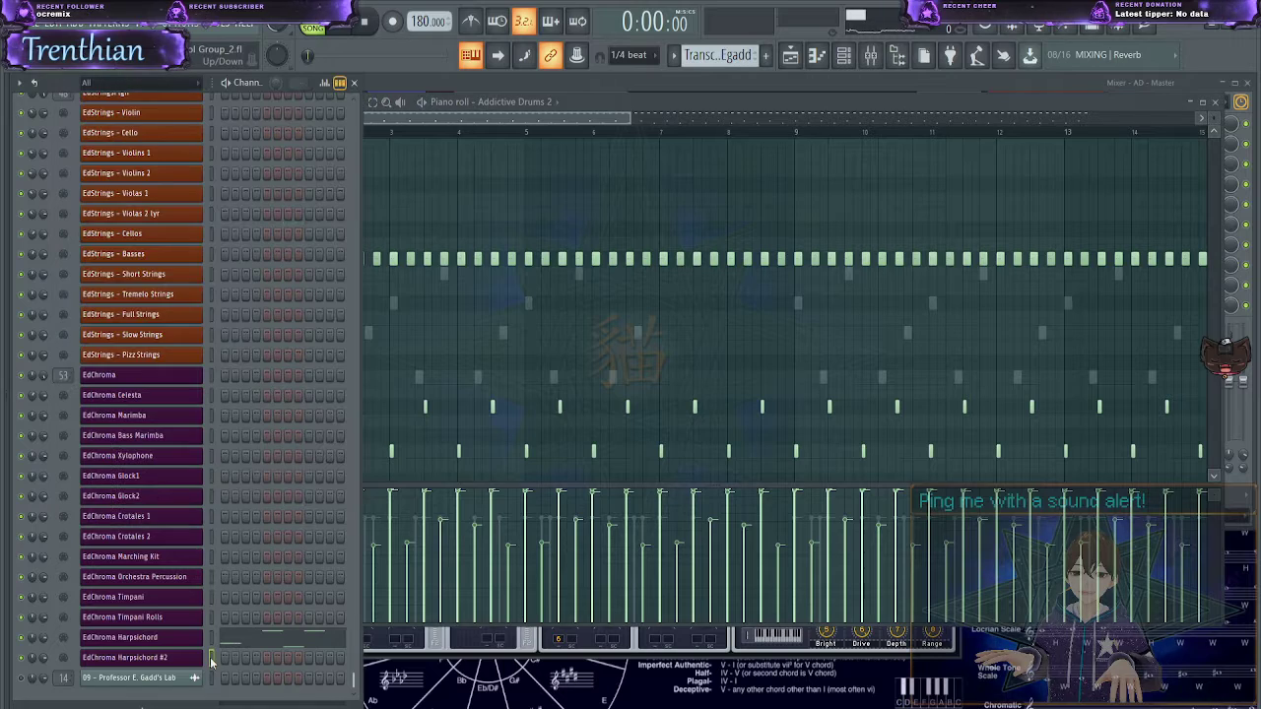
scroll(148, 355, "up", 10)
scroll(133, 386, "up", 4)
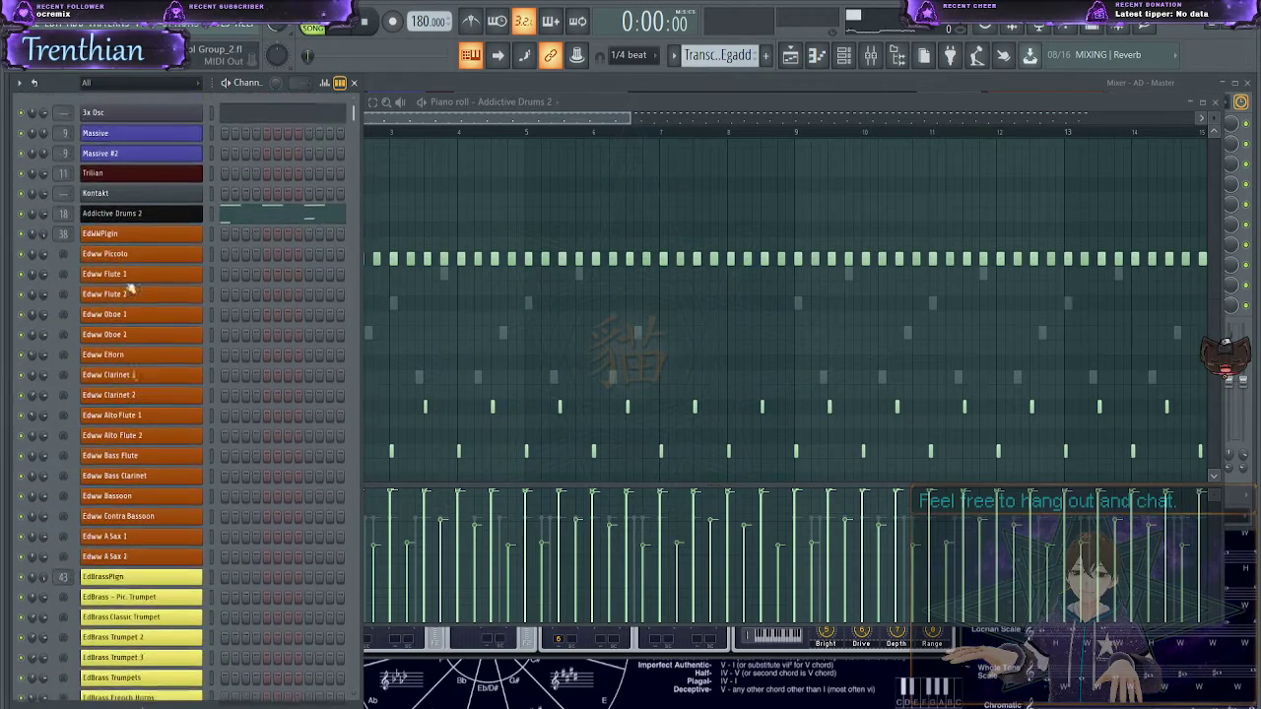
left_click(133, 217)
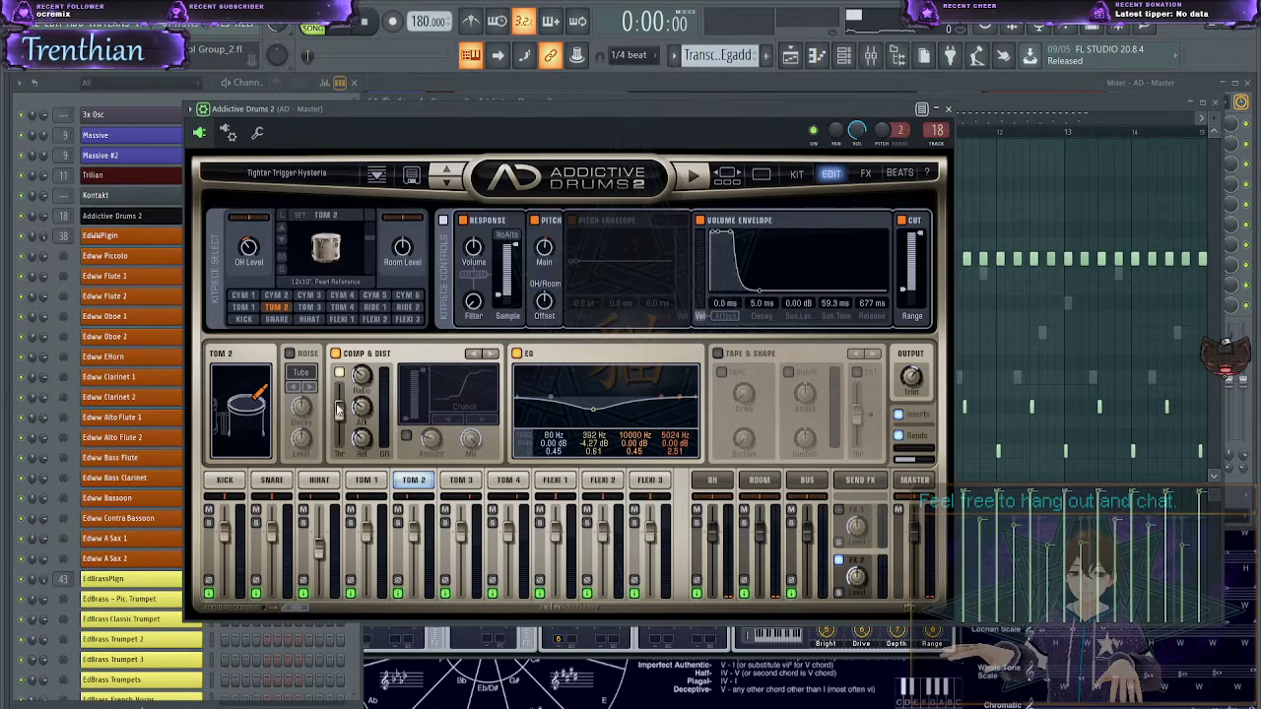
left_click(273, 482)
left_click(330, 246)
left_click(330, 246)
left_click(282, 241)
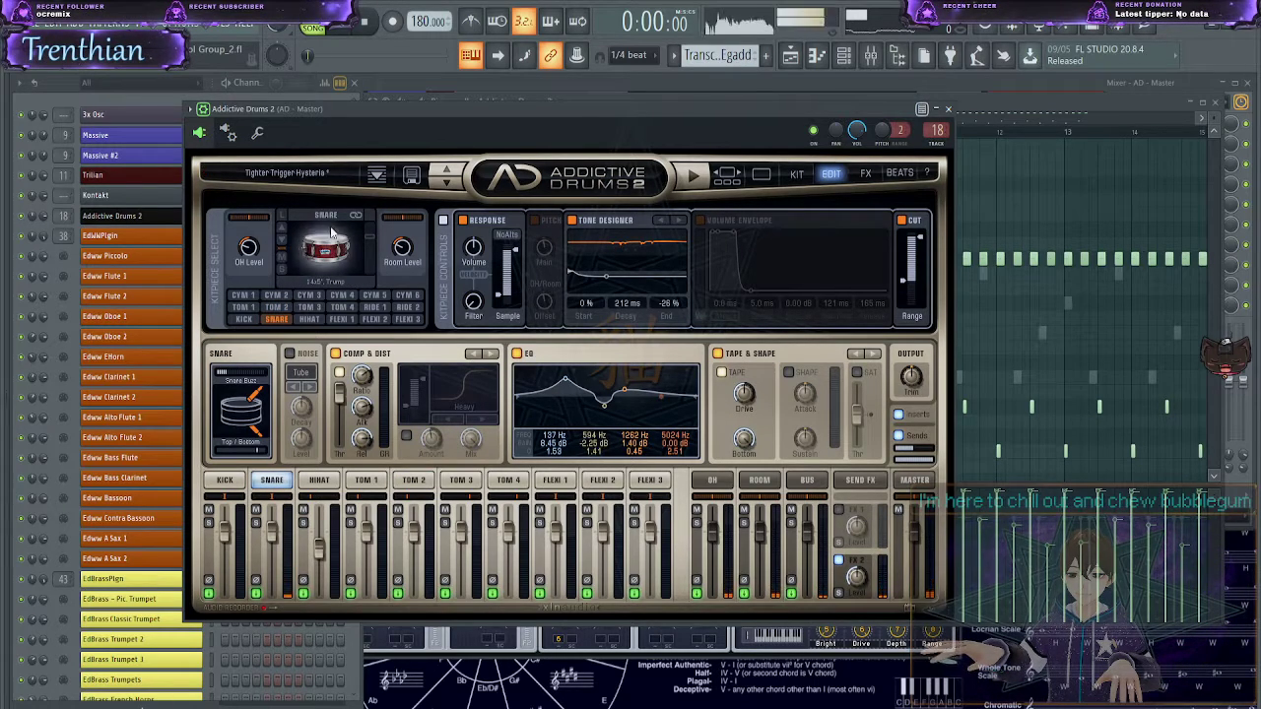
left_click(317, 239)
left_click(317, 240)
left_click(281, 241)
left_click(318, 234)
- Enable the snare's Pitch section, adjust its OH/Room offset during playback, and close the drum editor with playback stopped
key("space")
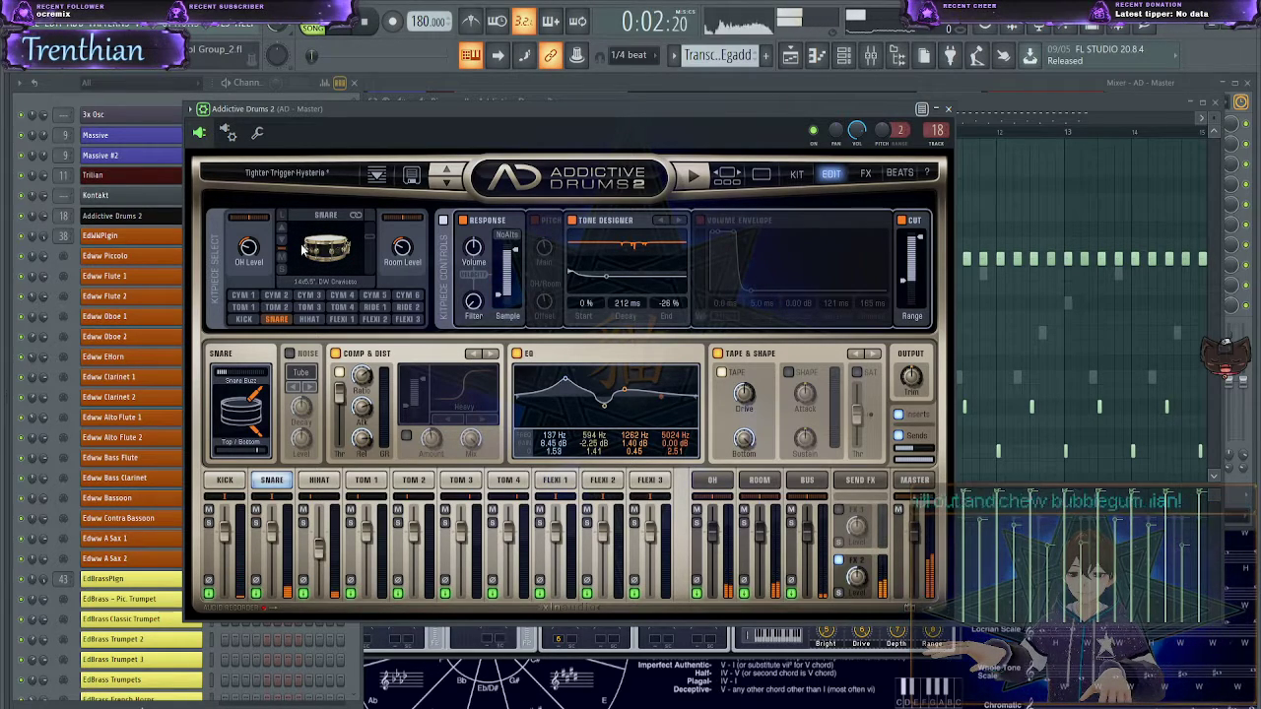
left_click(534, 220)
scroll(543, 257, "up", 4)
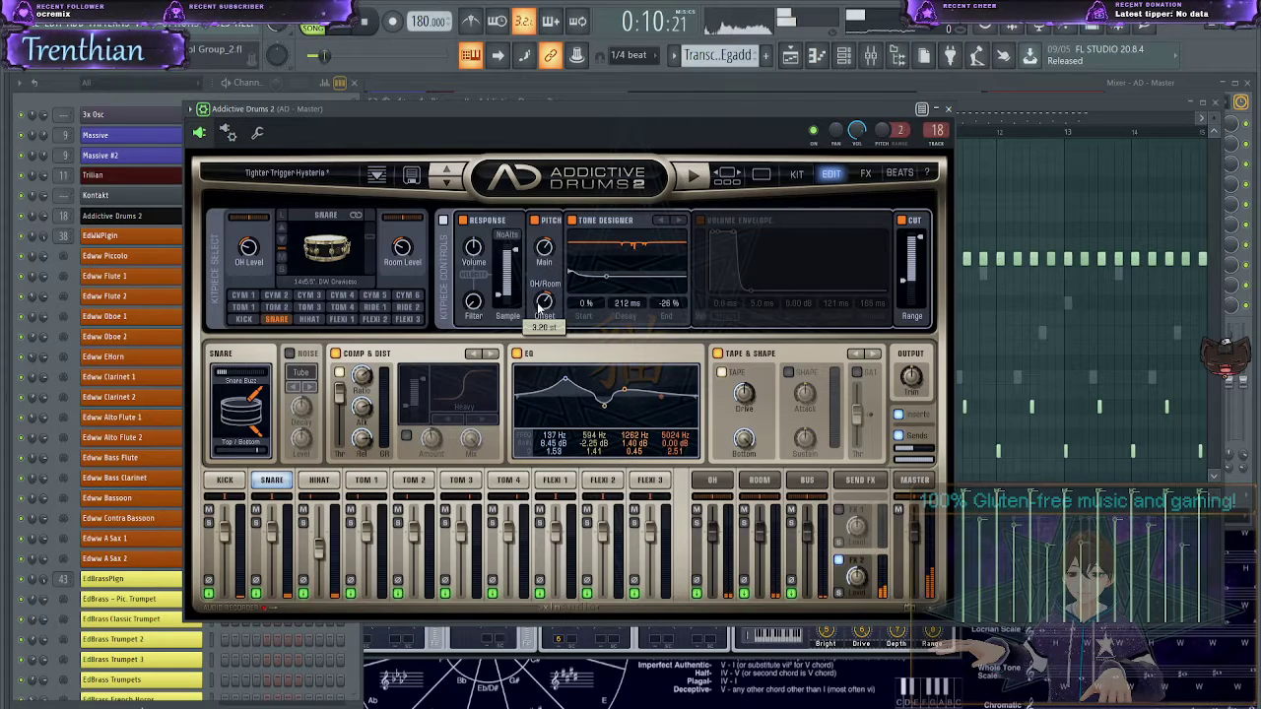
scroll(545, 249, "down", 1)
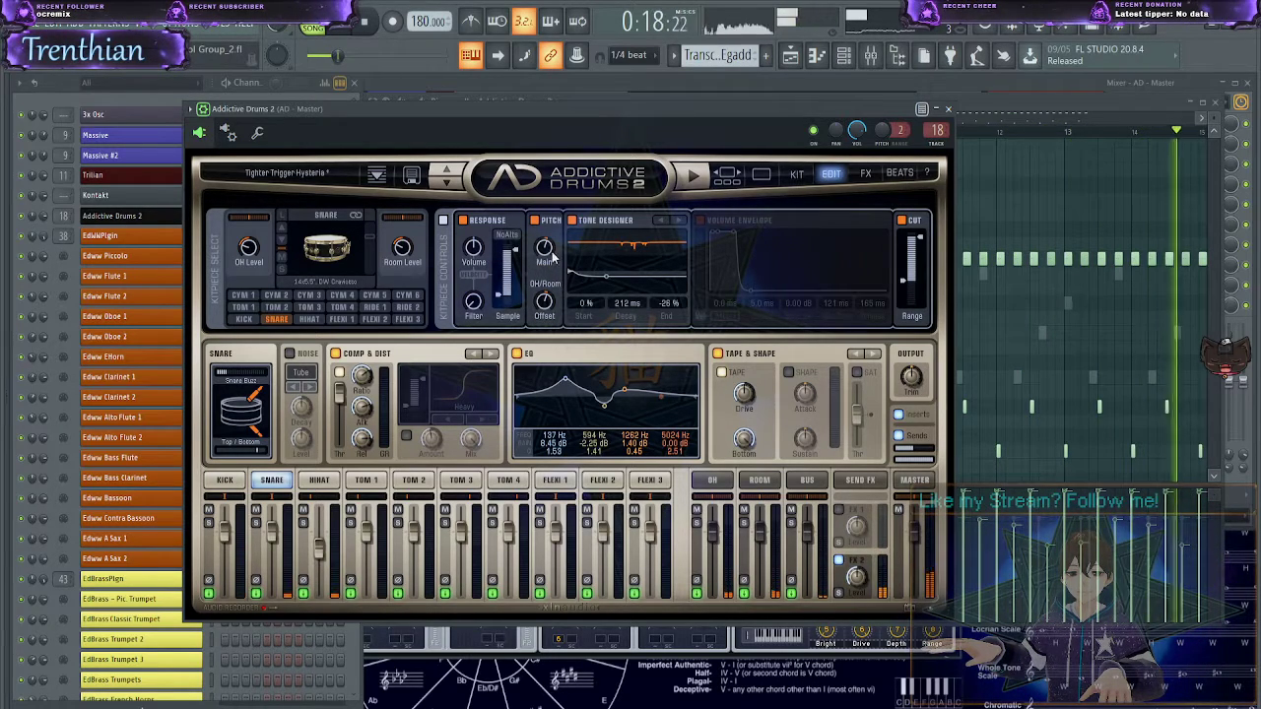
mouse_move(550, 318)
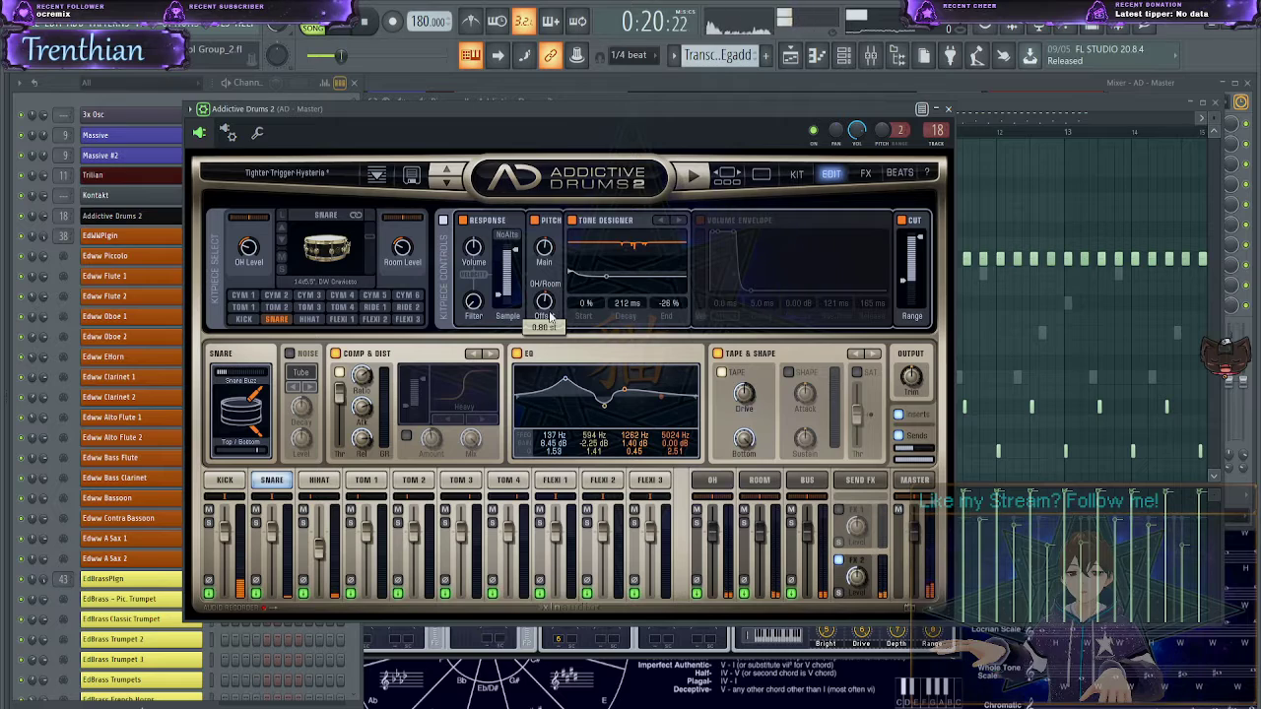
left_click(949, 109)
left_click_drag(555, 116, 313, 119)
key("space")
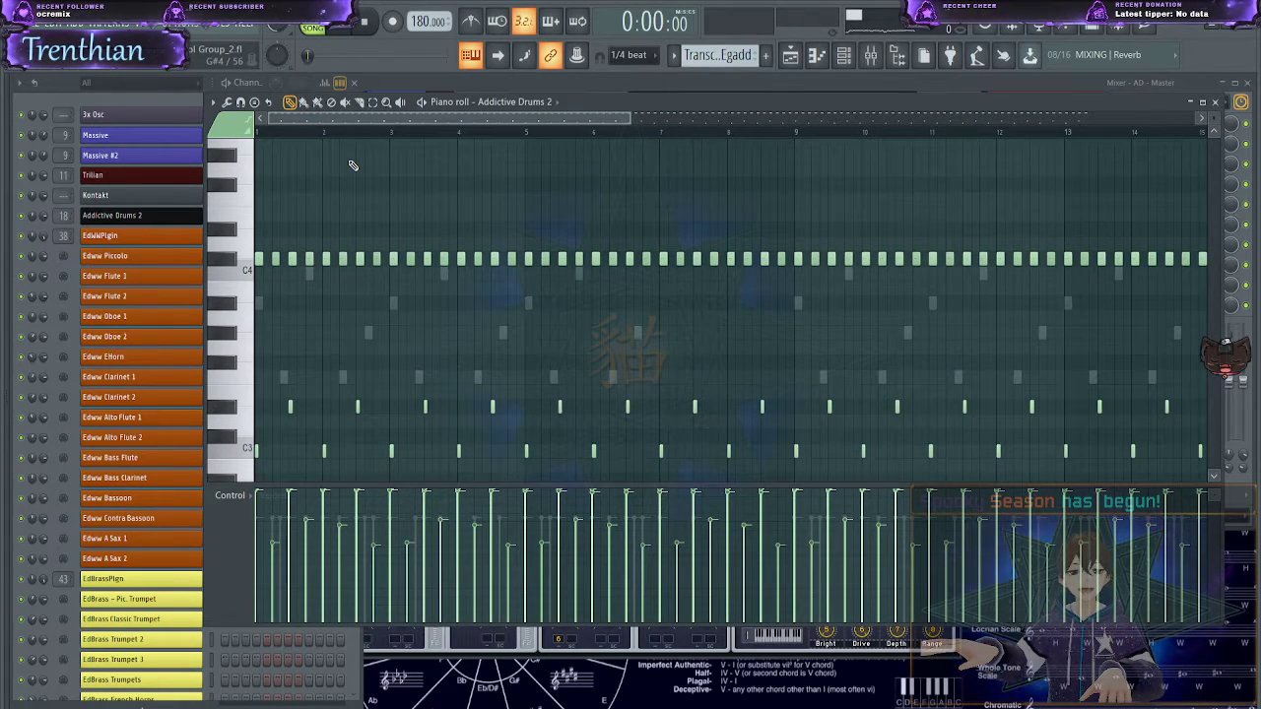
- Clone the current transcription pattern as a second pattern
scroll(357, 170, "down", 8)
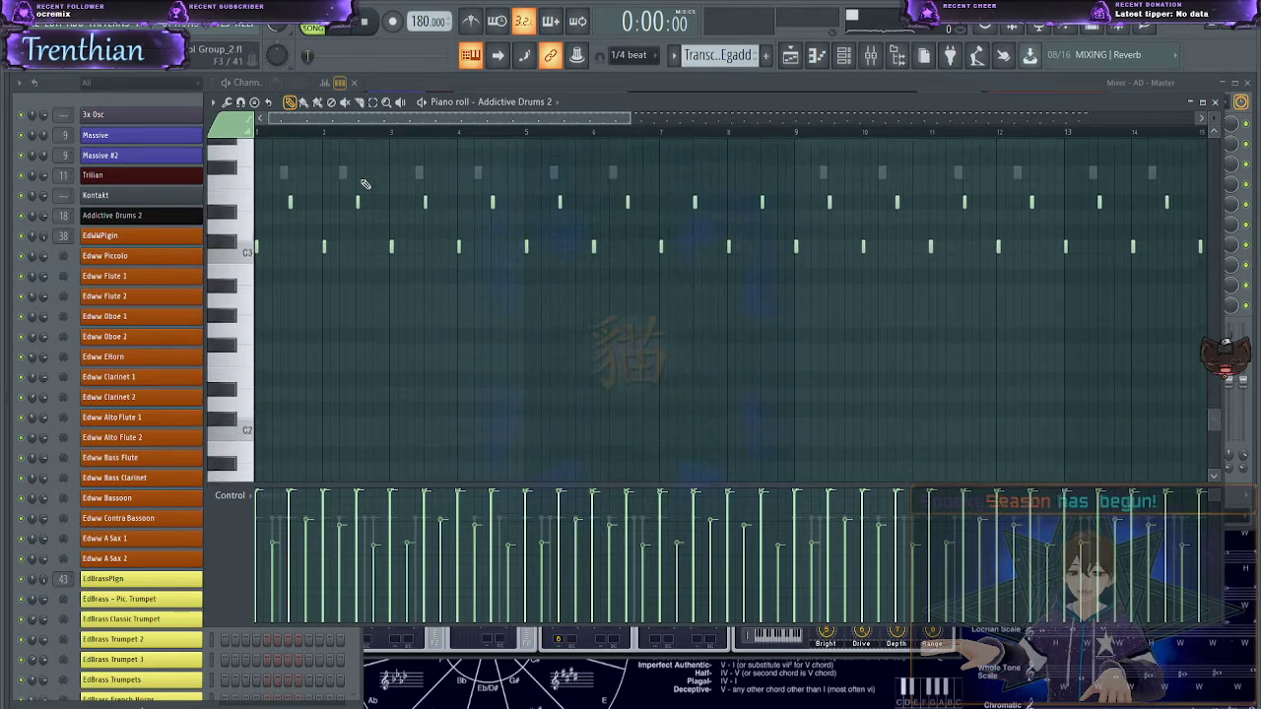
scroll(363, 186, "up", 8)
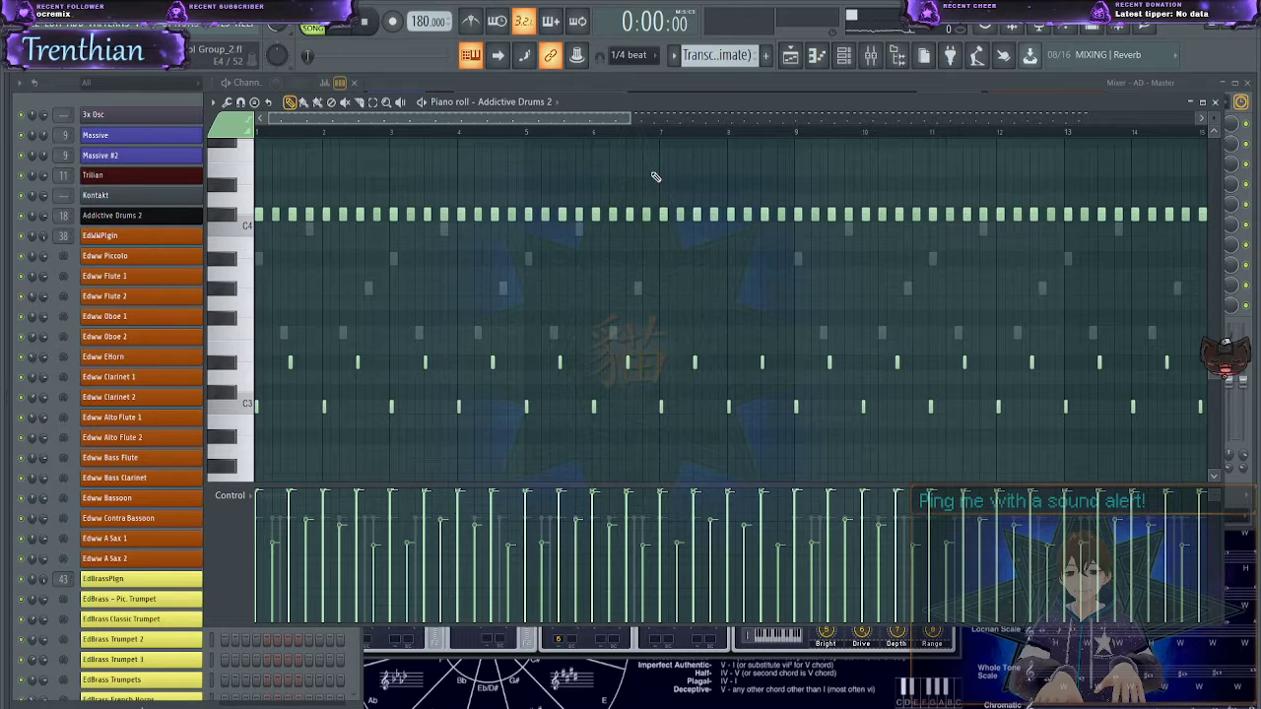
left_click_drag(537, 117, 303, 118)
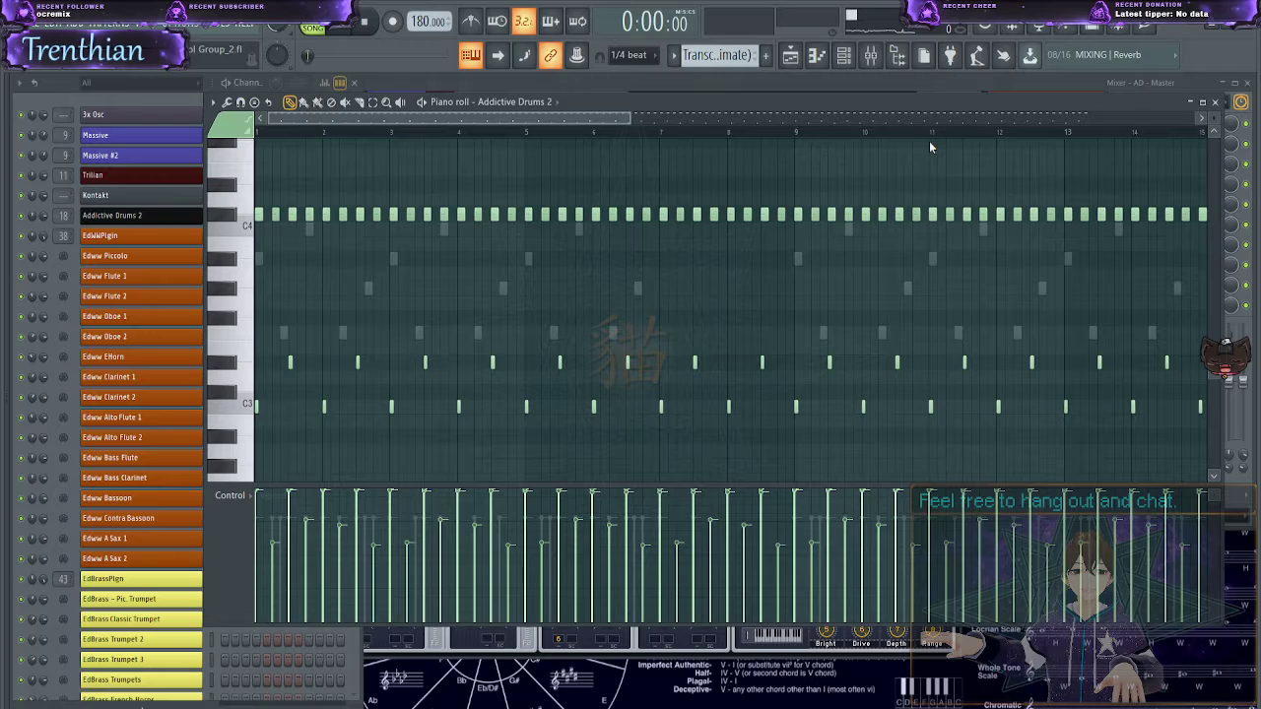
key("ctrl+shift+c")
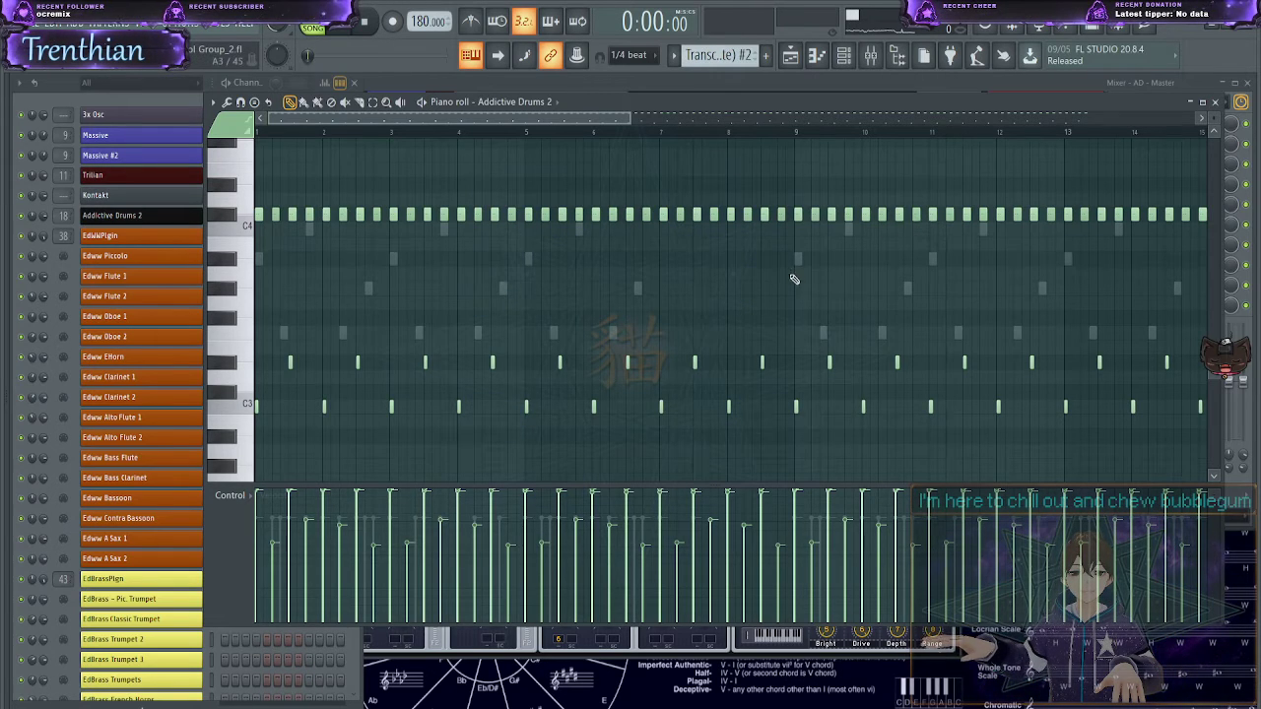
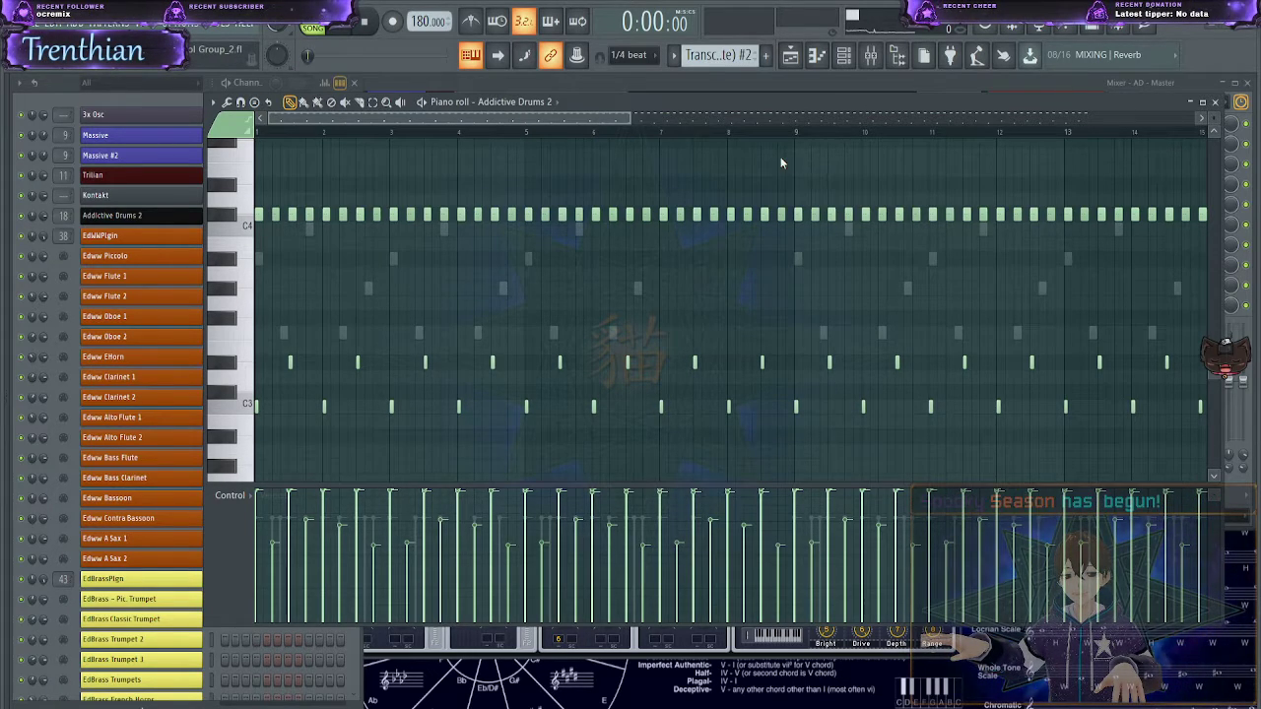
- Rename the cloned pattern with its "Egadd…Down" title and bring the EdChroma Harpsichord notes up for editing in the piano roll
key("plus")
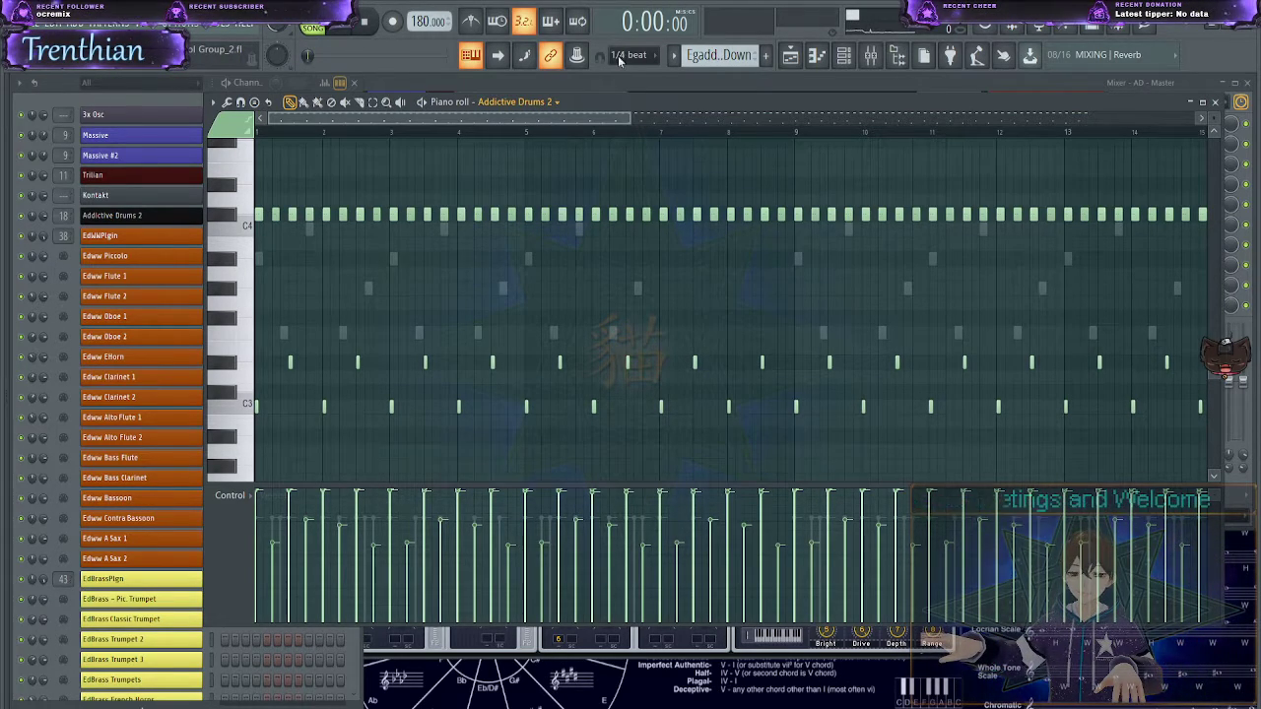
left_click(723, 286)
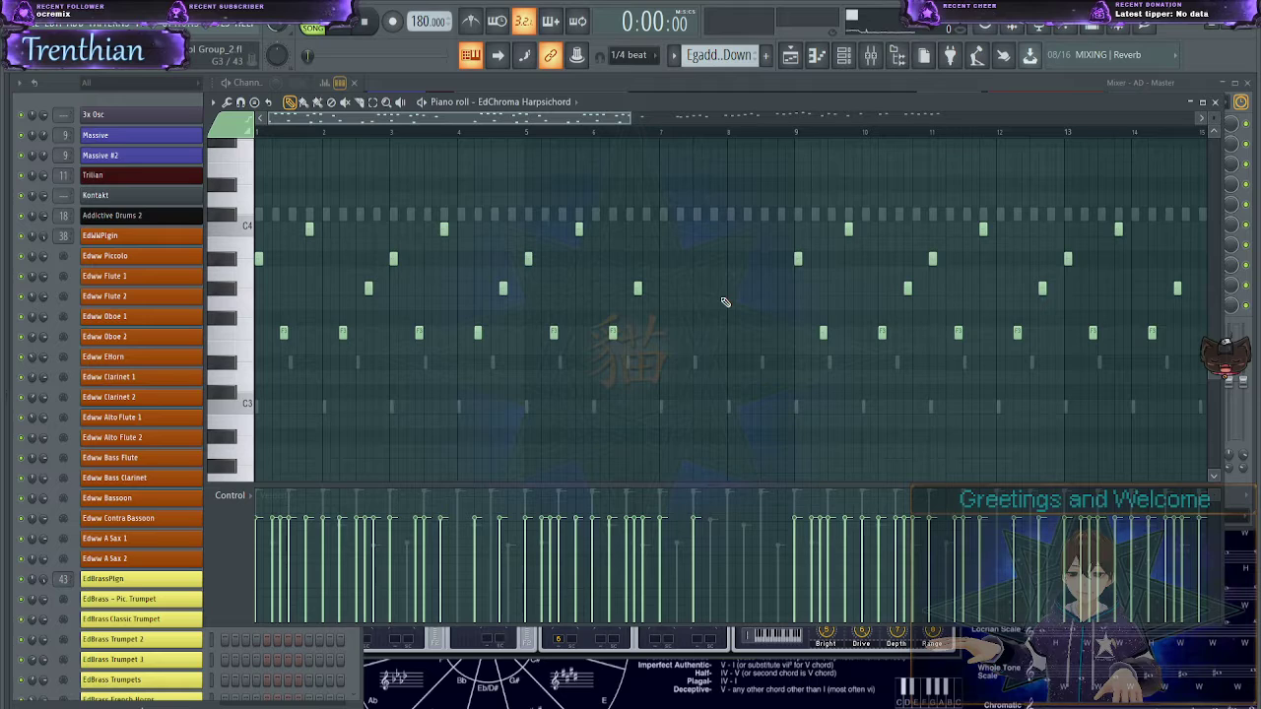
scroll(656, 262, "up", 6)
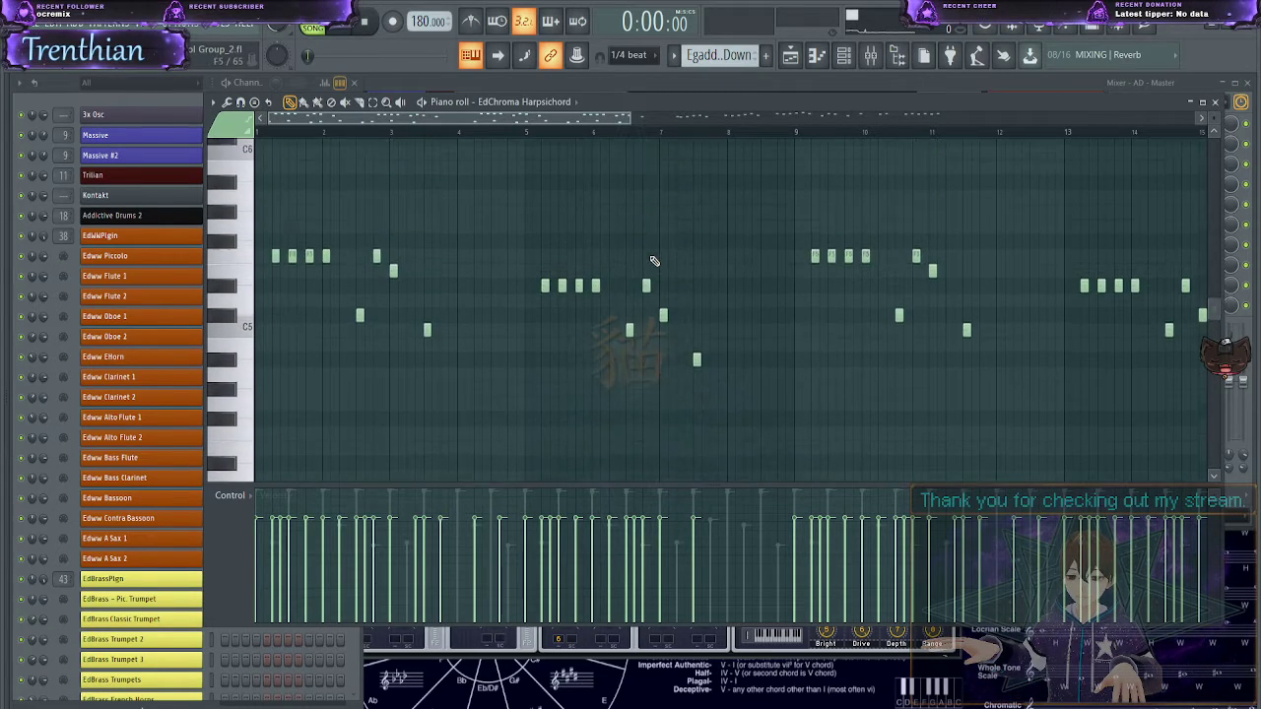
- Check the pattern's notes for 3x Osc, EdChroma Harpsichord #2 and EdChroma Timpani Rolls, look over the mixer, and return to the harpsichord
key("Down")
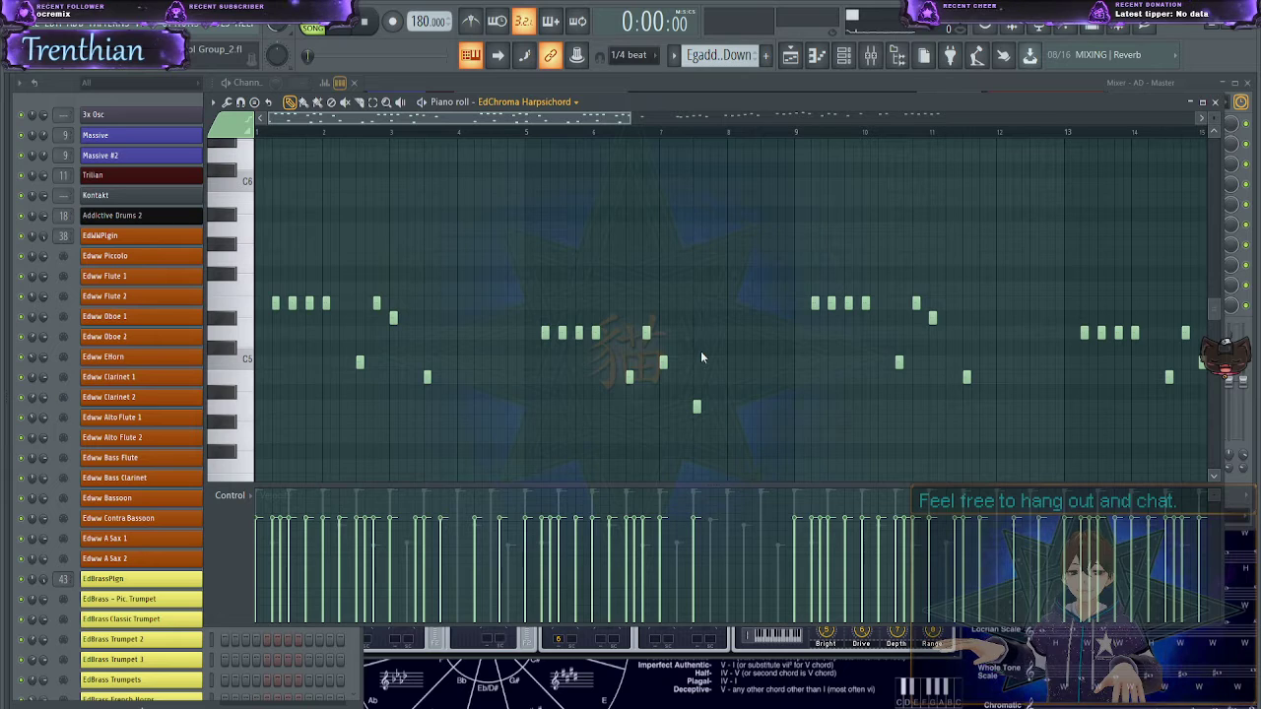
key("Down")
scroll(532, 279, "down", 10)
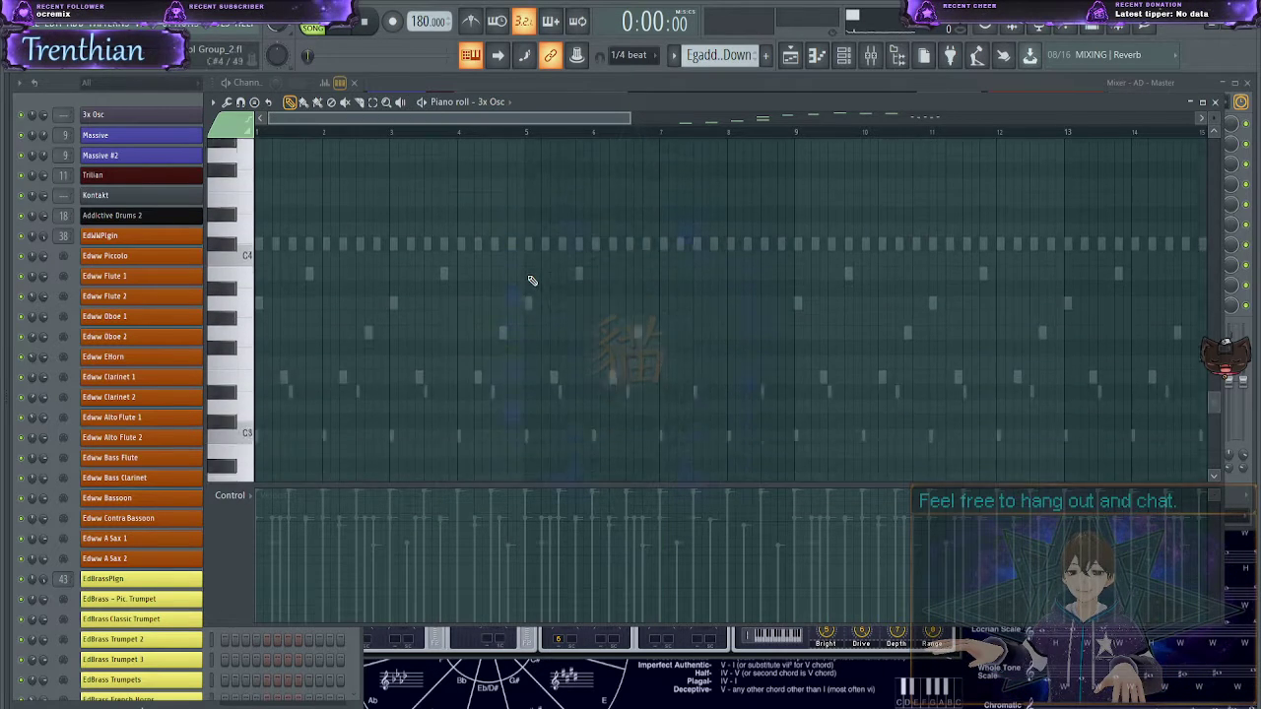
scroll(532, 276, "up", 10)
scroll(530, 276, "down", 10)
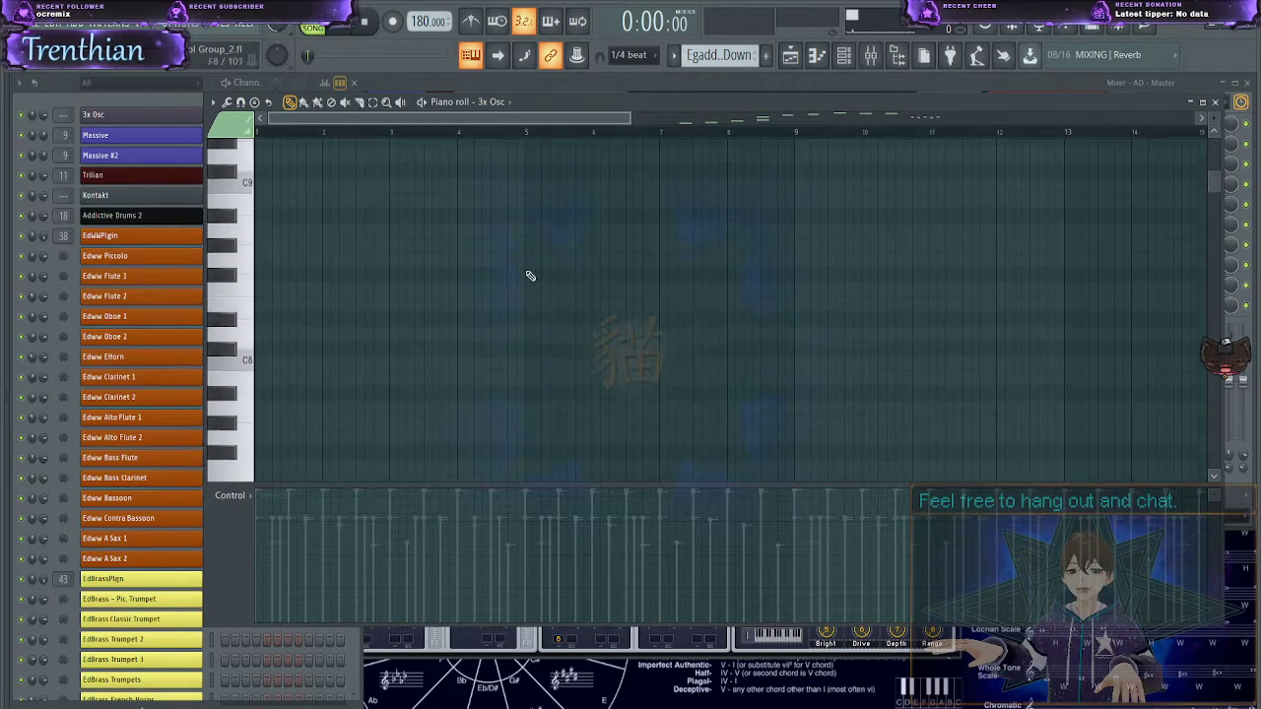
scroll(522, 272, "up", 10)
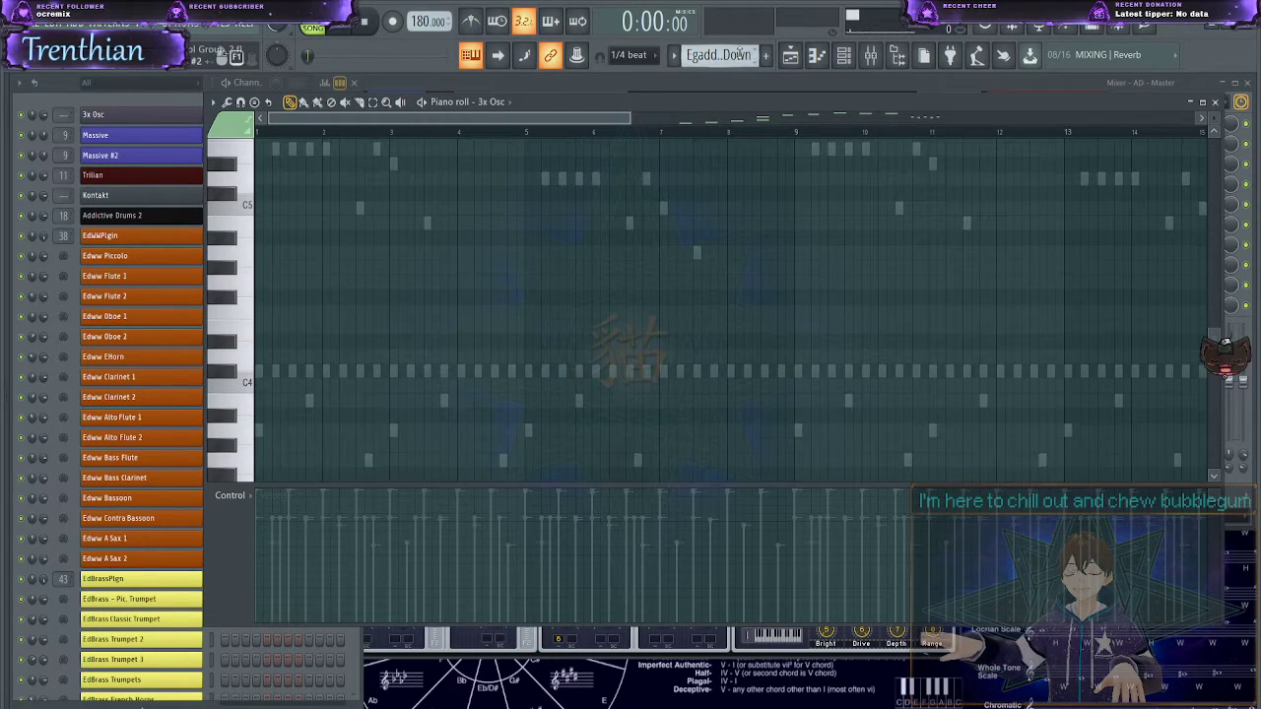
scroll(597, 175, "down", 4)
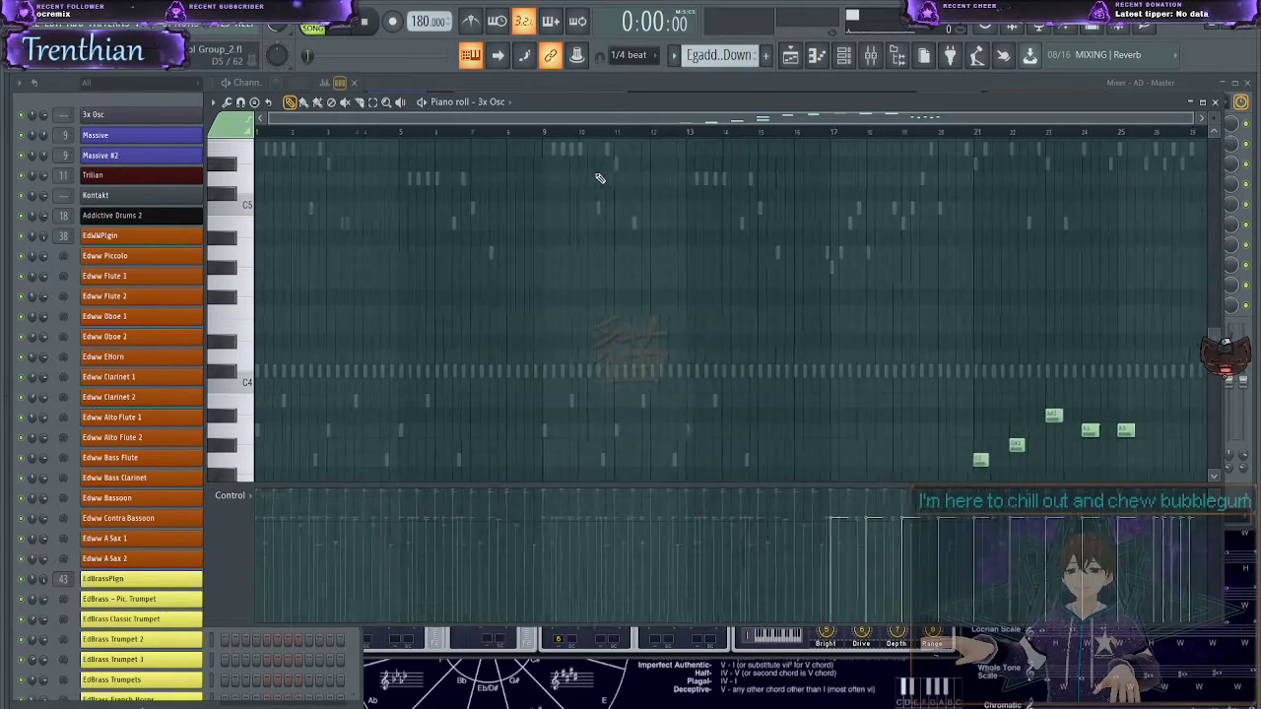
scroll(597, 175, "up", 3)
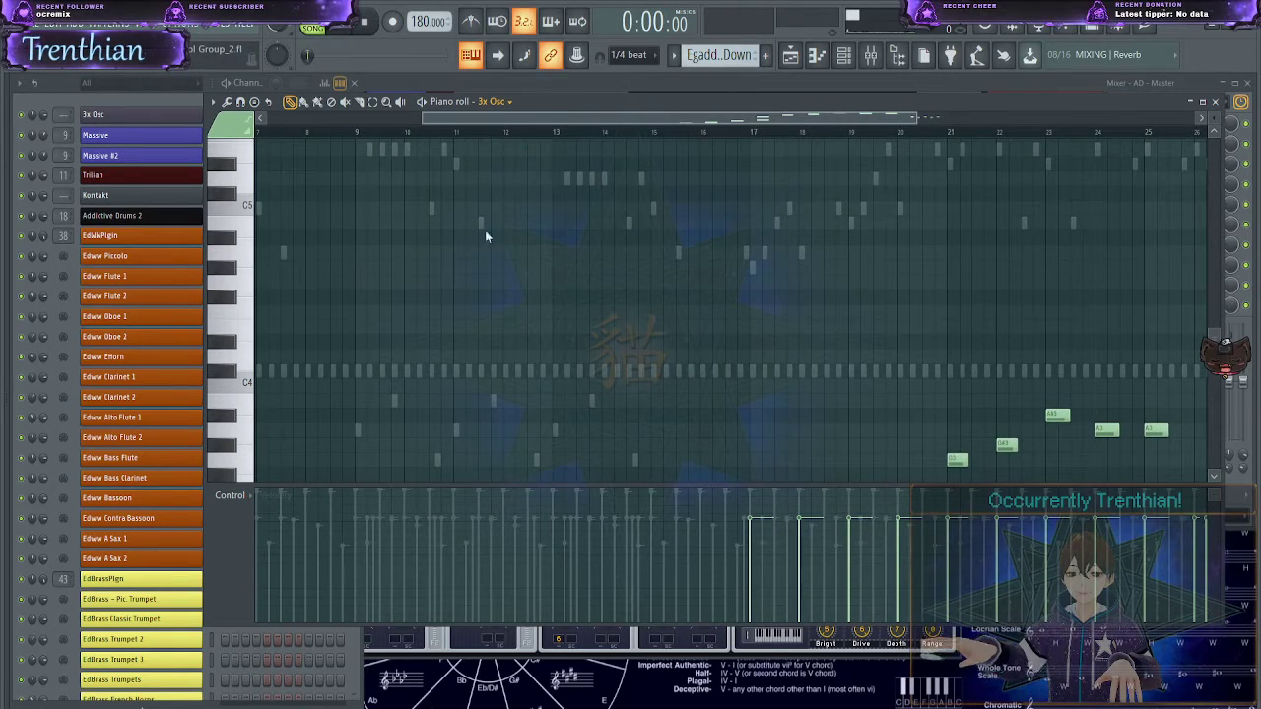
key("Up")
scroll(613, 279, "down", 8)
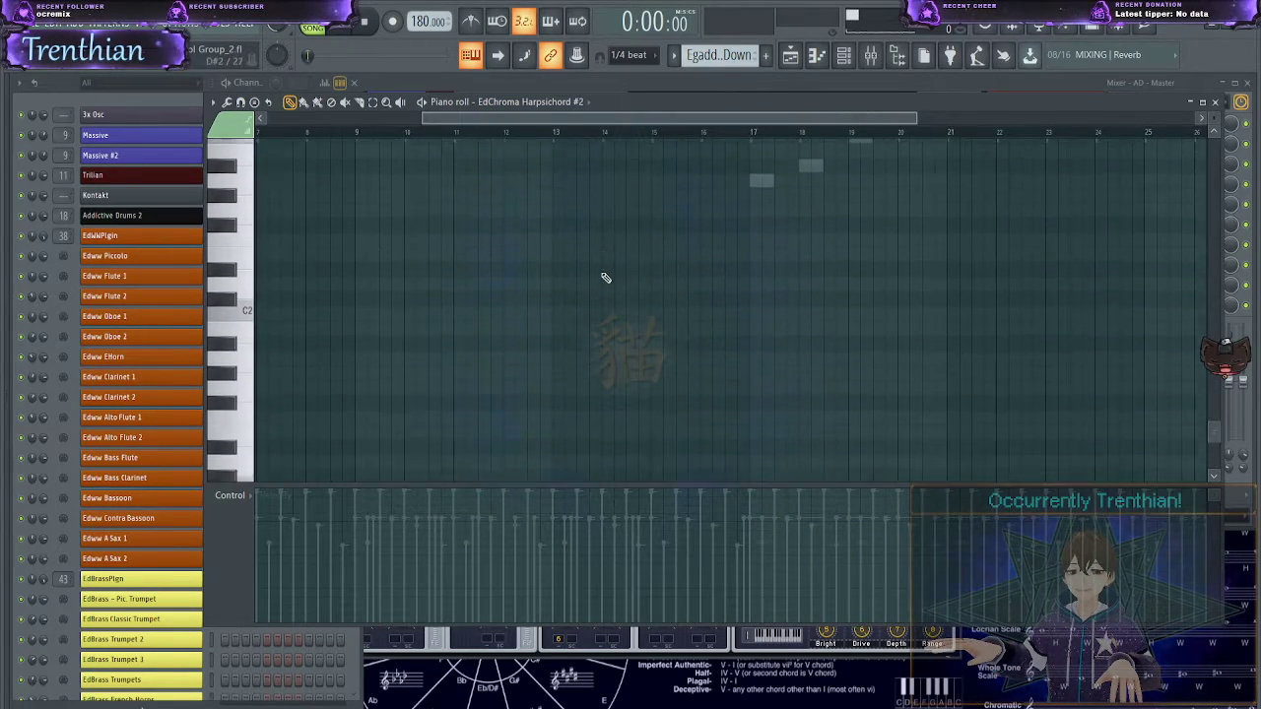
scroll(593, 254, "up", 5)
key("F9")
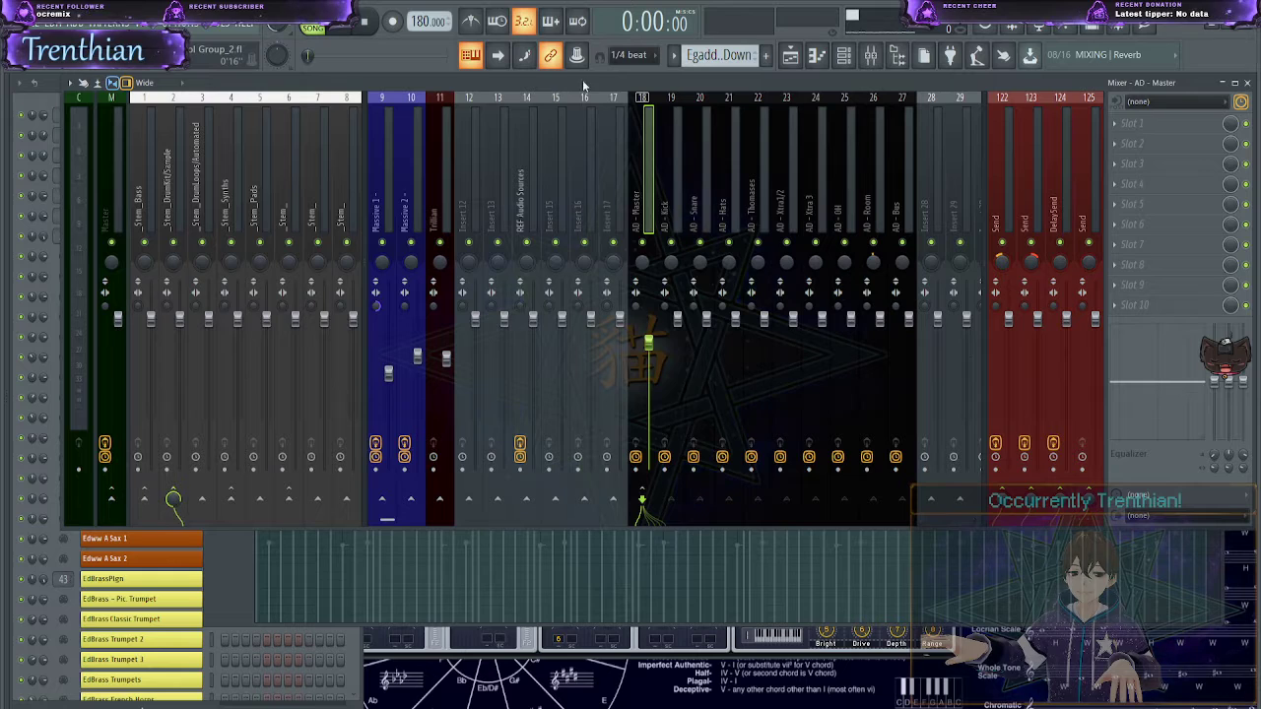
left_click(228, 604)
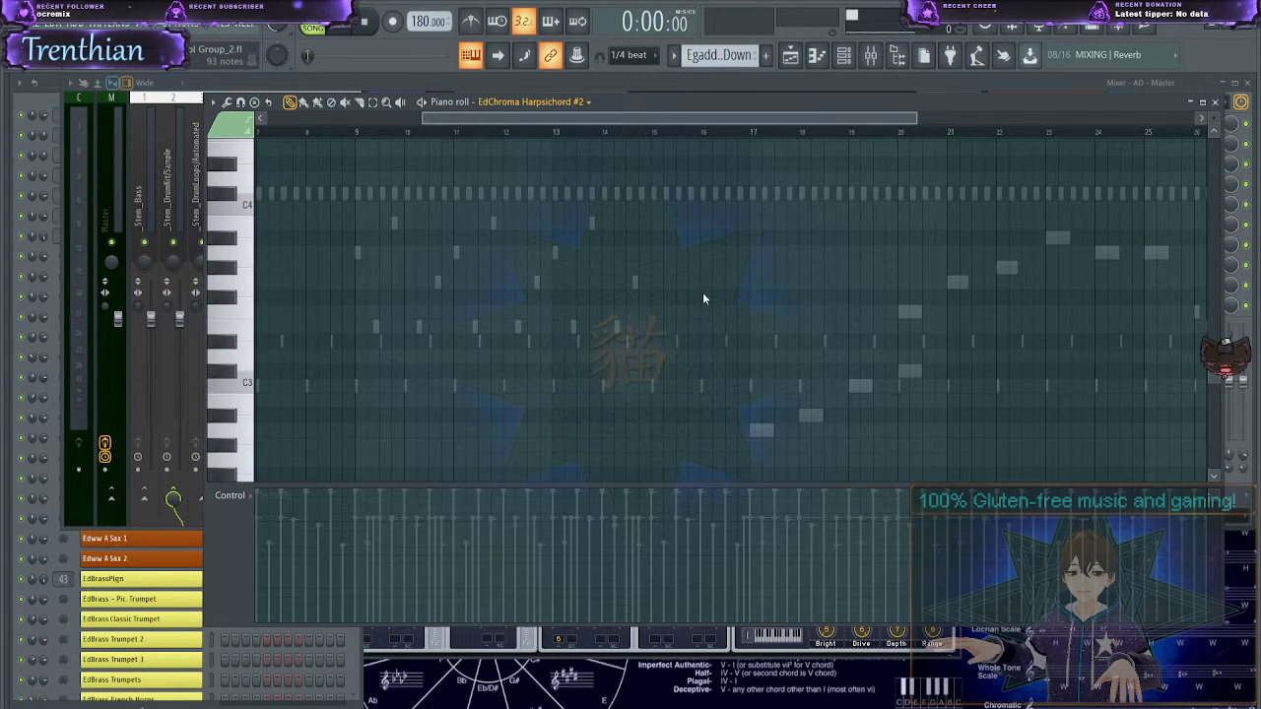
key("Up")
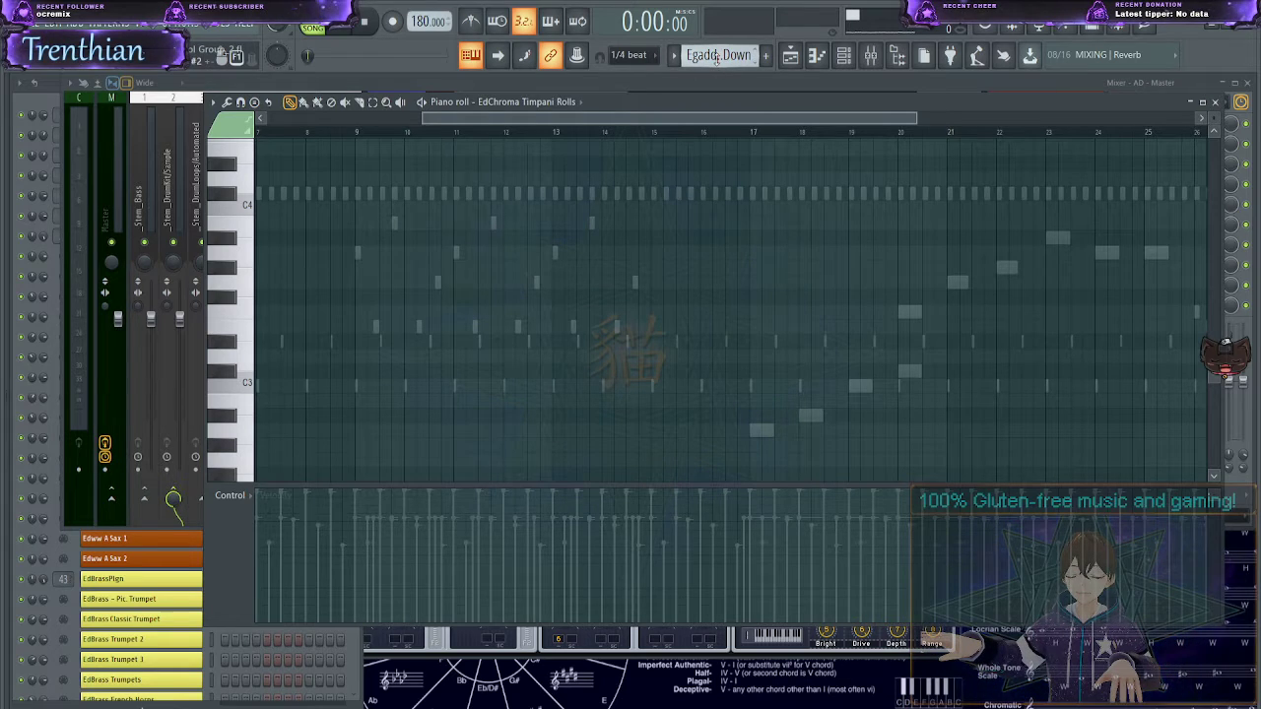
key("Down")
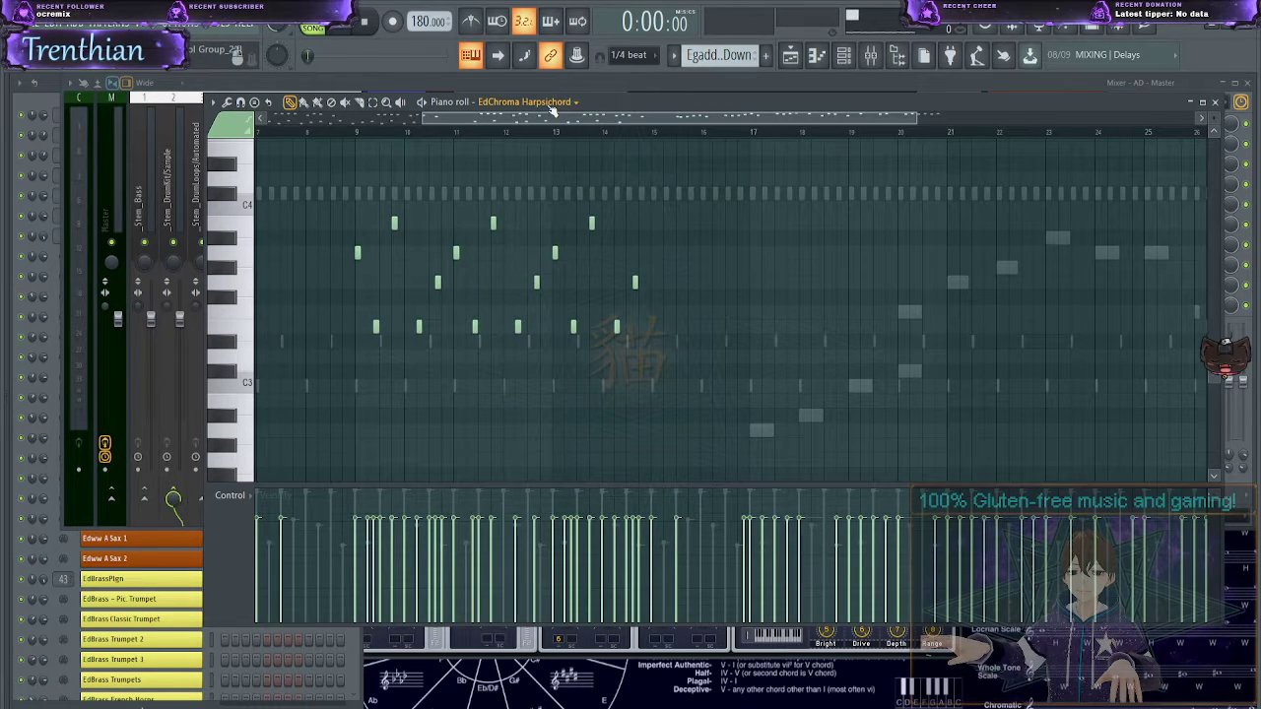
- Transfer the EdChroma Harpsichord's low notes below C4 in bars 1 to 14 to the 3x Osc channel, and play the result
left_click_drag(493, 119, 338, 121)
scroll(349, 234, "down", 5)
scroll(407, 267, "up", 7)
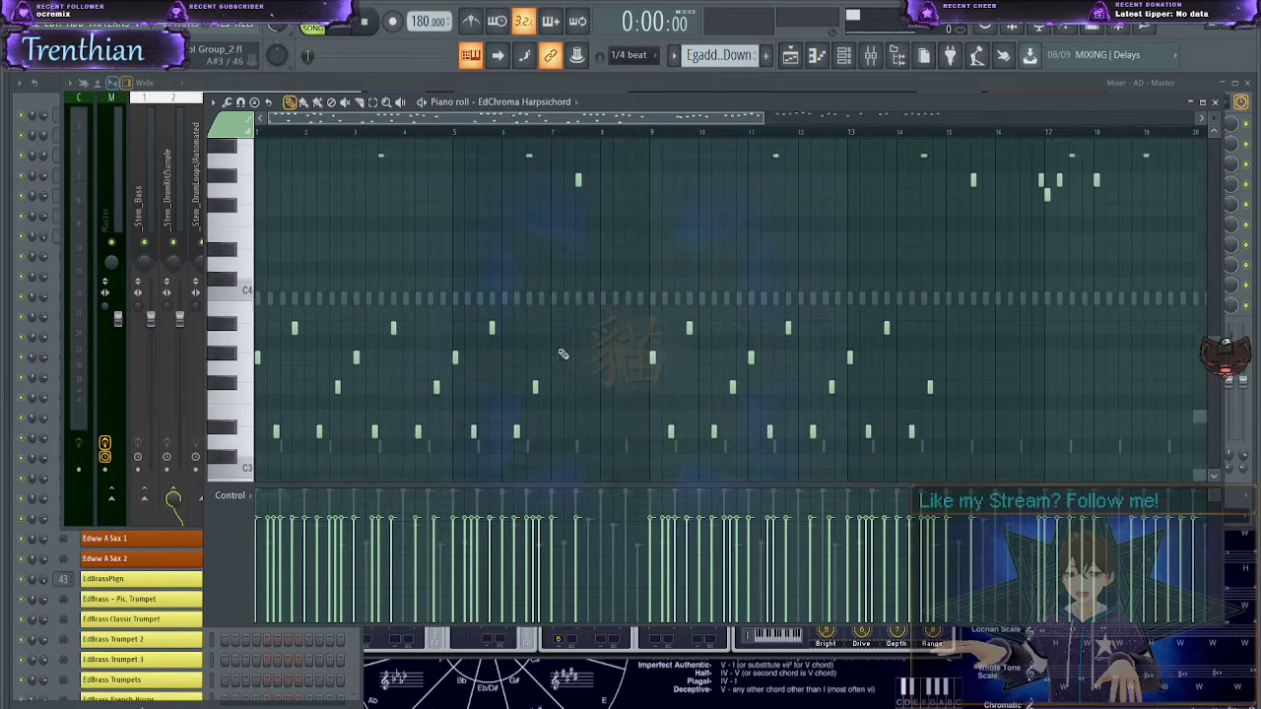
scroll(662, 303, "down", 2)
left_click_drag(955, 436, 2, 210)
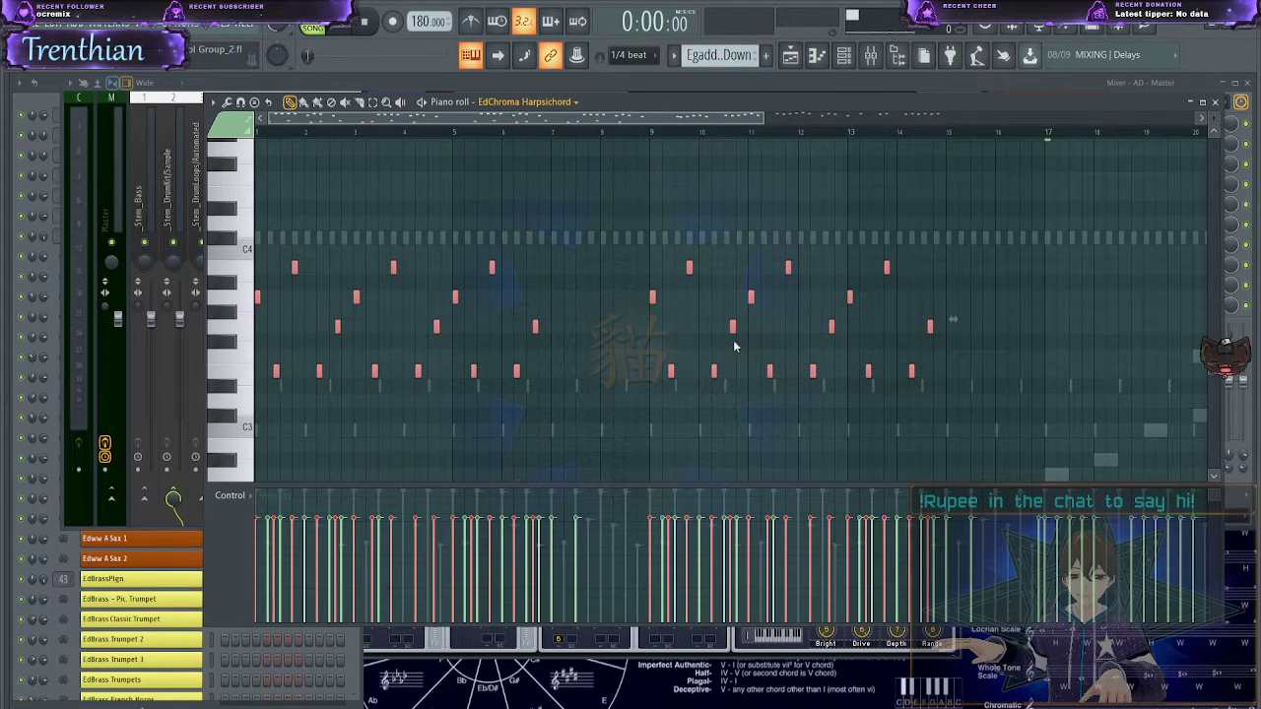
key("Down")
key("ctrl+v")
key("space")
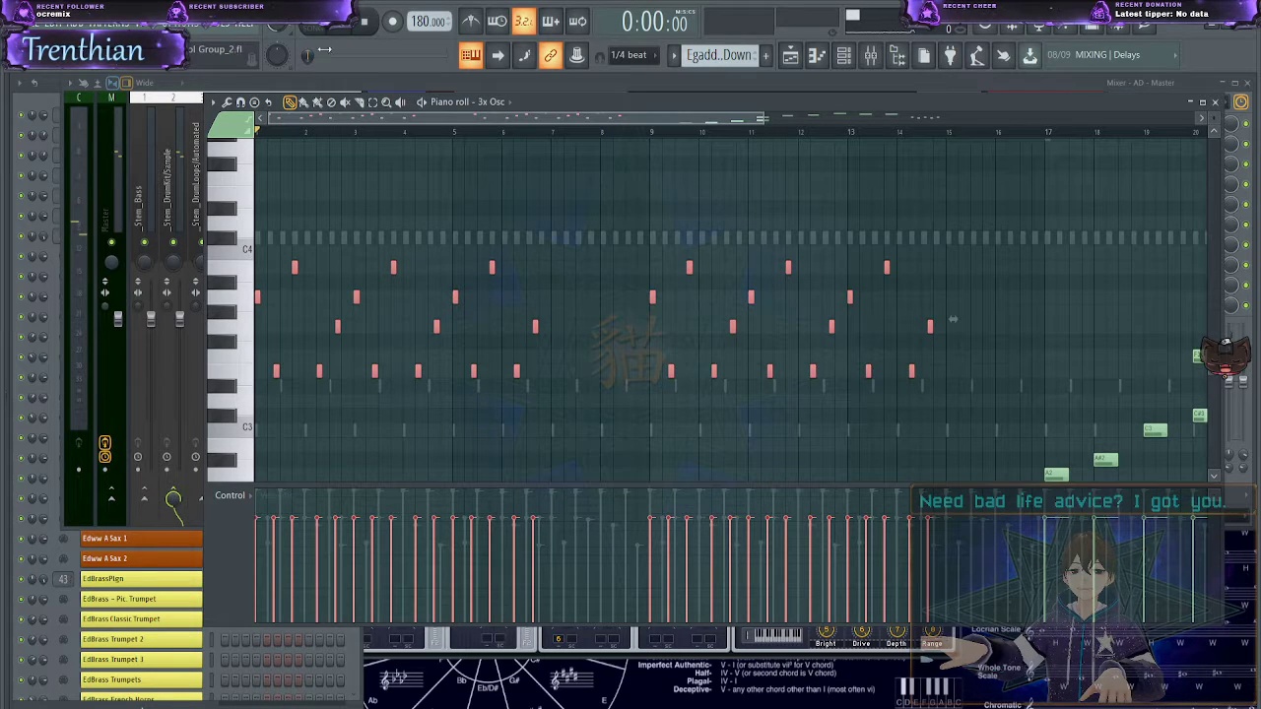
key("space")
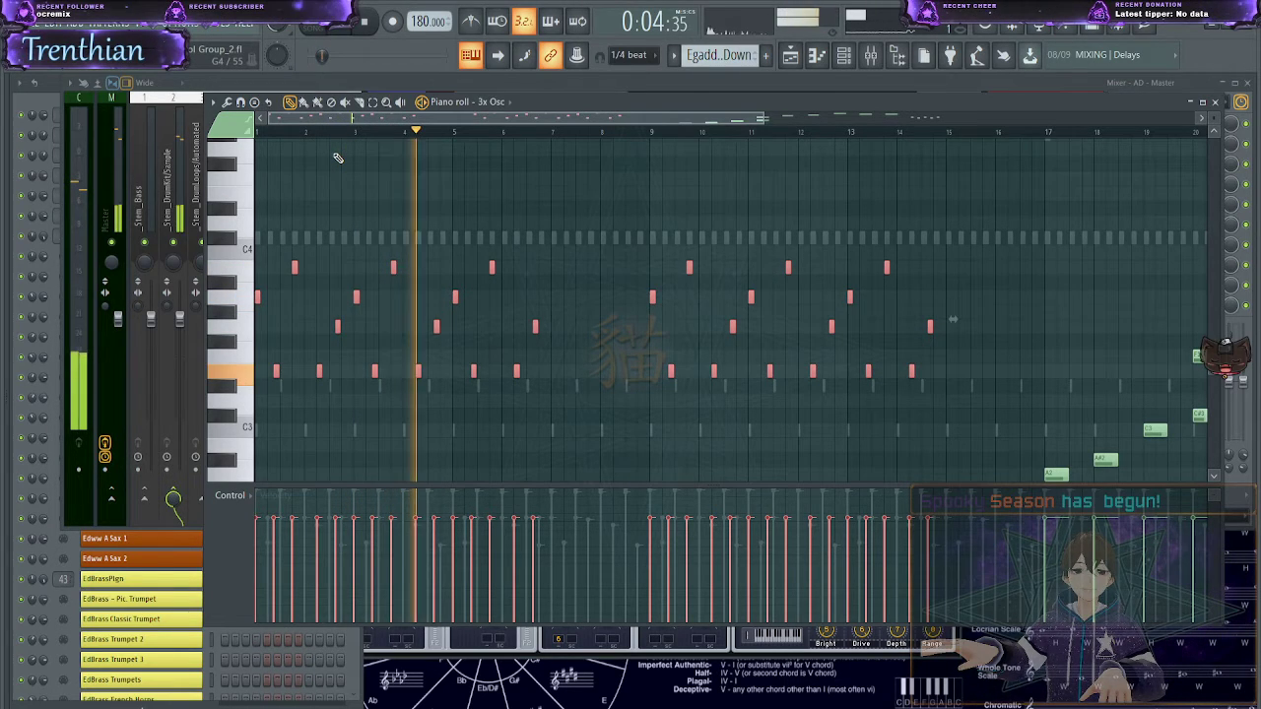
left_click(464, 213, "ctrl")
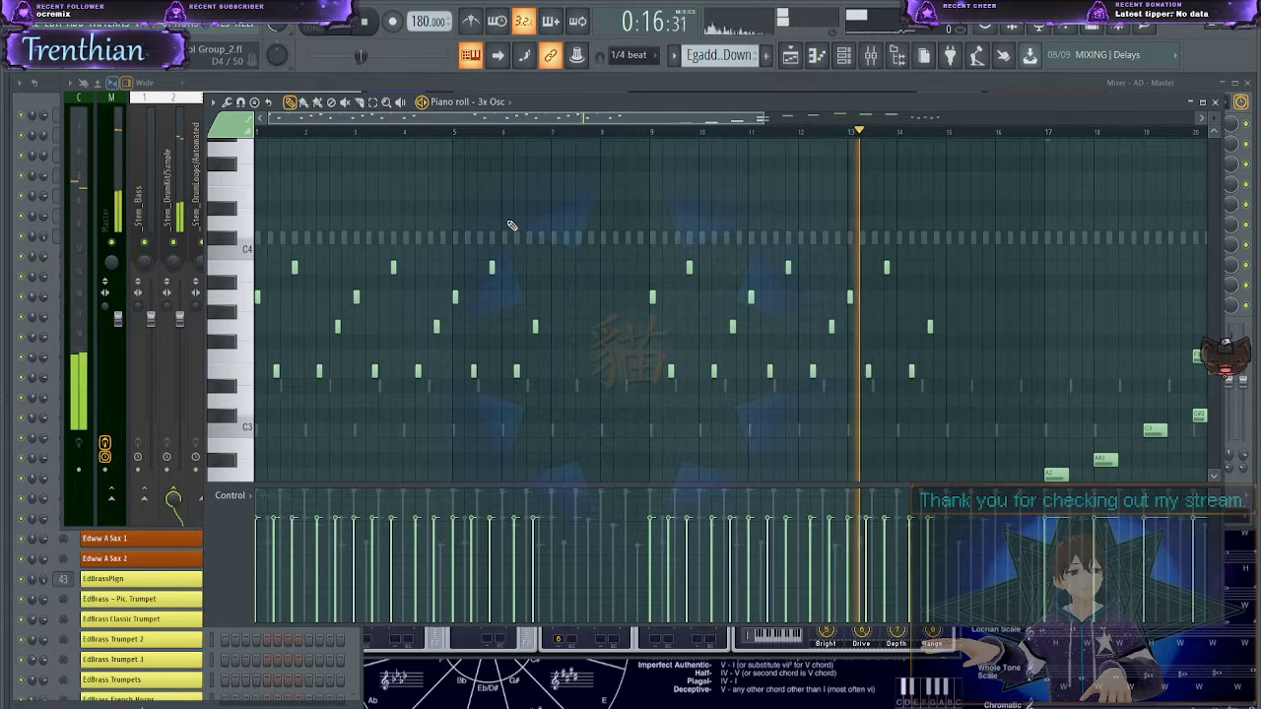
- Delete the long A2, A#2, C3 and C#3 notes of the 3x Osc part in bars 17 to 20
scroll(991, 326, "down", 1)
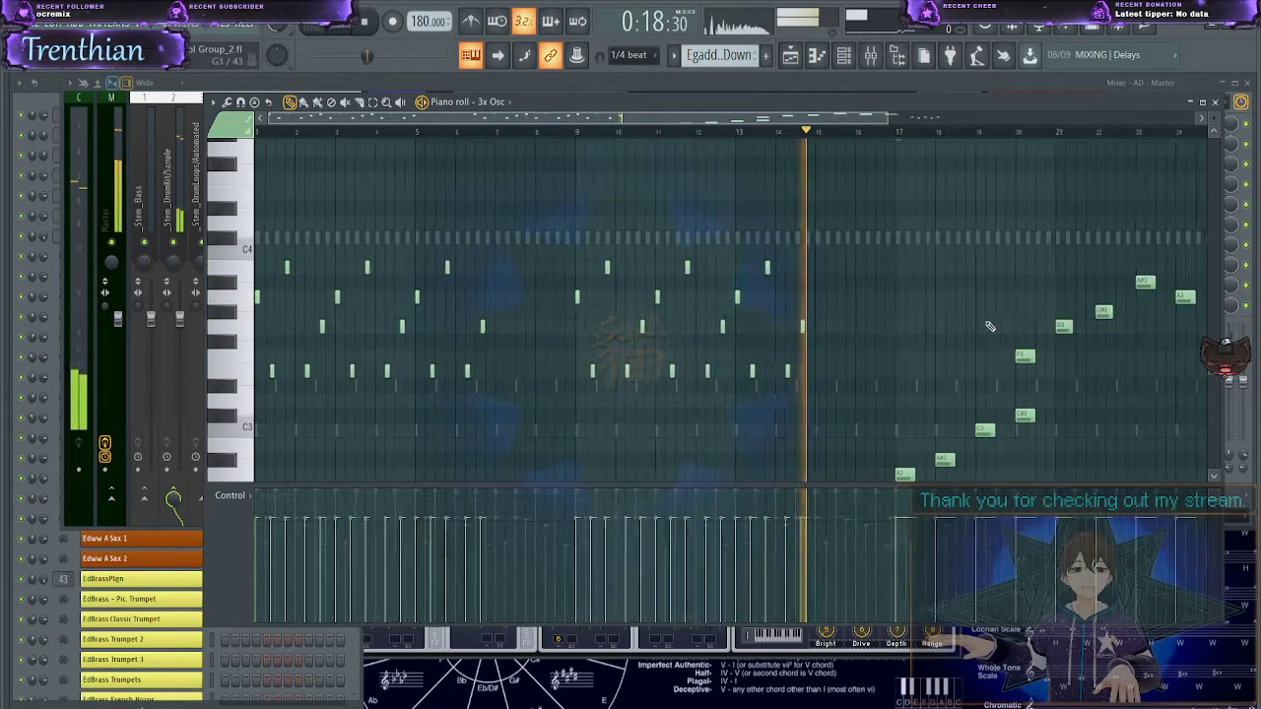
scroll(976, 381, "up", 4)
scroll(876, 318, "down", 3)
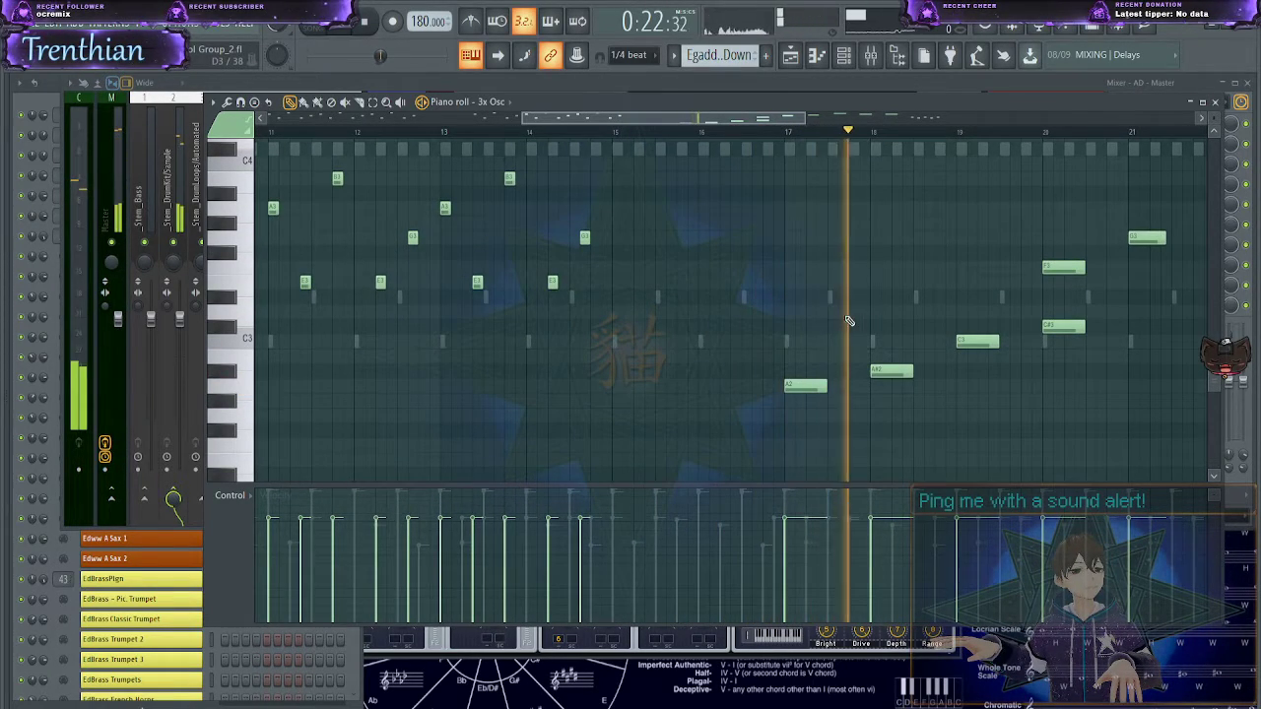
left_click_drag(669, 121, 791, 168)
right_click(643, 327)
right_click(475, 372)
right_click(557, 343)
right_click(376, 384)
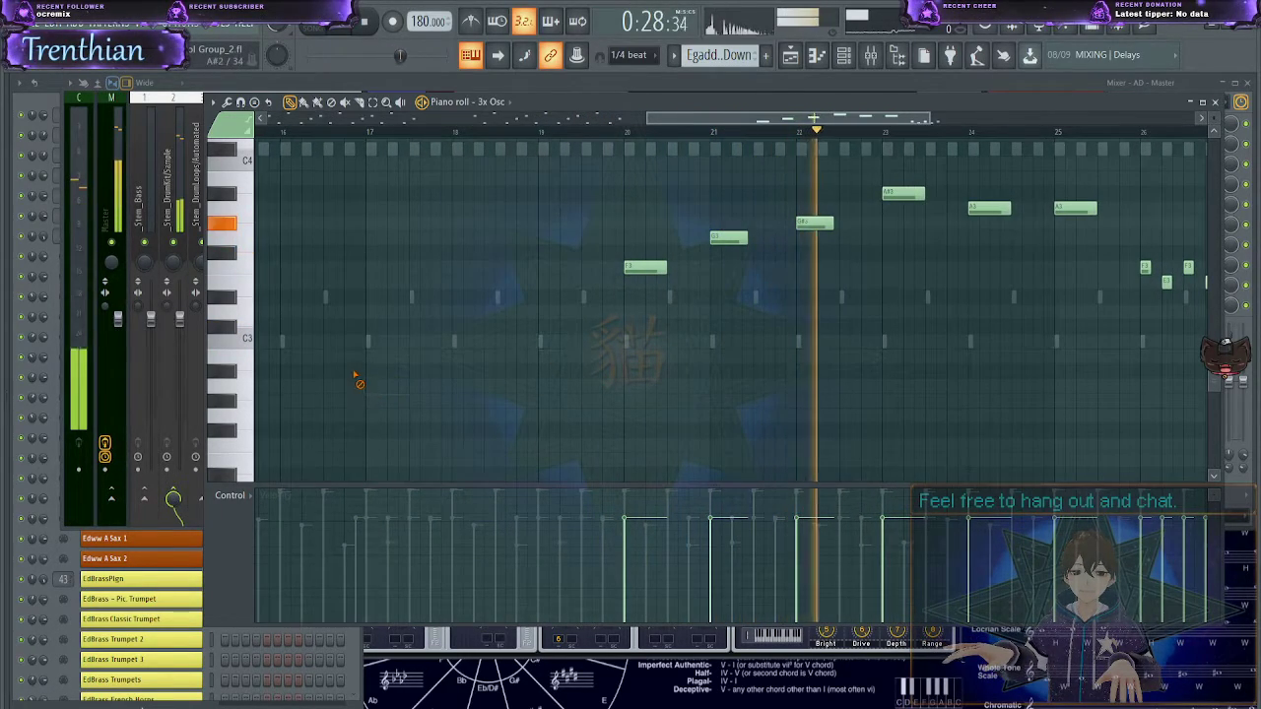
- Try deleting the six remaining long 3x Osc notes in bars 20 to 25, stop playback, and undo the deletions
left_click_drag(806, 119, 888, 136)
scroll(870, 278, "up", 4)
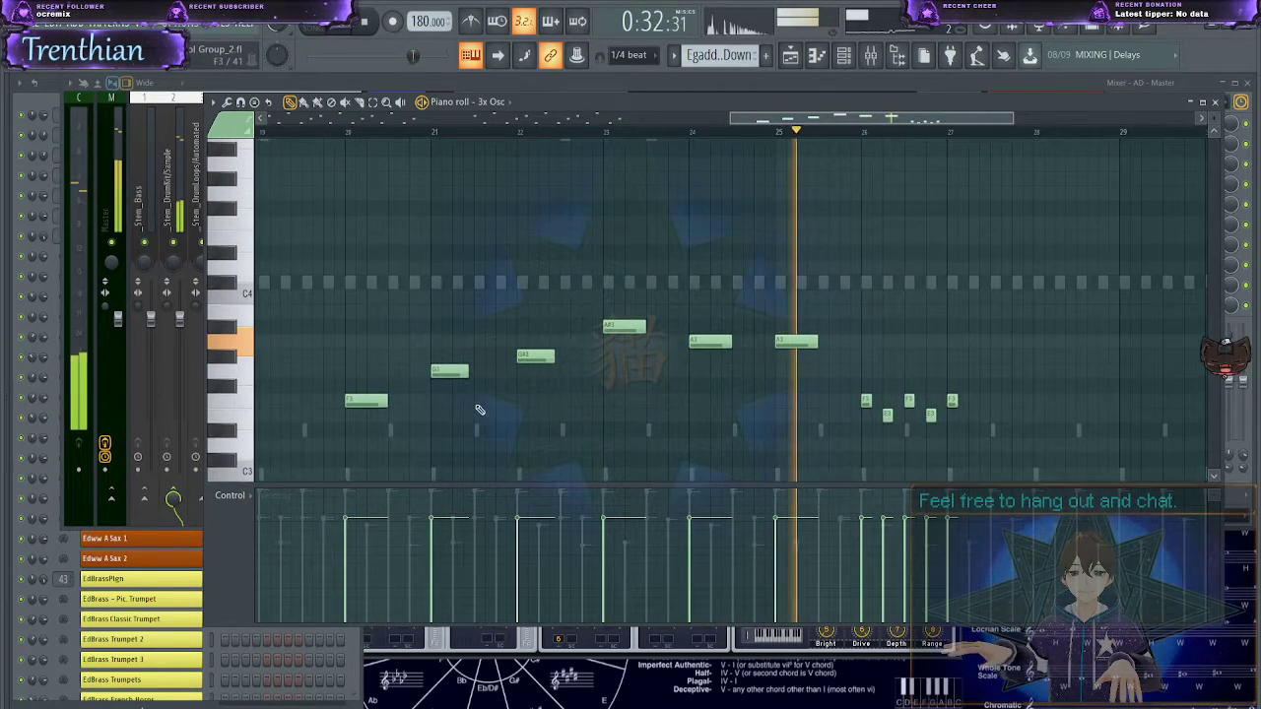
right_click(366, 399)
right_click(449, 370)
right_click(535, 355)
right_click(623, 327)
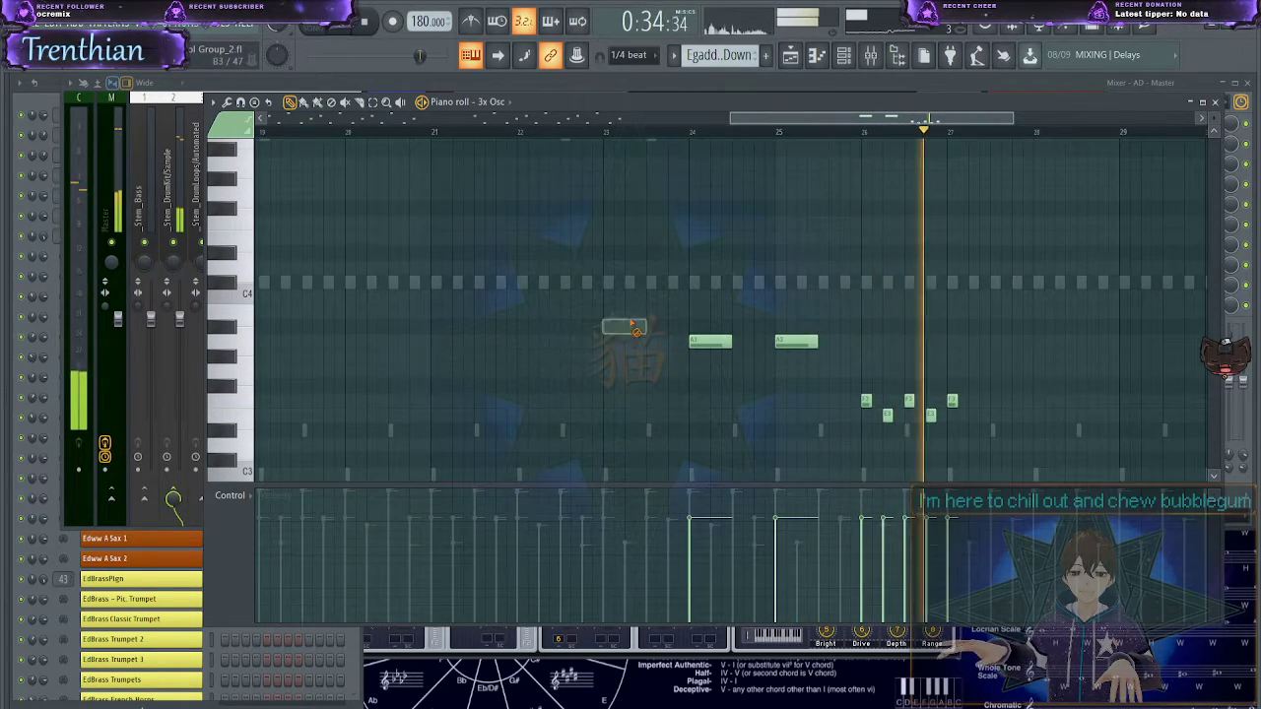
right_click(710, 342)
right_click(796, 342)
key("space")
key("space")
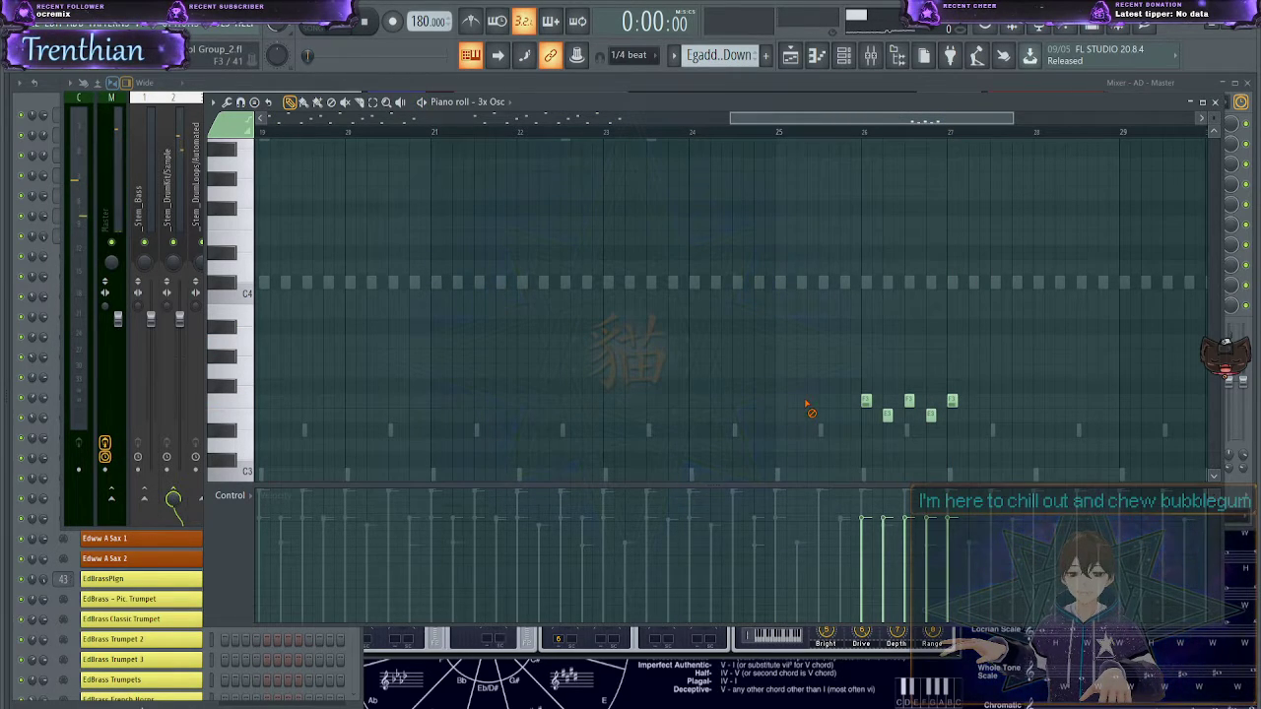
key("ctrl+z")
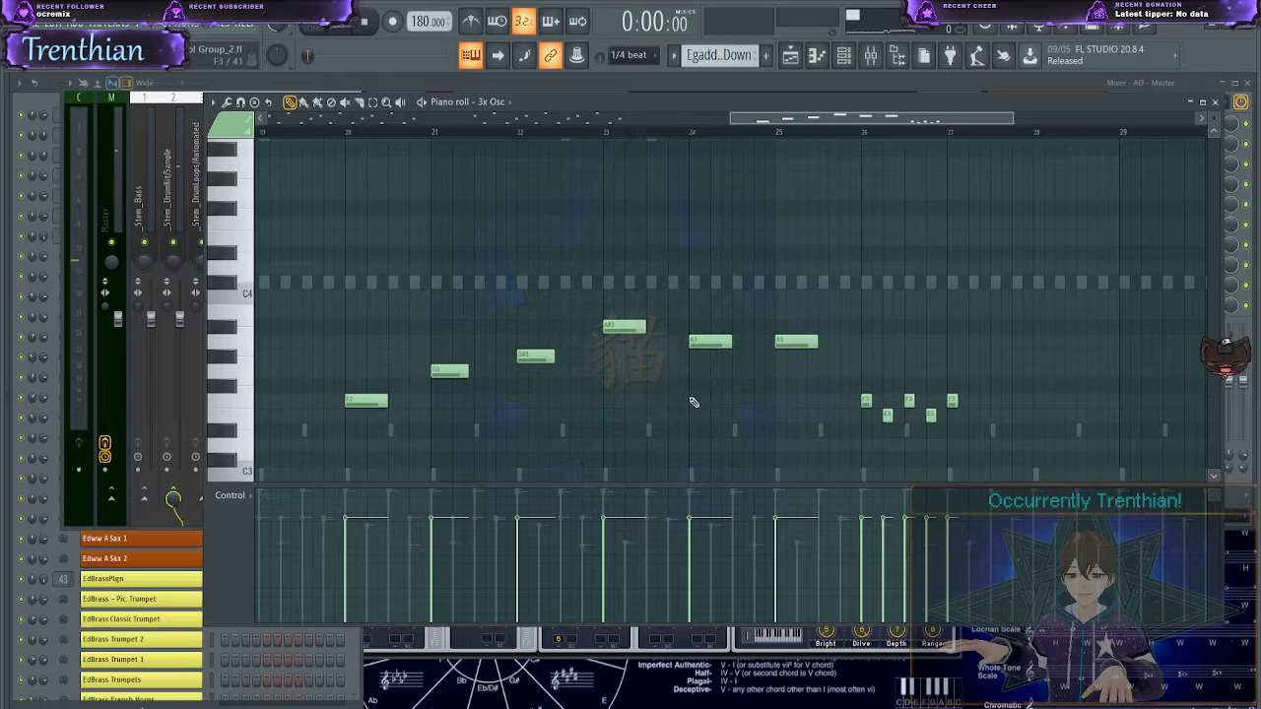
- Play the pattern from bar 1 and move the playback position to just before bar 20
left_click_drag(856, 123, 132, 133)
key("space")
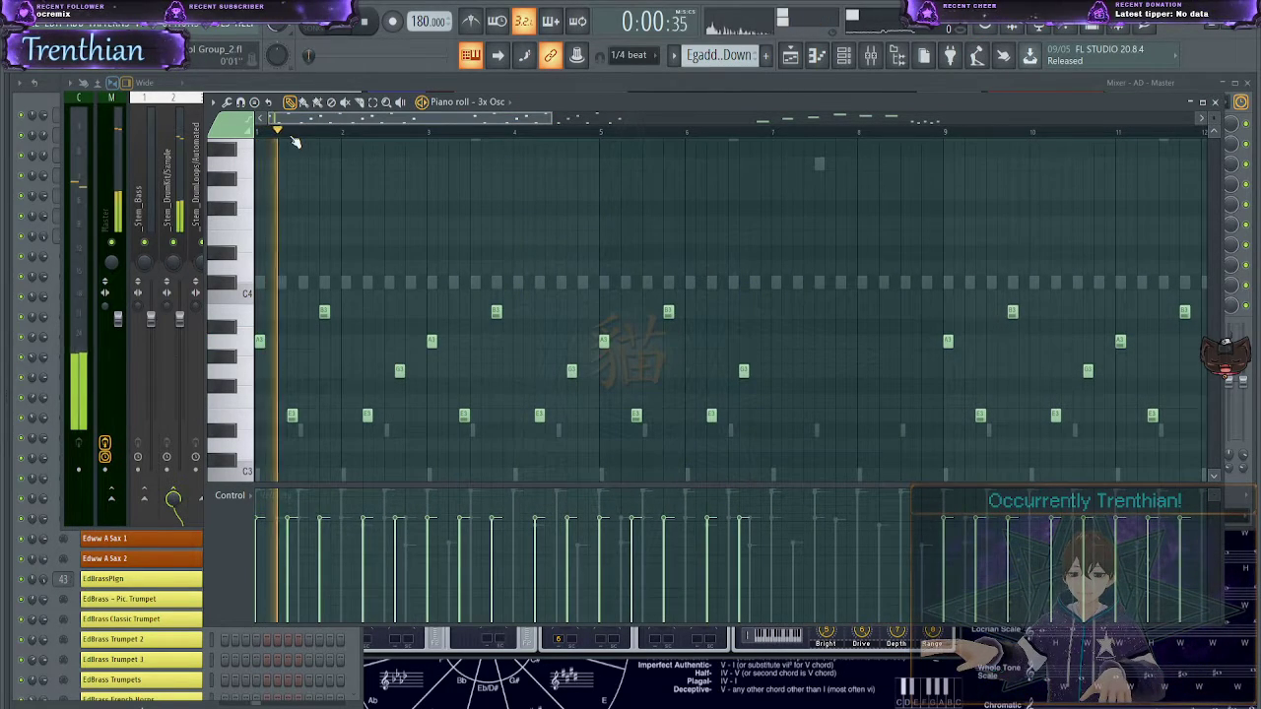
left_click_drag(335, 124, 538, 132)
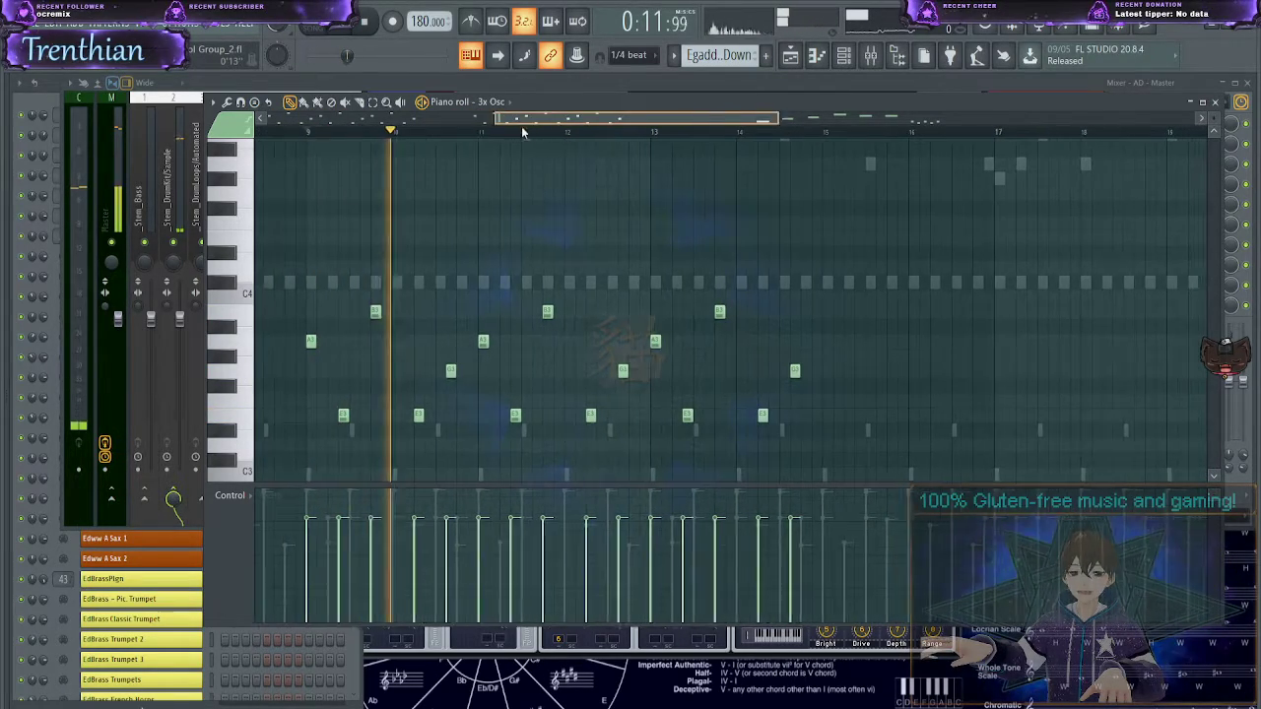
left_click_drag(521, 127, 680, 132)
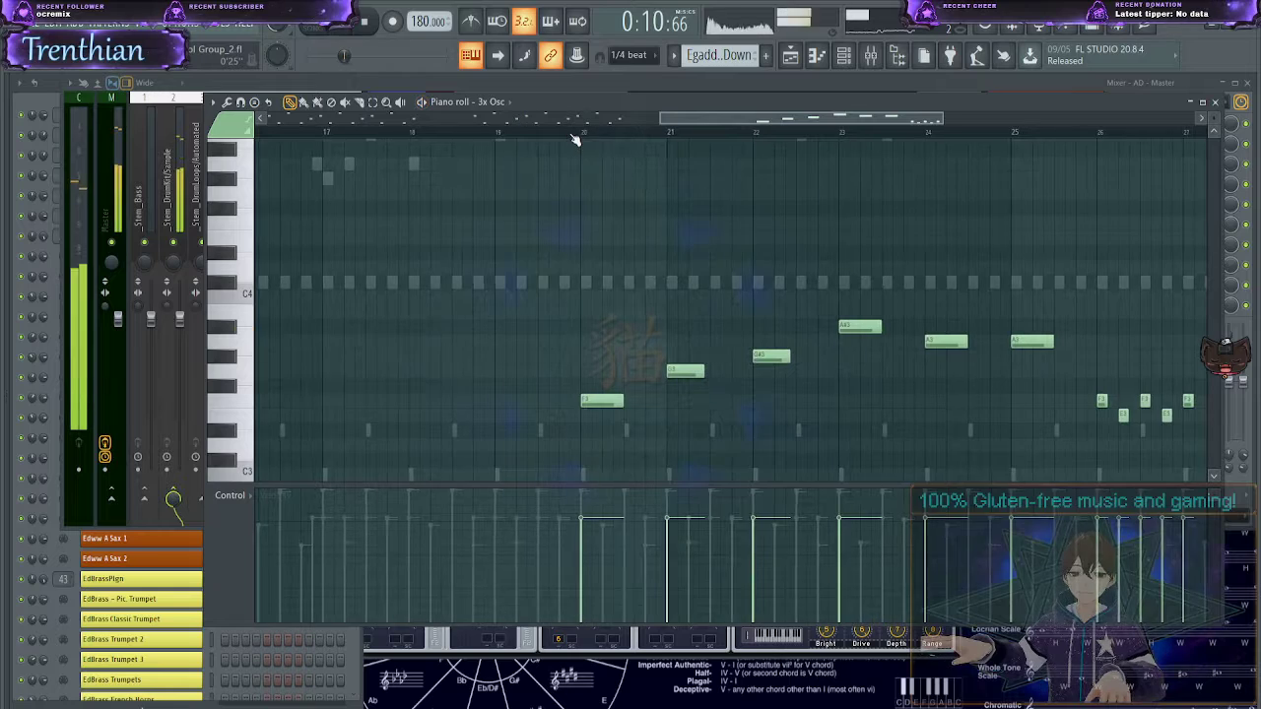
left_click(573, 132)
- Transpose all 3x Osc notes from bar 20 onward down one semitone, so the first long note is E3
left_click_drag(538, 203, 1214, 532)
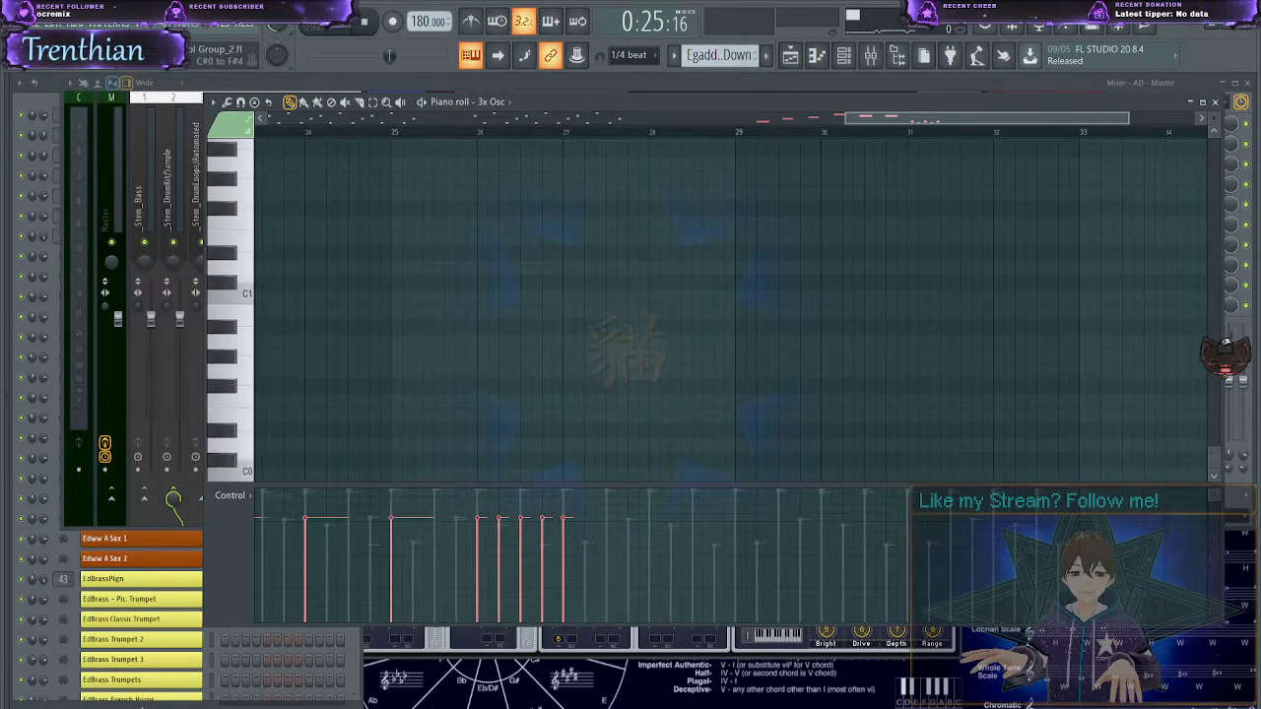
scroll(659, 355, "up", 10)
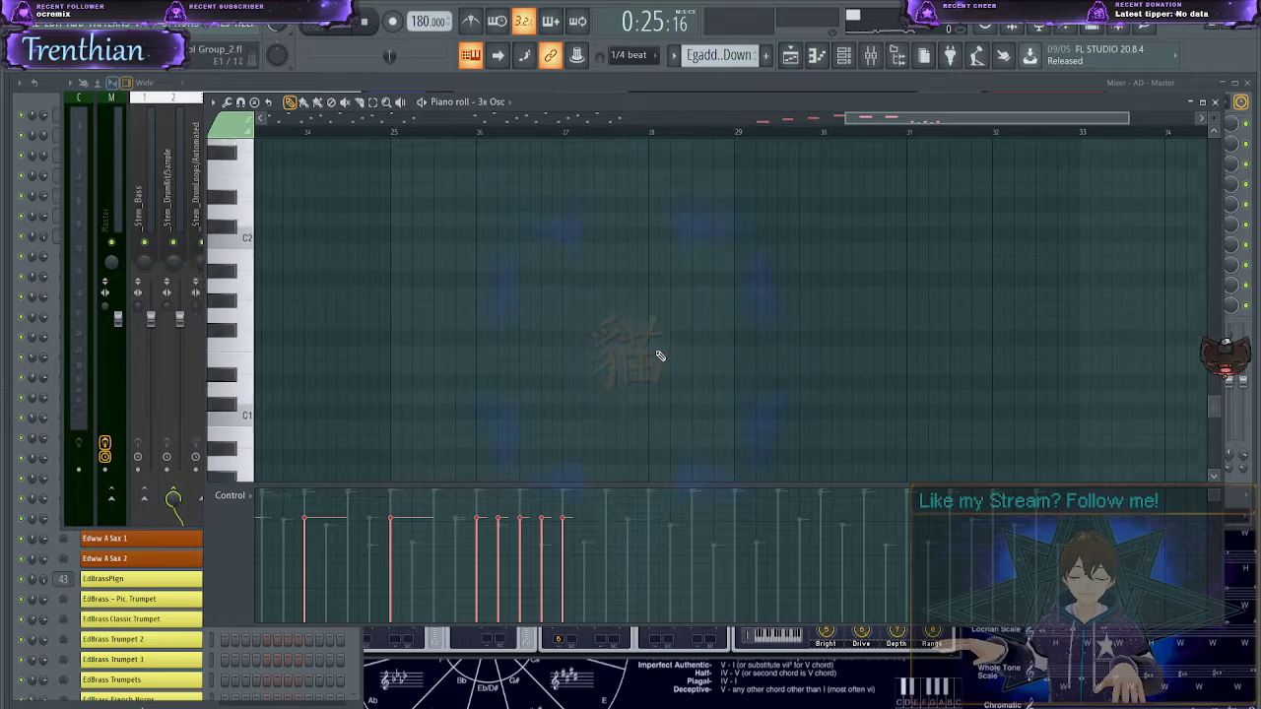
left_click_drag(1025, 120, 818, 120)
scroll(813, 295, "up", 6)
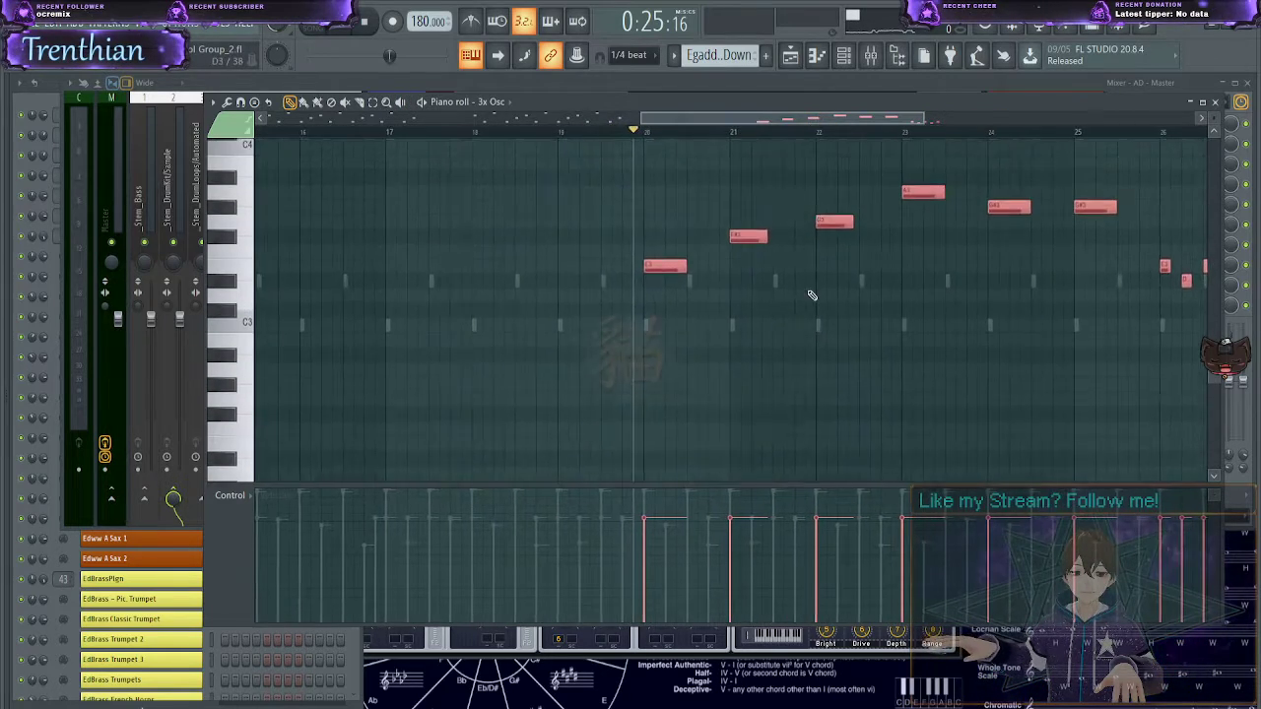
left_click(690, 152, "ctrl")
- Play the transposed 3x Osc passage from bar 20 through the short notes in bars 26 and 27
key("space")
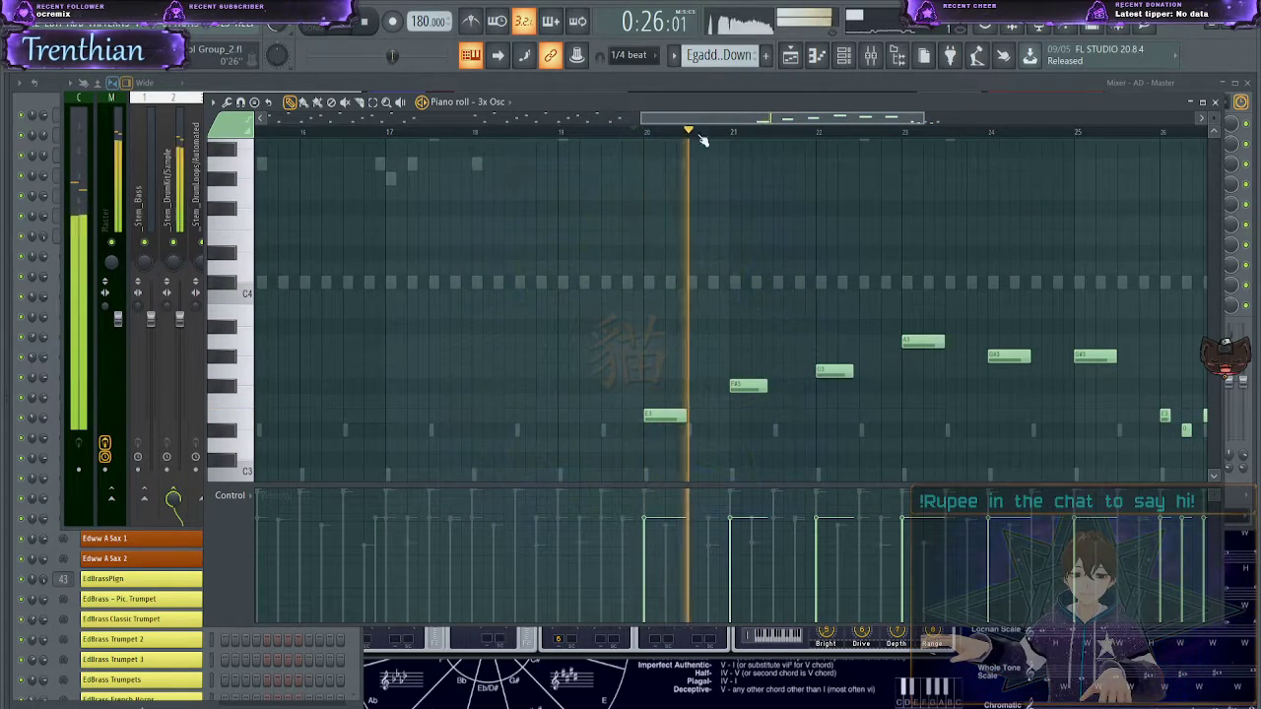
scroll(737, 301, "down", 4)
scroll(737, 302, "down", 5)
scroll(737, 301, "up", 9)
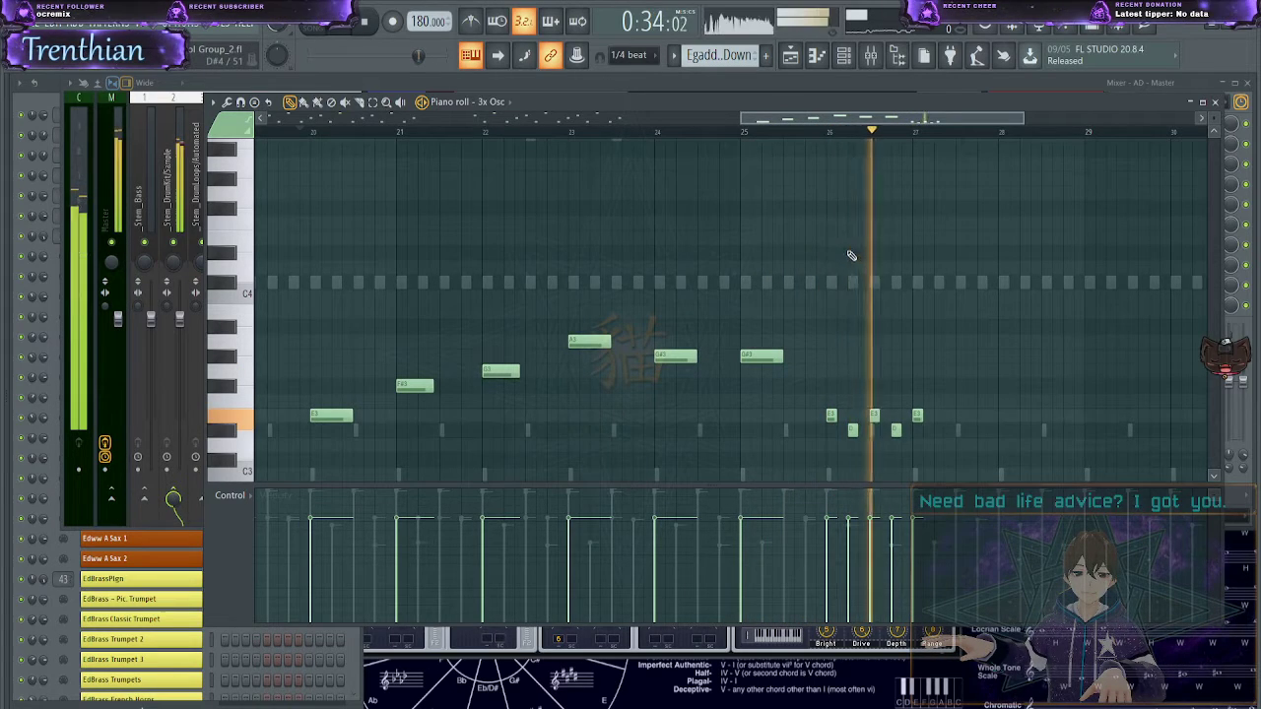
scroll(837, 335, "down", 5)
- Stop playback and delete the six long 3x Osc notes in bars 20 to 25
key("space")
mouse_move(699, 173)
left_mouse_down()
mouse_move(144, 175)
mouse_move(187, 186)
left_mouse_up()
mouse_move(591, 174)
left_mouse_down()
mouse_move(1022, 318)
mouse_move(1076, 288)
left_mouse_up()
key("Delete")
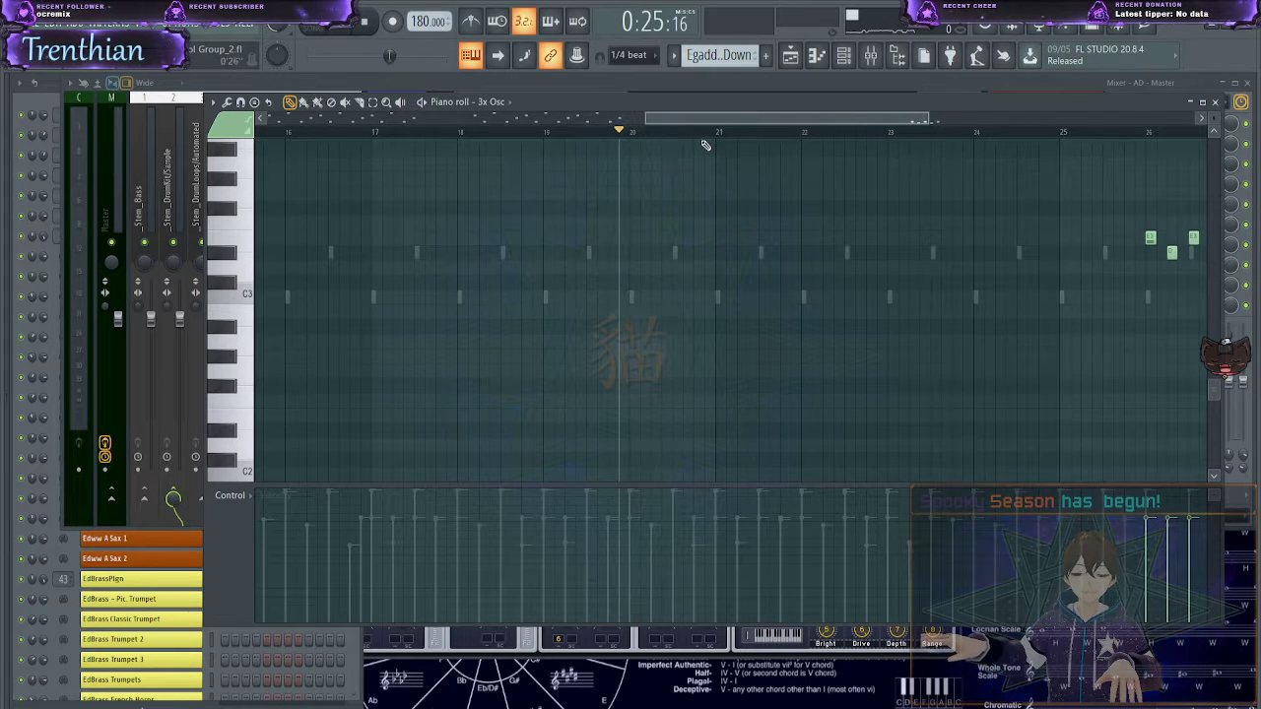
- Play the pattern from just before bar 20 and switch the piano roll to the EdStrings - Full Strings channel
key("space")
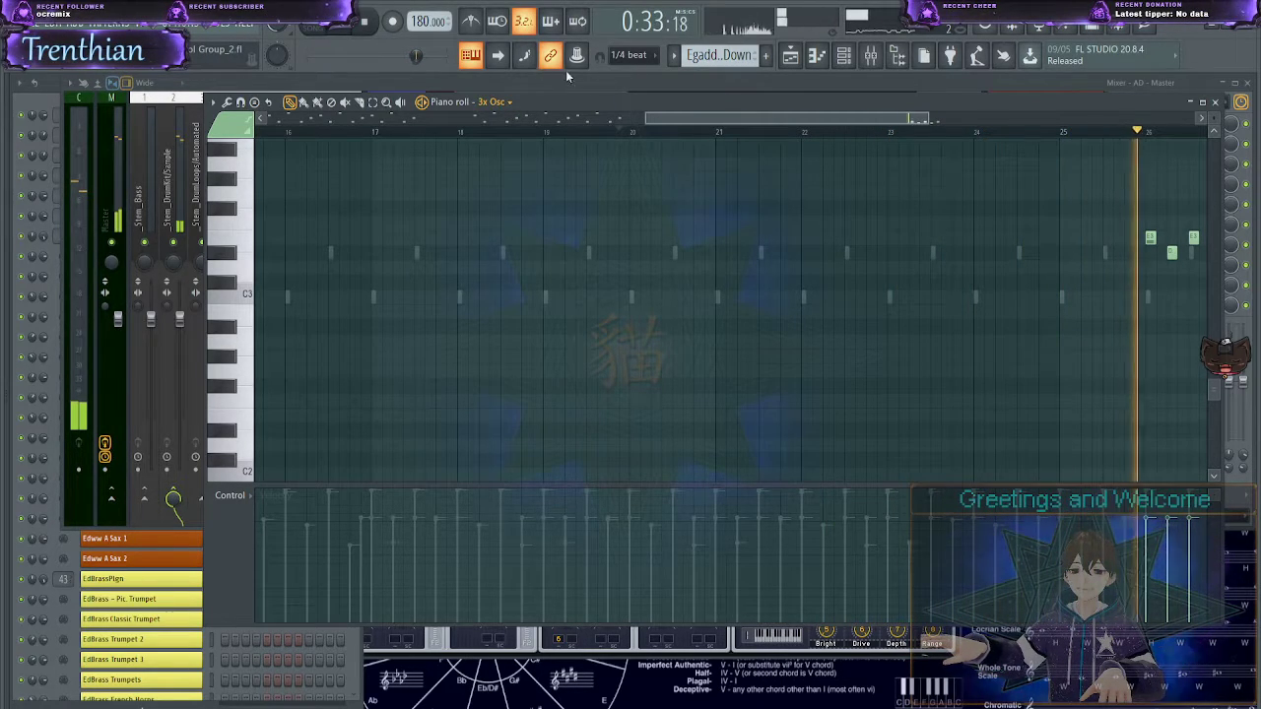
left_click(695, 61)
key("space")
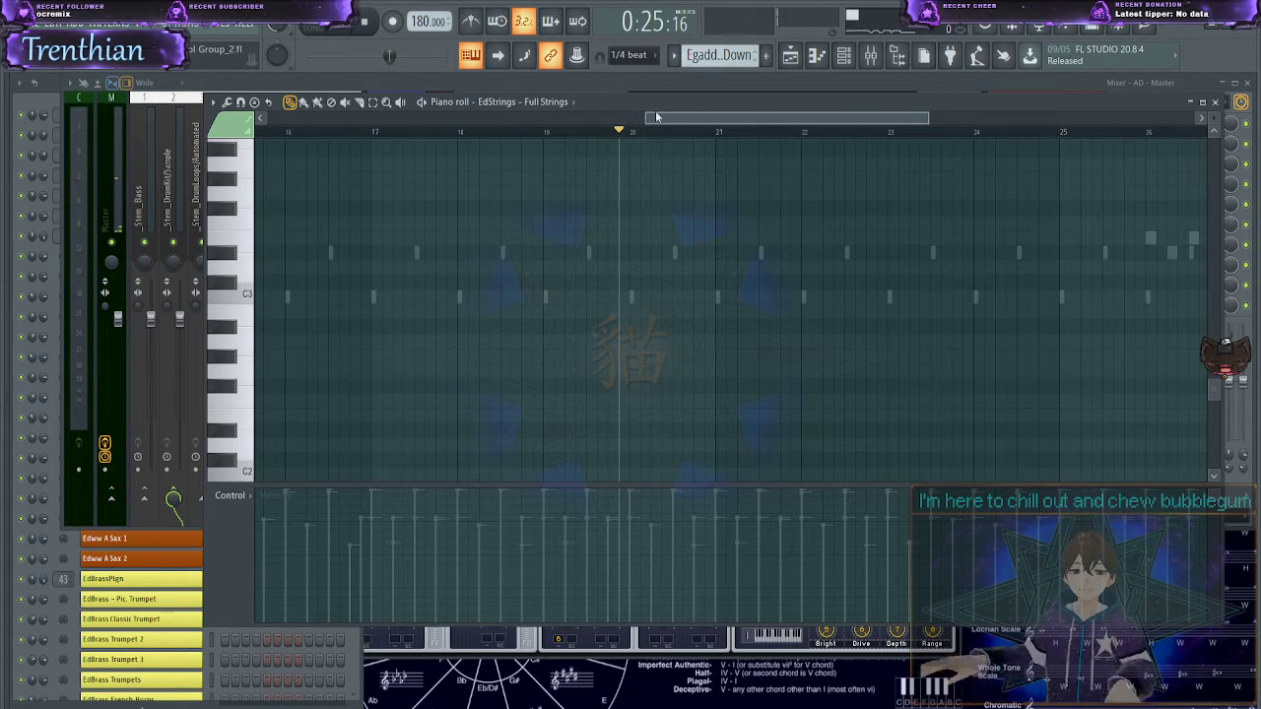
- Play the opening bars of the pattern and return to the start
left_click_drag(648, 117, 282, 138)
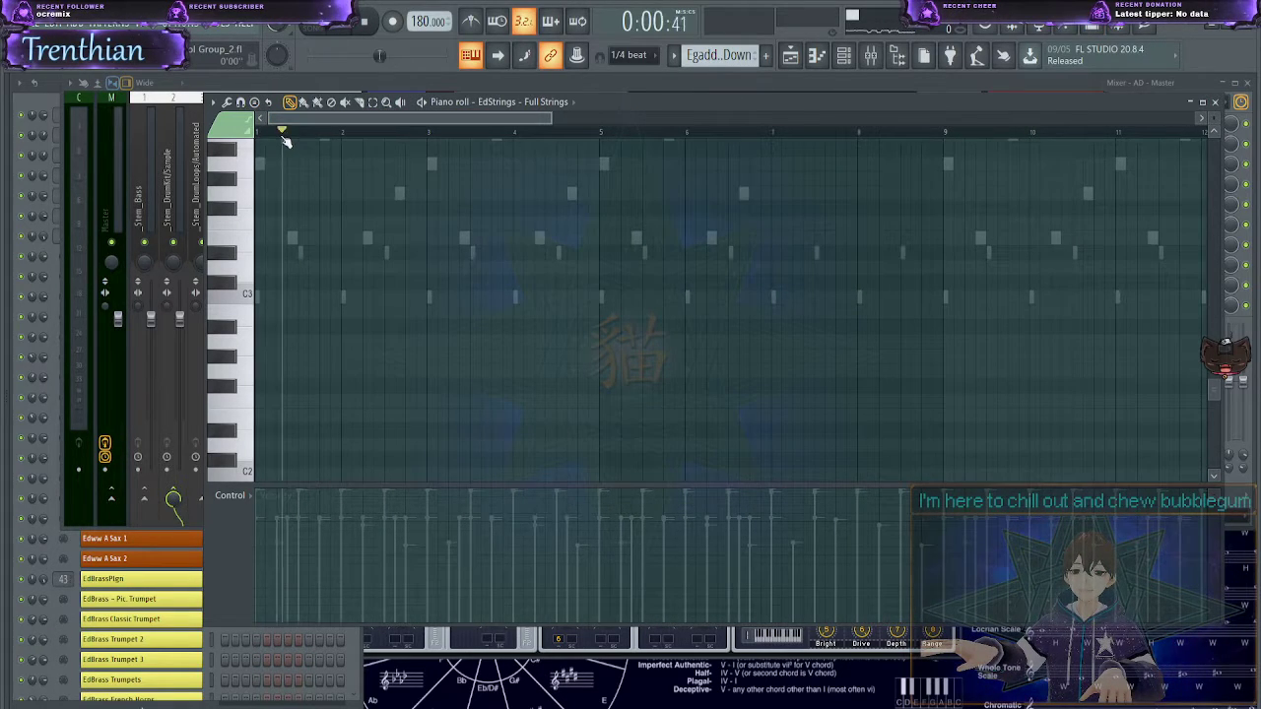
key("space")
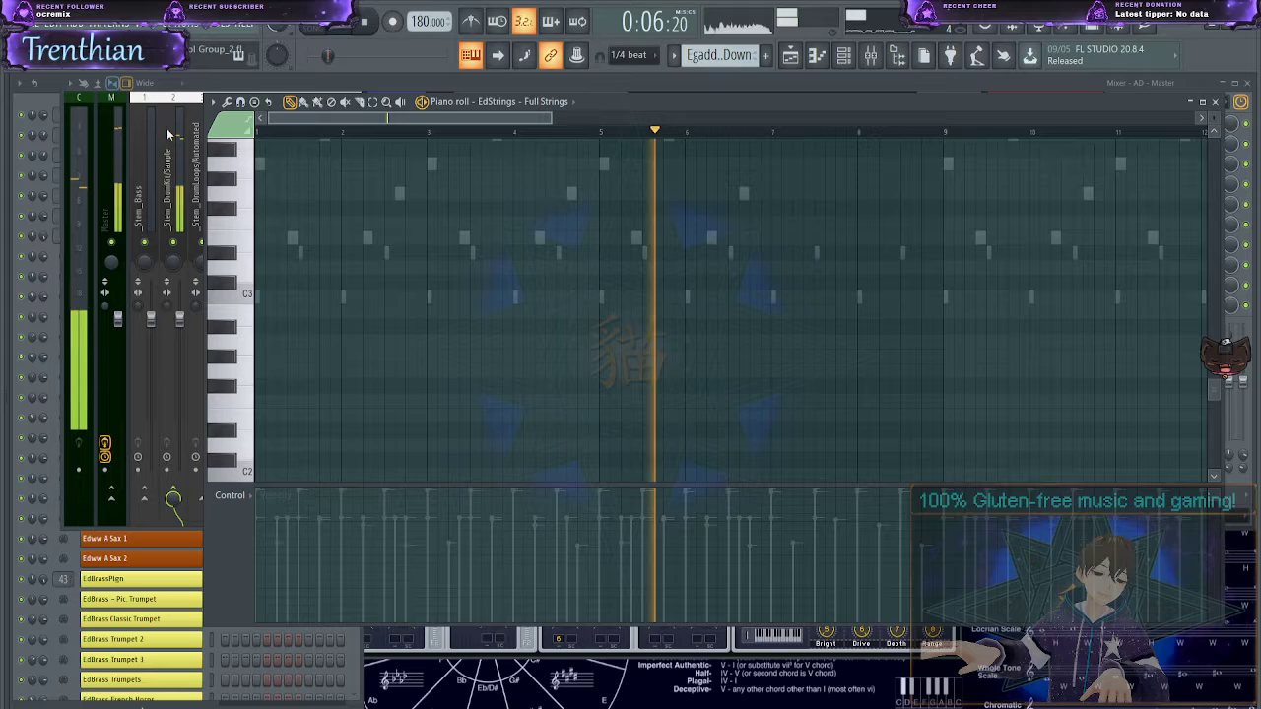
key("space")
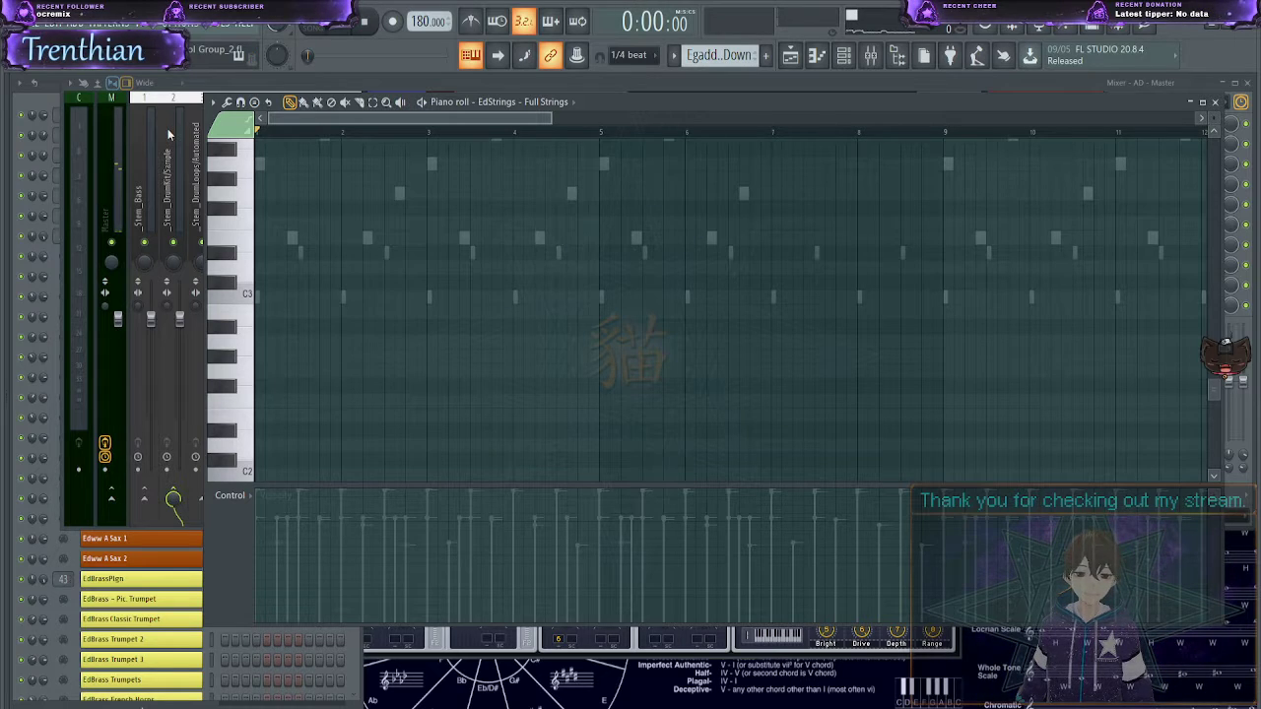
- Draw a two-bar Full Strings chord of A3, E4 and A4 from bar 1 and play it
scroll(313, 291, "up", 3)
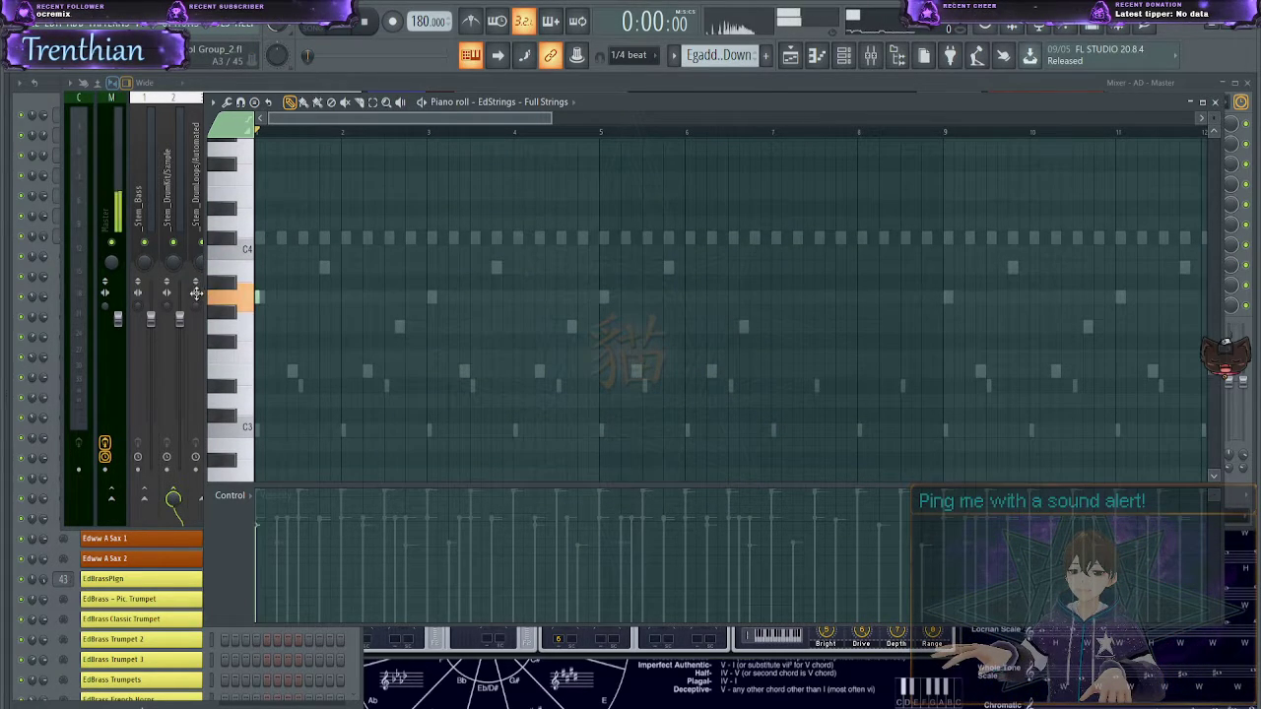
left_click(262, 298)
left_click_drag(264, 297, 424, 313)
left_click_drag(280, 225, 254, 207)
scroll(332, 276, "up", 3)
key("space")
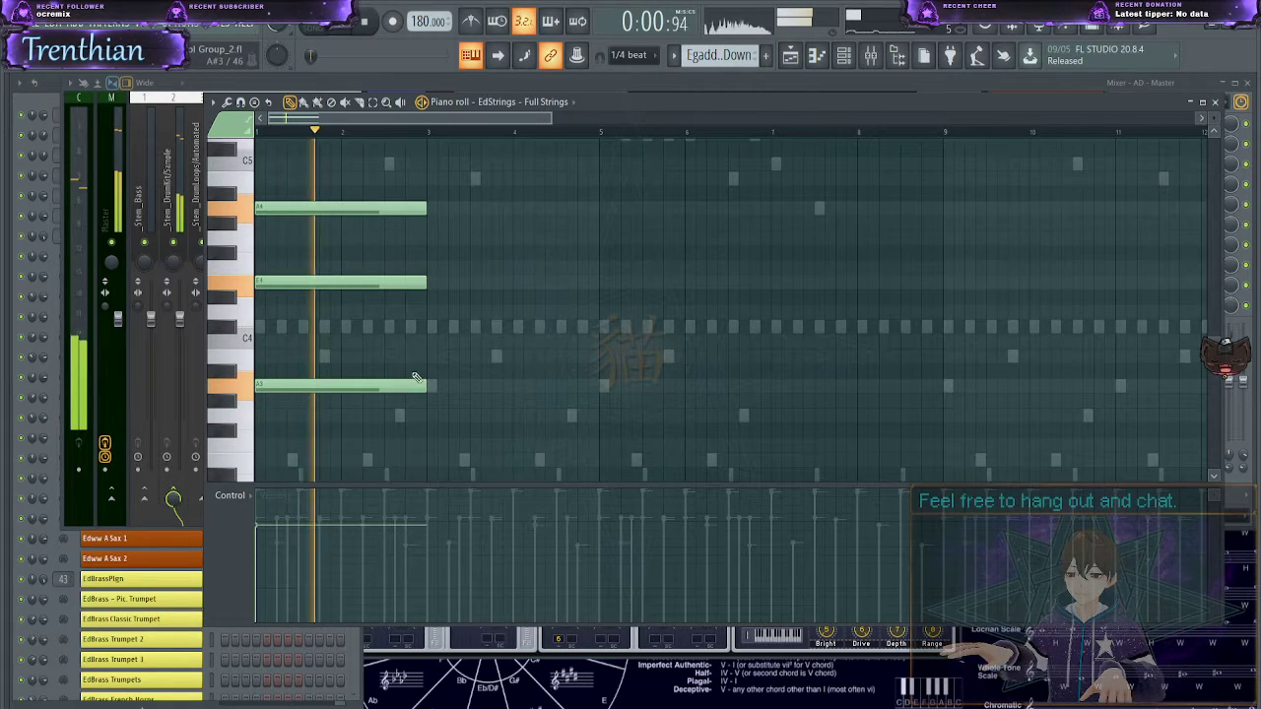
key("space")
- Try a two-bar chord of B3, D#4 and F#4 from bar 3, replace F#4 with F#3, and play it
mouse_move(429, 254)
left_mouse_down()
mouse_move(417, 256)
mouse_move(427, 259)
left_mouse_up()
left_click_drag(428, 310, 428, 291)
left_click_drag(419, 372, 433, 345)
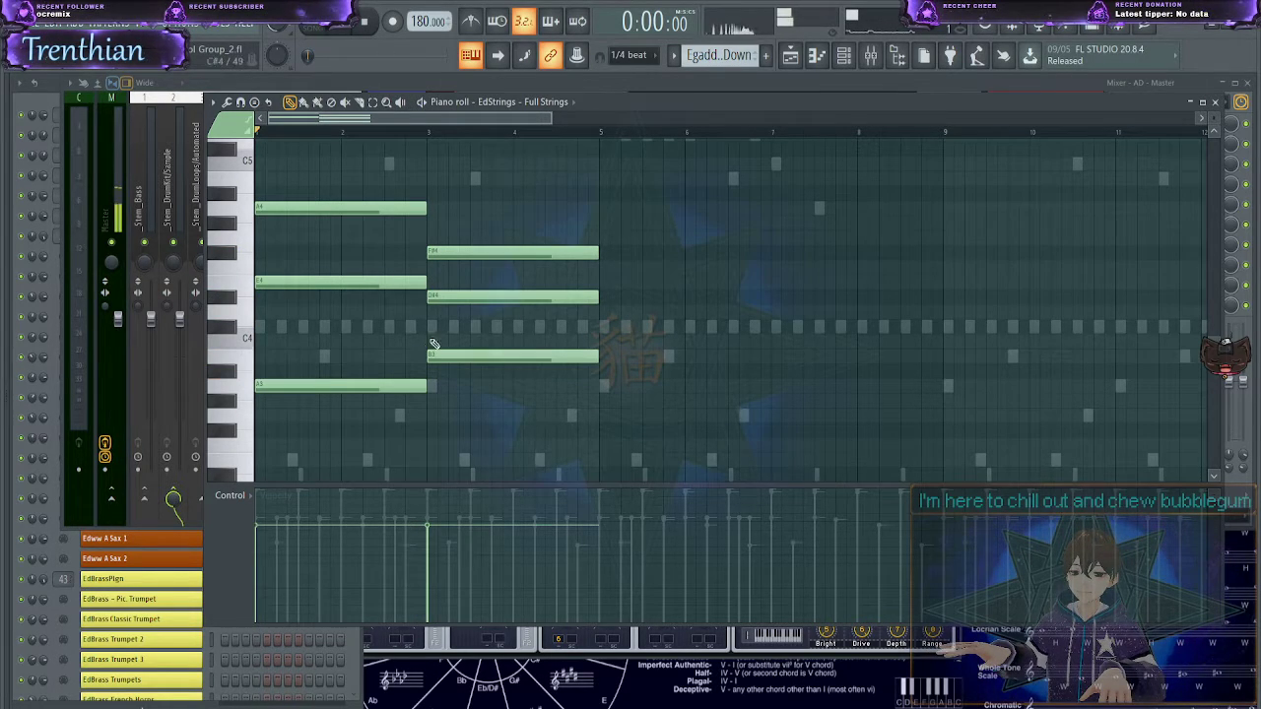
right_click(441, 255)
left_click_drag(468, 402, 433, 431)
key("space")
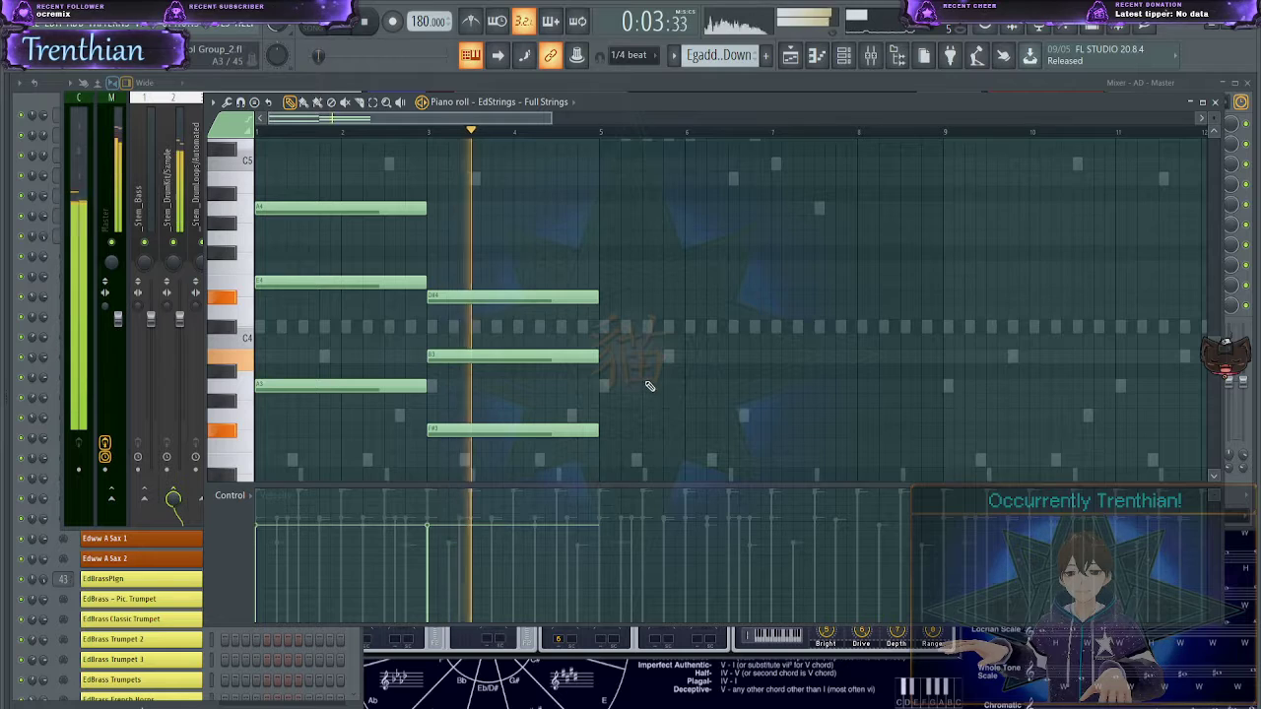
key("space")
- Try an F#4 note at bar 5, then delete it and the three long notes in bars 3 and 4 while playing
left_click_drag(602, 285, 600, 247)
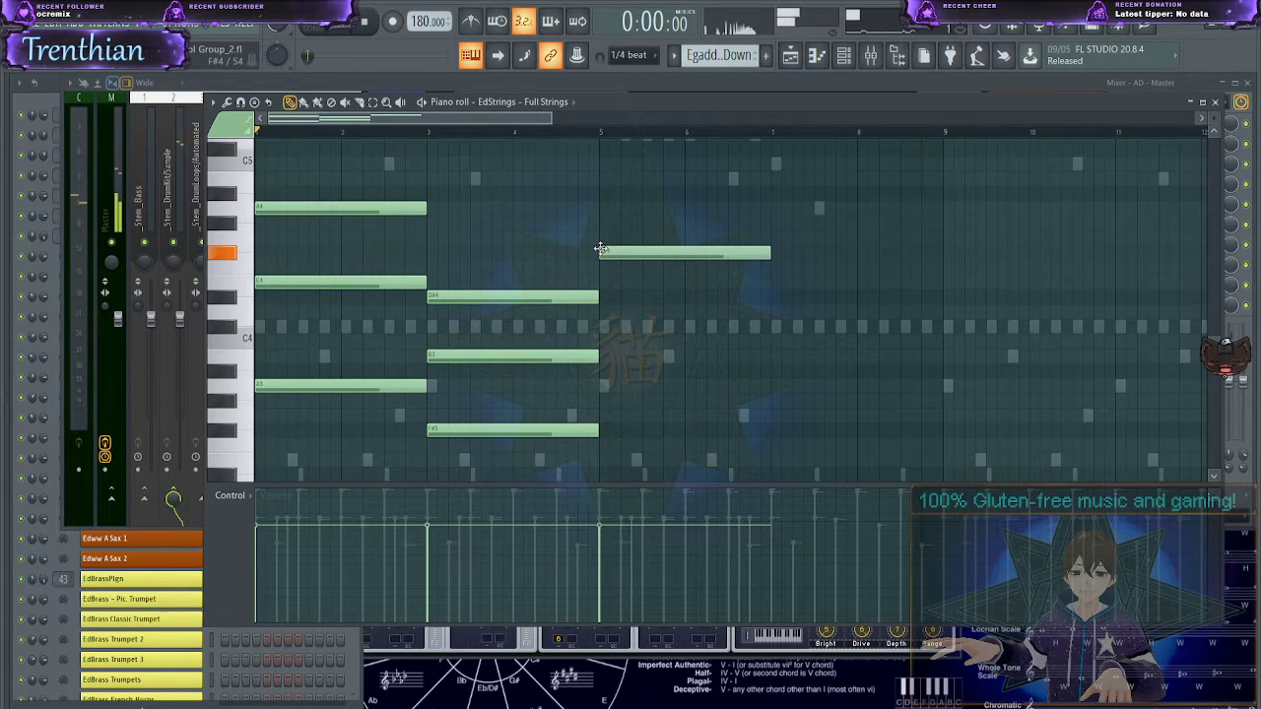
right_click(565, 431)
key("space")
right_click(650, 253)
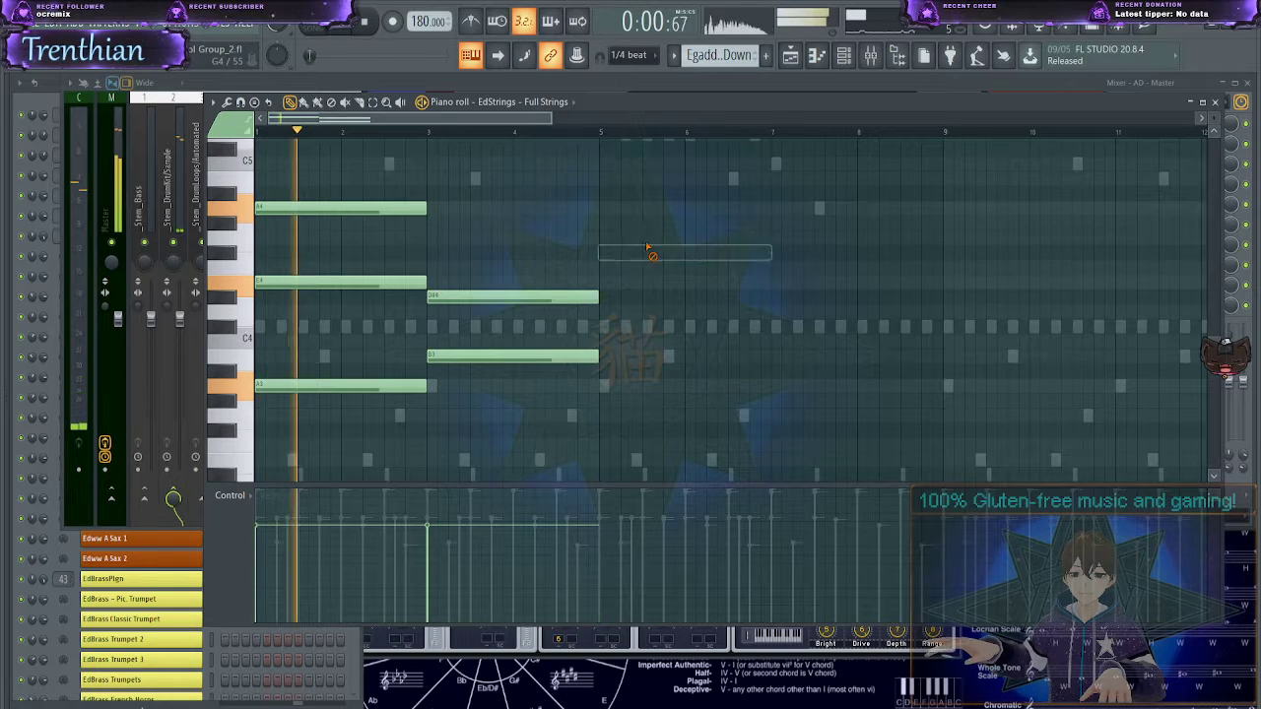
right_click(510, 298)
right_click(498, 355)
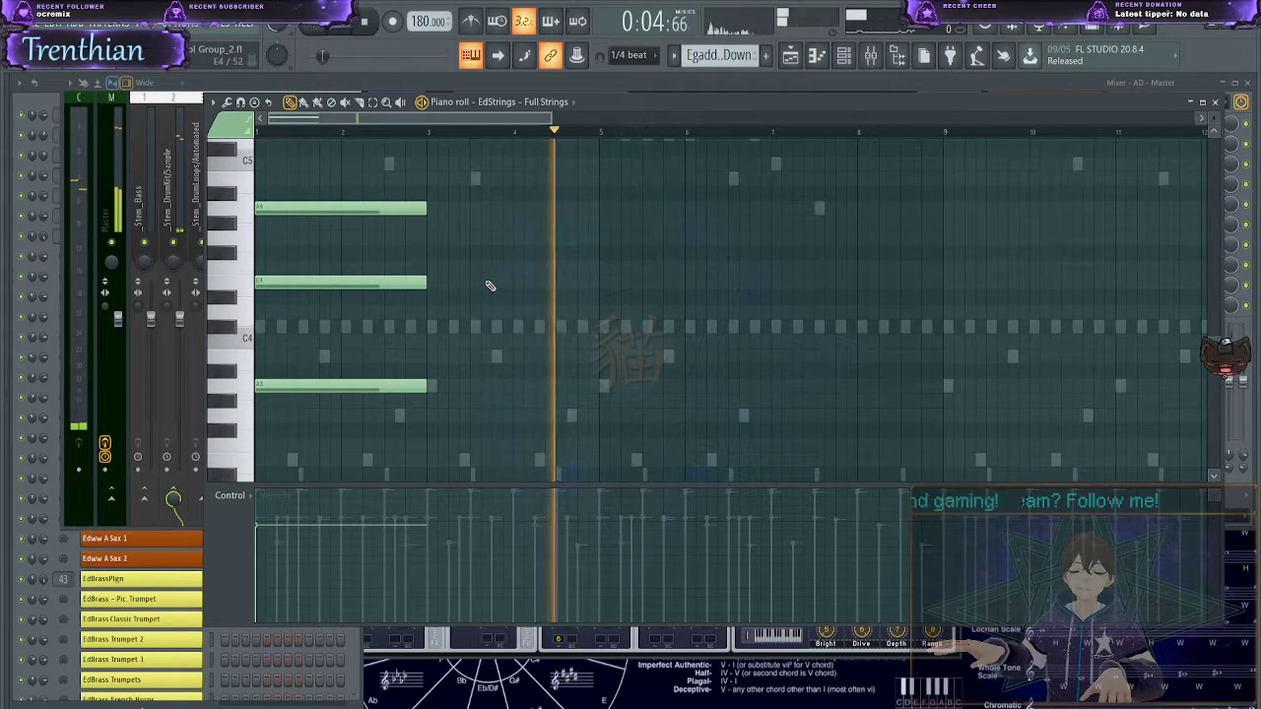
key("space")
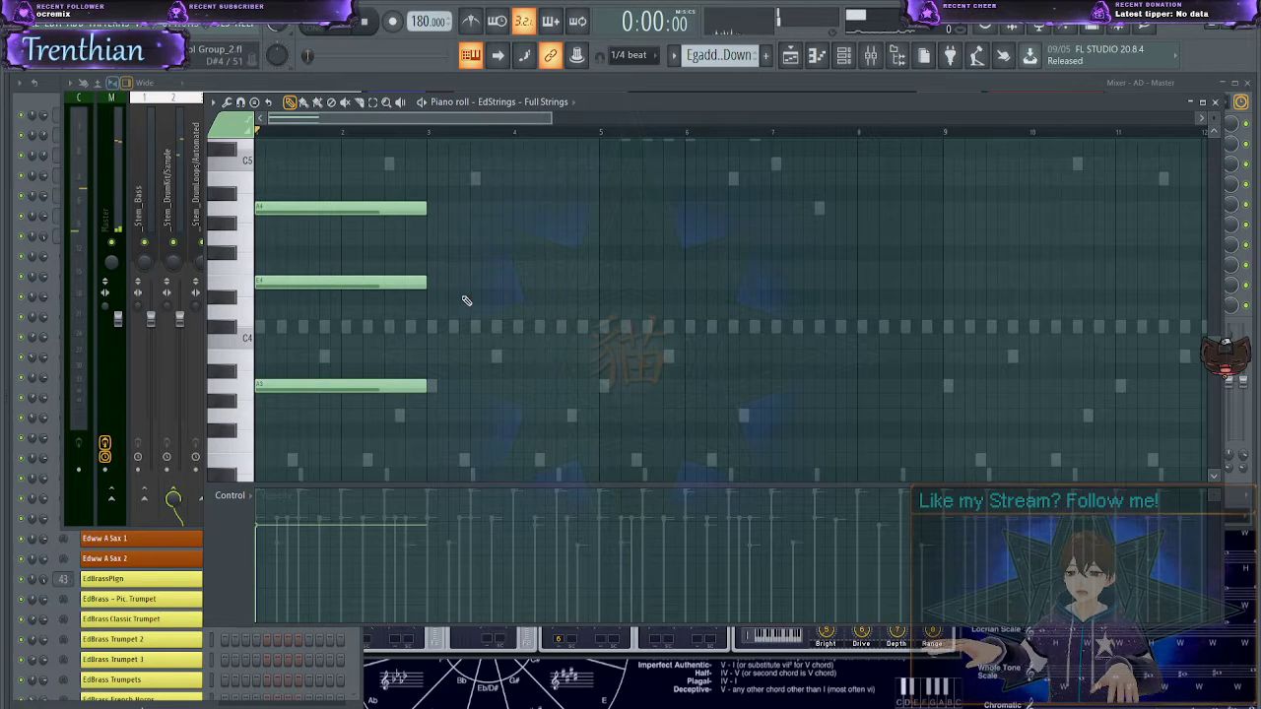
- Delete the A4 note from the opening strings chord and play the remaining A3 and E4
scroll(455, 239, "up", 3, "ctrl")
left_click_drag(368, 115, 327, 119)
key("space")
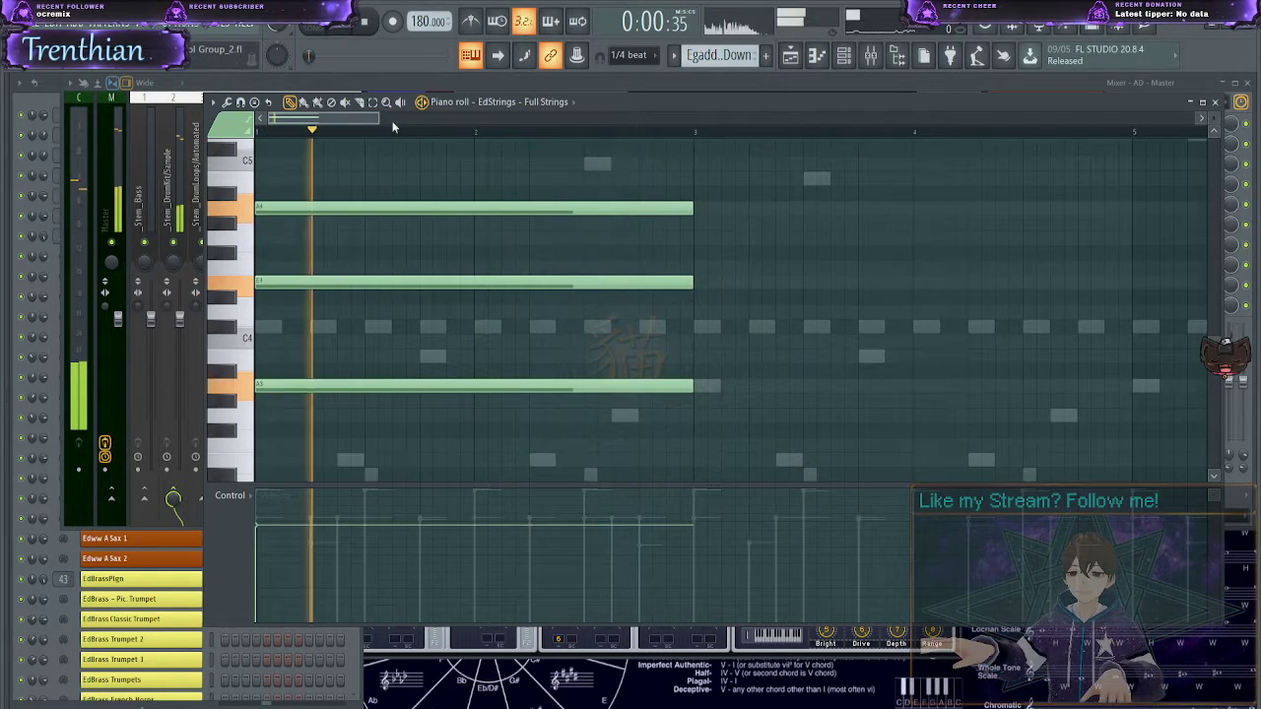
right_click(471, 199)
key("space")
key("space")
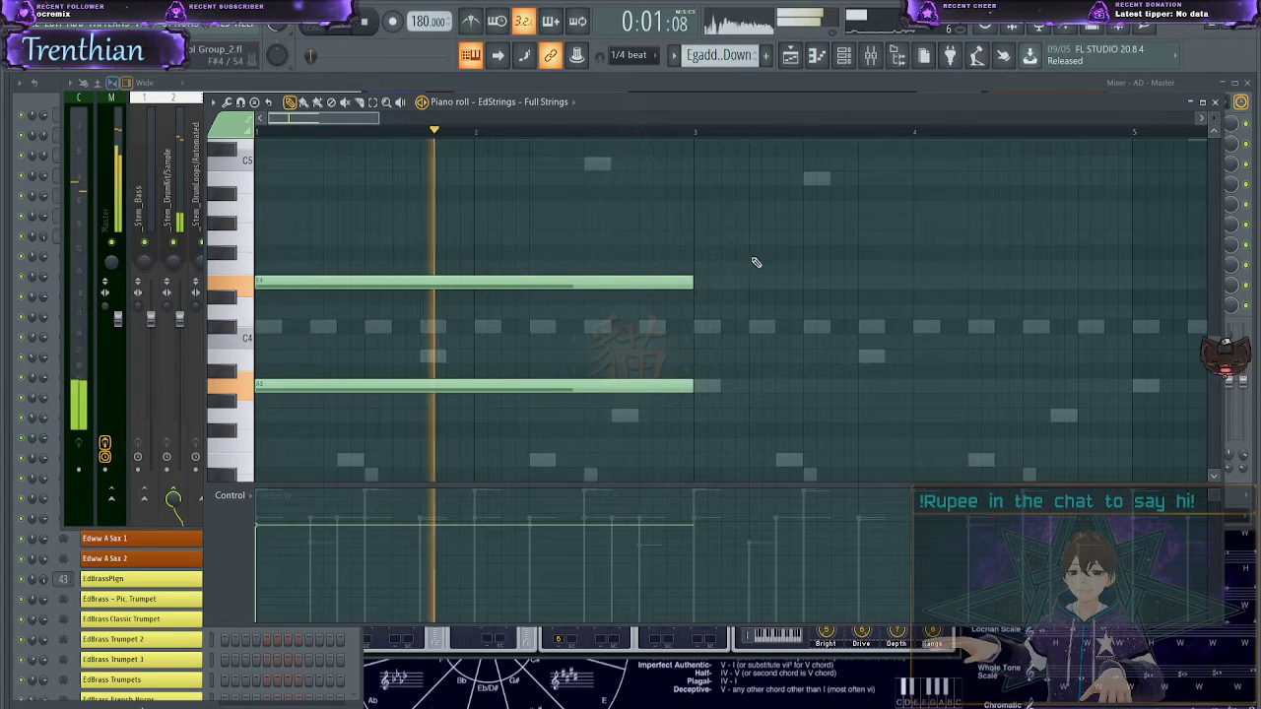
key("space")
- Draw two-bar Full Strings notes D#4 and B3 from bar 3 and play the change into them
left_click(700, 284)
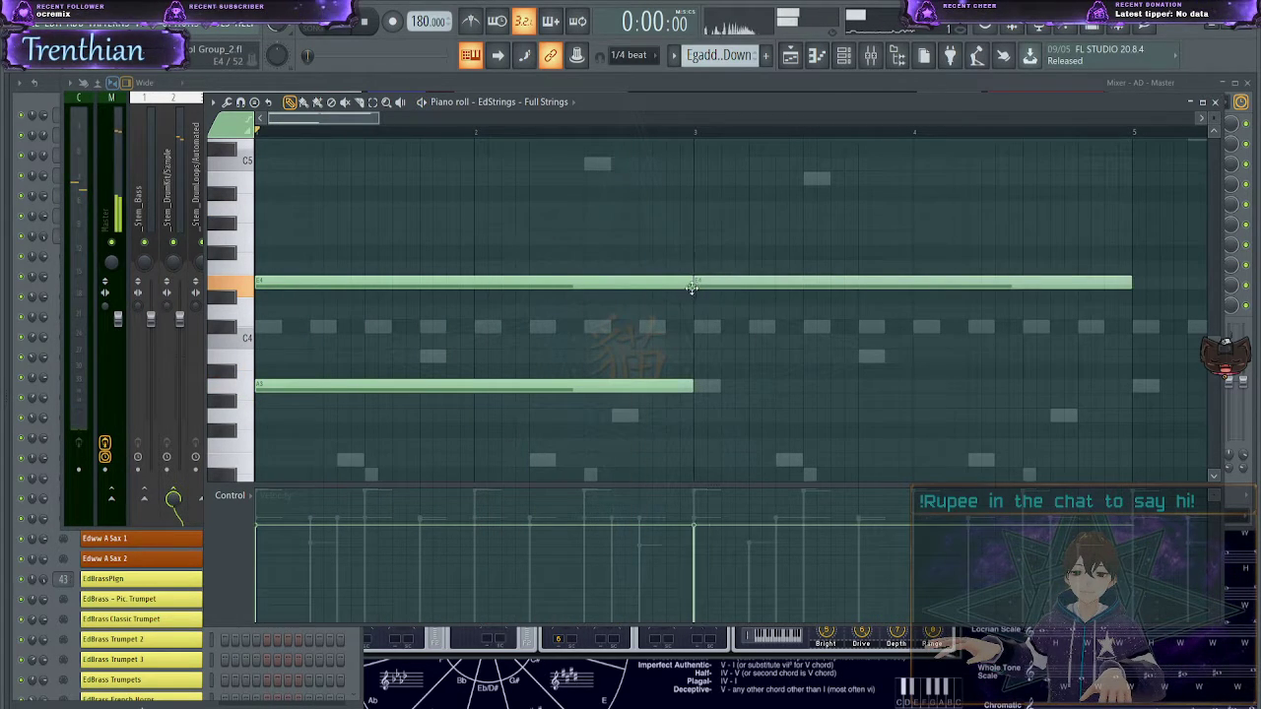
left_click_drag(686, 300, 691, 367)
key("space")
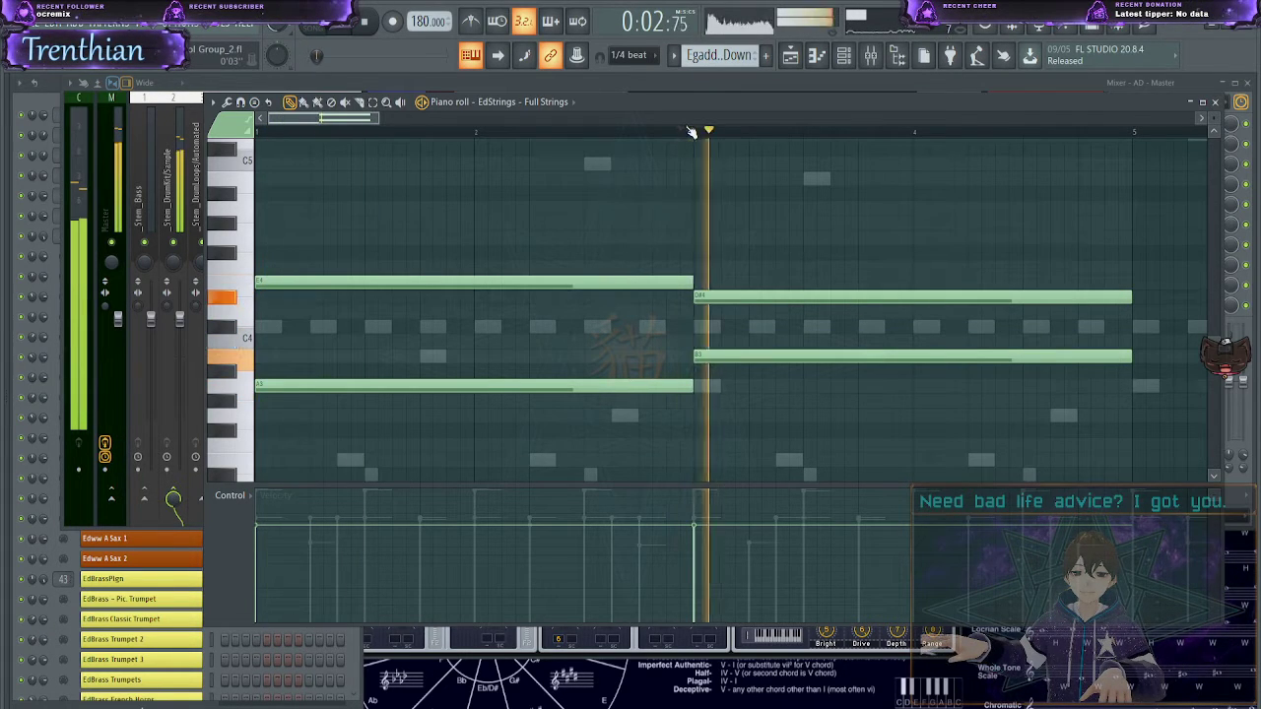
left_click_drag(358, 119, 433, 122)
key("space")
- Draw two-bar Full Strings notes D4 and B3 from bar 5 and play from there
left_click_drag(492, 298, 488, 313)
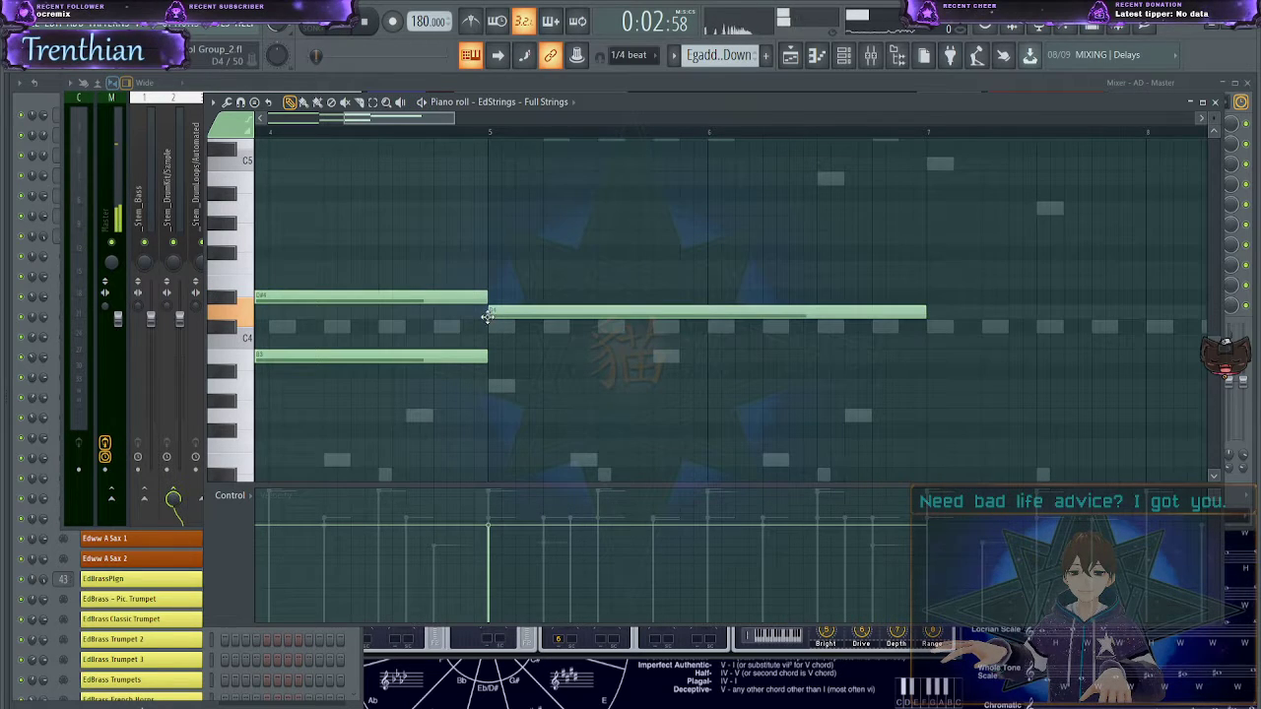
left_click_drag(506, 362, 492, 349)
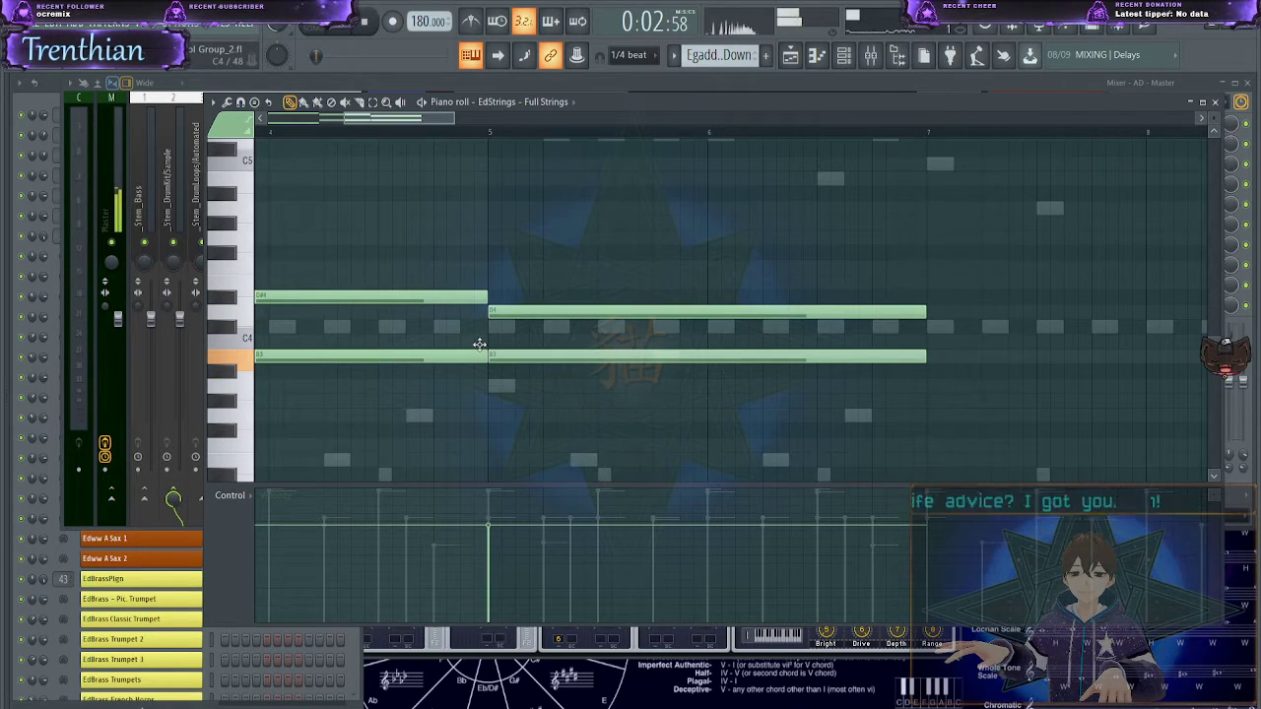
left_click(486, 132)
key("space")
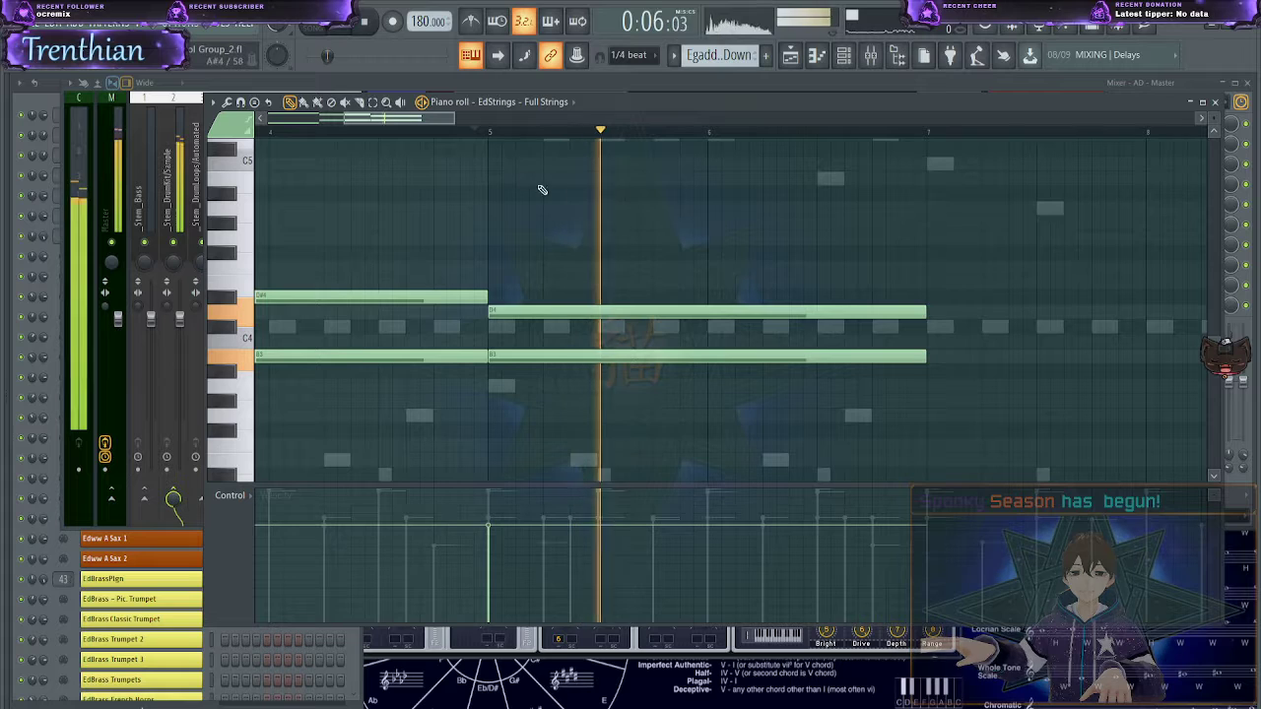
- Stop playback and delete all notes from the Full Strings pattern, back to bar 1
key("space")
right_click(744, 313)
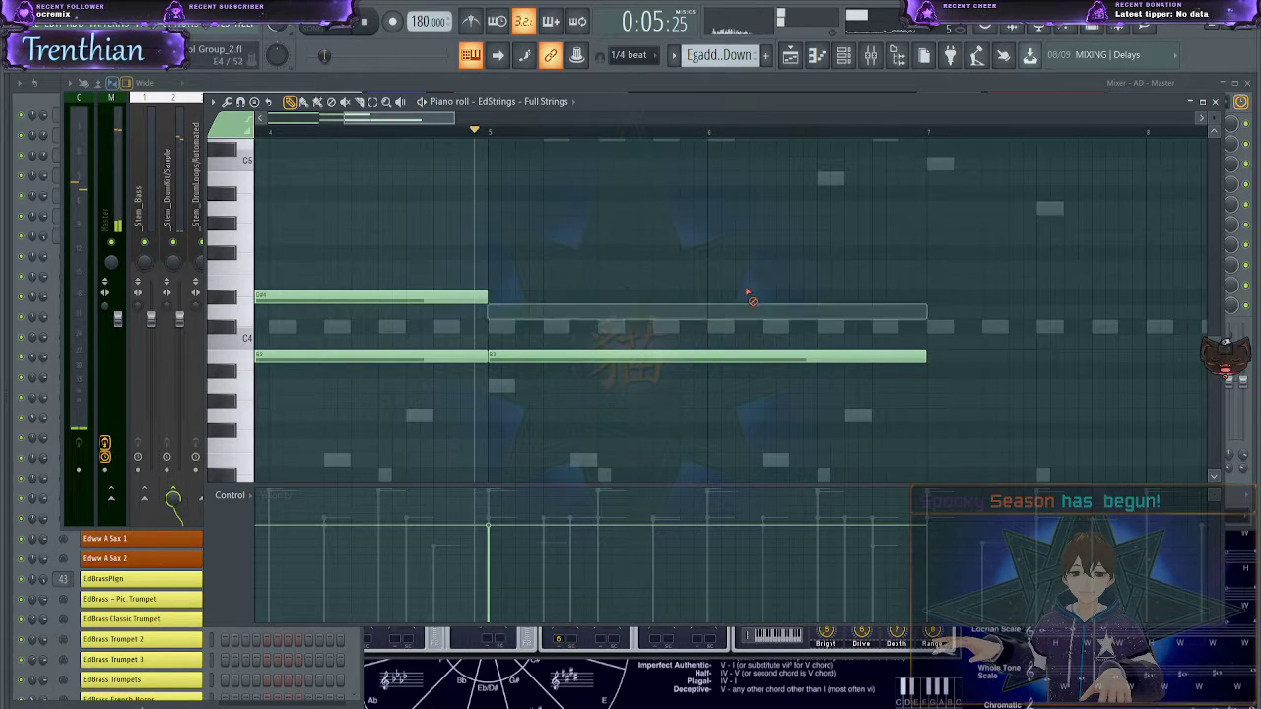
right_click(581, 355)
right_click(463, 296)
right_click(448, 355)
left_click_drag(425, 119, 179, 133)
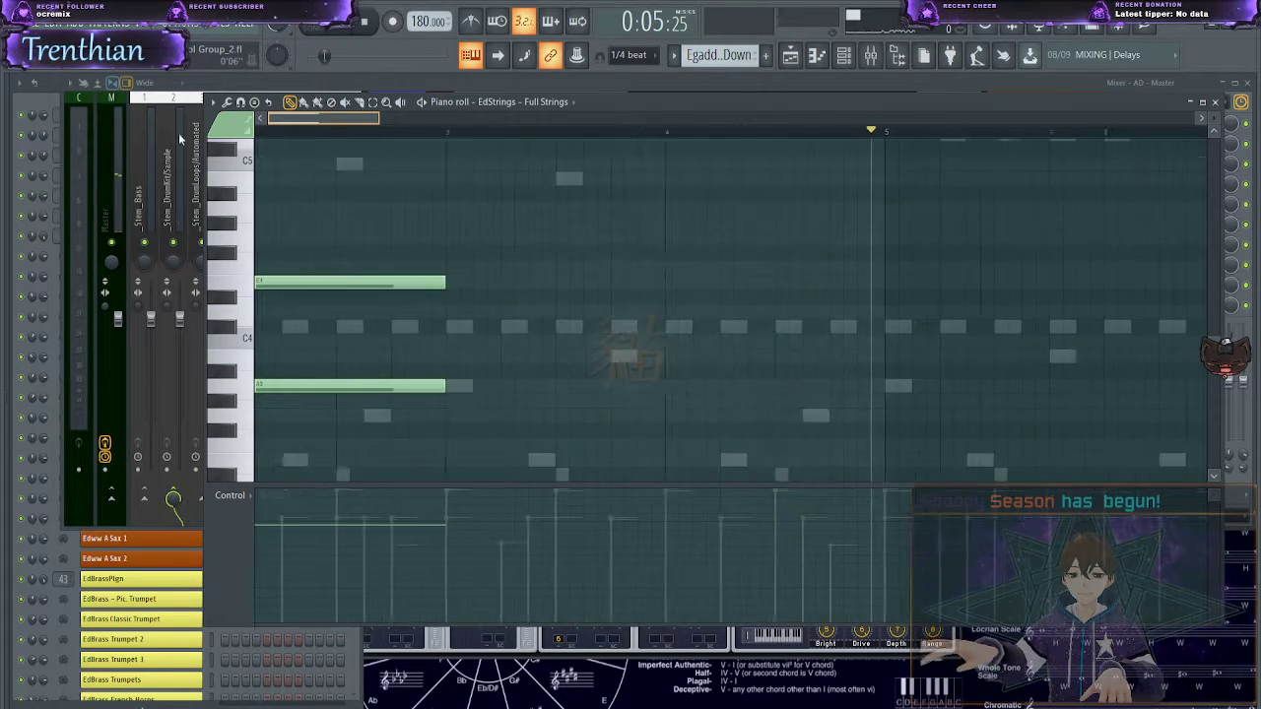
right_click(336, 283)
right_click(356, 385)
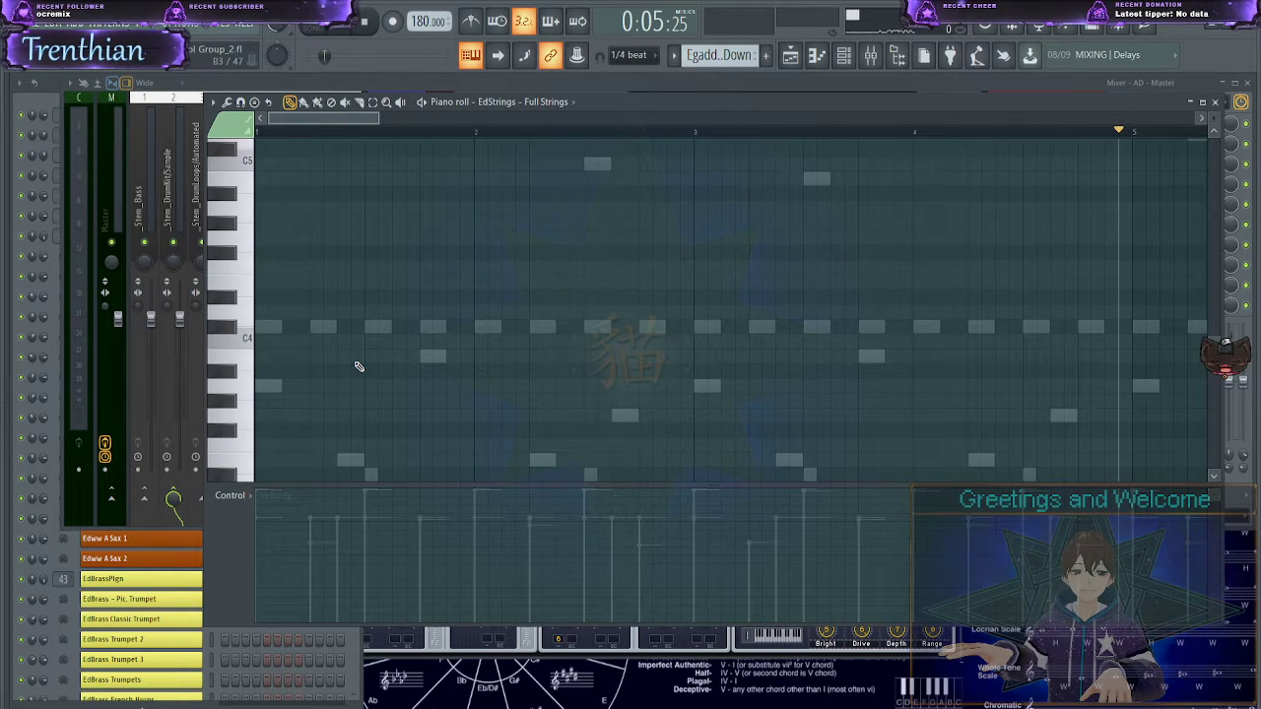
- Draw a two-bar A2 note at bar 1 of the Full Strings part and play the pattern
left_click(254, 641)
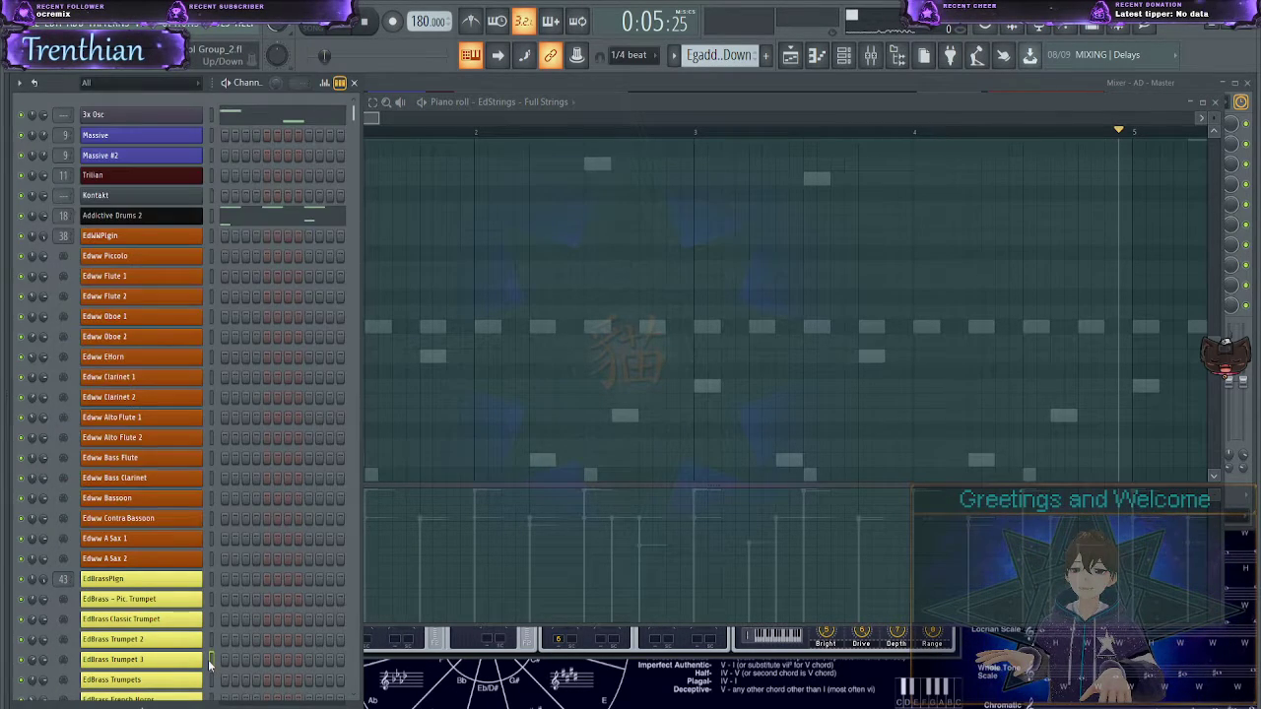
scroll(183, 642, "down", 10)
scroll(184, 642, "down", 2)
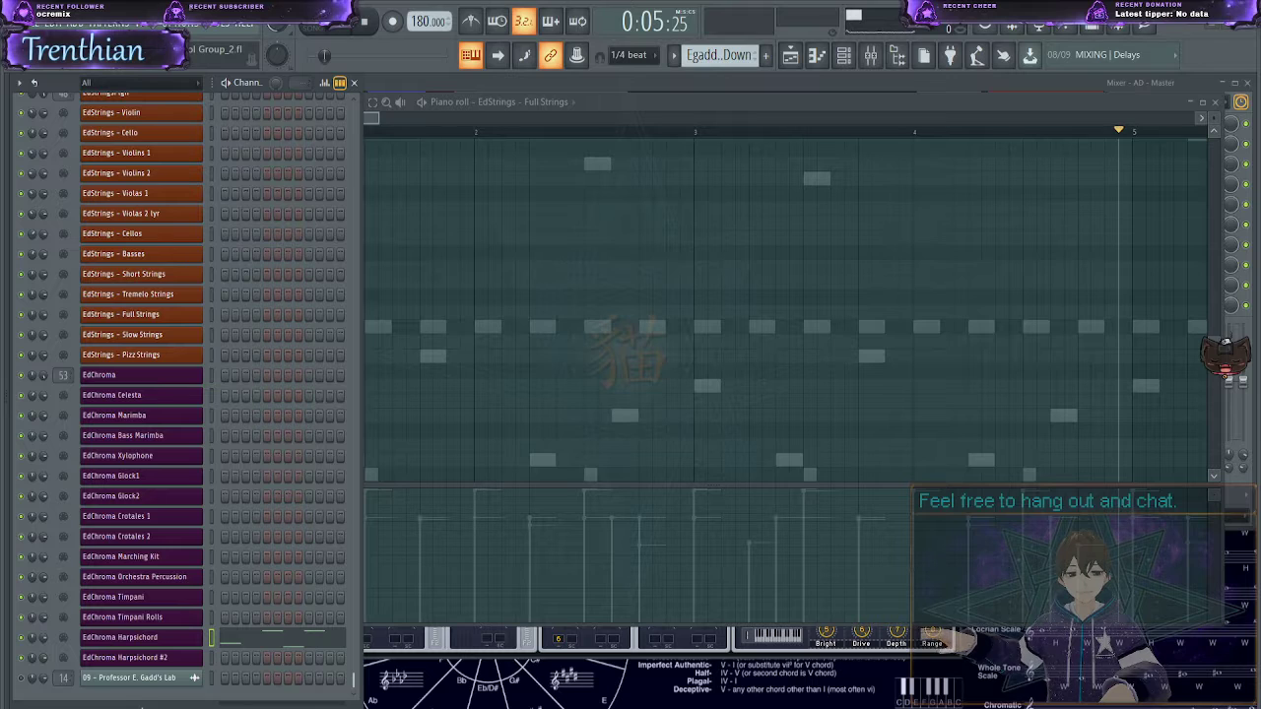
left_click(409, 119)
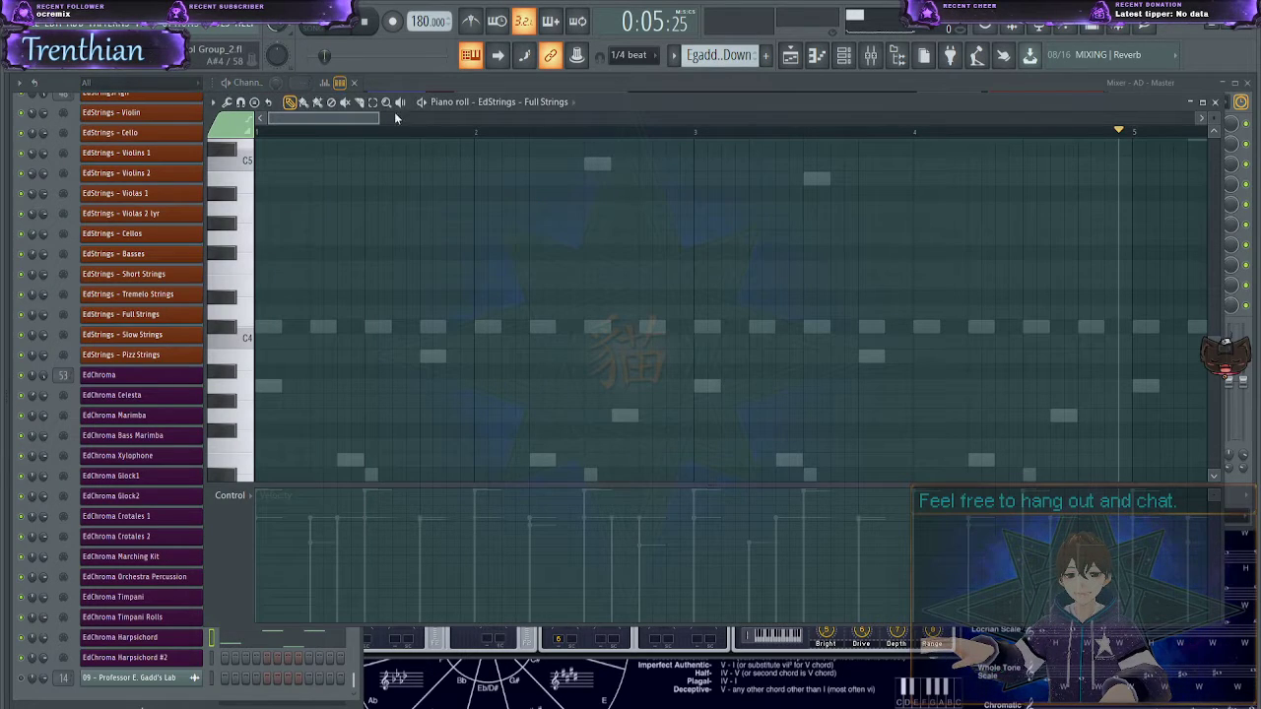
scroll(436, 367, "down", 4)
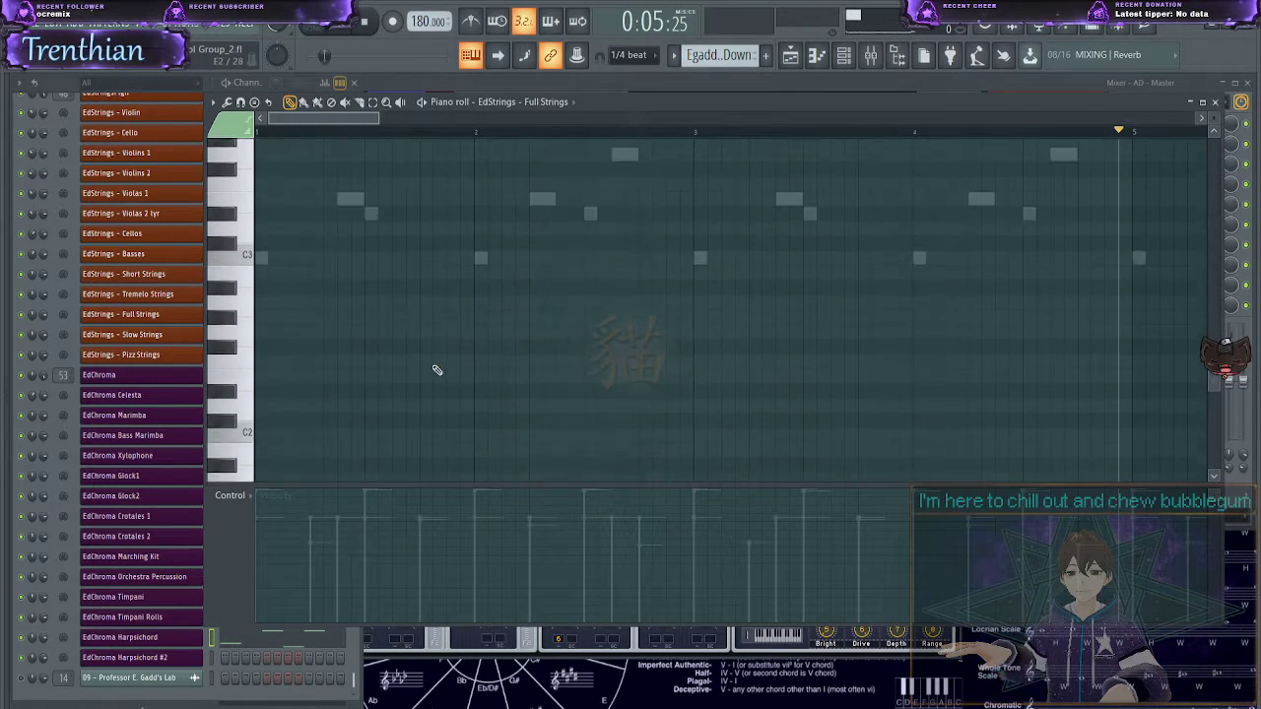
scroll(437, 369, "up", 1)
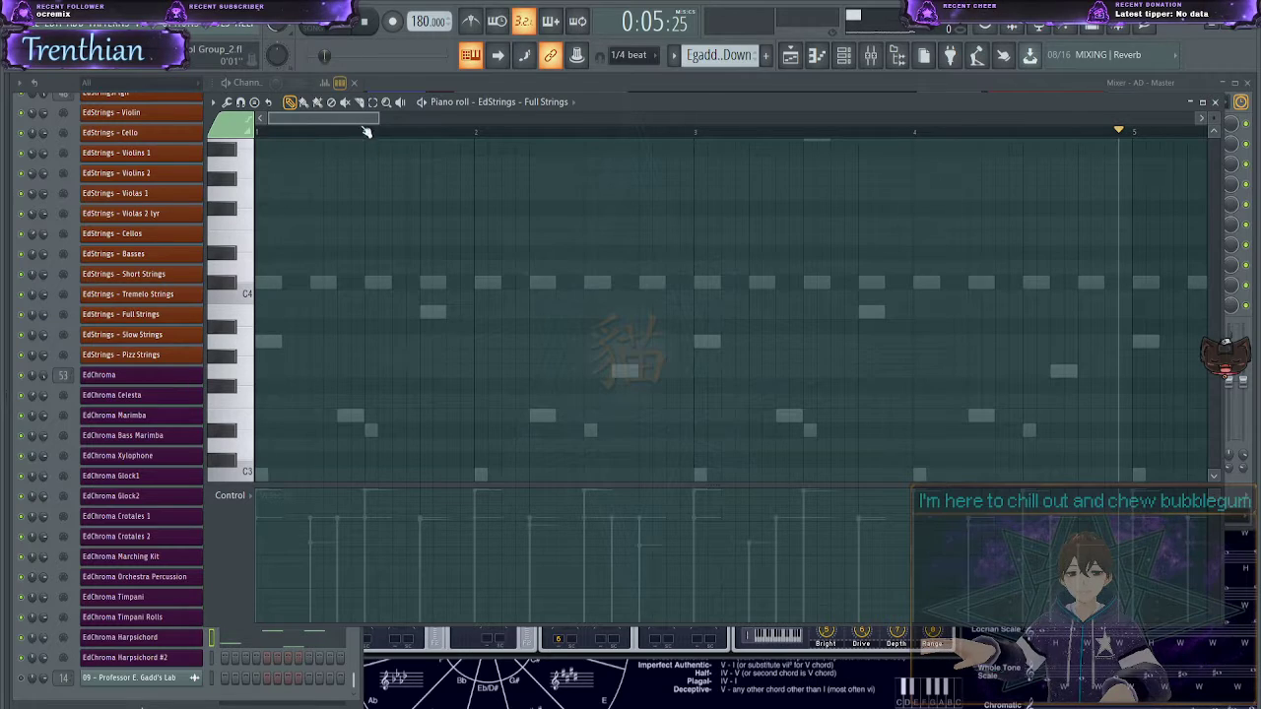
scroll(354, 282, "down", 7)
left_click(288, 385)
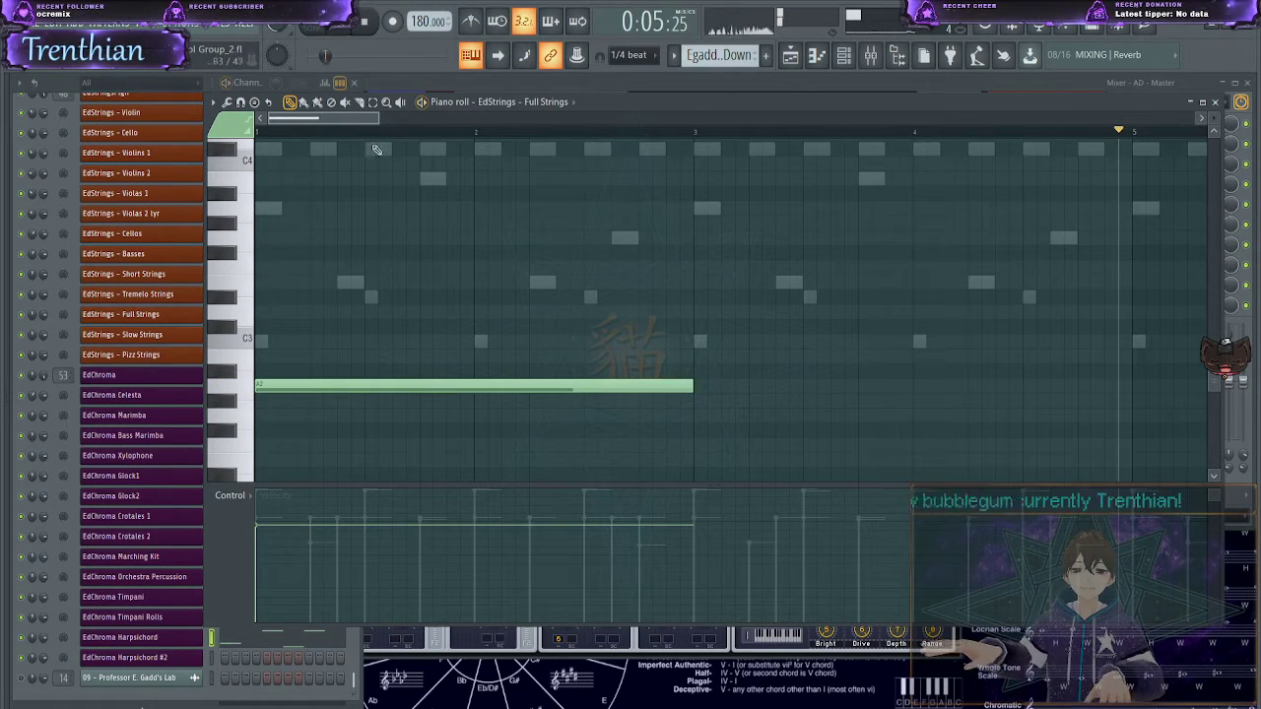
key("space")
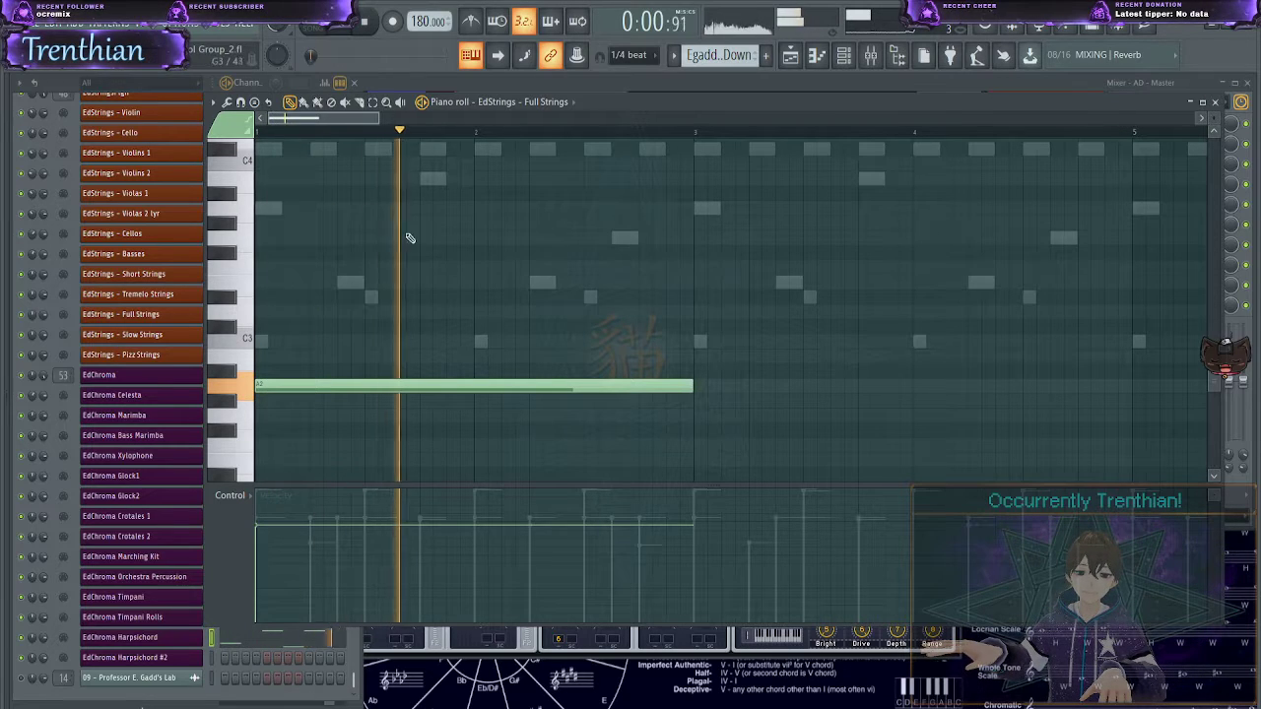
- Add three more two-bar A2 notes end to end at bars 3, 5 and 7
left_click_drag(695, 398, 695, 384)
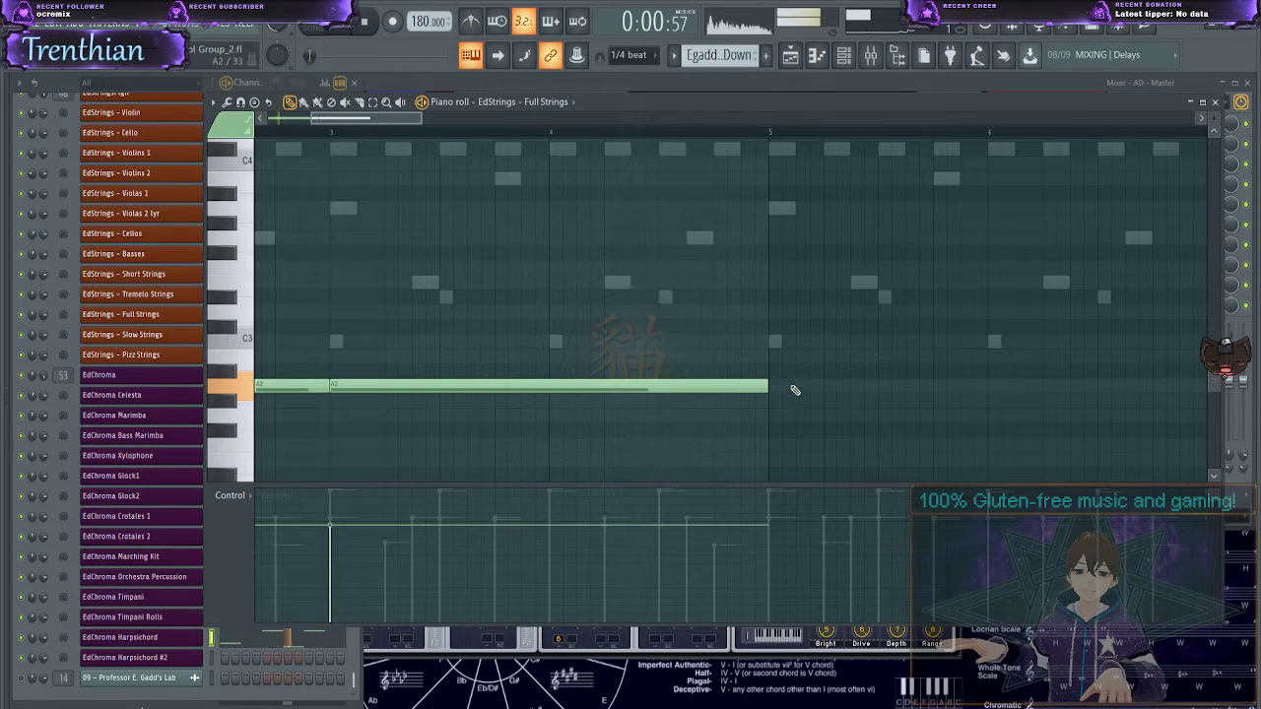
left_click_drag(794, 388, 765, 384)
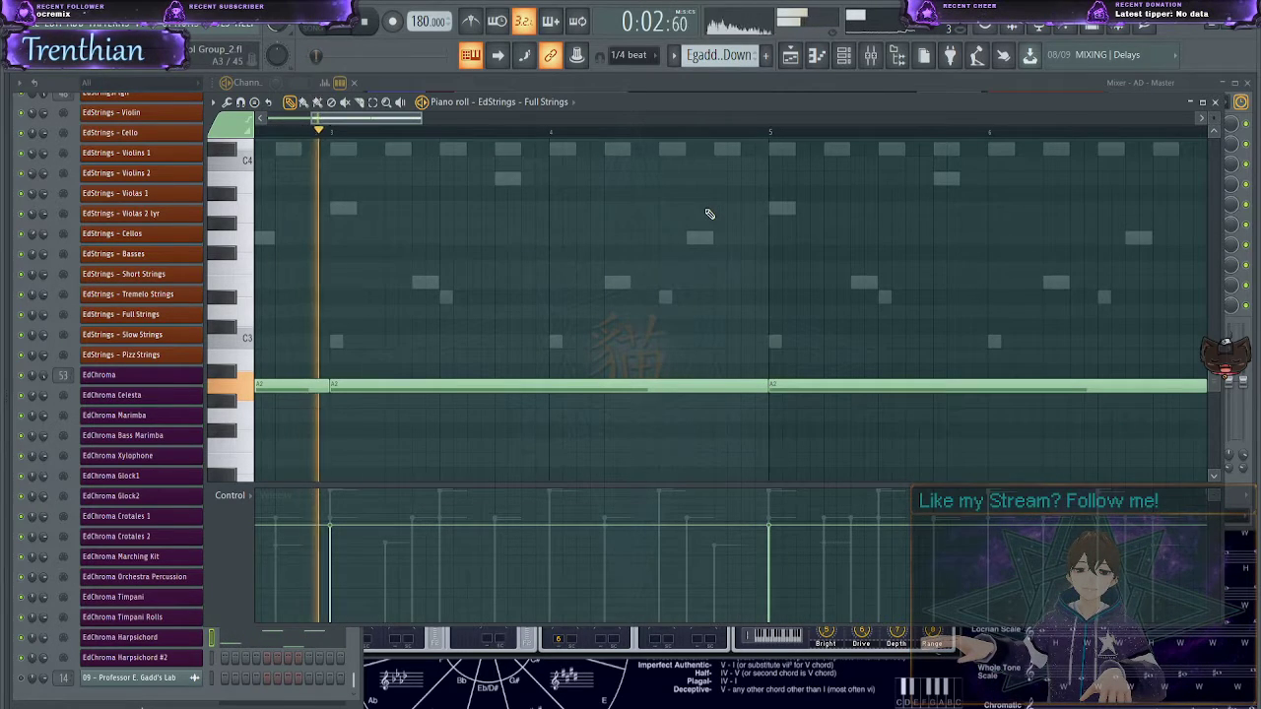
scroll(709, 217, "down", 4)
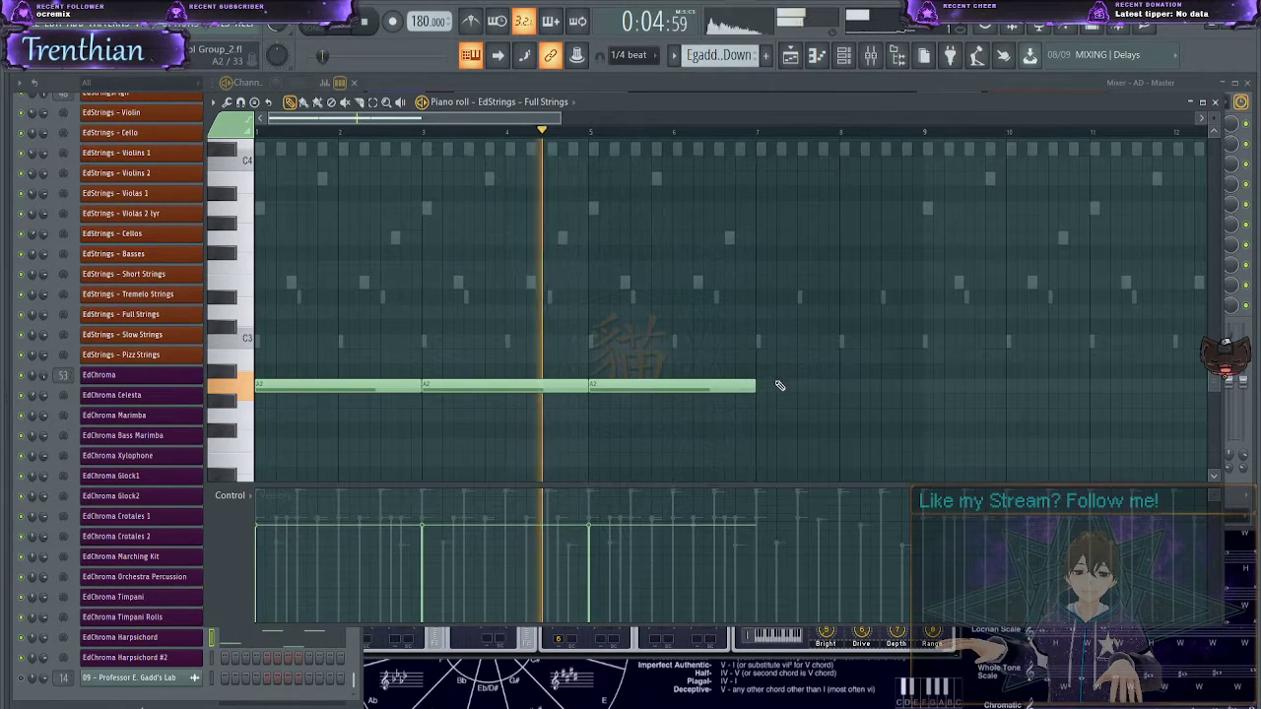
left_click(761, 386)
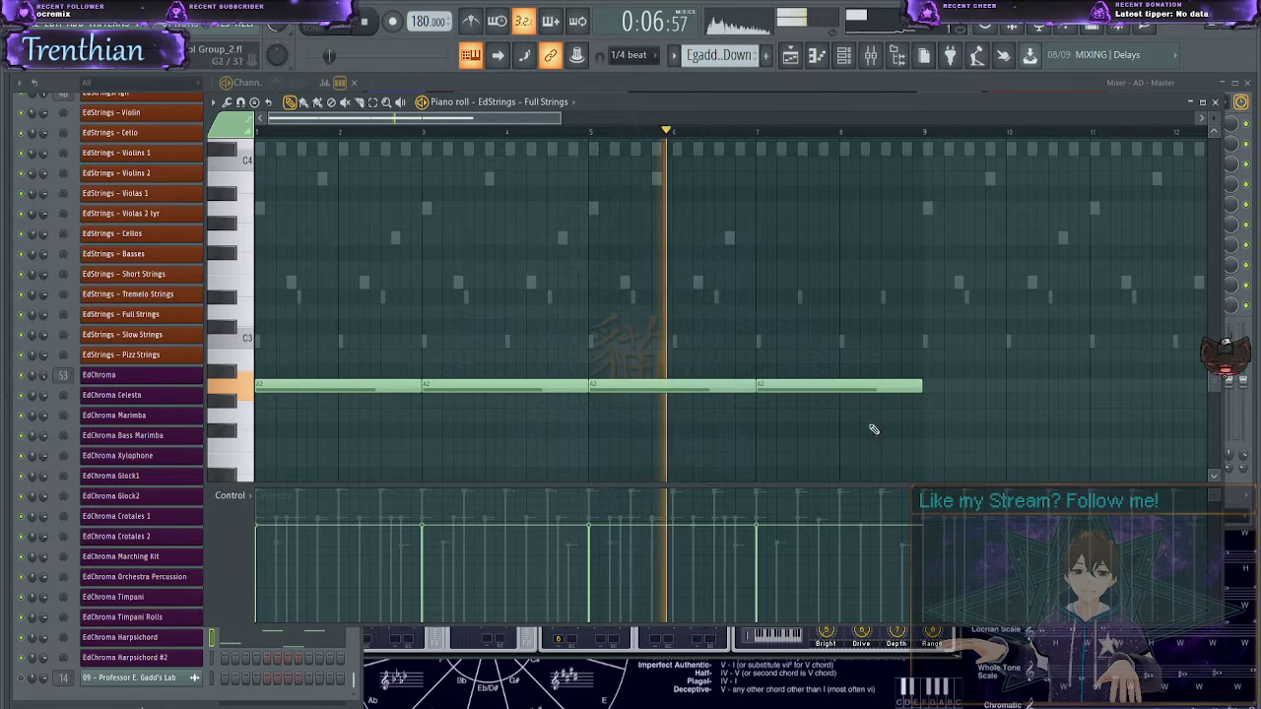
- Move the four A2 notes from Full Strings to the Tremelo Strings channel and play the pattern
left_click_drag(960, 394, 197, 324)
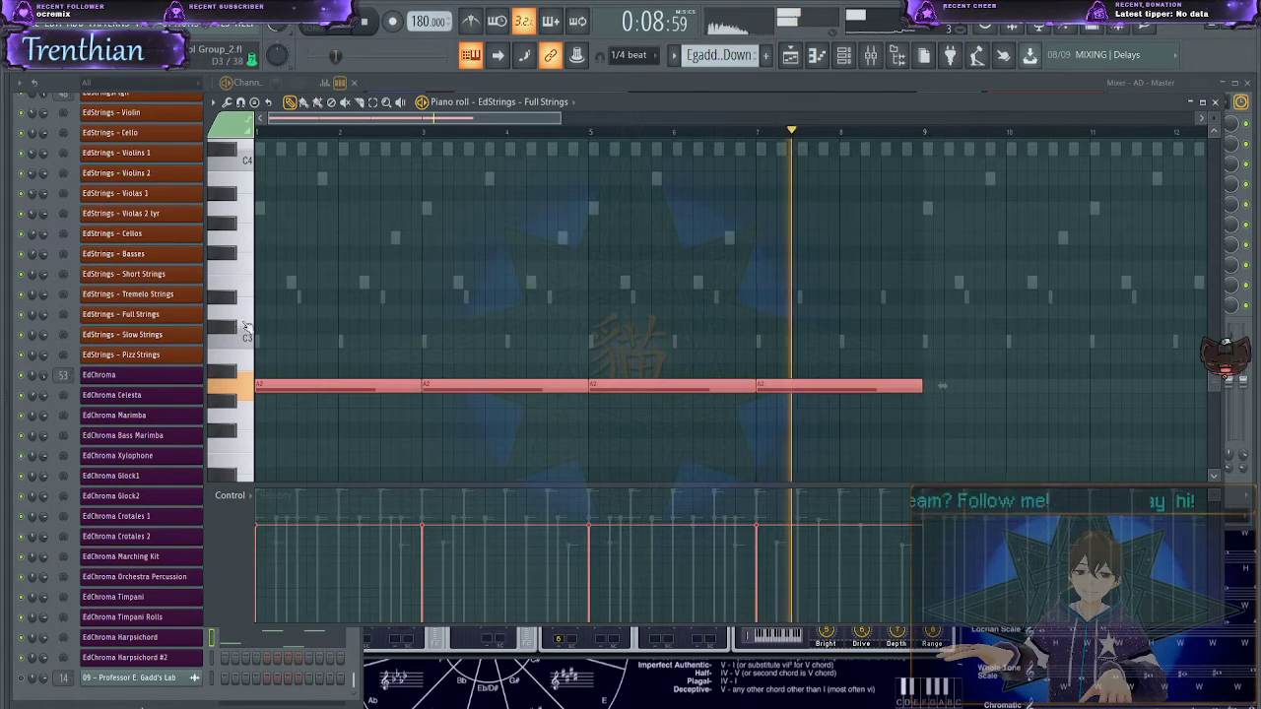
key("Delete")
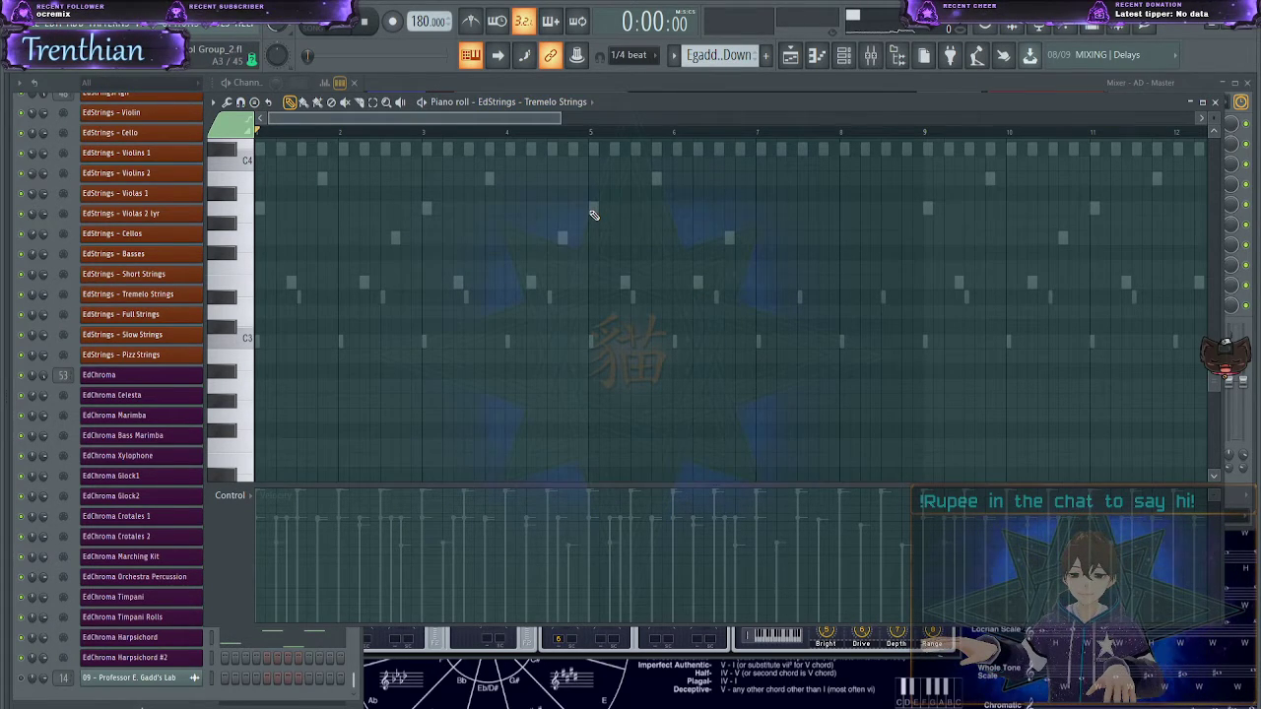
key("ctrl+z")
key("space")
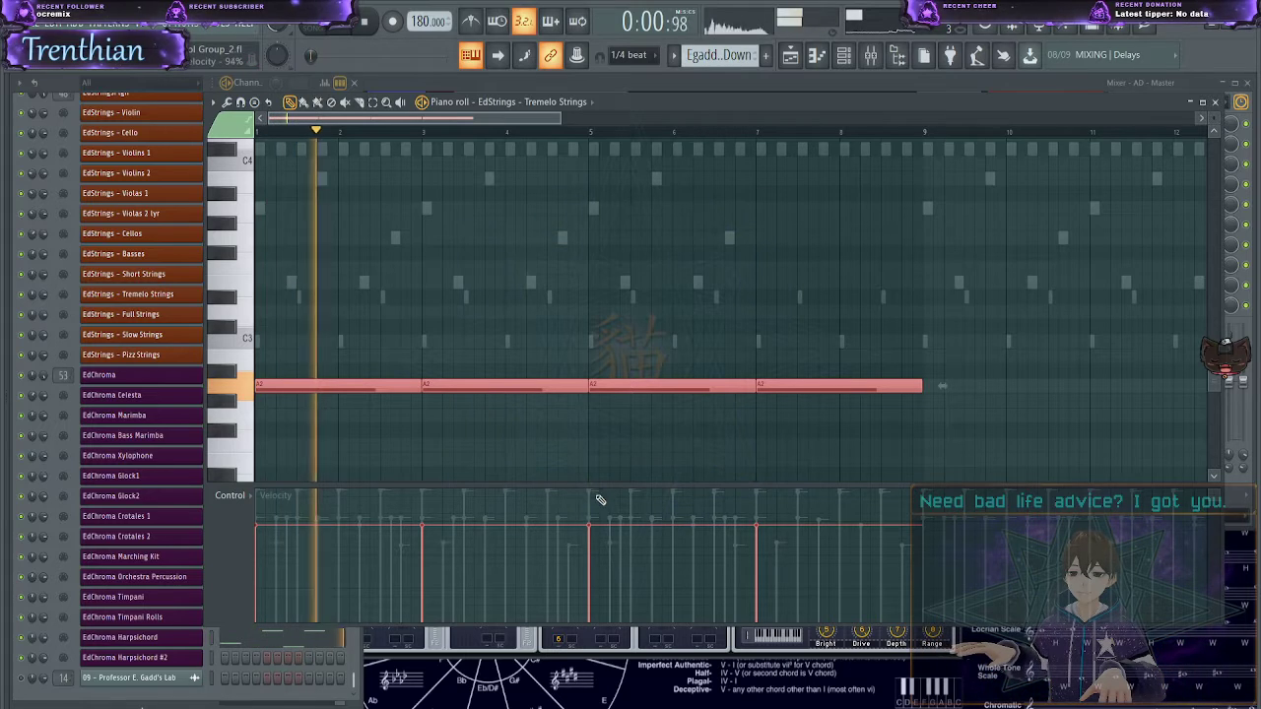
- Transpose the four tremolo notes up one octave to A3 and lower their velocity
key("ctrl+Up")
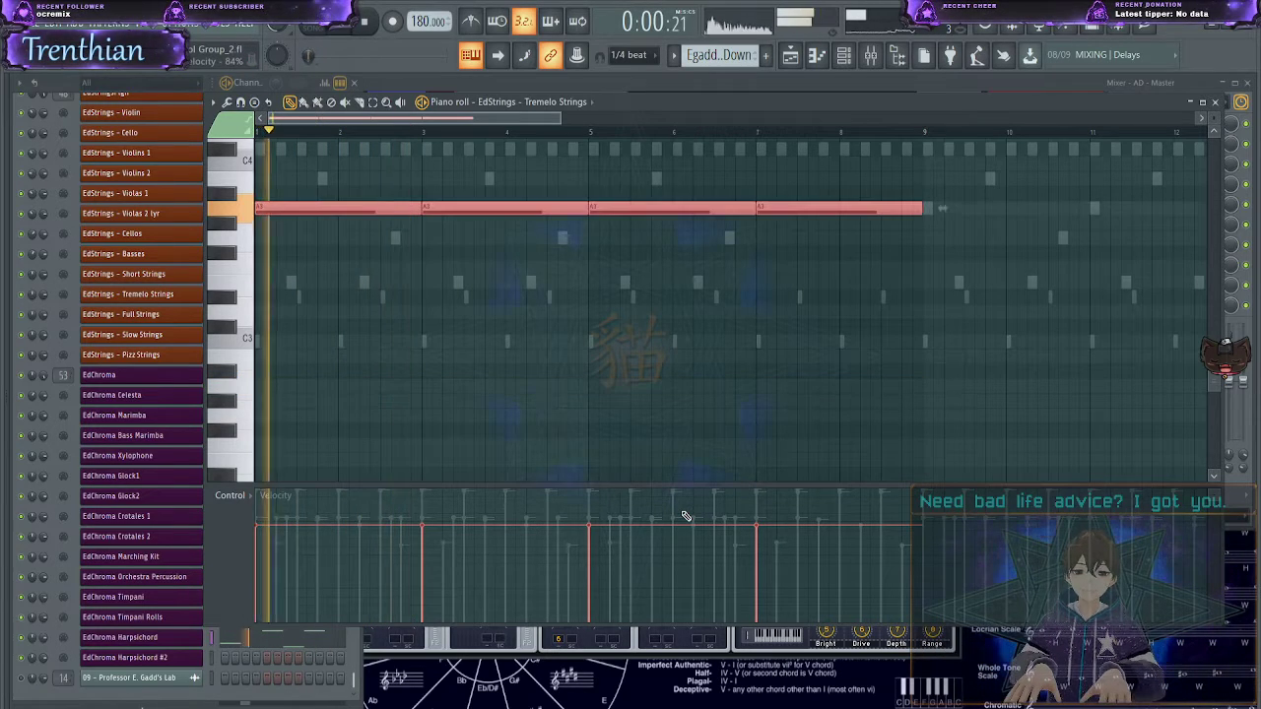
mouse_move(817, 569)
left_mouse_down()
mouse_move(167, 594)
mouse_move(96, 571)
left_mouse_up()
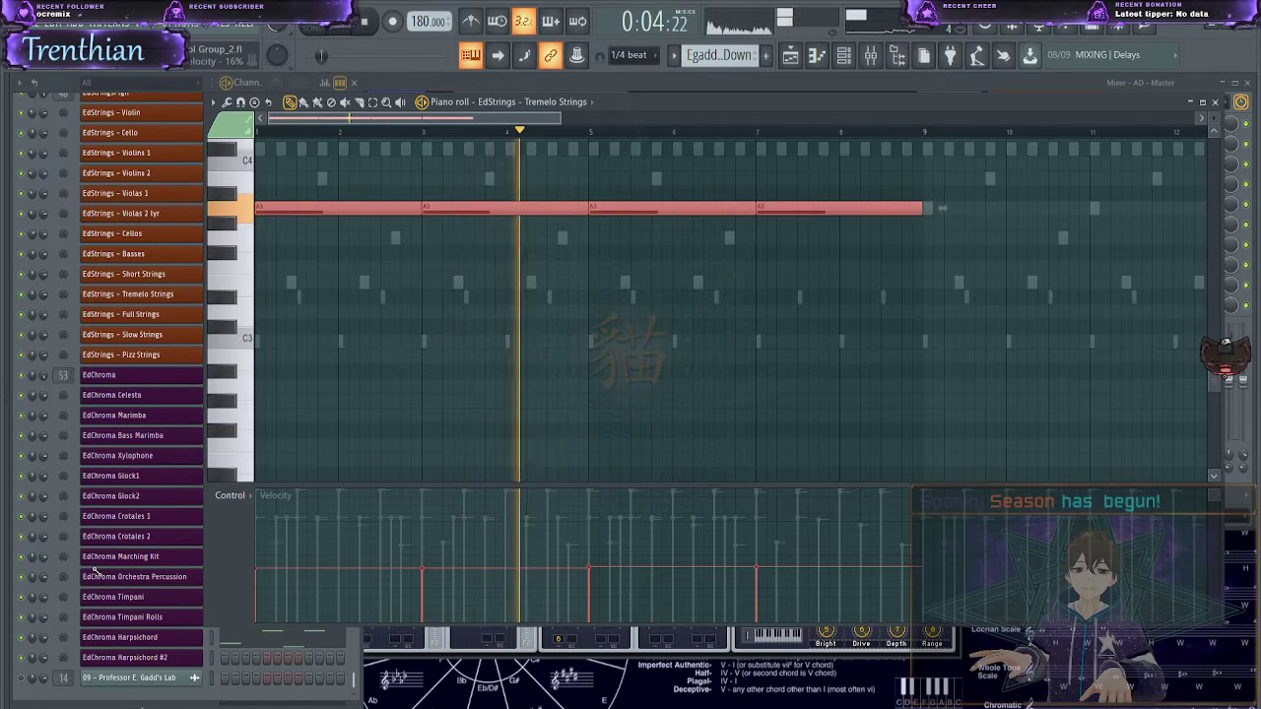
left_click(343, 408)
- Add C4 and E4 notes over bars 1–2 and lower their velocity to match the A3 notes
scroll(335, 406, "up", 2)
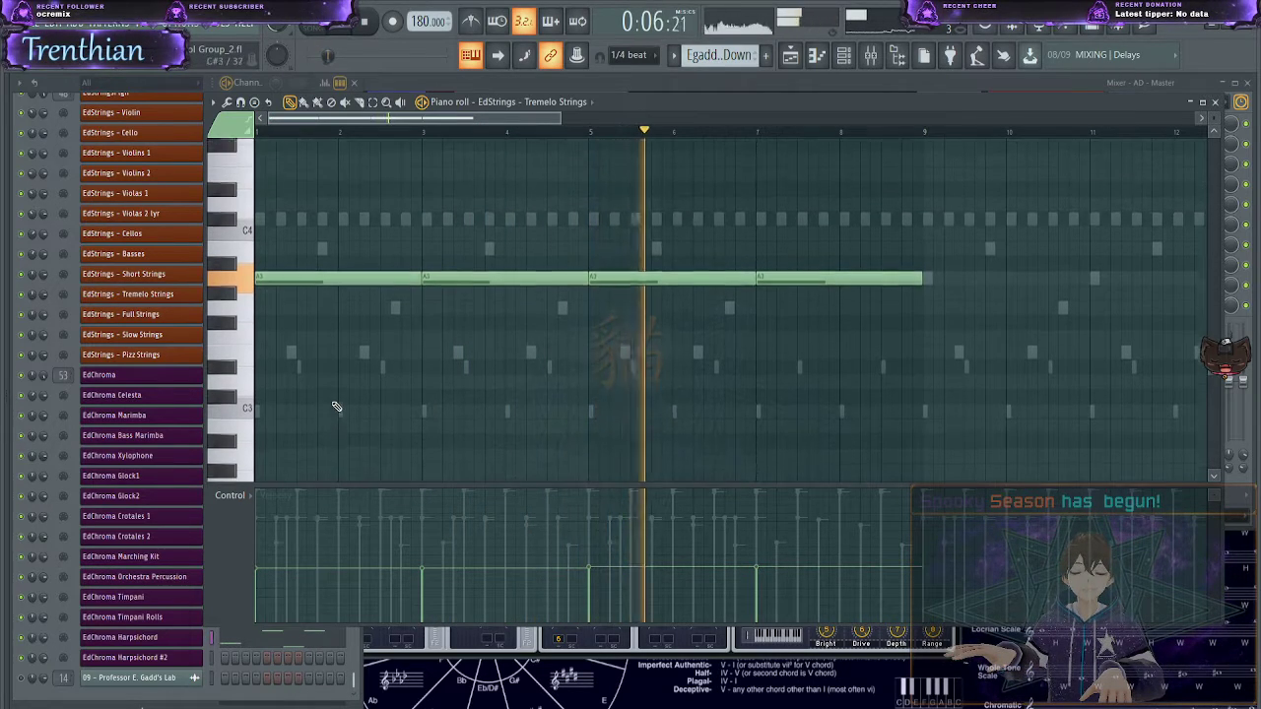
scroll(318, 332, "up", 1)
key("space")
left_click_drag(269, 244, 241, 262)
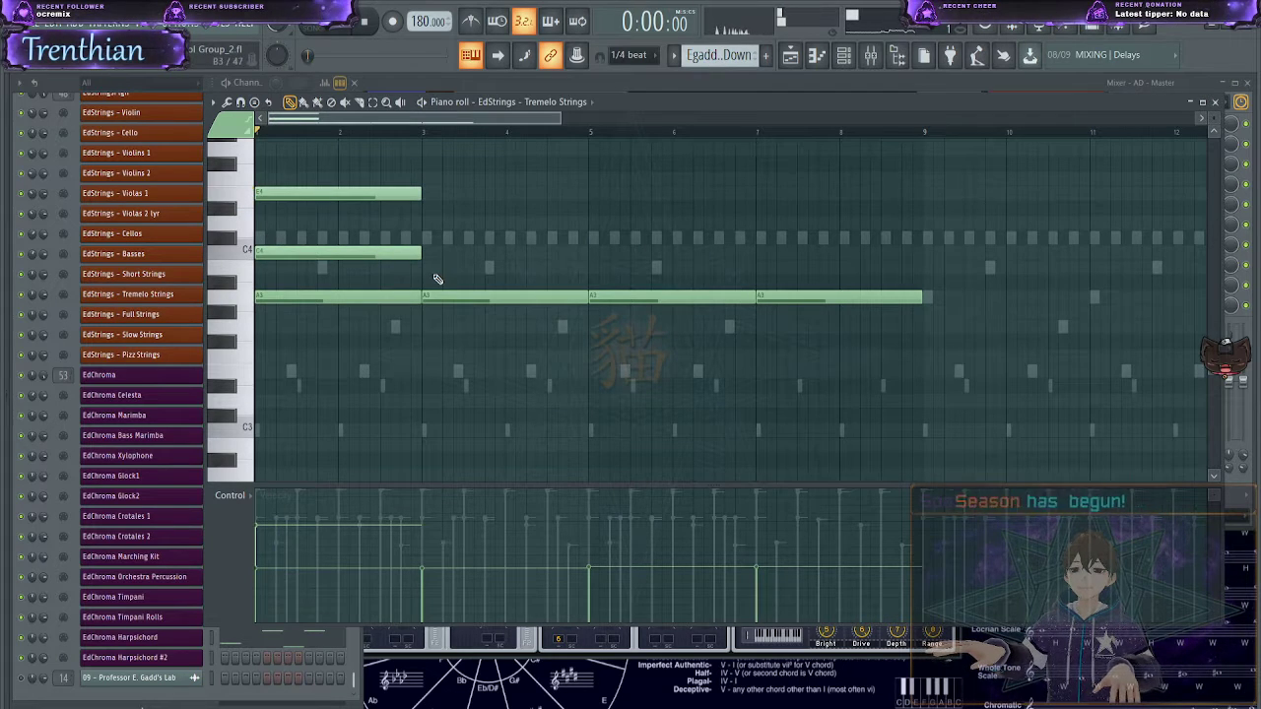
left_click_drag(436, 279, 254, 140)
key("space")
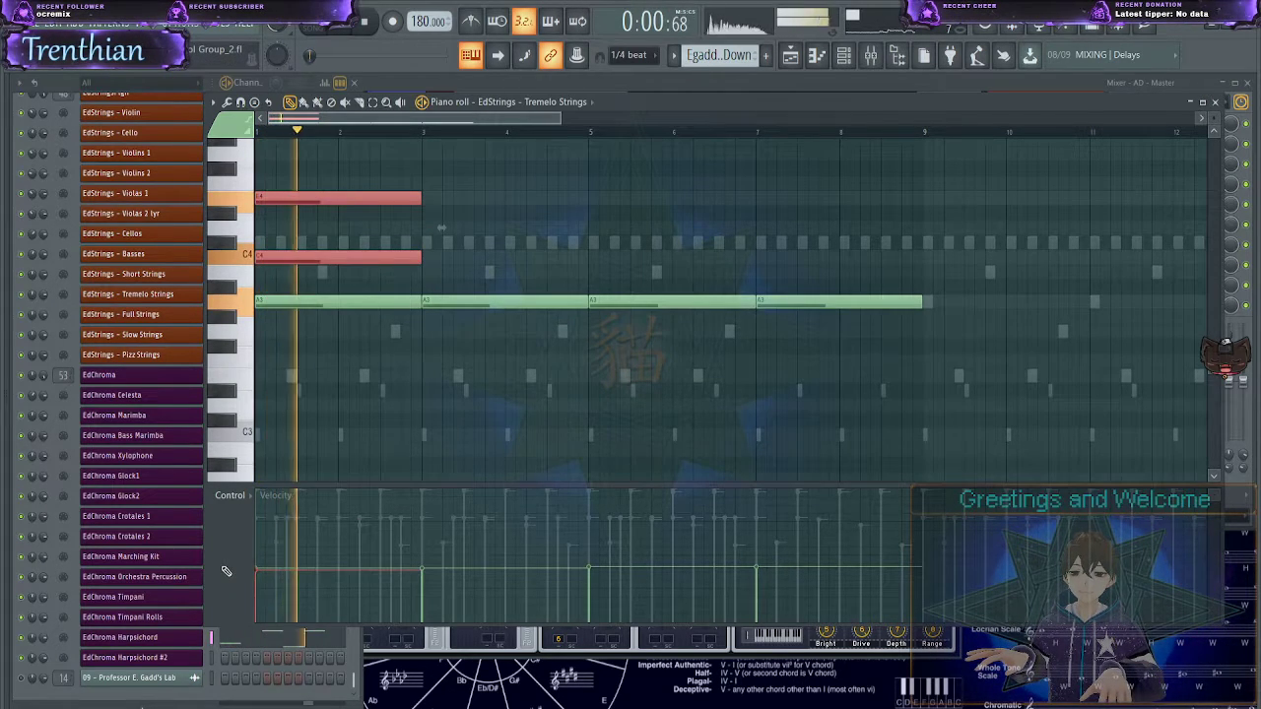
- Add F#4 and D#4 notes over bars 3–4, and G4 and D#4 notes over bars 5–6
left_click(500, 247)
key("space")
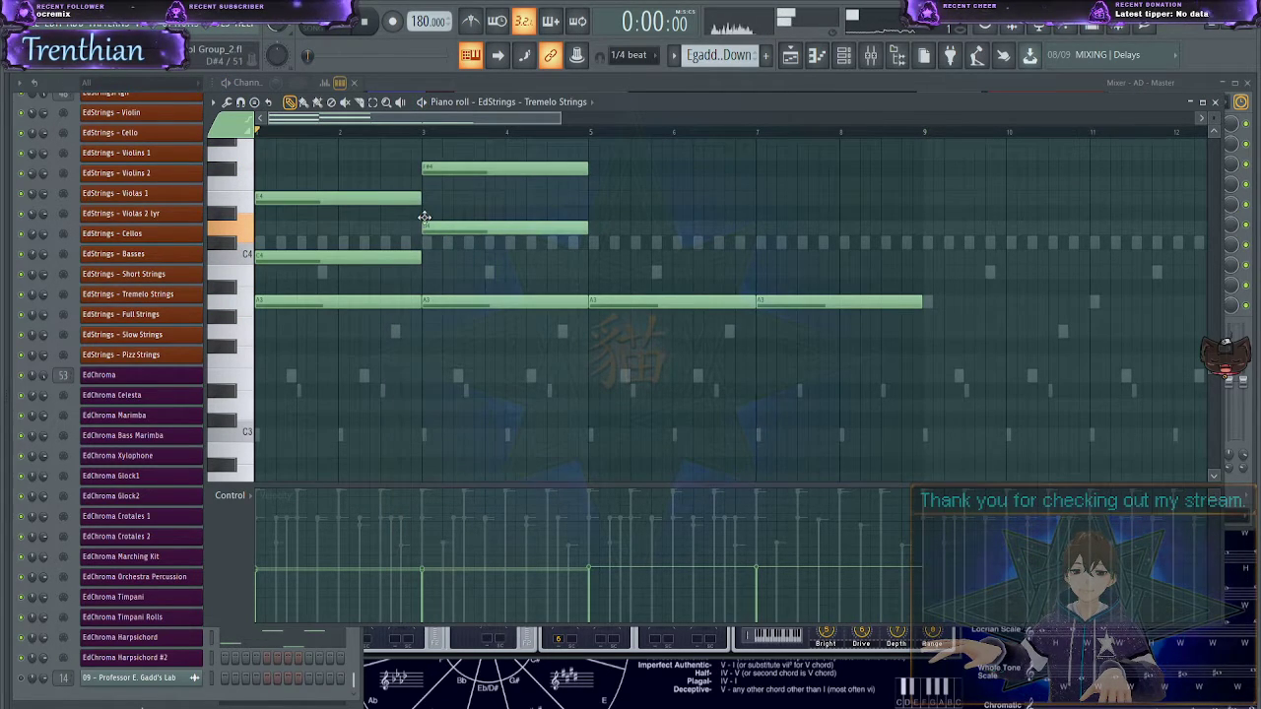
key("space")
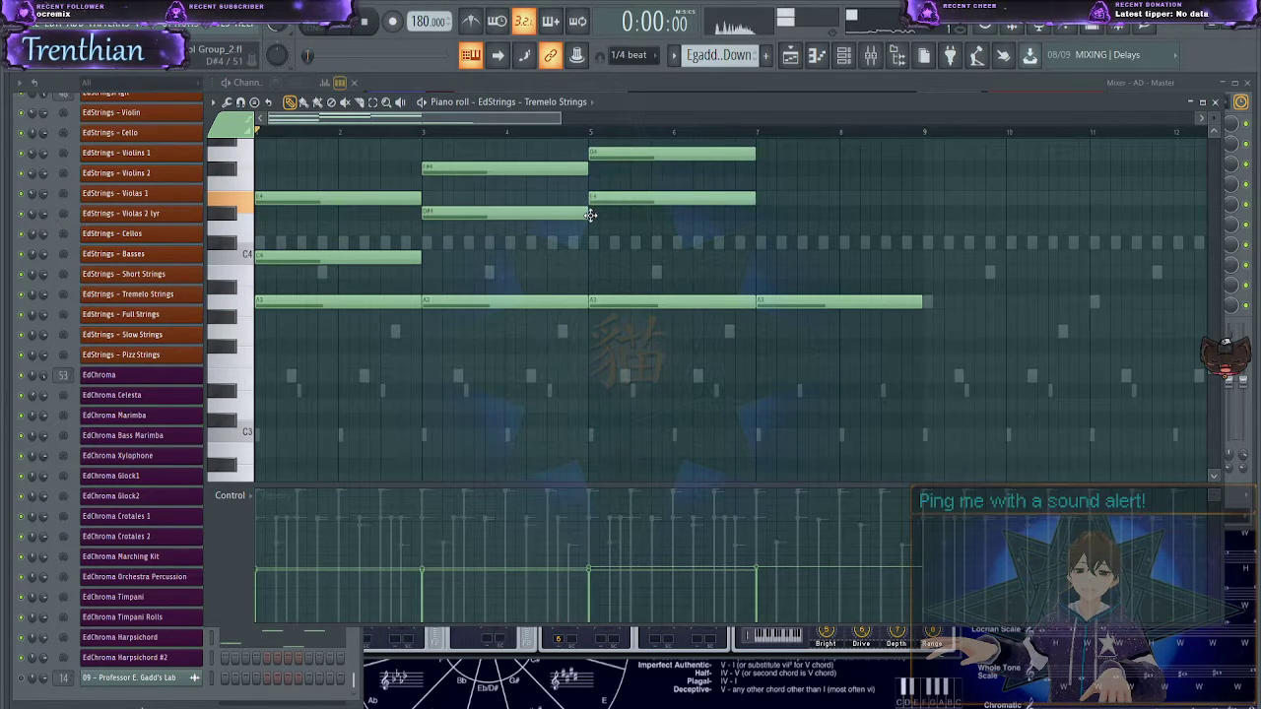
key("space")
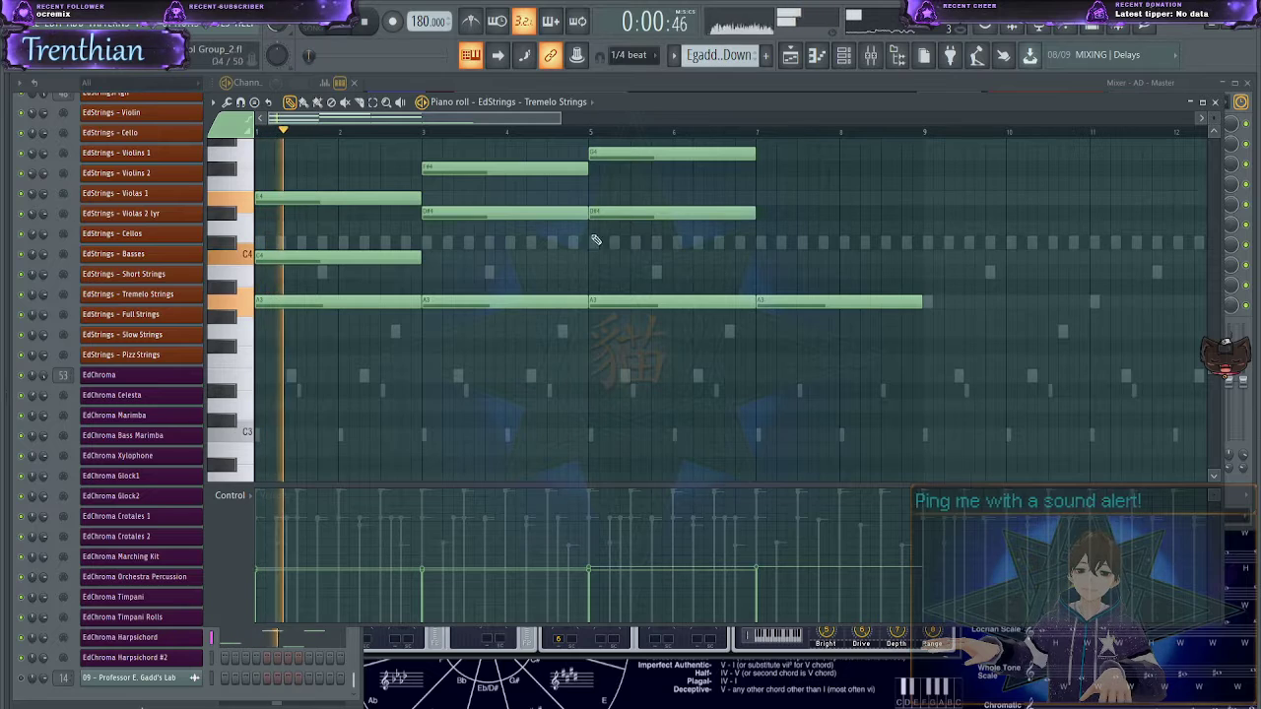
- Lower the D#4 note over bars 5–6 to D4 and play the chords back from bar 3
scroll(659, 270, "up", 3)
scroll(660, 280, "up", 2)
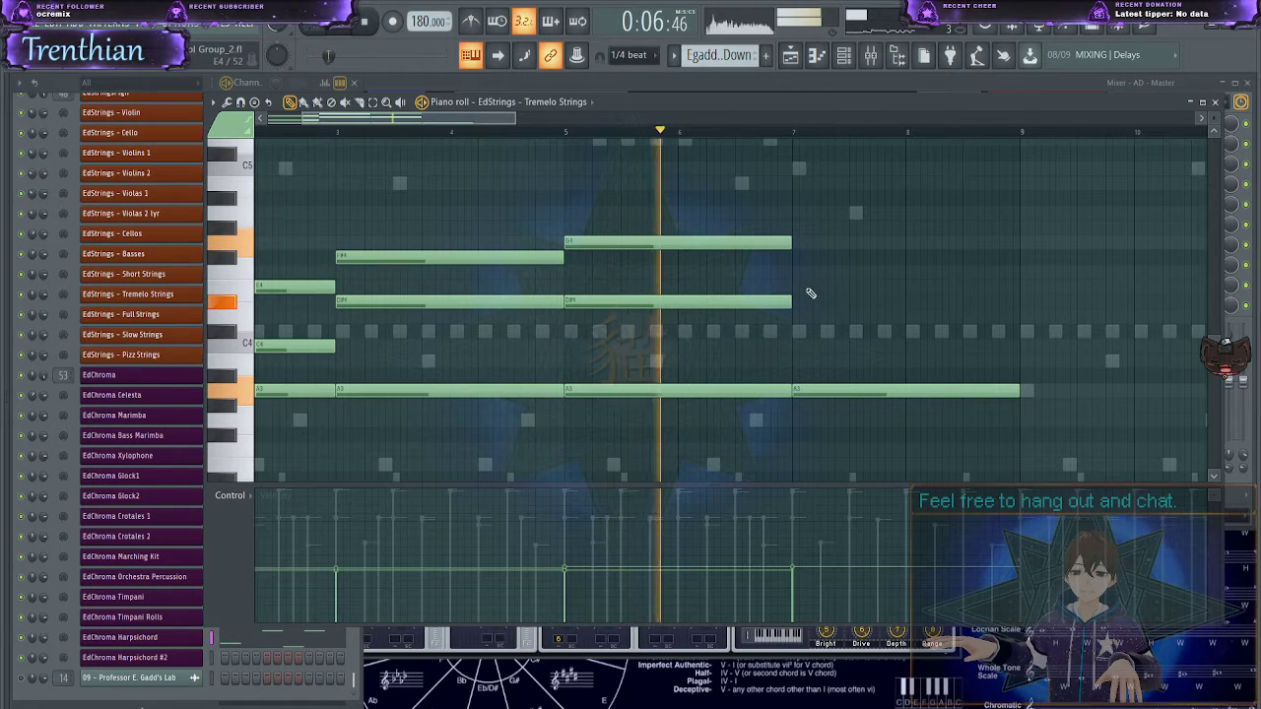
key("space")
left_click_drag(722, 310, 717, 332)
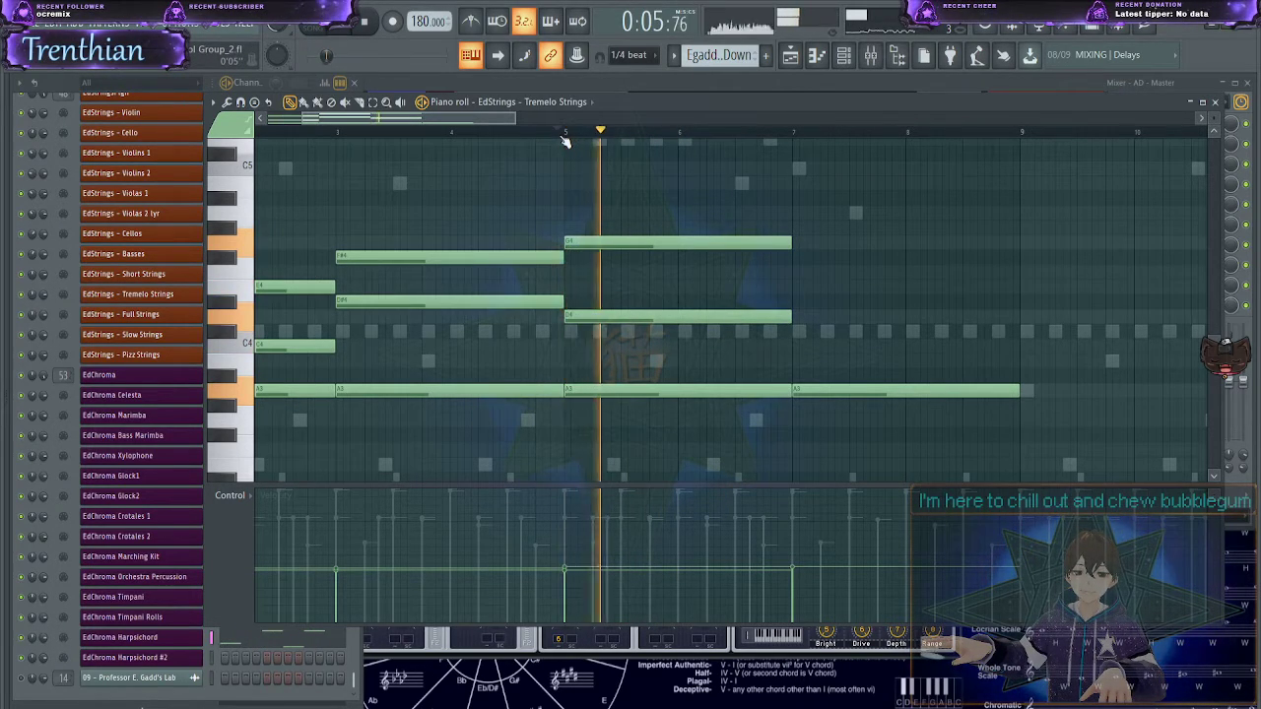
left_click(333, 130)
- Delete the G4 note over bars 5–6 and add C4 and E4 notes over bars 7–8
right_click(591, 242)
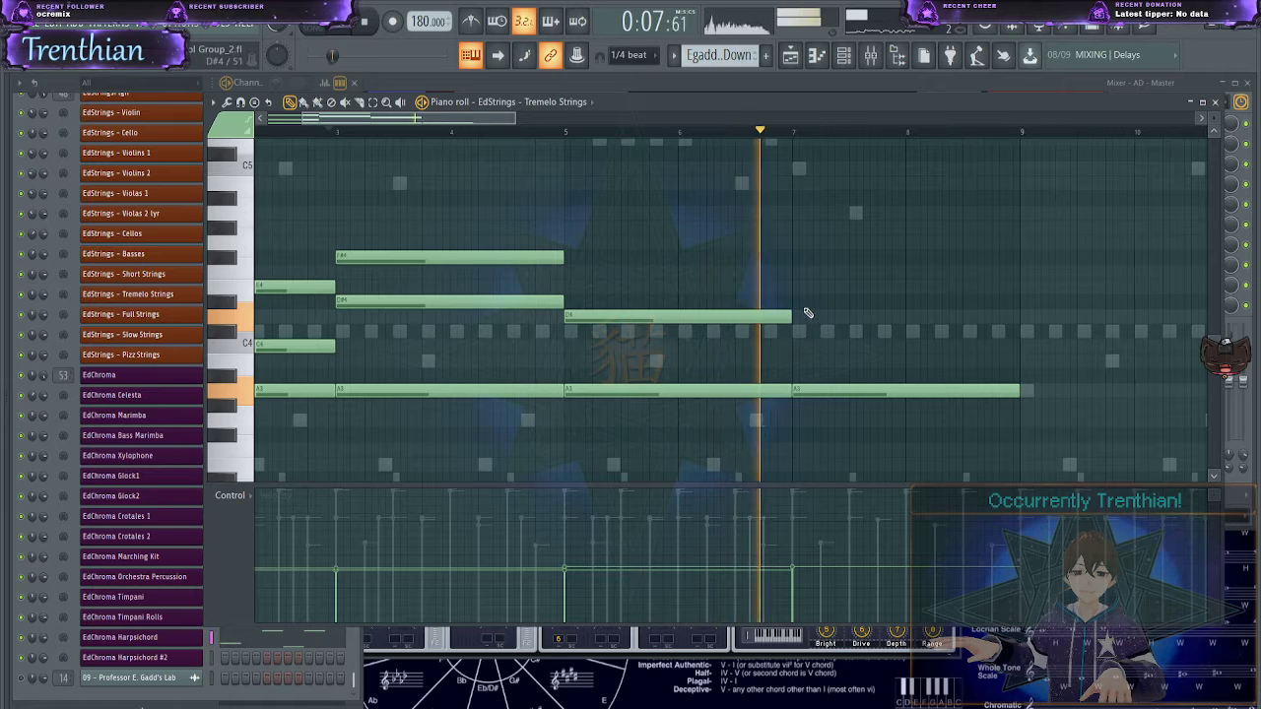
key("space")
left_click_drag(798, 314, 788, 283)
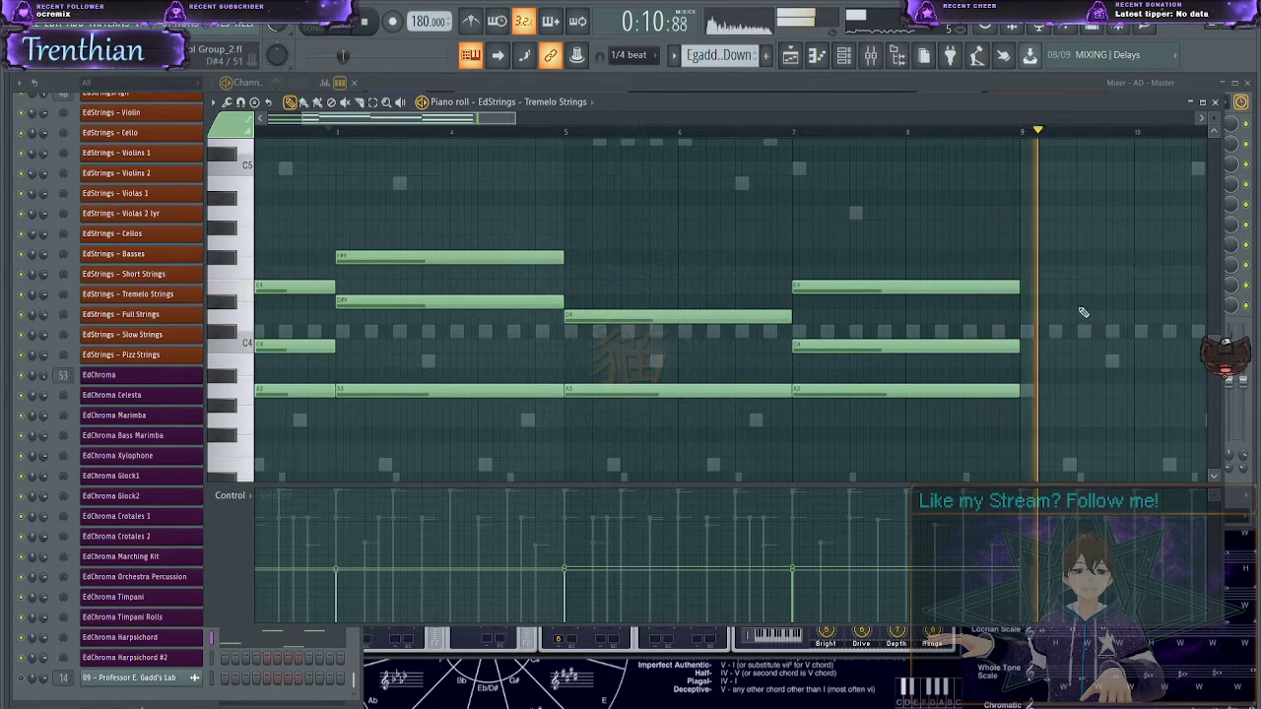
left_click_drag(1064, 424, 19, 146)
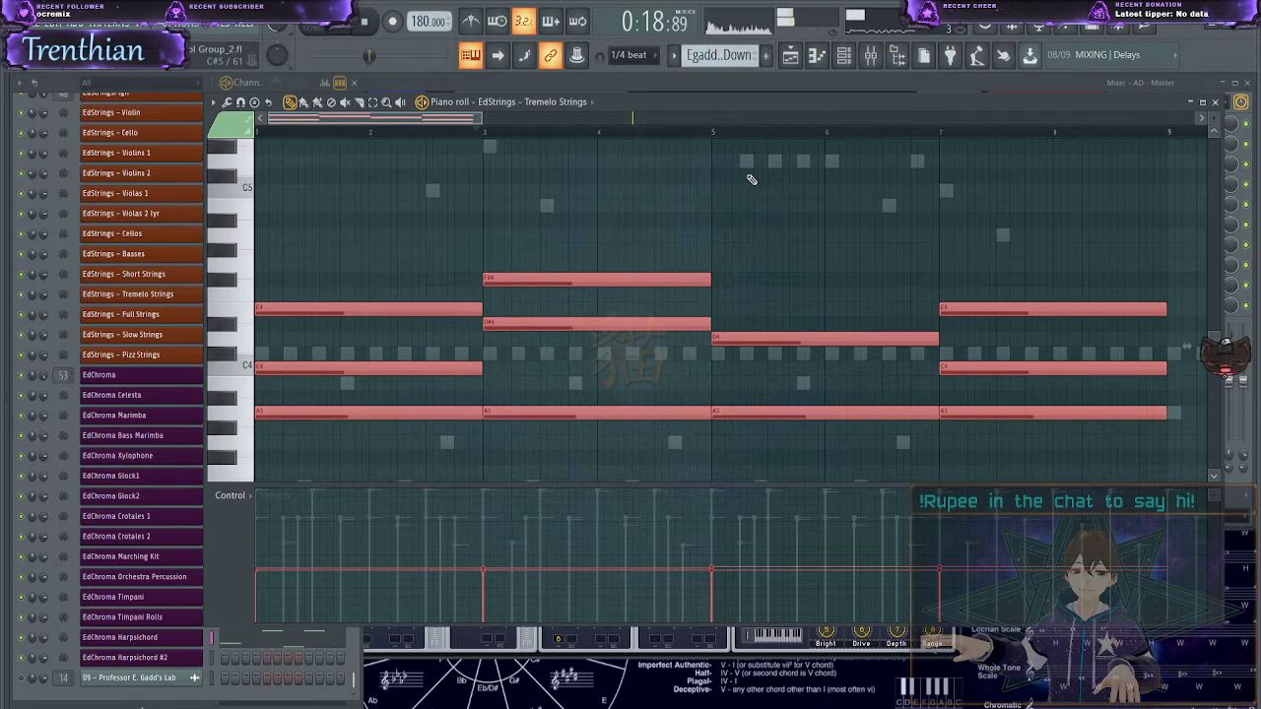
key("Delete")
key("ctrl+z")
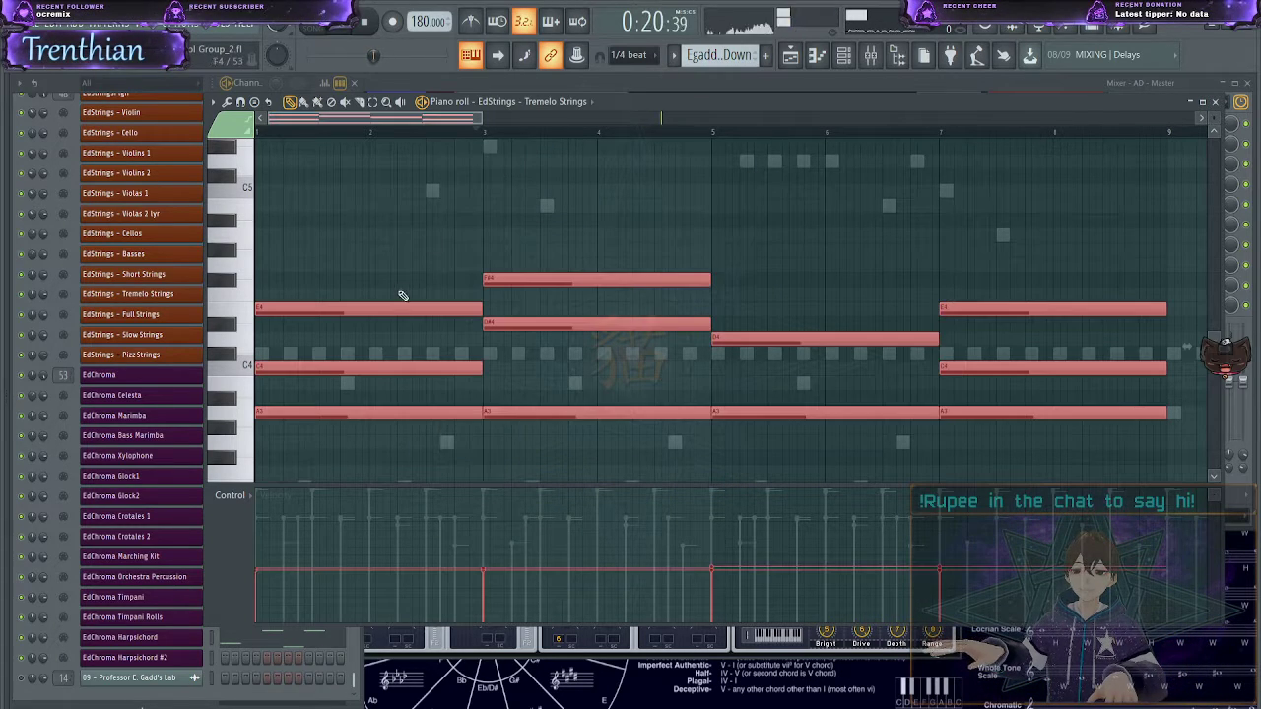
left_click(346, 339)
left_click_drag(349, 309, 356, 294)
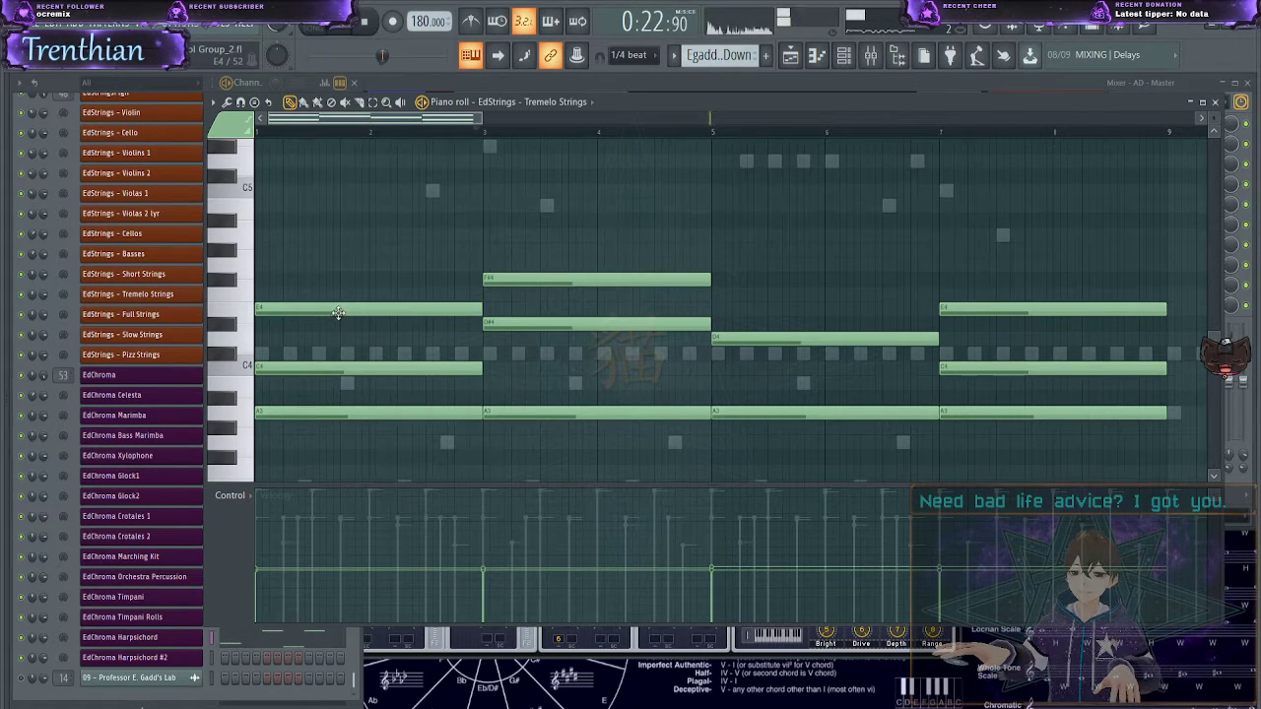
- Duplicate the whole eight-bar chord progression so the copy fills bars 9–16
key("ctrl+a")
left_click_drag(416, 117, 611, 149)
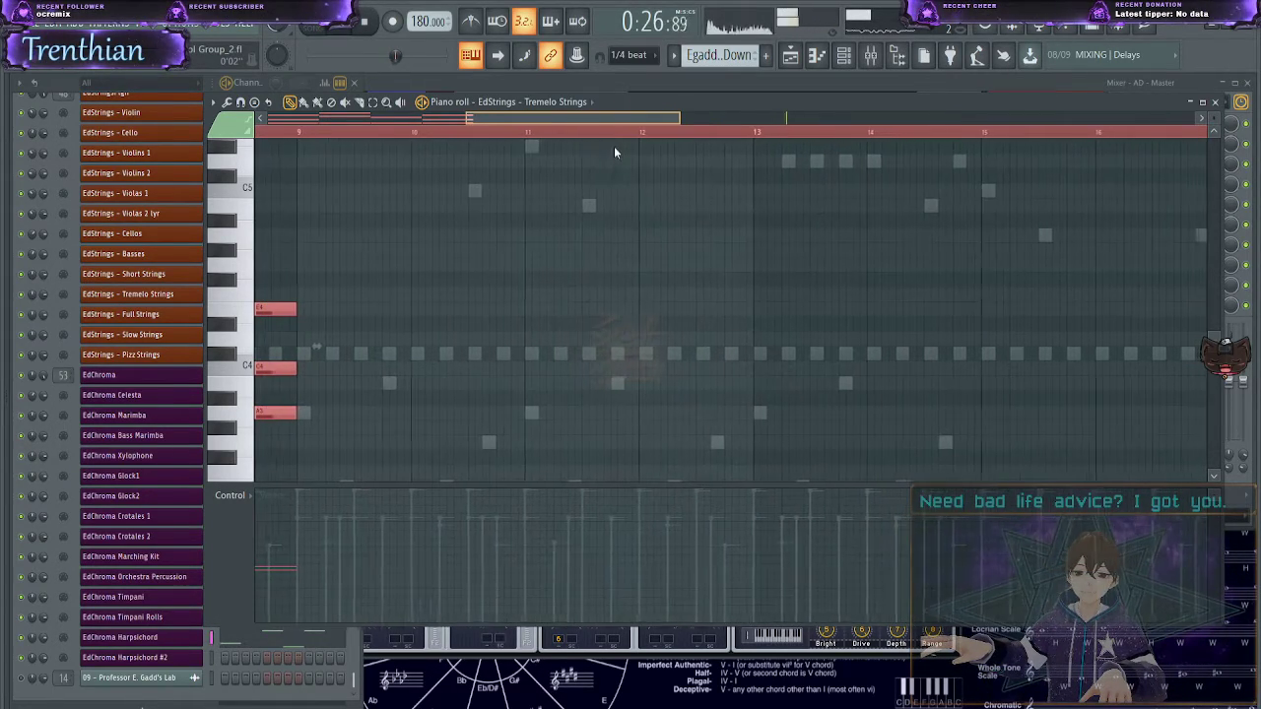
key("ctrl+b")
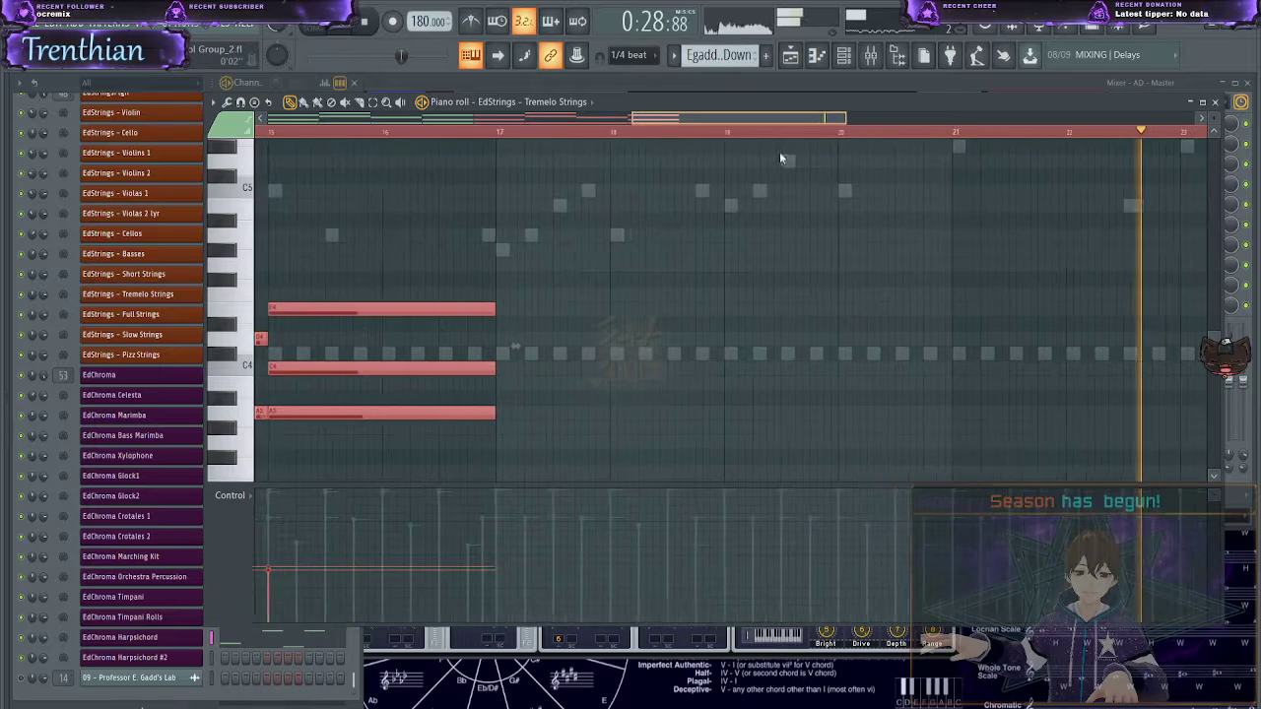
left_click_drag(731, 150, 293, 149)
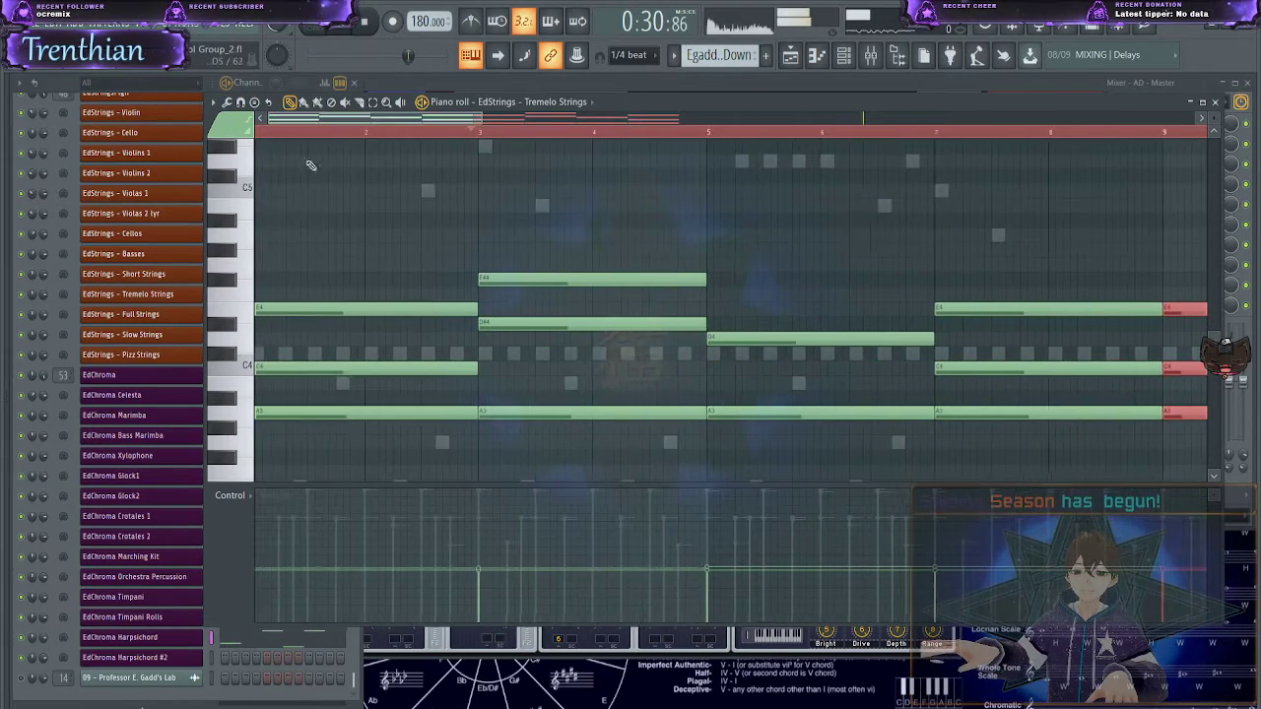
- Add an F4 note over bars 5–6 of the tremolo strings and play the chords back from bar 5
key("space")
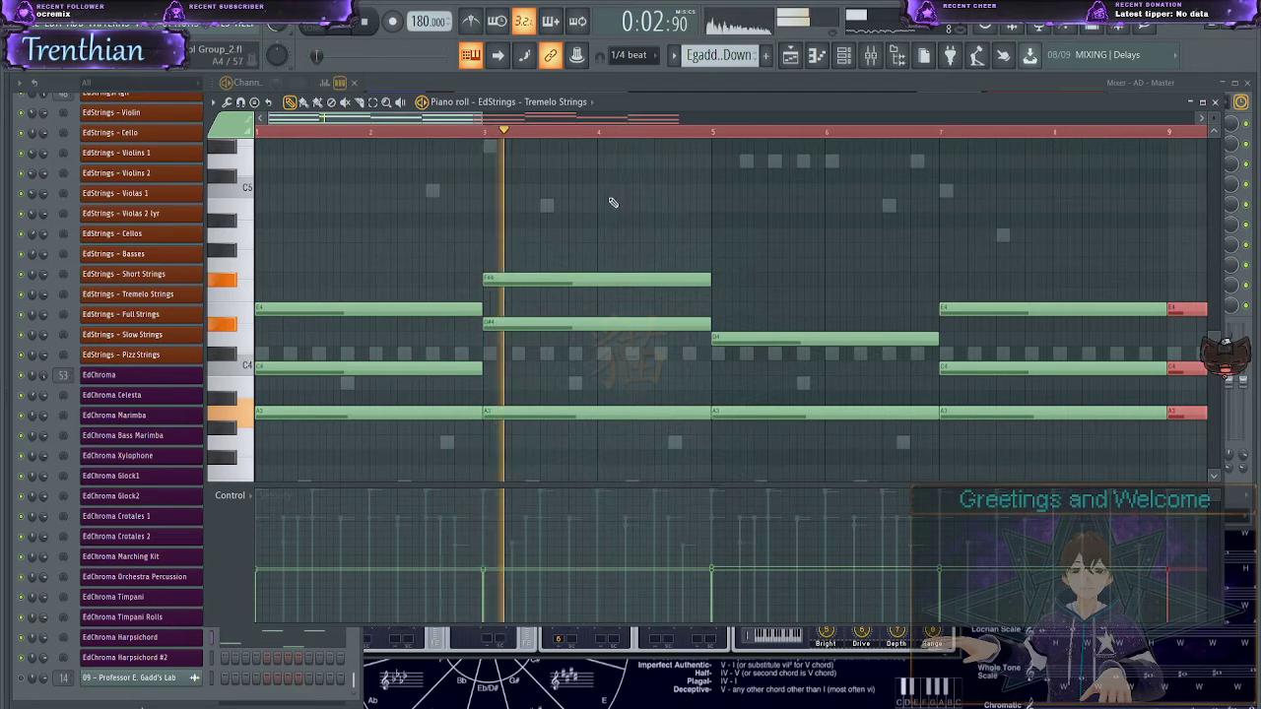
left_click_drag(461, 120, 488, 126)
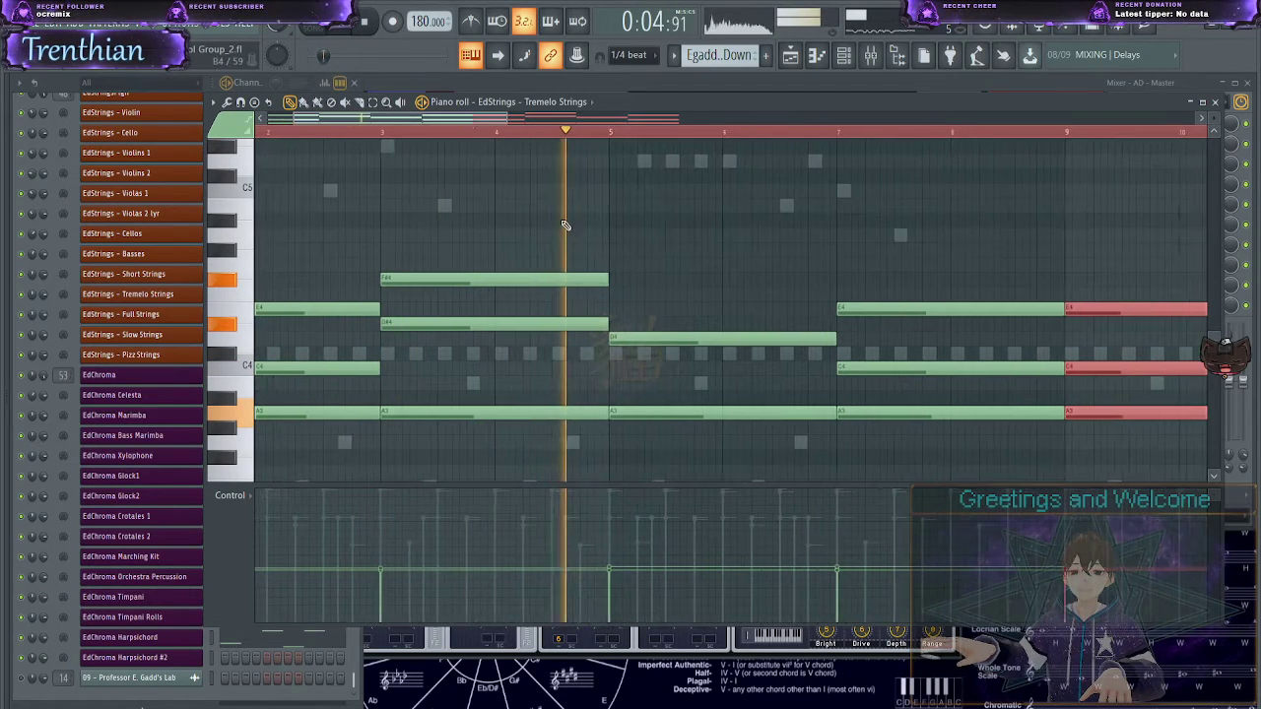
key("space")
left_click_drag(615, 299, 598, 311)
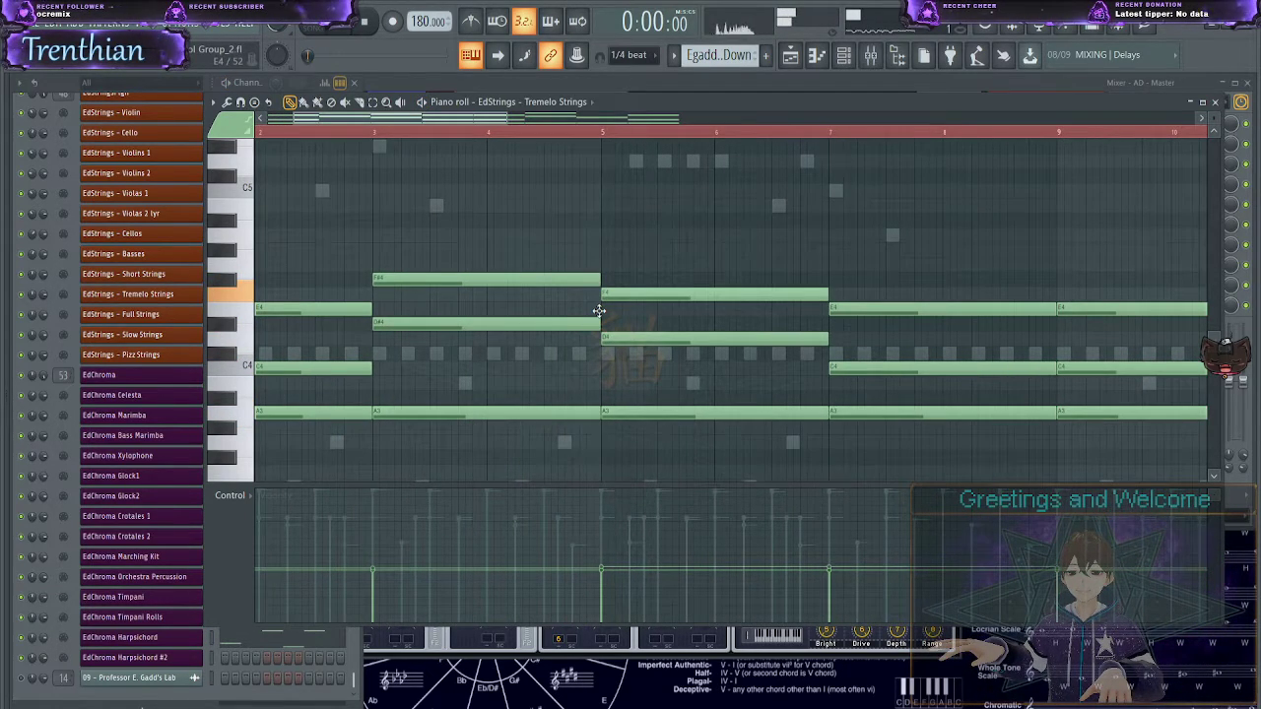
left_click(605, 137)
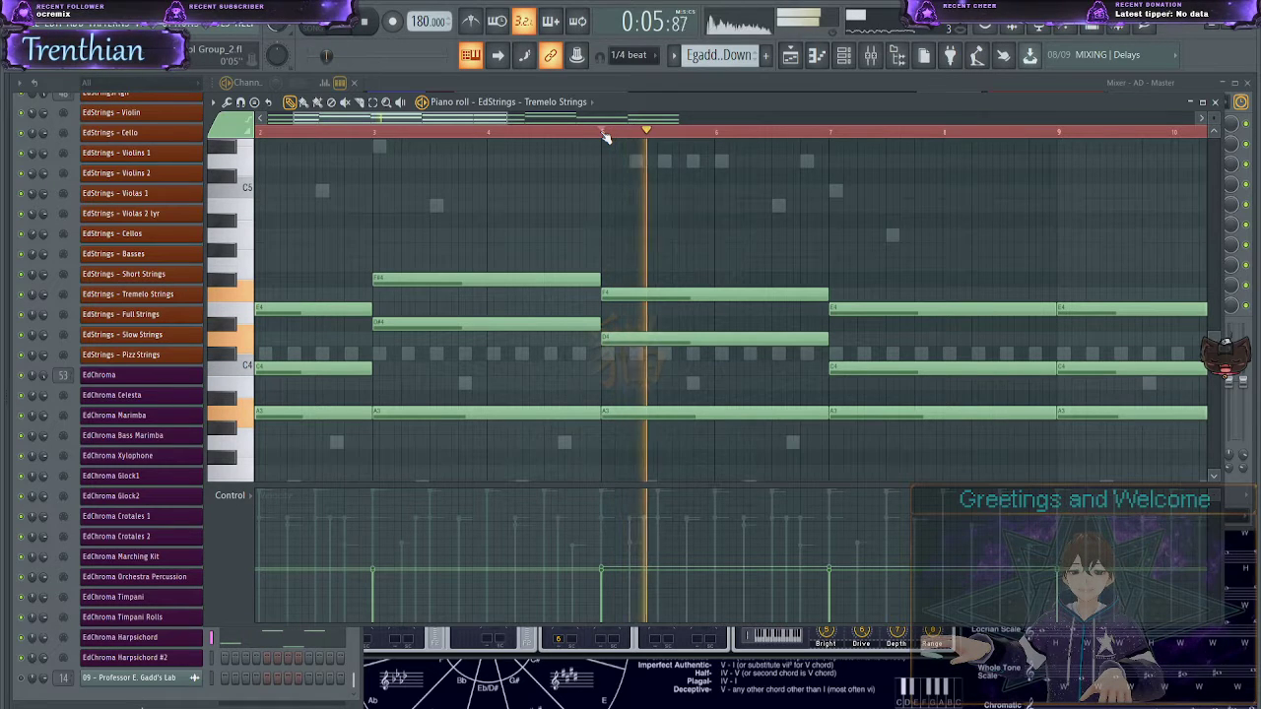
left_click_drag(500, 124, 601, 128)
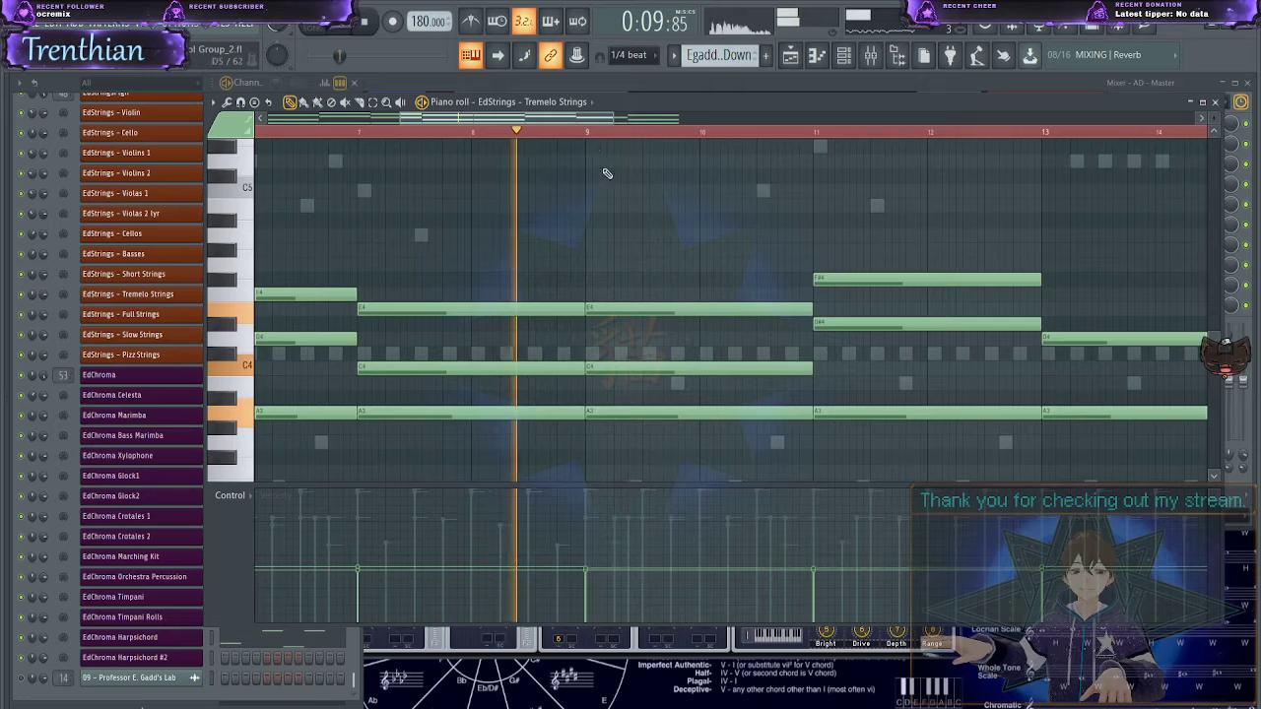
- Copy the A3 notes of bars 1–16 into the Full Strings channel, transpose them down an octave and play them back
scroll(745, 240, "down", 8)
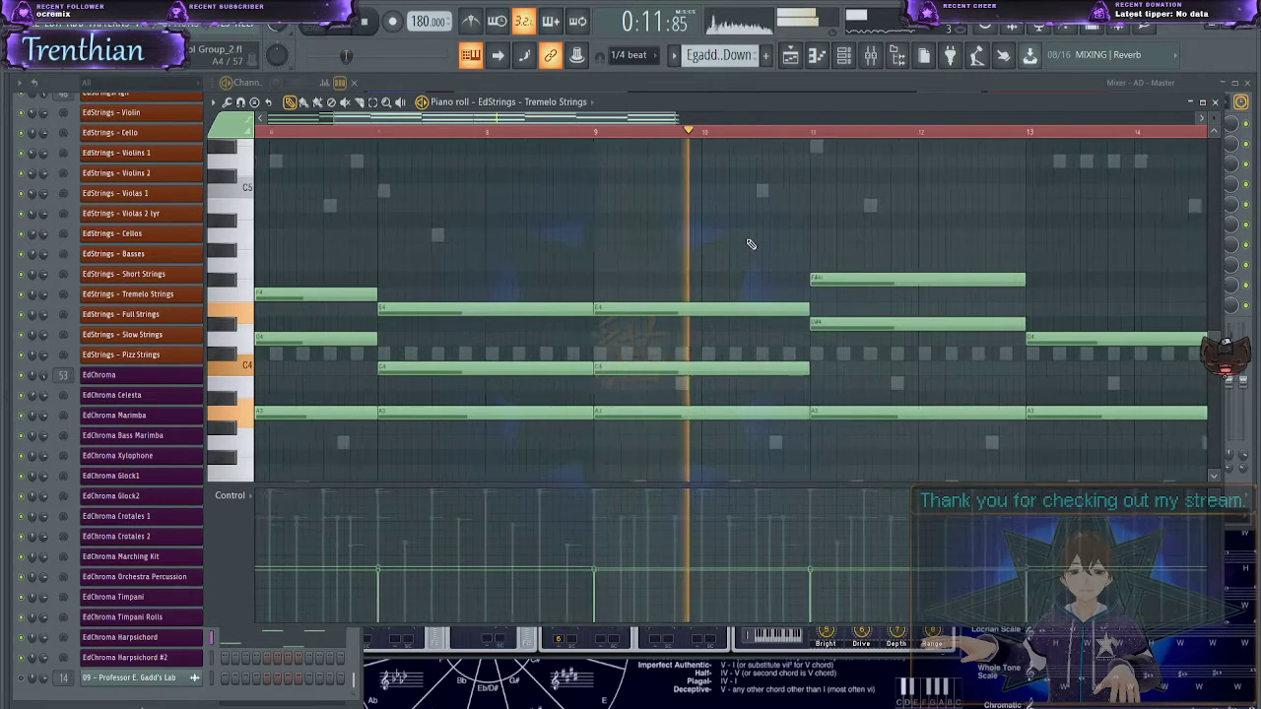
left_click_drag(877, 458, 251, 408)
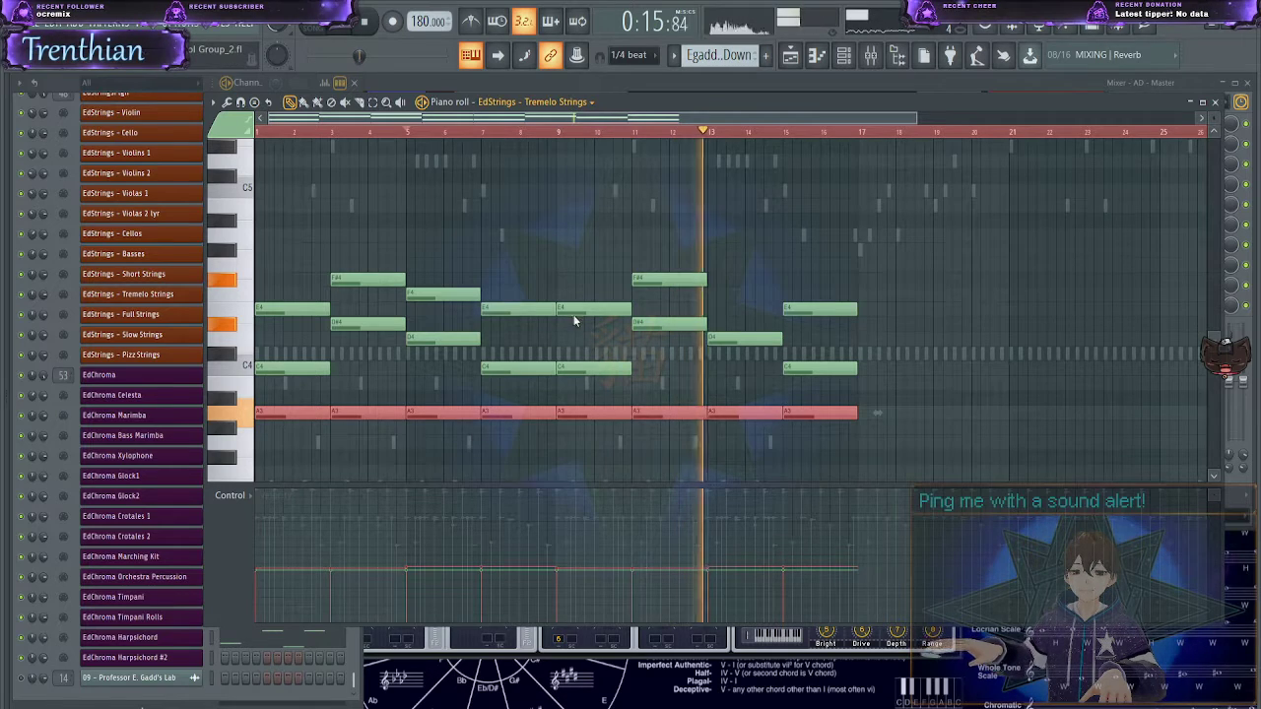
scroll(584, 102, "down", 1)
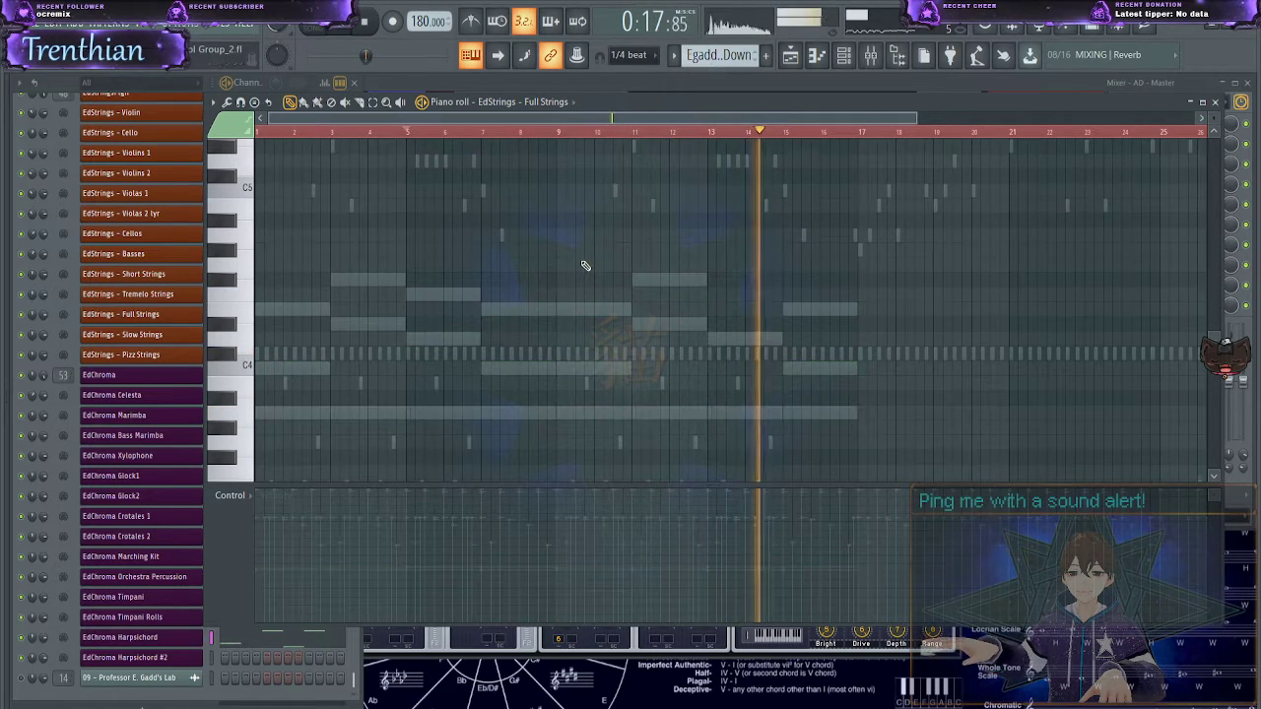
scroll(583, 263, "down", 4)
key("ctrl+v")
key("ctrl+Down")
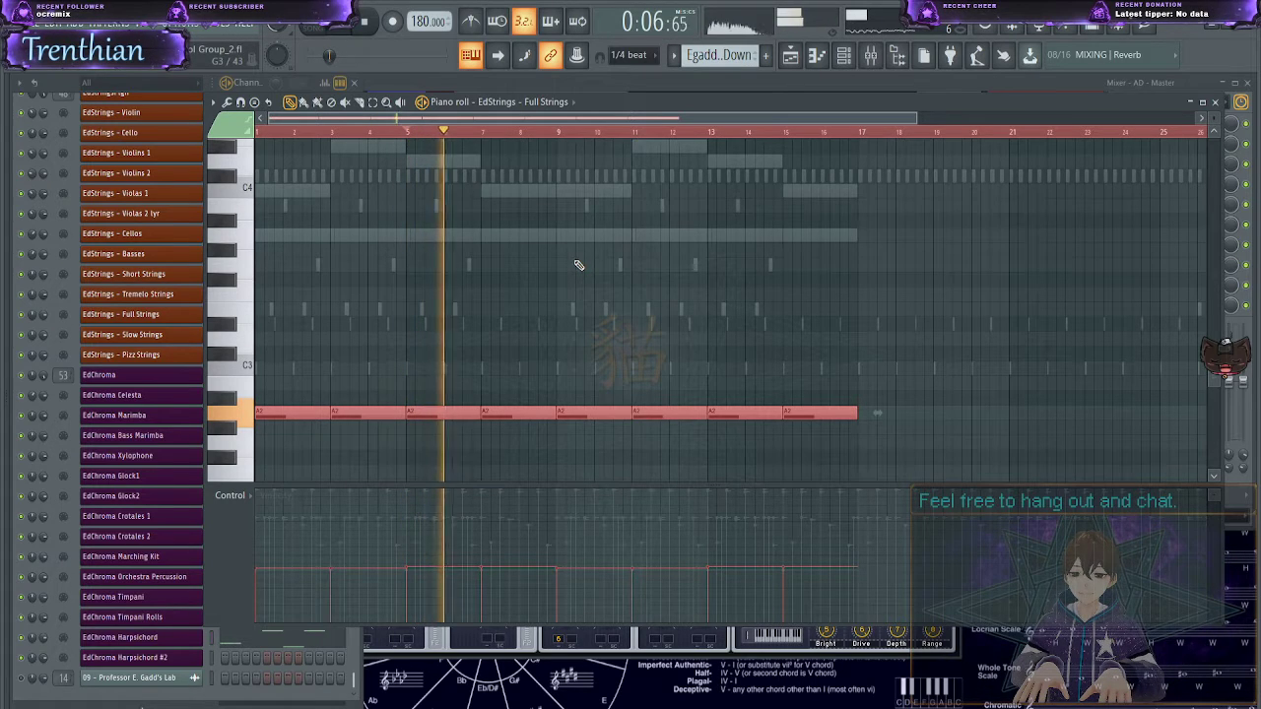
left_click(755, 272, "ctrl")
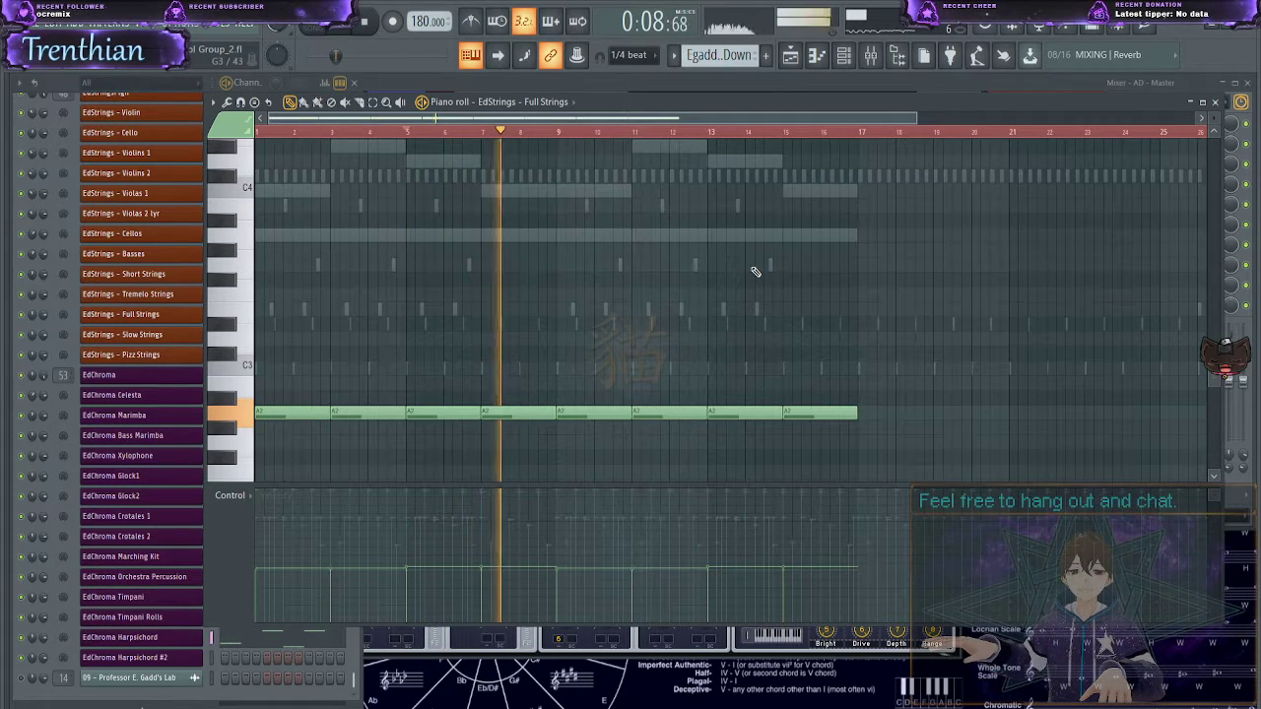
scroll(782, 273, "up", 3)
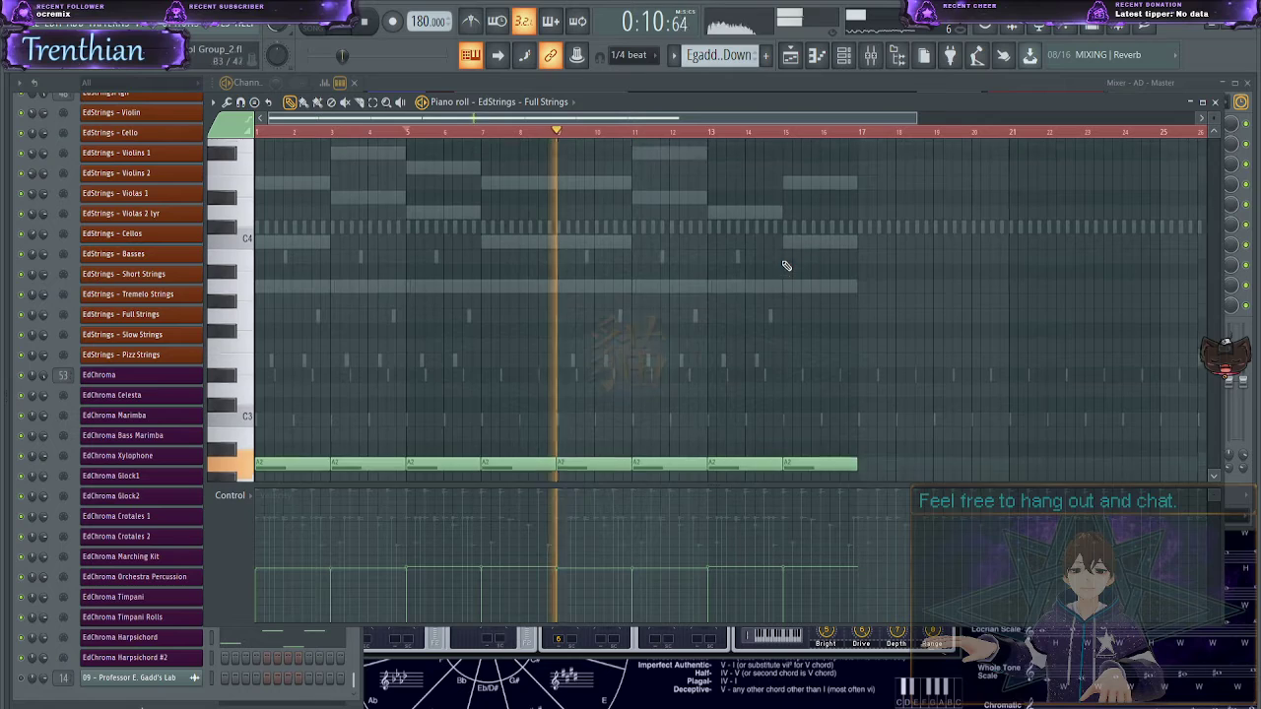
left_click_drag(642, 120, 691, 127)
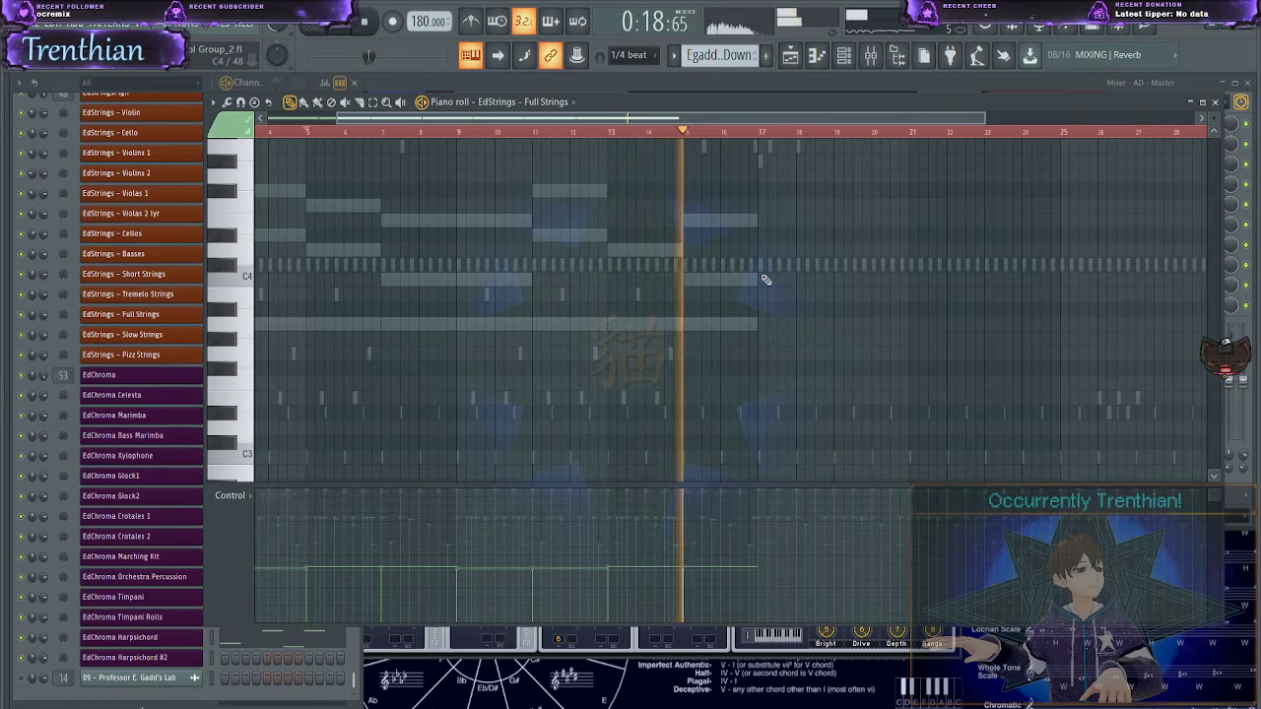
key("space")
- Play back from bar 16 and switch to the EdChroma Harpsichord notes to examine the melody entering around bar 17
left_click_drag(530, 123, 709, 139)
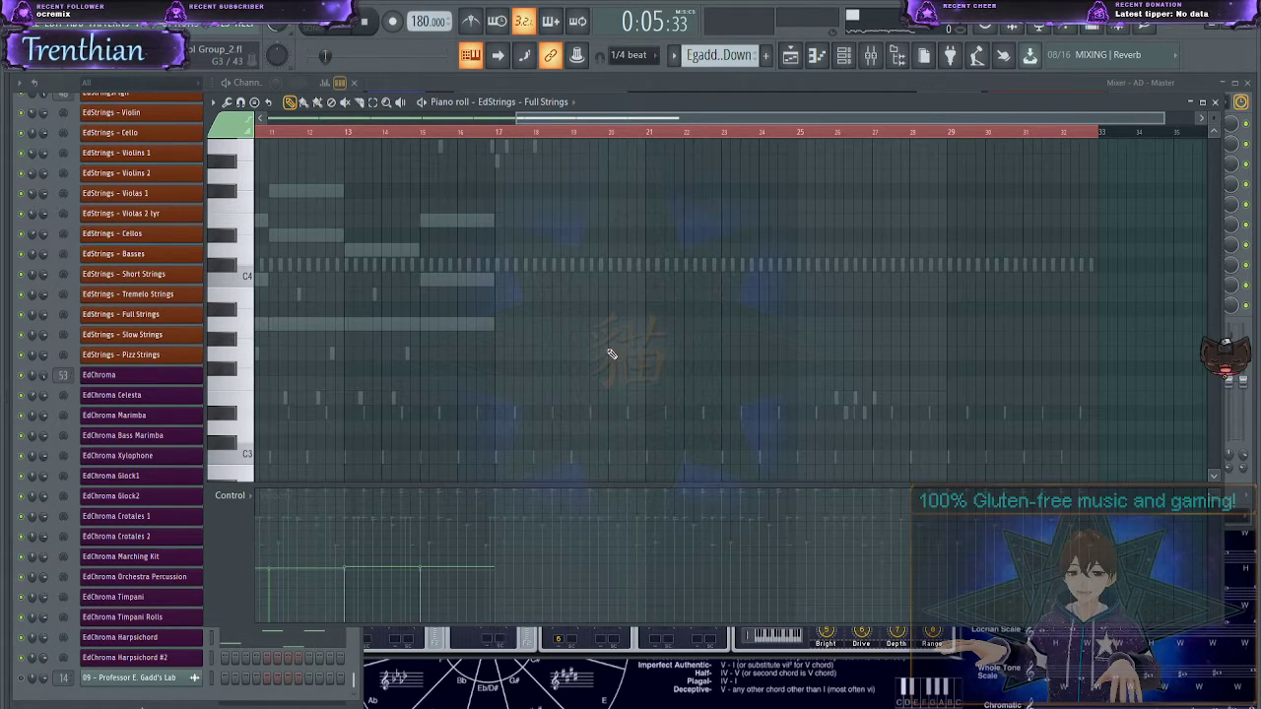
scroll(442, 188, "up", 4, "ctrl")
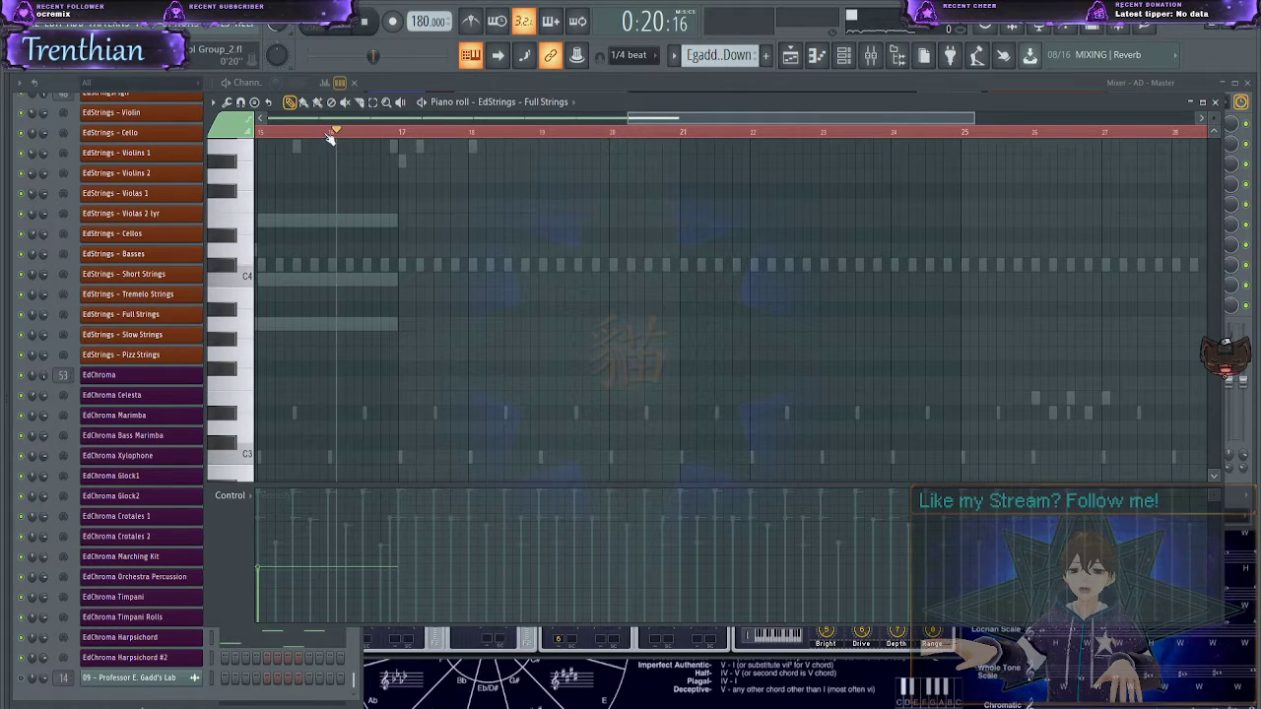
key("space")
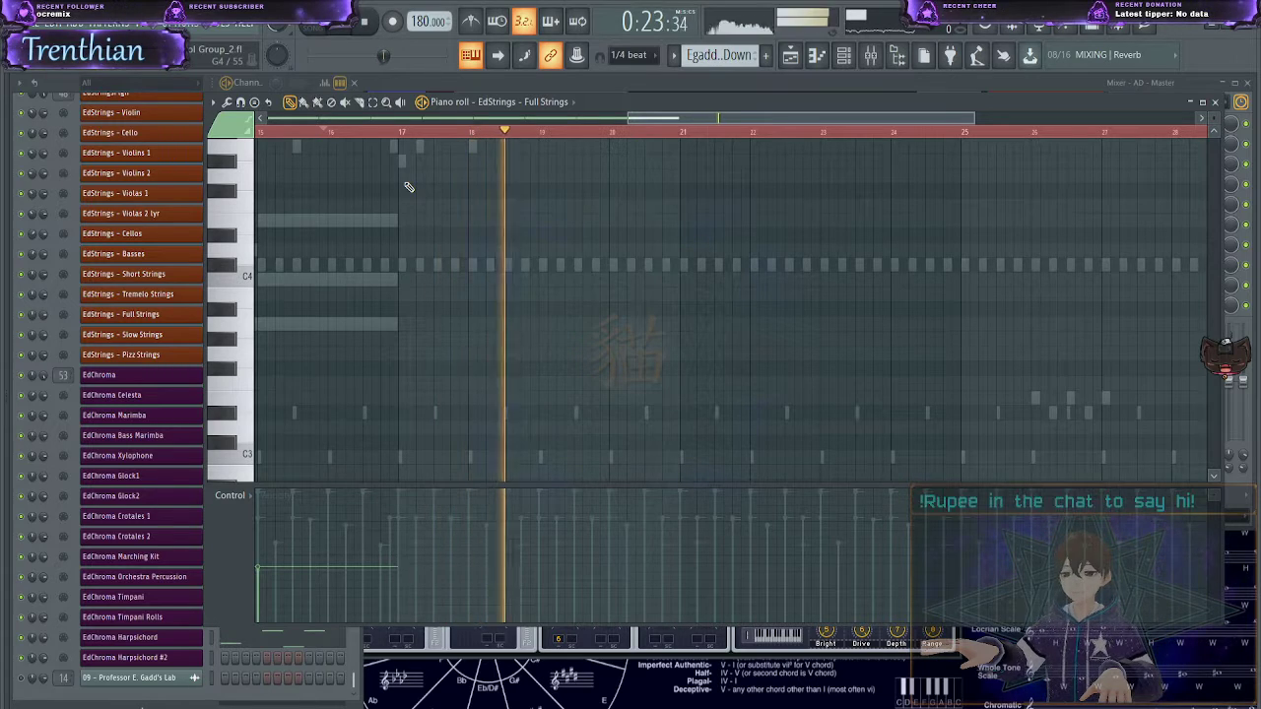
key("space")
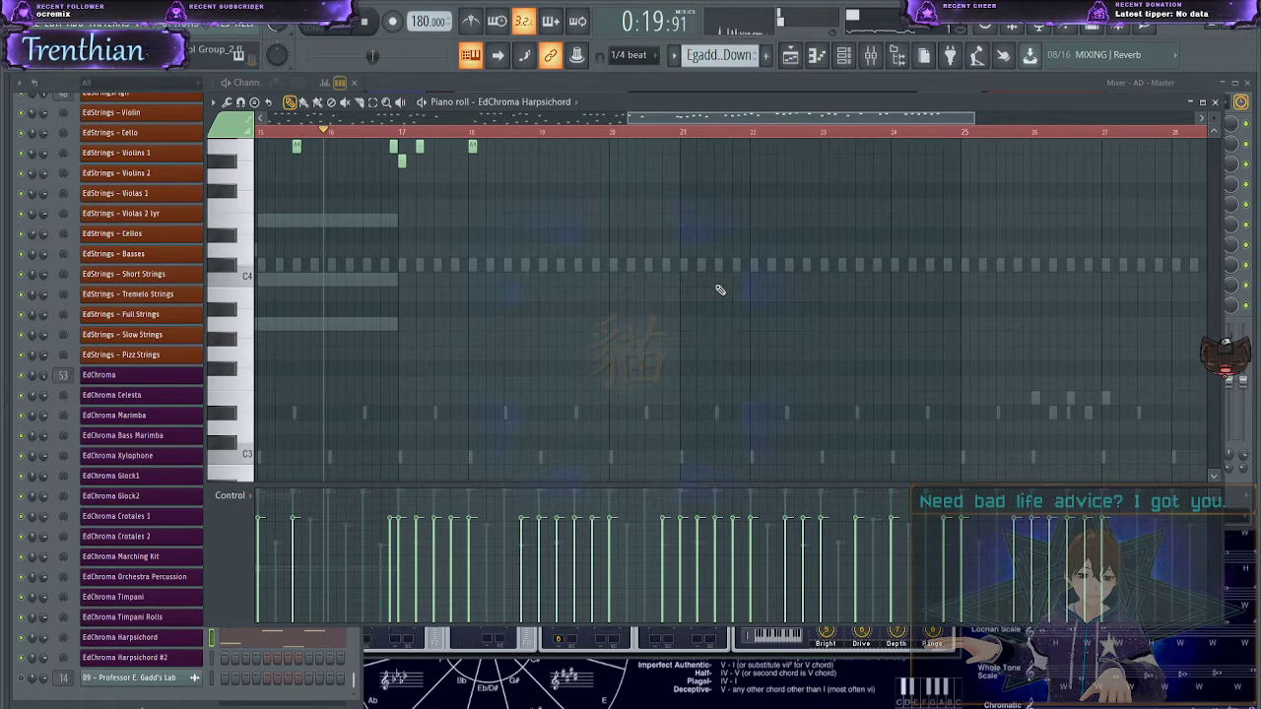
key("space")
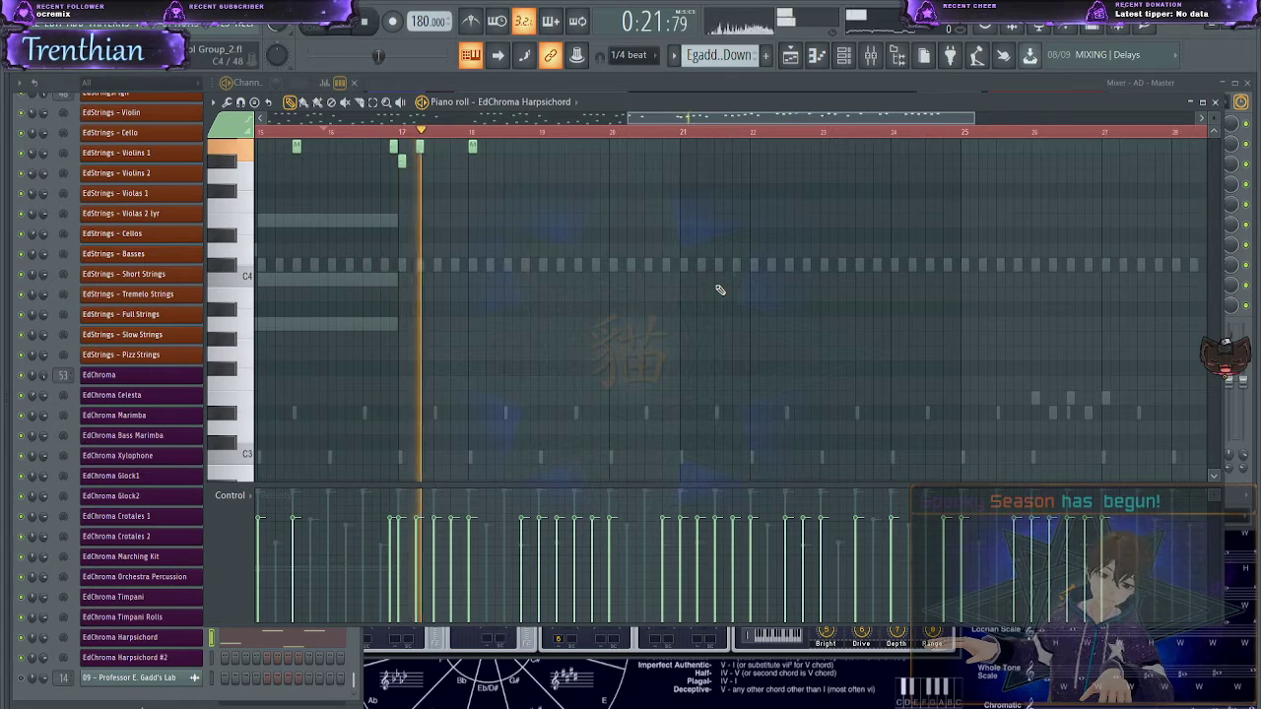
key("space")
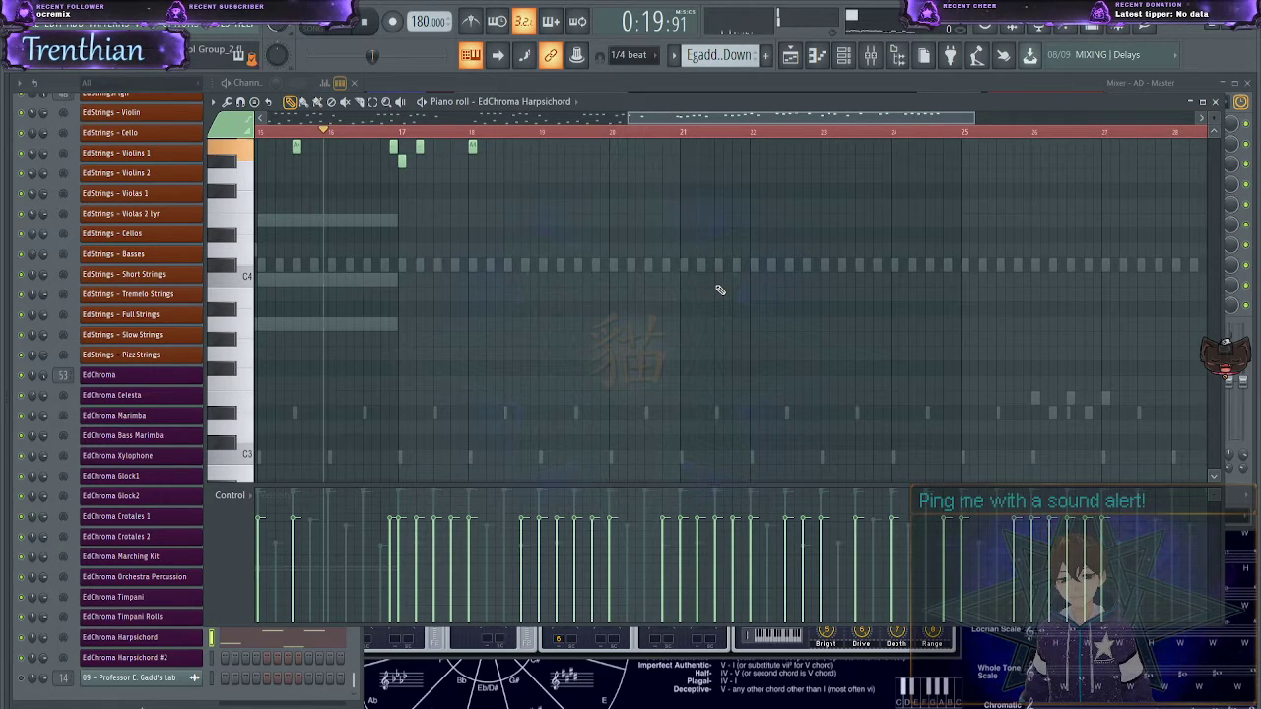
key("h")
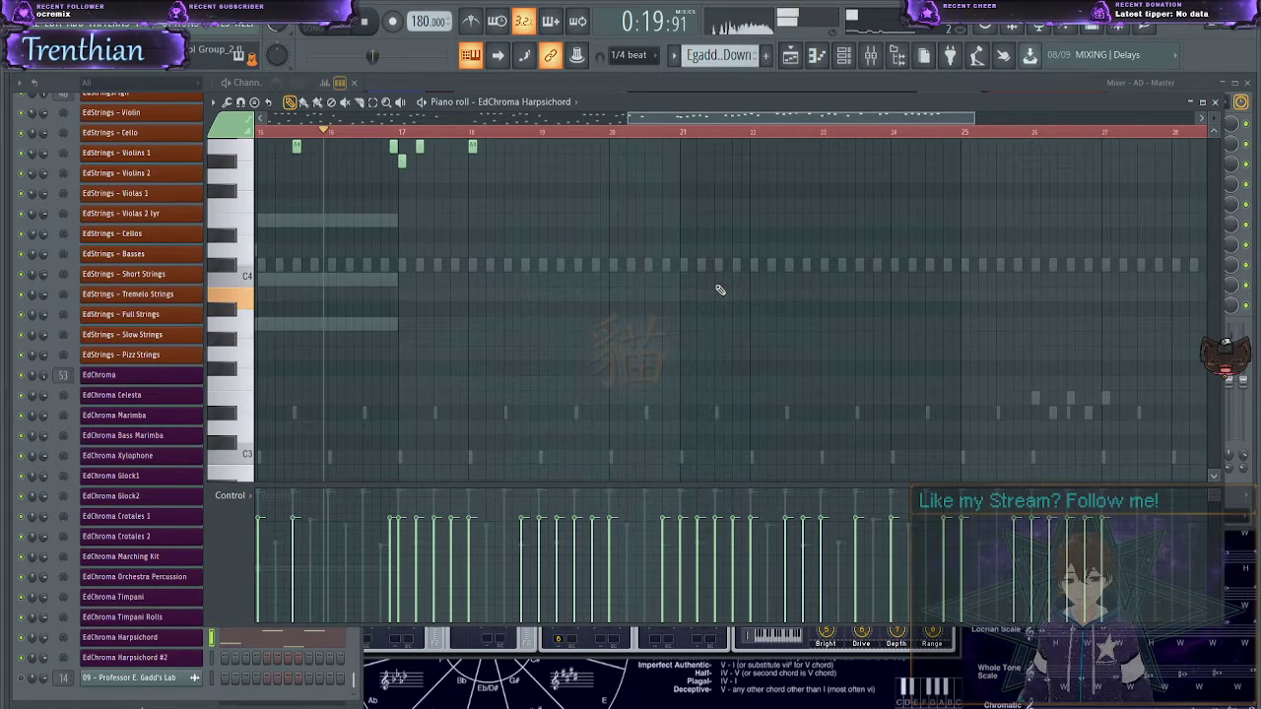
key("space")
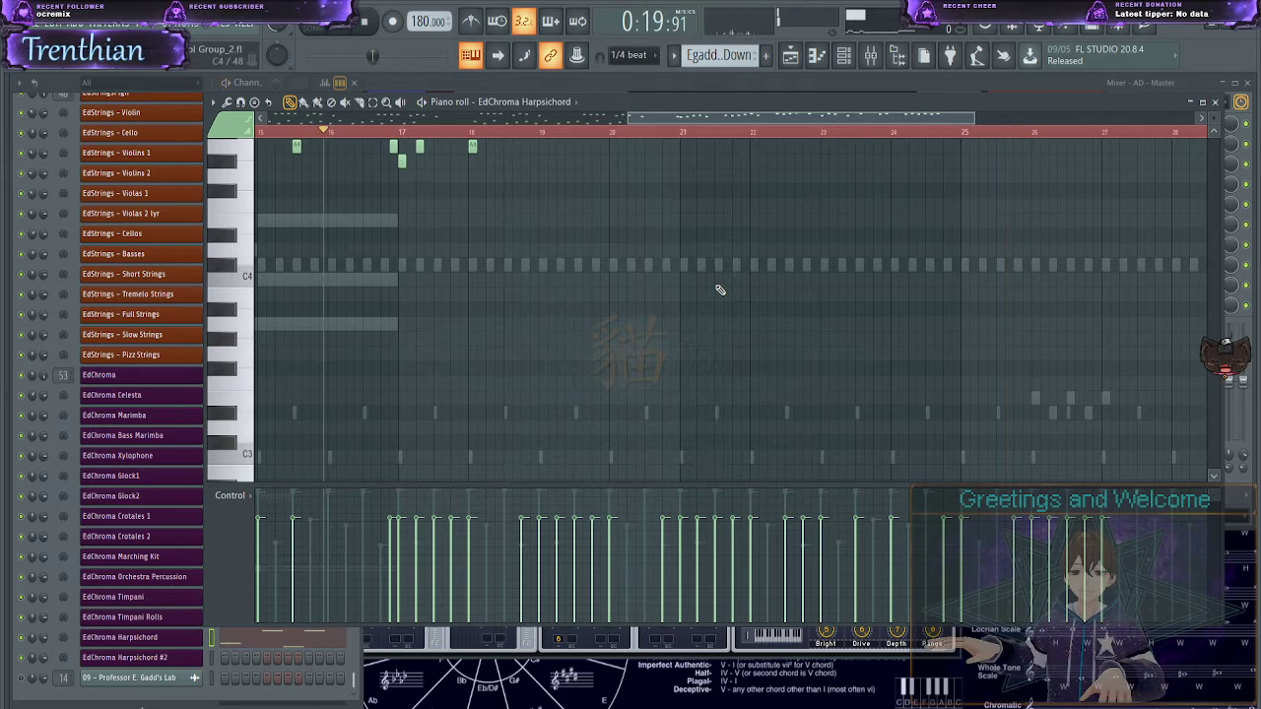
- Add a G#3 harpsichord note half a beat long at the start of bar 17 and play it back
scroll(680, 325, "up", 6)
scroll(340, 409, "down", 2)
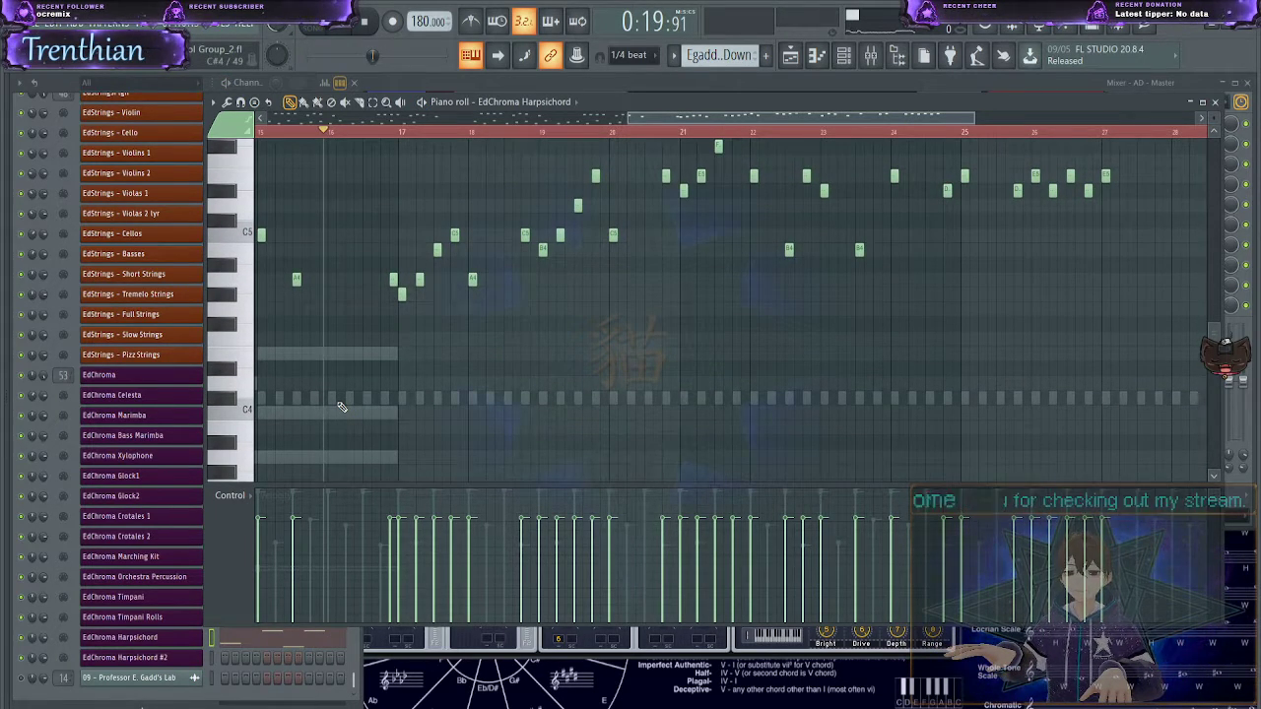
scroll(341, 404, "down", 7)
scroll(382, 360, "up", 3, "ctrl")
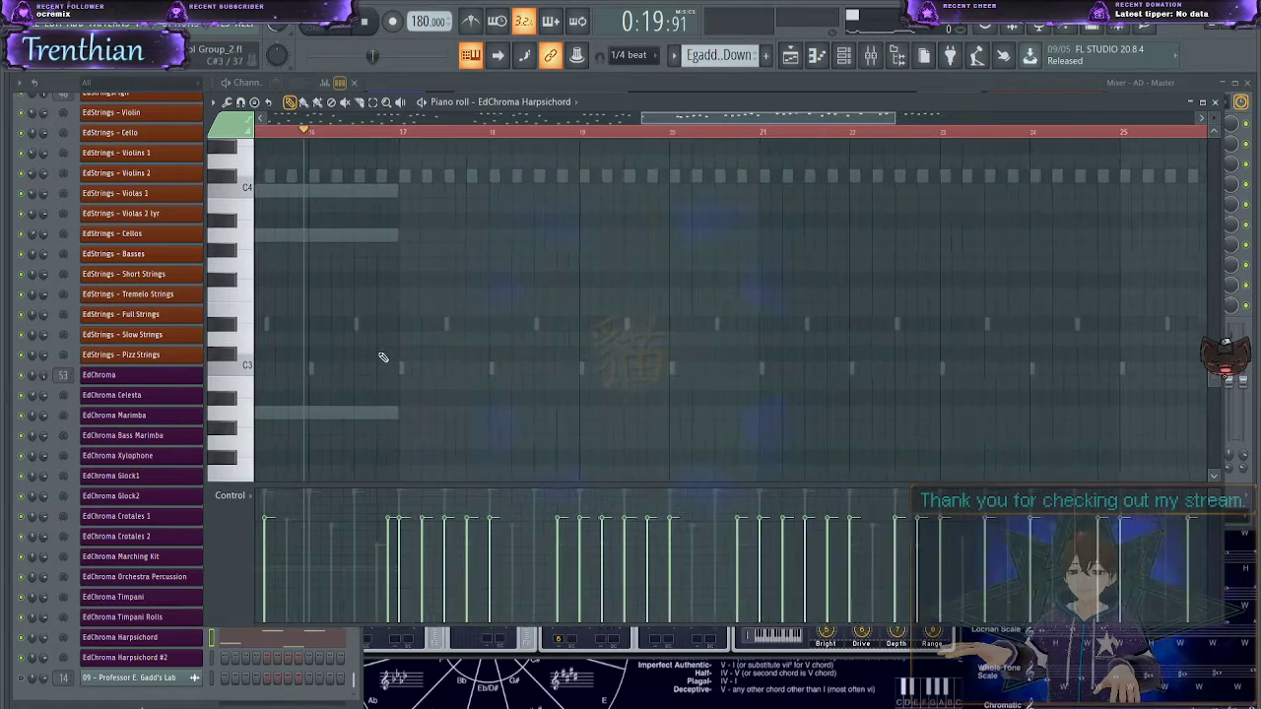
scroll(388, 358, "up", 3)
left_click(412, 340)
left_click_drag(412, 341, 387, 352)
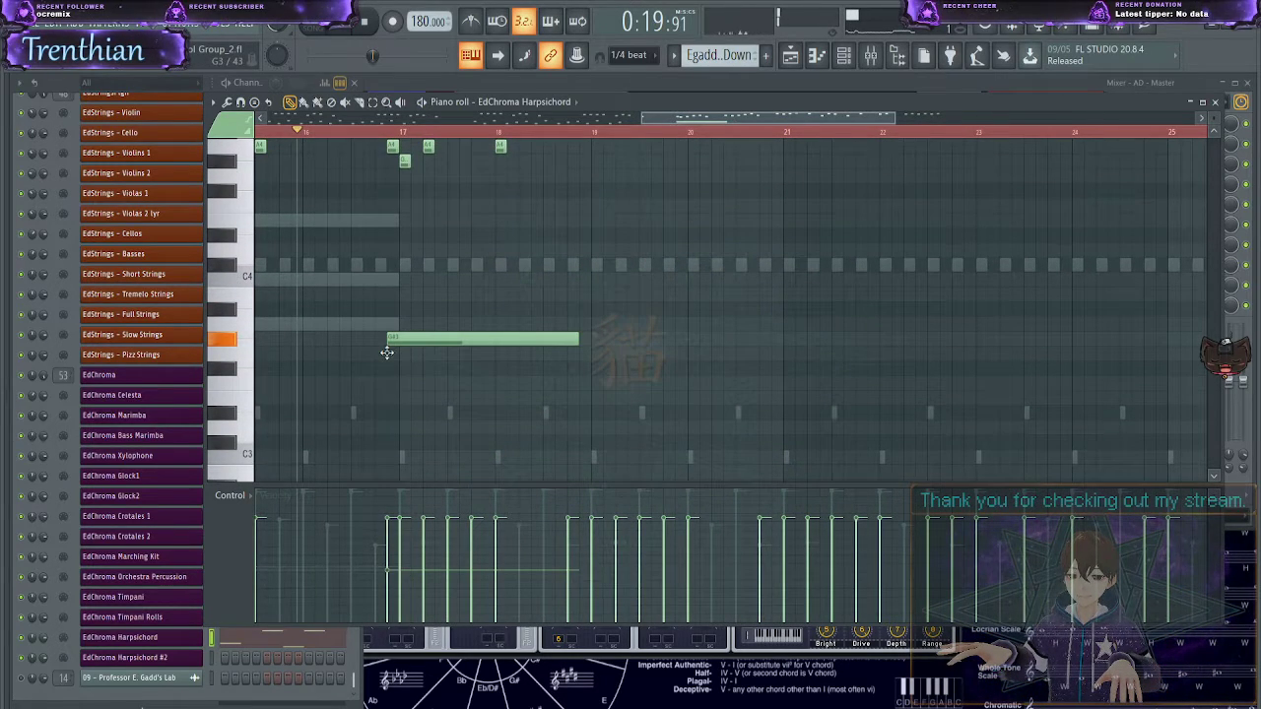
scroll(382, 369, "up", 3, "ctrl")
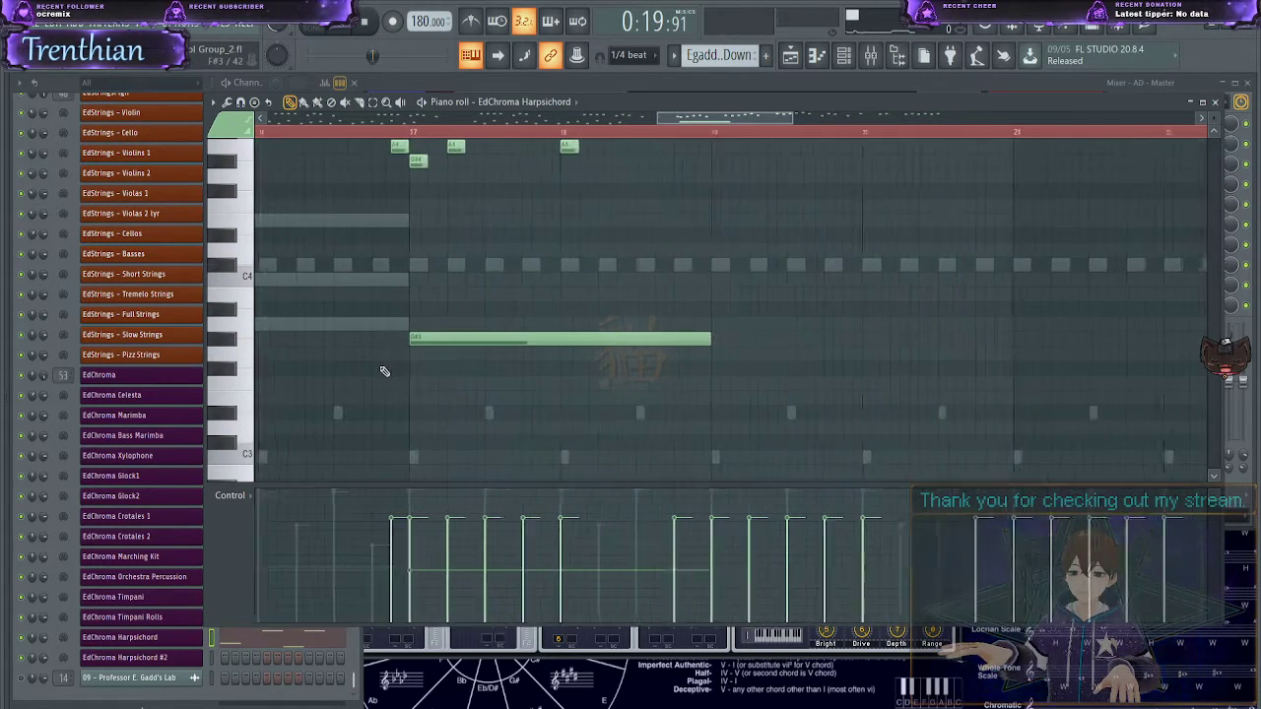
left_click_drag(916, 339, 468, 350)
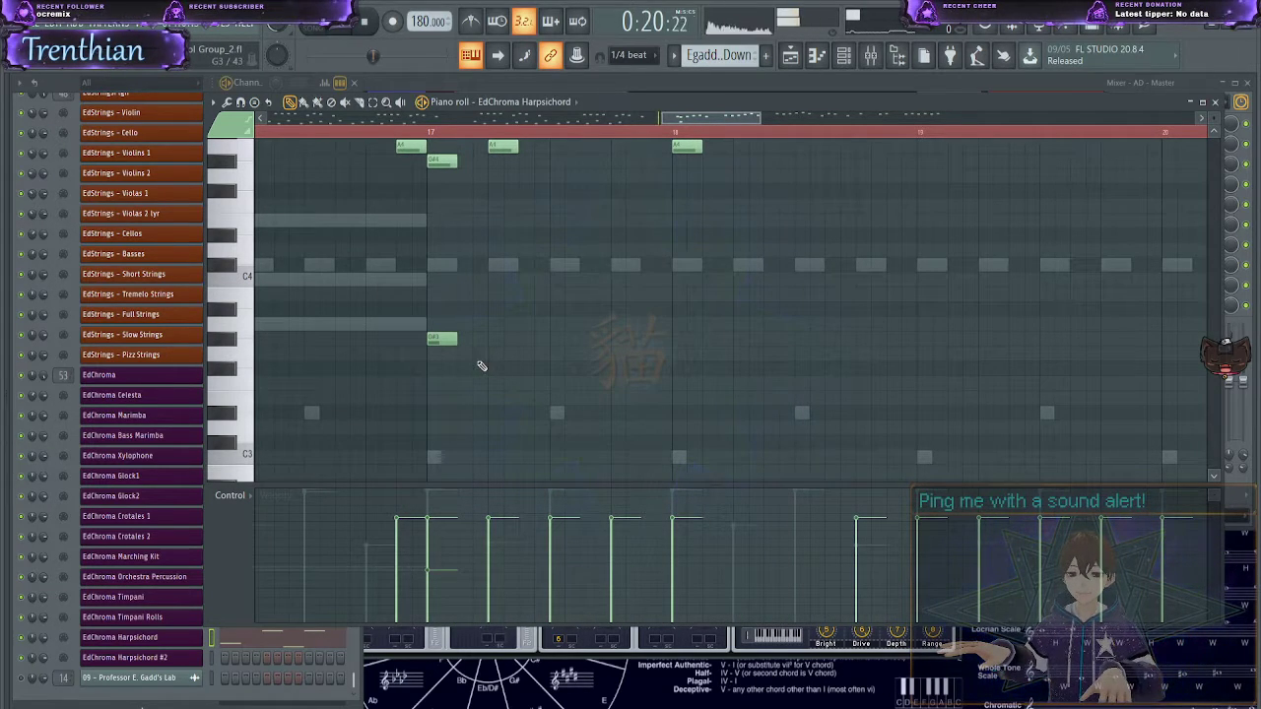
key("space")
- Add harpsichord notes E4 on beat 2 and G#4 on beat 3 of bar 17
left_click_drag(498, 278, 483, 249)
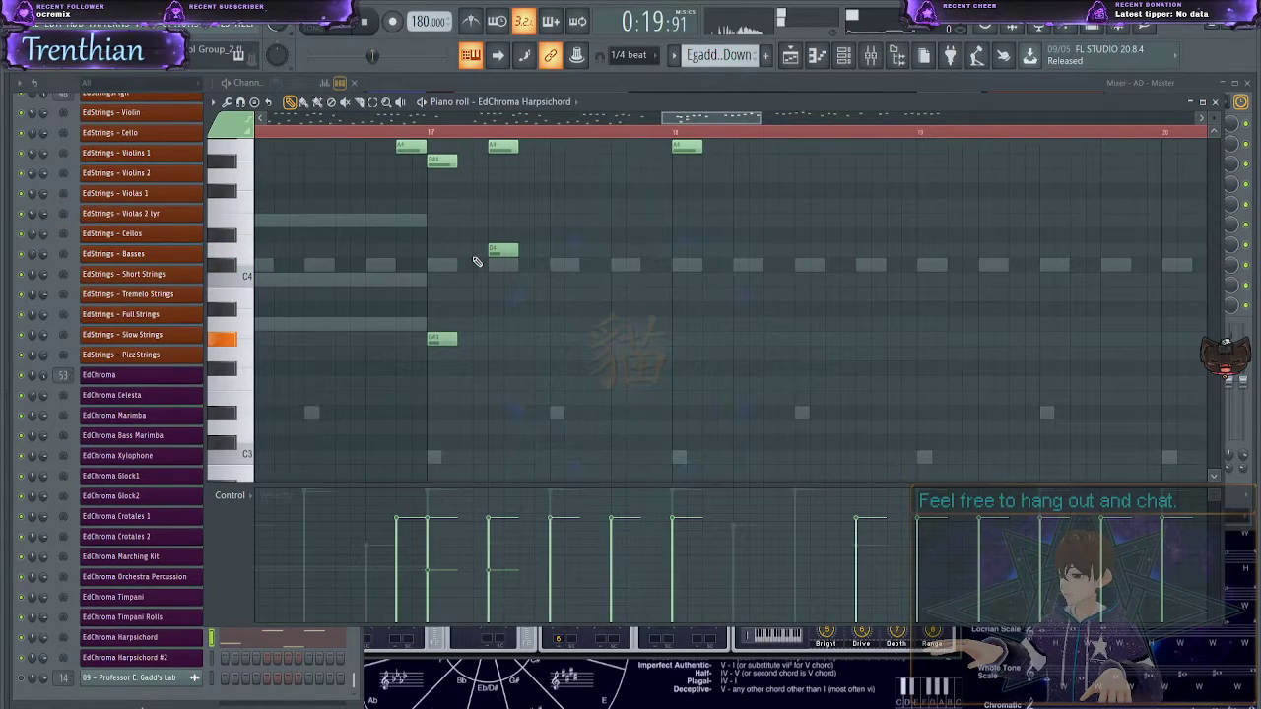
right_click(502, 250)
left_click(501, 226)
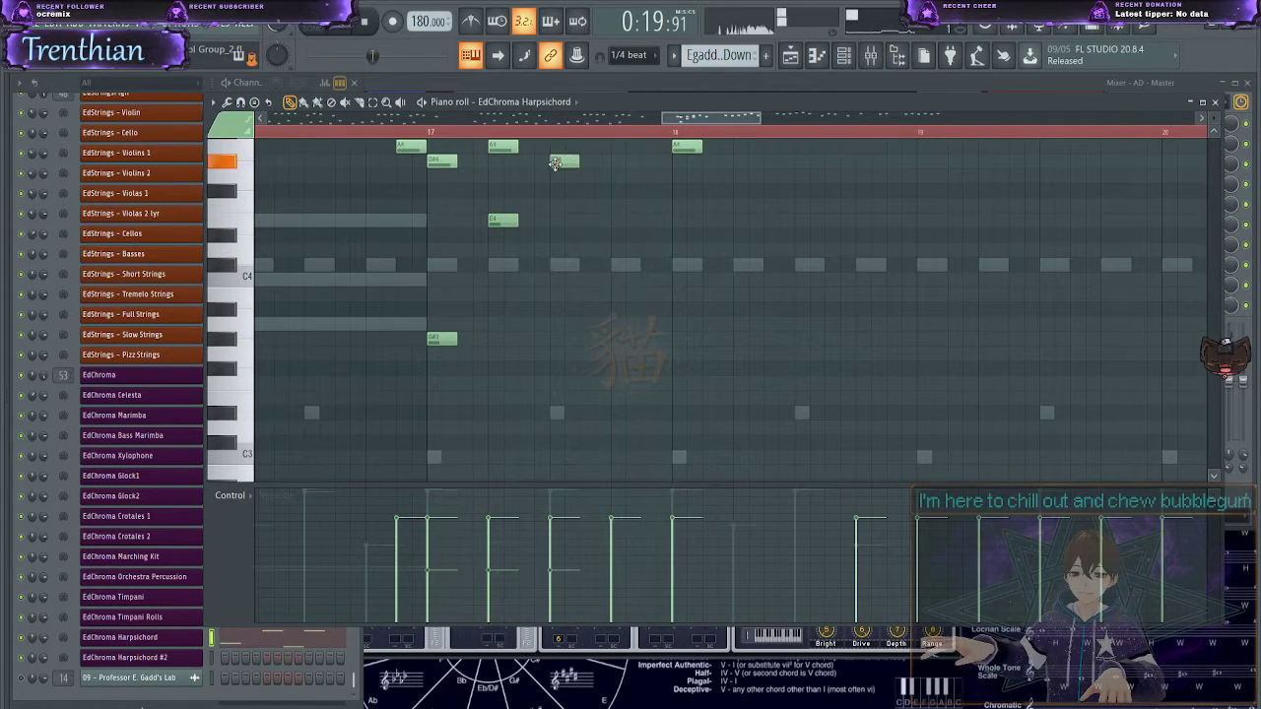
- Assign the purple note colour to the added G#3, E4 and G#4 notes in bar 17
left_click_drag(449, 216, 563, 414)
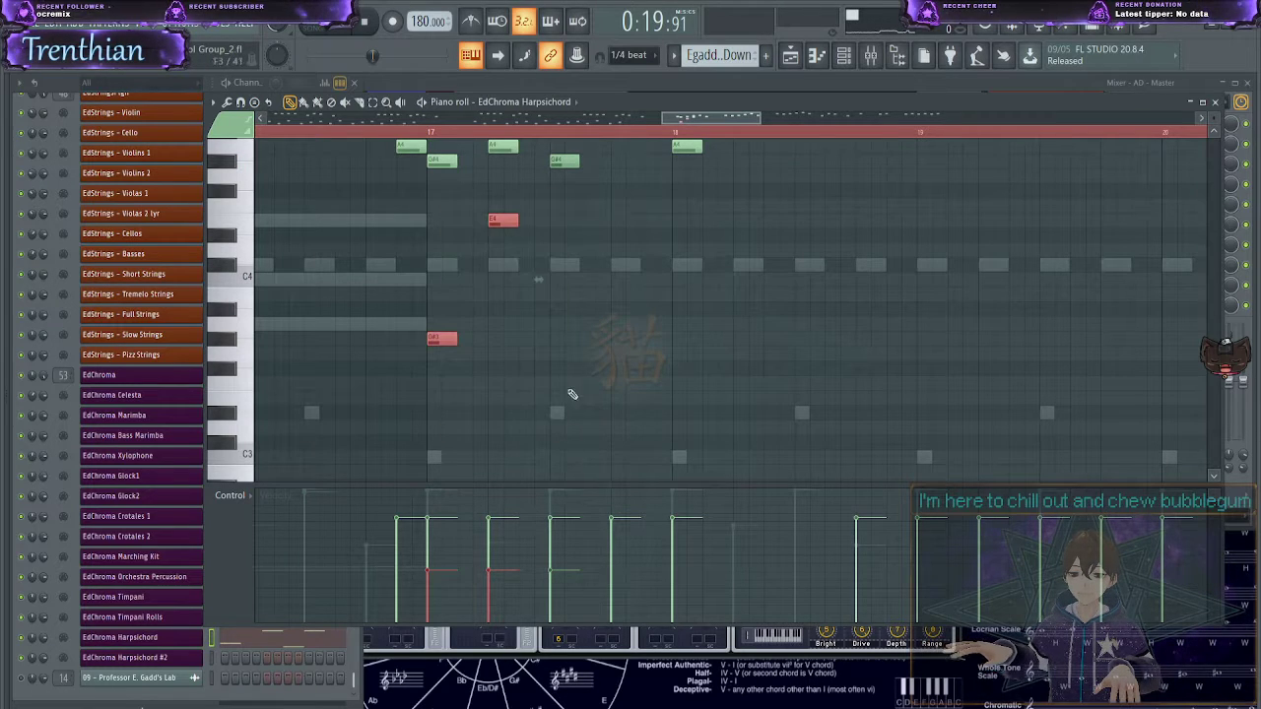
left_click_drag(542, 154, 589, 205)
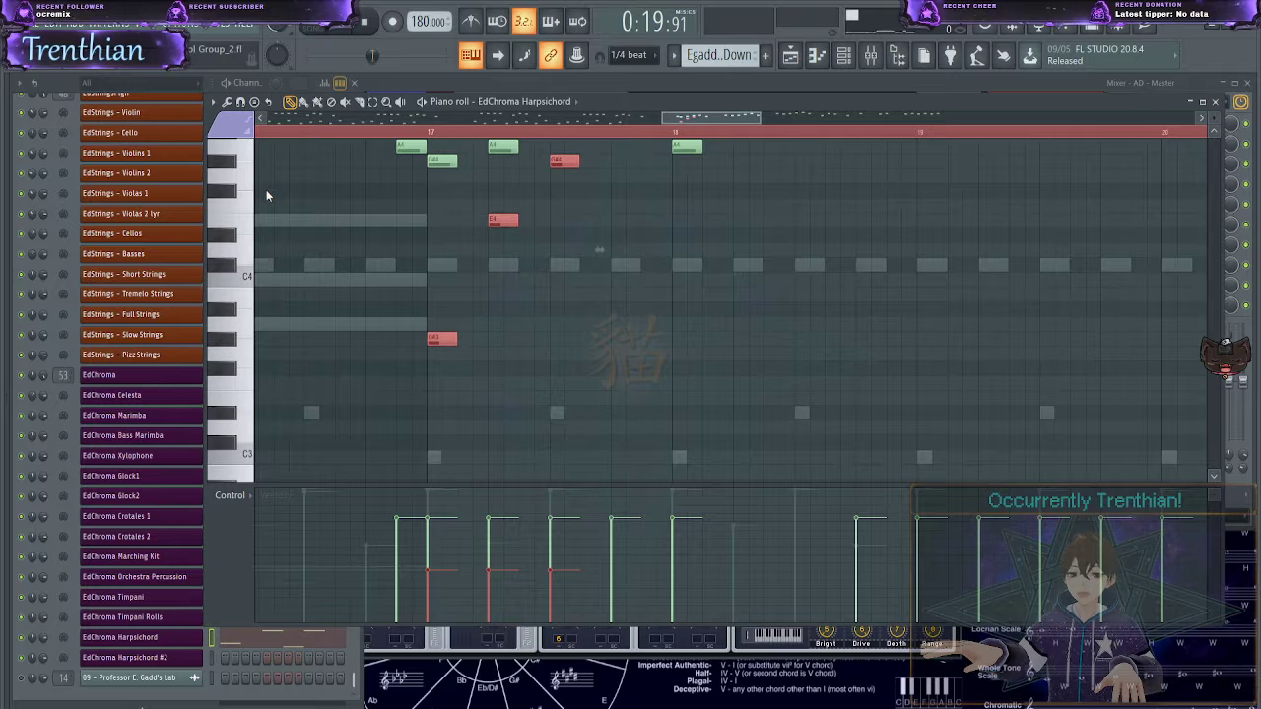
key("ctrl+d")
scroll(566, 318, "up", 3)
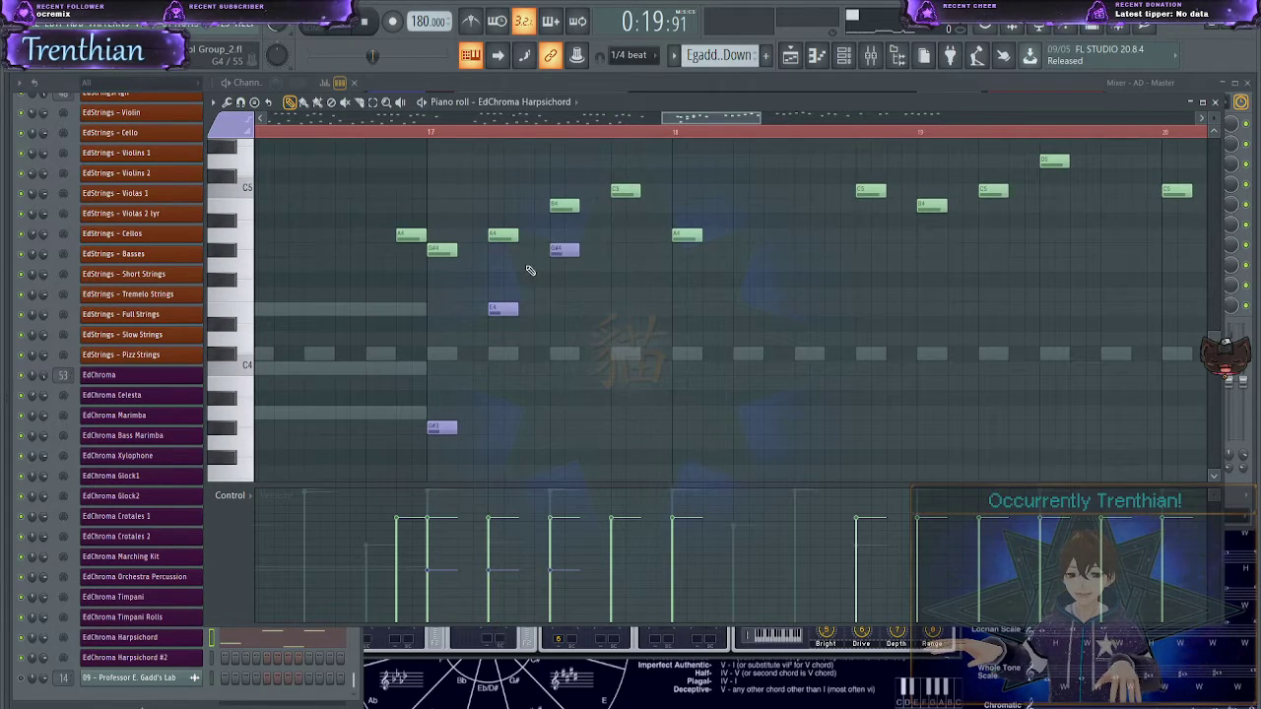
- Lengthen the three purple notes in bar 17 to one beat each and play them back
left_click_drag(631, 463, 427, 257)
left_click_drag(579, 249, 610, 249)
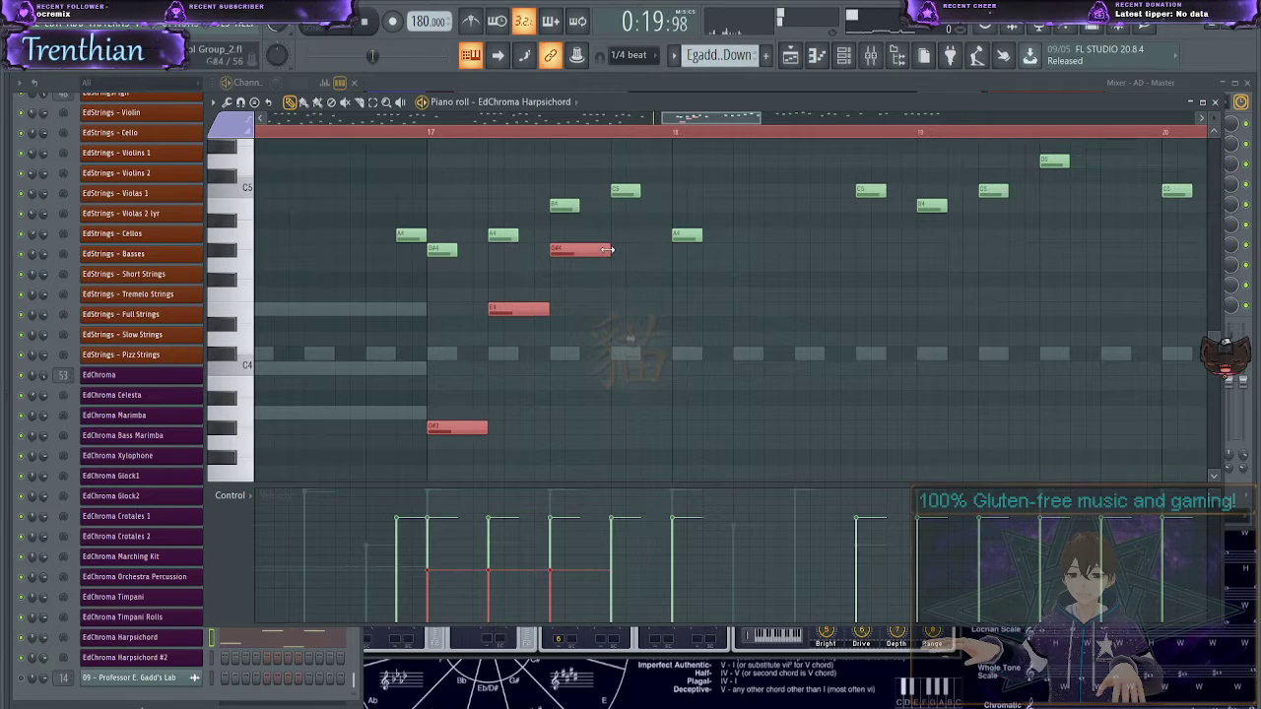
key("space")
key("ctrl+d")
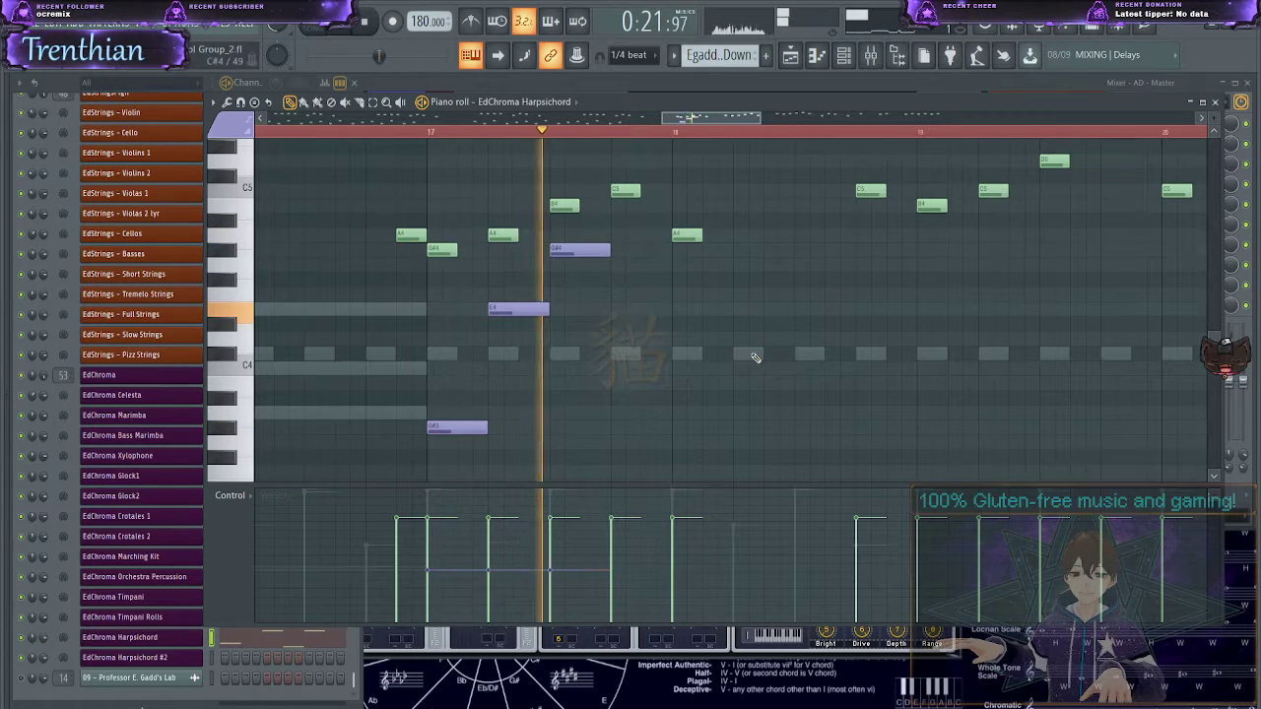
key("space")
- Add purple notes E4 on beat 4 of bar 17 and A3, E4, A4, A3 across bar 18, and play them back
left_click(609, 308)
left_click_drag(682, 368, 682, 413)
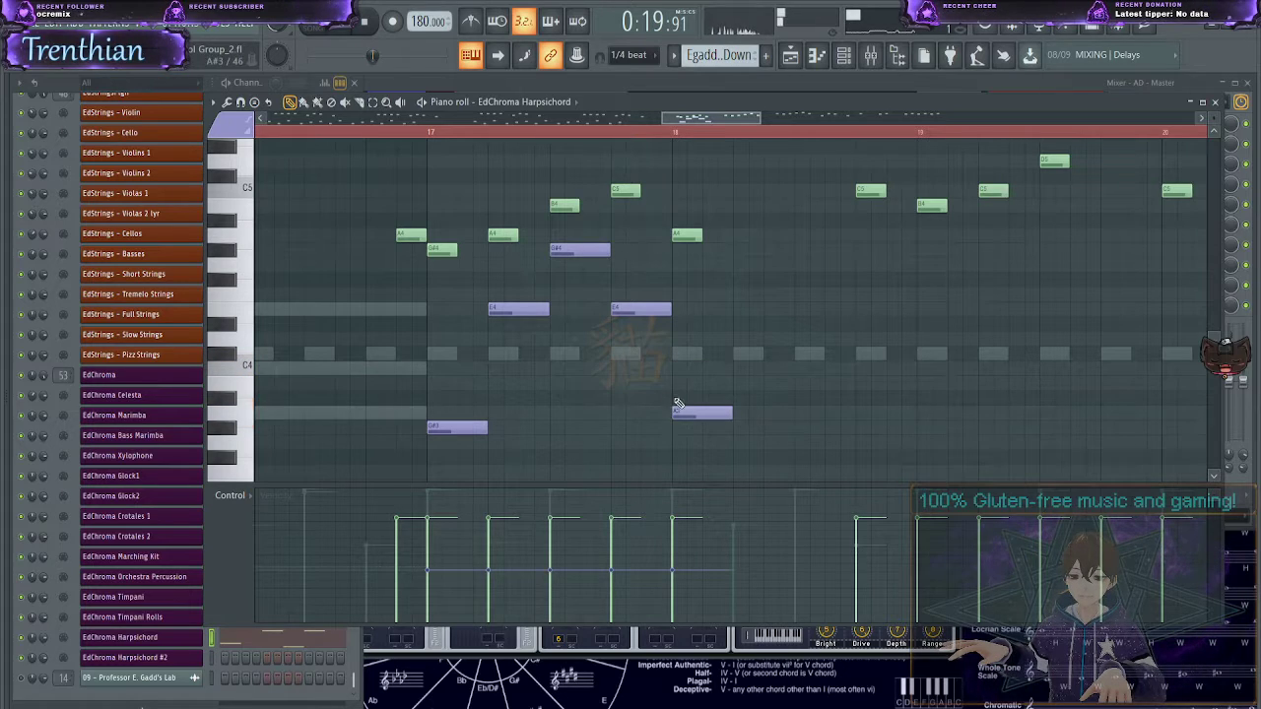
left_click(735, 309)
left_click(790, 237)
key("space")
key("space")
left_click(865, 414)
key("space")
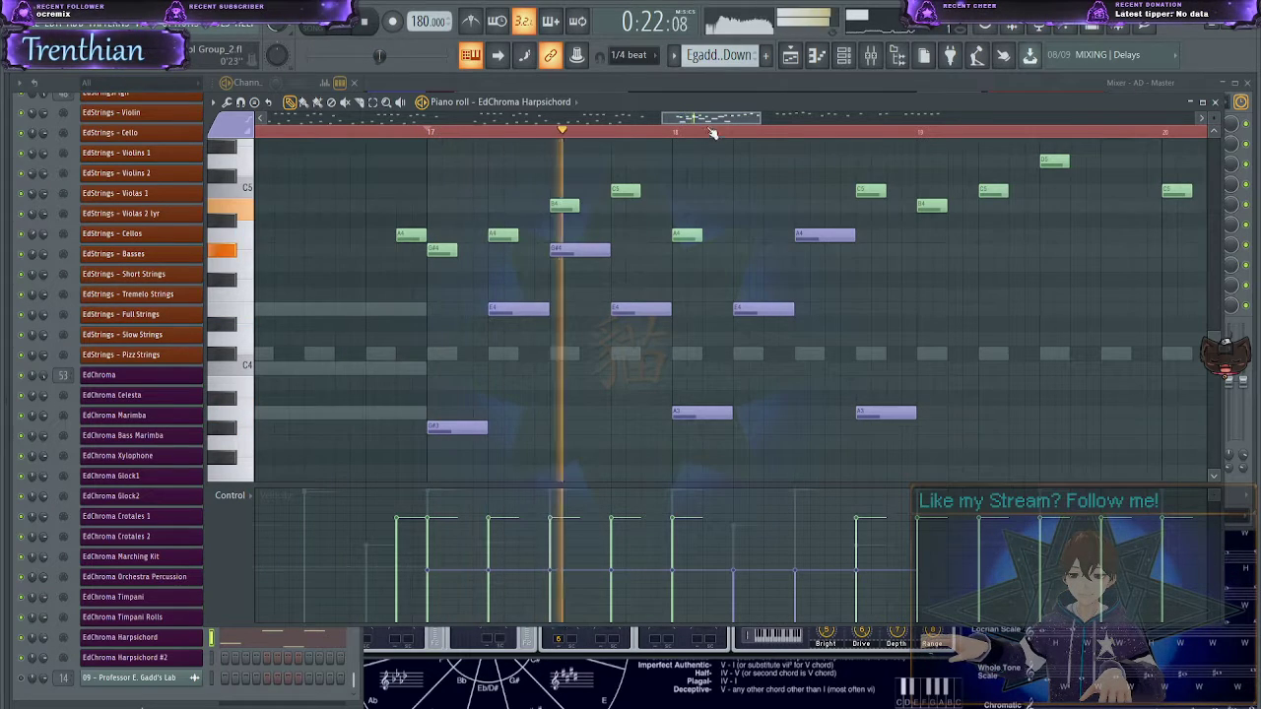
left_click_drag(707, 120, 741, 123)
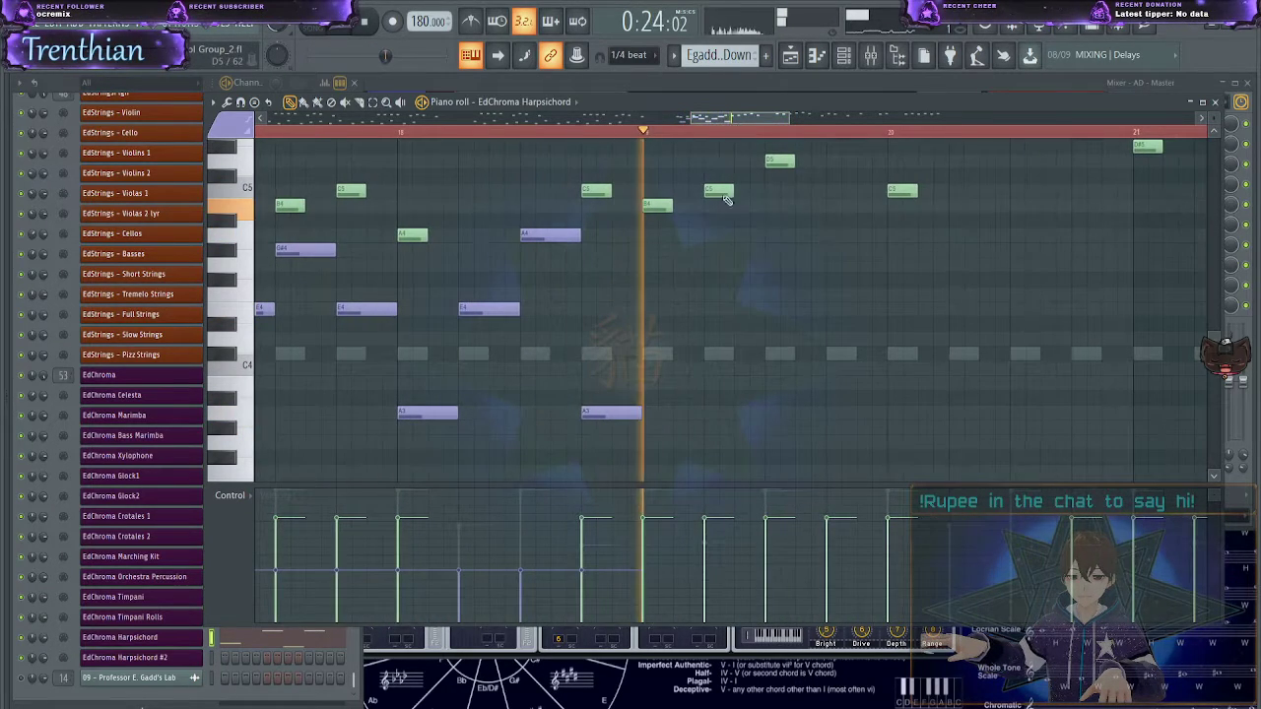
- Add purple harpsichord notes E3, B3, E4 and G#4 on beats 1 to 4 of bar 19
key("space")
left_click(642, 456)
mouse_move(645, 467)
left_mouse_down()
mouse_move(644, 438)
mouse_move(644, 449)
left_mouse_up()
scroll(660, 453, "down", 1)
right_click(658, 431)
left_click(711, 338)
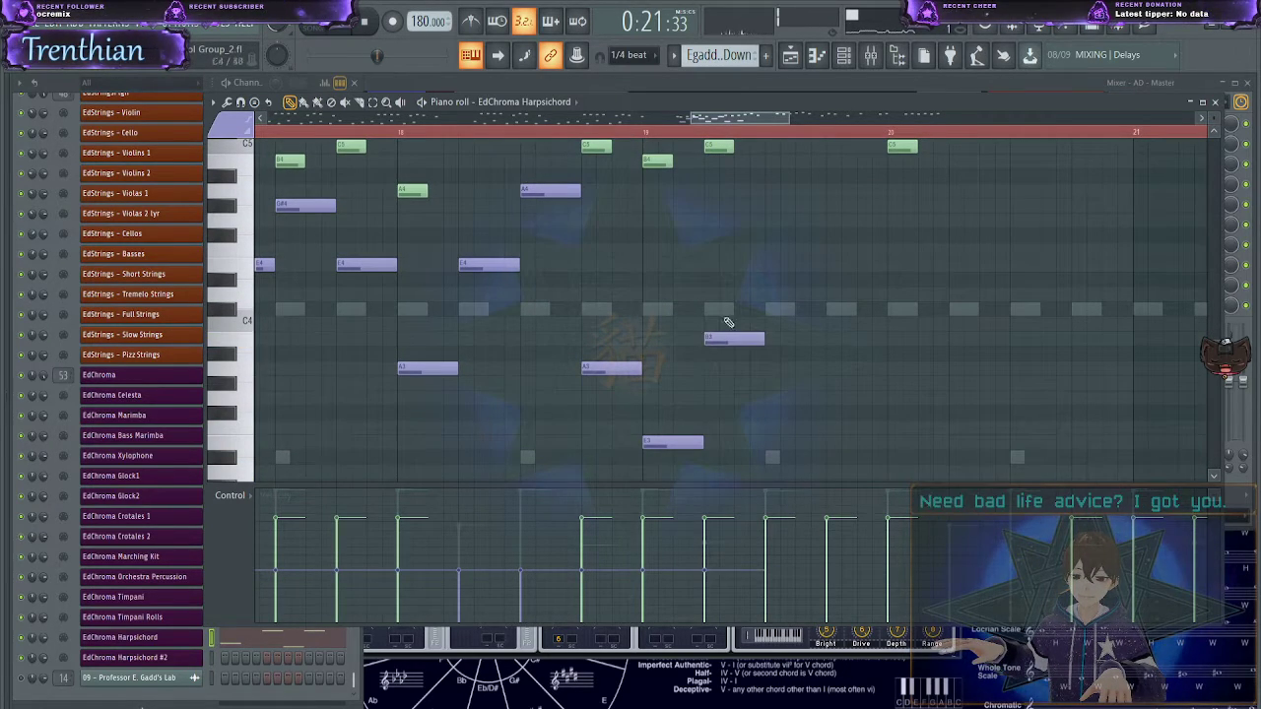
left_click(766, 262)
left_click(839, 205)
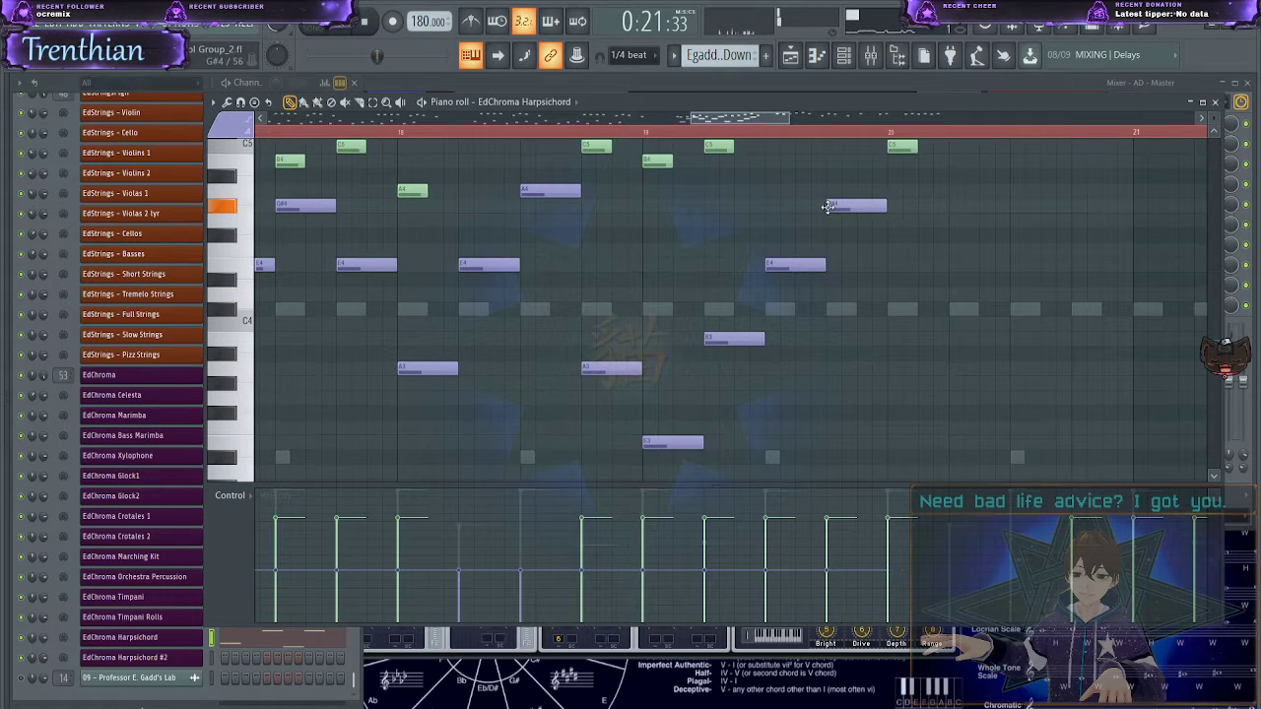
- Add purple notes A3, E4, A4 and E4 across bar 20, playing the passage back along the way
left_click_drag(908, 291, 890, 371)
left_click(963, 262)
left_click(1015, 191)
key("space")
scroll(1018, 295, "down", 3)
scroll(1091, 292, "up", 1)
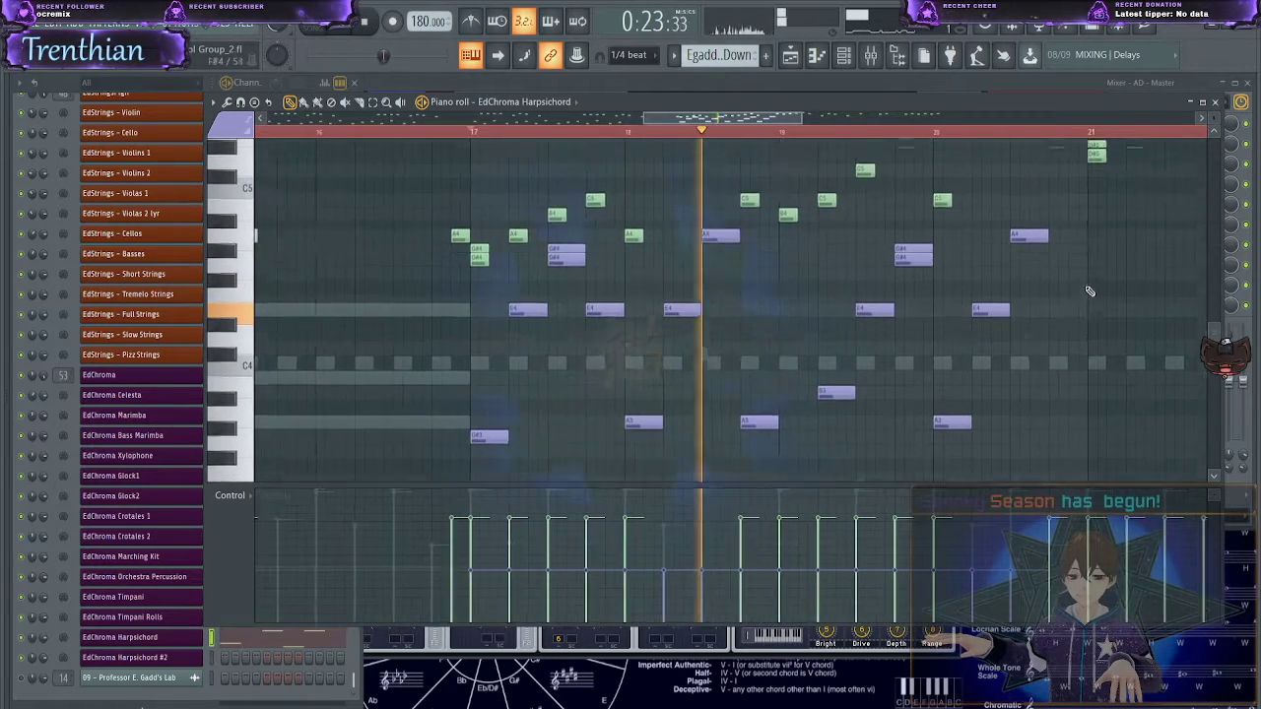
scroll(1090, 291, "up", 1)
left_click_drag(732, 121, 793, 135)
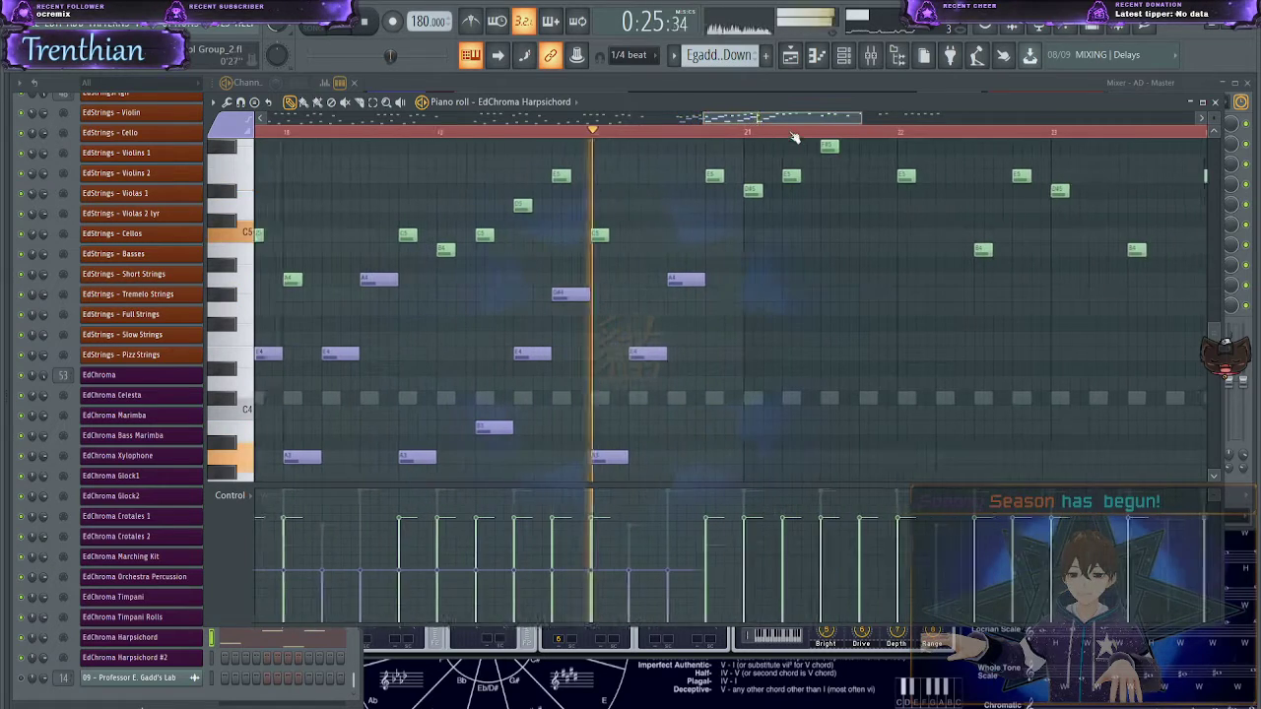
key("space")
left_click(716, 357)
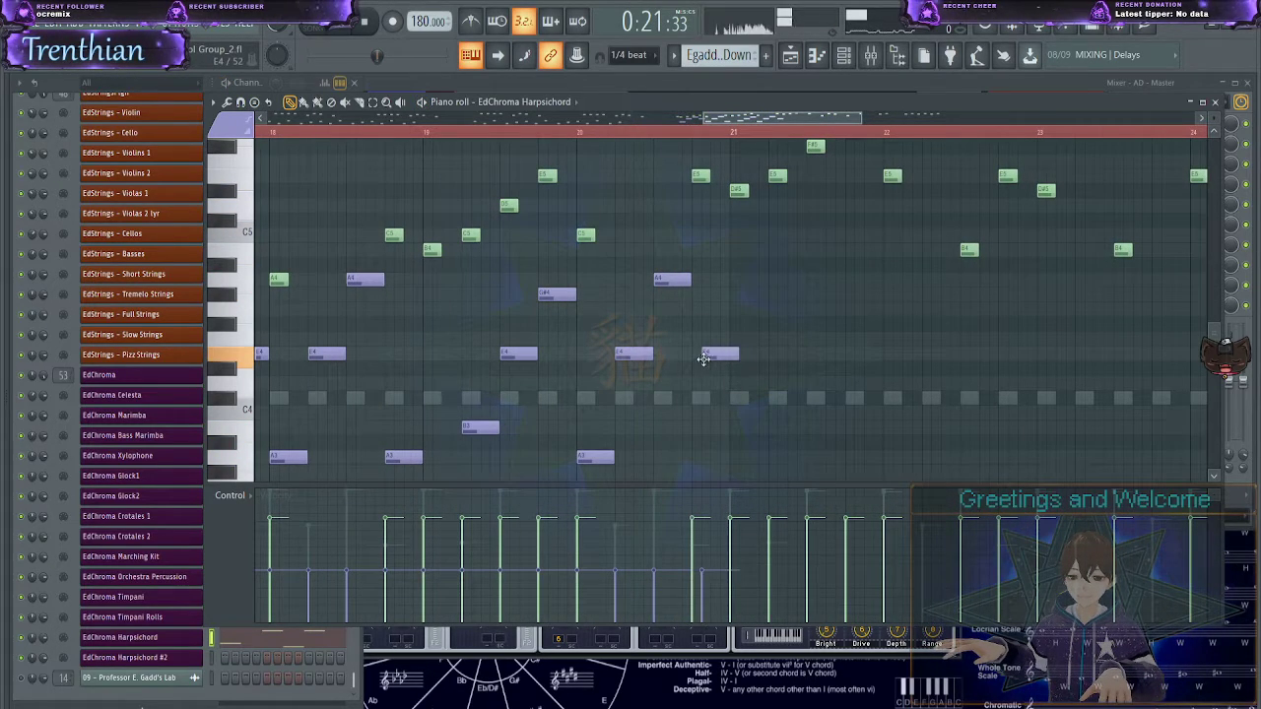
- Add purple notes B3, E4, G#4, E4 across bar 21 and A4, B4 at the start of bar 22, and play them back
left_click(722, 426)
left_click_drag(772, 373, 767, 356)
left_click(806, 298)
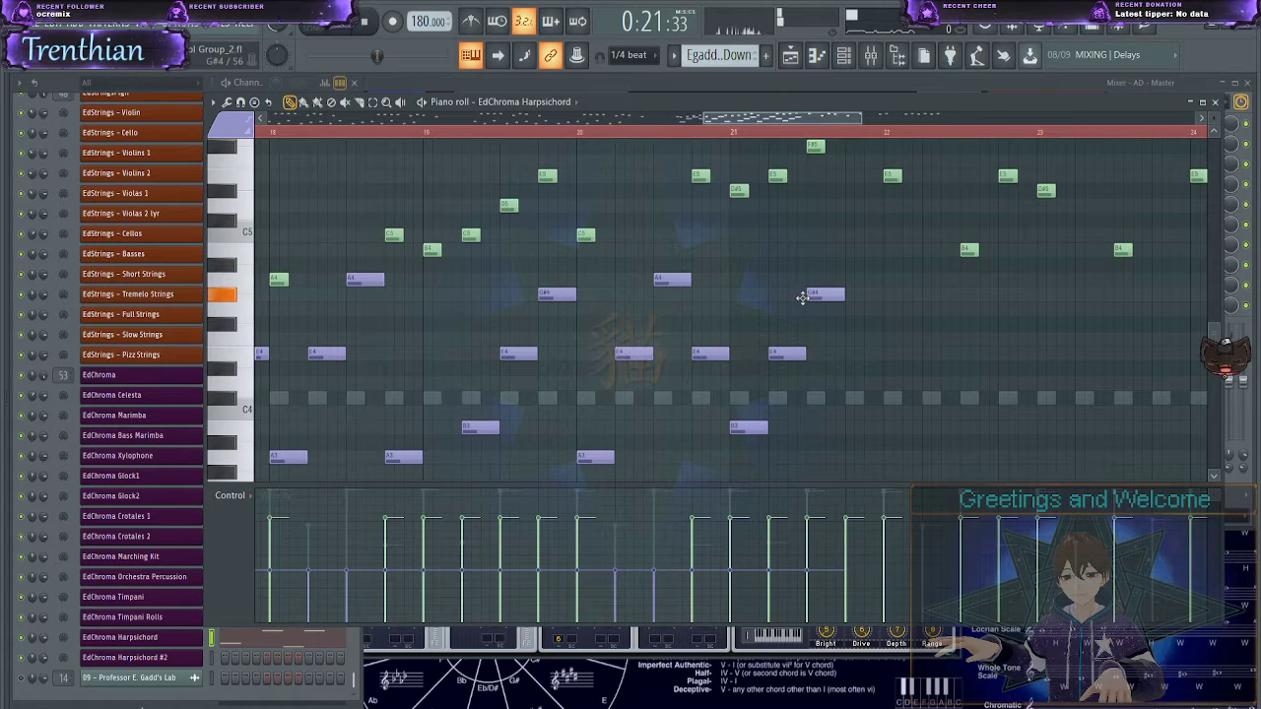
left_click(844, 359)
left_click_drag(877, 325, 925, 248)
left_click(958, 234)
key("space")
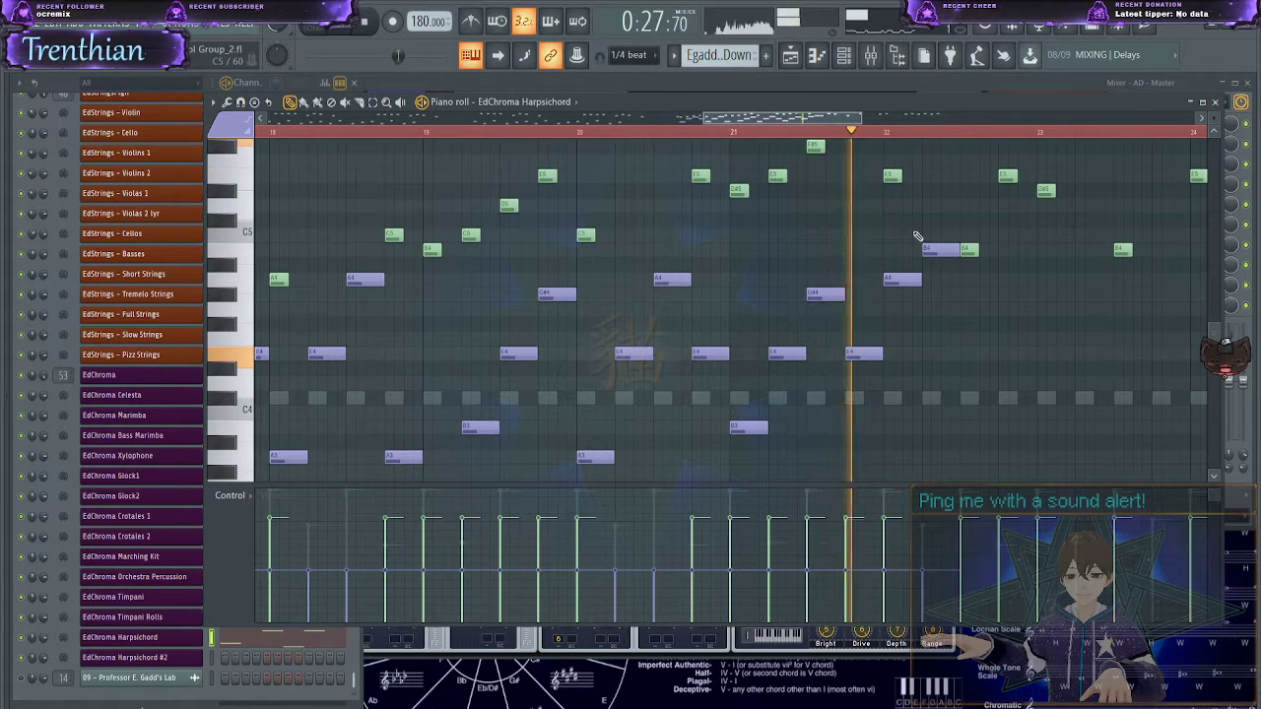
key("space")
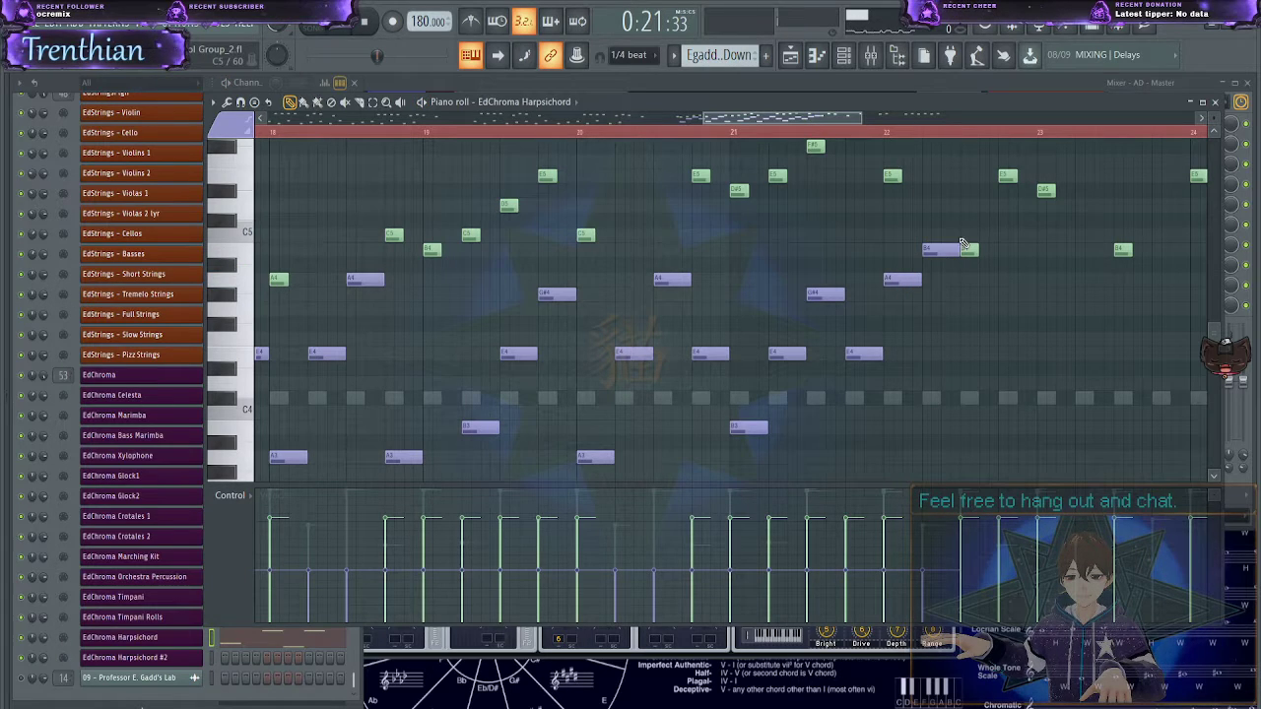
- Replace the A4 and B4 in bar 22 with A3, E4 and G#4 on beats 1 to 3, and play back from bar 21
left_click(887, 411)
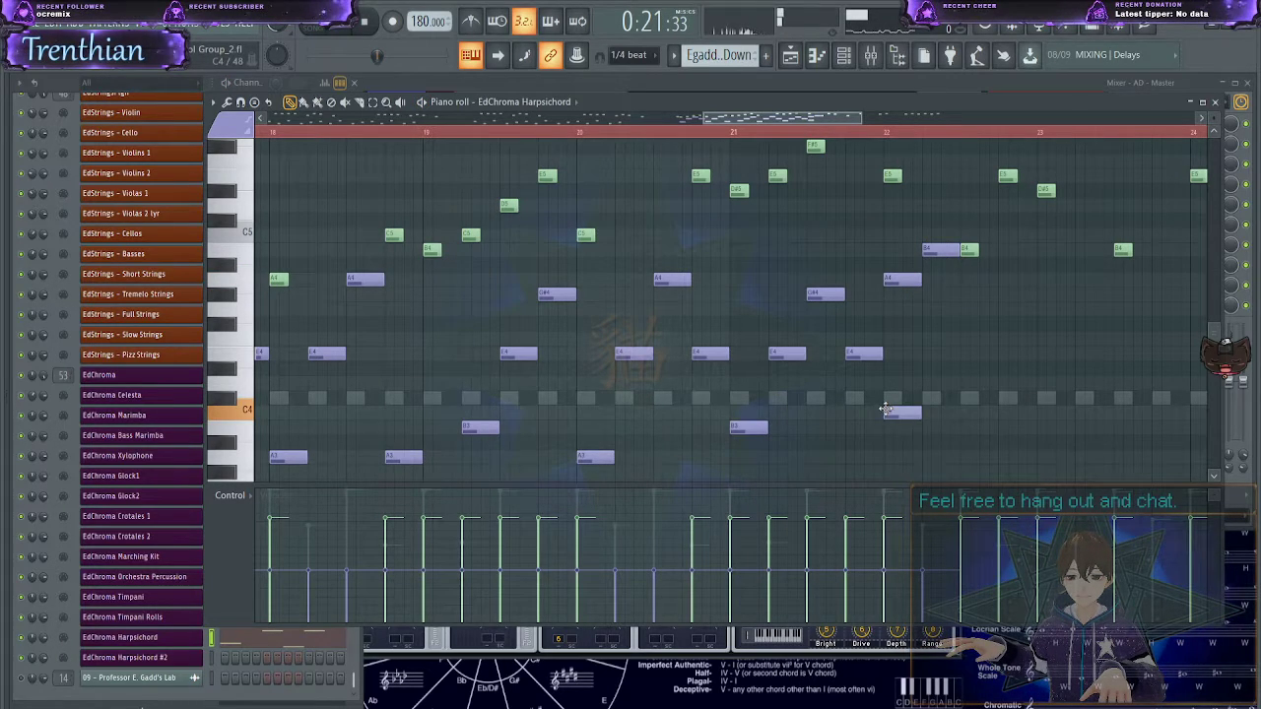
left_click_drag(885, 411, 877, 453)
left_click(931, 355)
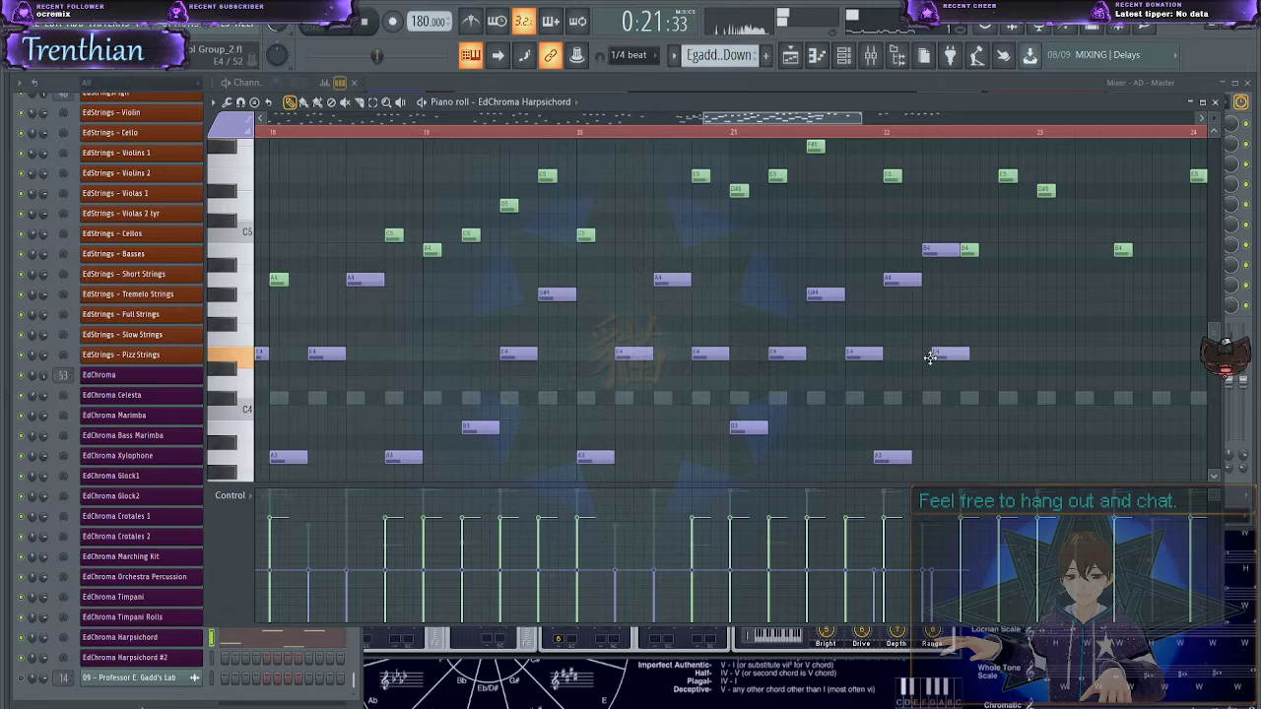
left_click(891, 458)
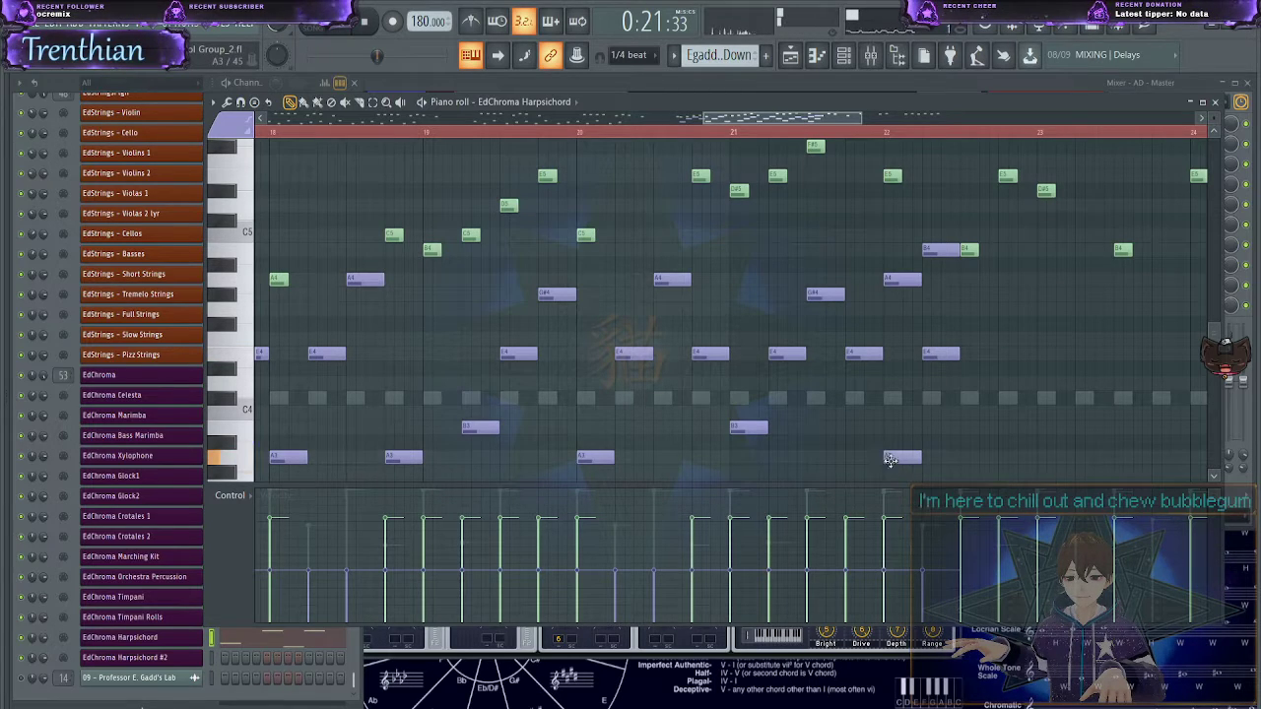
left_click(963, 292)
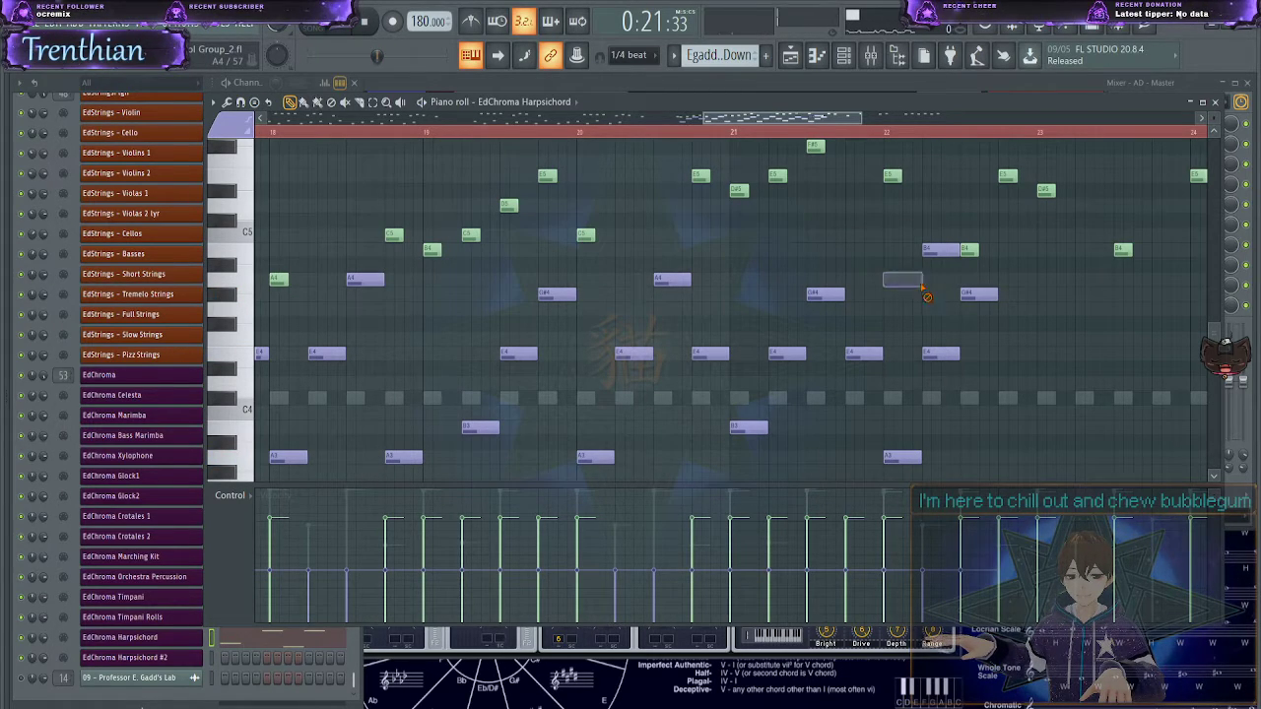
left_click(750, 130)
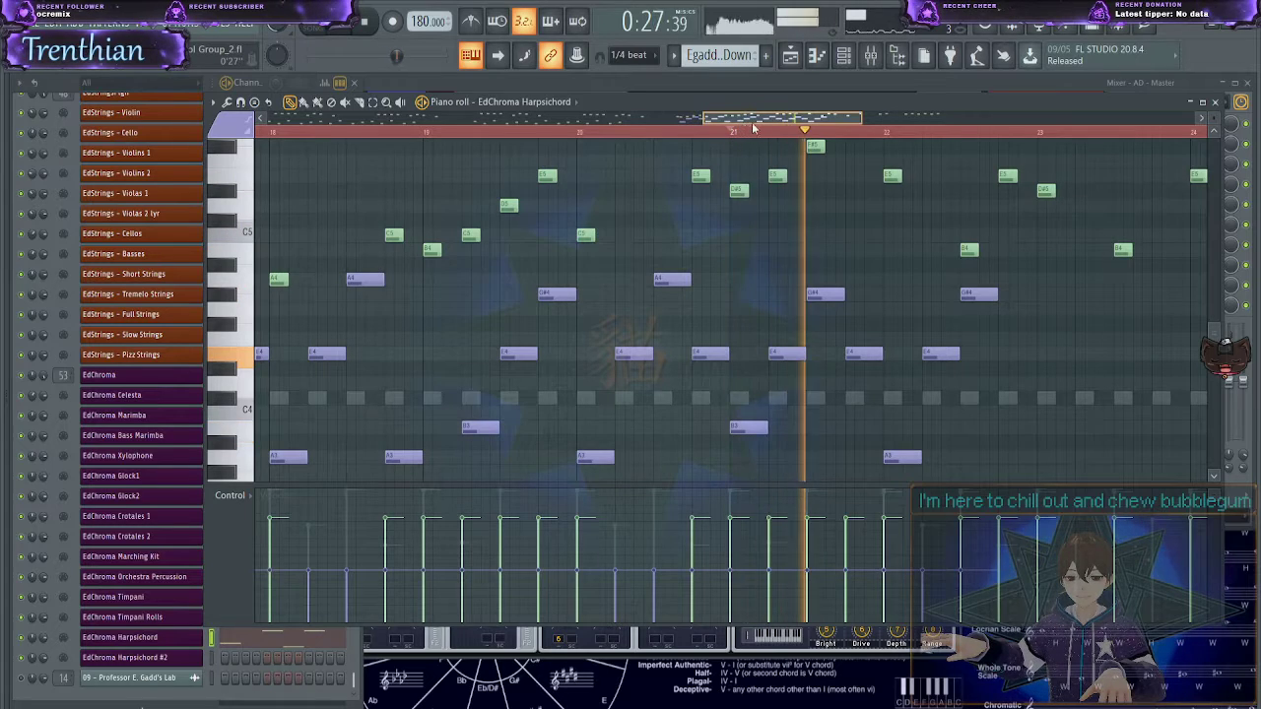
scroll(752, 340, "down", 3)
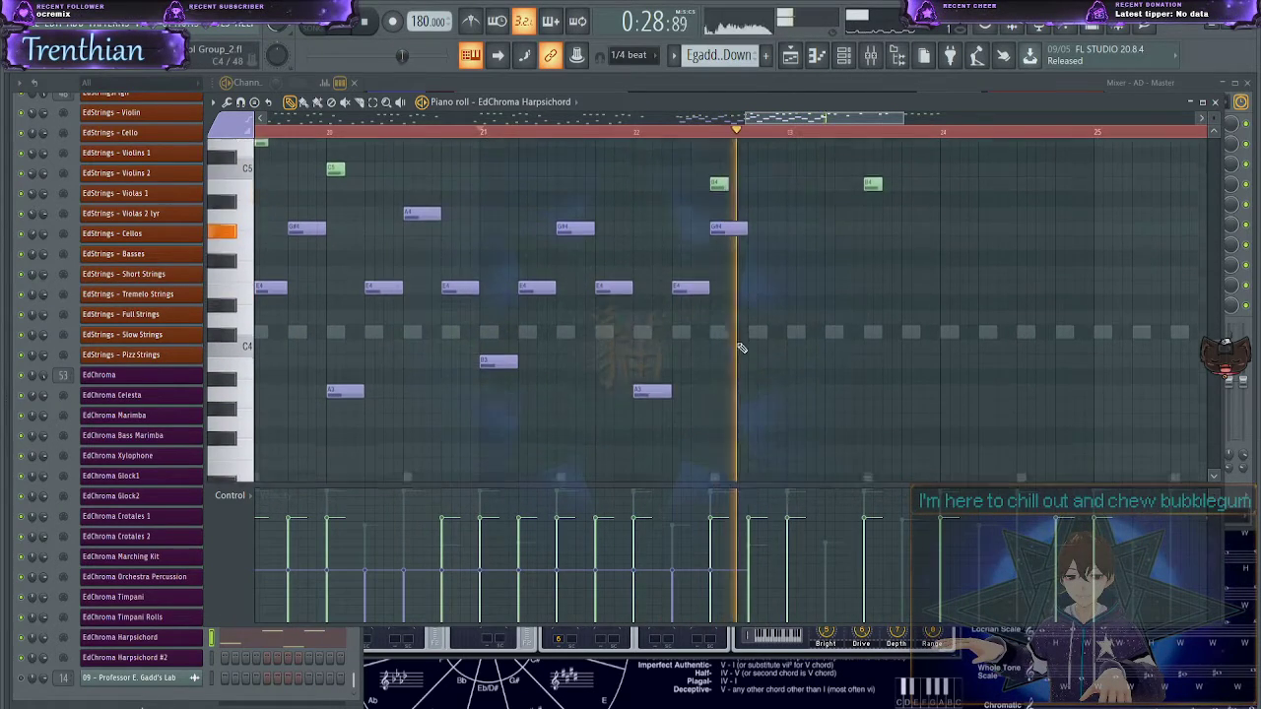
- Try an E4 note on beat 1 of bar 23, erase it, and play back from bar 21
key("space")
scroll(751, 340, "up", 2)
left_click_drag(788, 262, 787, 292)
scroll(789, 306, "up", 4)
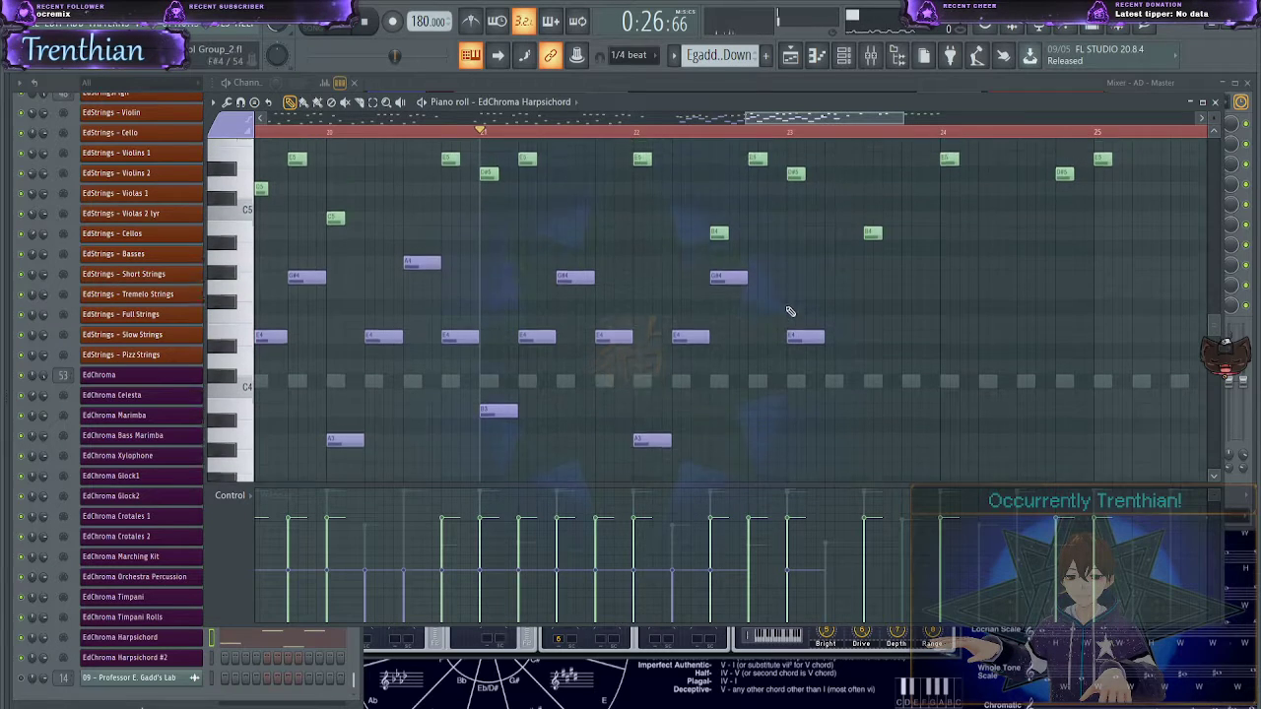
right_click(805, 386)
key("space")
scroll(759, 187, "down", 4)
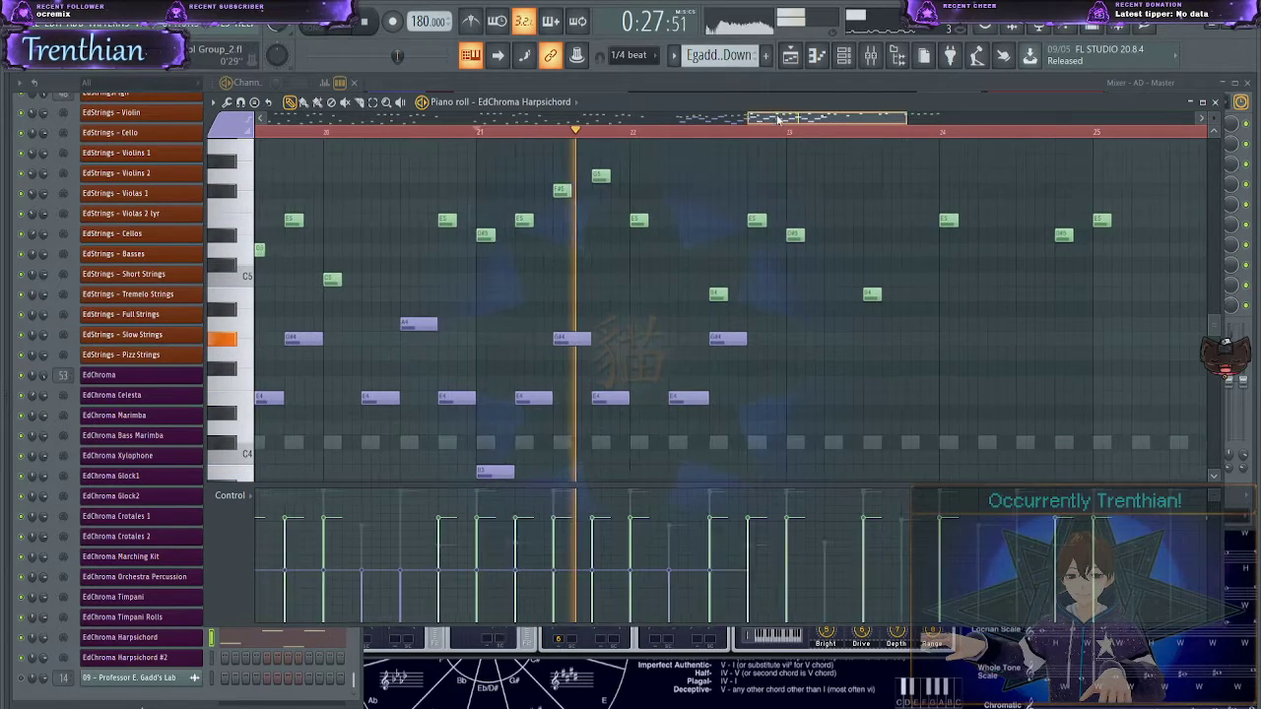
- Erase the purple accompaniment notes from bars 21 and 22
key("space")
right_click(594, 420)
right_click(632, 315)
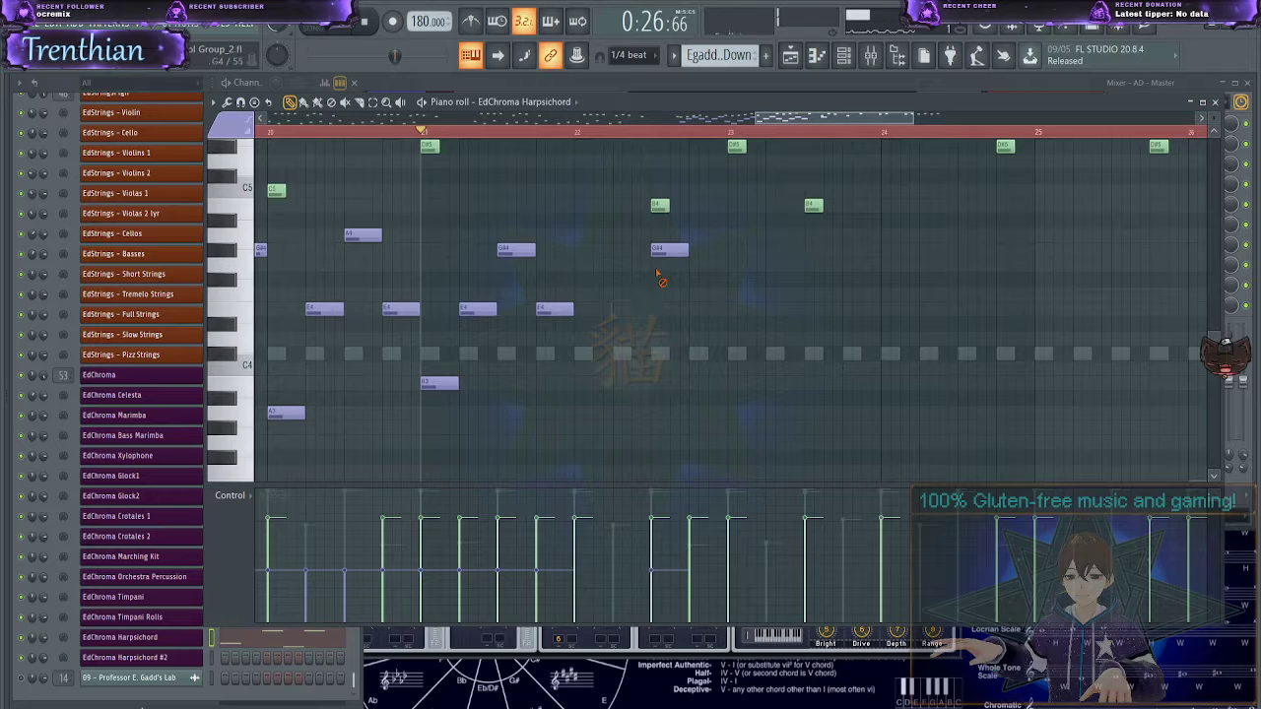
right_click(670, 256)
key("space")
key("space")
right_click(478, 309)
right_click(516, 249)
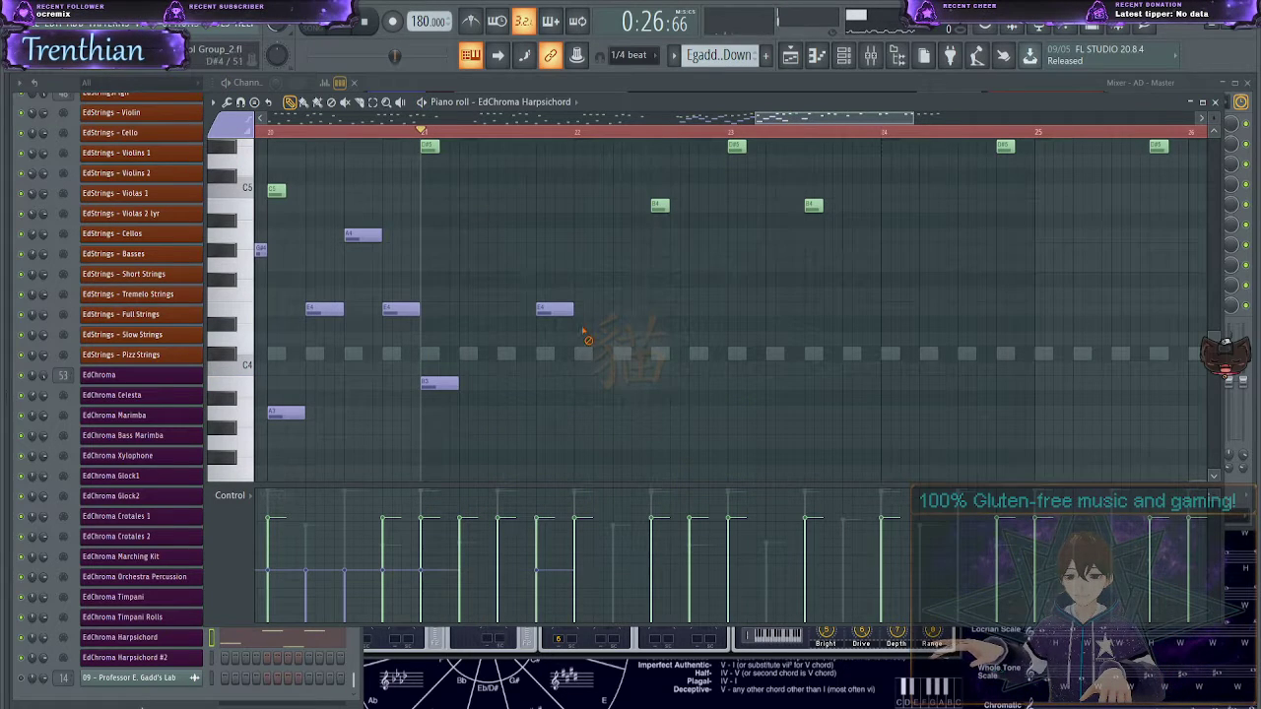
- Play back the harpsichord melody and accompaniment from bar 17
left_click_drag(723, 126, 633, 119)
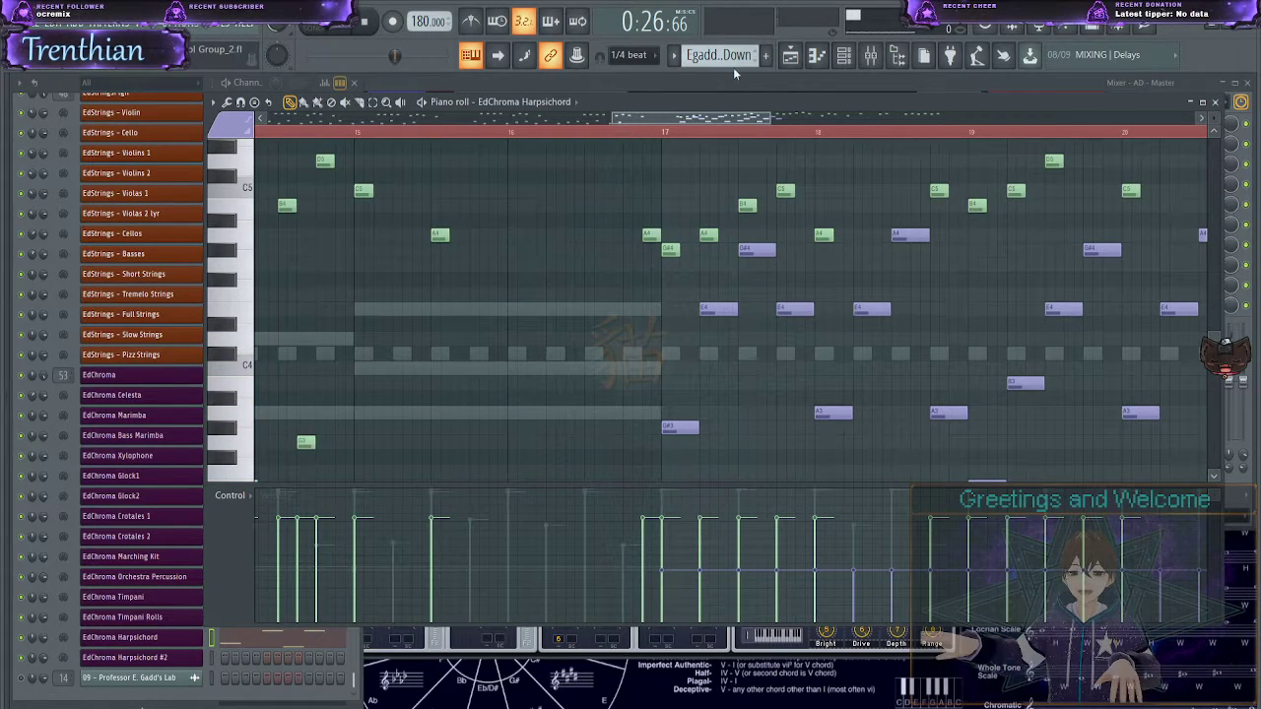
left_click_drag(689, 121, 746, 118)
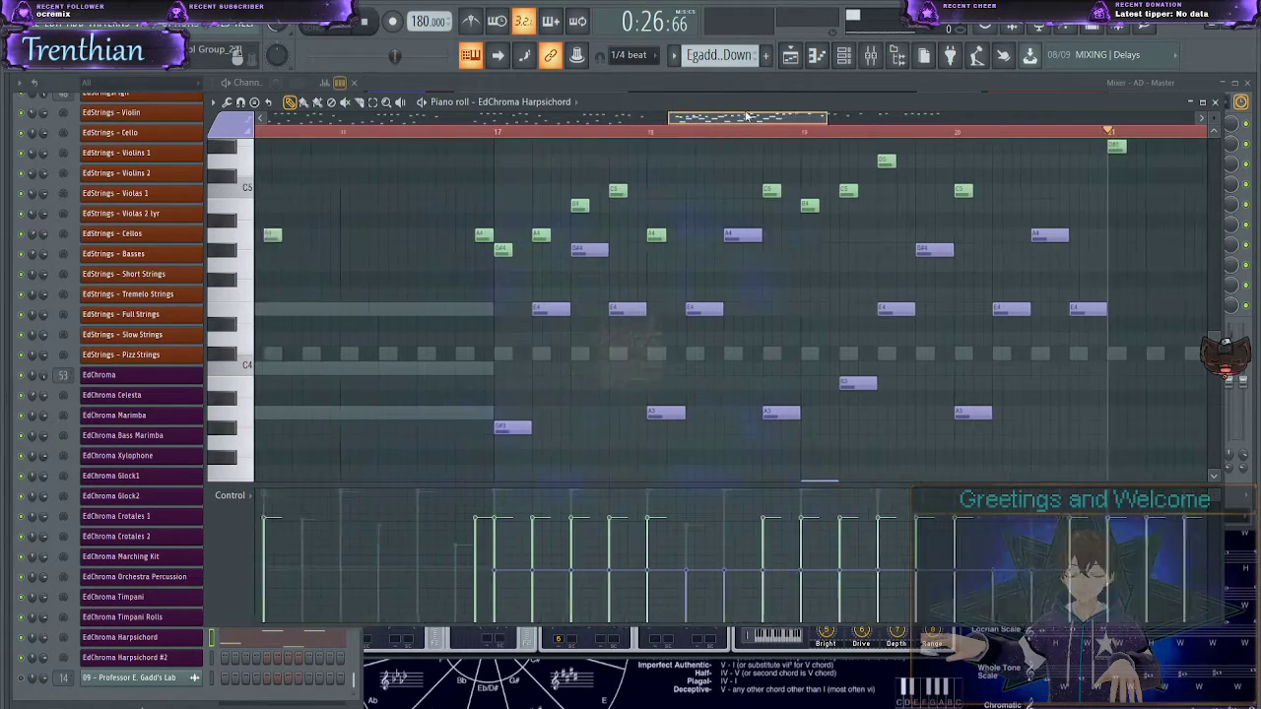
left_click(318, 139)
left_click_drag(708, 118, 733, 116)
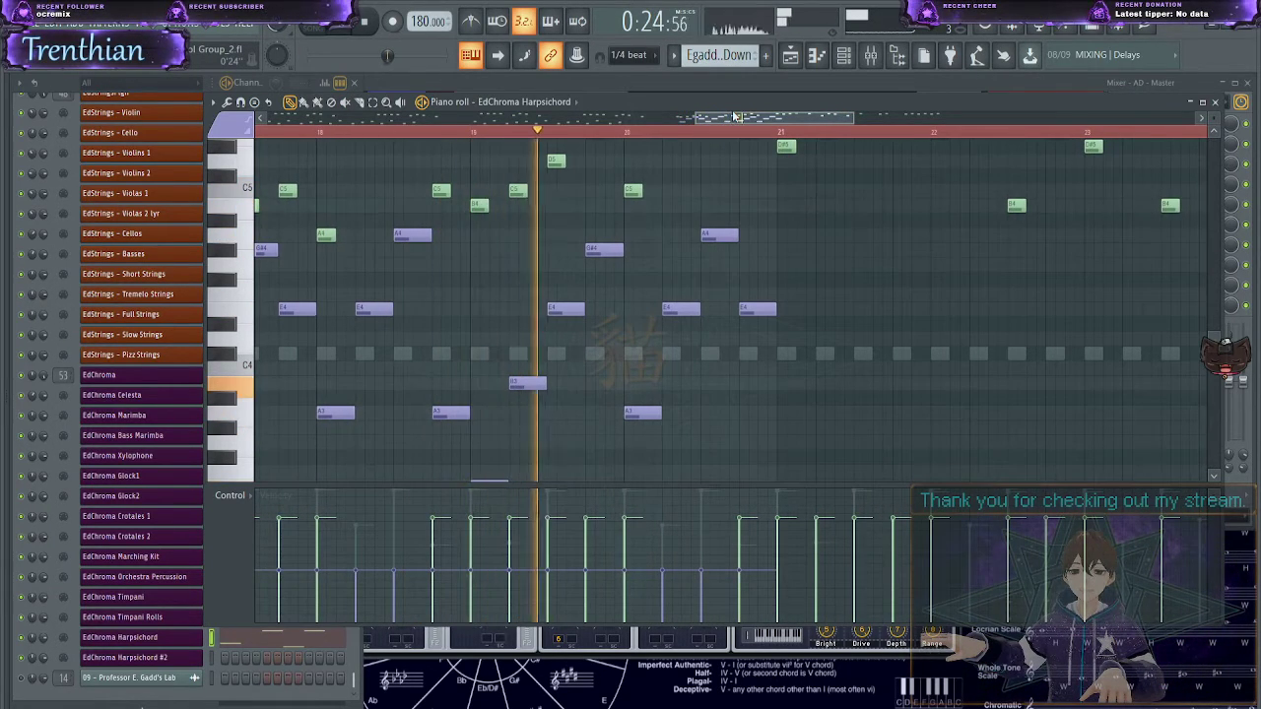
key("space")
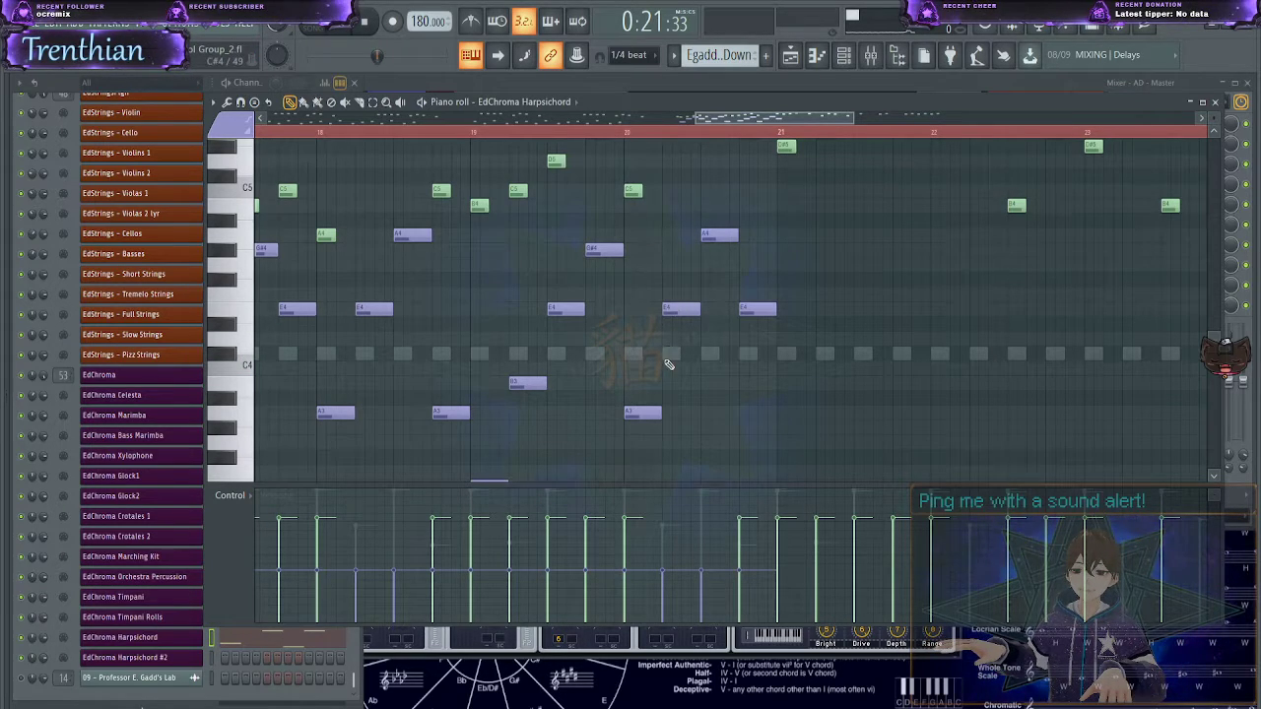
- Select only the purple accompaniment notes in bars 17 to 20 of the harpsichord part
scroll(563, 408, "down", 3)
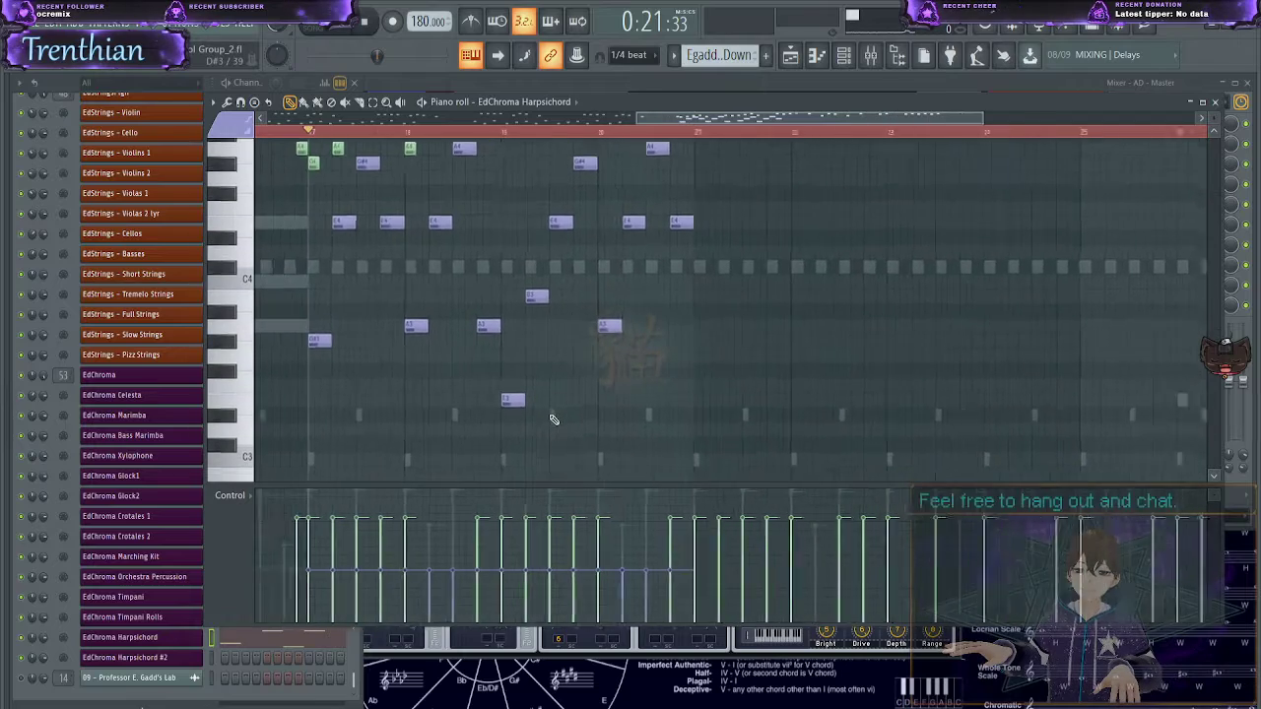
scroll(557, 430, "down", 2)
left_click_drag(790, 459, 398, 260)
left_click(211, 85)
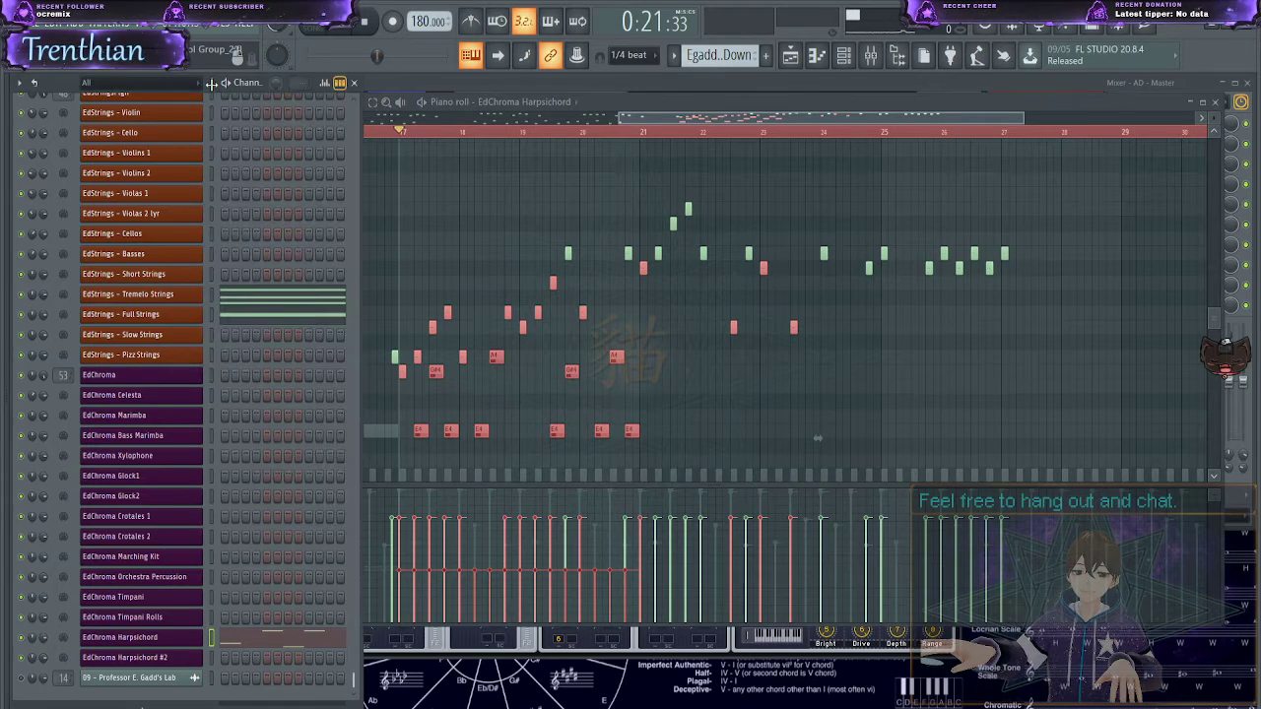
left_click(443, 87)
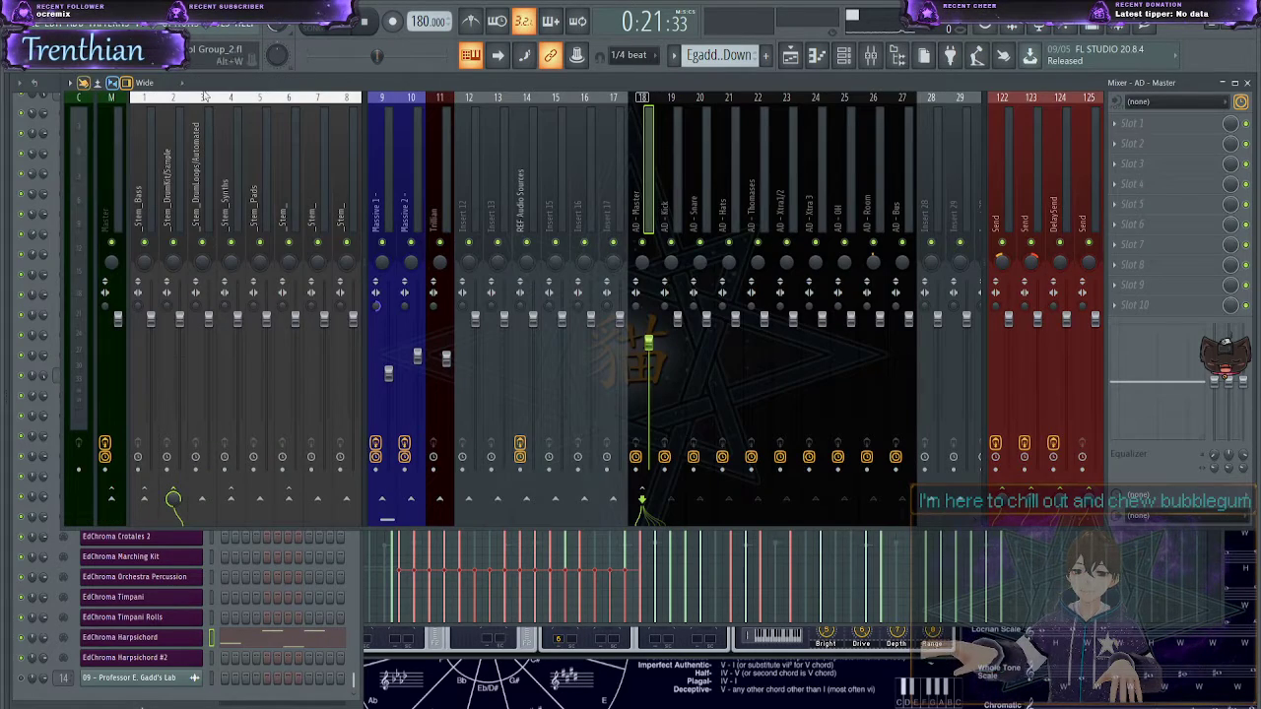
left_click(1112, 570)
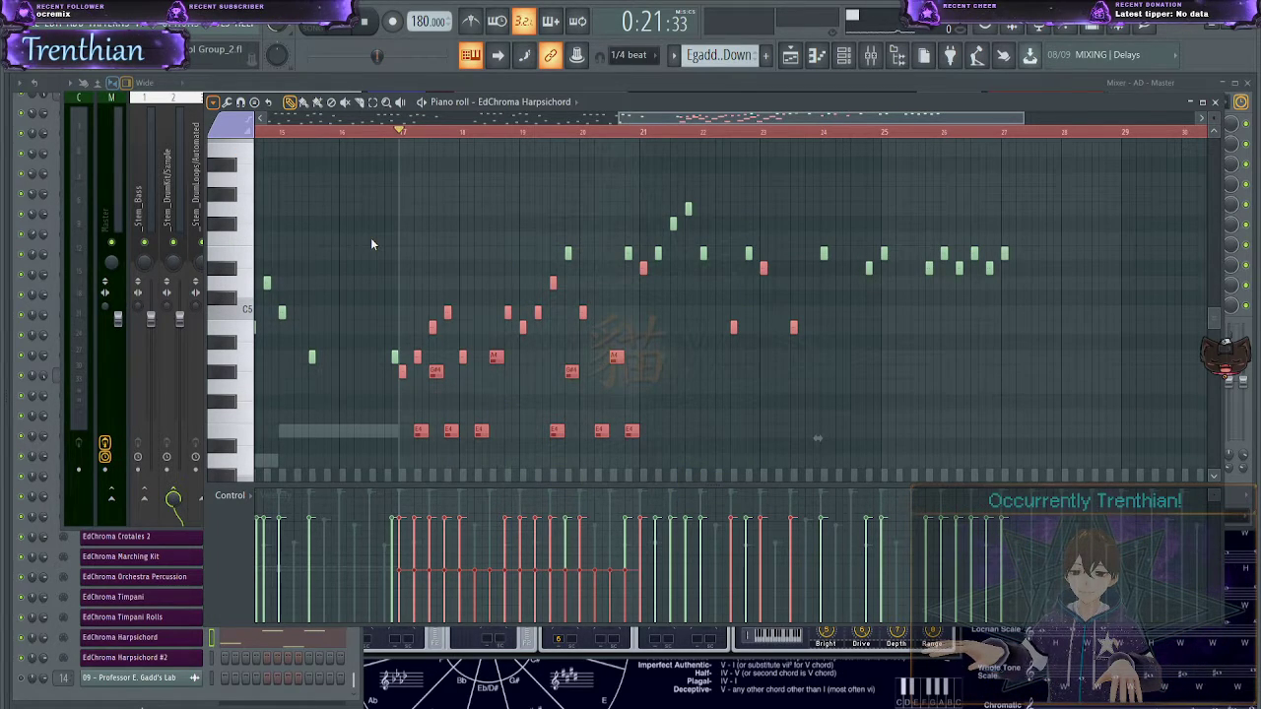
left_click(368, 283)
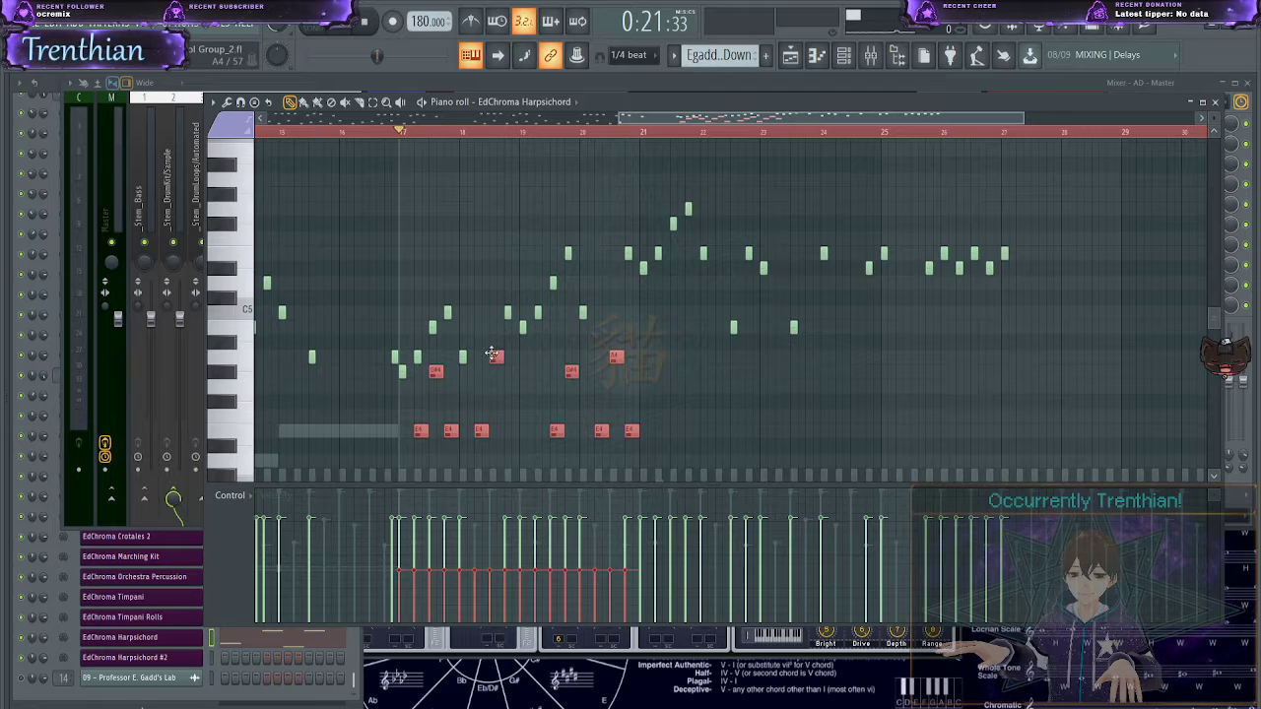
- Cut the selected accompaniment notes, paste them into the same part at bar 15, and undo the stray extra note
key("Delete")
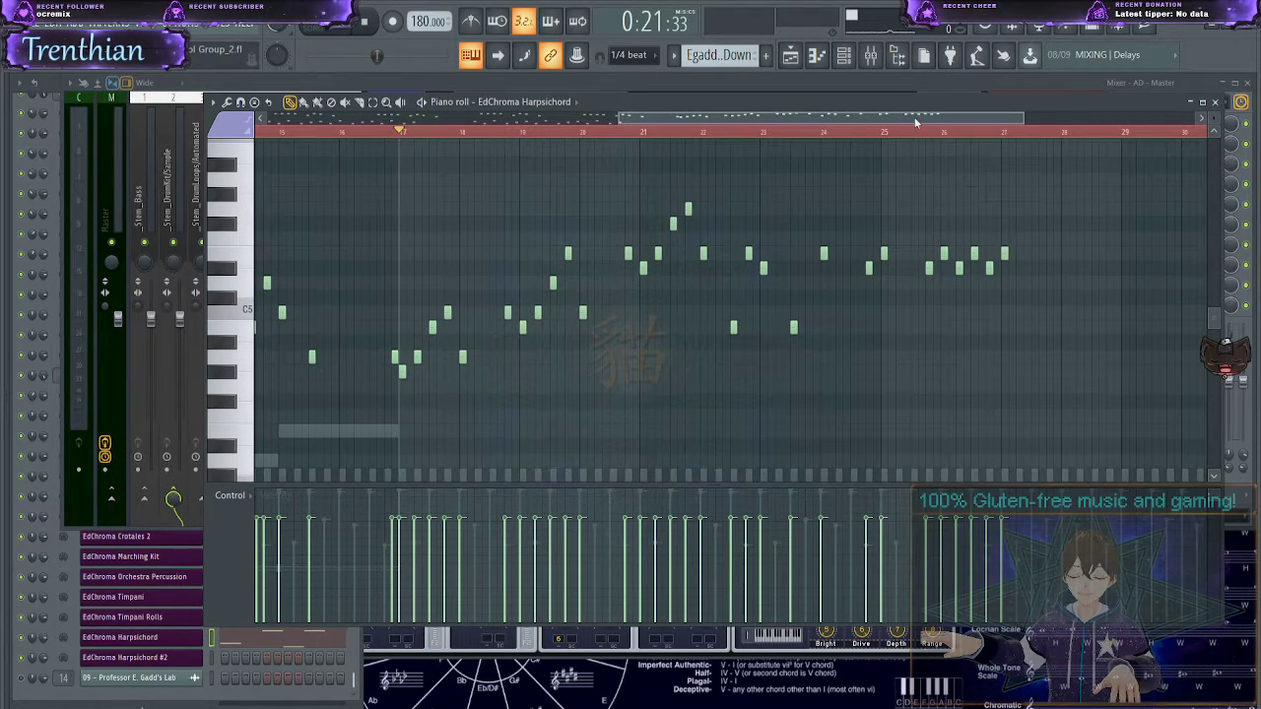
key("ctrl+v")
scroll(366, 372, "down", 4)
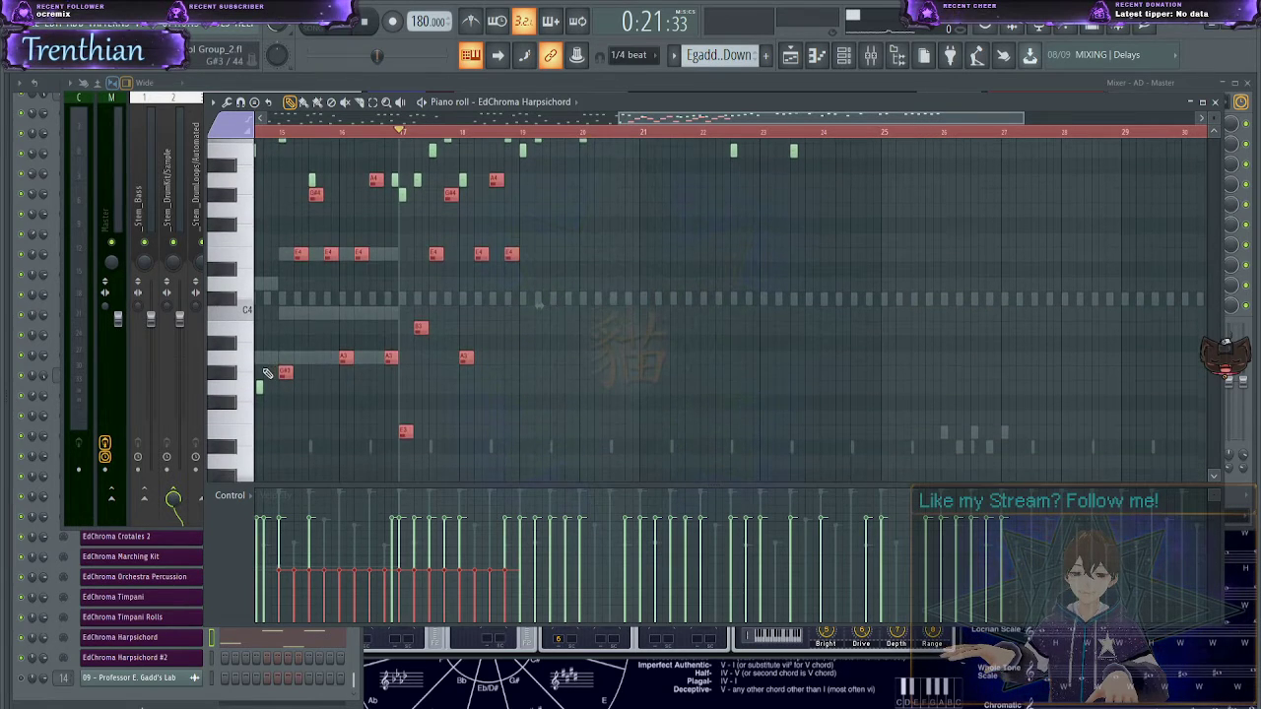
left_click(362, 368)
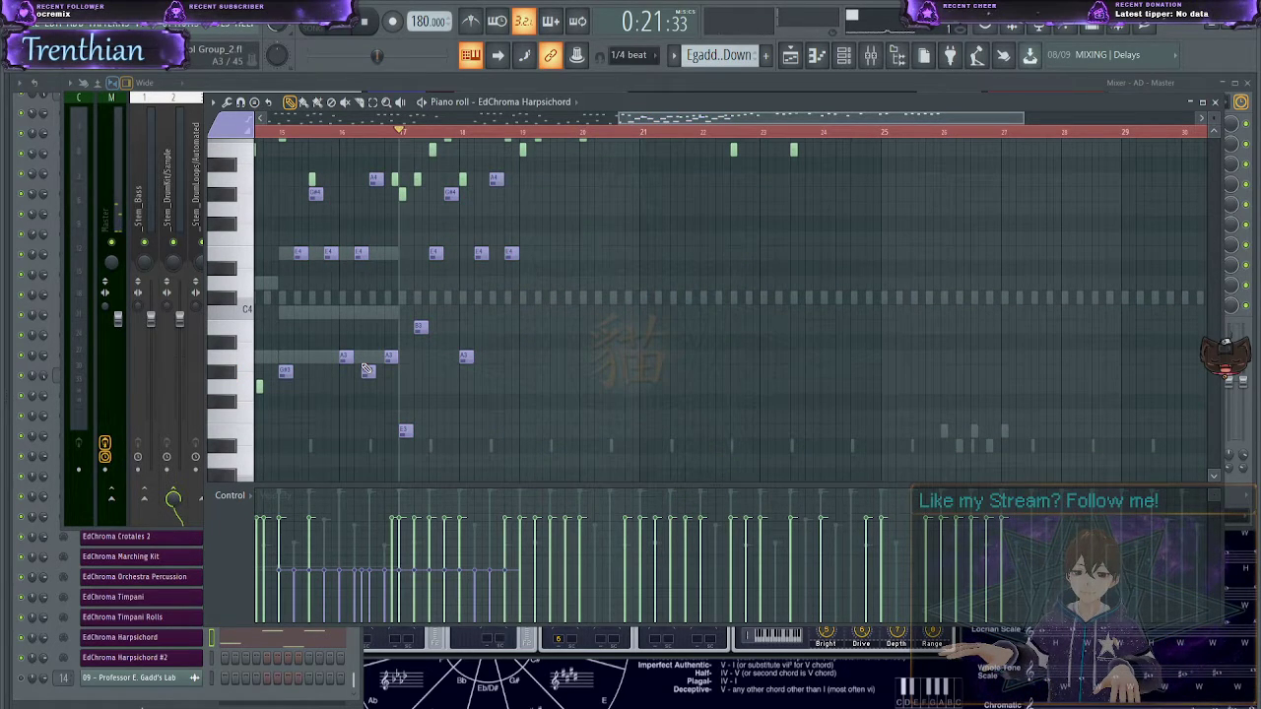
key("ctrl+z")
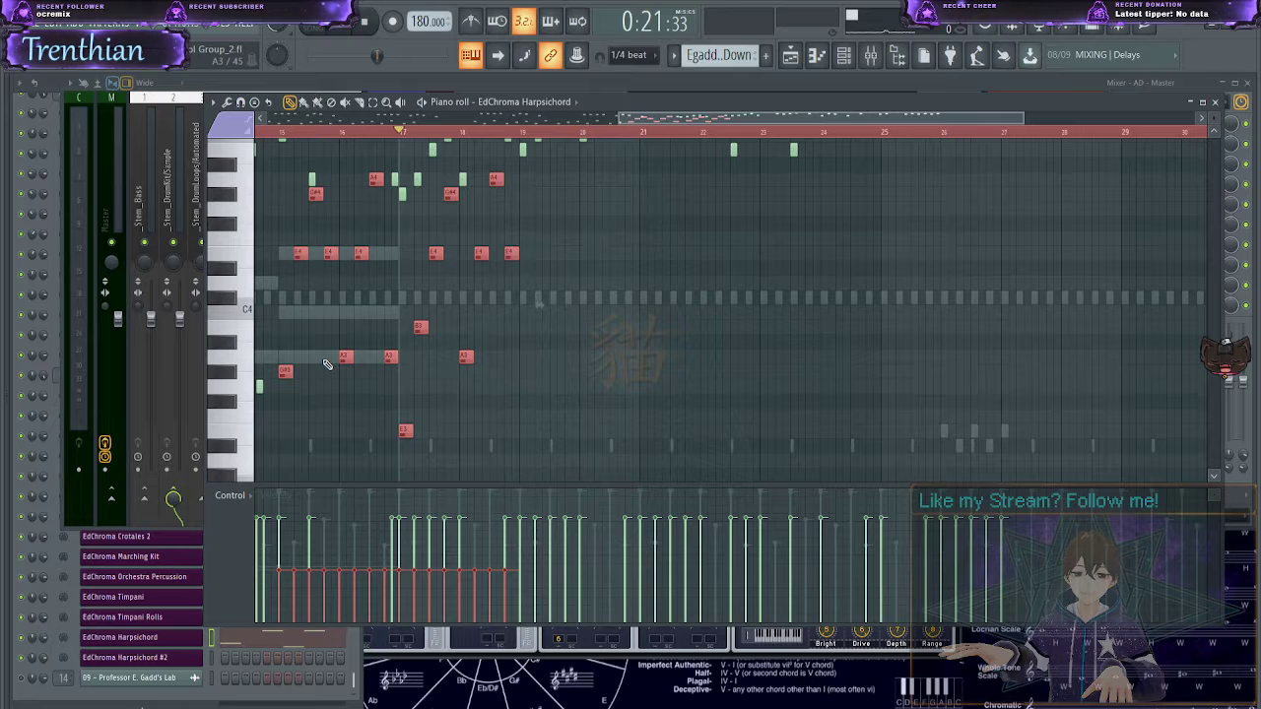
- Shift the pasted accompaniment notes so they start at bar 17
key("shift+Right")
key("shift+Right")
key("shift+Right")
key("shift+Right")
key("shift+Right")
key("shift+Right")
key("shift+Right")
key("shift+Right")
key("shift+Right")
key("shift+Right")
key("shift+Right")
key("shift+Right")
key("shift+Right")
key("shift+Right")
key("shift+Right")
key("shift+Right")
key("shift+Right")
key("shift+Right")
key("shift+Right")
key("shift+Right")
key("shift+Right")
key("shift+Right")
key("shift+Right")
key("shift+Right")
key("shift+Right")
key("shift+Right")
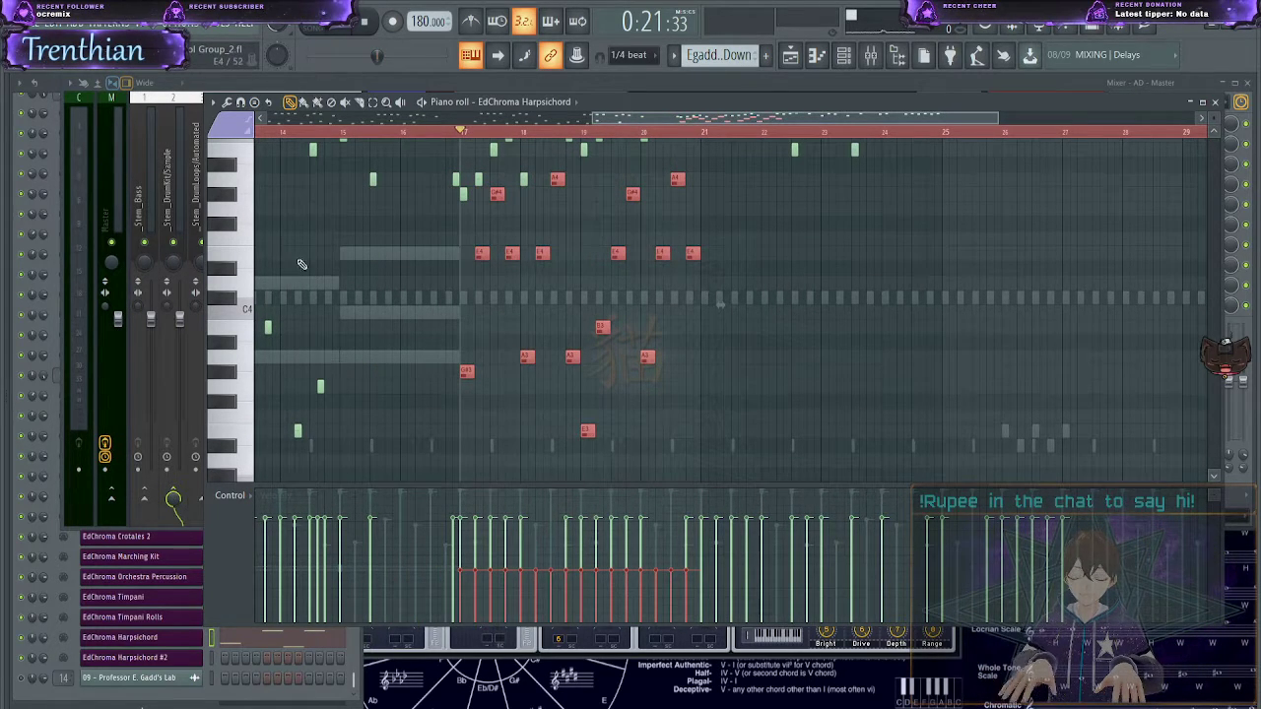
- Lower the velocities of the selected purple notes in bars 17 to 20 to about 0% and play them back
scroll(437, 273, "down", 3)
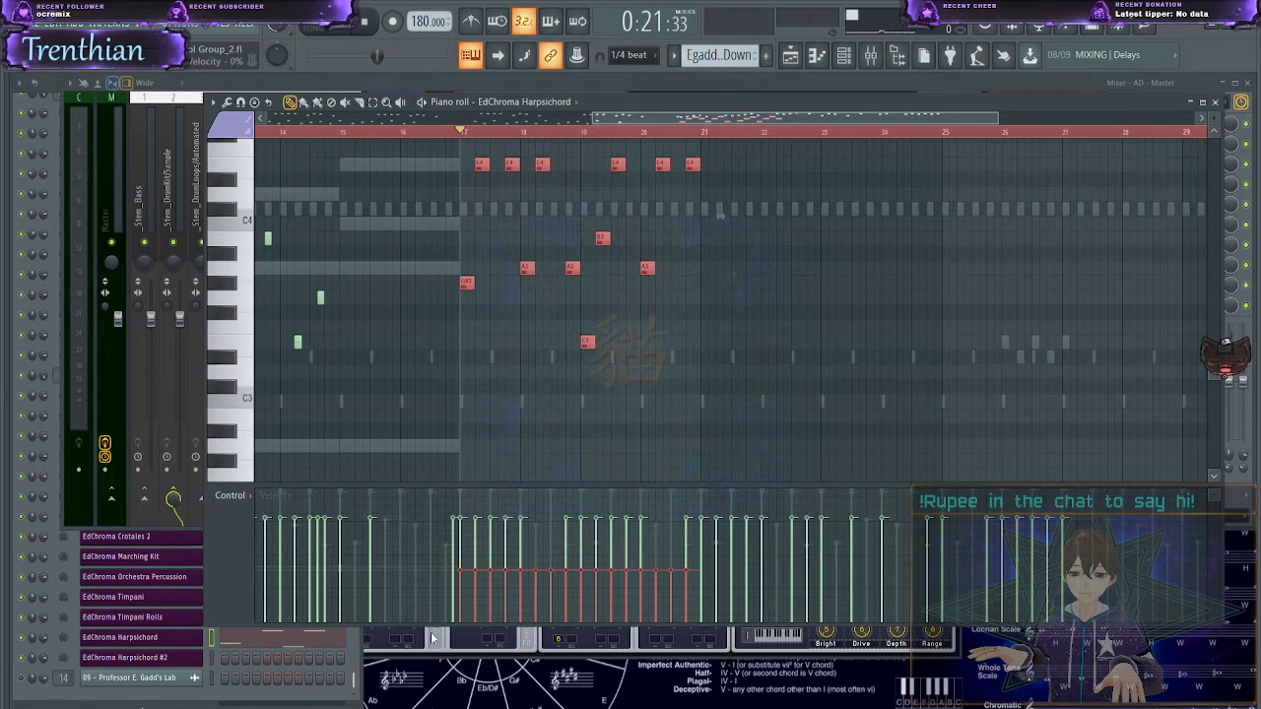
left_click_drag(440, 619, 840, 655)
scroll(625, 558, "left", 4)
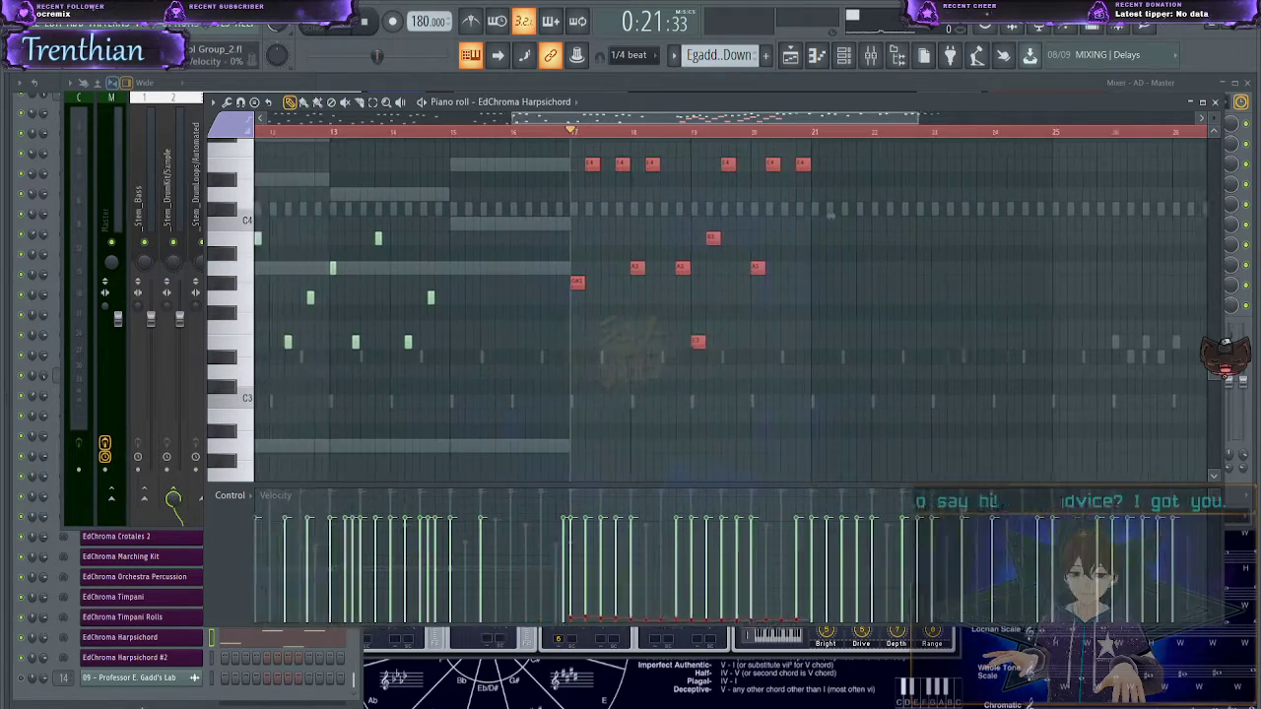
key("space")
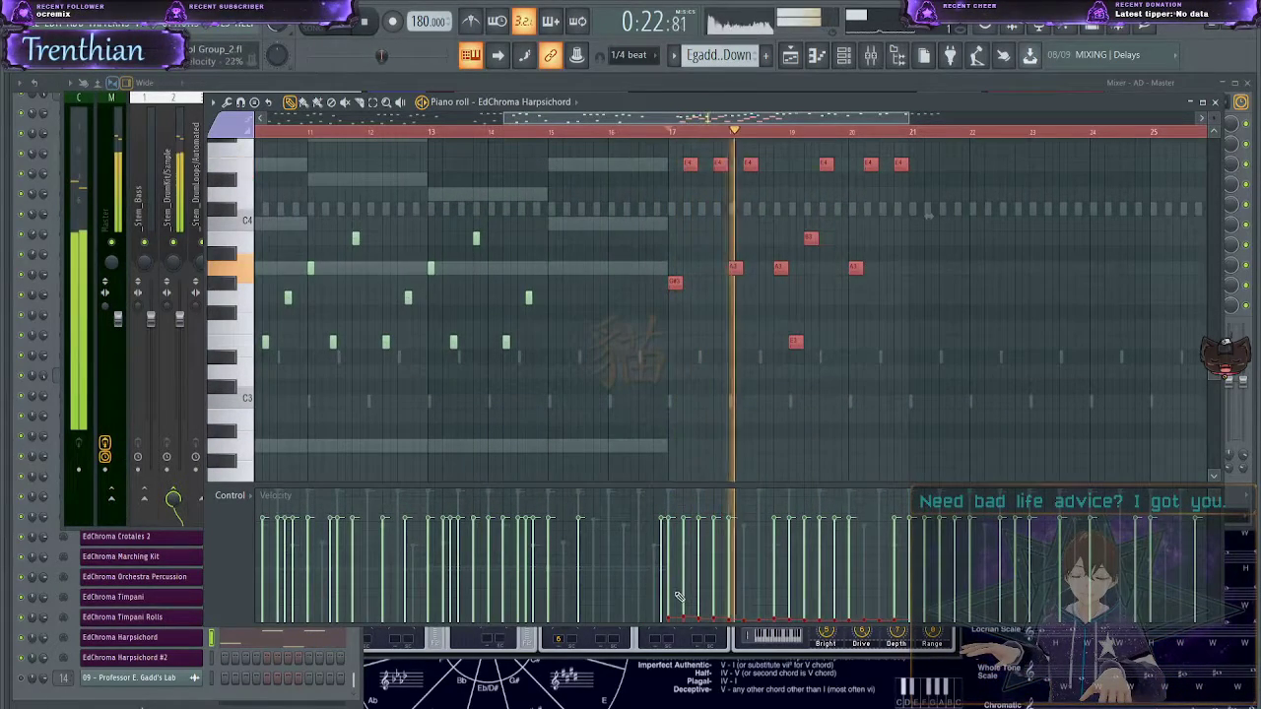
- Undo the near-zero velocities and set the selected accompaniment notes in bars 17 to 20 to about 51% velocity
key("space")
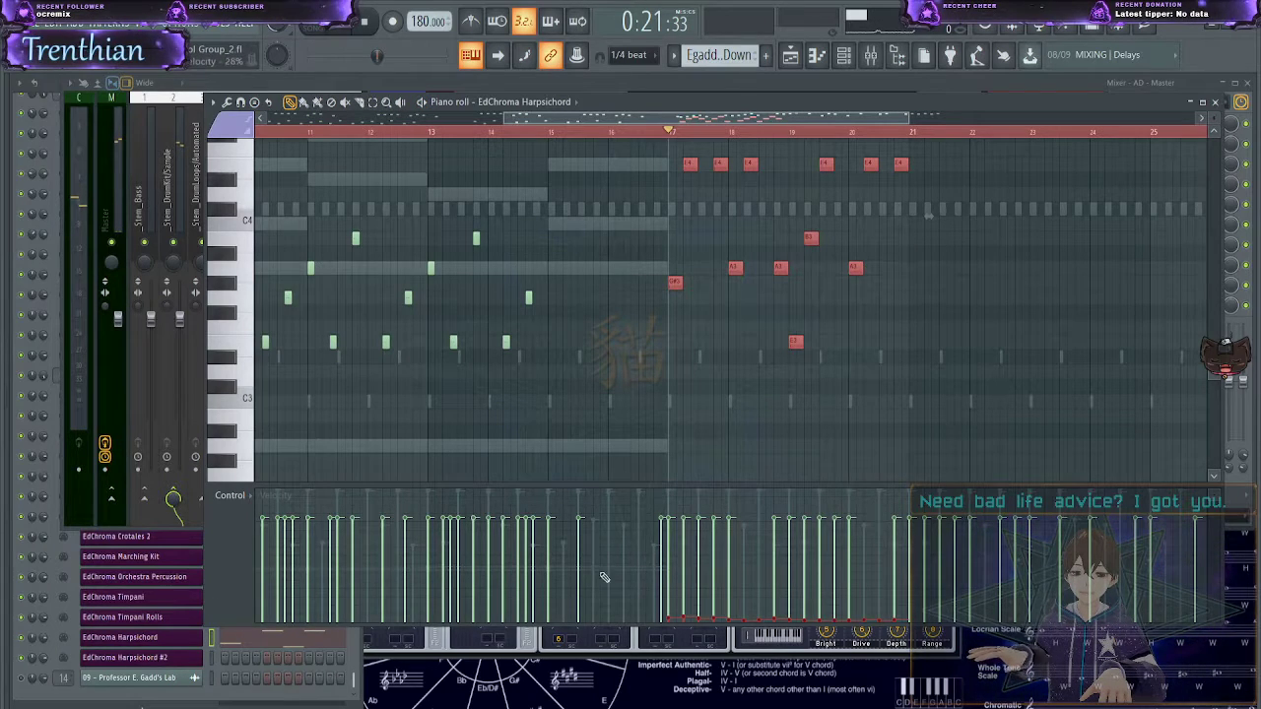
key("ctrl+z")
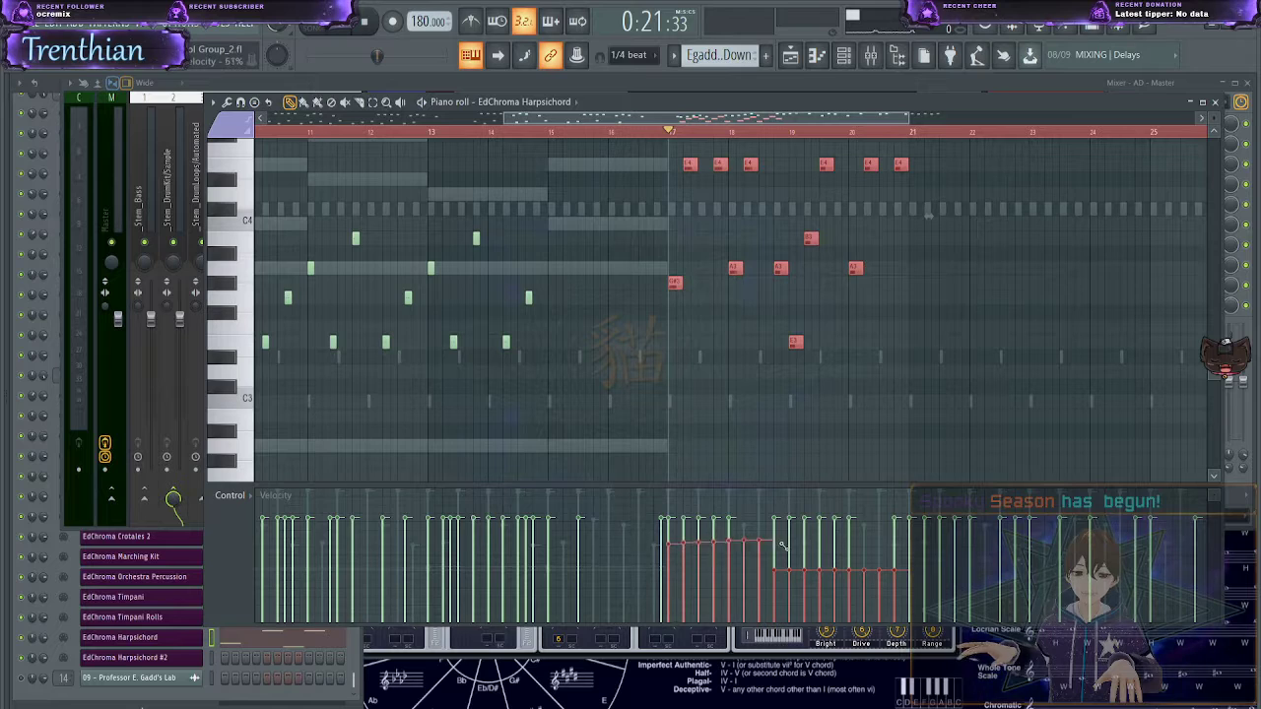
key("space")
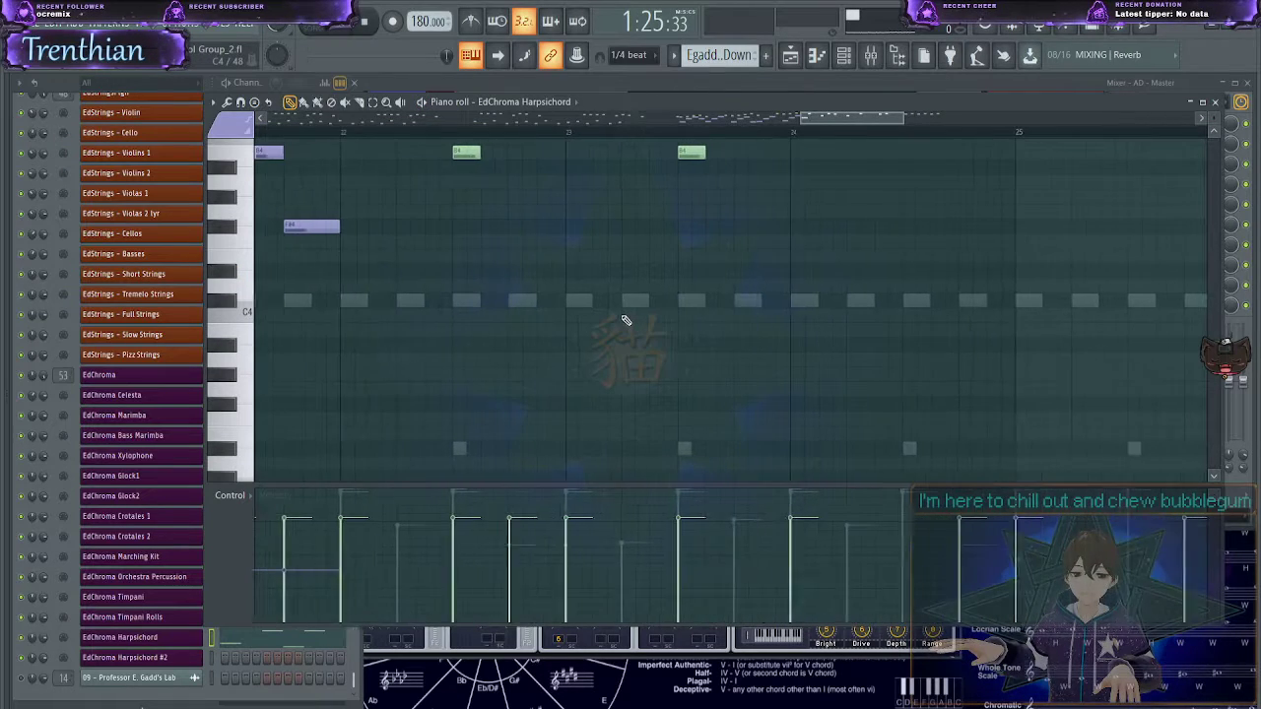
- Paste the G#3, E4, G#4, E4 accompaniment figure into bar 22 and play it back from bar 21
key("ctrl+v")
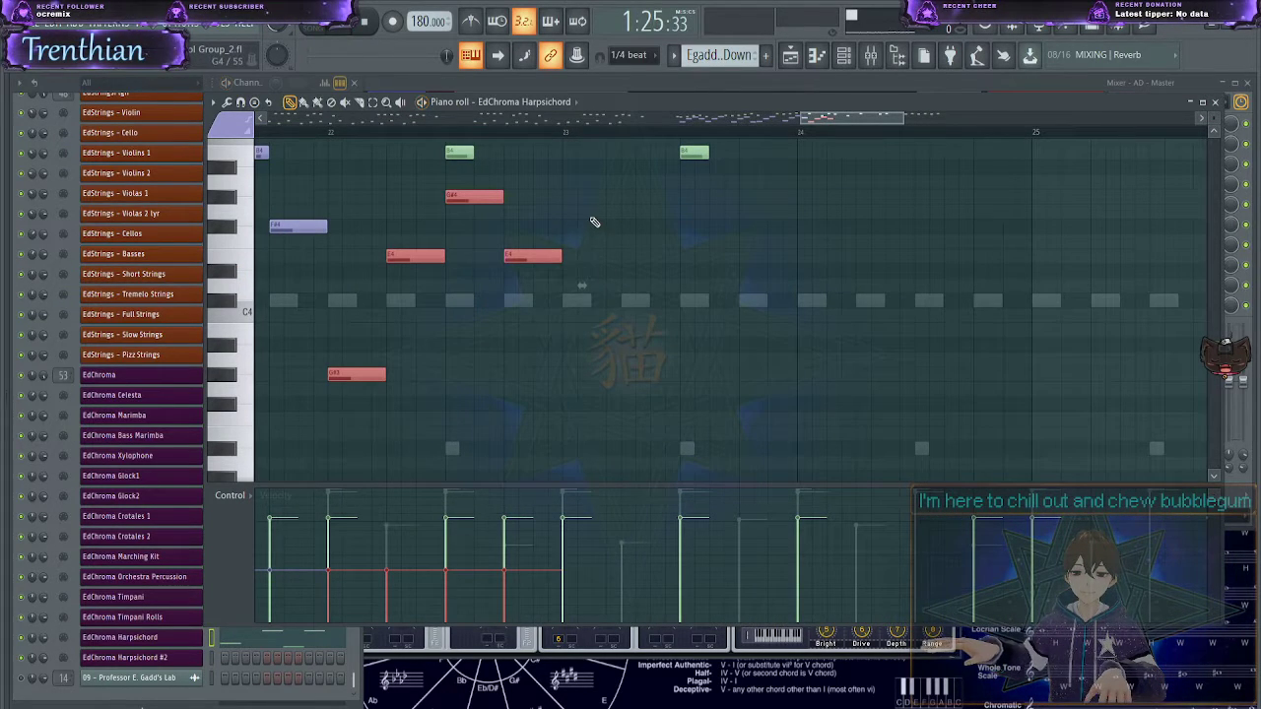
left_click_drag(837, 120, 714, 119)
left_click(513, 132)
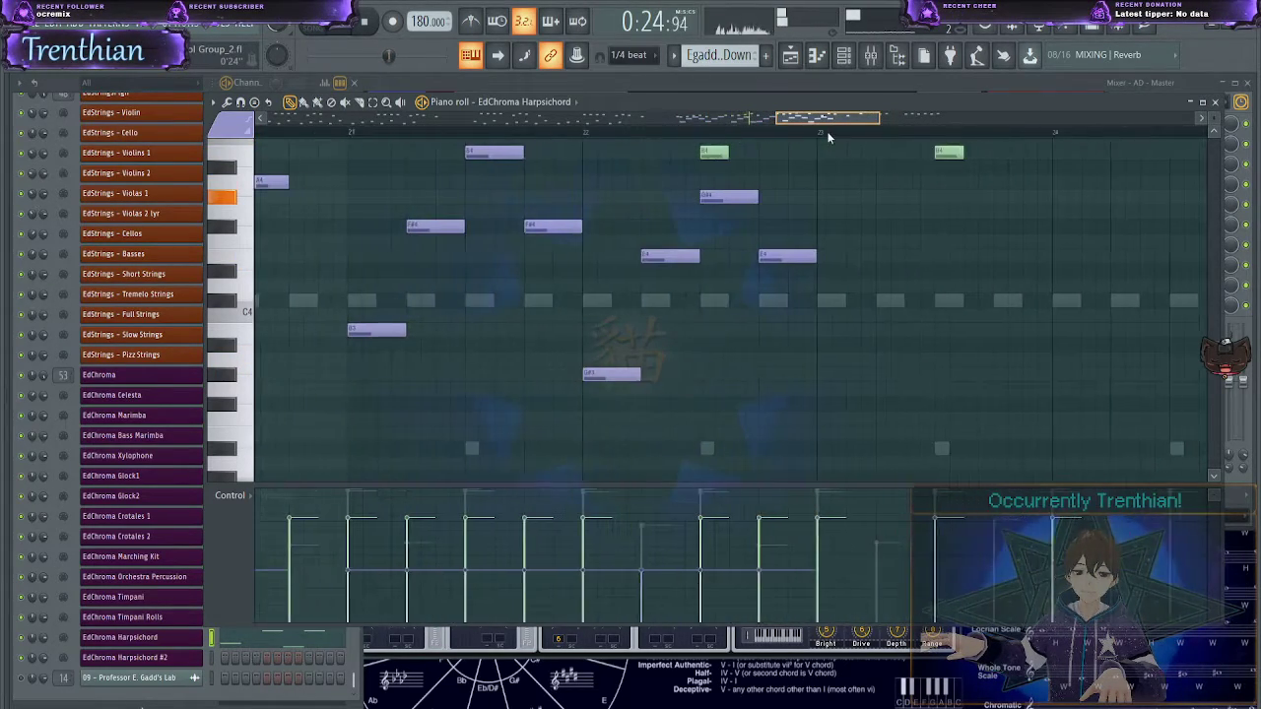
scroll(881, 268, "up", 1)
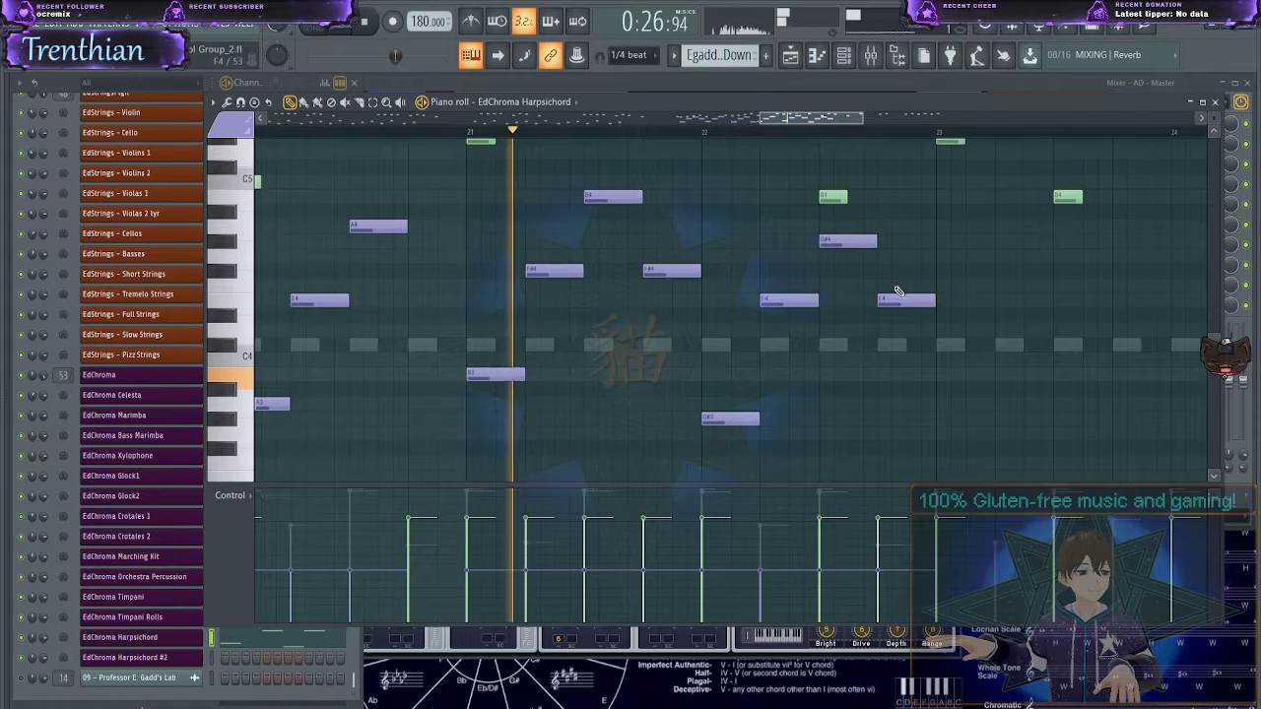
- Lower the first accompaniment note of bar 22 to E3 and play it back
scroll(931, 298, "up", 2)
key("space")
left_click(630, 418)
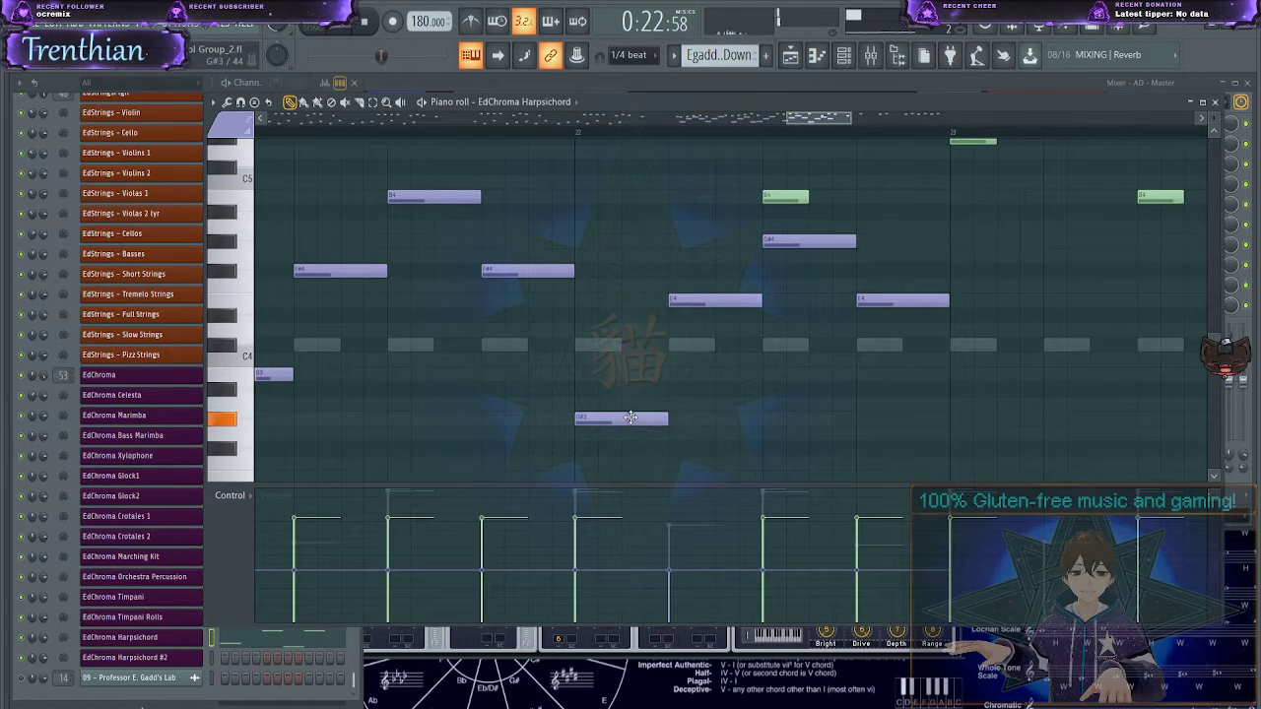
left_click_drag(631, 418, 556, 460)
key("space")
- Replace the second accompaniment note of bar 22 with a B3 and play the bar back
right_click(622, 477)
right_click(729, 284)
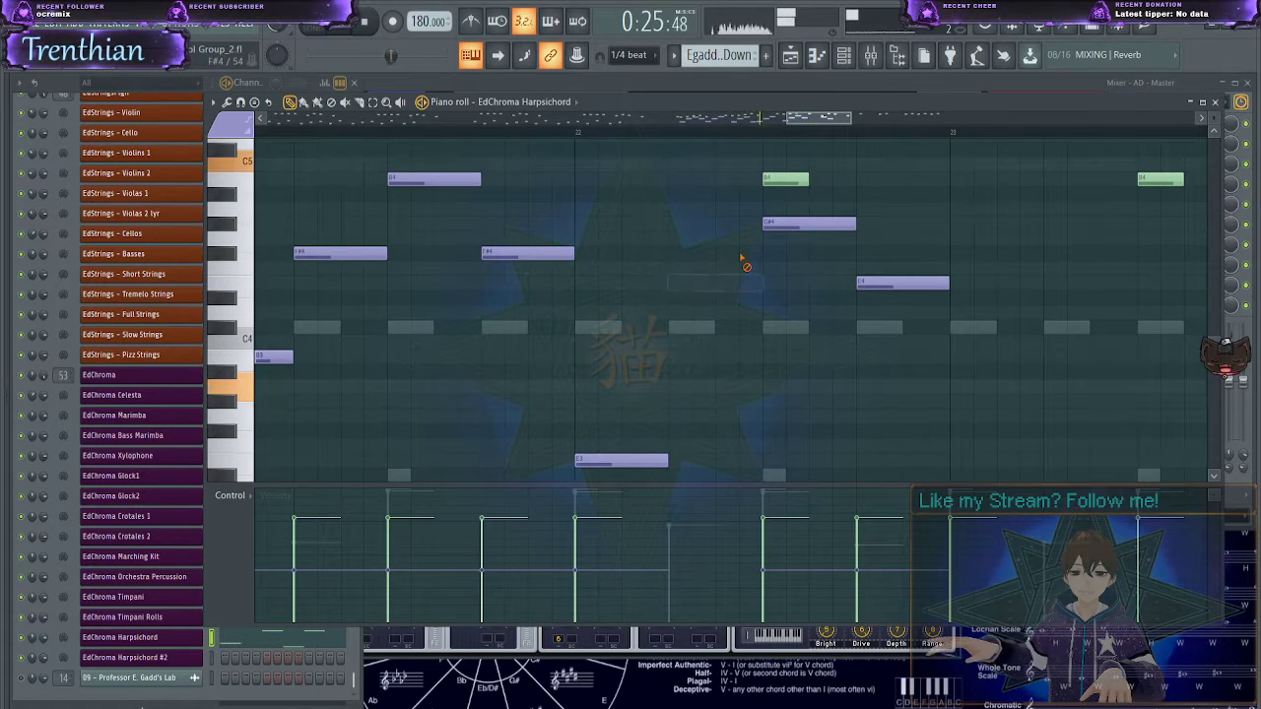
left_click(672, 359)
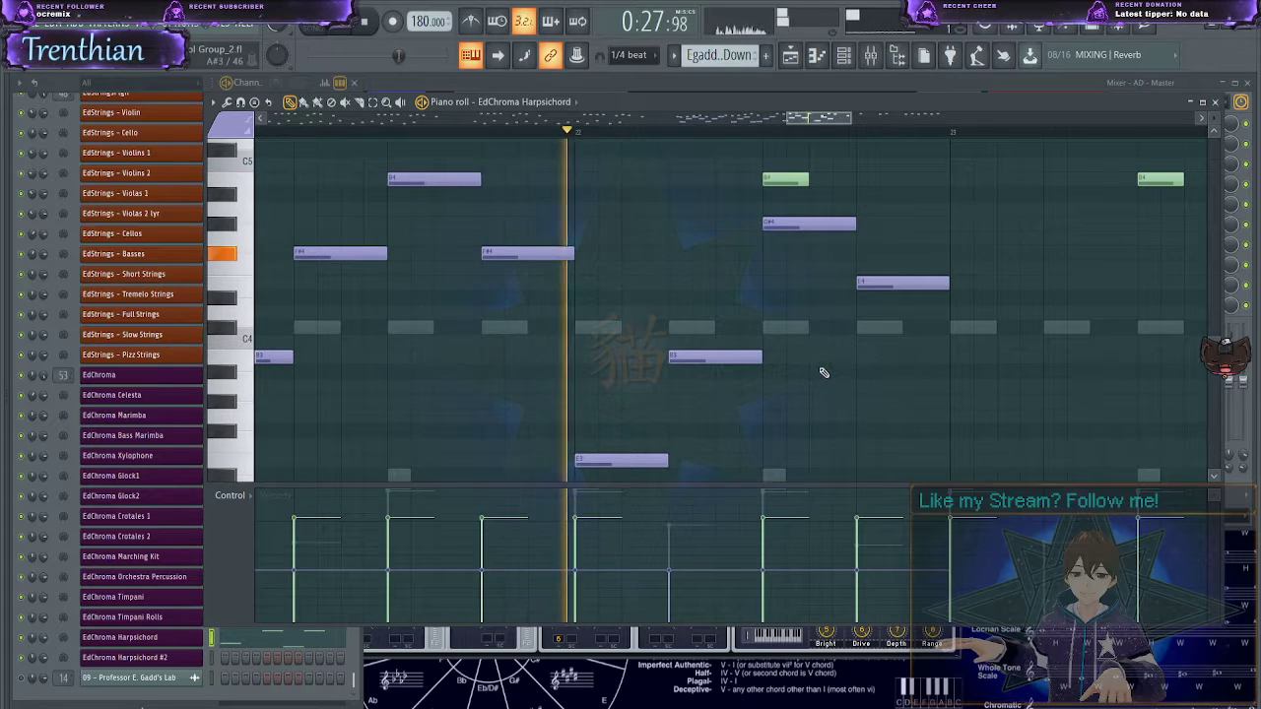
key("space")
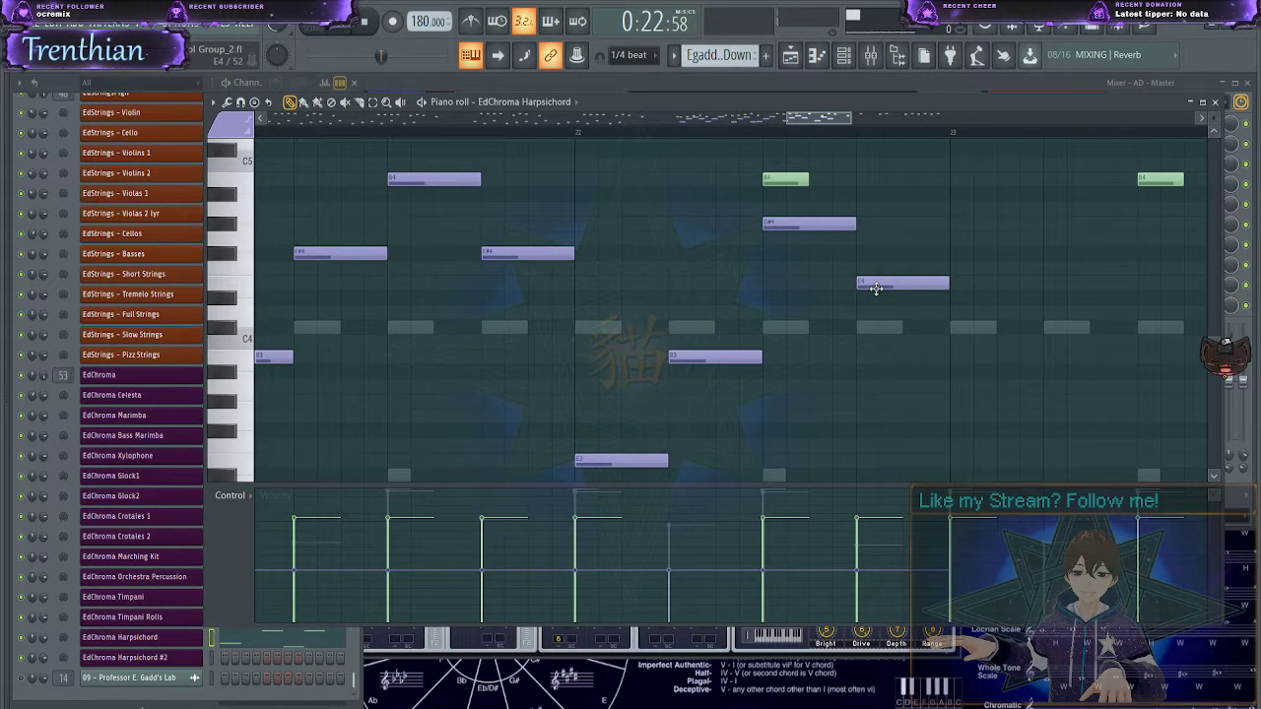
key("space")
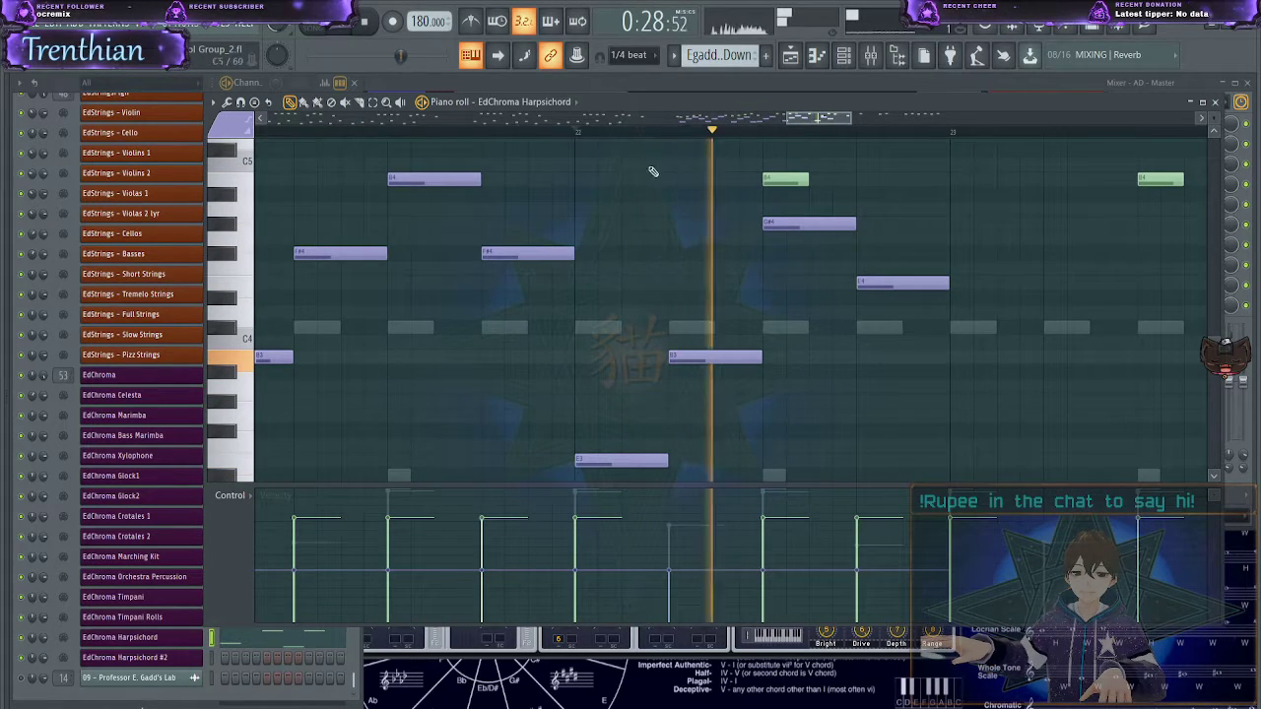
key("space")
- Add one-beat accompaniment notes B3, F#4 and D#4 on the first three beats of bar 23
left_click_drag(953, 329, 946, 363)
right_click(963, 359)
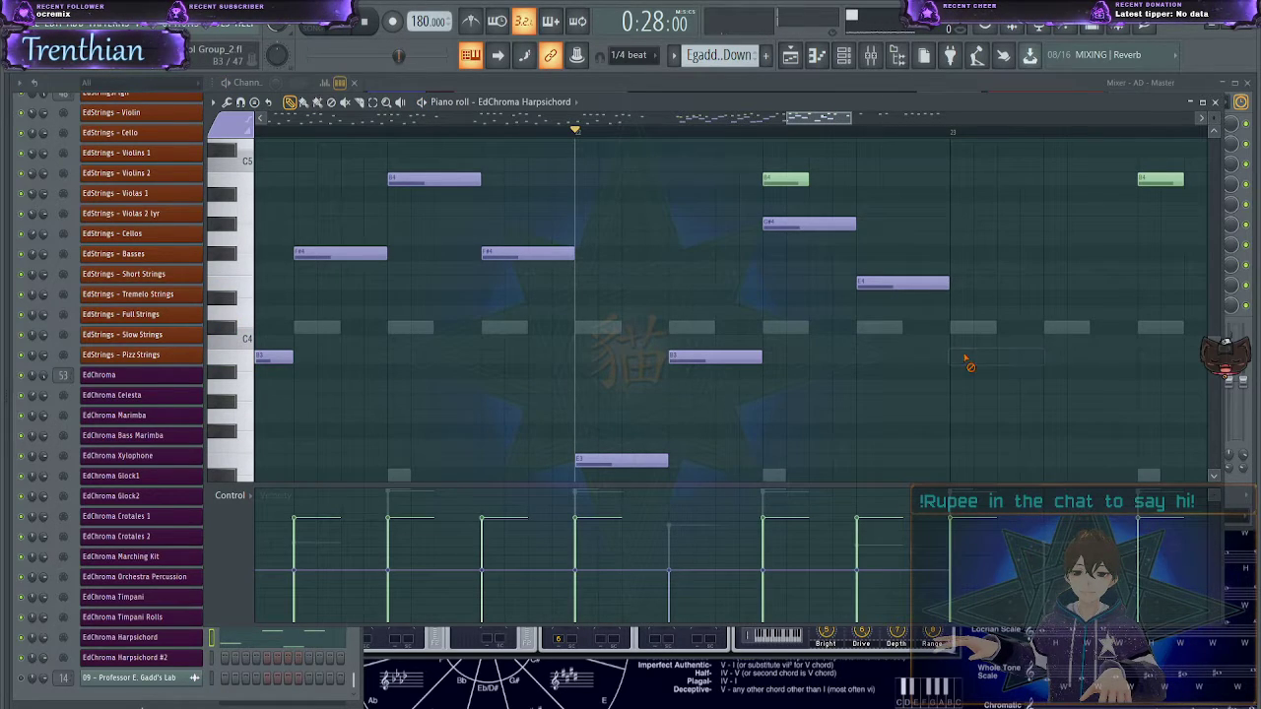
left_click(959, 365)
left_click(1028, 249)
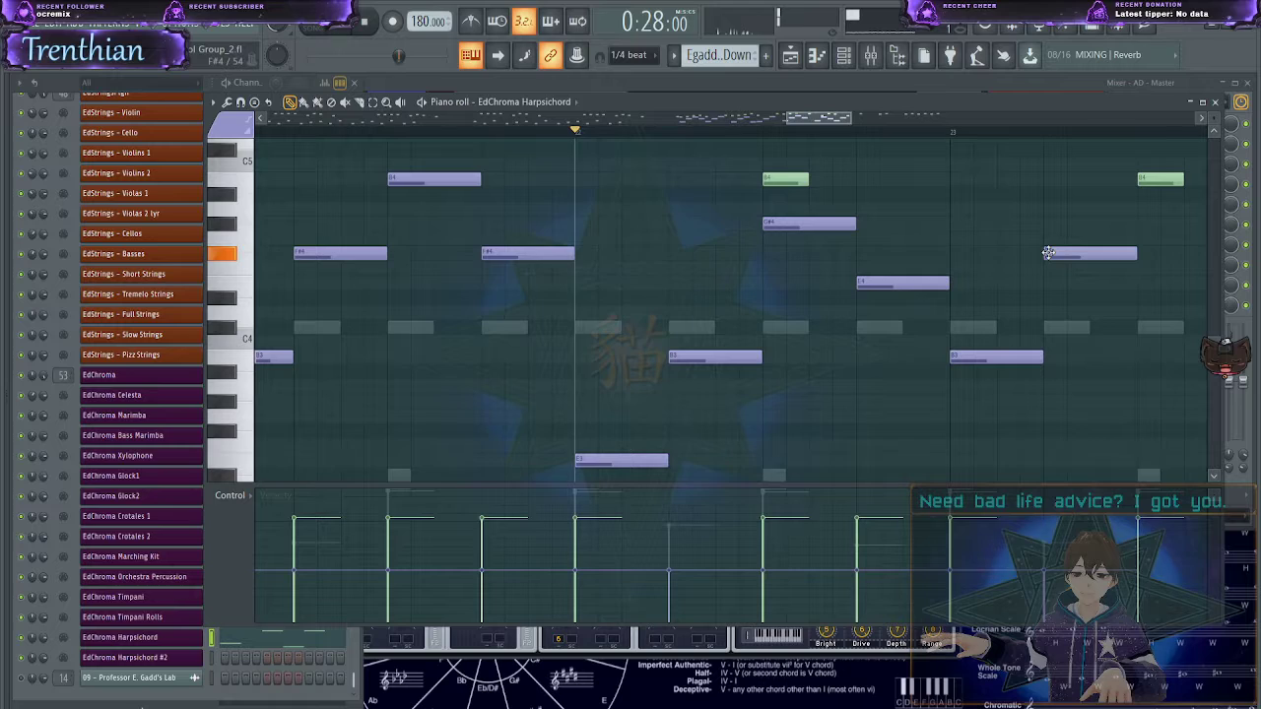
key("space")
key("space")
left_click(720, 252)
left_click_drag(717, 246, 696, 295)
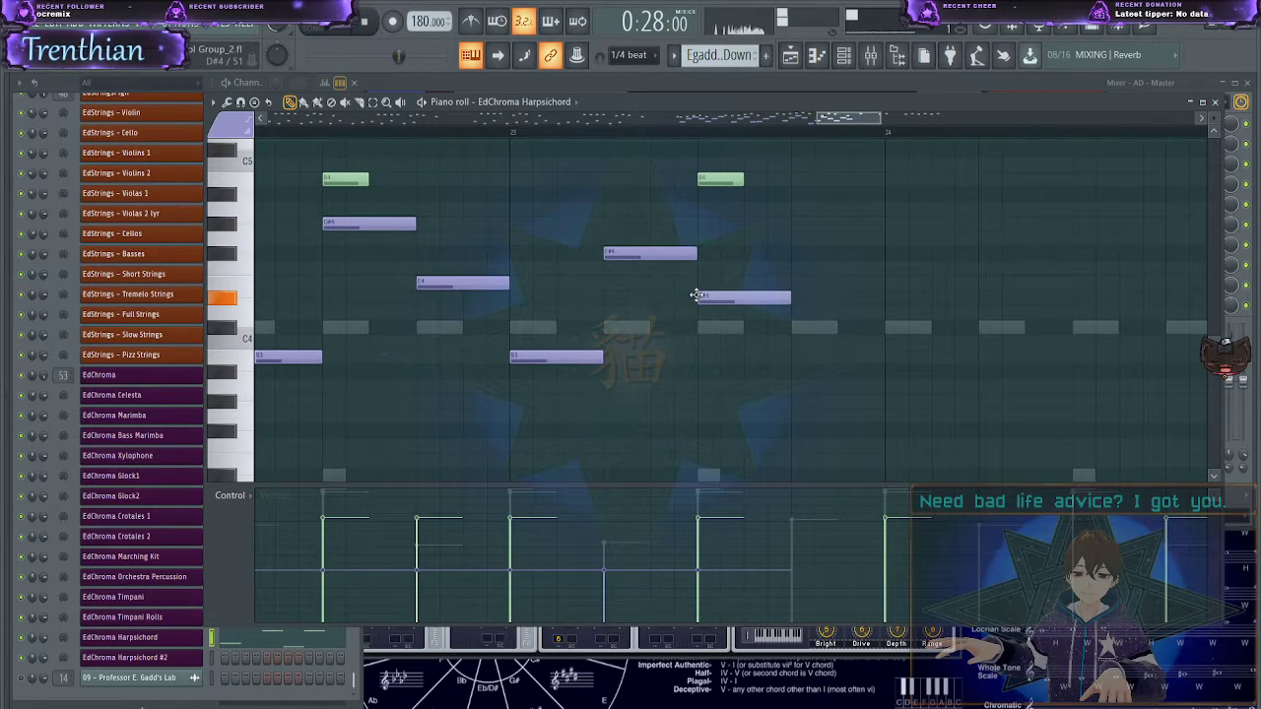
- Place an E4 at the start of bar 24 and a B3 on the last beat of bar 23, and play them back
left_click(808, 252)
left_click_drag(808, 253, 886, 285)
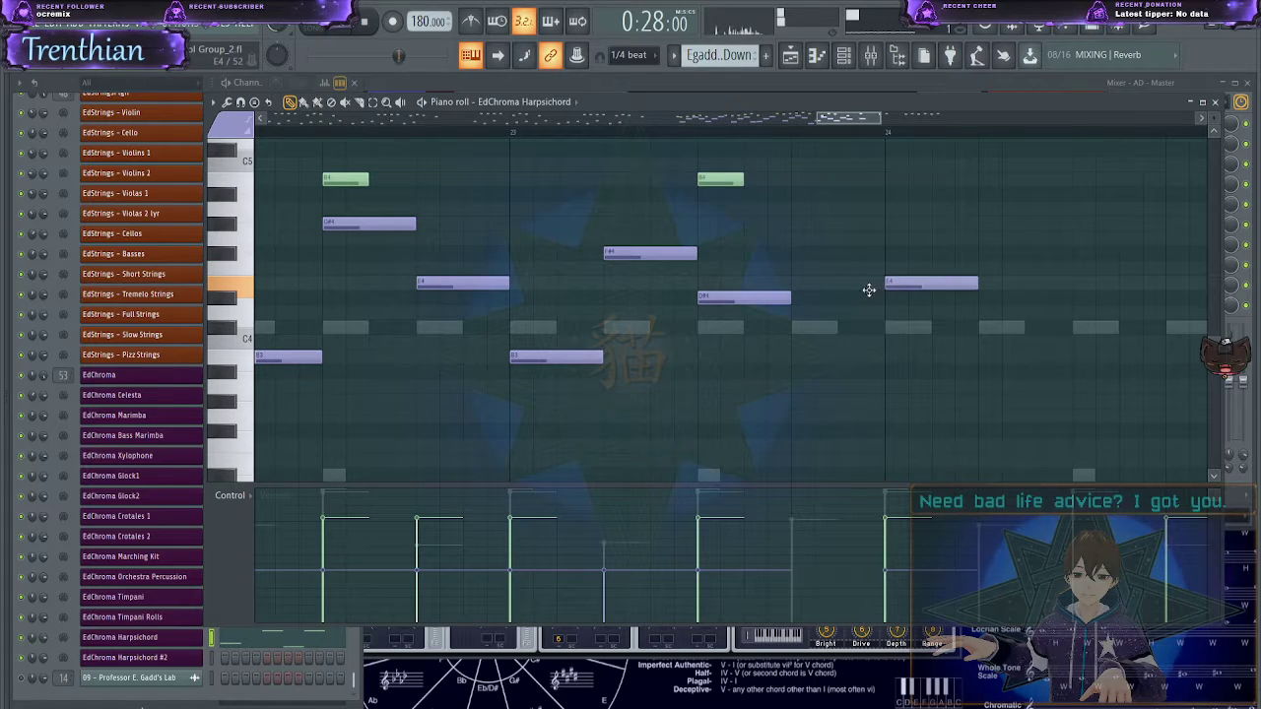
key("space")
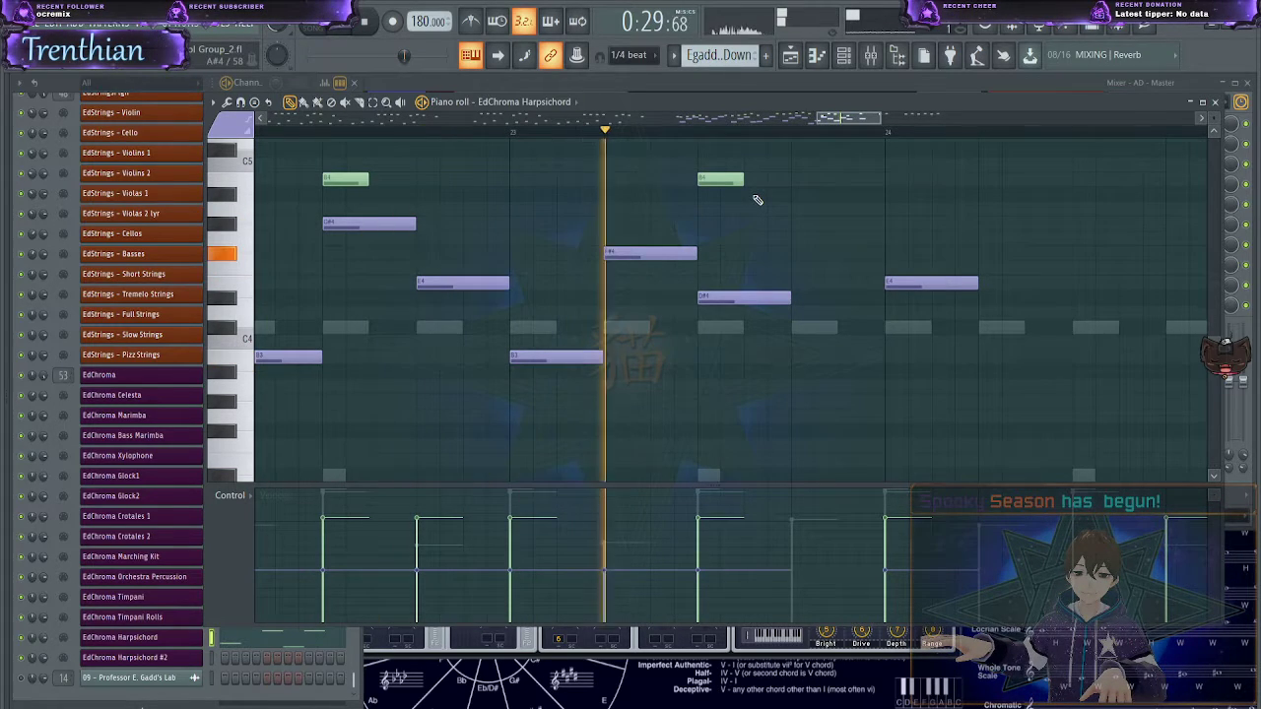
key("space")
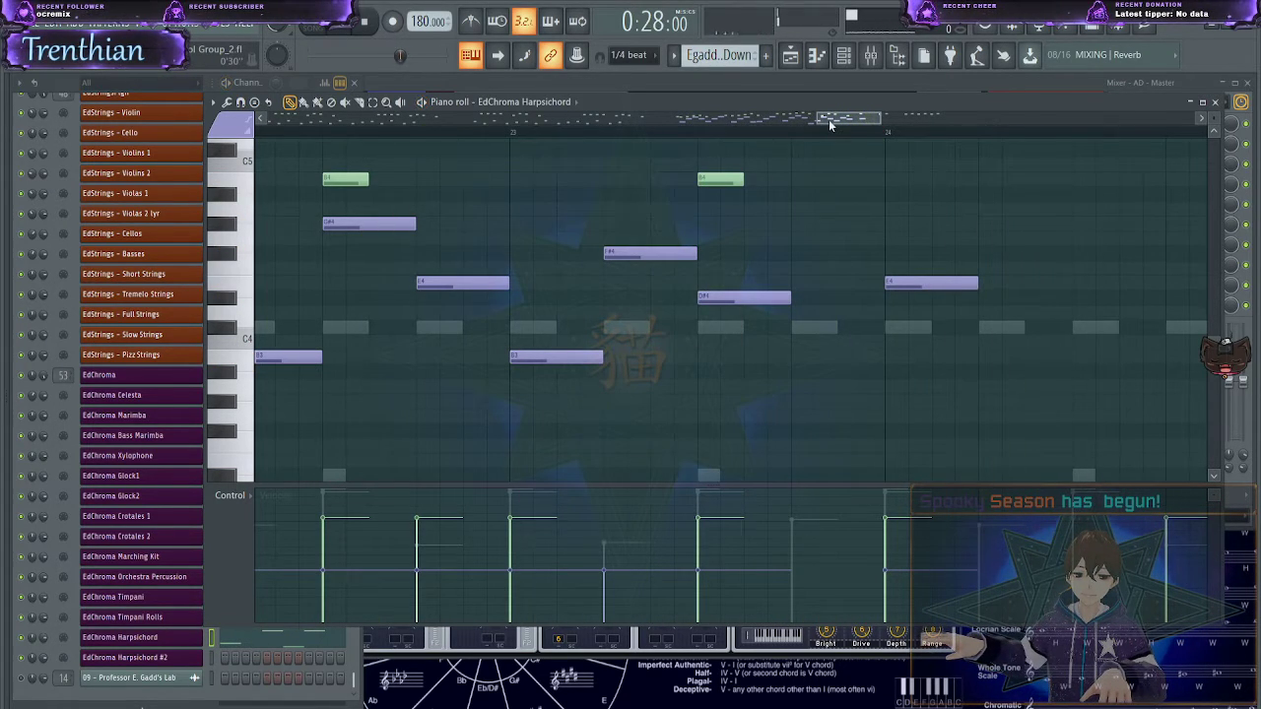
left_click_drag(830, 119, 841, 120)
left_click_drag(660, 357, 641, 361)
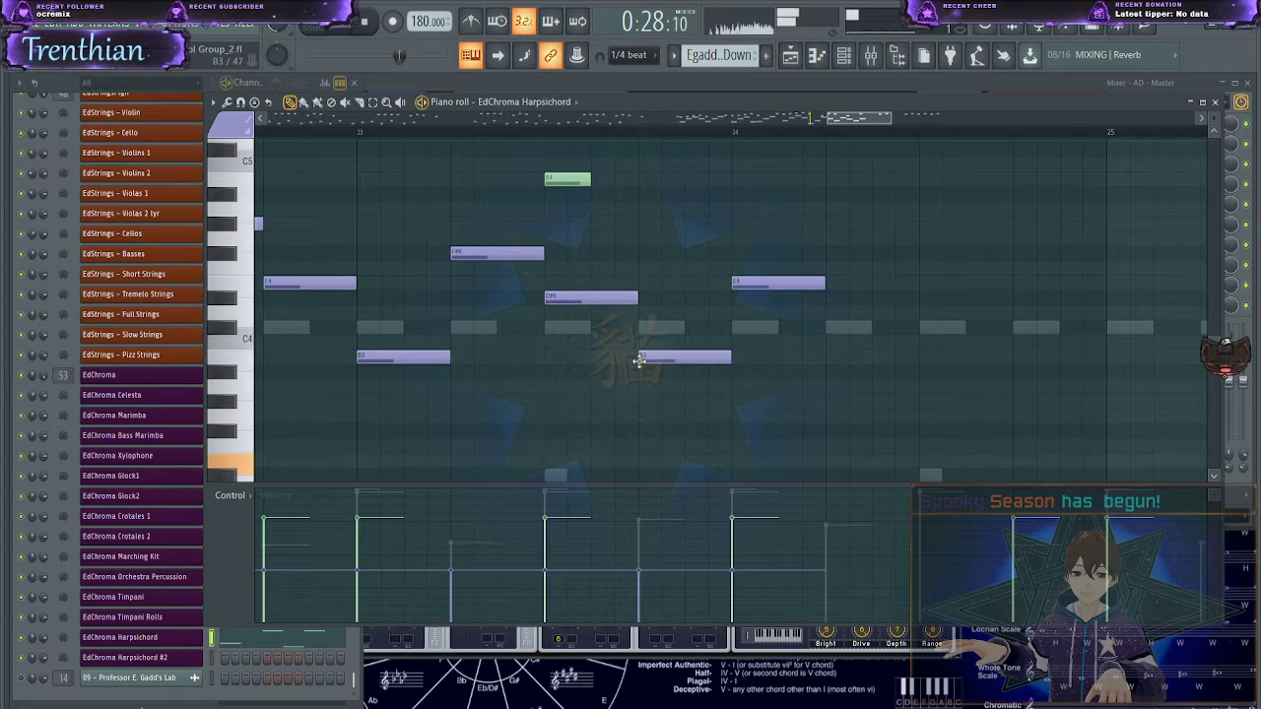
key("space")
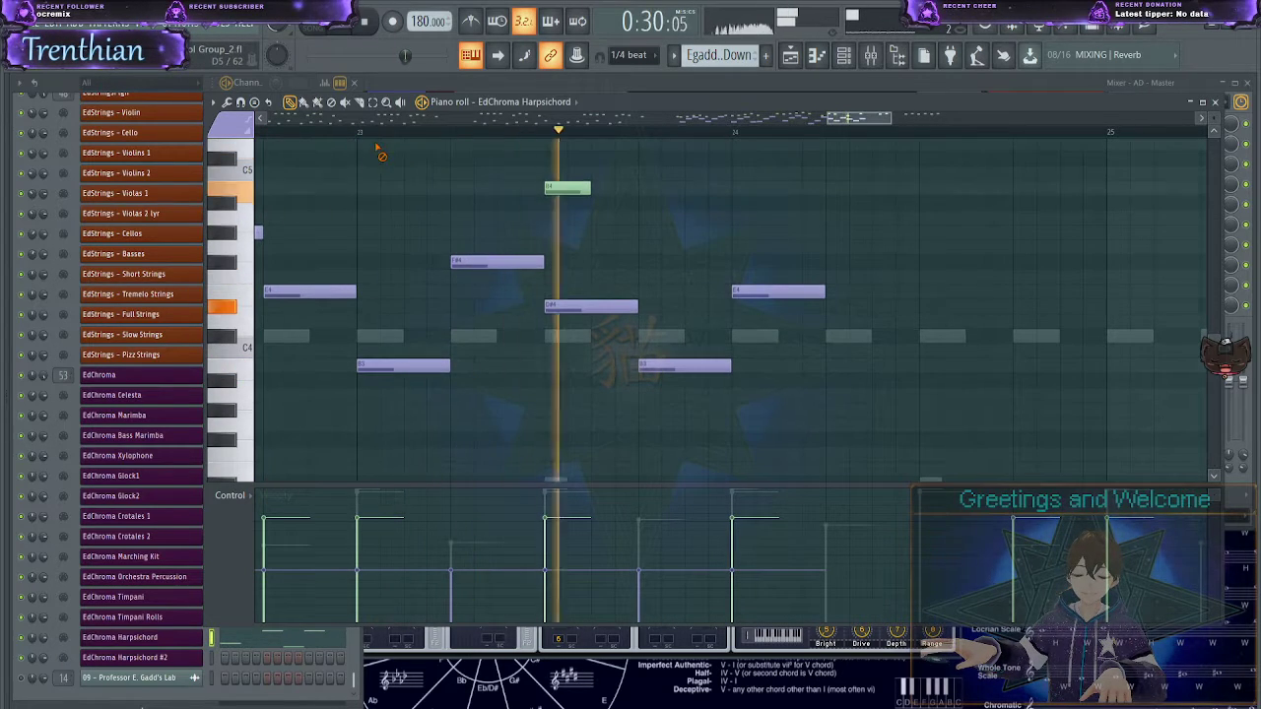
key("space")
- Fill the rest of bar 24 with E3, B3 and E4 accompaniment notes and play the passage
left_click_drag(865, 117, 879, 116)
left_click(638, 442)
mouse_move(638, 442)
left_mouse_down()
mouse_move(634, 479)
mouse_move(630, 445)
left_mouse_up()
left_click_drag(741, 312, 712, 347)
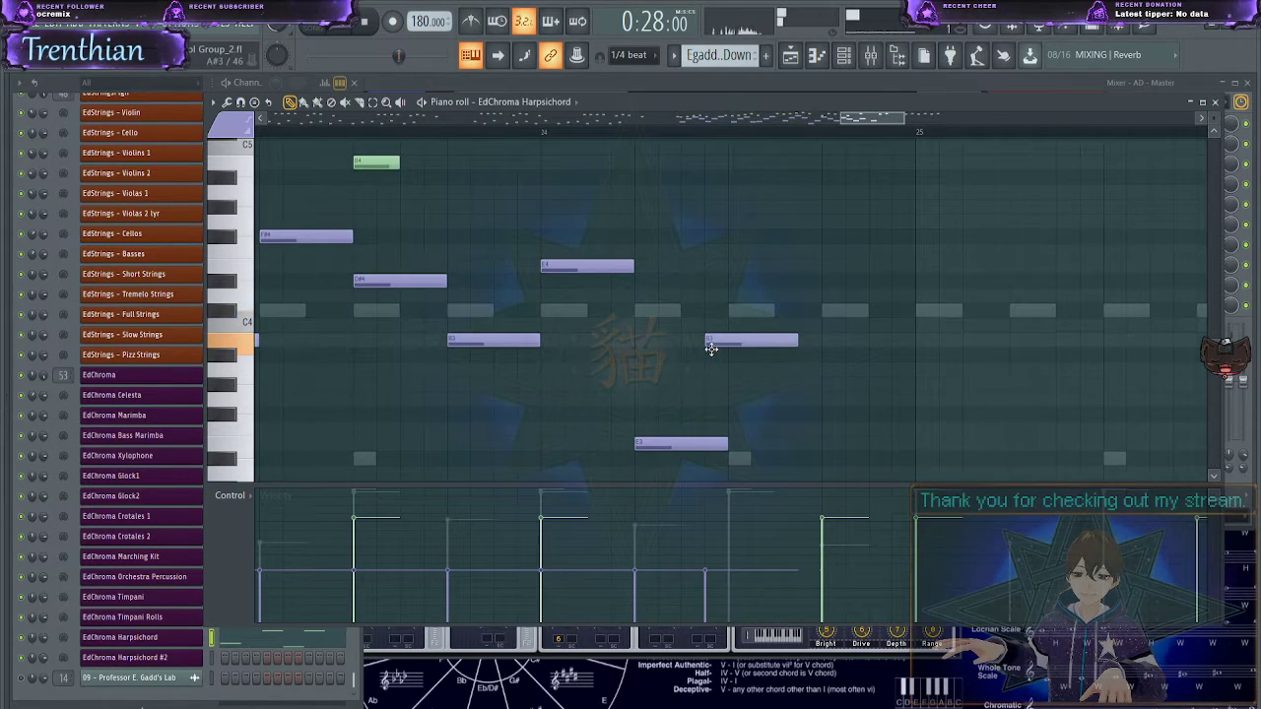
left_click(822, 264)
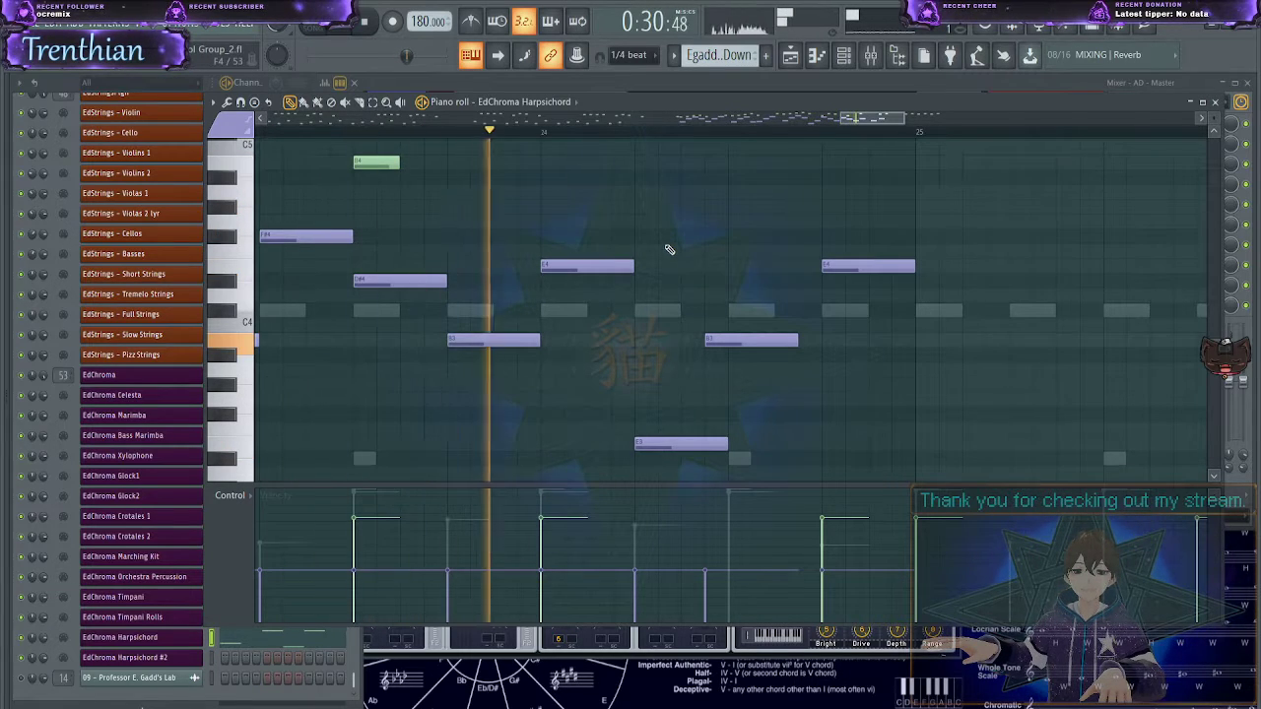
key("space")
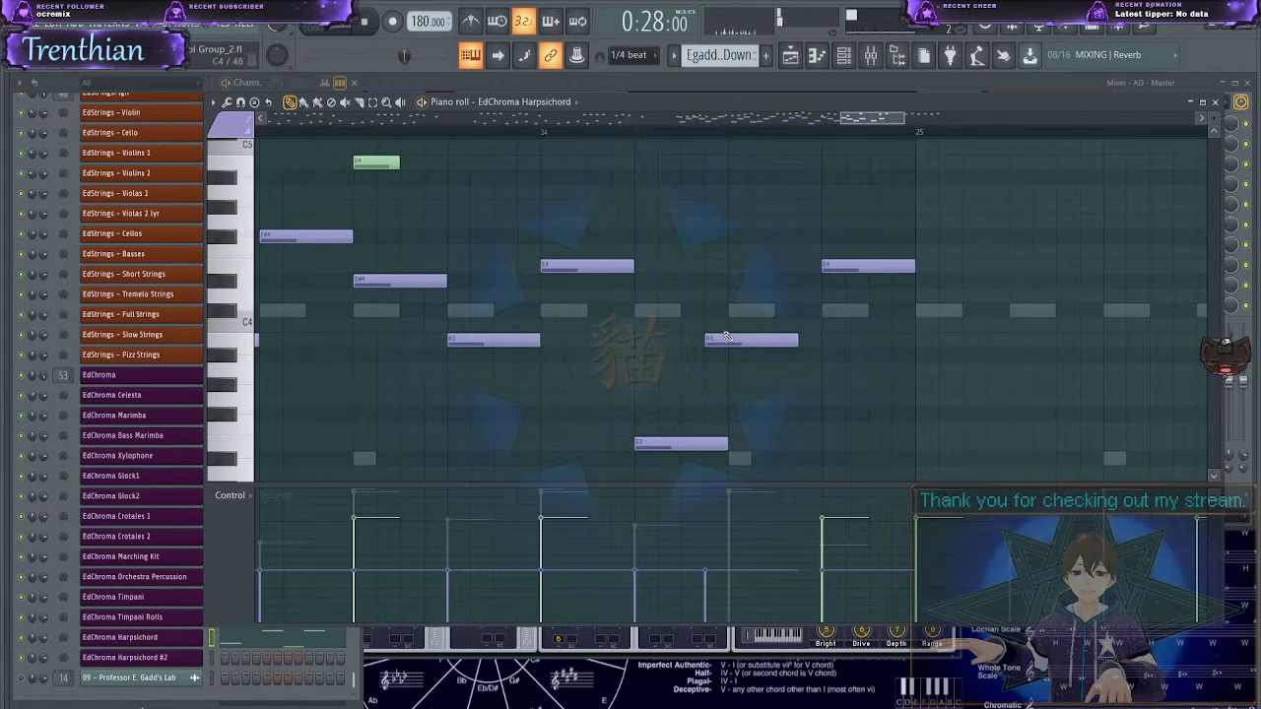
- Align the B3 in bar 24 with the third beat, lower the bar's last note to D4, and play it back
left_click(732, 342)
left_click_drag(849, 272, 851, 303)
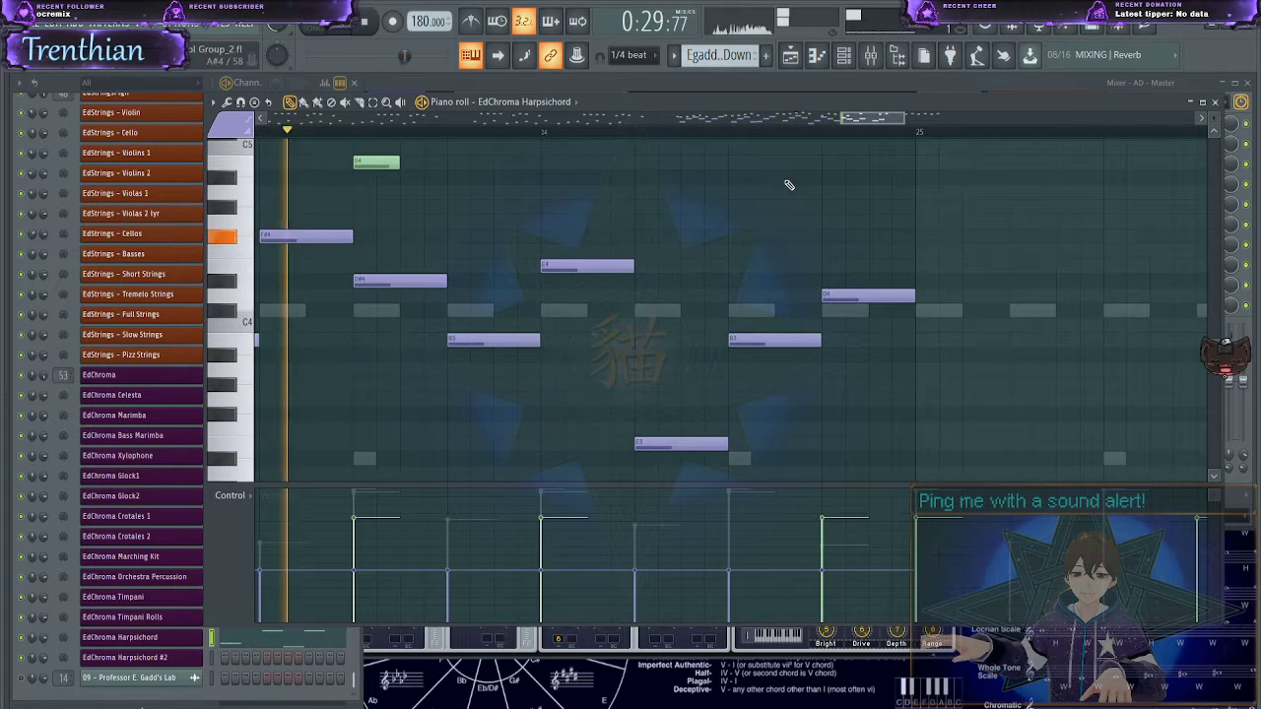
left_click_drag(875, 119, 892, 121)
key("space")
- Put a half-beat D#4 on the last beat of bar 24 and a one-beat E4 at the start of bar 25
left_click_drag(610, 295, 655, 295)
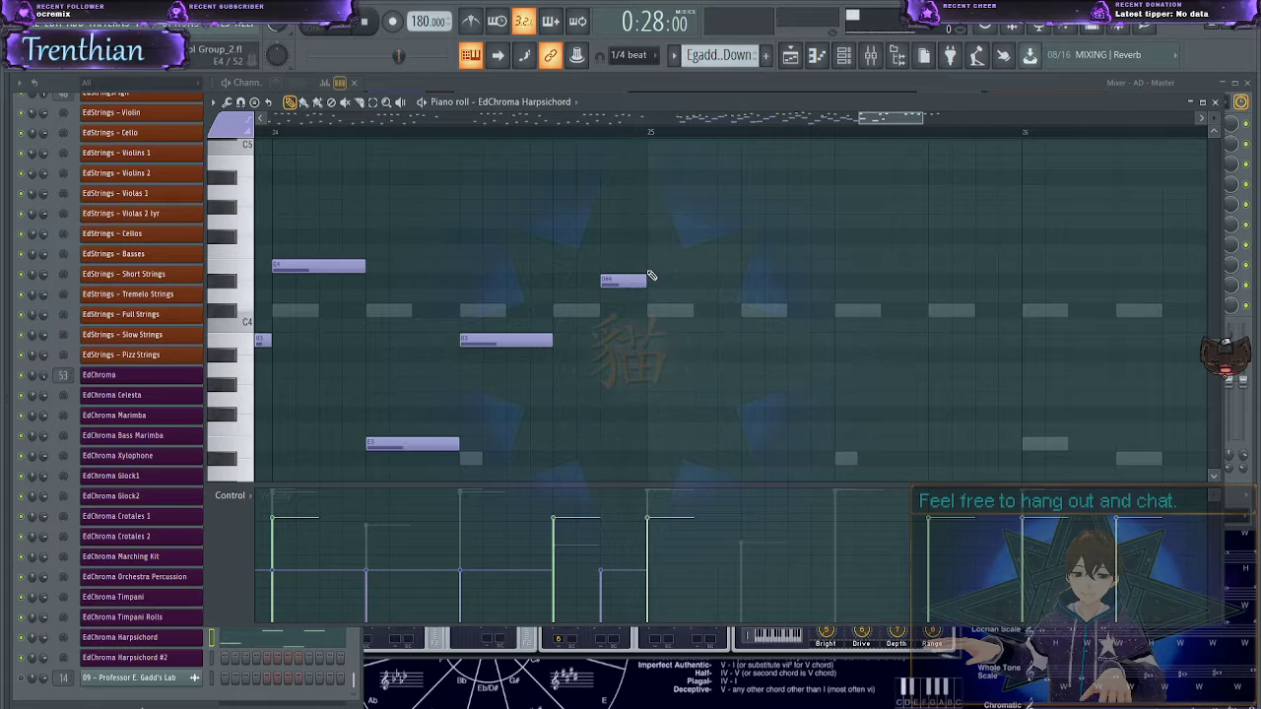
left_click(657, 268)
key("space")
left_click_drag(693, 267, 741, 268)
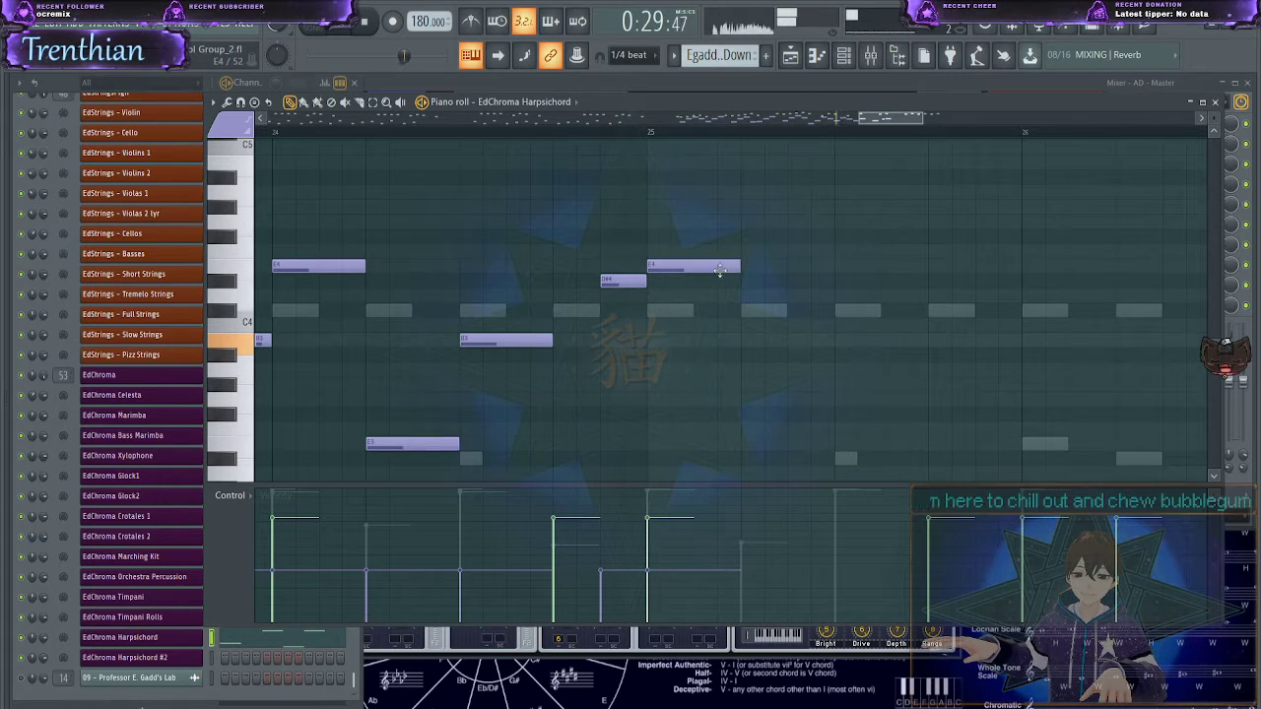
left_click_drag(622, 281, 577, 281)
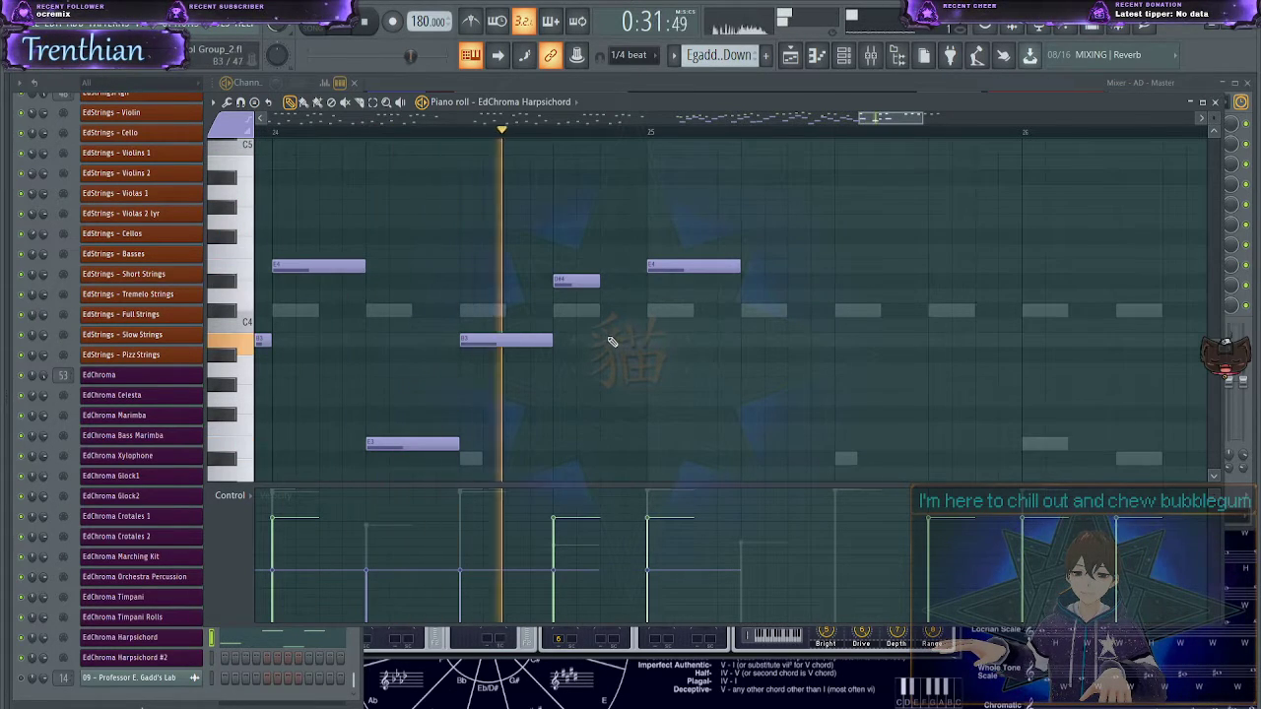
key("space")
- Add half-beat D#3 and E3 notes on the third and fourth beats of bar 25
scroll(703, 352, "down", 4)
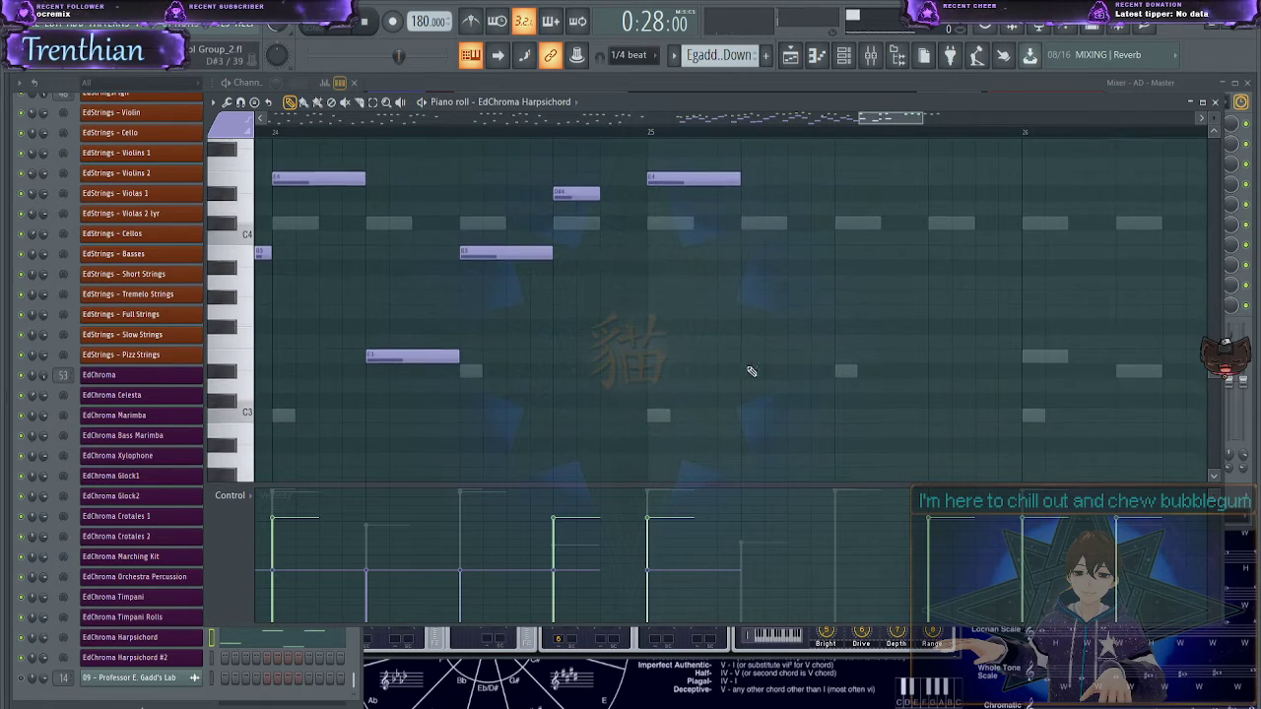
left_click(900, 360)
left_click_drag(900, 376, 839, 371)
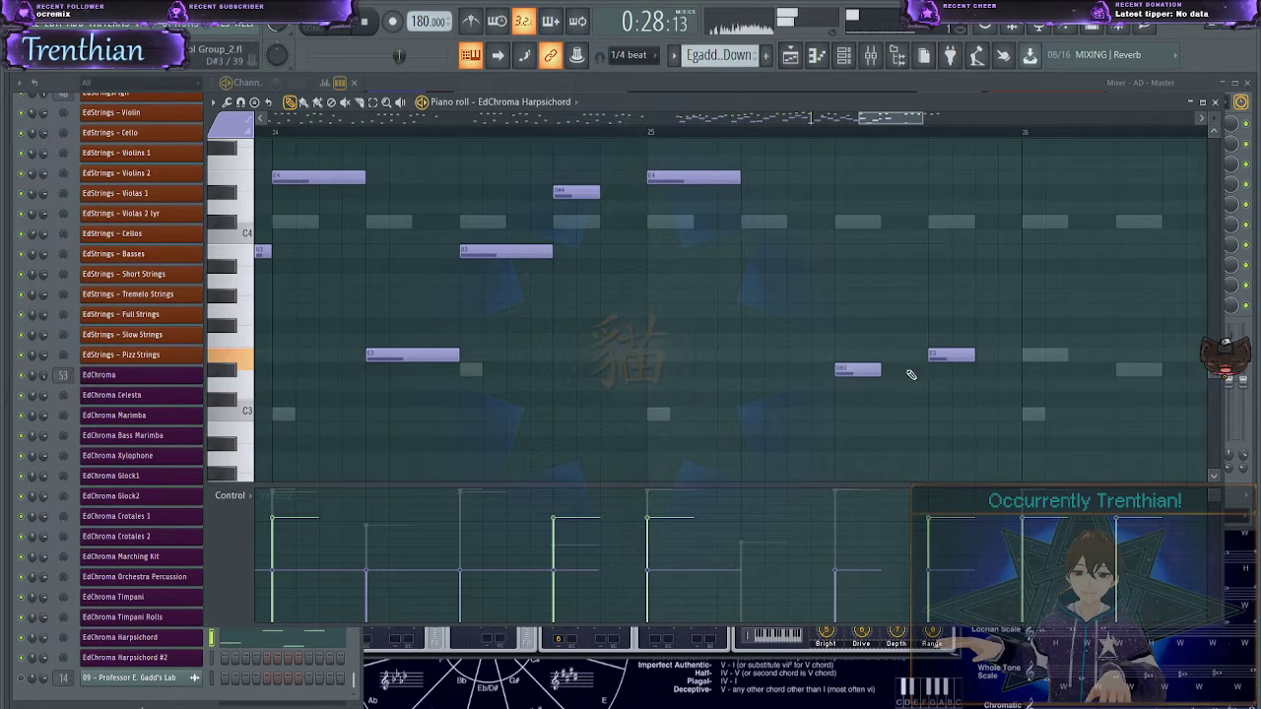
- Shorten the E4 in bar 25 to half a beat and move the D#3 and E3 one beat earlier
left_click_drag(739, 178, 694, 179)
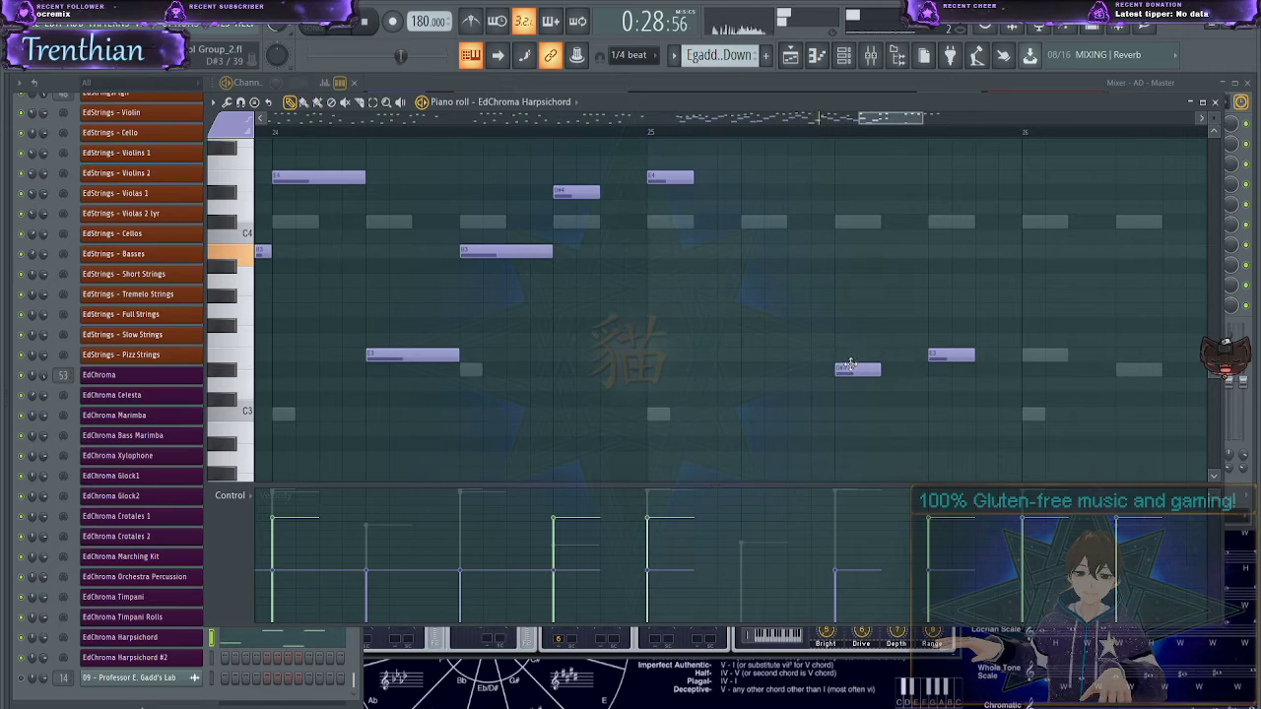
left_click_drag(850, 369, 755, 369)
left_click_drag(931, 356, 839, 356)
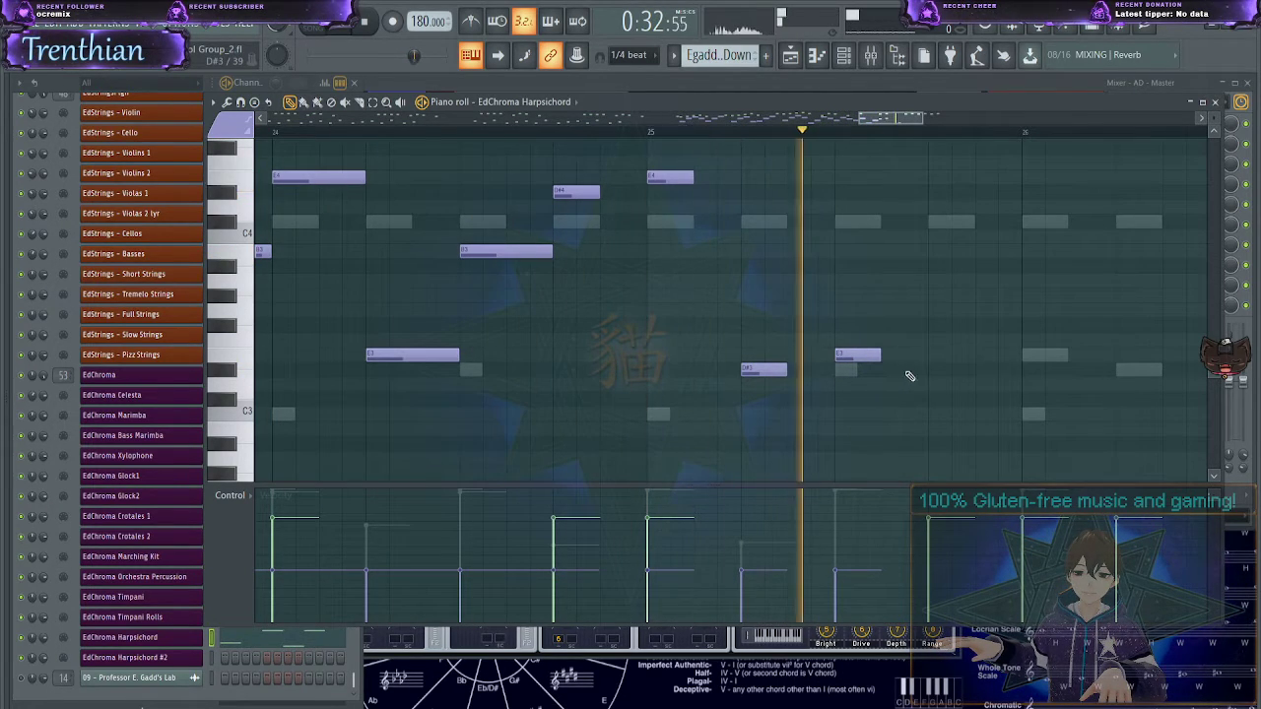
key("space")
- Alternate half-beat E3 and D#3 notes on the four beats of bar 26 and add an E3 at the start of bar 27
left_click(1024, 356)
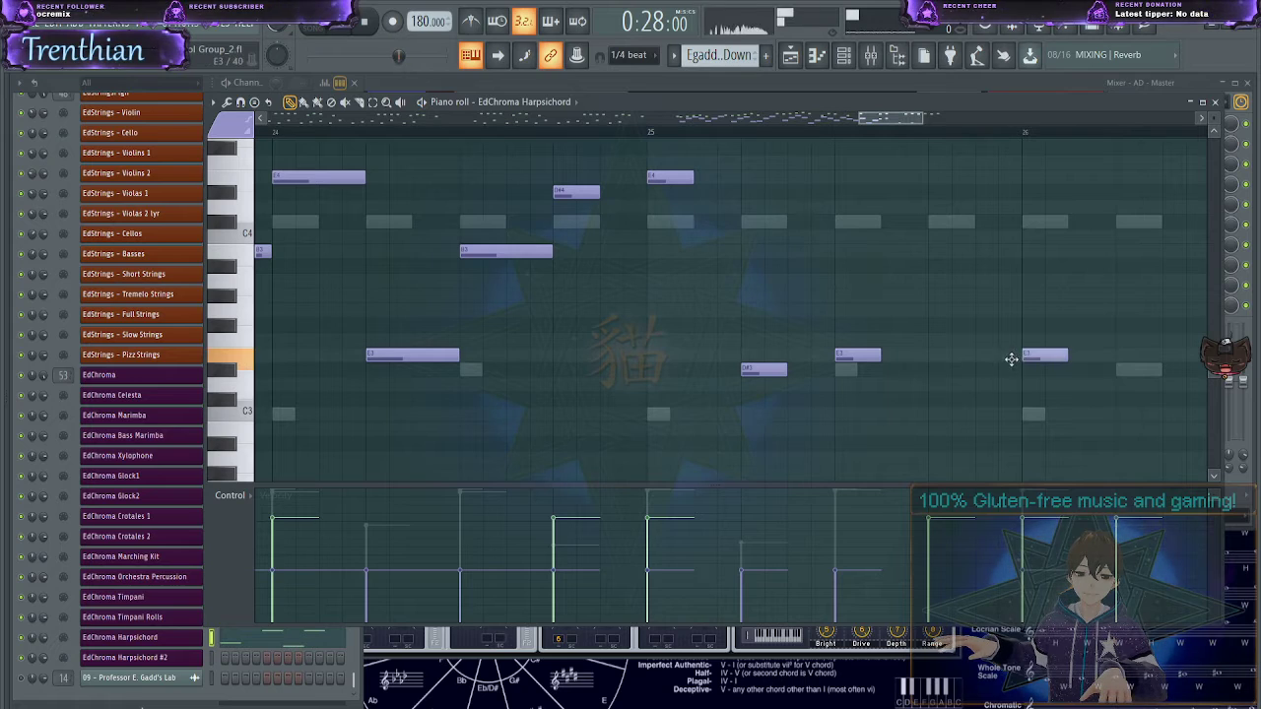
left_click(1119, 369)
left_click_drag(878, 123, 910, 123)
left_click(760, 357)
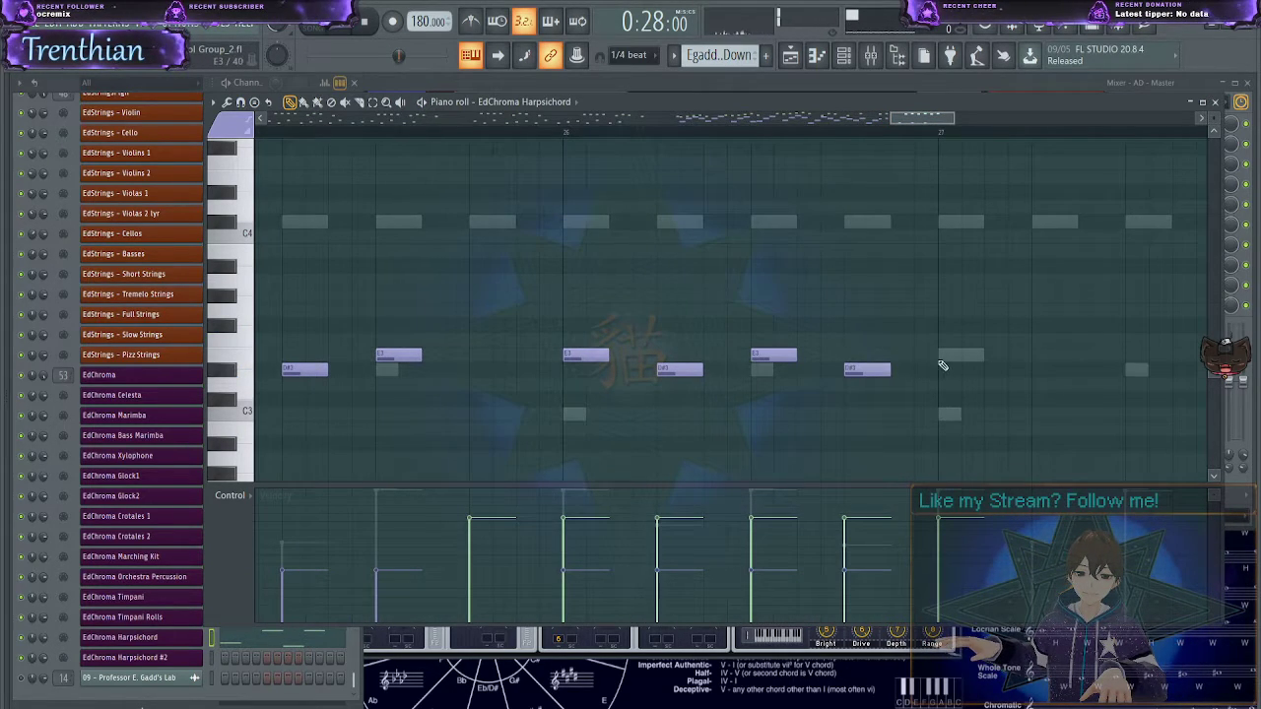
left_click(942, 357)
- Play the whole pattern from the beginning, follow the harpsichord notes, and bring up the mixer
key("space")
scroll(740, 255, "down", 5)
scroll(733, 259, "up", 3)
left_click(895, 131)
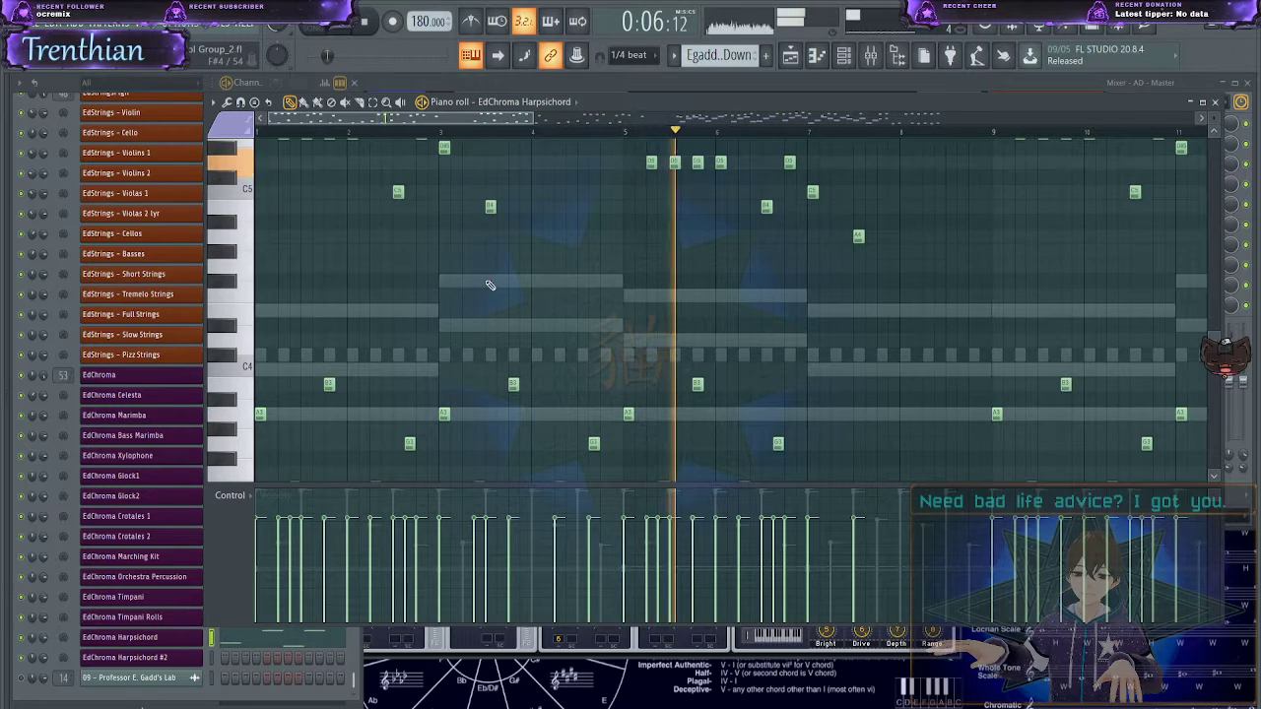
left_click_drag(507, 118, 617, 133)
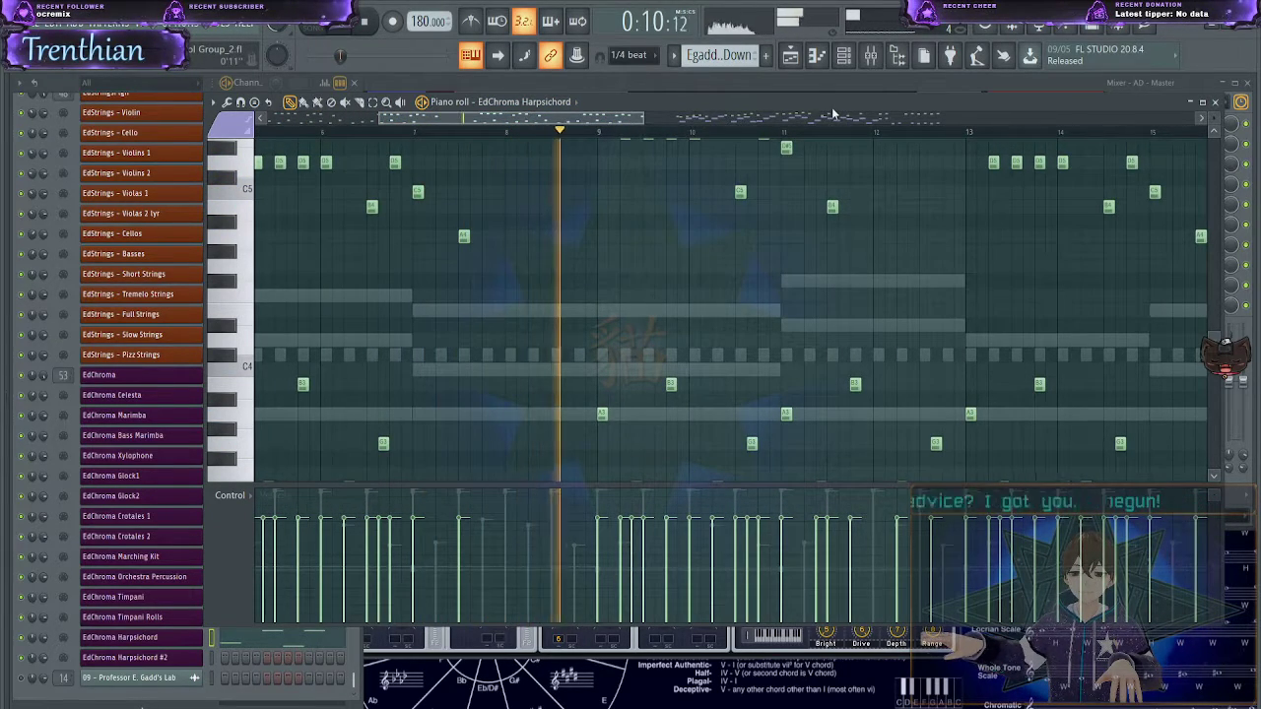
key("F9")
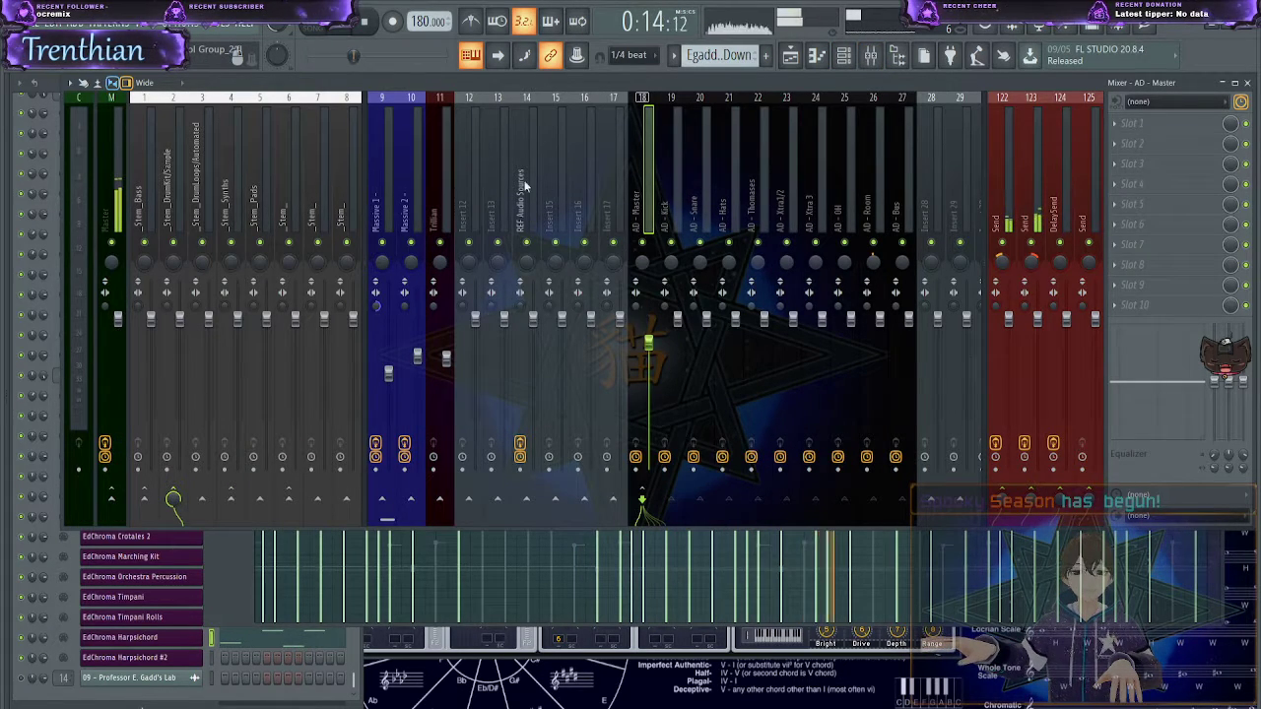
- Route the Edirol Chroma Lief mixer track to the unused stem track 8 instead of the master
scroll(519, 186, "down", 10)
scroll(518, 179, "down", 5)
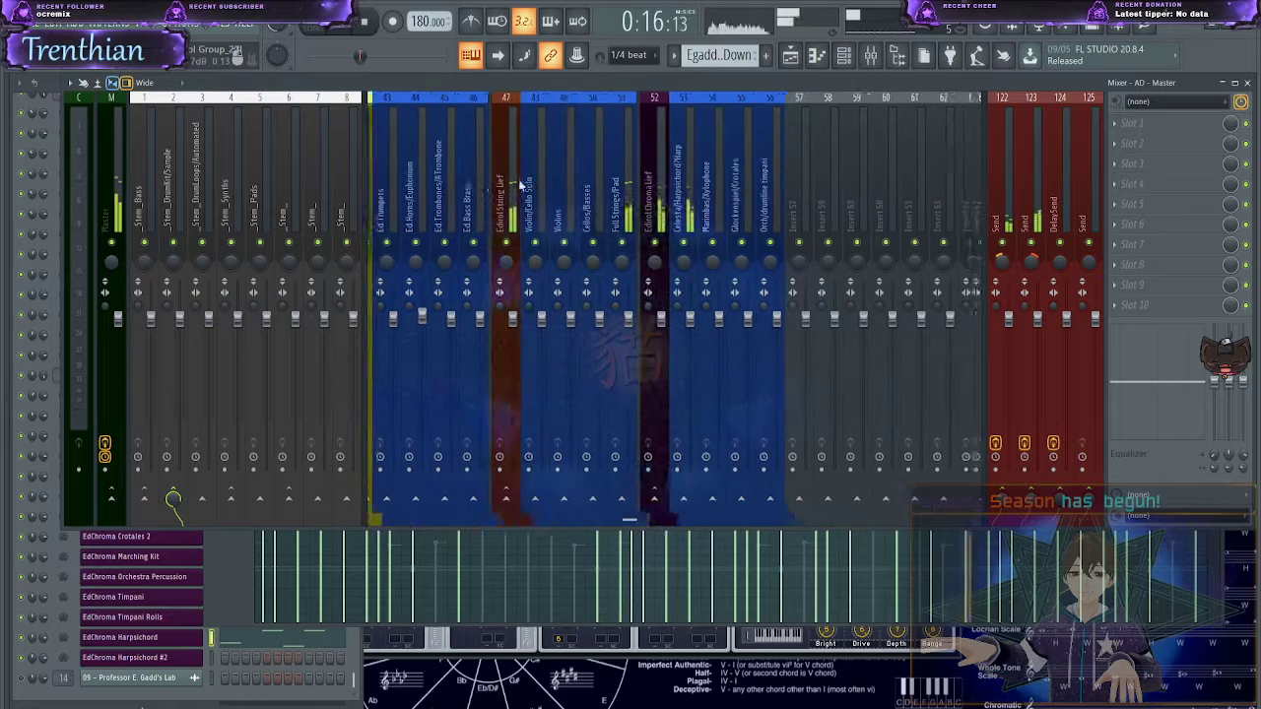
scroll(513, 262, "up", 3)
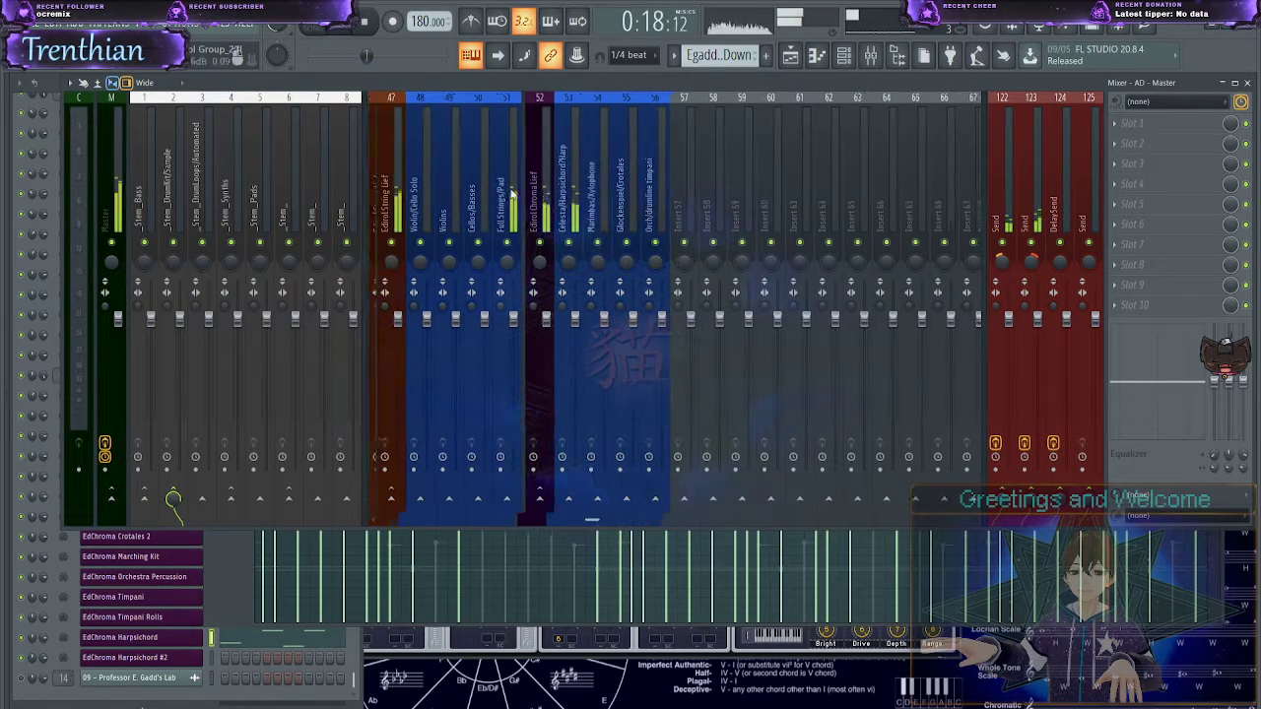
left_click(539, 197)
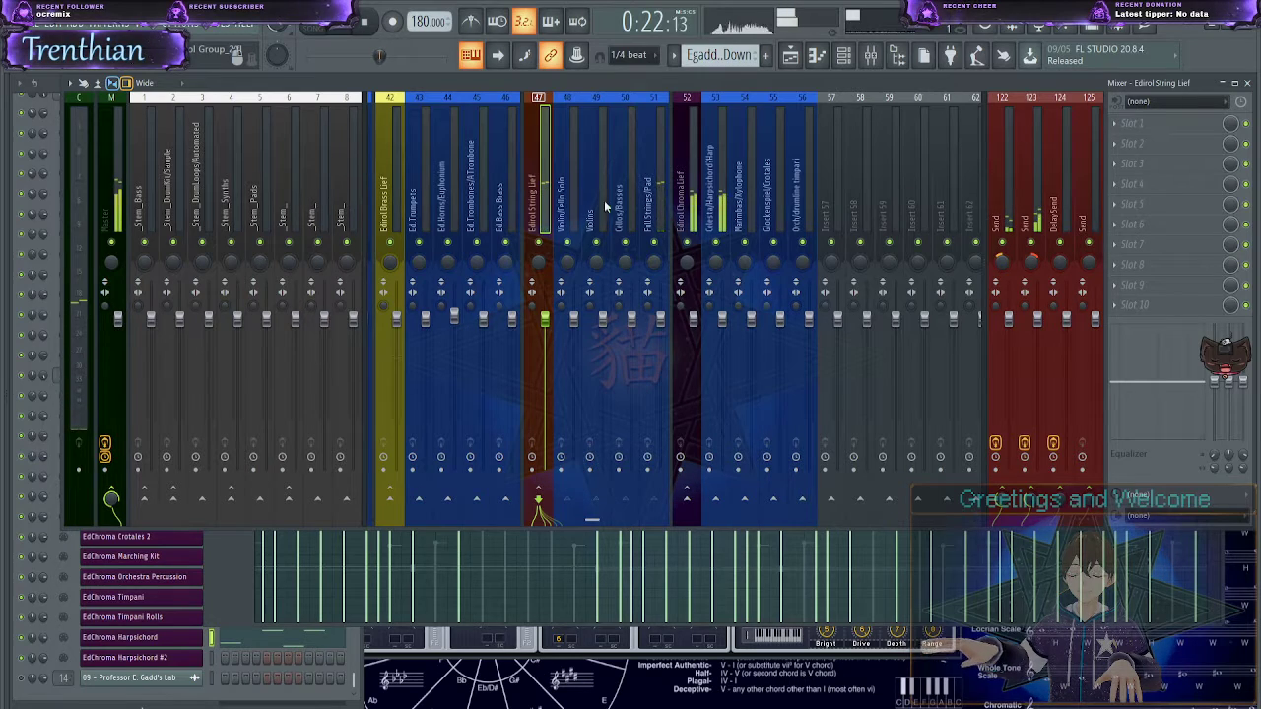
left_click(693, 200)
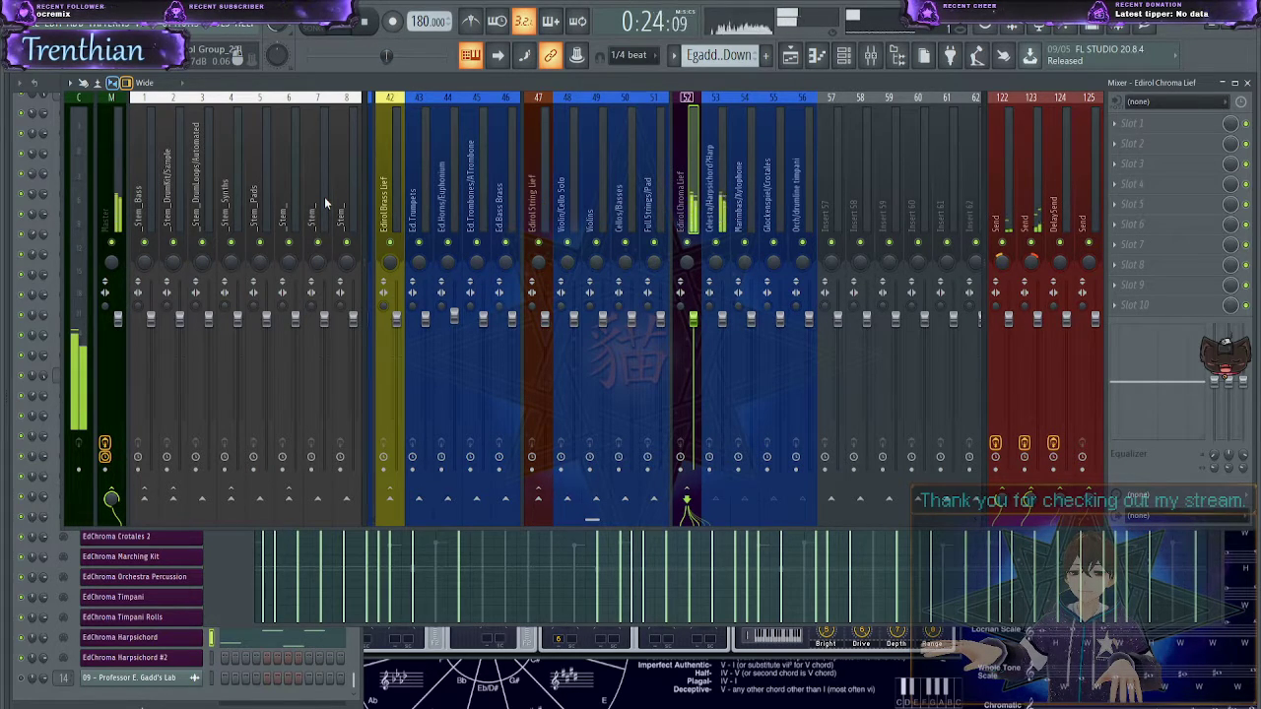
left_click(347, 229)
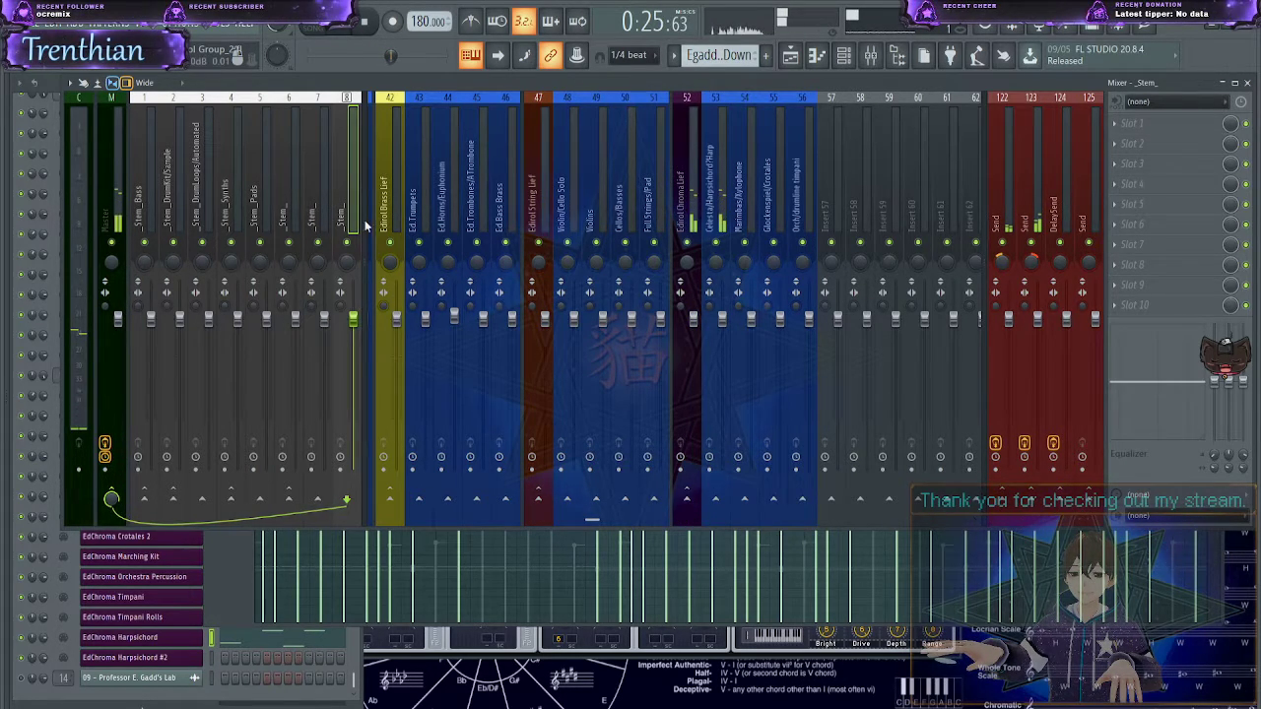
left_click(678, 180)
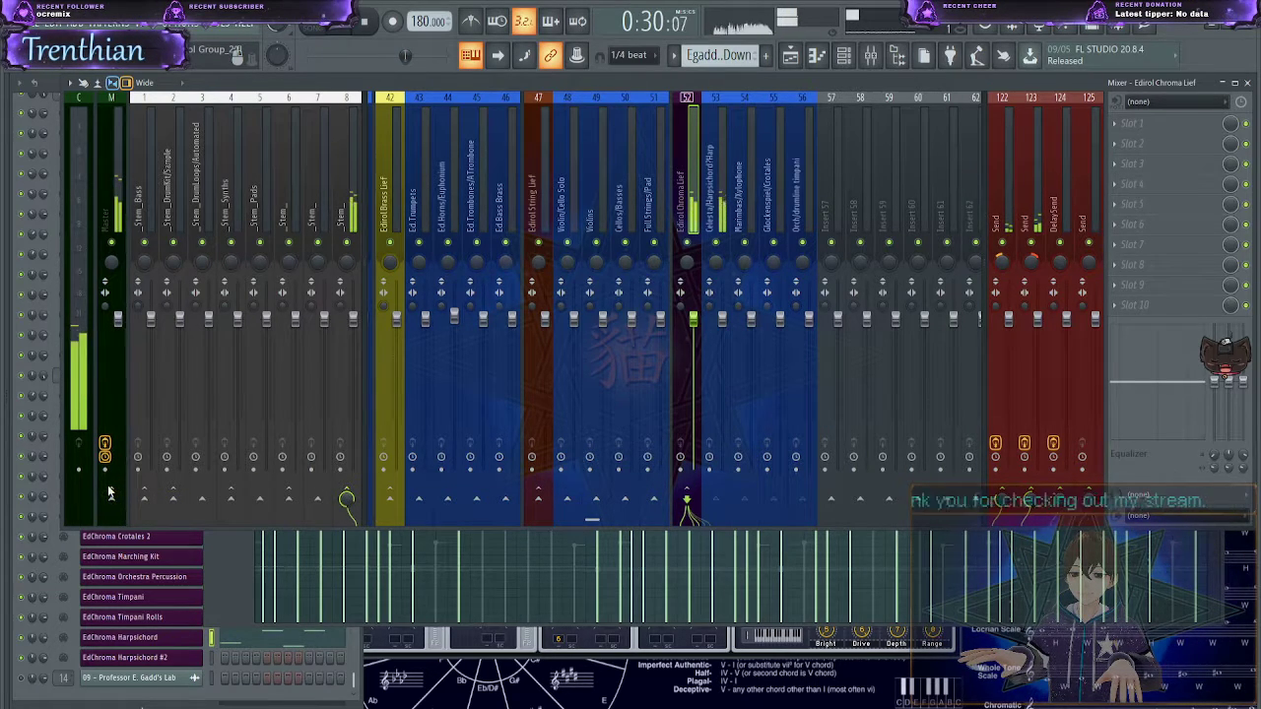
- Check the effects and routing of stem track 8, _Stem_Pads, the master and Edirol Brass Lief
left_click(344, 206)
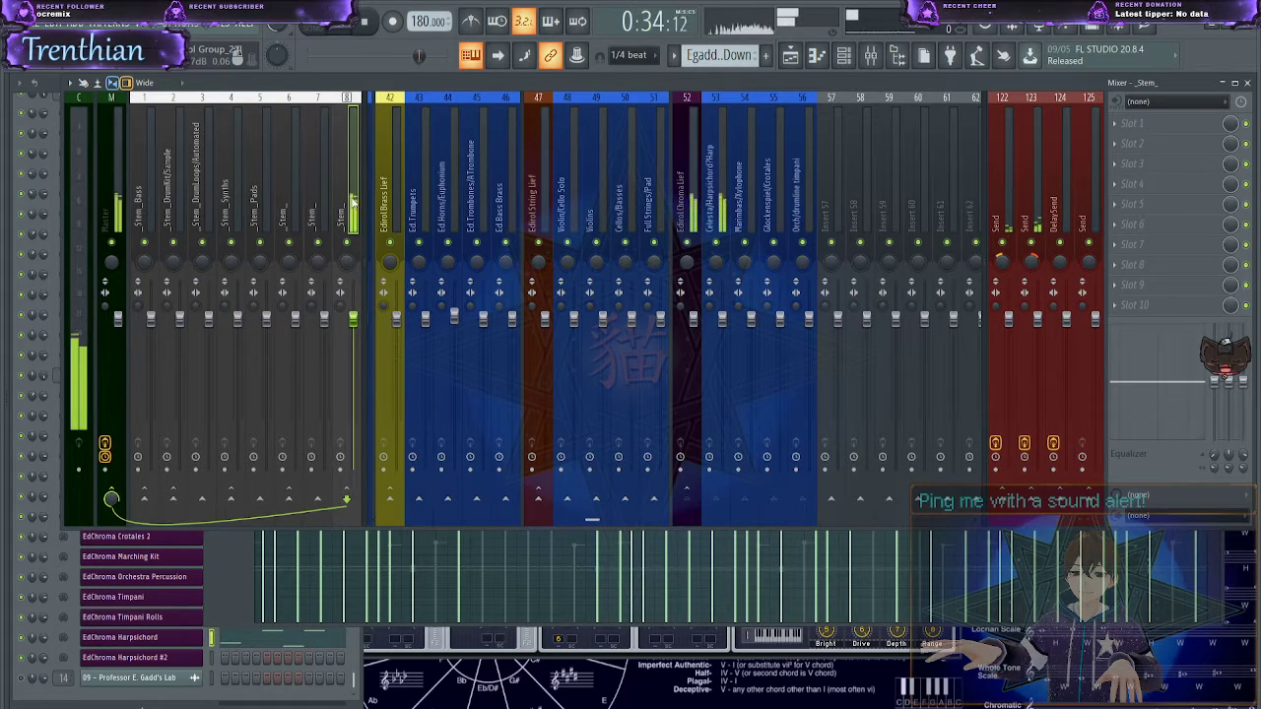
left_click(292, 209)
left_click(252, 202)
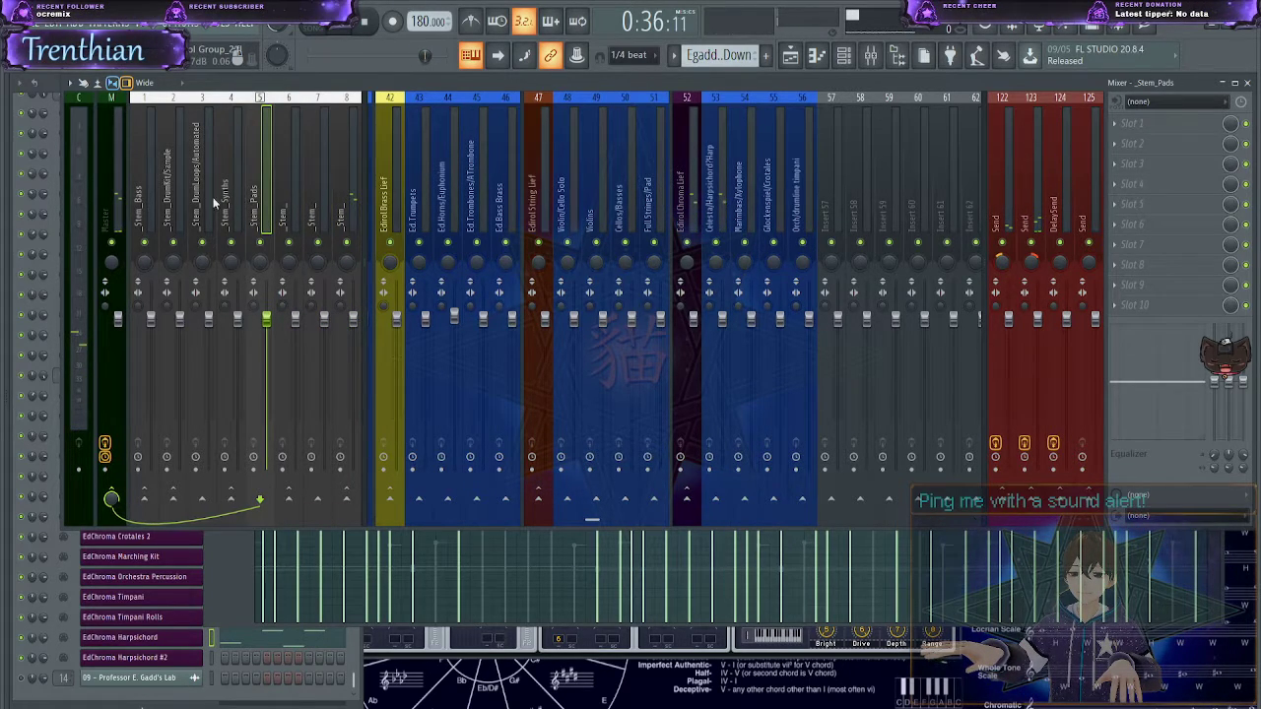
left_click(108, 227)
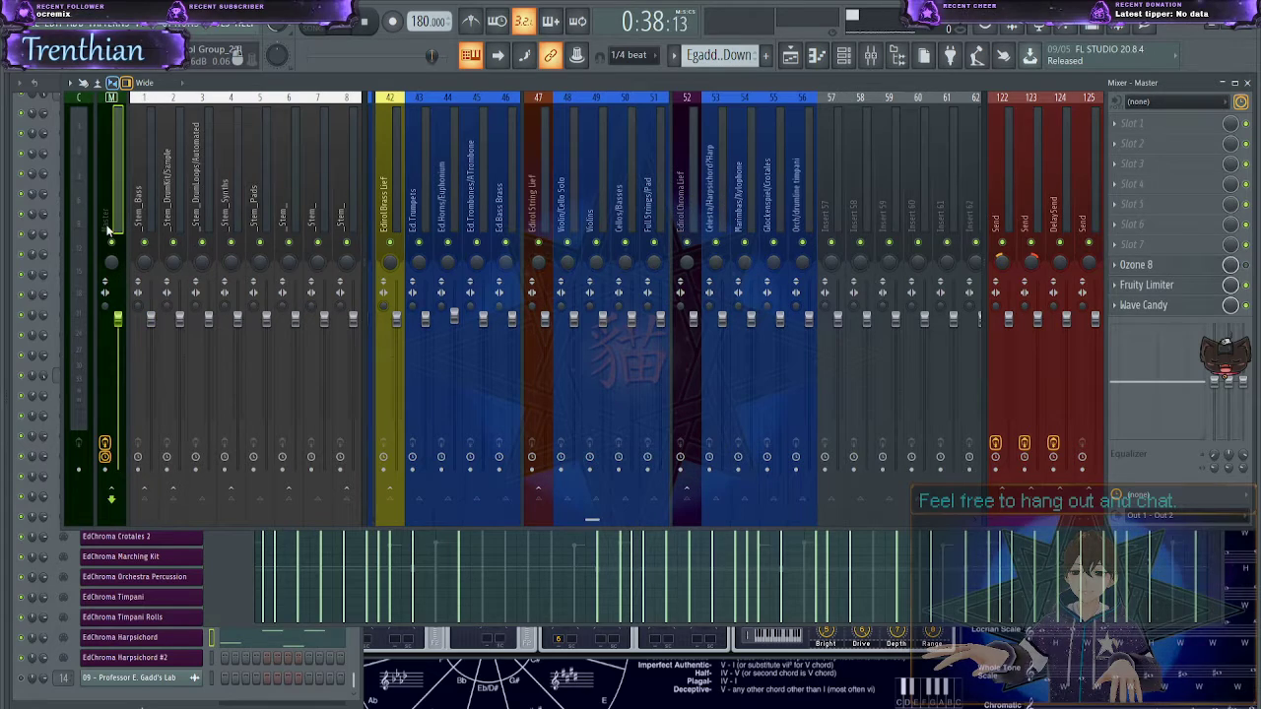
left_click(347, 216)
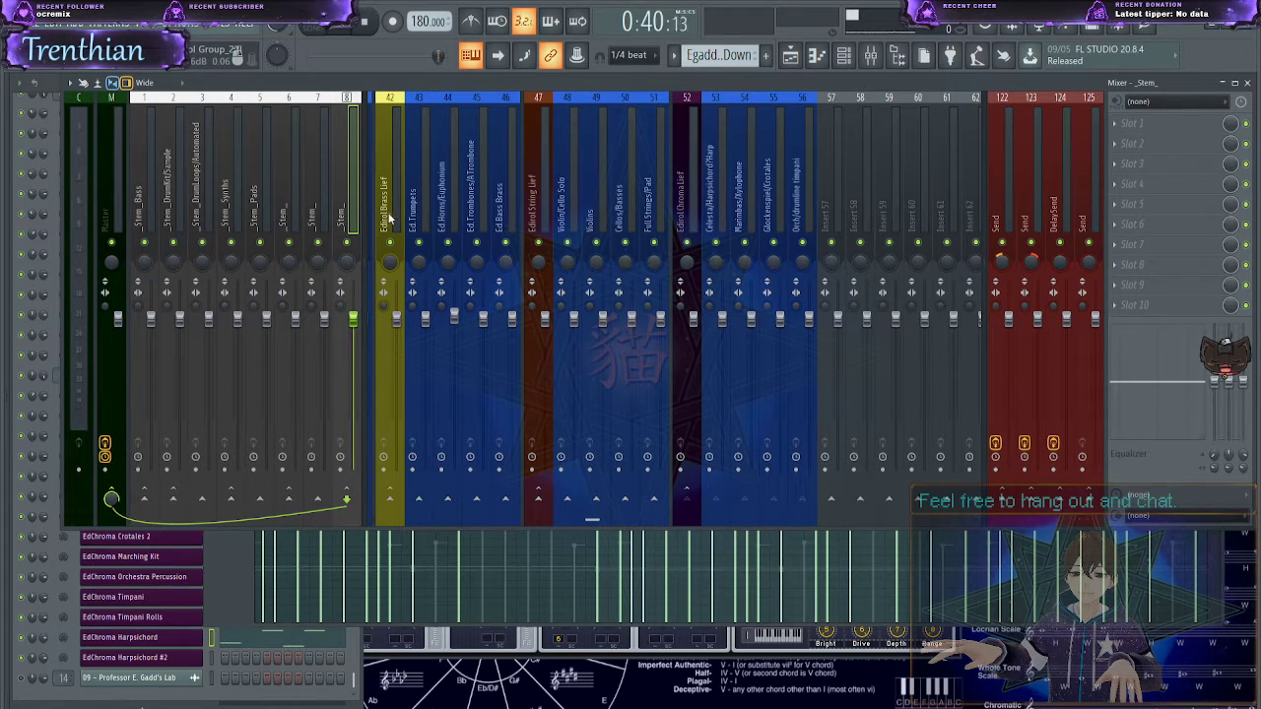
left_click(395, 216)
- Insert Solid Bus Comp in slot 1 of the Edirol Chroma Lief track with the Mix Glue preset
left_click(690, 226)
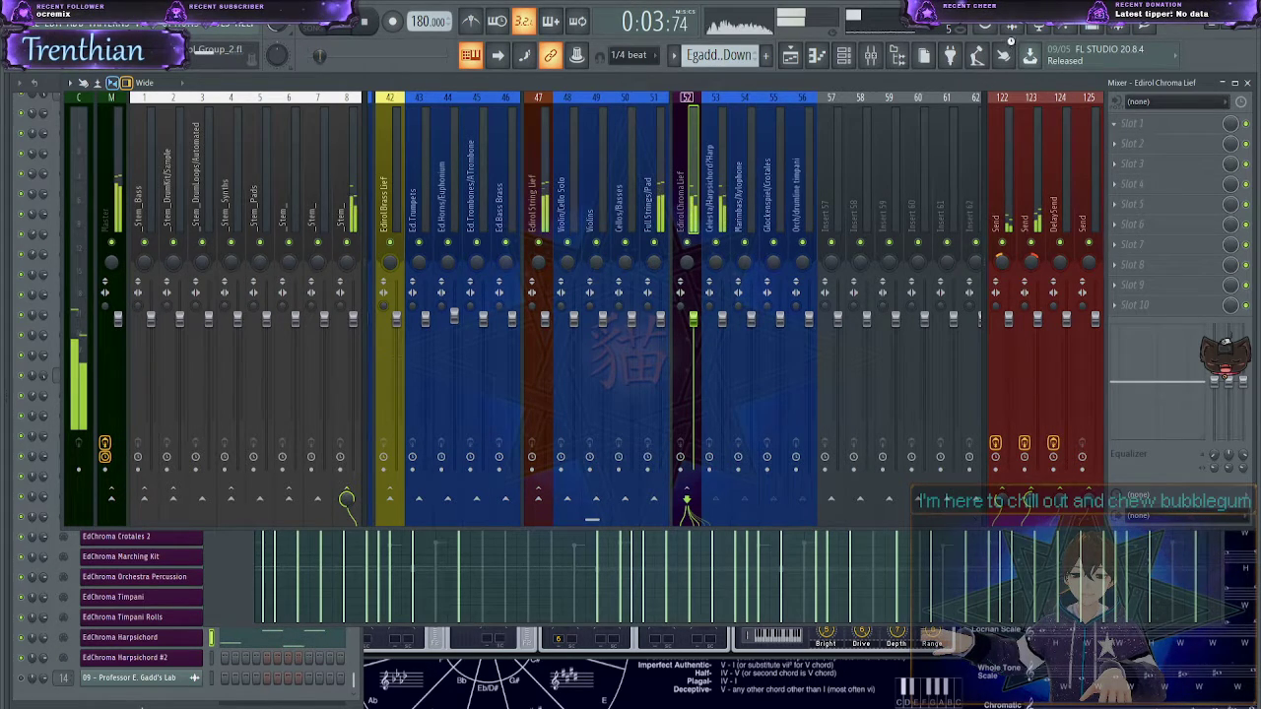
left_click(804, 189)
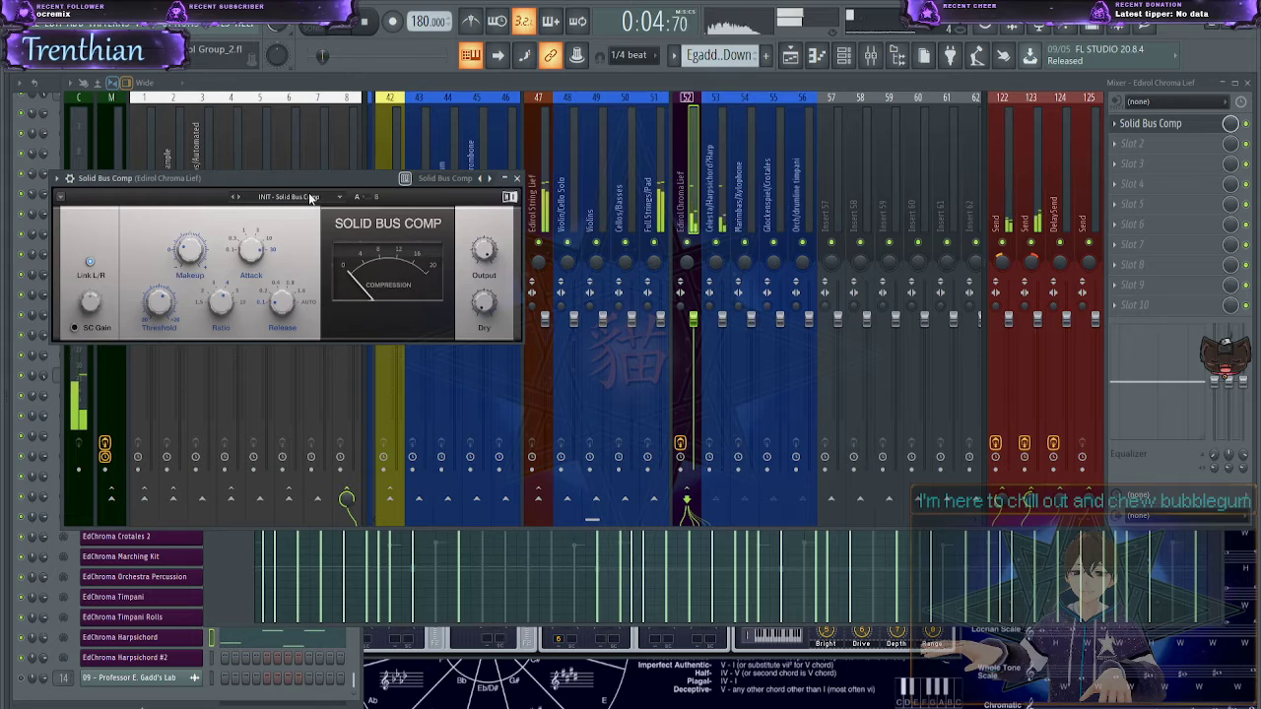
left_click(309, 198)
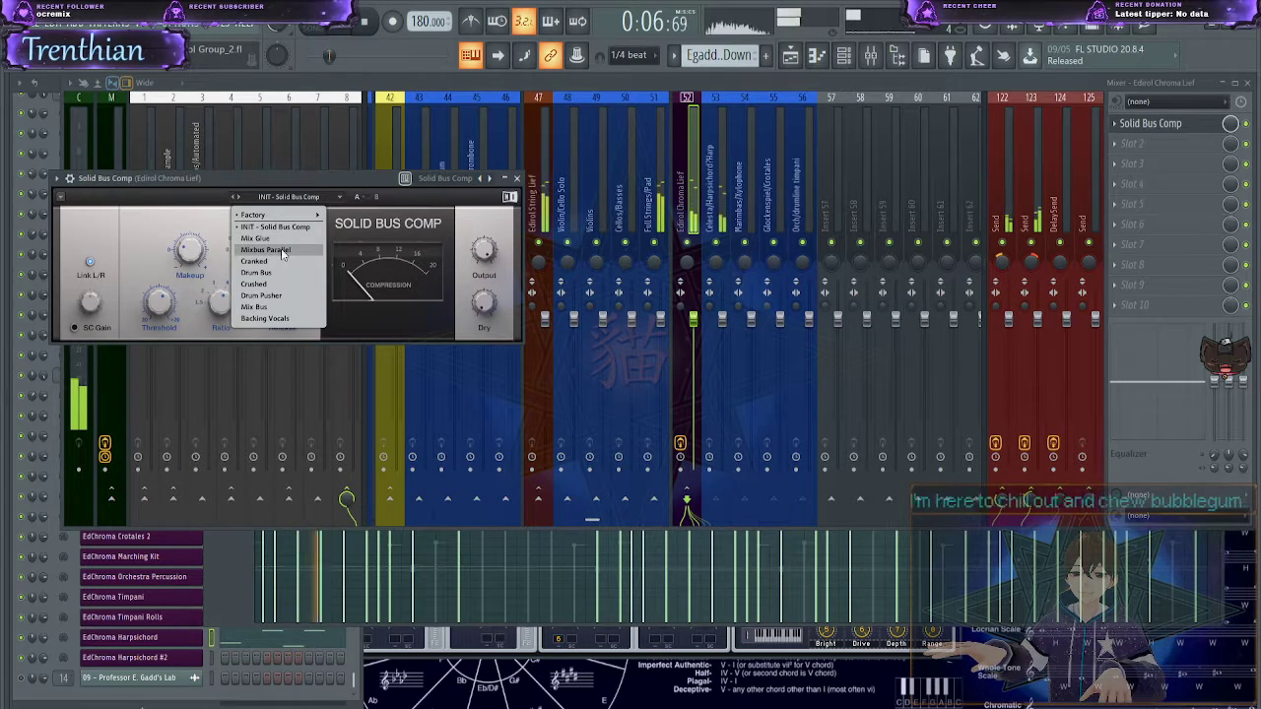
left_click(281, 240)
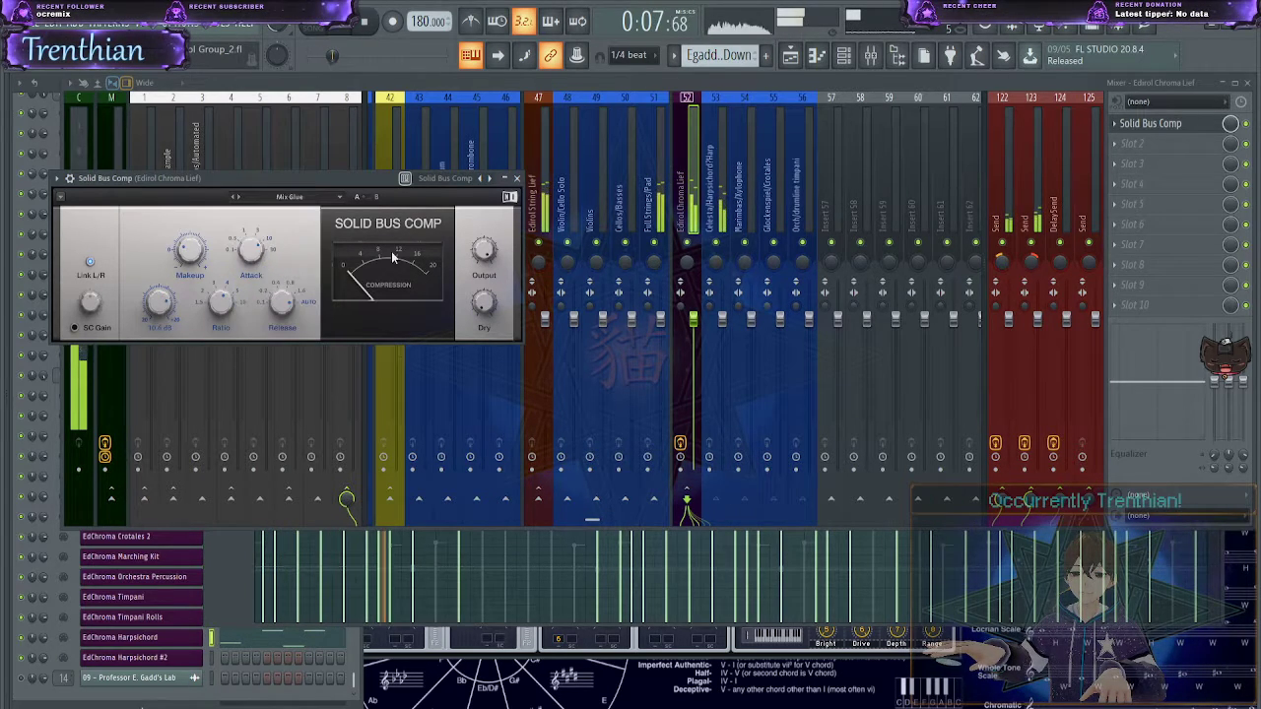
left_click(515, 178)
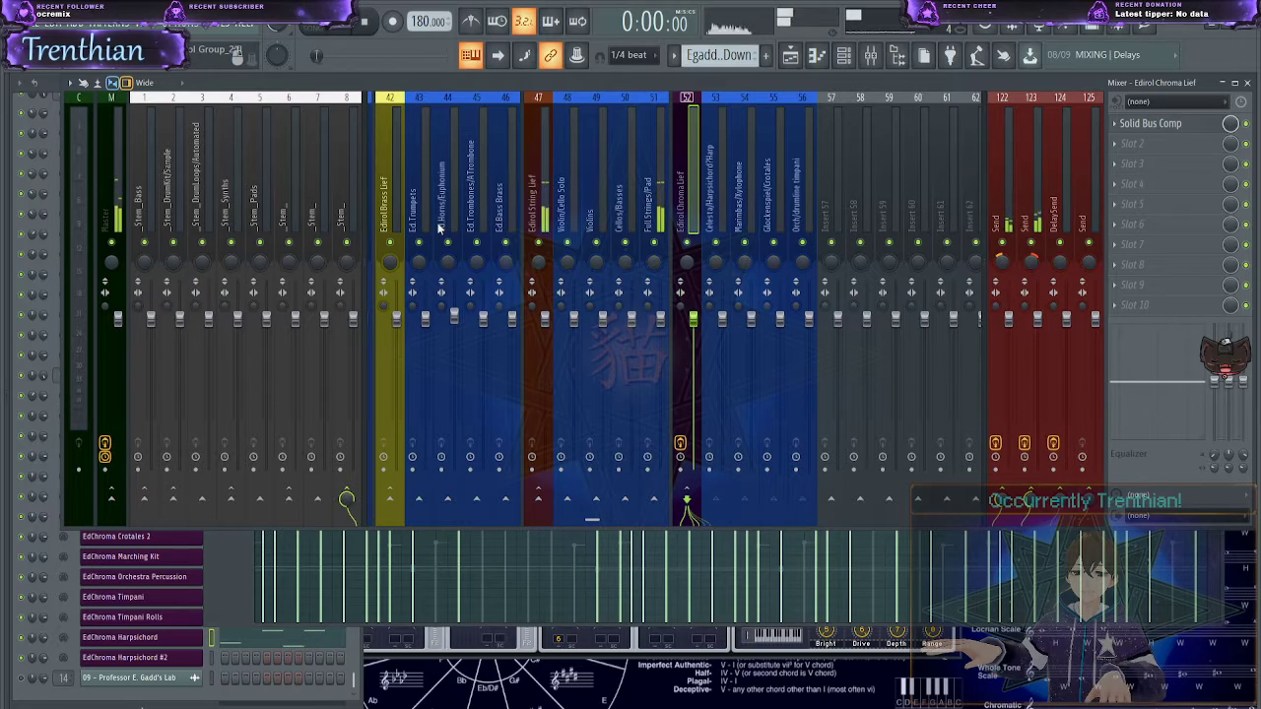
- Route Edirol String Lief to stem track 7, and Edirol Brass Lief and Edirol WW Lief to stem track 6
left_click(532, 218)
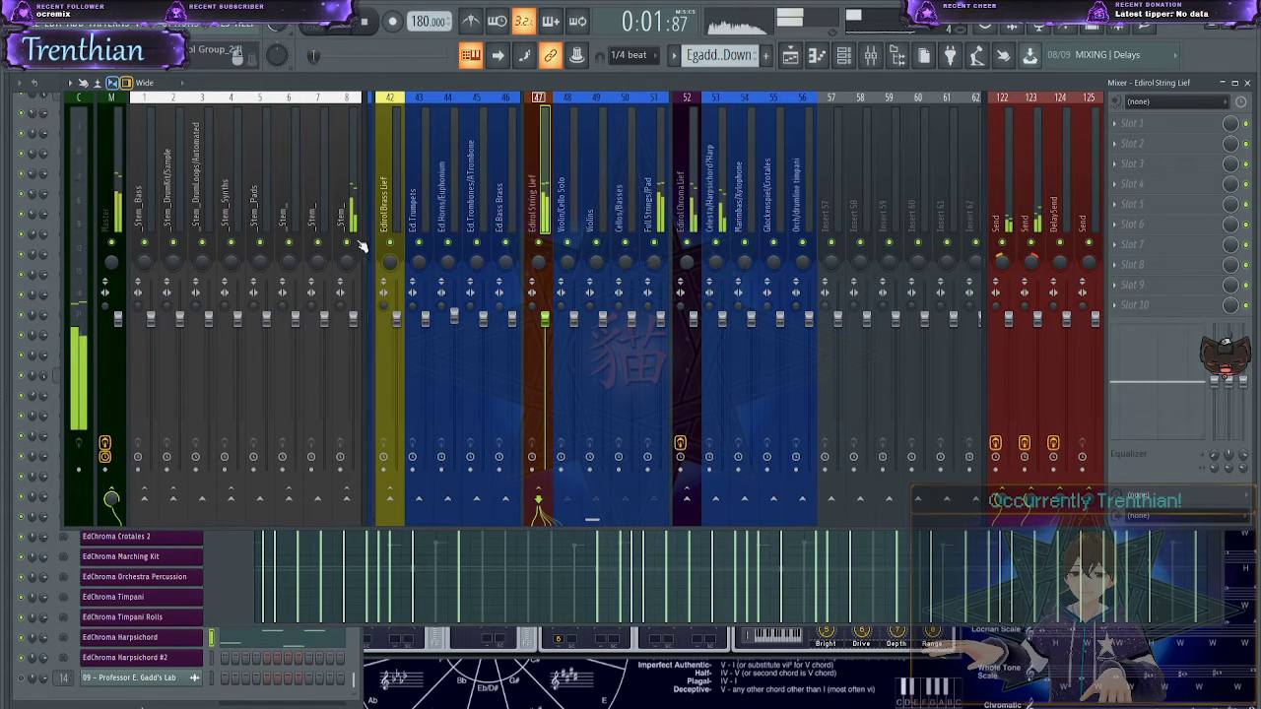
left_click(318, 497)
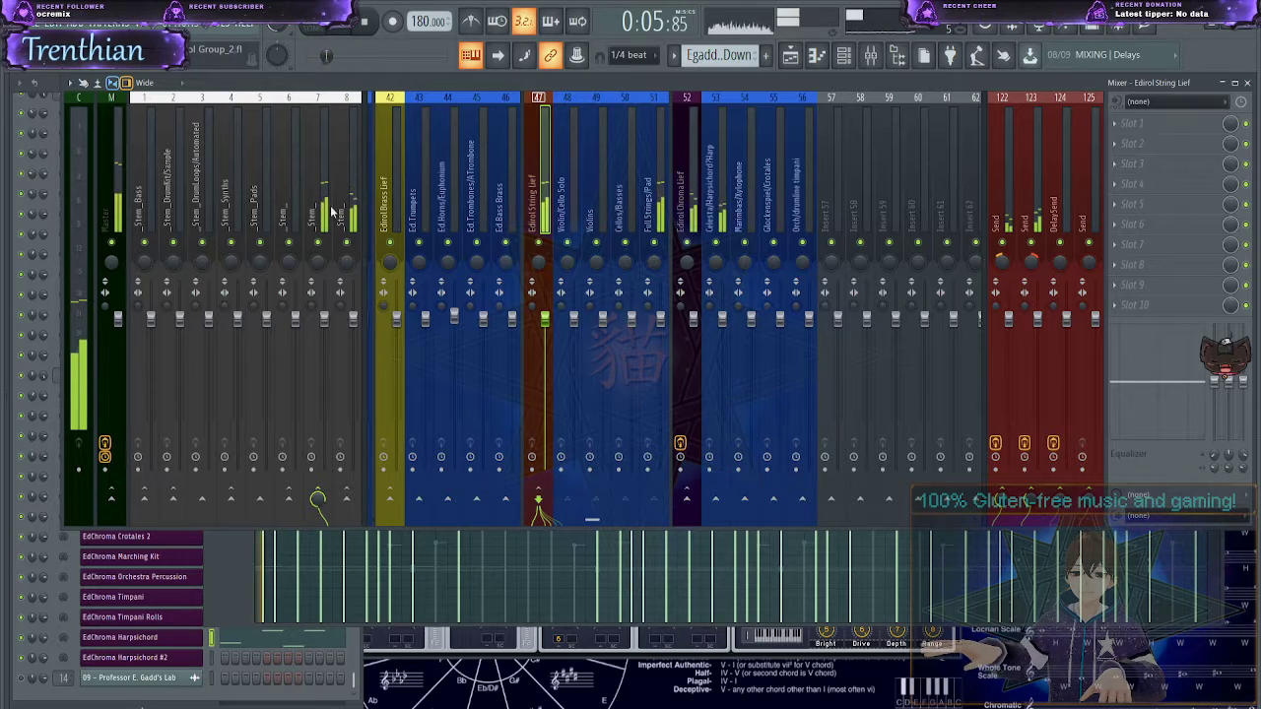
left_click(390, 229)
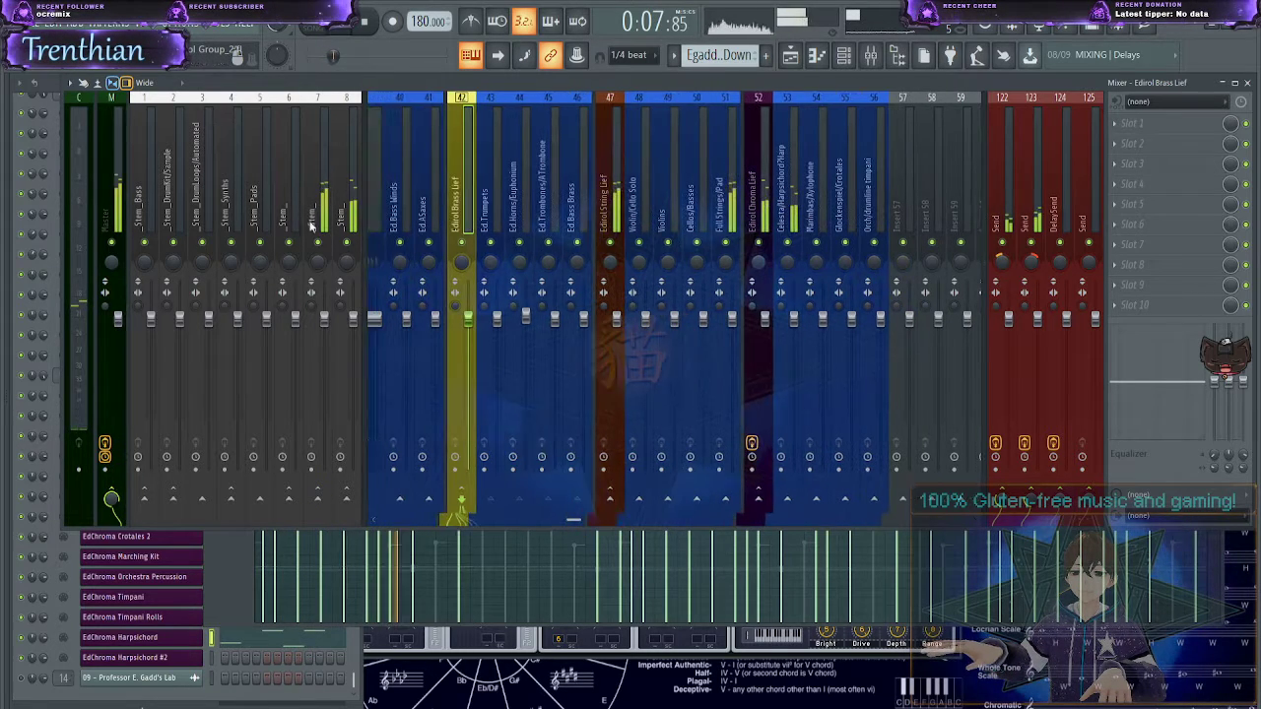
left_click(289, 499)
left_click(384, 226)
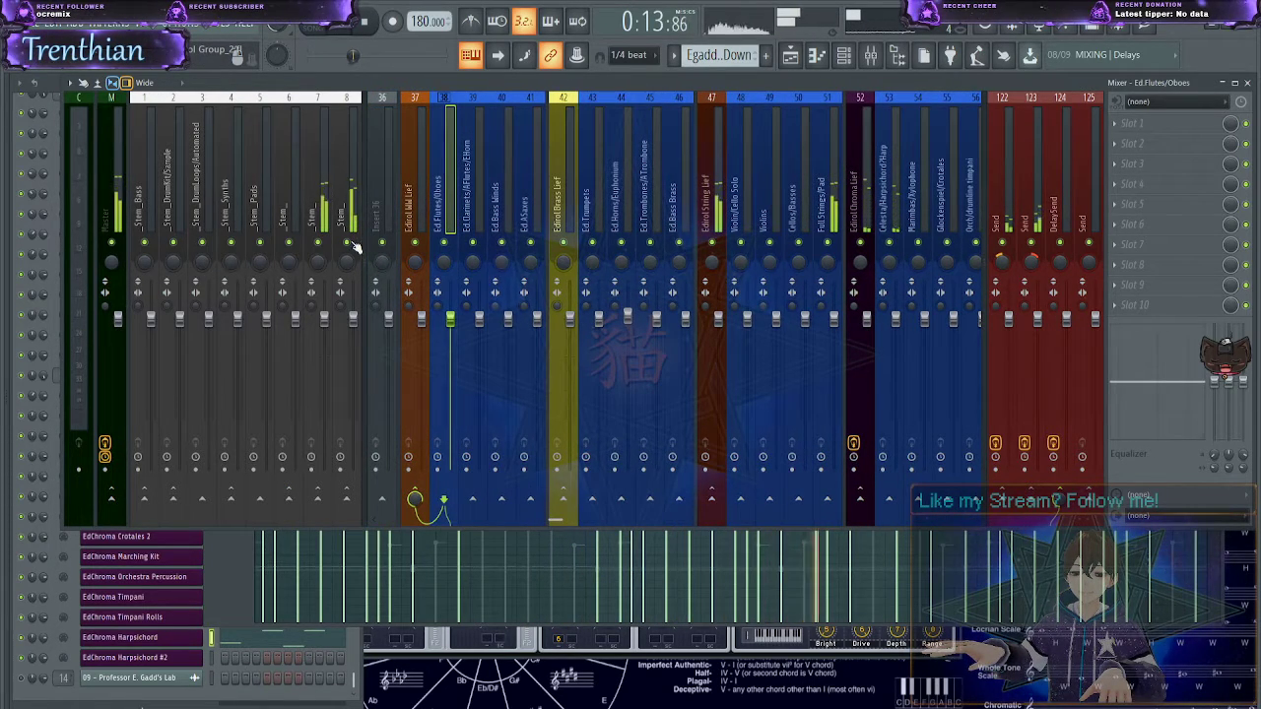
left_click(423, 216)
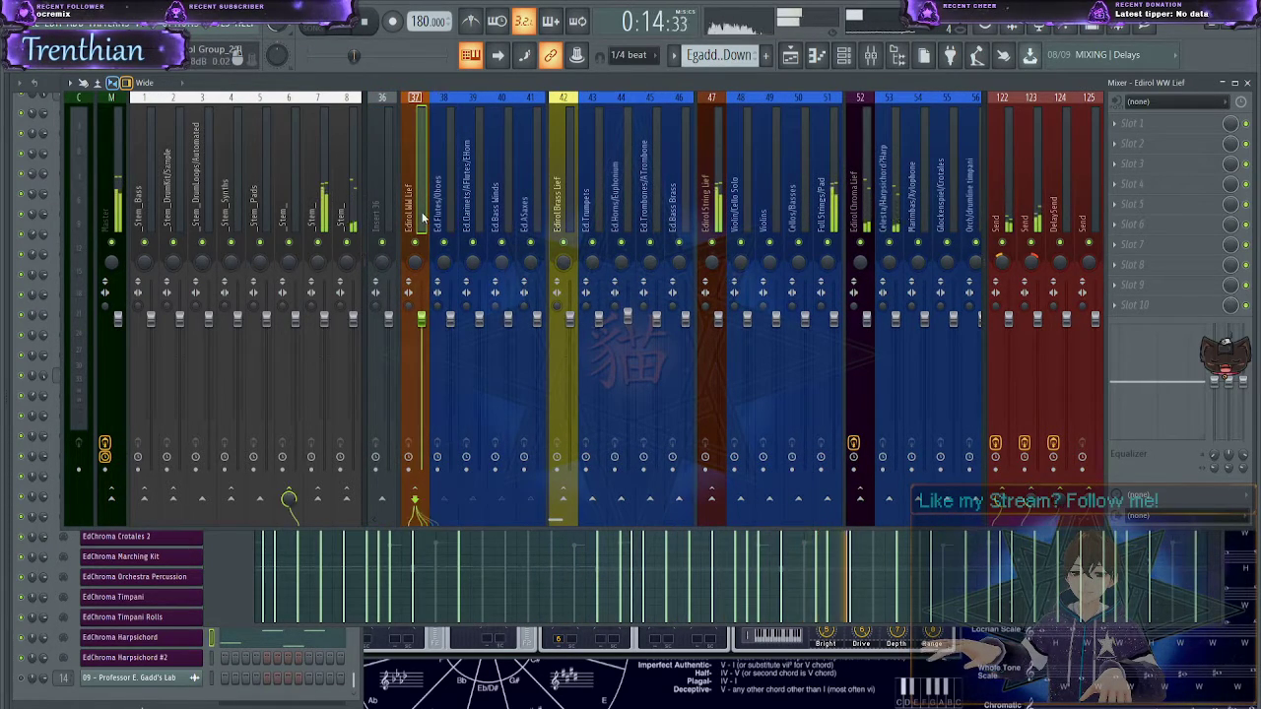
- Rename stem track 6 as _Stem_EDWW and stem track 7 as _Stem_EDBW
left_click(284, 224)
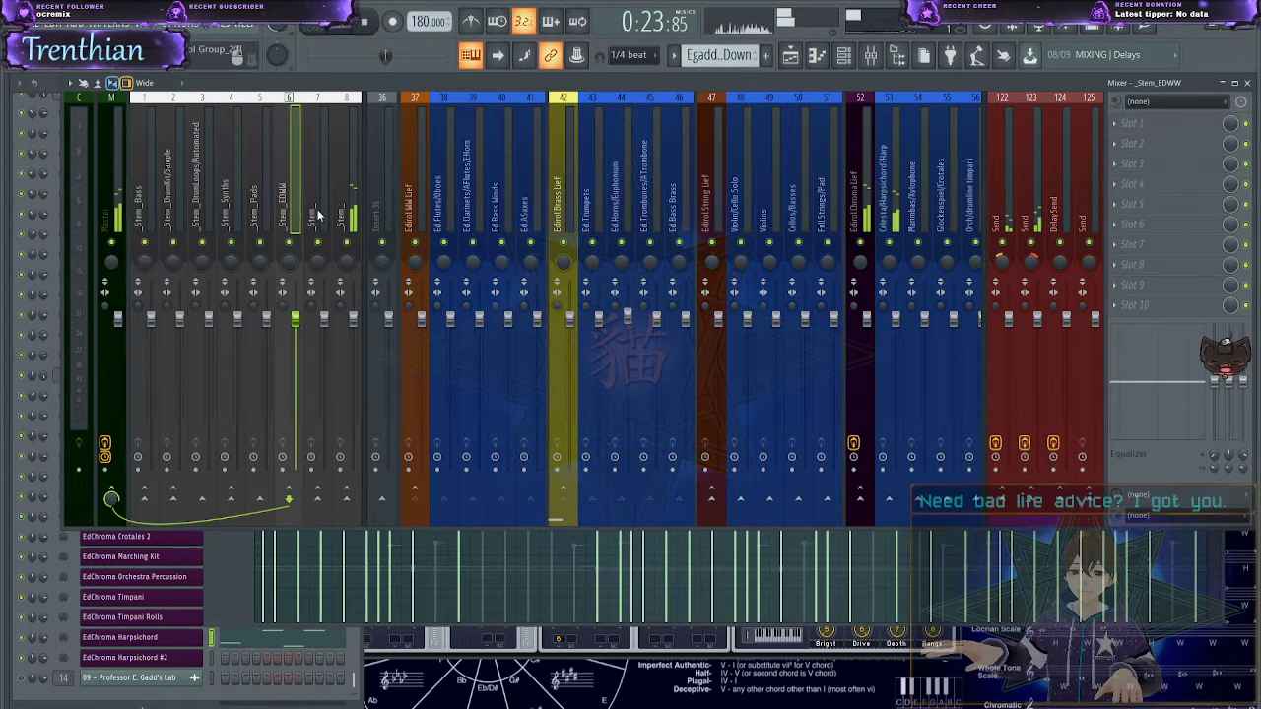
left_click(317, 214)
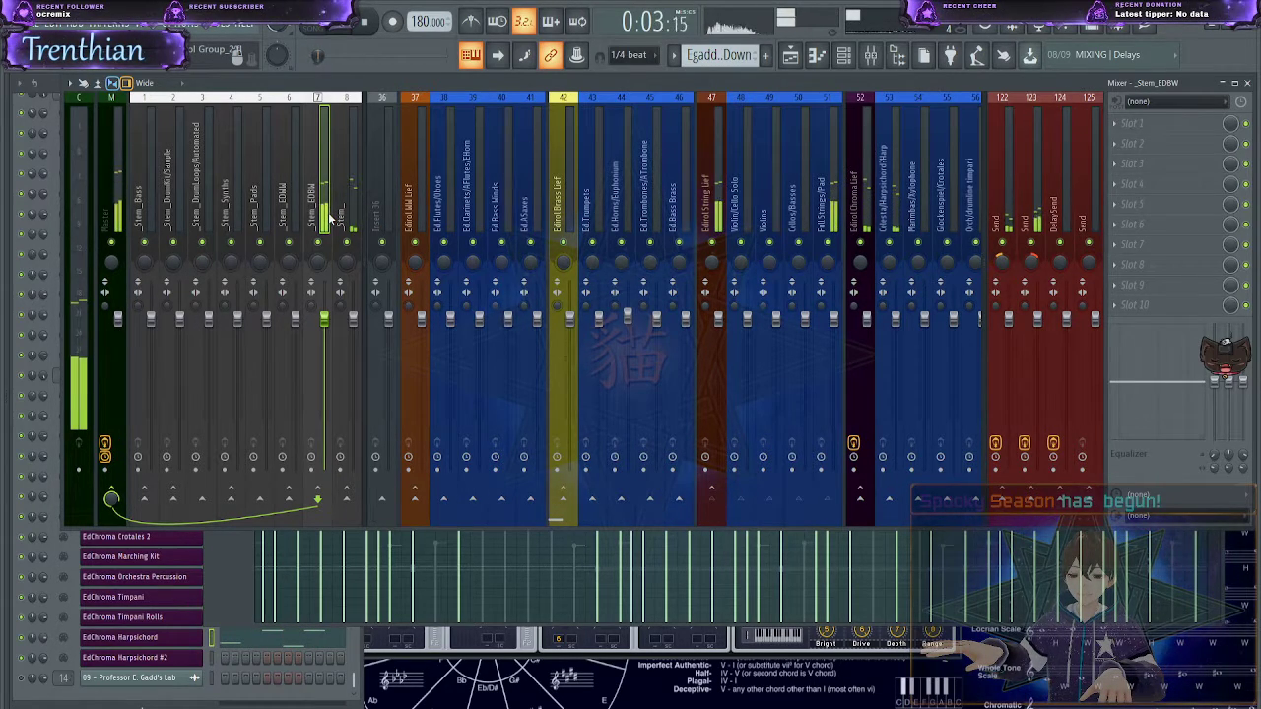
- Move the empty Insert 12 track to slot 9, ahead of the Massive tracks, and dock it with the stem tracks
scroll(445, 192, "left", 9)
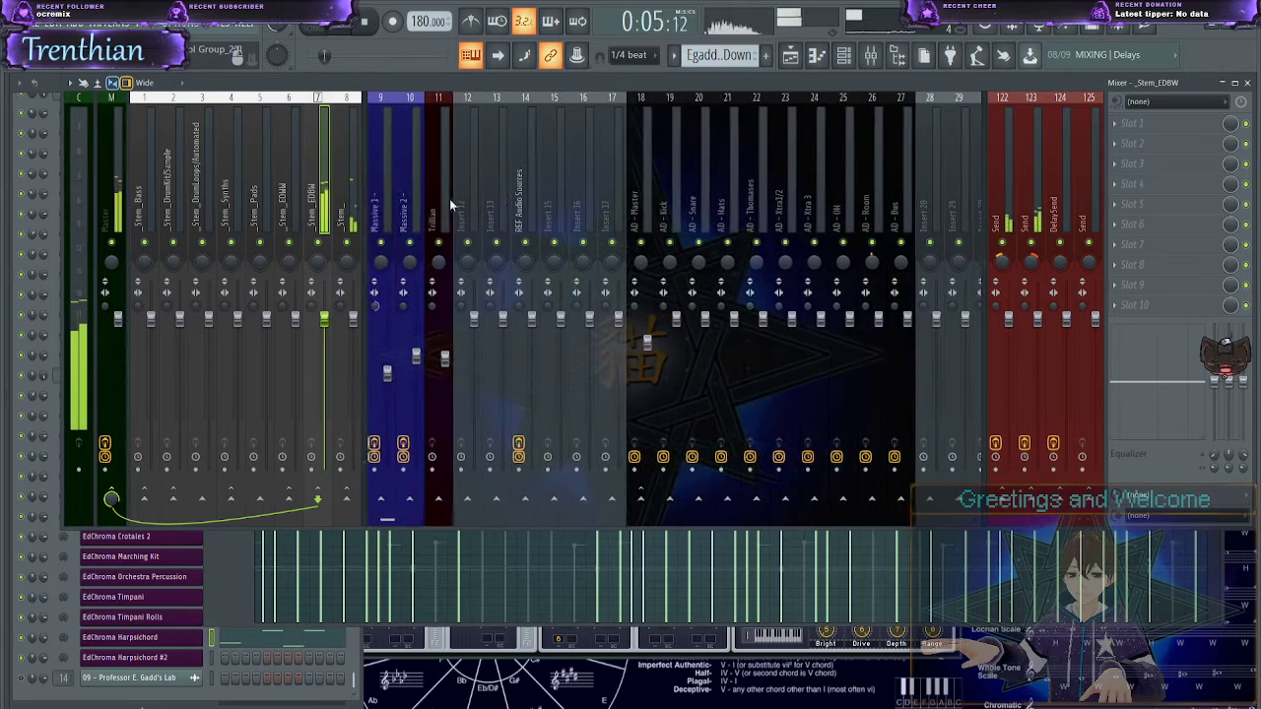
left_click(471, 205)
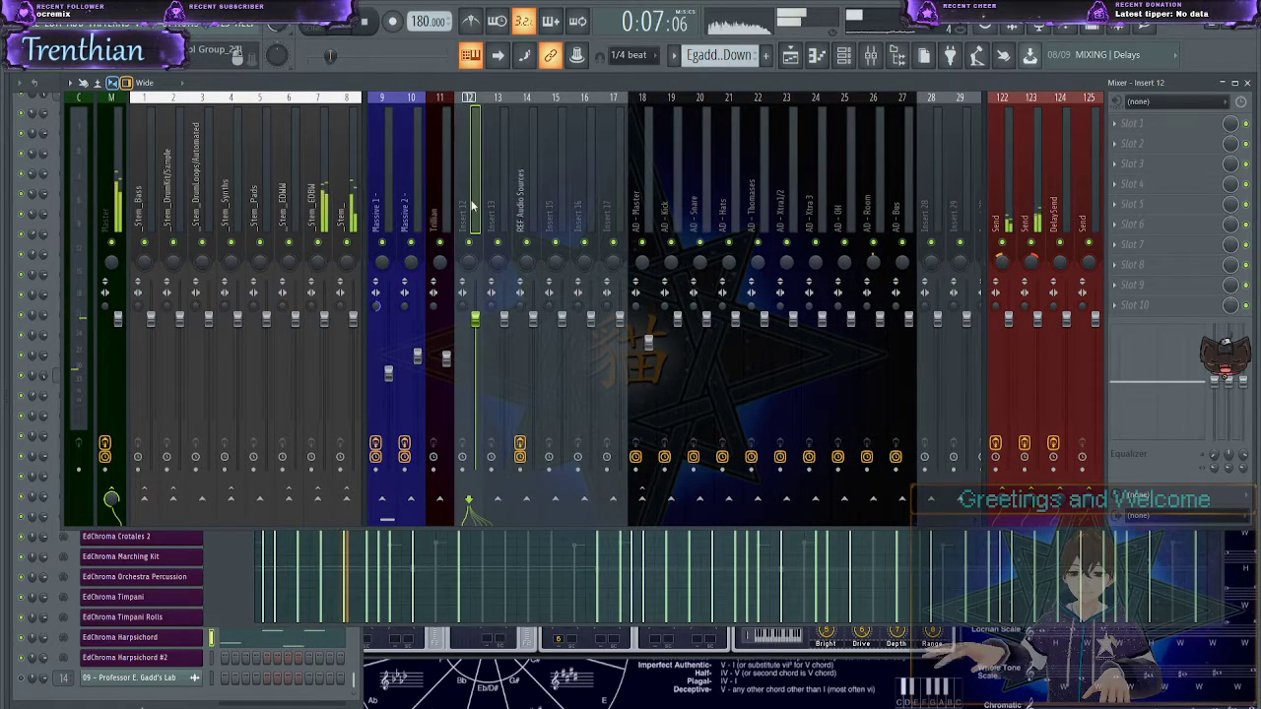
key("ctrl+Left")
key("ctrl+Left")
key("ctrl+Left")
key("ctrl+Left")
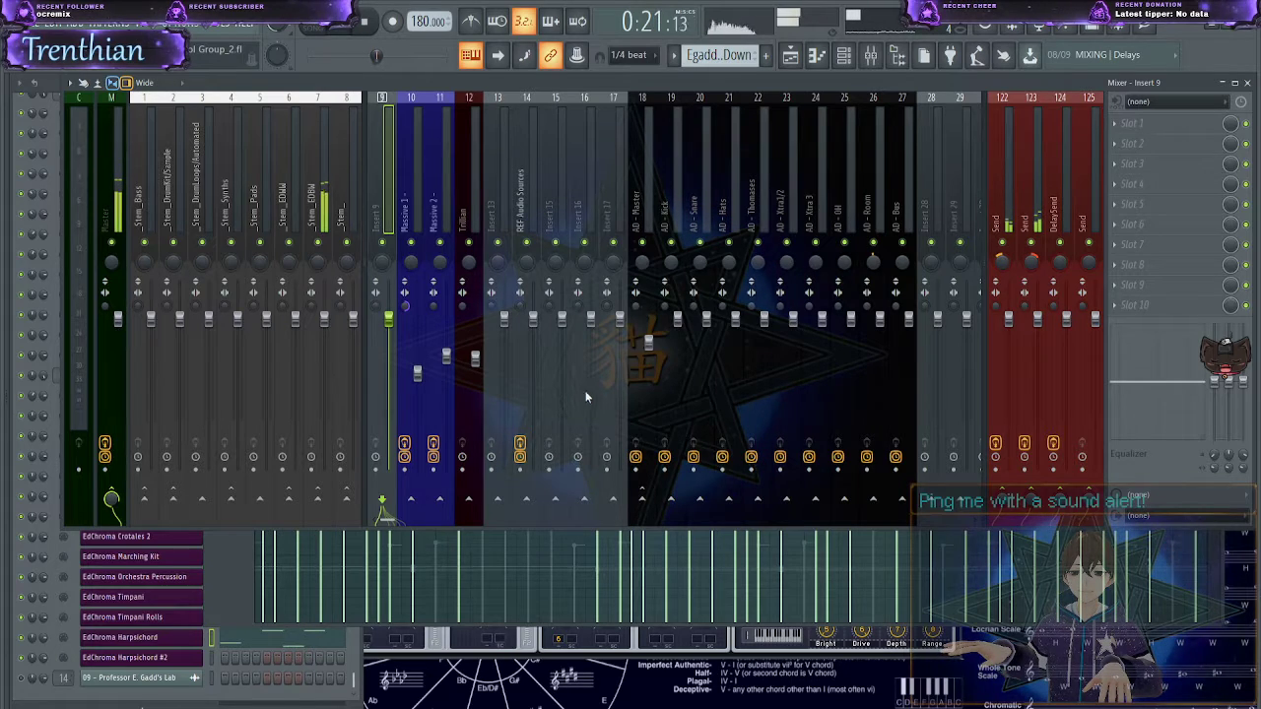
key("alt+Left")
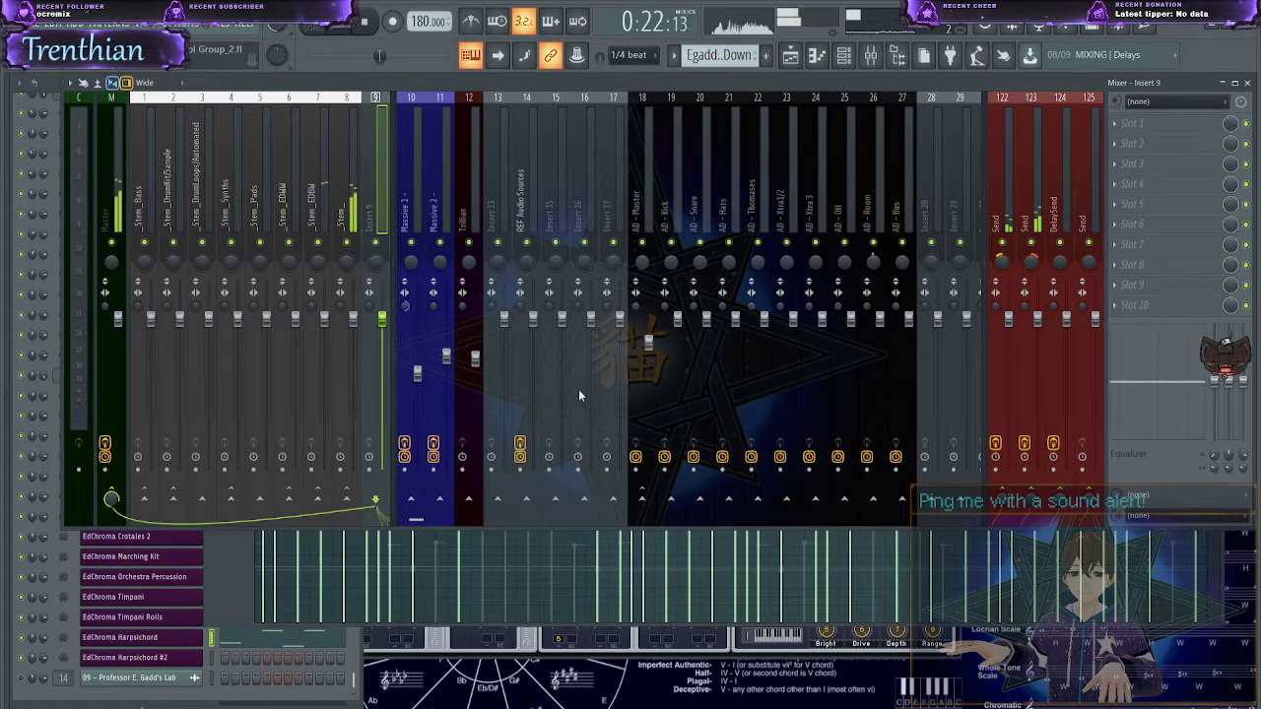
- Rename stem track 8 as _Stem_Chrm and stem track 7 as _Stem_Strings
left_click(354, 221)
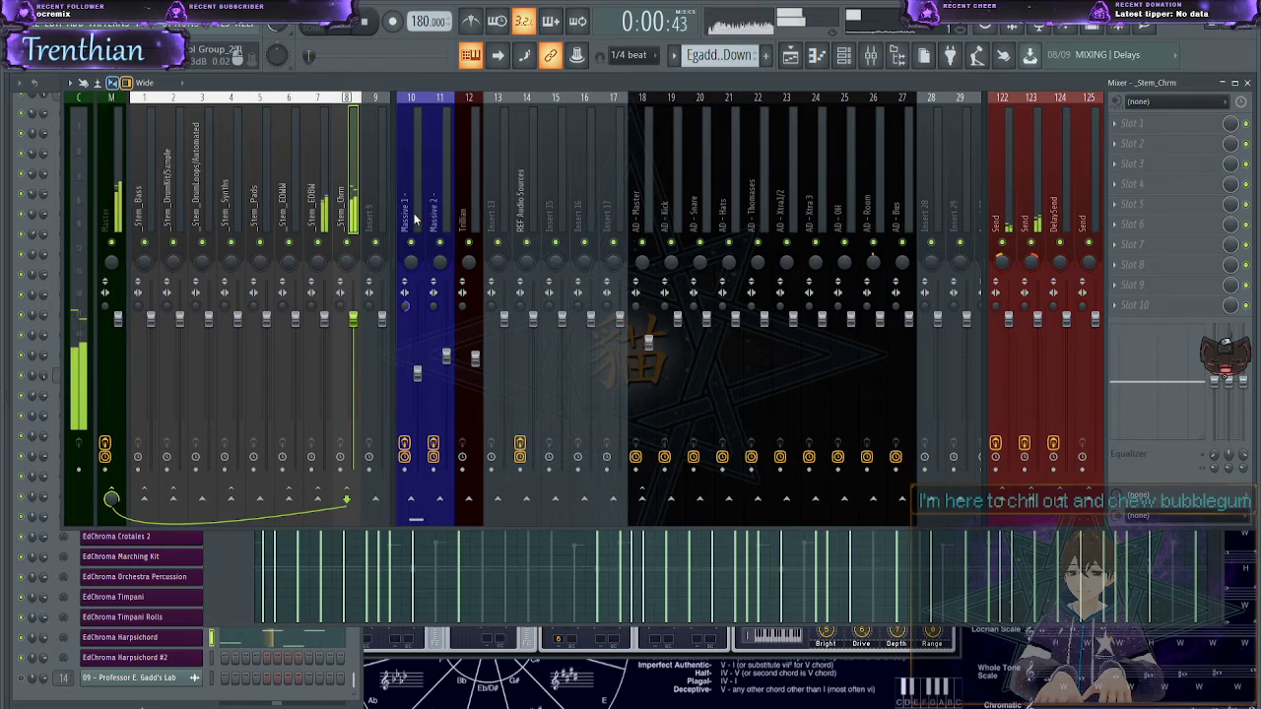
left_click(316, 197)
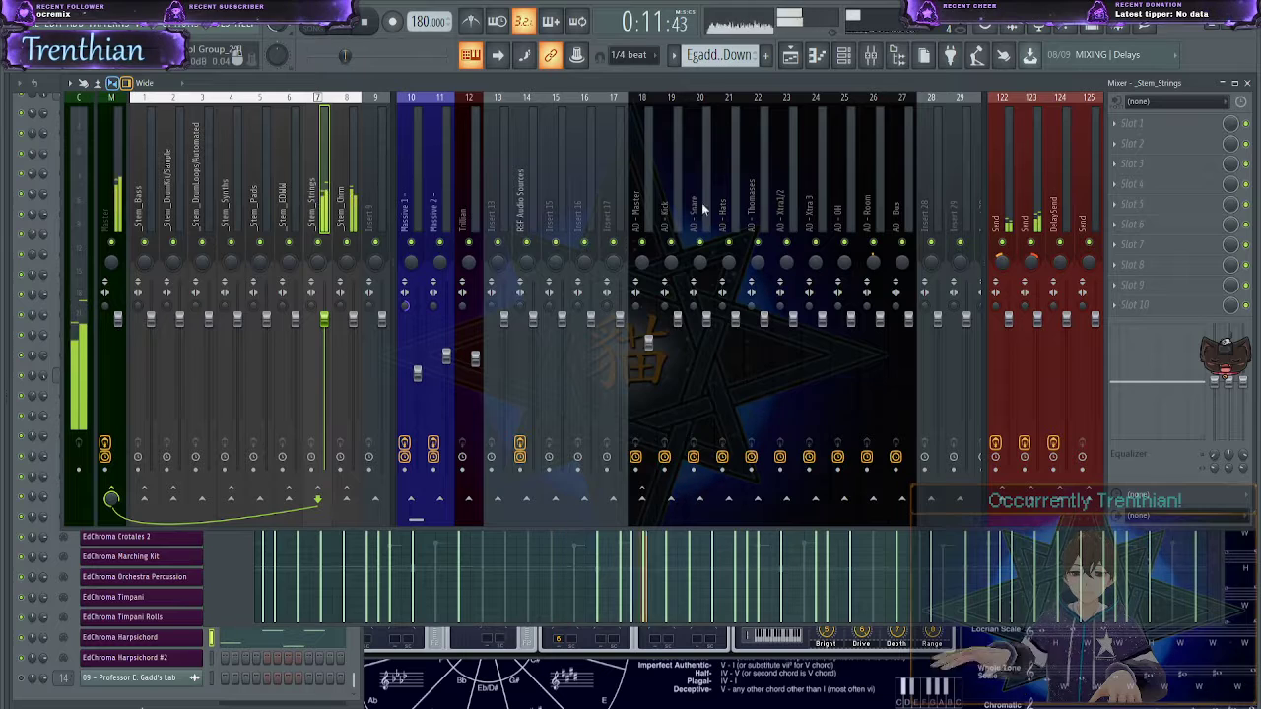
- Check the routing of the four Edirol Lief tracks and move the empty Insert 9 track to slot 8, before _Stem_Chrm
scroll(732, 214, "down", 9)
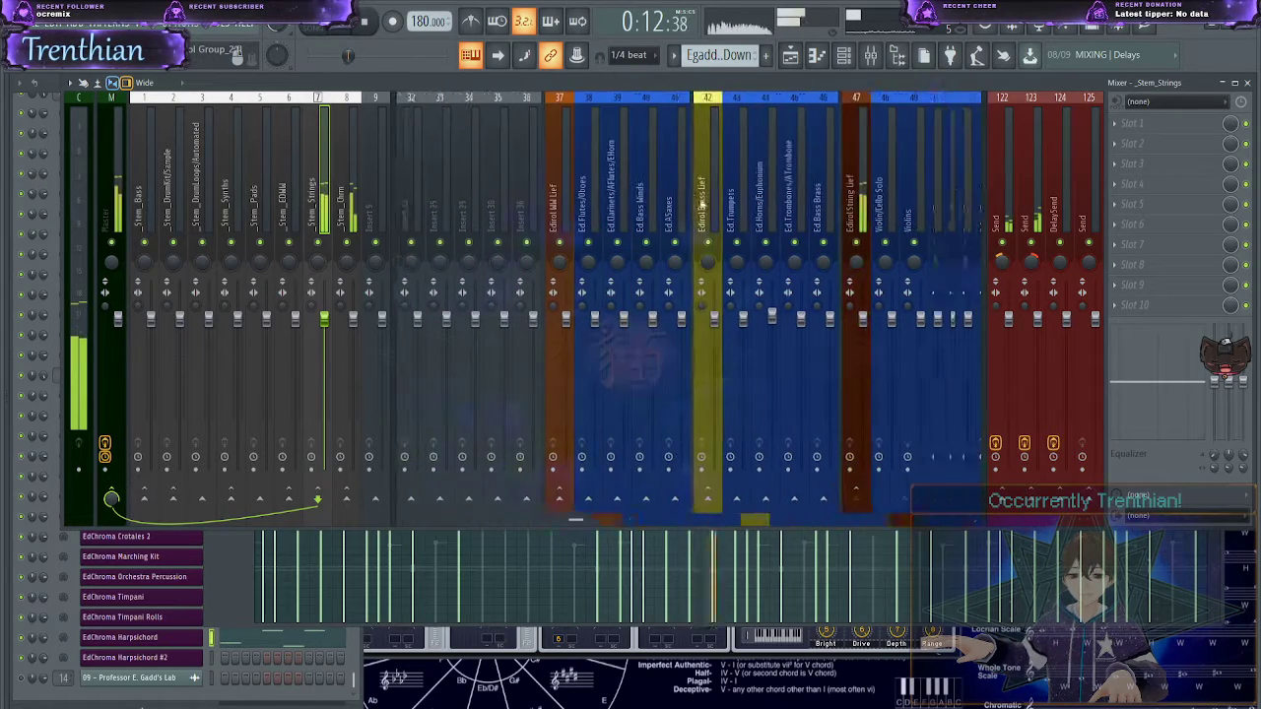
left_click(407, 195)
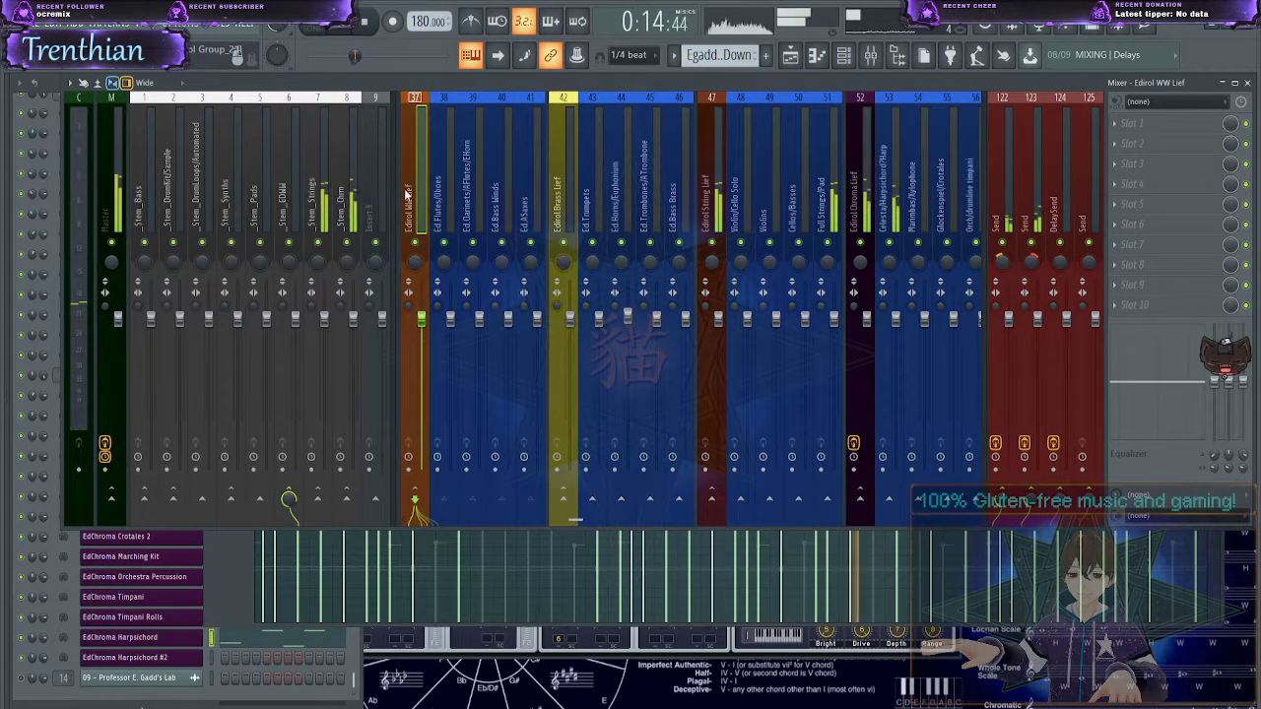
left_click(557, 193)
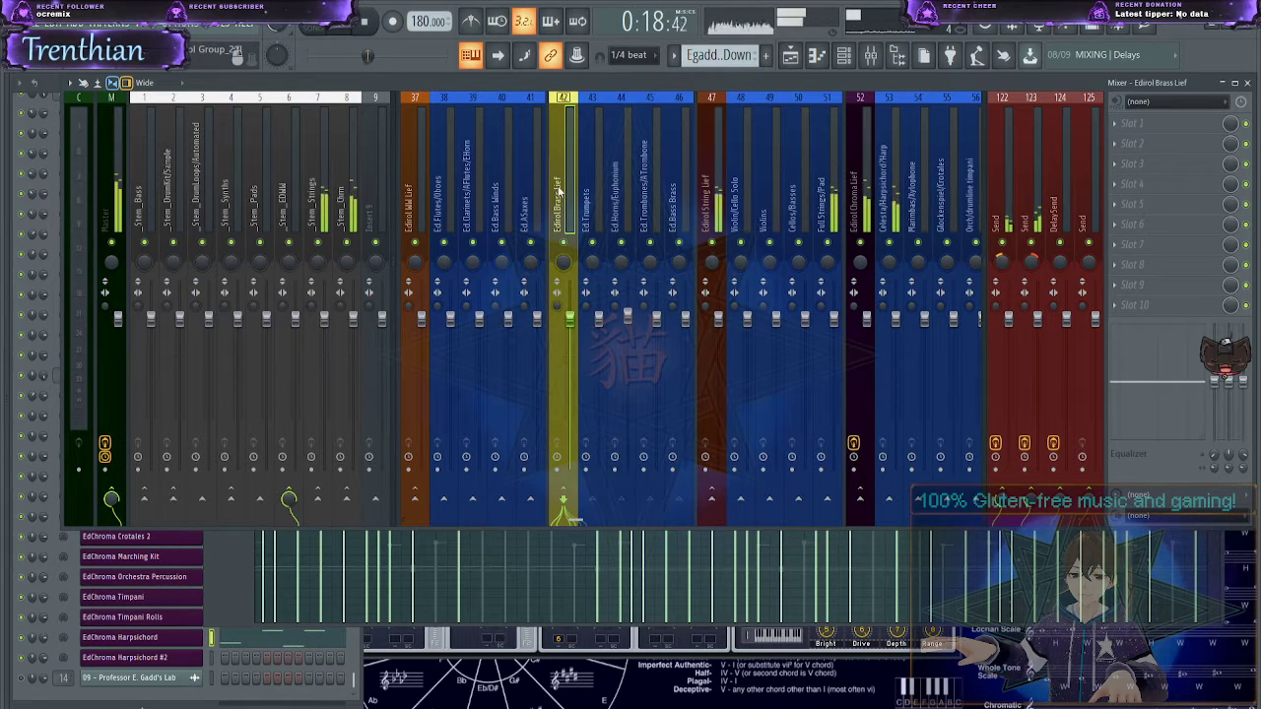
left_click(720, 199)
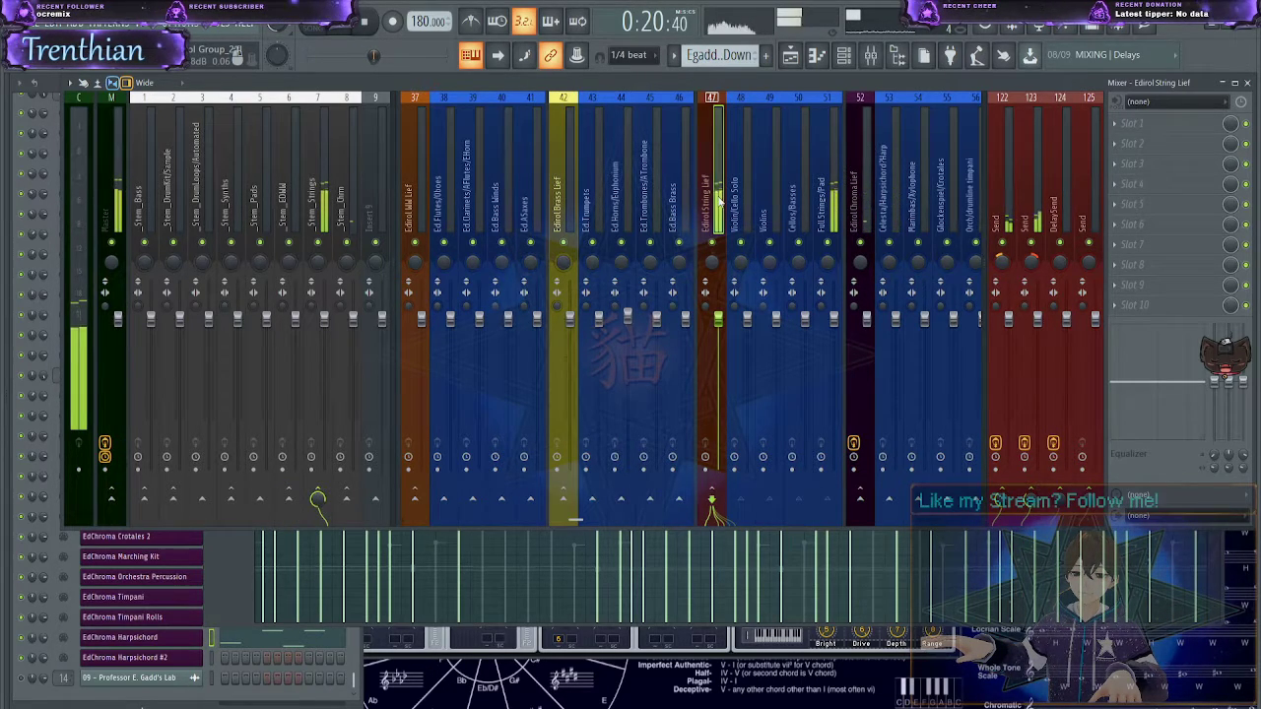
left_click(855, 197)
left_click(384, 219)
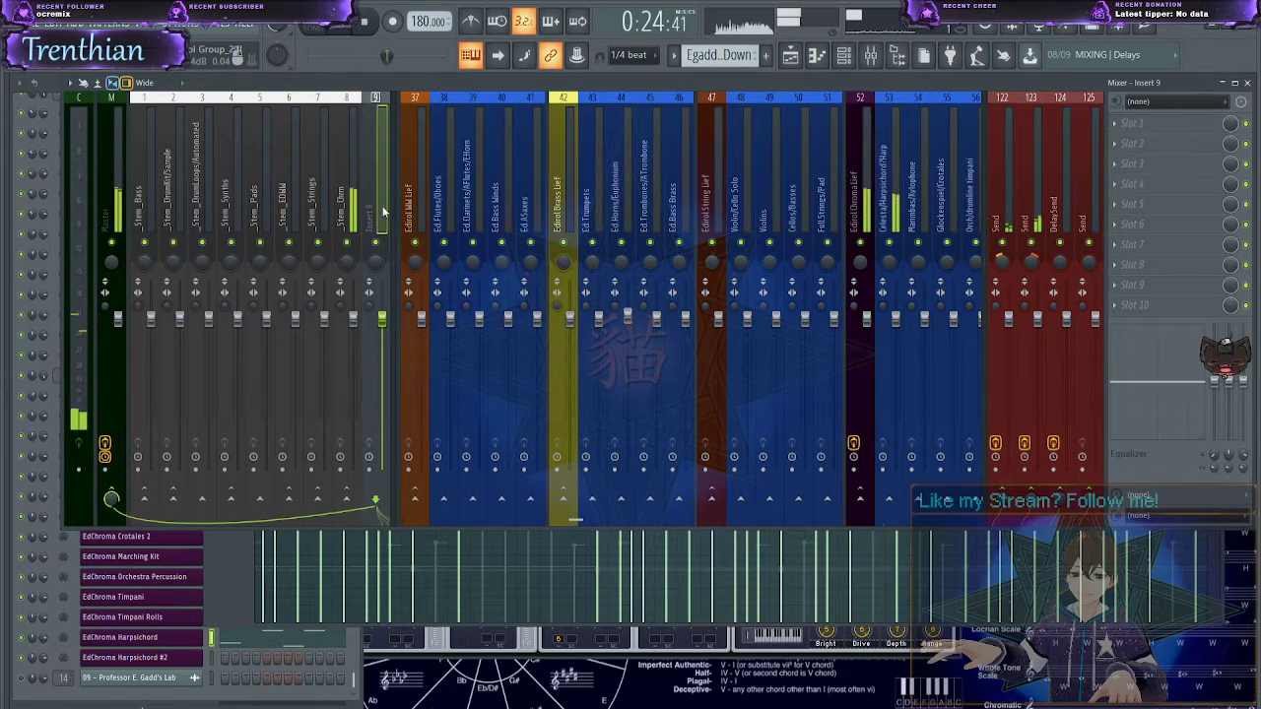
key("alt+Left")
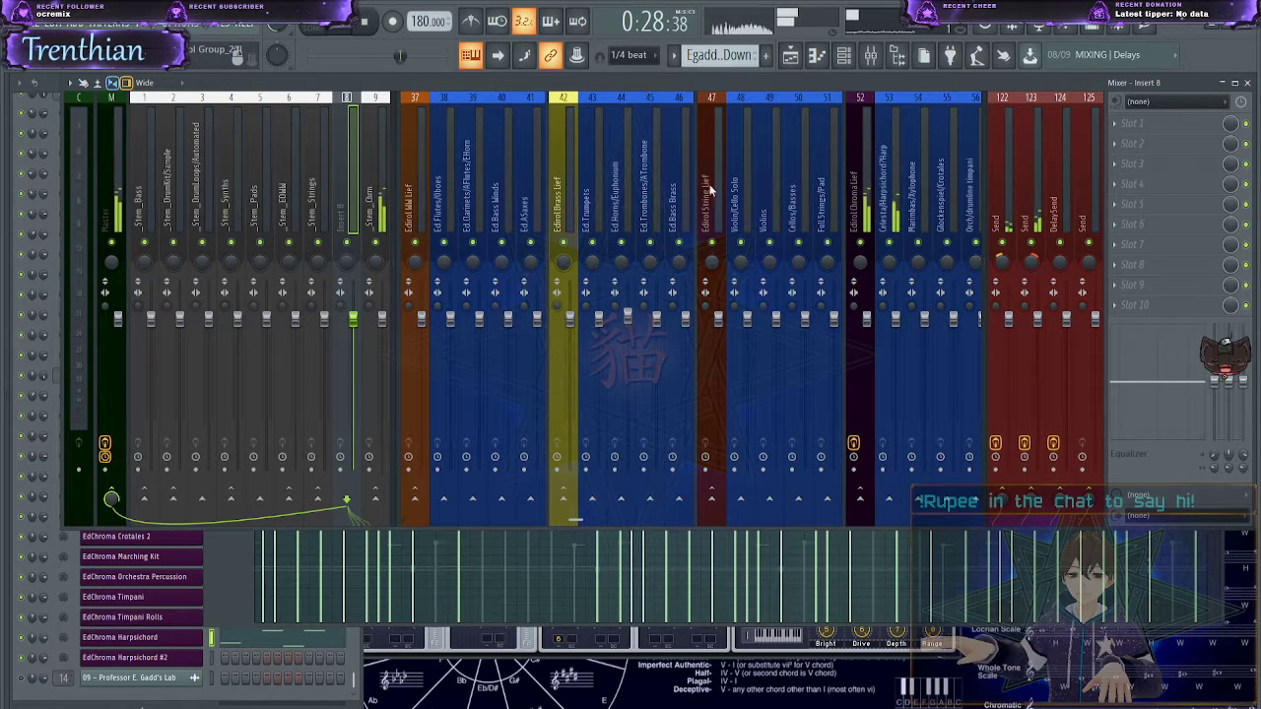
left_click(861, 194)
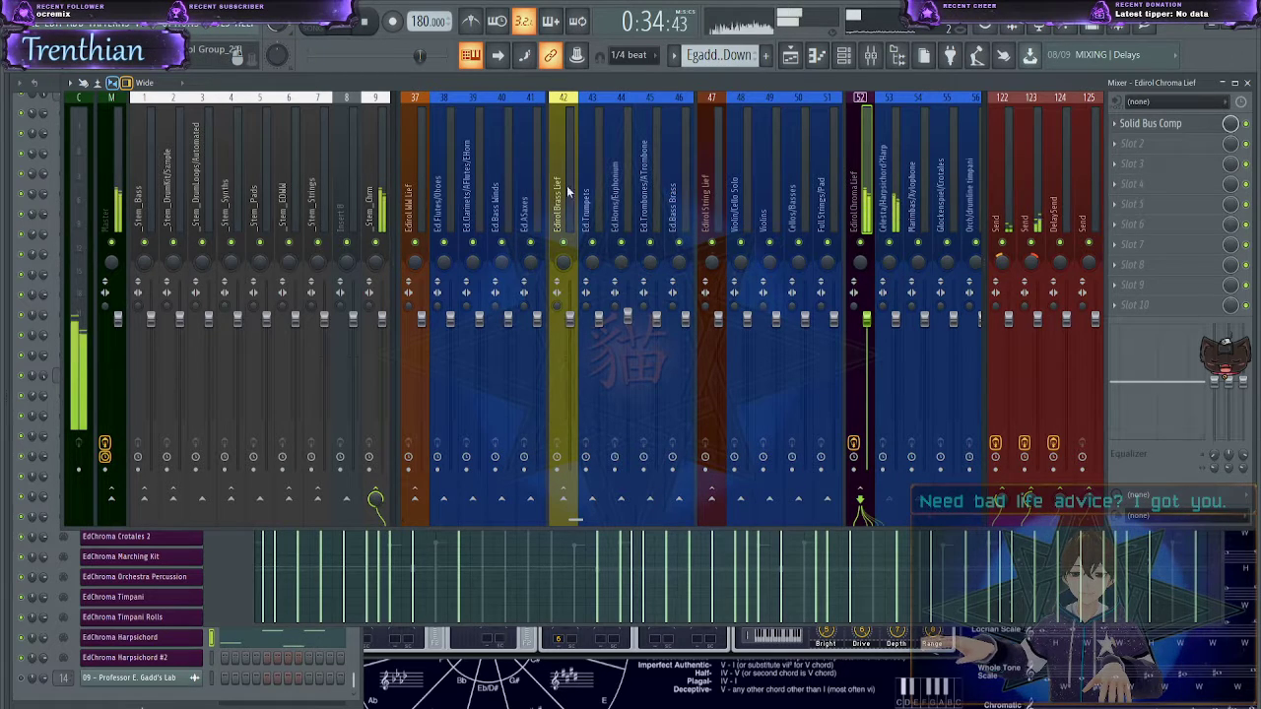
- Route the Edirol Brass Lief track to the empty stem track in slot 7 and rename that track _Stem_EDBrs
left_click(315, 197)
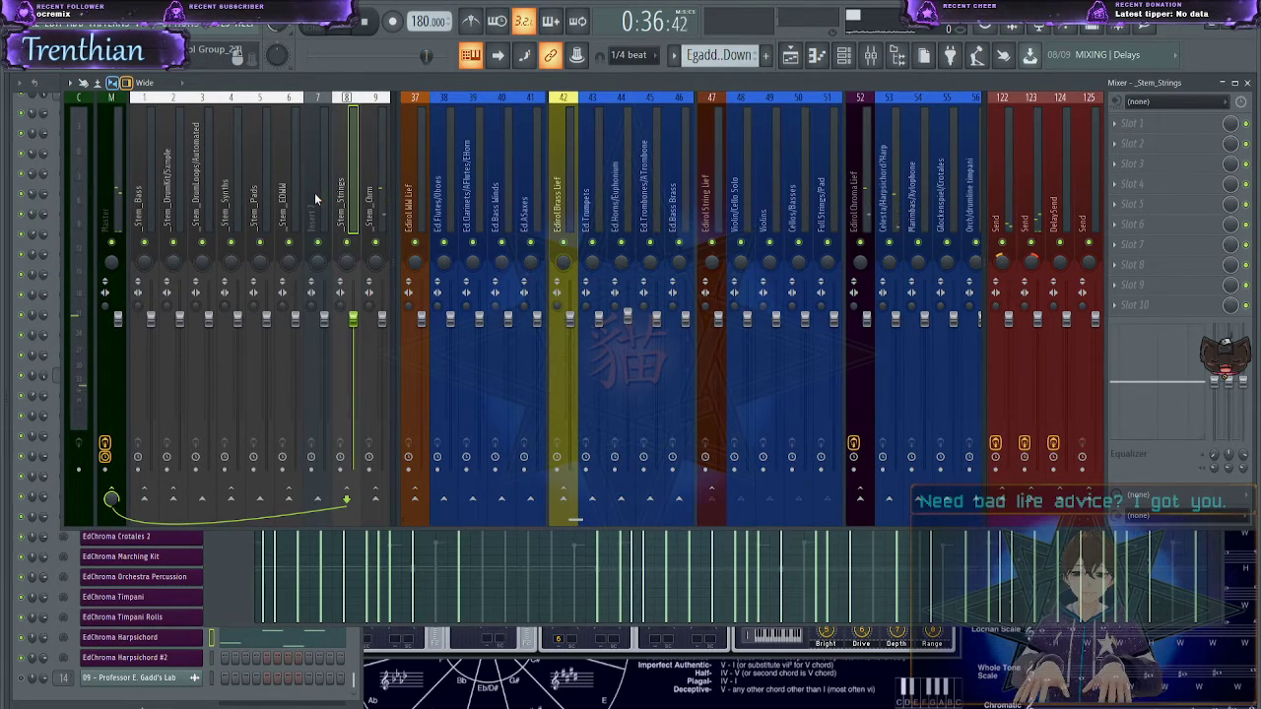
left_click(558, 200)
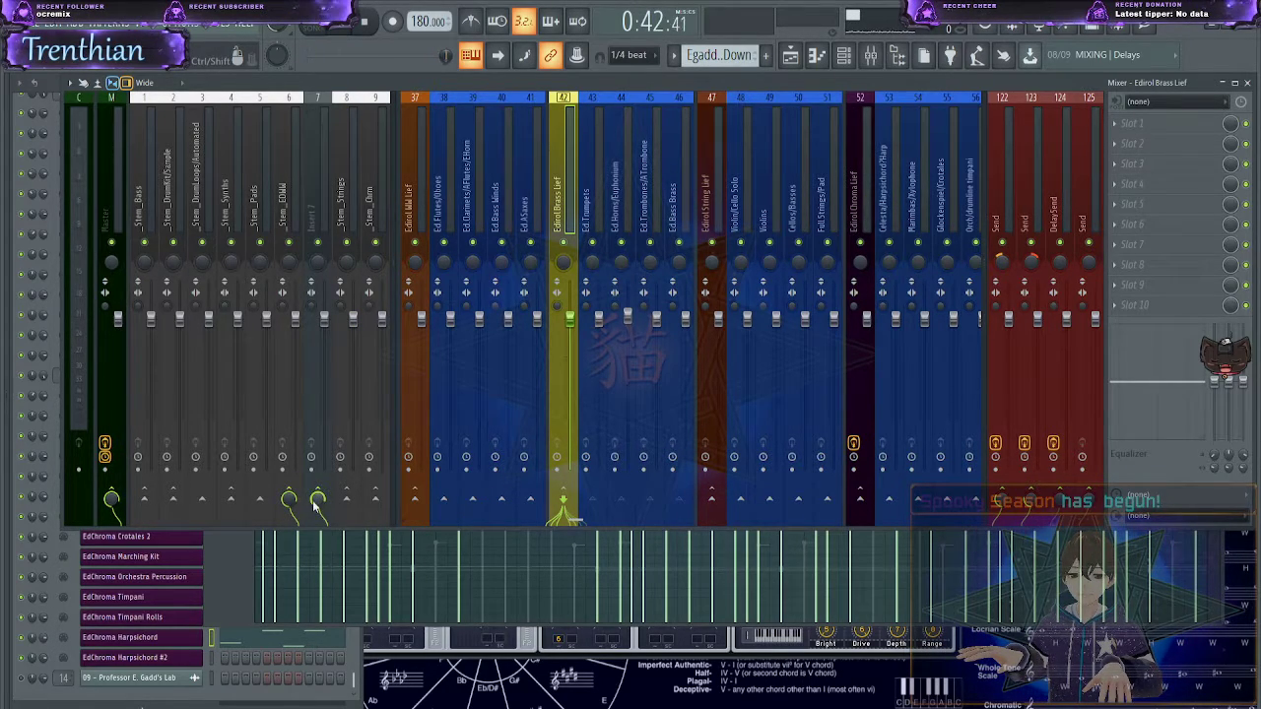
left_click(288, 201)
left_click(314, 205)
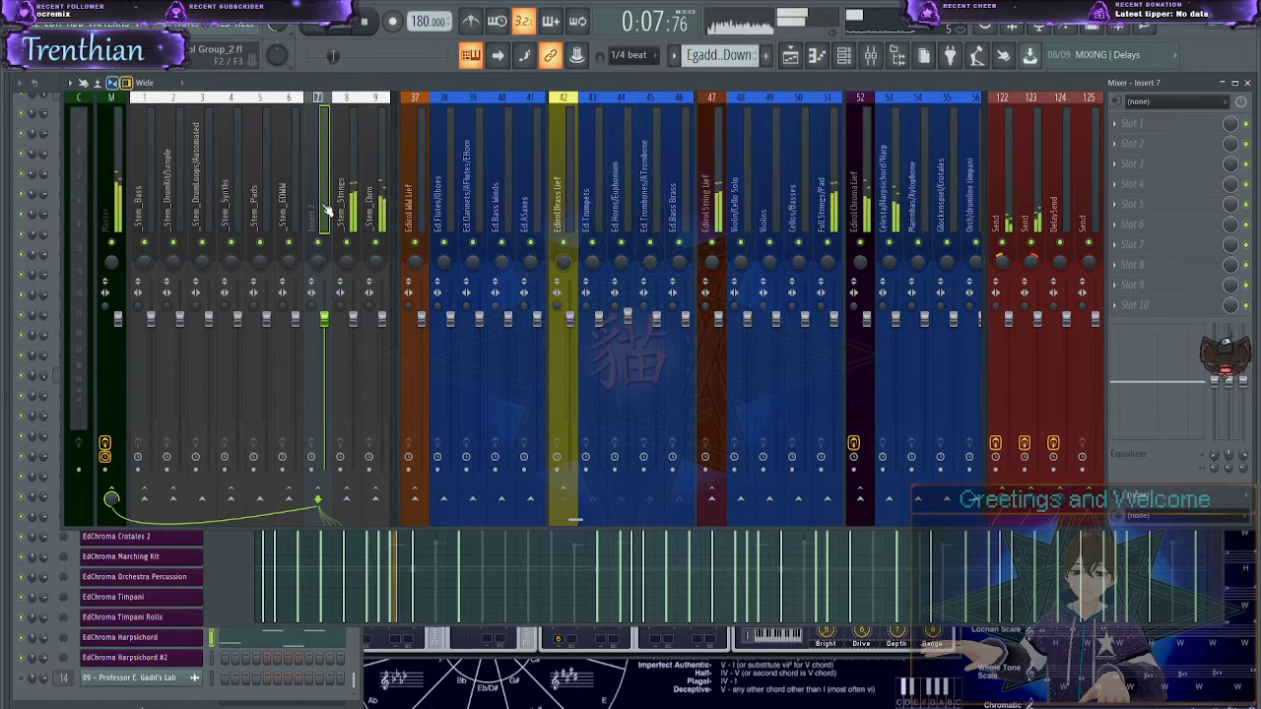
key("Return")
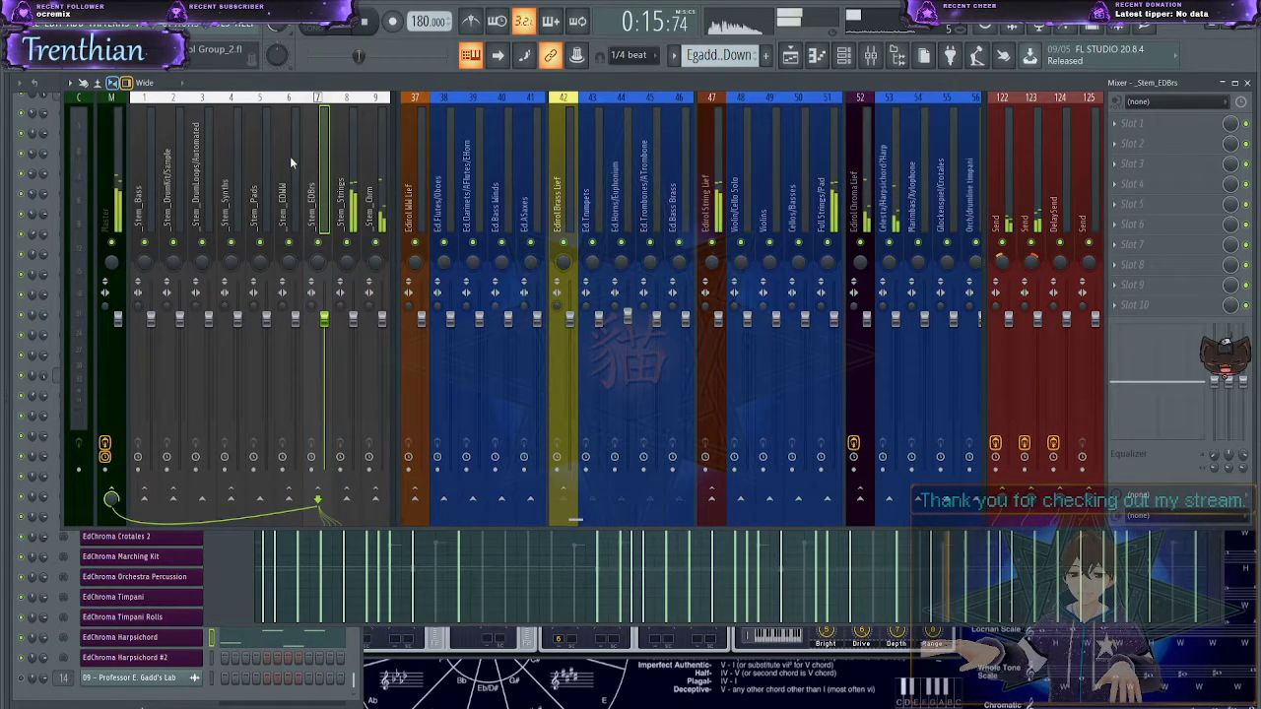
- Check which stem tracks the Edirol WW, Brass, String and Chroma Lief tracks are routed to
scroll(385, 143, "down", 10)
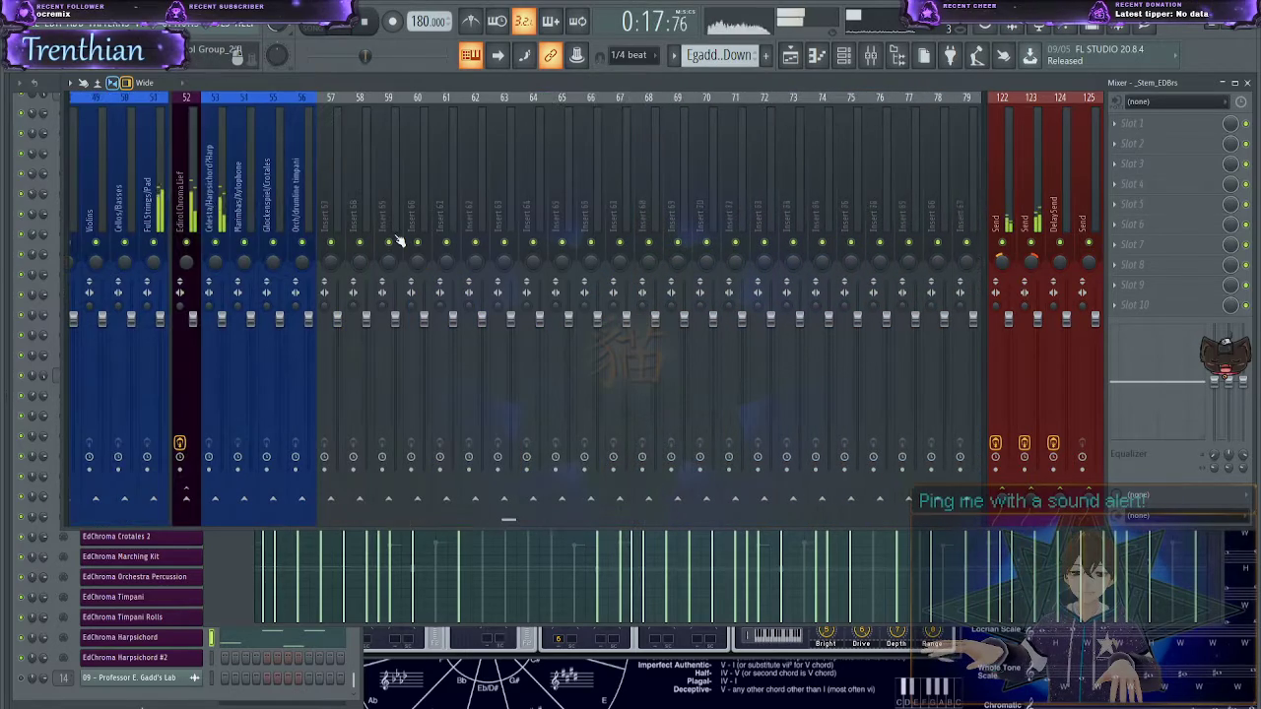
scroll(329, 187, "up", 10)
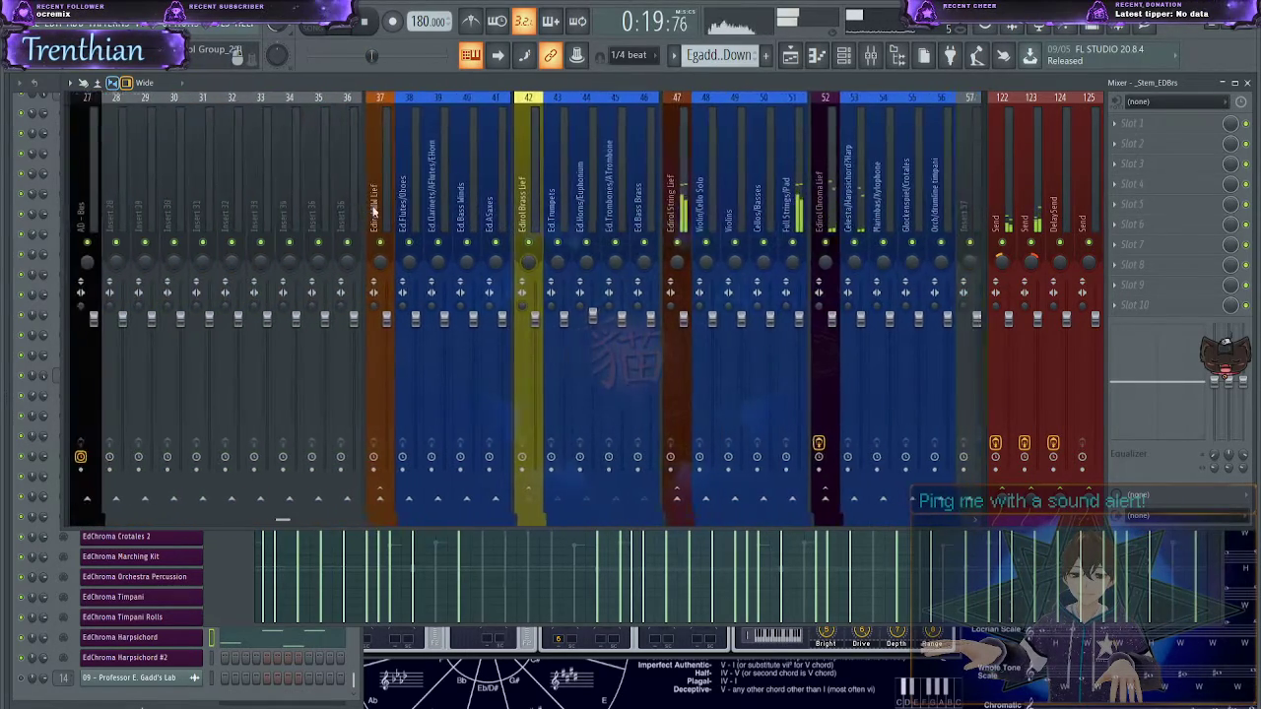
left_click(357, 210)
left_click(496, 220)
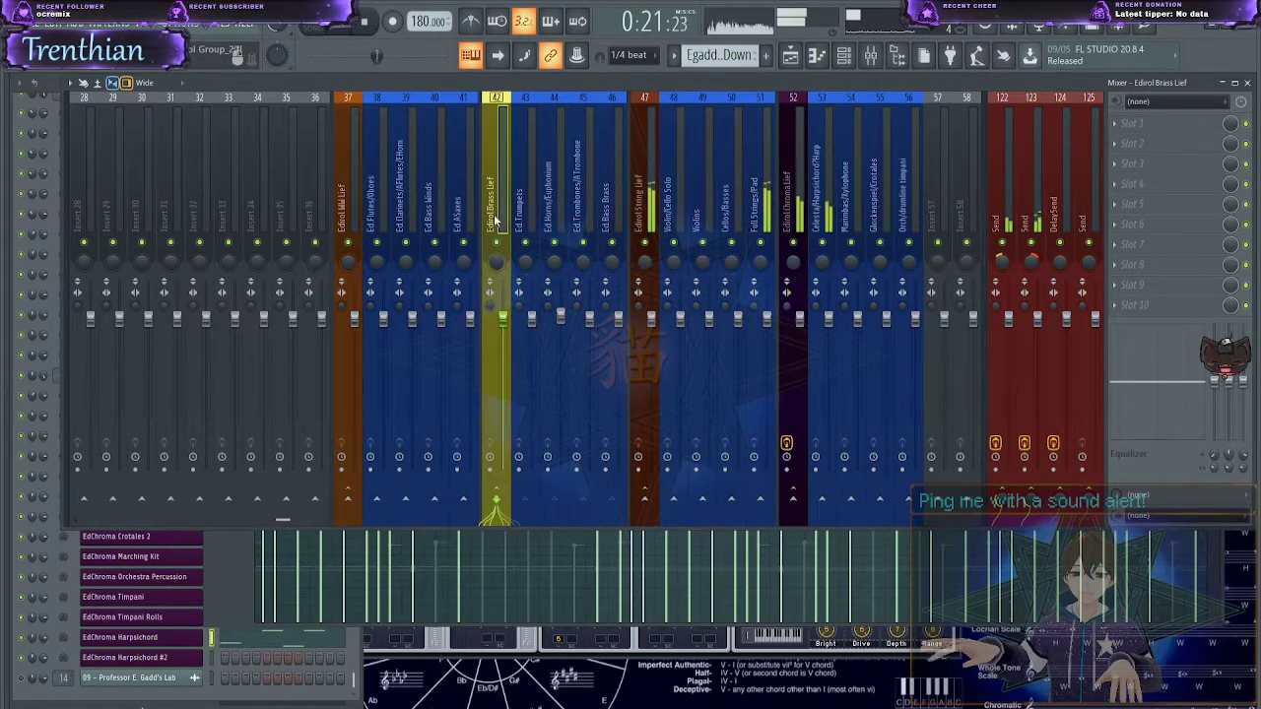
left_click(645, 202)
left_click(803, 206)
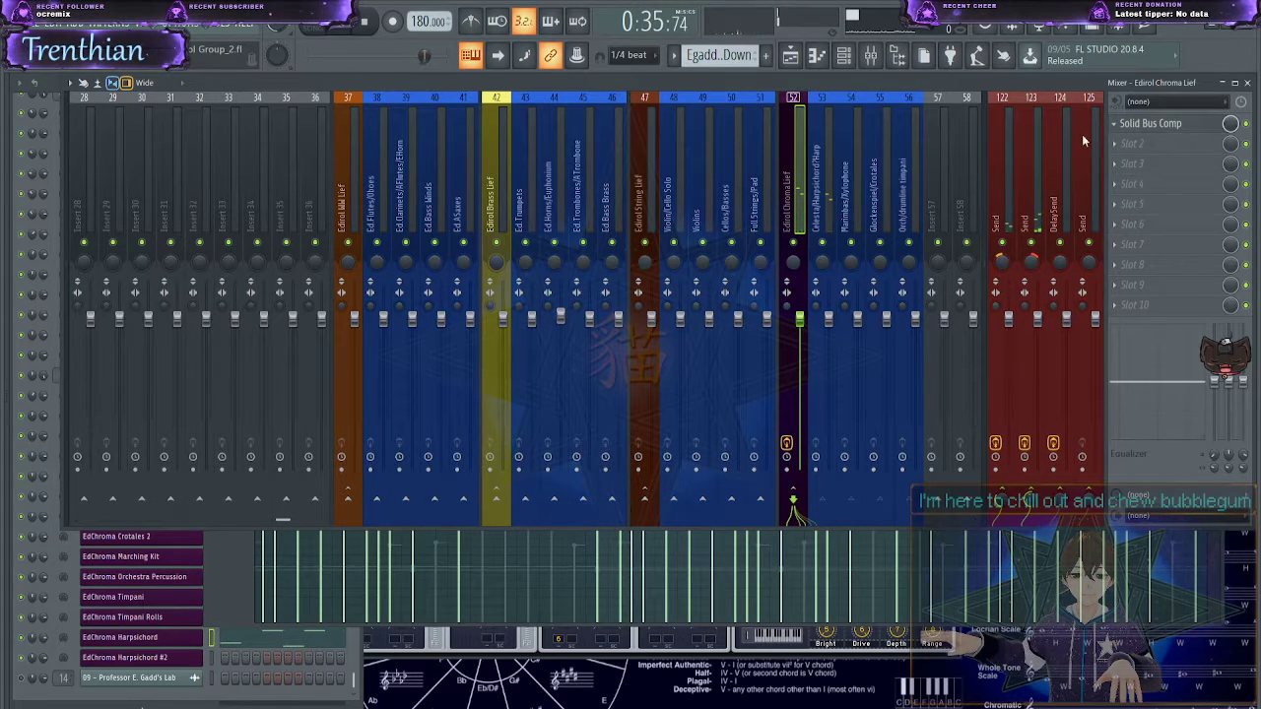
- Apply the Mix Glue preset to the Solid Bus Comp on the Edirol Chroma Lief track during playback
left_click(1047, 80)
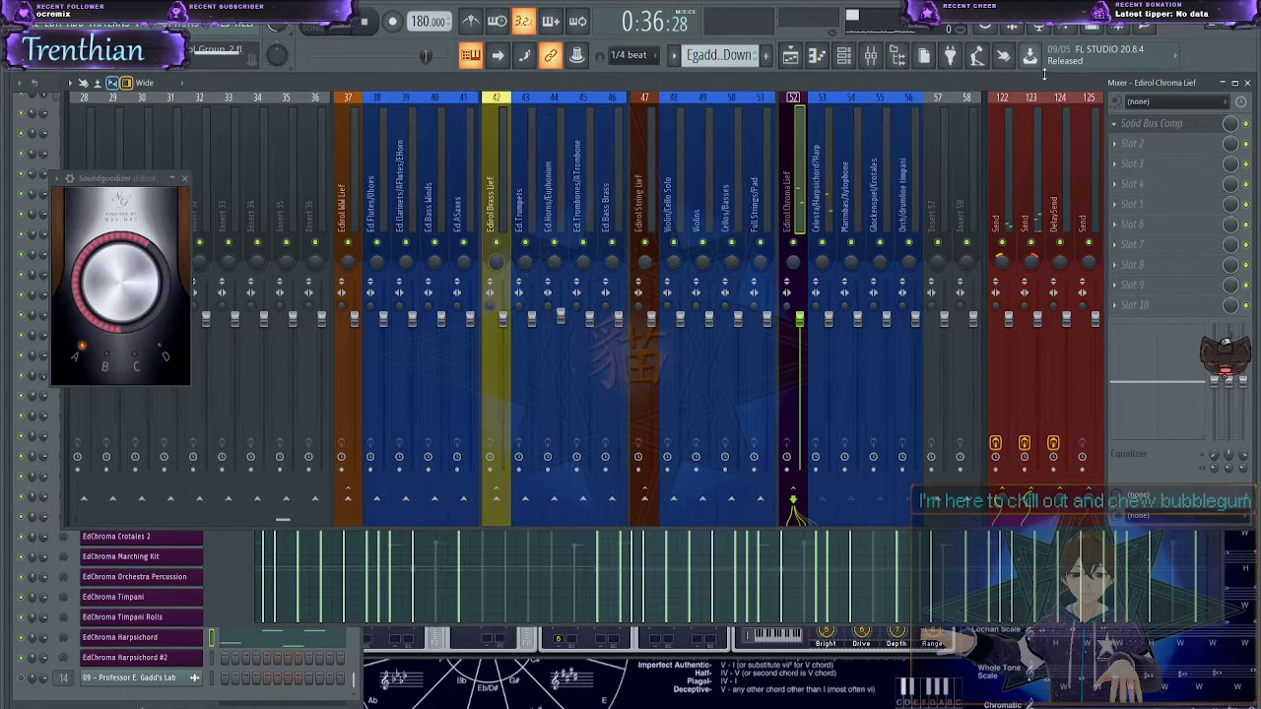
key("space")
left_click(184, 179)
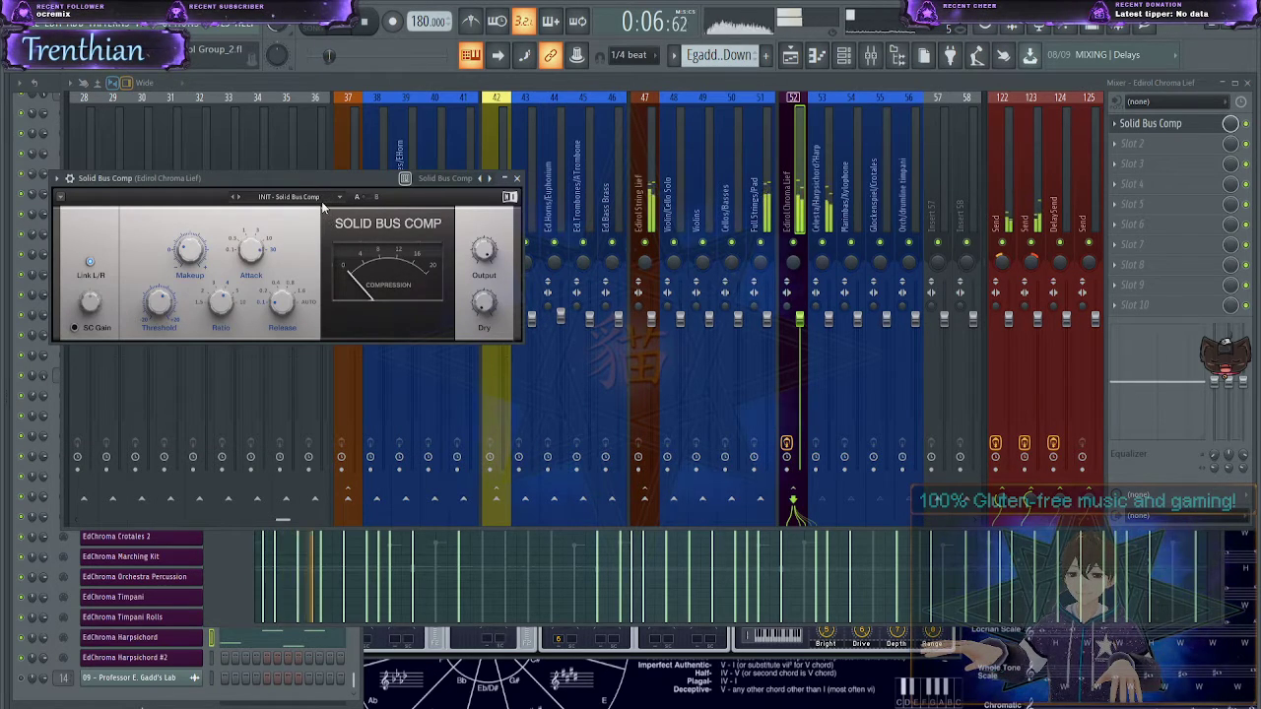
left_click(323, 201)
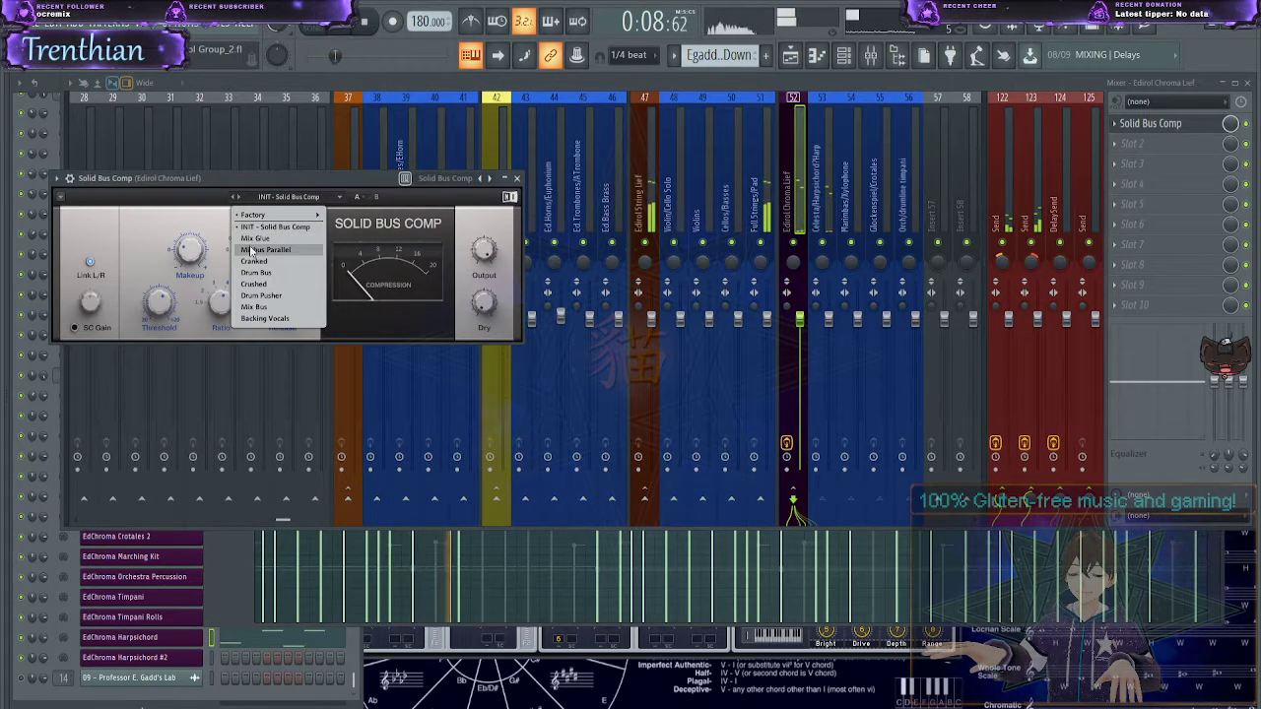
left_click(254, 239)
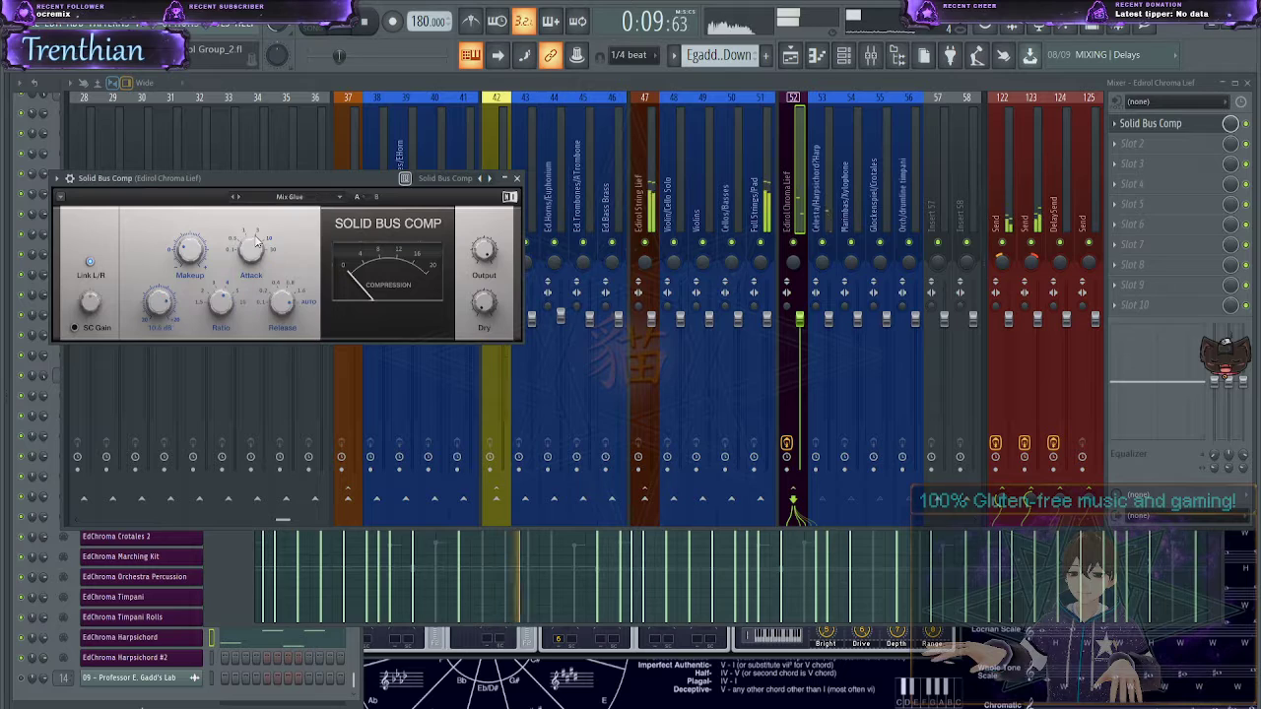
left_click(516, 178)
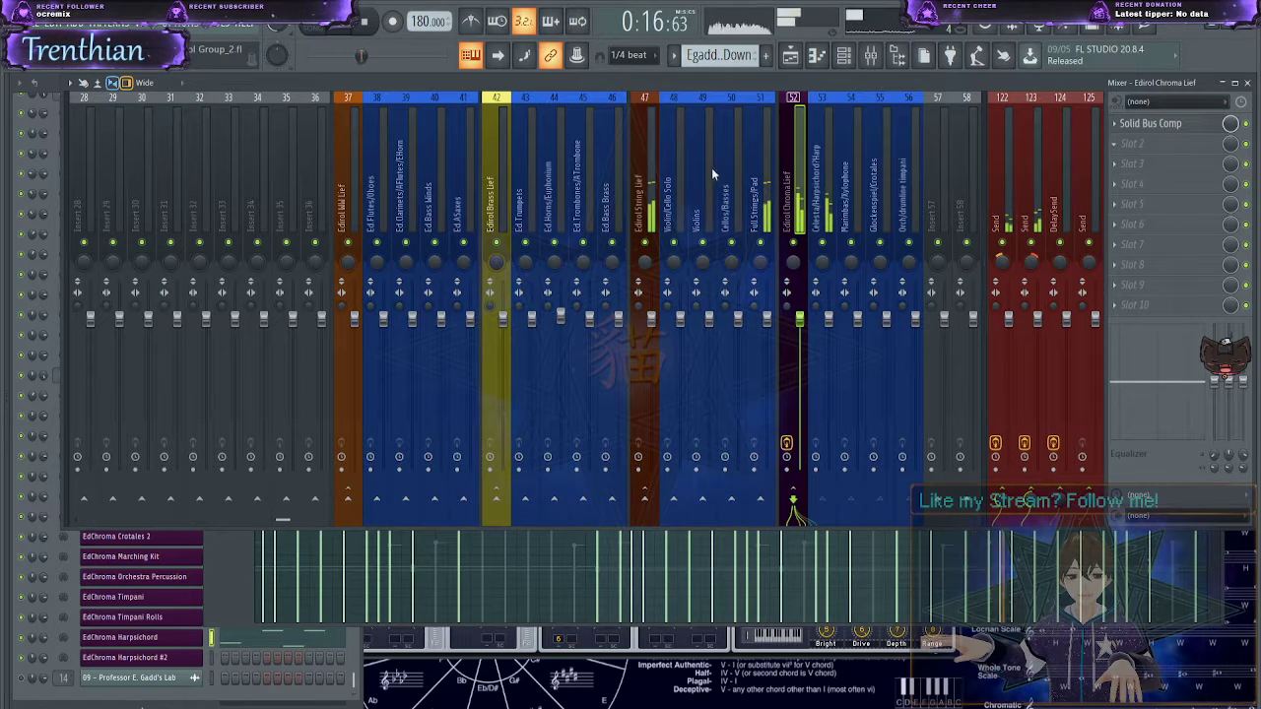
- Add Fruity Balance in slot 2 of the Edirol Chroma Lief track and raise its volume to 5.6 dB
left_click(692, 331)
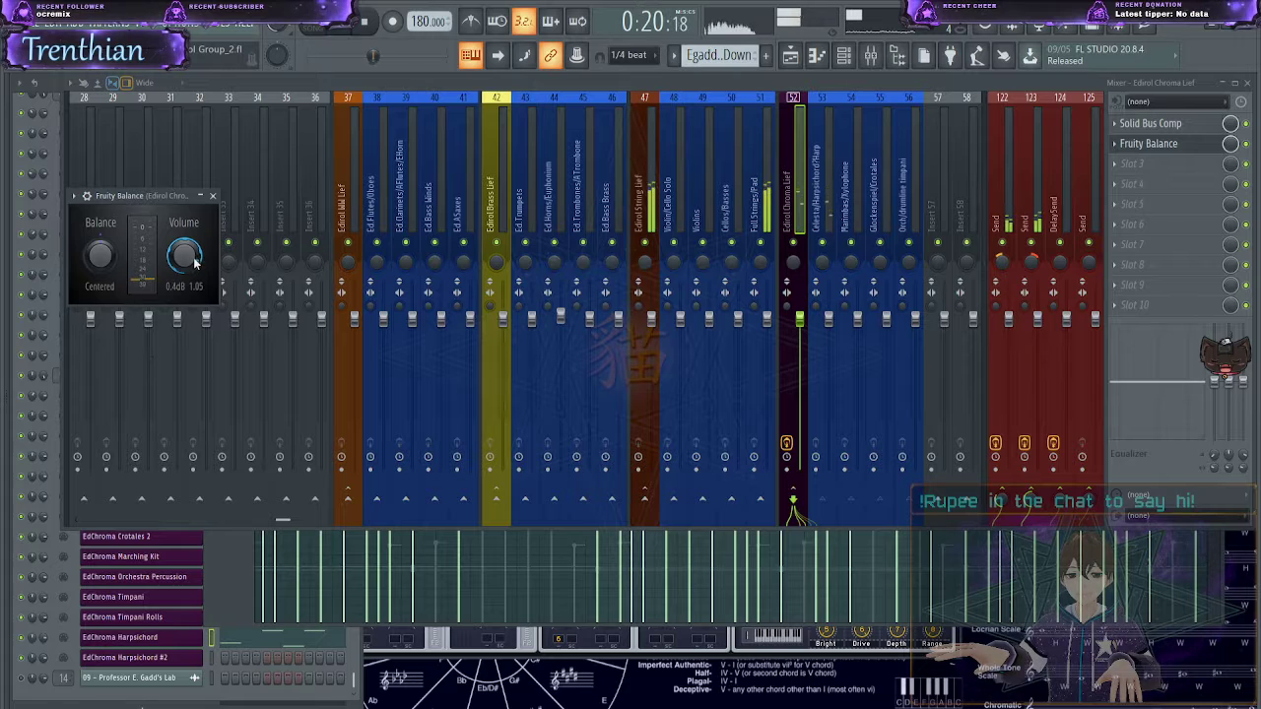
scroll(195, 262, "up", 3)
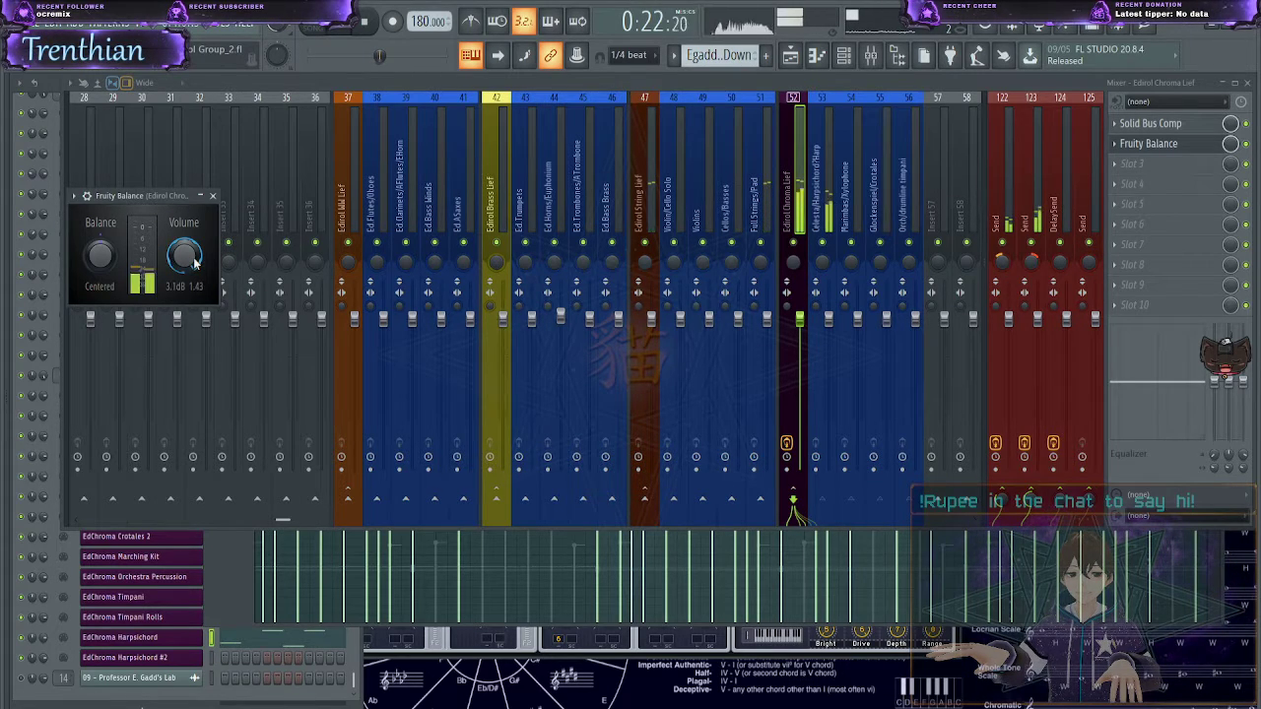
scroll(197, 262, "up", 1)
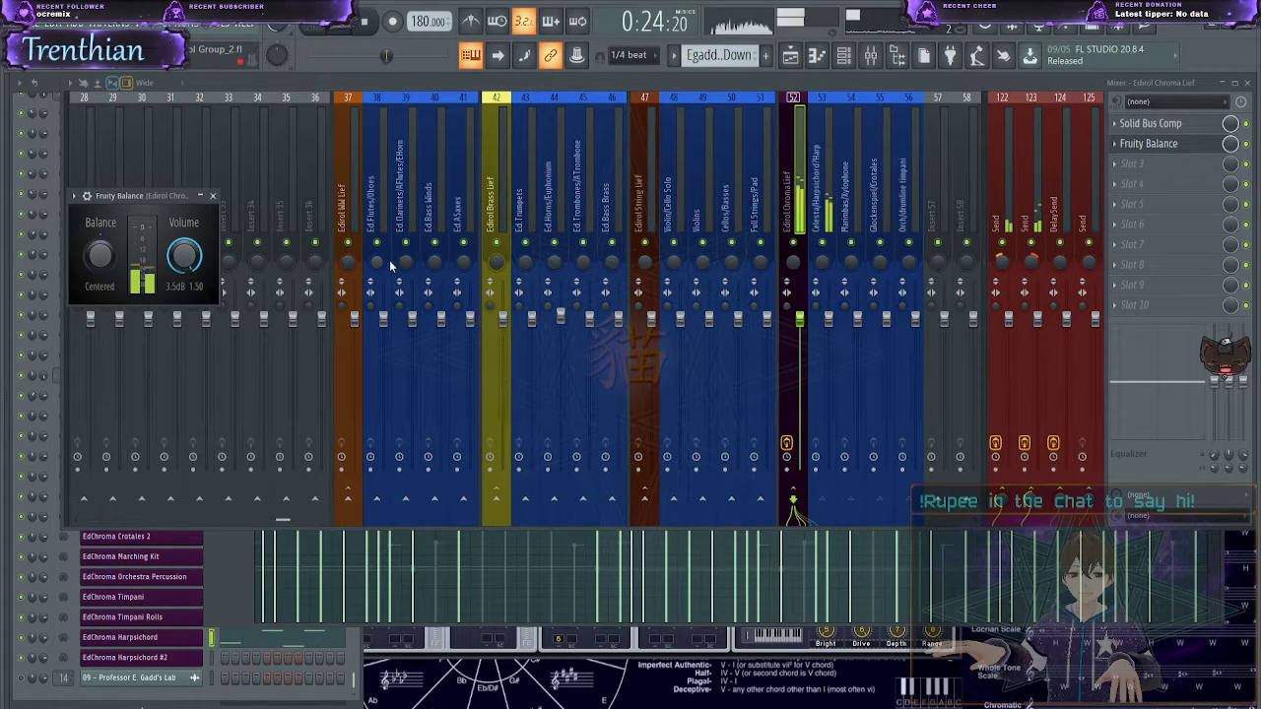
scroll(202, 264, "up", 2)
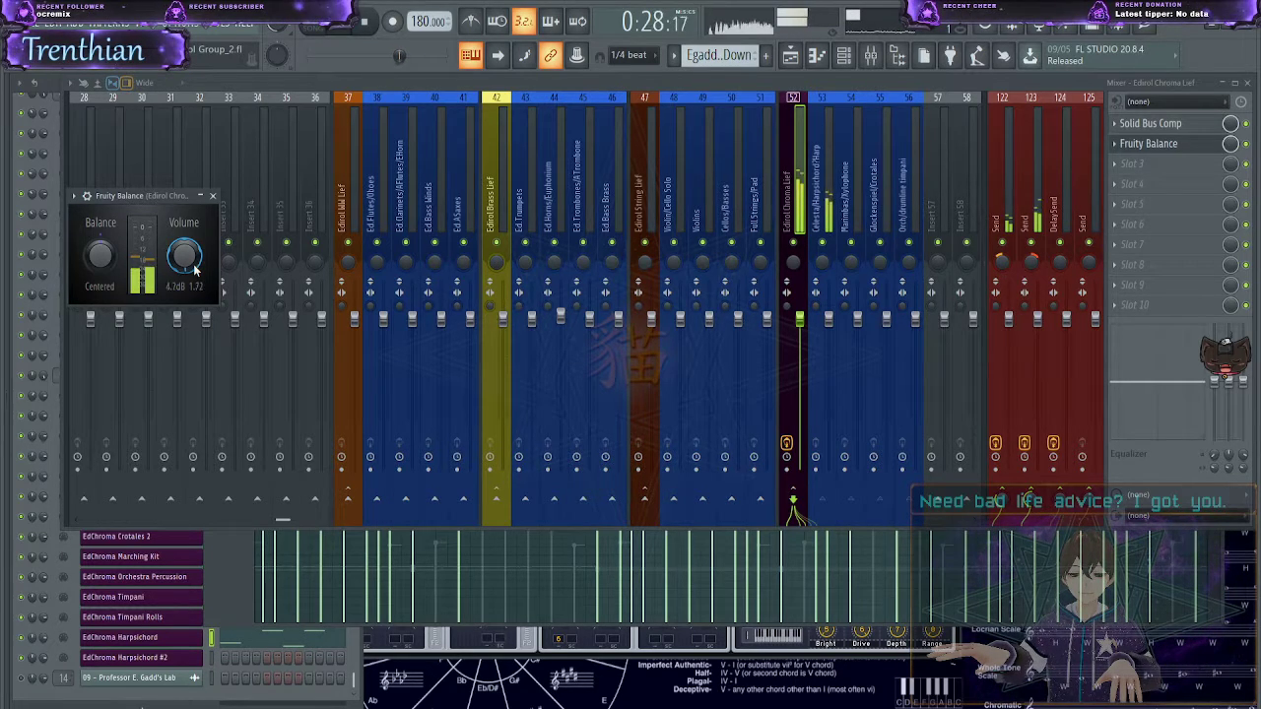
scroll(195, 264, "down", 1)
scroll(196, 264, "down", 10)
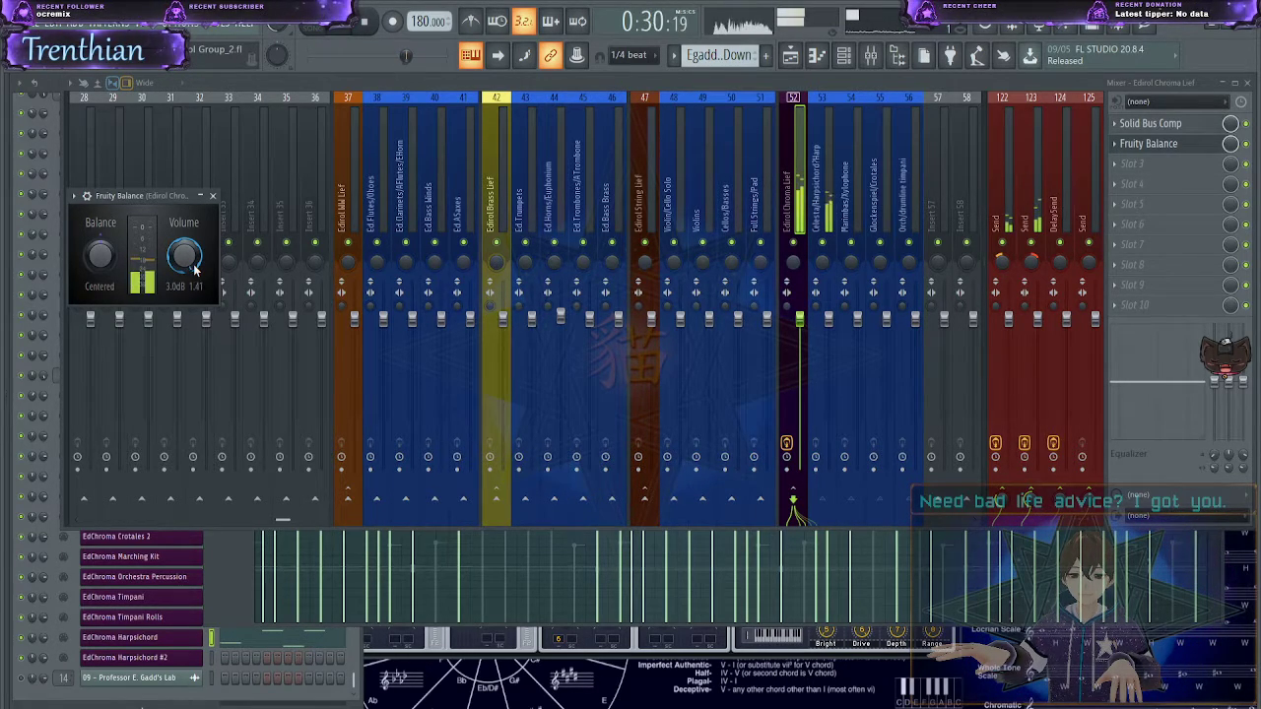
scroll(193, 264, "up", 6)
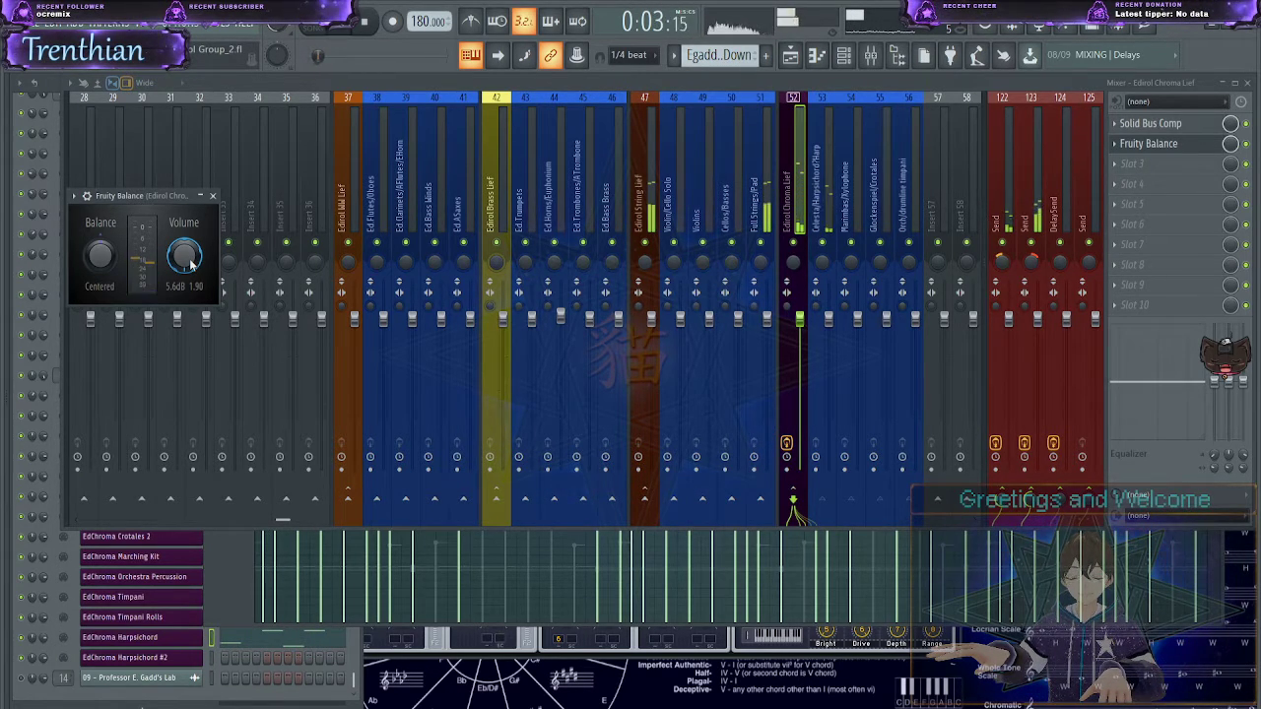
- Play back the pattern while reviewing the EdChroma Harpsichord notes and looking through the instrument channels
key("F7")
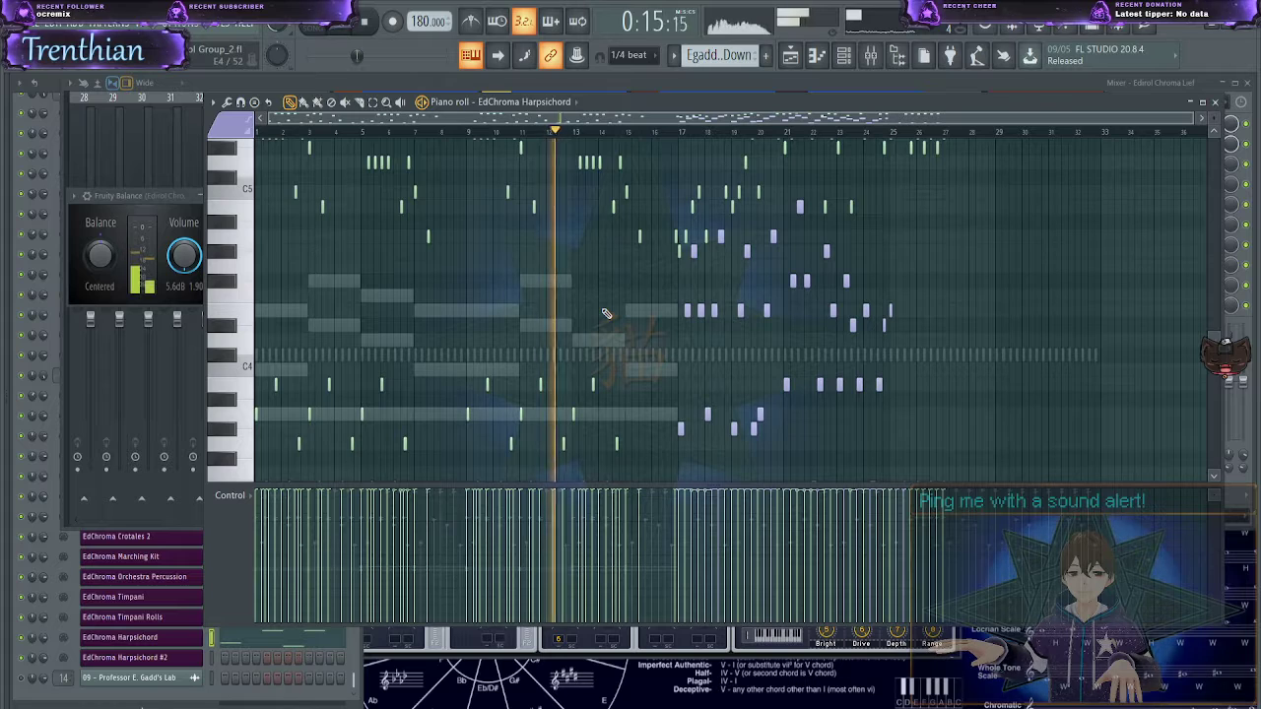
key("space")
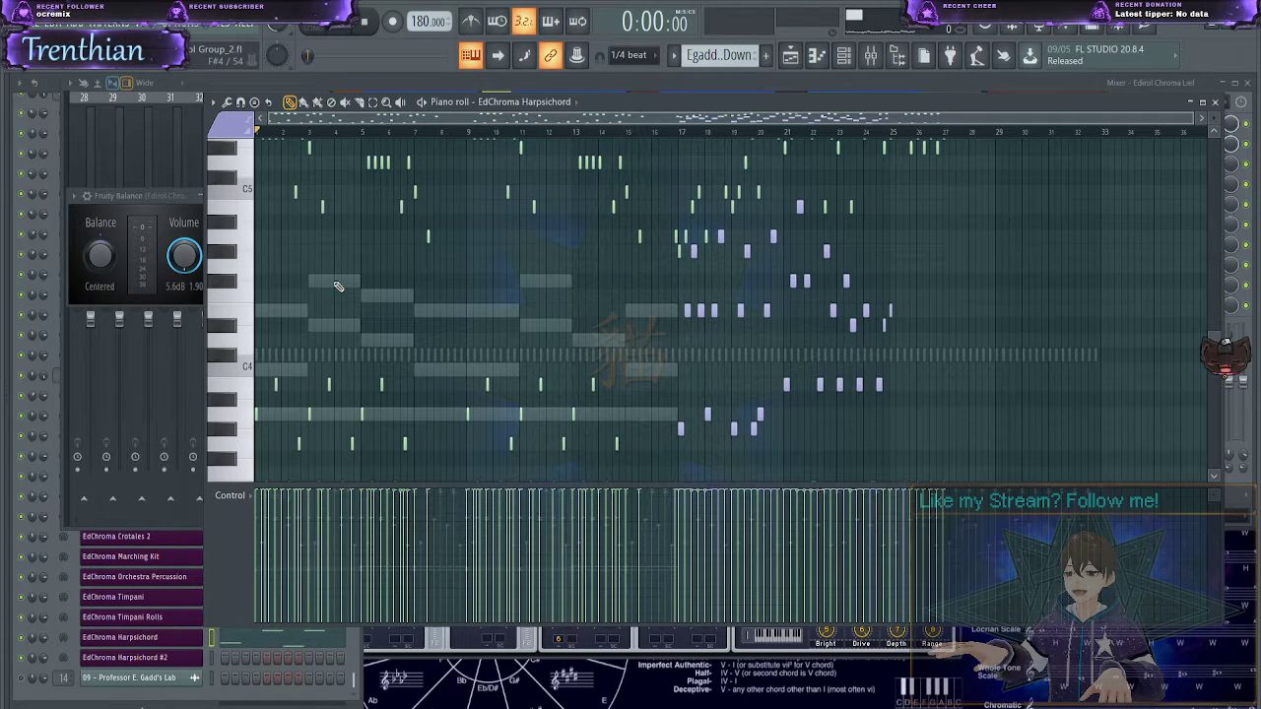
scroll(394, 305, "up", 2)
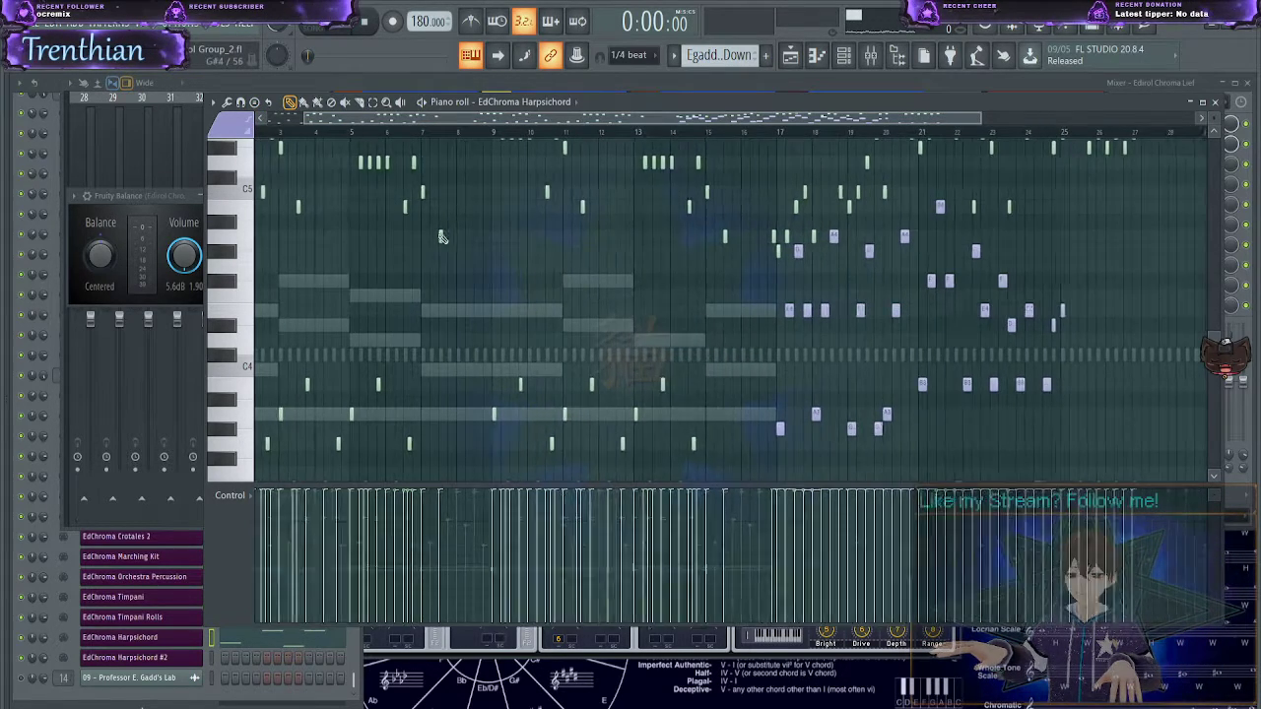
left_click_drag(469, 120, 430, 120)
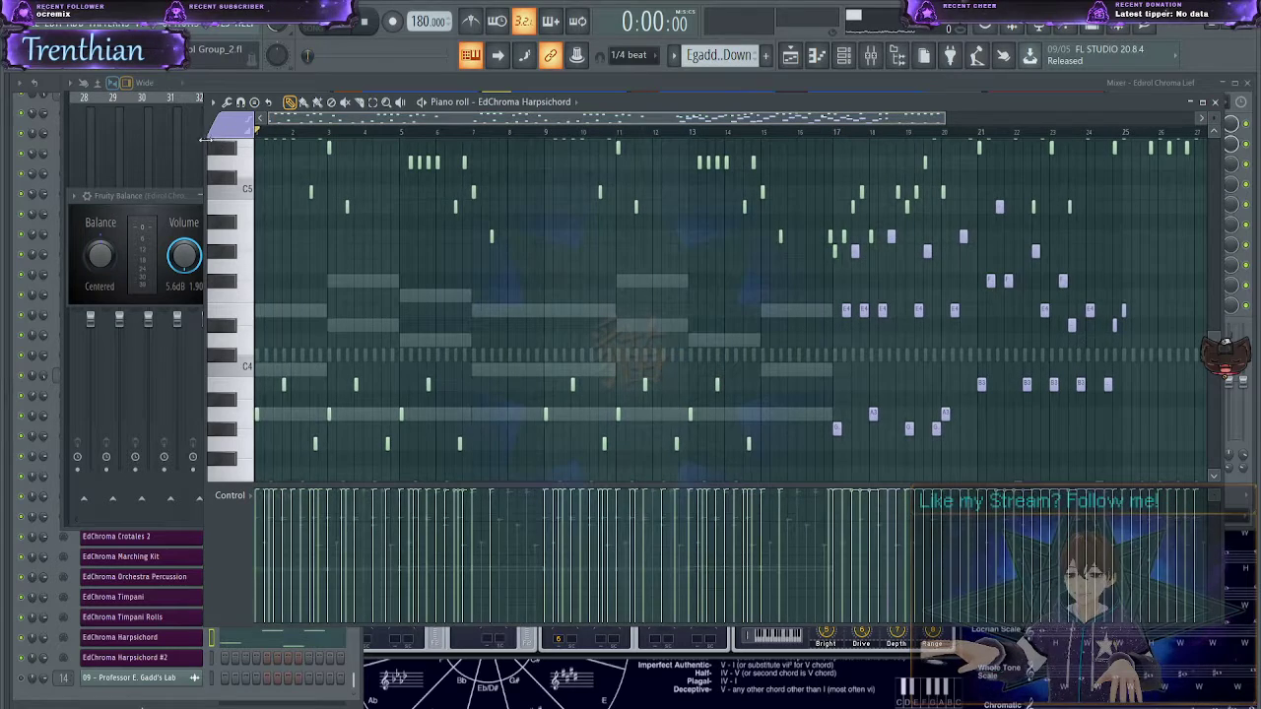
key("space")
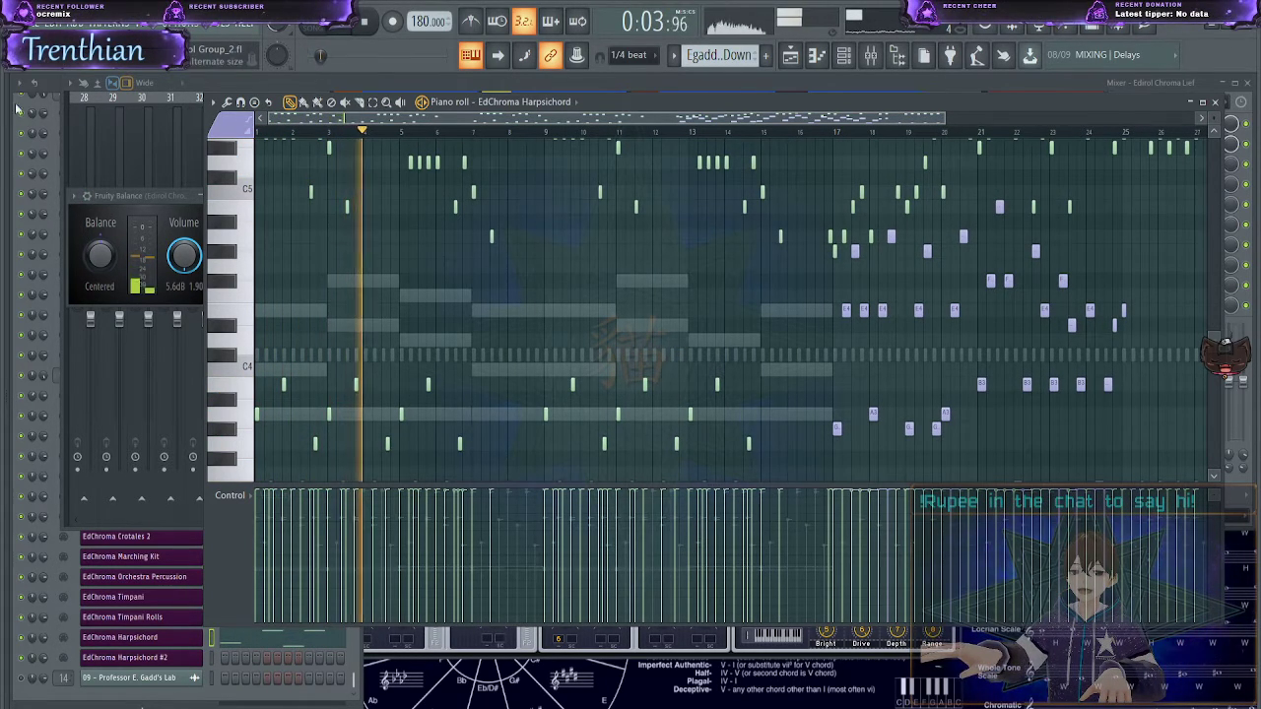
left_click(56, 86)
scroll(80, 197, "up", 15)
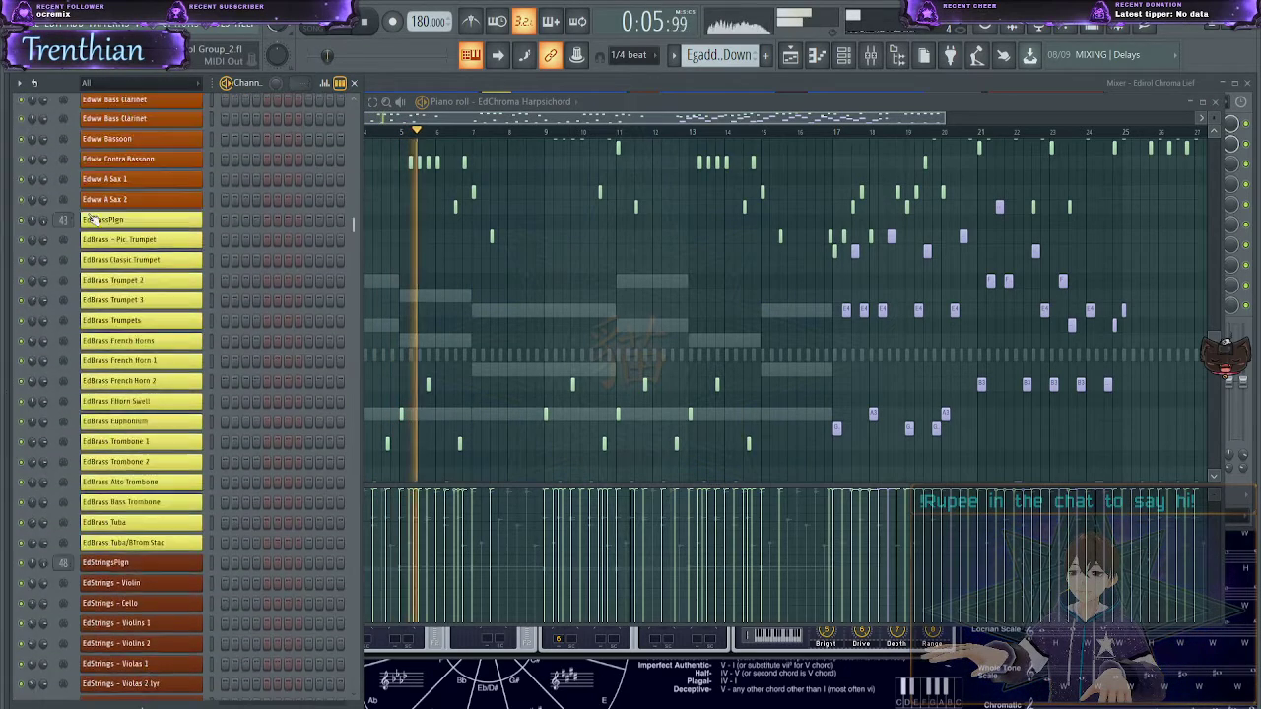
key("space")
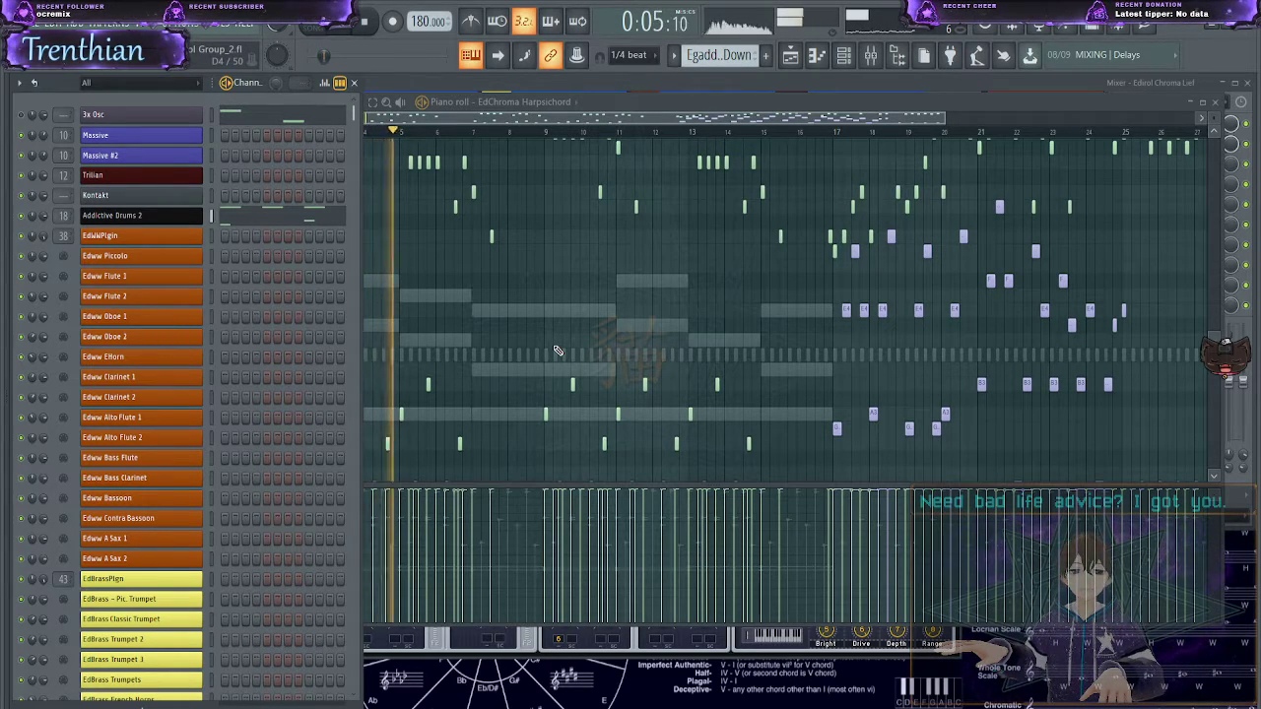
left_click(578, 306)
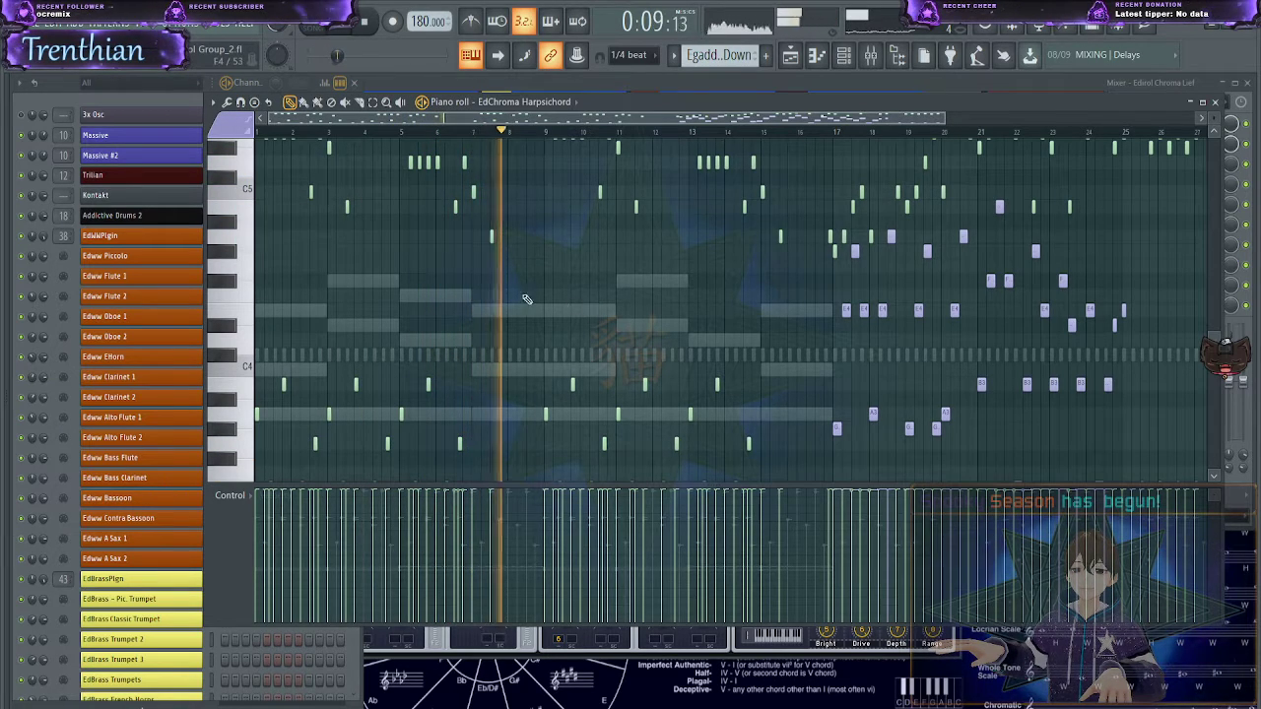
- Open the Trilian channel's piano roll and set the instrument to the Clean Fender - Keyswitch All multi
left_click(123, 180)
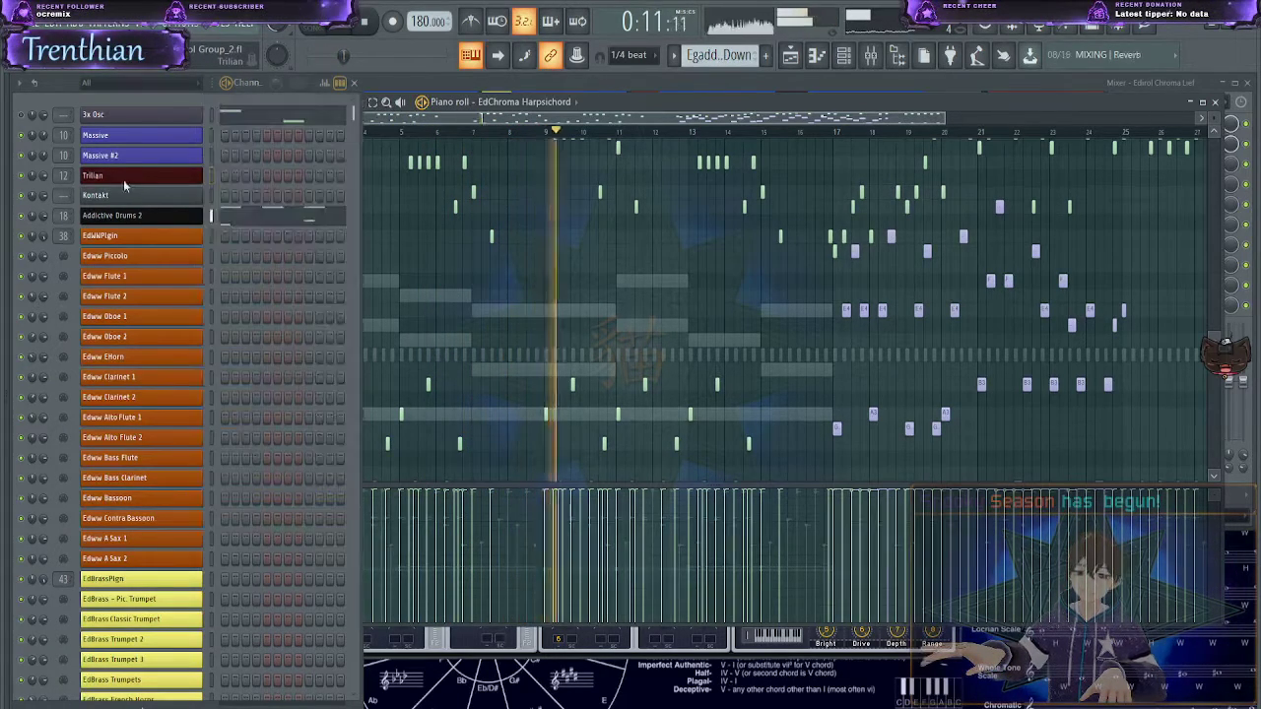
key("F7")
key("space")
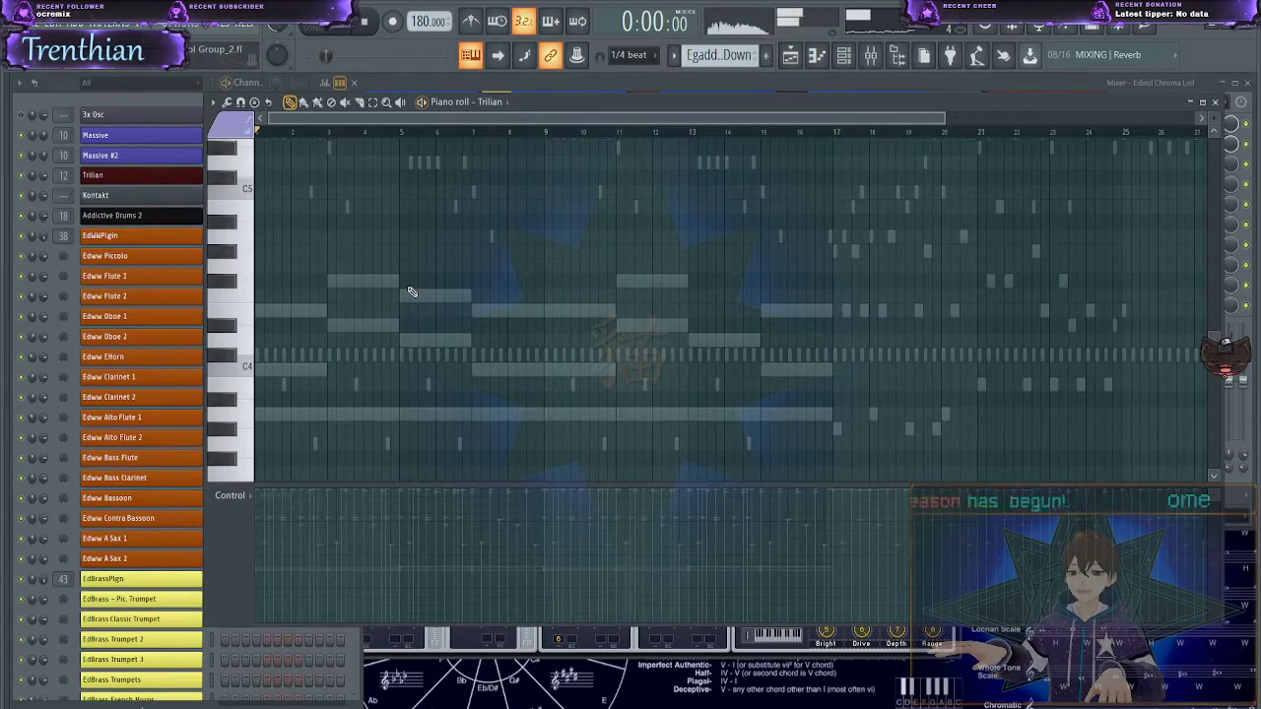
left_click(138, 176)
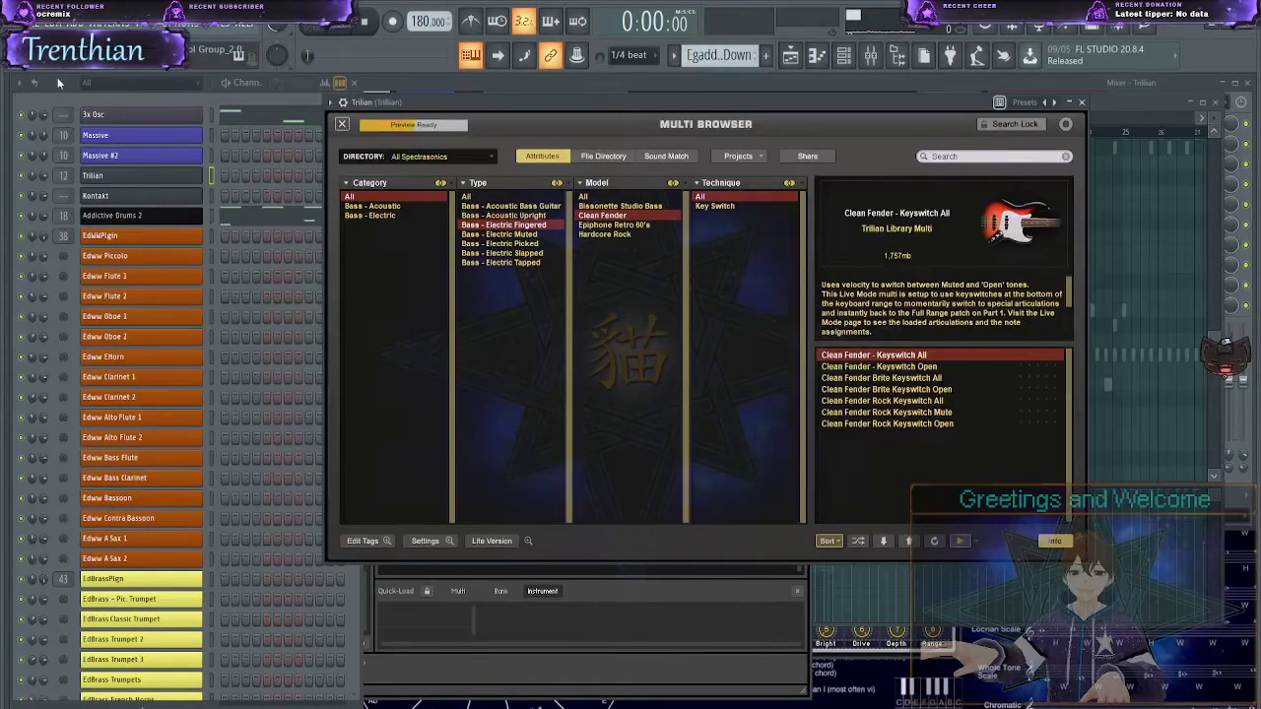
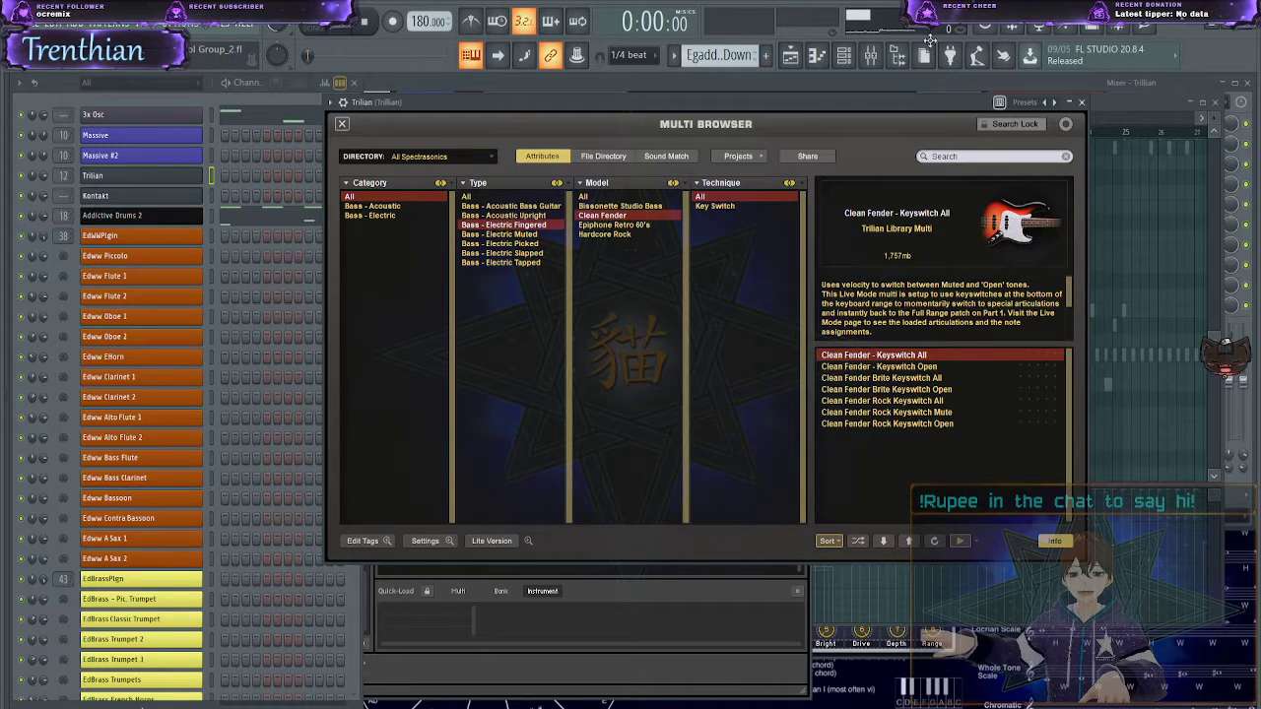
left_click(1117, 98)
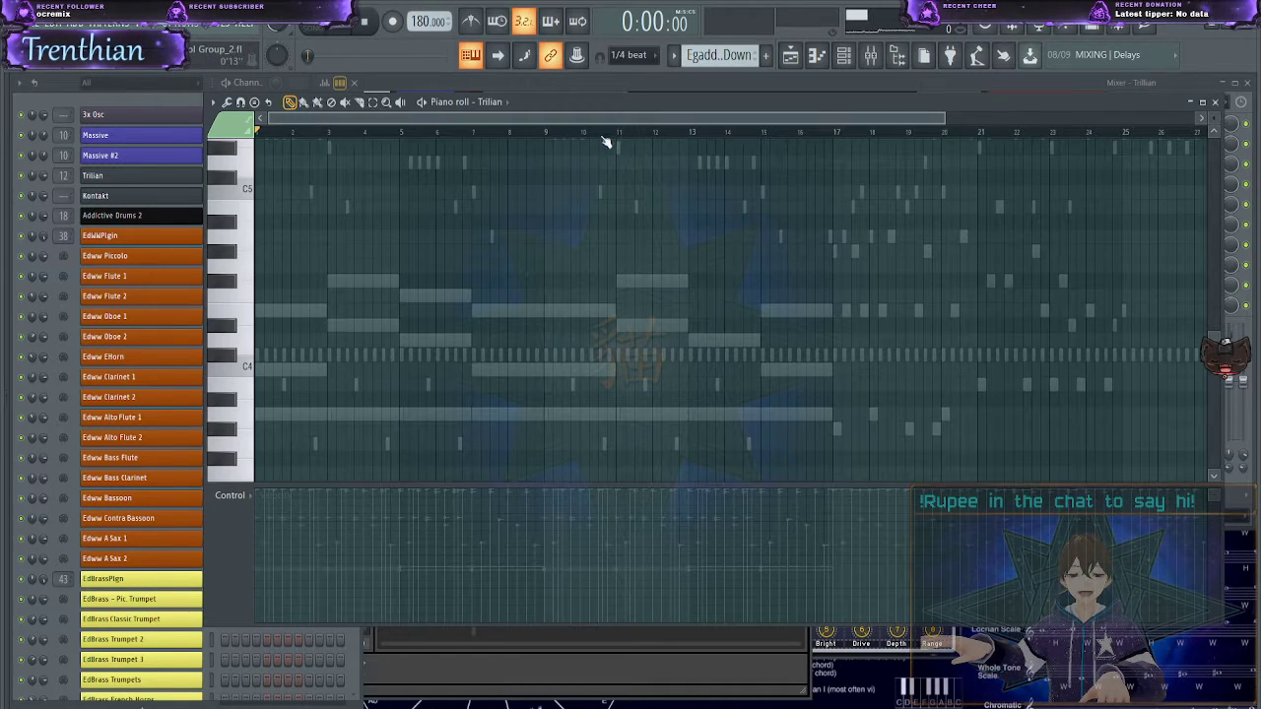
- Draw an A3 bass note at the start of bar 1 in the Trilian piano roll, about half a bar long
key("space")
key("space")
left_click(255, 384)
left_click_drag(256, 383, 243, 414)
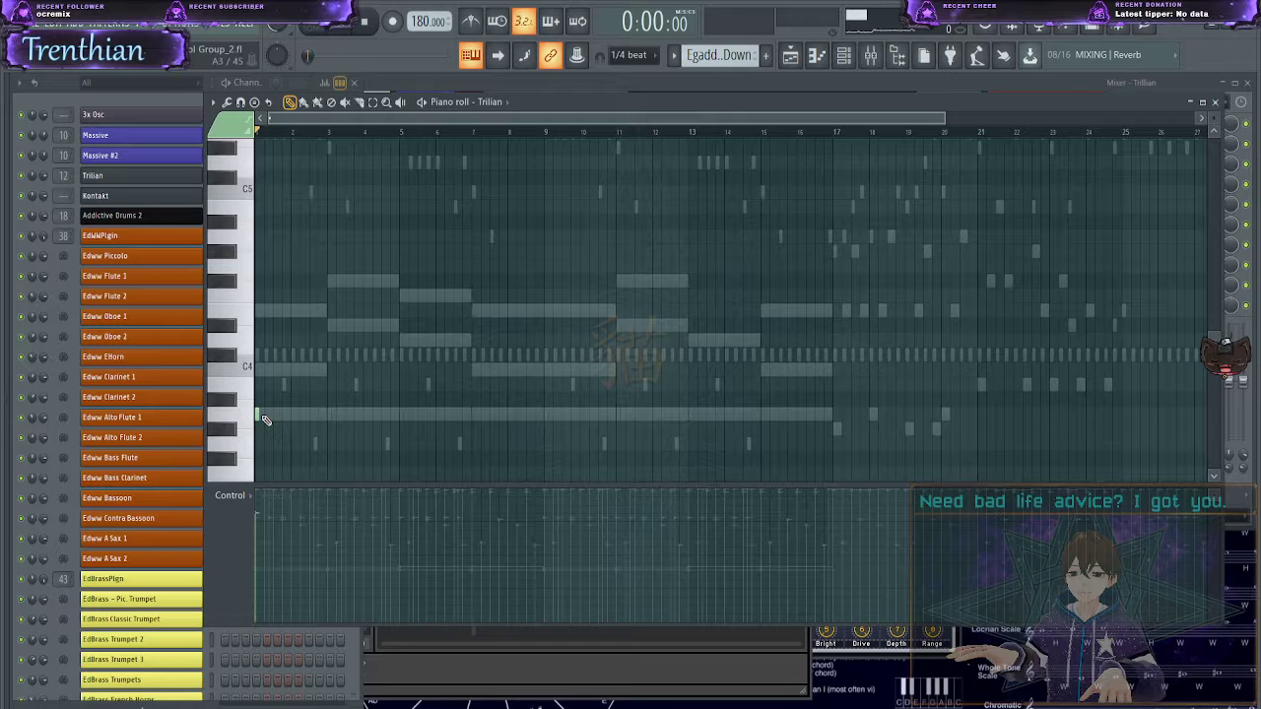
left_click_drag(259, 414, 284, 416)
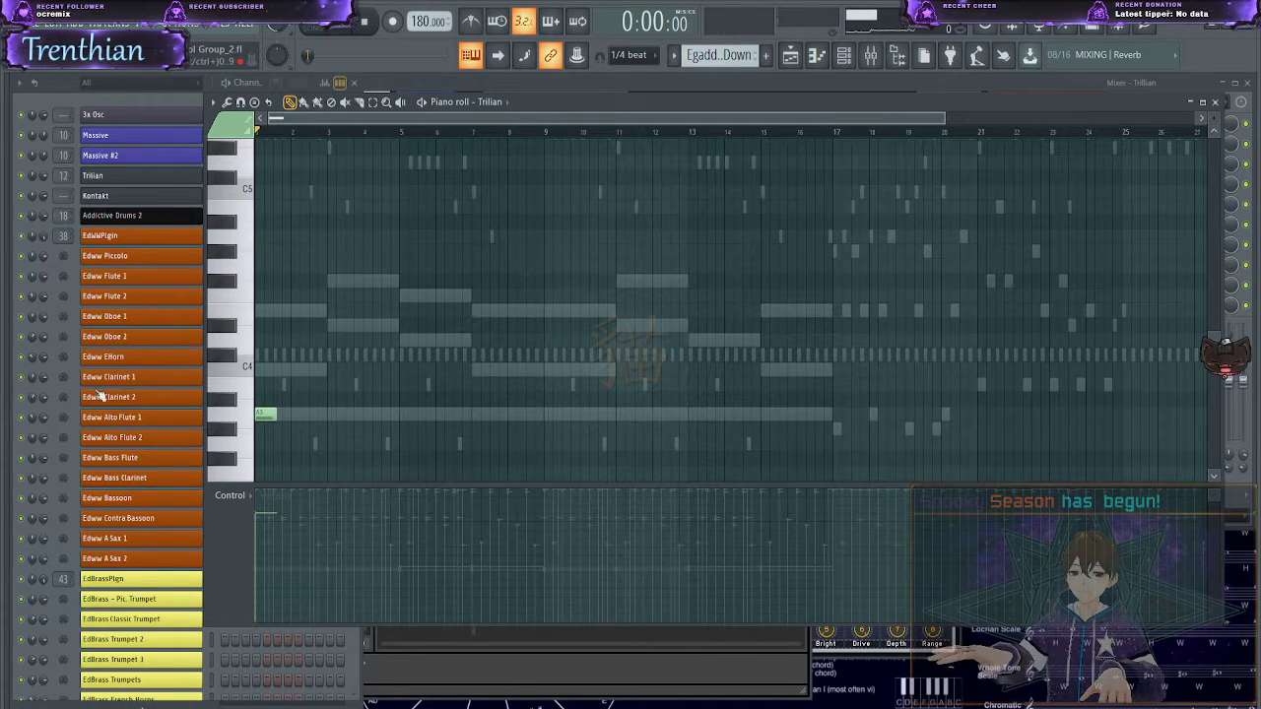
- Play the pattern with the mixer open to check the Trilian track's level and routing
left_click(871, 55)
key("space")
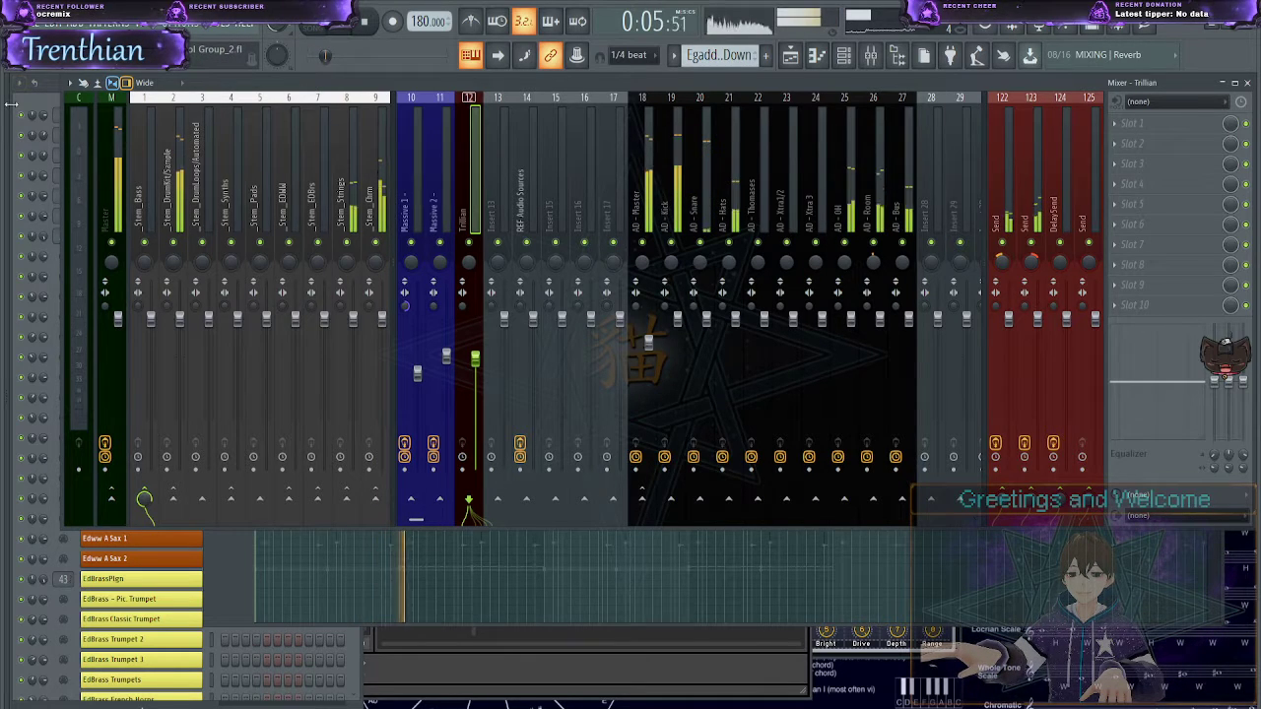
- Mute the AD Kick, Snare and Hats mixer tracks during playback, and stop the pattern
left_click(671, 242)
left_click(699, 243)
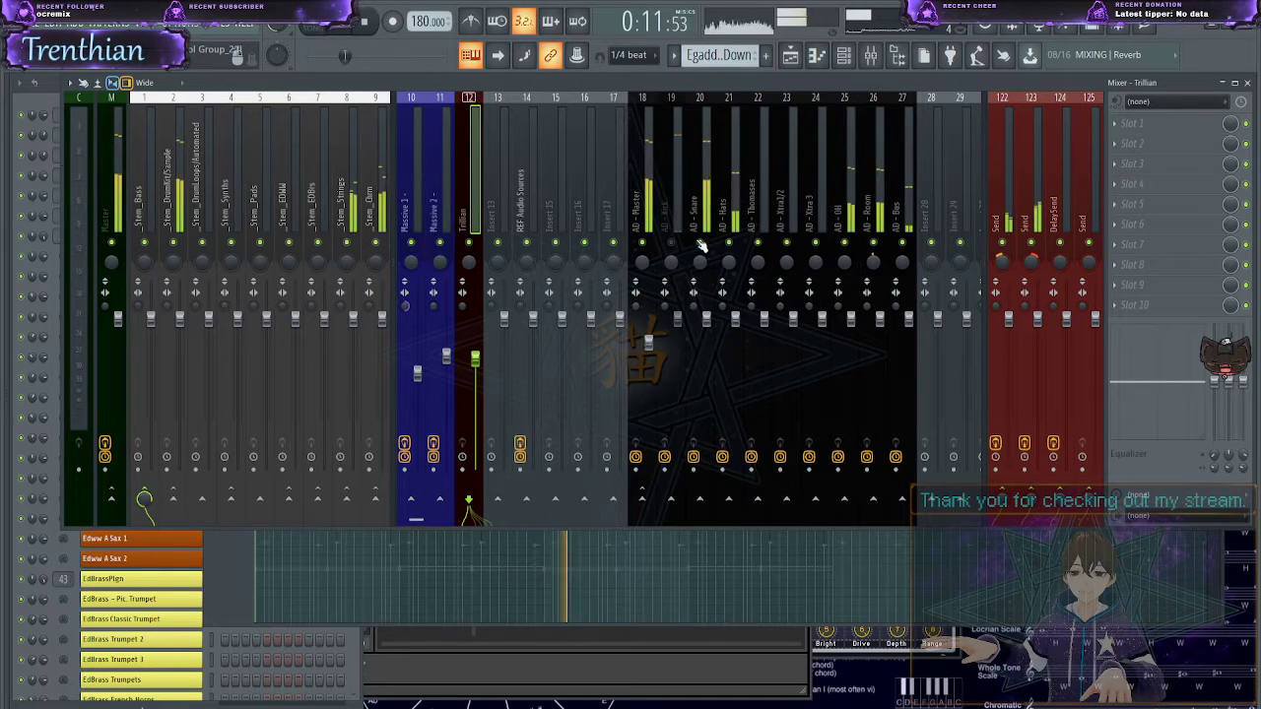
left_click(728, 242)
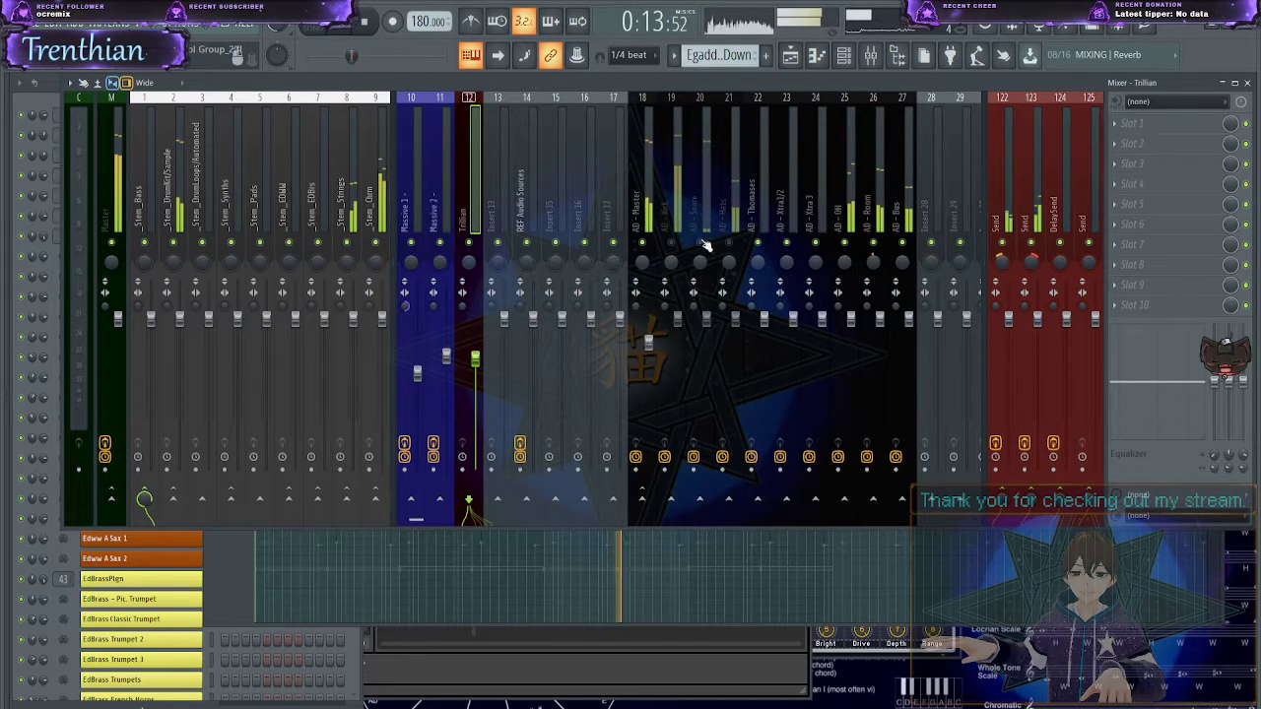
left_click(235, 652)
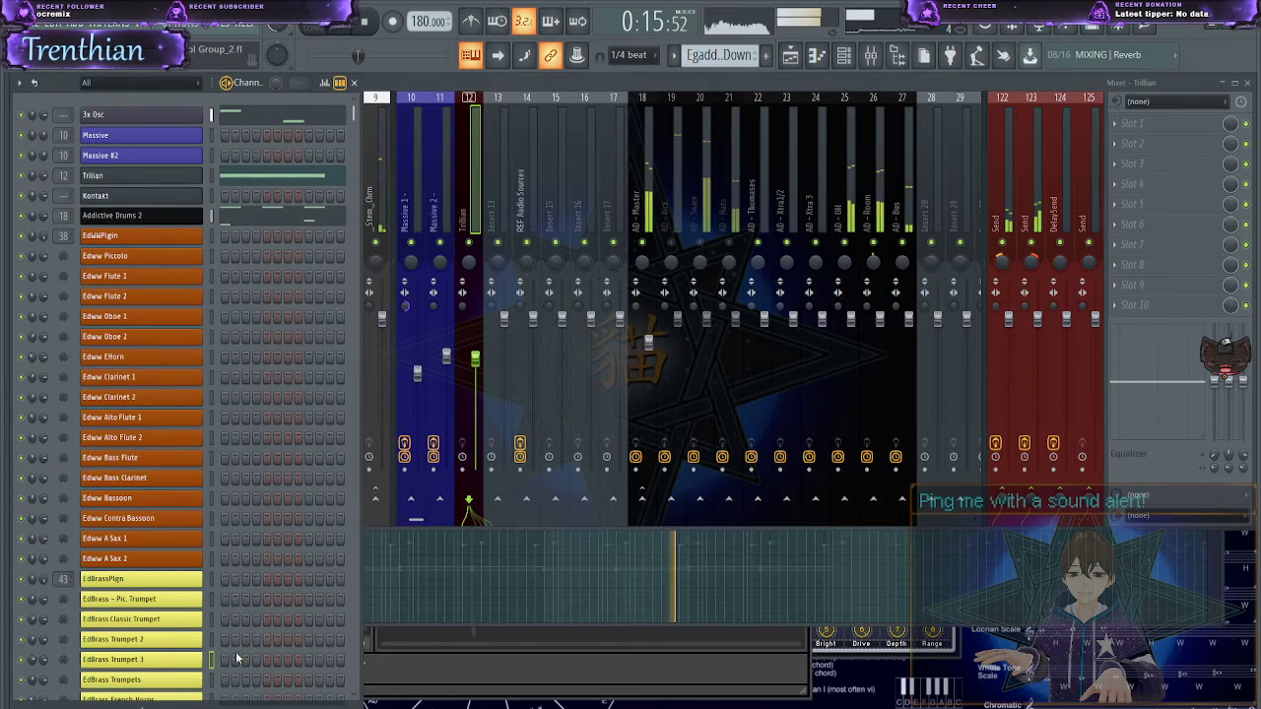
key("space")
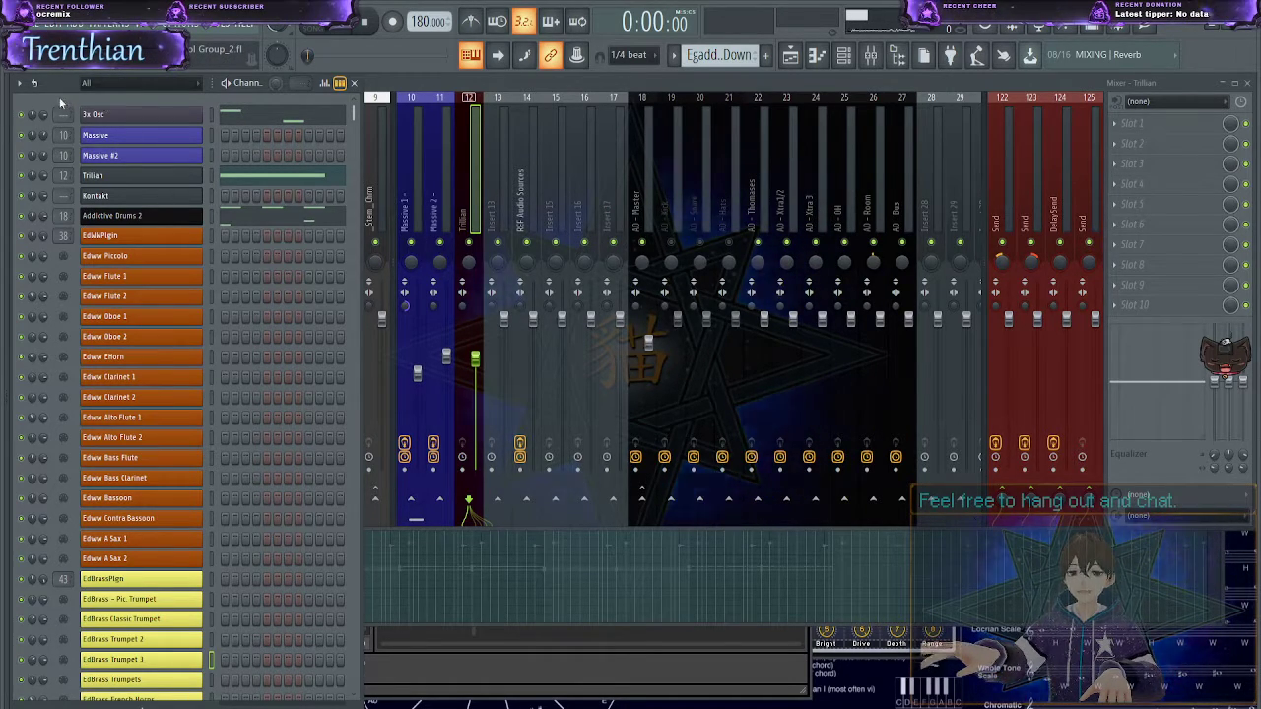
- Open the Trilian piano roll and play the pattern with bars 1 to 8 in view
left_click(117, 296)
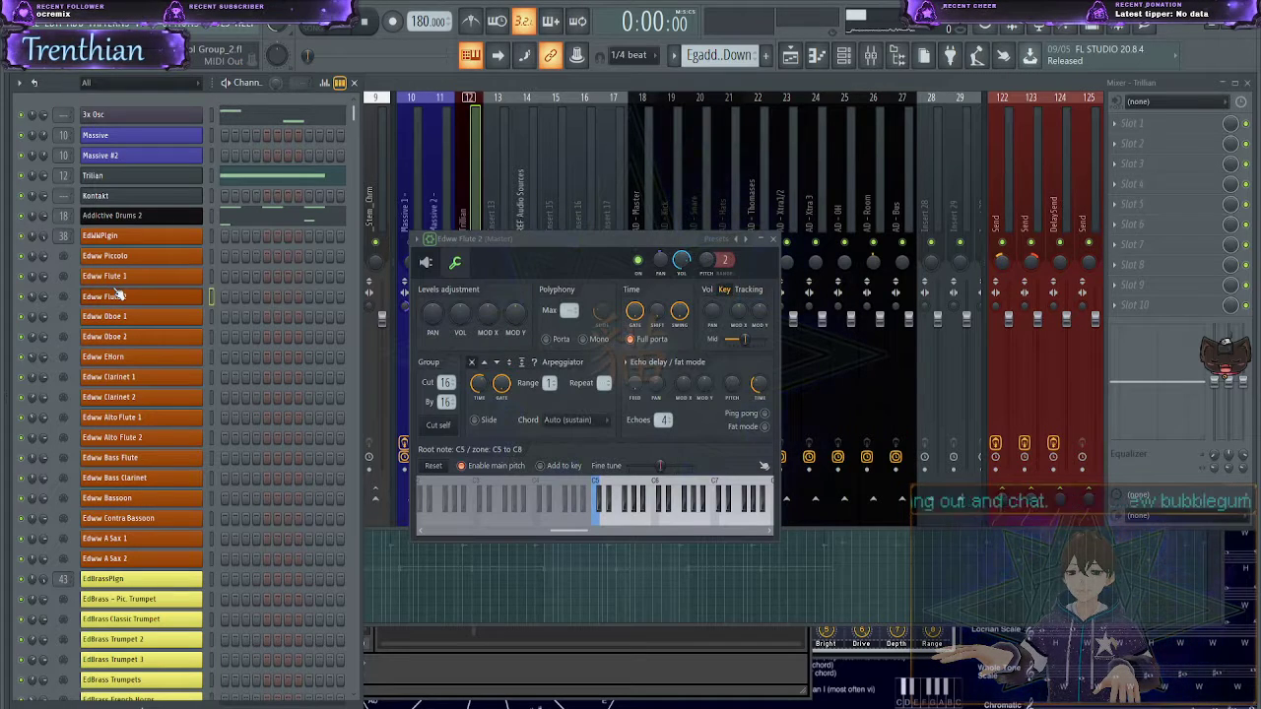
left_click(242, 178)
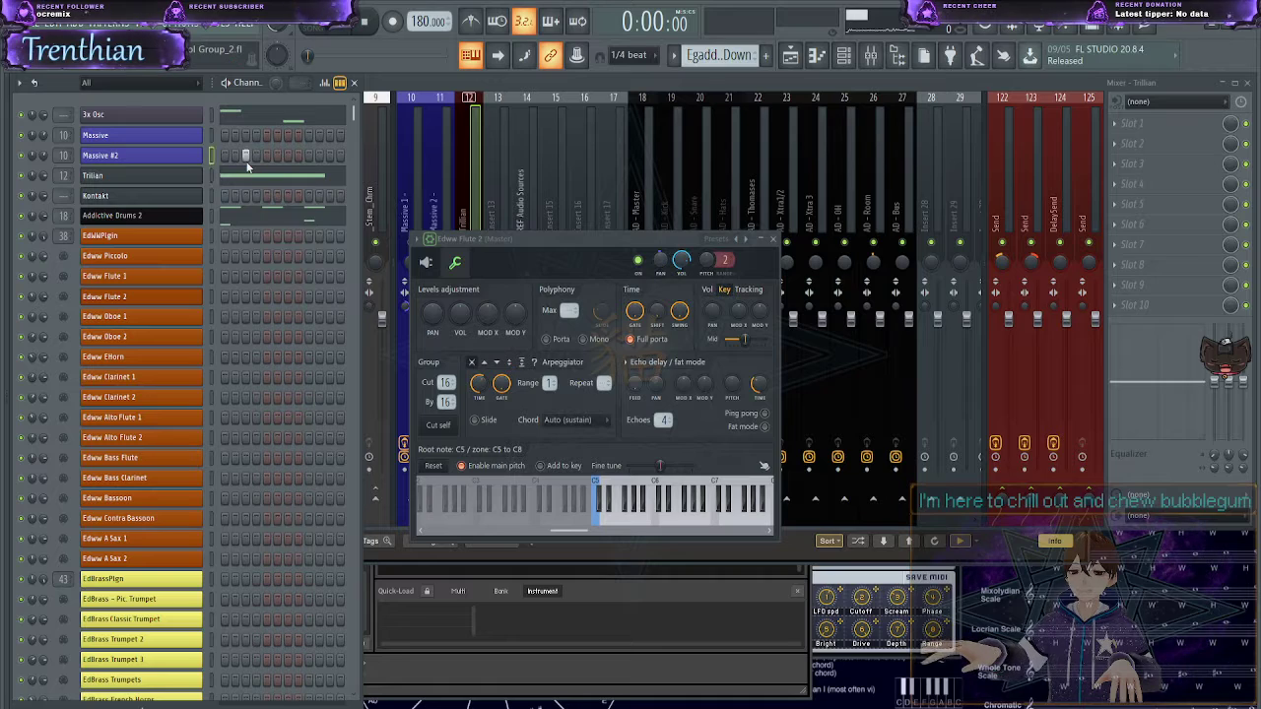
left_click(272, 180)
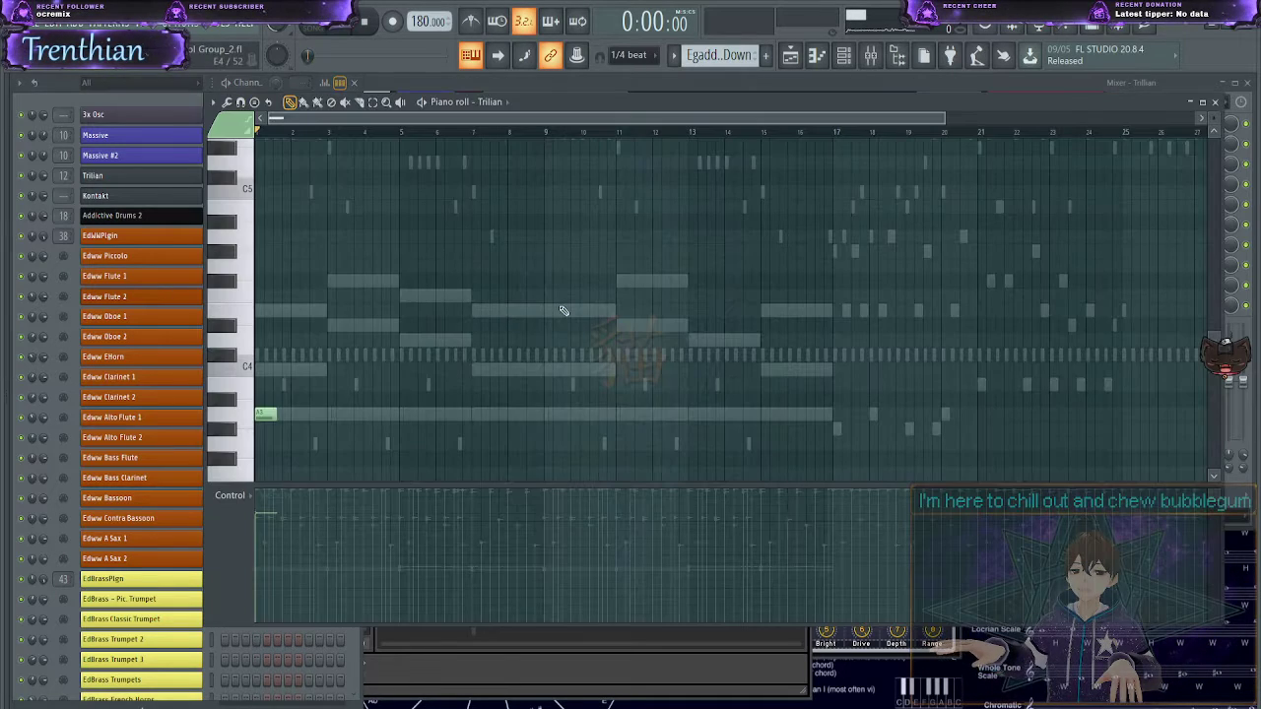
key("space")
scroll(311, 358, "up", 4)
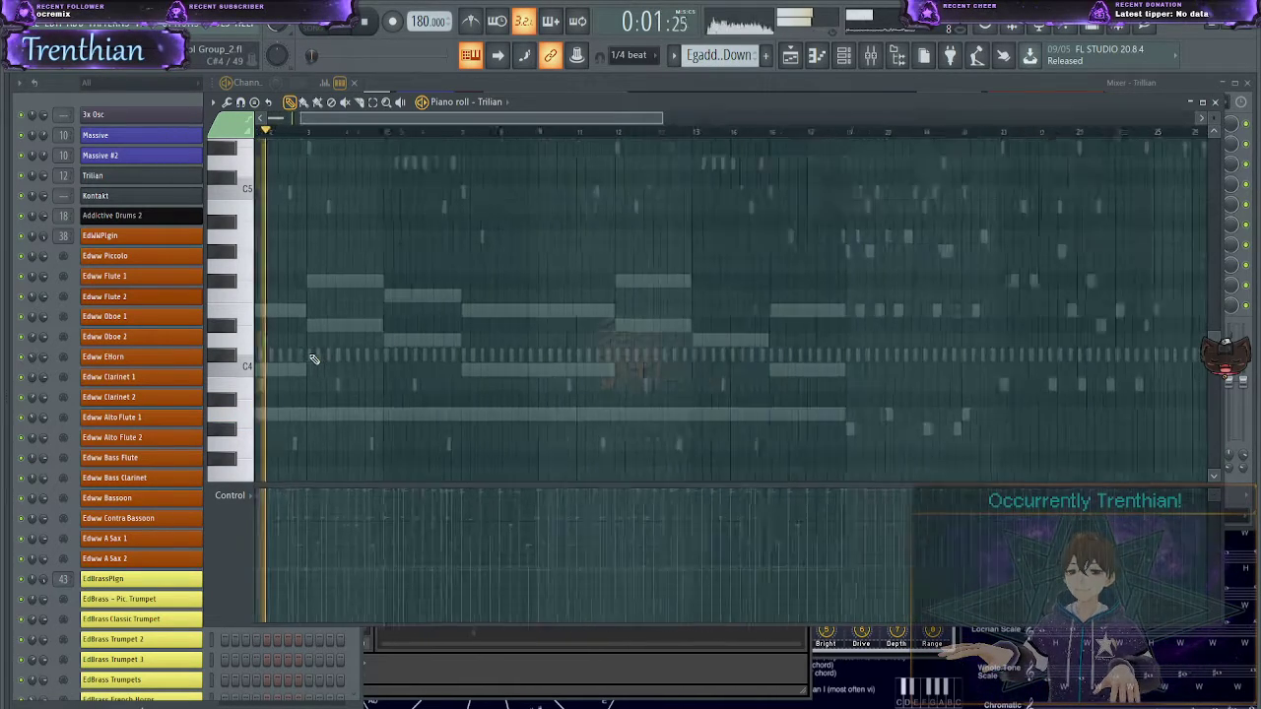
scroll(314, 359, "down", 5)
left_click_drag(351, 117, 340, 111)
scroll(318, 211, "up", 4)
key("space")
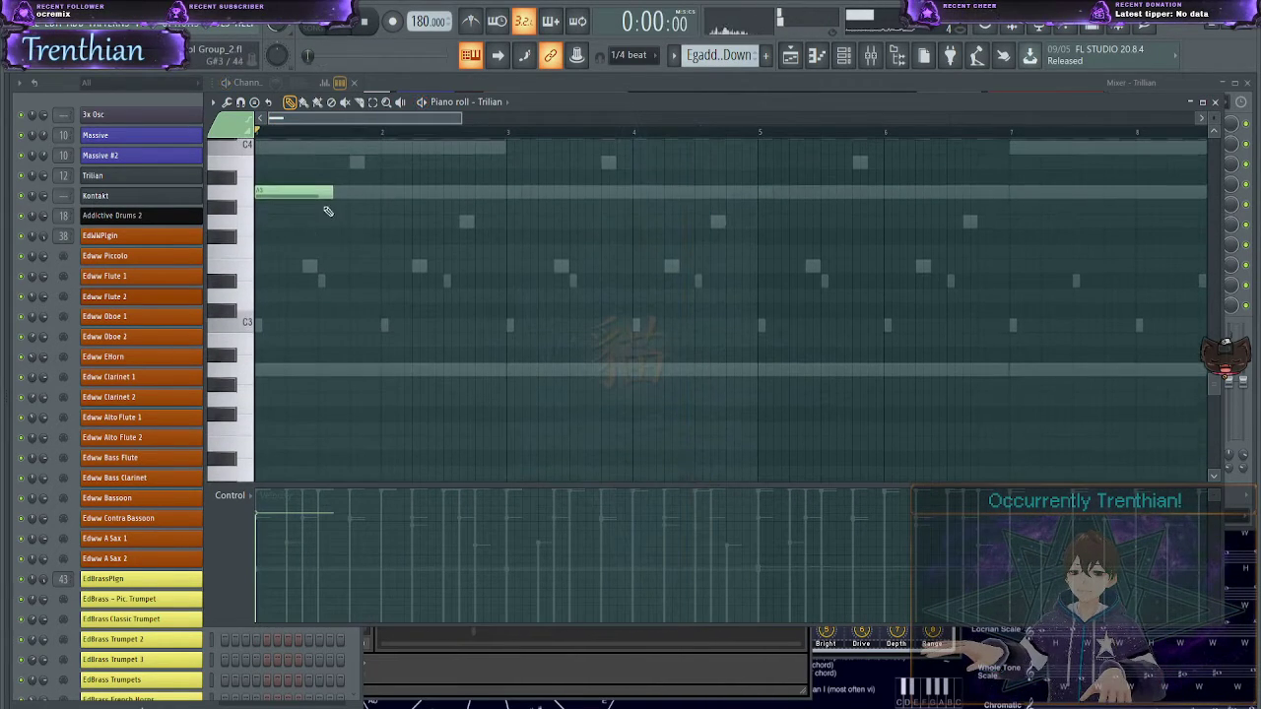
- Add an E3 bass note from the middle of beat 2 to the end of bar 1, and shorten the opening A3 to end before it
mouse_move(325, 204)
left_mouse_down()
mouse_move(262, 203)
mouse_move(234, 182)
left_mouse_up()
left_click_drag(295, 371, 254, 362)
mouse_move(306, 284)
left_mouse_down()
mouse_move(325, 281)
mouse_move(305, 268)
left_mouse_up()
key("space")
key("space")
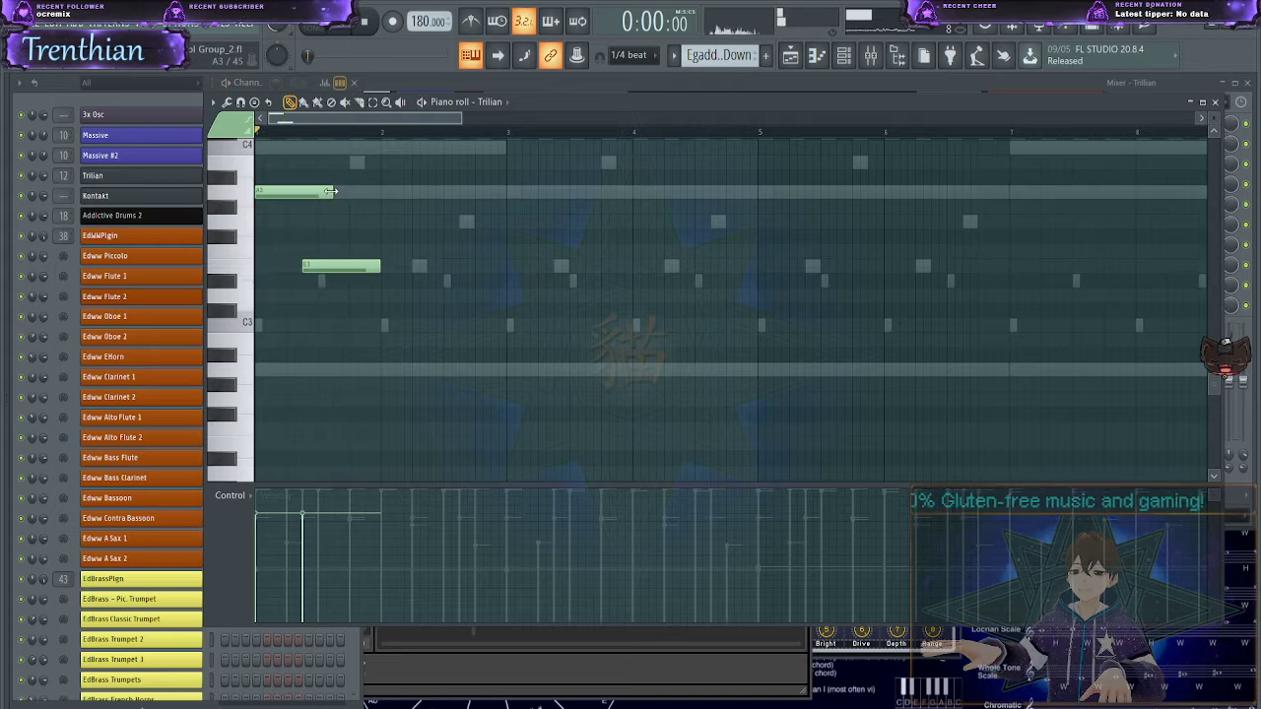
key("space")
left_click_drag(288, 190, 292, 194)
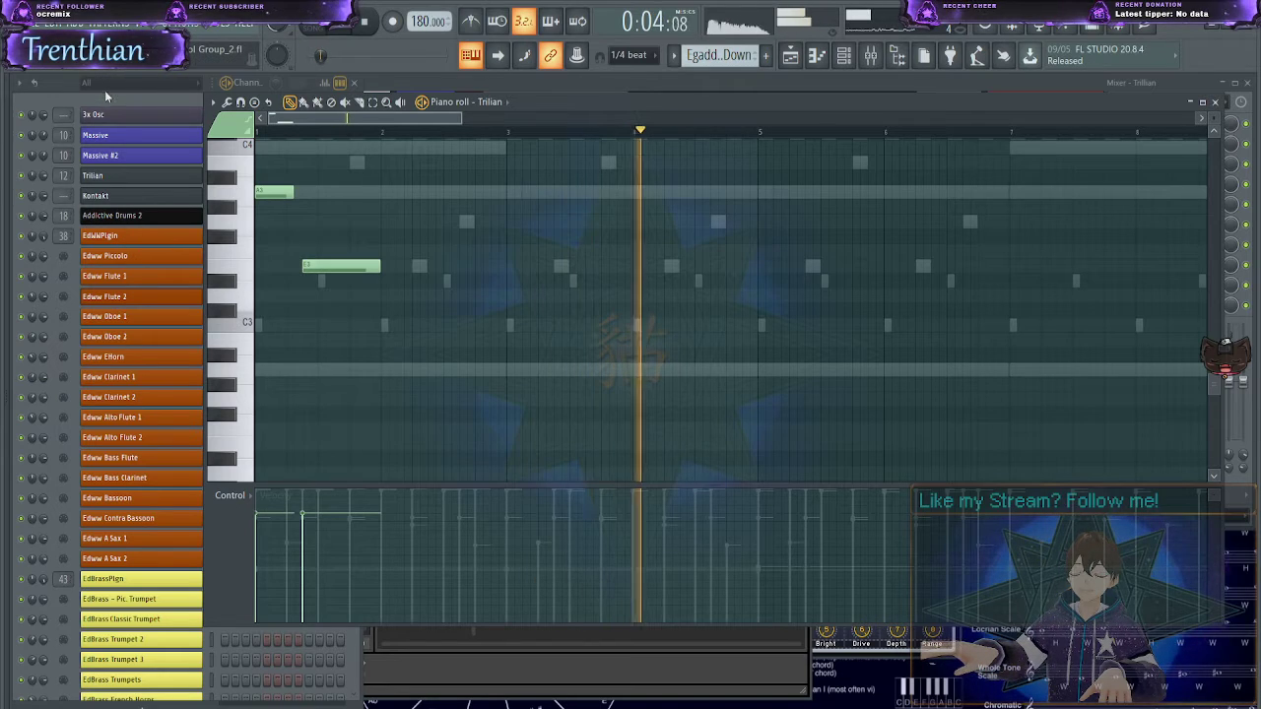
- Solo the Trilian channel and play back its A3 and E3 notes in bar 1
left_click(61, 106)
key("space")
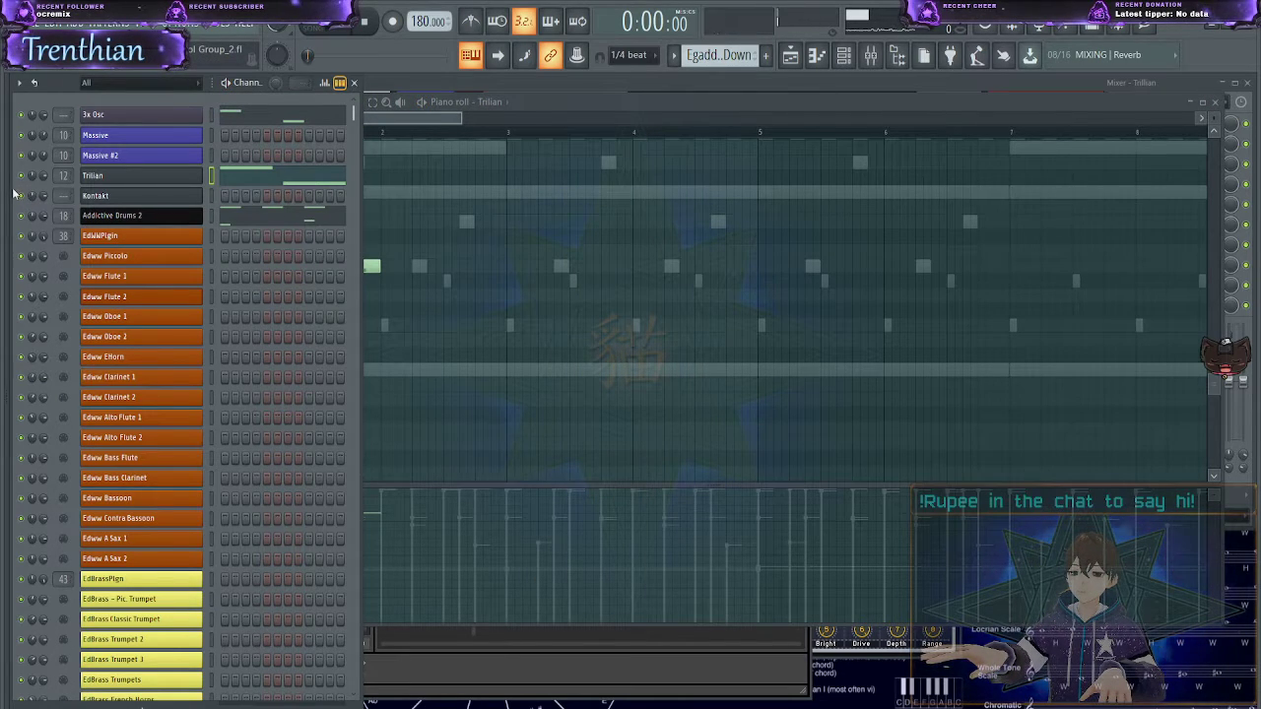
left_click(381, 230)
key("space")
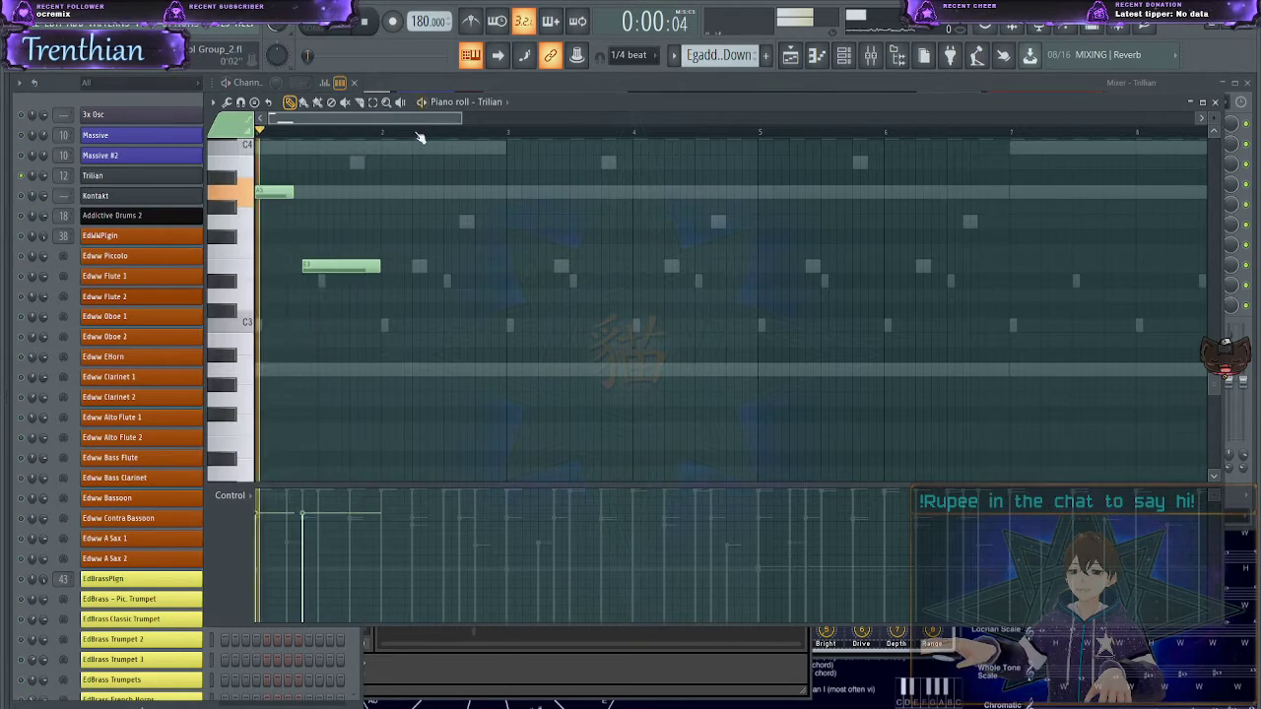
key("space")
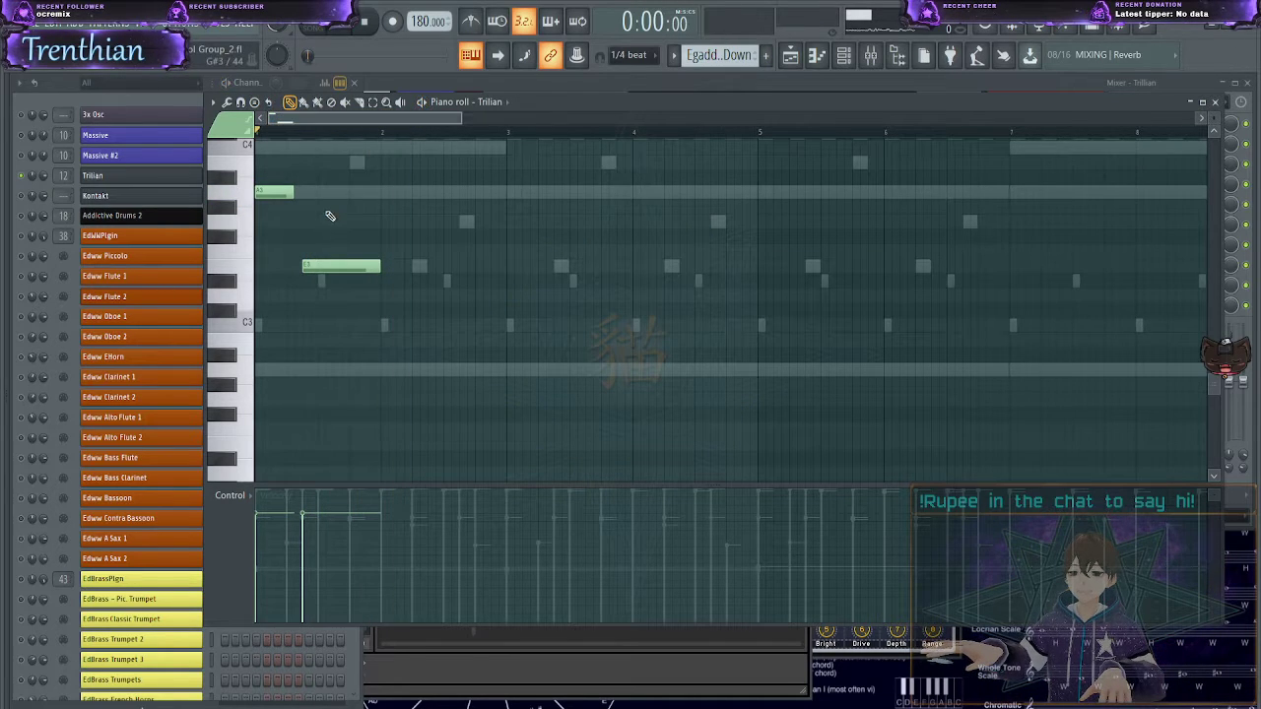
key("space")
scroll(273, 239, "up", 4)
key("space")
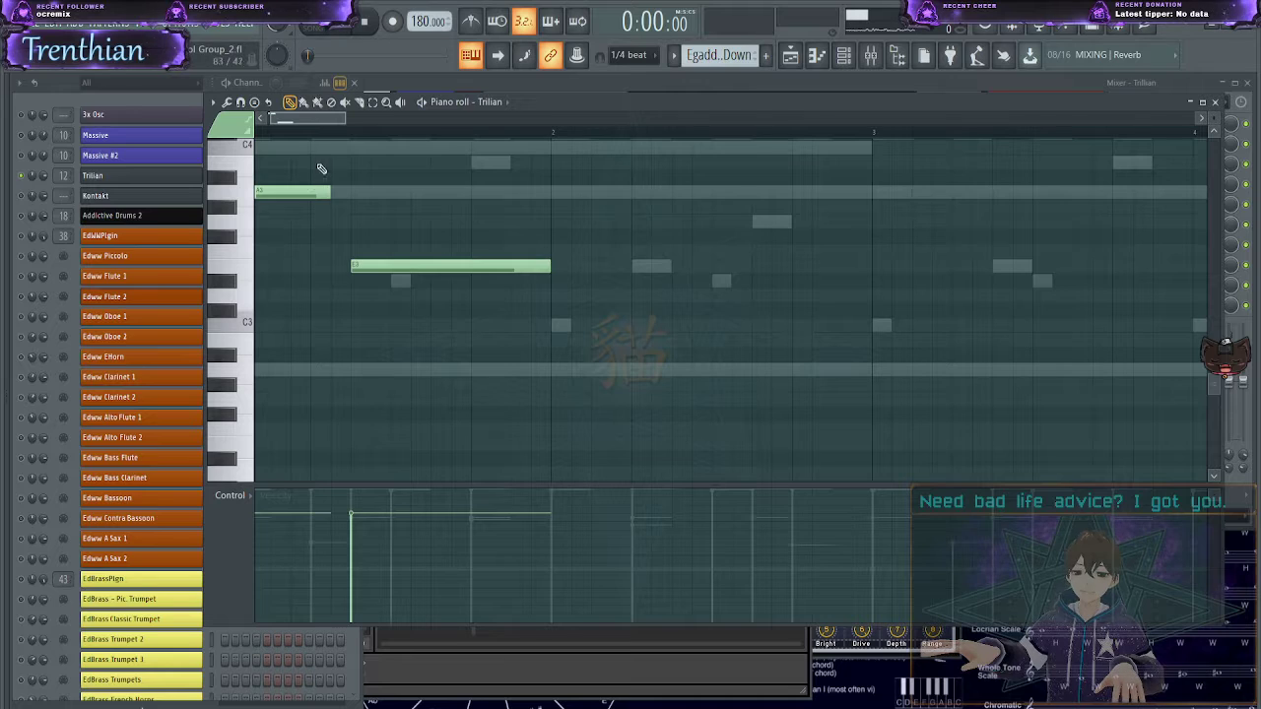
- Slice the opening A3 bass note into a longer first note and a short second A3 with a small gap between them
left_click_drag(303, 117, 273, 121)
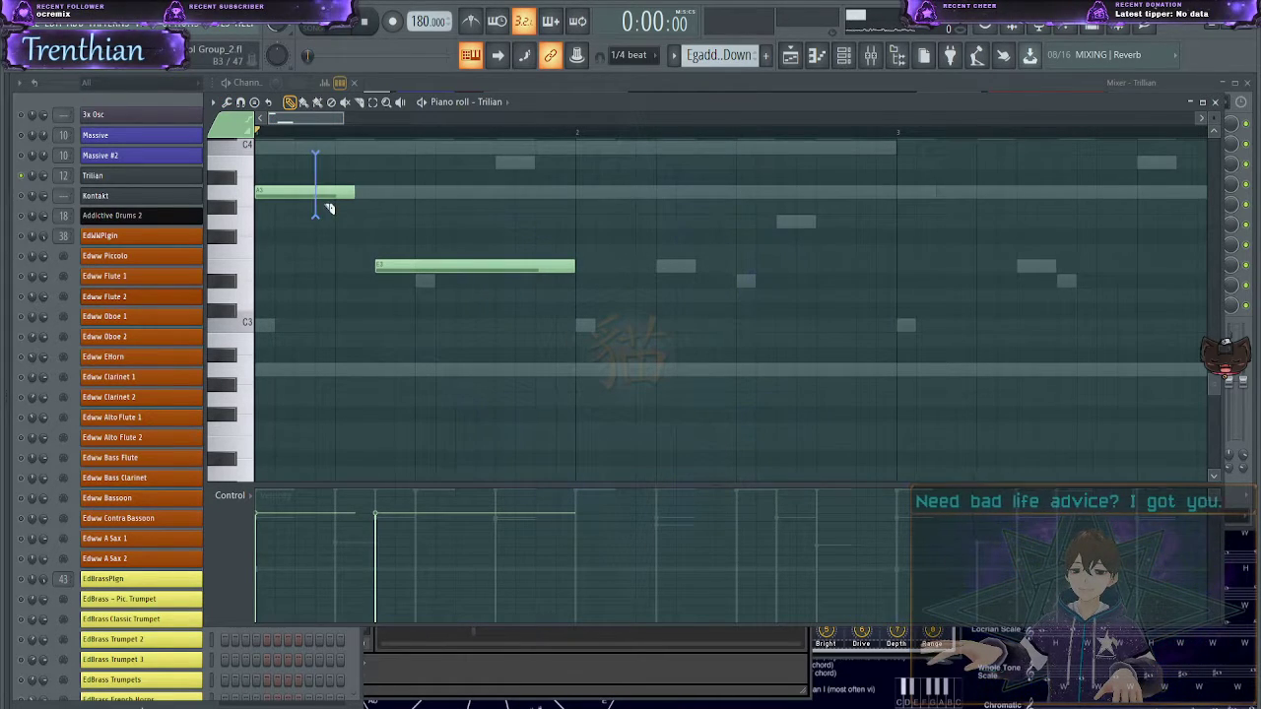
left_click_drag(330, 209, 342, 215)
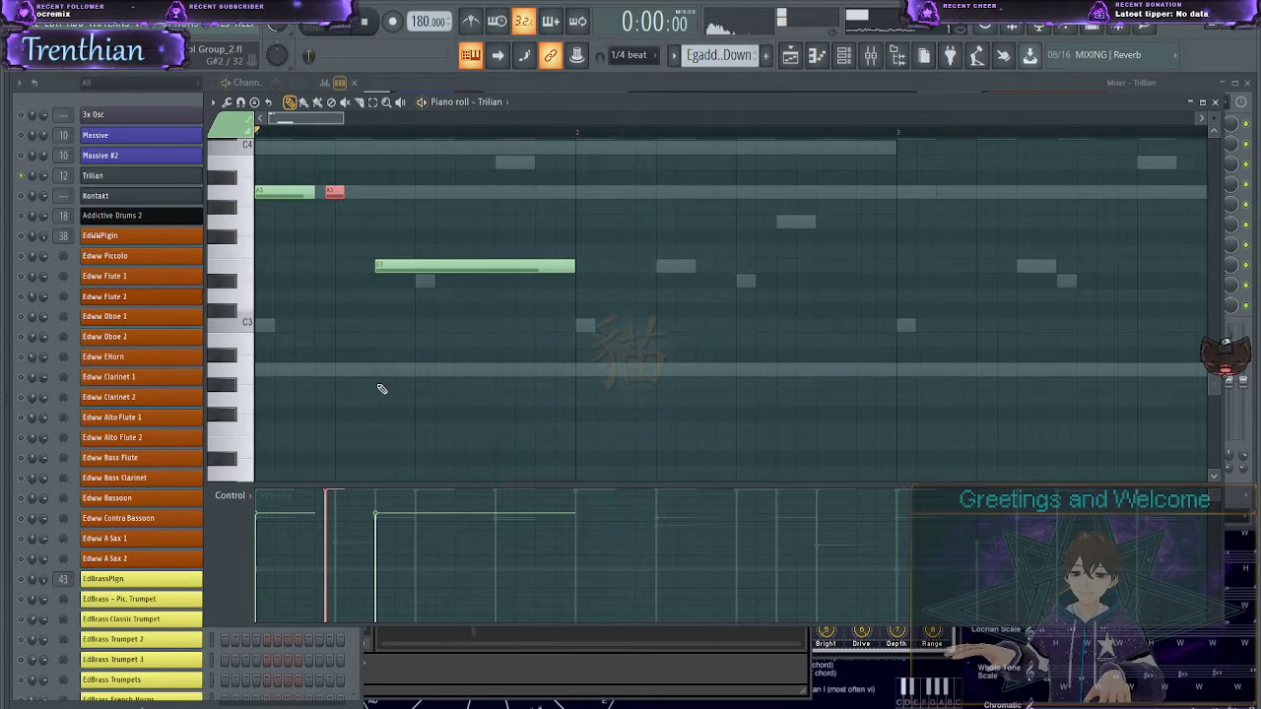
- Audition the highest octaves of the Trilian keyboard for articulations, and close the Kontakt window
scroll(308, 298, "up", 4)
scroll(308, 297, "up", 8)
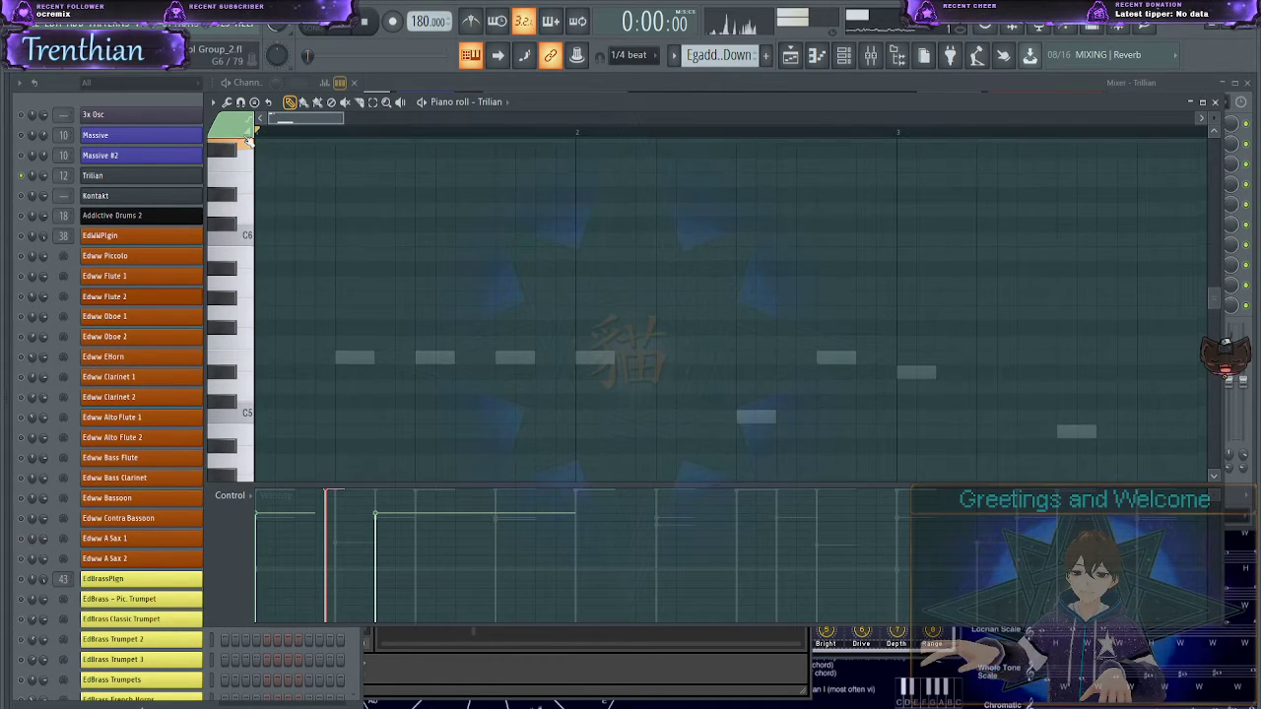
scroll(318, 318, "up", 4)
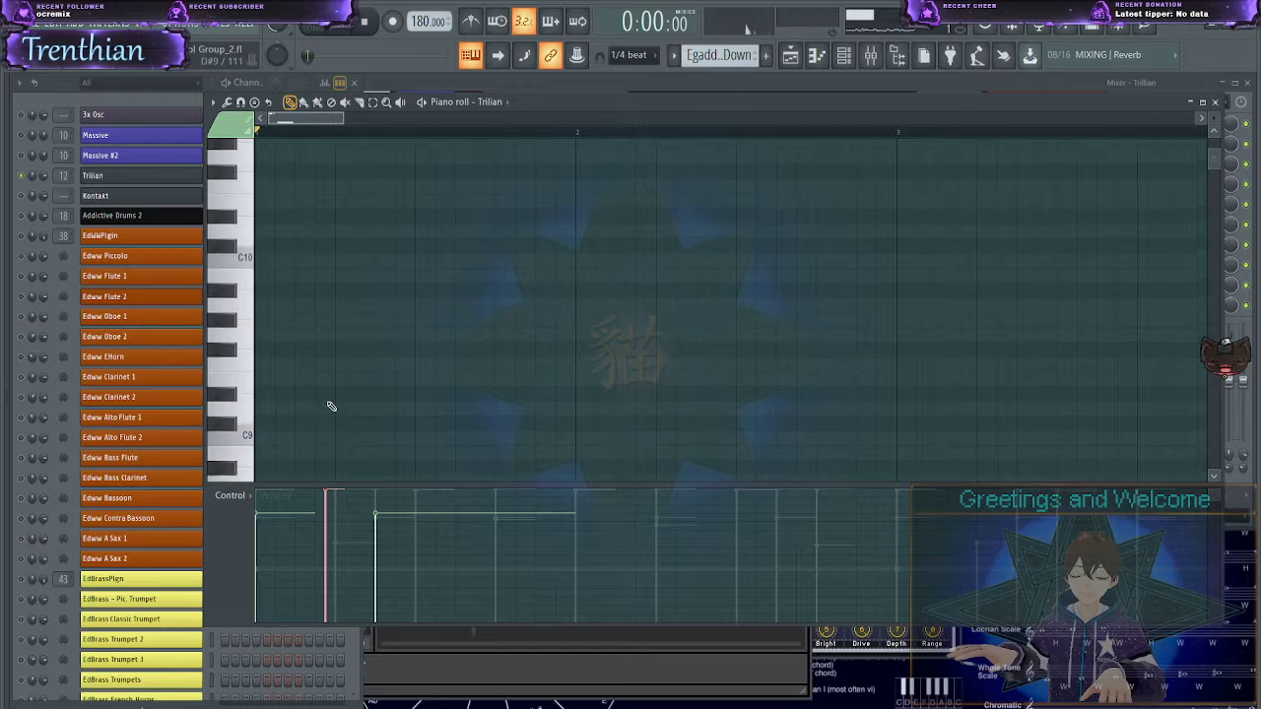
scroll(332, 404, "down", 16)
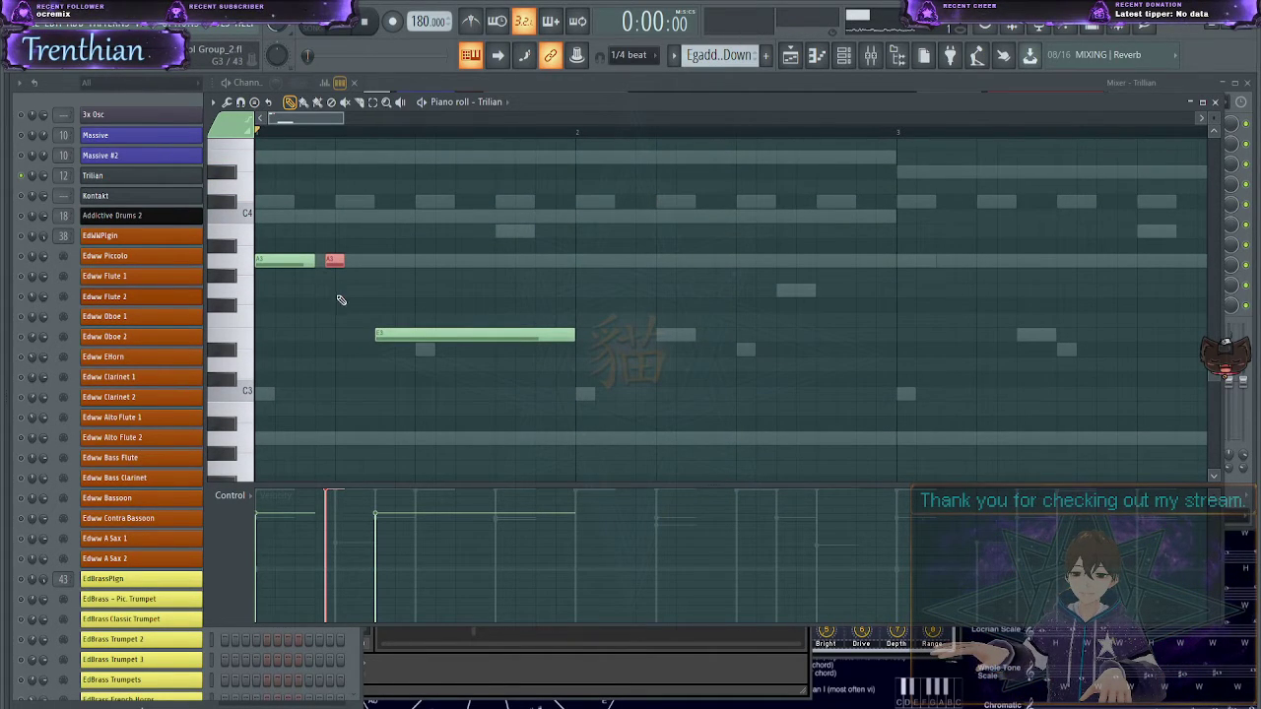
left_click(492, 662)
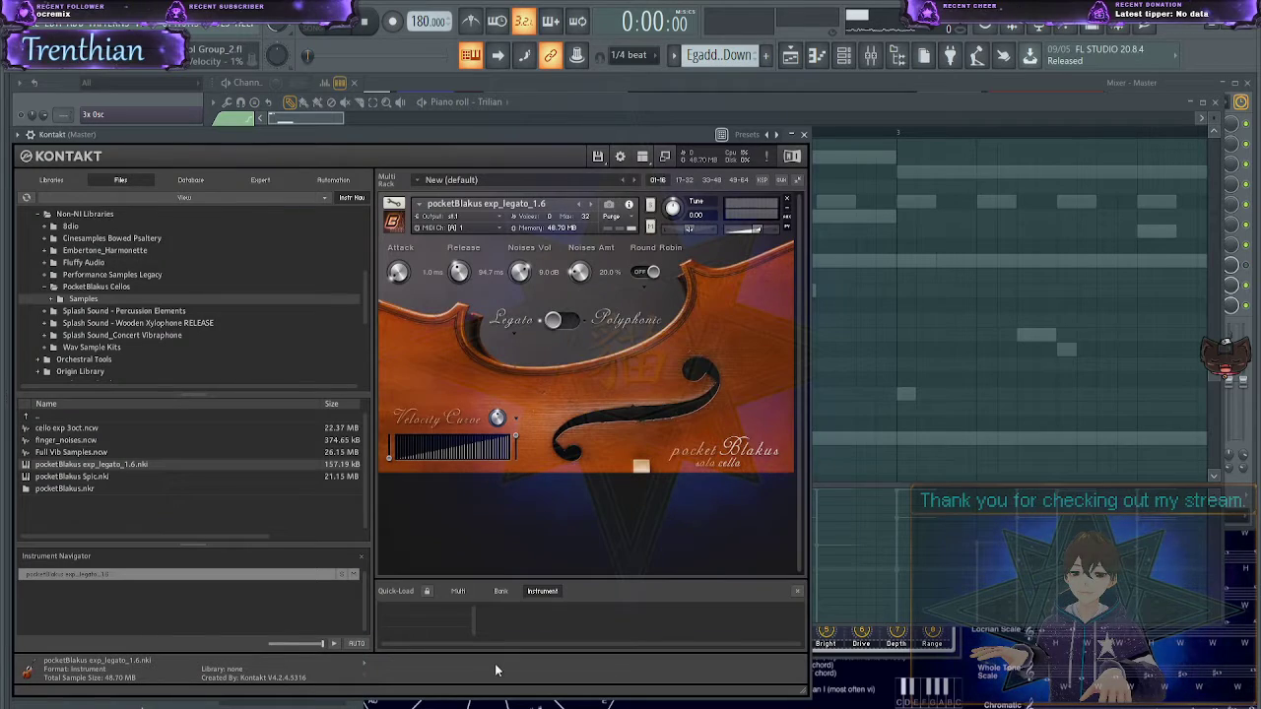
left_click(804, 135)
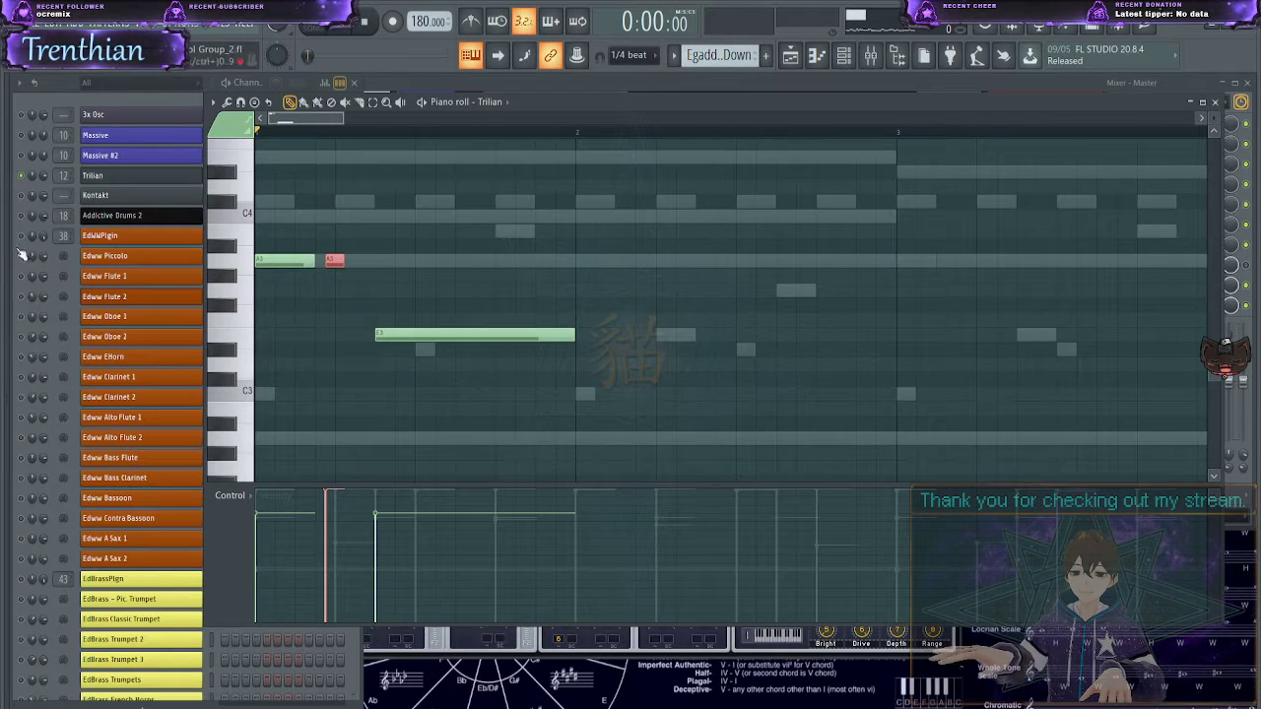
- Check the Clean Fender multi's keyswitch information and audition the low keys from C0 upwards
left_click(112, 178)
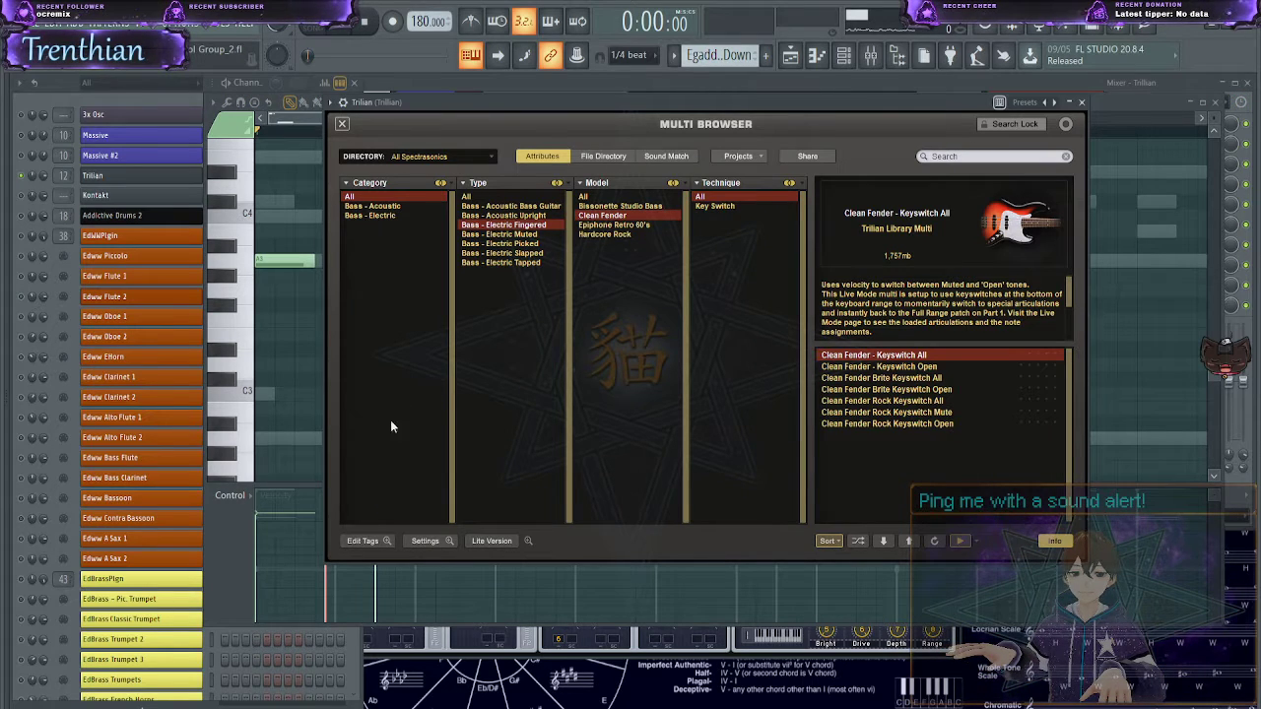
scroll(236, 402, "down", 5)
scroll(236, 402, "down", 3)
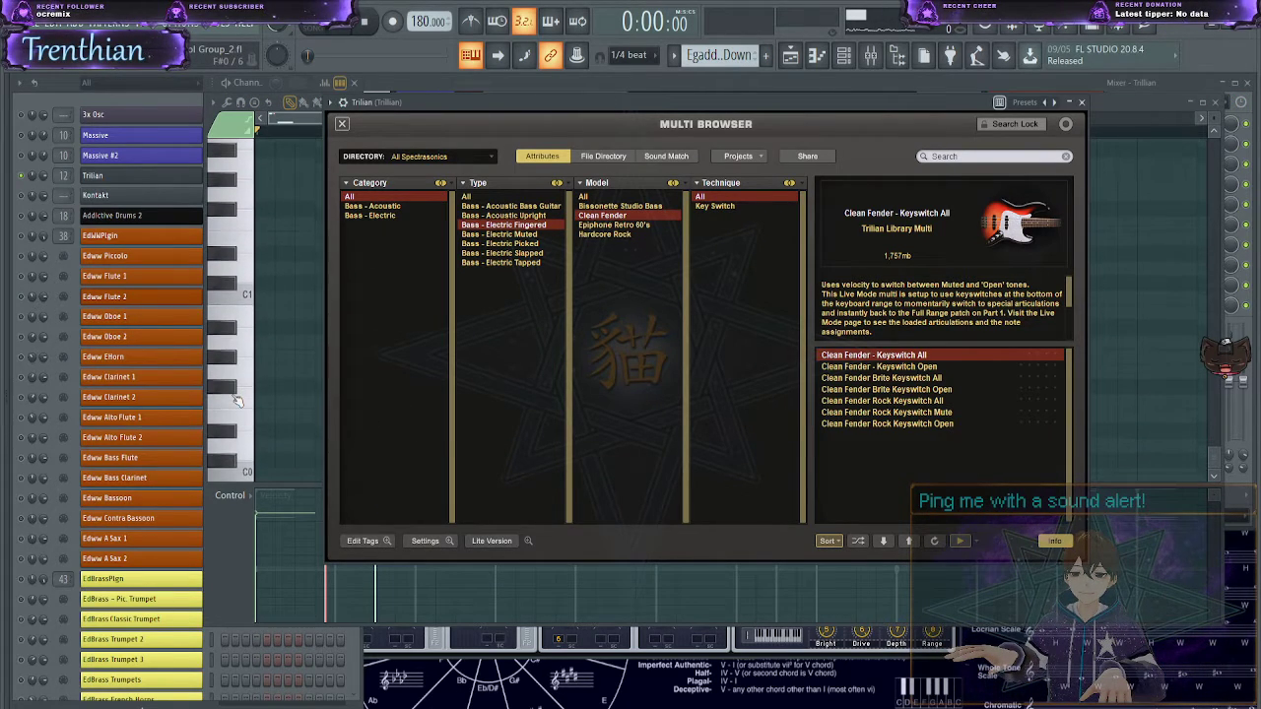
left_click(232, 463)
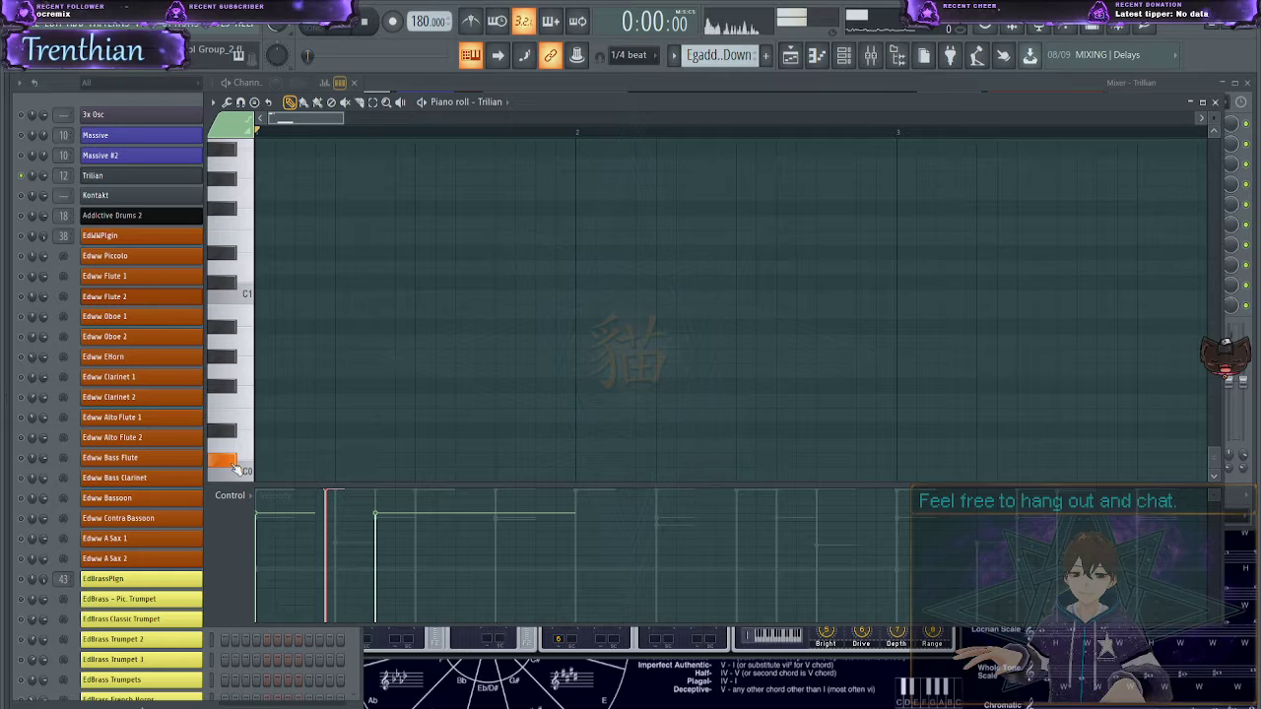
left_click(246, 469)
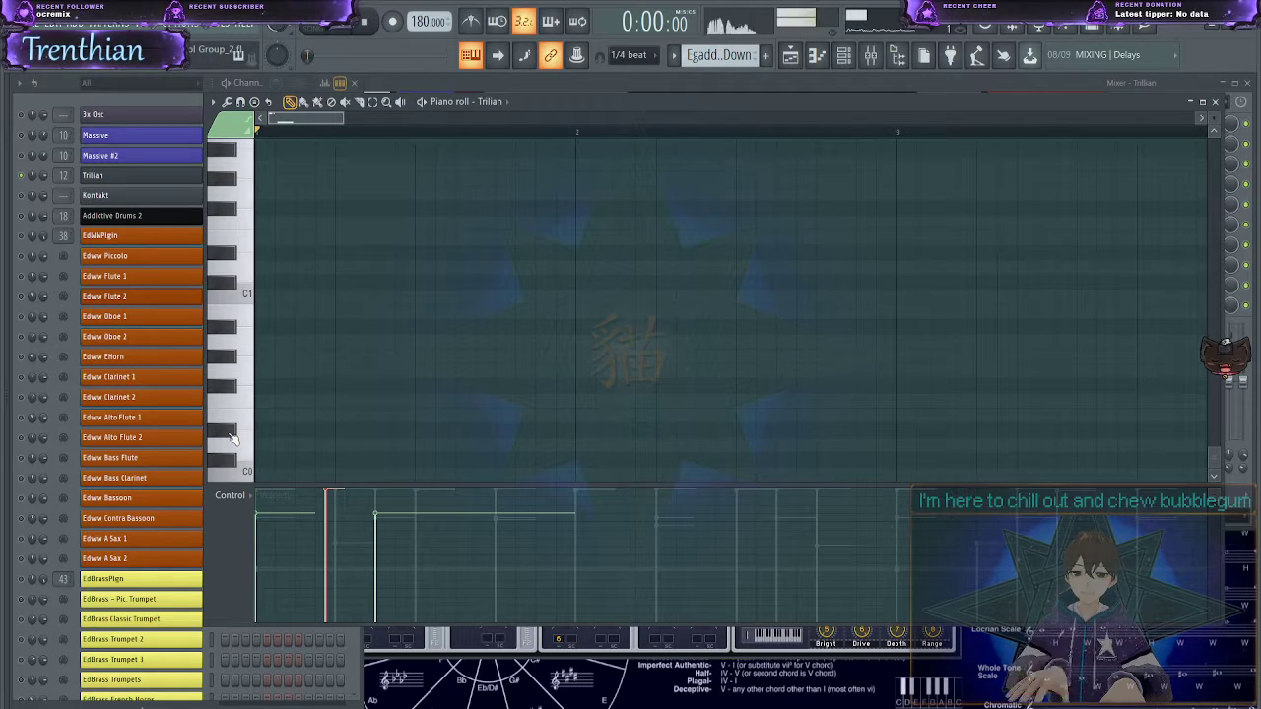
left_click_drag(229, 306, 238, 243)
left_click_drag(230, 150, 232, 142)
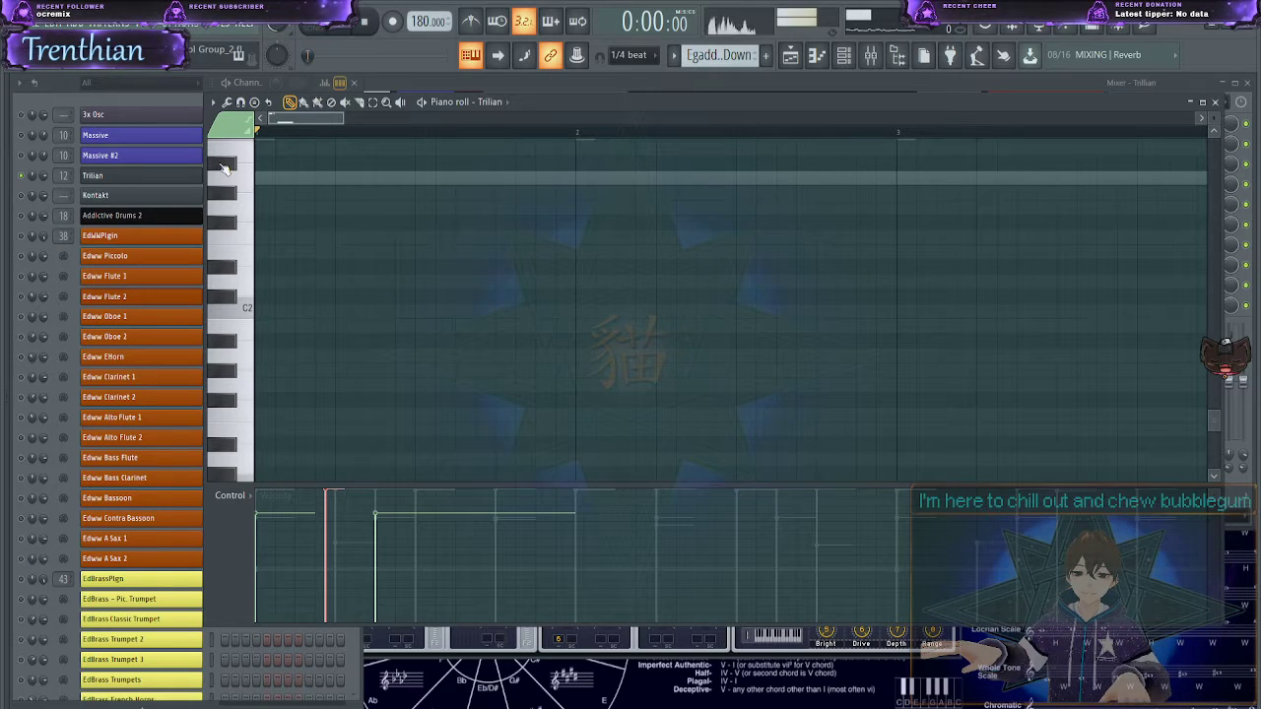
- Lower the short second A3 note's velocity to near its minimum and play the opening notes repeatedly to compare the sound
scroll(374, 338, "up", 8)
scroll(372, 337, "down", 3)
key("space")
key("ctrl+d")
key("space")
key("space")
key("space")
key("space")
key("space")
key("space")
key("space")
key("space")
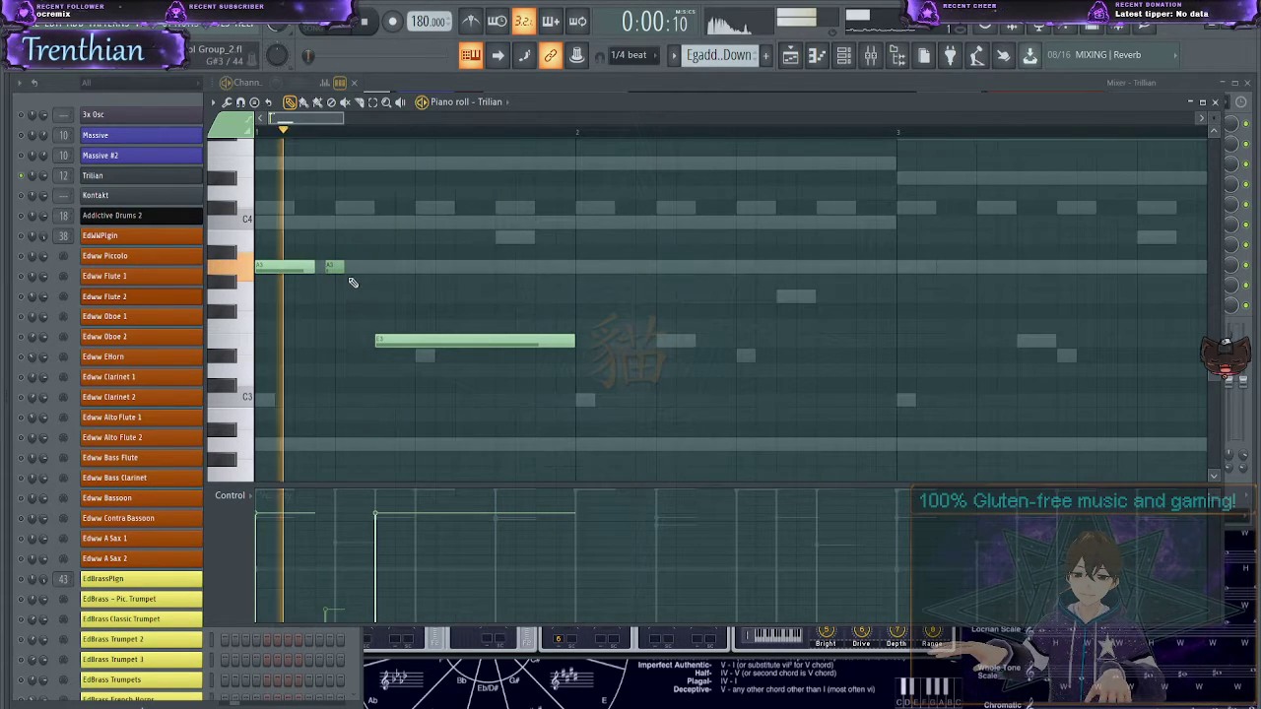
- Move the short A3 note to beat 2 of bar 1 and shorten the E3 note to end at beat 4
key("space")
key("space")
key("space")
key("space")
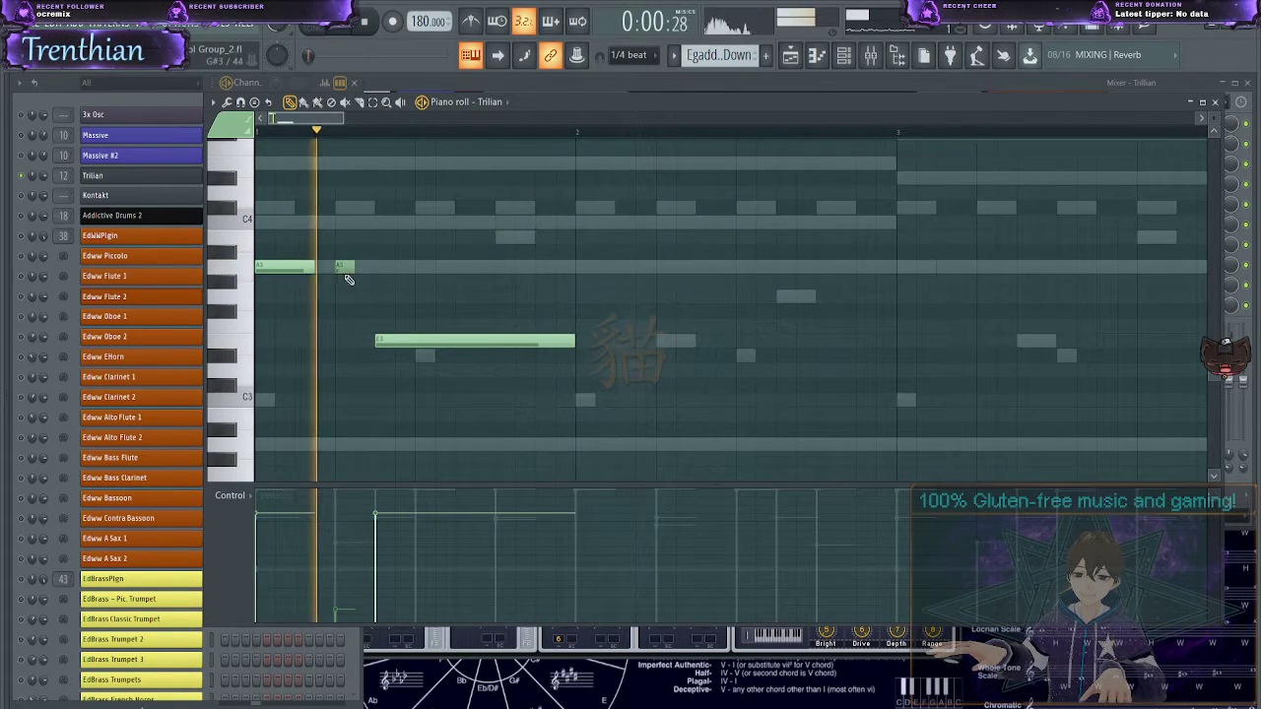
key("space")
key("space")
left_click_drag(575, 341, 502, 342)
key("space")
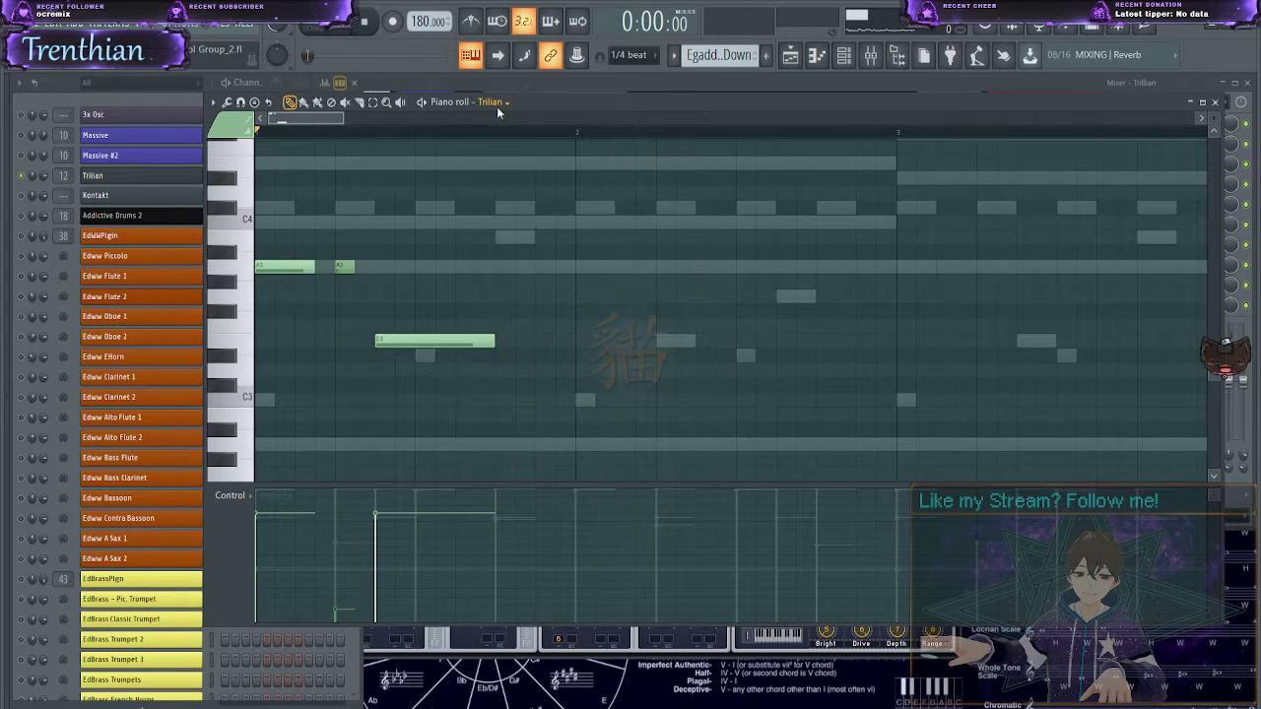
- Select and copy the low EdChroma Harpsichord notes from the B3 on beat 4 of bar 1 through bar 6
right_click(661, 338)
right_click(661, 338)
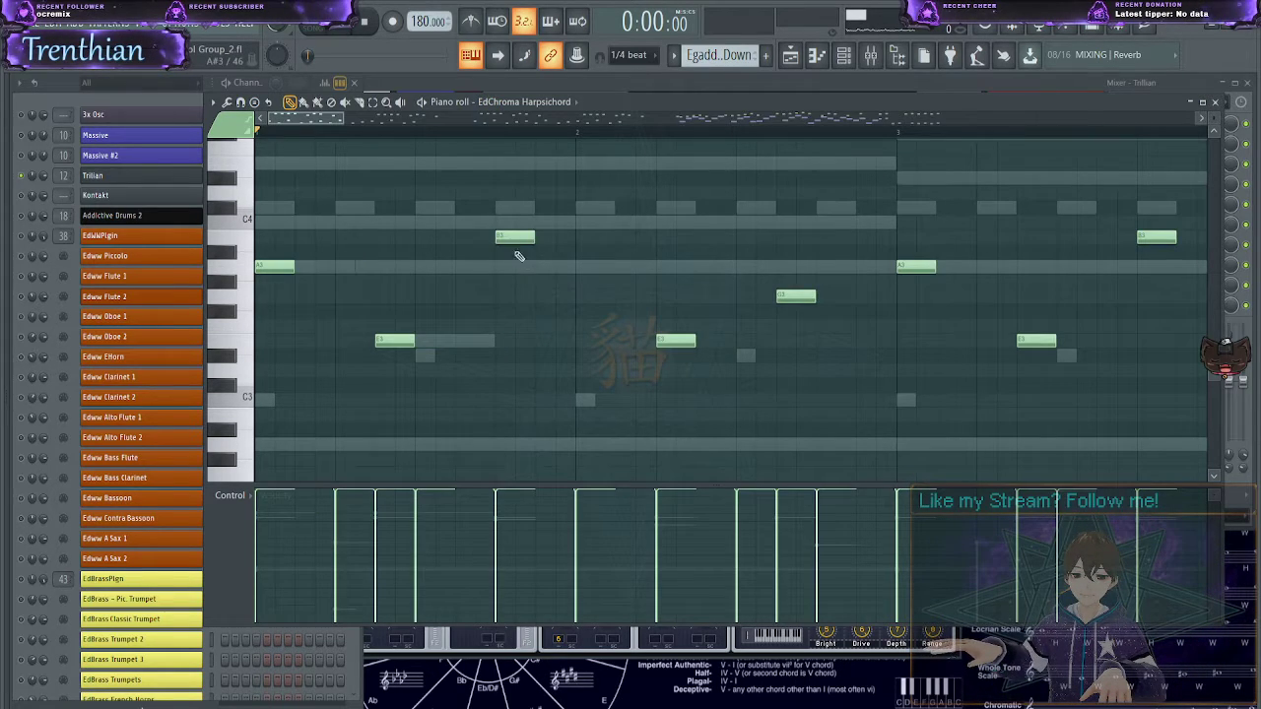
left_click_drag(490, 218, 812, 467)
scroll(641, 430, "down", 4)
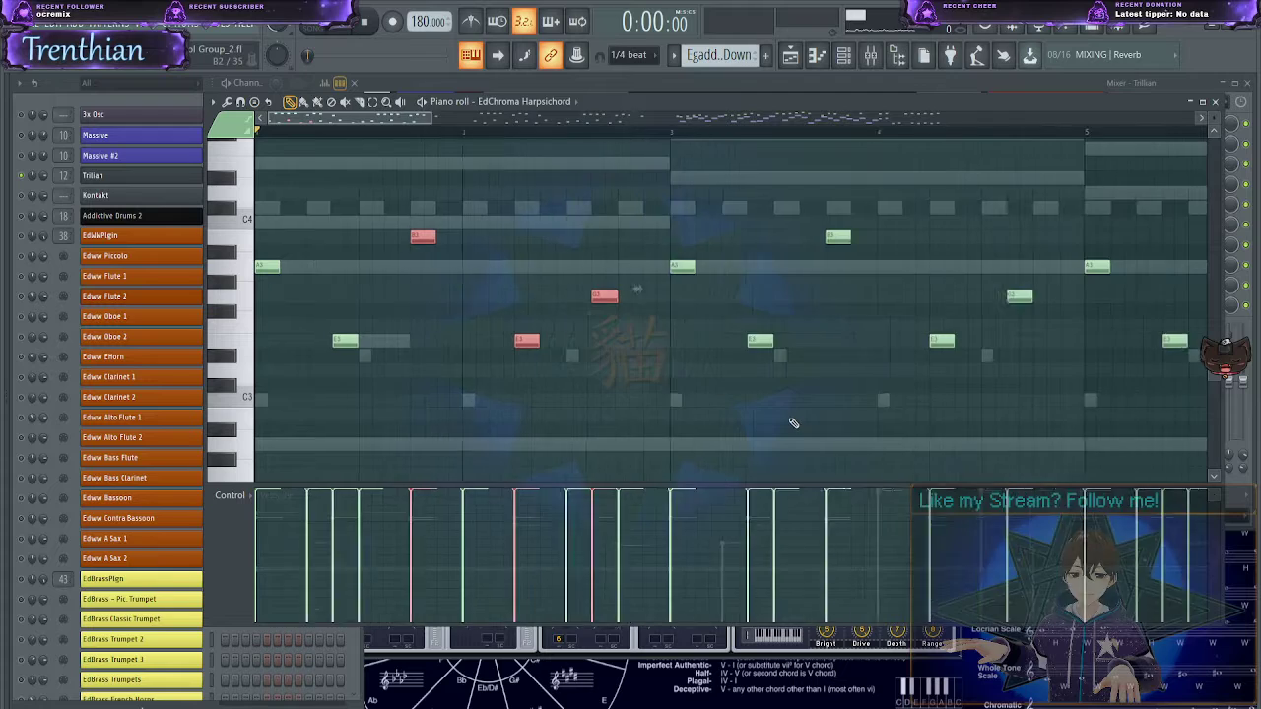
scroll(609, 369, "down", 2)
left_click_drag(307, 186, 798, 441)
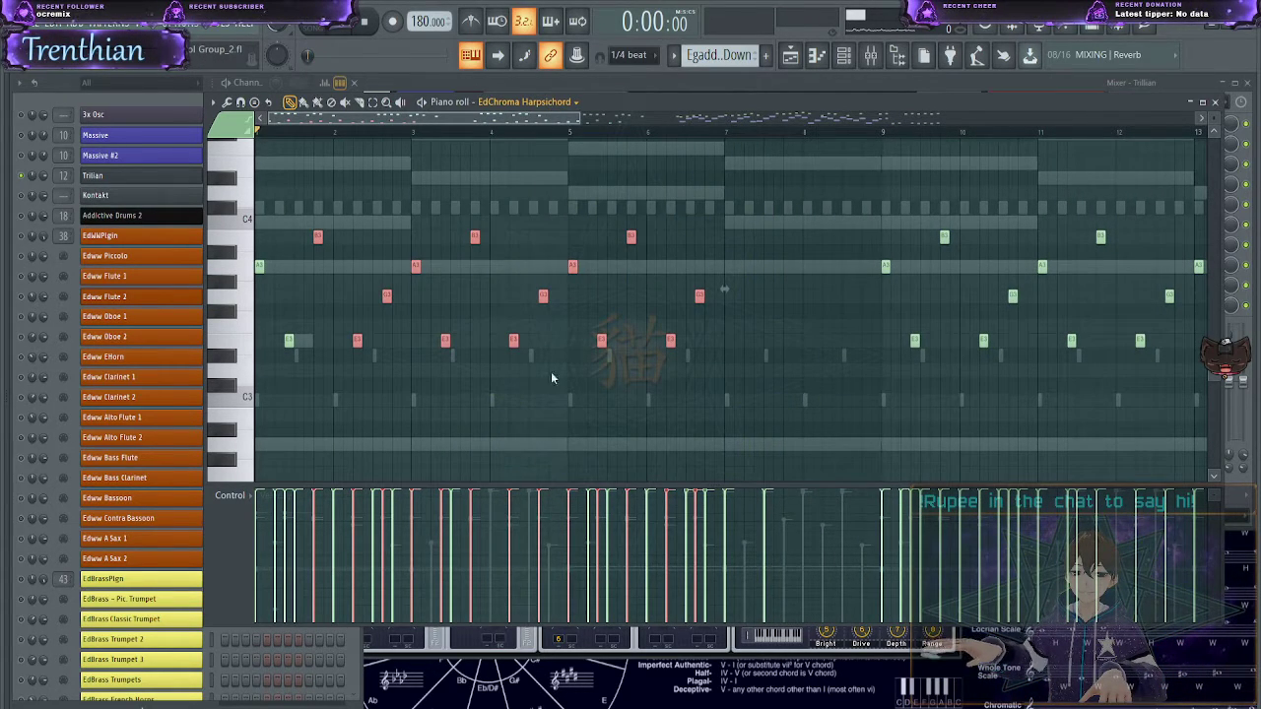
- Paste the copied harpsichord notes into the Trilian piano roll and play back the extended bass line
left_click(703, 380)
key("ctrl+v")
key("space")
scroll(336, 392, "up", 5)
key("space")
- Lower the pasted Trilian notes' velocity to about 76% and extend bar 1's B3 note to the start of bar 2
left_click(352, 305, "ctrl")
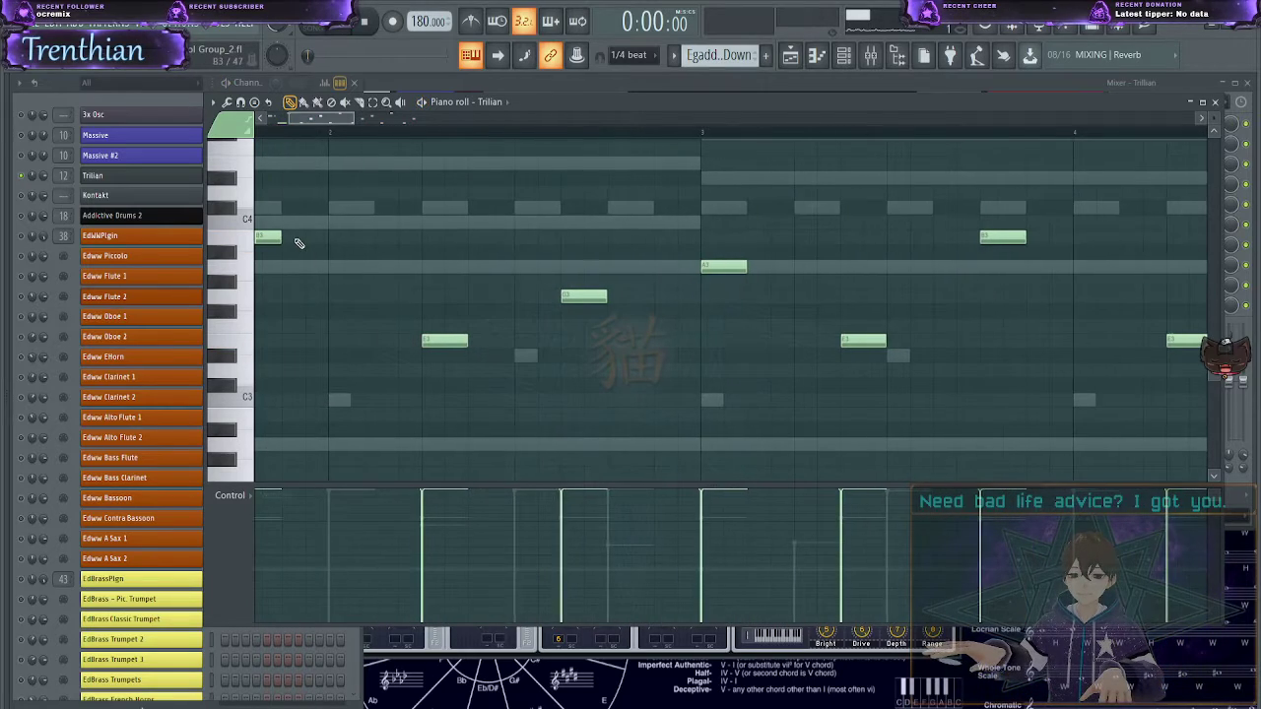
scroll(330, 379, "down", 5)
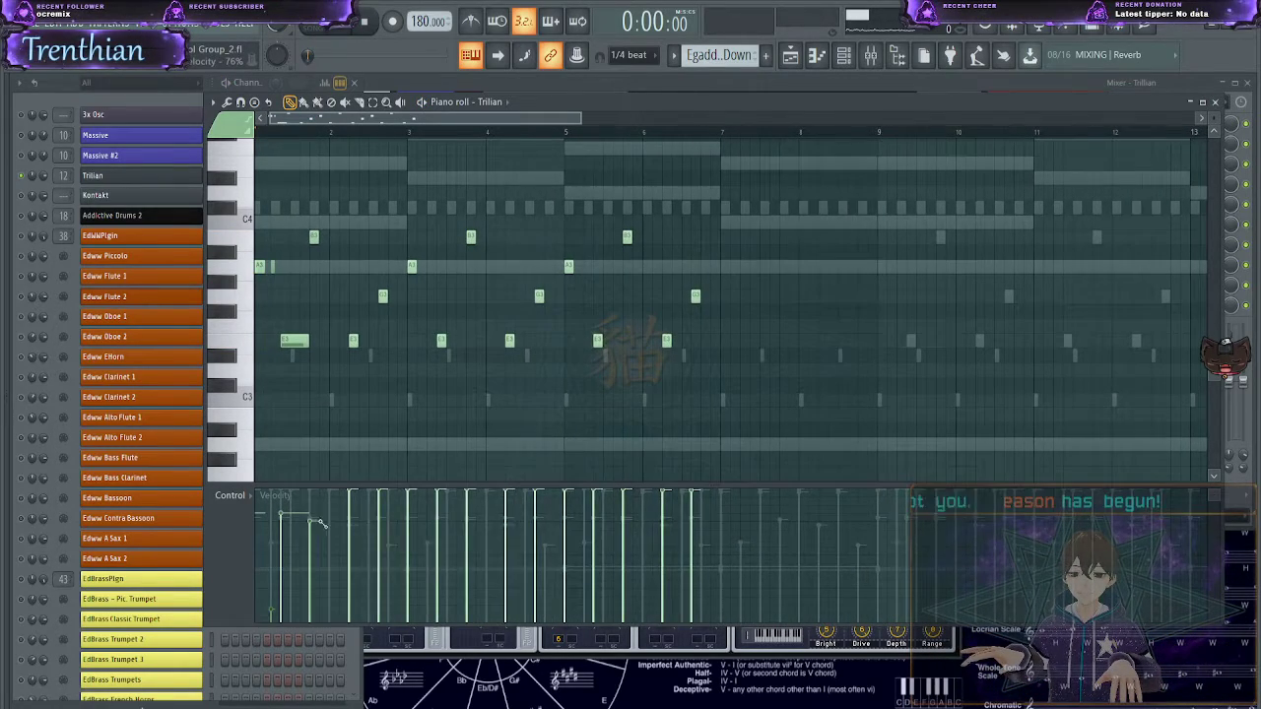
key("space")
scroll(367, 307, "up", 5)
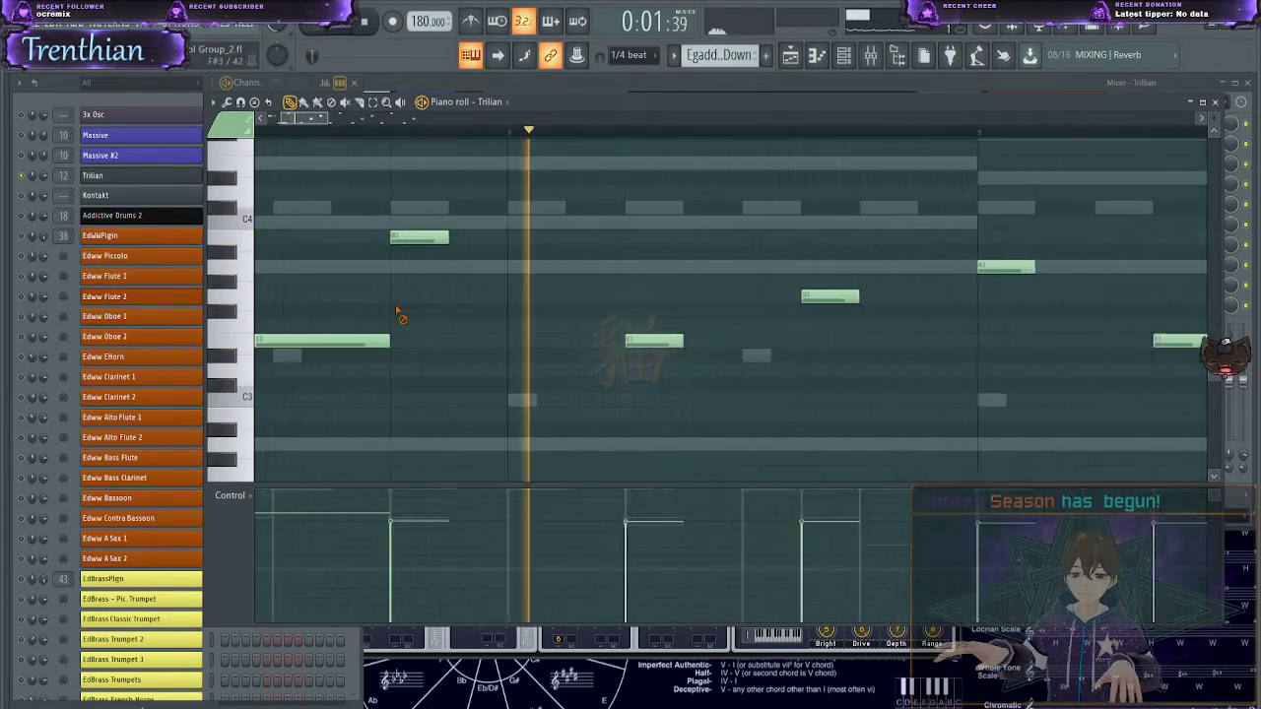
key("space")
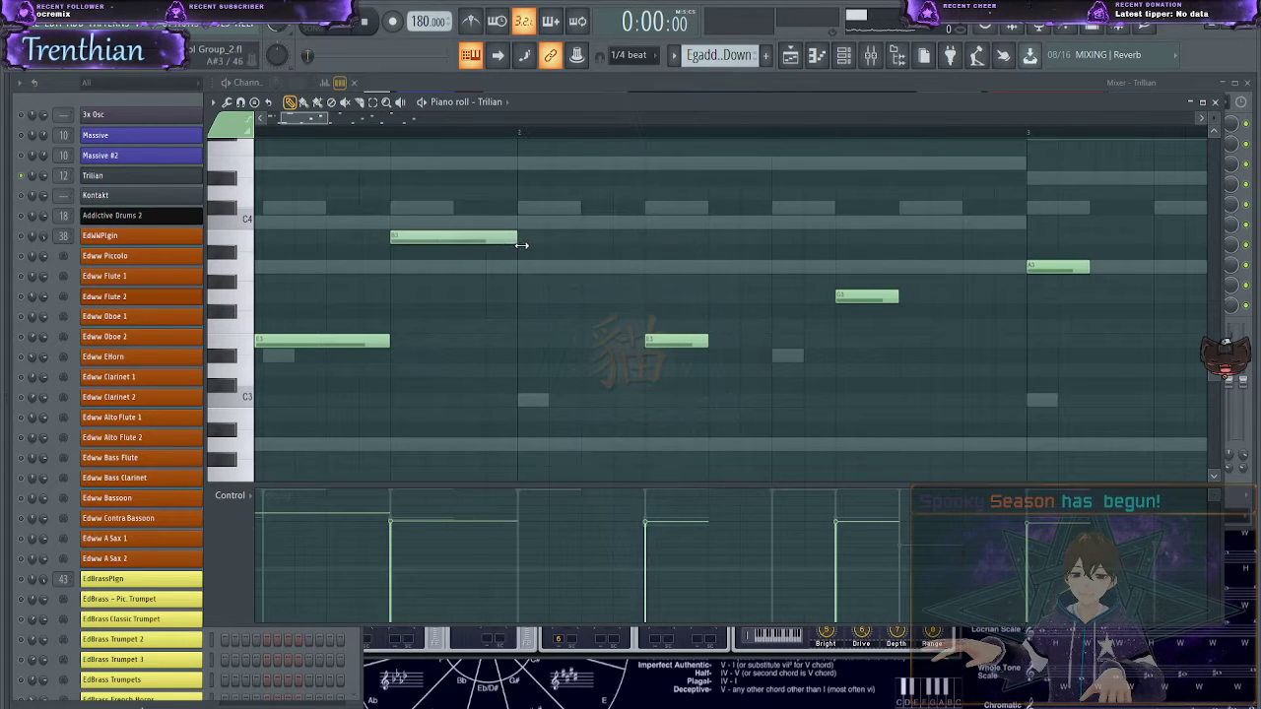
key("space")
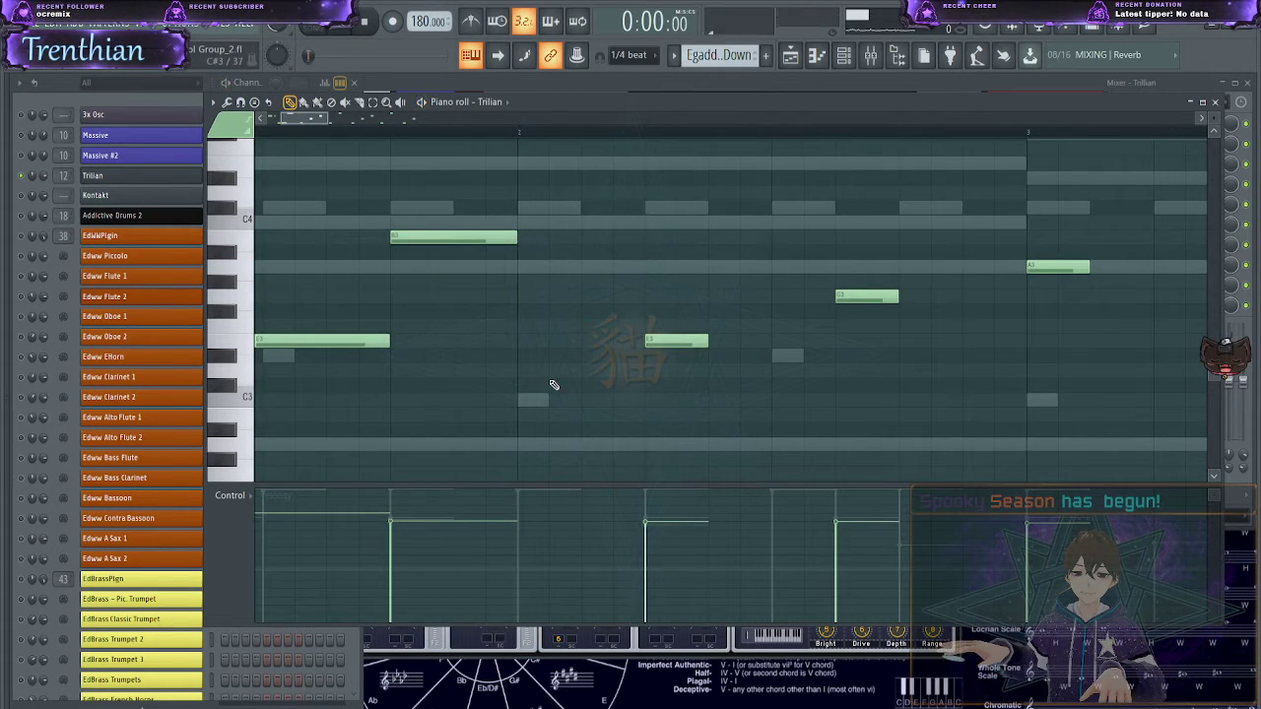
- Add a short B3 note half a beat into bar 2, lower its velocity to near minimum and play it back
left_click(601, 240)
key("space")
left_click_drag(635, 243, 624, 243)
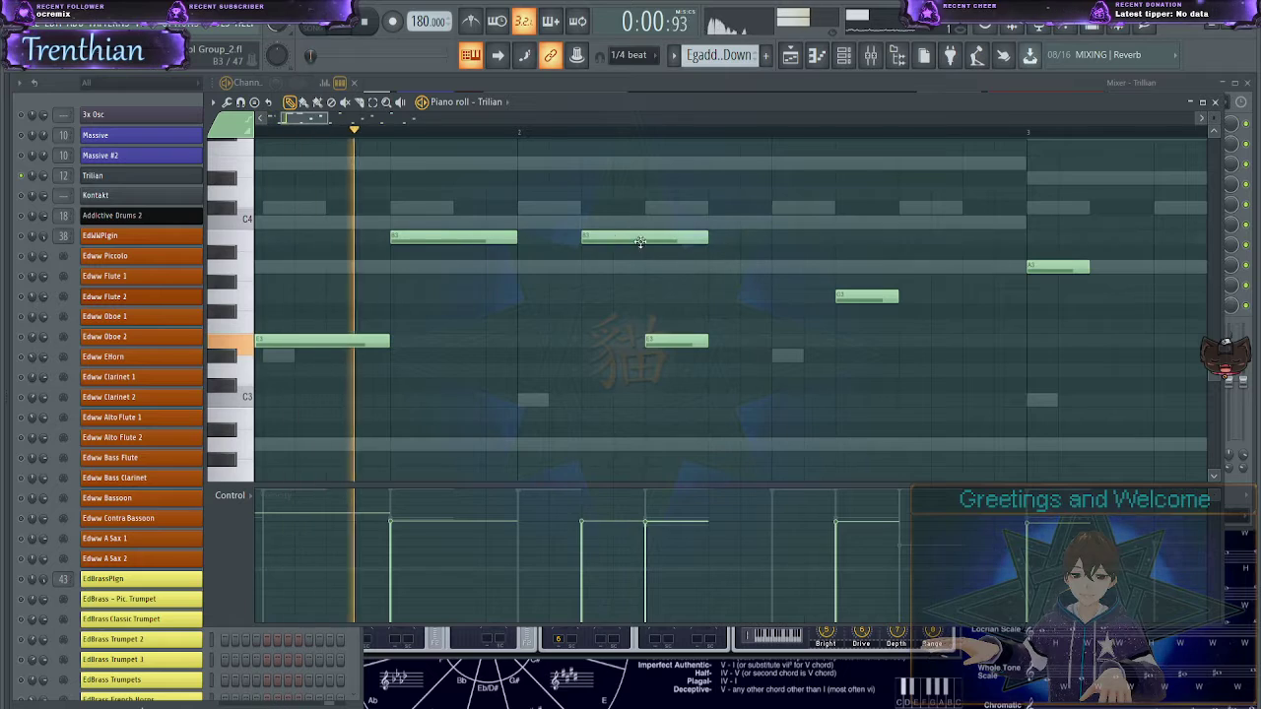
left_click_drag(715, 244, 612, 242)
key("space")
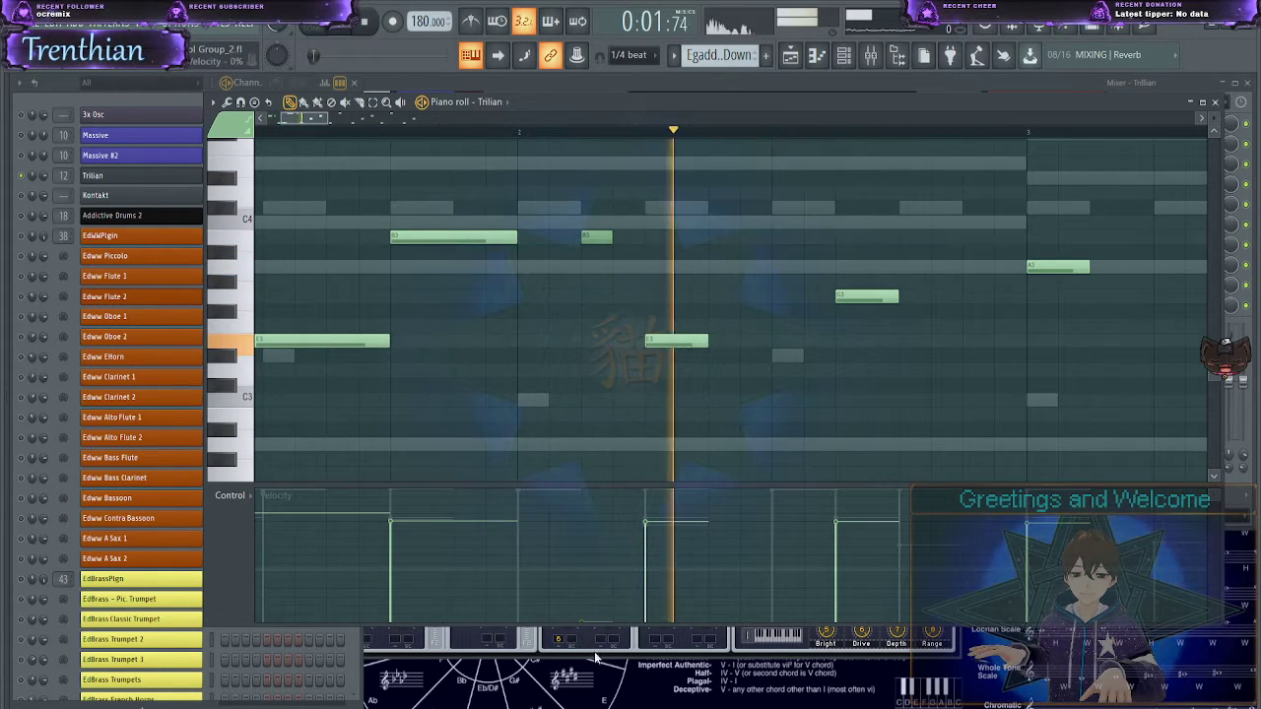
key("space")
left_click(591, 618)
key("space")
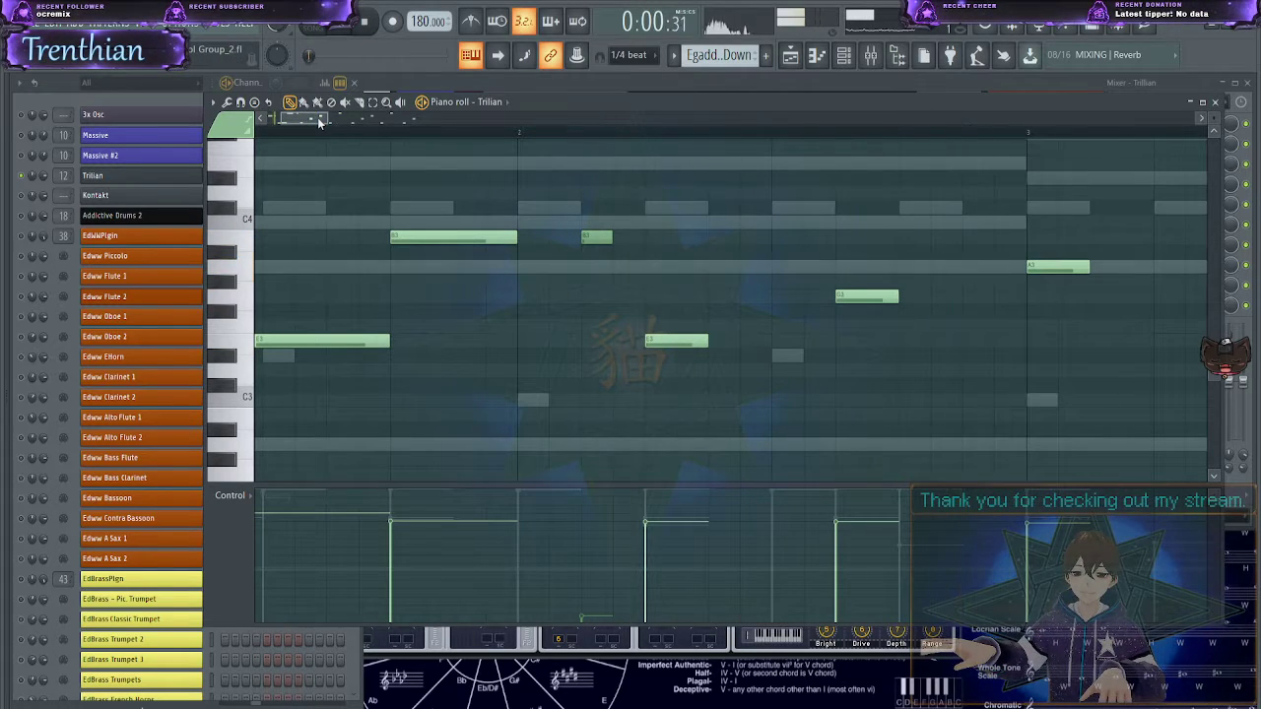
- Add a short, near-minimum-velocity A3 note directly after the A3 that opens bar 3 and play the line back
left_click_drag(315, 119, 334, 123)
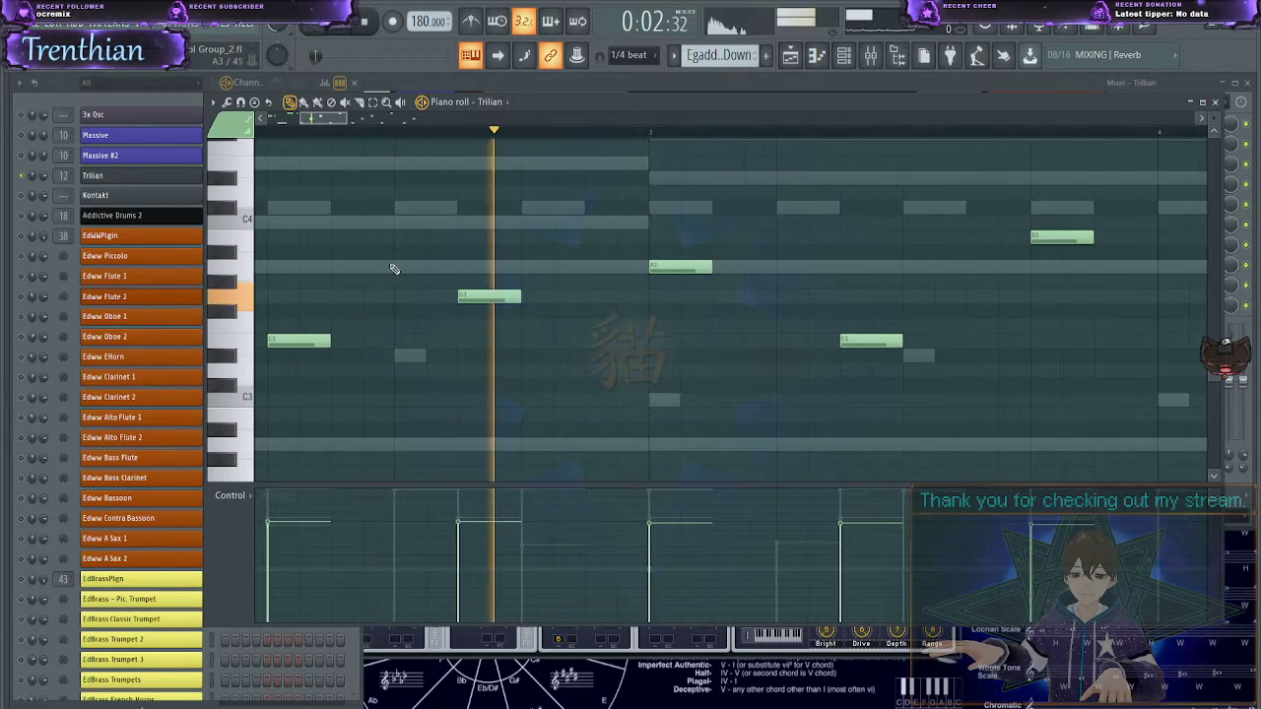
key("space")
left_click(532, 283)
key("space")
left_click_drag(587, 283, 715, 267)
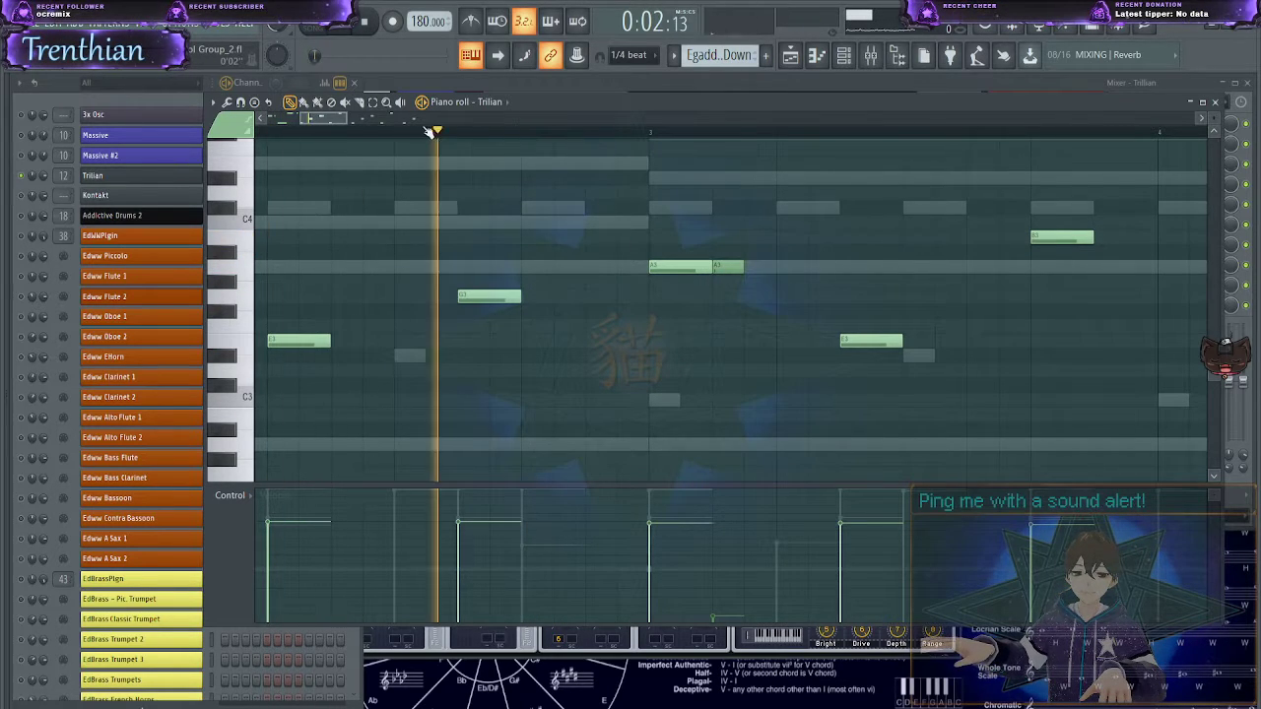
key("space")
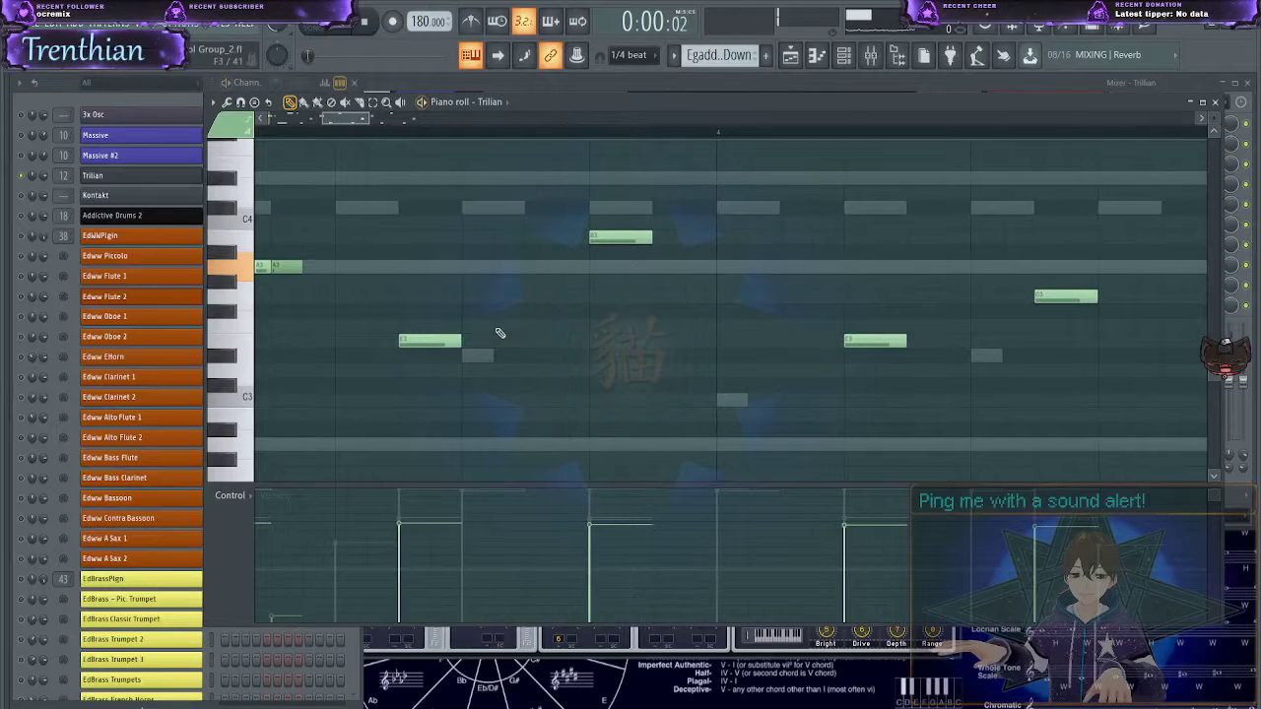
- Add short near-silent notes: E3 on the second half of beat 3 in bar 3 and B3 half a beat into bar 4
left_click(528, 341)
key("space")
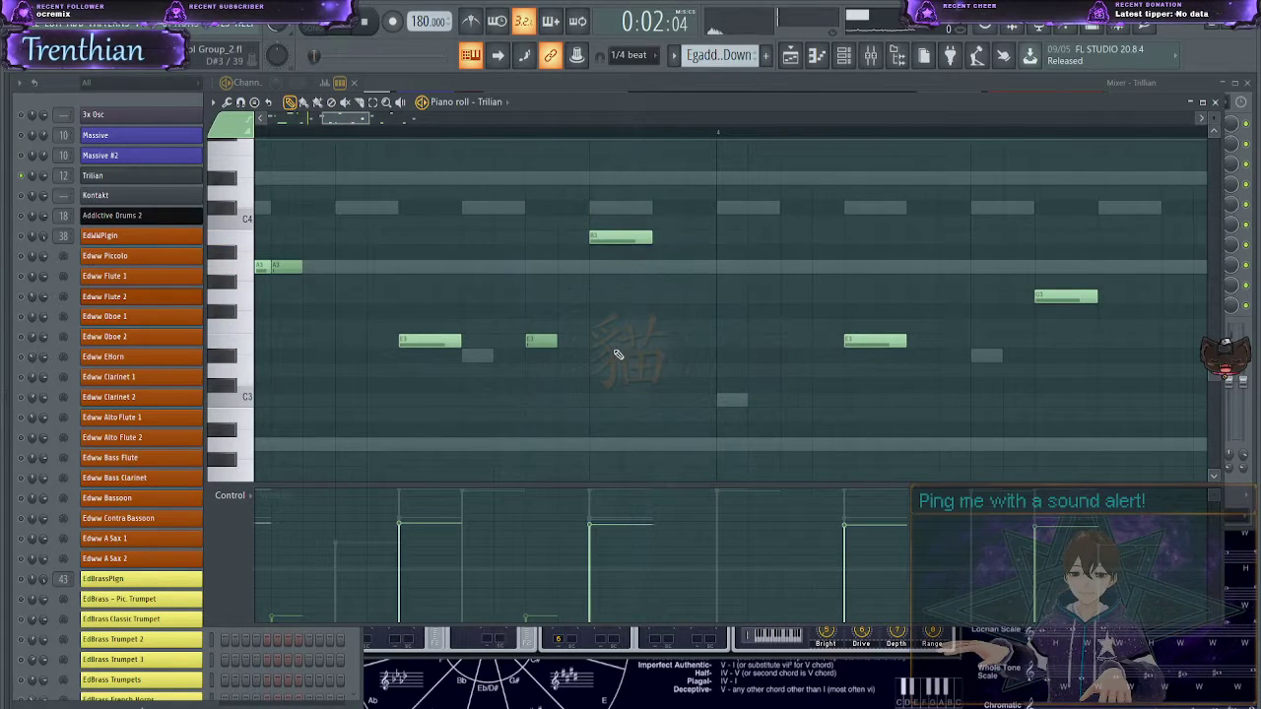
key("space")
key("space")
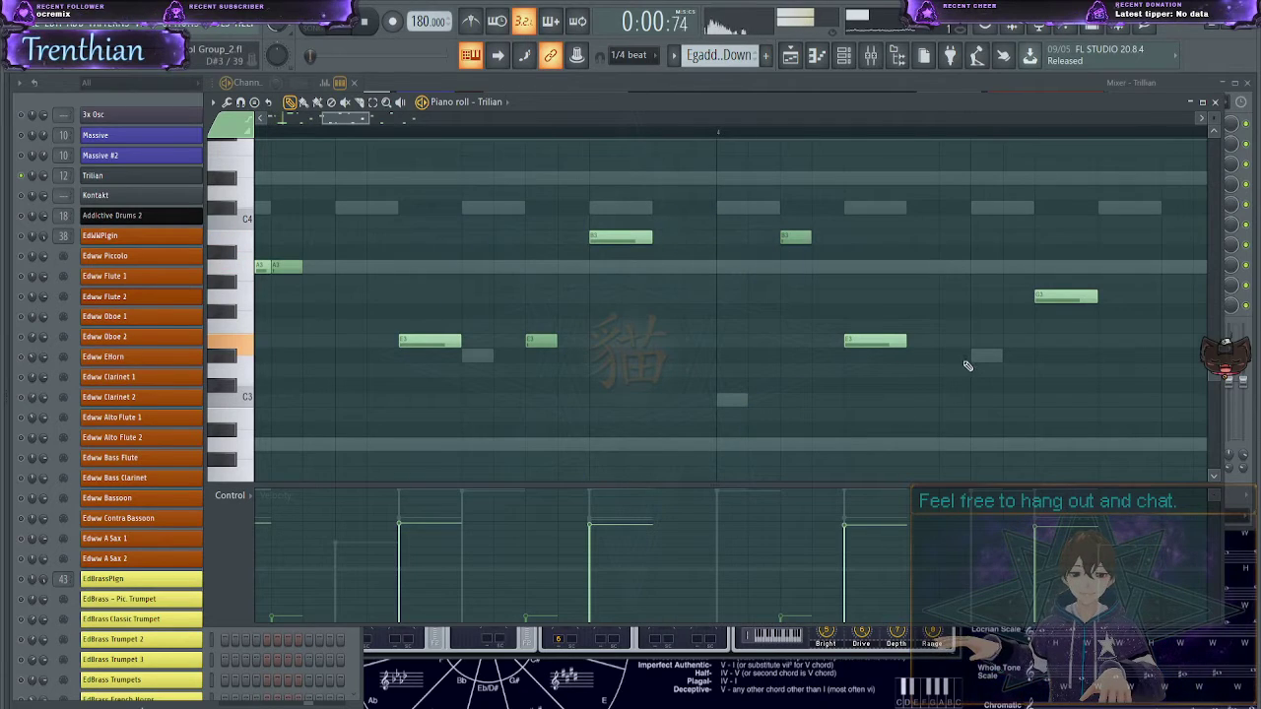
- Load Solid Bus Comp in slot 1 of the Trilian mixer track and close the plugin window
key("F9")
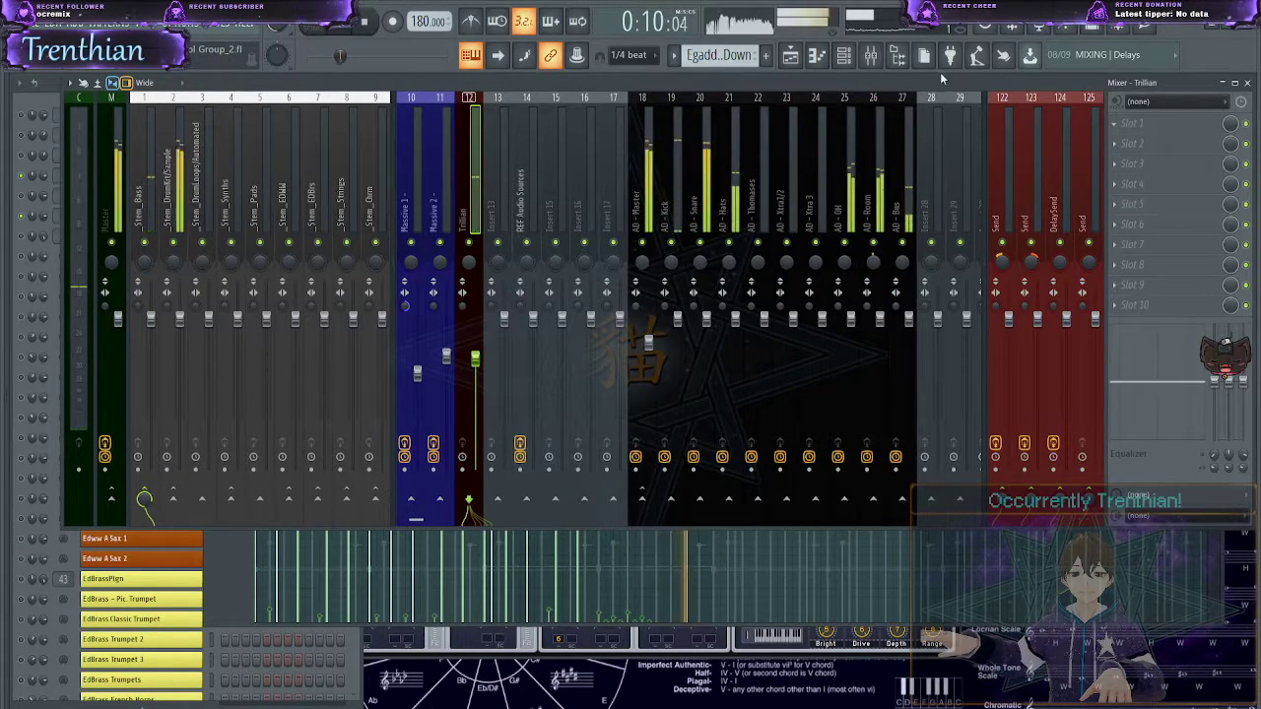
left_click(753, 208)
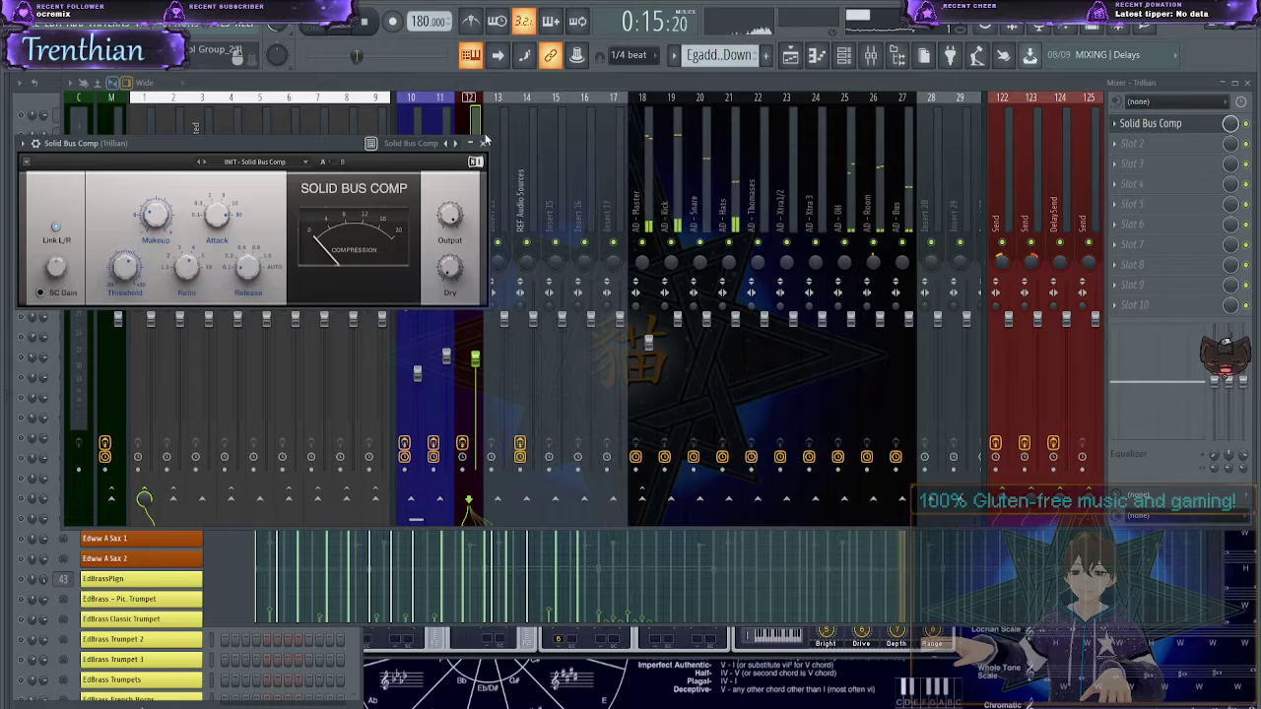
left_click(480, 143)
- Move the empty mixer insert 16 to position 12, directly before the Trilian track
left_click(583, 181)
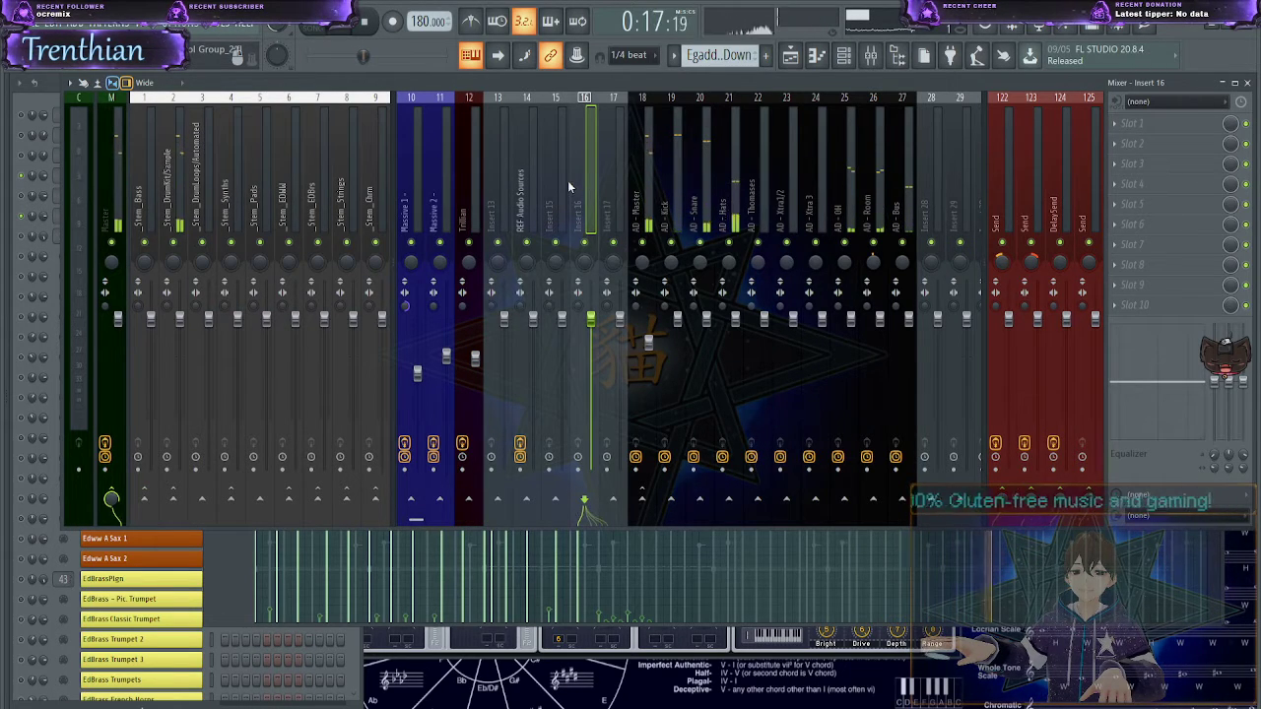
key("alt+Left")
key("alt+Left")
key("alt+Left")
key("alt+Left")
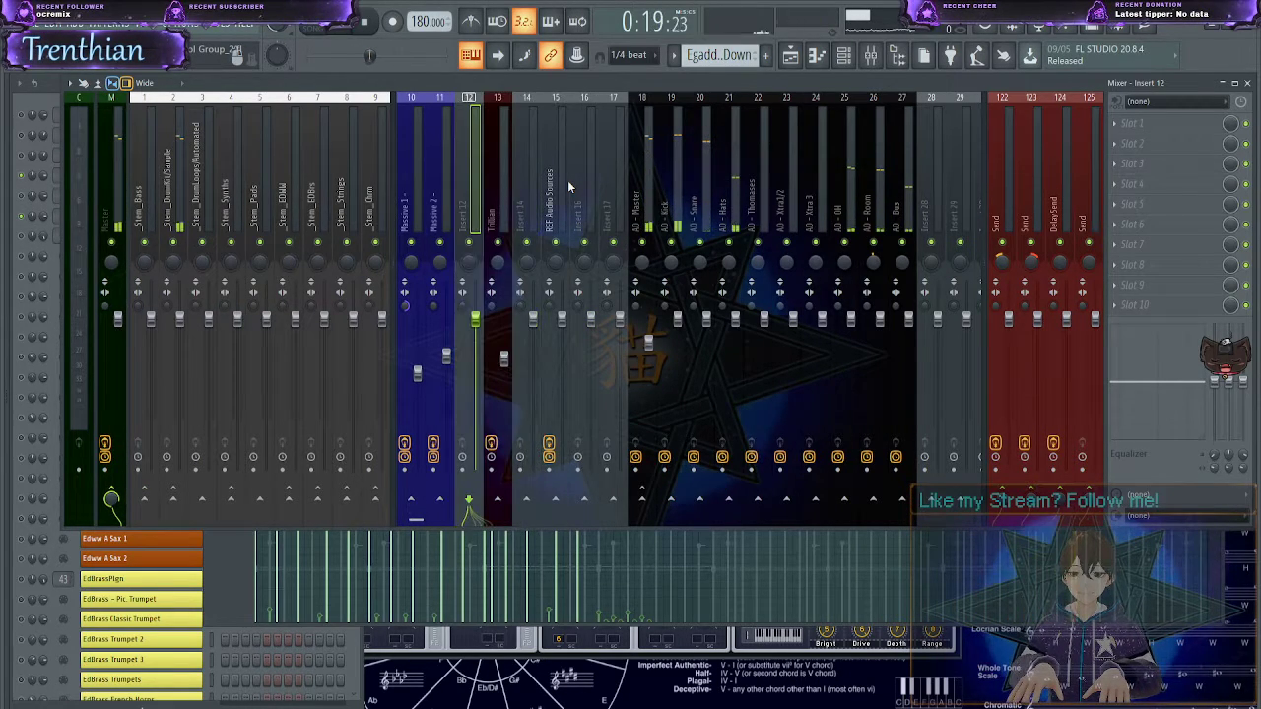
- Route the Trilian track only into insert 12, name that insert Bass Lief and give it the Trilian track's dark red colour
left_click(500, 230)
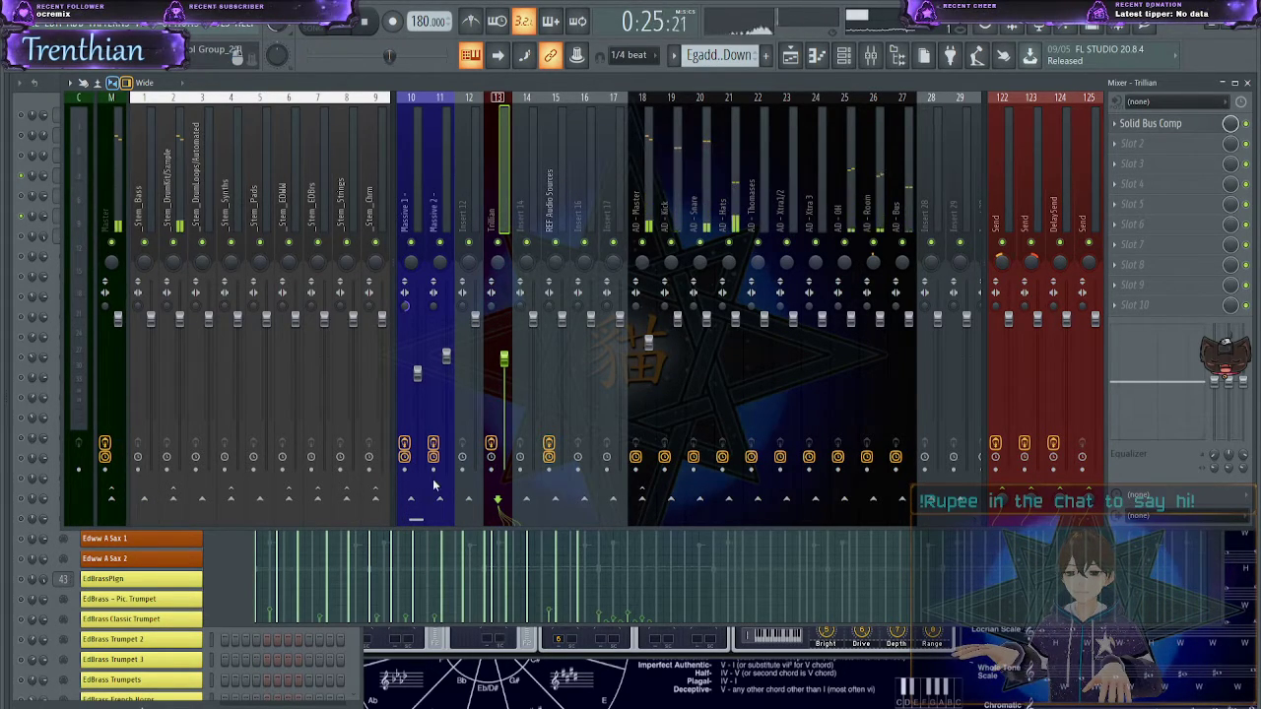
left_click(469, 500)
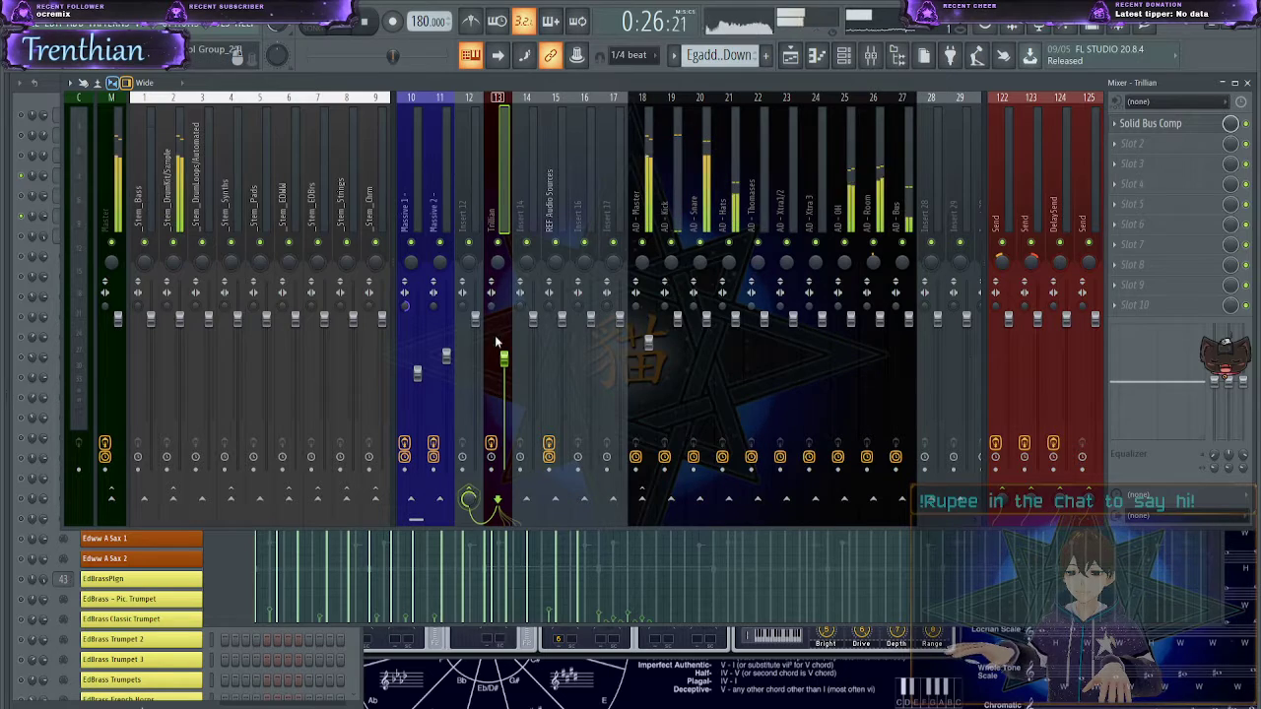
left_click(469, 217)
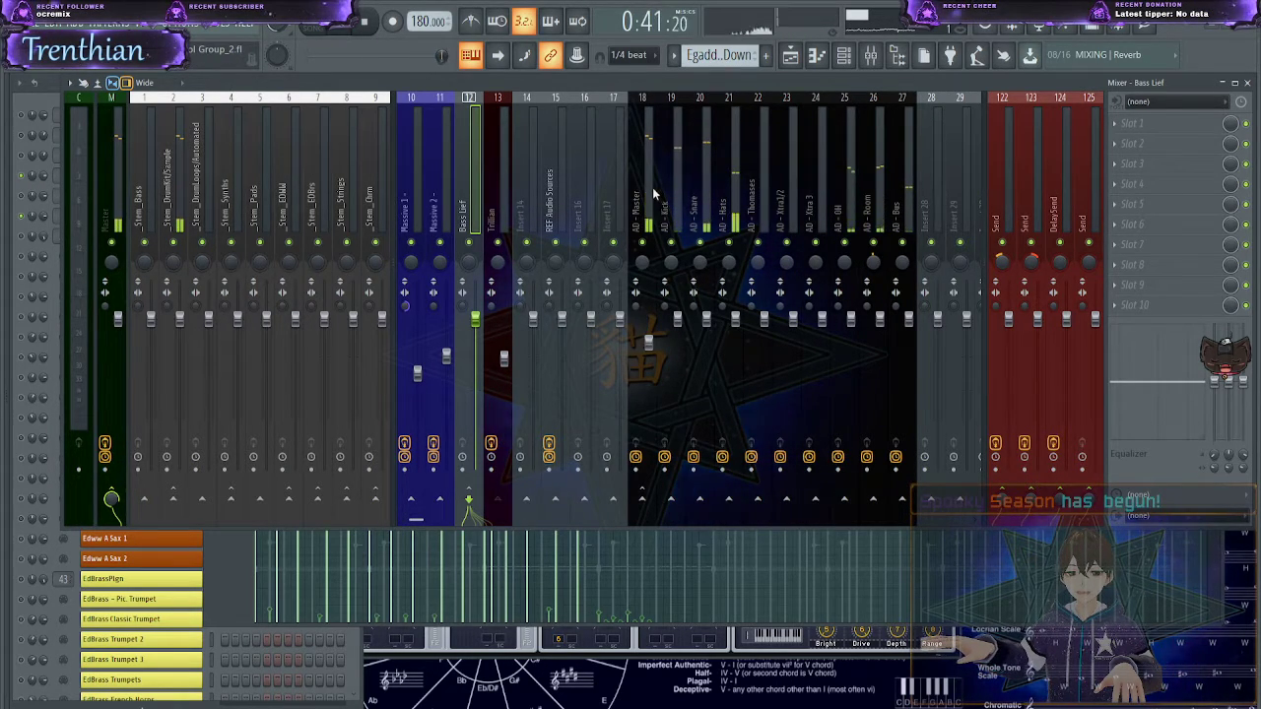
key("space")
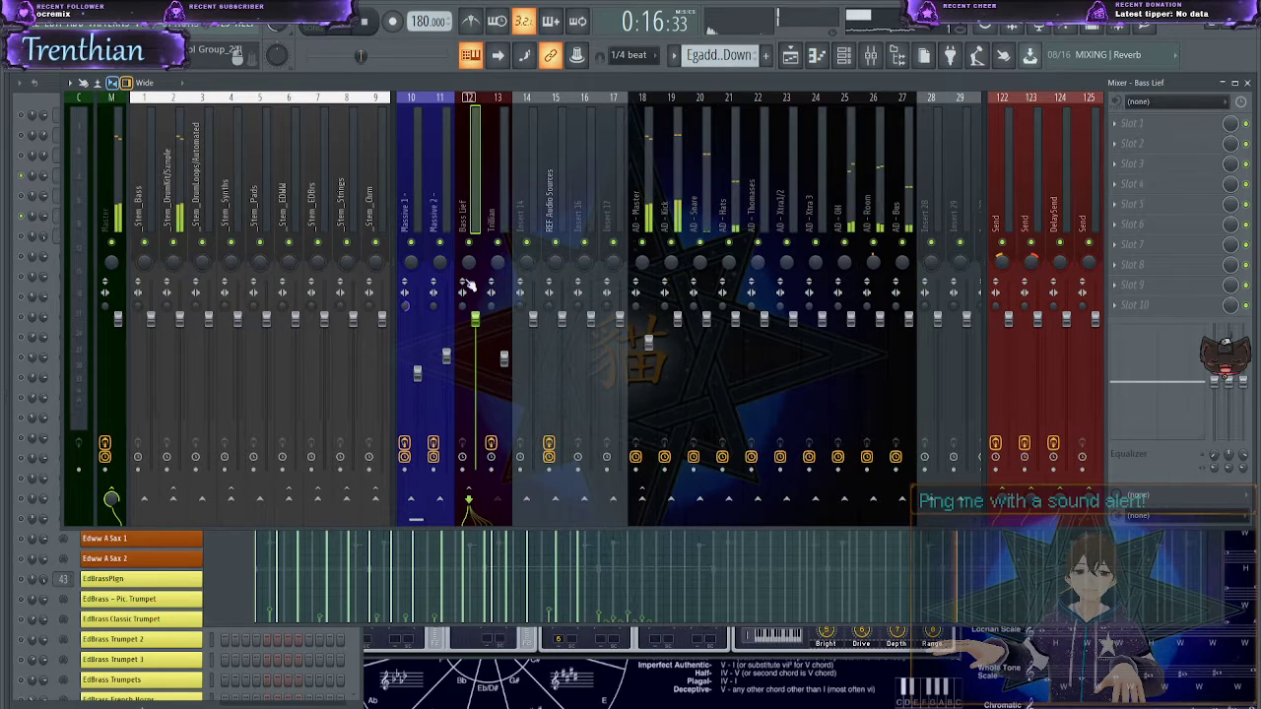
- Route the Bass Lief track only to Stem_Bass and start playback to check the signal path
left_click(493, 225)
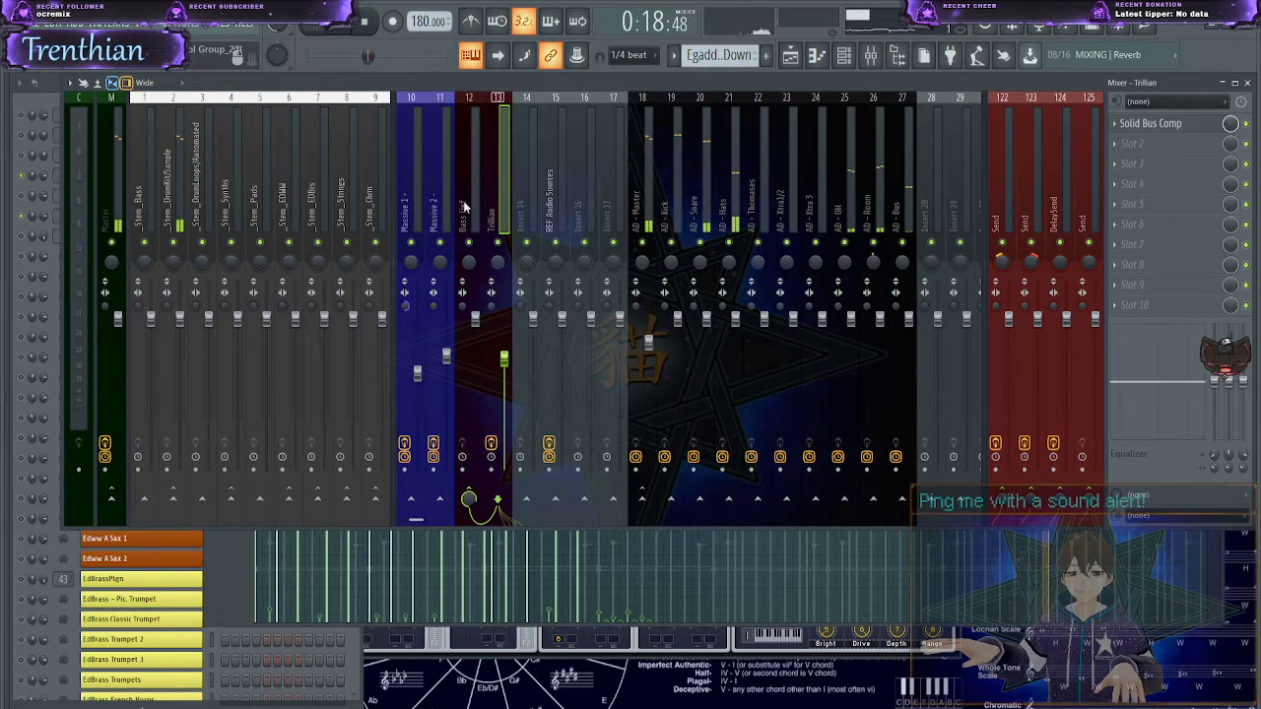
left_click(465, 207)
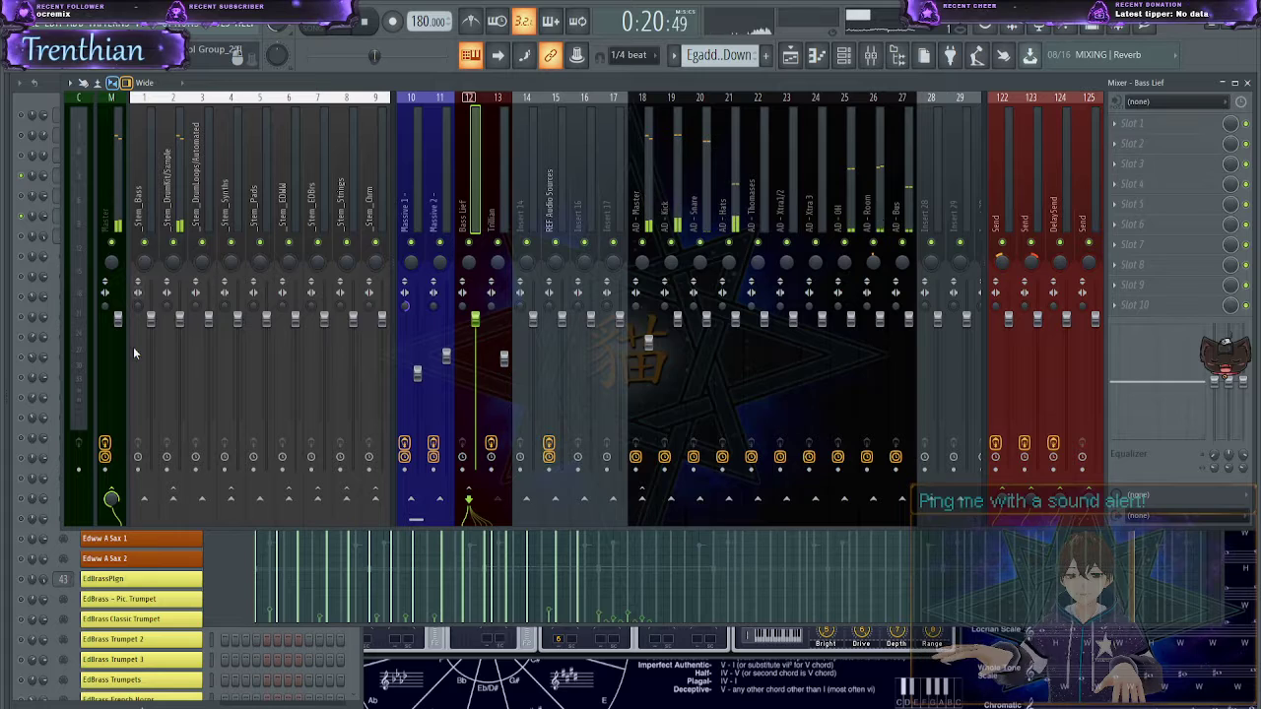
left_click(142, 501)
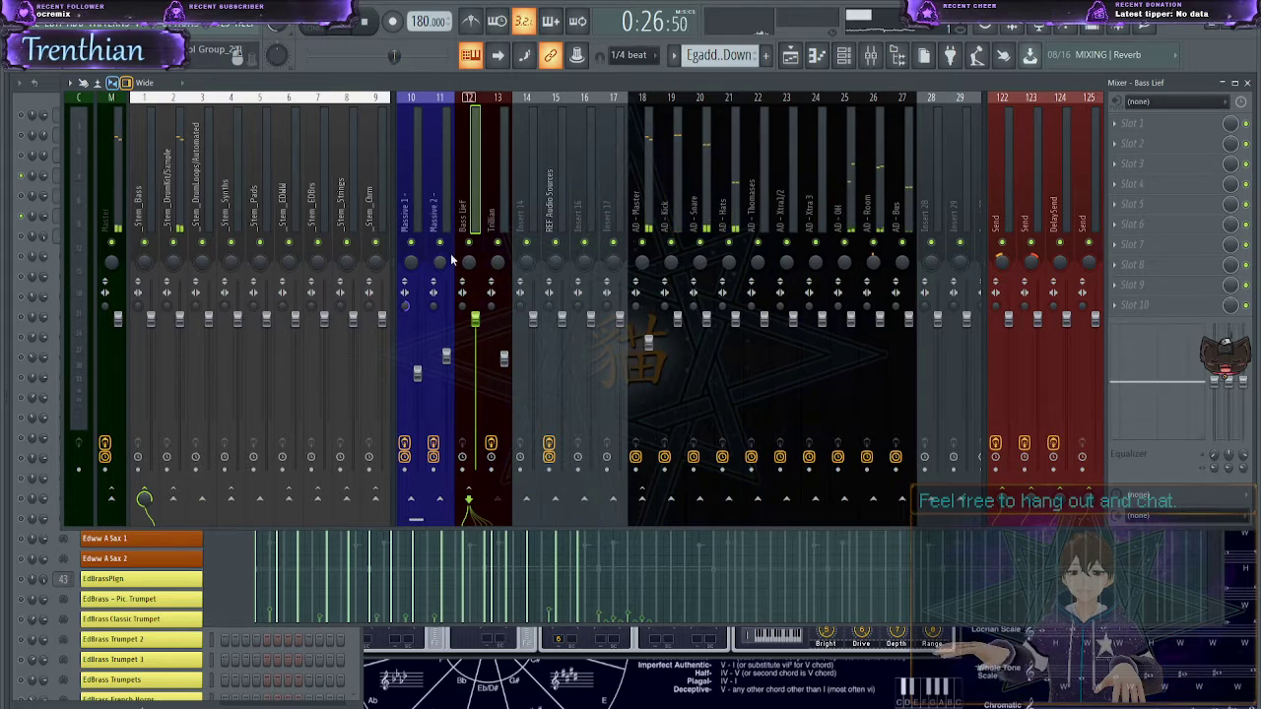
key("space")
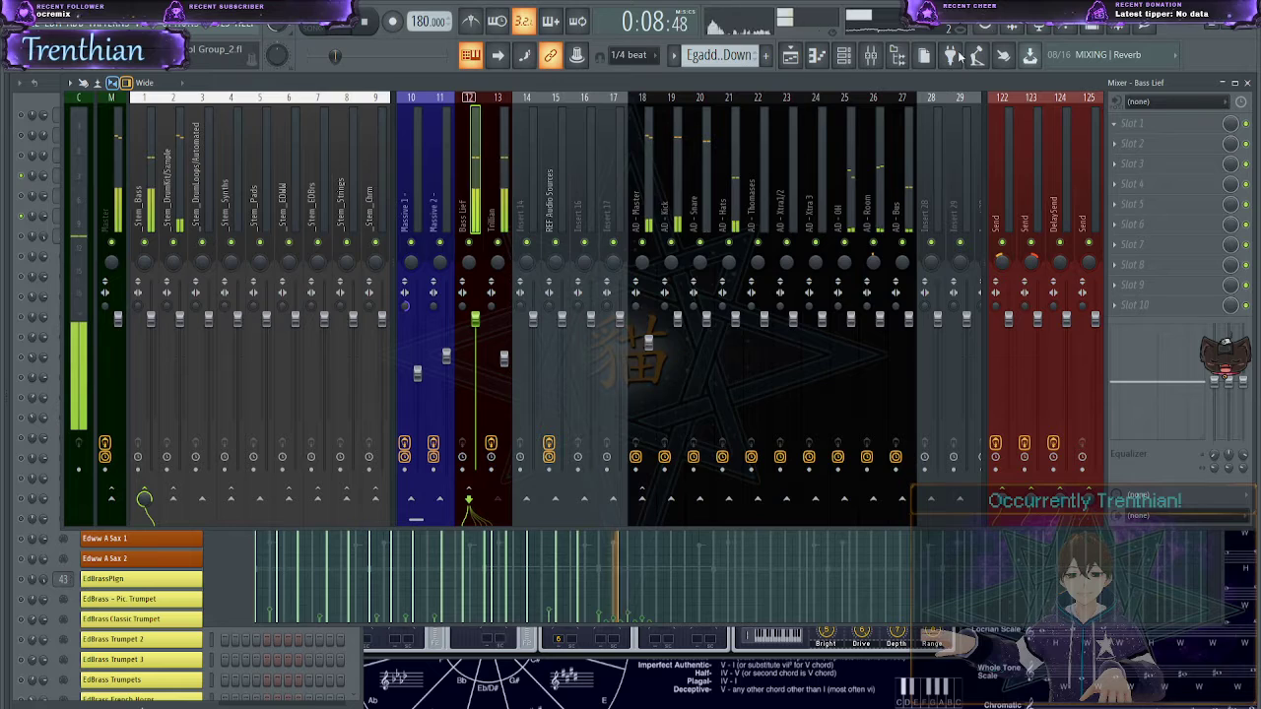
- Load Solid Bus Comp in slot 1 of the Bass Lief track with the Mix Glue preset
left_click(1019, 124)
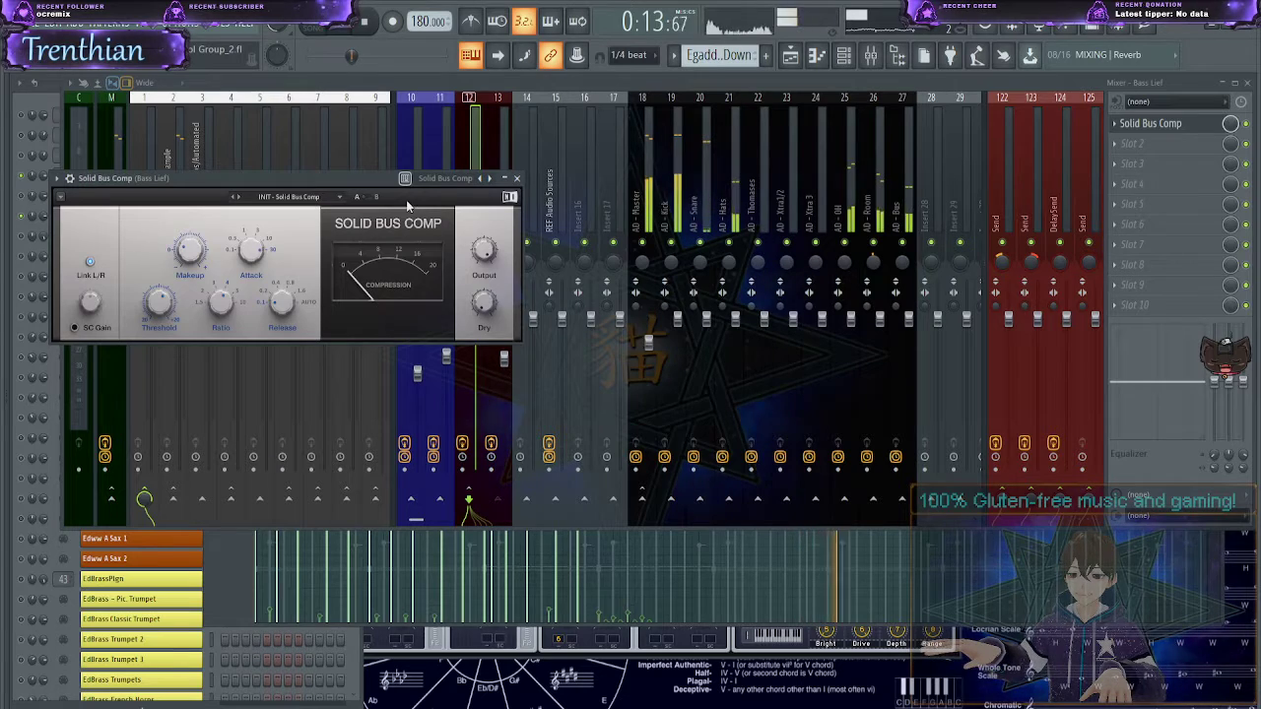
left_click(288, 196)
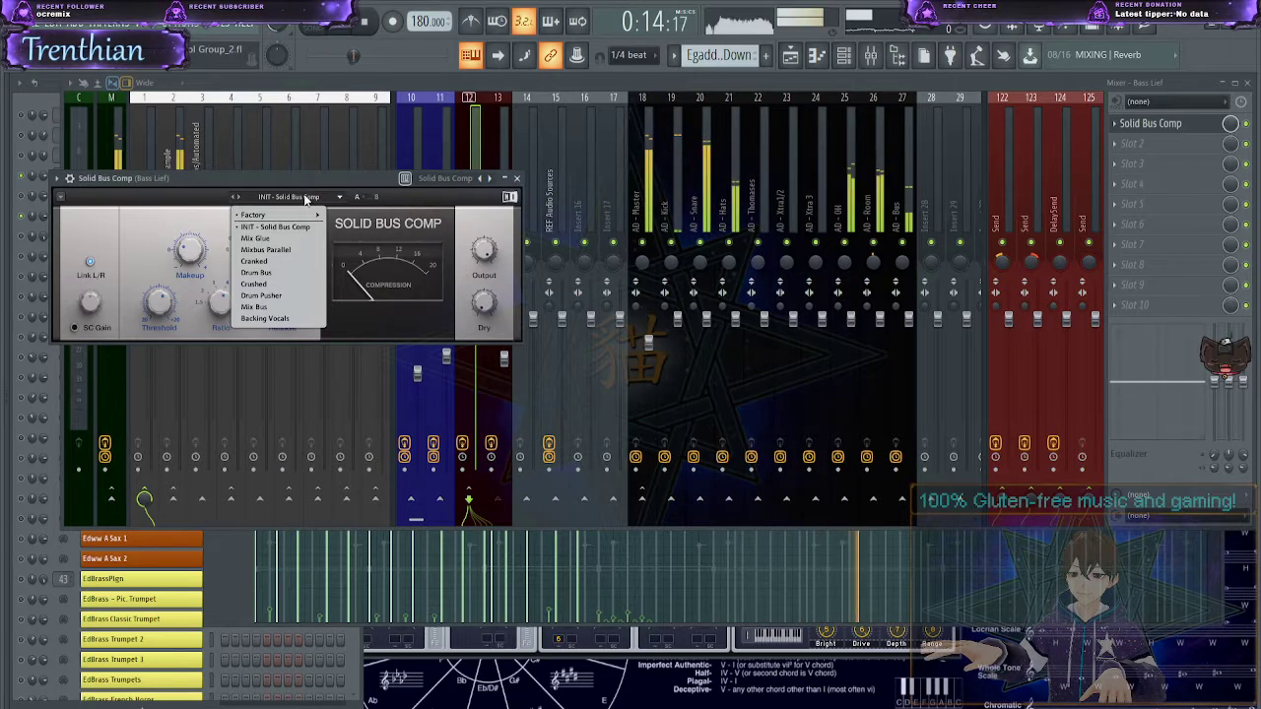
left_click(258, 239)
left_click(517, 178)
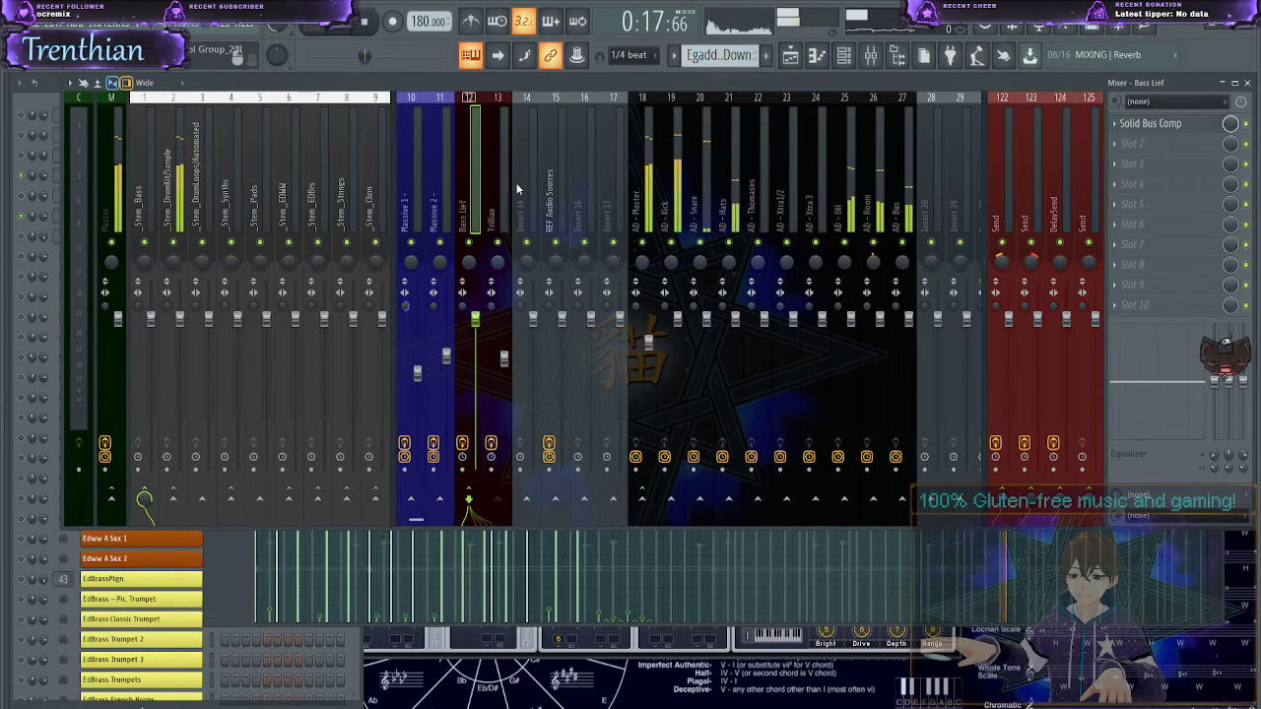
- Send the Trilian track to send tracks 122 and 123 and play the bass line back
key("space")
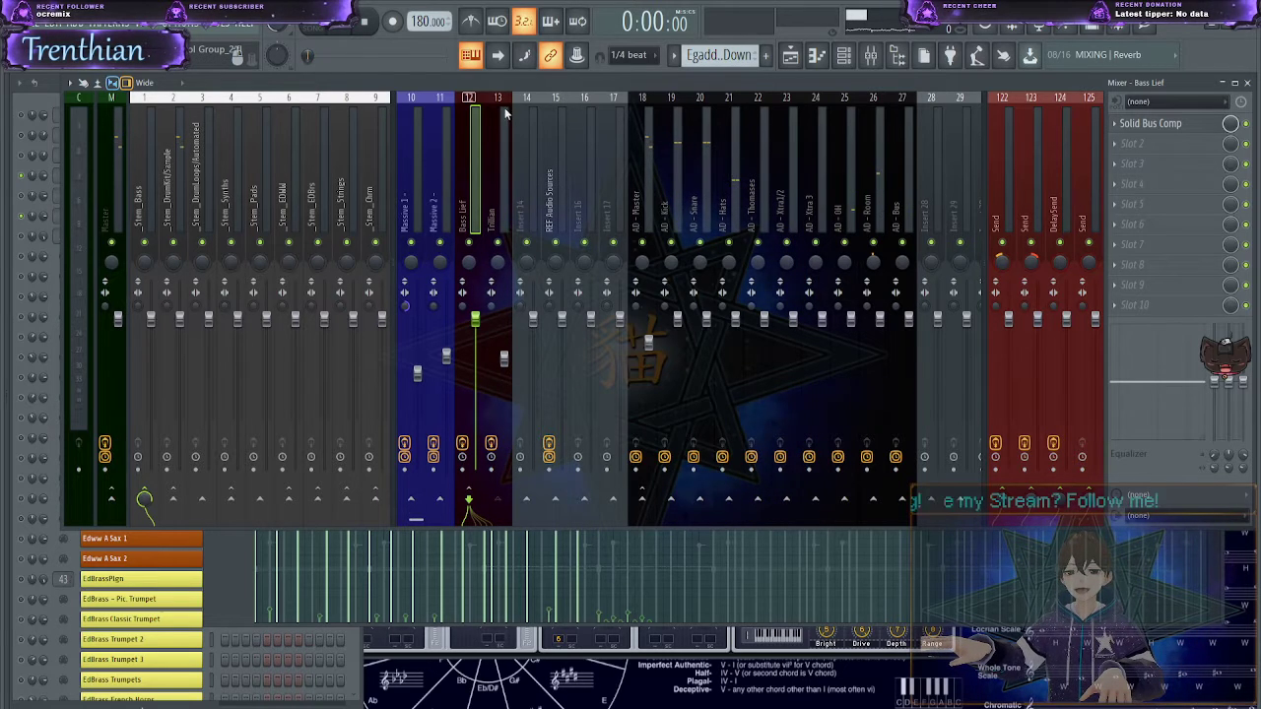
key("space")
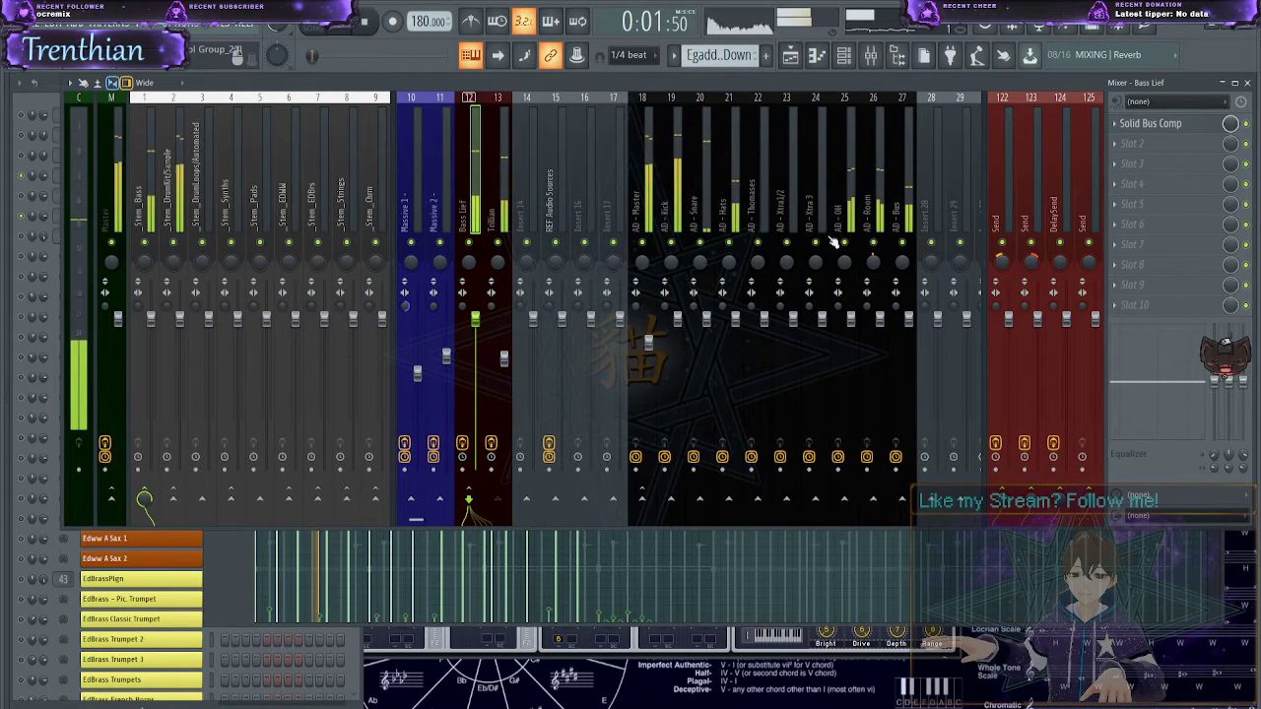
left_click(499, 176)
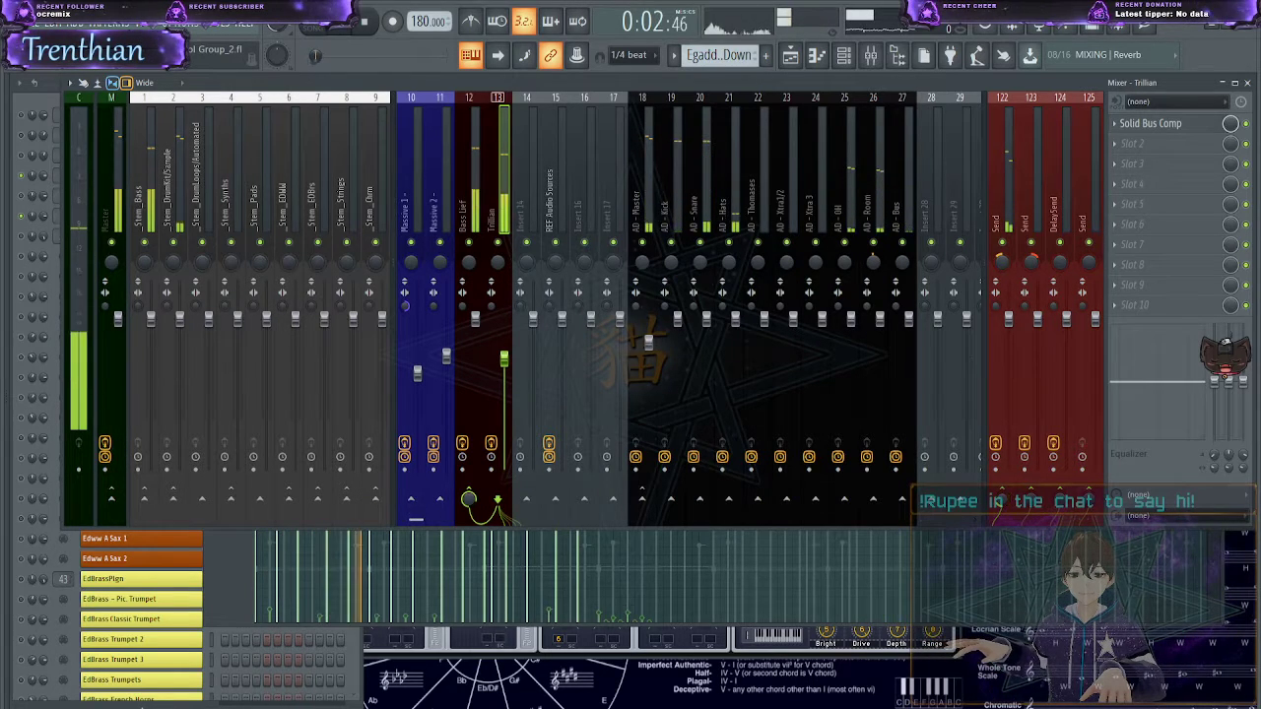
left_click(1023, 193)
key("space")
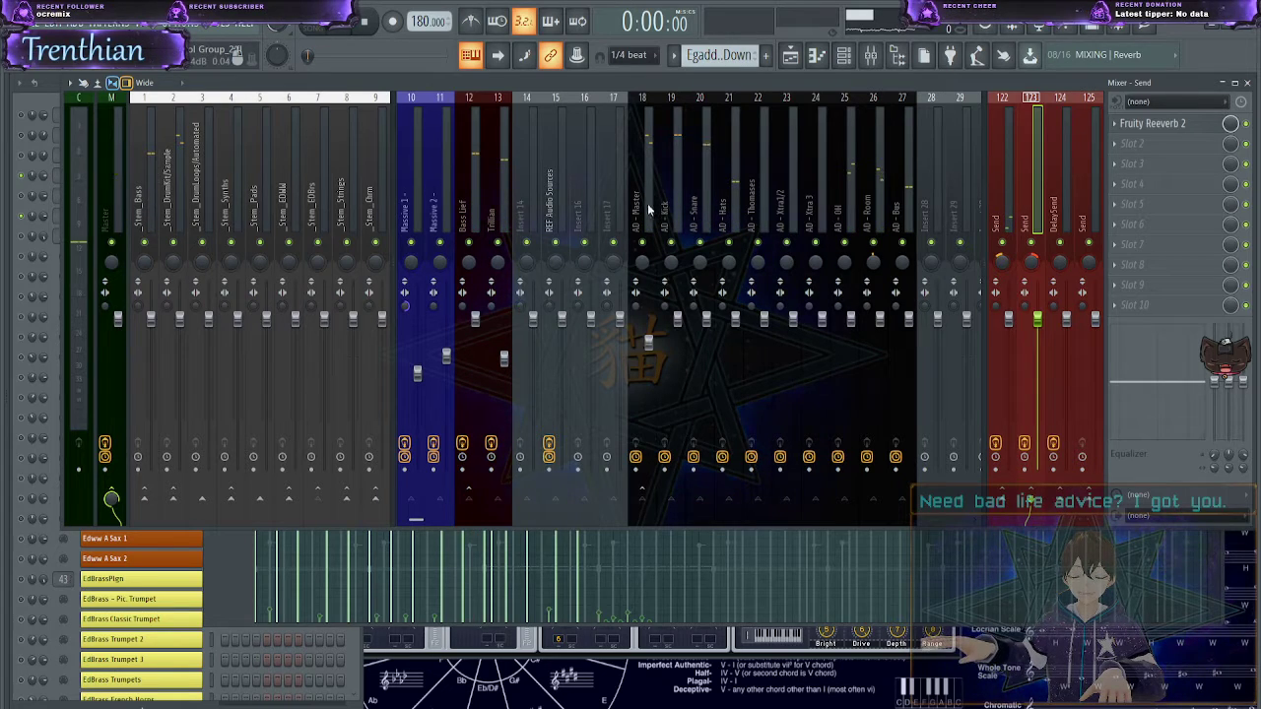
left_click(500, 202)
key("space")
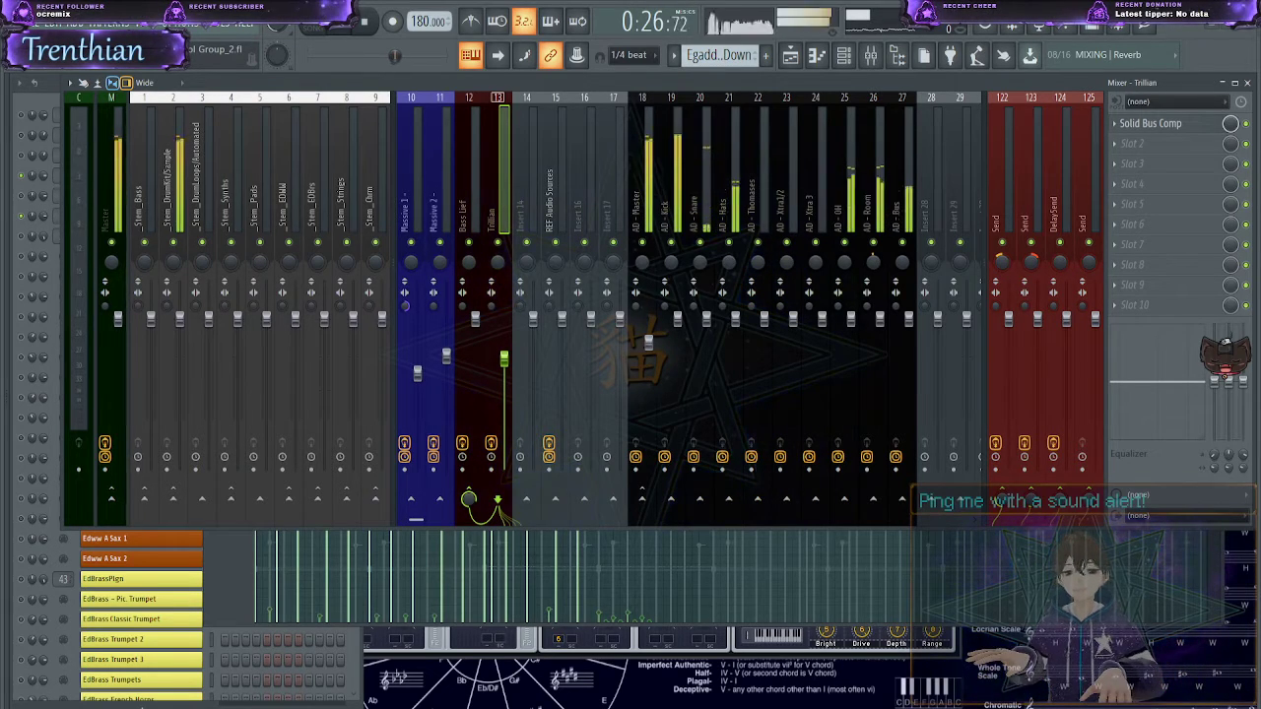
- Select the bass notes in the Trilian piano roll and replay the pattern from the start to review the bass line
left_click(646, 202)
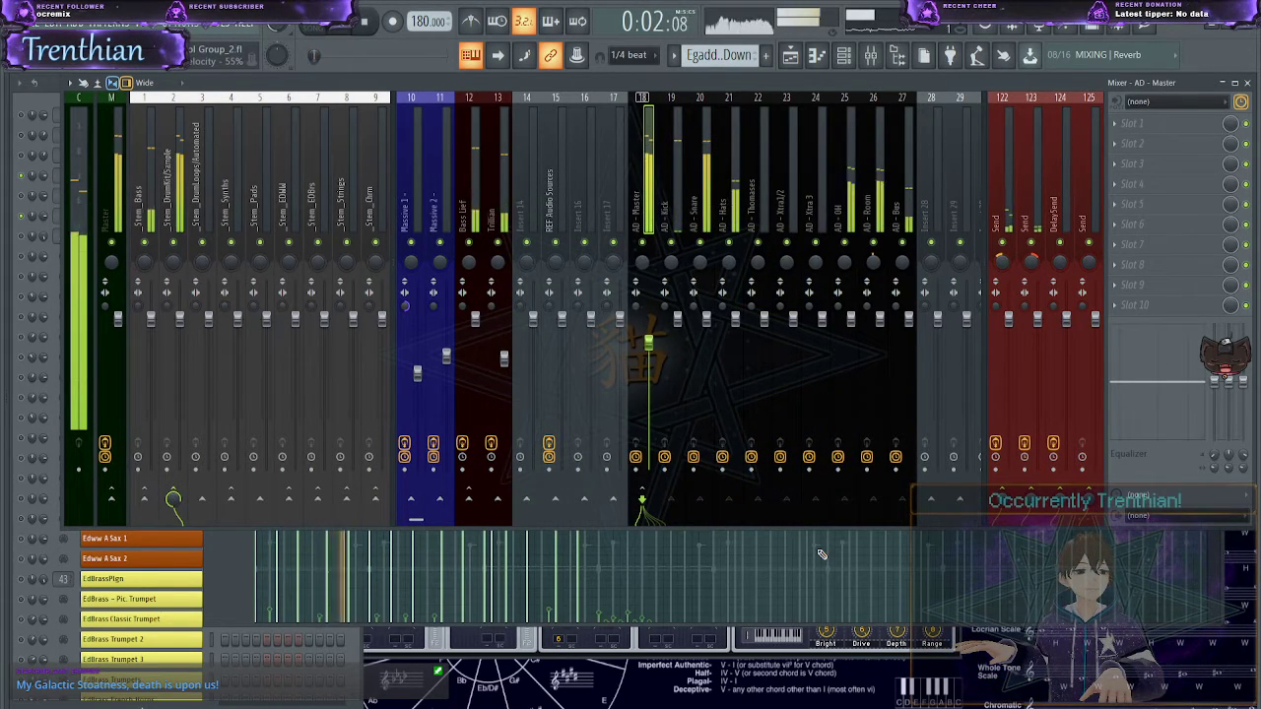
key("F7")
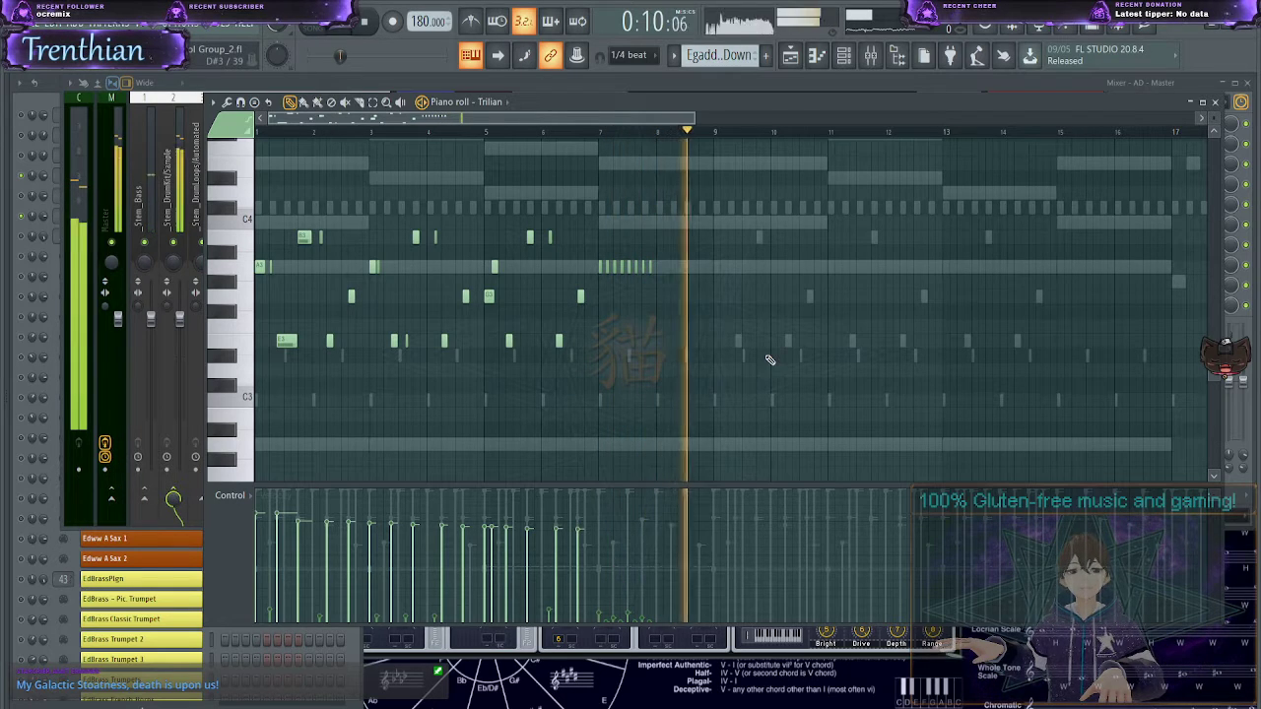
left_click_drag(735, 332, 132, 116)
scroll(776, 351, "down", 5)
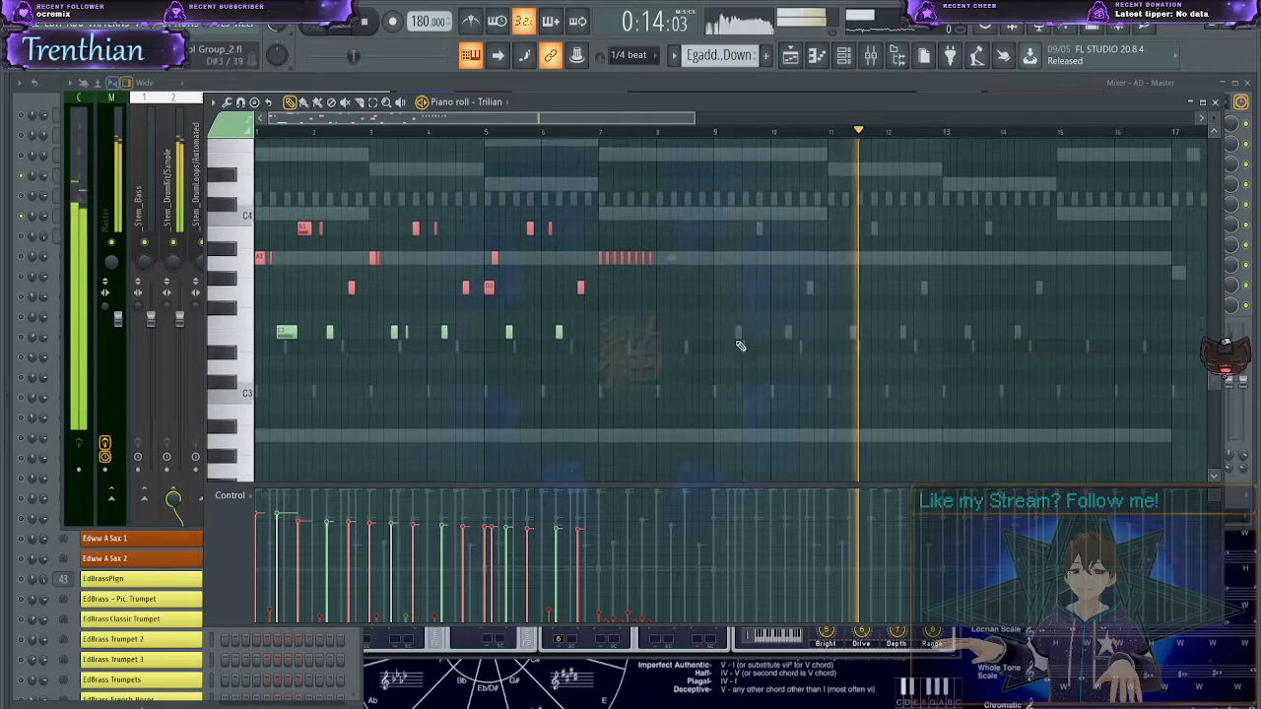
key("space")
key("space")
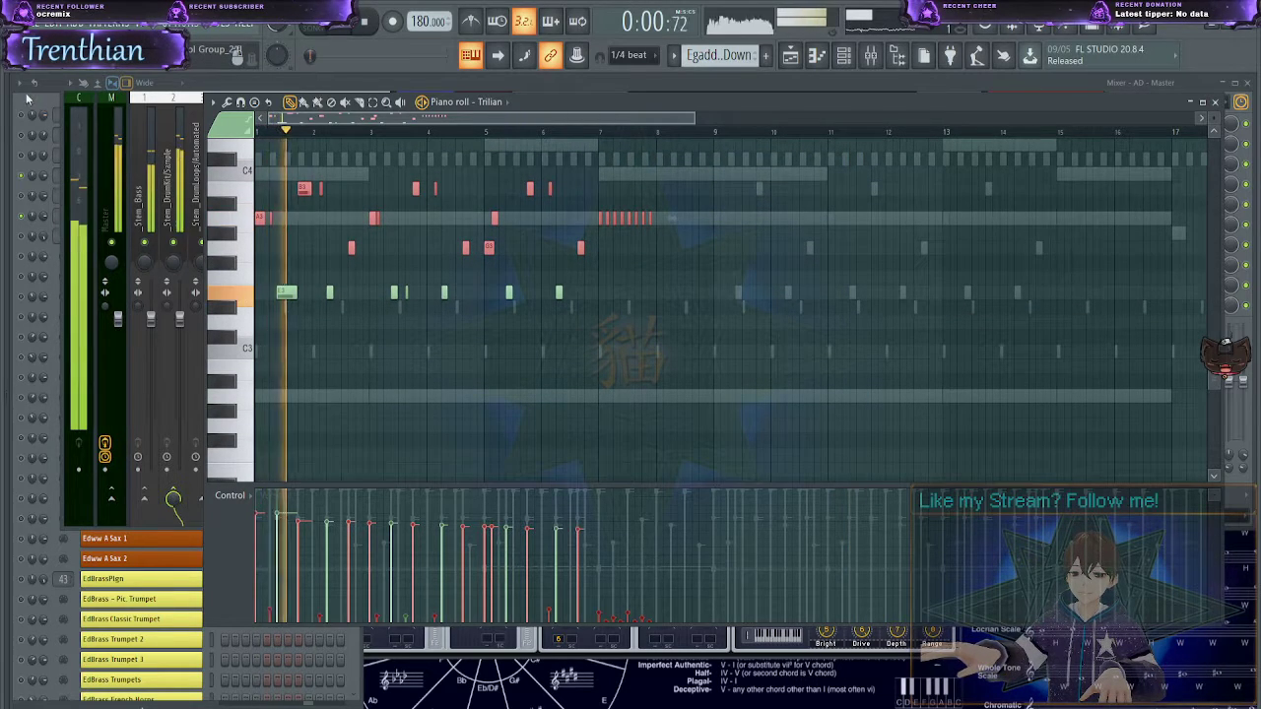
left_click(52, 135)
key("space")
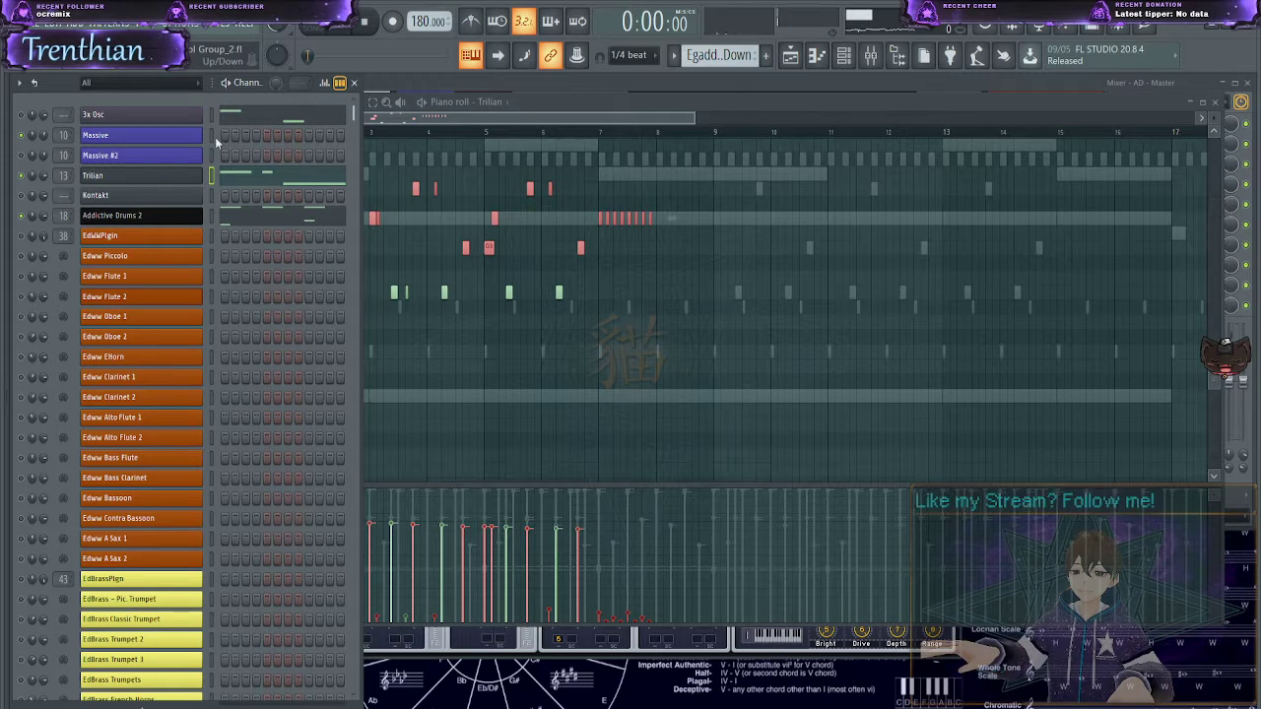
- Rename the Massive #2 channel as Eerie Massive
left_click(211, 155)
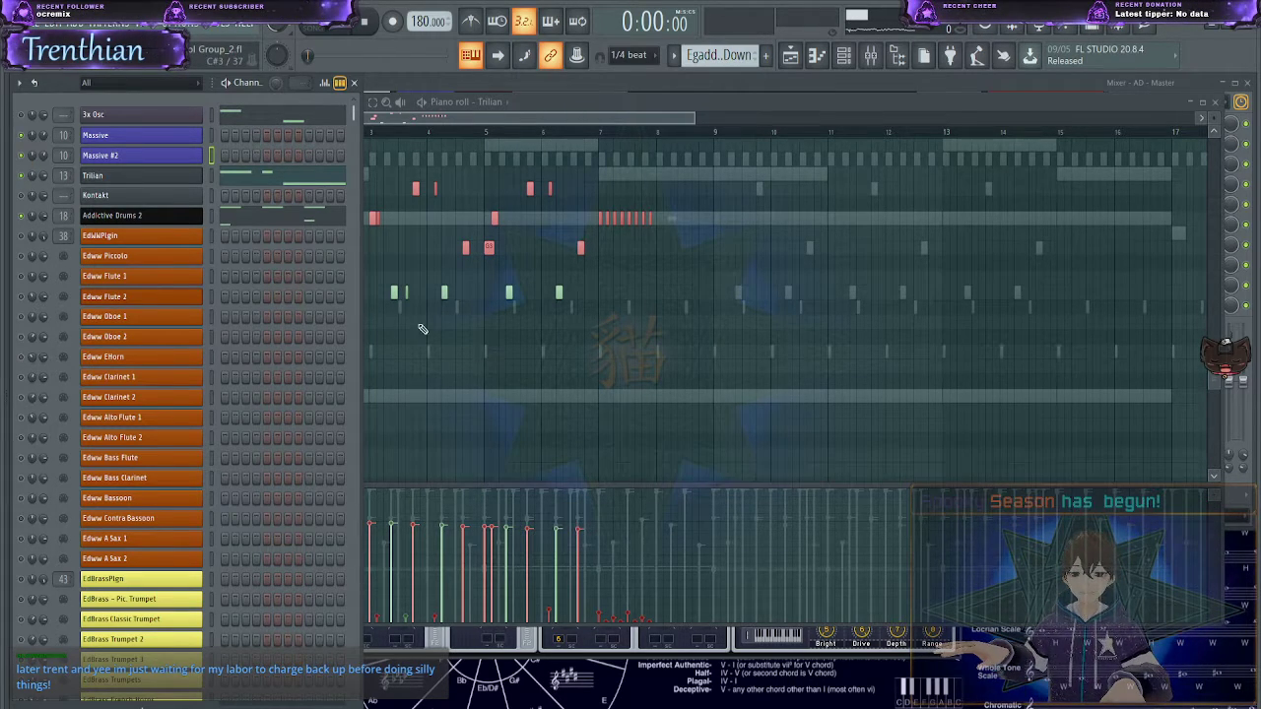
left_click(664, 300)
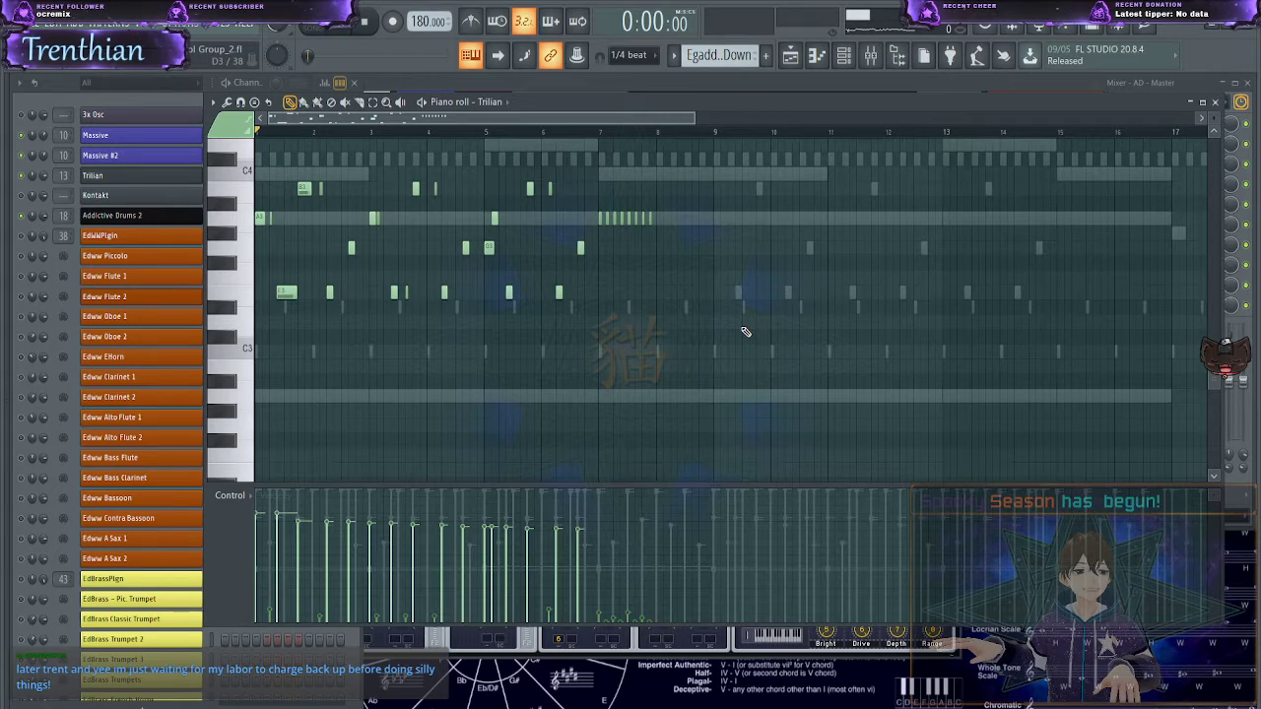
scroll(746, 332, "down", 3)
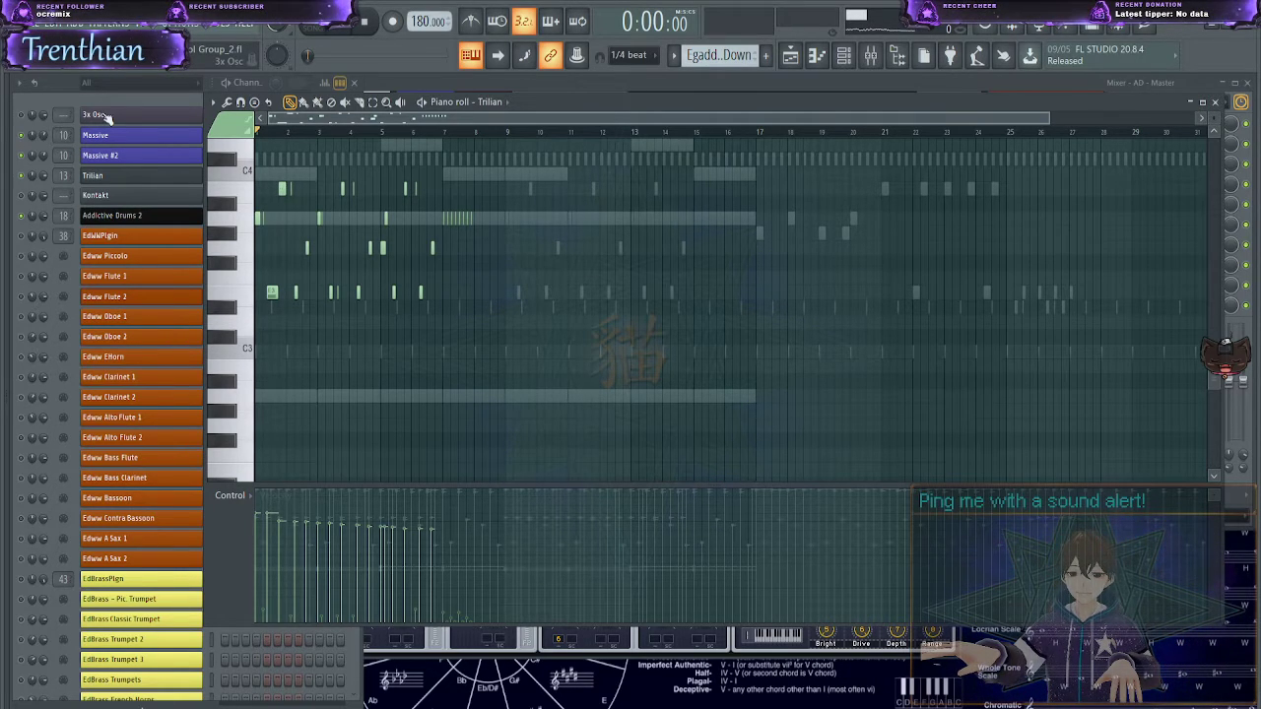
left_click(60, 95)
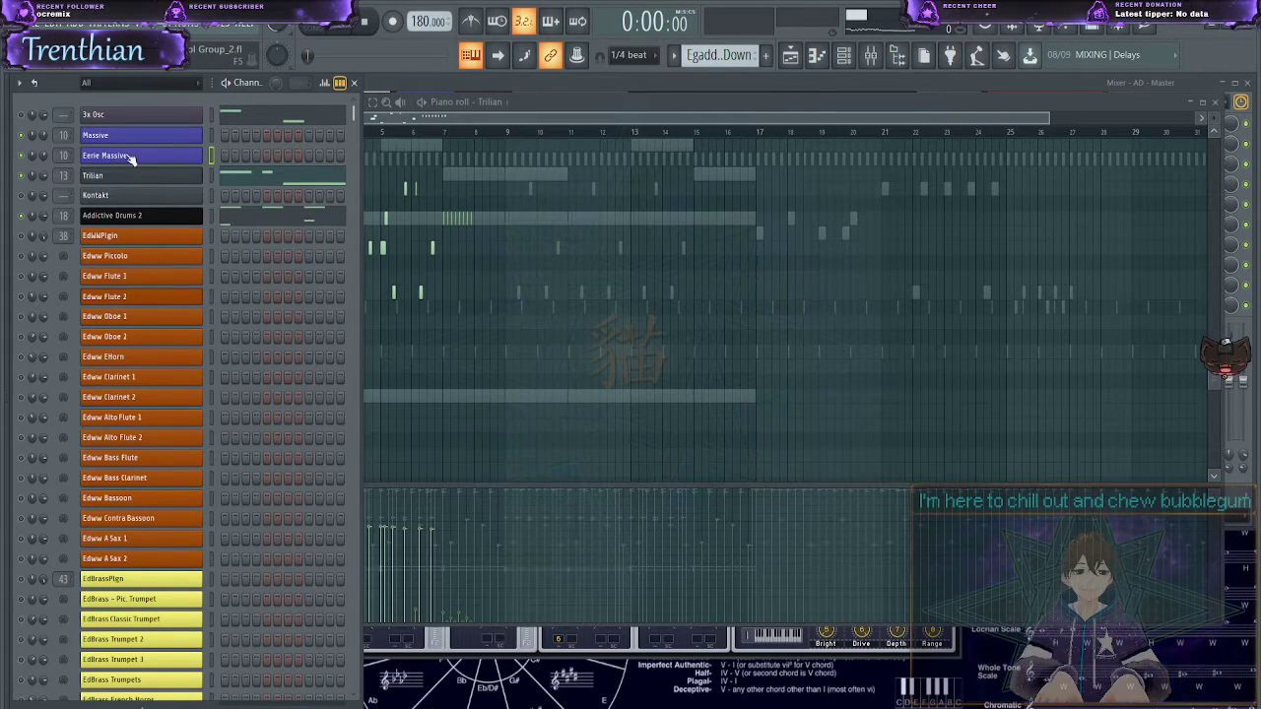
left_click(275, 176)
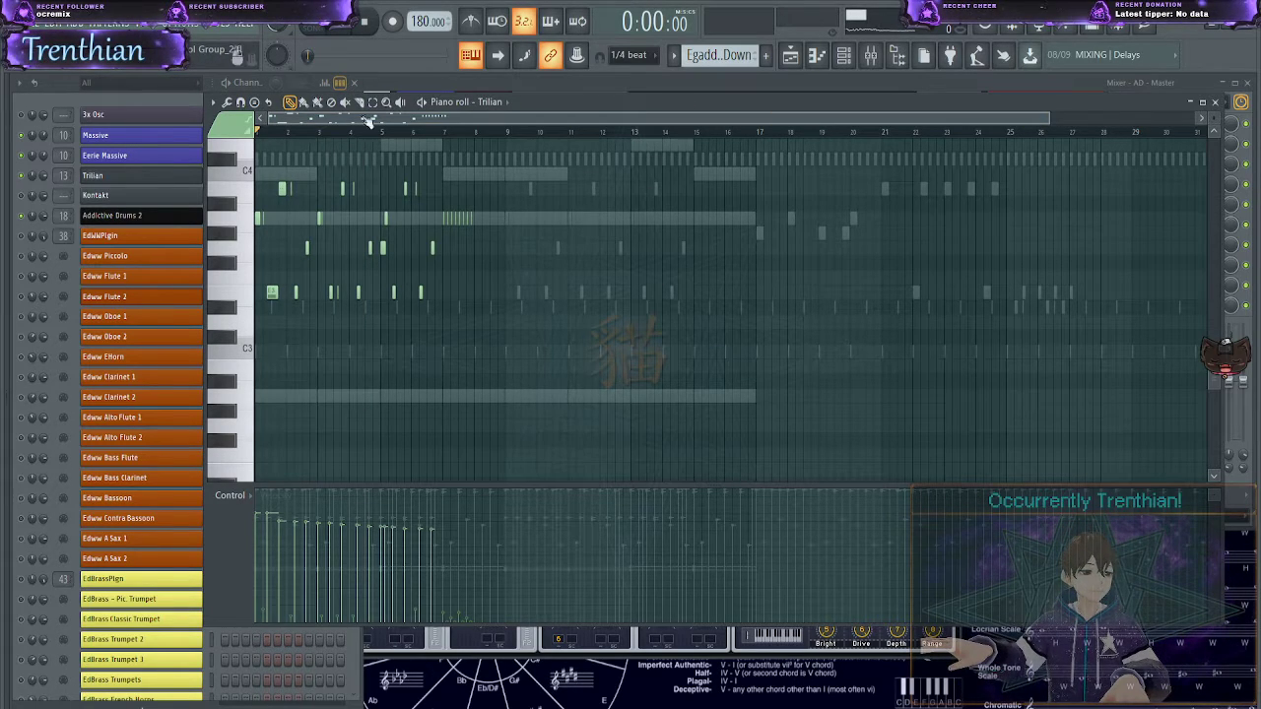
- Switch the piano roll to the Eerie Massive channel and draw a short E5 note over the first ghost melody note
key("space")
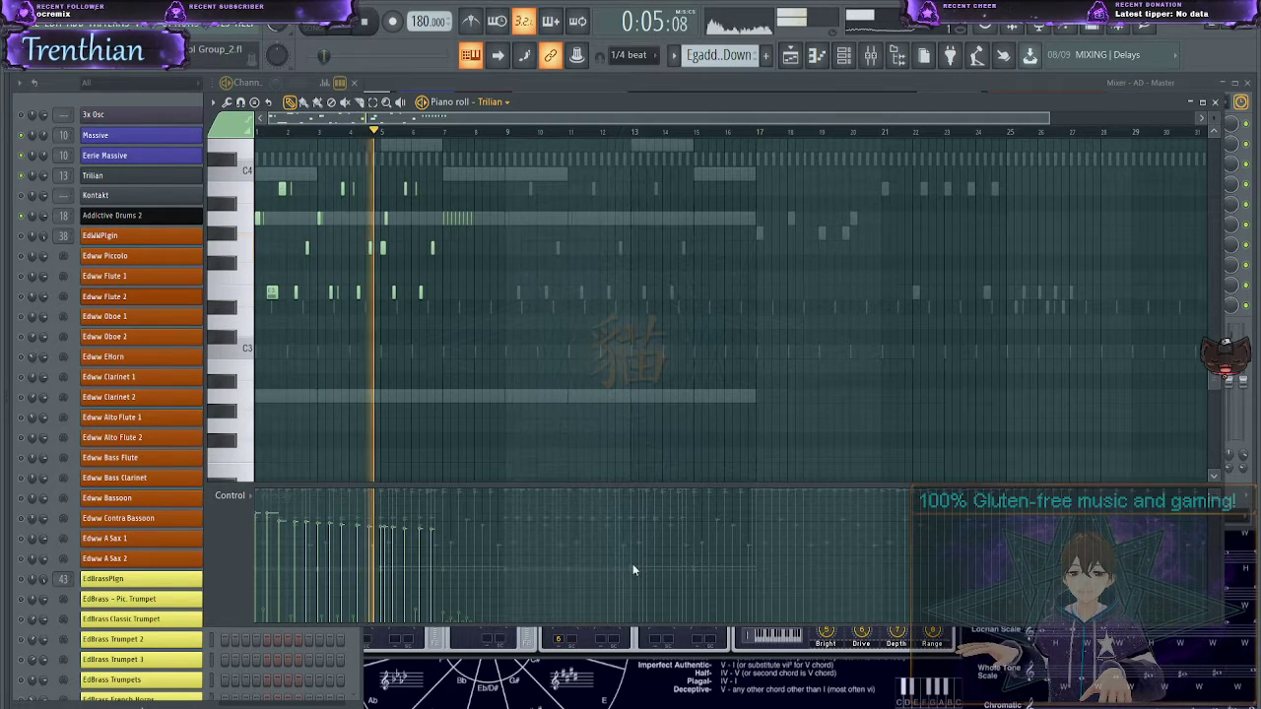
key("Up")
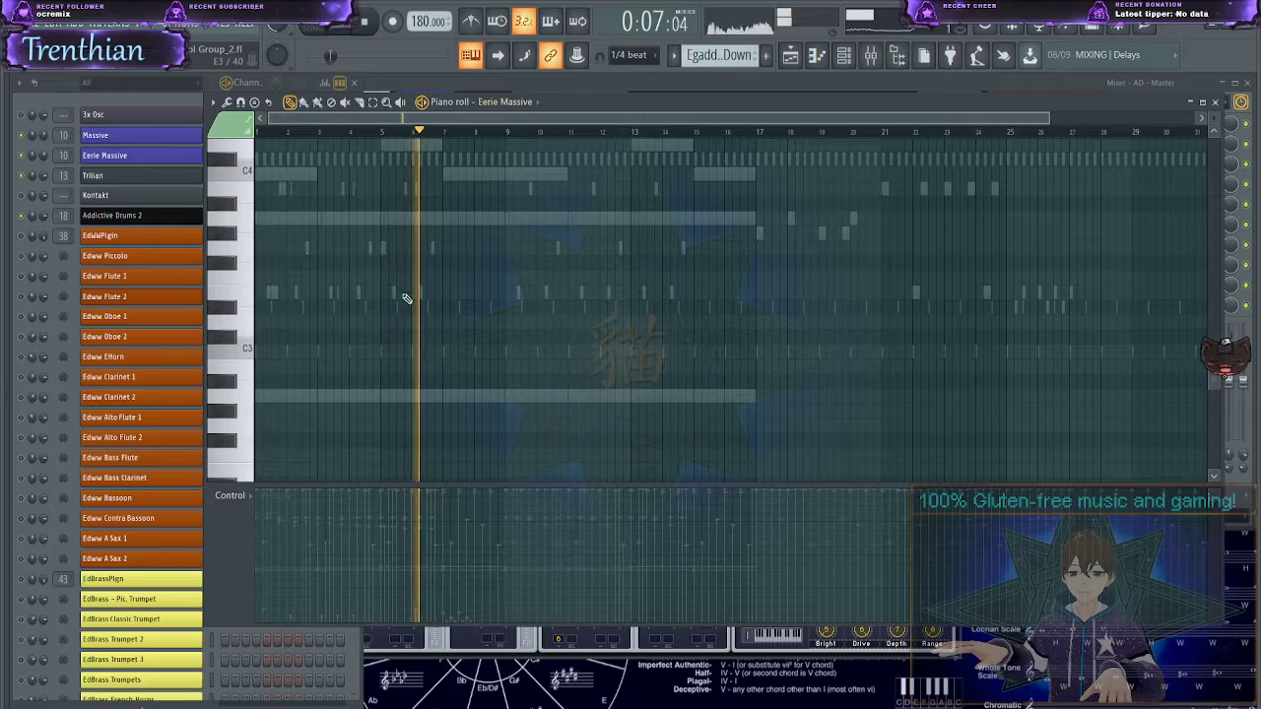
scroll(397, 288, "up", 3)
left_click_drag(460, 119, 75, 82)
scroll(387, 297, "up", 5)
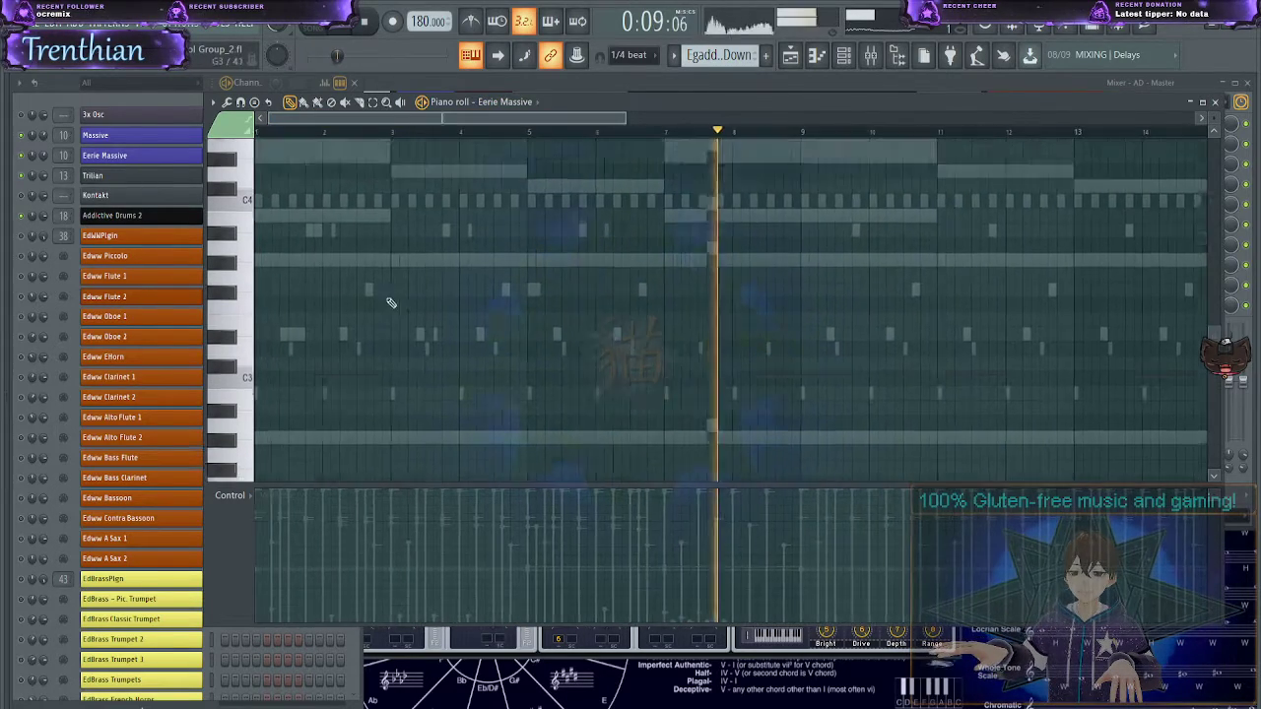
key("space")
scroll(328, 286, "up", 2)
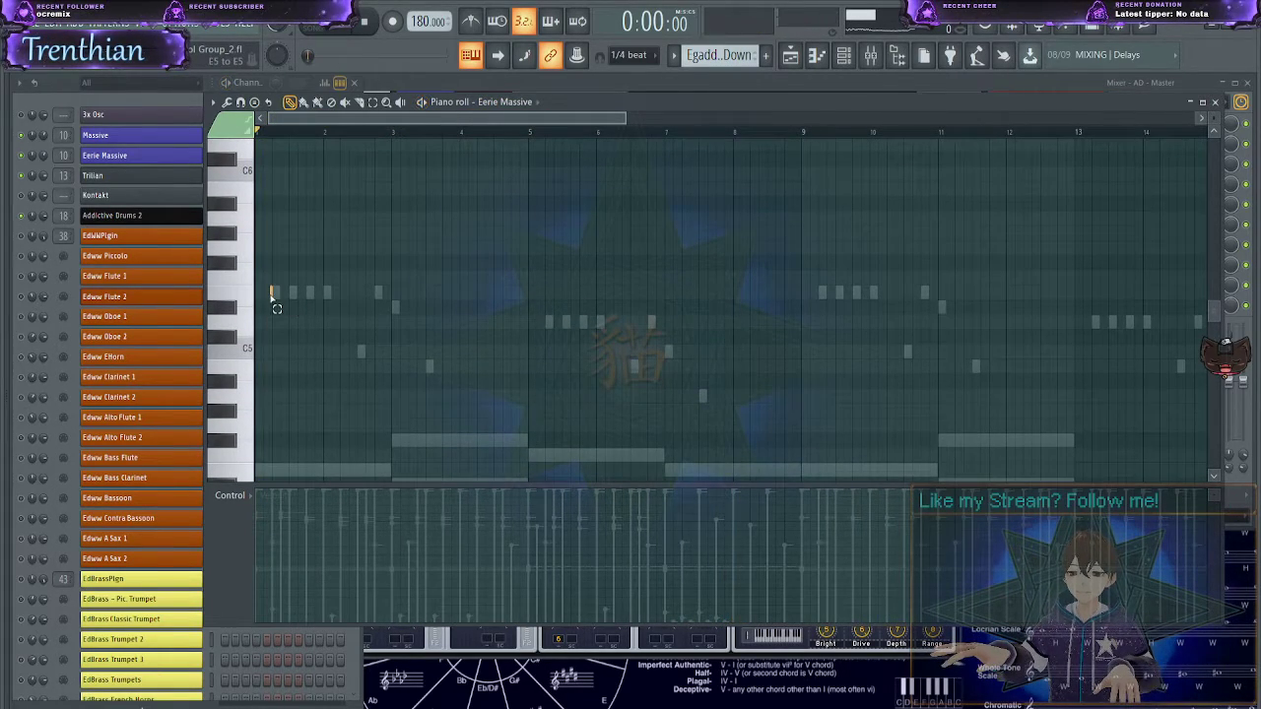
scroll(274, 291, "up", 5)
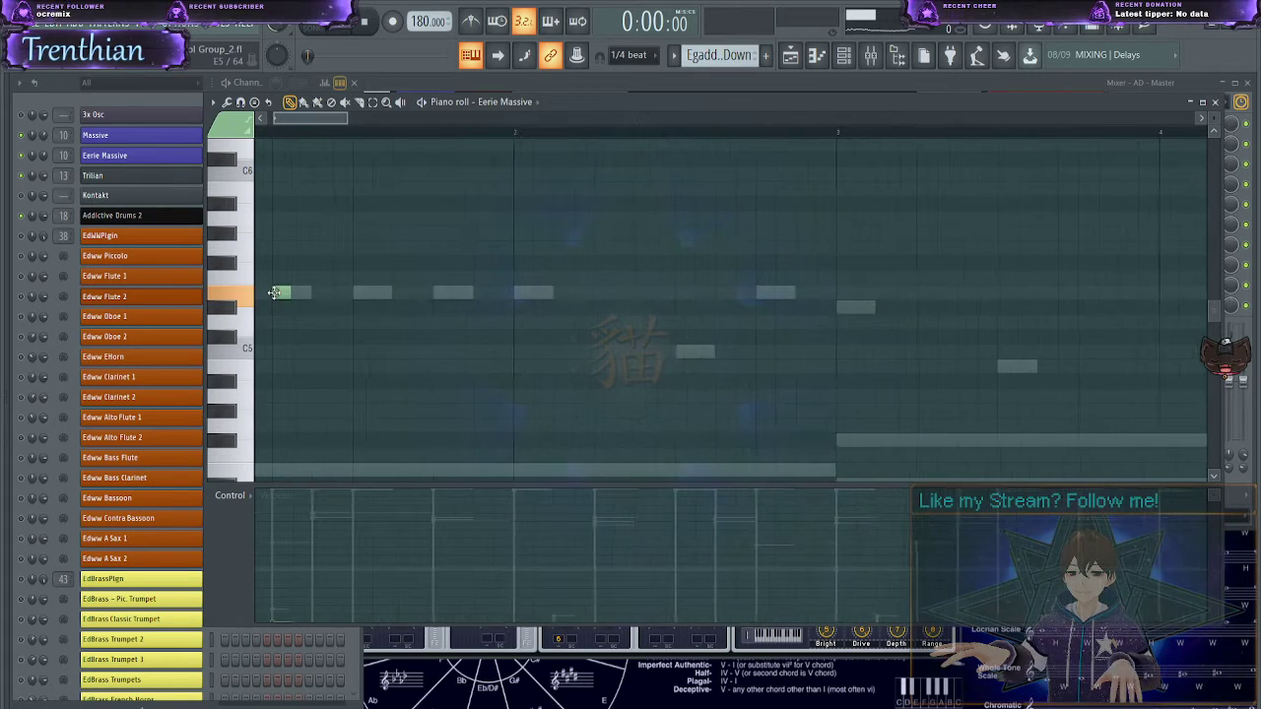
- Try the short Eerie Massive note at C#2, return it to E5 and audition it
left_click_drag(365, 411, 299, 357)
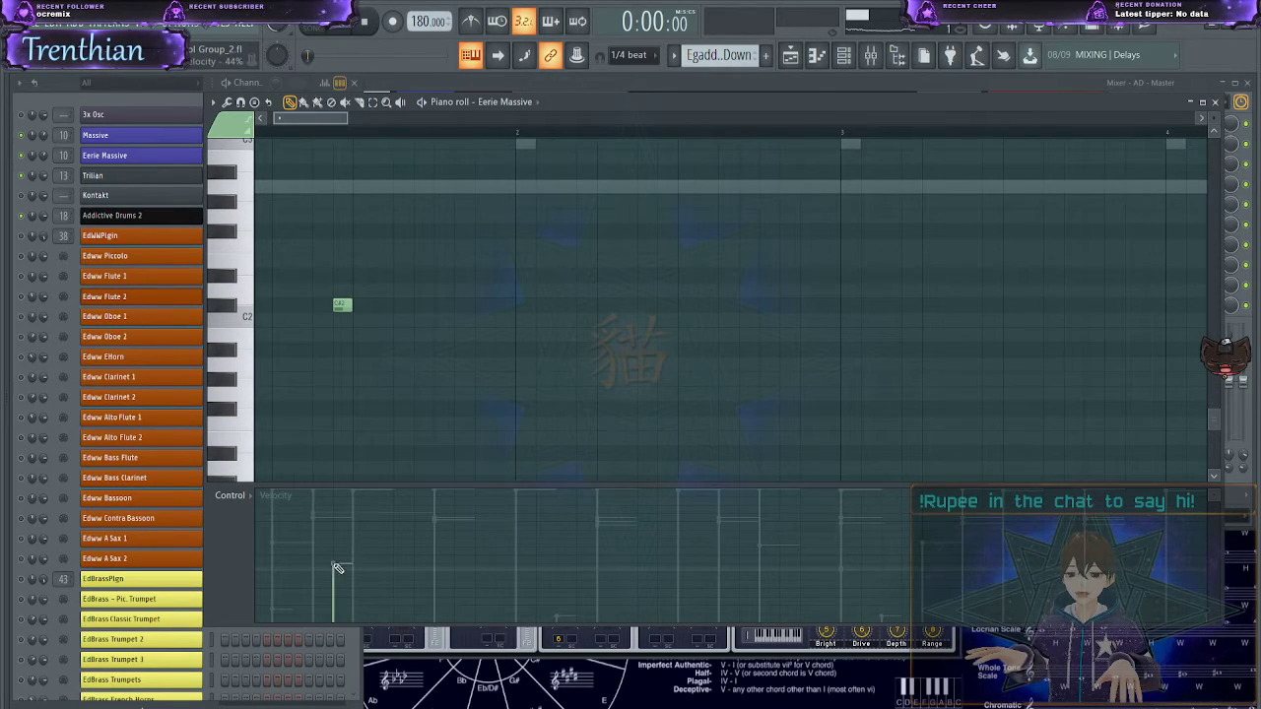
left_click_drag(341, 315, 296, 230)
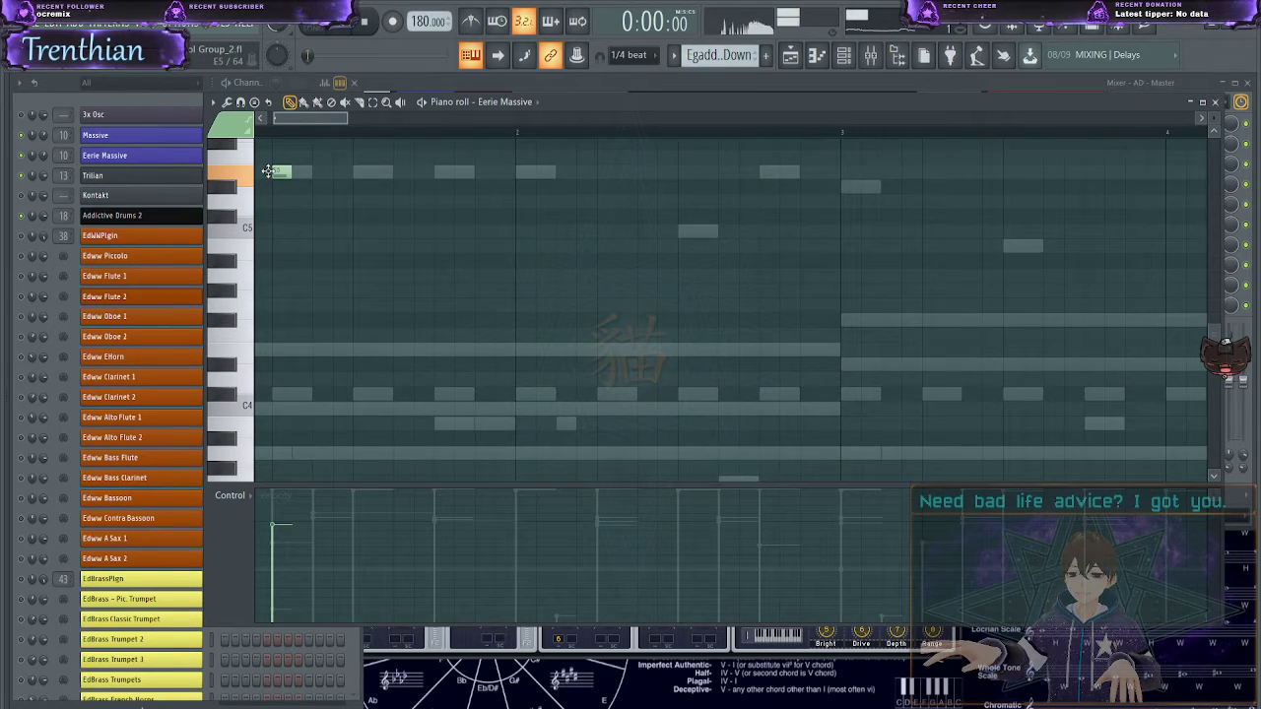
key("space")
- Transpose the opening Eerie Massive note up one octave to E6, lengthen it and play it back
scroll(293, 304, "up", 4)
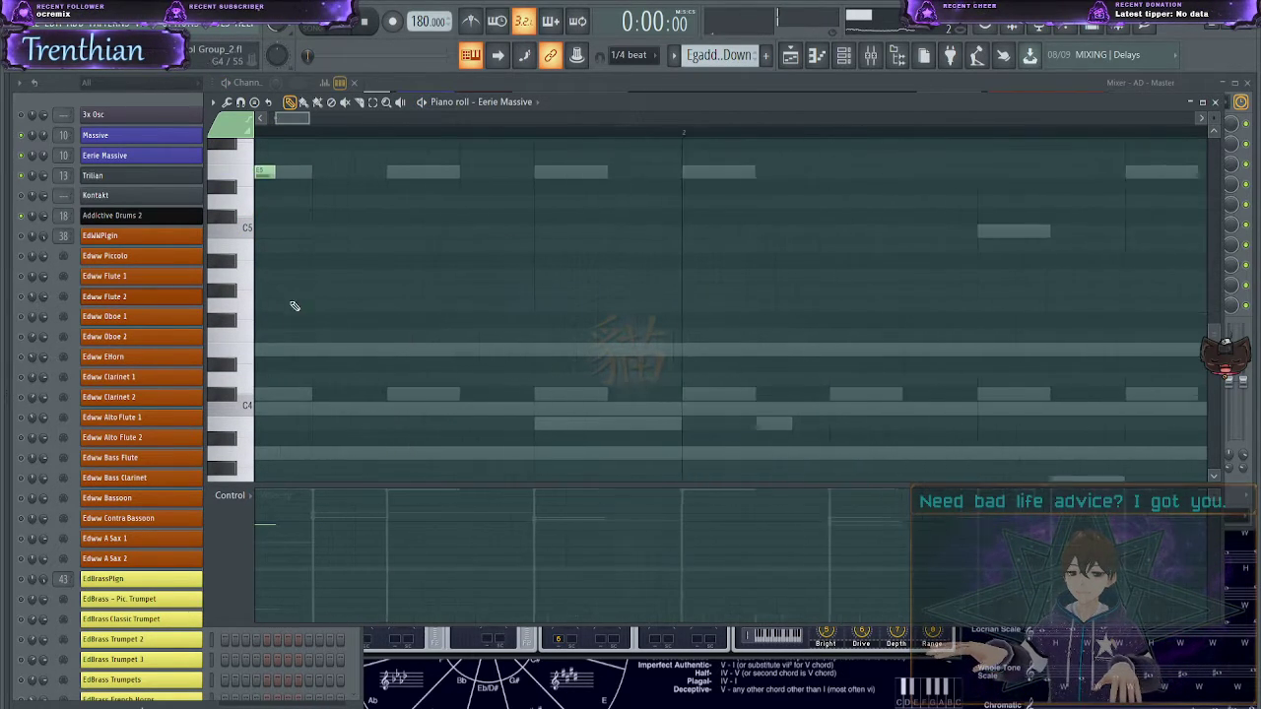
scroll(293, 303, "down", 4)
scroll(294, 288, "up", 3)
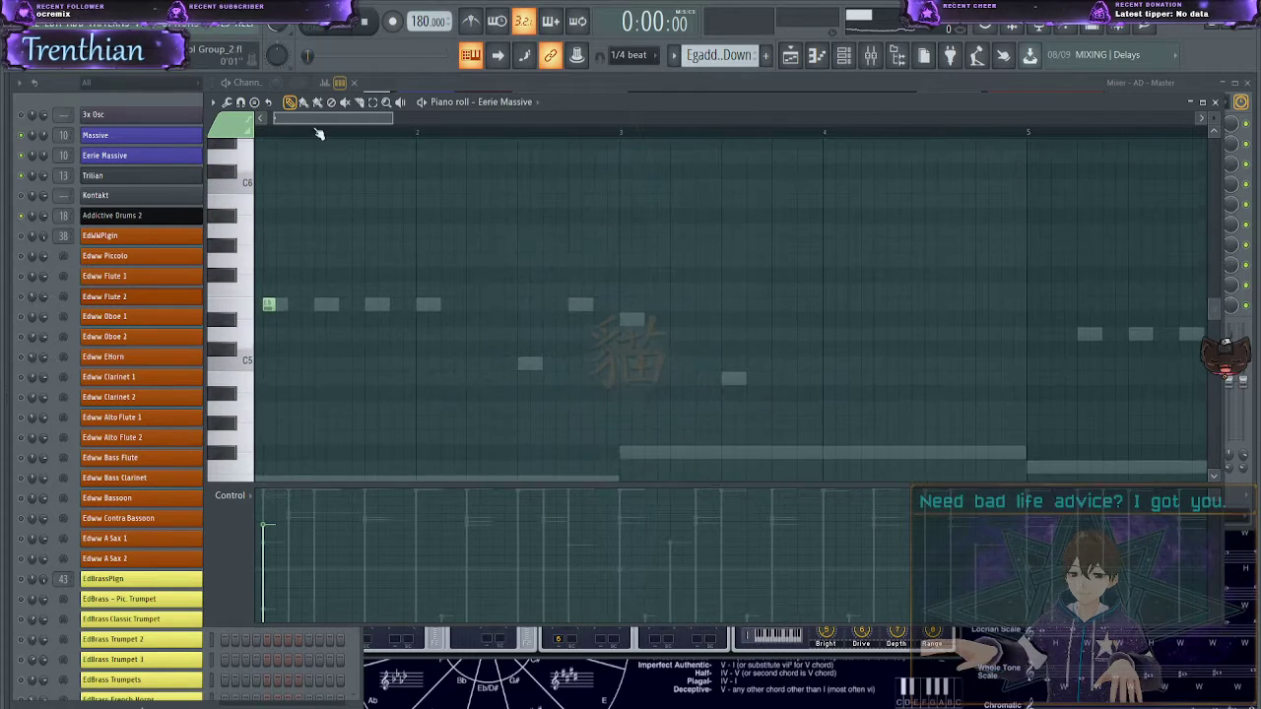
left_click_drag(313, 122, 305, 122)
left_click_drag(290, 269, 396, 369)
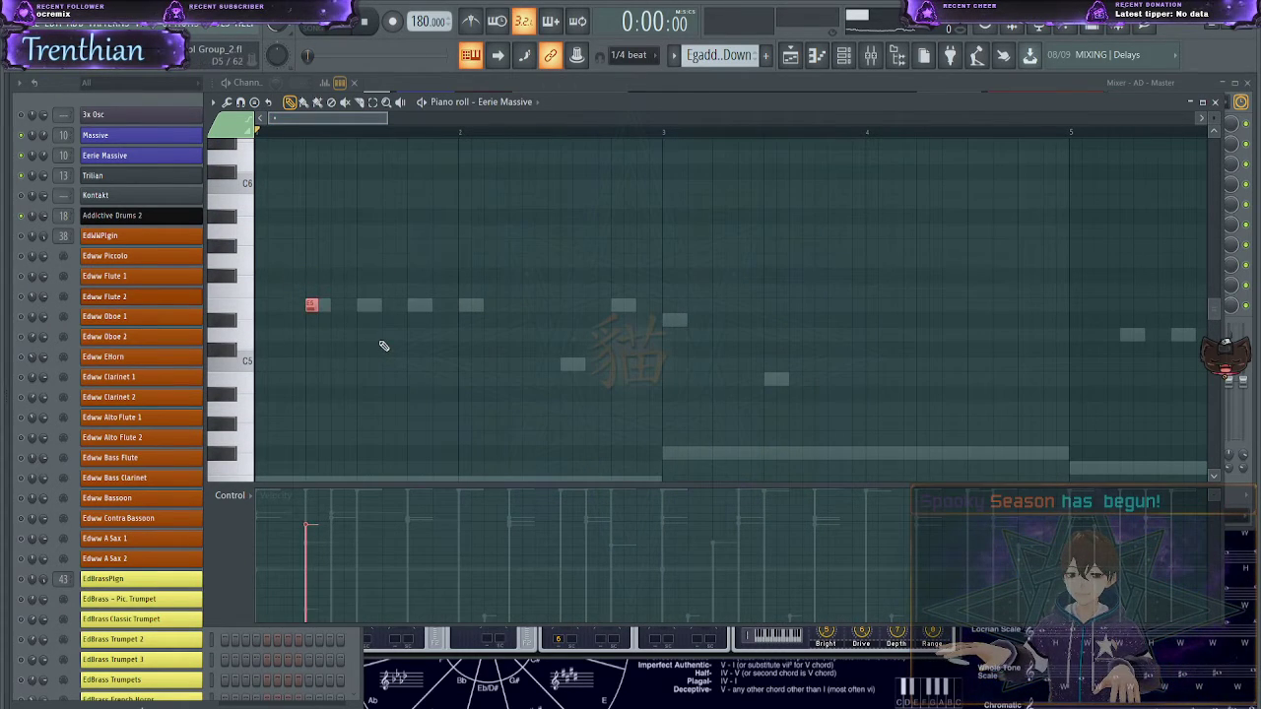
scroll(385, 346, "up", 3)
left_click(344, 358, "ctrl")
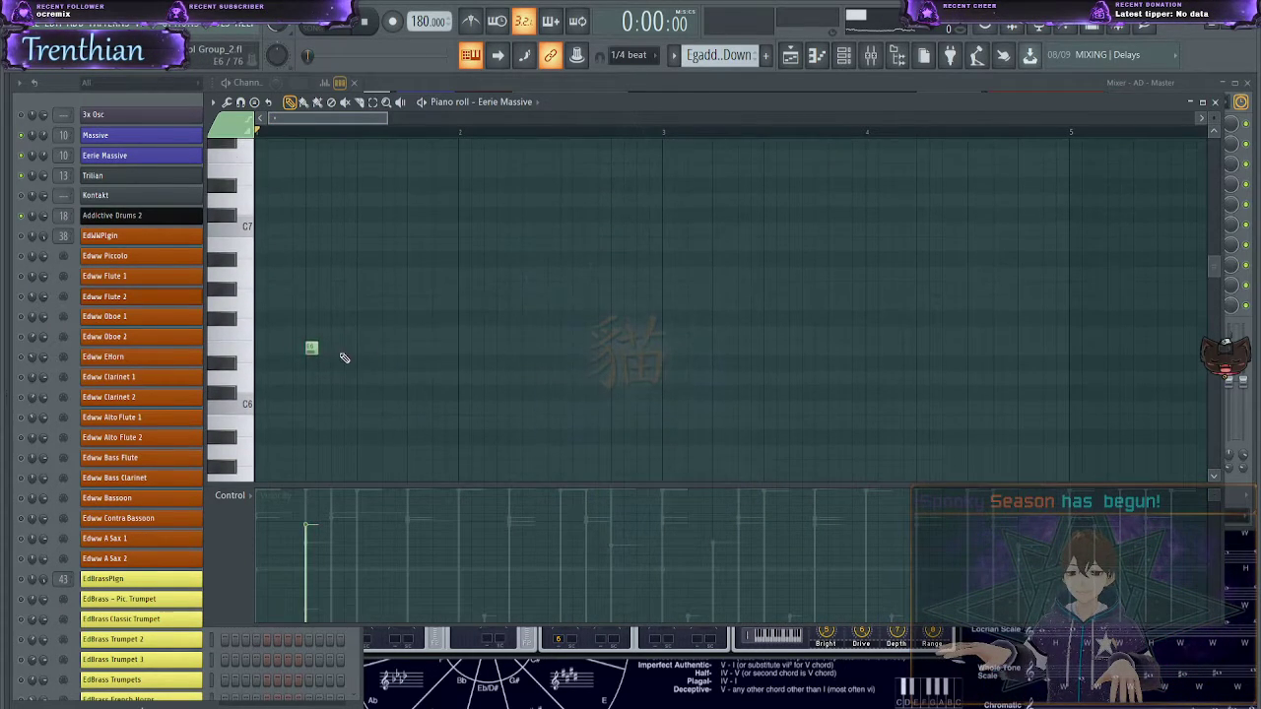
key("space")
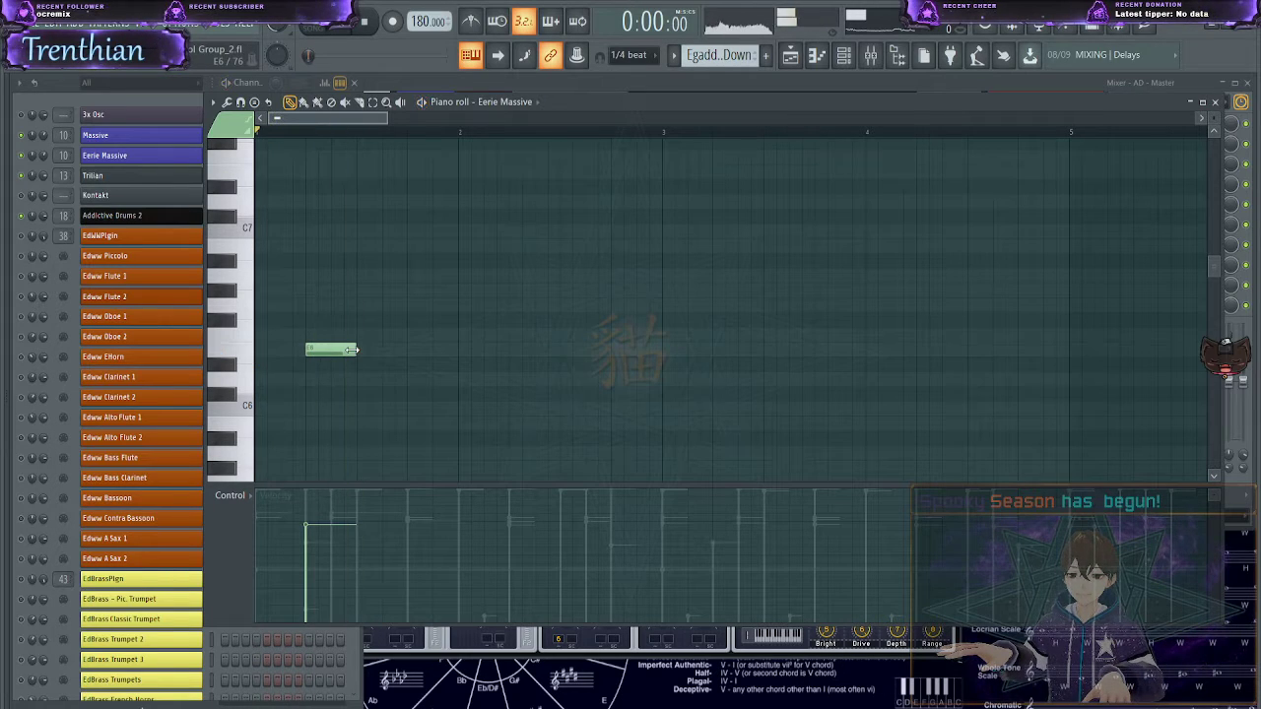
- Repeat the E6 note for four hits into bar 2, add an E5 note near the start and lengthen the fourth E6
scroll(291, 443, "down", 3)
left_click(296, 384)
left_click_drag(295, 396, 296, 398)
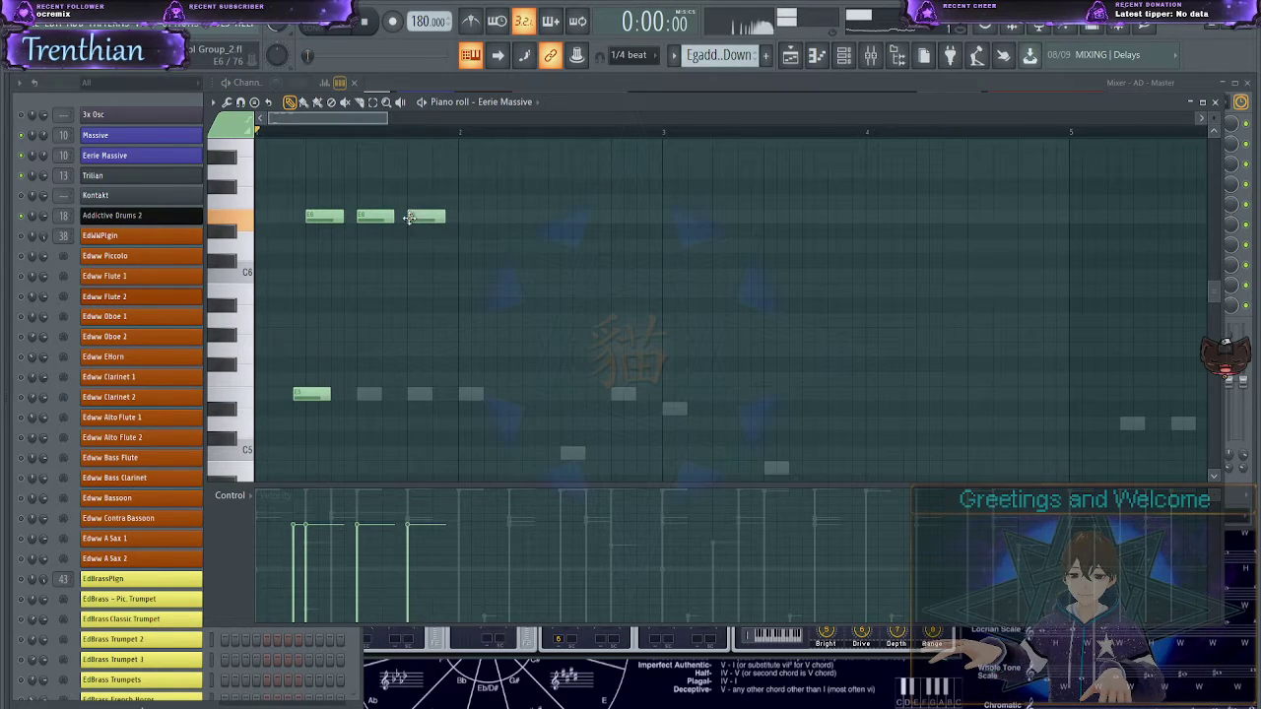
key("space")
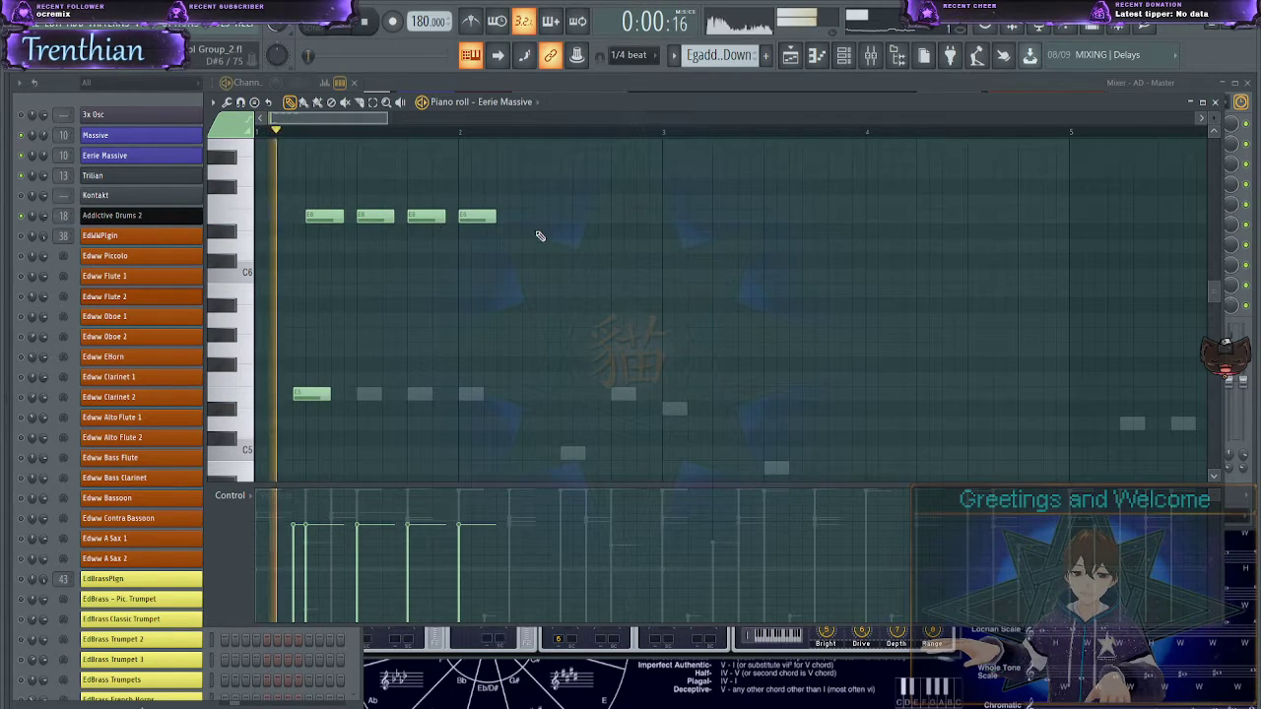
left_click_drag(493, 213, 543, 214)
key("space")
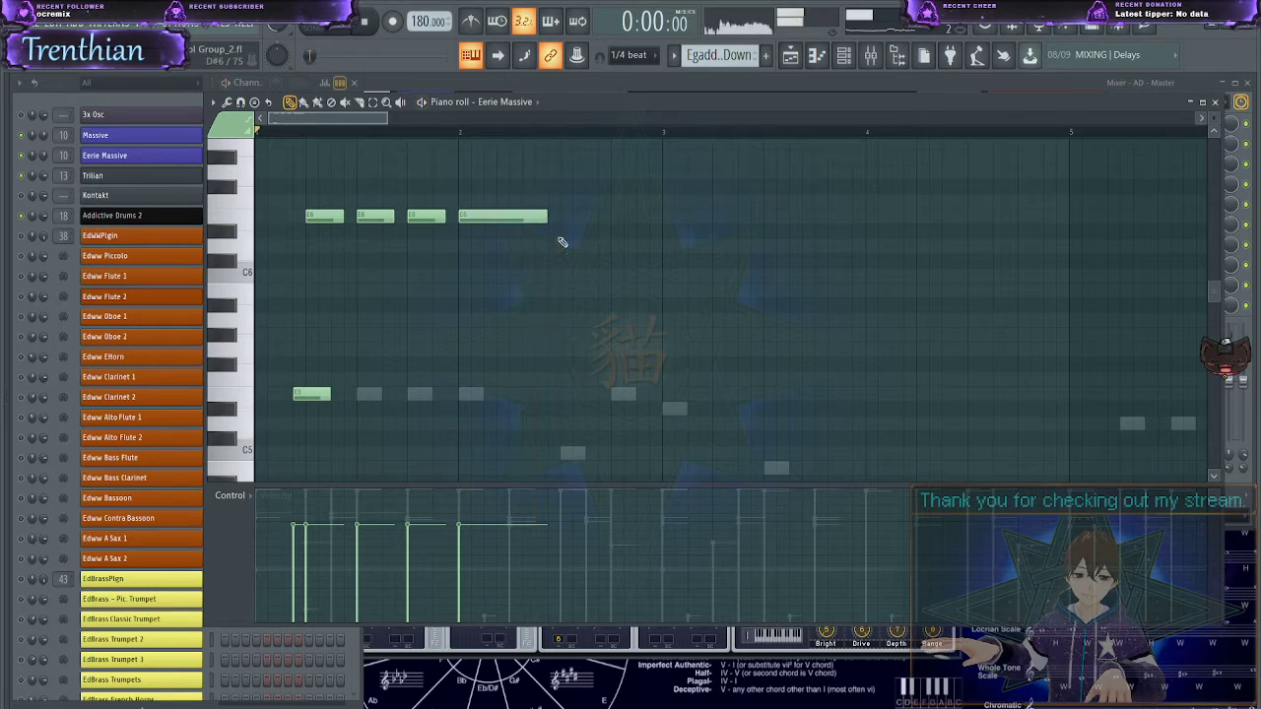
- Continue the phrase through bar 3 with C6, E6, D#6 and B5 notes, shortening the D#6 and shifting the B5 one beat right
scroll(551, 316, "down", 3)
scroll(557, 316, "up", 5)
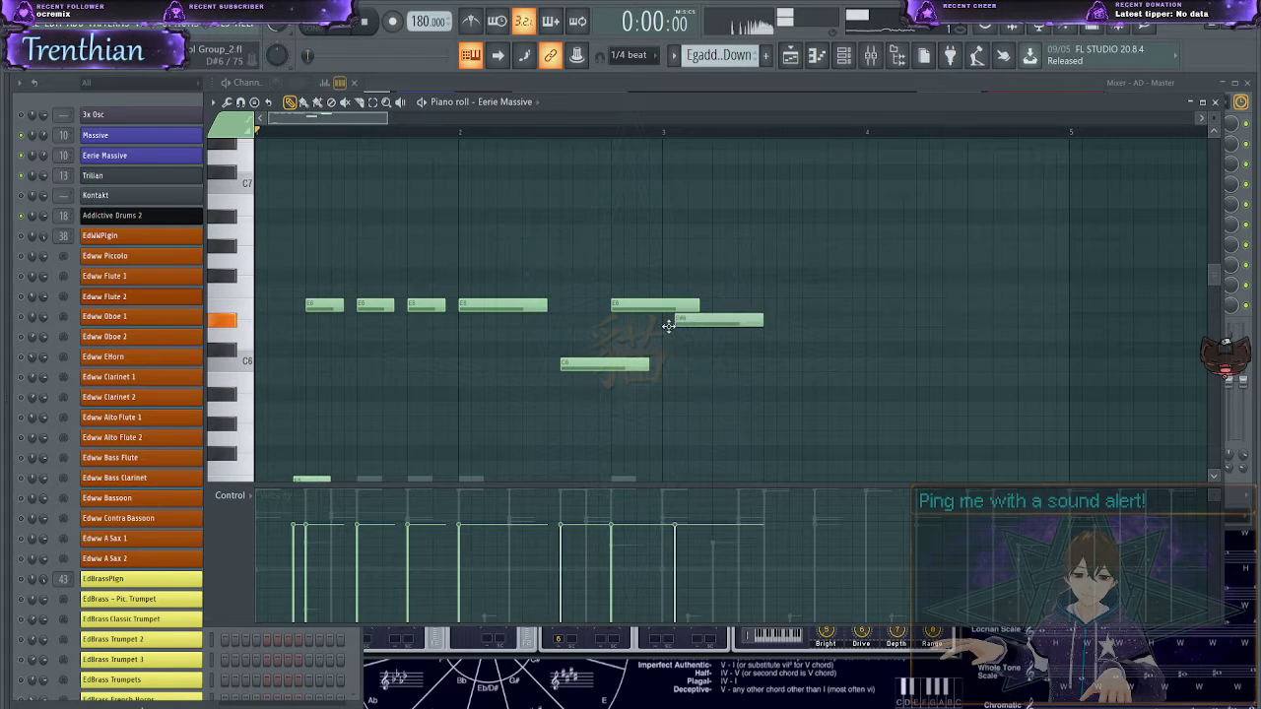
left_click_drag(716, 371, 704, 385)
key("space")
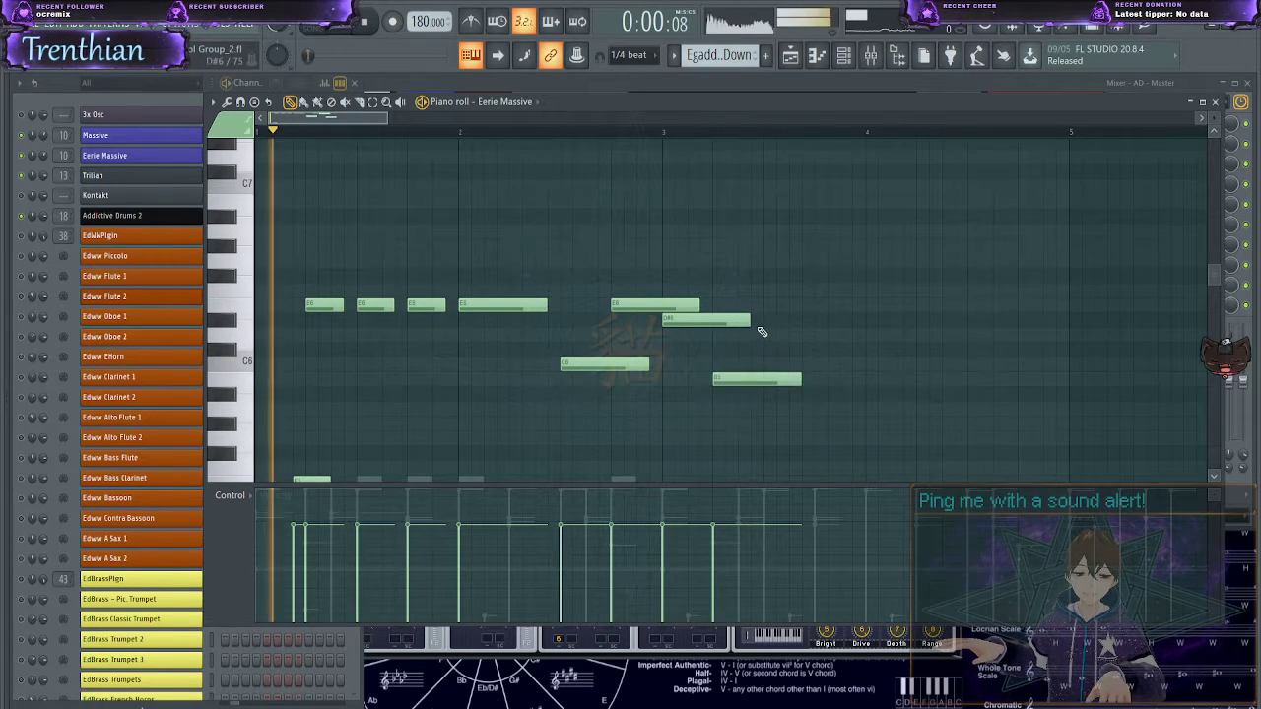
left_click_drag(749, 320, 699, 321)
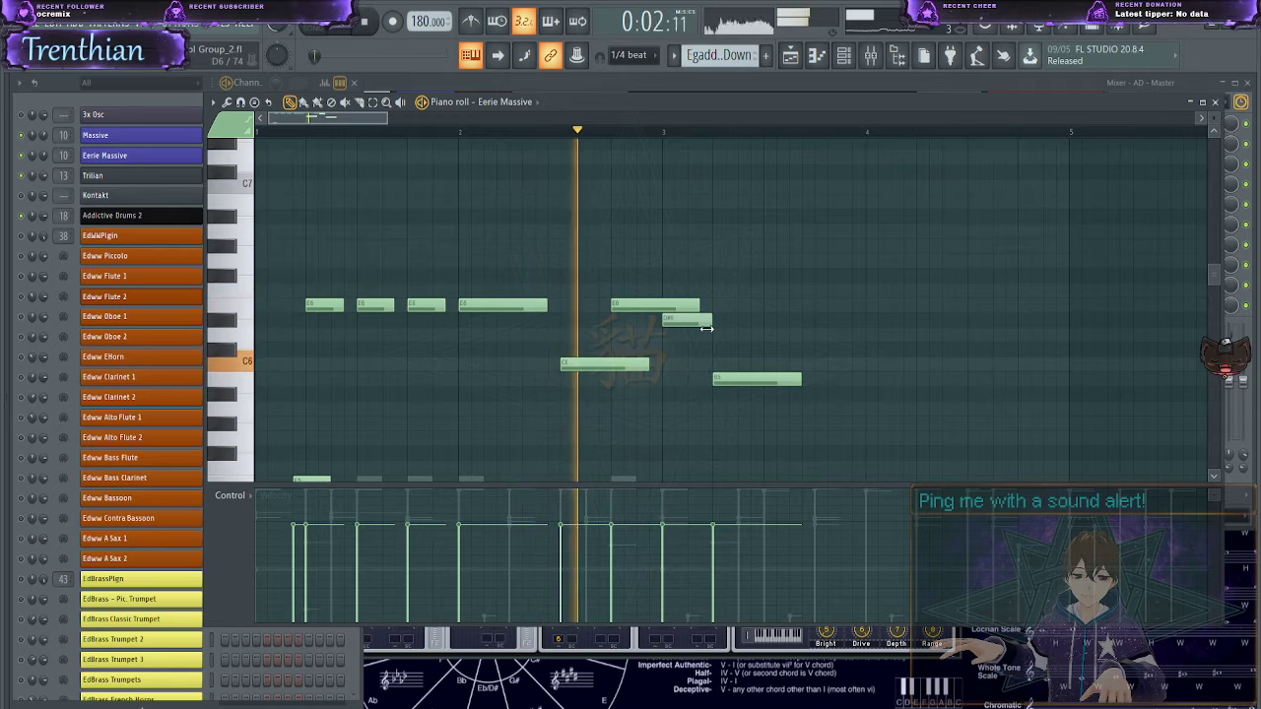
left_click_drag(734, 380, 785, 380)
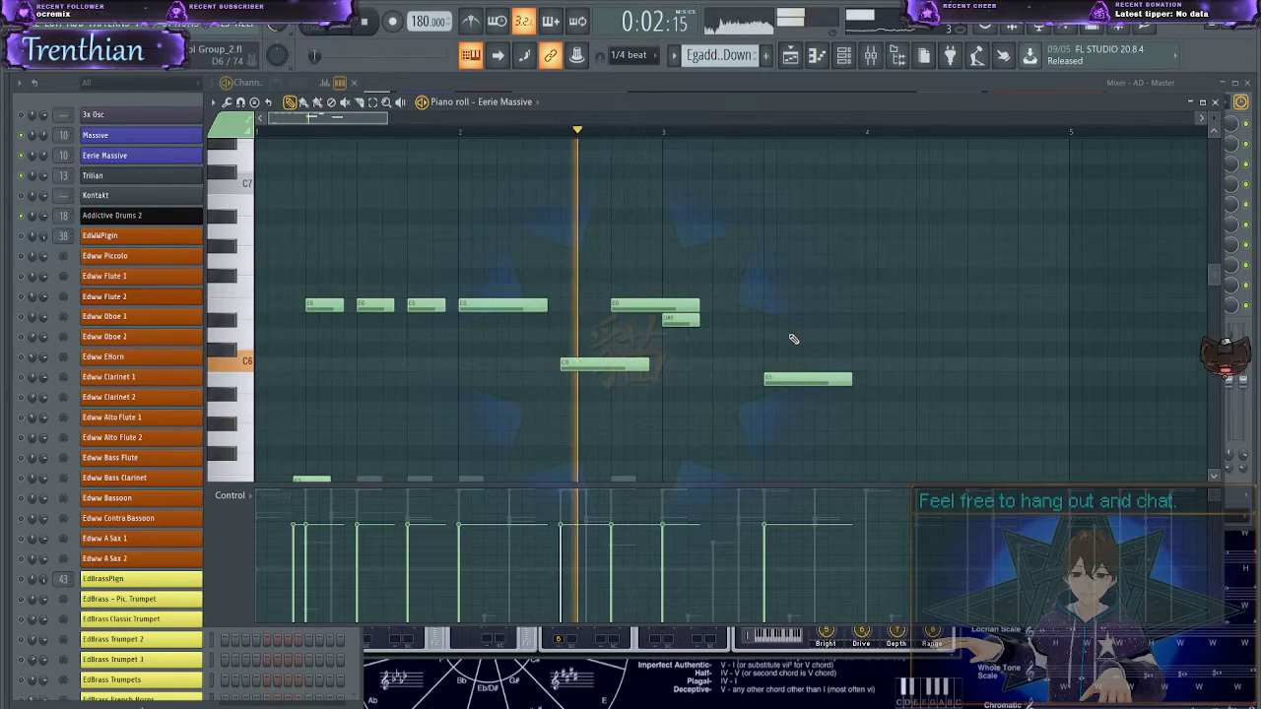
- Paste a copy of the high phrase in bars 5 to 7, transpose it down two semitones to start on D6 and play it
scroll(975, 364, "down", 3)
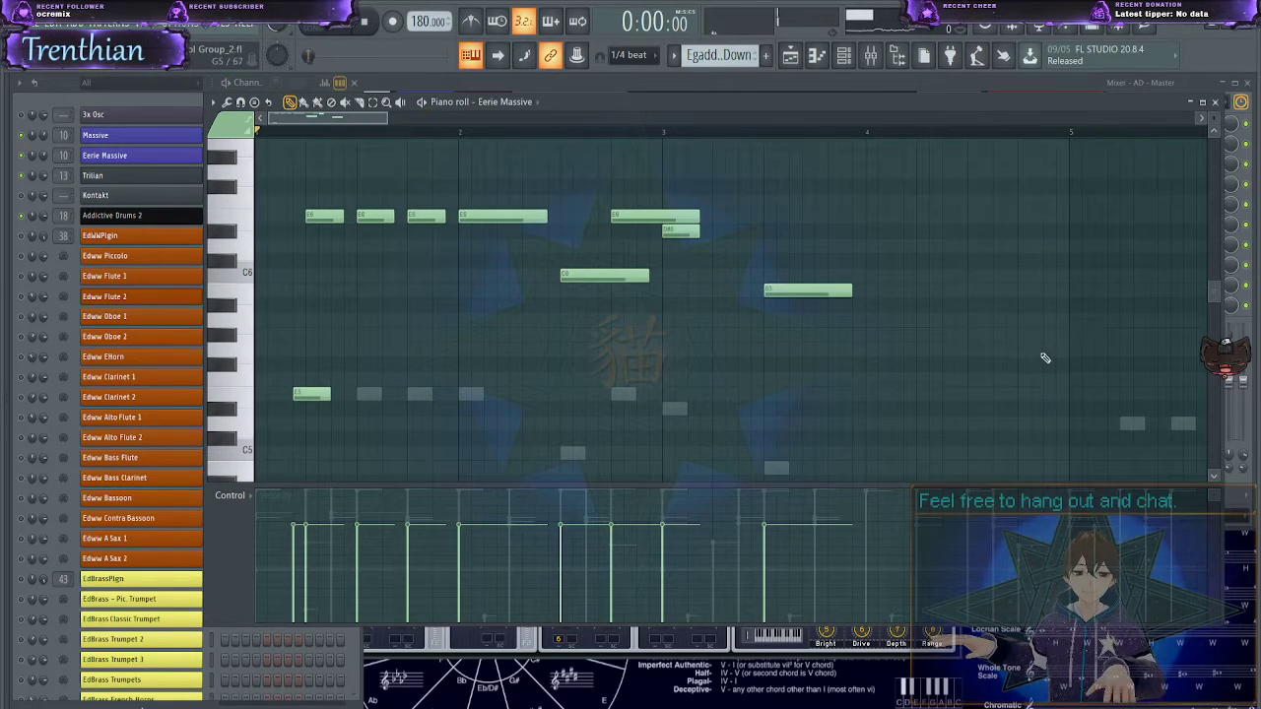
left_click_drag(1046, 358, 447, 129)
key("ctrl+v")
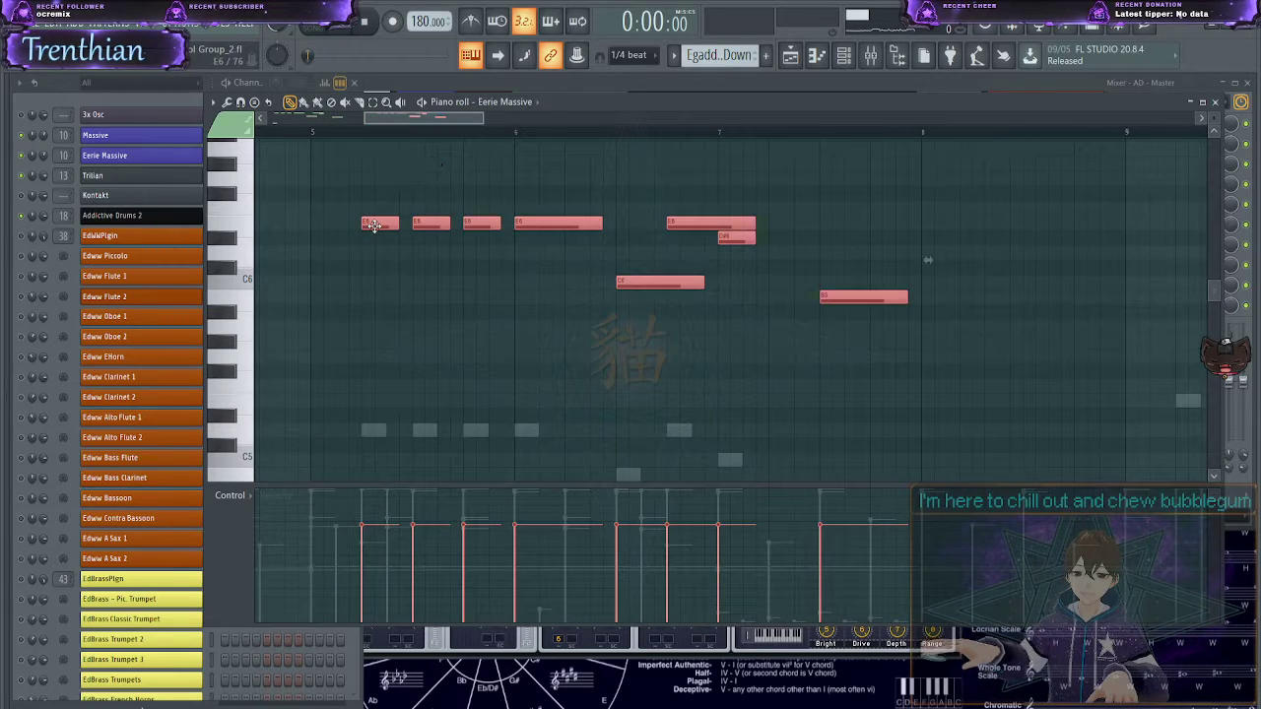
left_click_drag(373, 225, 378, 231)
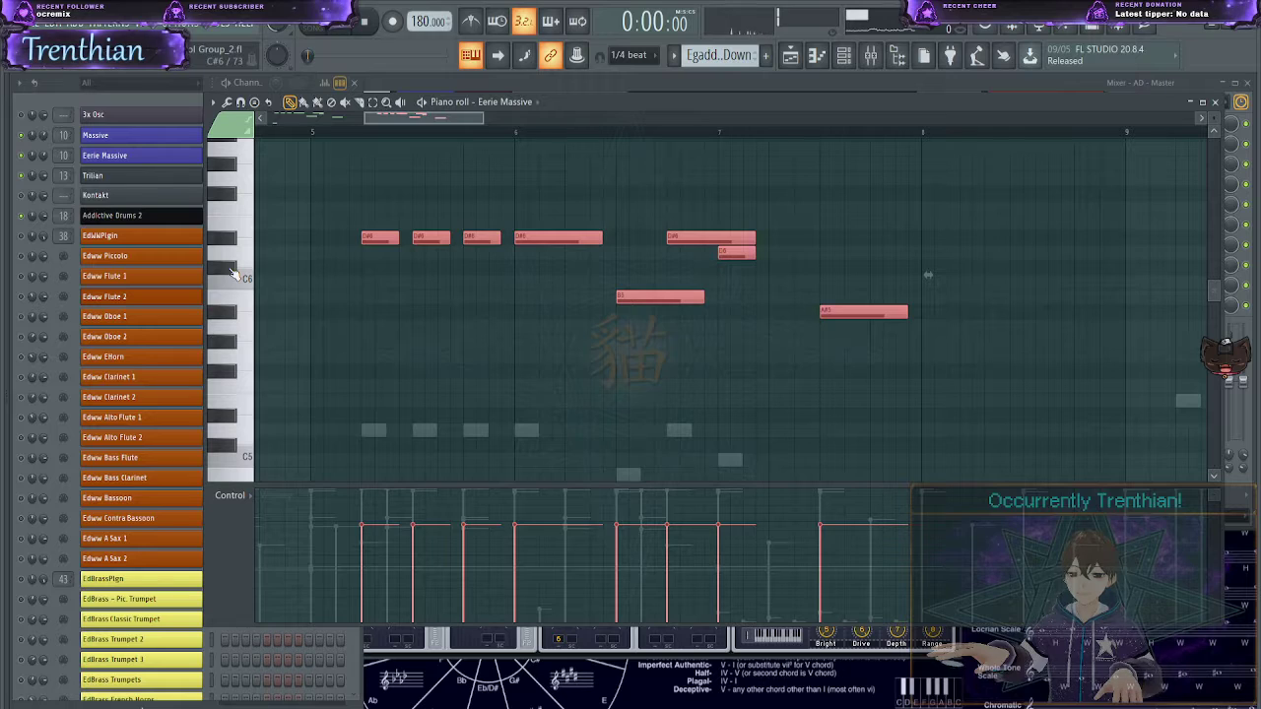
key("shift+Down")
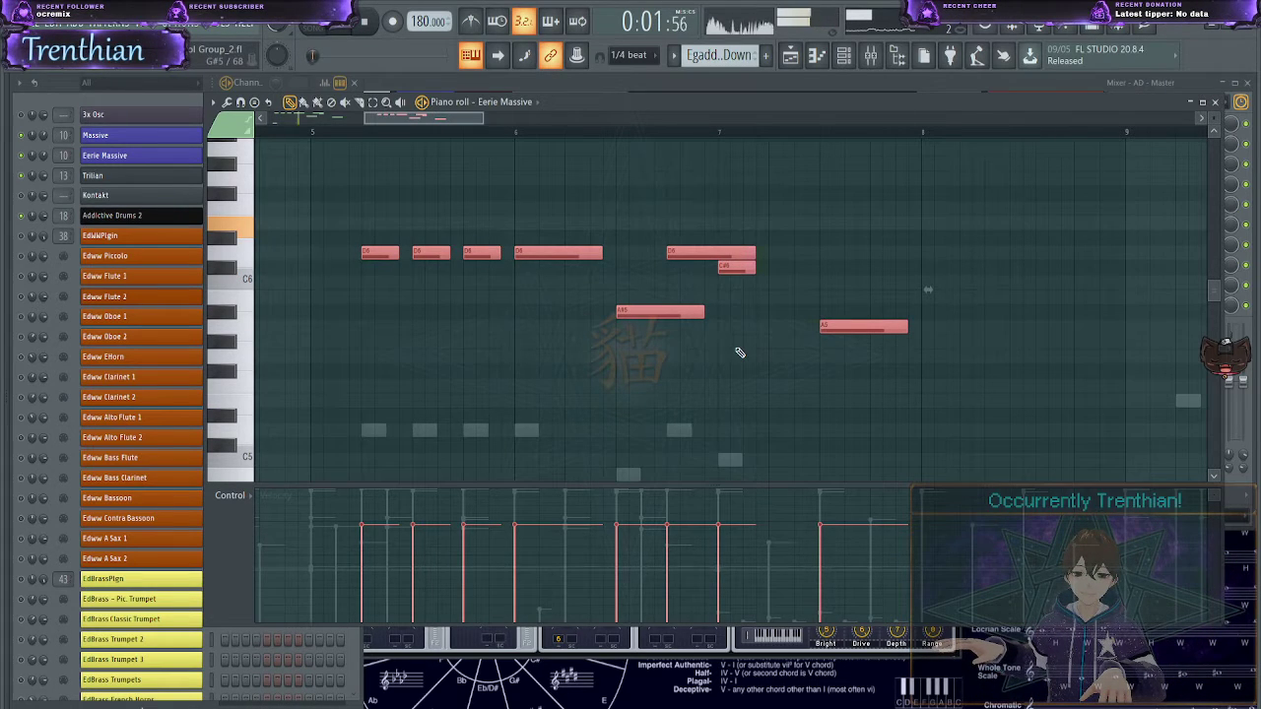
scroll(661, 349, "down", 5)
scroll(662, 355, "up", 1)
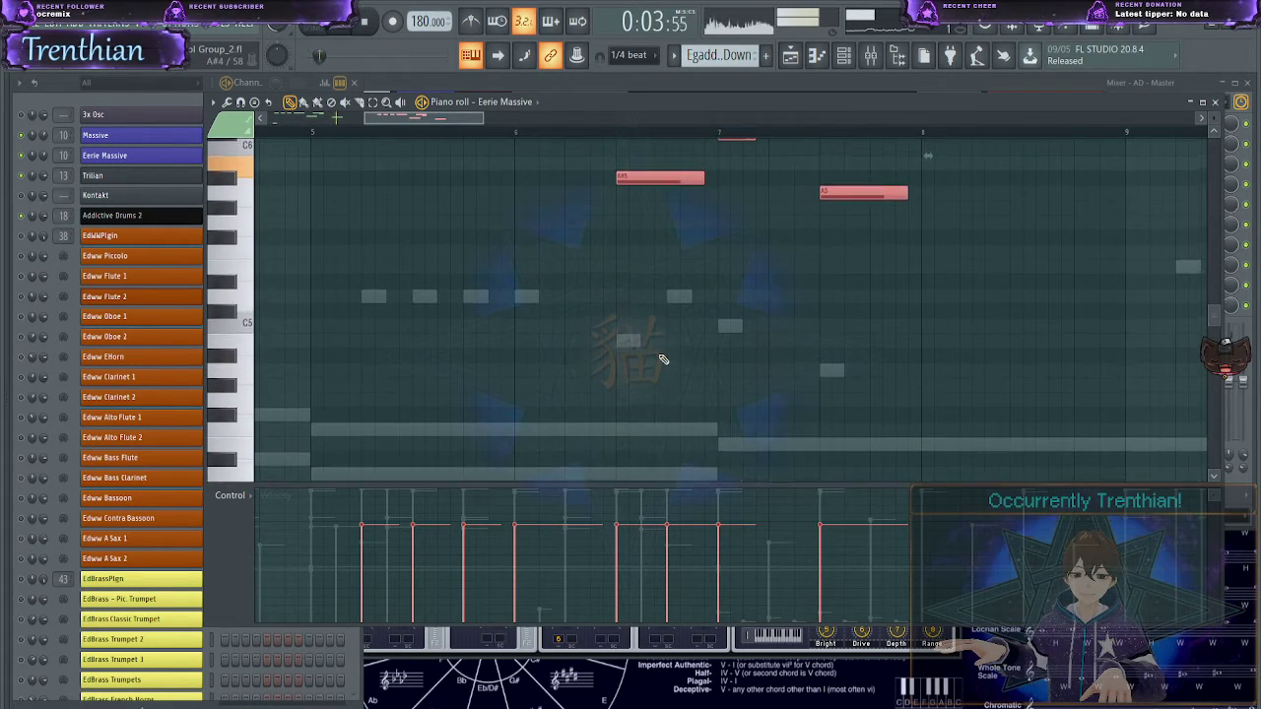
scroll(661, 360, "up", 1)
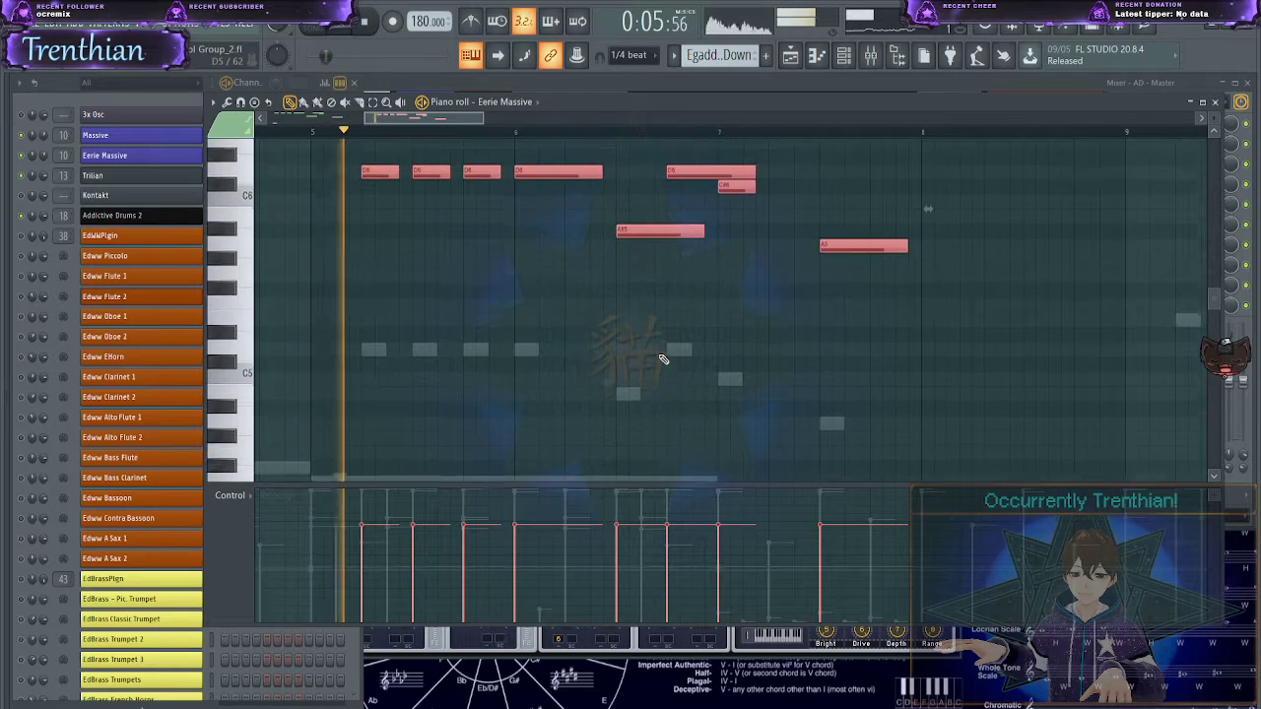
- Correct the copied phrase in bars 6 and 7 by moving A#5 to B5 and C#6 to C6, then play it back
scroll(662, 359, "up", 3)
key("ctrl+d")
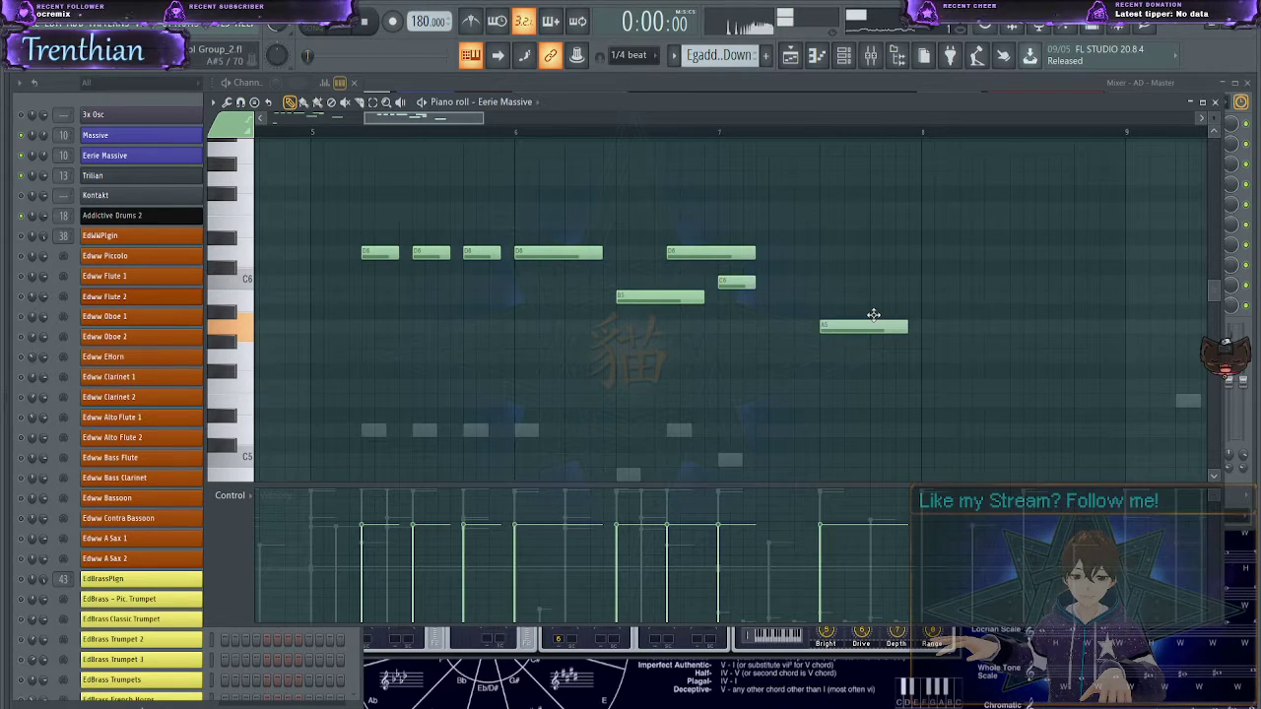
left_click_drag(874, 314, 874, 306)
key("space")
scroll(878, 365, "down", 5)
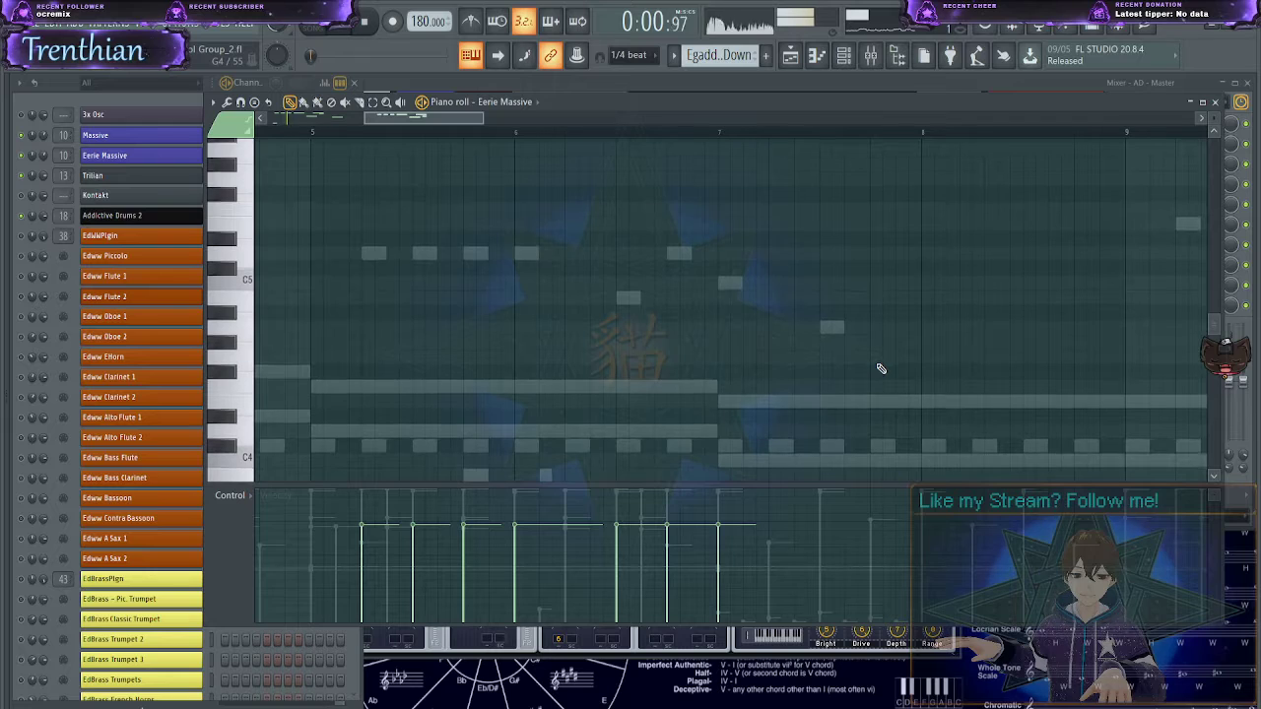
scroll(878, 365, "up", 6)
scroll(867, 369, "up", 1)
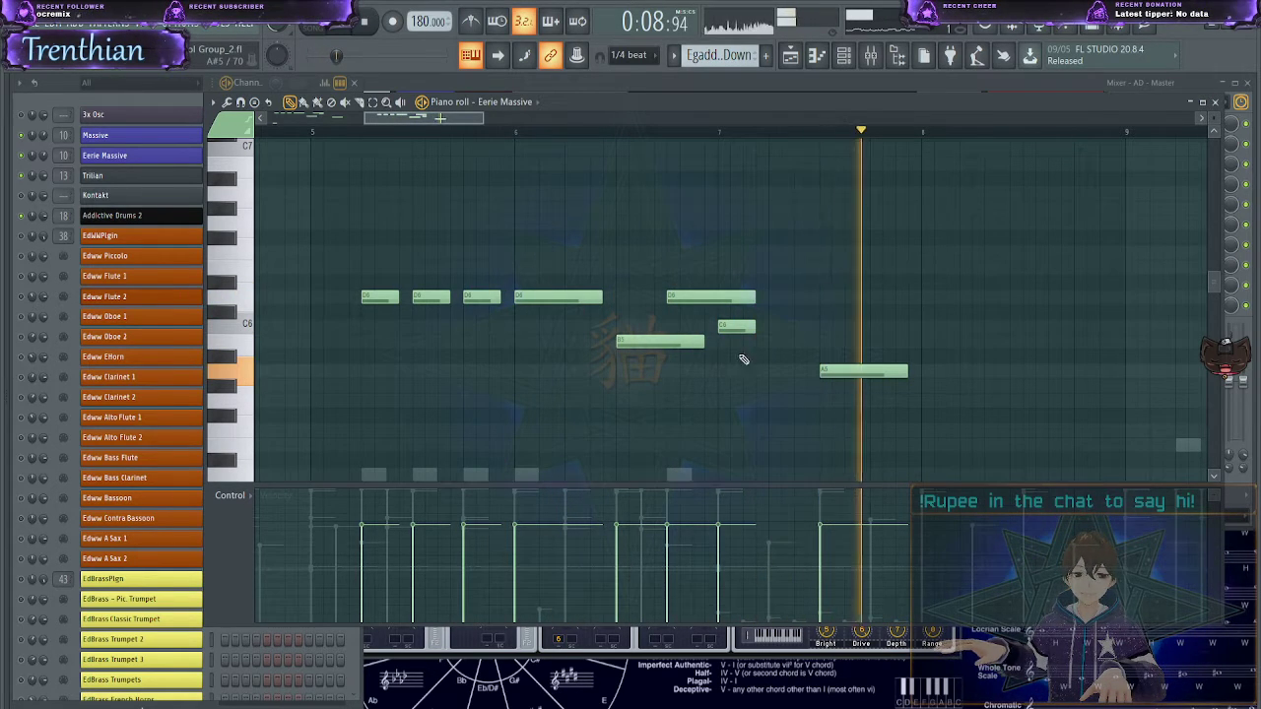
scroll(842, 305, "down", 5)
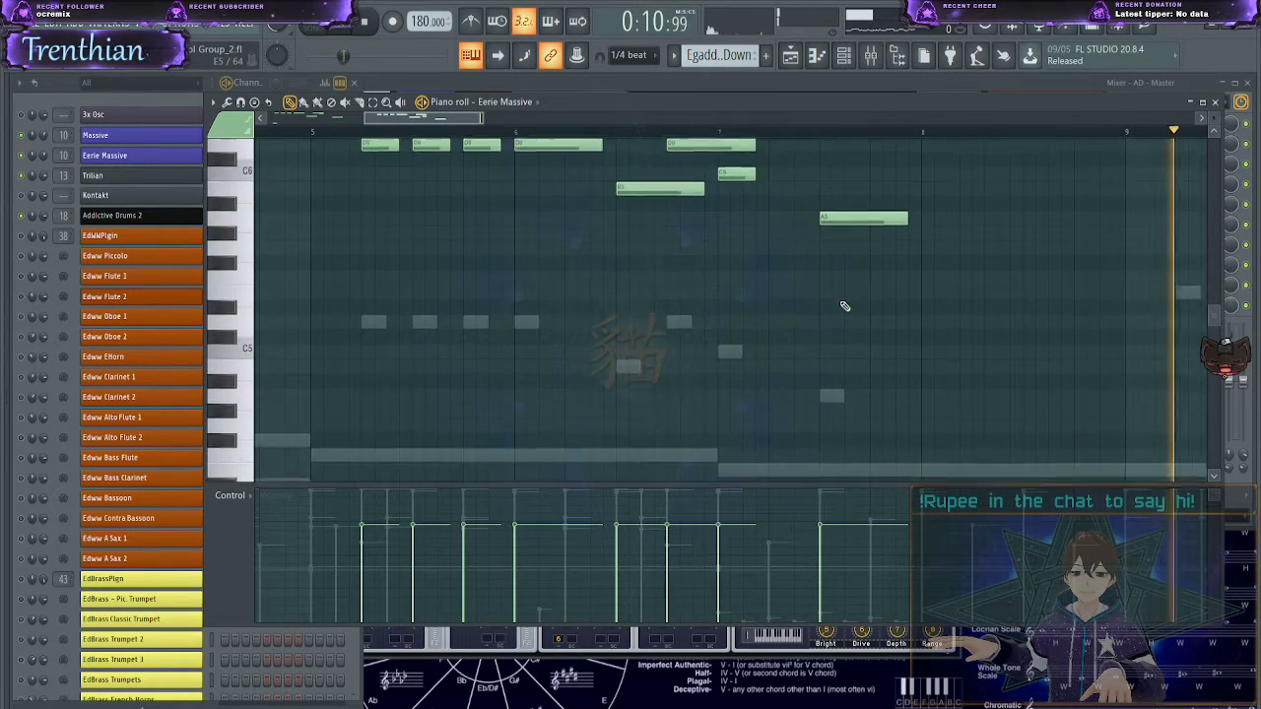
scroll(844, 306, "down", 1)
- Select all high Eerie Massive notes in bars 1 to 7 and paste a copy of them into bars 9 to 15
scroll(842, 309, "down", 6, "ctrl")
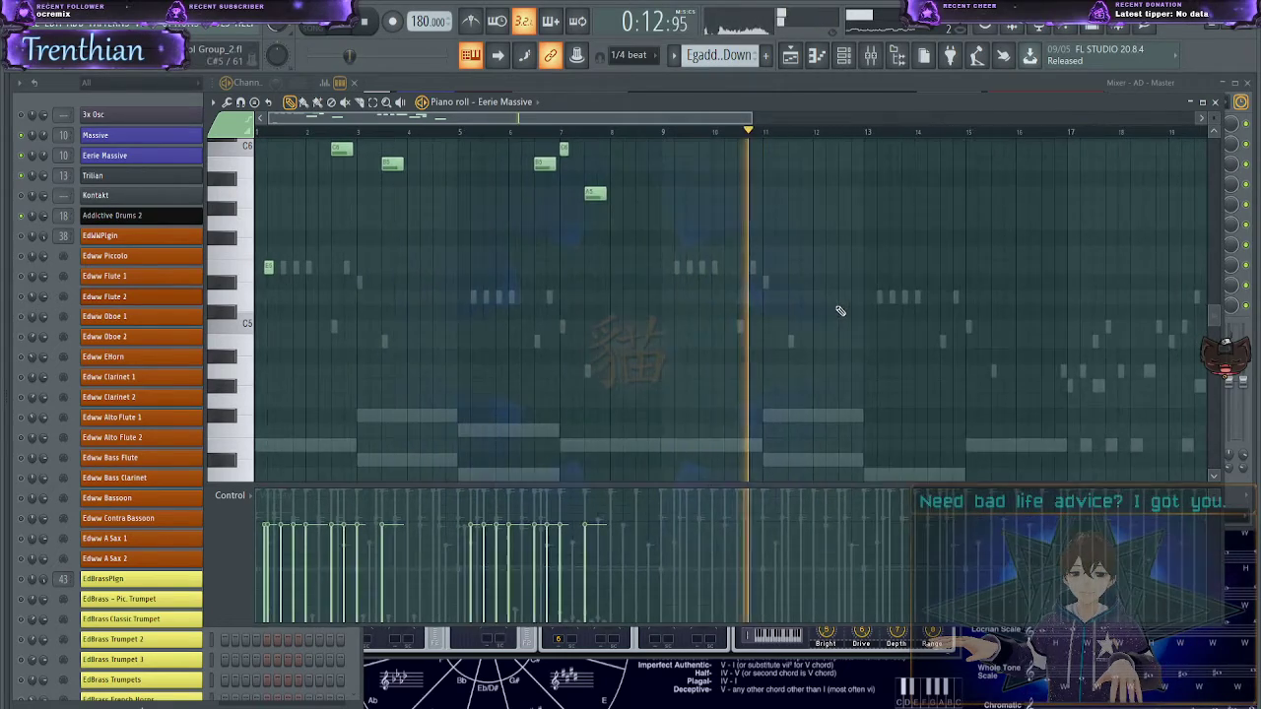
scroll(840, 311, "up", 6)
left_click_drag(779, 436, 261, 258)
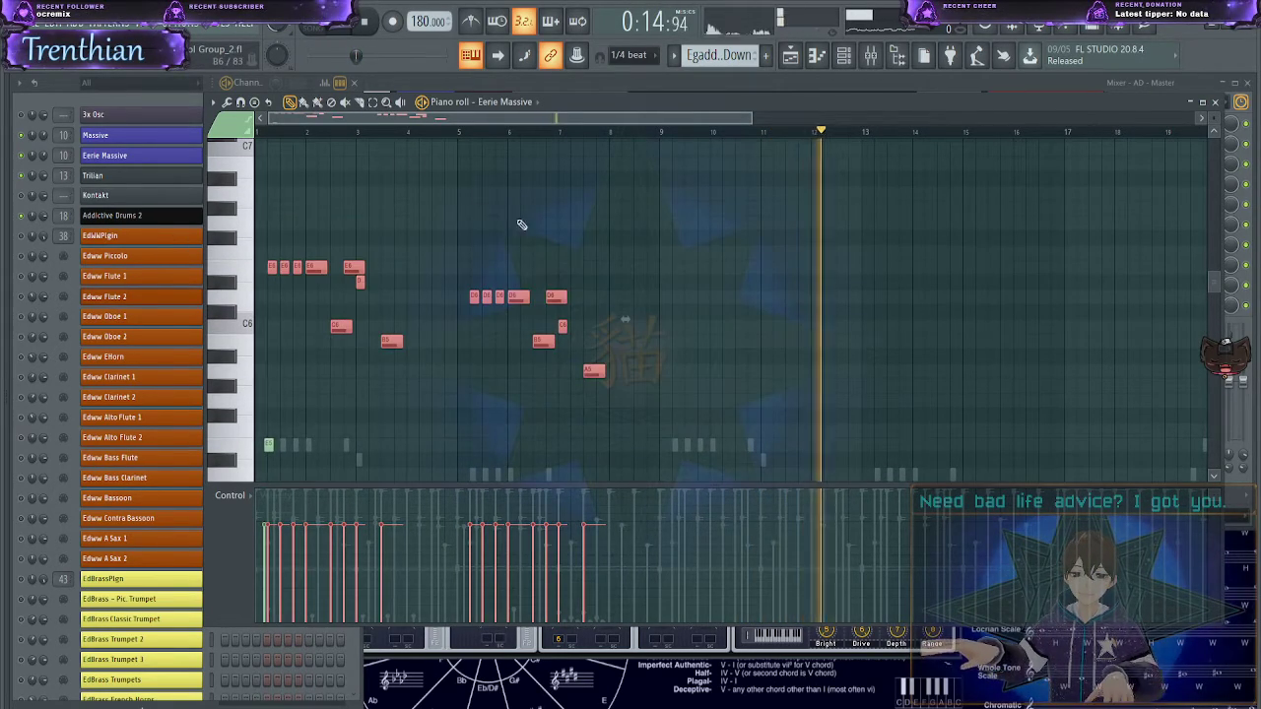
scroll(899, 345, "up", 4, "ctrl")
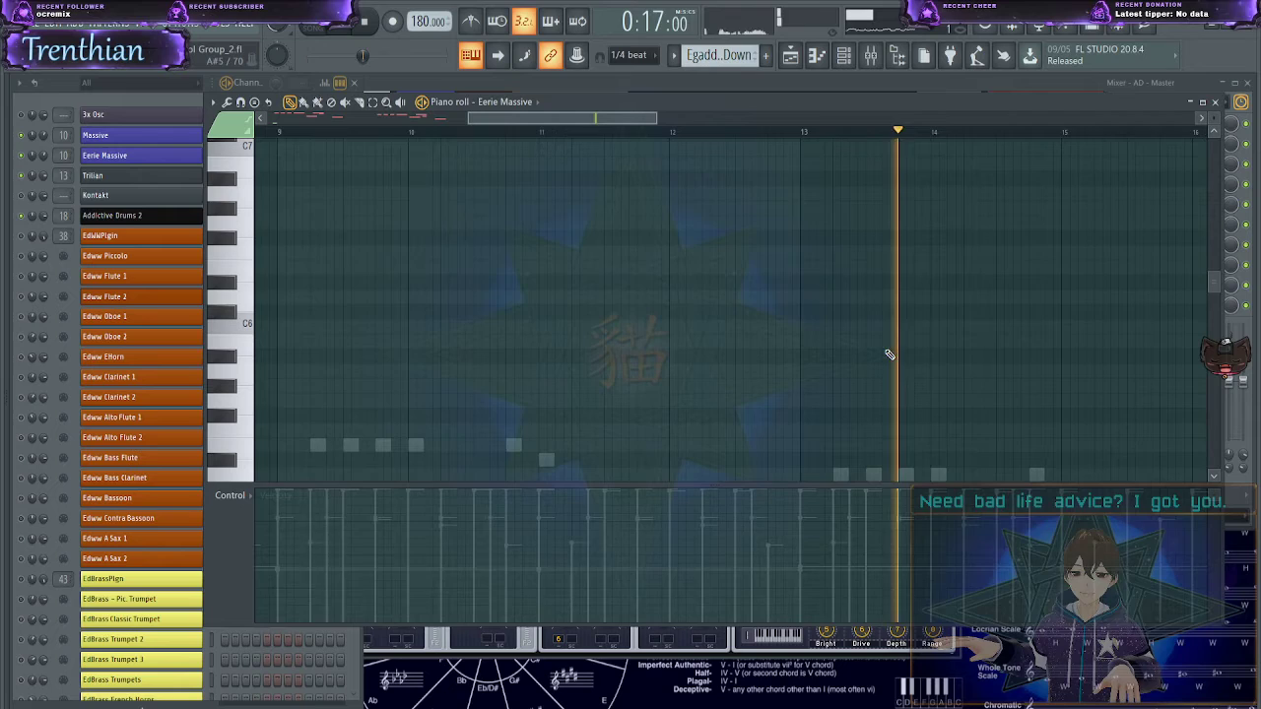
scroll(867, 351, "down", 8)
scroll(860, 348, "up", 2)
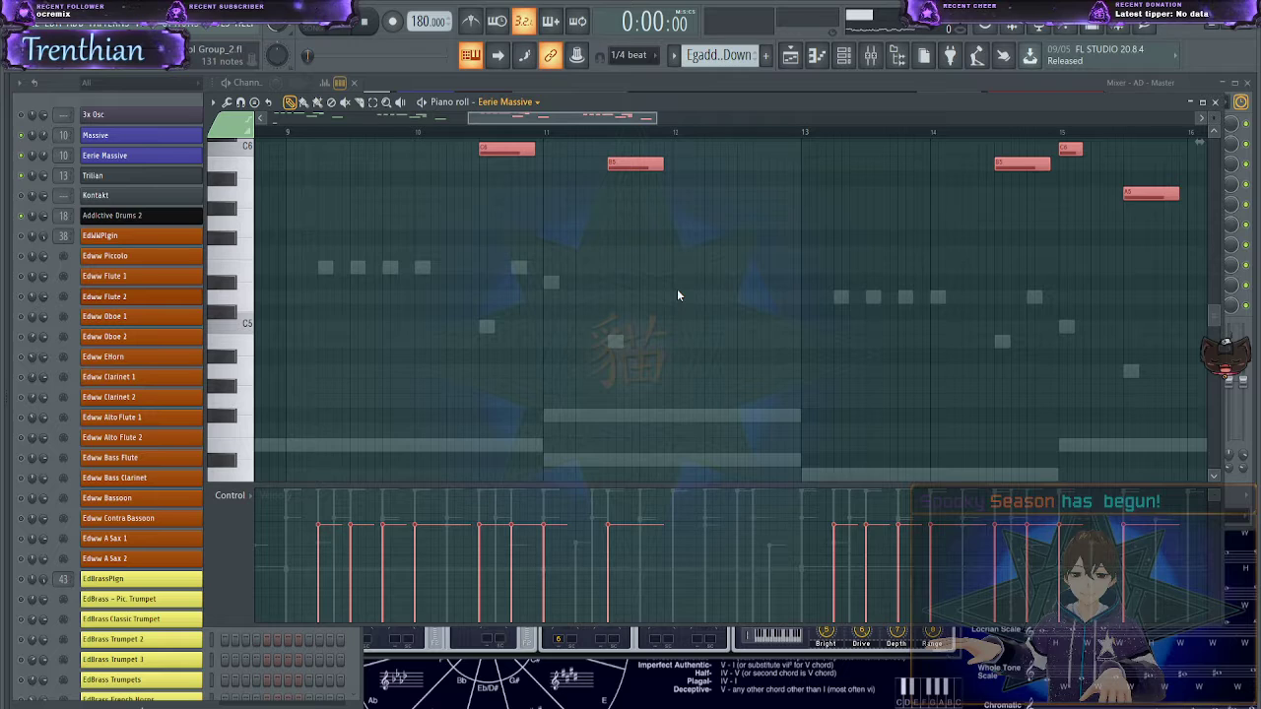
- Play the pattern from the start and review the doubled lead against the other channels
left_click(71, 101)
scroll(109, 355, "down", 15)
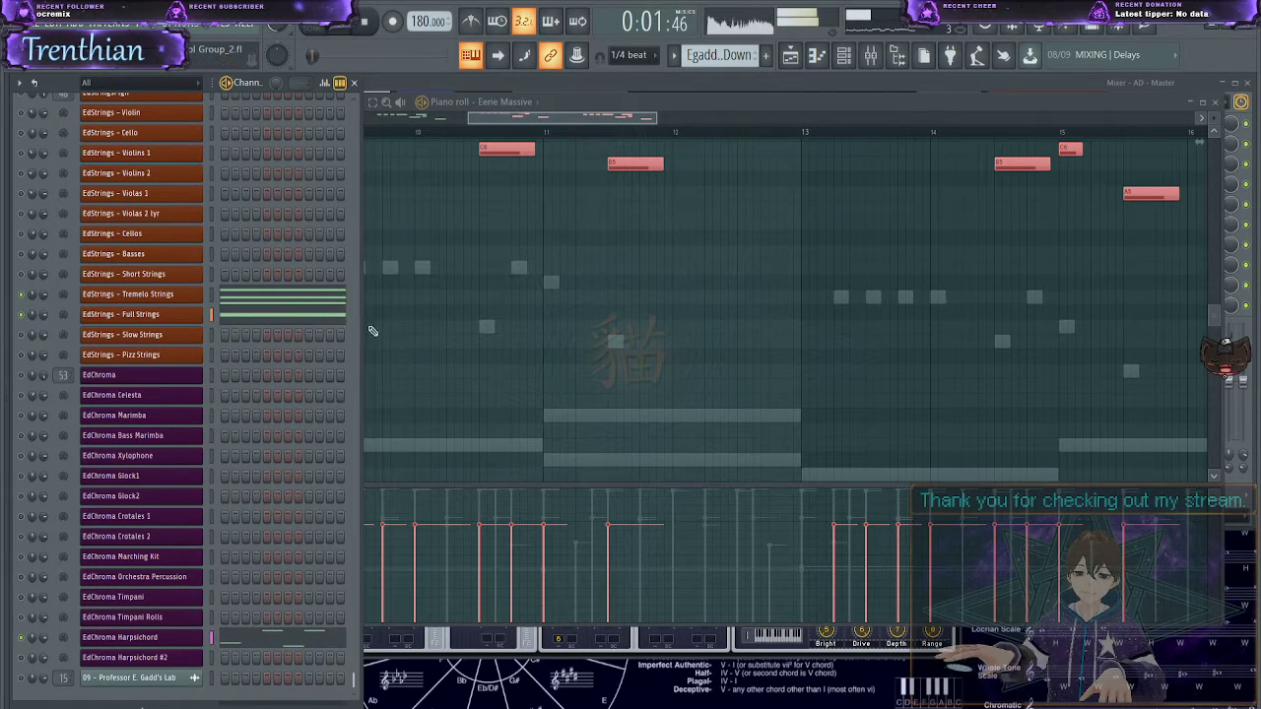
left_click(575, 128)
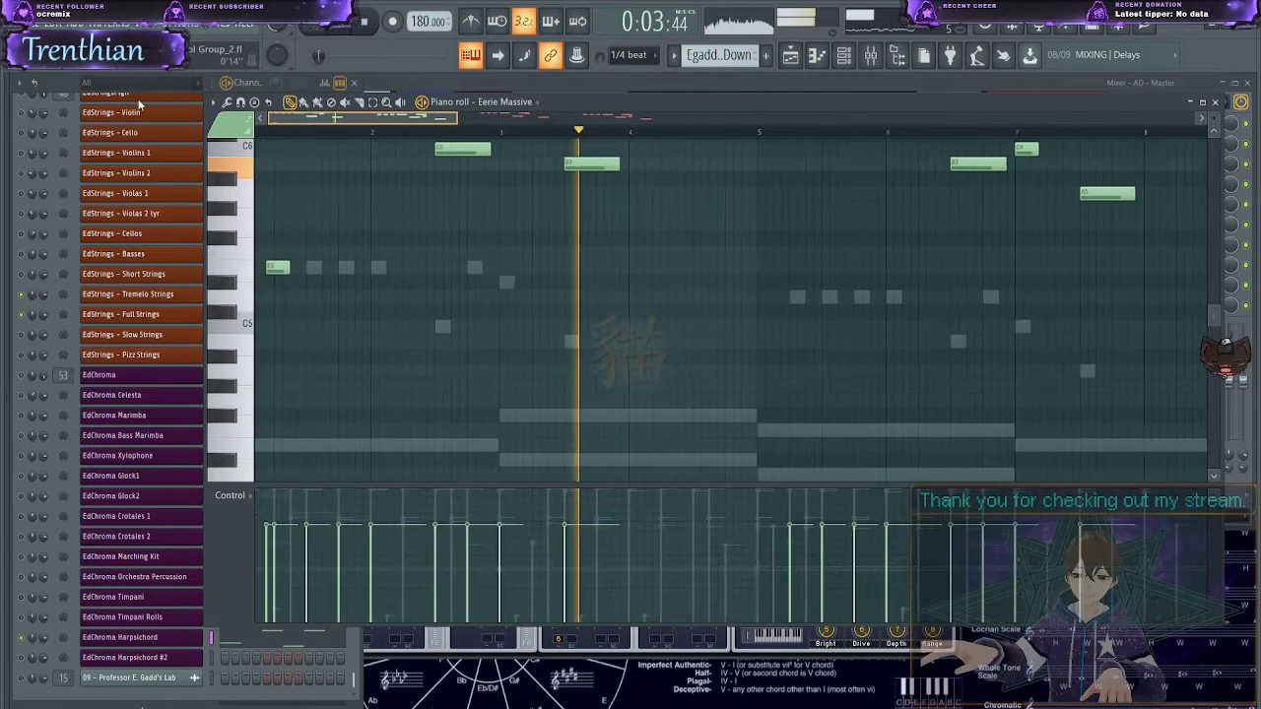
scroll(439, 304, "down", 5)
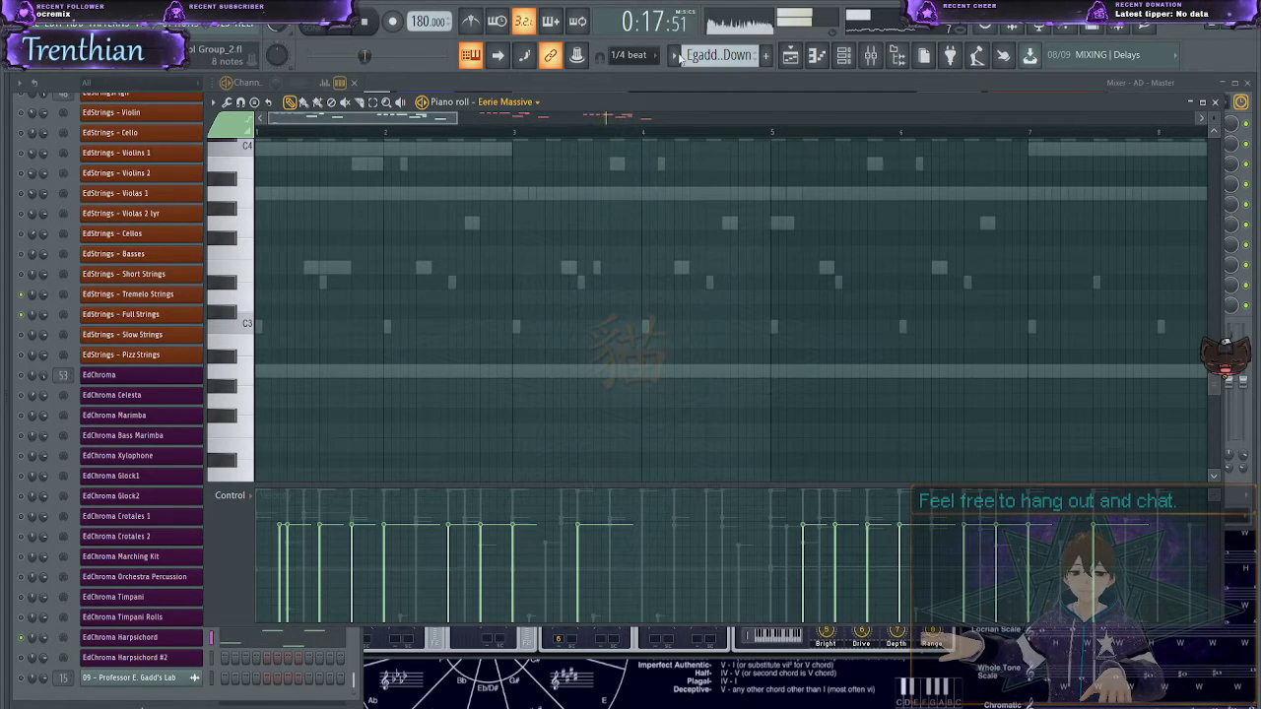
- Open the Trilian notes, copy the whole bass line from bars 1 to 8 into bars 9 to 16 and deselect it
left_click(698, 371)
scroll(497, 257, "down", 4)
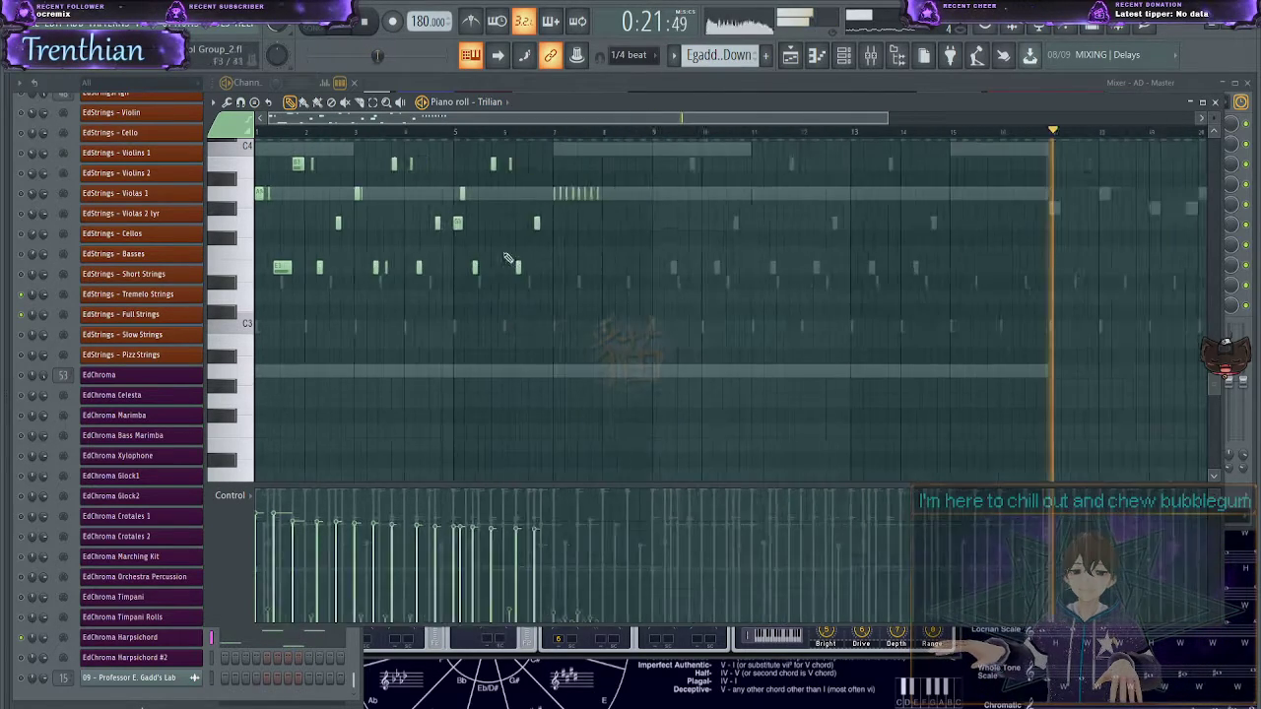
scroll(505, 257, "down", 1)
scroll(554, 298, "up", 3)
left_click_drag(668, 450, 3, 181)
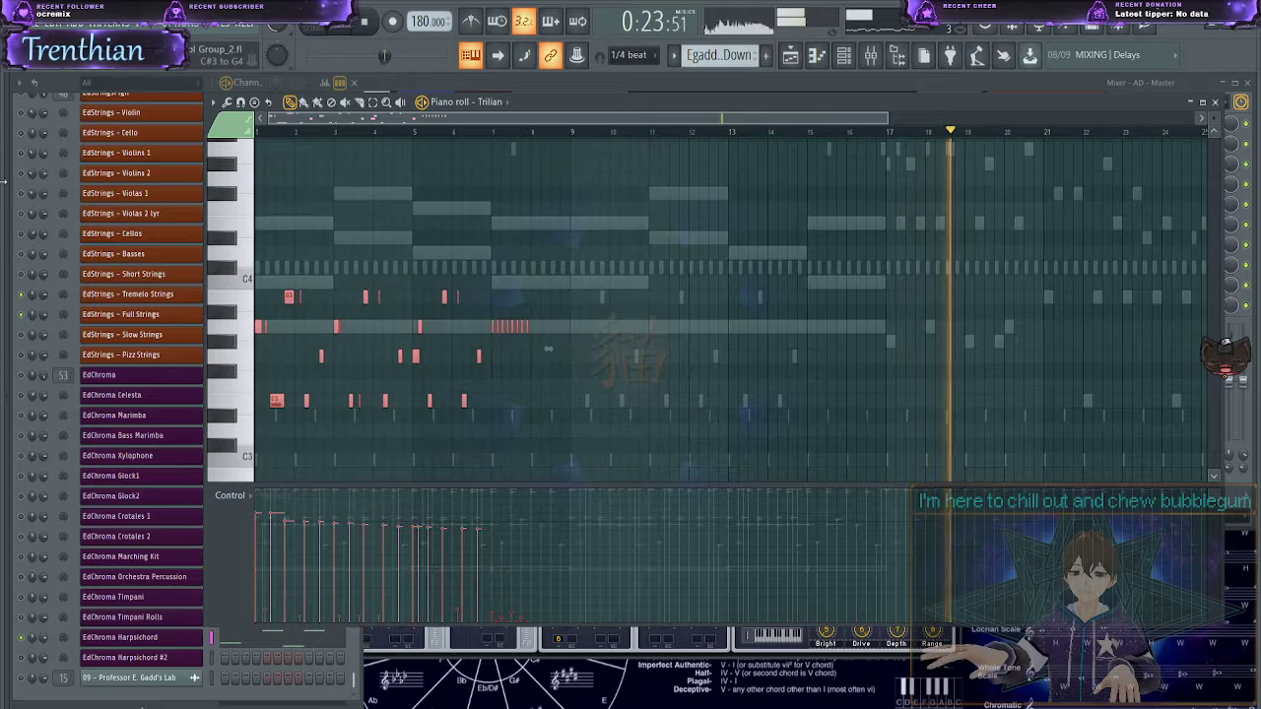
scroll(748, 428, "up", 3)
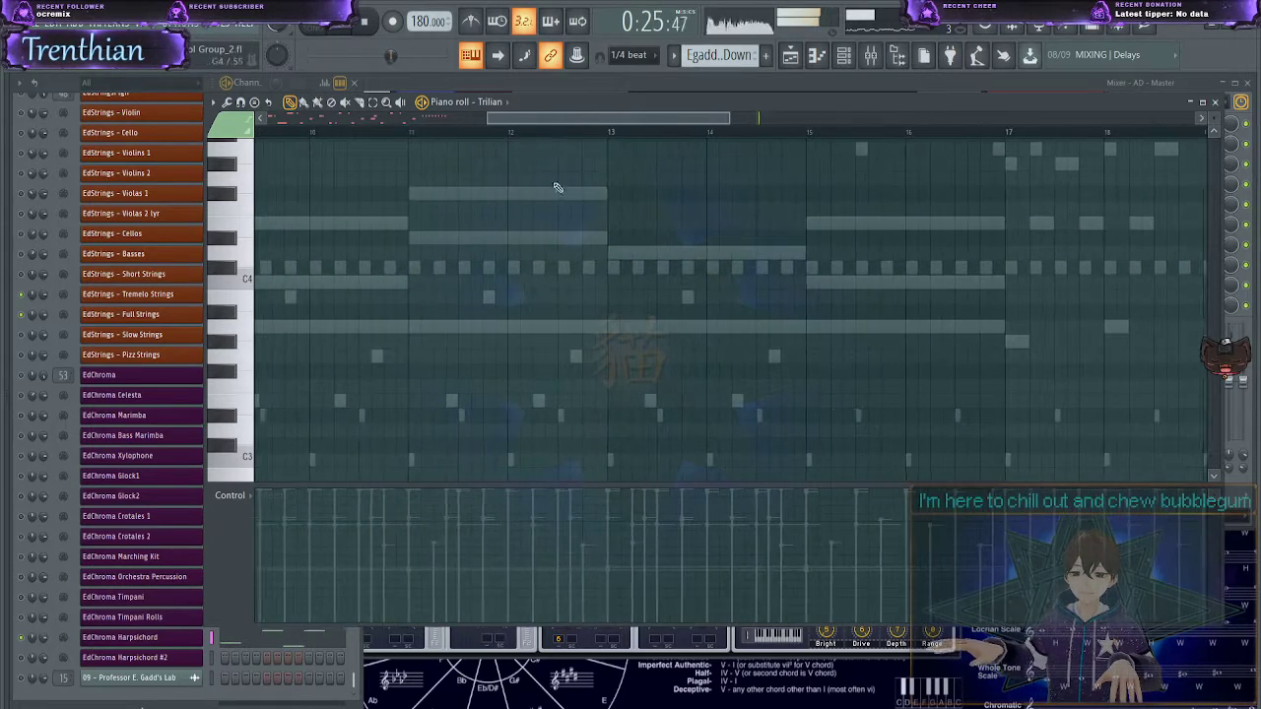
left_click_drag(568, 122, 530, 119)
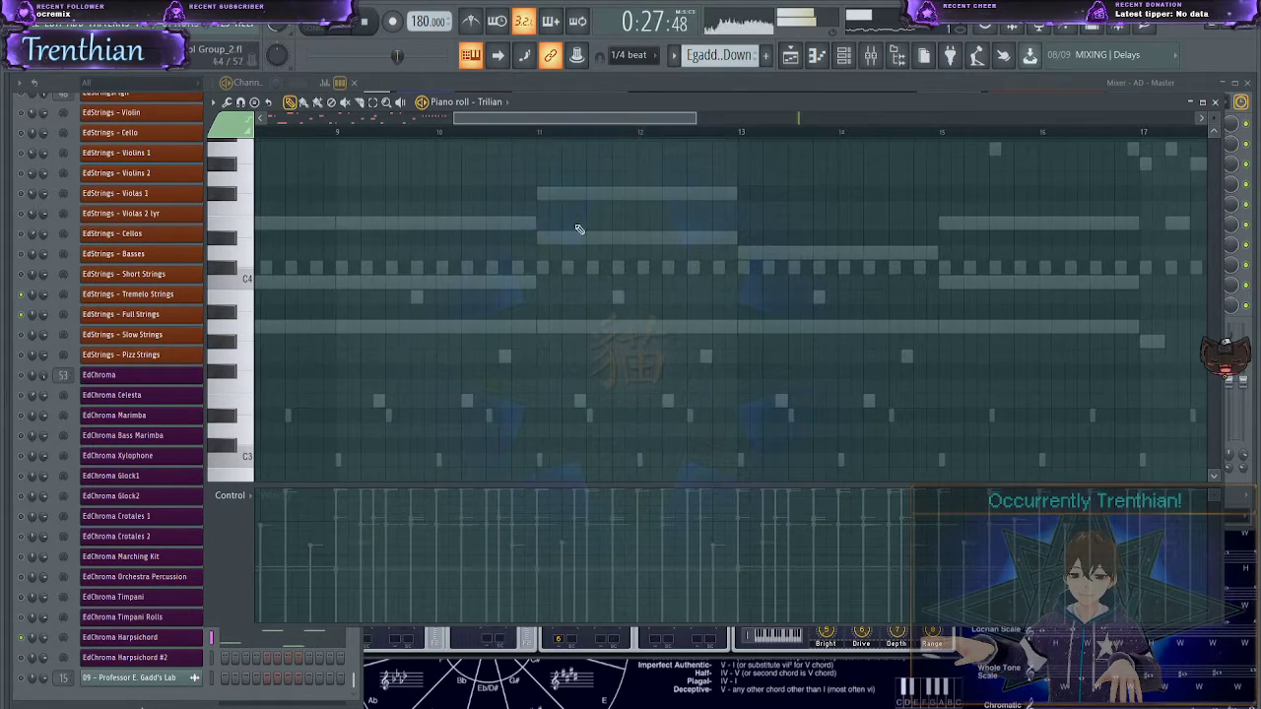
scroll(562, 332, "down", 3)
scroll(549, 346, "up", 1)
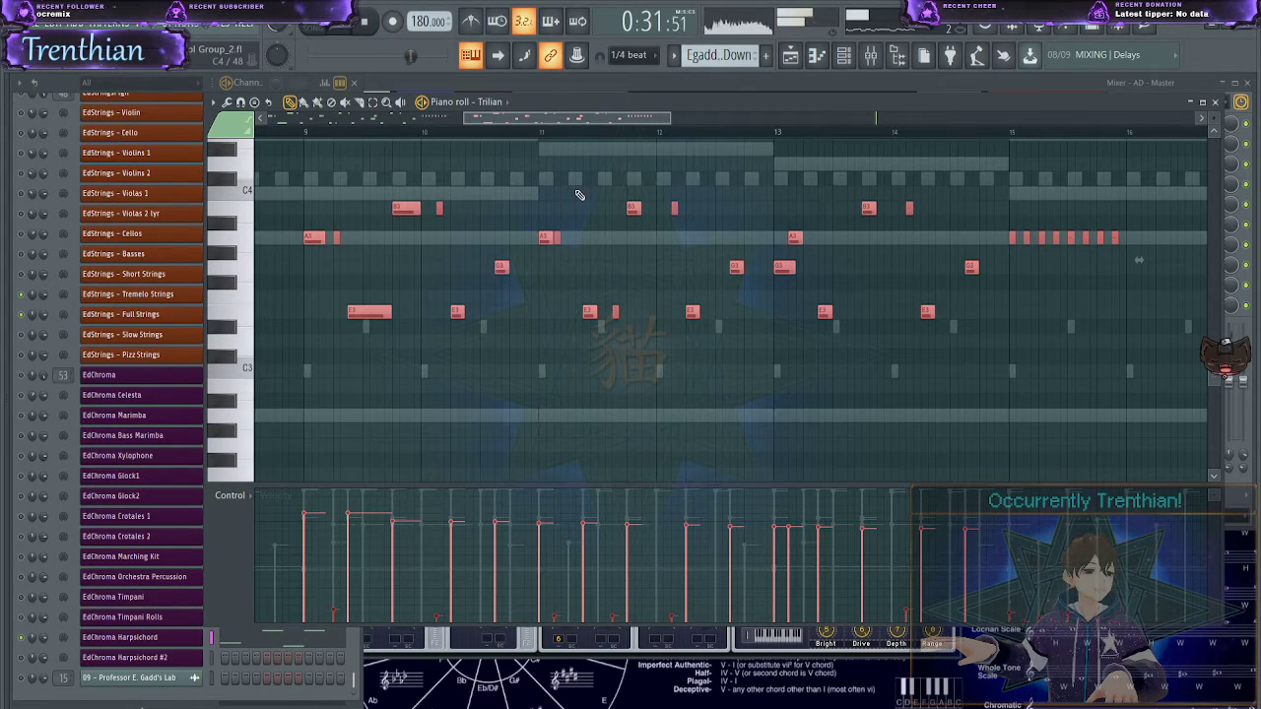
key("ctrl+d")
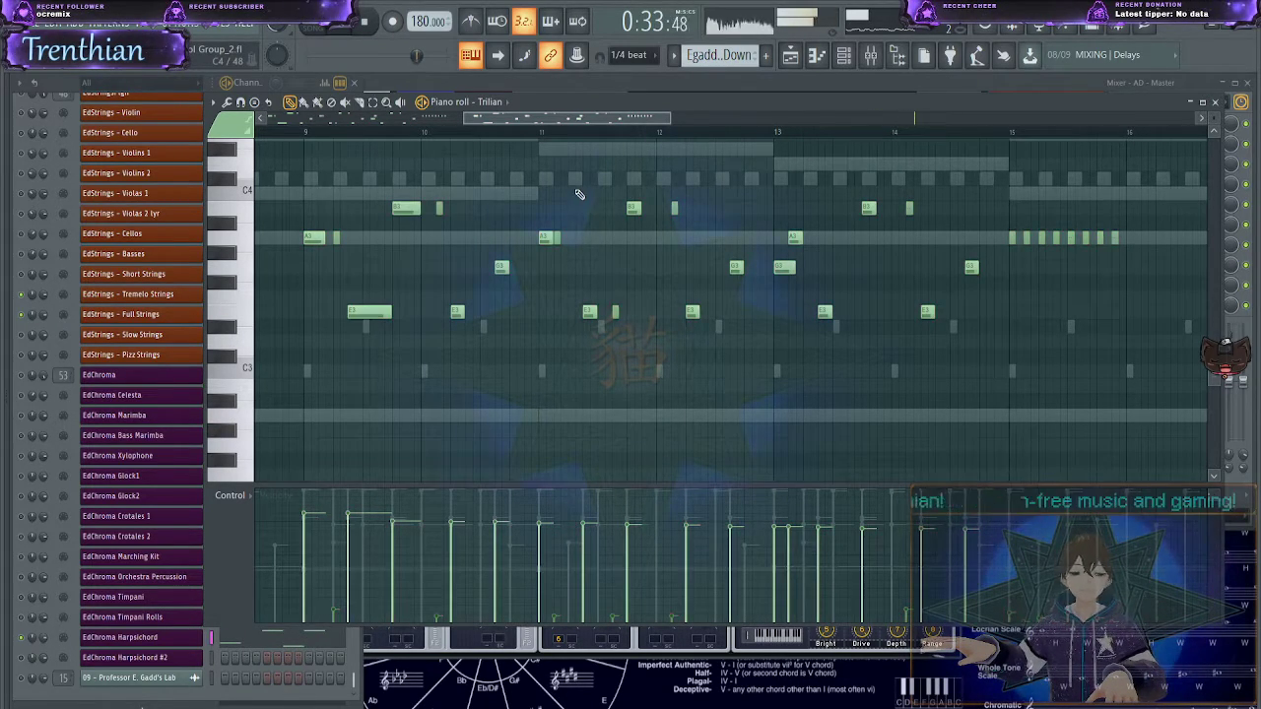
left_click_drag(570, 123, 194, 85)
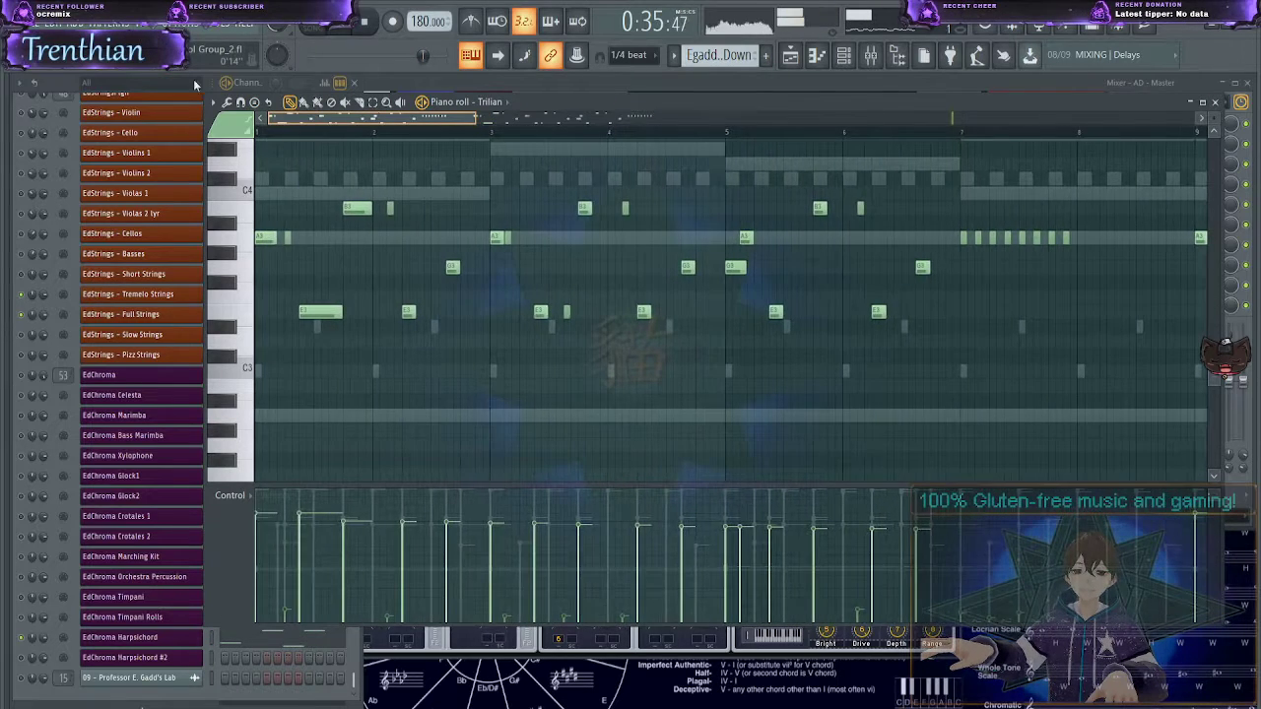
left_click_drag(282, 148, 261, 149)
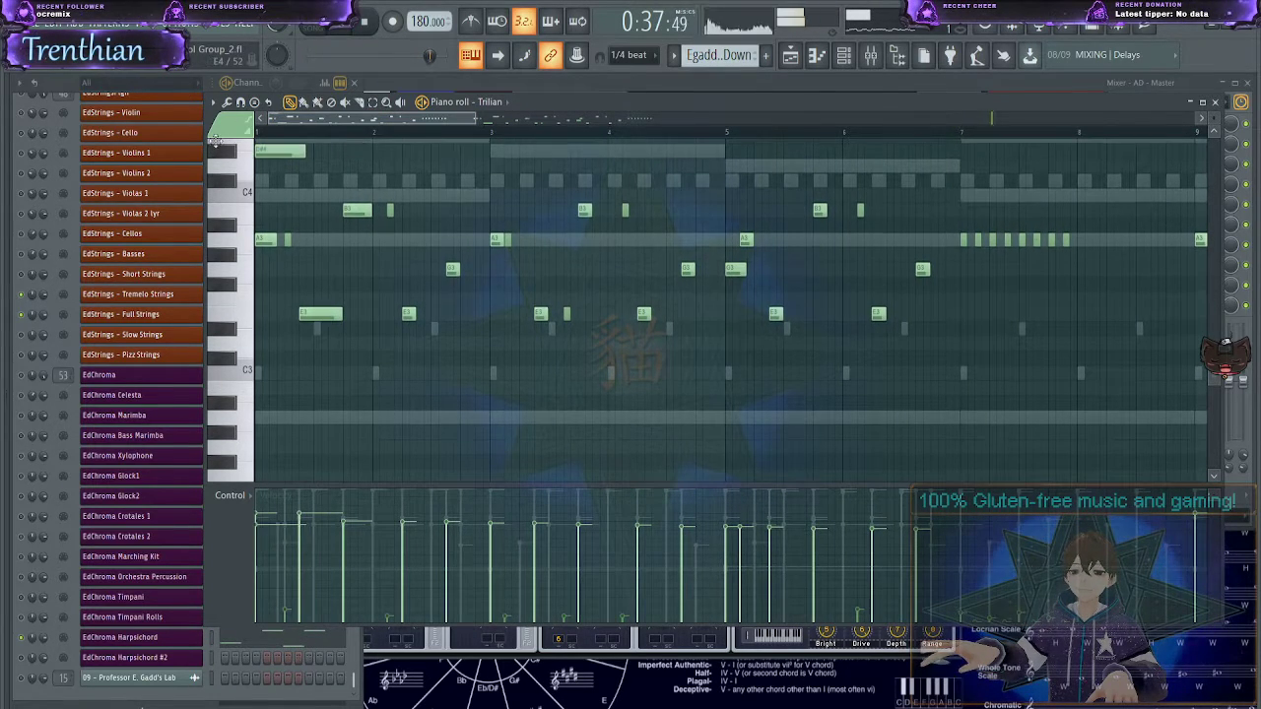
right_click(275, 152)
- Add a G3 pickup note one beat before bar 9 in the Trilian bass, shorten it and add a short A3 half a beat before the bar
left_click_drag(360, 111, 524, 125)
key("space")
left_click(402, 313)
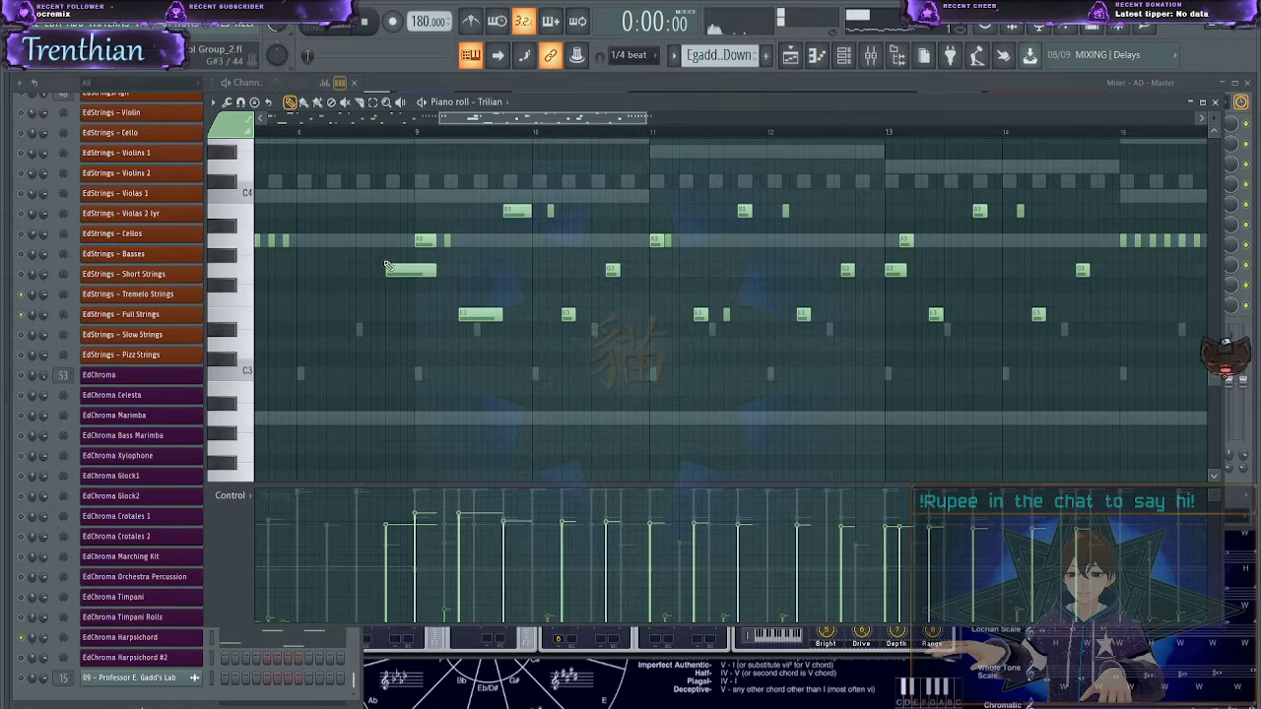
scroll(386, 268, "up", 5)
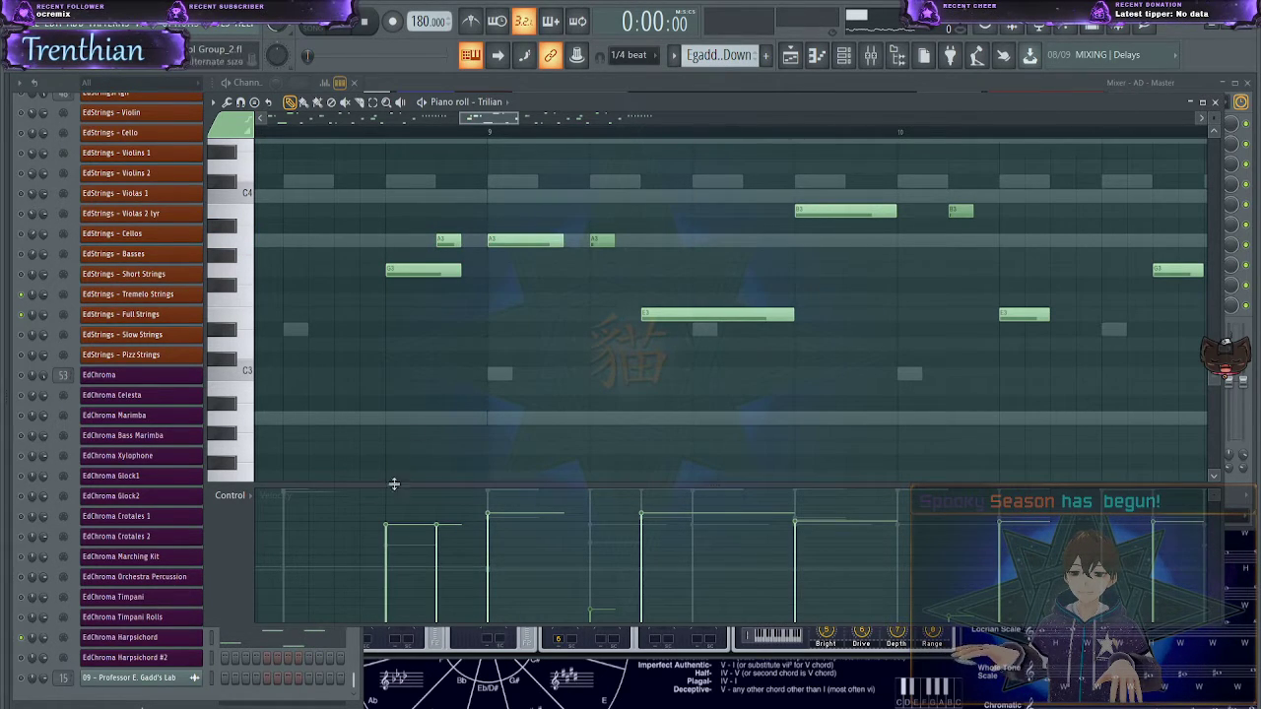
- Play the bass line around bar 9 and adjust the velocity of the G3 note leading into that bar
key("space")
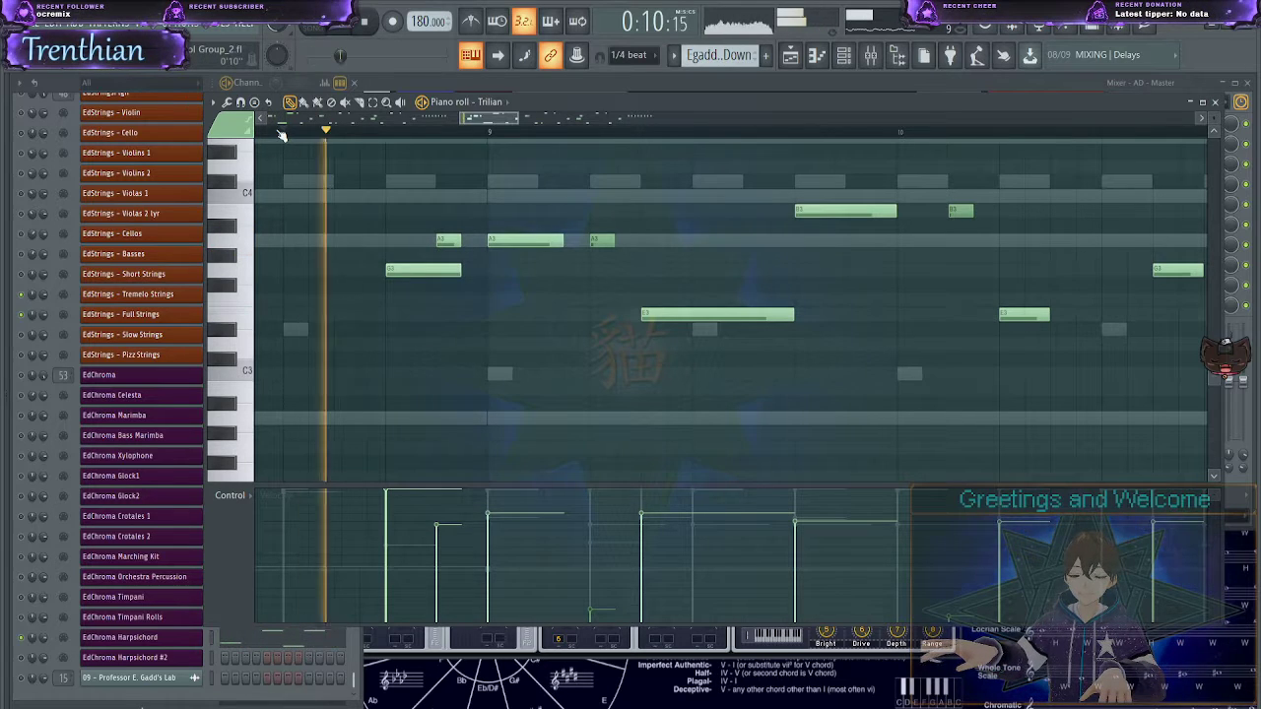
scroll(647, 344, "down", 3)
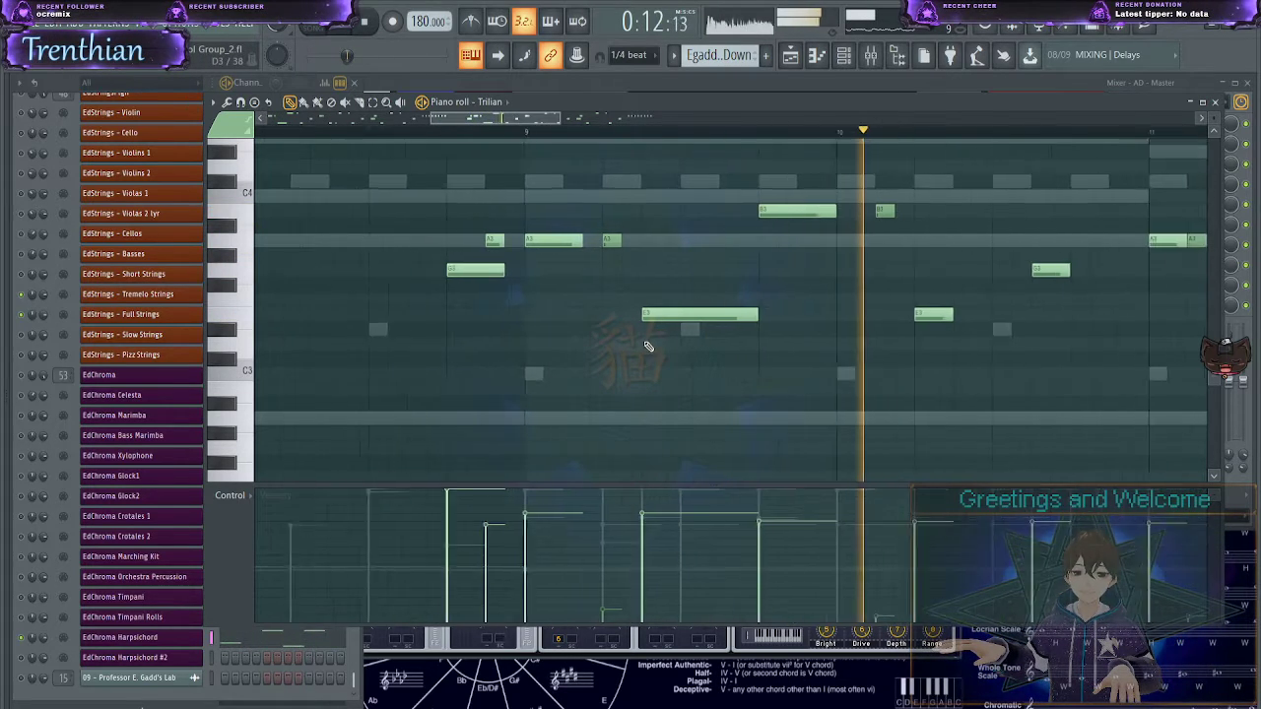
key("space")
key("space")
left_click(525, 508)
key("space")
key("space")
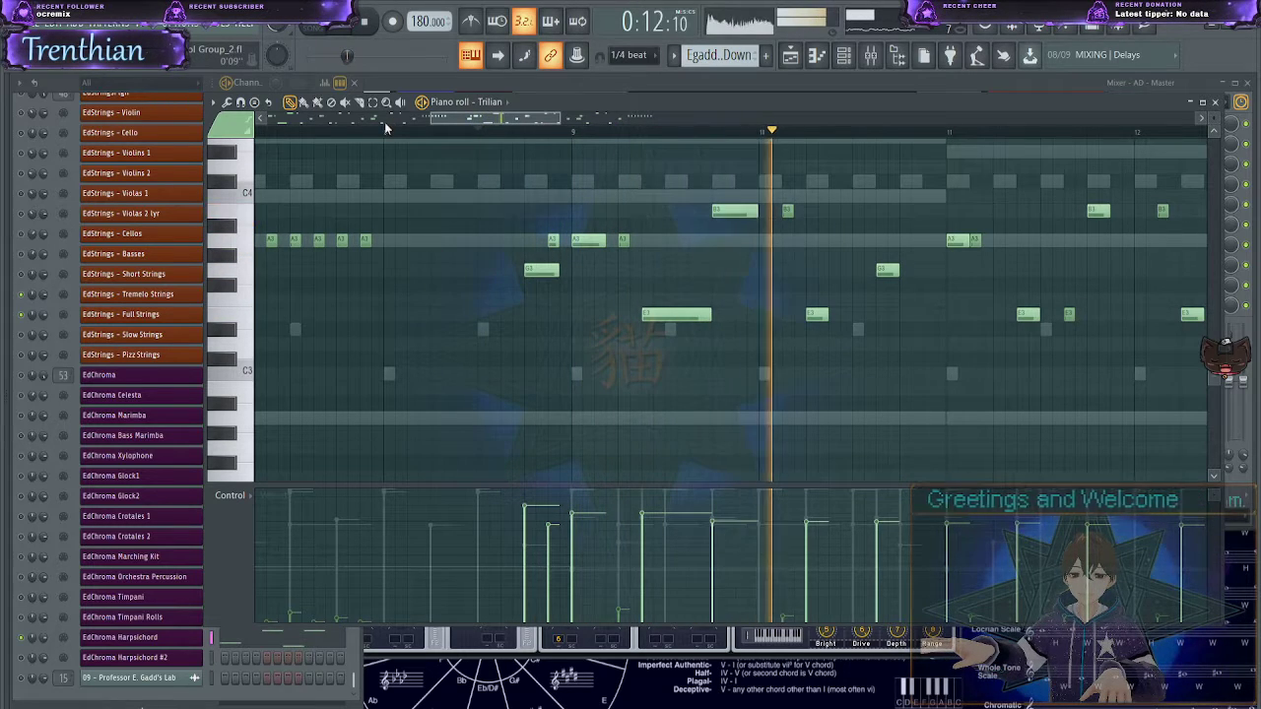
- Transpose the G3 and A3 notes leading into bar 9 down to D3 and E3
left_click_drag(496, 221, 565, 317)
key("ctrl+Down")
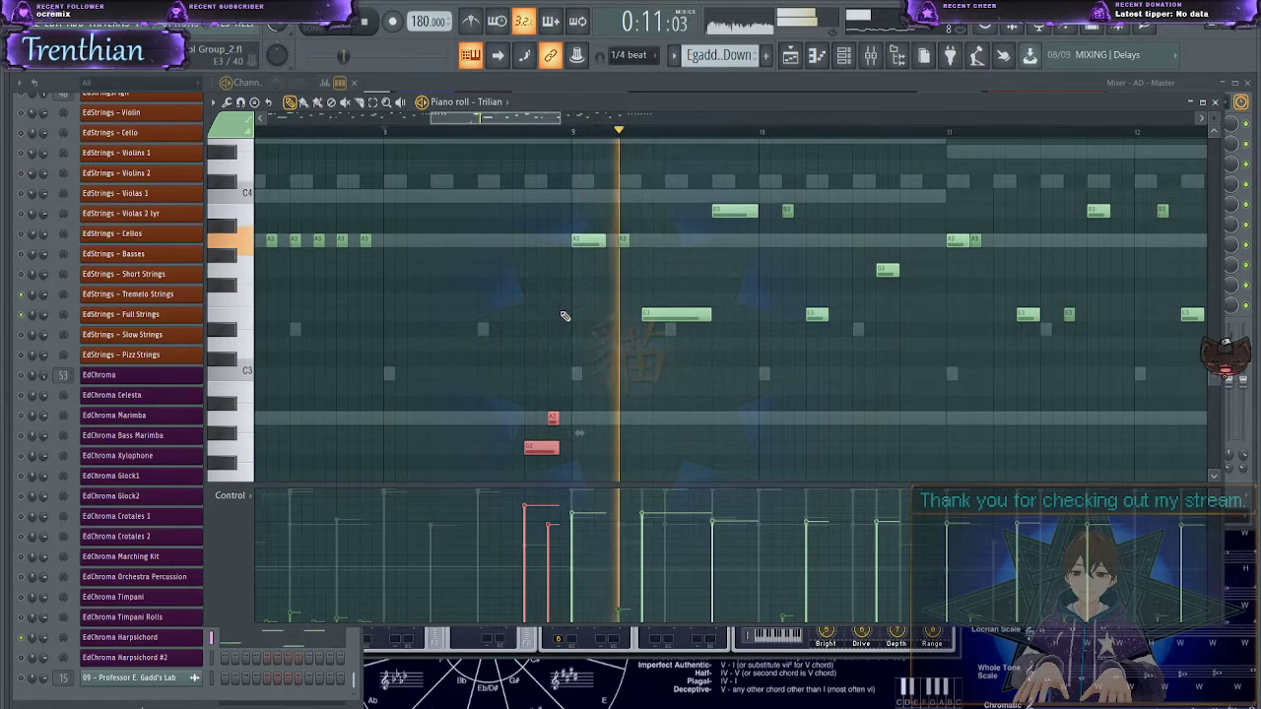
key("shift+Up")
key("shift+Up")
key("shift+Up")
key("shift+Up")
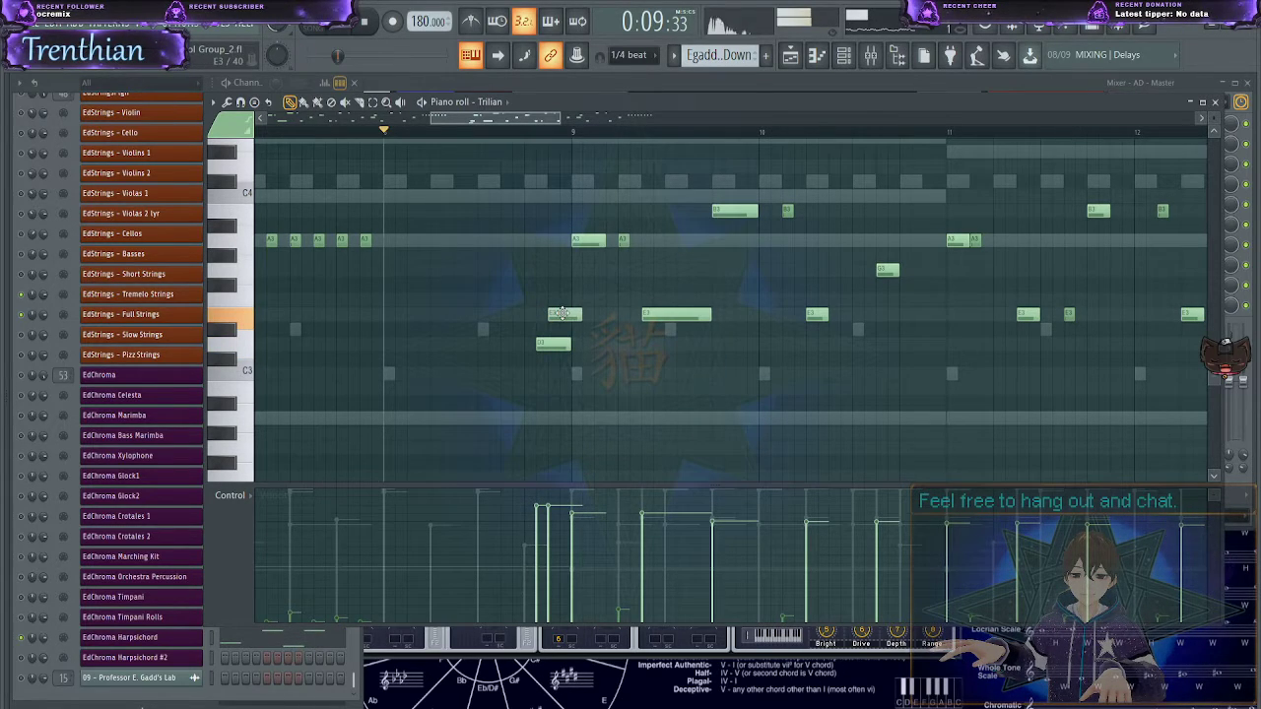
- Play the lead-in to bar 9 and shorten its E3 note so it ends together with the D3 note
key("space")
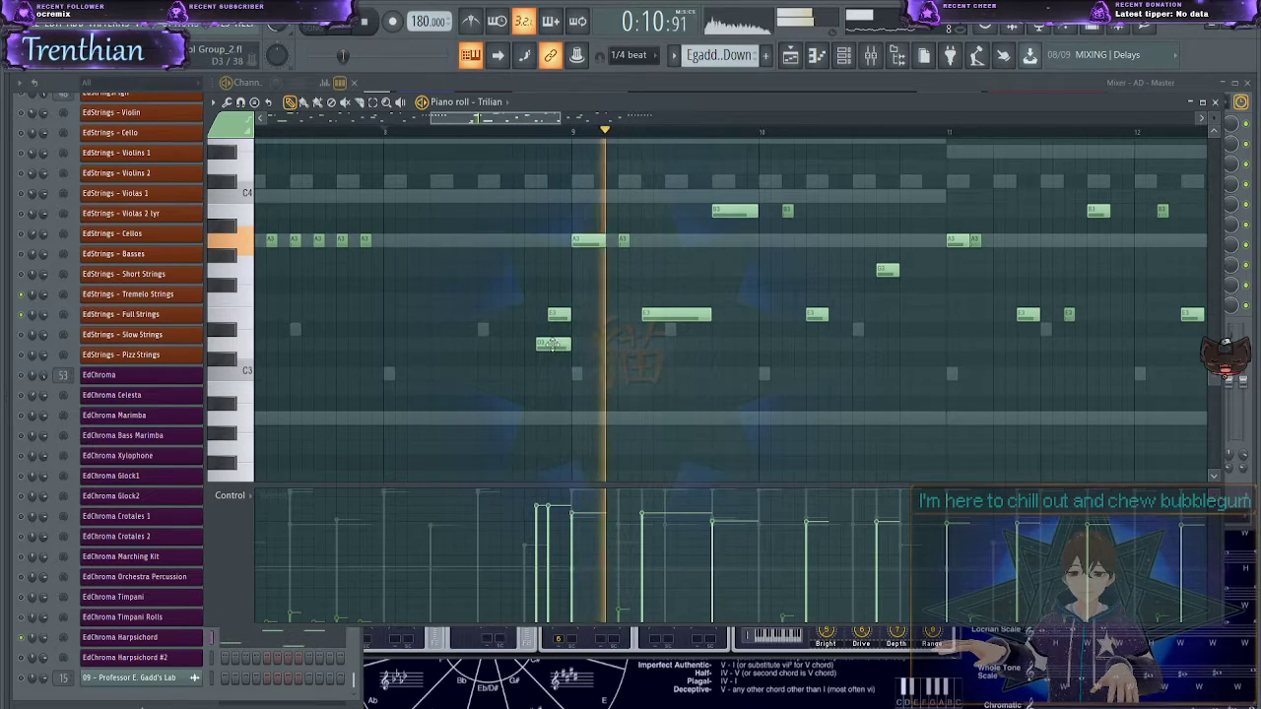
scroll(552, 345, "up", 3)
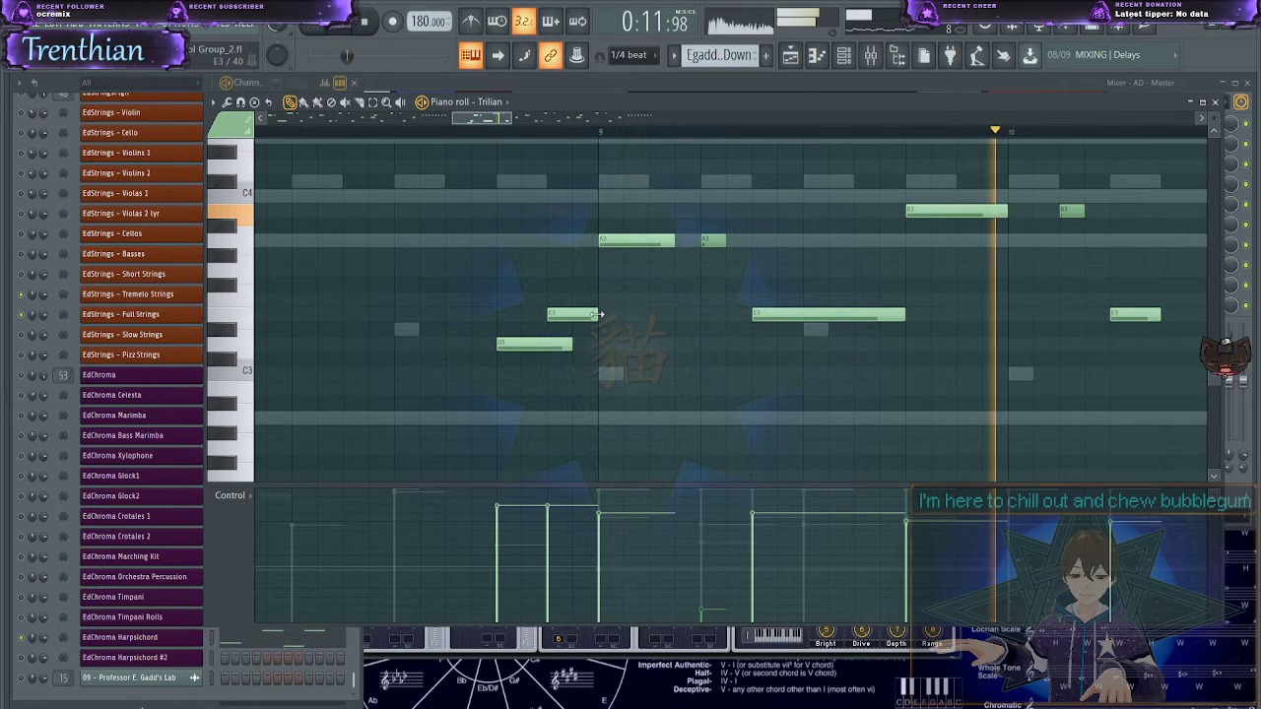
left_click_drag(591, 315, 572, 316)
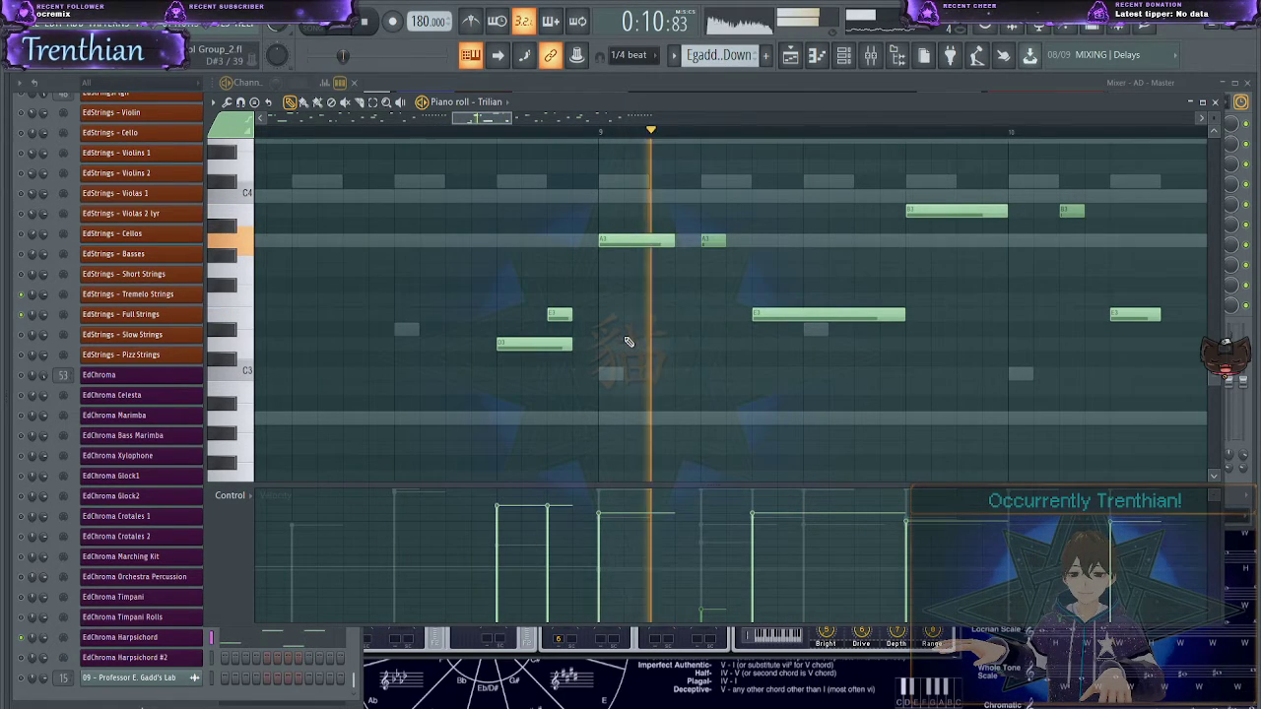
- Add a D4 and a short E4 near the end of bar 12 and delete the G3 note beneath them
scroll(938, 340, "down", 4)
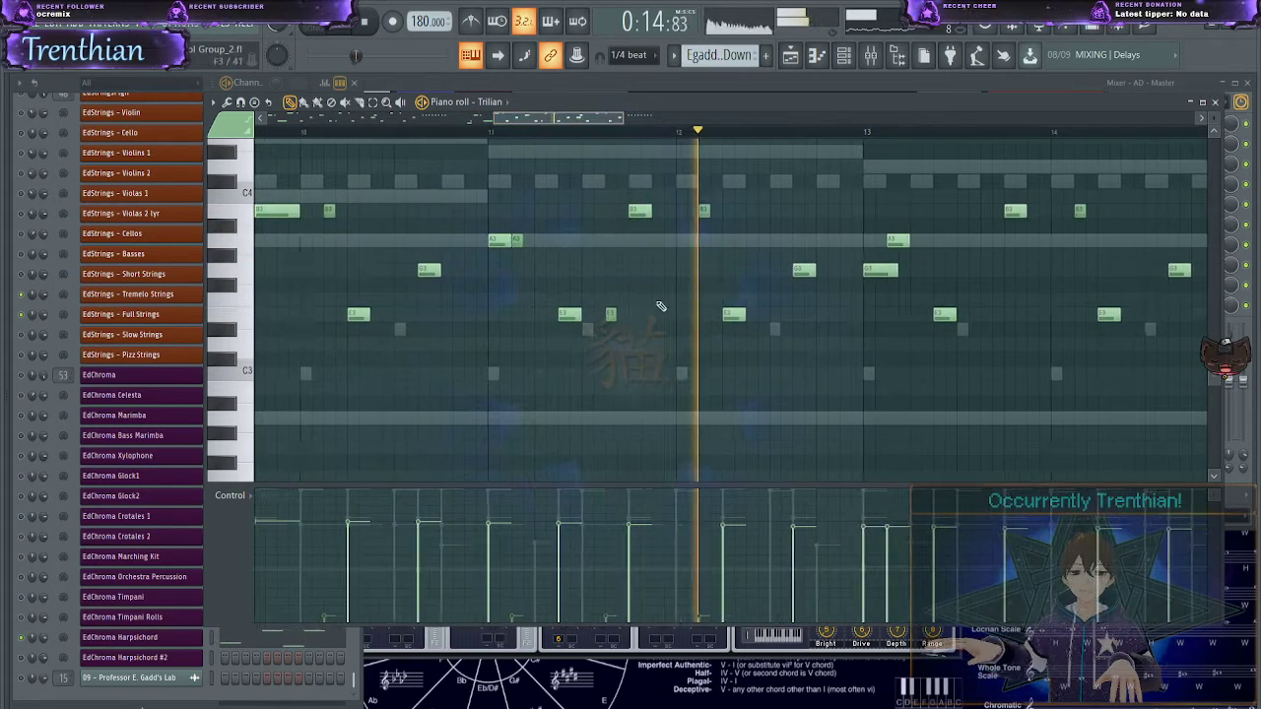
key("space")
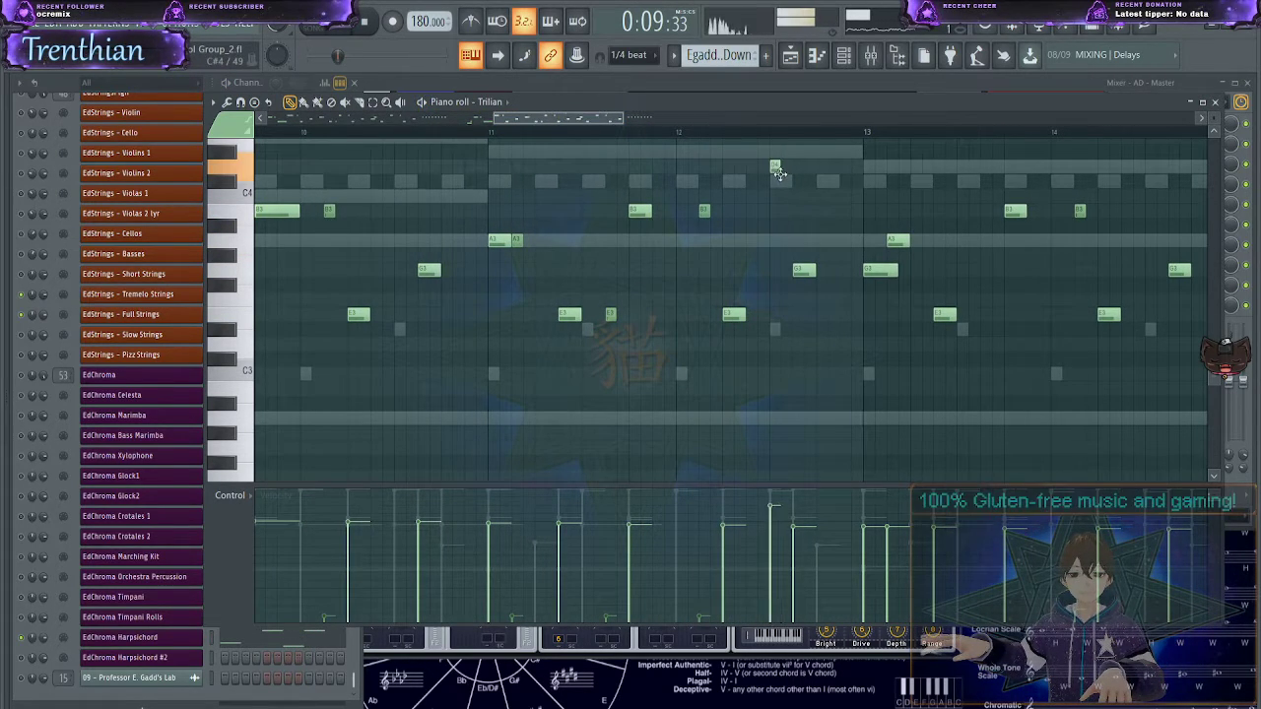
left_click_drag(813, 148, 825, 135)
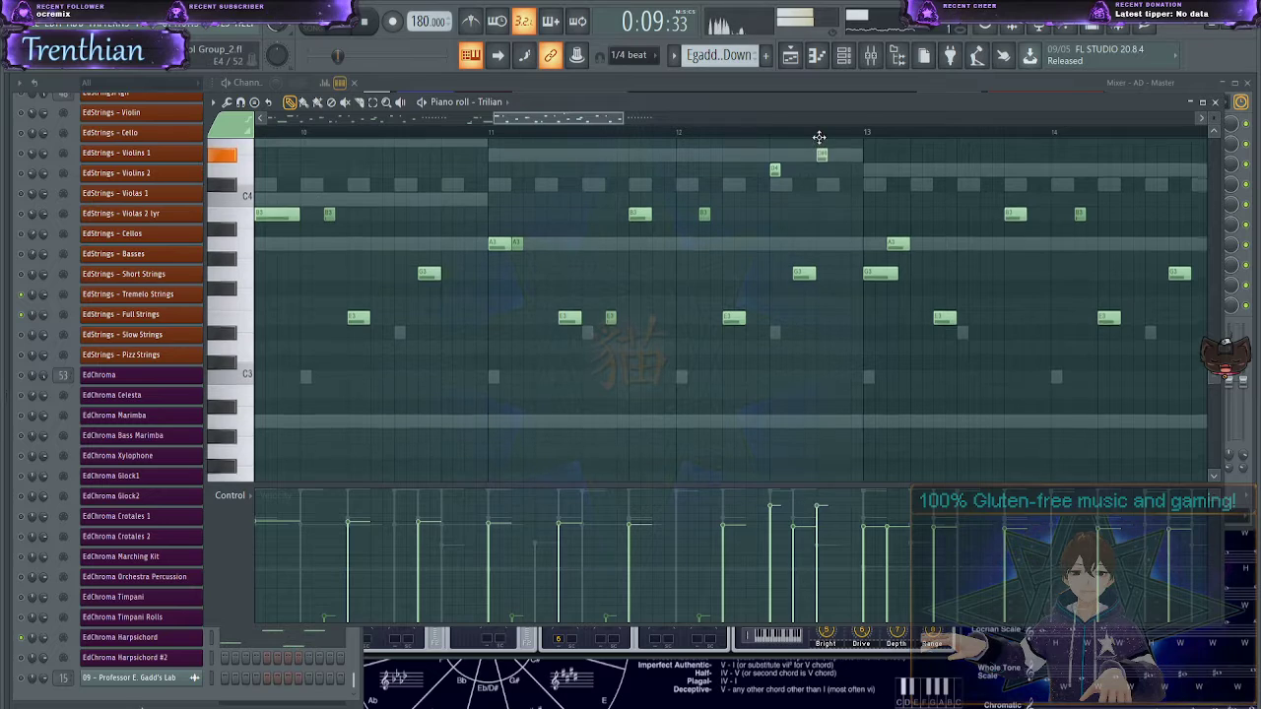
scroll(810, 190, "up", 2)
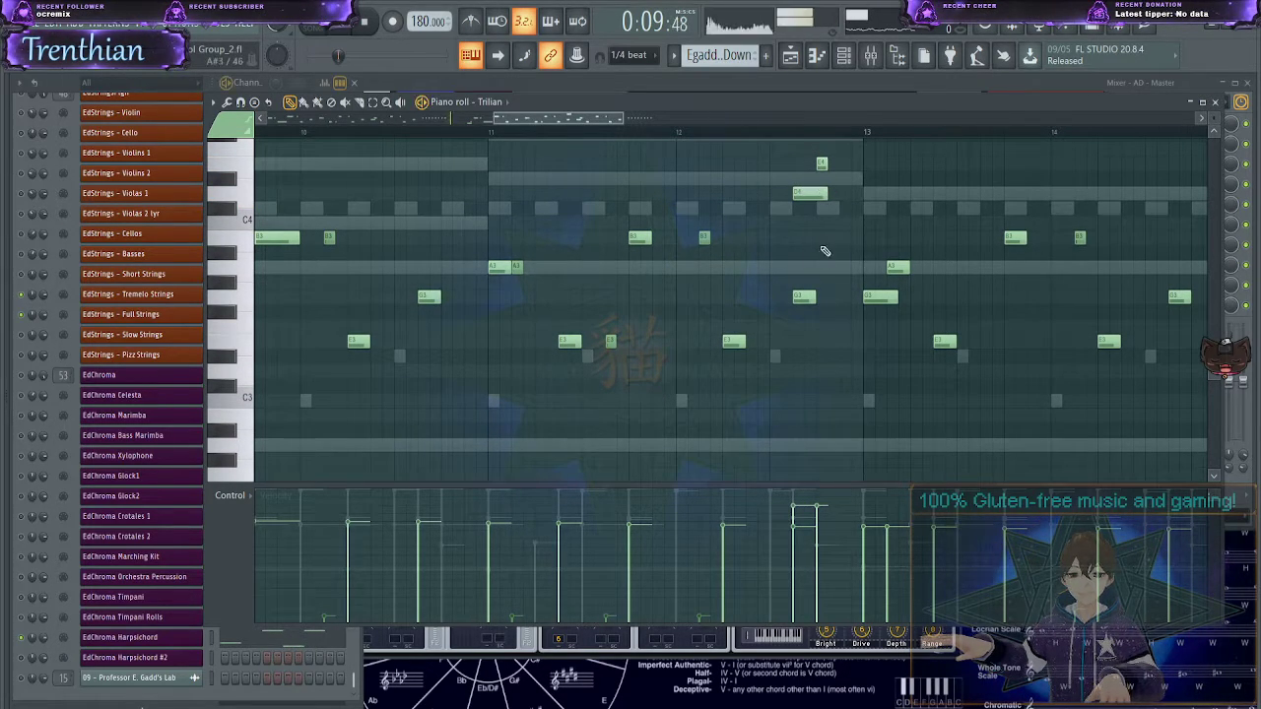
key("space")
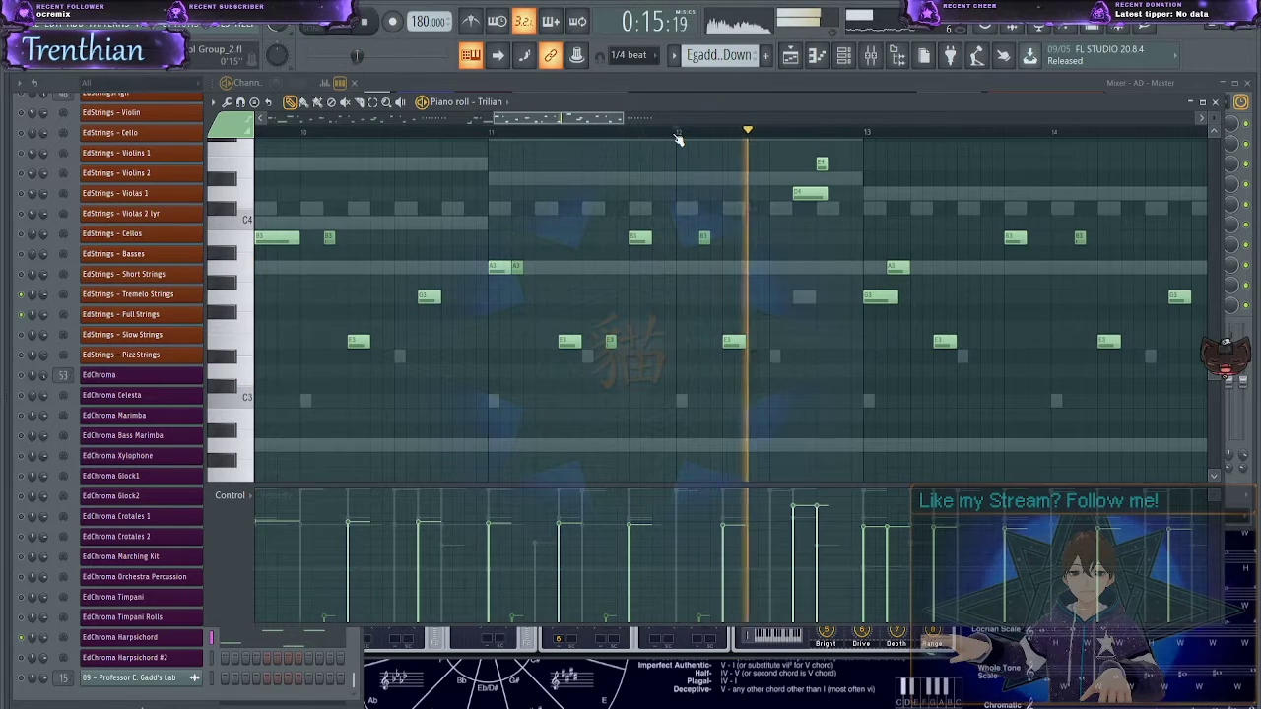
- Shift the new D4 and E4 notes half a beat later, so the D4 starts on beat 4 of bar 12
key("space")
key("space")
left_click_drag(770, 156, 841, 194)
key("space")
key("space")
key("space")
key("space")
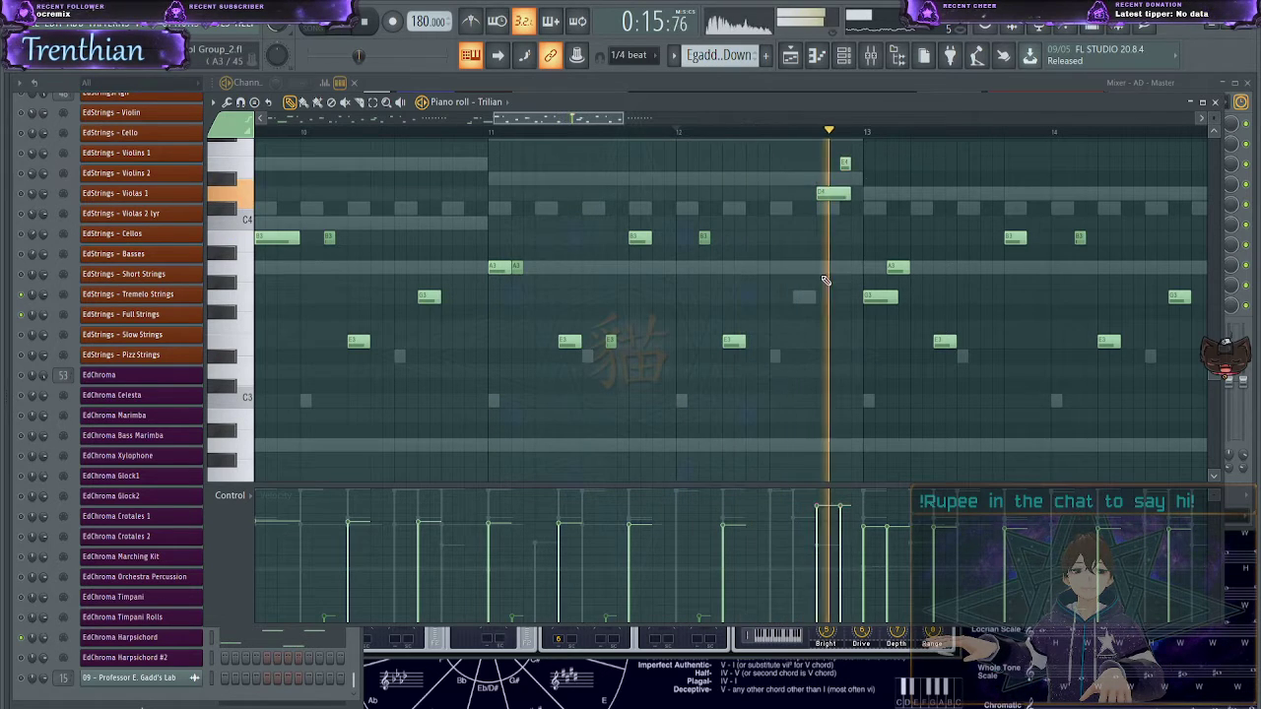
- Lengthen the D4 and E4 notes at the end of bar 12 to reach bar 13 and play the result
key("space")
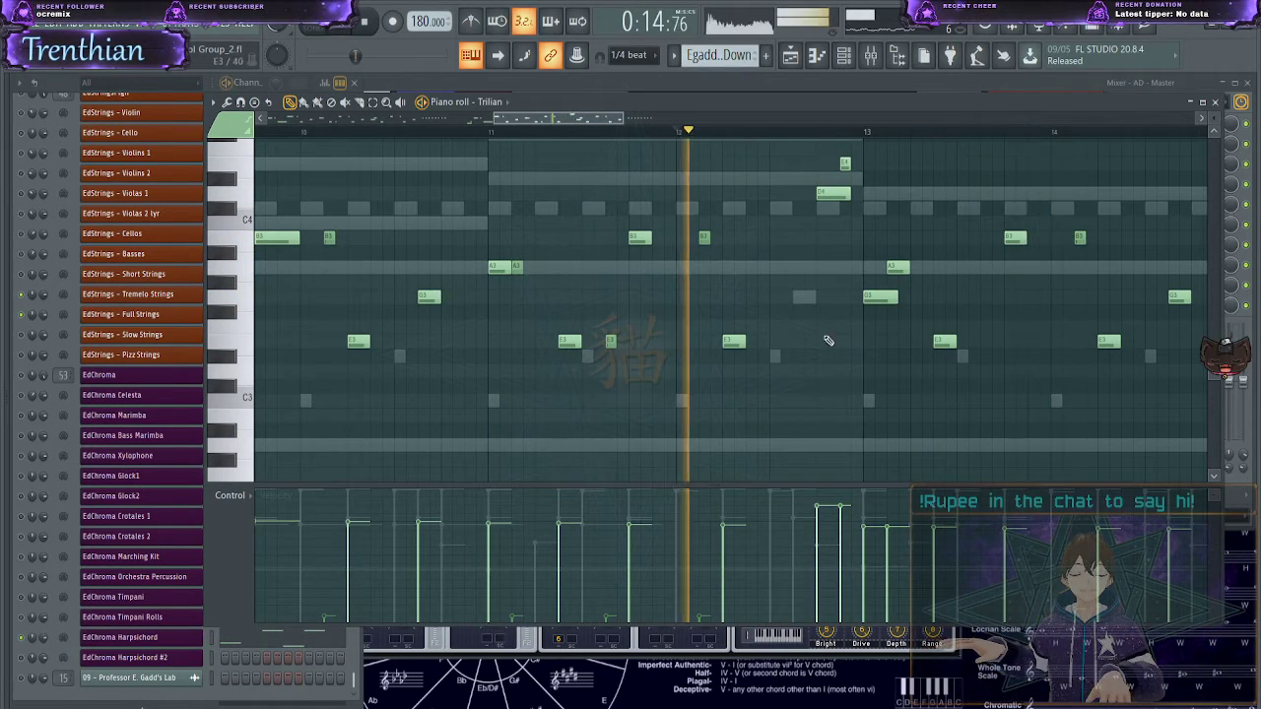
left_click_drag(833, 161, 862, 193)
key("space")
key("space")
left_click(831, 256, "ctrl")
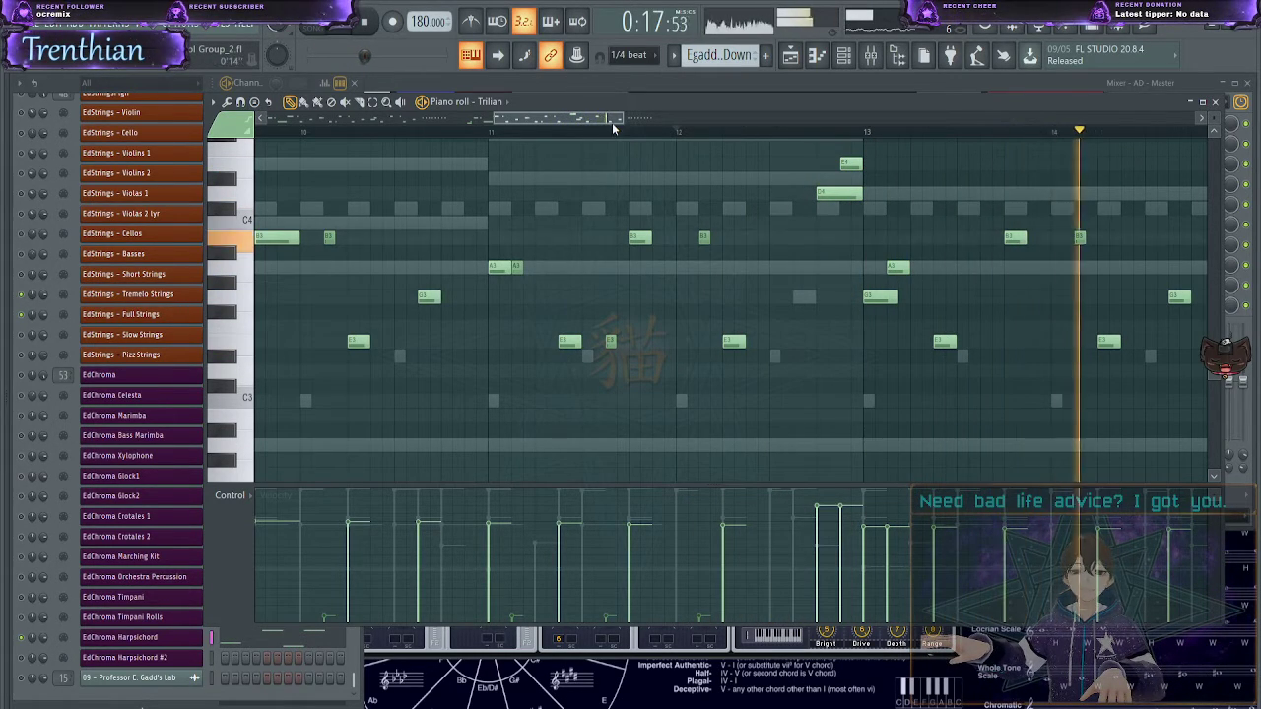
- Play through bars 13 and 14, and add overlapping D#3 and E3 notes starting on beat 3 of bar 14
left_click_drag(612, 122, 692, 126)
key("space")
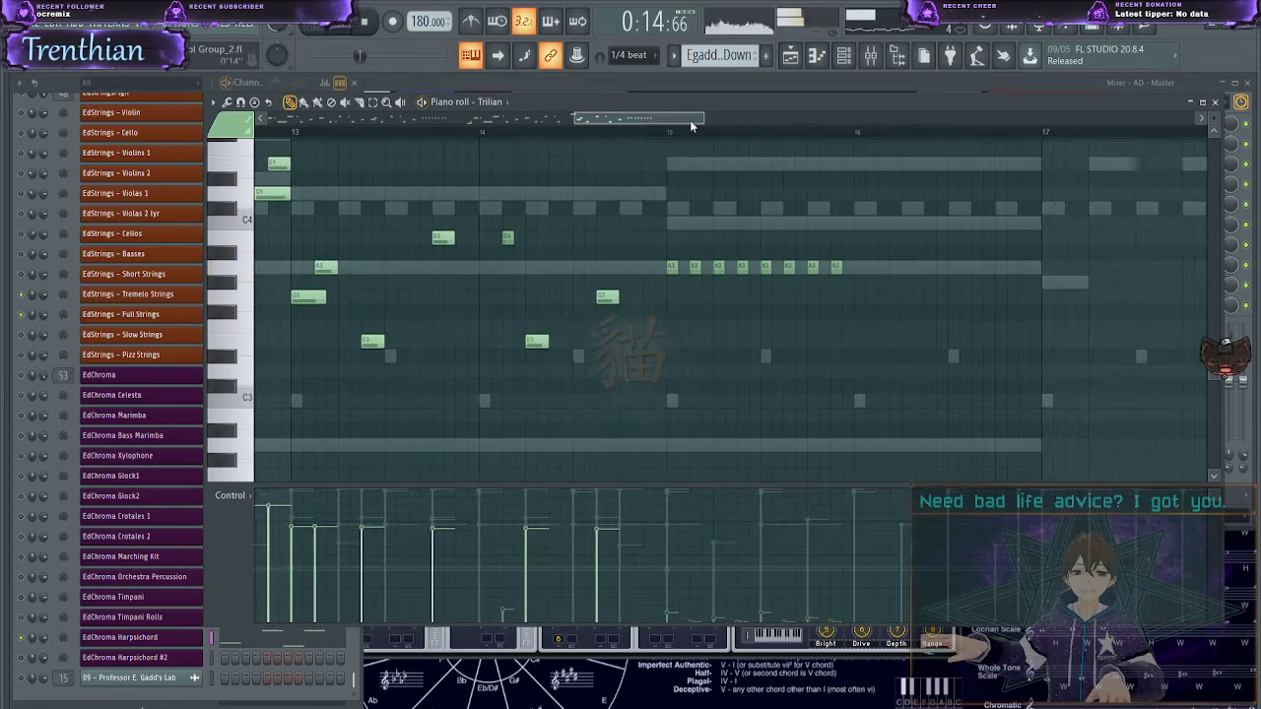
scroll(346, 290, "up", 6)
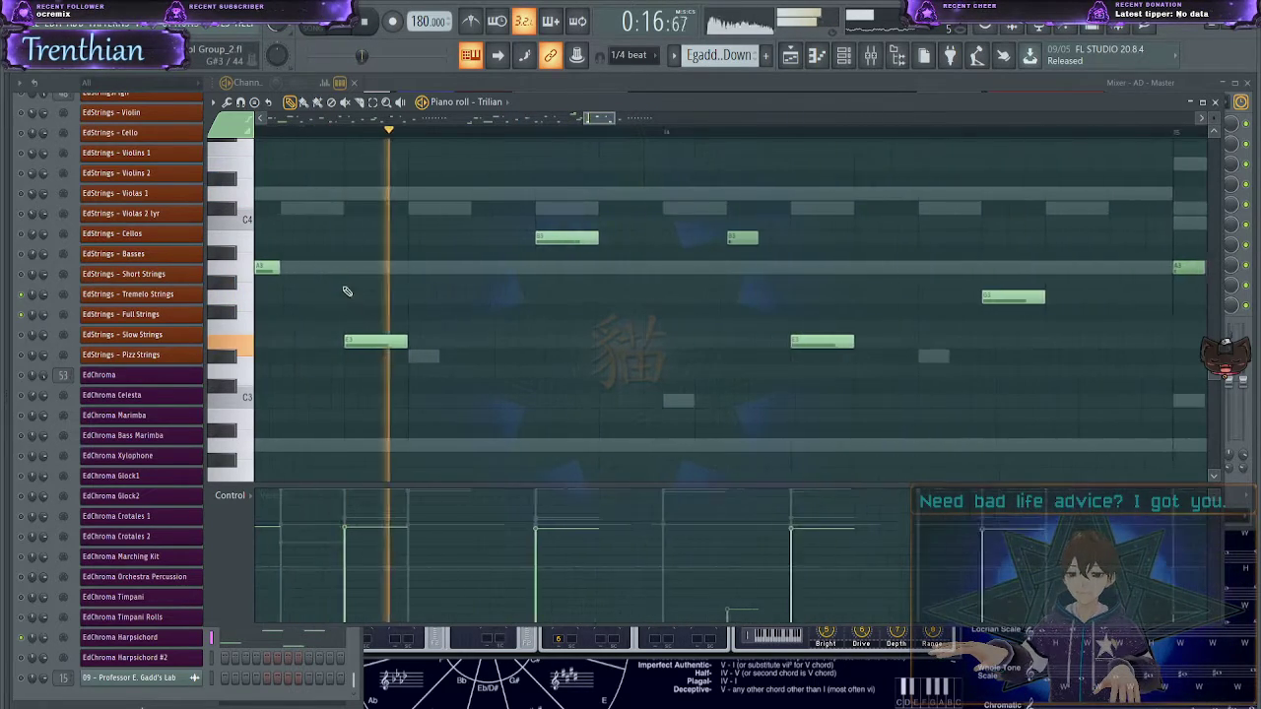
key("space")
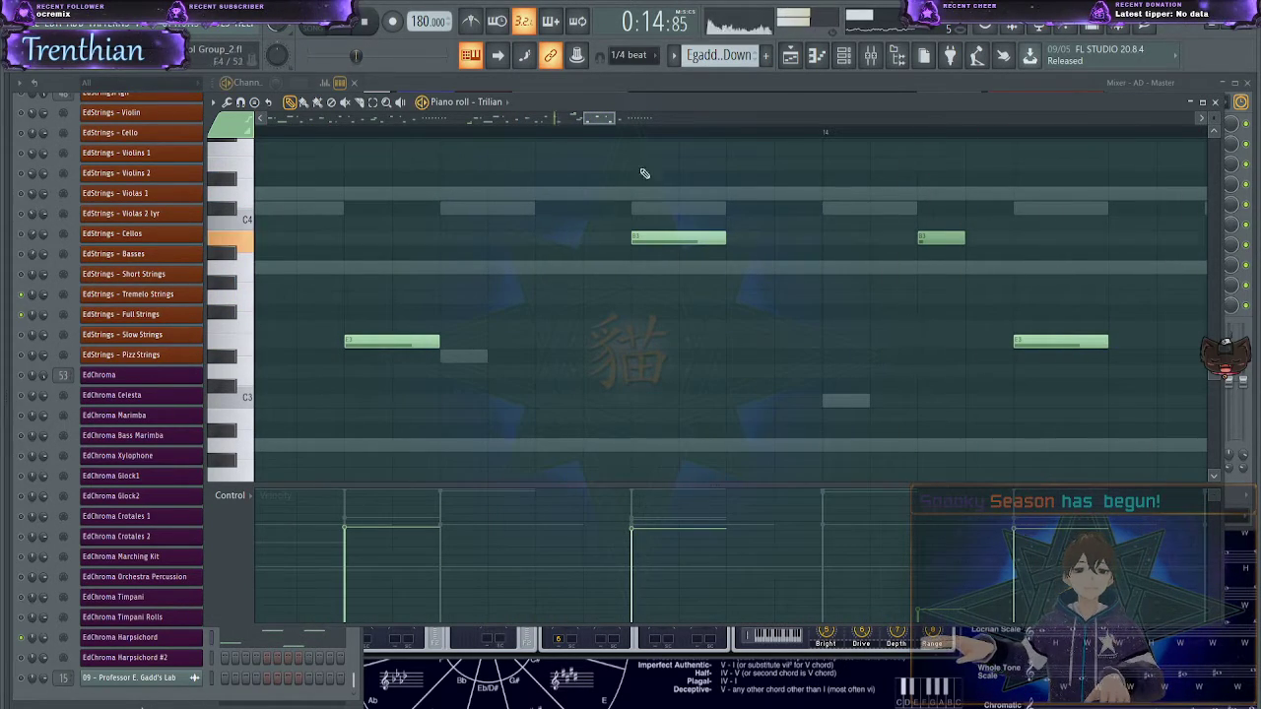
left_click_drag(599, 120, 621, 118)
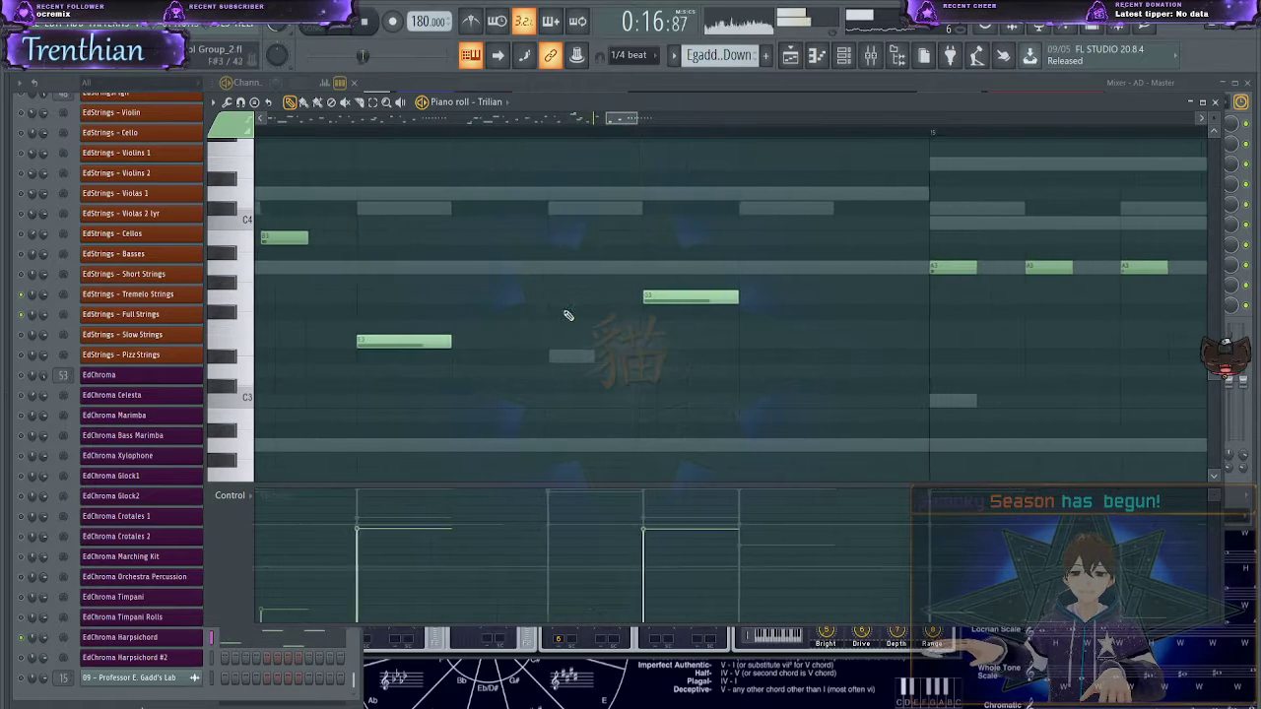
scroll(527, 319, "down", 2)
key("space")
left_click(563, 270)
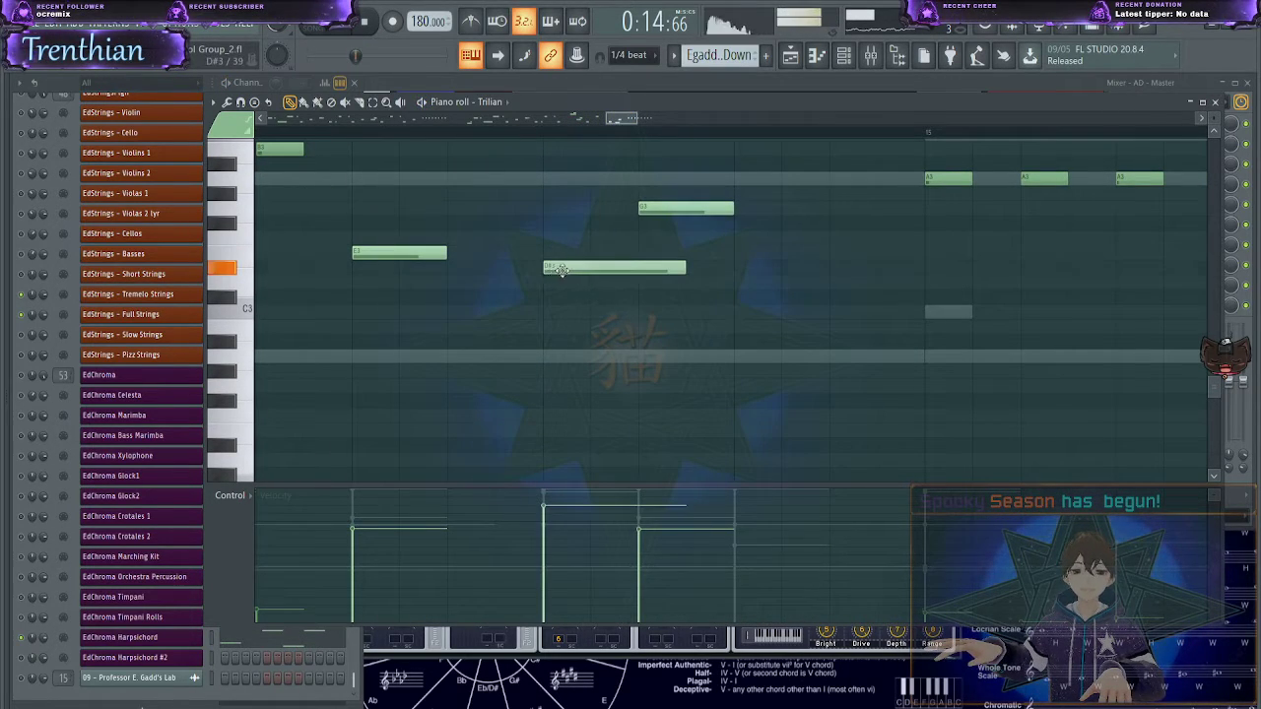
left_click(588, 235)
- Shorten the D#3 and E3 notes in bar 14 together and play the passage
left_click_drag(588, 234, 711, 301)
left_click_drag(735, 256, 706, 257)
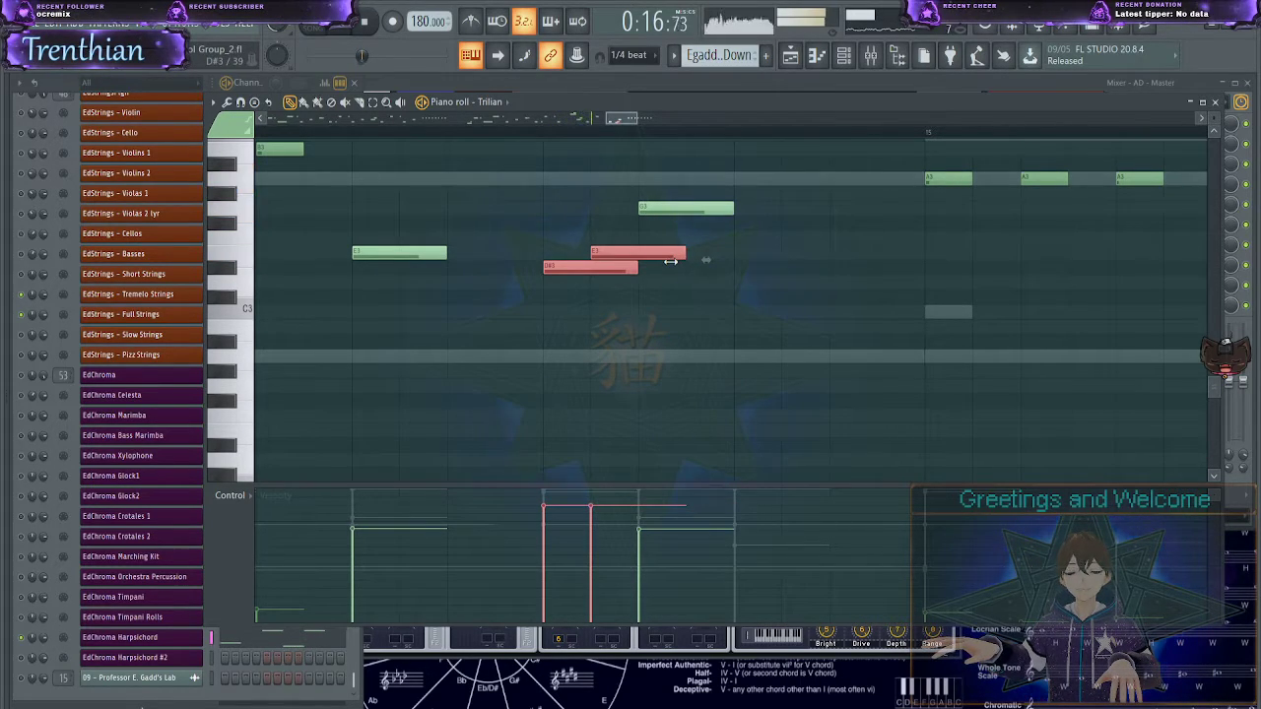
left_click(687, 291)
key("space")
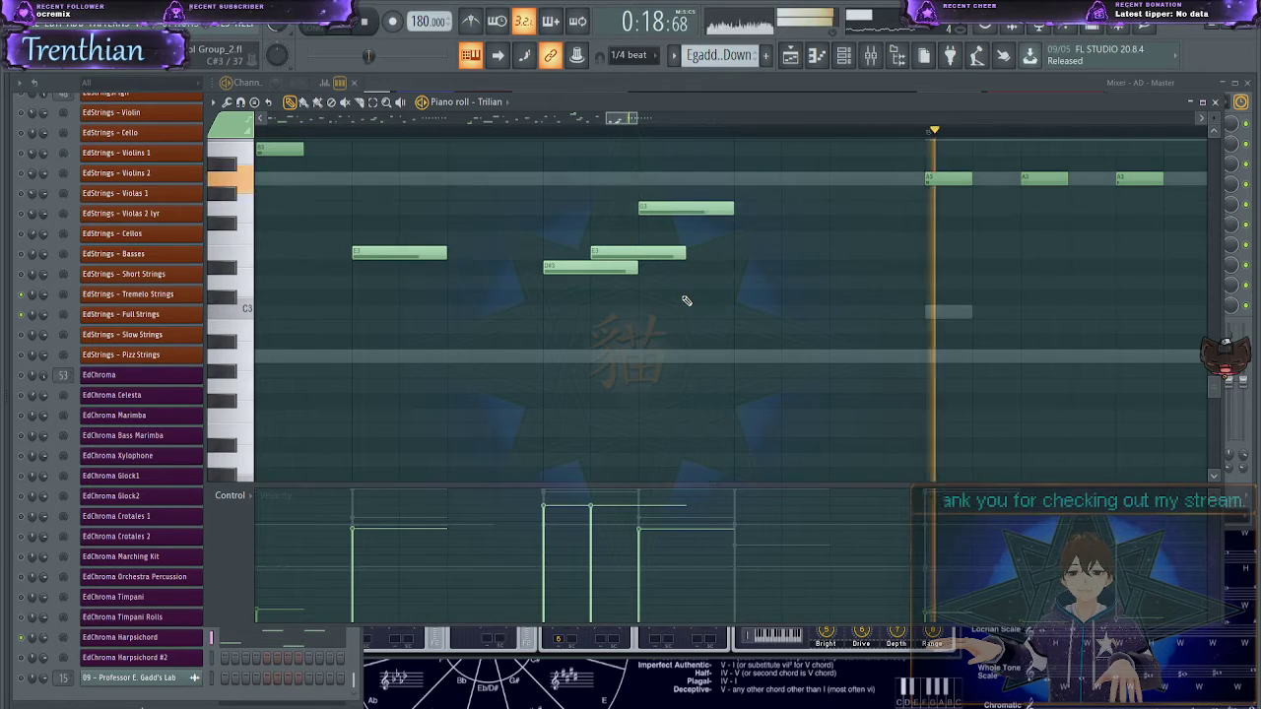
key("space")
scroll(735, 307, "down", 3)
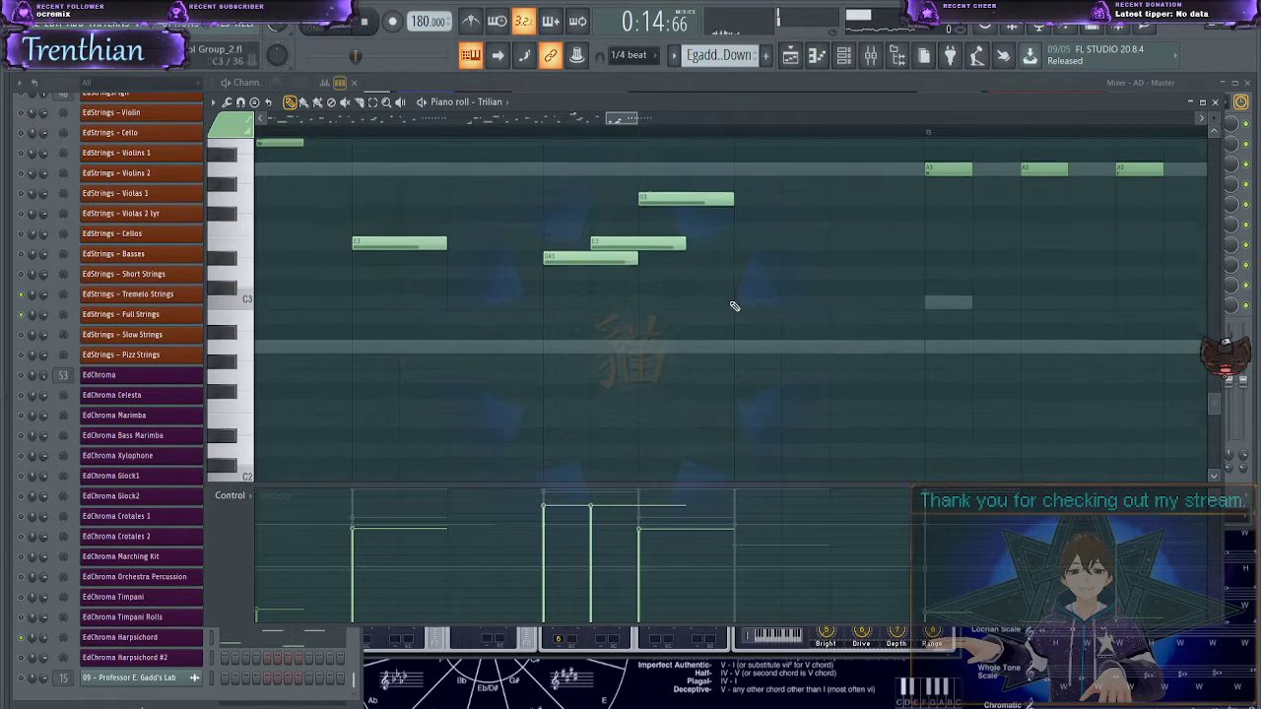
scroll(728, 185, "up", 3)
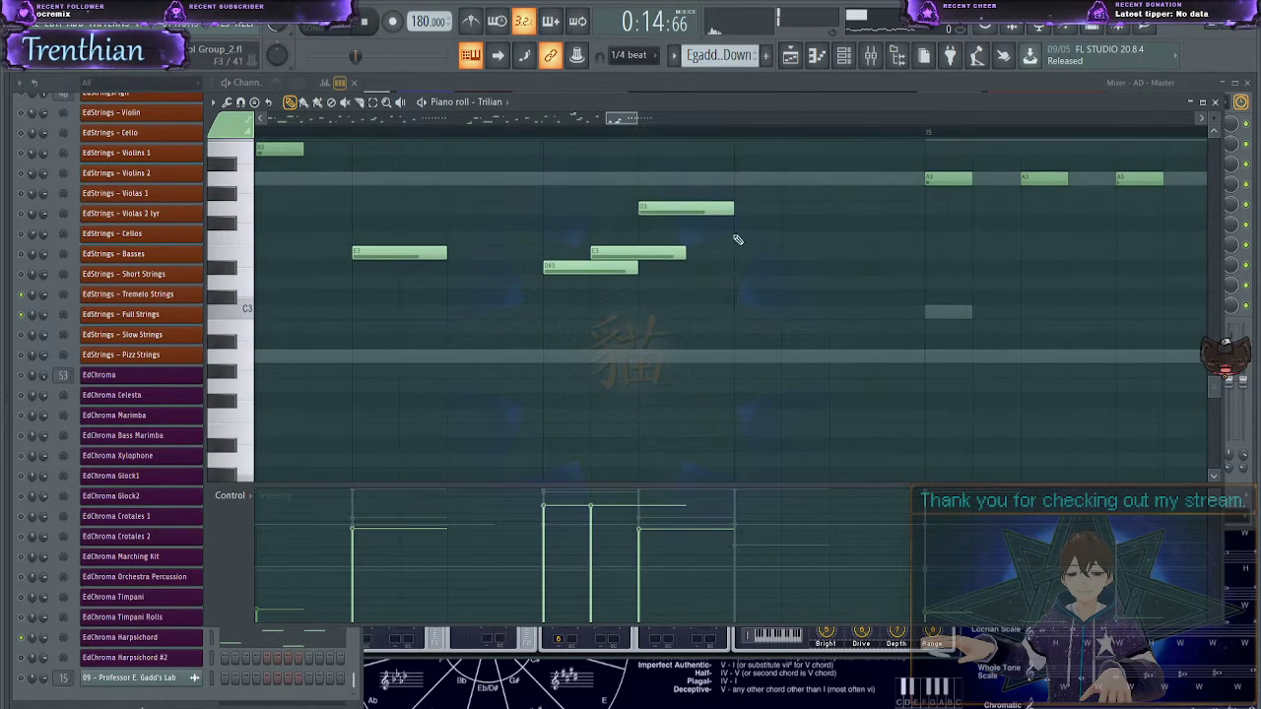
scroll(729, 237, "down", 3)
left_click(739, 283)
left_click_drag(739, 282, 725, 152)
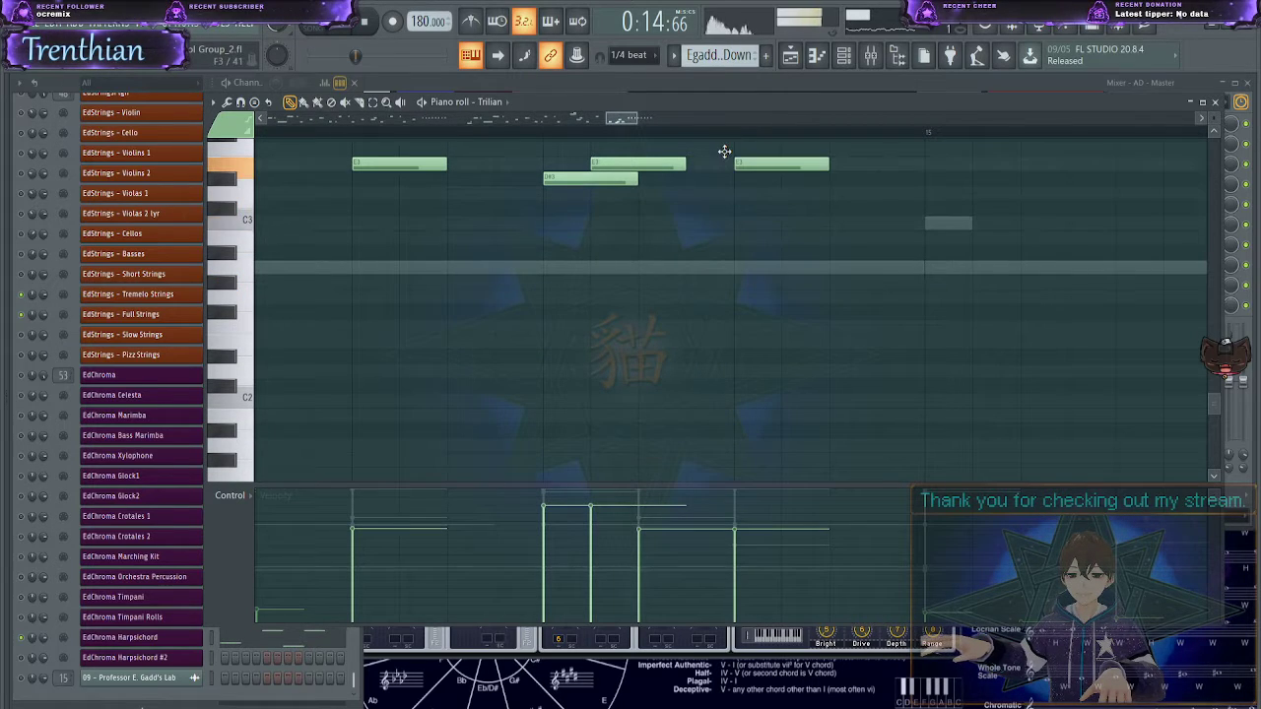
scroll(709, 270, "up", 6)
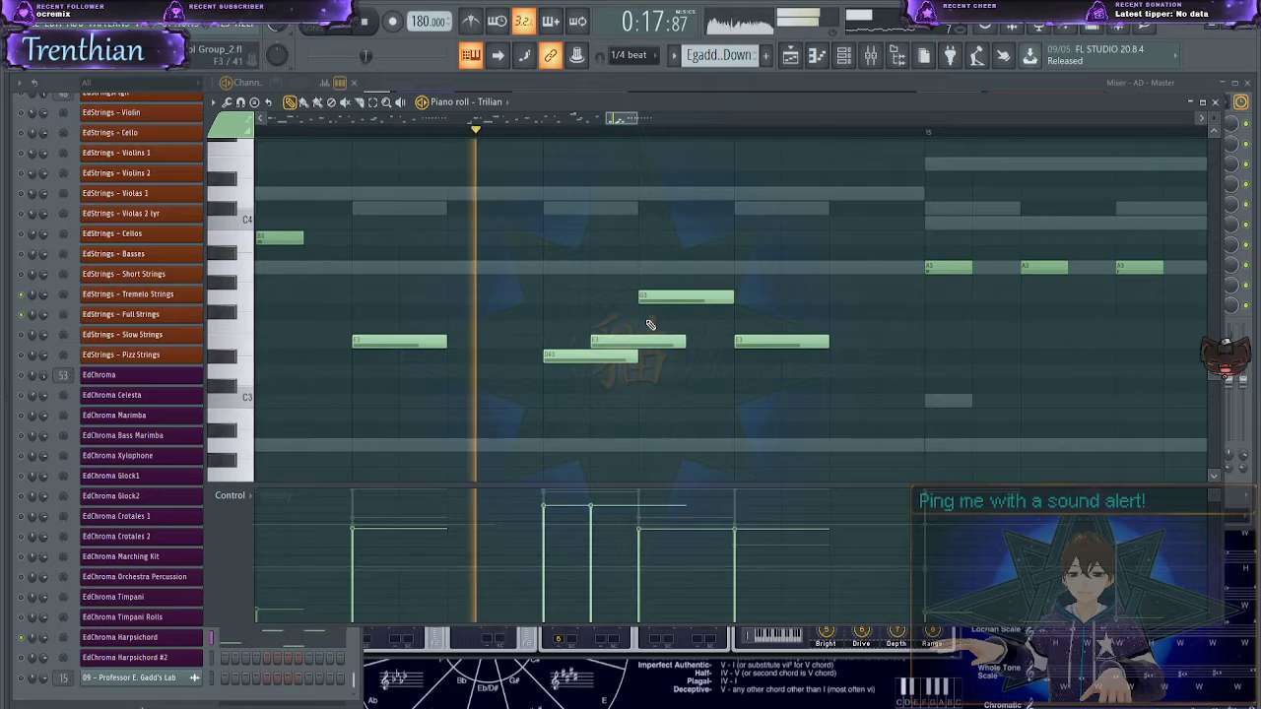
key("space")
left_click(829, 249)
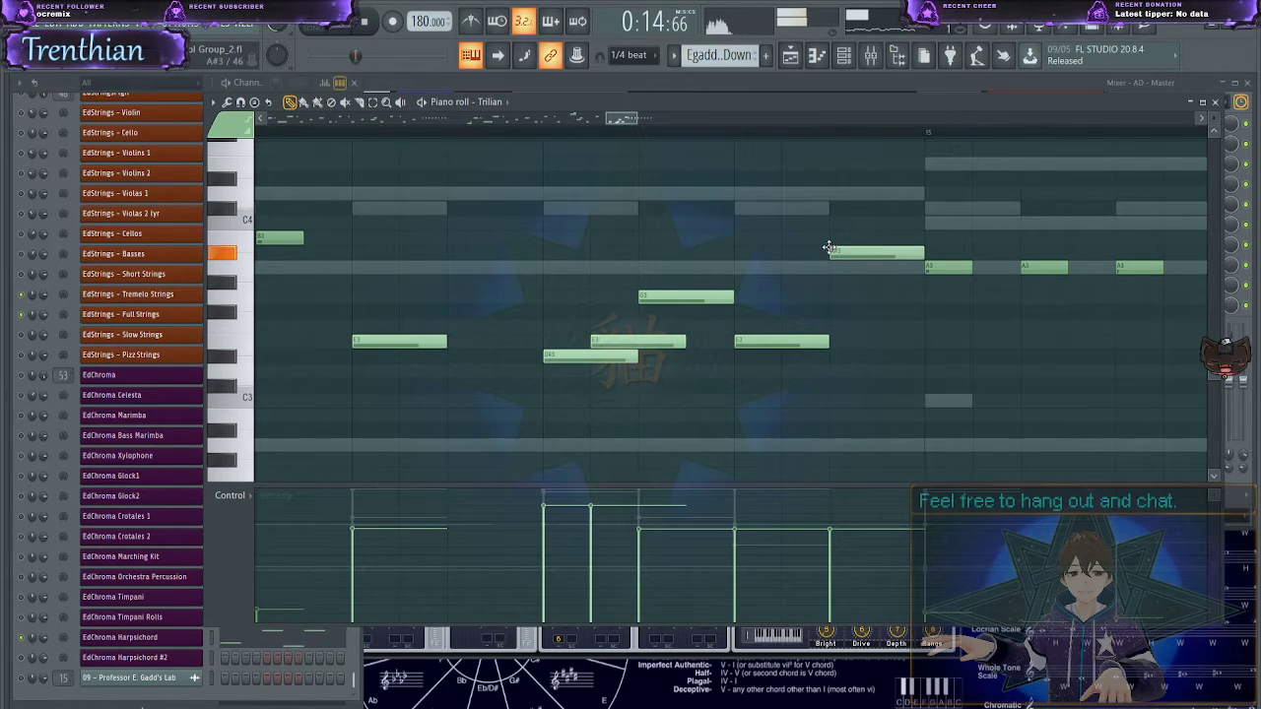
right_click(845, 251)
right_click(810, 341)
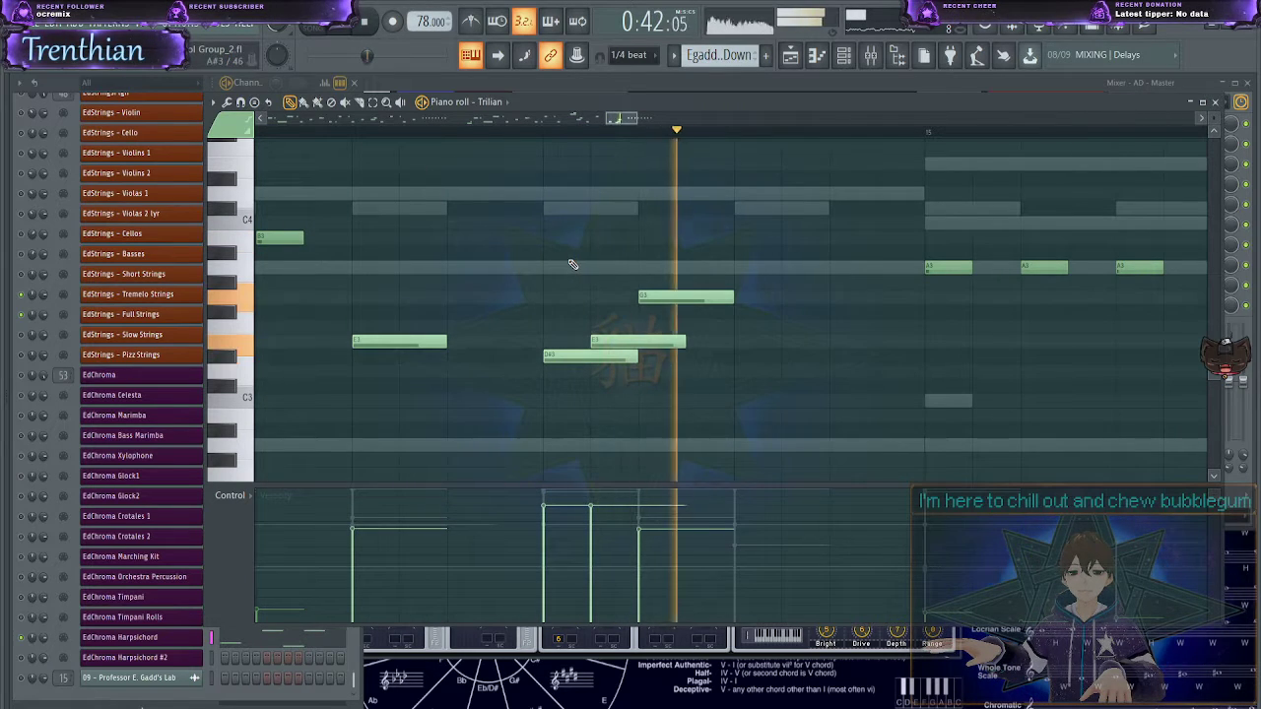
- Add an A3 note after the G3 in bar 14 and redraw the four-note run's velocities as a gently descending line
key("space")
left_click(689, 284)
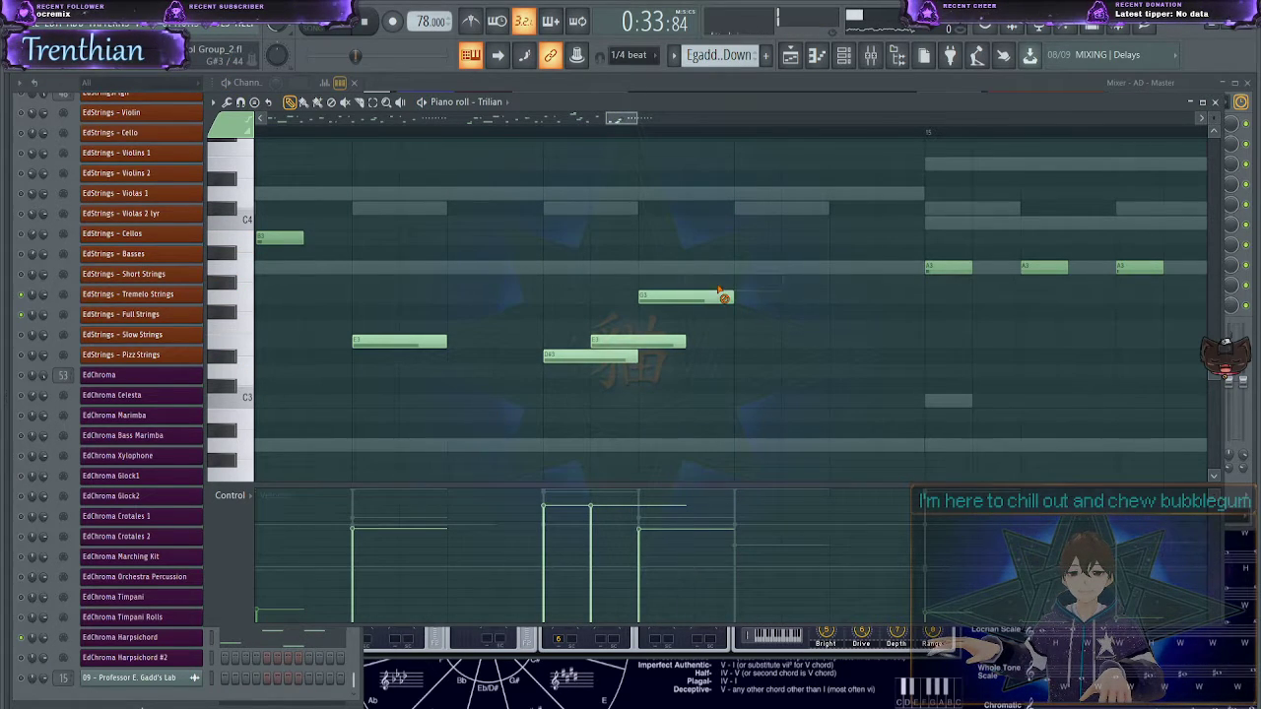
left_click(693, 269)
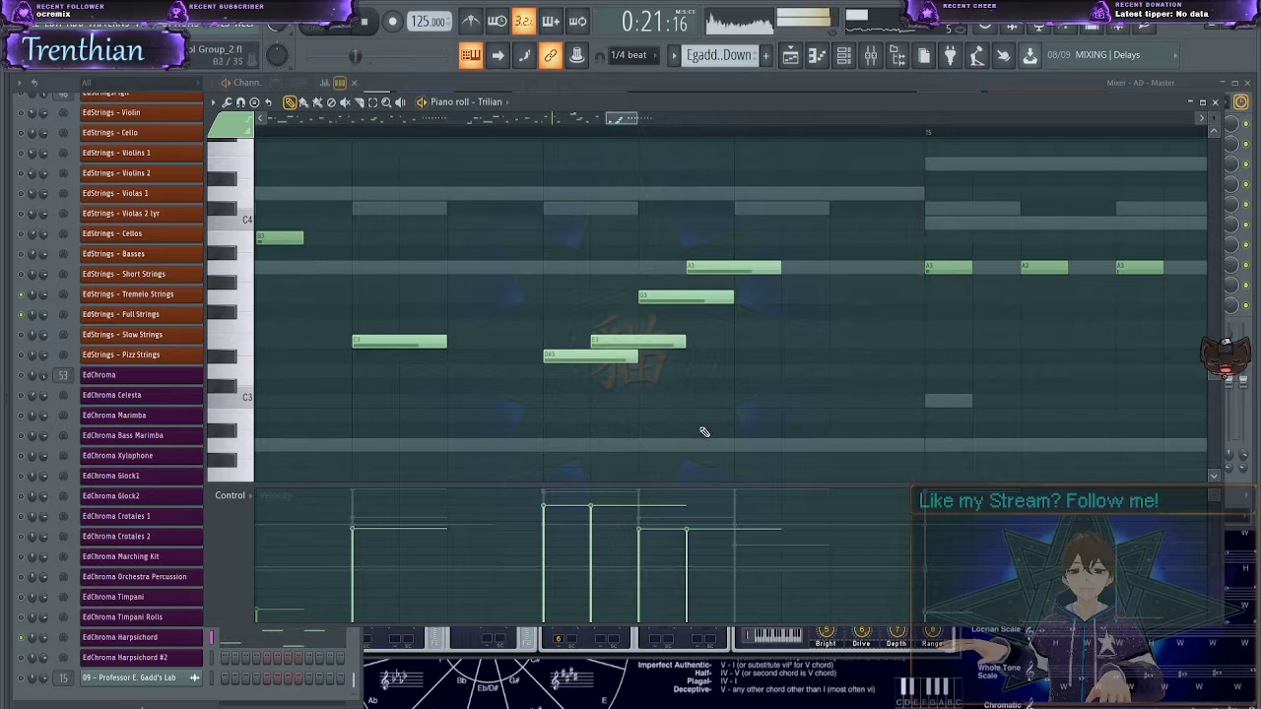
left_click_drag(724, 525, 491, 522)
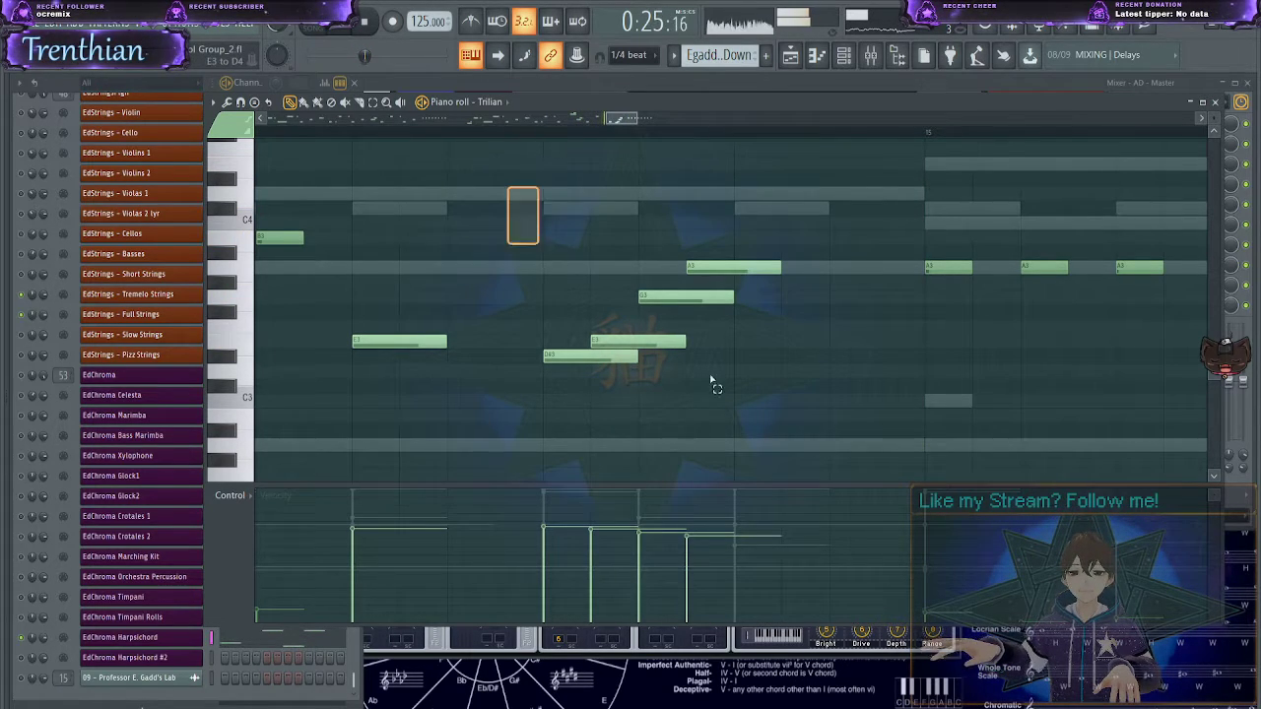
- Shorten the D#3, E3, G3 and A3 run in bar 14 so the notes no longer overlap, and play it
left_click_drag(711, 383, 838, 451)
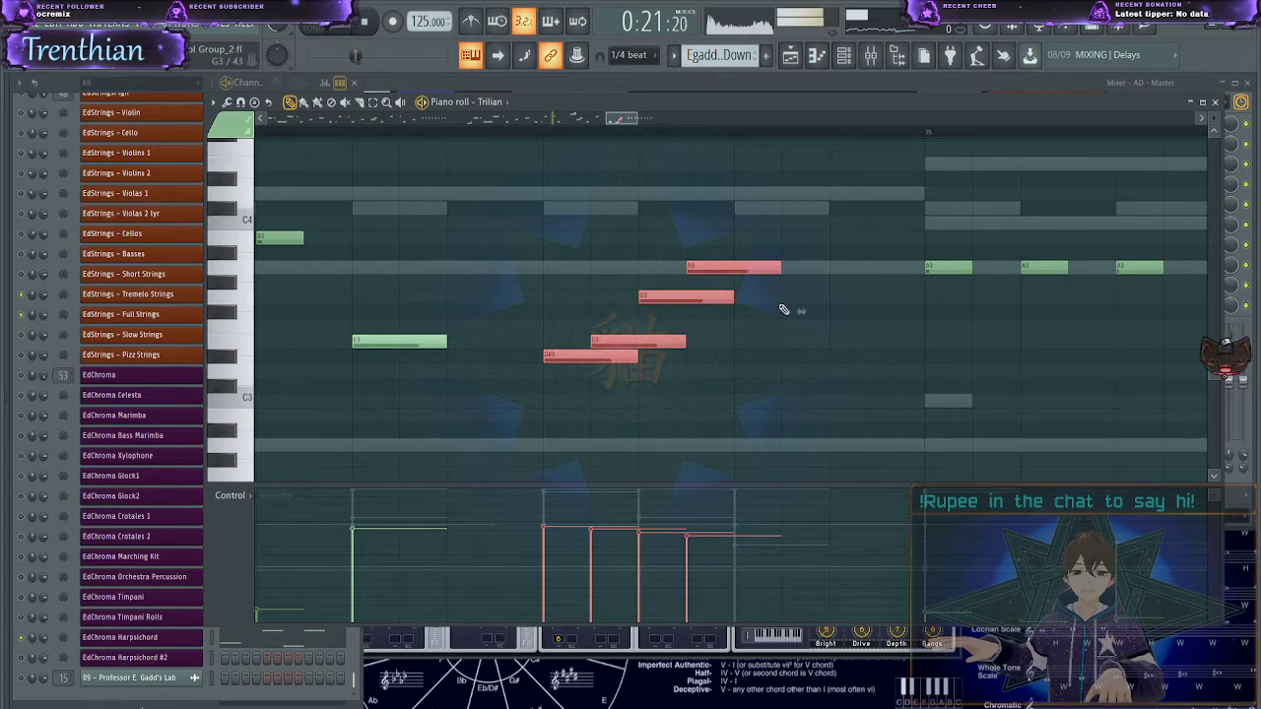
left_click_drag(780, 271, 742, 269)
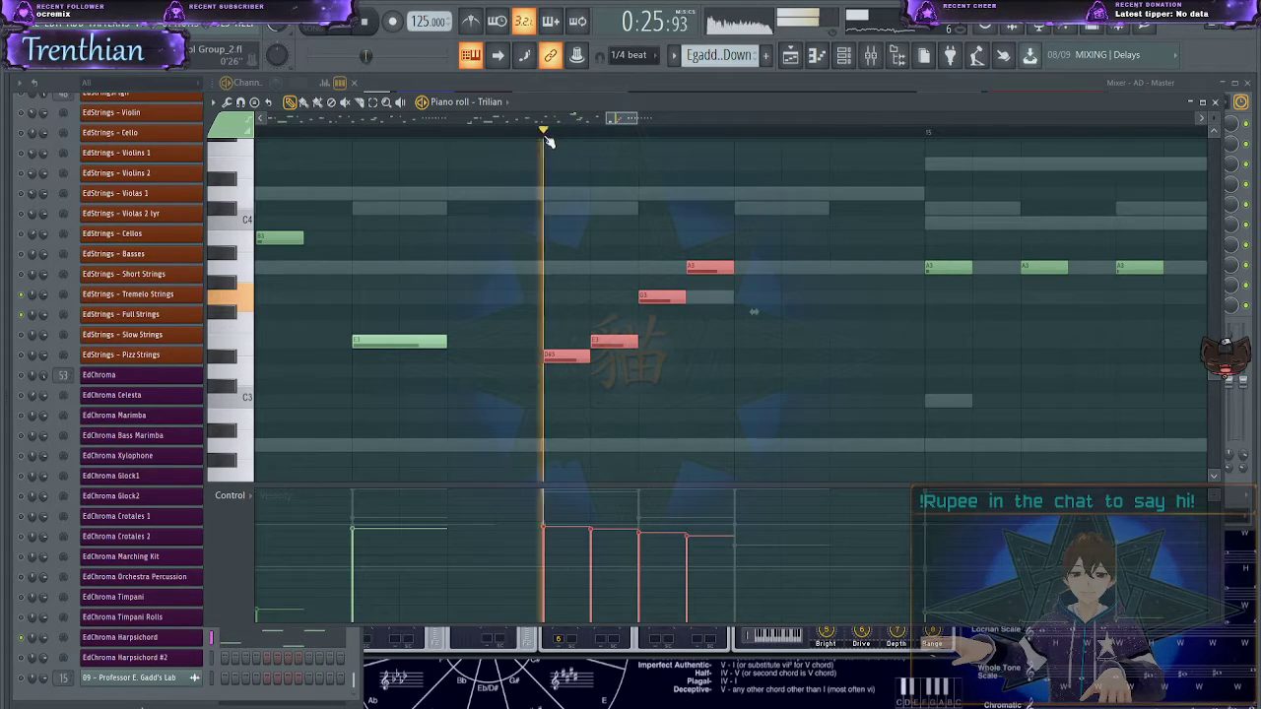
key("space")
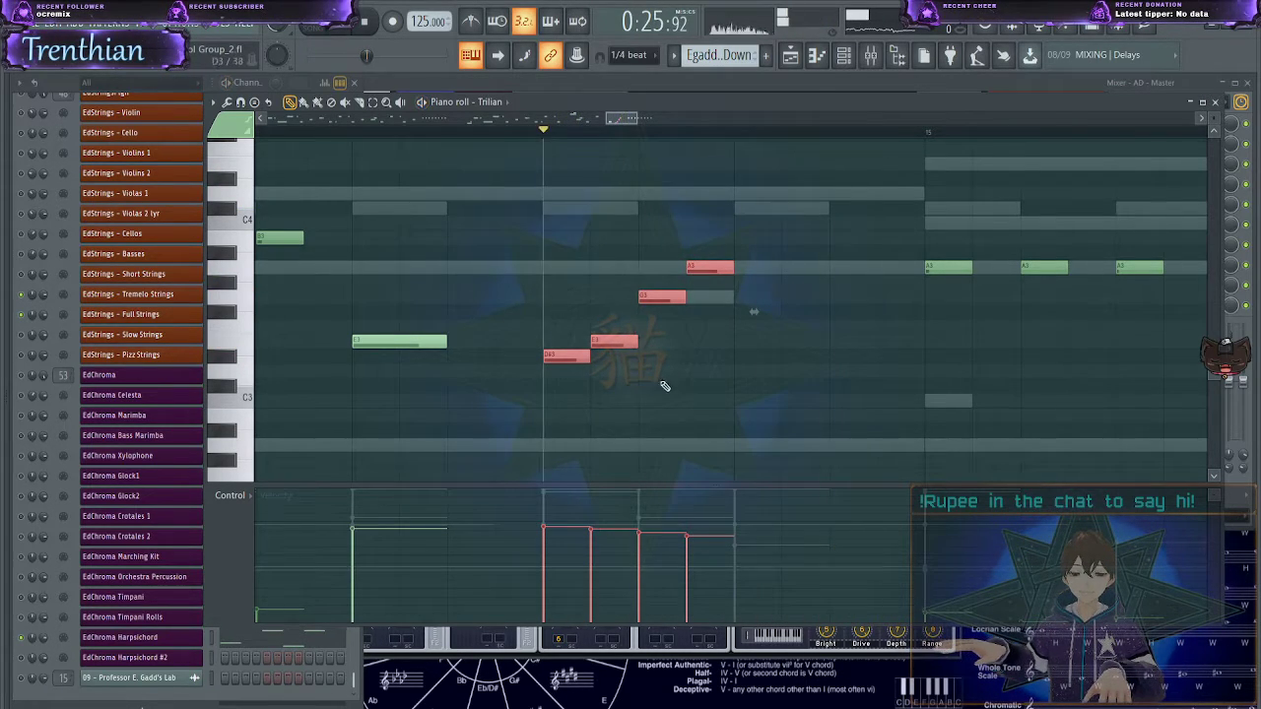
- Spread the D#3, E3, G3, A3 run evenly over the last two beats of bar 14 and delete the leftover A3
left_click(662, 385, "ctrl")
left_click_drag(619, 343, 651, 341)
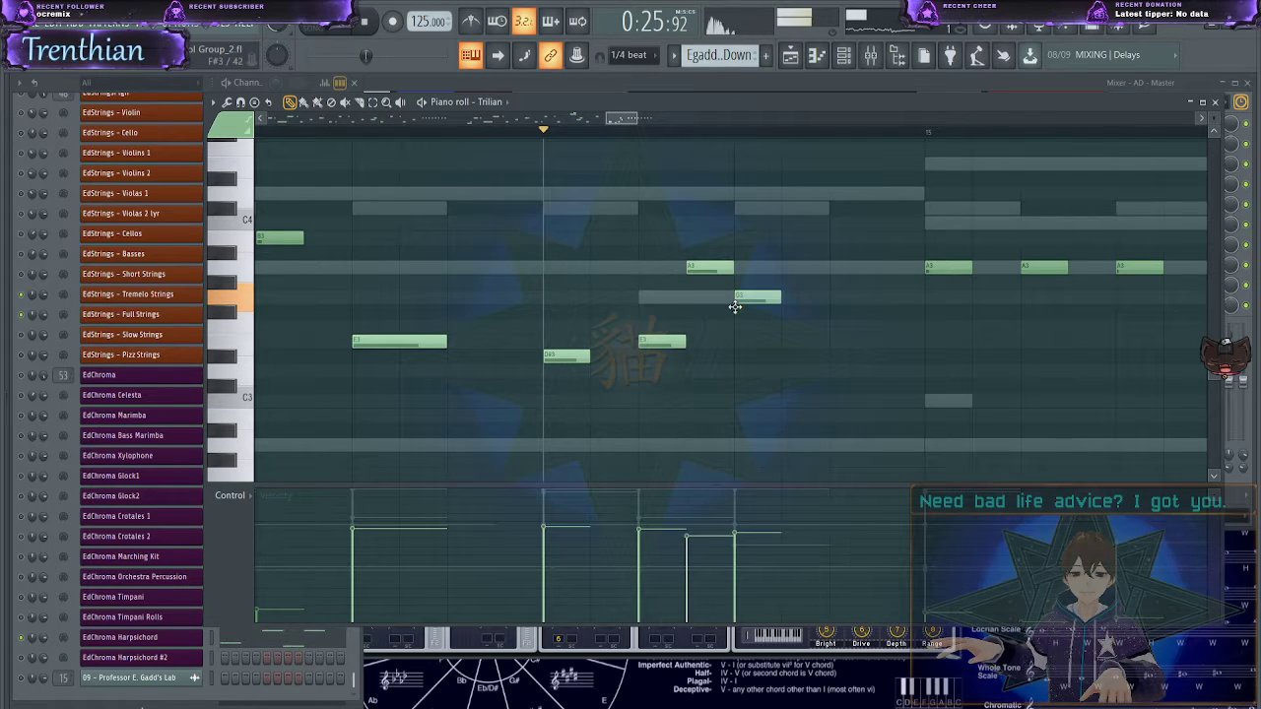
left_click_drag(741, 253, 837, 267)
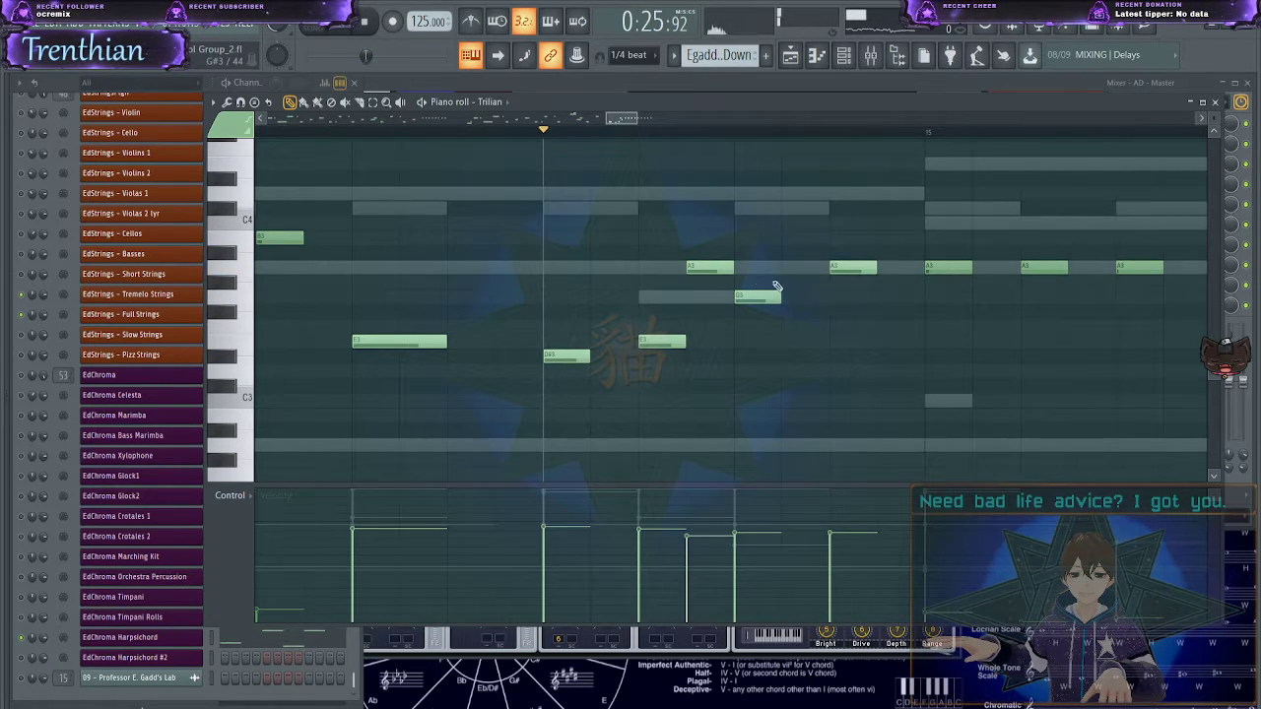
key("space")
right_click(713, 269)
- Lengthen the D#3, E3 and G3 notes in bar 14 so each reaches or overlaps the following note
left_click_drag(550, 247, 776, 432)
left_click(789, 296)
left_click_drag(594, 281, 718, 400)
left_click_drag(545, 281, 685, 355)
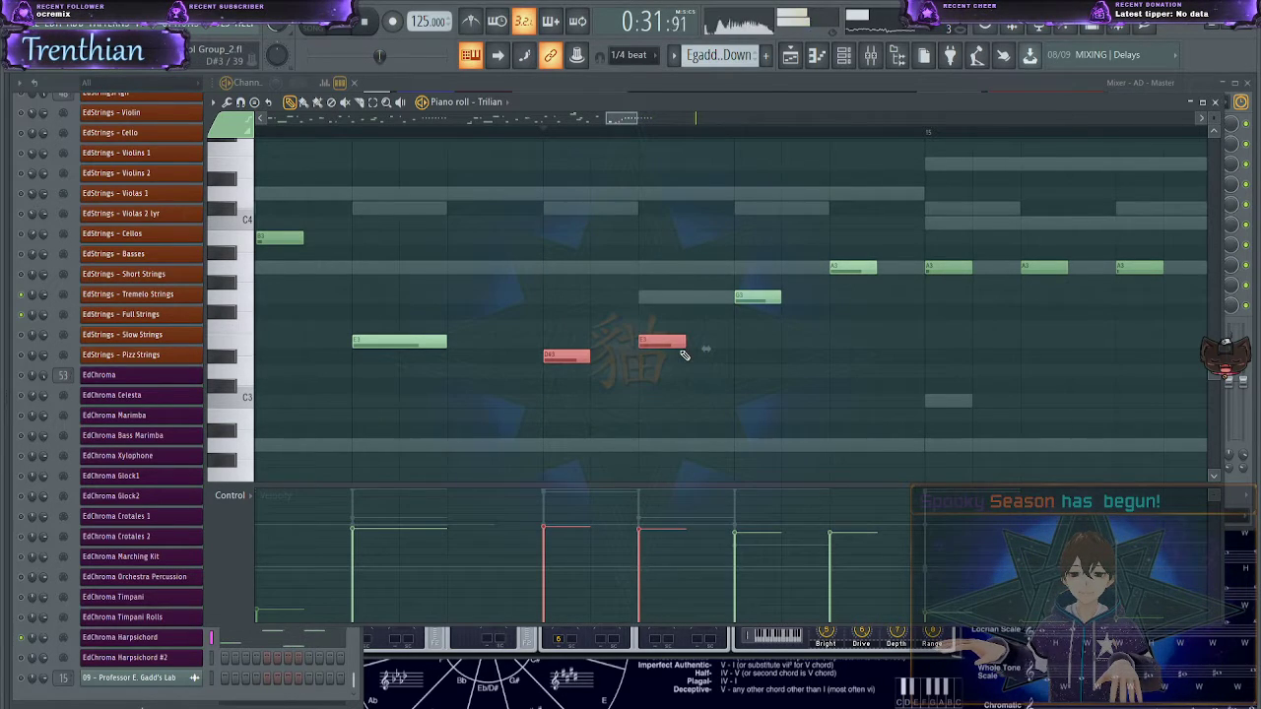
left_click(700, 361)
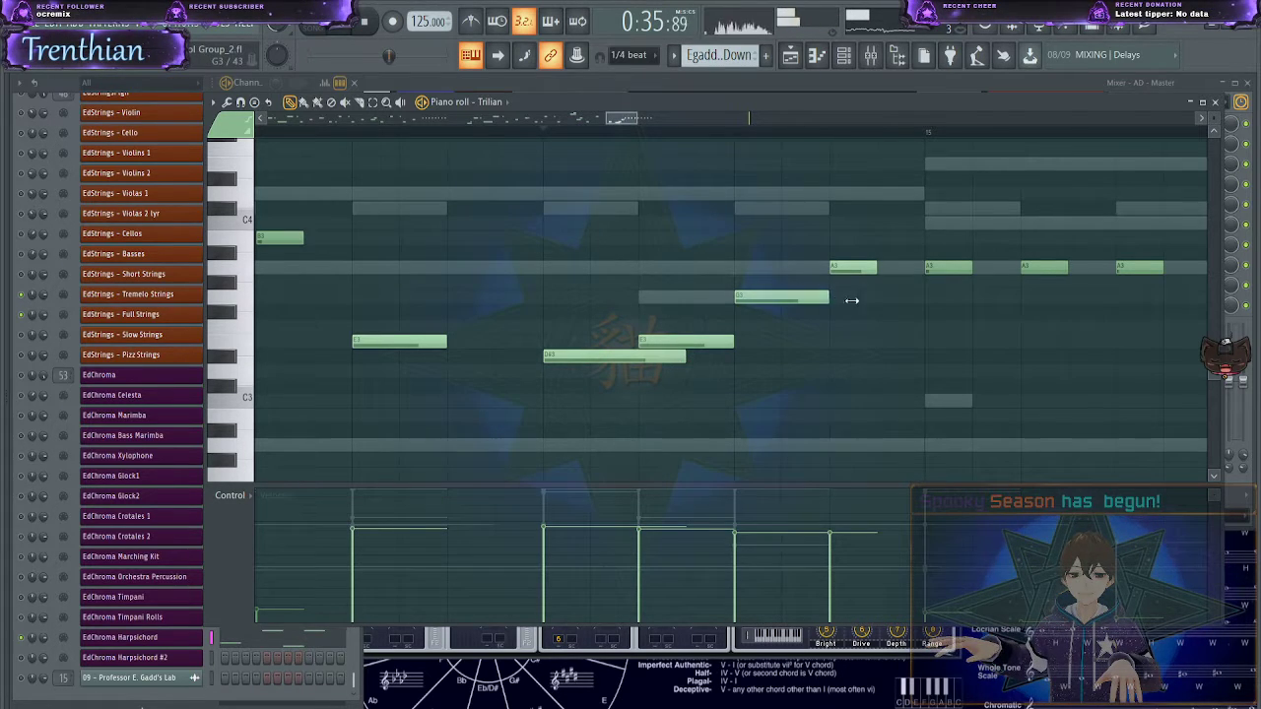
- Redraw the velocities of the four-note run in bar 14 as a rising line and play it
key("space")
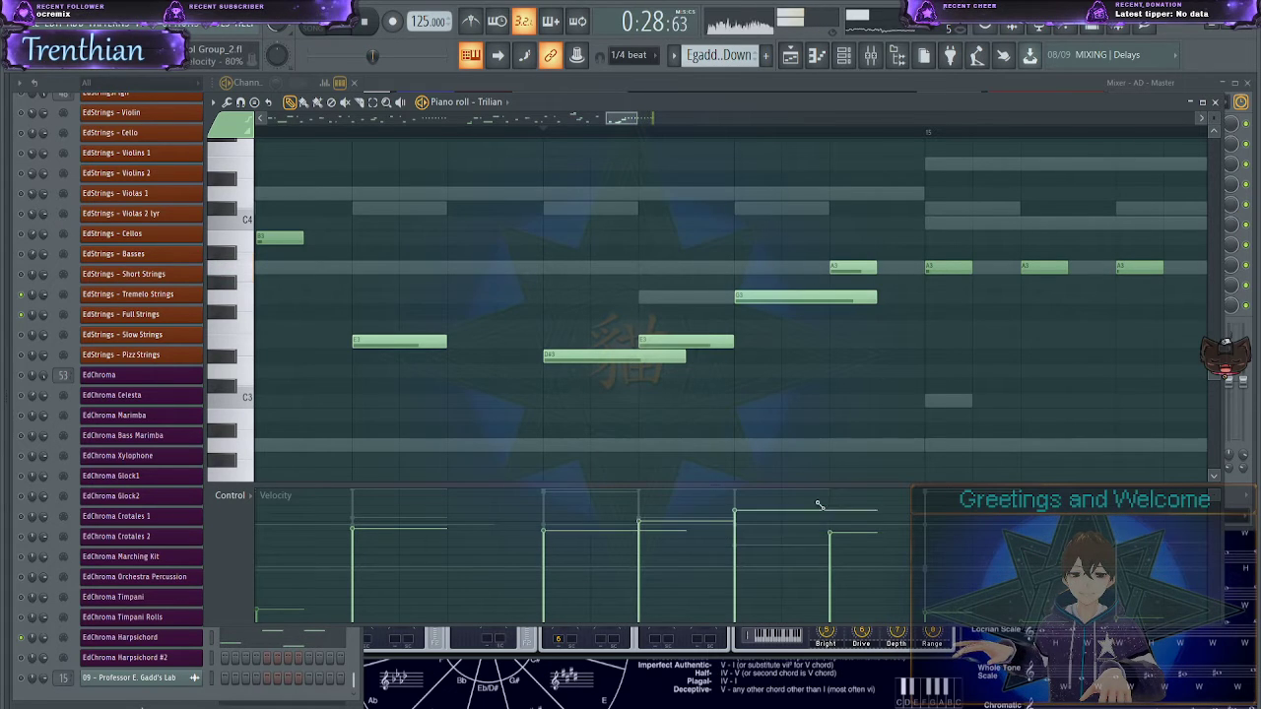
key("space")
key("space")
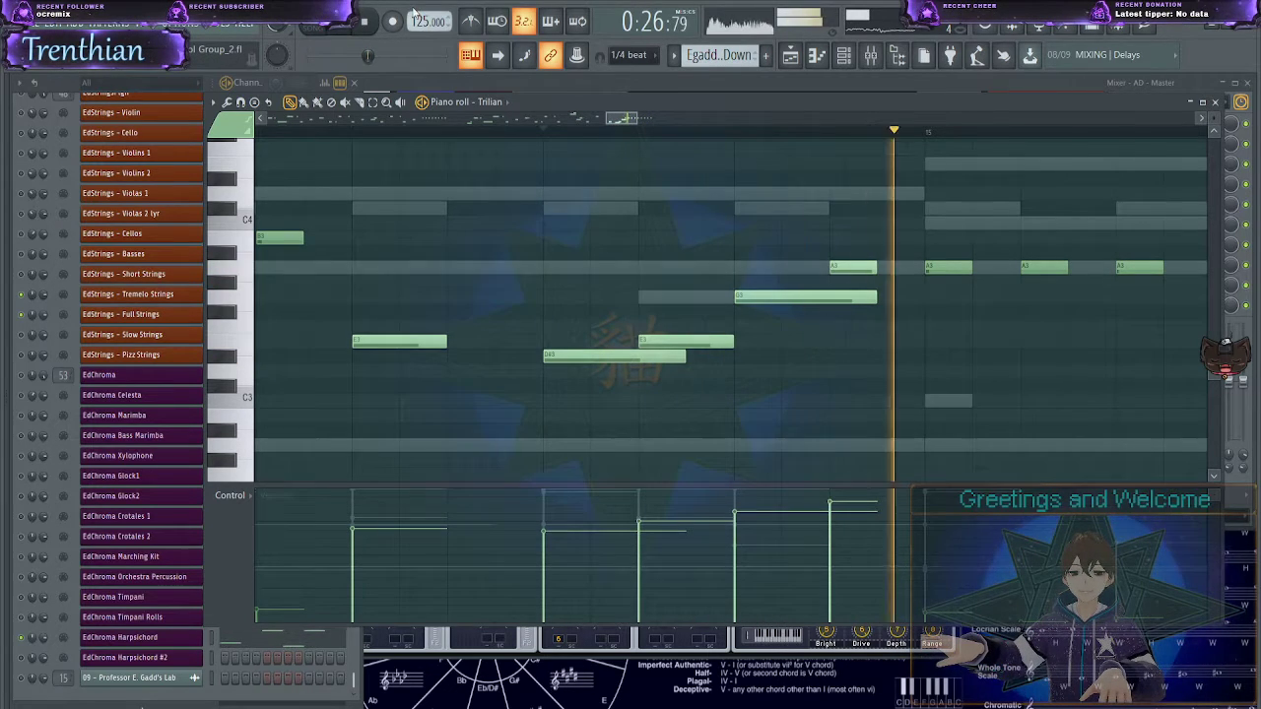
- Set the tempo to 180 and play the bass line from bar 13
scroll(426, 33, "up", 4)
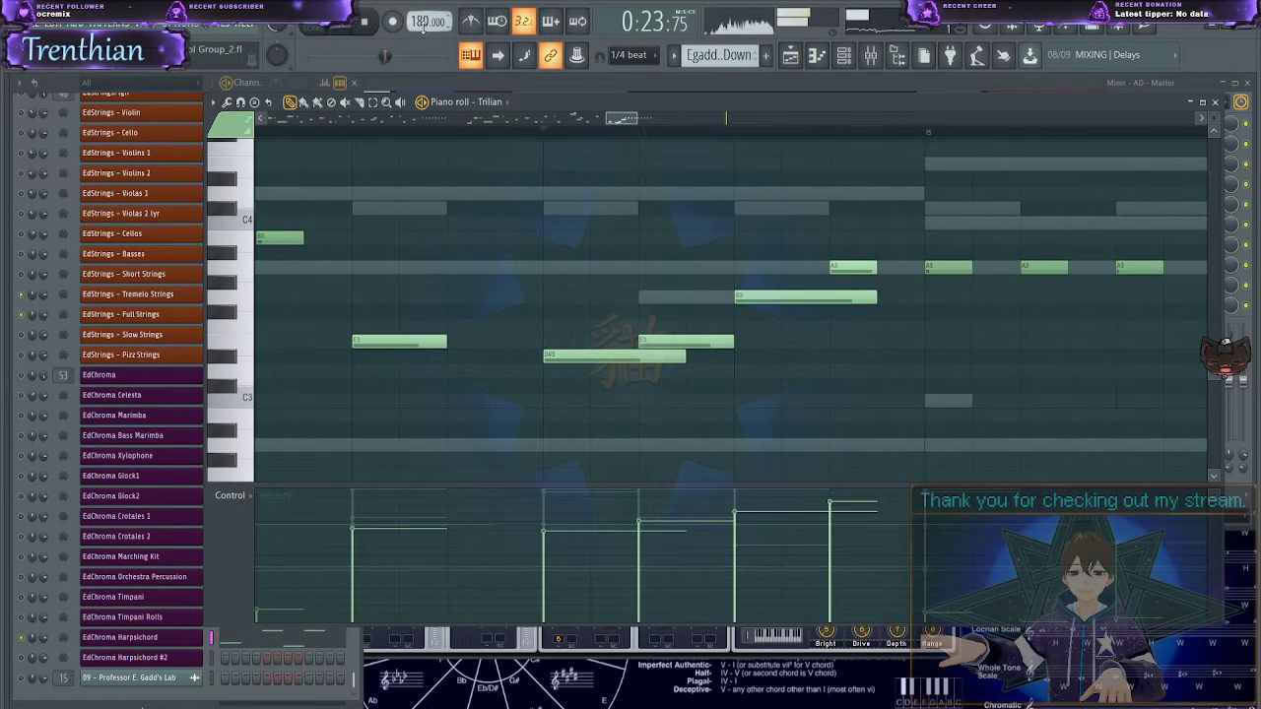
scroll(503, 202, "down", 6)
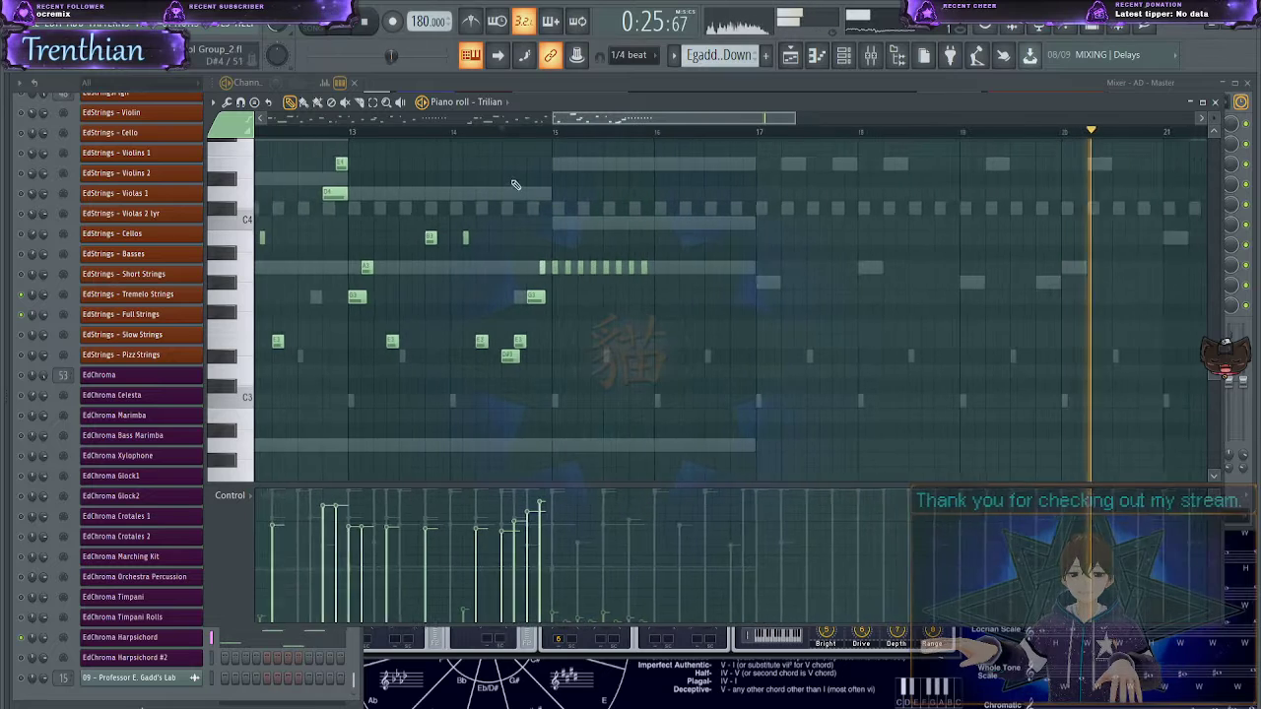
left_click(356, 131)
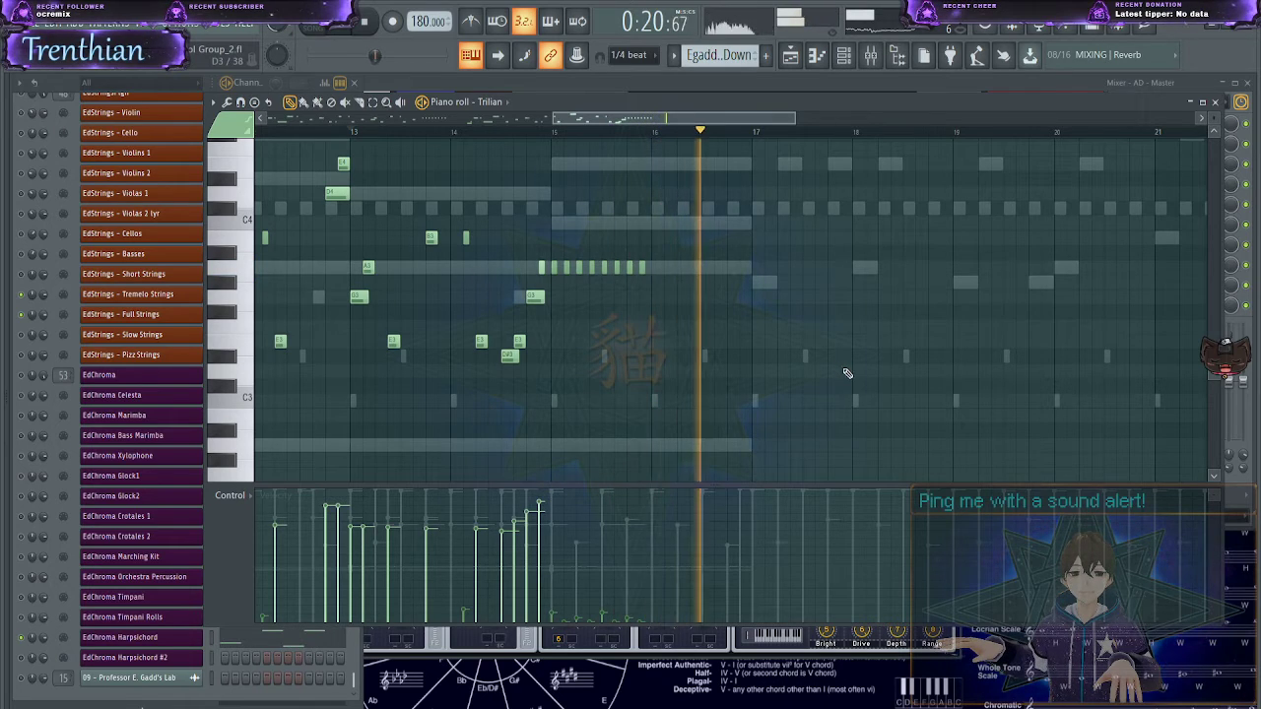
scroll(999, 397, "up", 2)
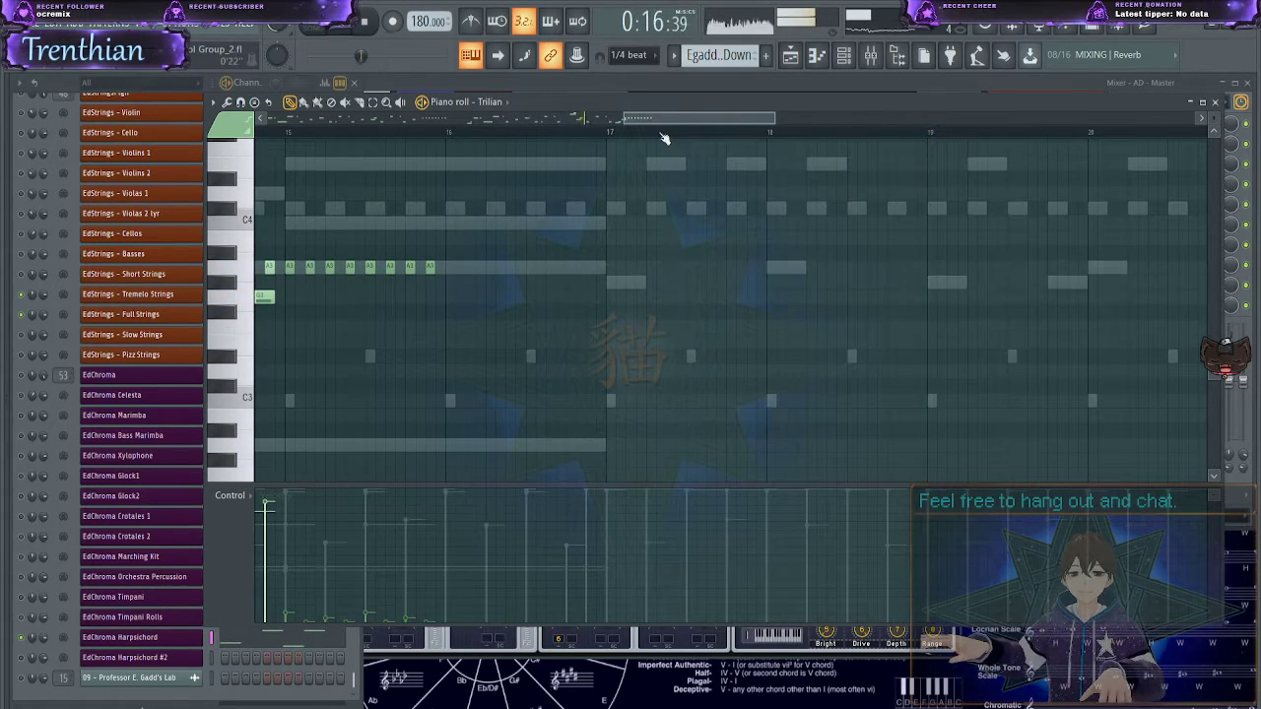
- Copy the opening bass phrase from bars 1 and 2 and paste it near bar 17
left_click_drag(658, 119, 296, 120)
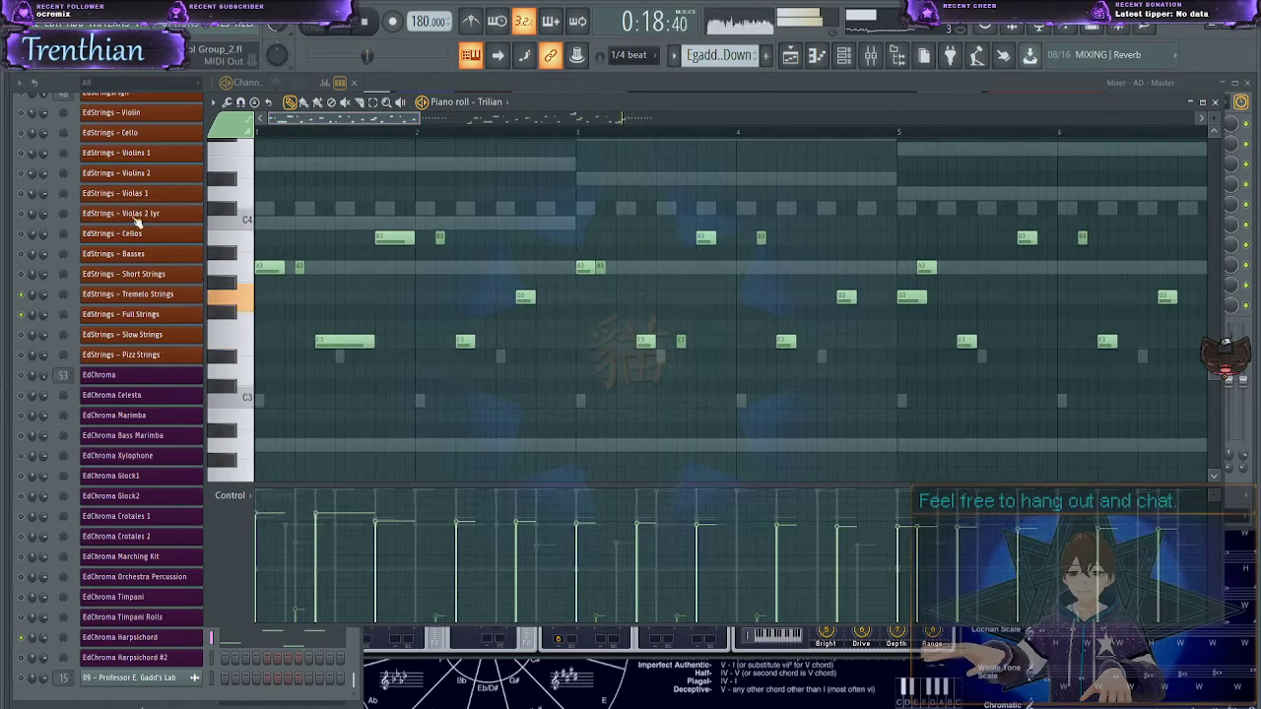
left_click_drag(262, 202, 561, 451)
left_click_drag(374, 116, 771, 146)
key("ctrl+v")
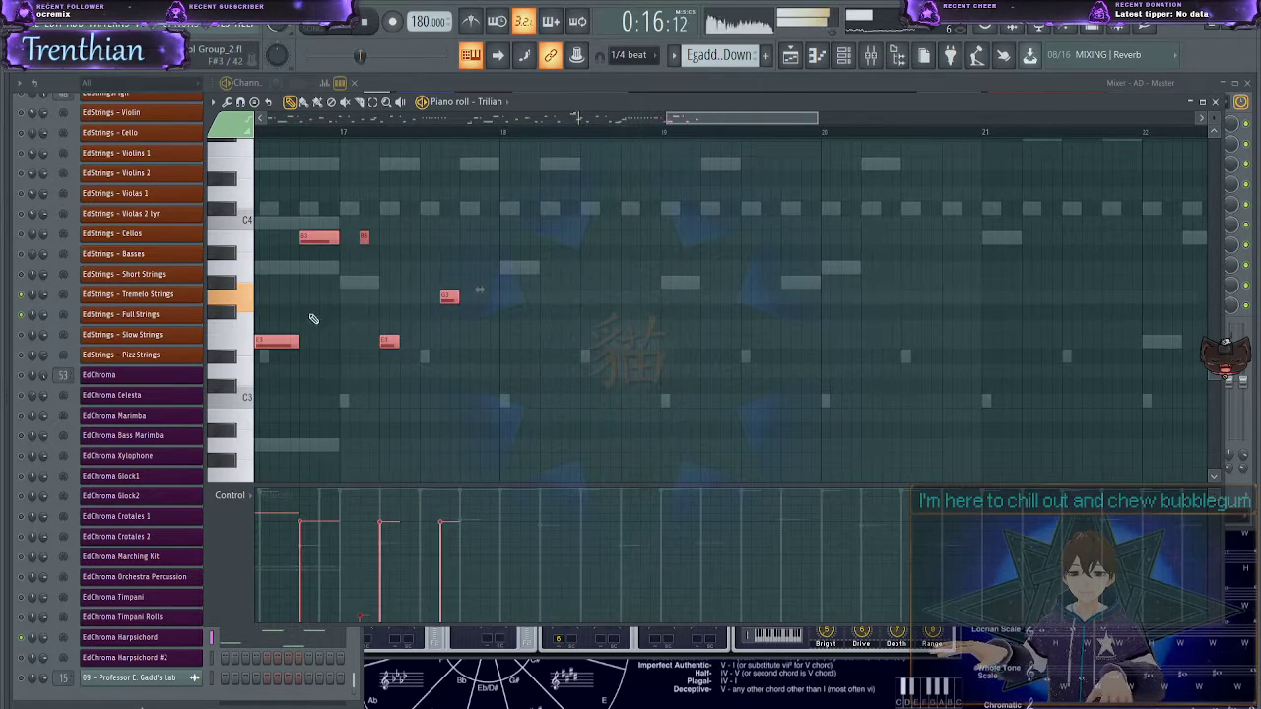
left_click_drag(281, 346, 455, 340)
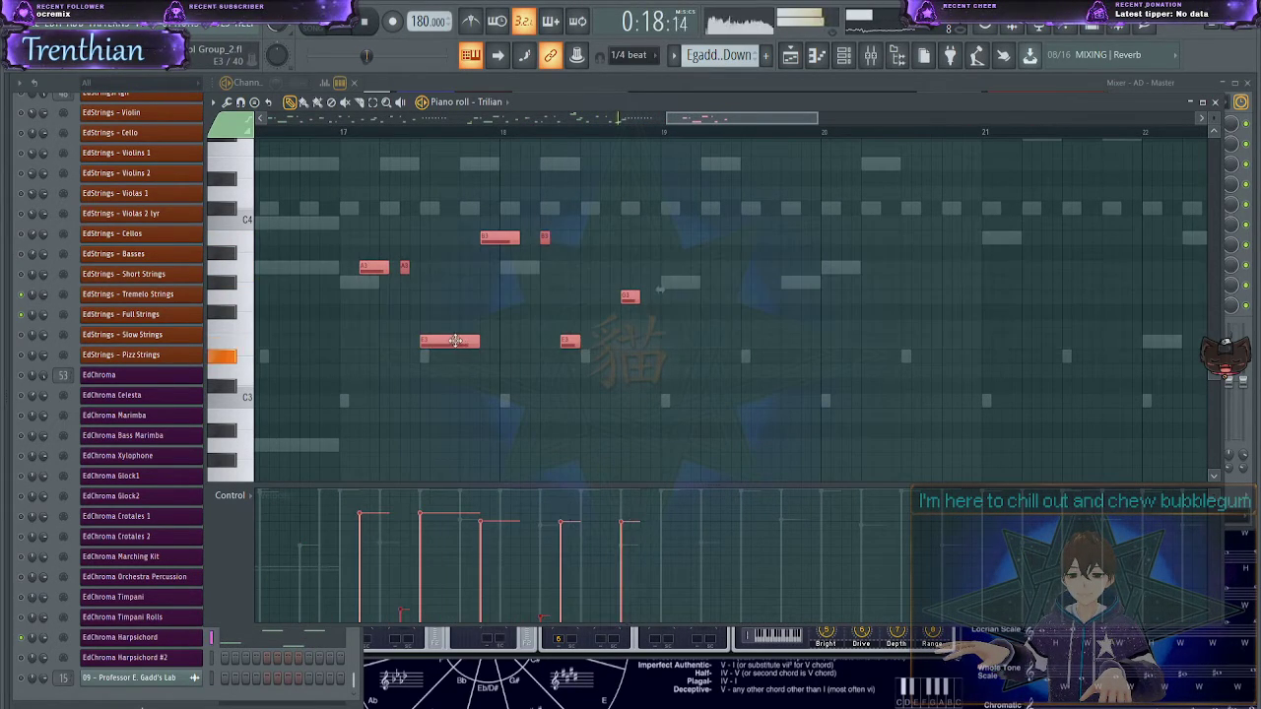
- Align the pasted phrase with bar 17, lower its A3 notes to G#3 and the long E3 to D#3, and play it
mouse_move(374, 266)
left_mouse_down()
mouse_move(354, 266)
mouse_move(391, 279)
left_mouse_up()
left_click(354, 264)
key("space")
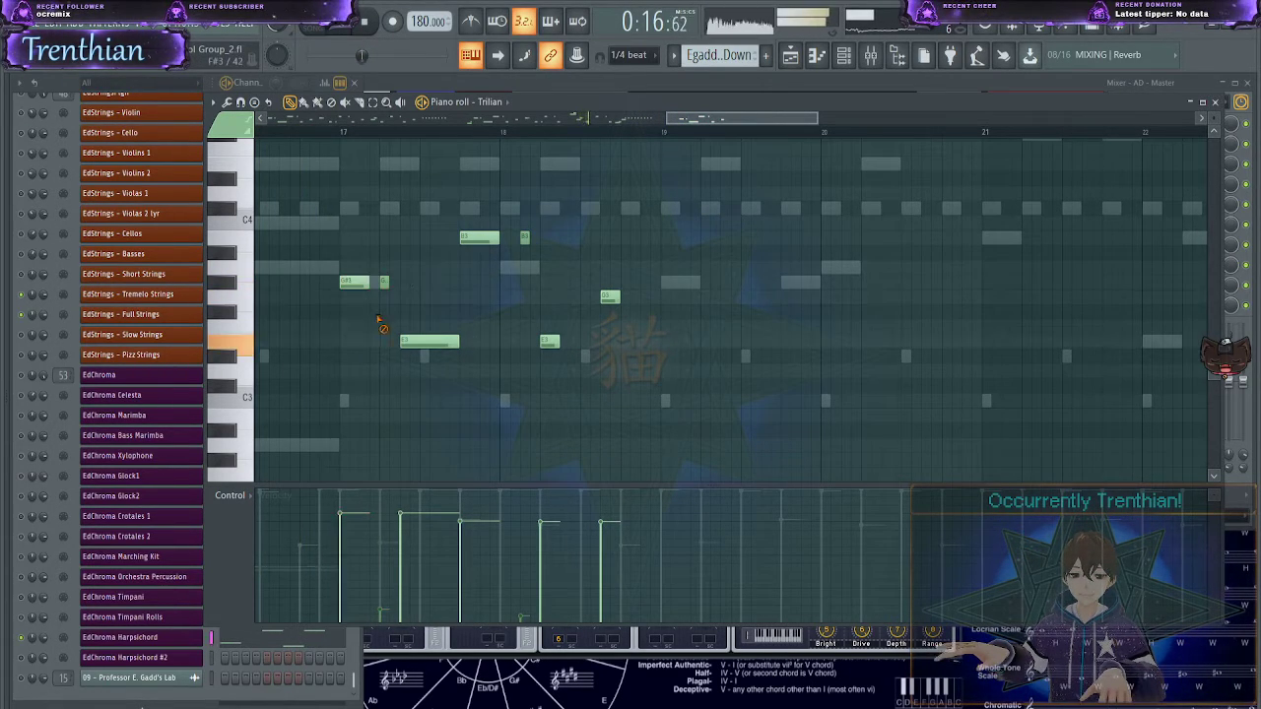
left_click_drag(408, 340, 412, 360)
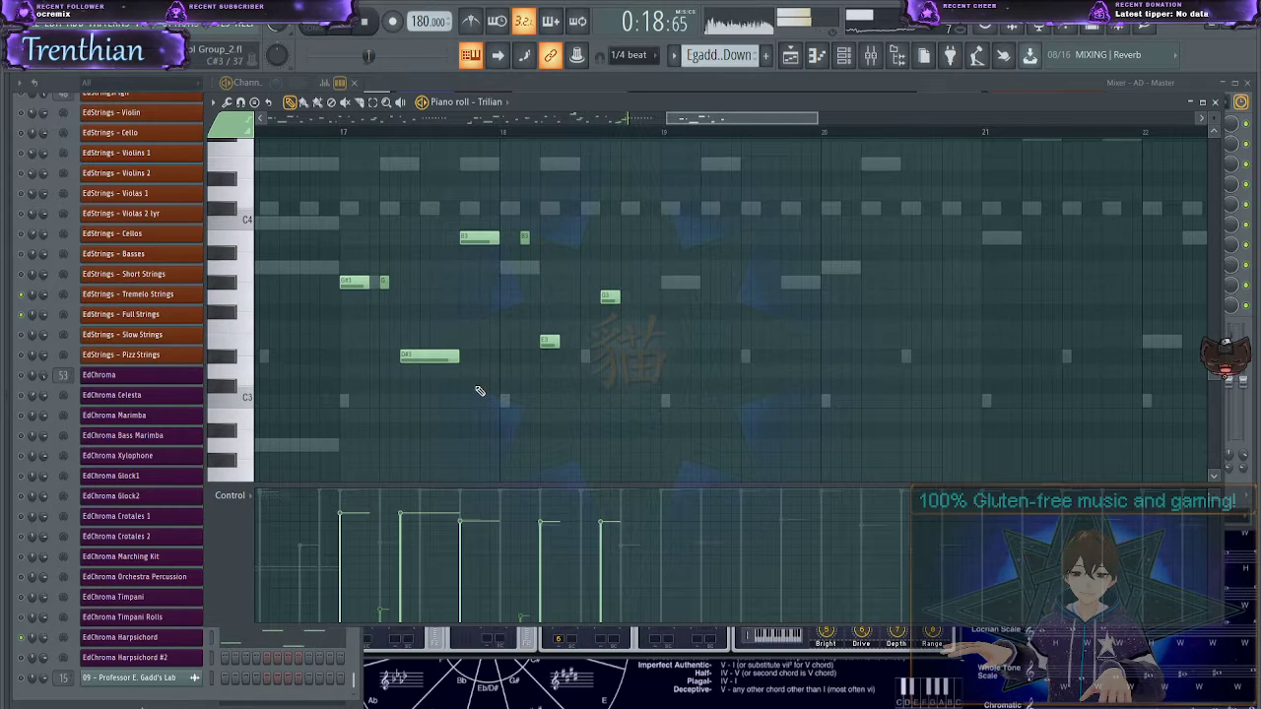
key("space")
key("space")
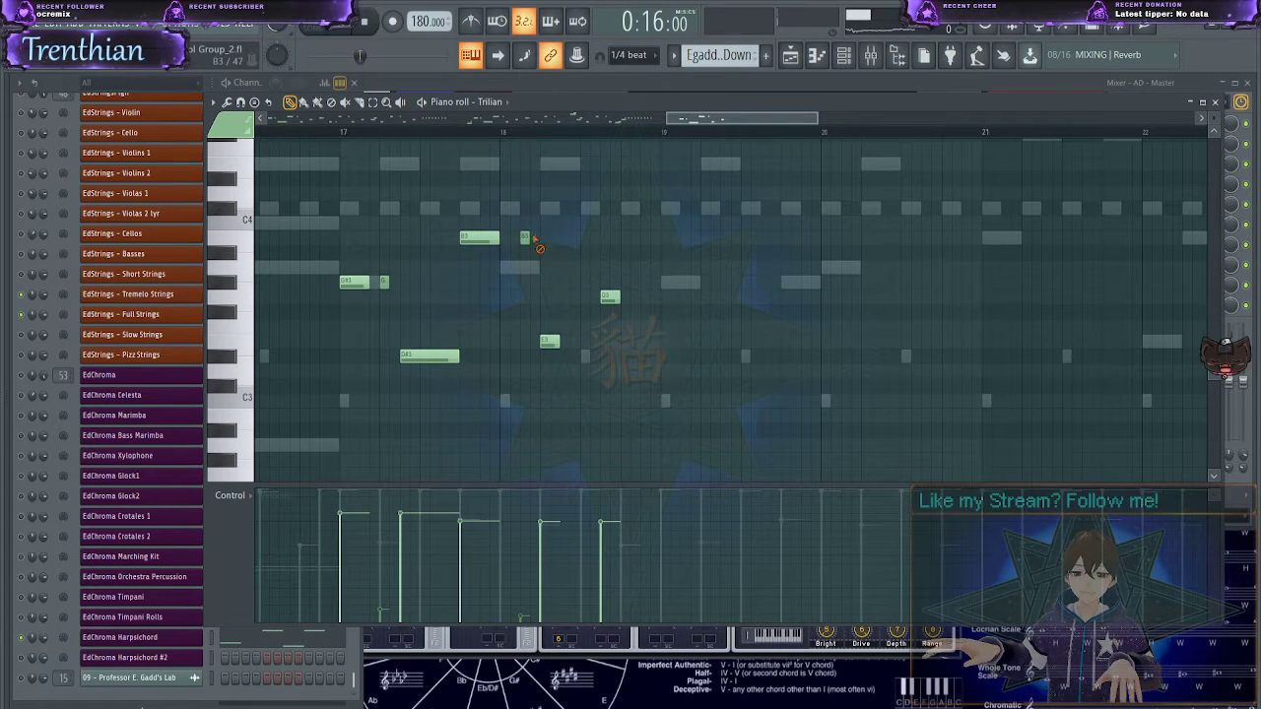
- Replace bar 18 with a copy of the bar 17 phrase raised one semitone, and play from bar 17
left_click_drag(328, 201, 533, 389)
key("ctrl+c")
key("ctrl+v")
left_click_drag(321, 241, 638, 219)
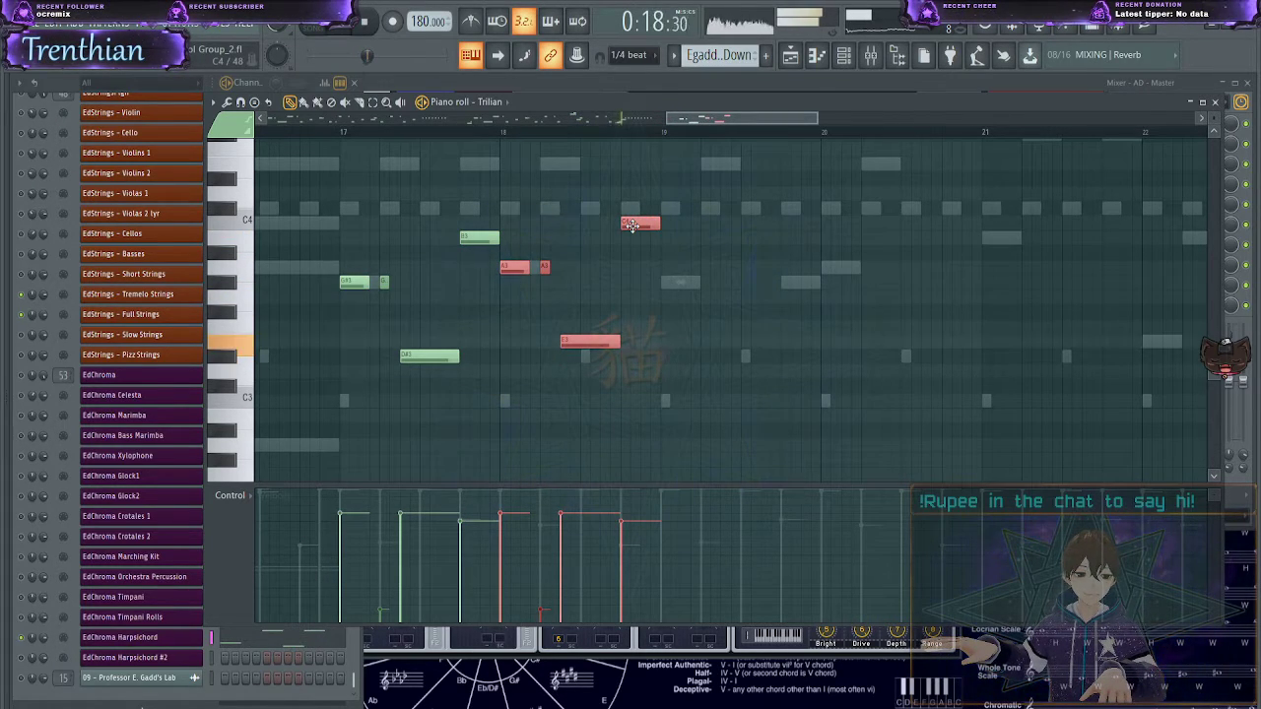
left_click(339, 127)
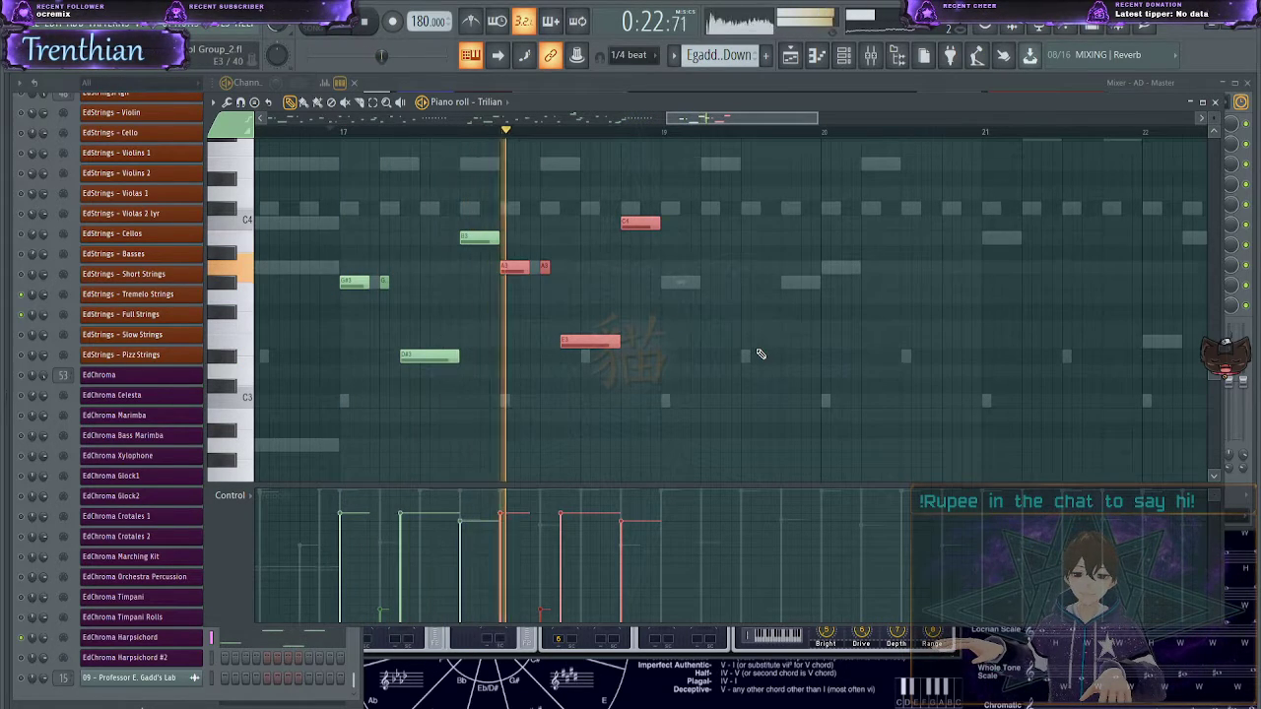
- Paste the bar 17 phrase into bars 19 and 20, raising the bar 20 copy by one semitone
key("ctrl+d")
key("space")
key("space")
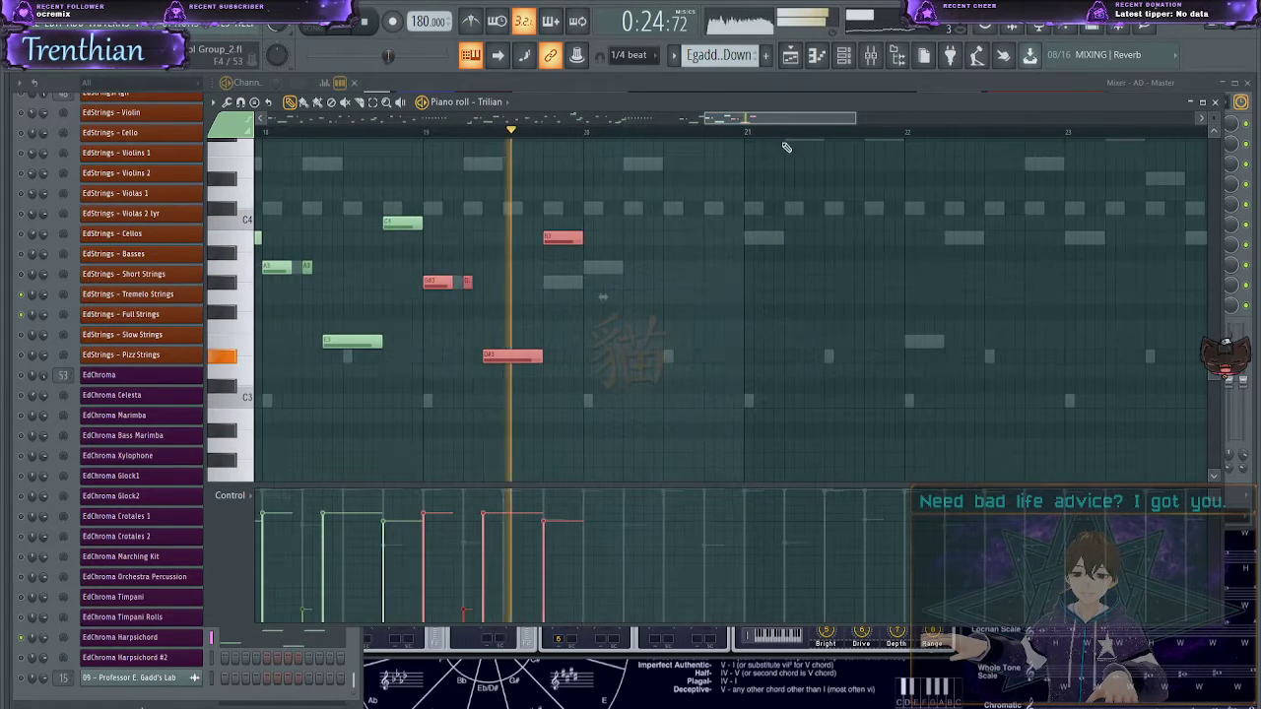
left_click_drag(779, 120, 820, 131)
key("space")
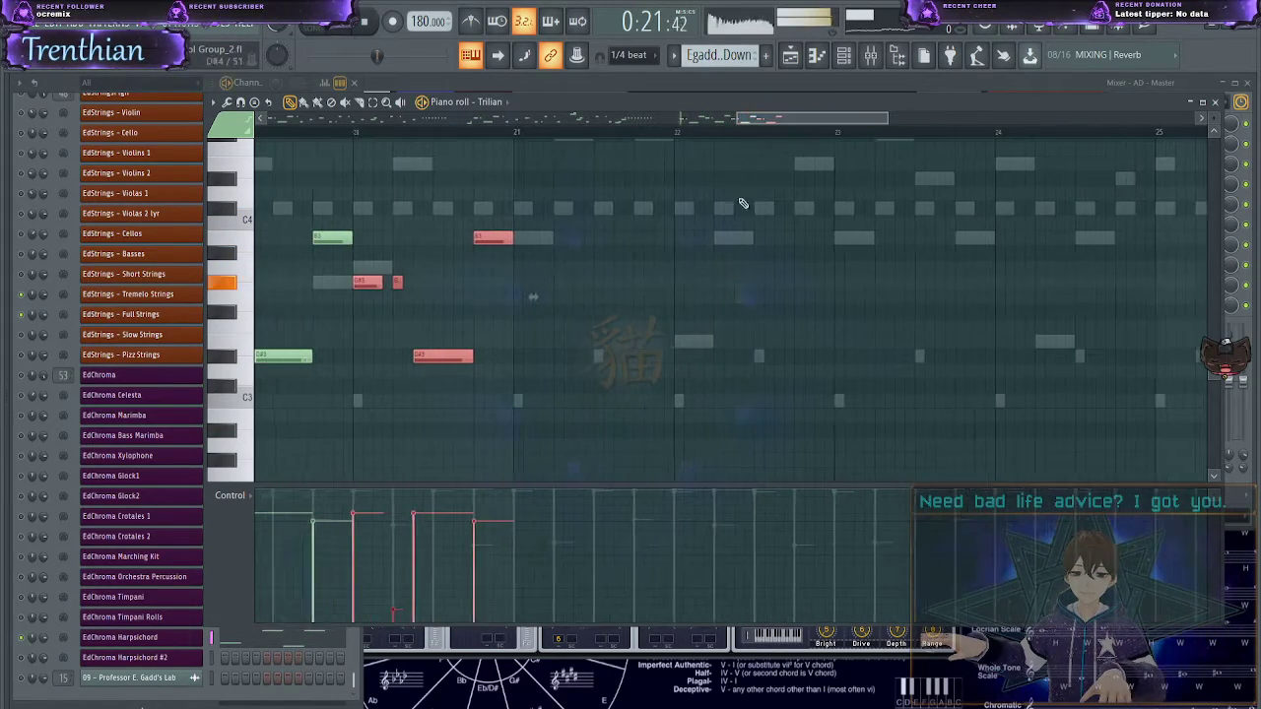
left_click_drag(395, 283, 395, 267)
left_click(633, 341)
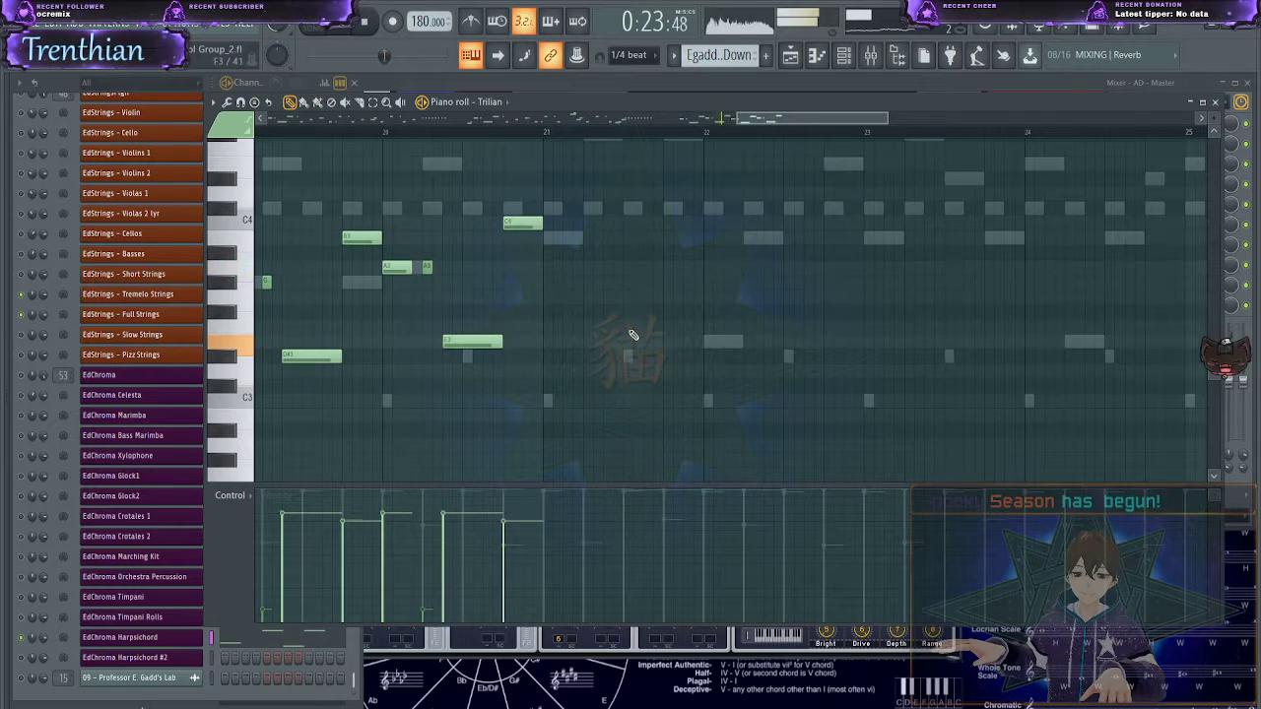
- Paste the G#3, D#3 and B3 phrase at bar 21 and play from just before that bar
left_click_drag(796, 116, 835, 131)
key("ctrl+v")
key("space")
key("space")
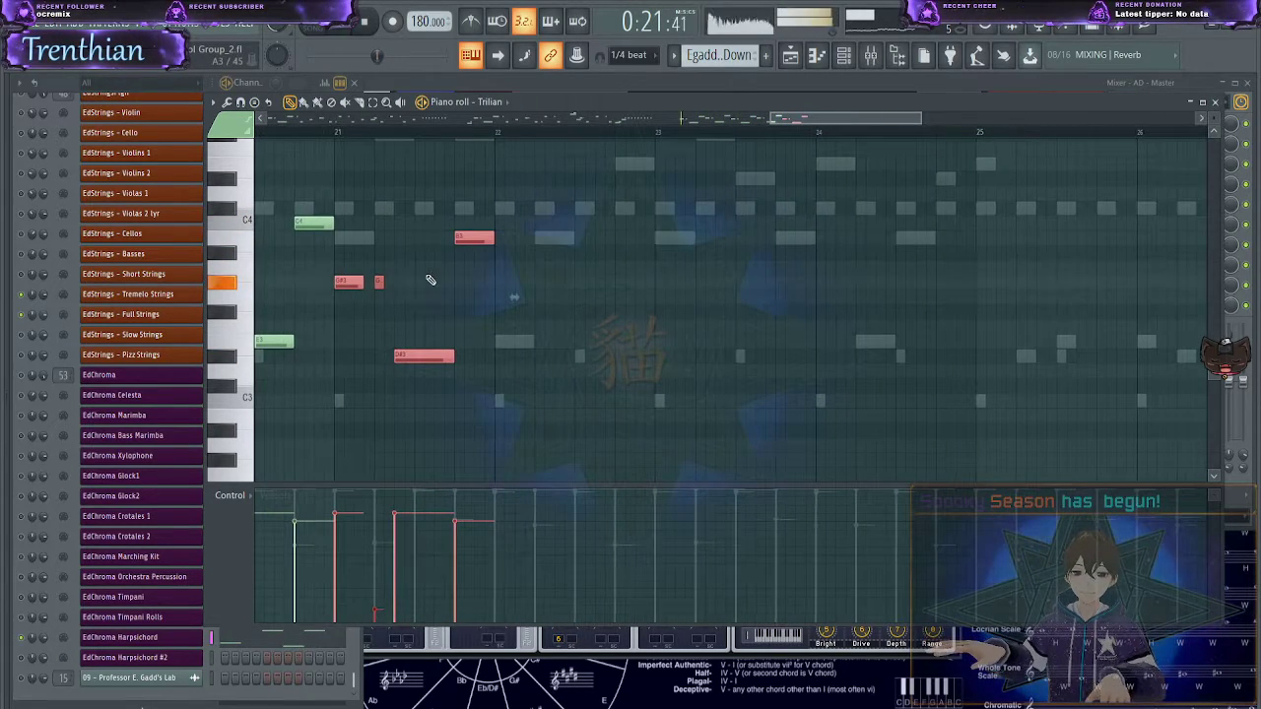
left_click(283, 125)
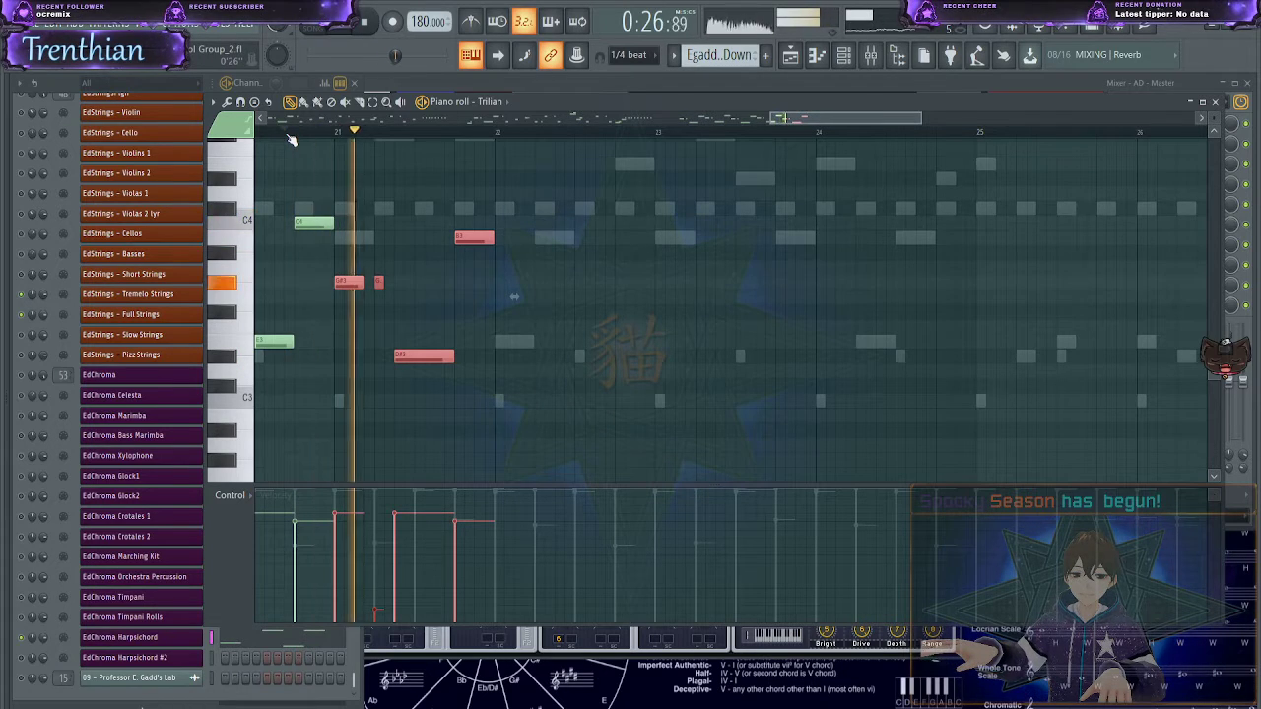
left_click(380, 253)
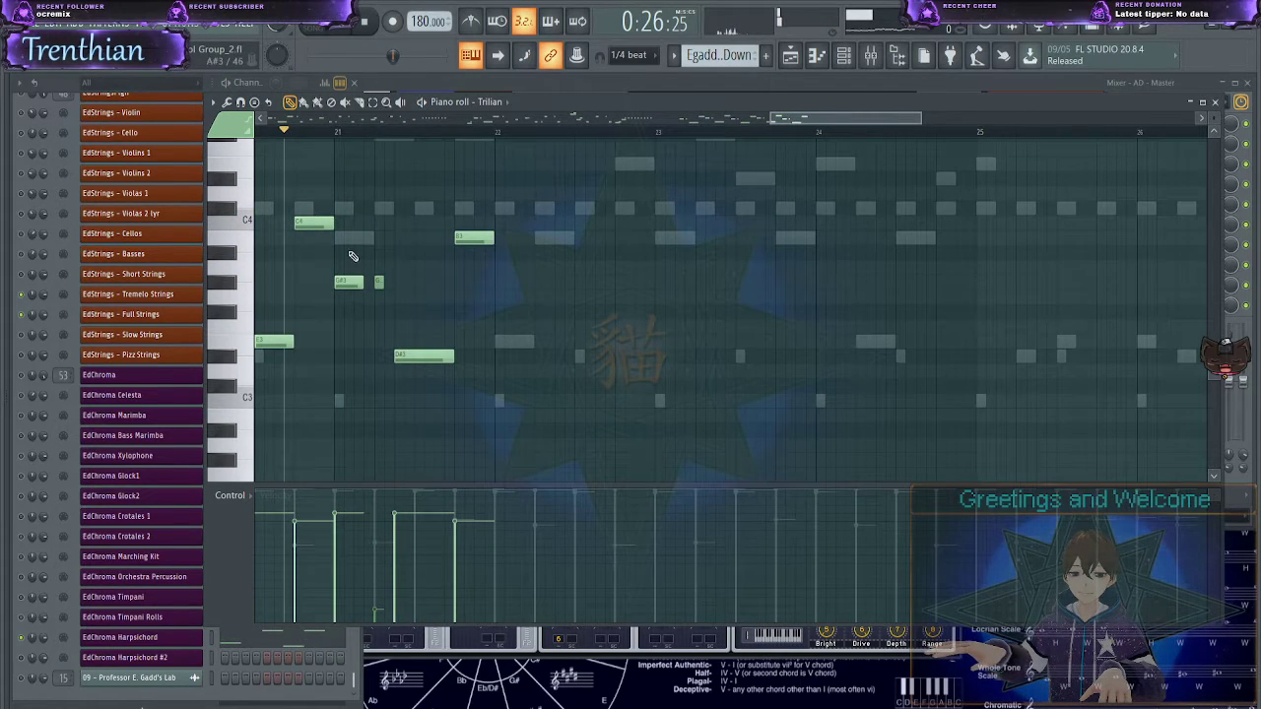
- In bar 21, raise the two G#3 notes to B3 and the D#3 to F#3, playing the changes
left_click_drag(343, 260, 451, 327)
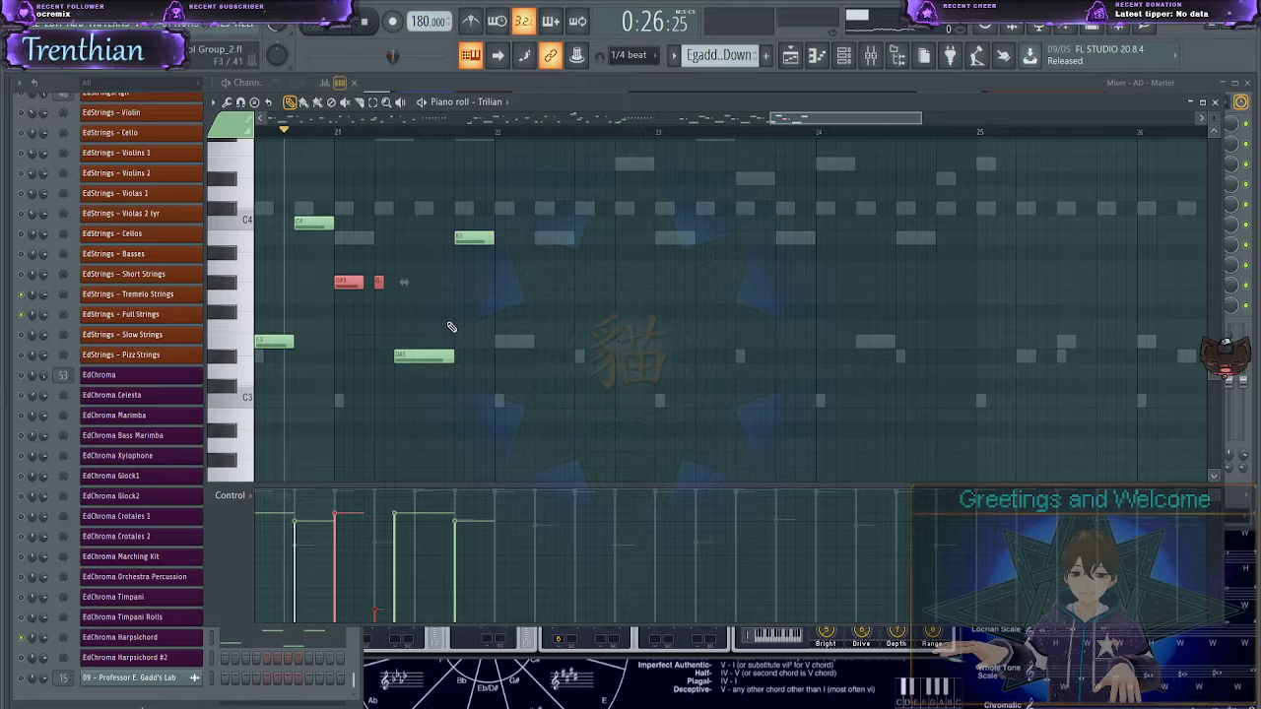
key("space")
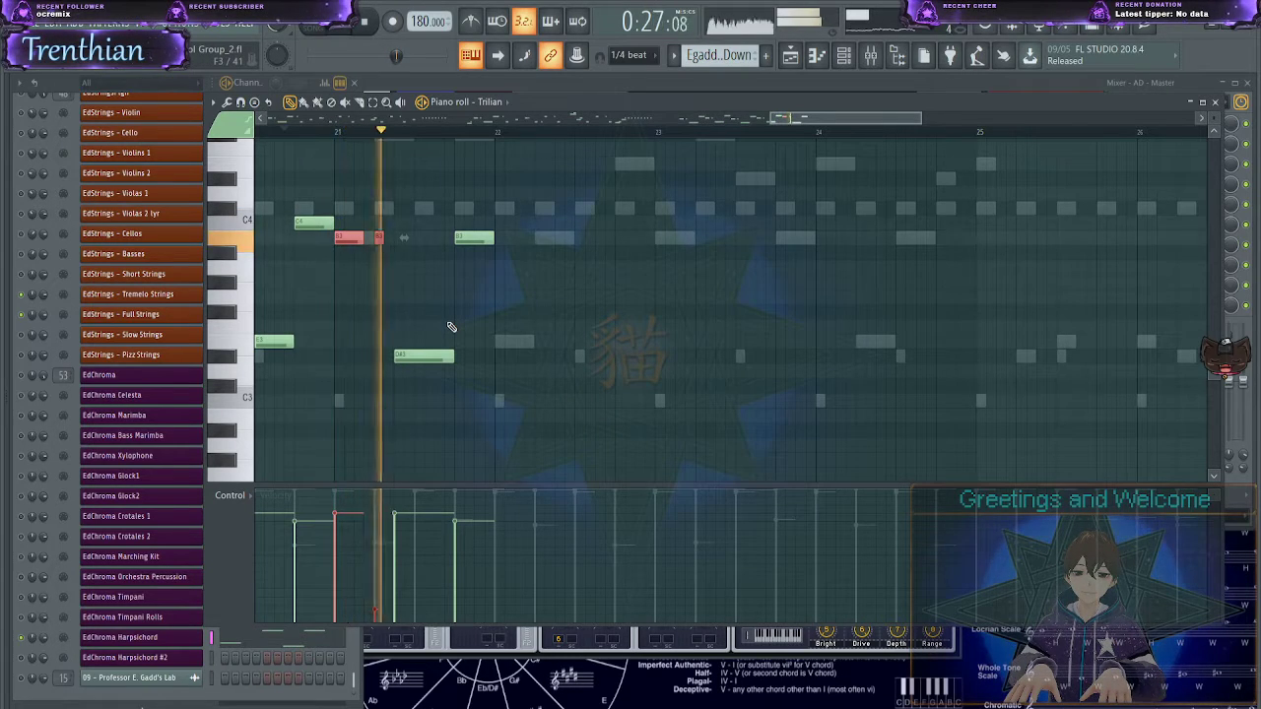
key("space")
key("space")
left_click_drag(417, 324, 491, 393)
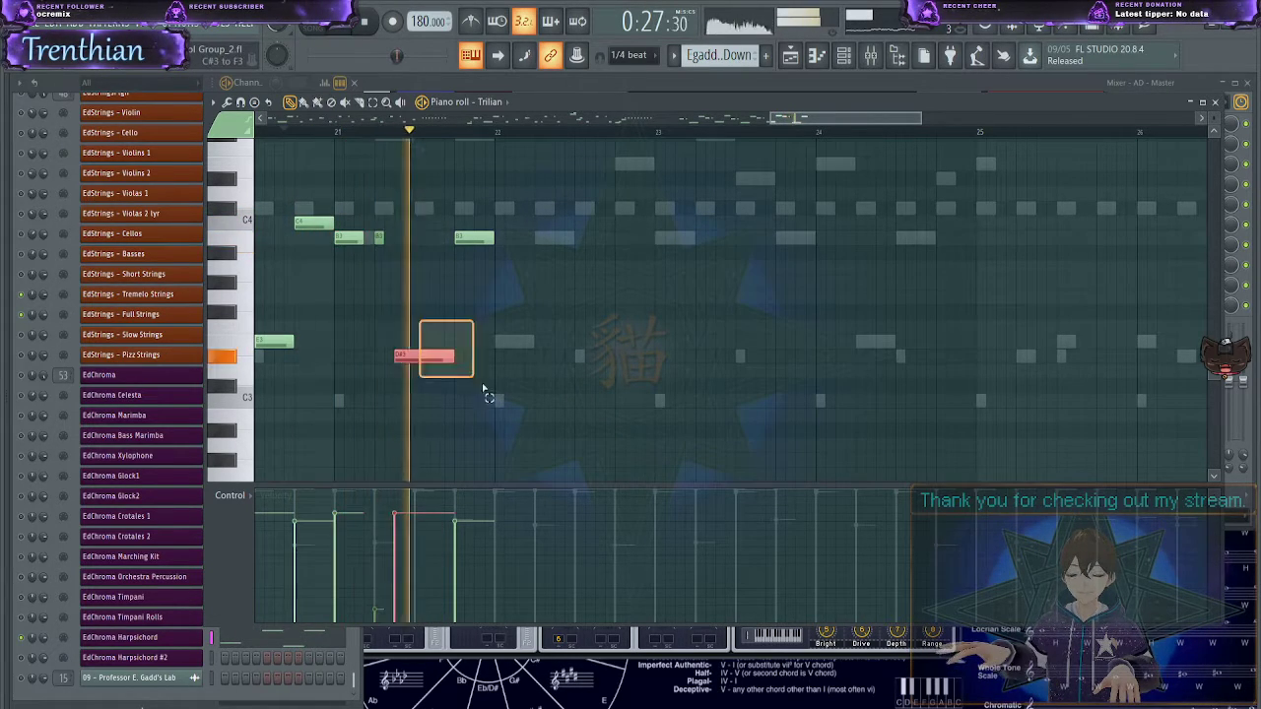
key("shift+Up")
key("shift+Up")
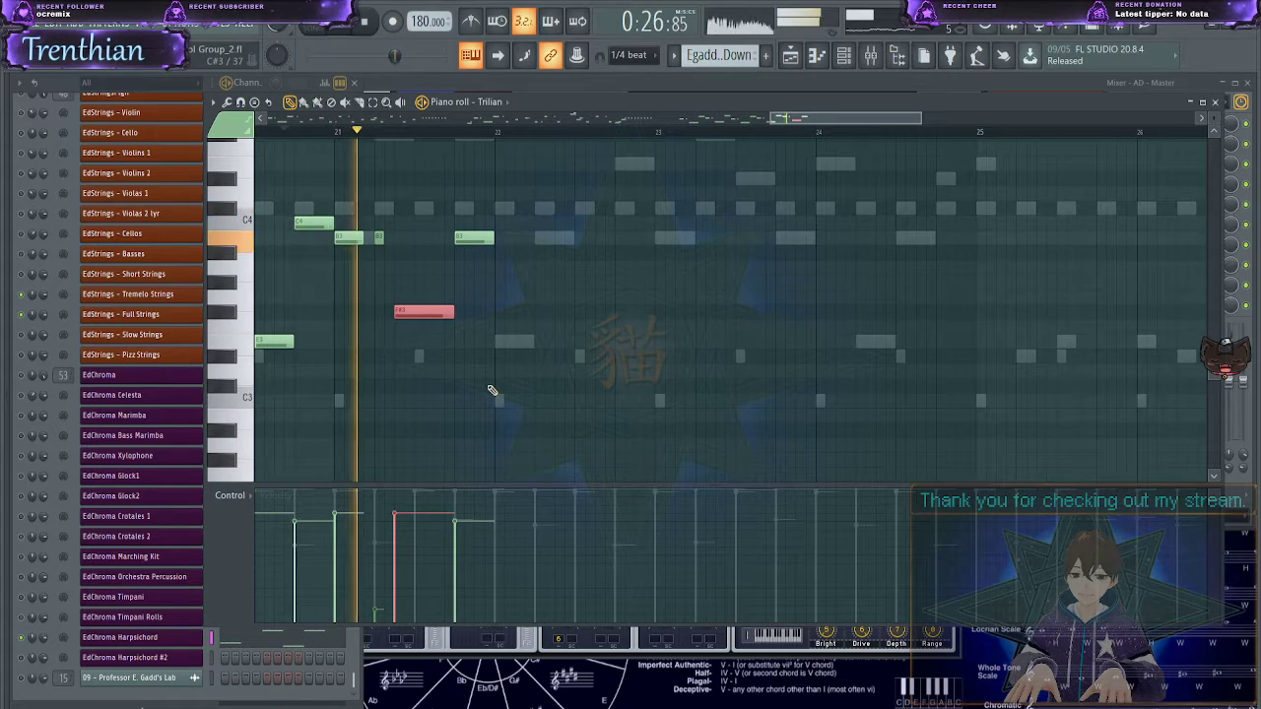
key("space")
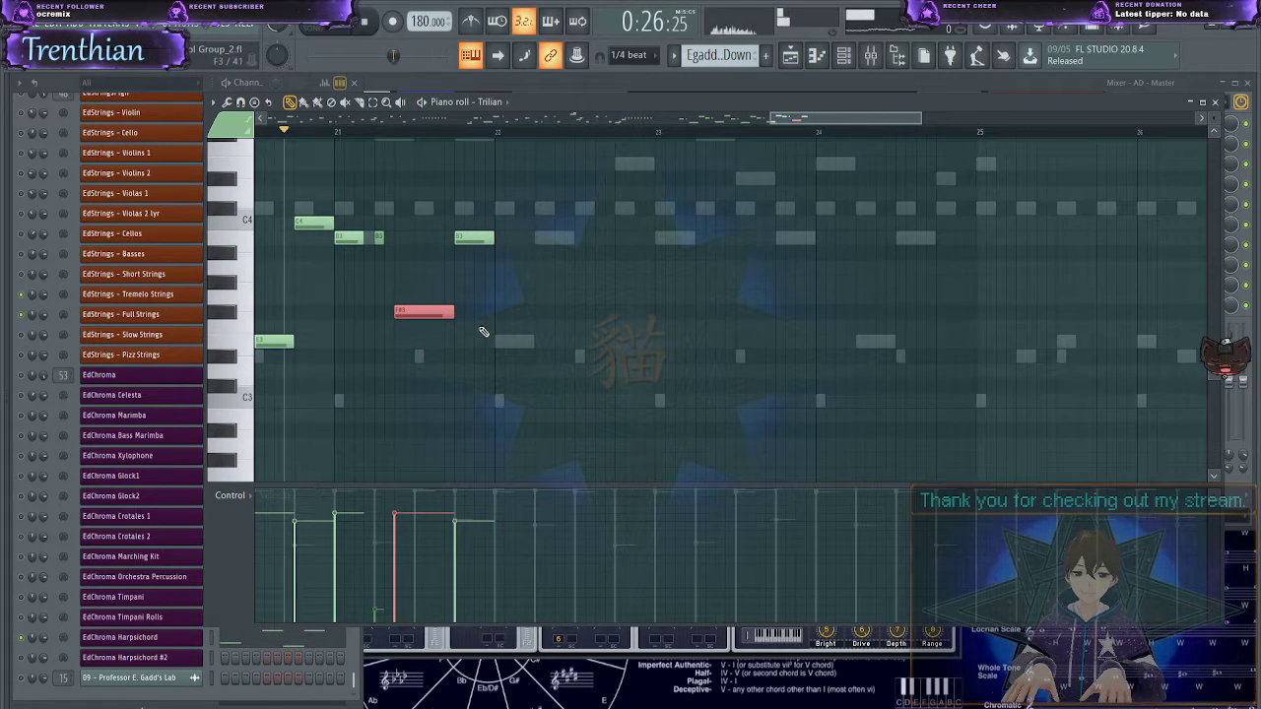
- Paste the phrase into bar 22 raised one semitone, to A3, E3 and C4
key("ctrl+z")
left_click_drag(418, 357, 582, 344)
left_click(525, 327)
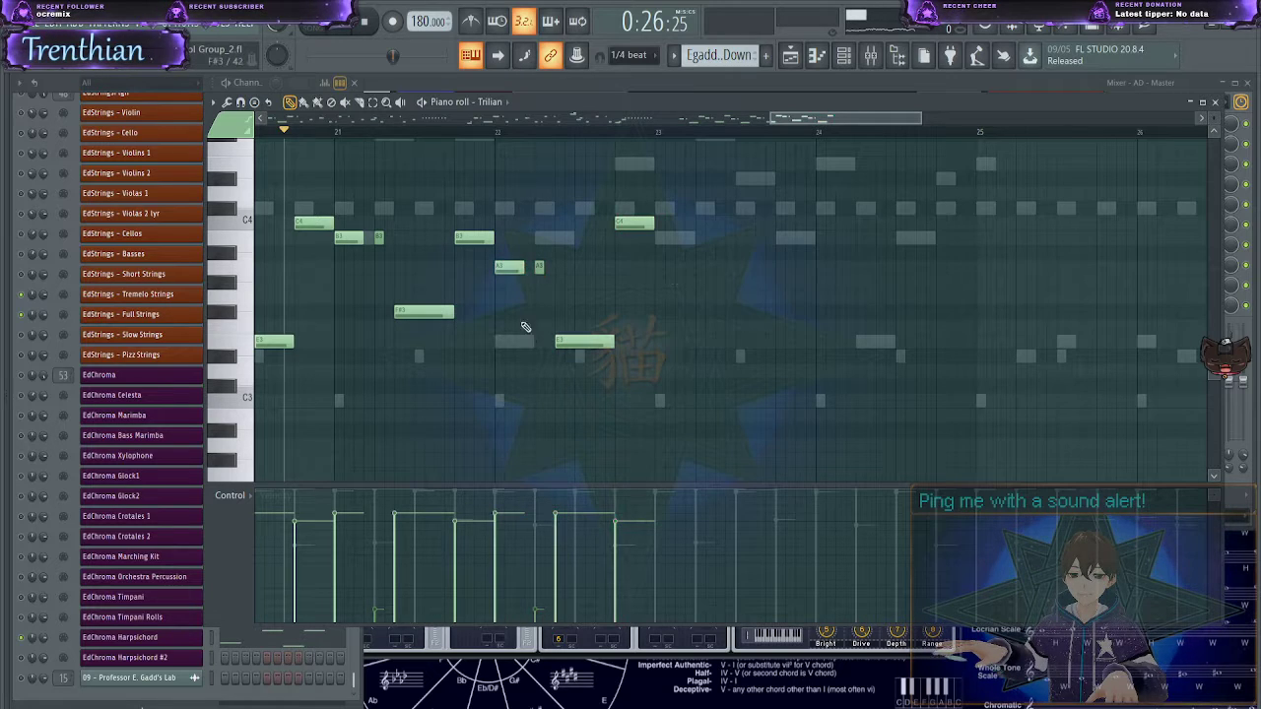
- Lower the two A3 notes at the start of bar 22 to E3 and play the passage
left_click_drag(504, 264, 548, 292)
key("Down")
key("Down")
key("Down")
key("Down")
key("Down")
key("Down")
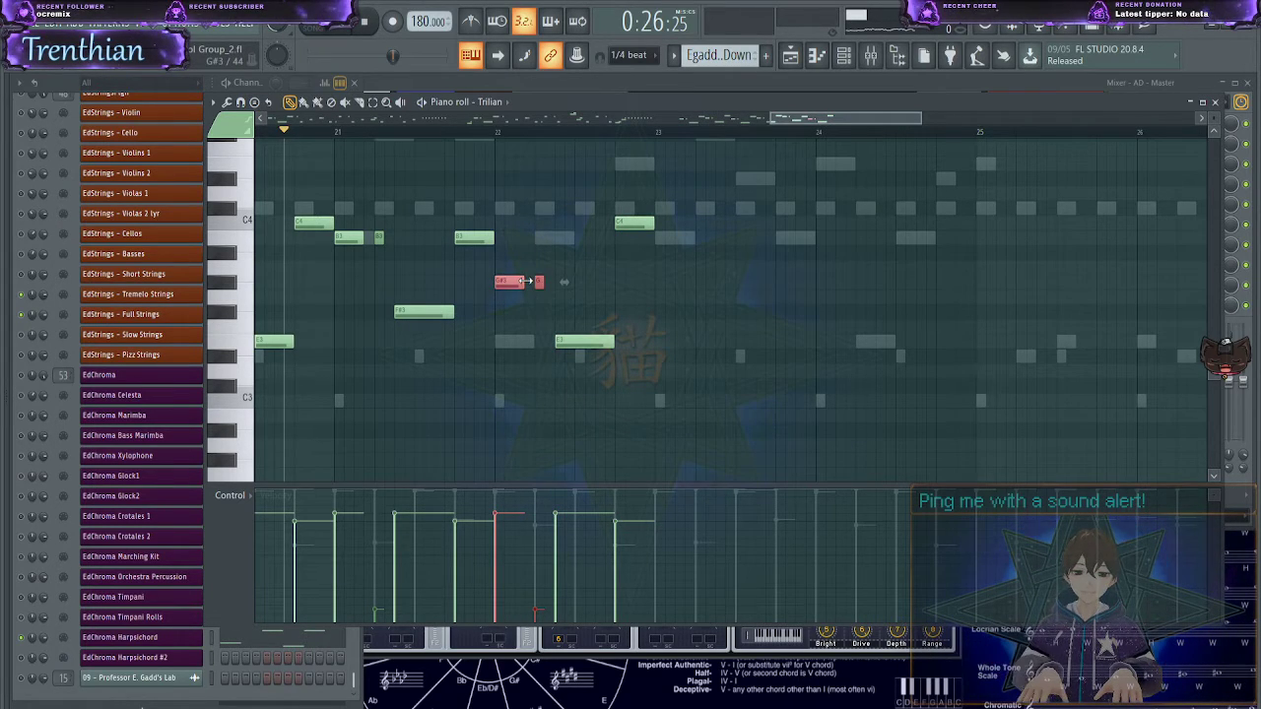
key("space")
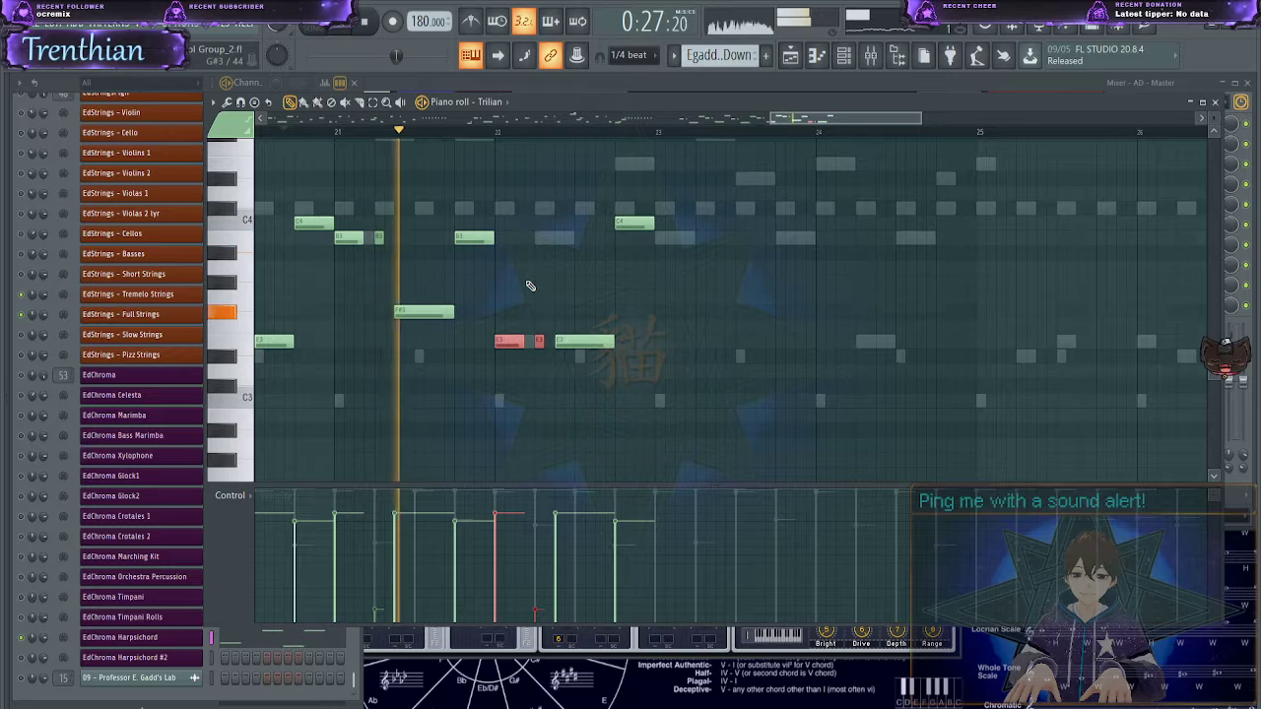
key("space")
- Lower the C4 at the end of bar 22 to A3 and play the passage
key("ctrl+d")
left_click_drag(632, 229, 628, 282)
key("space")
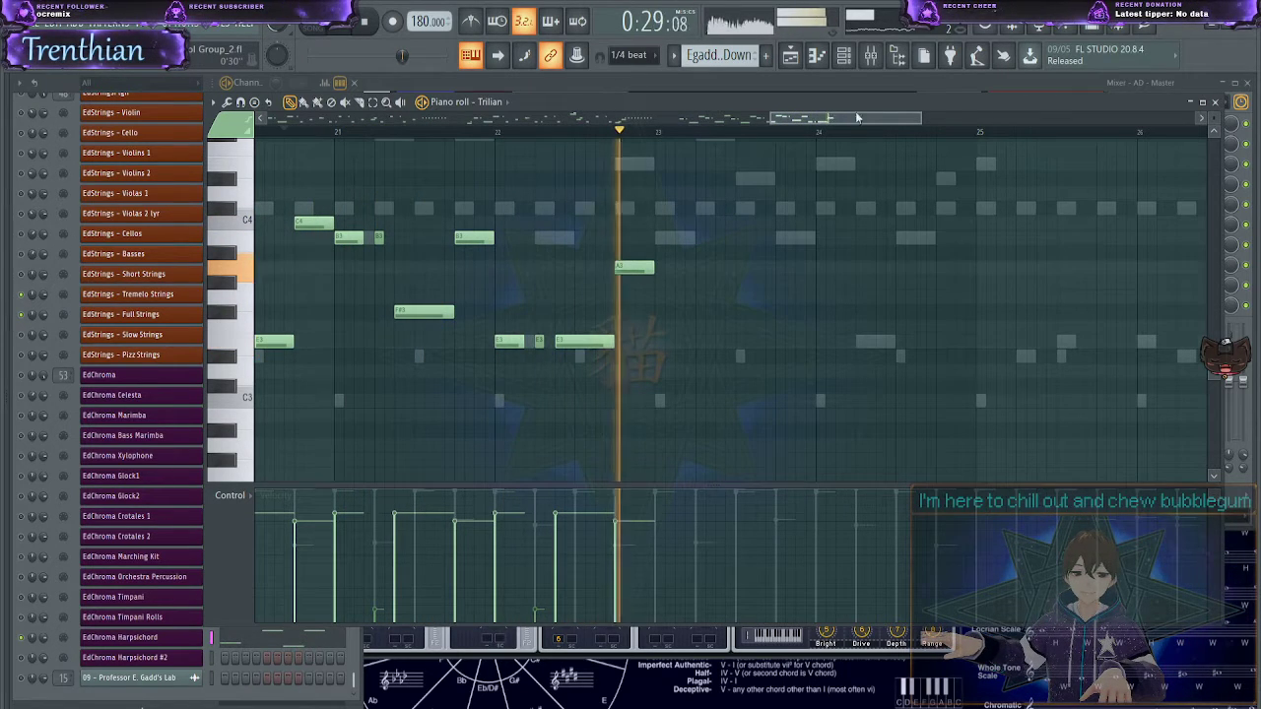
- Paste the phrase at bar 23 and raise all its notes three semitones, to B3, F#3 and D4
left_click_drag(850, 115, 909, 118)
key("ctrl+v")
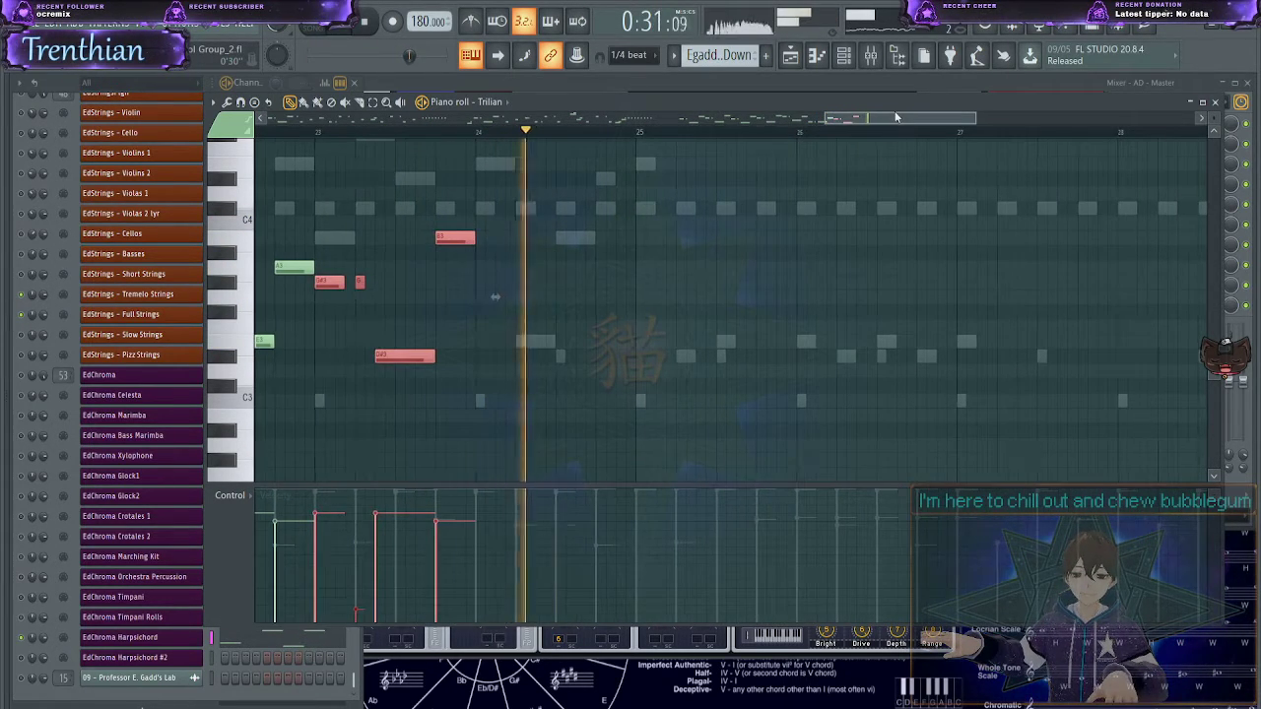
key("space")
key("shift+Up")
key("shift+Up")
key("shift+Up")
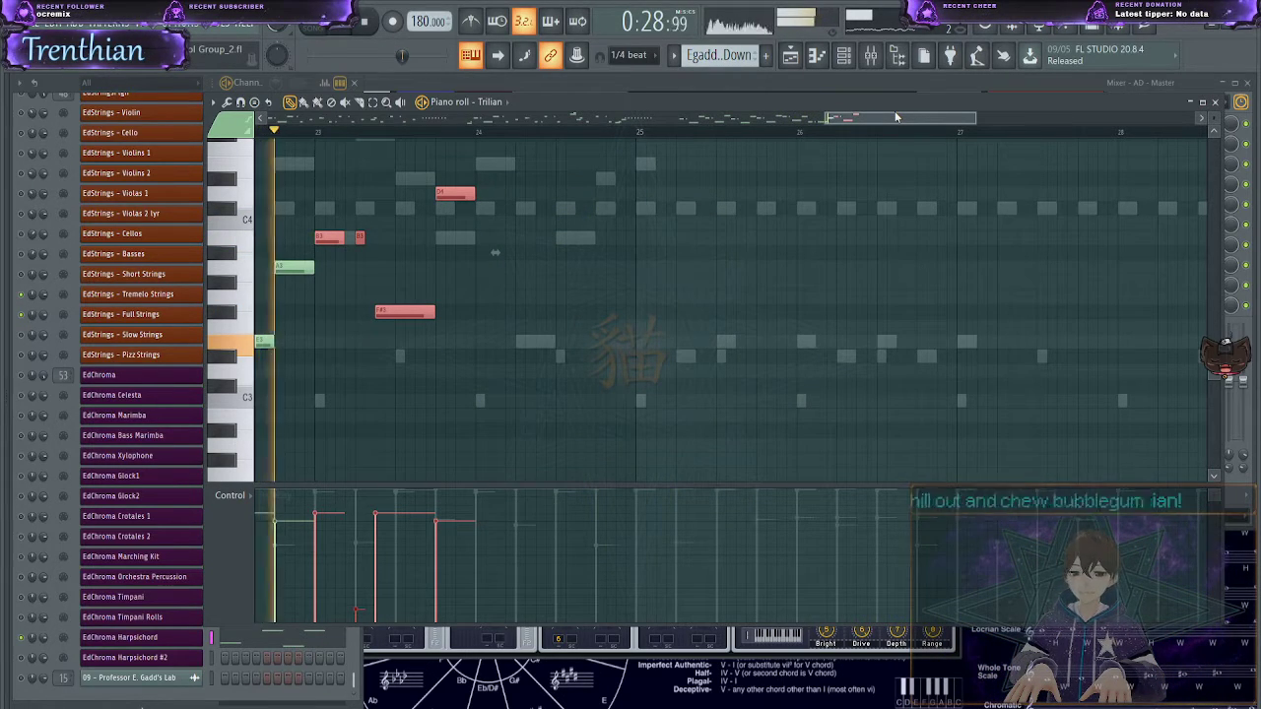
- Paste the phrase at bar 24, raised to E4, B3 and G4, and play the passage
key("space")
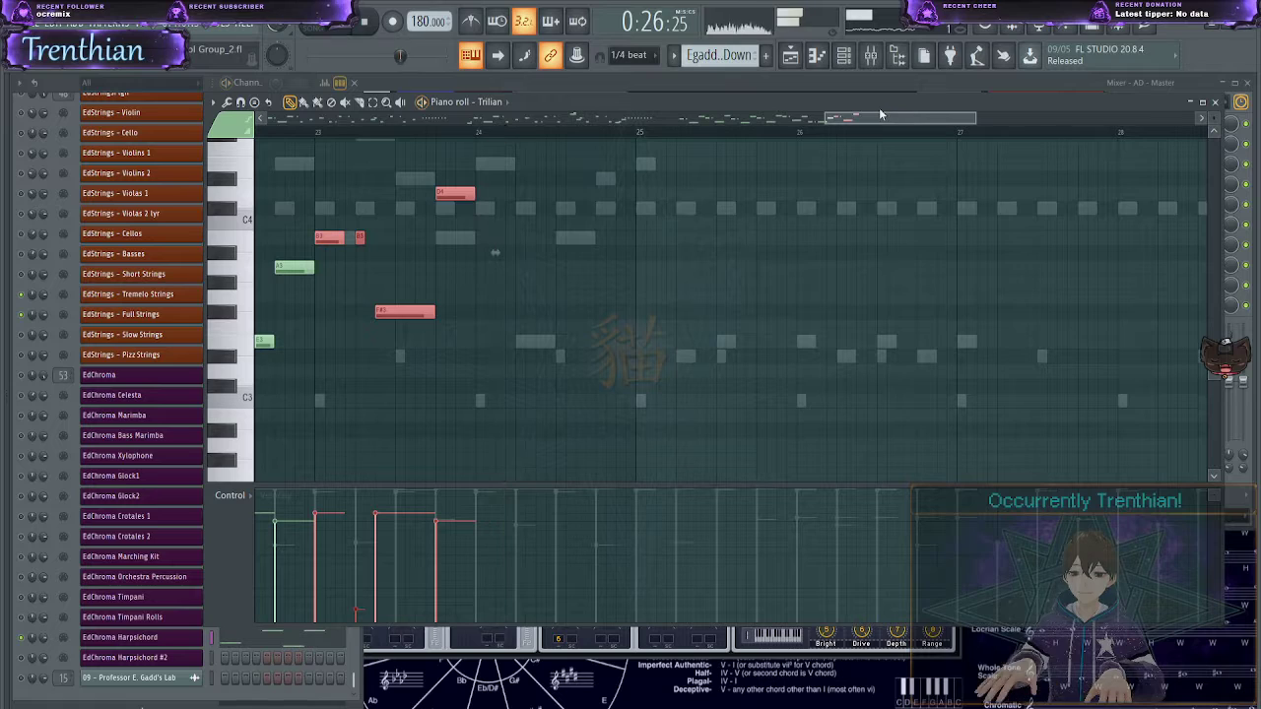
left_click(482, 165)
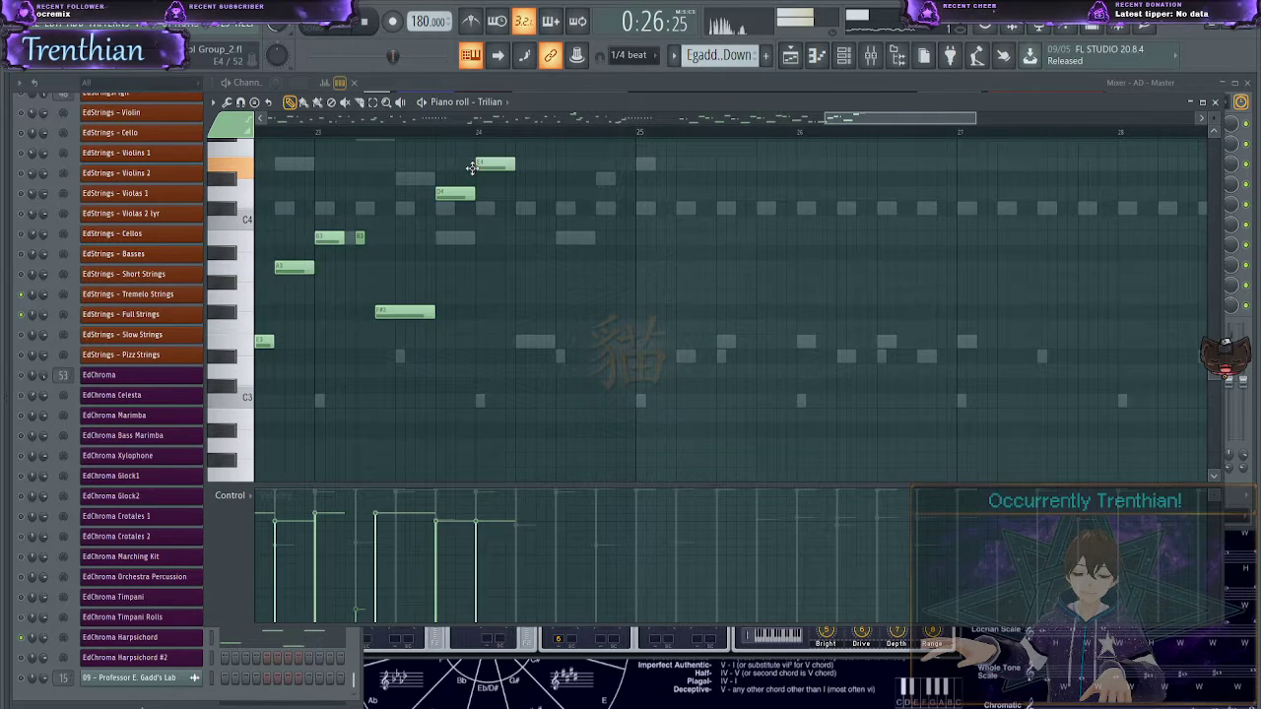
key("ctrl+alt+z")
key("ctrl+alt+z")
left_click_drag(338, 284, 493, 165)
scroll(615, 293, "up", 3)
scroll(630, 325, "up", 3)
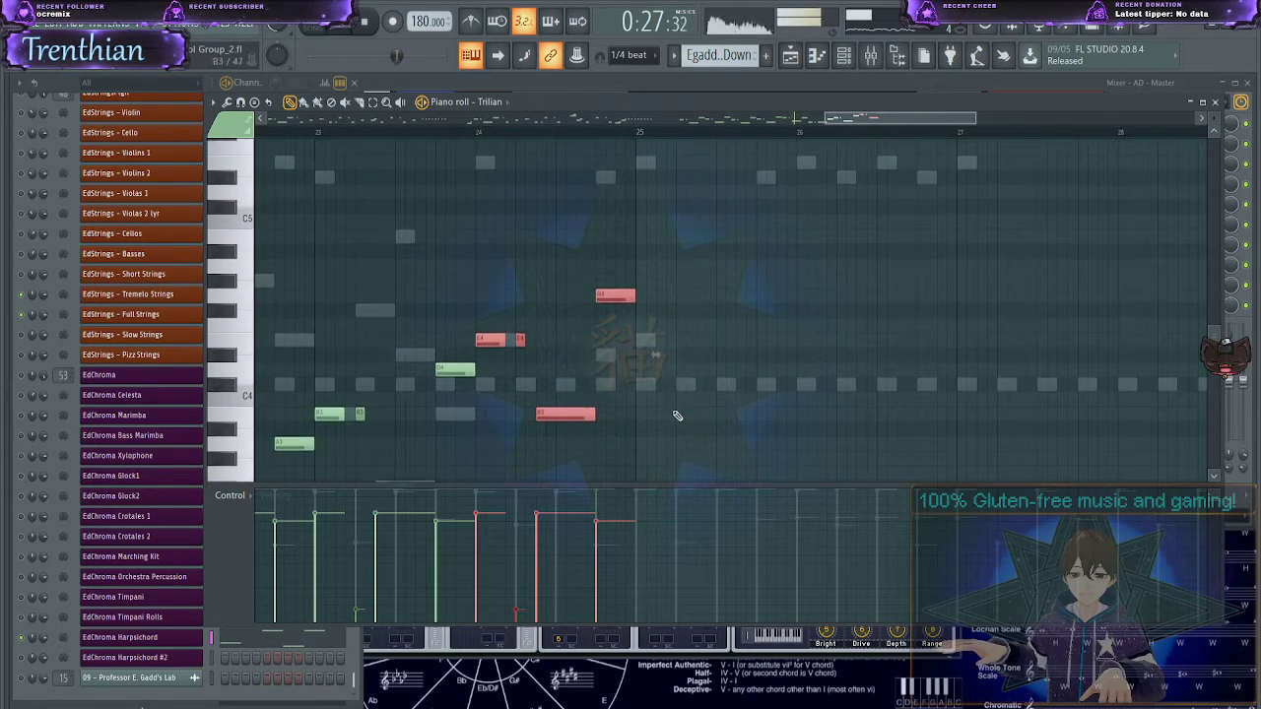
left_click(470, 262)
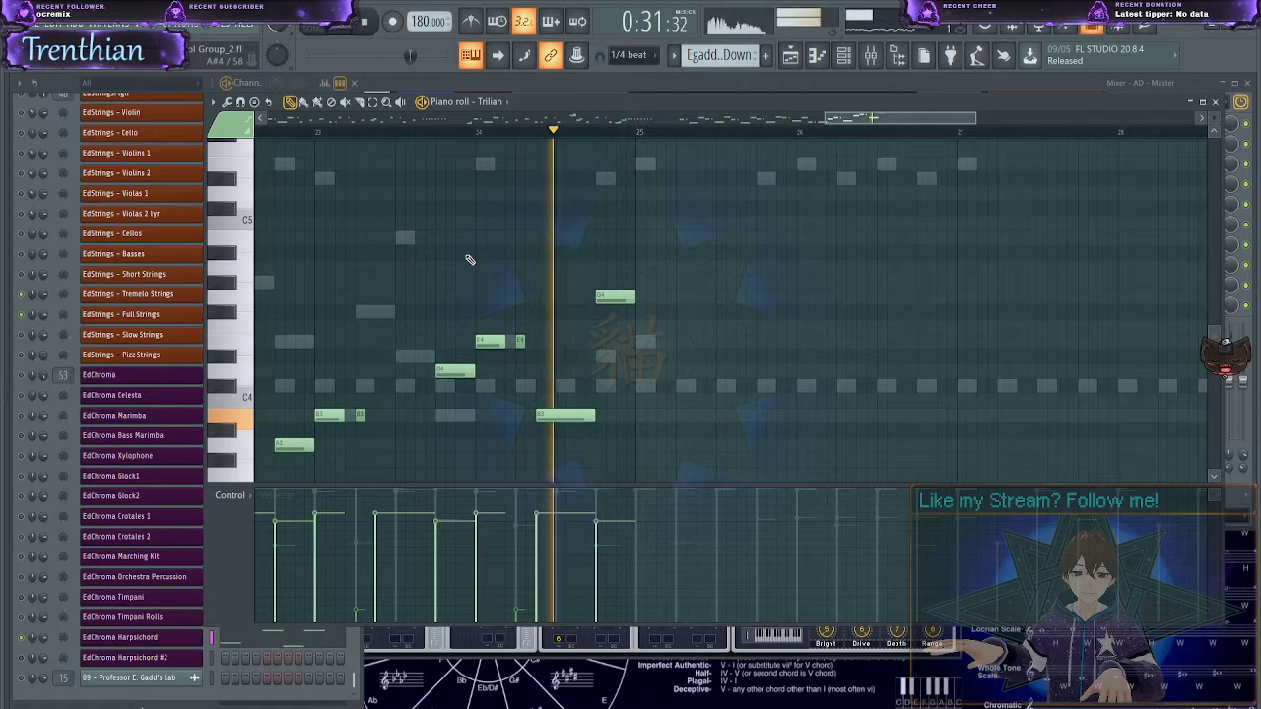
- Lower the G4 at the end of bar 24 to D#4 and play from bar 24
key("space")
left_click_drag(617, 301, 609, 356)
scroll(631, 357, "down", 3)
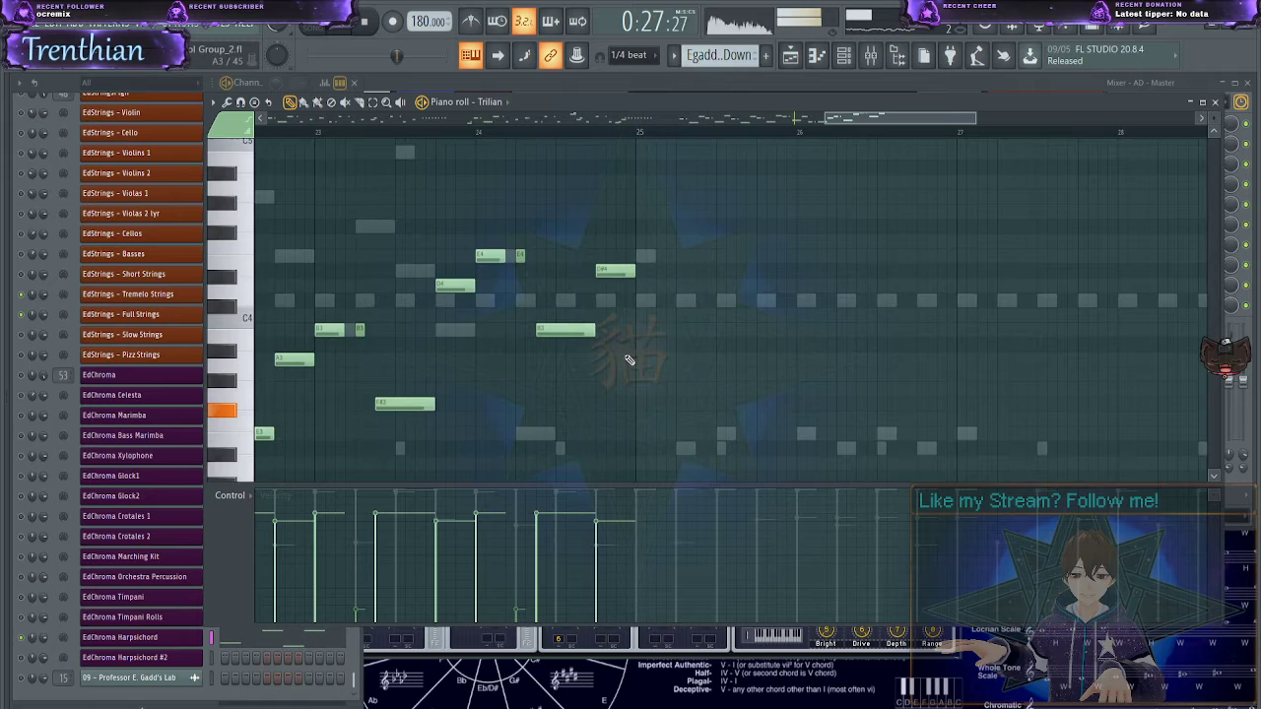
left_click(478, 134)
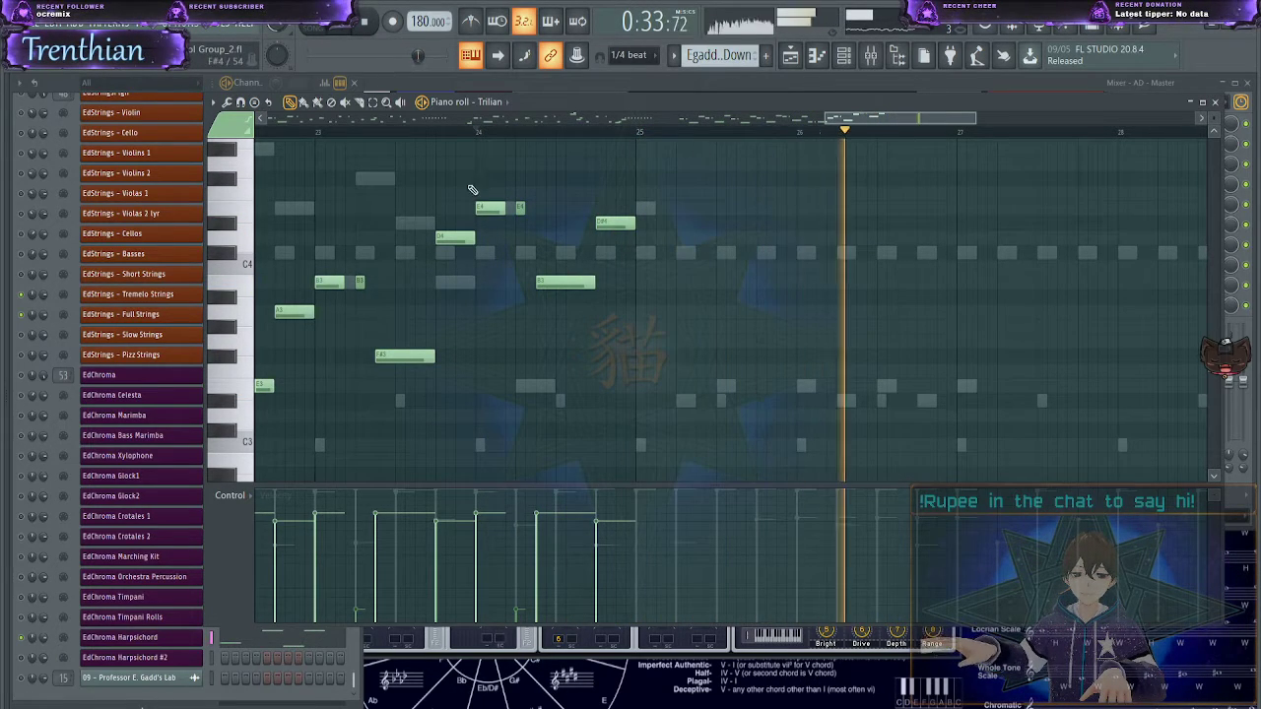
key("space")
- Add alternating E3, D#3, E3, D#3 and E3 notes from bar 26 to the start of bar 27 and play them
left_click_drag(837, 394, 793, 395)
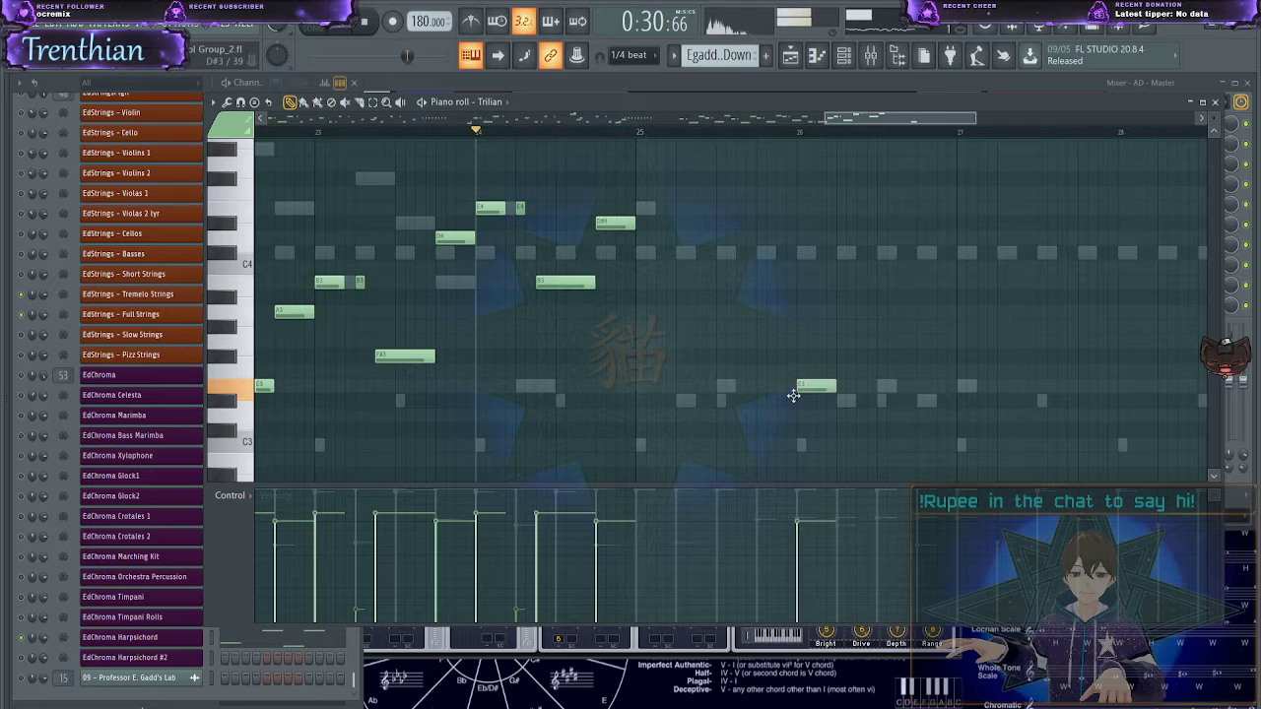
left_click(840, 400)
left_click(881, 385)
left_click(936, 402)
left_click_drag(936, 403, 918, 403)
left_click(955, 387)
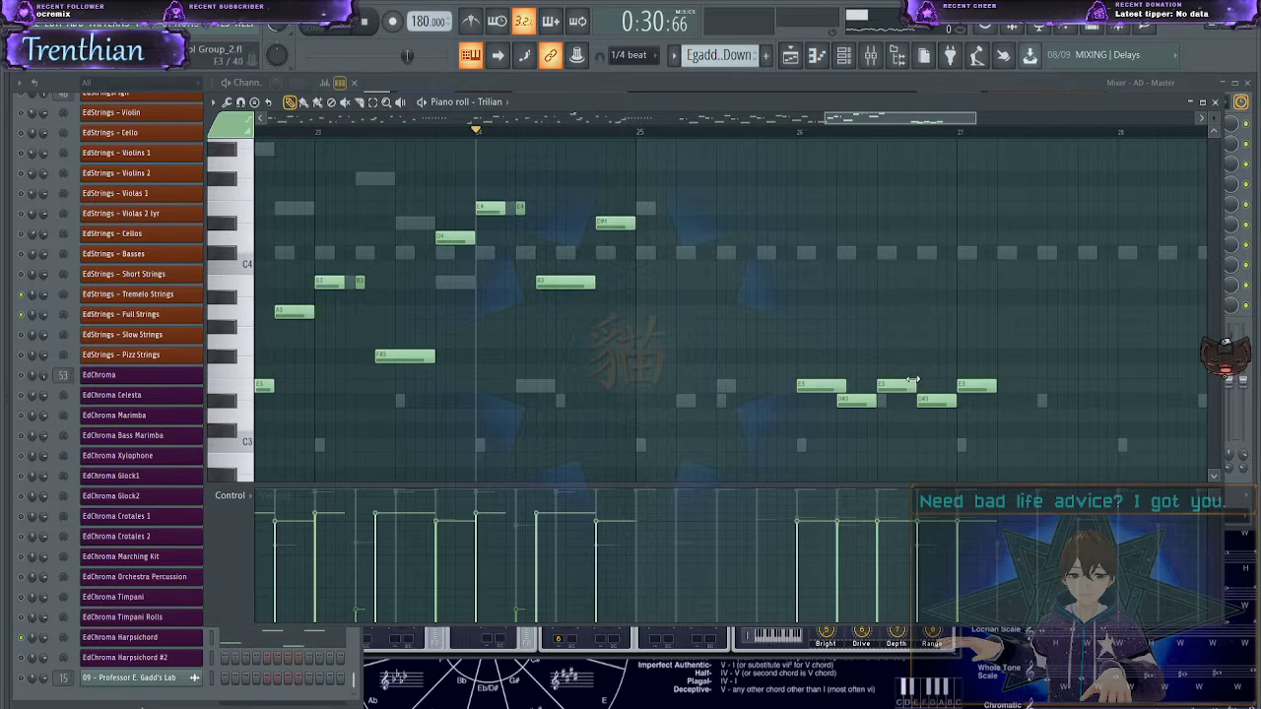
key("space")
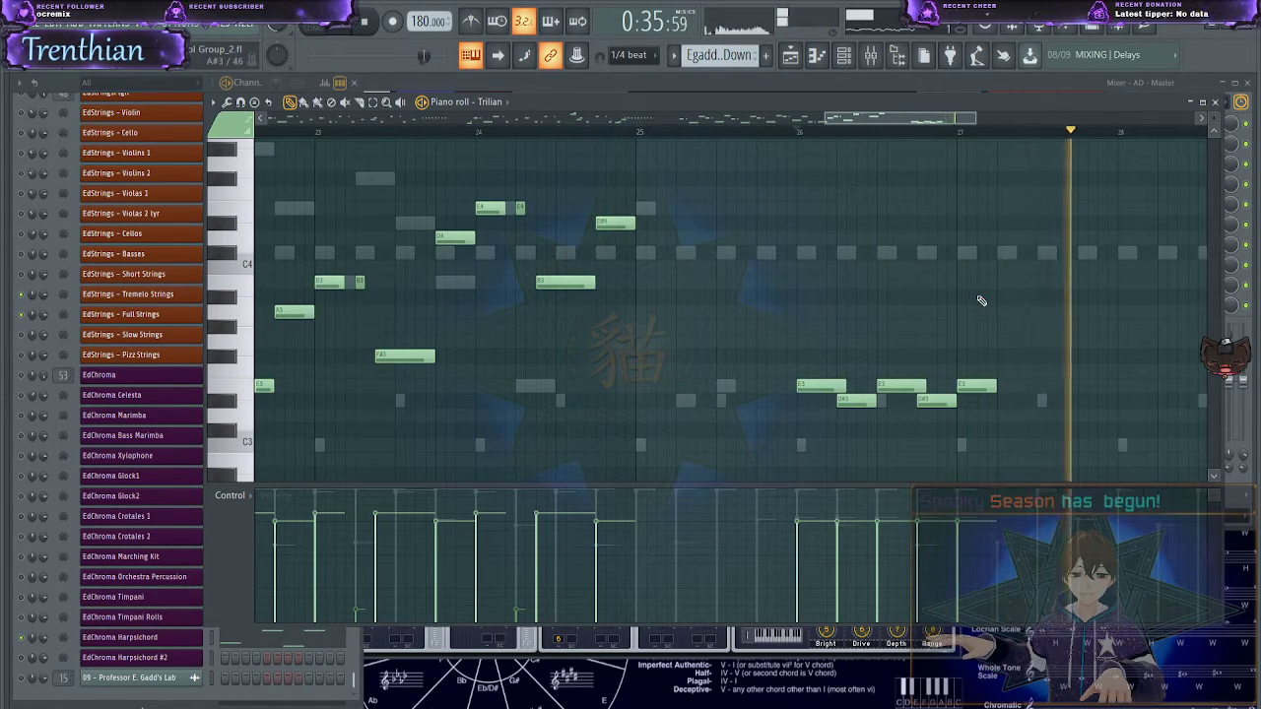
left_click(800, 129)
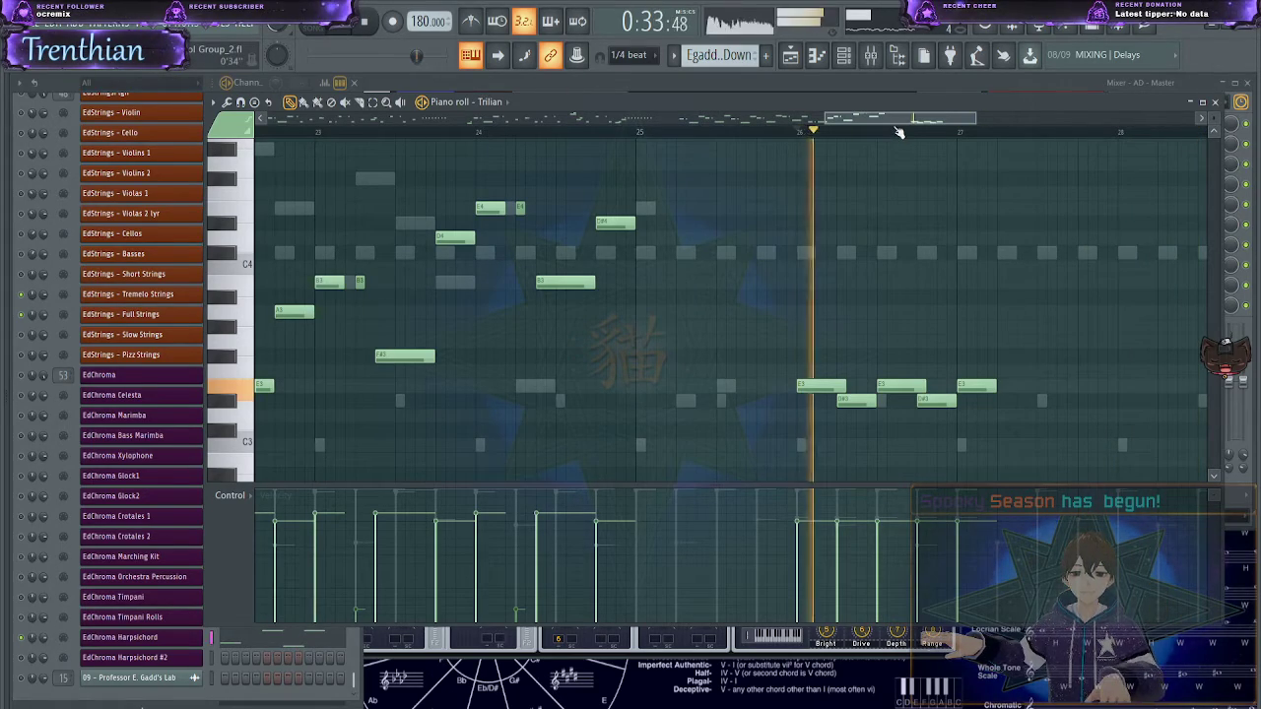
- Set the playback selection from bar 1 to the start of bar 28 and play the whole bass line
left_click_drag(880, 121, 407, 120)
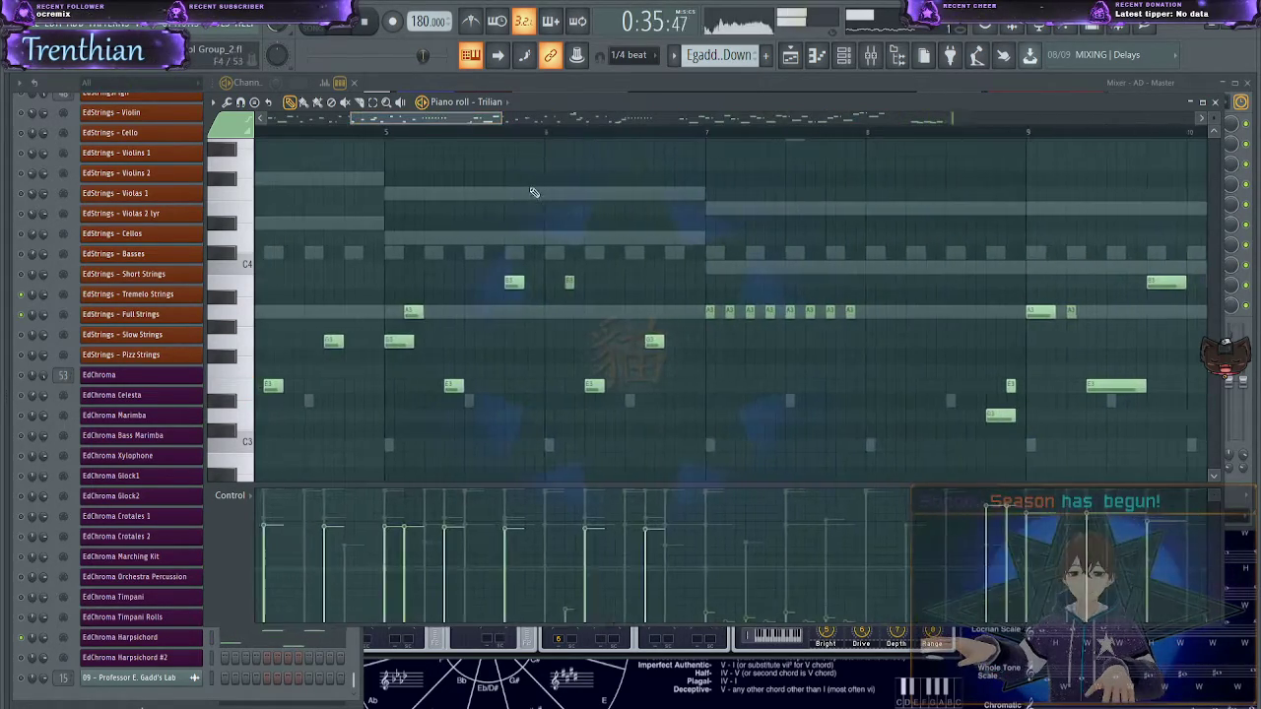
scroll(534, 203, "down", 4)
scroll(532, 204, "down", 5)
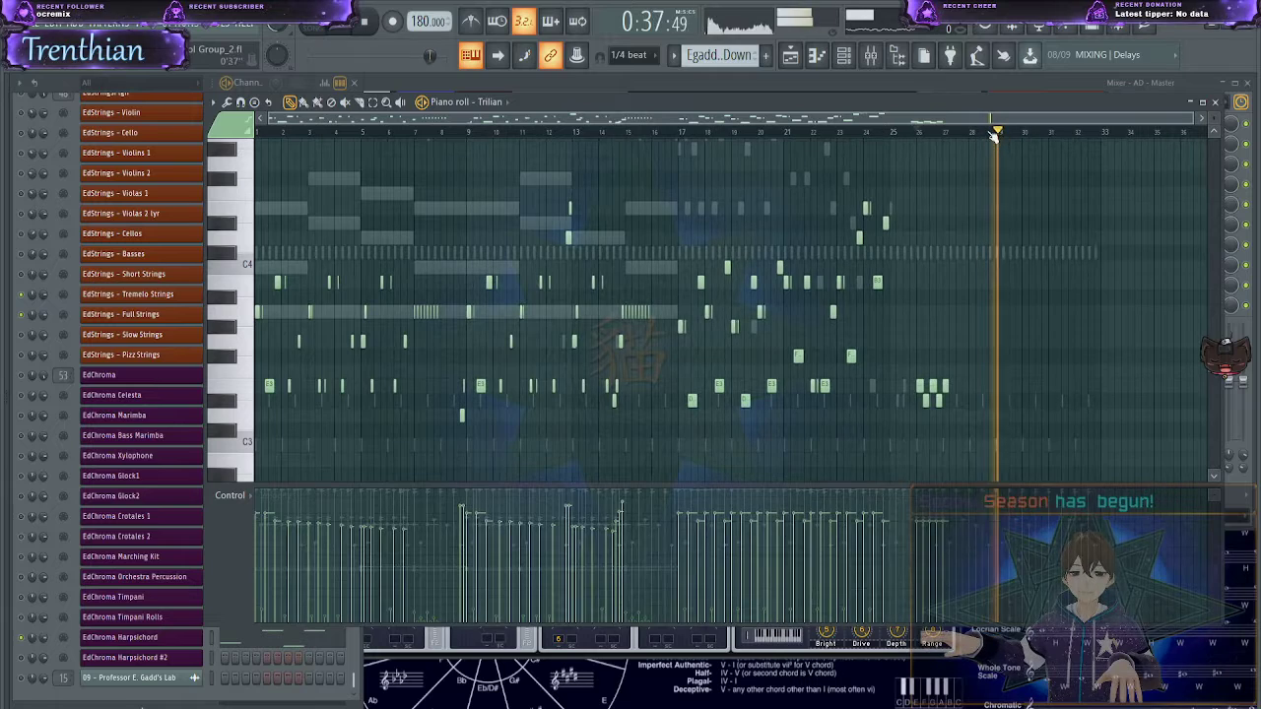
left_click_drag(1002, 133, 261, 131)
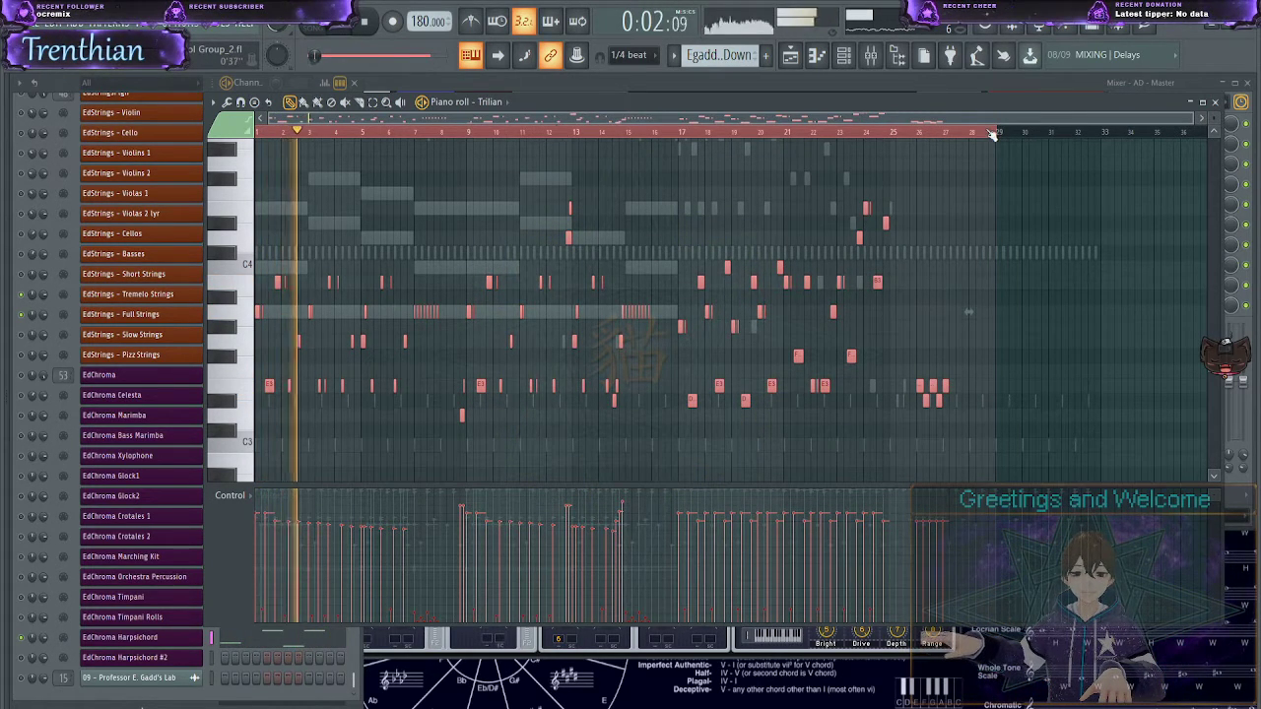
scroll(1024, 234, "up", 5)
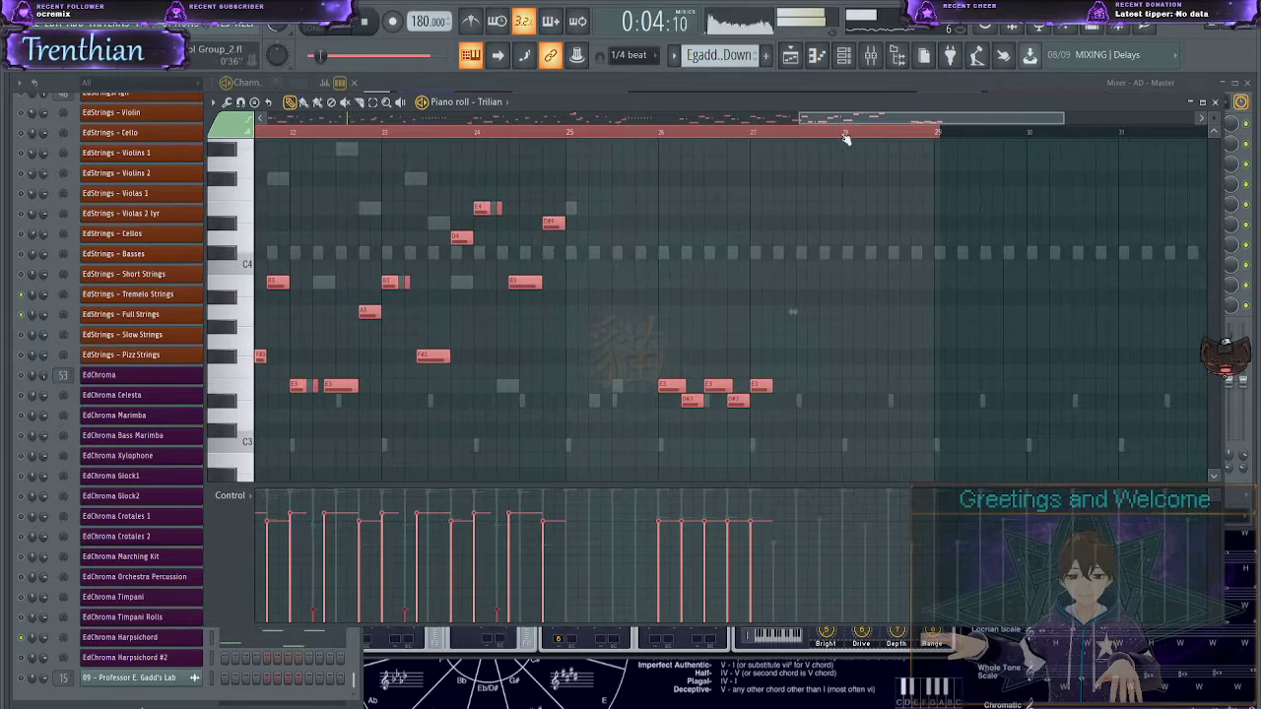
left_click(868, 283)
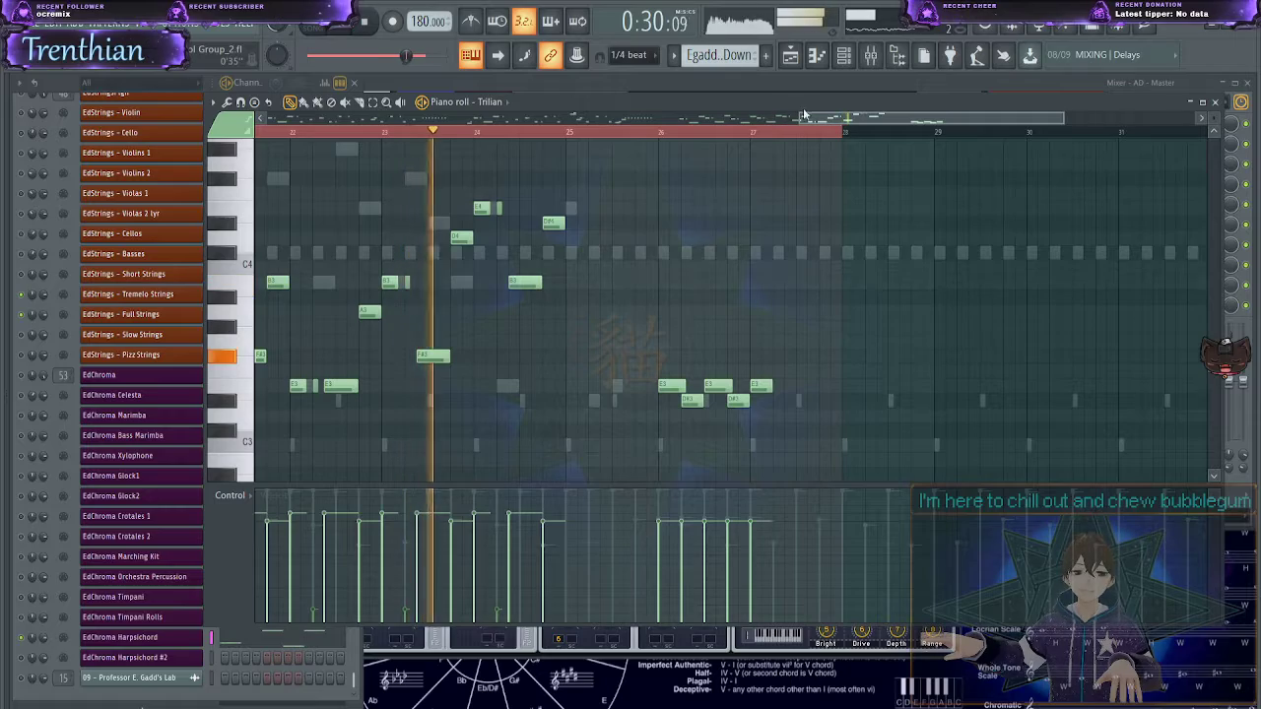
- Examine the Trilian bass notes and the other instruments' ghost notes across the full length and pitch range of the pattern
left_click_drag(803, 115, 266, 100)
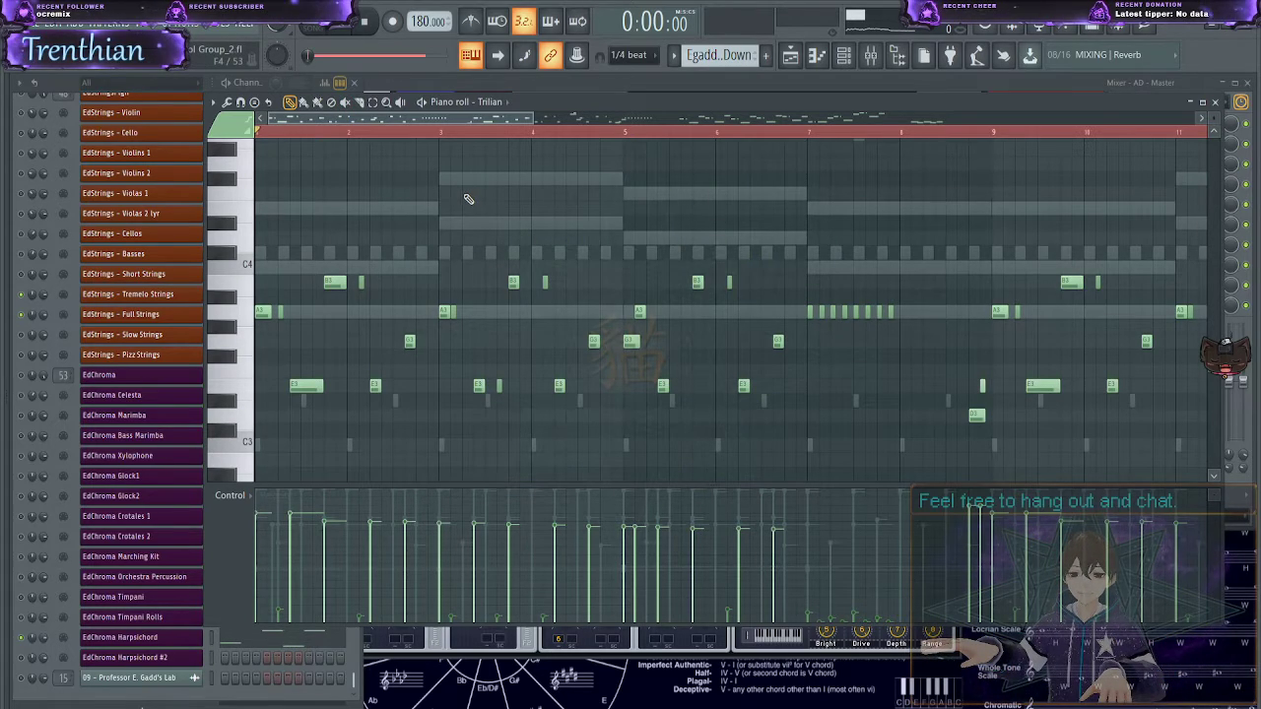
scroll(469, 200, "down", 5)
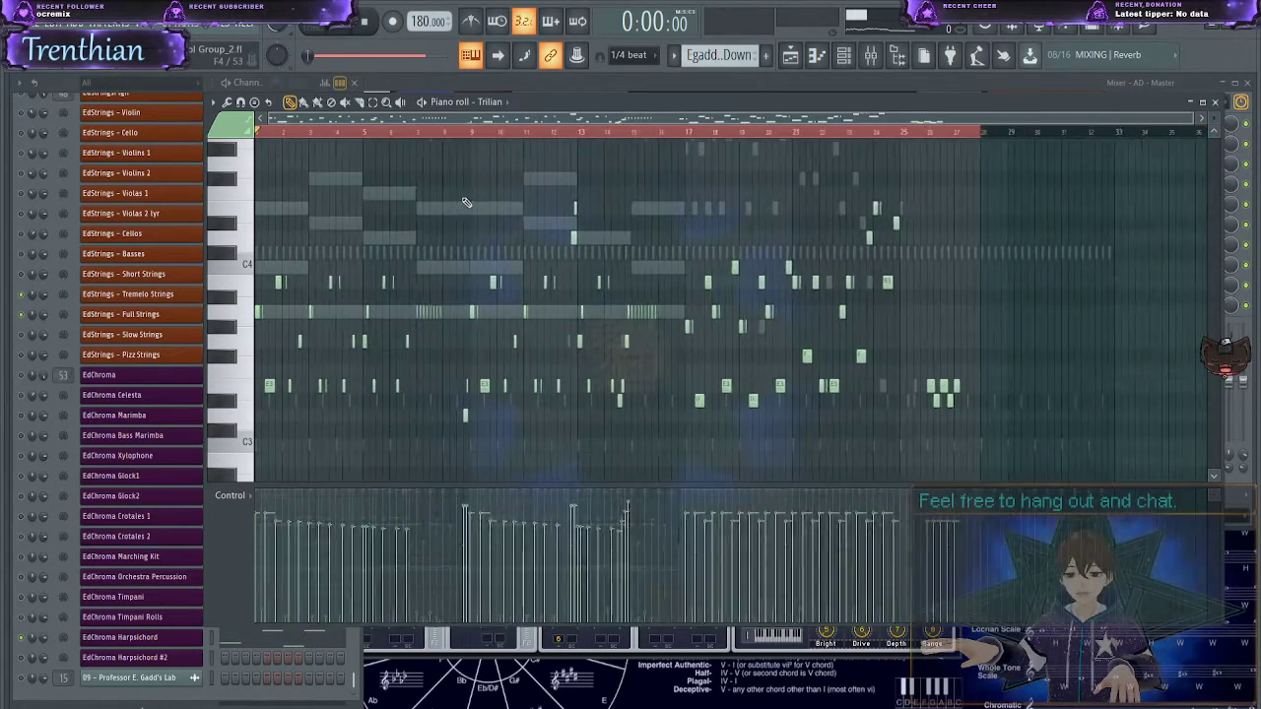
scroll(463, 212, "up", 6)
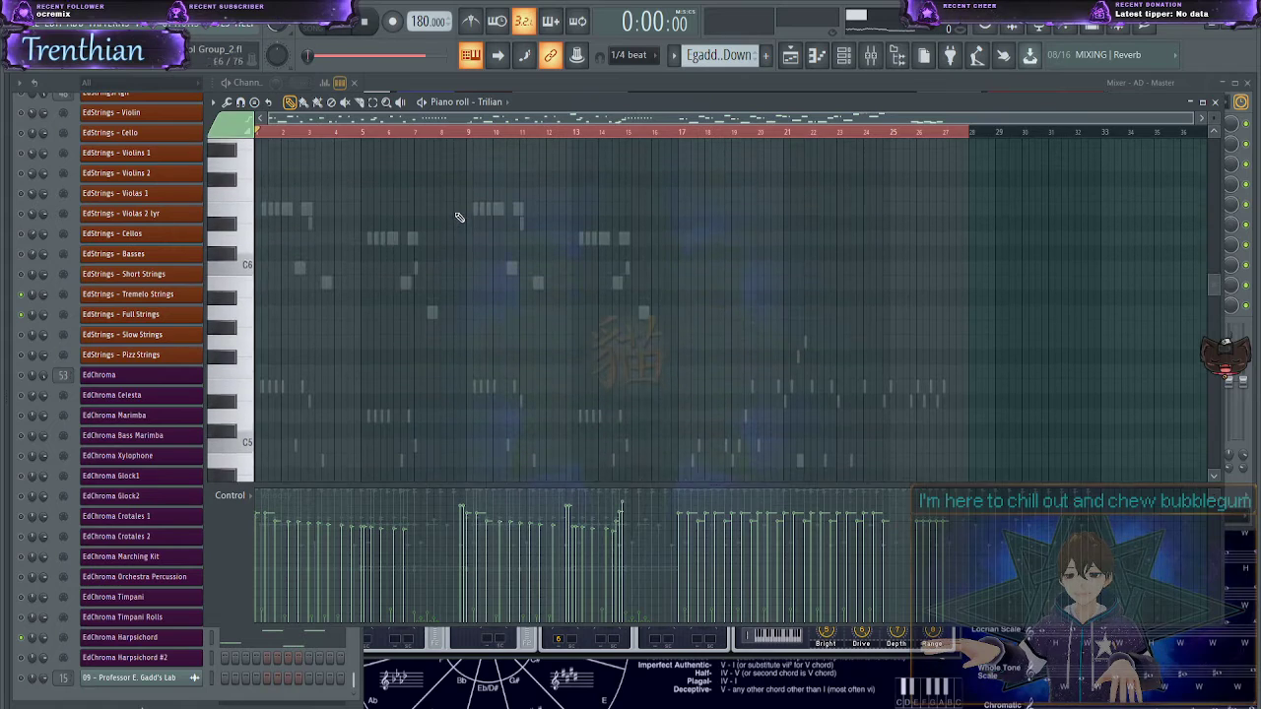
scroll(453, 231, "down", 5)
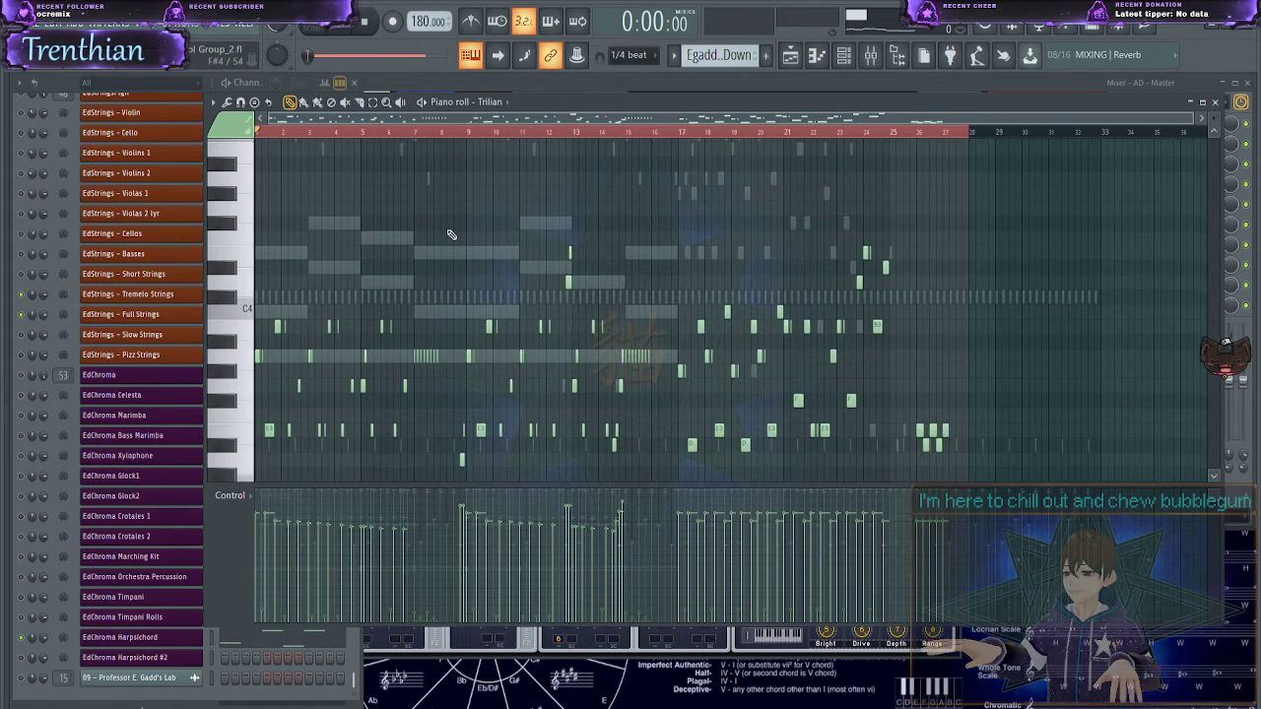
scroll(447, 238, "up", 3)
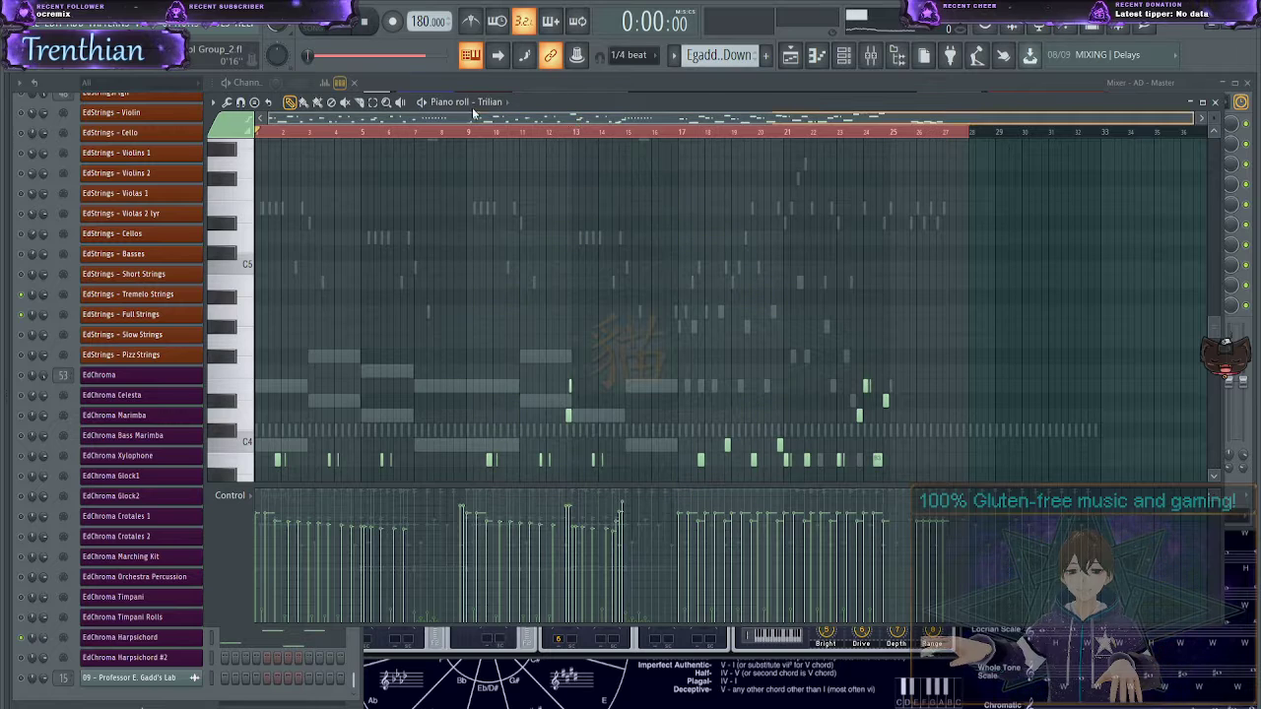
scroll(387, 215, "up", 4)
scroll(387, 217, "down", 5)
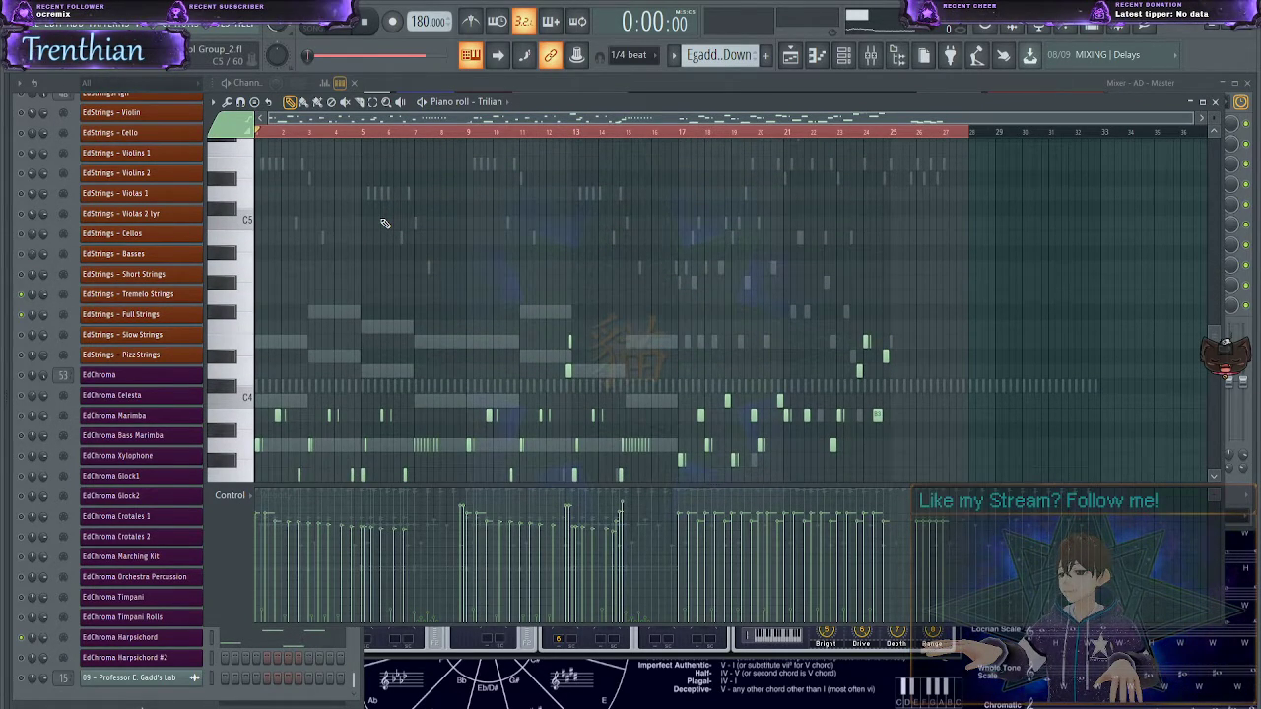
scroll(386, 223, "down", 9)
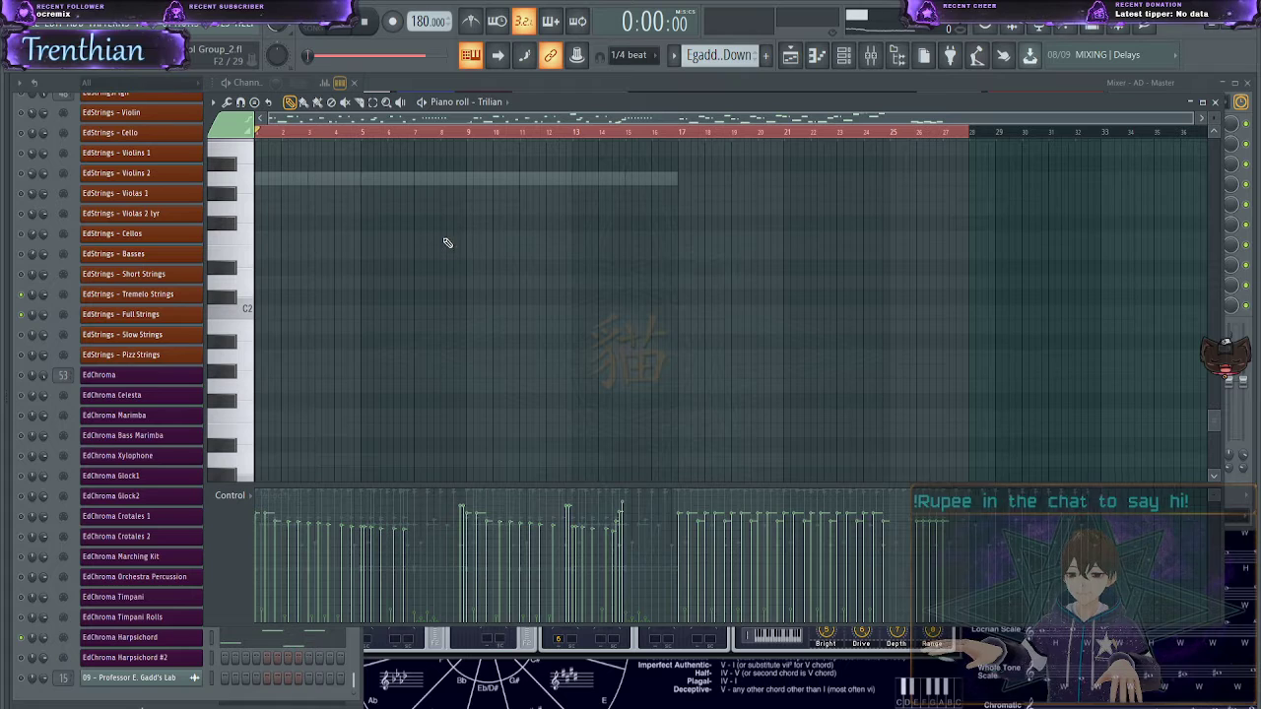
scroll(411, 254, "up", 3)
scroll(409, 254, "up", 4)
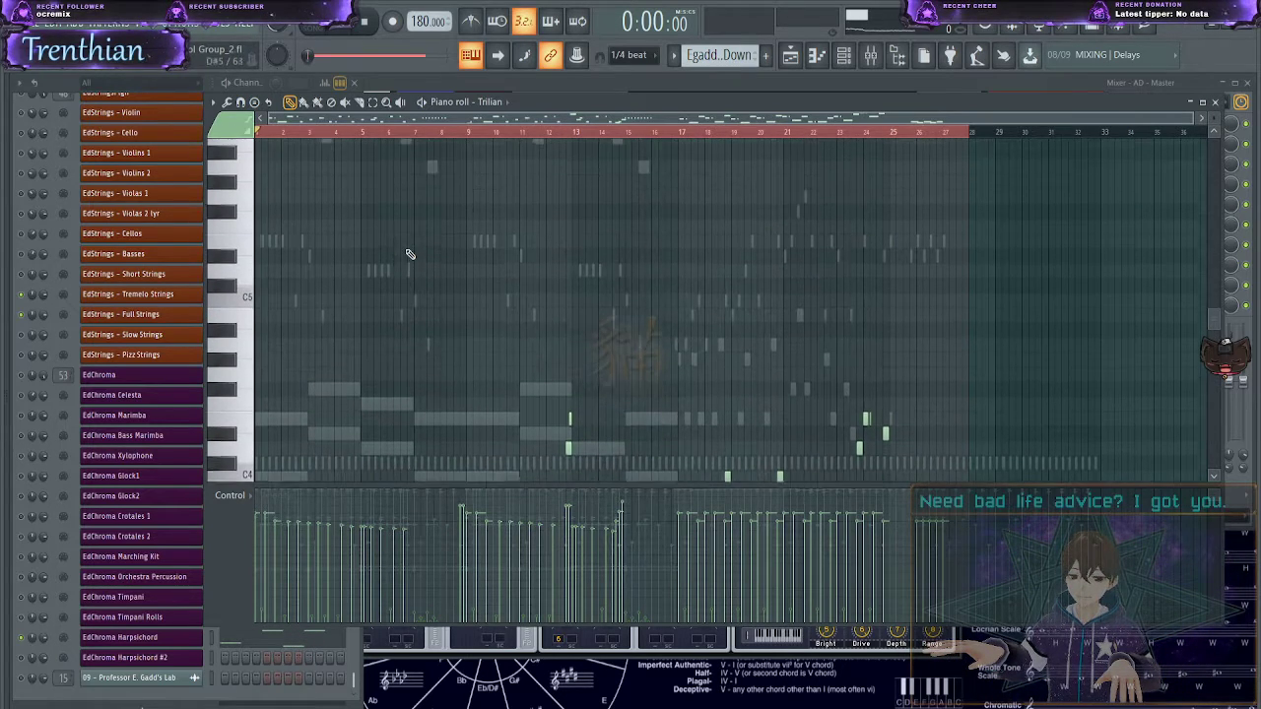
scroll(412, 266, "down", 5)
scroll(417, 283, "down", 1)
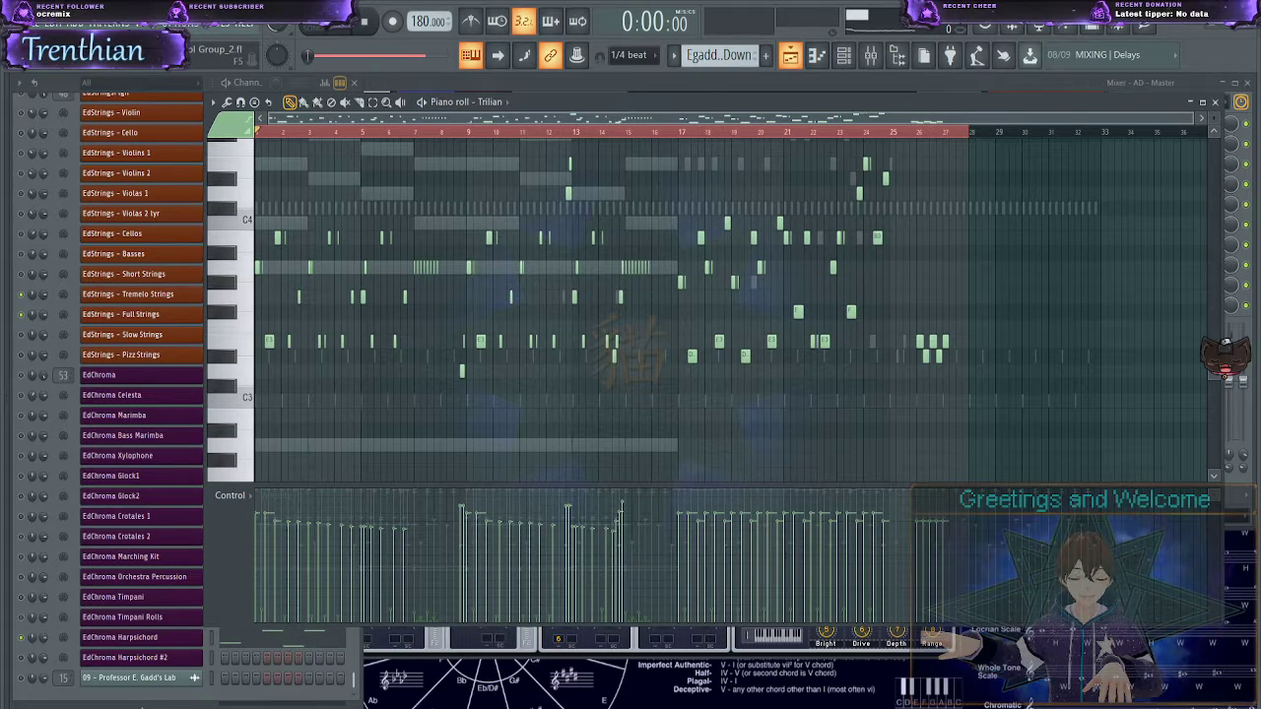
- Place the 52 - Luigi Humming audio clip at bar 1 on Track 3 of the playlist and start playback
left_click(790, 56)
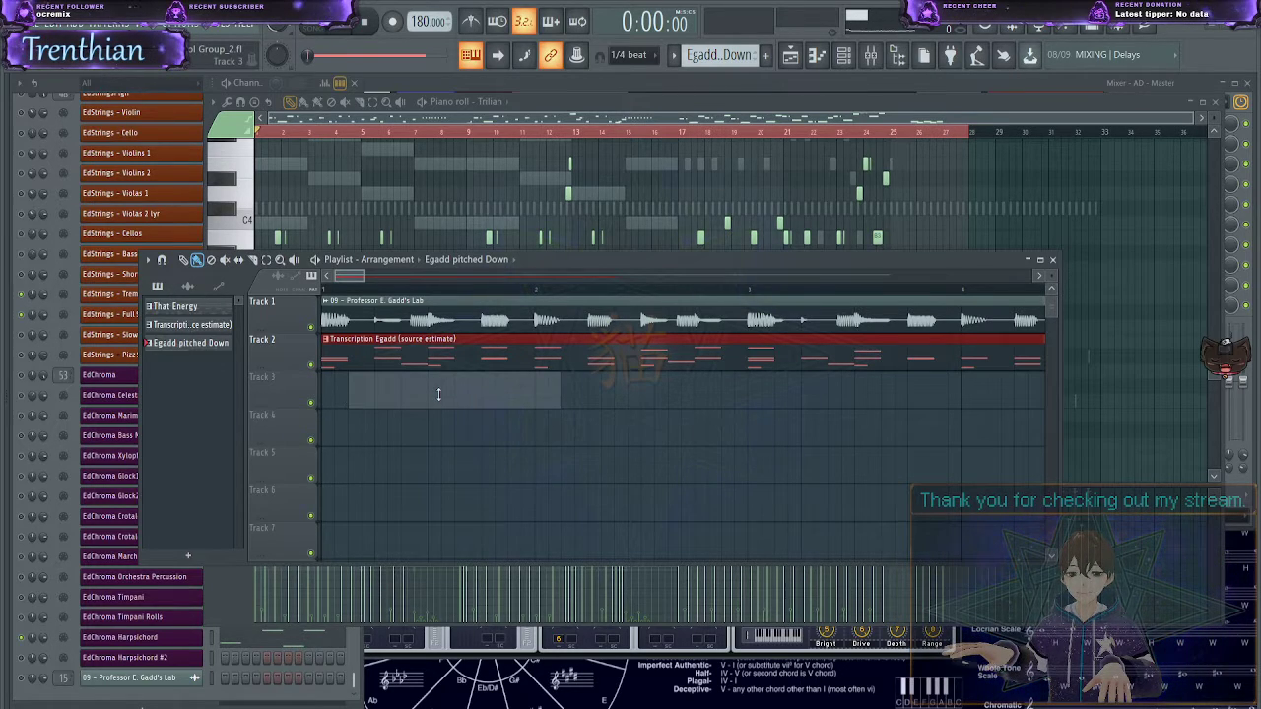
left_click_drag(439, 394, 414, 395)
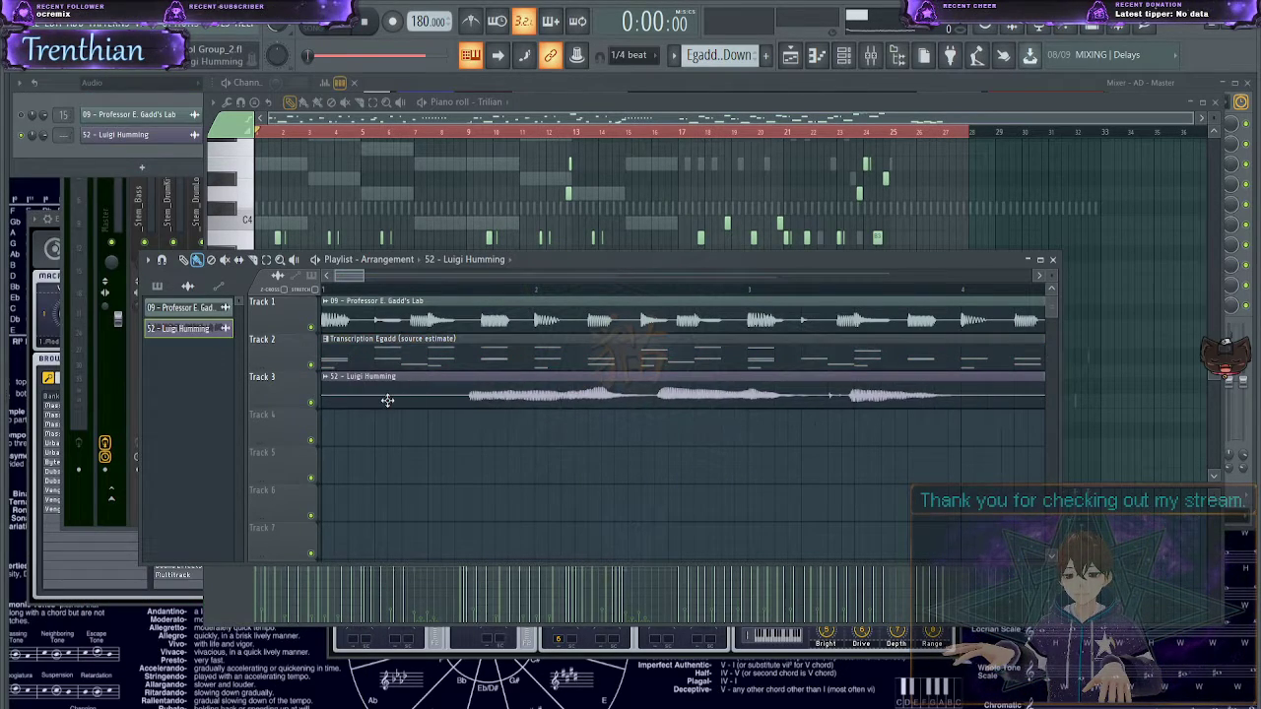
key("space")
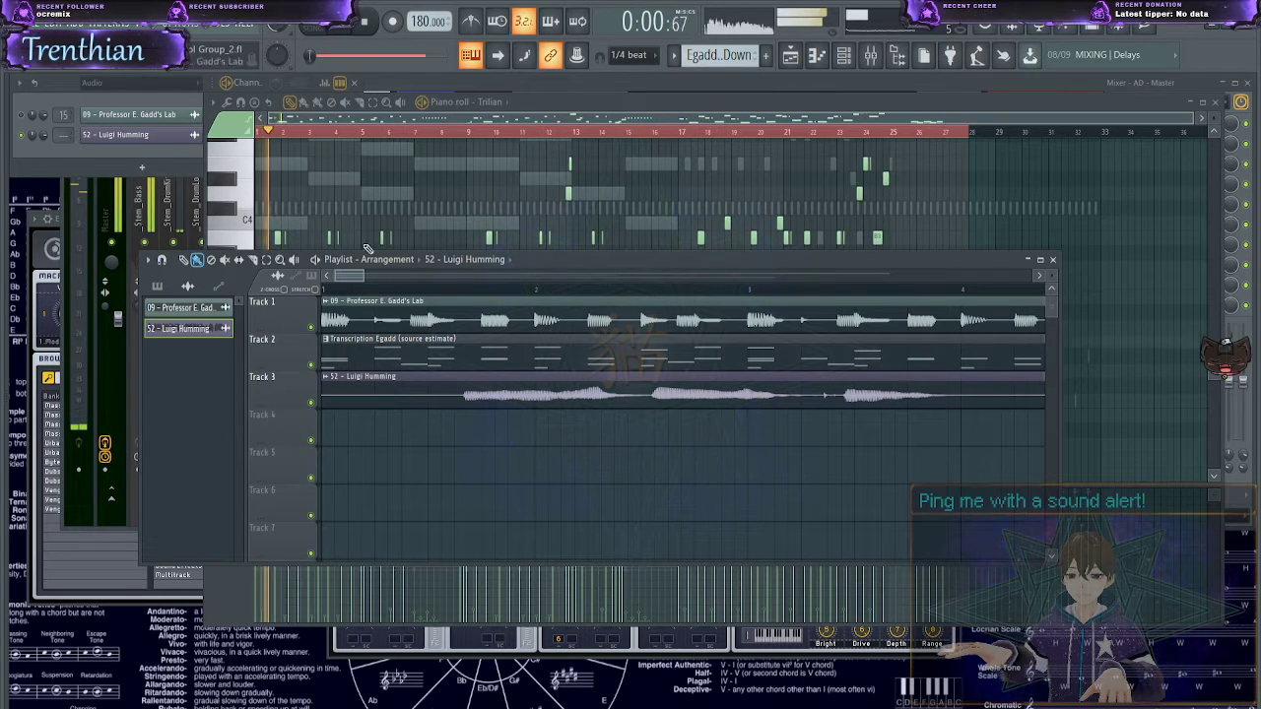
- Switch playback to song mode and play the arrangement from the start with the humming clip
left_click(312, 28)
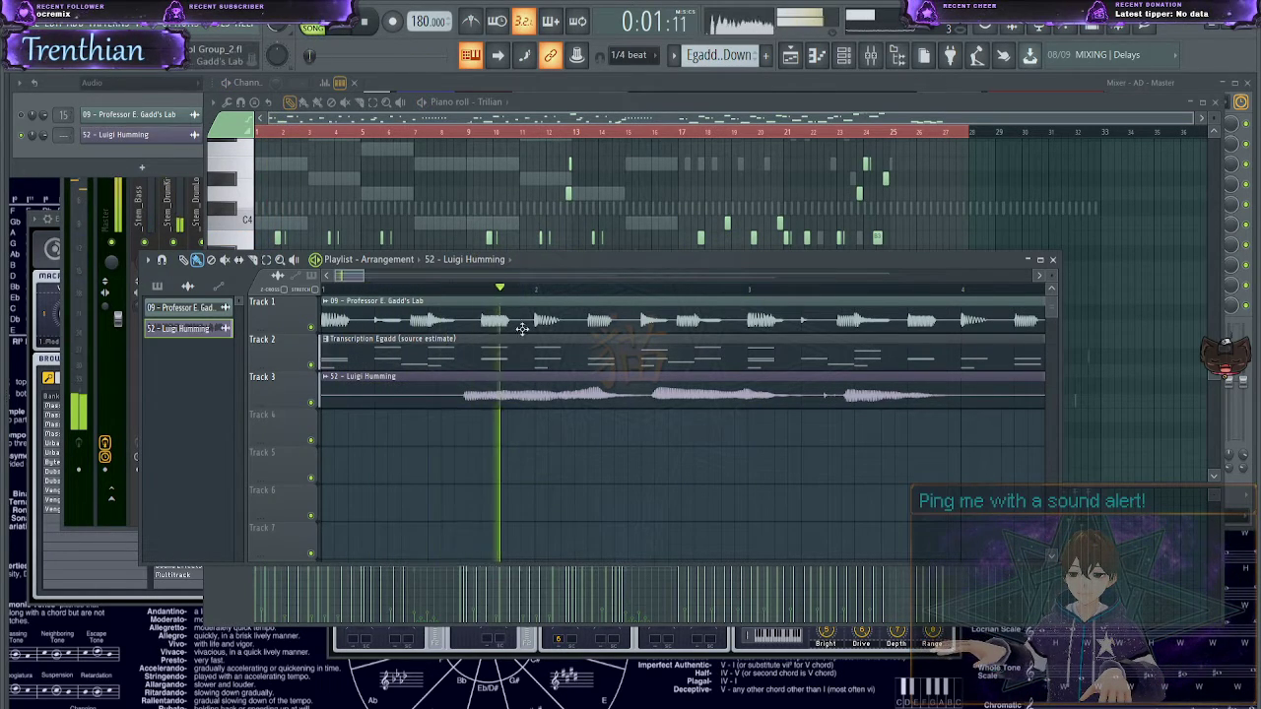
key("space")
key("space")
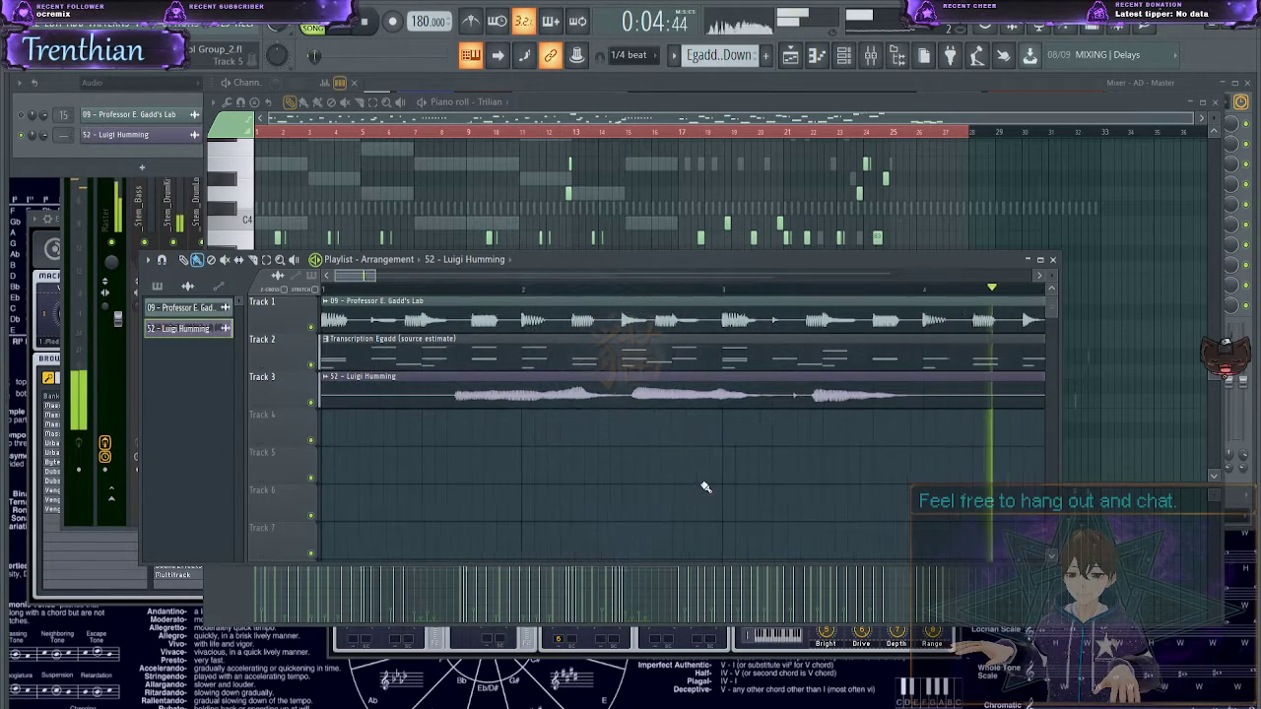
scroll(690, 488, "down", 3)
scroll(687, 490, "down", 2)
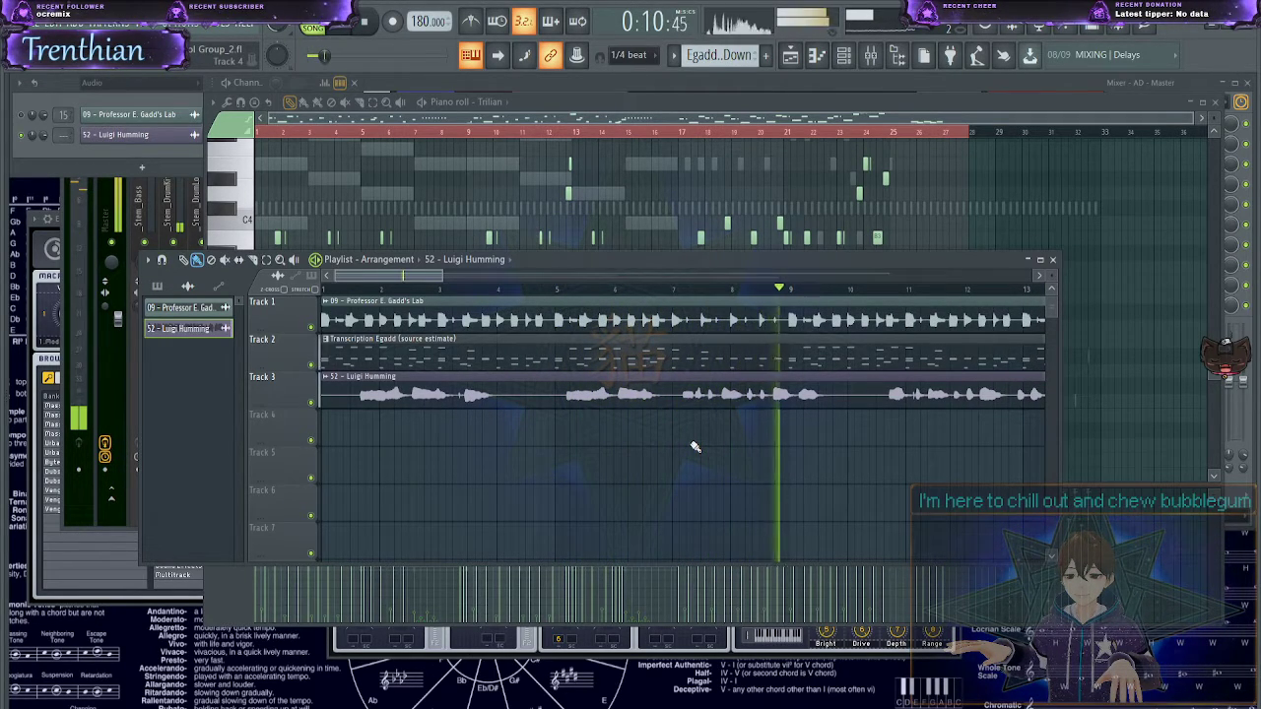
key("space")
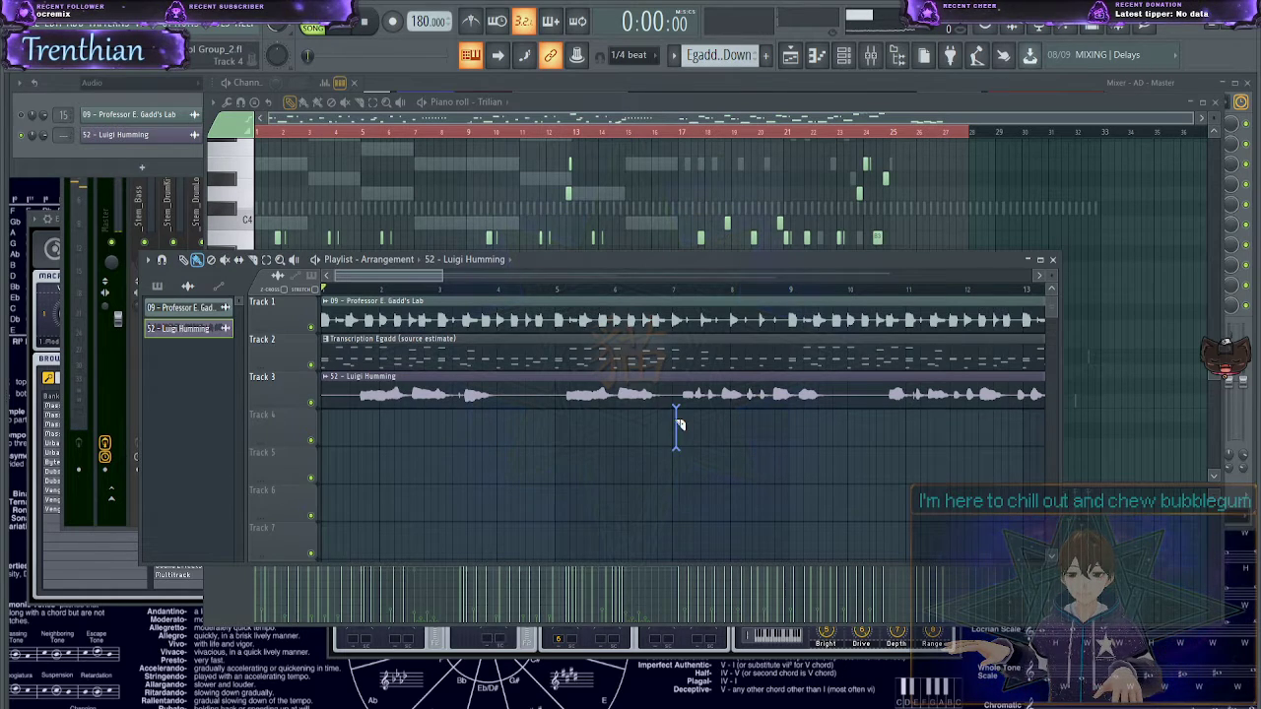
- Cut away the Luigi Humming clip before bar 7, move the remainder to bar 1 and play it
left_click_drag(675, 411, 354, 408)
right_click(653, 406)
key("space")
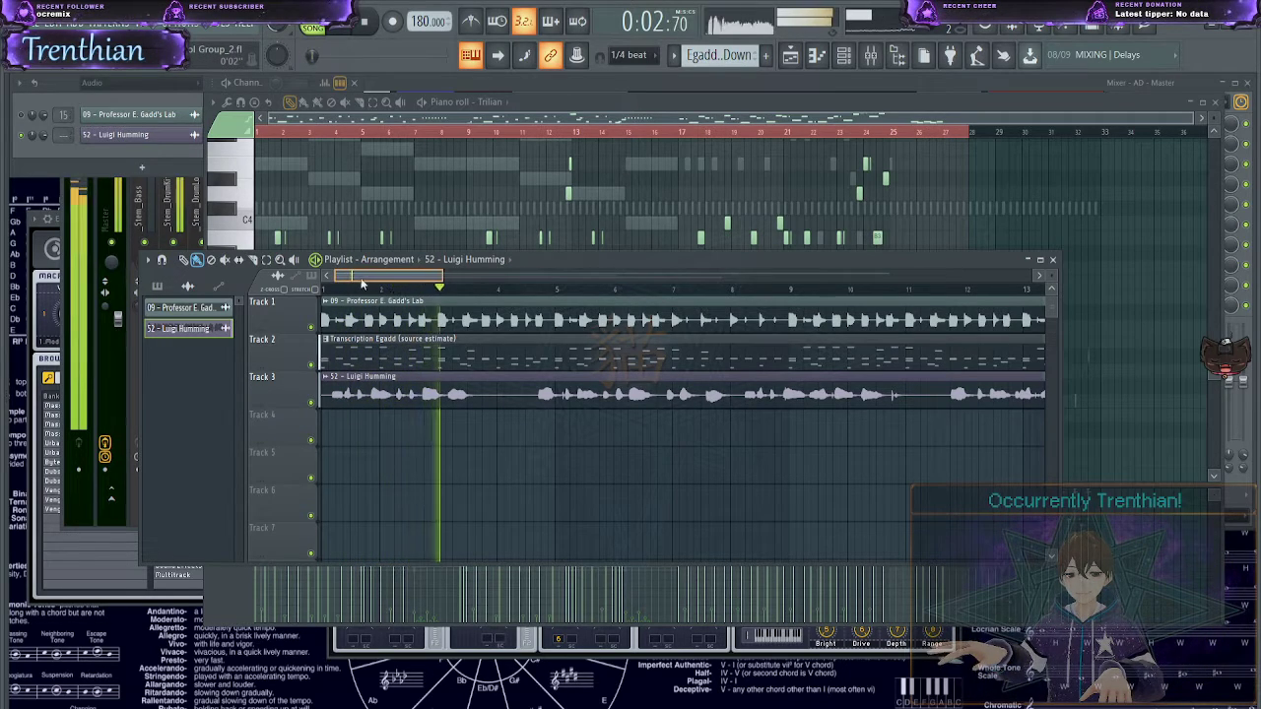
key("space")
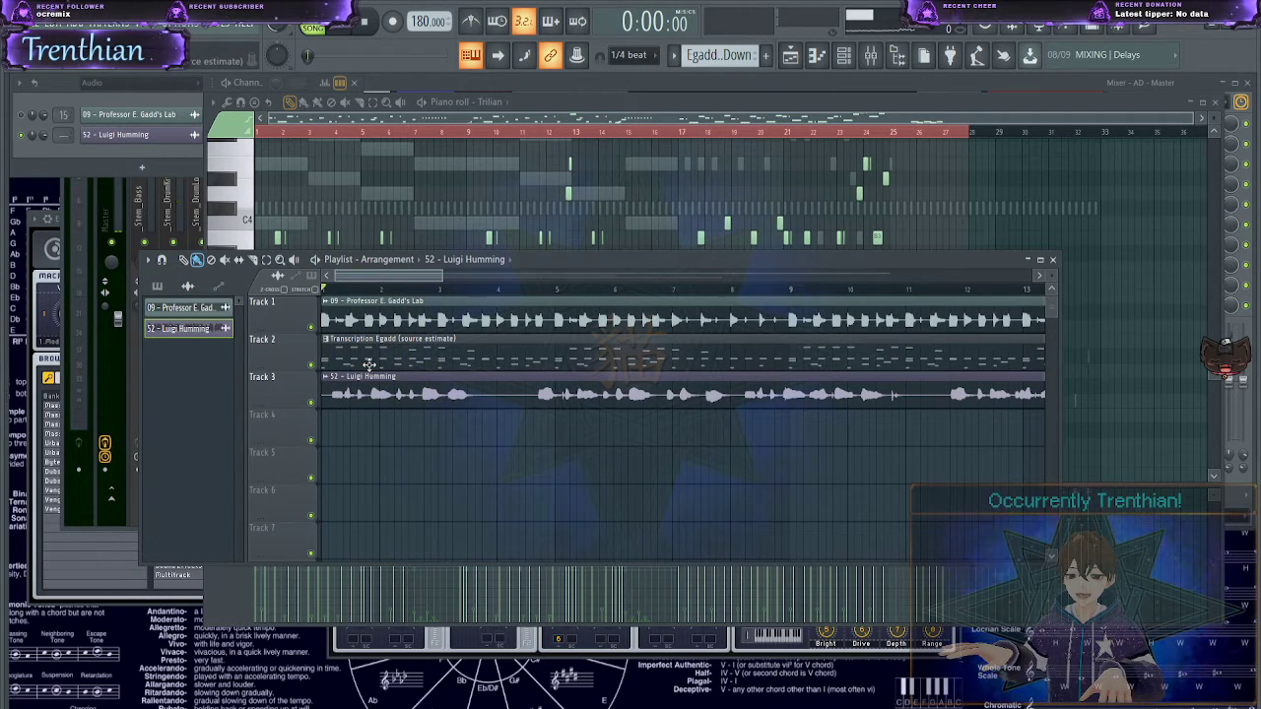
- Replace the Transcription Egadd clip on Track 2 with the Egadd pitched Down pattern at bar 1 and play the arrangement
right_click(368, 359)
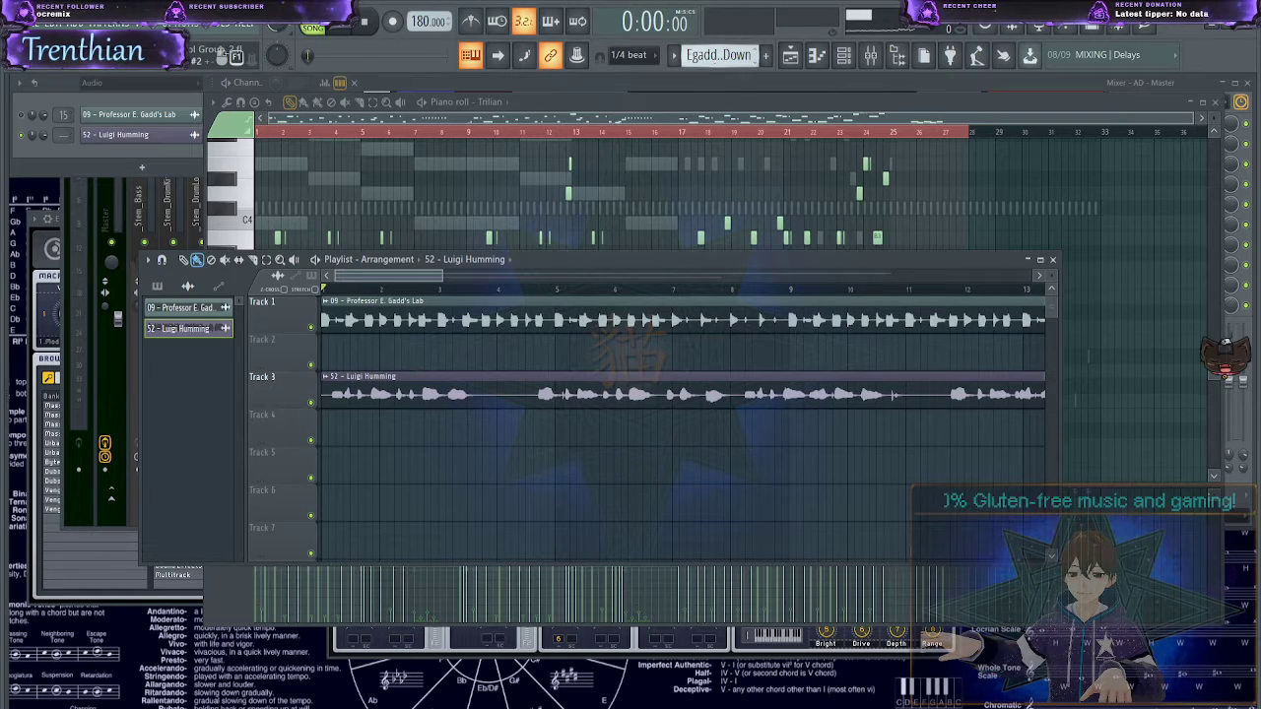
key("ctrl+z")
key("space")
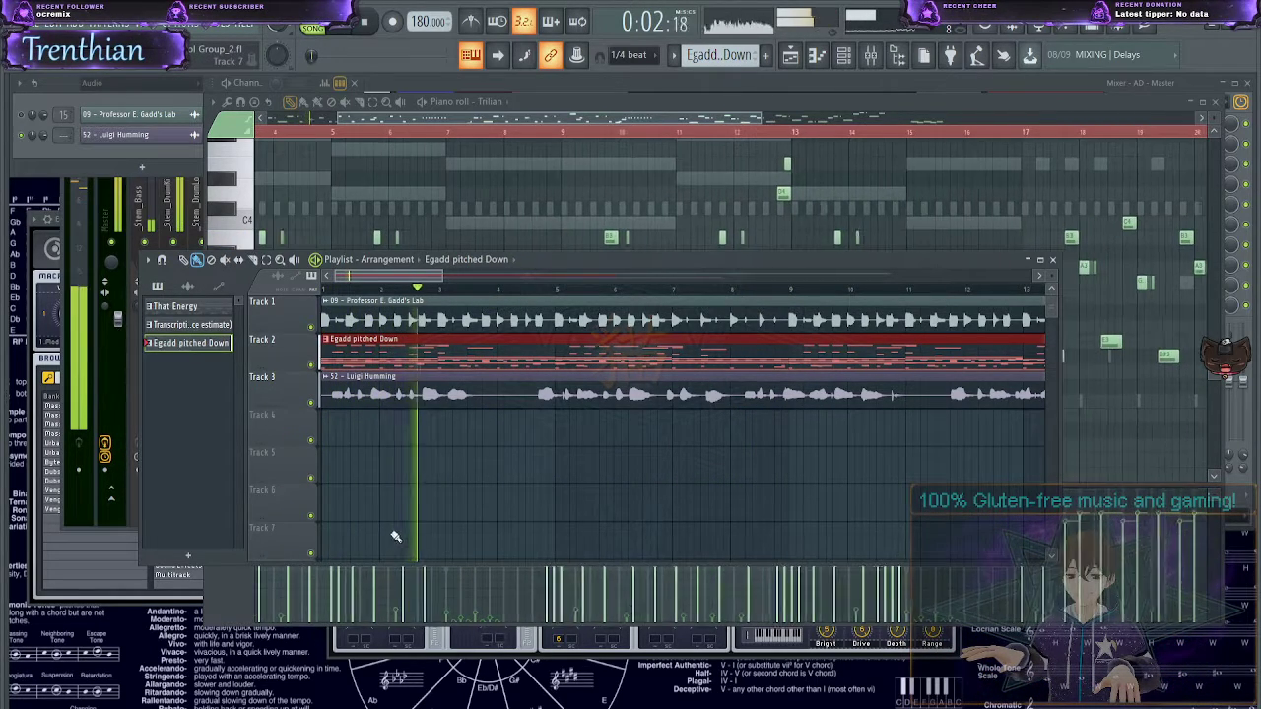
- Delete the Professor E. Gadd's Lab clip from Track 1 and play the remaining Egadd pitched Down and Luigi Humming clips from the start
scroll(399, 525, "up", 1)
scroll(401, 517, "up", 1)
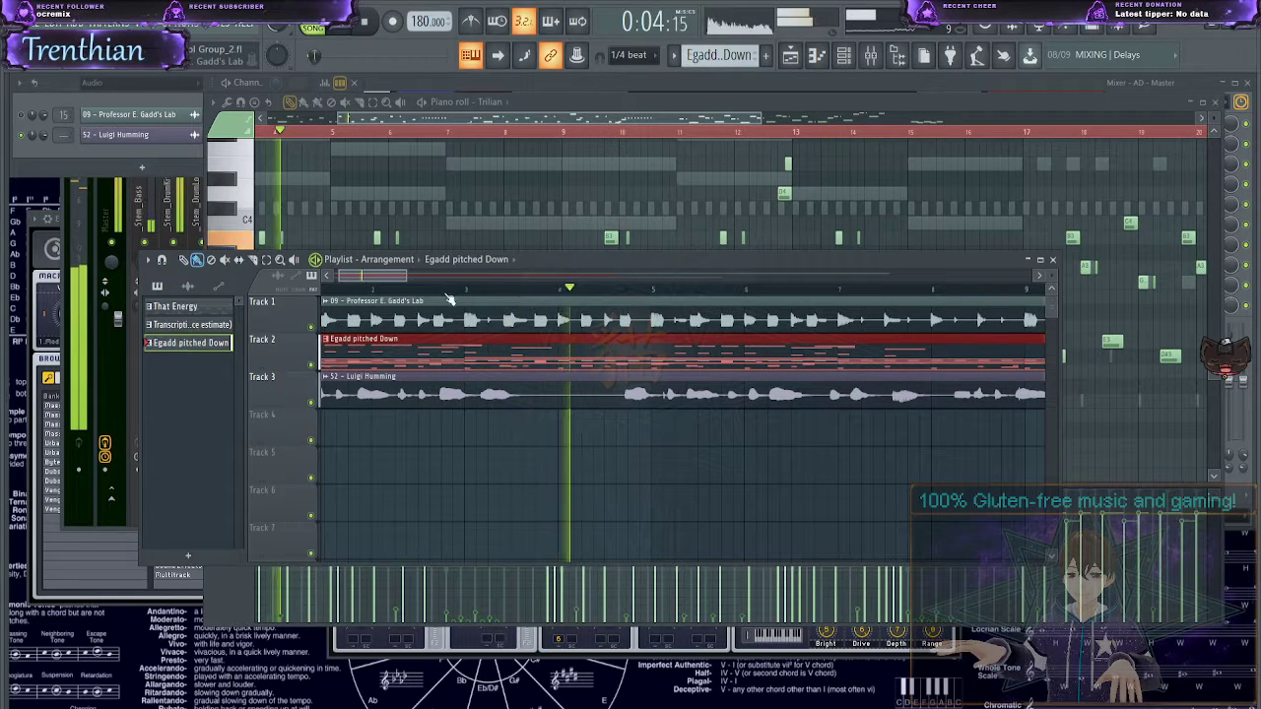
key("space")
scroll(391, 429, "up", 2)
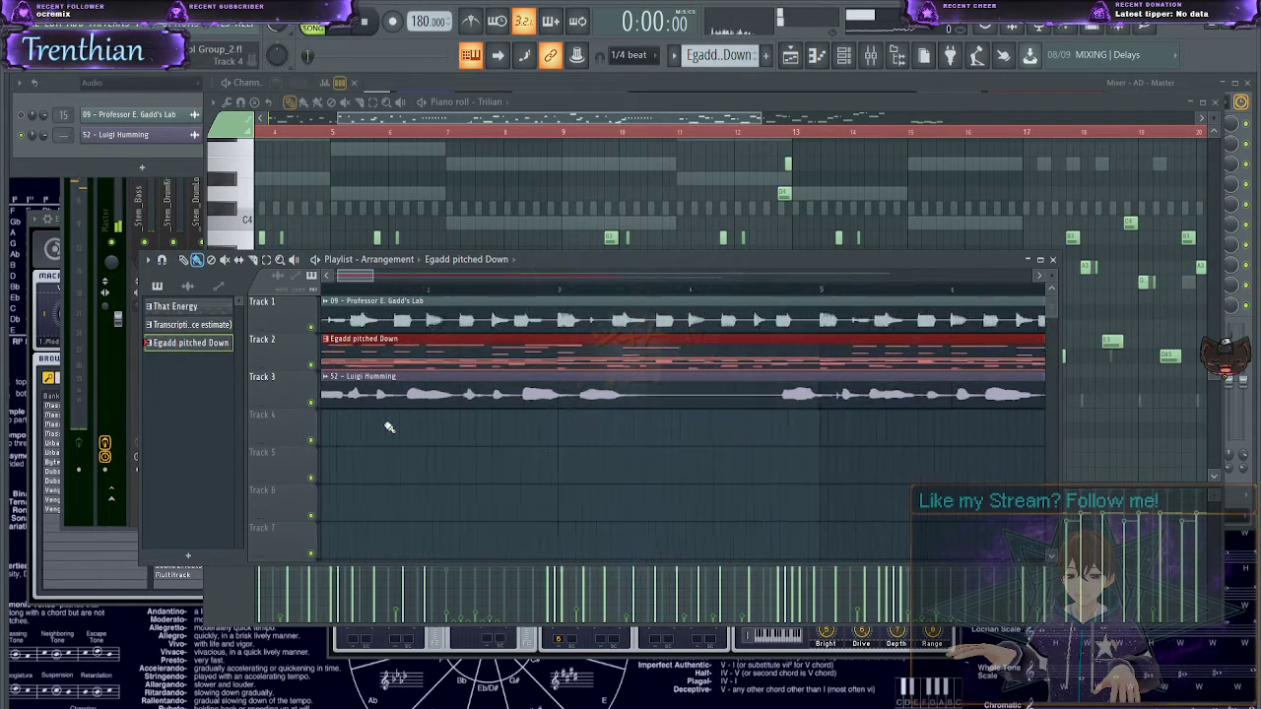
scroll(390, 429, "up", 3)
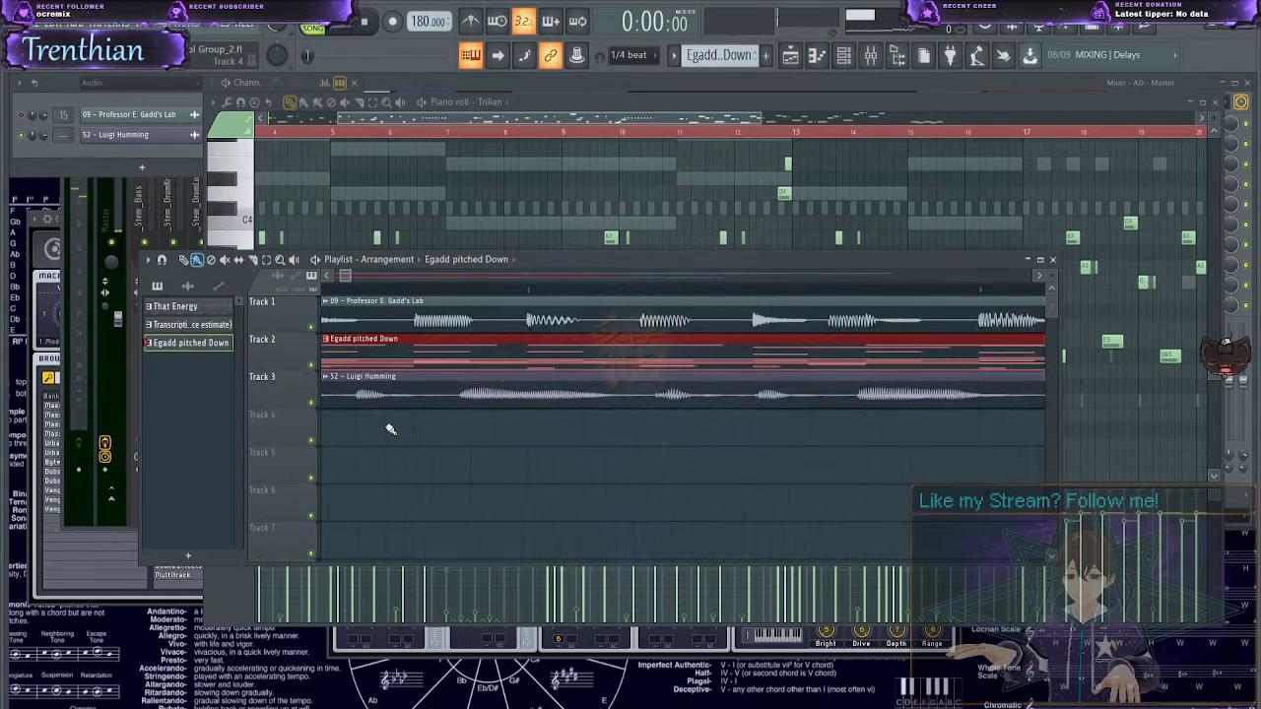
right_click(436, 322)
key("space")
key("space")
left_click_drag(349, 277, 79, 260)
key("space")
key("space")
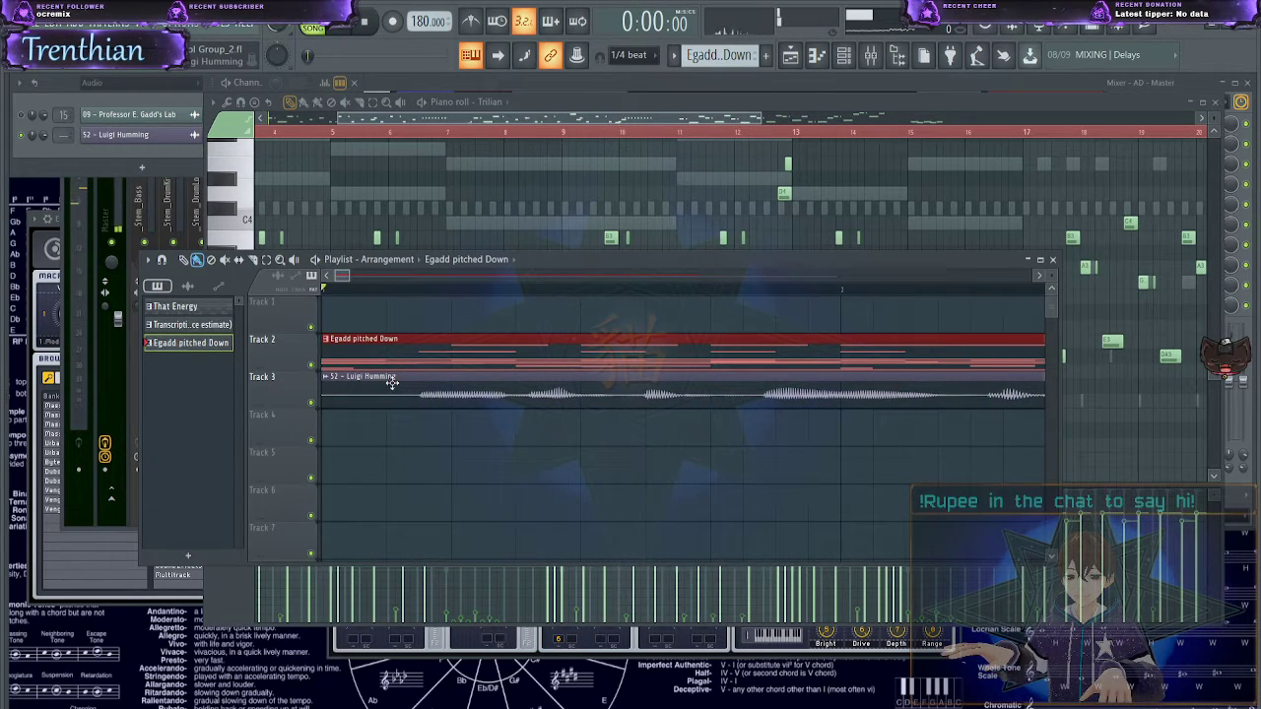
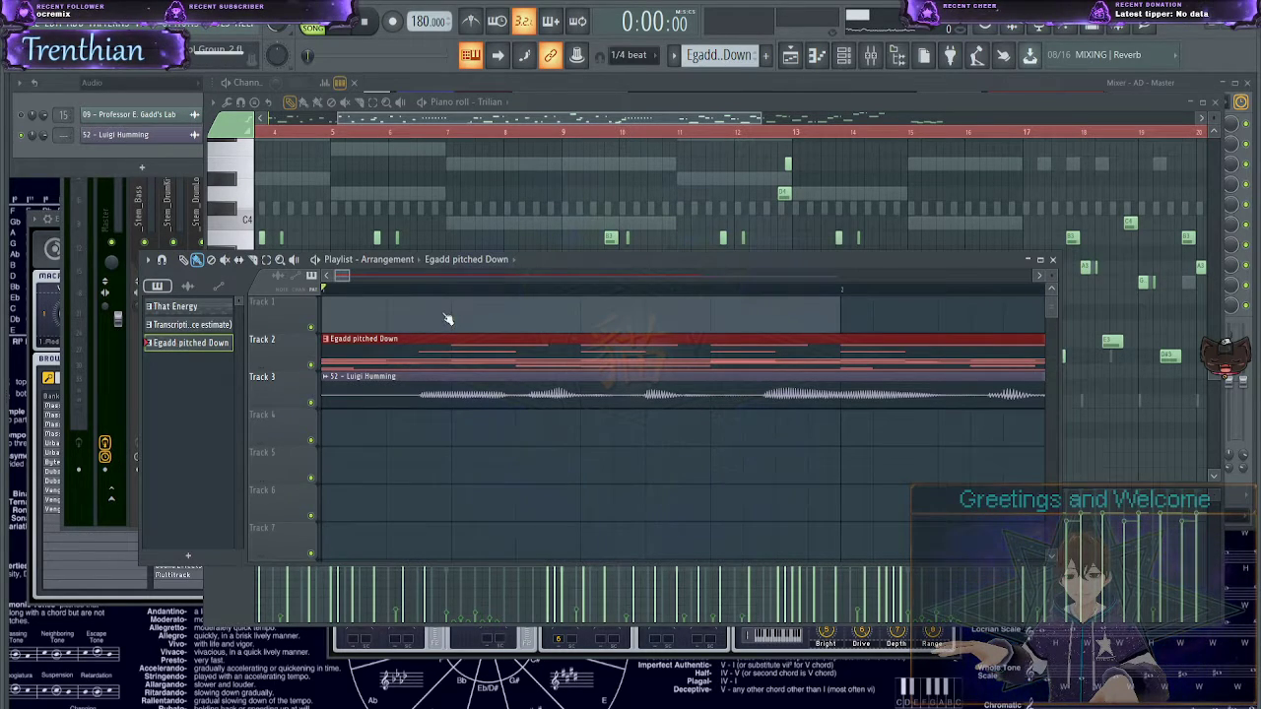
- Mute the Luigi Humming channel and play the arrangement with the 019 - Mansion (Dark Hallway) clip at bar 1 on Track 1
left_click(20, 135)
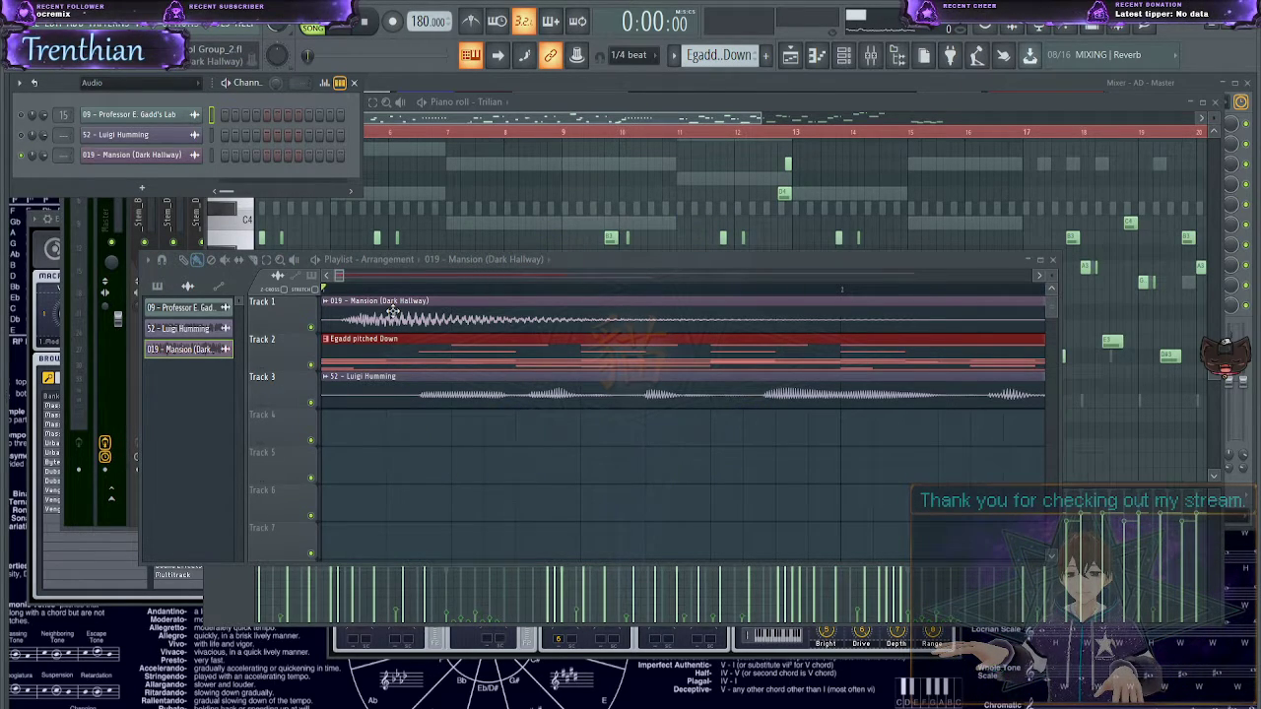
scroll(392, 311, "down", 1)
scroll(392, 311, "up", 1)
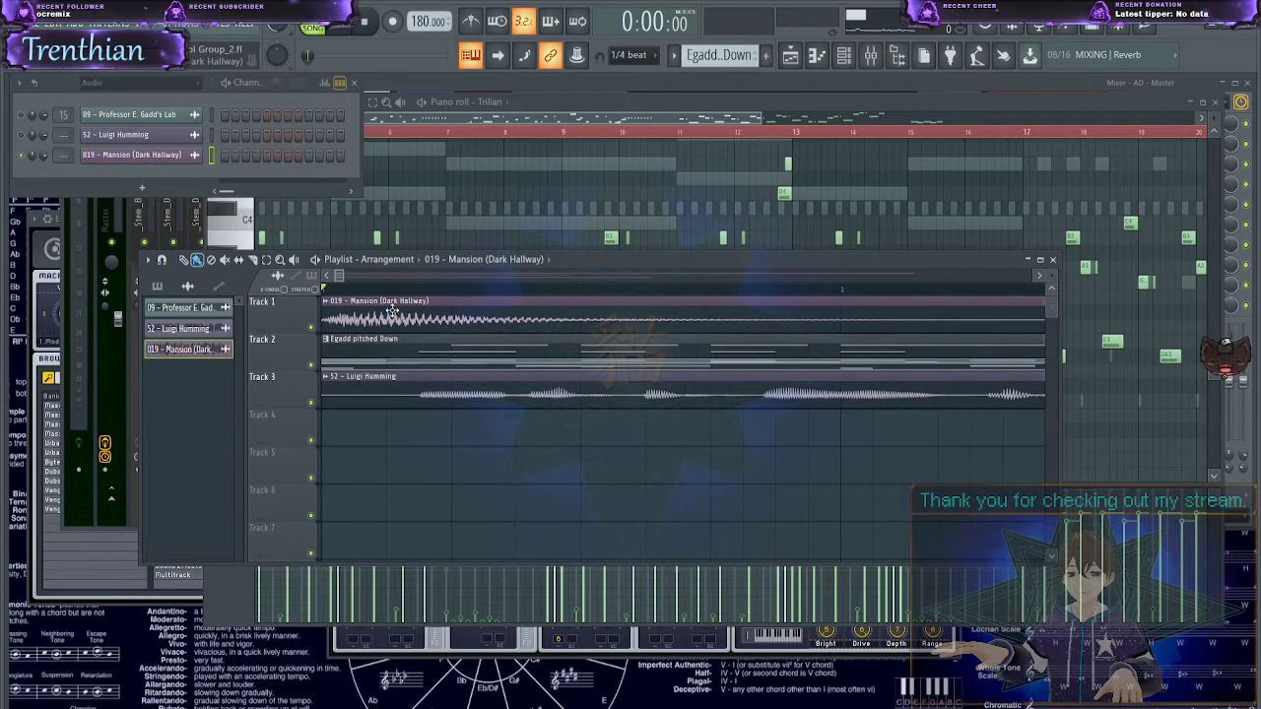
left_click_drag(344, 274, 374, 278)
key("space")
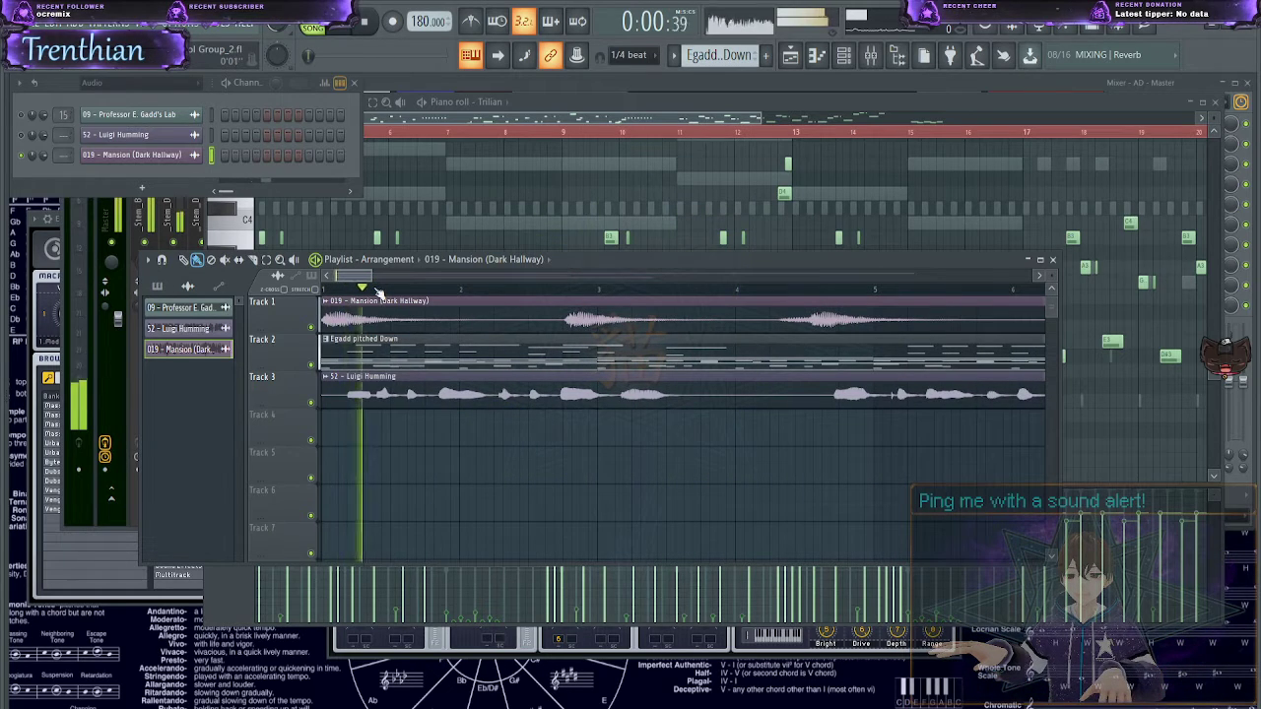
- Remove the Egadd pitched Down and Luigi Humming clips from Tracks 2 and 3 and play the Mansion clip alone
key("space")
right_click(379, 350)
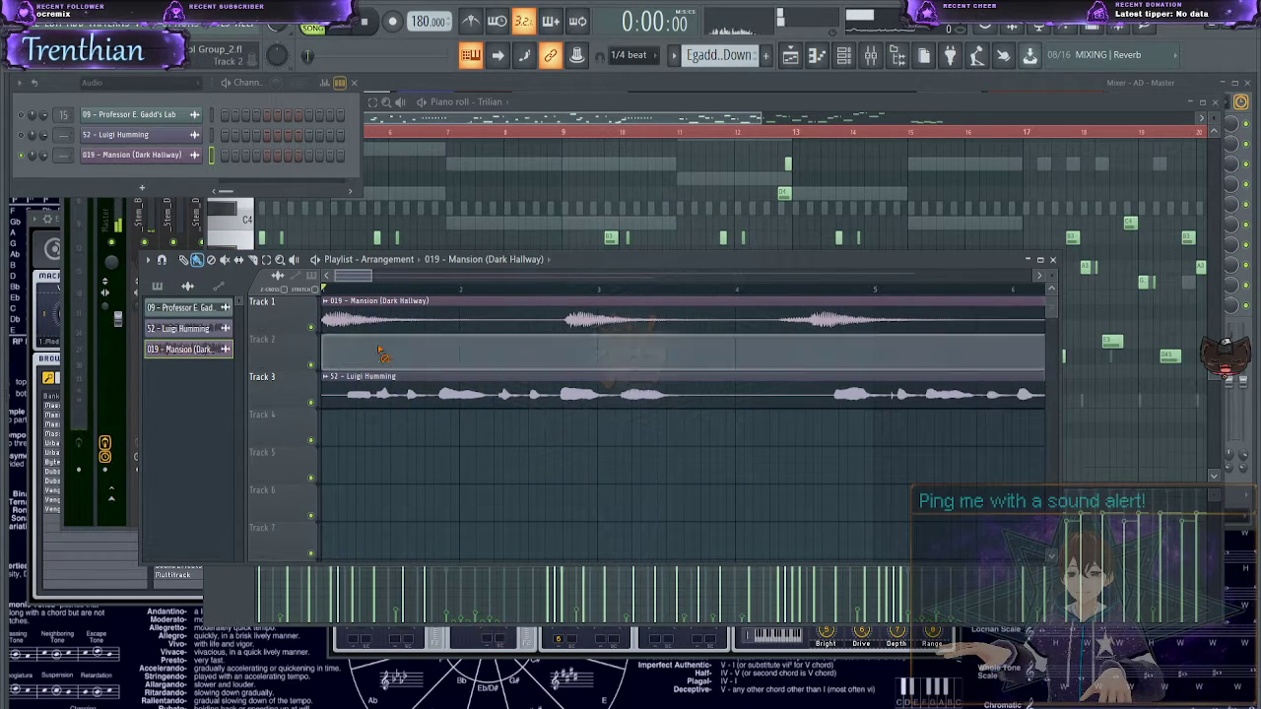
right_click(379, 378)
key("space")
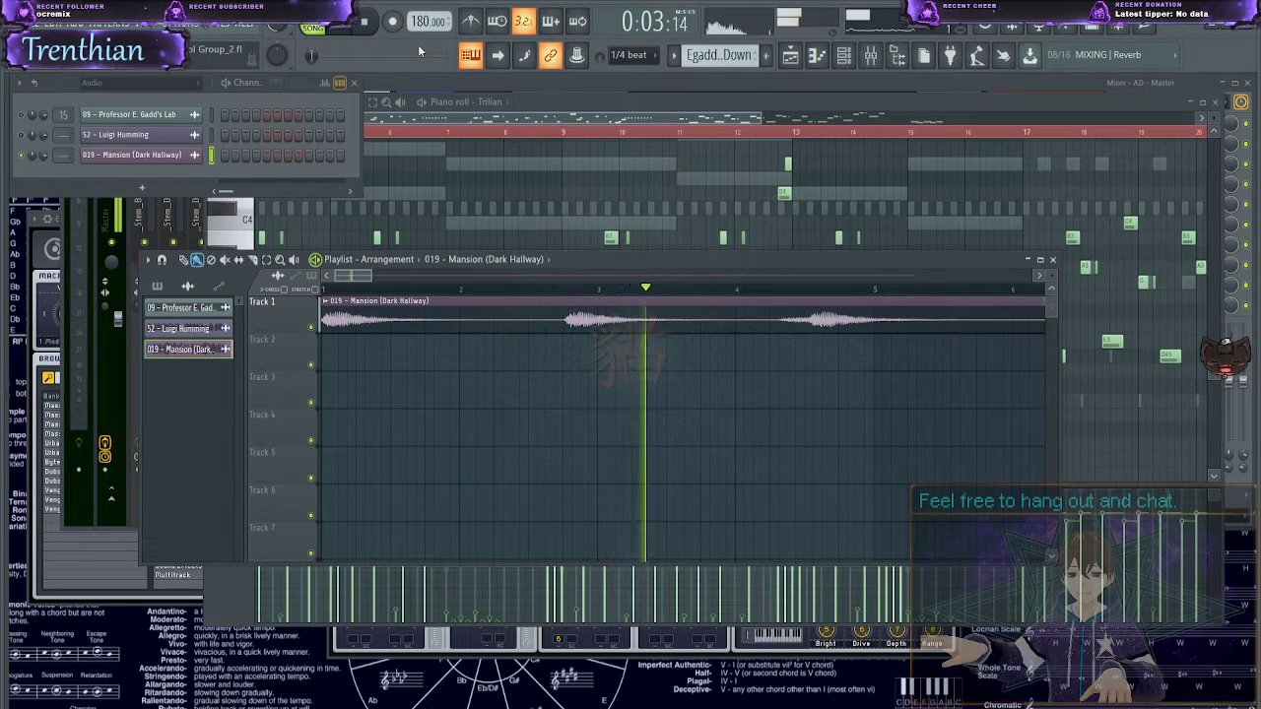
- Turn on the metronome and play the opening of the Mansion clip against it
key("space")
left_click(471, 22)
key("space")
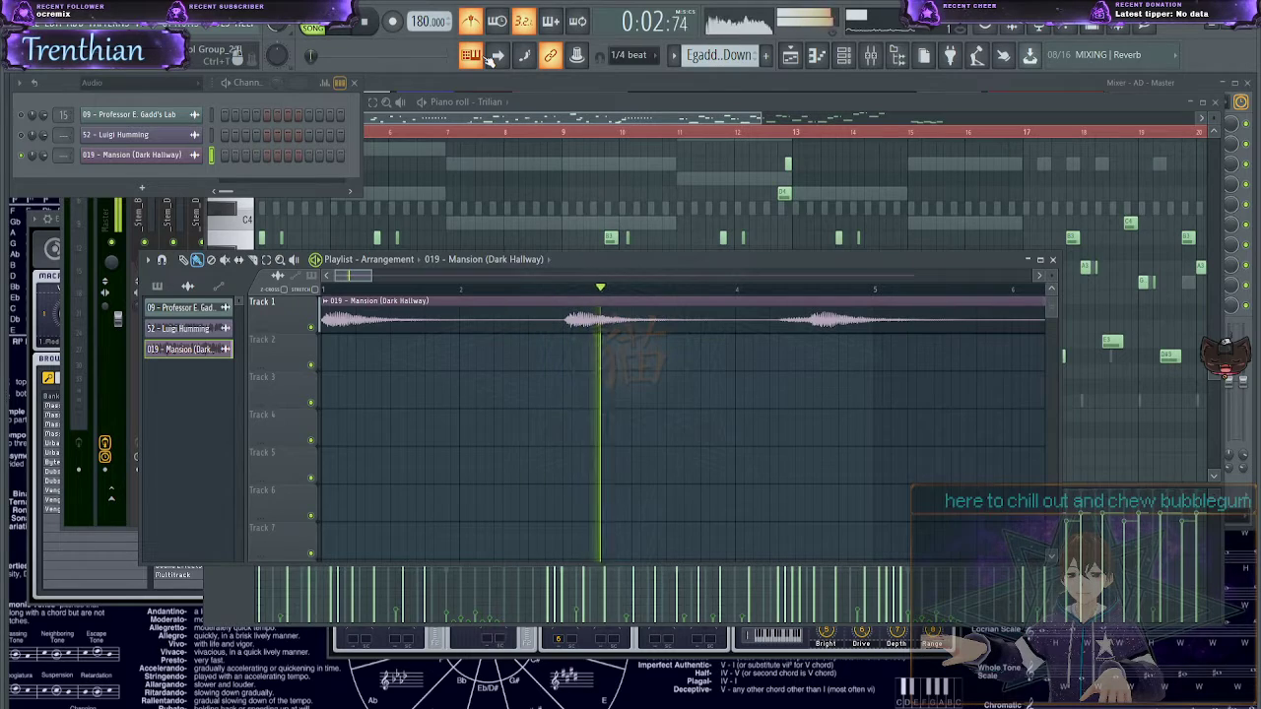
key("space")
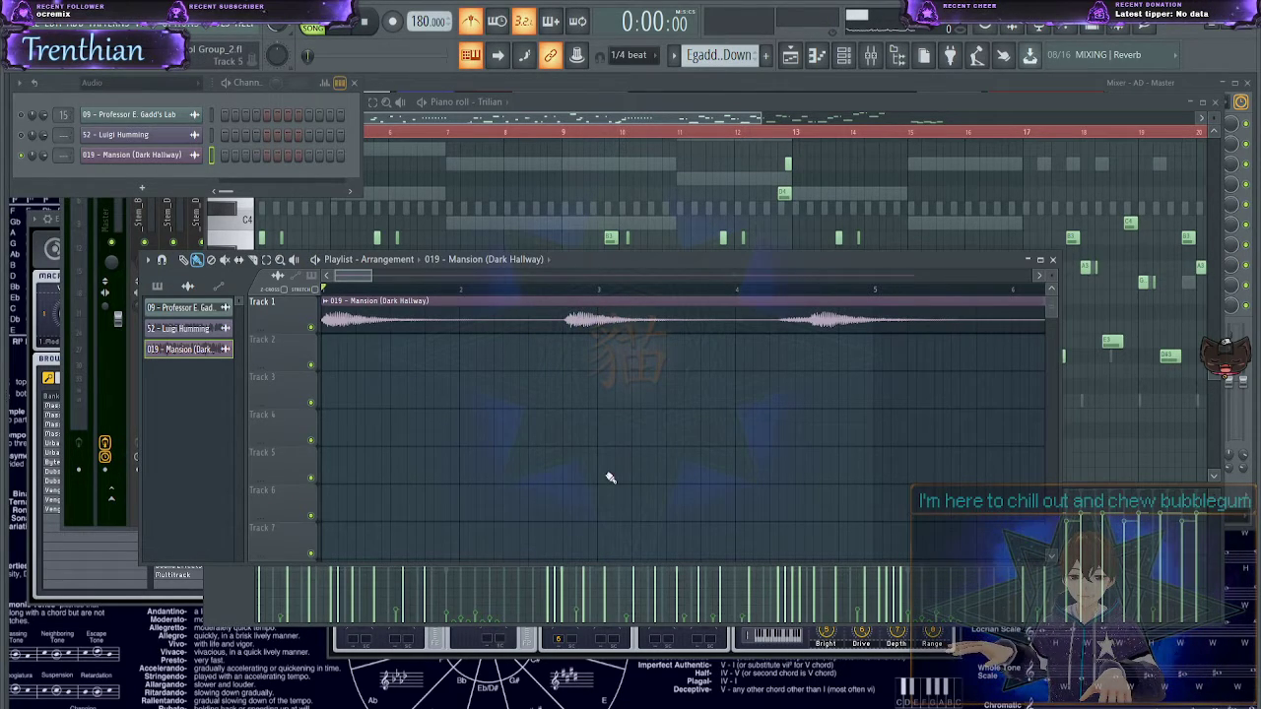
- Try a tempo of 204 BPM and play the Mansion clip against the metronome up to about bar 13
mouse_move(416, 22)
left_mouse_down()
mouse_move(416, 1)
mouse_move(415, 15)
left_mouse_up()
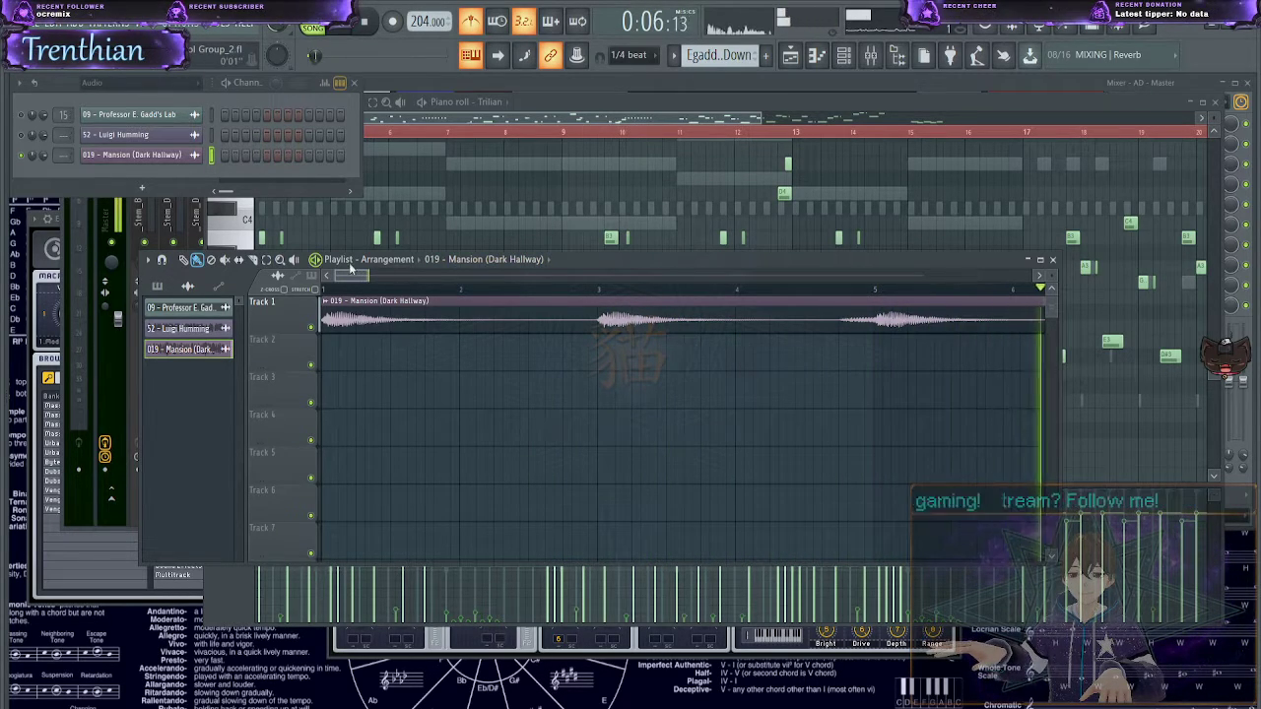
left_click_drag(350, 281, 386, 292)
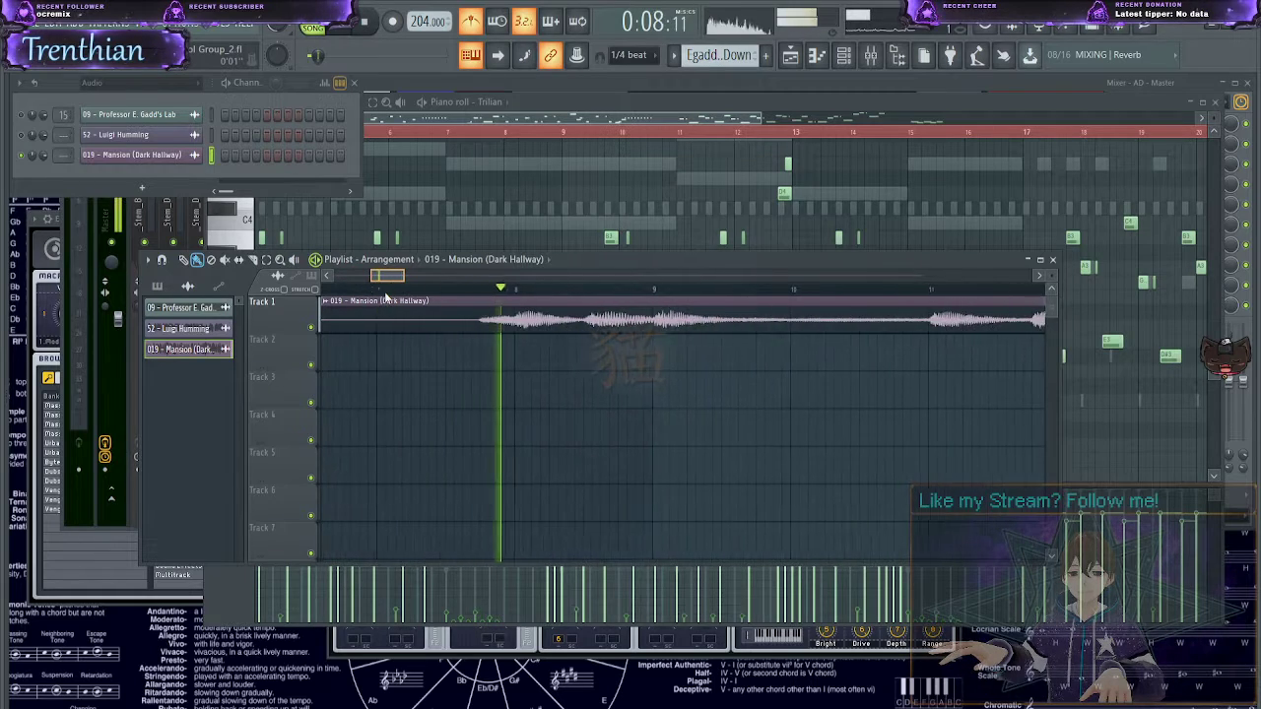
left_click_drag(386, 296, 413, 292)
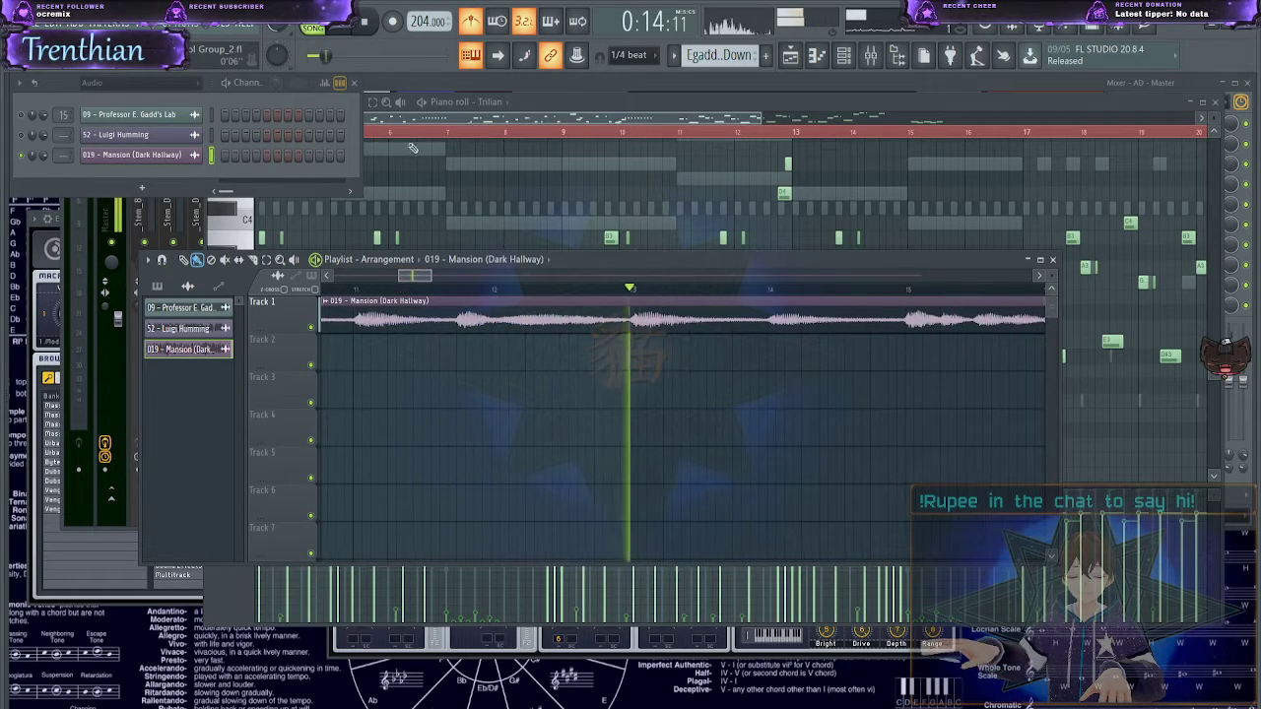
key("space")
- Set the tempo to 102 BPM and play the Mansion clip from the start to check it against the metronome
left_click_drag(422, 30, 421, 130)
left_click_drag(459, 281, 345, 281)
key("space")
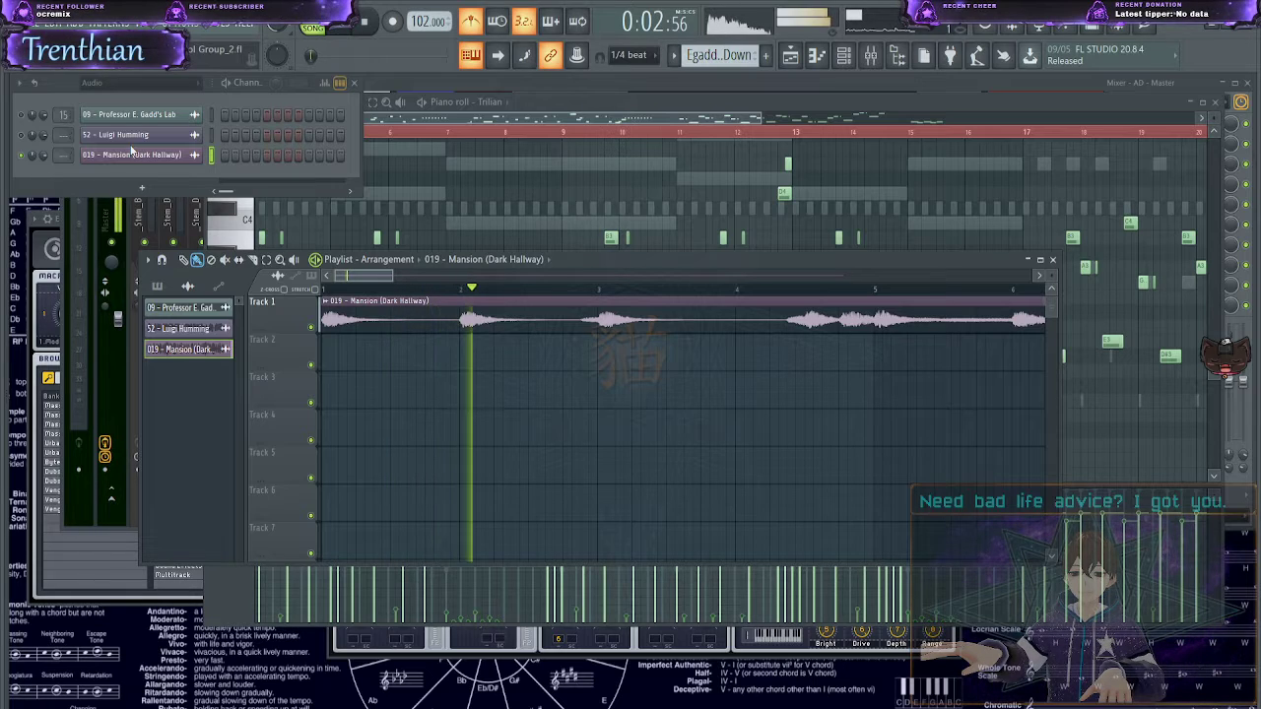
scroll(397, 357, "up", 5)
scroll(533, 369, "up", 3)
scroll(529, 380, "down", 3)
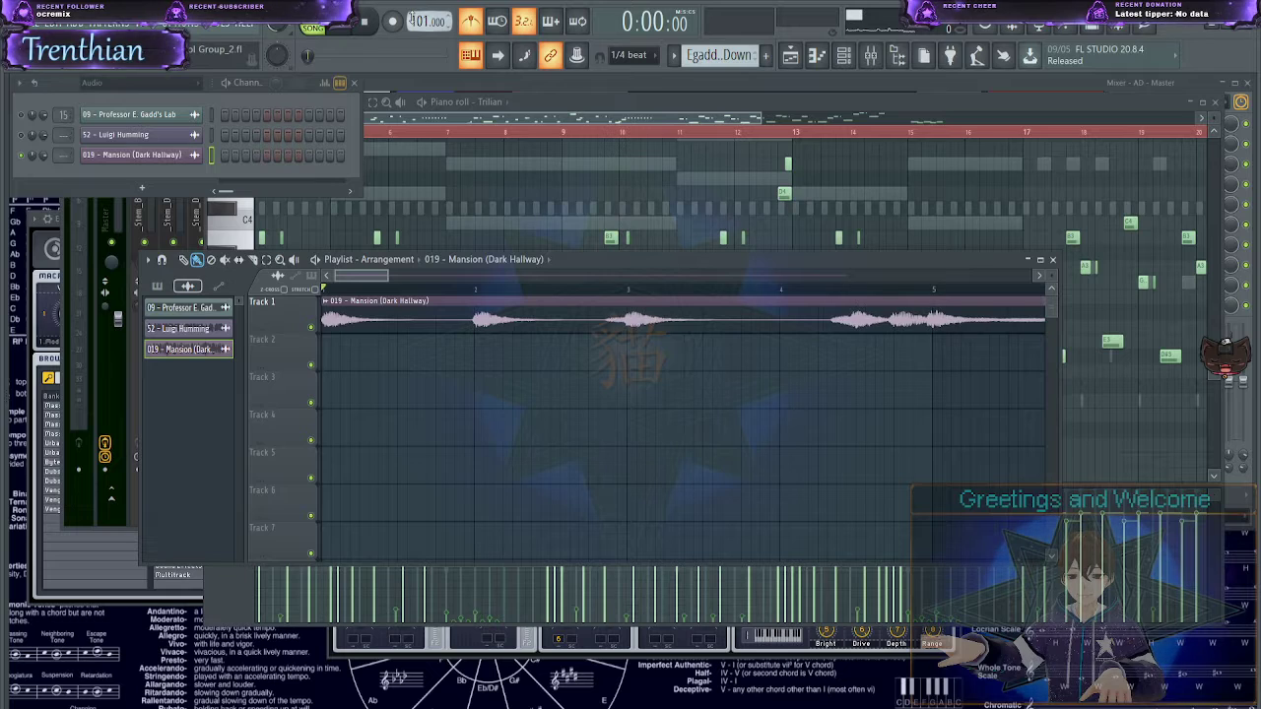
key("space")
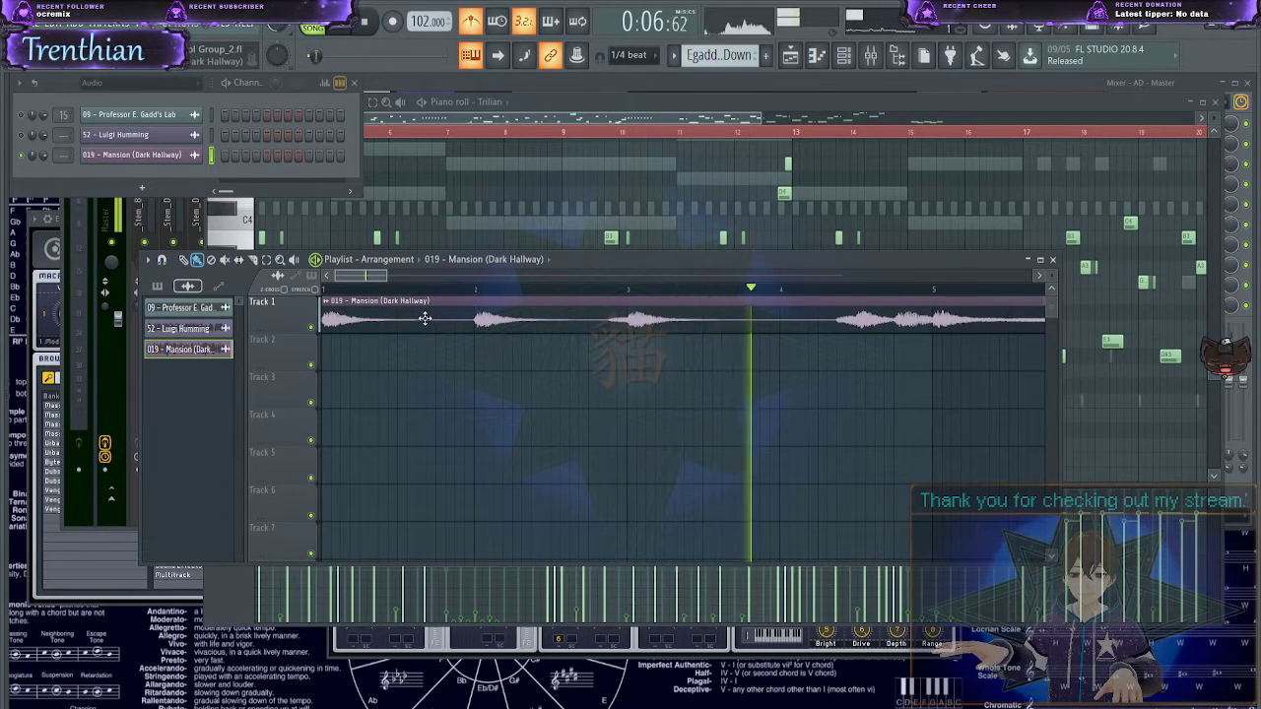
left_click_drag(365, 281, 412, 280)
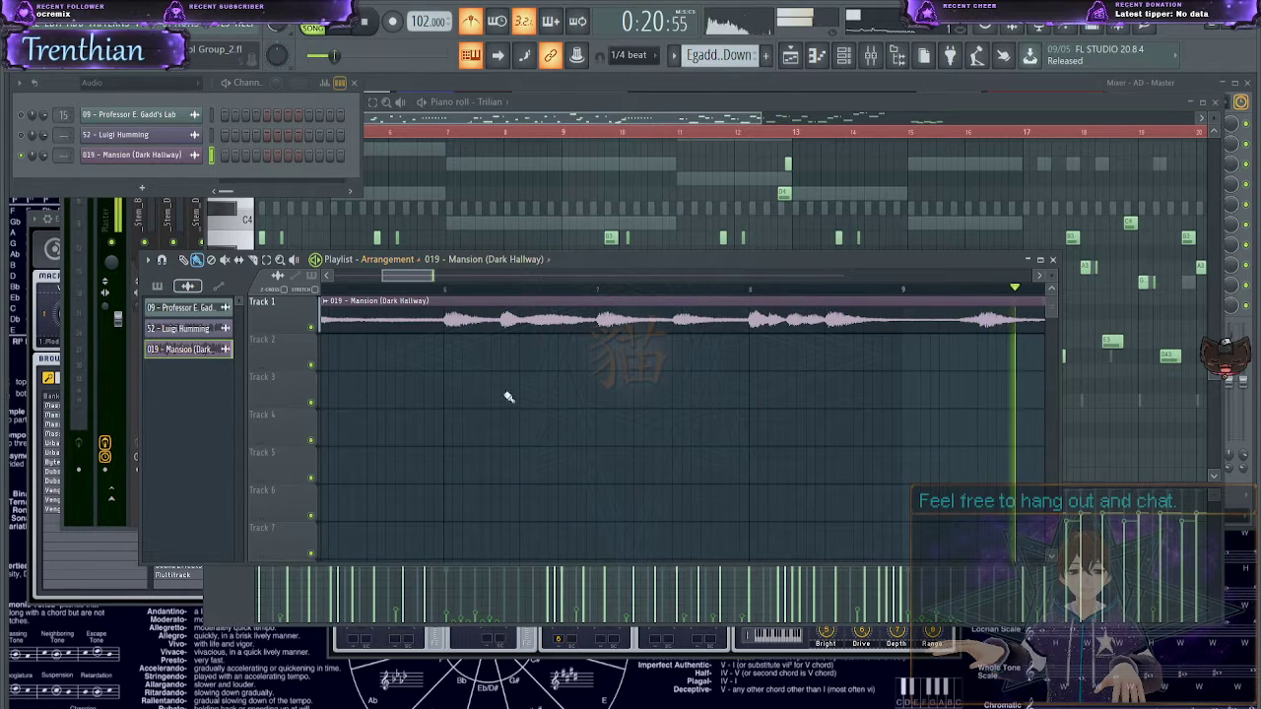
scroll(506, 402, "down", 5)
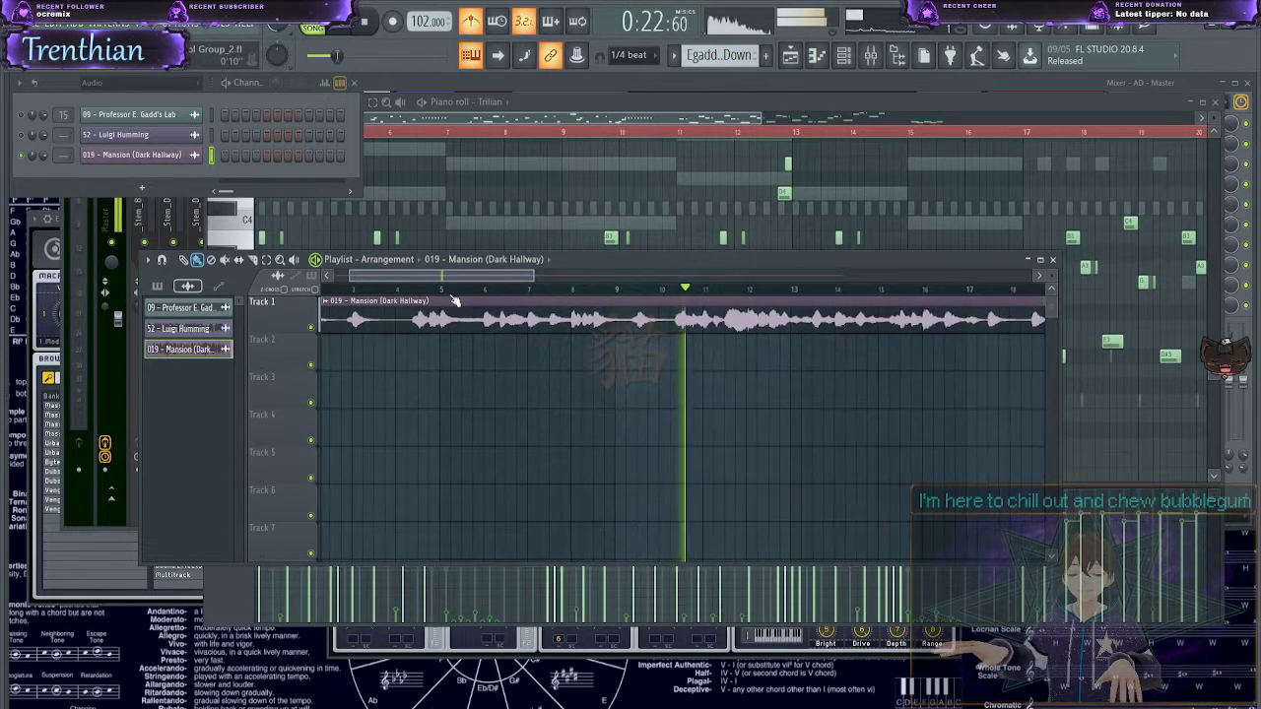
left_click_drag(463, 278, 274, 244)
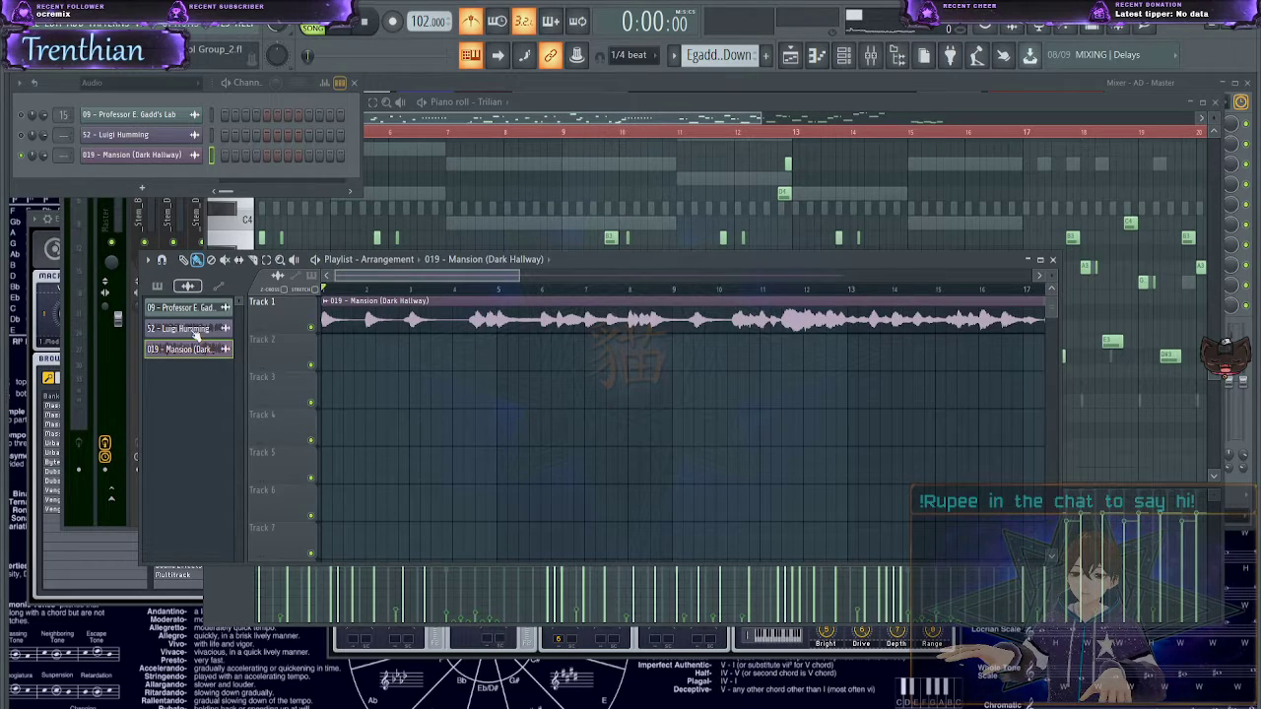
- Place the 52 - Luigi Humming clip at bar 1 on Track 2, with its channel unmuted, and play it with the Mansion clip
left_click(485, 356)
left_click_drag(537, 365, 244, 357)
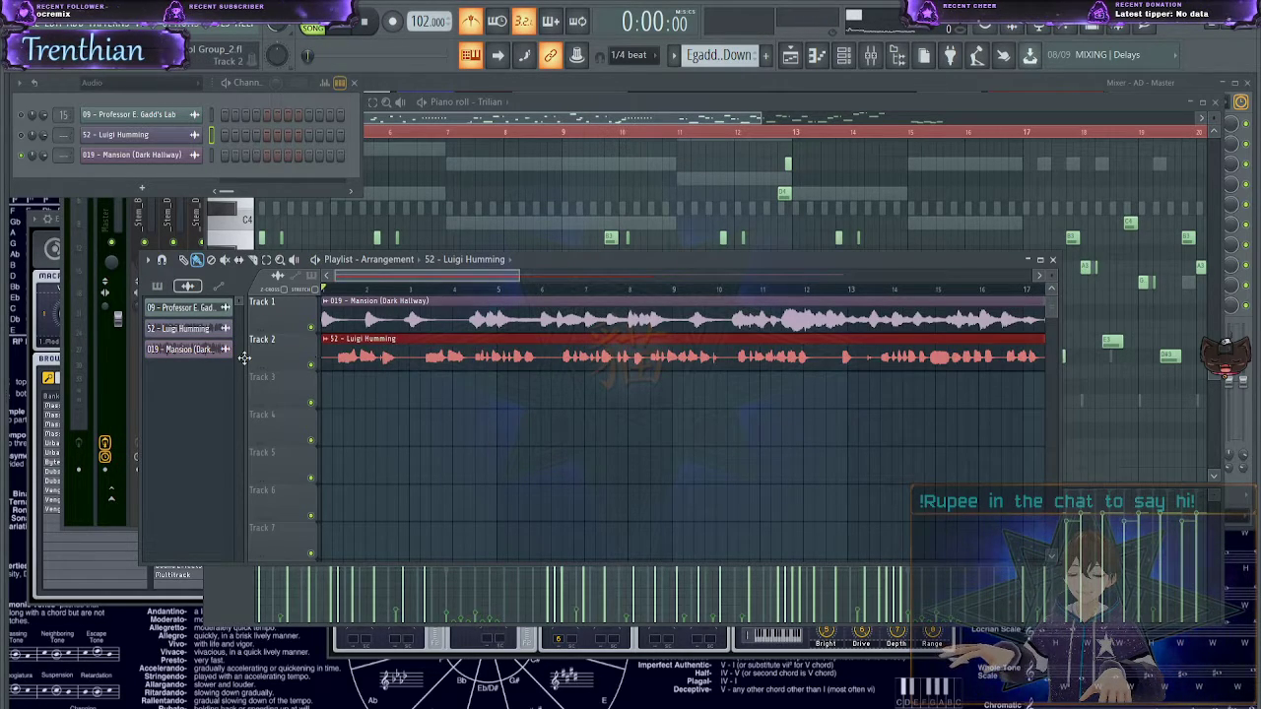
key("space")
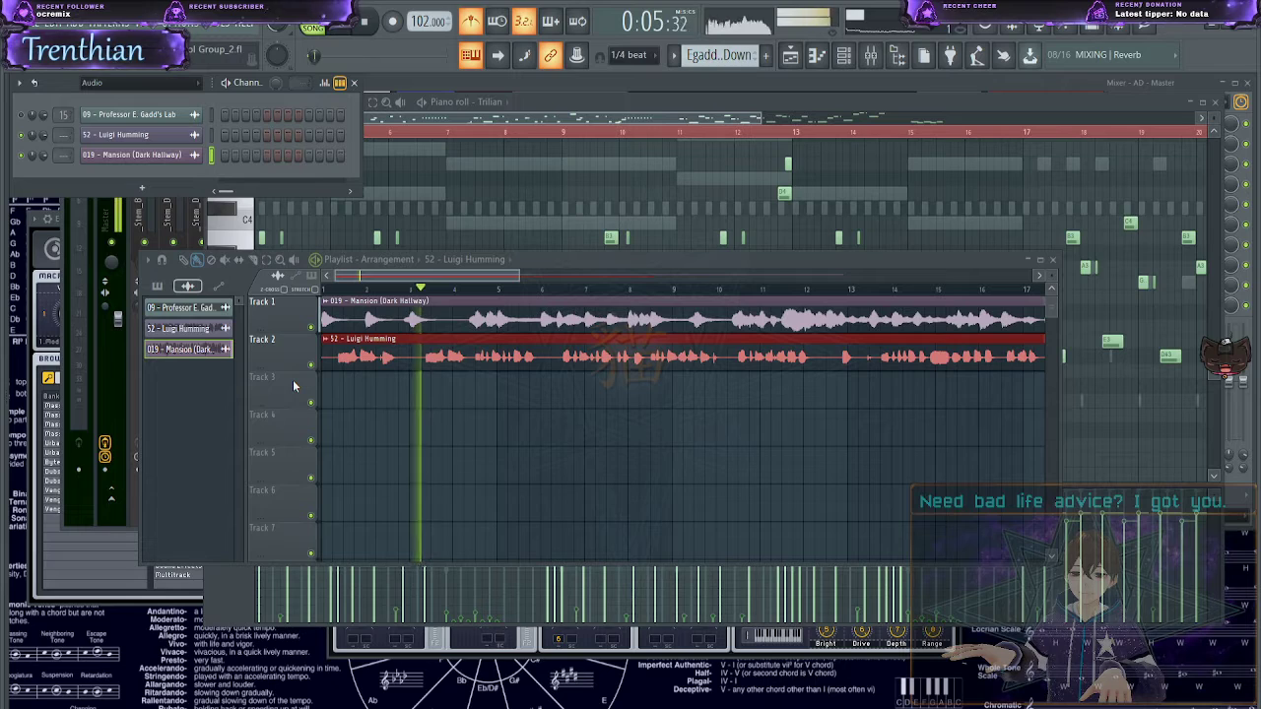
key("space")
key("space")
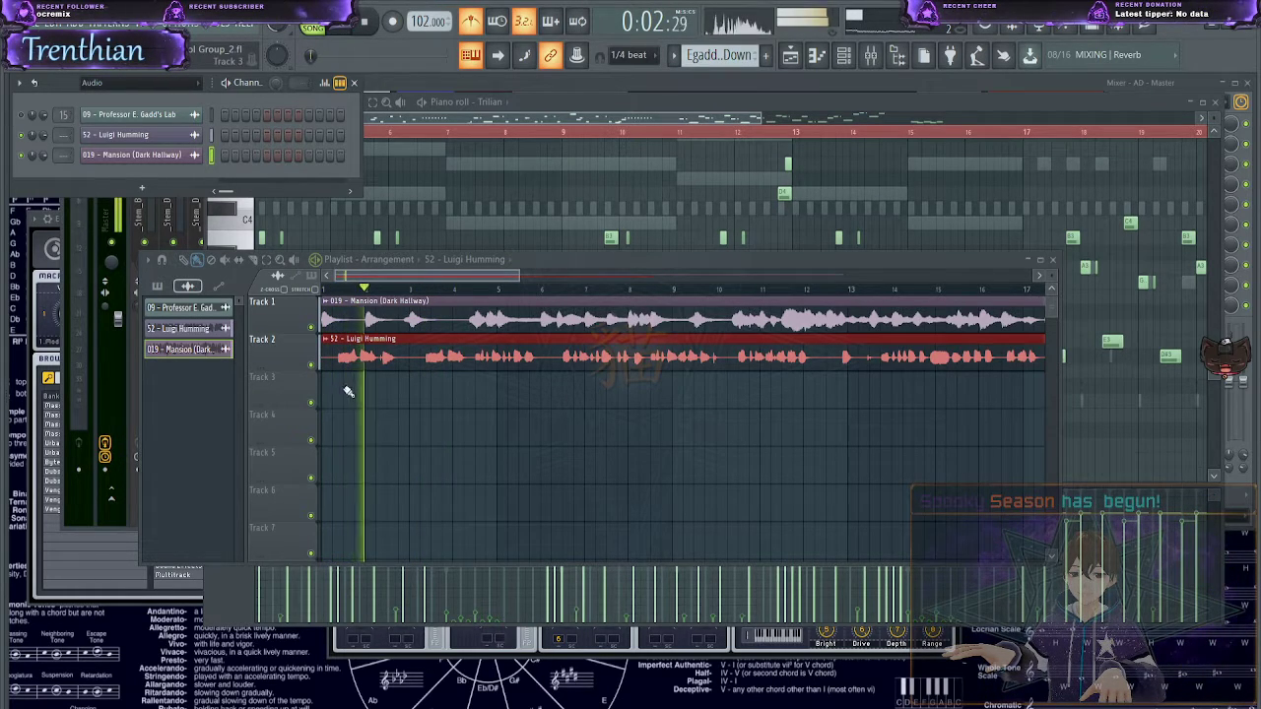
- Shift the Luigi Humming audio on Track 2 earlier so its first hum starts at bar 1
scroll(355, 354, "down", 3)
scroll(356, 357, "up", 3)
left_click(366, 413)
left_click_drag(373, 355, 368, 354)
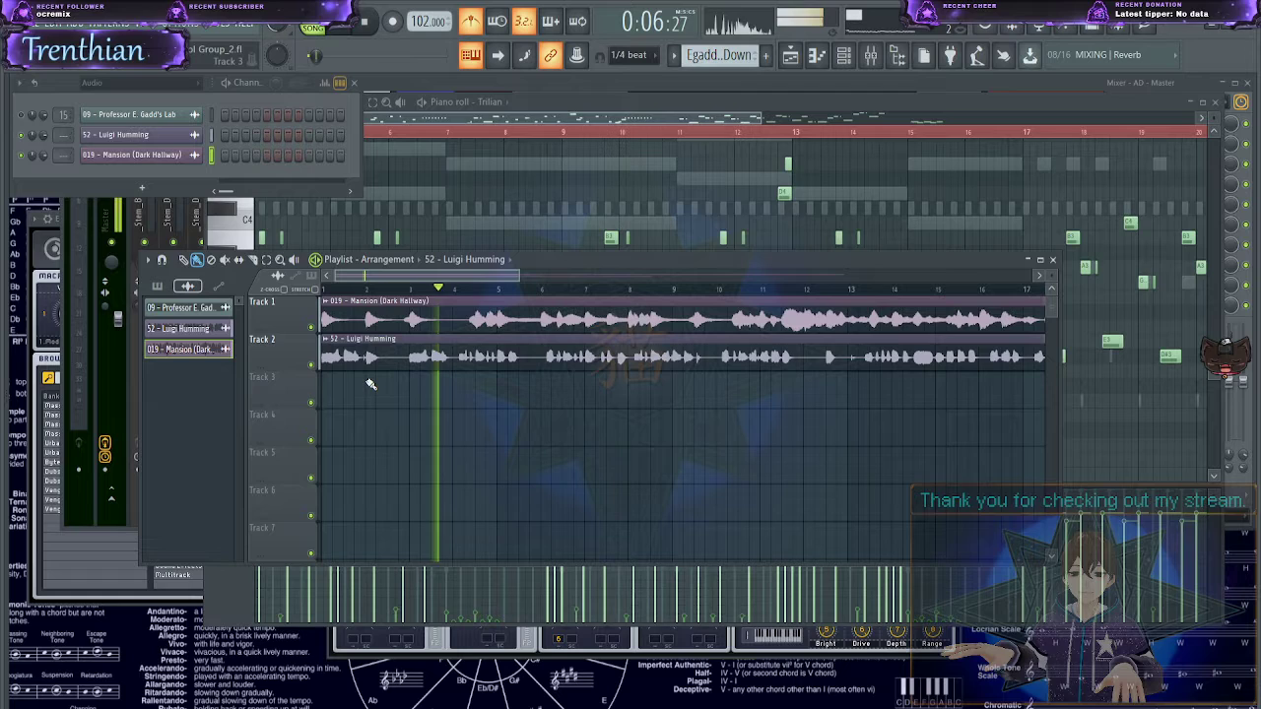
- Try the Luigi Humming clip at bar 6 on Track 2 and play from just before it
key("space")
left_click_drag(383, 364, 610, 377)
key("space")
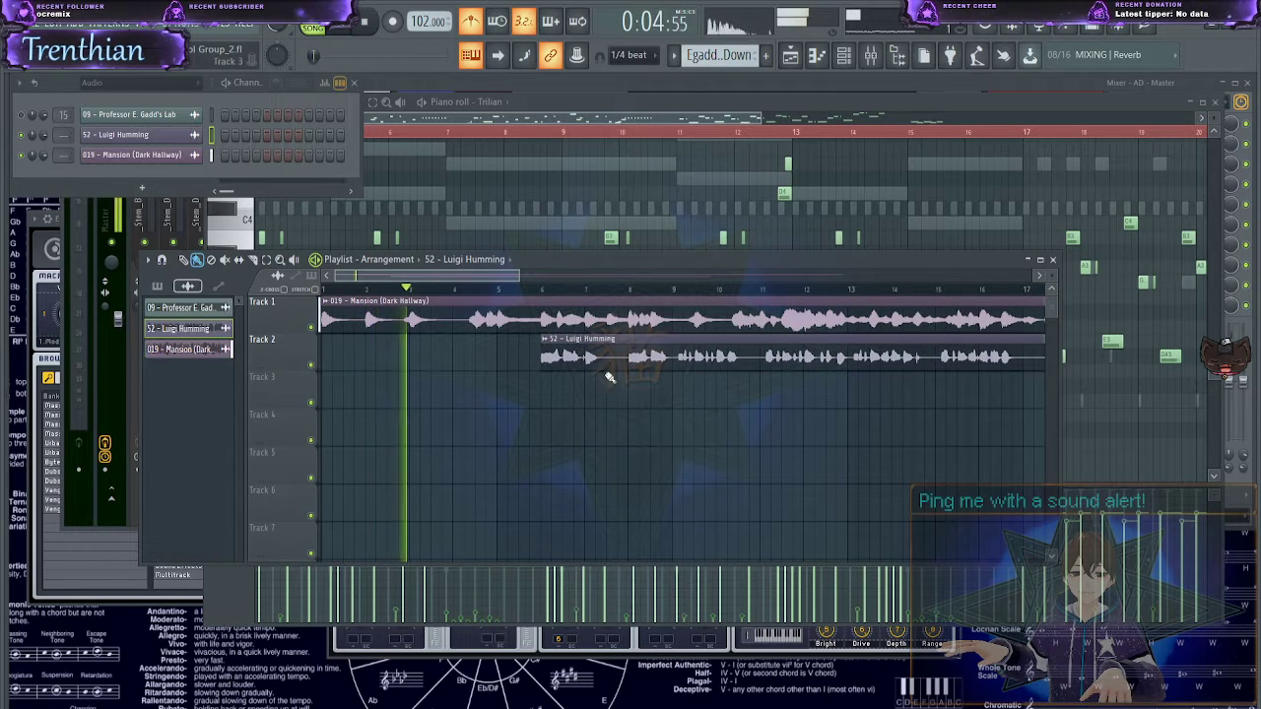
left_click(525, 286)
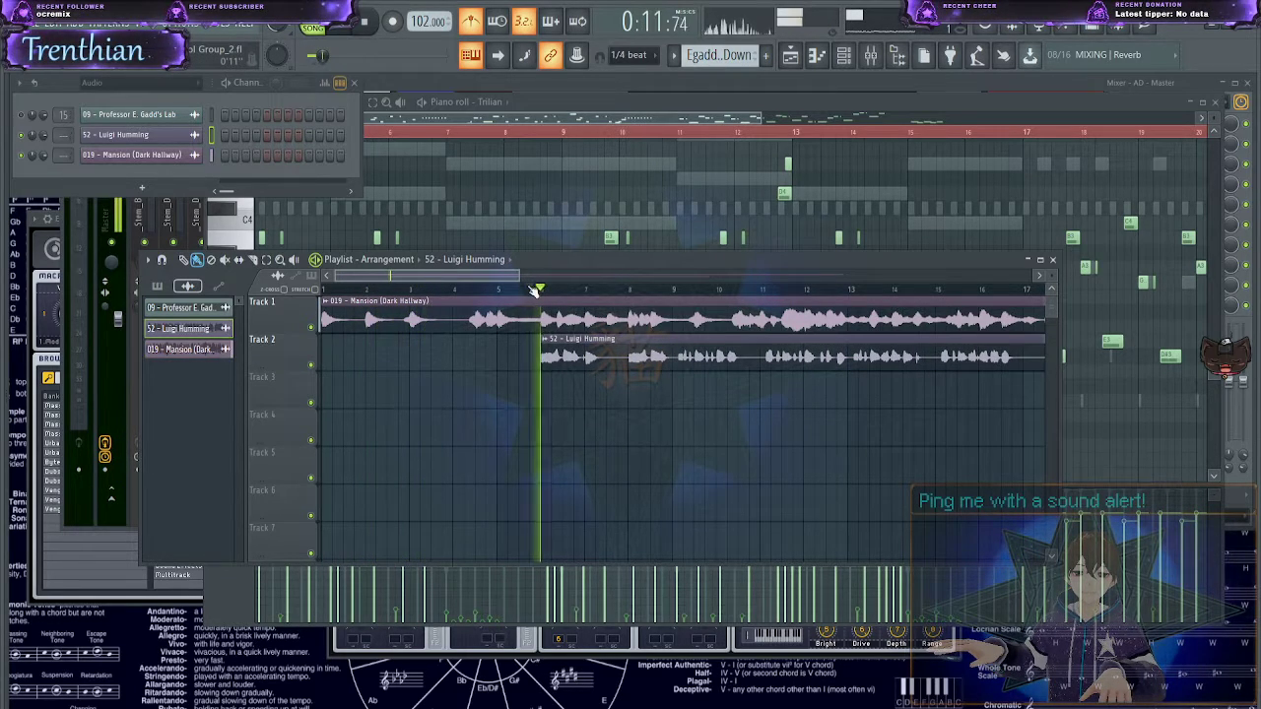
- Move the Luigi Humming clip to shortly after bar 18 on Track 2 and play the lead-in from bar 17
left_click_drag(584, 357, 891, 366)
left_click_drag(458, 279, 581, 281)
key("space")
left_click_drag(498, 337, 733, 338)
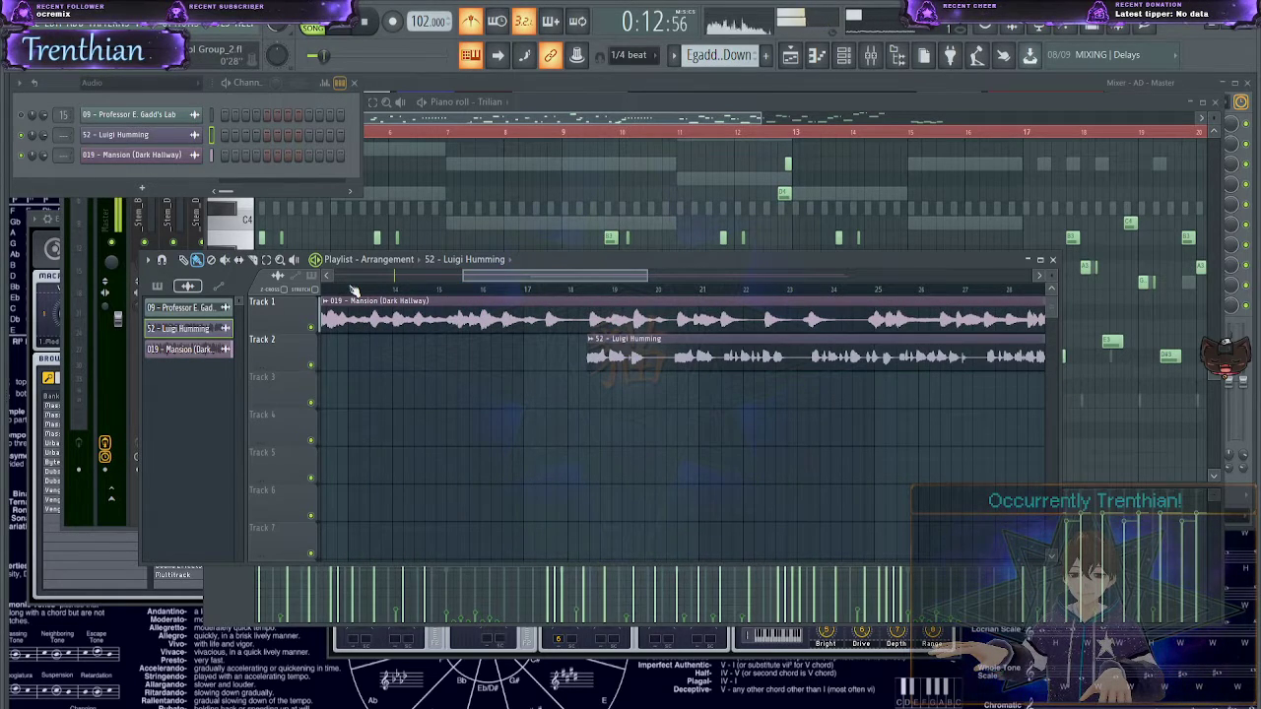
left_click(463, 287)
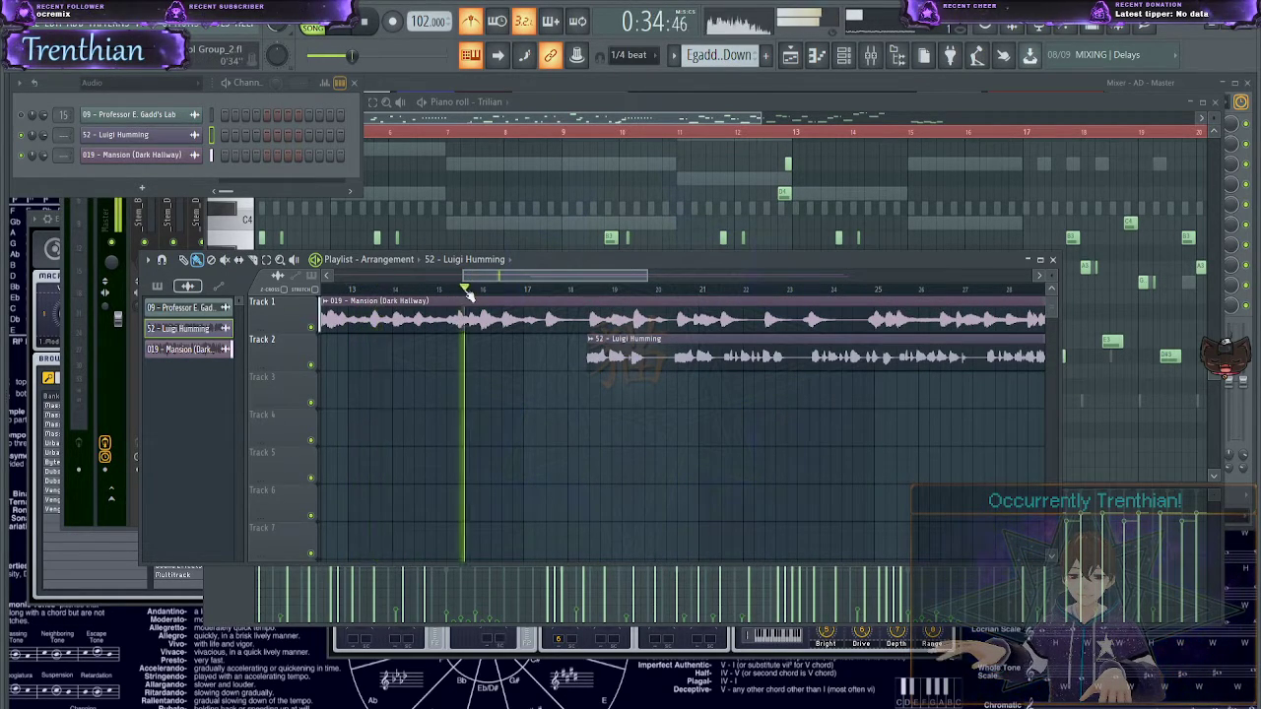
left_click(527, 288)
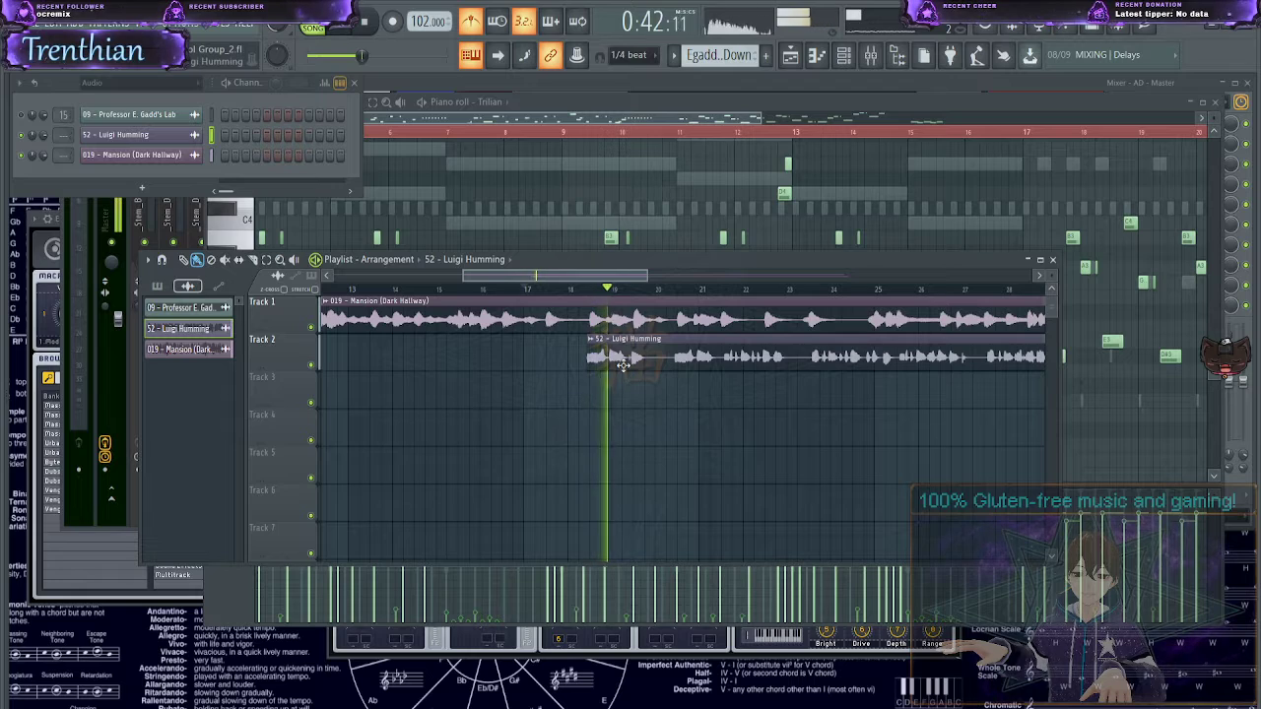
- Nudge the Luigi Humming clip slightly on Track 2 and play it against the Mansion clip to about bar 29
left_click_drag(622, 365, 625, 365)
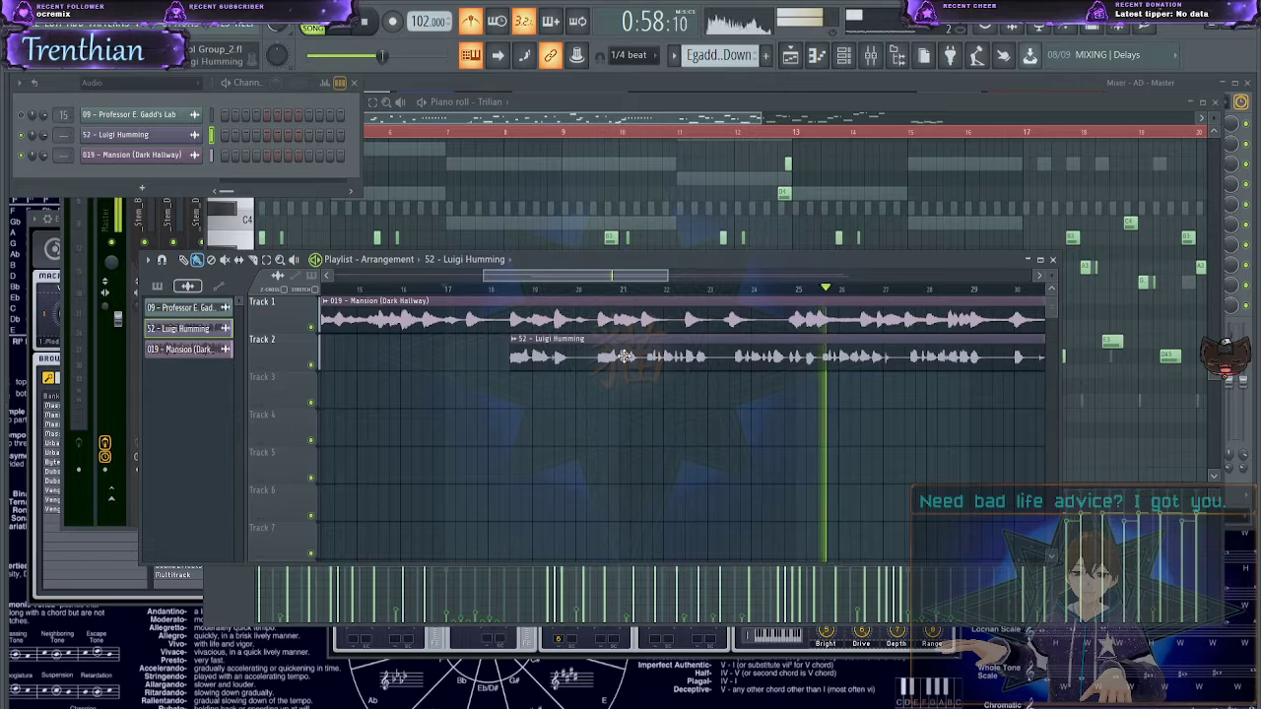
left_click_drag(577, 287, 640, 288)
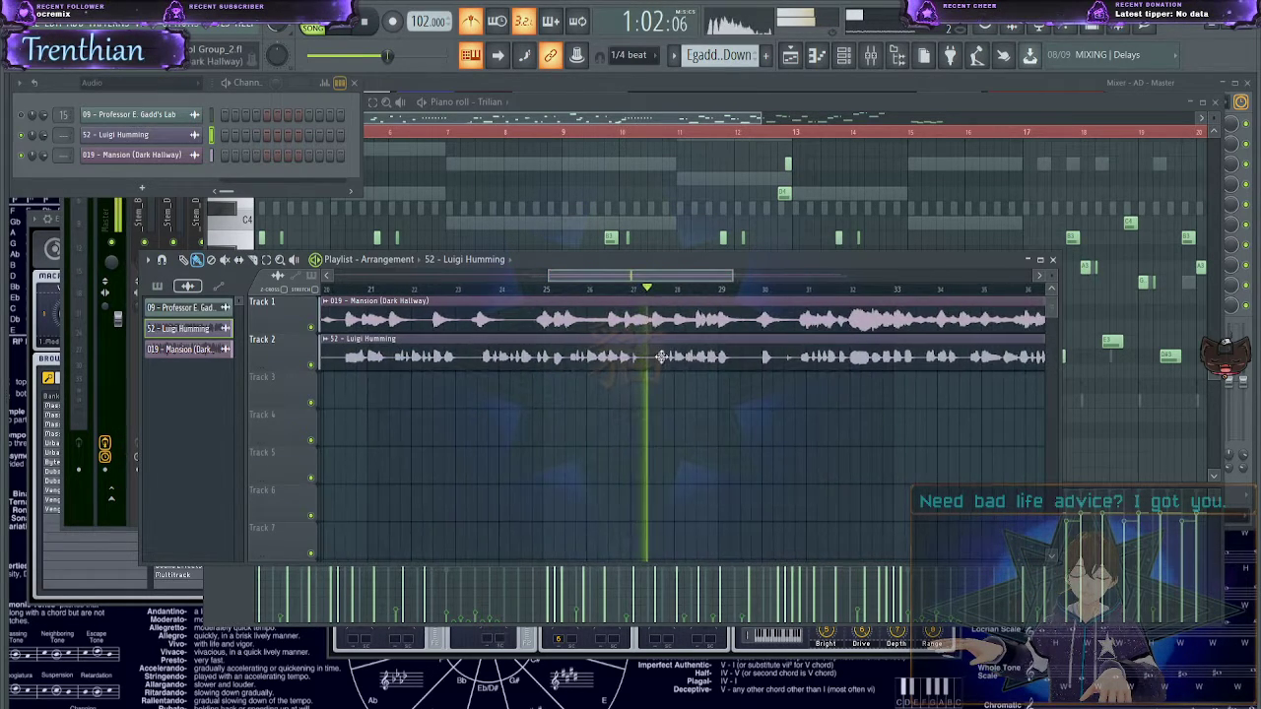
scroll(672, 467, "up", 2)
scroll(672, 467, "up", 2)
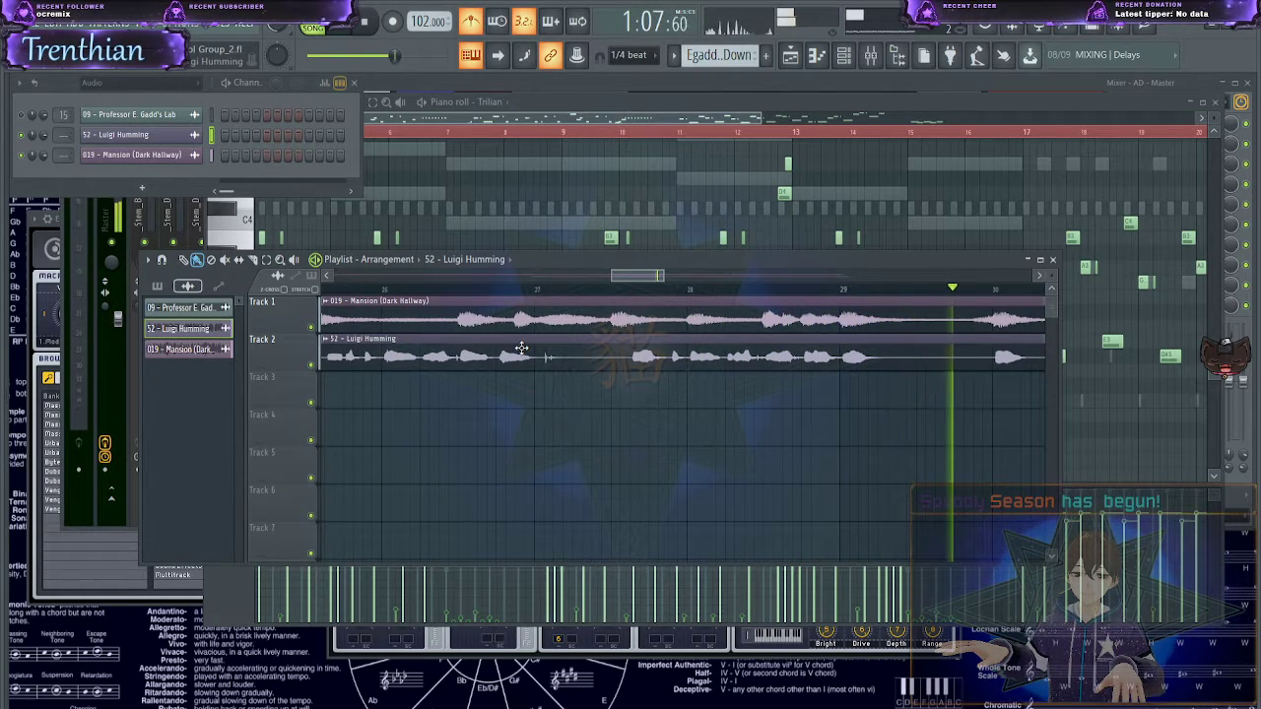
key("space")
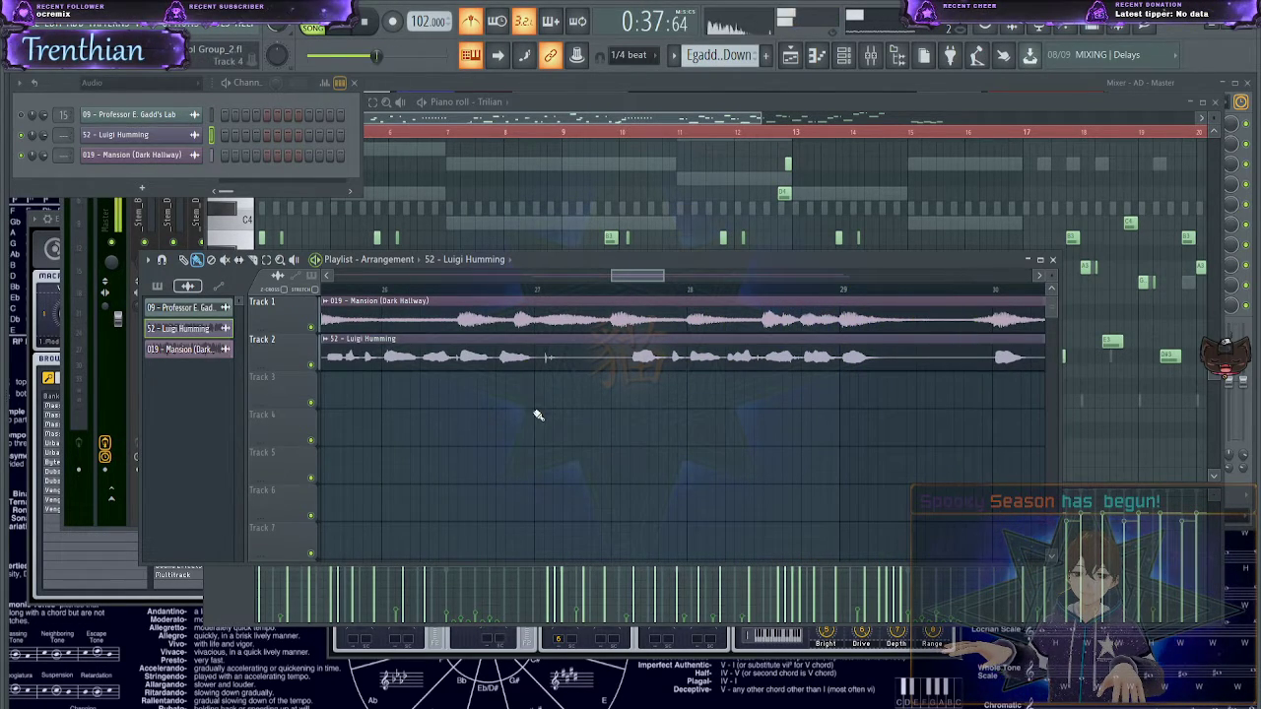
scroll(594, 457, "down", 5)
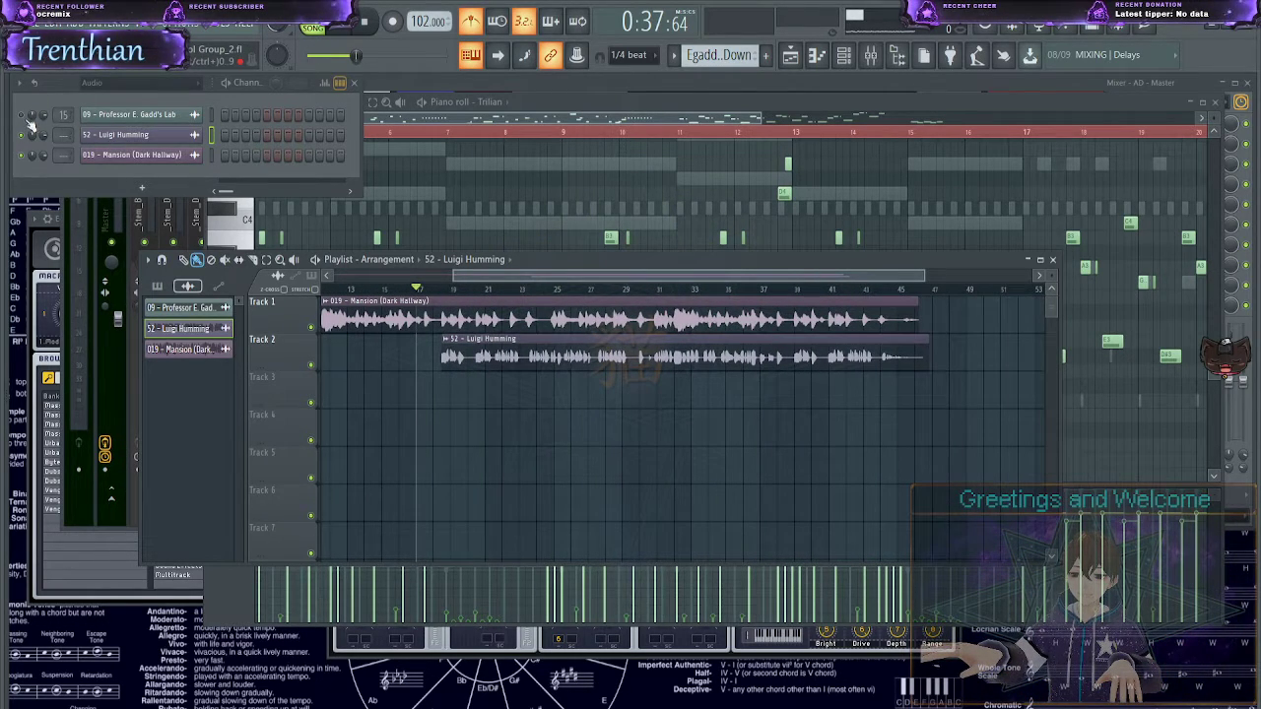
- Try the Egadd pitched Down pattern on Track 3 between bars 21 and 22, and play from its start against the other clips
left_click(736, 59)
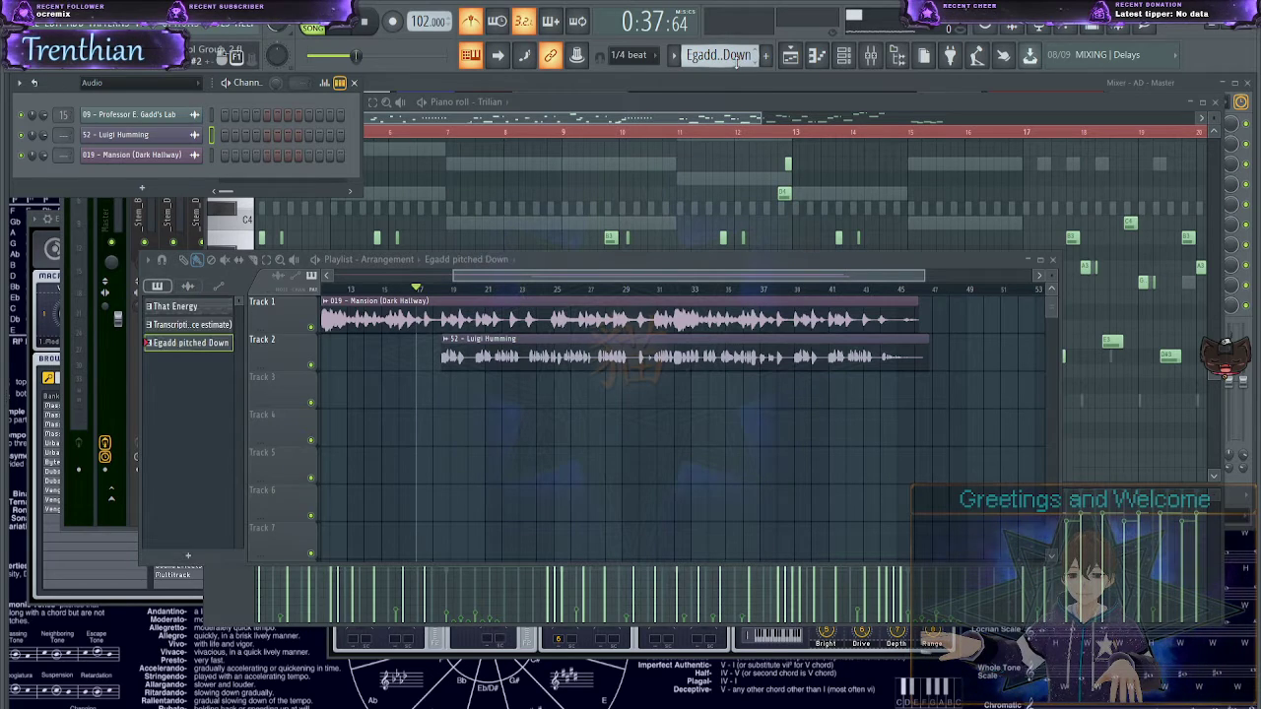
left_click(474, 292)
scroll(505, 532, "up", 3)
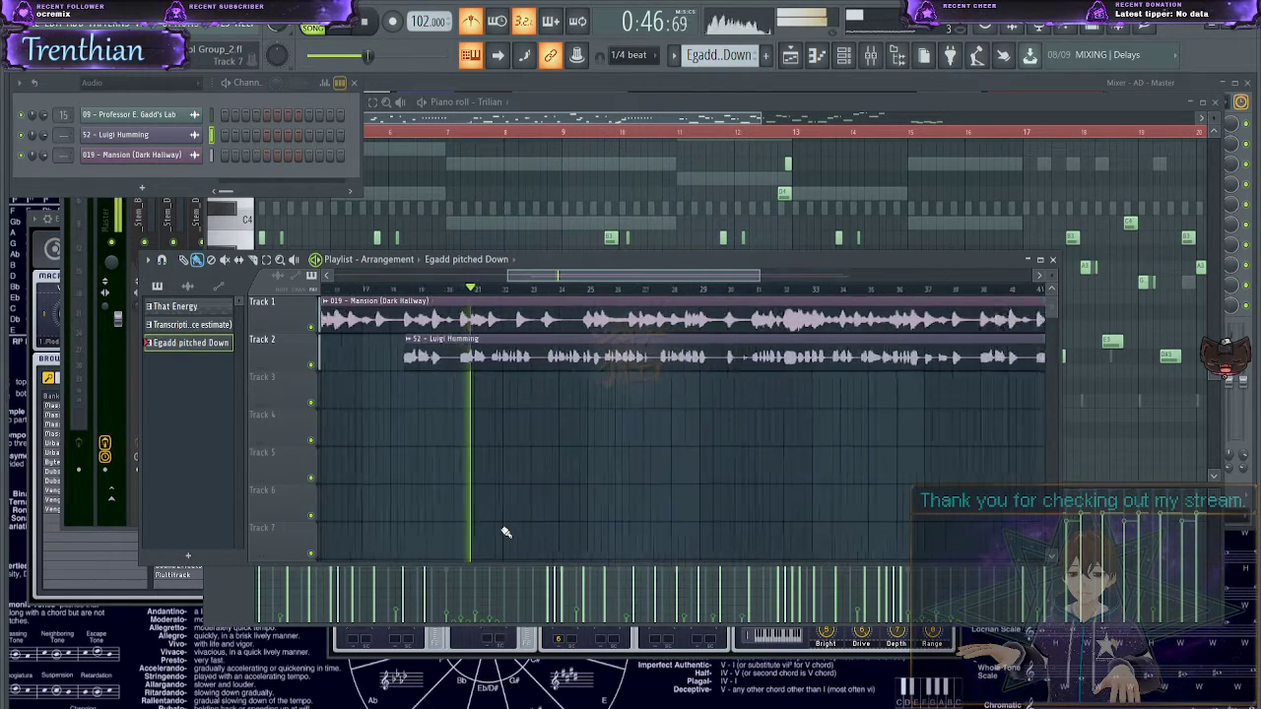
key("space")
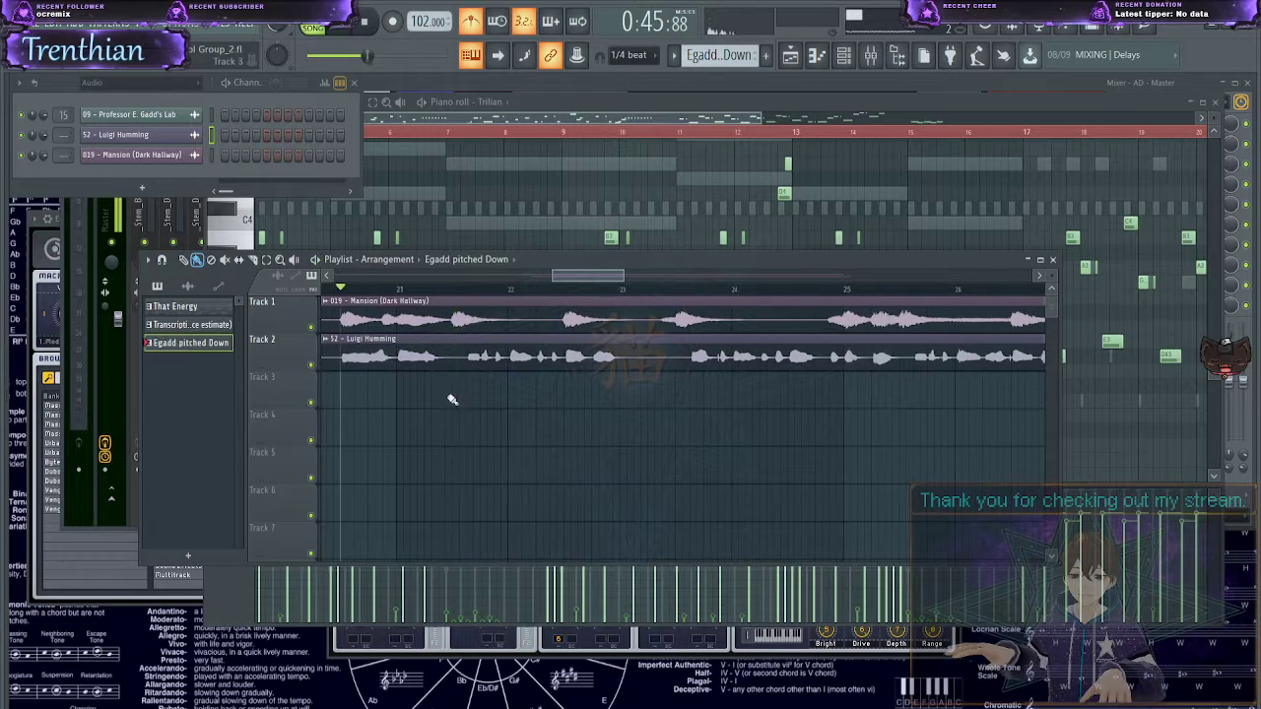
left_click(453, 391)
key("space")
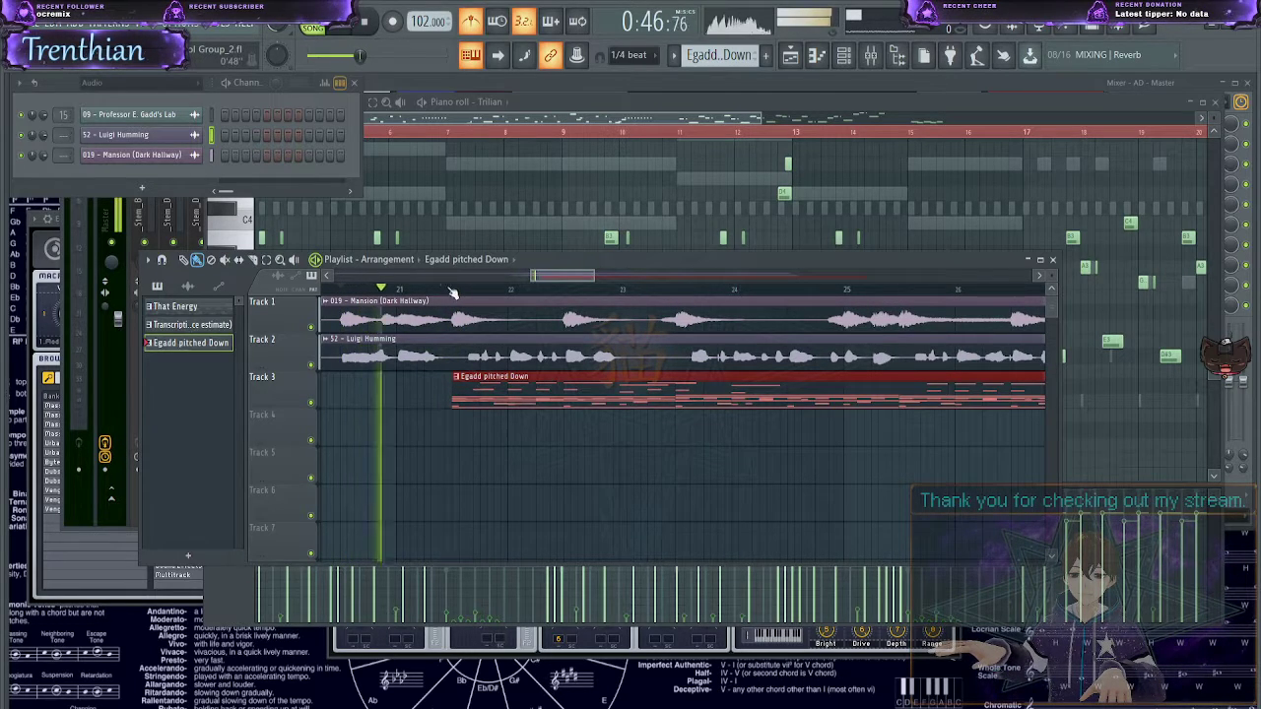
left_click(455, 291)
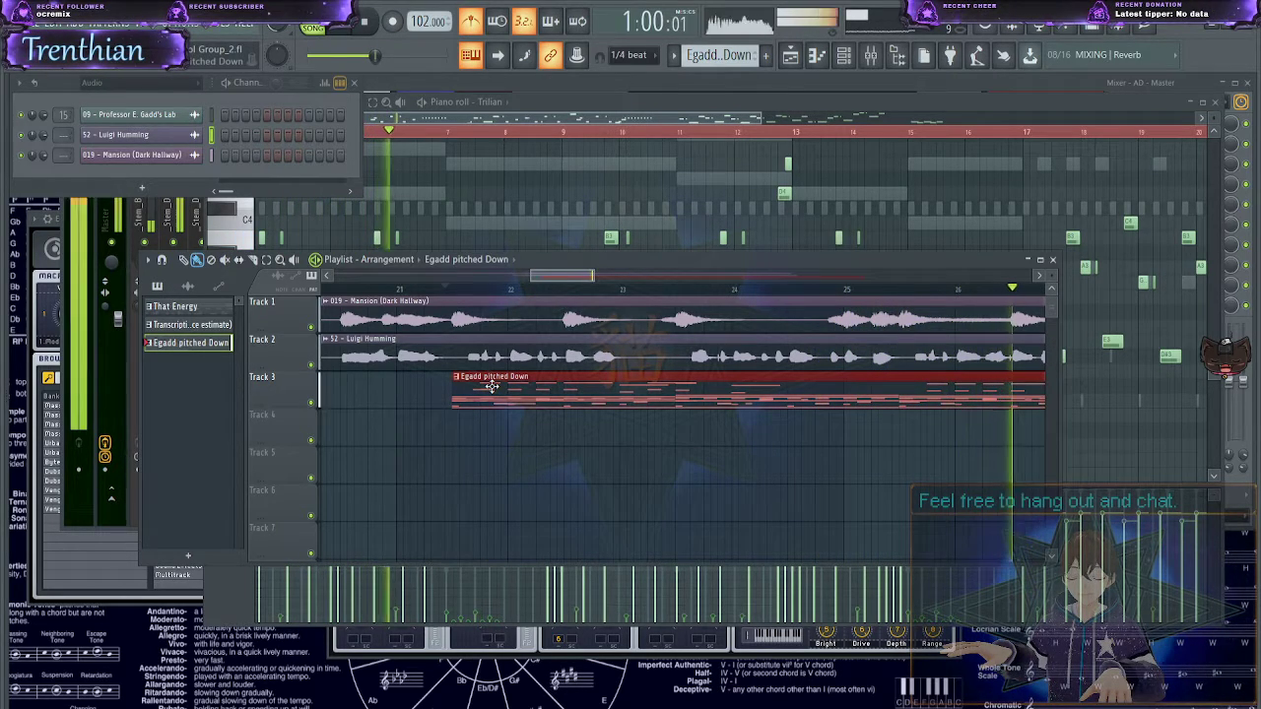
key("space")
- Raise the project tempo to 204 BPM
scroll(413, 30, "up", 20)
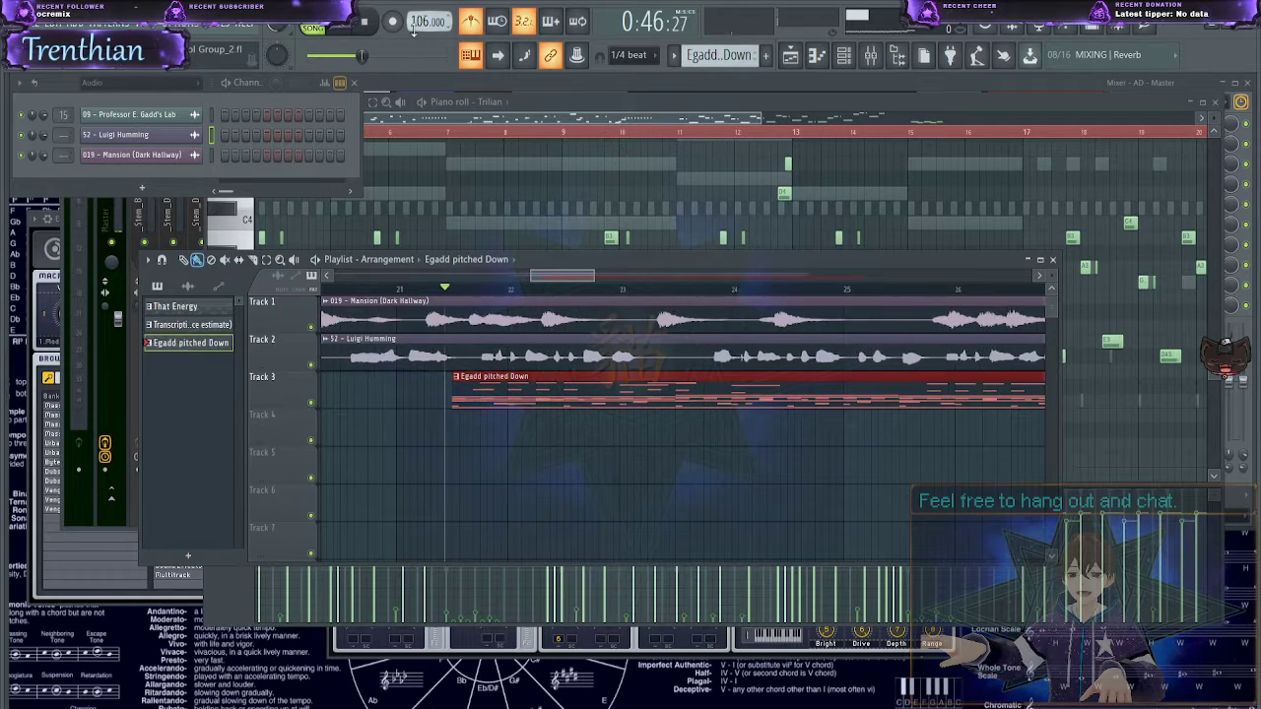
scroll(413, 27, "up", 20)
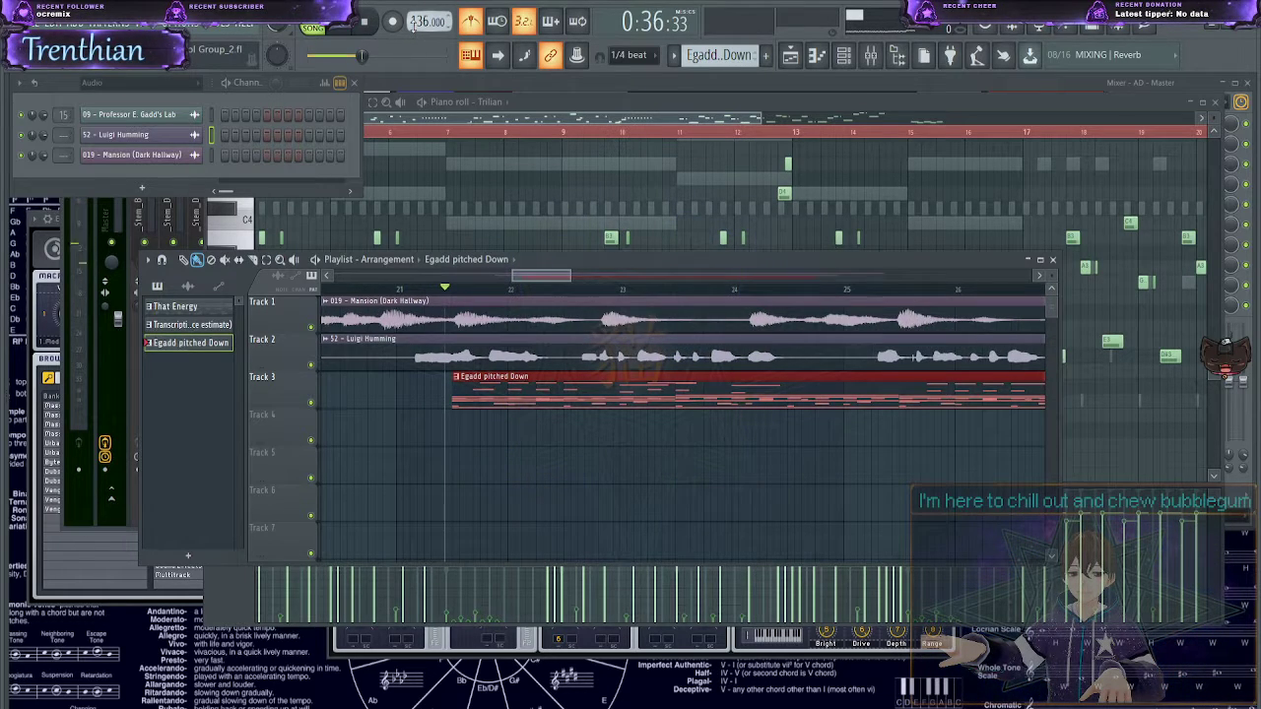
scroll(413, 28, "up", 20)
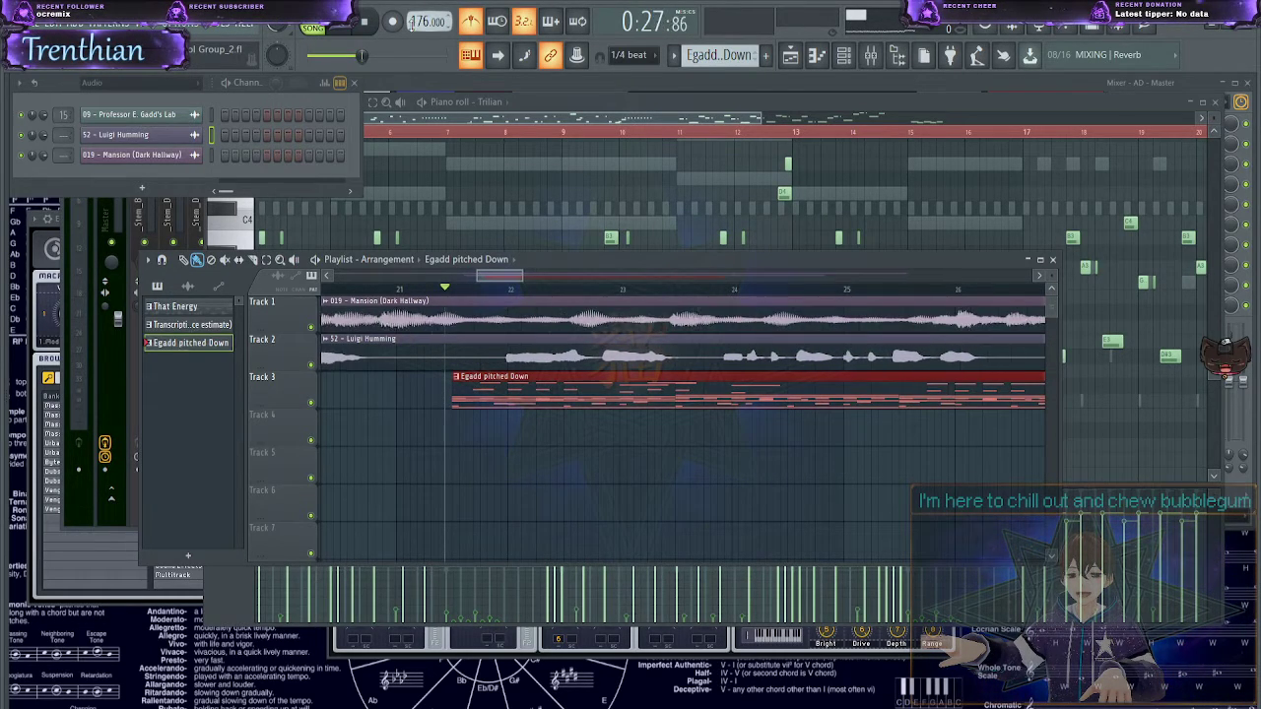
scroll(413, 28, "up", 1)
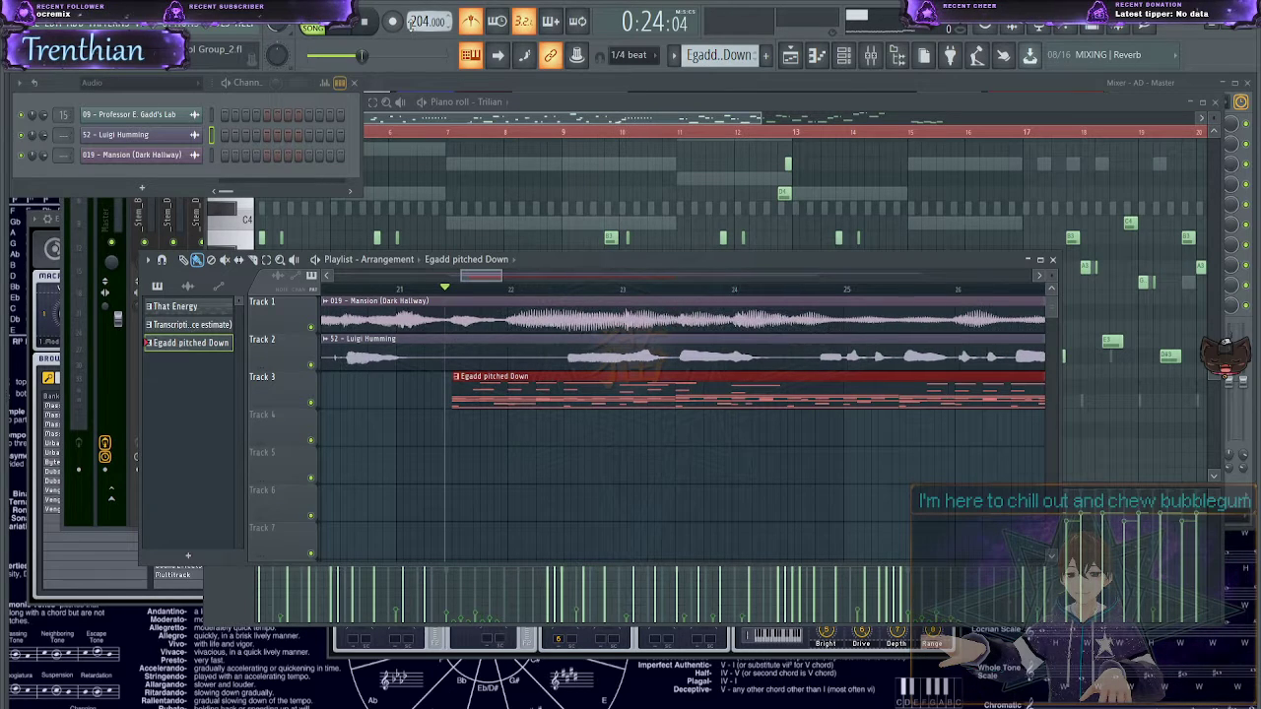
- Try the Egadd pitched Down clip on Track 4 just before bar 29, then delete it from the playlist
left_click_drag(545, 396, 889, 446)
key("space")
scroll(799, 487, "down", 7)
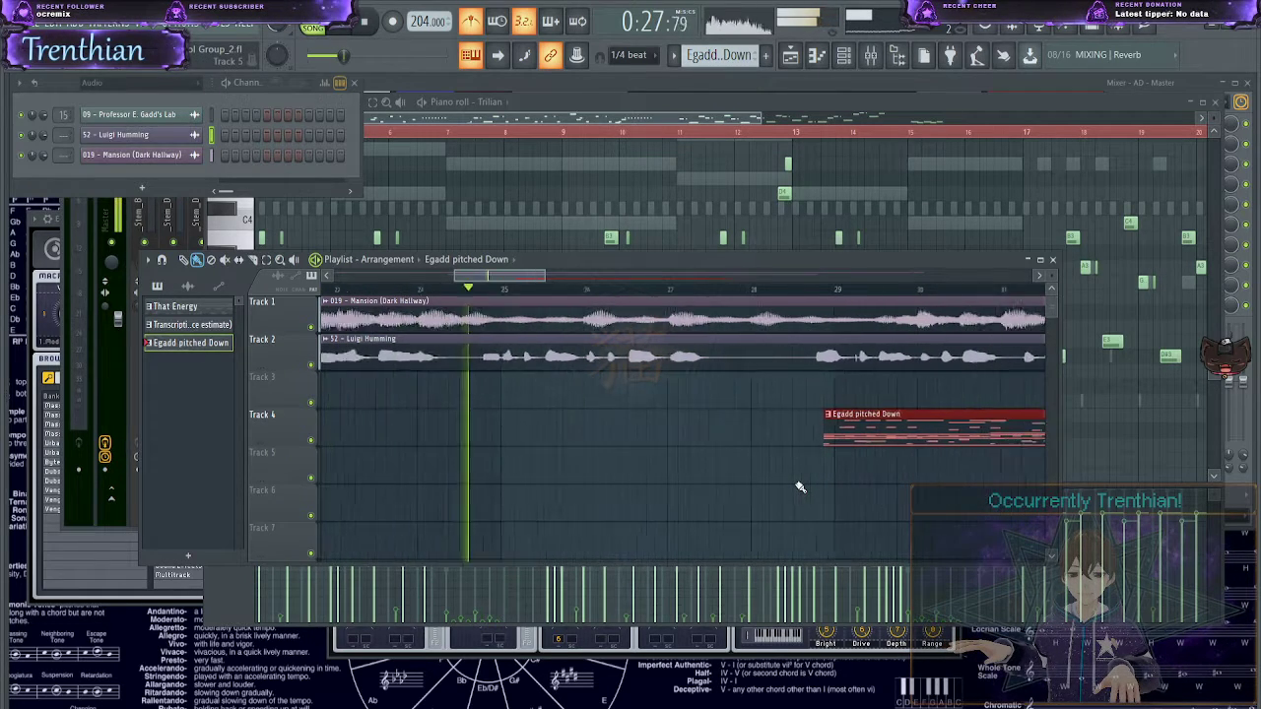
right_click(772, 440)
- Try the Luigi Humming clip at bar 33 on Track 2 and play from its start against the Mansion clip
left_click_drag(650, 355, 876, 354)
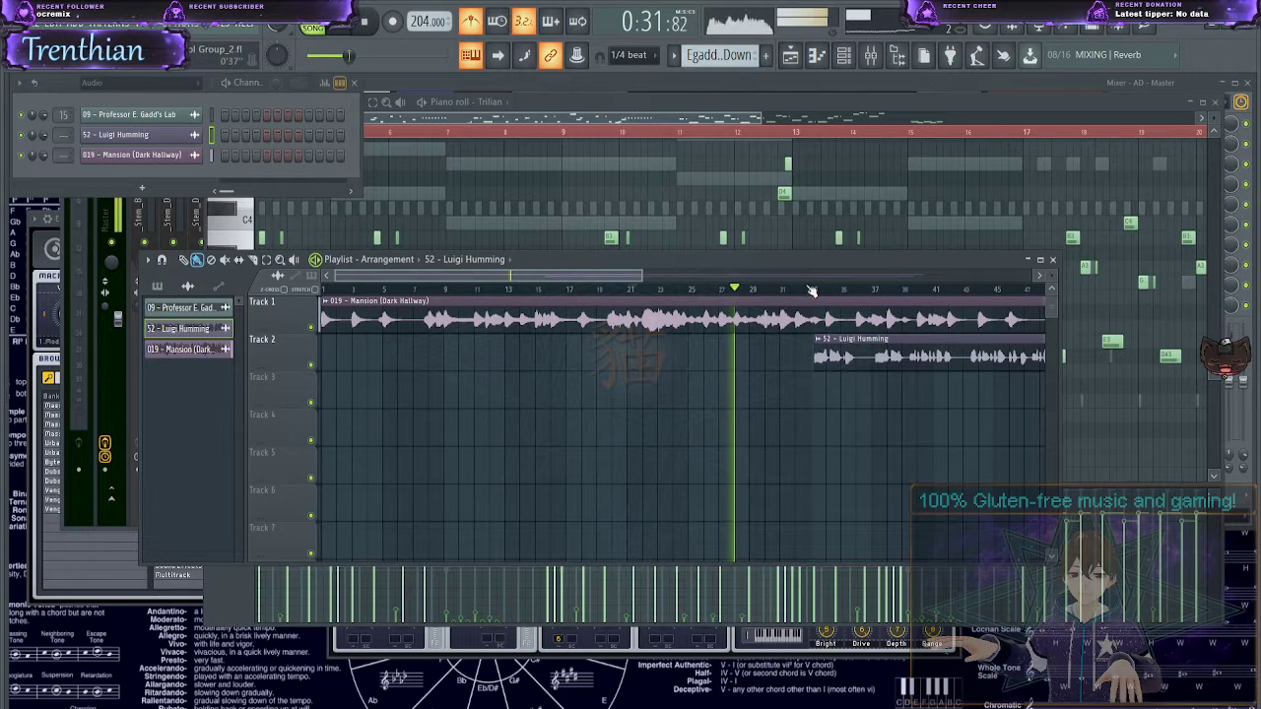
left_click(815, 292)
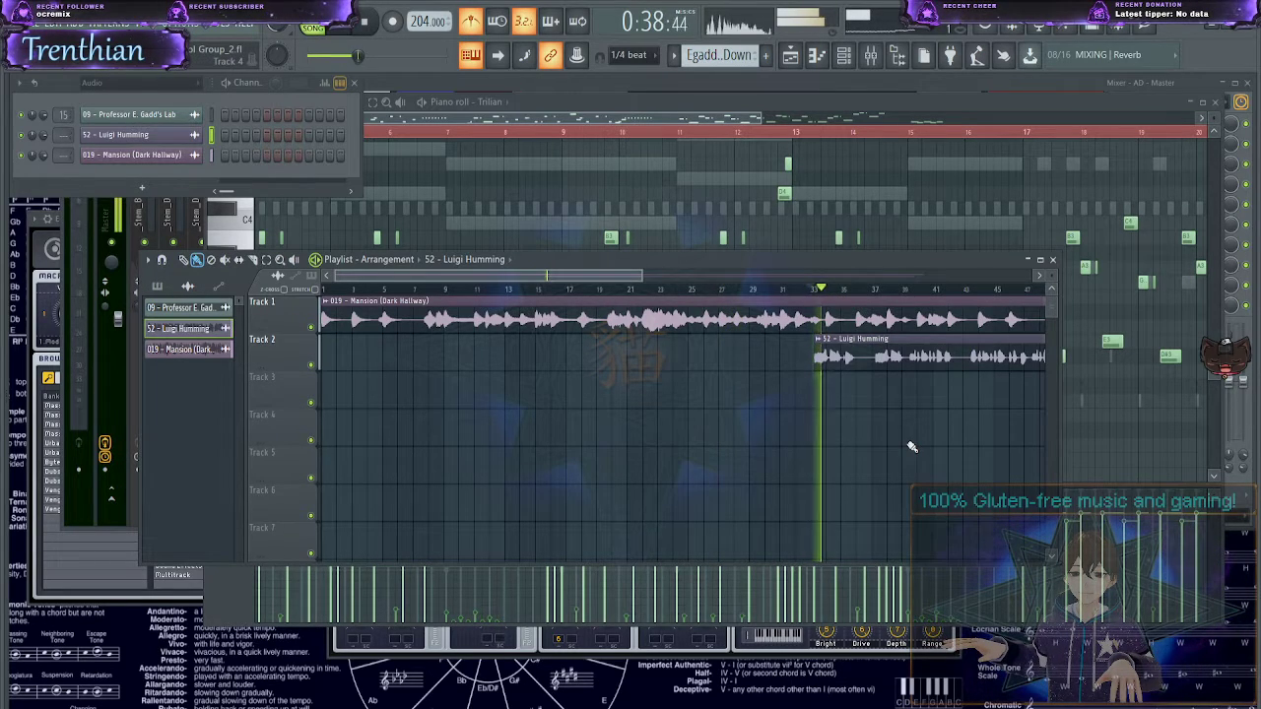
left_click_drag(614, 277, 684, 276)
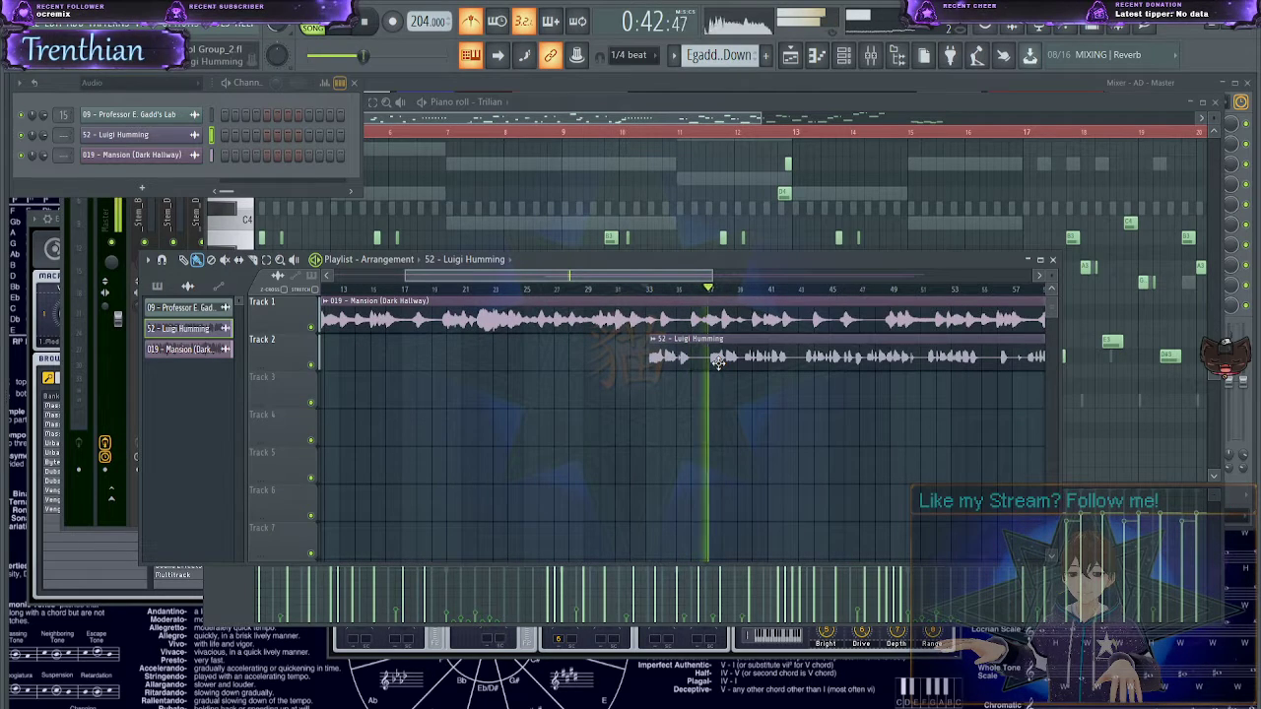
- Try the Luigi Humming clip at bar 34 on Track 2 and play the lead-in from bar 31
mouse_move(718, 360)
left_mouse_down()
mouse_move(816, 358)
mouse_move(741, 357)
left_mouse_up()
left_click_drag(640, 289, 617, 287)
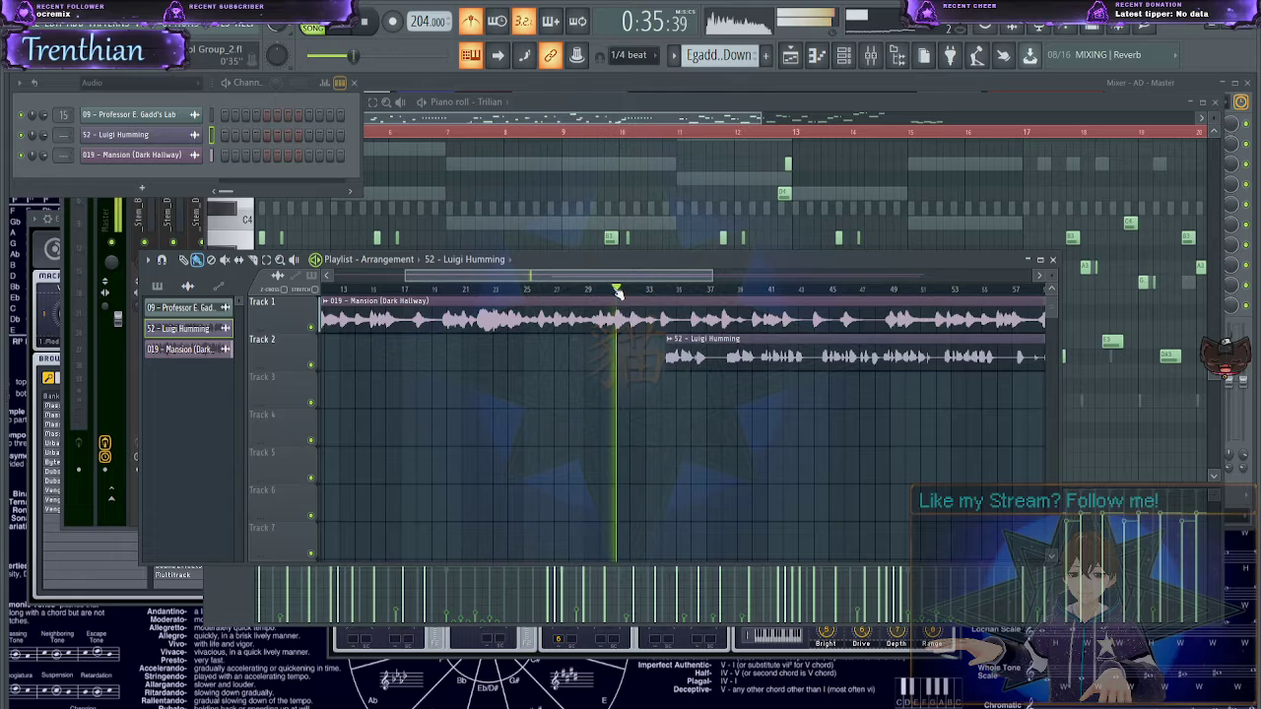
left_click_drag(704, 366, 698, 364)
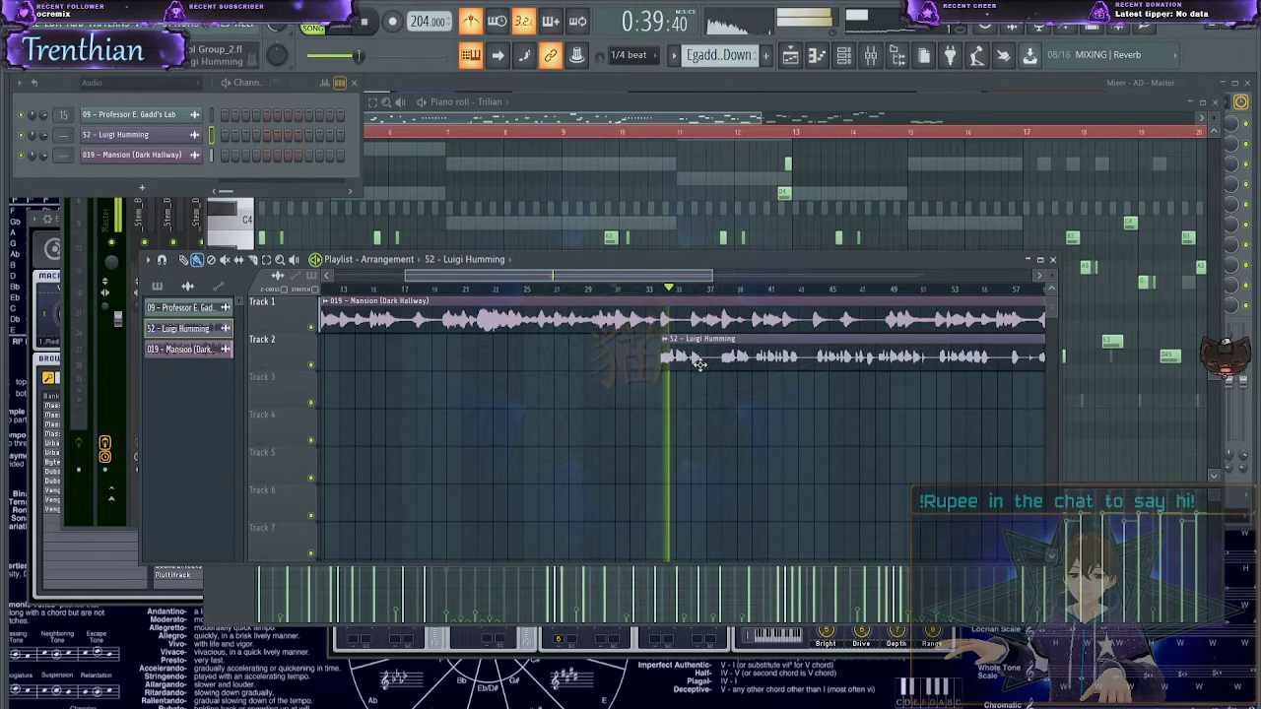
scroll(655, 394, "up", 5)
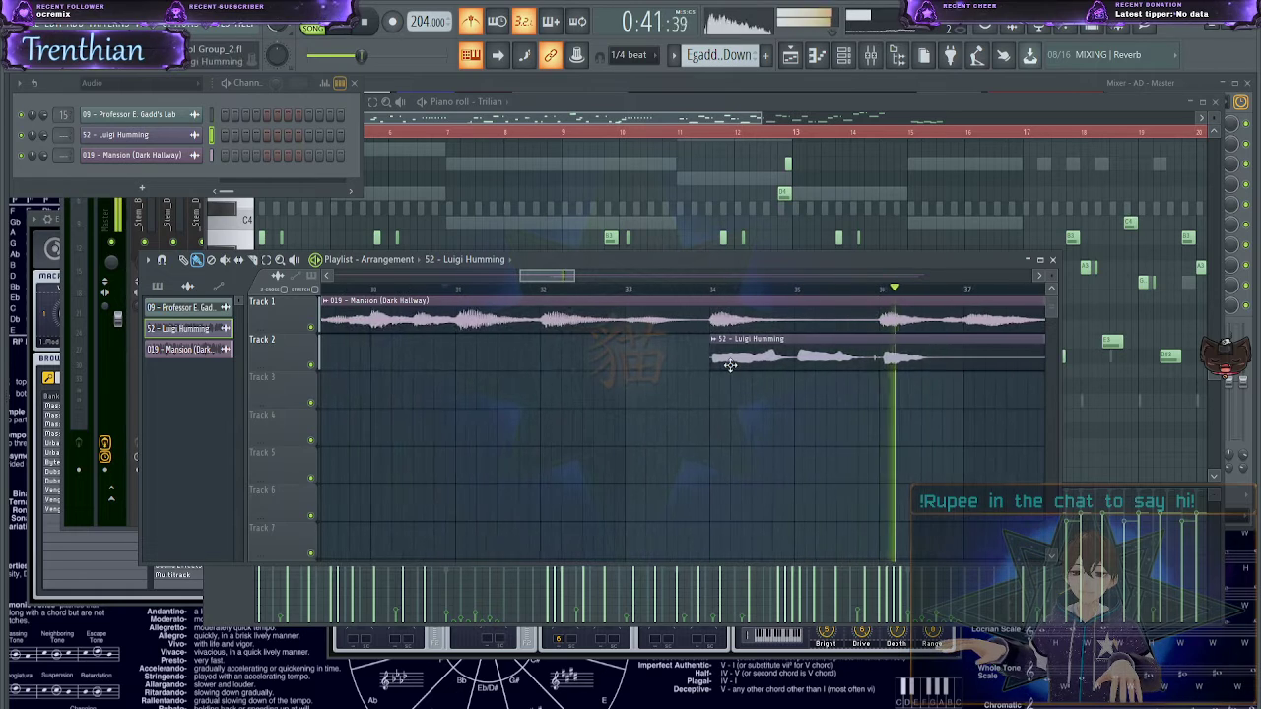
- Move the Luigi Humming clip to bar 36 on Track 2, in line with the Mansion note onset, and play from its start
left_click_drag(734, 357, 904, 355)
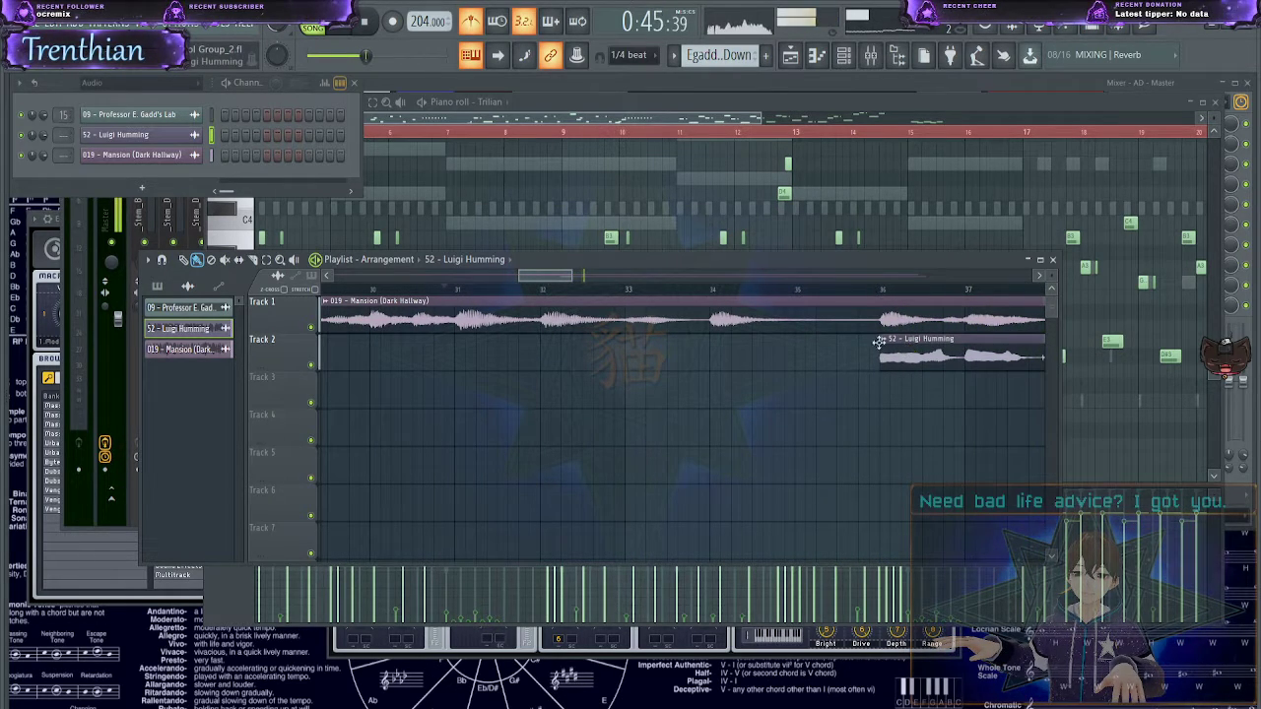
mouse_move(558, 280)
left_mouse_down()
mouse_move(614, 279)
mouse_move(569, 300)
left_mouse_up()
scroll(492, 432, "up", 5)
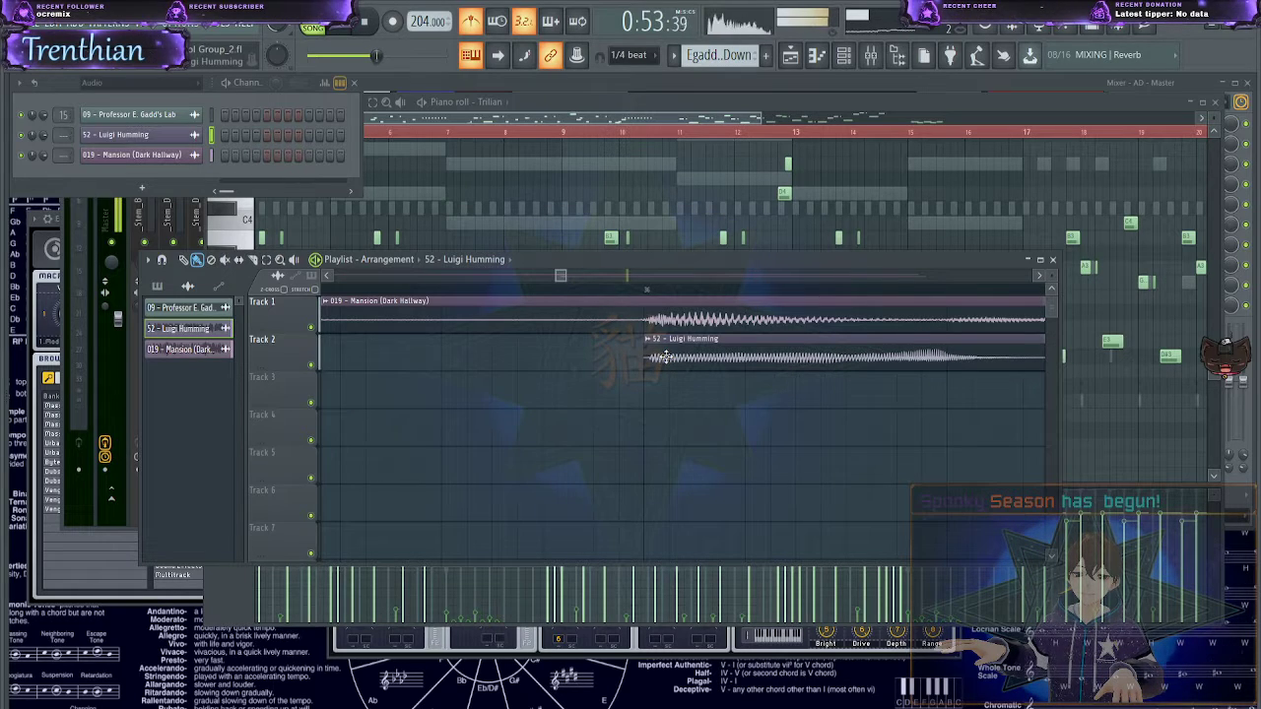
left_click(641, 282)
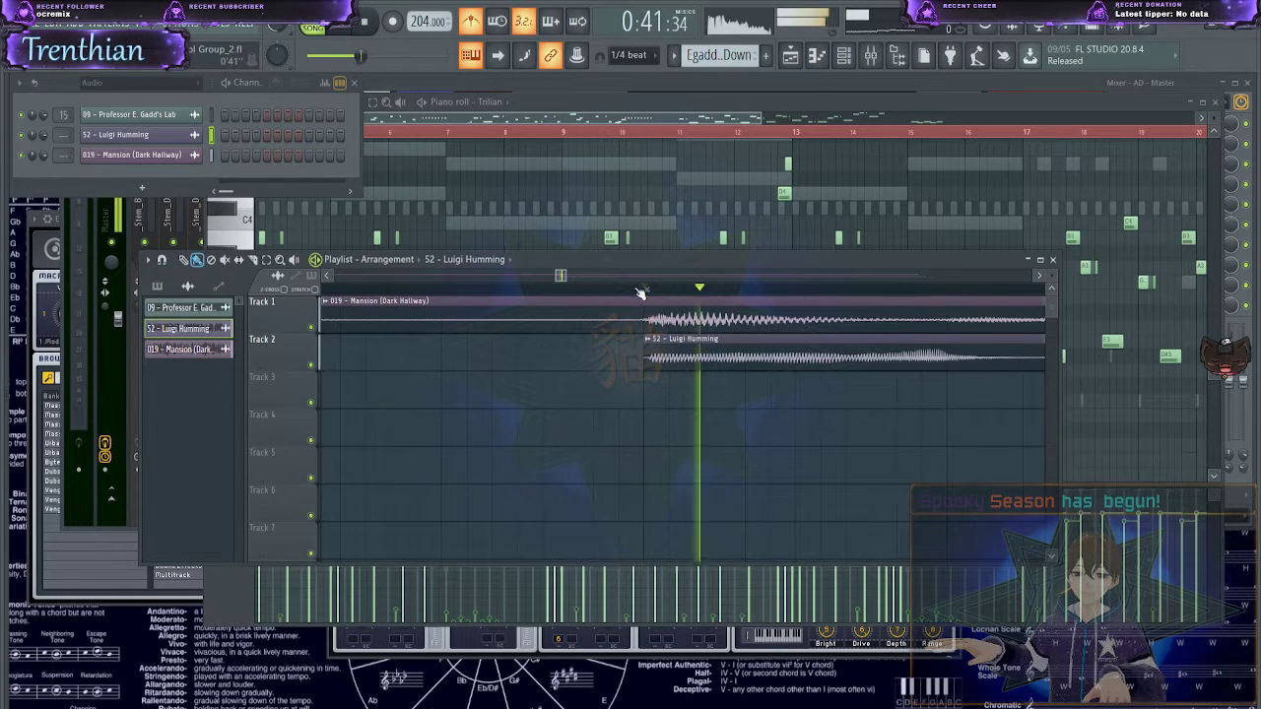
scroll(743, 414, "down", 4)
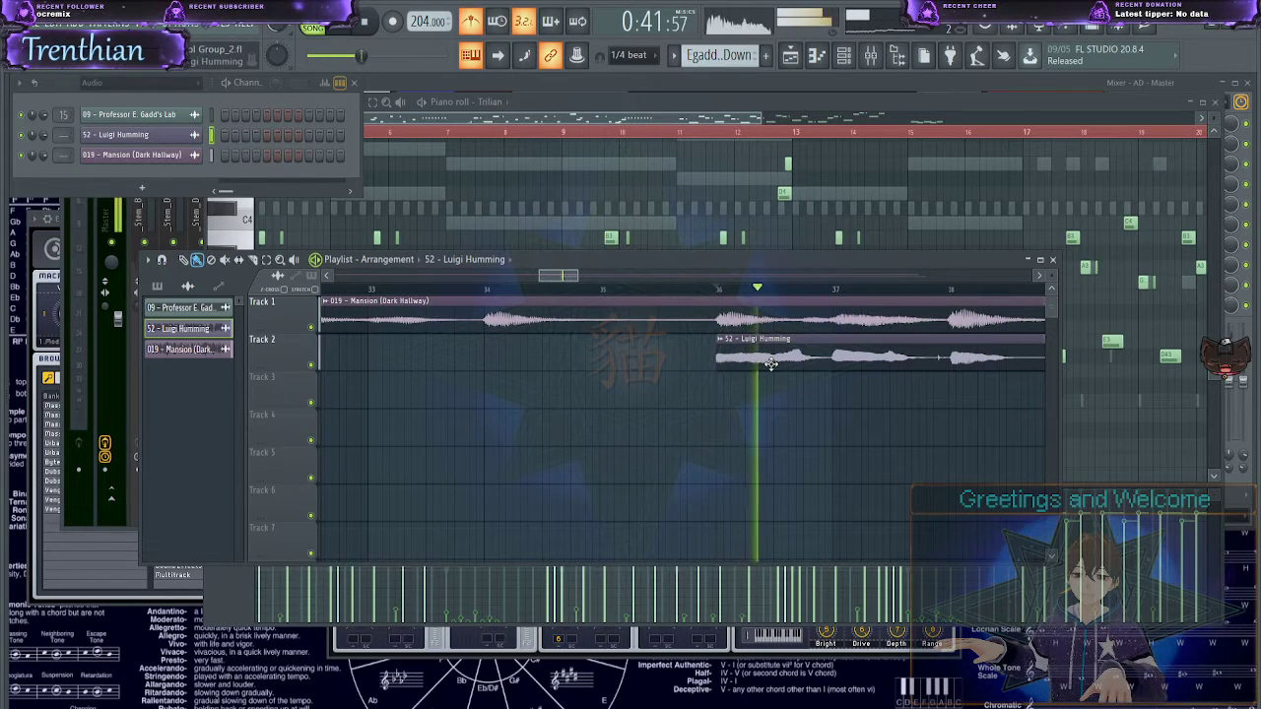
key("space")
key("space")
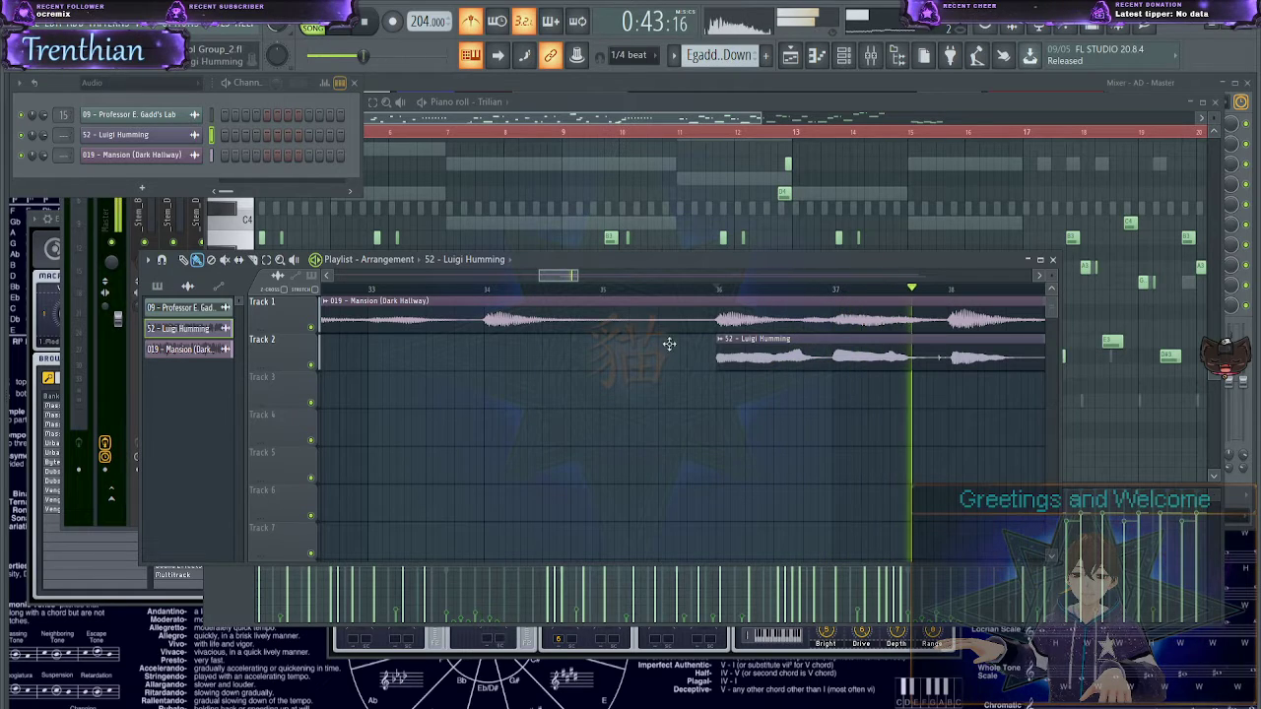
- Place the Egadd pitched Down pattern at bar 42 on Track 3 and play from just before it
left_click_drag(551, 276, 585, 283)
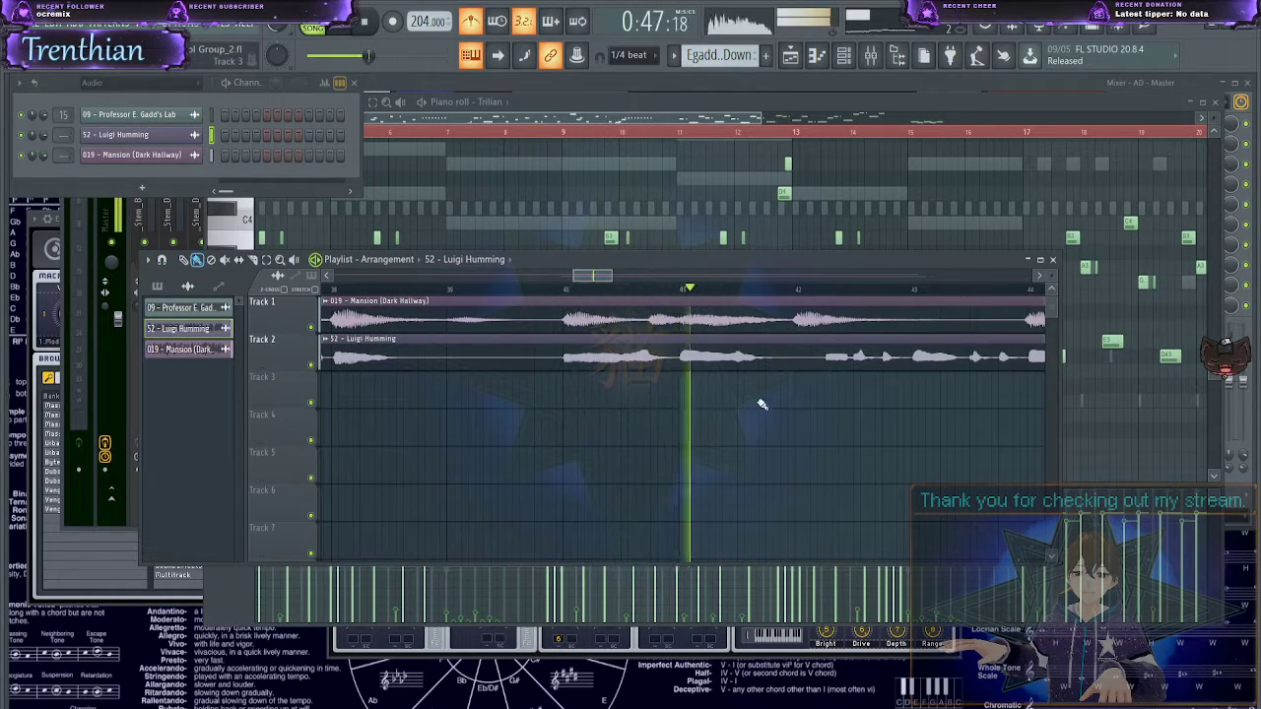
left_click(806, 394)
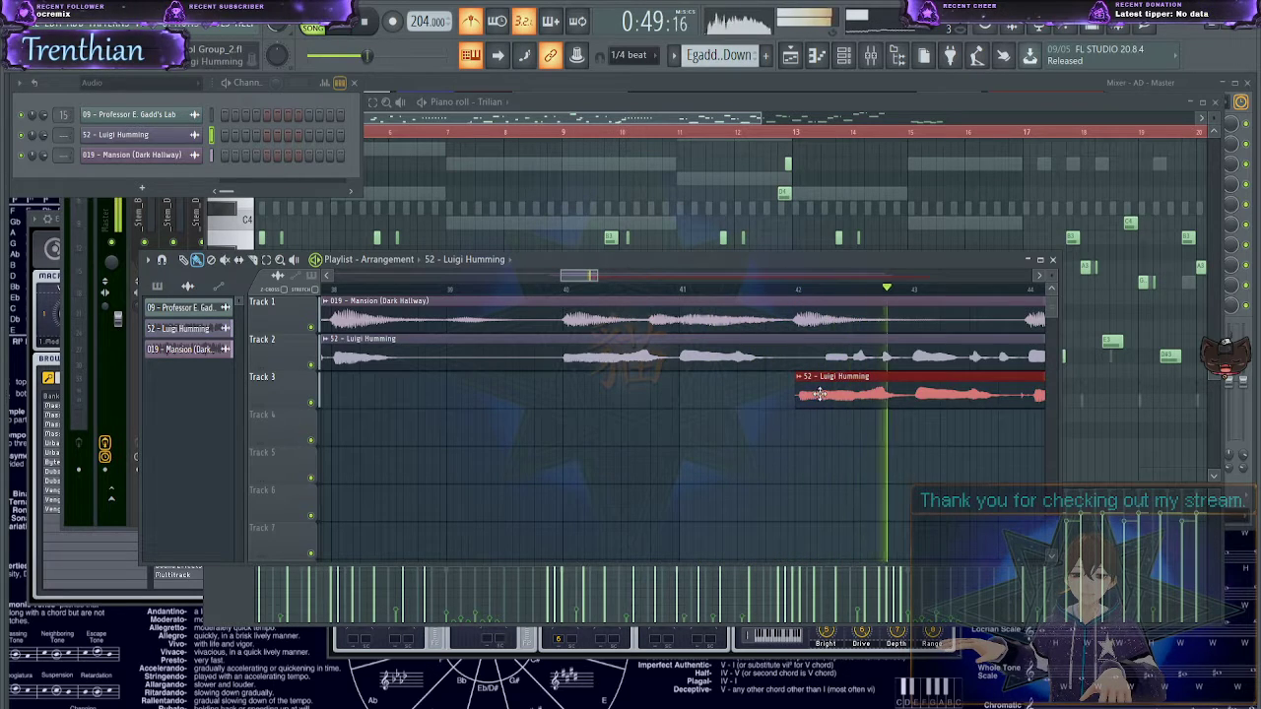
right_click(819, 395)
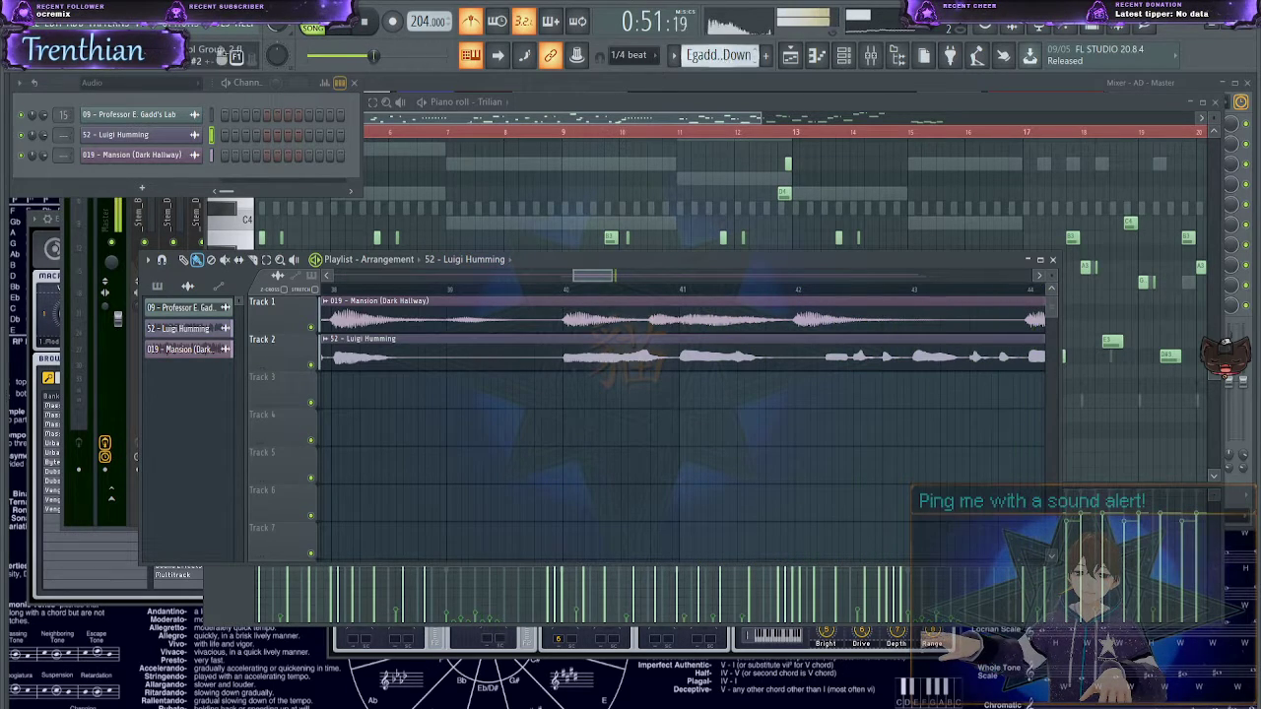
left_click(801, 395)
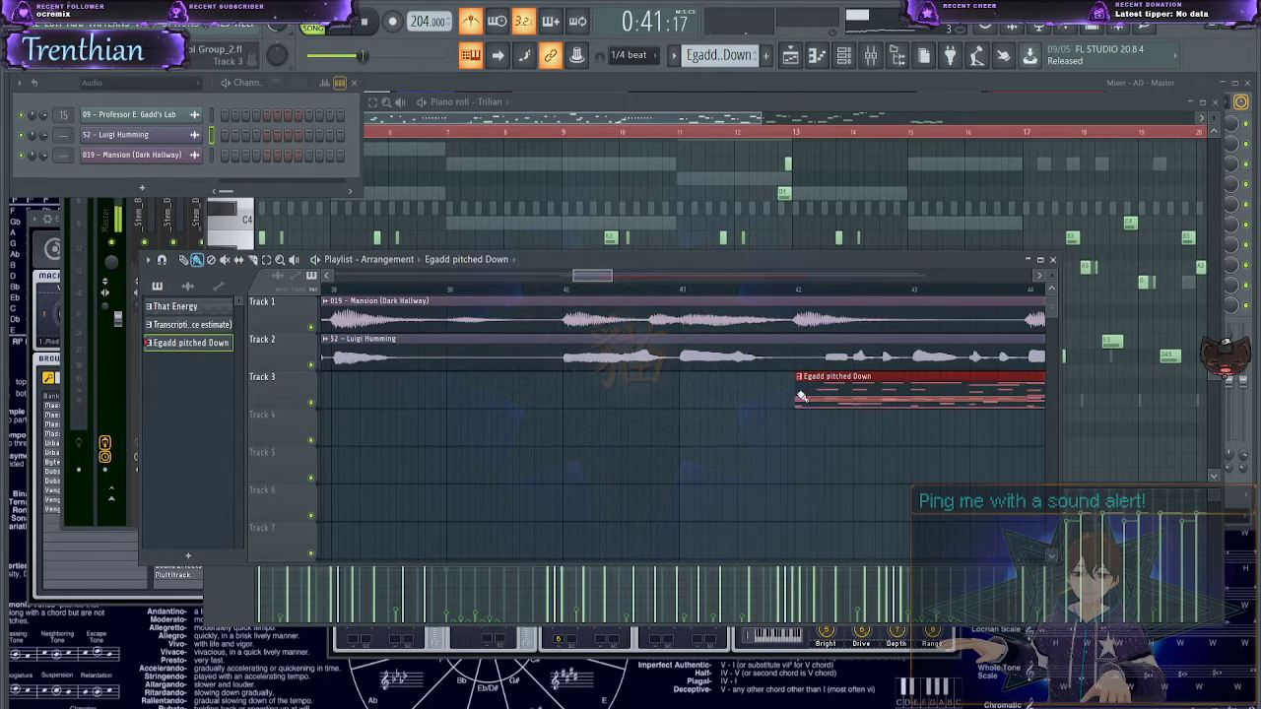
left_click(783, 290)
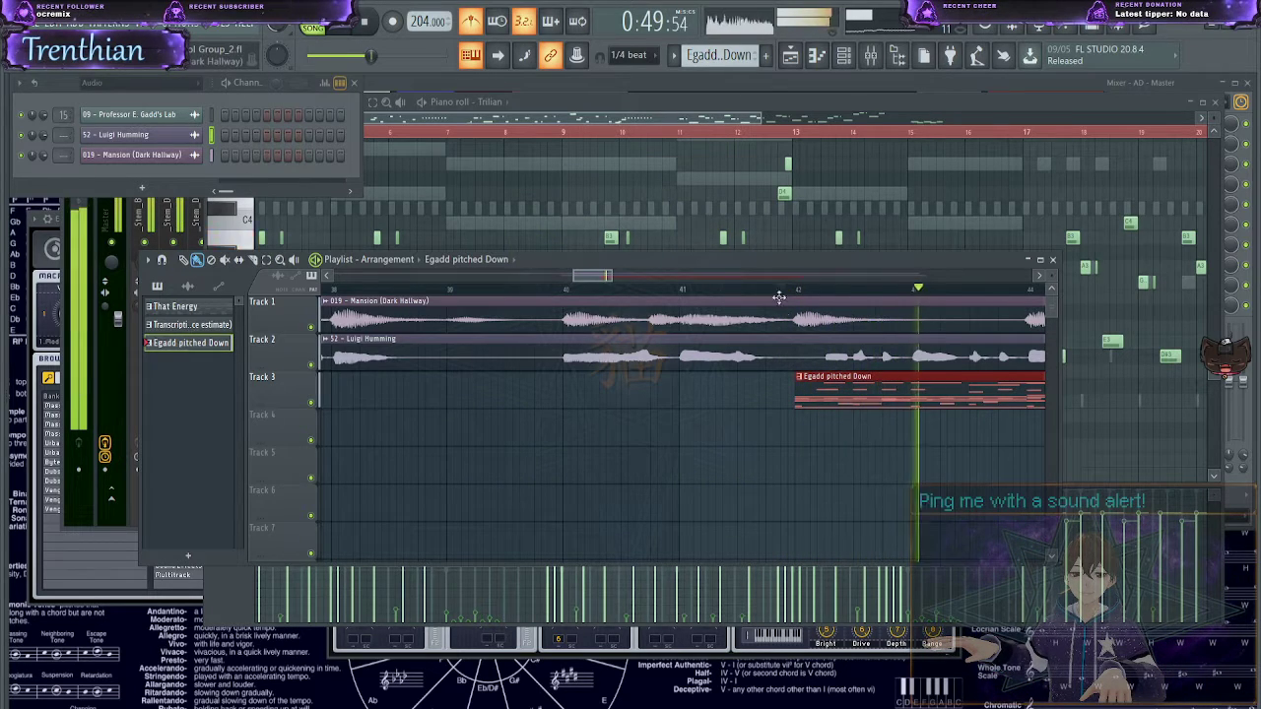
- Remove the Mansion clip from Track 1 and play Luigi Humming with the Egadd pitched Down pattern to about bar 68
scroll(920, 481, "down", 5)
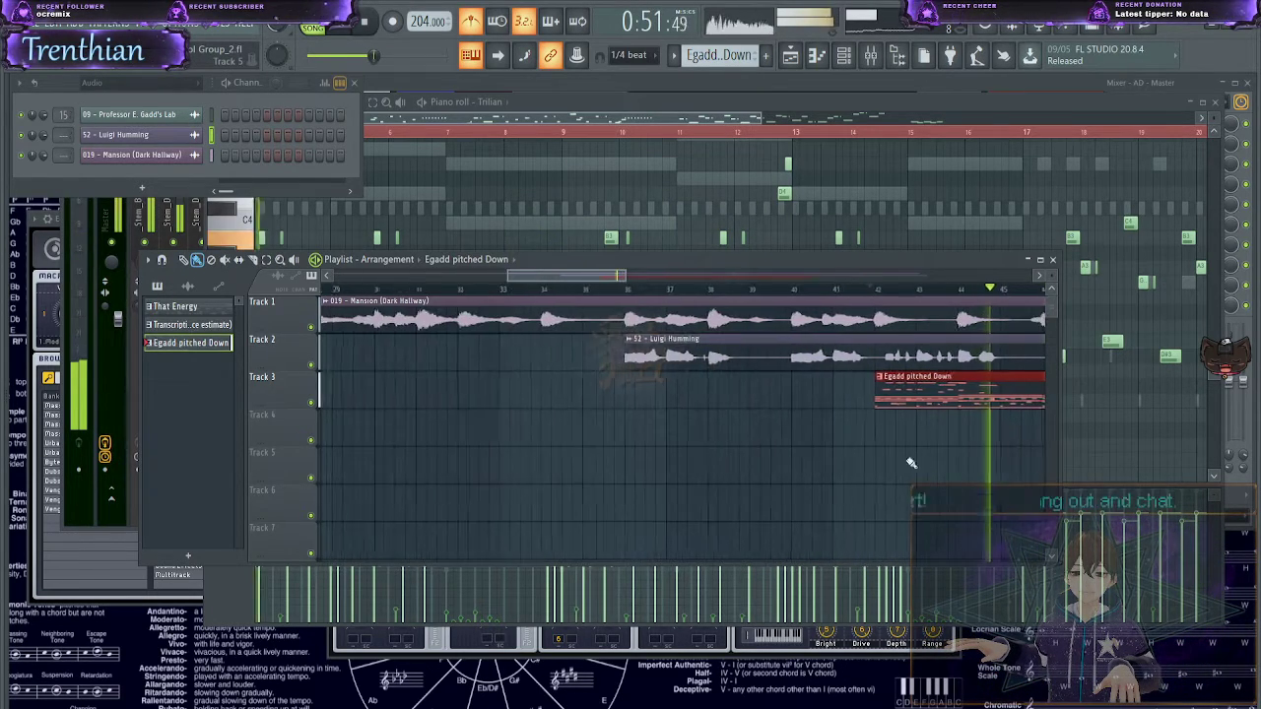
right_click(818, 311)
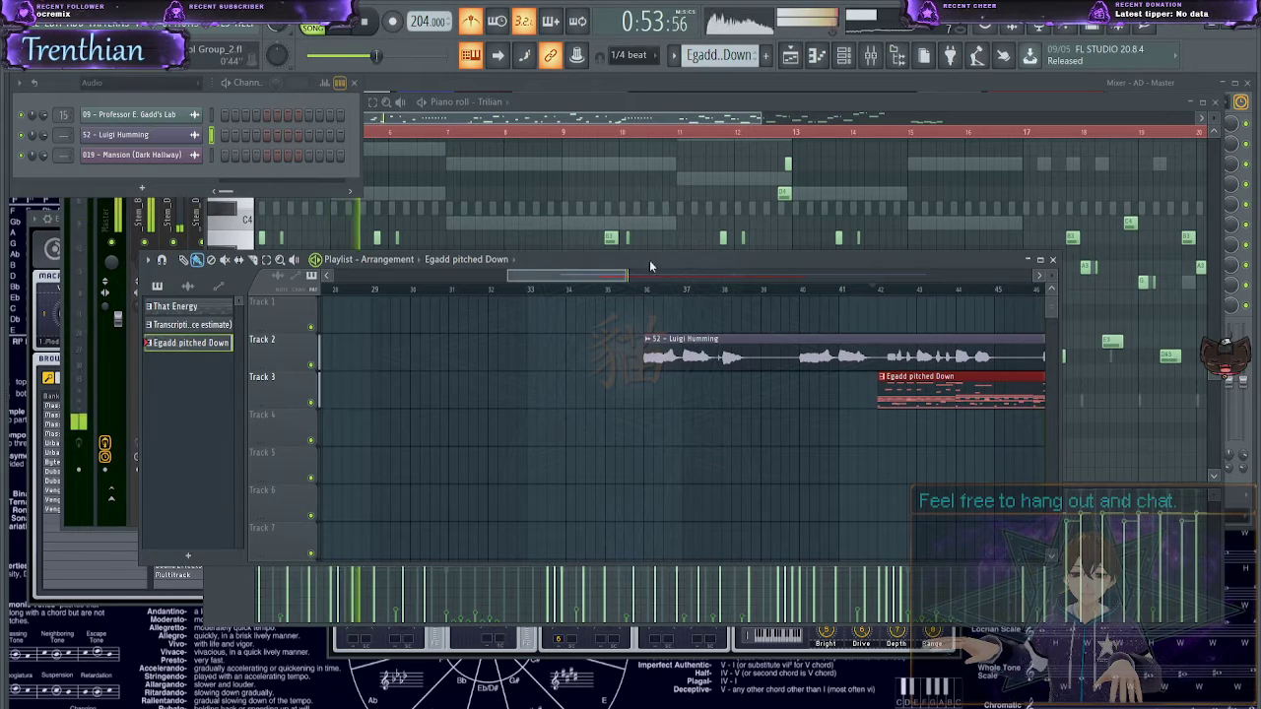
left_click_drag(579, 266, 685, 304)
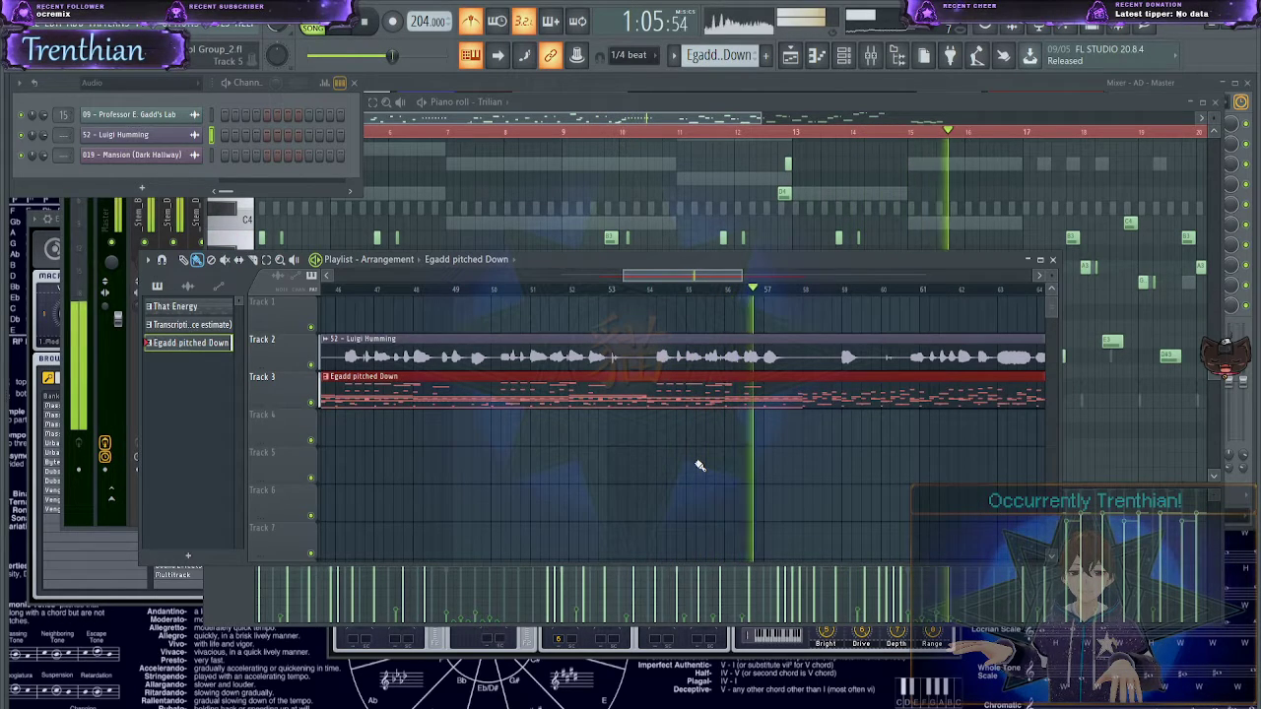
left_click_drag(671, 276, 715, 272)
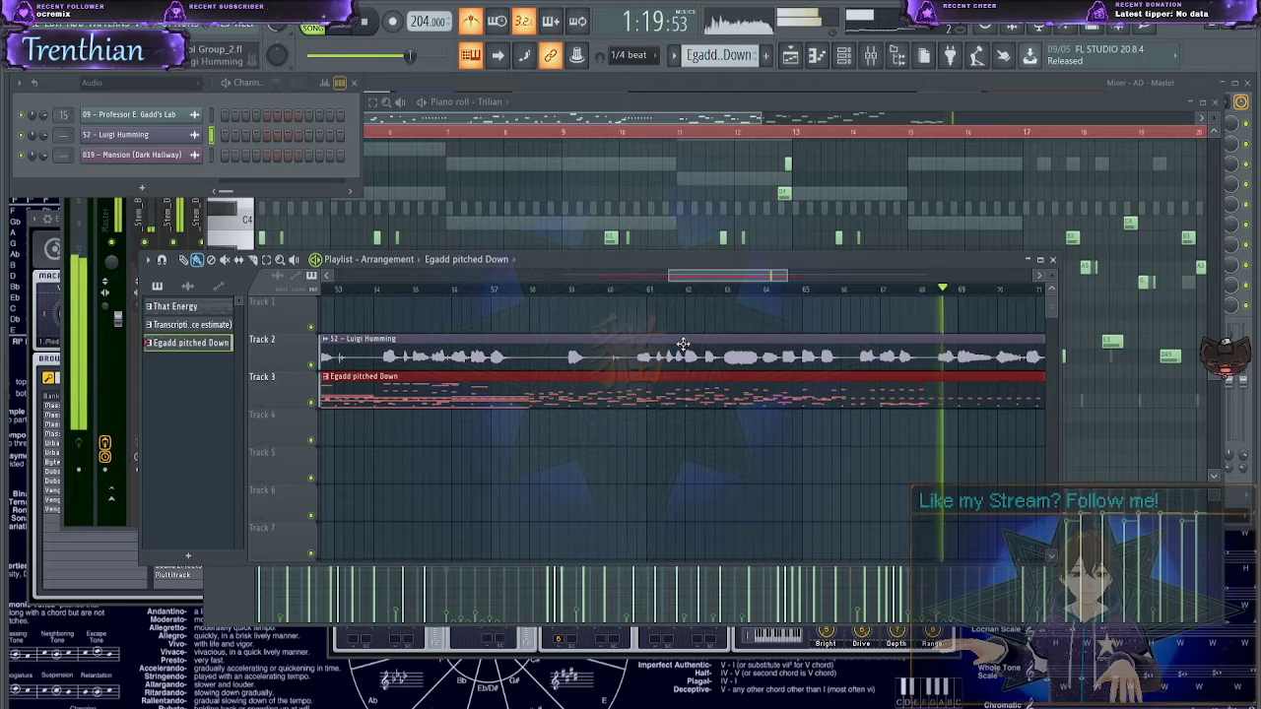
- Stop playback and delete the Egadd pitched Down pattern from Track 3
key("space")
key("Delete")
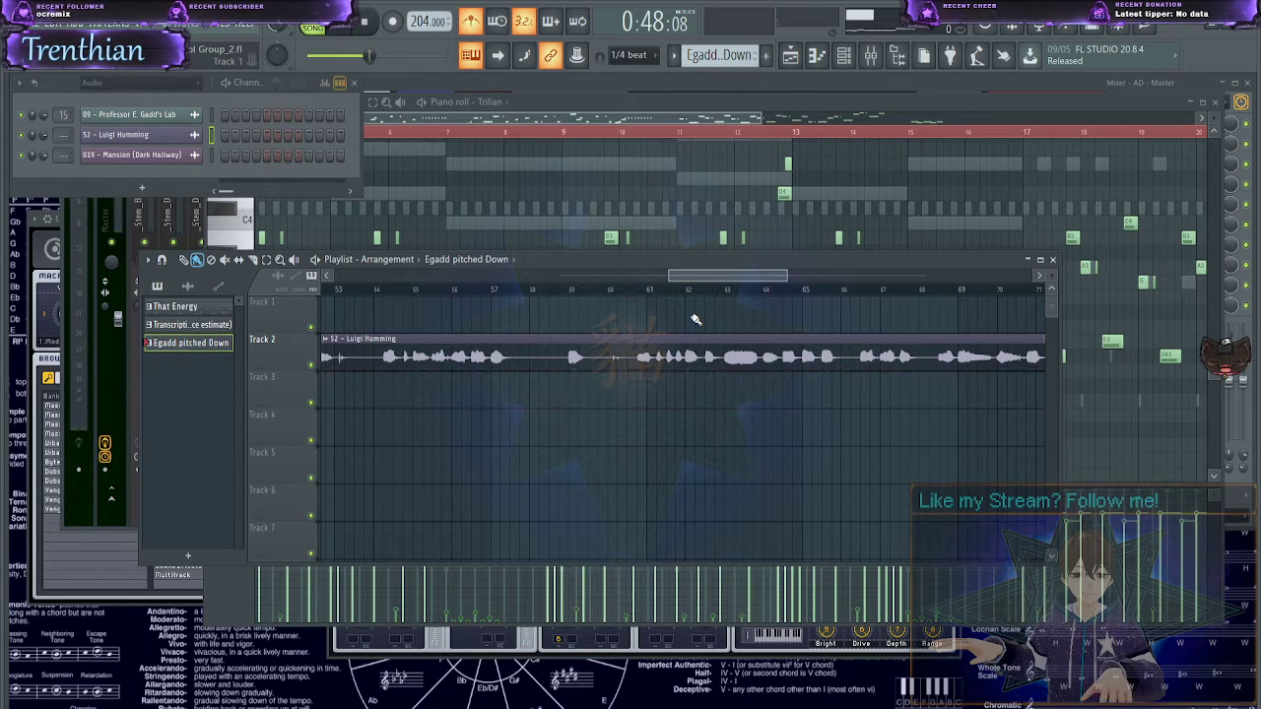
- Place the Mansion (Dark Hallway) audio back on Track 1 starting at bar 1 and play it with the Luigi Humming clip
left_click_drag(689, 276, 362, 277)
right_click(432, 320)
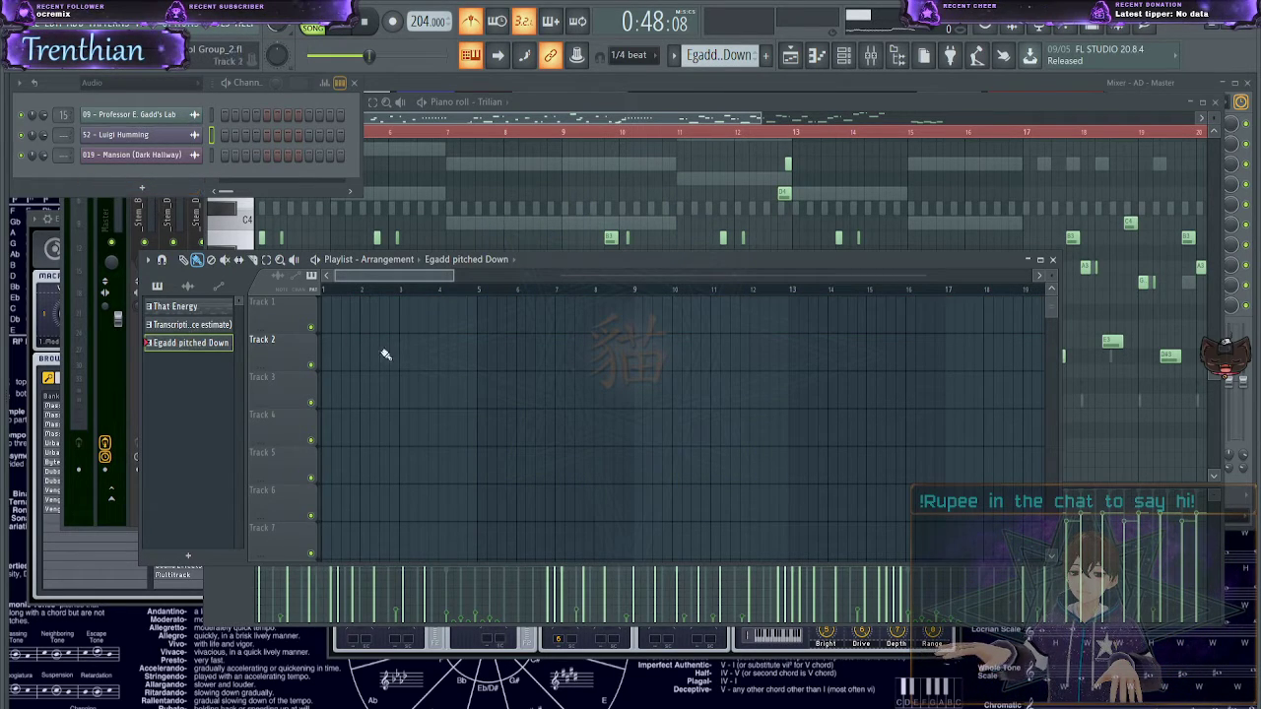
left_click(143, 160)
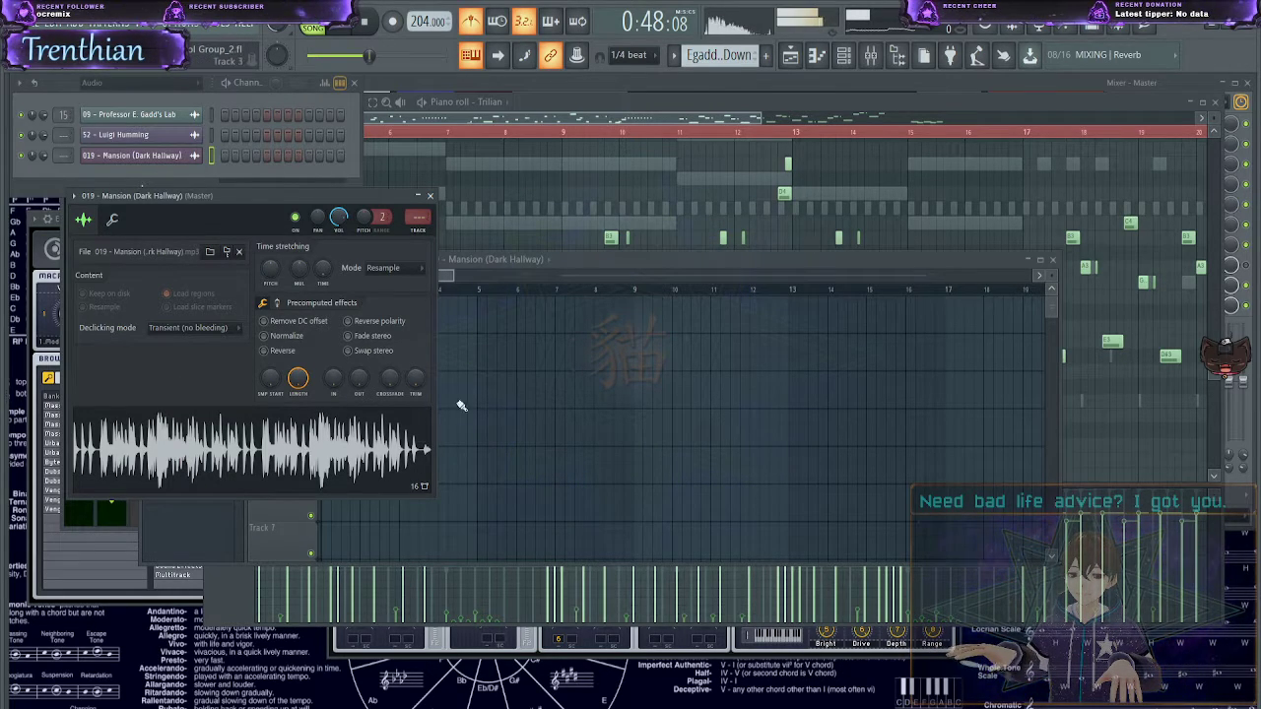
left_click(529, 316)
left_click_drag(558, 311, 340, 286)
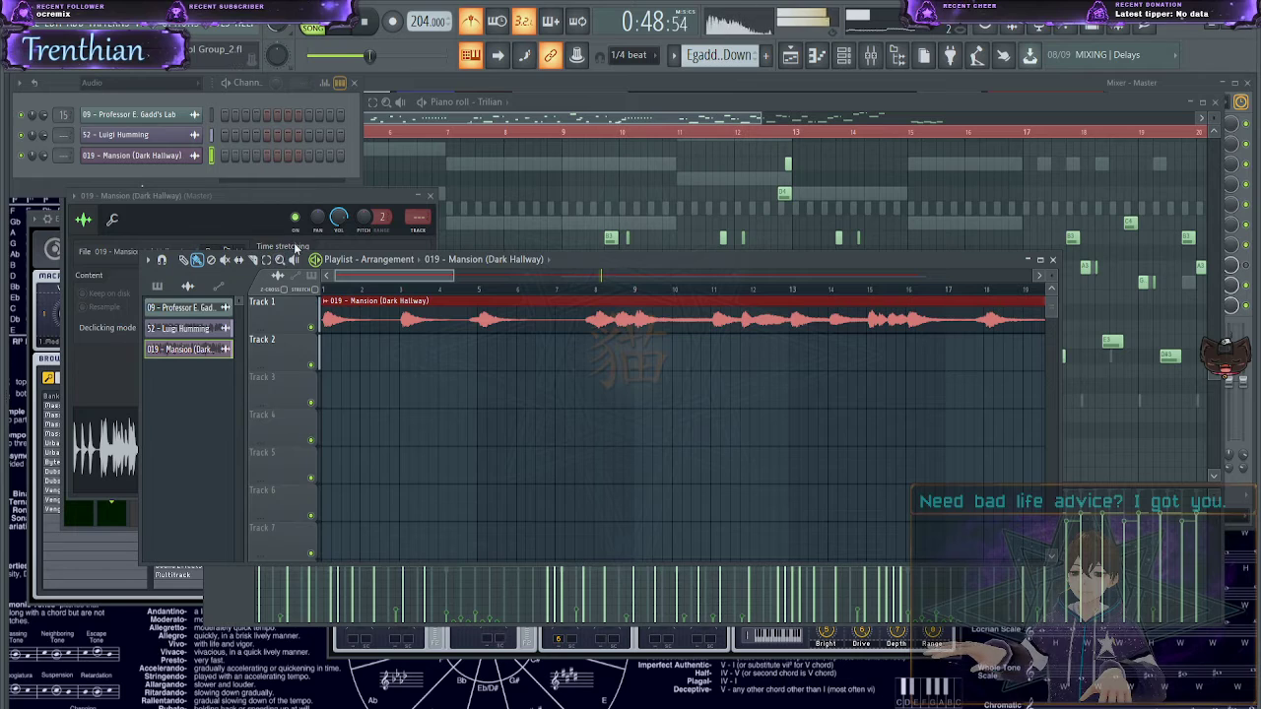
scroll(586, 460, "down", 5)
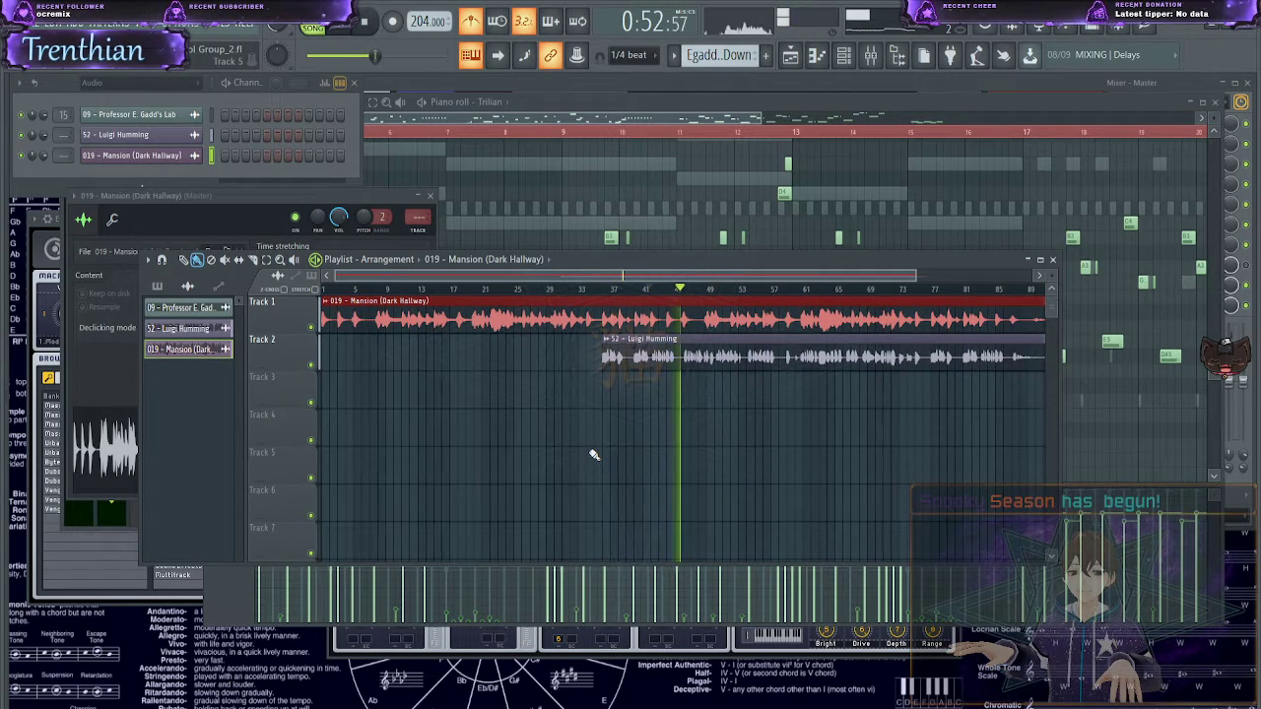
- Stop playback and open the element browser of the StylusRMX instrument
key("space")
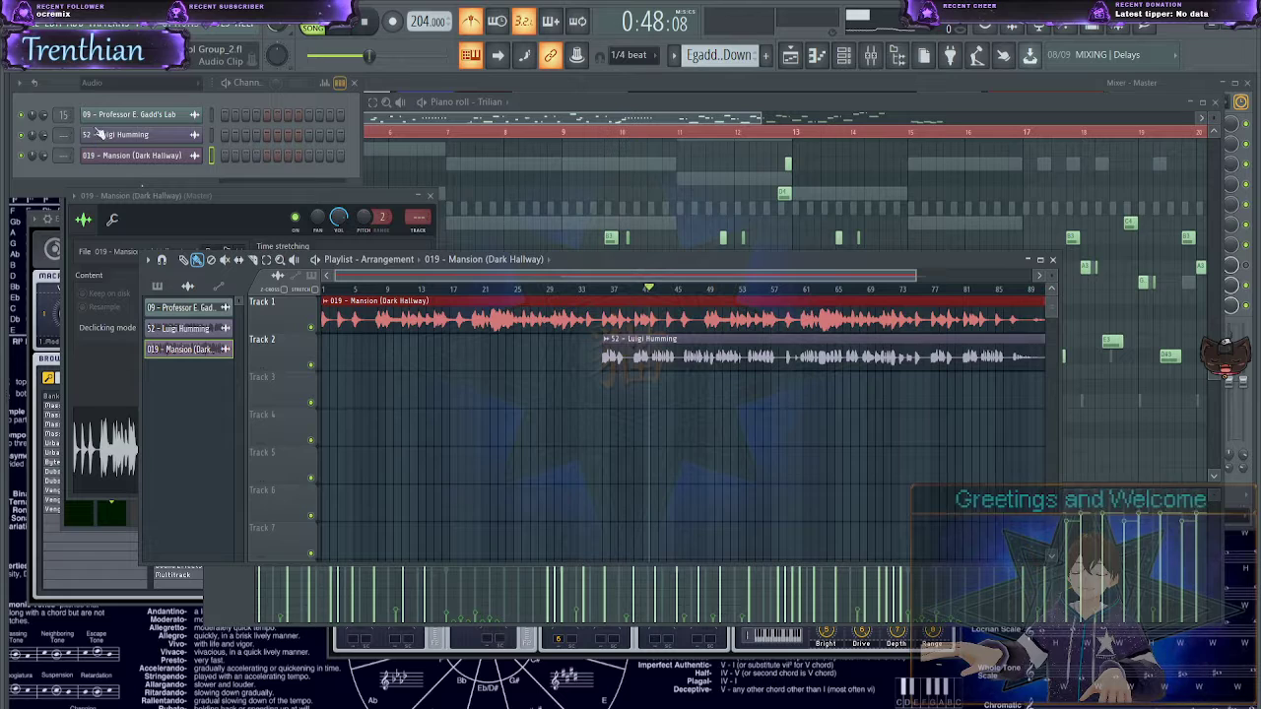
left_click(123, 117)
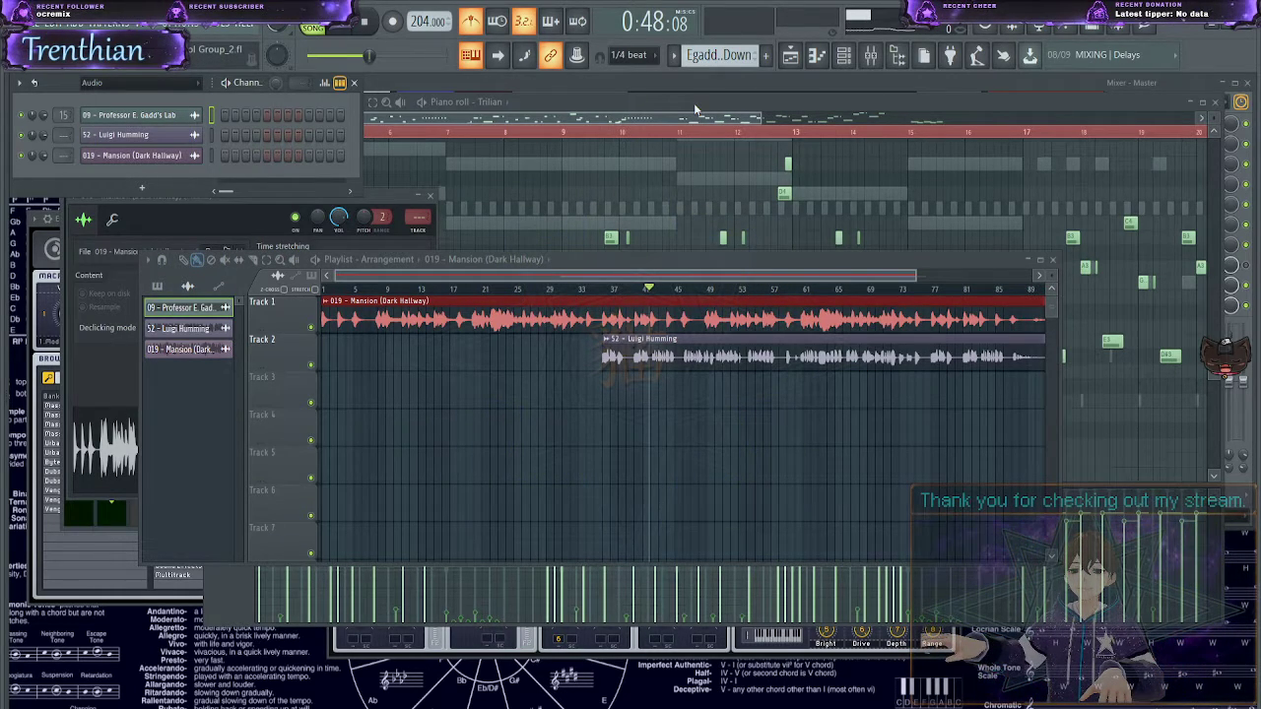
key("ctrl+z")
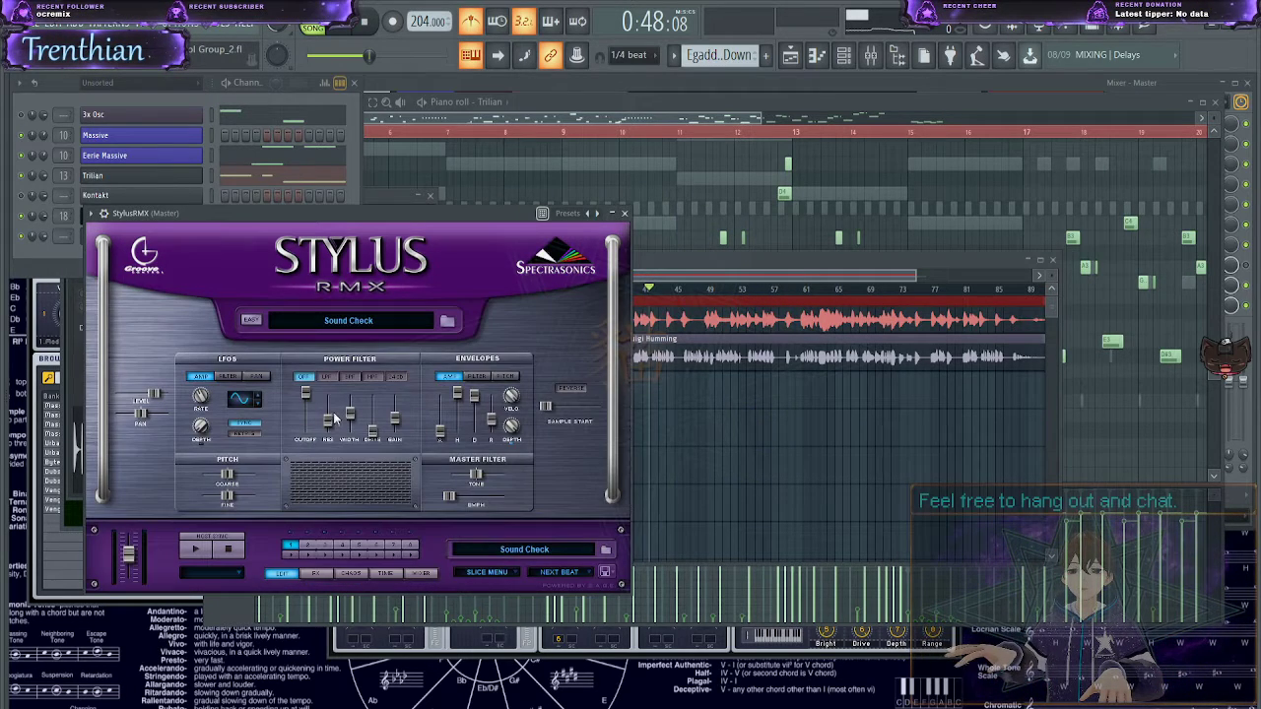
left_click(344, 325)
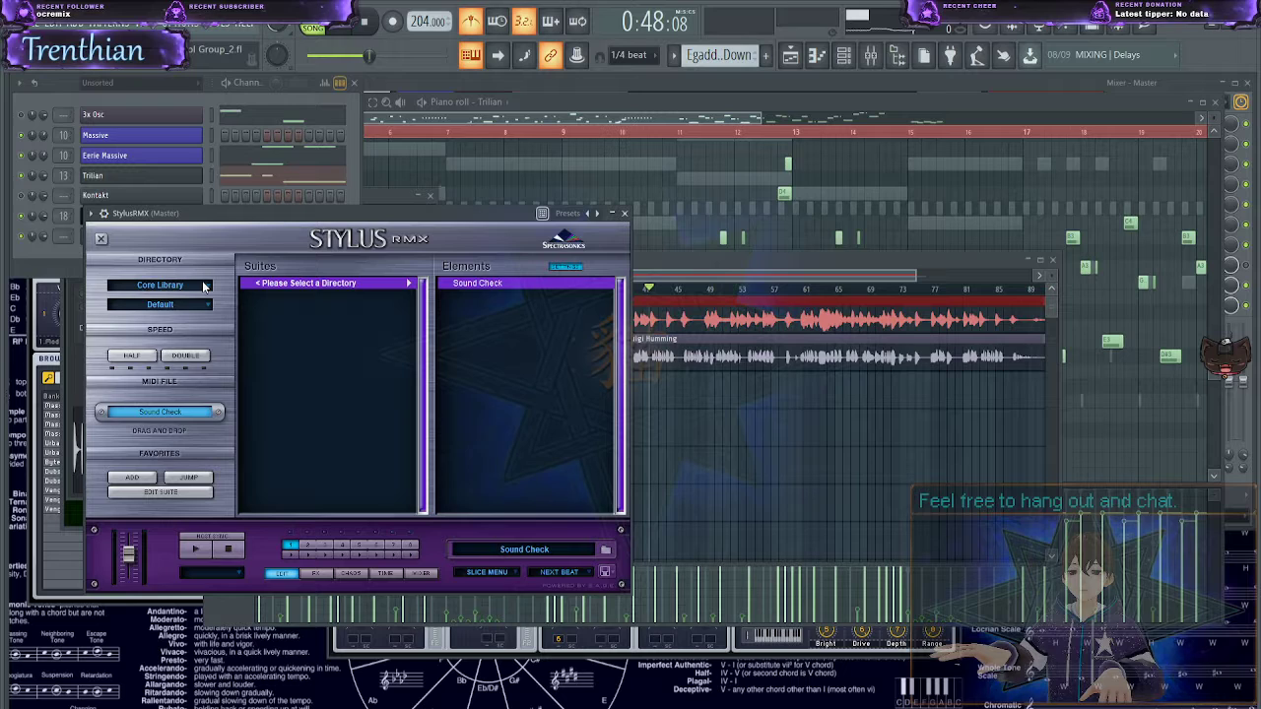
- Audition Retro Funk and Liquid Grooves elements from EXP Libraries, and load 68-Tower Zero Combo from the Core Library's Epic Energy directory
left_click(203, 283)
left_click(309, 356)
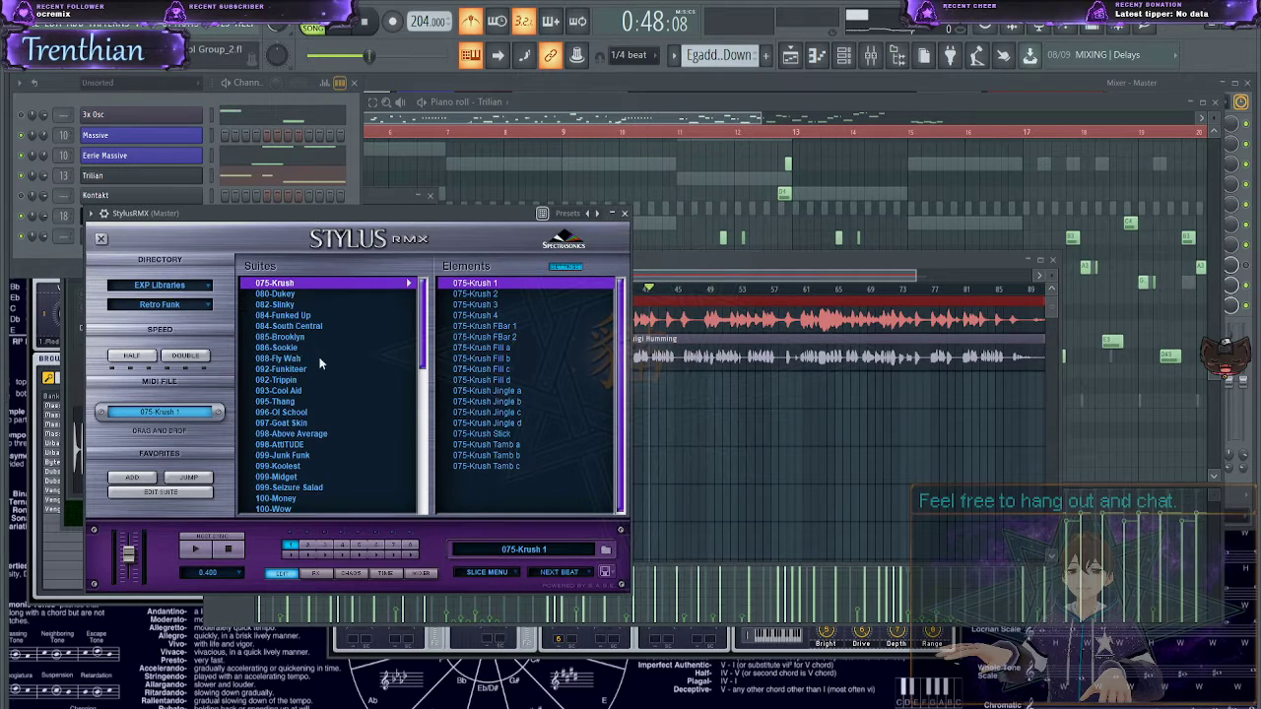
left_click(493, 284)
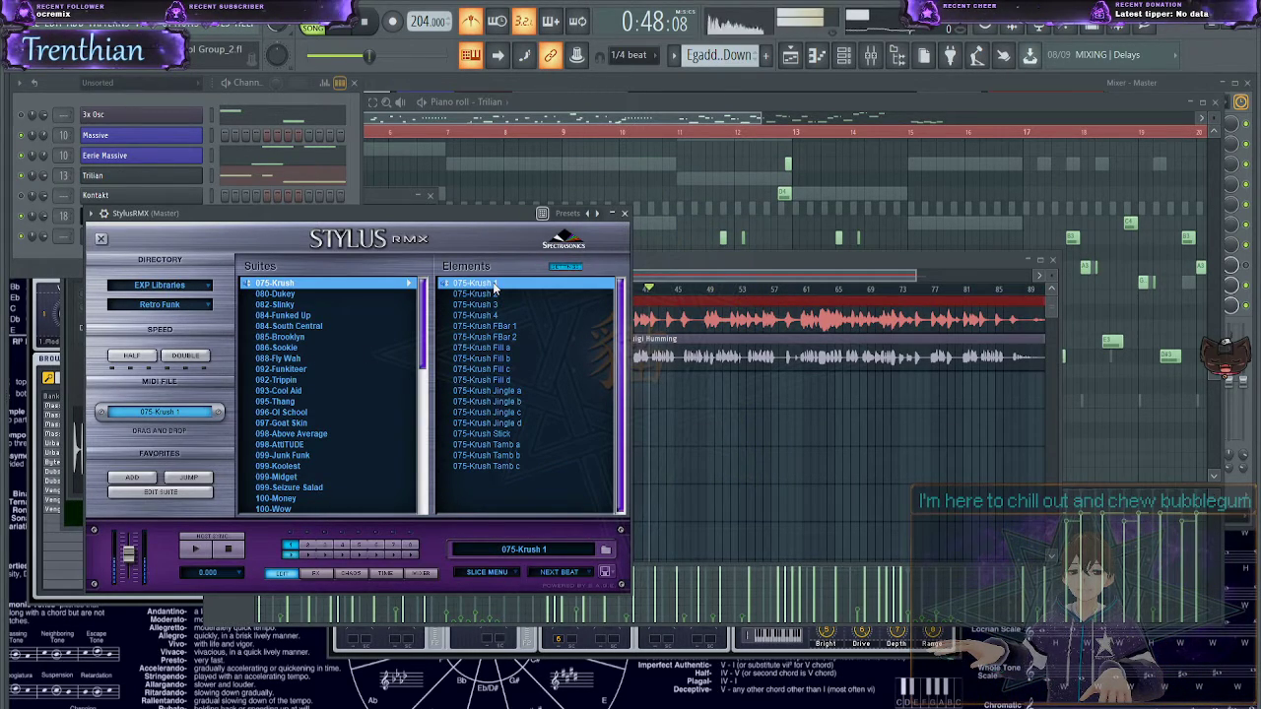
left_click(180, 307)
left_click(172, 326)
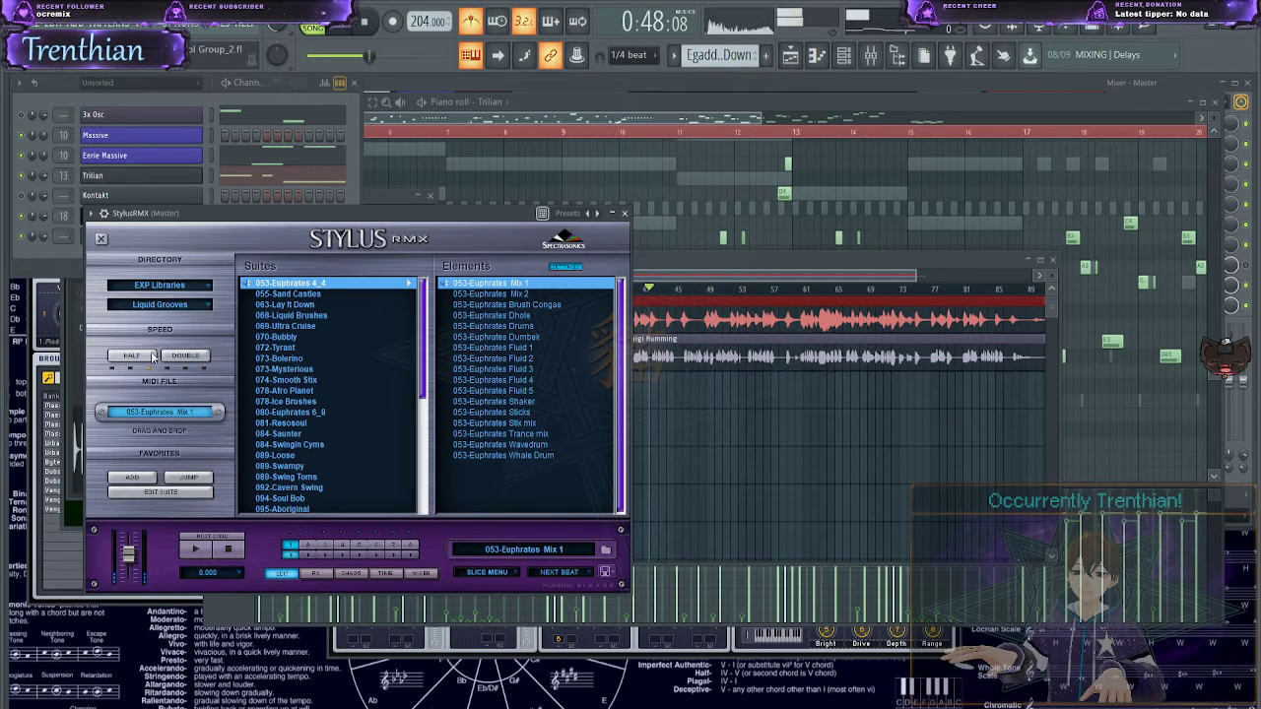
left_click(286, 305)
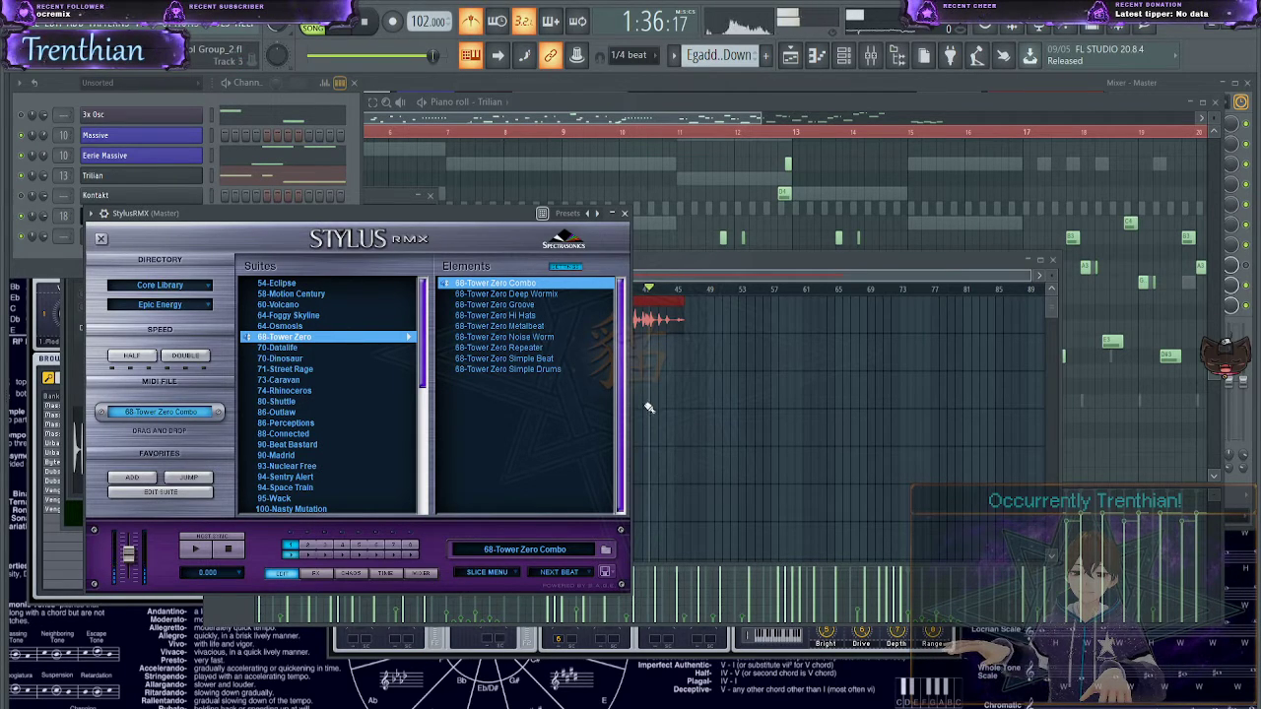
- Examine the Trilian and Addictive Drums 2 notes of the Egadd pitched Down pattern in the piano roll
left_click(747, 448)
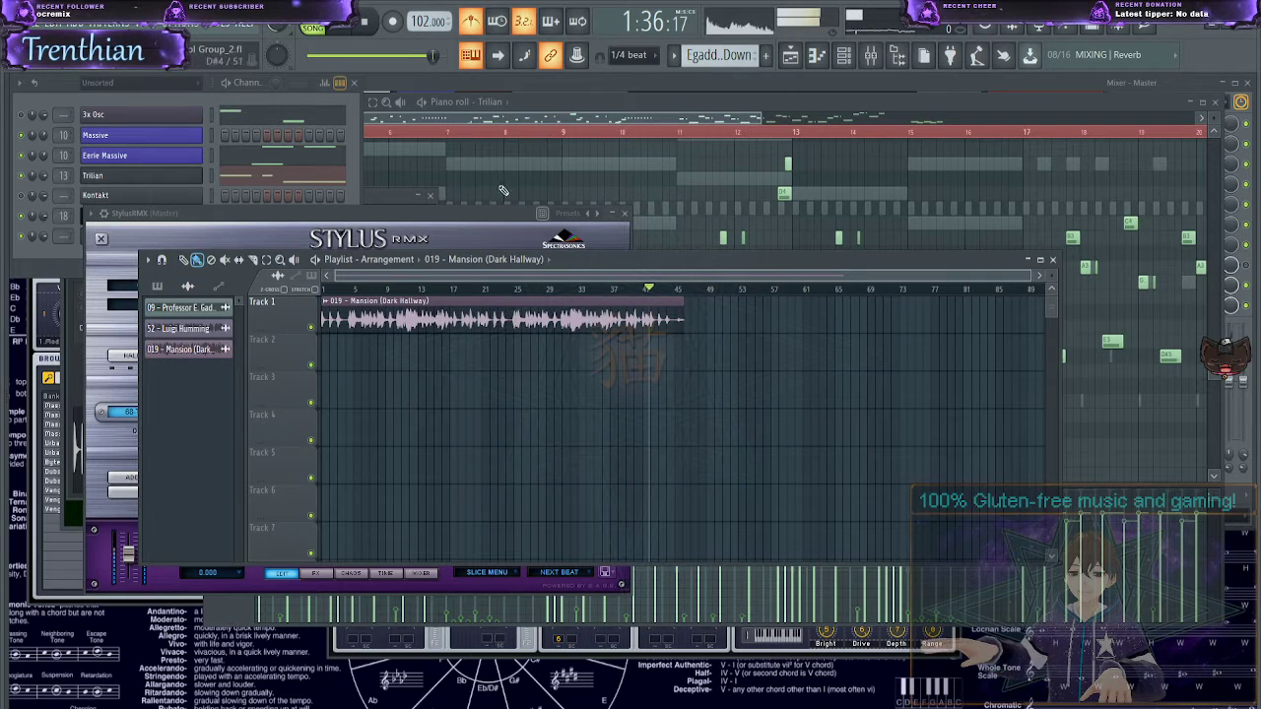
left_click(508, 117)
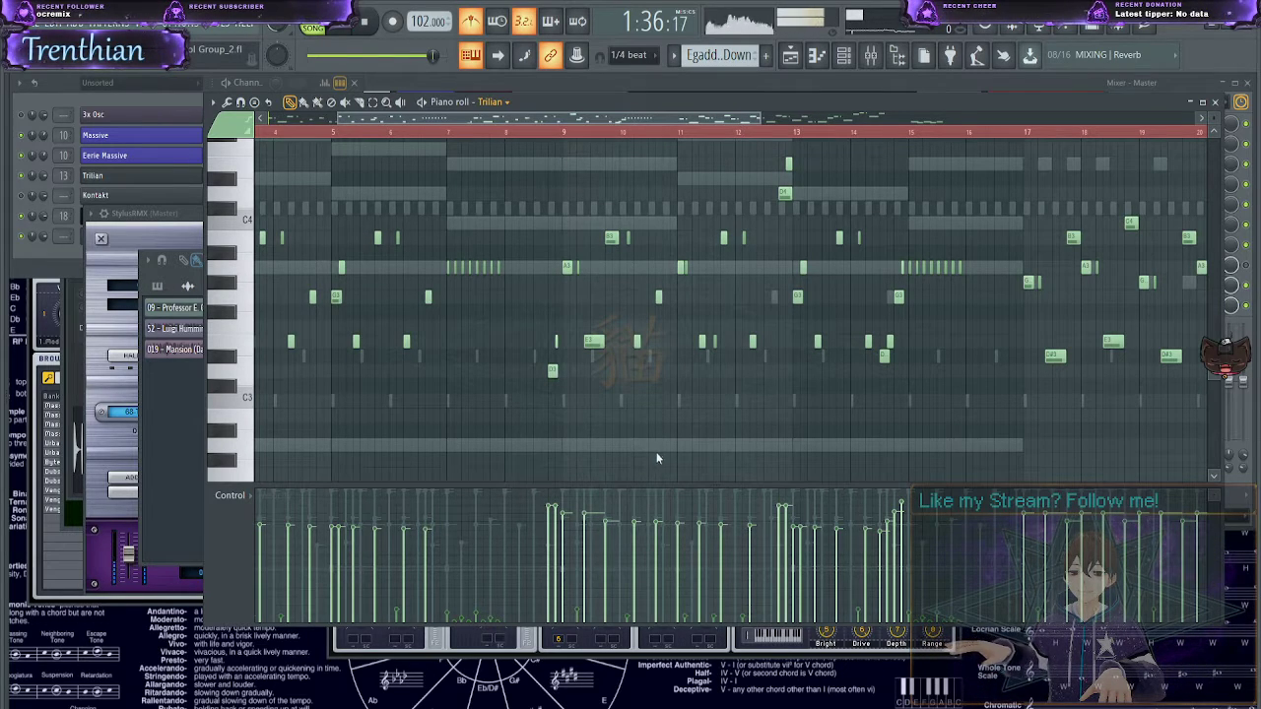
key("Down")
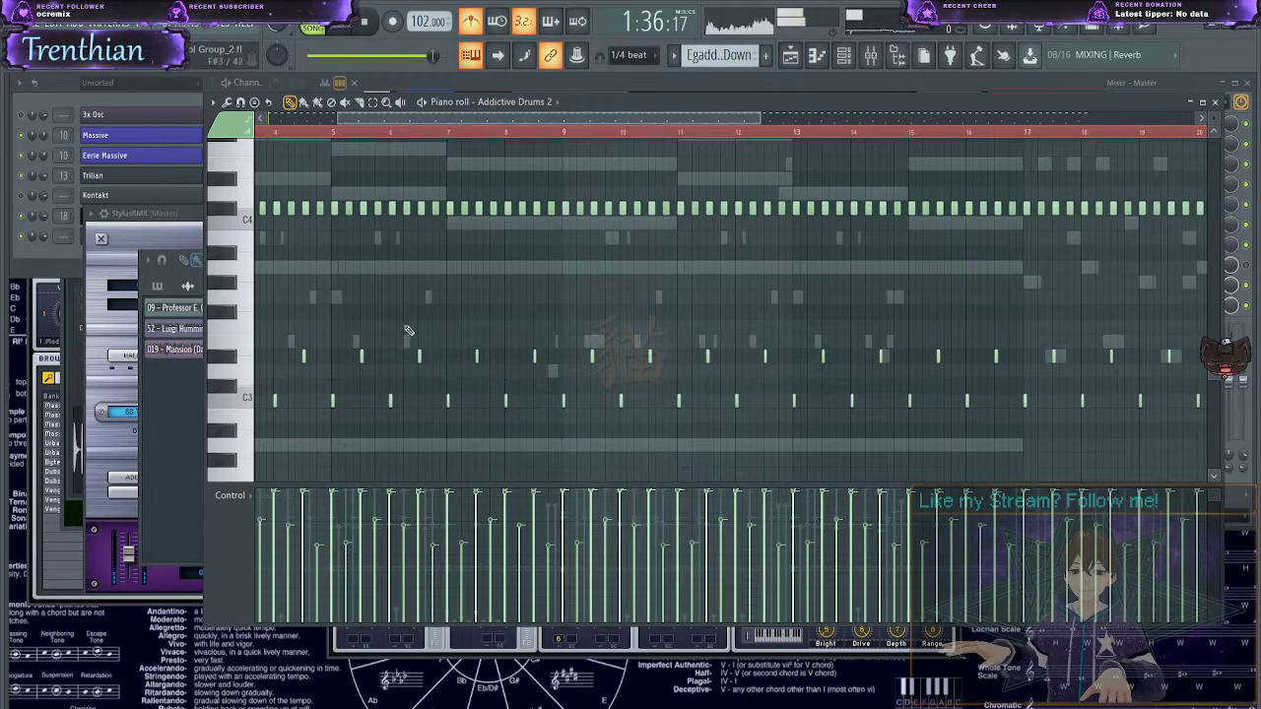
left_click(66, 108)
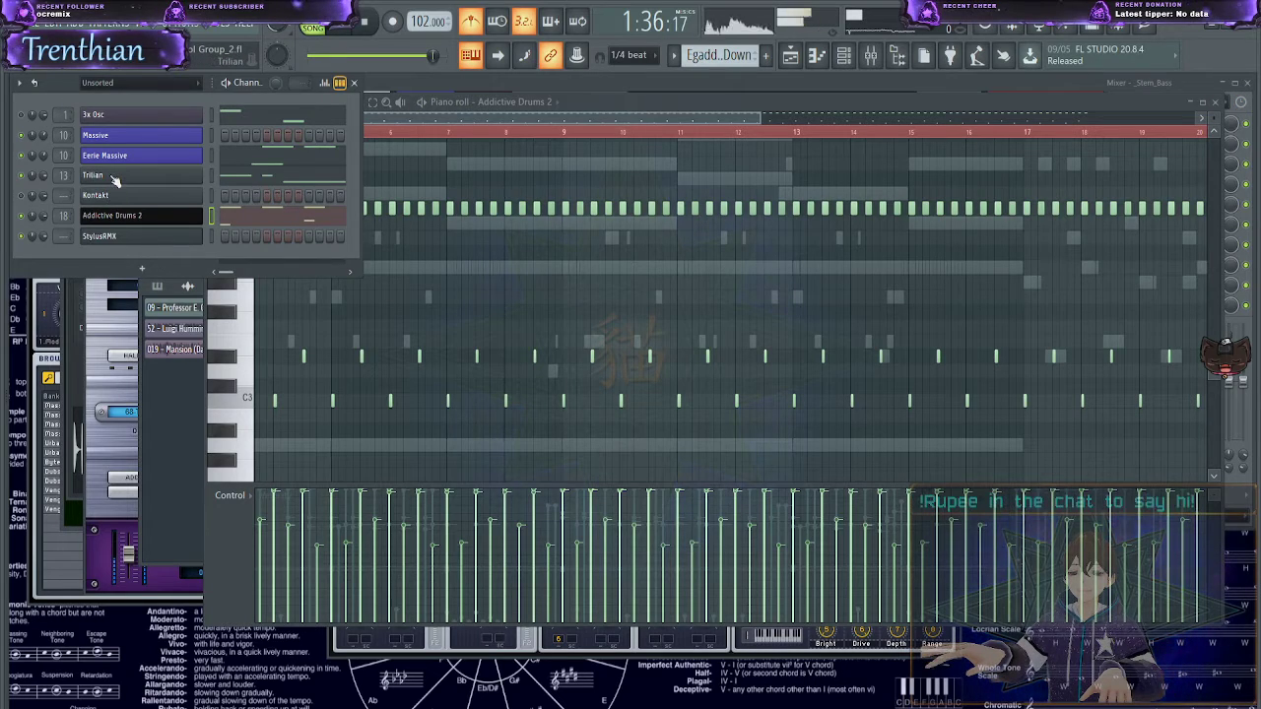
- Switch StylusRMX from Slice Menu to Groove Menu with immediate triggering and show its empty piano roll from bar 1
left_click(115, 238)
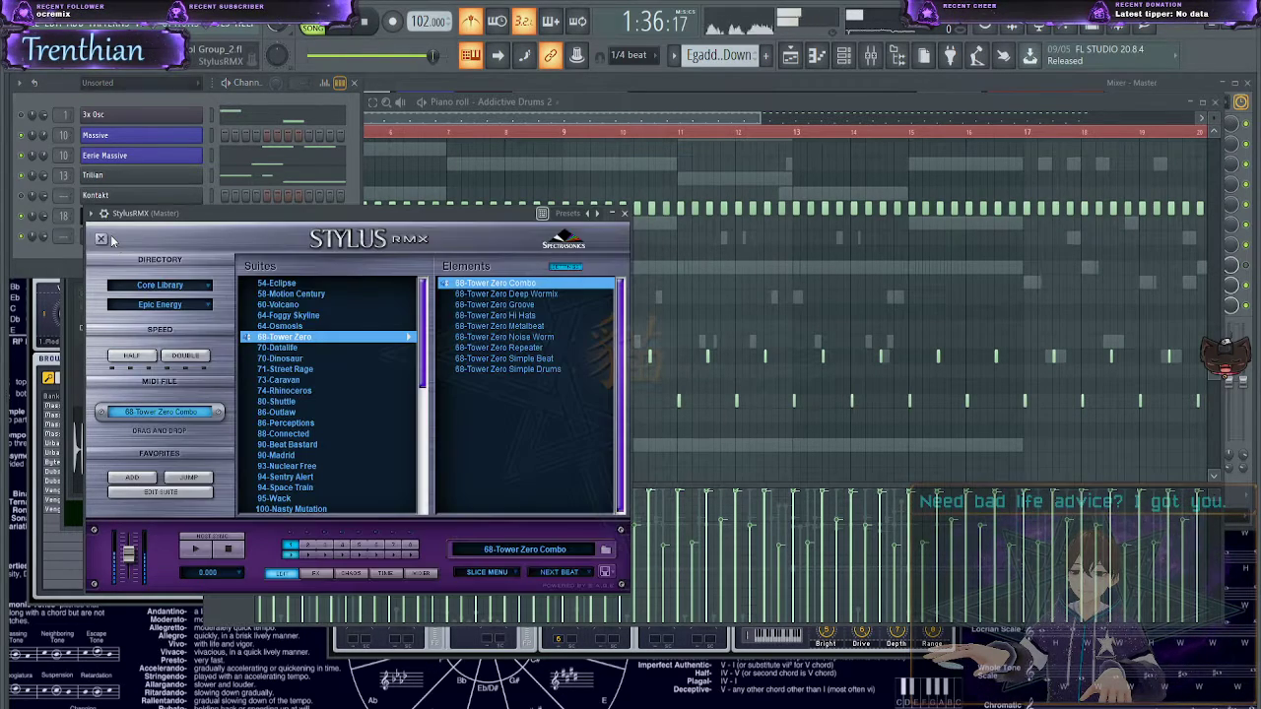
left_click(564, 578)
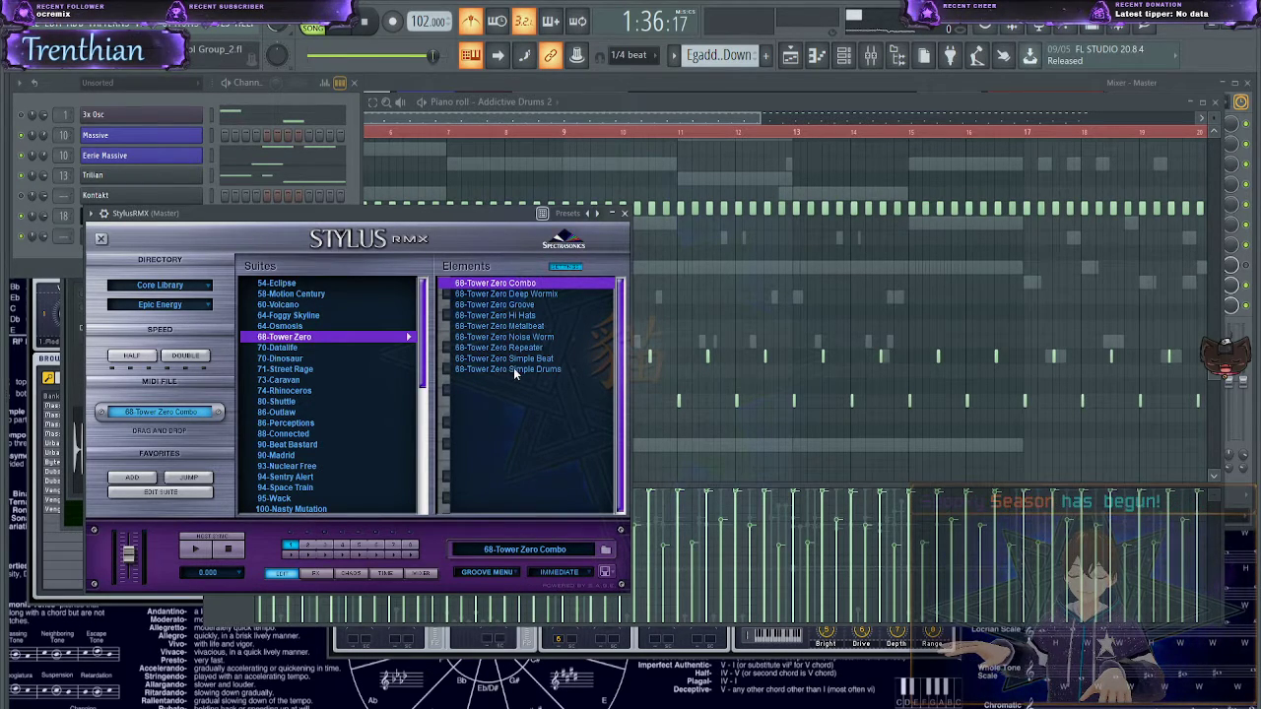
left_click(796, 343)
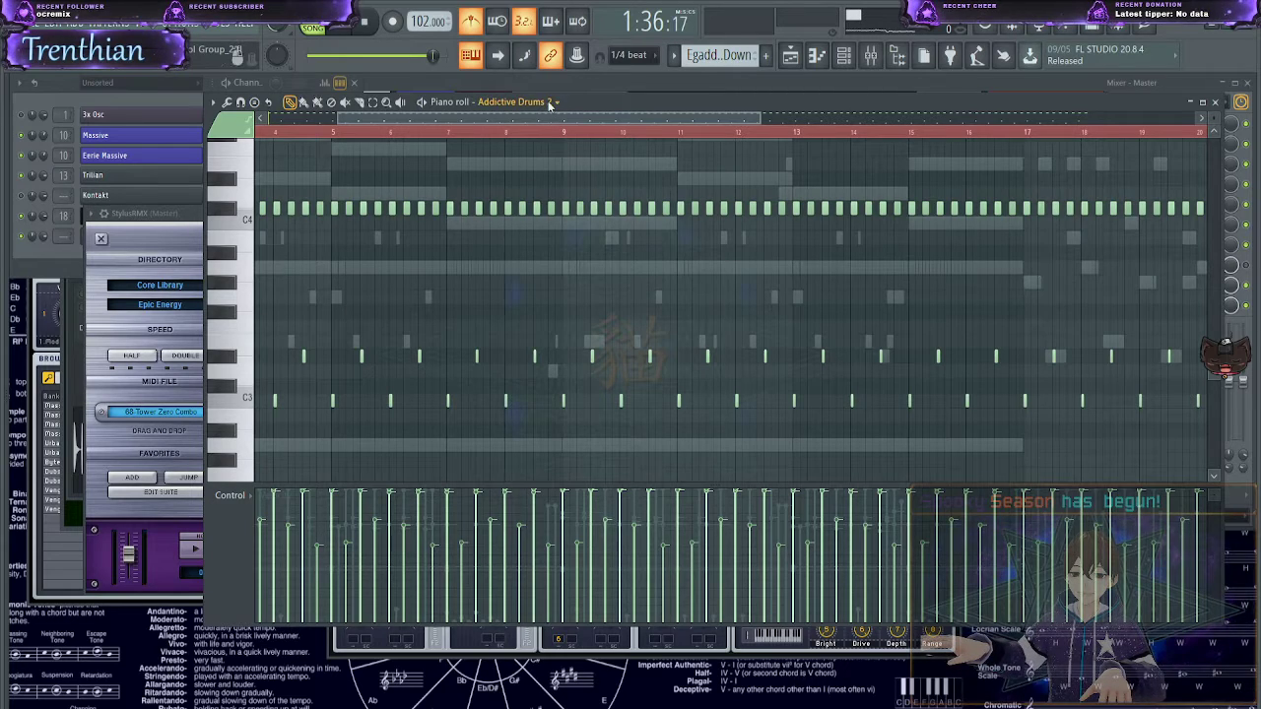
left_click(678, 448)
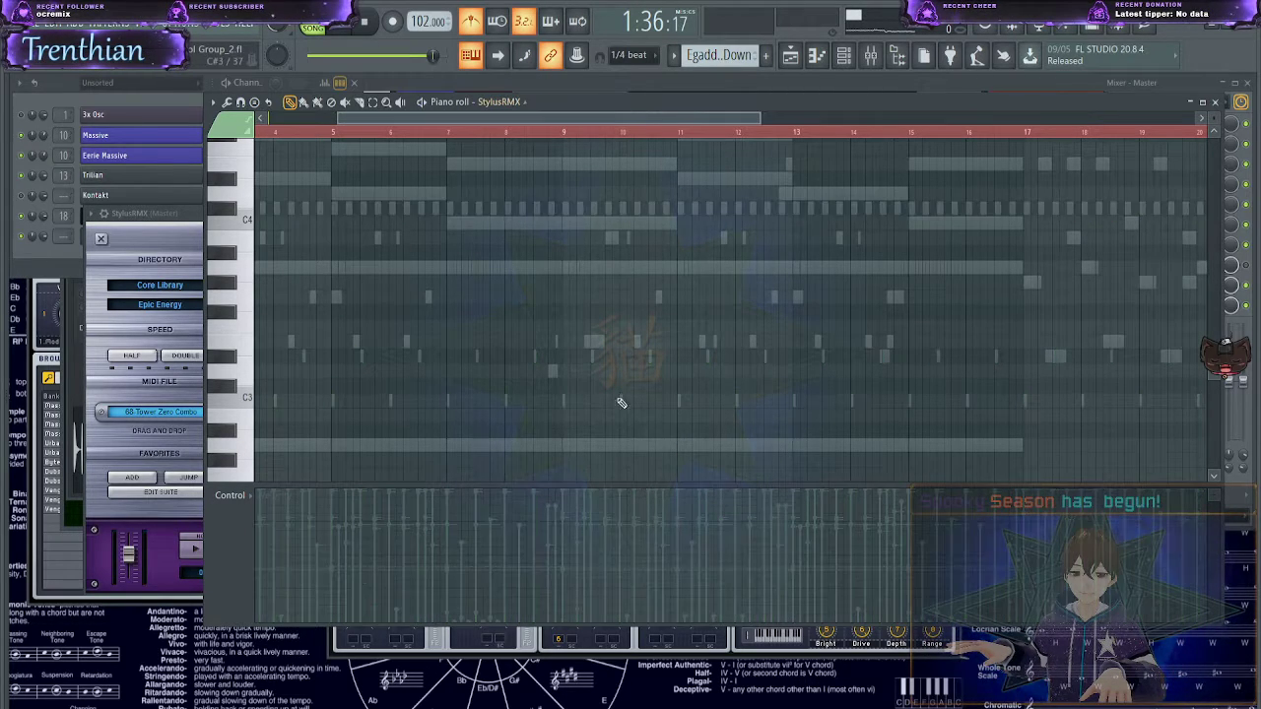
left_click_drag(491, 117, 1, 73)
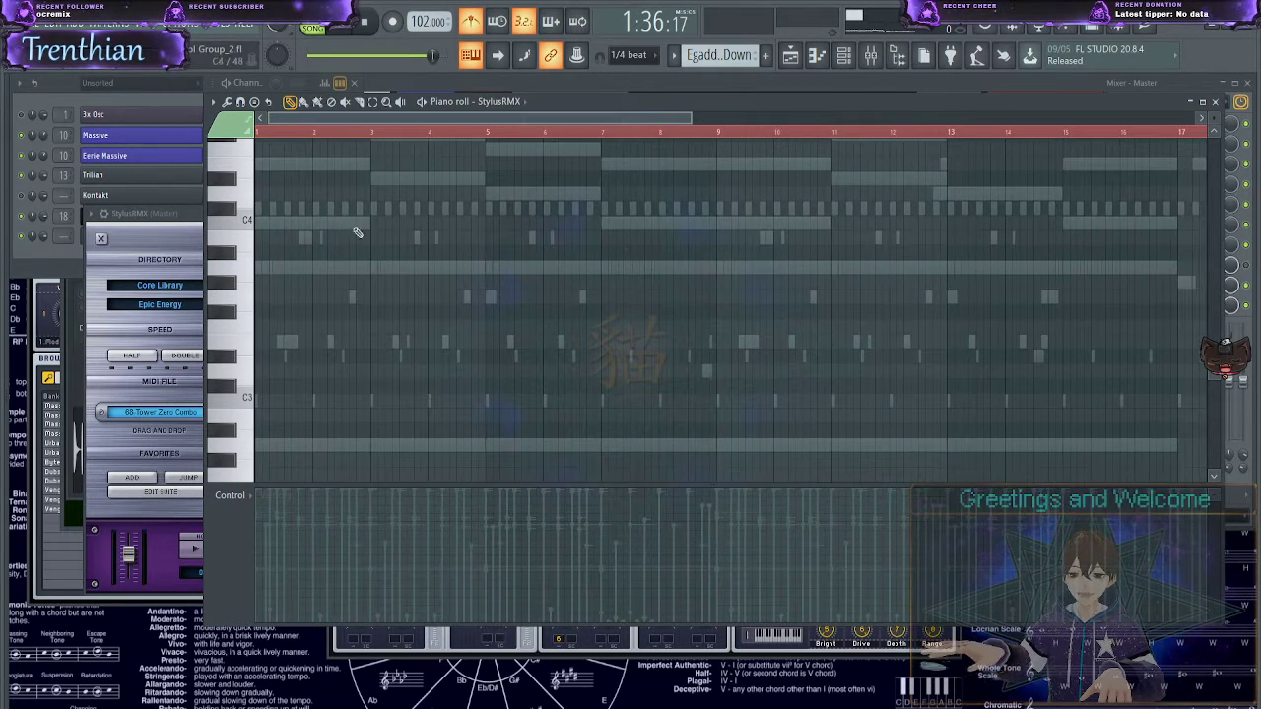
- Switch to pattern playback, set the project tempo to 180 BPM and play the pattern from the start
left_click(314, 24)
key("space")
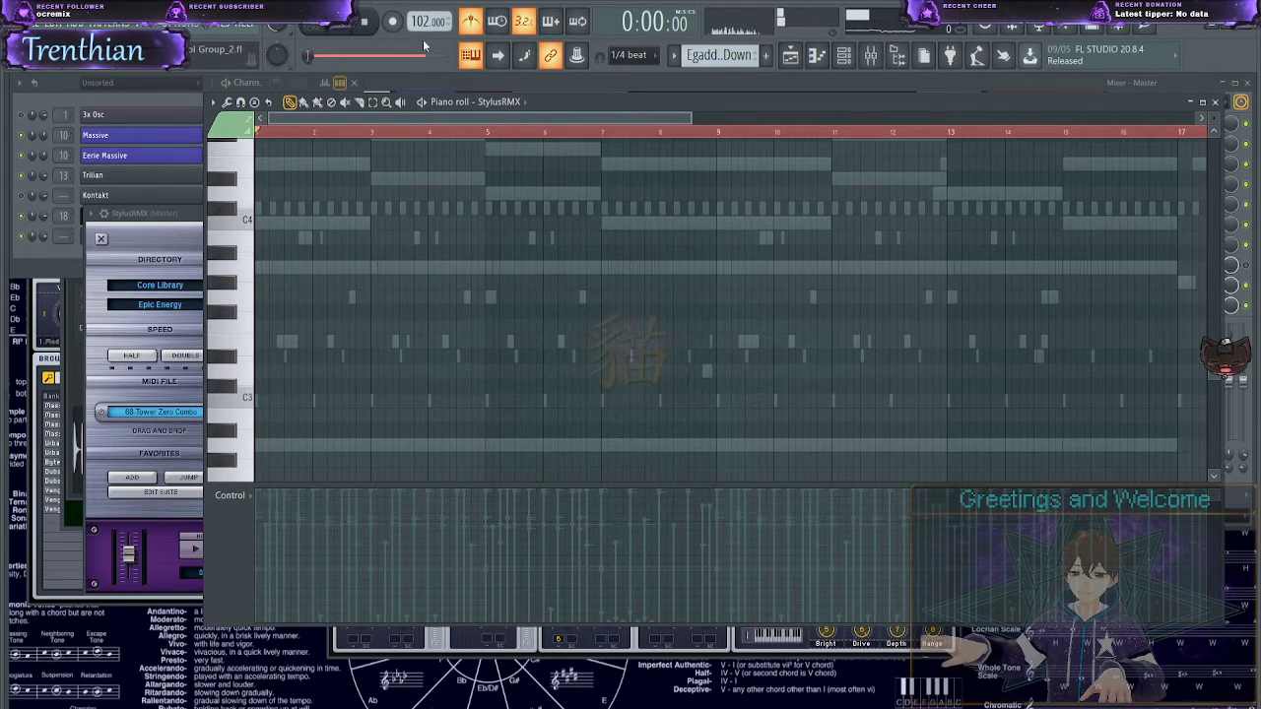
left_click(134, 359)
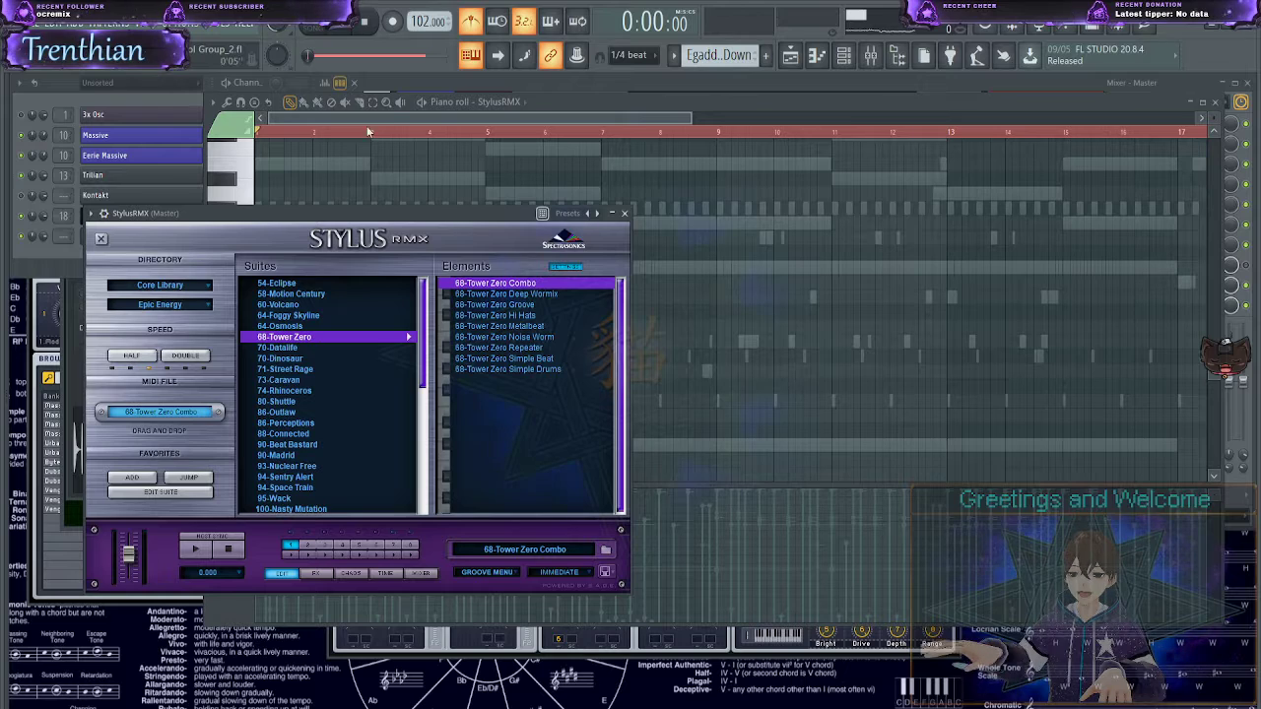
left_click_drag(418, 20, 418, 9)
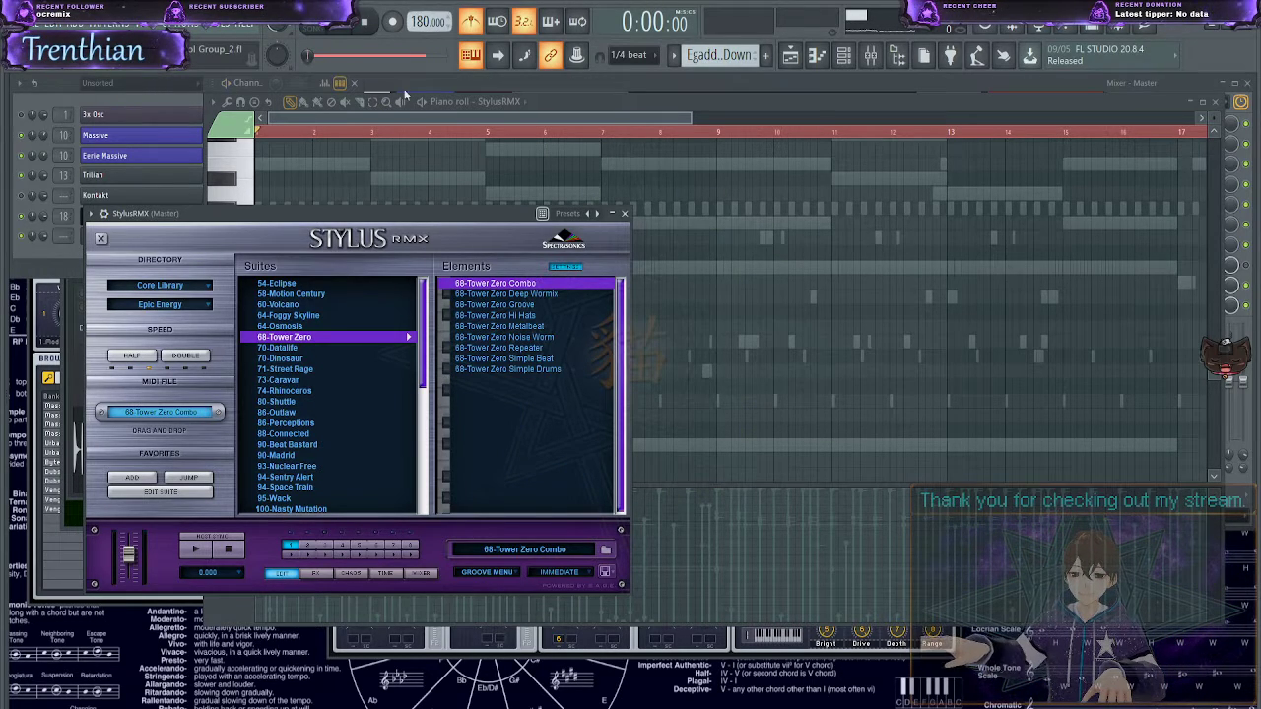
key("space")
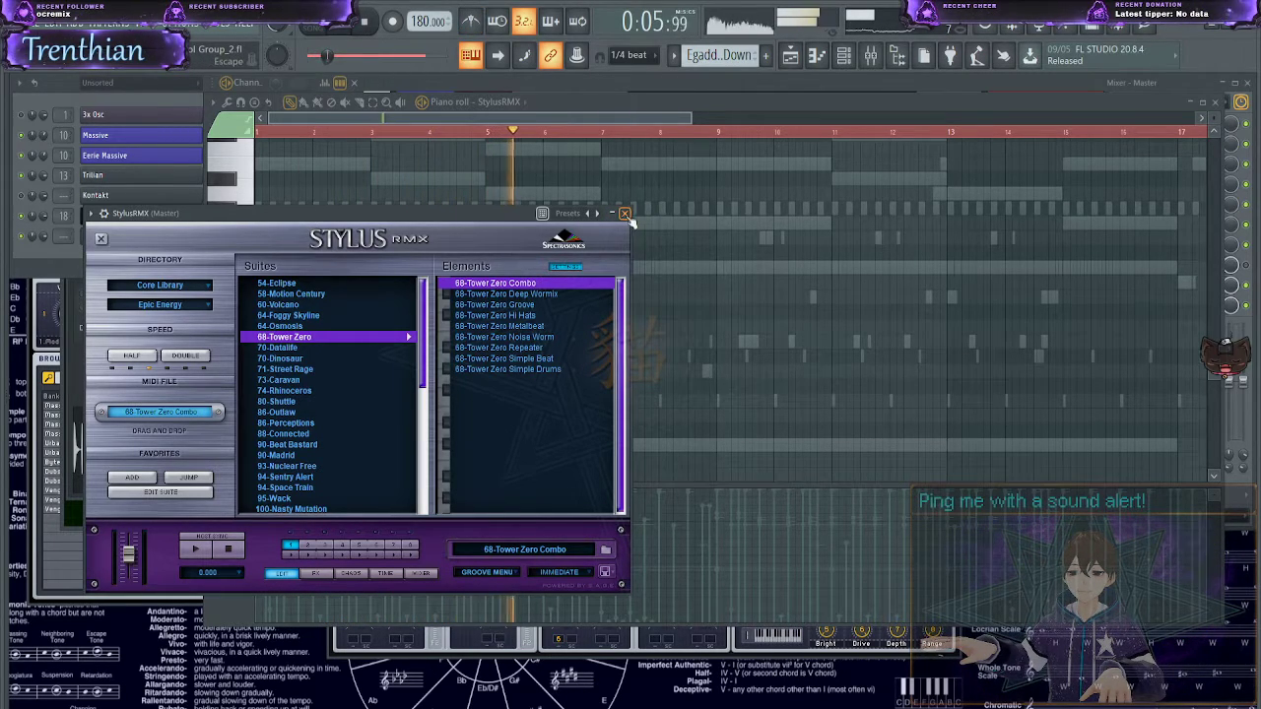
key("space")
- Close StylusRMX and draw one long D5 note from bar 1 to bar 13 in its piano roll while the pattern plays
key("Escape")
mouse_move(394, 269)
left_mouse_down()
mouse_move(141, 217)
mouse_move(96, 441)
mouse_move(103, 232)
left_mouse_up()
key("space")
left_click_drag(264, 228, 947, 227)
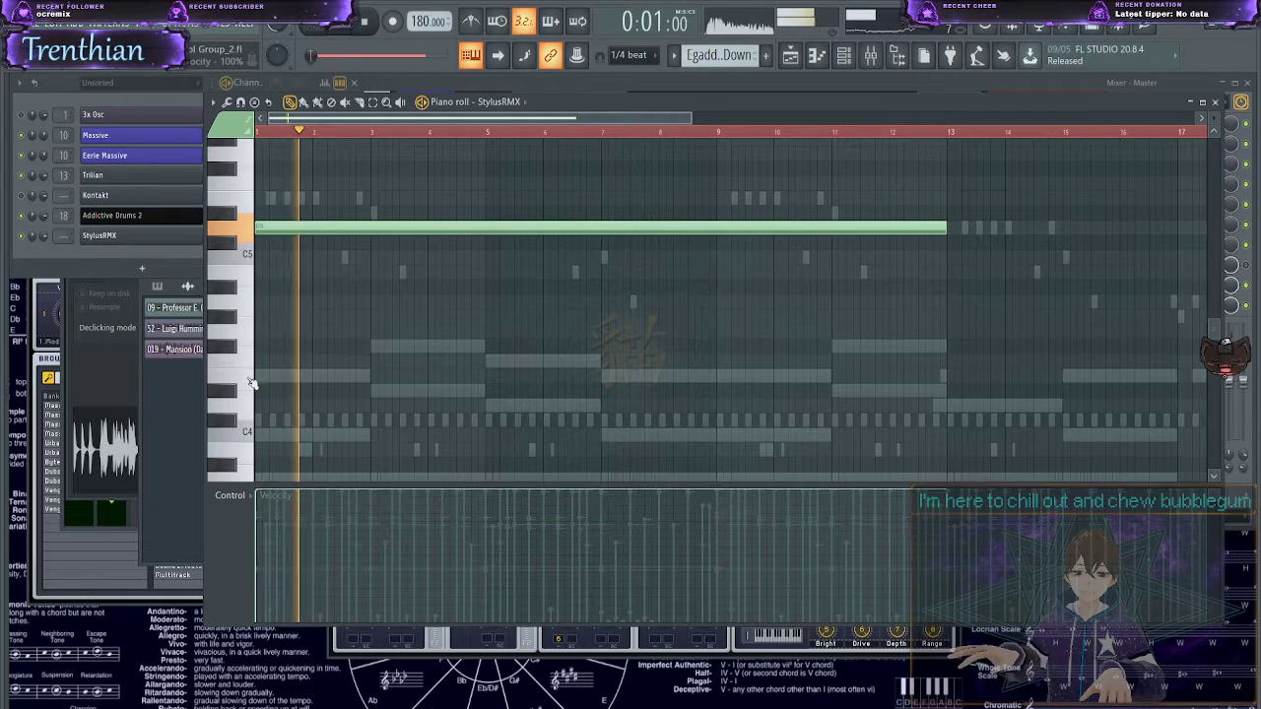
left_click(151, 256)
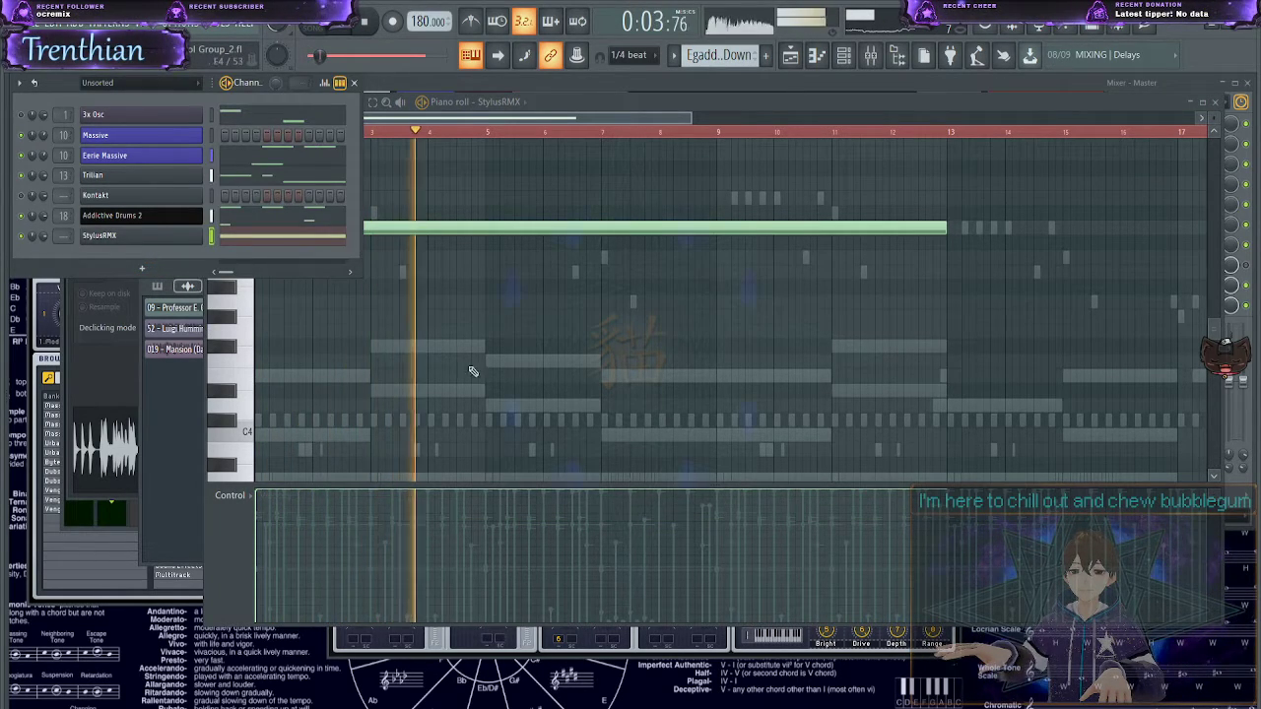
left_click(585, 385)
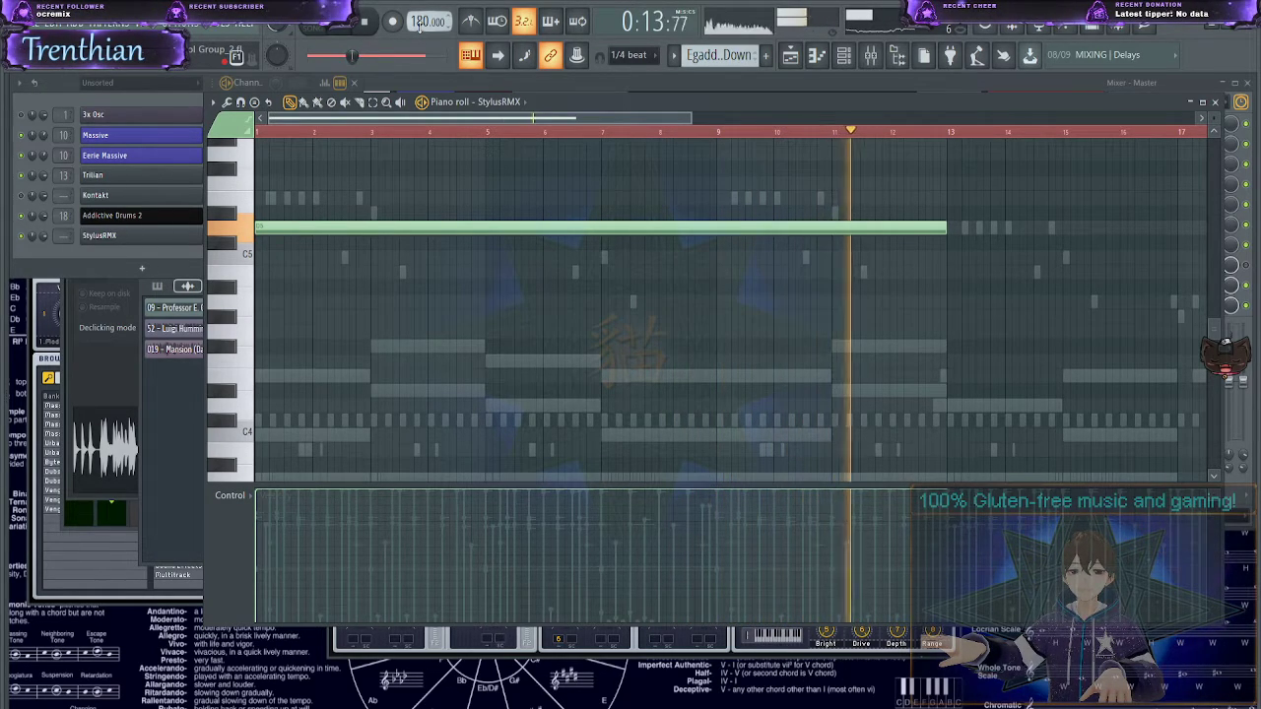
- Set the project tempo to 198 BPM and replay the pattern from the start to hear the StylusRMX groove
left_click_drag(420, 27, 420, 10)
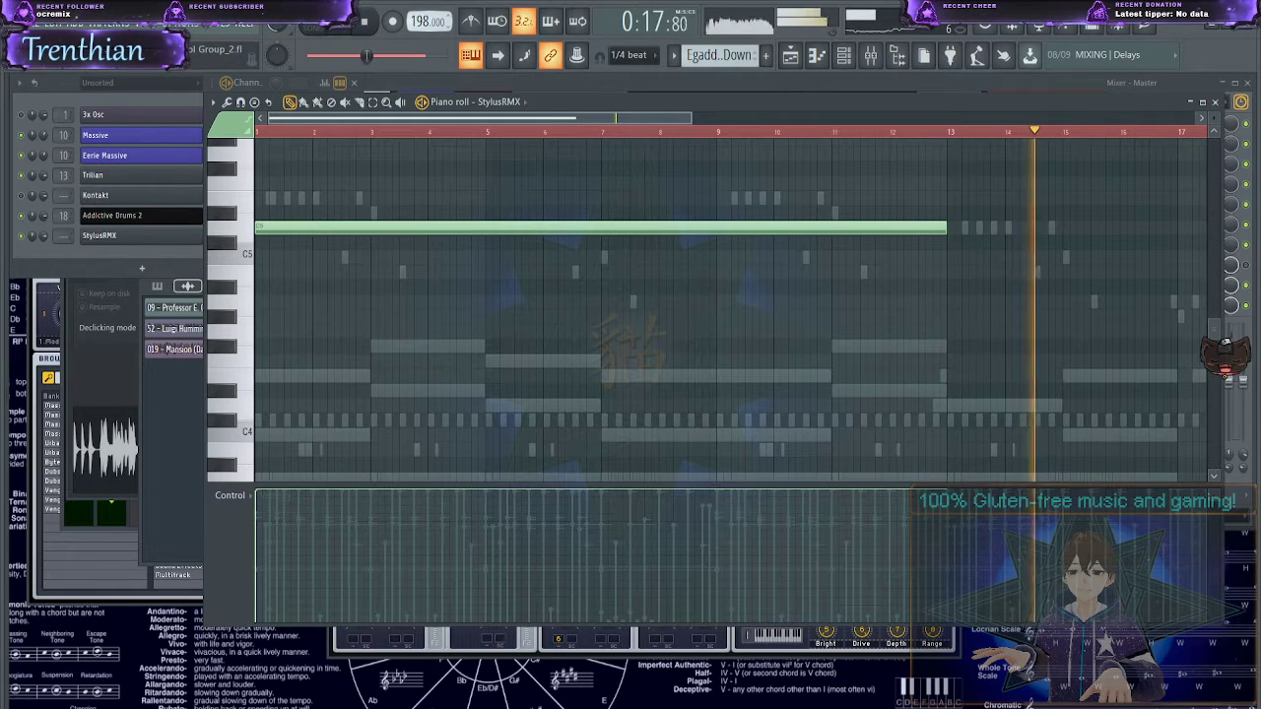
key("space")
key("space")
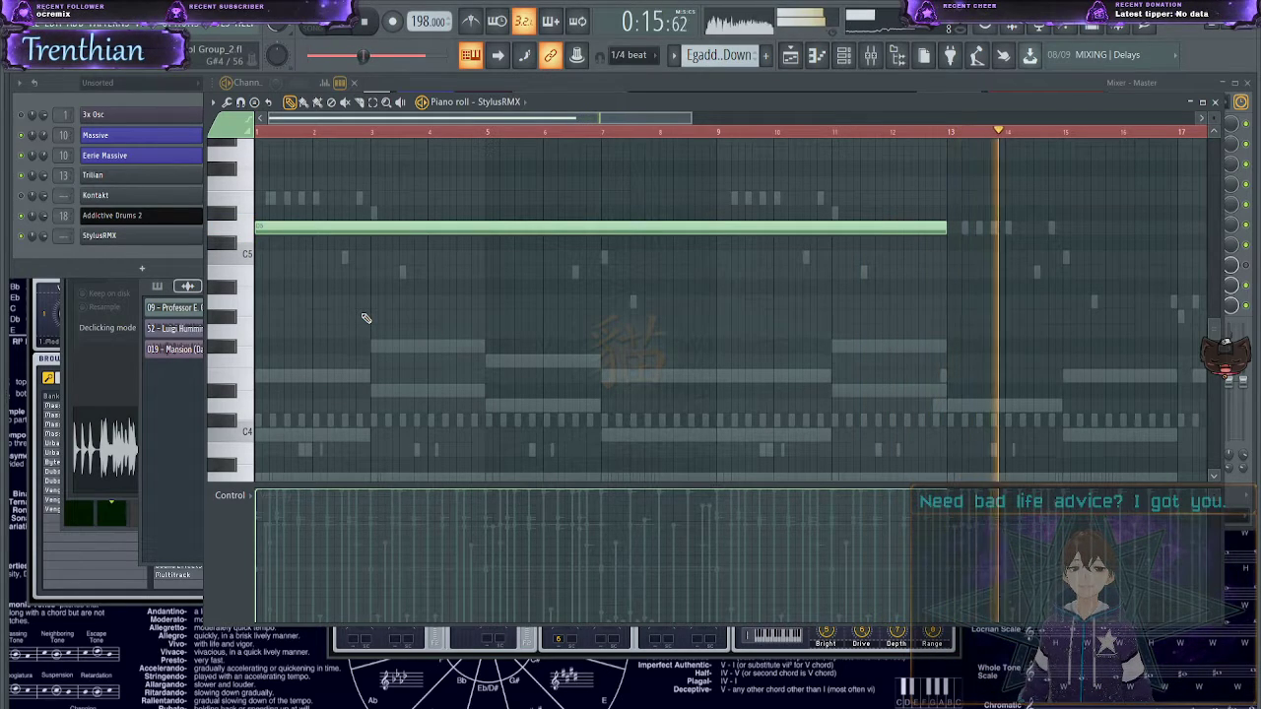
key("space")
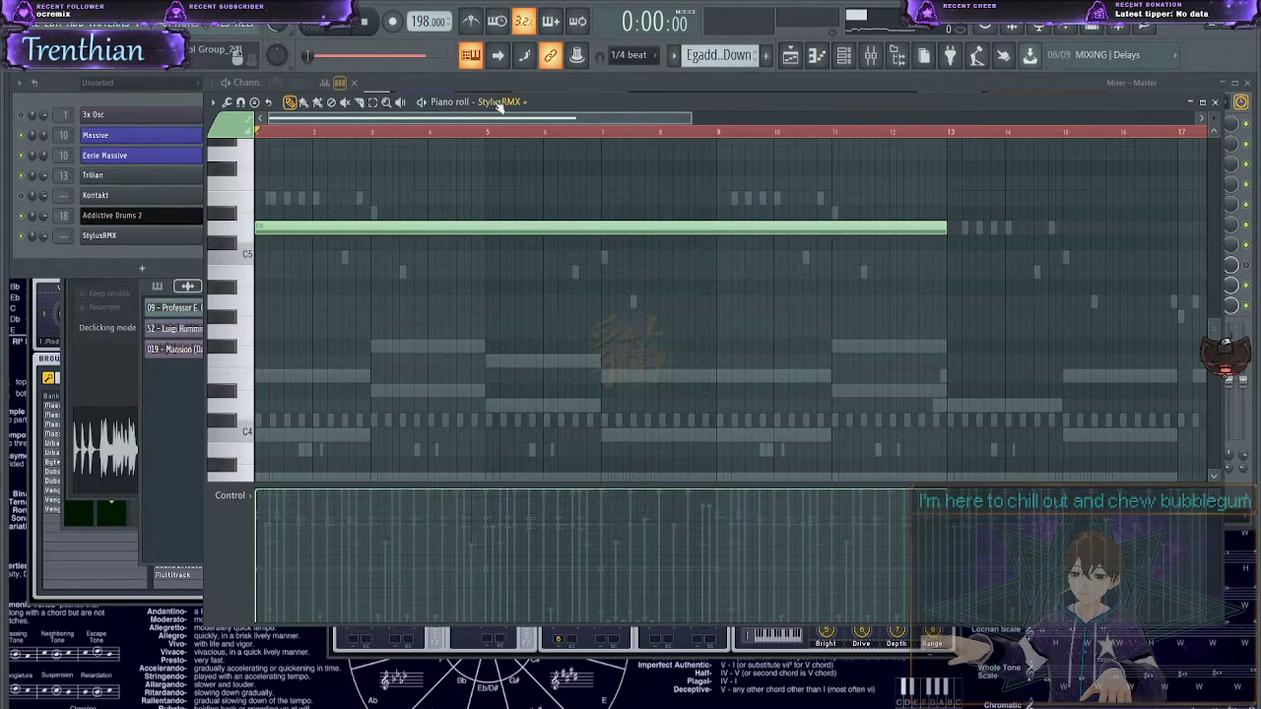
- Set the project tempo to 90 BPM and play the start of the pattern with the StylusRMX groove
left_click_drag(424, 23, 423, 97)
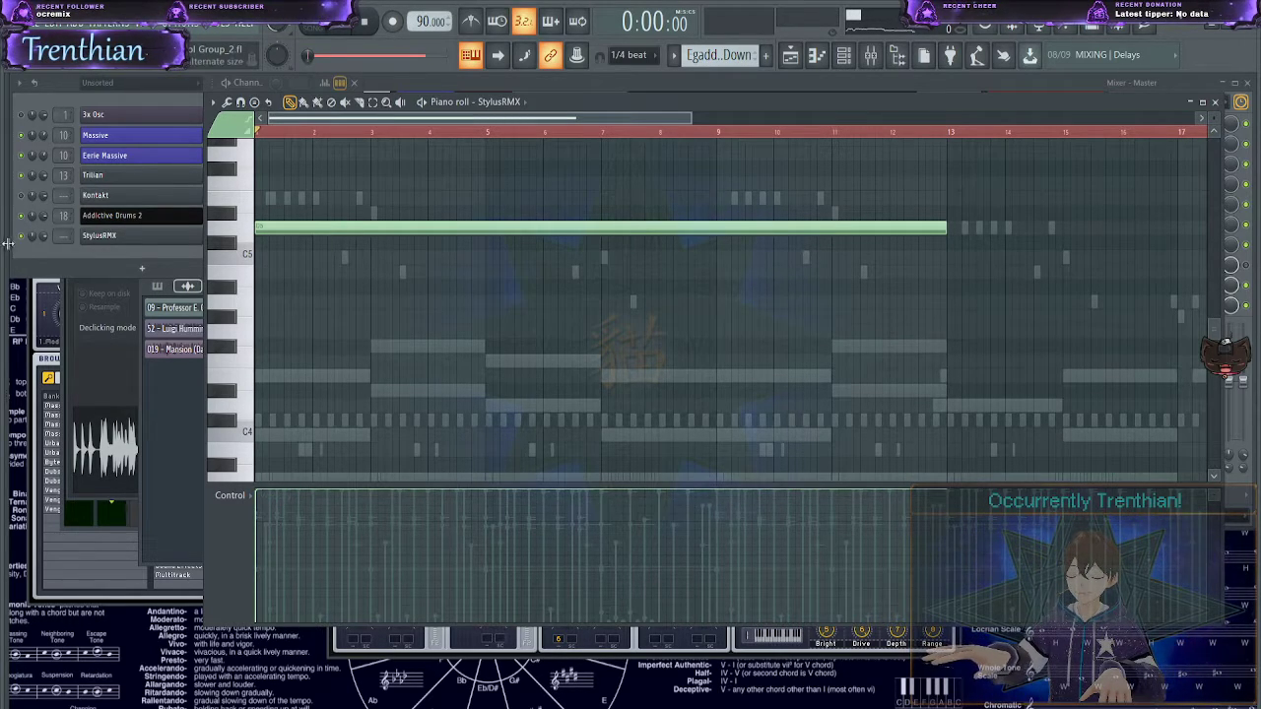
left_click(119, 245)
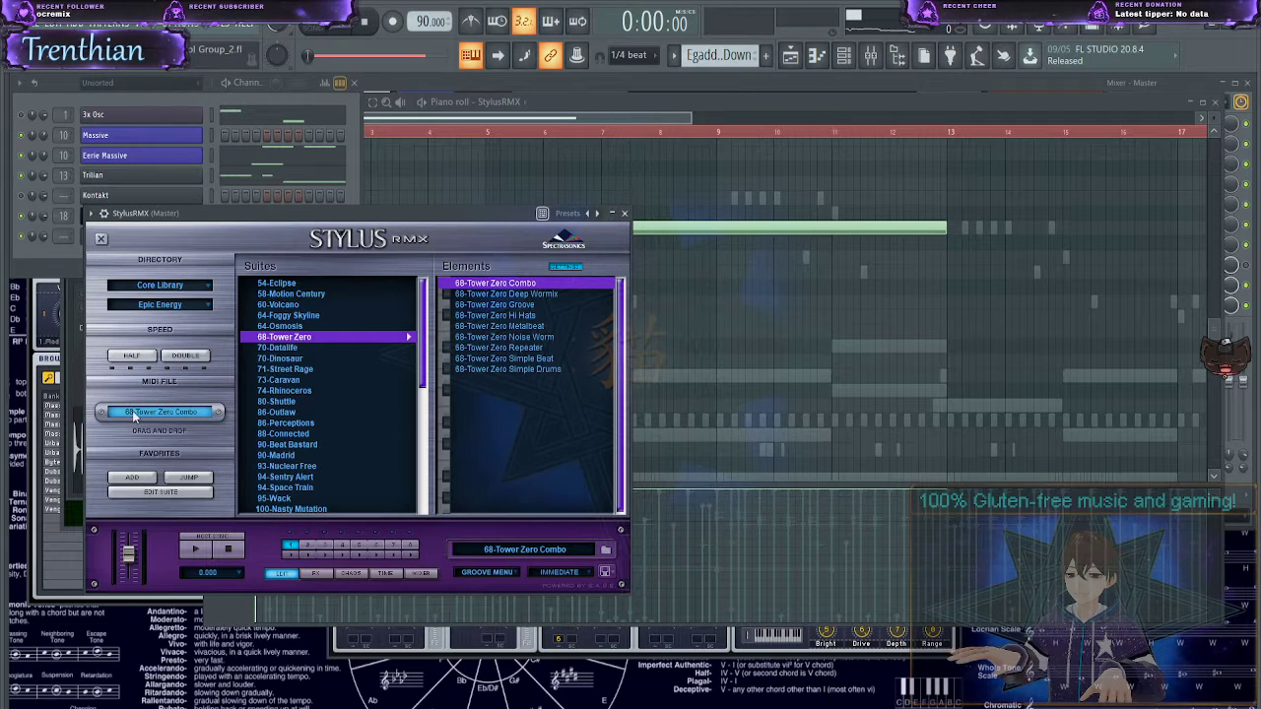
right_click(793, 319)
key("space")
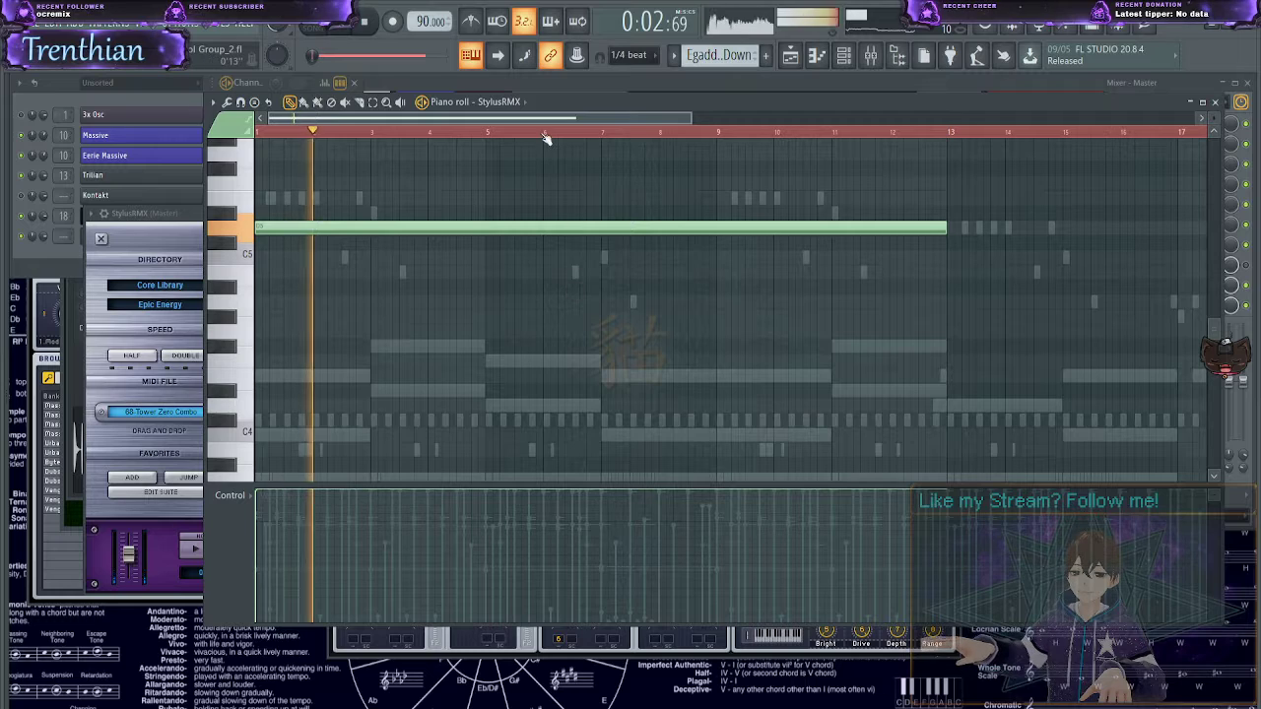
key("space")
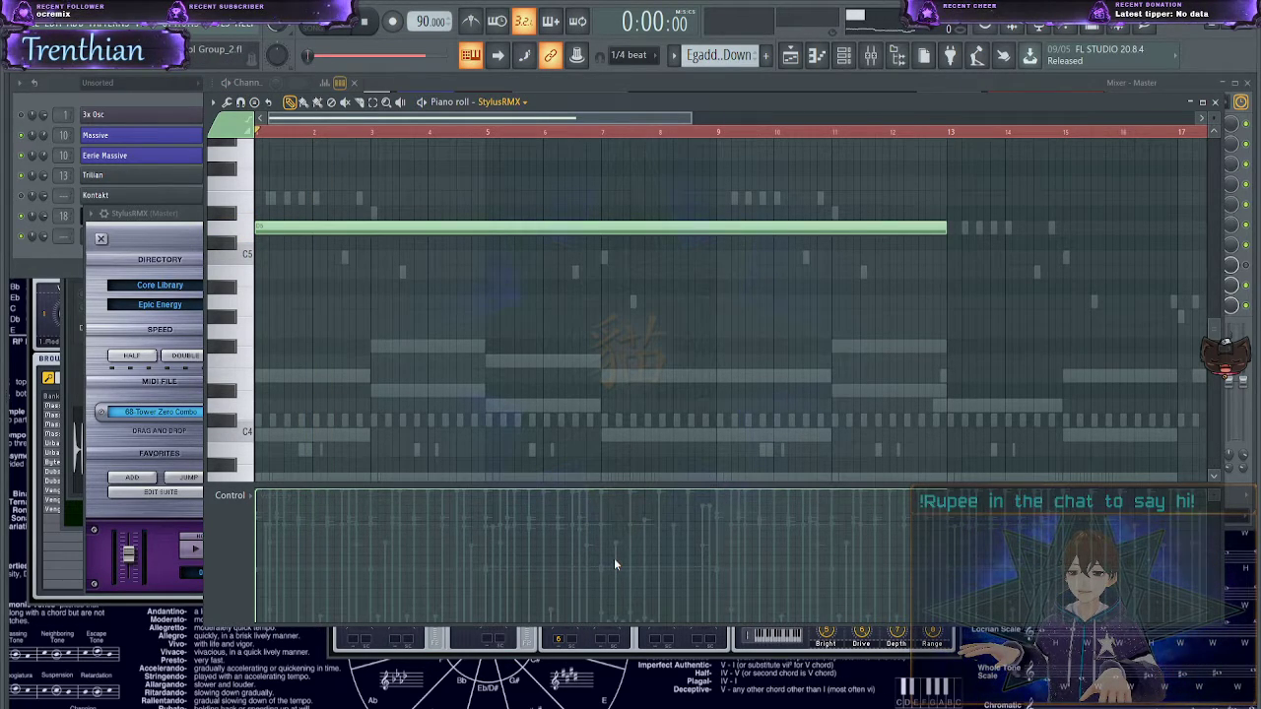
- Select all Addictive Drums 2 notes from bar 1 to bar 33 and compress them to half their length, ending at bar 17
right_click(660, 421)
right_click(661, 420)
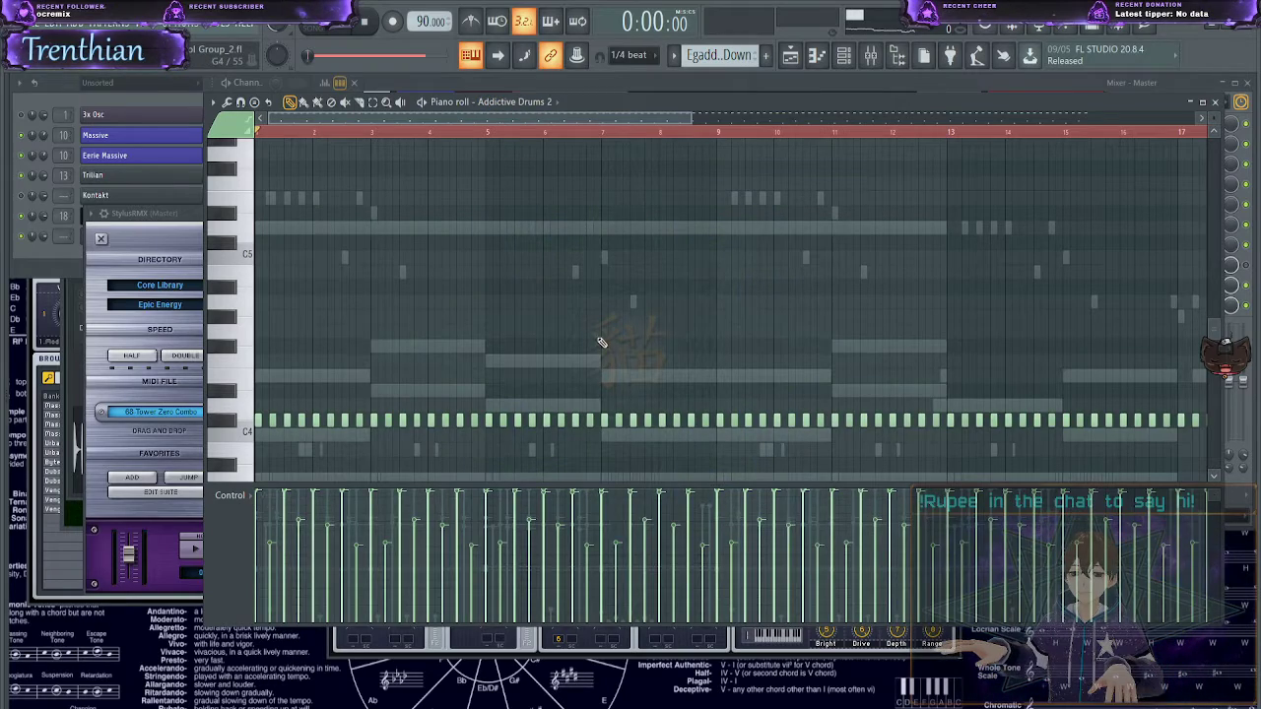
scroll(600, 335, "down", 4)
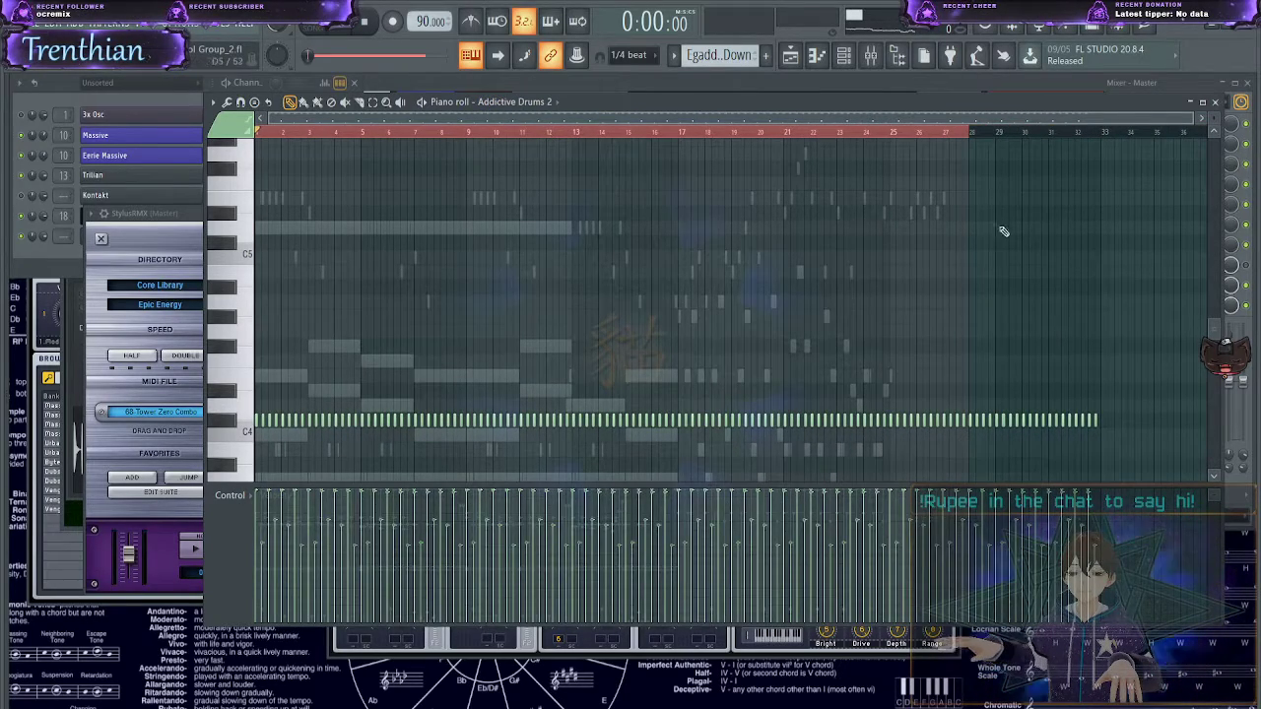
right_click(1103, 135)
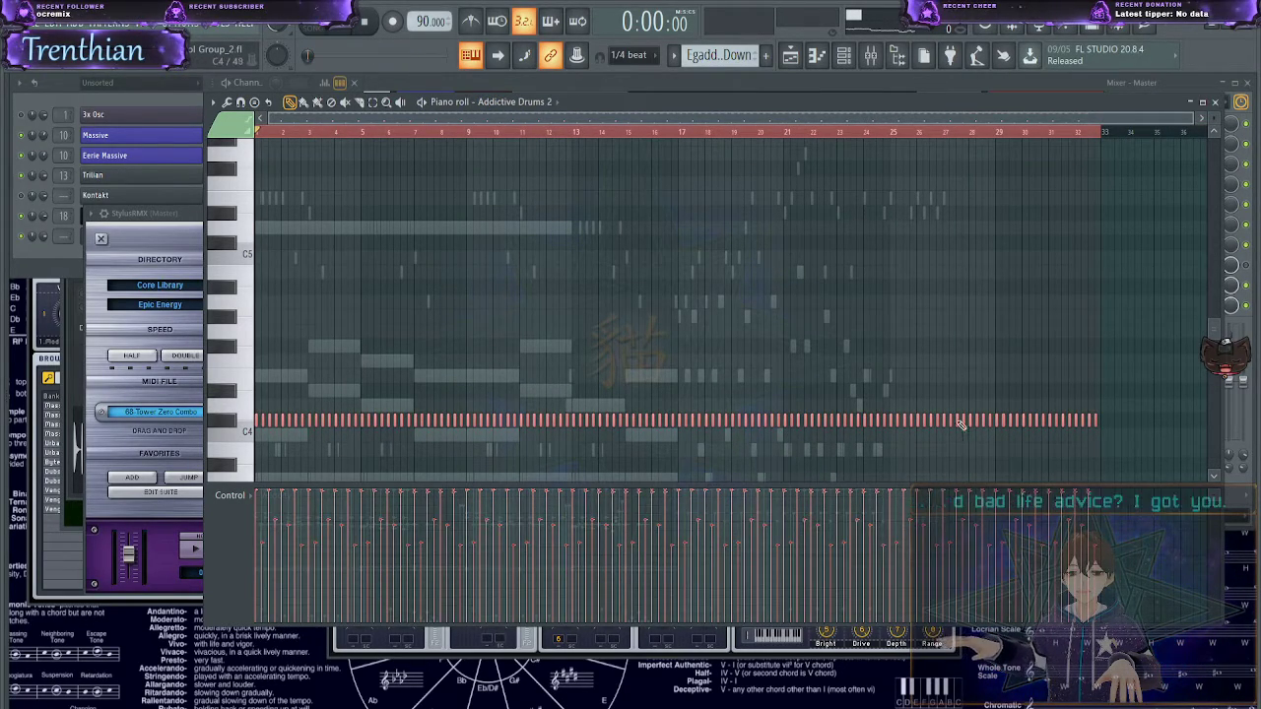
scroll(443, 295, "up", 5)
scroll(443, 298, "down", 8)
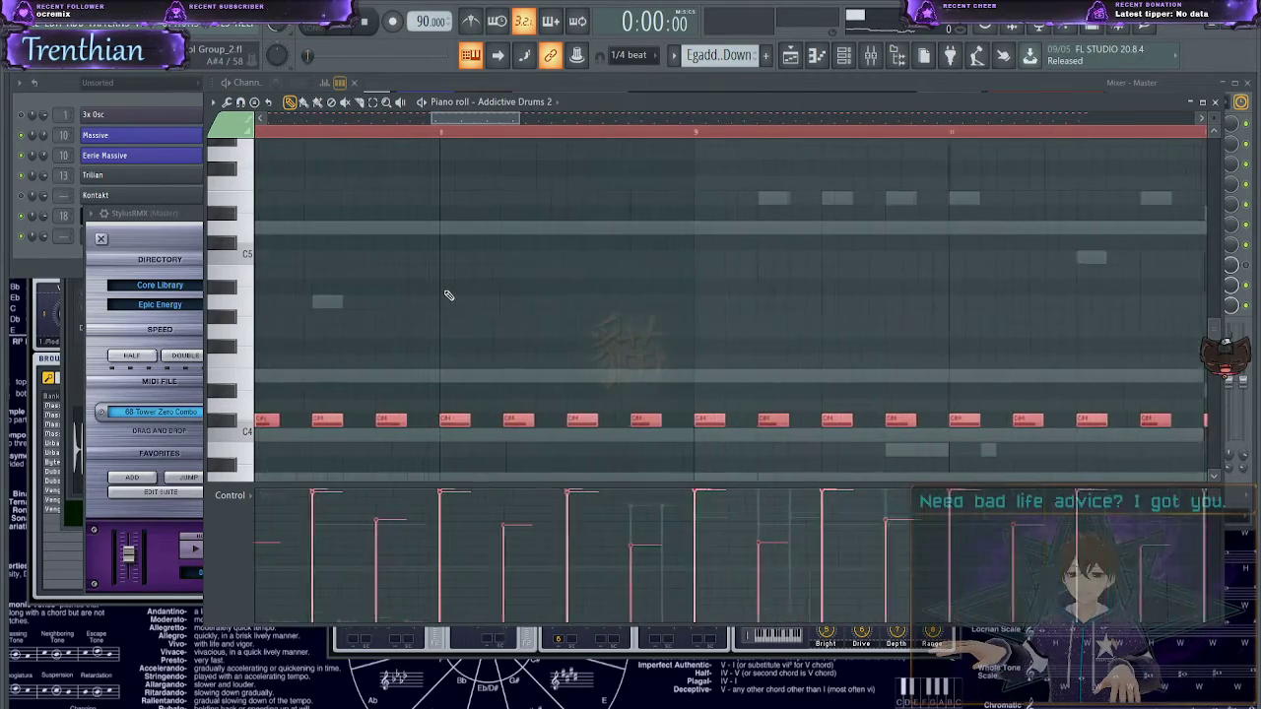
scroll(449, 295, "up", 3)
scroll(448, 295, "up", 8)
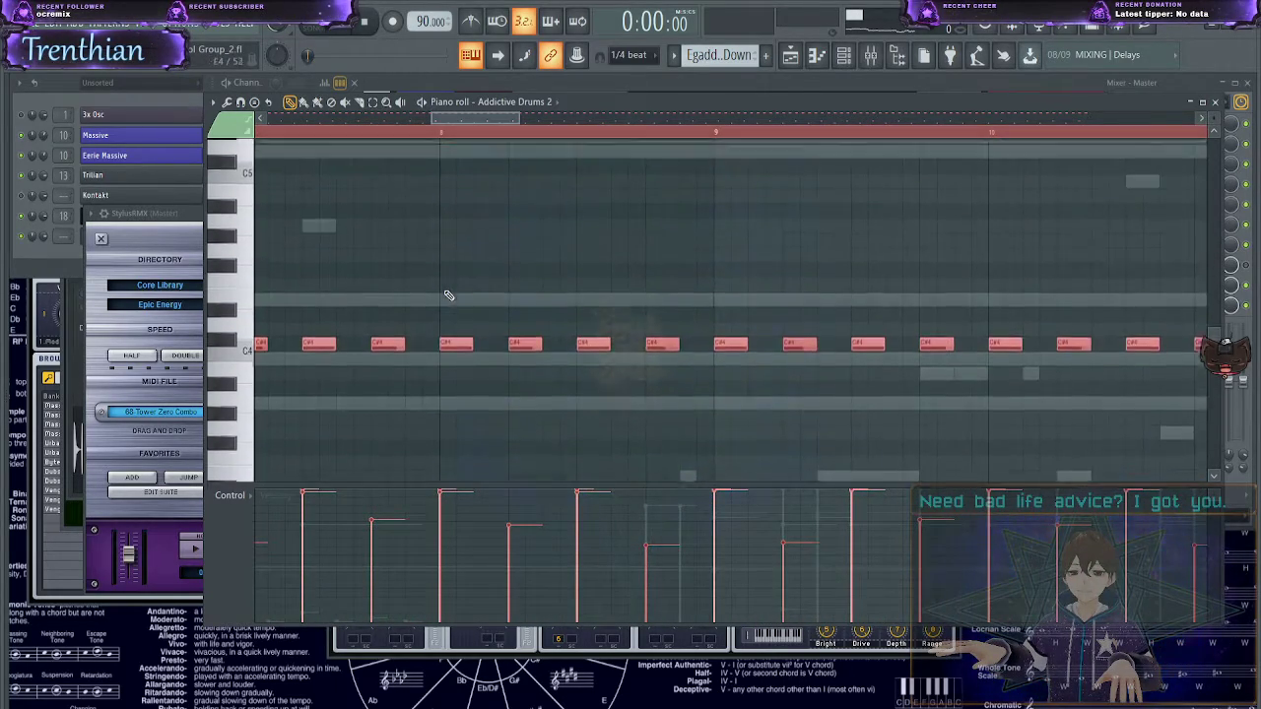
scroll(448, 296, "down", 3)
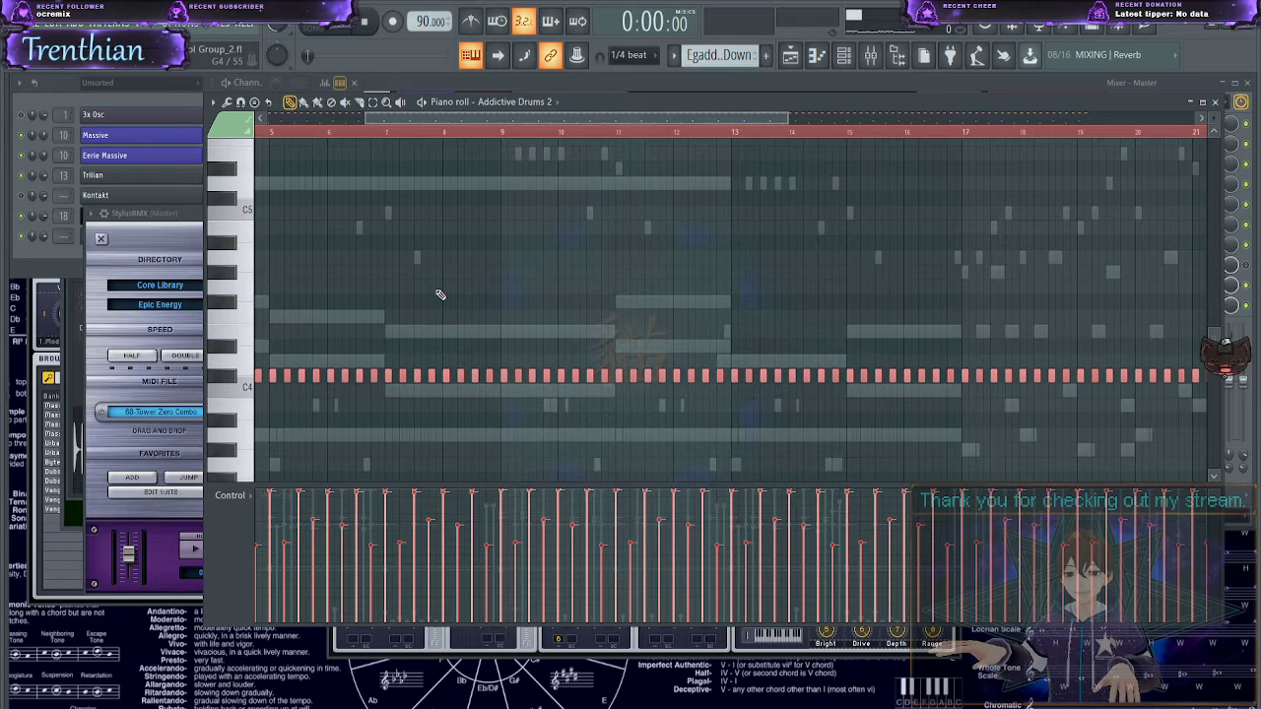
scroll(441, 295, "down", 4)
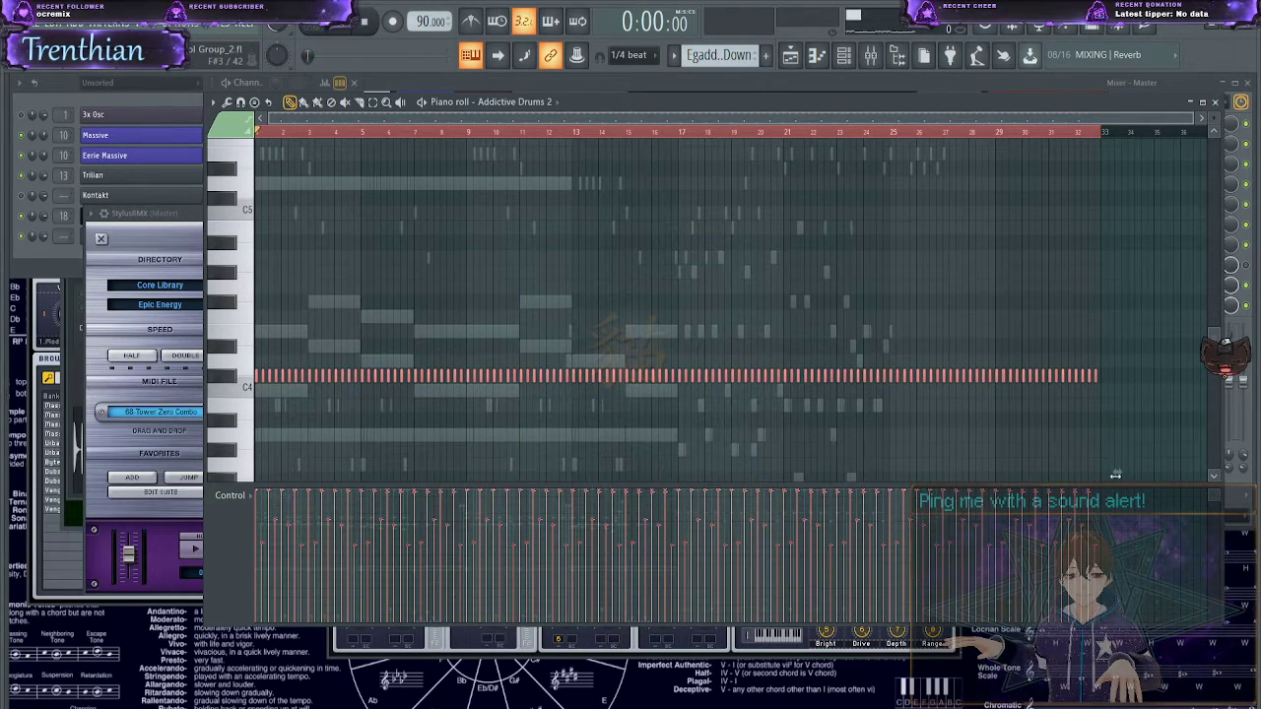
left_click_drag(1029, 473, 792, 452)
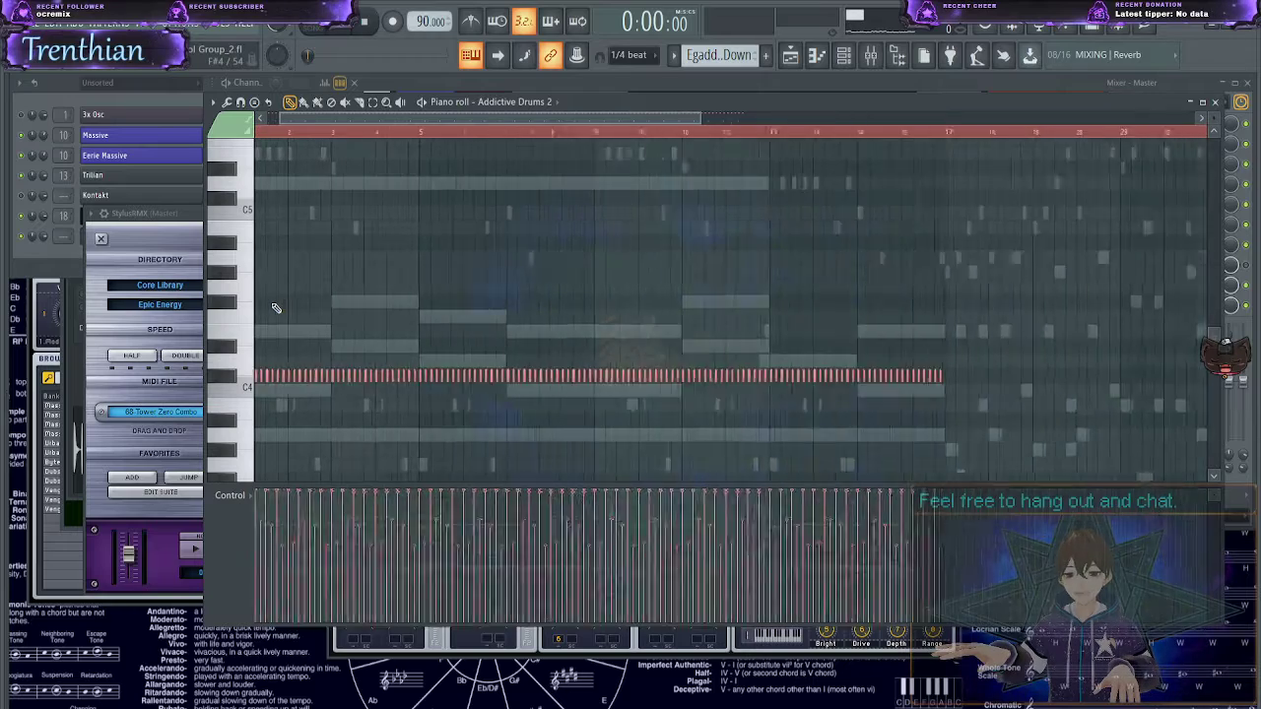
scroll(279, 304, "up", 10)
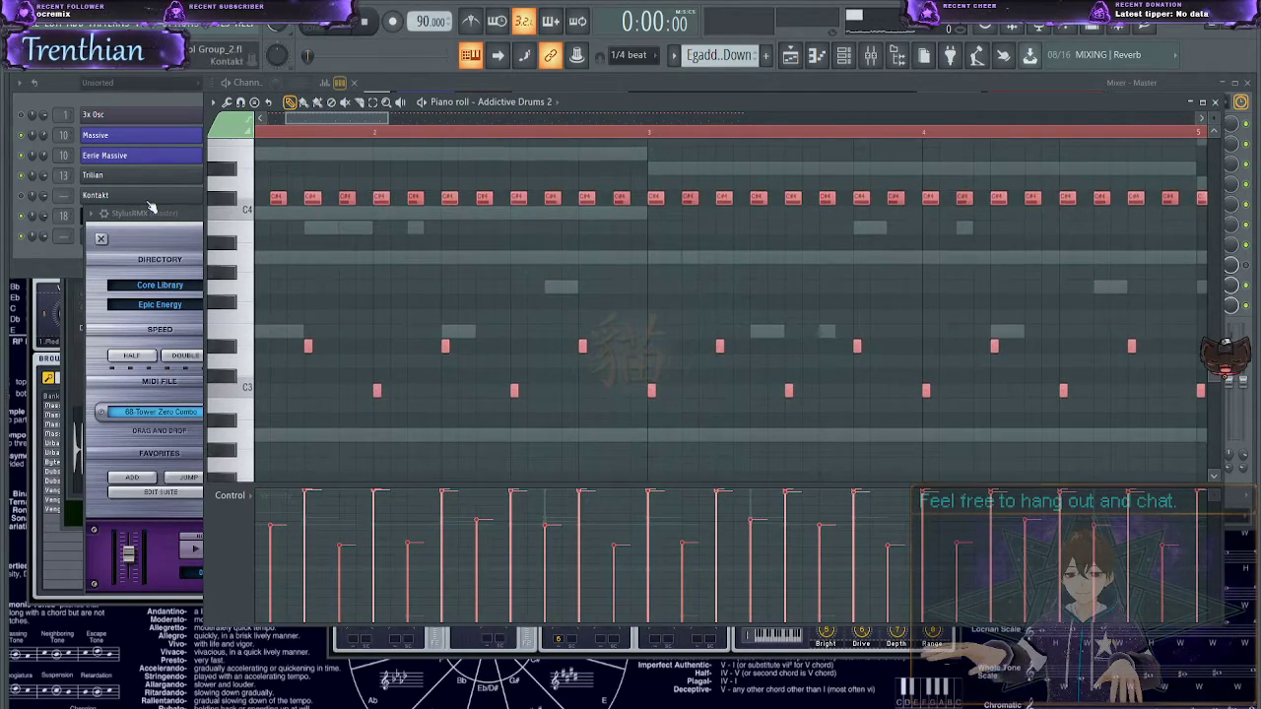
- Play the pattern at 102 BPM and slice the StylusRMX D5 note halfway through bar 1 and at bars 2 and 3
left_click(66, 102)
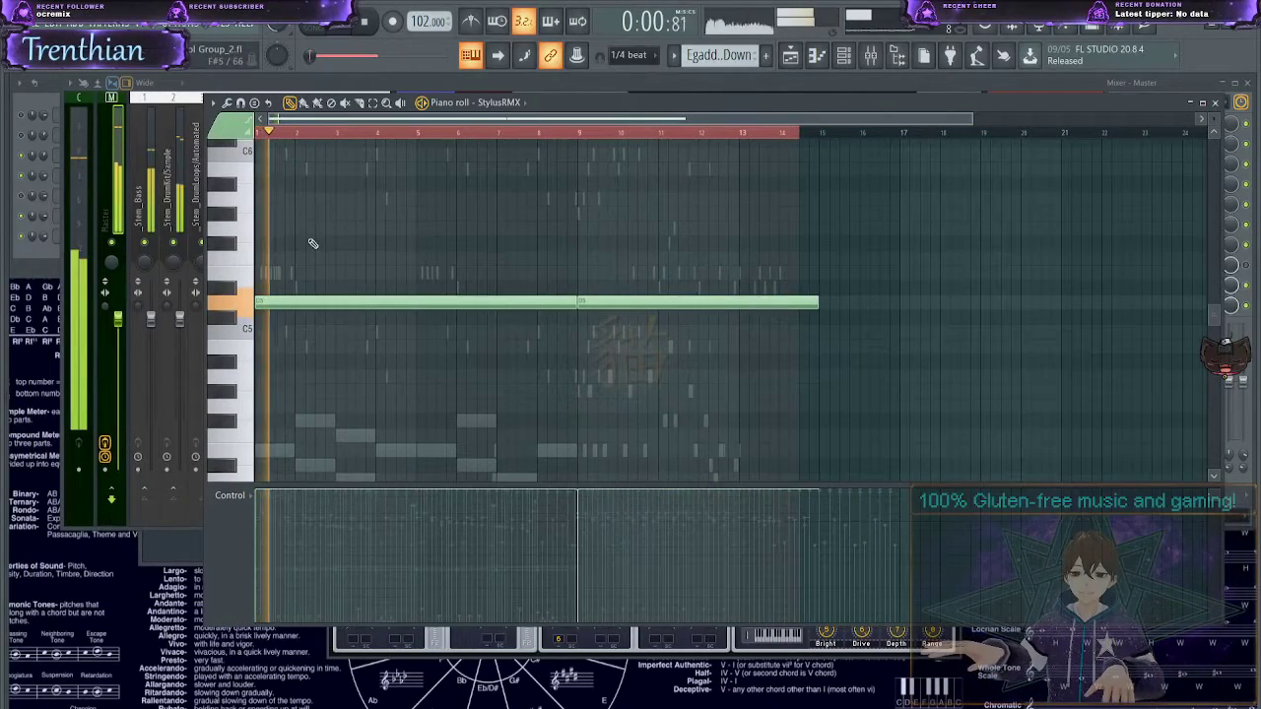
scroll(315, 256, "up", 3)
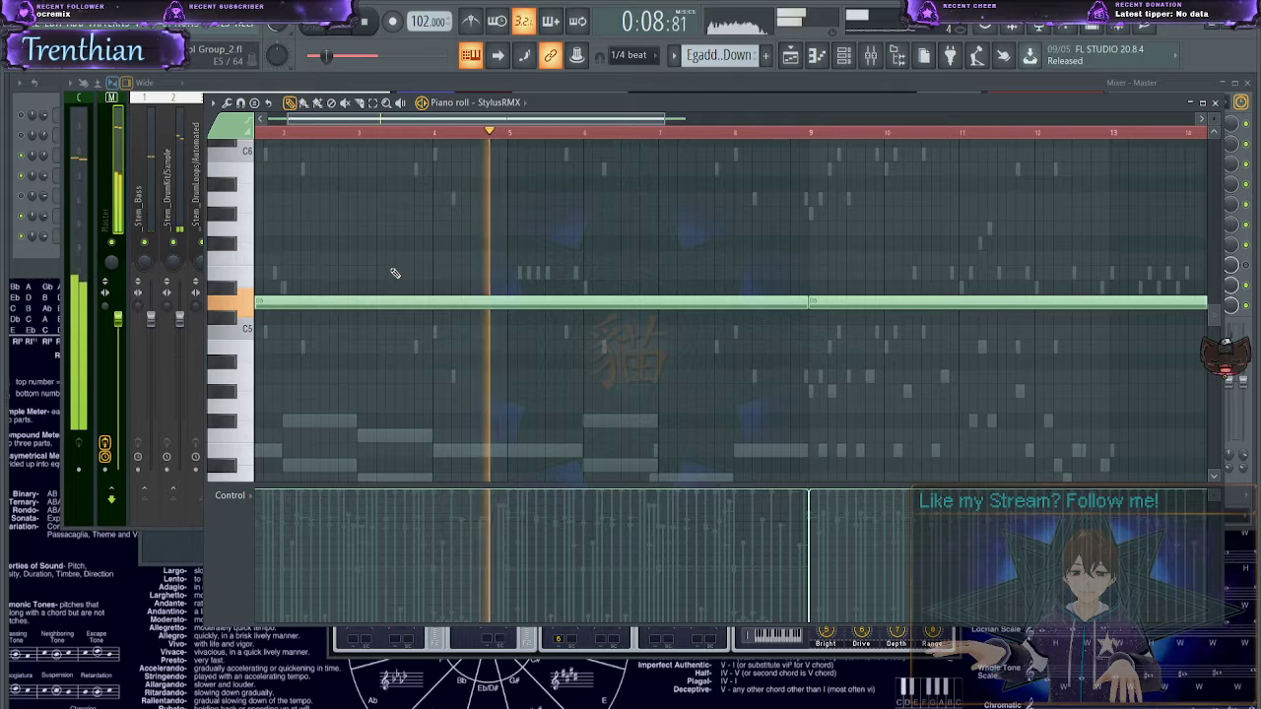
key("space")
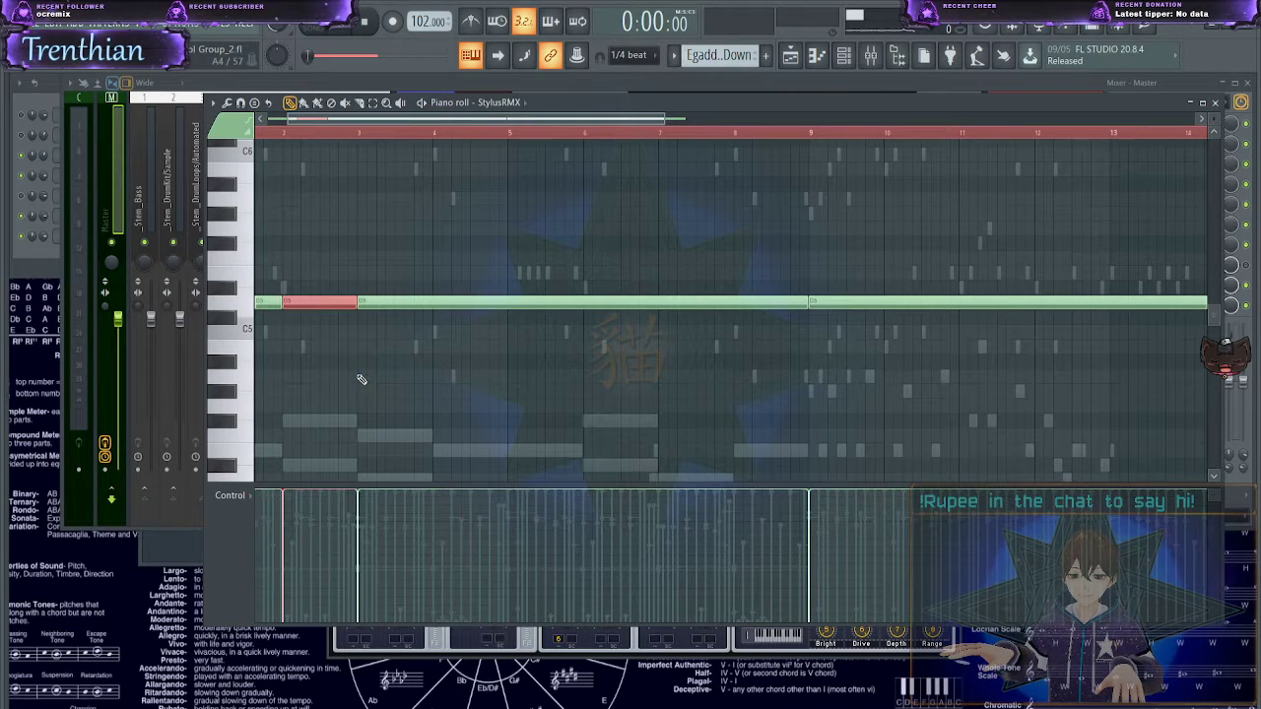
left_click_drag(426, 119, 150, 140)
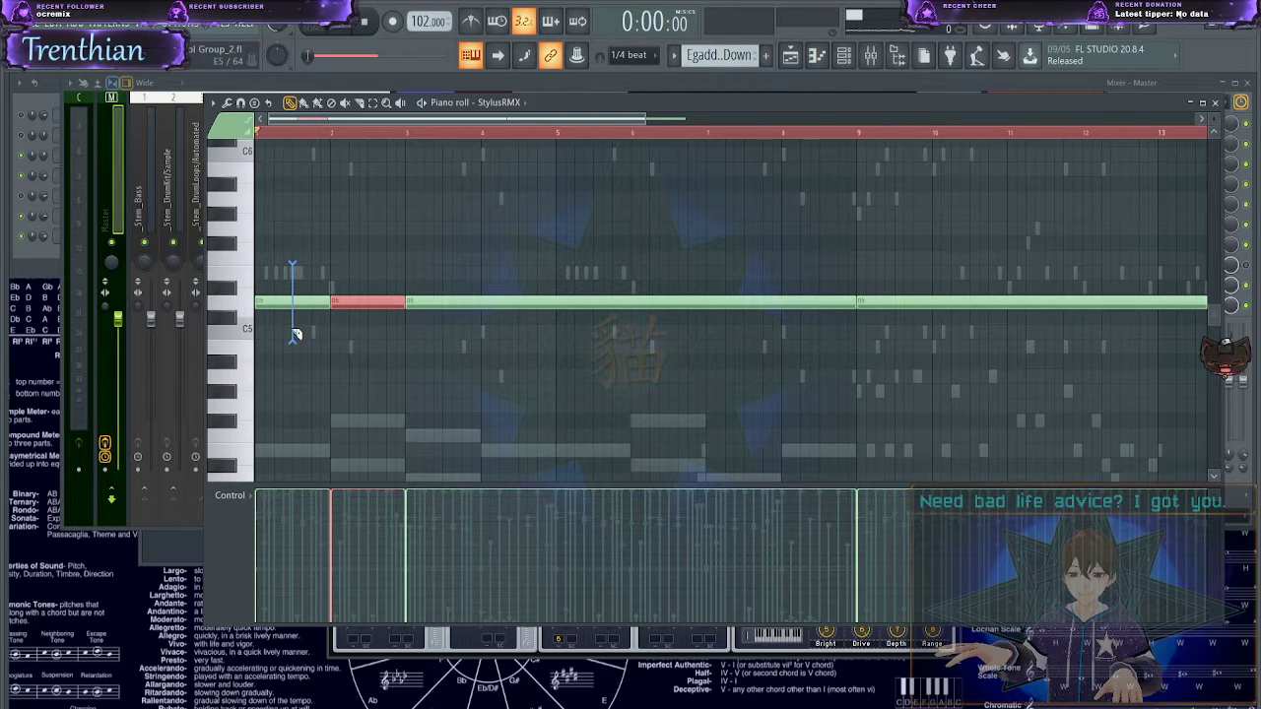
key("space")
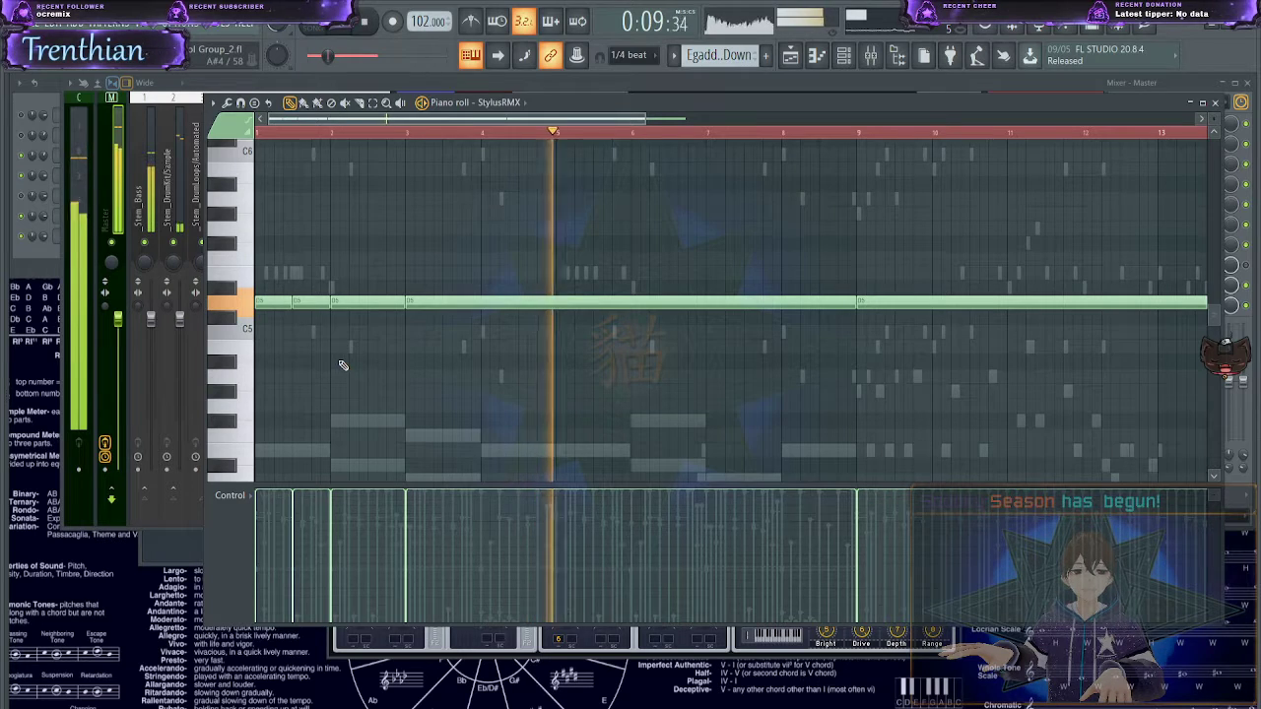
- End the D5 note from bar 3 at bar 5 and fill up to bar 9 with D5 notes starting at bars 5, 6 and 7
left_click_drag(561, 219, 561, 342)
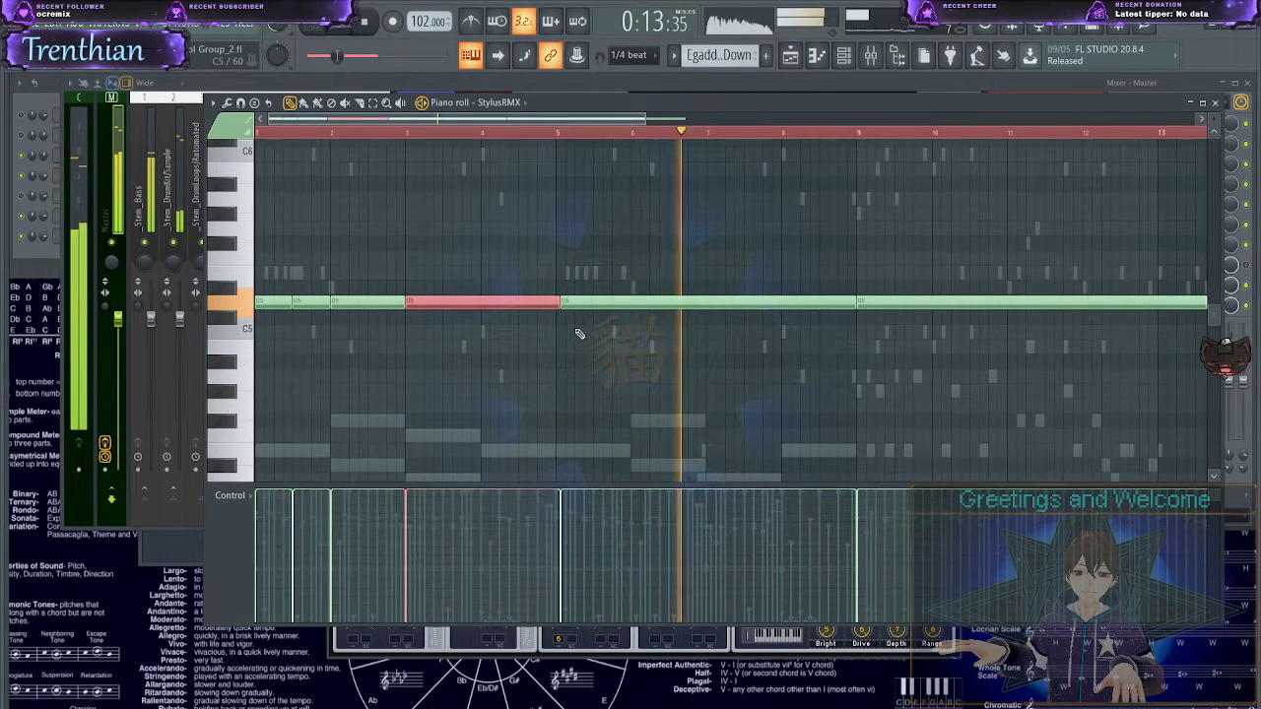
scroll(573, 335, "up", 3)
left_click_drag(551, 307, 541, 315)
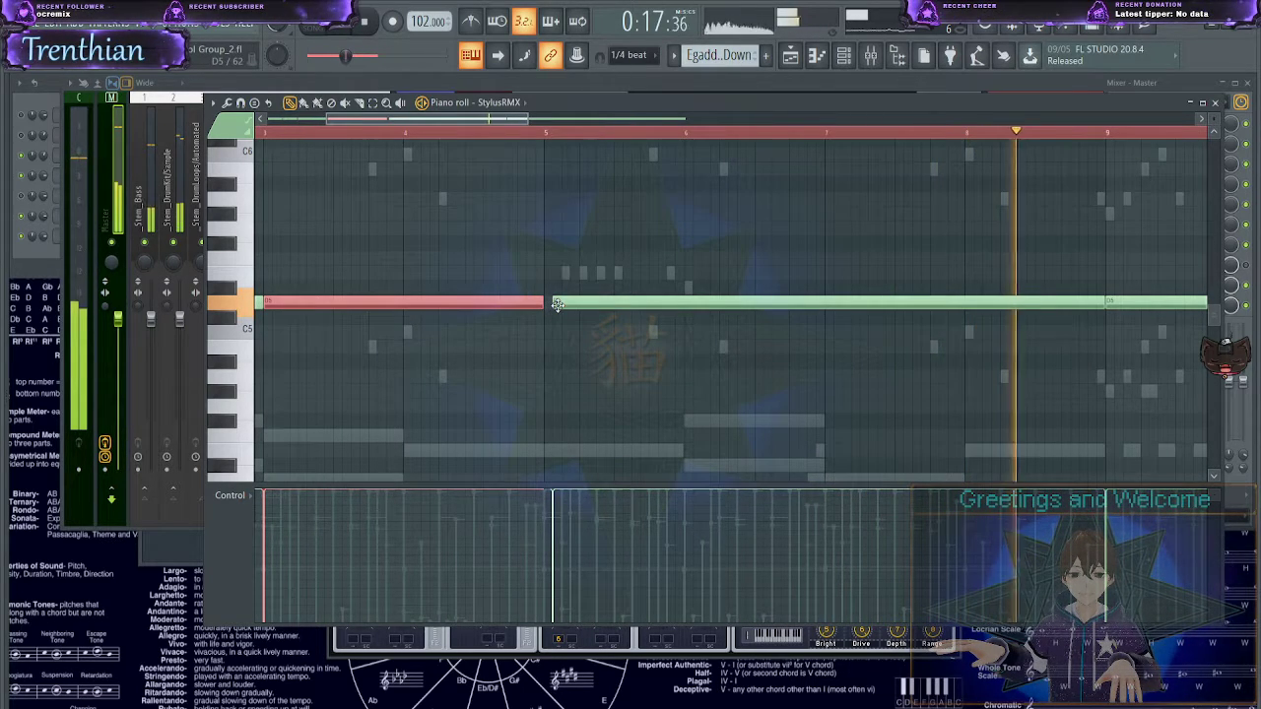
right_click(558, 306)
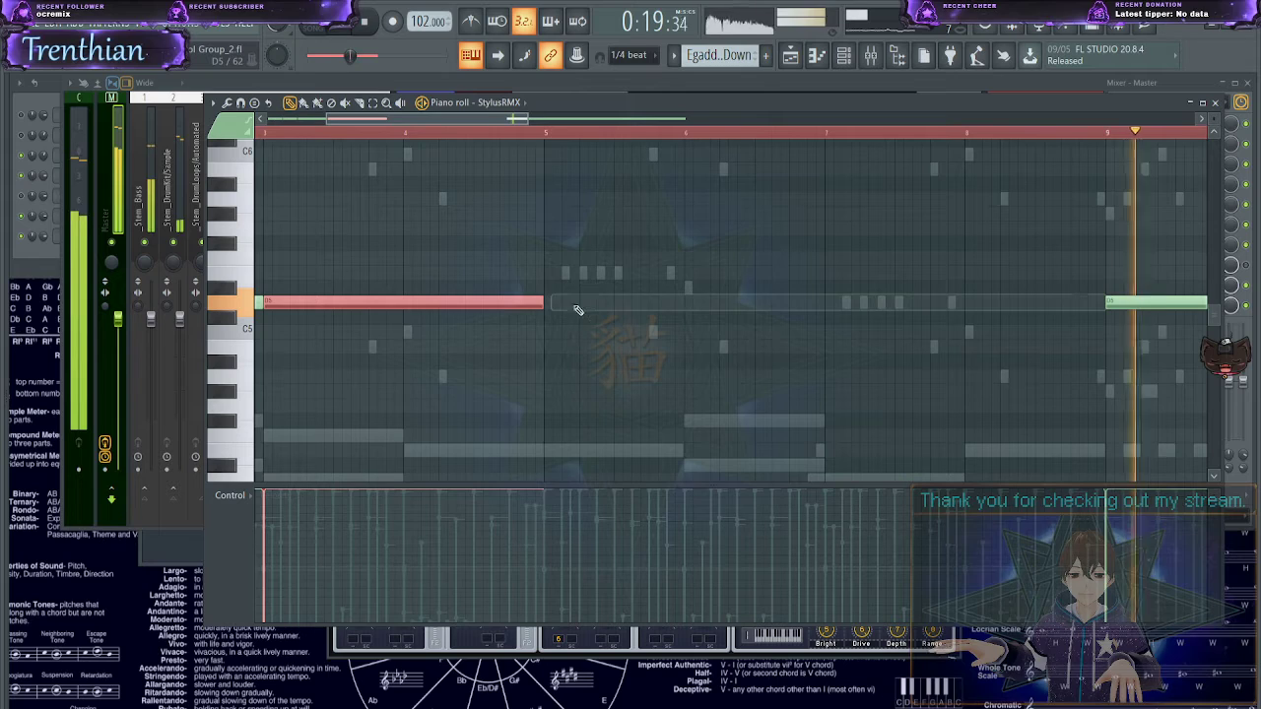
left_click(552, 308)
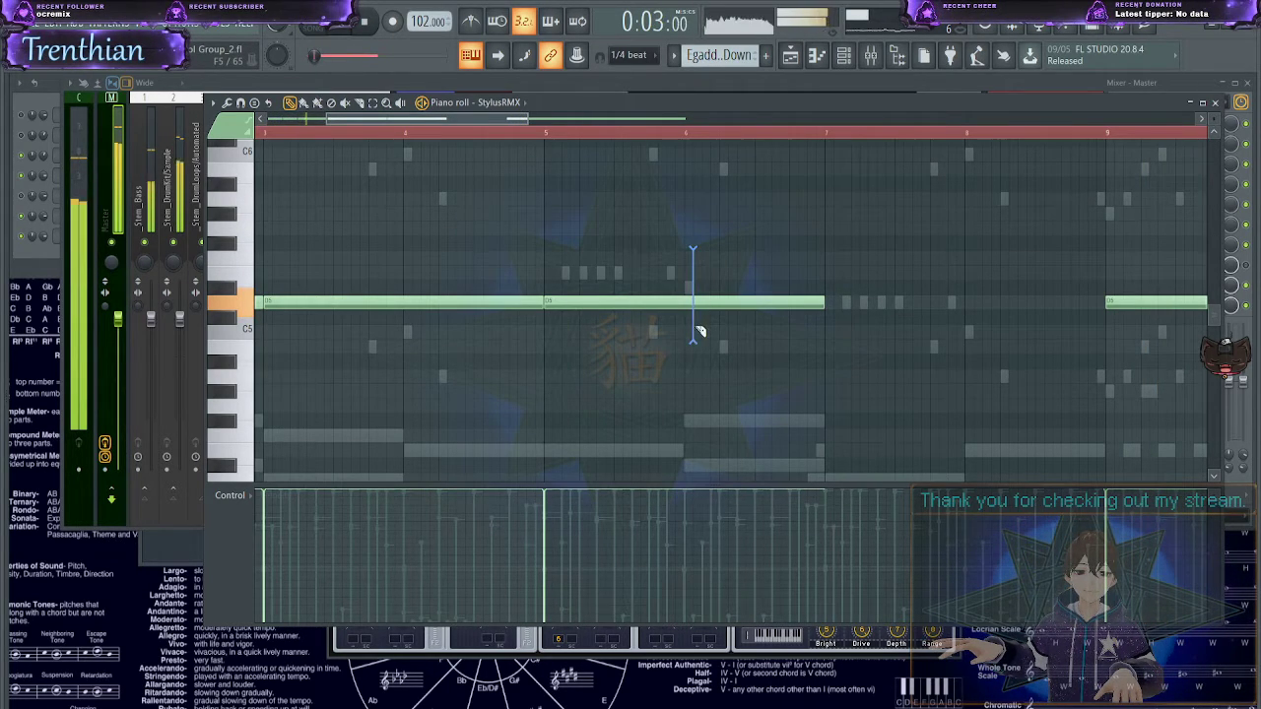
left_click(828, 302)
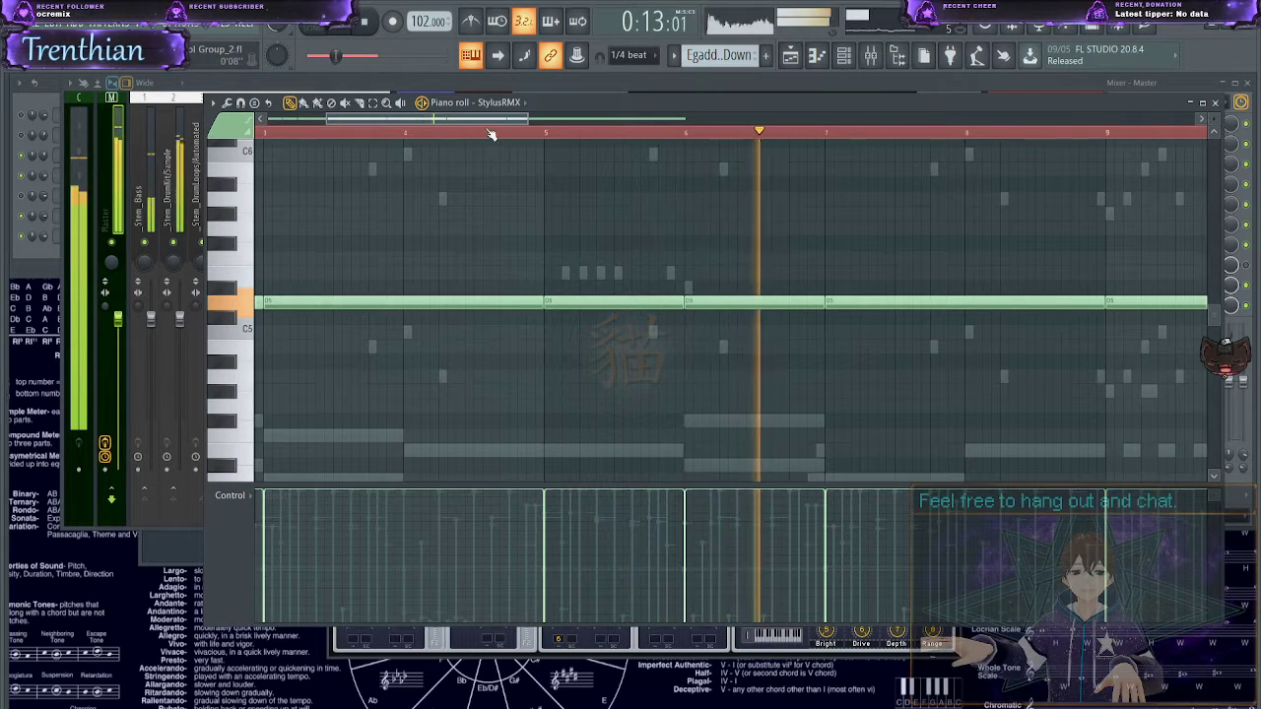
- Replace the long D5 note from bar 9 with two-bar E5 notes at bars 9 and 11
left_click_drag(490, 119, 562, 141)
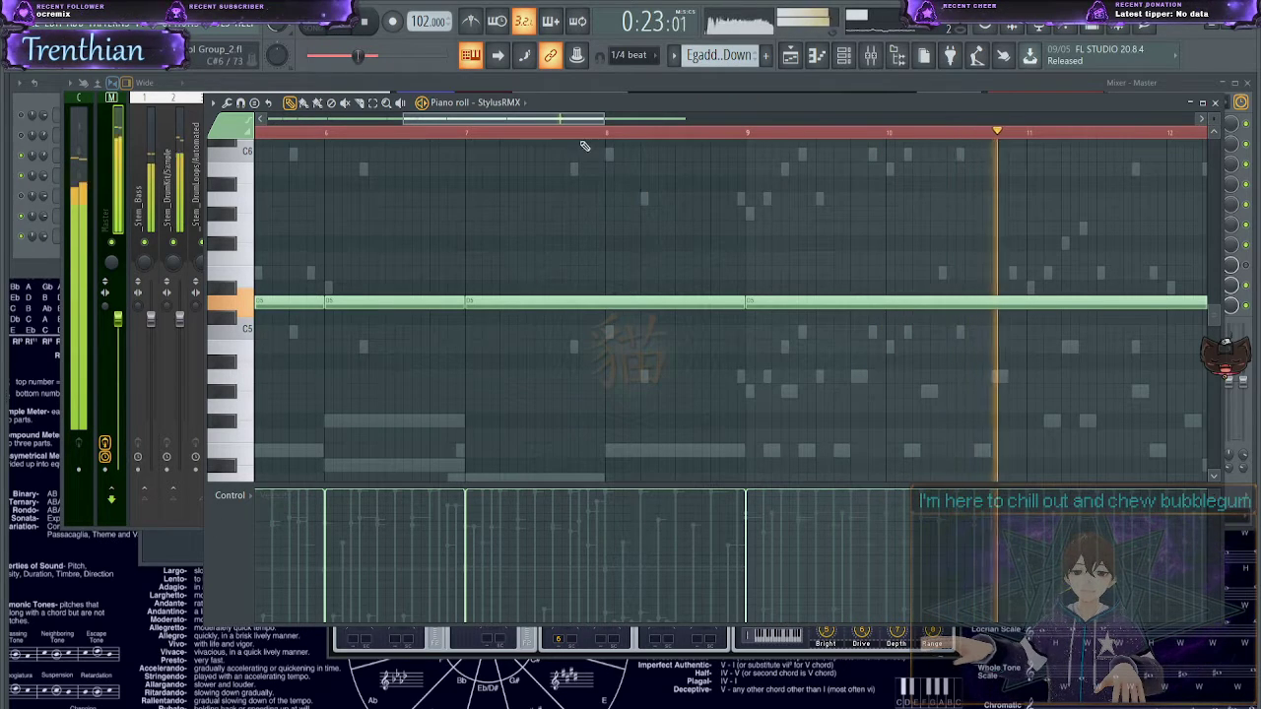
left_click_drag(556, 122, 639, 121)
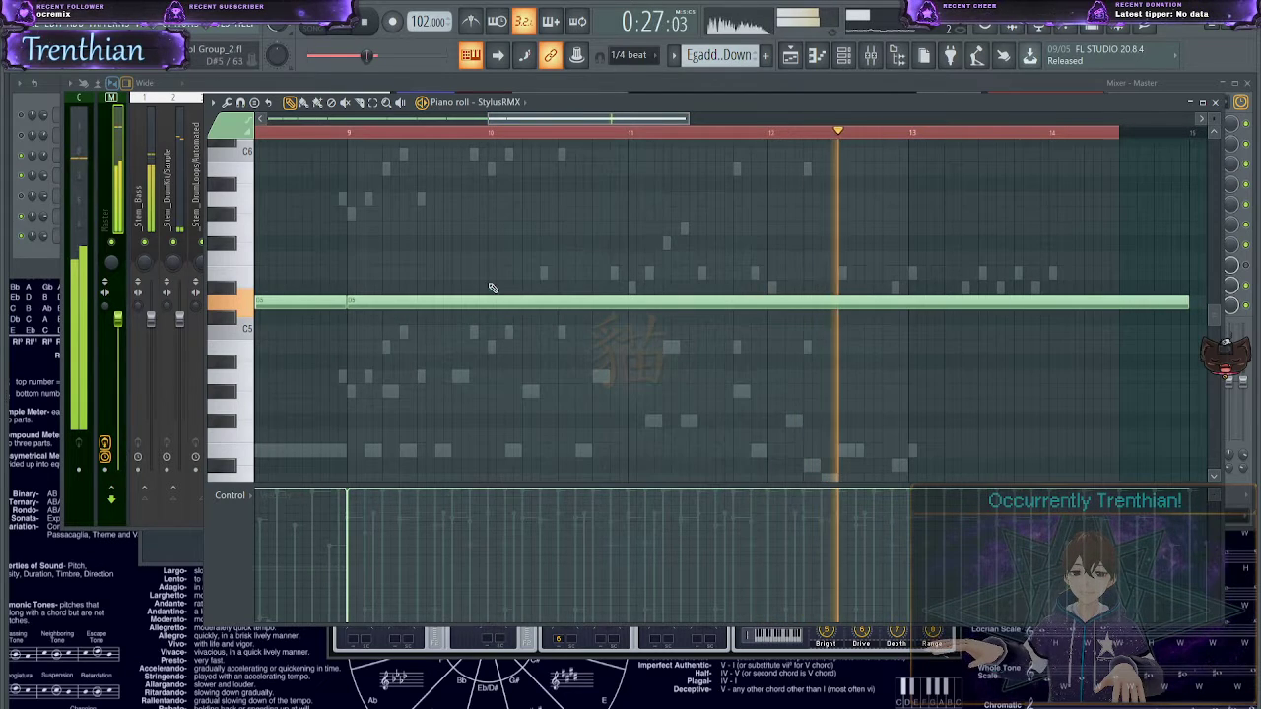
right_click(442, 301)
key("space")
left_click(365, 256)
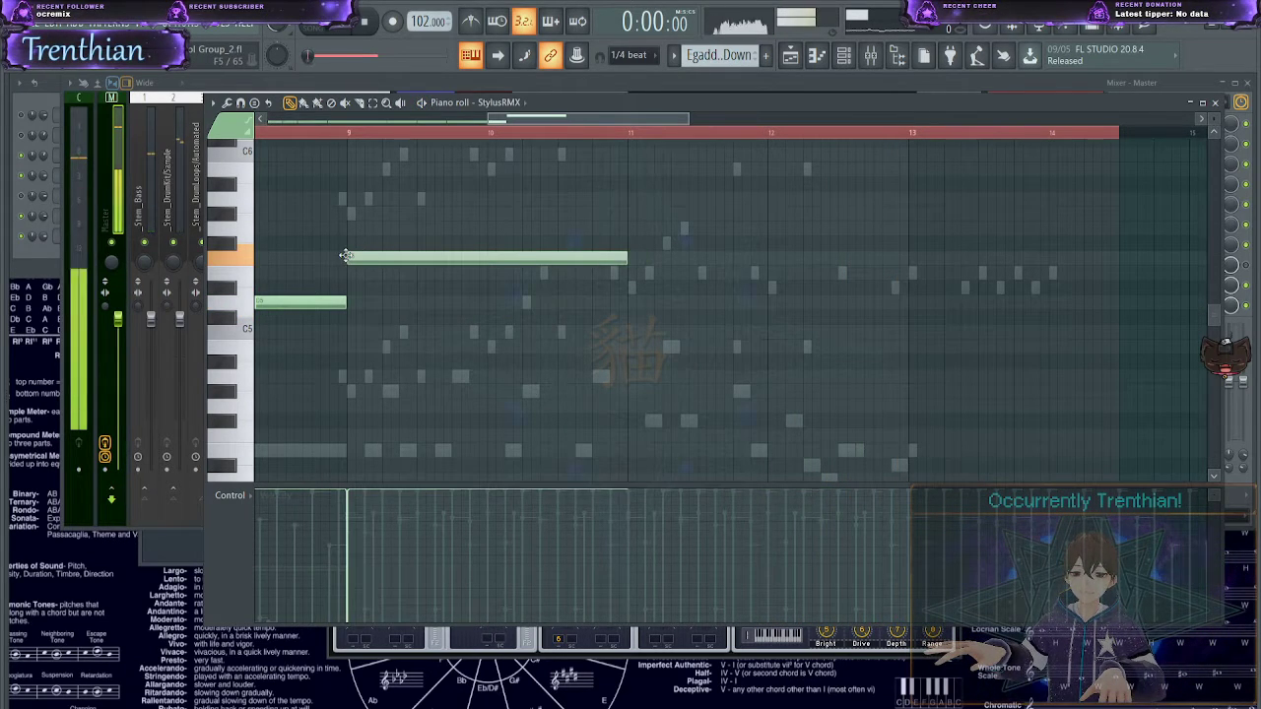
left_click_drag(345, 256, 341, 272)
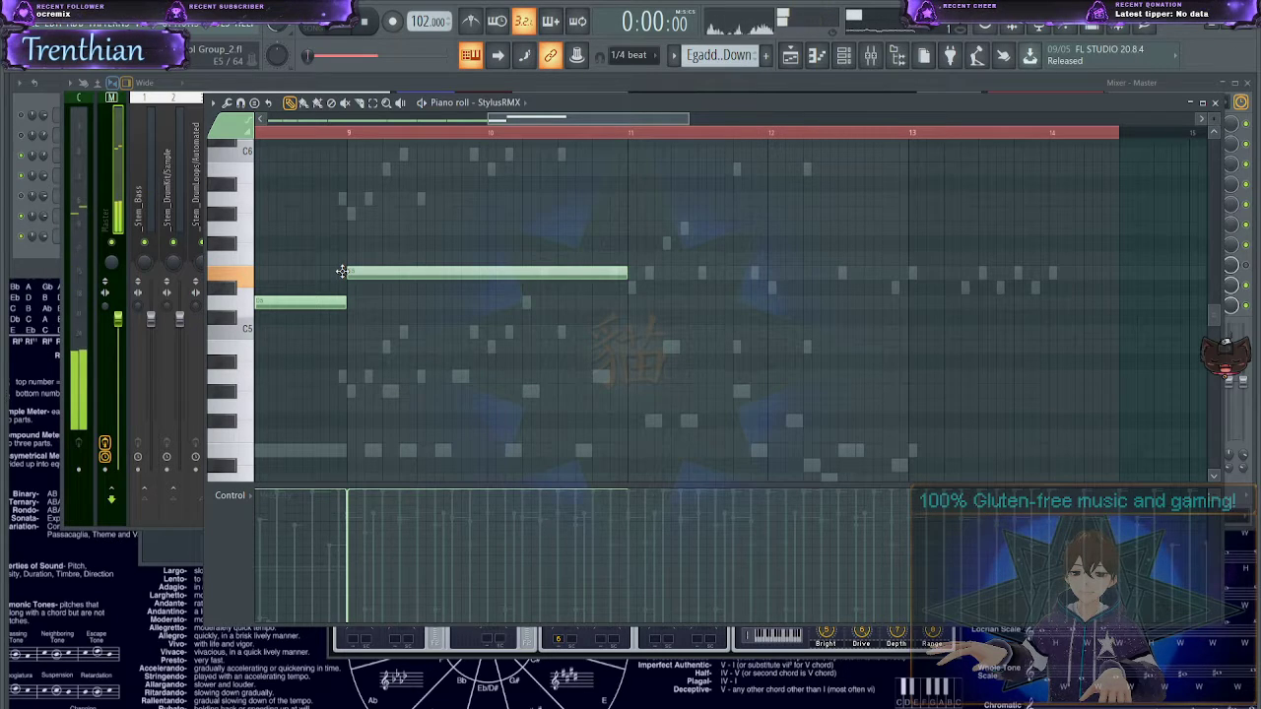
key("space")
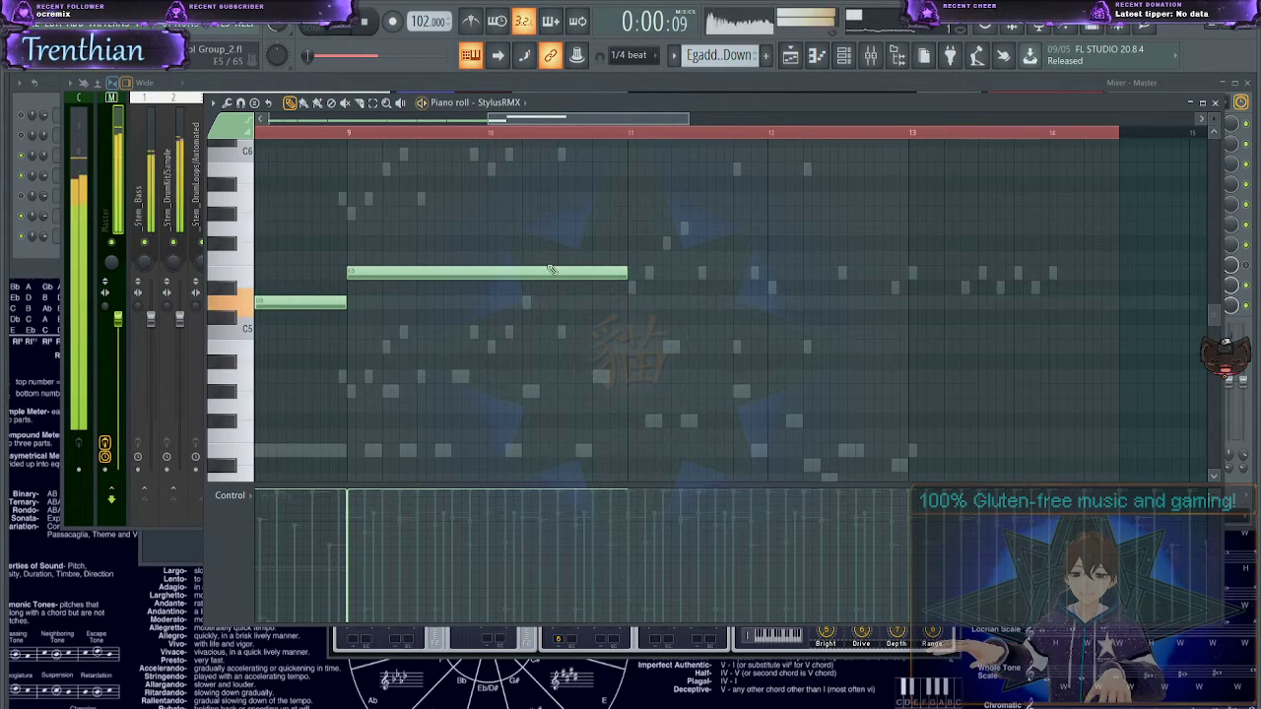
left_click(630, 272)
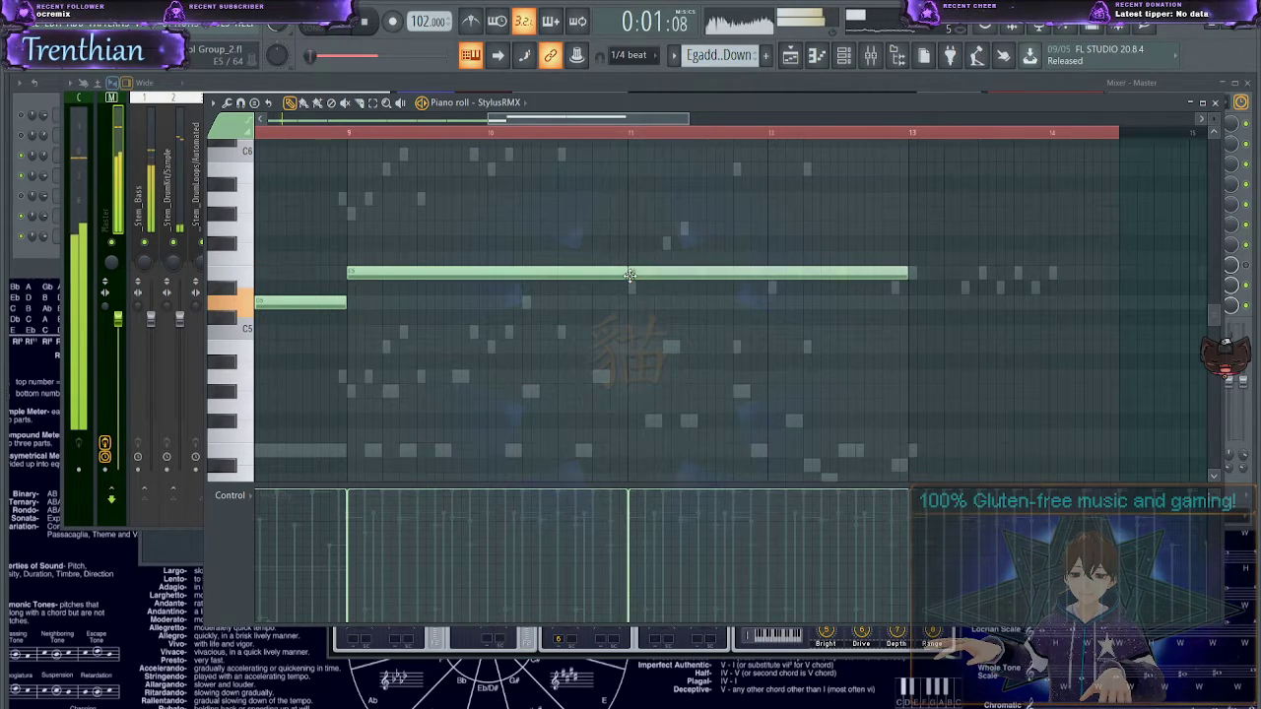
- Play the pattern from just before bar 9 and try raising the StylusRMX note at bar 9 to F#5
left_click(345, 135)
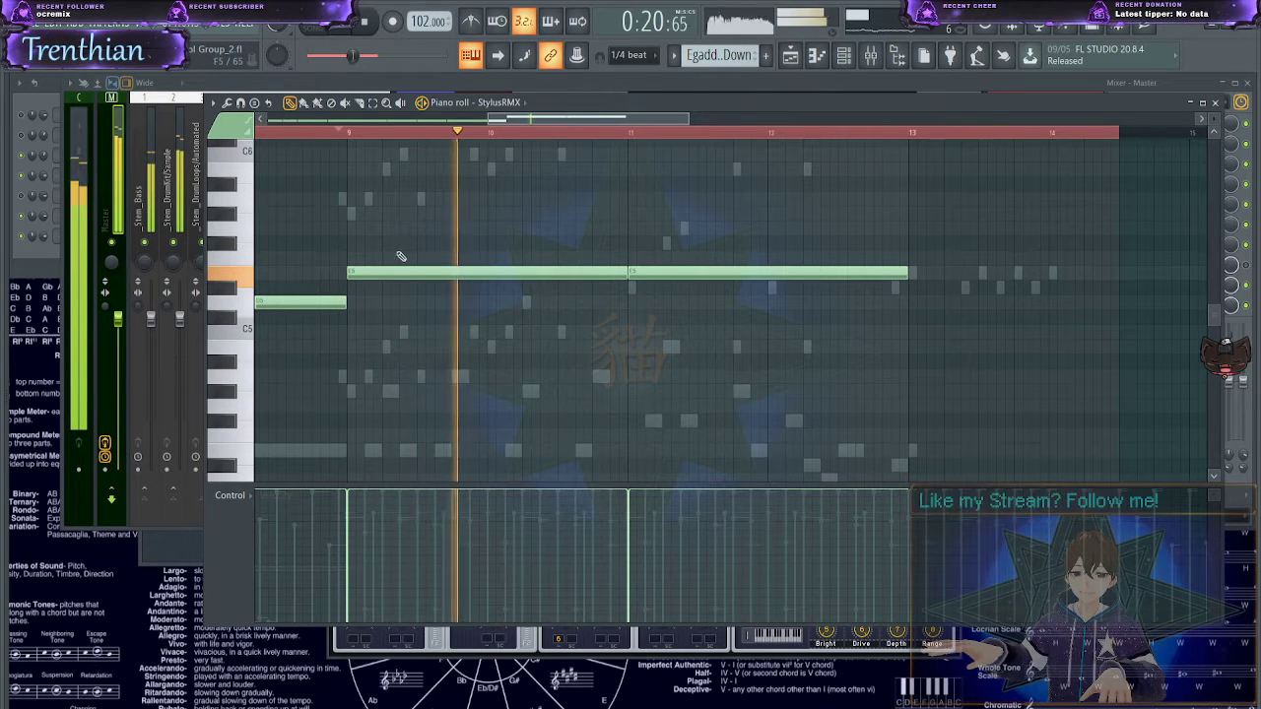
key("space")
left_click_drag(389, 272, 389, 237)
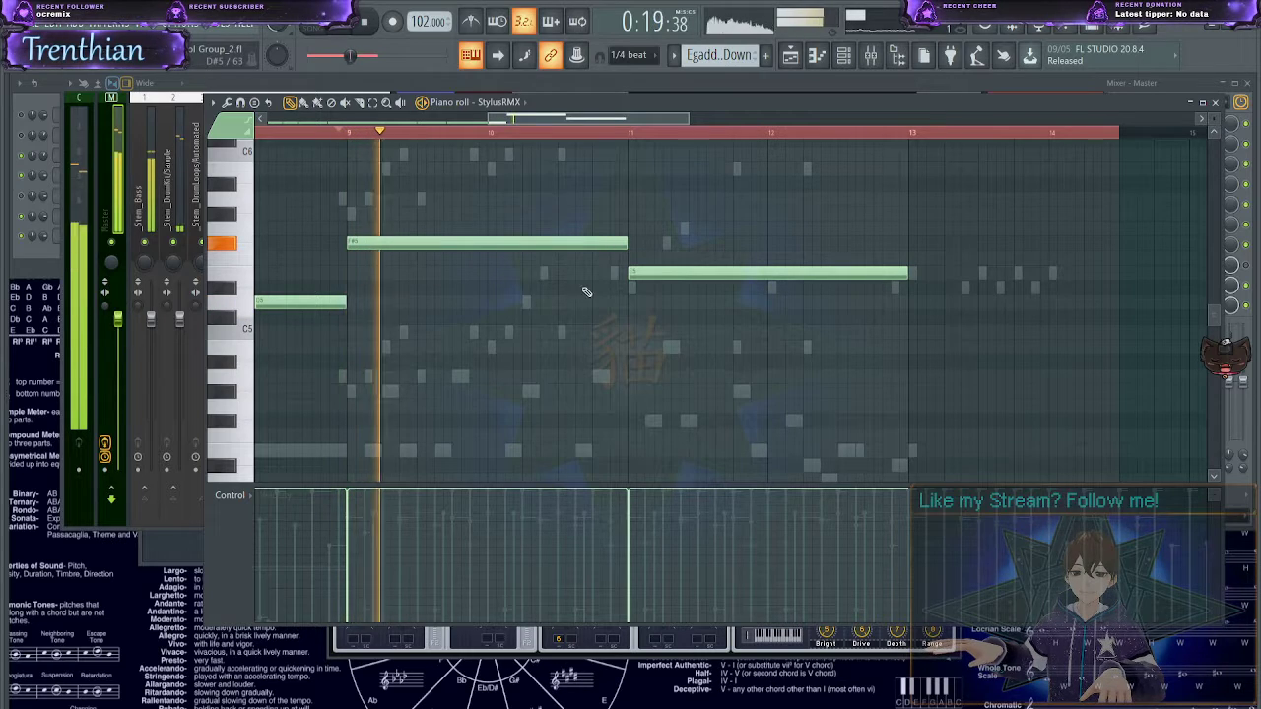
- Replace the StylusRMX notes after bar 9 with G5 notes starting at bars 9, 11 and 13, ending the last halfway through bar 14
left_click(357, 228)
key("space")
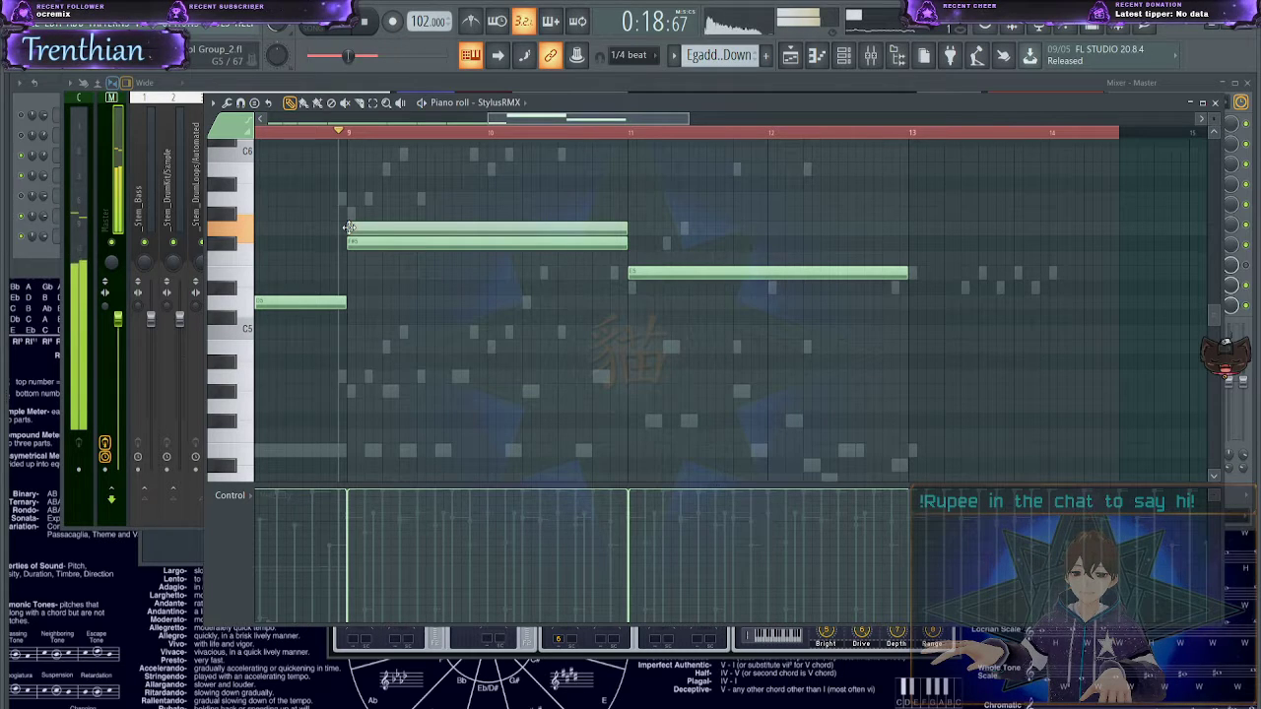
key("space")
right_click(359, 244)
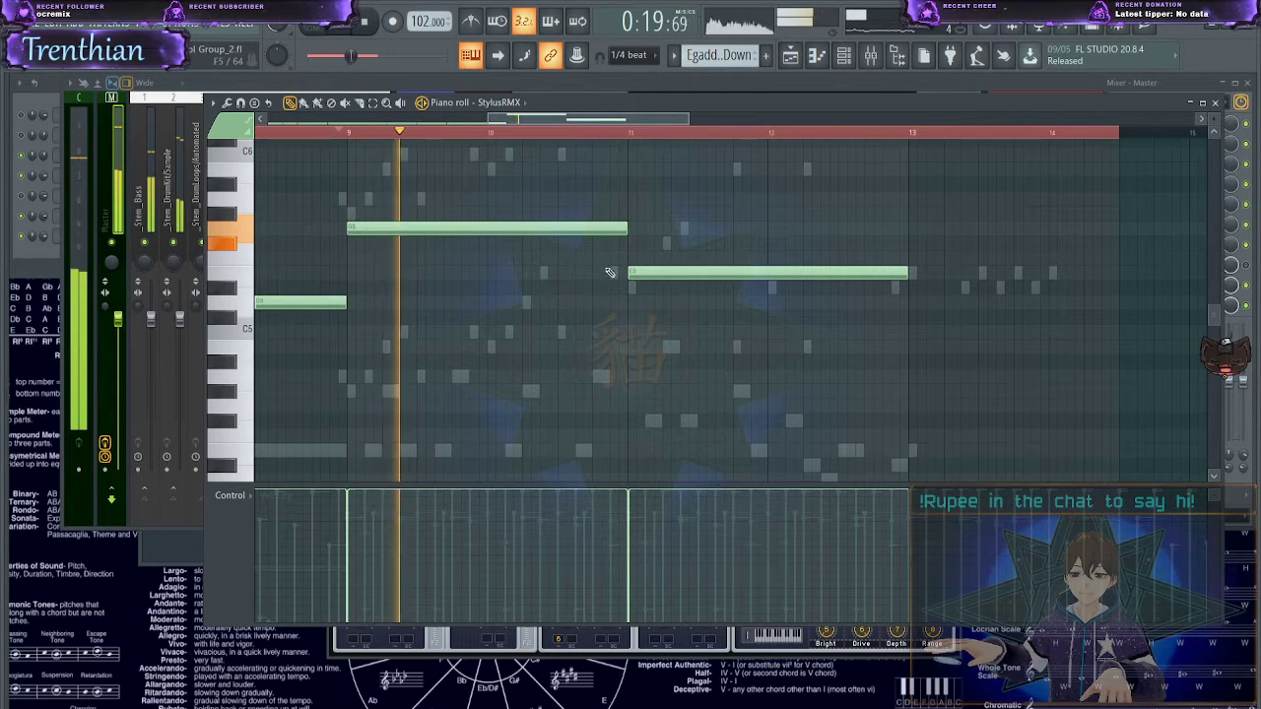
right_click(642, 273)
left_click(630, 228)
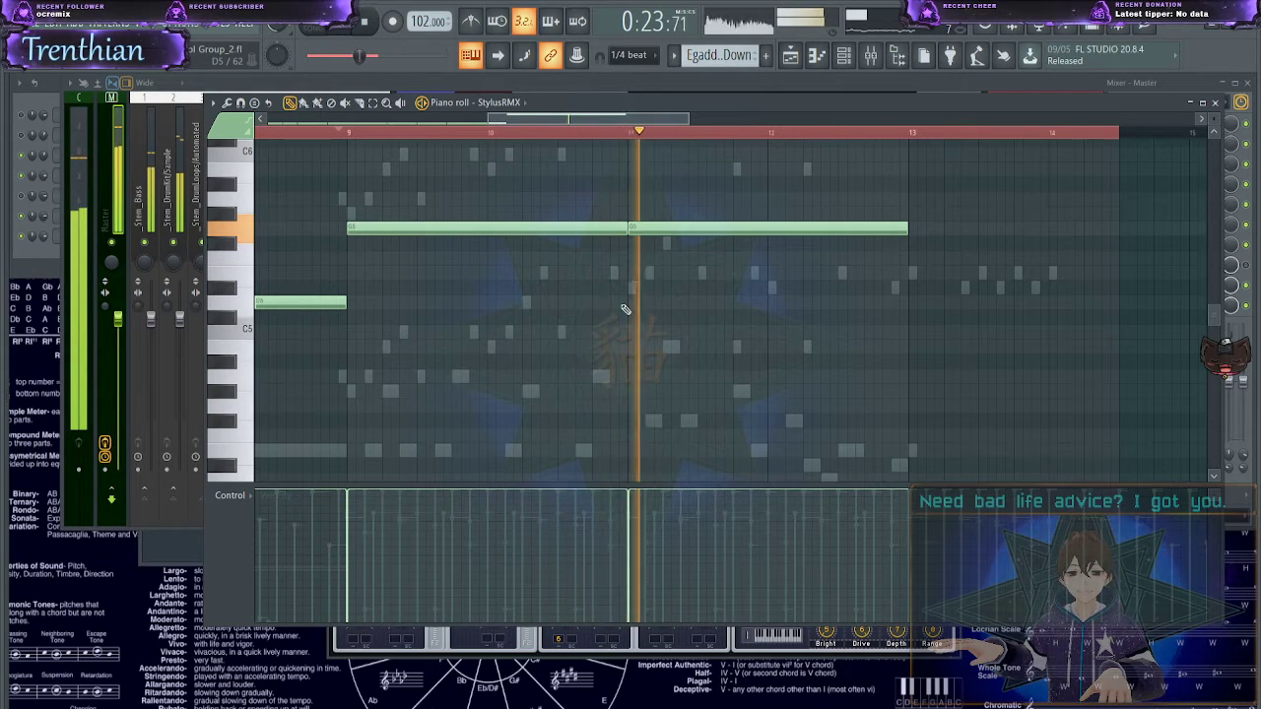
left_click(916, 227)
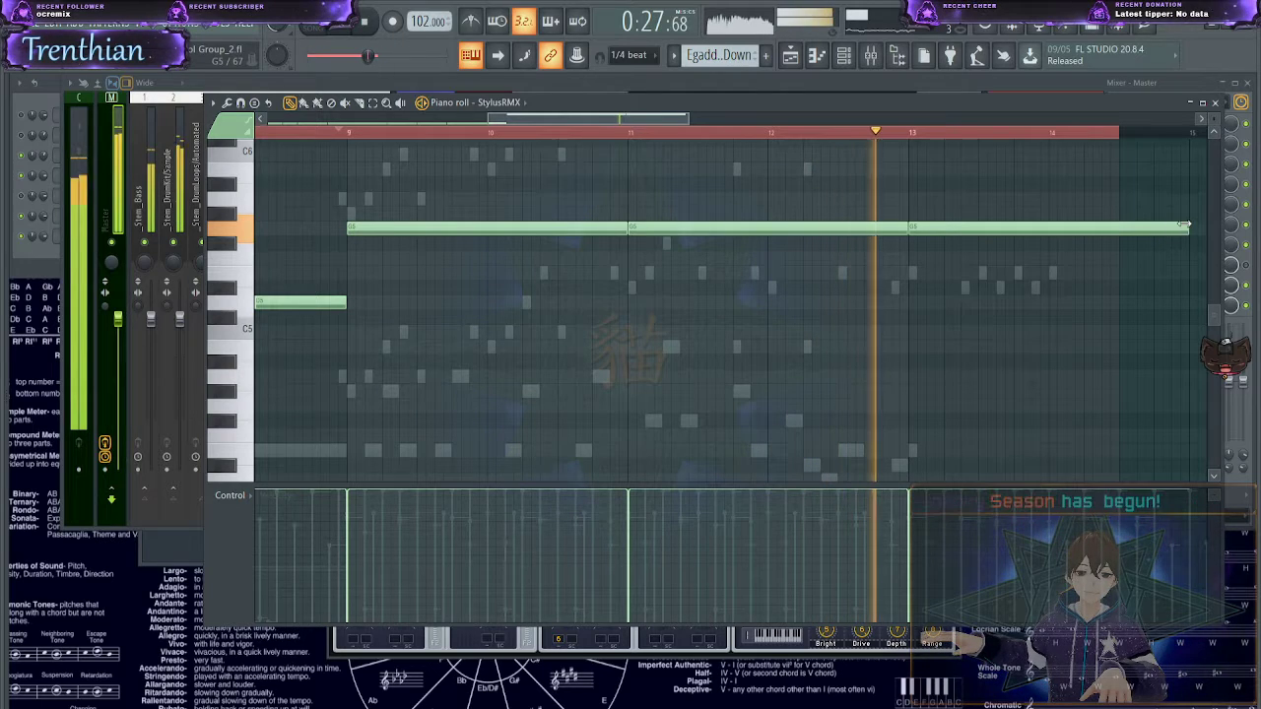
left_click_drag(1162, 232, 1094, 233)
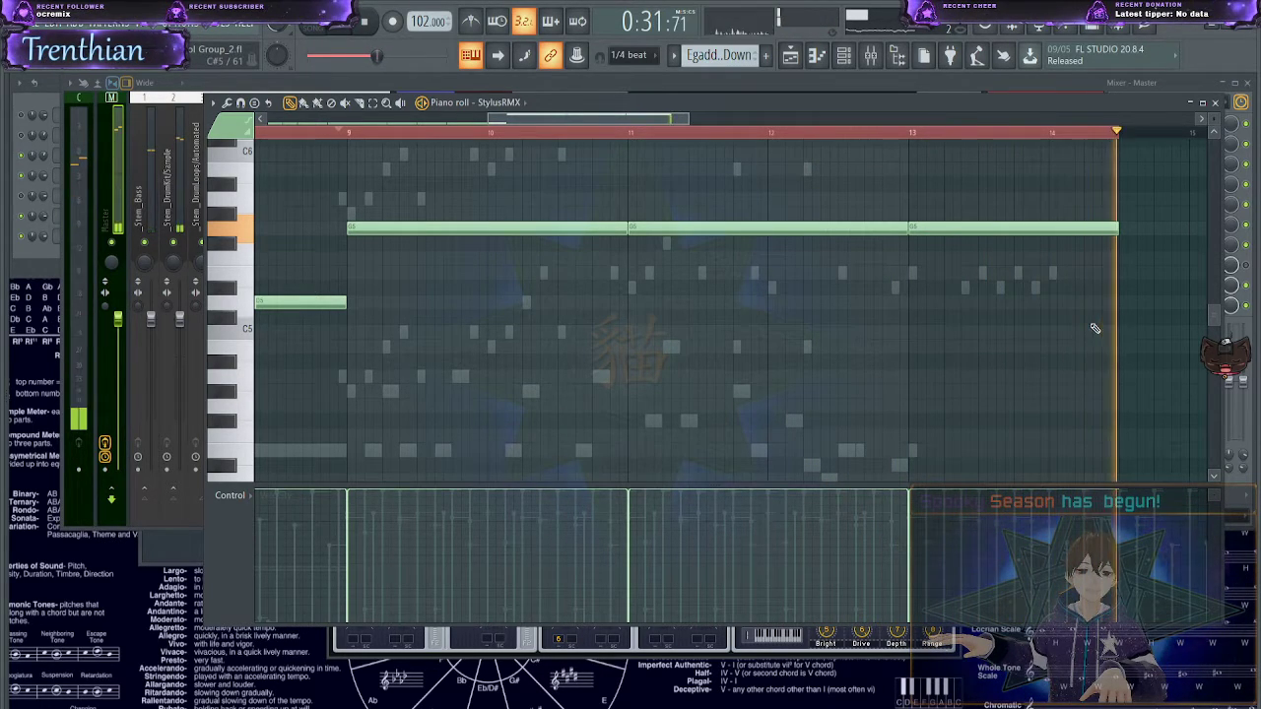
- Show the channel rack and play the pattern from bar 9 to hear the full StylusRMX part
scroll(788, 320, "down", 3)
scroll(779, 340, "down", 4)
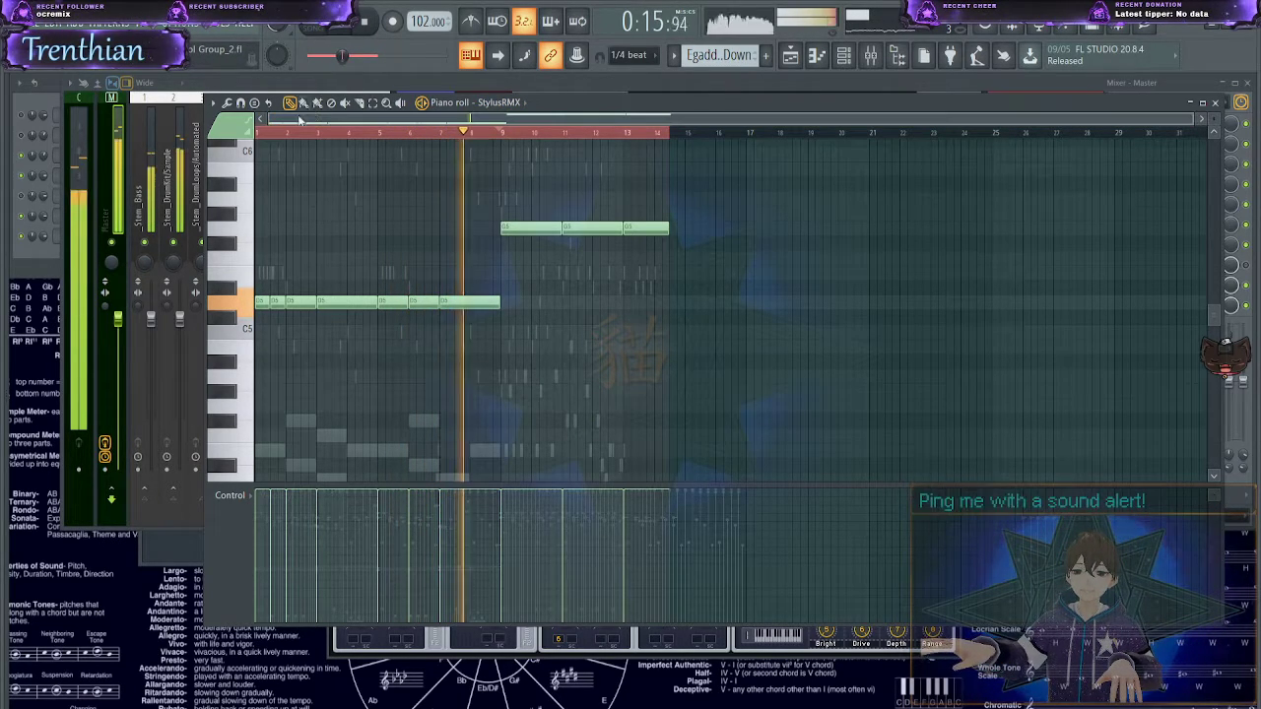
key("F6")
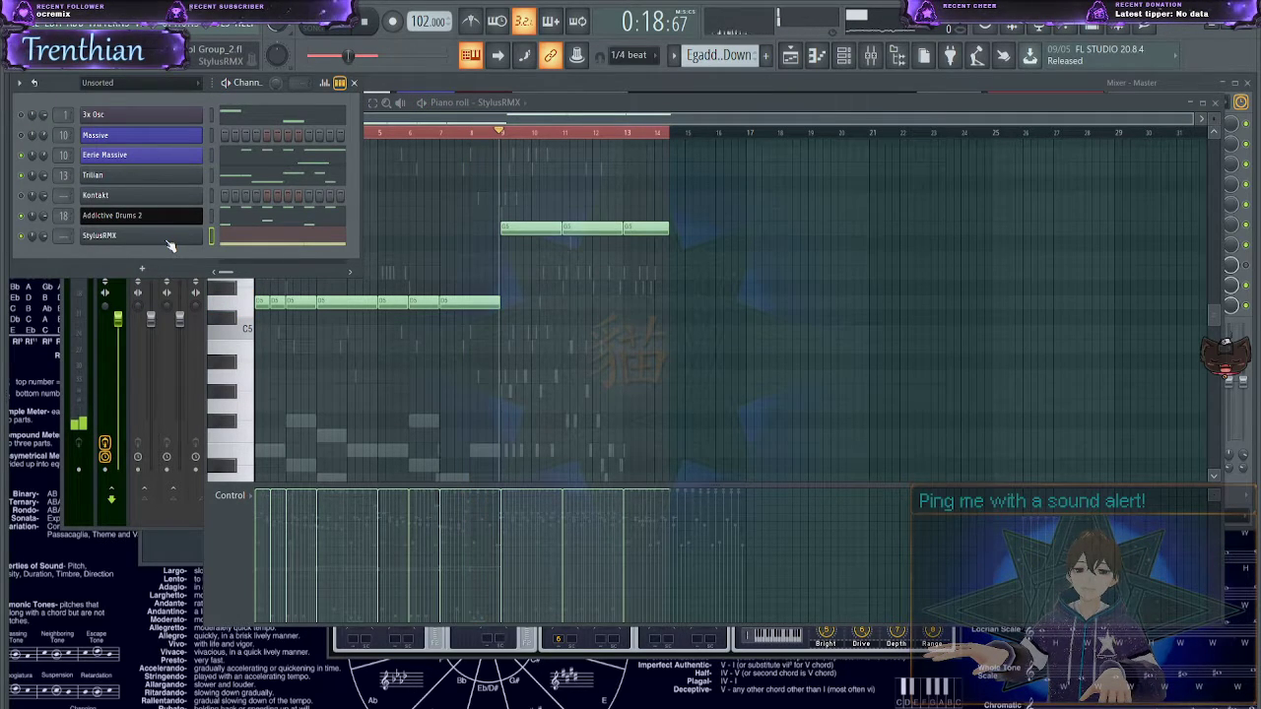
key("space")
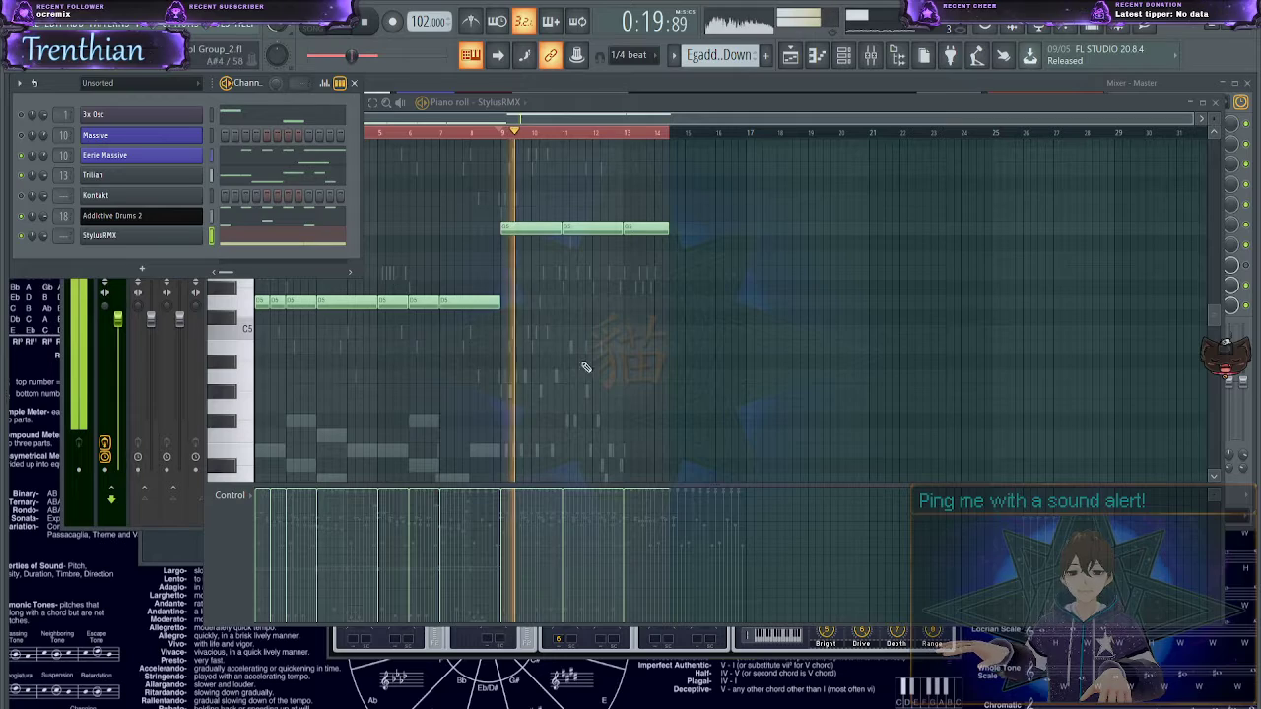
- Listen to the StylusRMX part from bar 9, look over its piano roll from bar 1 and stop playback
left_click(713, 372)
scroll(714, 372, "up", 5)
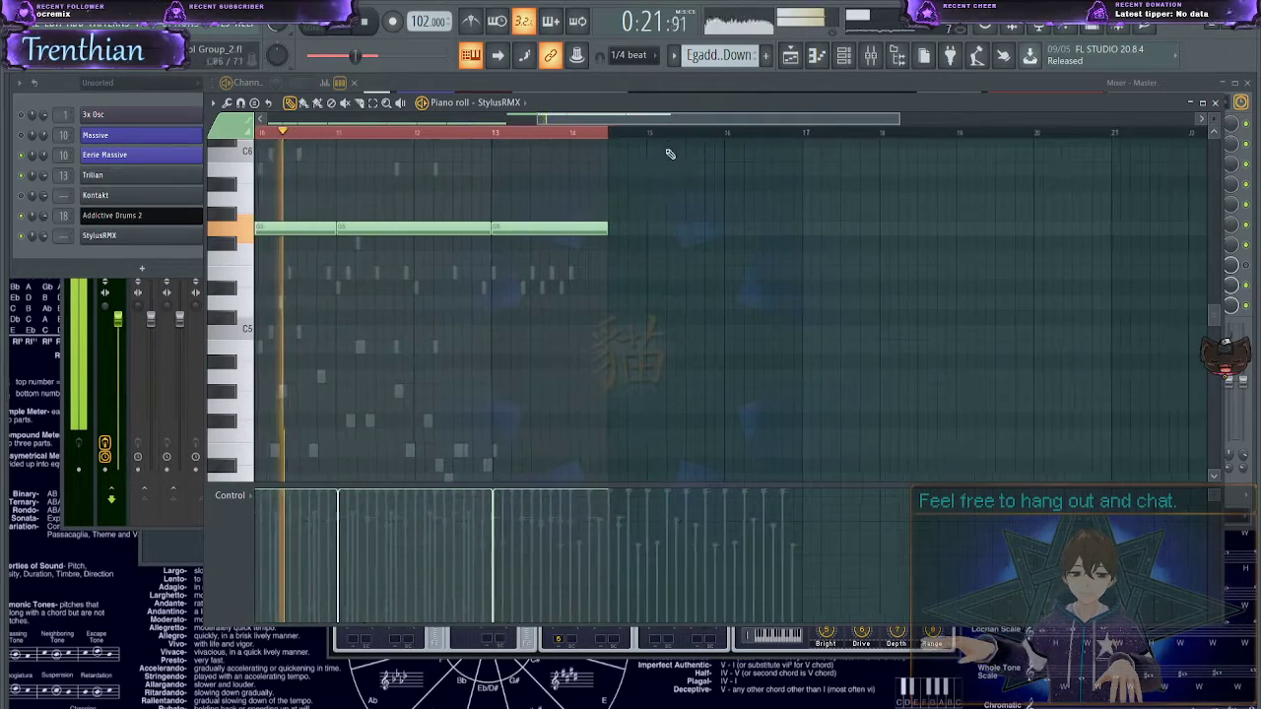
left_click_drag(667, 120, 394, 120)
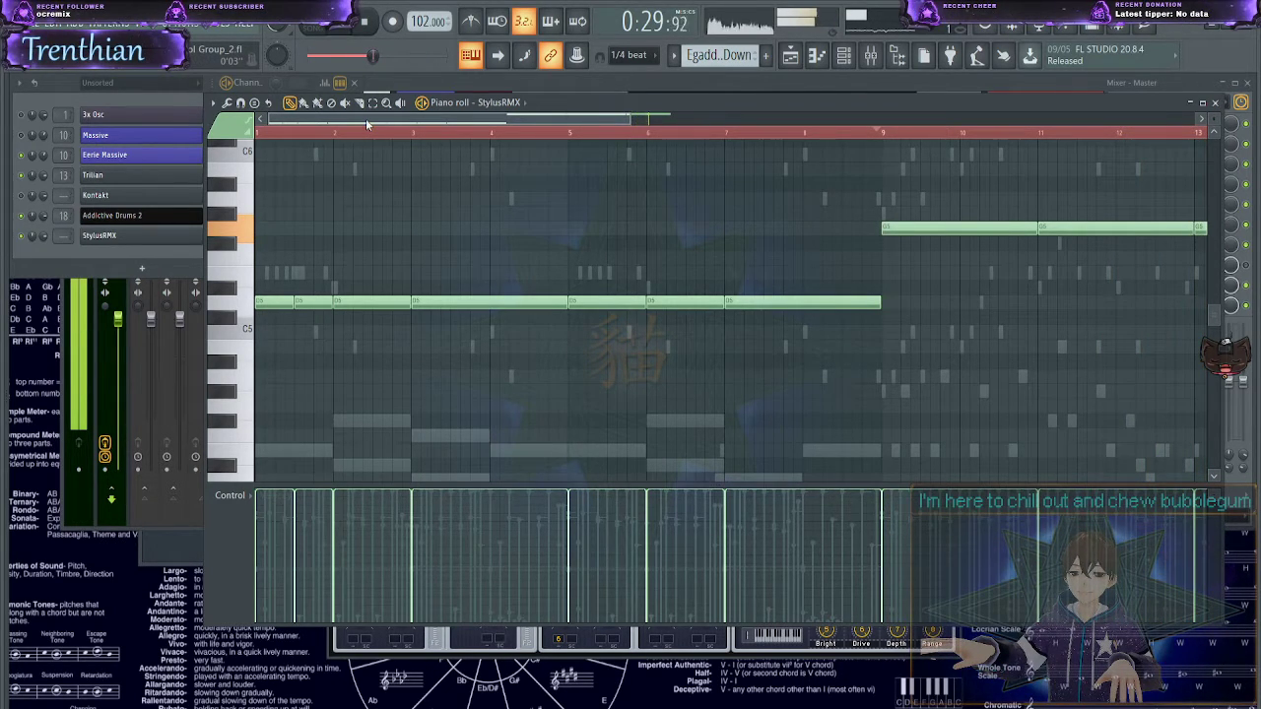
key("space")
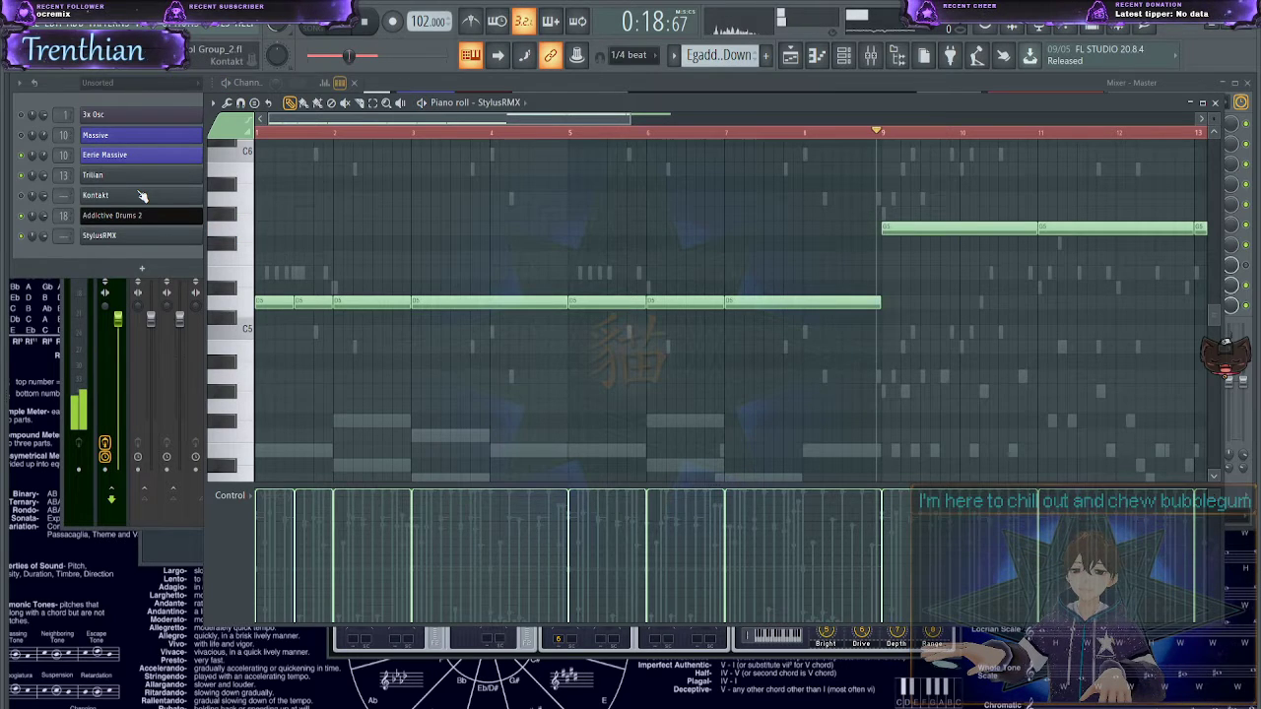
- Inspect the pocketBlakus cello instrument loaded in the Kontakt channel and close its window
left_click(142, 197)
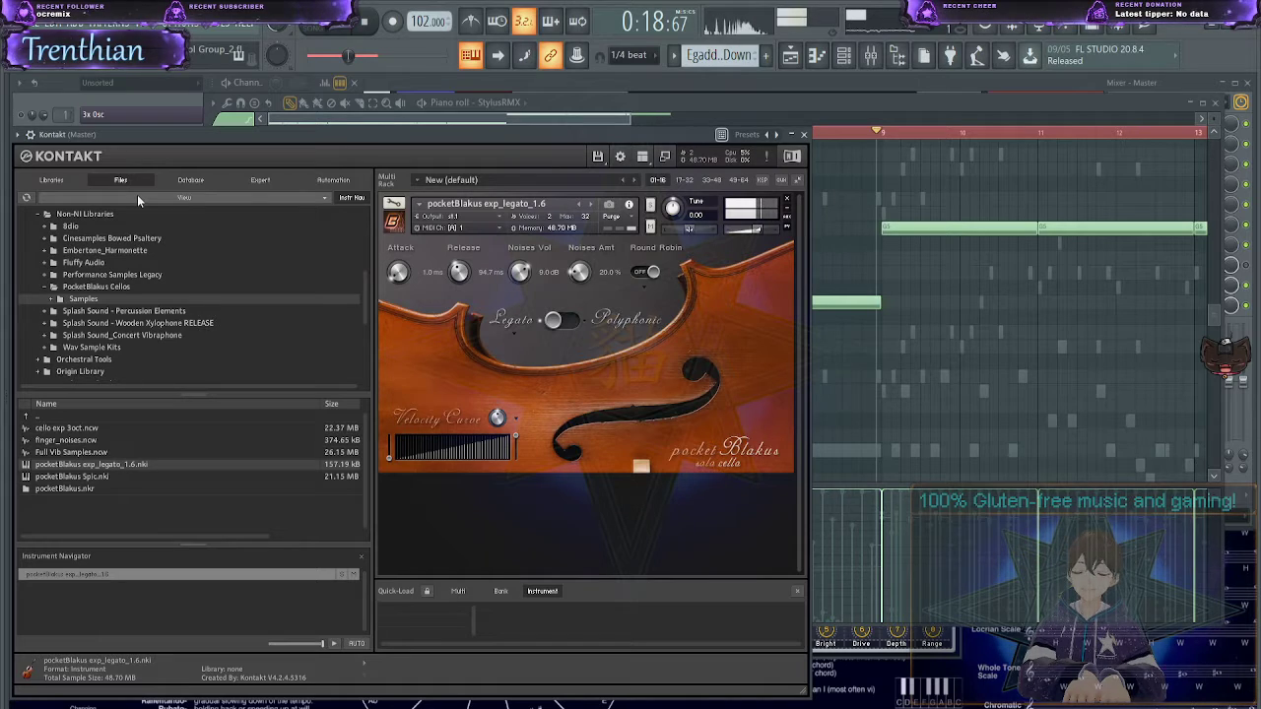
left_click_drag(139, 134, 585, 177)
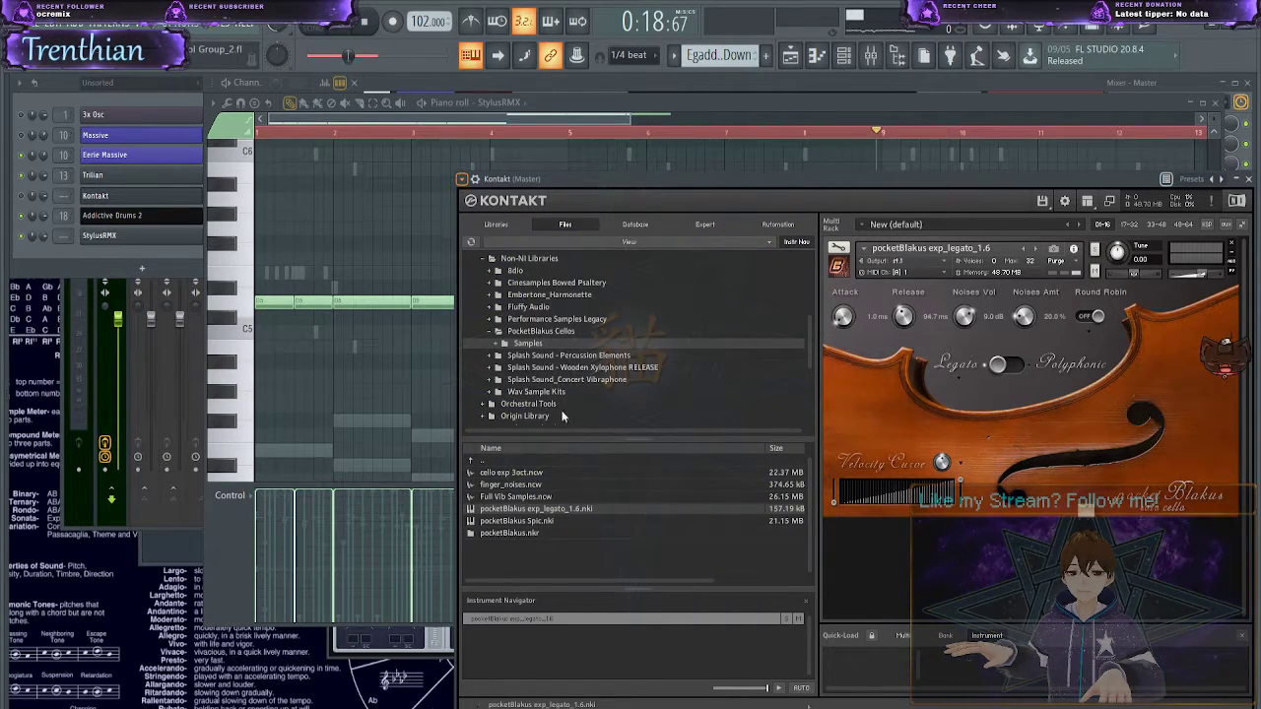
key("Escape")
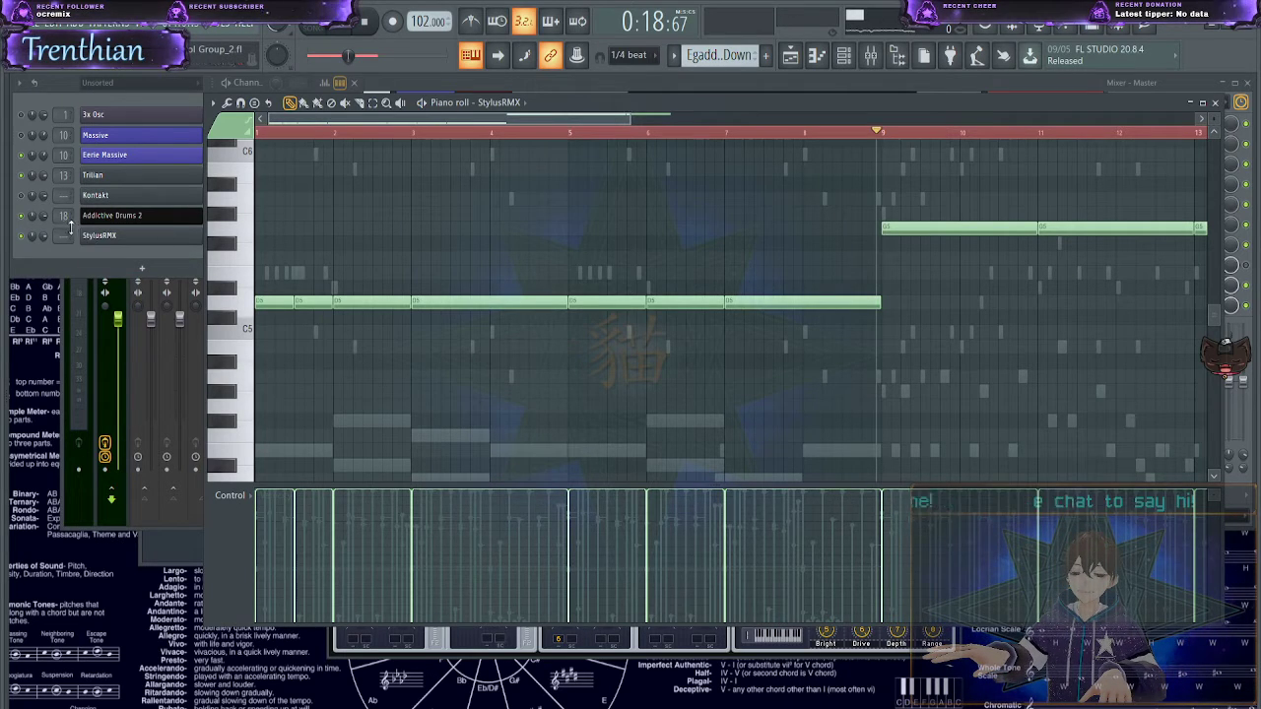
- Assign the Kontakt channel to mixer track 16
left_click(103, 253)
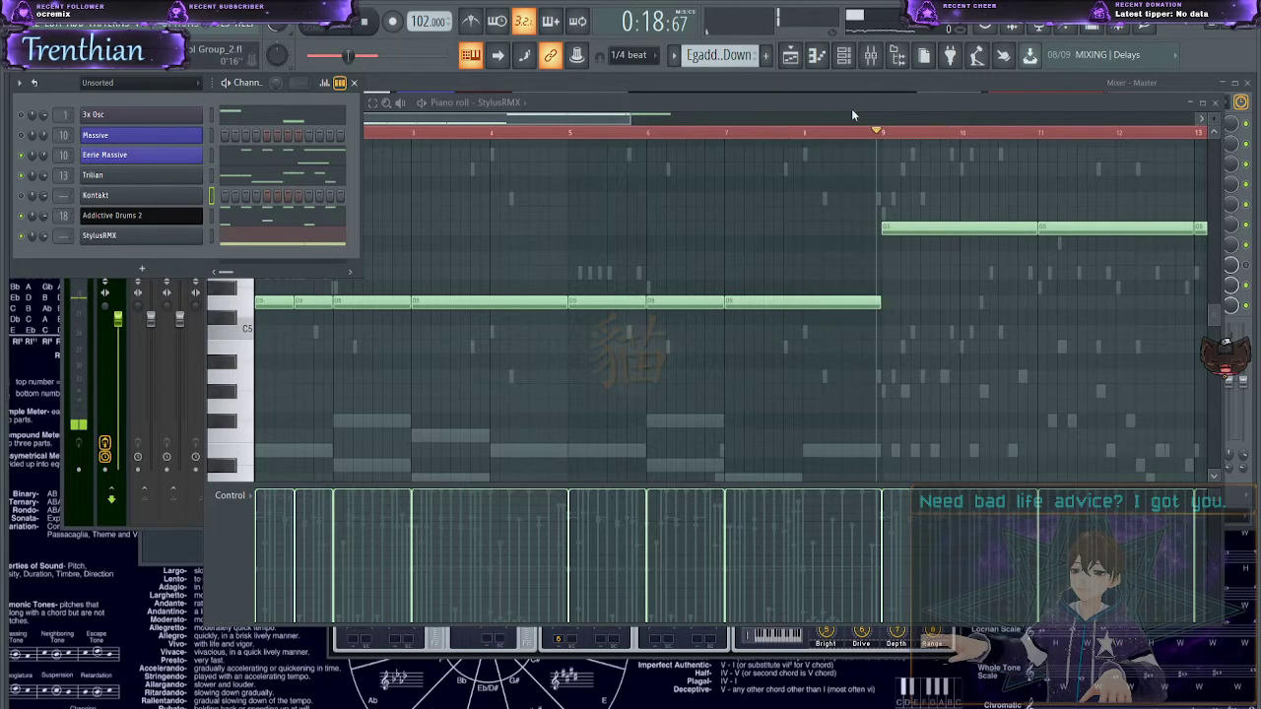
left_click(871, 55)
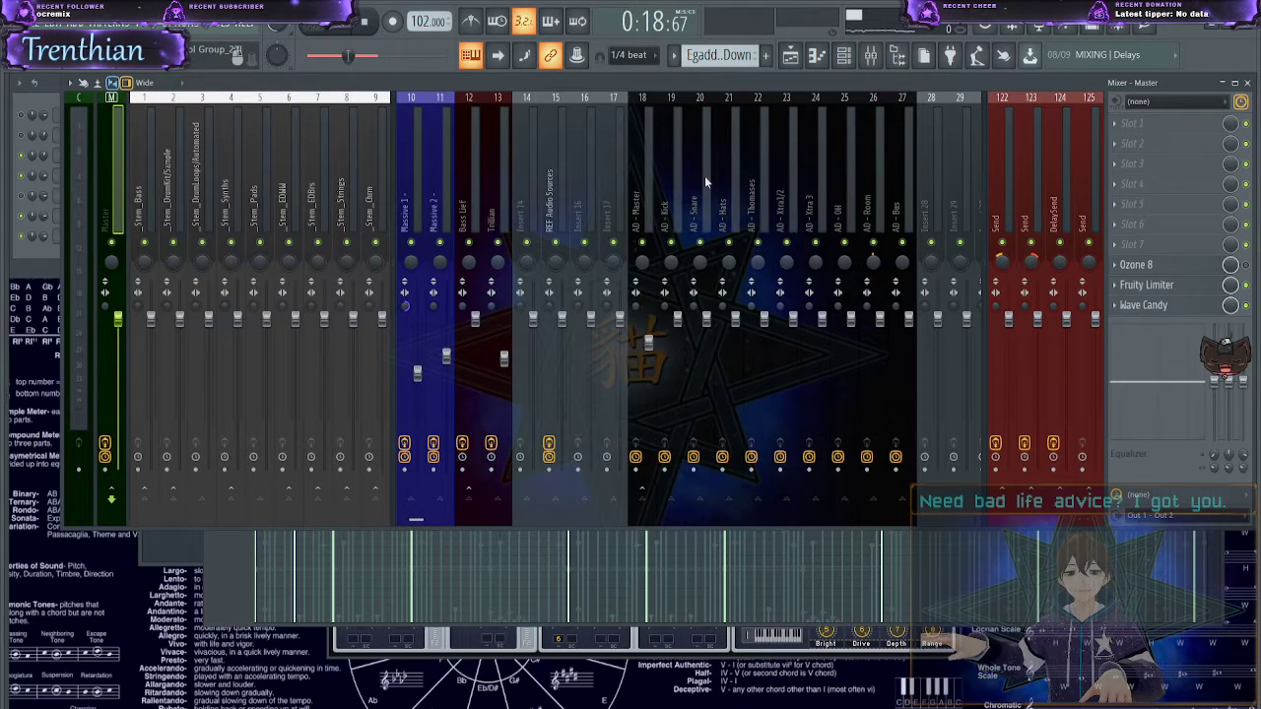
key("F6")
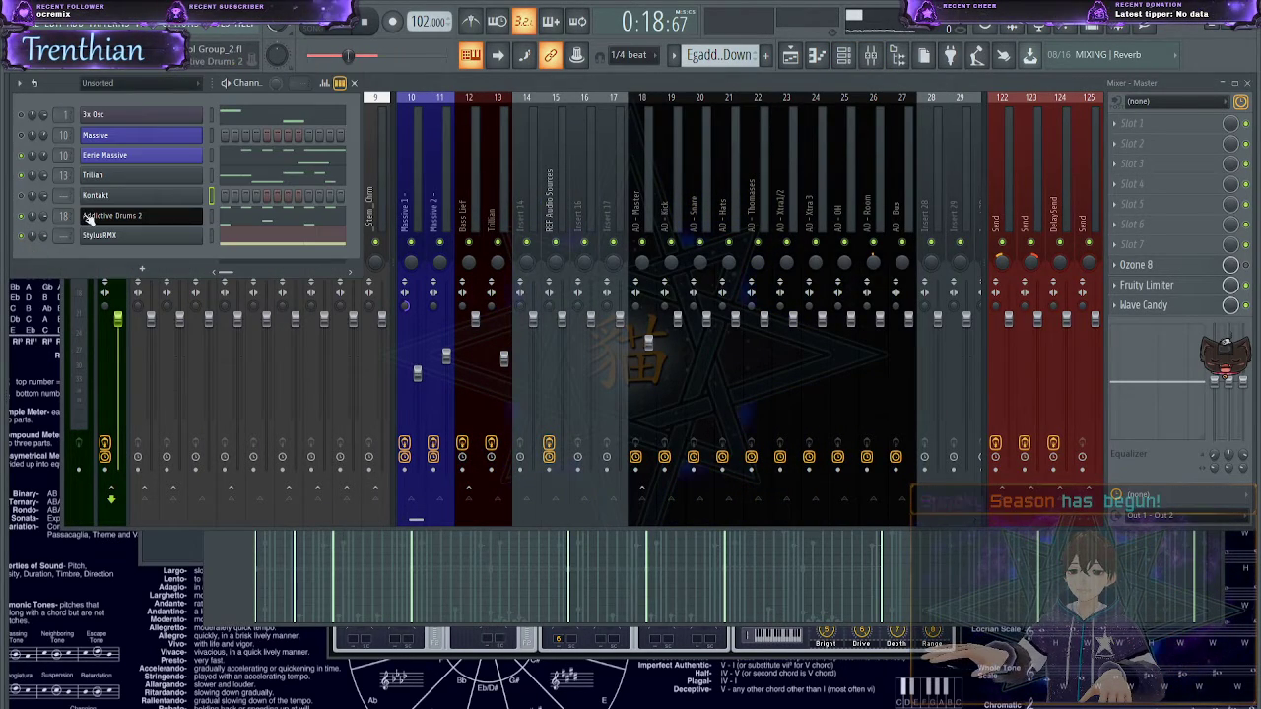
scroll(61, 198, "up", 5)
scroll(60, 198, "up", 7)
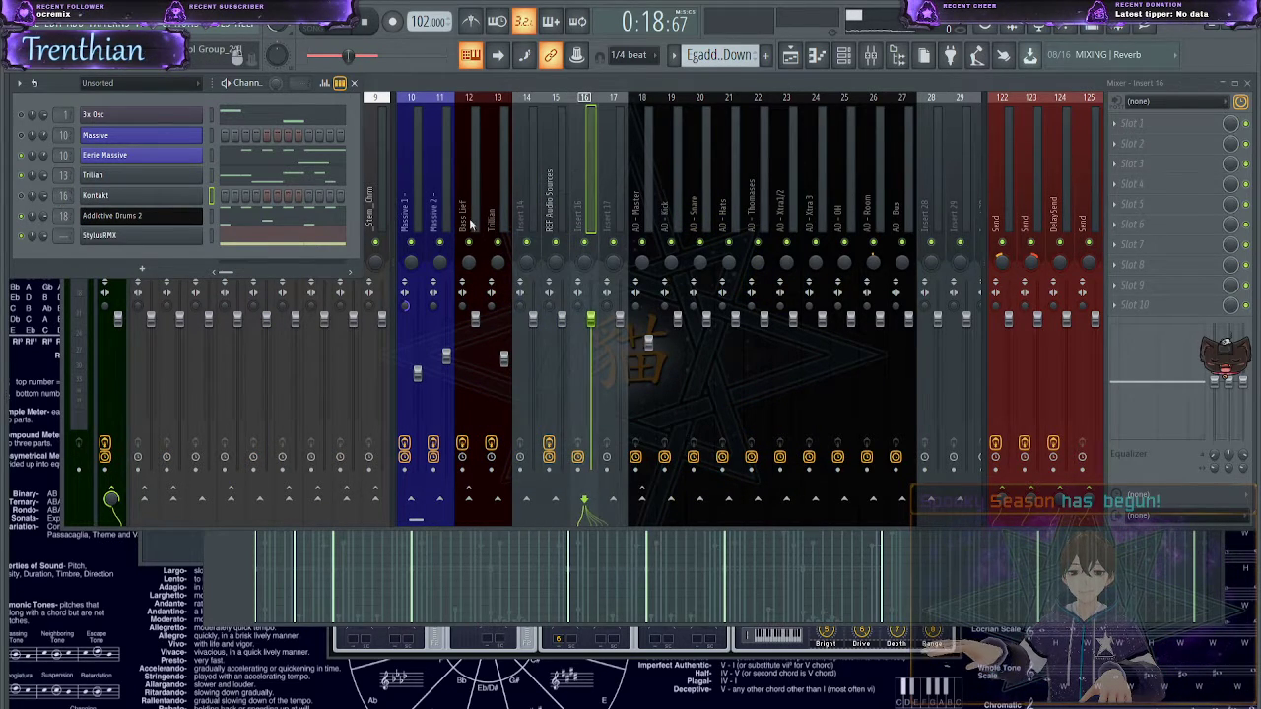
key("F6")
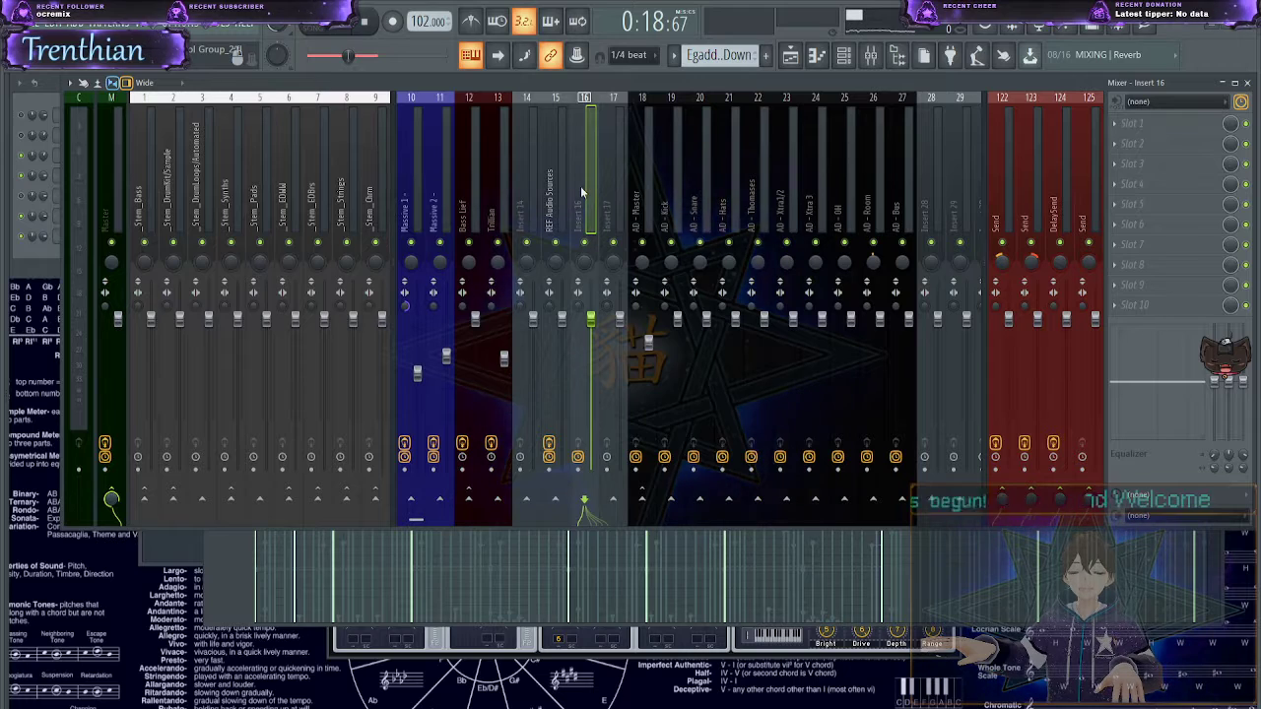
- Rename mixer track 16 as Cello and colour it orange
key("F2")
type("Cello")
key("Return")
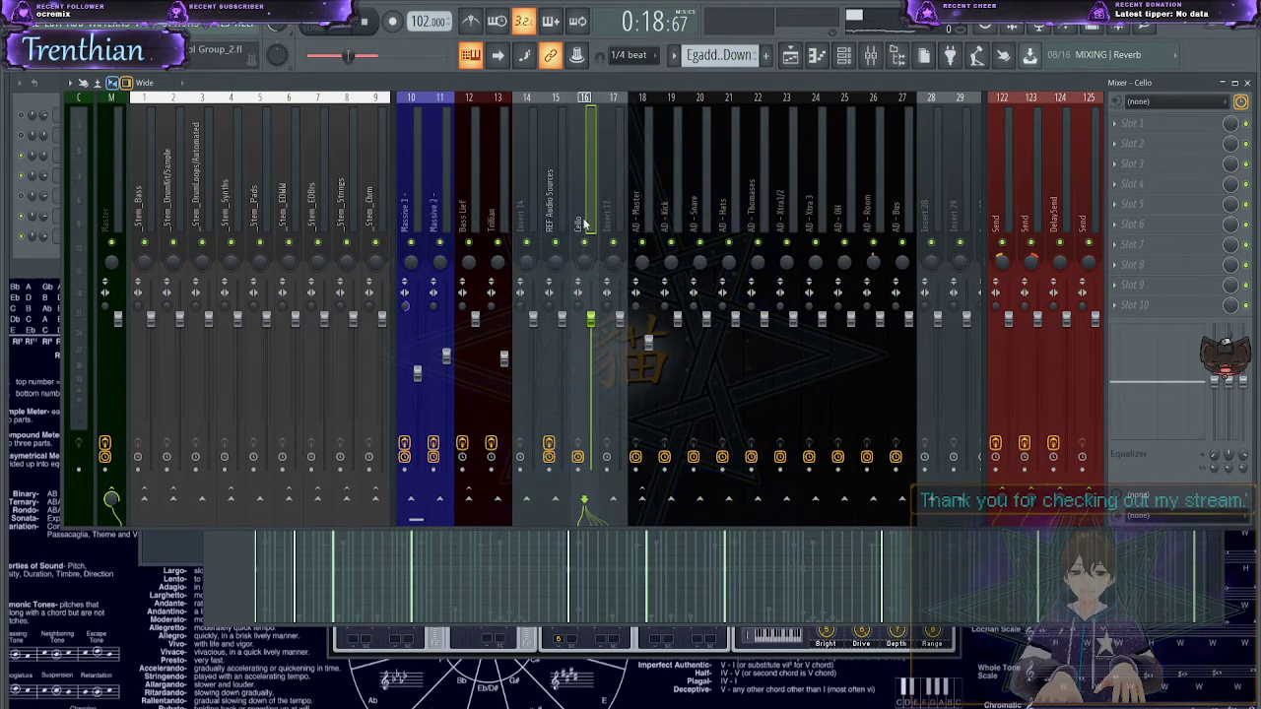
key("Return")
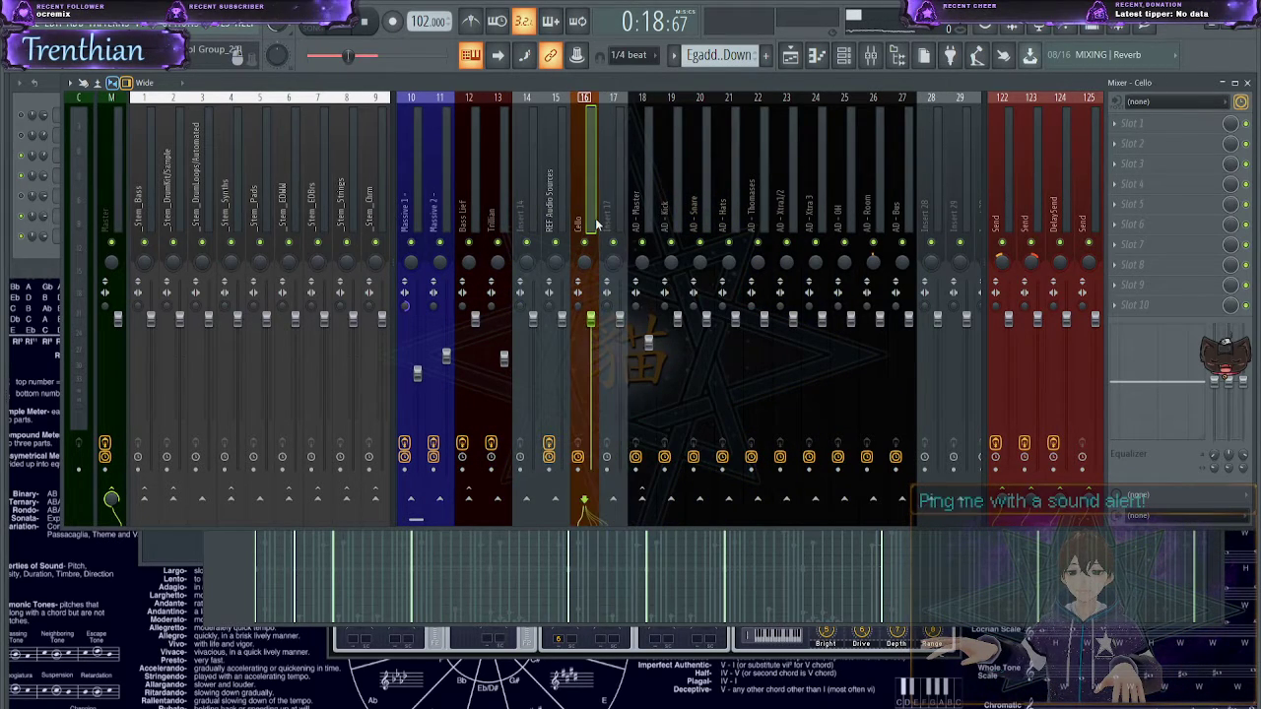
- Route the Cello mixer track to the Violin/Cello Solo track instead of the Master, and select the Violin/Cello Solo track
scroll(417, 217, "down", 5)
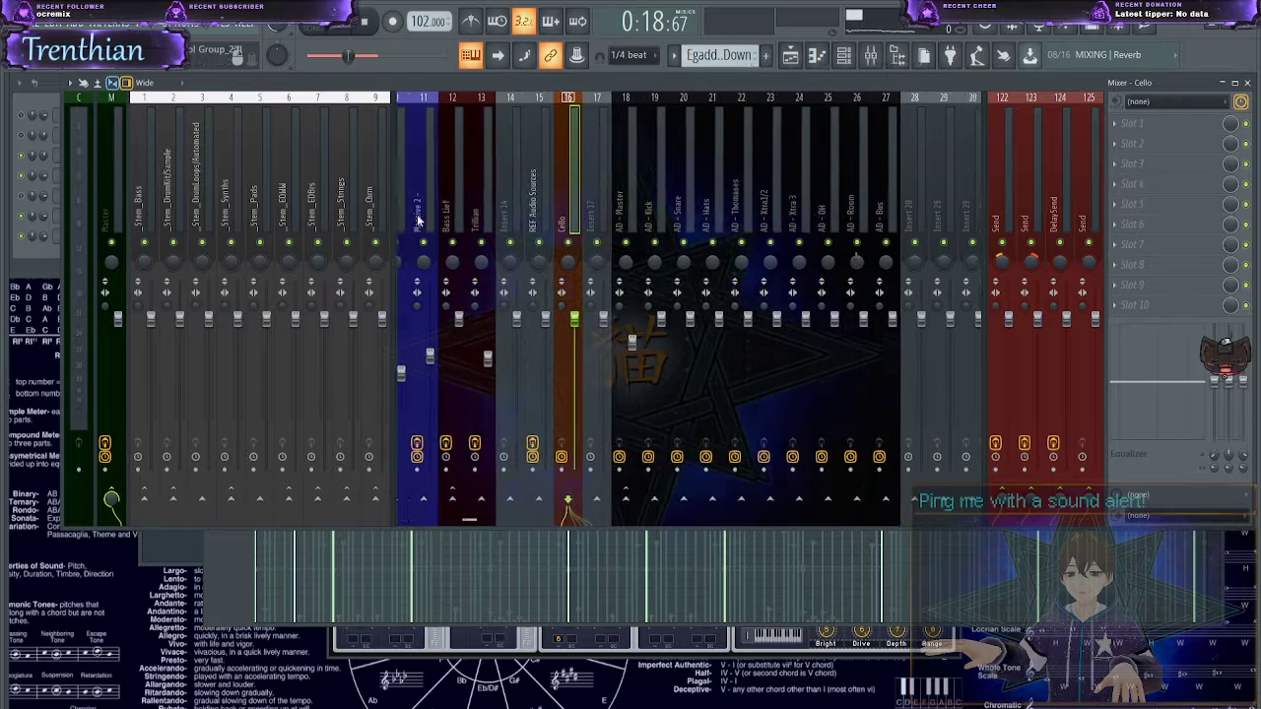
scroll(492, 207, "down", 2)
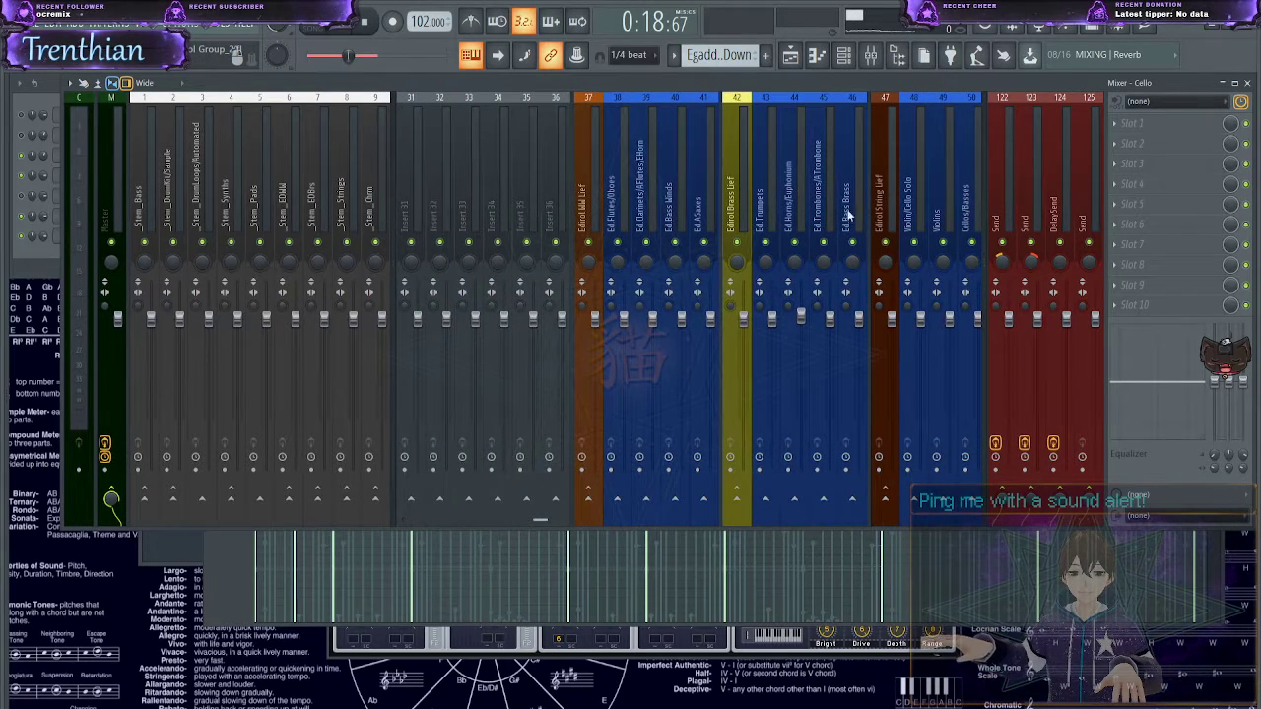
scroll(860, 217, "down", 4)
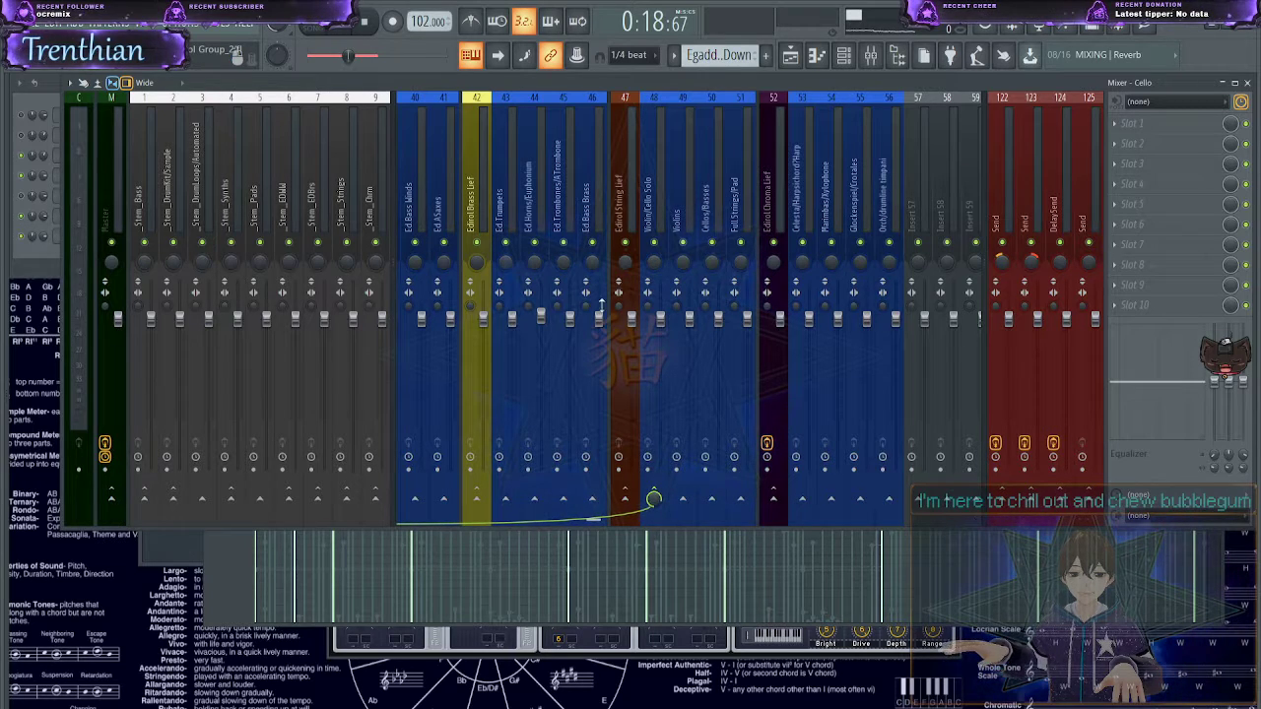
left_click(650, 185)
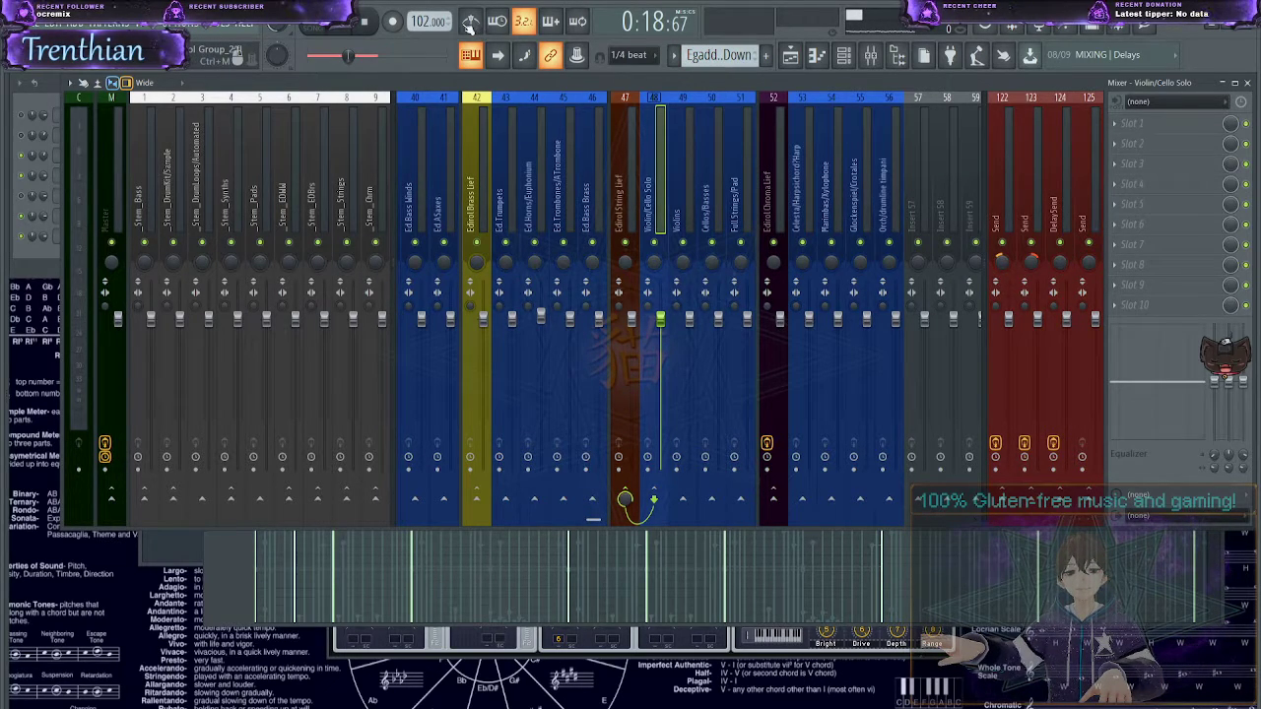
- Switch to Pattern 4 and play it with the metronome on while lowering the tempo to 88 BPM
scroll(696, 57, "down", 1)
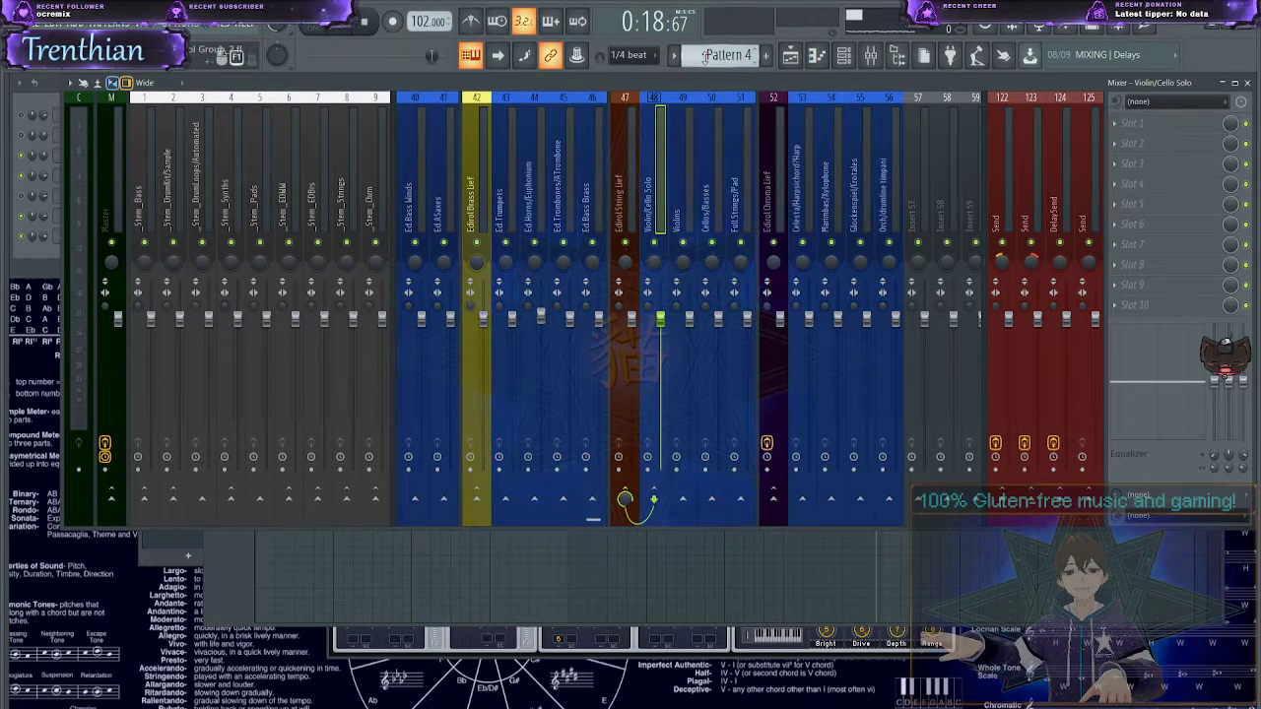
left_click(478, 26)
key("space")
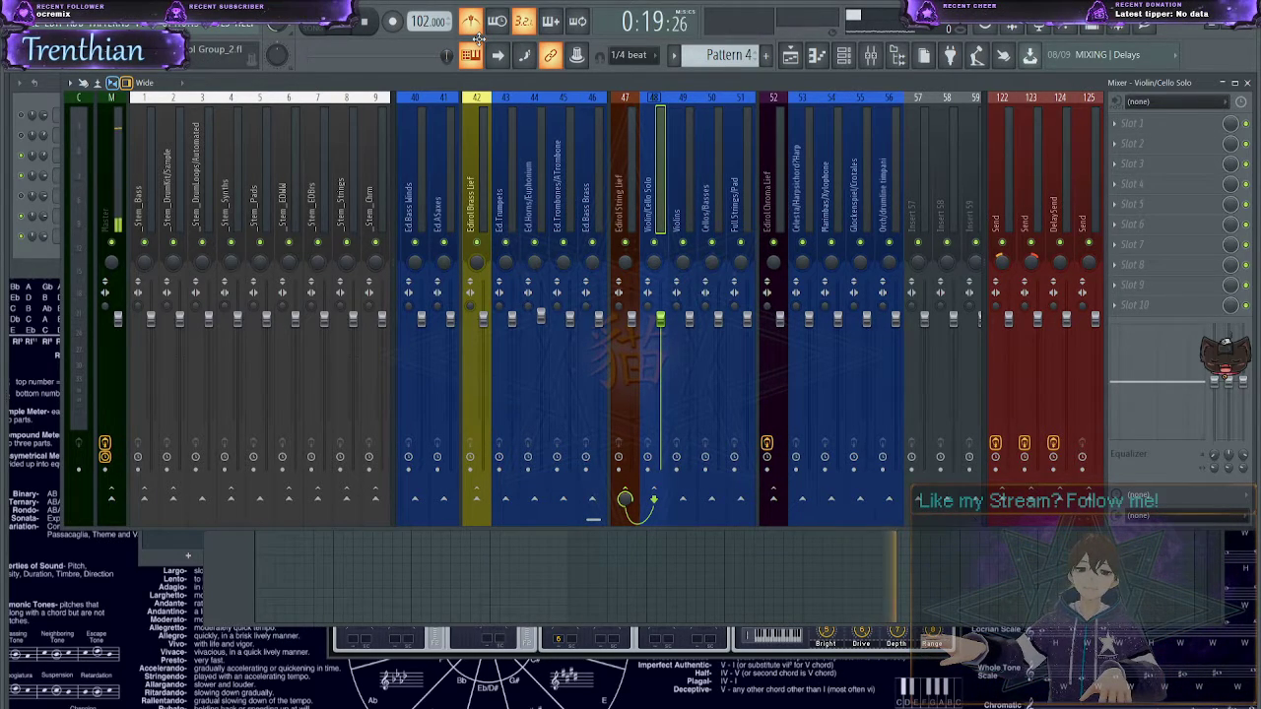
scroll(427, 29, "down", 14)
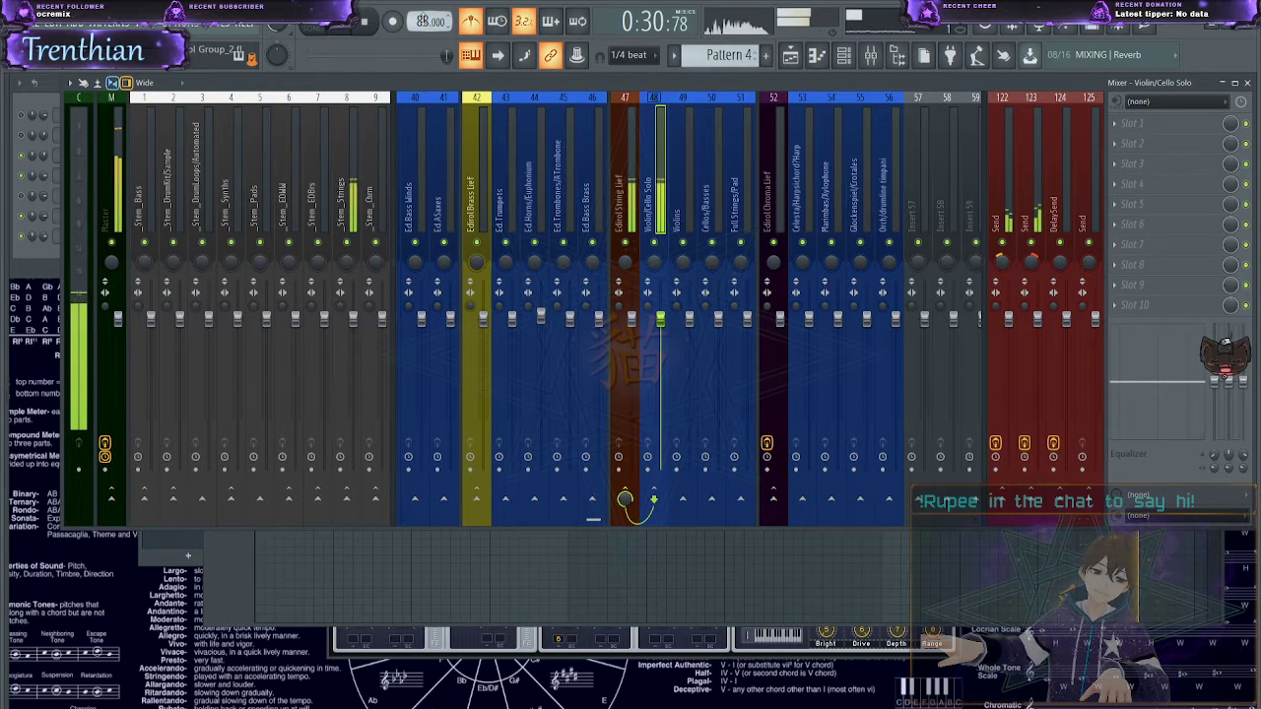
key("space")
- Delete the 019 - Mansion (Dark Hallway) audio clip from Track 1 of the playlist and switch playback to song mode
key("F7")
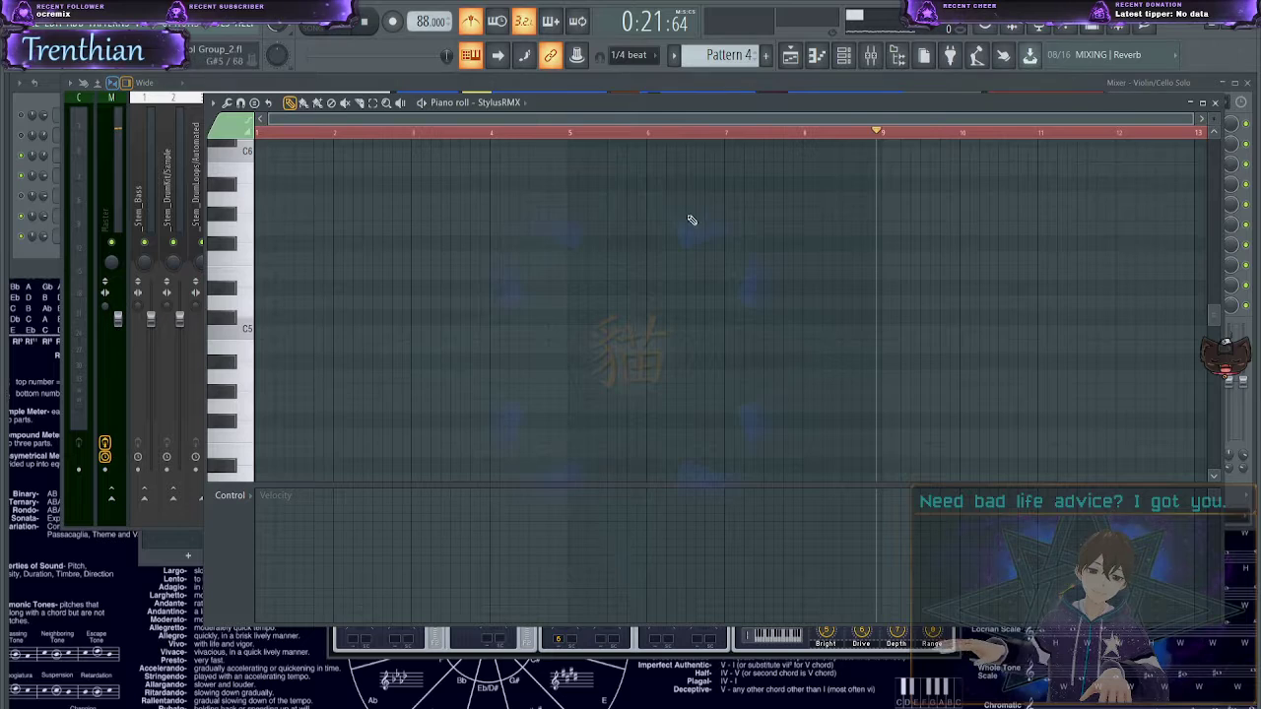
left_click(816, 57)
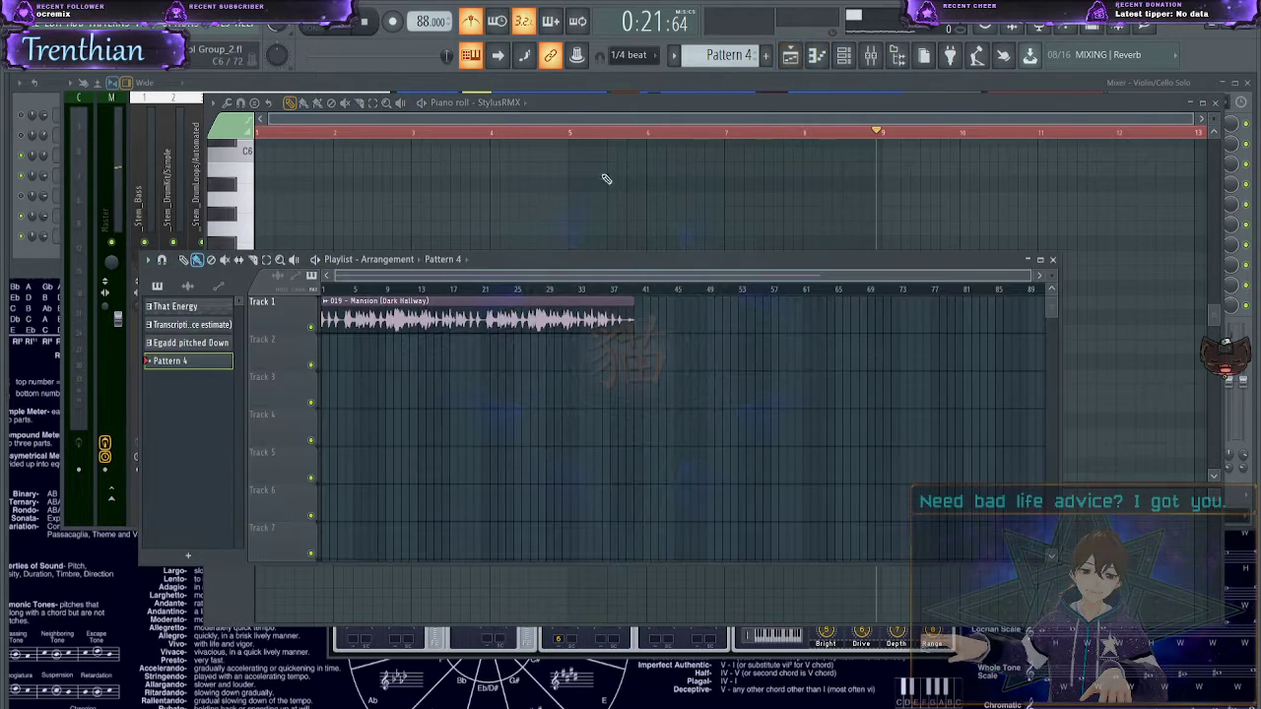
right_click(424, 320)
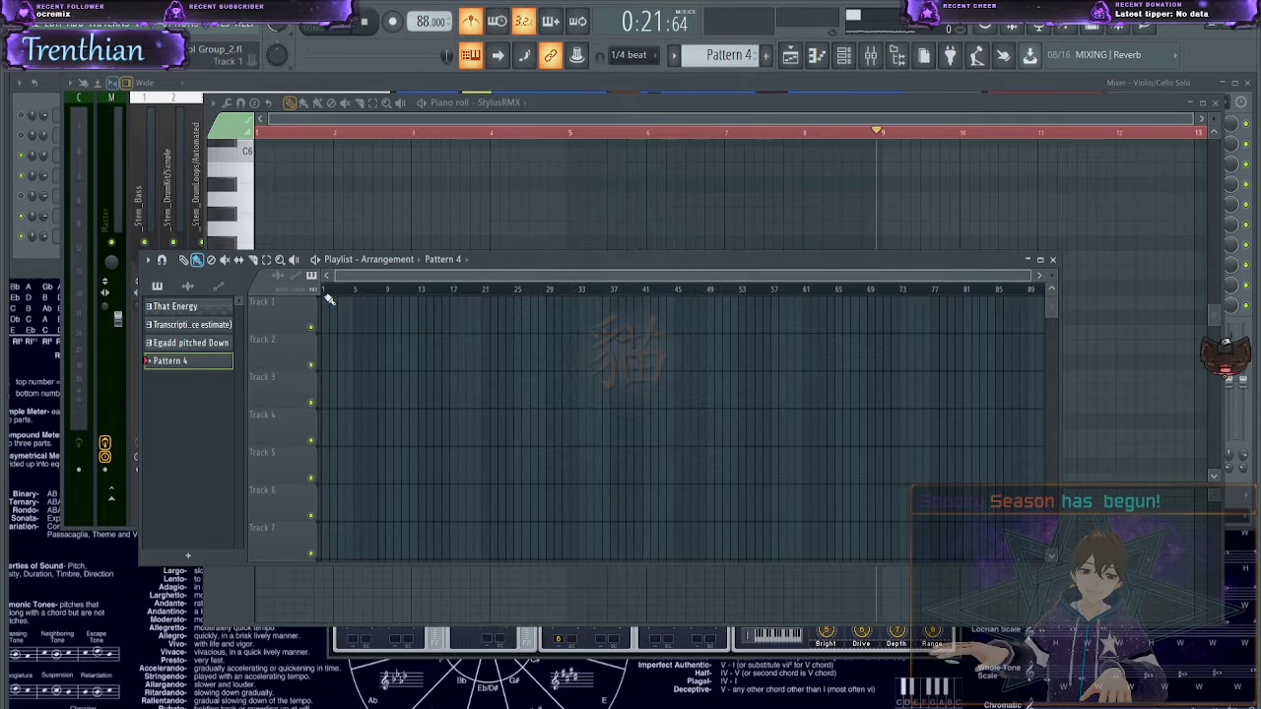
key("space")
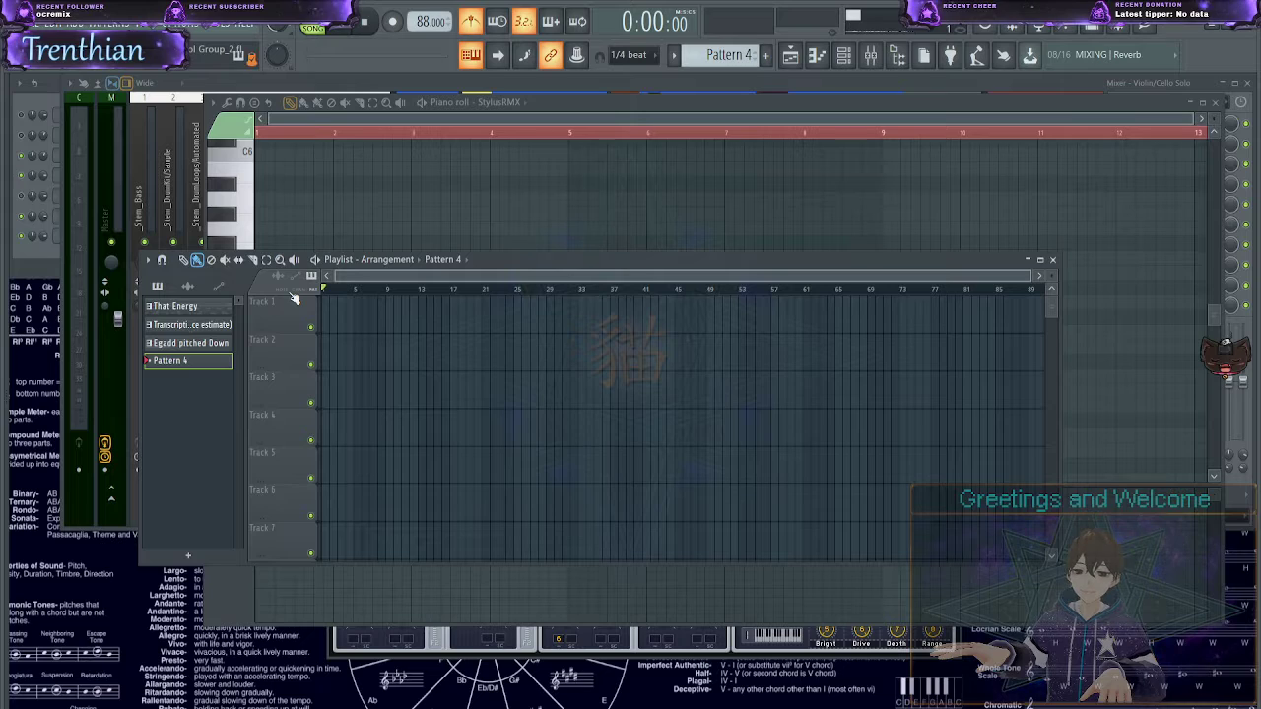
- Unmute the Kontakt channel and make it the only selected channel
left_click(24, 104)
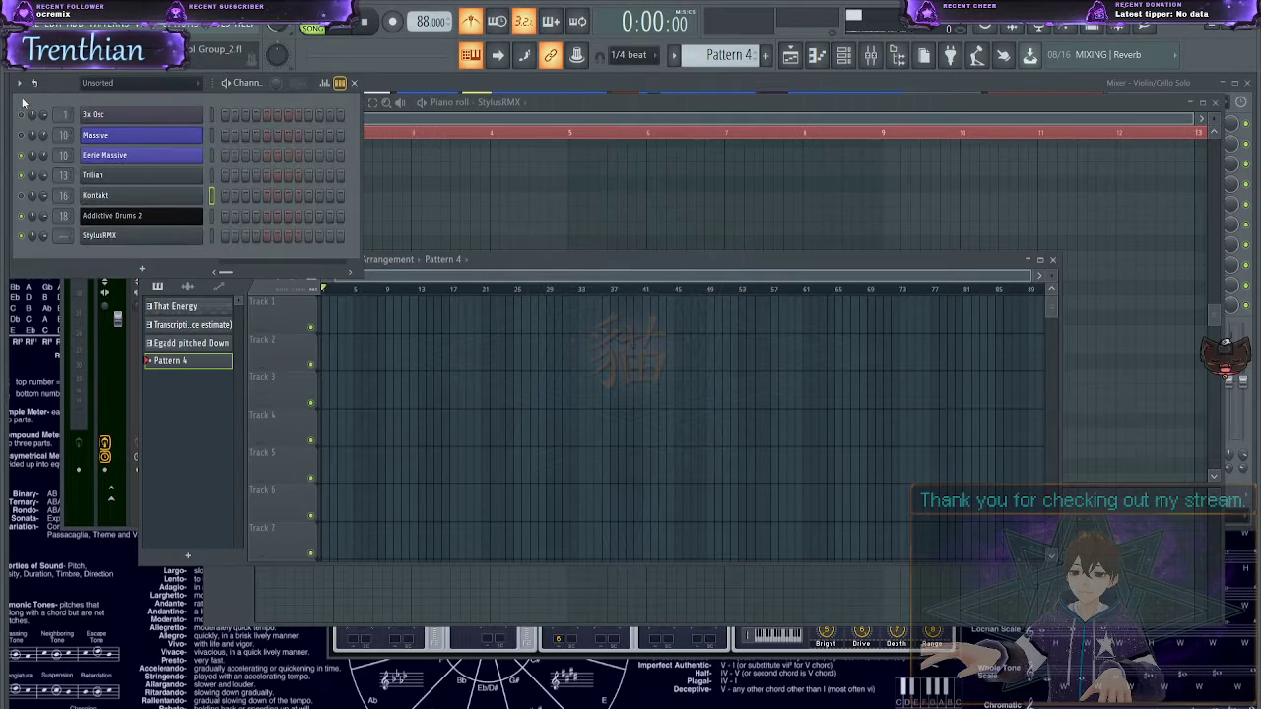
double_click(213, 194)
left_click(22, 196)
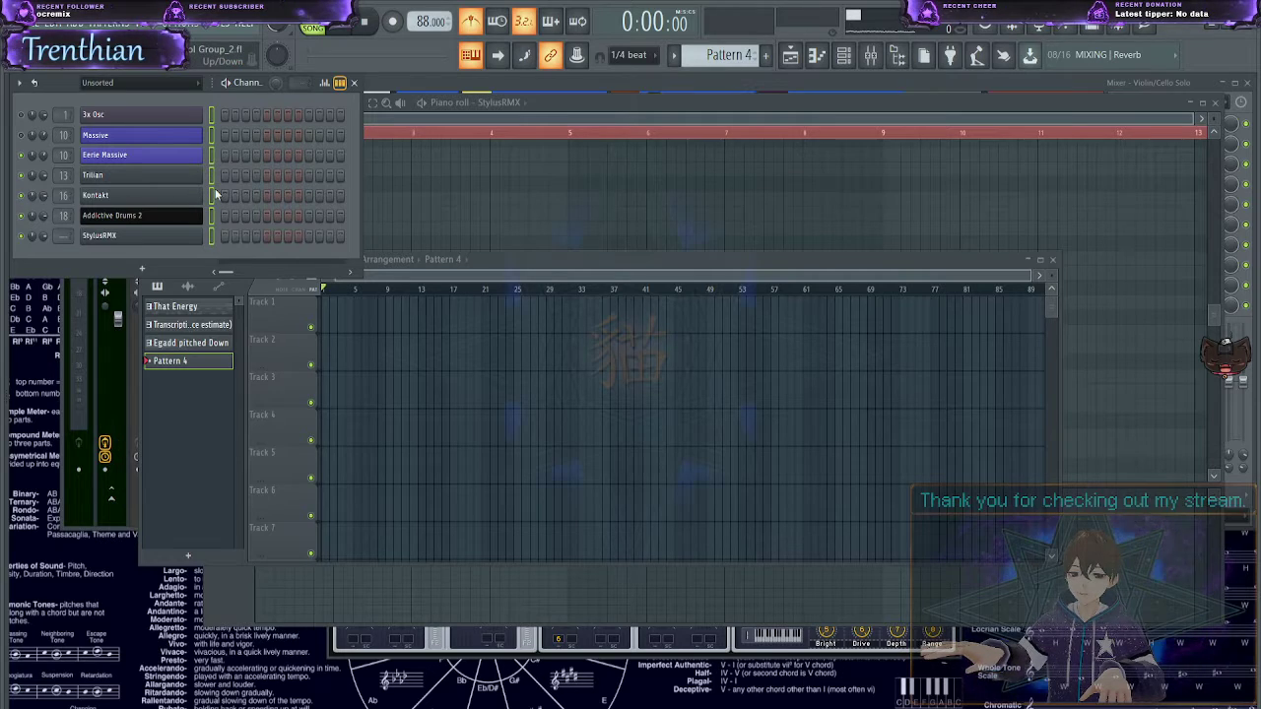
left_click(209, 195)
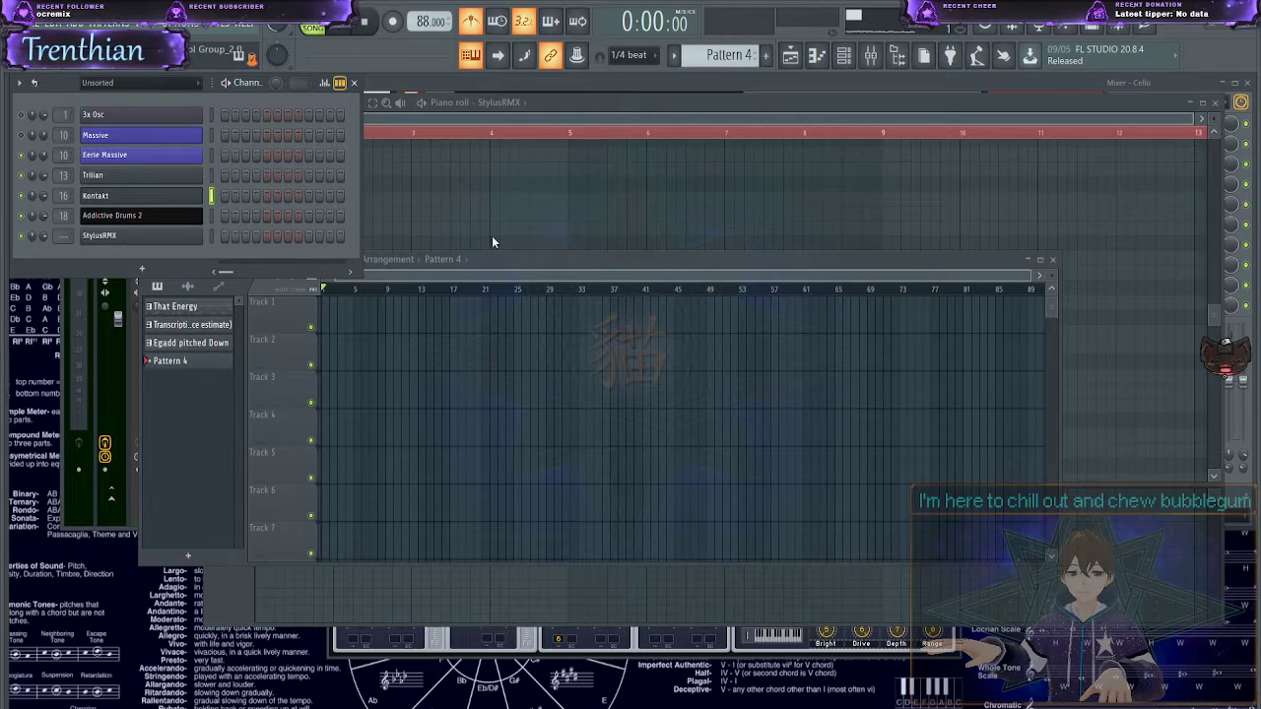
- Check the Cello mixer track and open the Kontakt channel's piano roll for Pattern 4
left_click(181, 417)
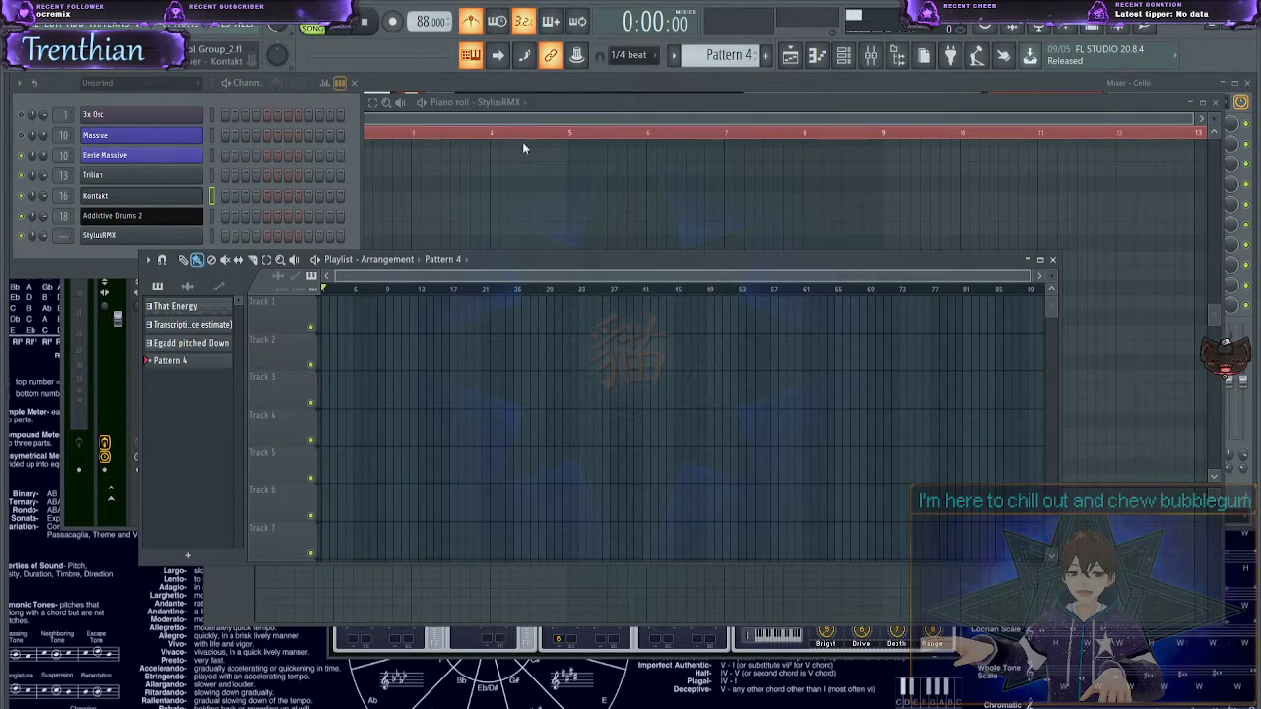
left_click(557, 109)
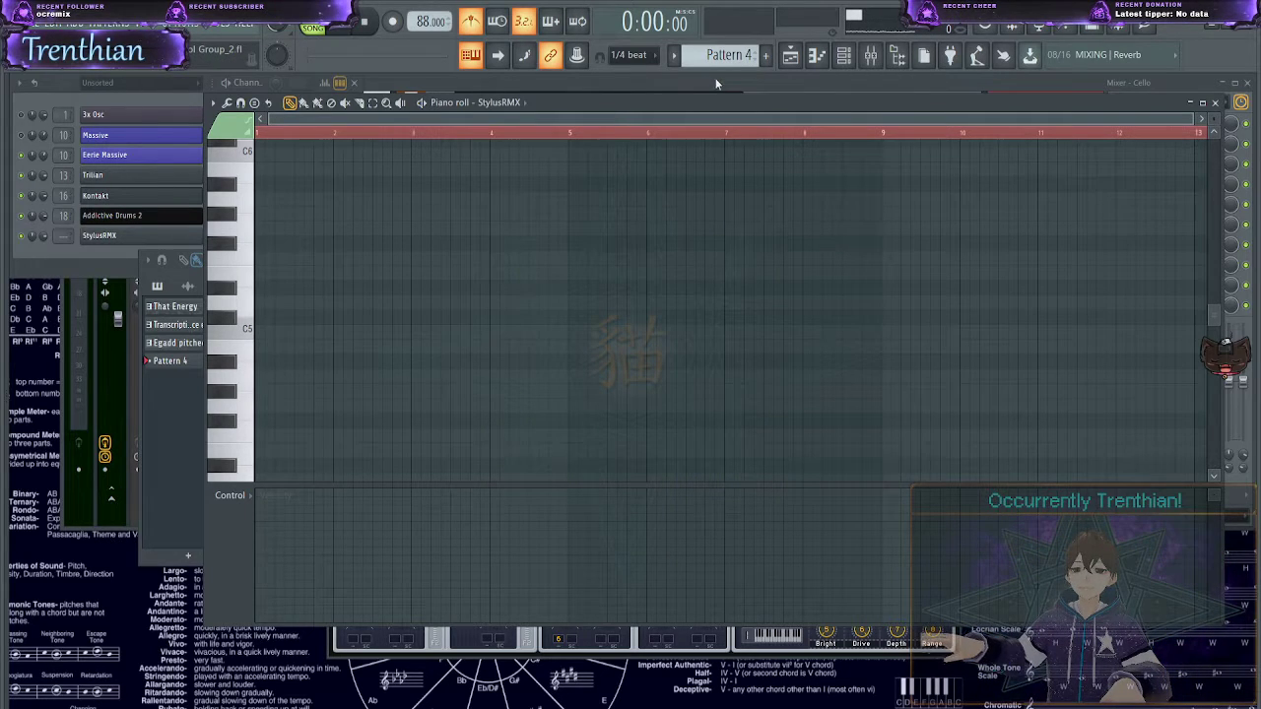
left_click(894, 61)
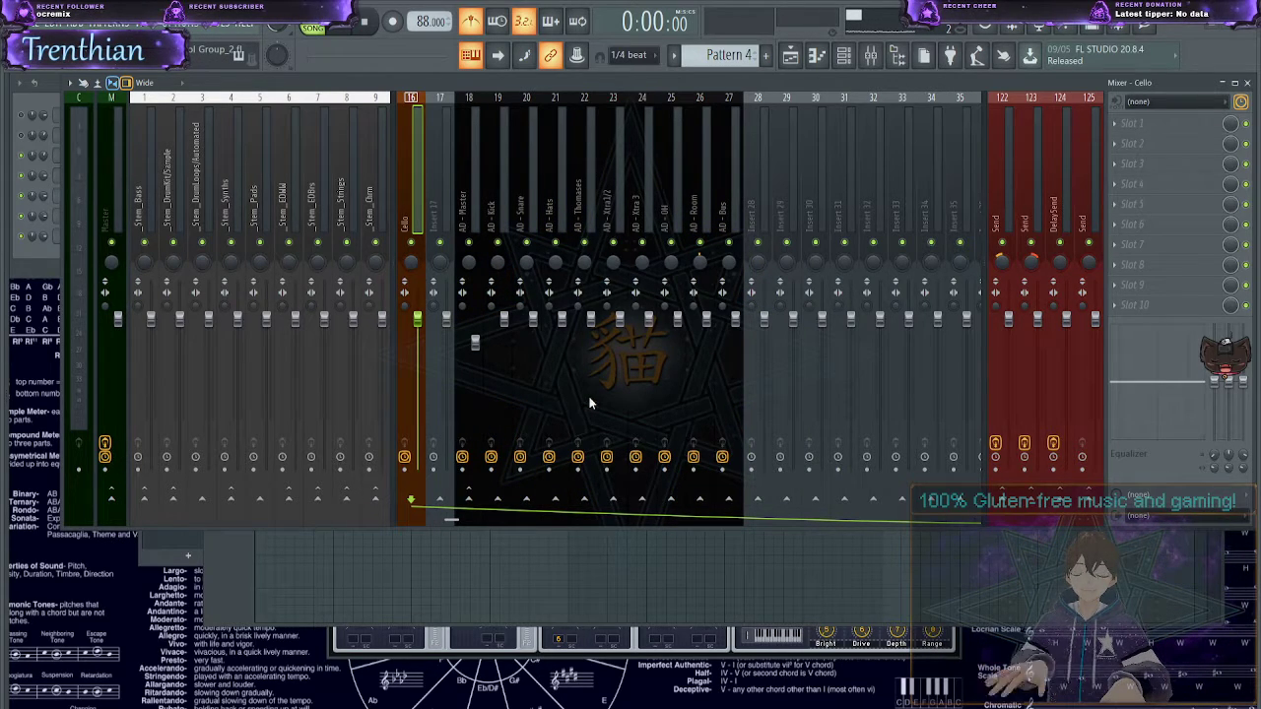
key("F6")
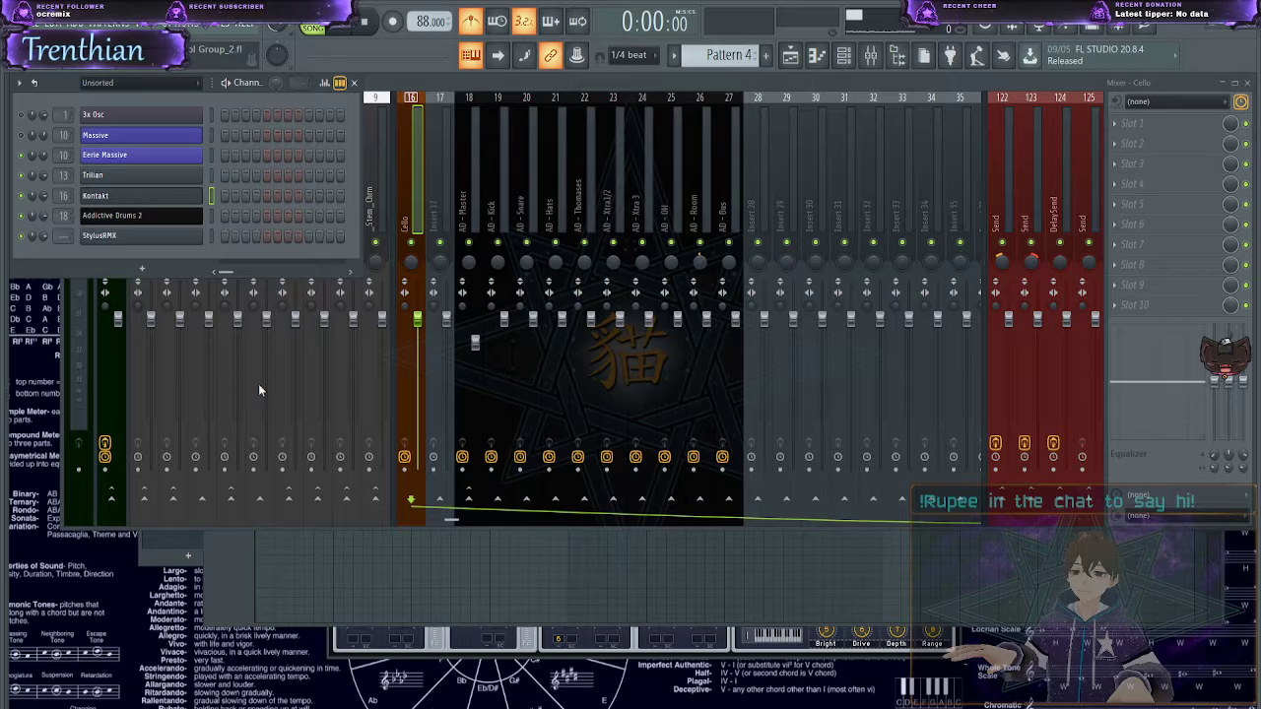
key("F7")
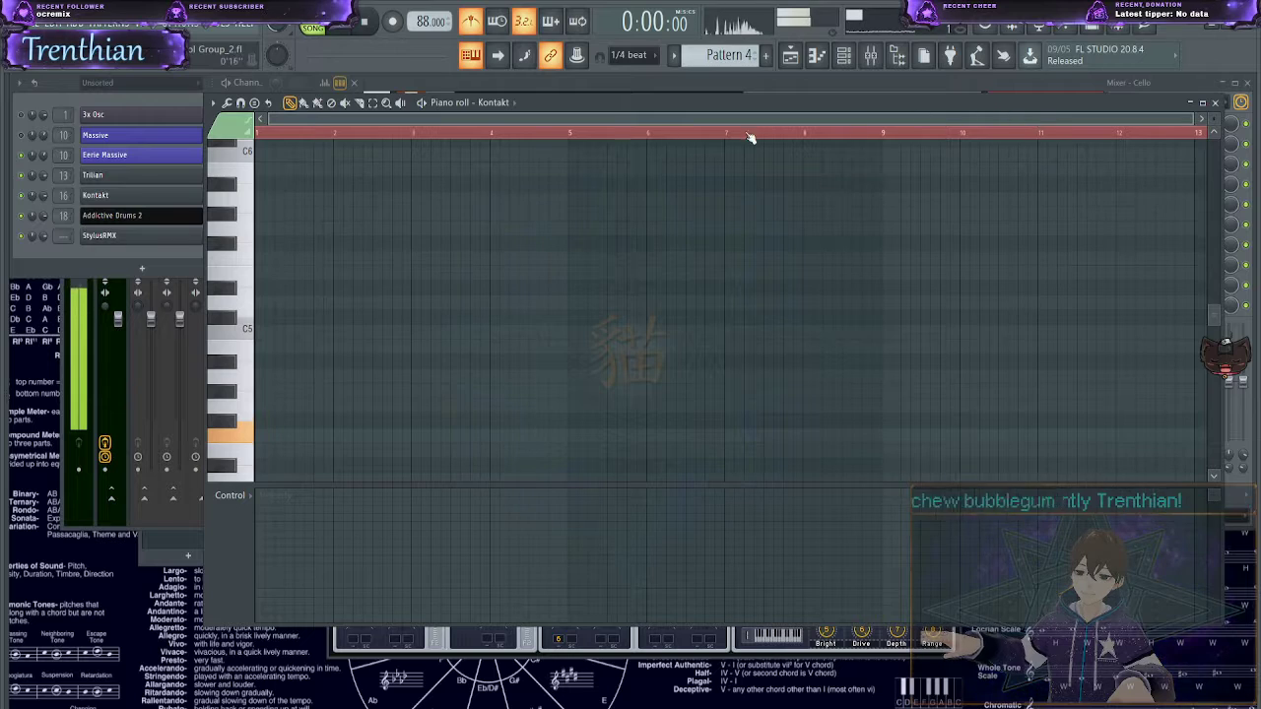
- Turn off the metronome and return to the Kontakt piano roll
left_click(69, 89)
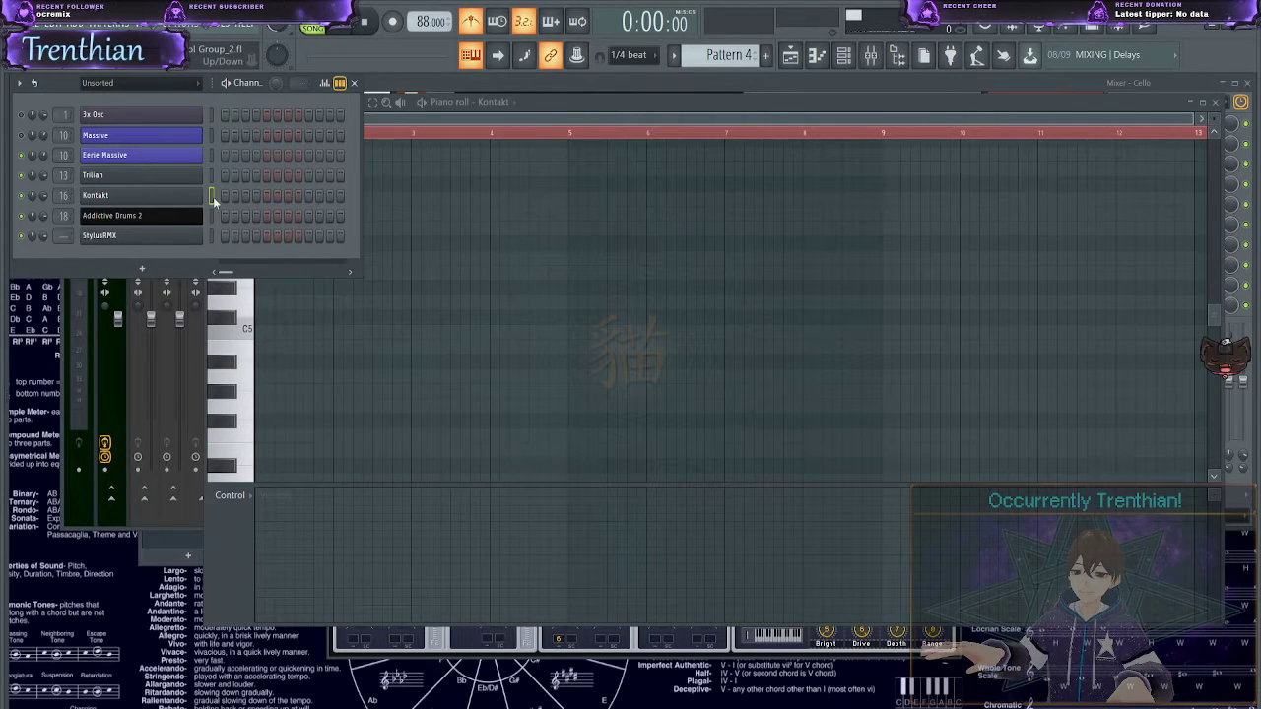
left_click(485, 31)
left_click(512, 246)
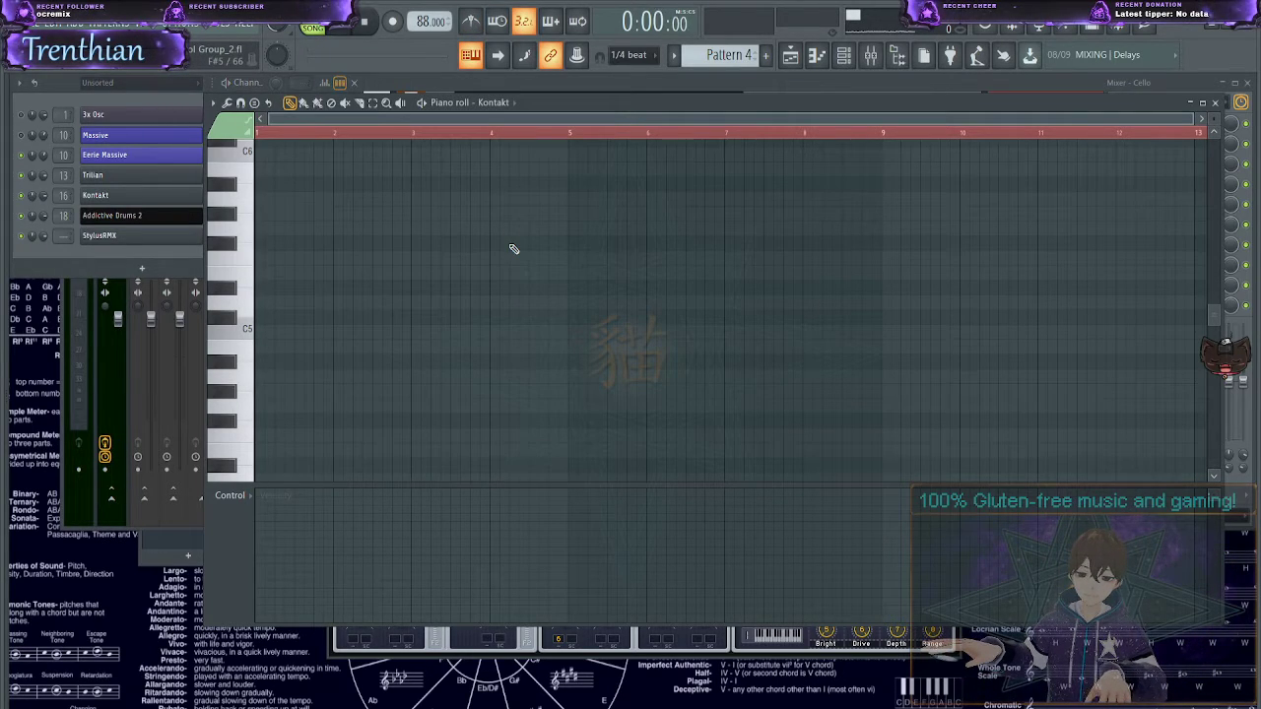
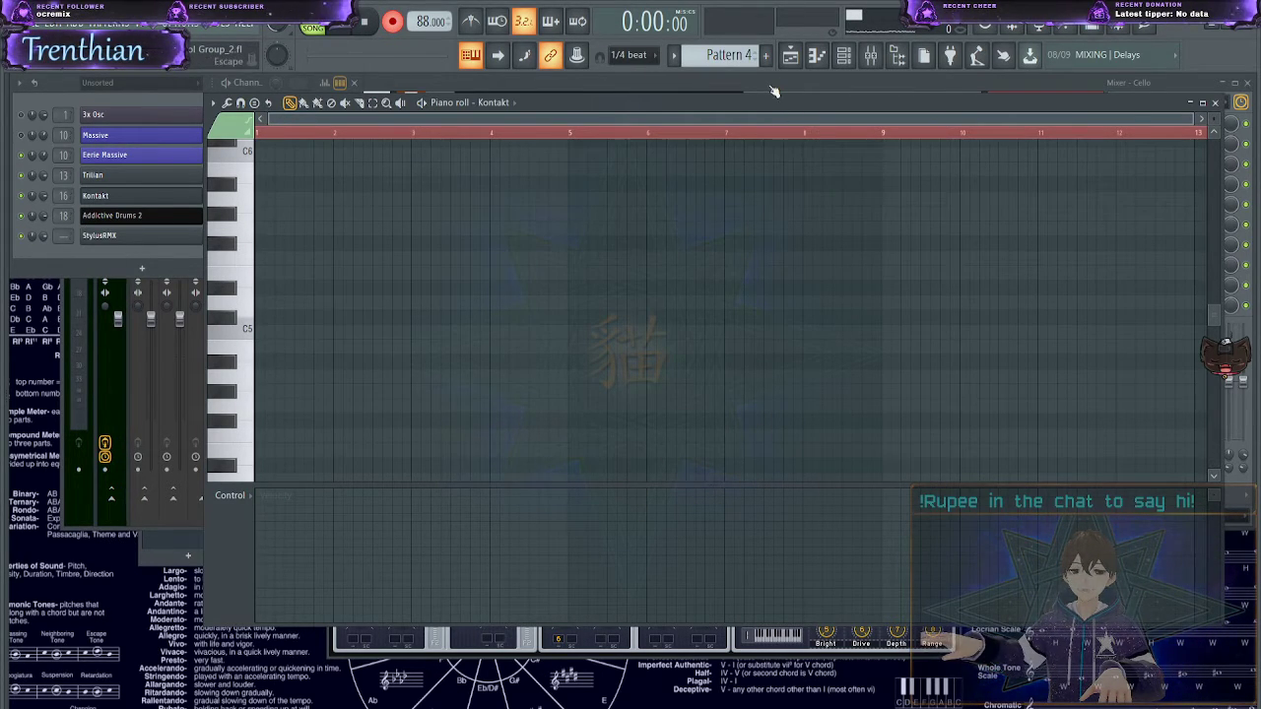
- Turn on the metronome and try recording a cello take into Pattern 4 at 88 BPM, undoing that take
left_click(469, 28)
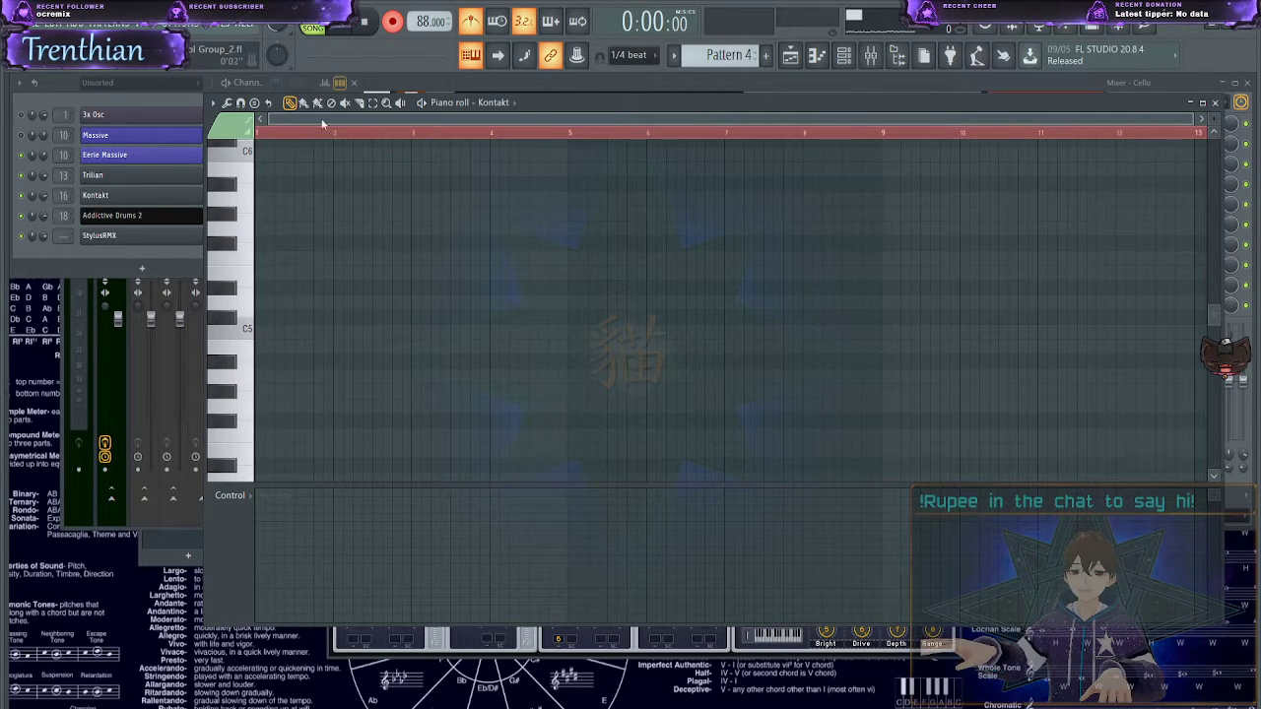
left_click(340, 26)
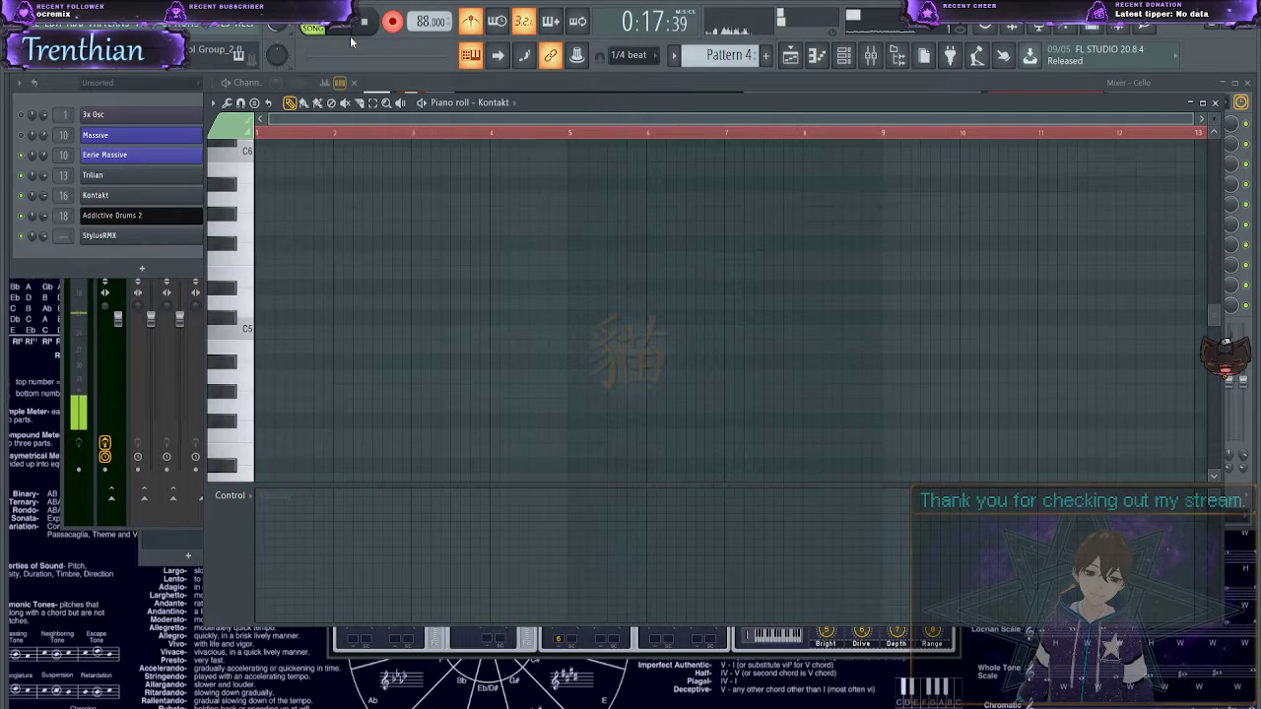
key("space")
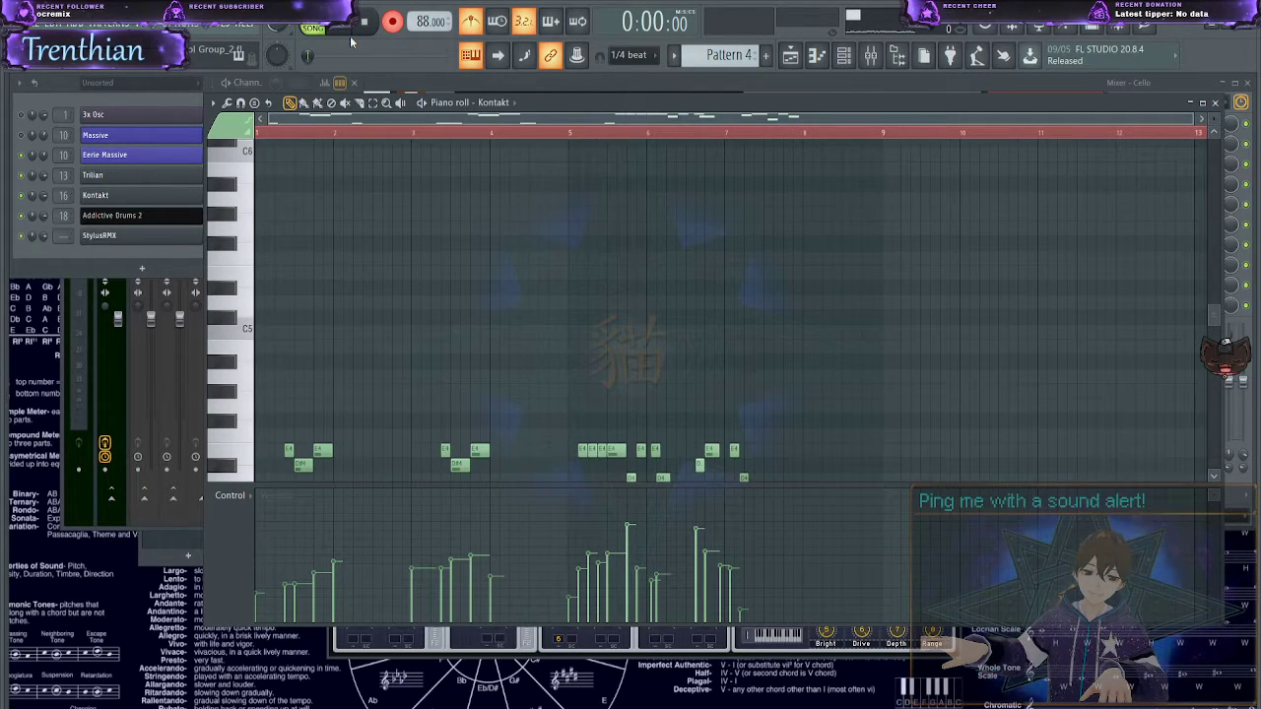
key("ctrl+z")
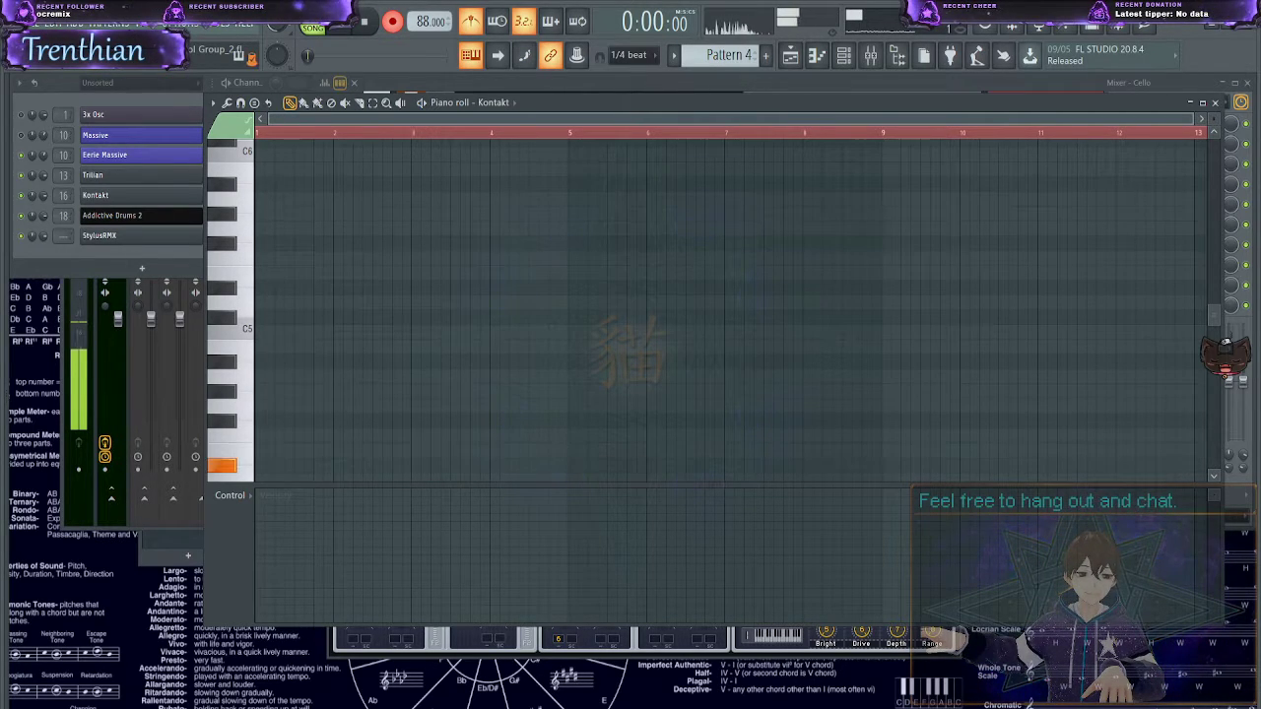
key("space")
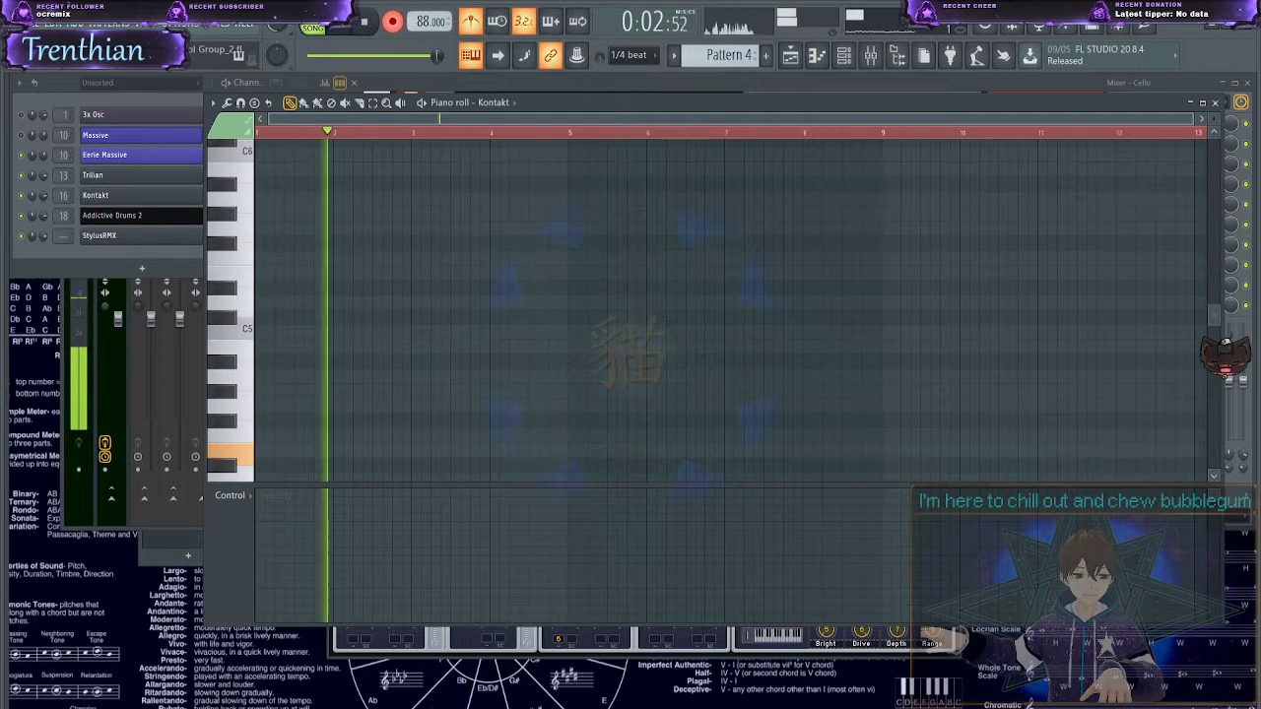
key("space")
key("space")
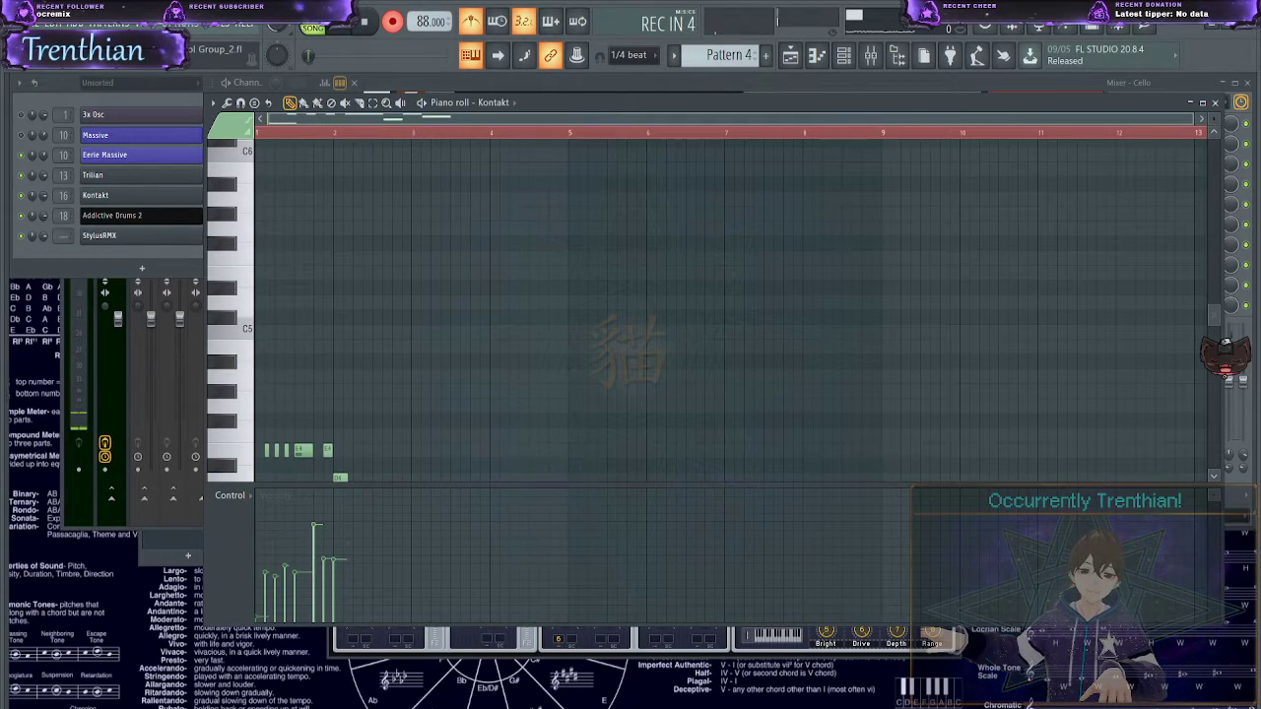
key("ctrl+z")
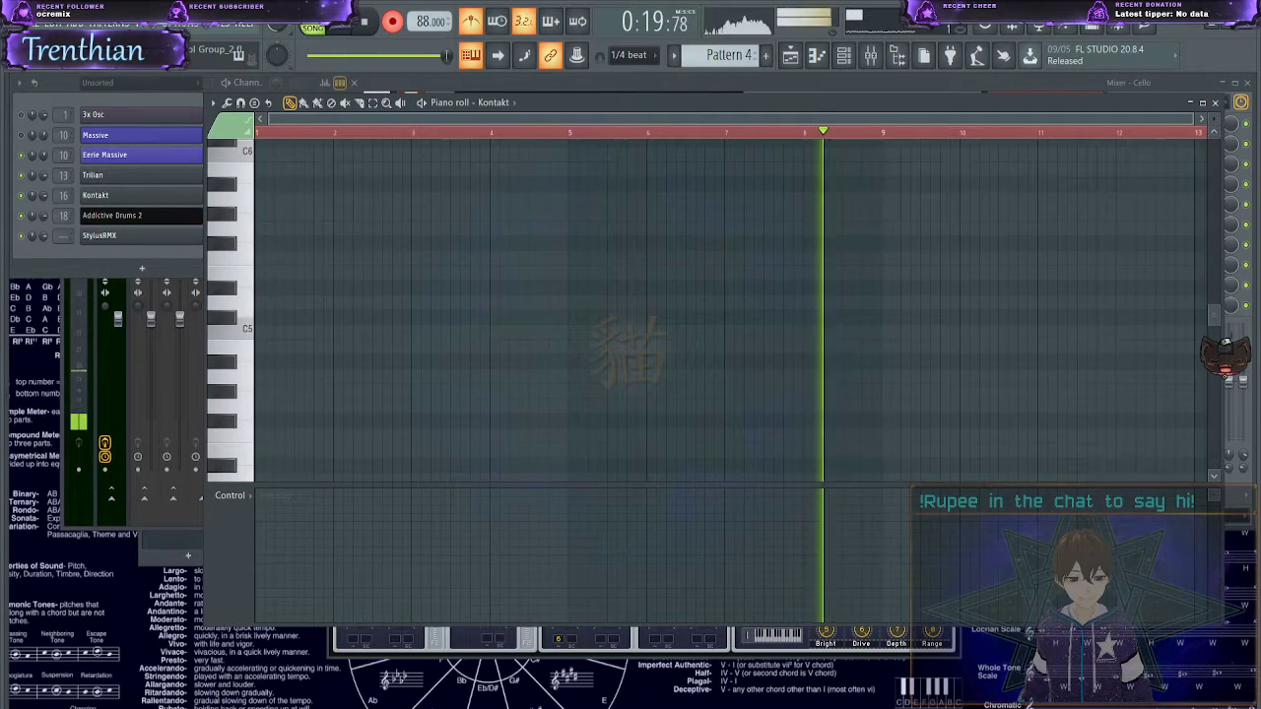
key("space")
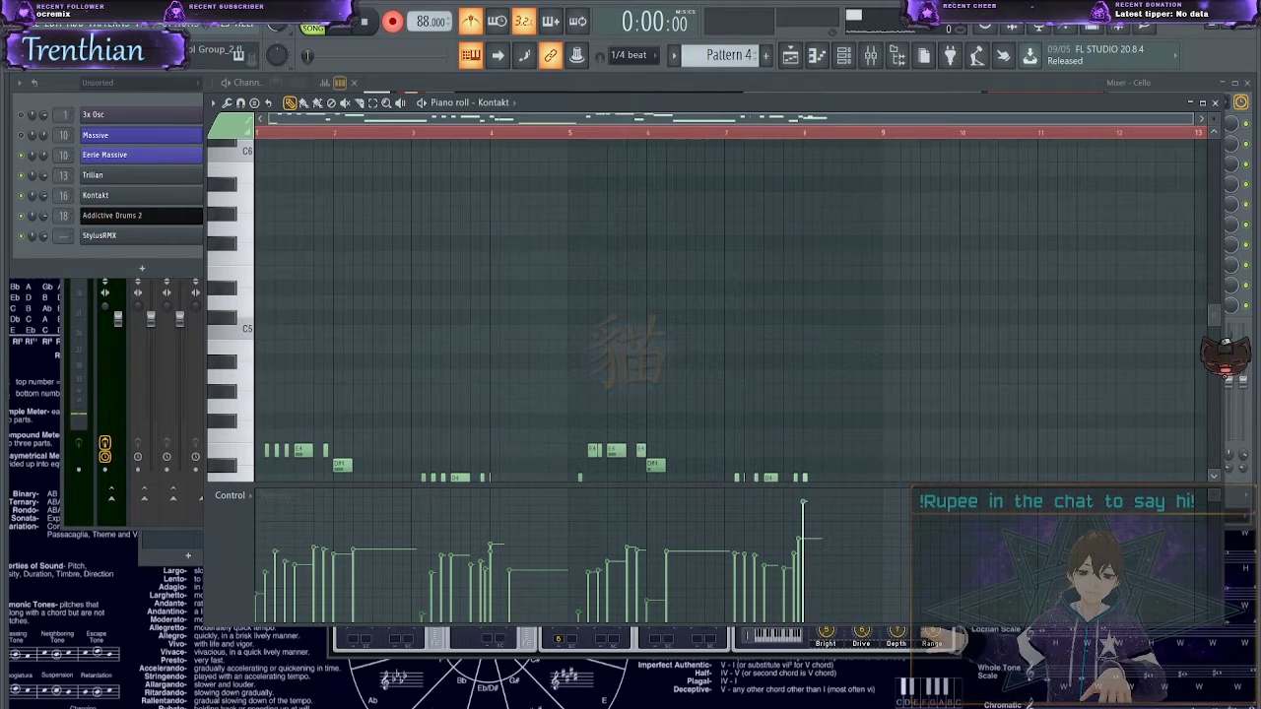
key("ctrl+z")
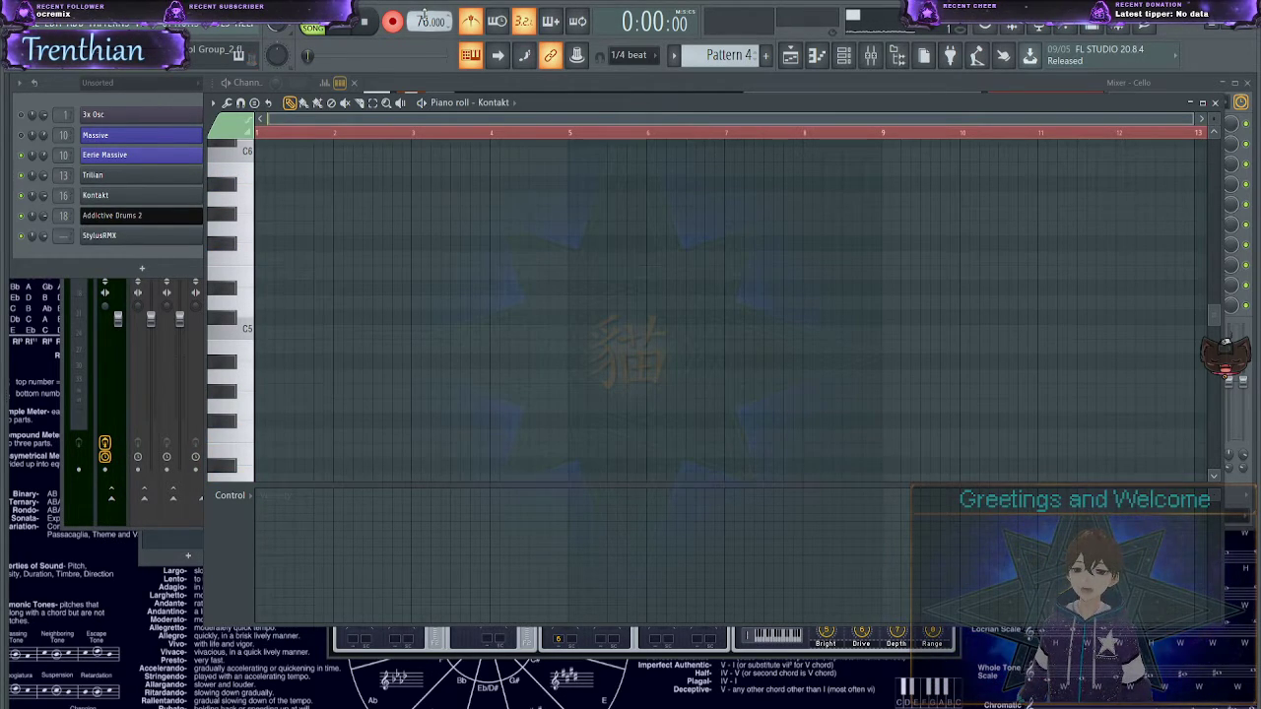
- Lower the tempo to 76 BPM and record a cello melody into Pattern 4 on the Kontakt channel
scroll(366, 344, "down", 6)
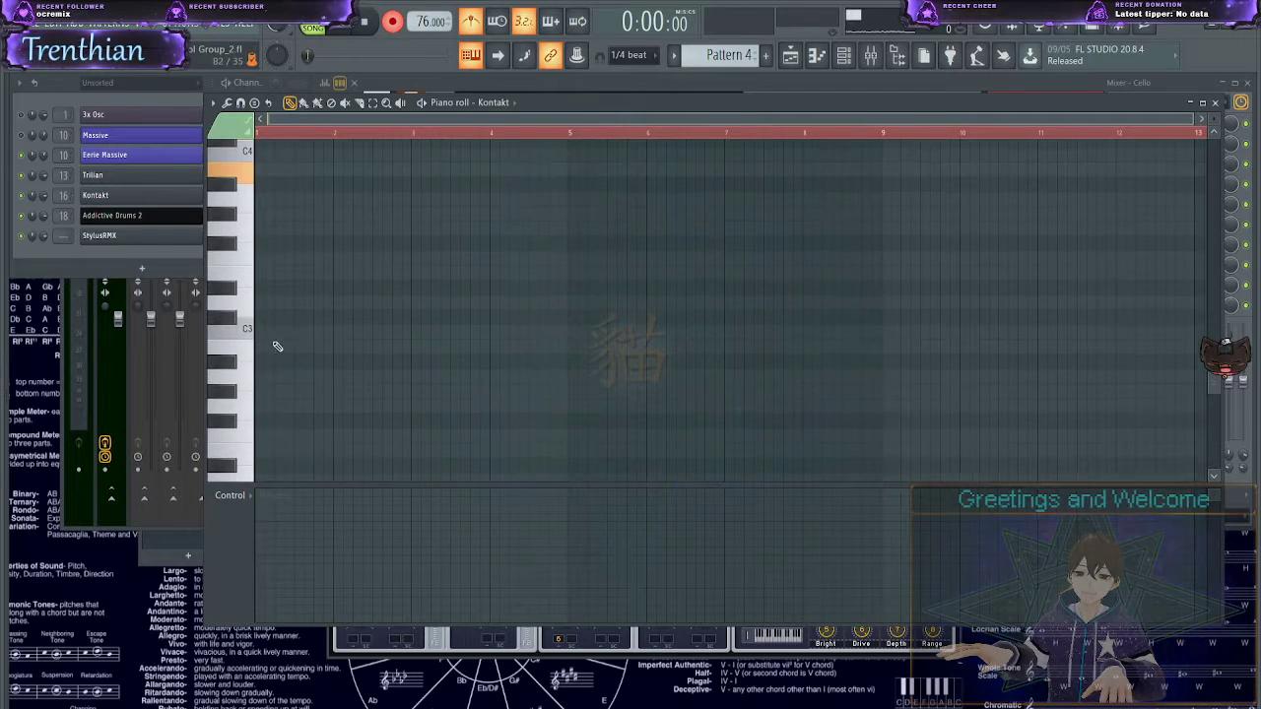
left_click(225, 433)
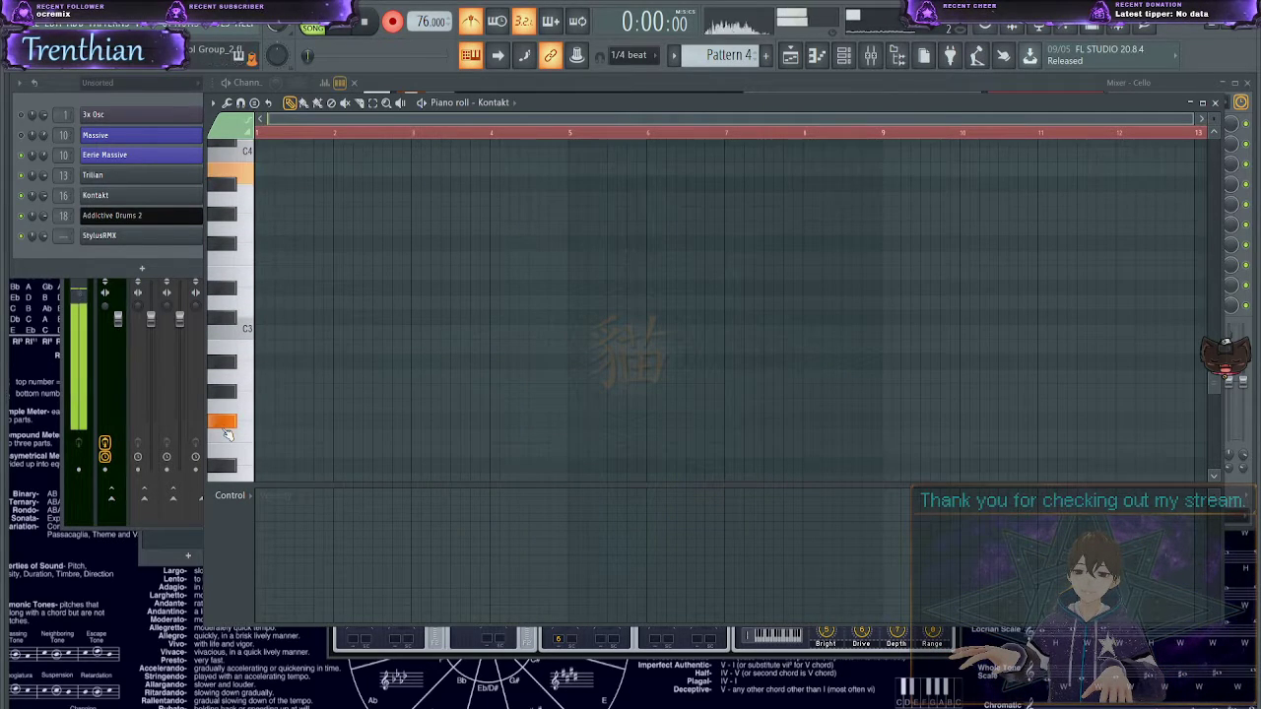
scroll(344, 443, "up", 4)
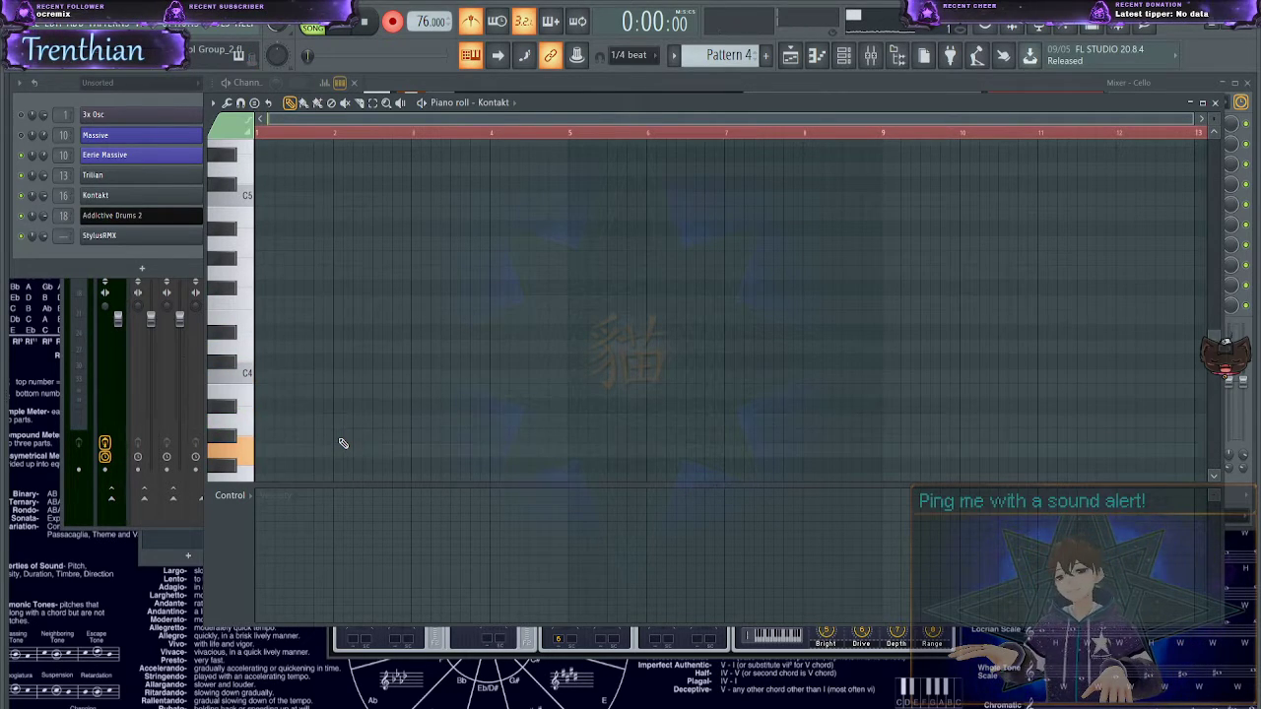
scroll(282, 370, "down", 4)
scroll(282, 369, "down", 2)
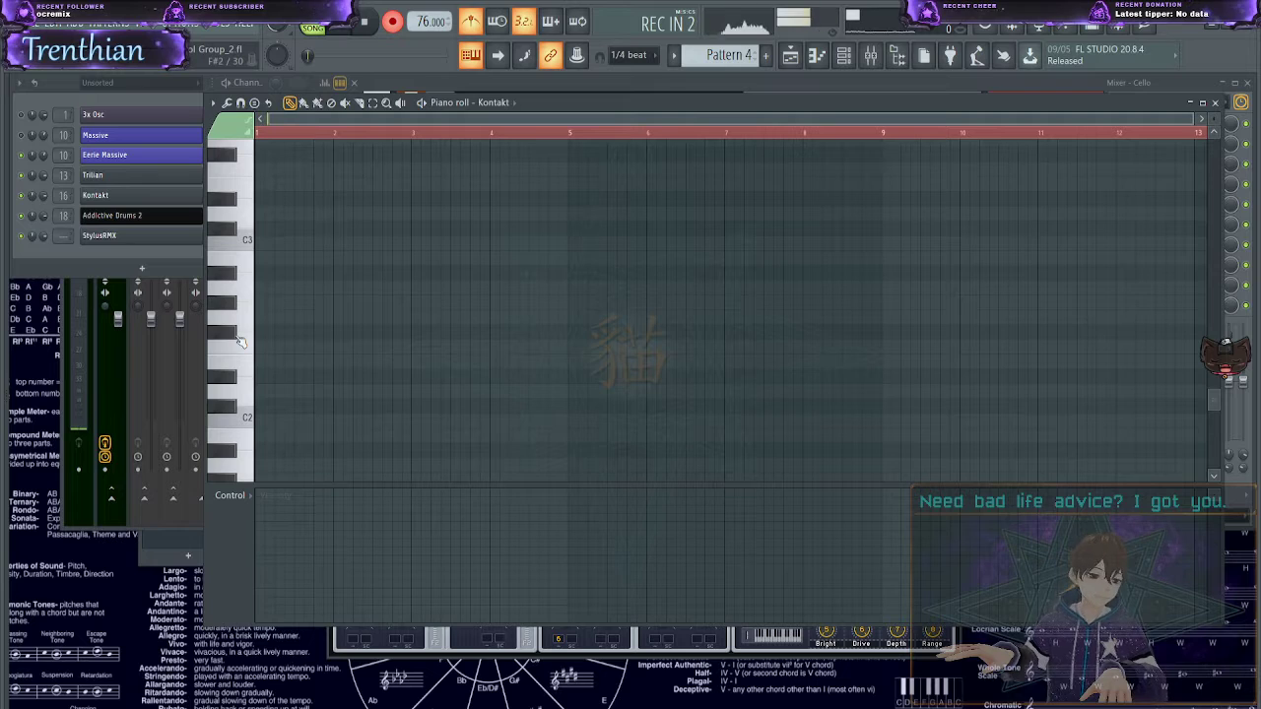
key("space")
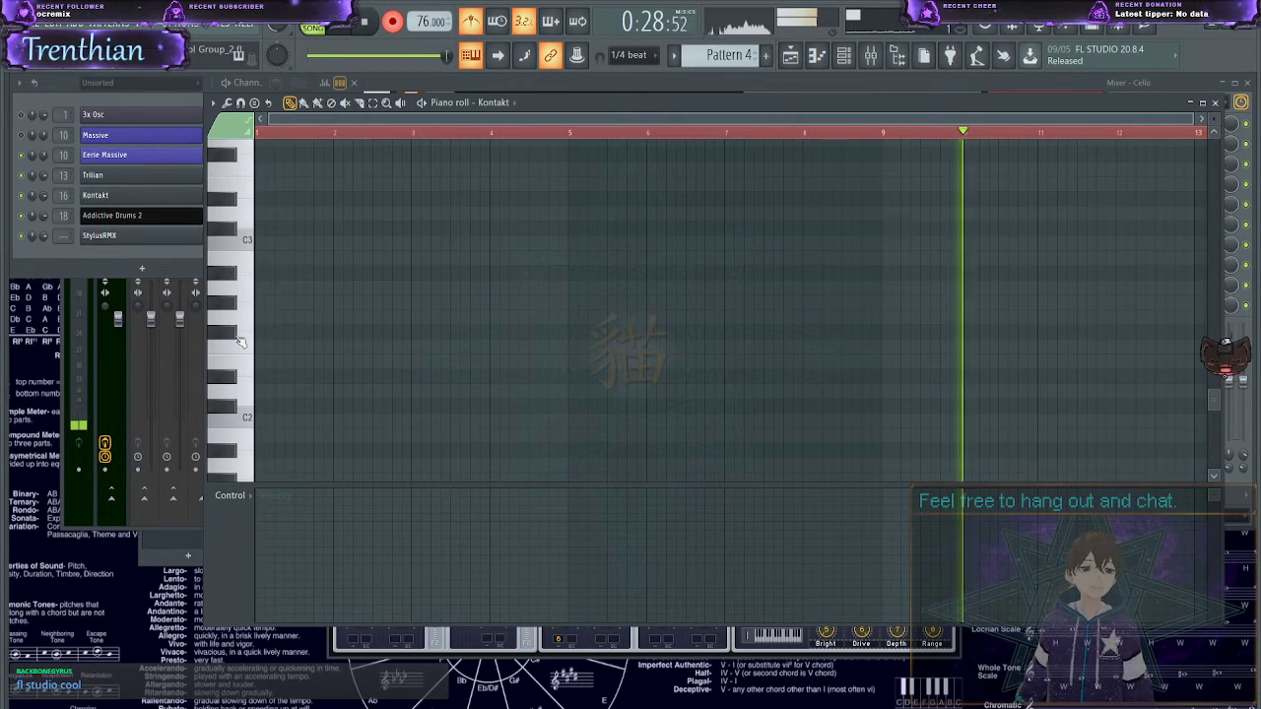
key("space")
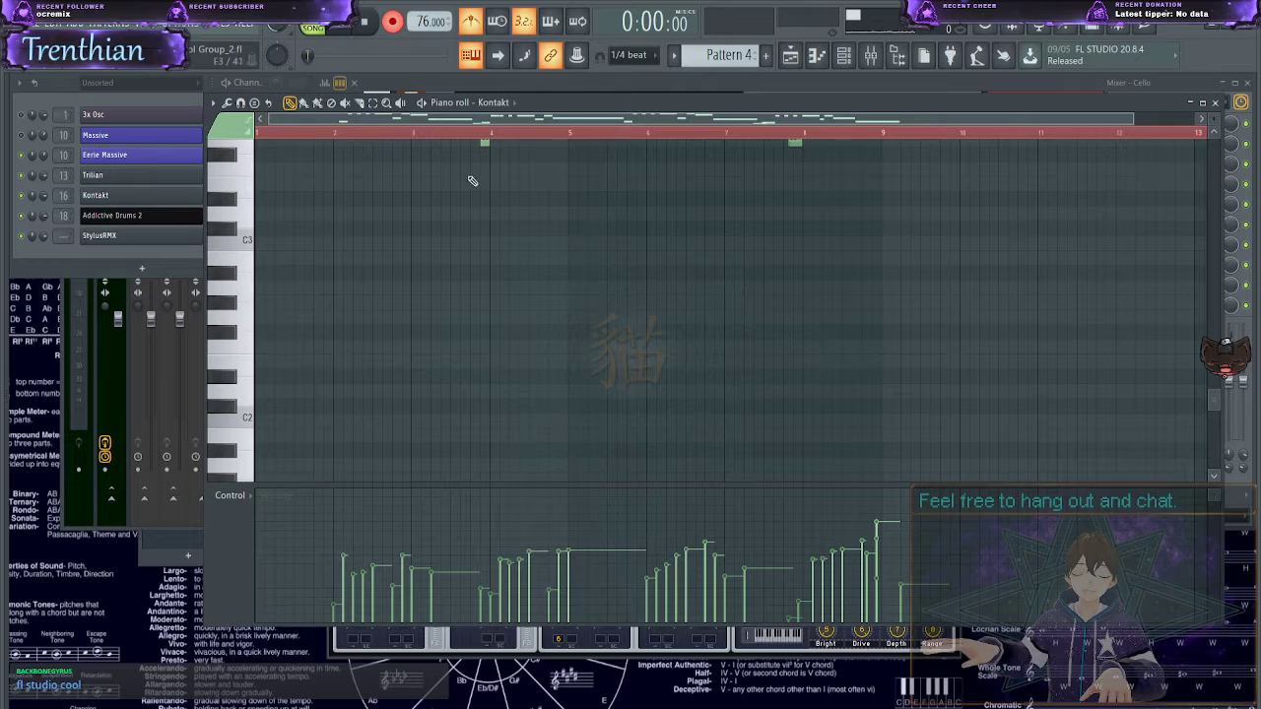
- Select all recorded cello notes, turn off recording and play the melody back through bar 9
scroll(433, 263, "up", 4)
key("ctrl+a")
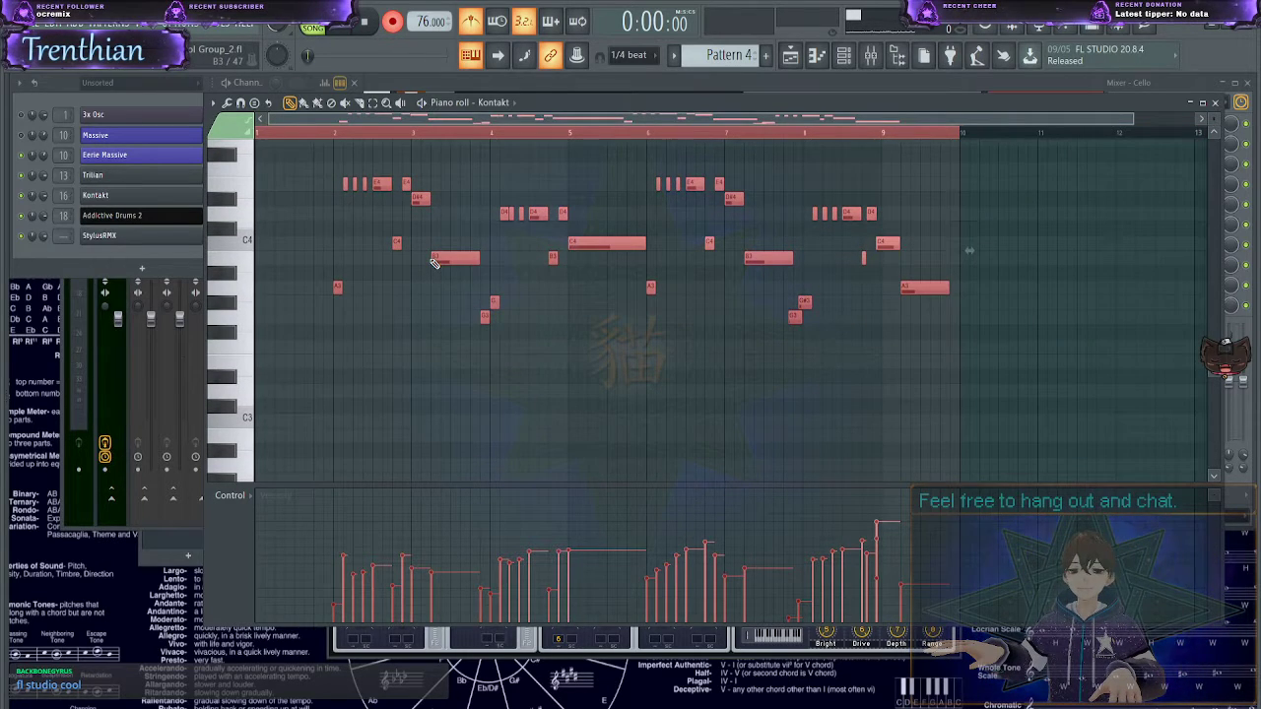
key("space")
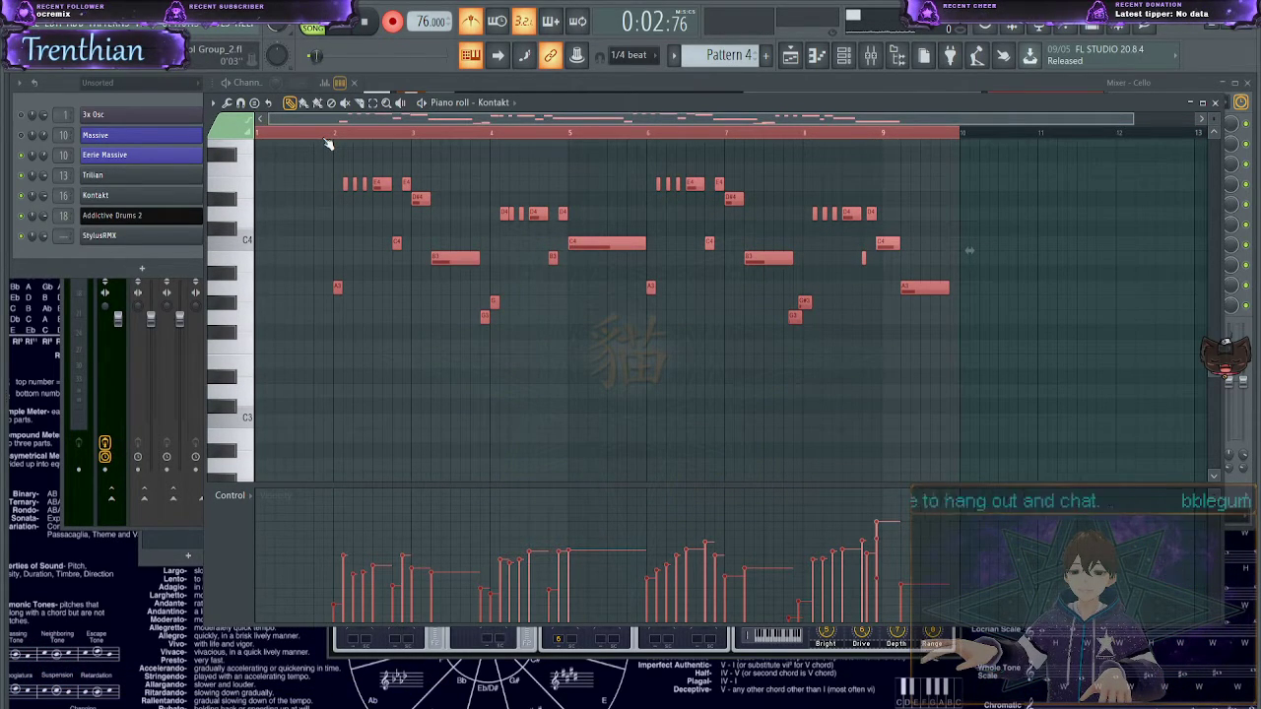
left_click(392, 22)
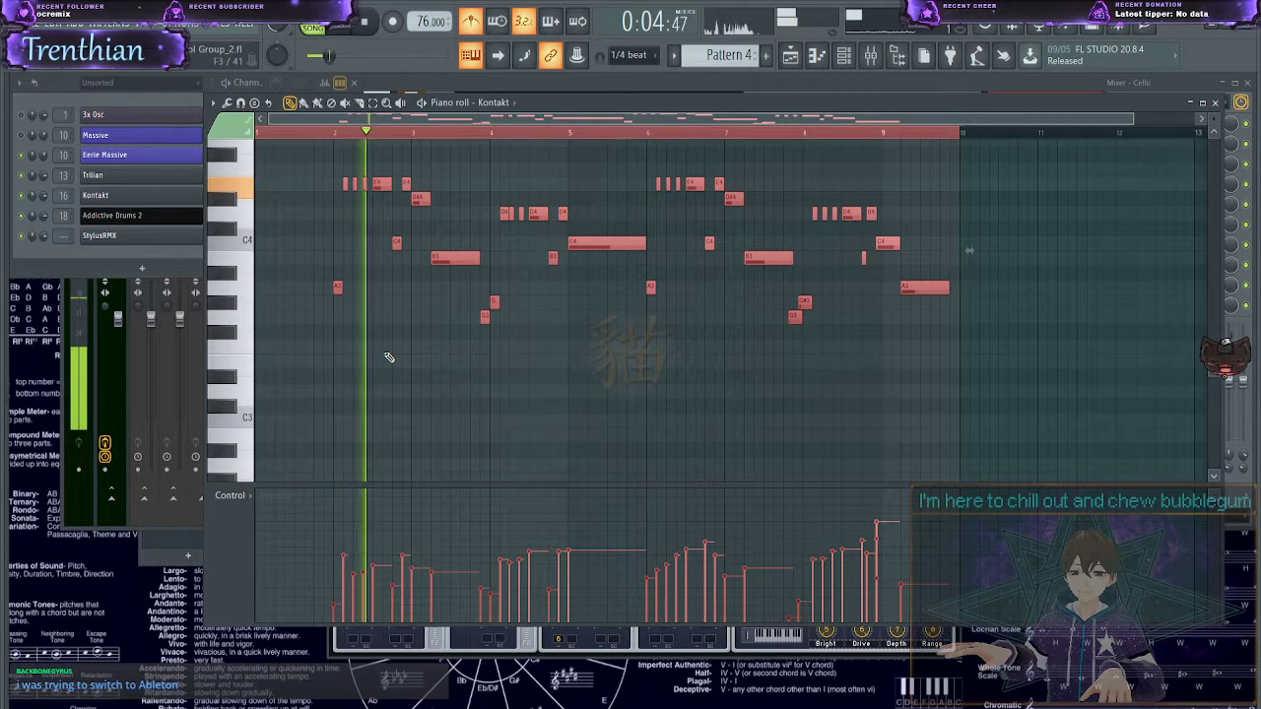
scroll(442, 338, "up", 3)
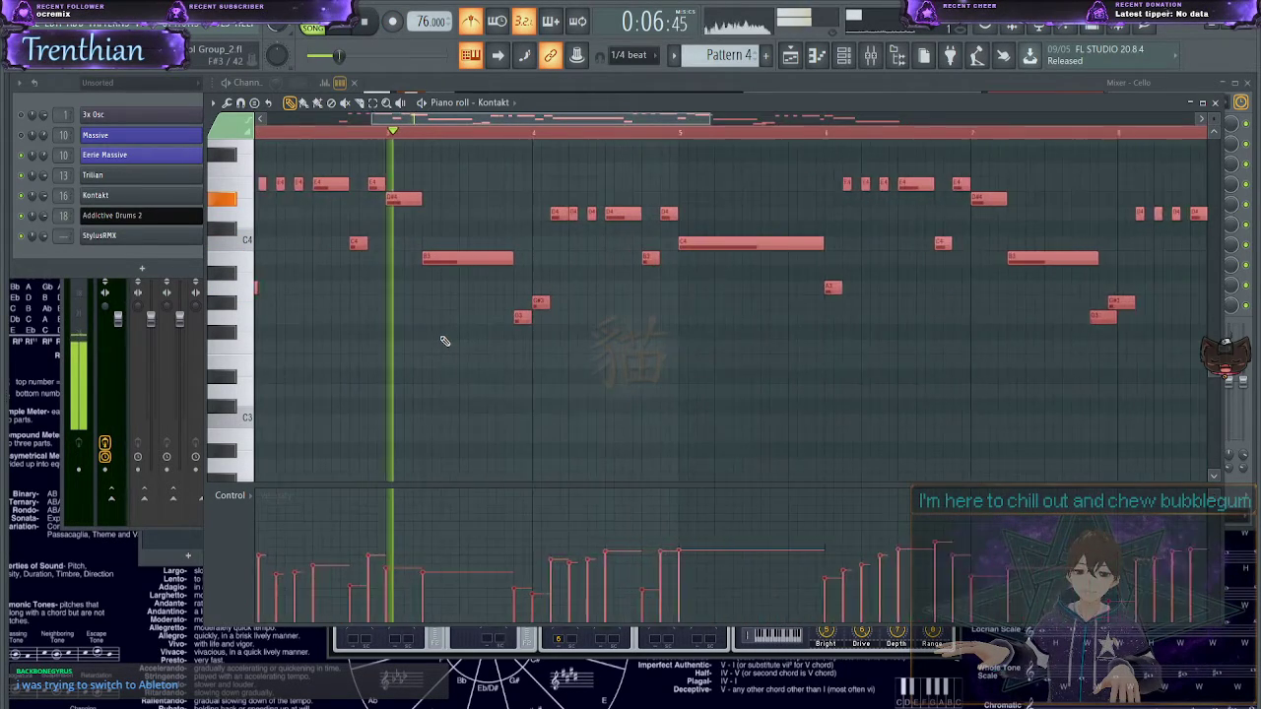
scroll(442, 341, "up", 3)
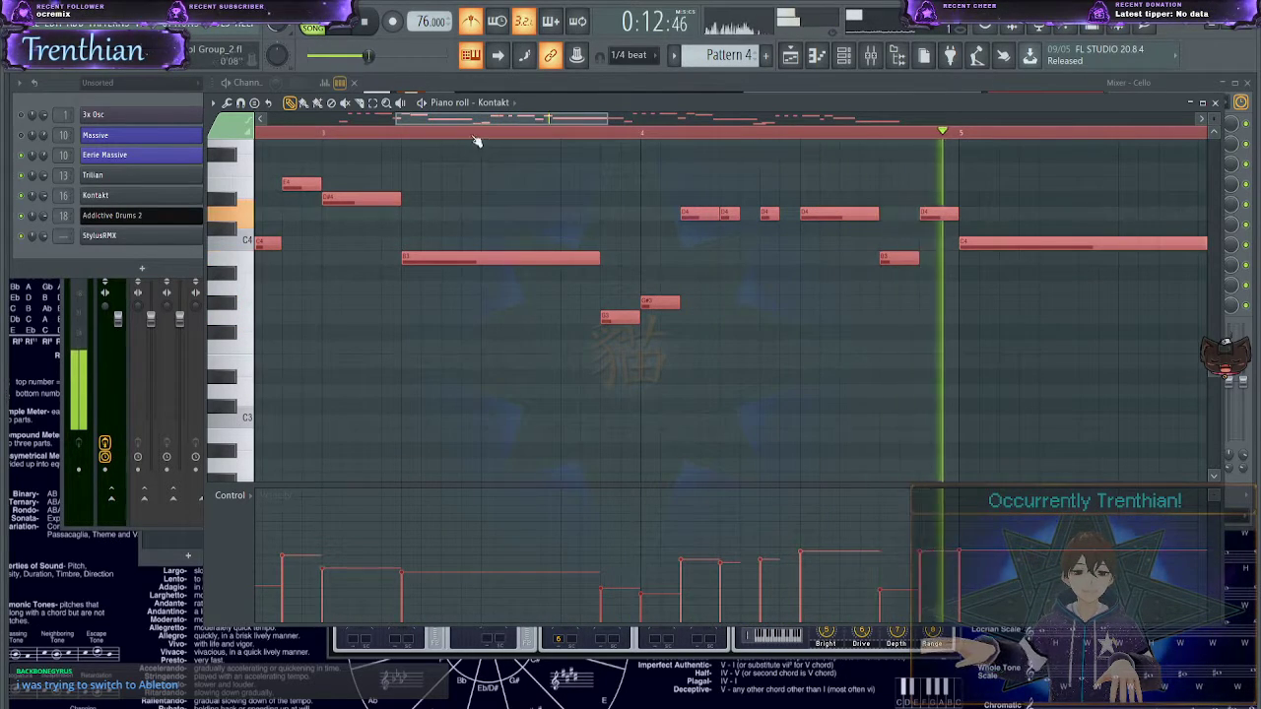
left_click_drag(482, 117, 699, 145)
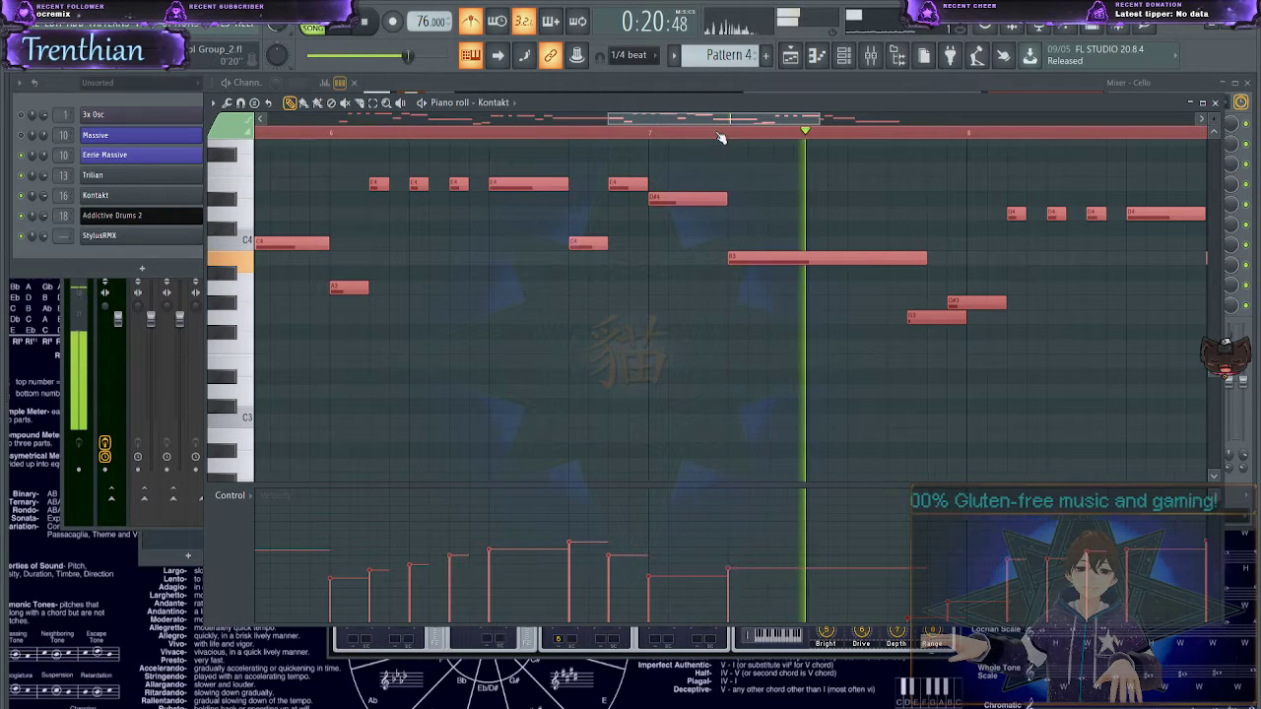
left_click_drag(720, 138, 820, 131)
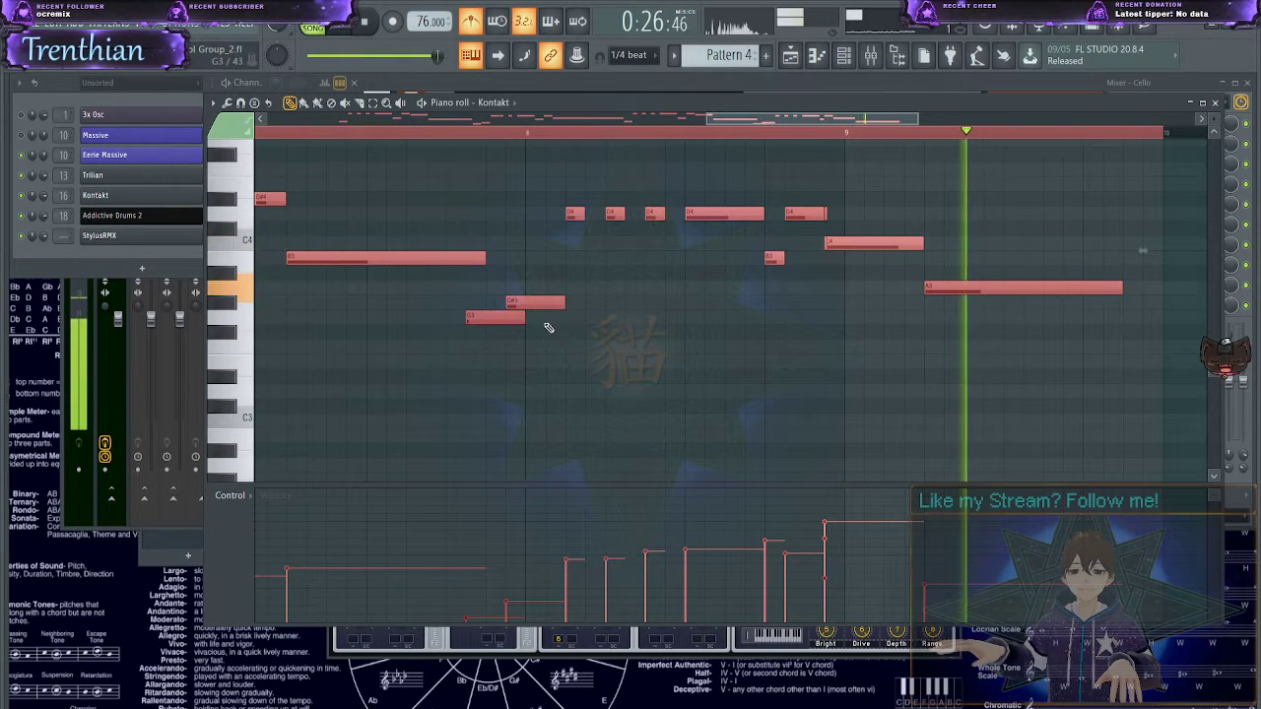
- Move the G3 and G#3 notes around bar 8 later so G#3 starts on the bar, then shorten G#3 and replay
left_click_drag(485, 282, 568, 343)
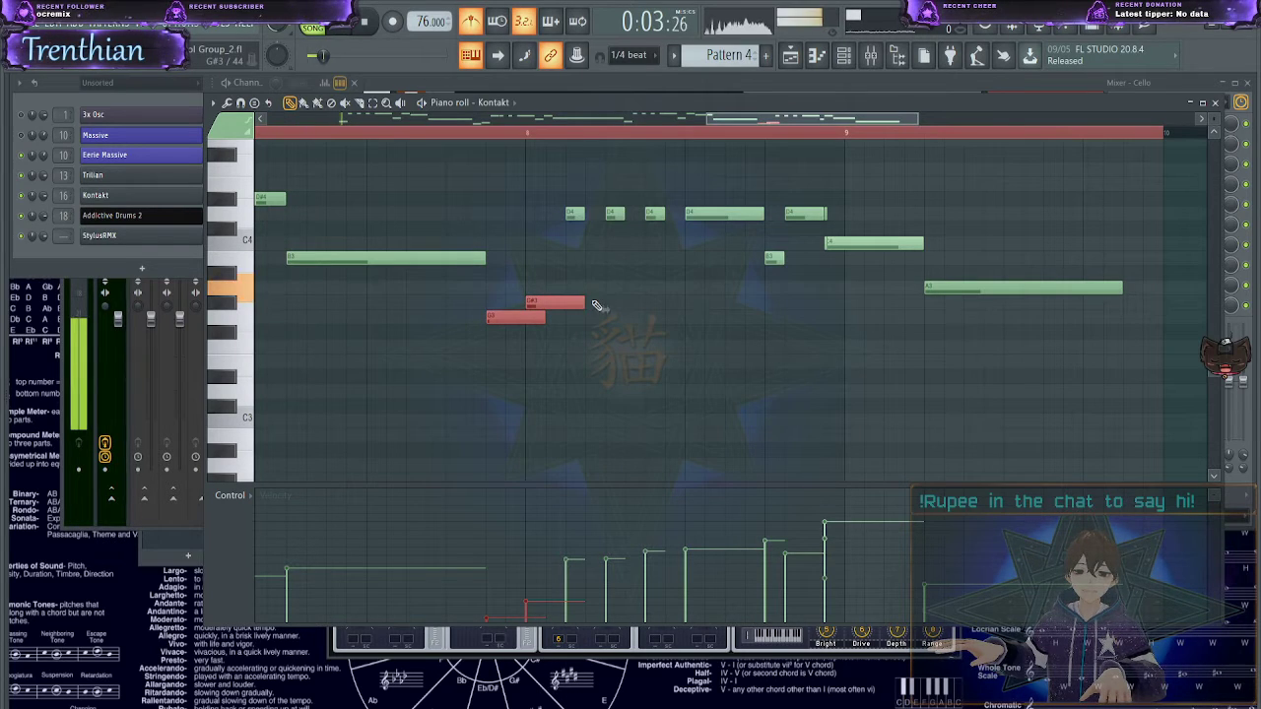
left_click(589, 344, "ctrl")
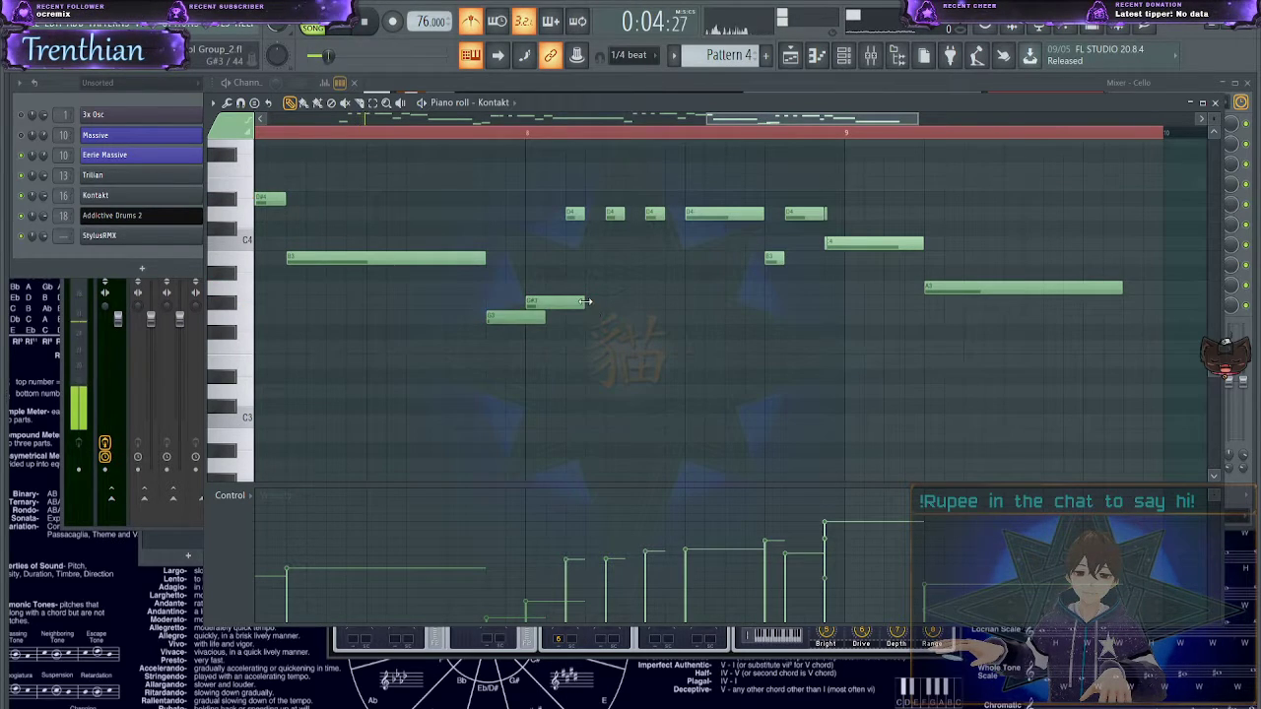
left_click(470, 131)
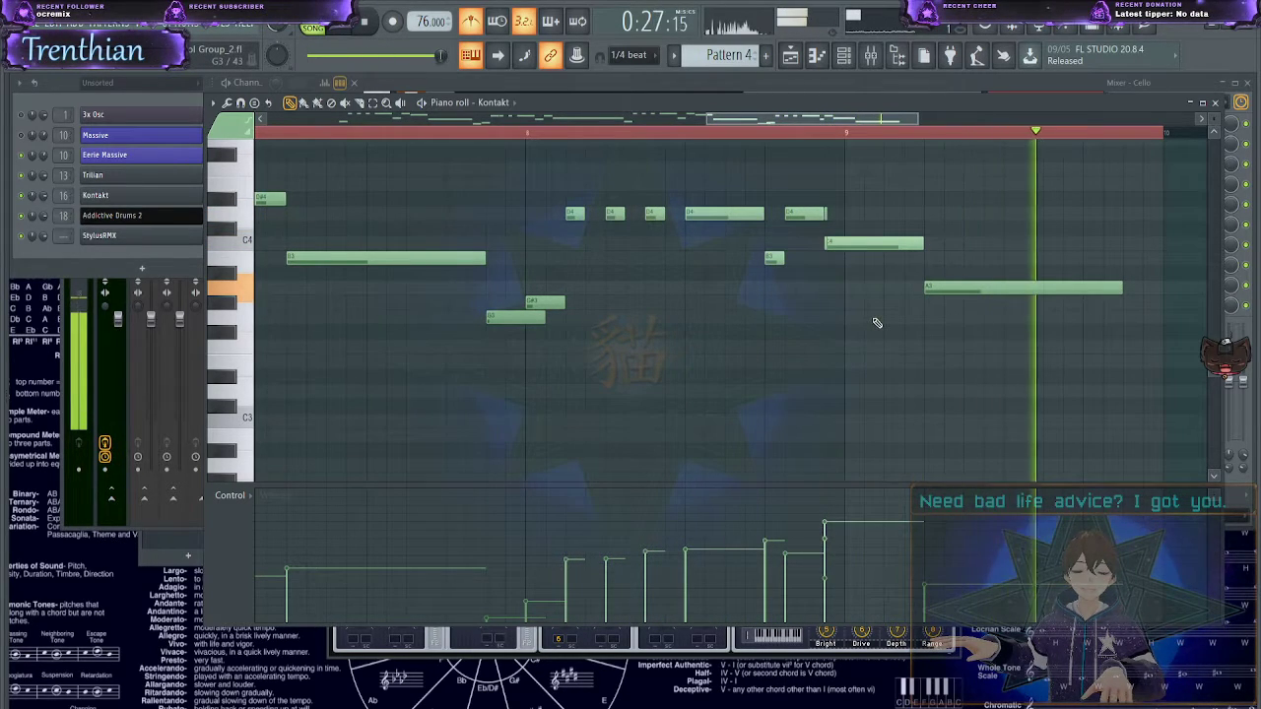
- Delete the C4 note that starts just before bar 9 and play back the end of the melody
scroll(872, 315, "up", 3)
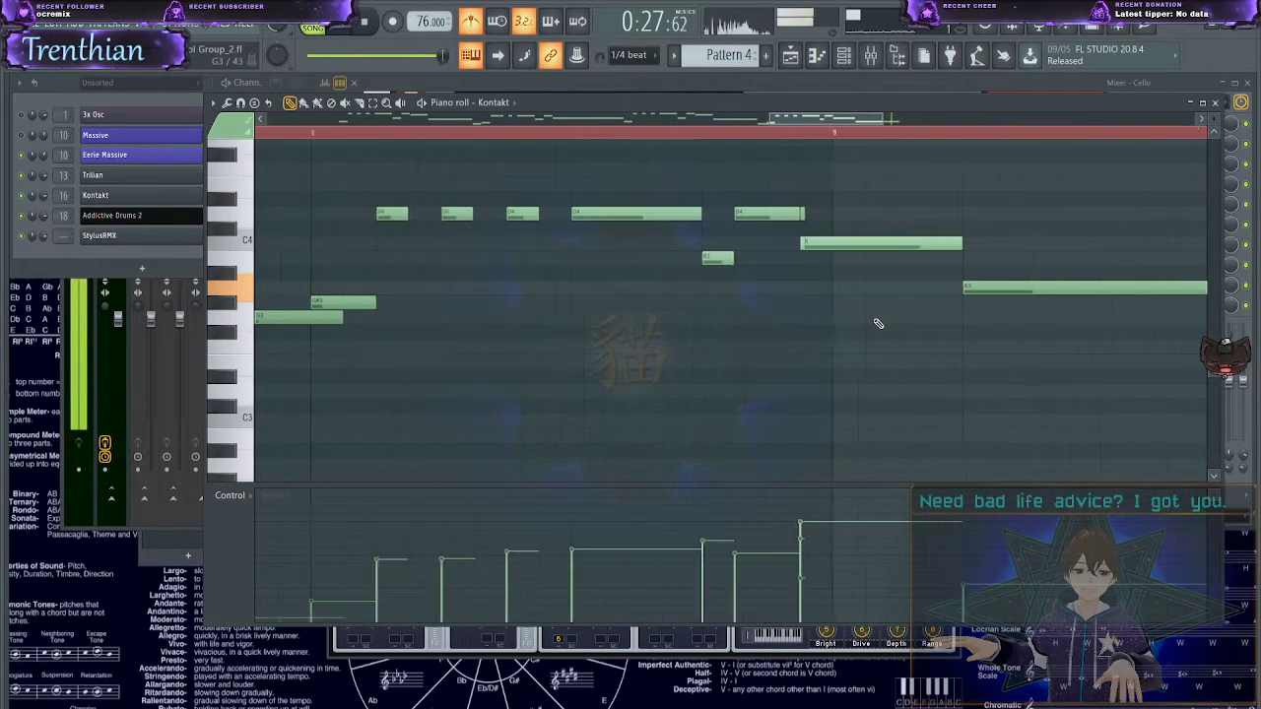
right_click(799, 250)
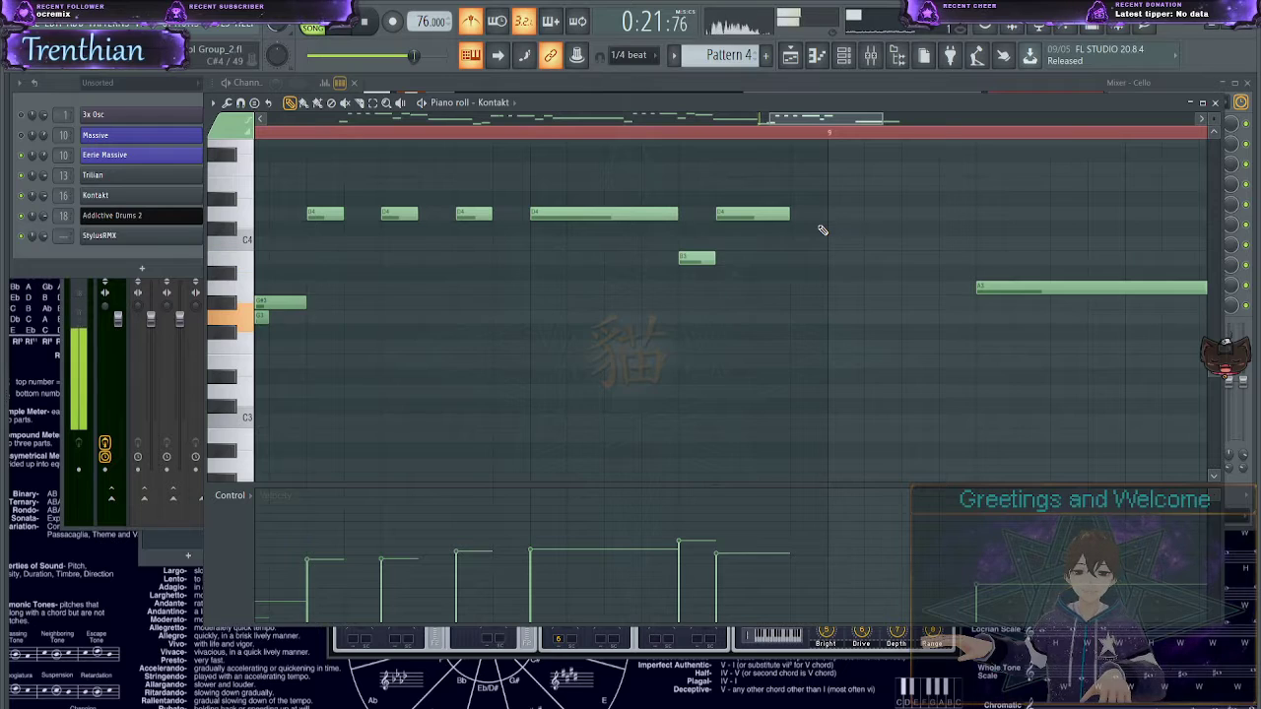
scroll(768, 255, "up", 3)
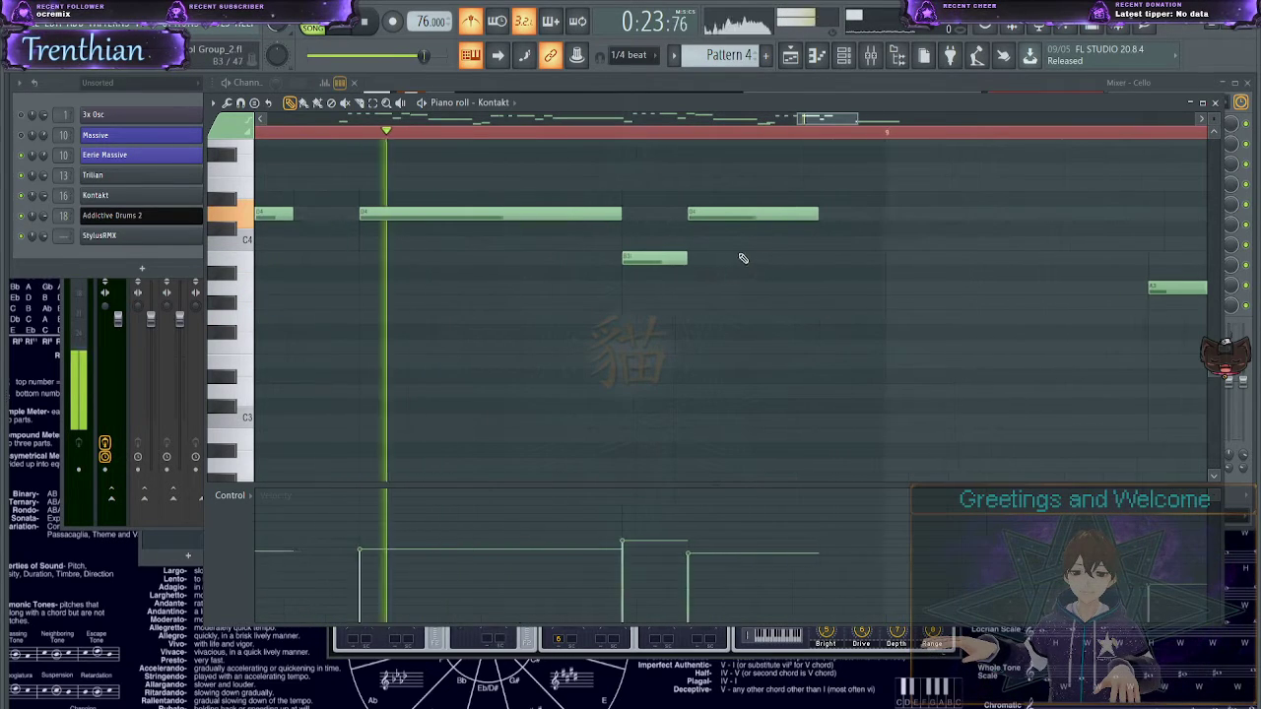
key("space")
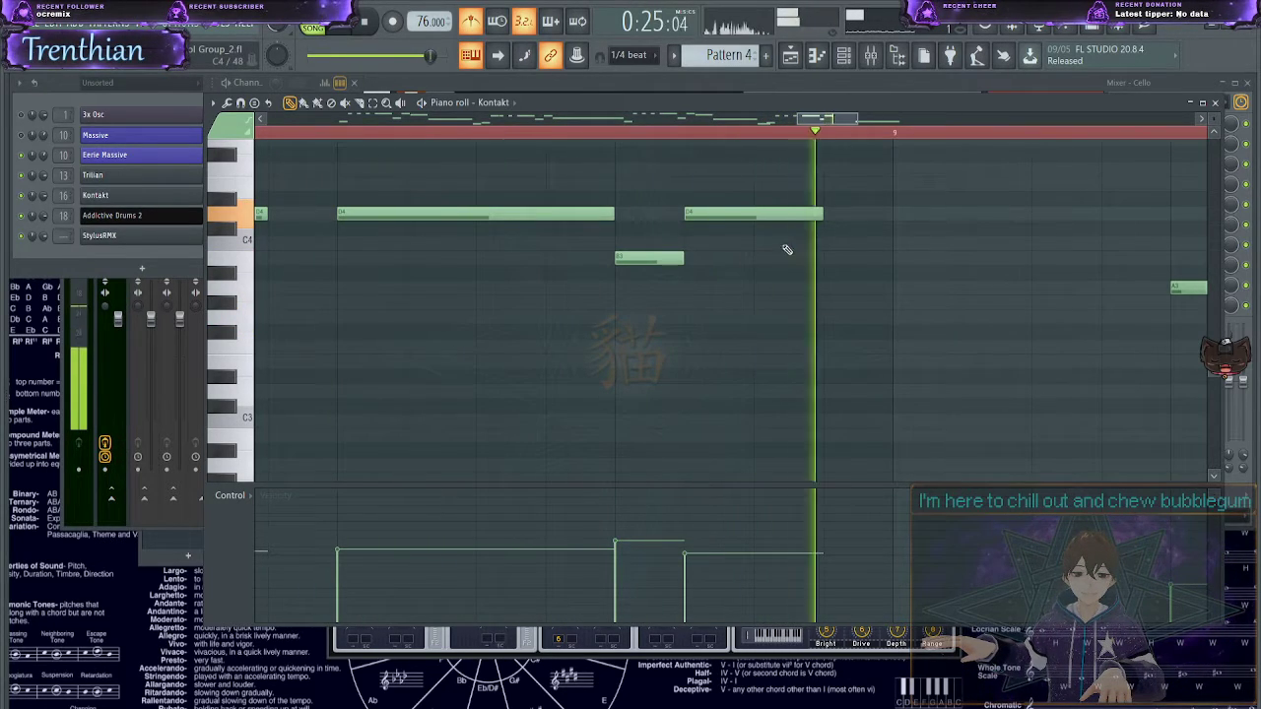
key("space")
- Fill the start of bar 9 with C4, D4 and C4 notes leading into the held A3
left_click(914, 259)
left_click(965, 213)
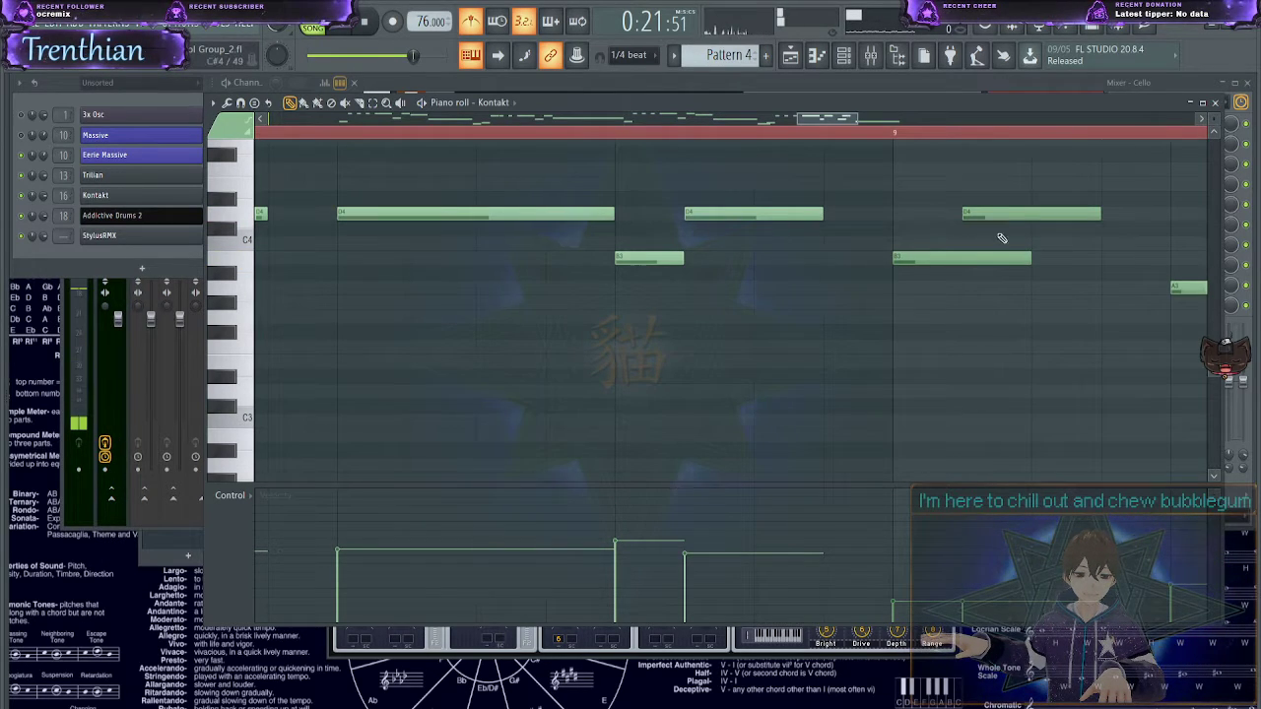
left_click(1036, 242)
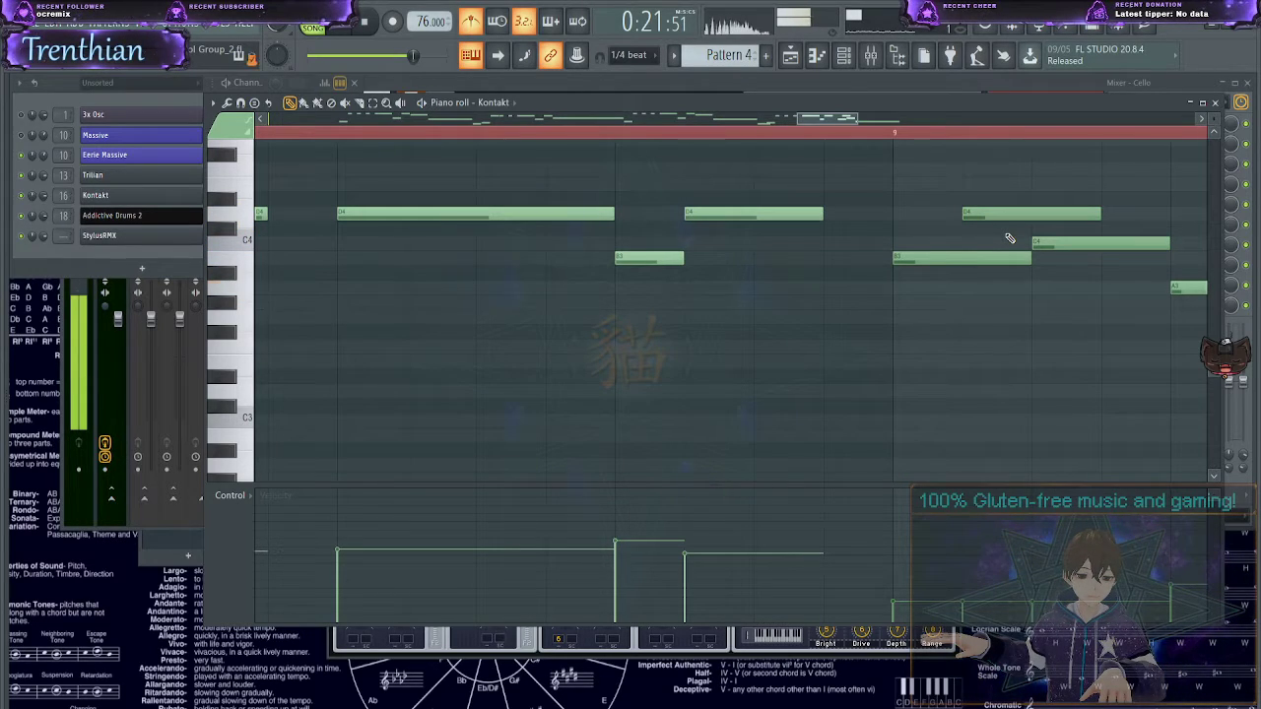
left_click_drag(914, 259, 923, 240)
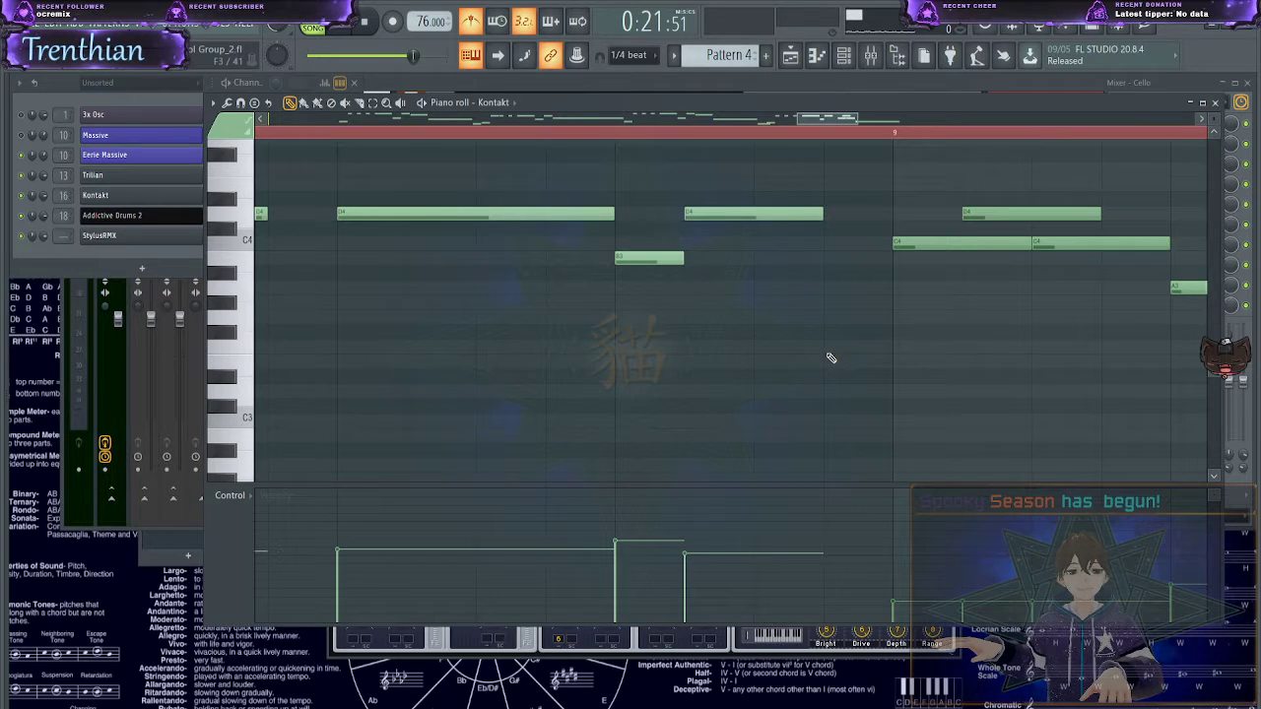
- Look over the edited melody and bring the channel rack in front of the piano roll
scroll(831, 357, "left", 10)
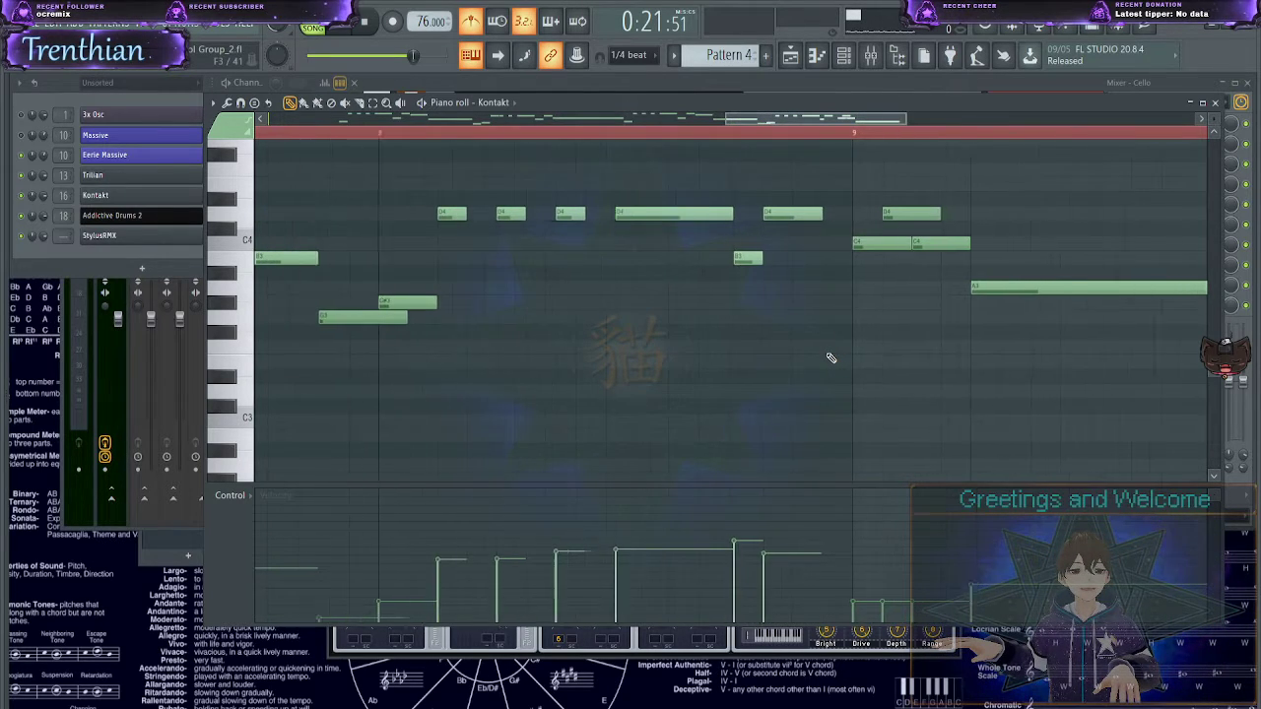
scroll(831, 357, "down", 6)
scroll(633, 342, "up", 1)
scroll(632, 341, "up", 1)
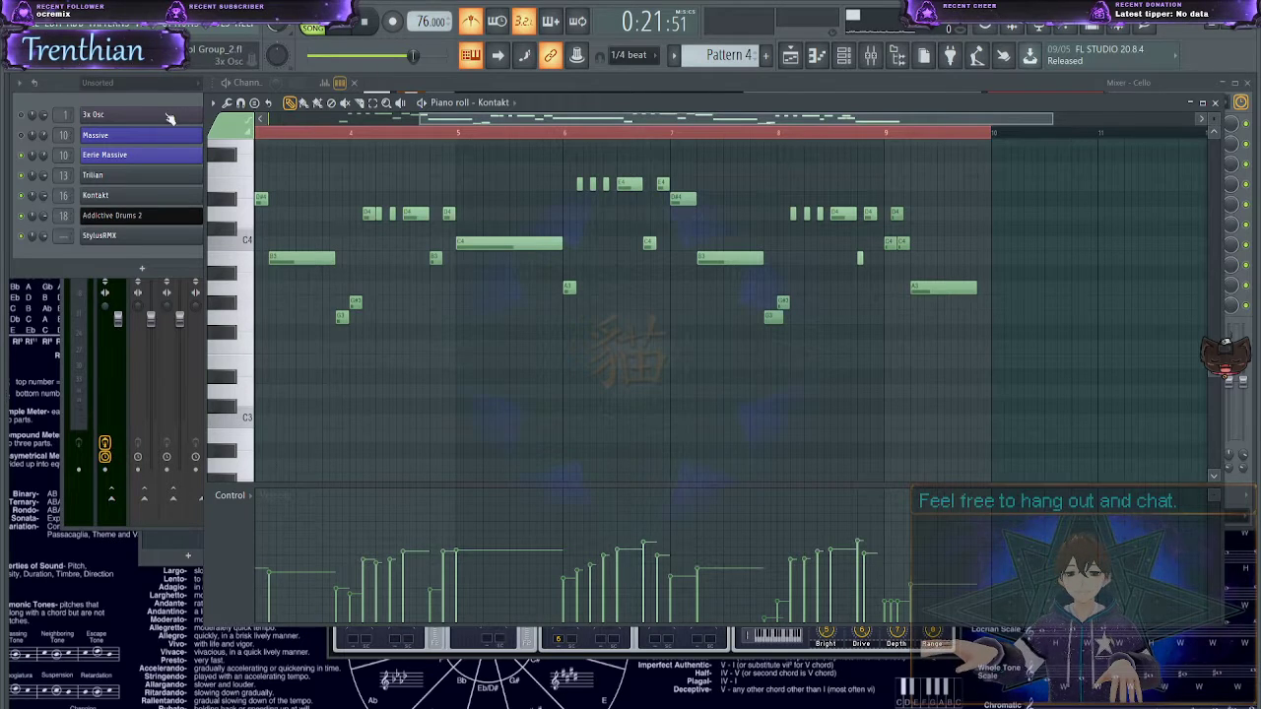
left_click(86, 99)
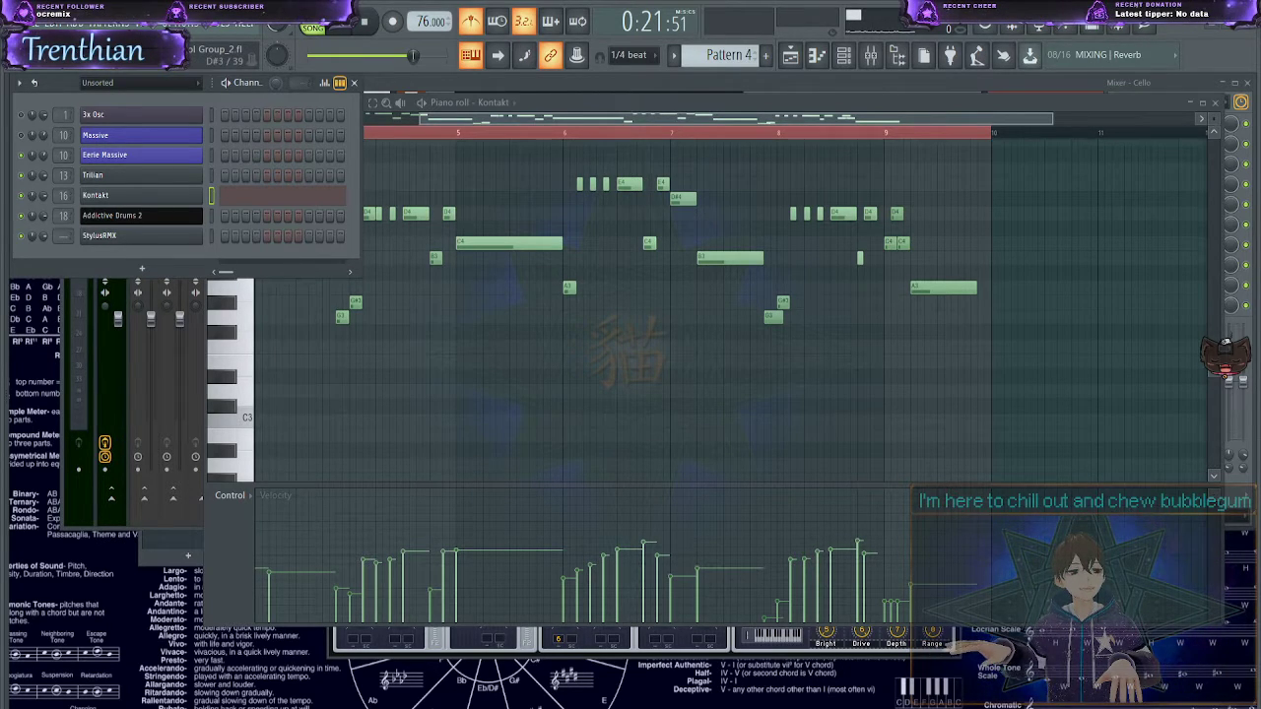
- Switch from Pattern 4 to the Egadd..Down pattern and play its opening from bar 1
left_click(751, 103)
scroll(735, 59, "up", 1)
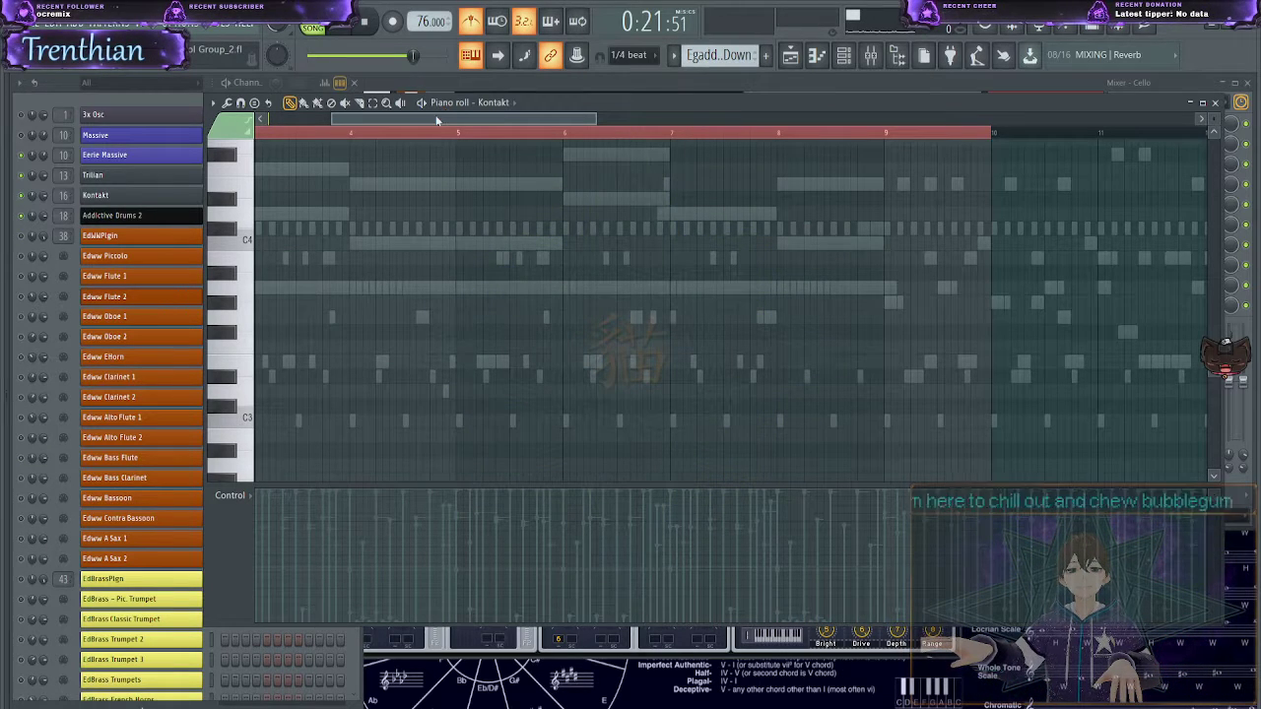
scroll(436, 120, "left", 2)
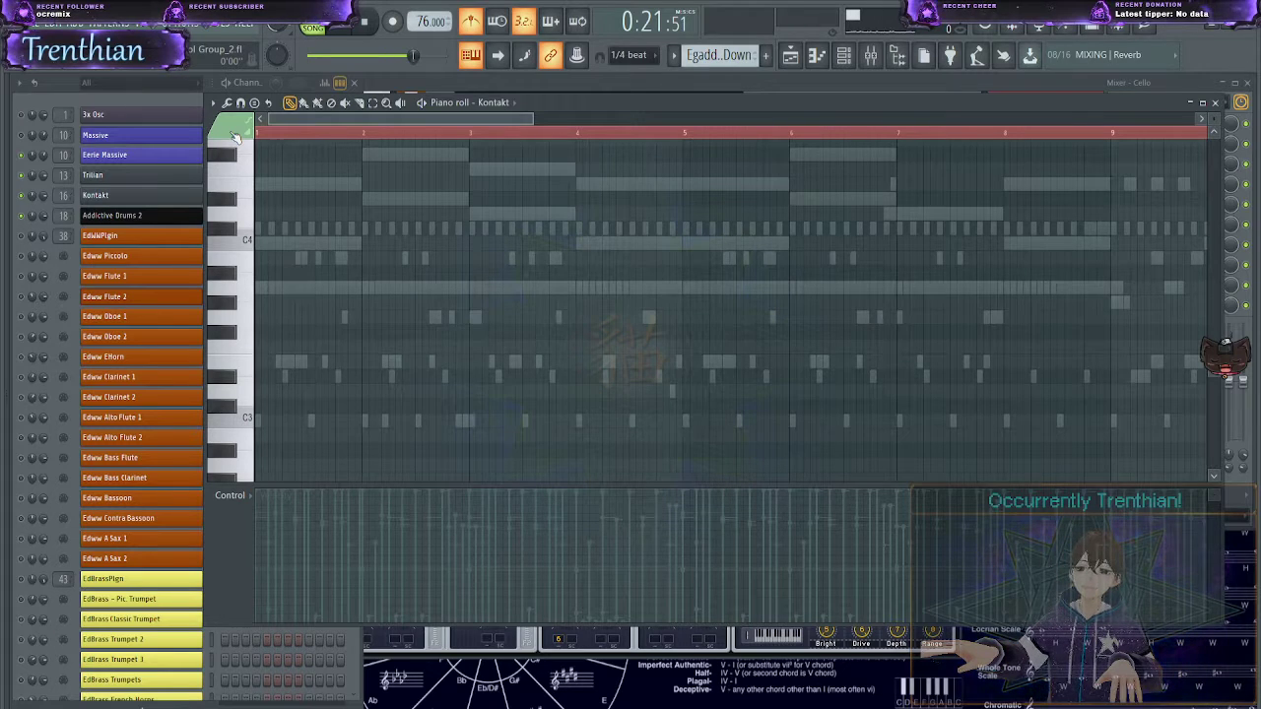
key("space")
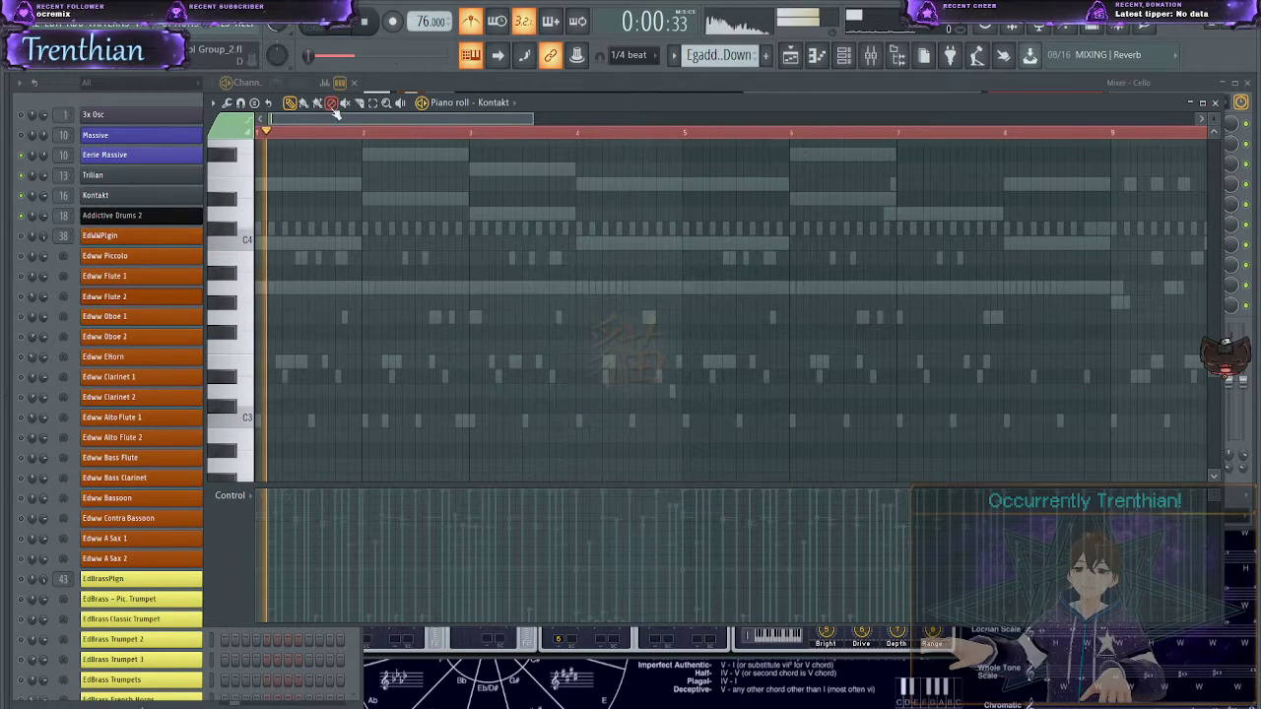
key("space")
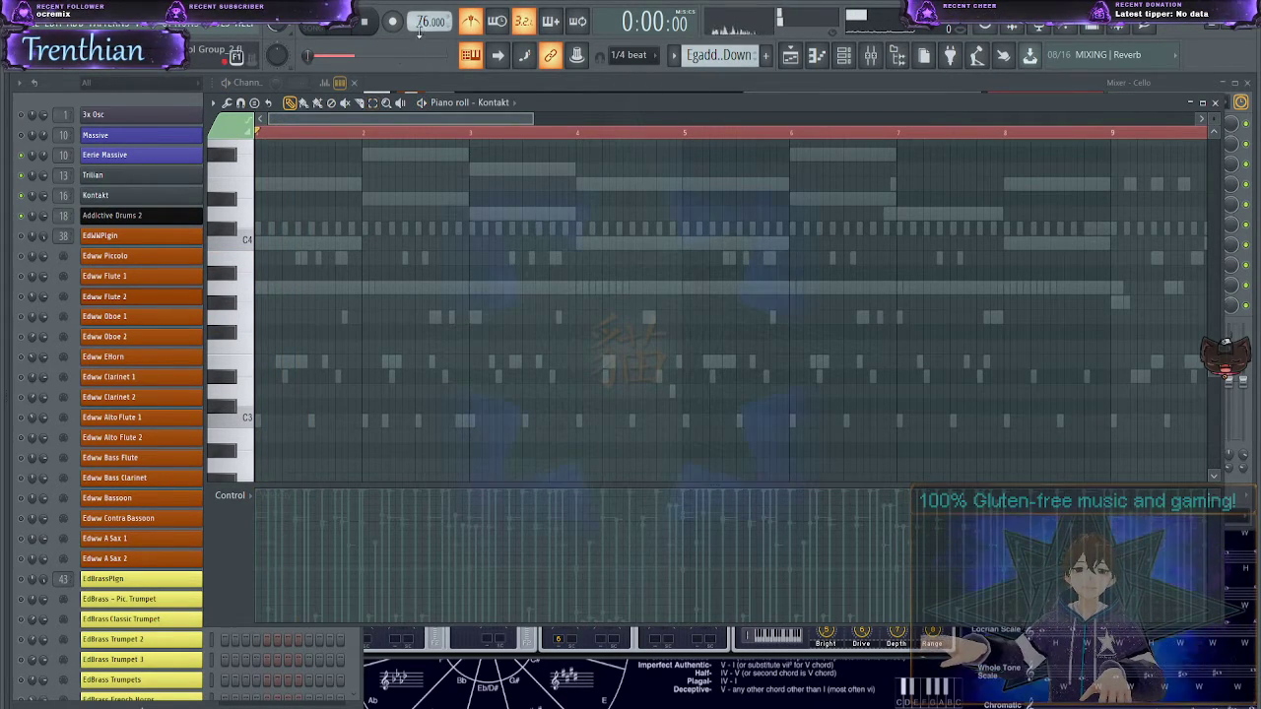
- Set the project tempo to 90 BPM and play the Egadd..Down pattern with the metronome off
scroll(418, 29, "up", 7)
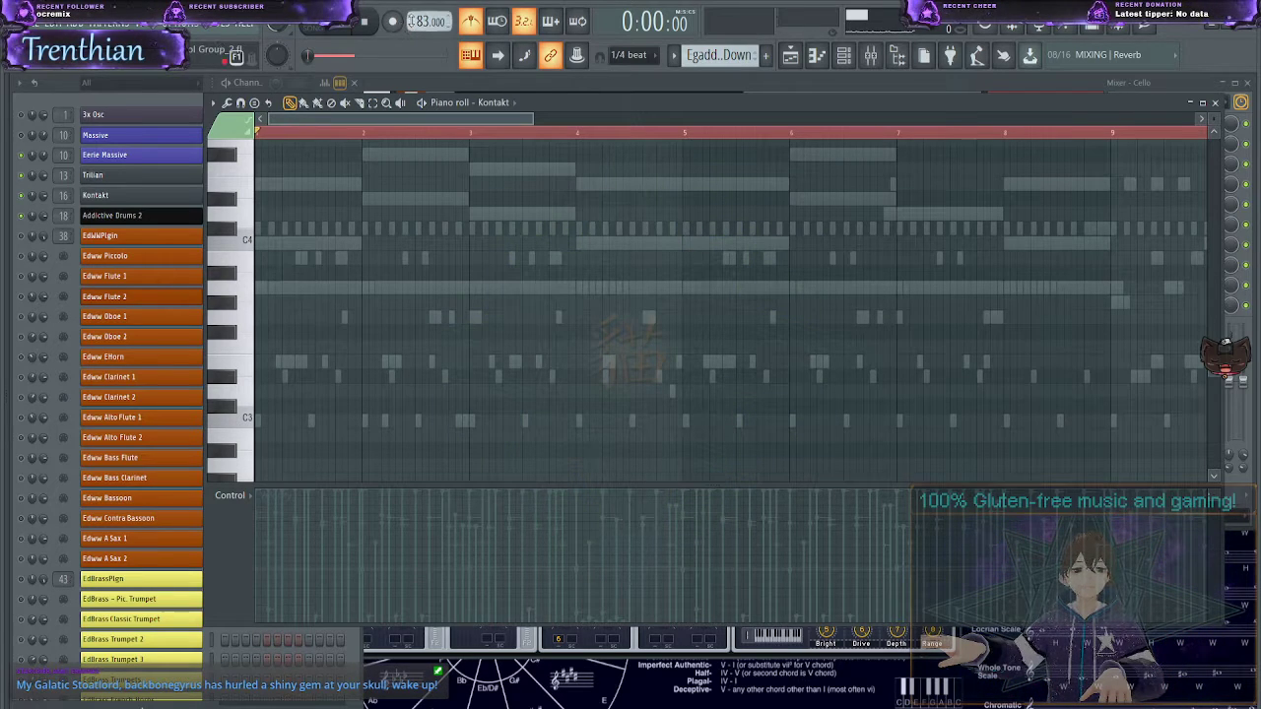
scroll(419, 27, "up", 8)
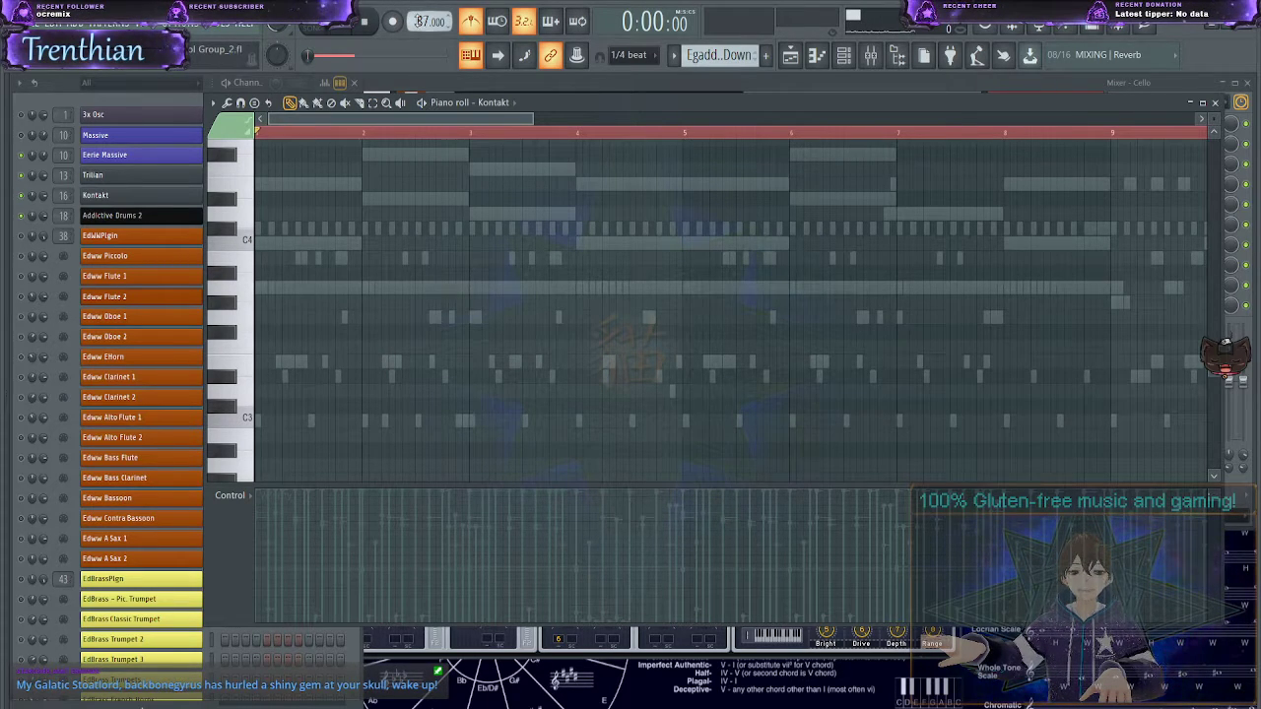
scroll(428, 20, "down", 2)
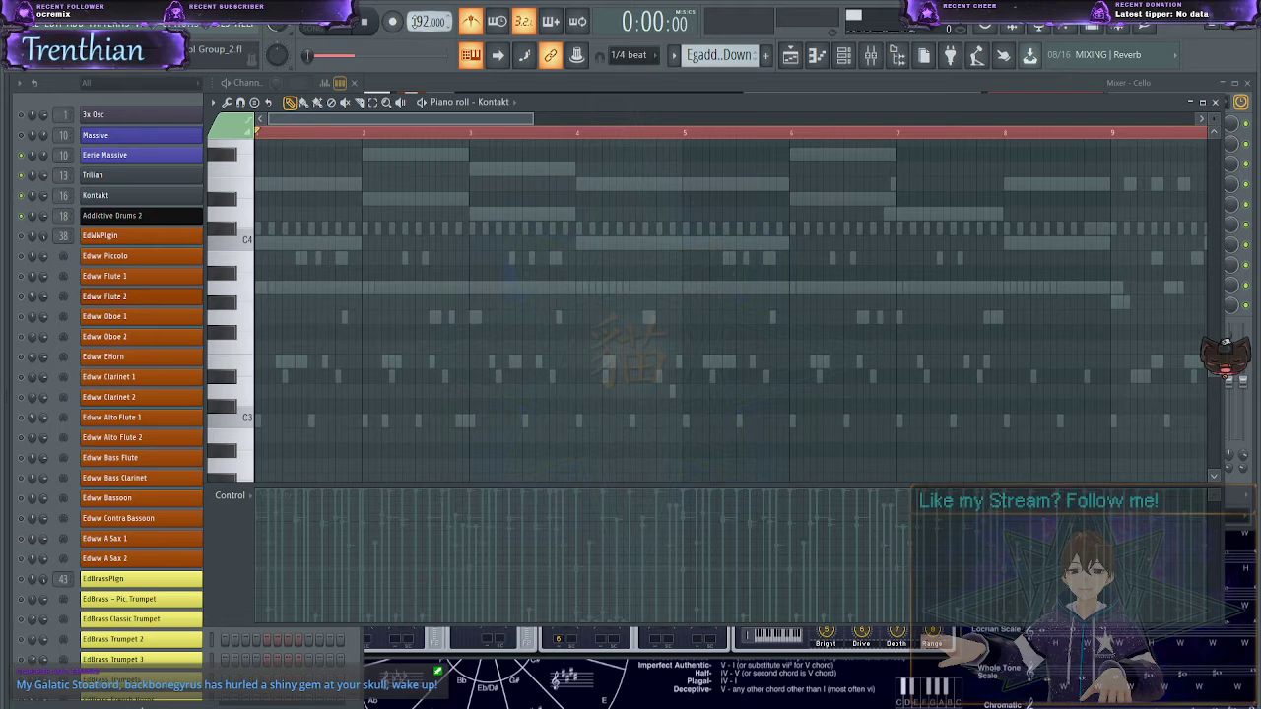
key("space")
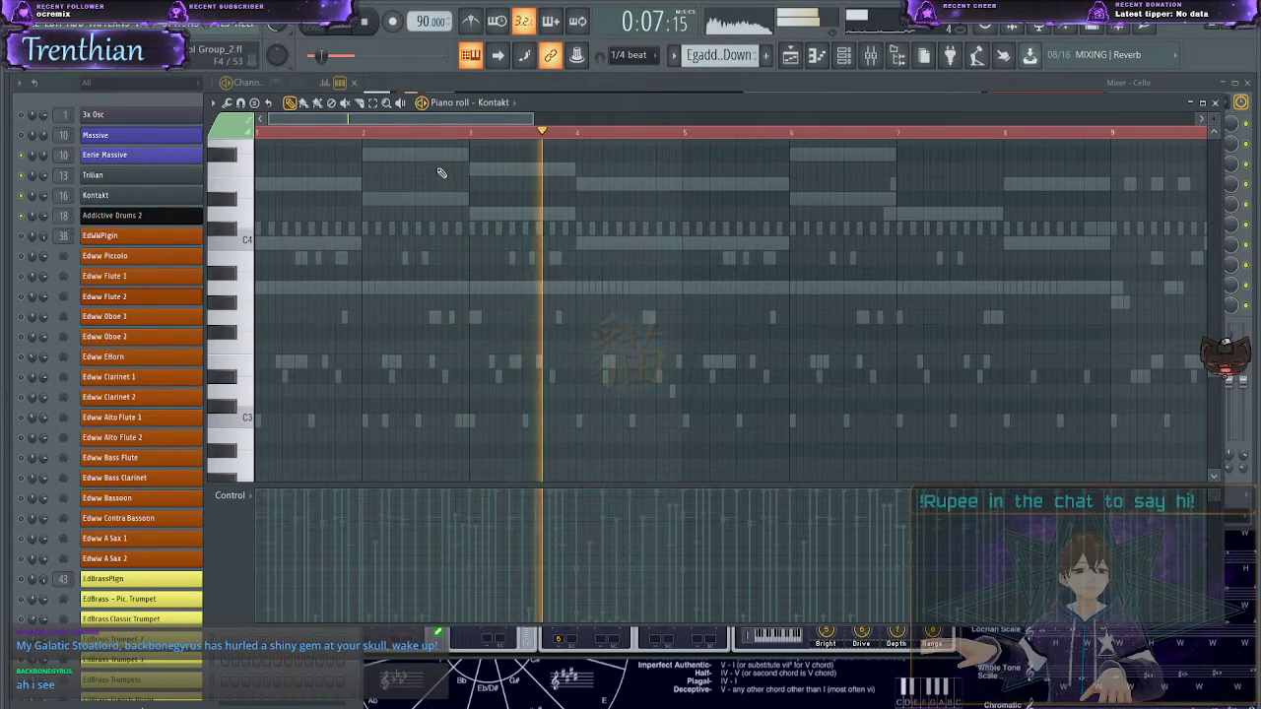
- Raise the tempo to 102 BPM during playback, then stop and clear the time selection on the timeline
left_click_drag(414, 25, 413, 11)
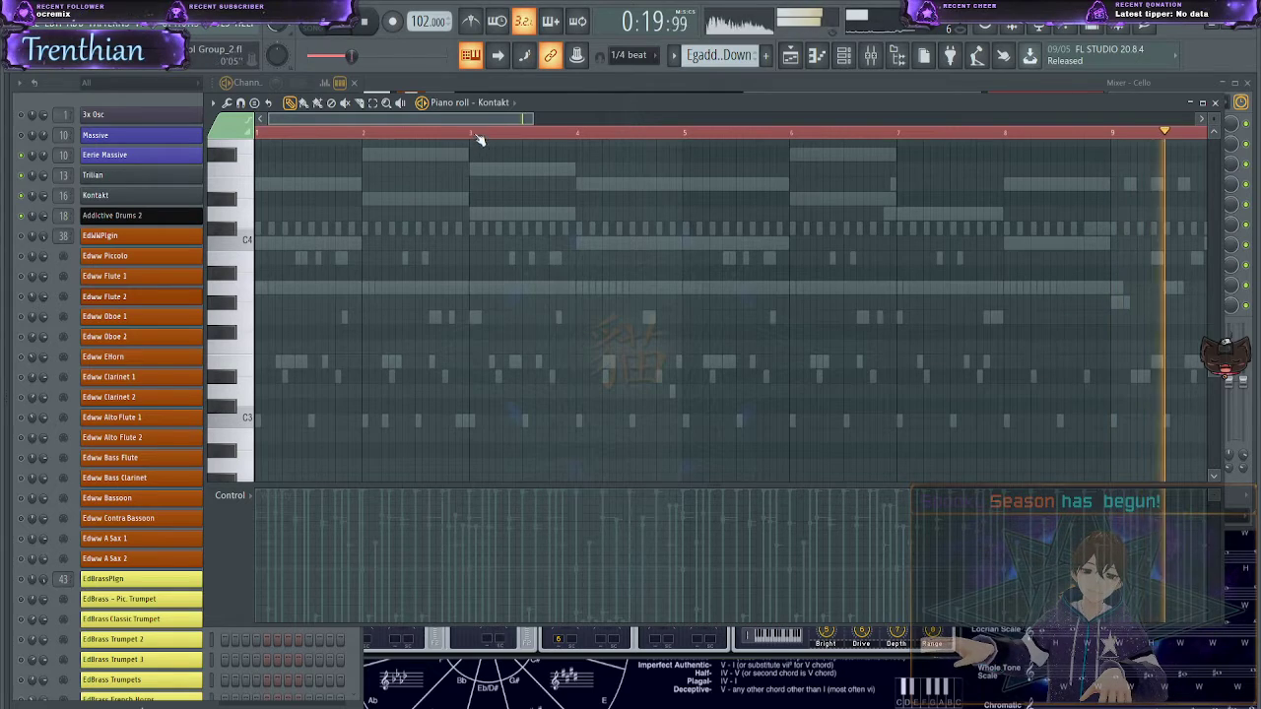
left_click_drag(473, 120, 286, 123)
key("space")
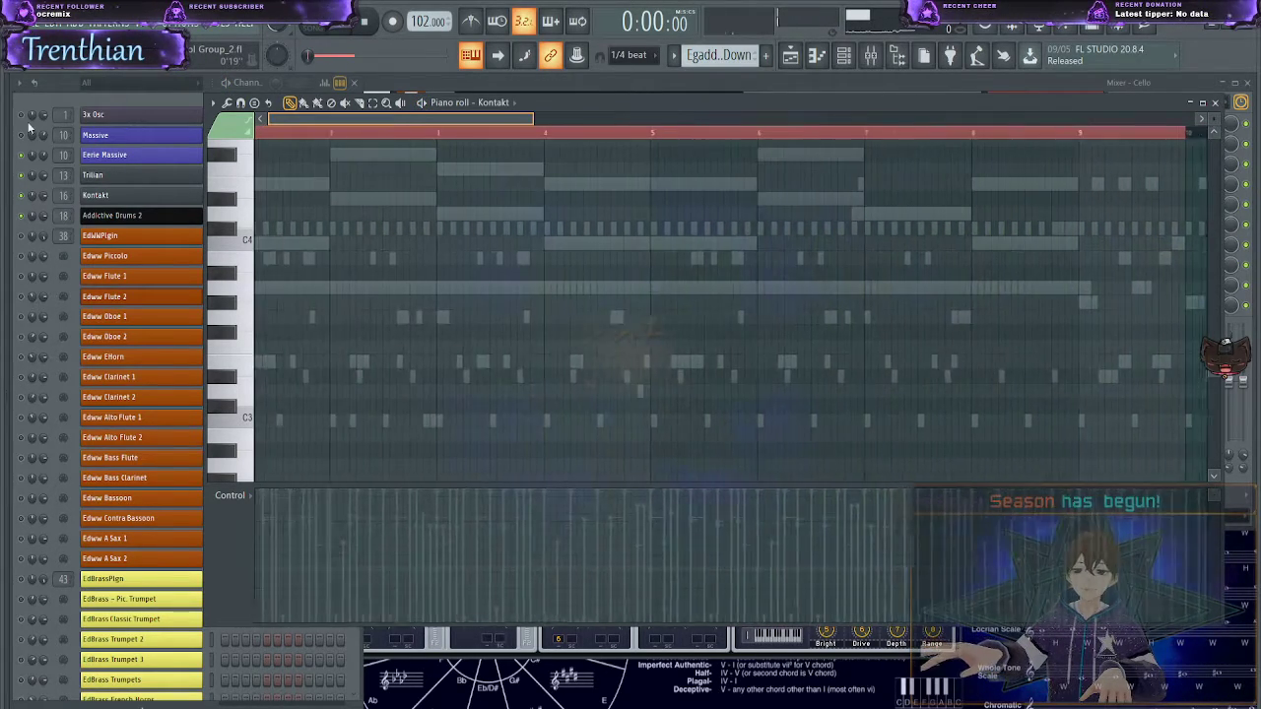
right_click(263, 133)
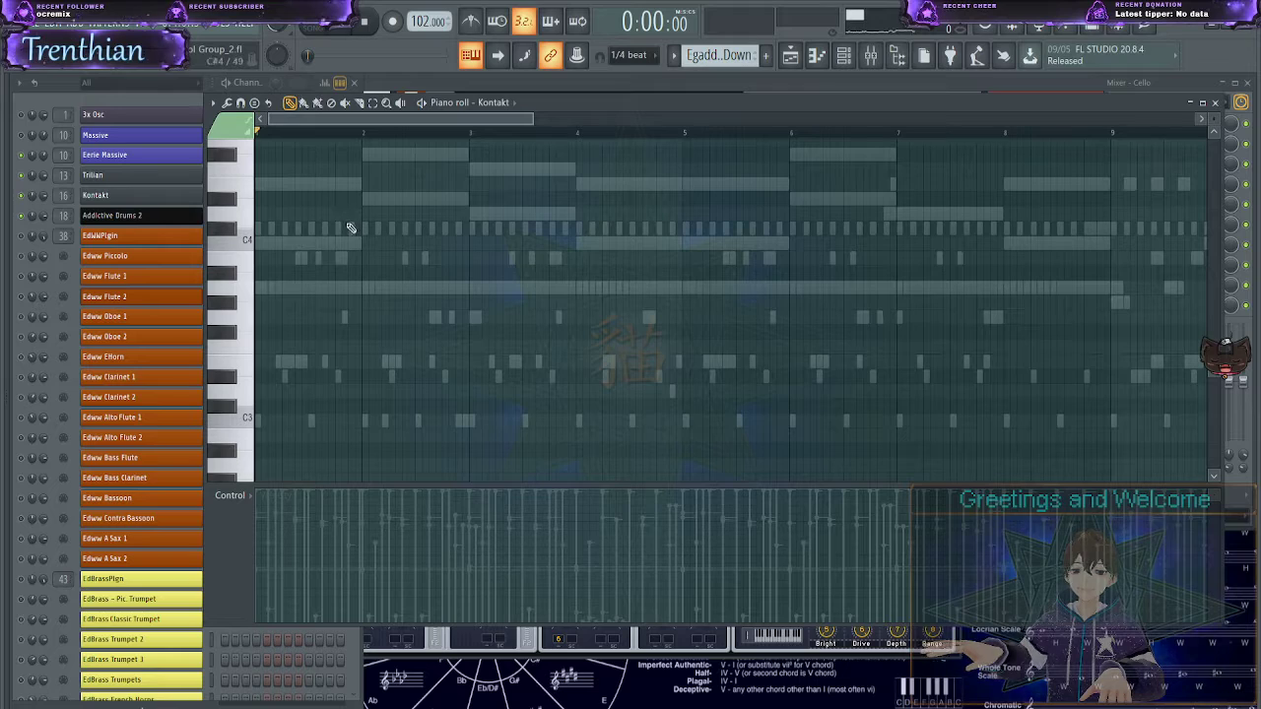
- Look through the channel rack down to the EdStrings channels, then play back the Egadd..Down pattern from the start
left_click(70, 77)
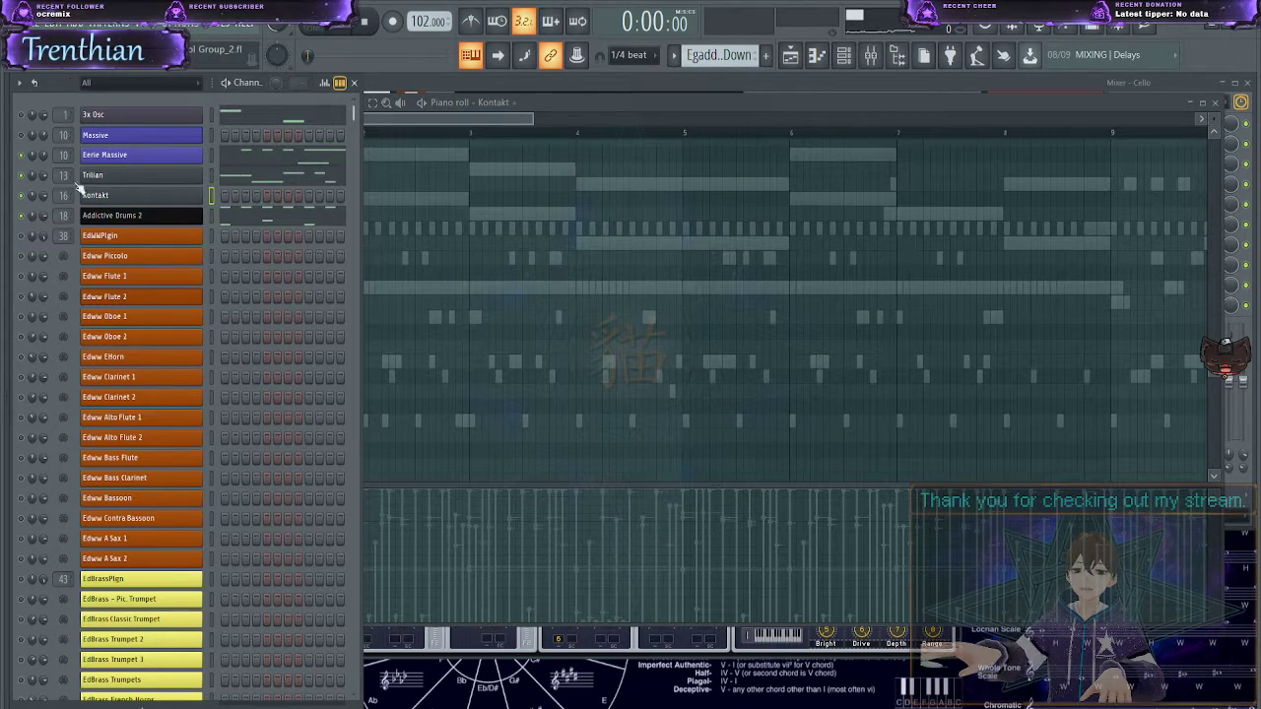
scroll(125, 223, "down", 15)
scroll(133, 254, "up", 10)
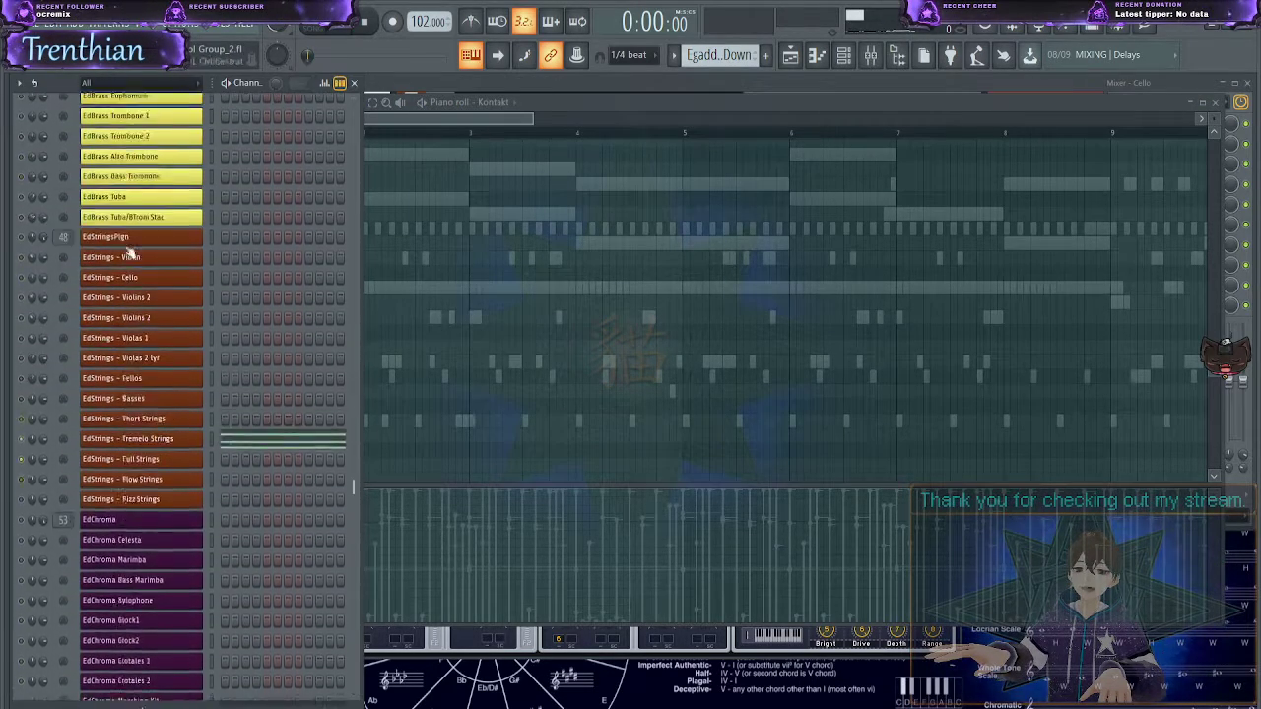
scroll(132, 256, "up", 4)
right_click(608, 273)
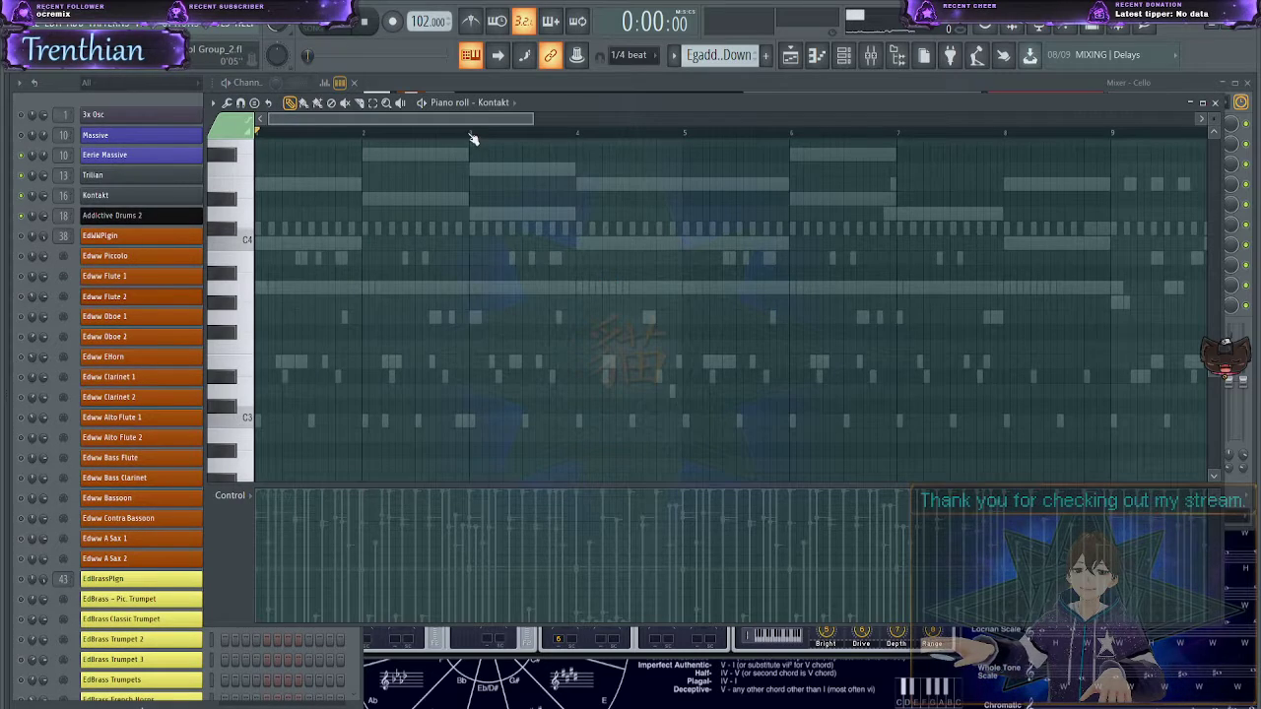
key("space")
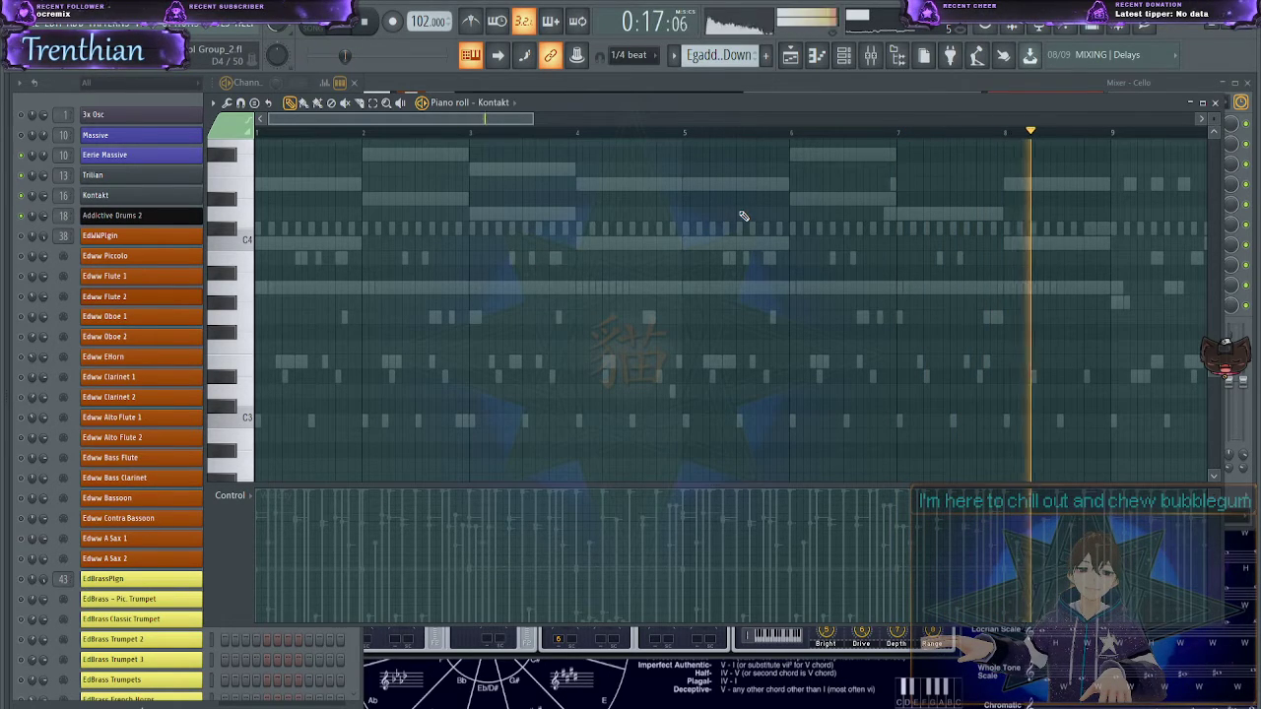
key("space")
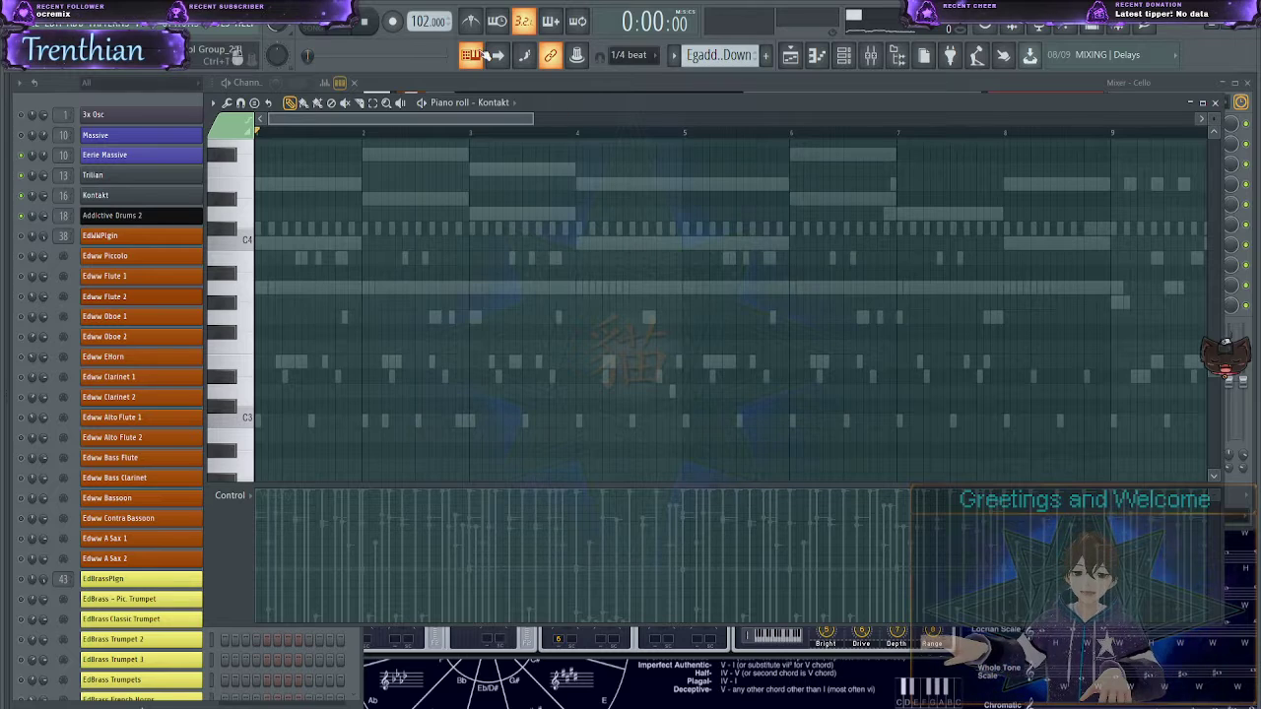
- Return to Pattern 4 and play the cello melody, setting the tempo to 91 BPM and then 78 BPM
scroll(422, 17, "down", 5)
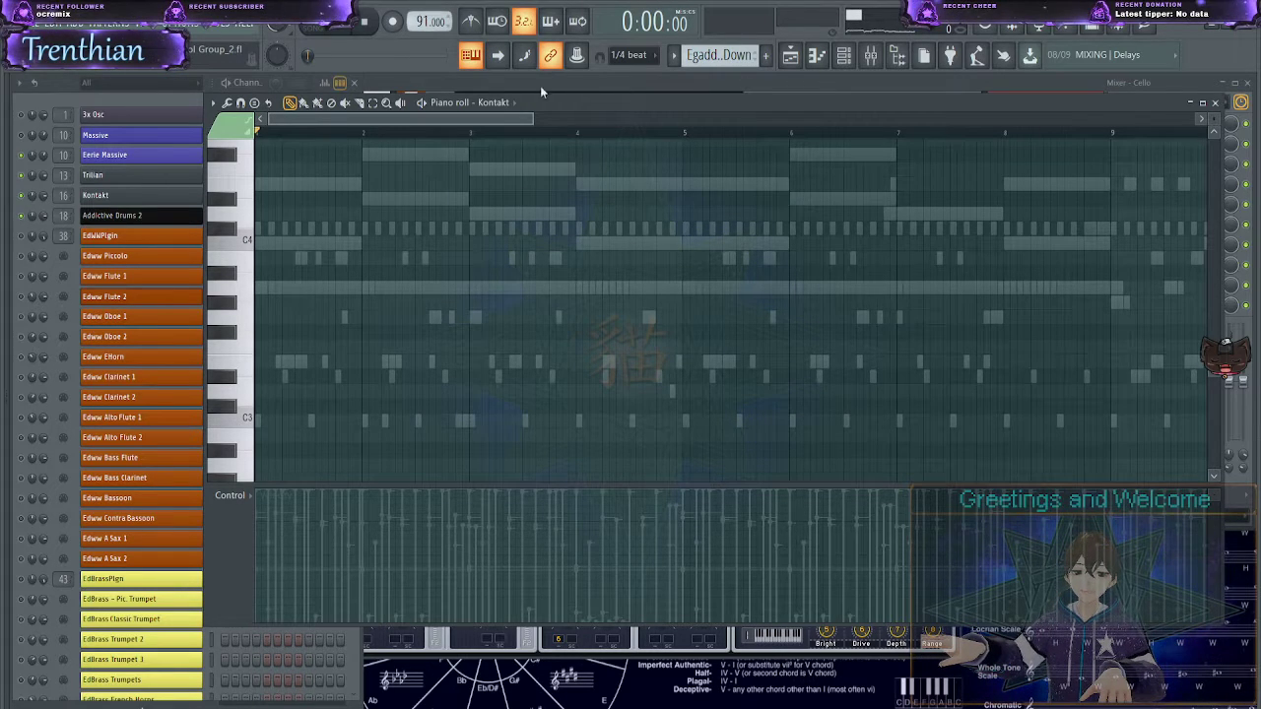
scroll(709, 51, "down", 1)
scroll(709, 51, "down", 2)
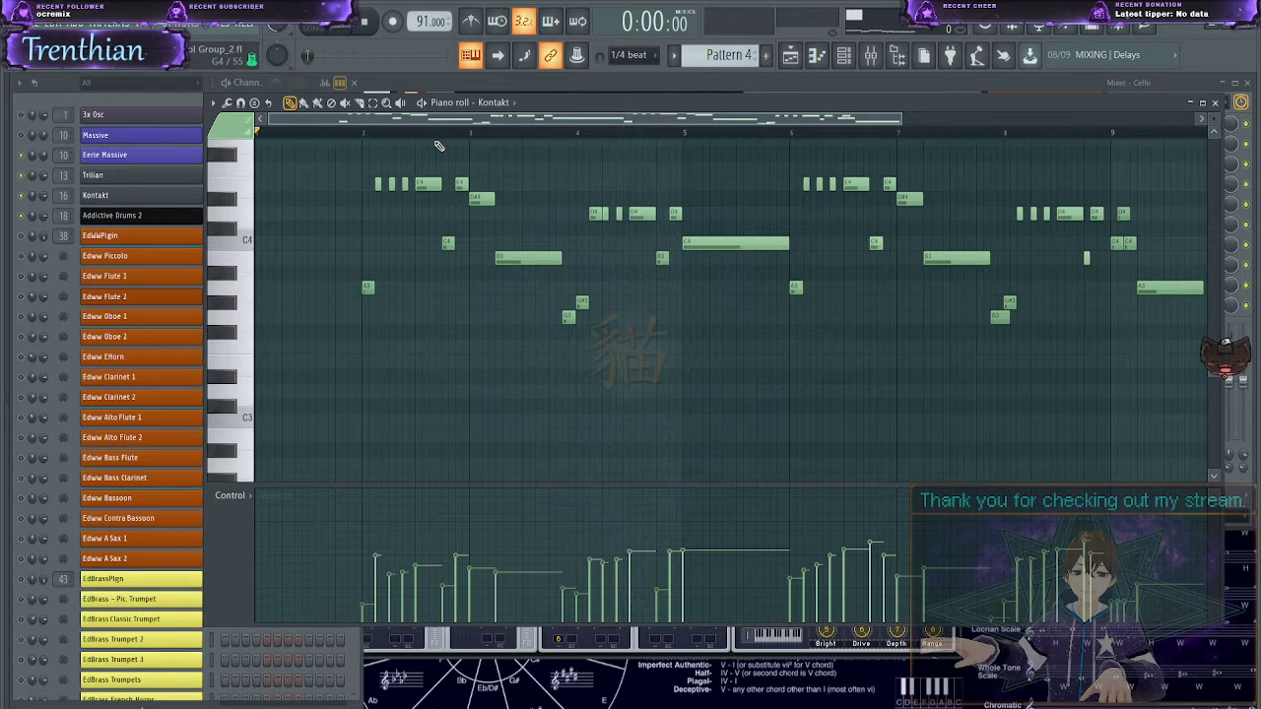
key("space")
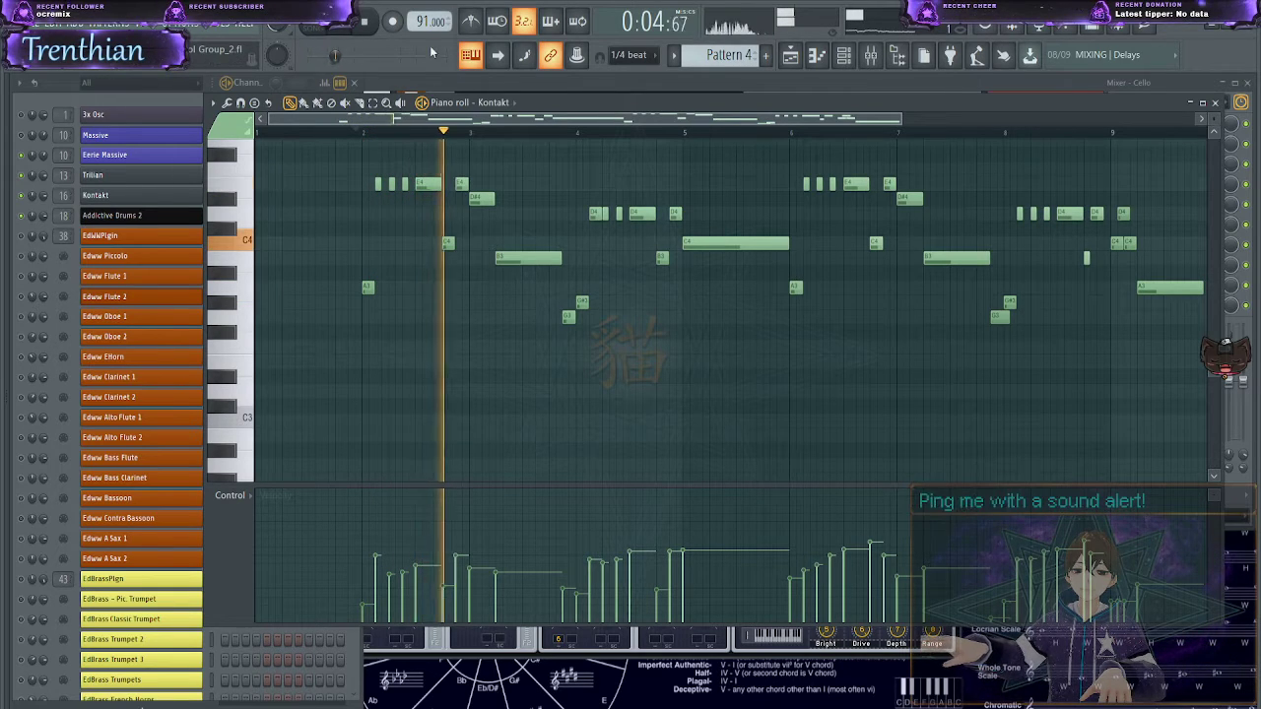
mouse_move(426, 22)
left_mouse_down()
mouse_move(427, 38)
mouse_move(418, 23)
left_mouse_up()
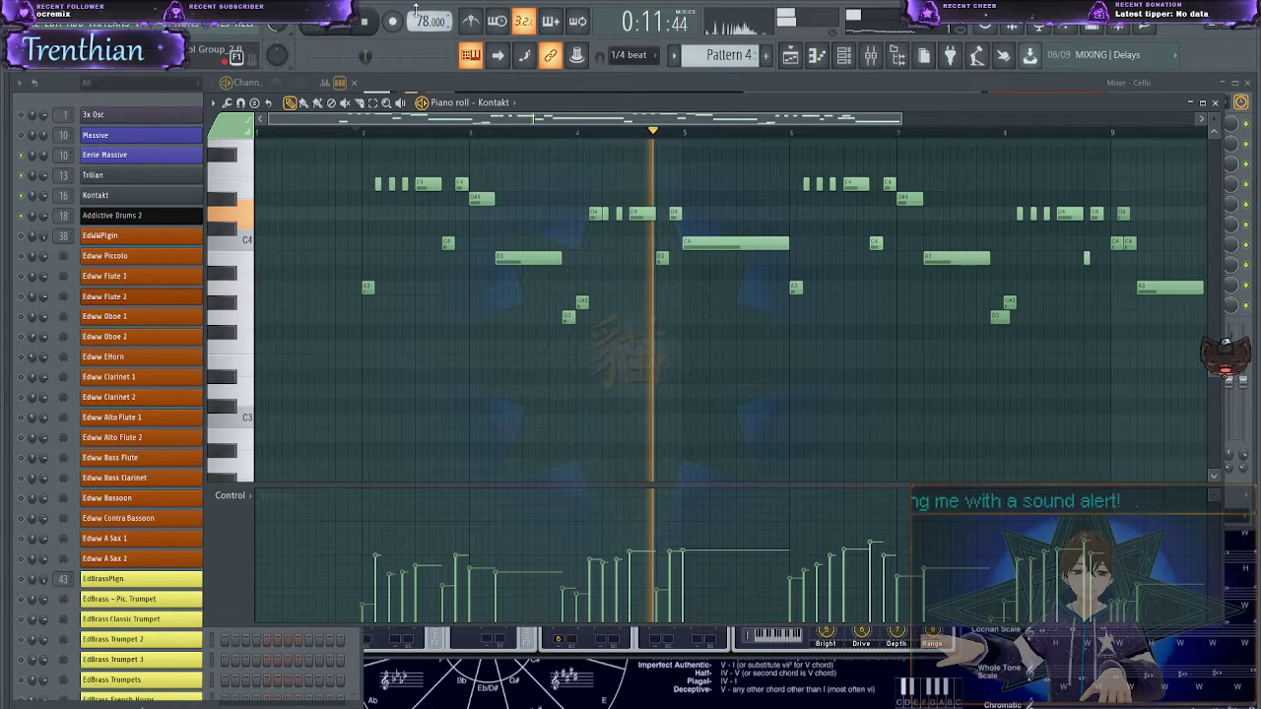
- Set the project tempo to 81 BPM, listen to the rest of the Kontakt melody and stop playback
left_click_drag(419, 21, 420, 18)
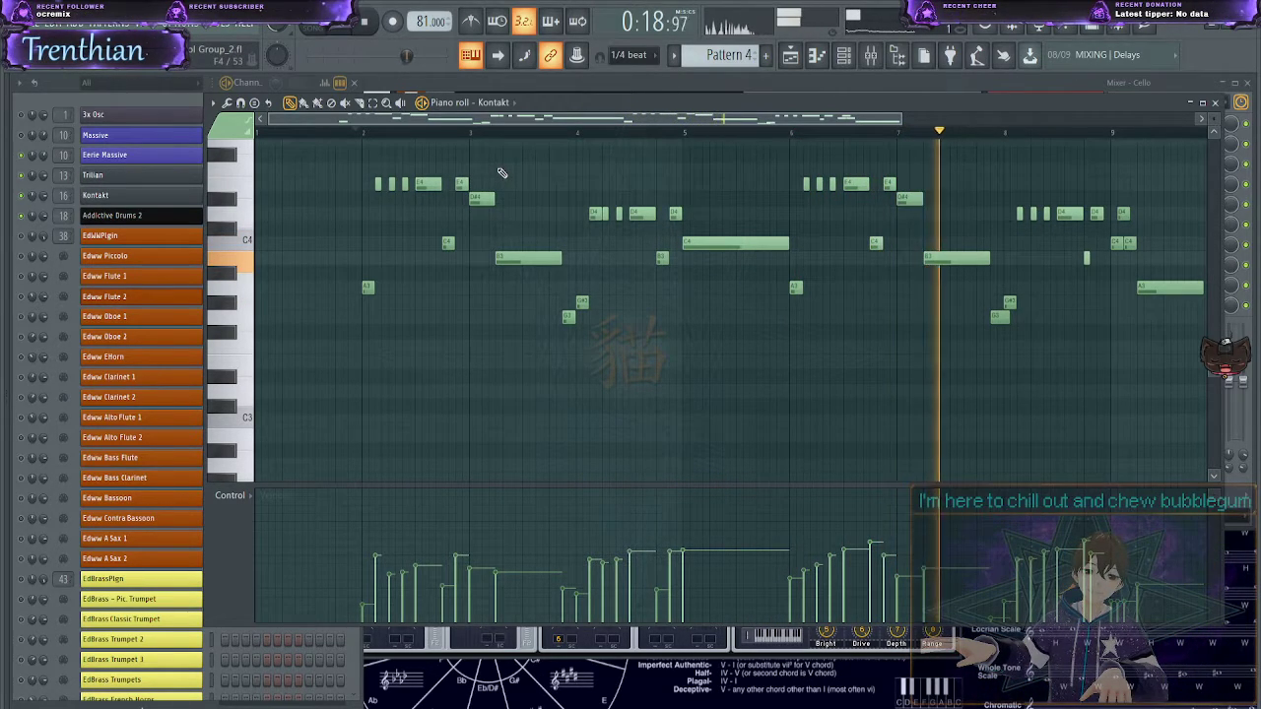
left_click_drag(631, 125, 795, 103)
scroll(946, 269, "up", 5)
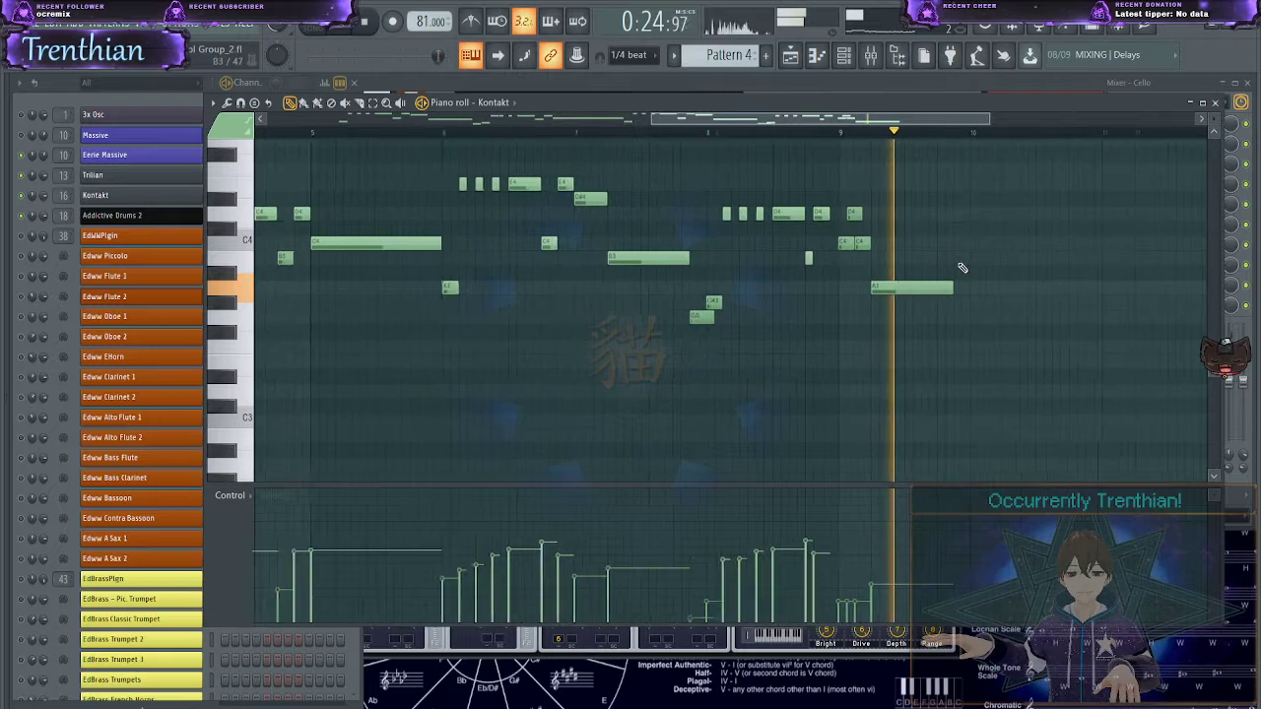
key("space")
- Move the overlapping D4 note at bar 9 earlier so that it starts shortly after the first C4
scroll(743, 277, "up", 2)
scroll(744, 276, "up", 2)
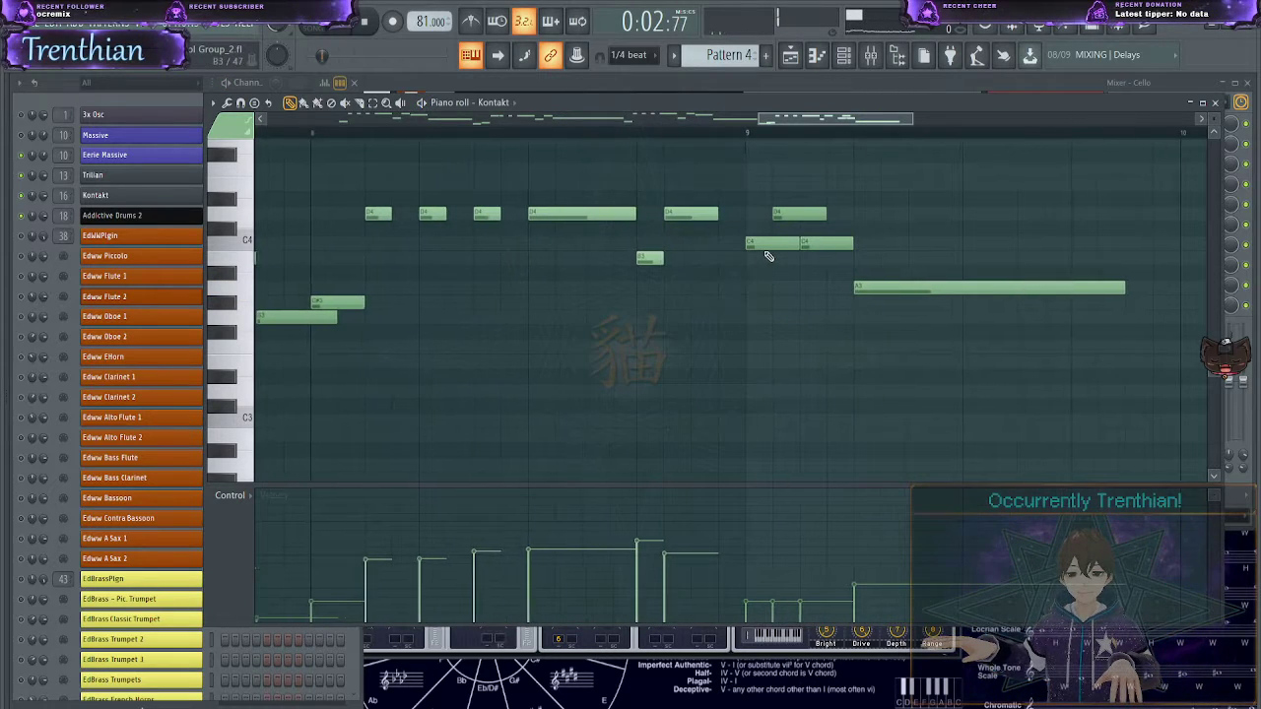
scroll(778, 275, "up", 3)
scroll(793, 275, "up", 2)
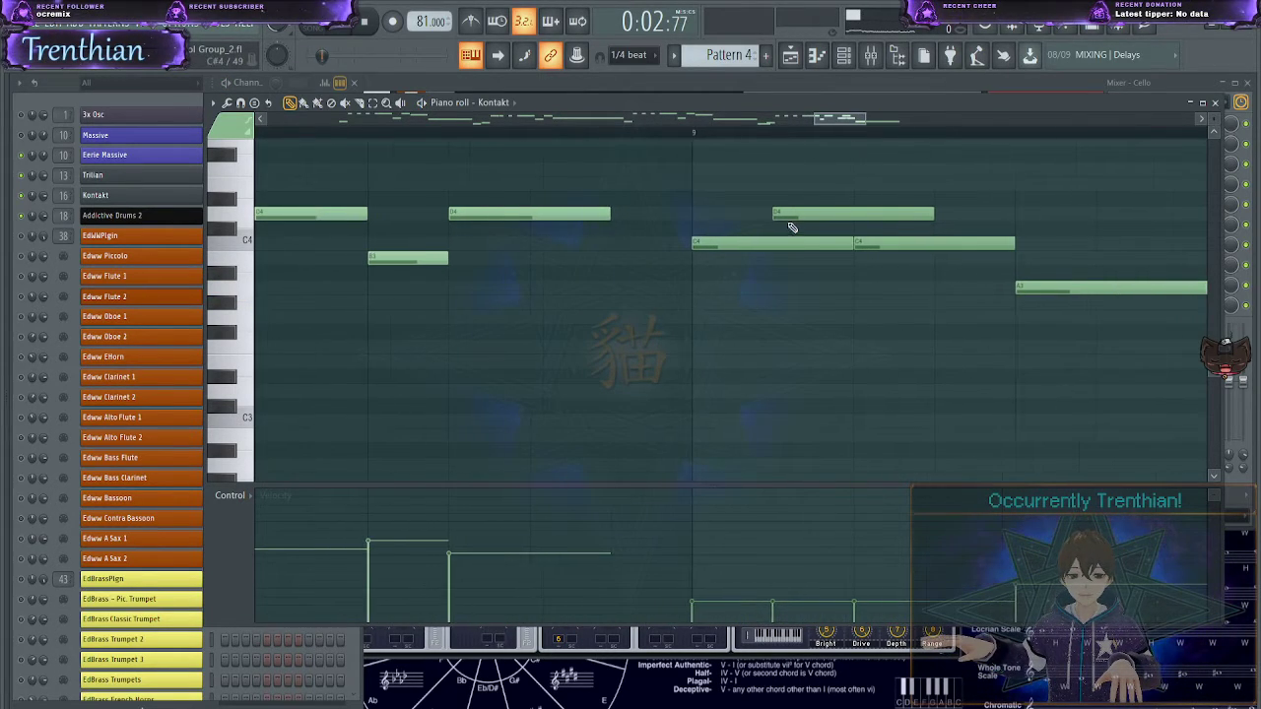
scroll(791, 218, "down", 3)
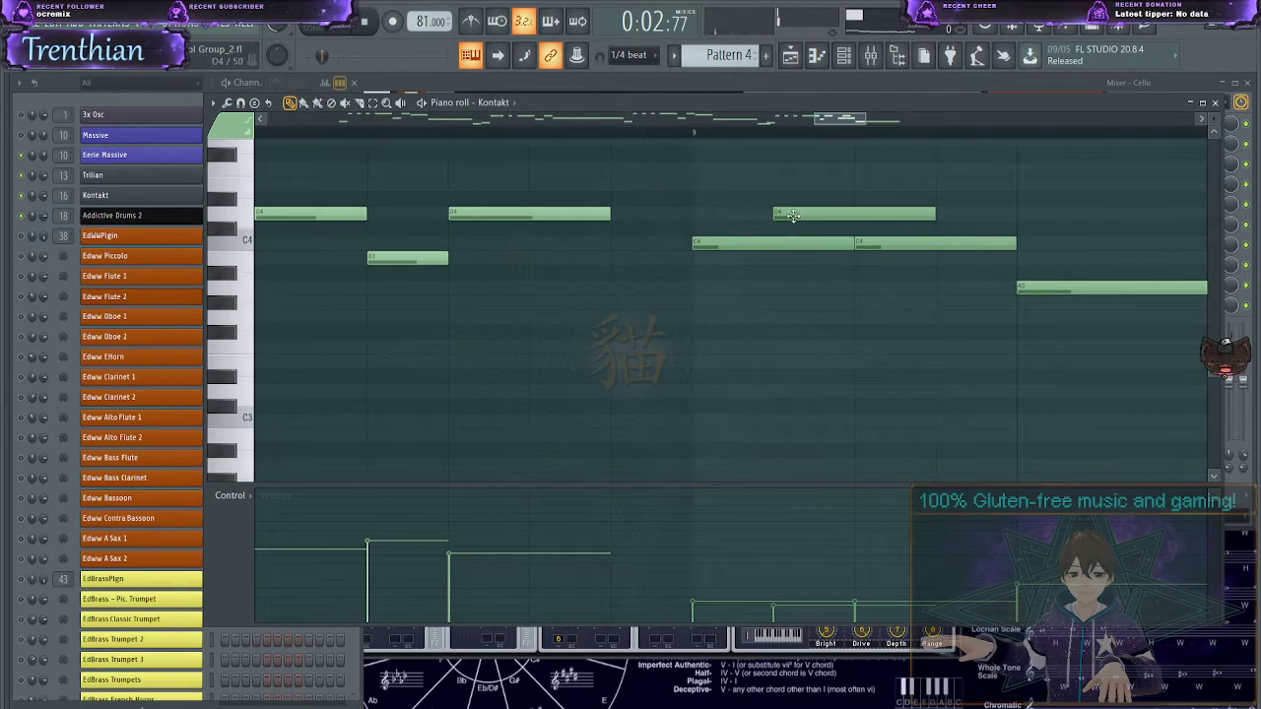
scroll(791, 211, "down", 8)
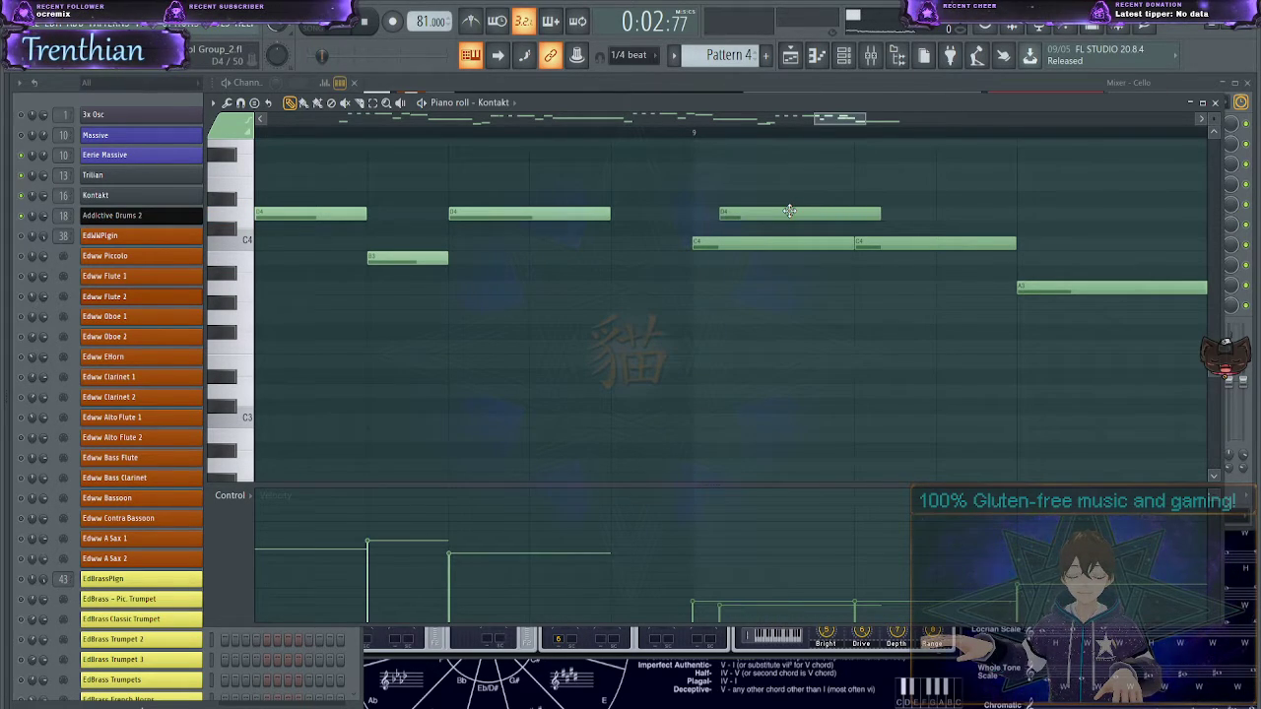
- Shorten the first C4 and the D4 at bar 9, and shift the second C4 earlier
left_click_drag(765, 177, 839, 331)
left_click_drag(880, 213, 762, 219)
left_click(791, 268)
left_click_drag(897, 247, 866, 239)
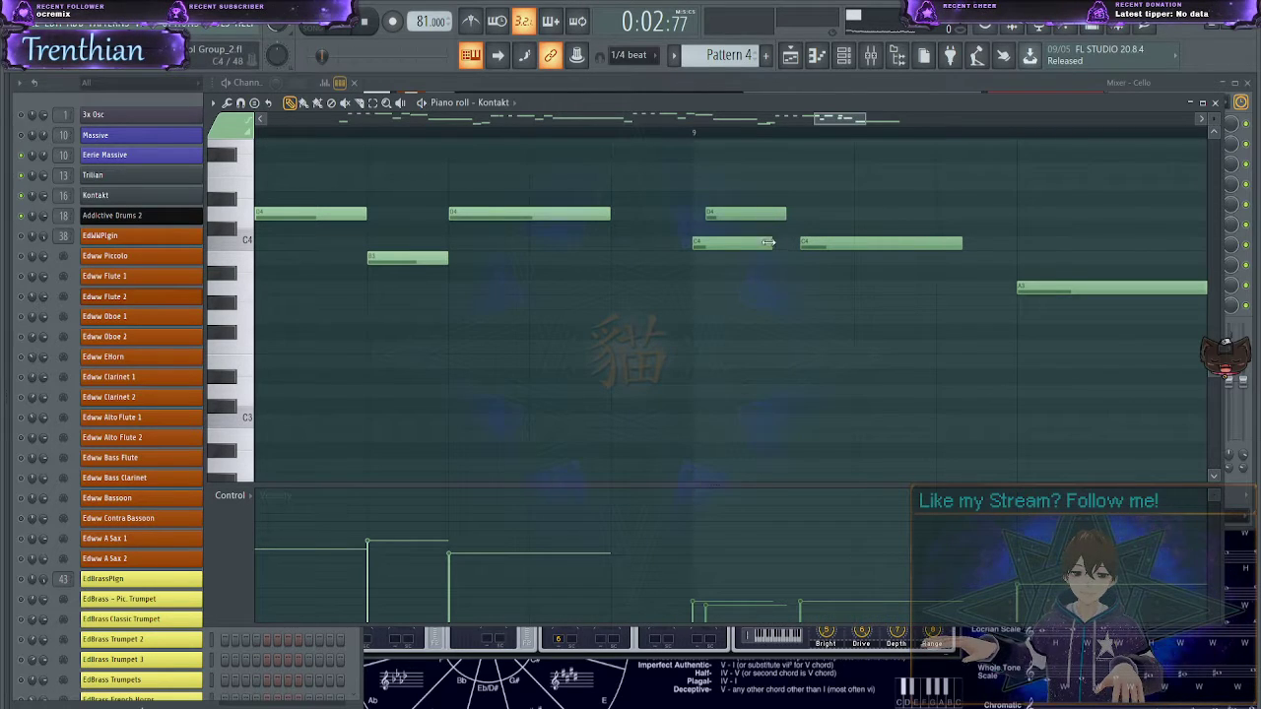
- Slice the short C4 and D4 notes at bar 9 in half and delete their second halves
left_click_drag(773, 160, 708, 291)
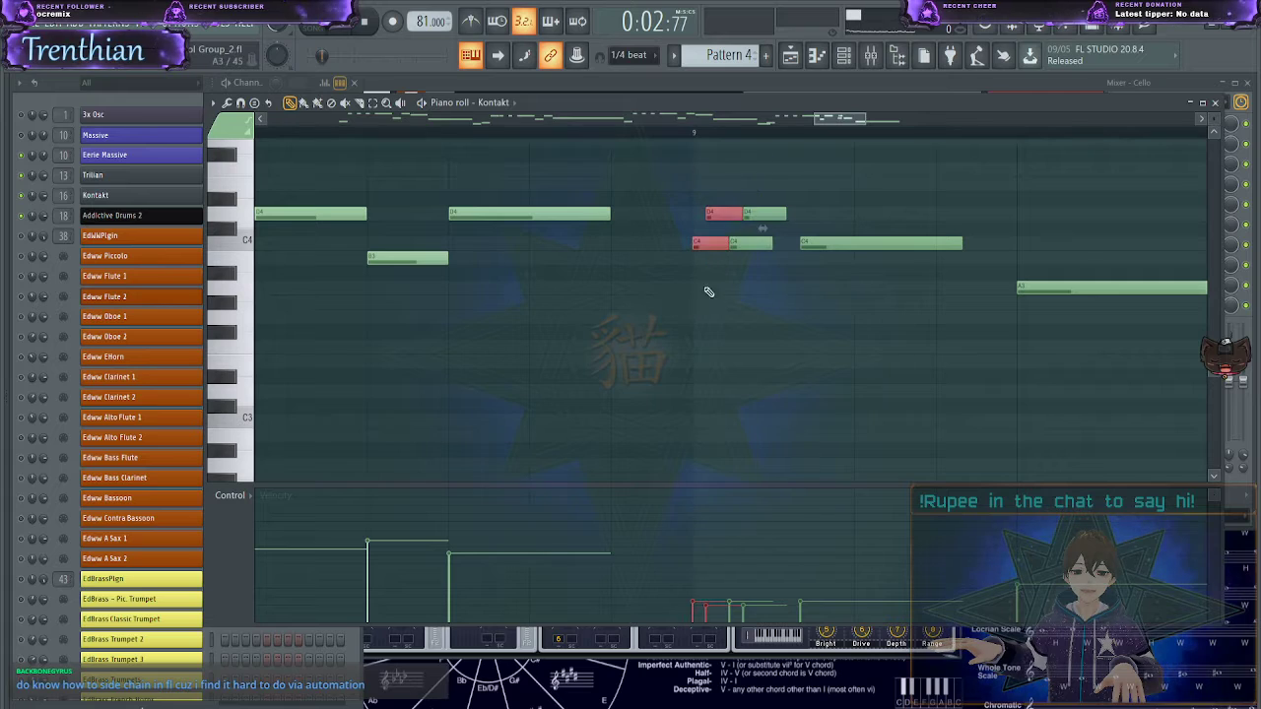
right_click(746, 249)
right_click(775, 214)
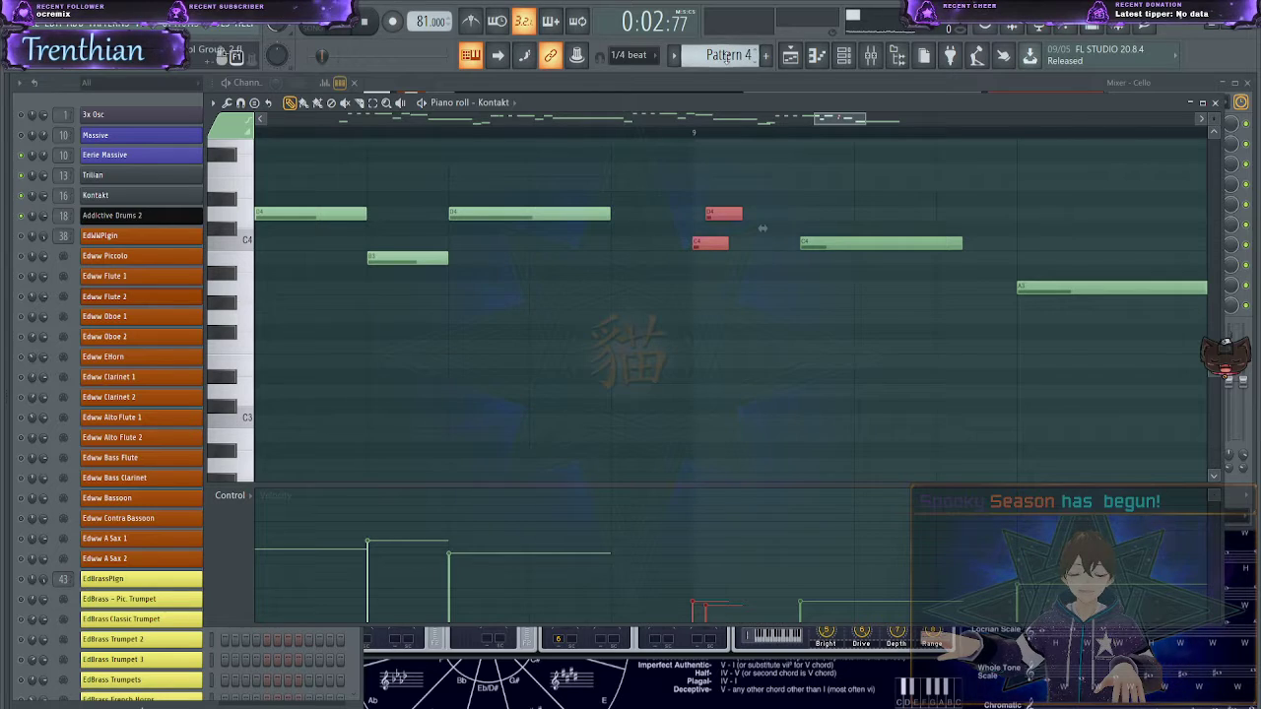
- Open the mixer and select the unused track Insert 62
left_click(871, 55)
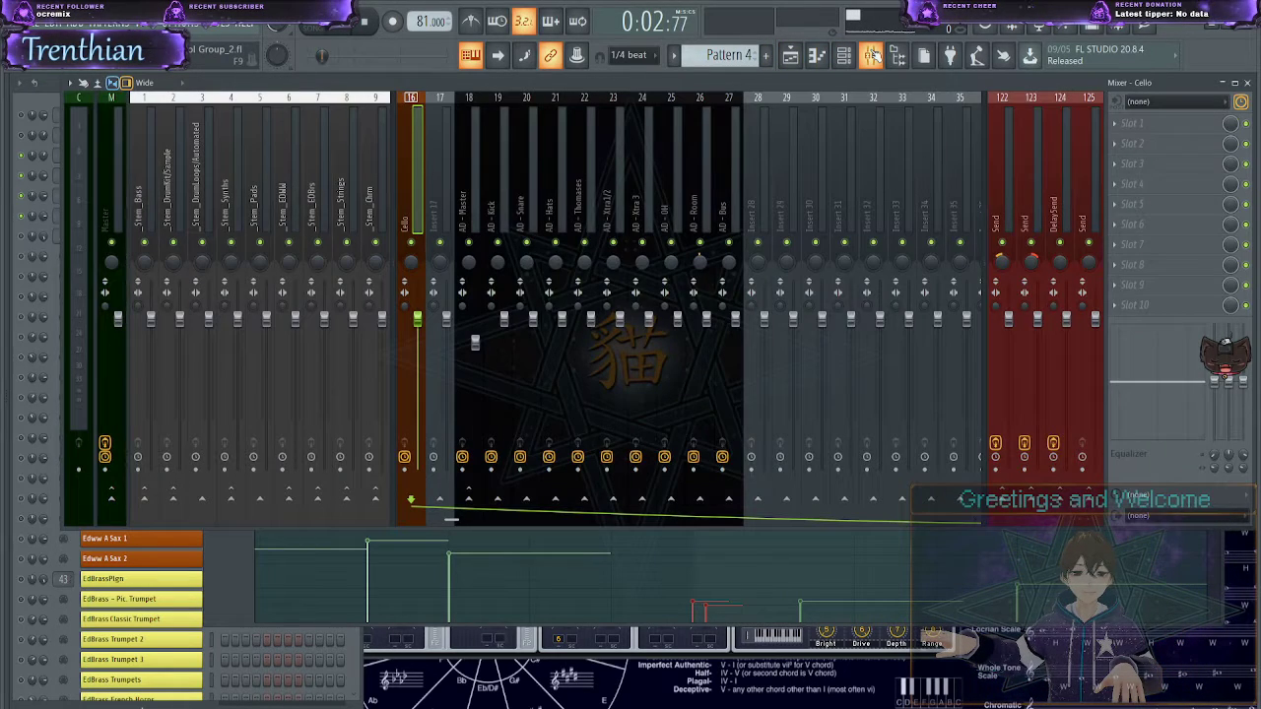
scroll(695, 214, "down", 8)
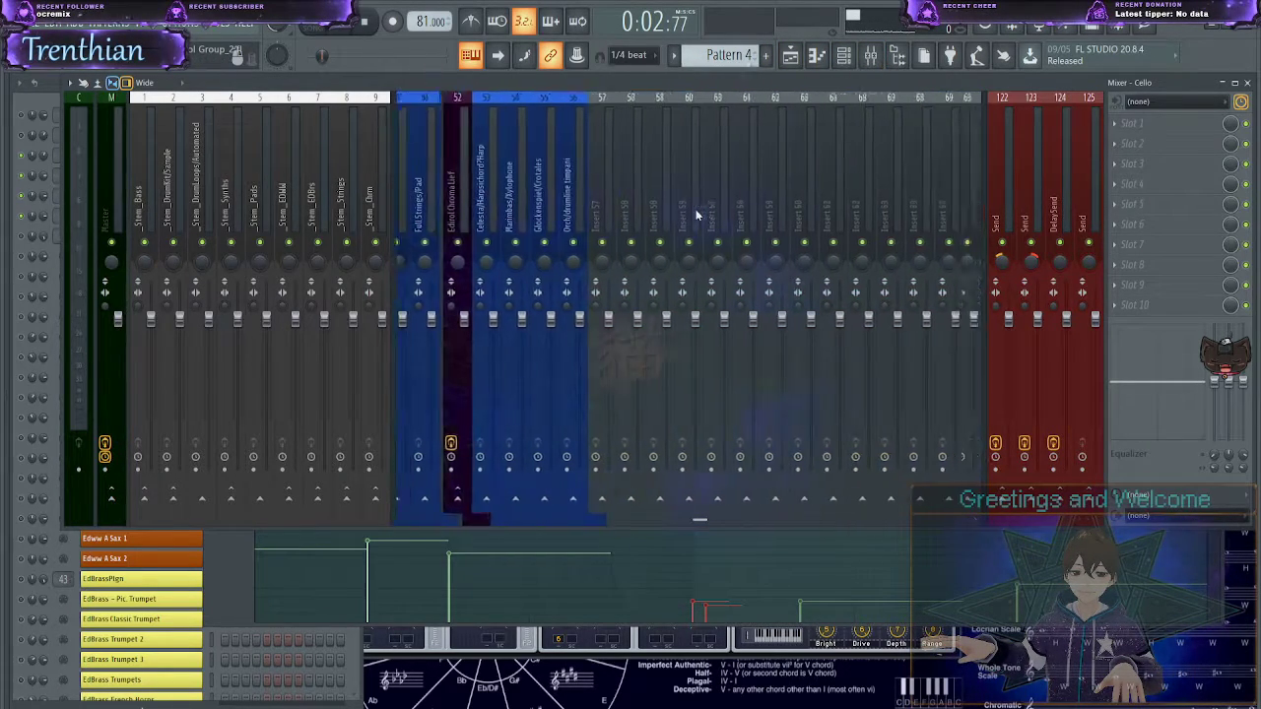
scroll(679, 216, "up", 3)
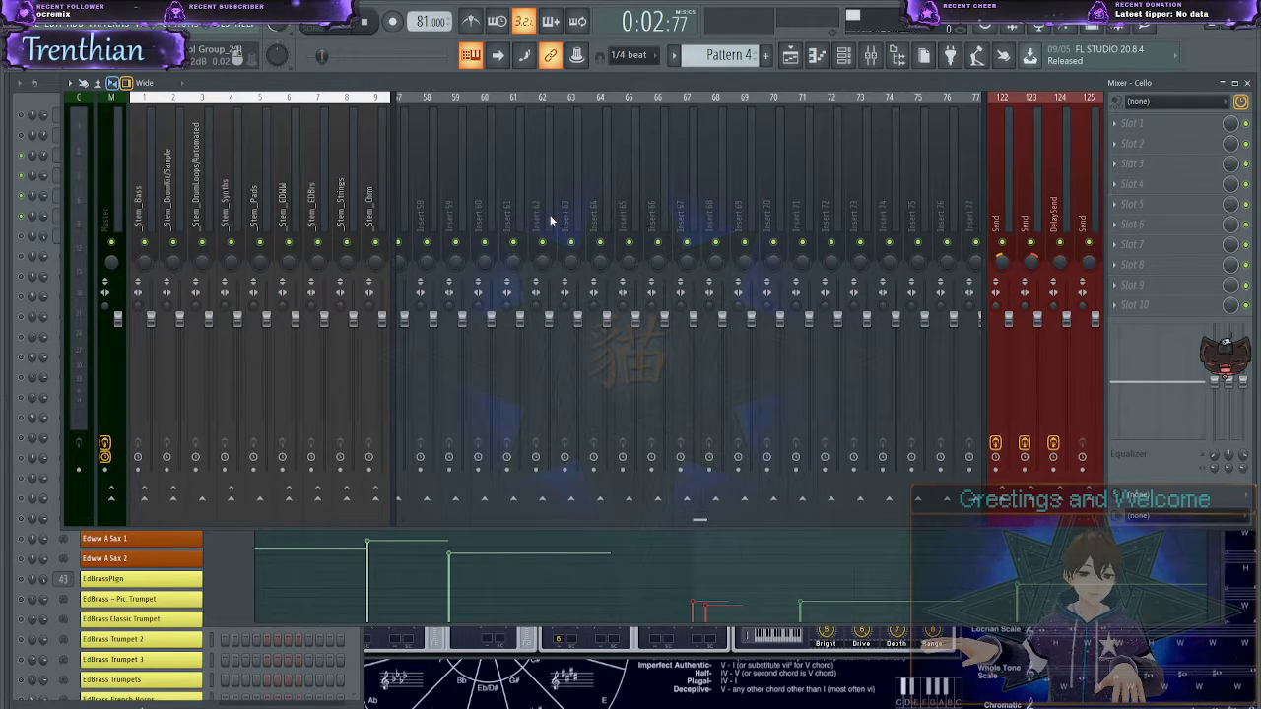
scroll(546, 217, "up", 3)
scroll(546, 217, "down", 3)
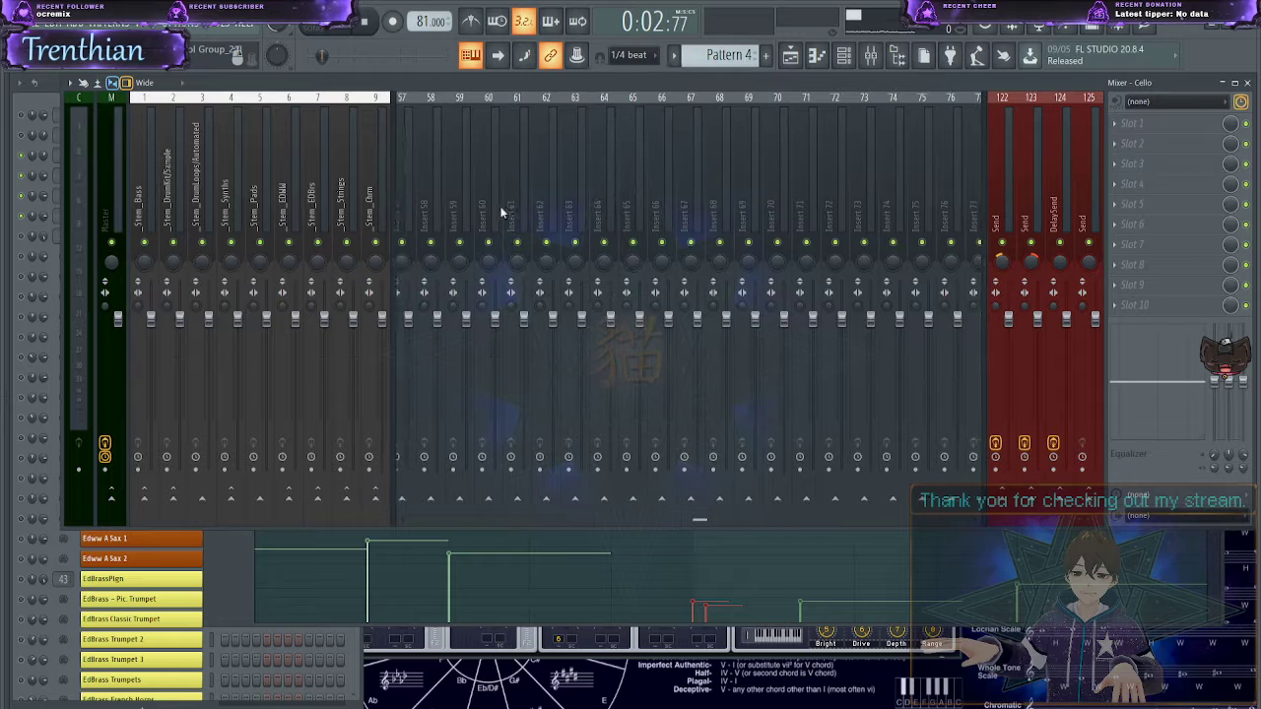
left_click(540, 197)
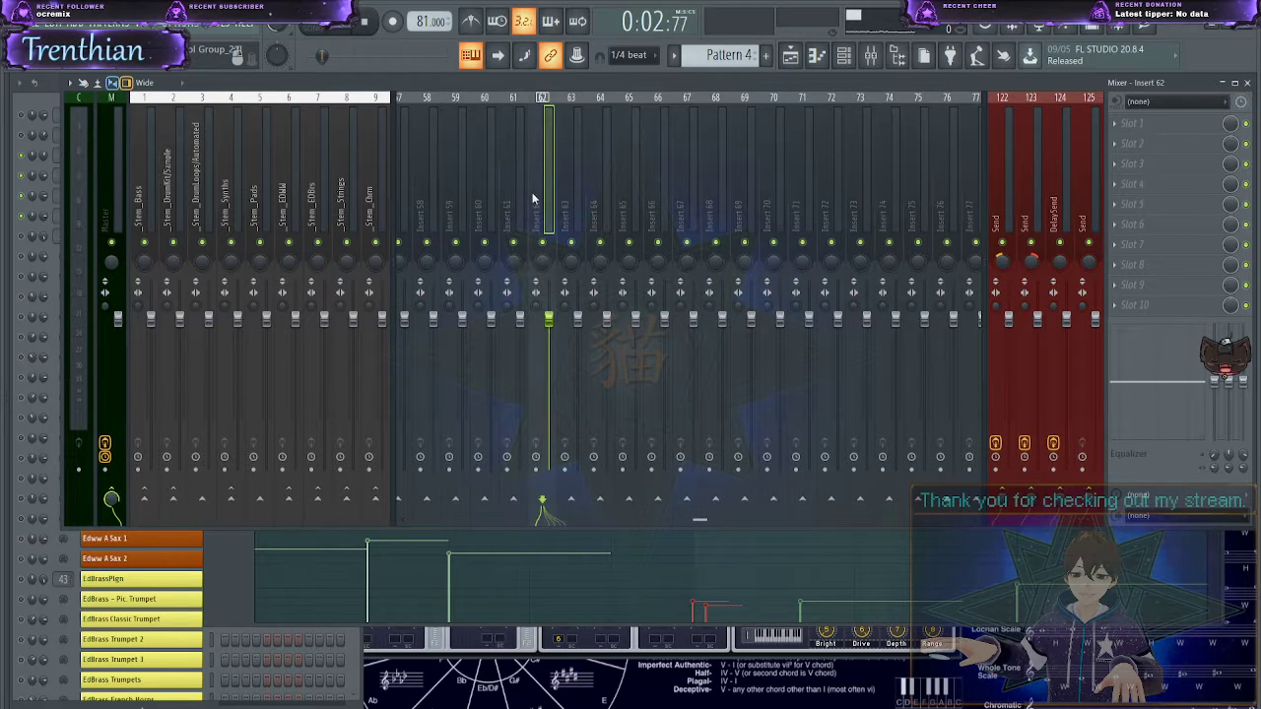
left_click(14, 101)
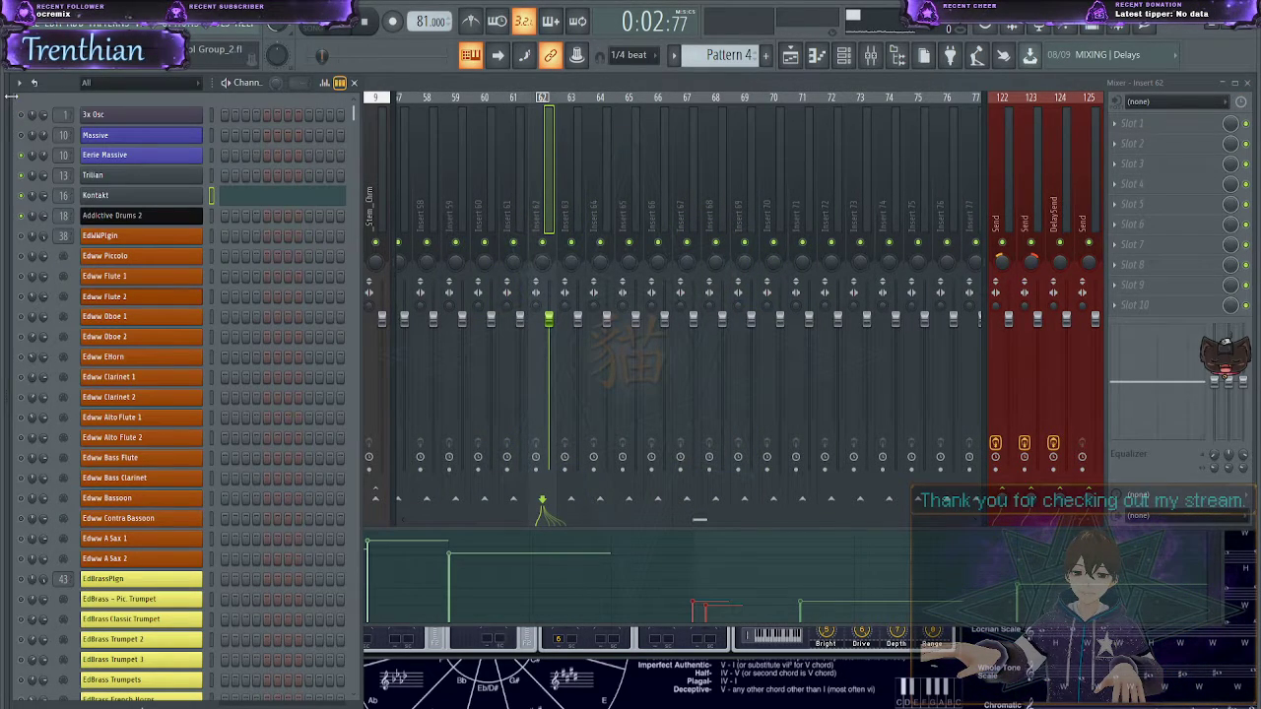
scroll(173, 188, "down", 8)
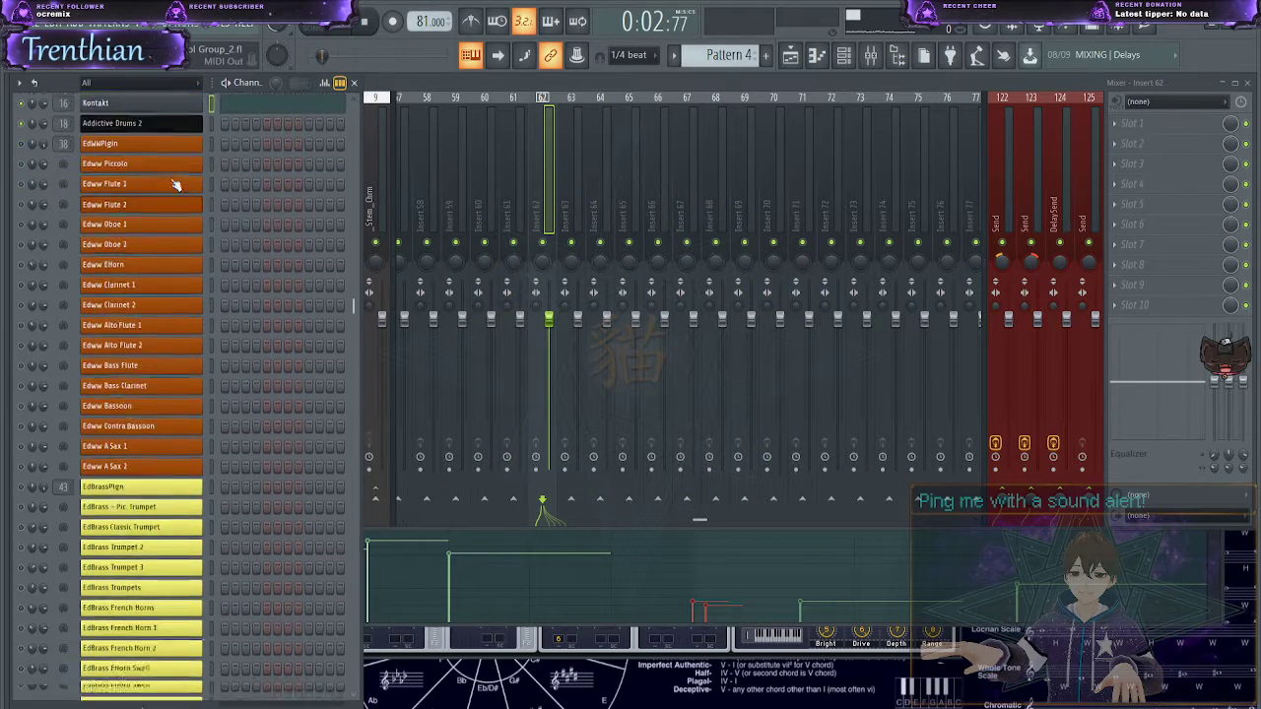
scroll(169, 192, "up", 8)
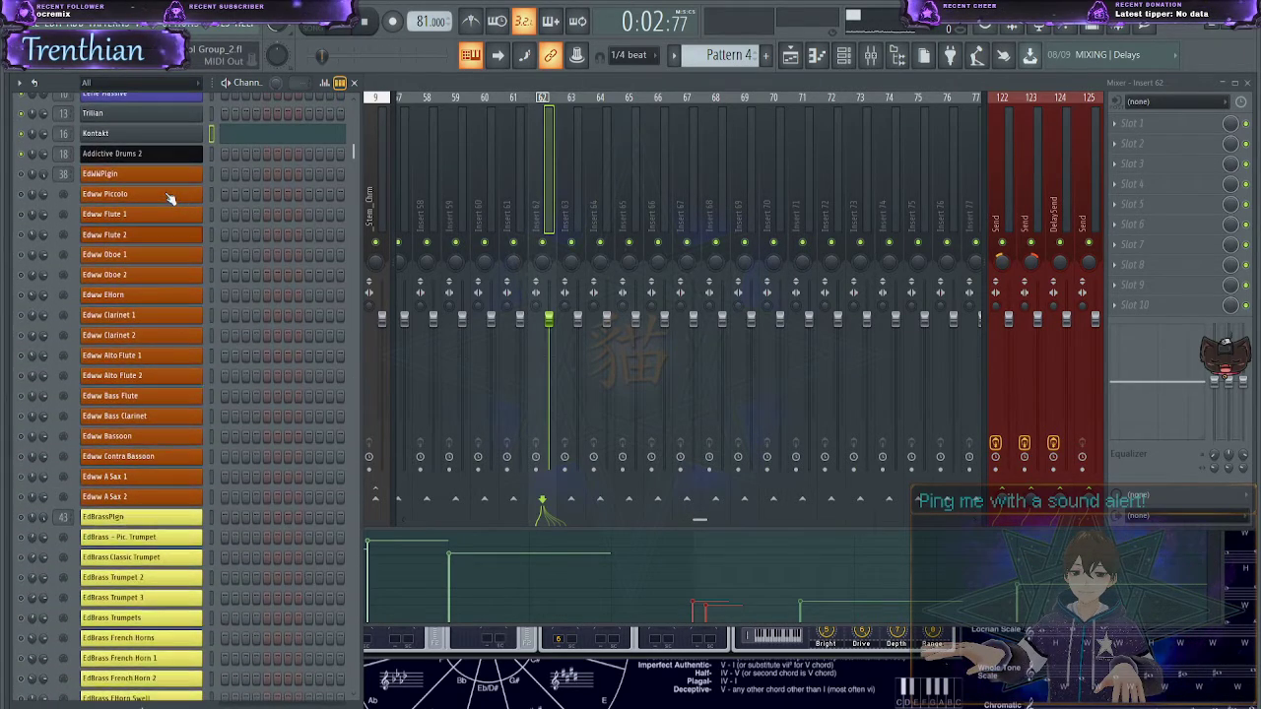
- Load Fruity Limiter into slot 1 of Insert 62 and set it to COMP mode
left_click(530, 257)
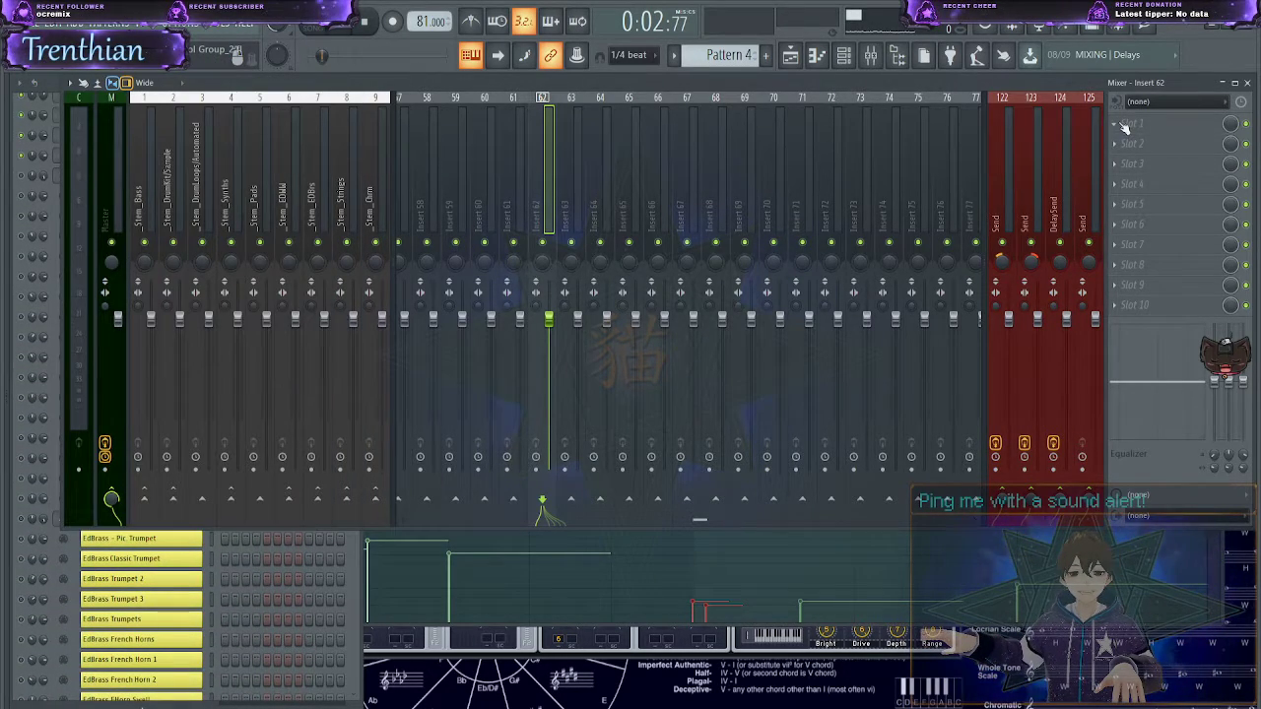
left_click(722, 571)
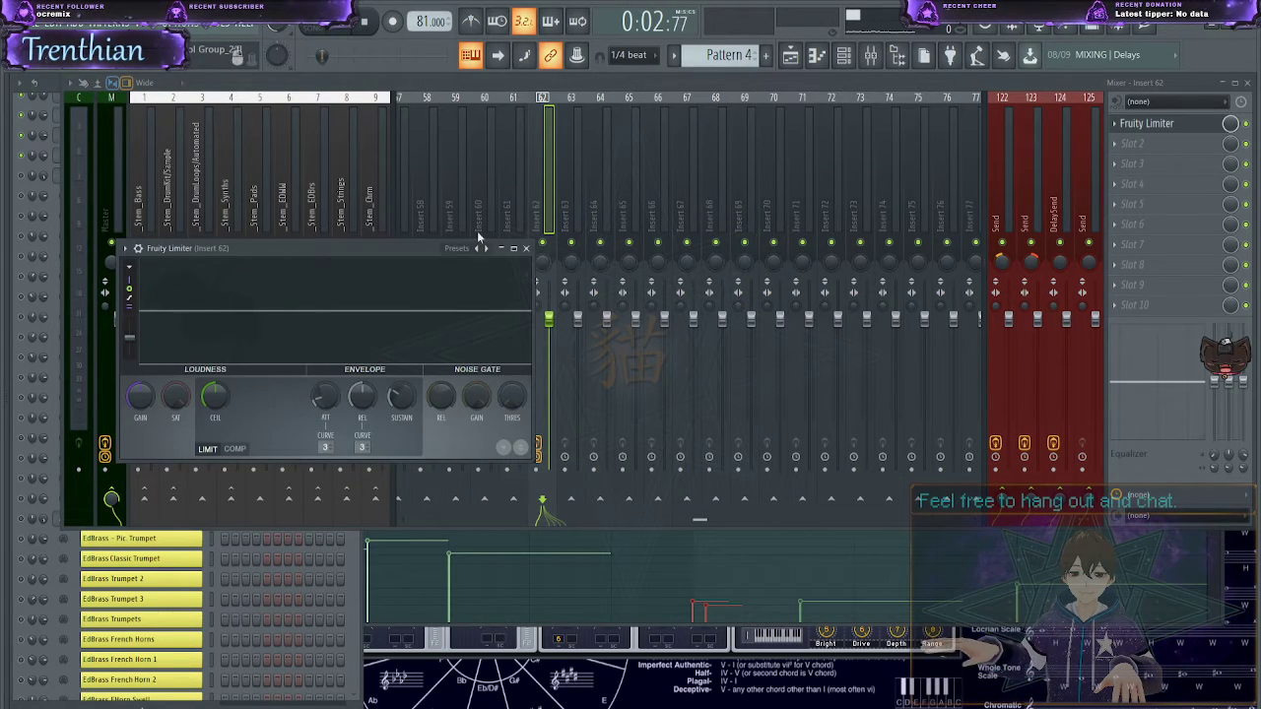
left_click(237, 449)
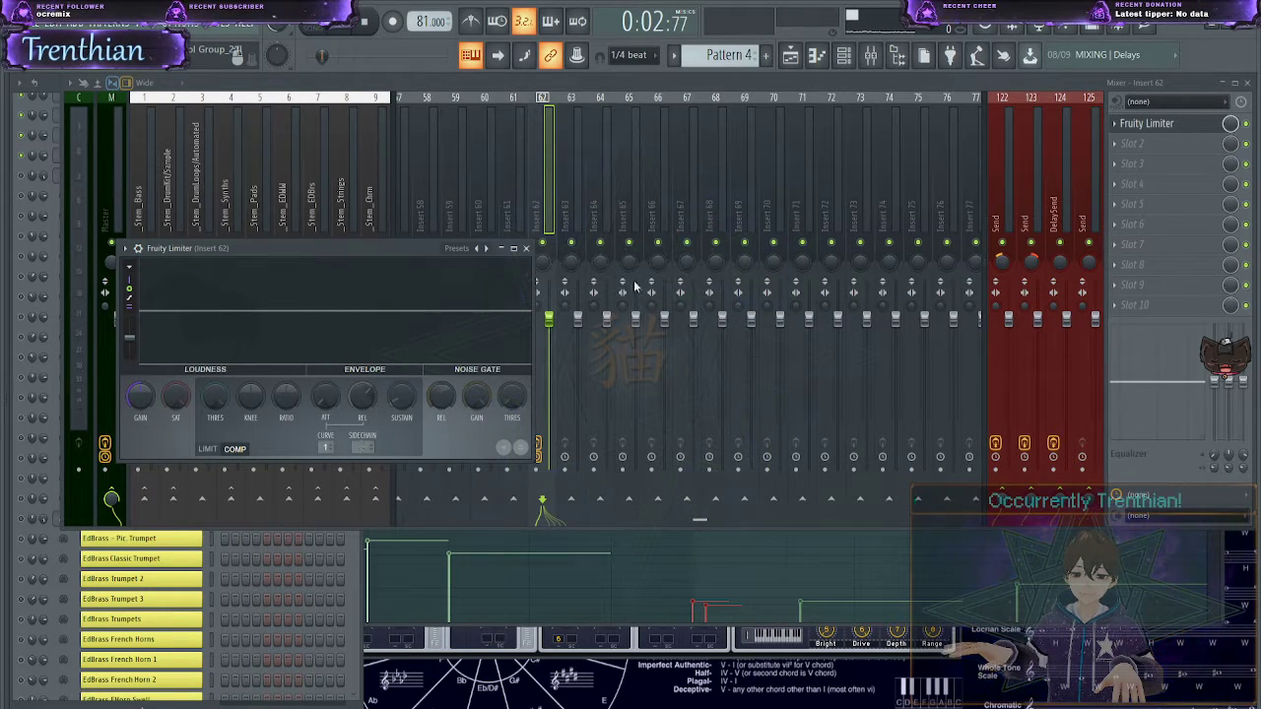
- Close the limiter window and rename mixer track Insert 62 as "Sidechain help"
left_click(615, 211)
left_click(516, 213)
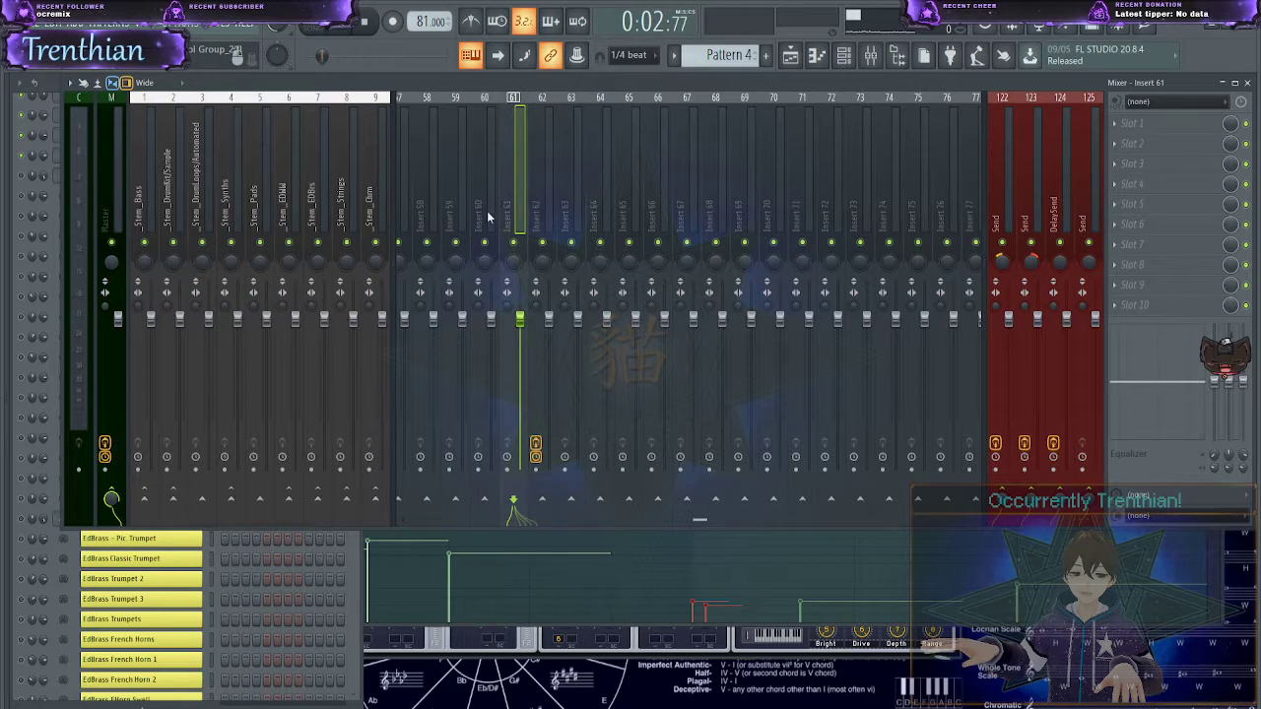
left_click(540, 202)
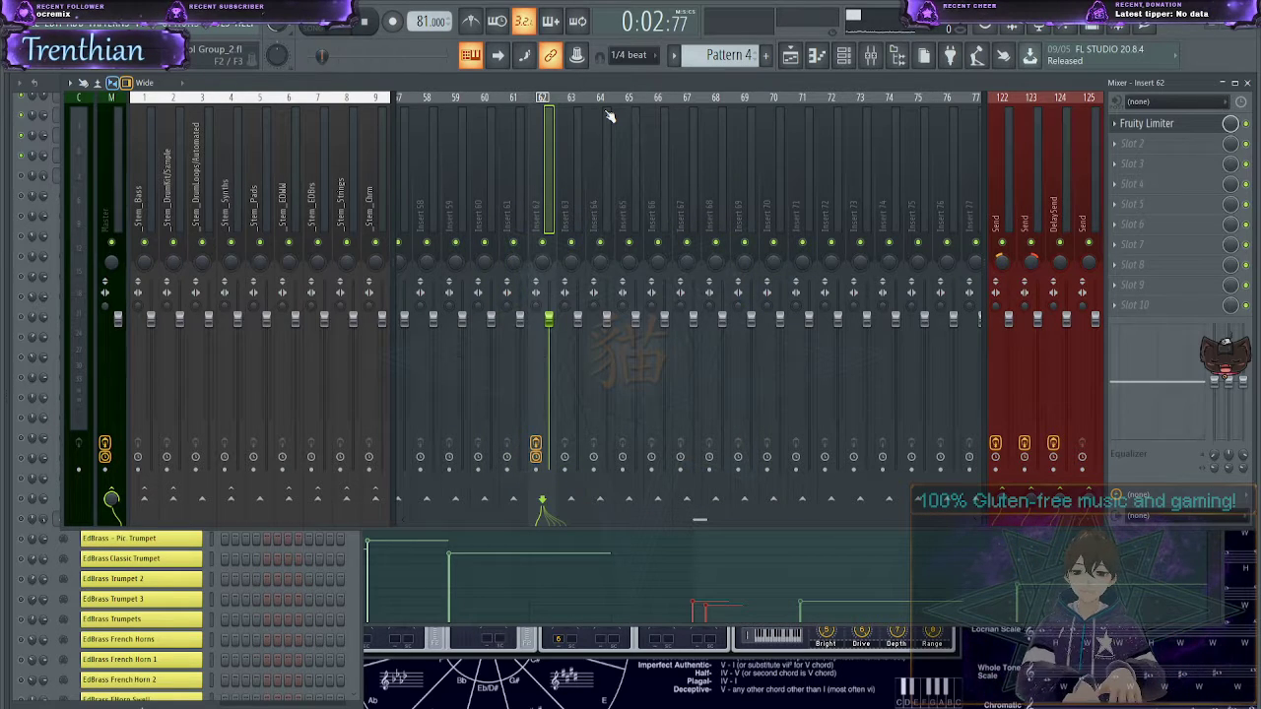
key("Return")
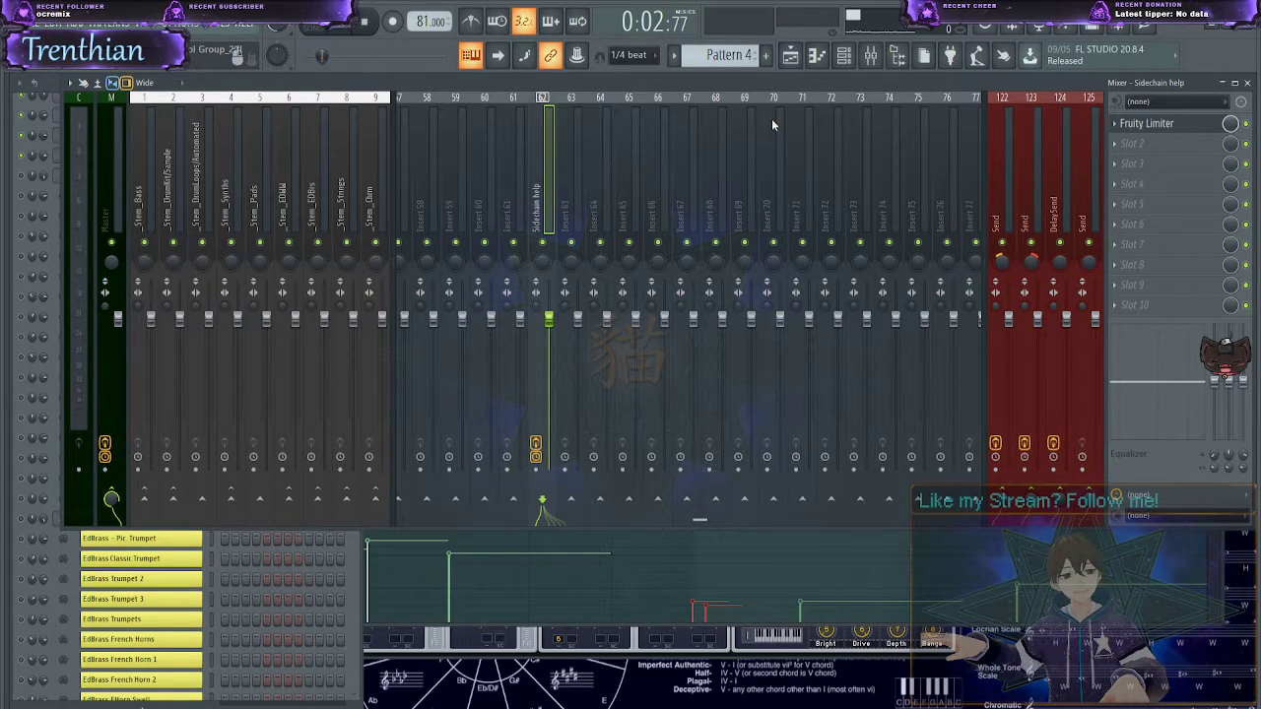
- Clone the 3x Osc channel in the channel rack and close the clone's plugin window
left_click(248, 619)
scroll(249, 622, "up", 5)
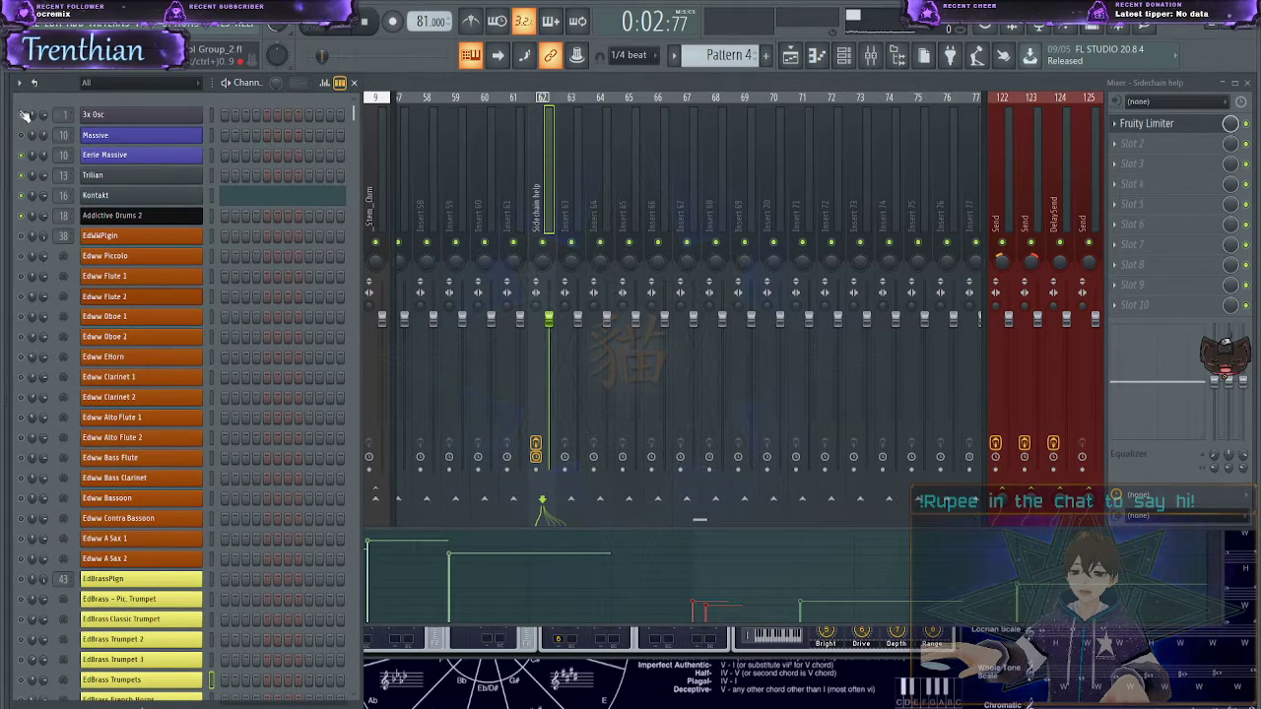
left_click(95, 120)
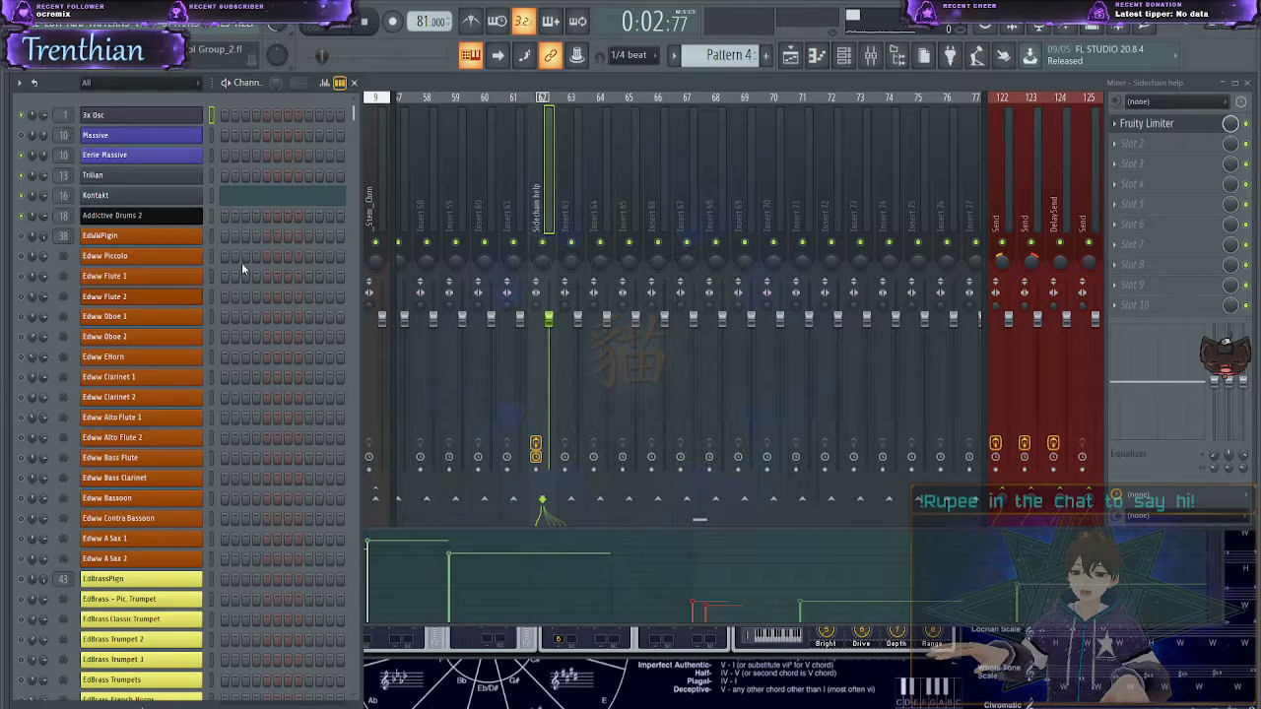
key("alt+c")
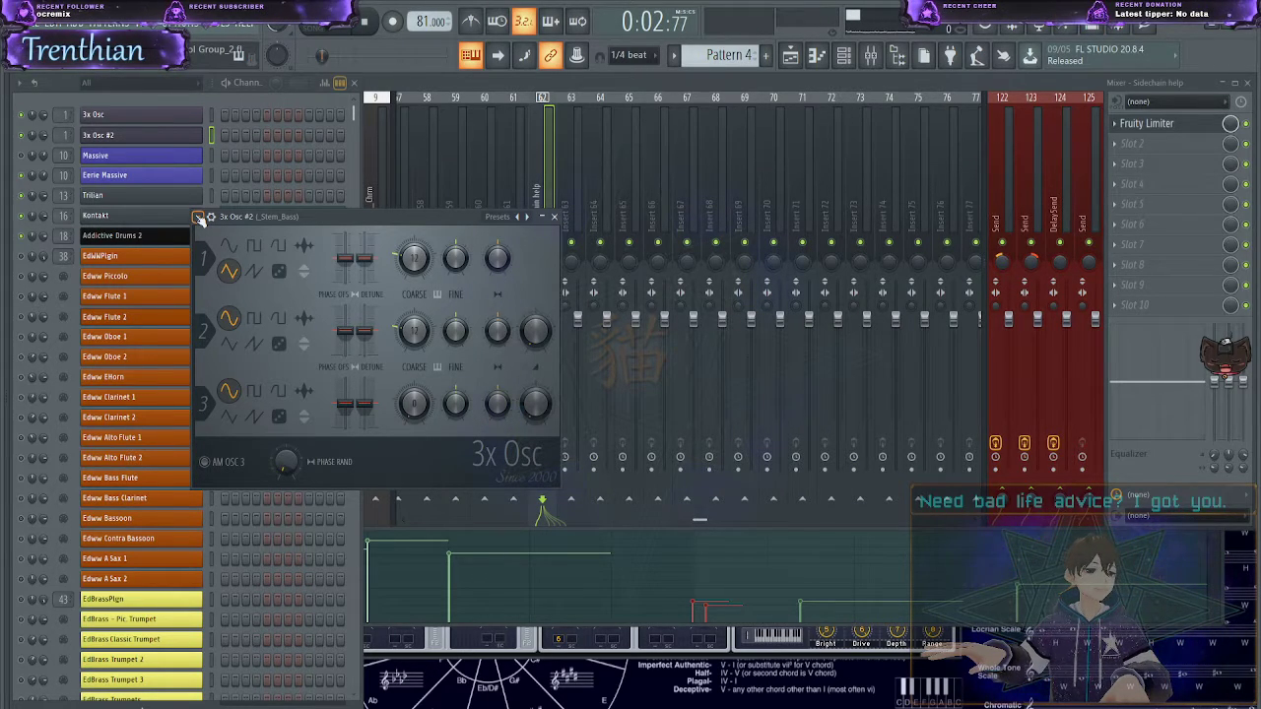
left_click(176, 141)
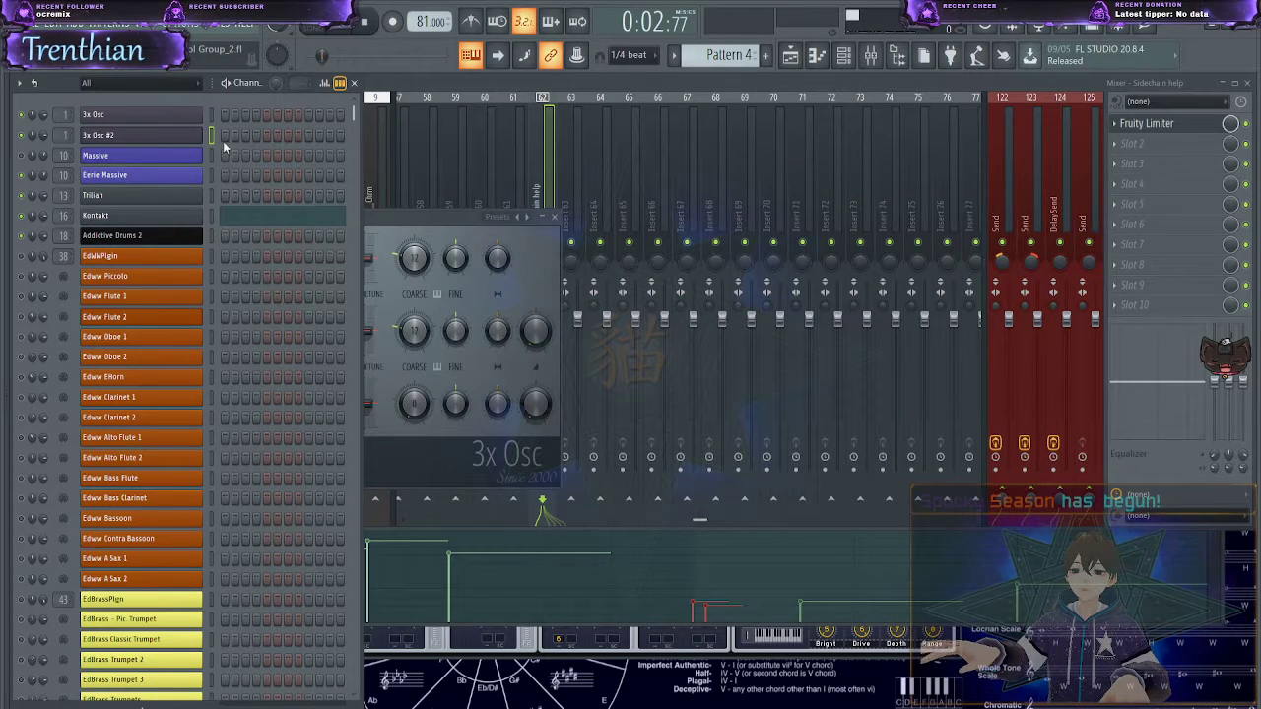
- Open the piano roll of 3x Osc #2, switch to the empty Pattern 5 and rename it as a sidechain demo pattern
key("F7")
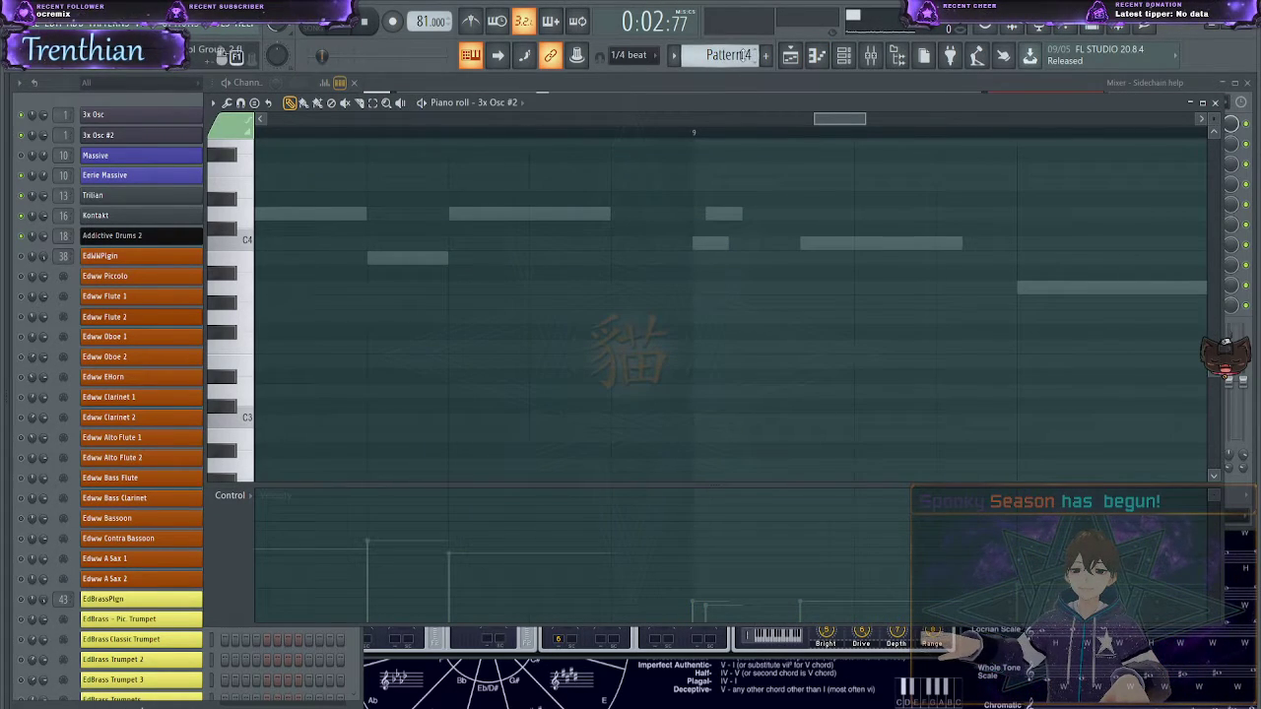
scroll(741, 54, "down", 1)
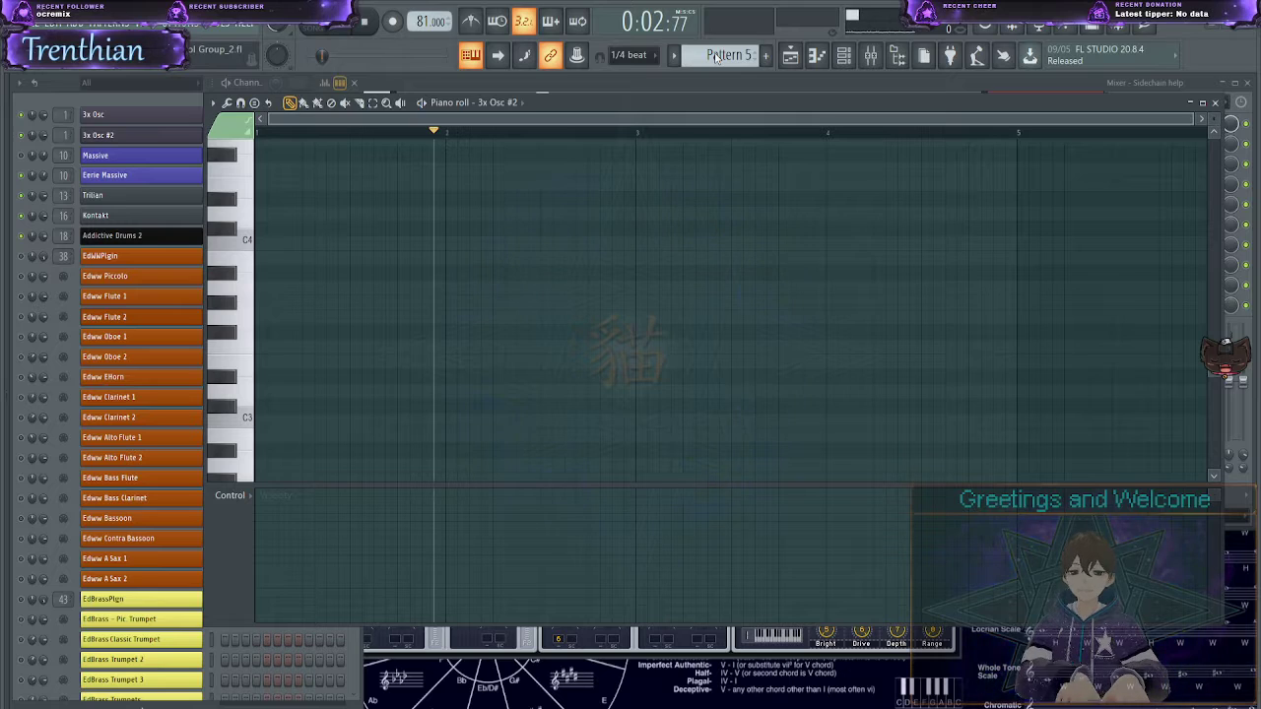
scroll(716, 57, "down", 1)
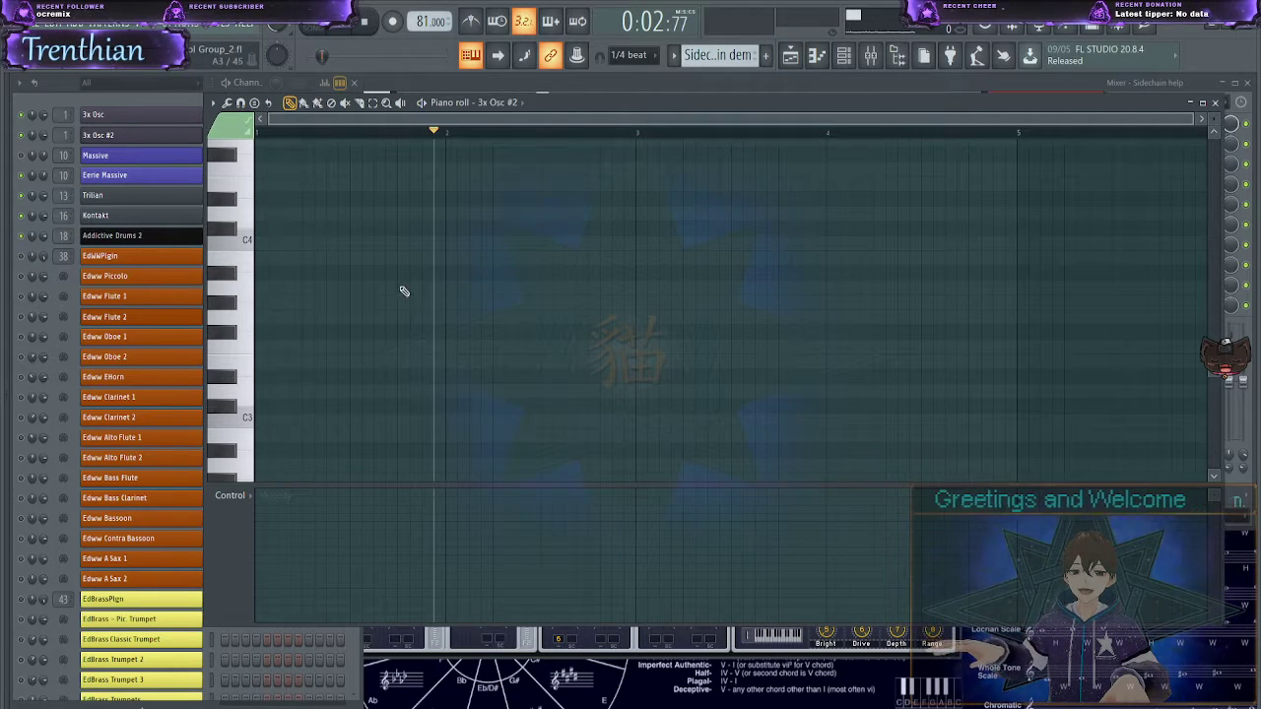
- Draw a one-bar A2 note at the start of the 3x Osc #2 piano roll, removing the trial notes
scroll(294, 286, "up", 1)
scroll(291, 285, "up", 3)
left_click(260, 242)
right_click(264, 245)
scroll(284, 281, "down", 6)
left_click_drag(262, 348, 262, 150)
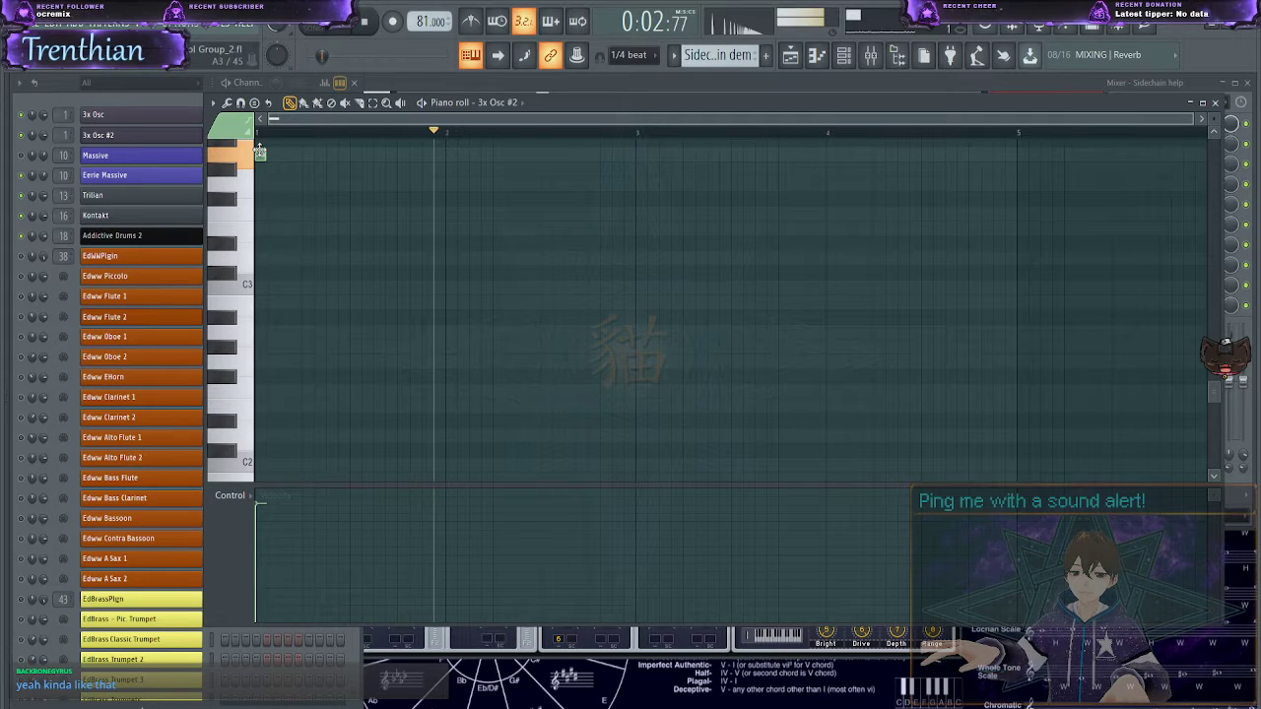
scroll(284, 216, "up", 2)
right_click(263, 238)
left_click_drag(300, 440, 444, 418)
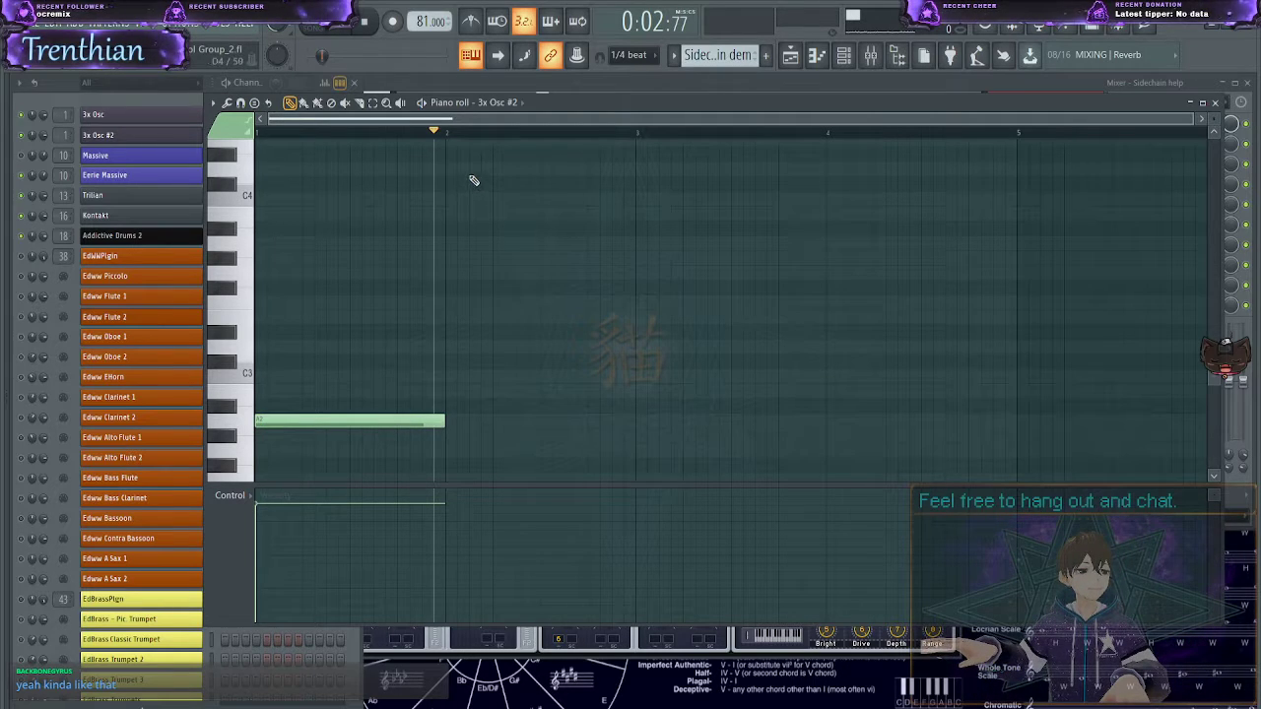
- Audition the A2 note from the pattern start, and route the 3x Osc #2 channel to mixer track 19, AD - Kick
left_click_drag(284, 132, 212, 139)
key("space")
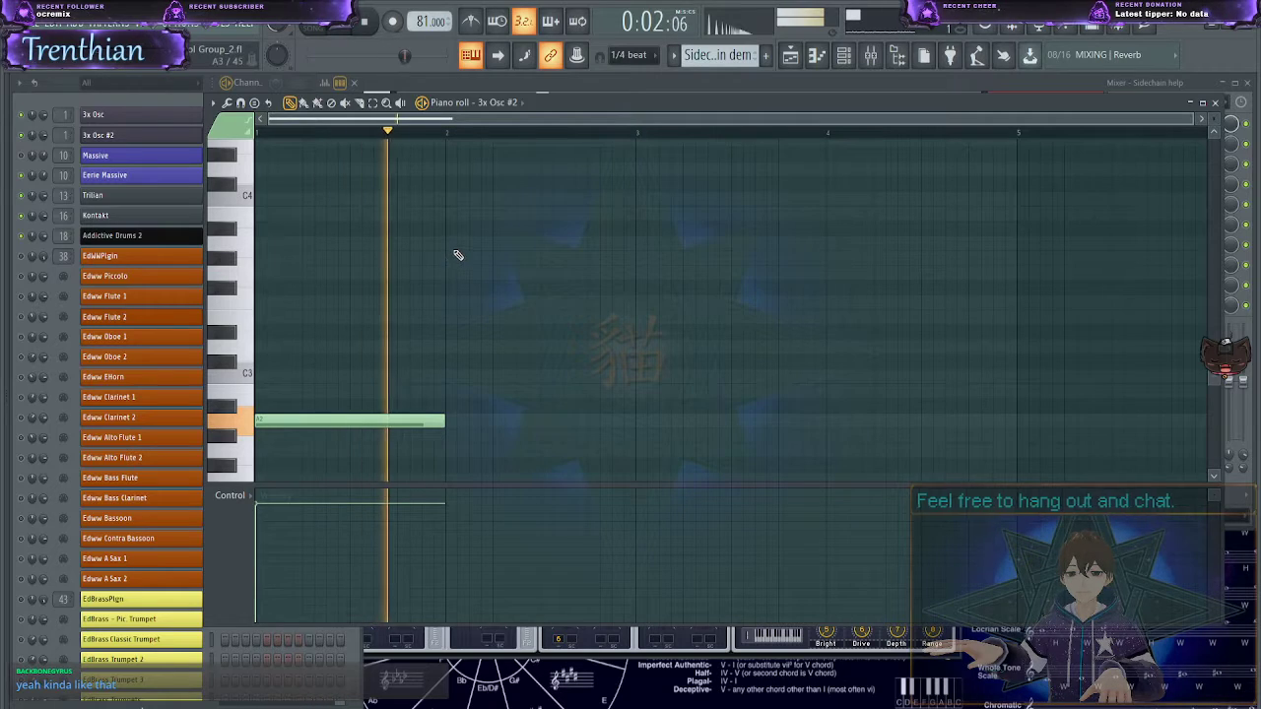
key("space")
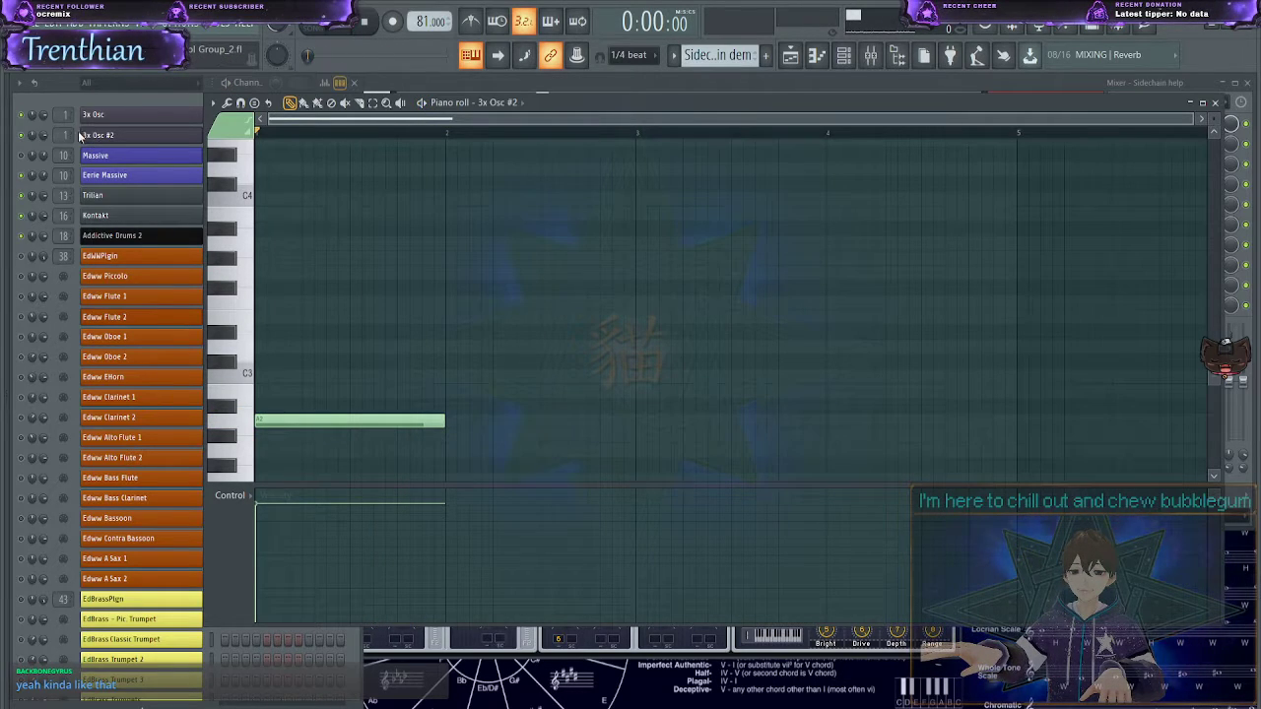
scroll(57, 133, "up", 8)
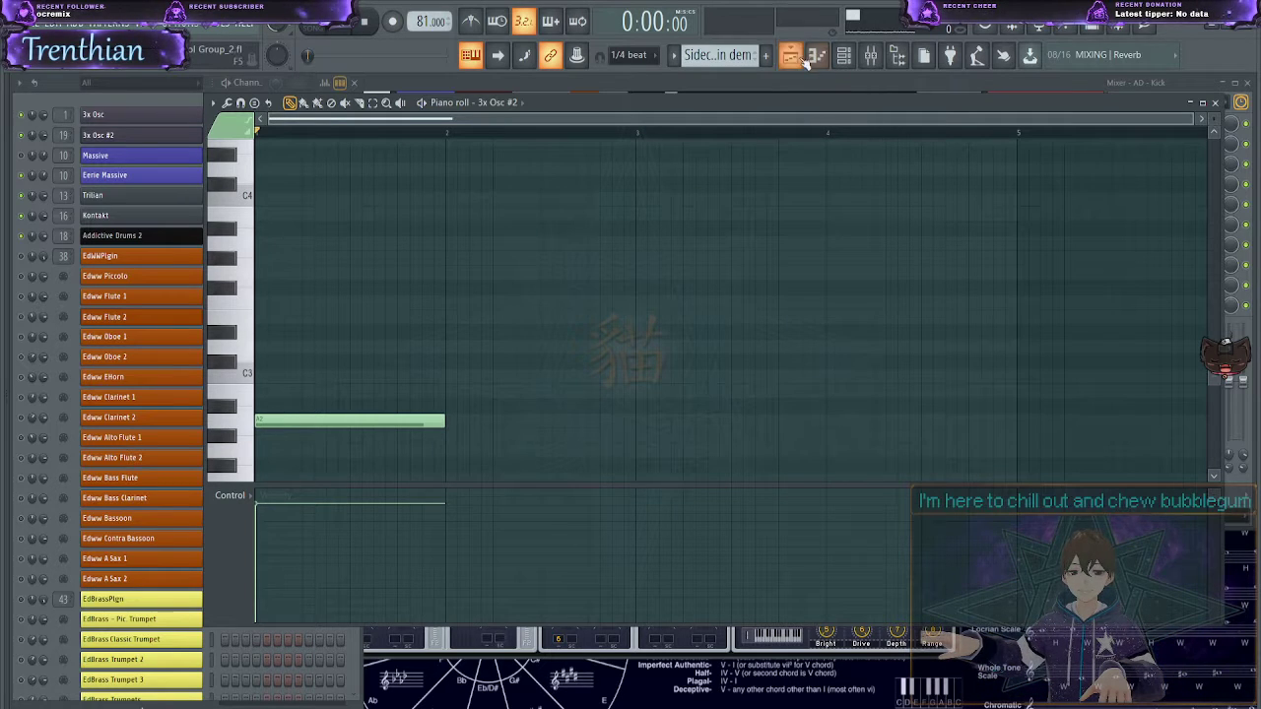
- Find the Sidechain help track in the mixer and route the 3x Osc #2 channel to it, mixer track 62
left_click(870, 57)
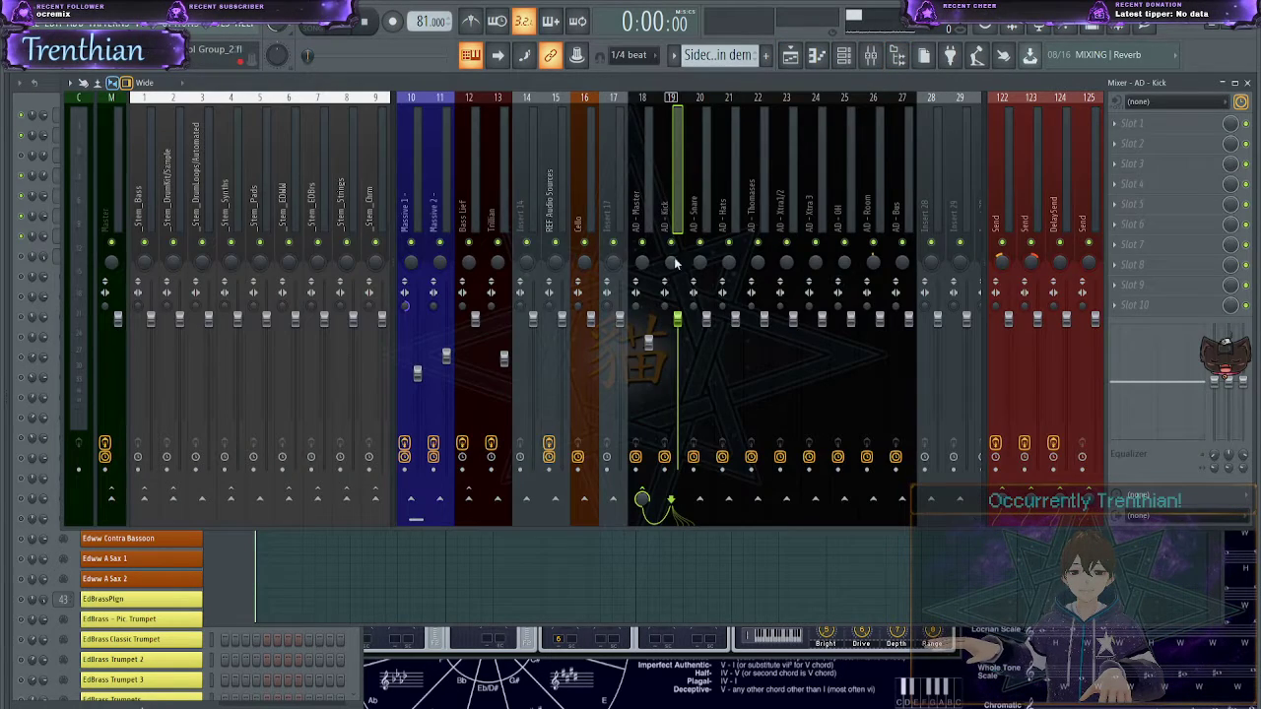
scroll(678, 274, "down", 15)
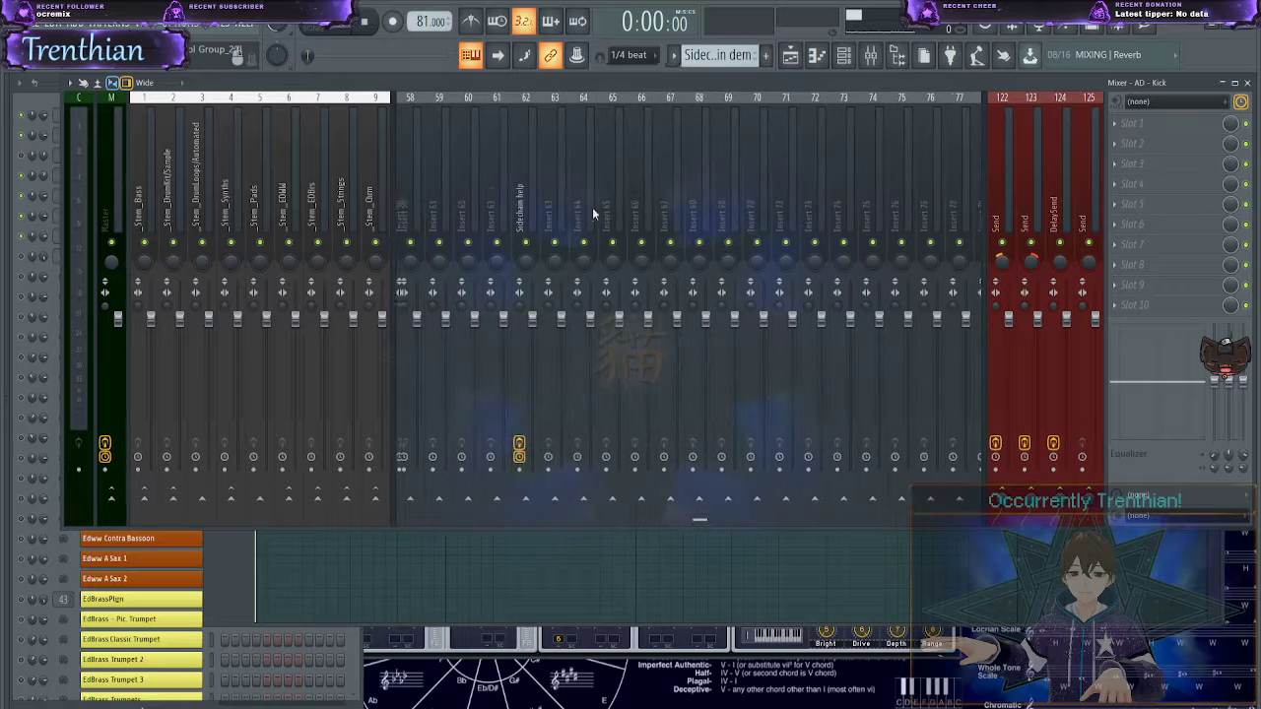
left_click(537, 222)
left_click(41, 110)
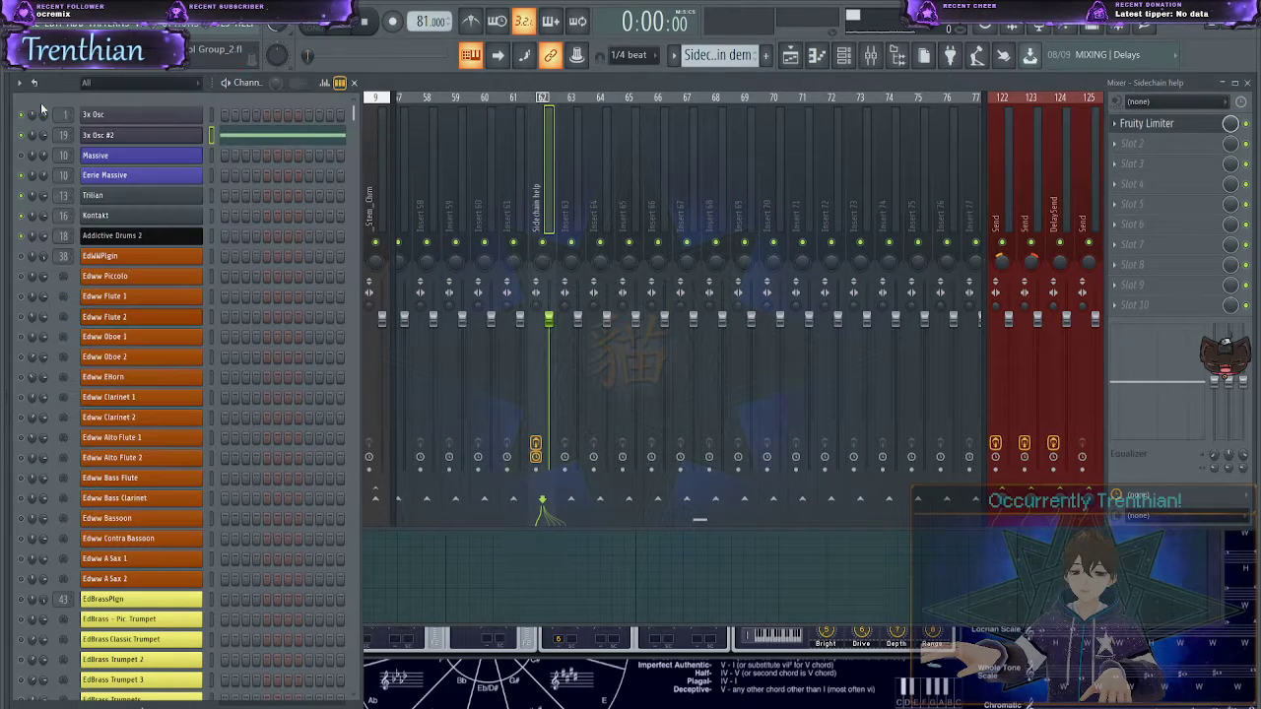
scroll(62, 135, "down", 8)
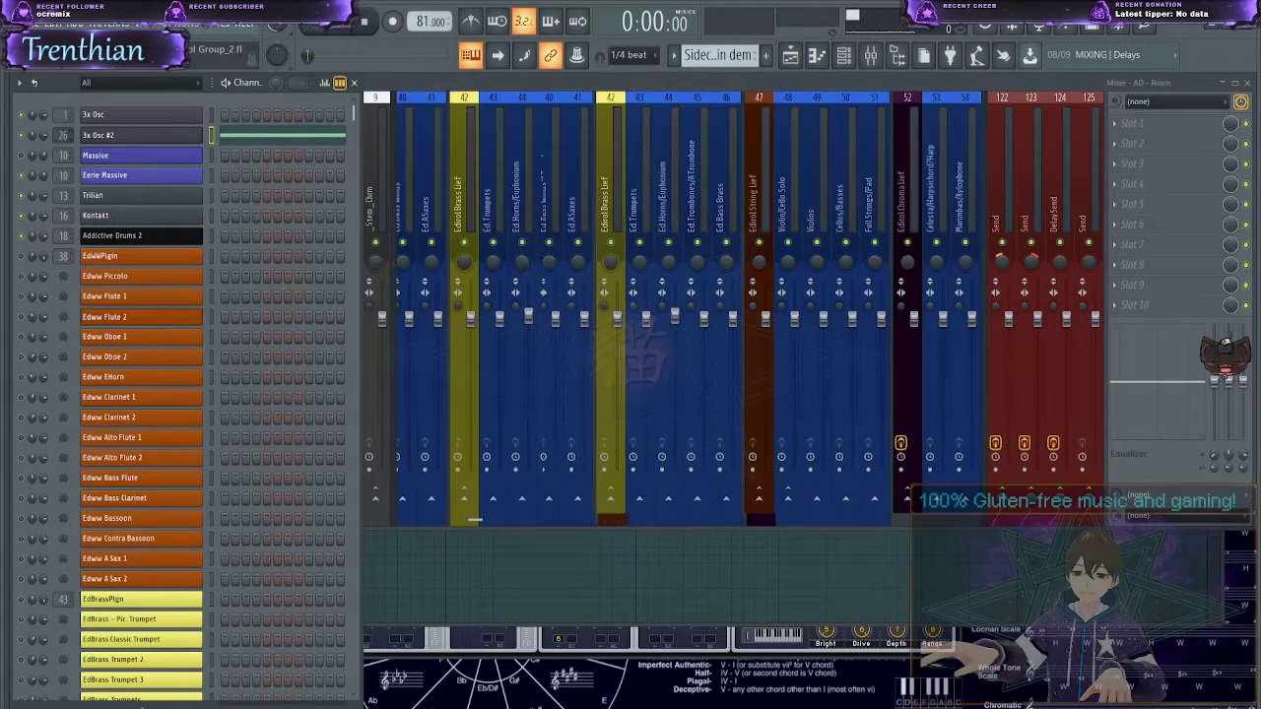
scroll(61, 135, "up", 8)
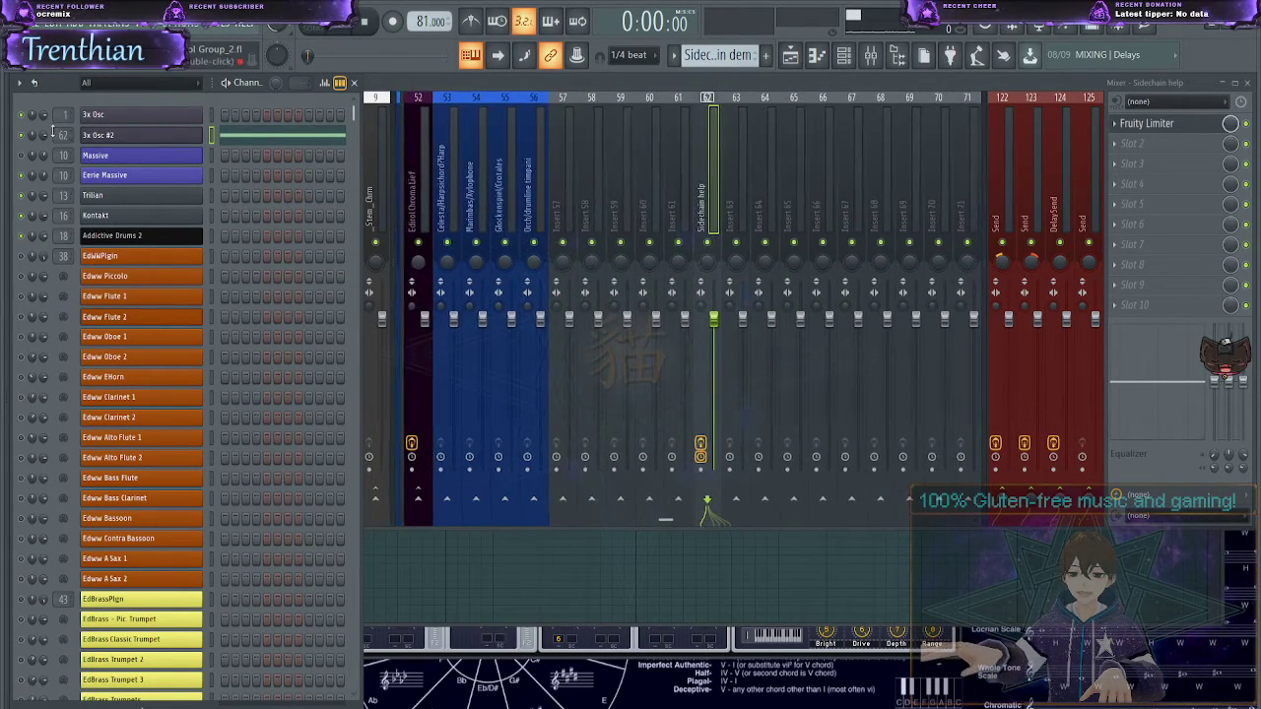
scroll(61, 135, "up", 1)
scroll(61, 135, "down", 2)
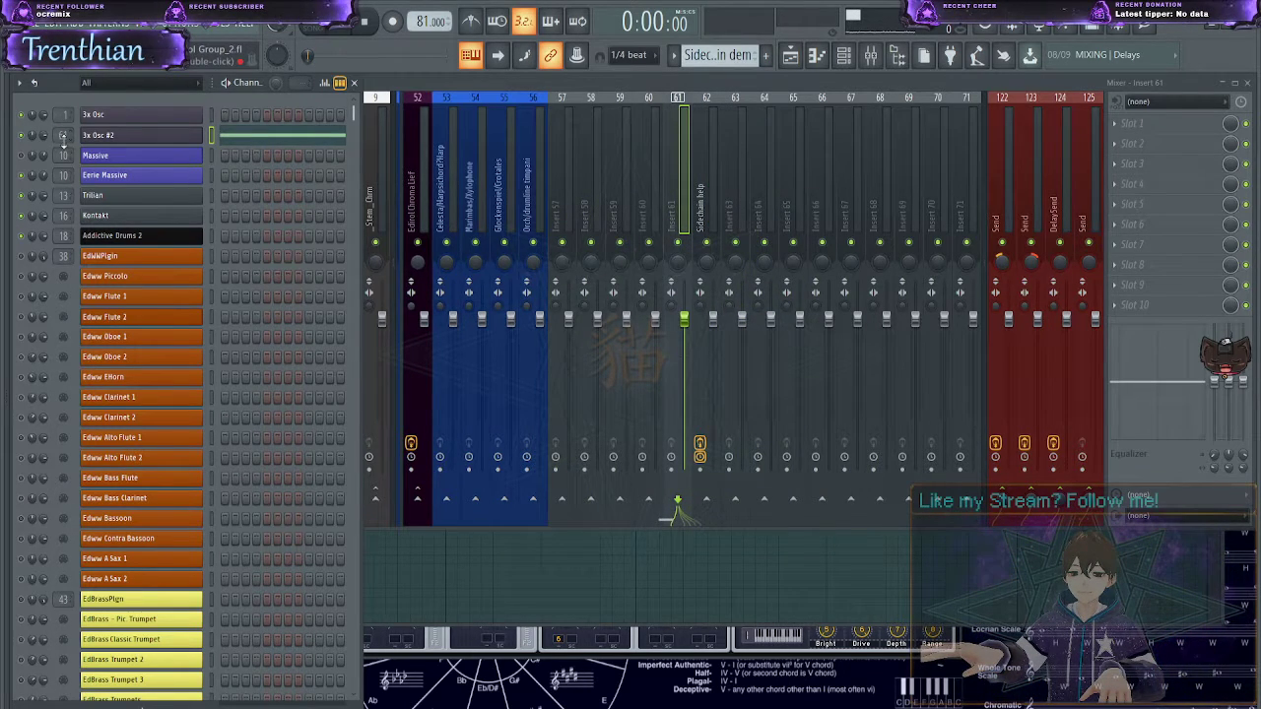
left_click_drag(64, 142, 59, 136)
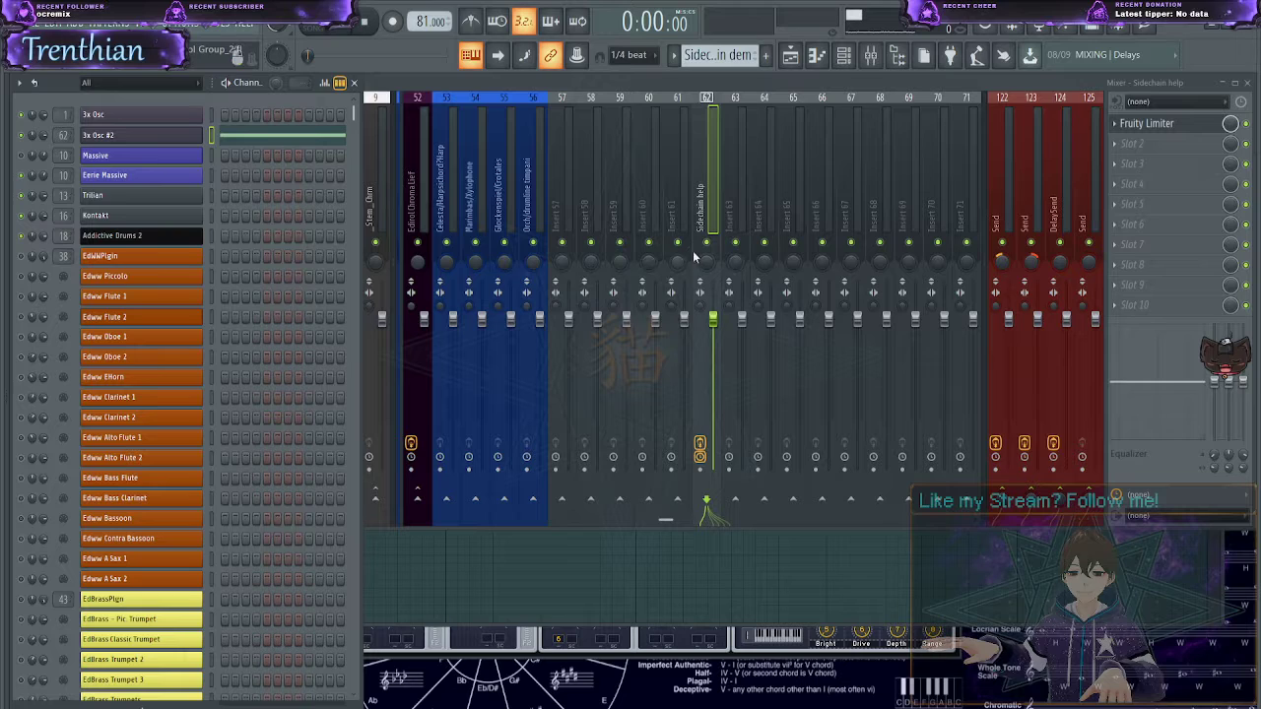
- Rename mixer track 61, beside the Sidechain help track, as Kick
left_click(670, 229)
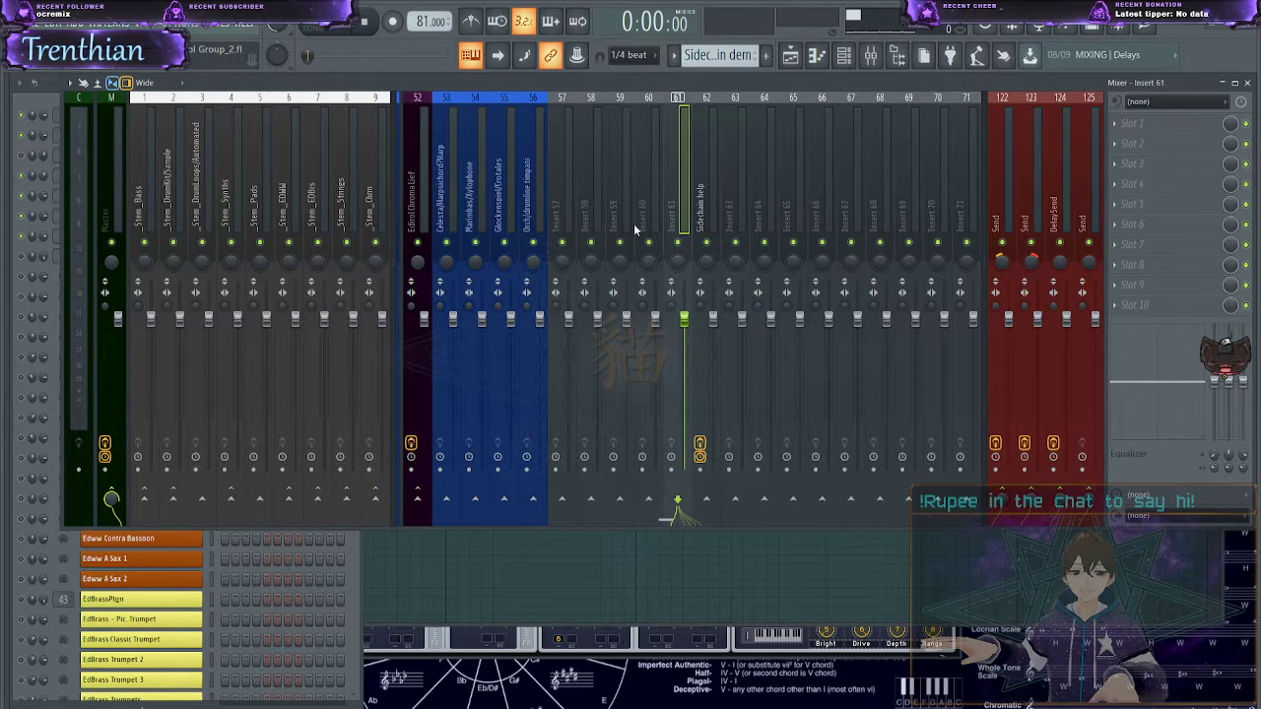
key("F2")
type("Kick")
key("Return")
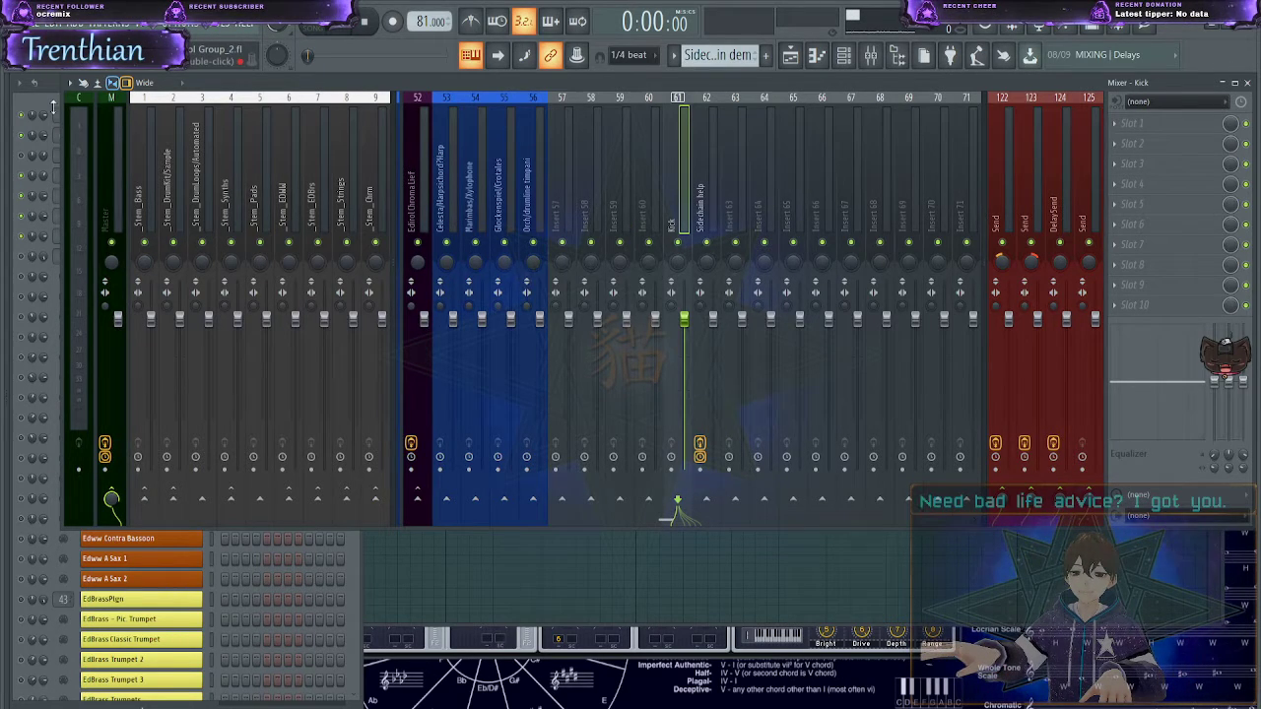
- Add a Fruit Kick channel above 3x Osc, close its plugin window and route it to mixer track 61
left_click(45, 103)
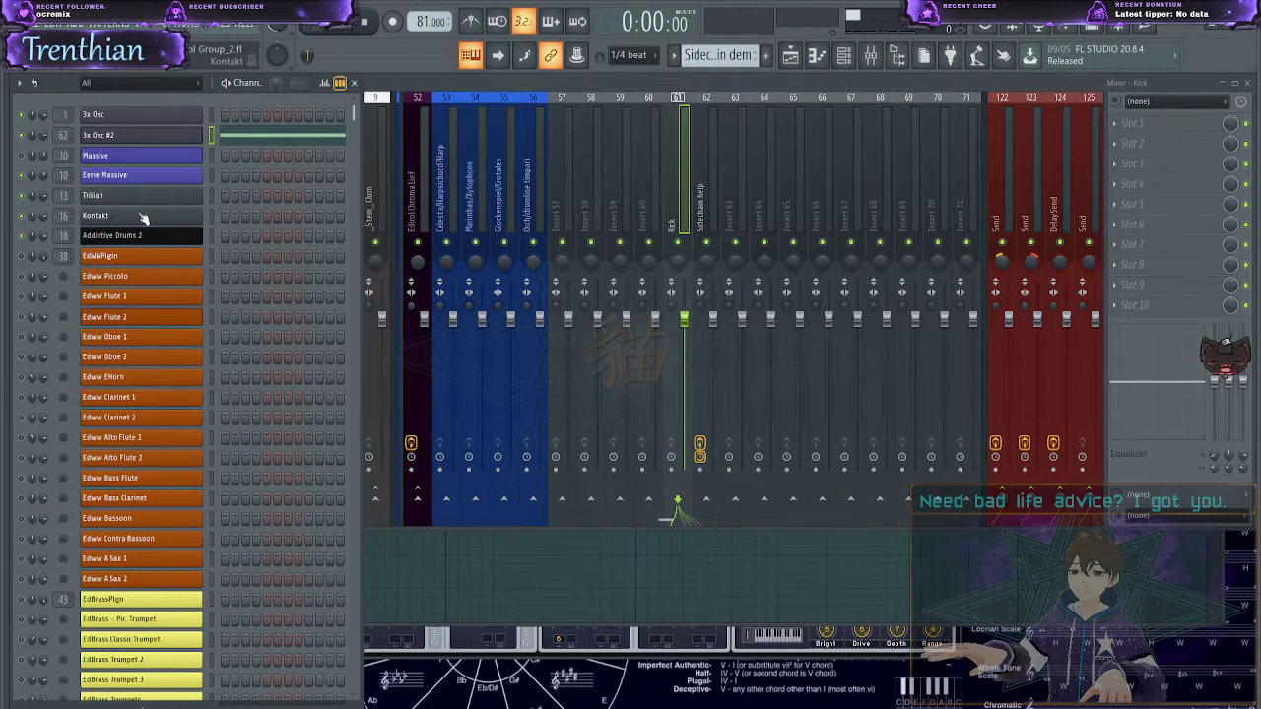
left_click(211, 116)
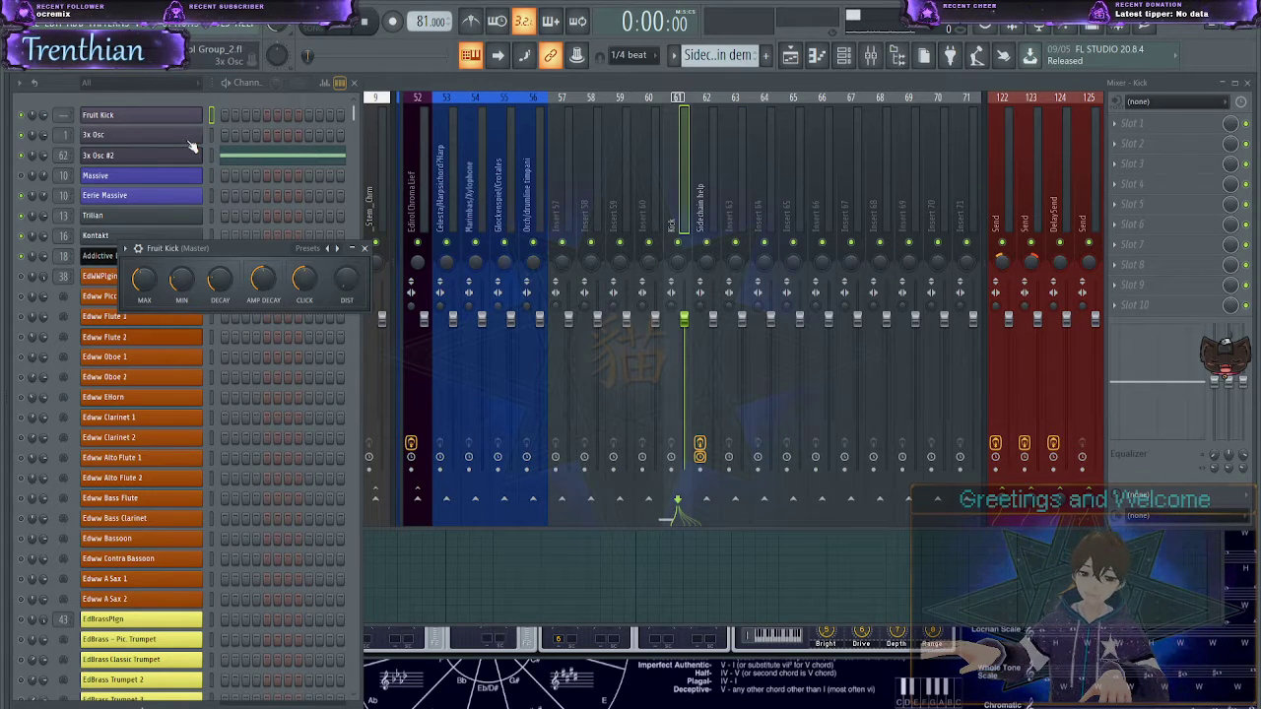
left_click(175, 120)
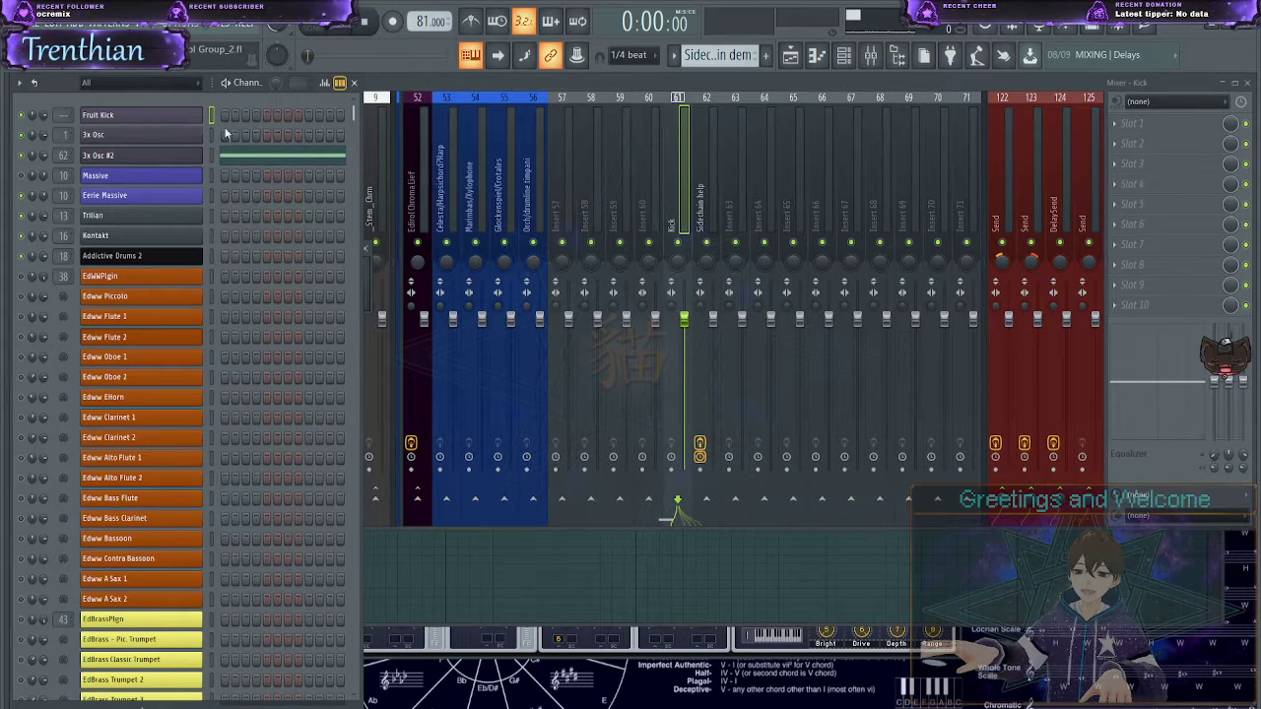
left_click_drag(63, 116, 63, 53)
scroll(897, 180, "down", 3)
scroll(834, 185, "down", 3)
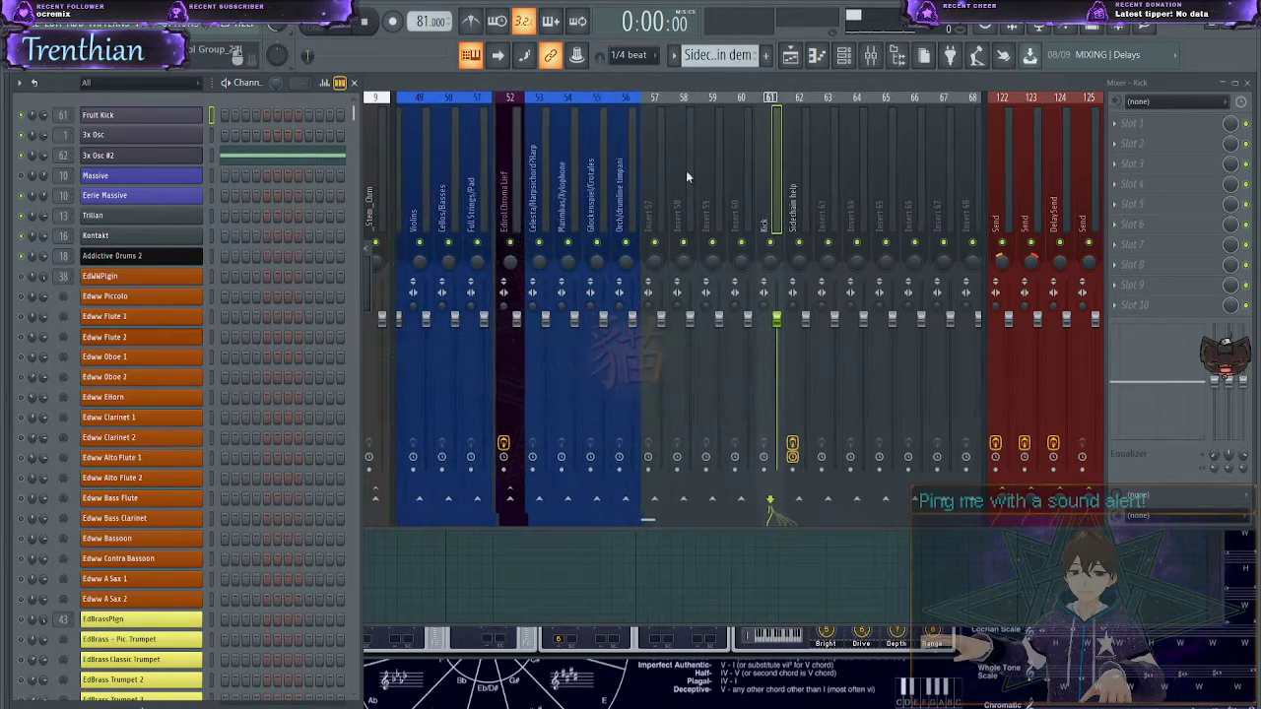
- Place Fruit Kick hits on steps 1, 5, 9 and 13, widening the channel rack to 16 steps, and audition the pattern
left_click(225, 116)
left_click(269, 114)
left_click(311, 116)
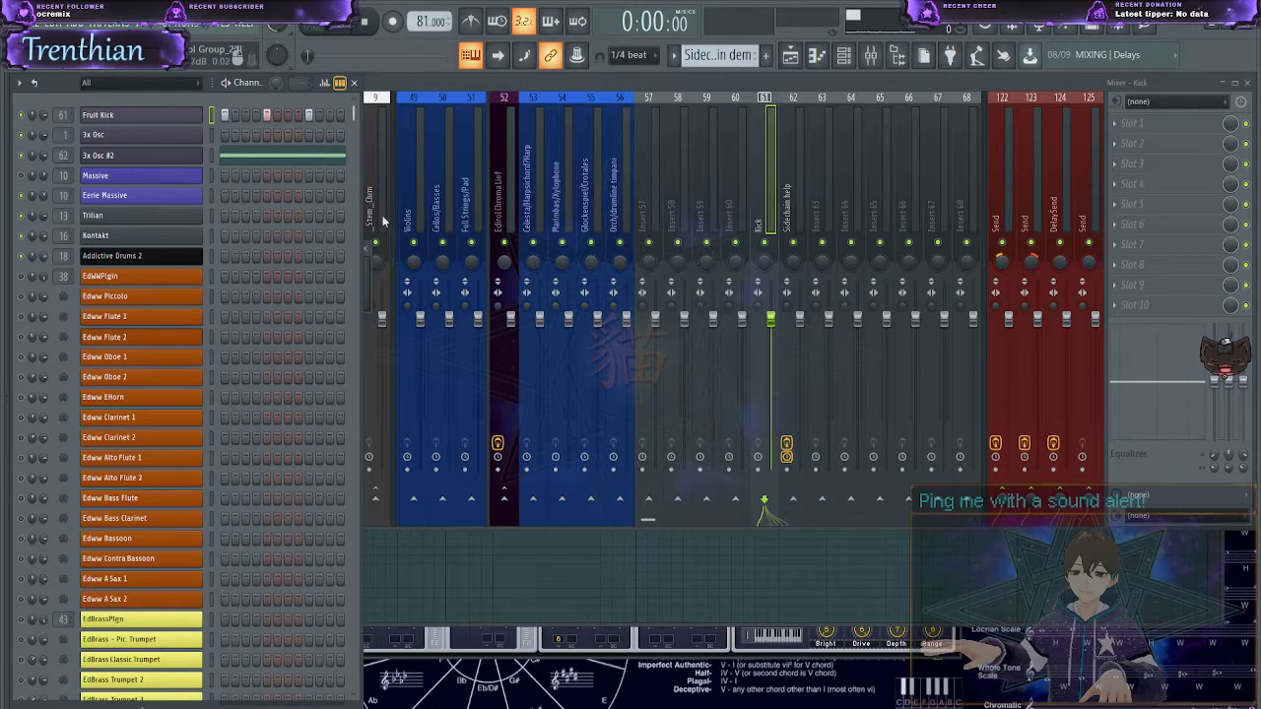
scroll(360, 221, "down", 5)
left_click_drag(358, 421, 402, 421)
scroll(372, 426, "up", 5)
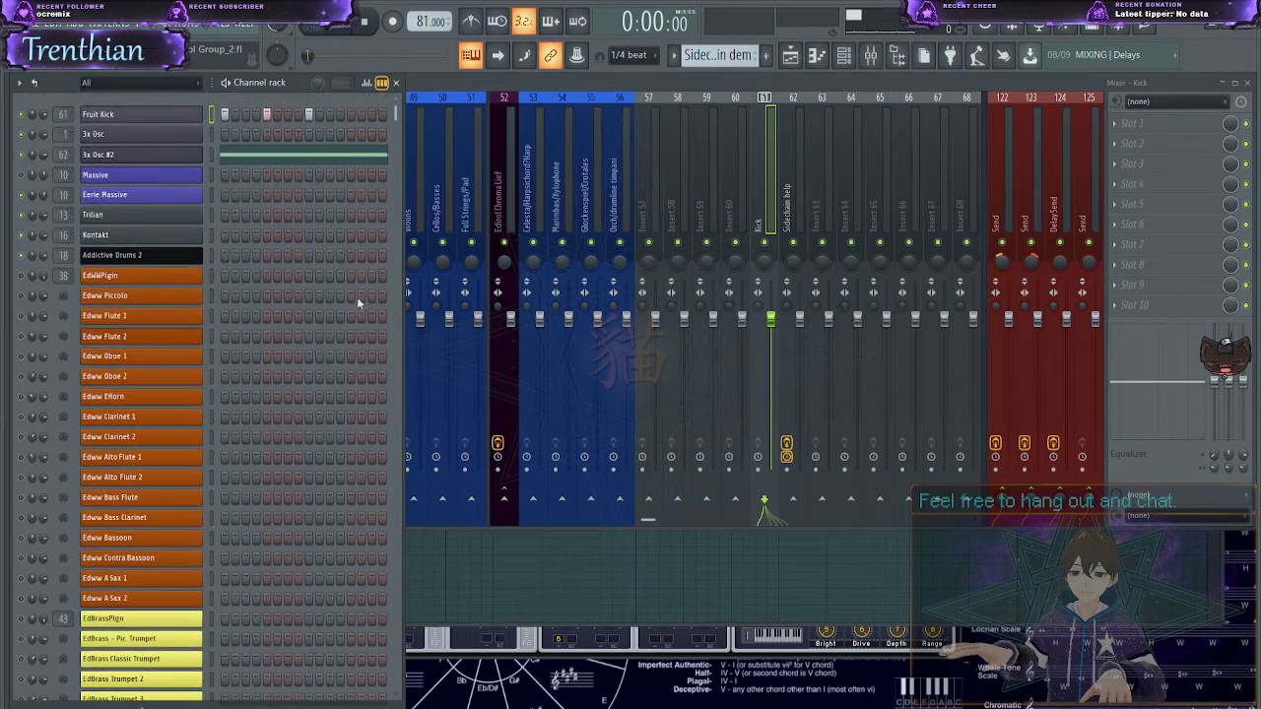
key("space")
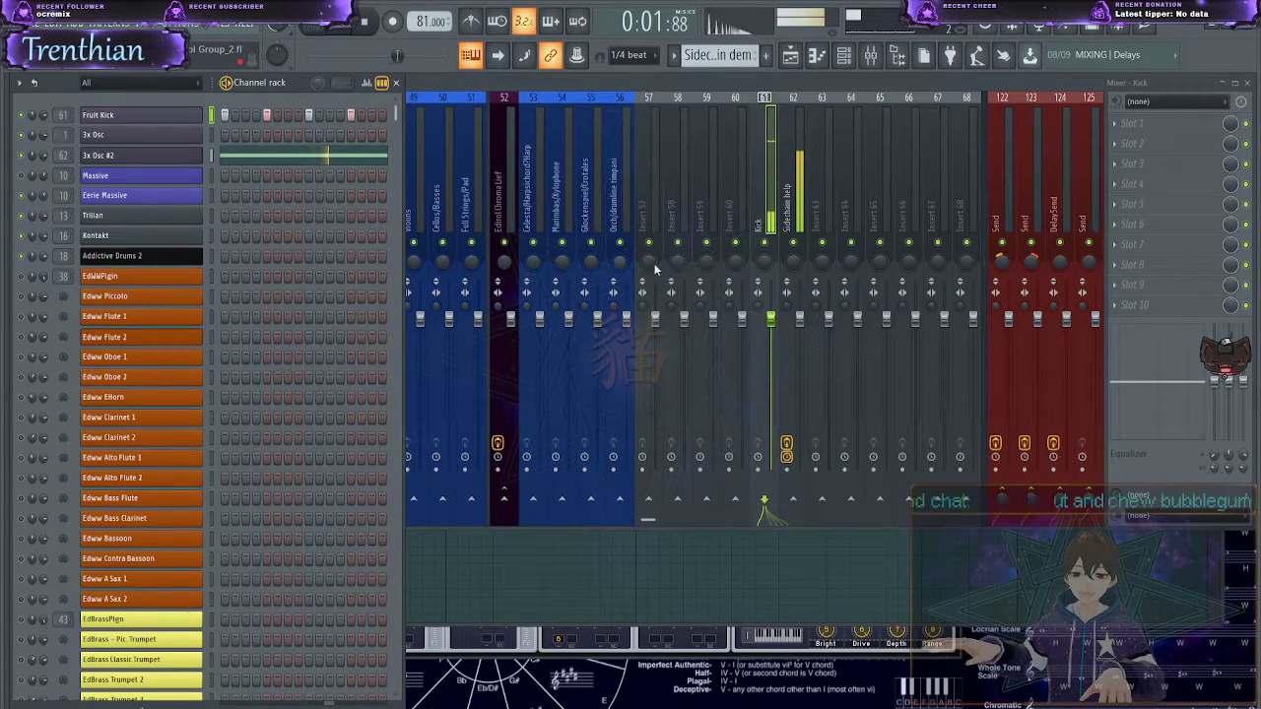
key("space")
- Sidechain the Kick mixer track to the Sidechain help track
left_click(794, 197)
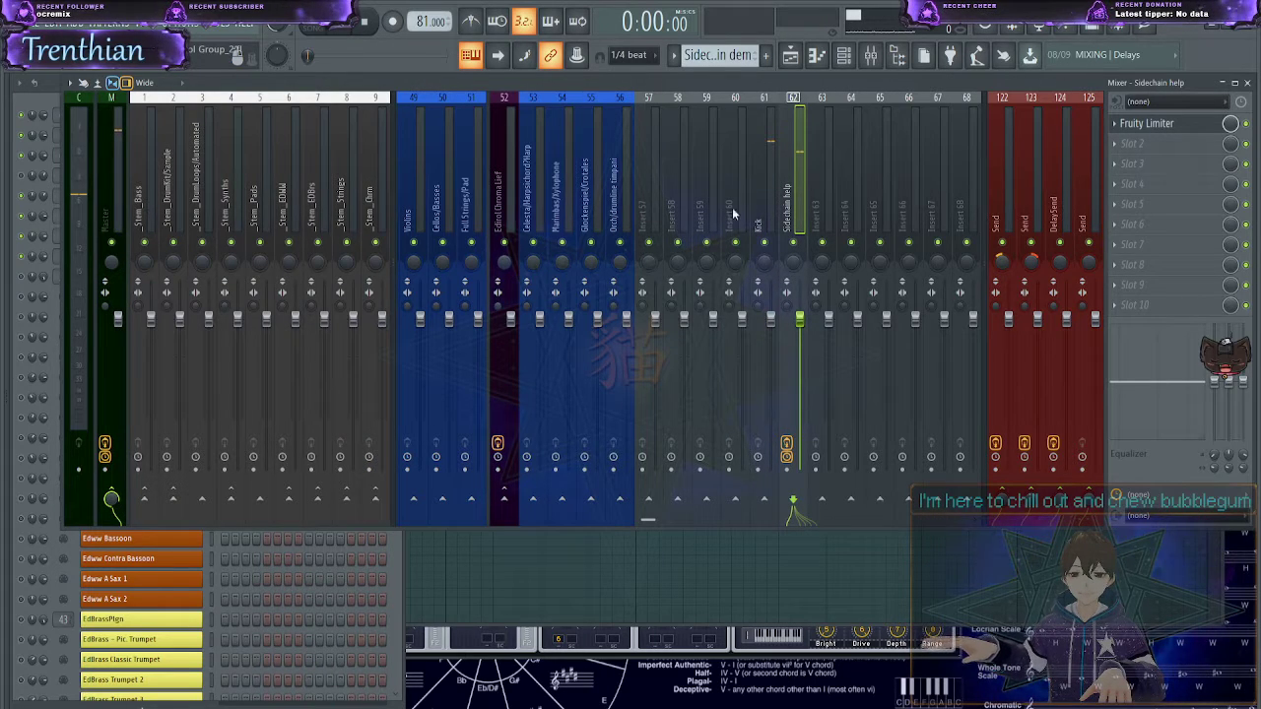
left_click(759, 195)
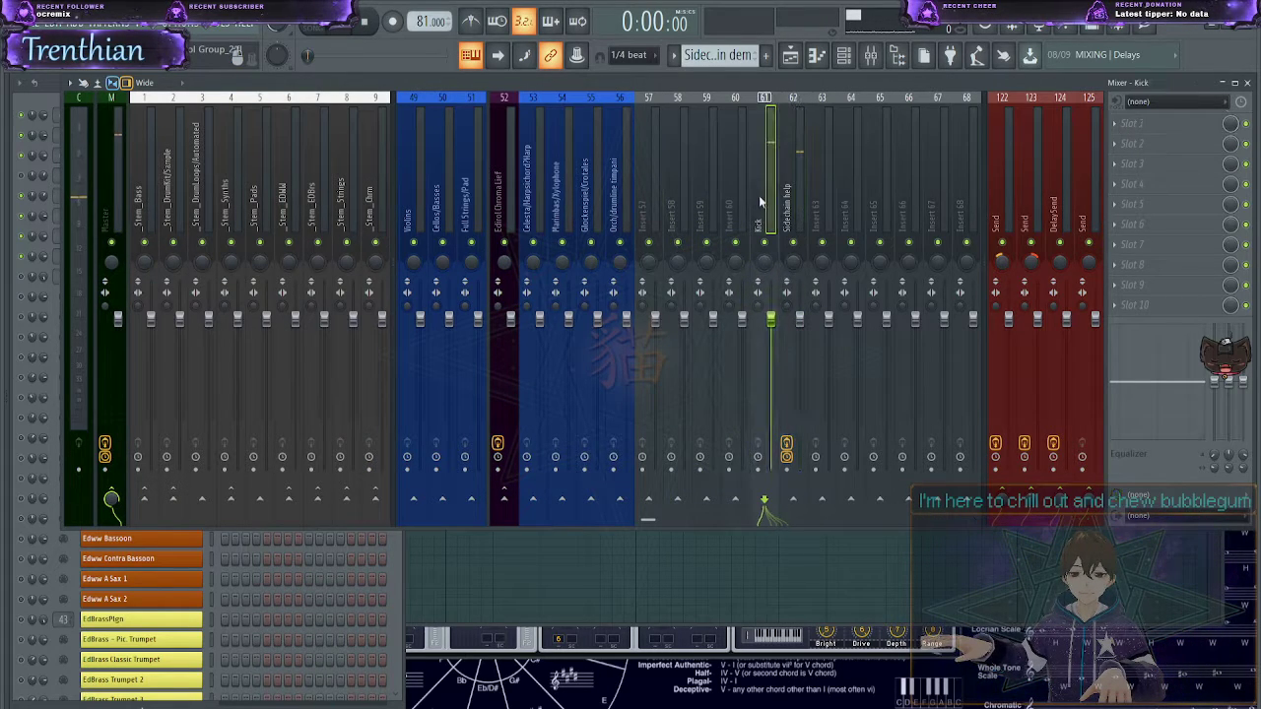
left_click(795, 502)
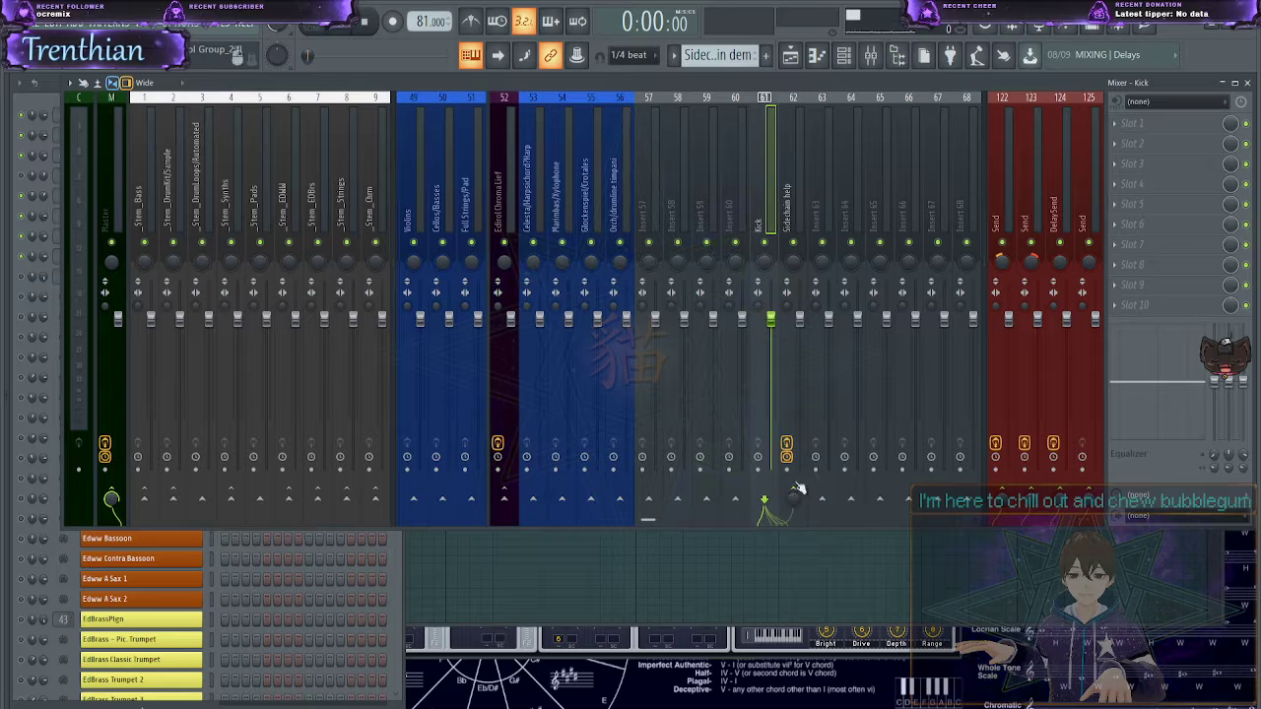
- Open the Fruity Limiter on the Sidechain help track and audition the pattern against its level display
left_click(794, 207)
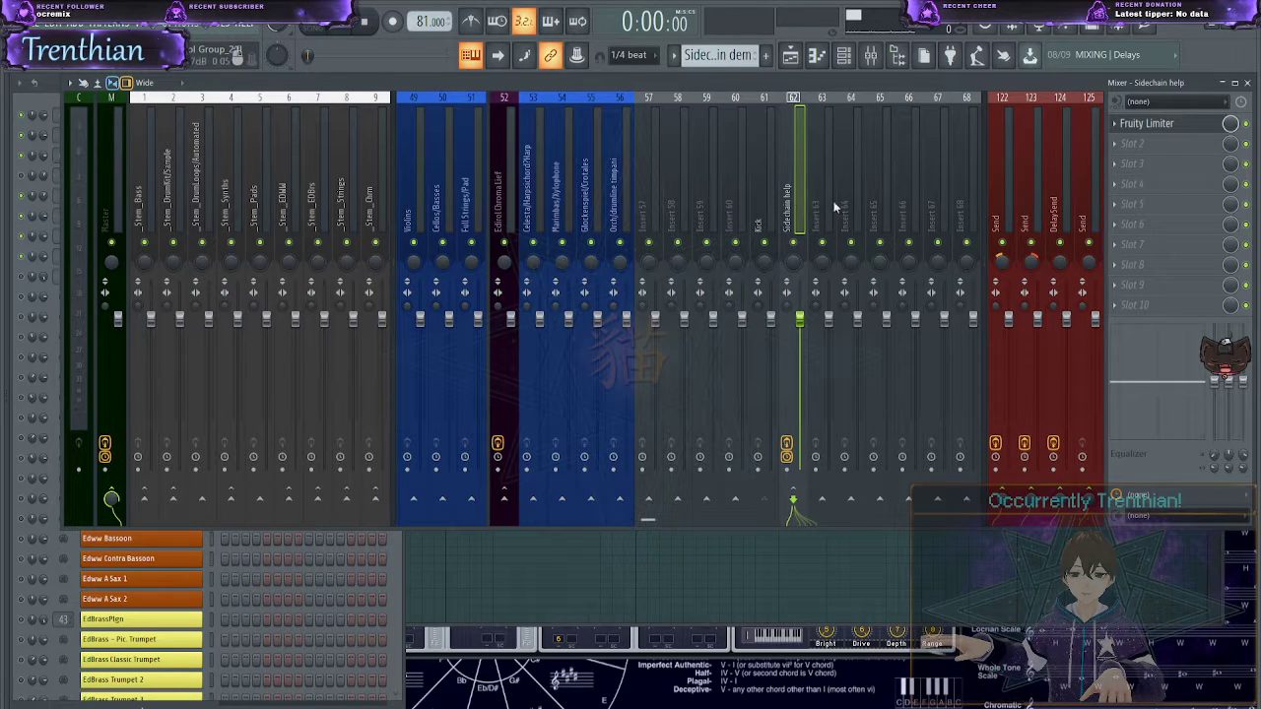
left_click(1149, 126)
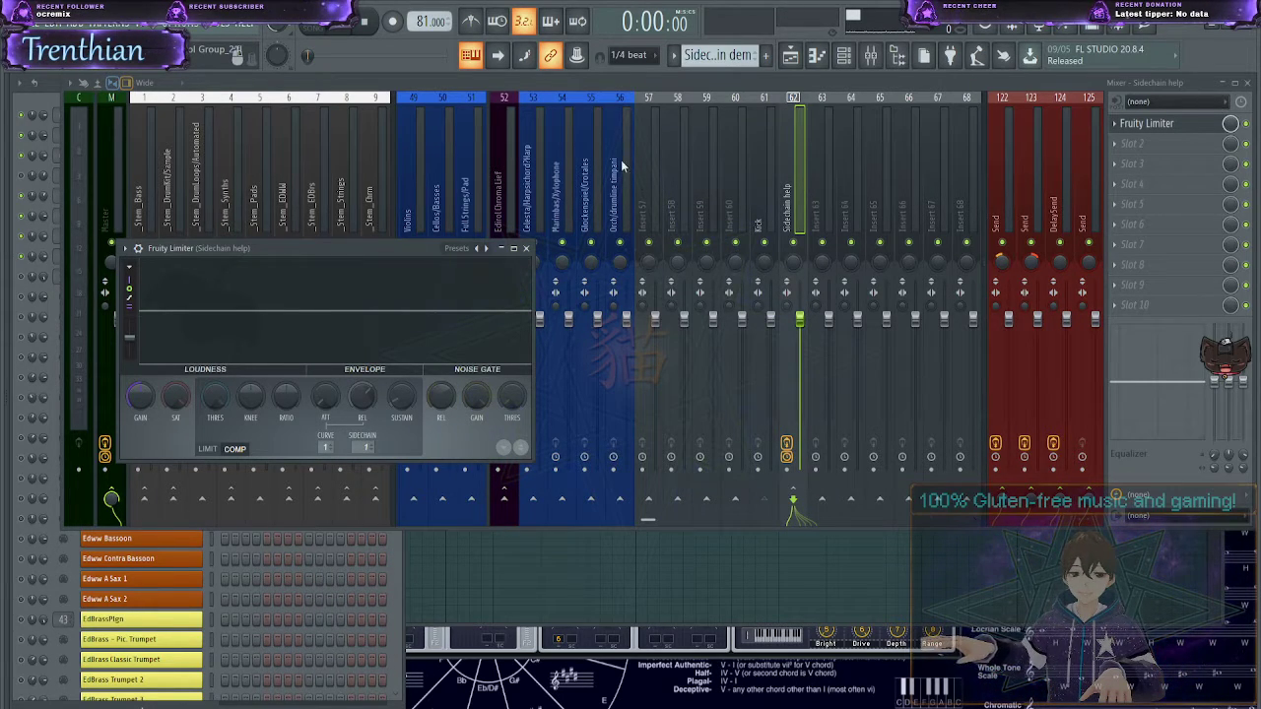
key("Escape")
key("space")
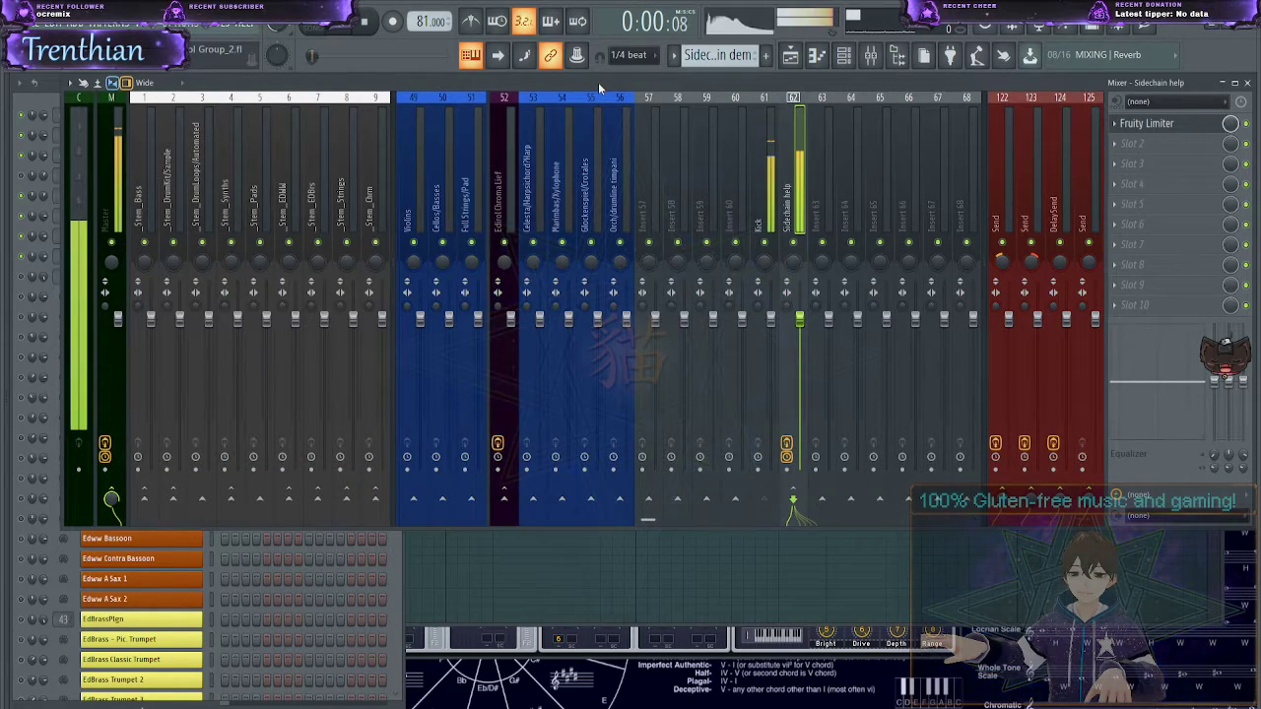
left_click(1187, 131)
key("space")
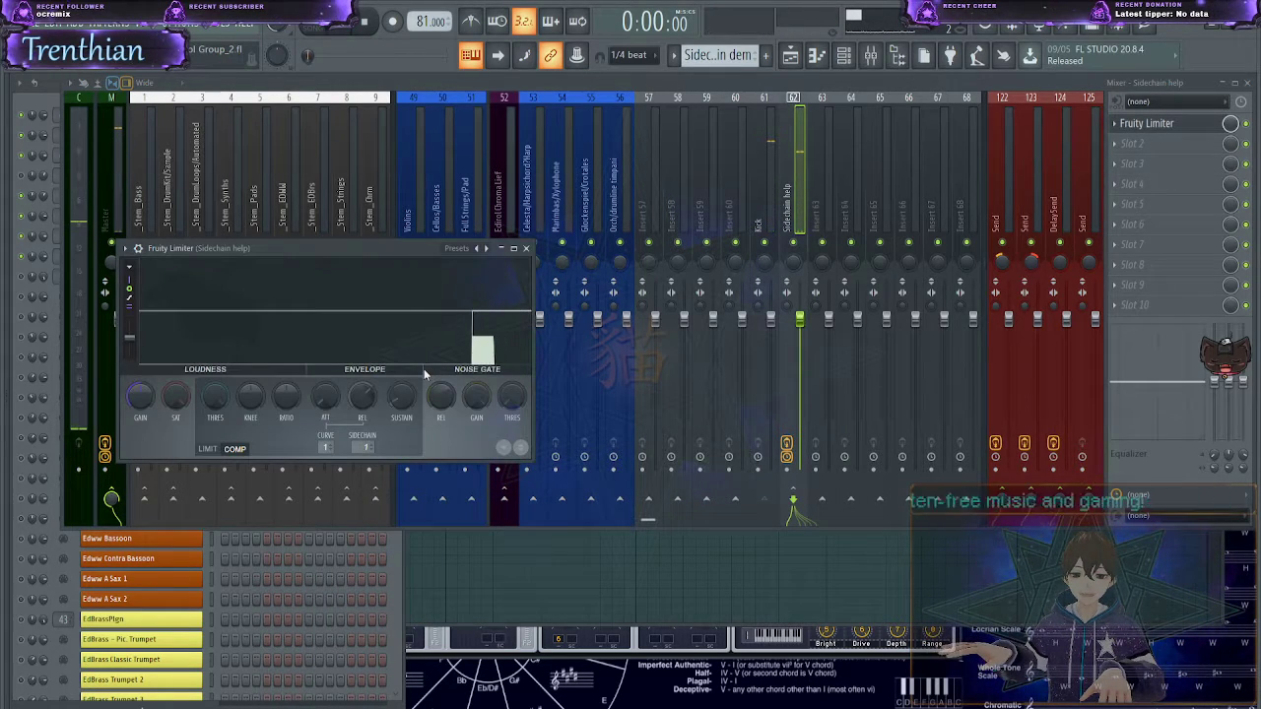
key("space")
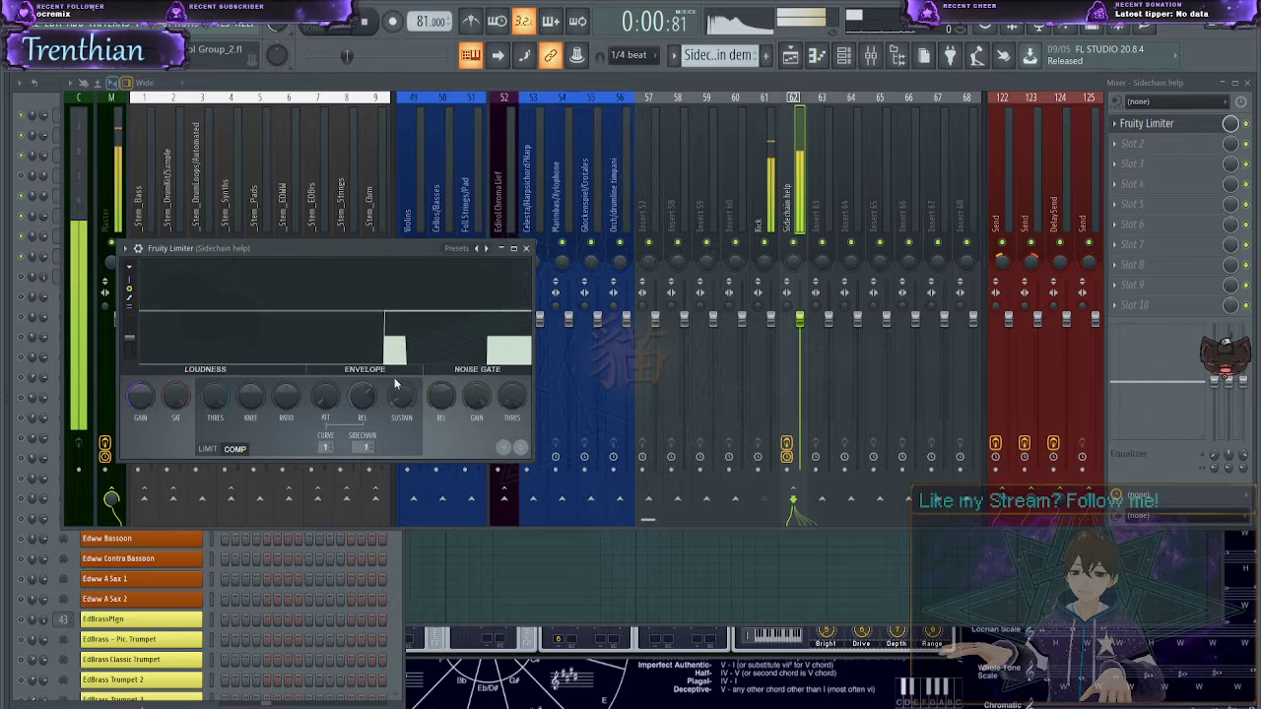
key("space")
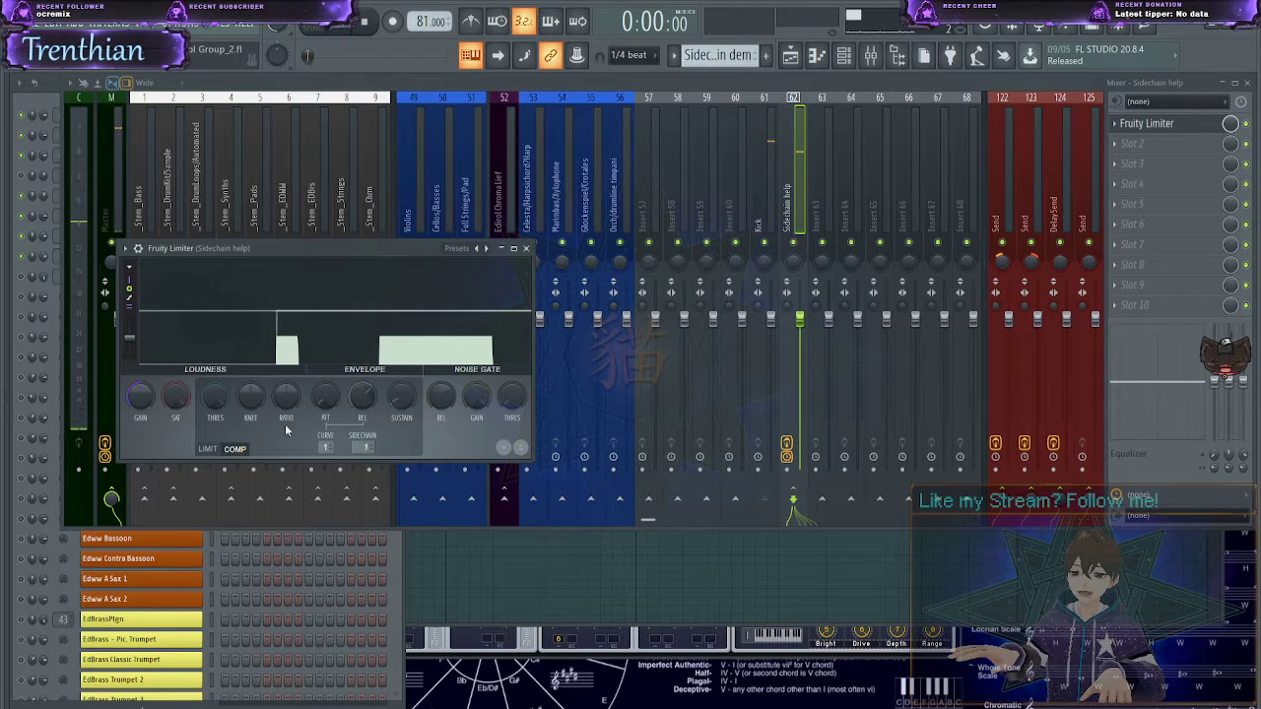
- Lower the Fruity Limiter's compressor threshold and raise its ratio, auditioning the kick's ducking of the 3x Osc #2 note
left_click_drag(214, 399, 212, 433)
key("space")
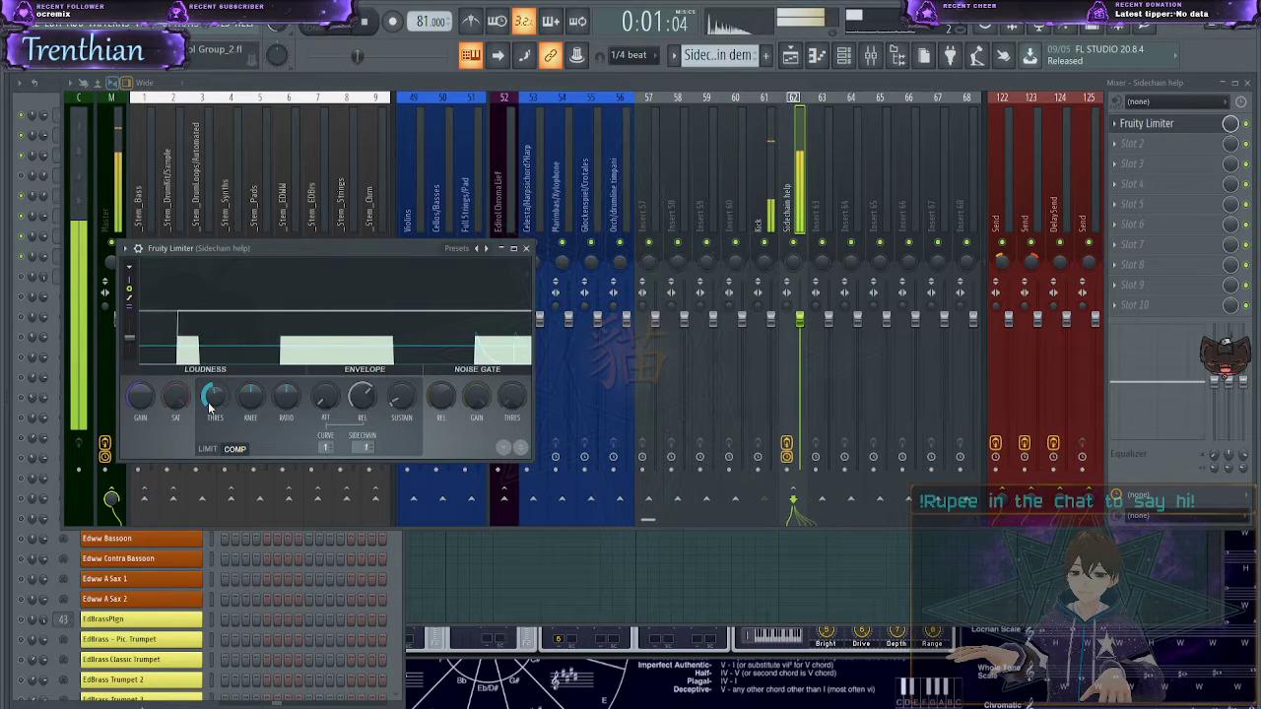
key("space")
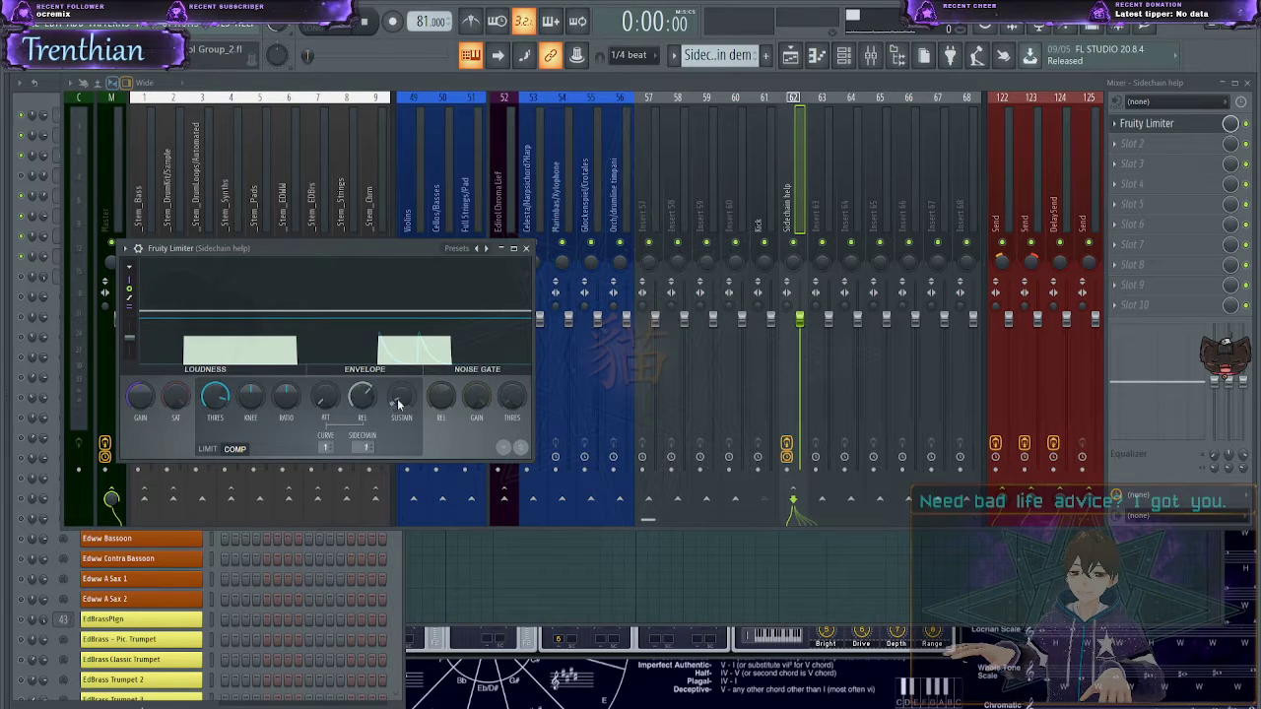
key("space")
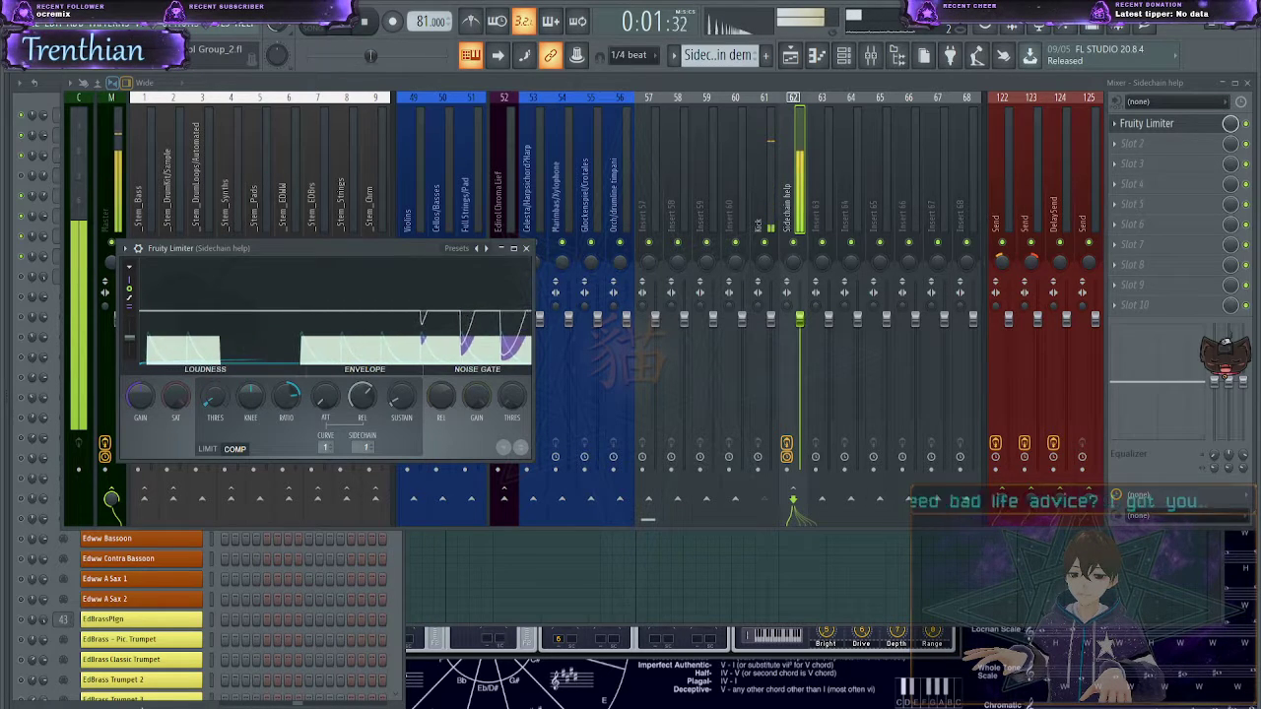
key("space")
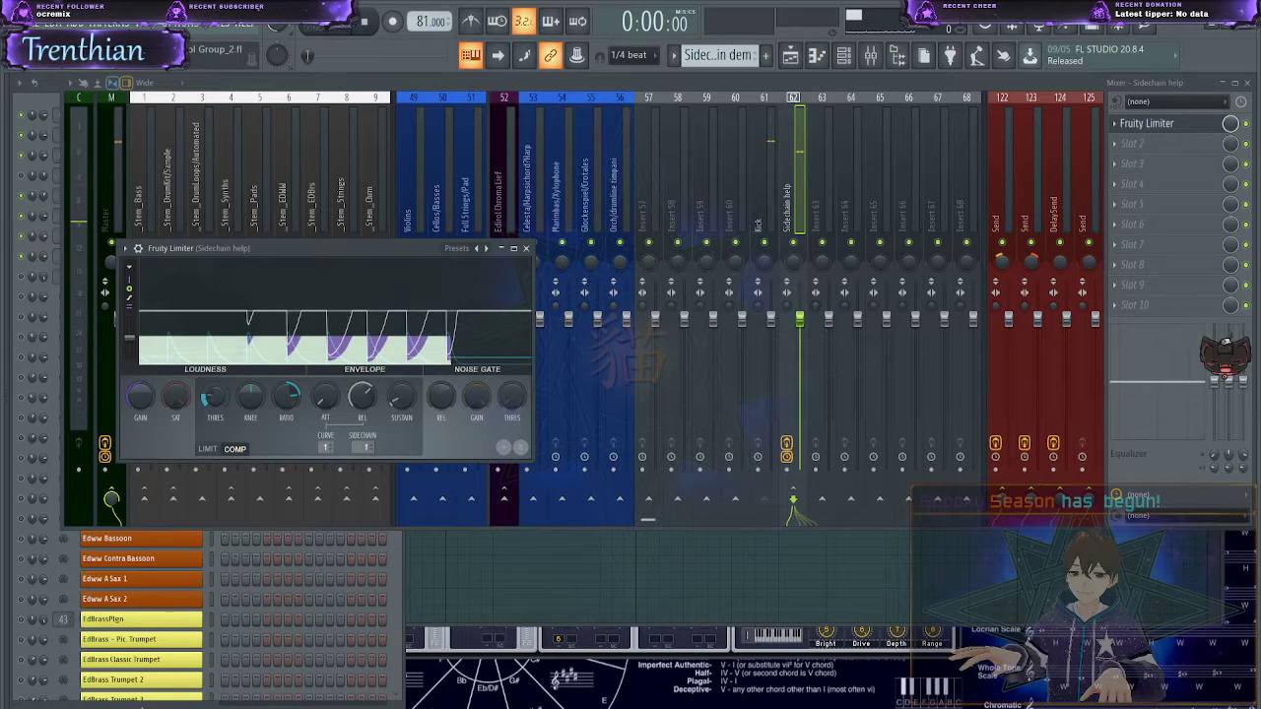
- Fine-tune the Fruity Limiter's threshold, lowering it in stages while replaying the pattern to compare the ducking
left_click_drag(215, 396, 215, 439)
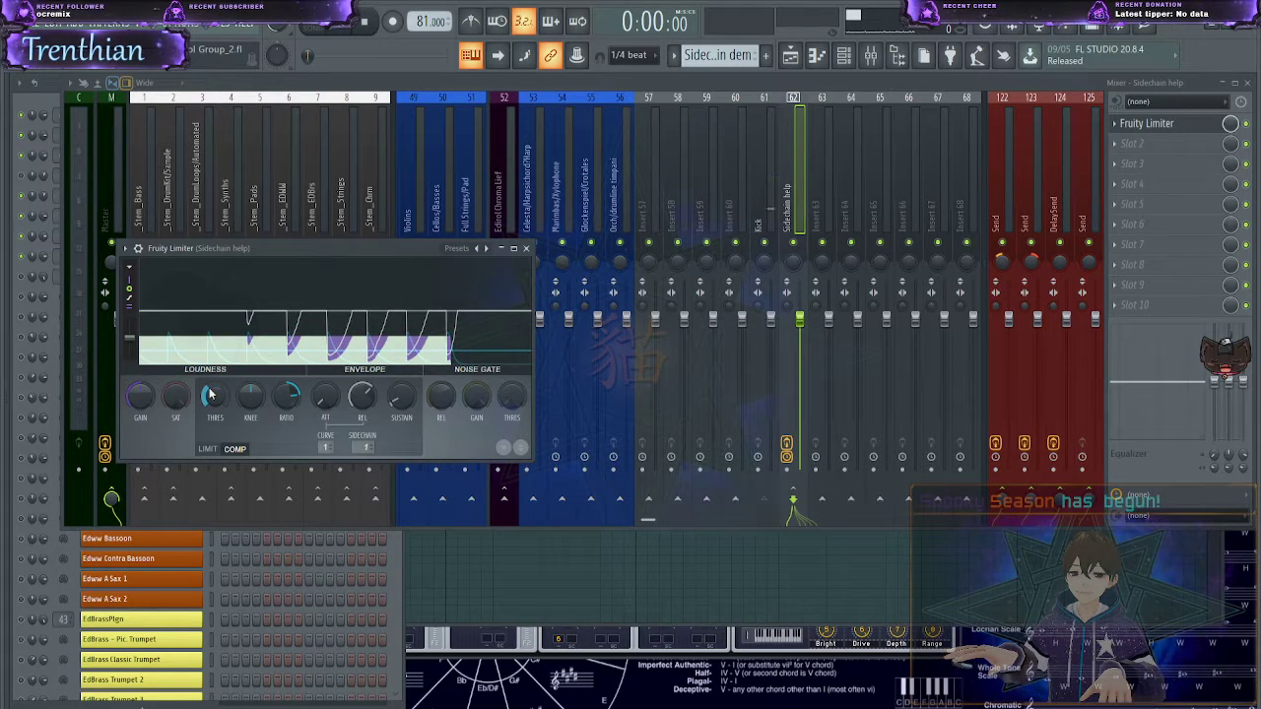
key("space")
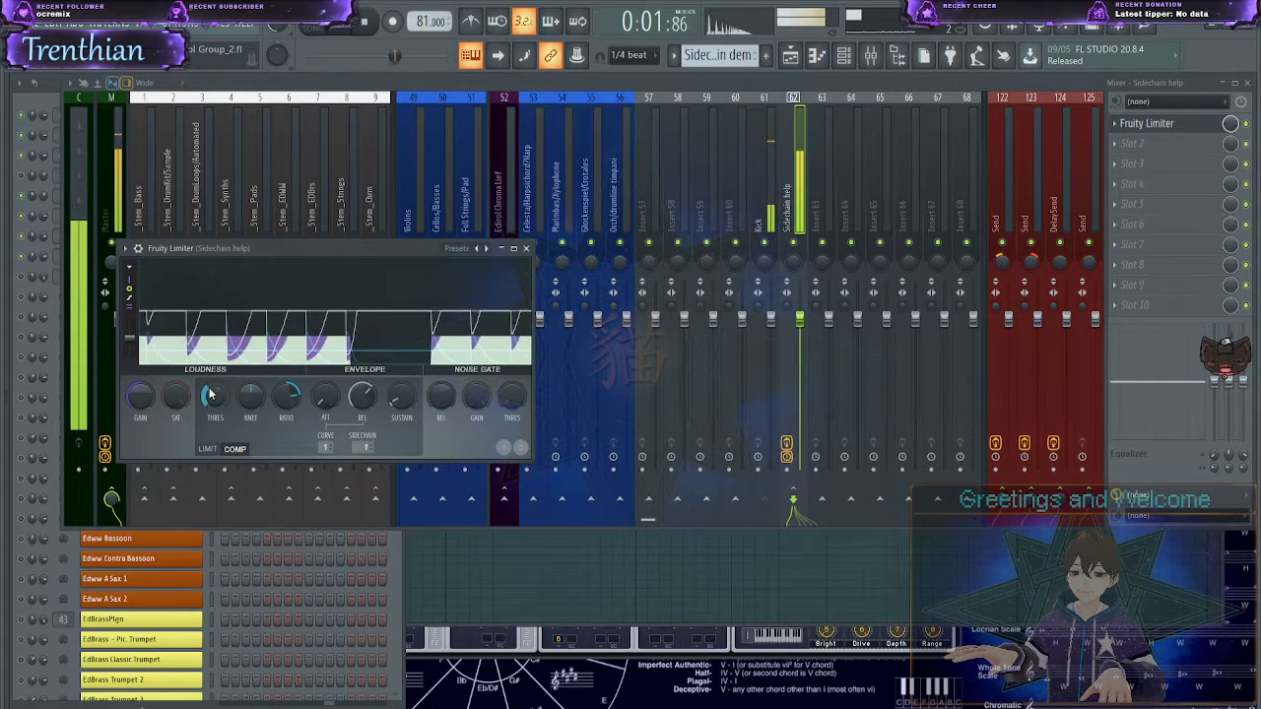
key("space")
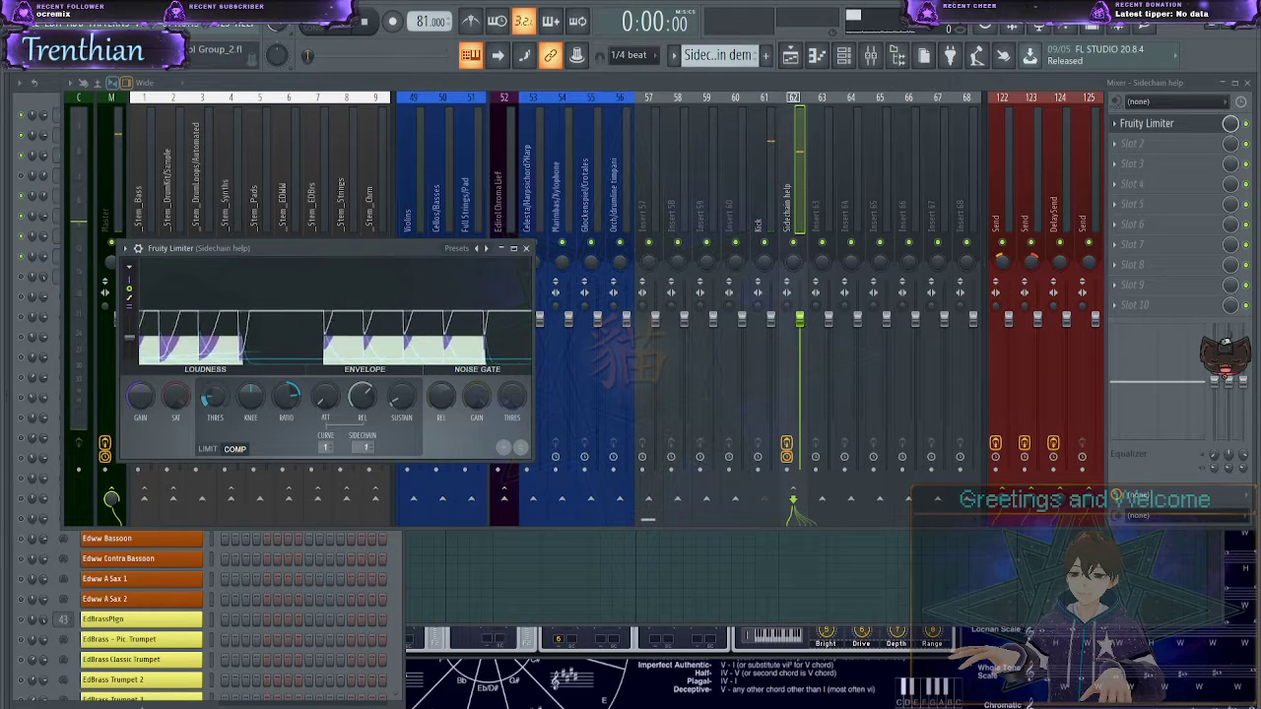
key("space")
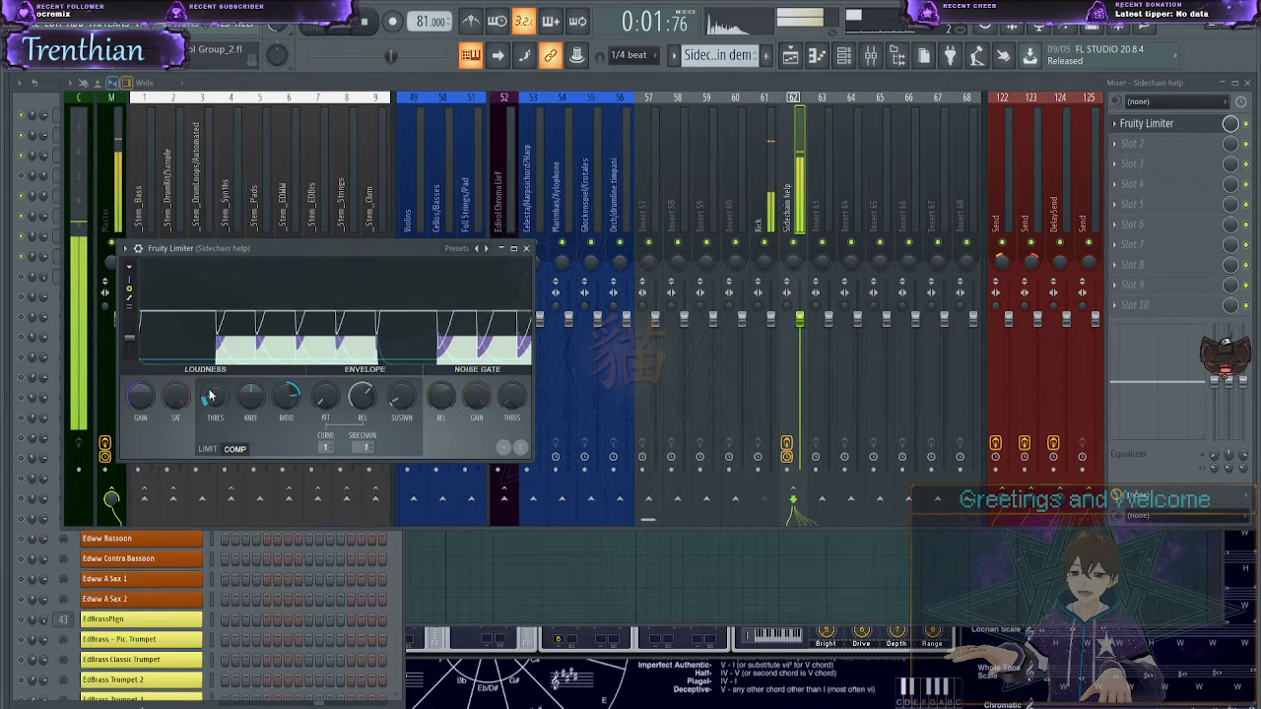
key("space")
key("space")
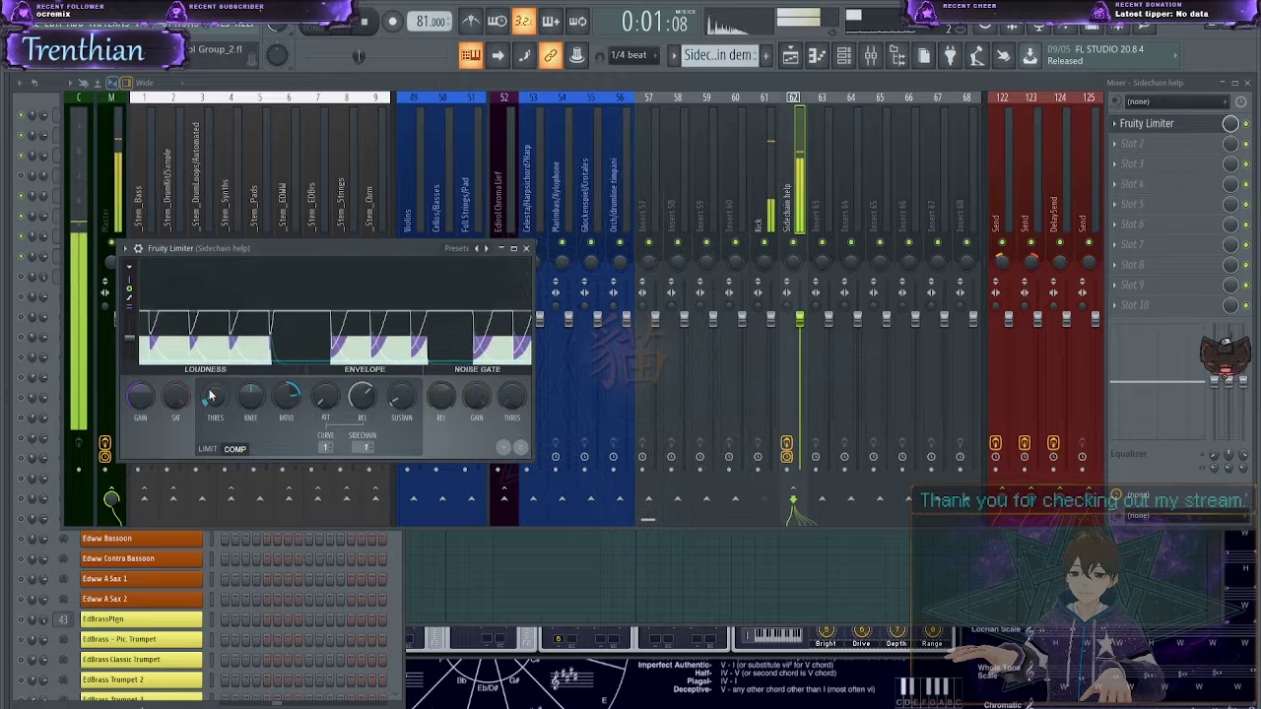
key("space")
key("space")
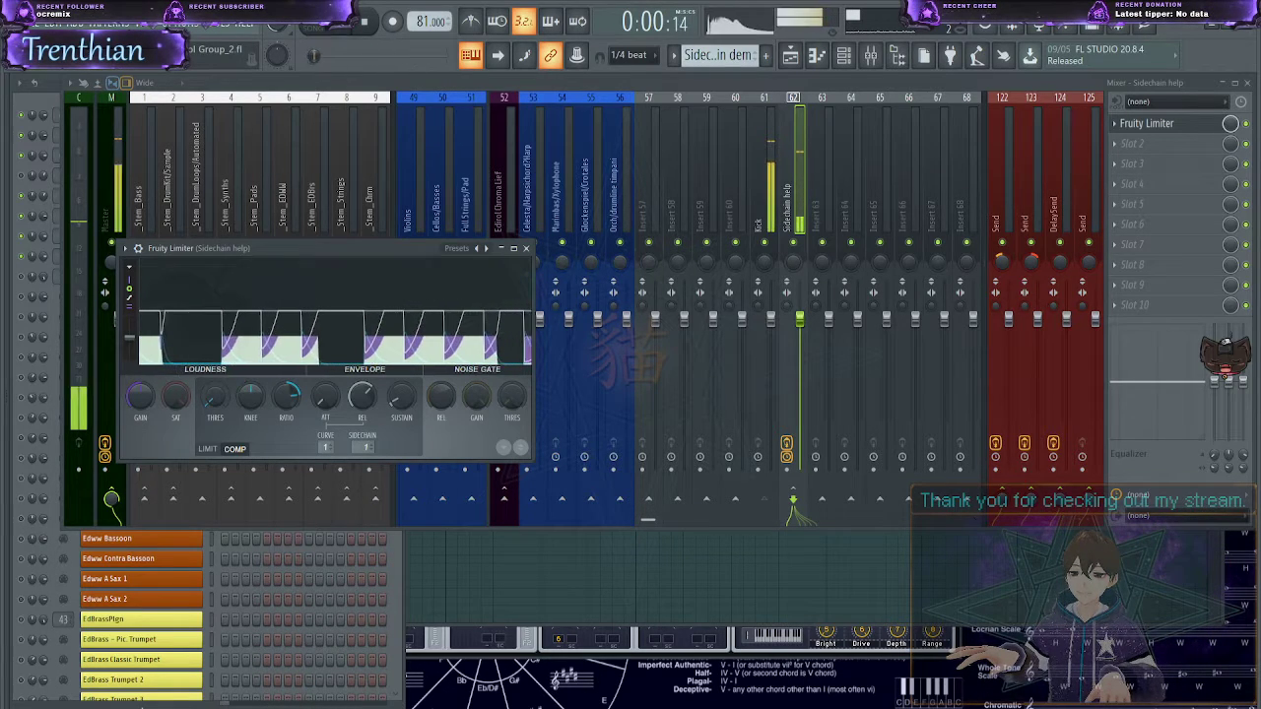
- Raise the Fruity Limiter's compression ratio and shorten its release, replaying the pattern to judge the ducking
key("space")
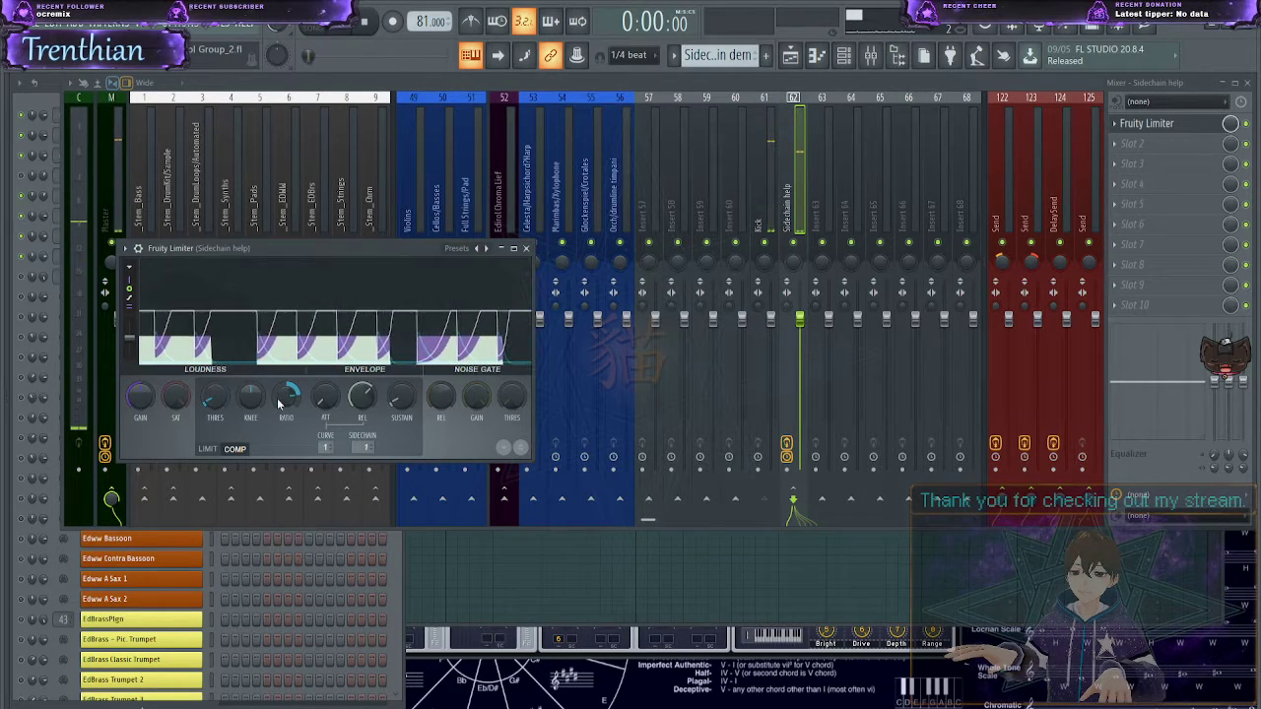
key("space")
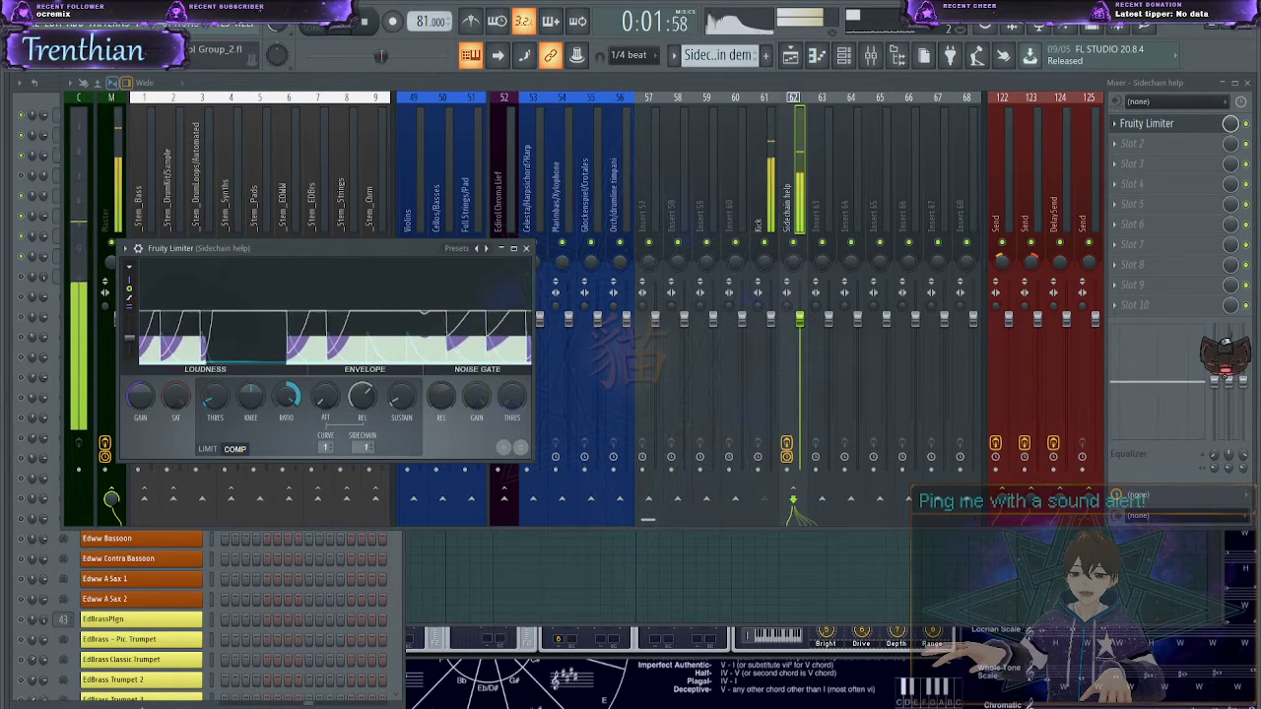
key("space")
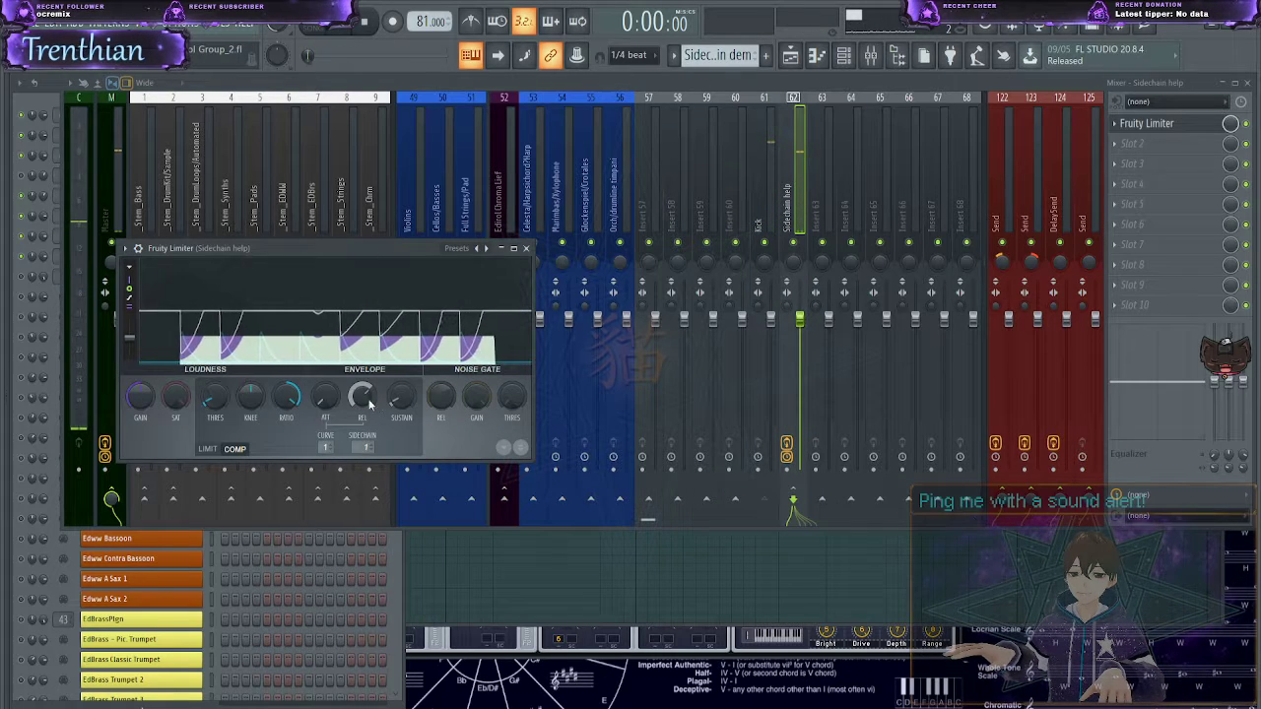
key("space")
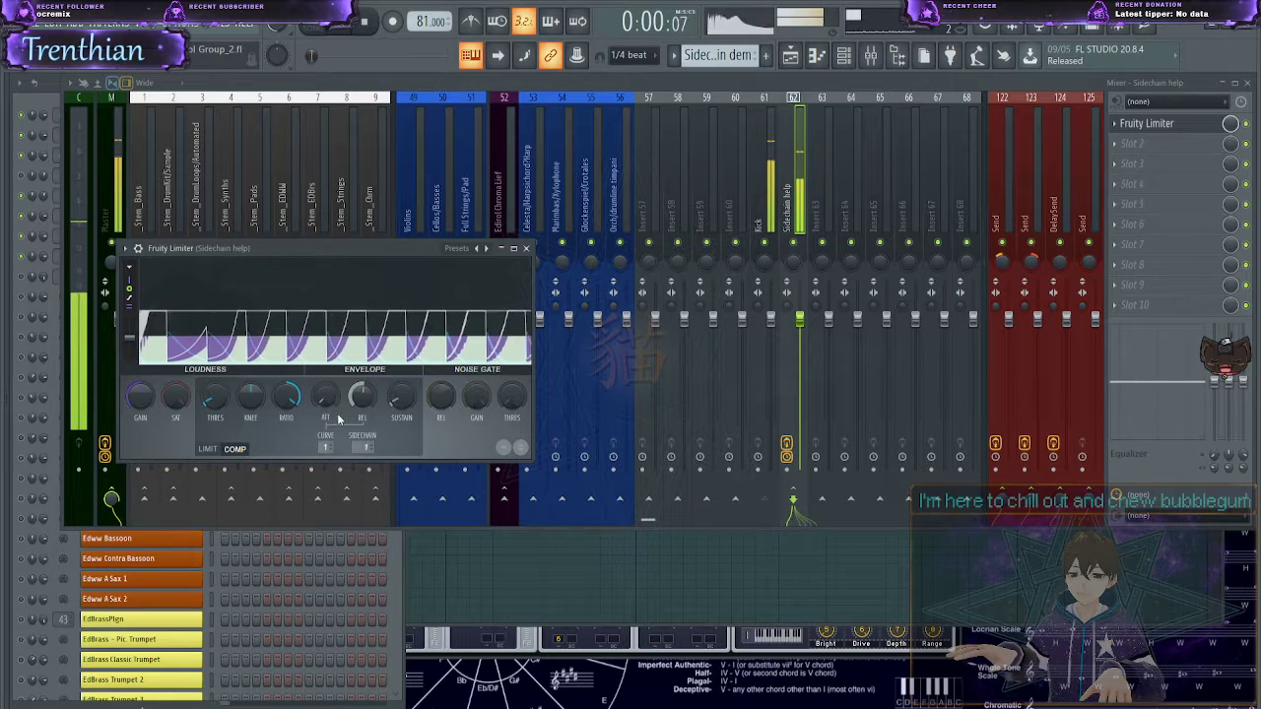
- Raise the Fruity Limiter's knee and attack, auditioning the pattern after the adjustments
key("space")
key("space")
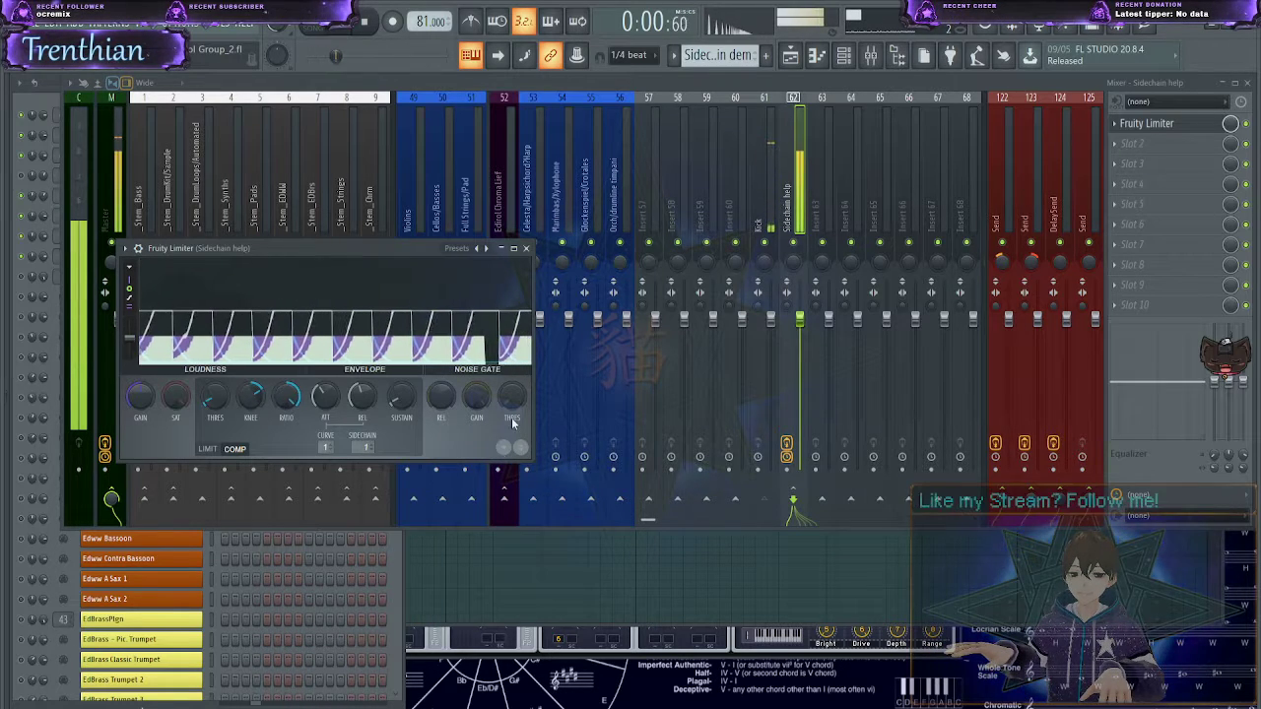
key("space")
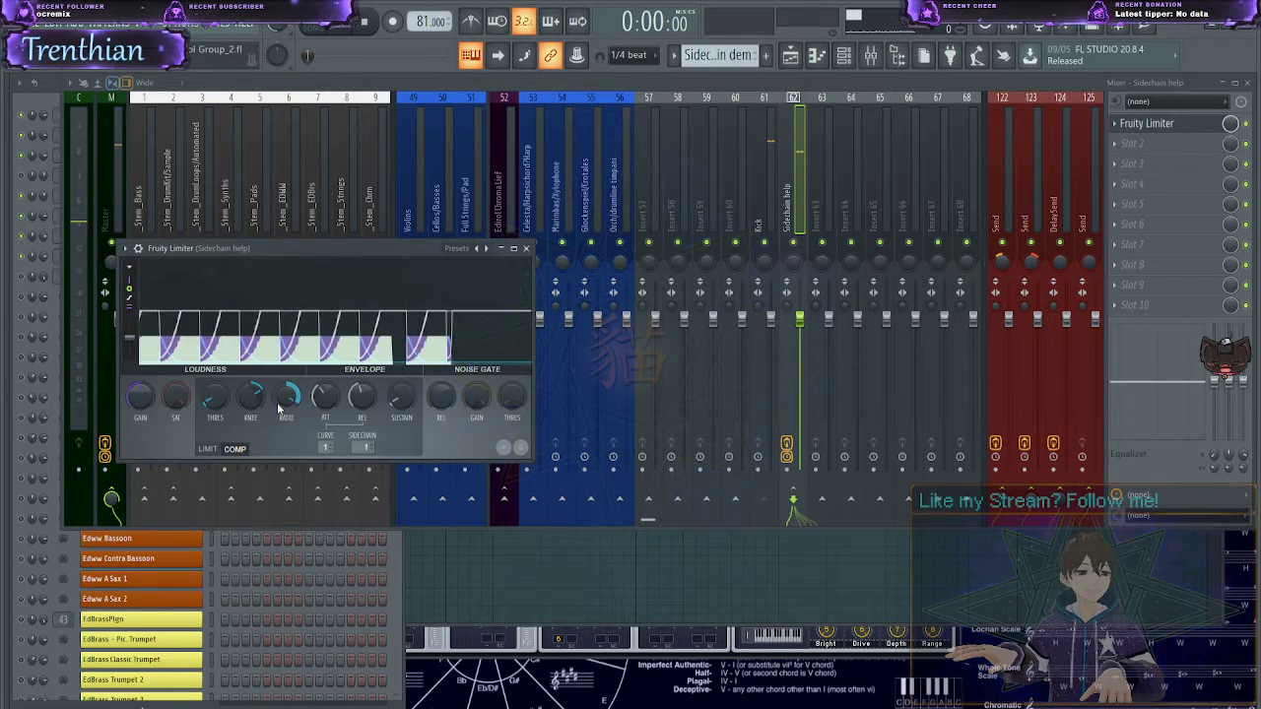
key("space")
key("space")
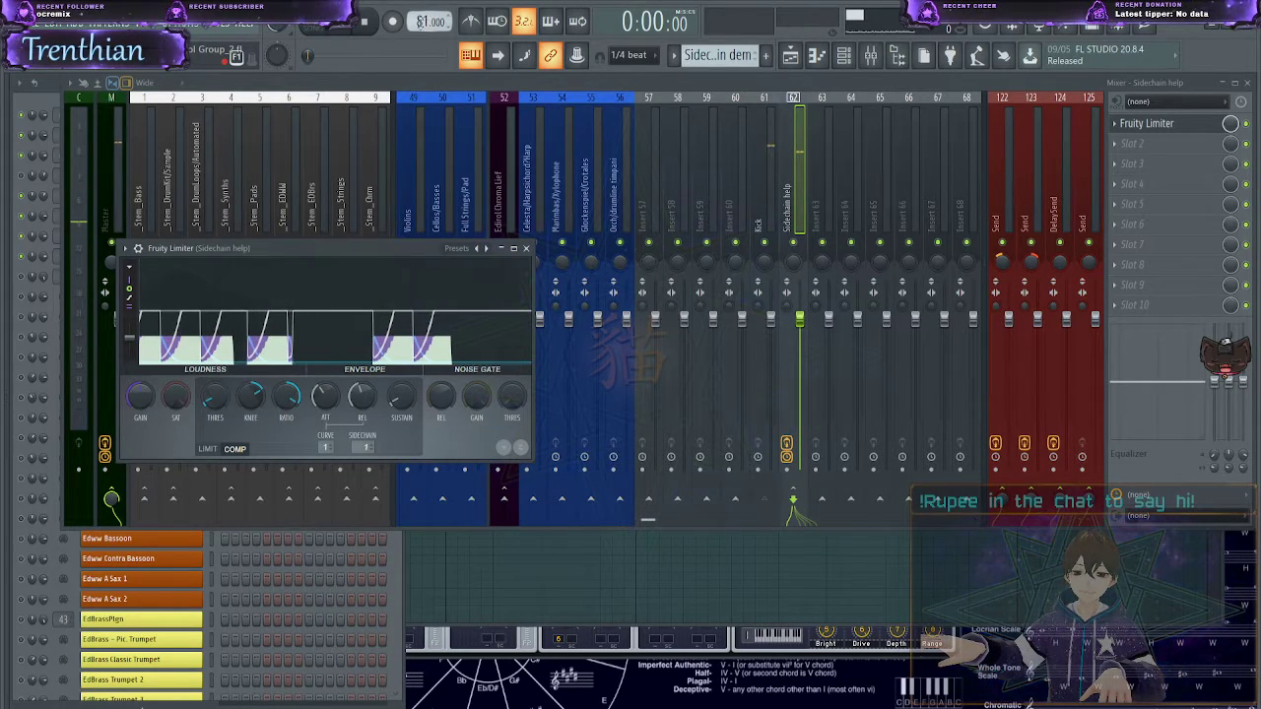
- Set the tempo to 137 BPM and lower the Fruity Limiter's threshold during playback, closing the plugin after stopping
key("space")
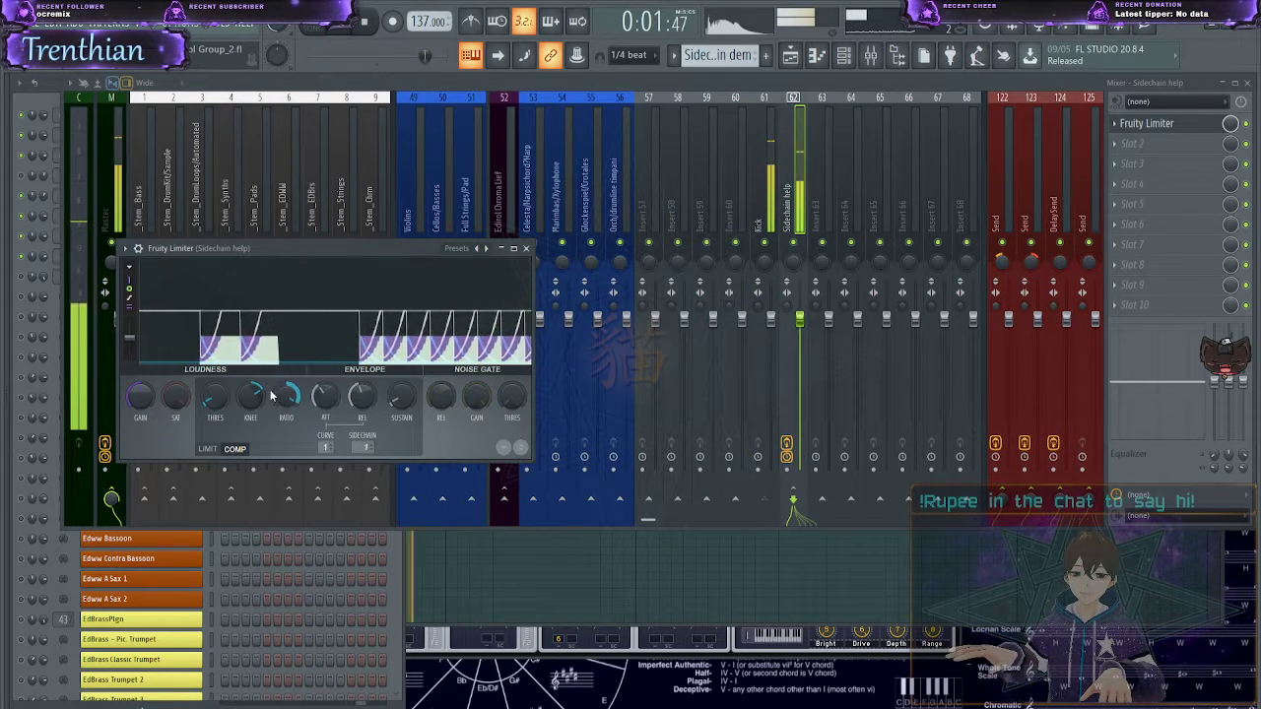
mouse_move(215, 397)
left_mouse_down()
mouse_move(215, 340)
mouse_move(211, 401)
left_mouse_up()
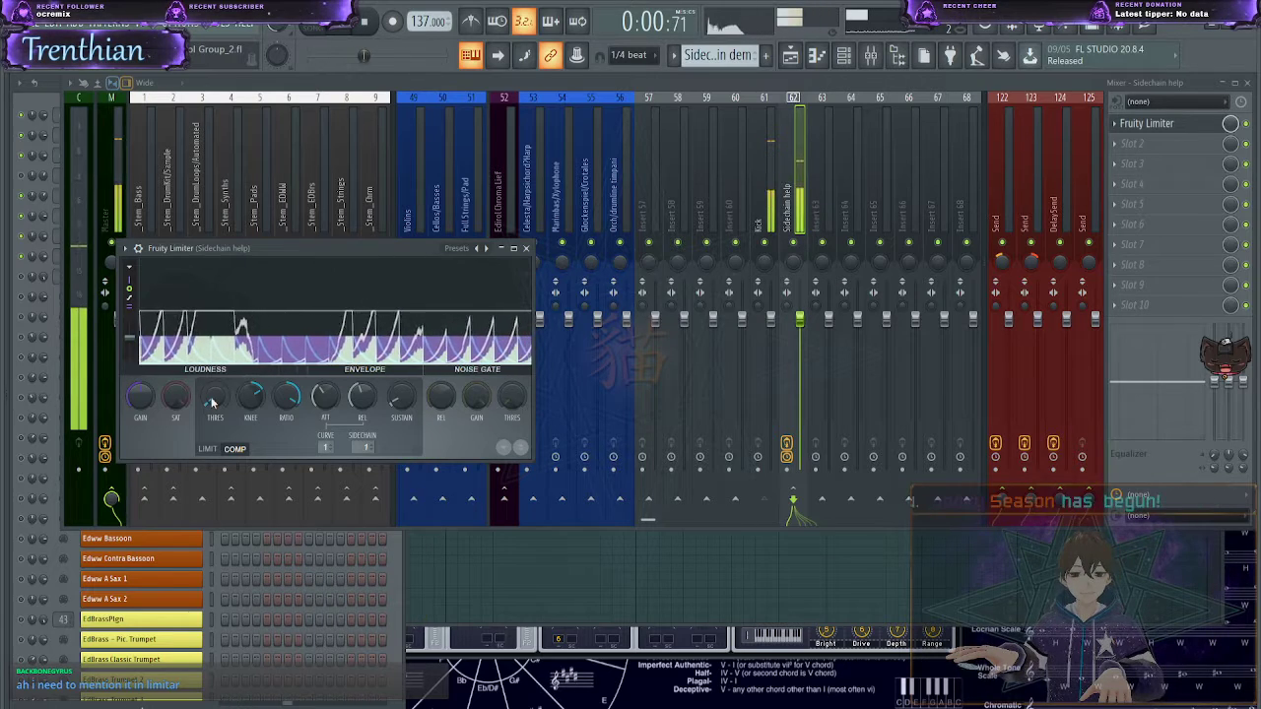
key("space")
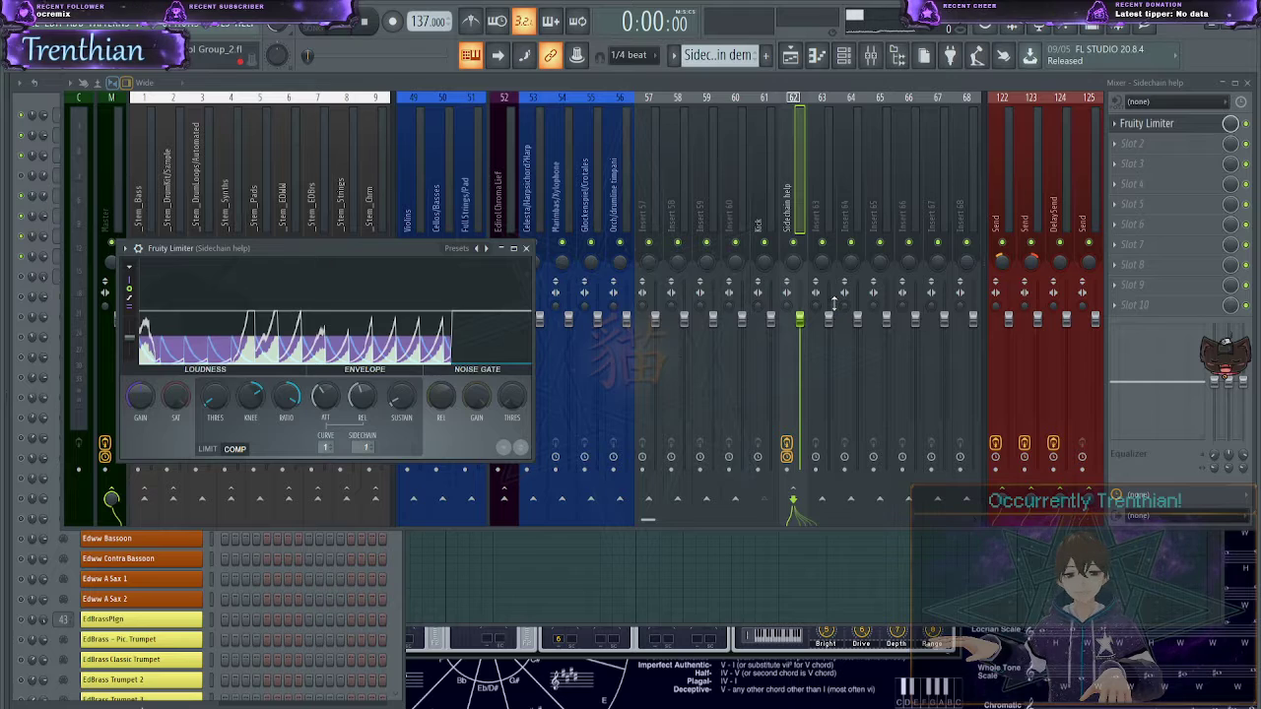
left_click(528, 252)
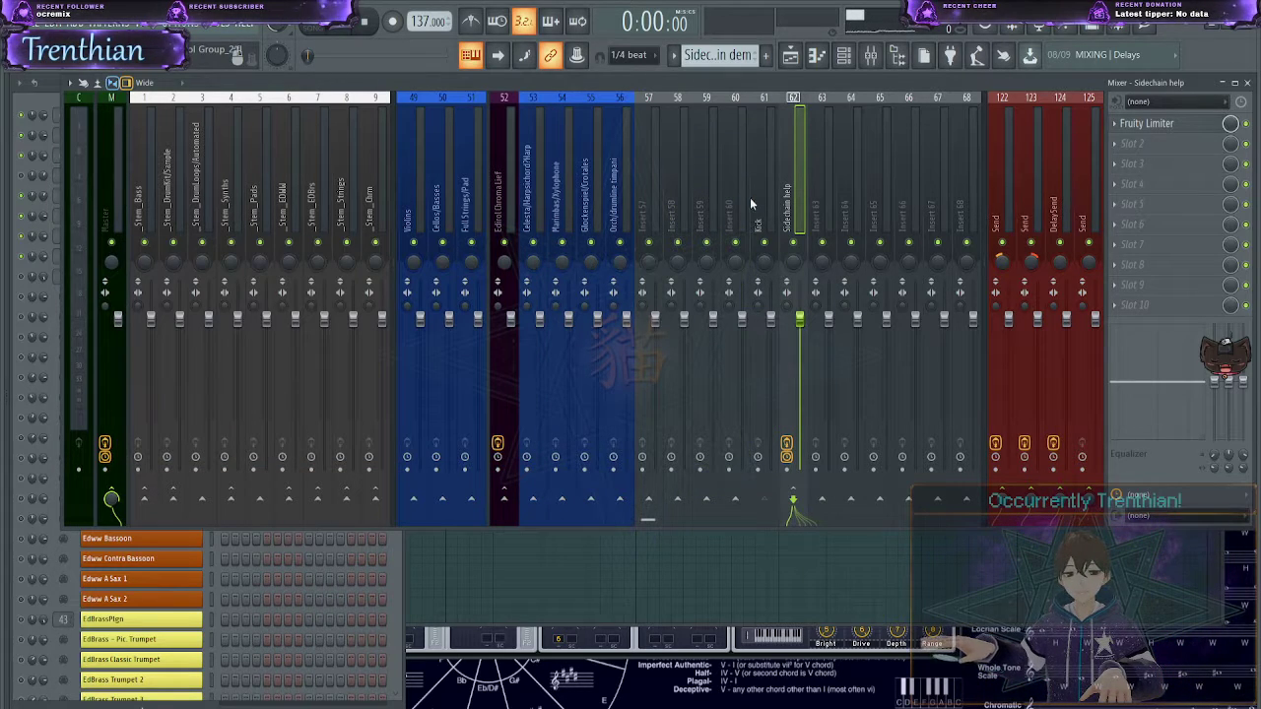
- Reset the Kick and Sidechain help mixer tracks to empty default insert tracks
left_click(759, 202)
left_click(796, 208)
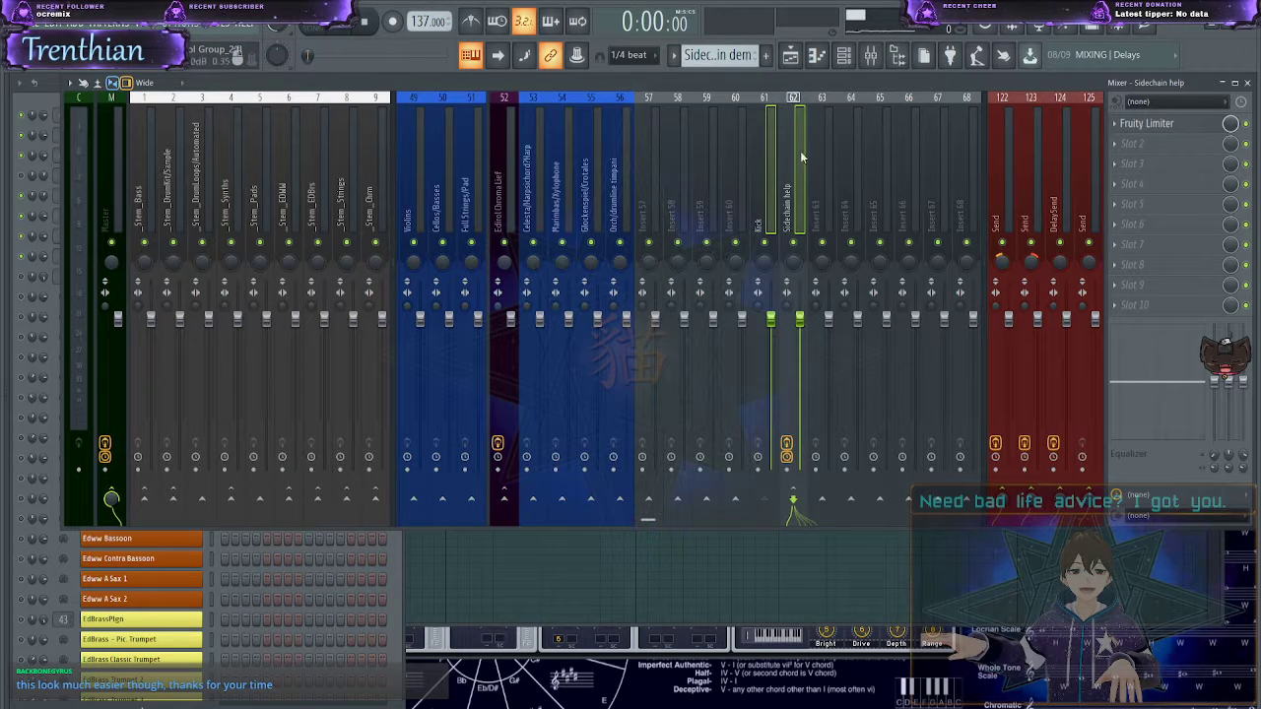
left_click(771, 188)
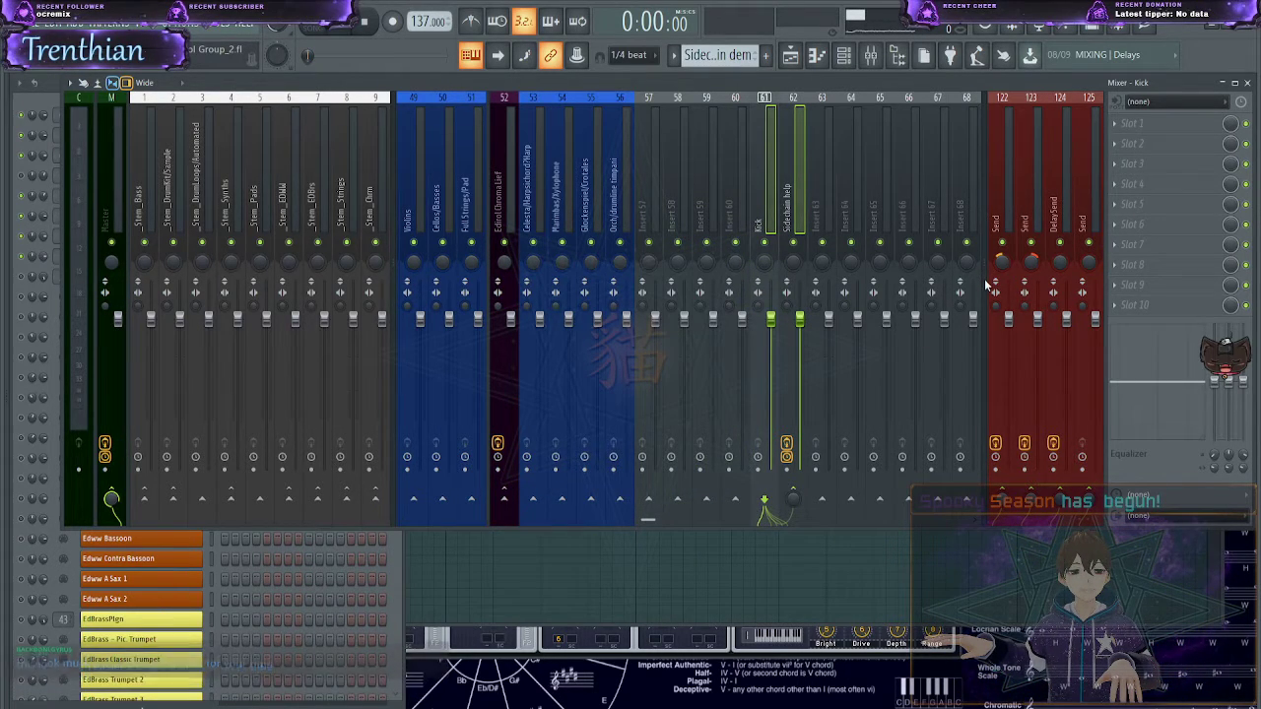
left_click(793, 213)
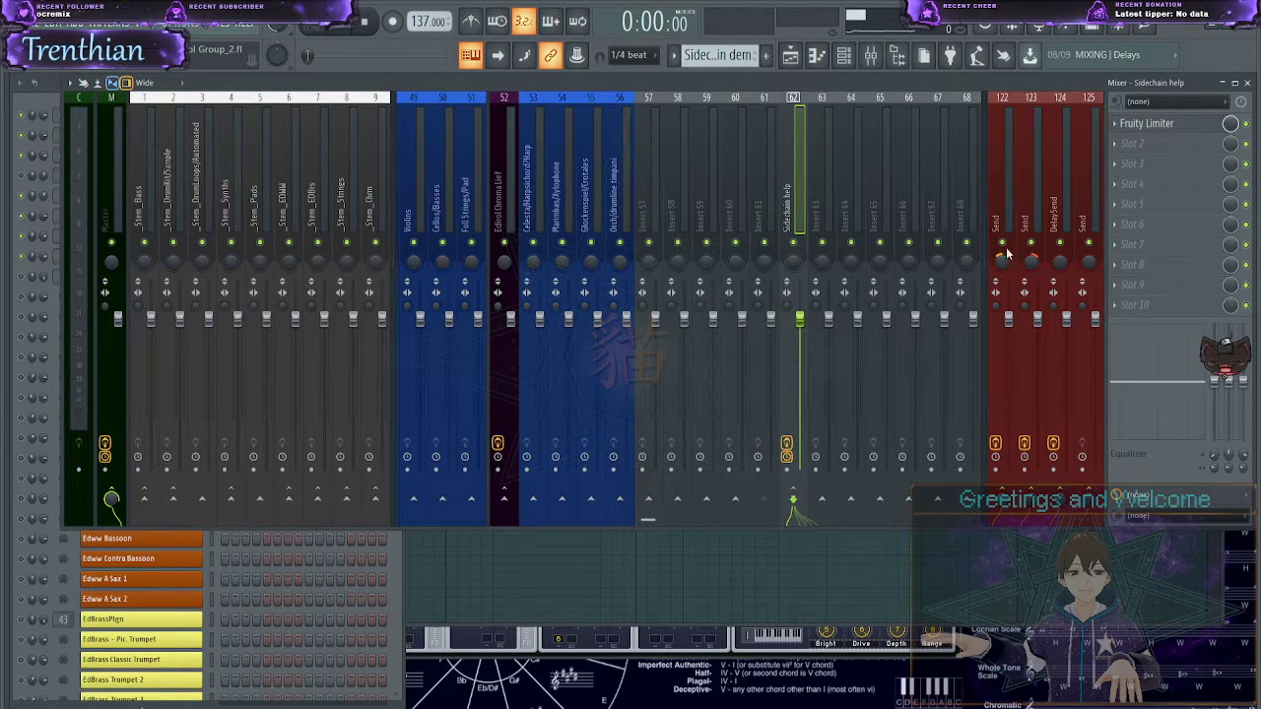
left_click_drag(804, 174, 658, 172)
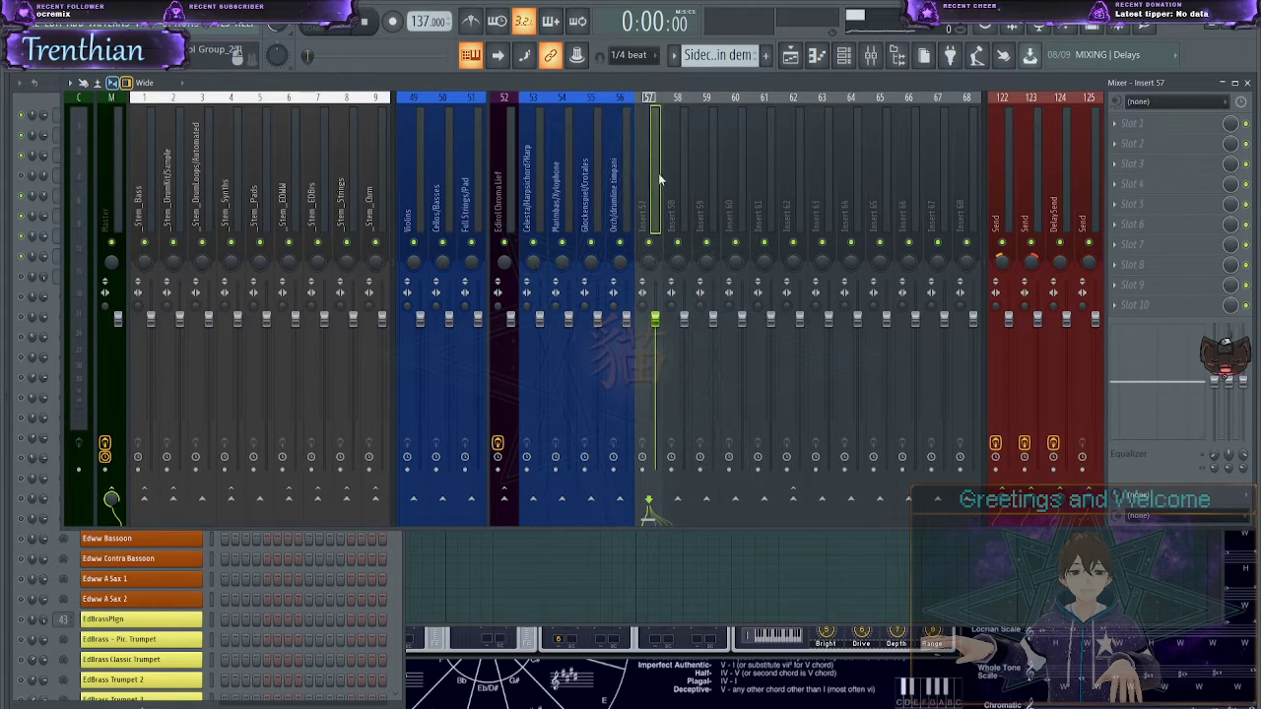
- Switch to the That Energy pattern and audition it with the channel rack shown
scroll(673, 163, "left", 5)
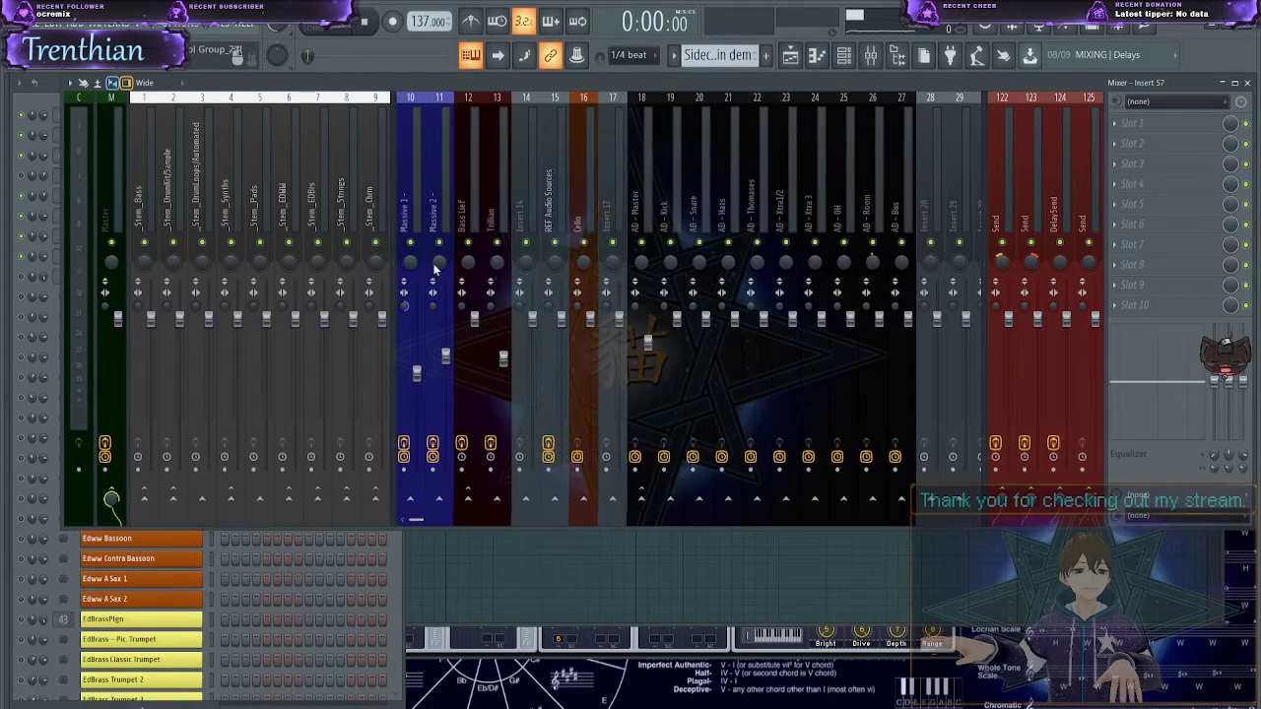
scroll(711, 56, "up", 2)
scroll(707, 54, "up", 1)
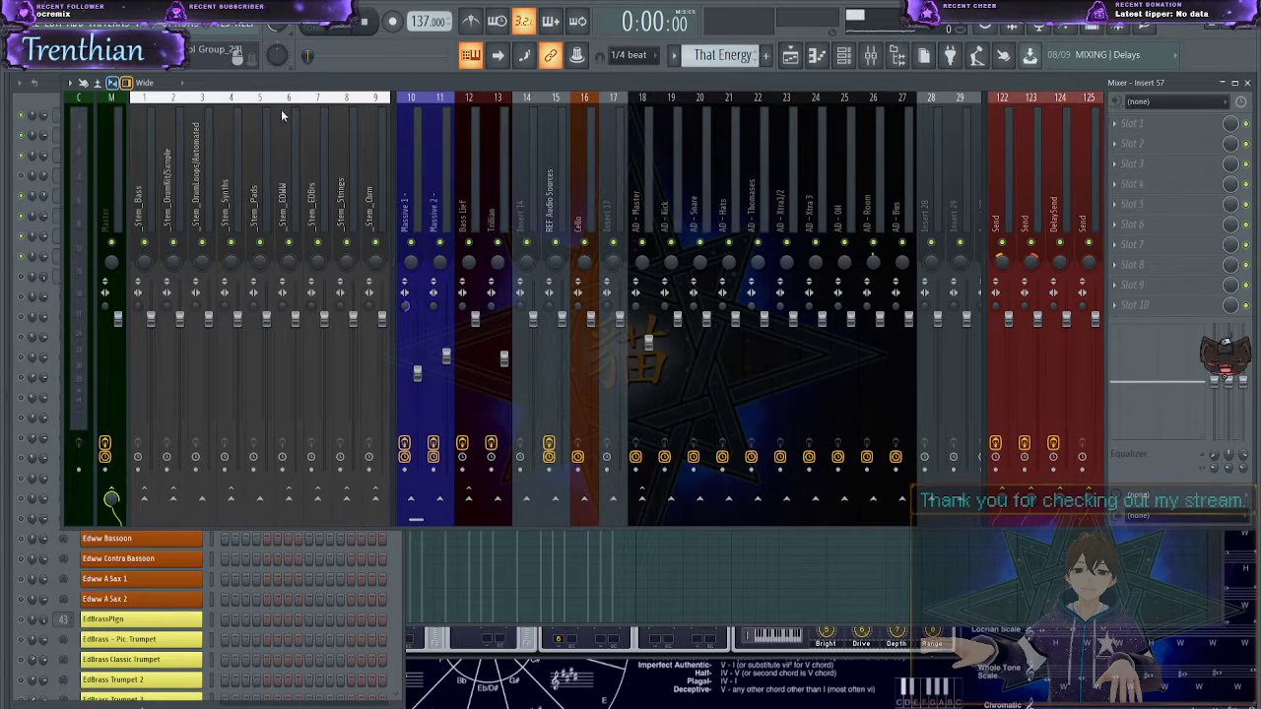
key("F6")
key("space")
key("space")
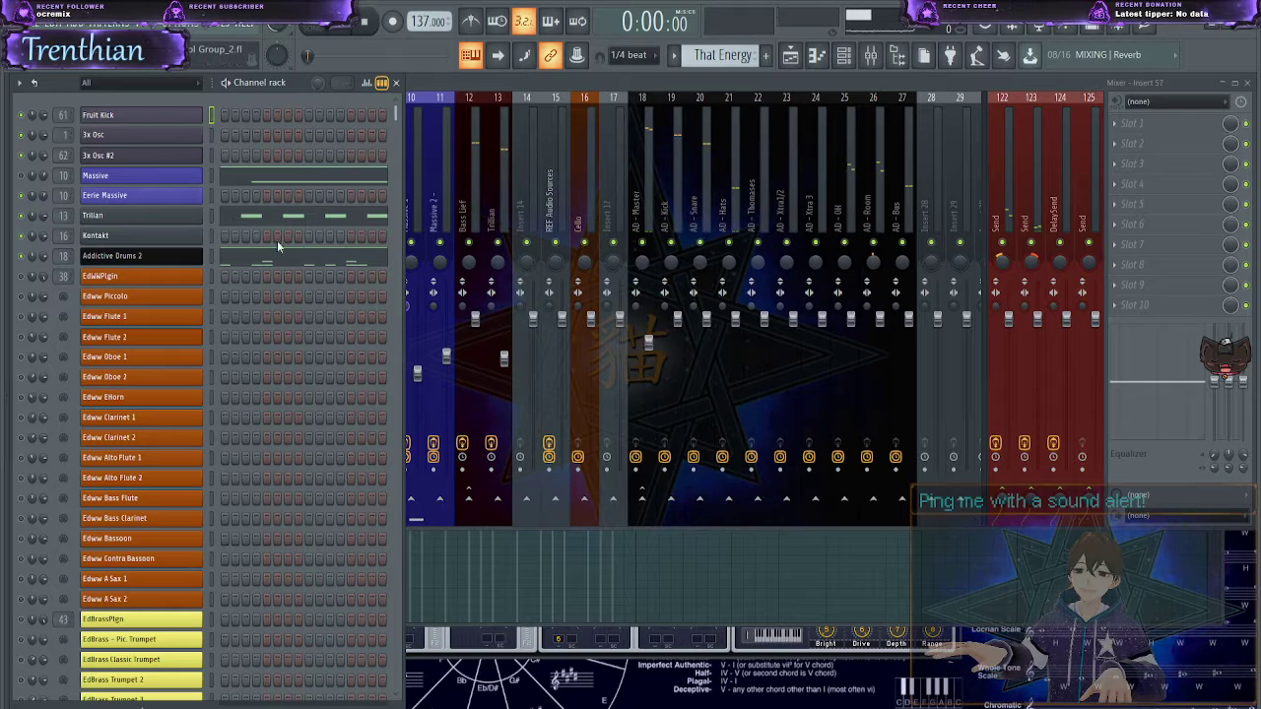
- Cut the notes of all channels from the That Energy pattern
double_click(211, 175)
key("ctrl+x")
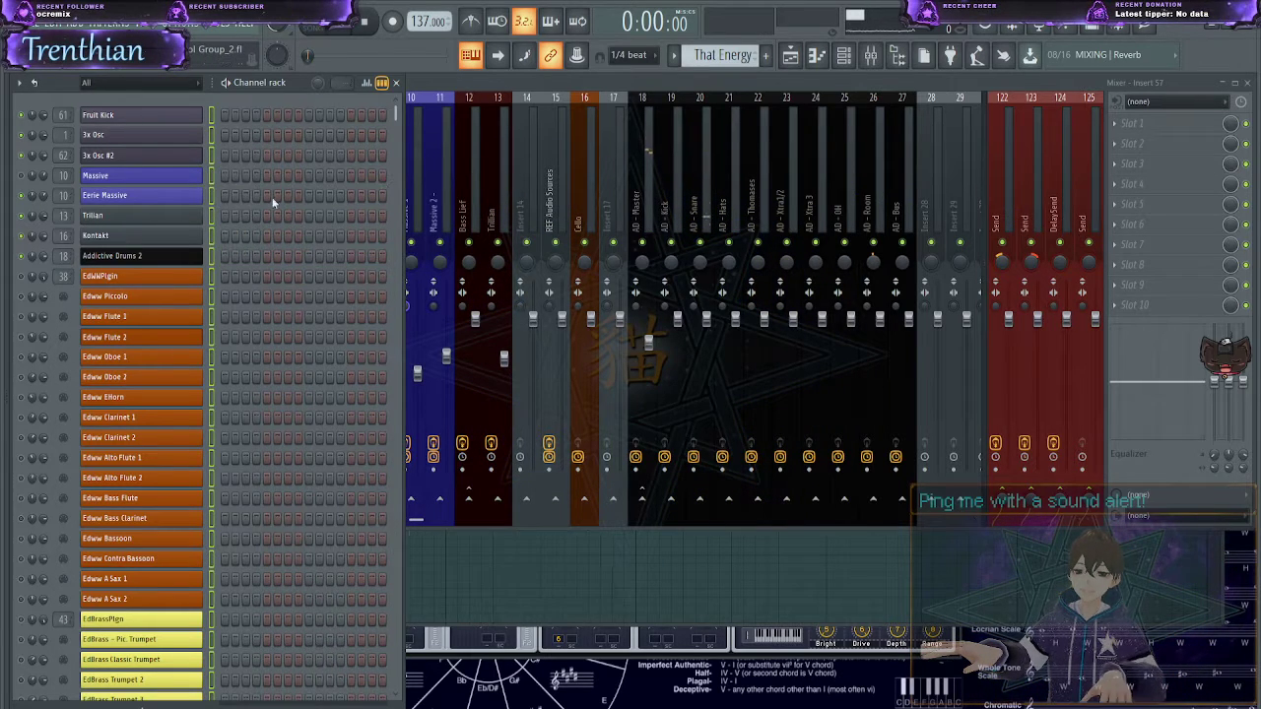
- Audition the Transc..imate) pattern and switch to the Egadd...Down pattern
scroll(705, 59, "down", 1)
key("space")
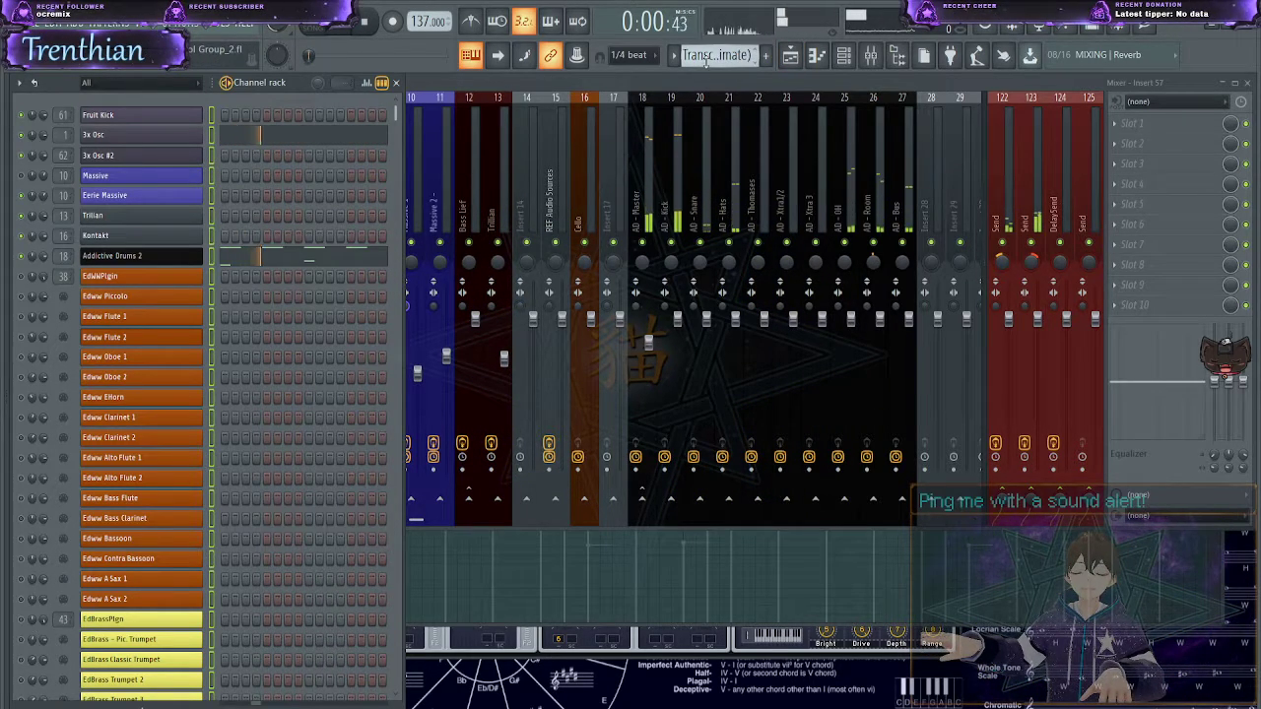
scroll(705, 59, "down", 1)
key("space")
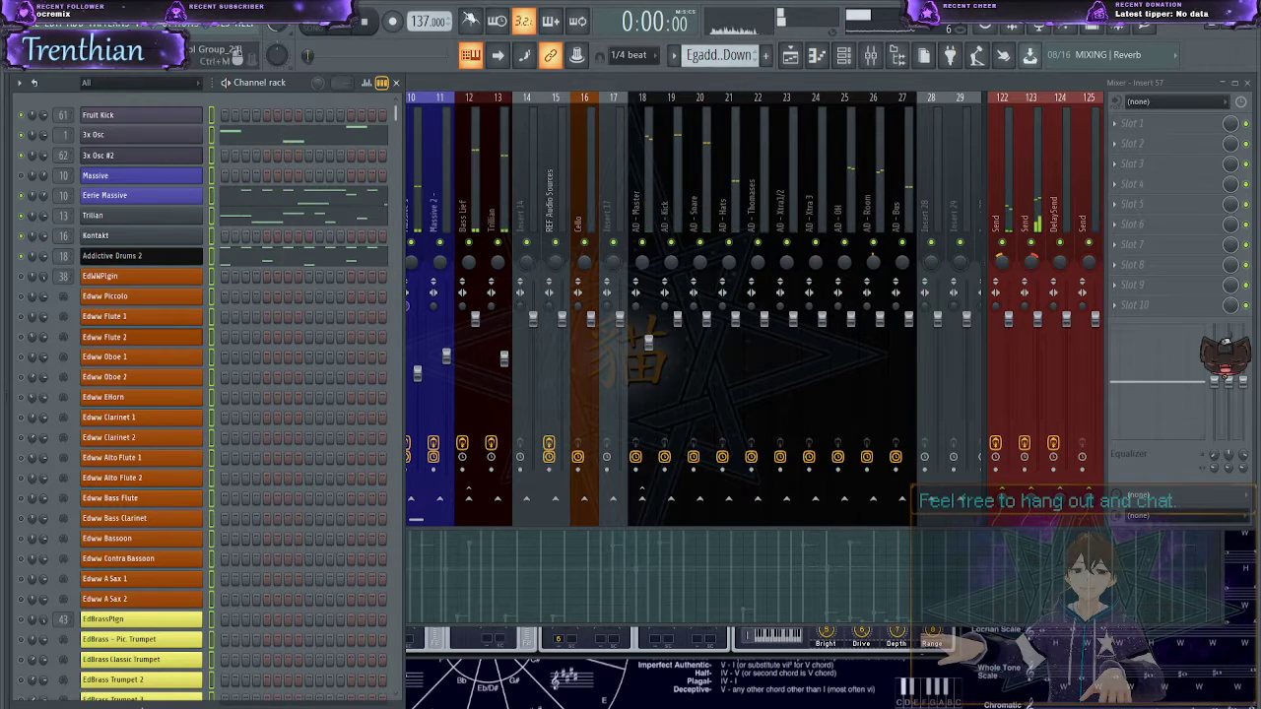
- Set the tempo to 102 BPM and play through the Egadd...Down pattern
left_click_drag(418, 12, 418, 99)
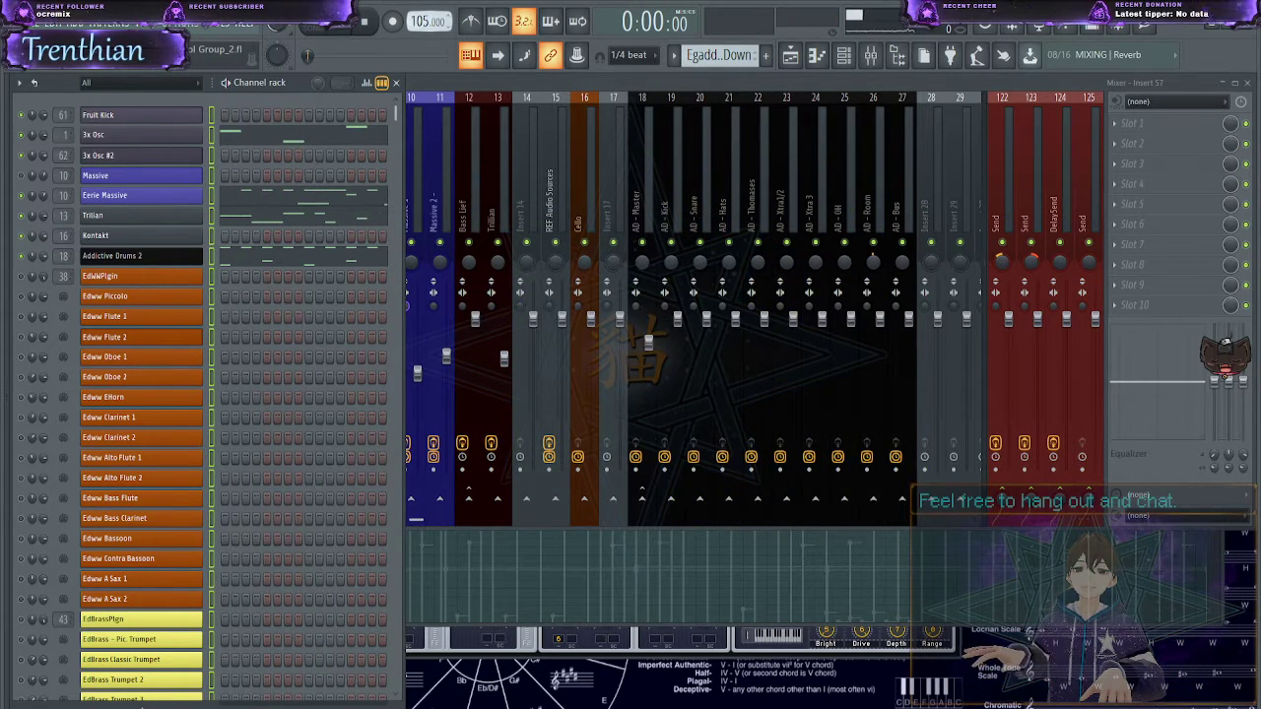
left_click_drag(417, 22, 417, 25)
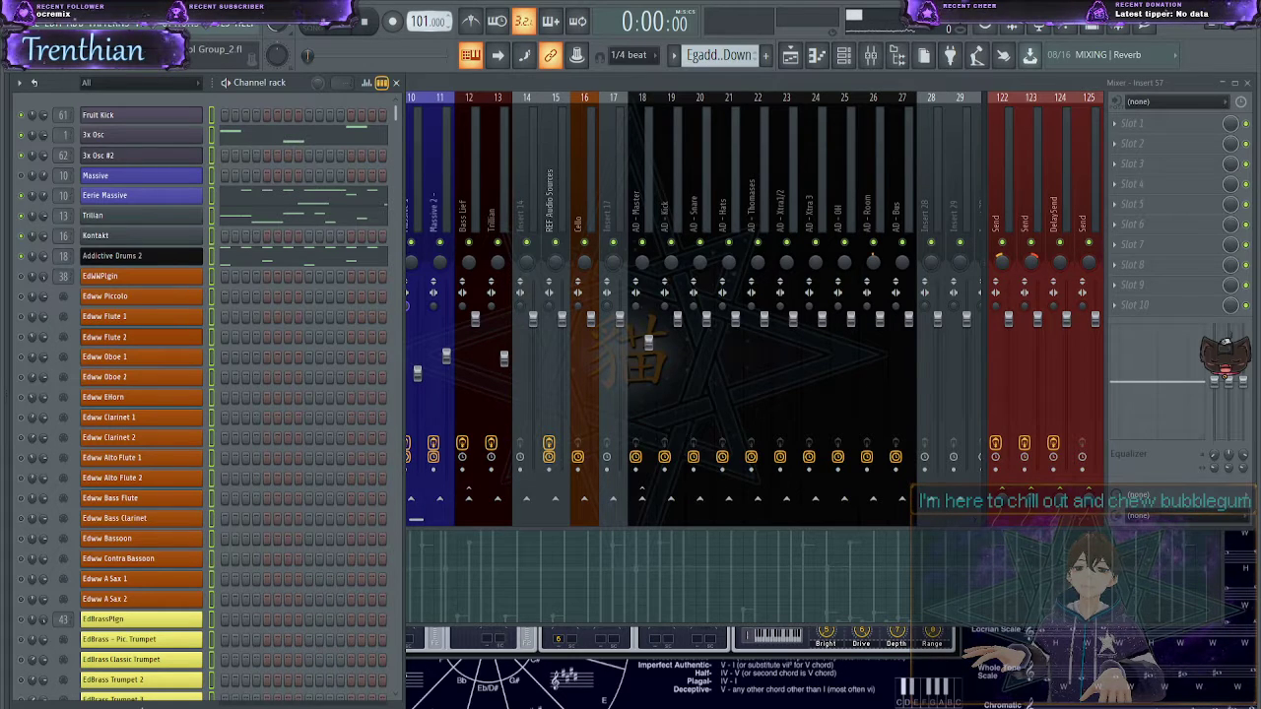
key("space")
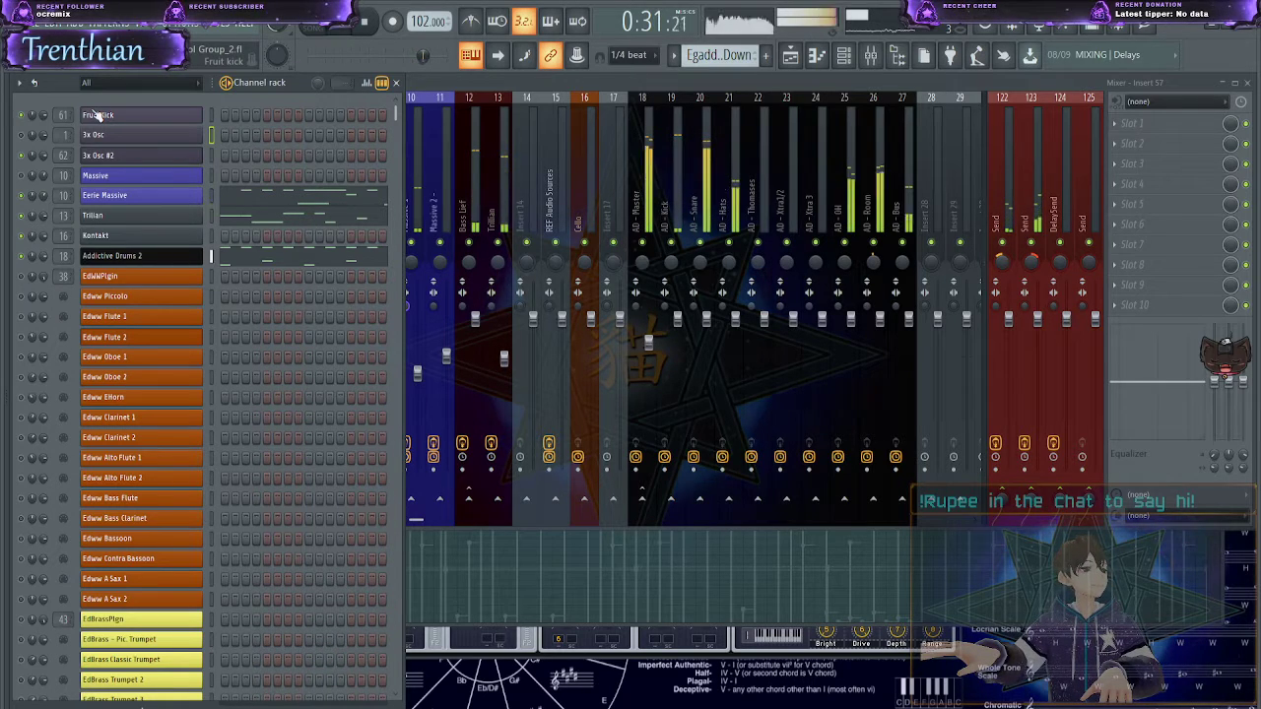
key("space")
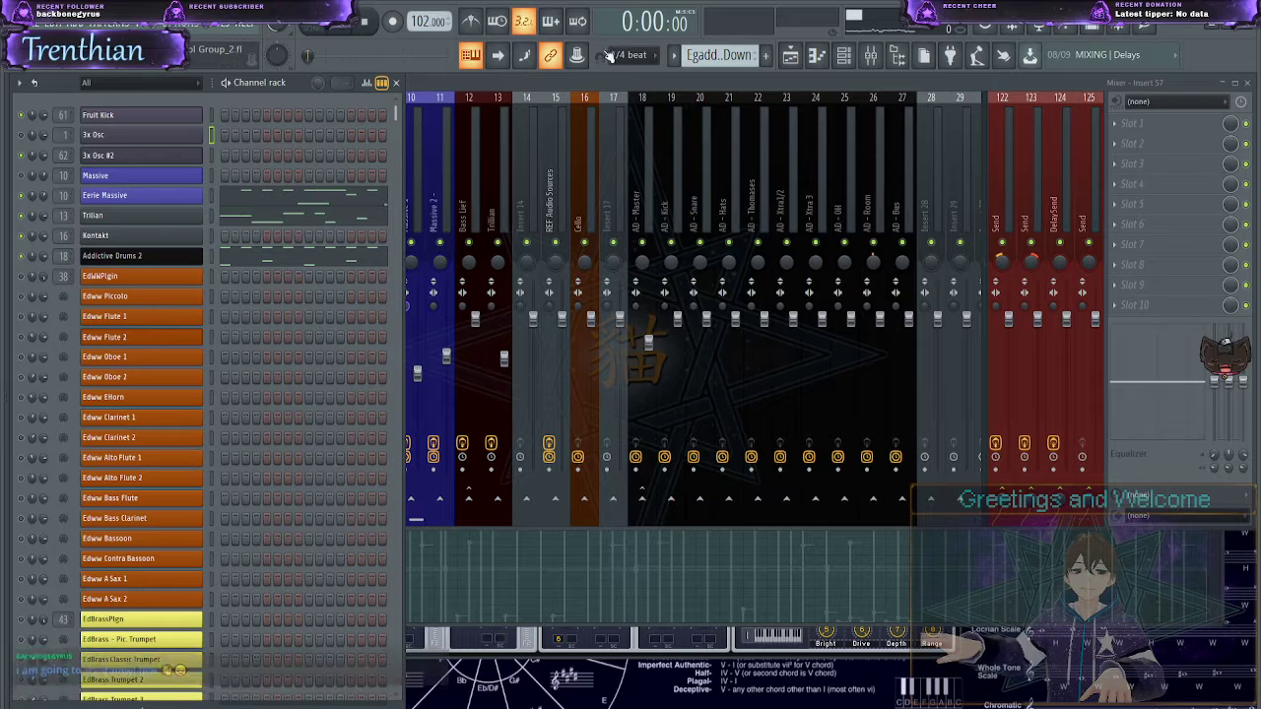
- Bring the channel rack in front of the mixer and briefly replay the Egadd...Down pattern
left_click(595, 89)
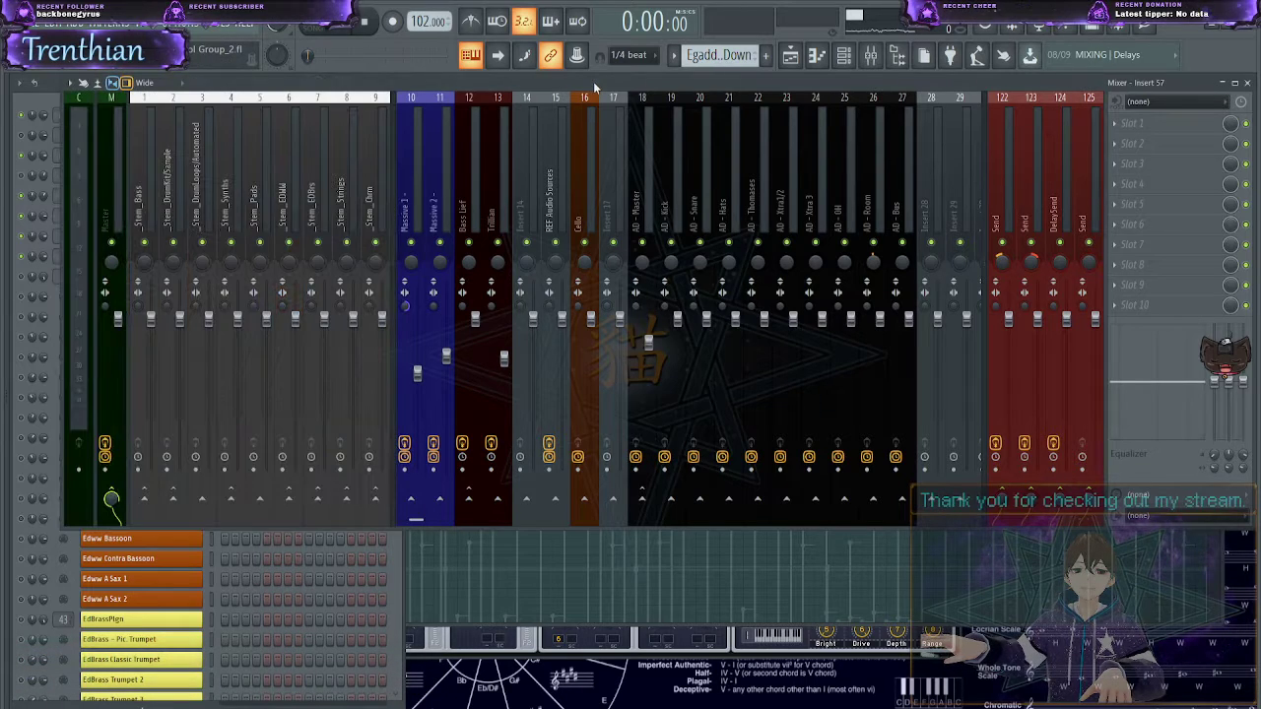
left_click(46, 96)
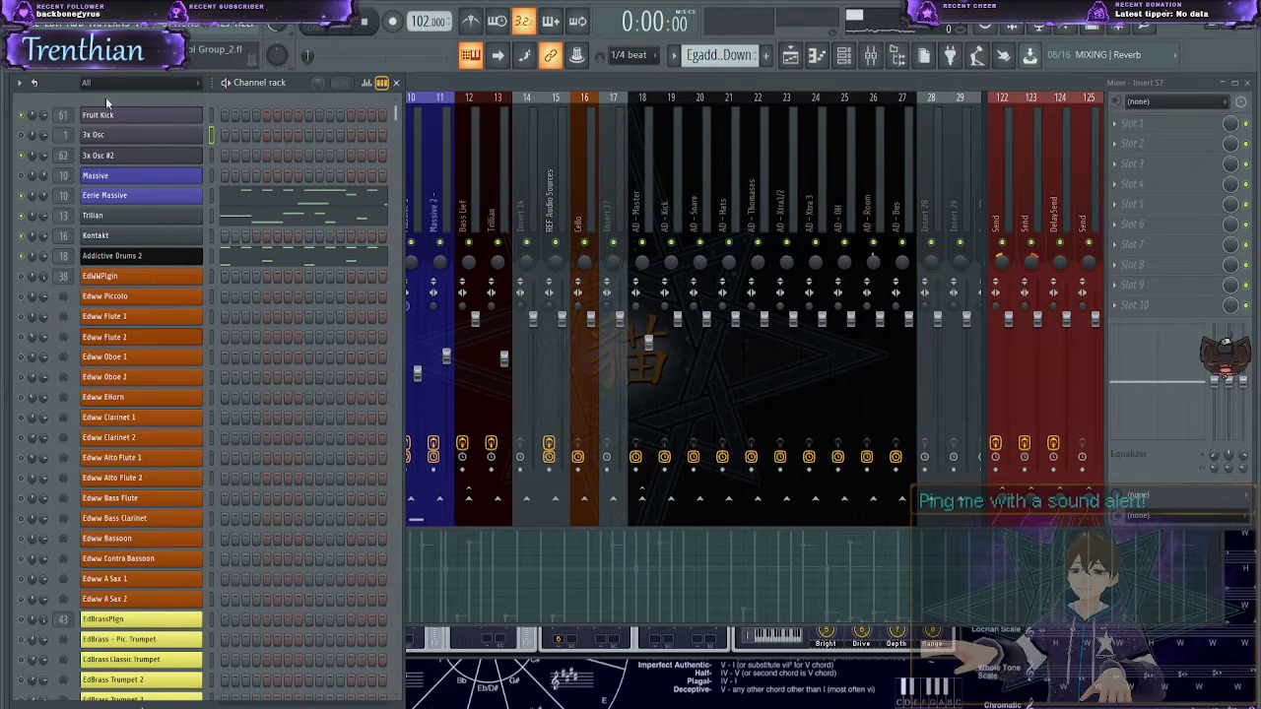
key("space")
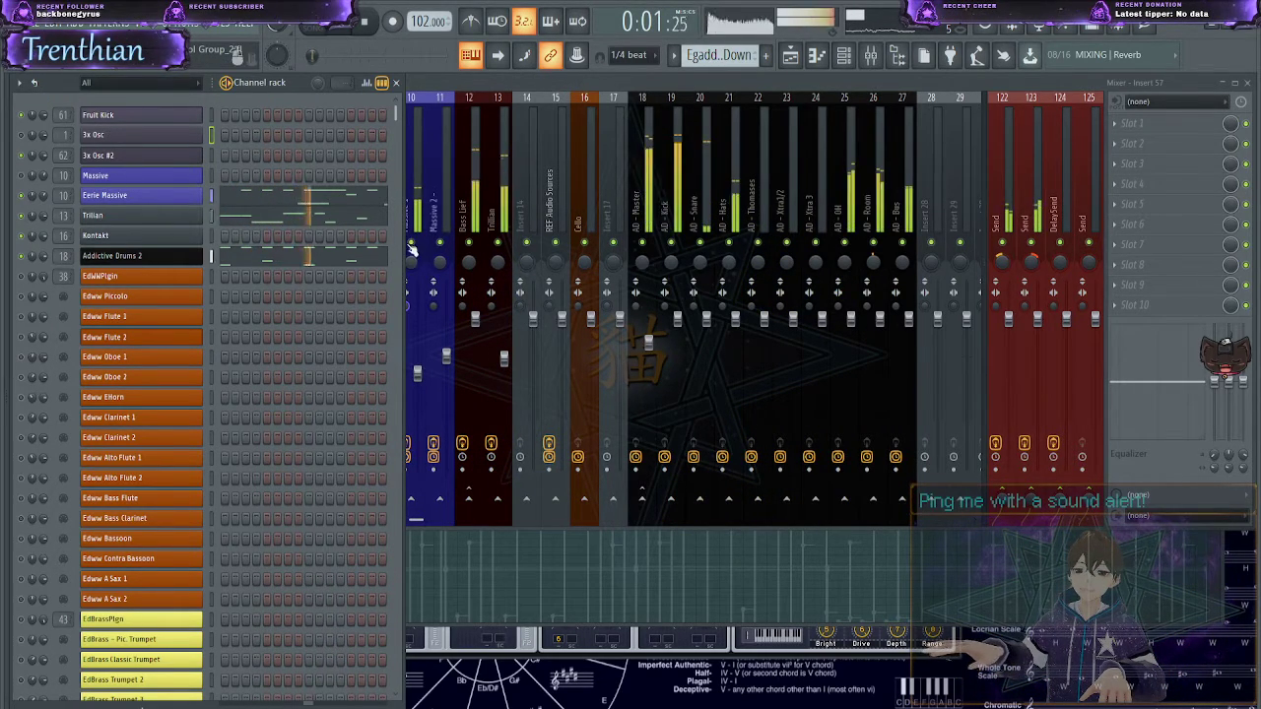
key("space")
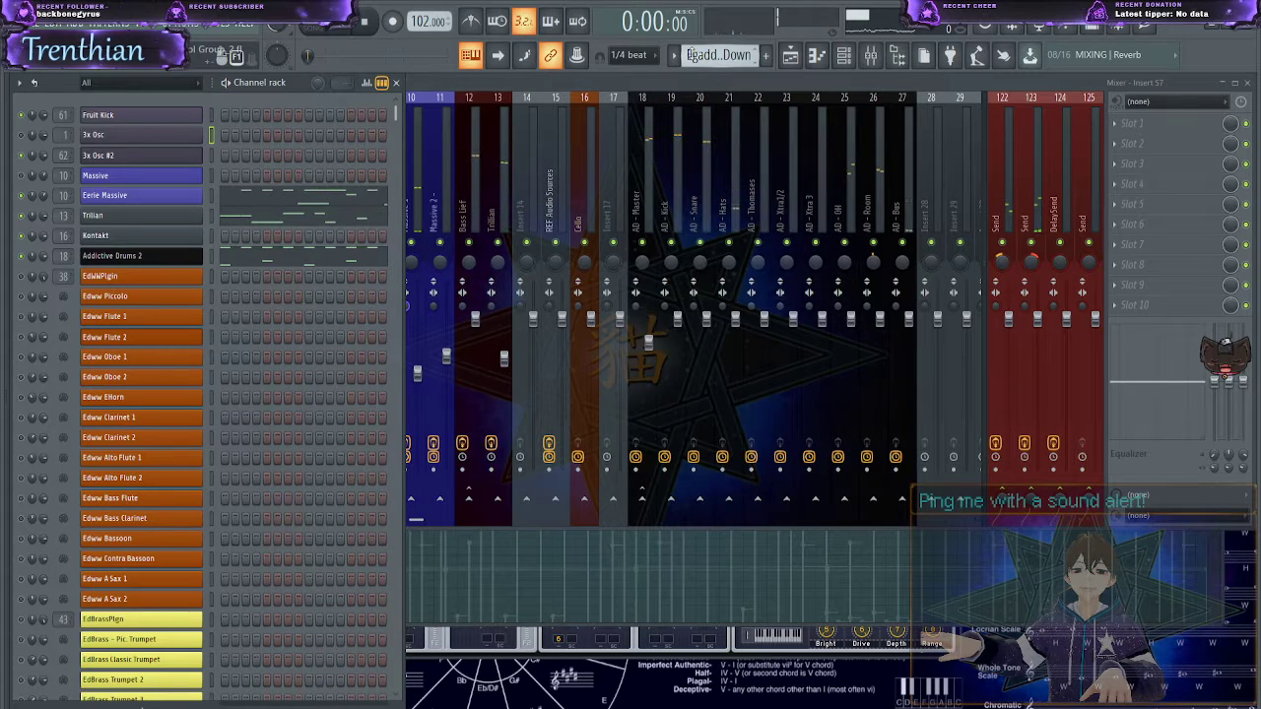
- Switch to Pattern 4, set the tempo to 76 BPM and play it back in the piano roll
scroll(692, 52, "down", 1)
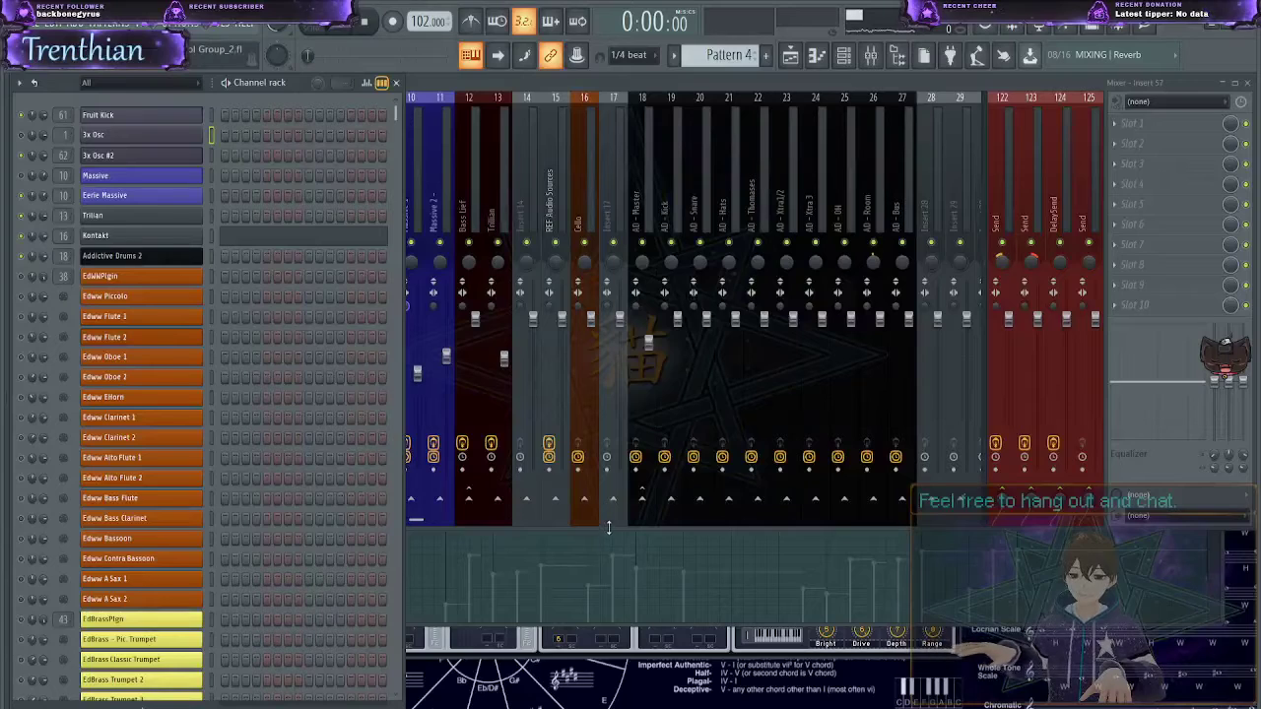
key("space")
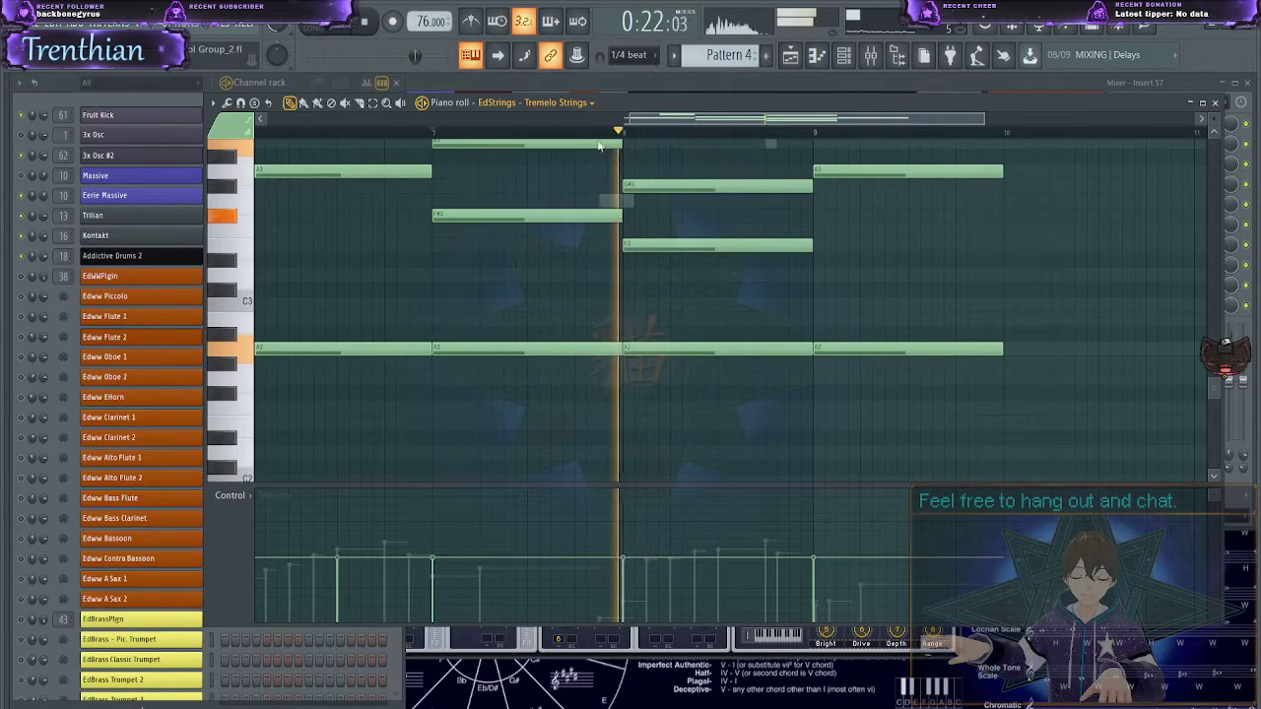
- Add a one-bar A2 note at bar 9 for EdChroma Timpani Rolls and switch the piano roll to EdChroma Glock1
left_click(732, 306)
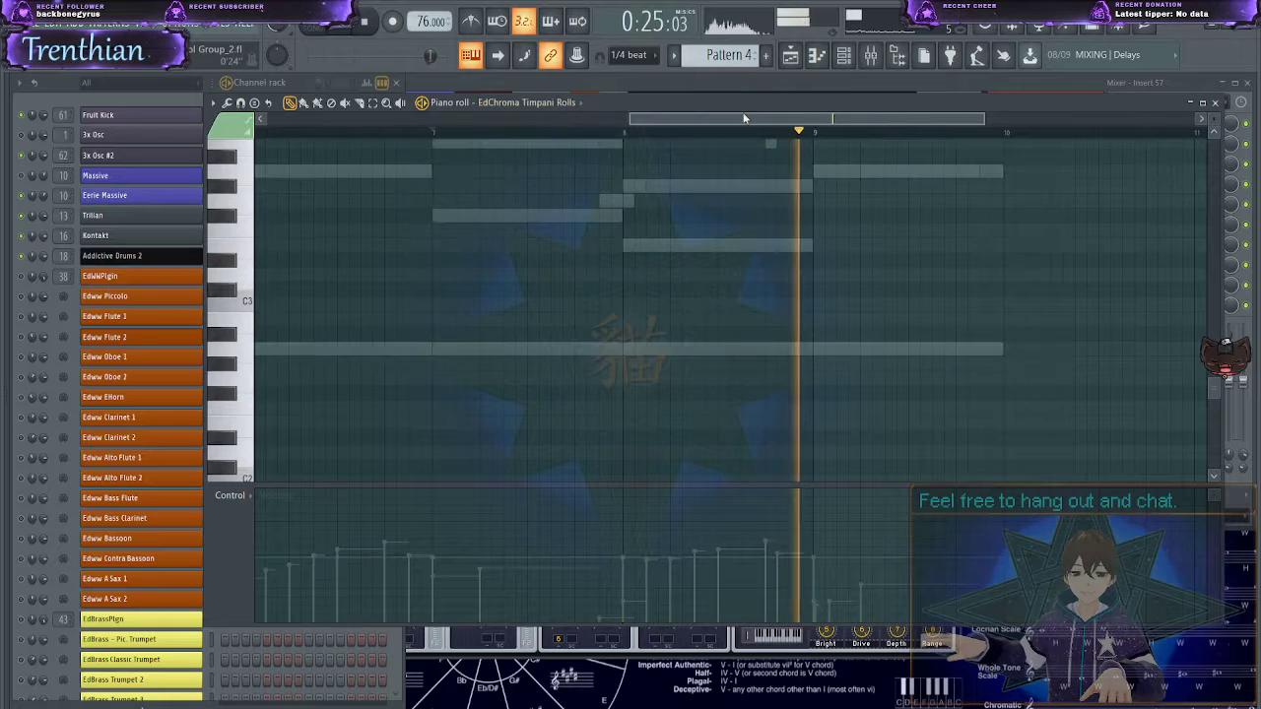
left_click(820, 350)
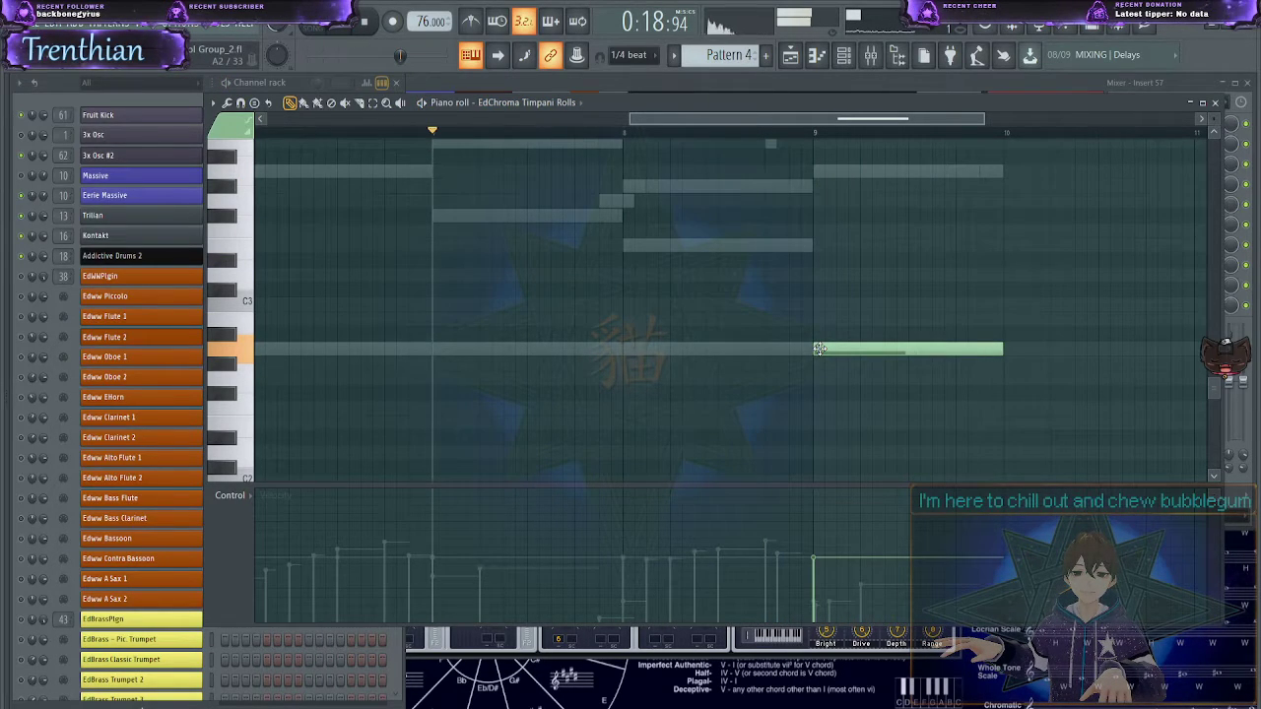
left_click_drag(760, 118, 693, 124)
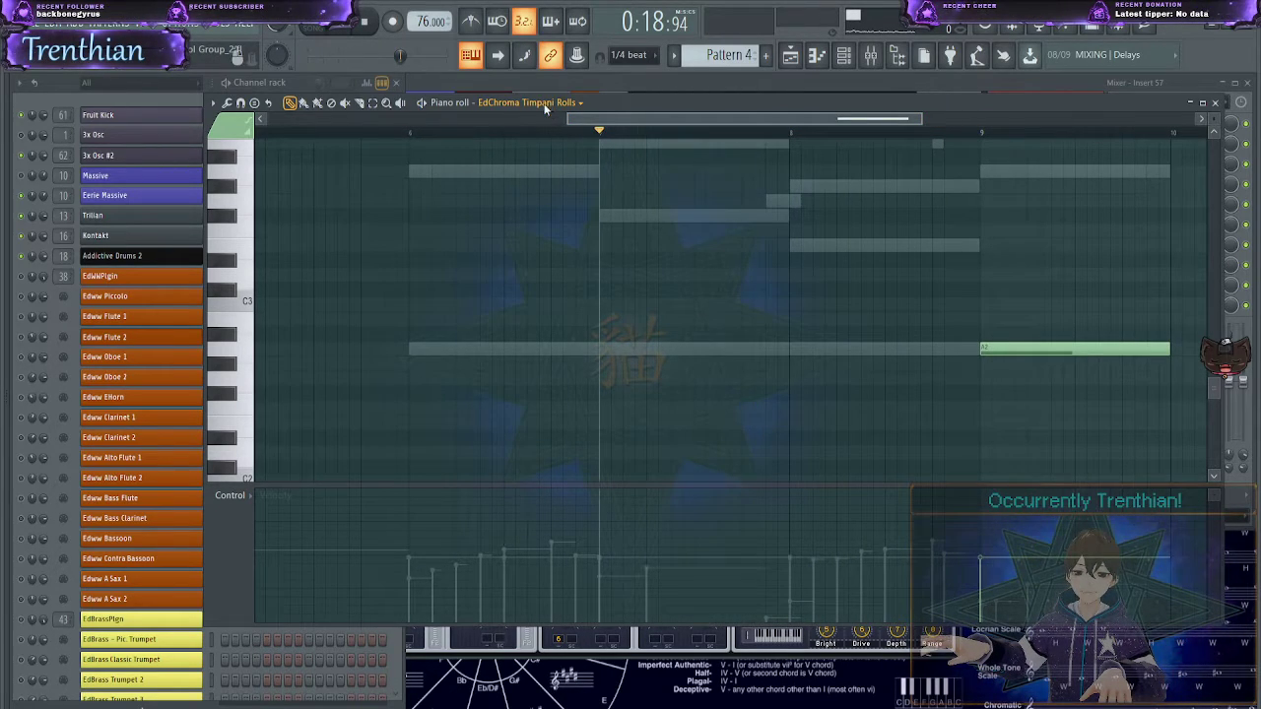
double_click(711, 211)
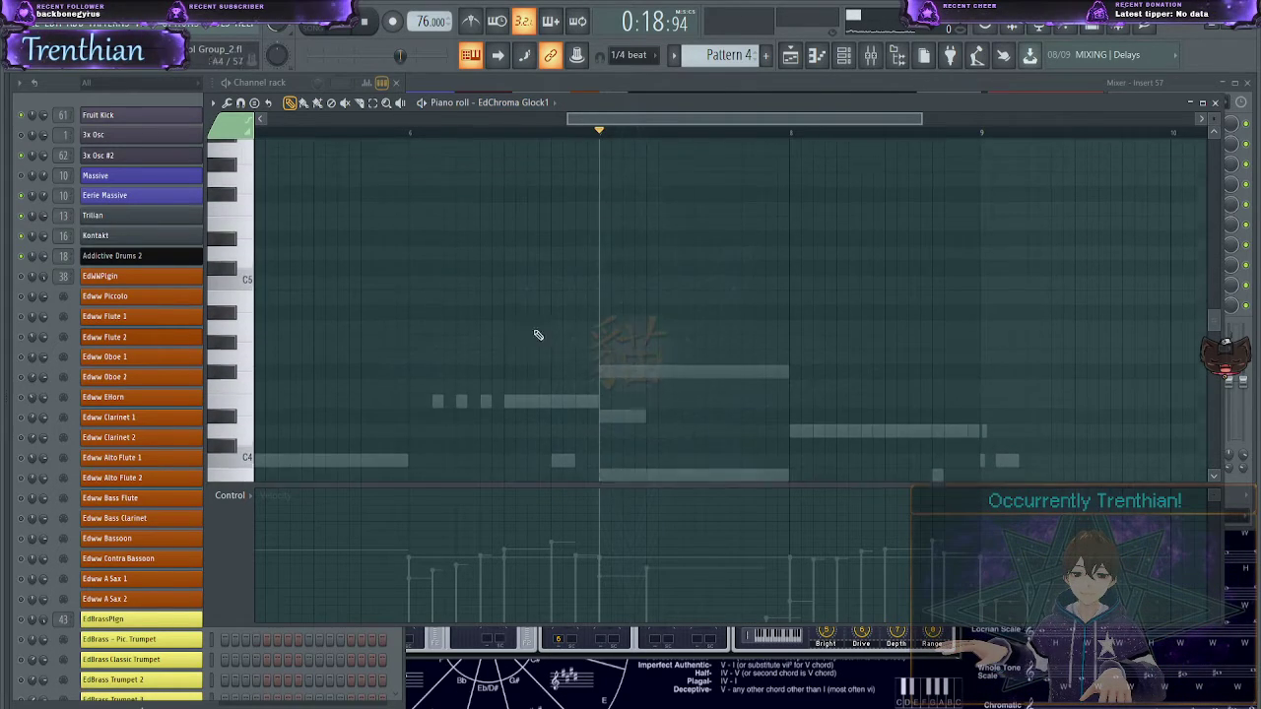
left_click(422, 258)
right_click(452, 260)
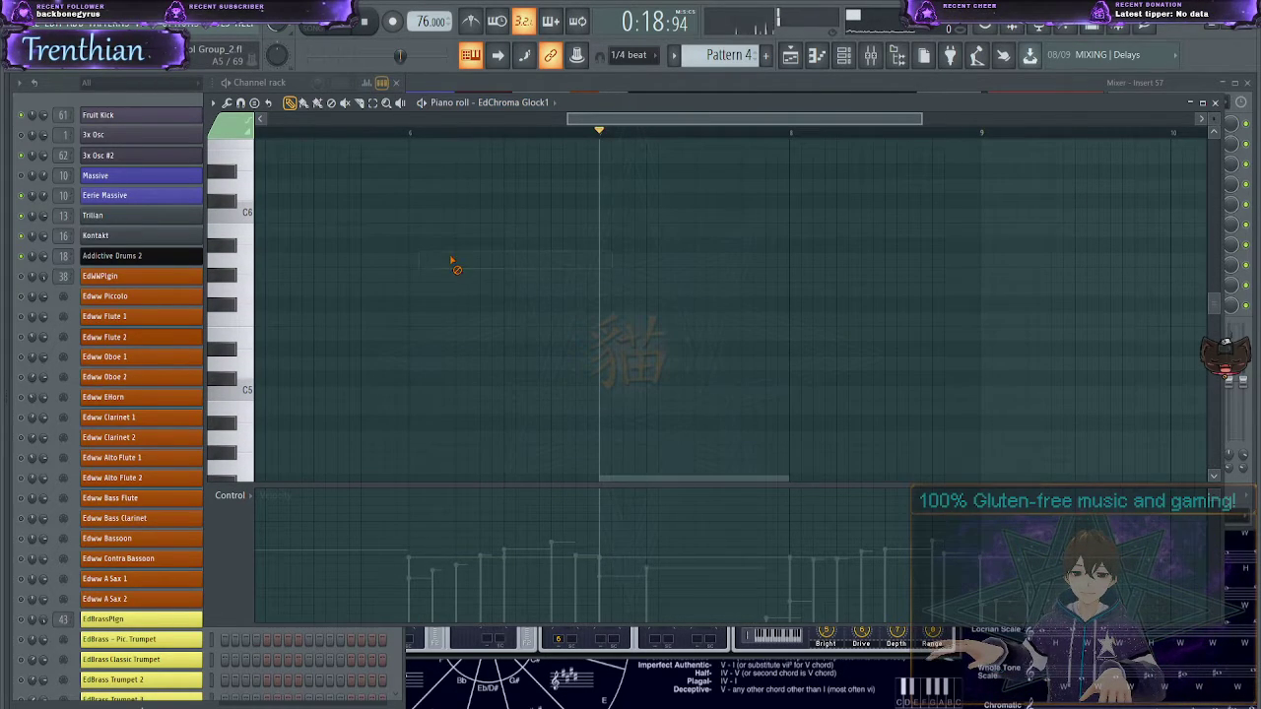
left_click(463, 160)
right_click(480, 156)
left_click(472, 169)
right_click(471, 165)
- Place four short E6 notes half a bar apart across bars 6 and 7 and play them back from bar 6
left_click(463, 155)
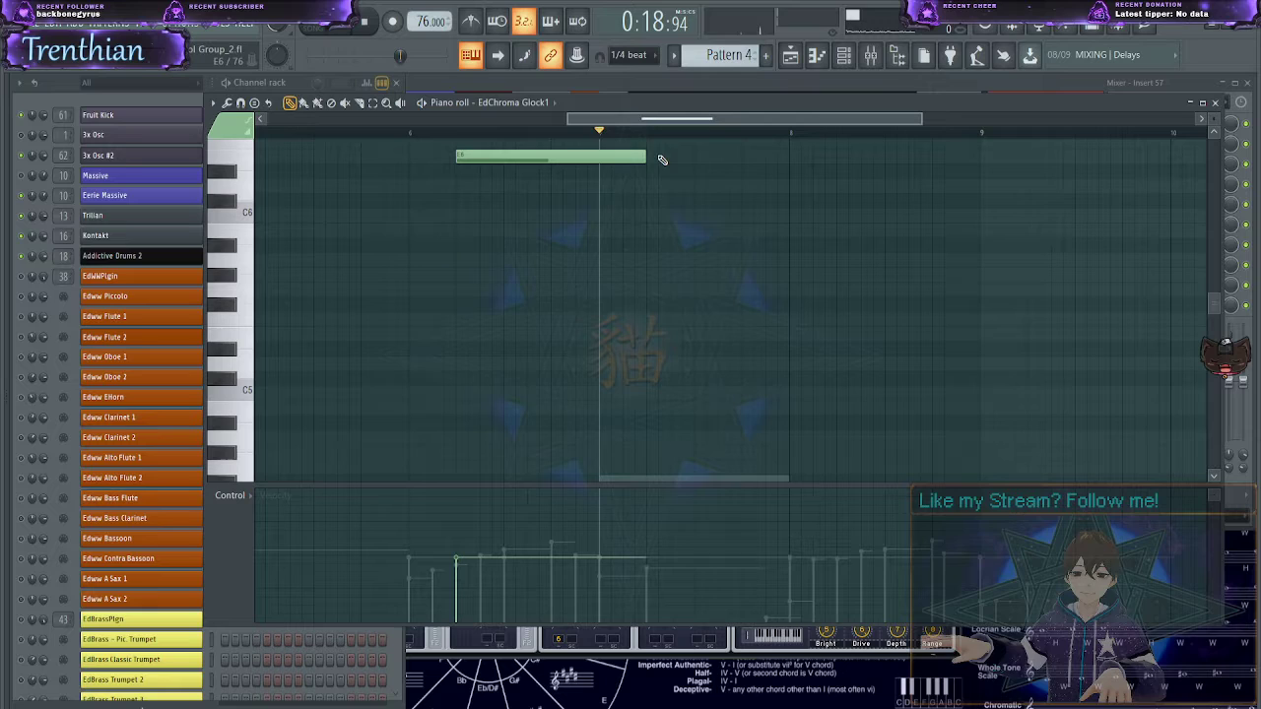
left_click_drag(591, 161, 491, 162)
left_click(554, 158)
left_click(651, 158)
left_click(744, 158)
key("space")
left_click(414, 132)
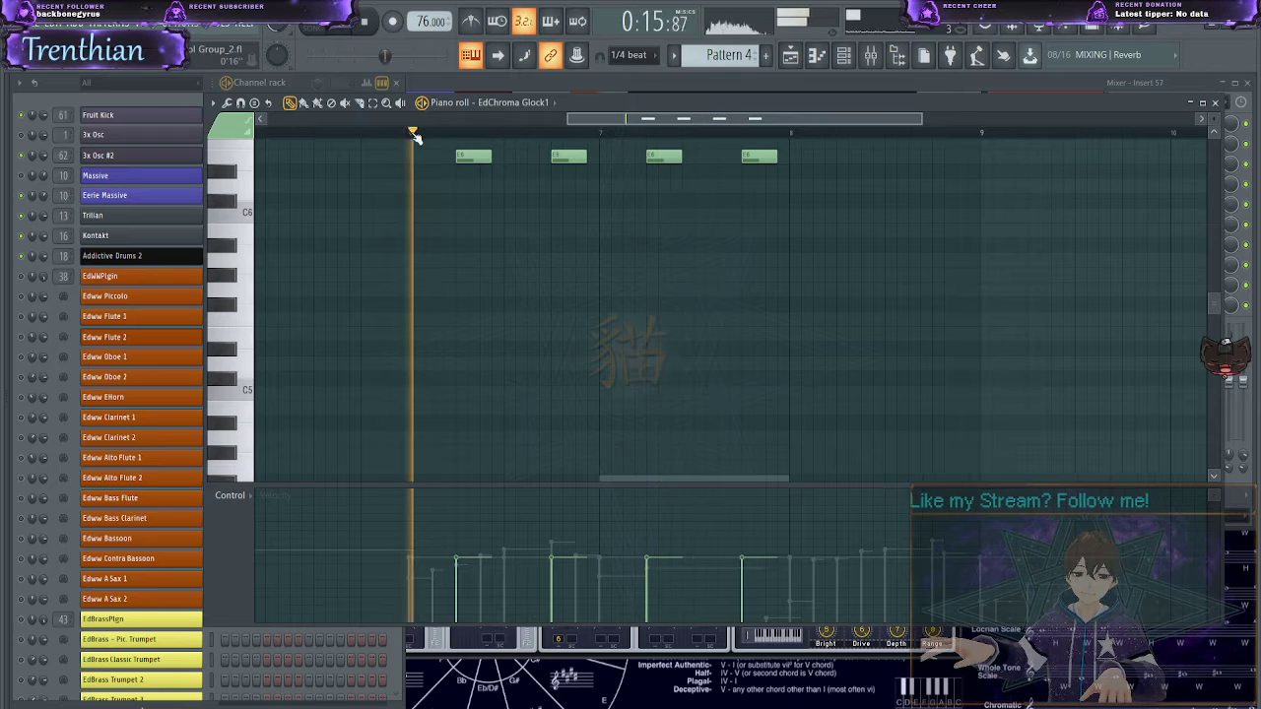
key("space")
- Add another short E6 note an eighth note after the start of bar 6 and replay the passage
left_click_drag(471, 156, 450, 156)
left_click_drag(481, 158, 453, 159)
key("space")
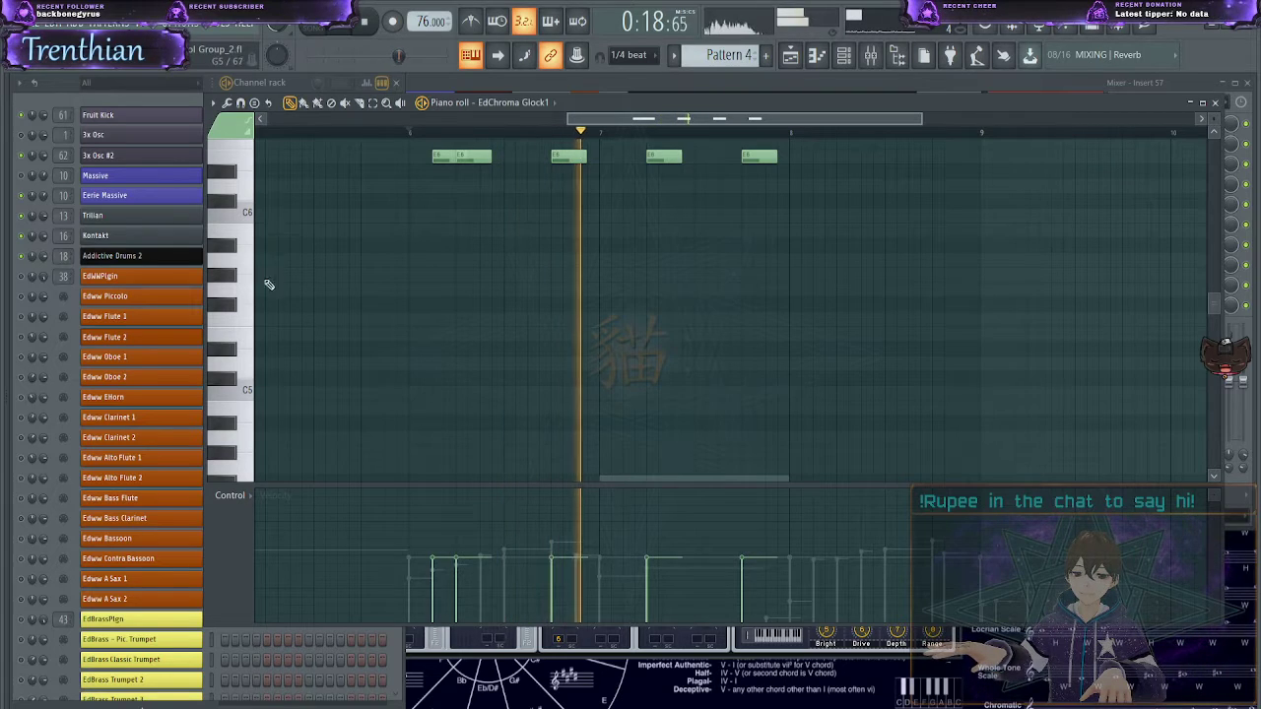
left_click(27, 259)
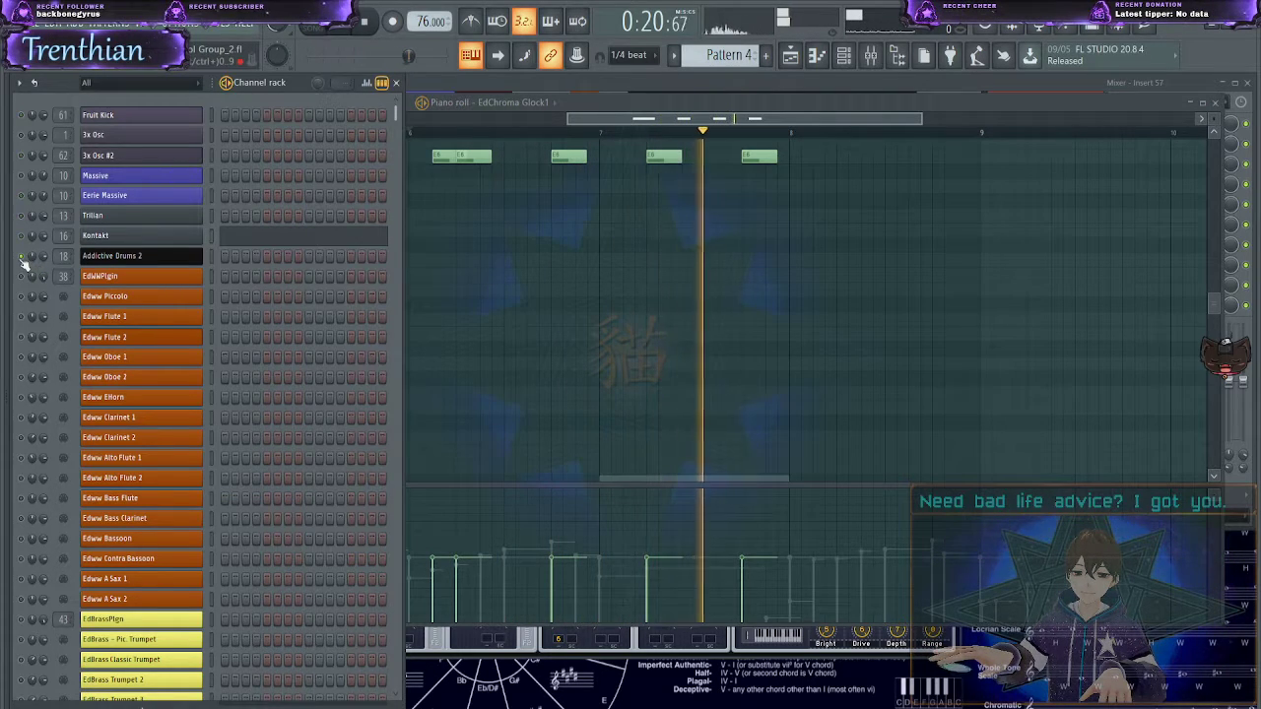
key("space")
key("space")
- Reduce the glockenspiel part to two E6 notes a quarter note apart in bar 6, deleting the other notes
right_click(513, 297)
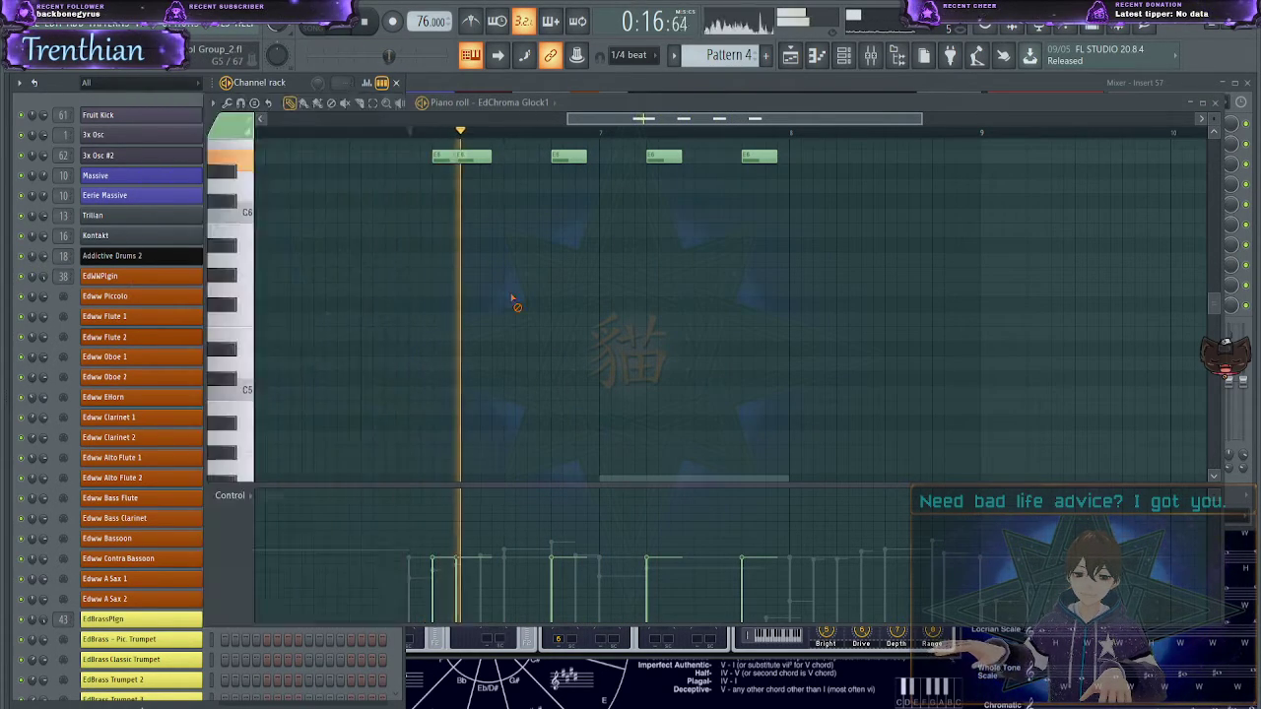
right_click(489, 158)
left_click(492, 157)
right_click(565, 158)
right_click(663, 158)
right_click(759, 156)
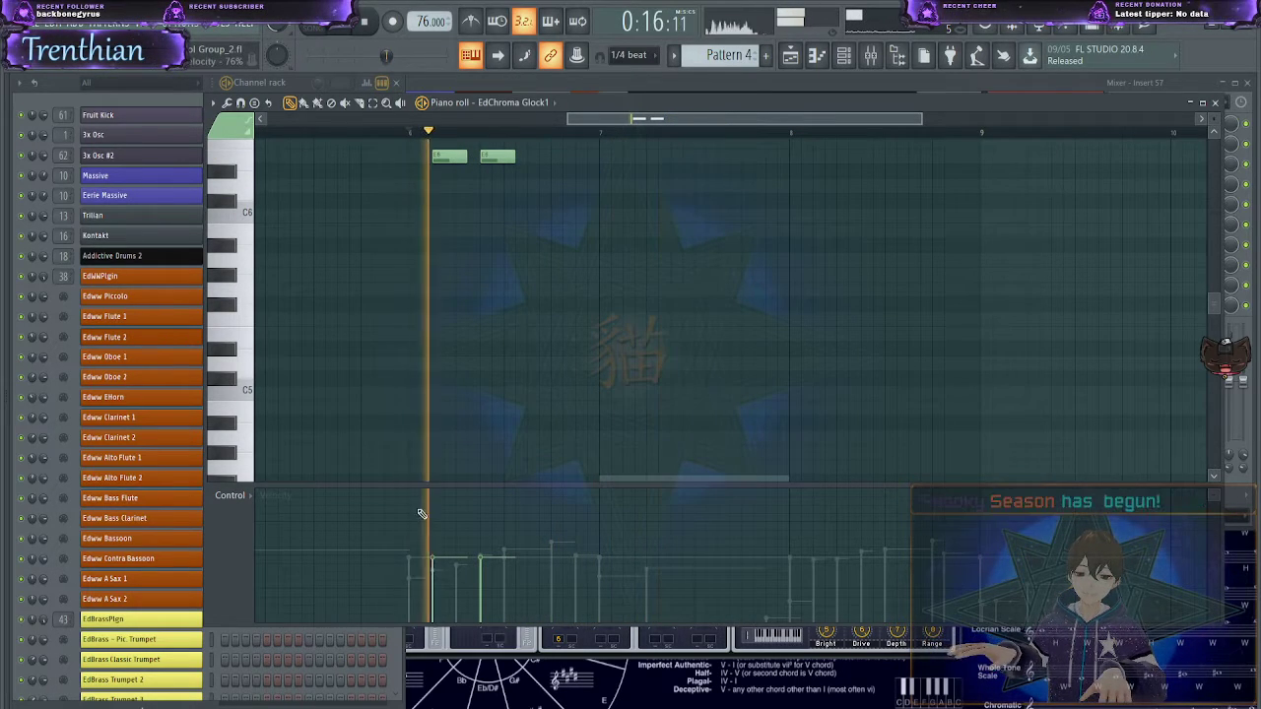
- Lower the velocities of the two E6 notes and transpose both up an octave to E7 while replaying the passage
scroll(509, 467, "up", 2)
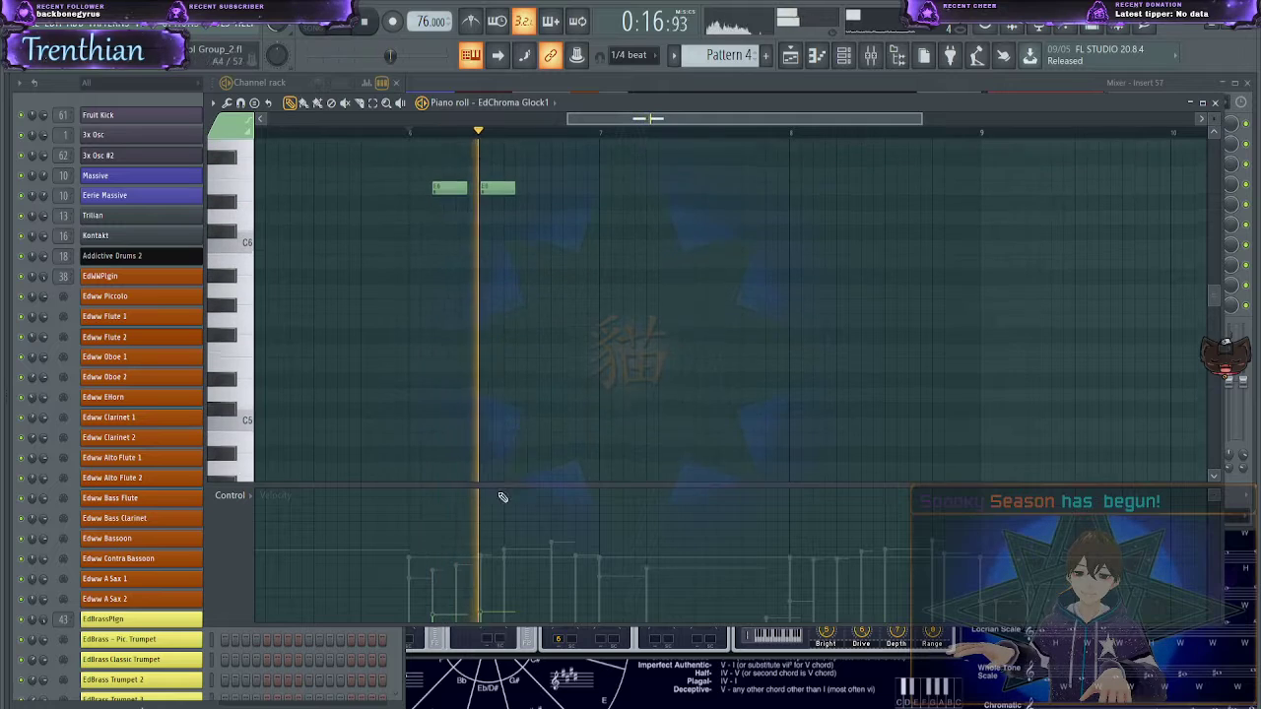
key("space")
key("space")
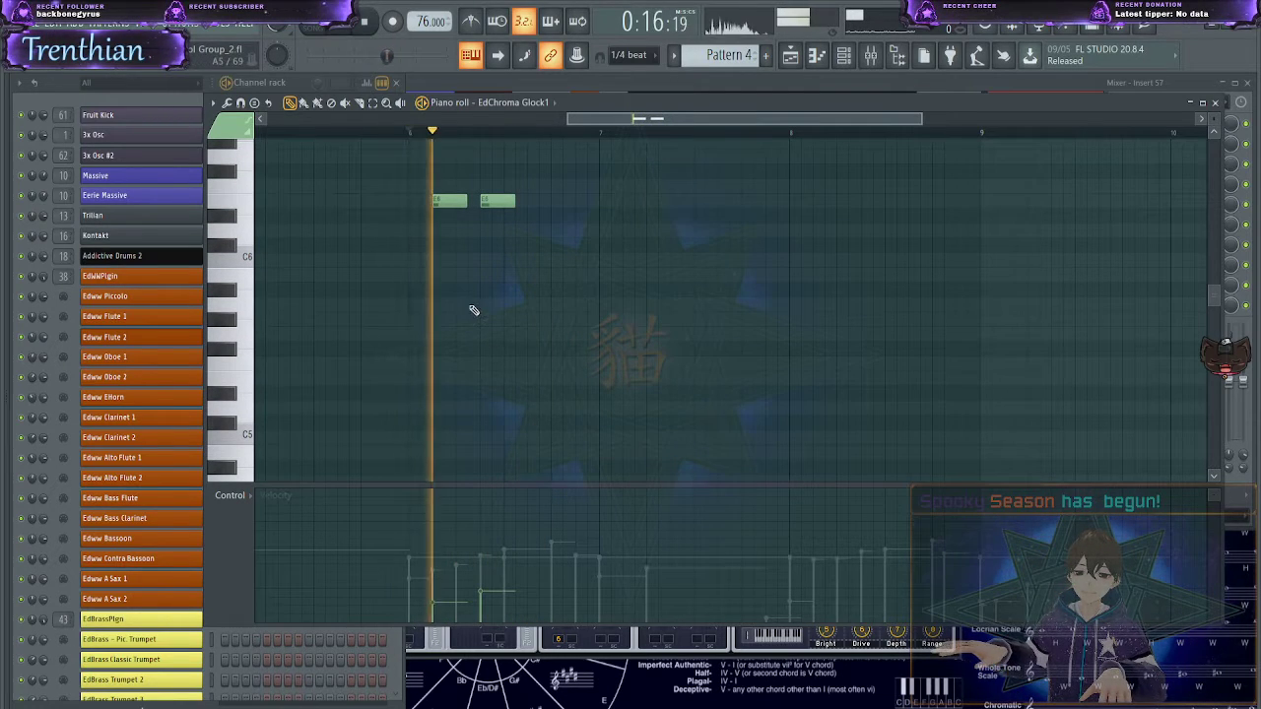
left_click_drag(431, 193, 555, 268)
key("ctrl+Up")
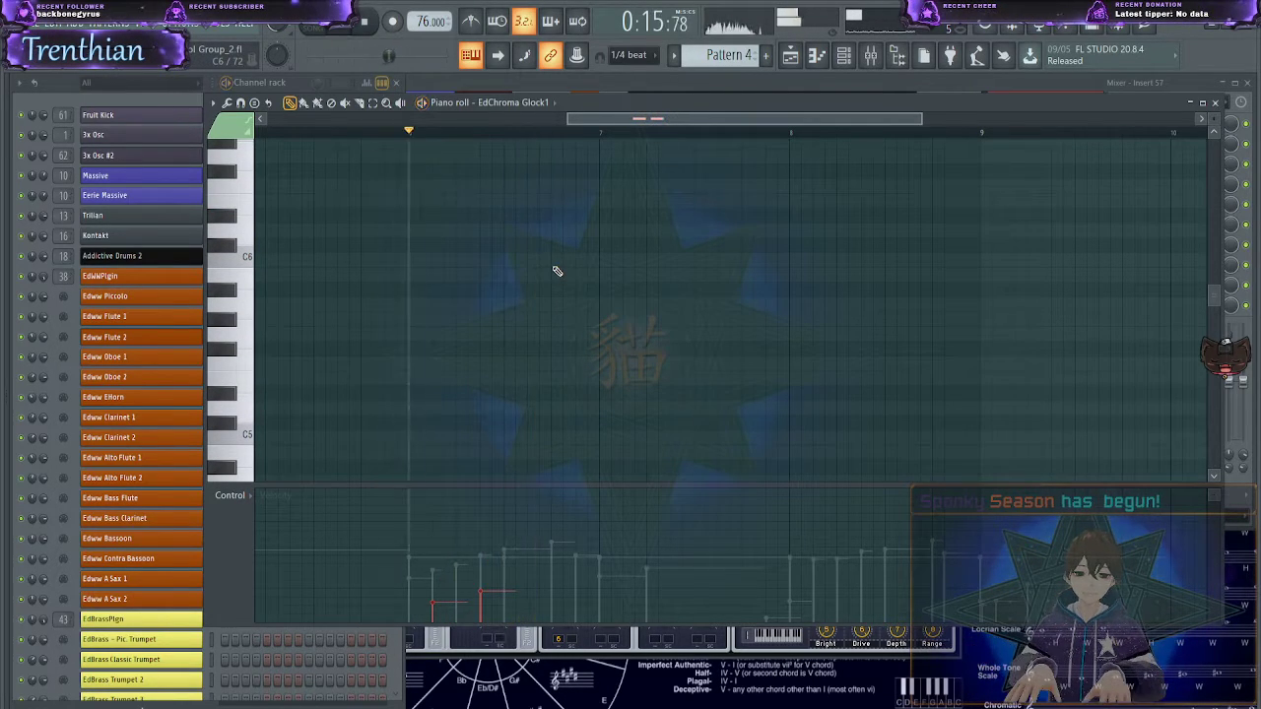
scroll(556, 271, "up", 9)
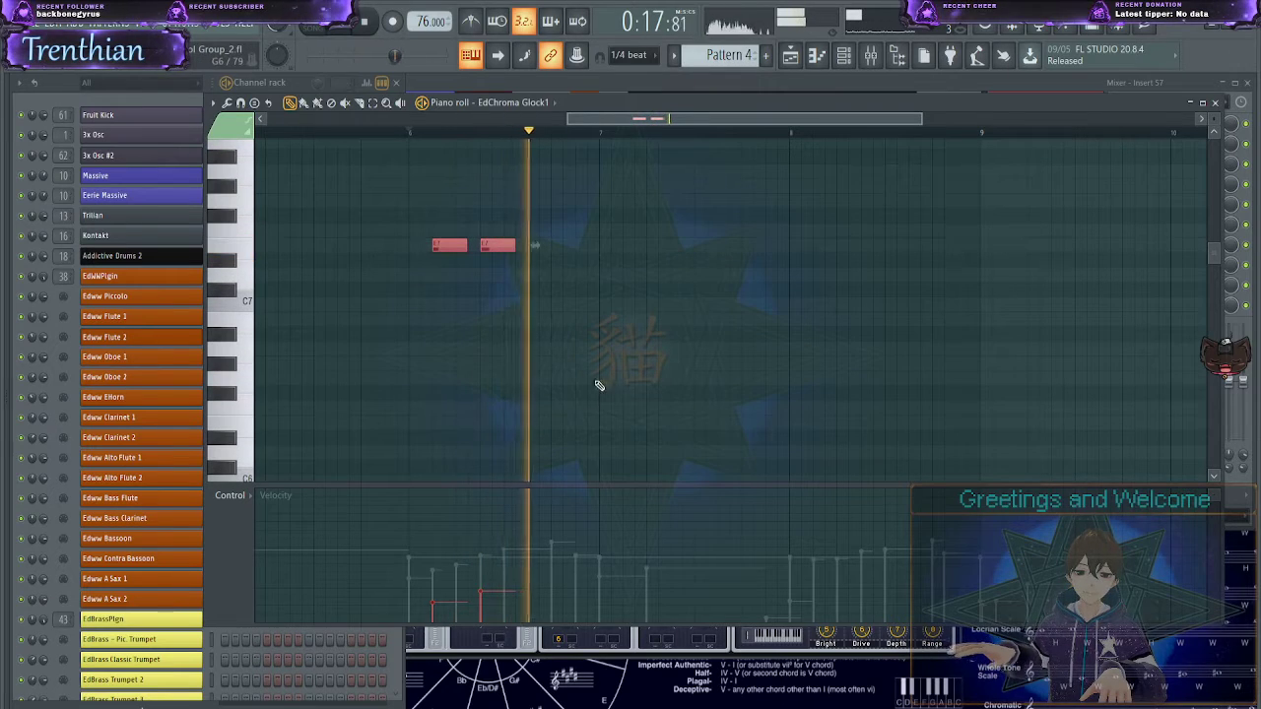
key("ctrl+d")
key("space")
- Add short D#7 and C7 notes a quarter note apart in bar 7 and play them back
left_click(615, 261)
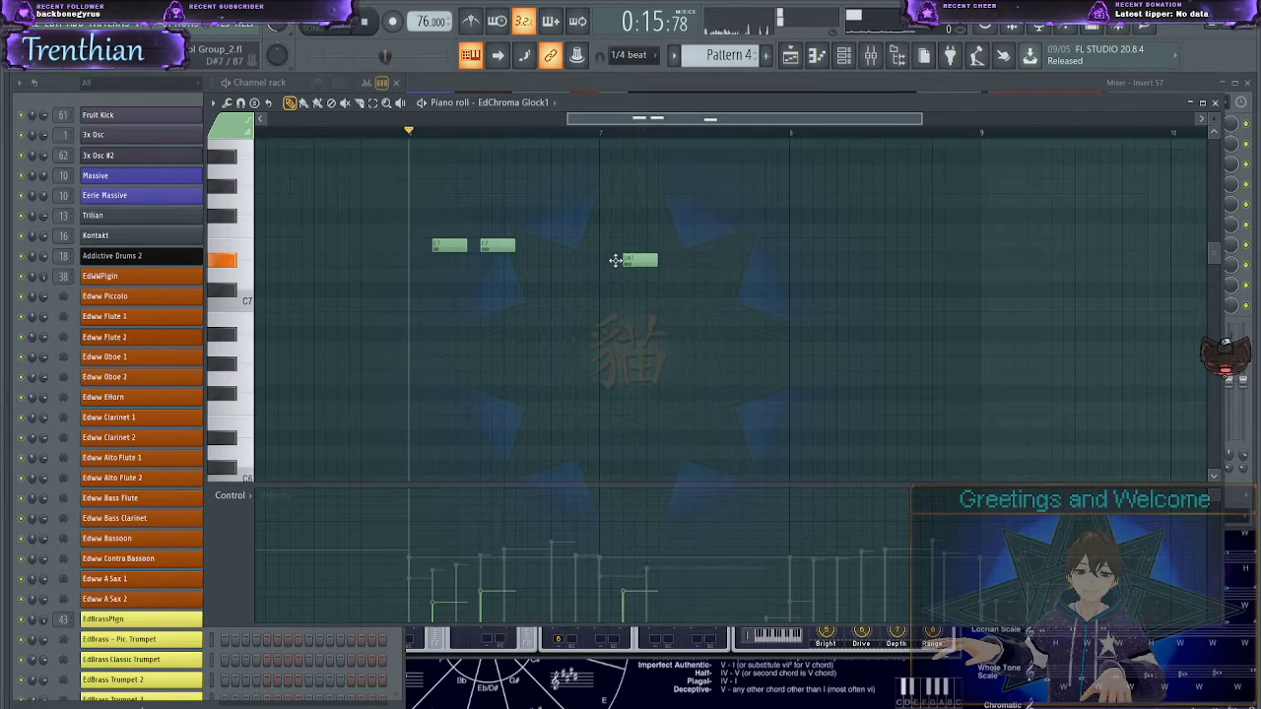
left_click_drag(655, 286, 661, 310)
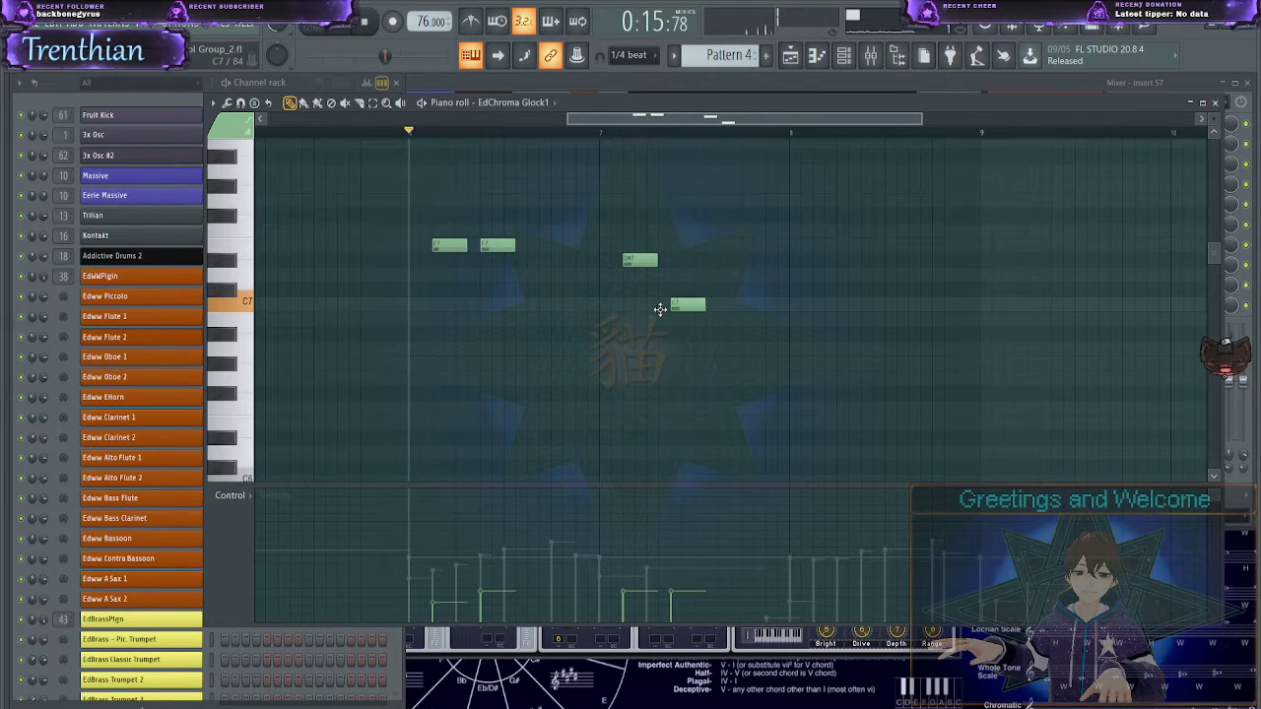
key("space")
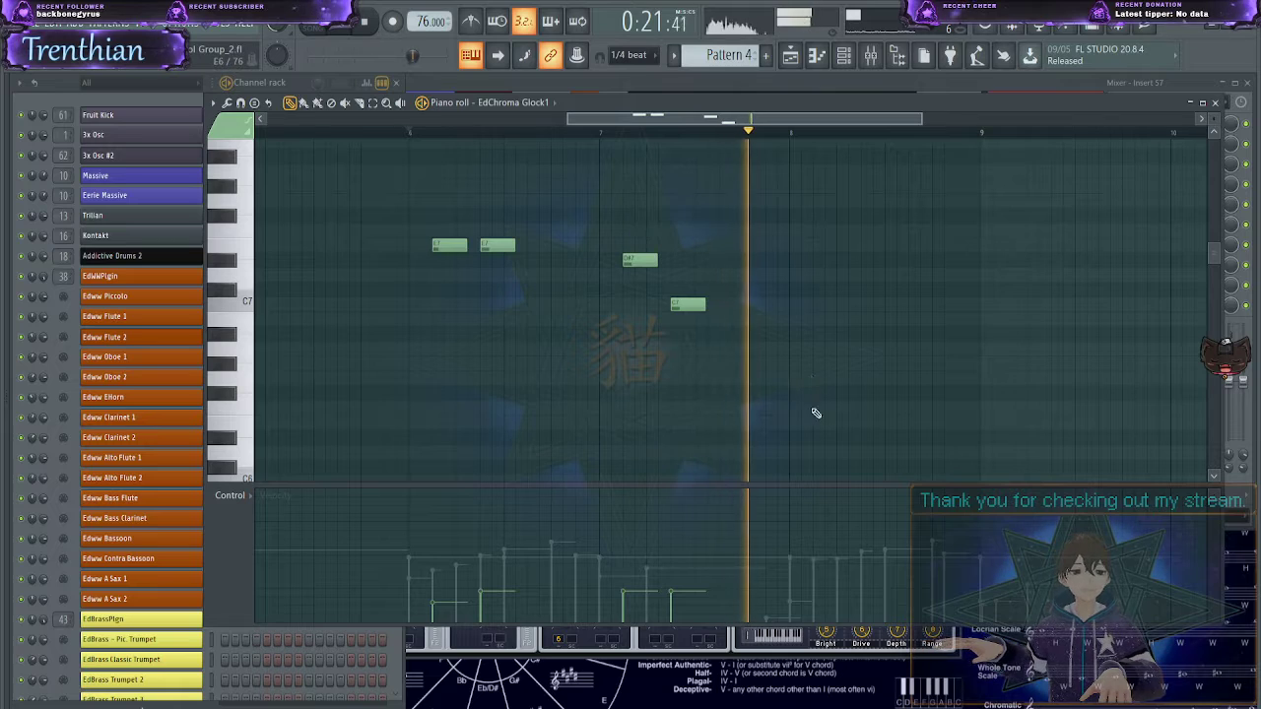
key("space")
- Add short D7 and B6 notes a quarter note apart in bar 8 and play them back
left_click(833, 275)
left_click_drag(833, 275, 871, 267)
left_click(940, 305)
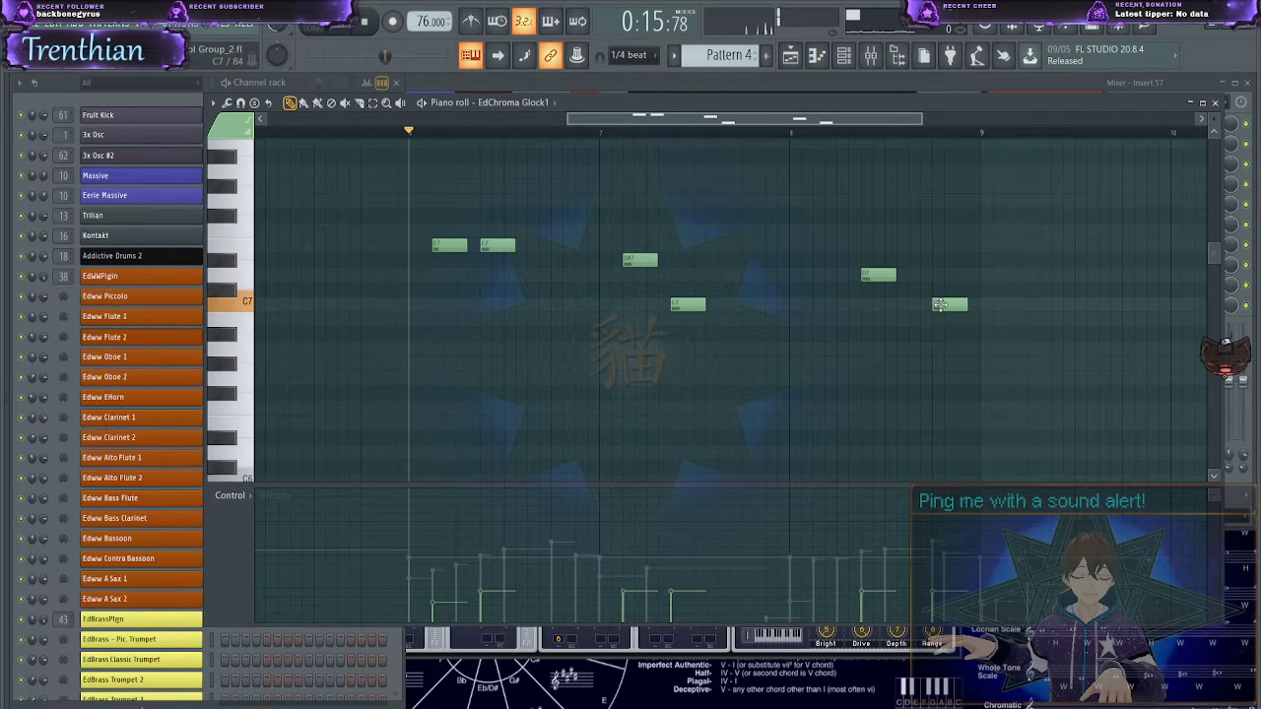
mouse_move(924, 320)
left_mouse_down()
mouse_move(923, 335)
mouse_move(908, 303)
mouse_move(909, 322)
left_mouse_up()
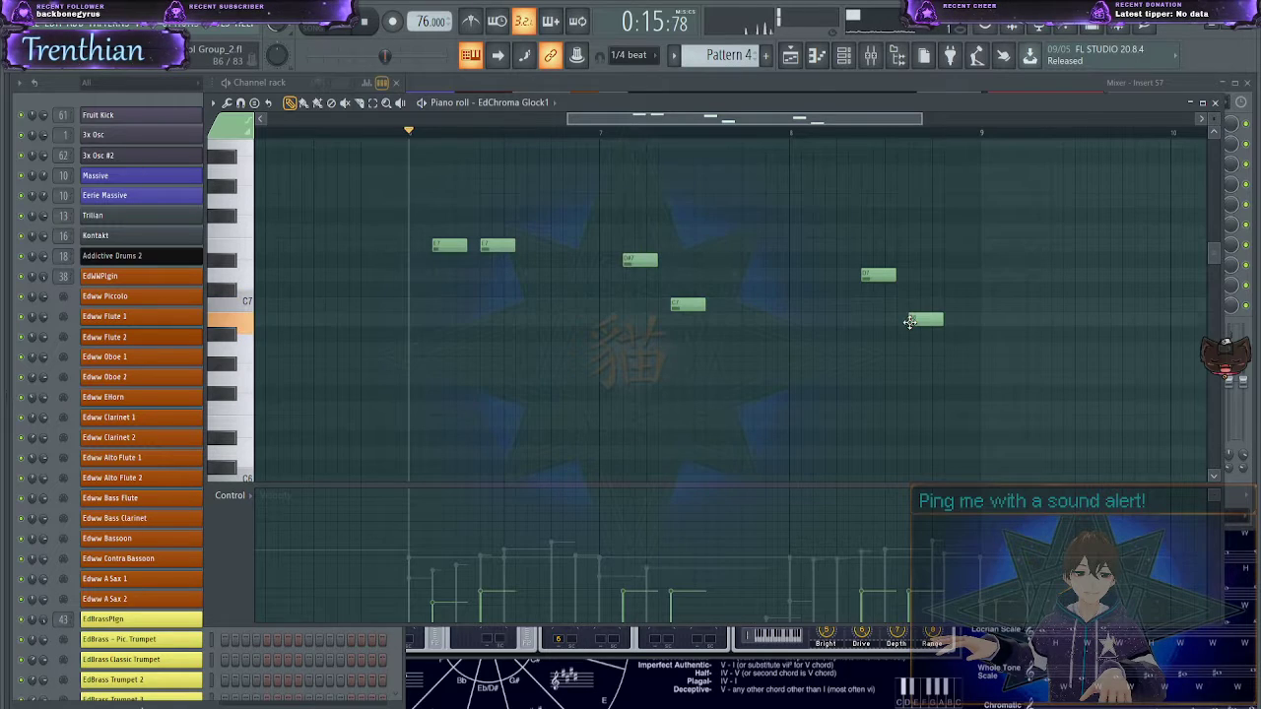
key("space")
left_click(790, 131)
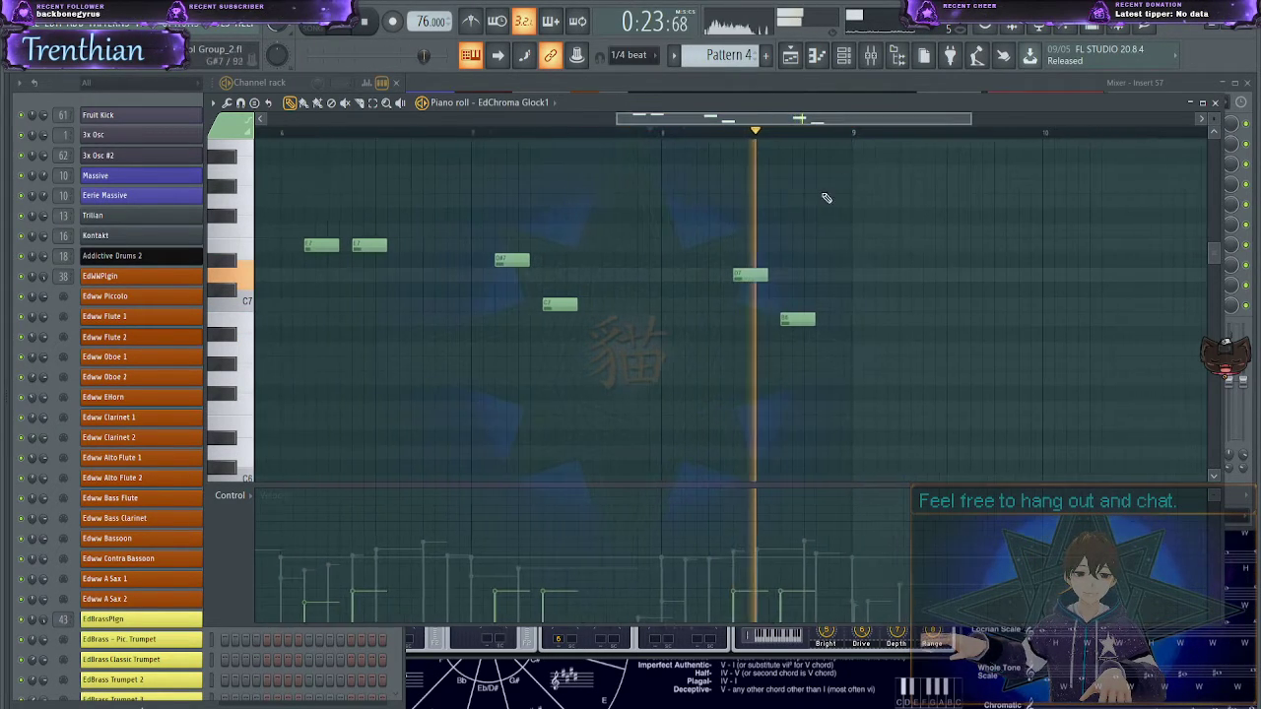
- Move the D7 and B6 notes a quarter note earlier in bar 8, add another D7 after them and replay
key("space")
left_click_drag(736, 279, 712, 280)
key("space")
left_click_drag(785, 323, 736, 325)
key("space")
left_click(783, 275)
key("space")
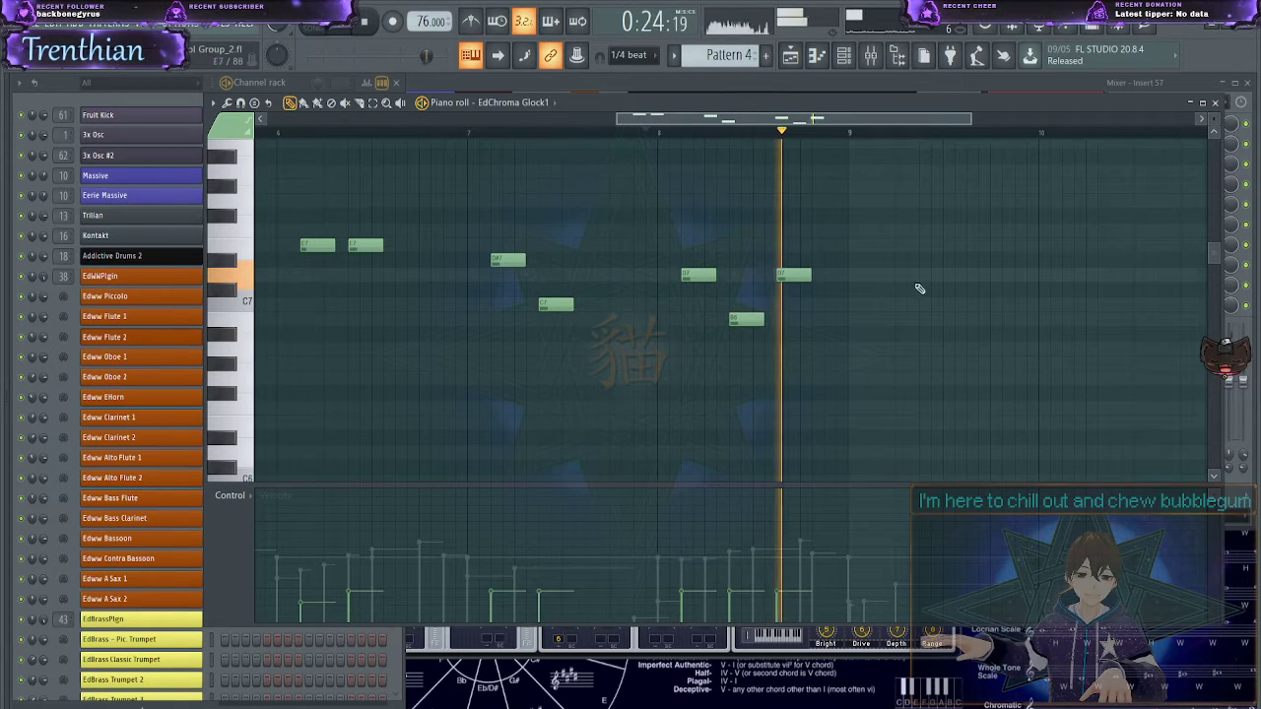
- Add a descending run of short E7, D7, C7, B6 and A6 notes from the start of bar 9 and play it back
key("space")
left_click(852, 258)
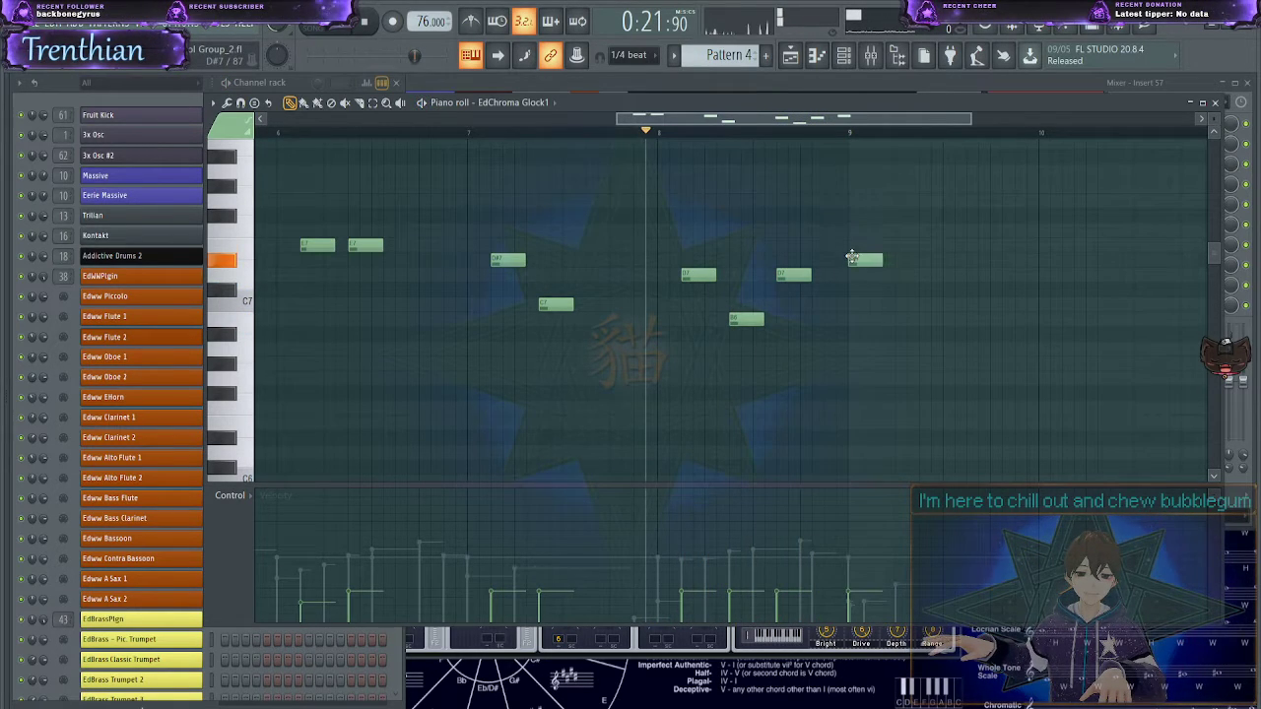
left_click_drag(848, 245, 850, 245)
left_click(876, 275)
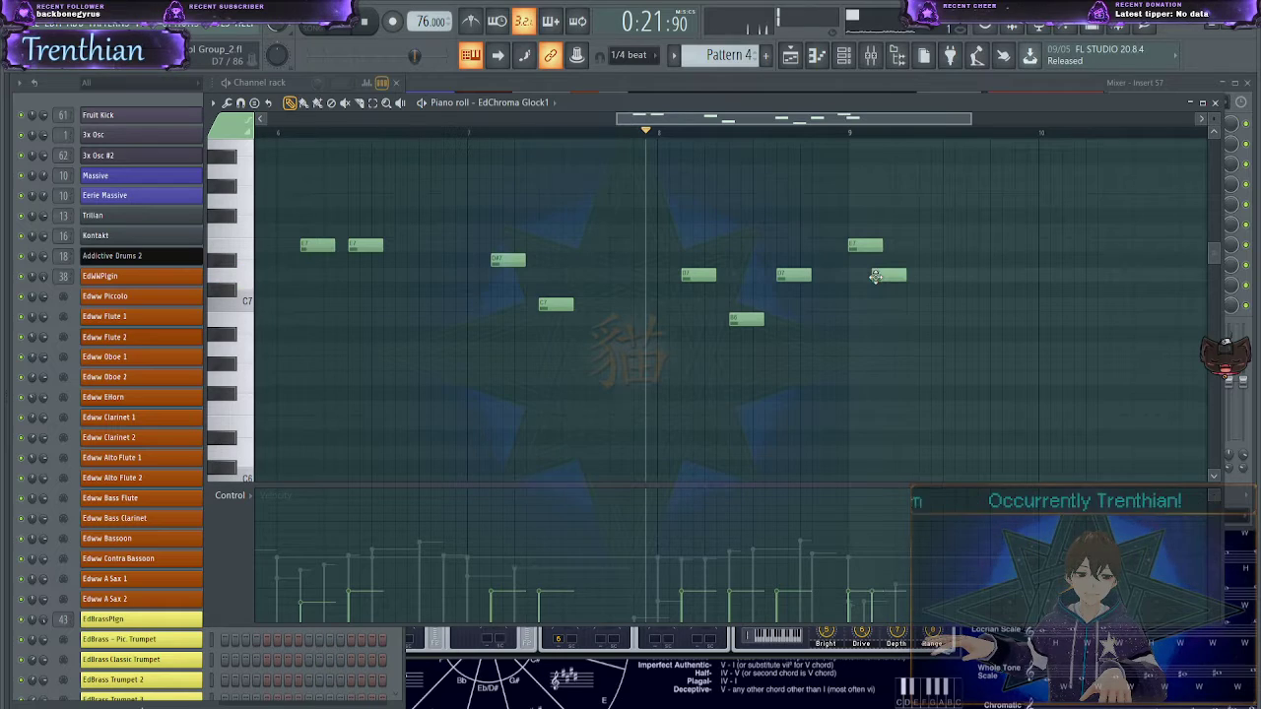
left_click_drag(899, 306, 900, 305)
left_click(920, 320)
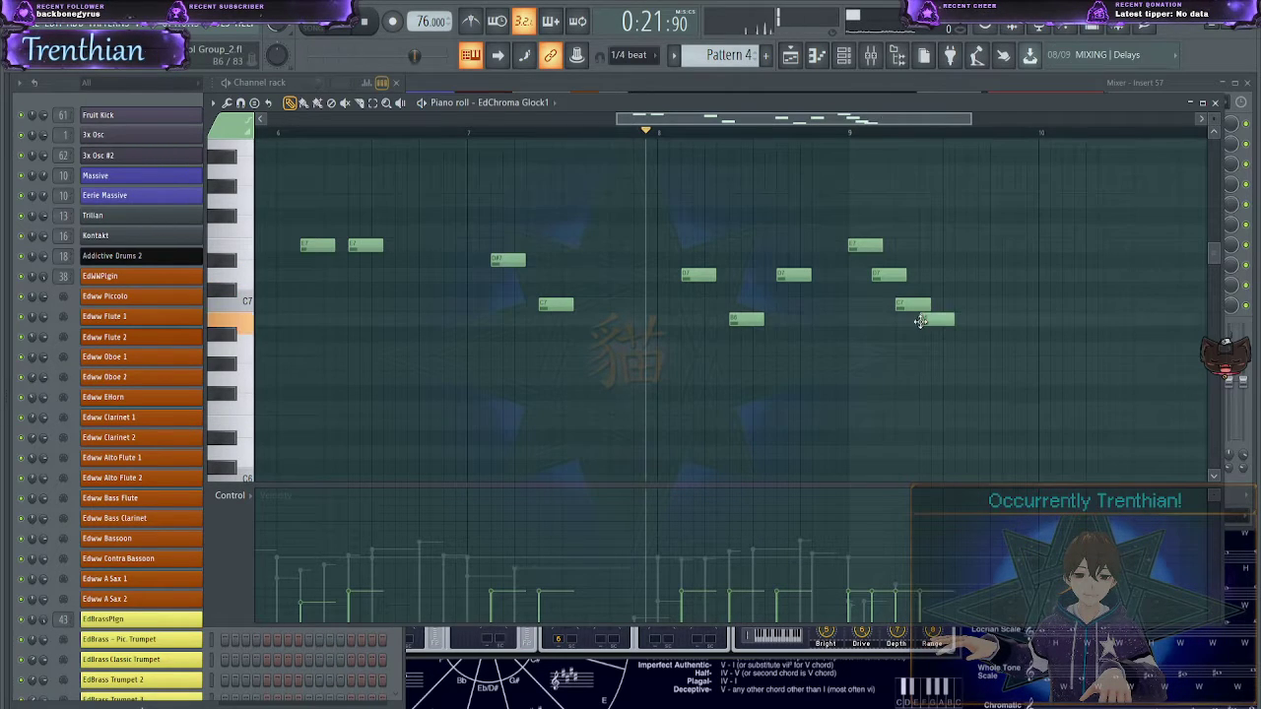
left_click(948, 347)
key("space")
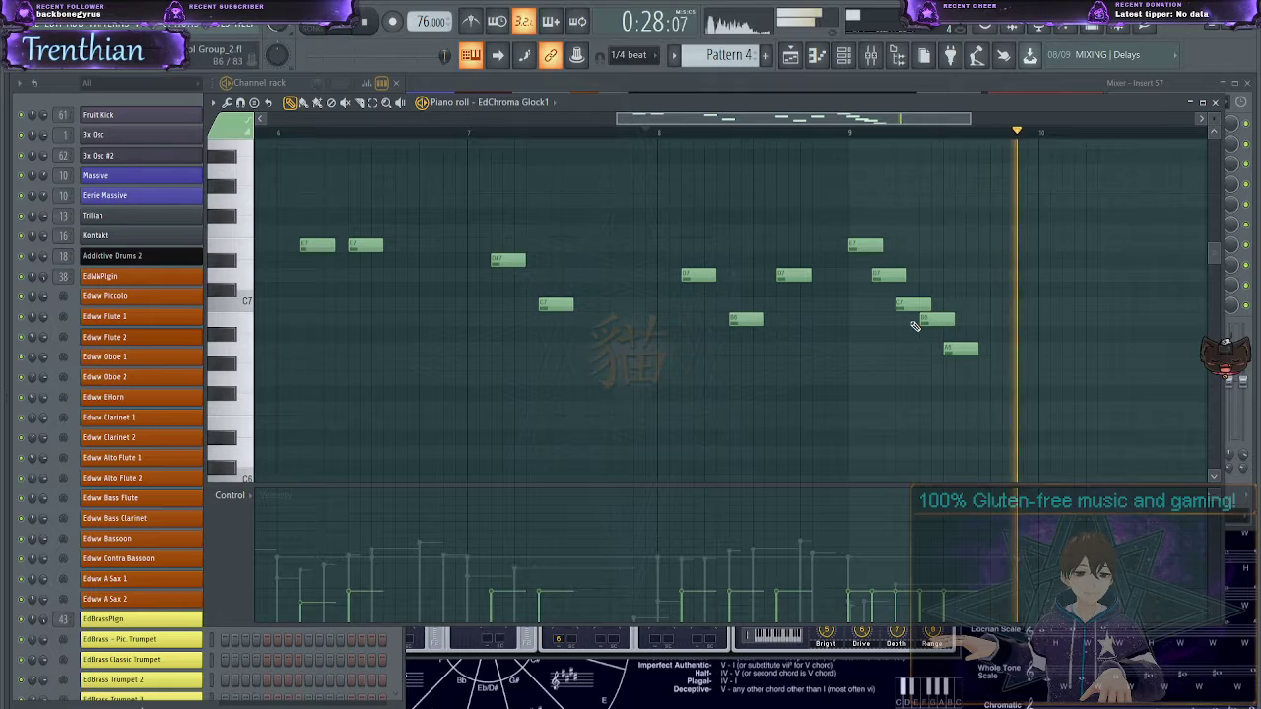
key("space")
- Look through the channel list and select the Kontakt channel for playing notes
scroll(920, 415, "down", 1)
scroll(920, 414, "down", 10)
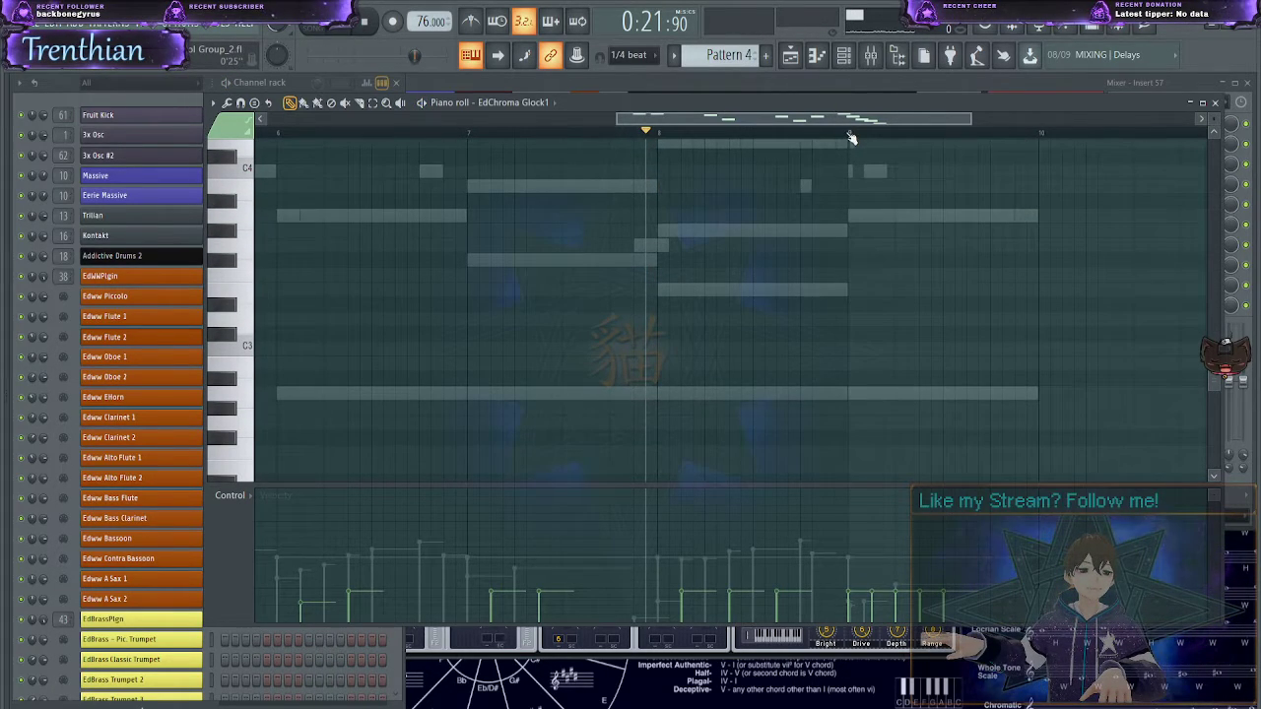
left_click(999, 131)
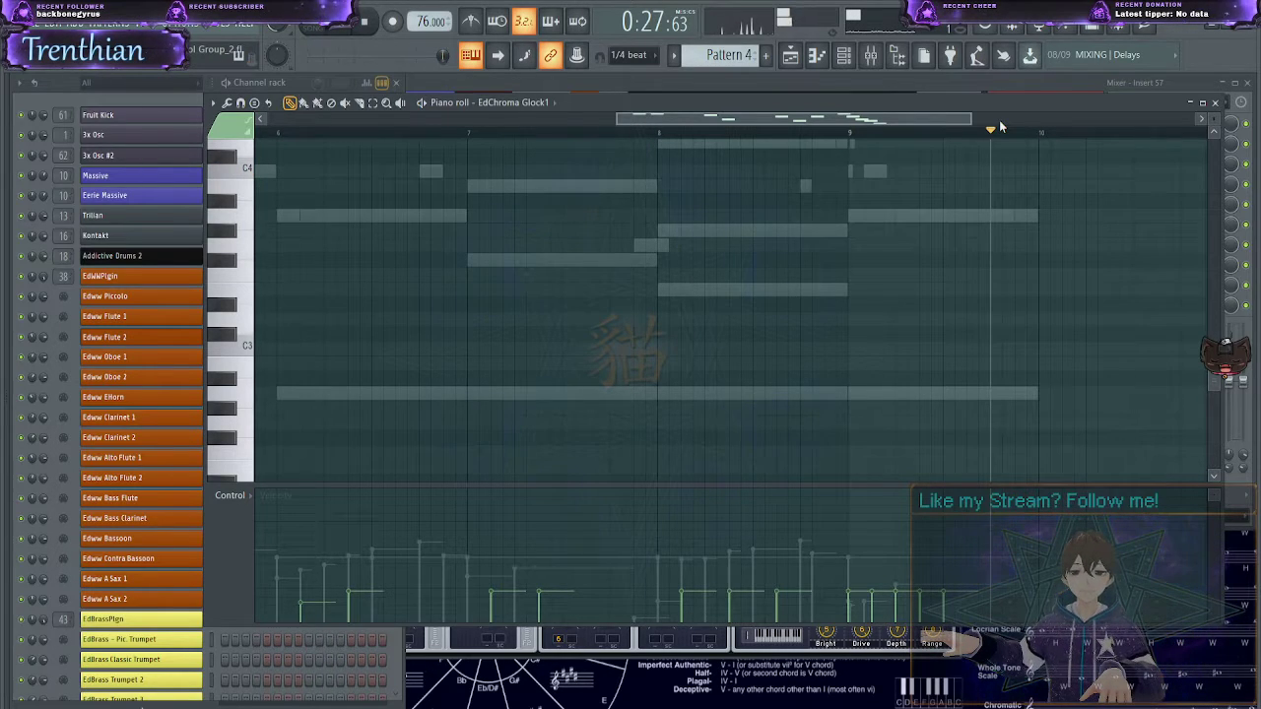
scroll(178, 310, "down", 12)
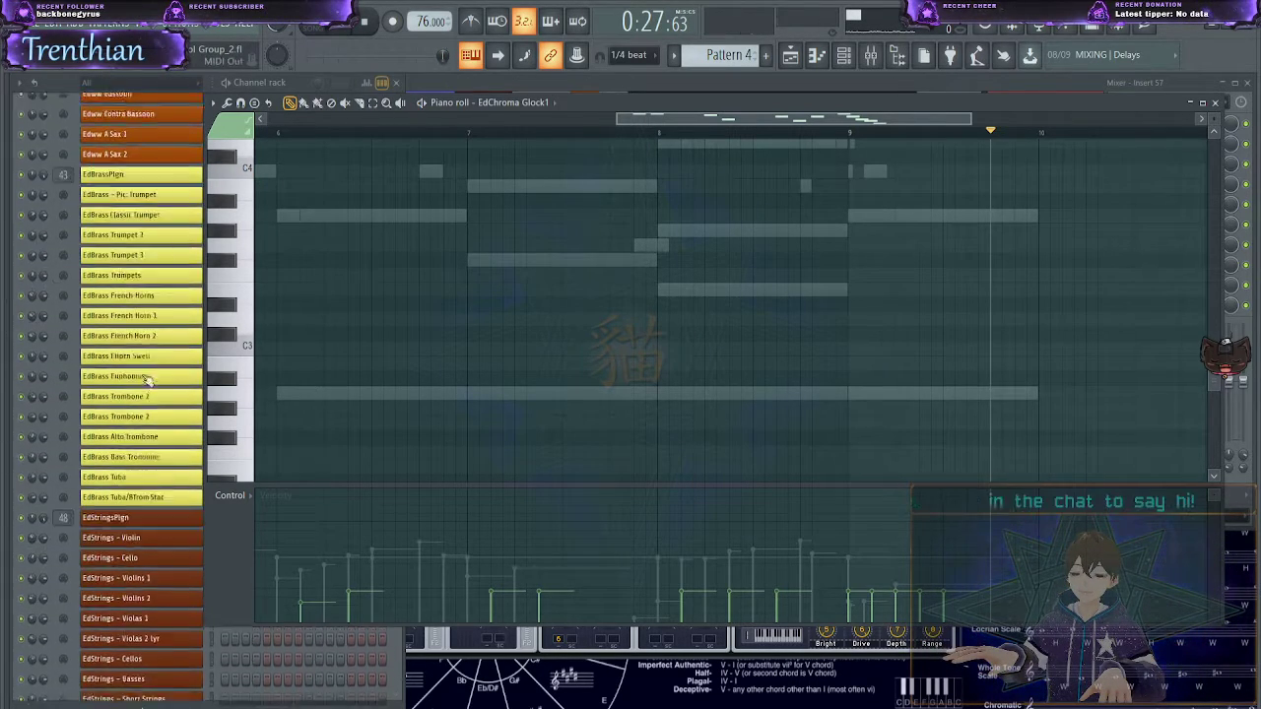
scroll(163, 444, "up", 13)
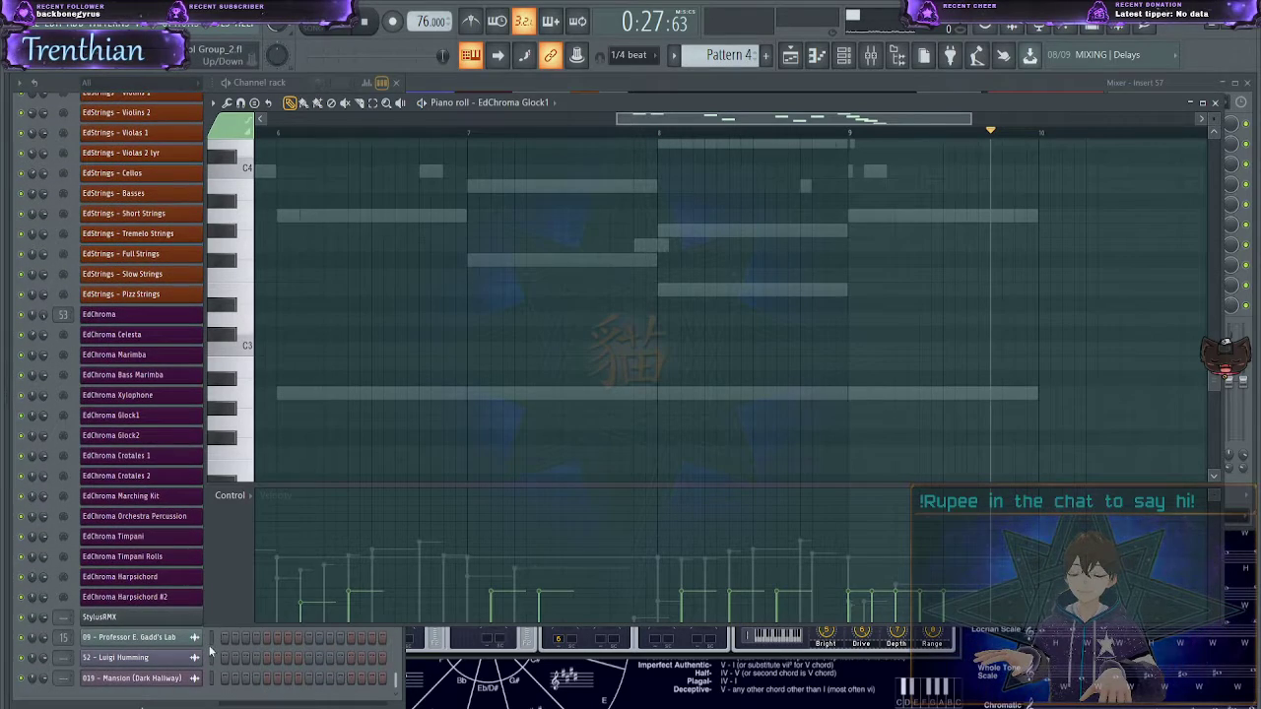
scroll(190, 605, "up", 10)
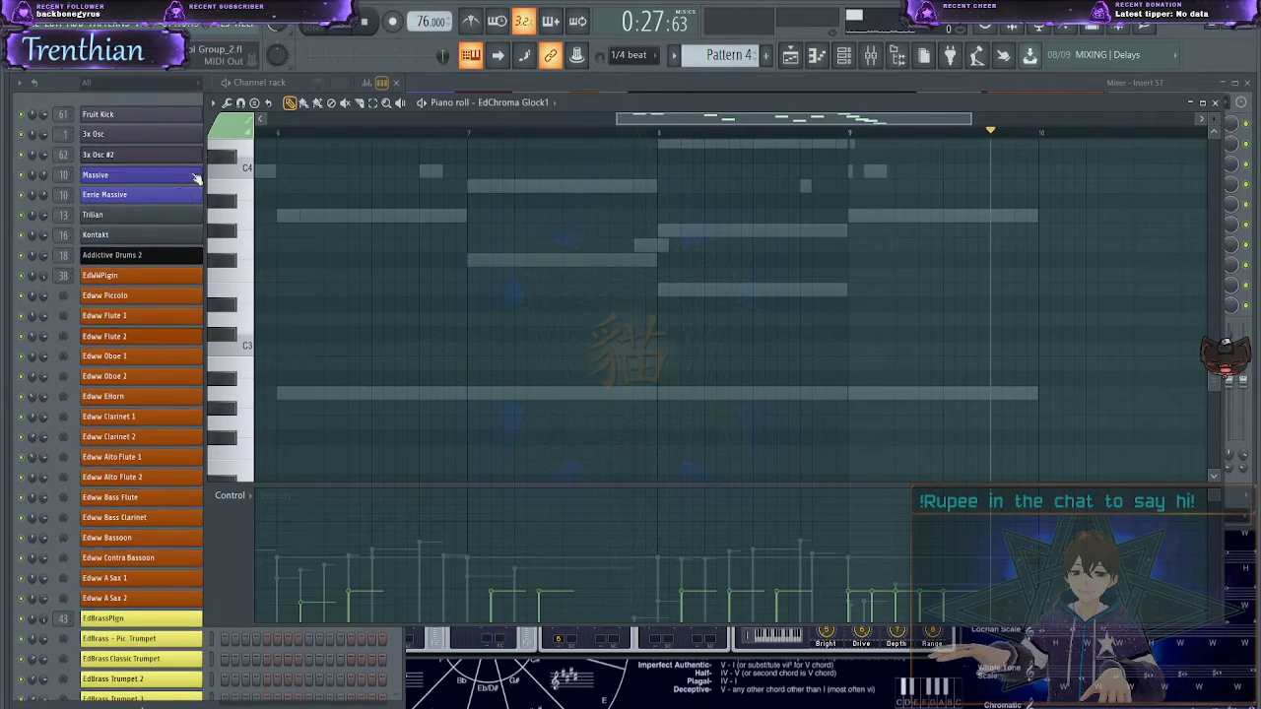
left_click(126, 98)
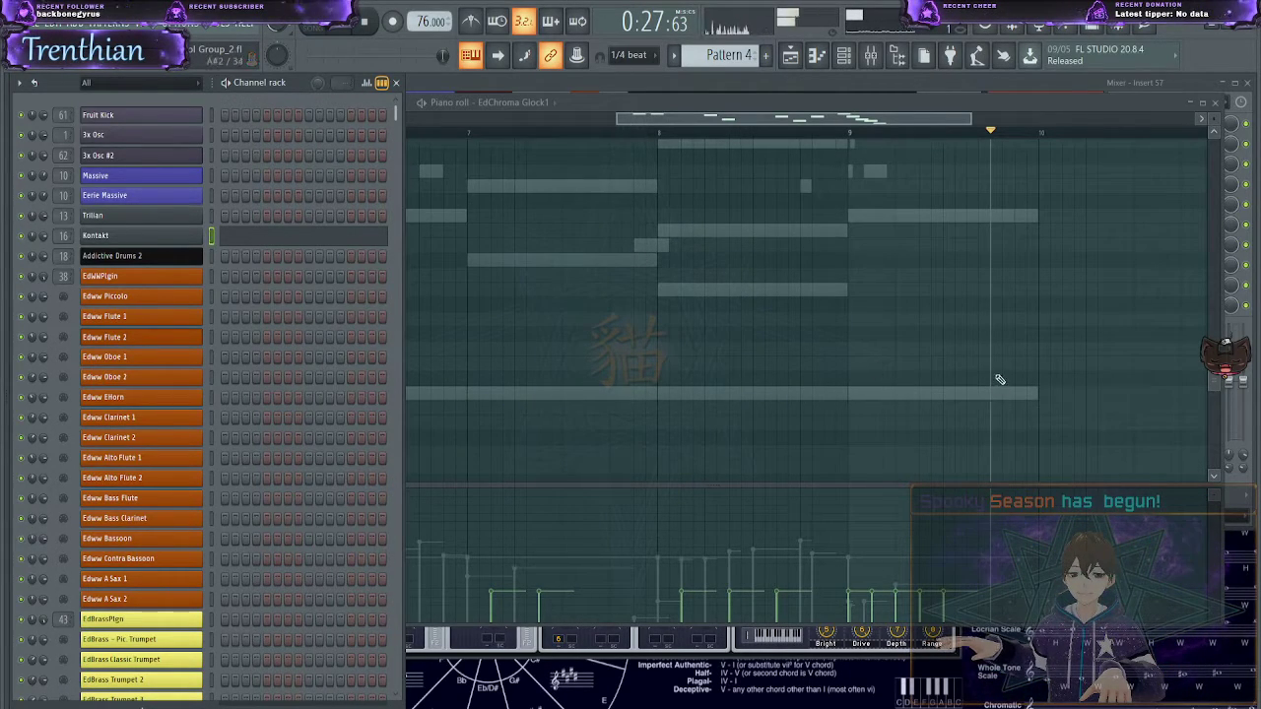
- Set the snap to Step, enable recording and record Kontakt notes into the pattern from bar 9
left_click(1001, 341)
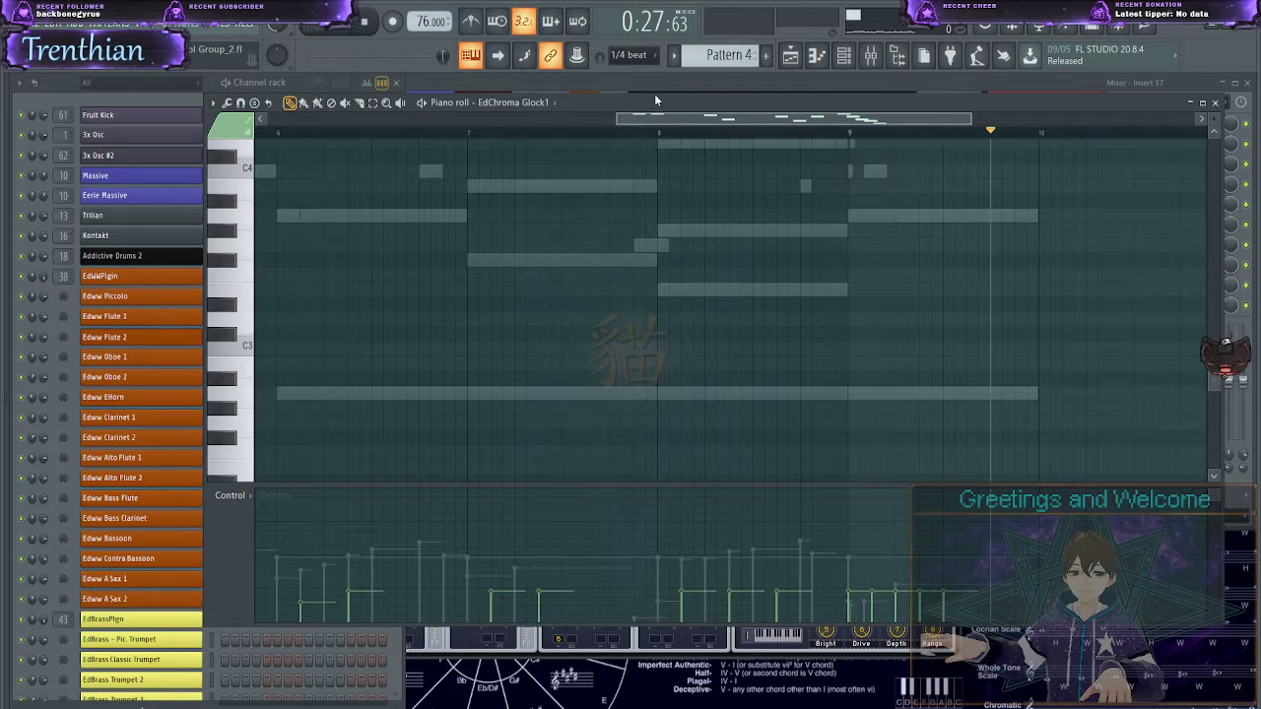
left_click(636, 175)
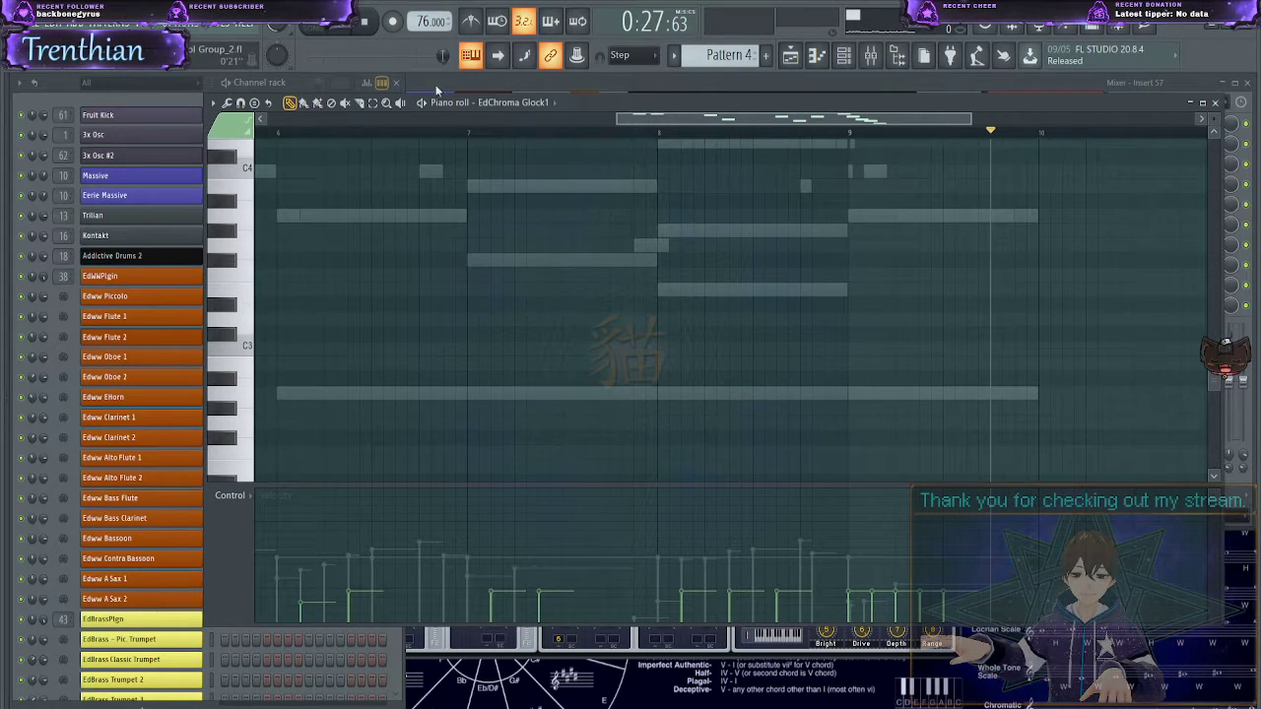
left_click(392, 21)
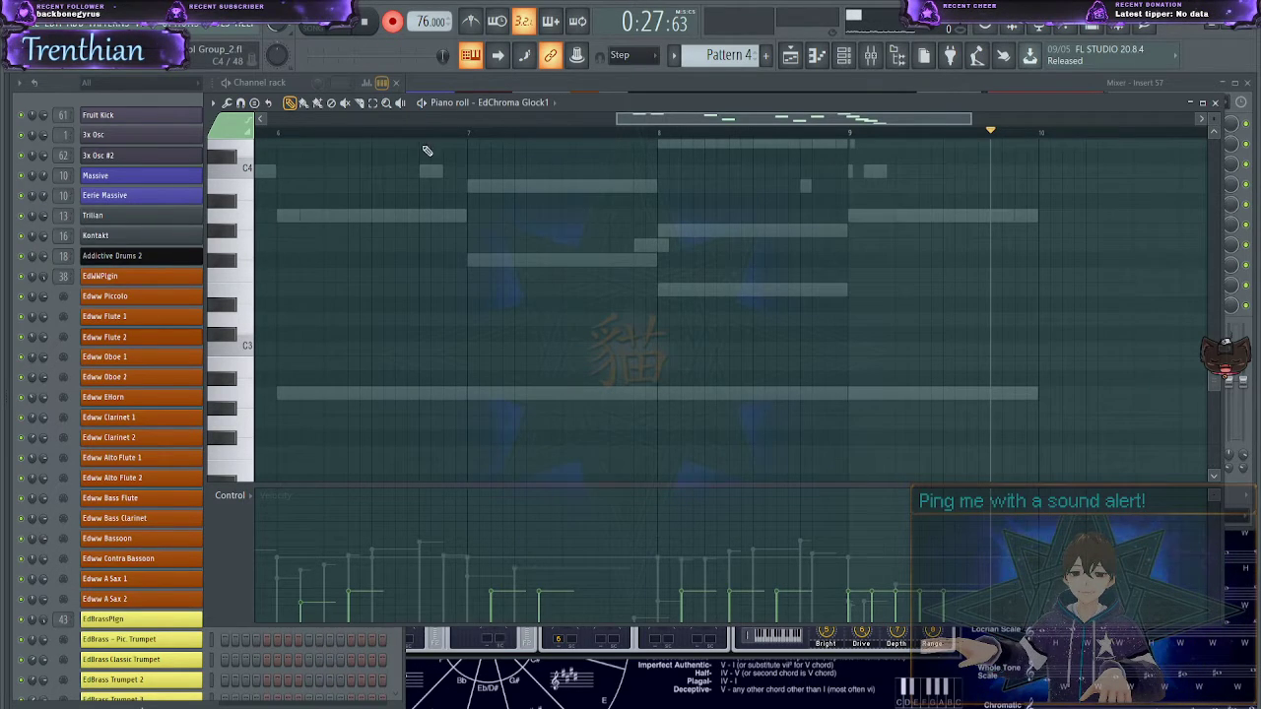
left_click(849, 132)
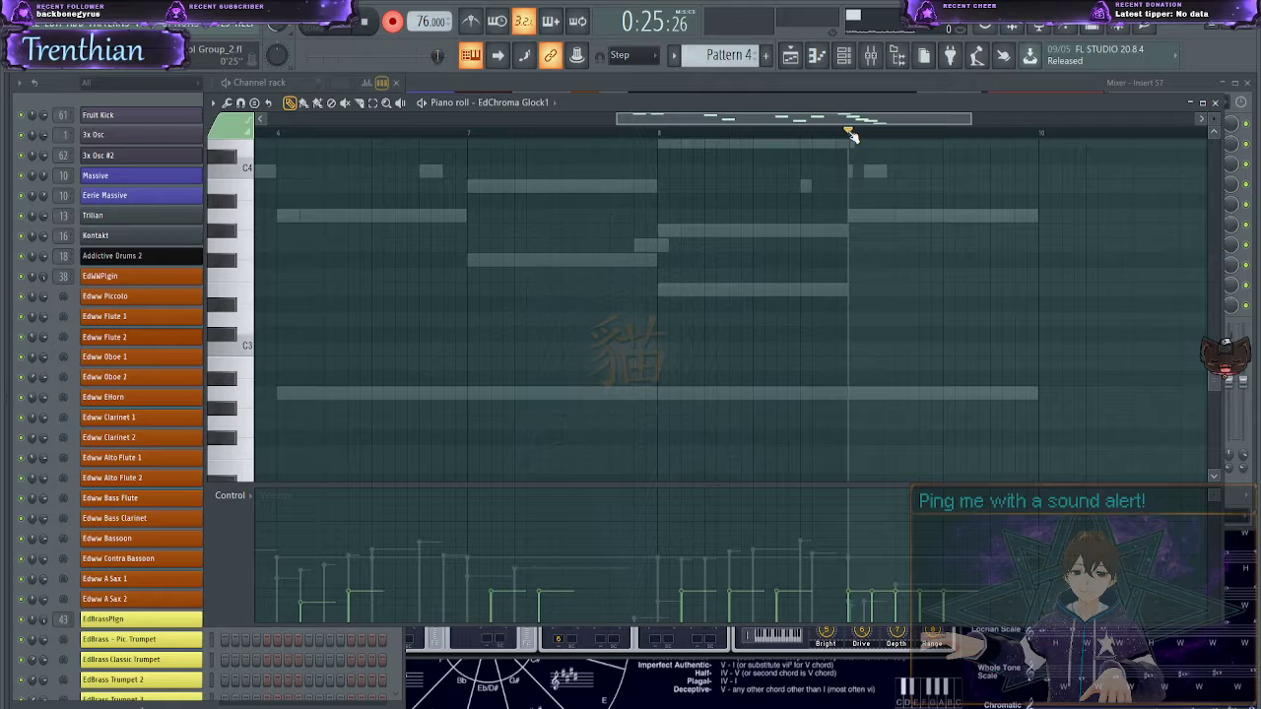
key("space")
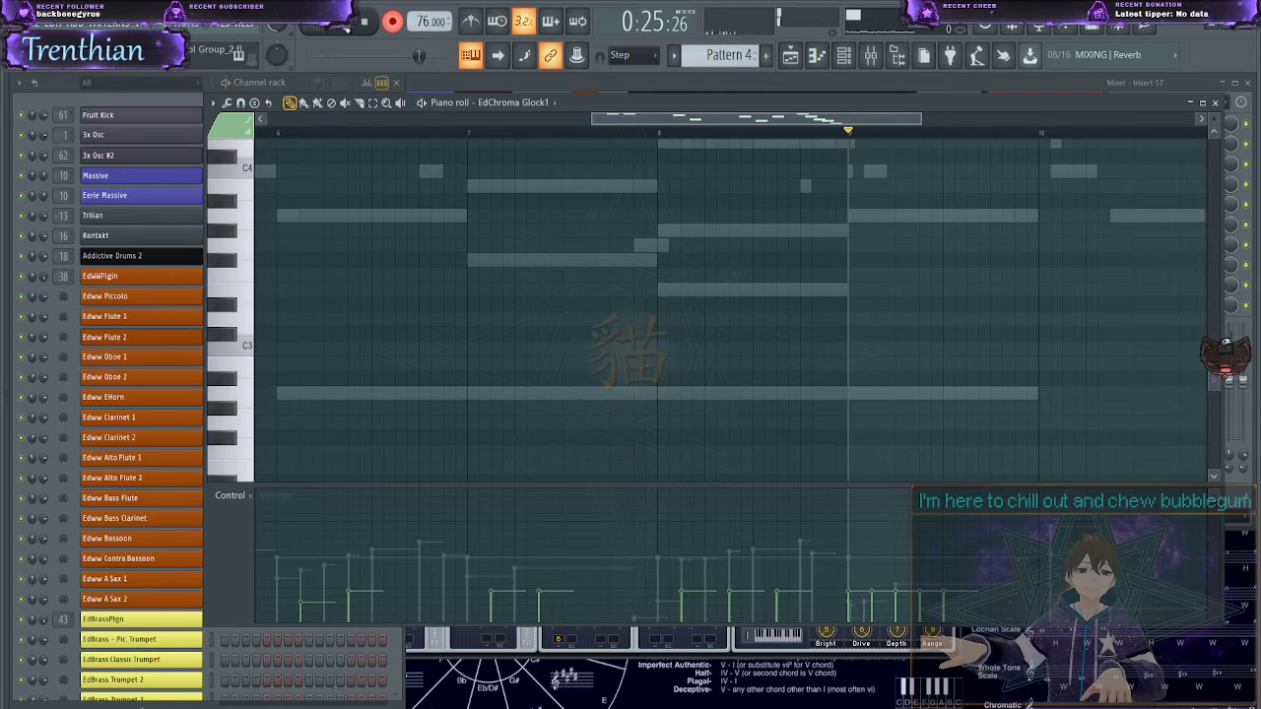
- Switch the piano roll to the Kontakt channel to show its notes around bars 9 and 10
scroll(1190, 342, "up", 3)
scroll(1129, 335, "up", 4)
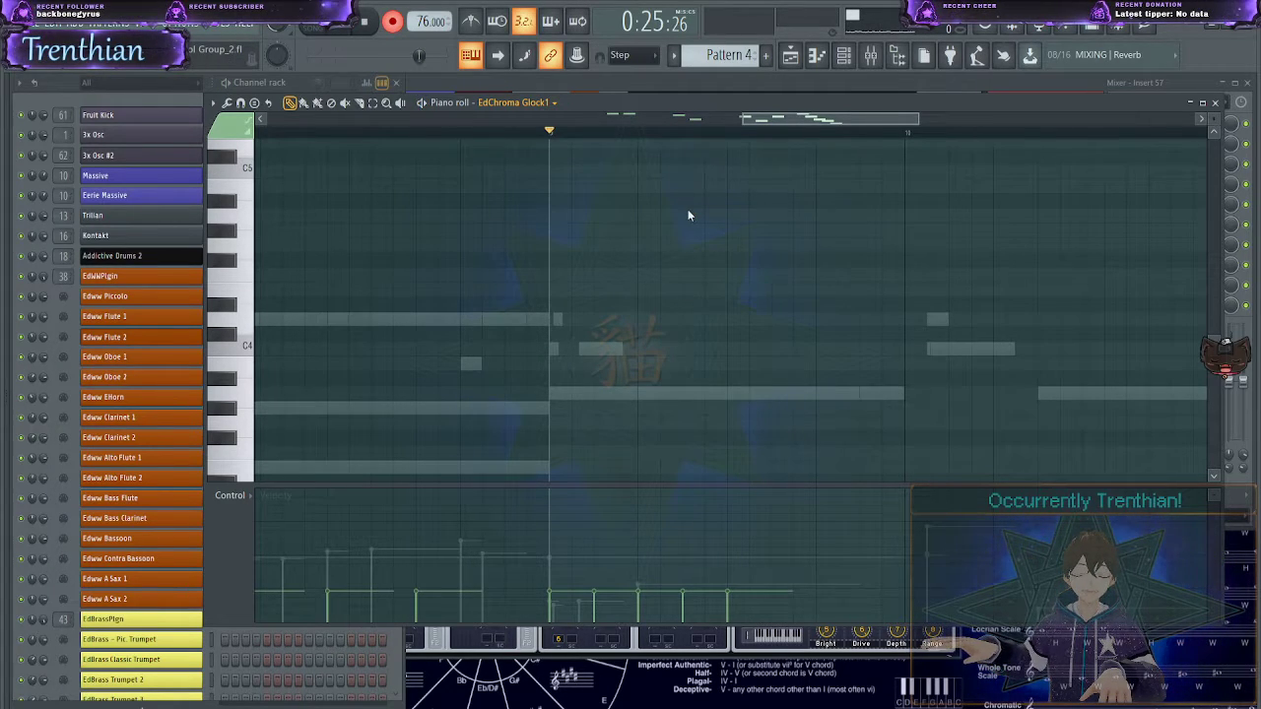
right_click(690, 450)
right_click(689, 450)
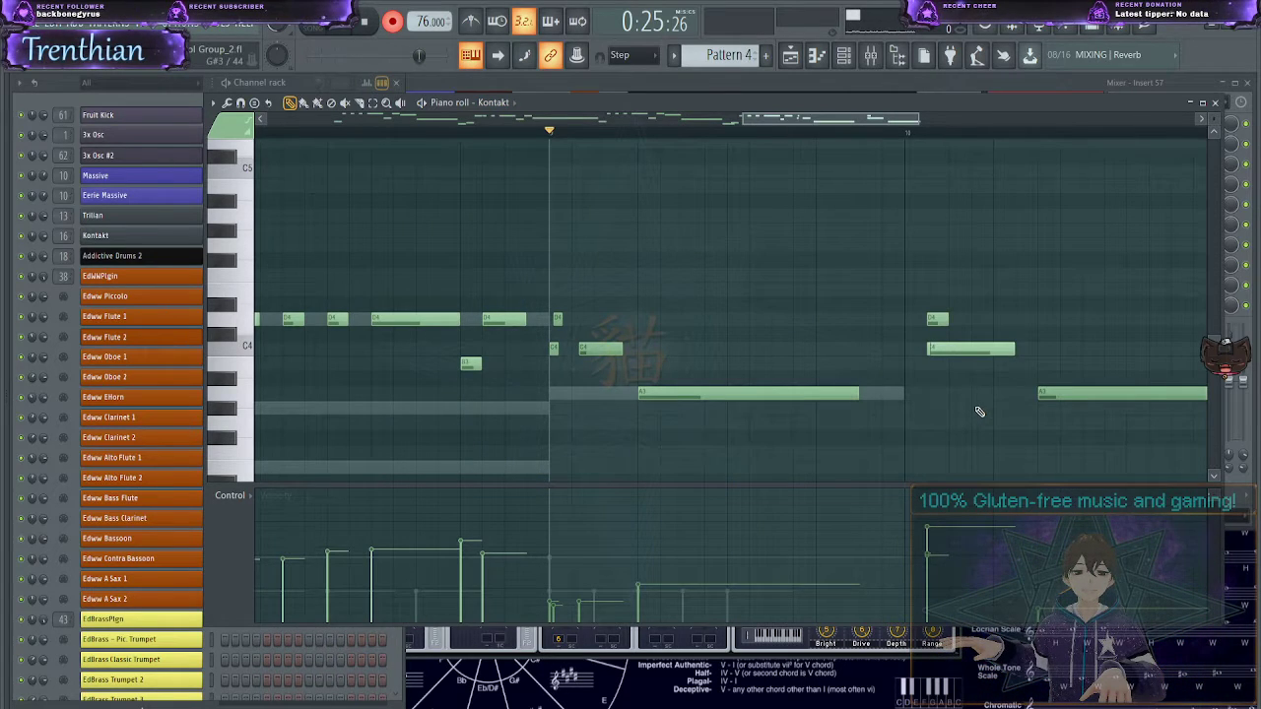
- Try lowering the long C4 note in bar 10 to B3 and play from bar 10
scroll(874, 281, "up", 4)
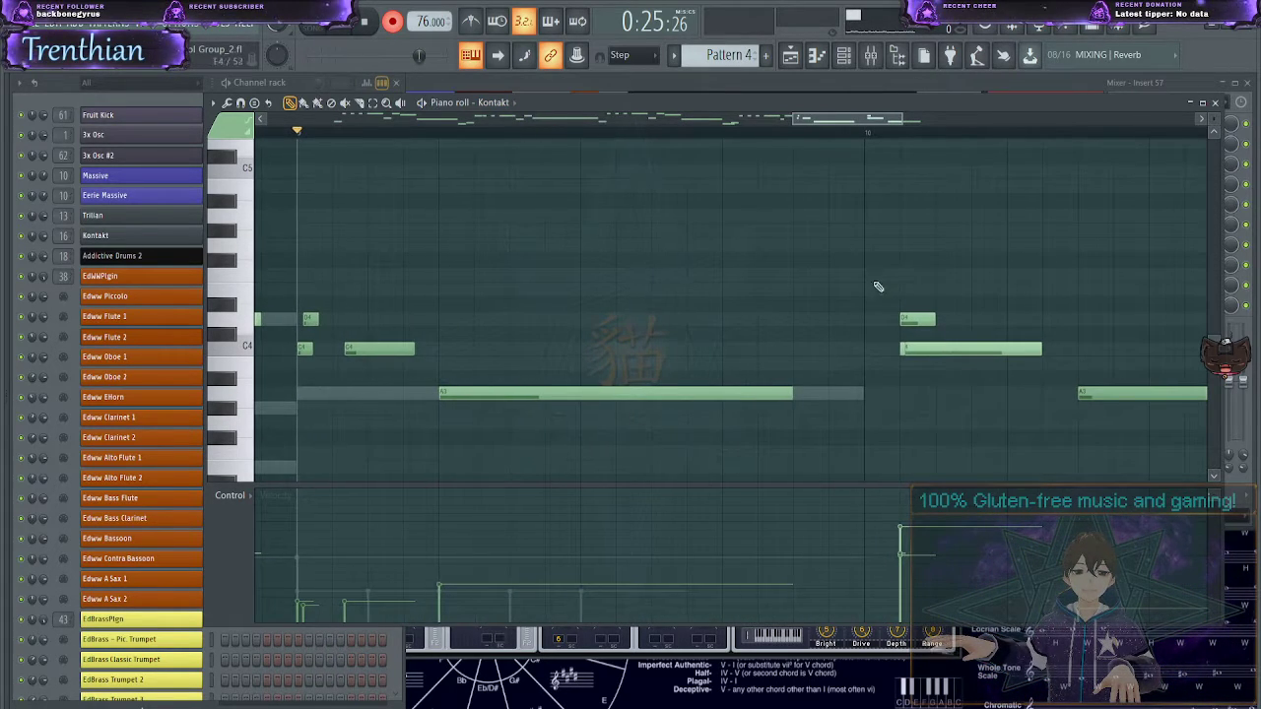
mouse_move(963, 346)
left_mouse_down()
mouse_move(966, 376)
mouse_move(967, 358)
mouse_move(953, 360)
left_mouse_up()
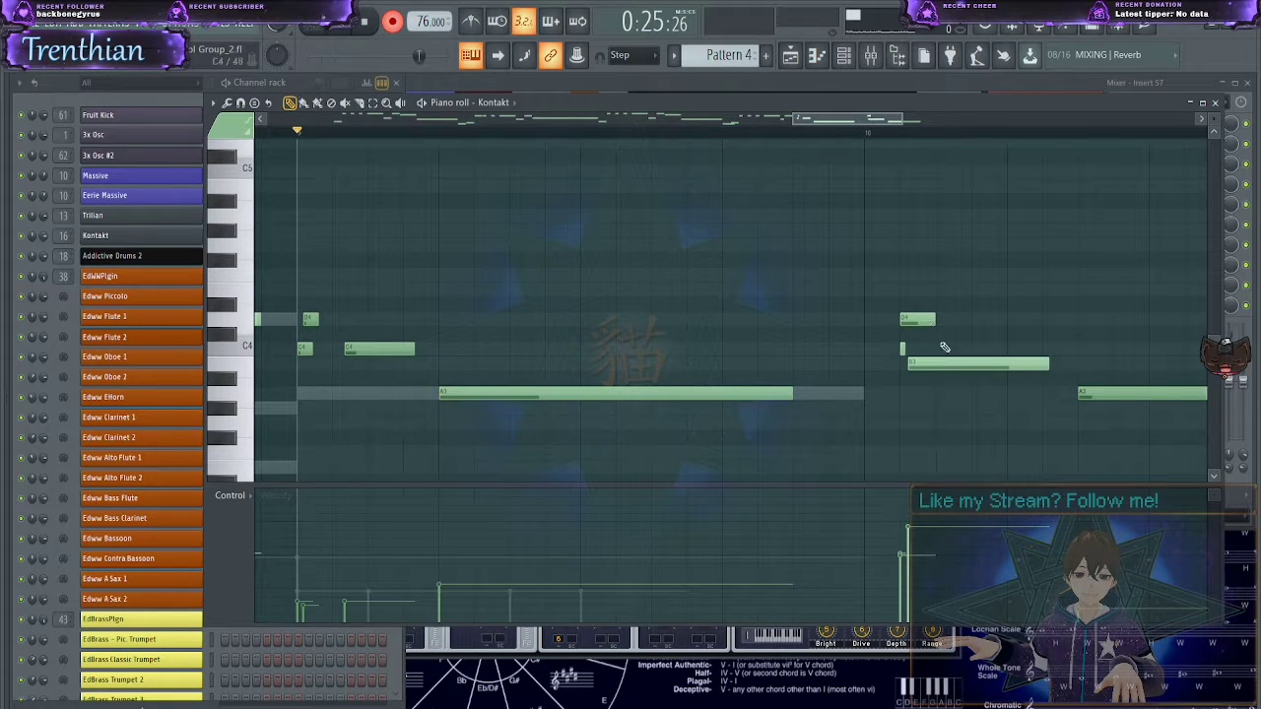
left_click(875, 138)
key("space")
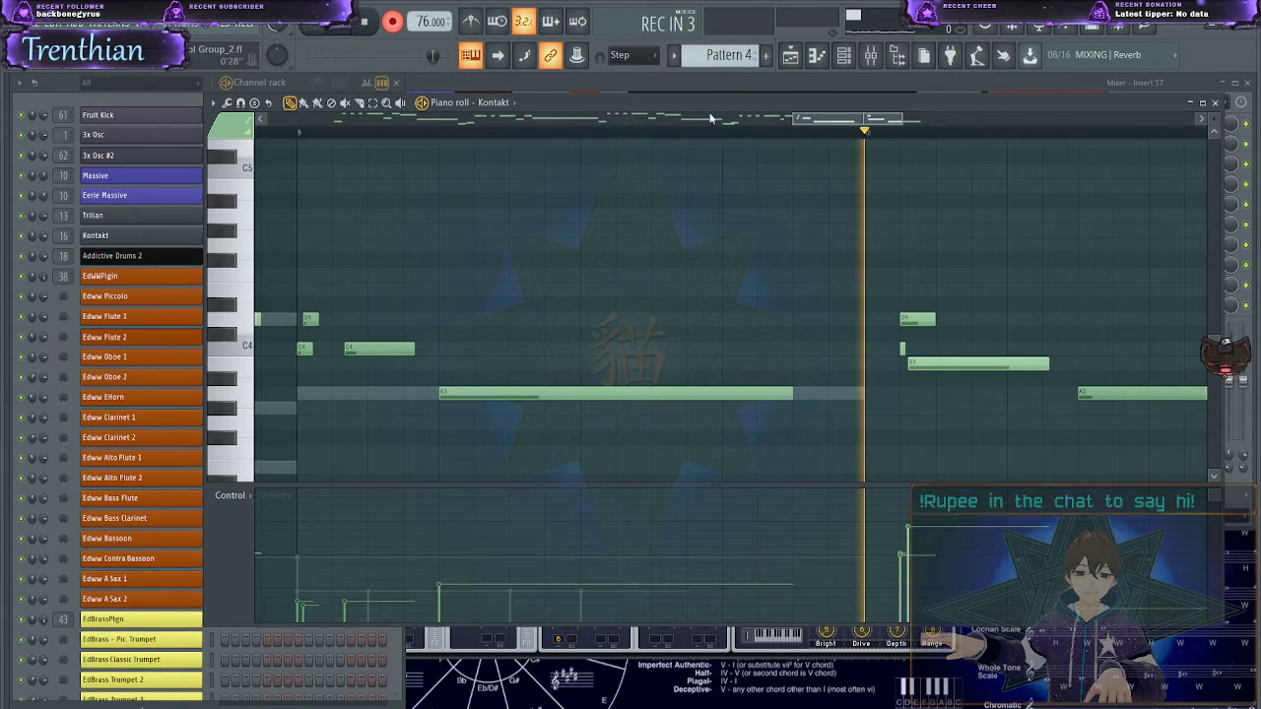
key("space")
key("space")
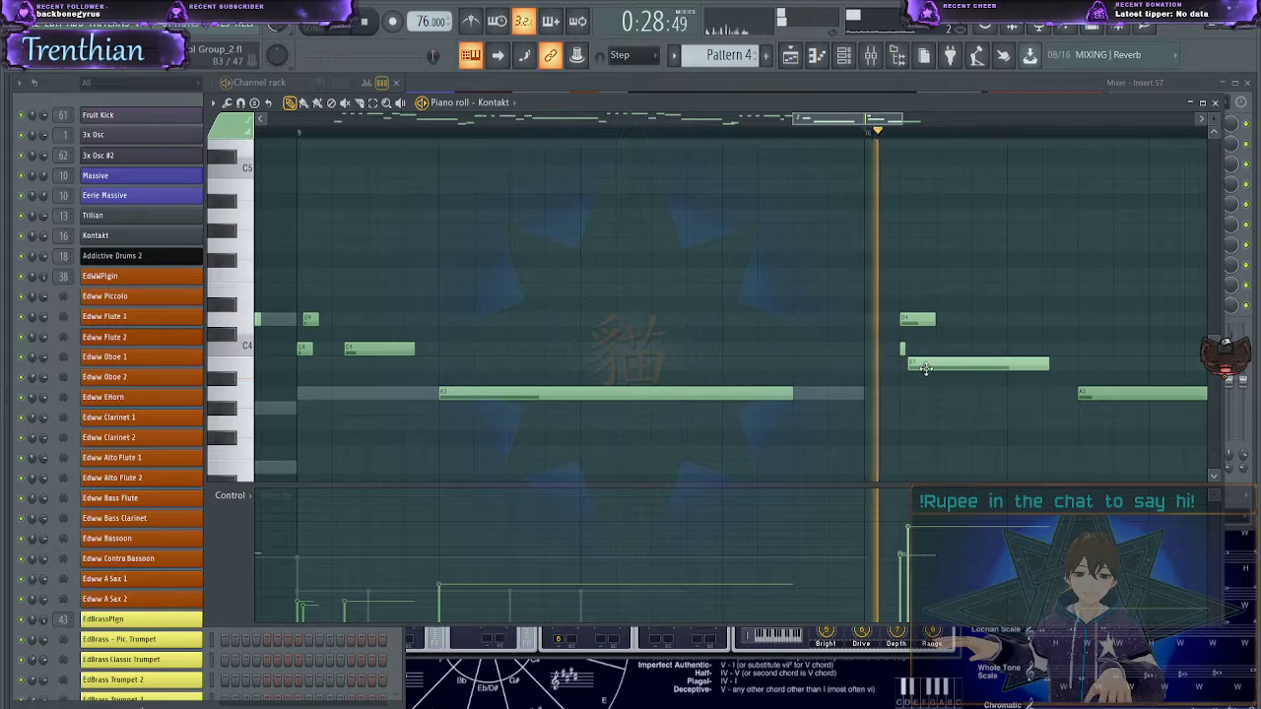
- Stop playback and delete all the recorded Kontakt notes in bar 10
key("space")
right_click(927, 363)
right_click(910, 322)
right_click(903, 351)
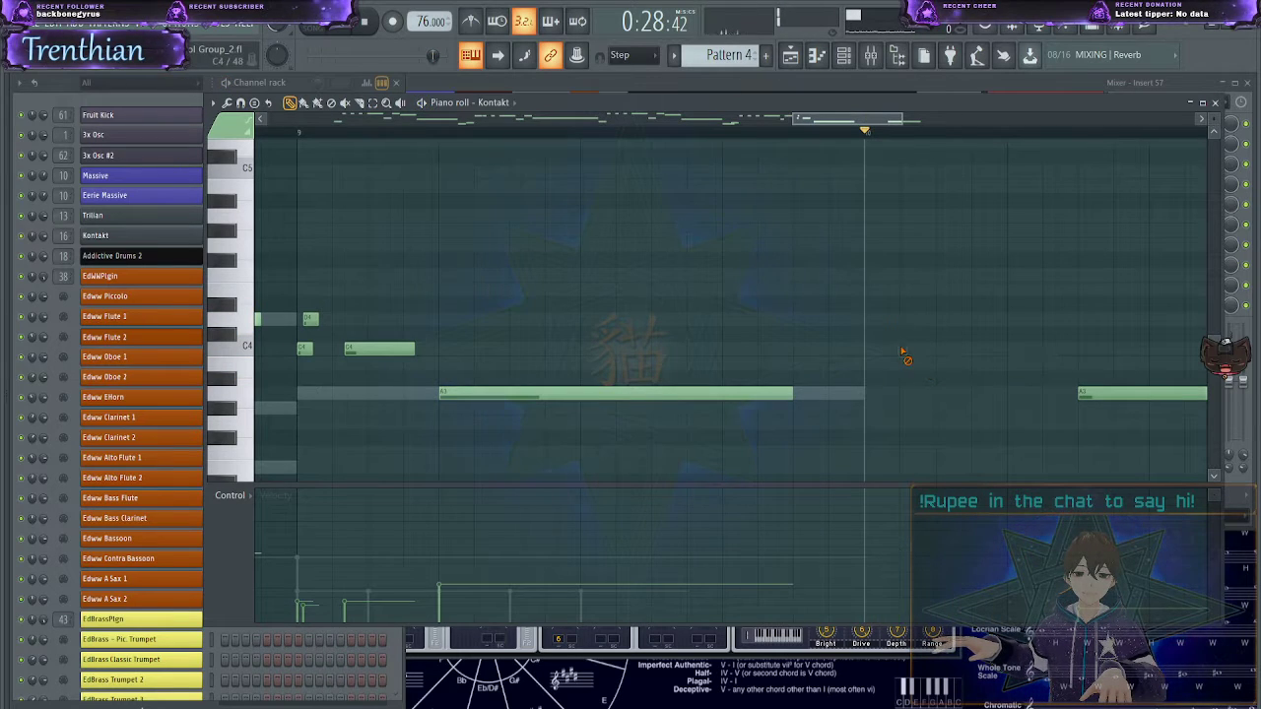
right_click(1125, 394)
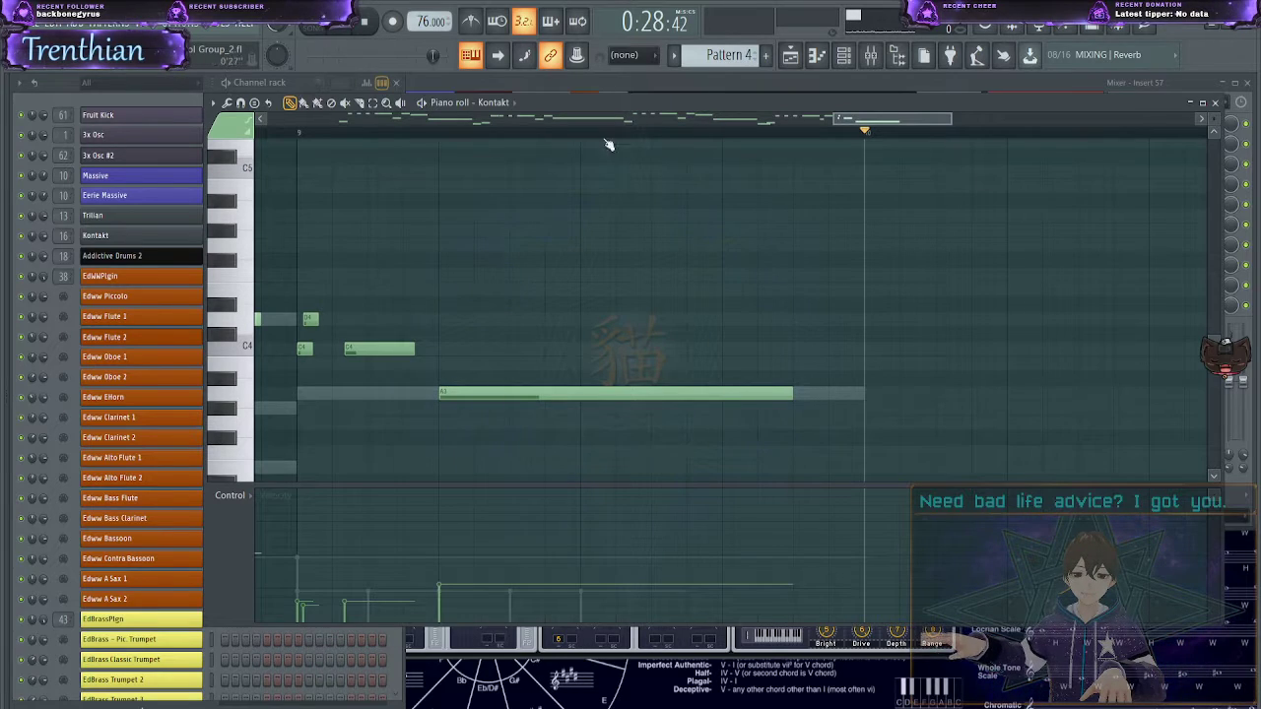
- With snap set to none and recording enabled, play from bar 9 and record a C4, D4, C4, A3 phrase in bar 10
left_click(300, 132)
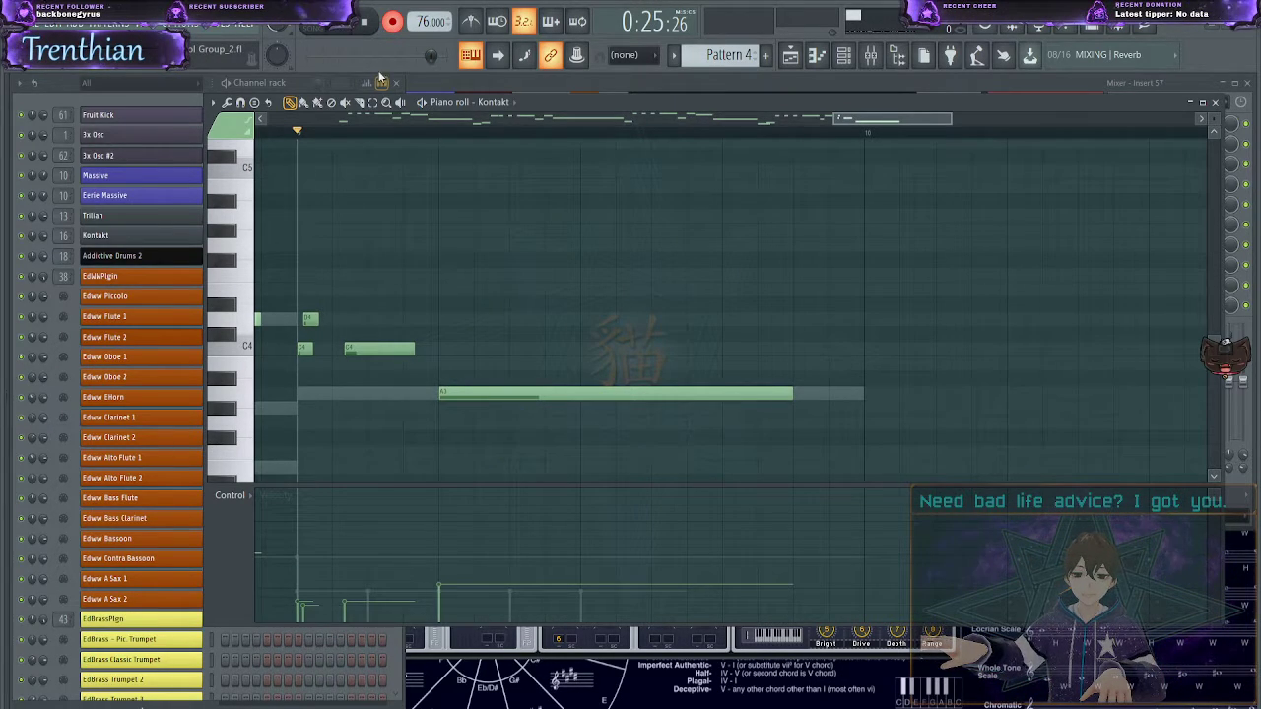
key("space")
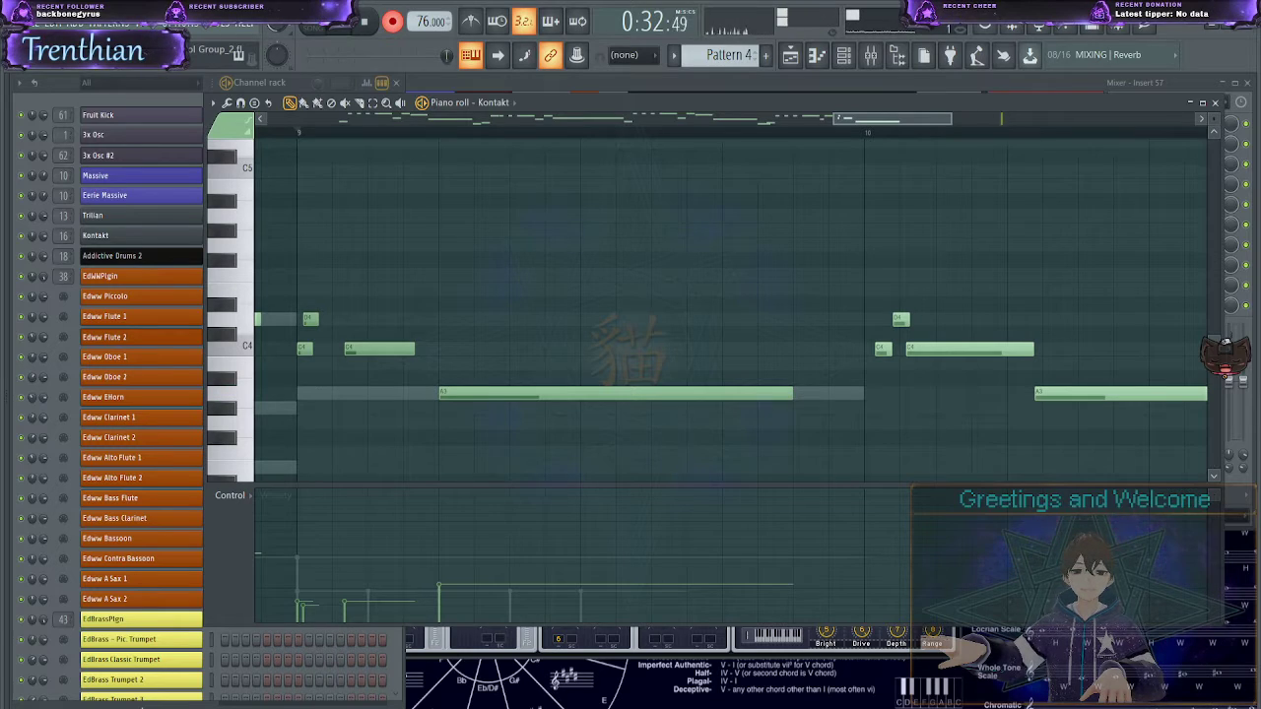
key("space")
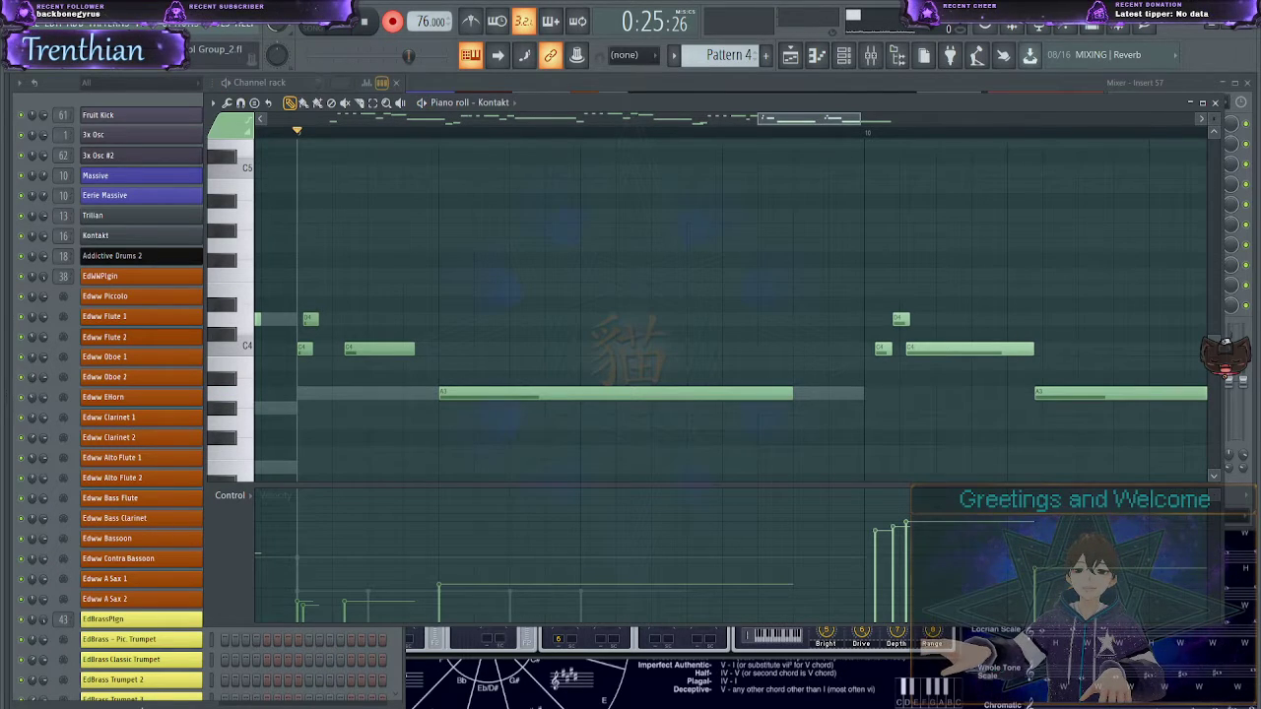
- Delete the old Kontakt notes in bar 9 and move the newly recorded phrase from bar 10 to the start of bar 9
left_click_drag(288, 282, 551, 448)
key("Delete")
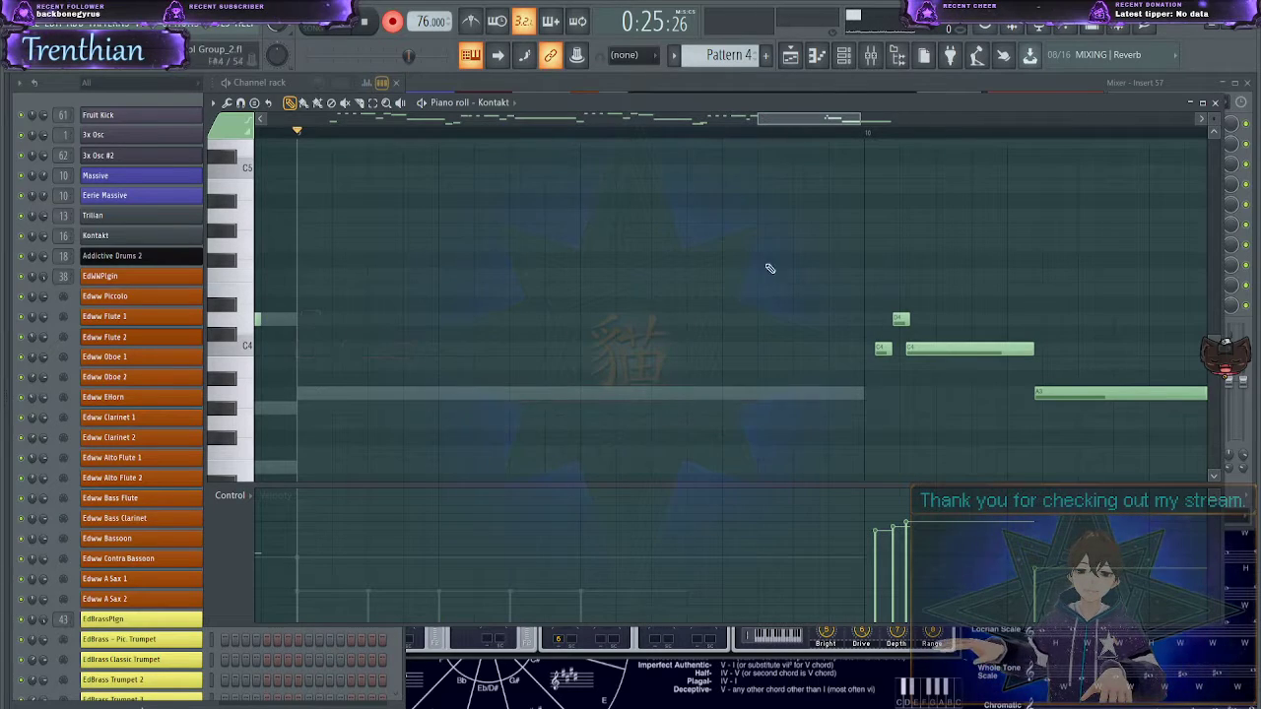
left_click_drag(652, 240, 1102, 487)
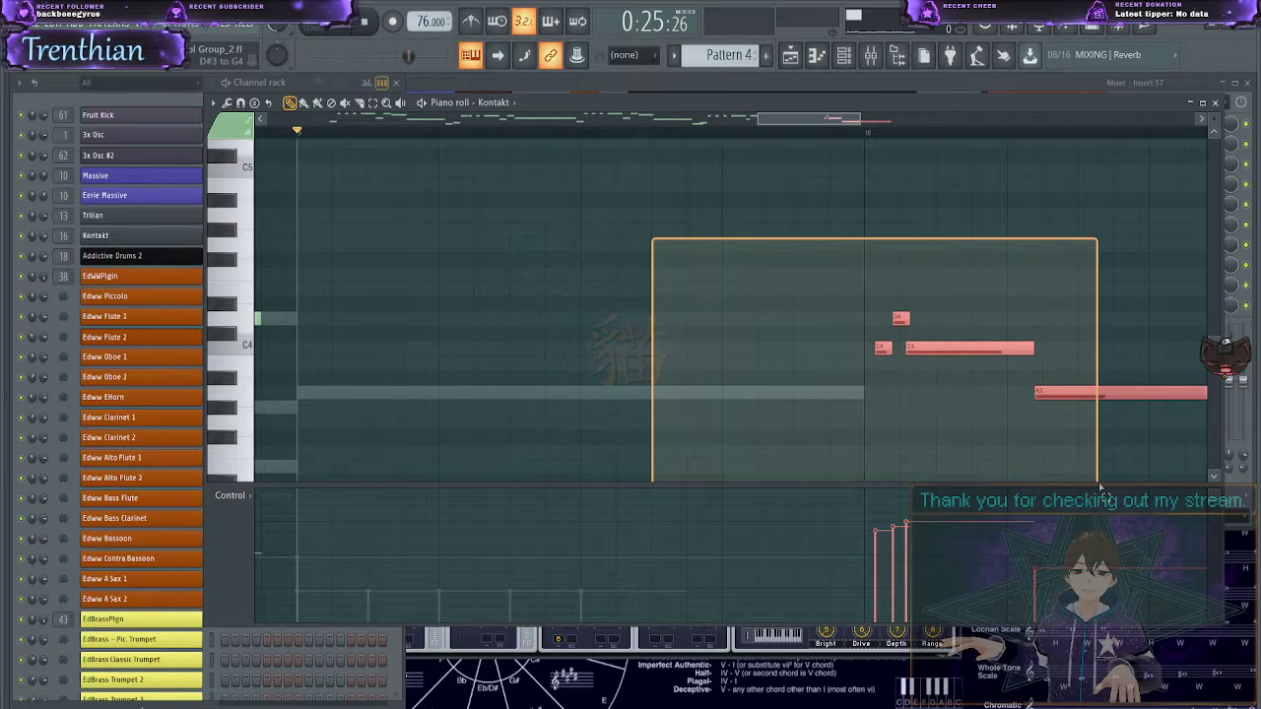
left_click_drag(932, 346, 354, 346)
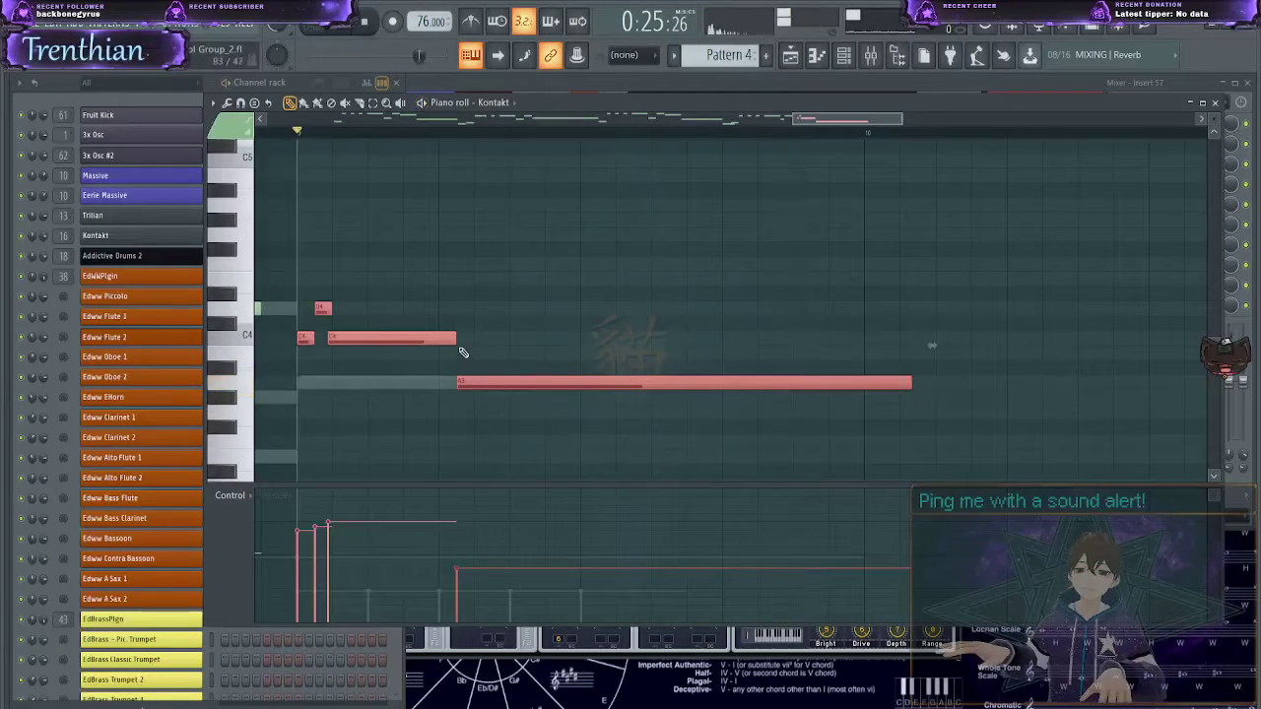
- Nudge the phrase earlier so the D4 falls on the start of bar 9, and play it back
left_click_drag(473, 383, 456, 384)
key("space")
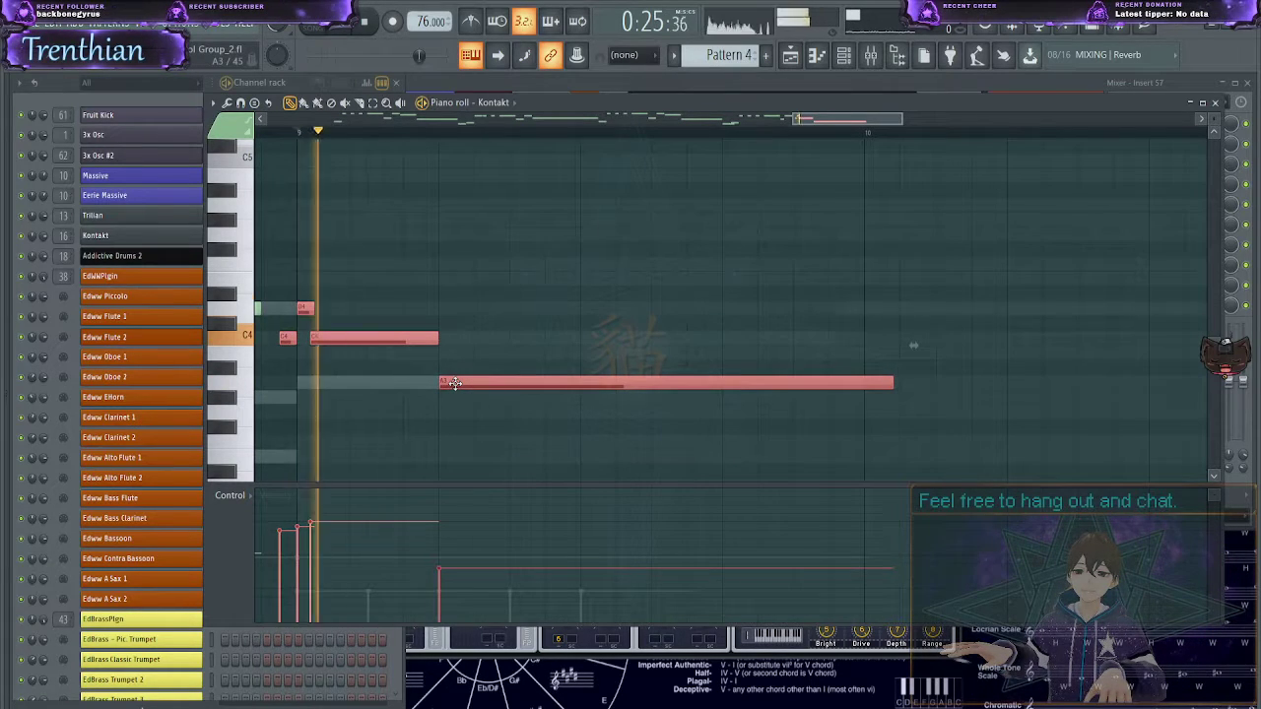
scroll(309, 295, "down", 5)
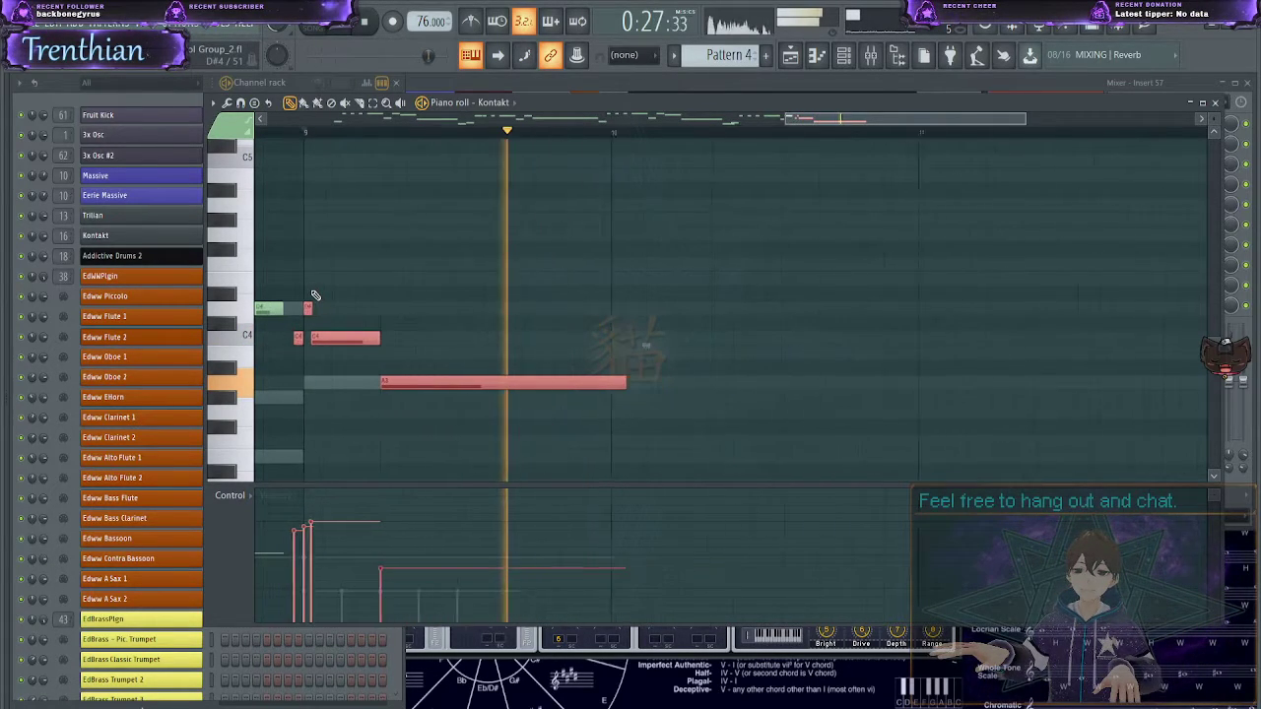
left_click(269, 133)
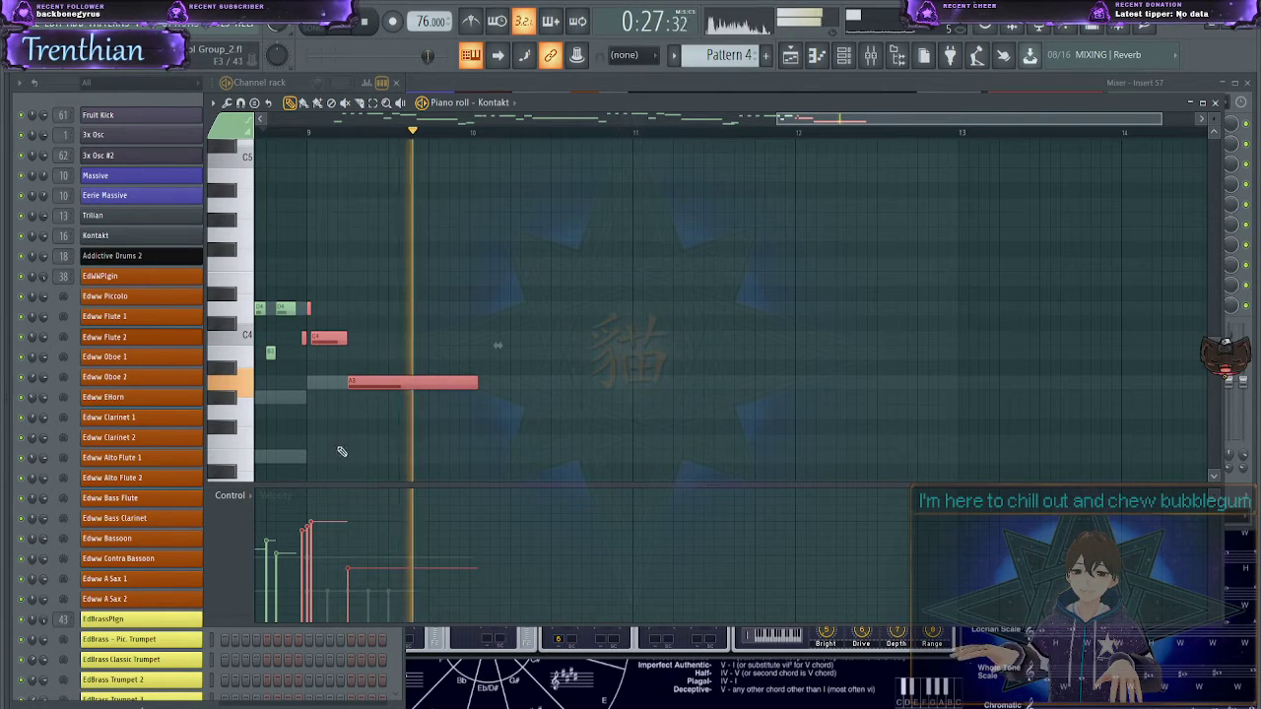
scroll(266, 286, "up", 6)
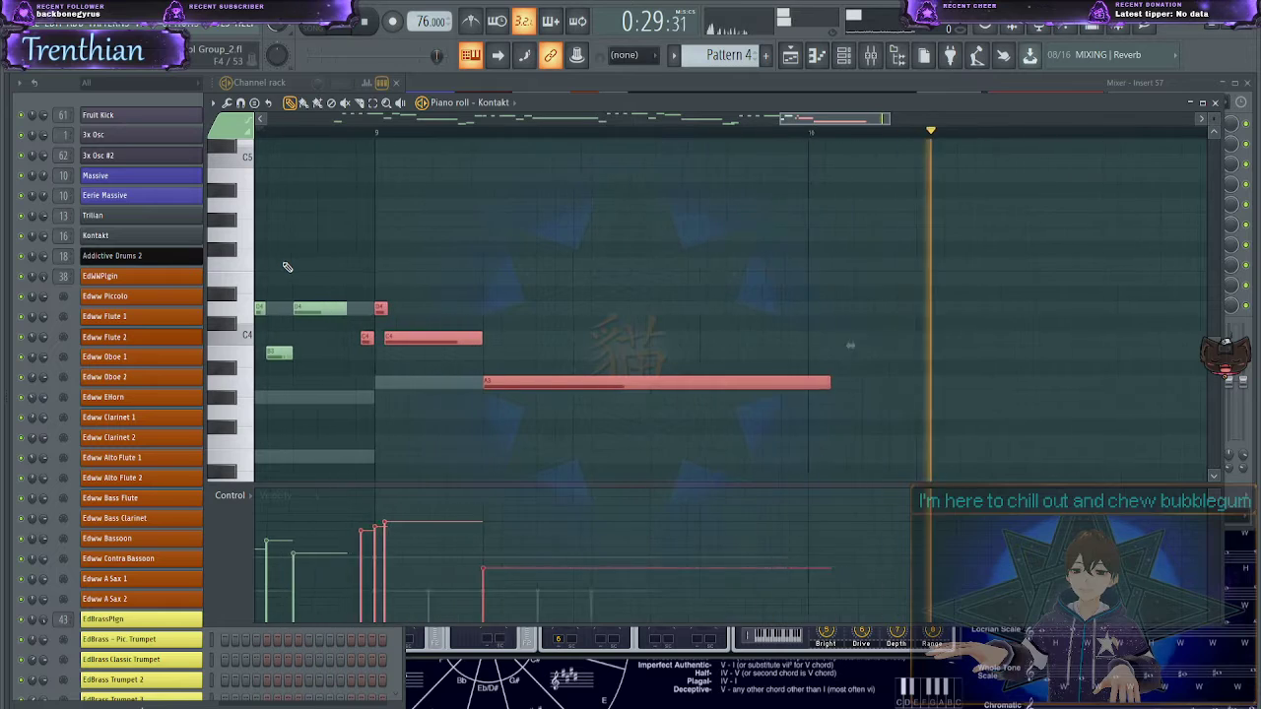
left_click(407, 338)
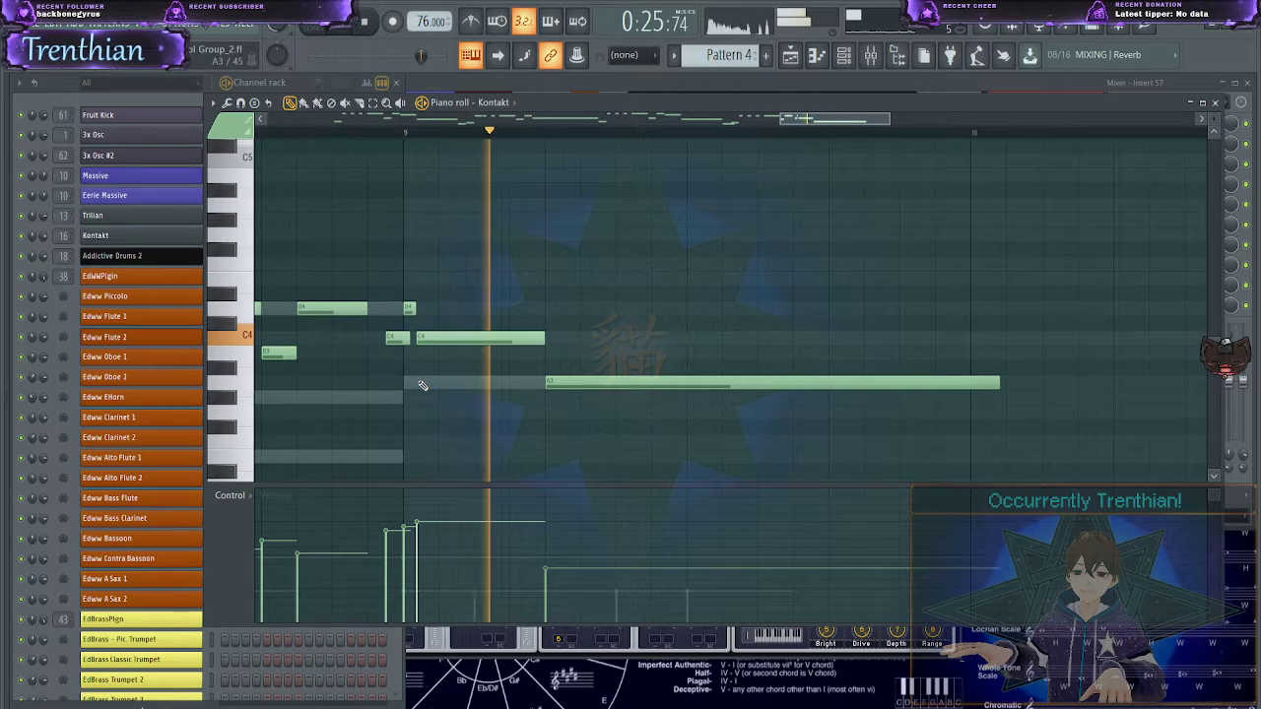
- Lengthen the D4 and the first C4 around the start of bar 9, and raise the velocities of the three short-phrase notes
scroll(423, 328, "up", 5)
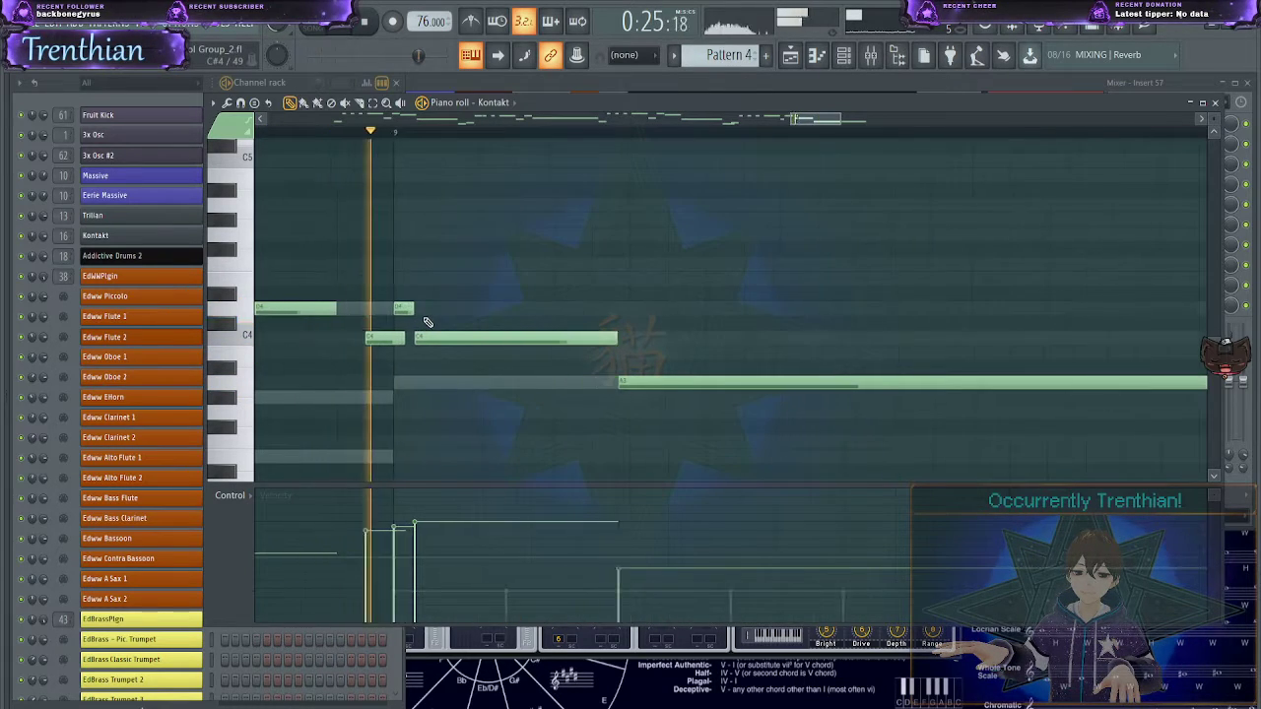
scroll(413, 316, "up", 2)
left_click_drag(503, 311, 847, 310)
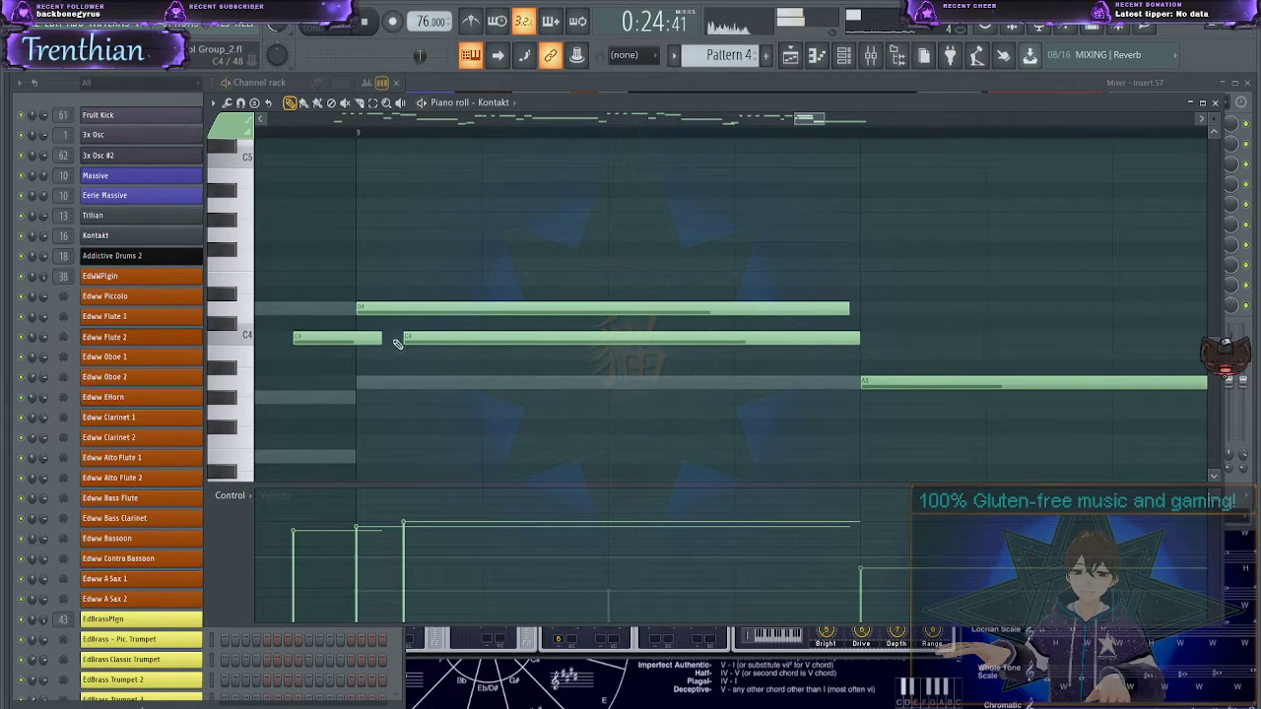
left_click_drag(383, 335, 400, 337)
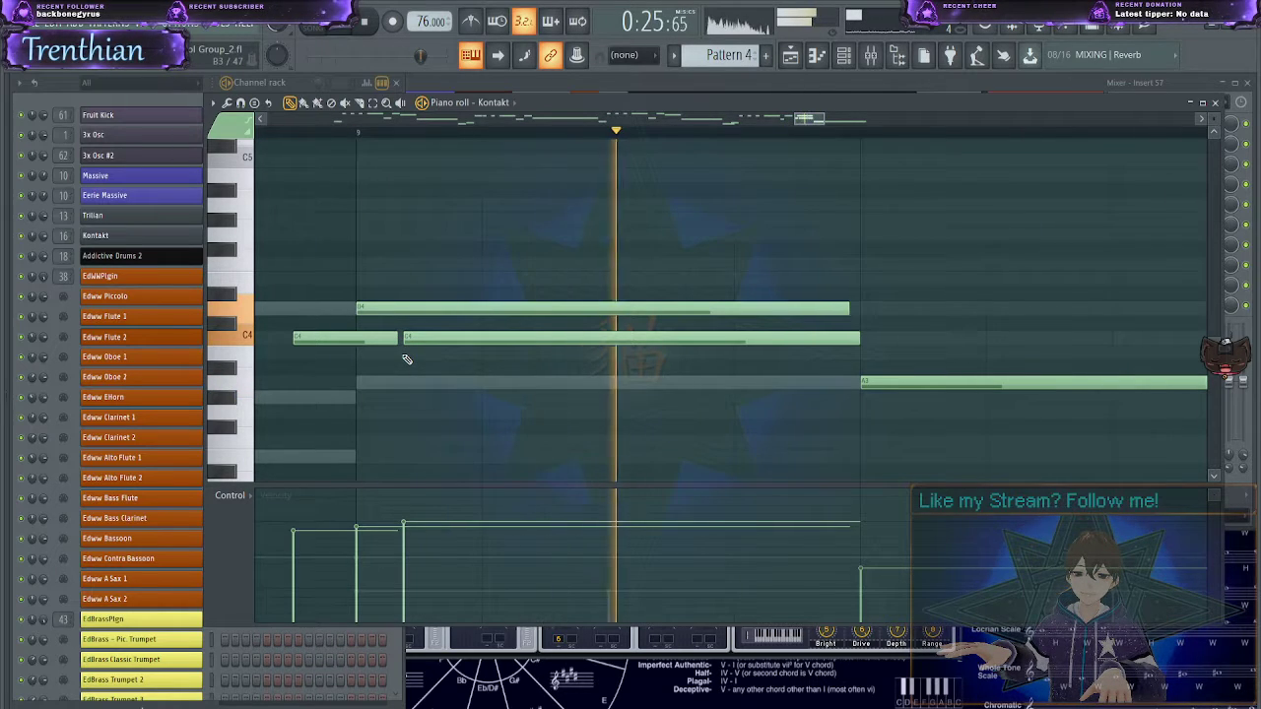
left_click_drag(293, 497, 417, 500)
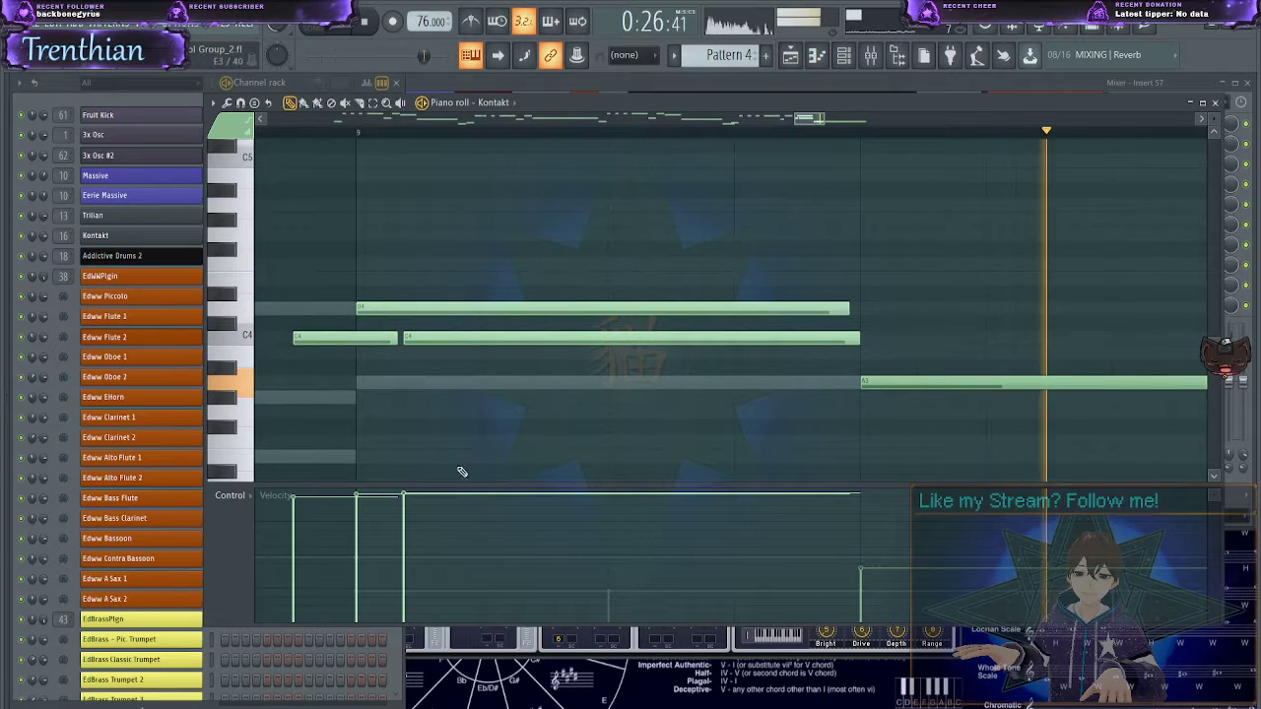
- Stop playback, slice the long A3 note at the start of bar 10 and delete the part past the bar line
scroll(484, 443, "down", 3)
scroll(483, 447, "down", 3)
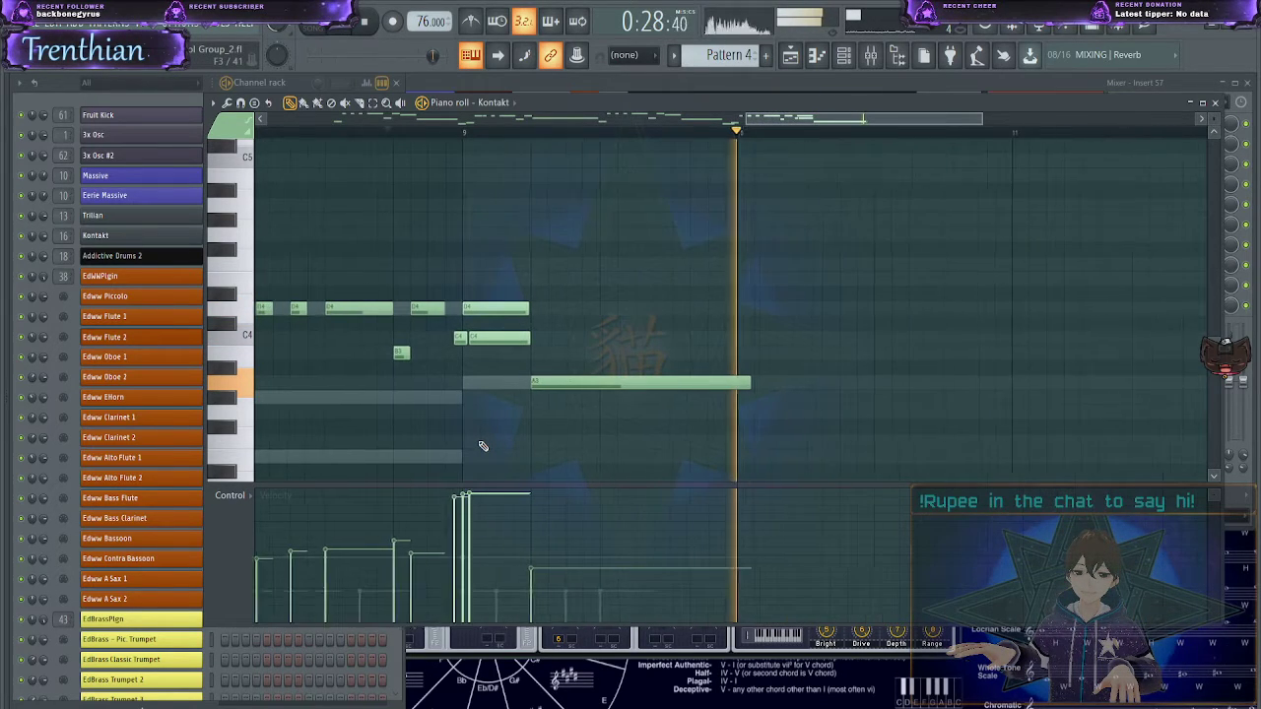
key("space")
left_click_drag(740, 323, 731, 415)
scroll(740, 440, "up", 5)
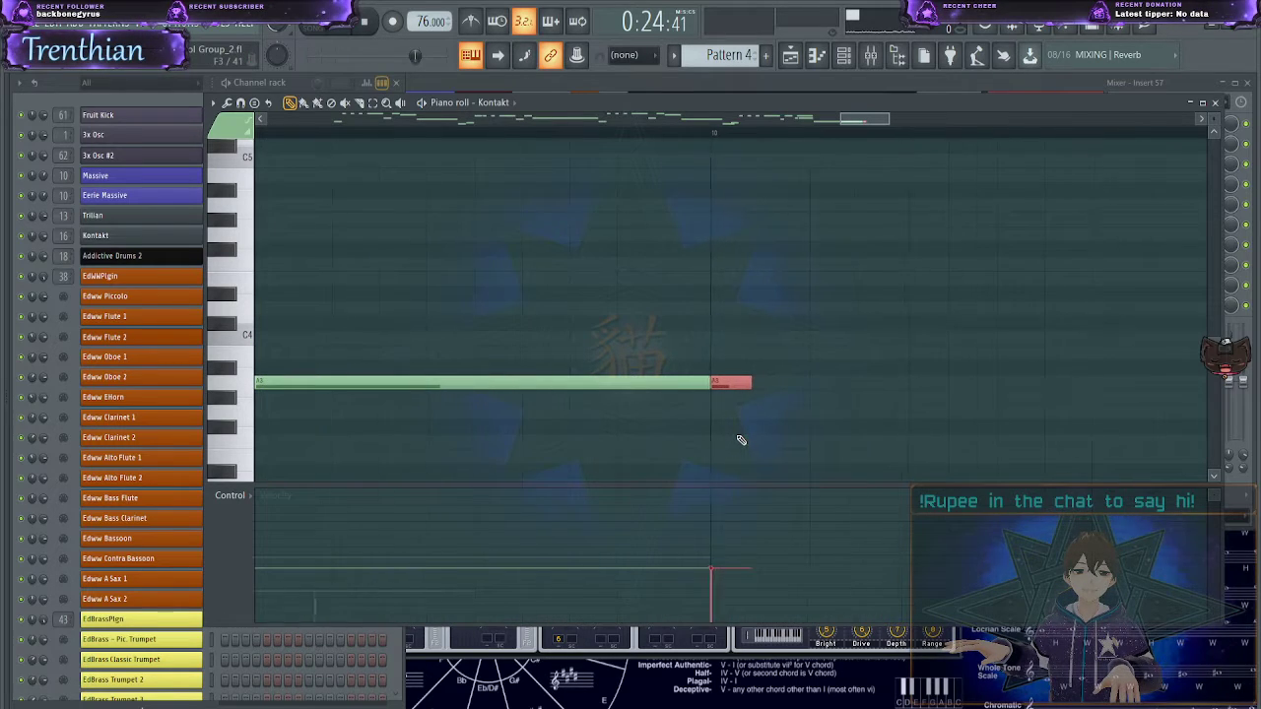
right_click(738, 388)
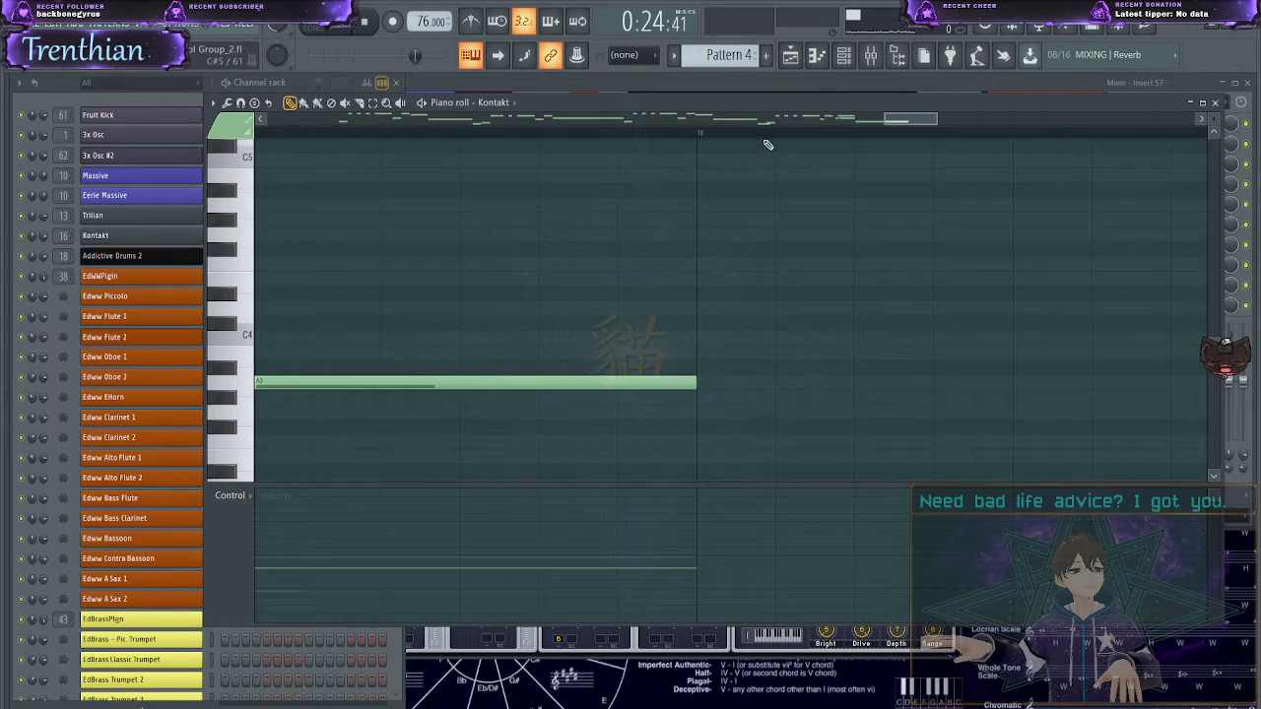
- Set the snap back to Step and play Pattern 4 from the beginning
left_click_drag(894, 116, 291, 119)
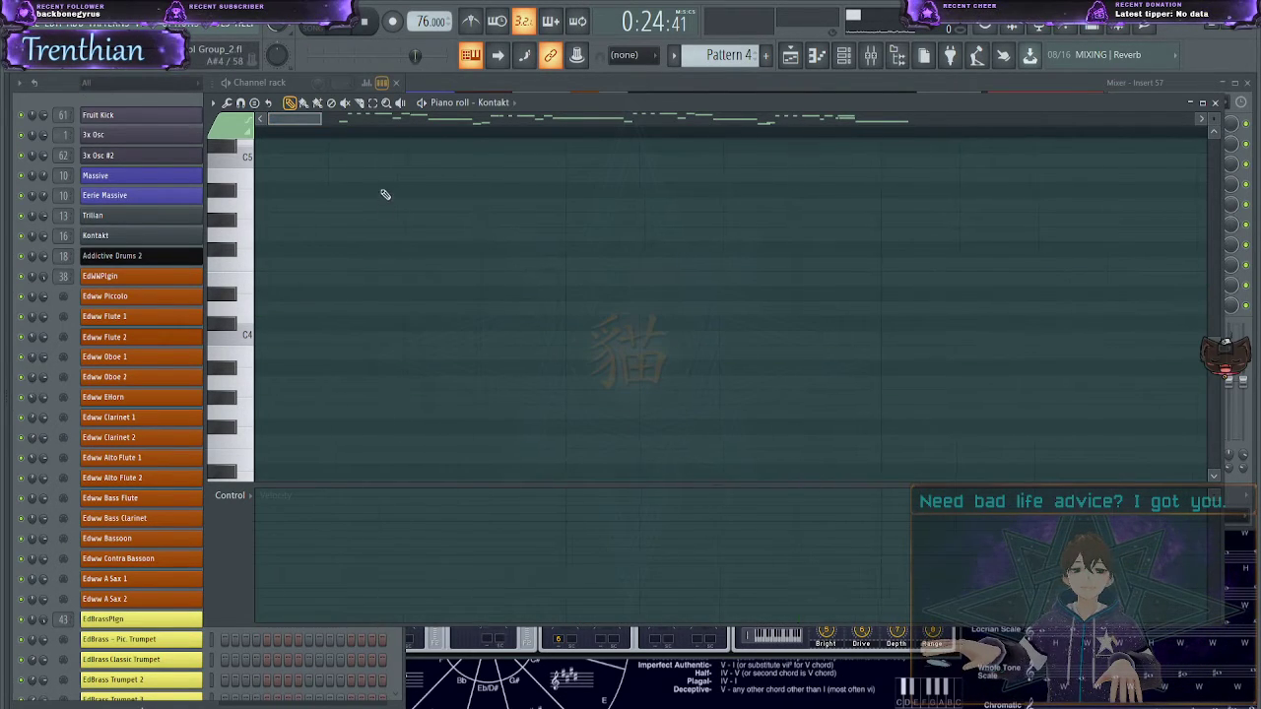
left_click(270, 133)
key("space")
key("space")
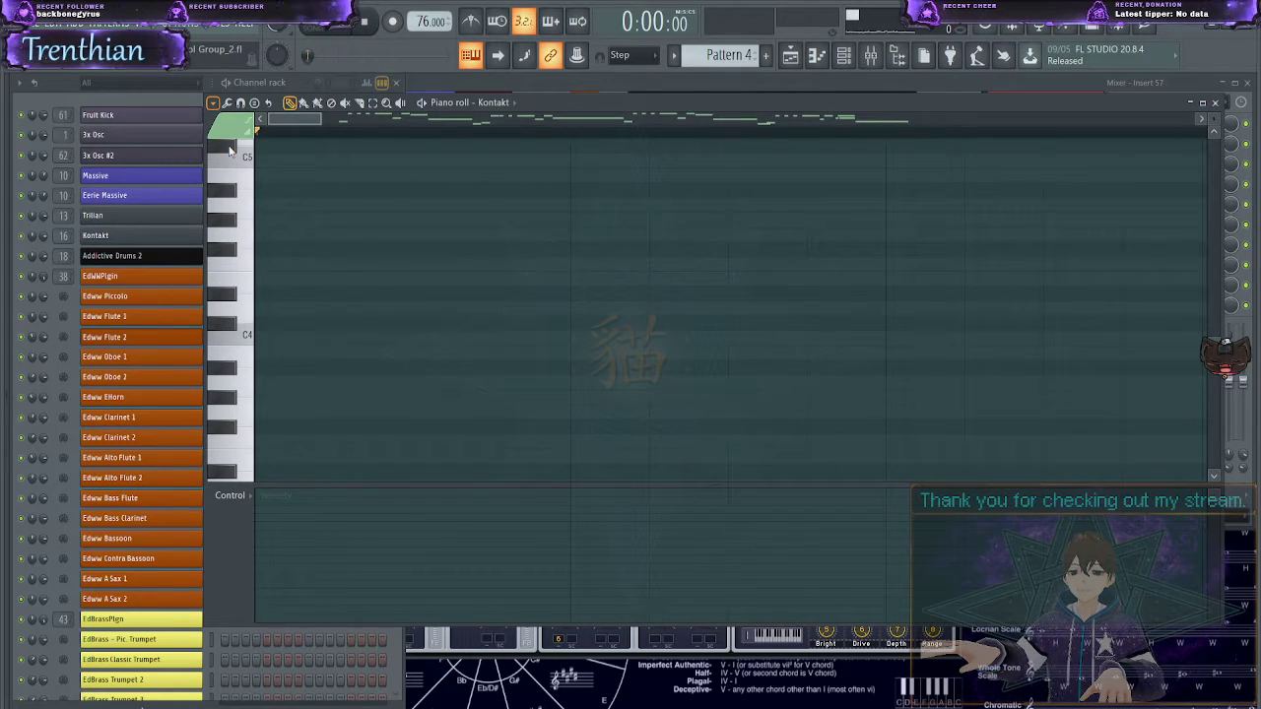
key("space")
key("space")
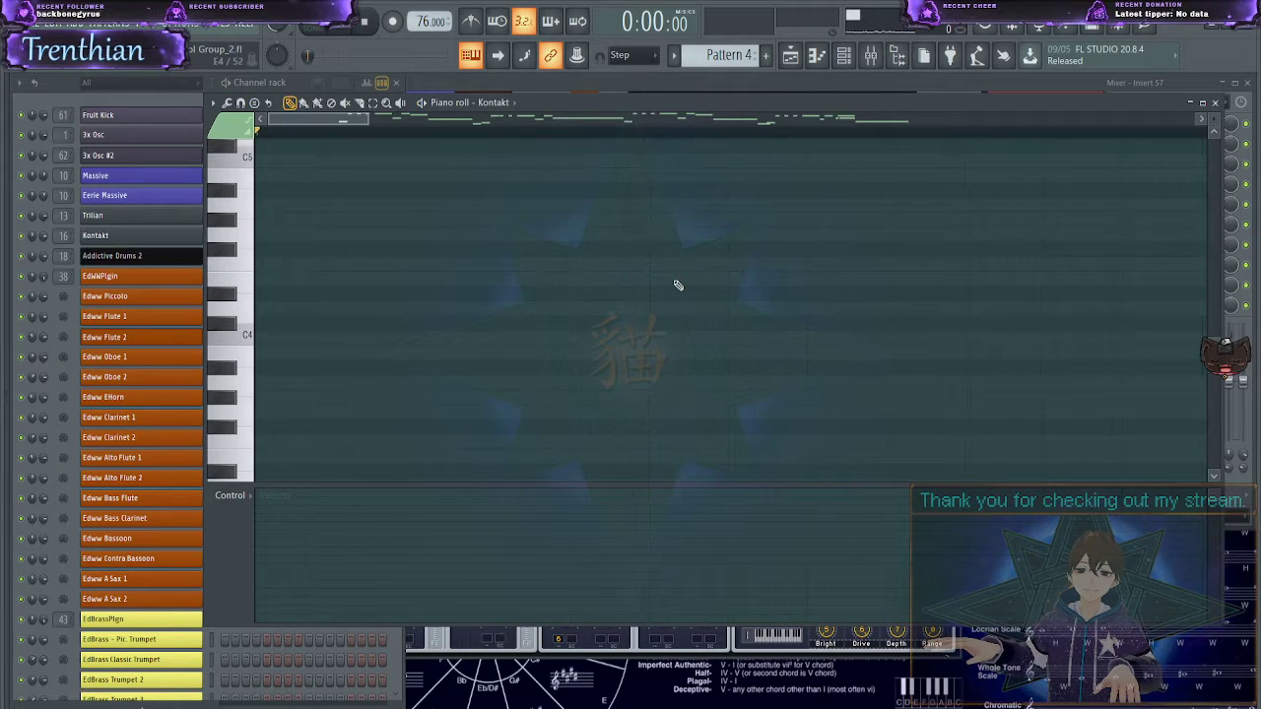
- Switch the piano roll to EdStrings - Slow Strings and add an A2 note at the start of bar 1
scroll(677, 285, "right", 5)
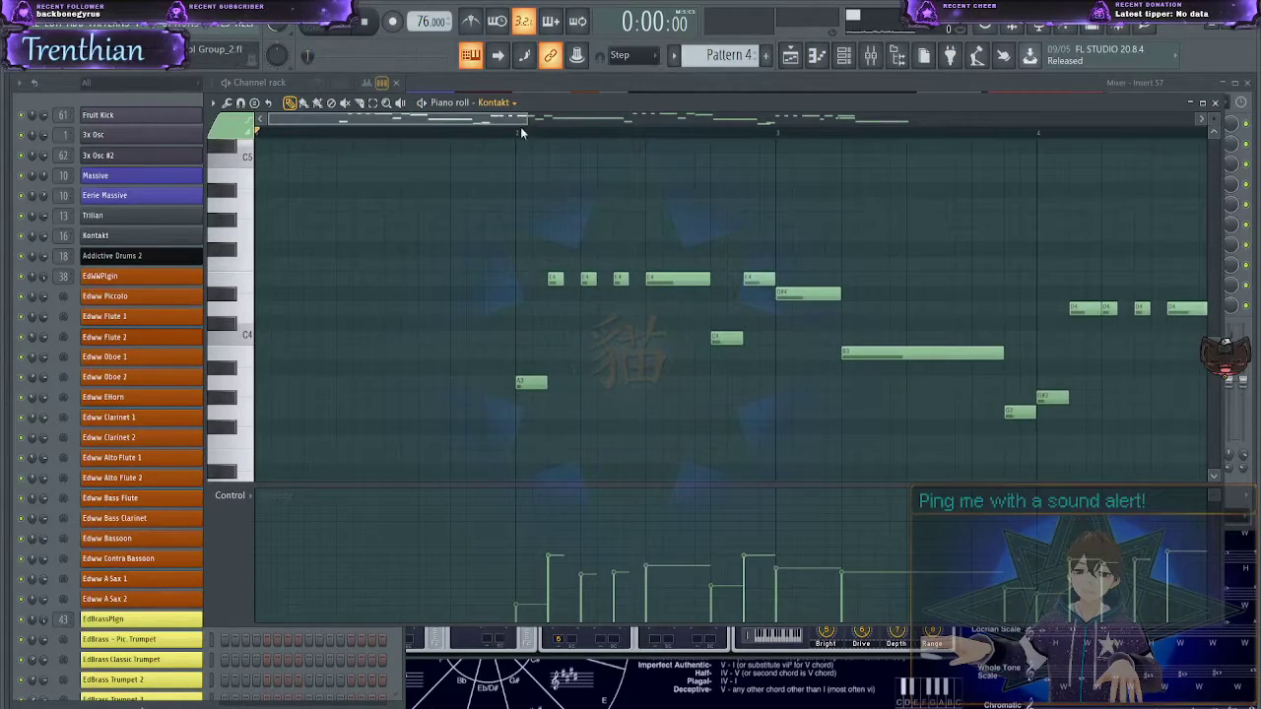
left_click(708, 97)
scroll(460, 337, "down", 5)
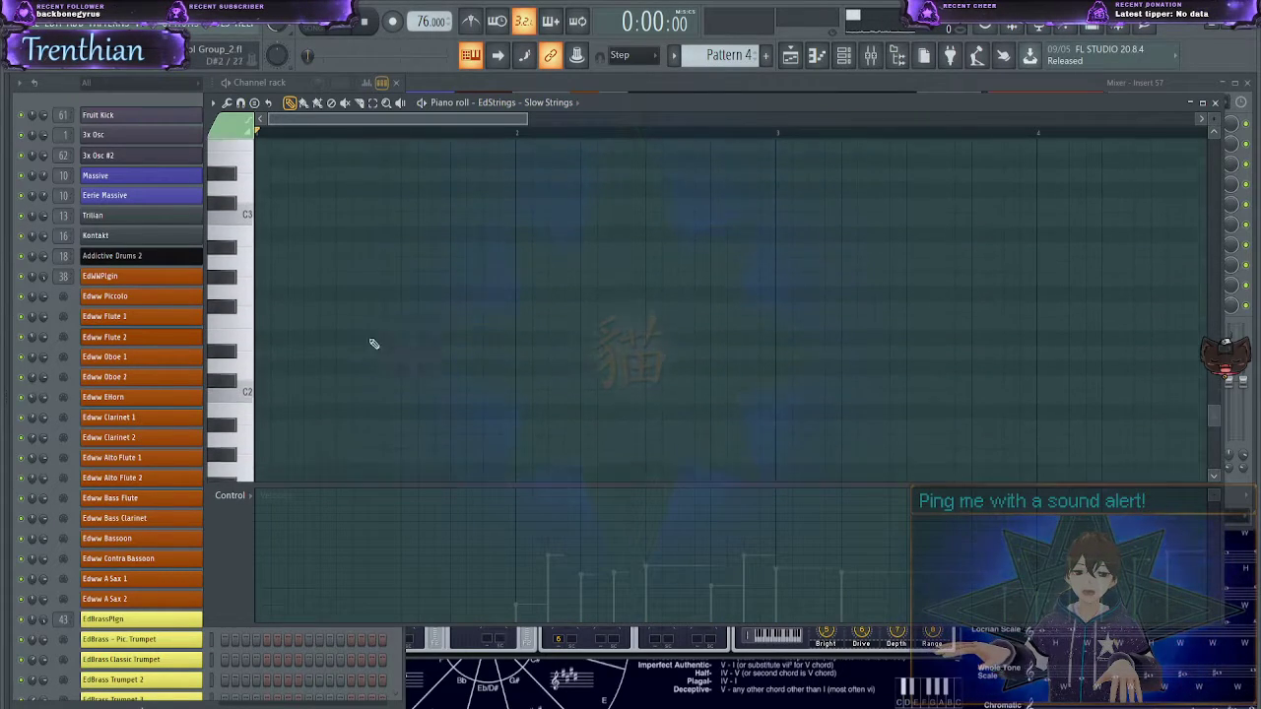
scroll(315, 318, "up", 2)
left_click(230, 298)
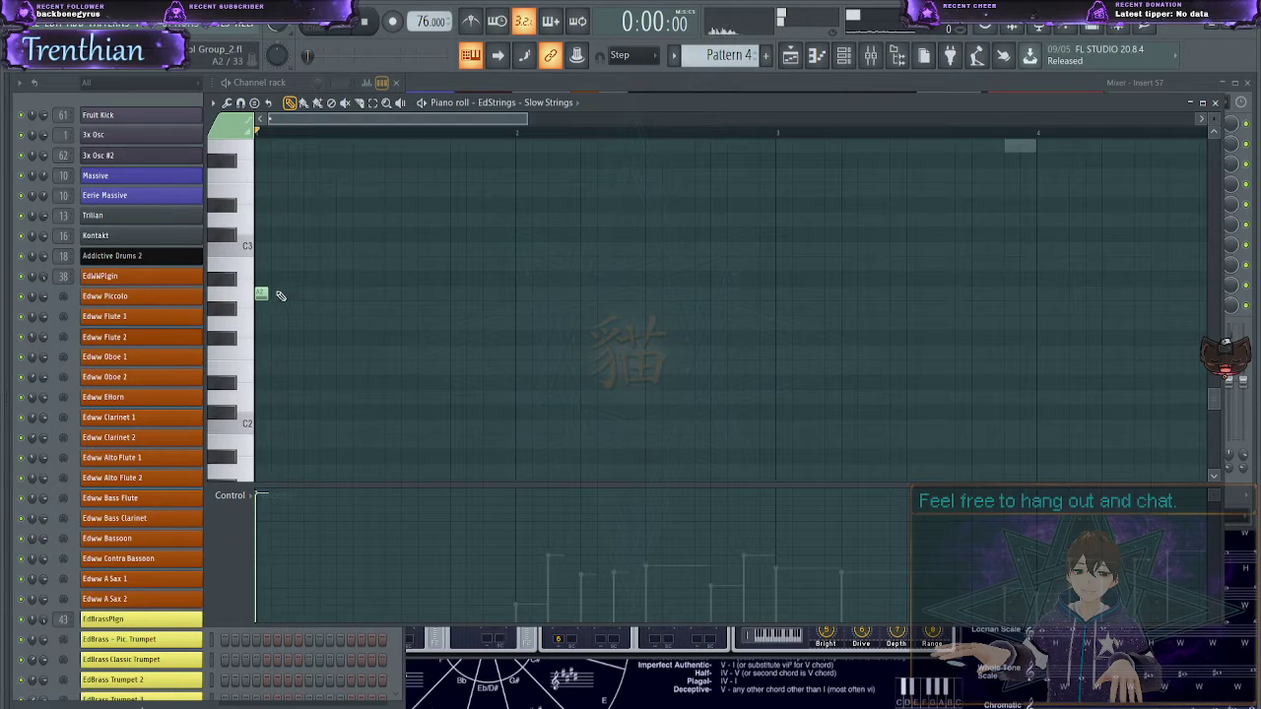
- Lengthen the A2 note to fill bar 1, lower its velocity to about 29% and play it back
left_click_drag(281, 296, 503, 311)
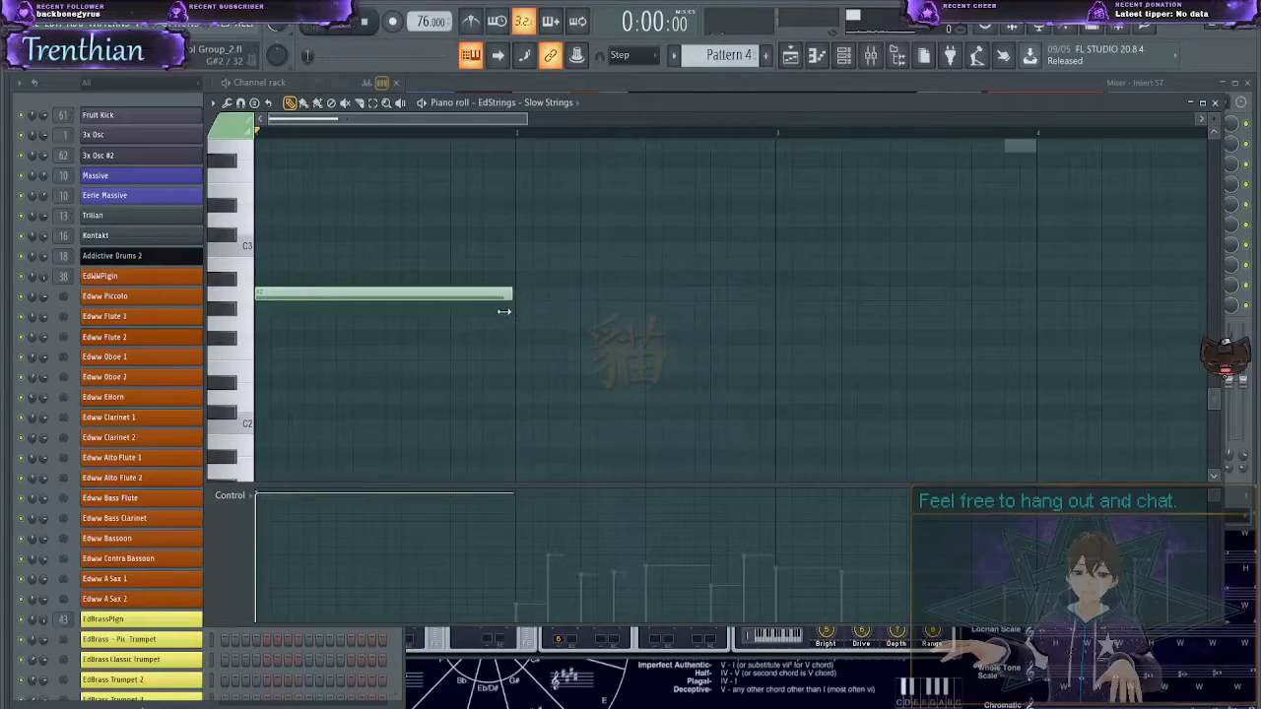
left_click(289, 588)
key("space")
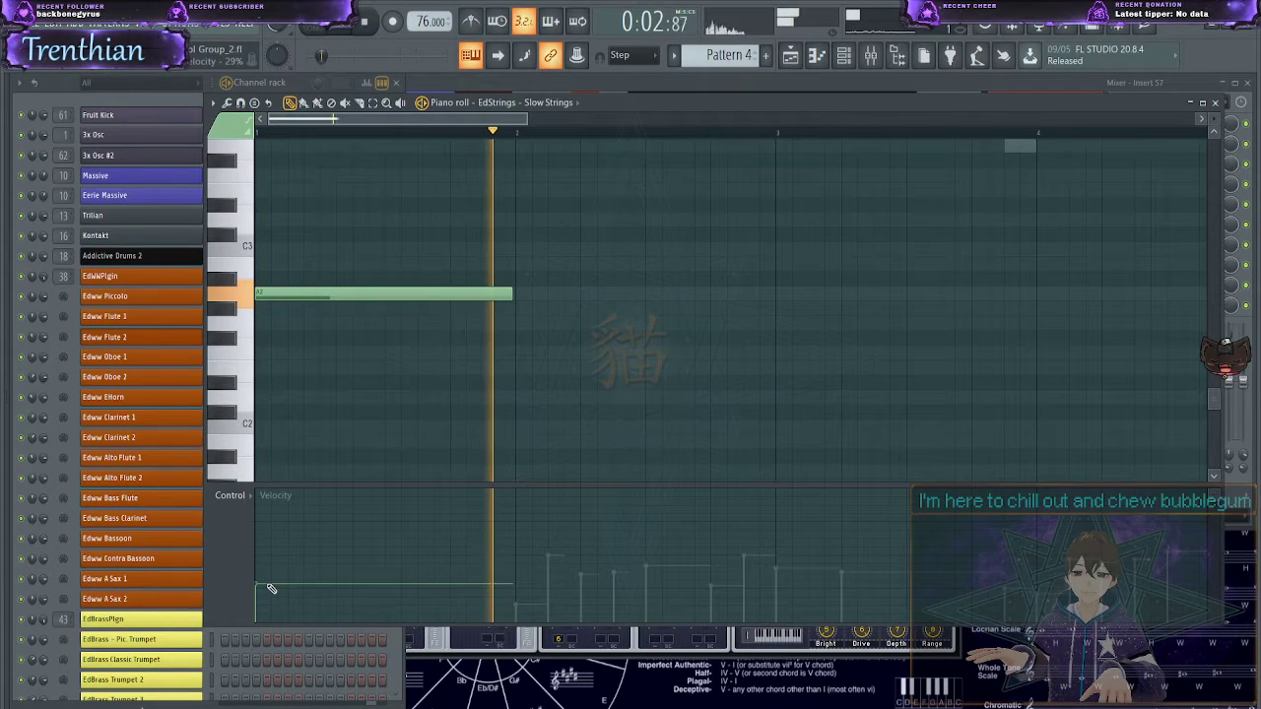
- Extend the first A2 string note through bar 2 and add a matching A2 note from the start of bar 3
left_click(518, 297)
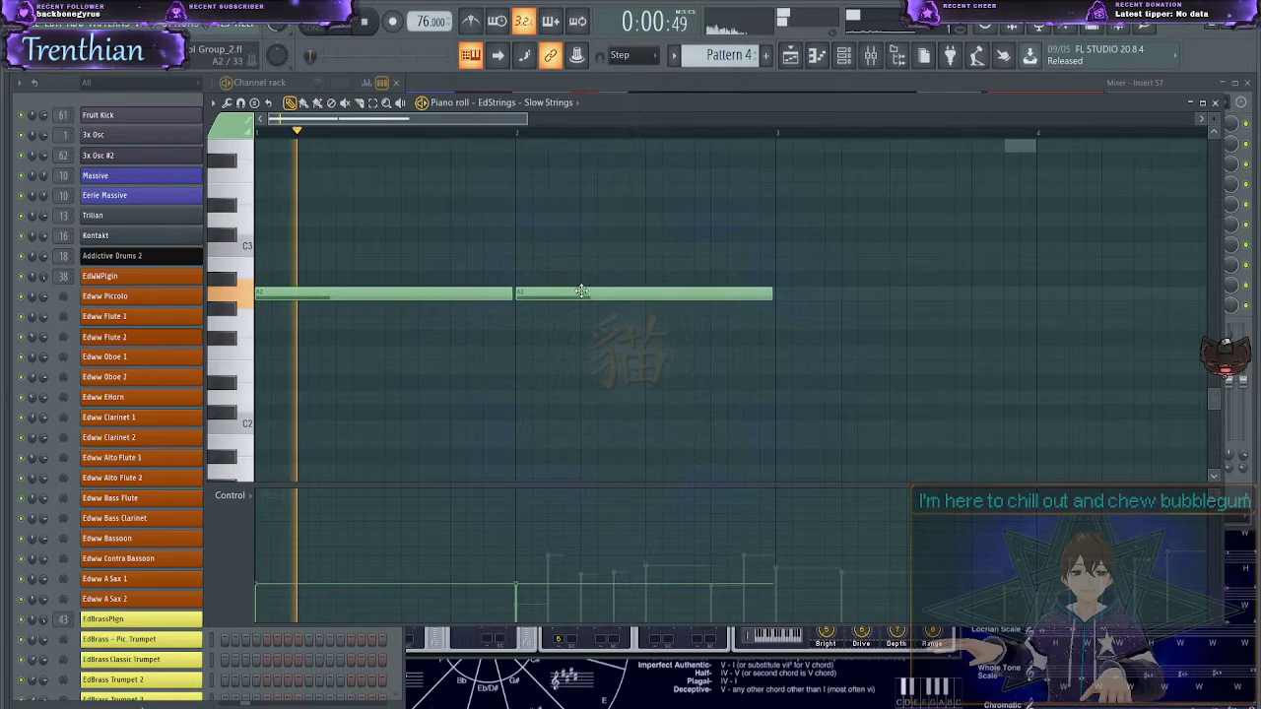
right_click(564, 299)
left_click_drag(513, 296, 775, 314)
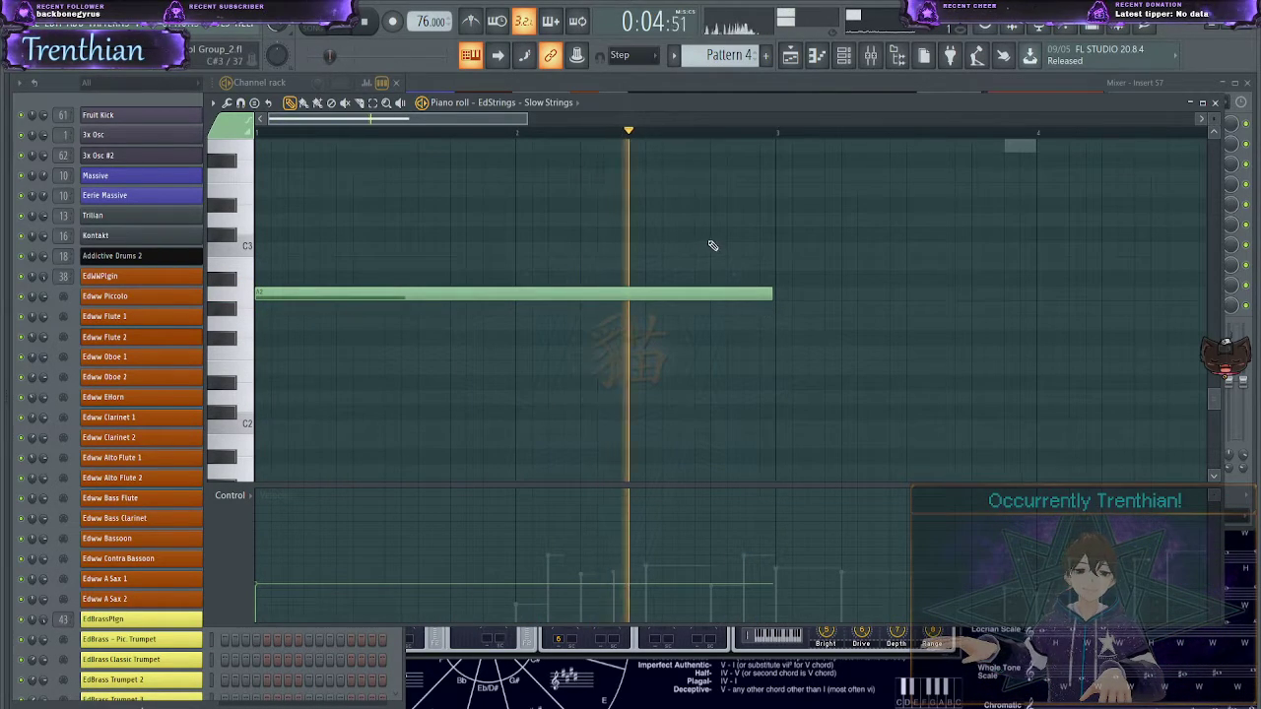
left_click_drag(721, 282, 777, 292)
right_click(721, 298)
left_click(780, 292)
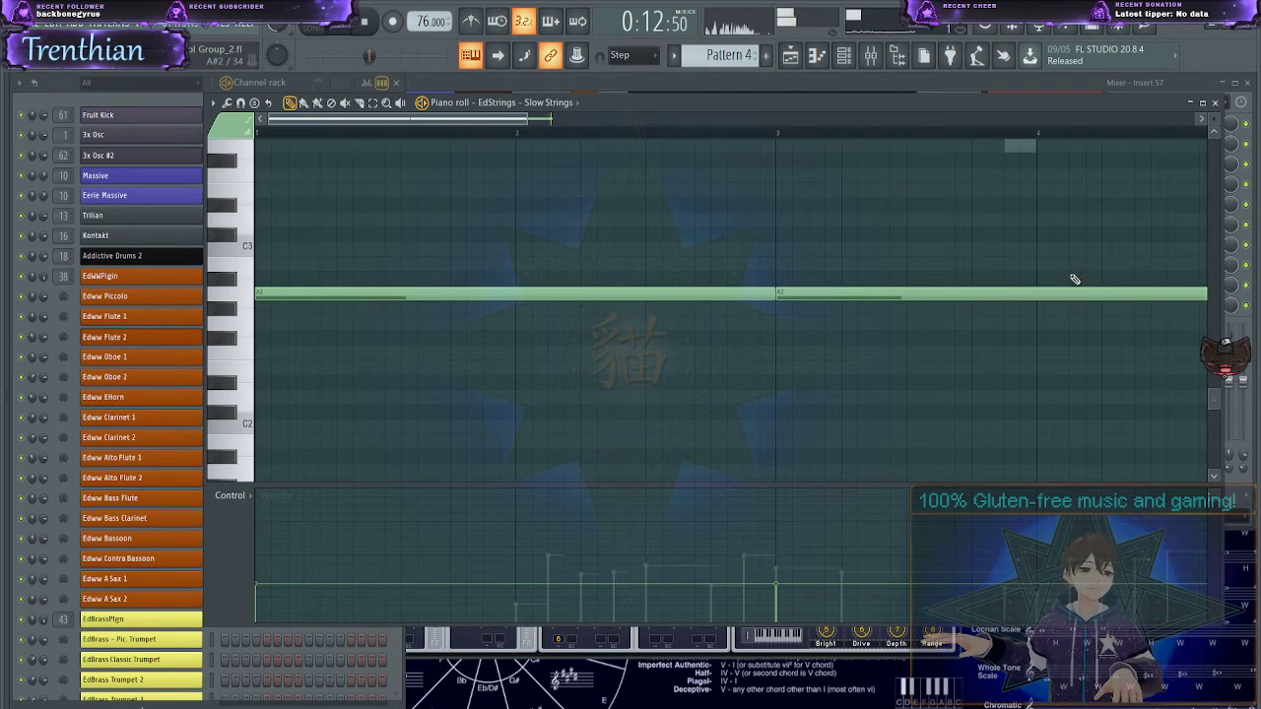
- Trim the second A2 string note to end with bar 3, and add a one-bar G#2 in bar 4 and A2 in bar 5
left_click_drag(1042, 331, 1051, 318)
key("space")
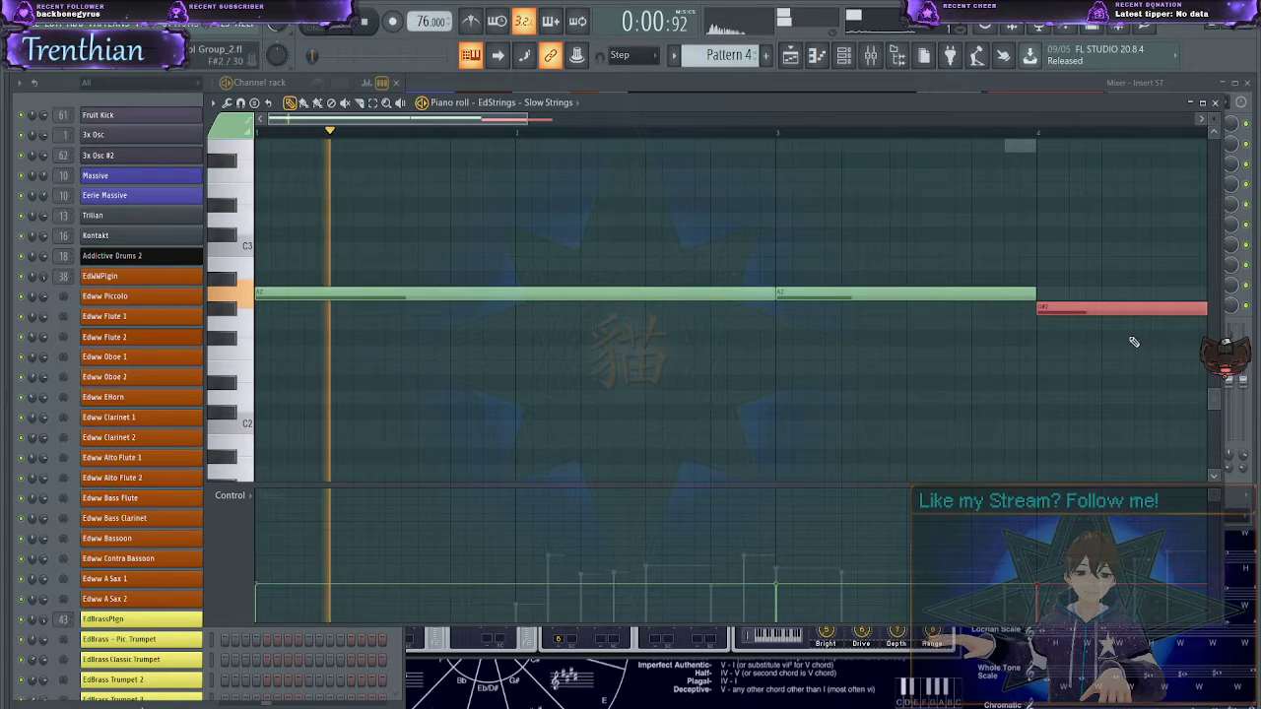
right_click(1124, 310)
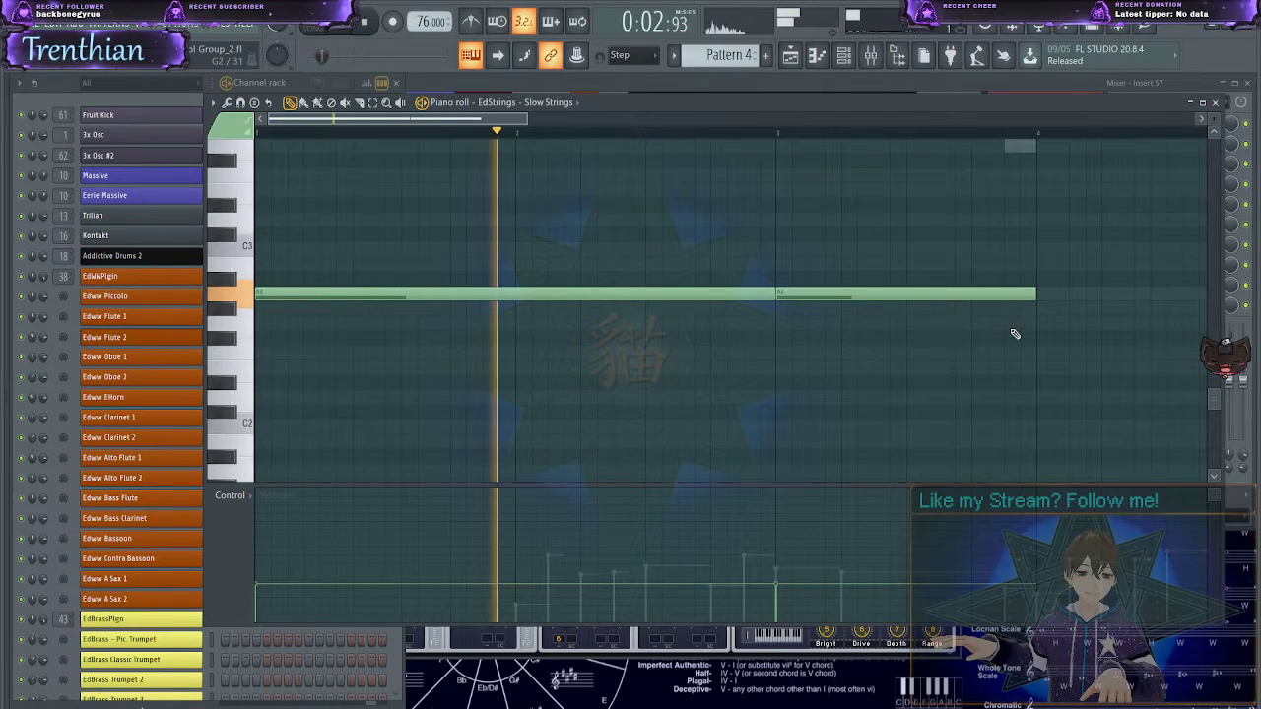
left_click(1039, 315)
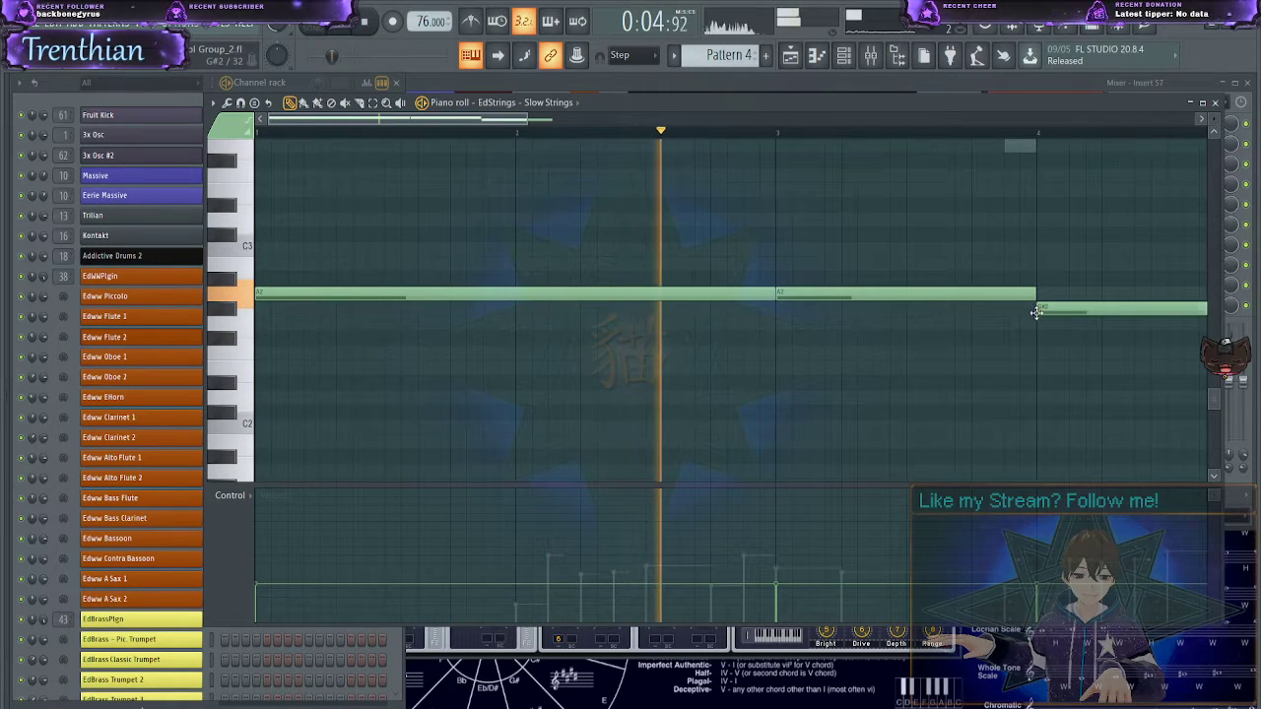
left_click_drag(465, 119, 637, 130)
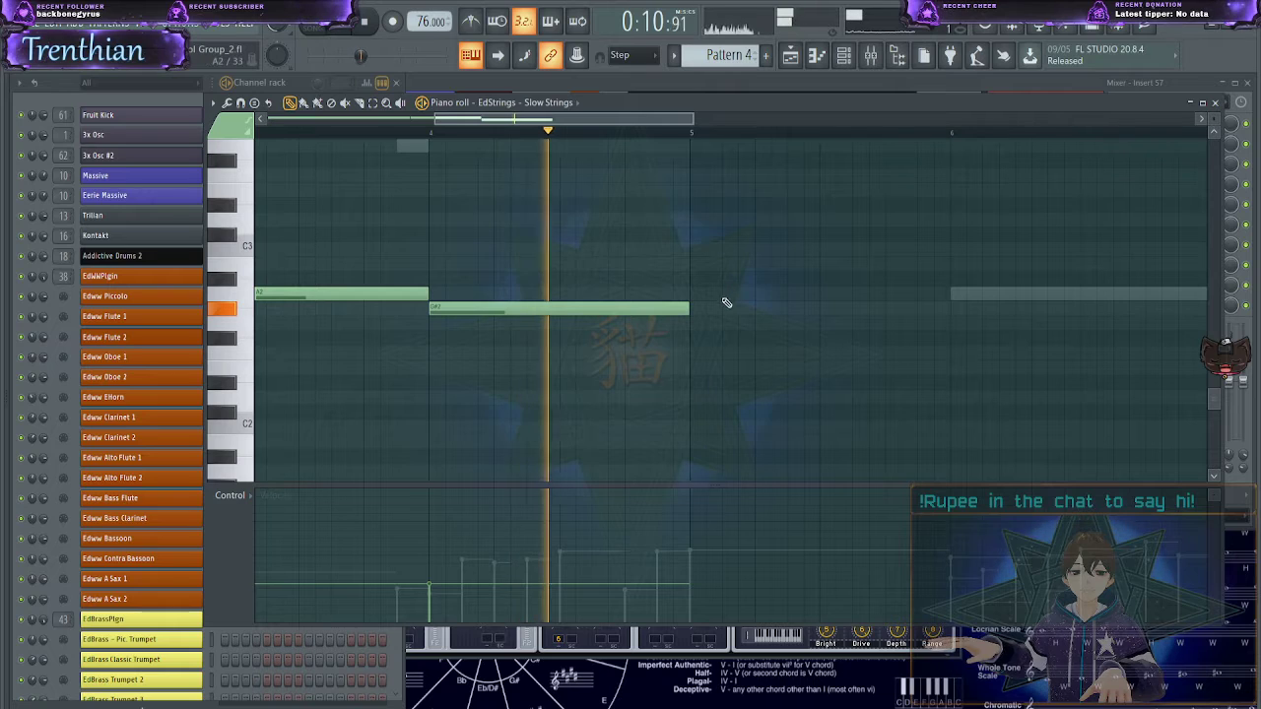
left_click(690, 298)
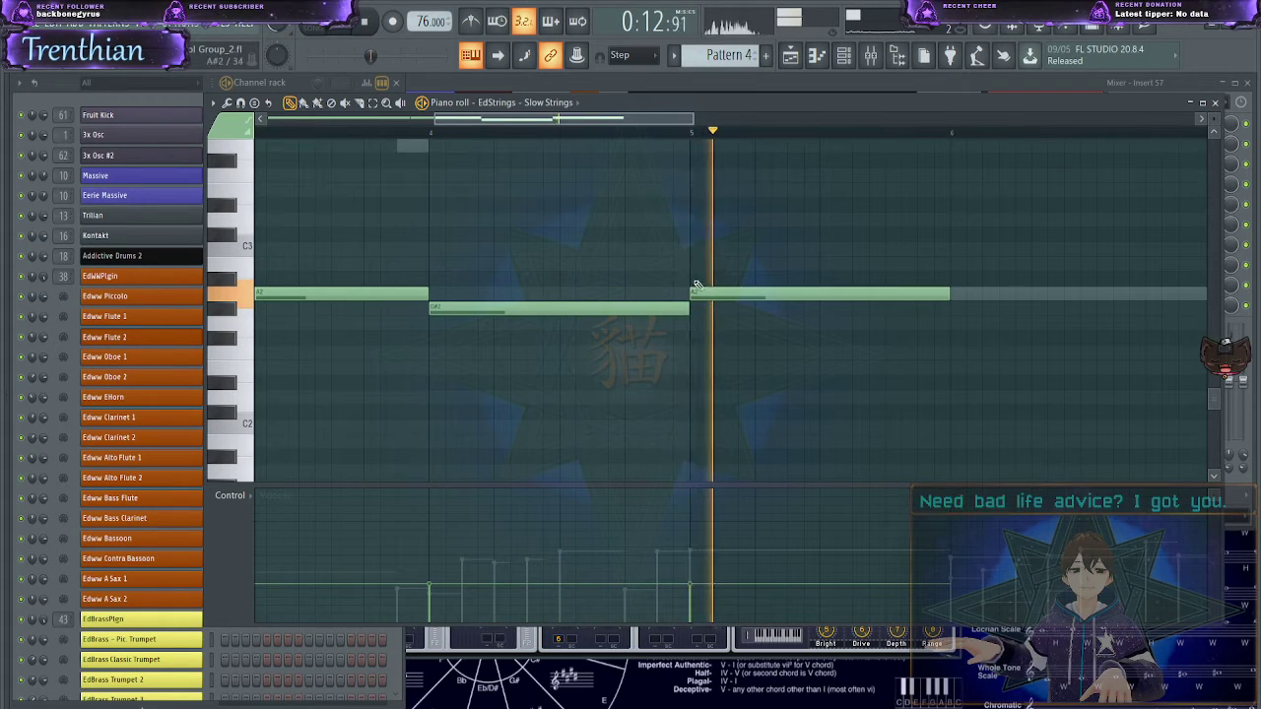
- Switch the piano roll to Tremelo Strings, lower the note velocities from bar 7 onward to about 29% and play them back
left_click_drag(622, 120, 743, 121)
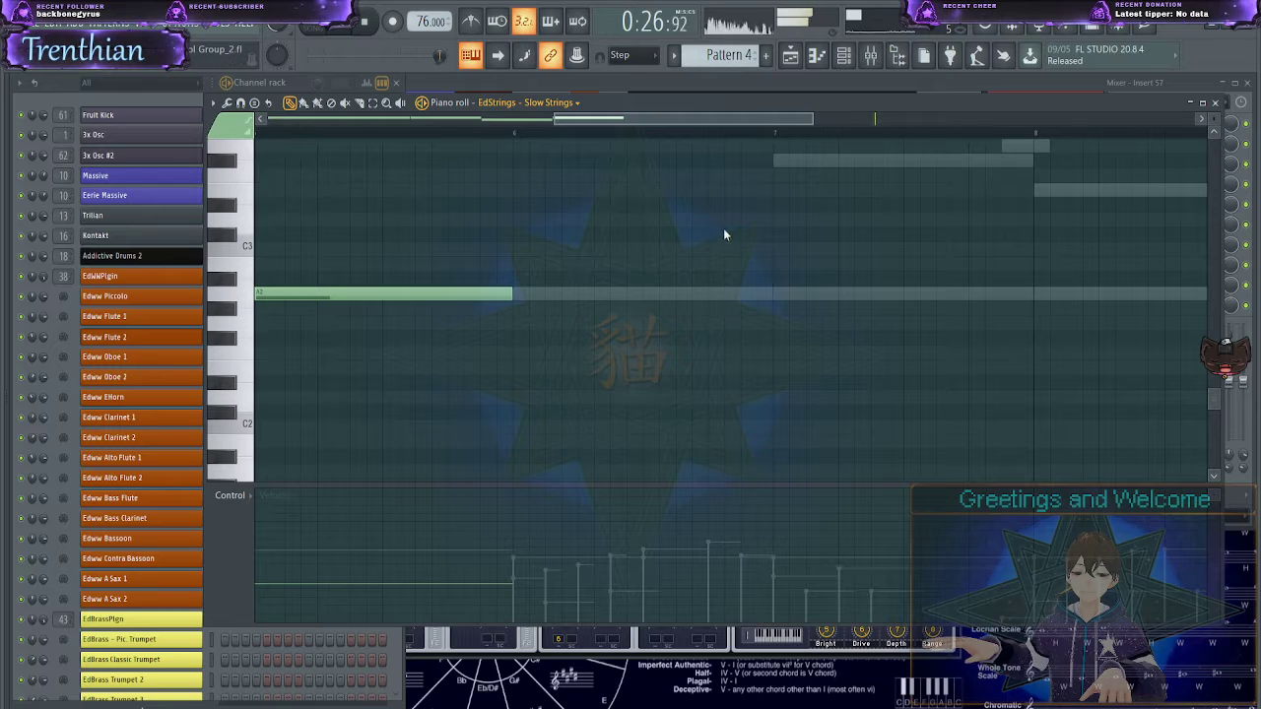
key("Down")
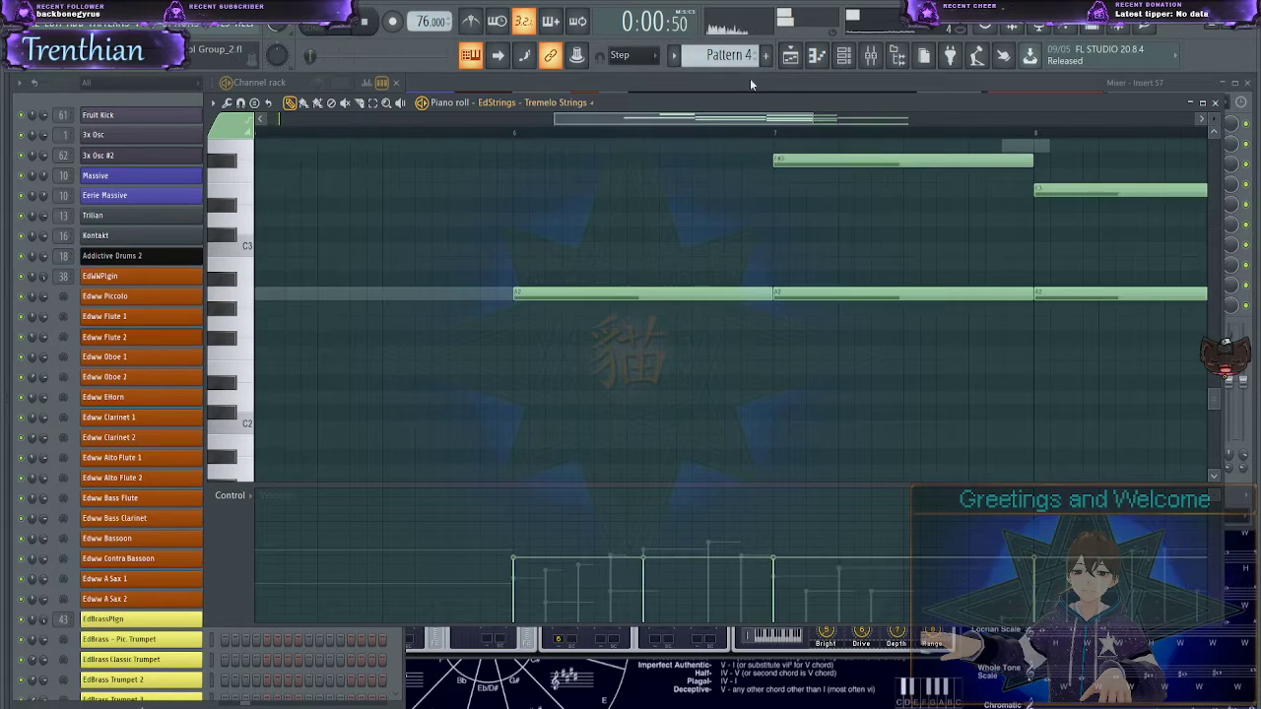
scroll(991, 436, "down", 5)
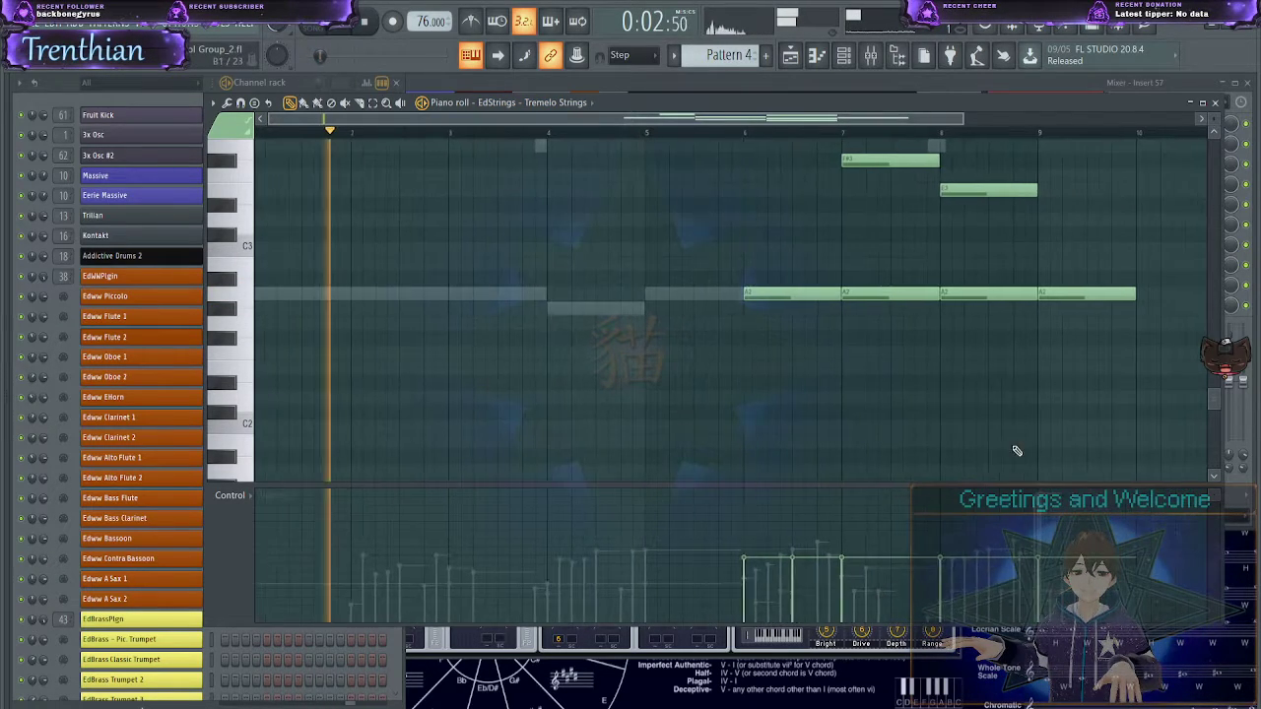
key("space")
key("space")
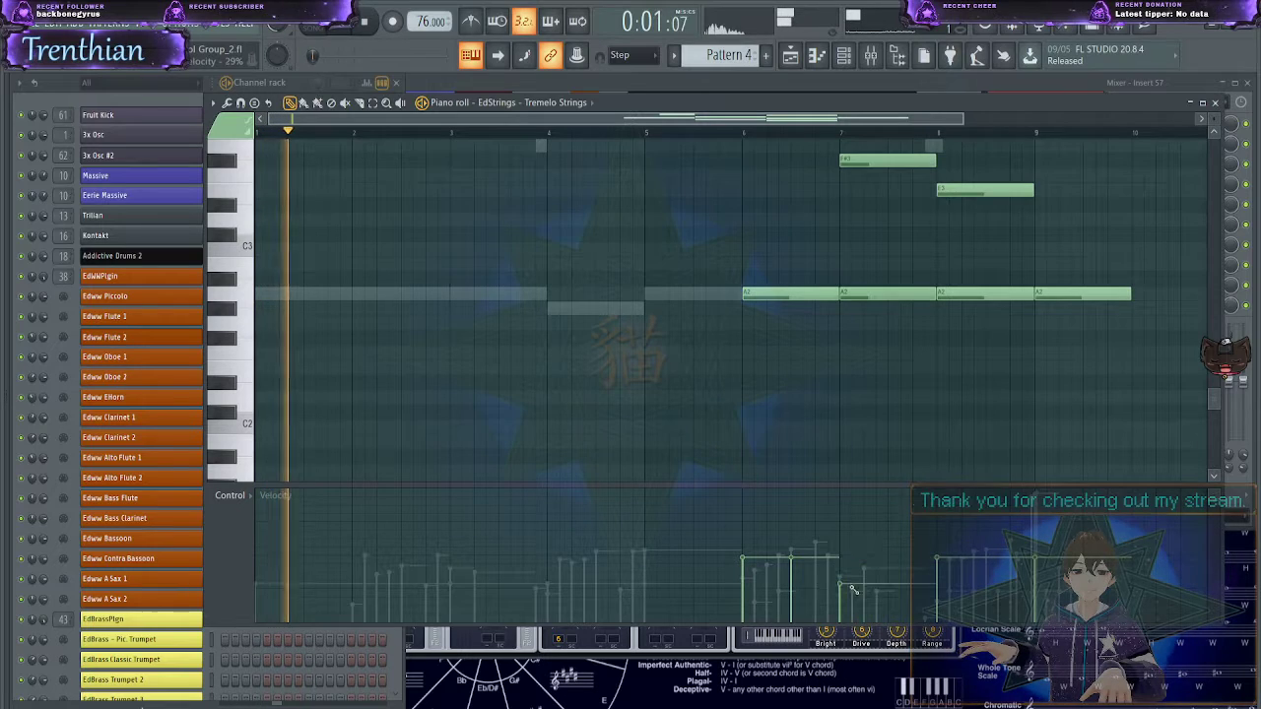
left_click(843, 132)
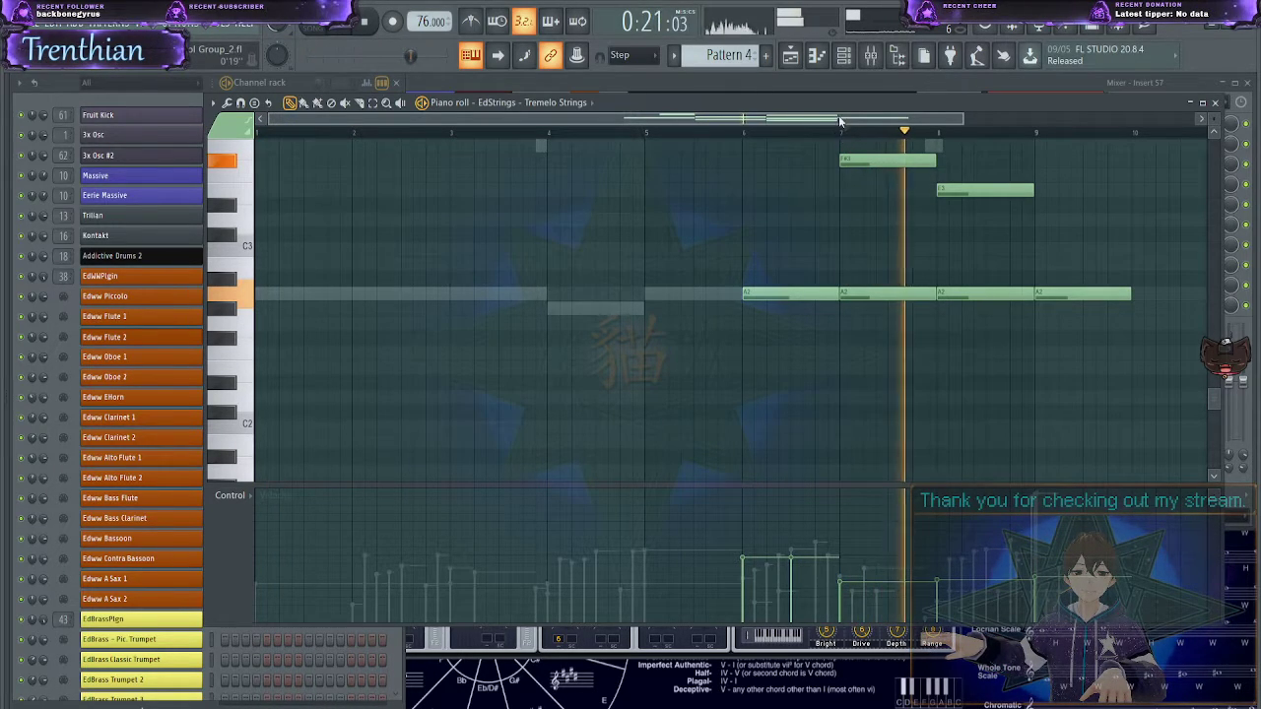
left_click_drag(633, 121, 838, 133)
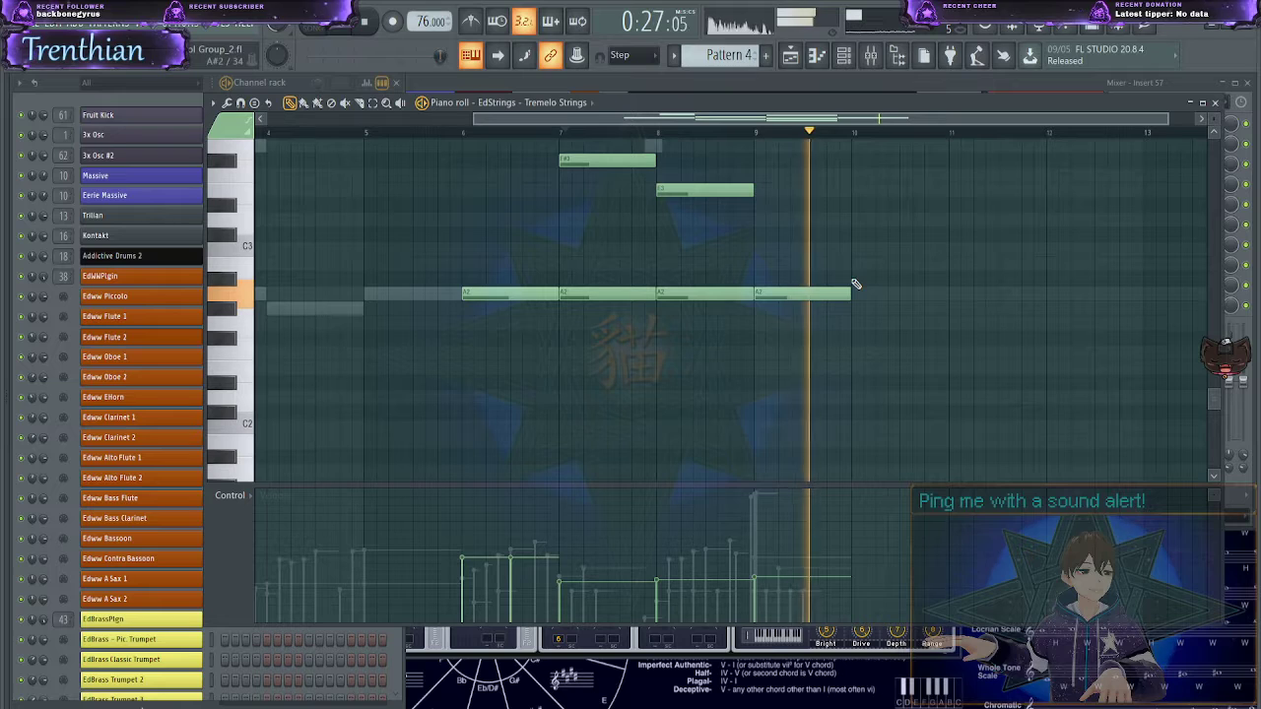
key("space")
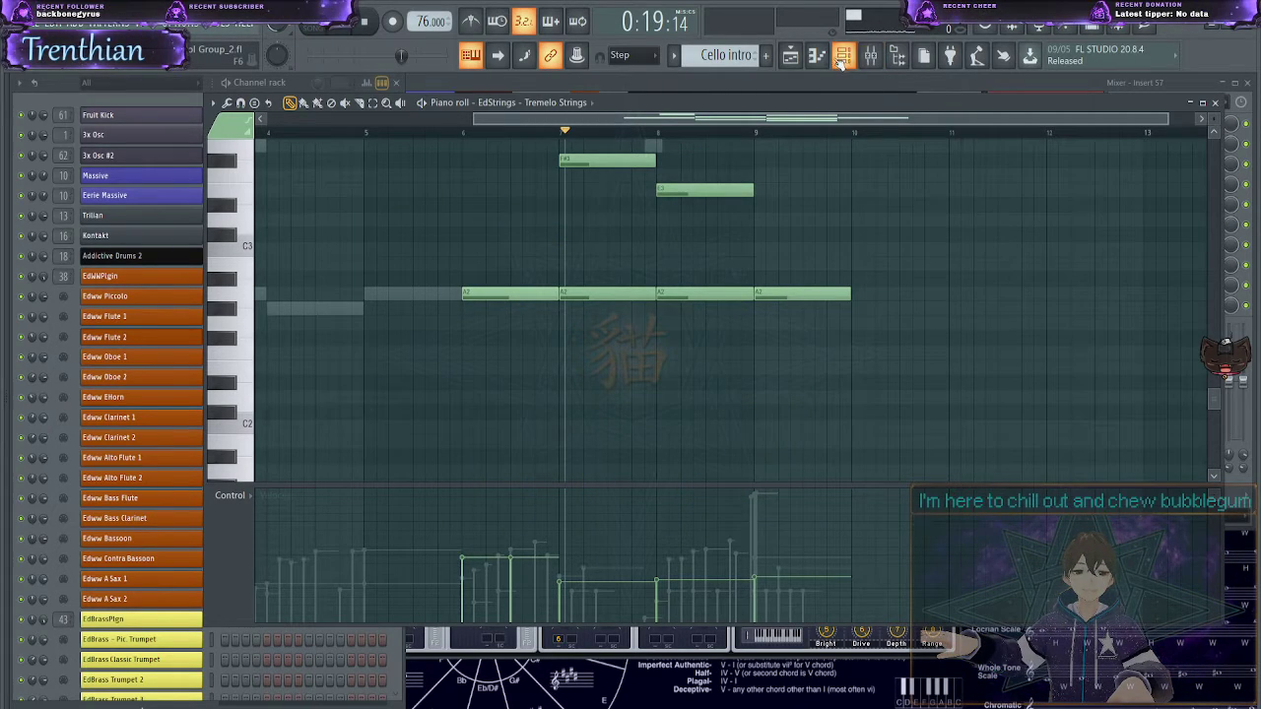
- Open the playlist and place the Egadd pitched Down pattern on Track 2 at about bar 11
left_click(798, 62)
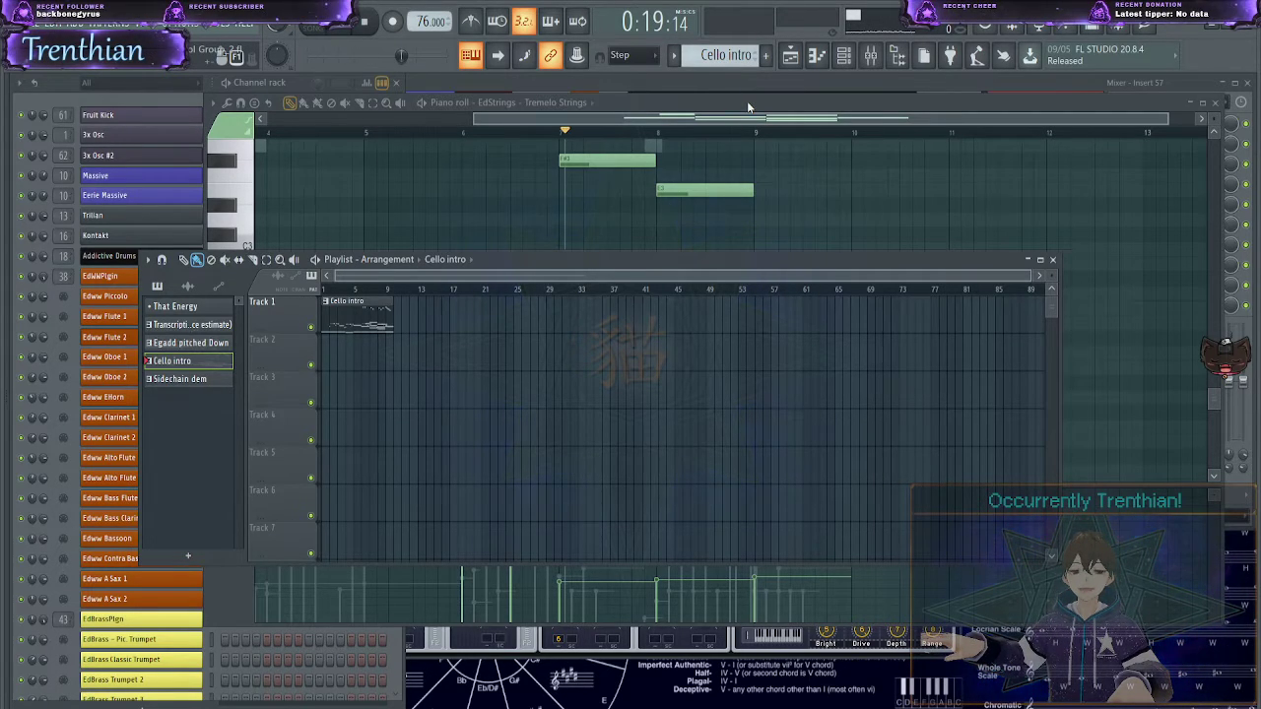
key("KP_Subtract")
left_click(399, 369)
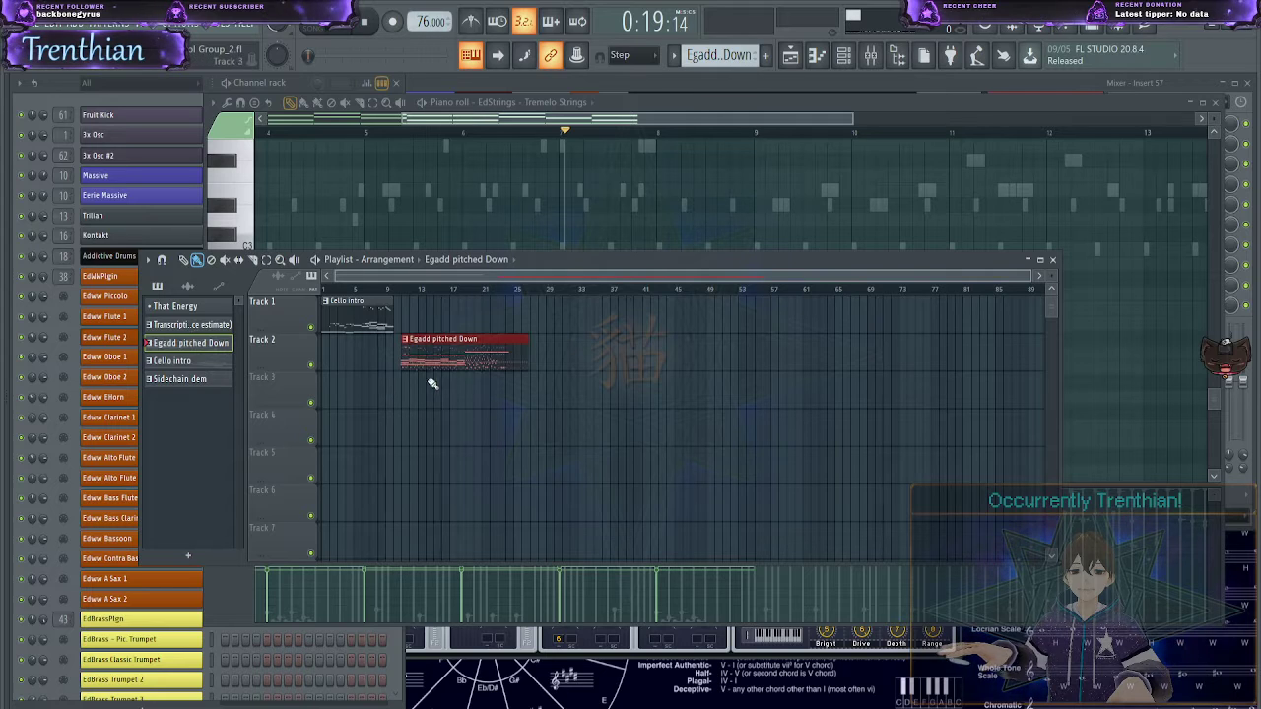
scroll(394, 434, "up", 6)
left_click_drag(709, 366, 658, 368)
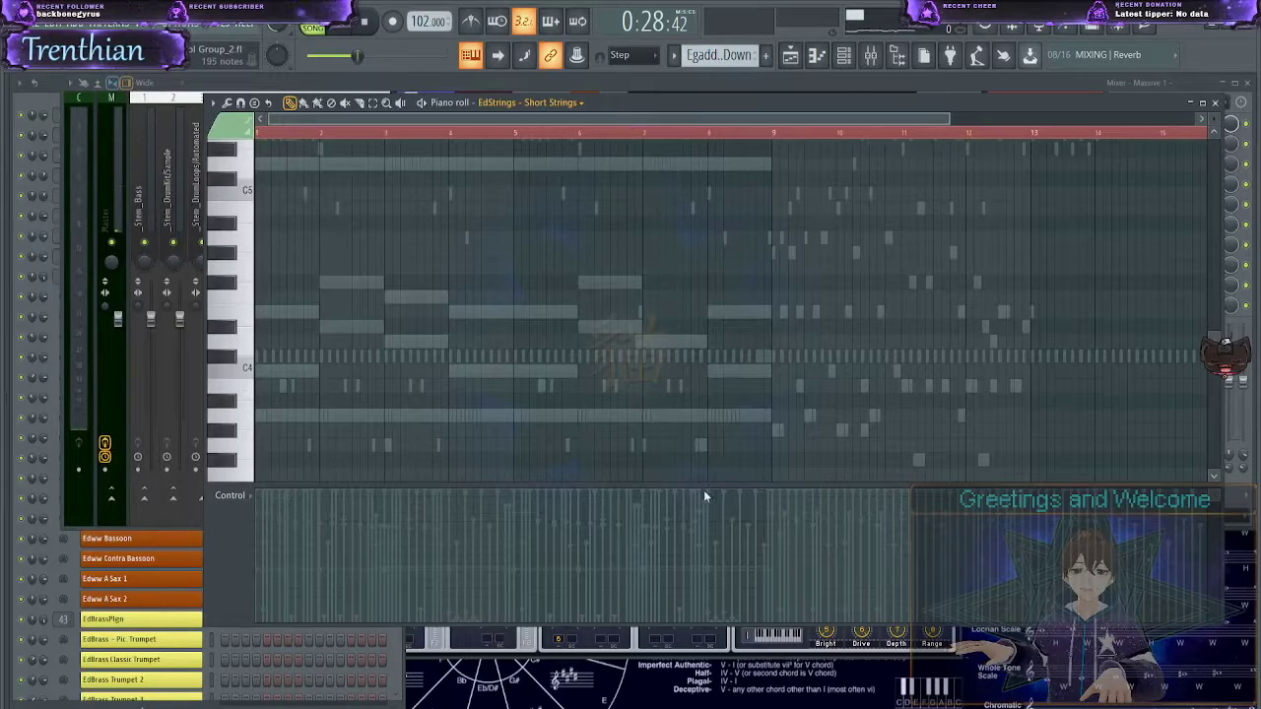
- Add a one-bar G6 note at the start of bar 1 for Addictive Drums 2 and play the pattern back
scroll(473, 336, "up", 7)
left_click(285, 314)
left_click_drag(280, 314, 251, 224)
key("space")
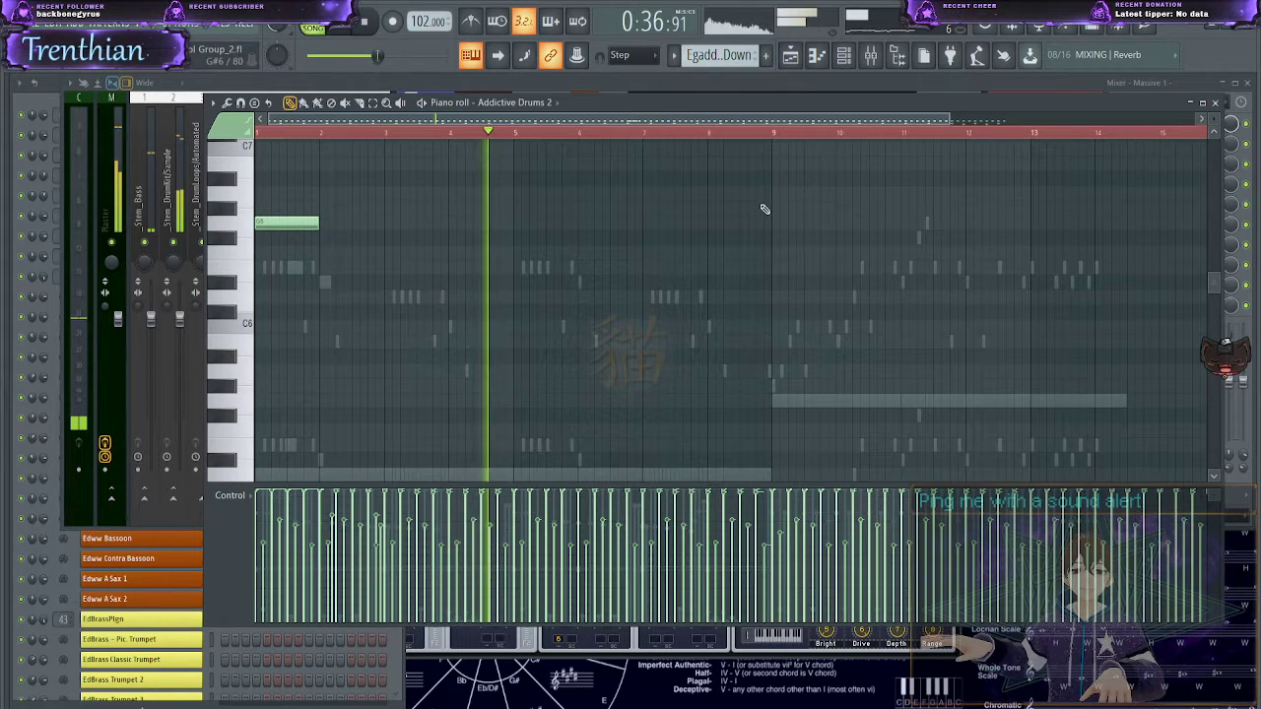
scroll(700, 197, "down", 2, "ctrl")
scroll(670, 217, "down", 3)
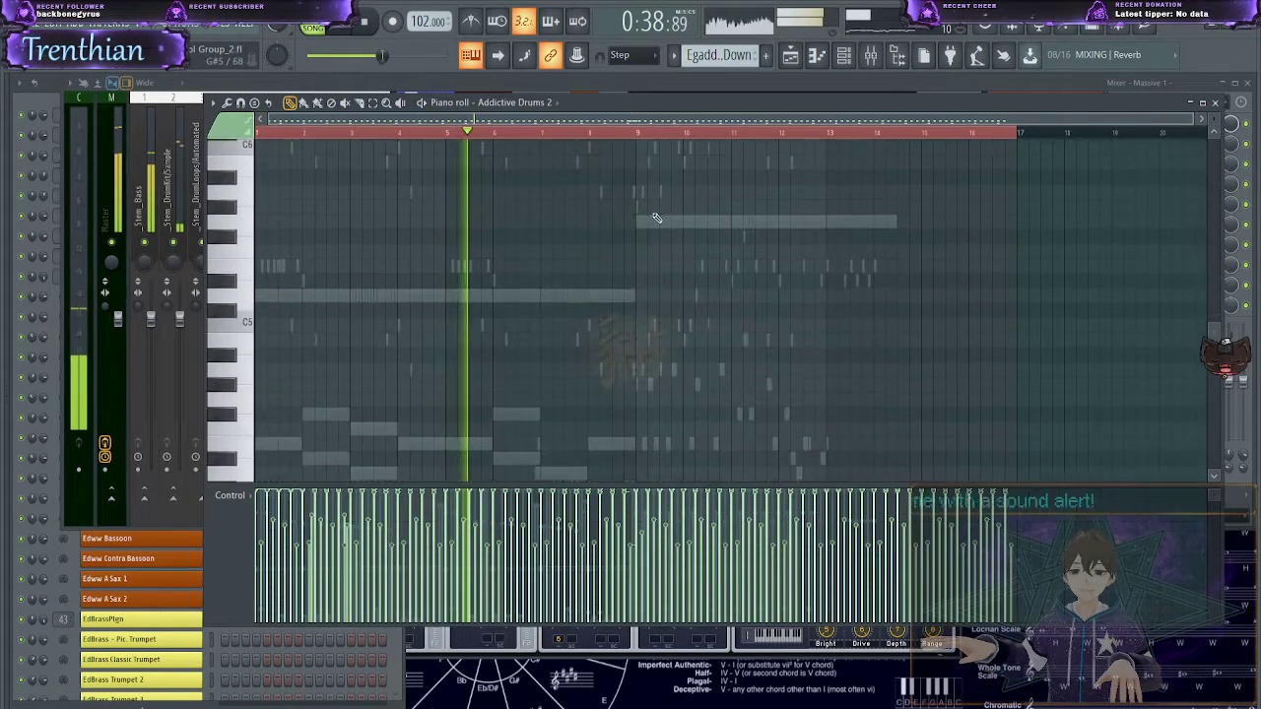
scroll(656, 216, "down", 3)
- Select the Massive channel, stop playback and open the sound browser in its synth
key("F6")
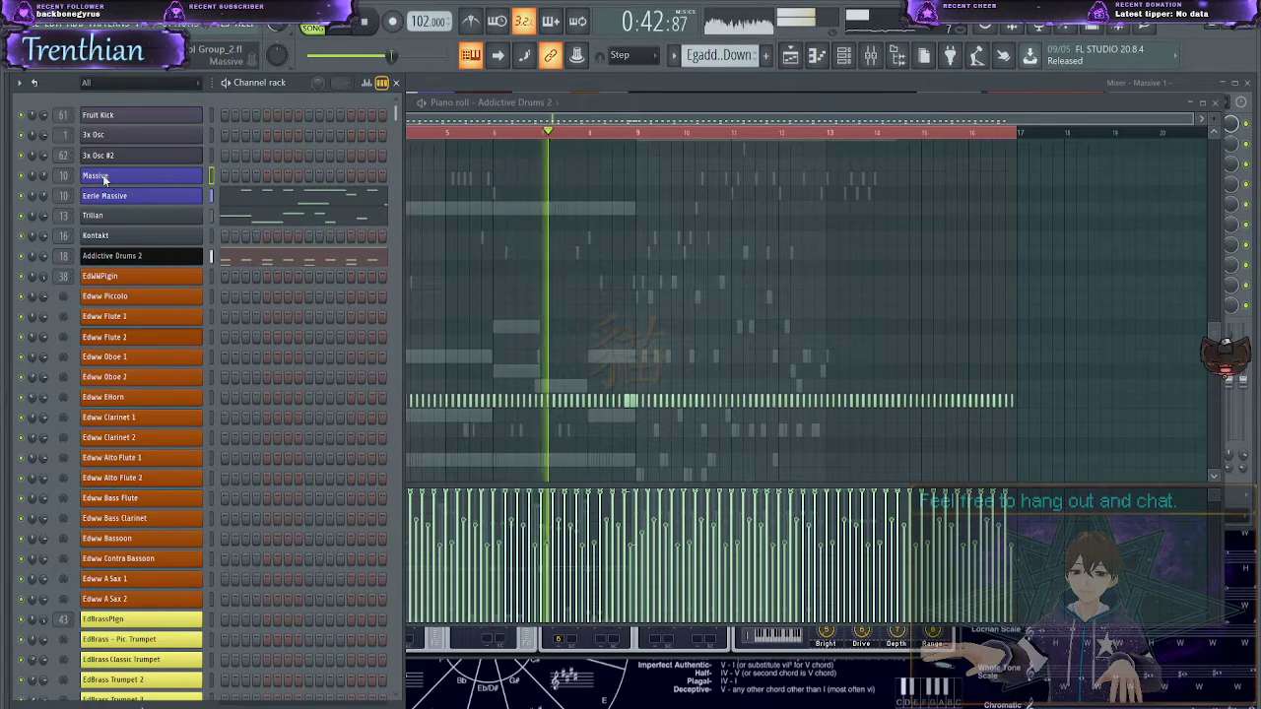
left_click(187, 177)
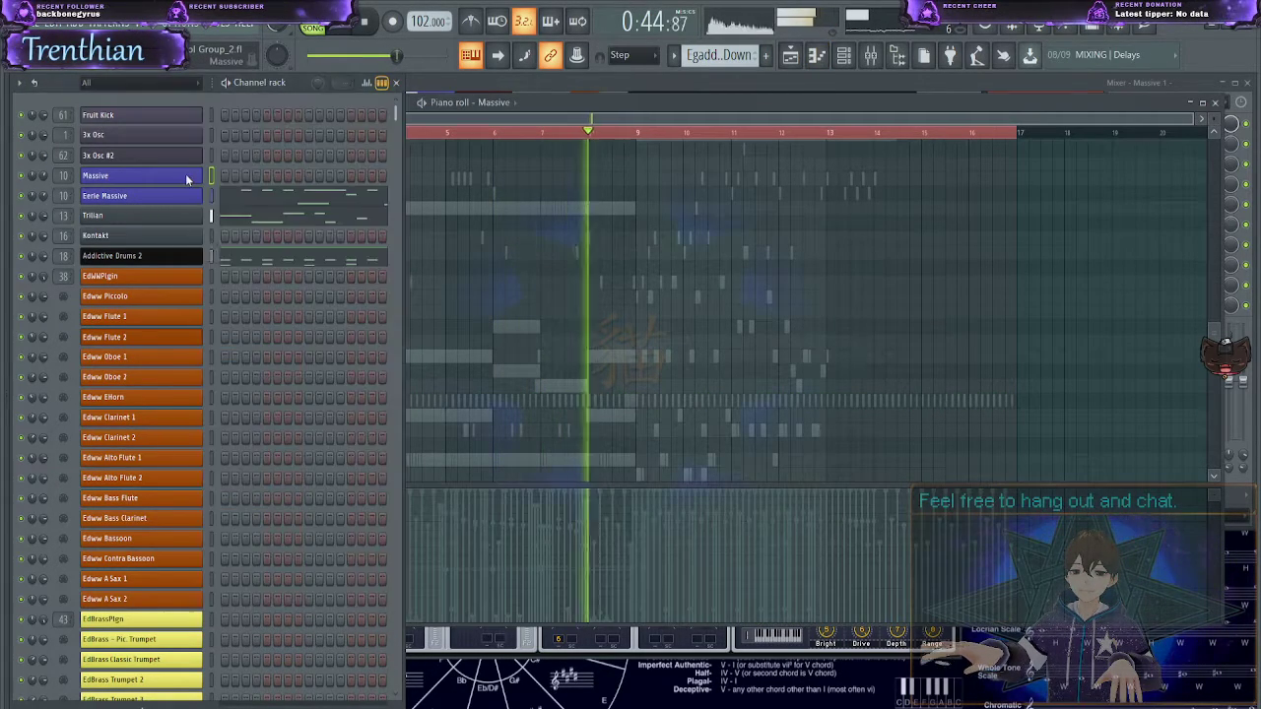
key("space")
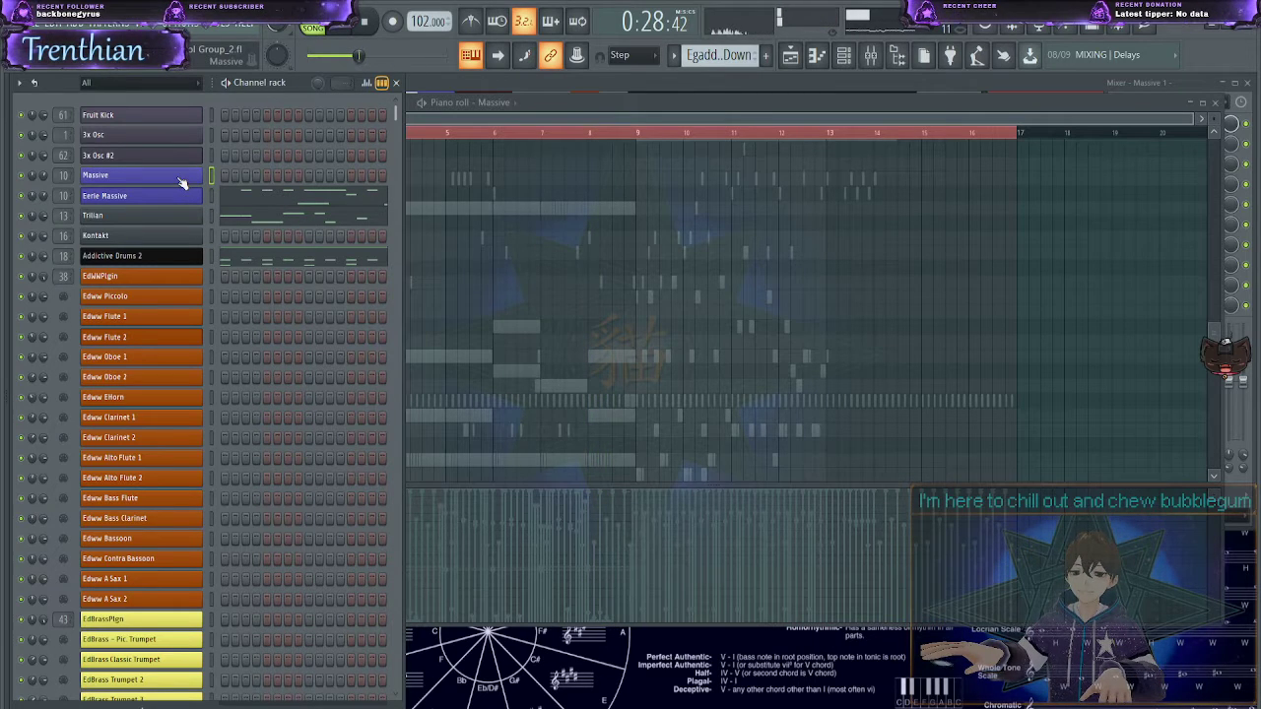
left_click(188, 171)
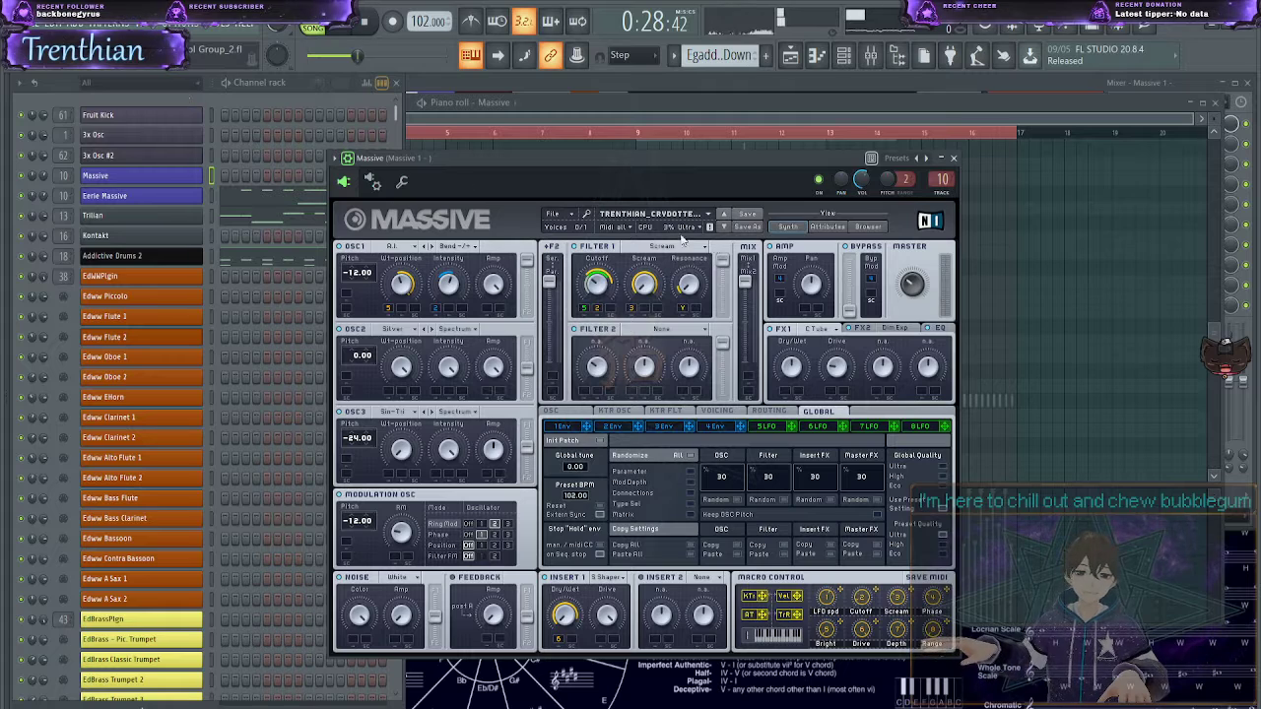
left_click(866, 227)
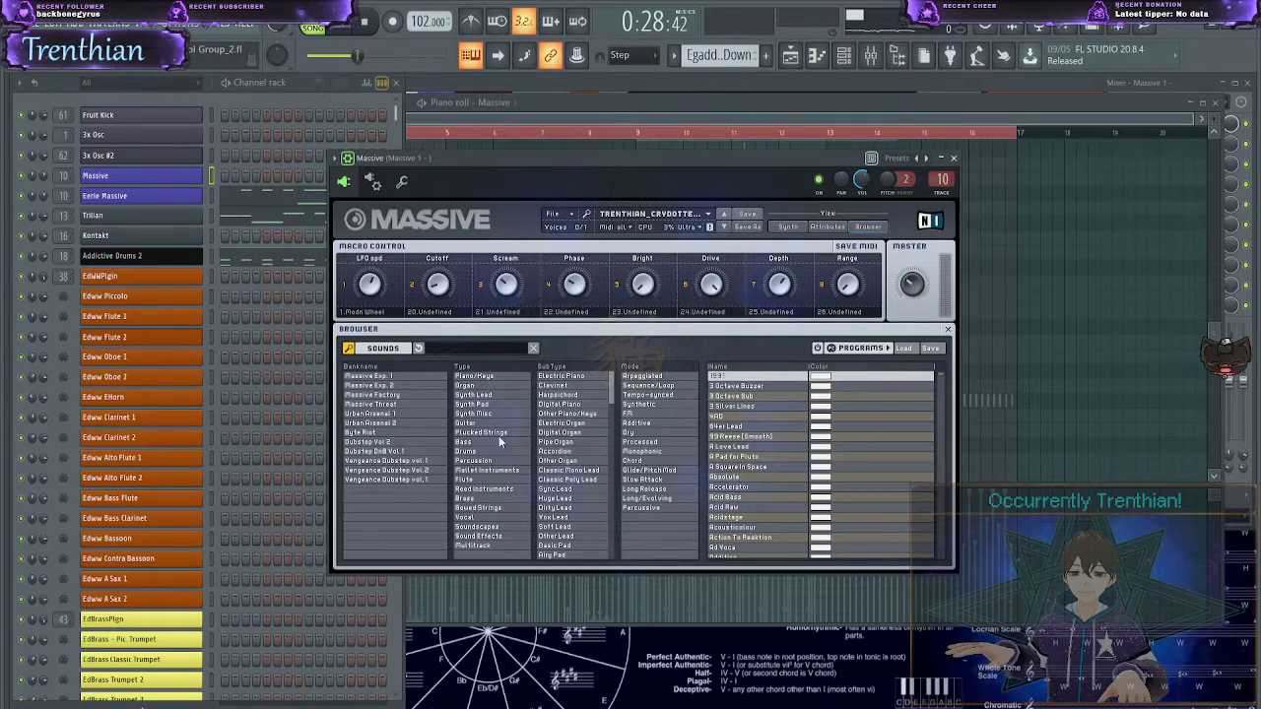
- Search Massive's sounds for "bell" and load the Air Conditioned preset
left_click(464, 349)
type("b")
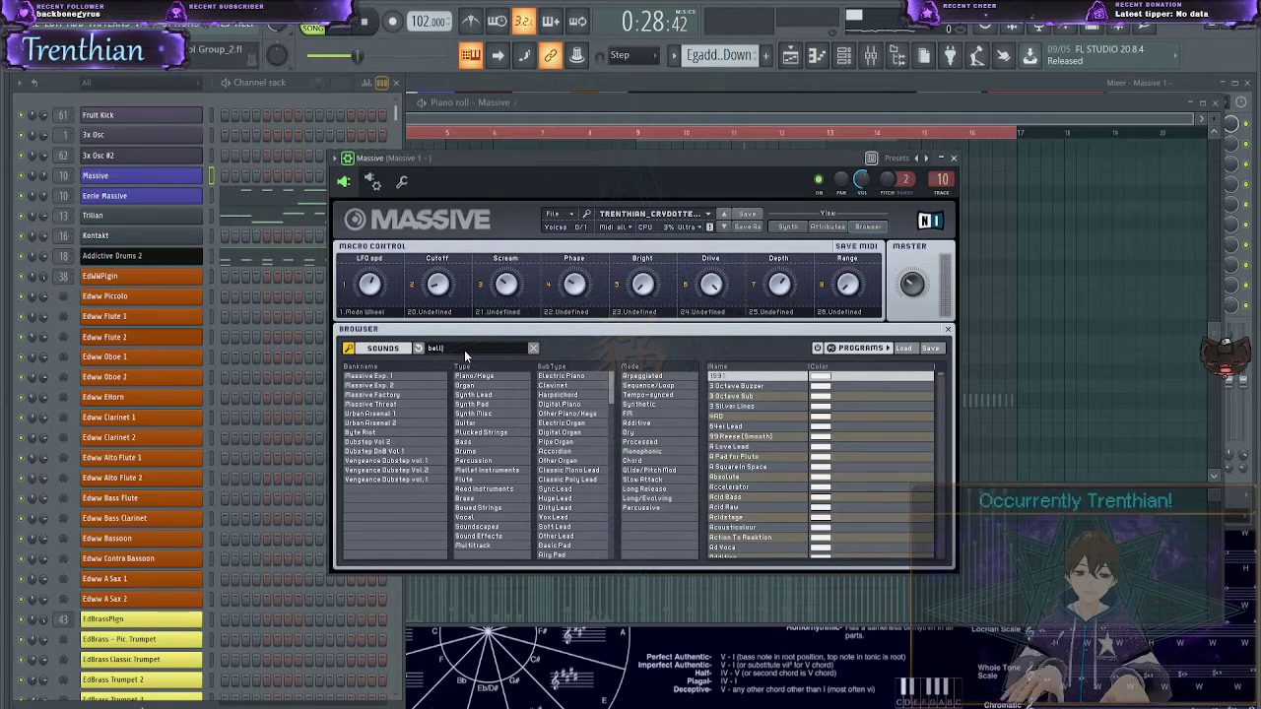
type("ell")
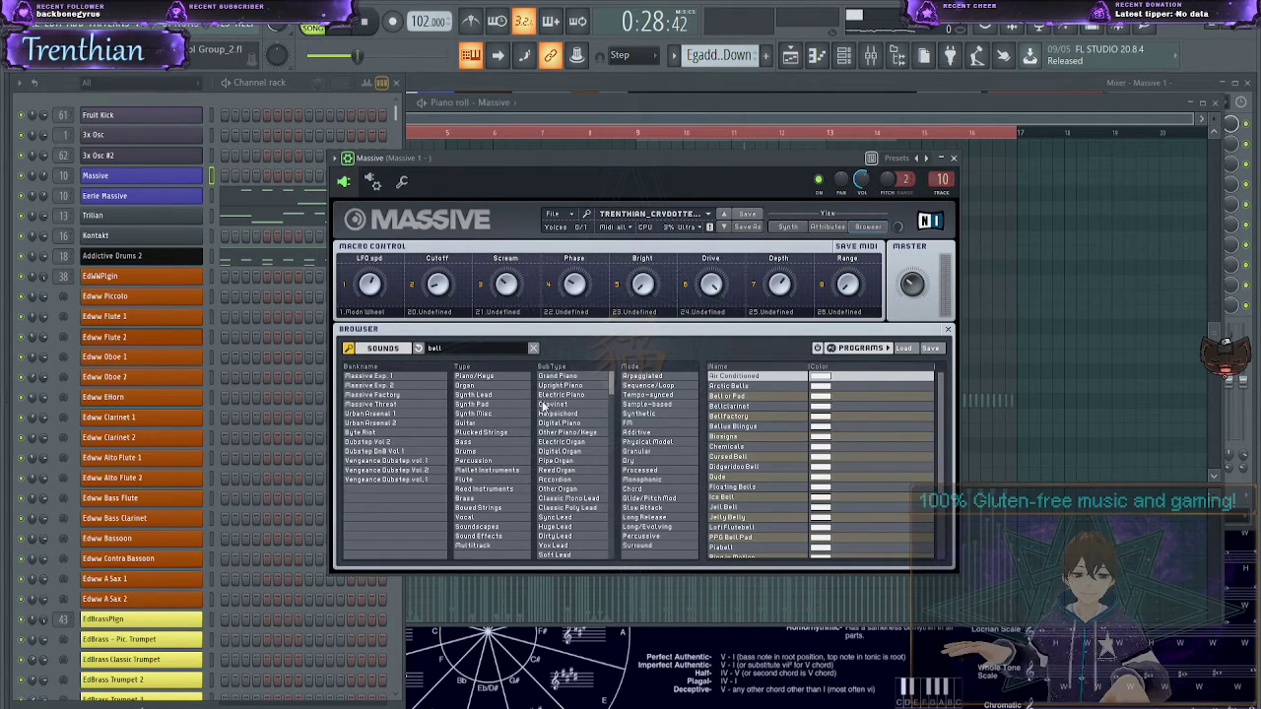
left_click(748, 379)
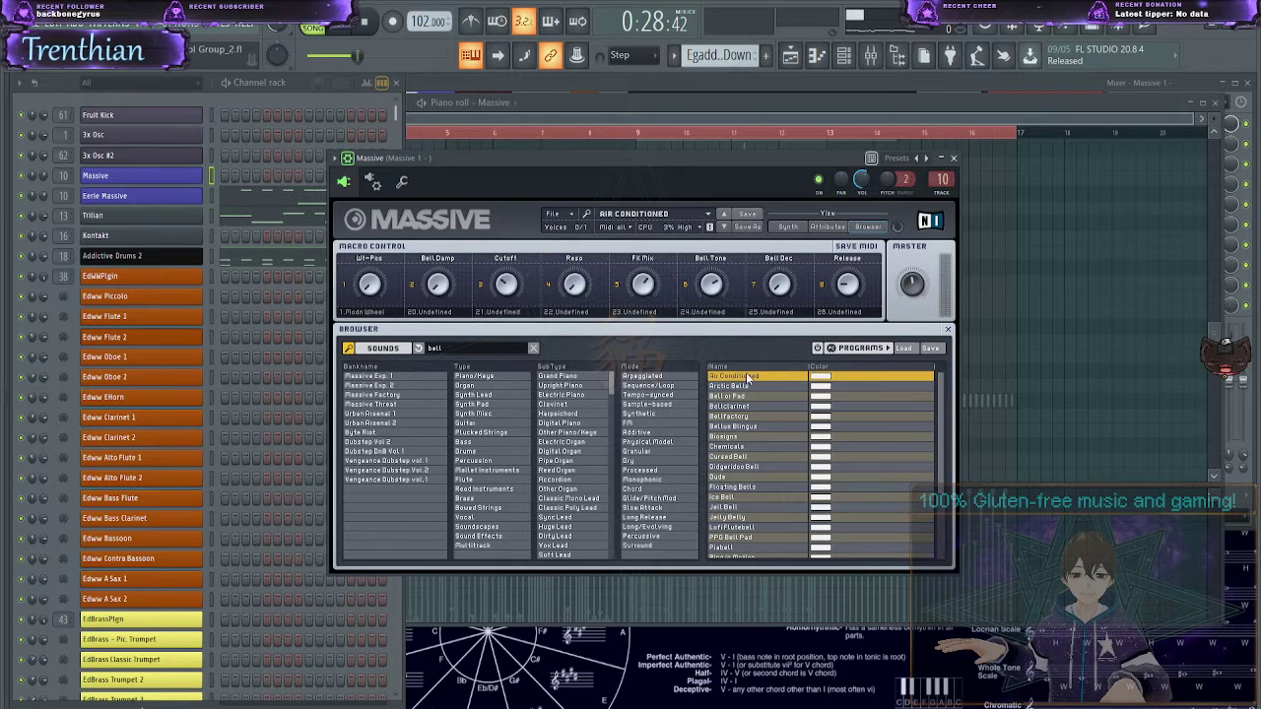
left_click_drag(695, 157, 721, 159)
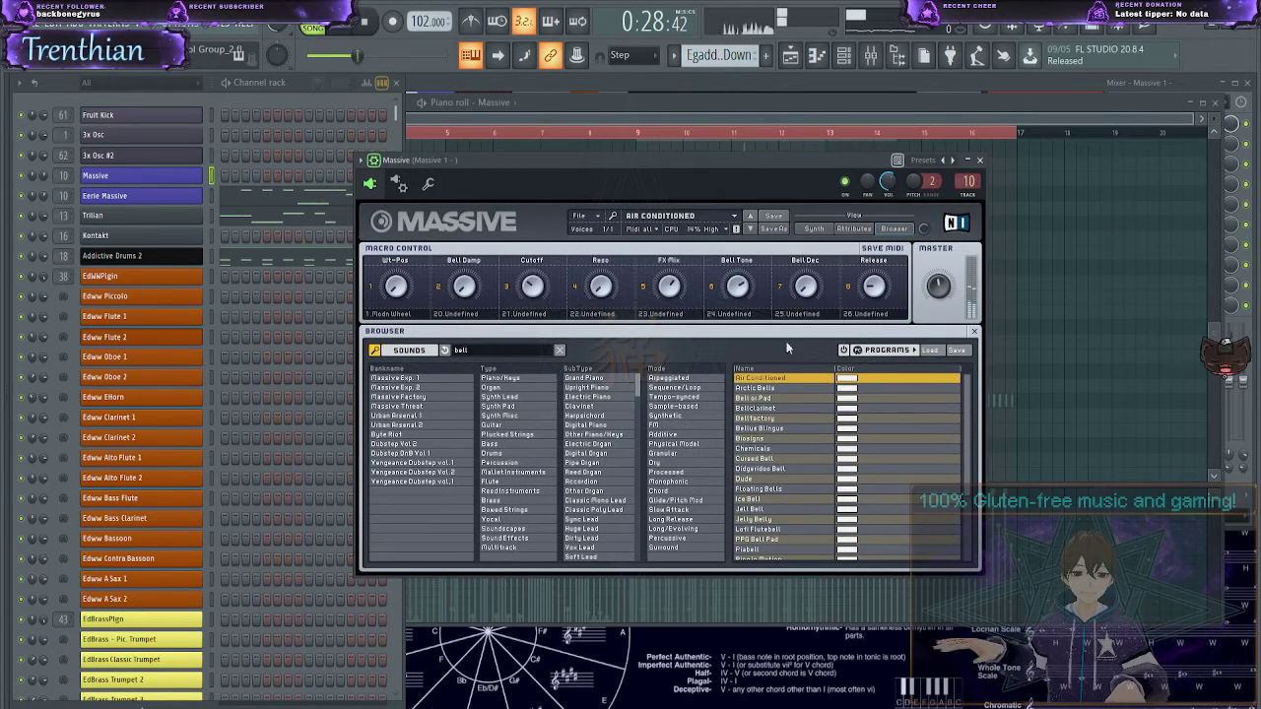
- Audition Massive's bell presets in order, from Arctic Bells through Bellus Blingus to Chemicals
left_click(751, 230)
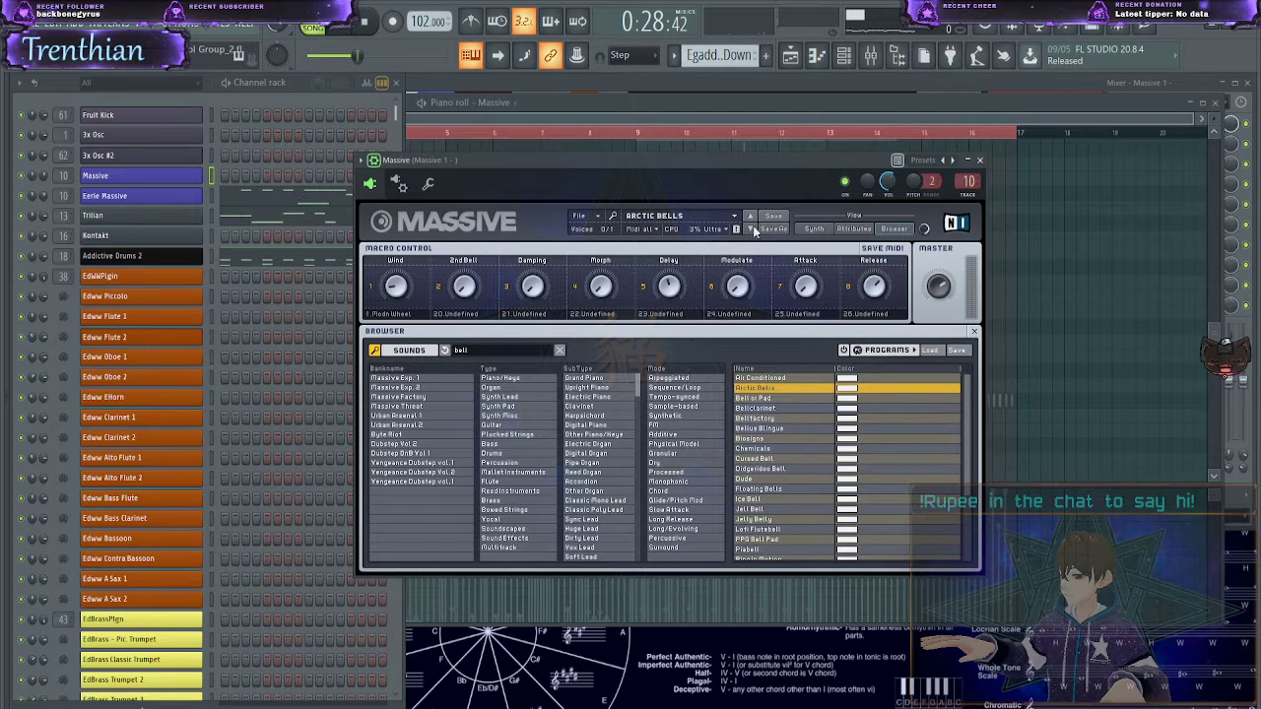
left_click(753, 230)
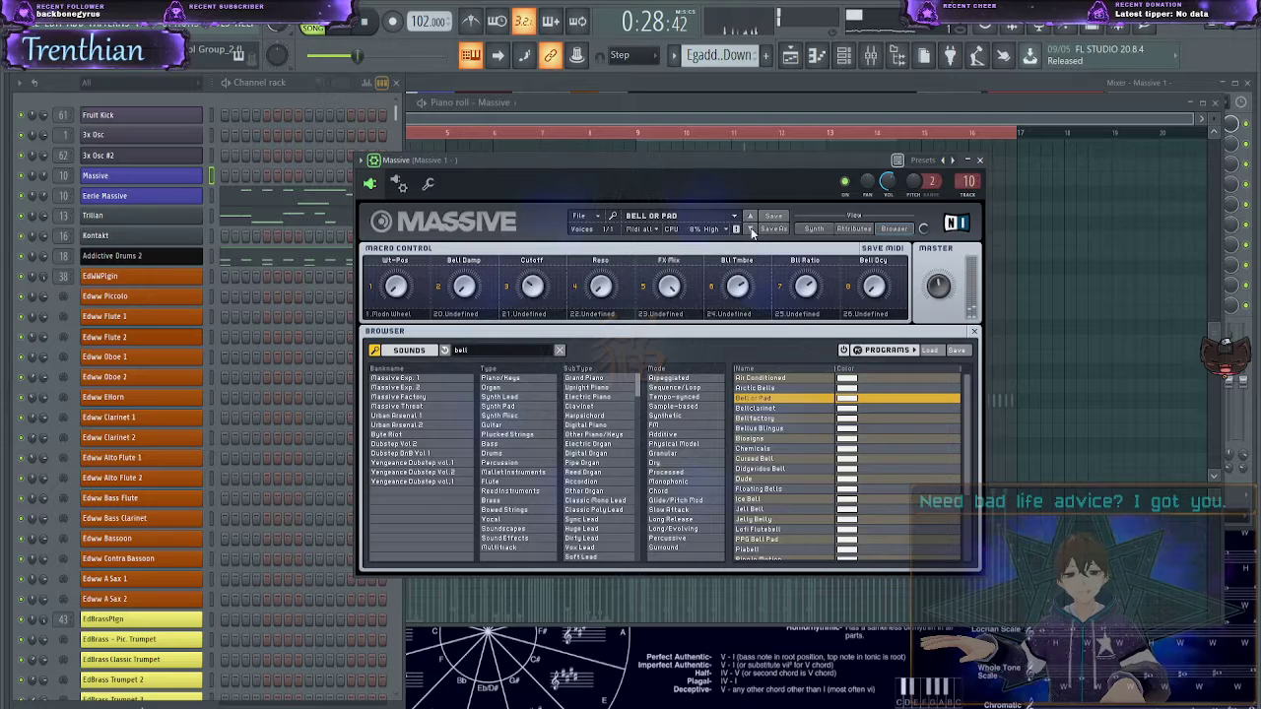
left_click(752, 230)
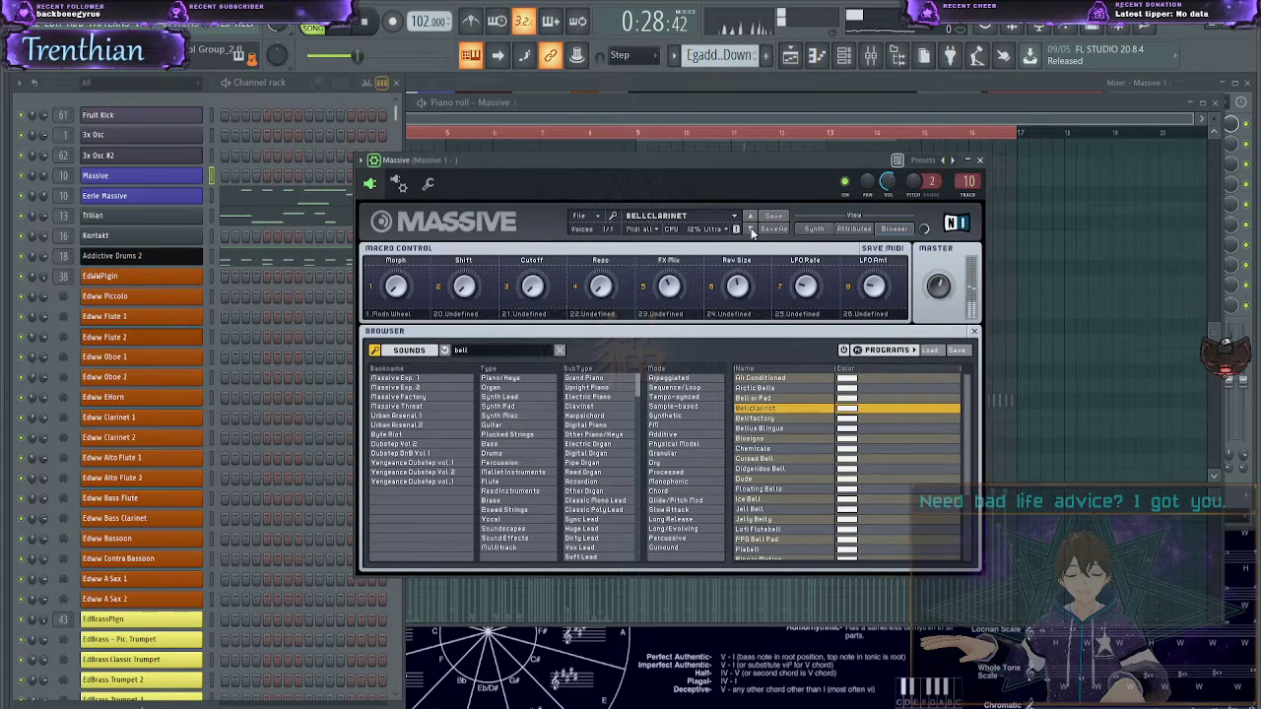
left_click(751, 229)
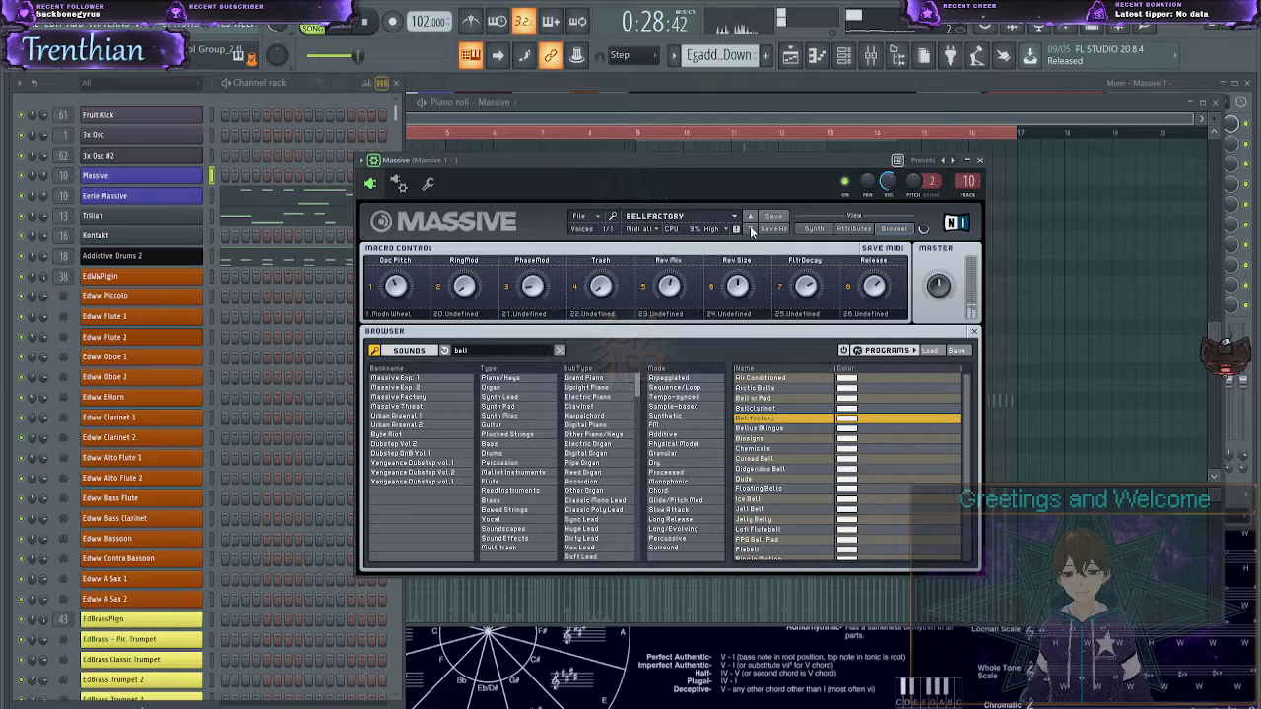
left_click(751, 230)
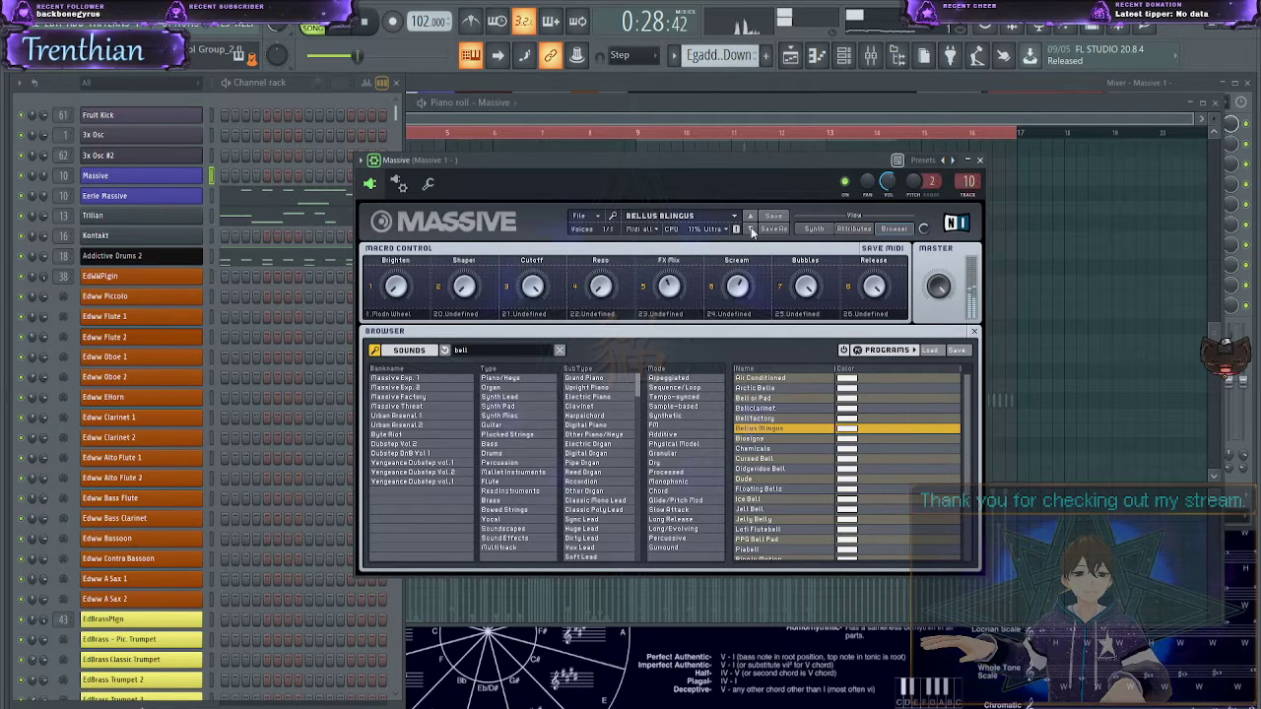
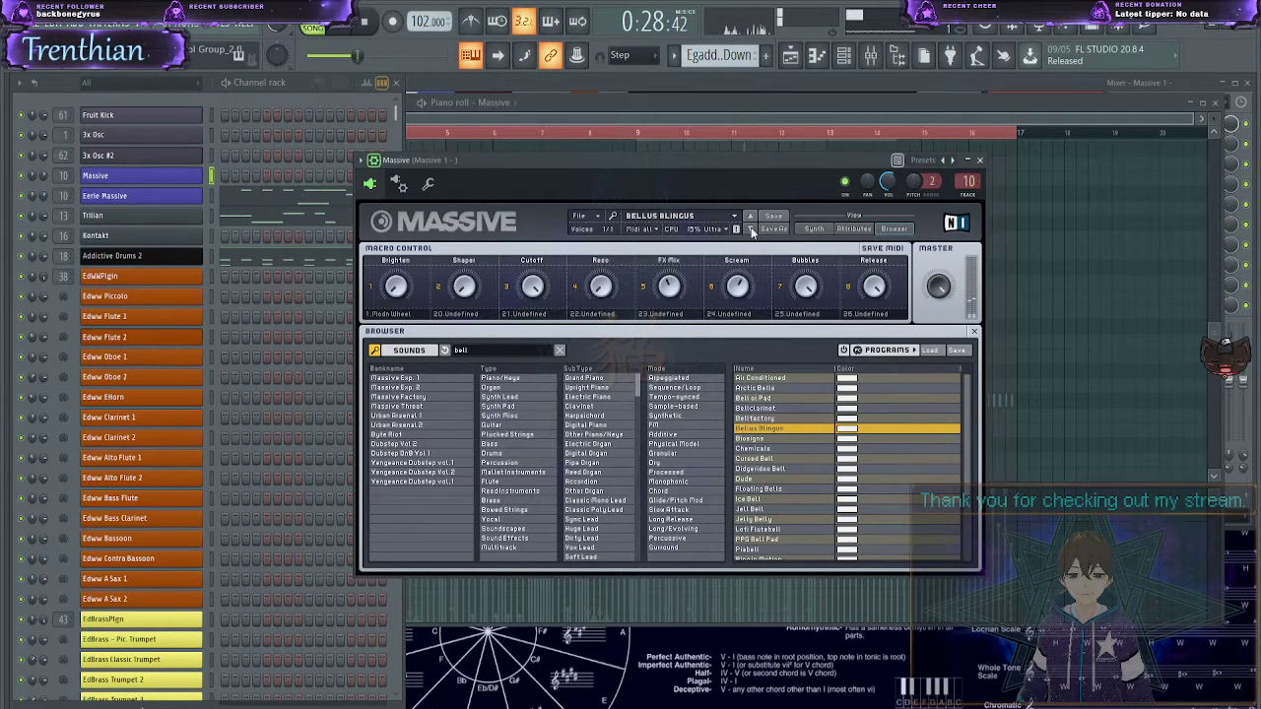
left_click(750, 230)
left_click(750, 230)
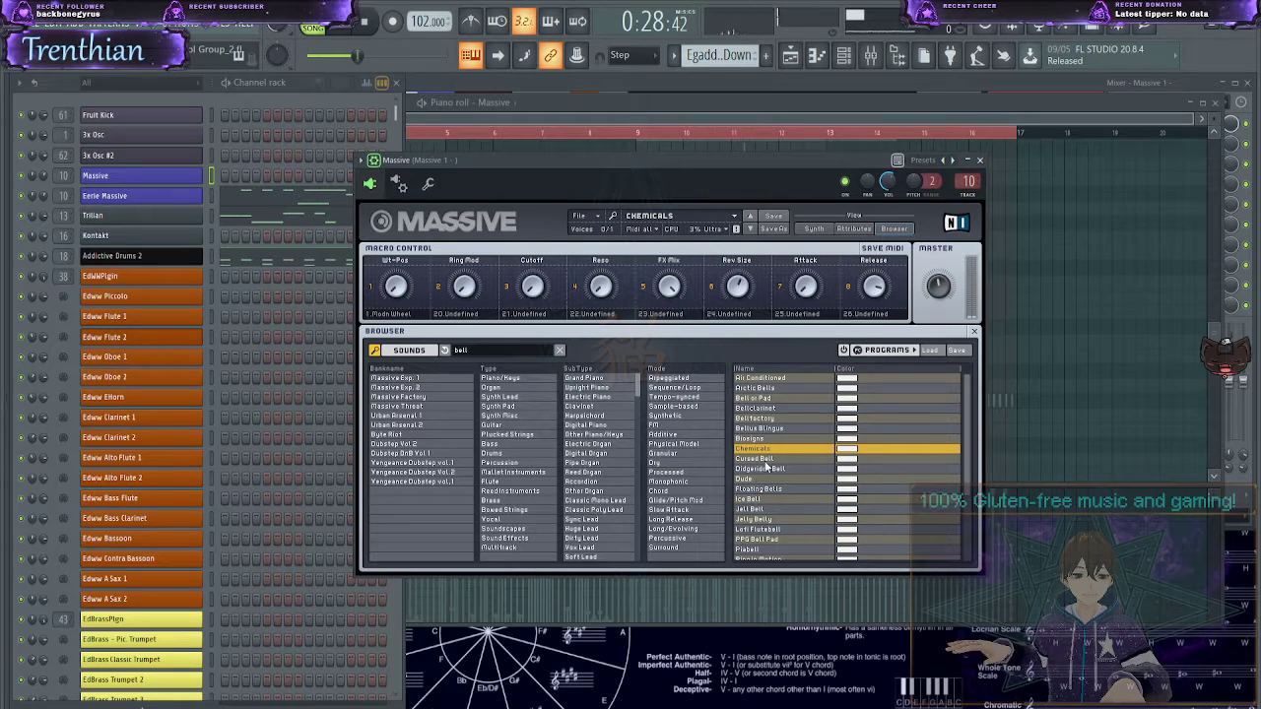
- Continue auditioning the bell presets from Cursed Bell onward and load Lofi Flutebell
left_click(749, 229)
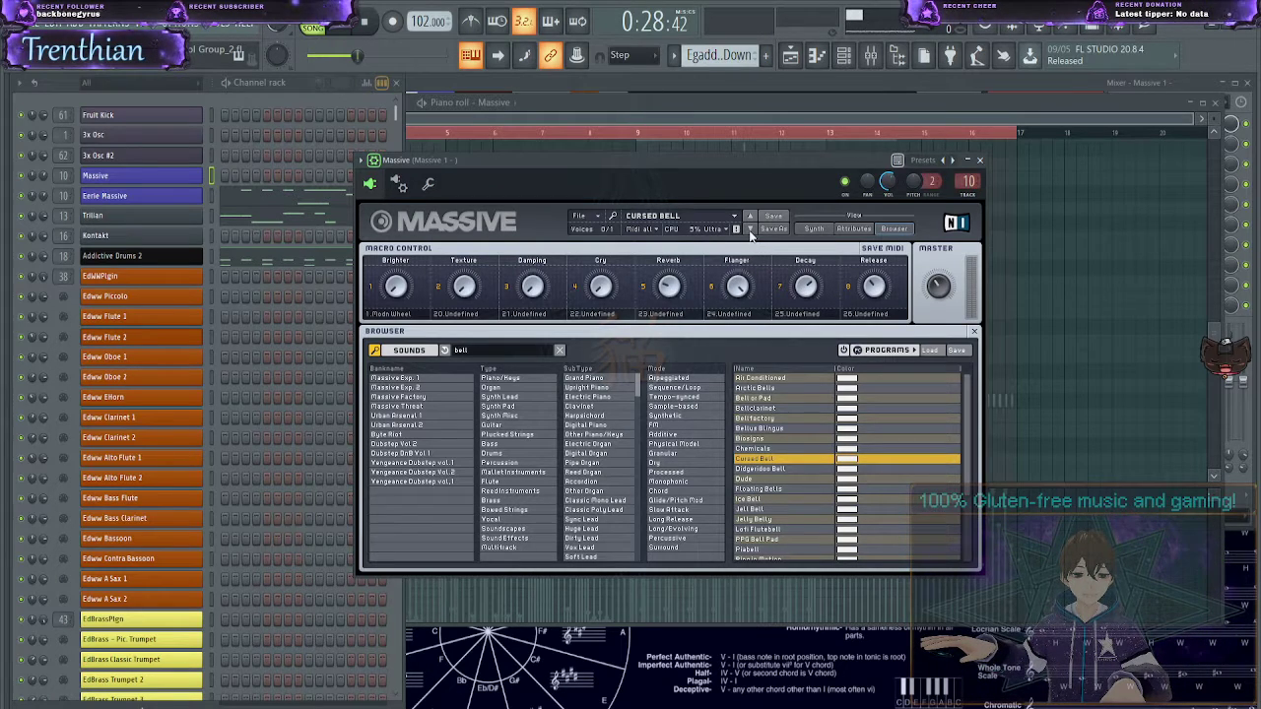
left_click(750, 229)
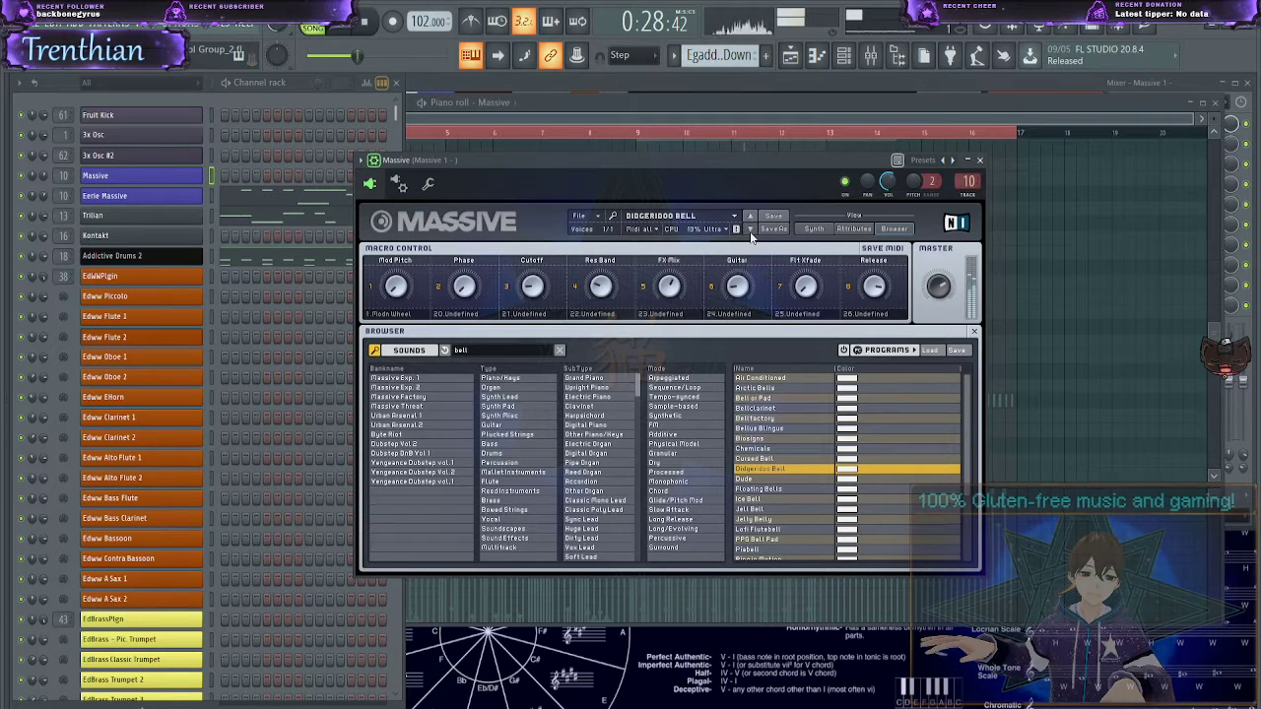
left_click(749, 229)
left_click(749, 230)
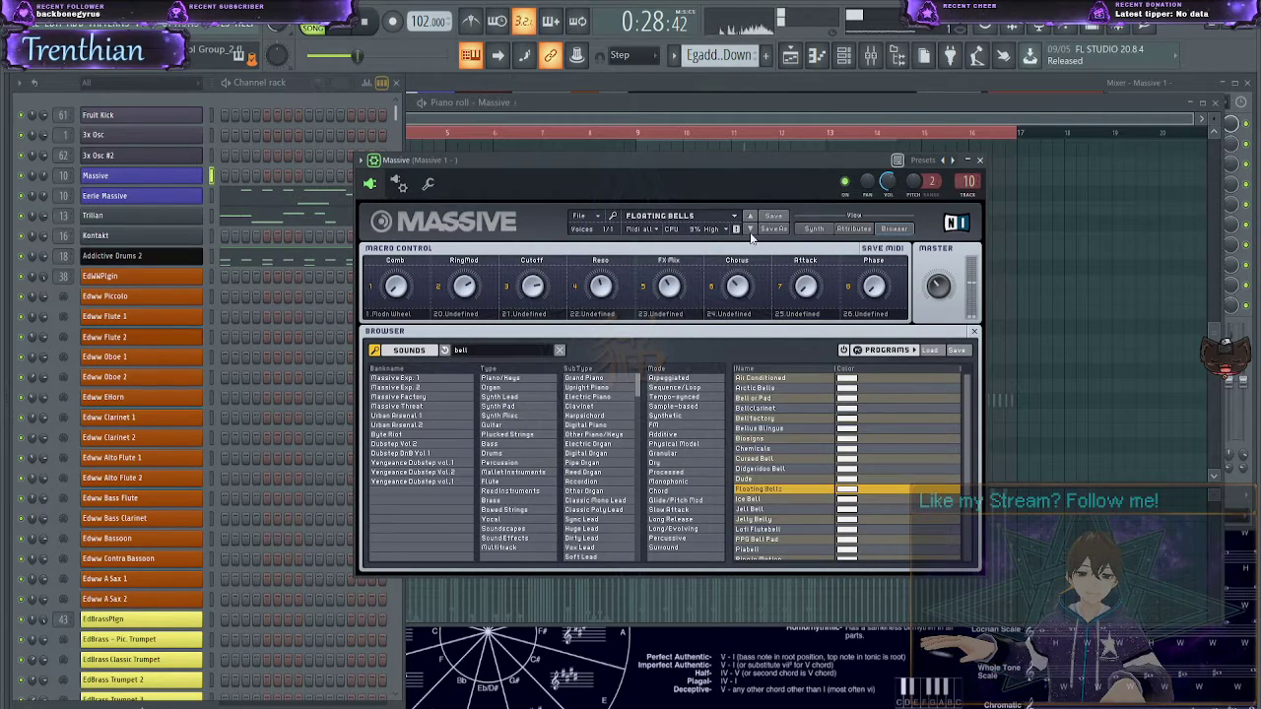
left_click(750, 230)
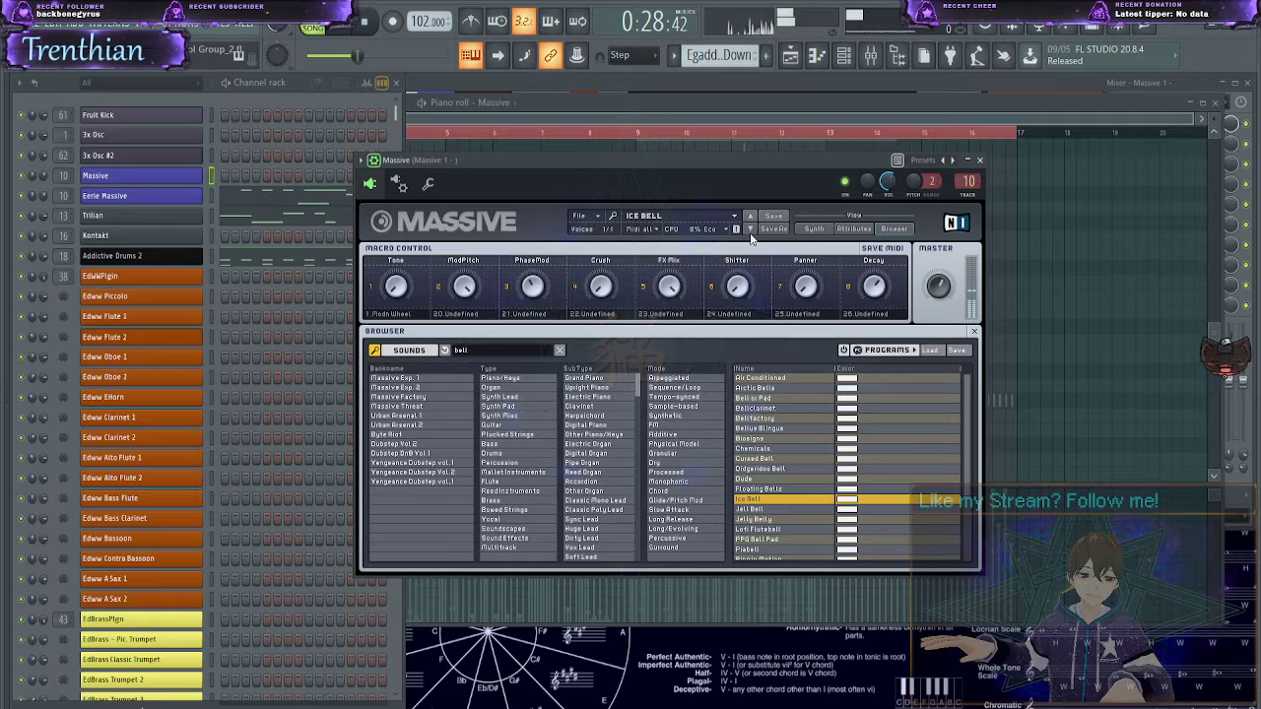
left_click(750, 230)
left_click(750, 230)
left_click(749, 229)
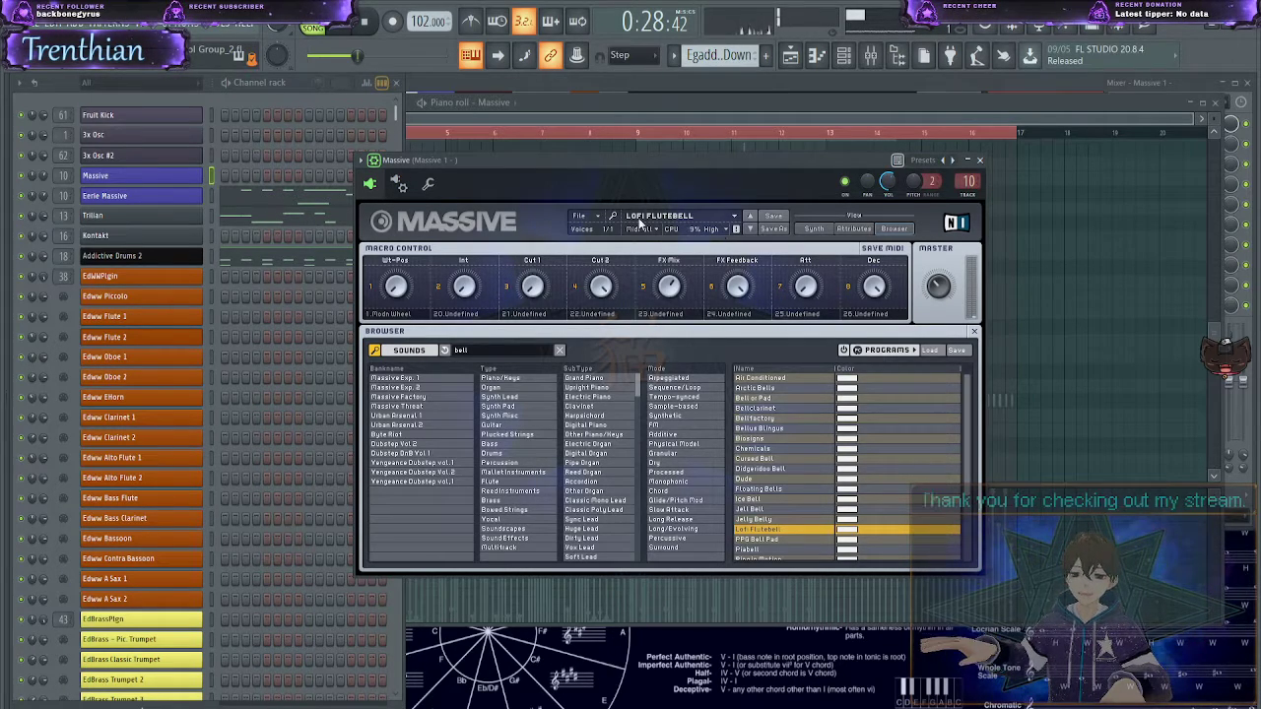
- Clone the Massive channel and advance the original Massive synth to its next preset
left_click(161, 179)
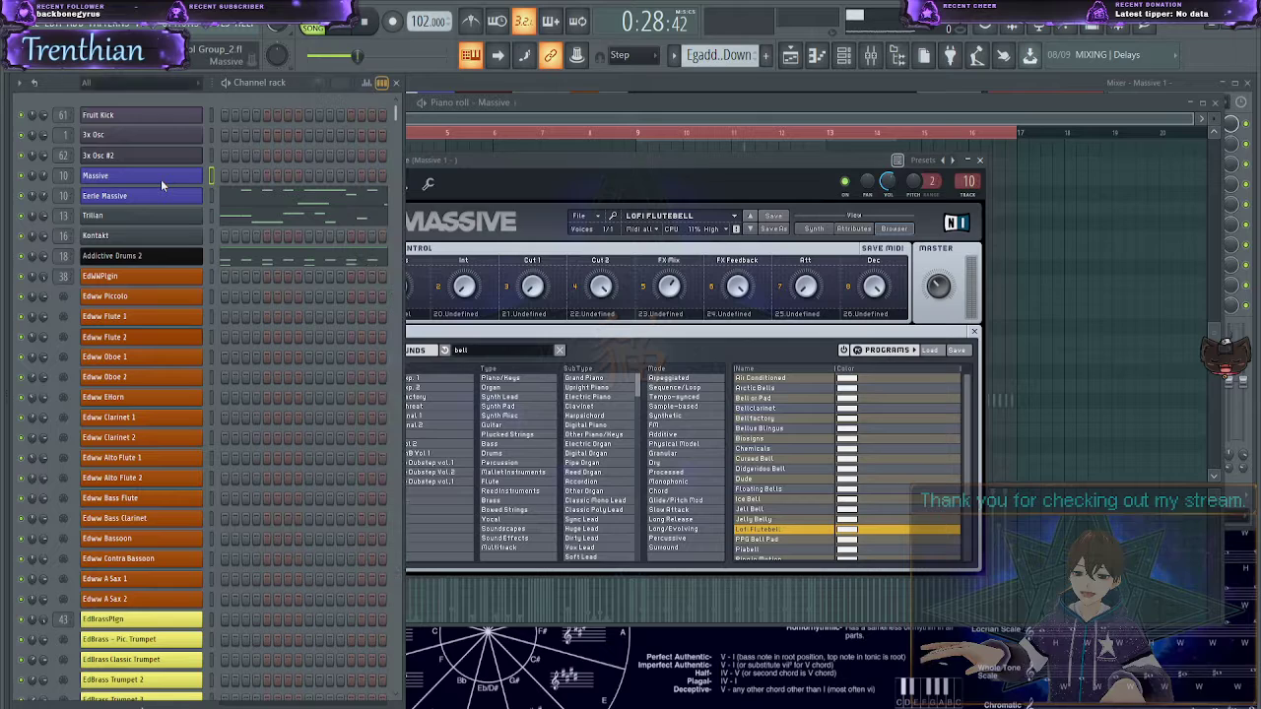
key("alt+c")
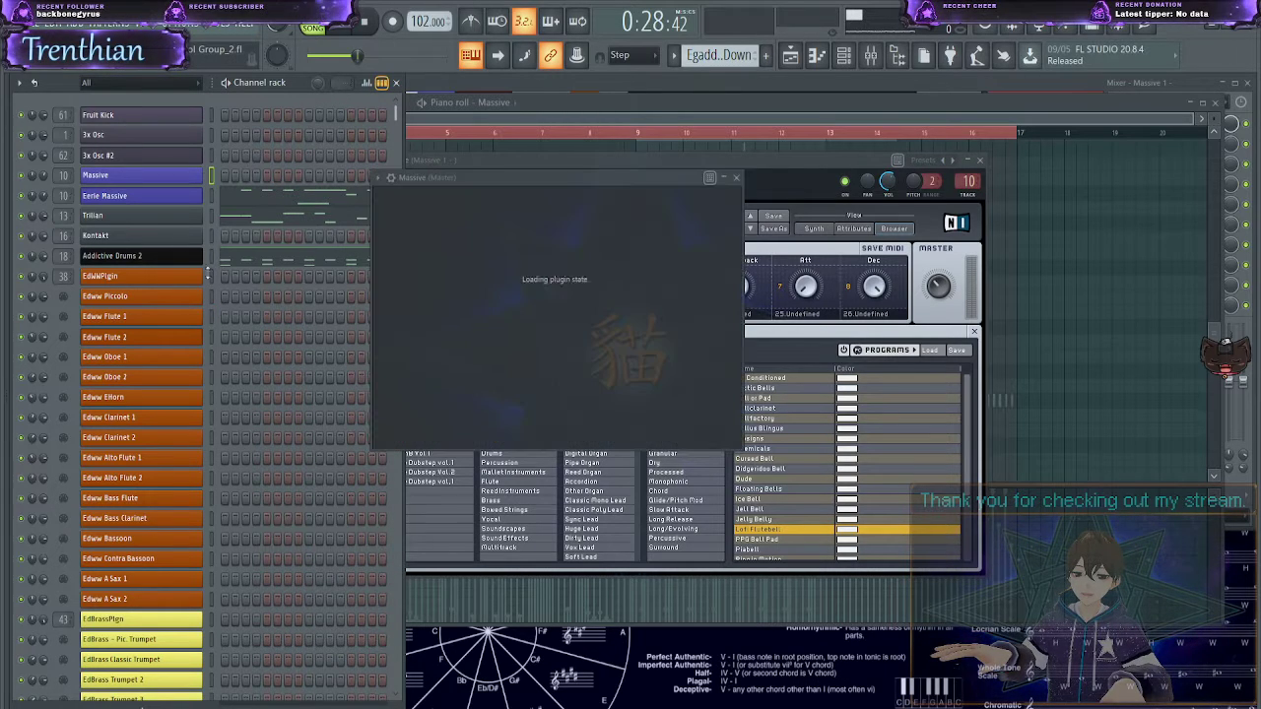
left_click(192, 203)
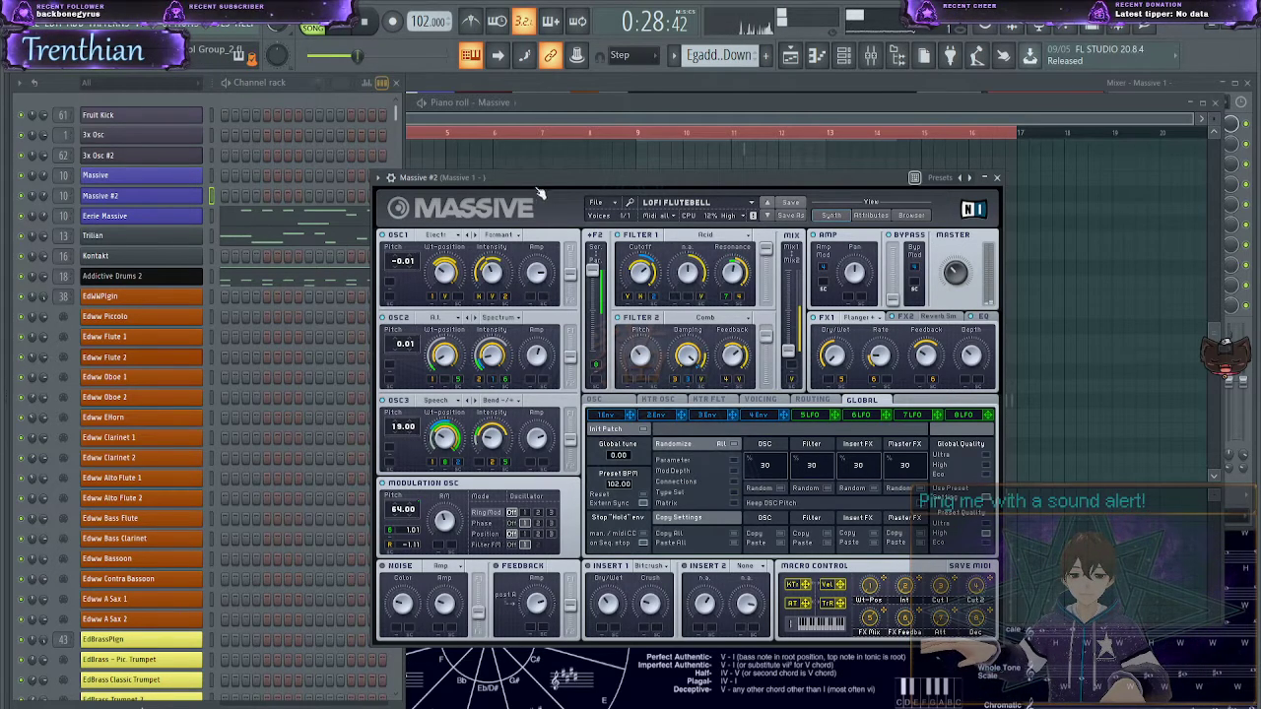
scroll(683, 177, "up", 1)
left_click_drag(688, 160, 700, 162)
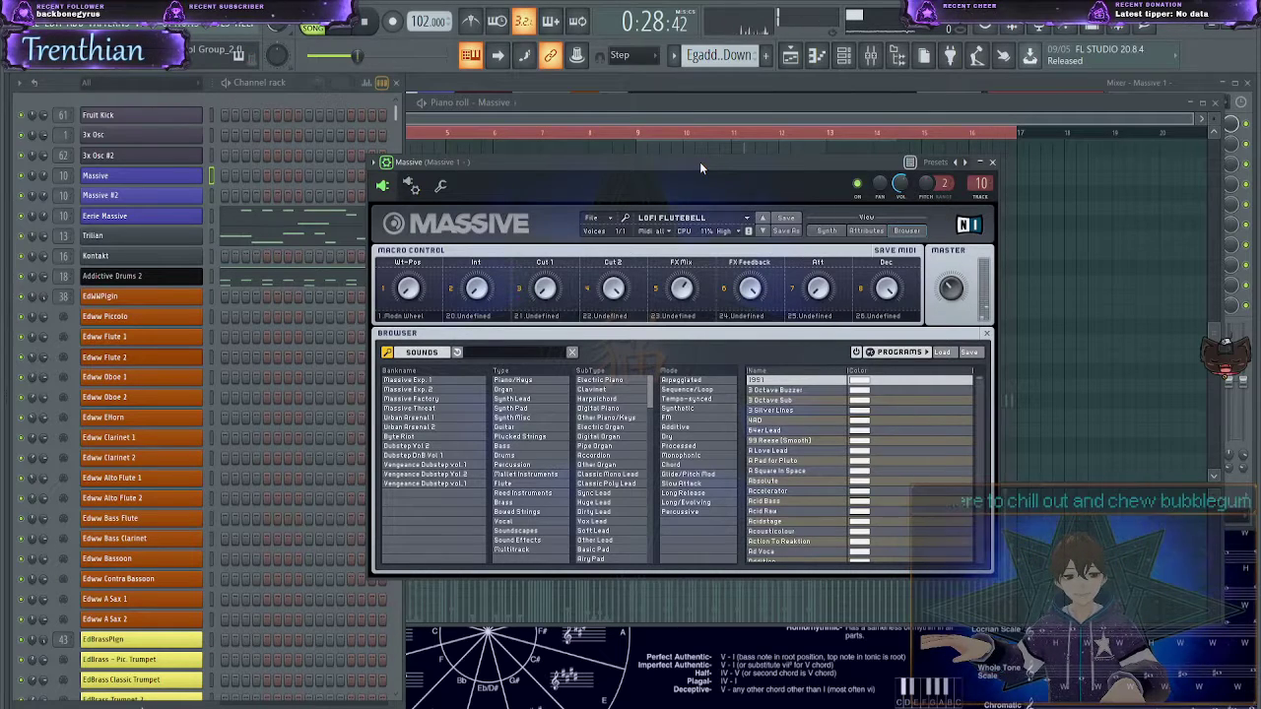
left_click(764, 232)
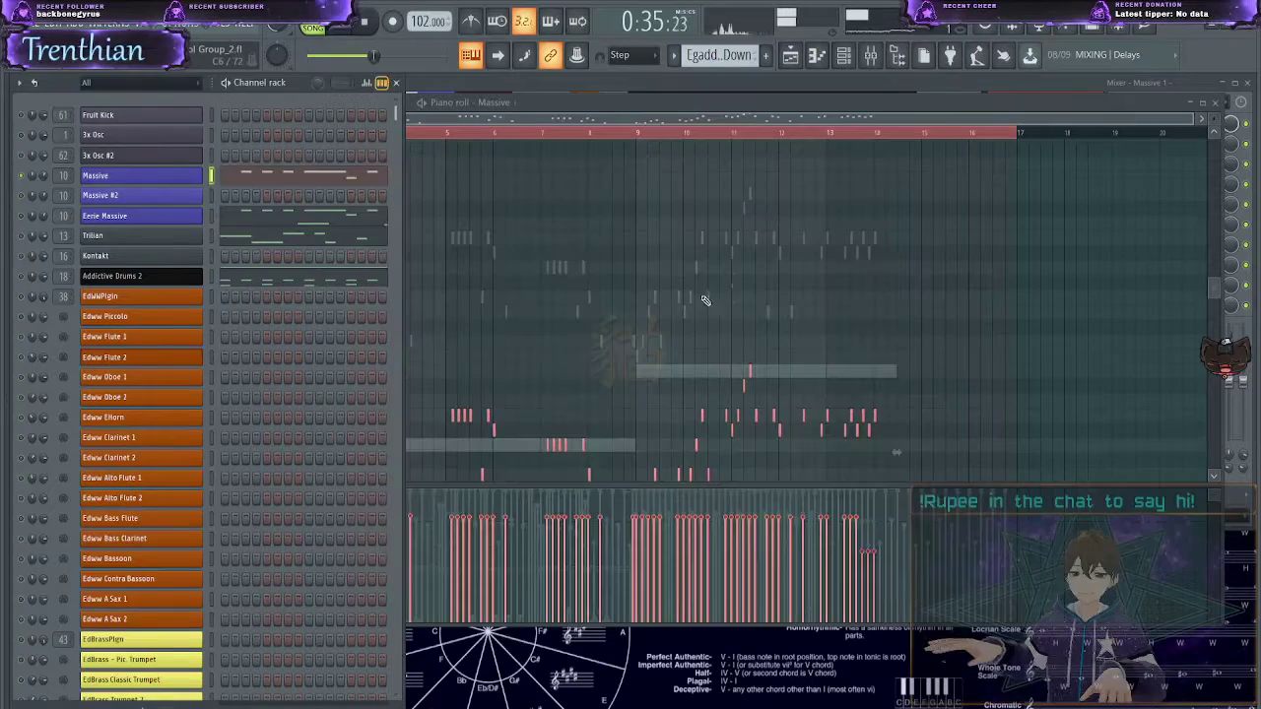
- Transpose all of the Massive channel's notes up one octave and restart playback
left_click(722, 296, "ctrl")
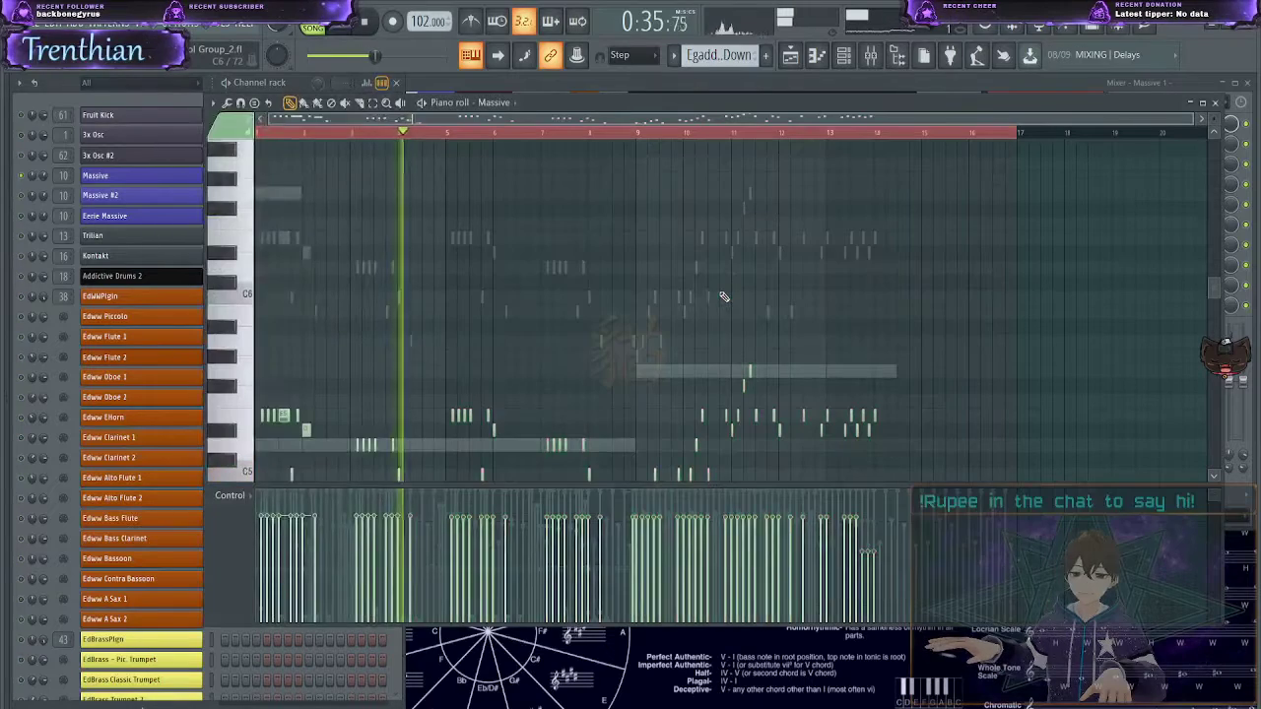
key("ctrl+Up")
key("space")
key("space")
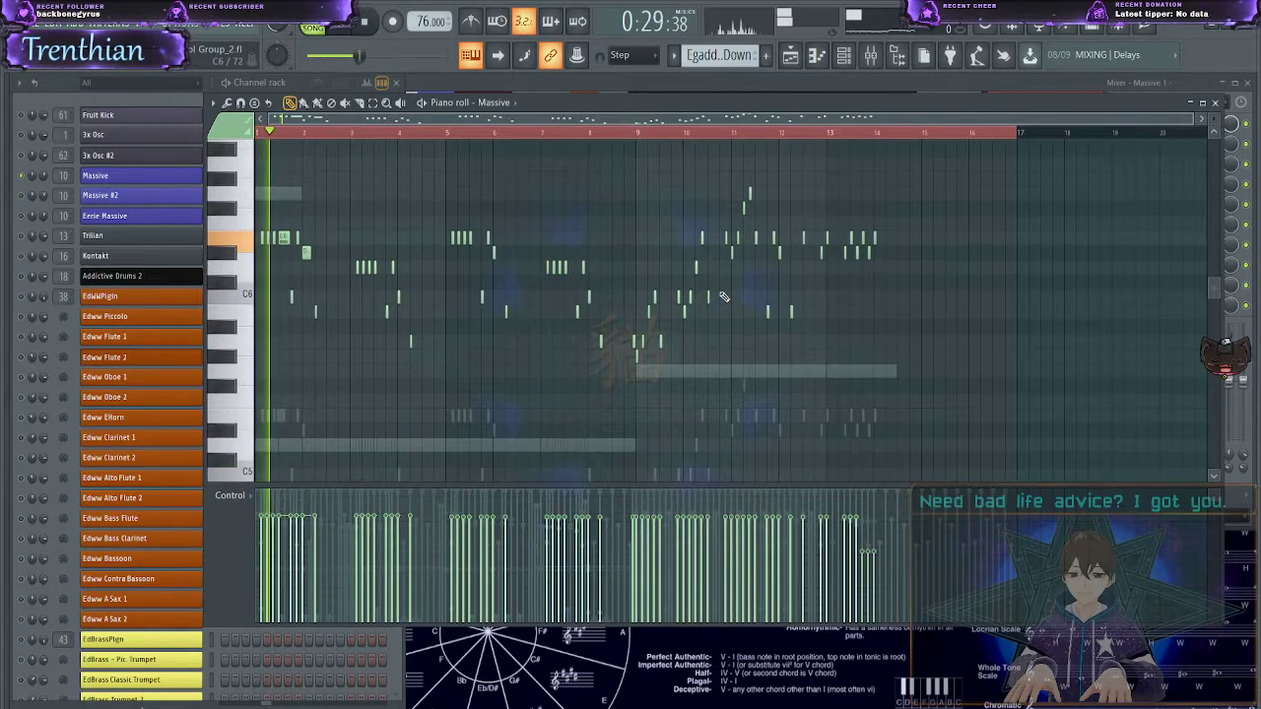
- Replay the transposed Massive notes from bar 1 and check the playback tempo
scroll(375, 187, "up", 4)
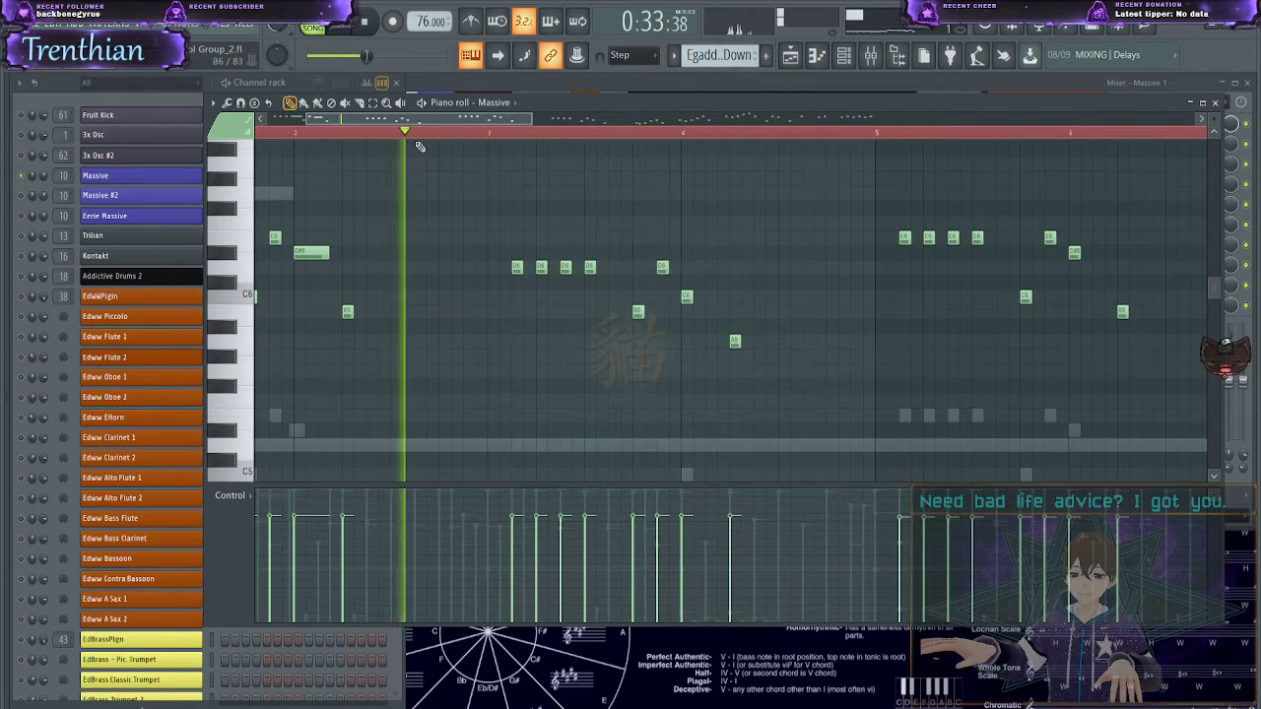
key("space")
left_click_drag(428, 28, 425, 25)
key("space")
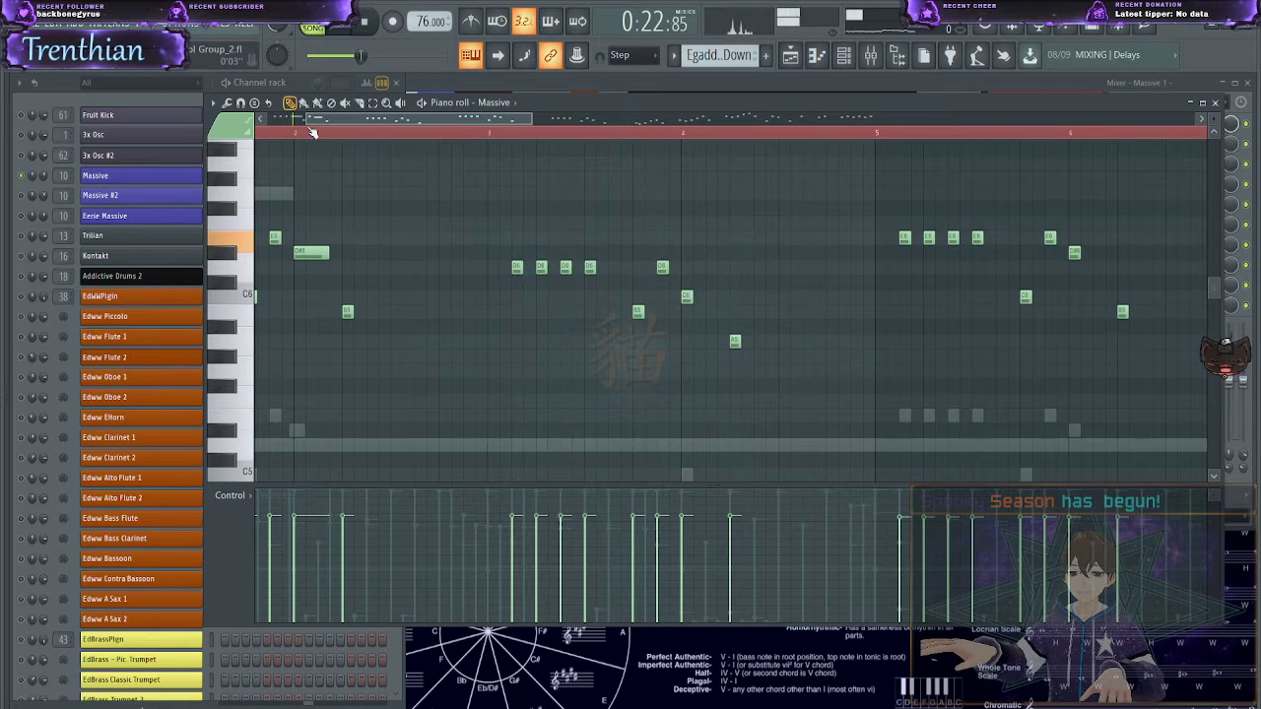
scroll(422, 206, "down", 5)
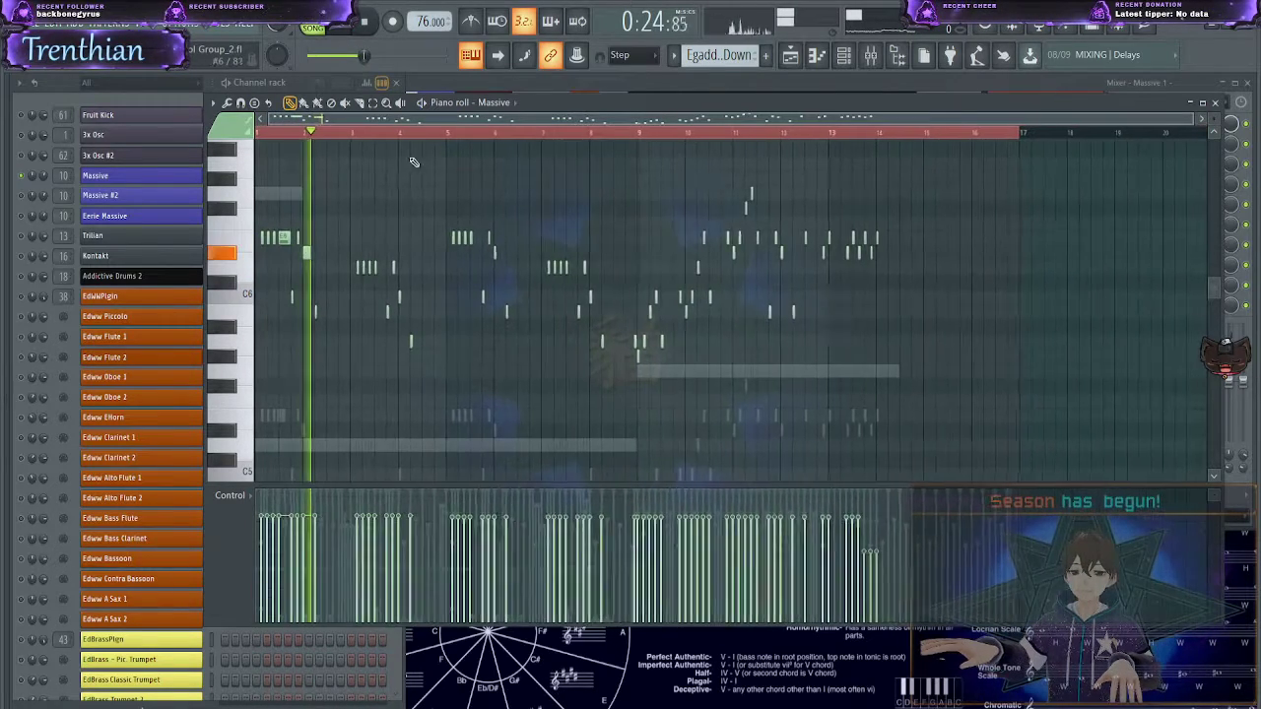
left_click_drag(317, 134, 247, 137)
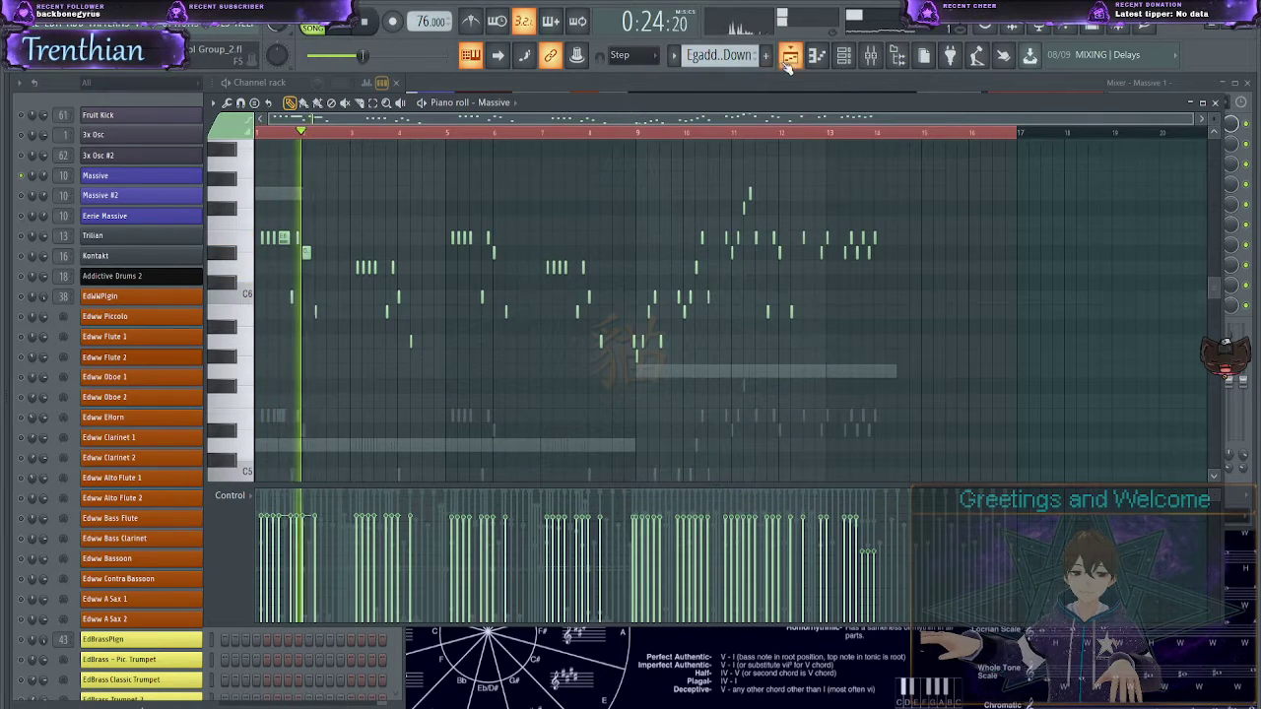
- Open the playlist and enable the Tempo automation channel in the channel rack
key("F5")
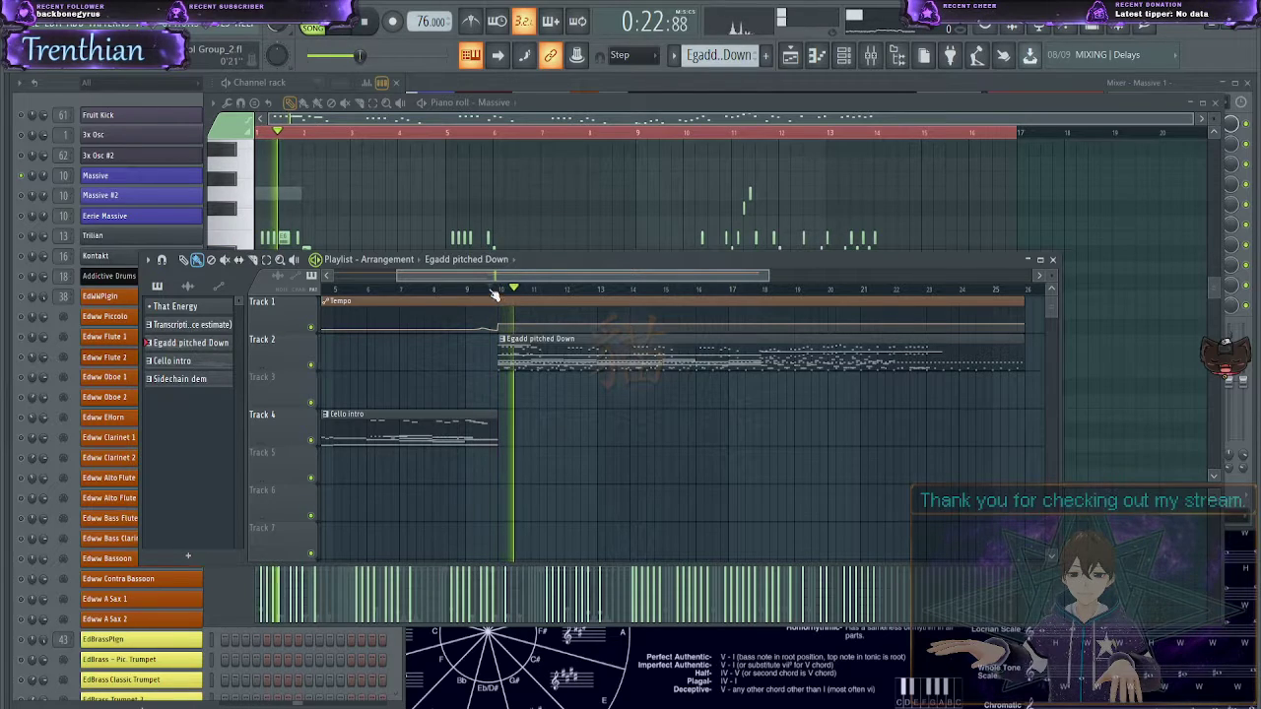
scroll(135, 203, "down", 15)
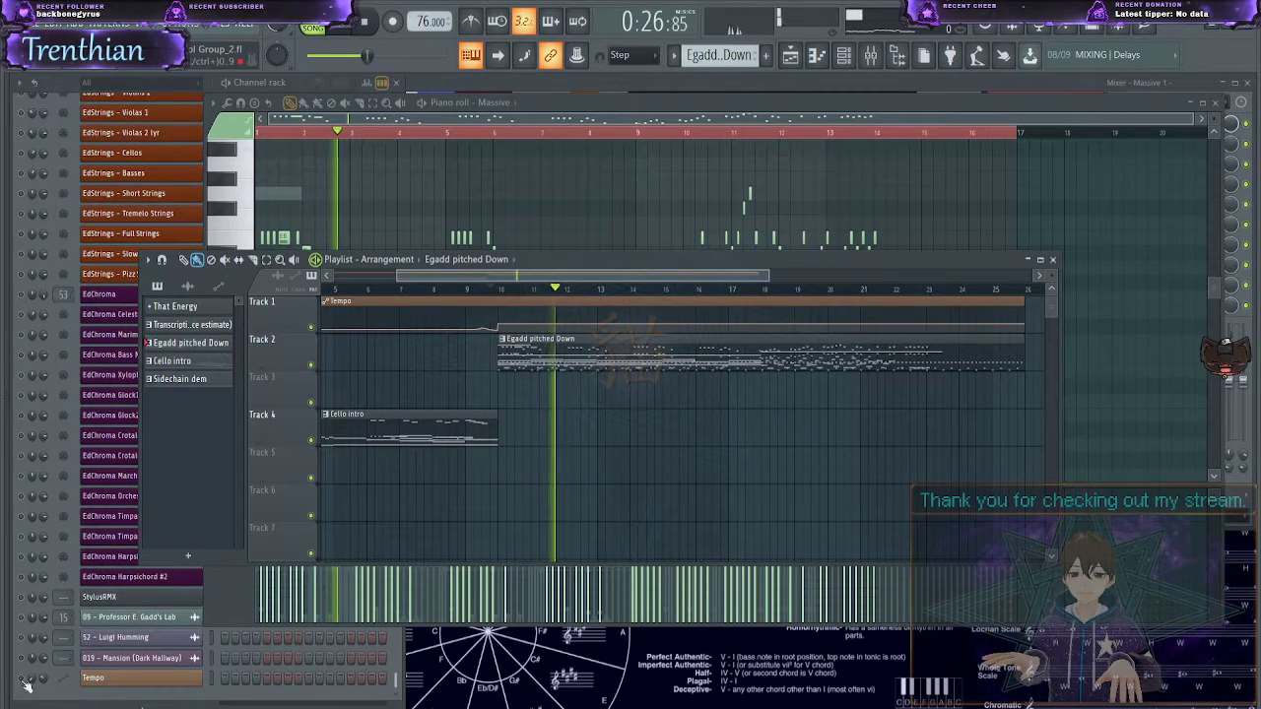
left_click(26, 685)
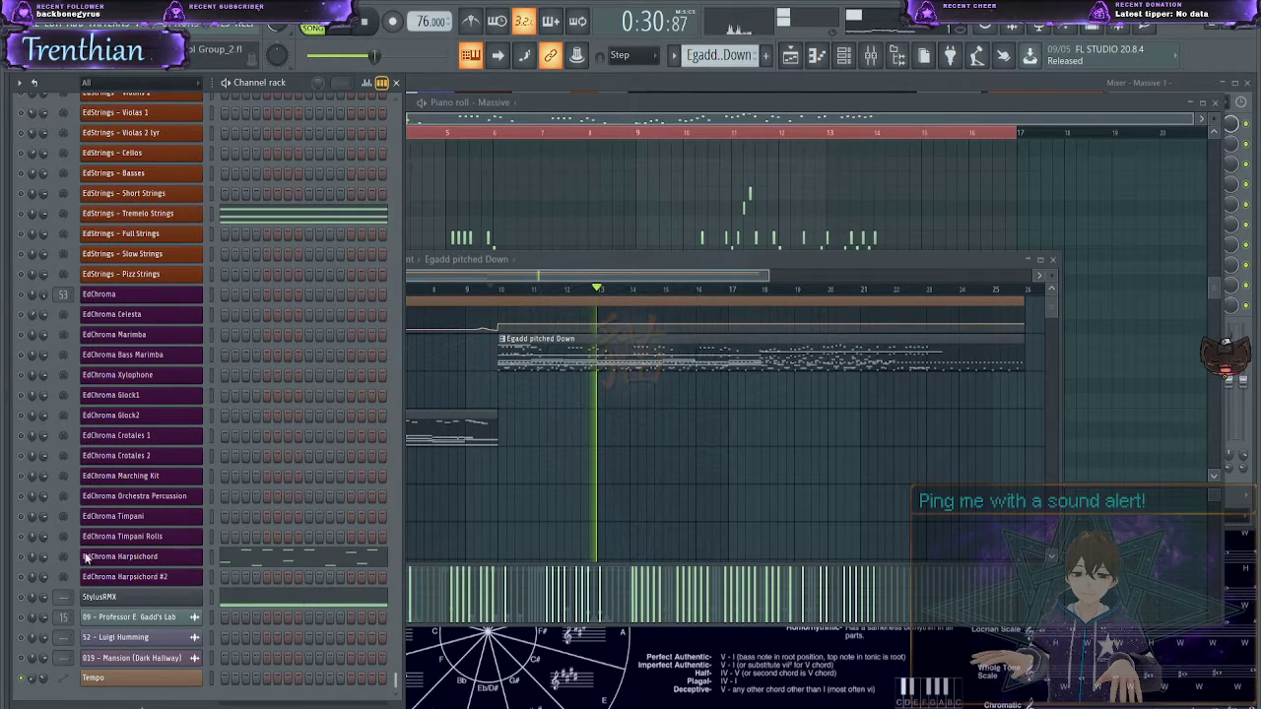
scroll(158, 581, "up", 15)
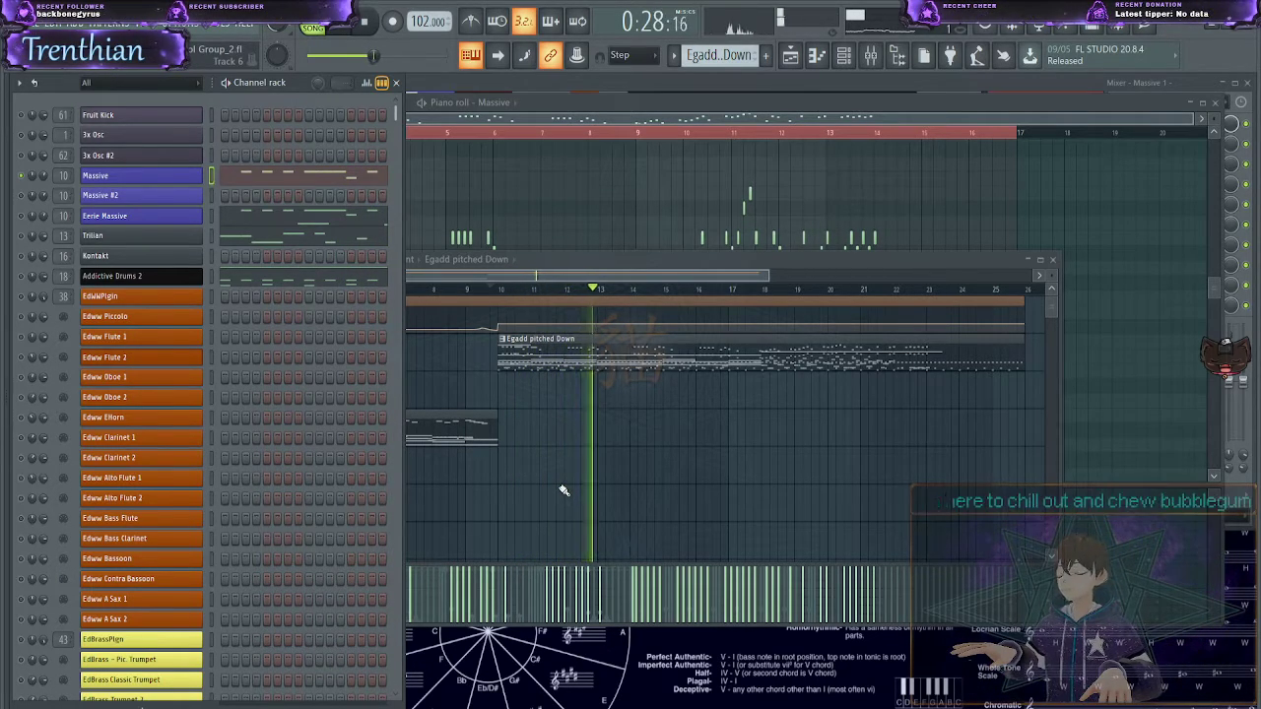
- Play the Egadd pitched Down pattern and examine its notes in Massive's piano roll down to the C3–C4 range
key("space")
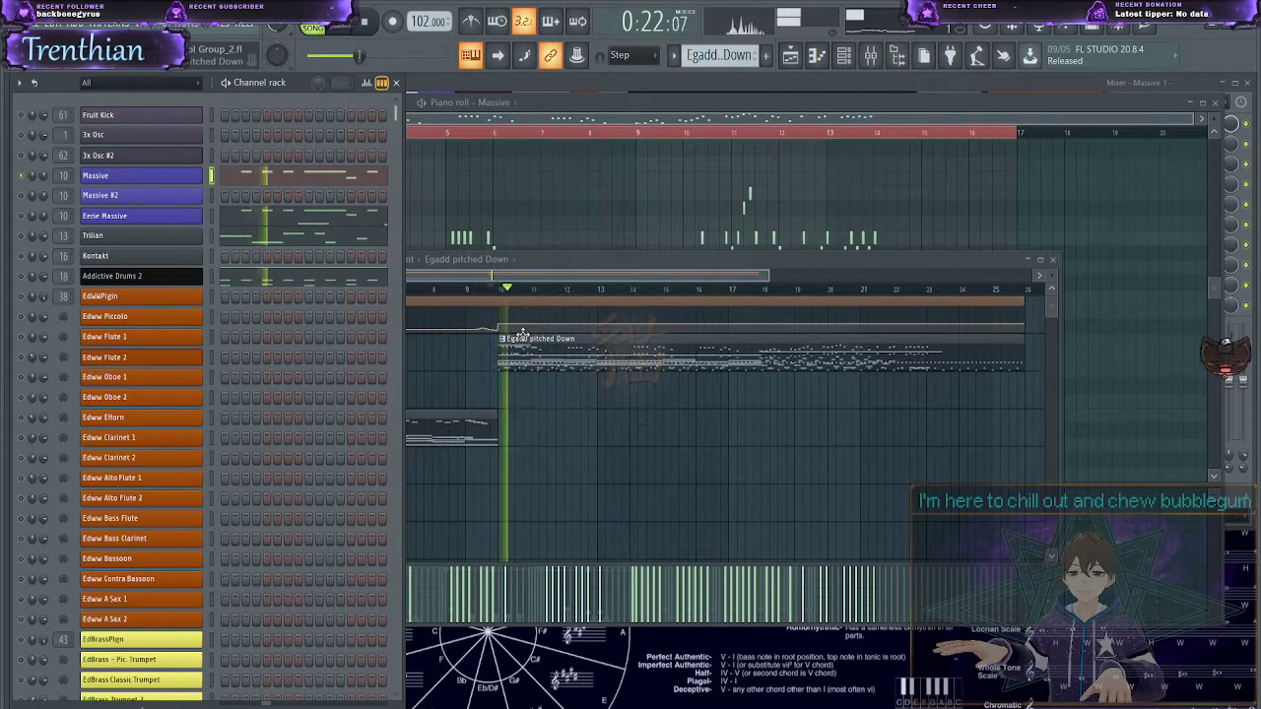
left_click(674, 106)
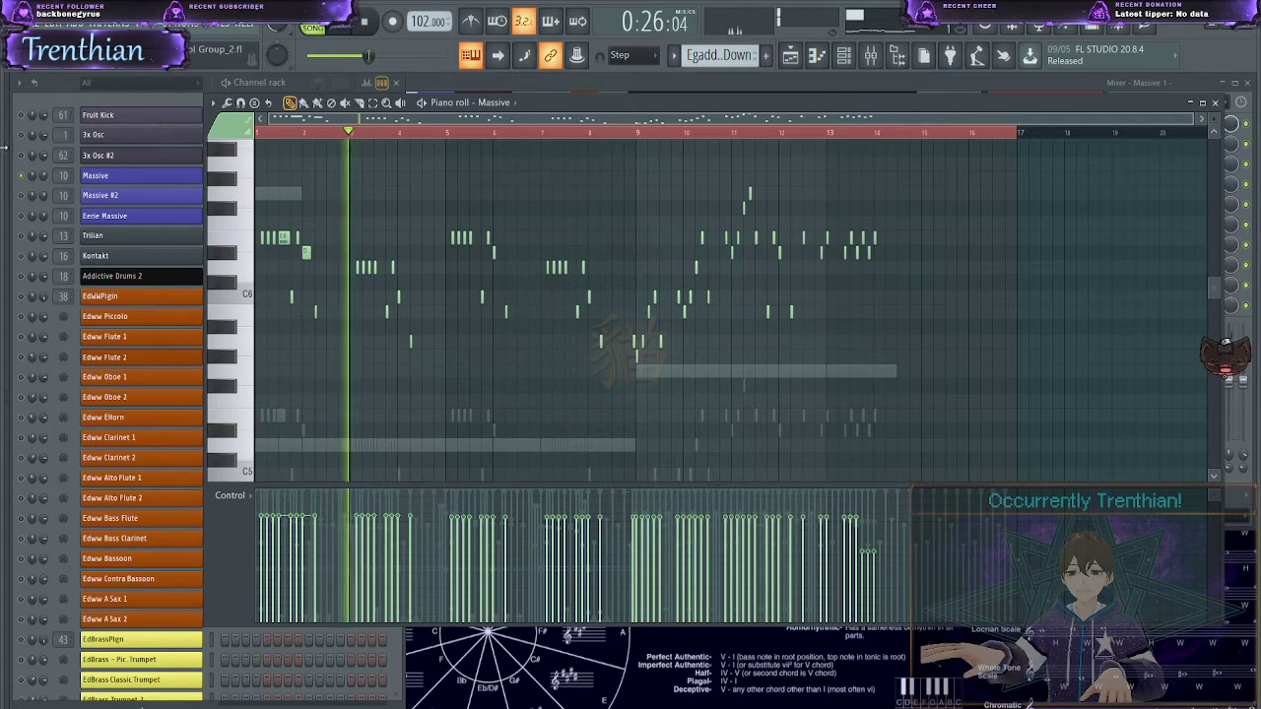
left_click(32, 189)
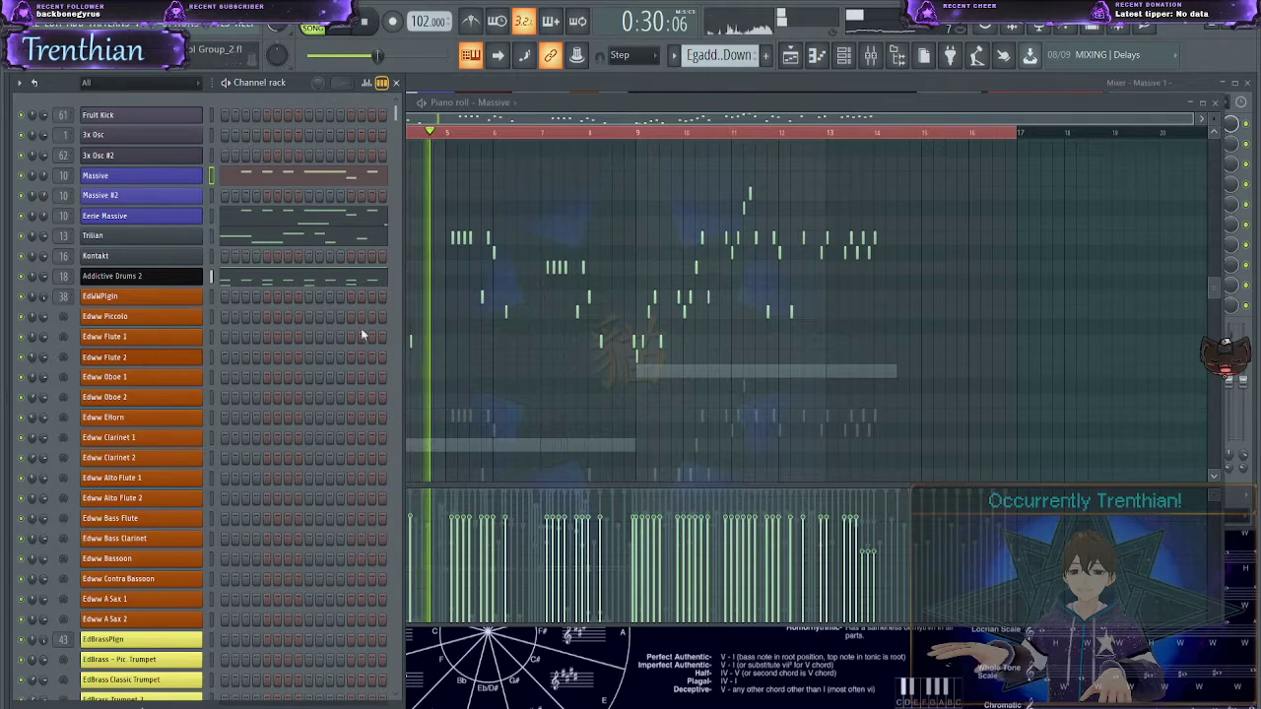
left_click(503, 410)
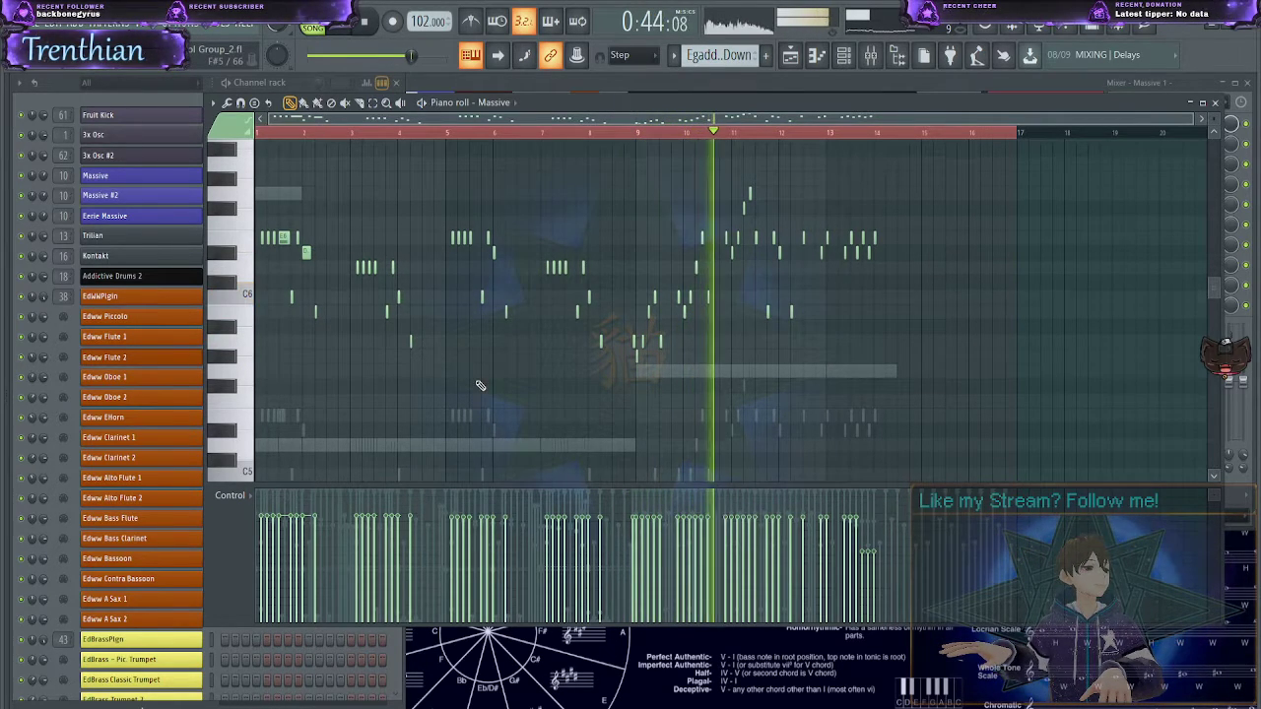
scroll(464, 367, "down", 8)
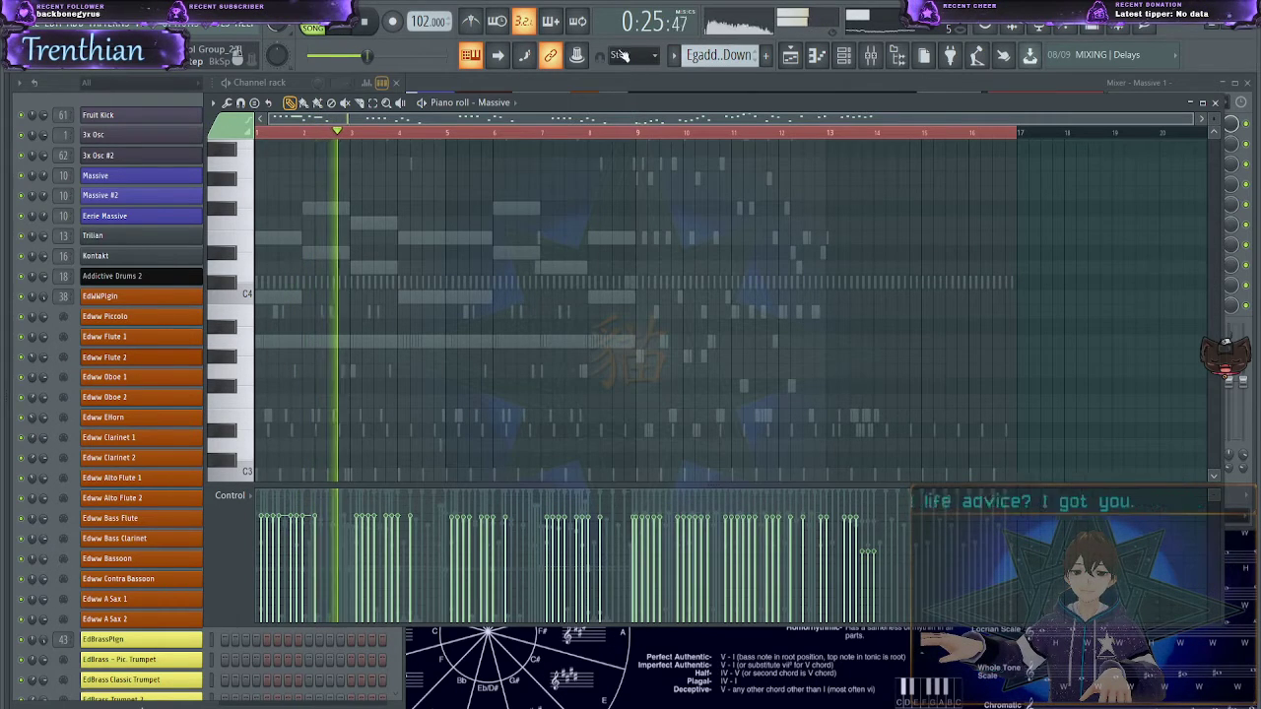
- Set the global snap to Cell, show the playlist from bar 1 and bring the channel rack forward
left_click(790, 56)
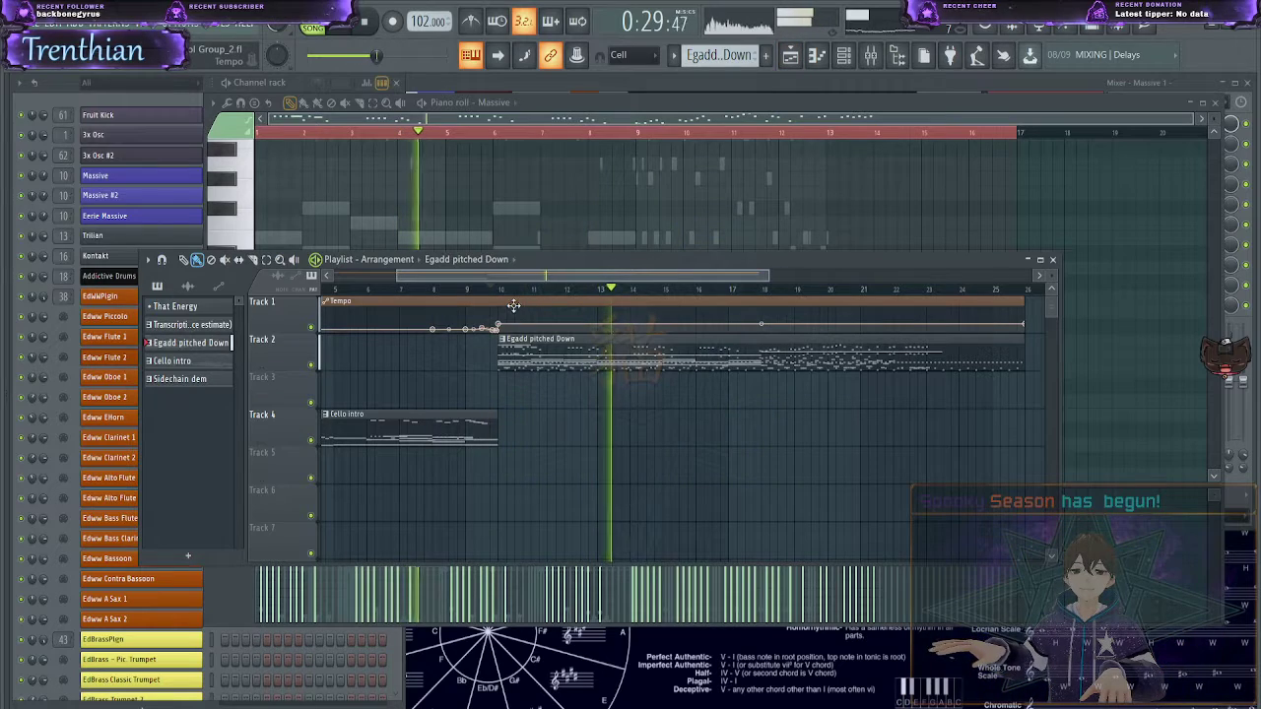
left_click_drag(498, 275, 310, 294)
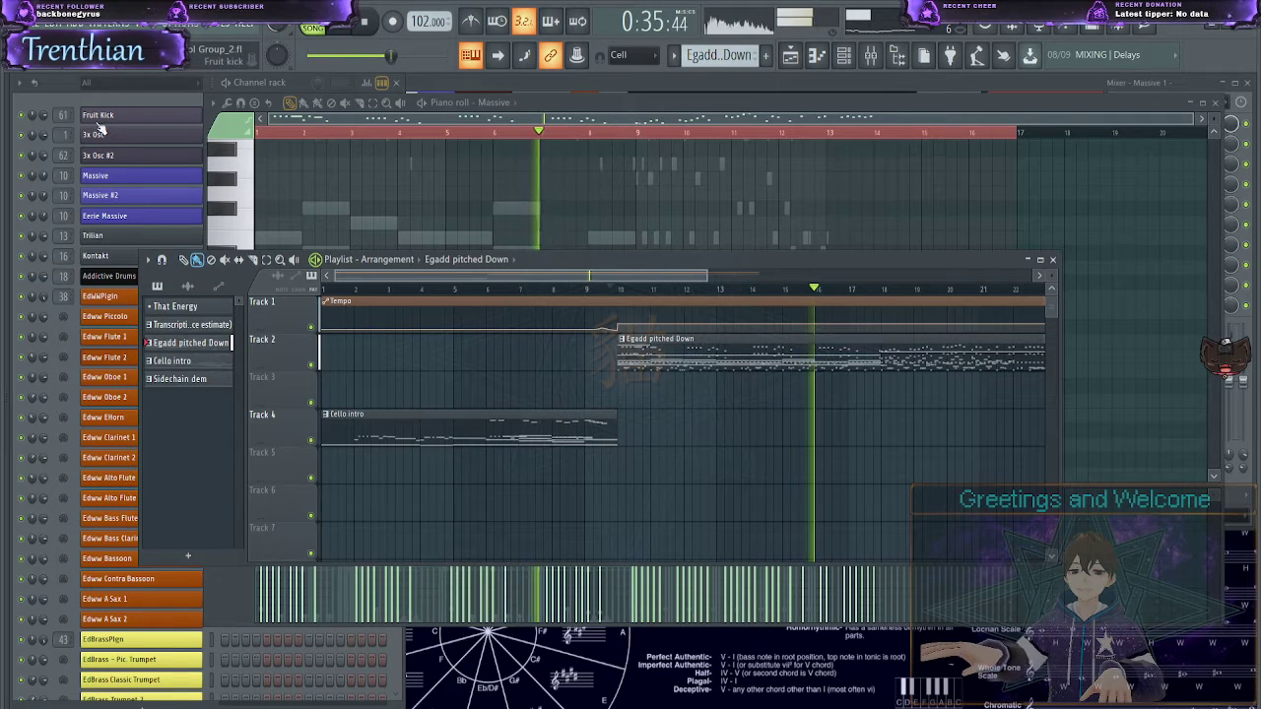
left_click(68, 88)
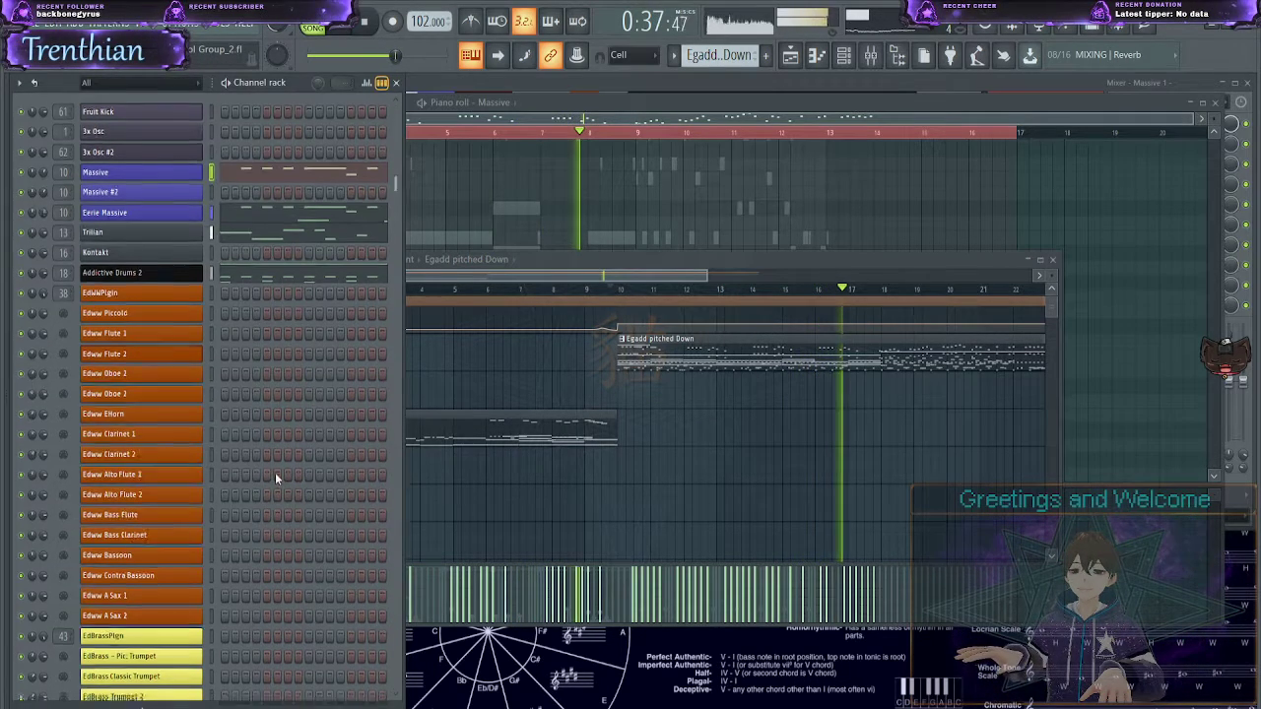
- Place the 52 - Luigi Humming audio clip on Track 4 shortly after the Cello intro and play it back
scroll(275, 478, "down", 8)
scroll(276, 483, "down", 7)
key("space")
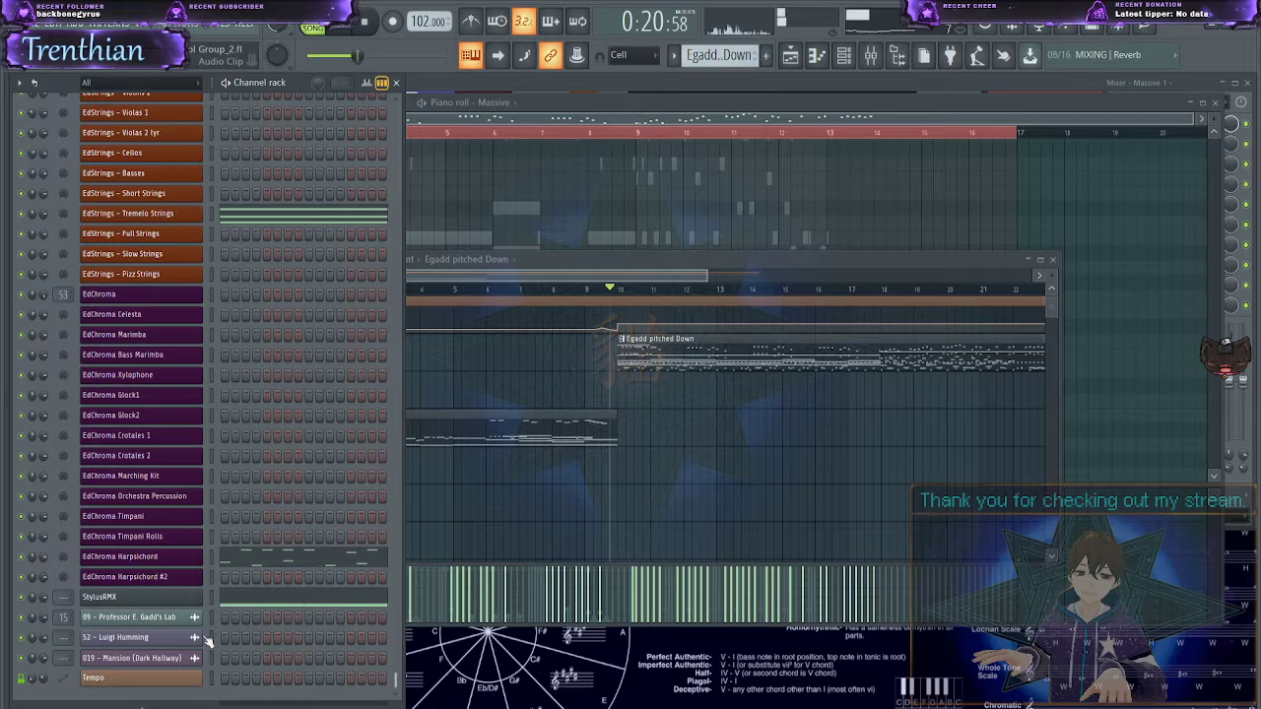
left_click(118, 637)
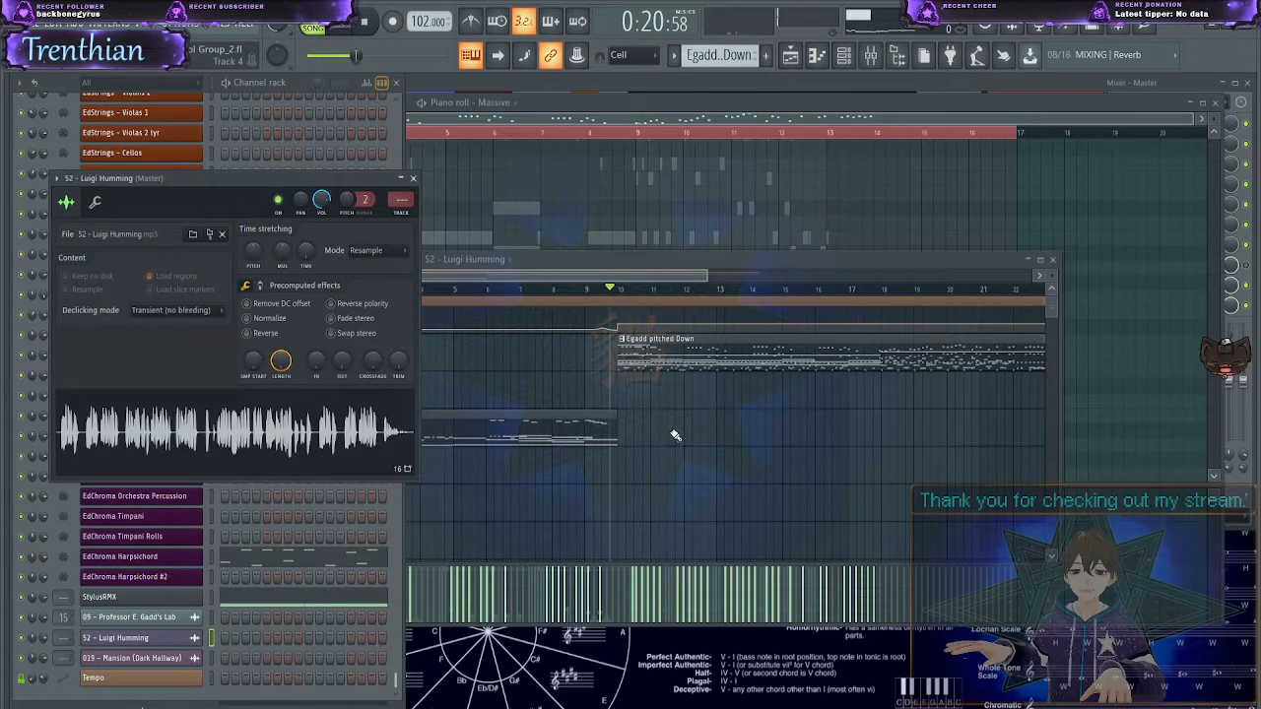
left_click(674, 439)
key("space")
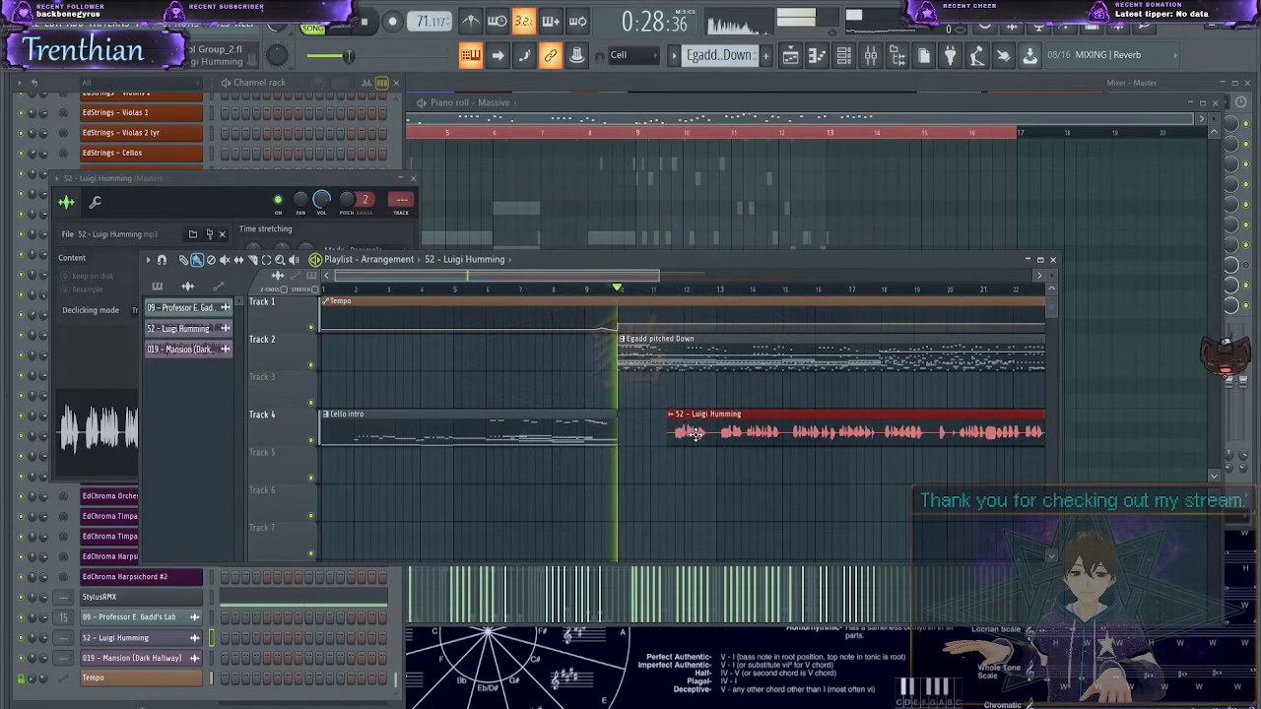
scroll(816, 505, "up", 4)
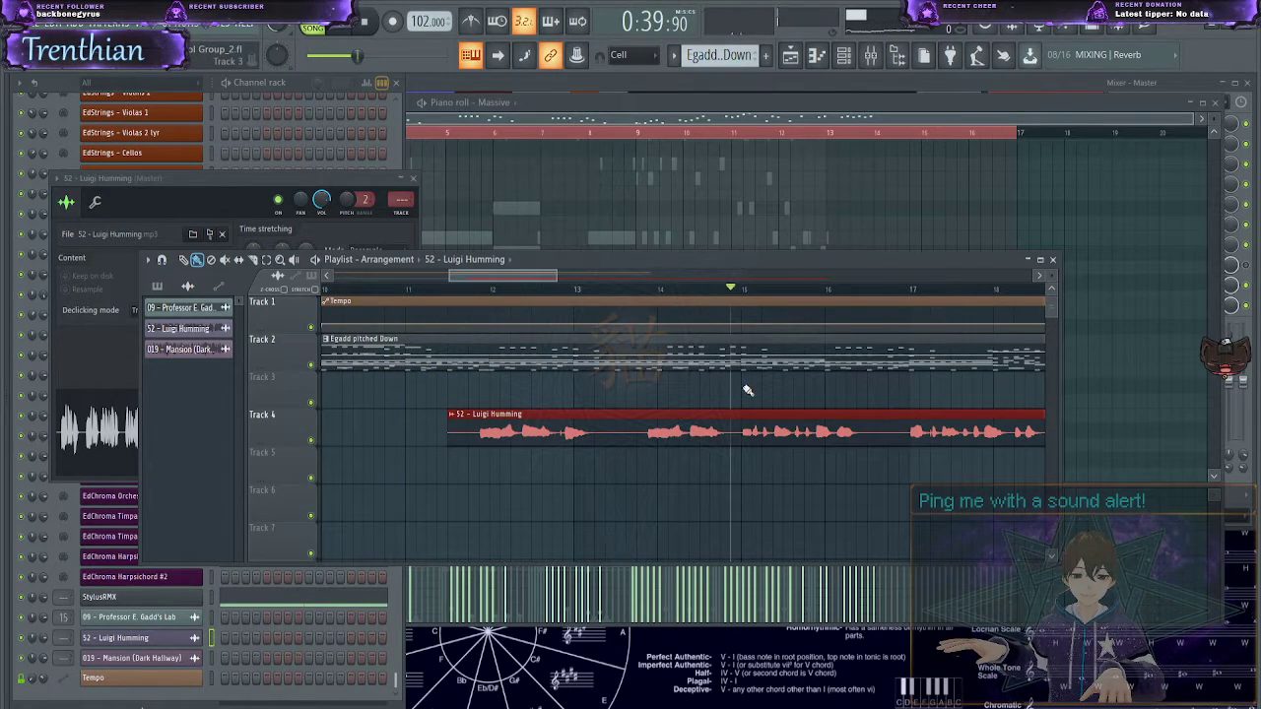
- Slice the Luigi Humming clip at about bar 15, delete the part before the cut and move the rest to just after bar 10
left_click_drag(747, 471, 744, 471)
right_click(713, 440)
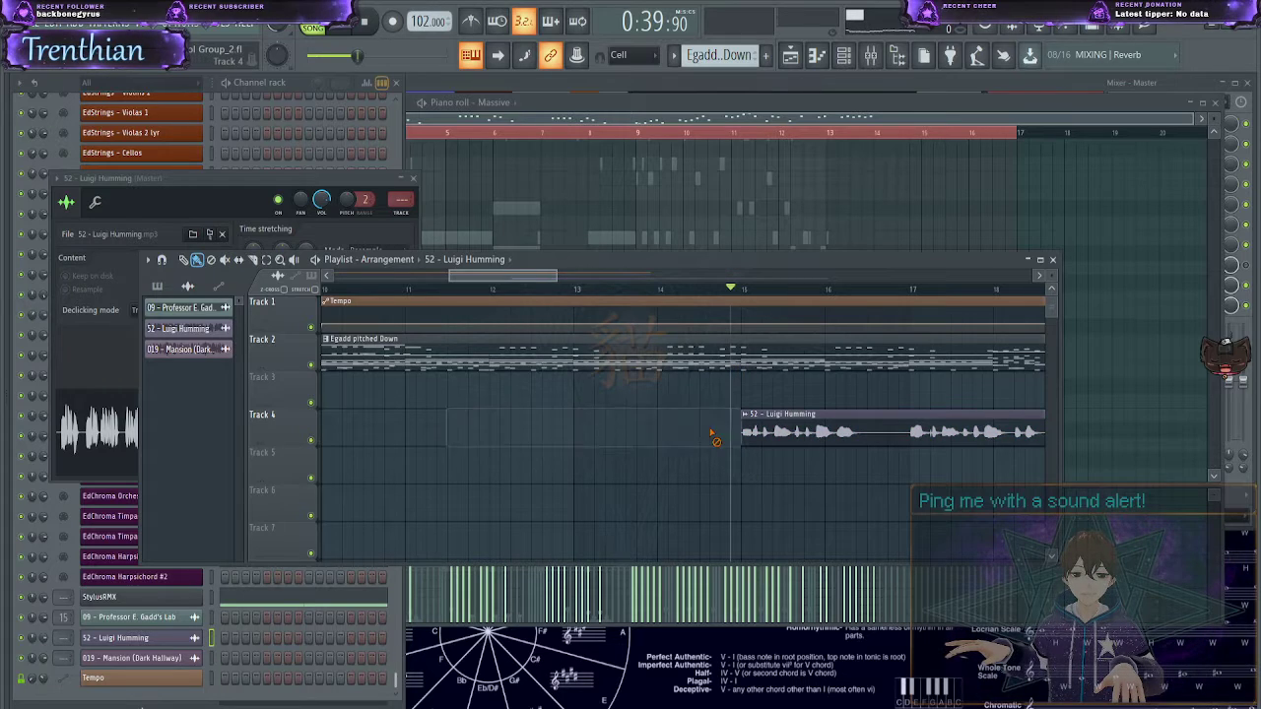
left_click_drag(763, 433, 631, 426)
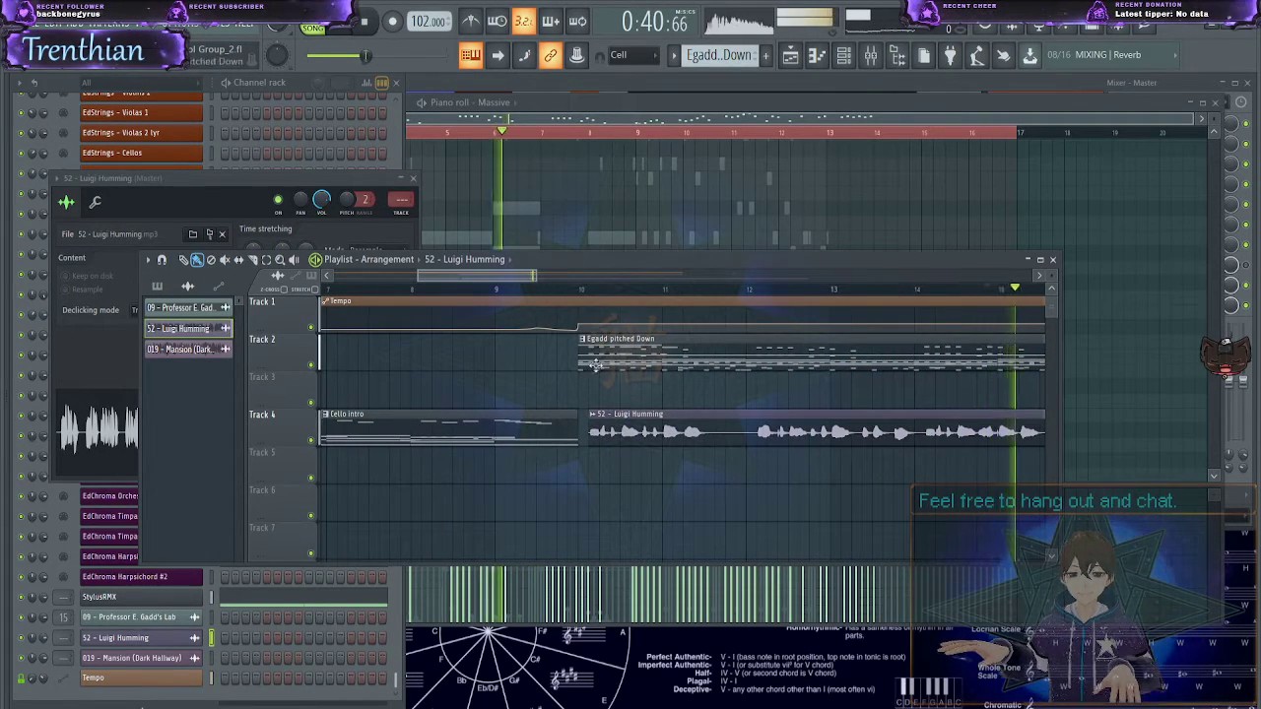
- Replay the humming from bar 10 to check its alignment with the Egadd pitched Down pattern
left_click(572, 289)
scroll(583, 527, "up", 4)
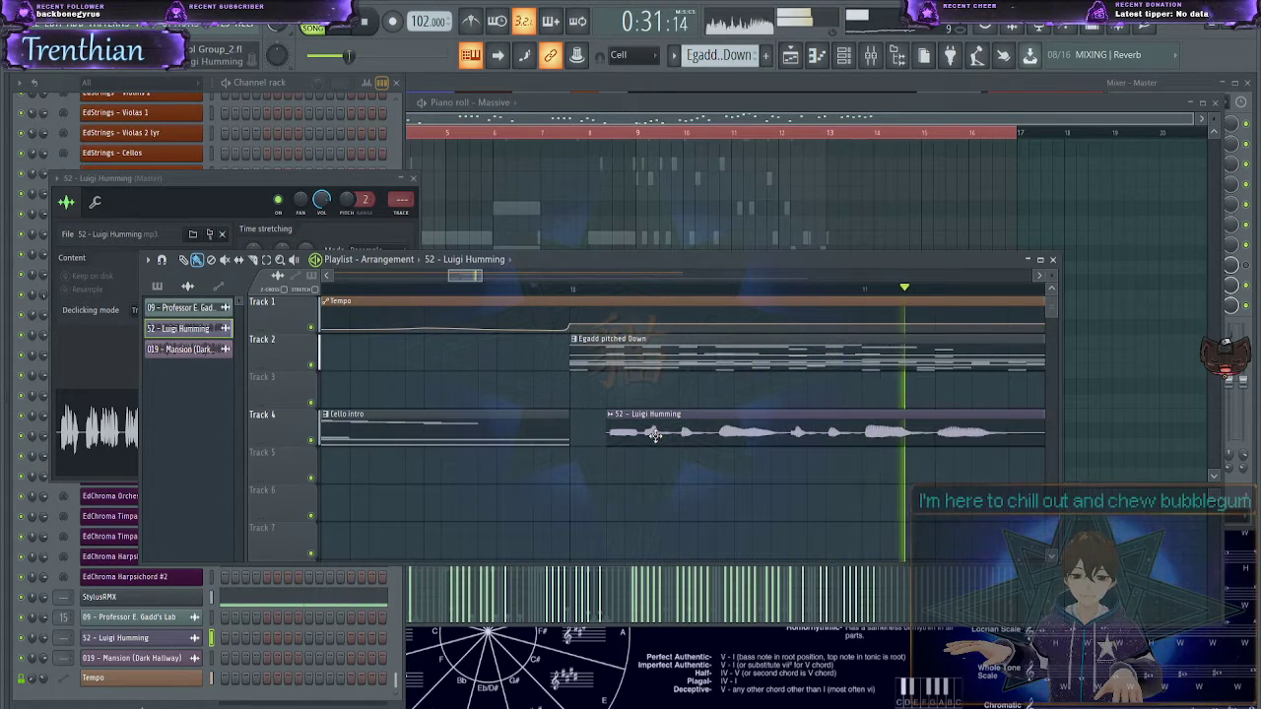
key("space")
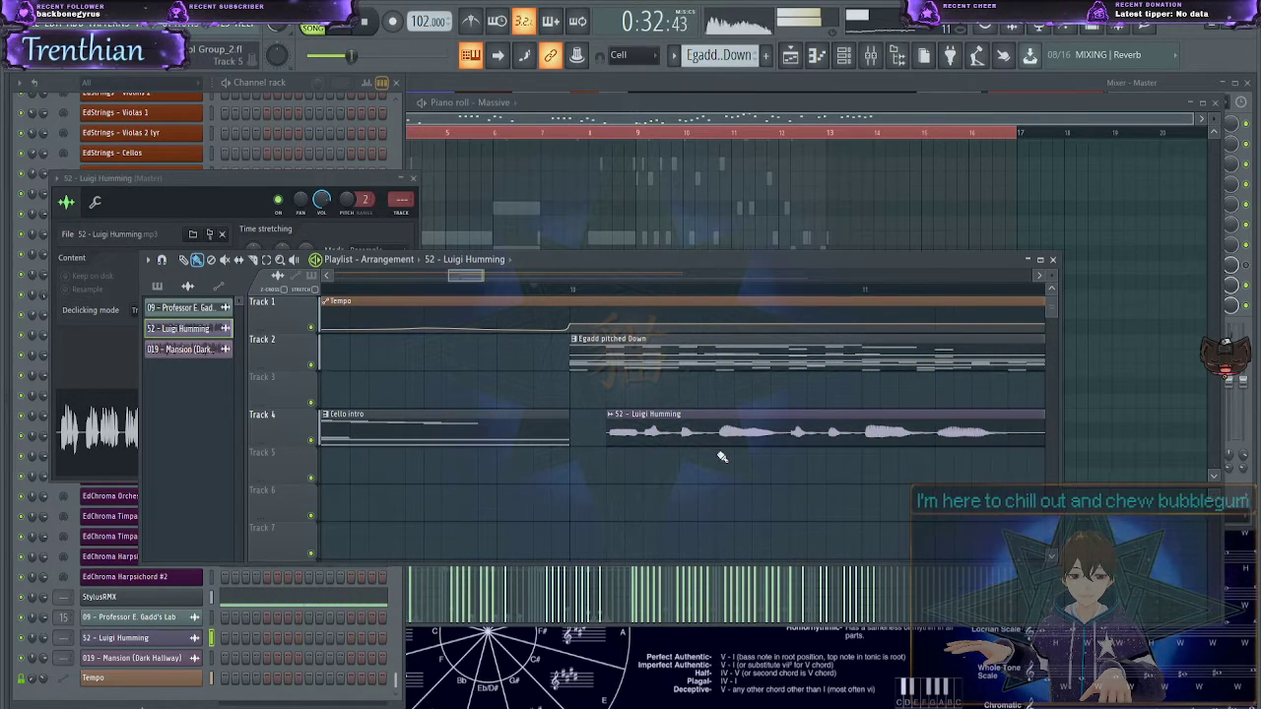
scroll(785, 522, "down", 5)
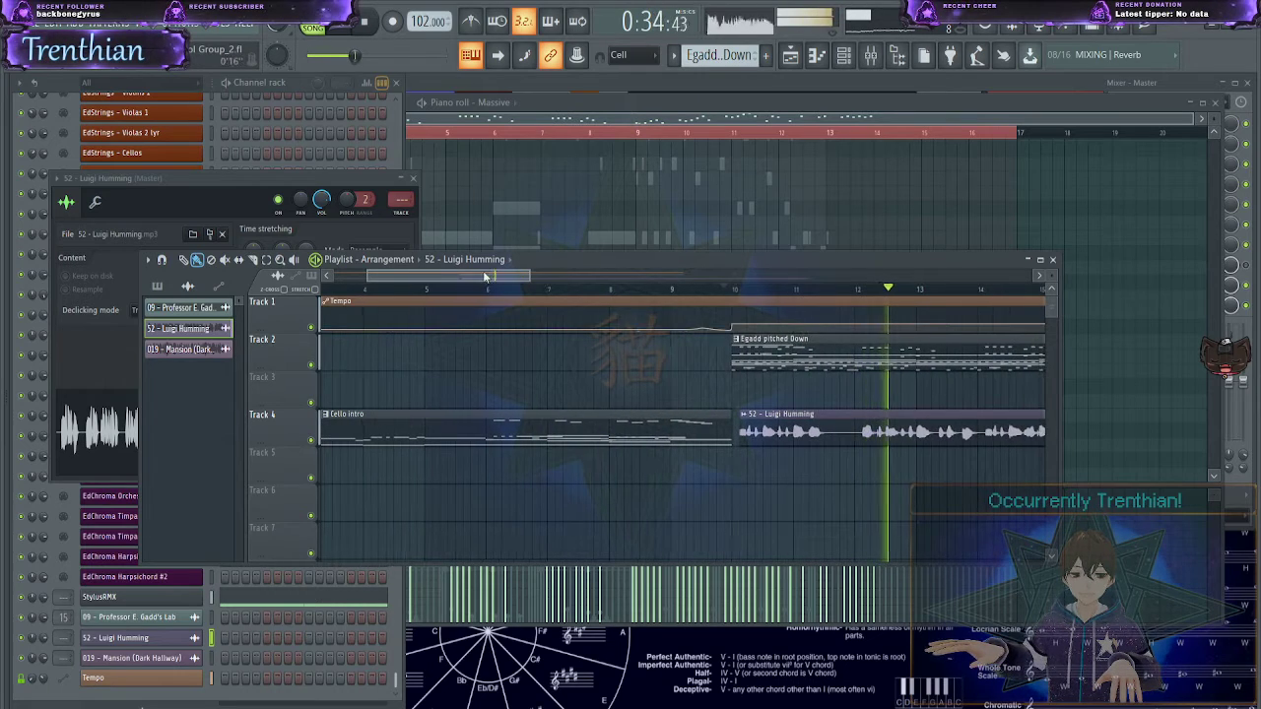
left_click_drag(519, 279, 537, 294)
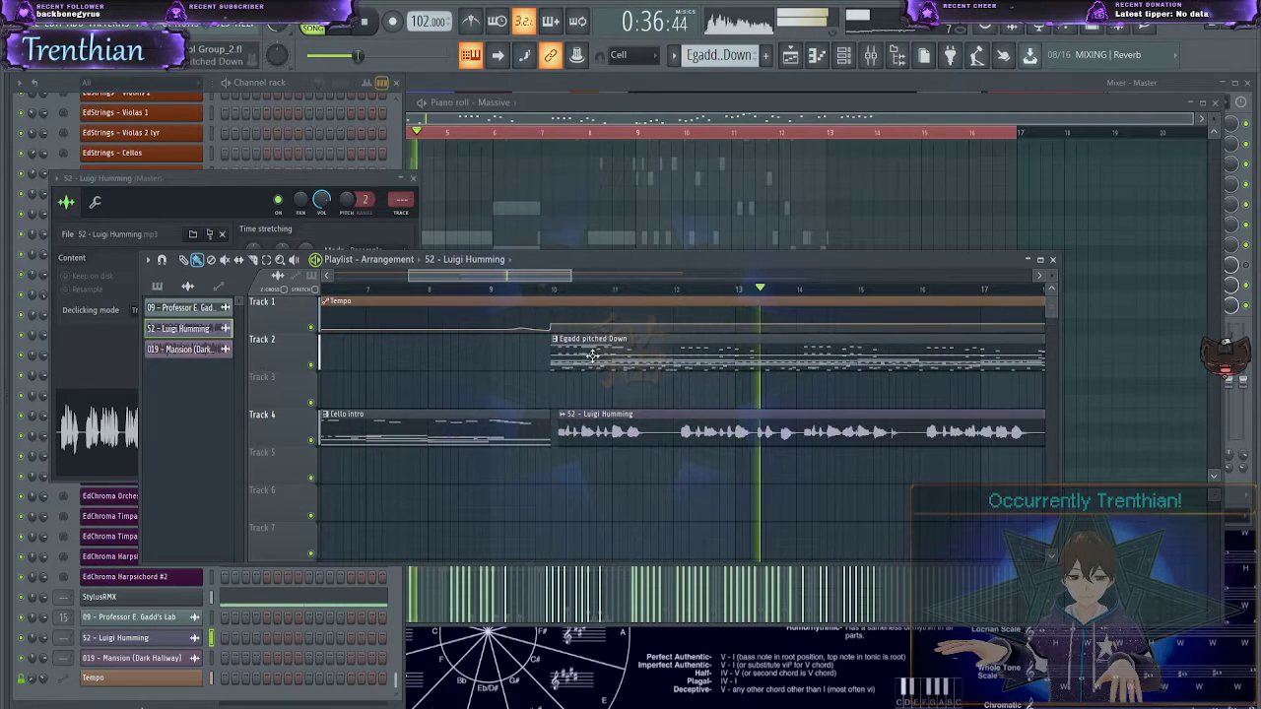
- Slice the Luigi Humming clip at about bar 13.3 and put the later part on Track 5, with its first note split off
scroll(748, 479, "up", 5)
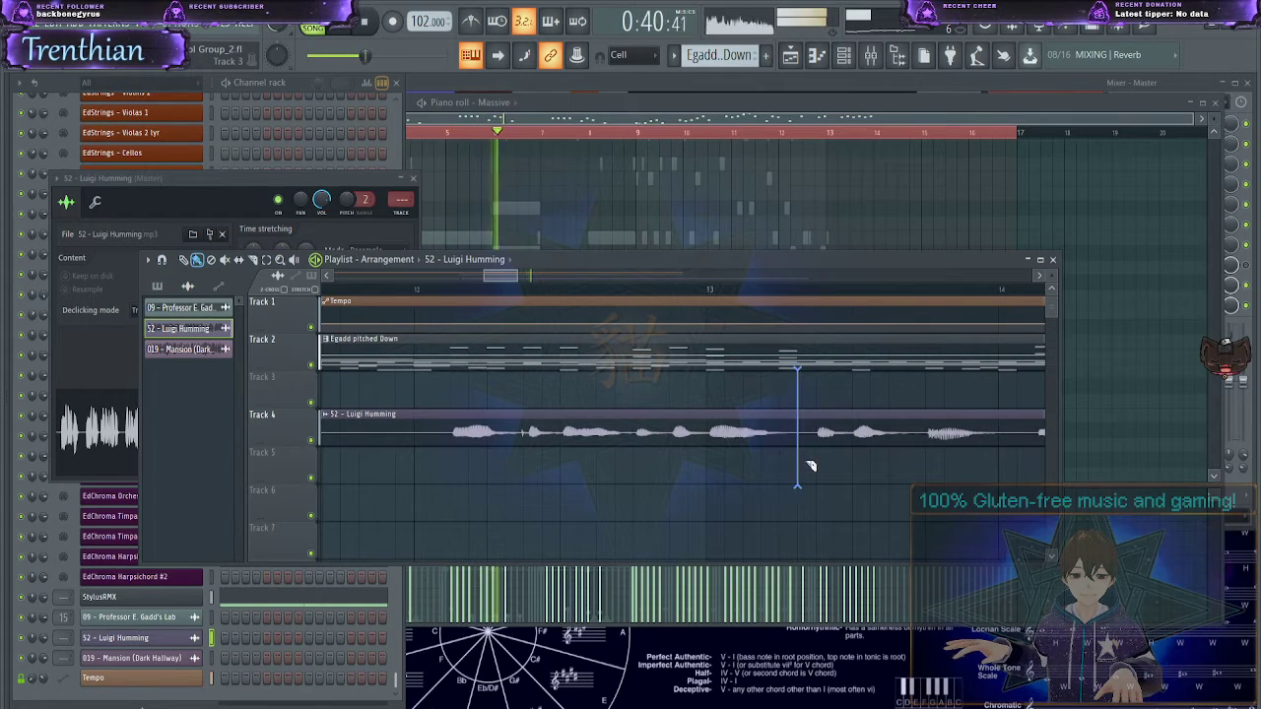
left_click_drag(824, 437, 826, 473)
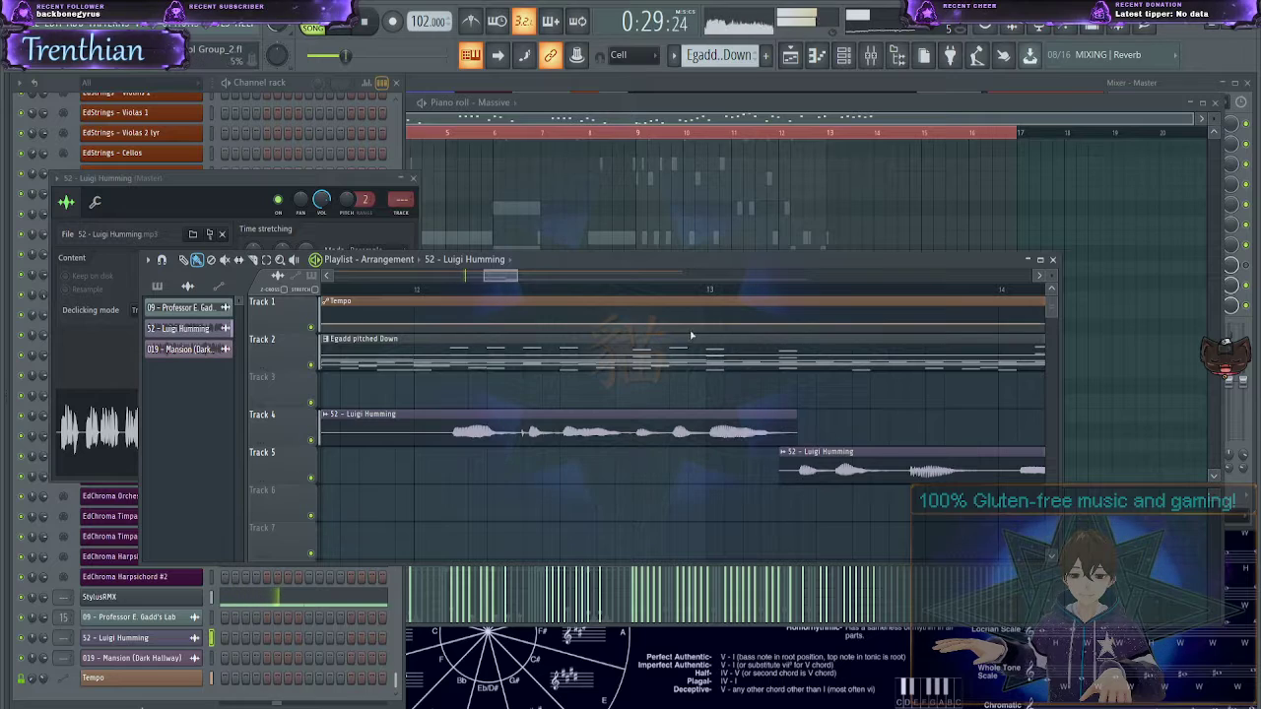
mouse_move(496, 279)
left_mouse_down()
mouse_move(346, 280)
mouse_move(542, 296)
mouse_move(466, 321)
mouse_move(489, 301)
mouse_move(473, 274)
mouse_move(499, 276)
left_mouse_up()
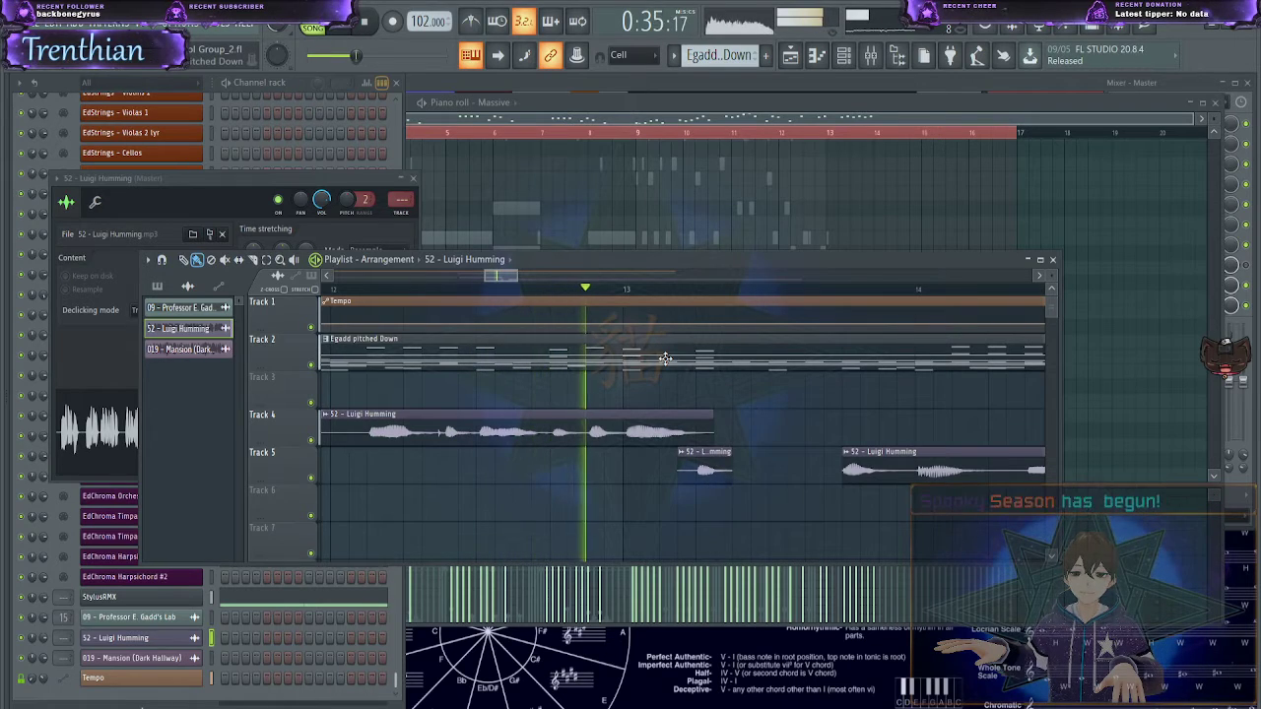
scroll(577, 507, "down", 5)
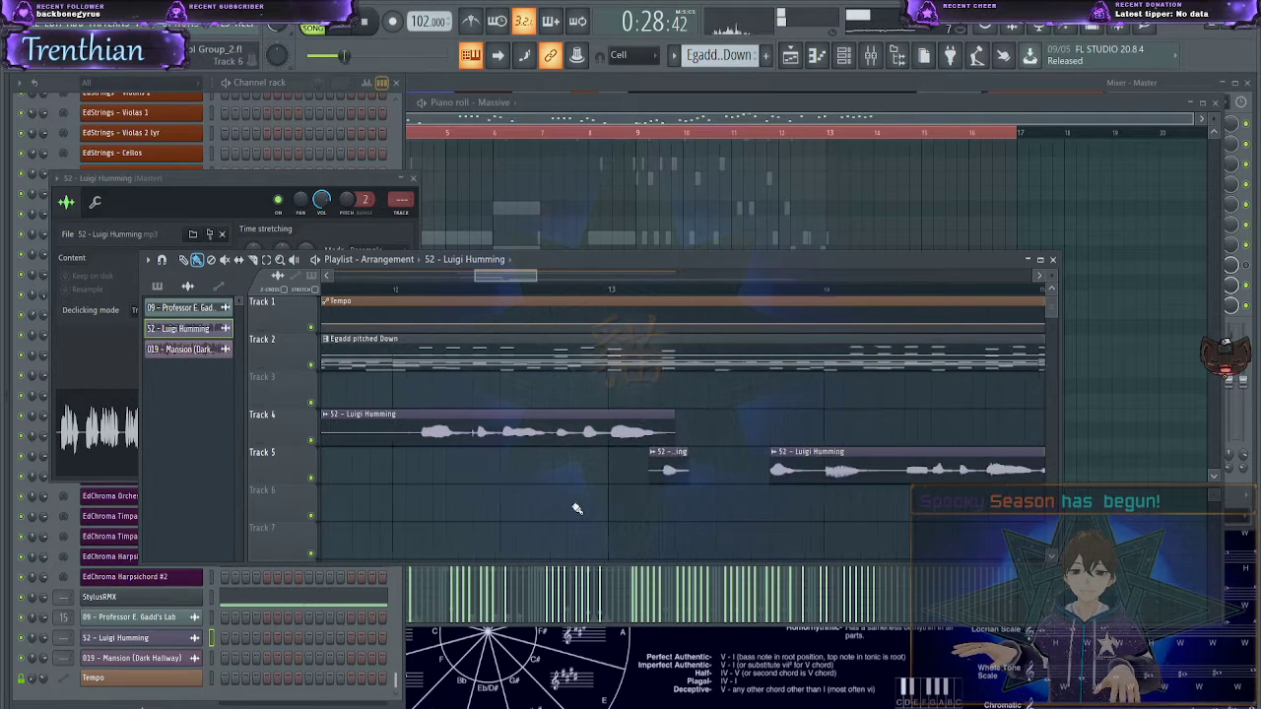
scroll(577, 506, "up", 5)
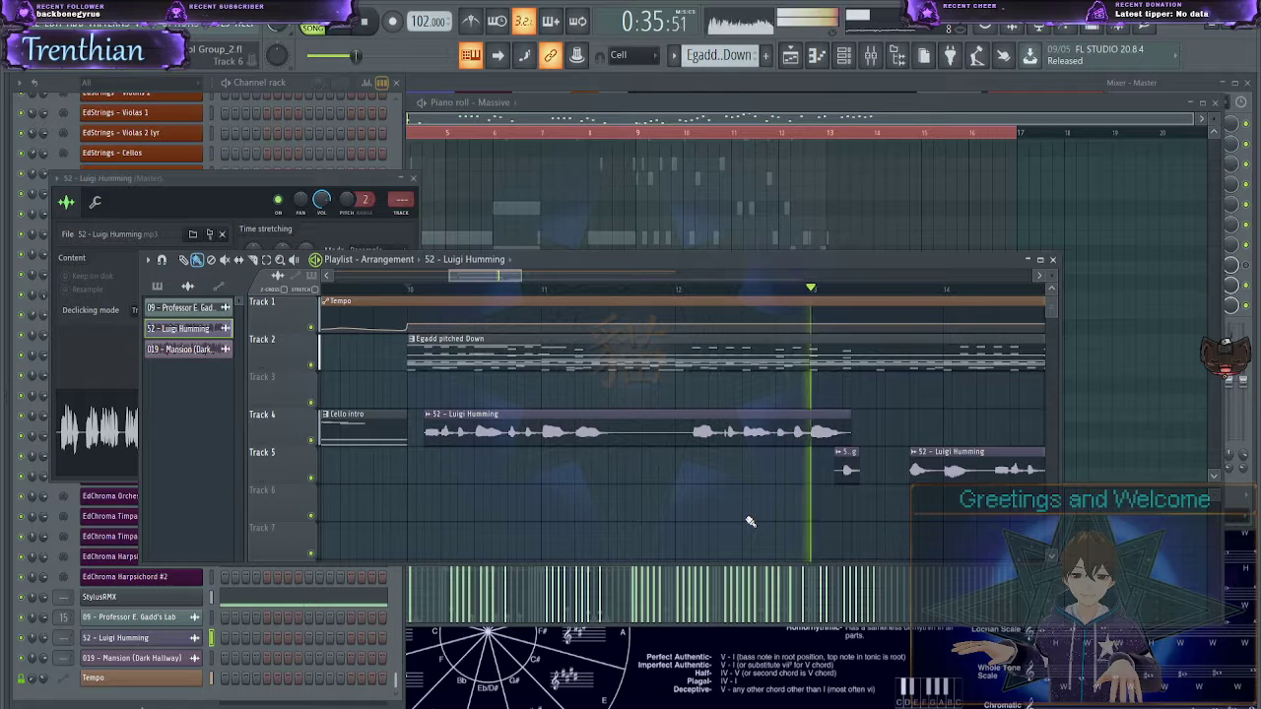
left_click_drag(474, 279, 515, 282)
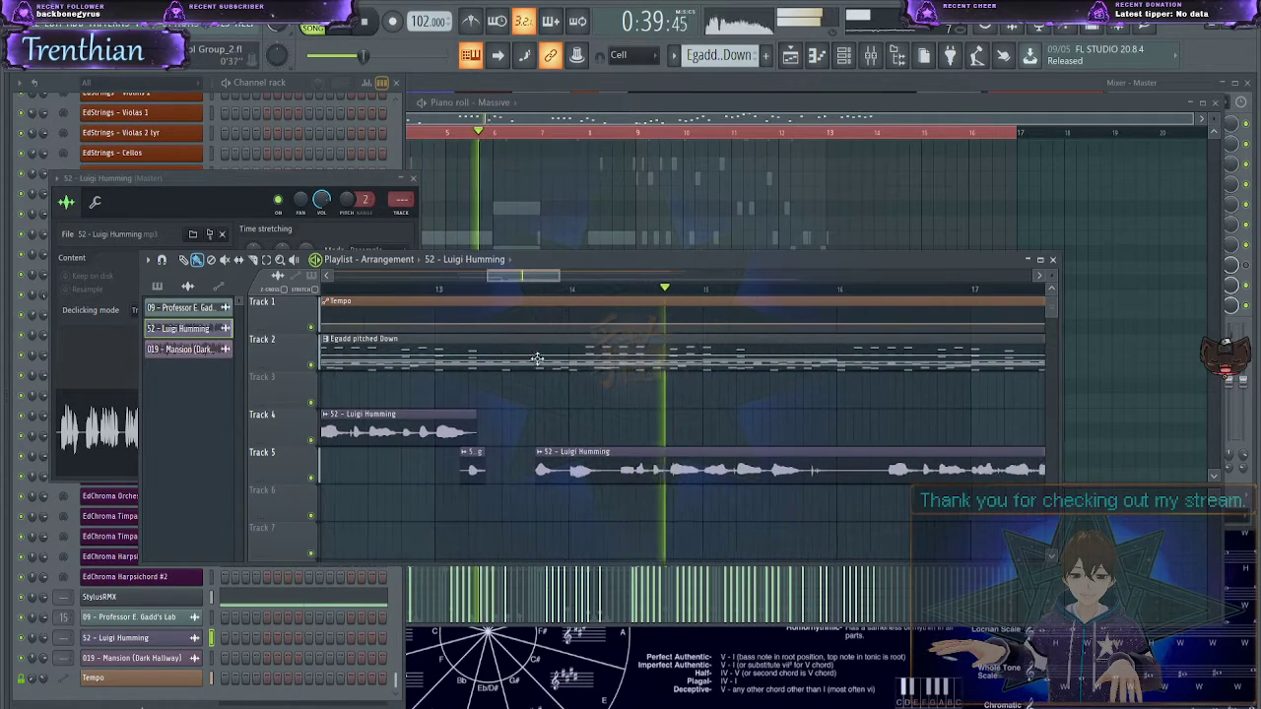
- Cut away the opening notes of the longer Track 5 humming clip and start the remainder at about bar 14
left_click_drag(597, 405, 613, 467)
right_click(593, 473)
left_click(535, 289)
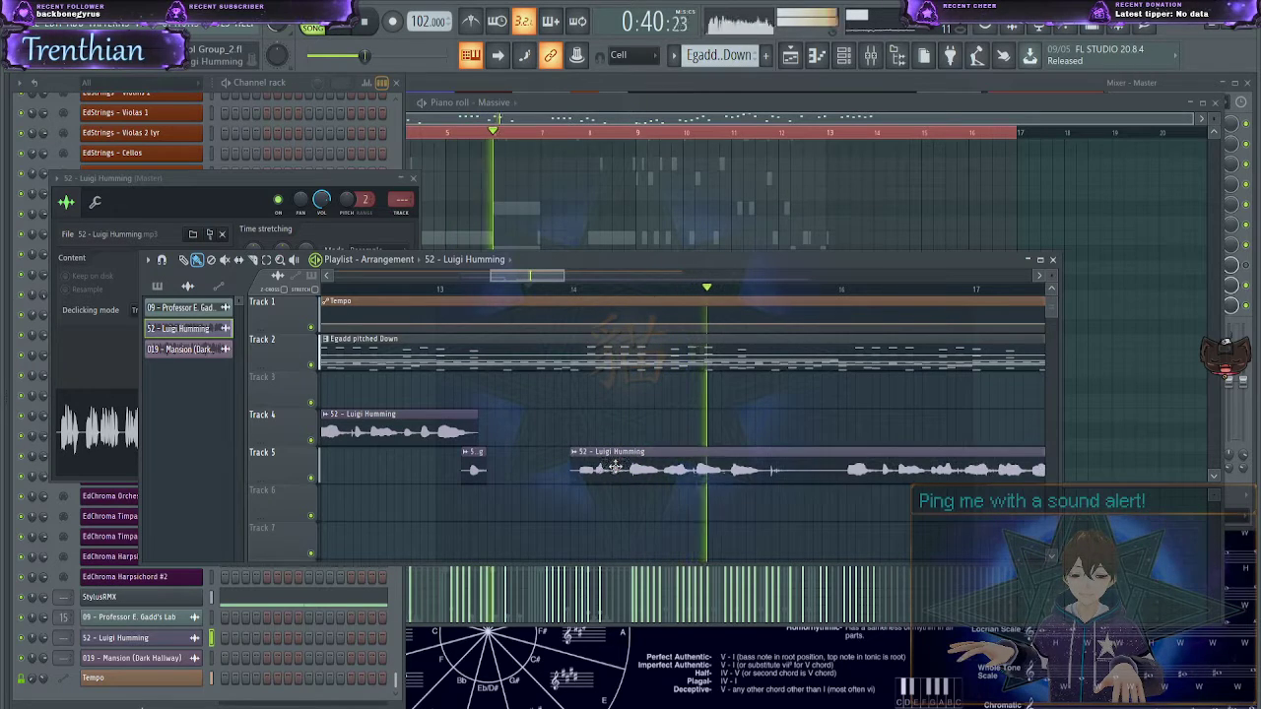
left_click(578, 289)
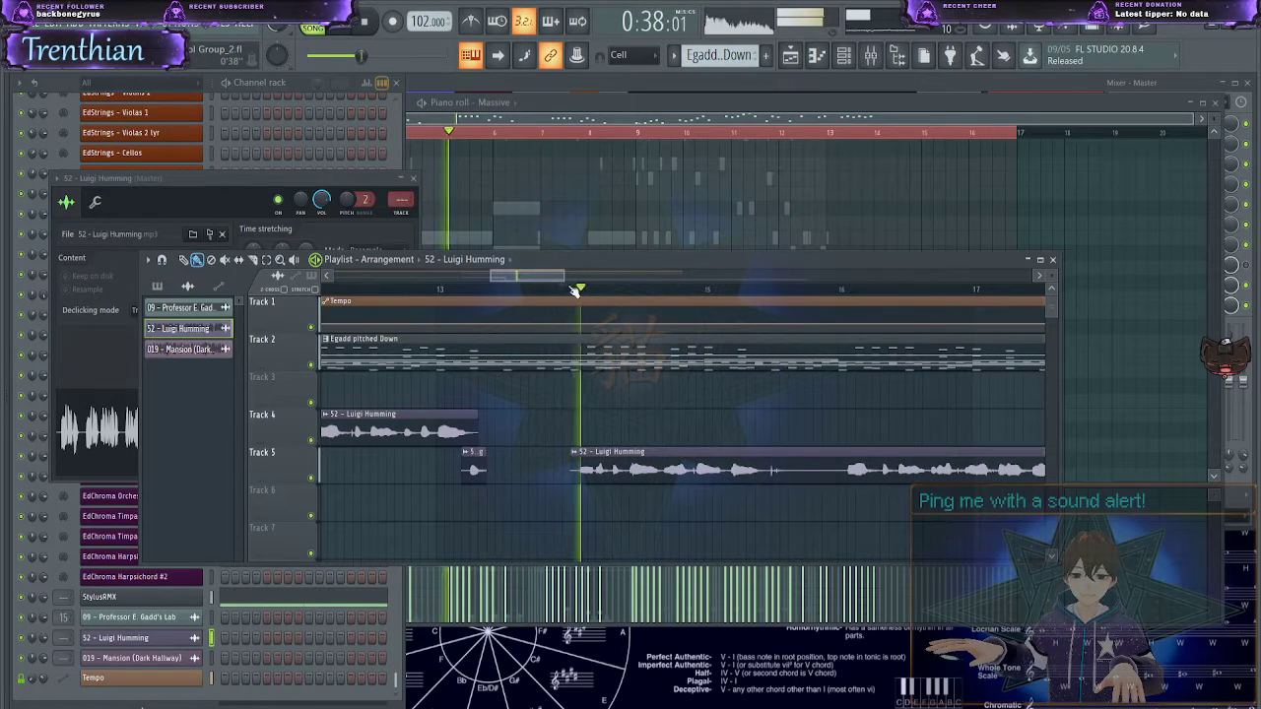
- Slice the Track 5 humming clip at about bars 15.5 and 15.9 and delete the piece between the cuts
scroll(608, 483, "up", 4)
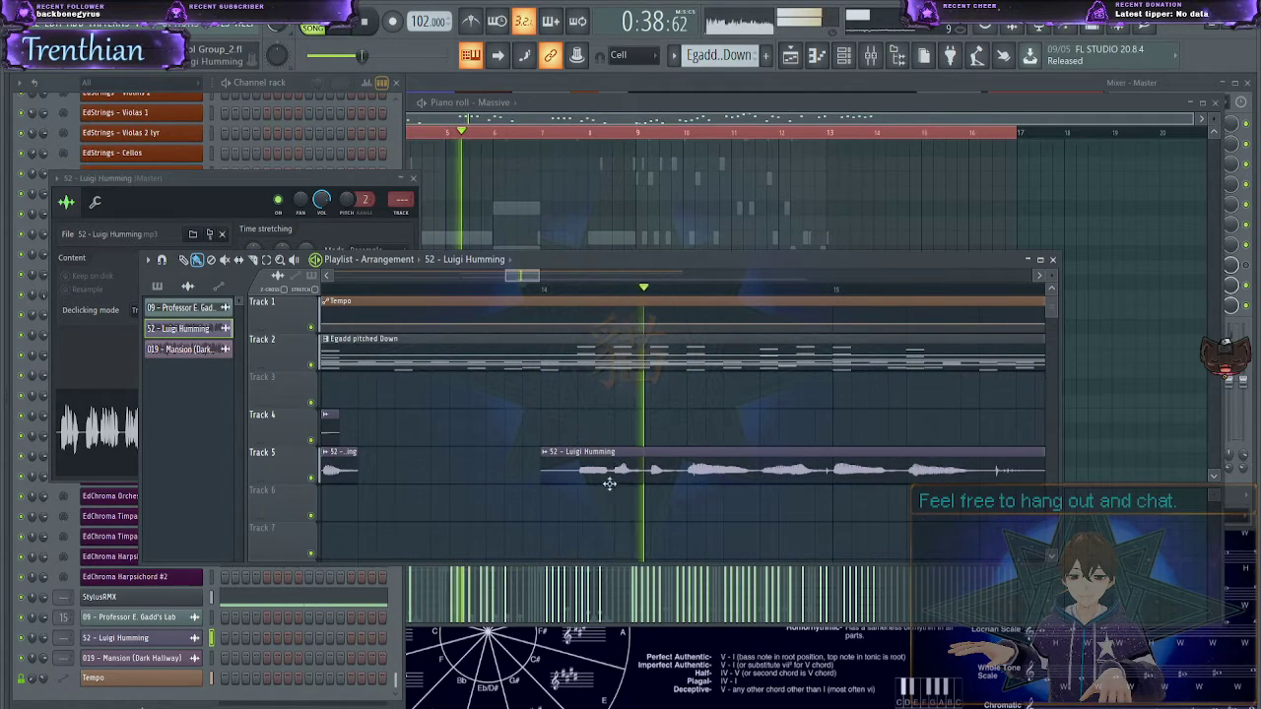
left_click_drag(509, 267, 545, 284)
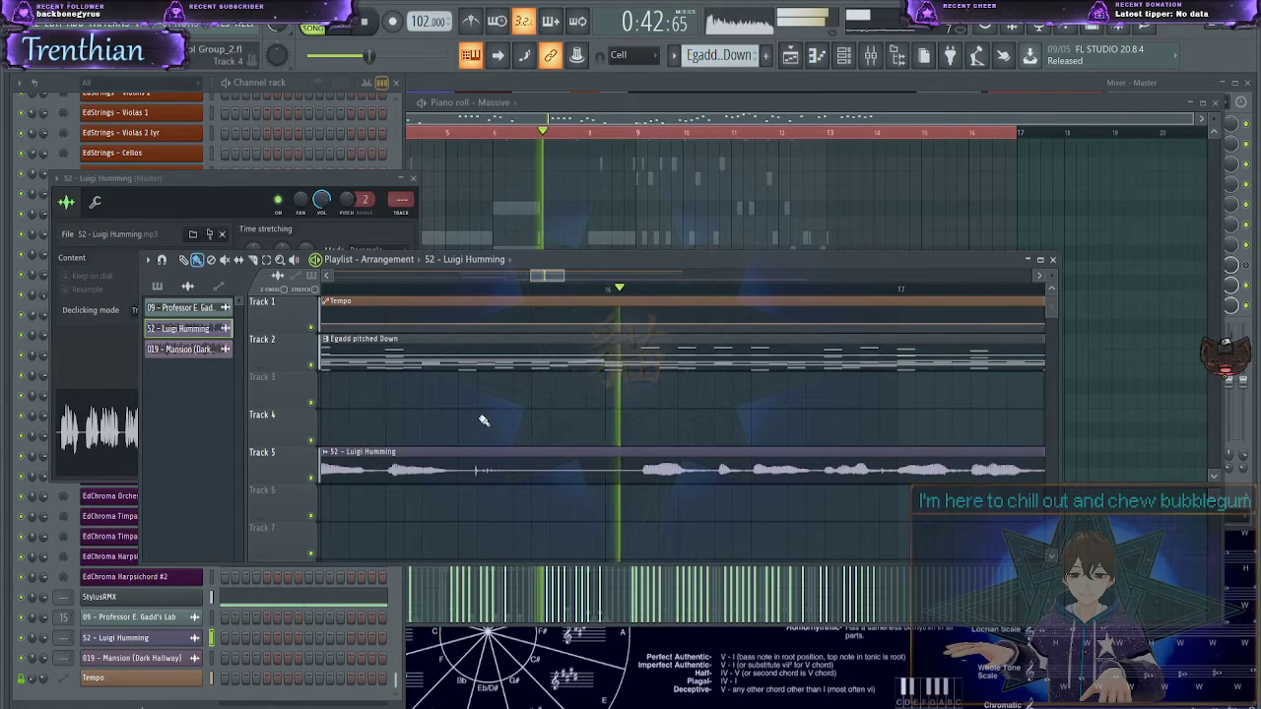
left_click_drag(459, 404, 467, 481)
left_click_drag(586, 404, 596, 501)
right_click(554, 475)
left_click(569, 293)
left_click_drag(551, 279, 571, 285)
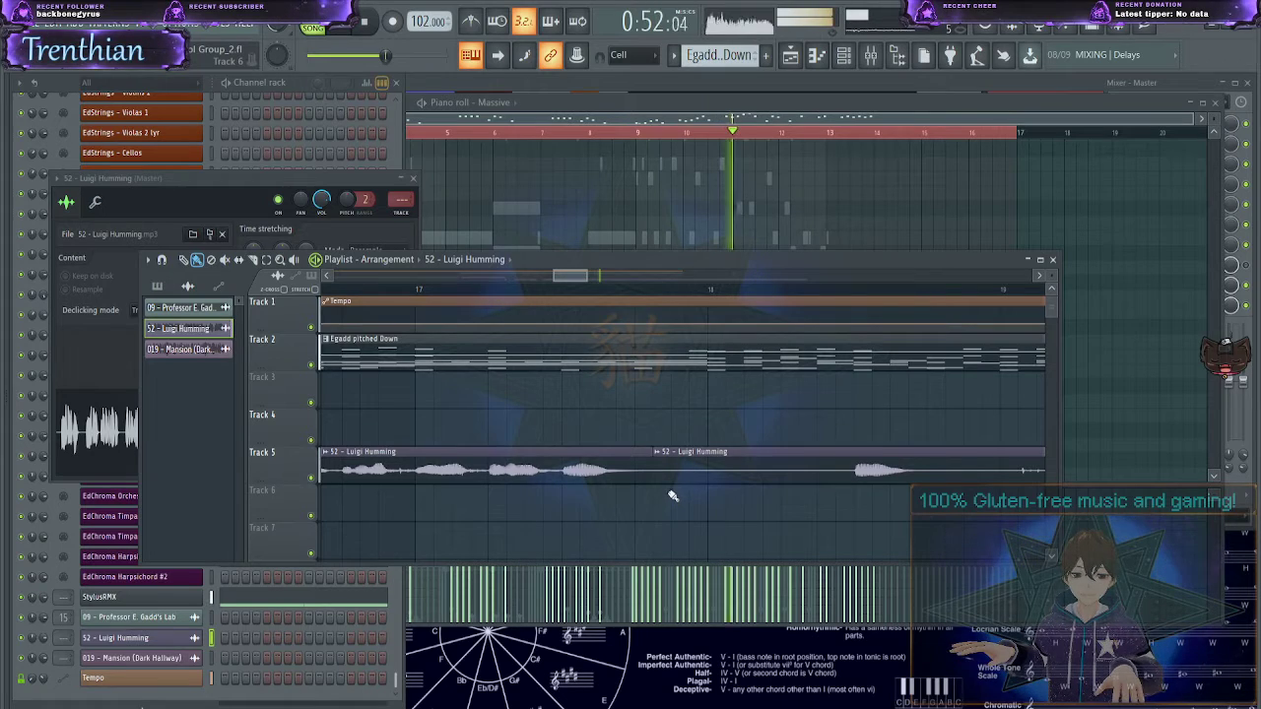
- Slice the Track 5 humming clip around bar 19, delete the piece between the cuts and start the remainder at about bar 19.6
scroll(765, 512, "down", 6)
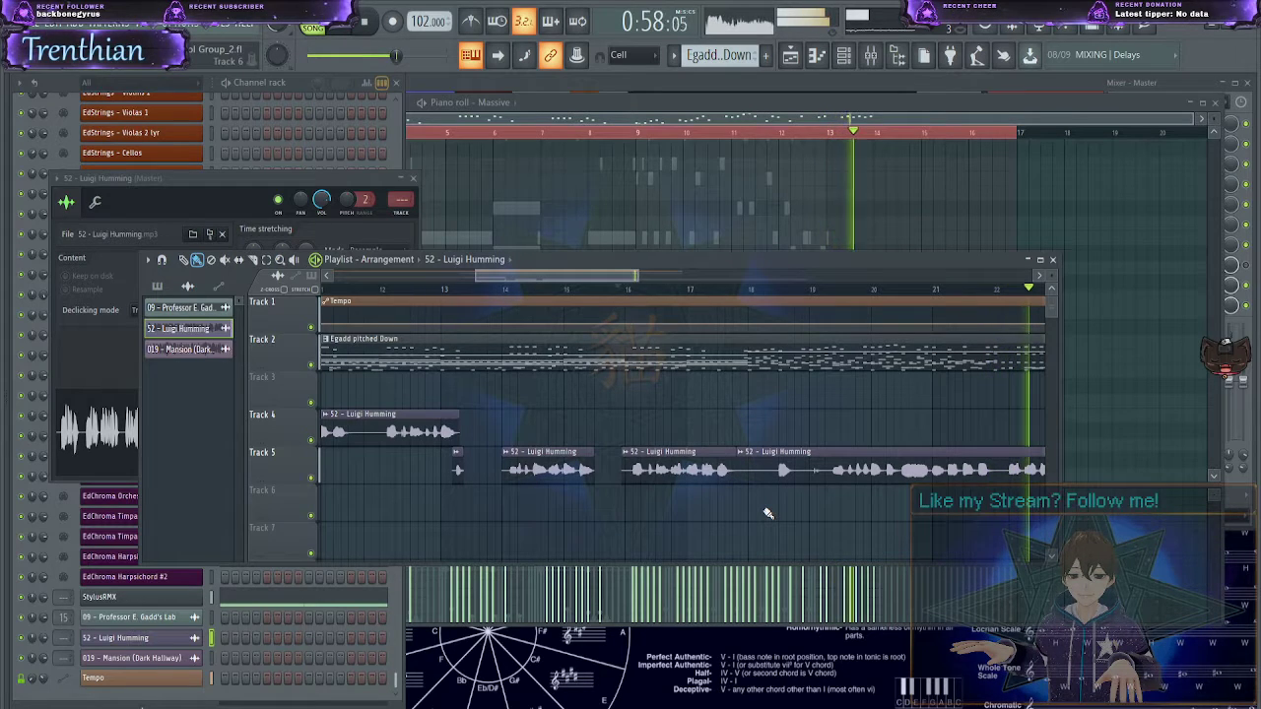
left_click_drag(605, 281, 652, 293)
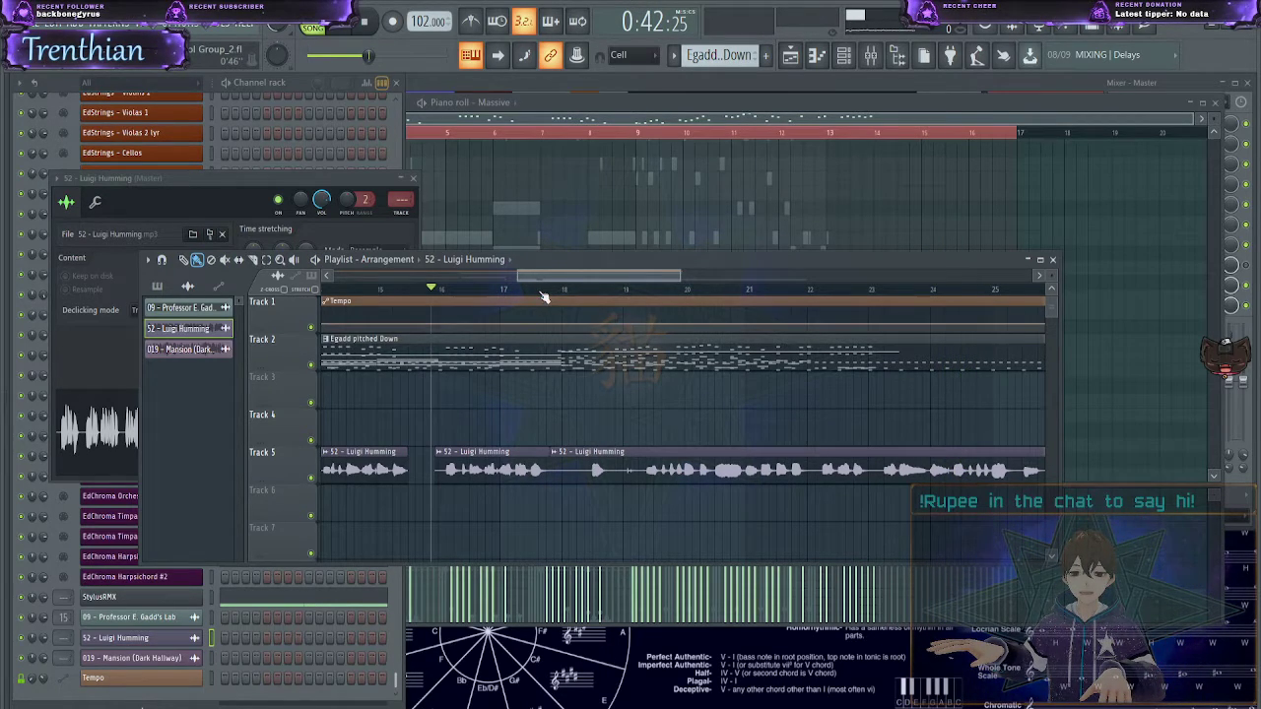
key("space")
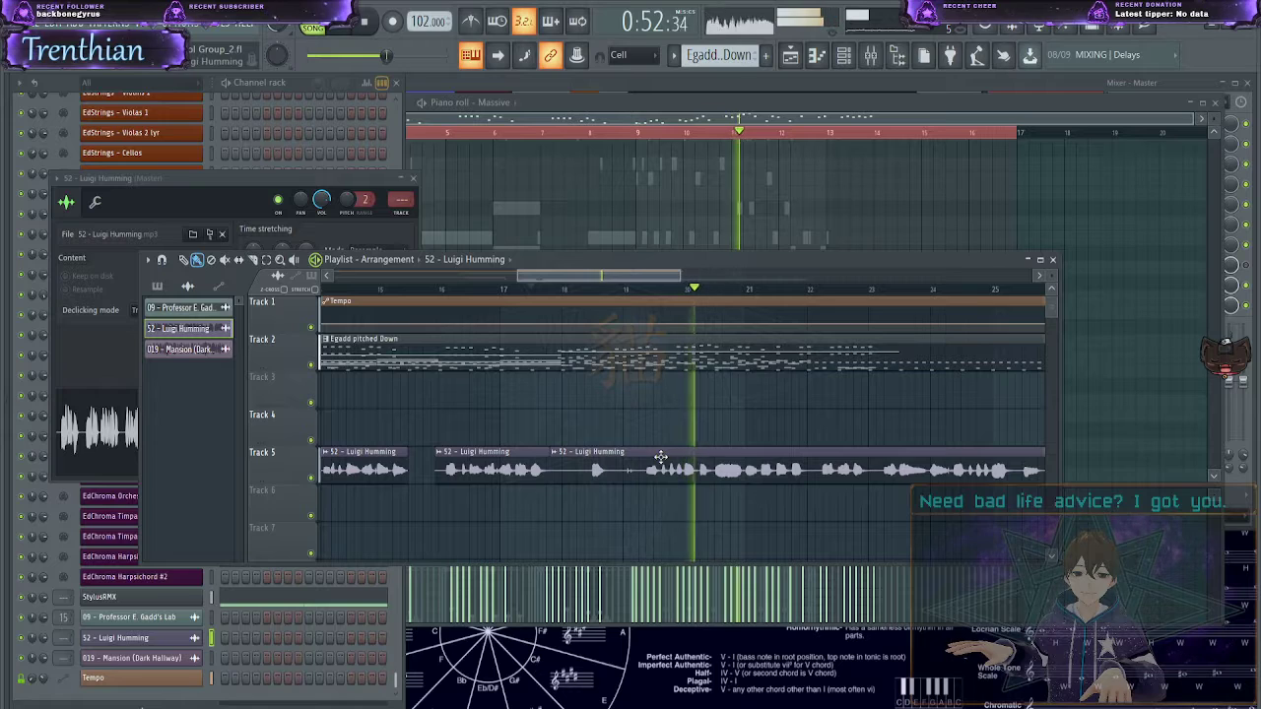
key("space")
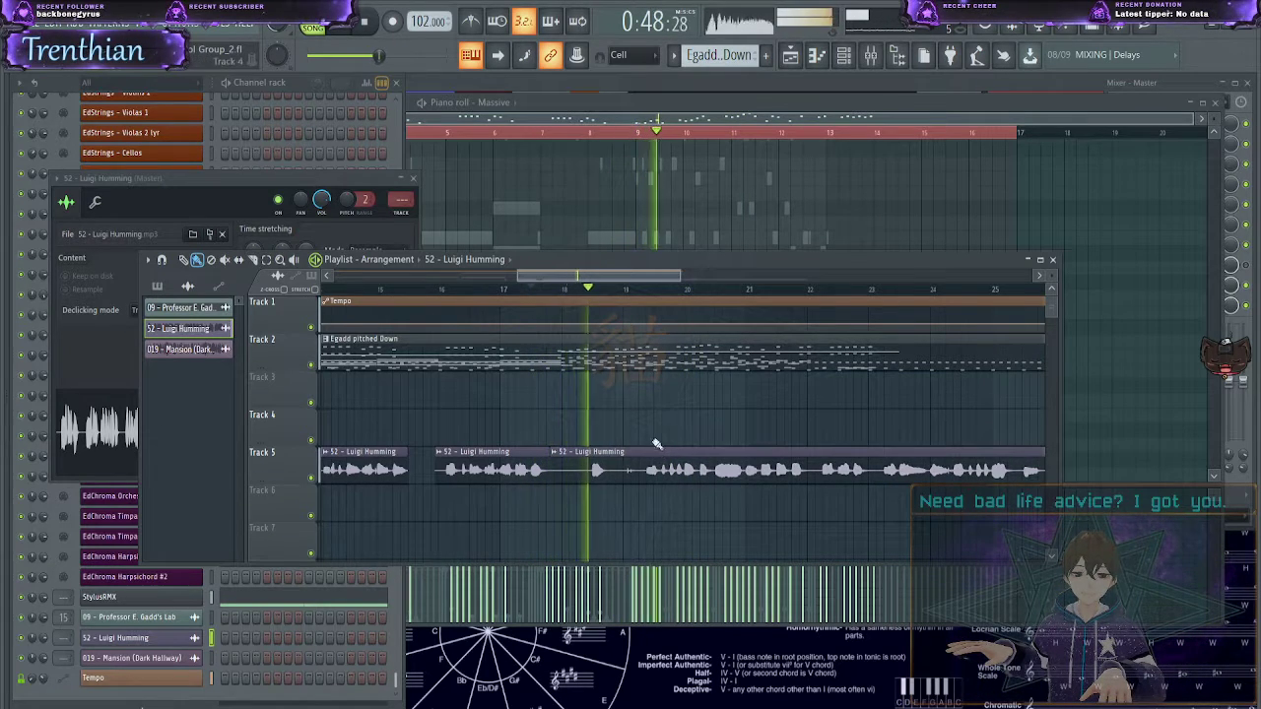
left_click_drag(630, 438, 630, 507)
left_click_drag(645, 433, 677, 470)
right_click(632, 476)
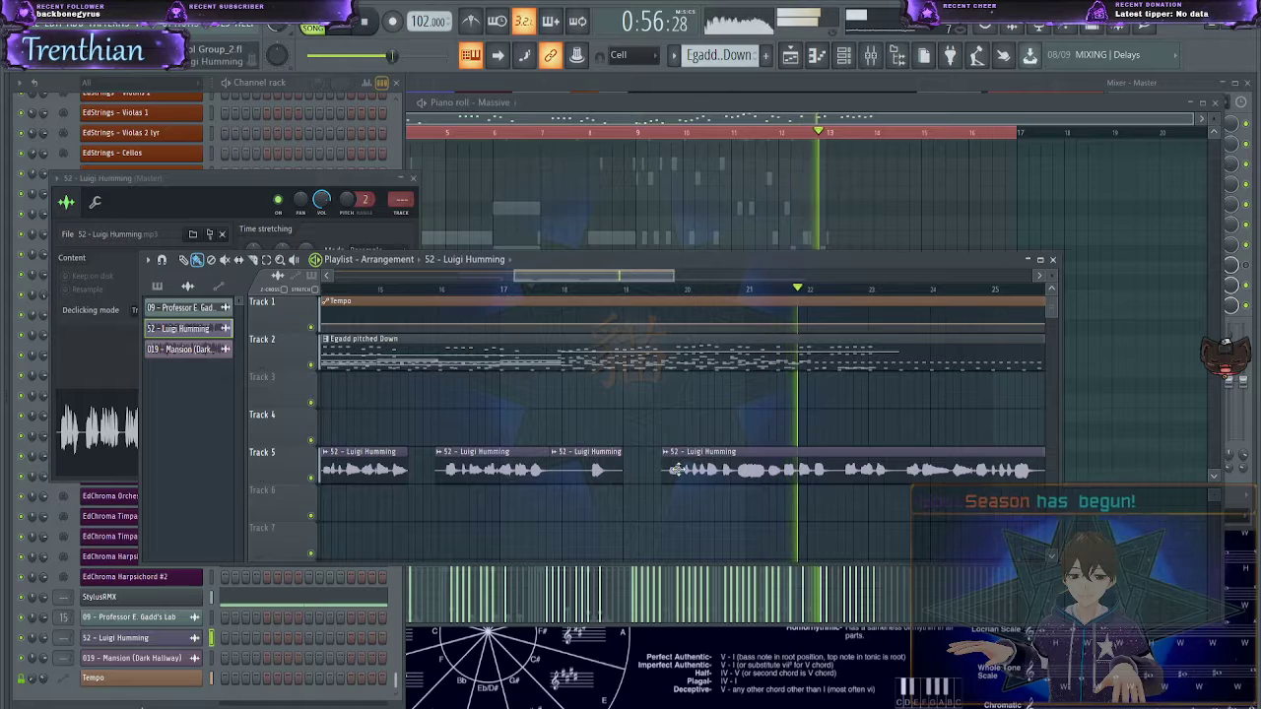
- Move the last Luigi Humming clip on Track 5 to about bar 20.3 and replay it against the Egadd pitched Down pattern
scroll(887, 515, "up", 2)
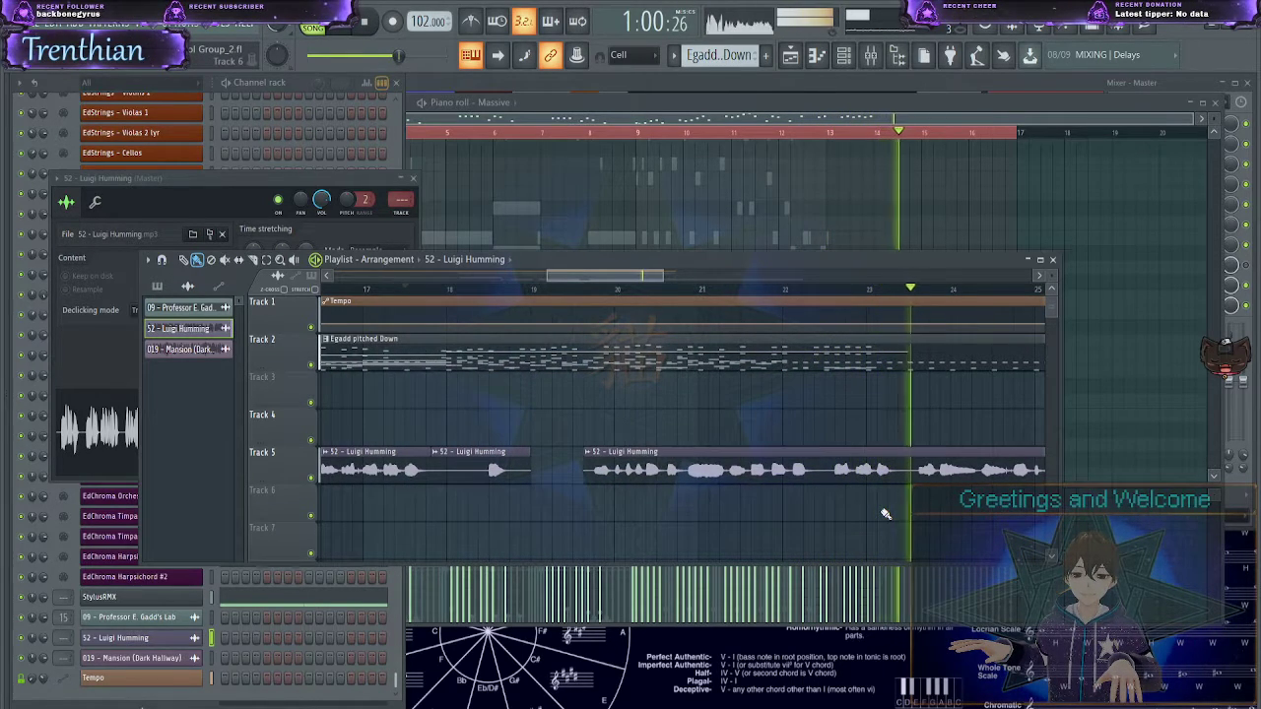
key("space")
key("space")
left_click(553, 288)
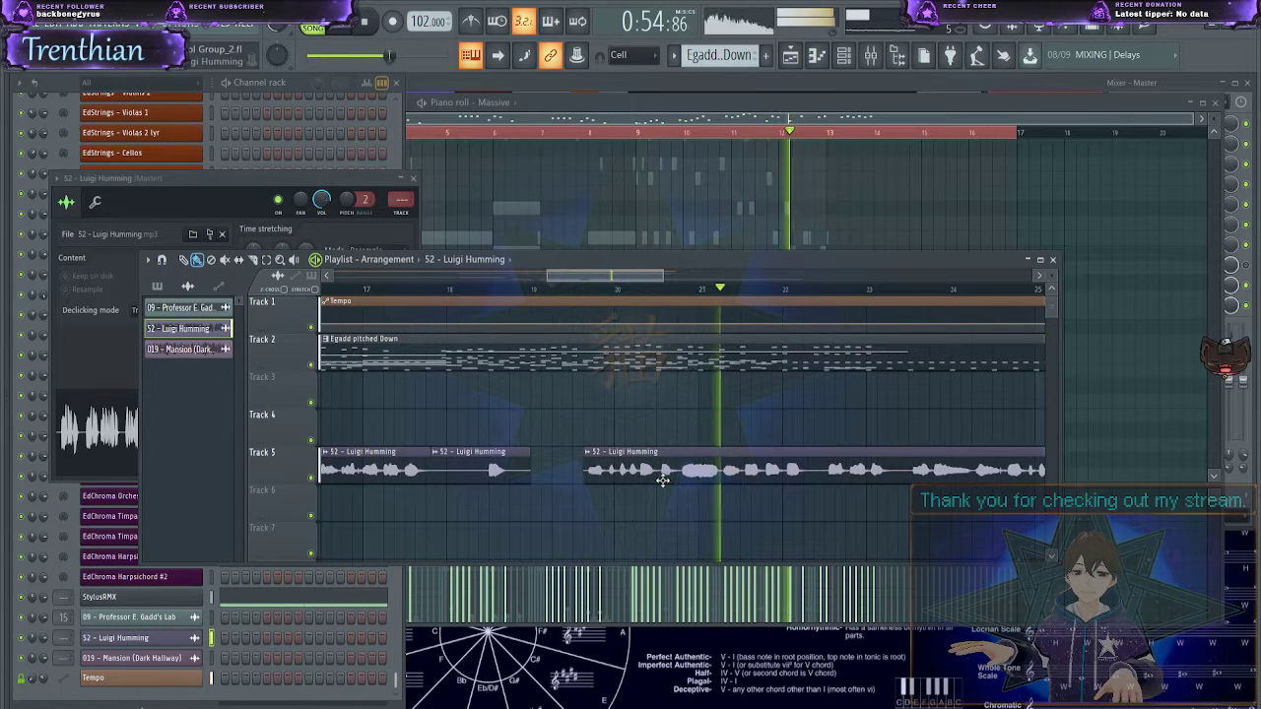
left_click_drag(663, 480, 743, 474)
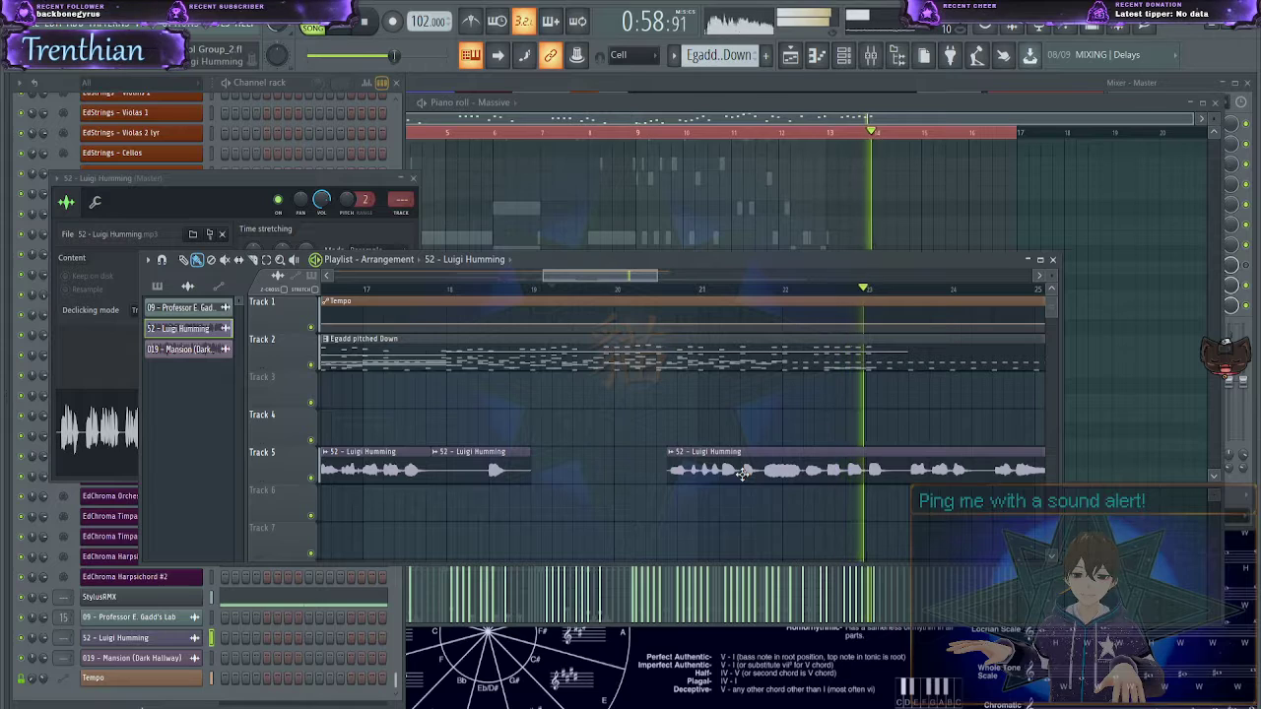
left_click(660, 290)
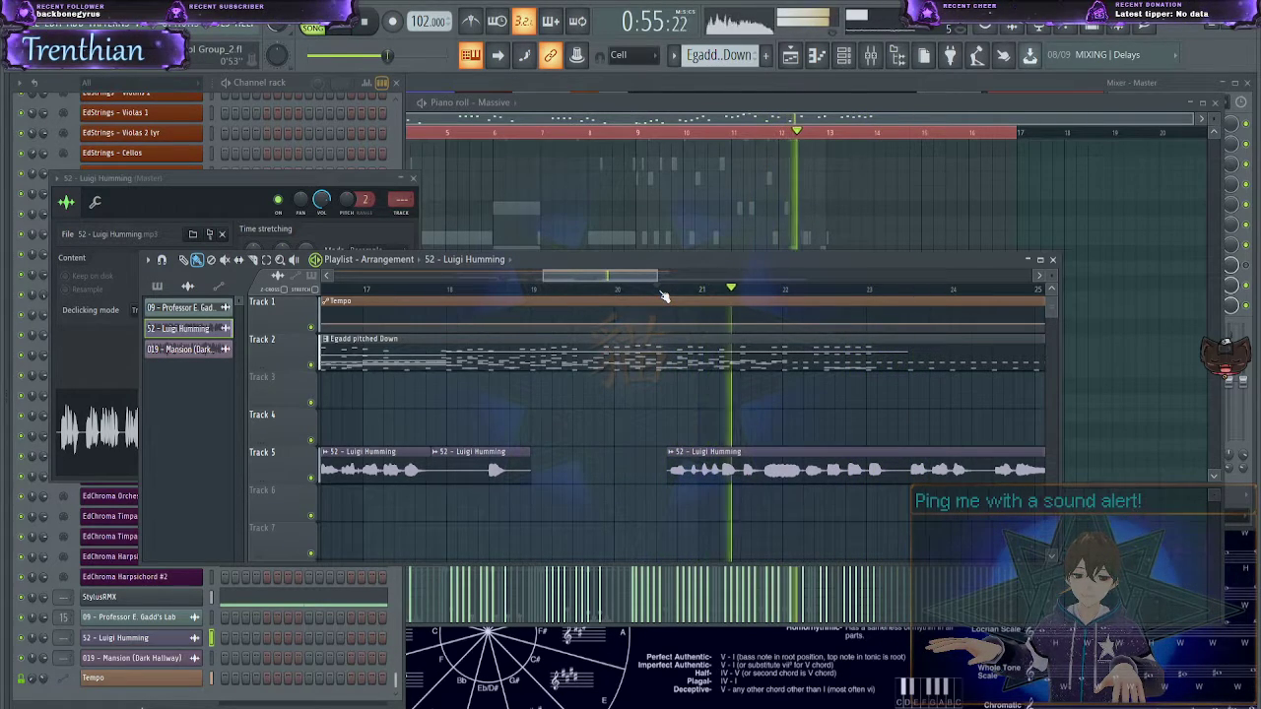
key("space")
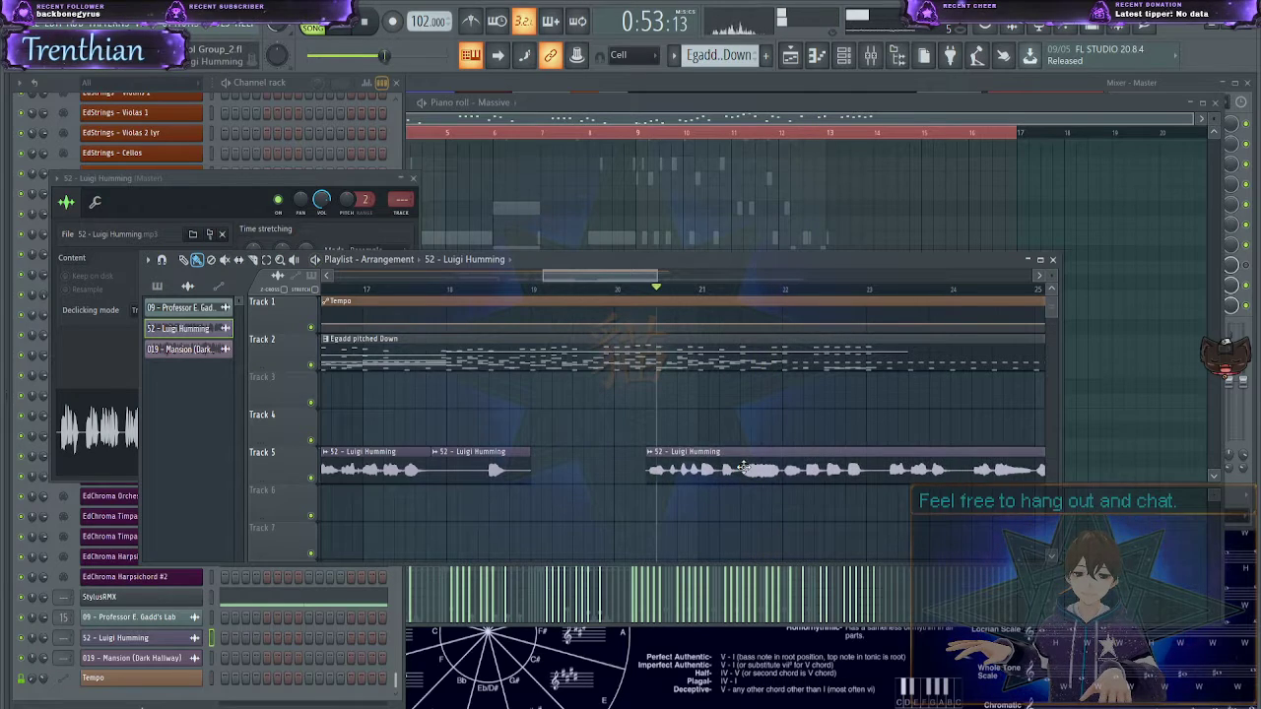
key("space")
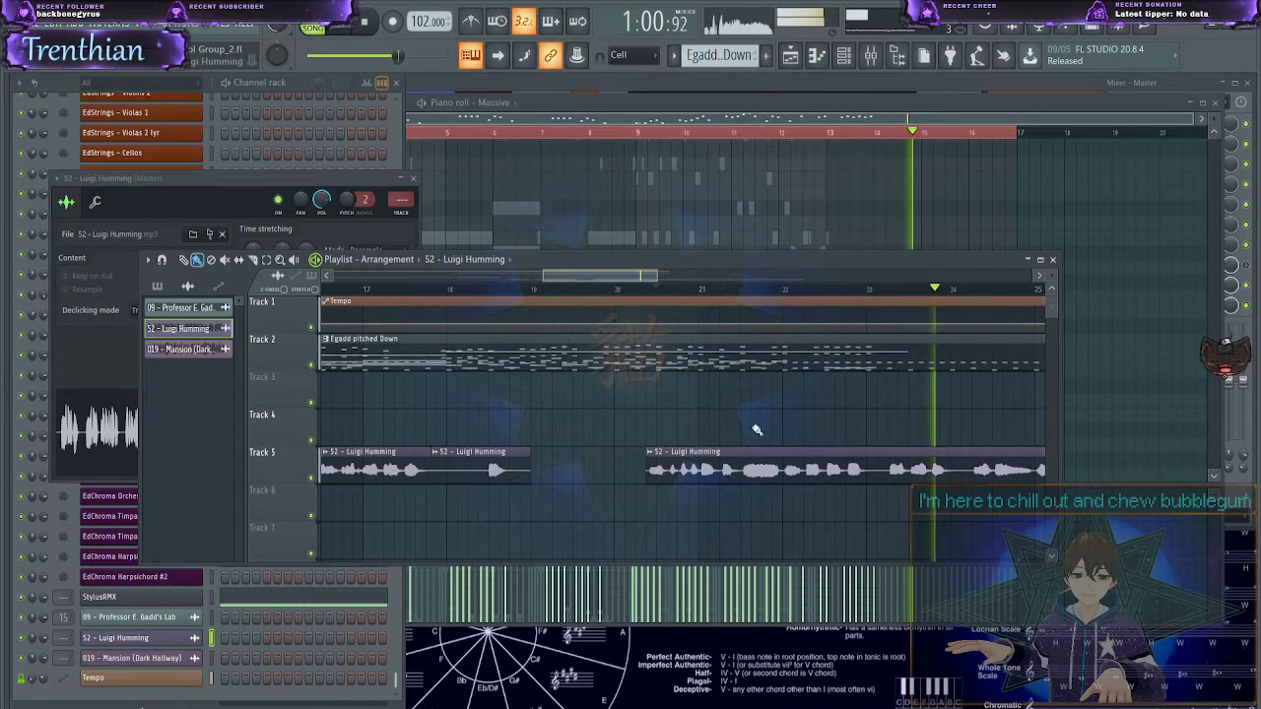
- Slice the last Luigi Humming clip at about bar 25 and delete the part before the cut
left_click_drag(634, 275, 673, 287)
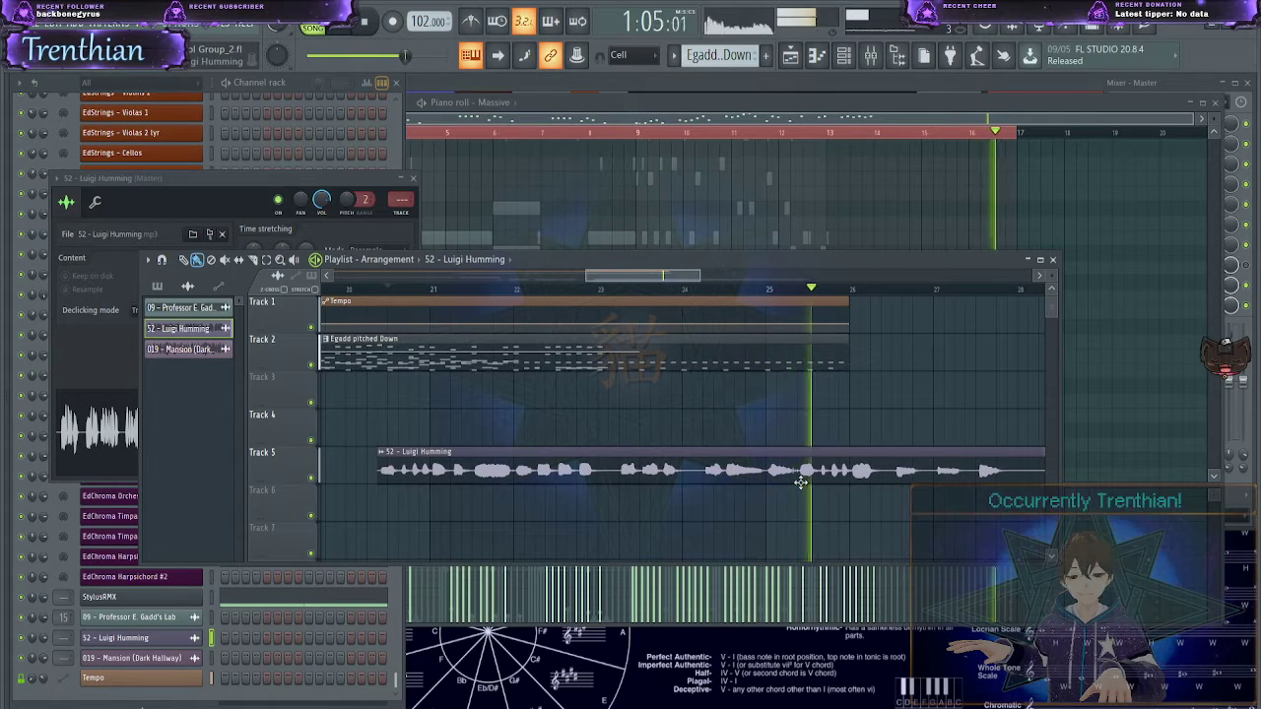
key("space")
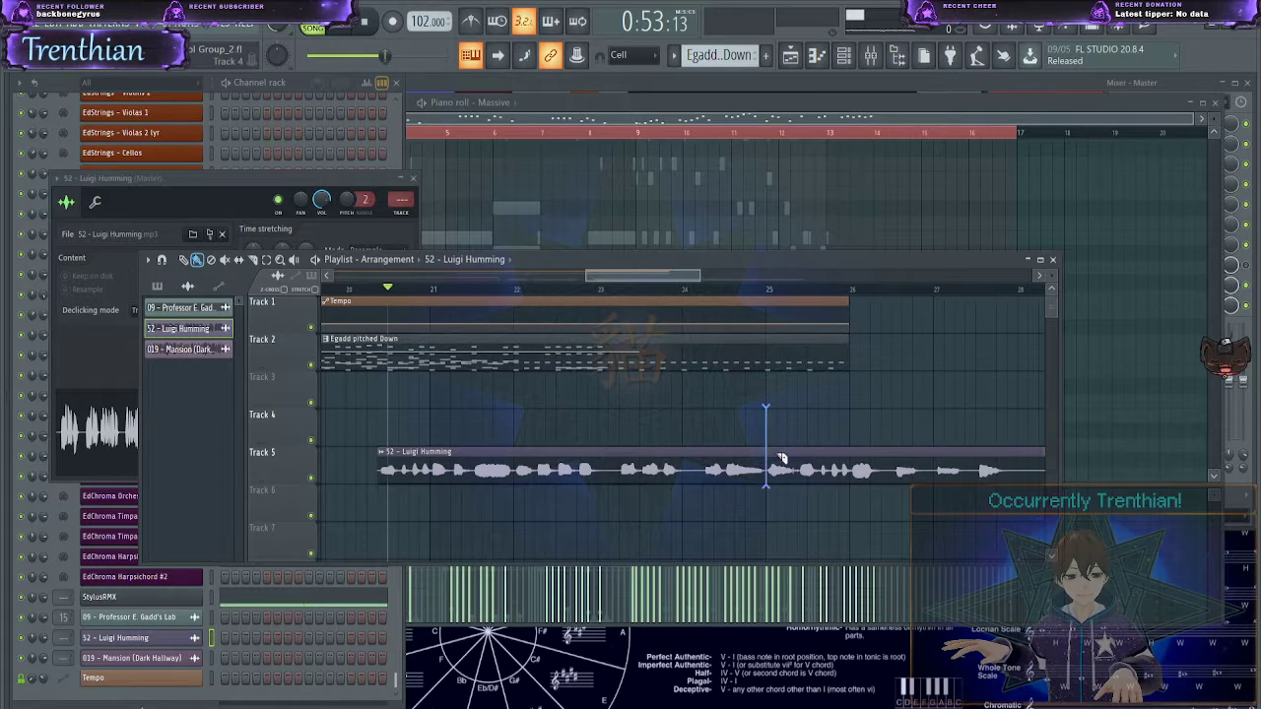
left_click_drag(779, 507, 778, 509)
right_click(739, 471)
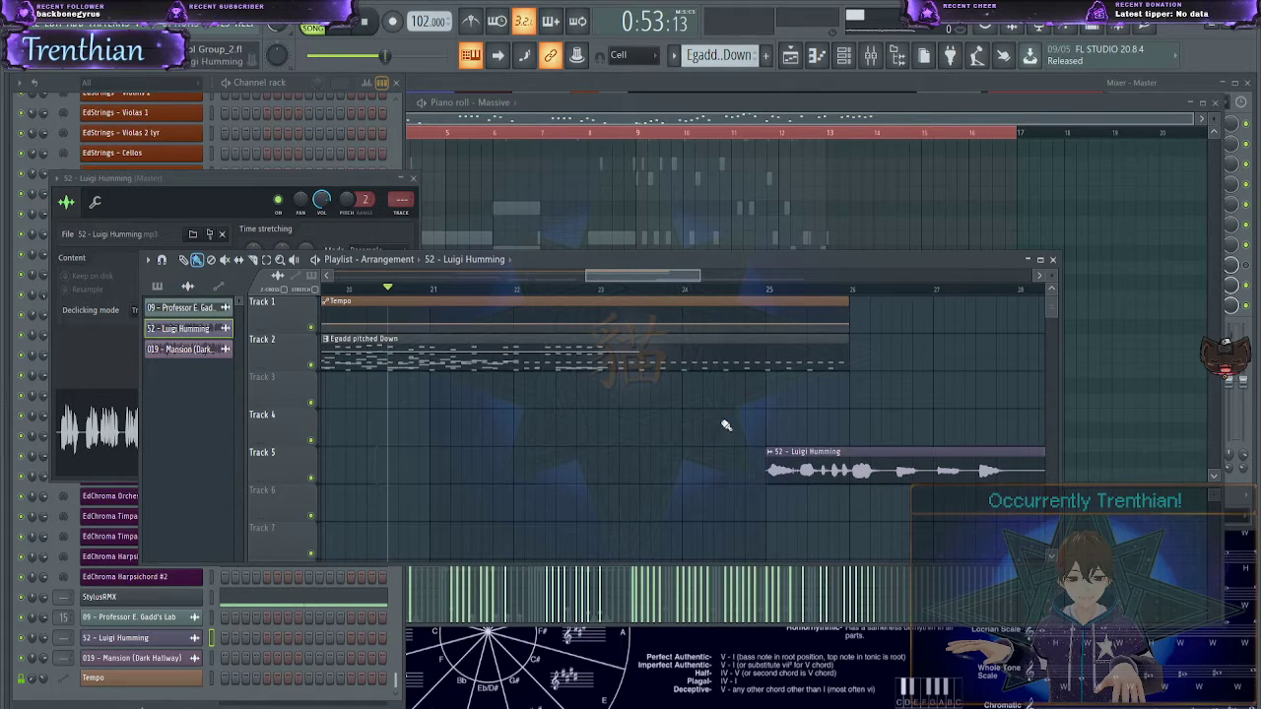
- Move the last Luigi Humming clip on Track 5 to about bar 21.9, replay it and trim its start to bar 22
key("space")
left_click_drag(846, 483, 612, 469)
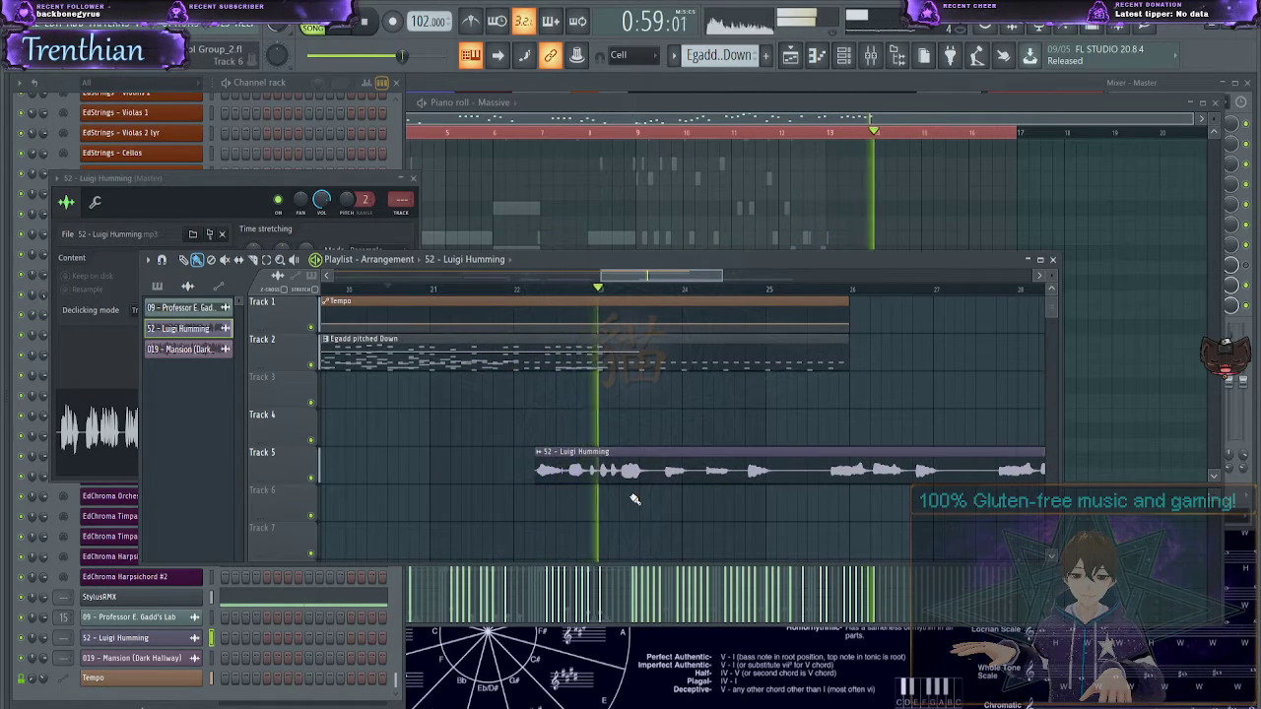
left_click_drag(635, 478, 599, 464)
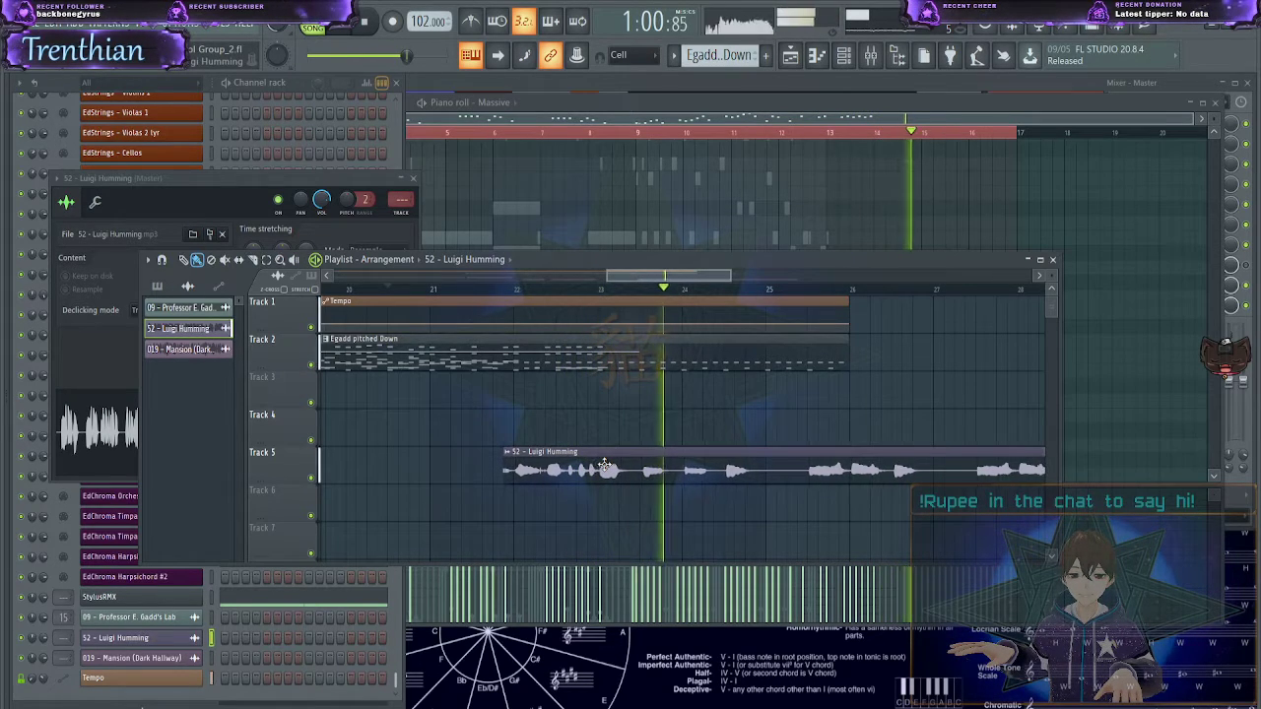
key("space")
key("space")
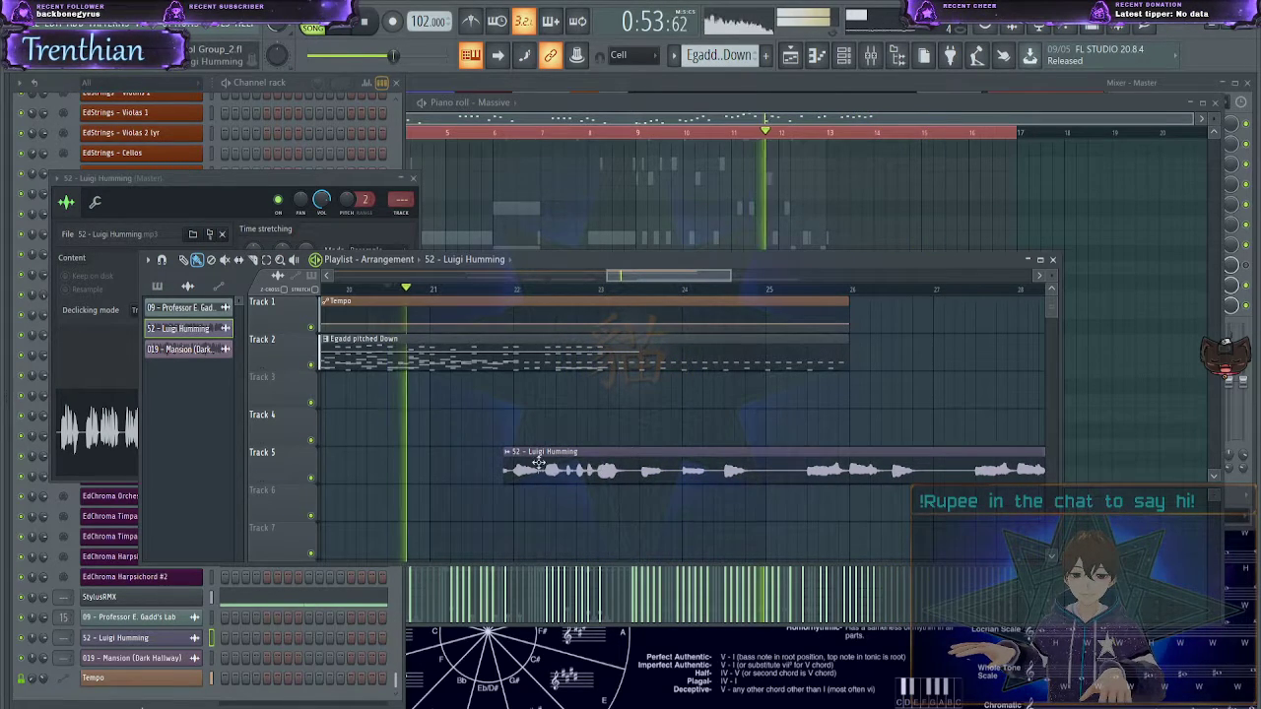
left_click_drag(505, 462, 514, 463)
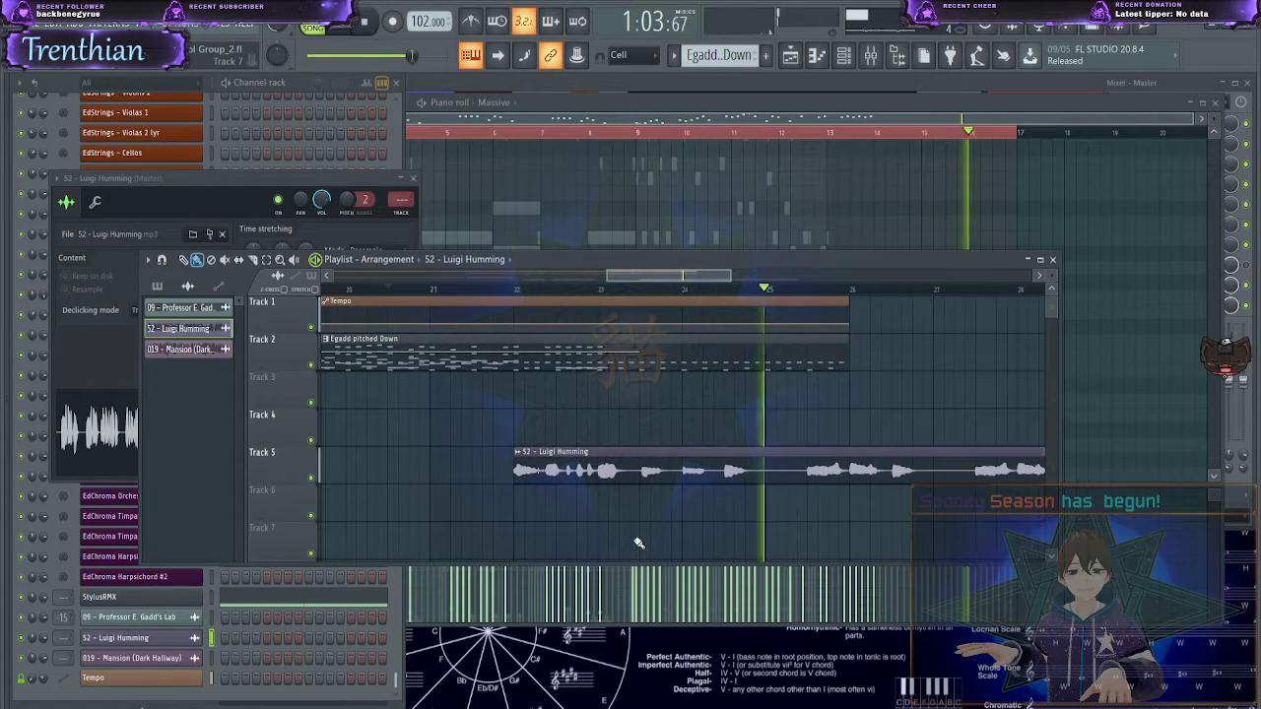
- Slice the last Luigi Humming clip on Track 5 at about bar 23.5 and delete the part after the cut
left_click_drag(685, 278, 746, 289)
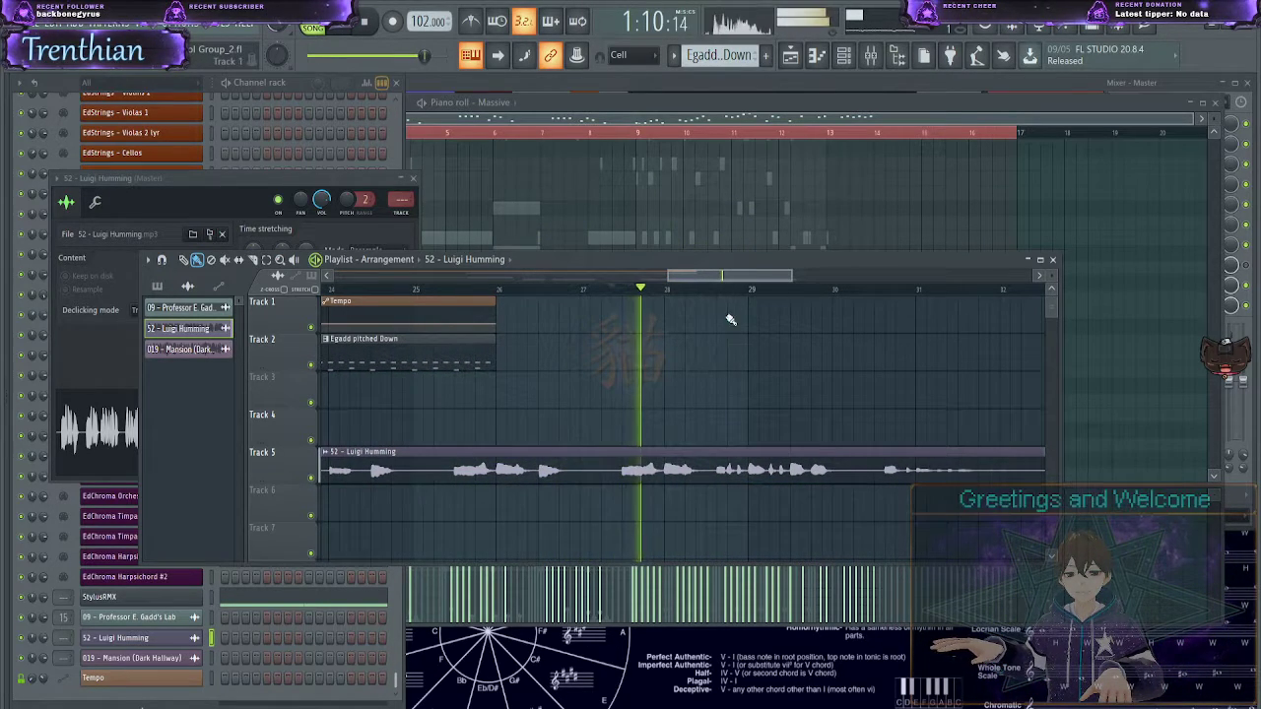
scroll(656, 394, "down", 5)
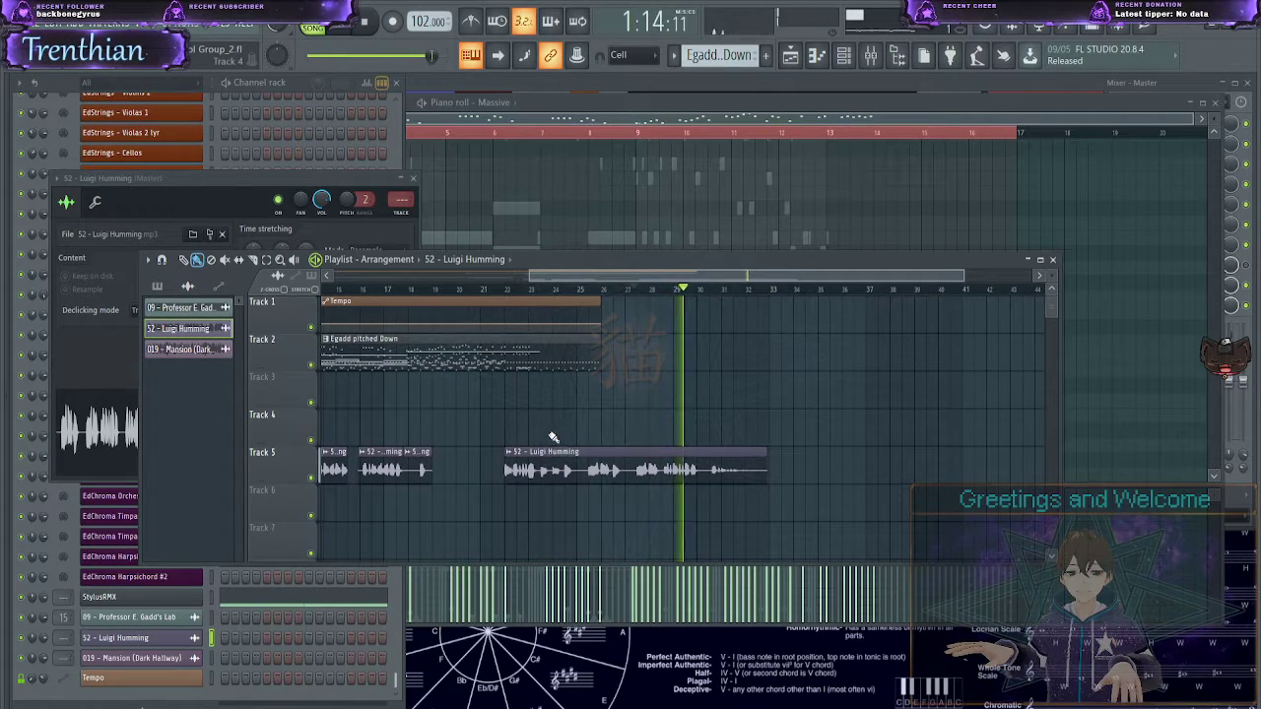
left_click_drag(550, 473, 551, 475)
right_click(554, 477)
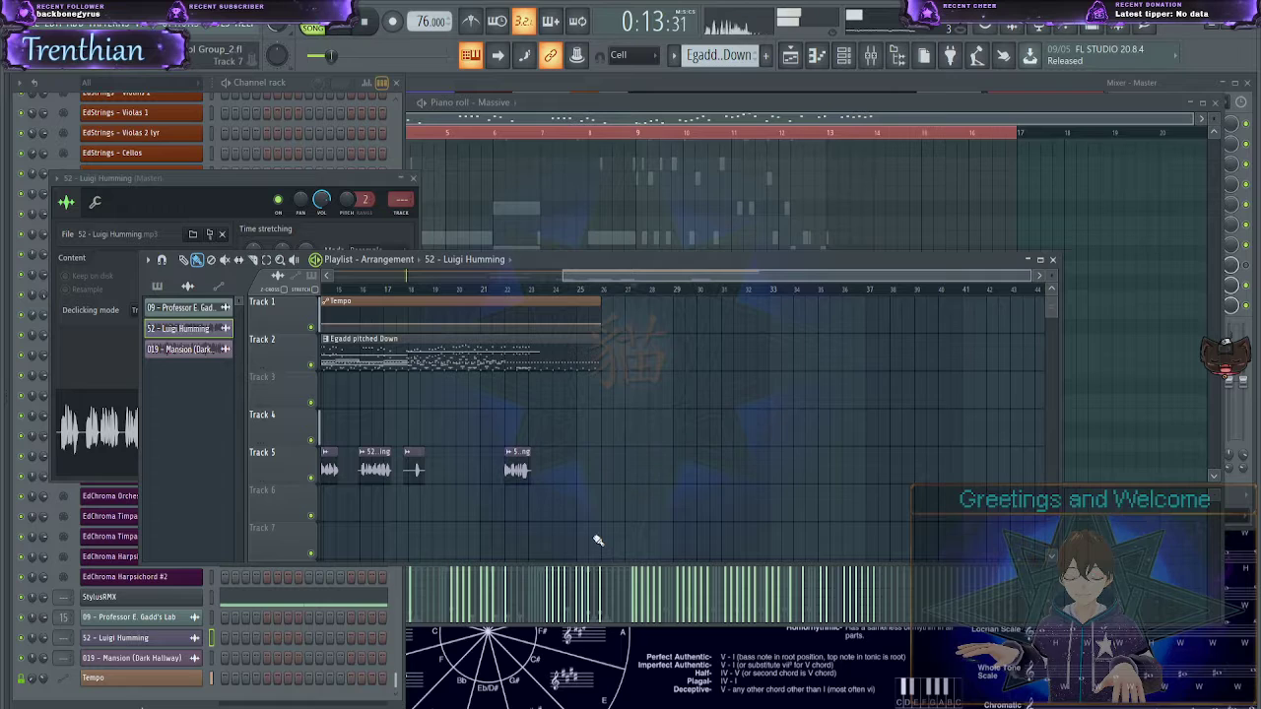
- Route the 52 - Luigi Humming channel to mixer track 35, LeadVocals, and play back the arrangement from the Cello intro
left_click_drag(621, 280, 317, 281)
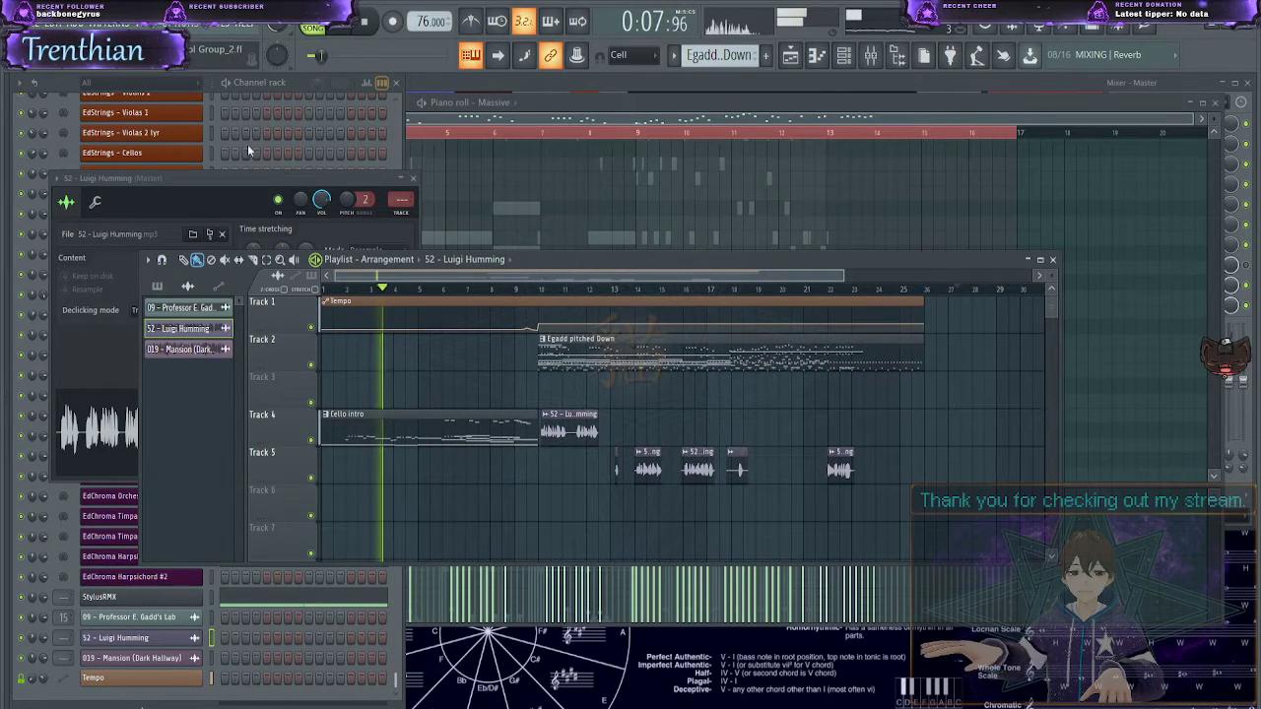
left_click(71, 86)
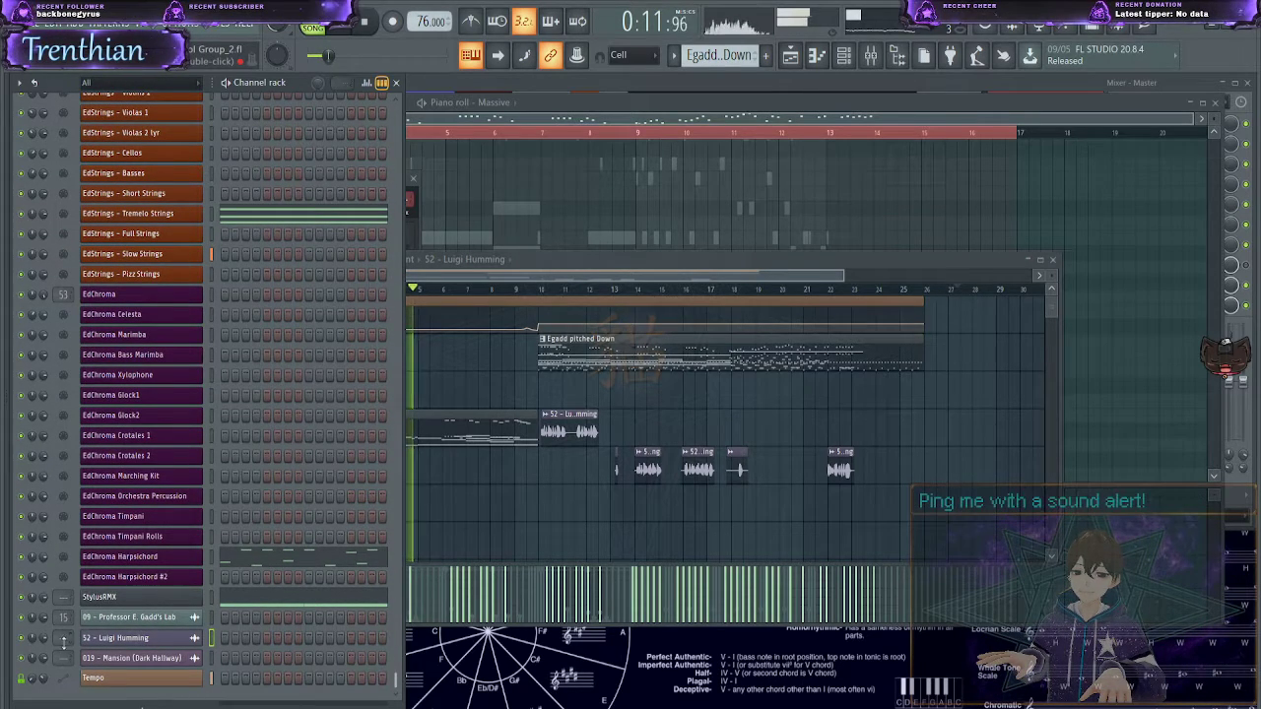
key("F9")
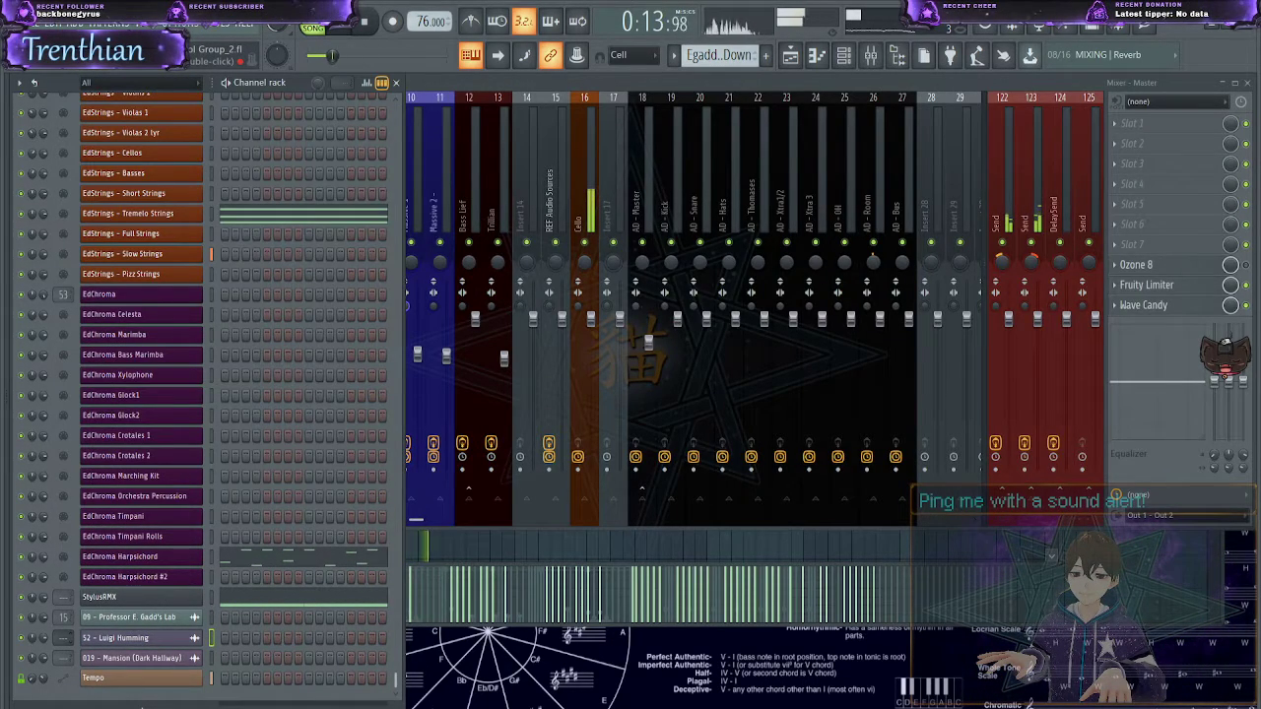
left_click(498, 394)
scroll(689, 394, "down", 10)
left_click(794, 394)
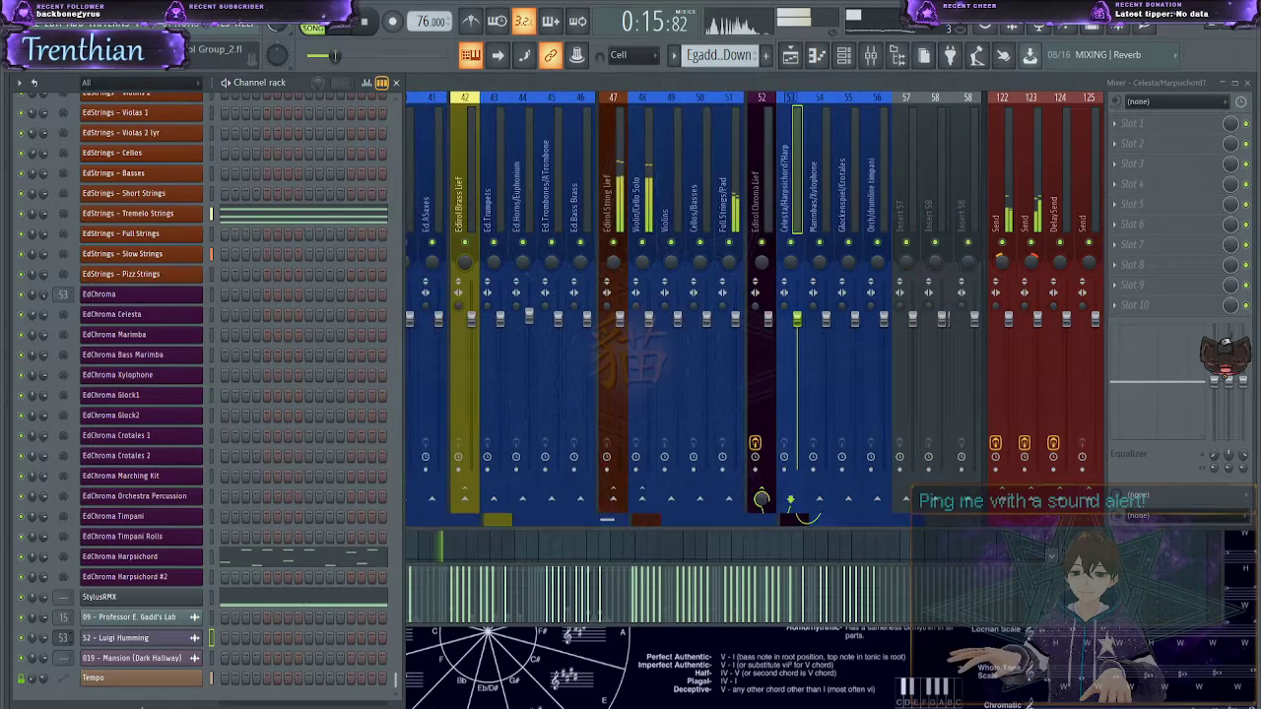
scroll(689, 394, "up", 10)
left_click_drag(63, 639, 63, 608)
left_click(641, 197)
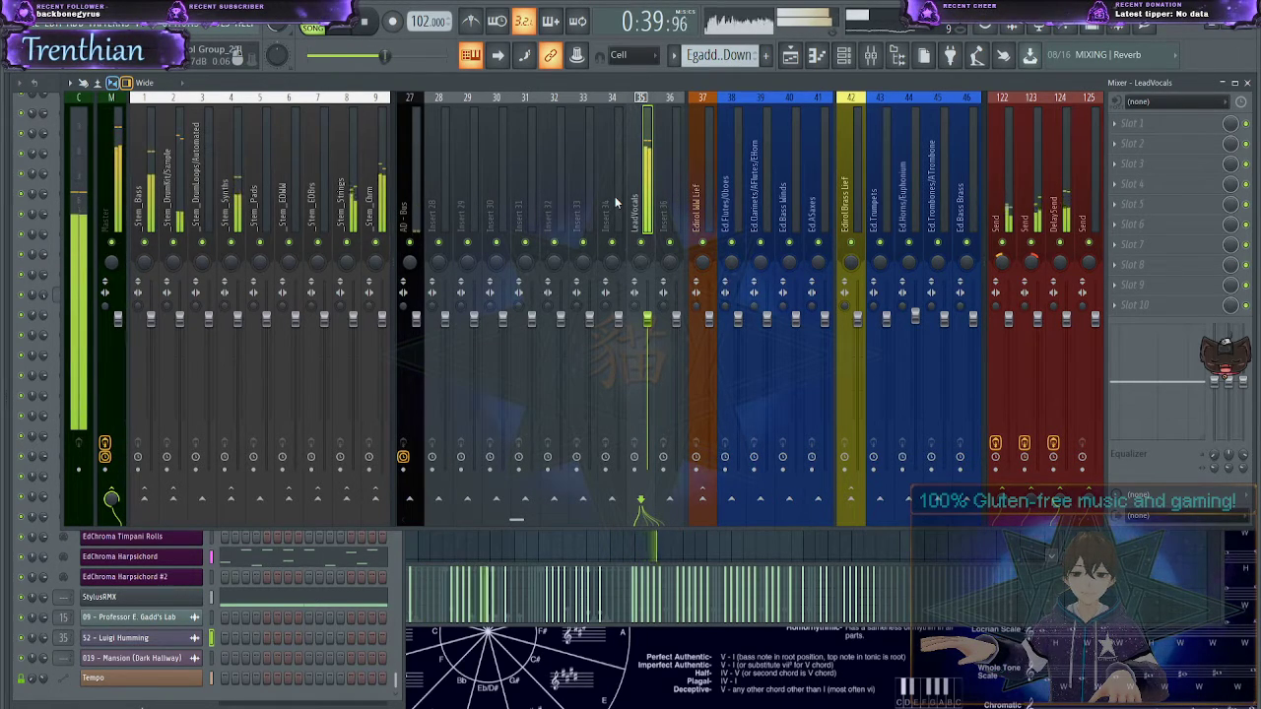
scroll(616, 202, "down", 3)
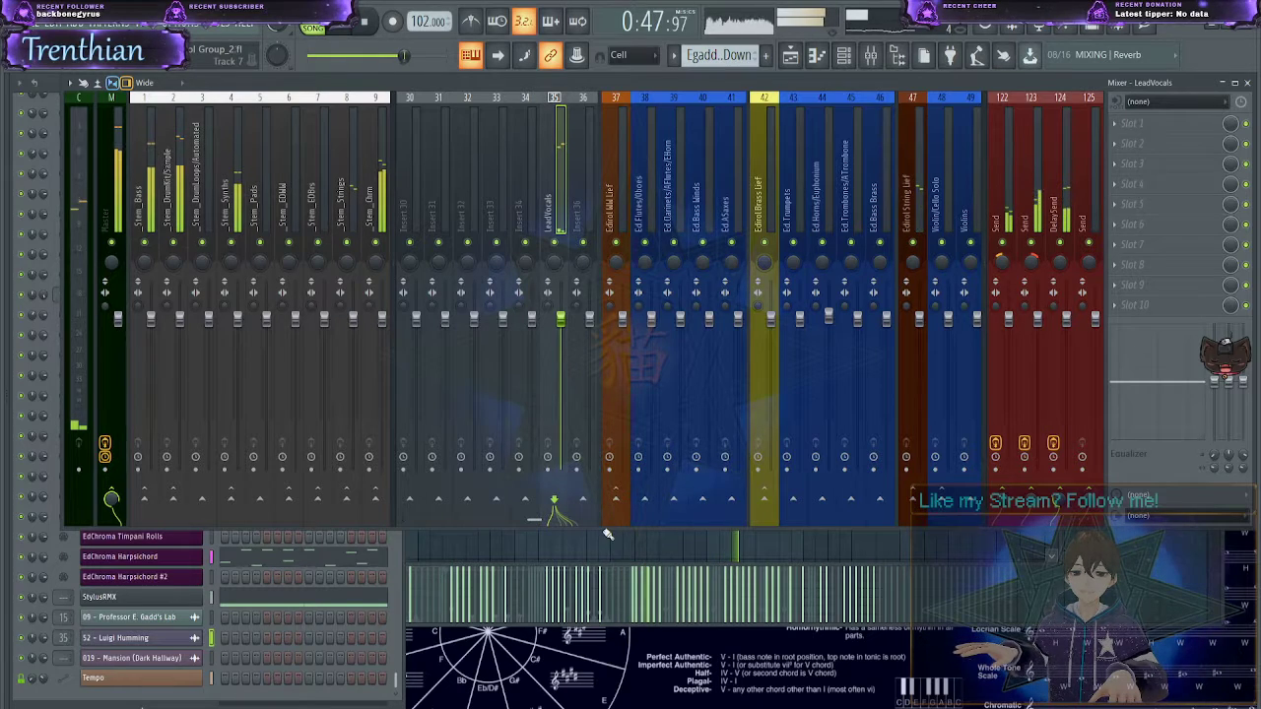
key("F5")
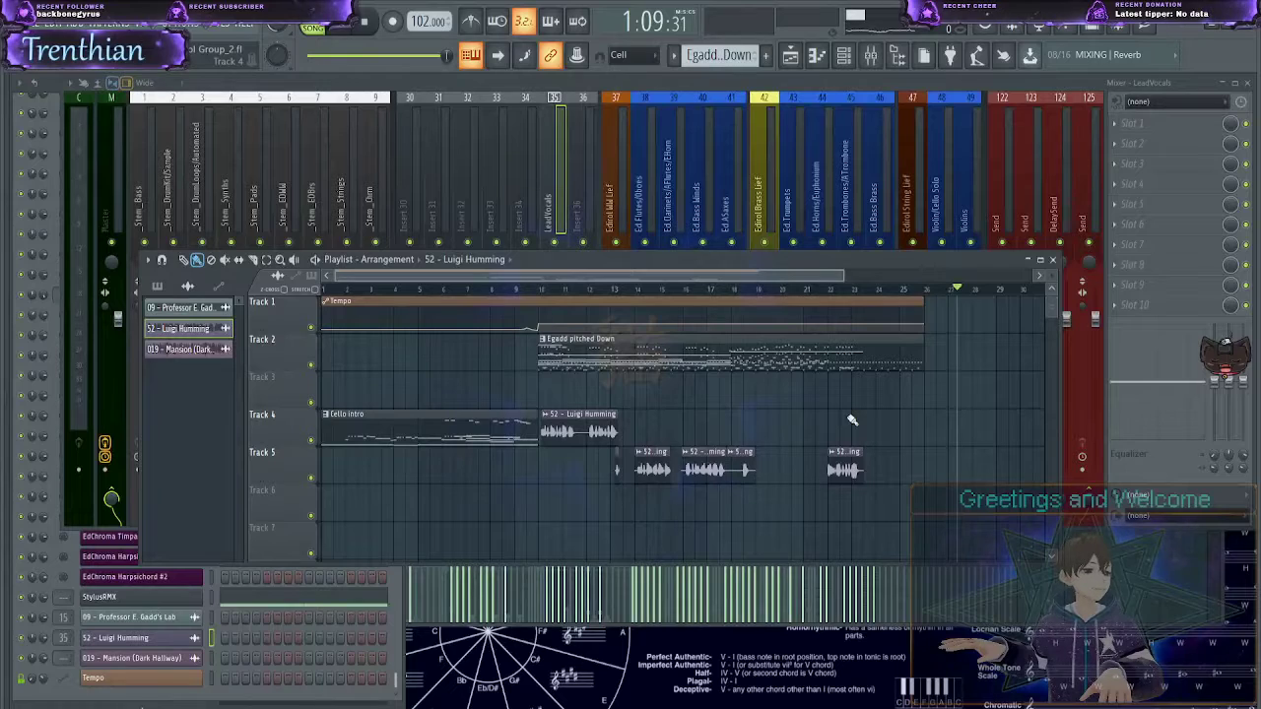
- Try loading VocalSynth 2 in the first effect slot of the LeadVocals mixer track
left_click(1116, 125)
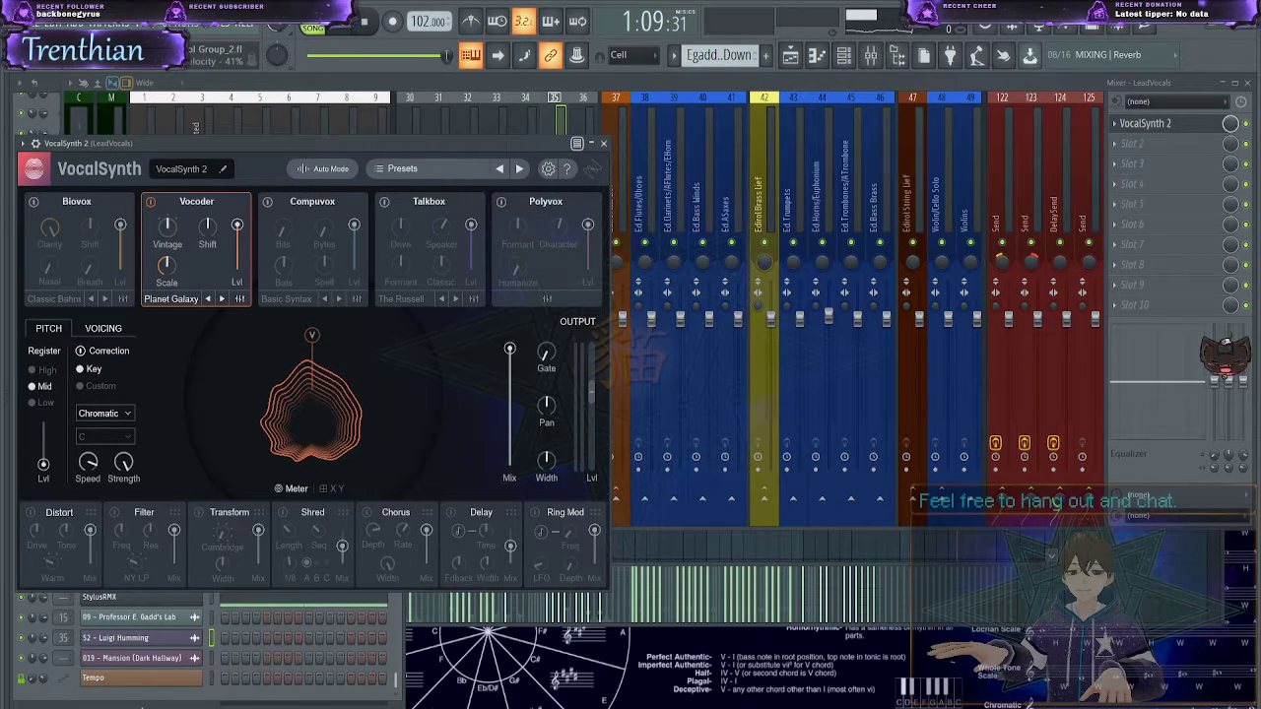
left_click_drag(305, 143, 295, 272)
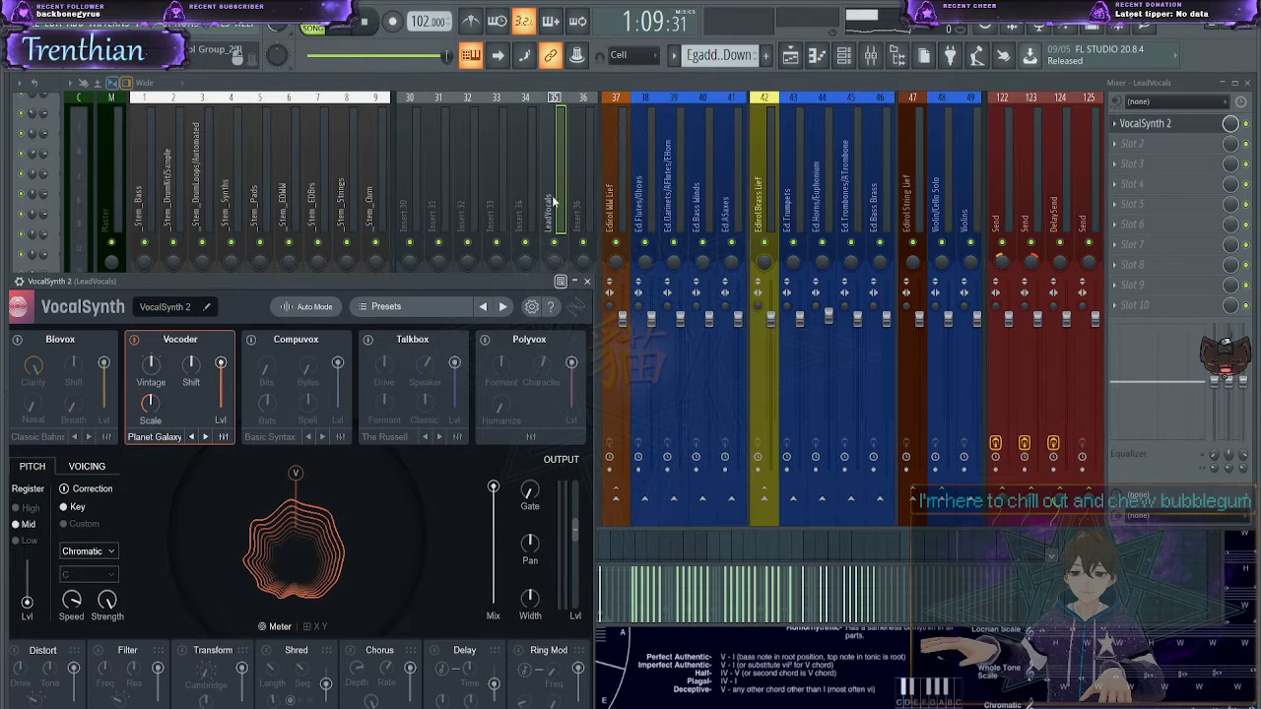
left_click(1121, 126)
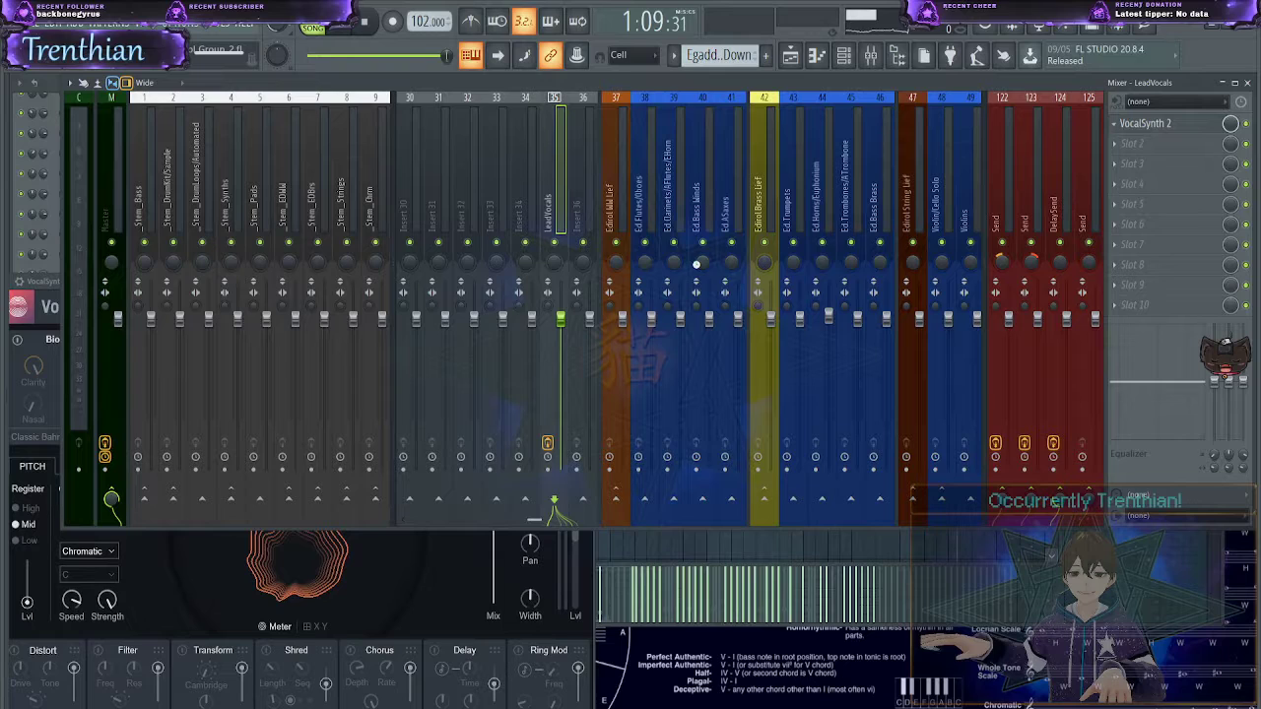
- Load VocalSynth 2 in the first effect slot of mixer Insert 36 and add a send to it from LeadVocals
left_click(584, 296)
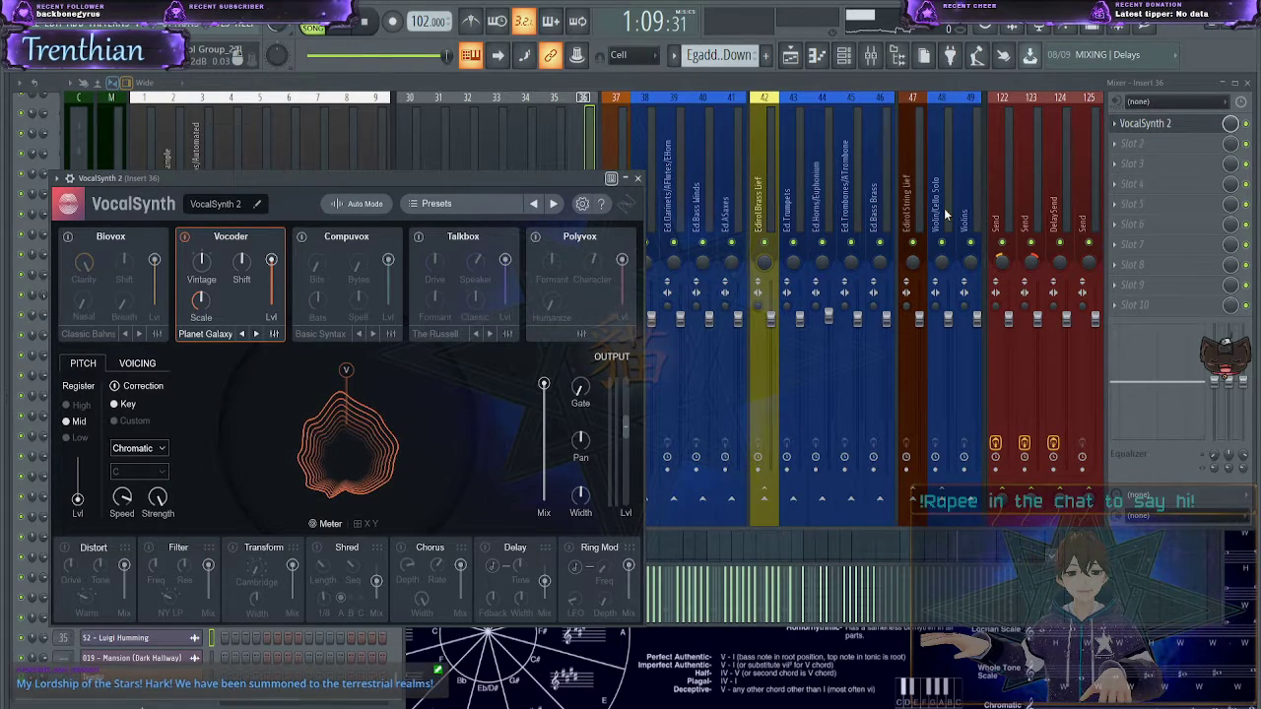
left_click(558, 133)
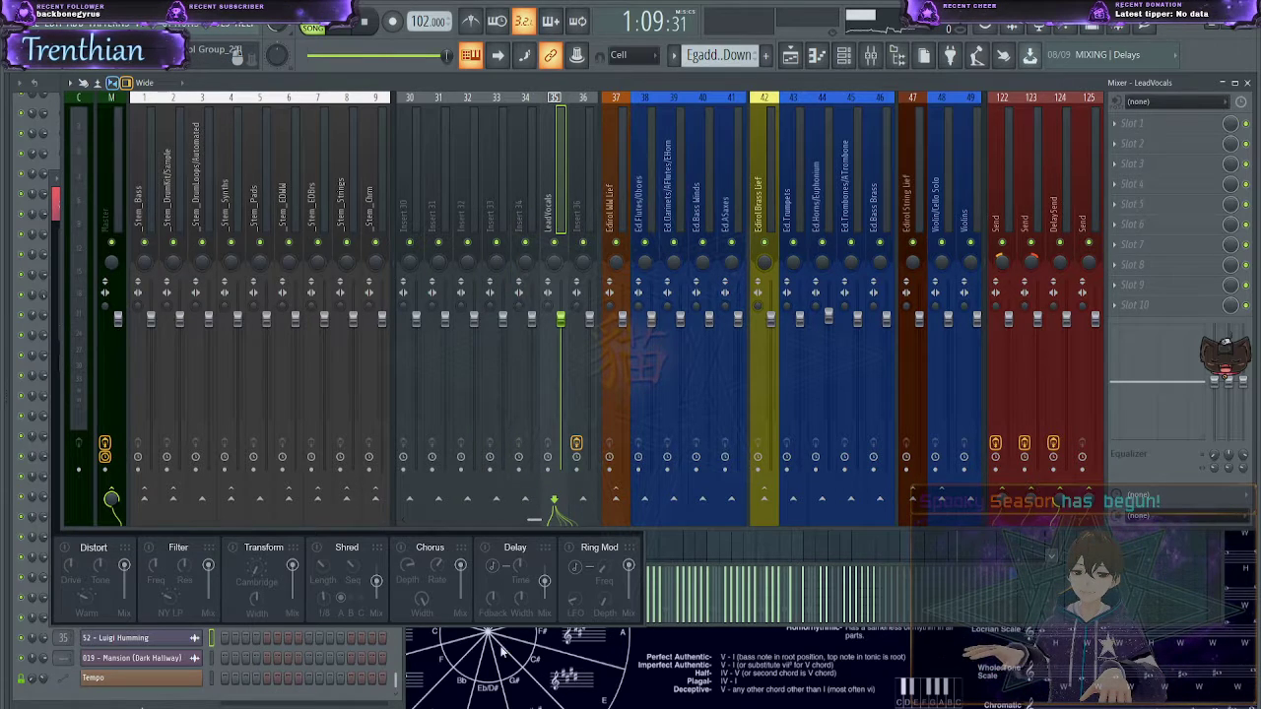
left_click(644, 621)
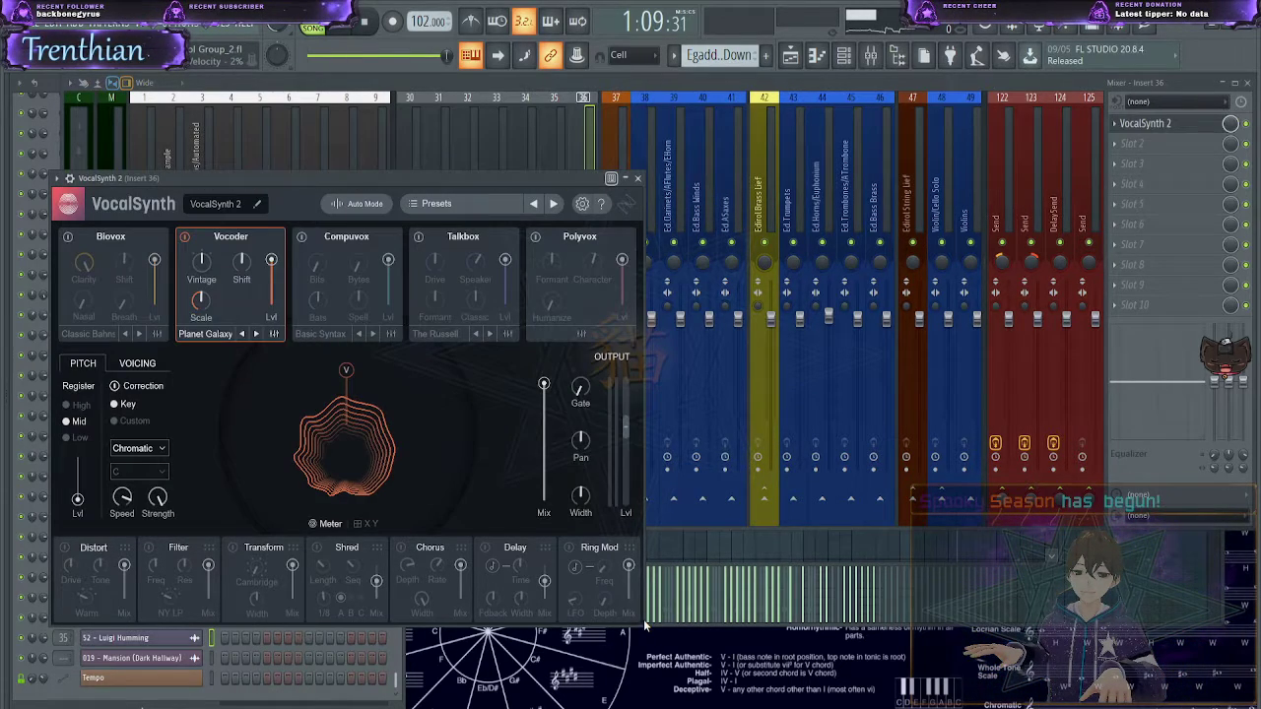
left_click(477, 90)
left_click(553, 233)
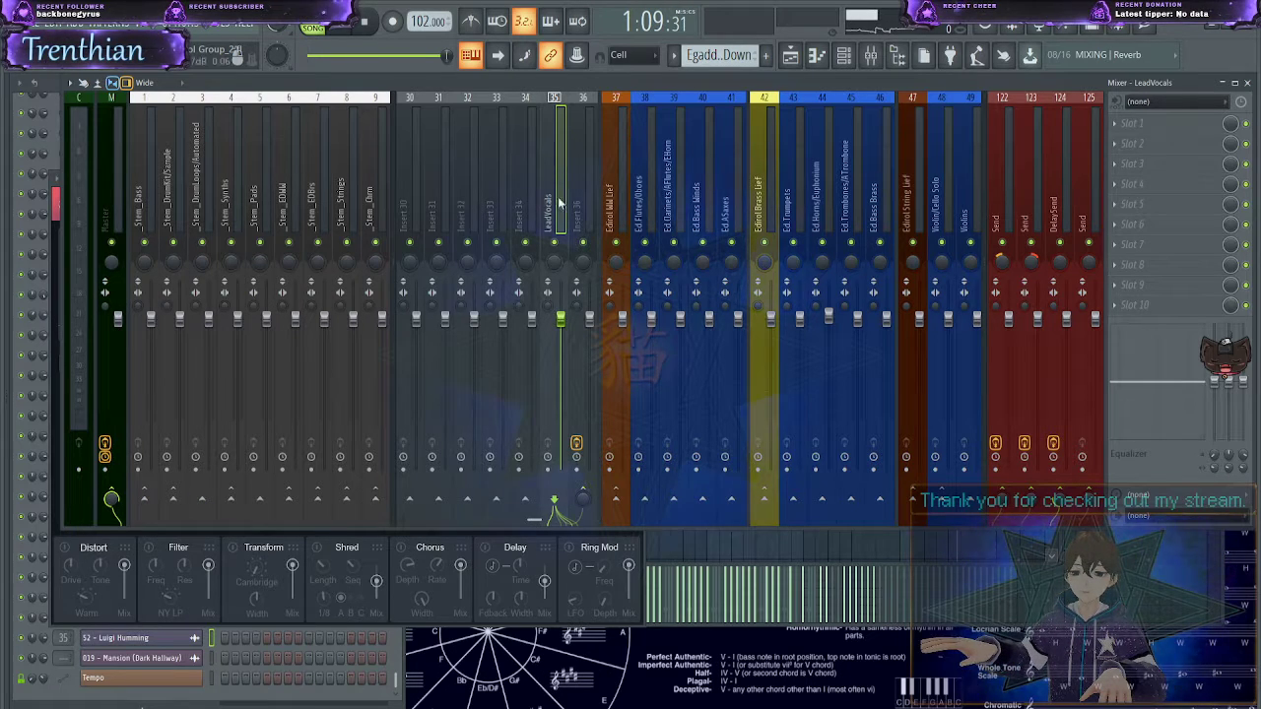
left_click(594, 217)
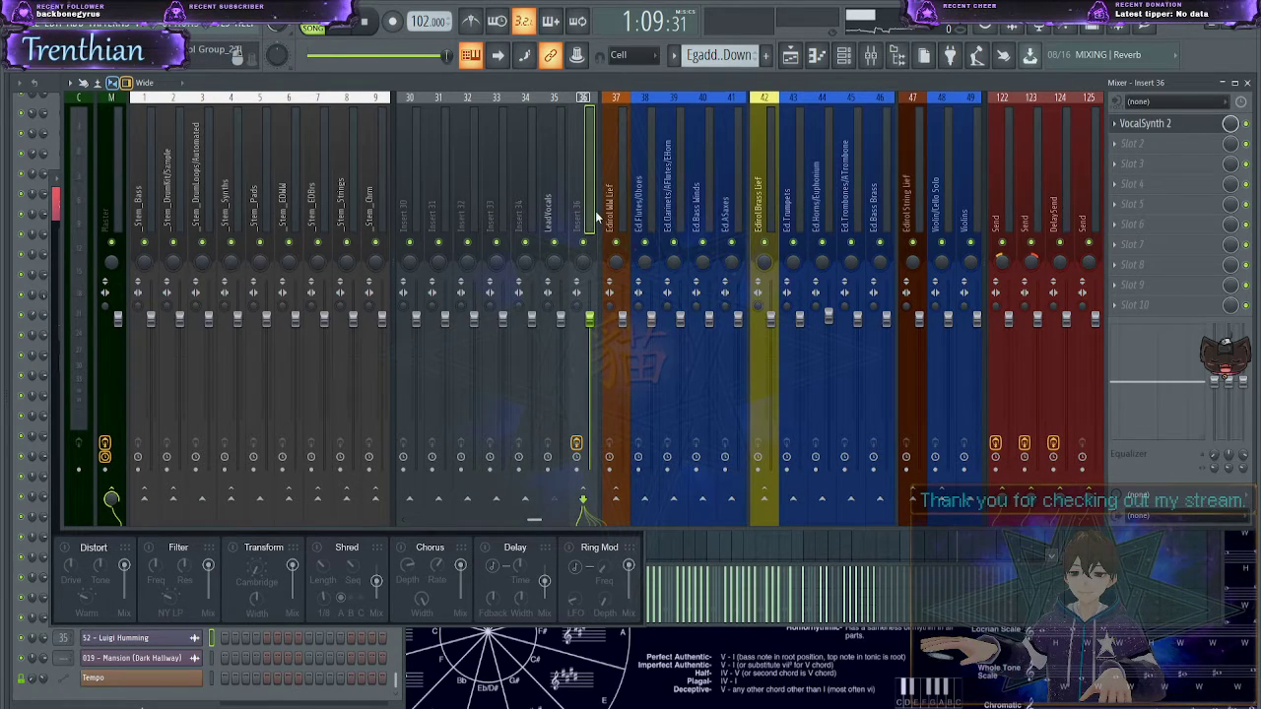
- Set the MIDI input port of VocalSynth 2 on Insert 36 to 21 in its plugin settings
left_click(54, 84)
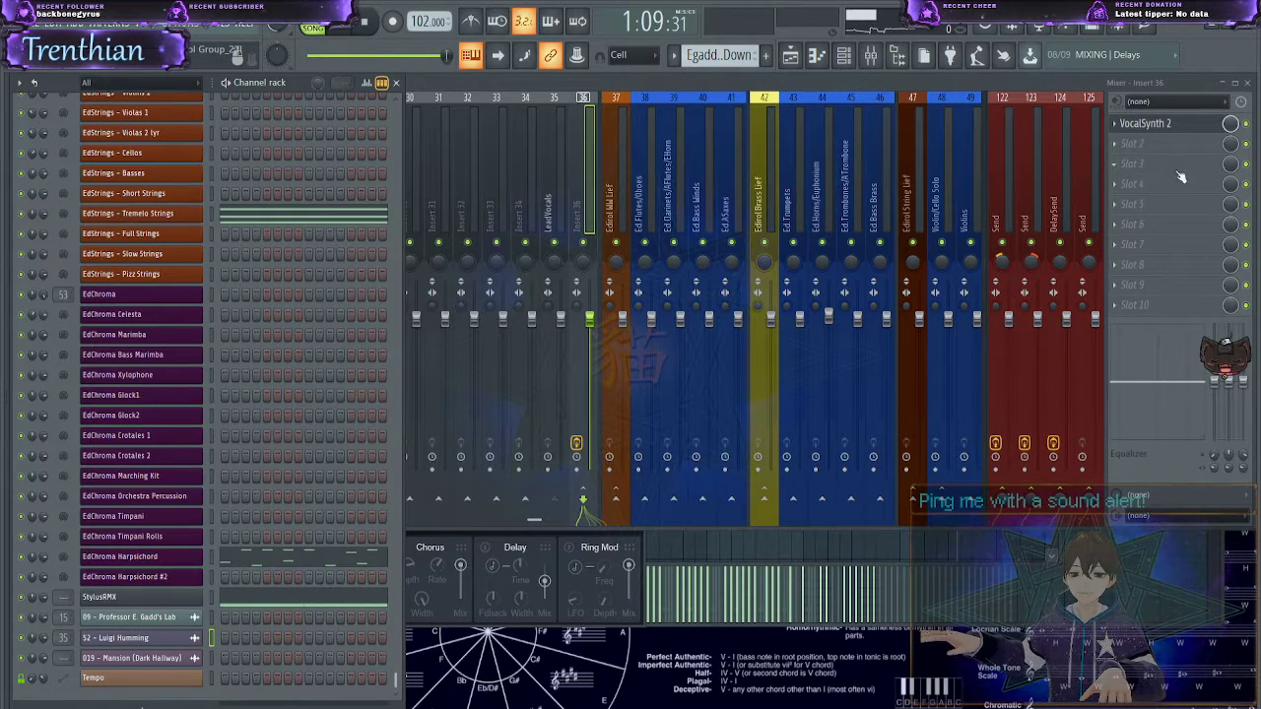
left_click(1183, 123)
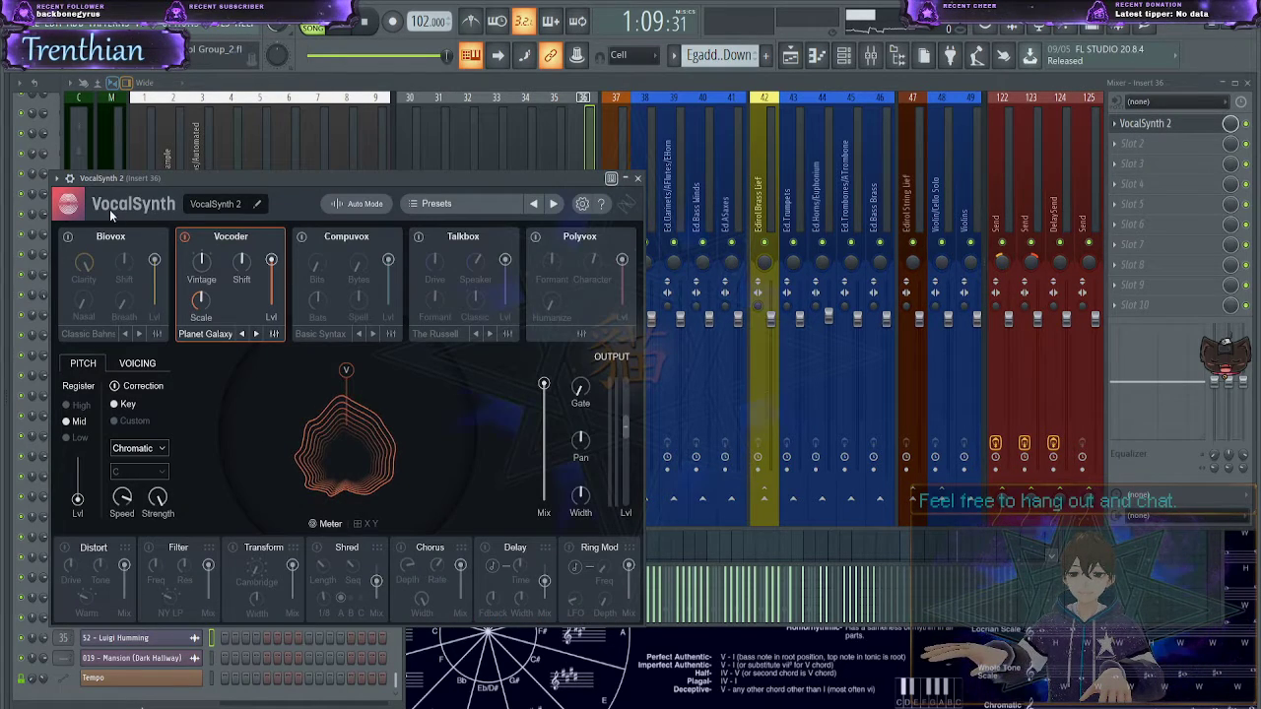
left_click_drag(162, 169, 336, 178)
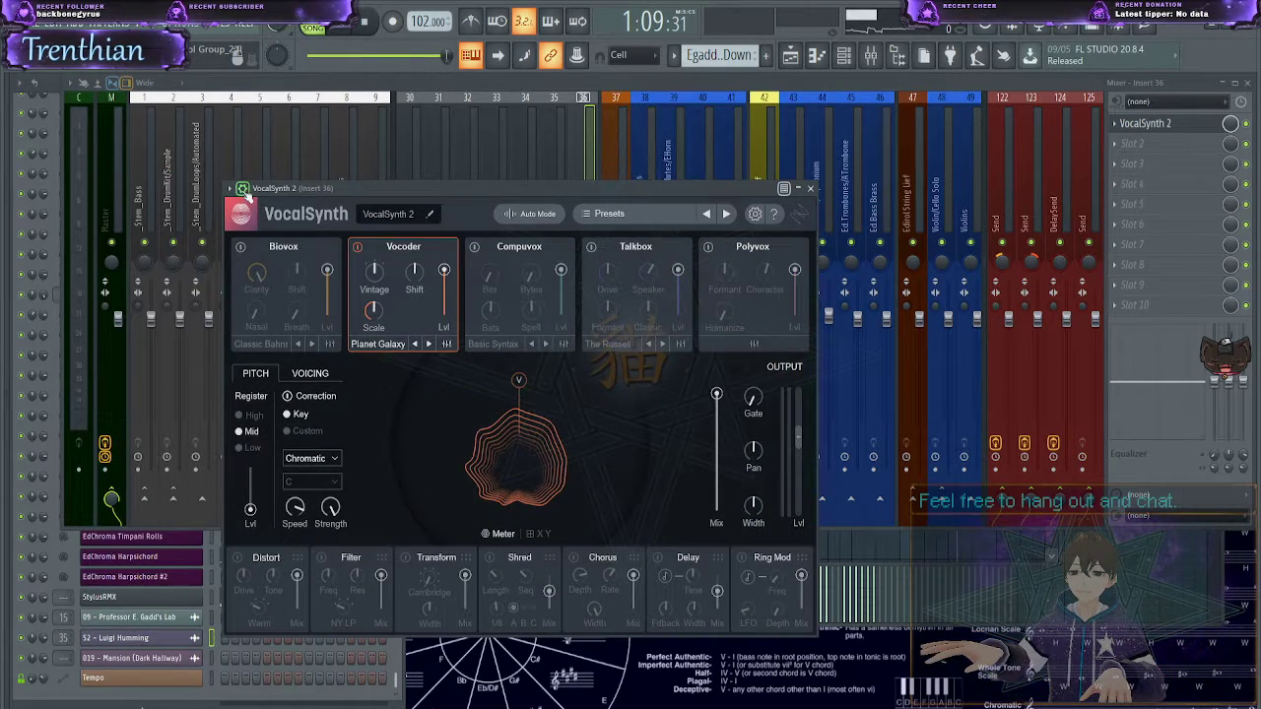
left_click(235, 188)
left_click(268, 213)
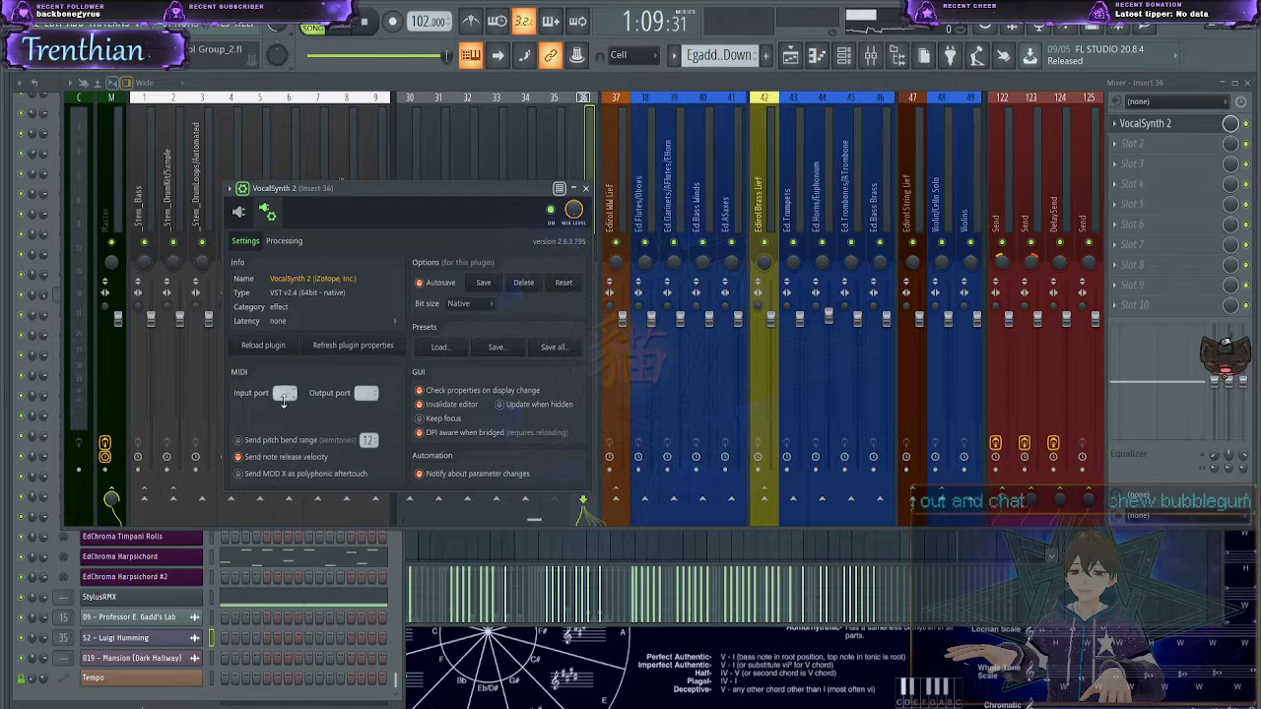
scroll(283, 399, "up", 15)
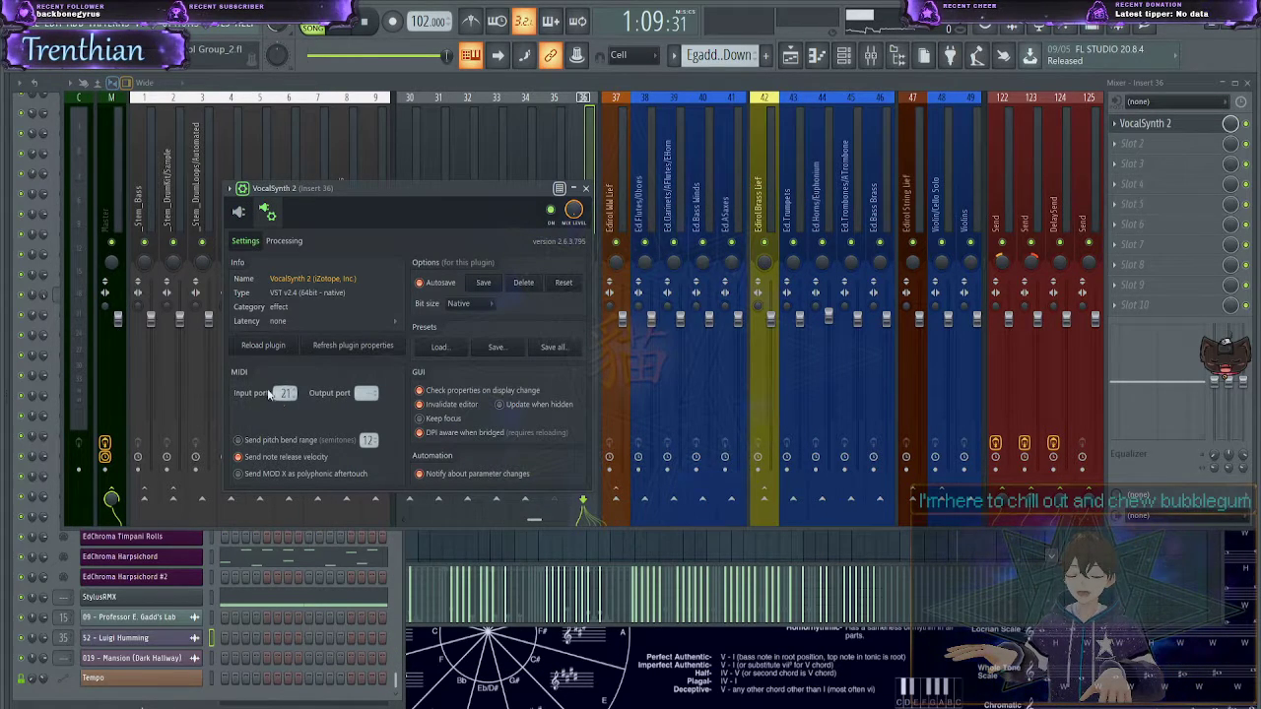
- Open the first 3x Osc instrument in the channel rack
left_click(50, 76)
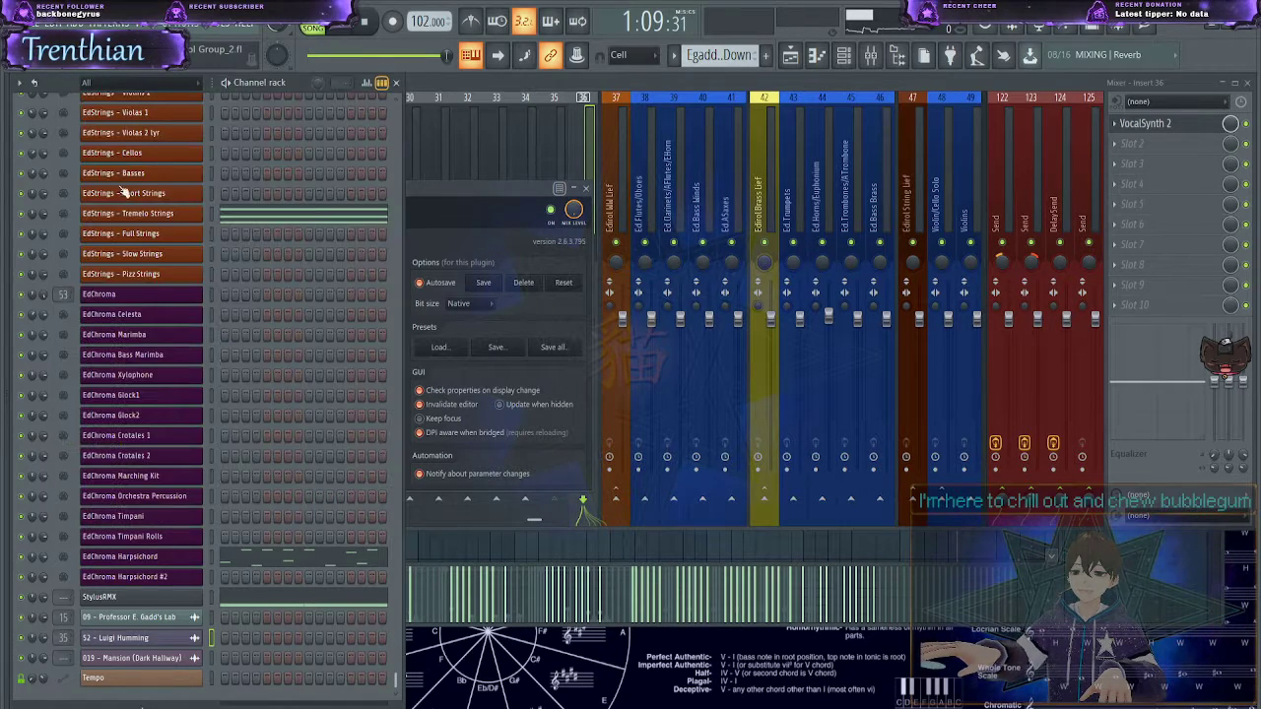
scroll(172, 307, "up", 5)
scroll(171, 308, "up", 10)
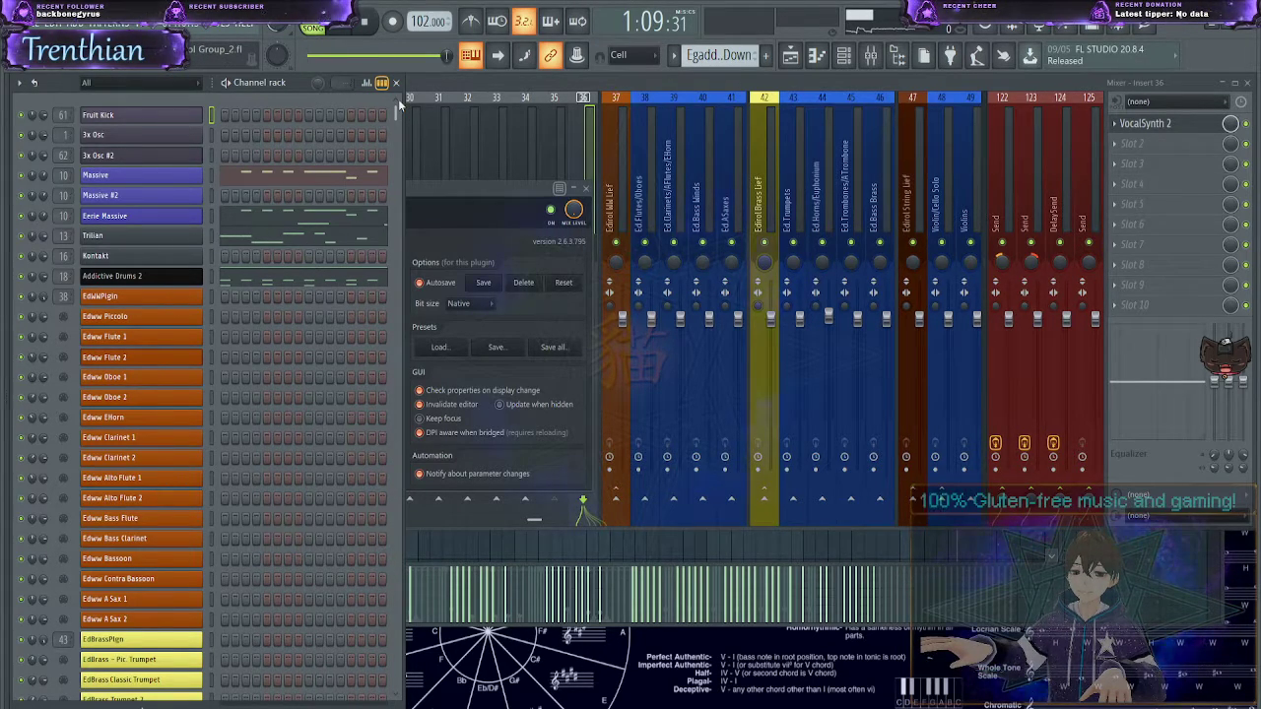
left_click(193, 138)
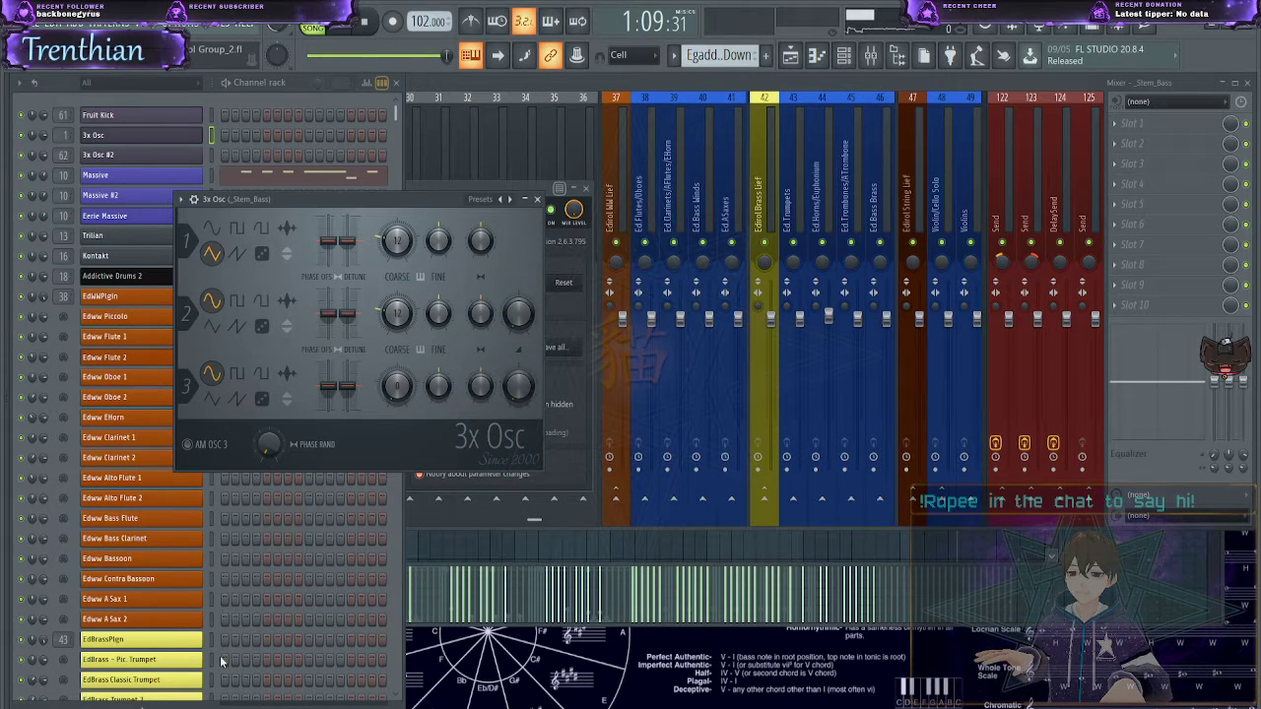
- Listen to the EdStrings – Tremelo Strings chords in the piano roll and copy the notes of the first four bars
left_click(65, 84)
scroll(269, 283, "down", 6)
scroll(268, 279, "down", 15)
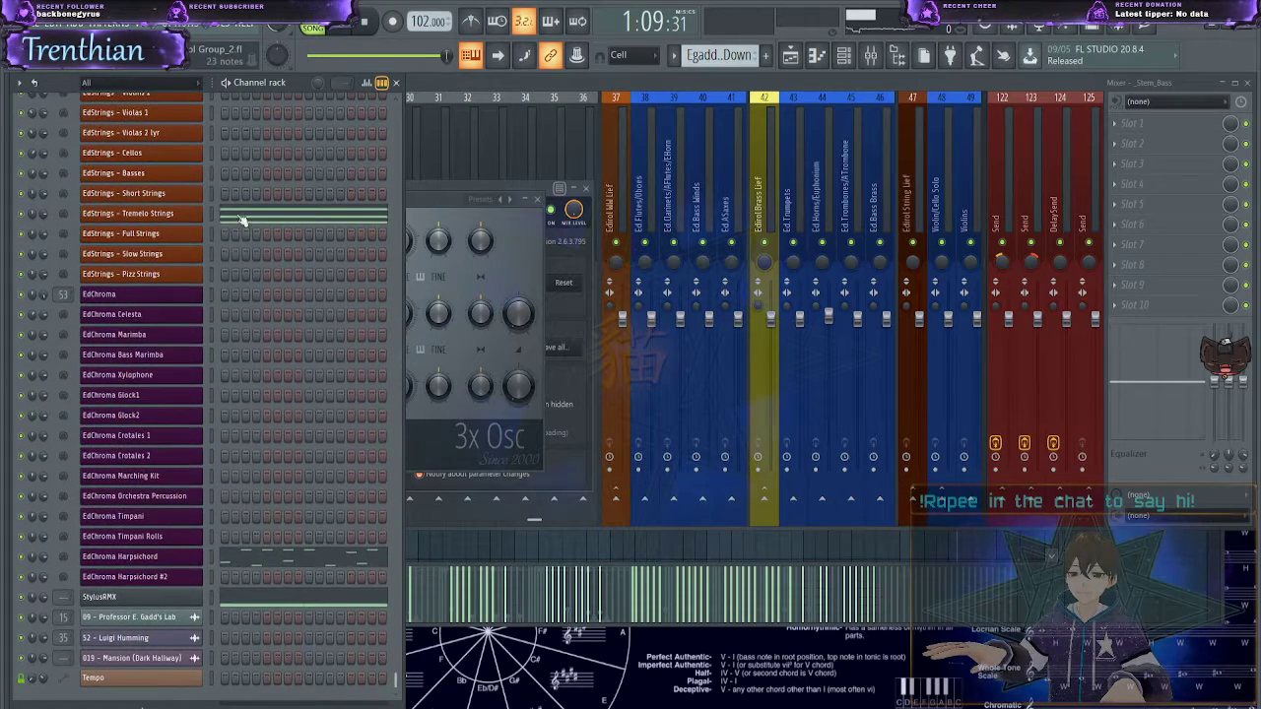
left_click(242, 218)
key("space")
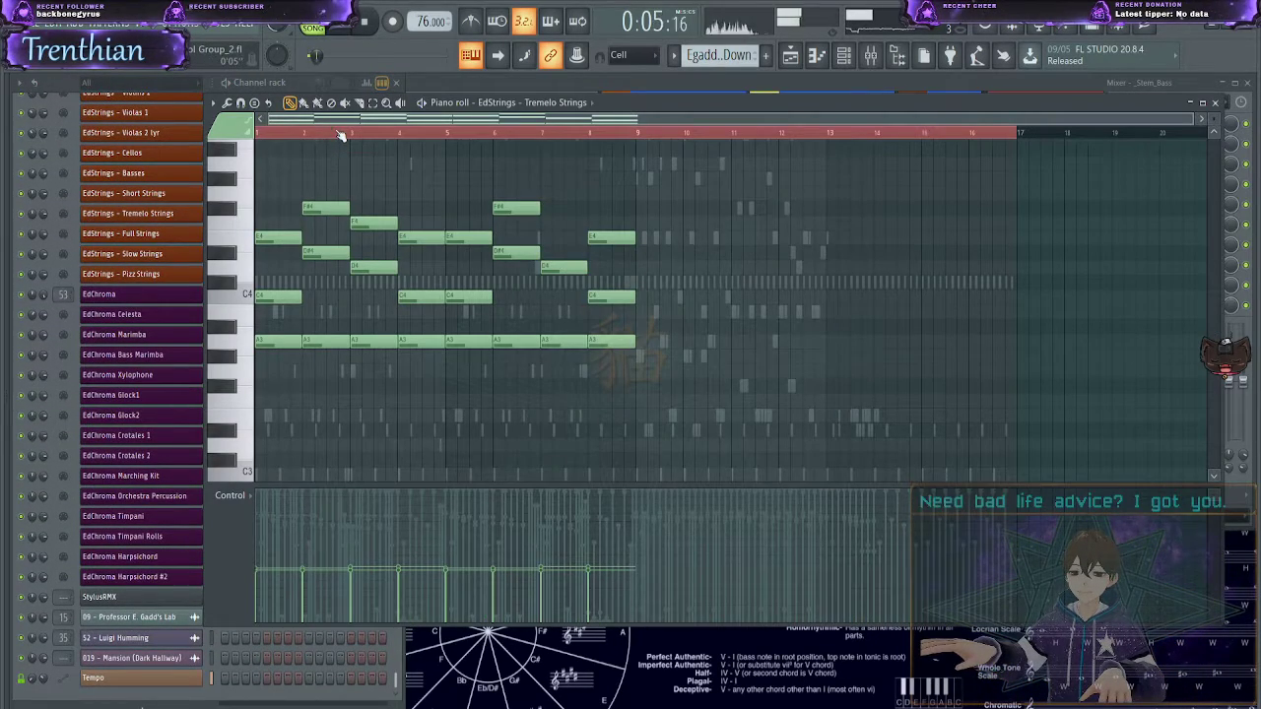
left_click(339, 134)
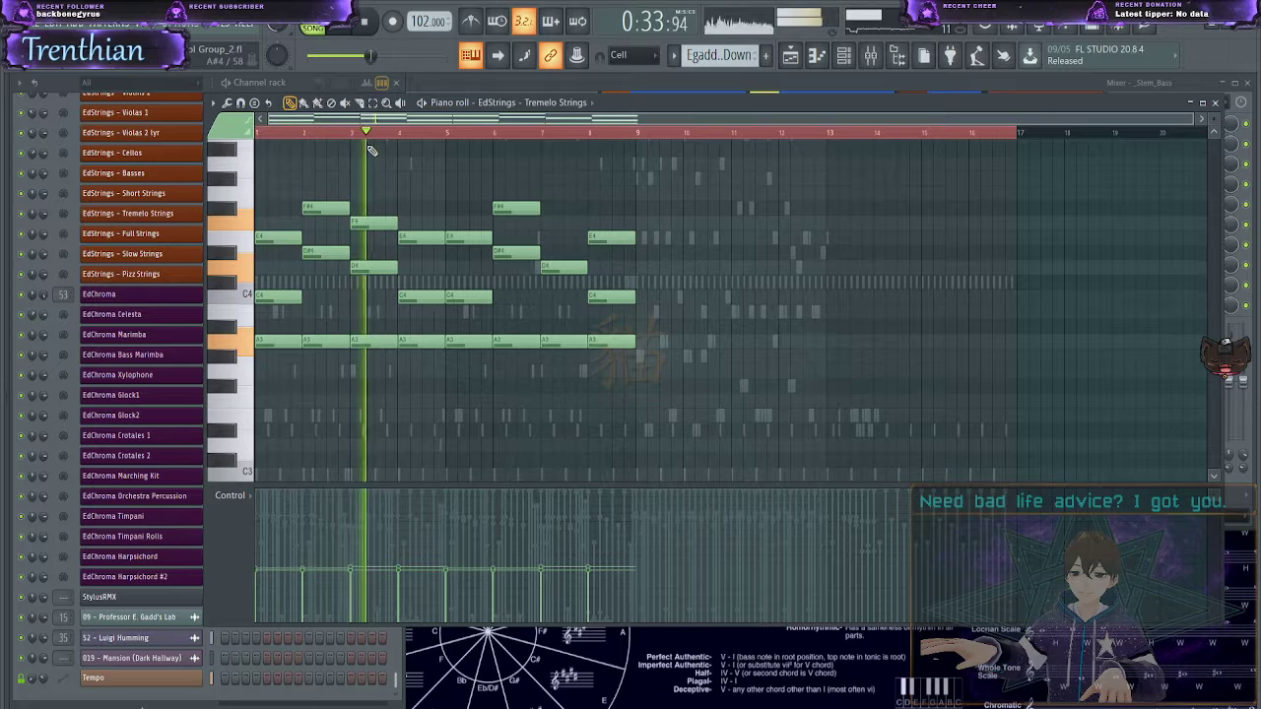
left_click(350, 130)
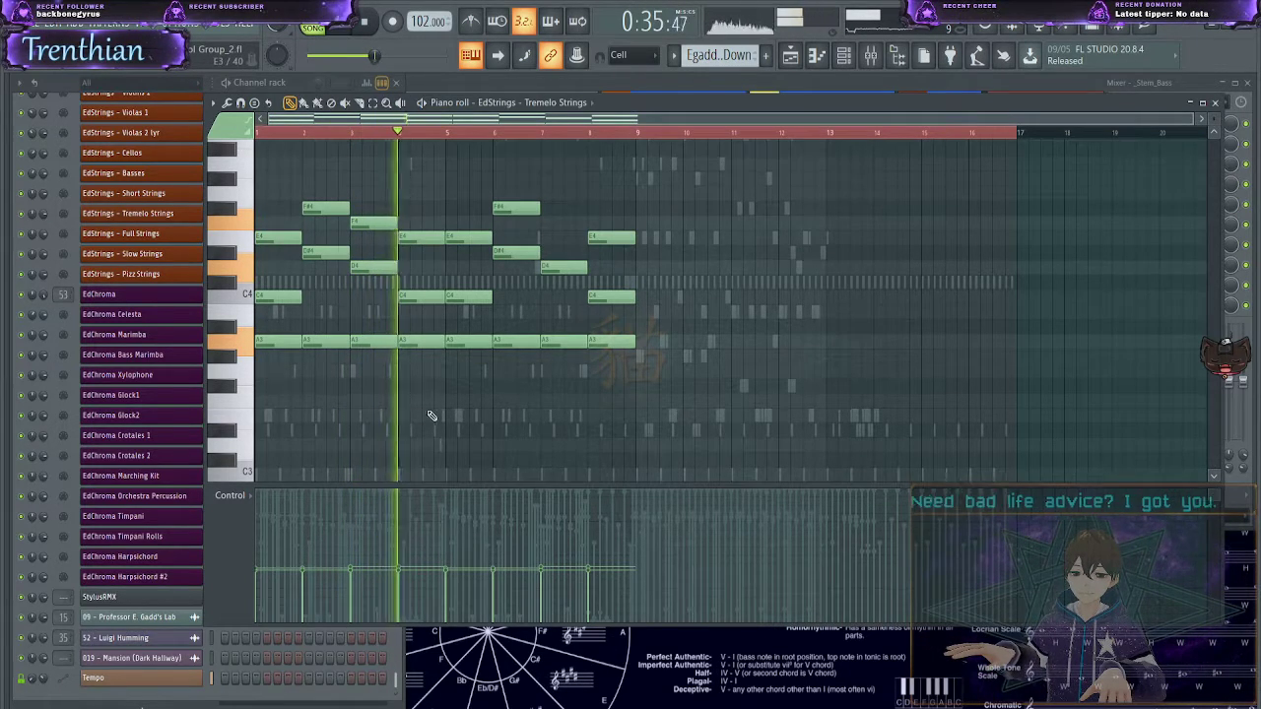
left_click_drag(443, 416, 259, 155)
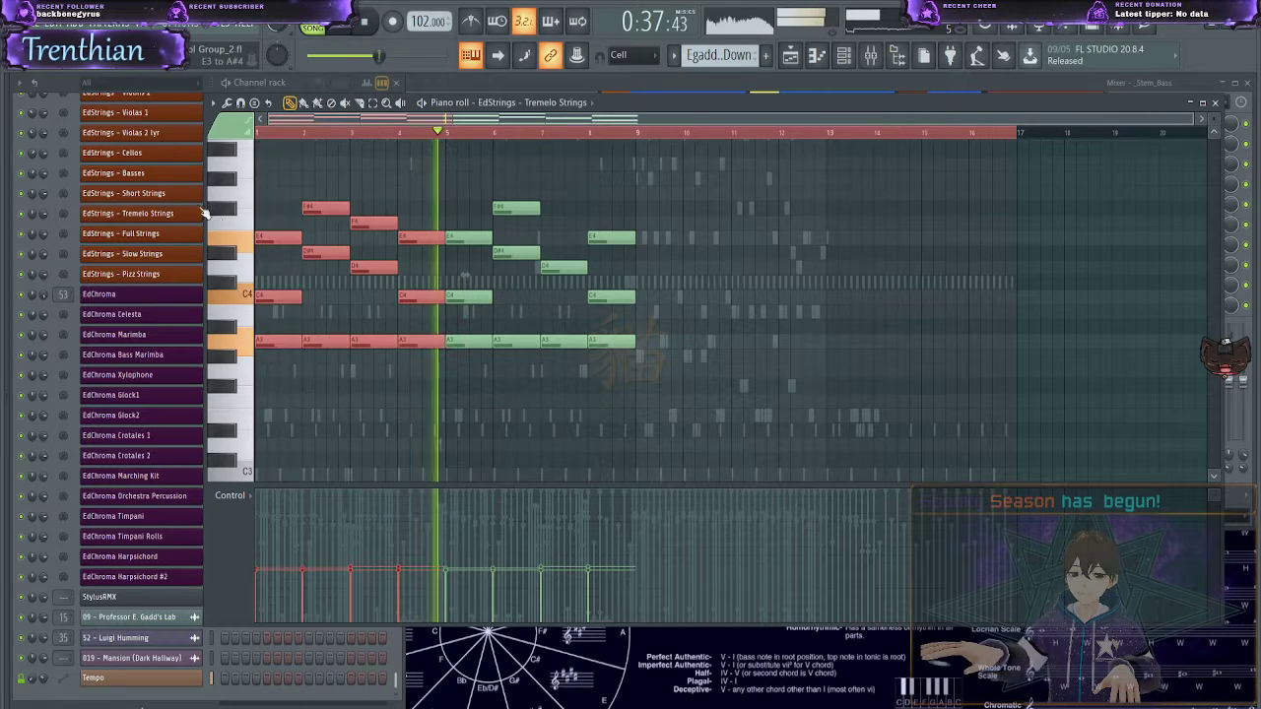
key("space")
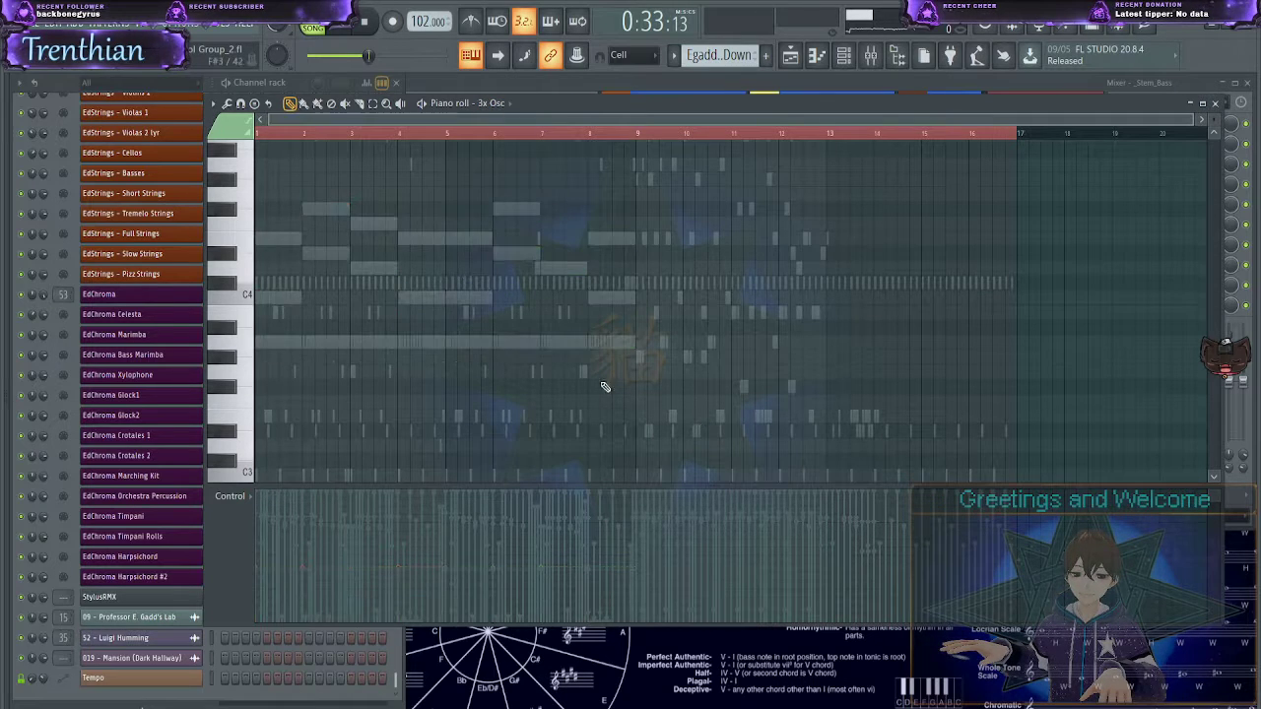
- Try the copied string chords in the 3x Osc piano roll, transposed up two octaves, and delete them
key("ctrl+v")
key("space")
left_click(257, 134)
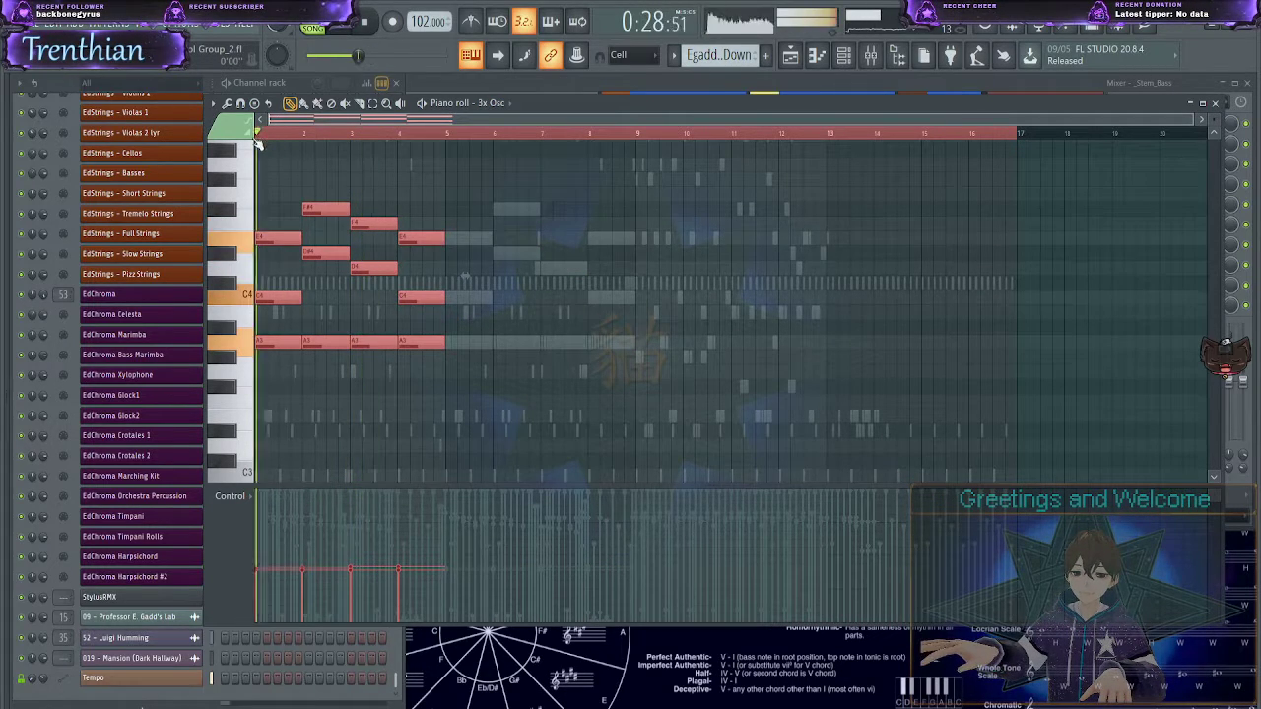
key("ctrl+Down")
key("ctrl+Down")
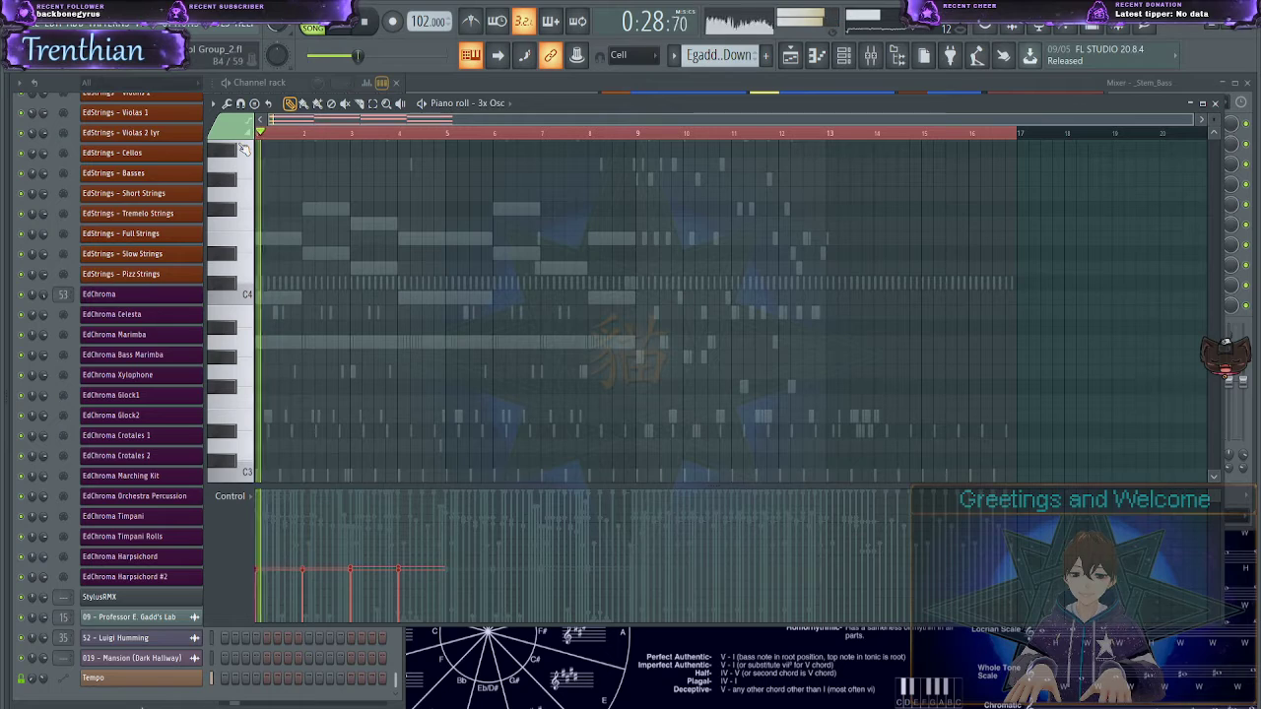
scroll(552, 301, "up", 6)
scroll(555, 304, "up", 1)
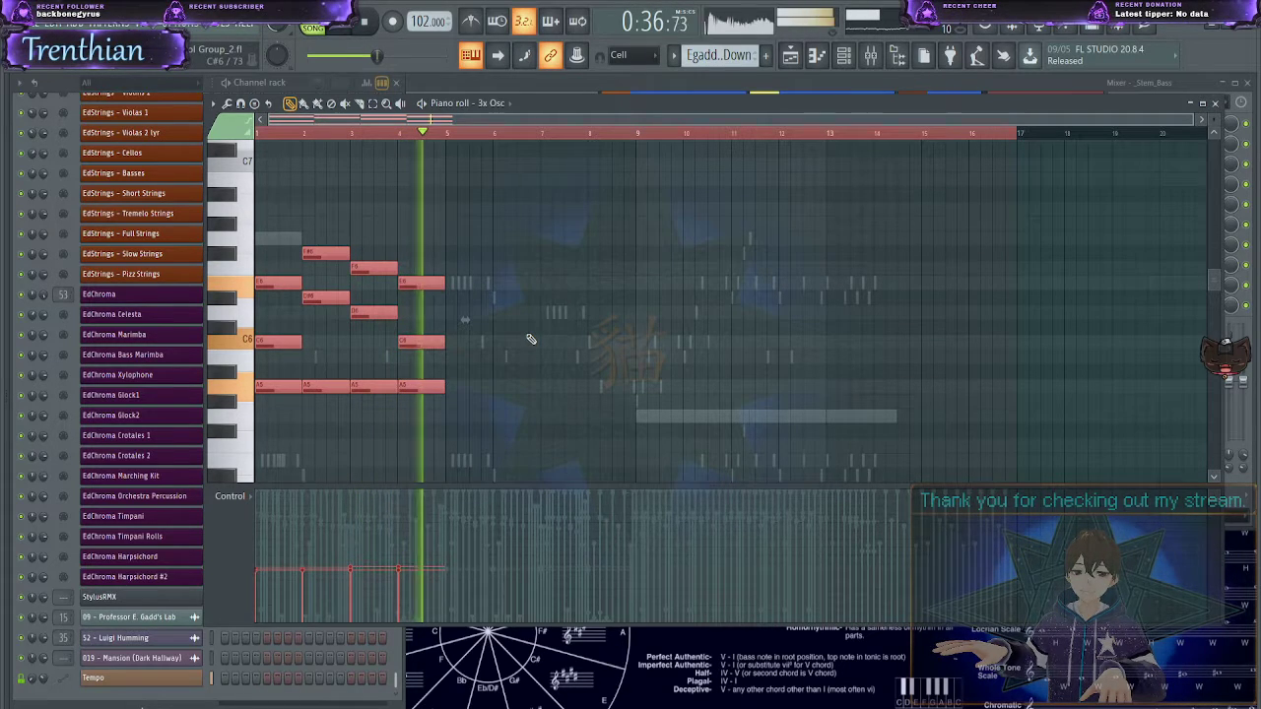
key("space")
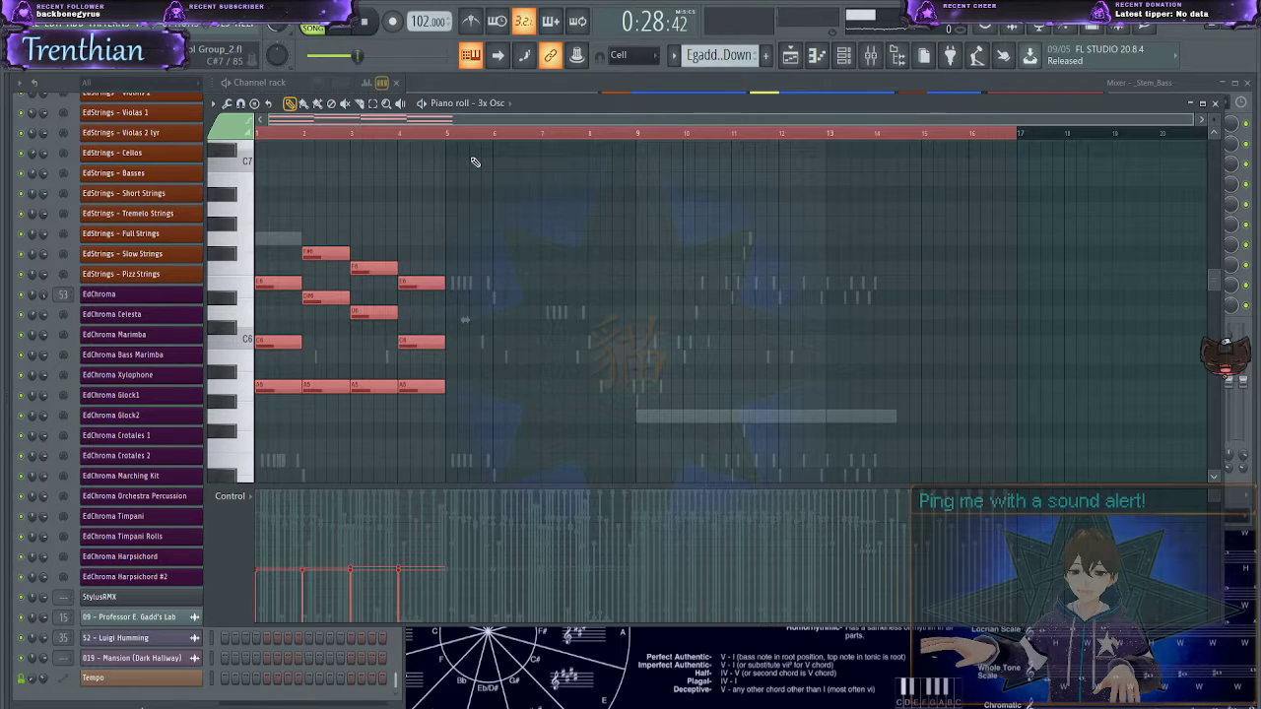
key("Delete")
- Audition pitch correction in VocalSynth 2 on Insert 36 and set its pitch register to Mid
scroll(113, 197, "up", 15)
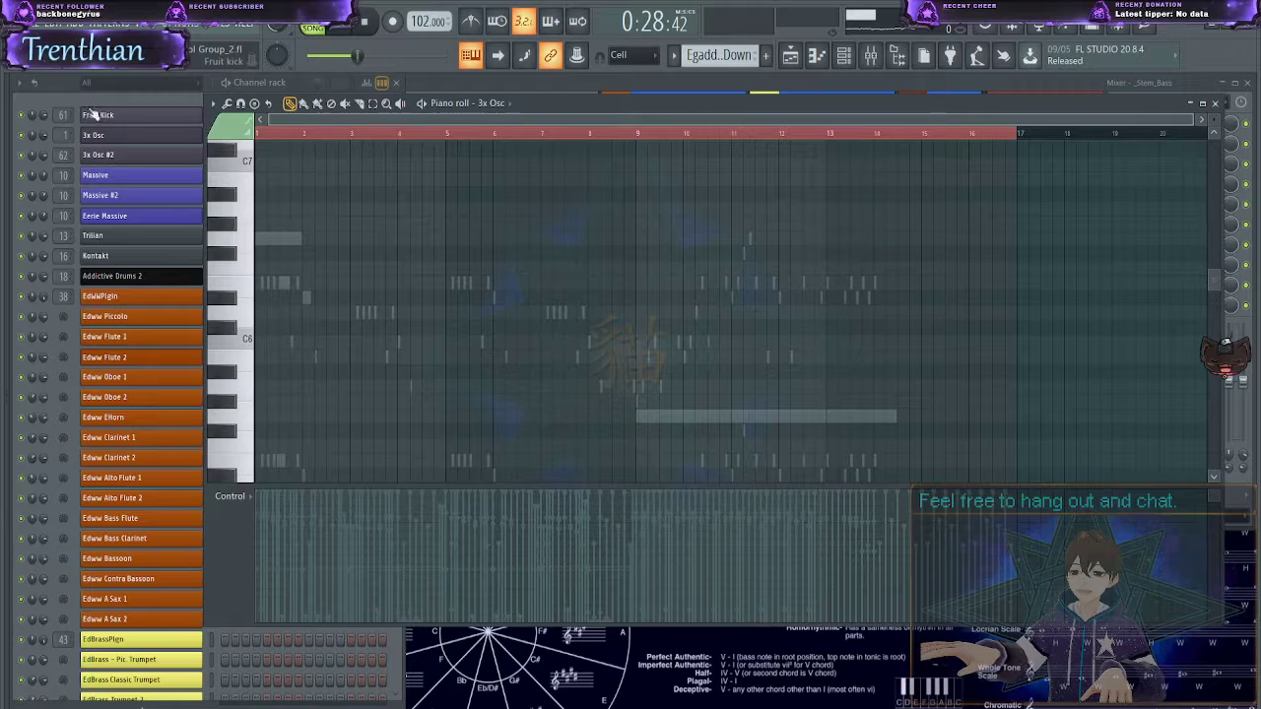
left_click(181, 268)
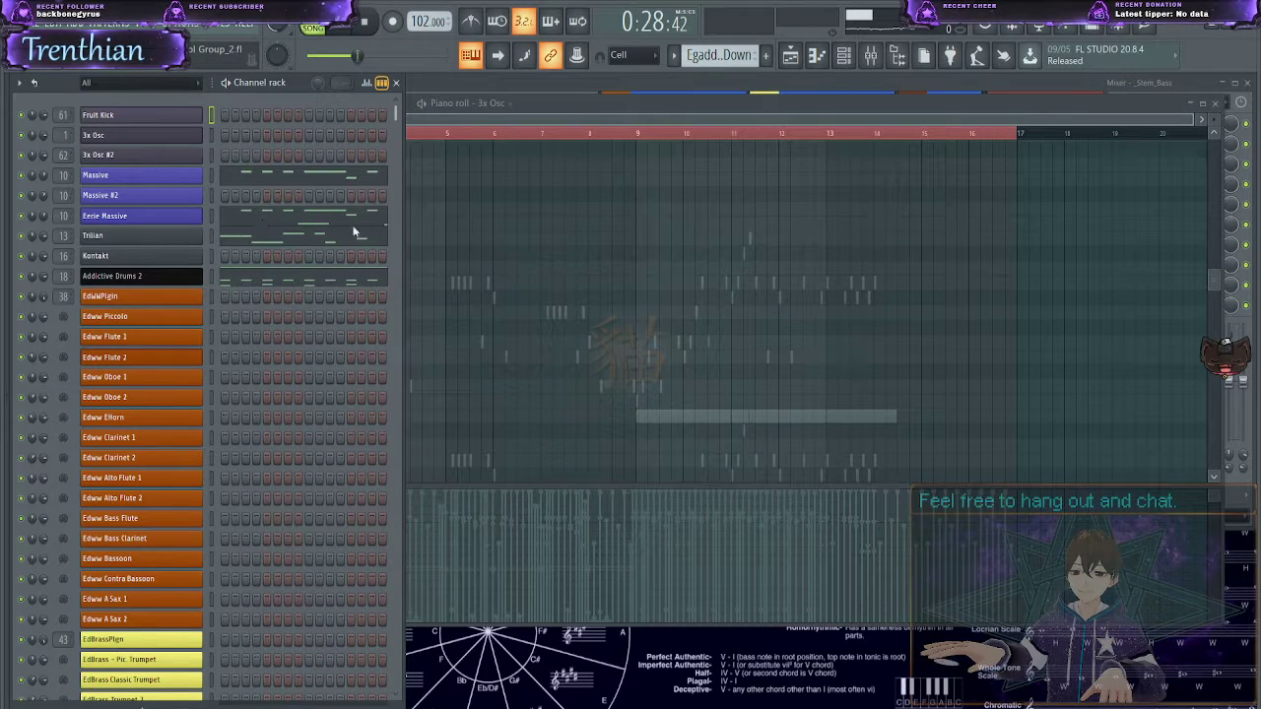
left_click(564, 200)
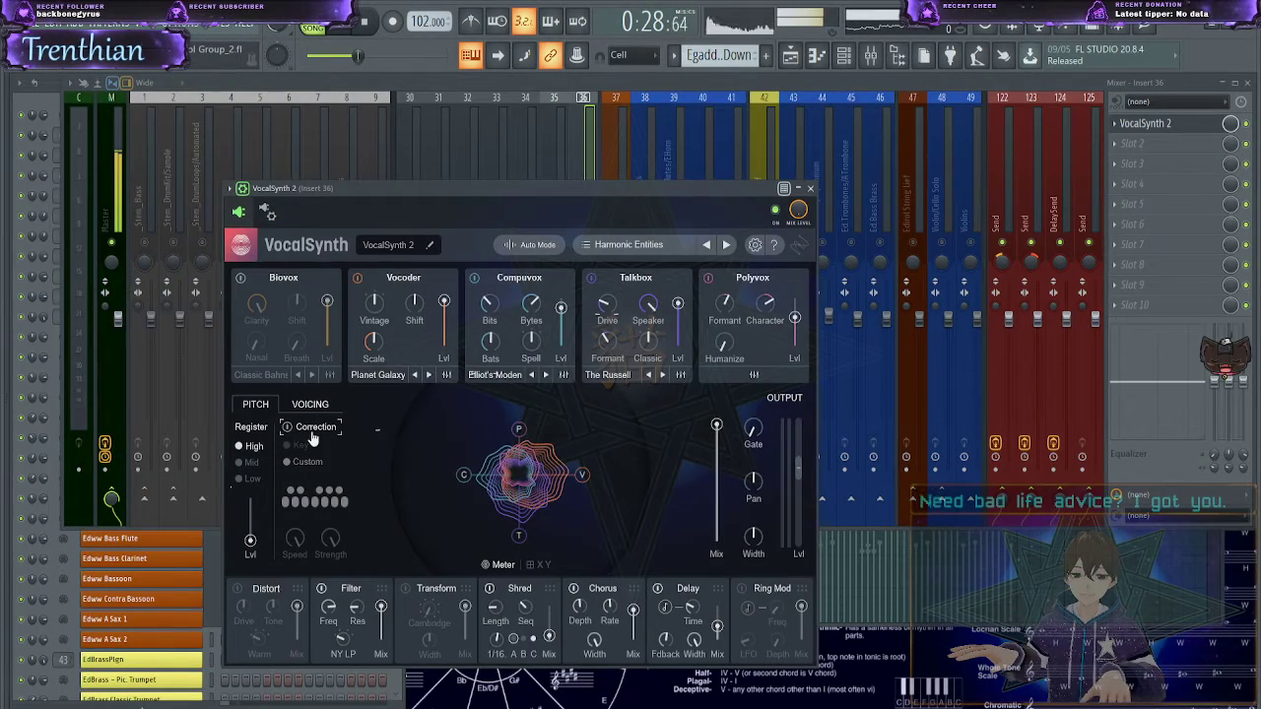
left_click(311, 432)
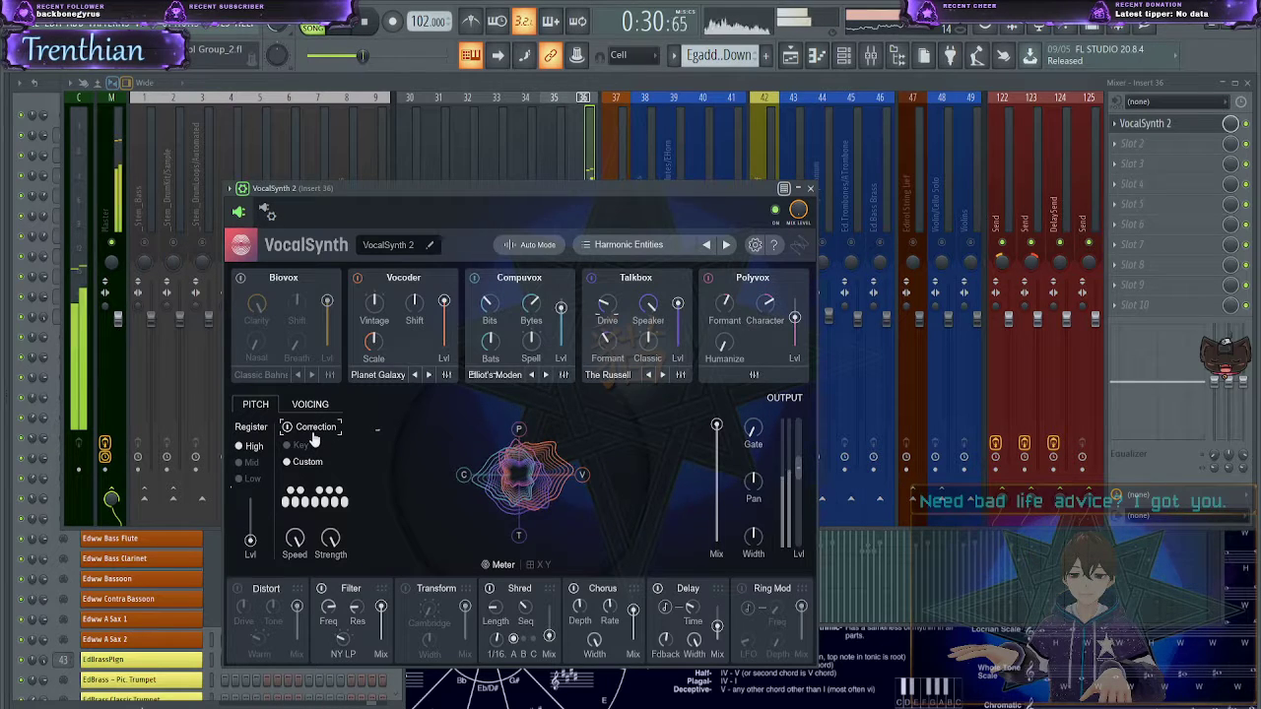
left_click(313, 433)
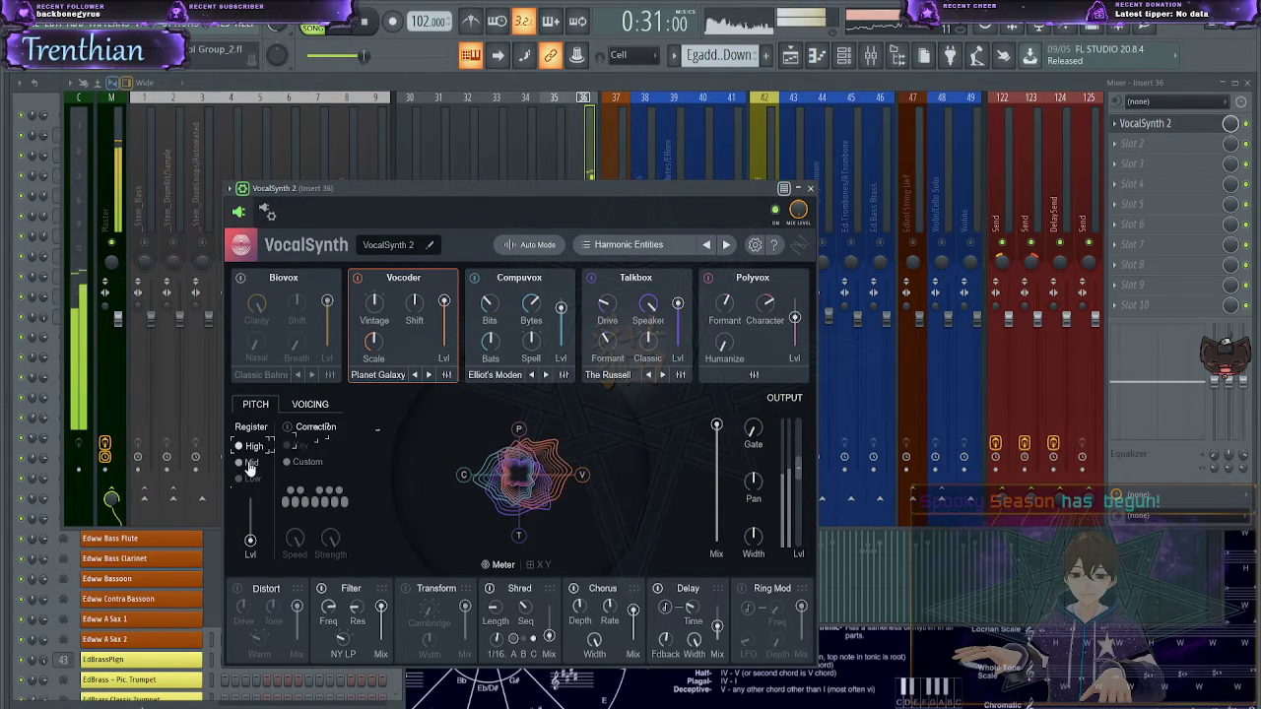
left_click(320, 403)
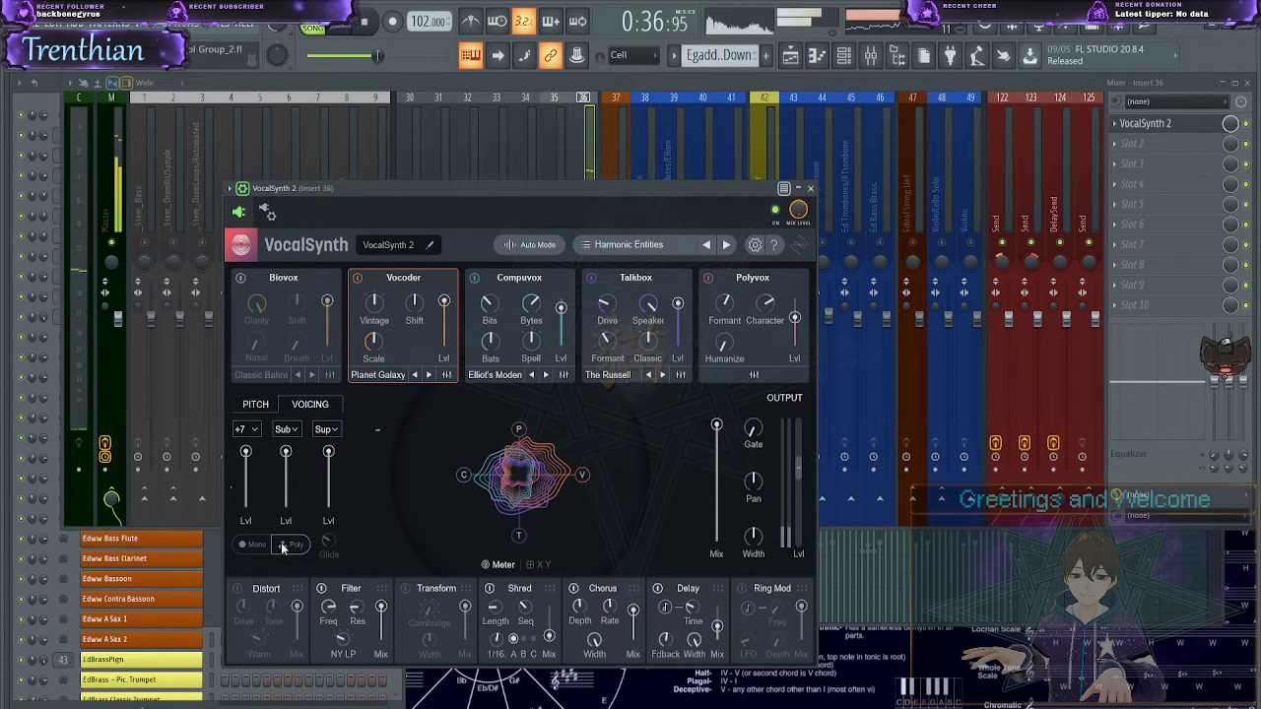
left_click(257, 406)
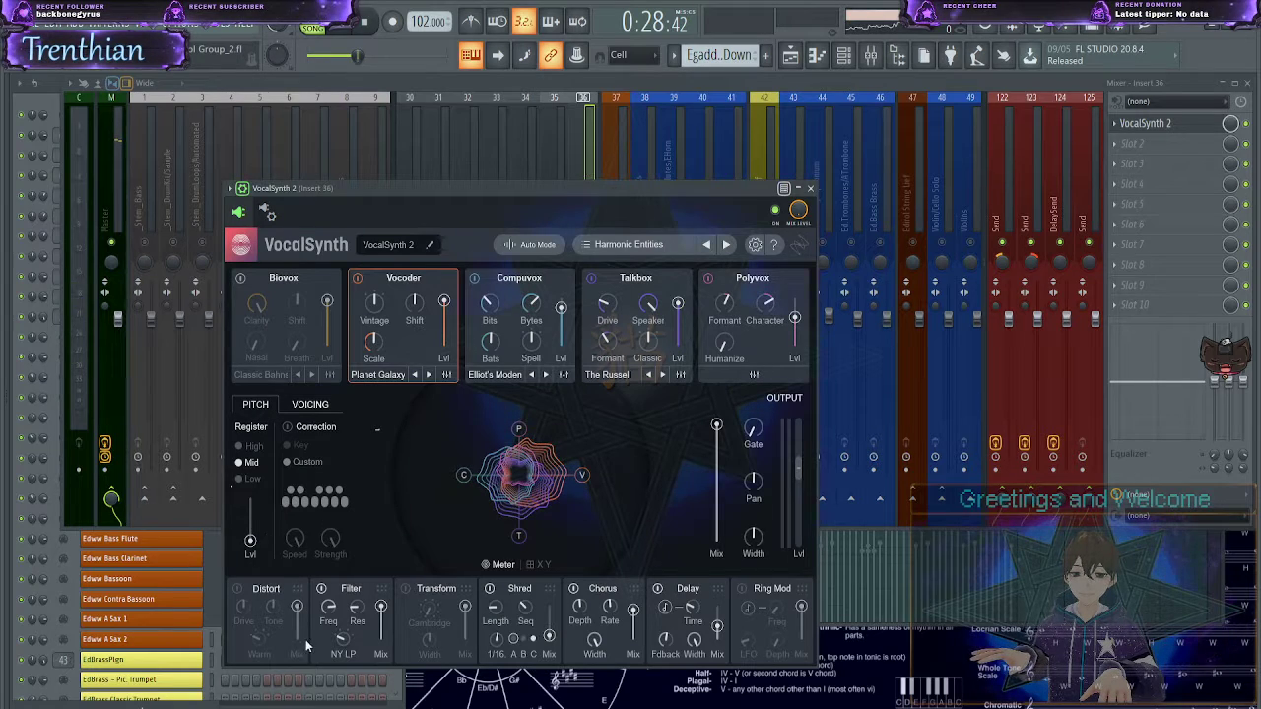
- Inspect the detailed band and oscillator settings of the Vocoder module in VocalSynth 2
left_click(449, 383)
left_click(448, 384)
left_click(448, 383)
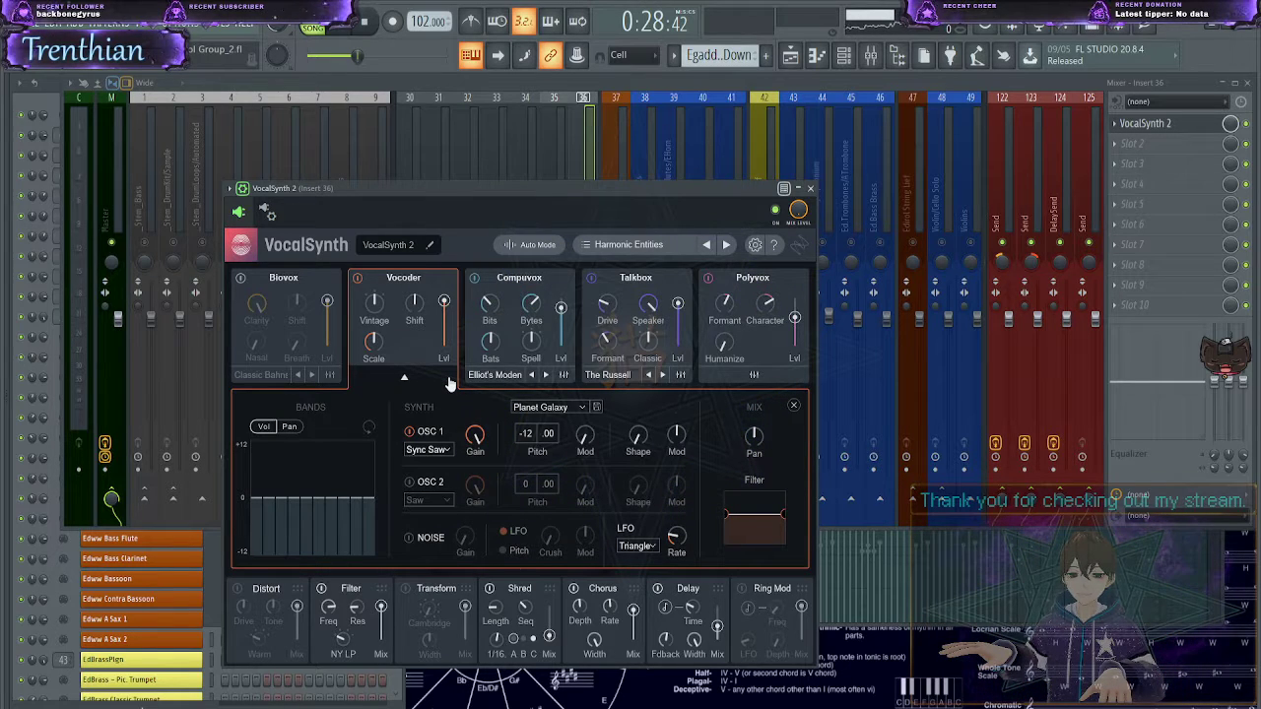
left_click(448, 383)
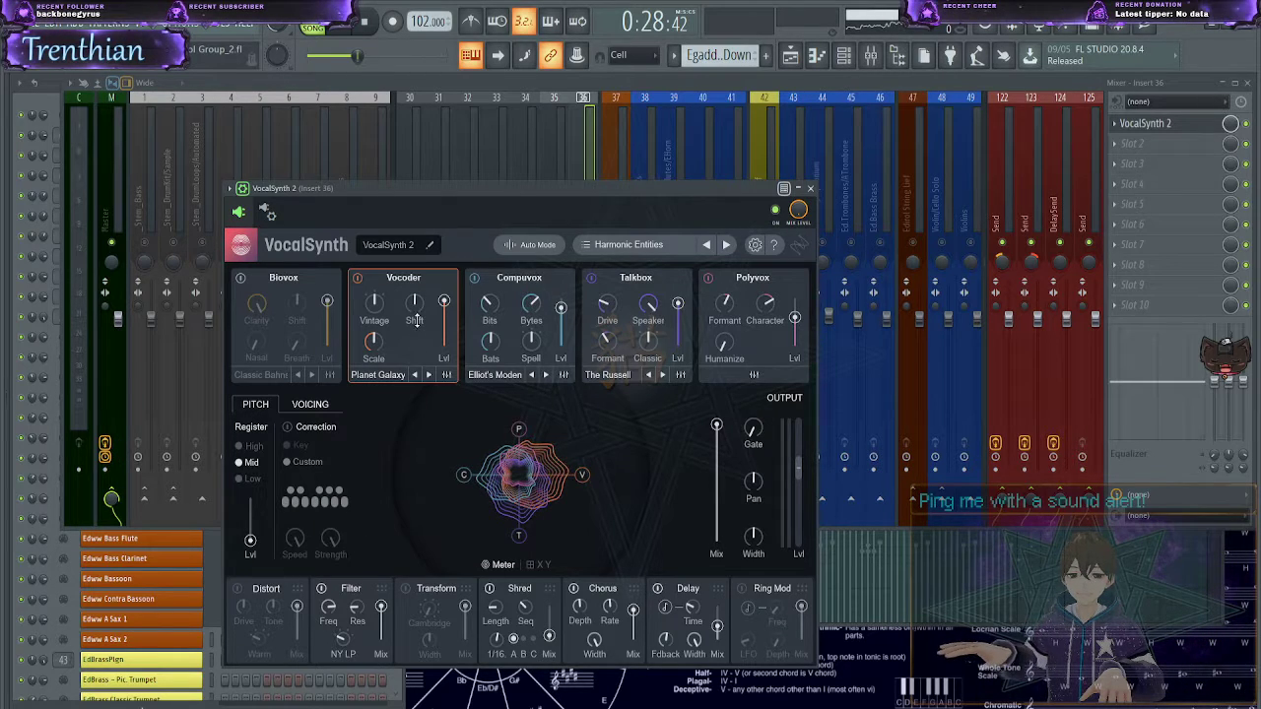
- Switch VocalSynth 2 to MIDI mode and audition its presets, settling on Danny Dark
left_click(529, 246)
left_click(284, 453)
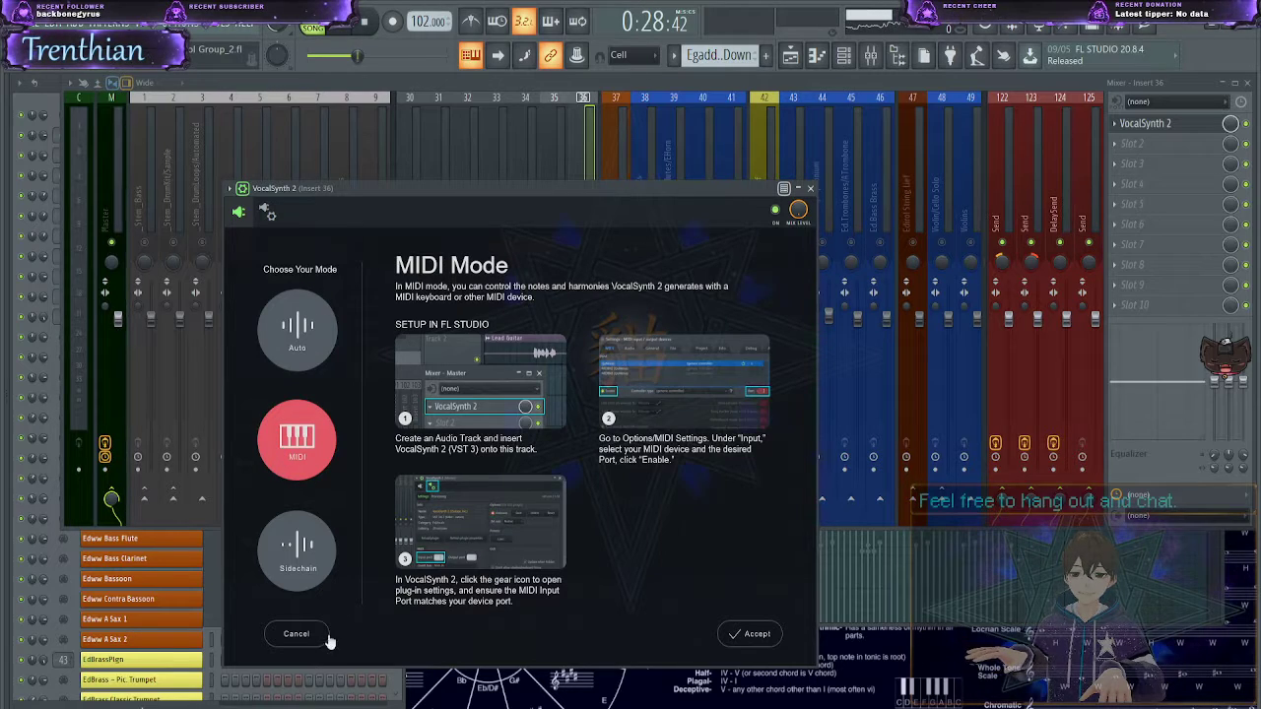
left_click(772, 640)
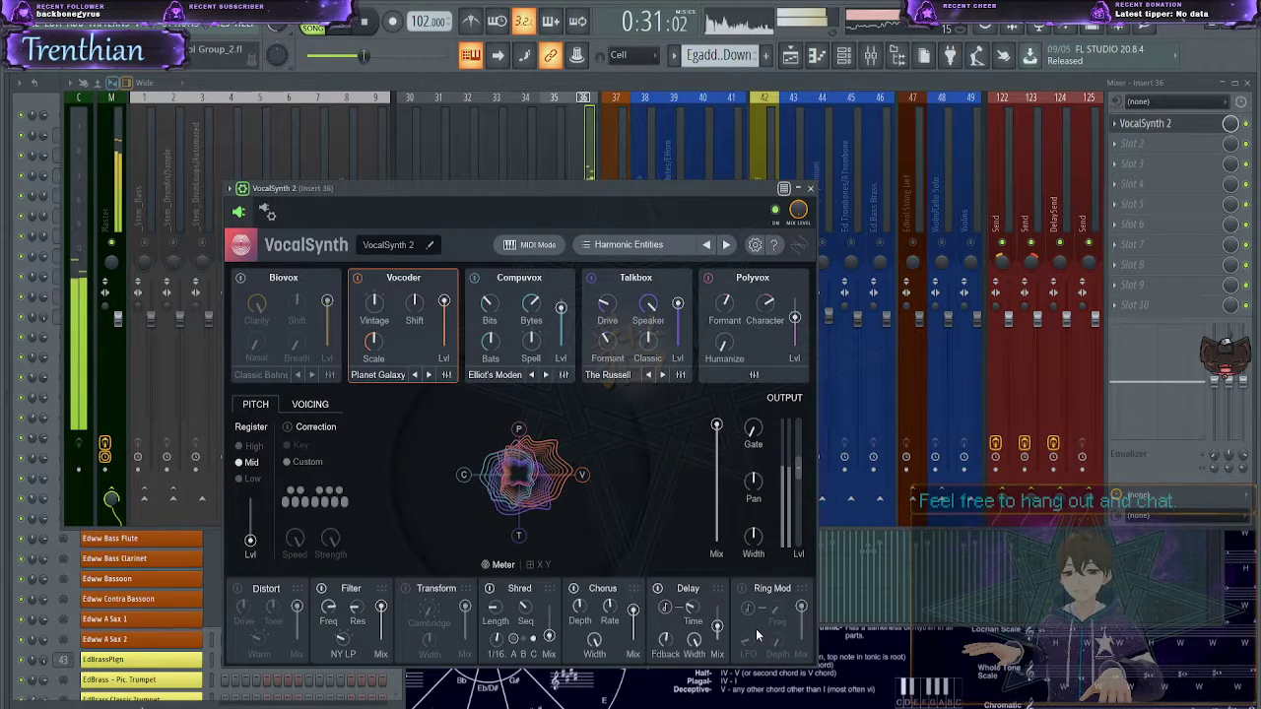
left_click(705, 246)
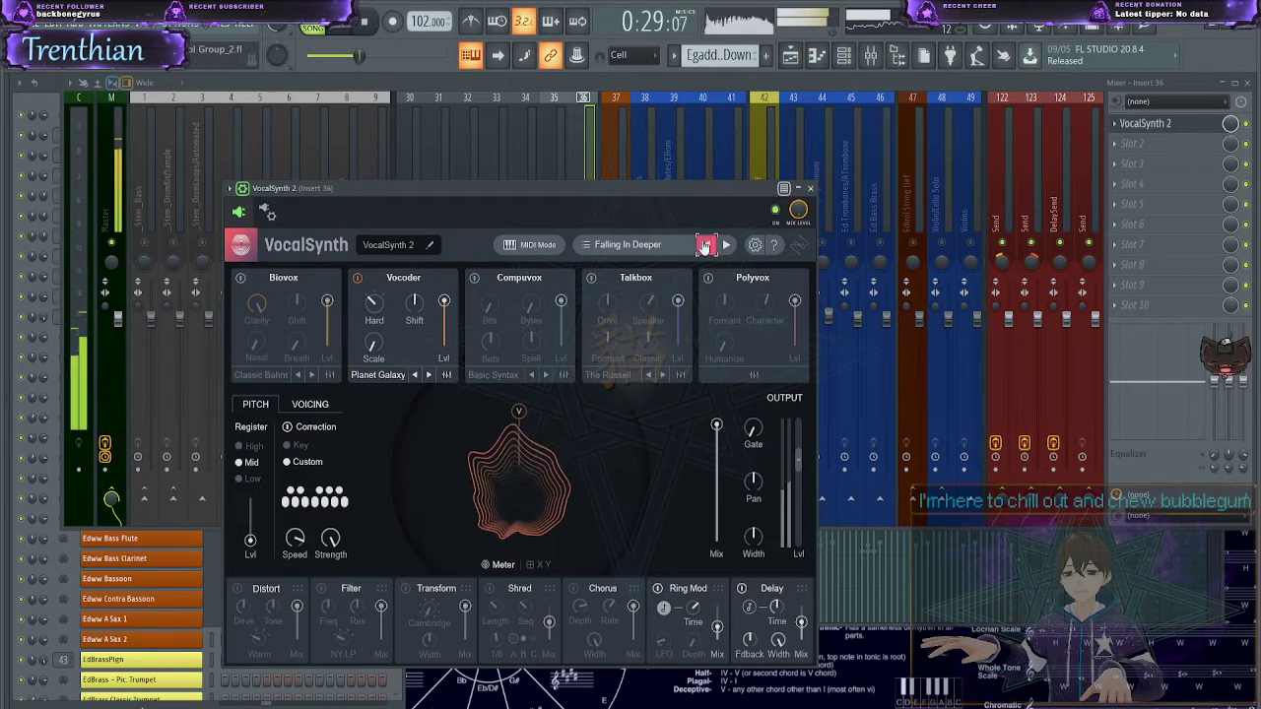
left_click(705, 245)
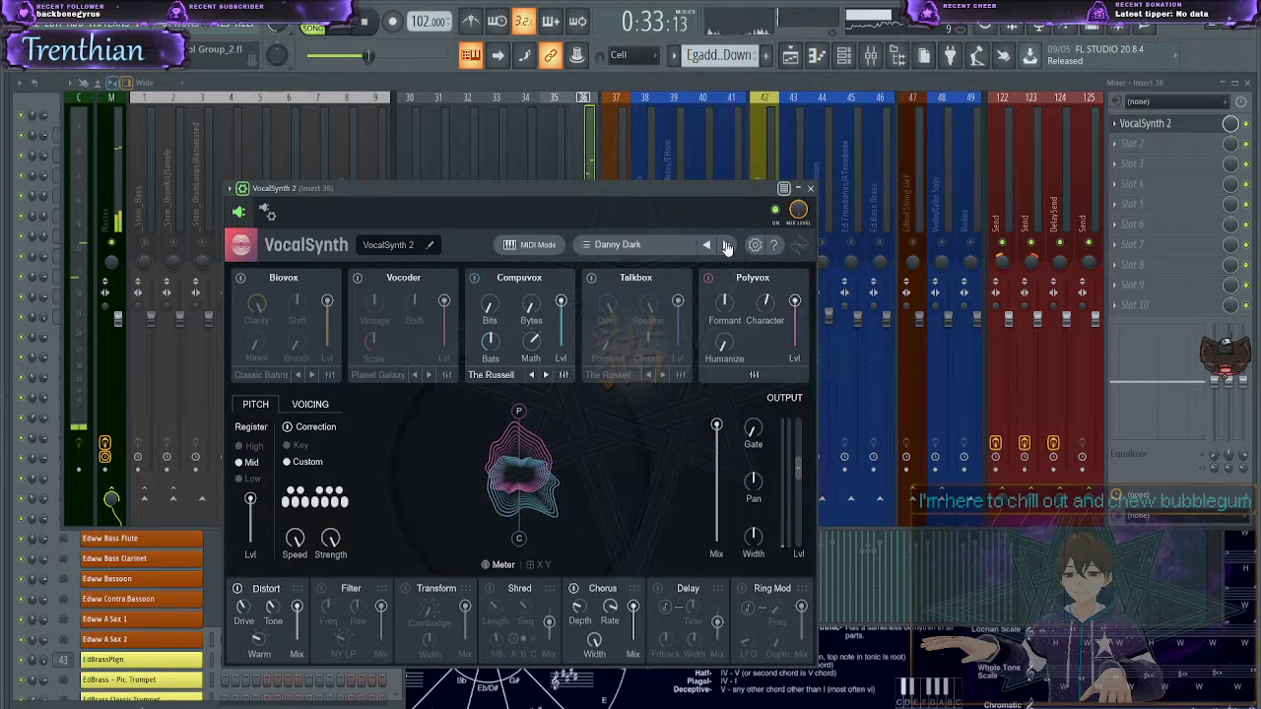
- Balance the vocal levels during playback, setting the LeadVocals fader slightly below default and the Insert 36 fader to the default level
left_click(535, 87)
left_click_drag(561, 418, 560, 350)
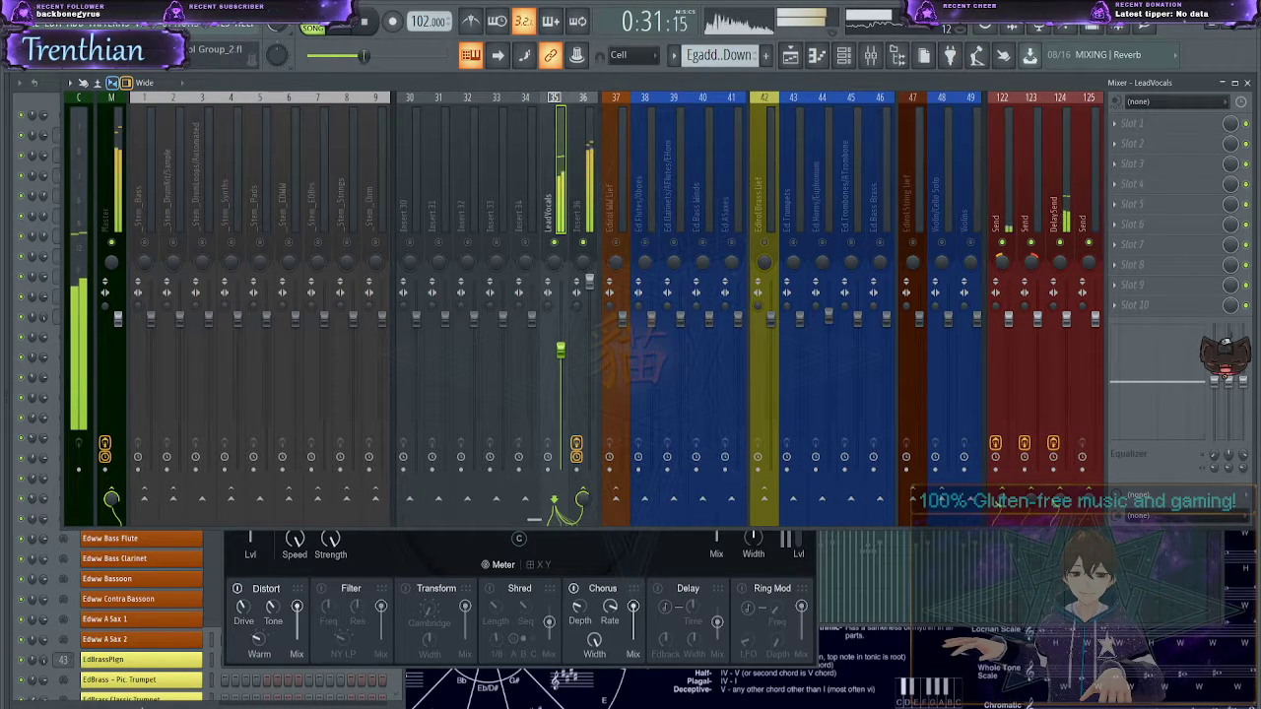
left_click(586, 184)
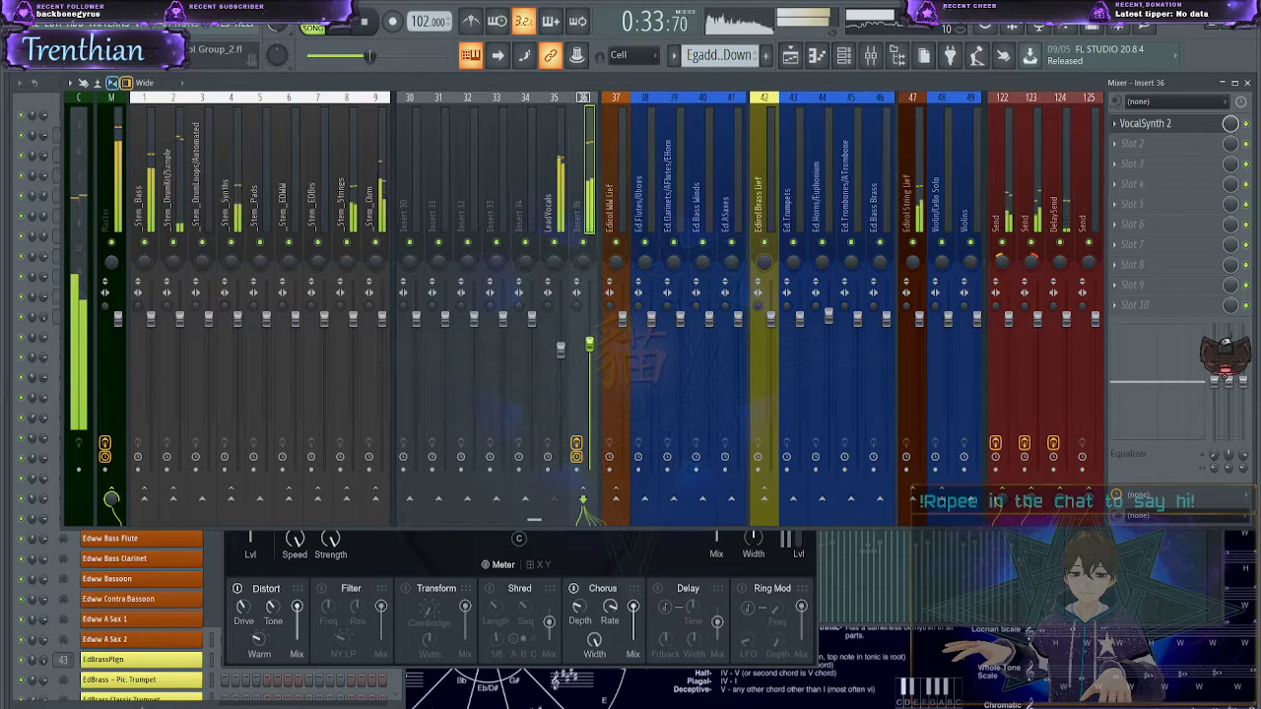
left_click_drag(594, 345, 594, 341)
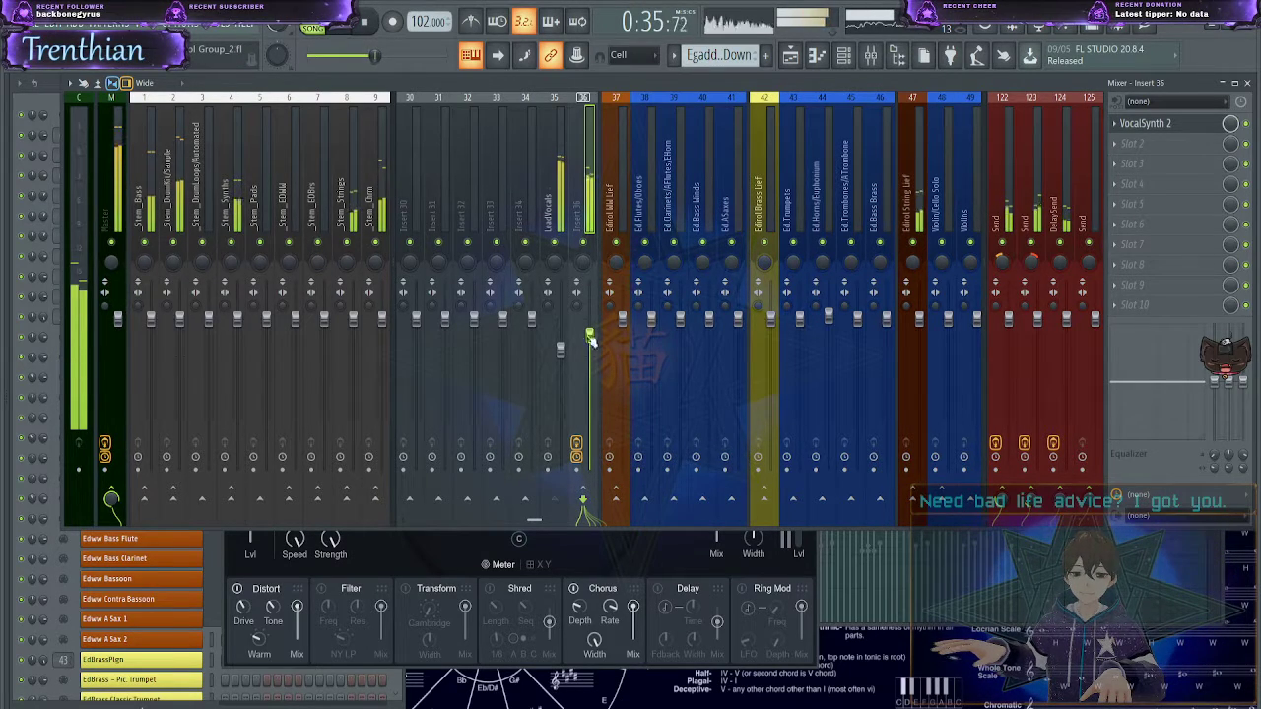
left_click(562, 349)
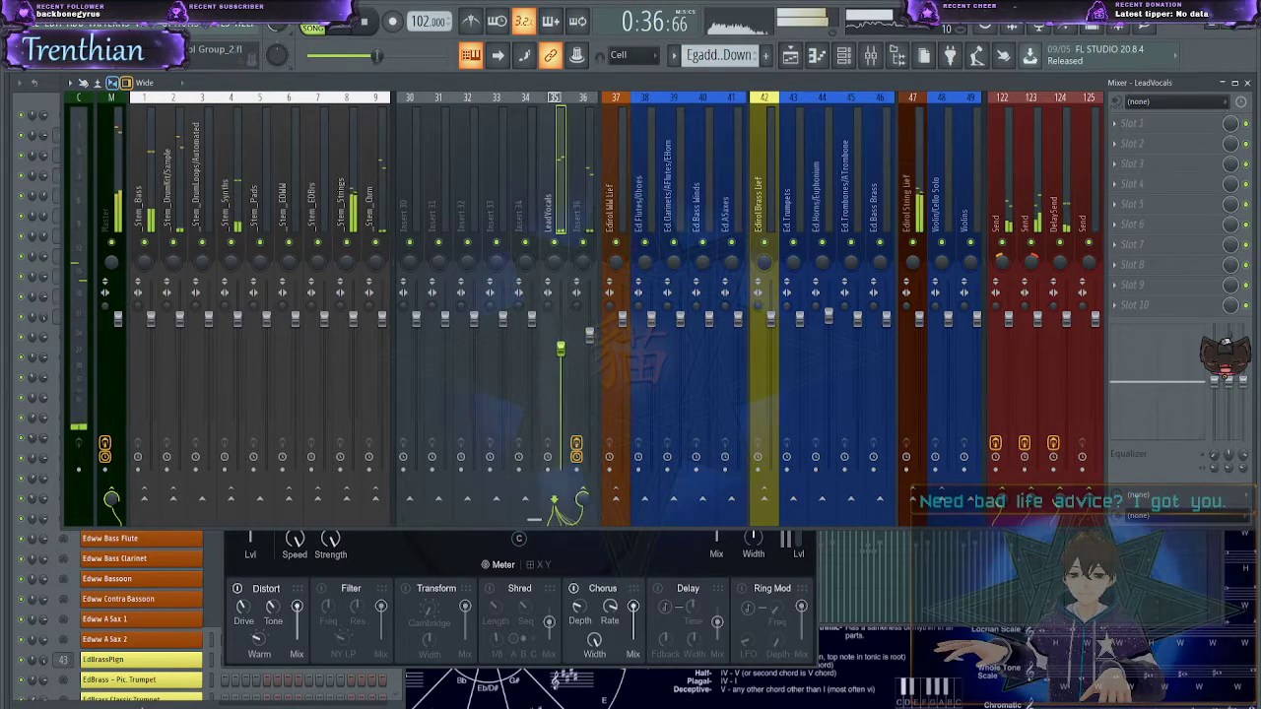
left_click(591, 341)
left_click(562, 348)
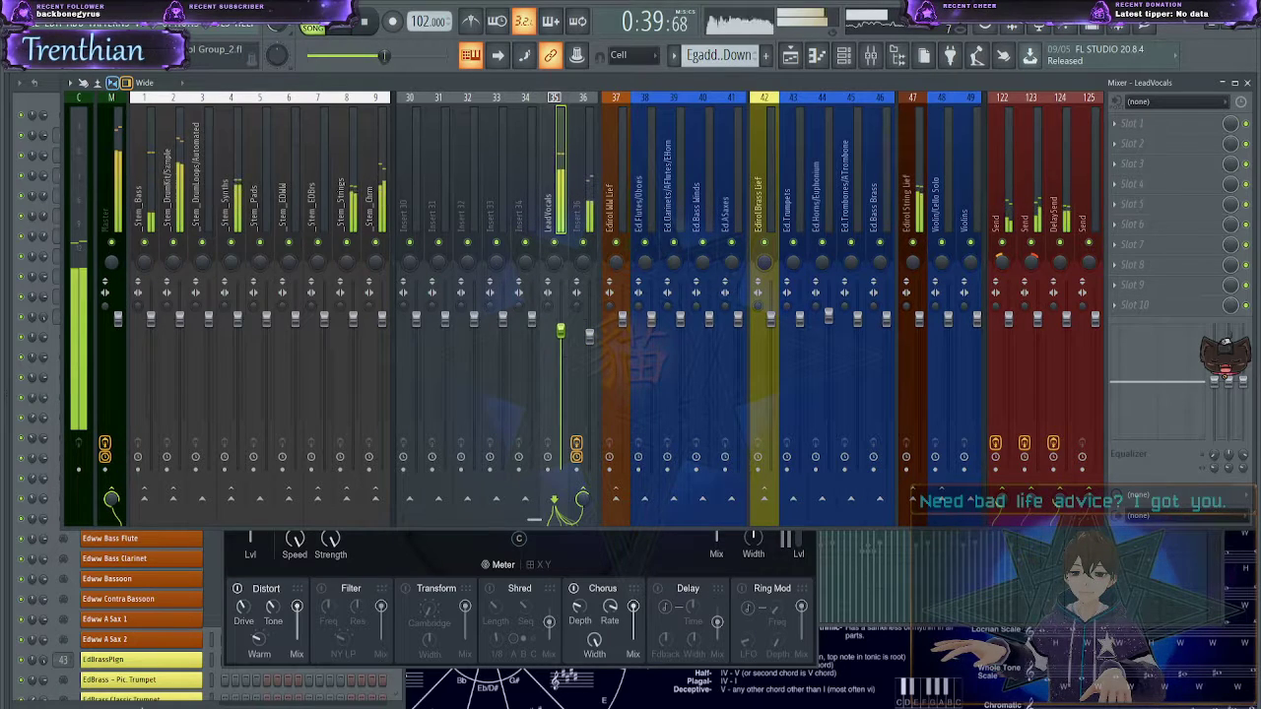
left_click(595, 352)
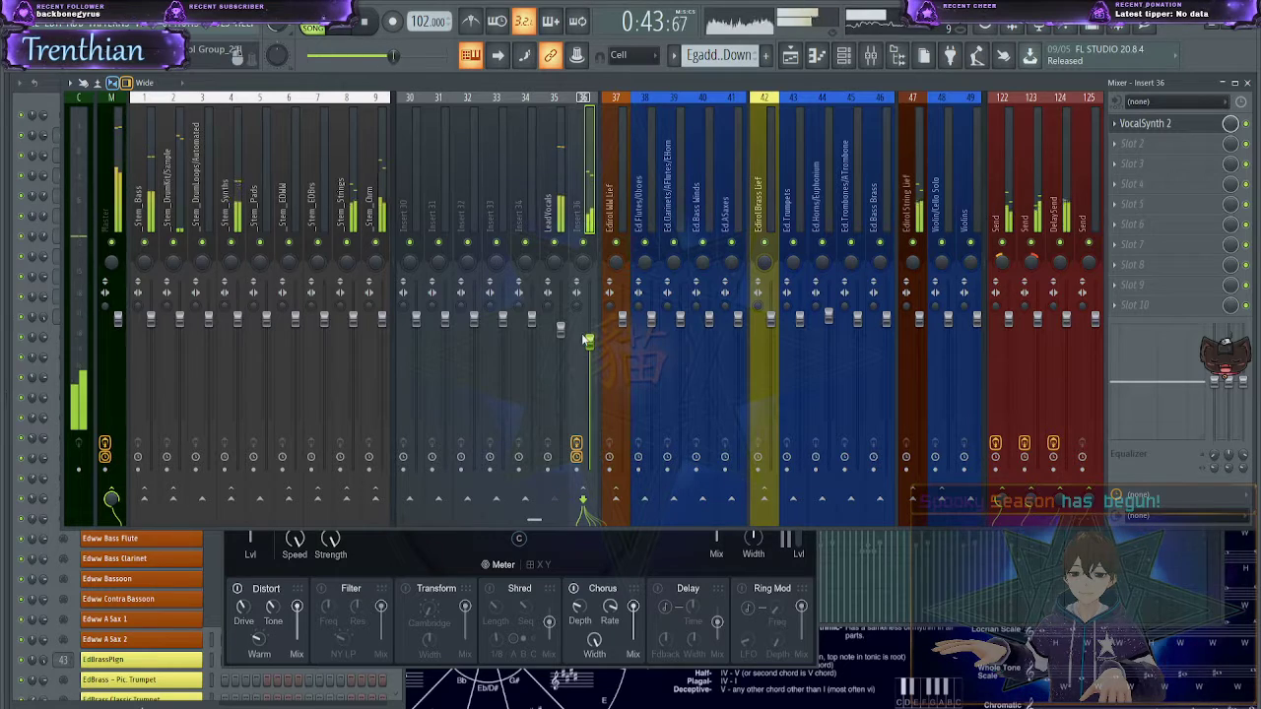
left_click_drag(590, 341, 589, 318)
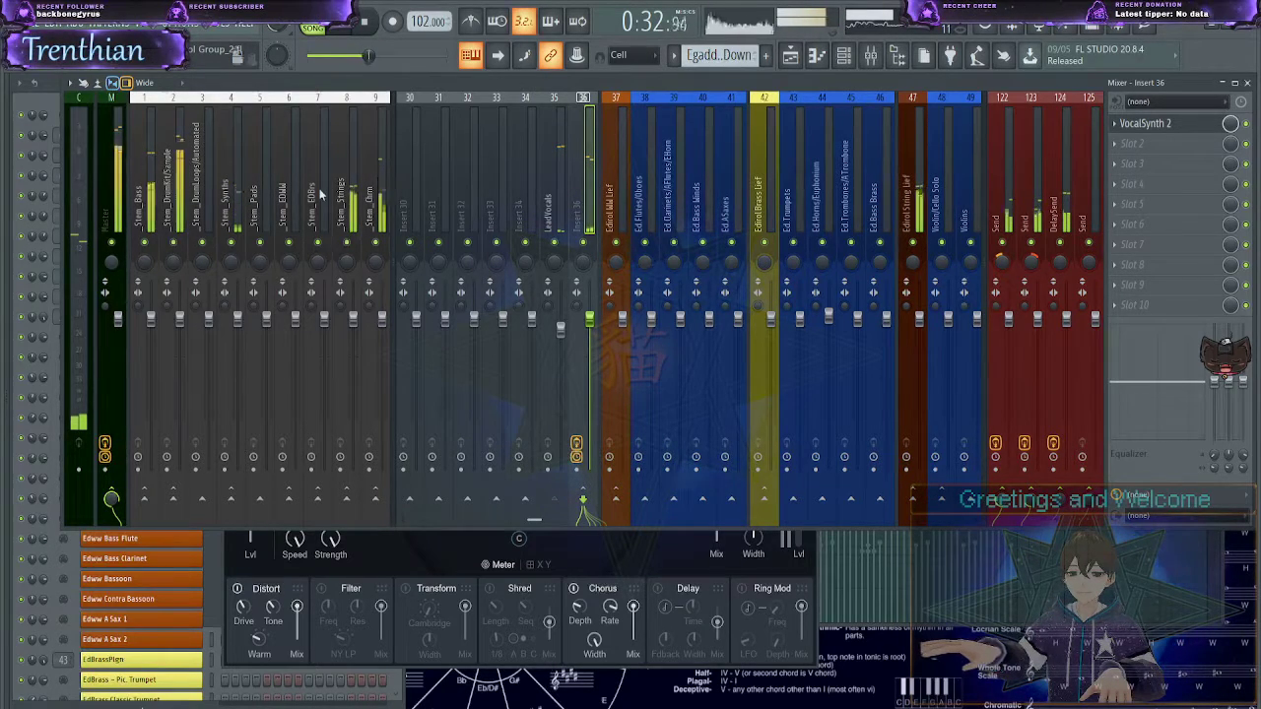
scroll(557, 187, "left", 6)
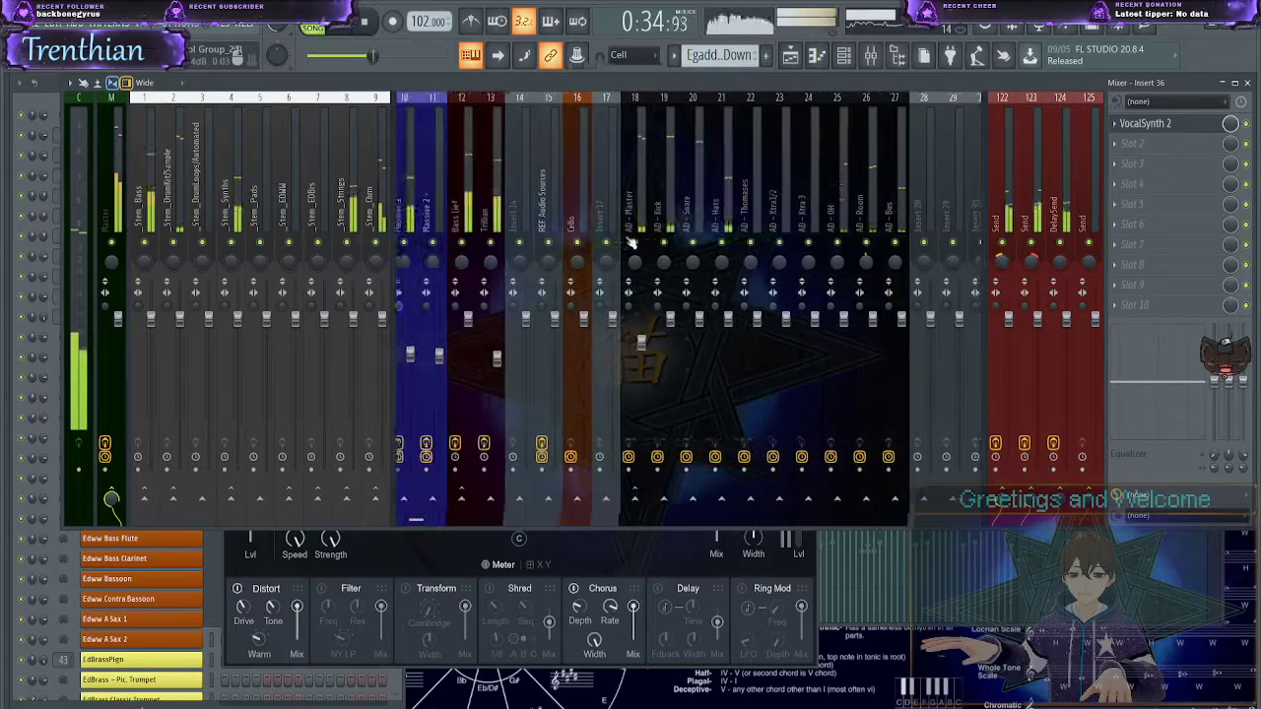